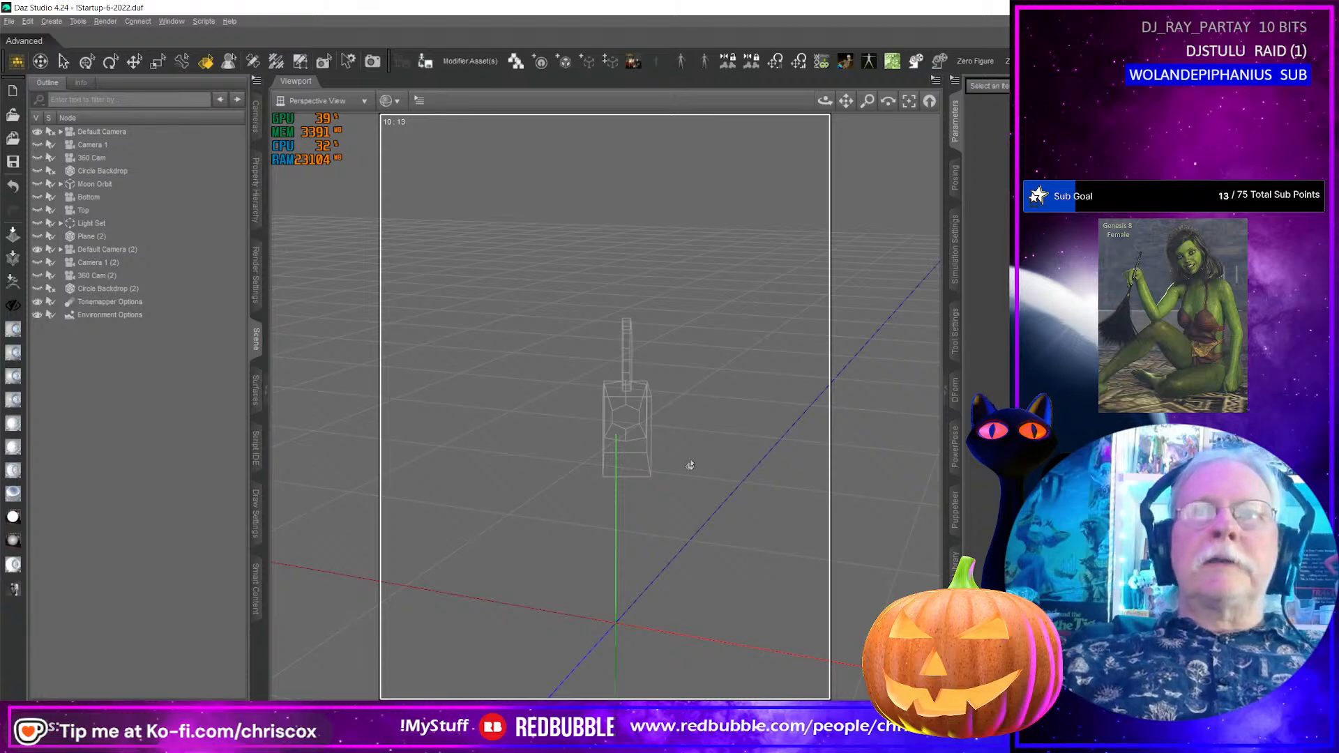
- Restore the maximized window and resize it to cover most of the desktop area
double_click(739, 10)
drag(736, 9, 309, 17)
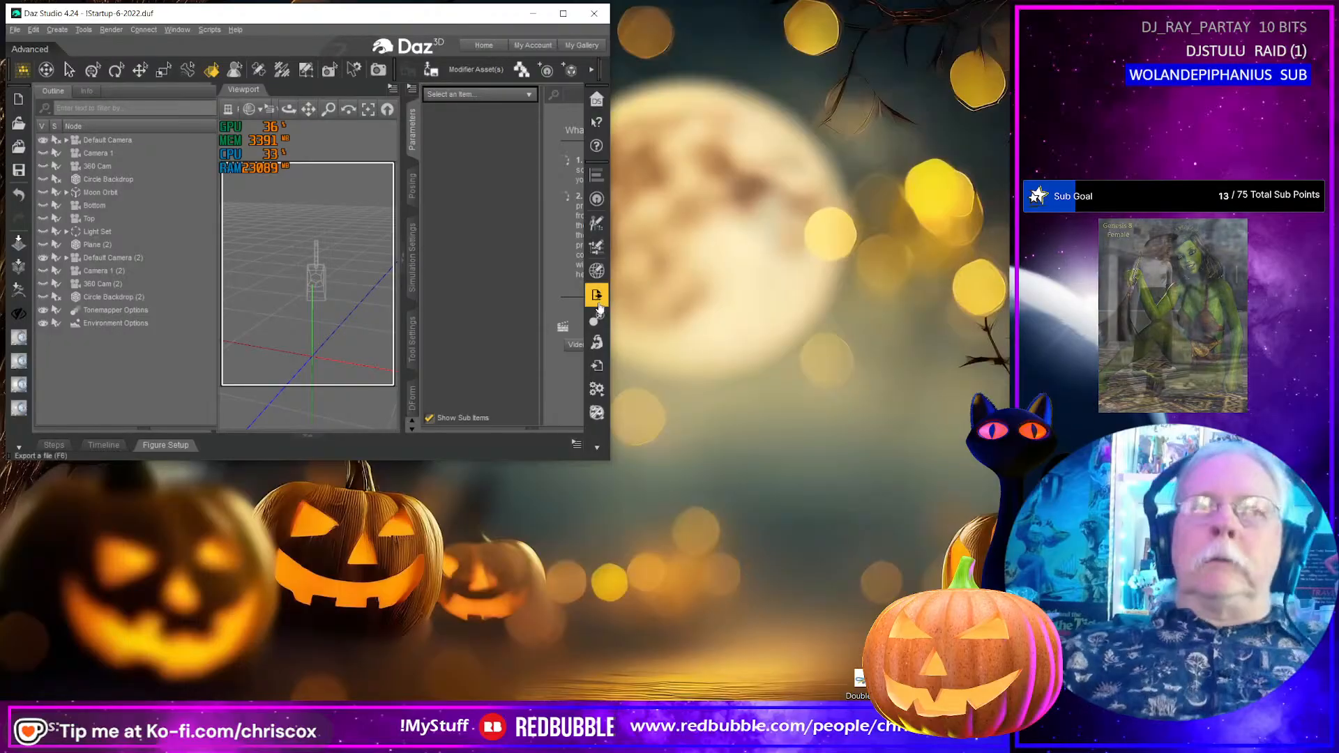
drag(609, 460, 1010, 669)
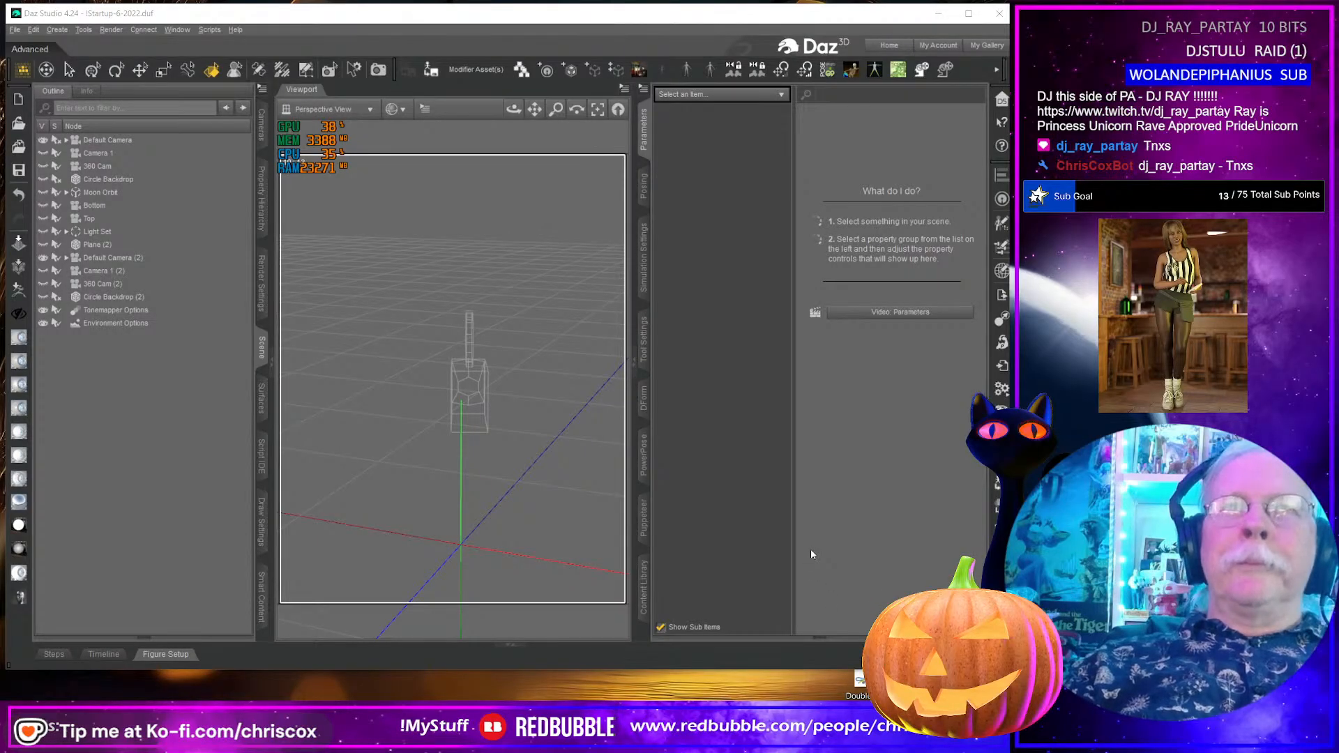
- Load a Genesis 8 Female figure into the scene and apply the Stellar Angel Boots Pose from the Content Library
click(644, 590)
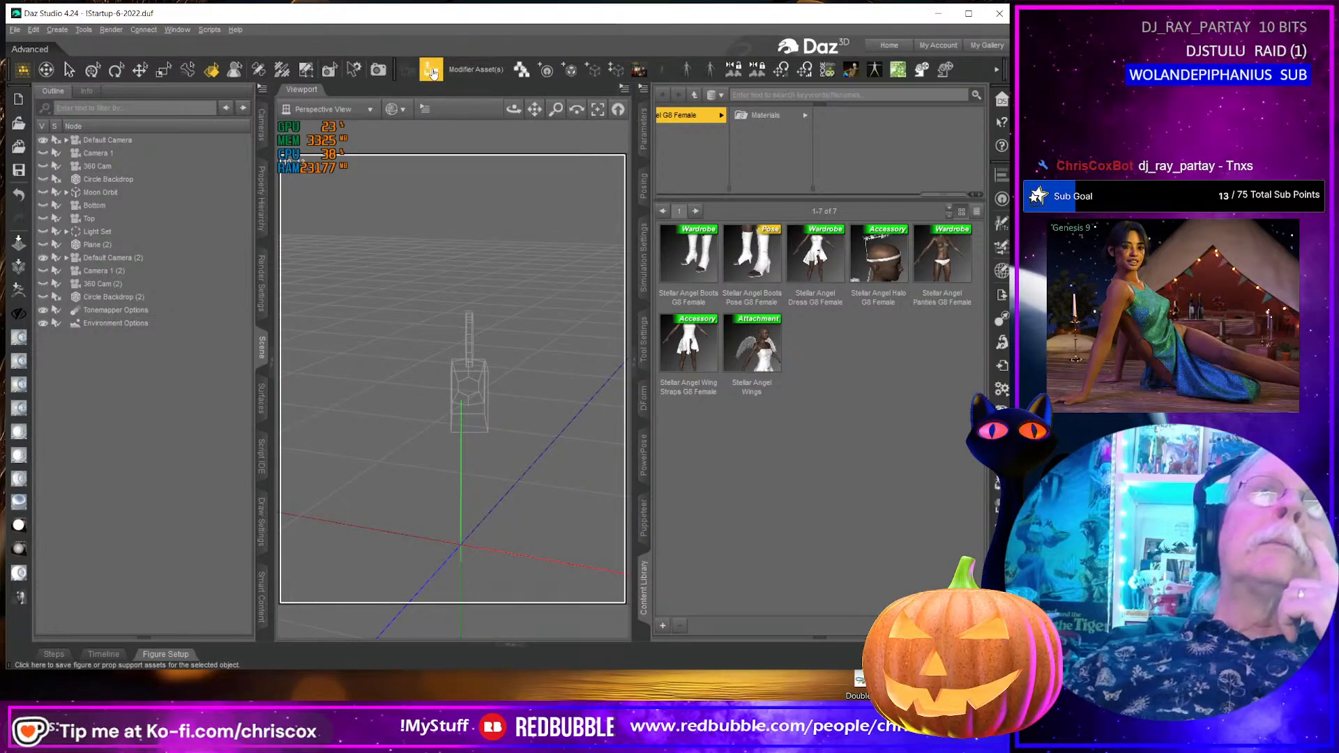
click(639, 70)
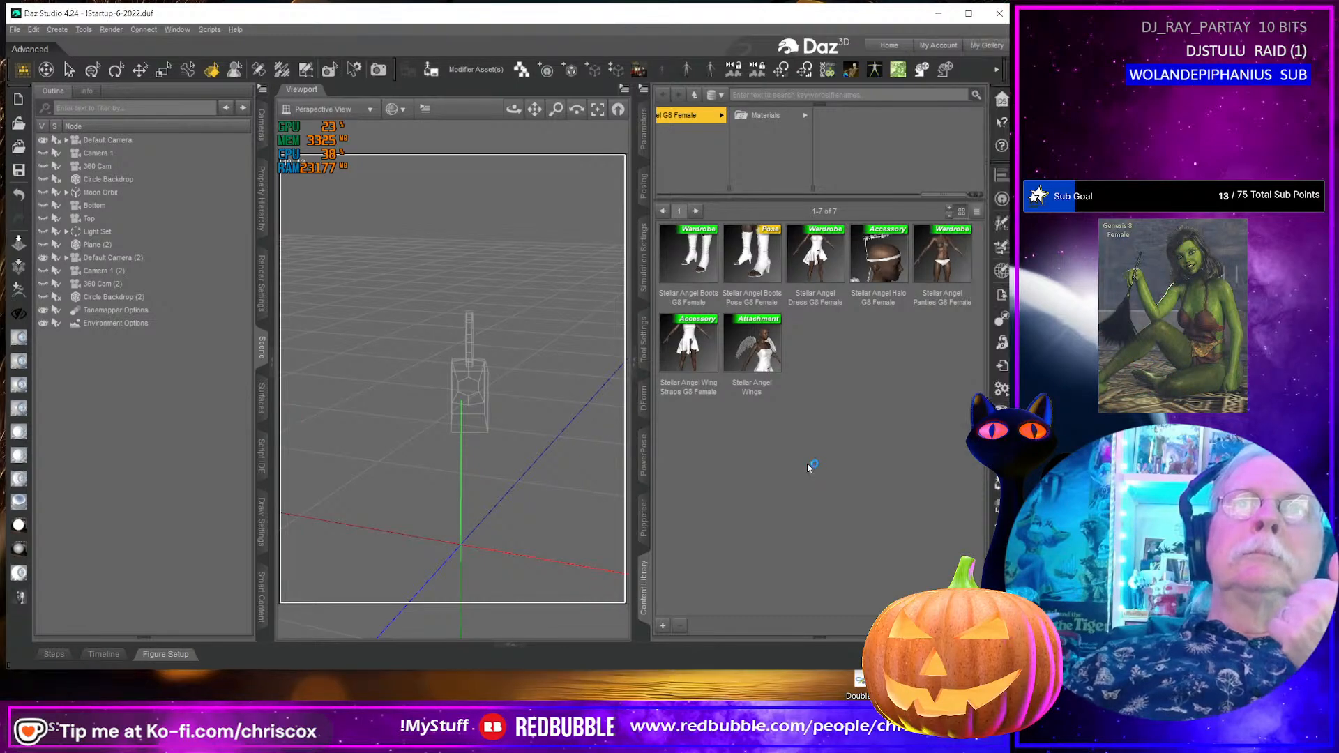
double_click(753, 268)
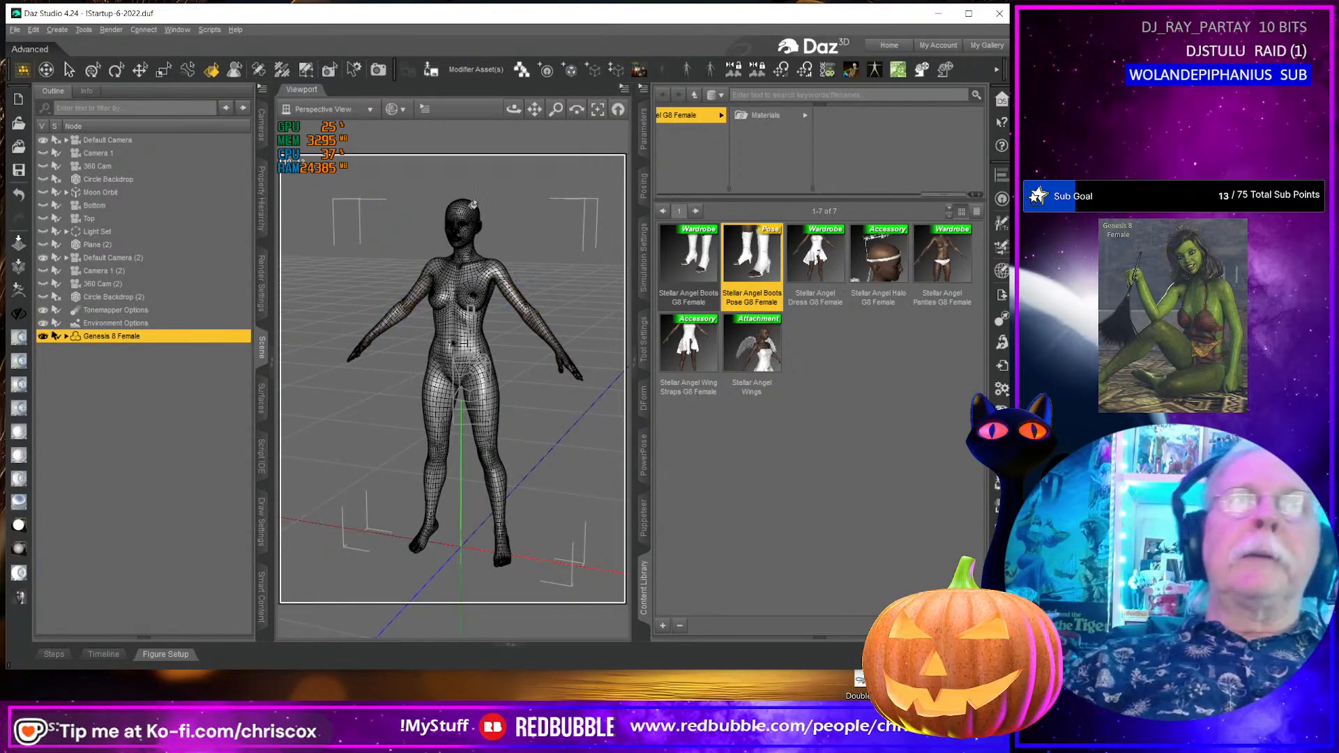
- Set the viewport draw style to Texture Shaded
click(394, 110)
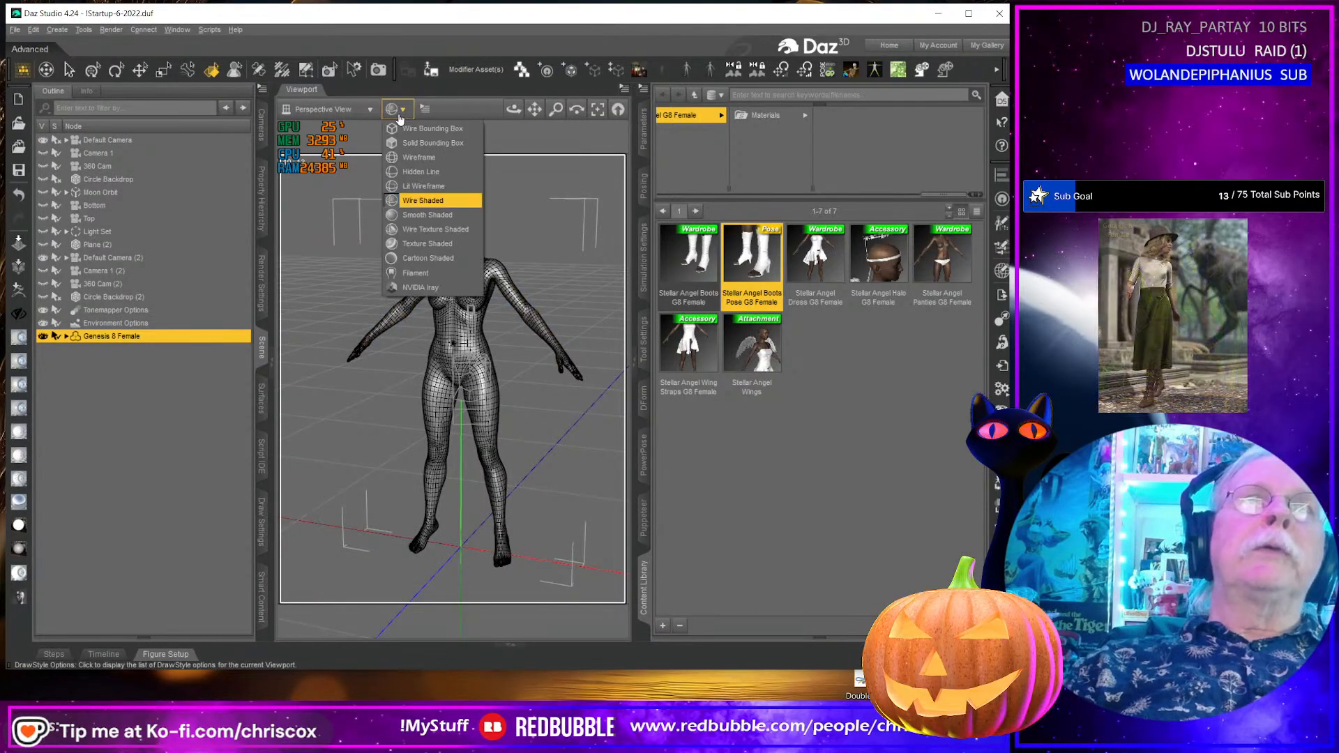
click(424, 244)
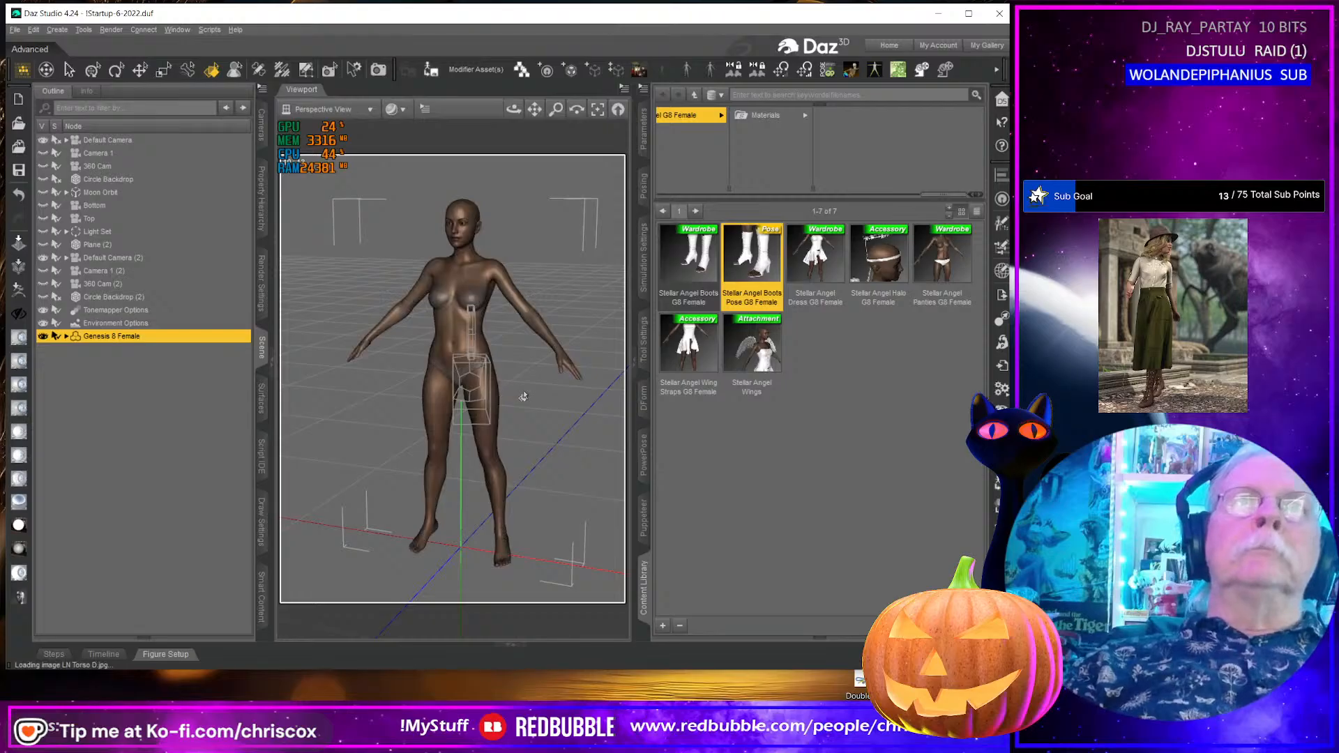
scroll(523, 396, up, 5)
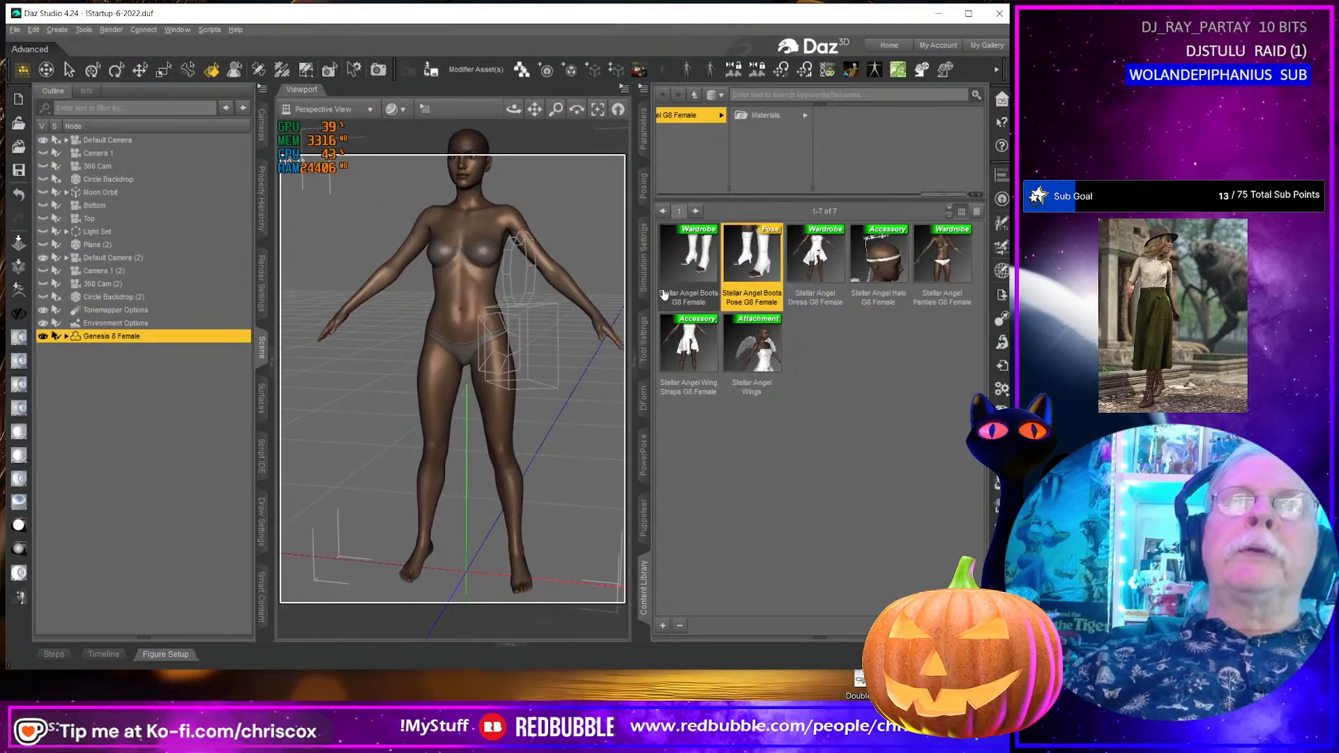
- Fit the Stellar Angel Boots and the Stellar Angel Dress to the Genesis 8 Female figure
double_click(695, 260)
middle_drag(545, 503, 521, 526)
click(508, 304)
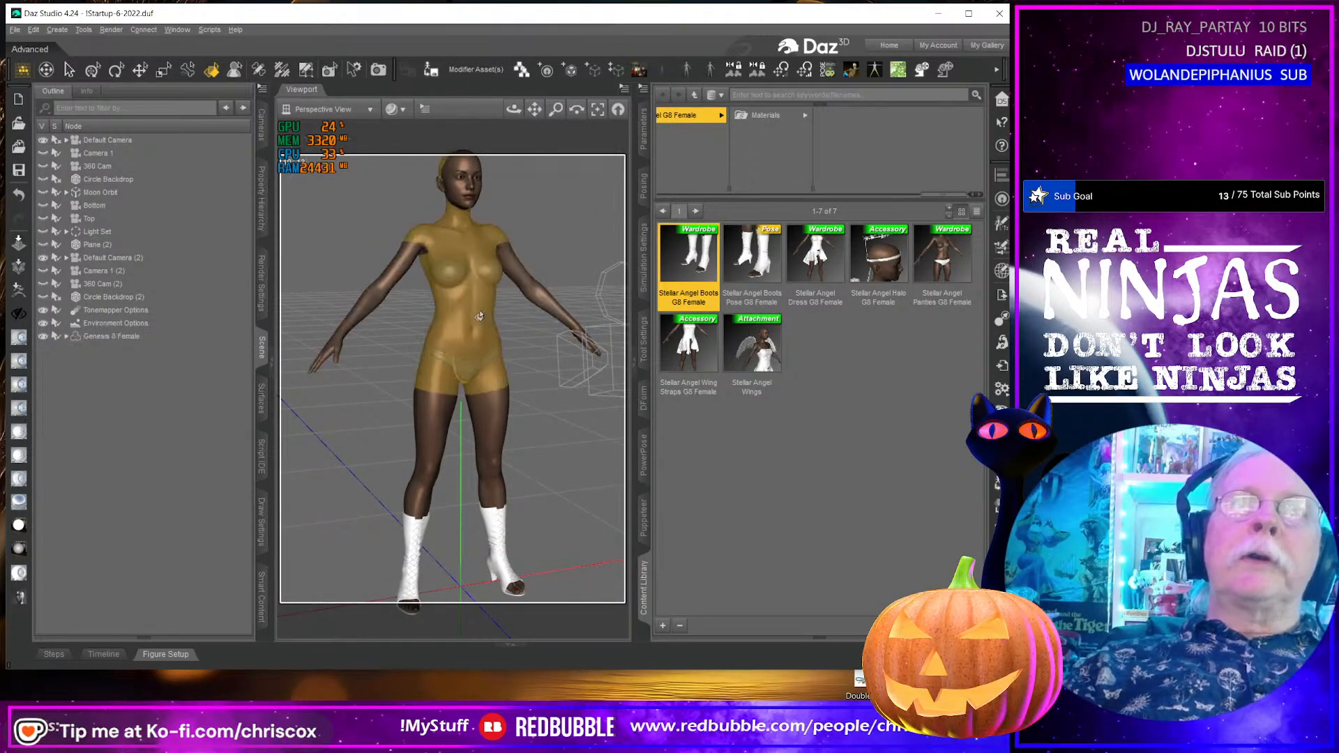
click(480, 315)
double_click(815, 258)
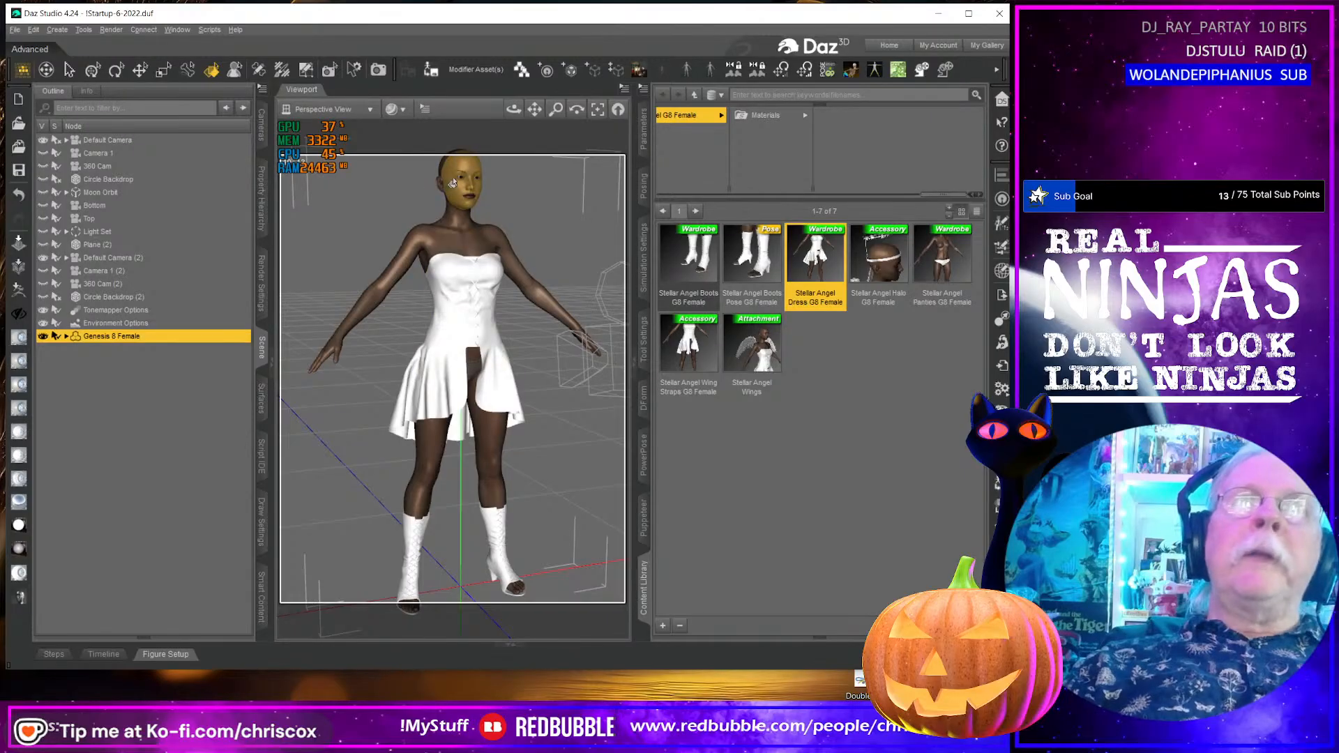
- Add the Stellar Angel Halo, Panties and Wing Straps to the Genesis 8 Female figure
double_click(878, 257)
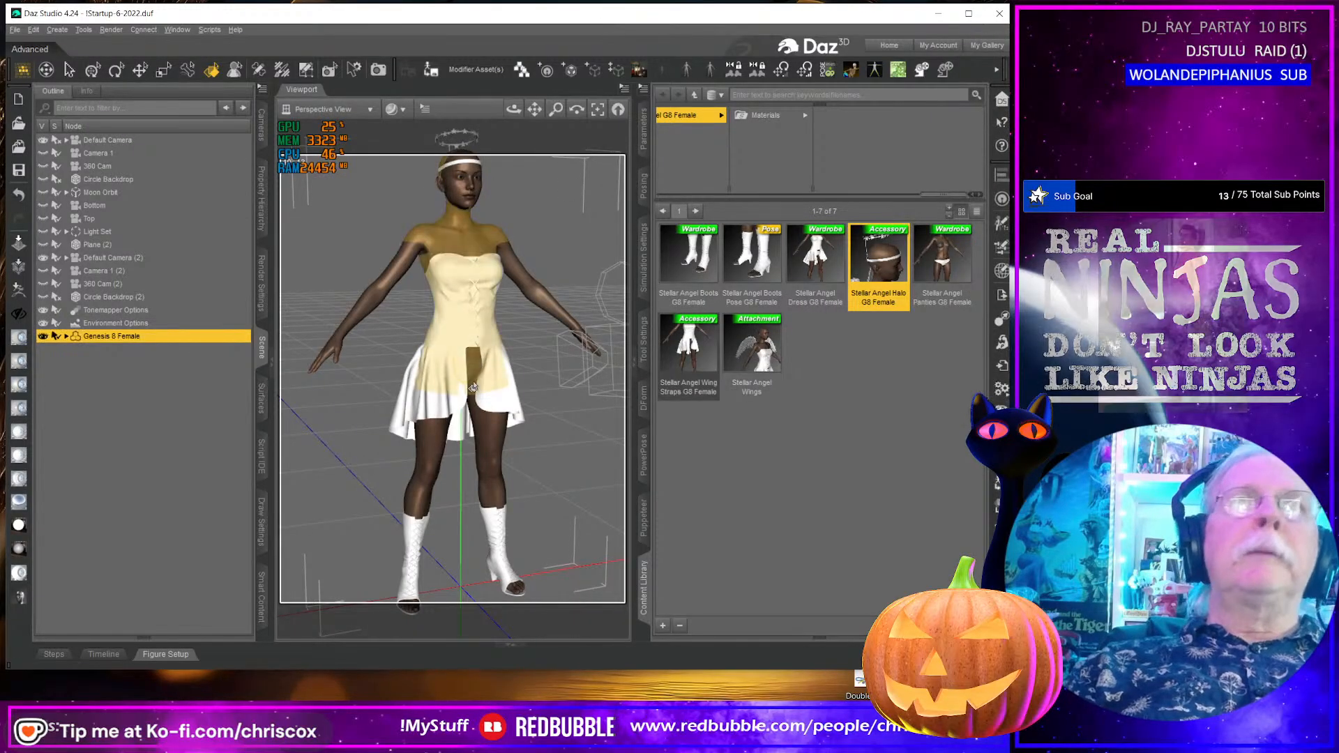
mouse_move(473, 387)
middle_down()
mouse_move(554, 390)
mouse_move(465, 388)
middle_up()
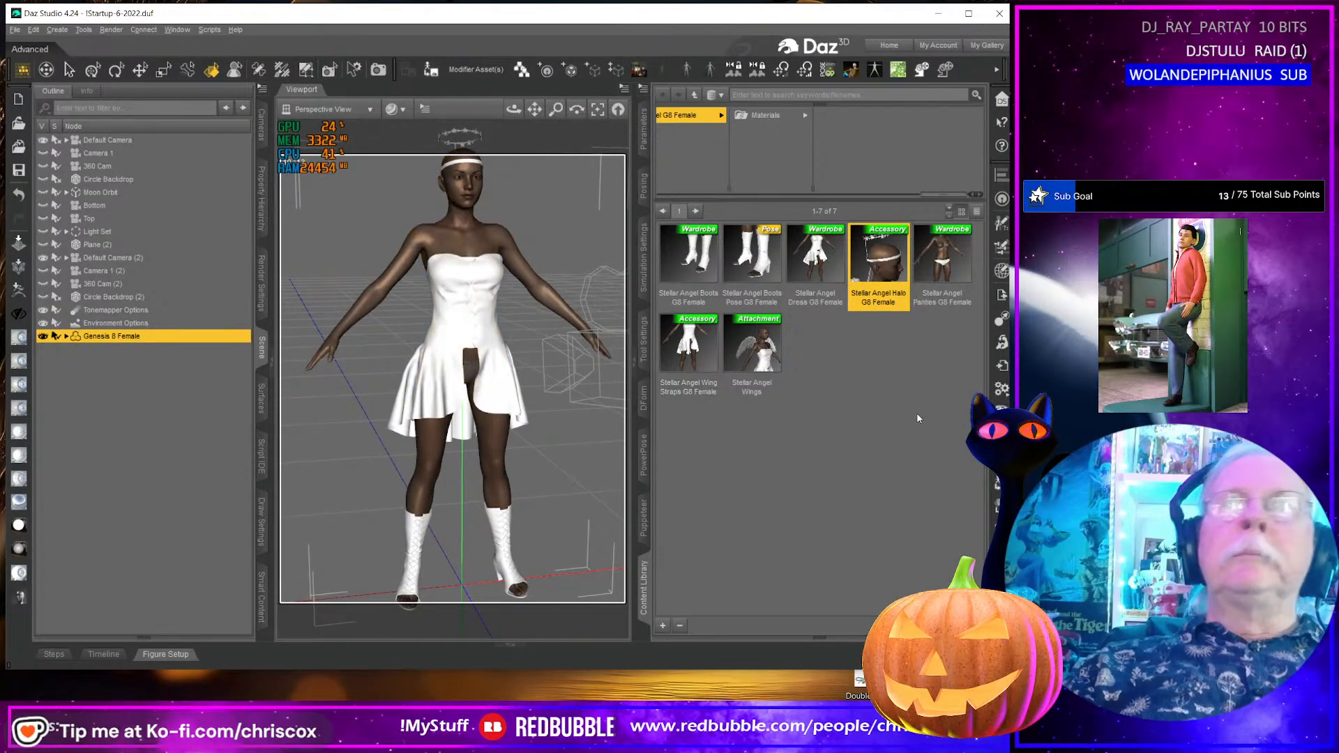
double_click(942, 272)
double_click(705, 365)
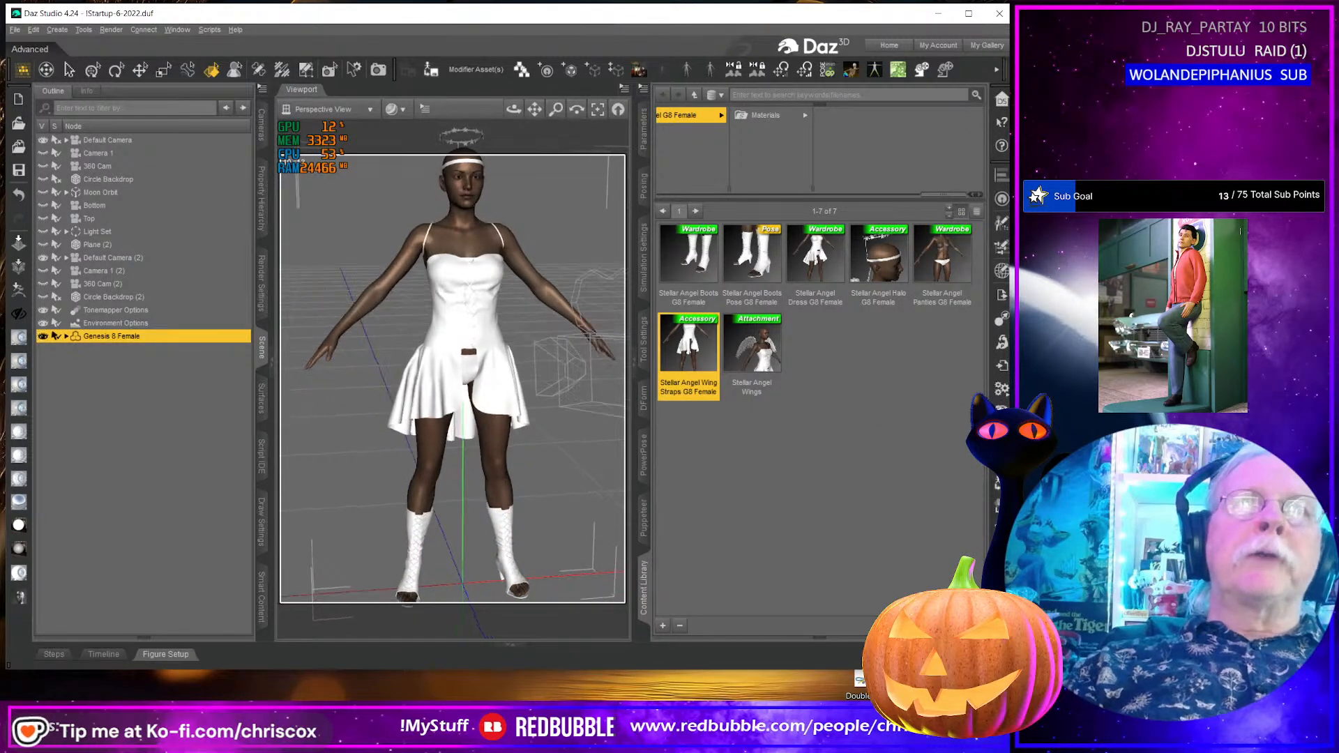
- Load the Stellar Angel Wings and accept Auto-Fit with the original figure Unsupported and the item type None
mouse_move(514, 108)
mouse_down()
mouse_move(663, 110)
mouse_move(539, 116)
mouse_up()
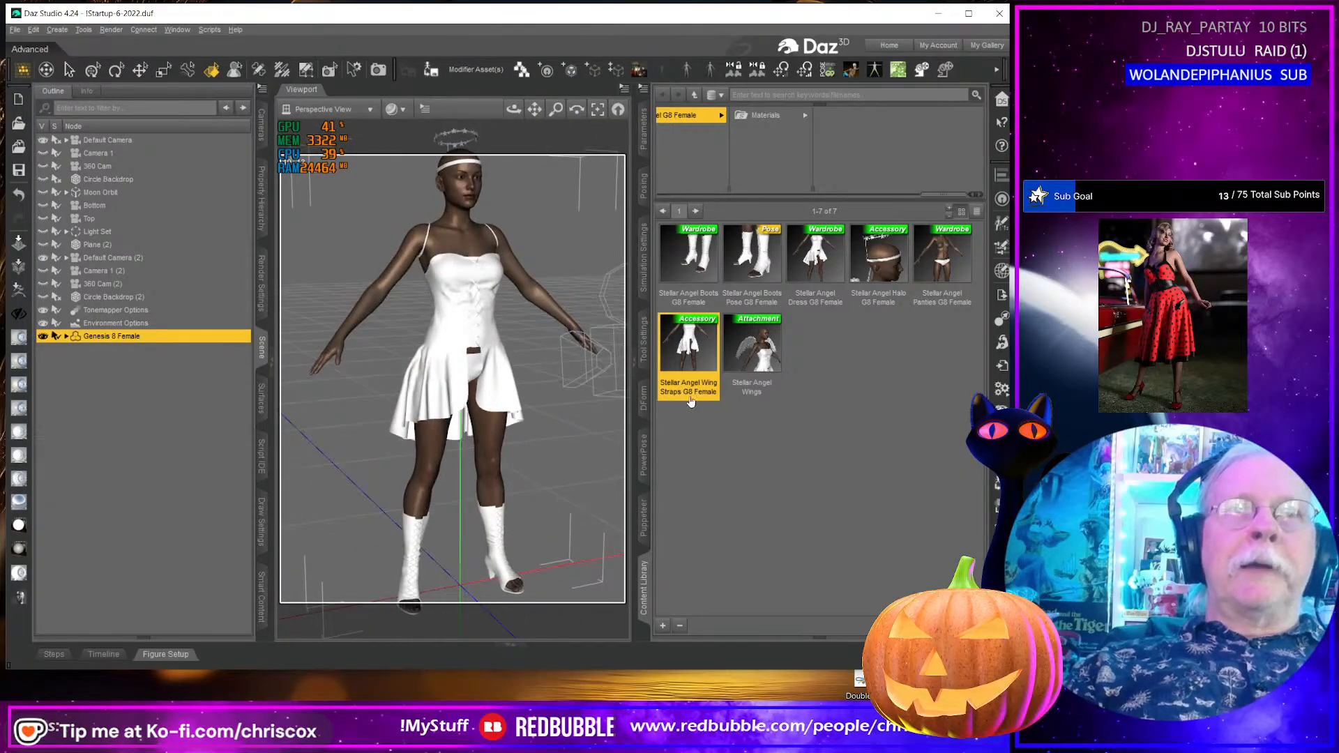
double_click(755, 352)
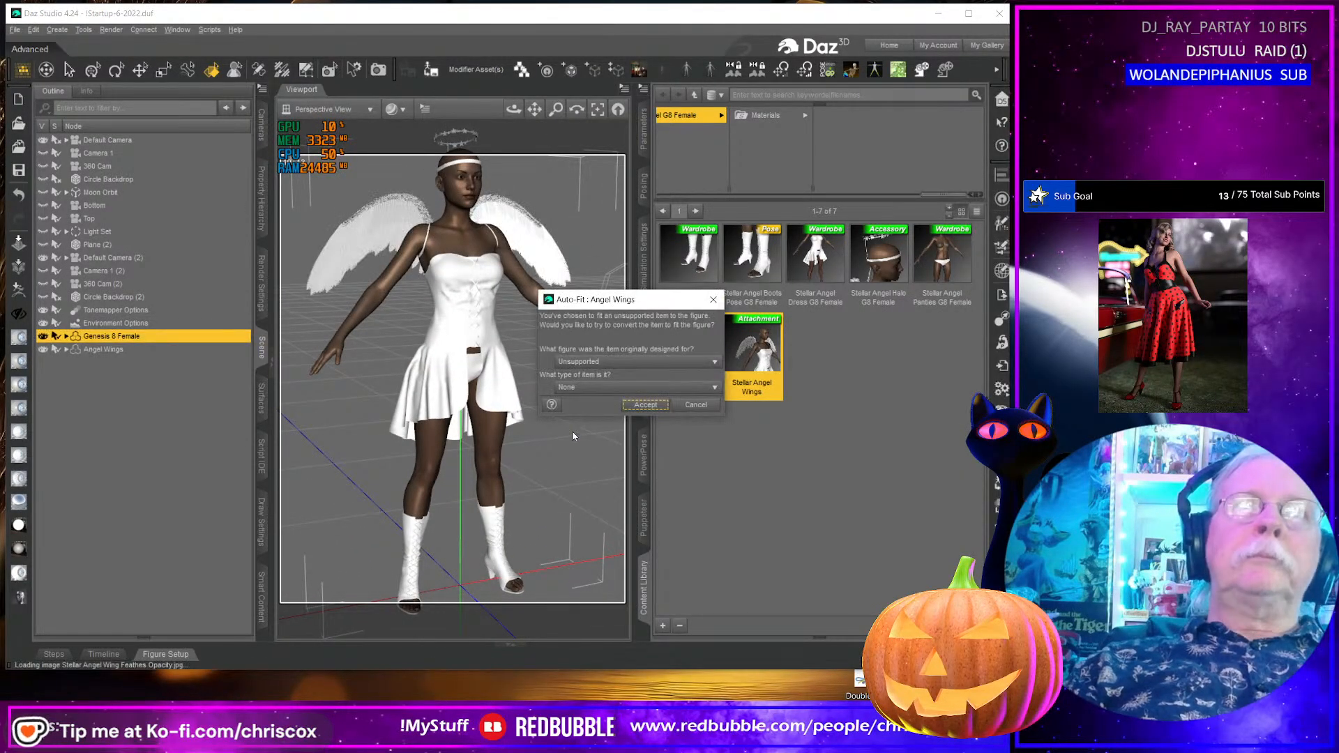
click(645, 404)
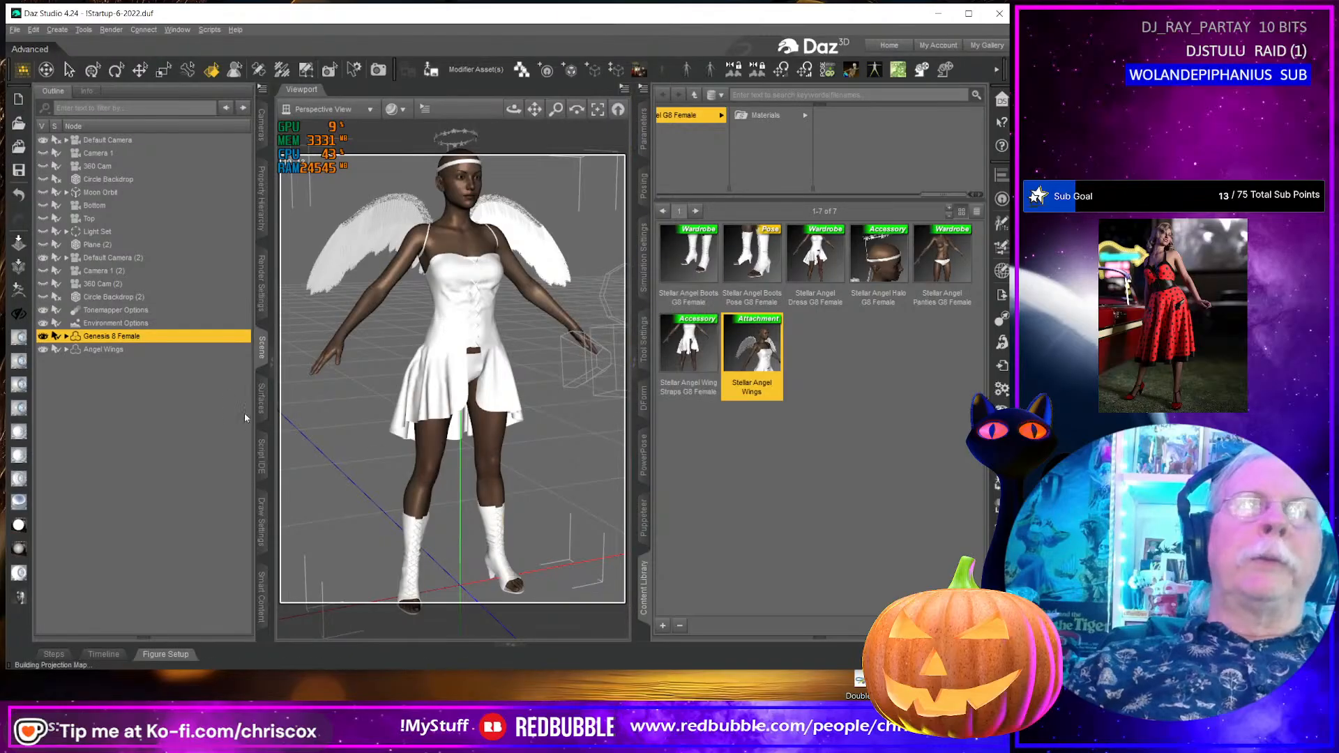
- Select the Angel Wings and examine how they sit on the figure and which surfaces they have
click(128, 349)
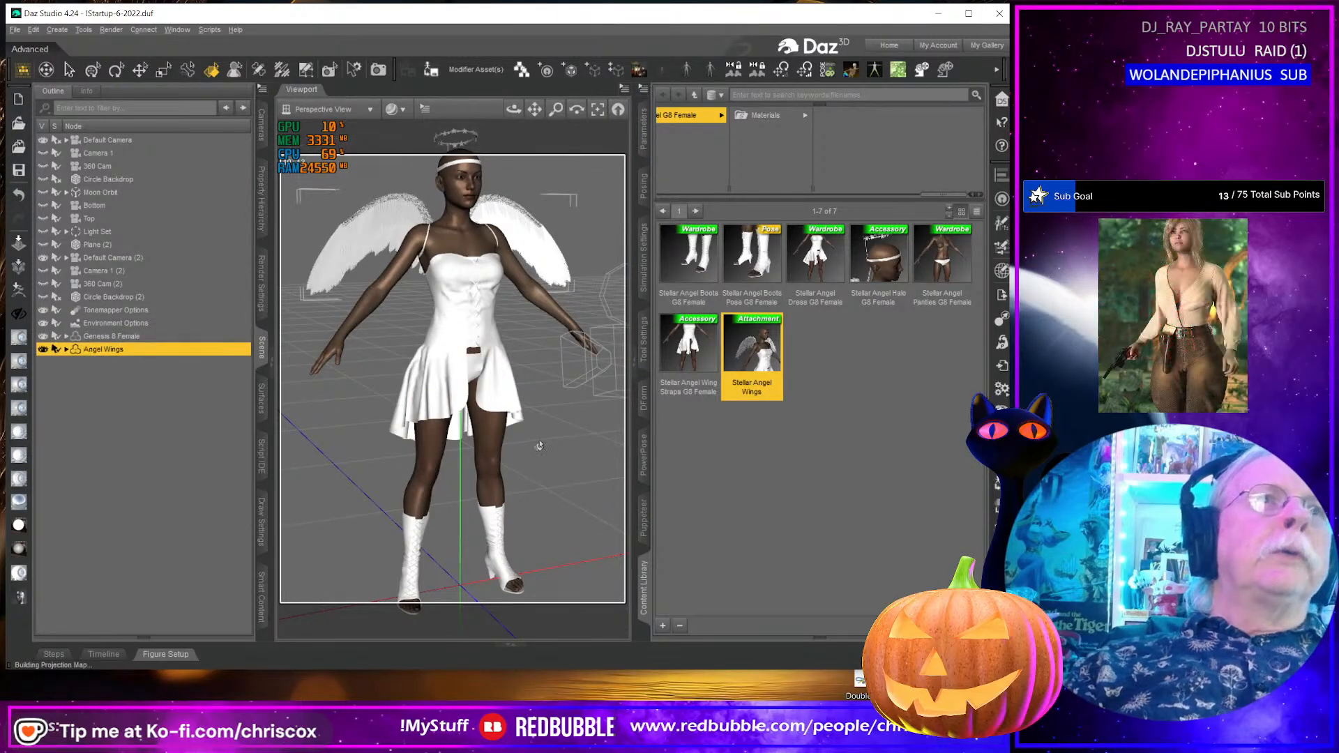
mouse_move(524, 423)
middle_down()
mouse_move(593, 423)
mouse_move(520, 423)
middle_up()
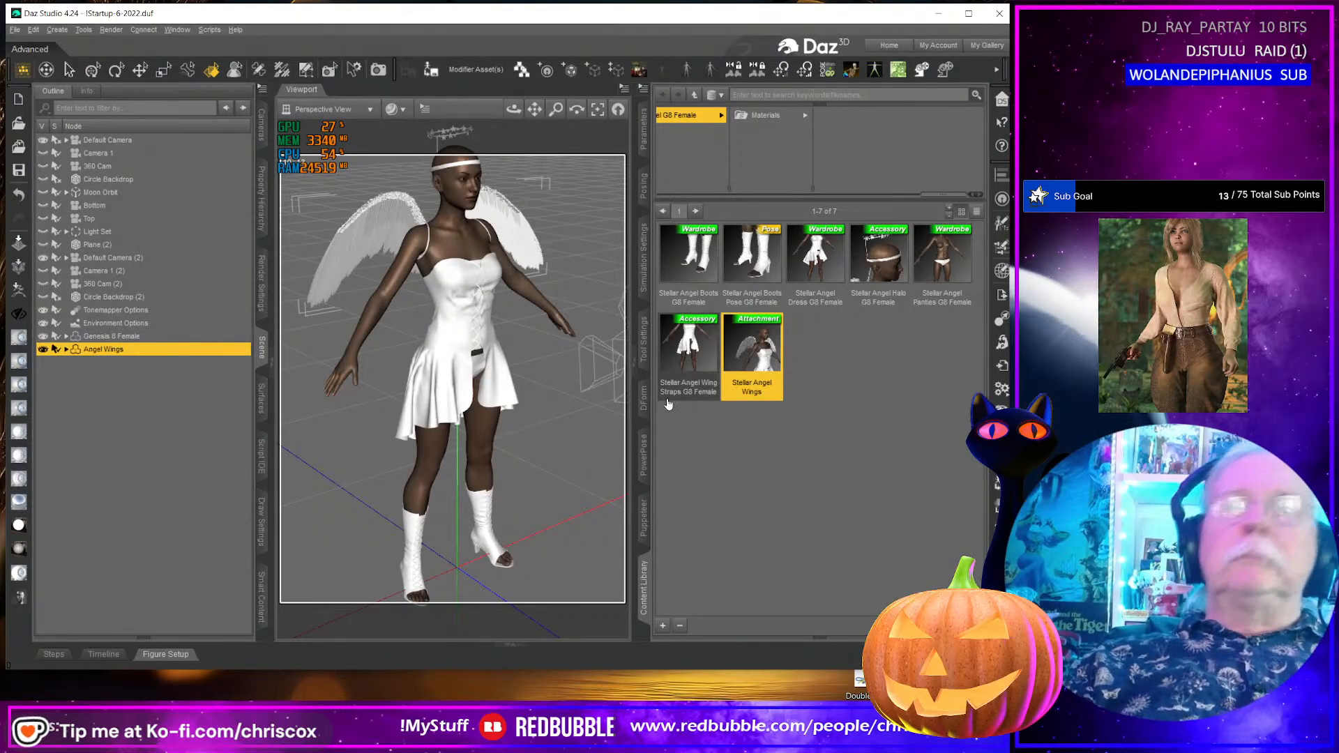
mouse_move(667, 403)
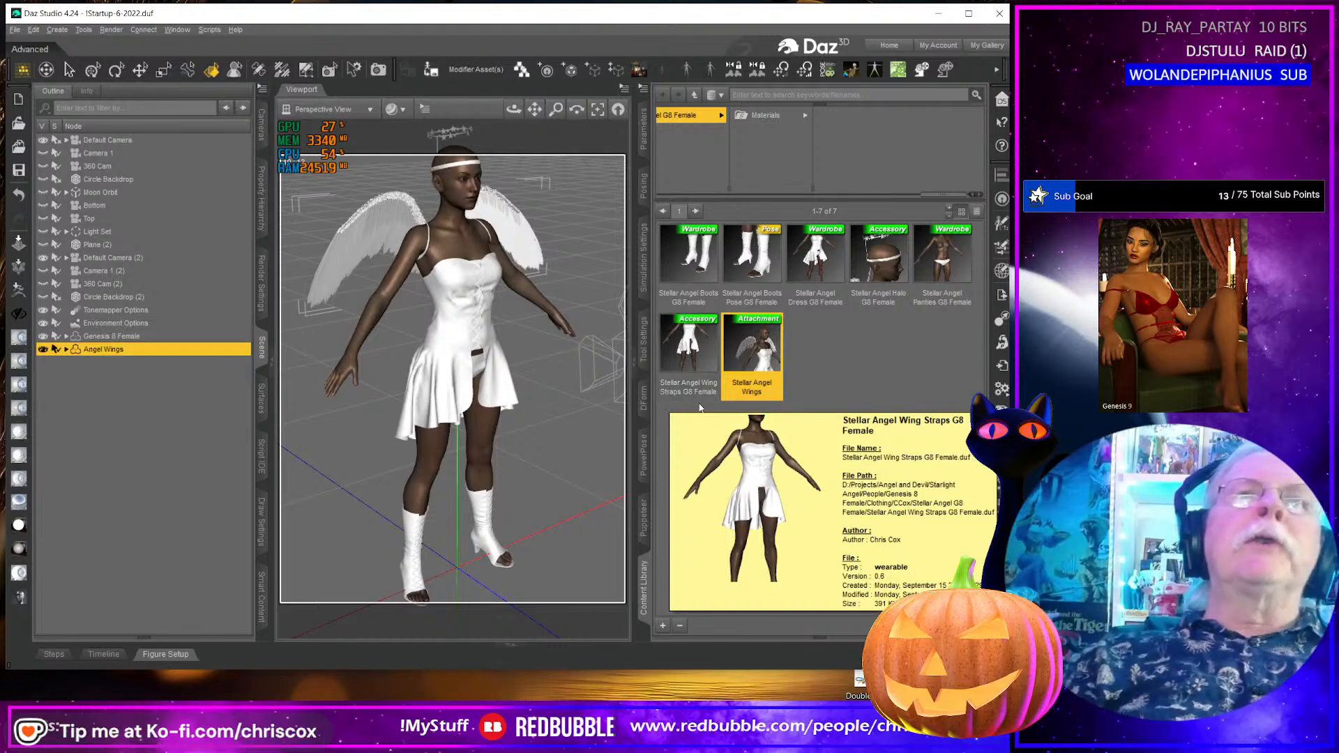
scroll(553, 407, down, 2)
middle_drag(553, 407, 551, 389)
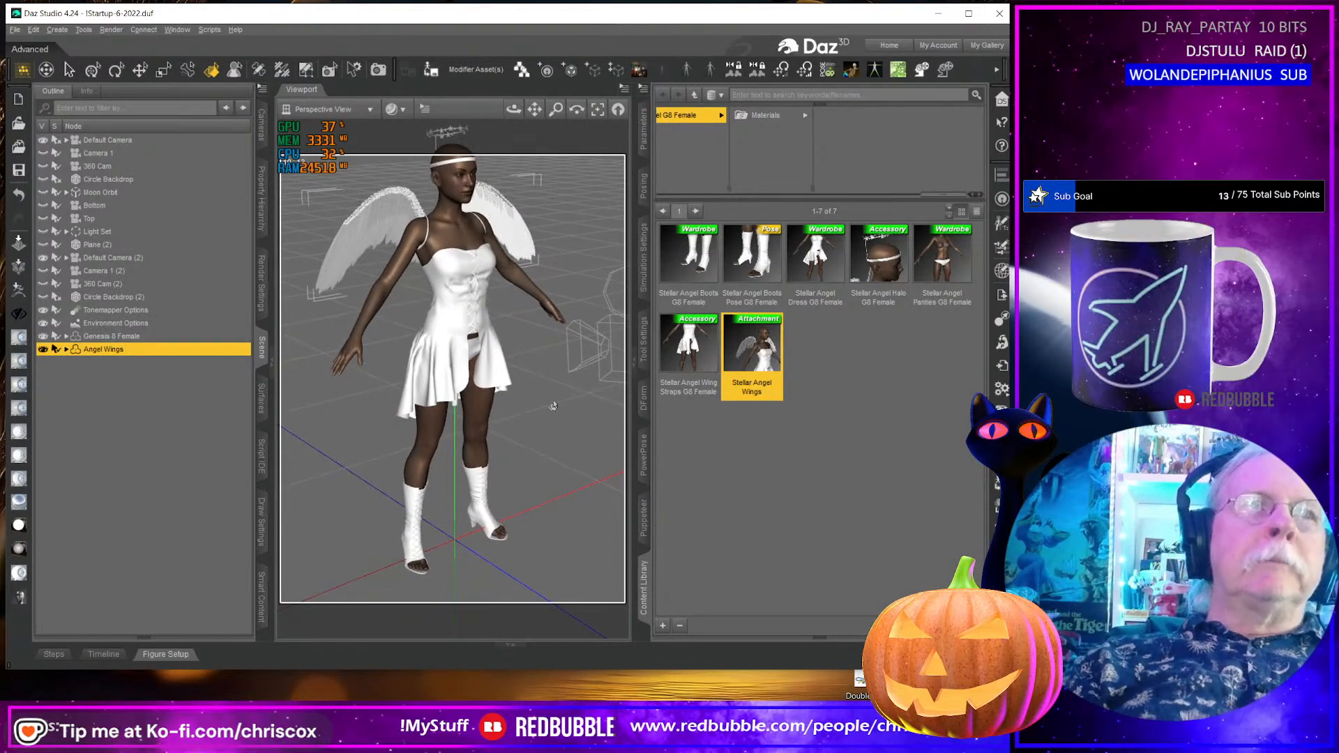
click(263, 401)
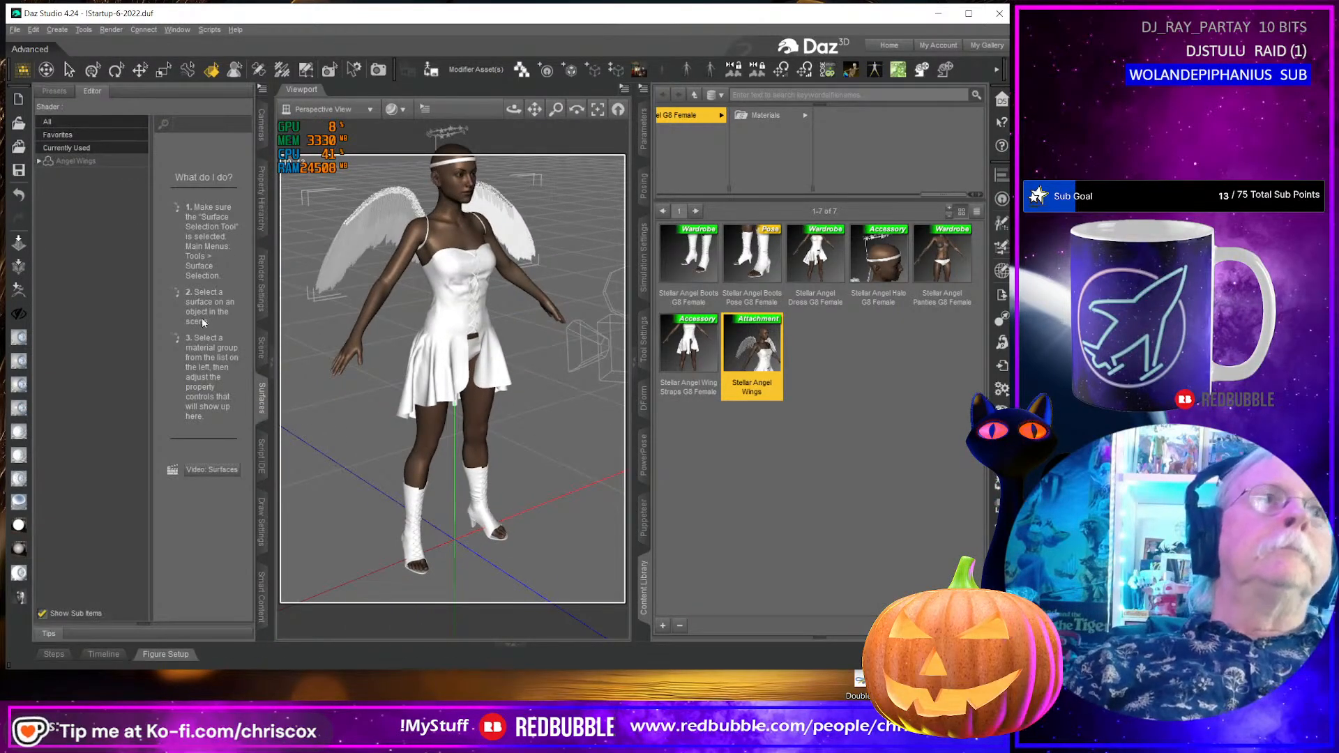
click(39, 161)
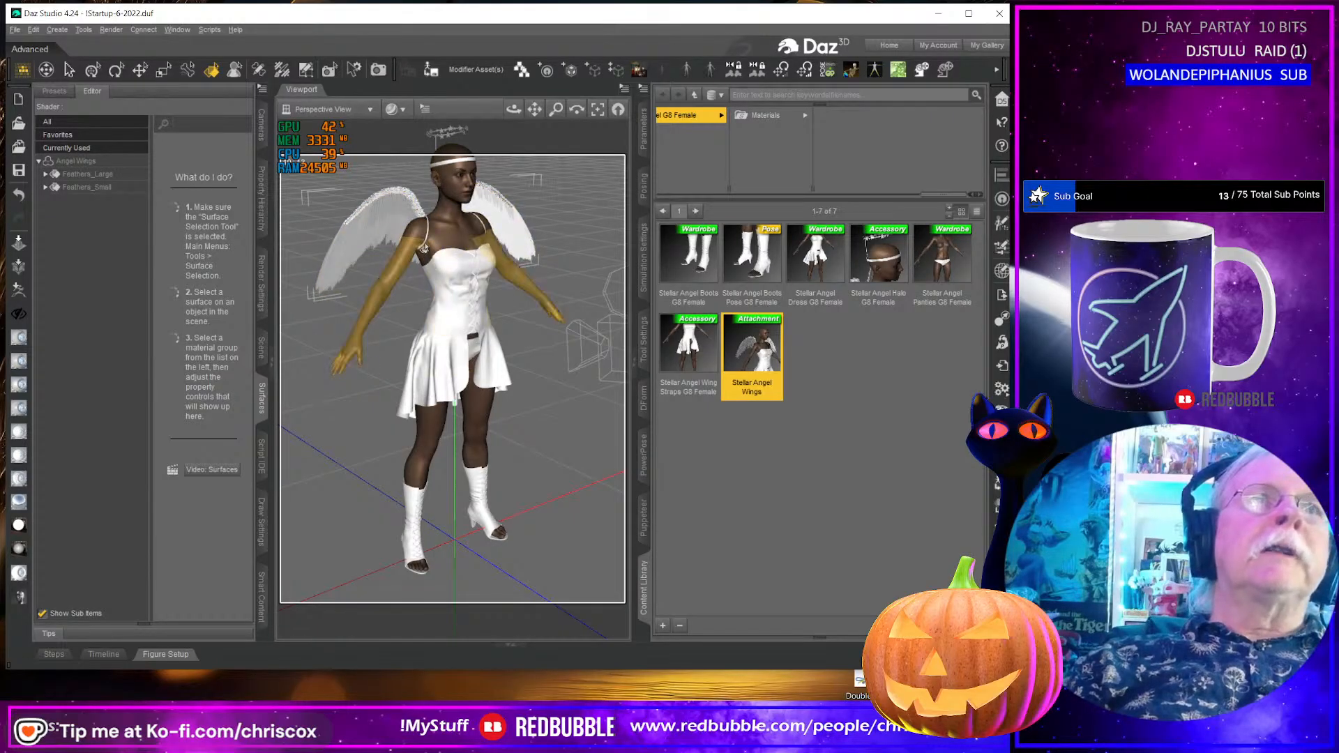
- Select the halo, boots, dress, panties, wing straps and wings together in the scene list
click(263, 348)
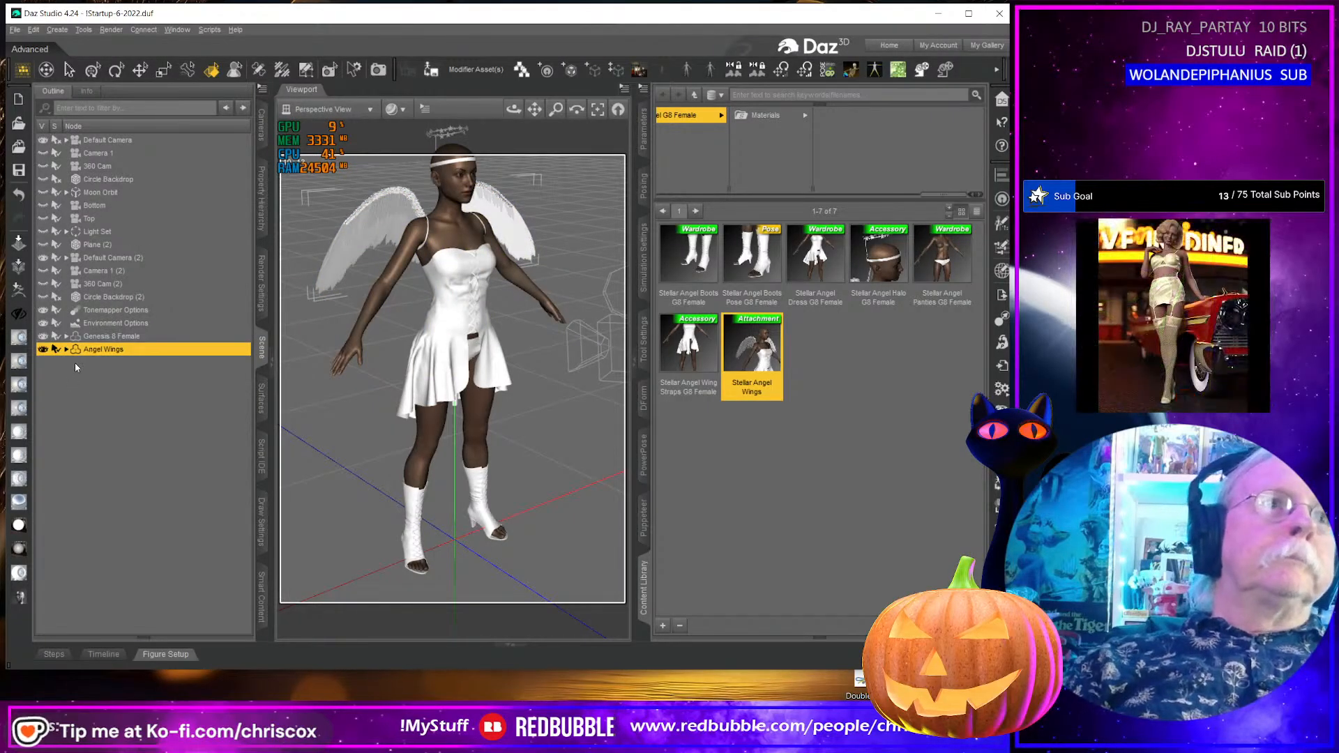
click(66, 337)
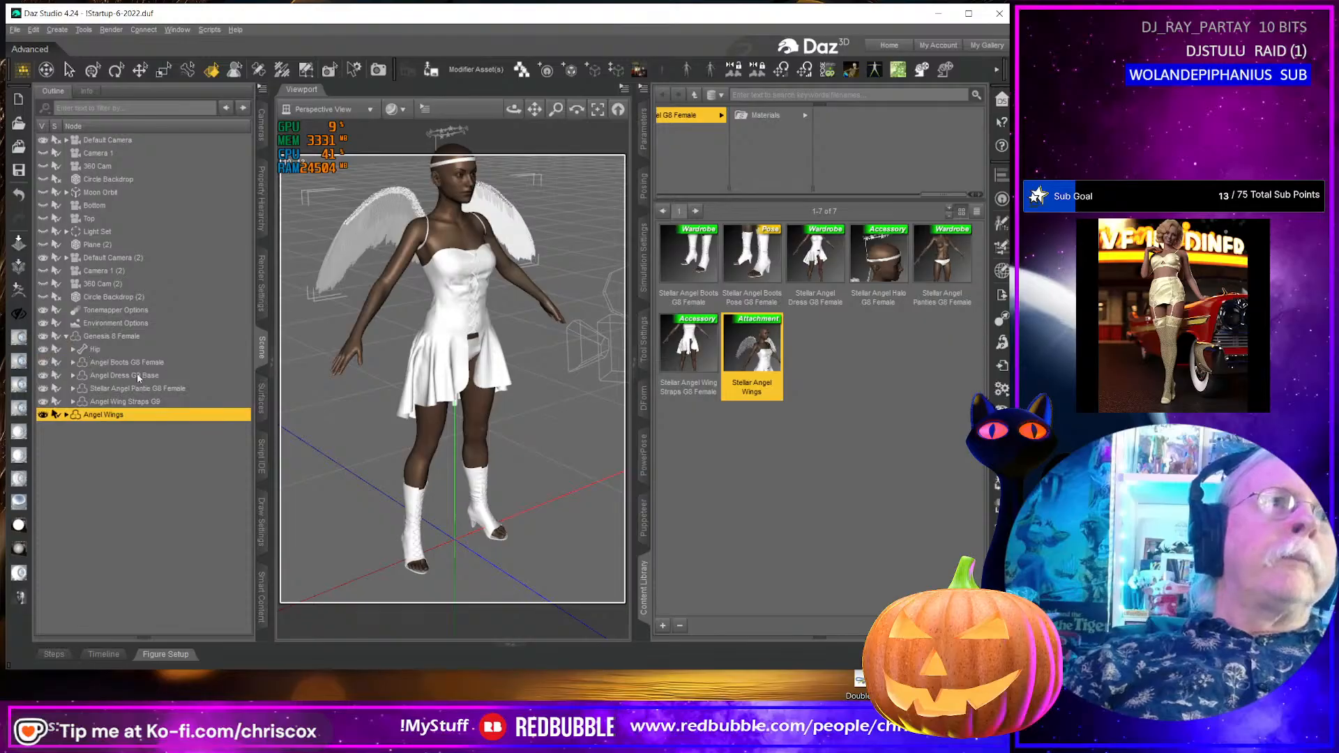
click(440, 169)
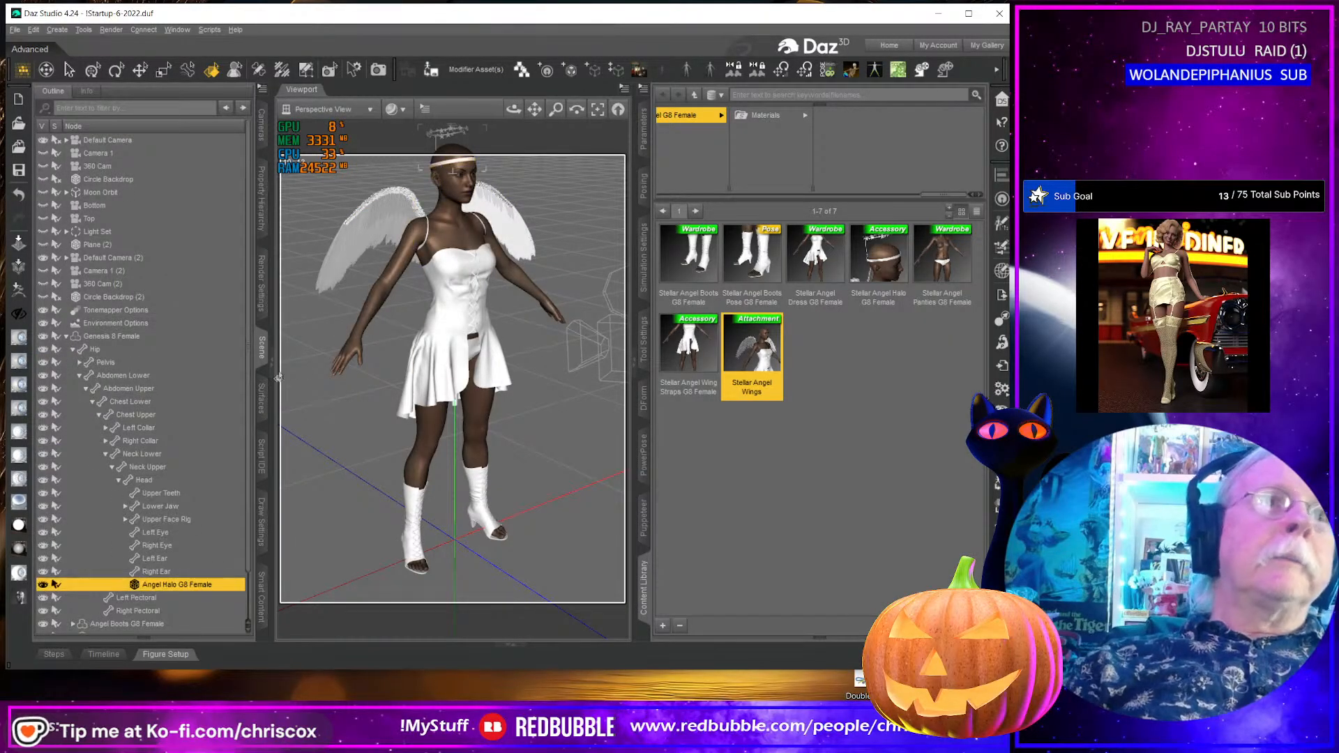
scroll(212, 437, down, 1)
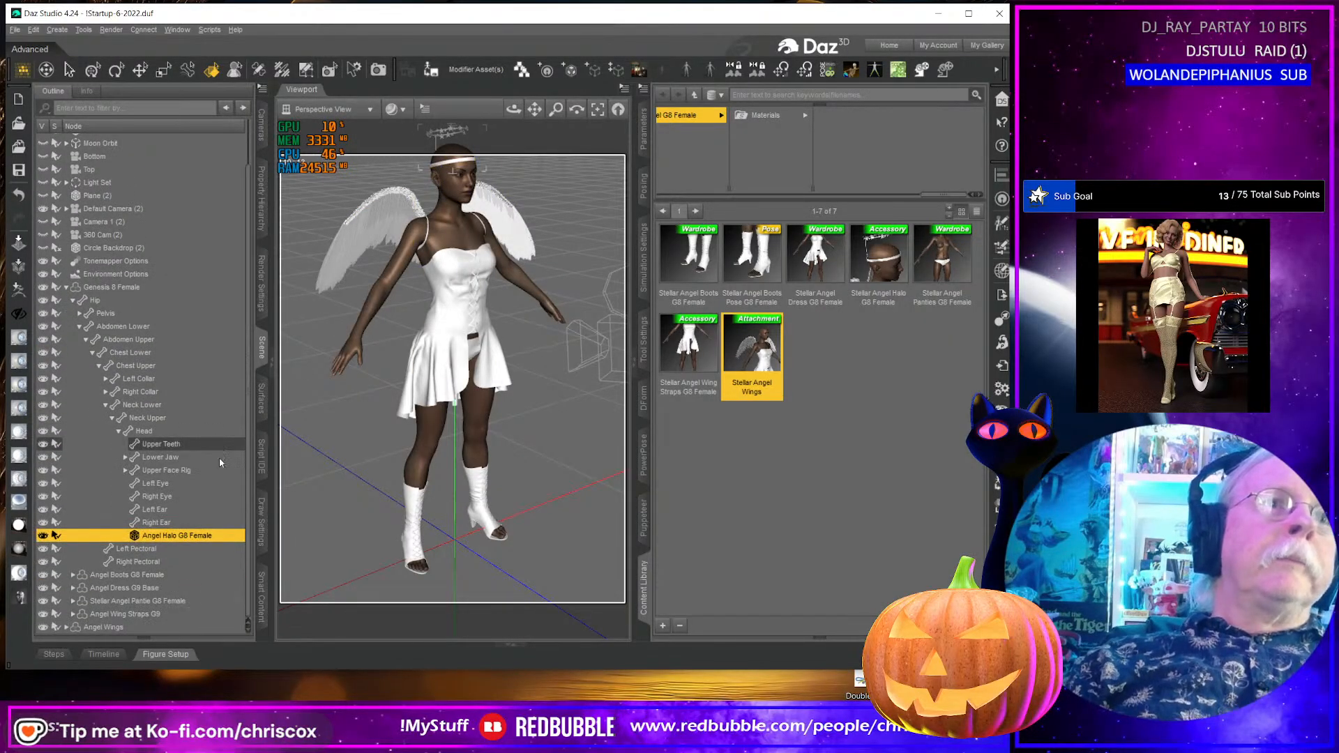
ctrl+click(163, 576)
ctrl+click(162, 589)
ctrl+click(166, 601)
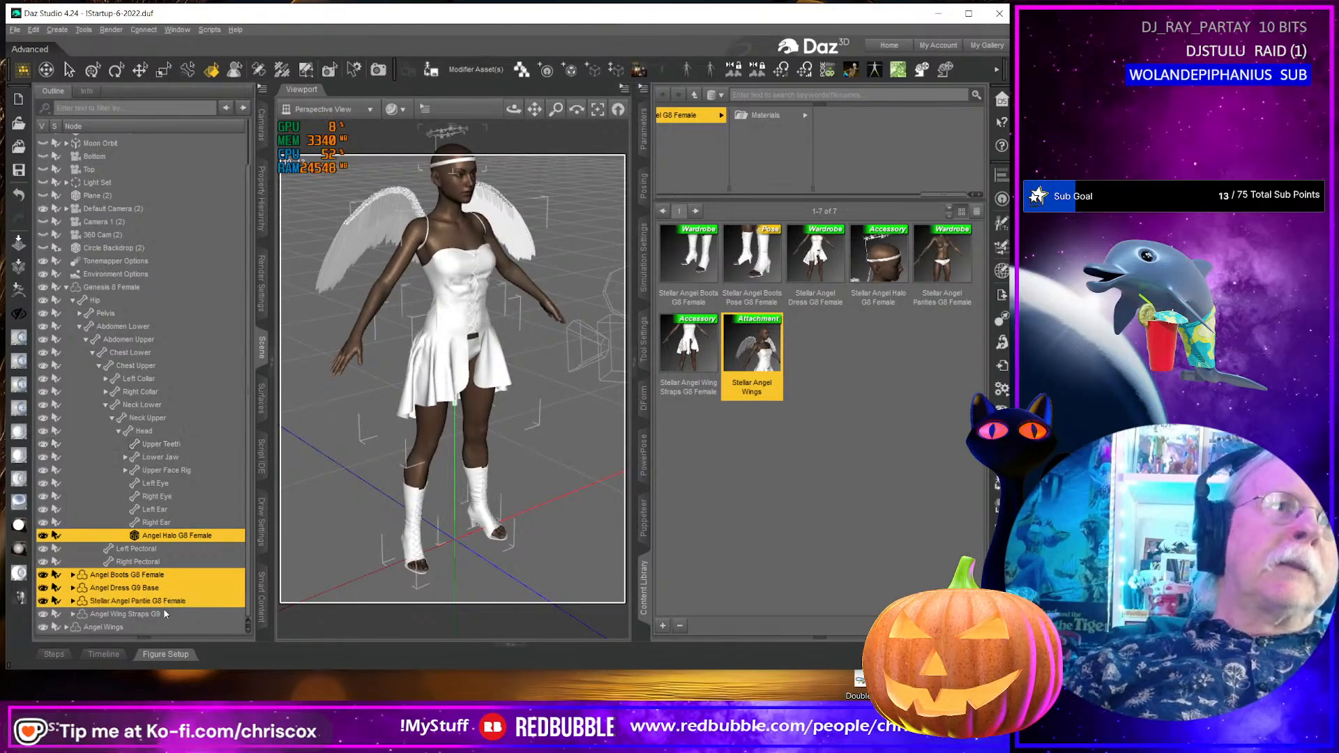
ctrl+click(165, 615)
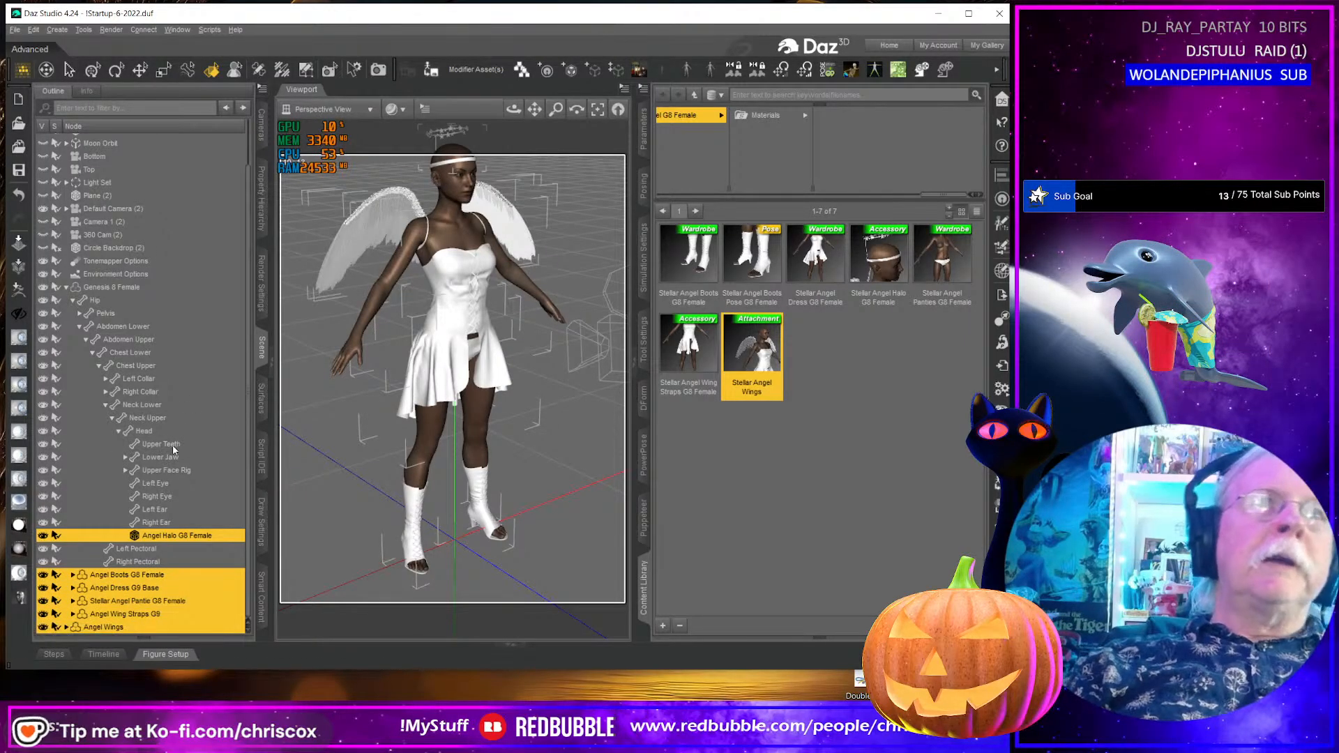
- Expand the surface groups of the boots, dress, wing straps and panties to examine the outfit's material zones
click(262, 398)
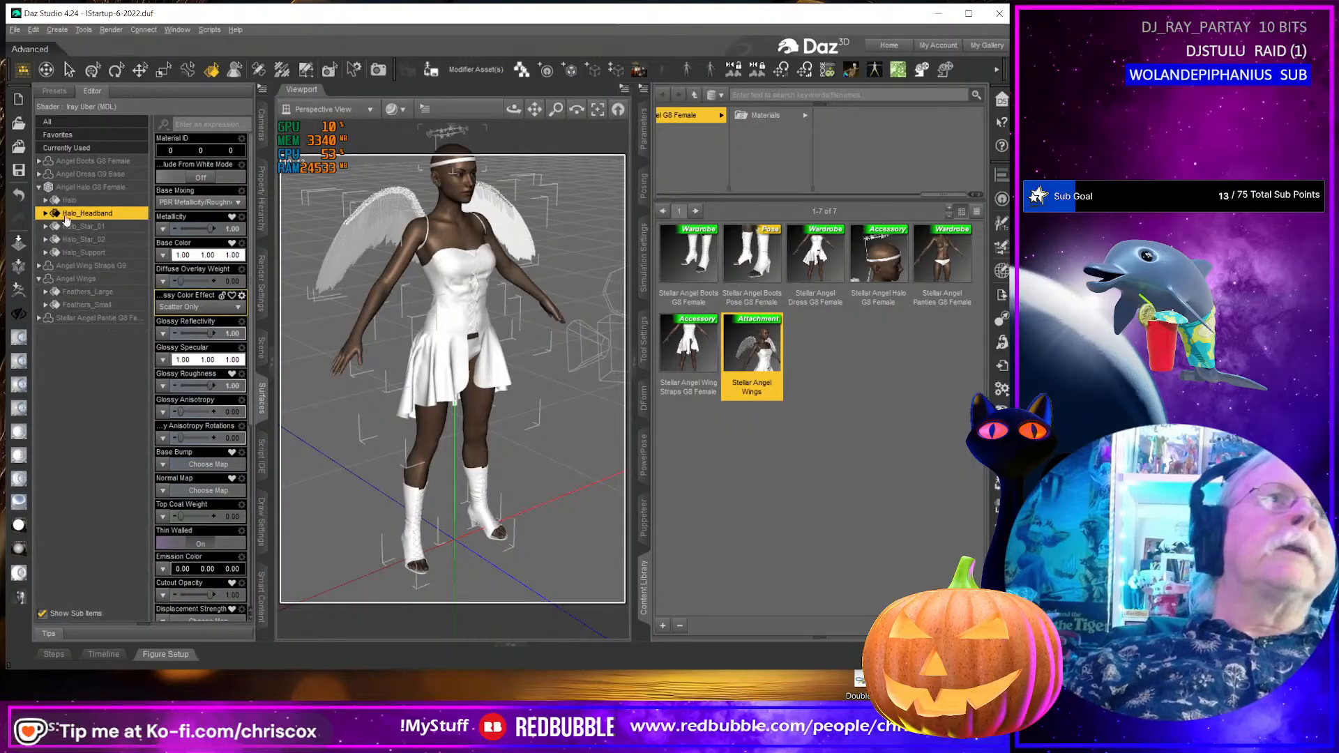
click(40, 162)
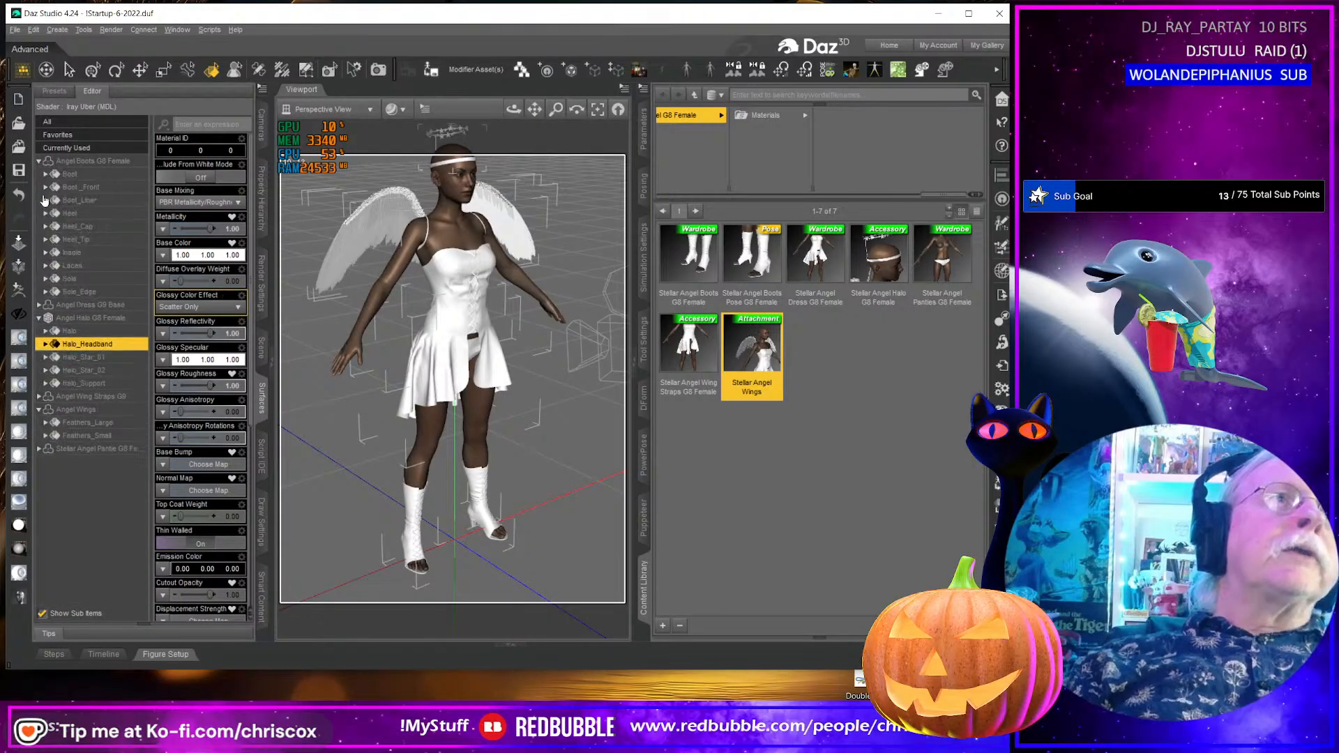
click(39, 305)
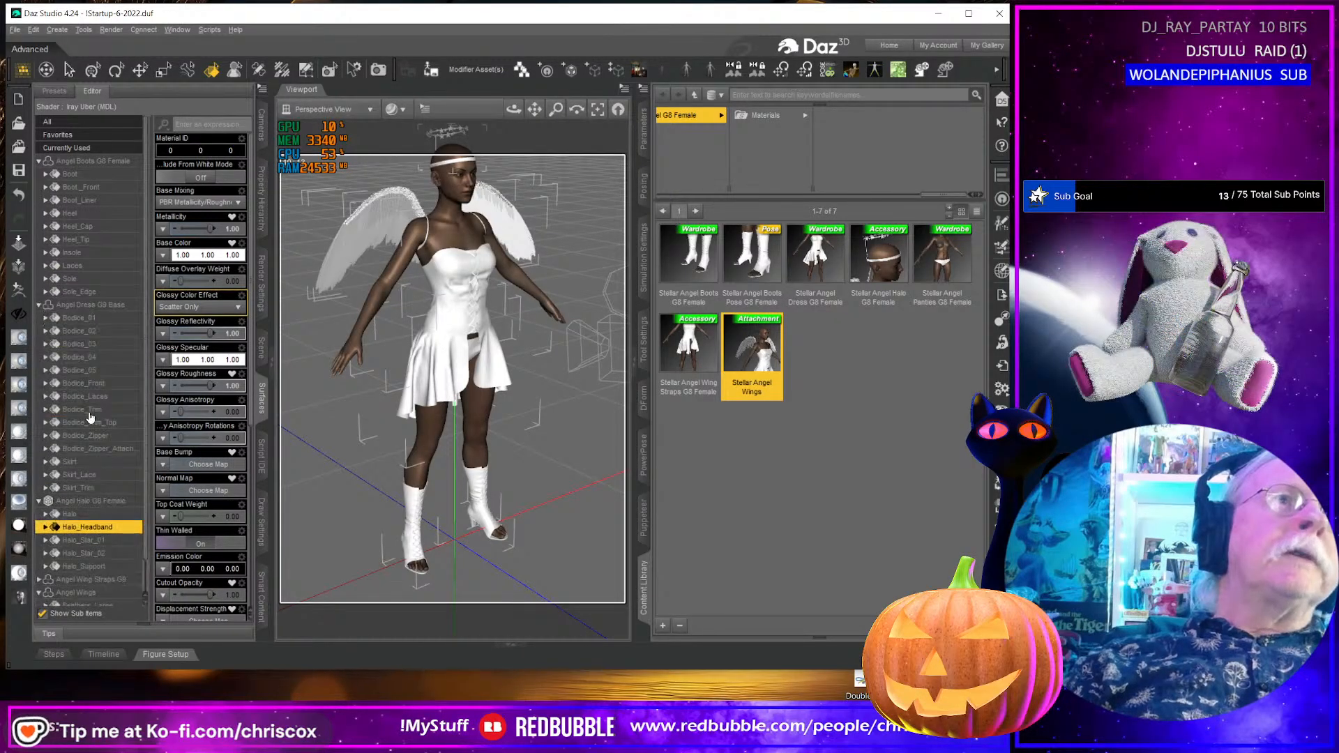
scroll(90, 417, down, 1)
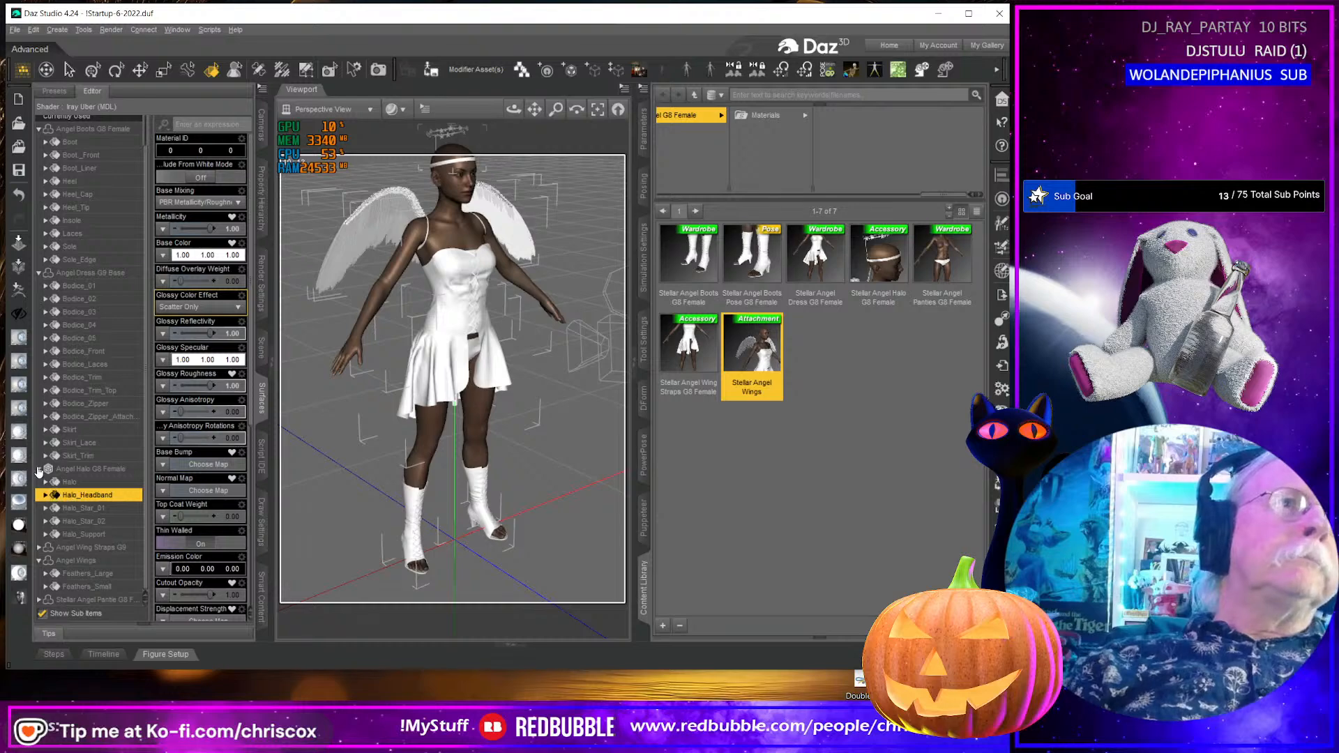
click(40, 548)
scroll(70, 554, down, 1)
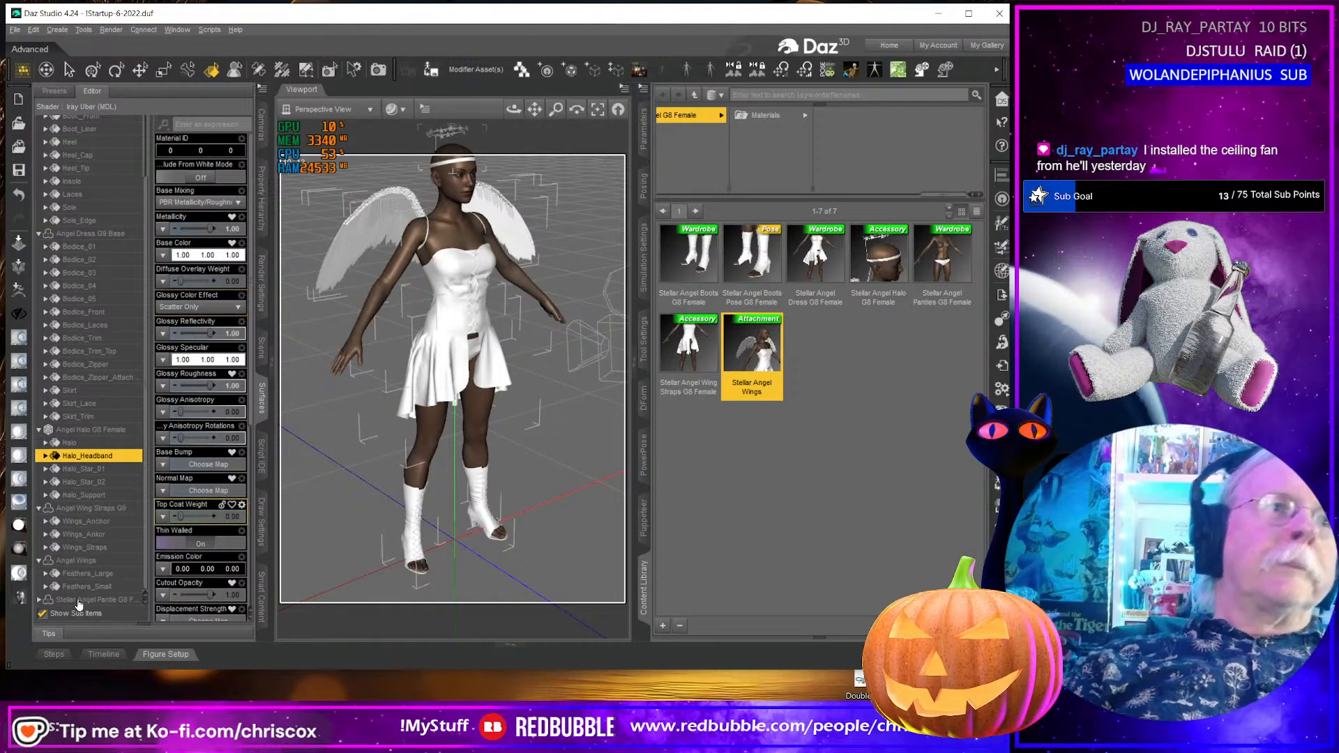
click(40, 600)
scroll(90, 566, down, 2)
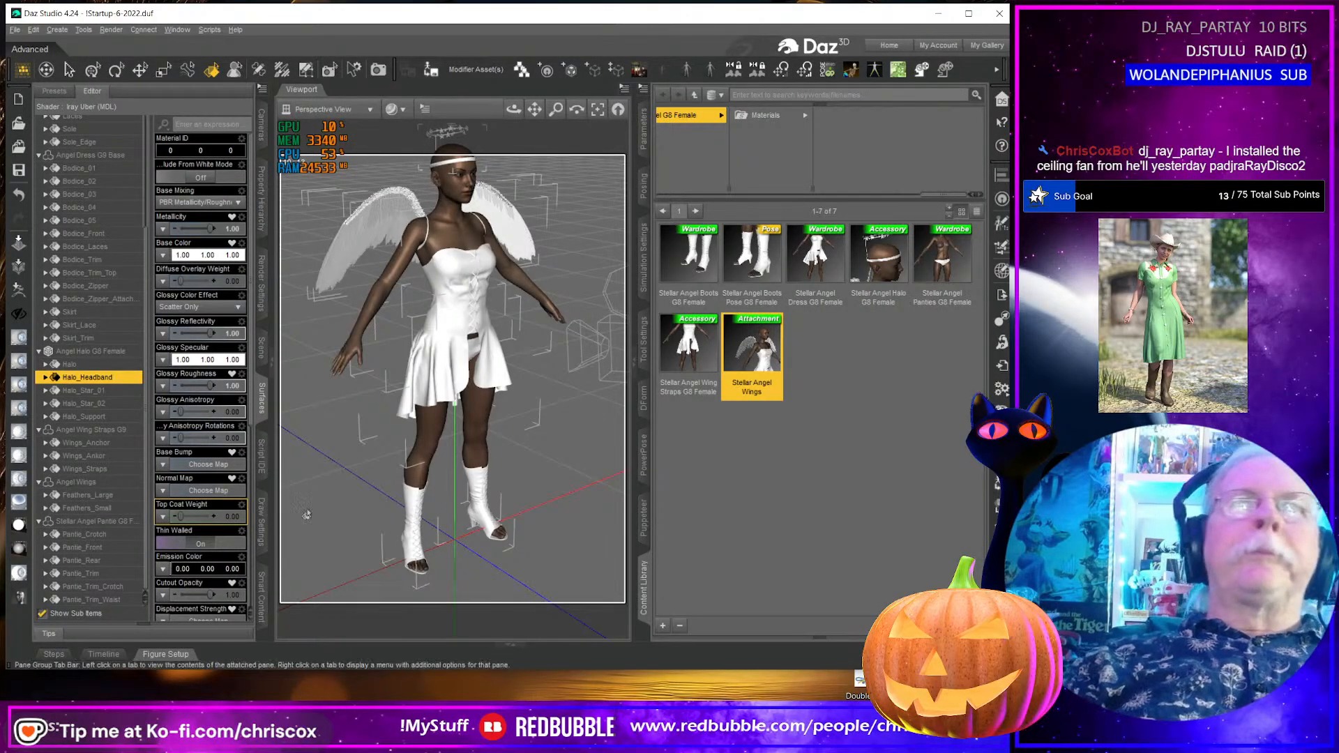
mouse_move(514, 109)
mouse_down()
mouse_move(488, 92)
mouse_move(554, 107)
mouse_move(506, 115)
mouse_up()
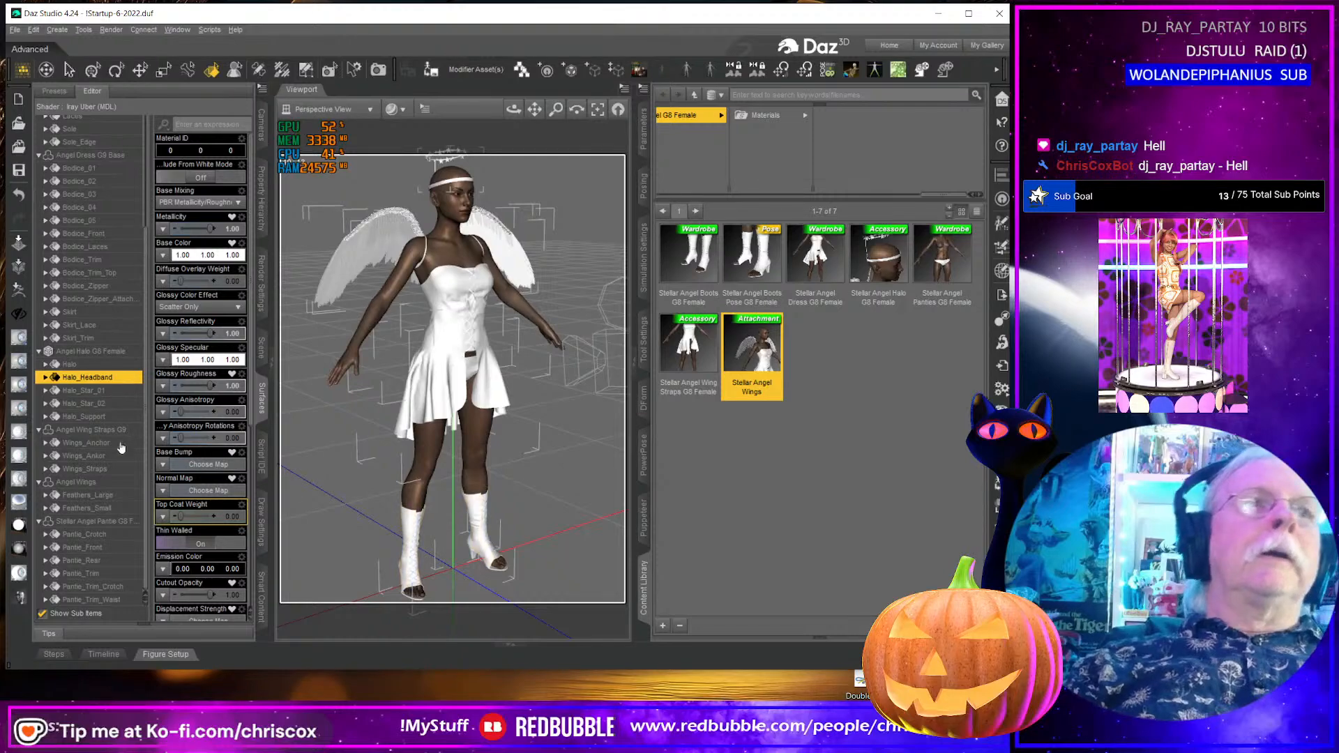
- Select the Boot surface of the Angel Boots and open the Shaders presets in the Stellar Angel materials folder
scroll(106, 270, up, 4)
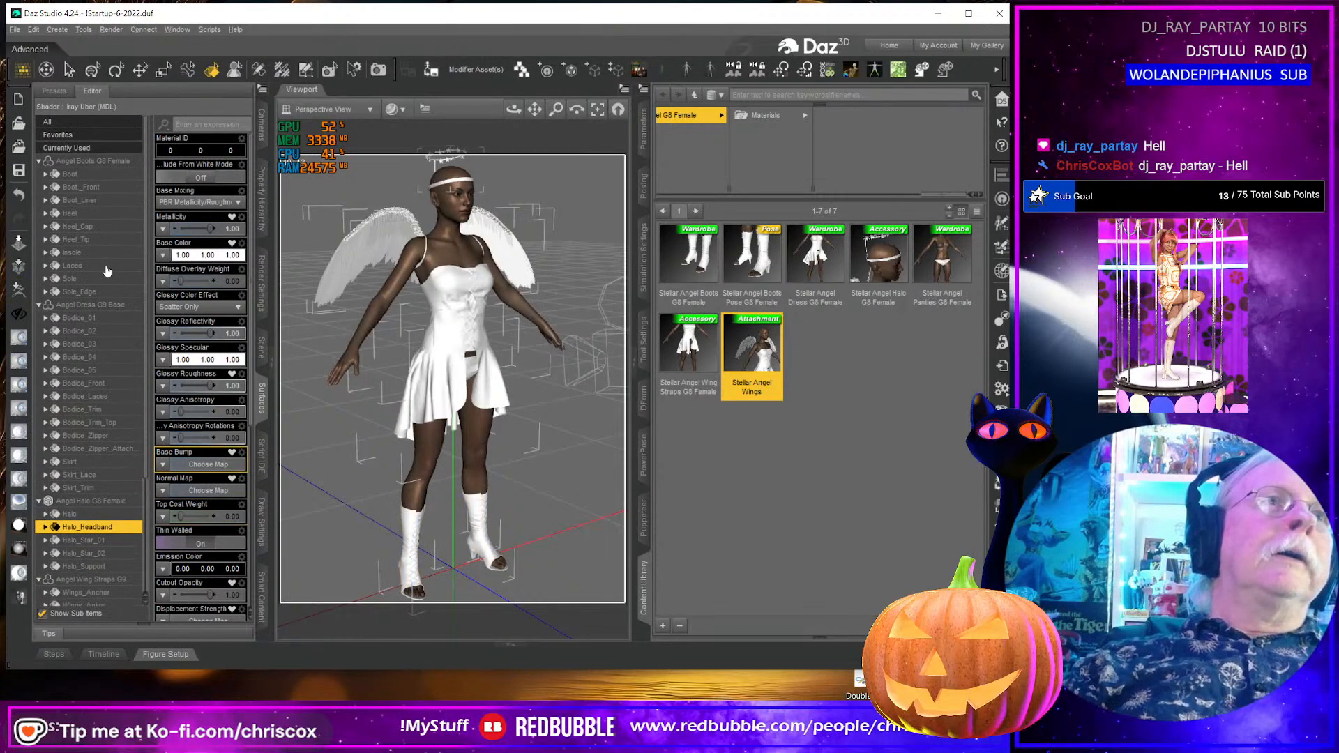
click(82, 175)
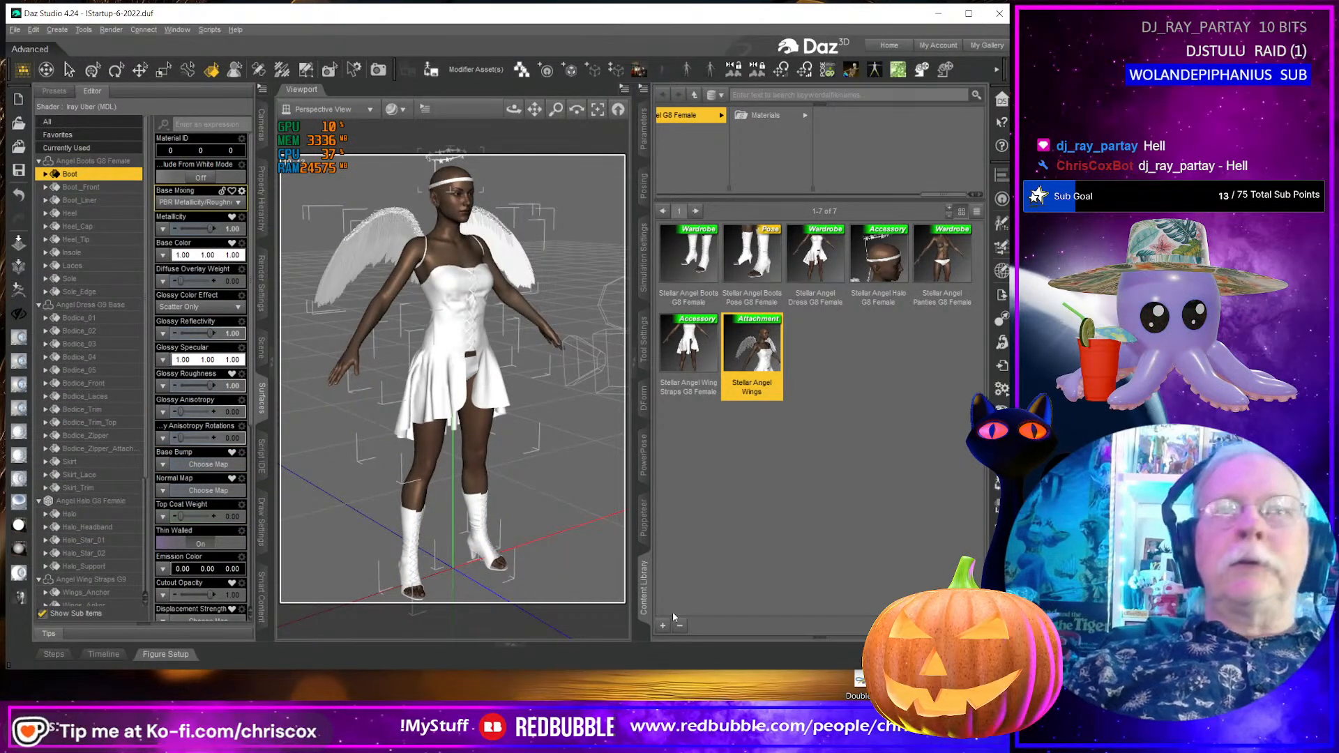
click(643, 607)
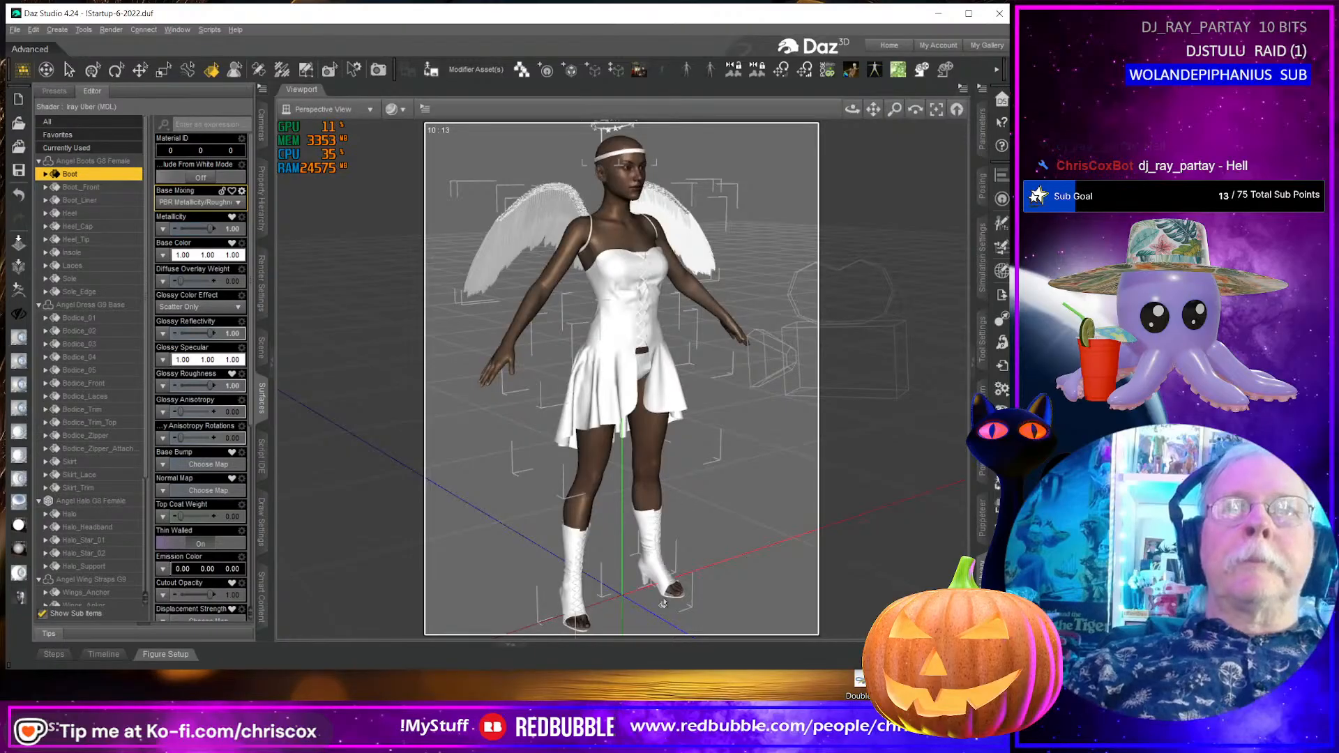
click(982, 586)
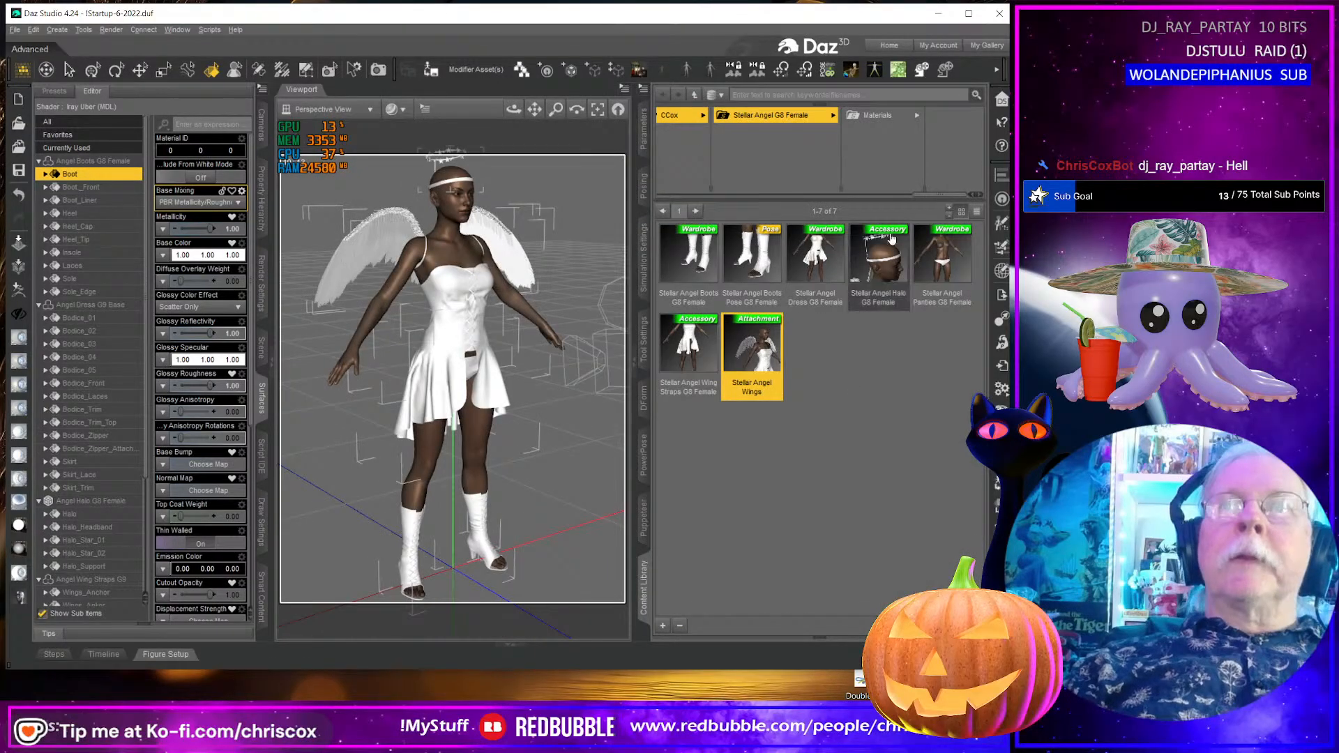
click(879, 116)
click(900, 148)
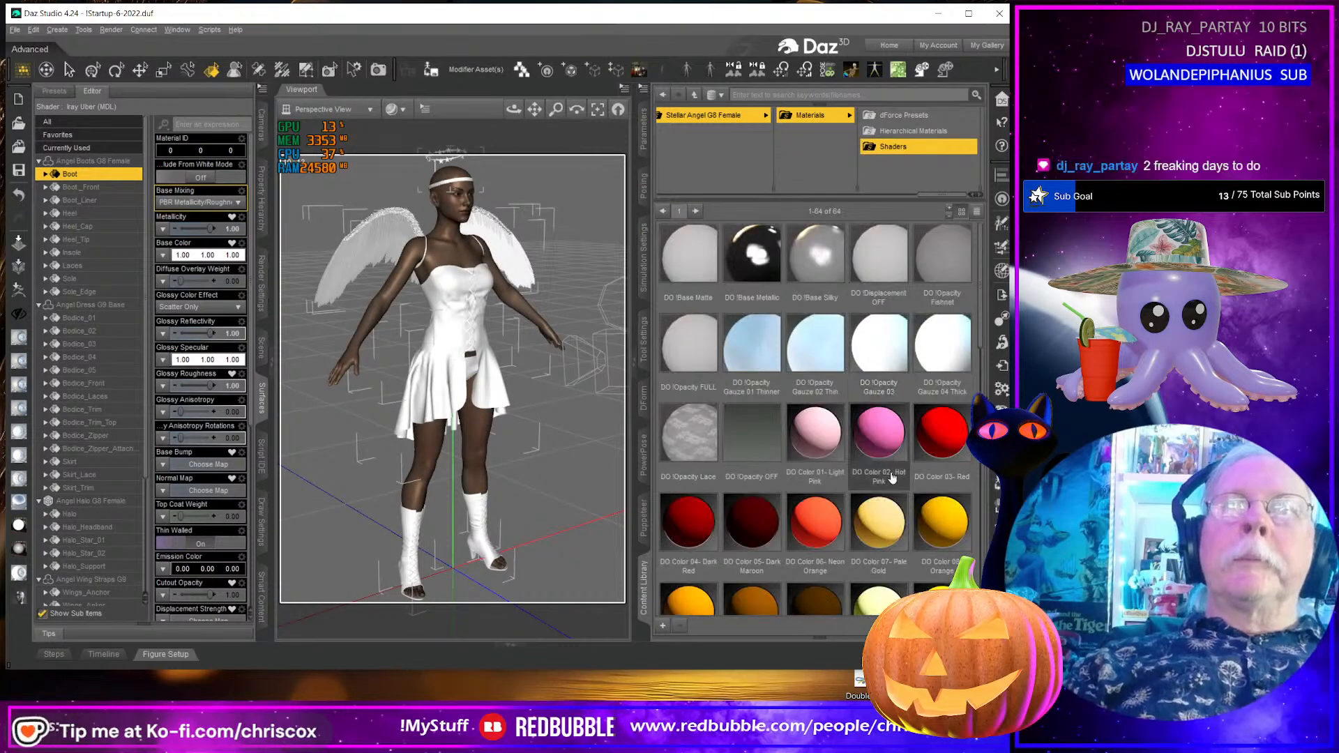
scroll(892, 479, down, 5)
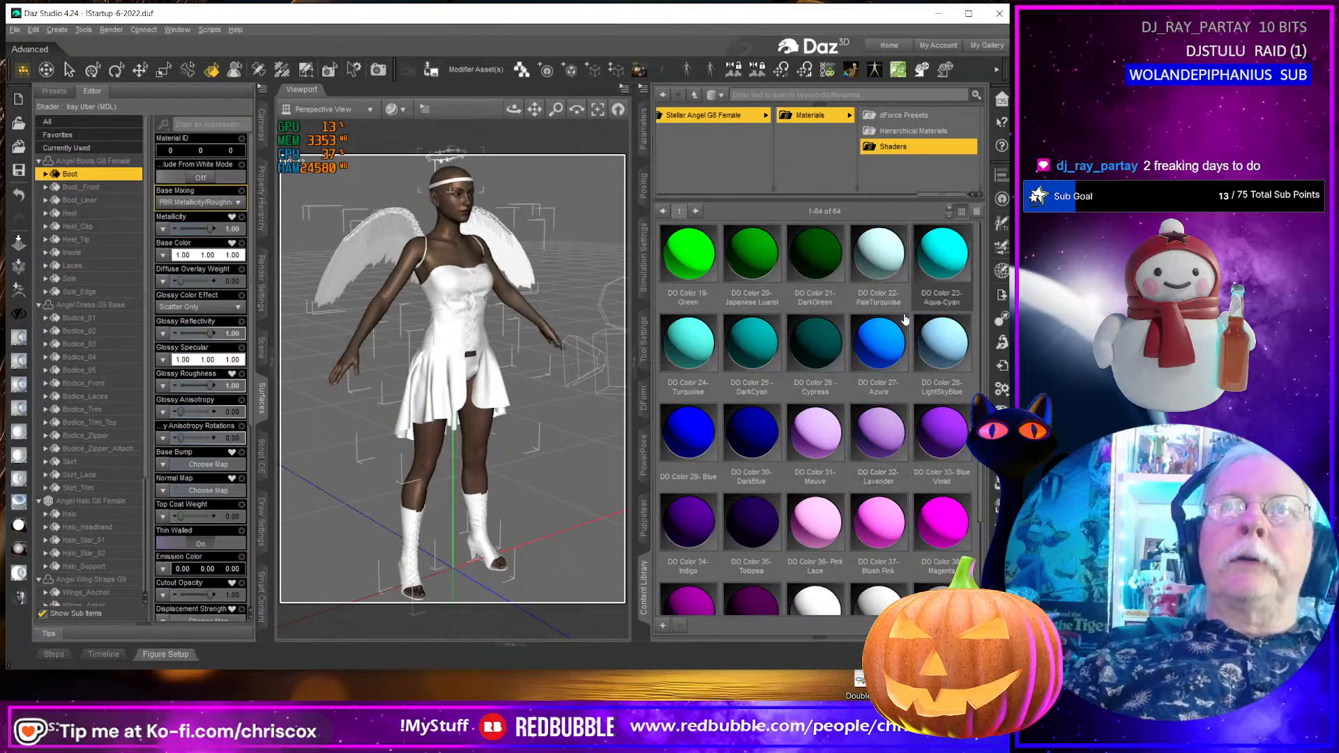
- Apply the DO Color 27 Azure shader to the Boot surface and DO Color 28 LightSkyBlue to Boot_Front
click(873, 351)
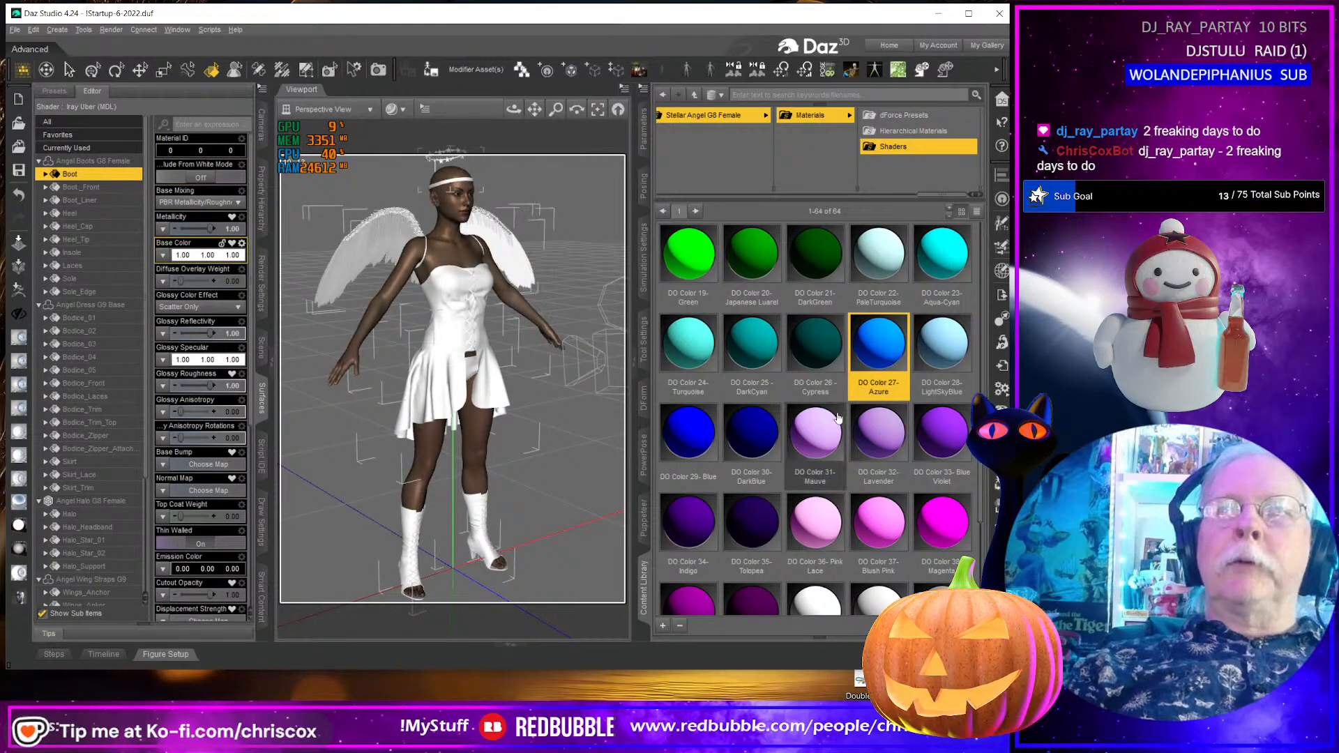
mouse_move(838, 418)
mouse_move(864, 293)
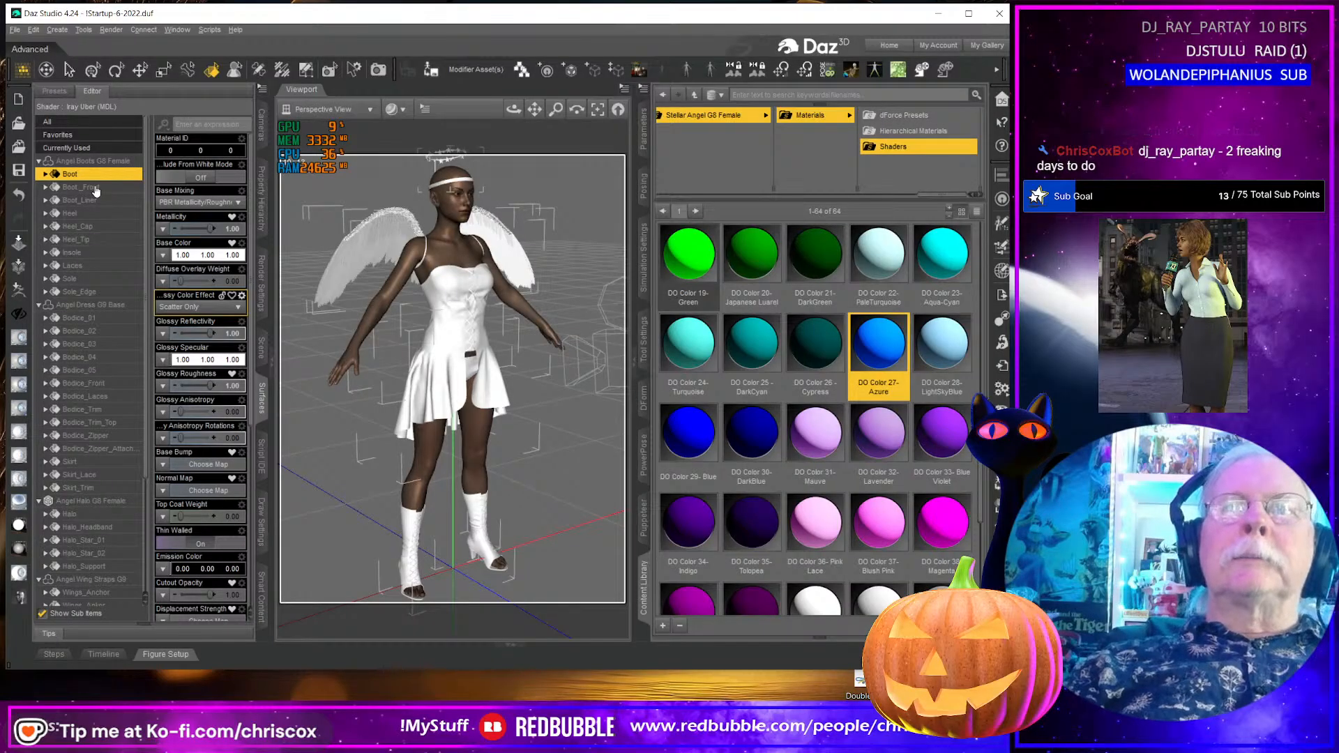
double_click(880, 356)
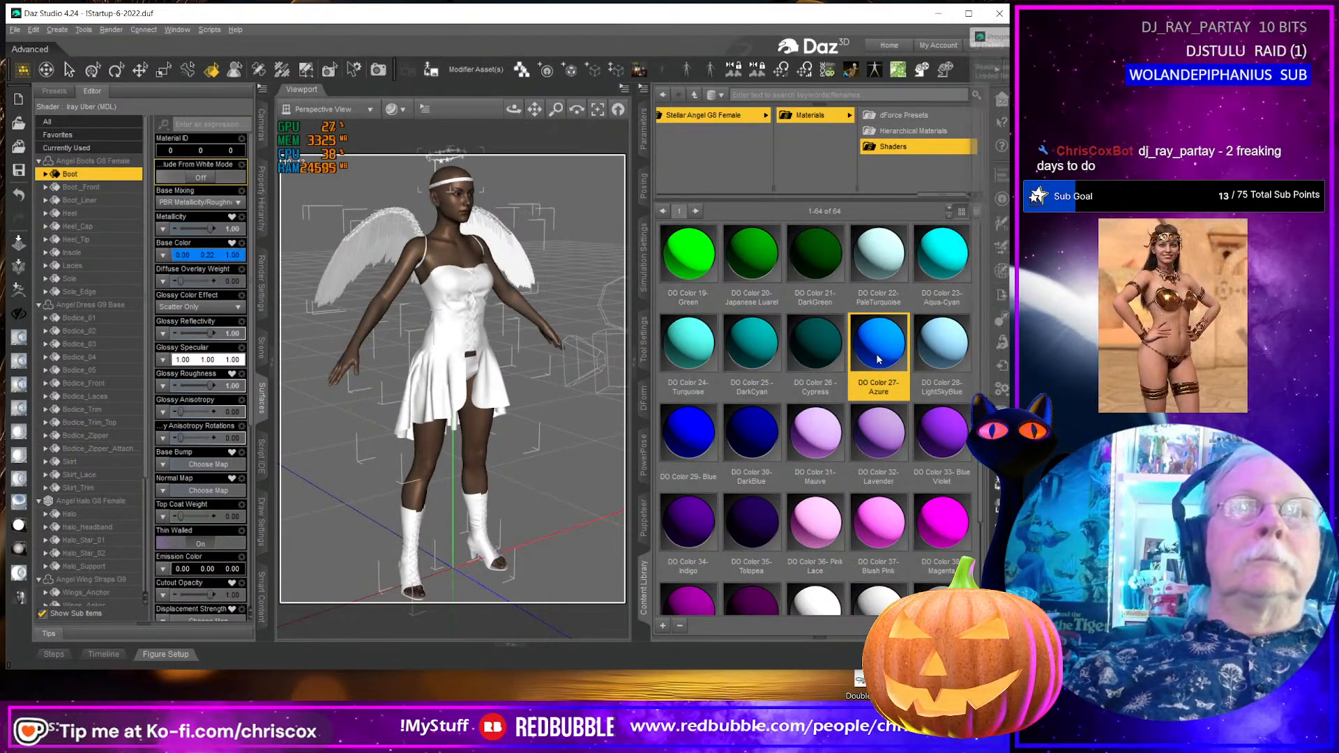
click(81, 187)
double_click(940, 342)
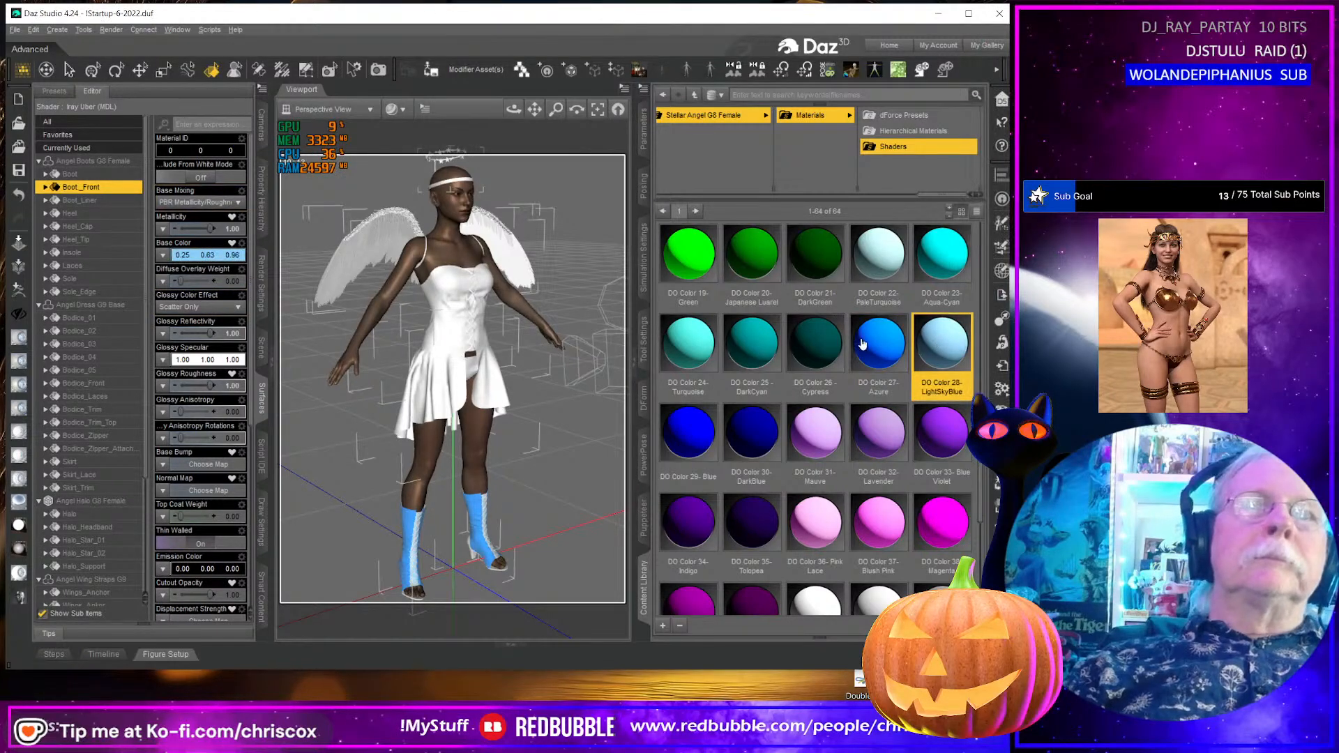
- Apply the DO Color 29 Blue shader to the Boot_Liner surface and DO Color 30 DarkBlue to the Heel surface
click(81, 201)
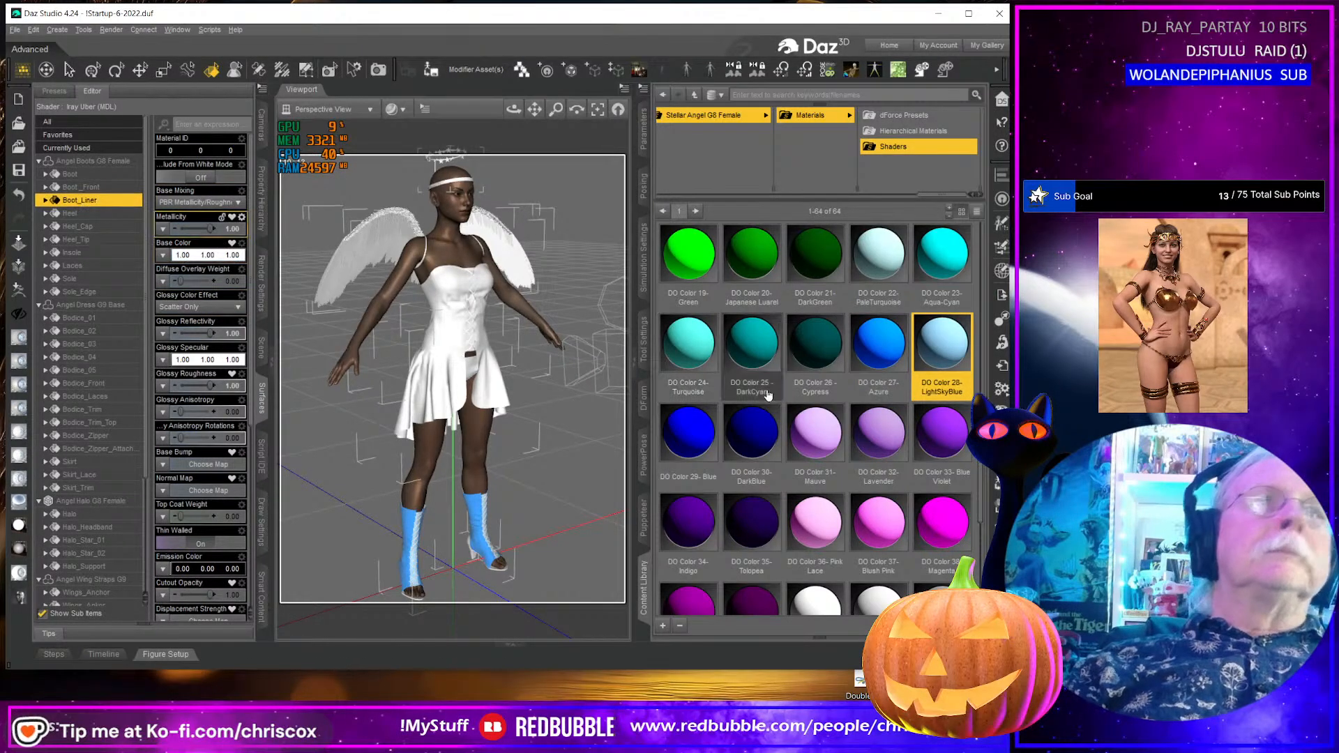
double_click(693, 430)
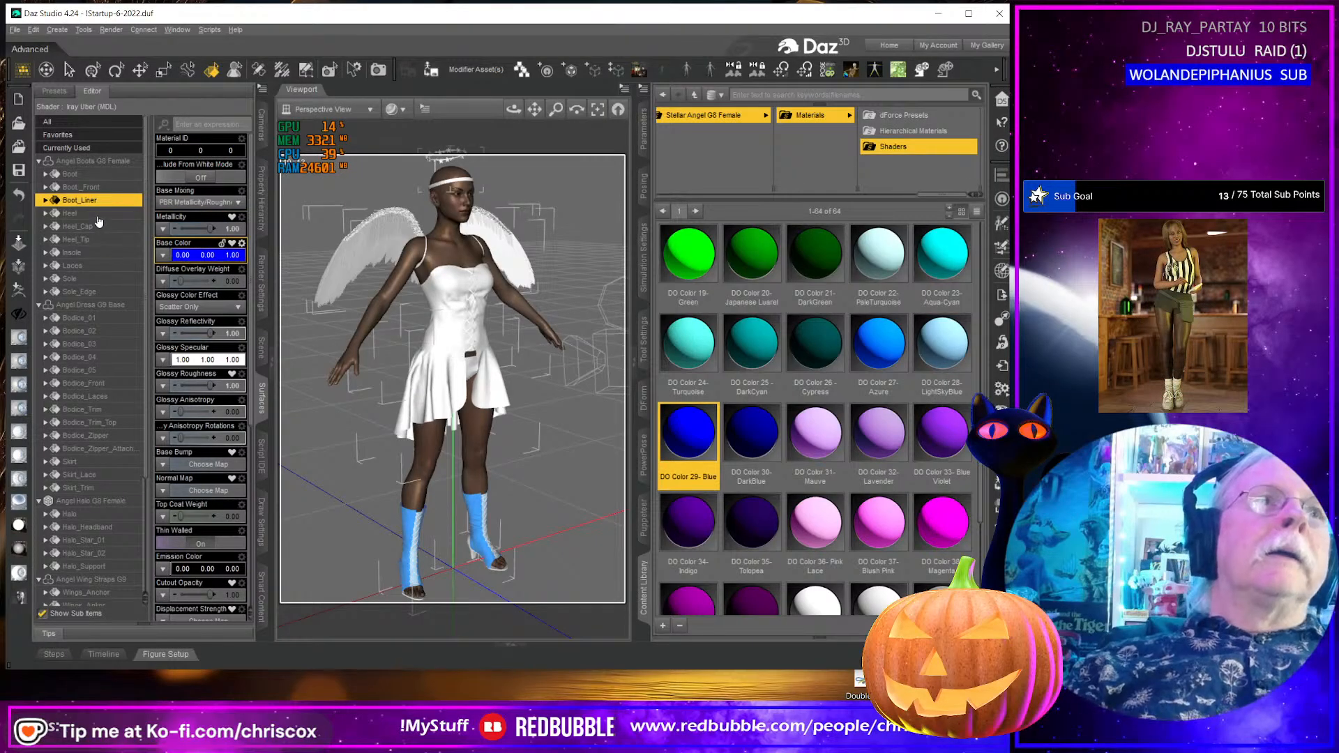
click(77, 214)
double_click(752, 432)
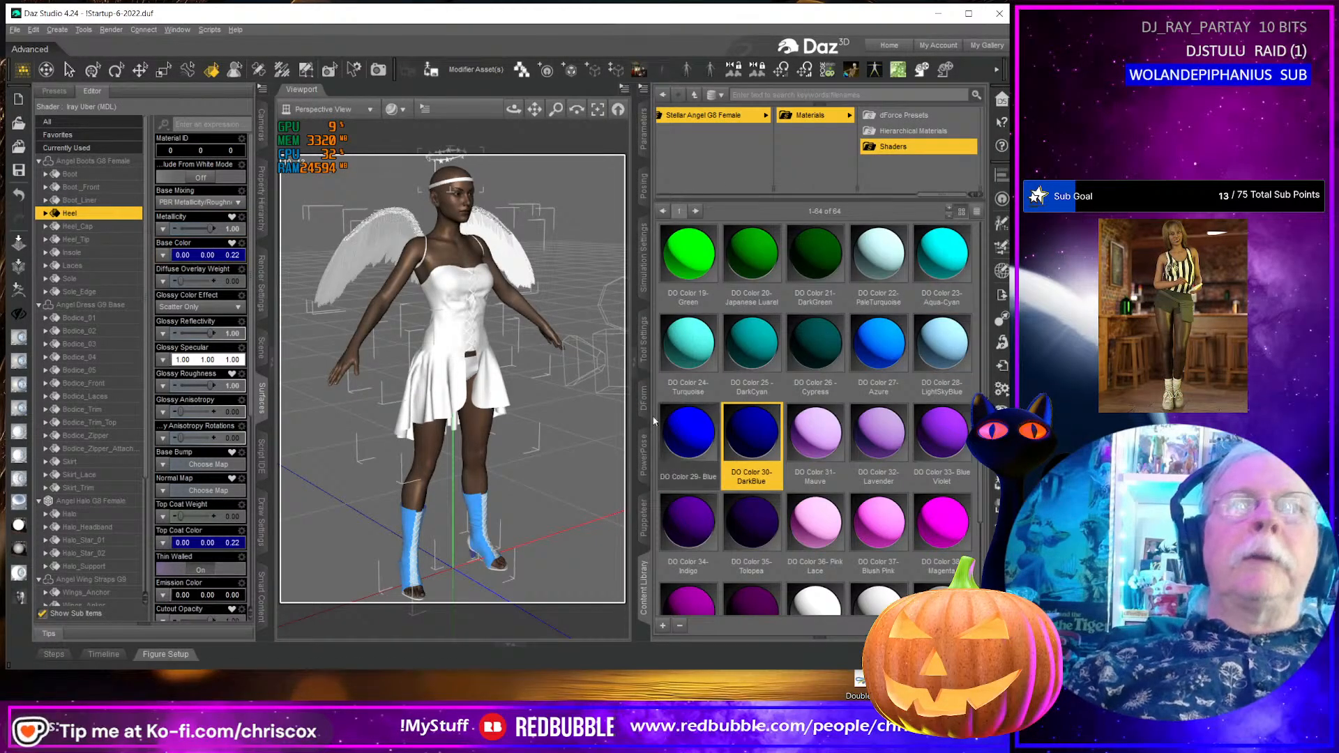
- Apply the DO Color 30 DarkBlue shader to Heel_Cap and change its base color to a softer medium blue
click(99, 227)
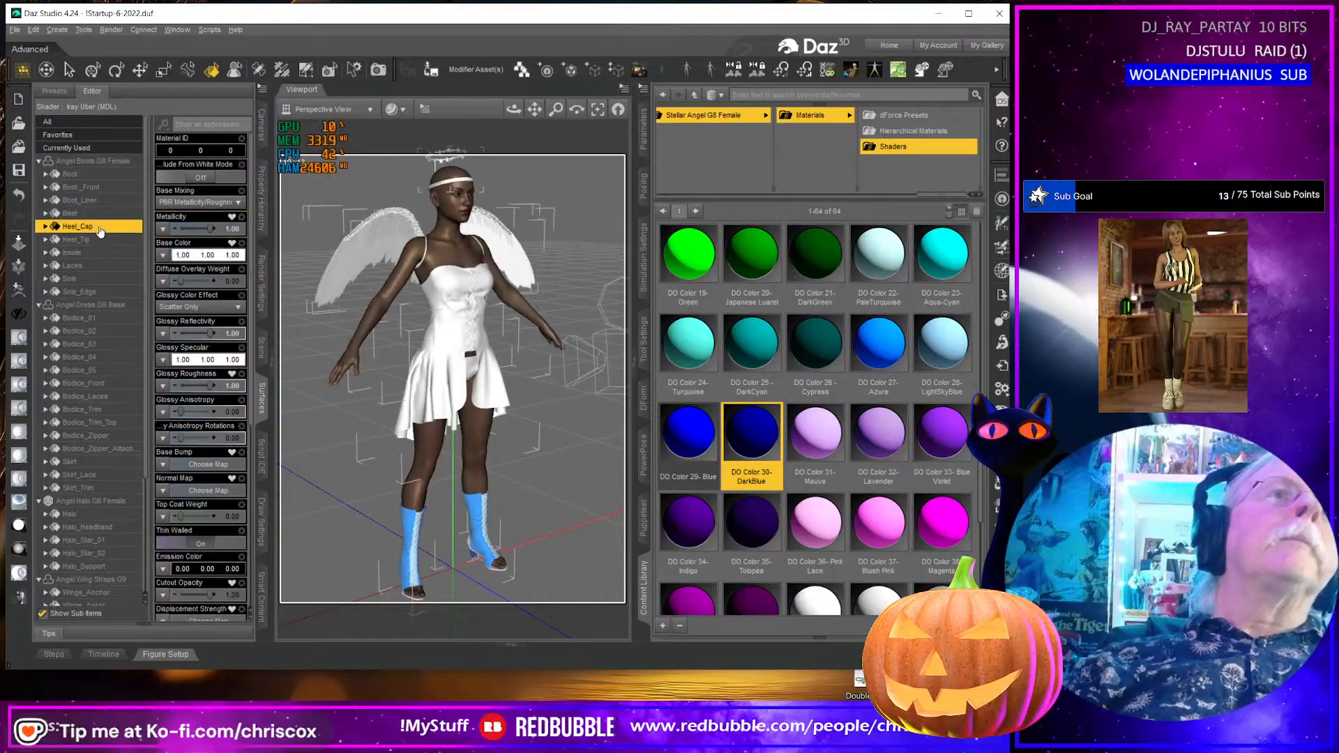
double_click(757, 442)
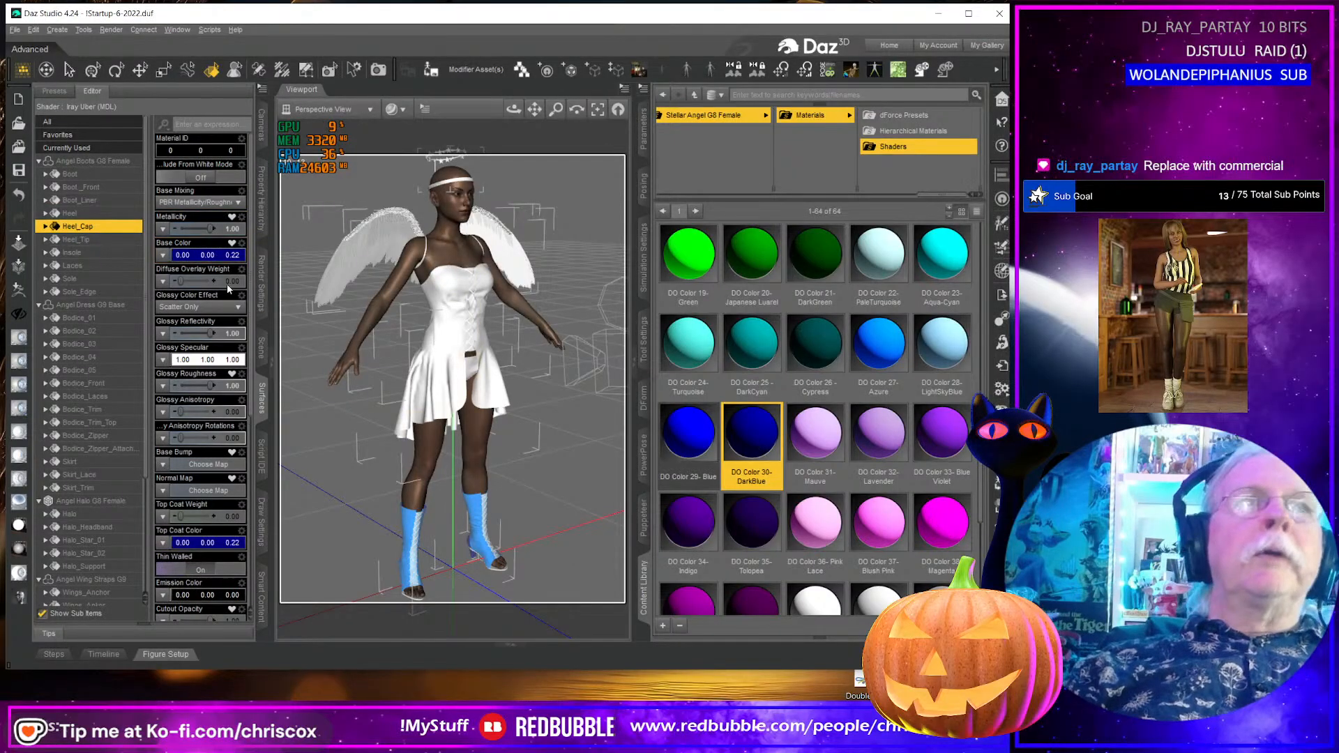
click(199, 258)
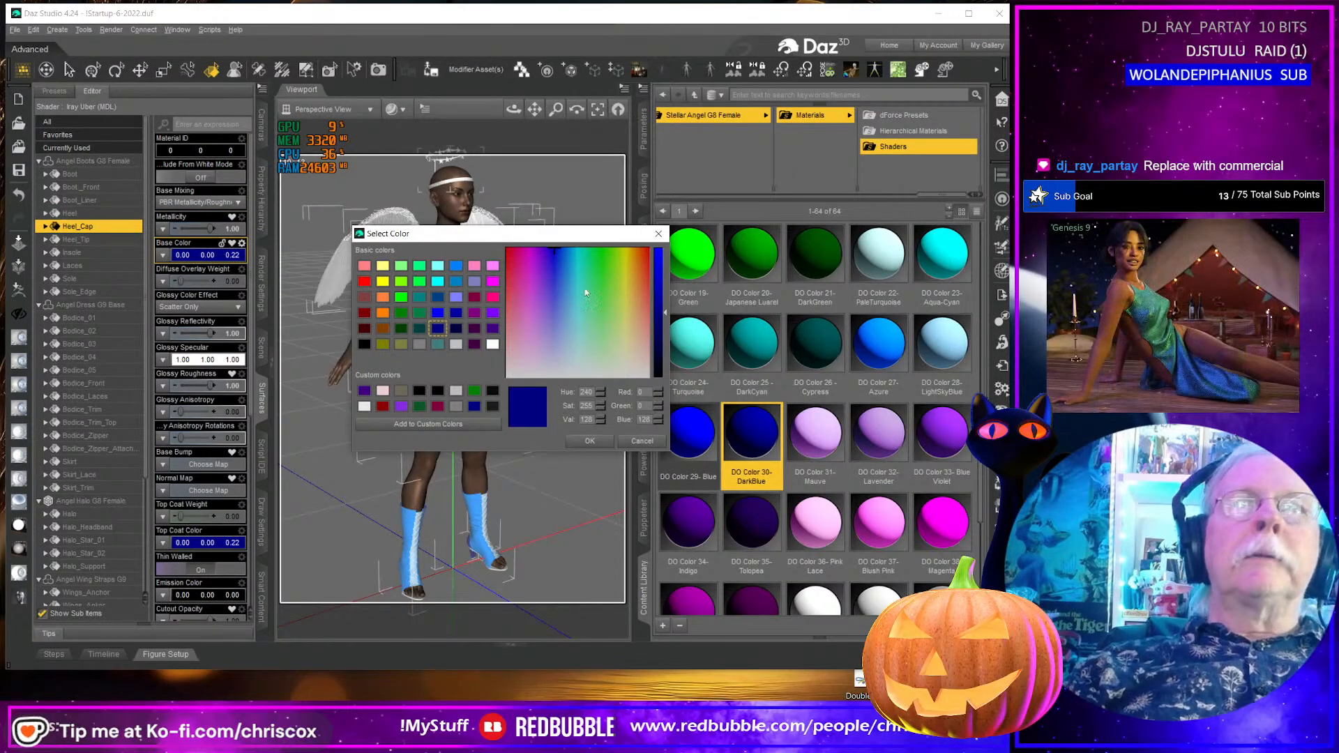
click(560, 286)
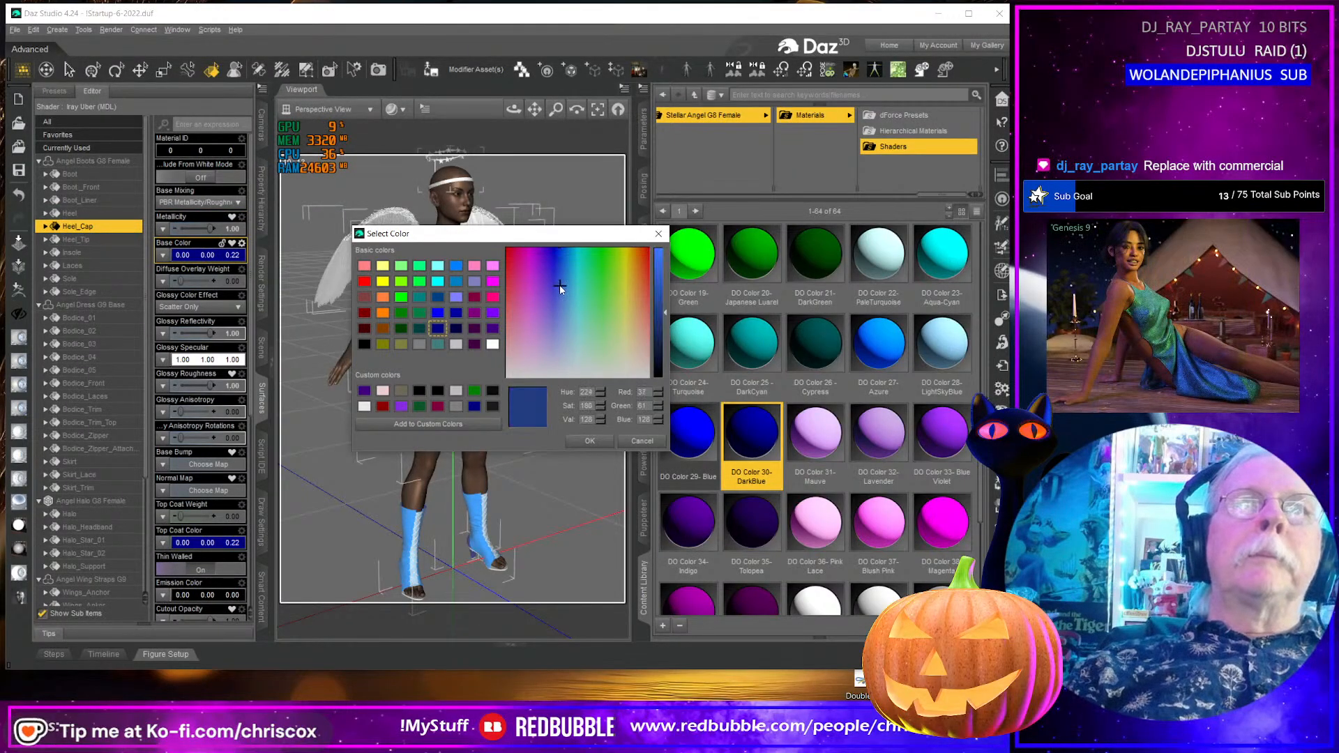
click(586, 441)
- Give the Heel_Tip surface the DO Color 30 DarkBlue shader and change its base color to a very dark slate blue
click(77, 240)
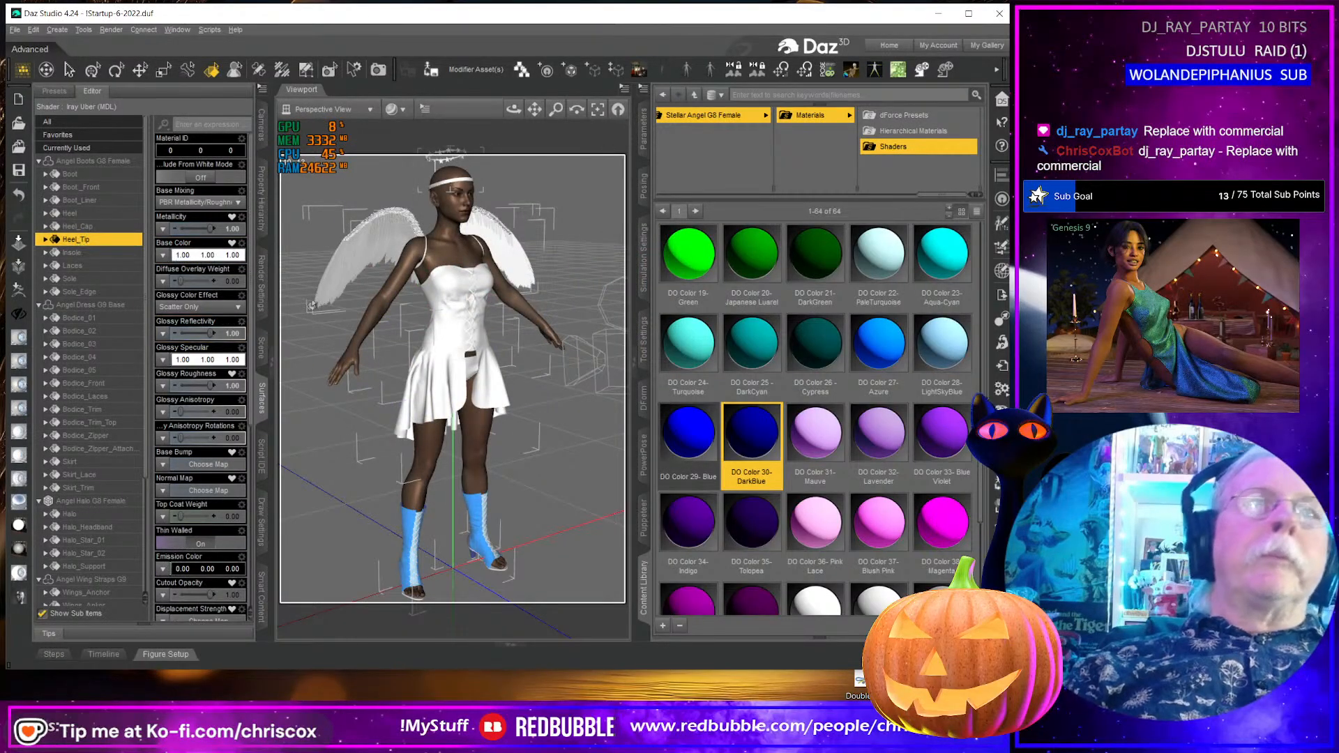
click(200, 257)
click(562, 316)
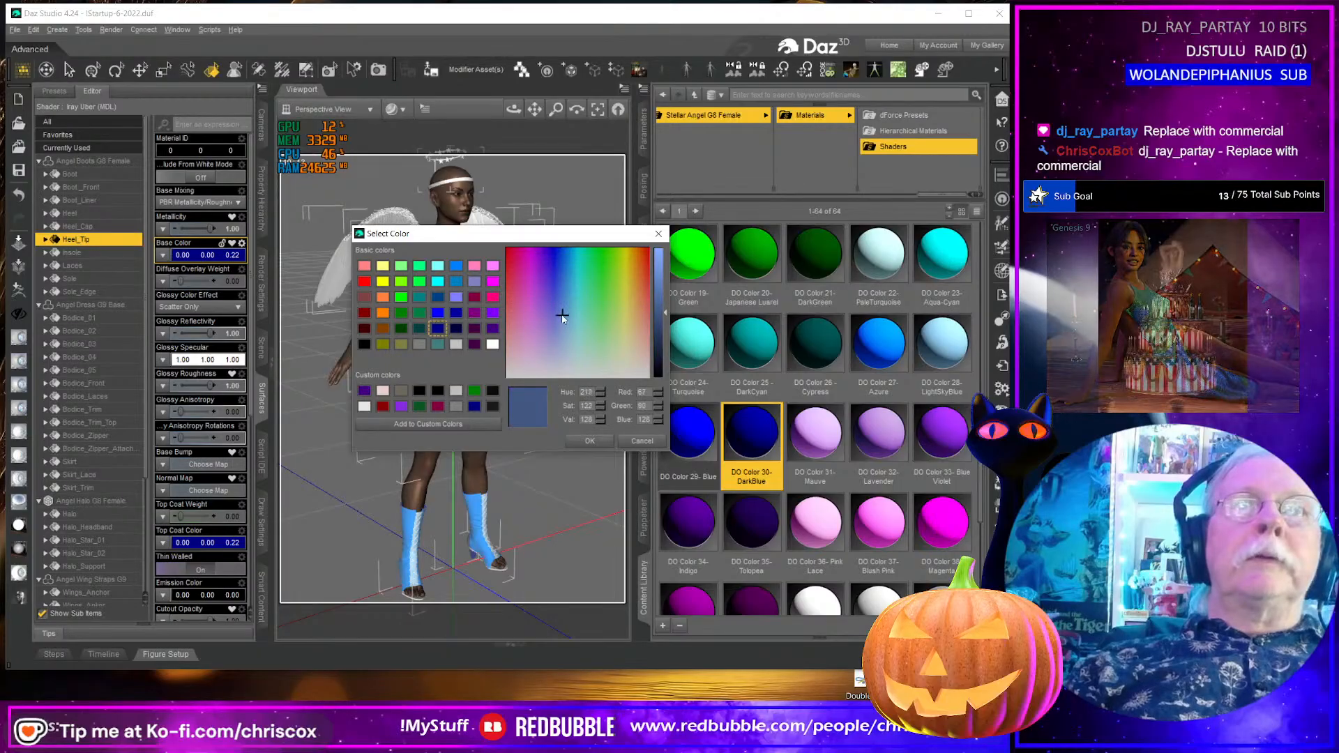
drag(660, 304, 667, 354)
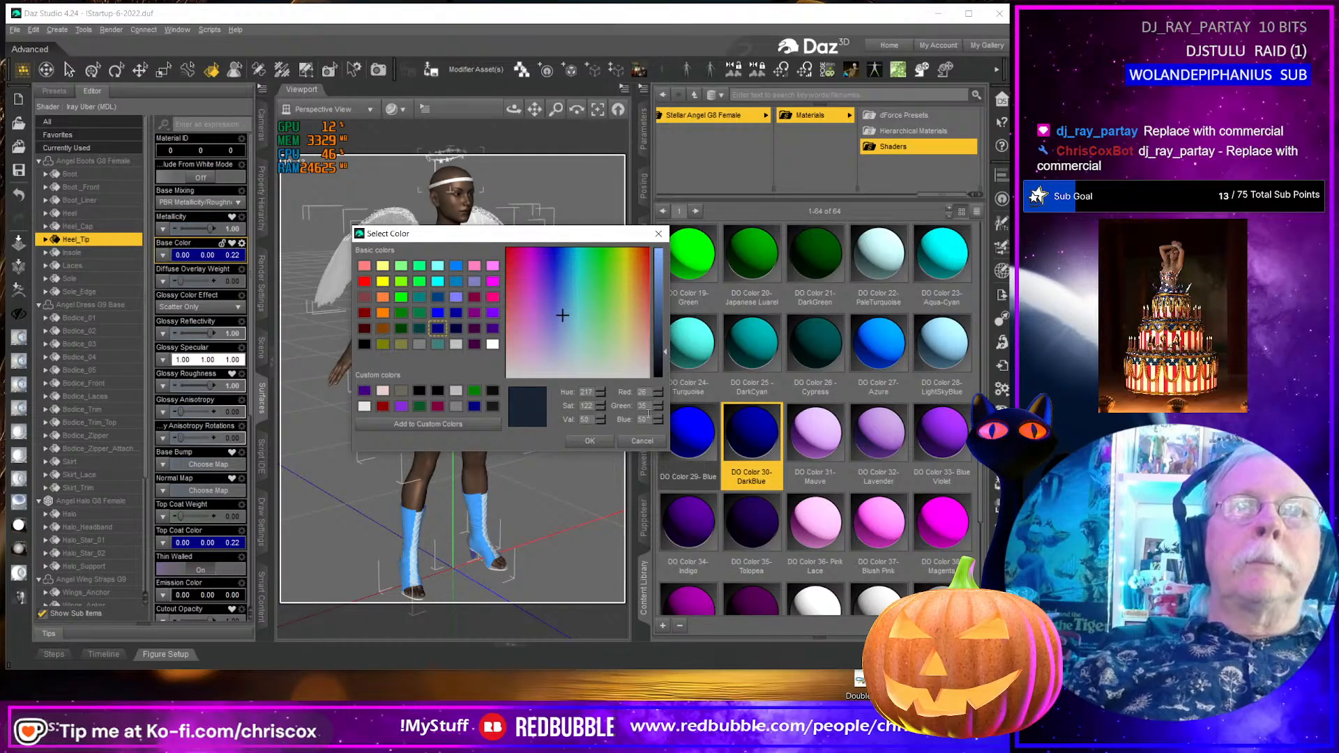
click(590, 441)
- Apply the DO Color 29 Blue shader to the boots' Insole surface and lighten its base color to periwinkle blue
key(Down)
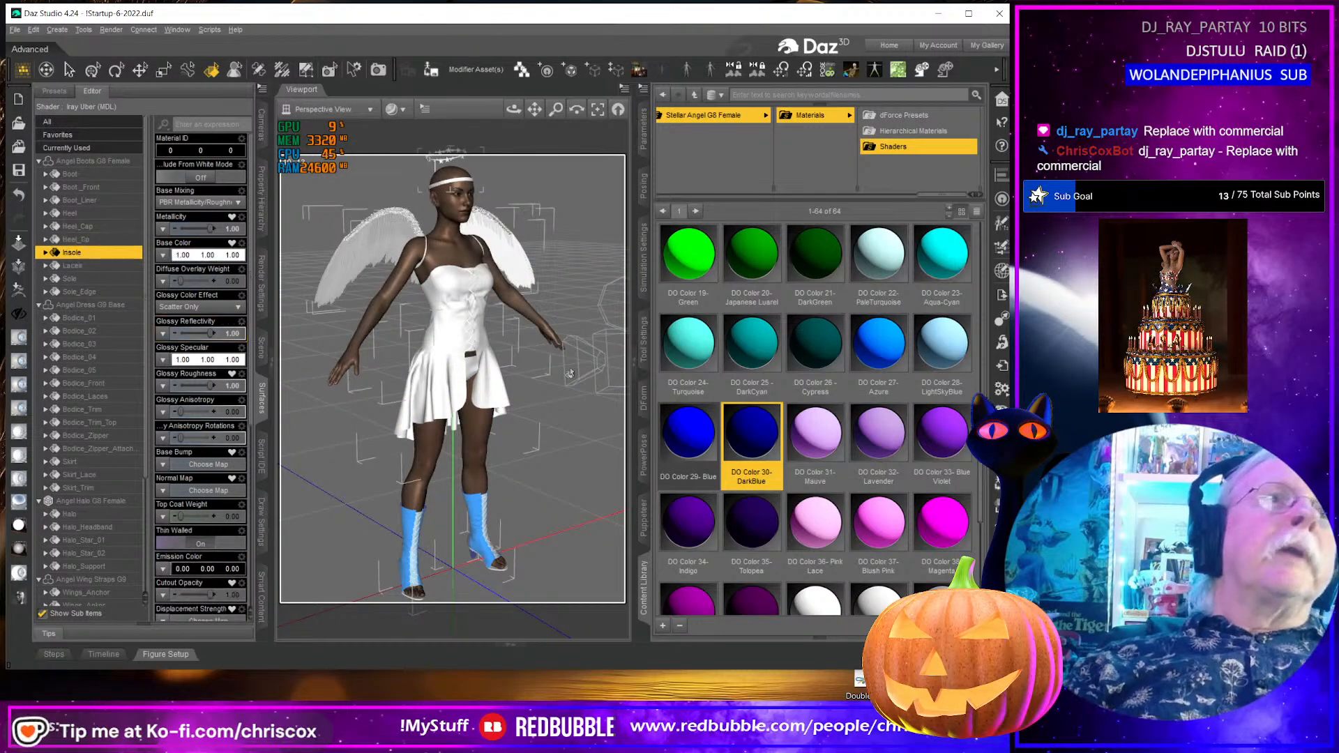
double_click(698, 431)
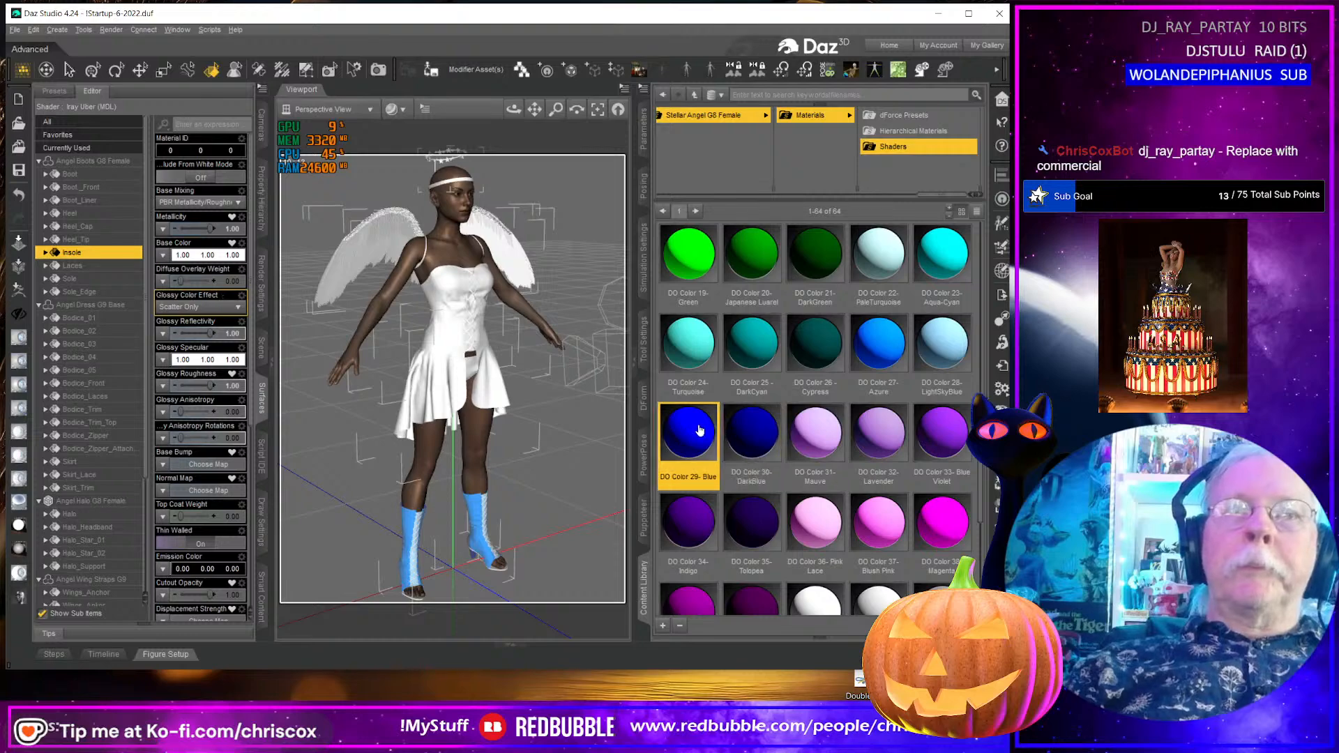
click(199, 255)
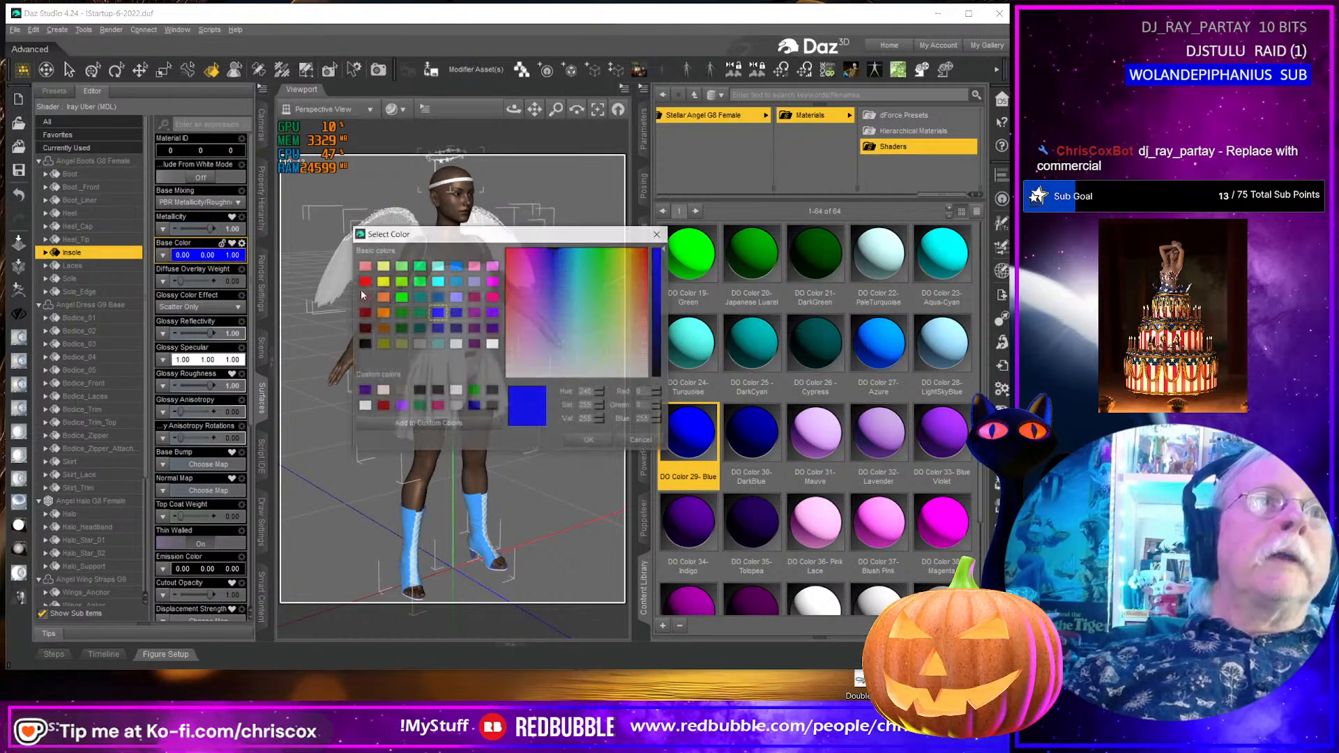
drag(558, 283, 555, 317)
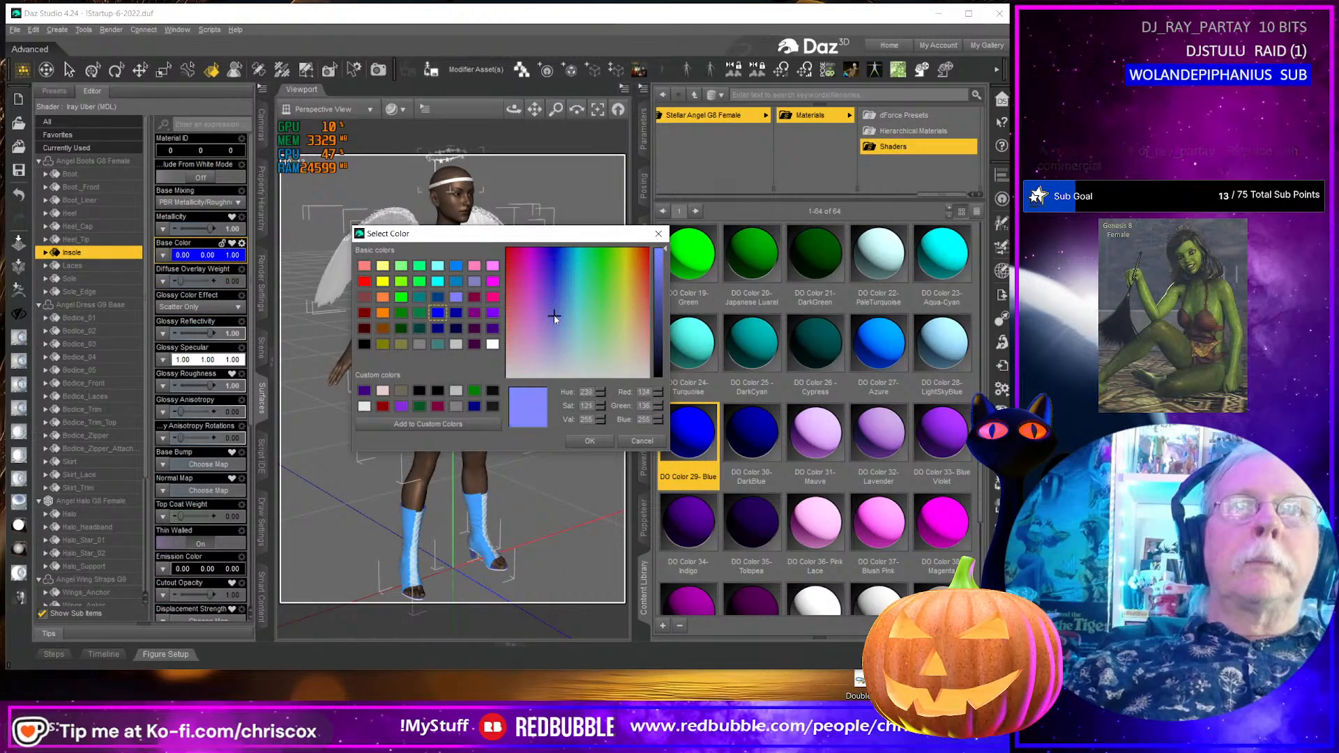
click(593, 441)
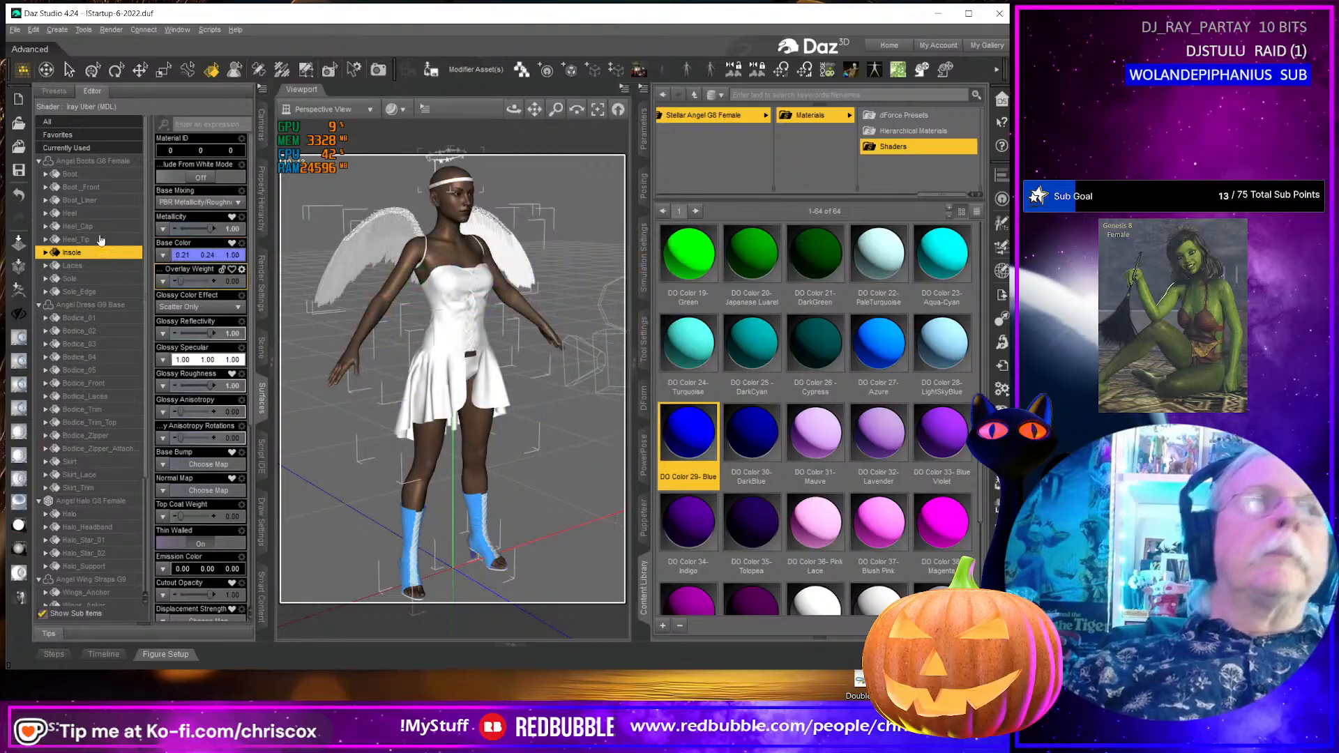
- Apply the DO Color 28 LightSkyBlue shader to the boots' Laces and lighten their base color to a very pale blue
click(105, 268)
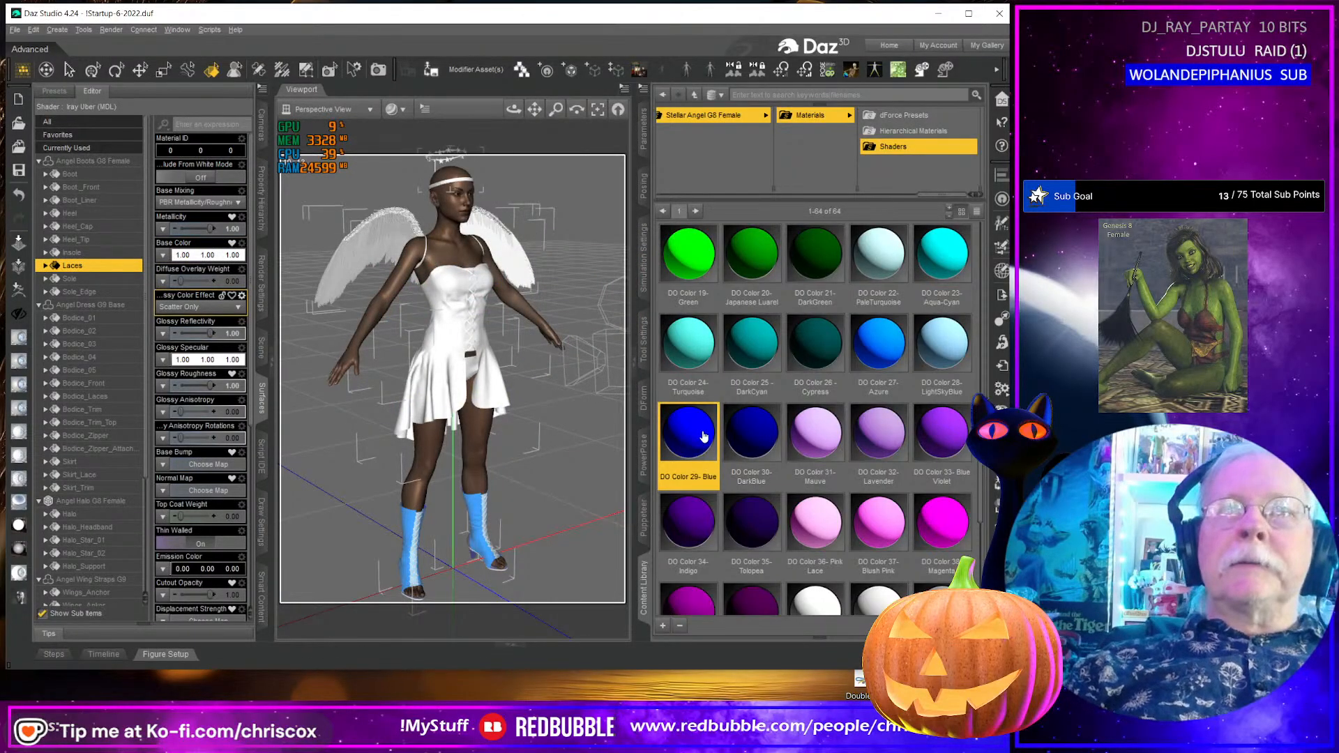
double_click(939, 355)
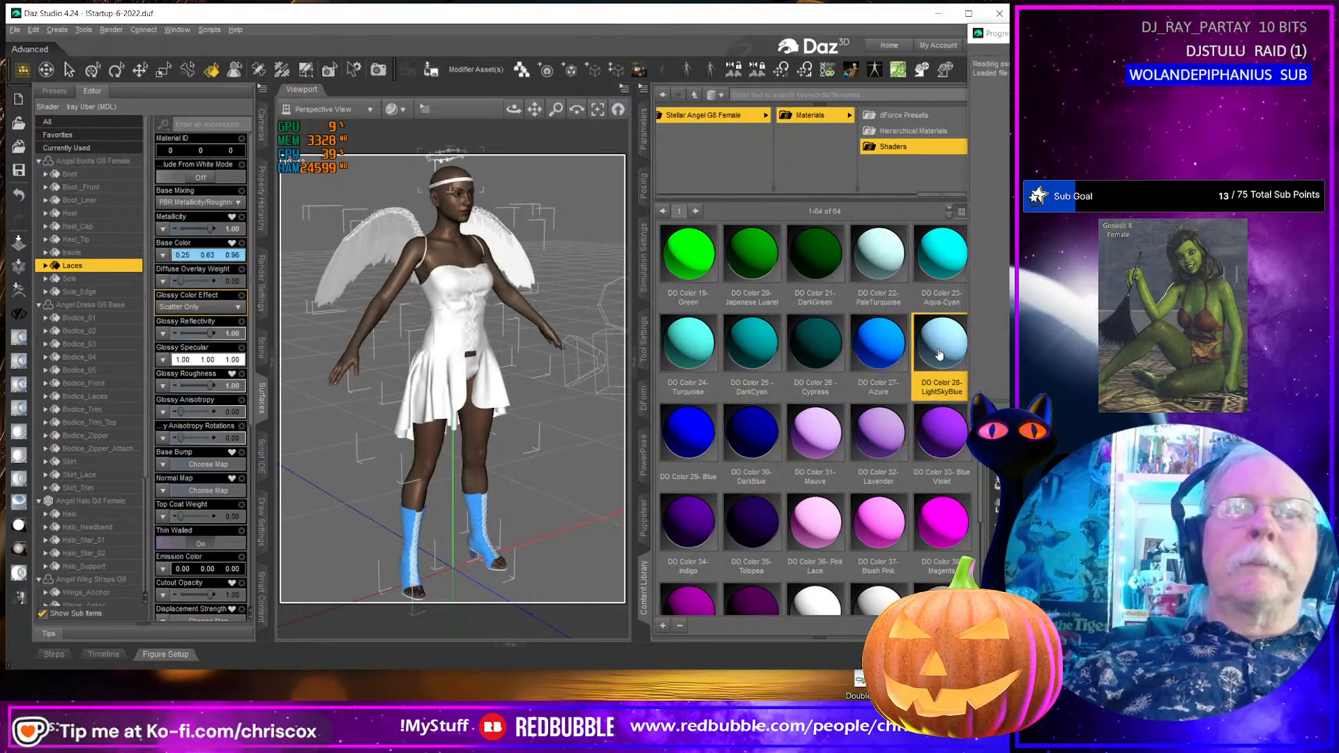
click(197, 255)
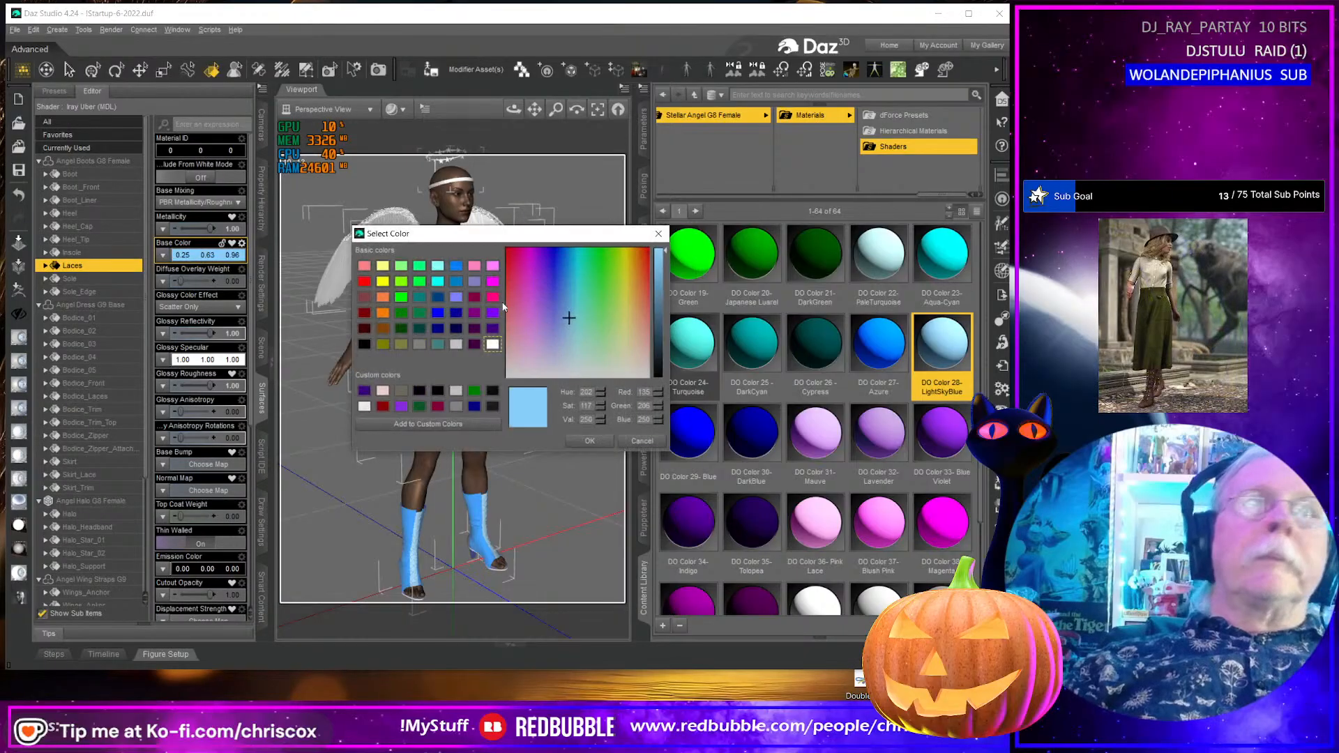
drag(569, 319, 569, 353)
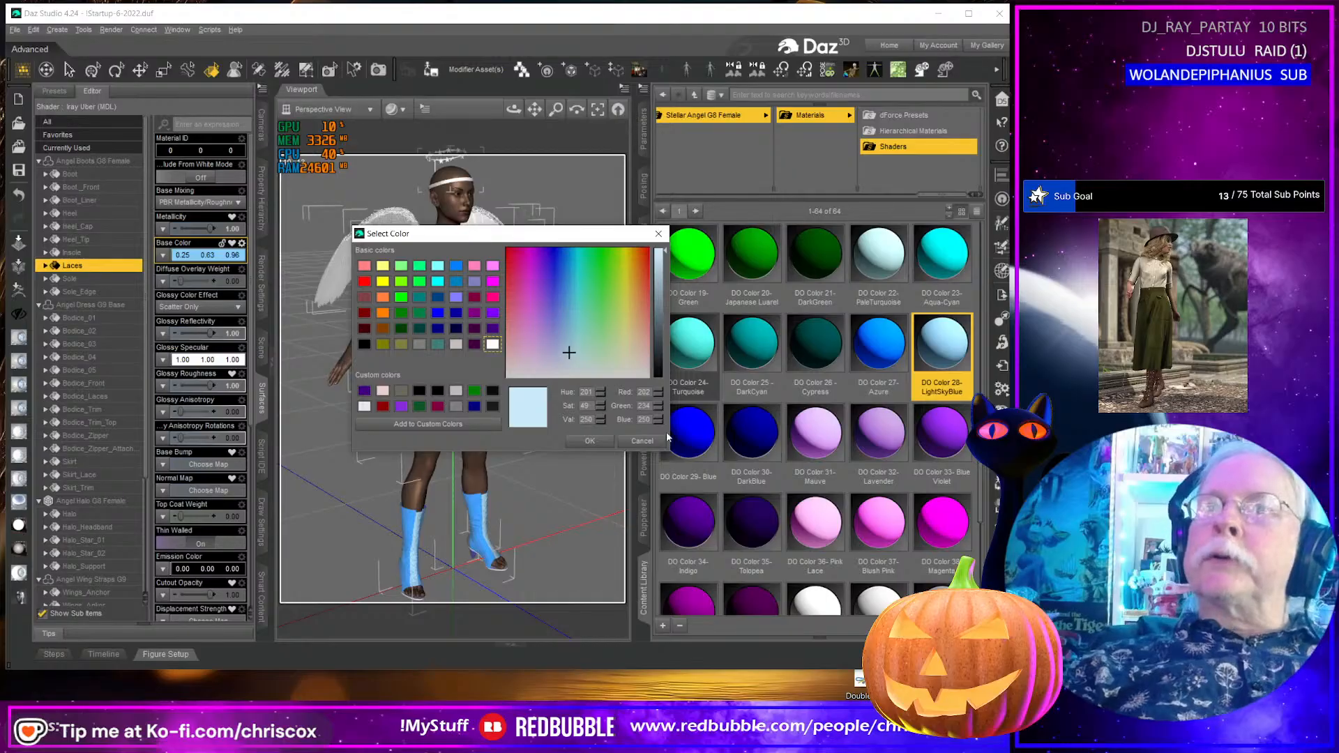
click(572, 445)
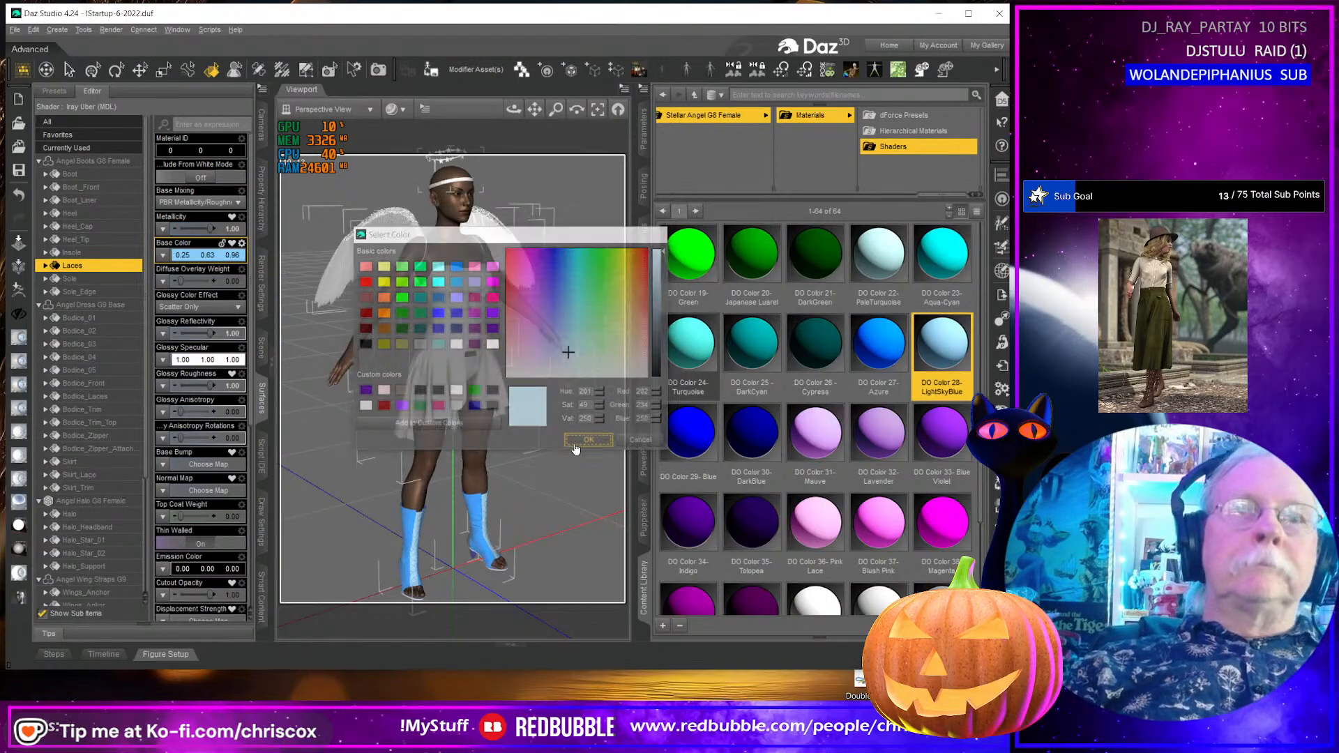
- Apply the DO Color 27 Azure shader to the boots' Sole surface and change its base color to a dark slate blue
click(75, 279)
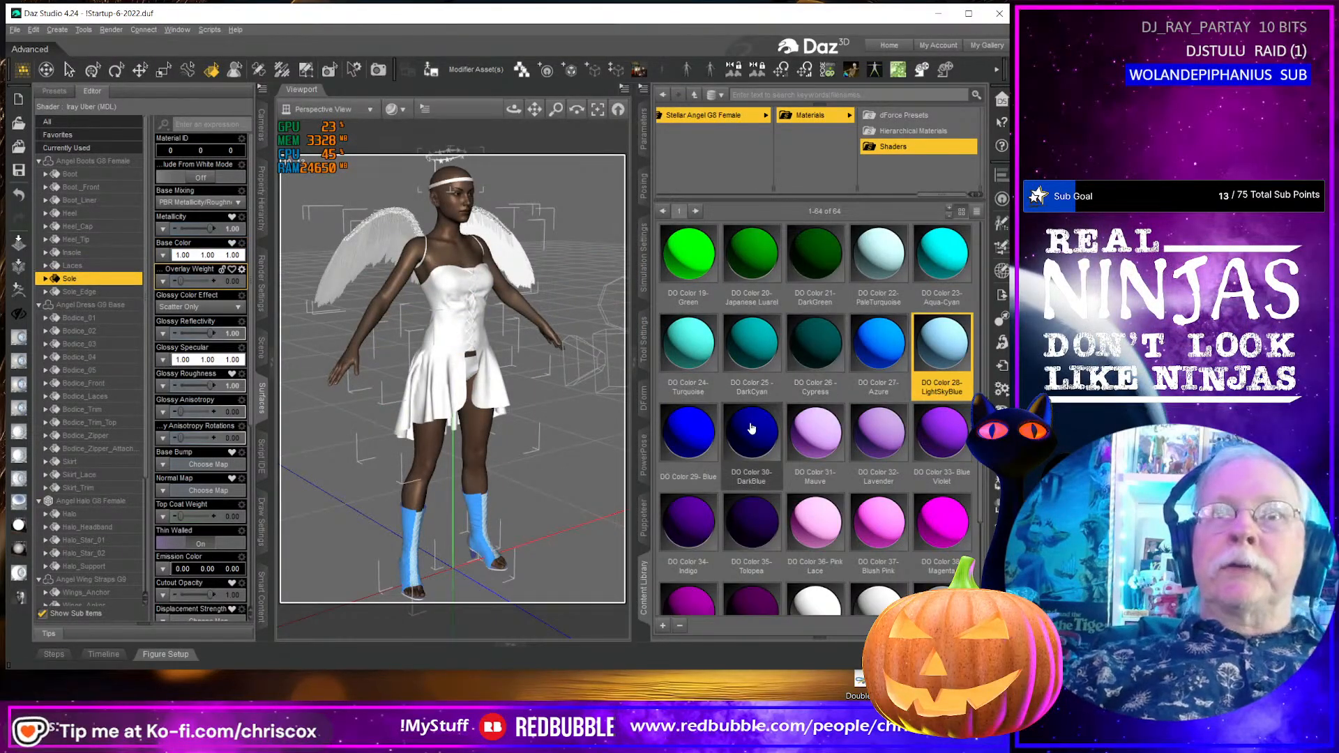
double_click(879, 341)
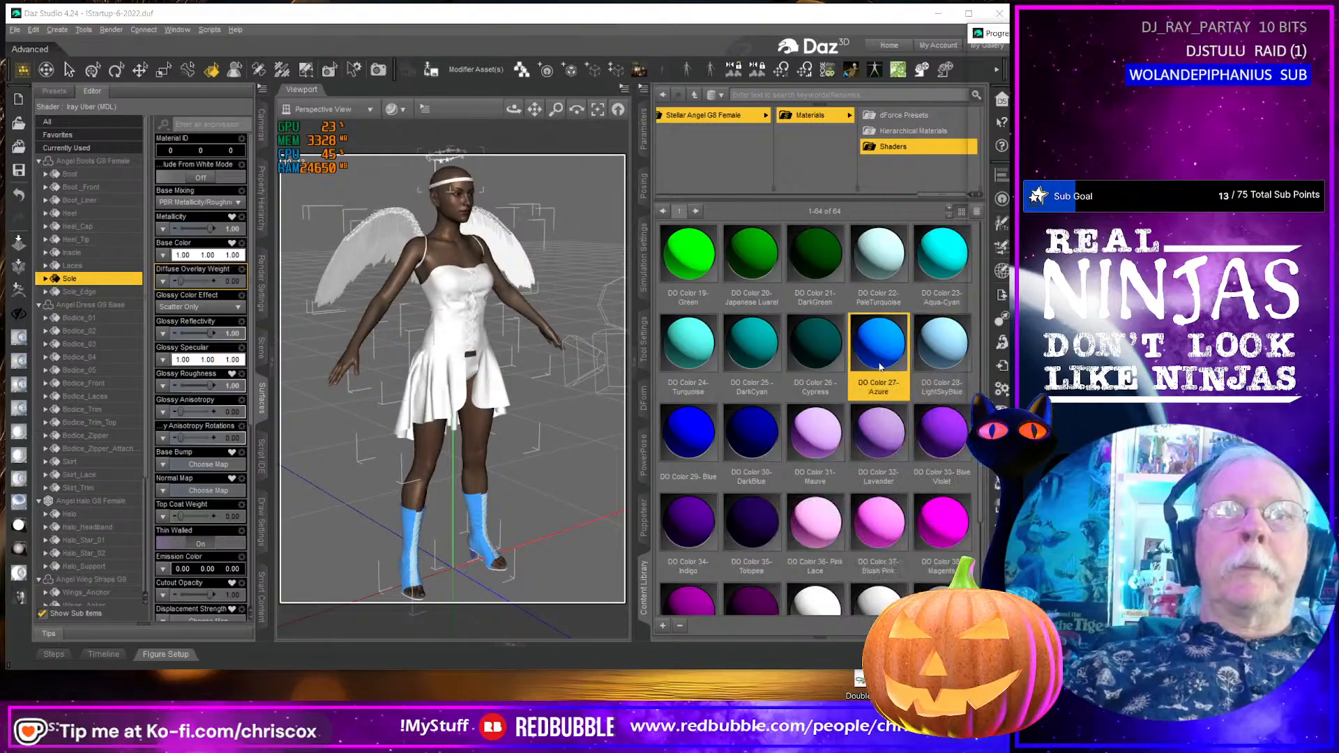
click(180, 256)
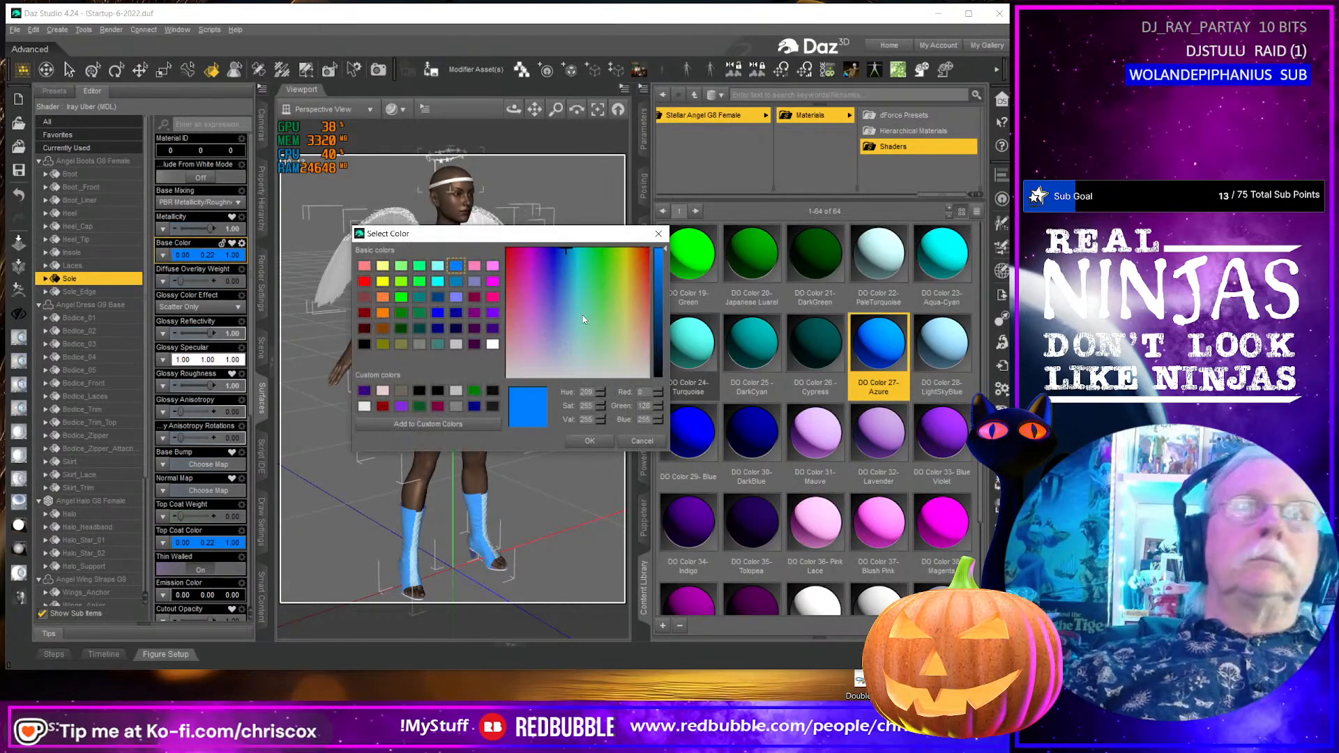
click(565, 304)
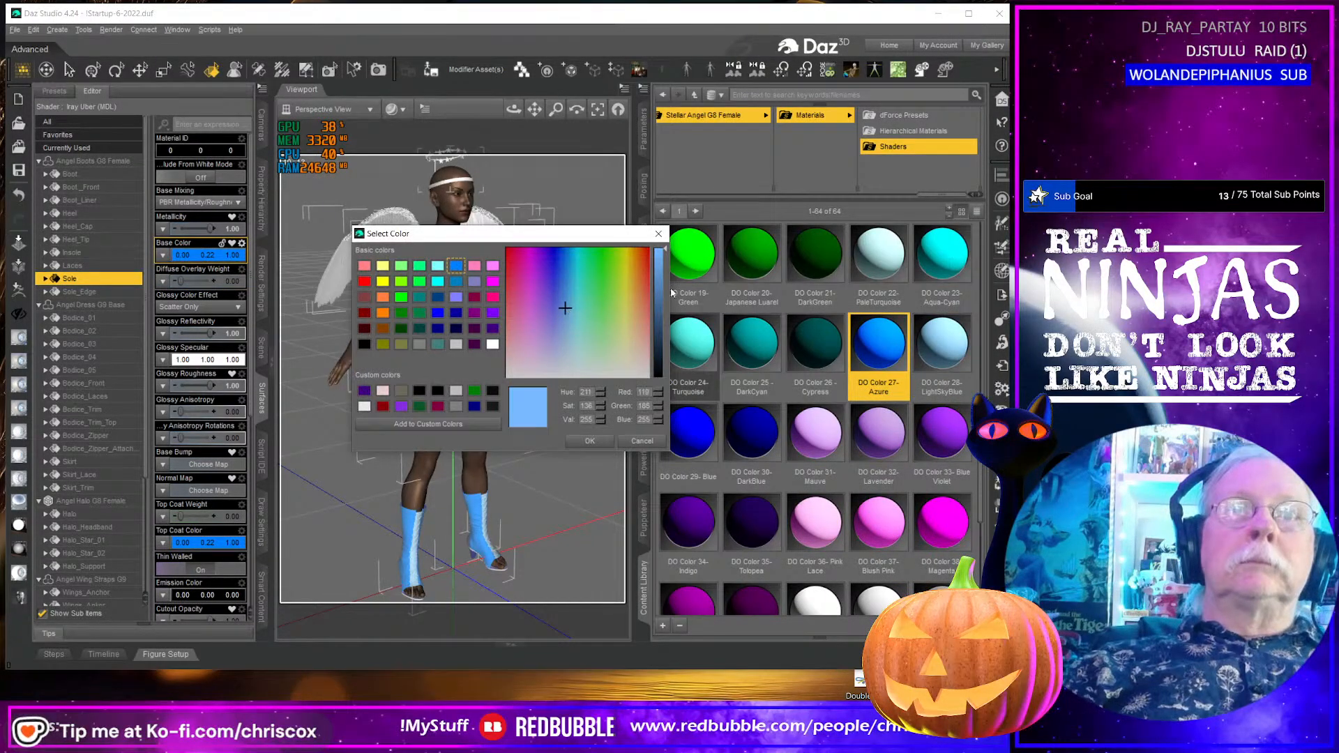
drag(660, 300, 666, 335)
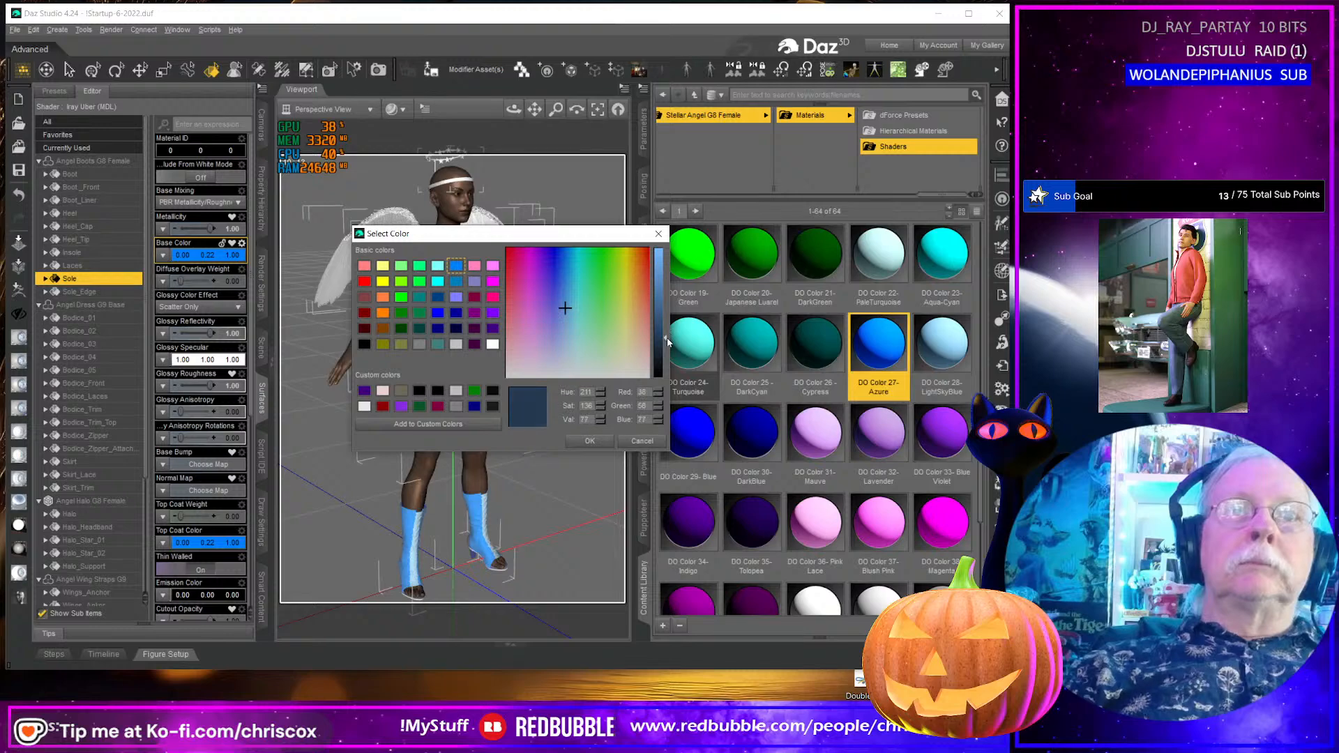
click(591, 441)
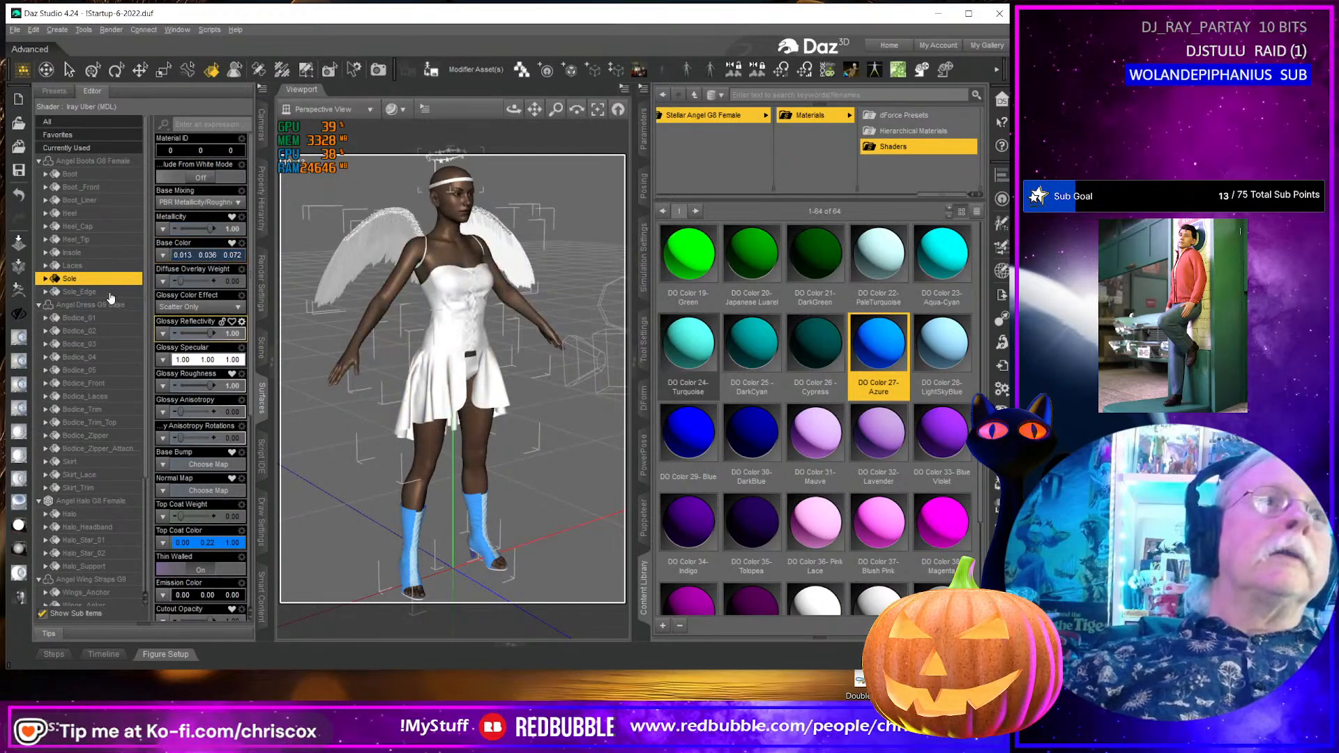
- Give the boots' Sole_Edge surface the DO Color 30 DarkBlue shader and darken its base color to a very dark navy
click(79, 291)
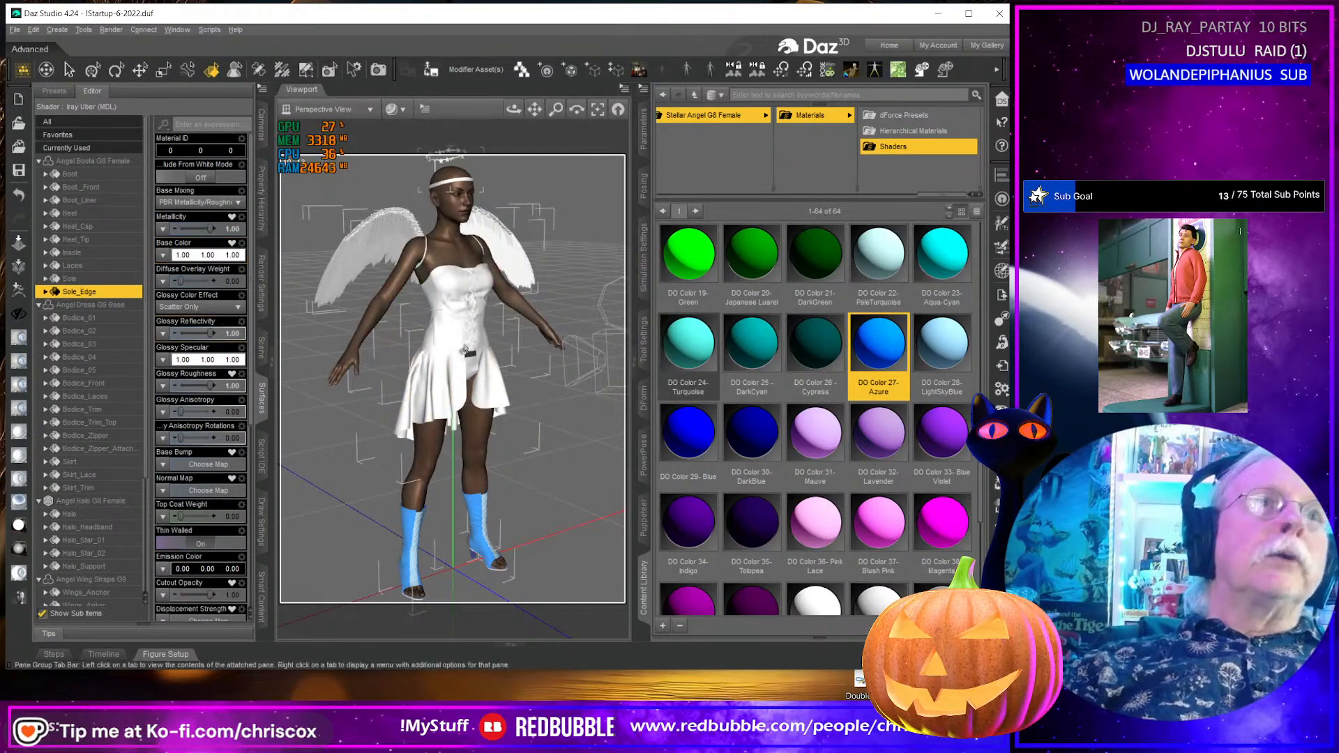
double_click(757, 444)
click(197, 256)
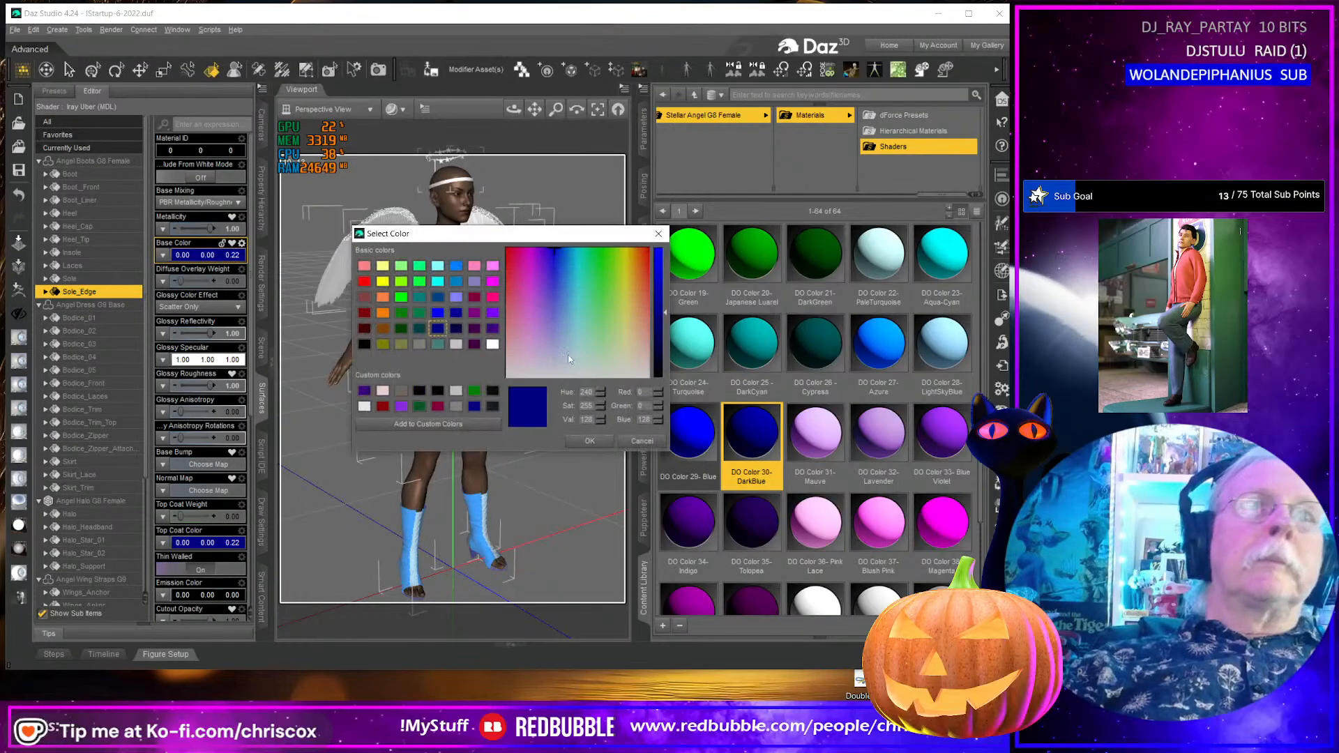
drag(664, 304, 660, 345)
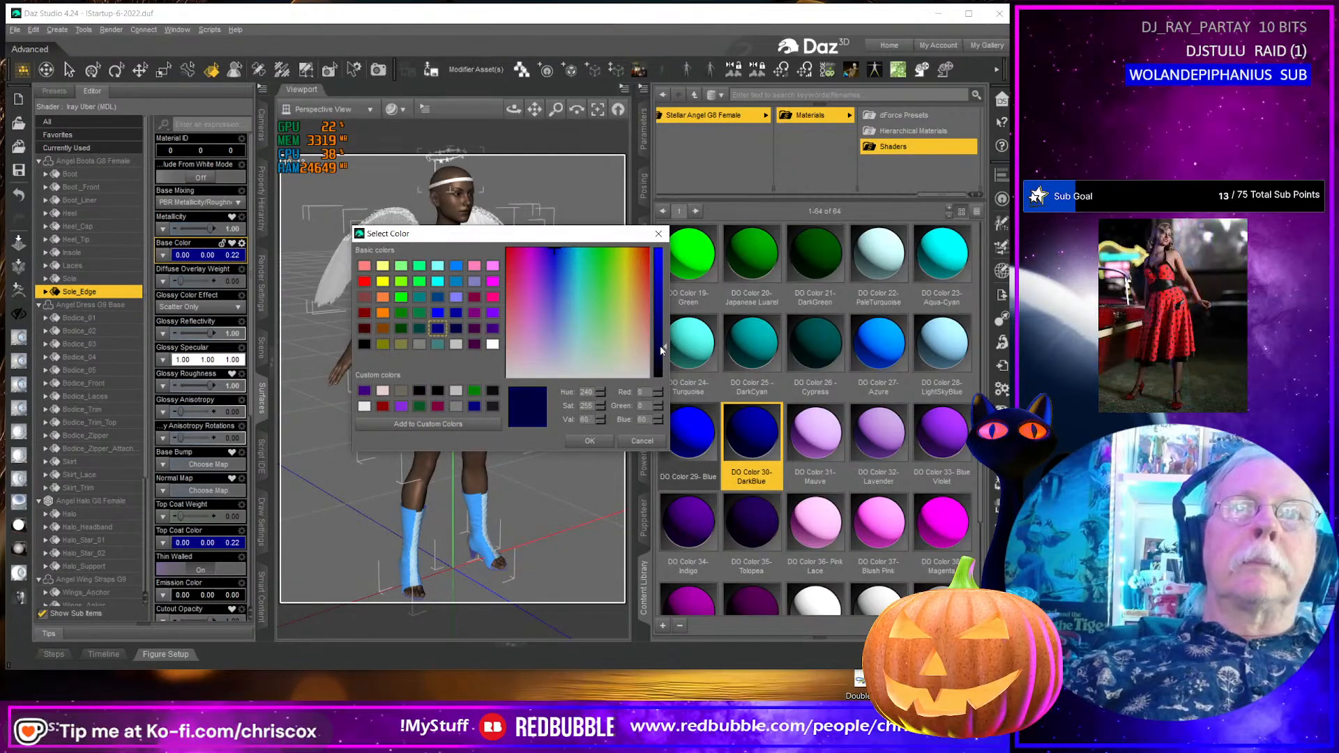
click(590, 441)
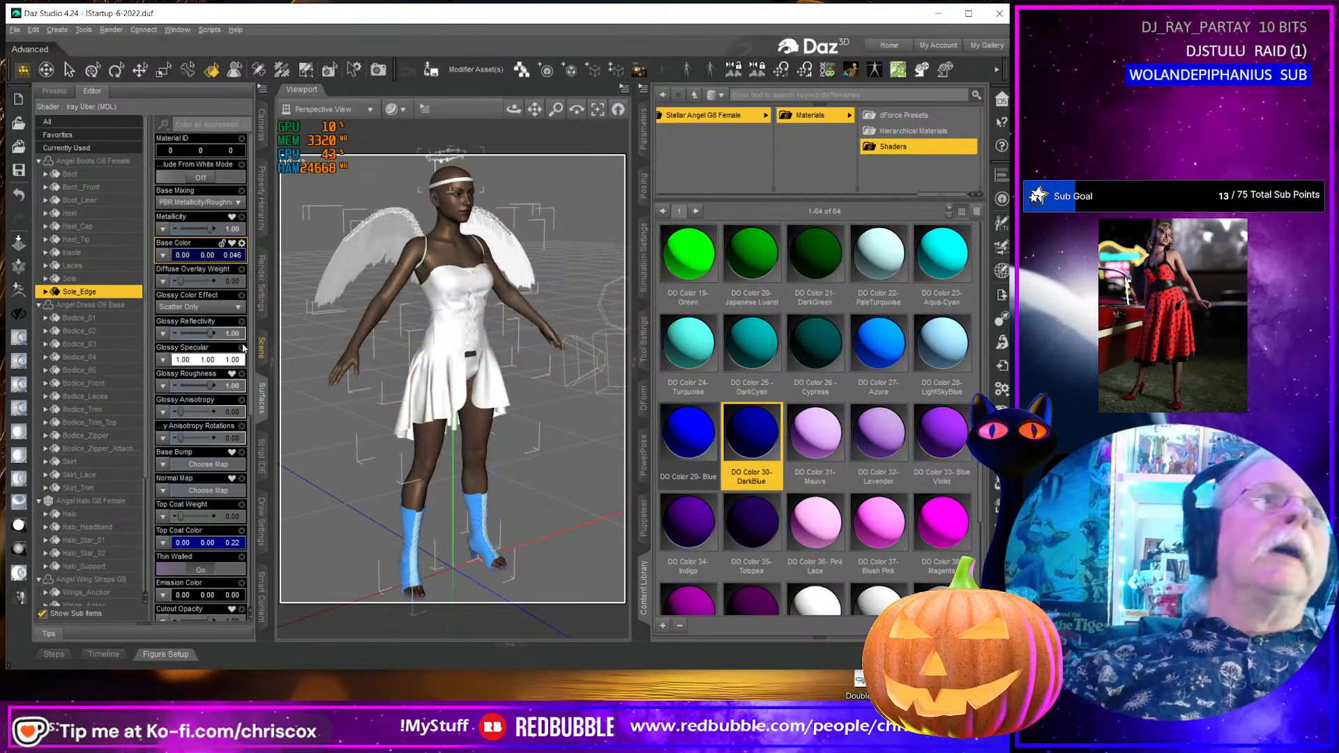
- Apply the DO Color 01 Light Pink shader to the dress's Bodice_01 surface and DO Color 02 Hot Pink to Bodice_02
click(89, 319)
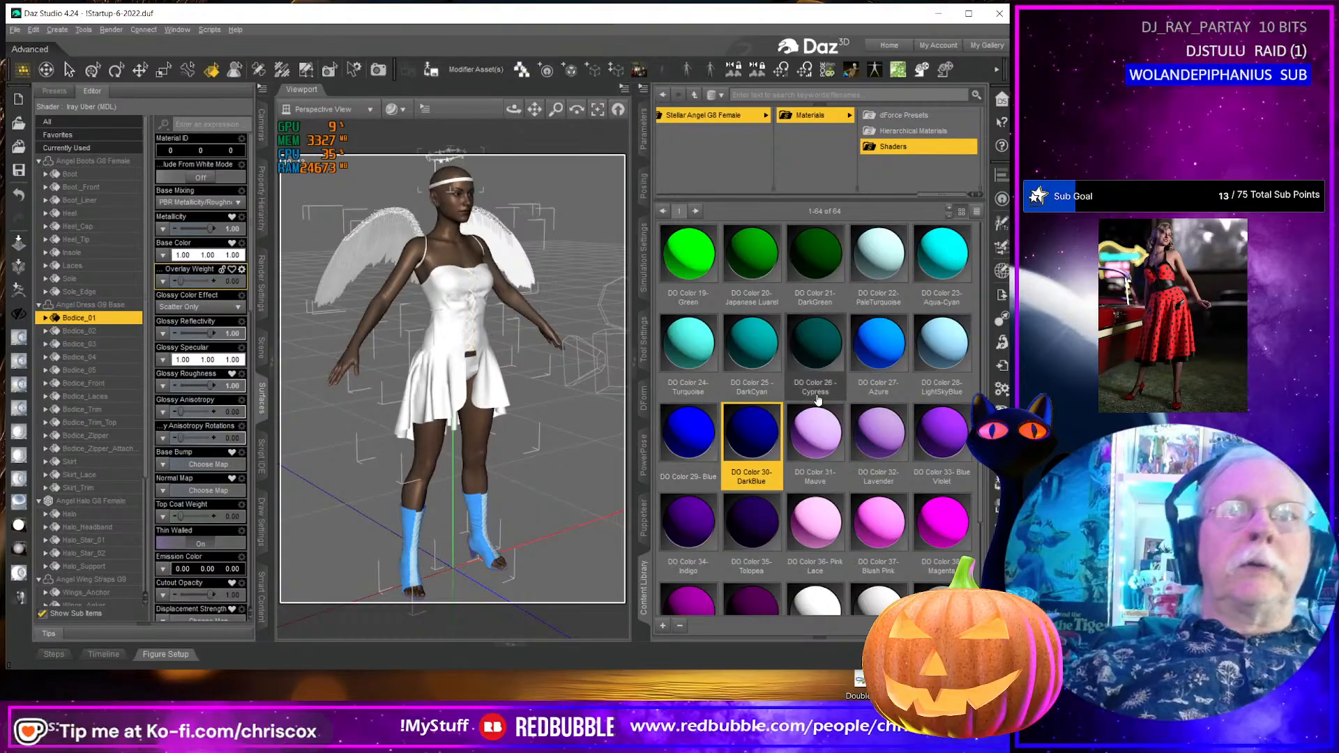
scroll(823, 452, up, 5)
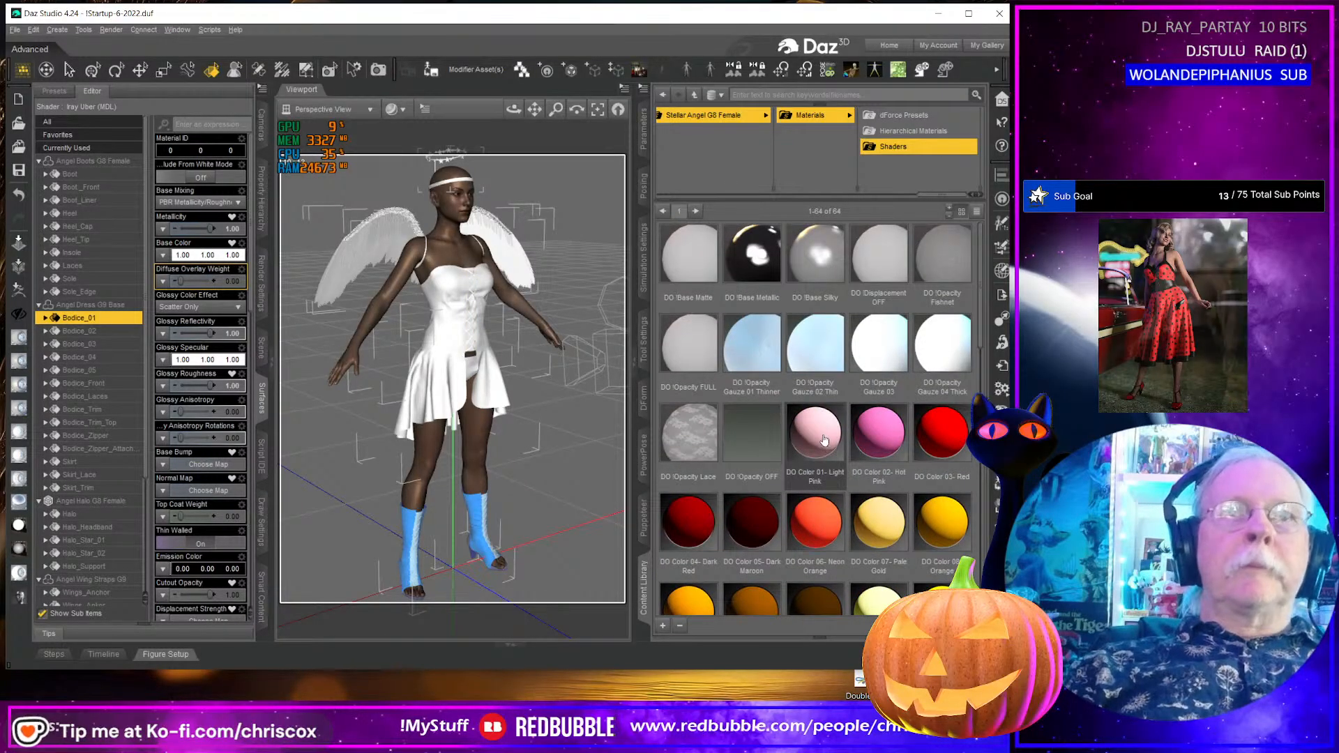
double_click(824, 440)
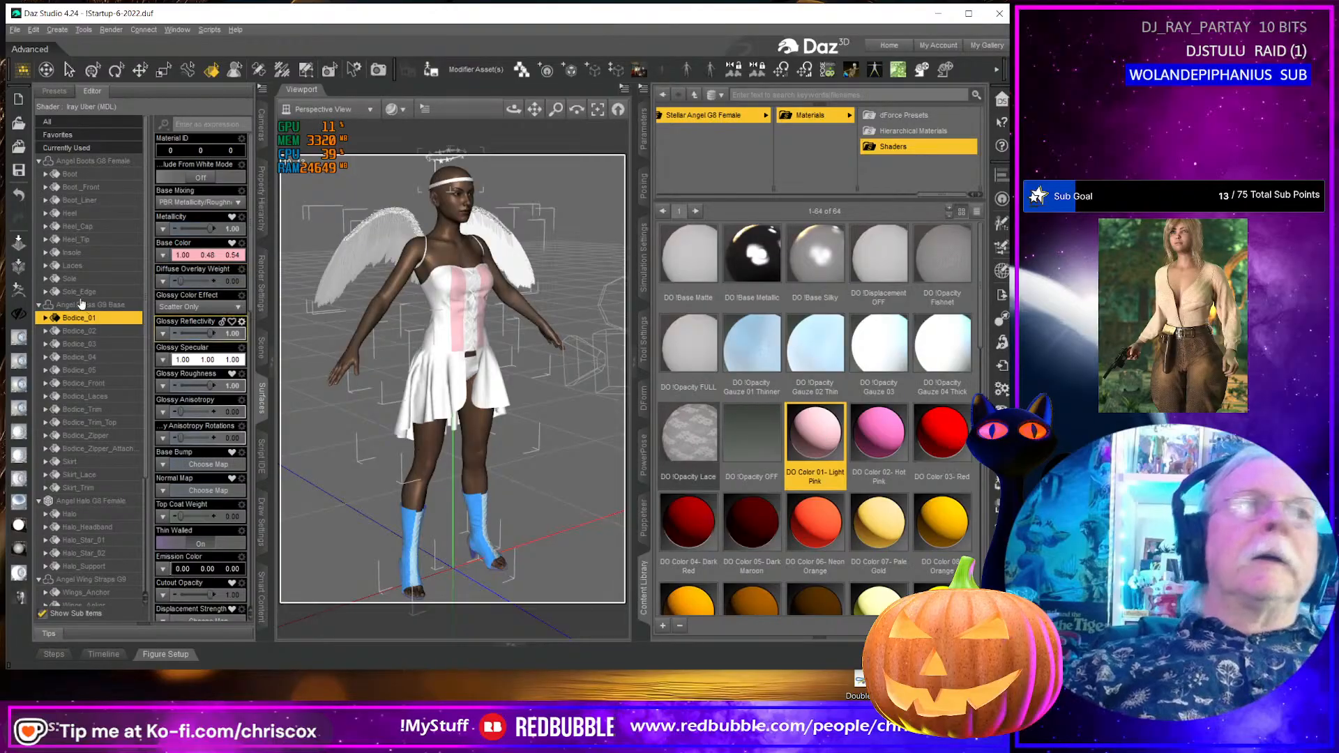
click(83, 332)
double_click(870, 432)
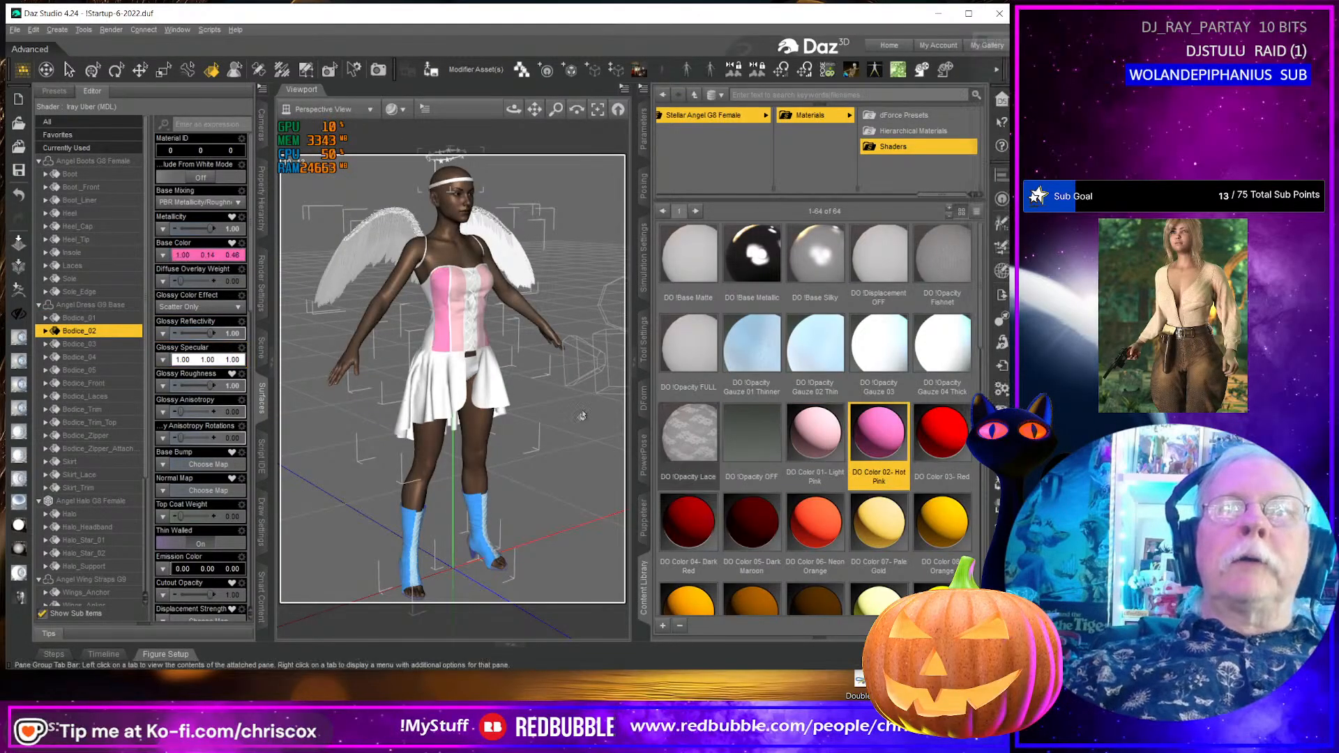
- Apply DO Color 03 Red to Bodice_03, DO Color 04 Dark Red to Bodice_04 and DO Color 05 Dark Maroon to Bodice_05
click(79, 344)
double_click(941, 432)
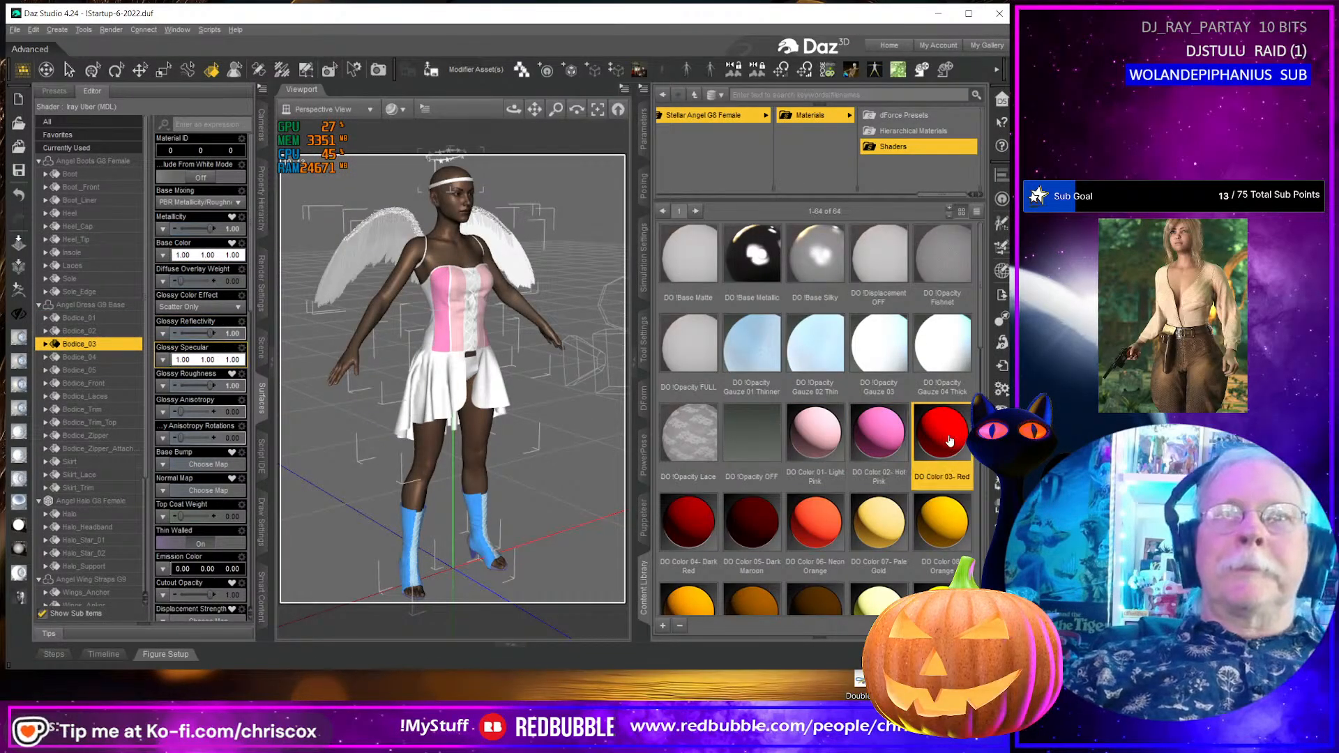
click(79, 357)
double_click(688, 522)
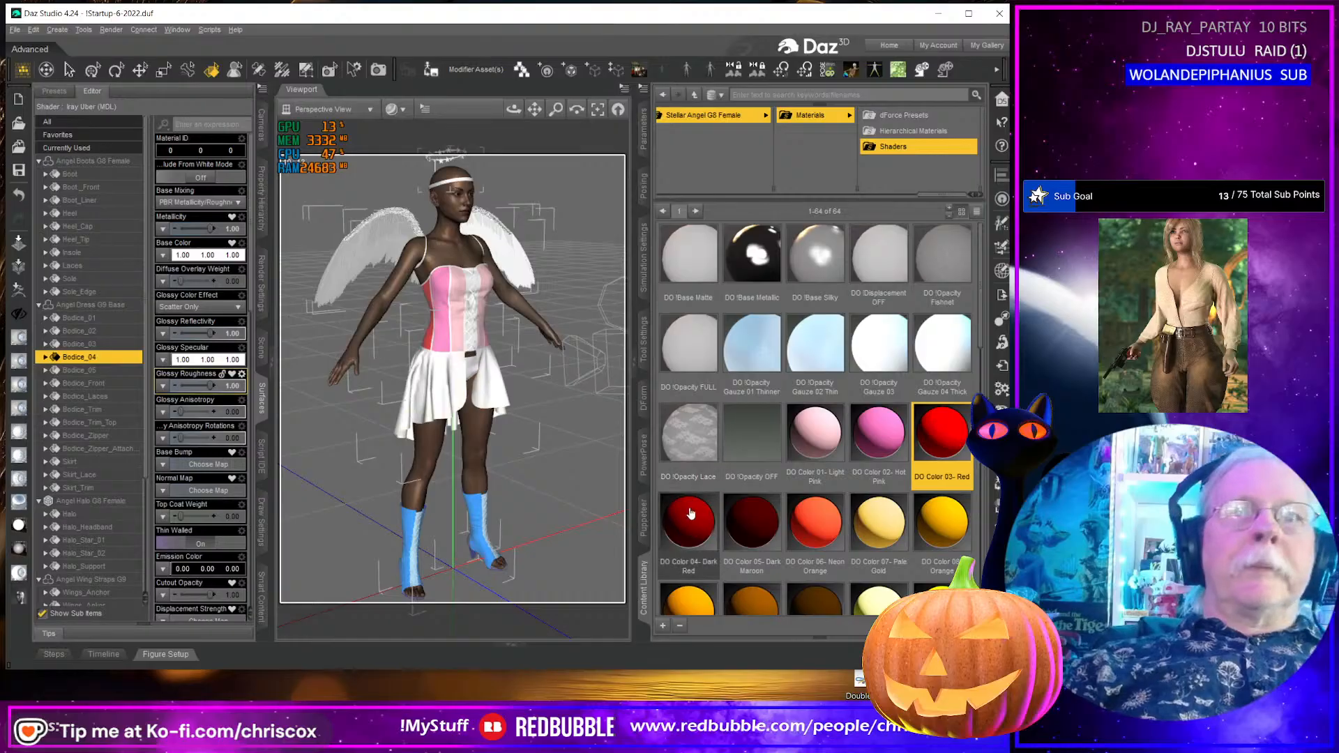
click(111, 371)
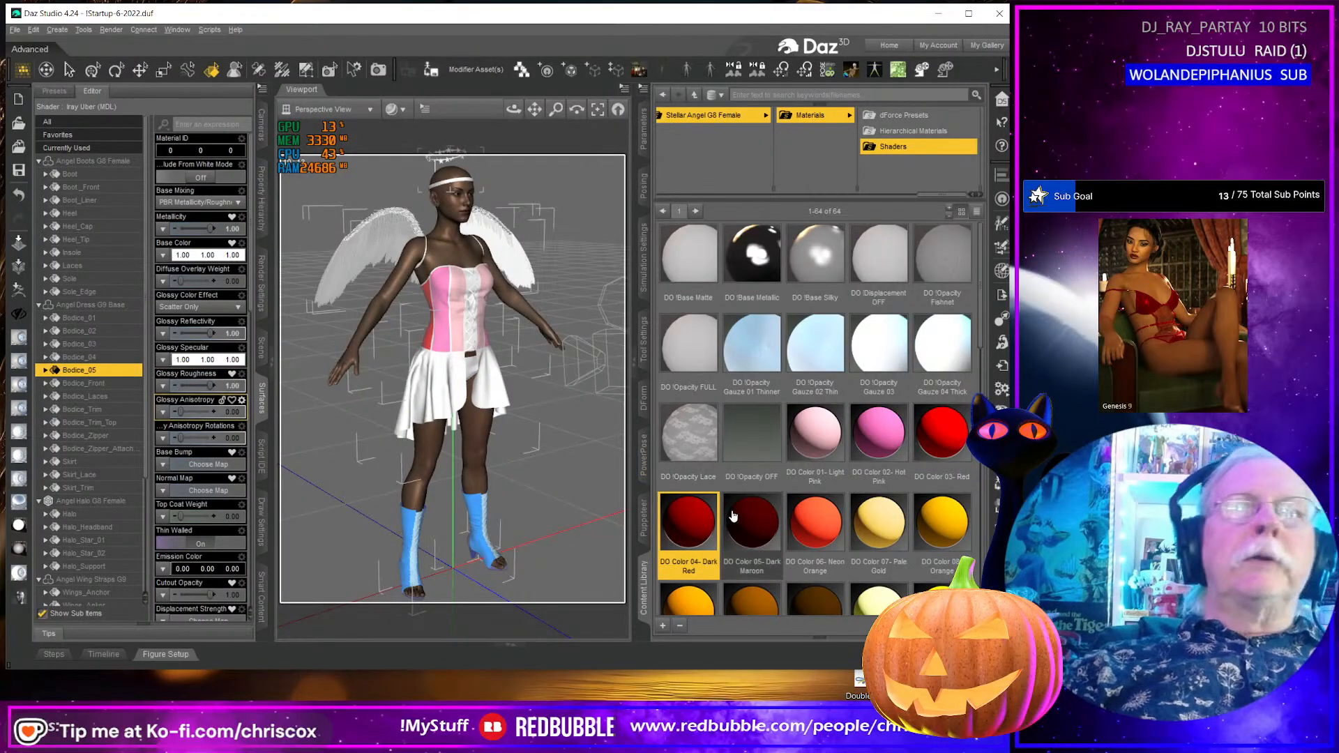
double_click(751, 521)
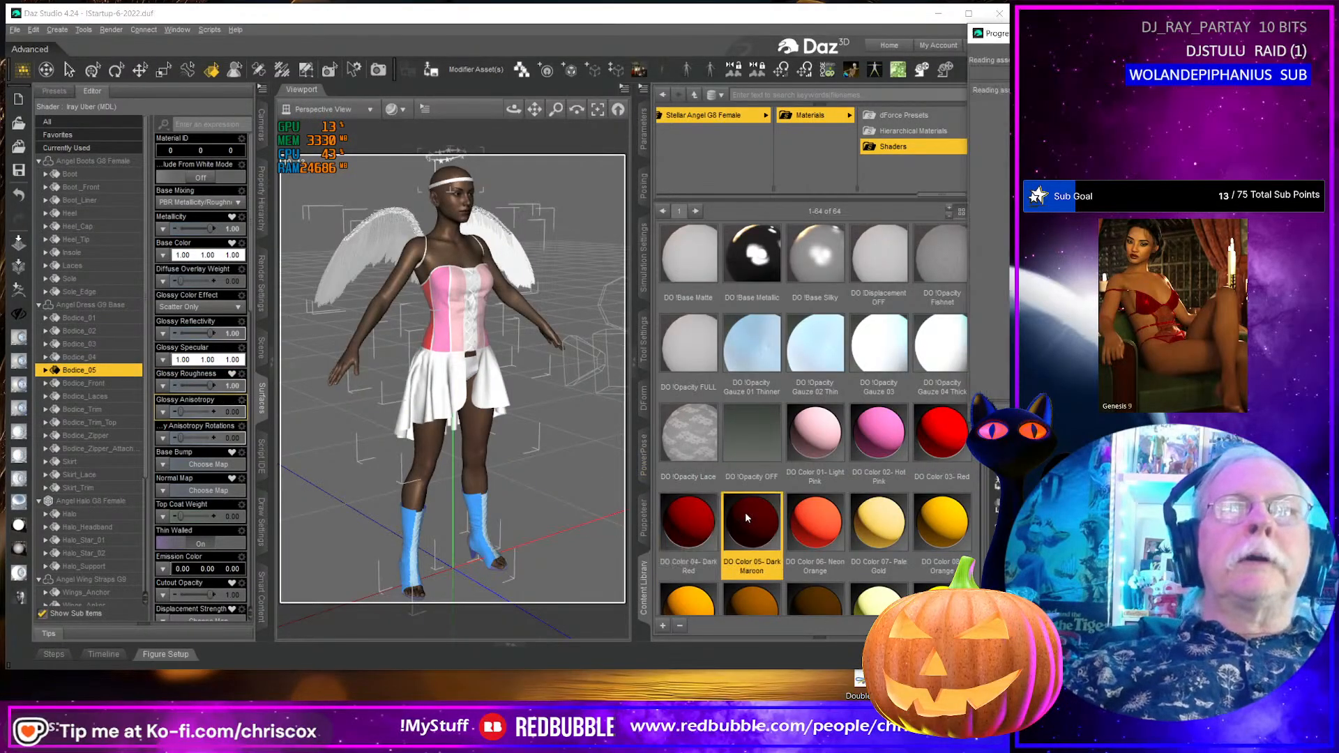
- Apply the DO Color 37 Blush Pink shader to Bodice_Front and DO Color 38 Magenta to Bodice_Laces
click(103, 385)
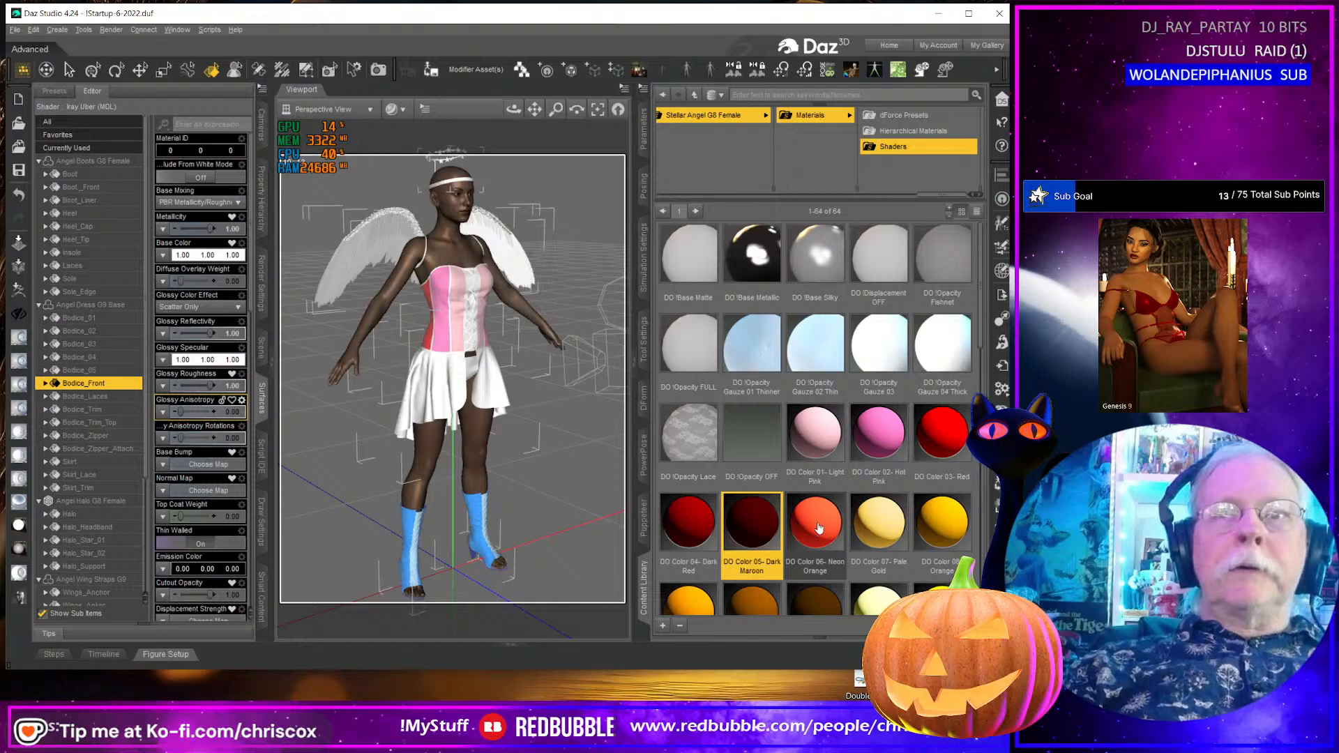
scroll(818, 528, down, 6)
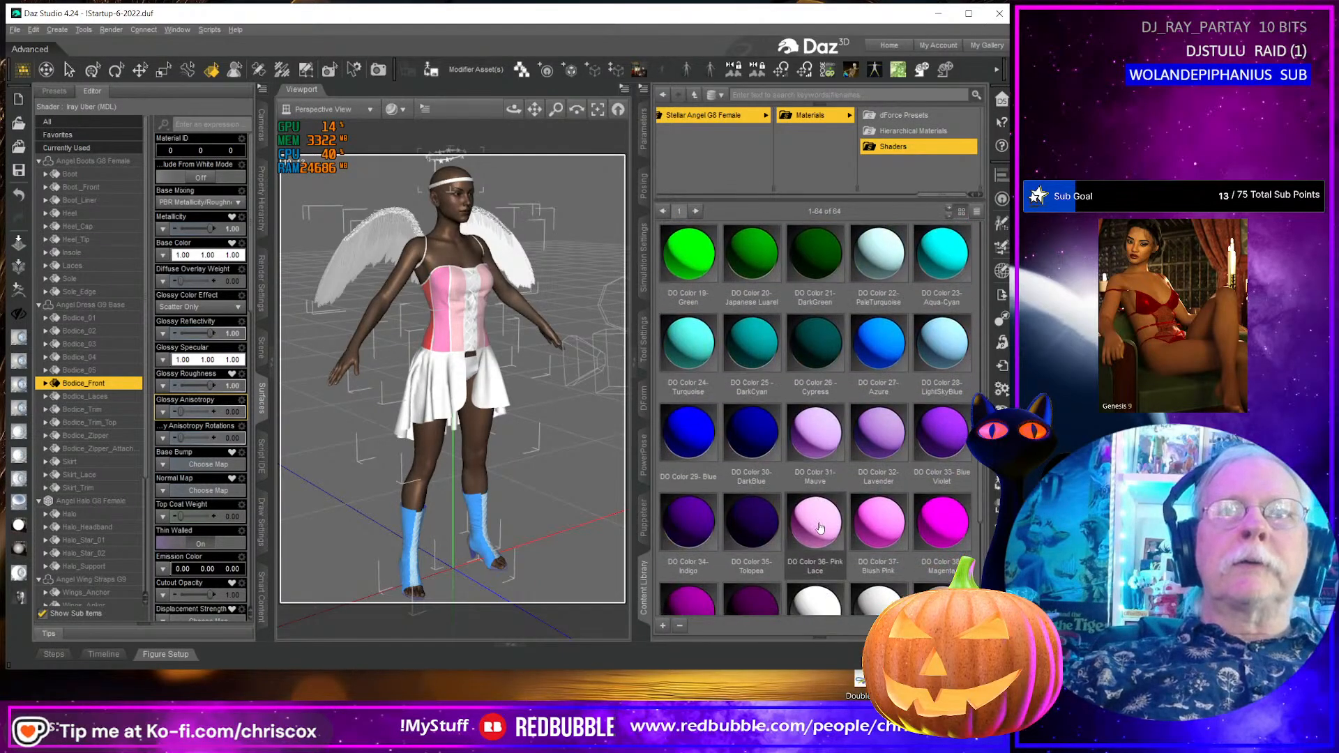
double_click(882, 535)
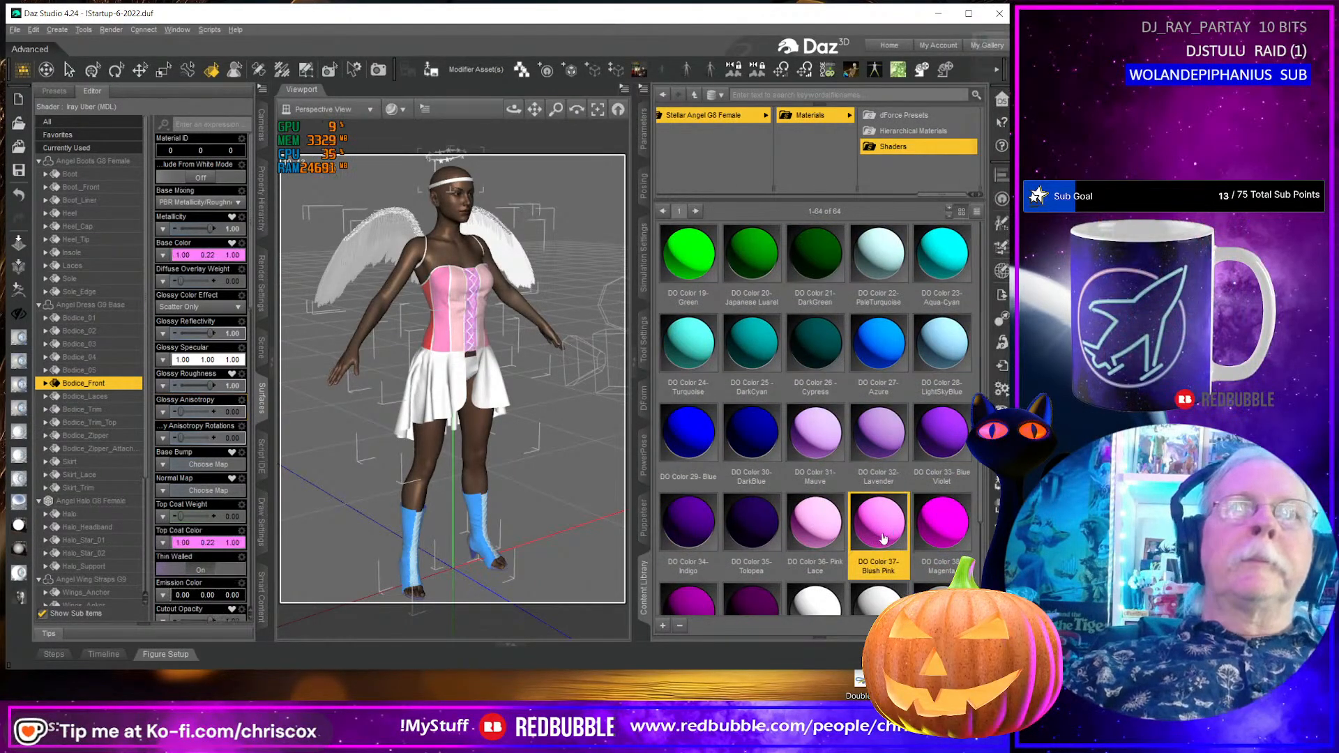
click(105, 397)
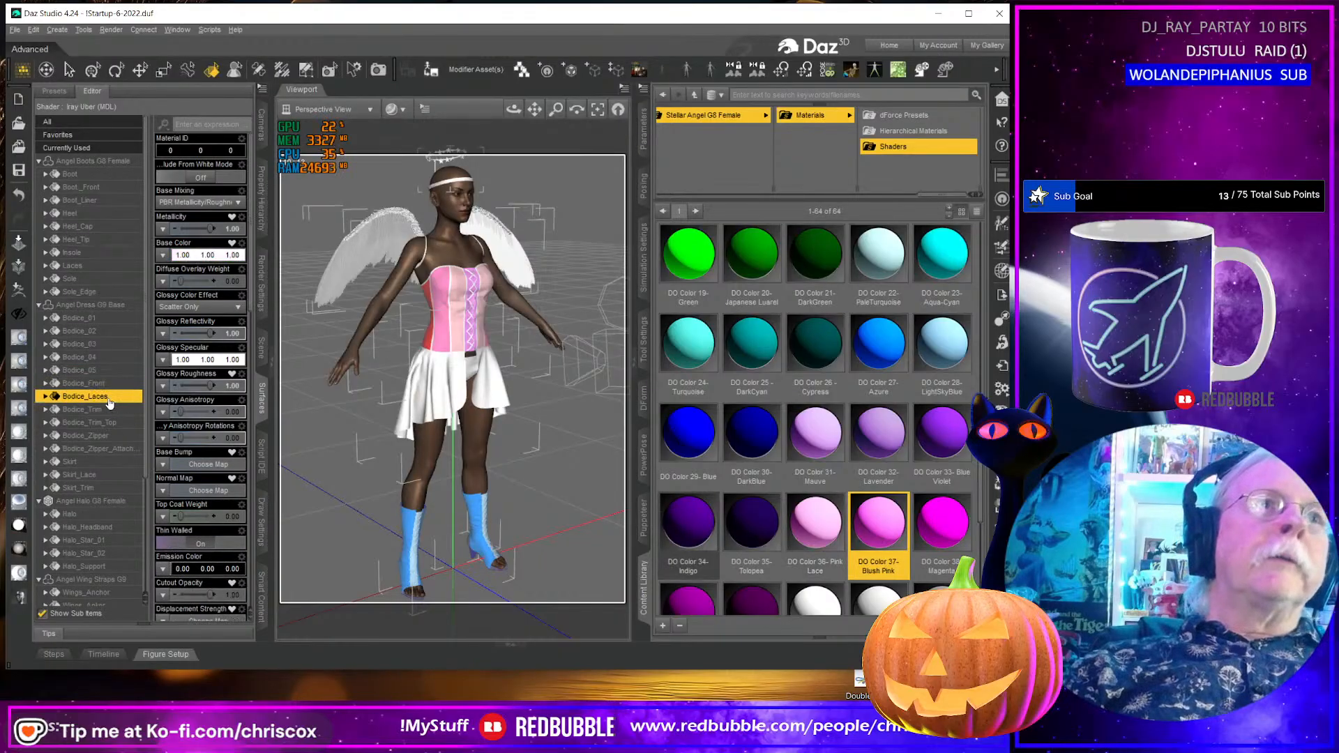
double_click(941, 525)
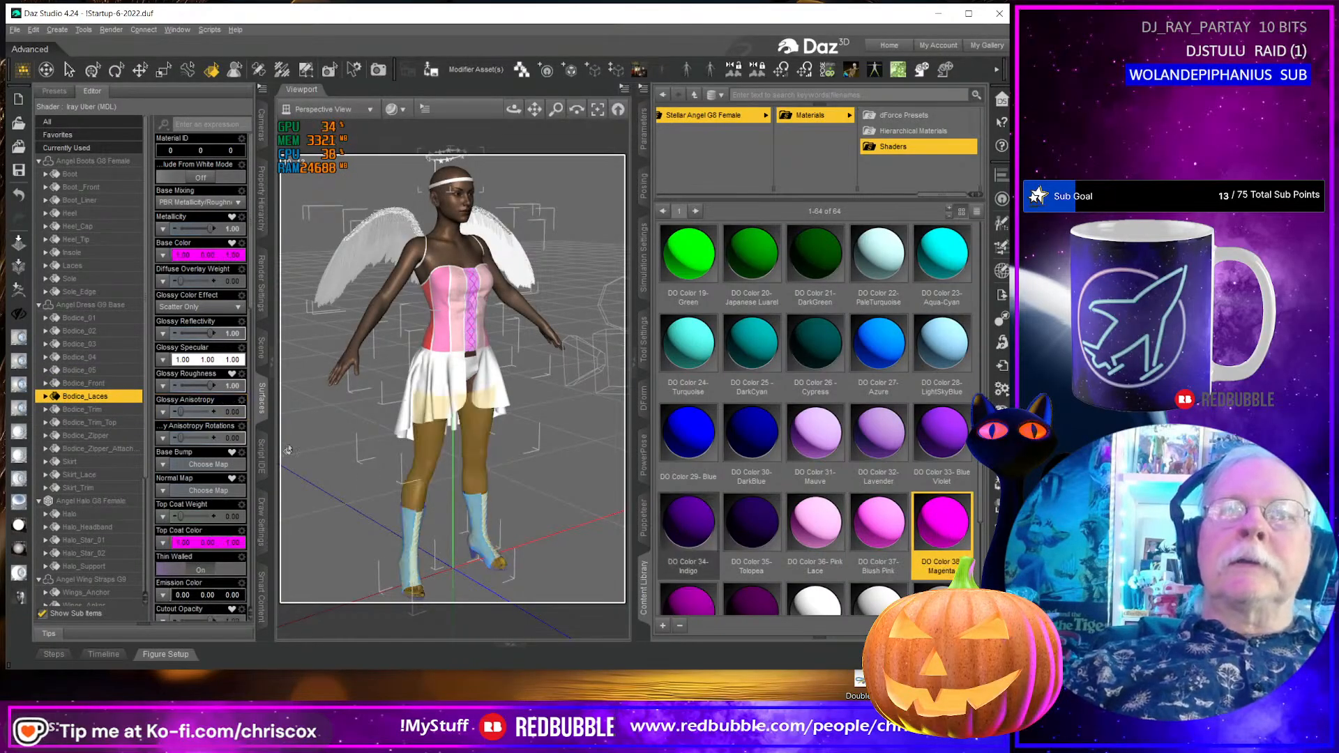
- Apply the DO Color 39 Dark Magenta shader to Bodice_Trim and DO Color 40 Deep Purple to Bodice_Trim_Top
click(106, 410)
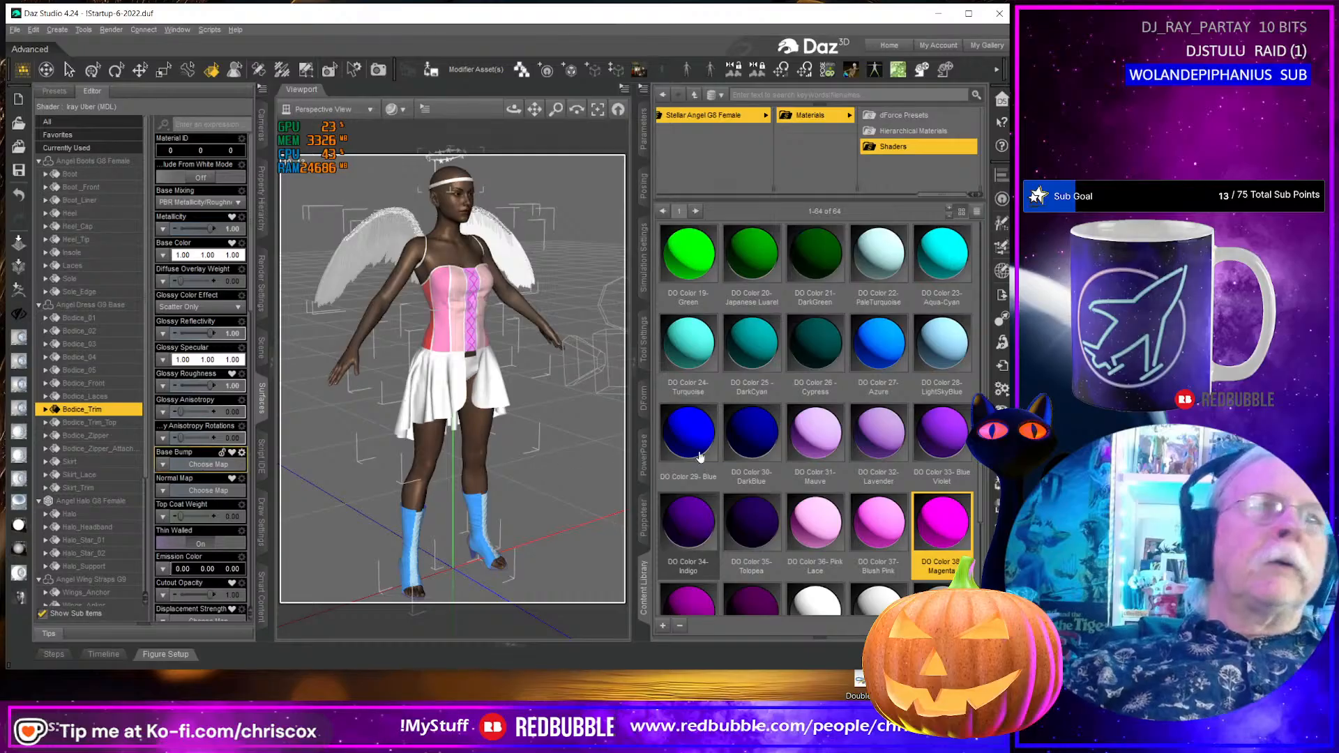
scroll(689, 383, down, 3)
double_click(688, 383)
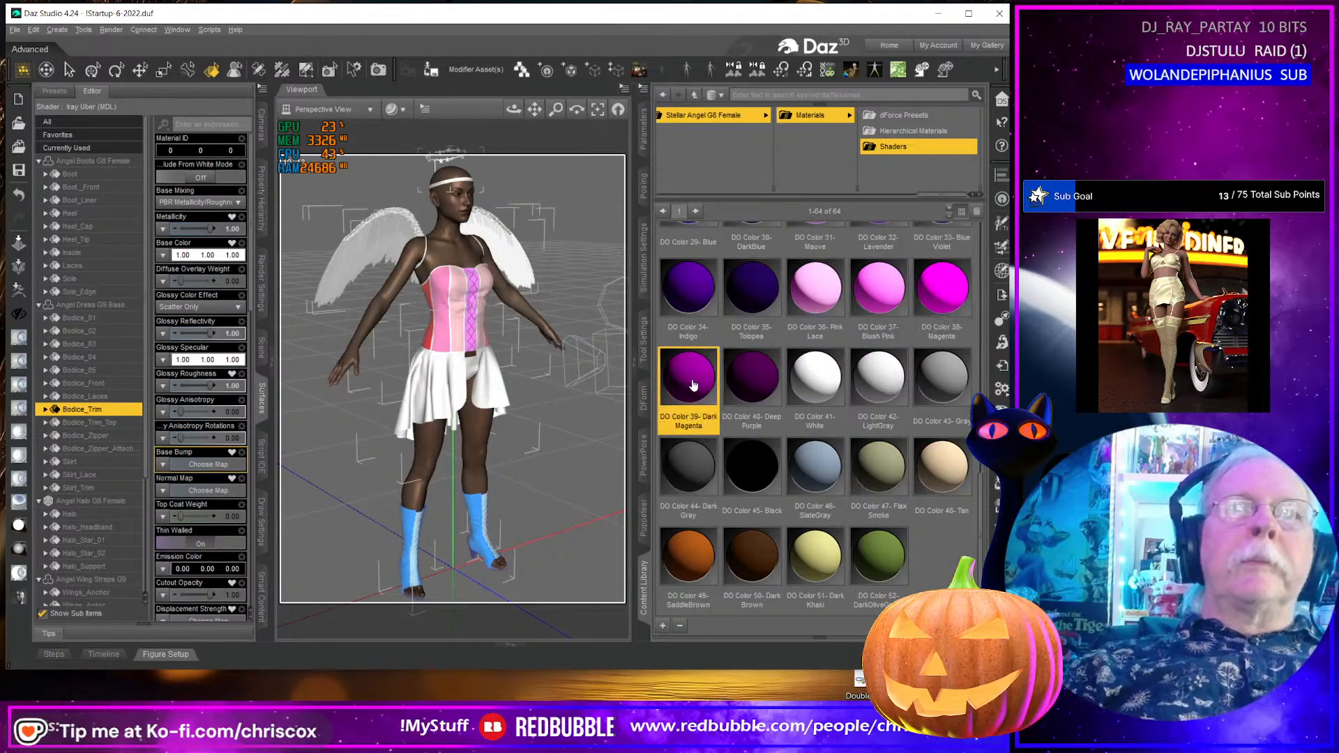
click(105, 423)
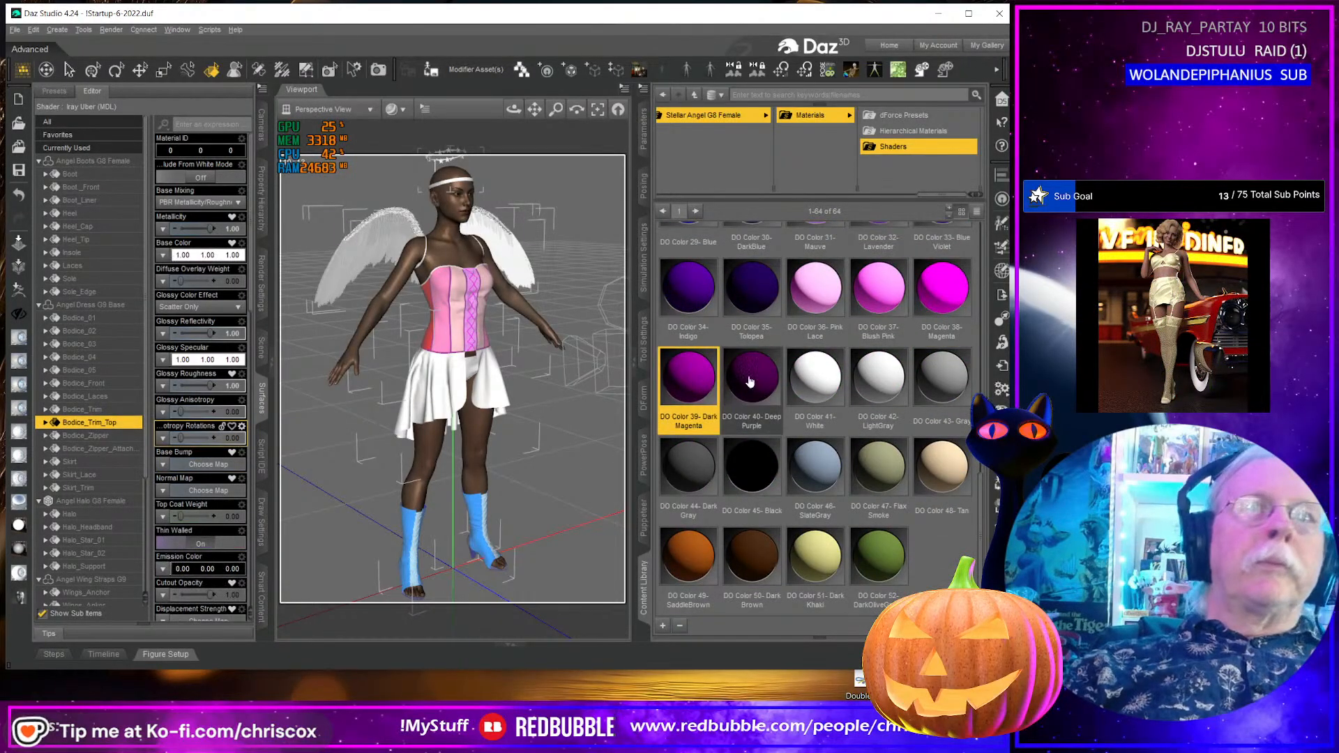
double_click(751, 377)
- Give Bodice_Zipper the DO Color 40 Deep Purple shader and lighten its base color to a softer medium purple
click(123, 436)
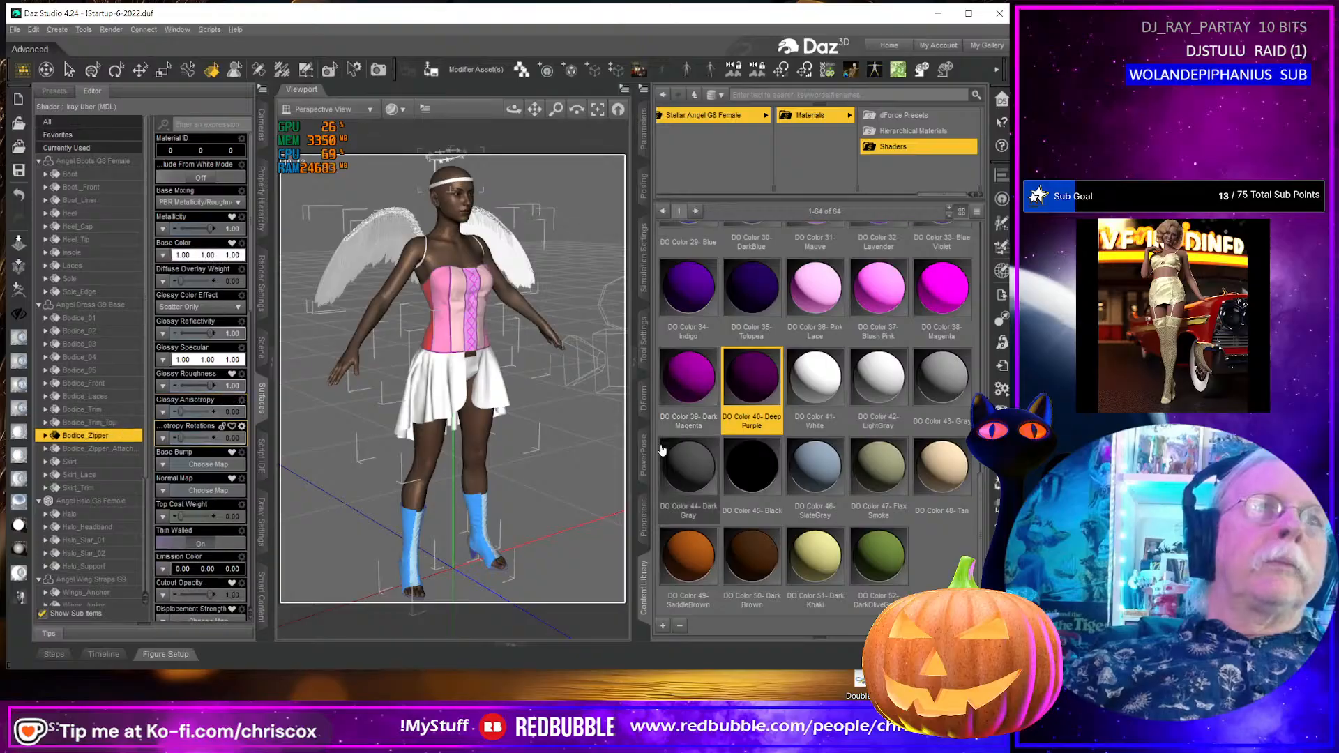
click(207, 254)
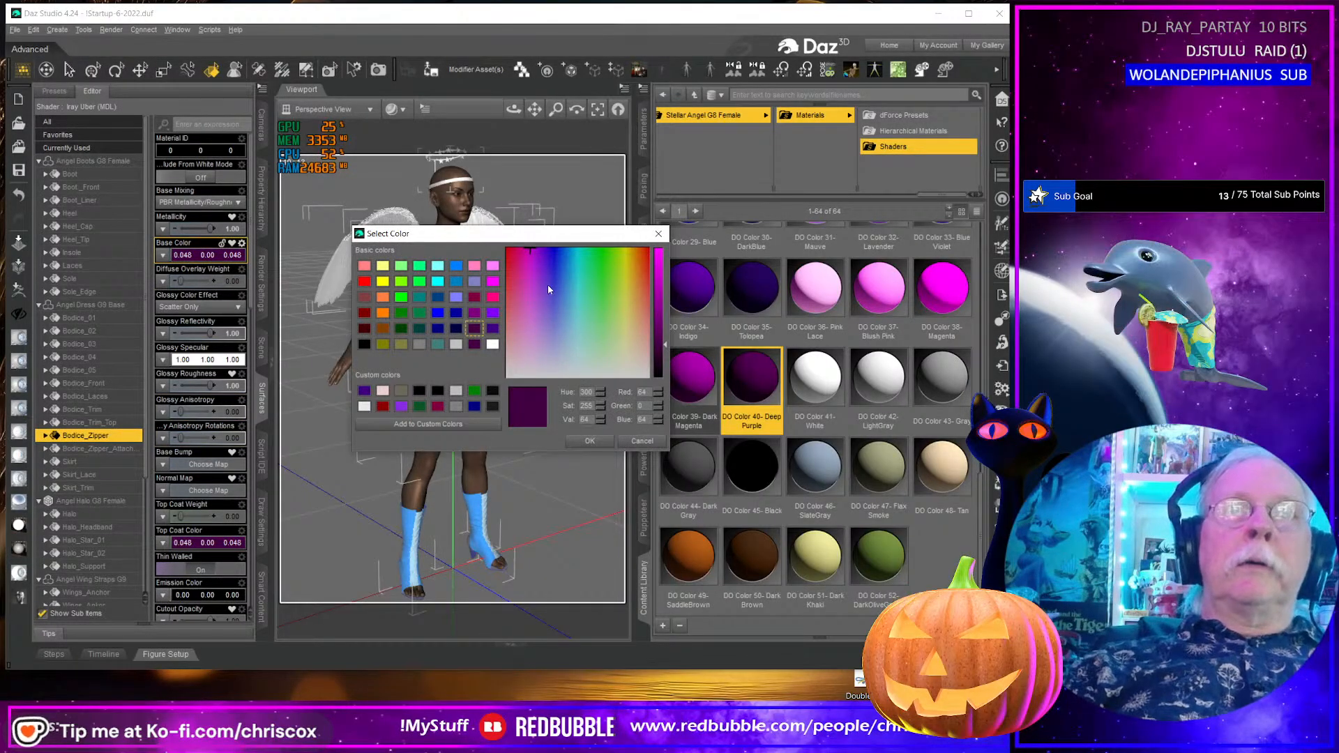
click(533, 315)
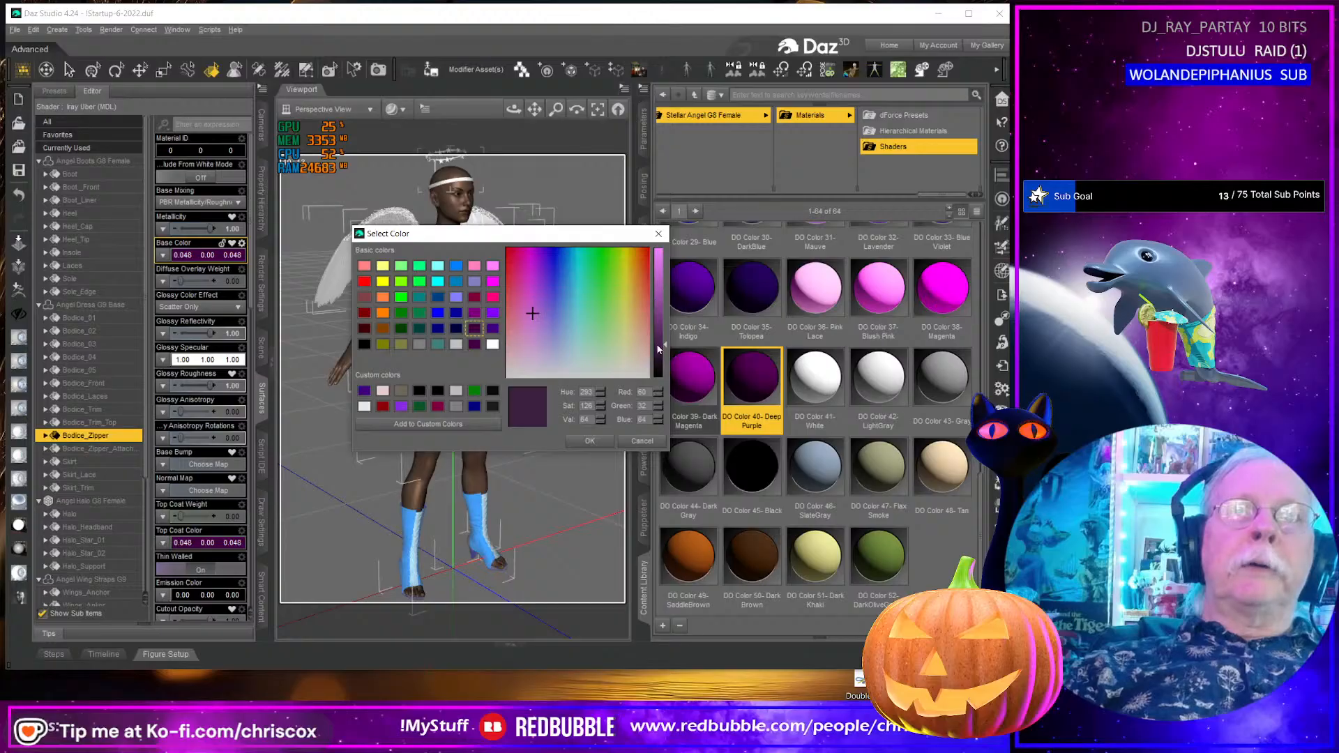
drag(659, 349, 660, 321)
click(590, 441)
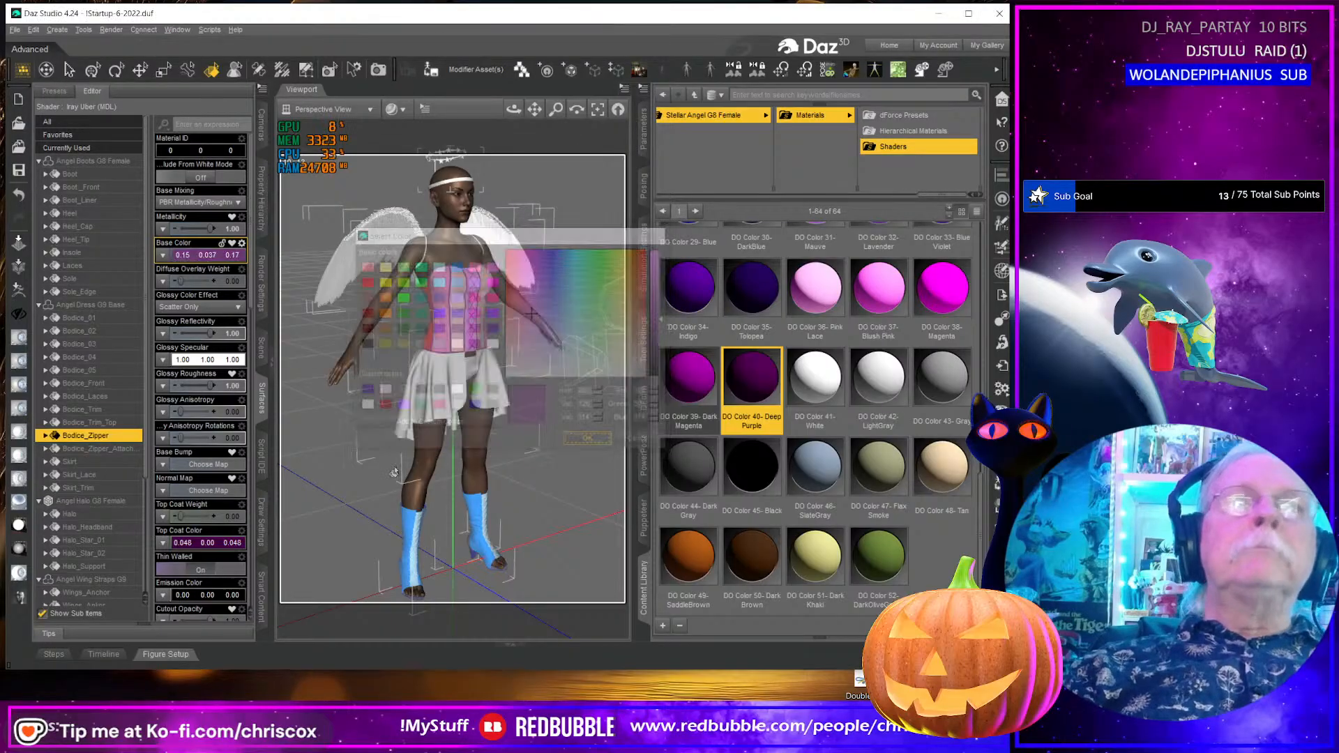
- Apply the DO Color 40 Deep Purple shader to the bodice's zipper attachment surface and change its base color to a muted grayish purple
click(115, 450)
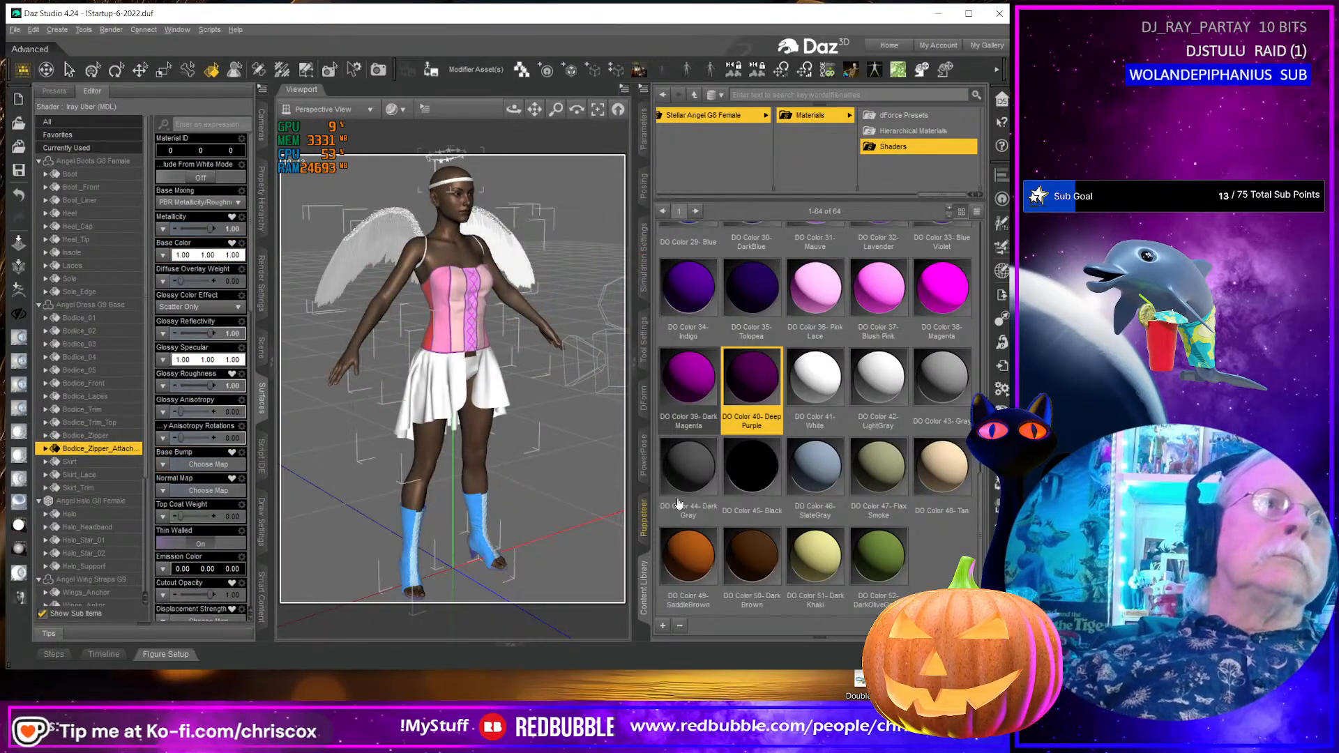
double_click(754, 395)
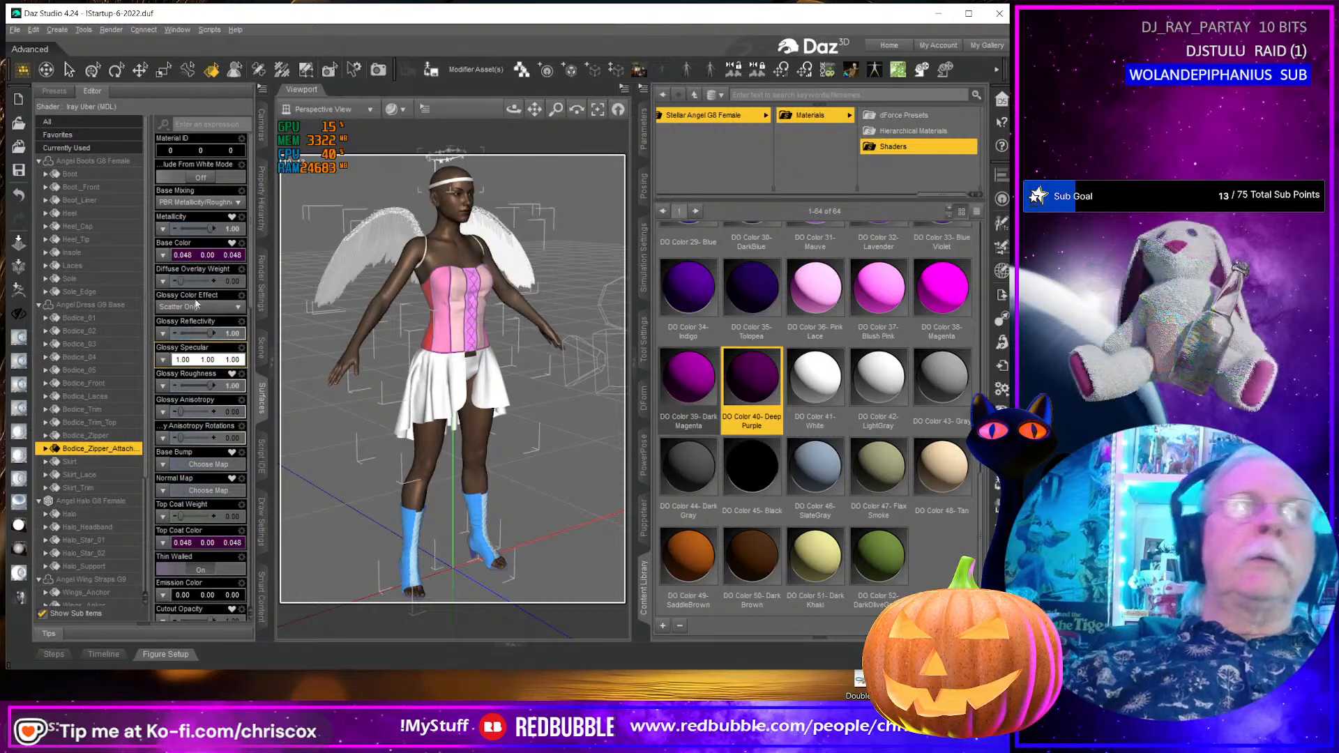
click(198, 256)
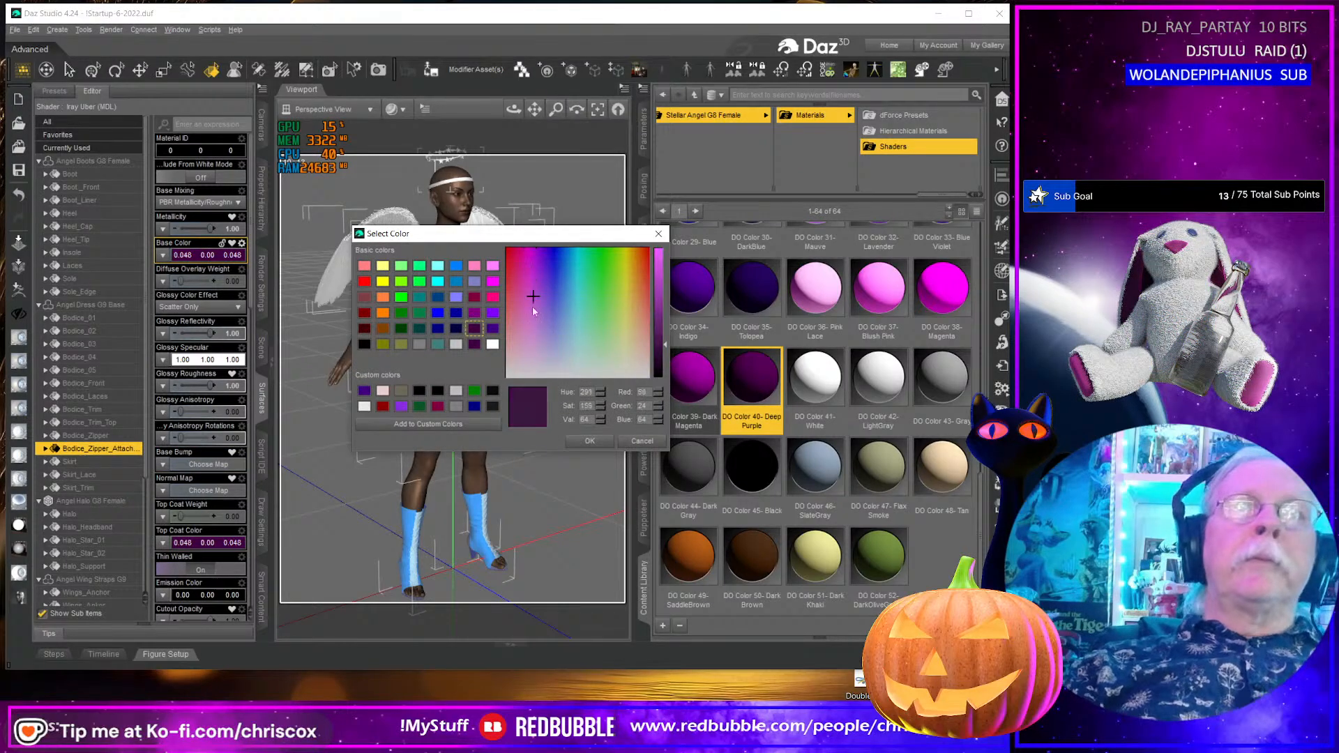
click(536, 345)
drag(662, 345, 660, 322)
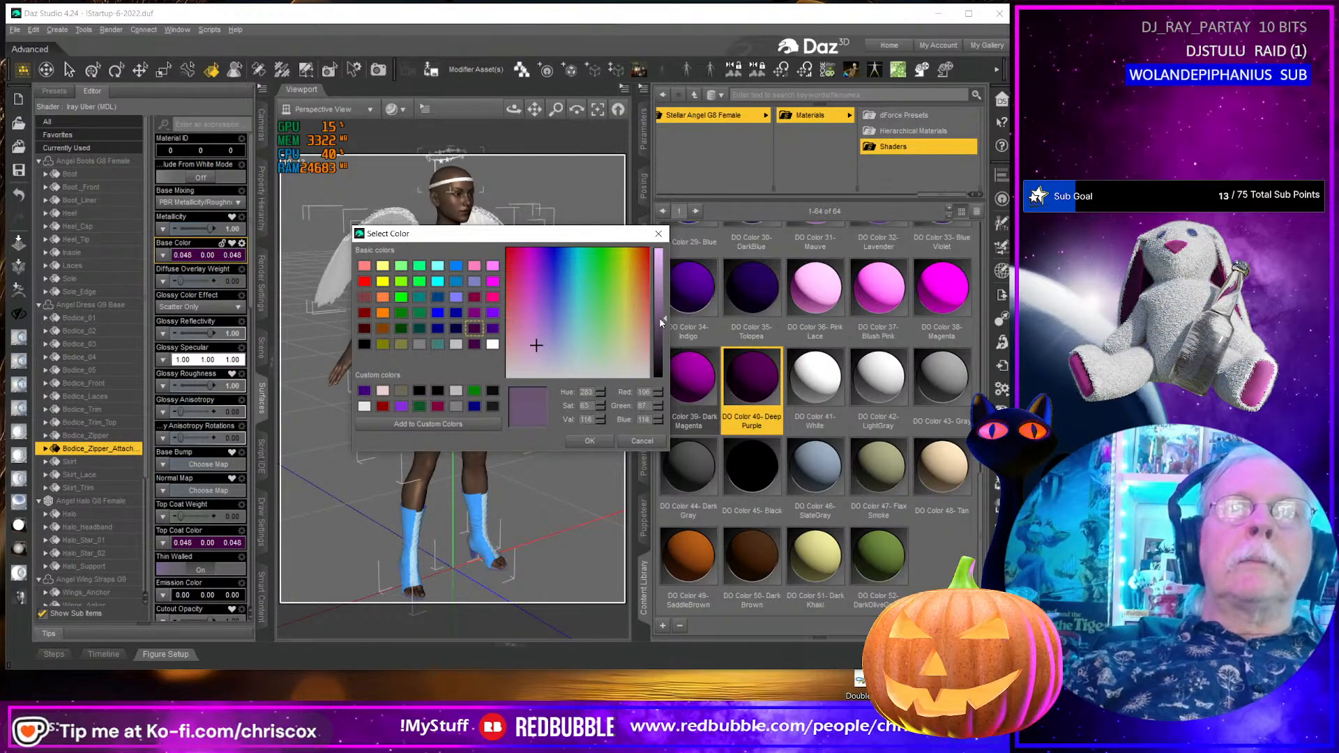
click(589, 441)
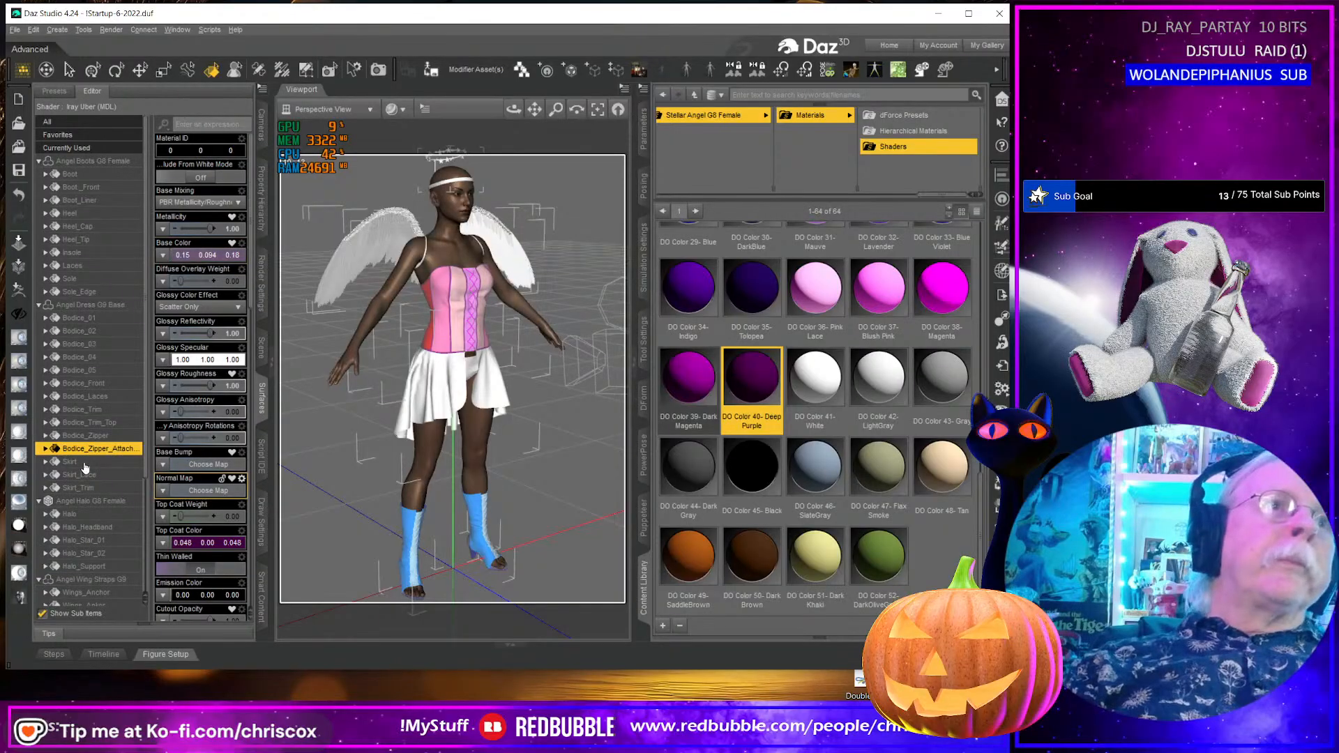
- Apply the DO Color 40 Deep Purple shader to the Skirt surface and darken its base color to a very dark purple
click(84, 463)
double_click(755, 381)
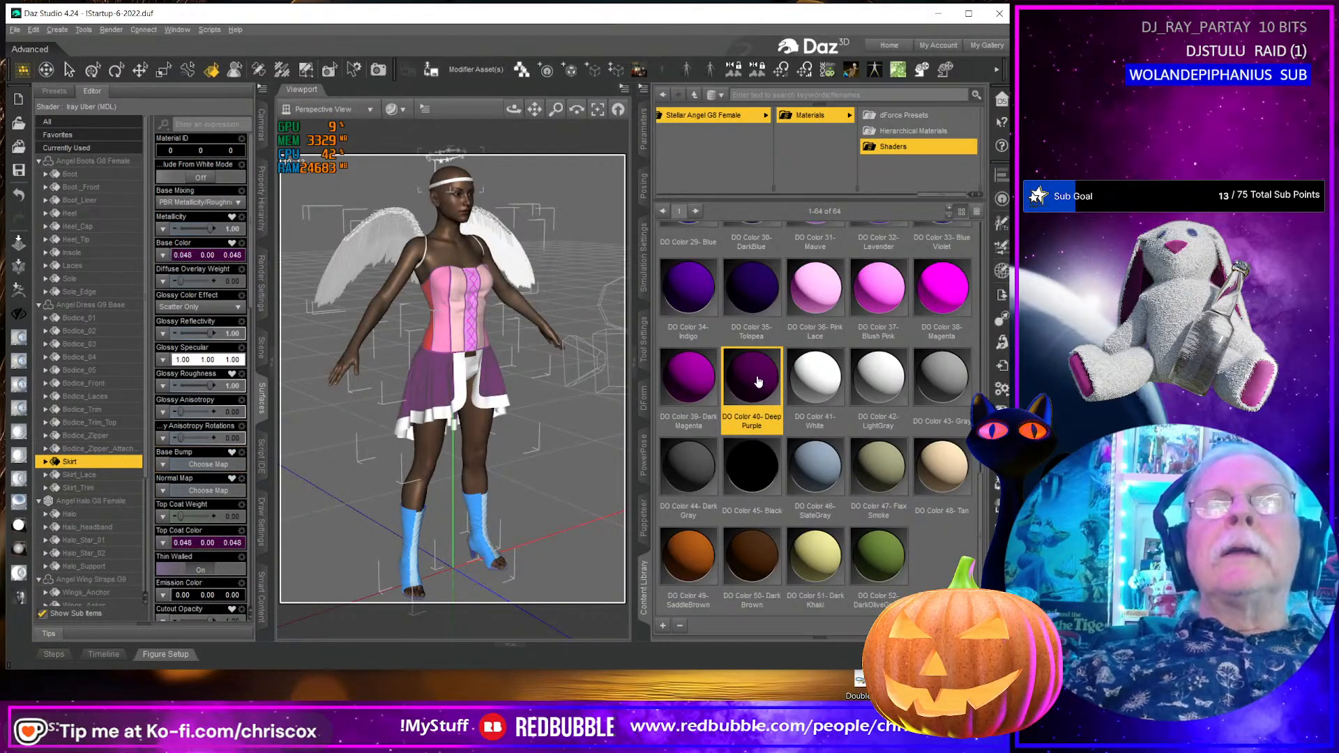
click(192, 255)
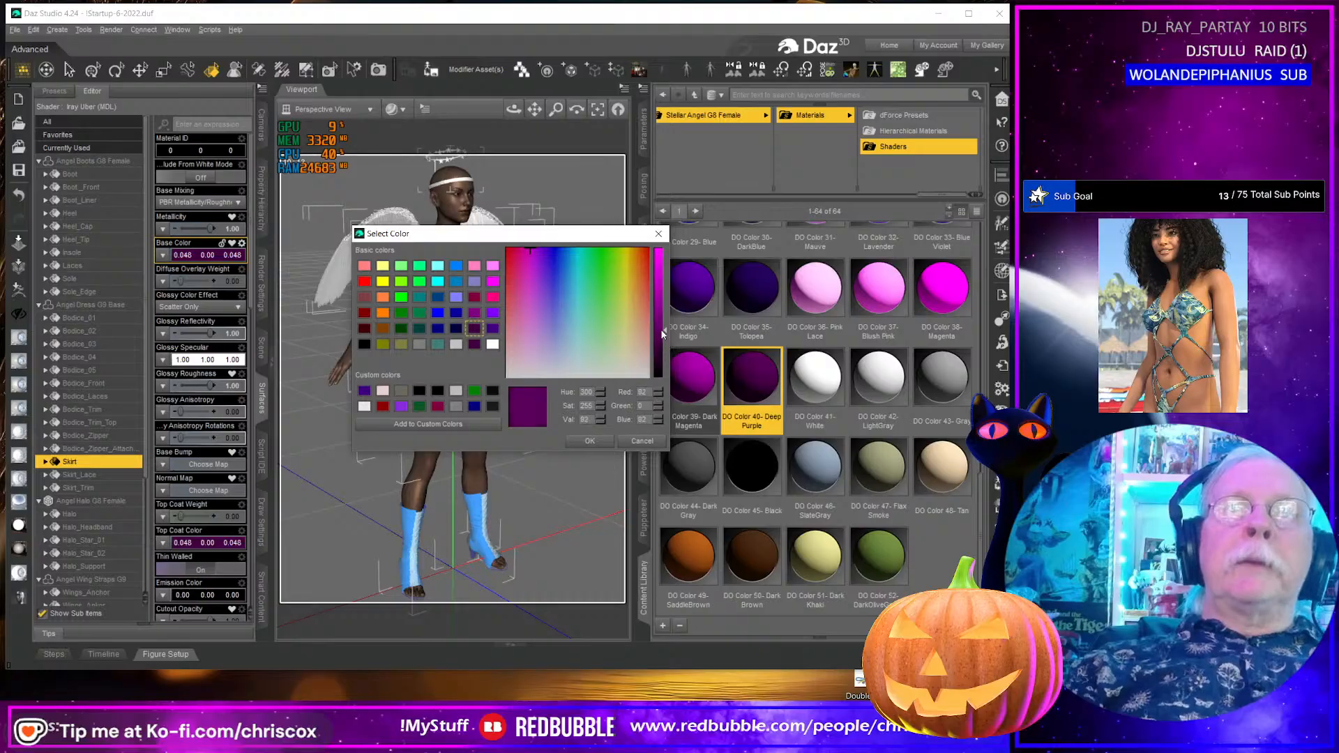
drag(662, 321, 664, 367)
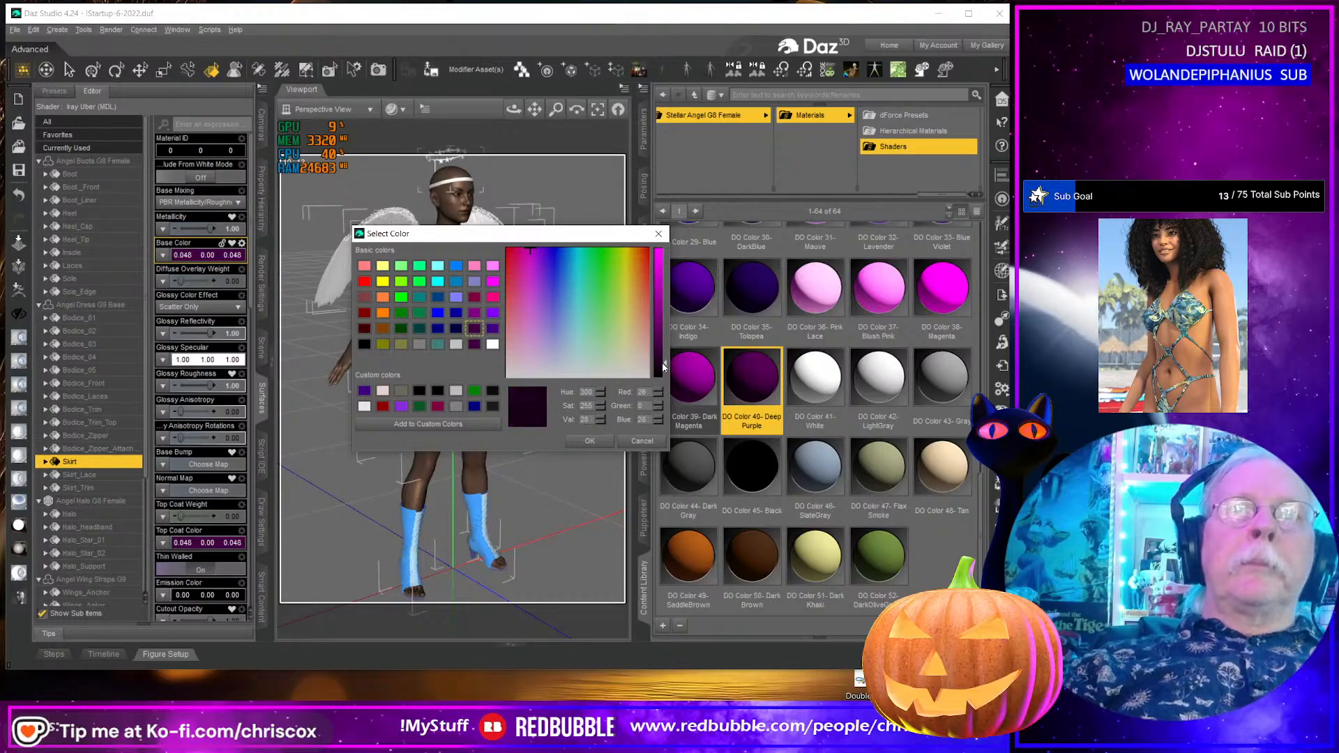
click(590, 442)
- Give Skirt_Lace the DO Color 40 Deep Purple shader and change its base color to a muted medium purple
click(80, 475)
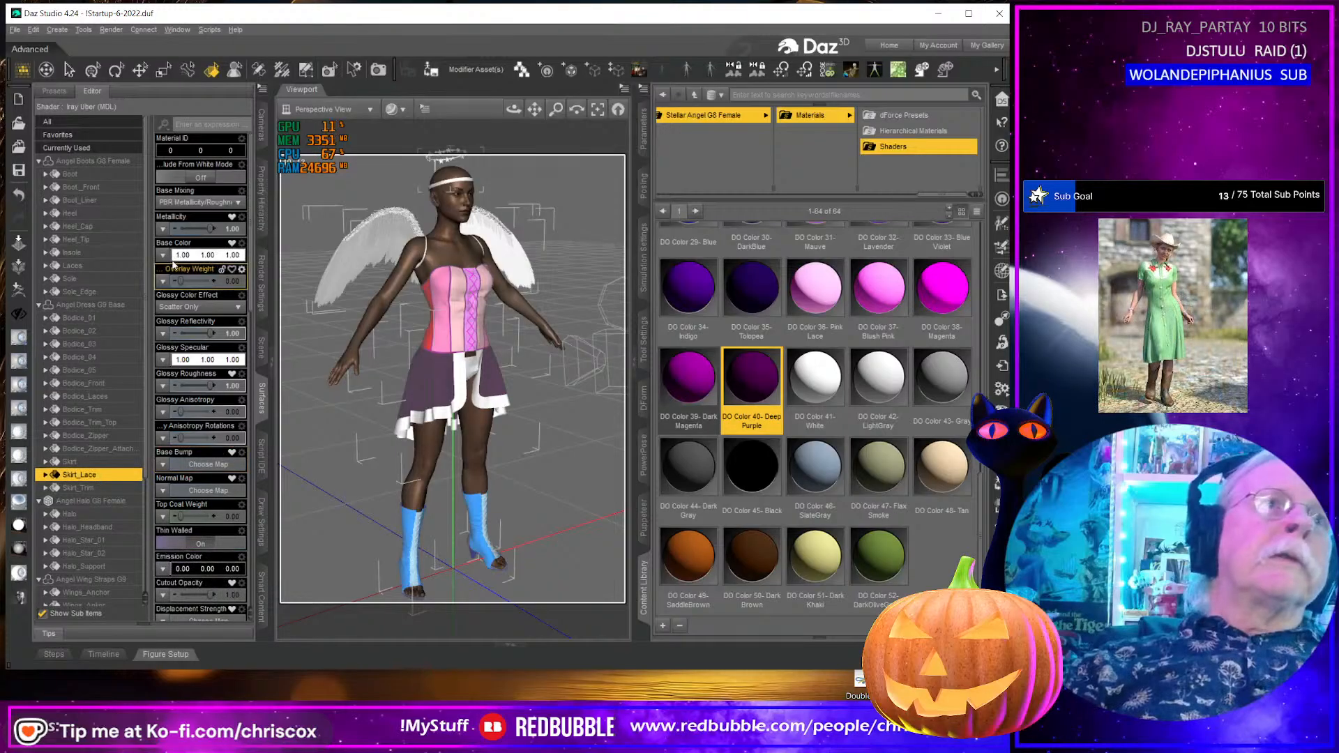
double_click(741, 390)
click(206, 257)
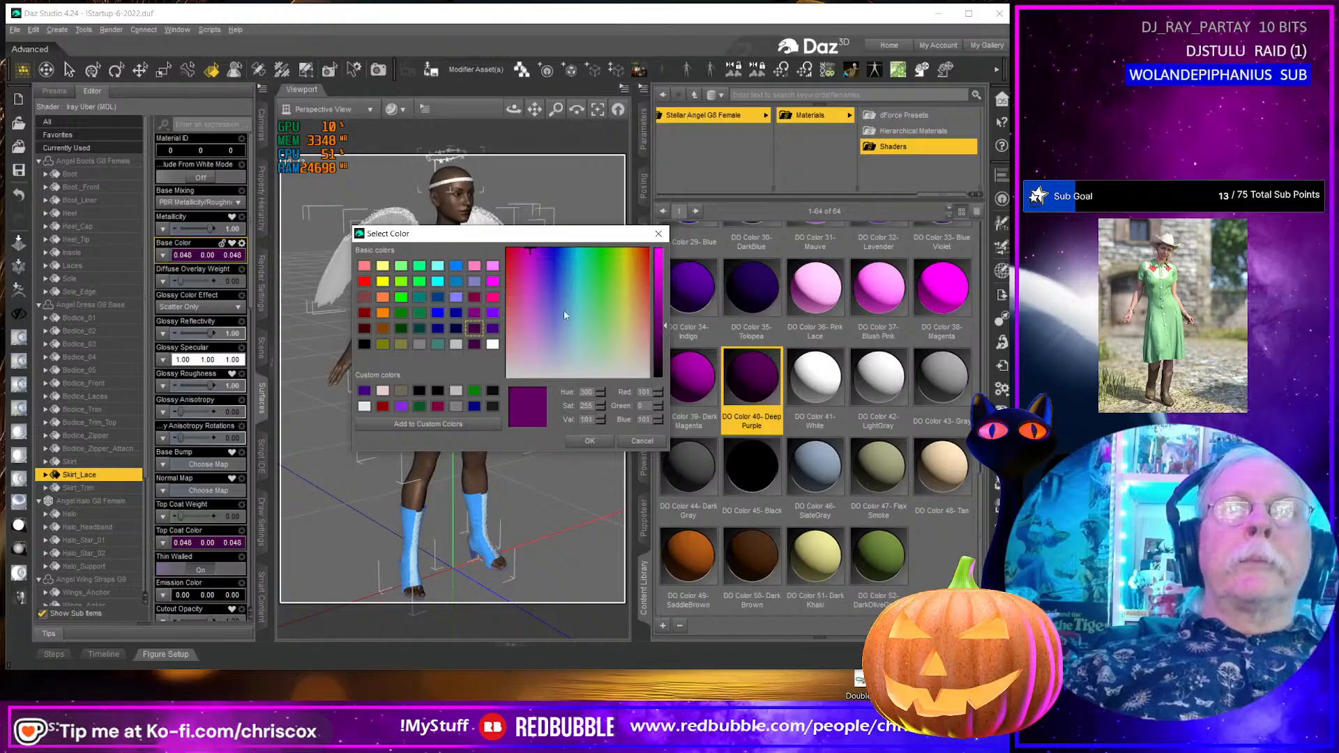
click(532, 317)
drag(529, 321, 530, 308)
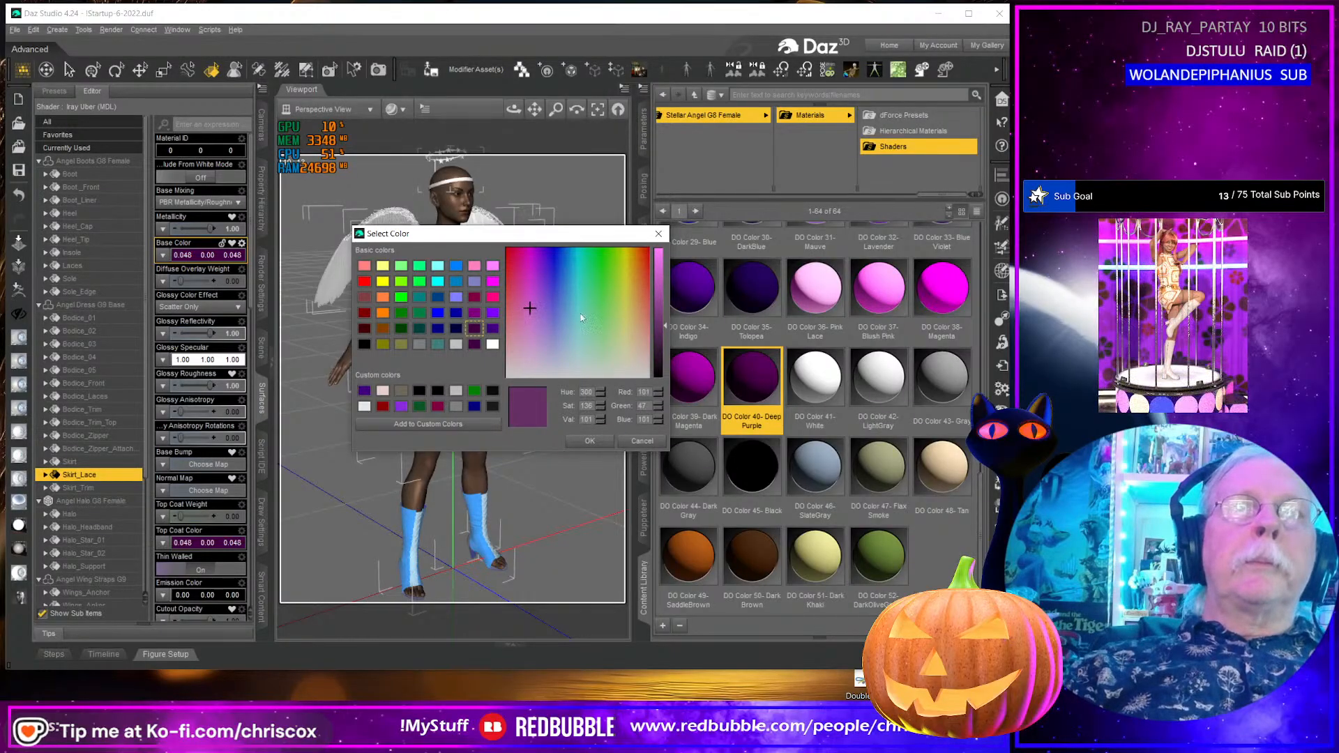
click(591, 442)
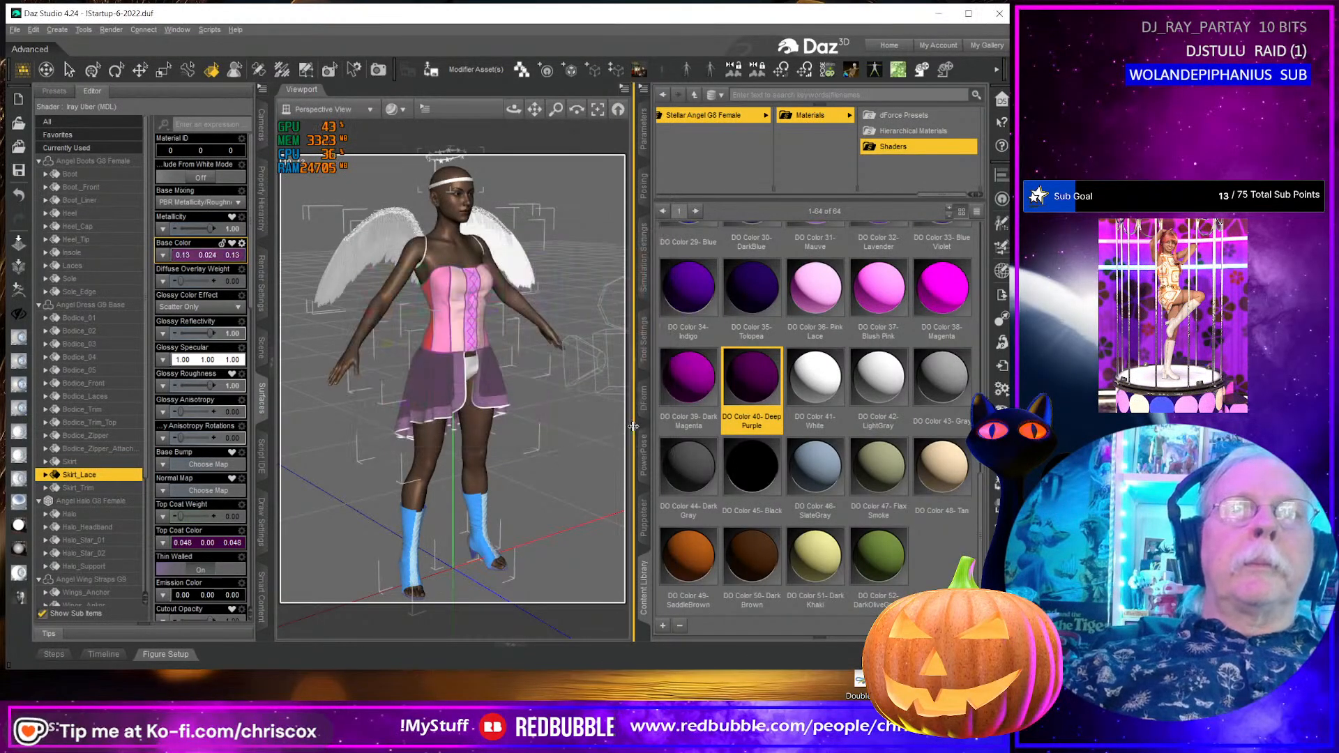
- Change the base color of Skirt_Trim to a very dark purple
click(113, 488)
click(196, 256)
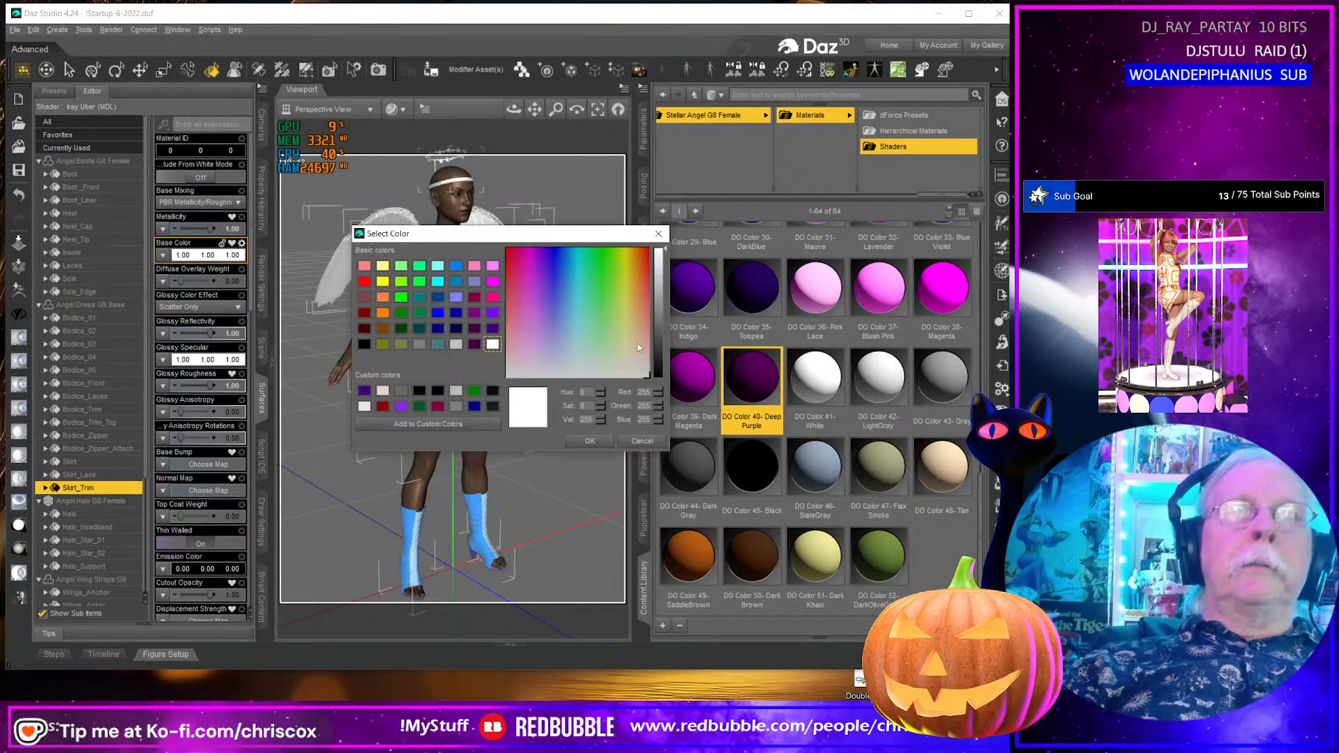
click(475, 345)
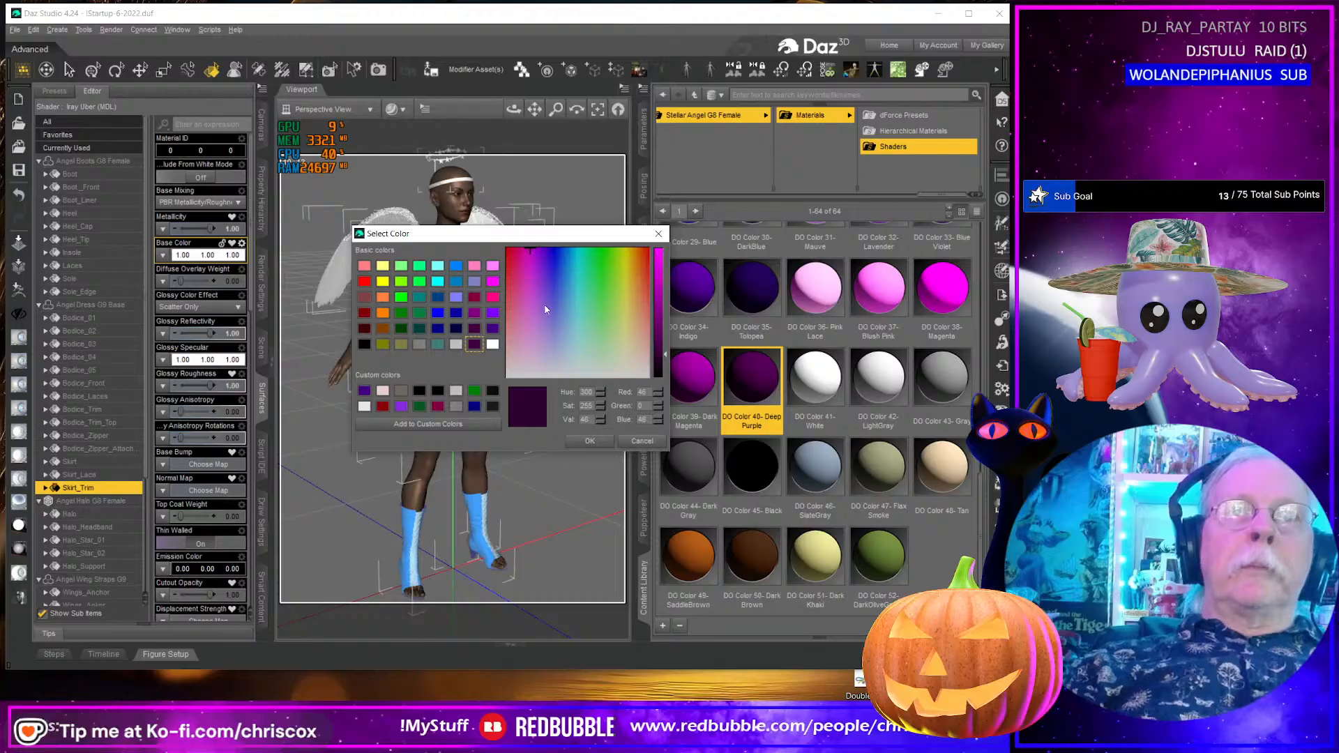
click(573, 438)
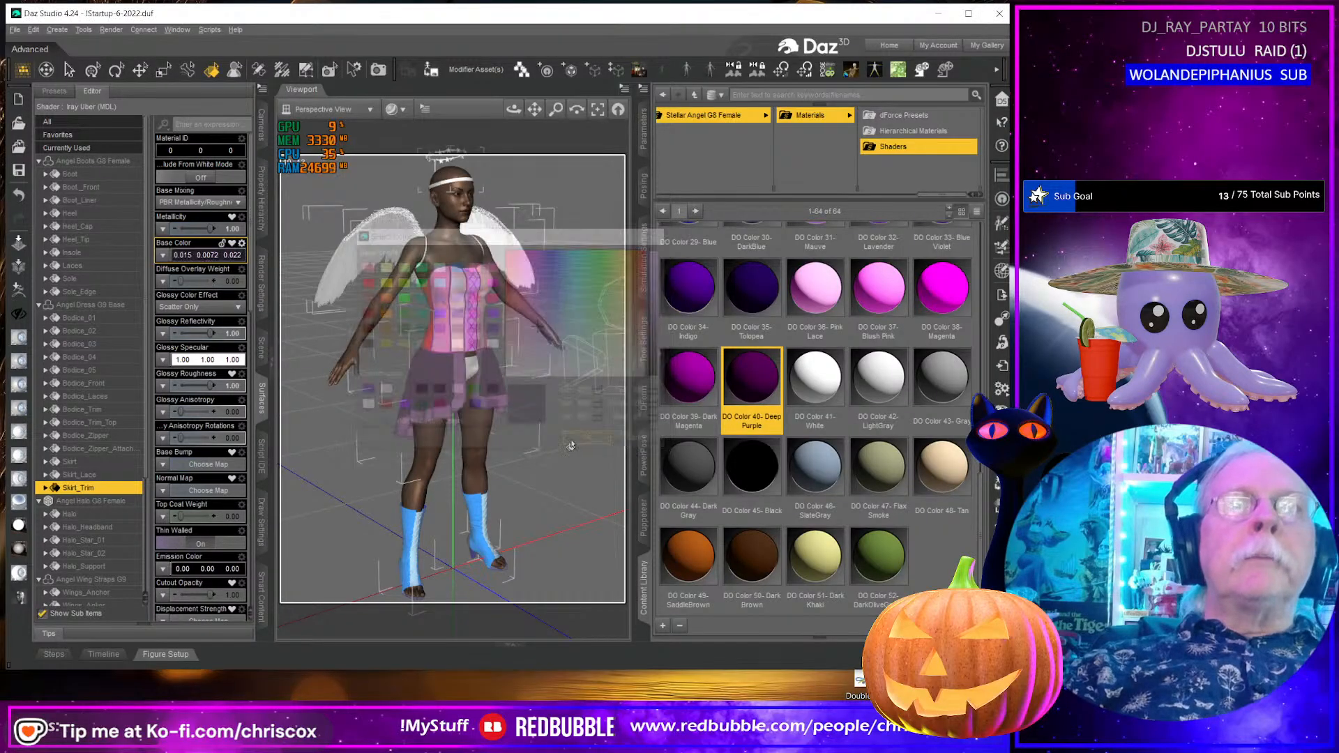
- Apply the DO Color 12 Light Yellow shader to Halo_Headband and DO Color 13 Yellow to Halo_Star_01
scroll(146, 369, down, 3)
scroll(147, 368, down, 3)
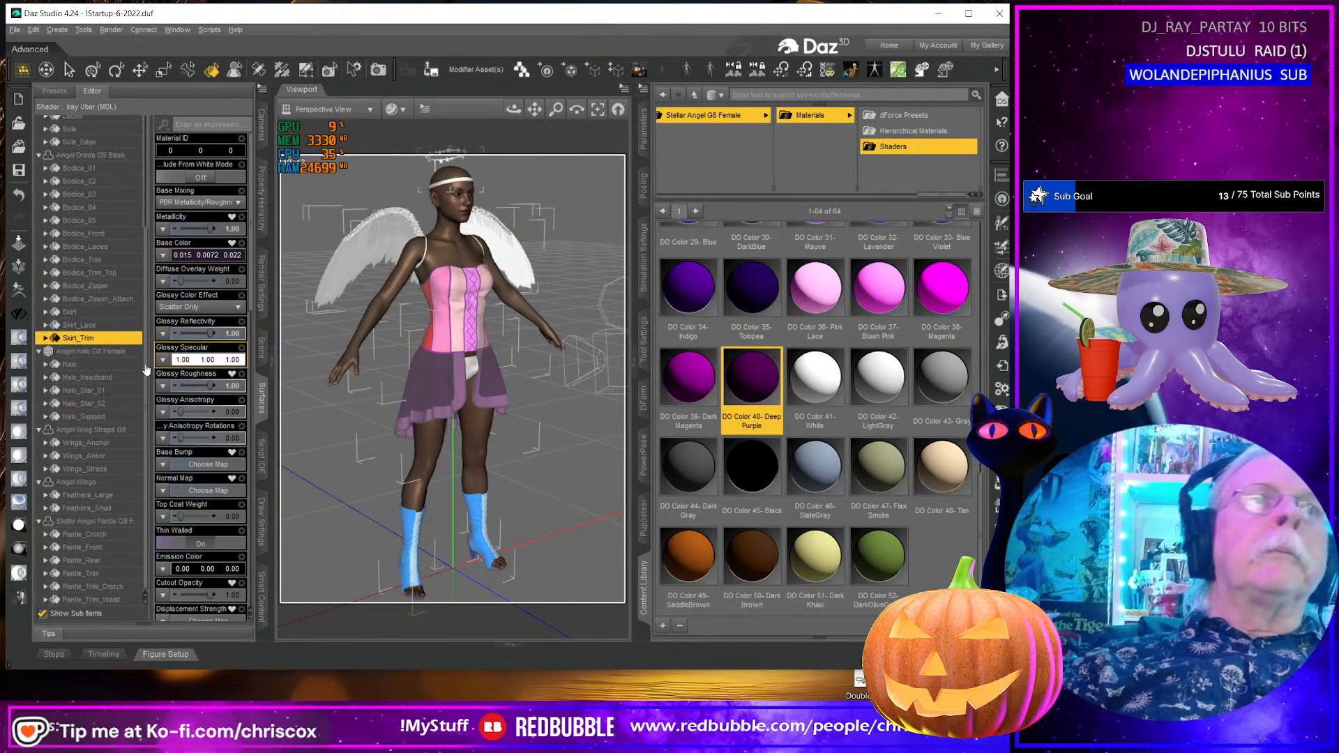
click(105, 365)
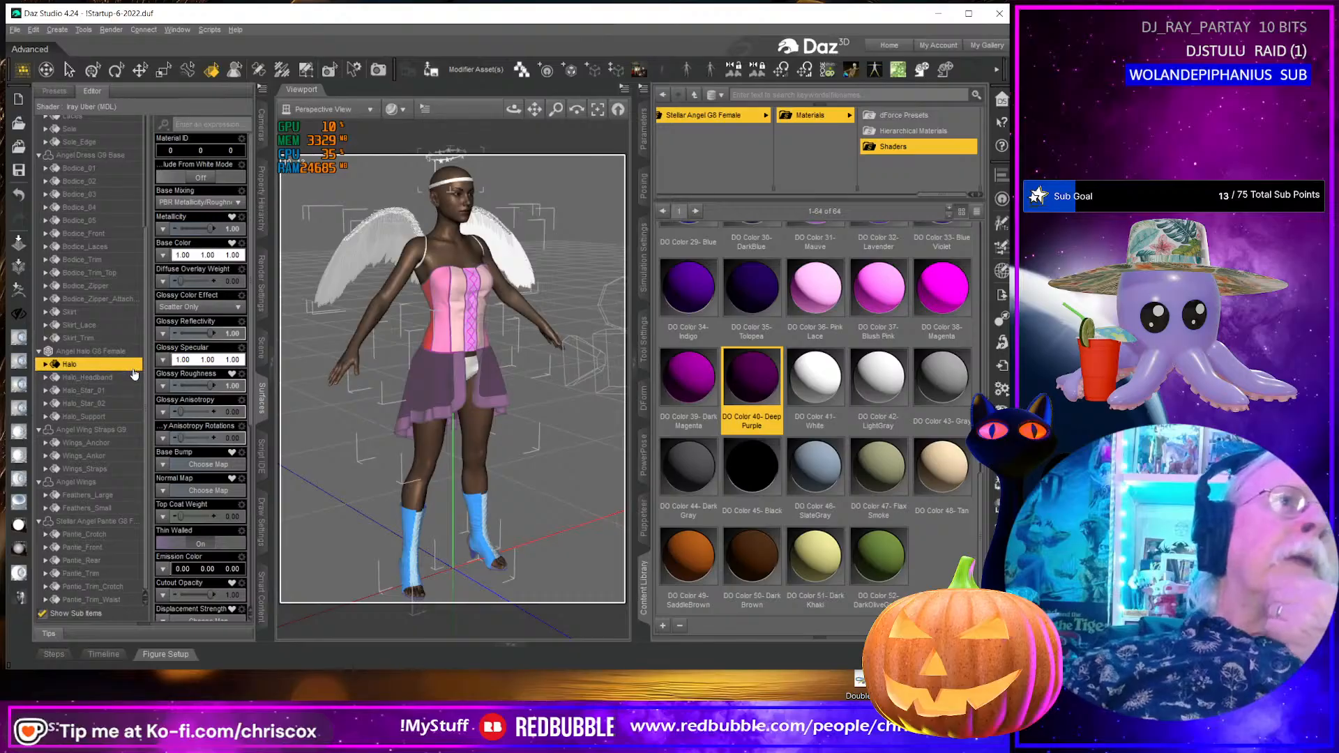
scroll(866, 484, up, 3)
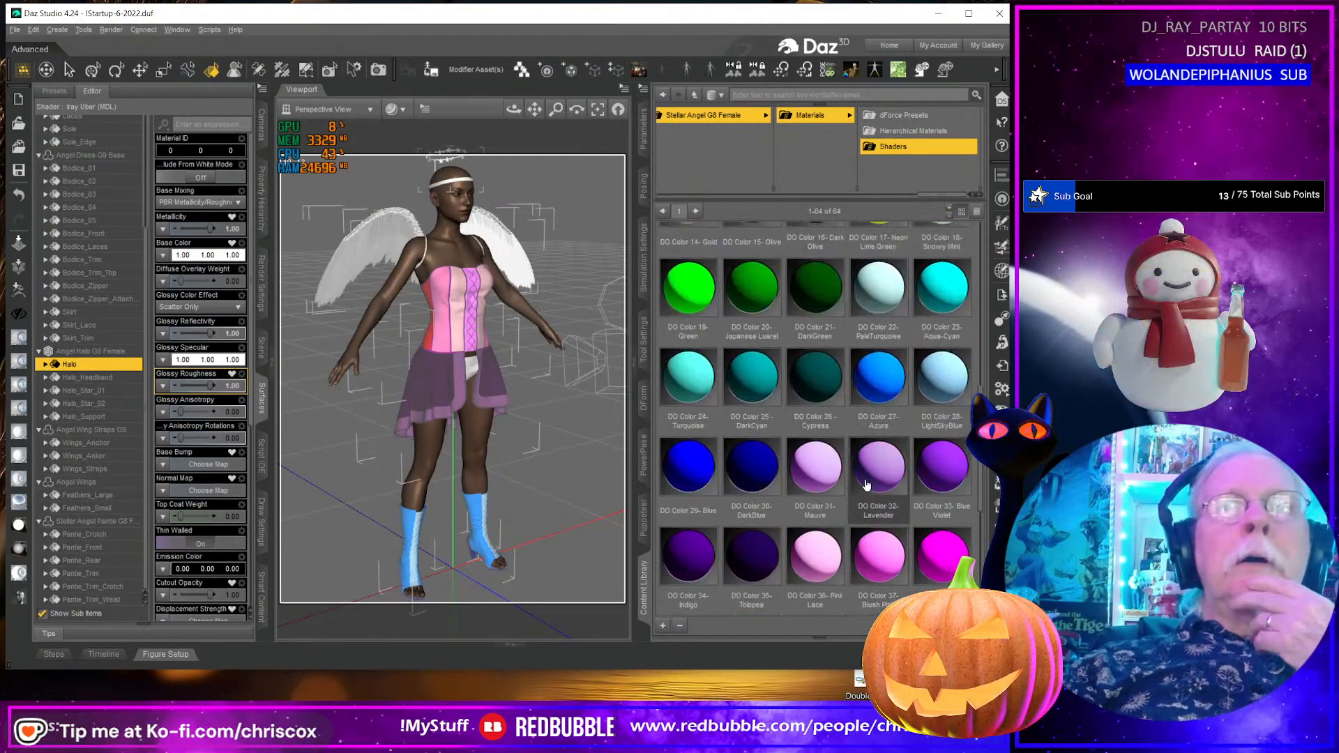
scroll(866, 484, up, 3)
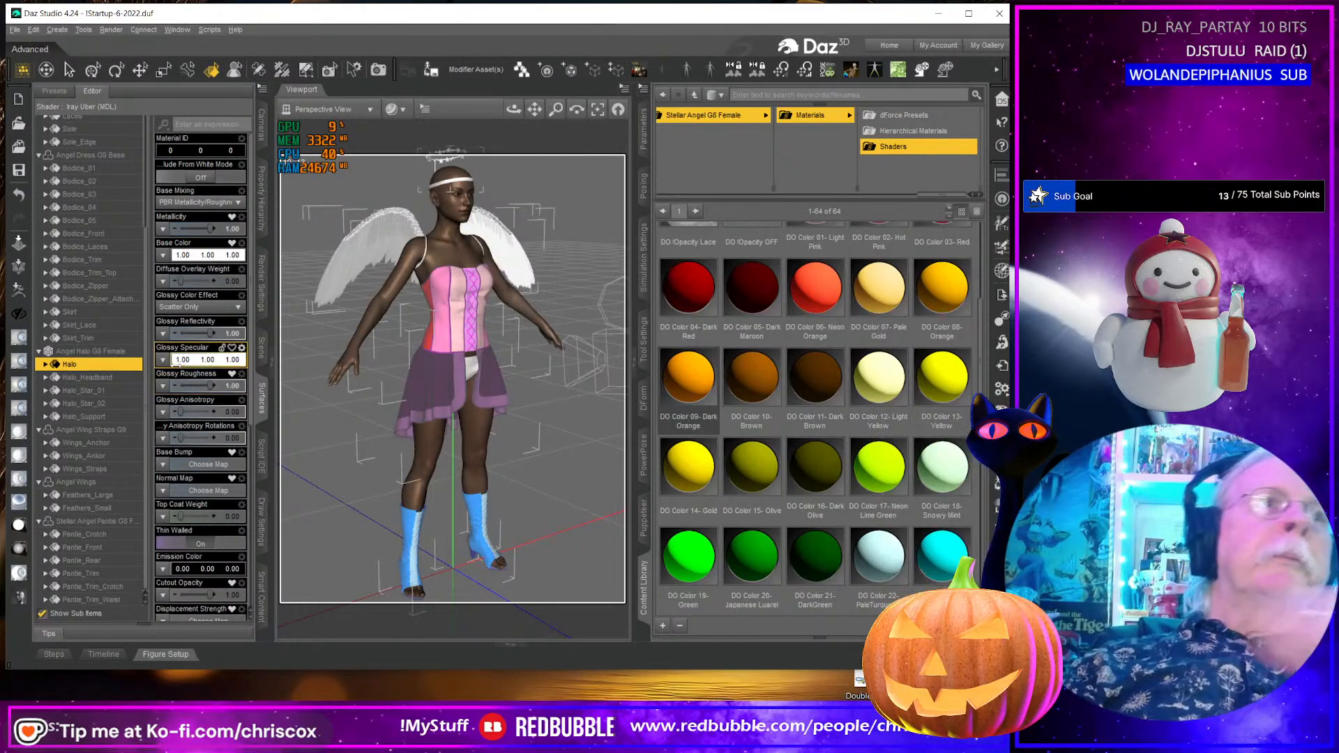
click(99, 377)
double_click(880, 388)
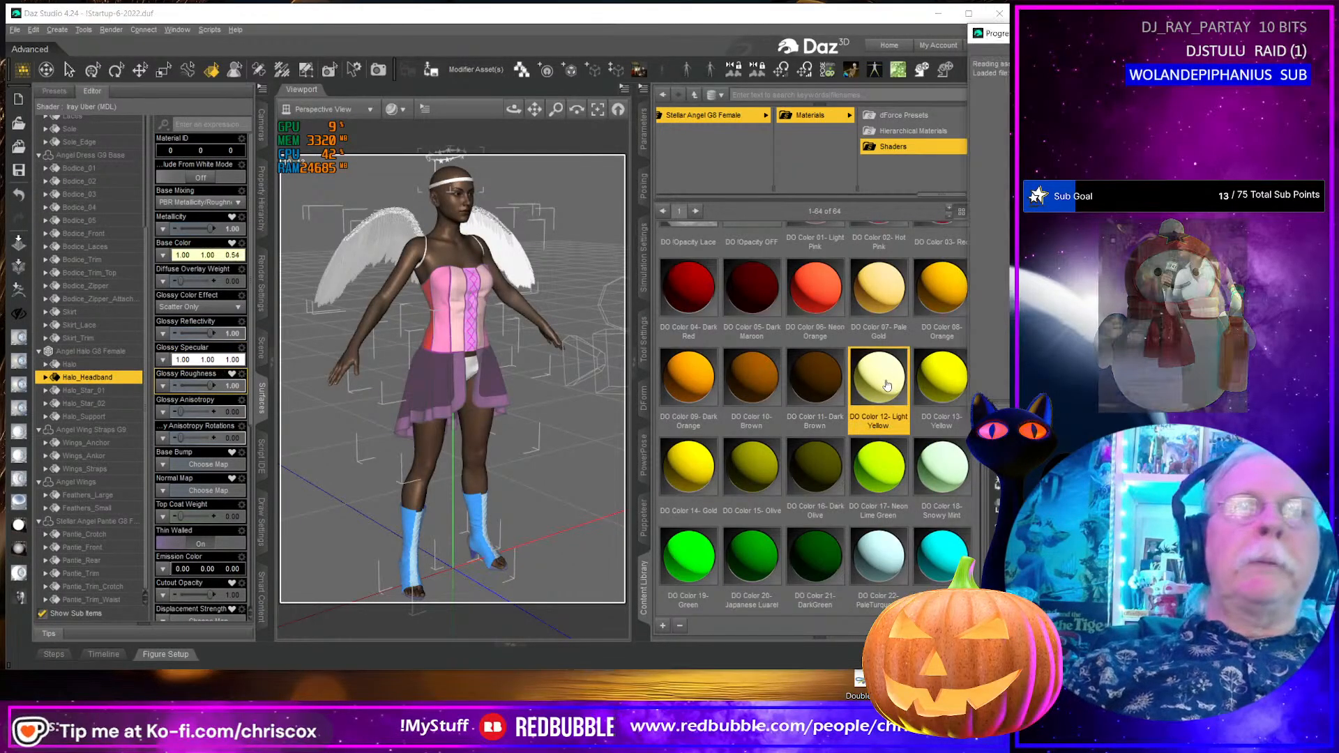
click(87, 391)
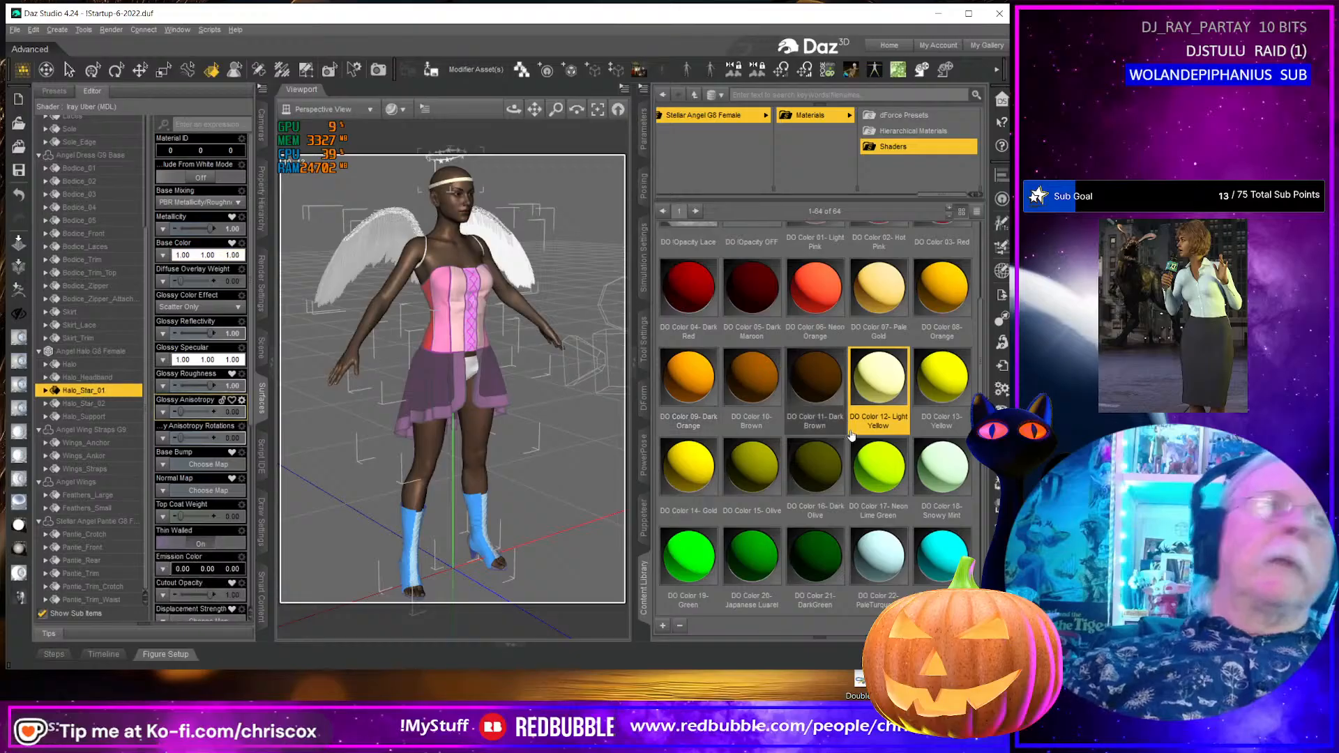
double_click(937, 386)
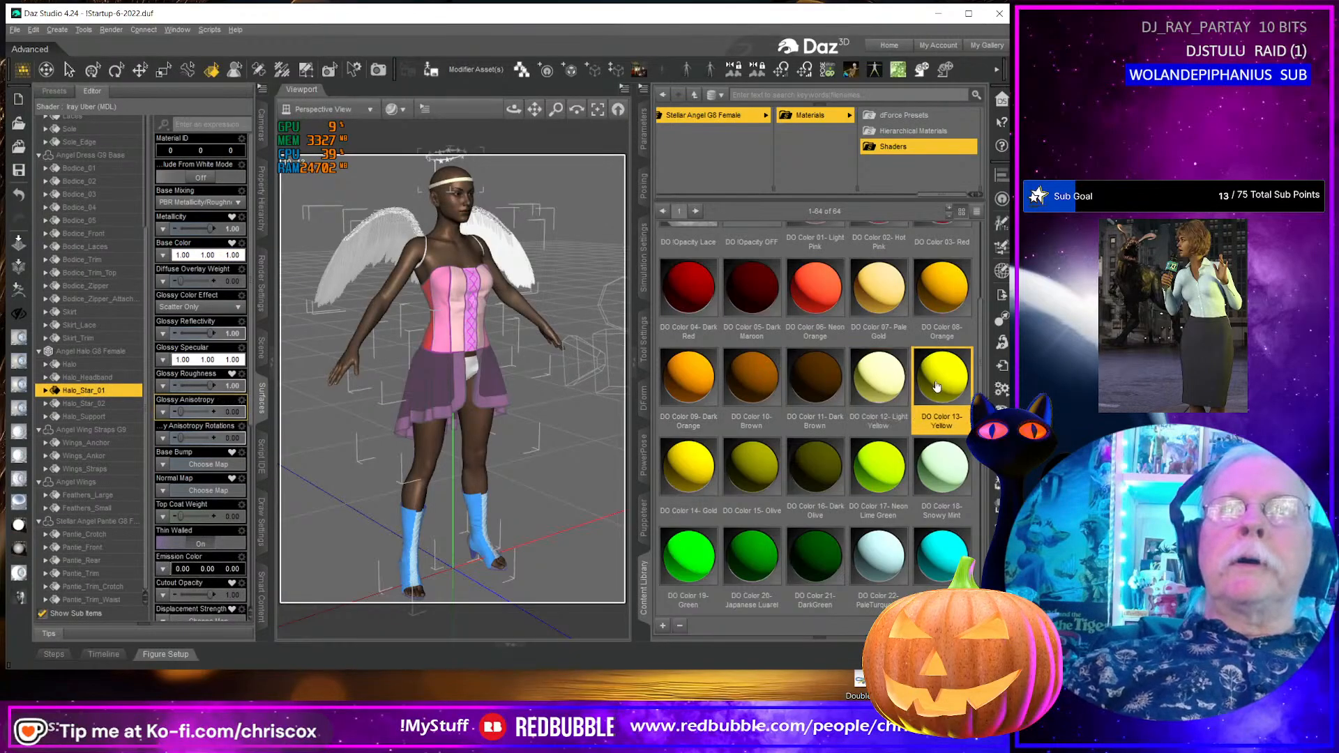
- Apply the DO Color 15 Olive shader to Halo_Star_02 and DO Color 16 Dark Olive to Halo_Support
click(103, 404)
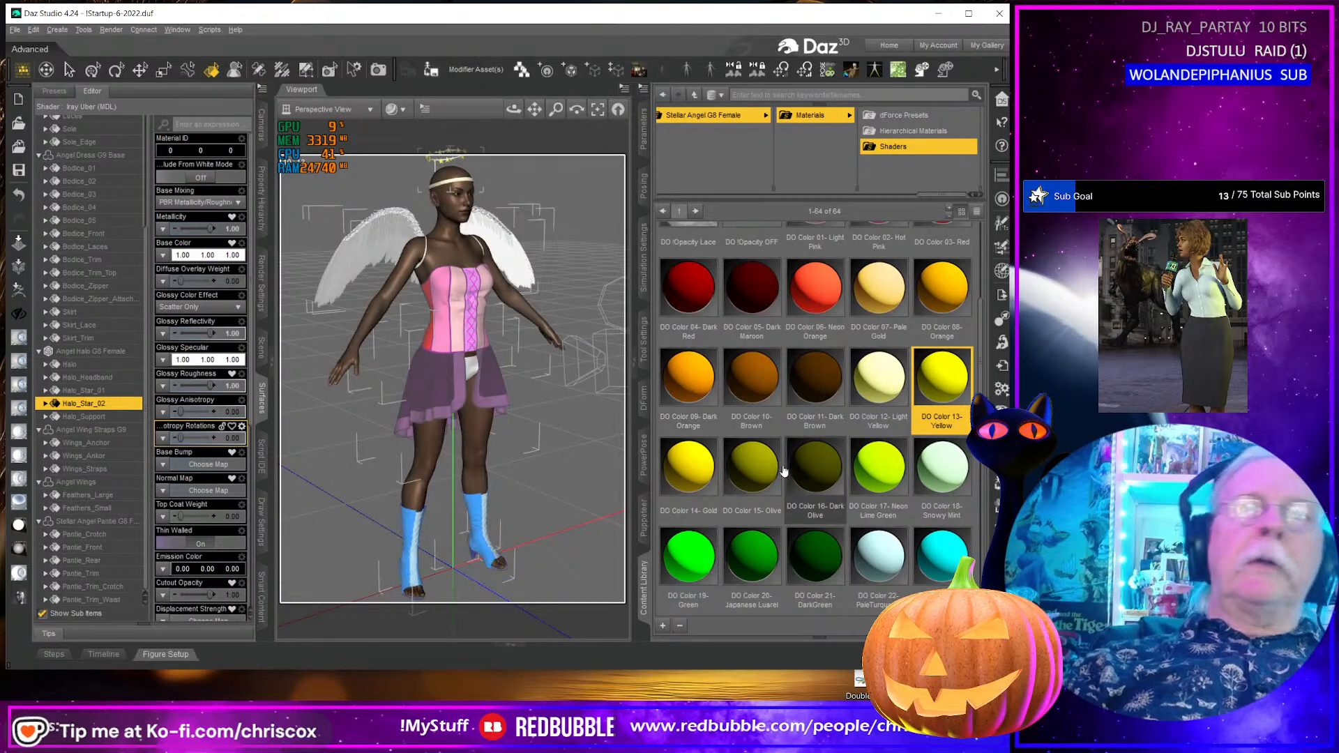
double_click(775, 470)
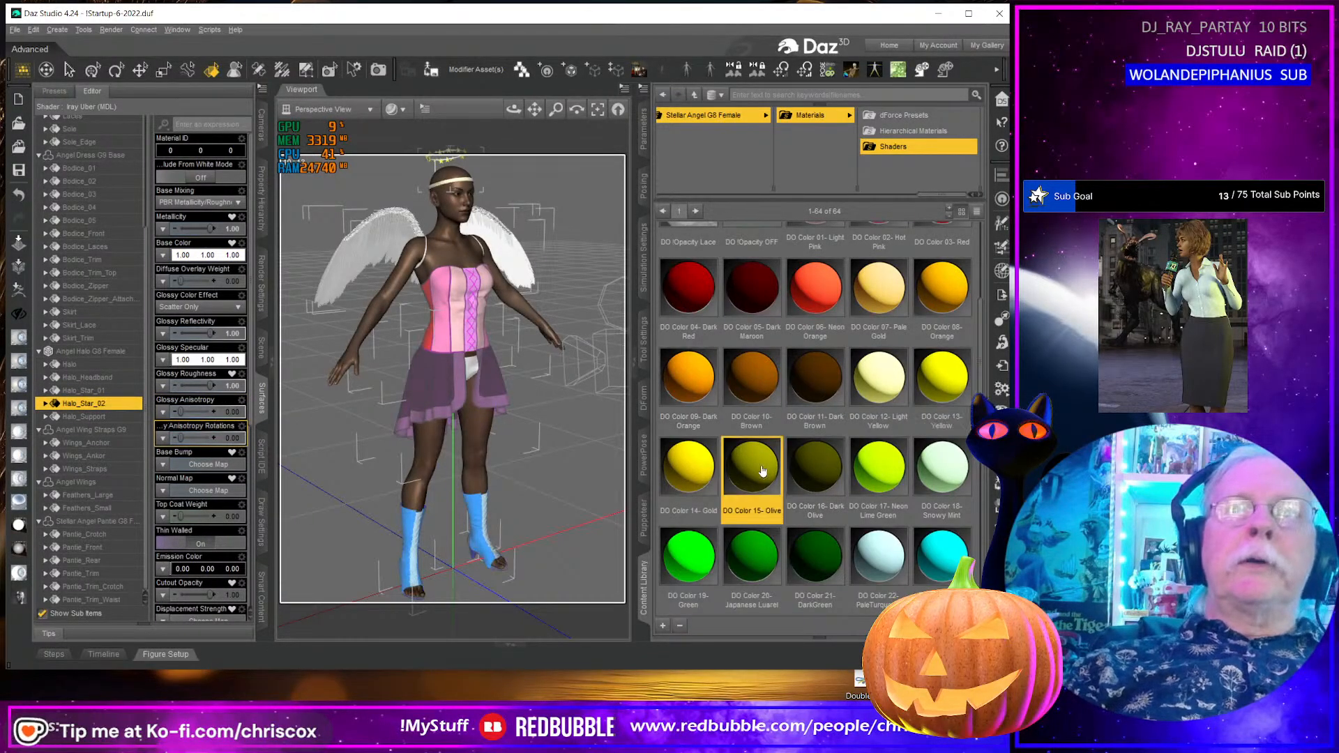
click(110, 417)
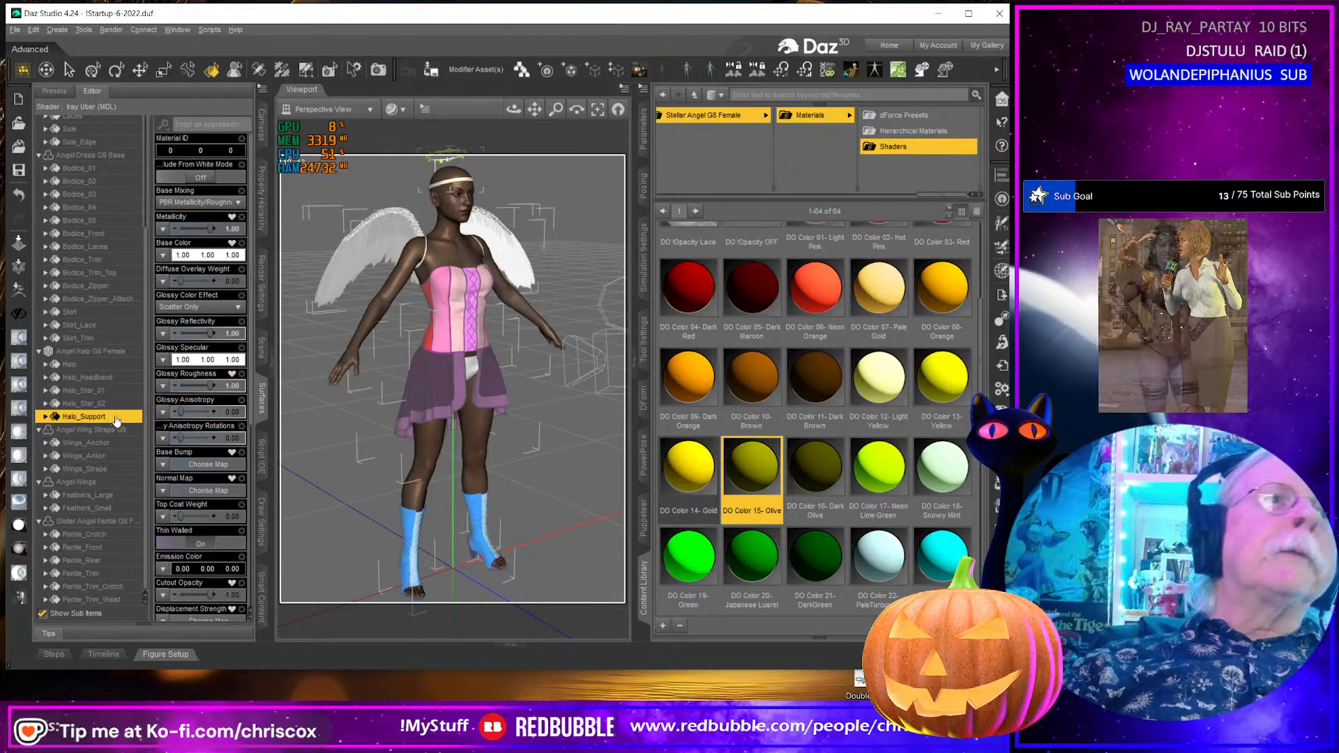
double_click(816, 471)
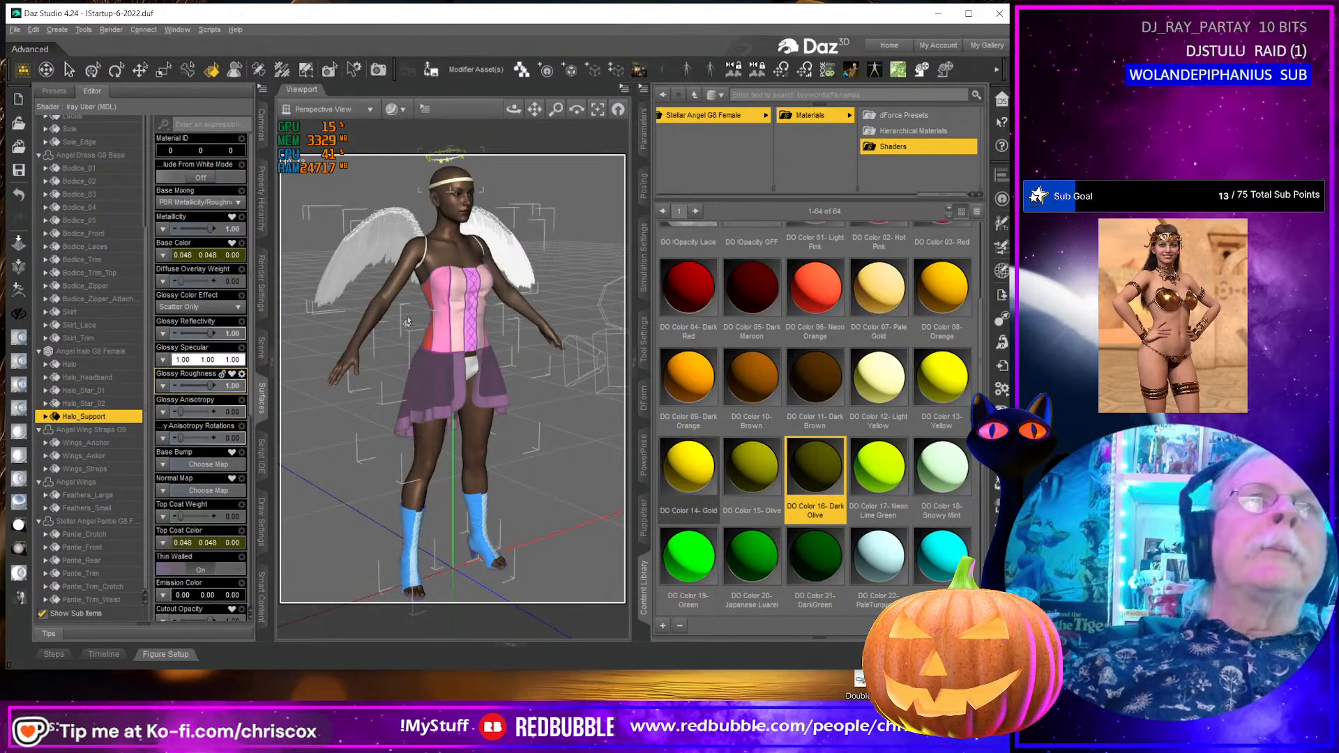
alt+drag(391, 314, 429, 317)
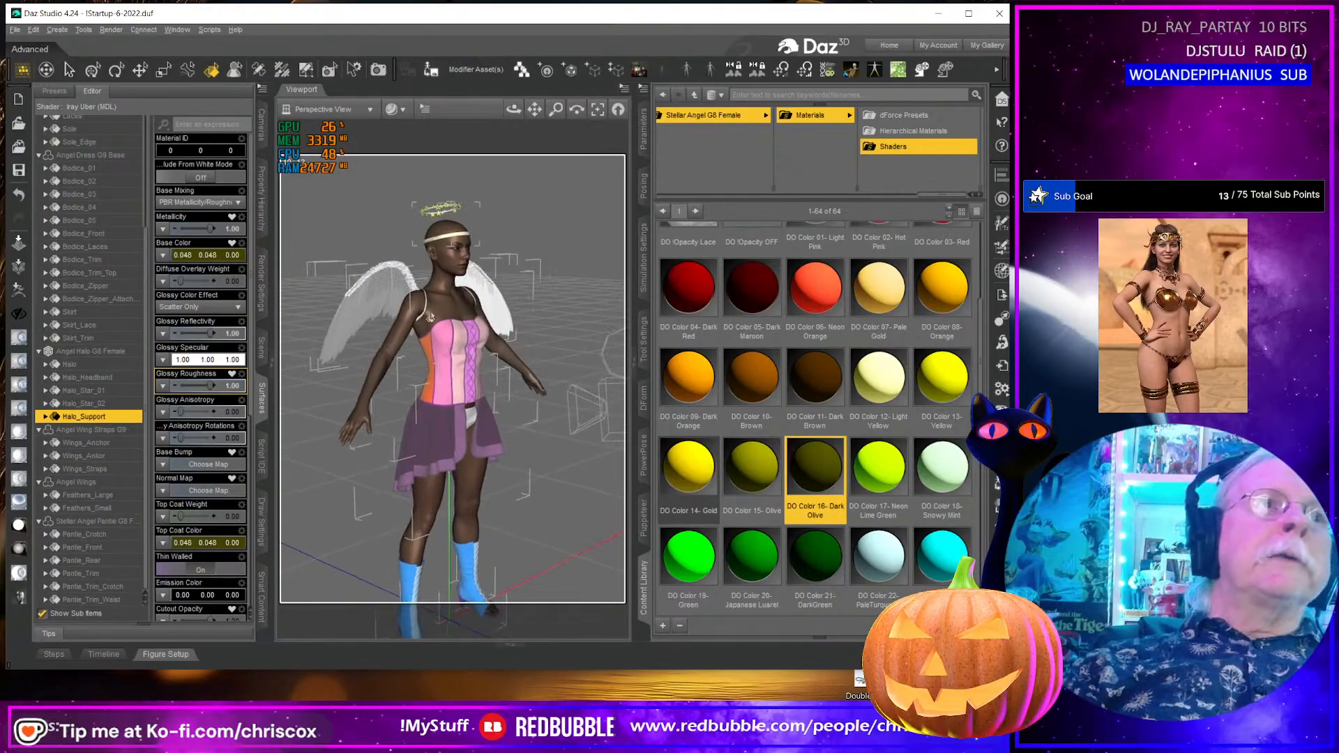
- Apply the DO Color 04 Dark Red shader to Wings_Ankor and DO Color 03 Red to Wings_Anchor
click(103, 443)
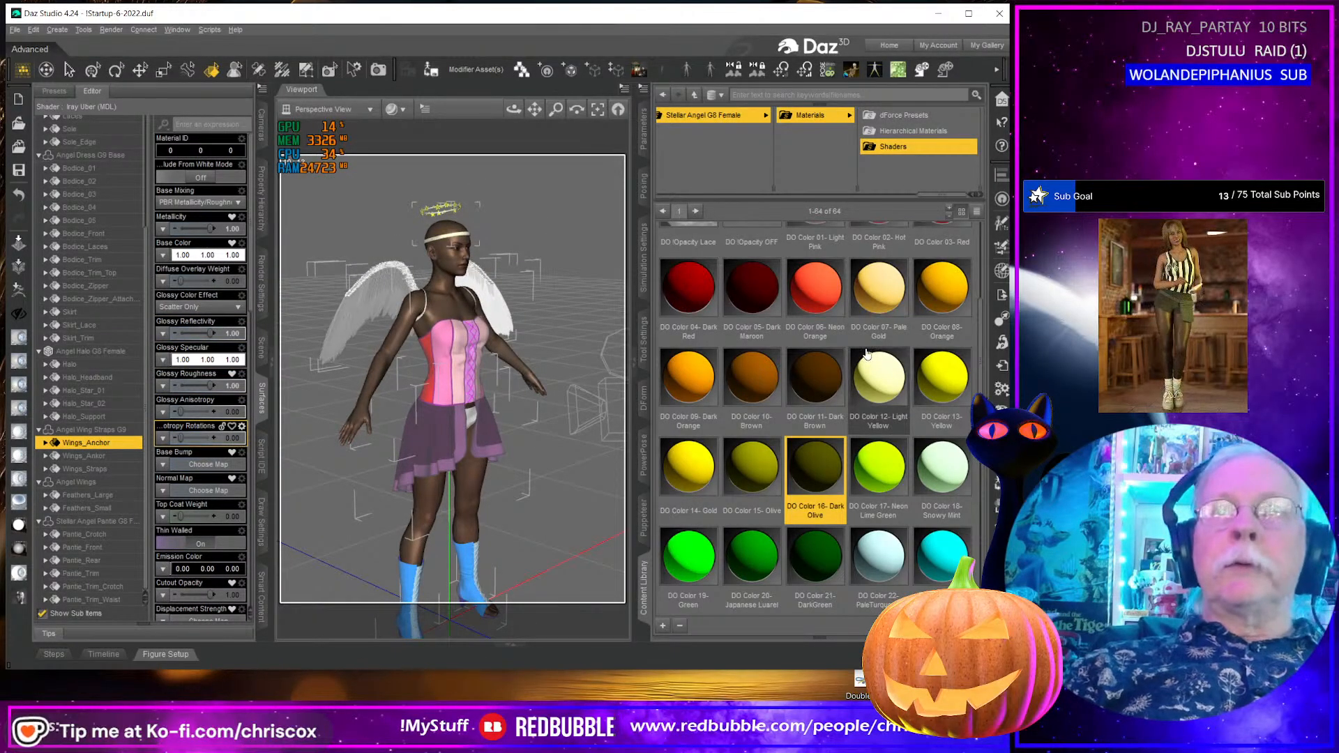
scroll(867, 354, up, 3)
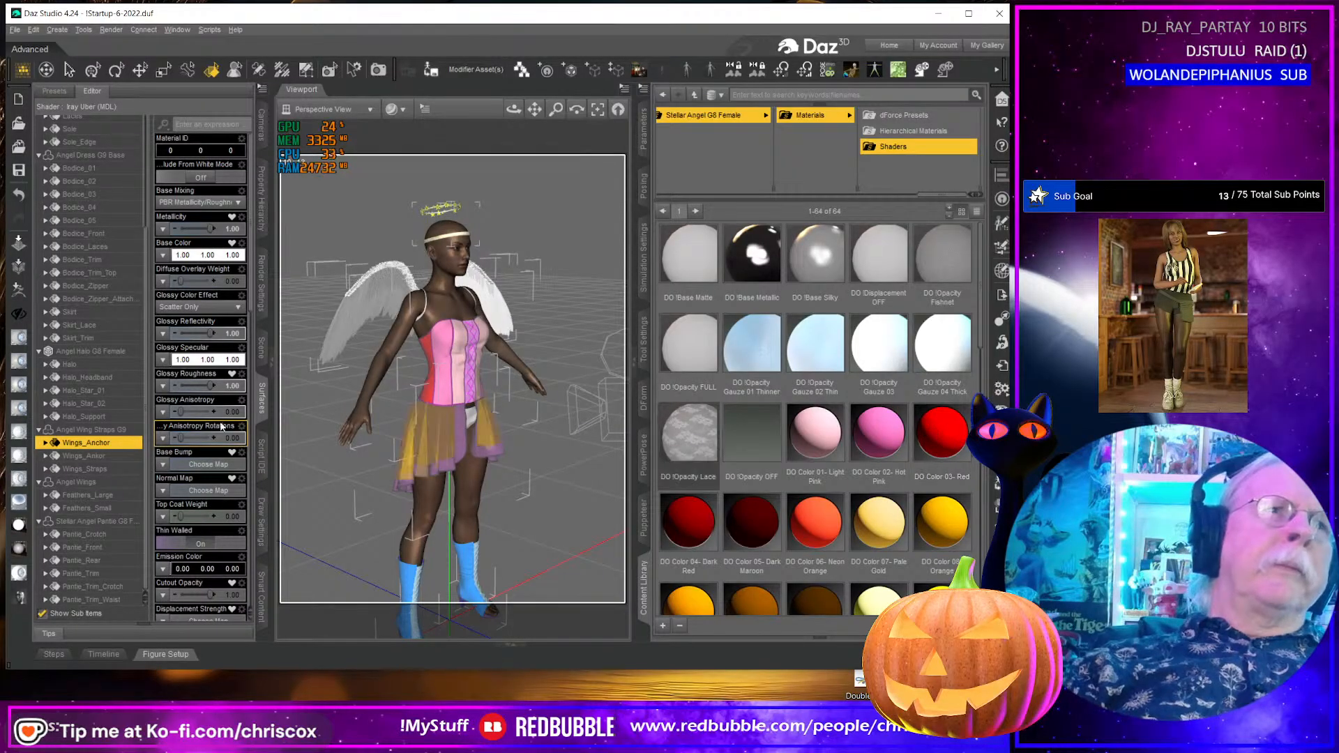
click(87, 457)
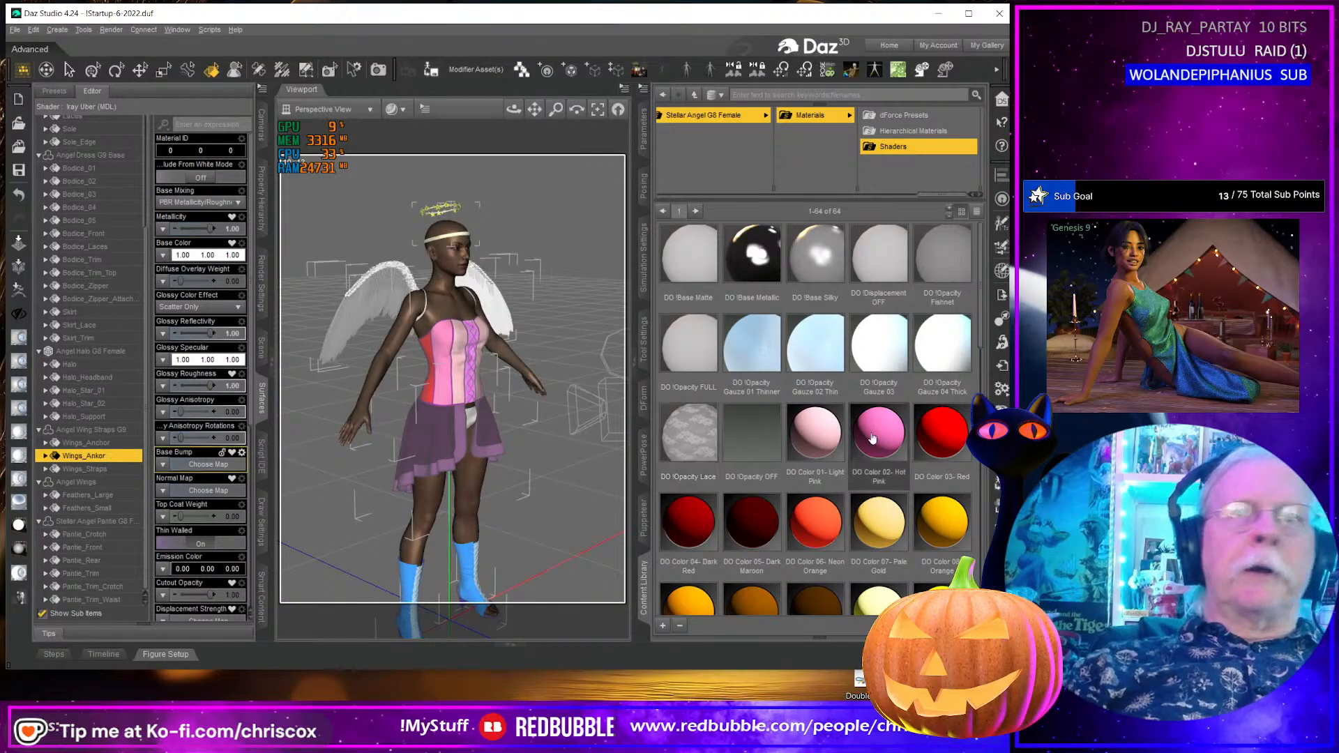
double_click(942, 436)
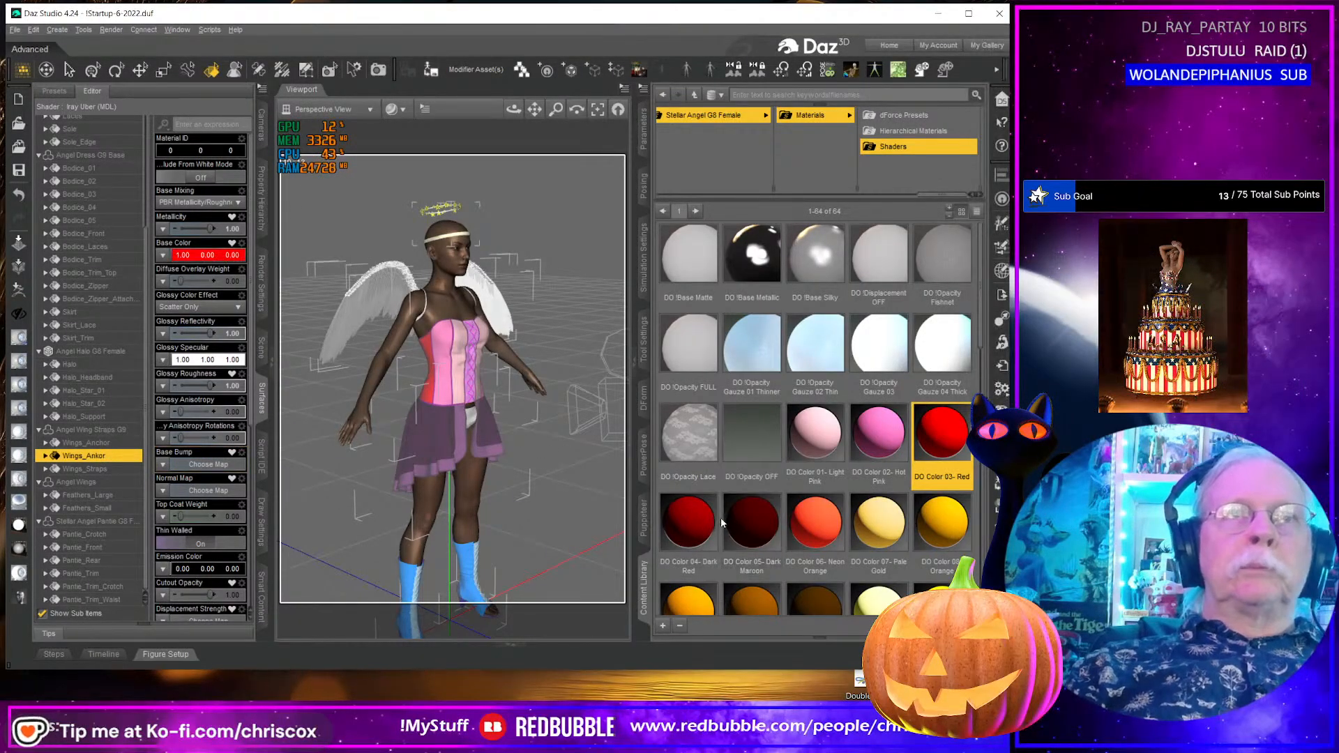
mouse_move(702, 525)
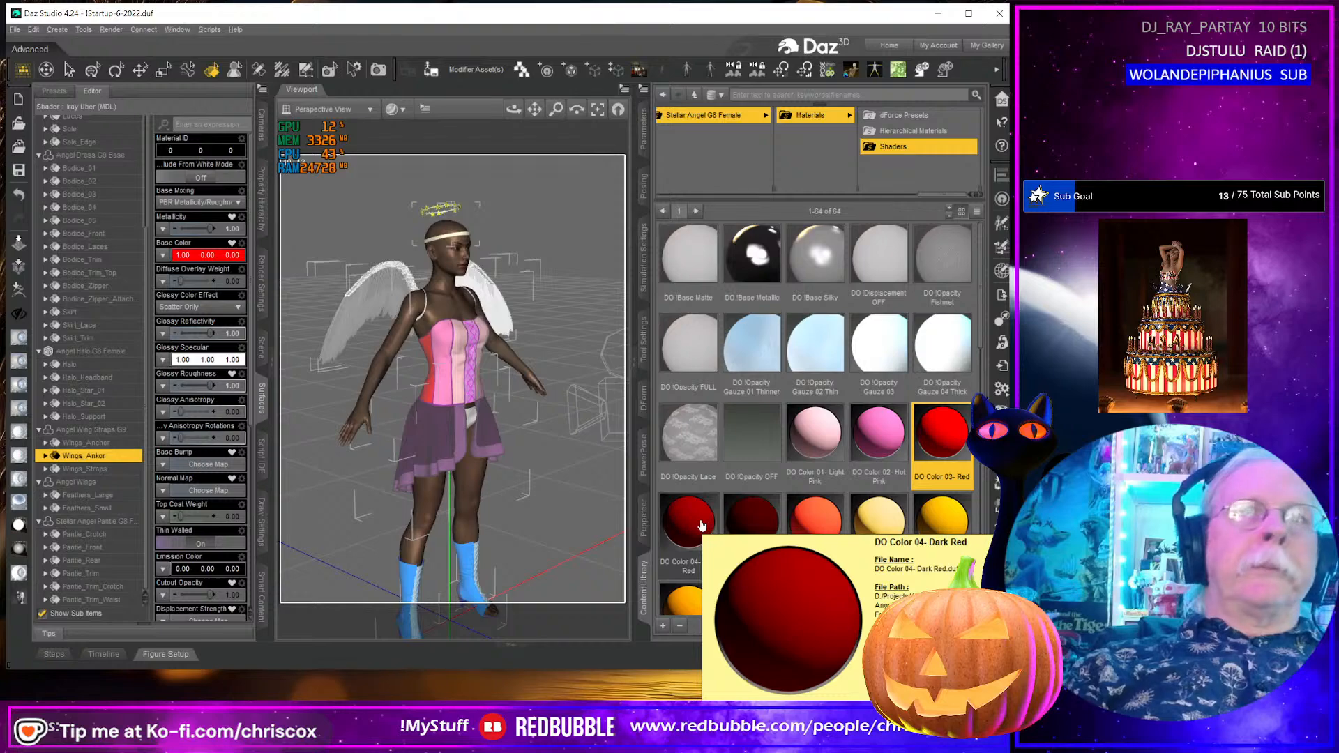
double_click(701, 525)
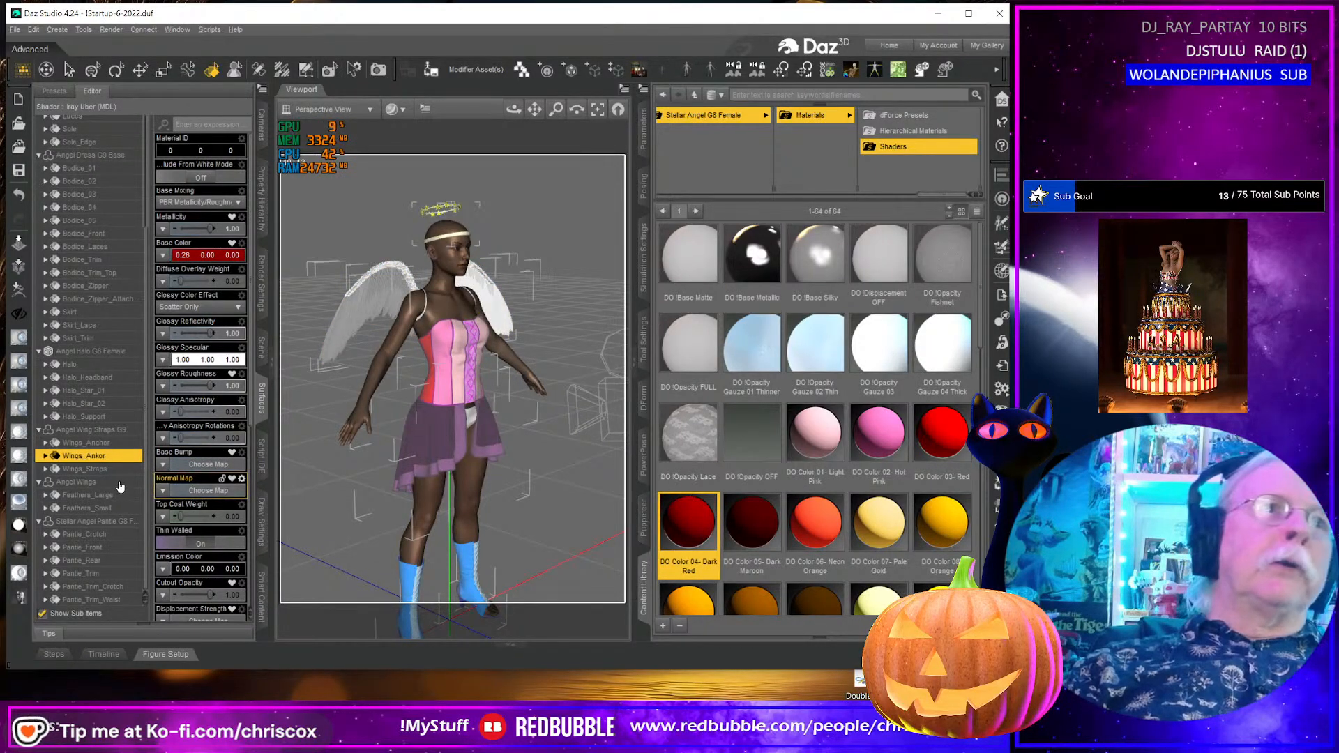
click(87, 443)
double_click(943, 436)
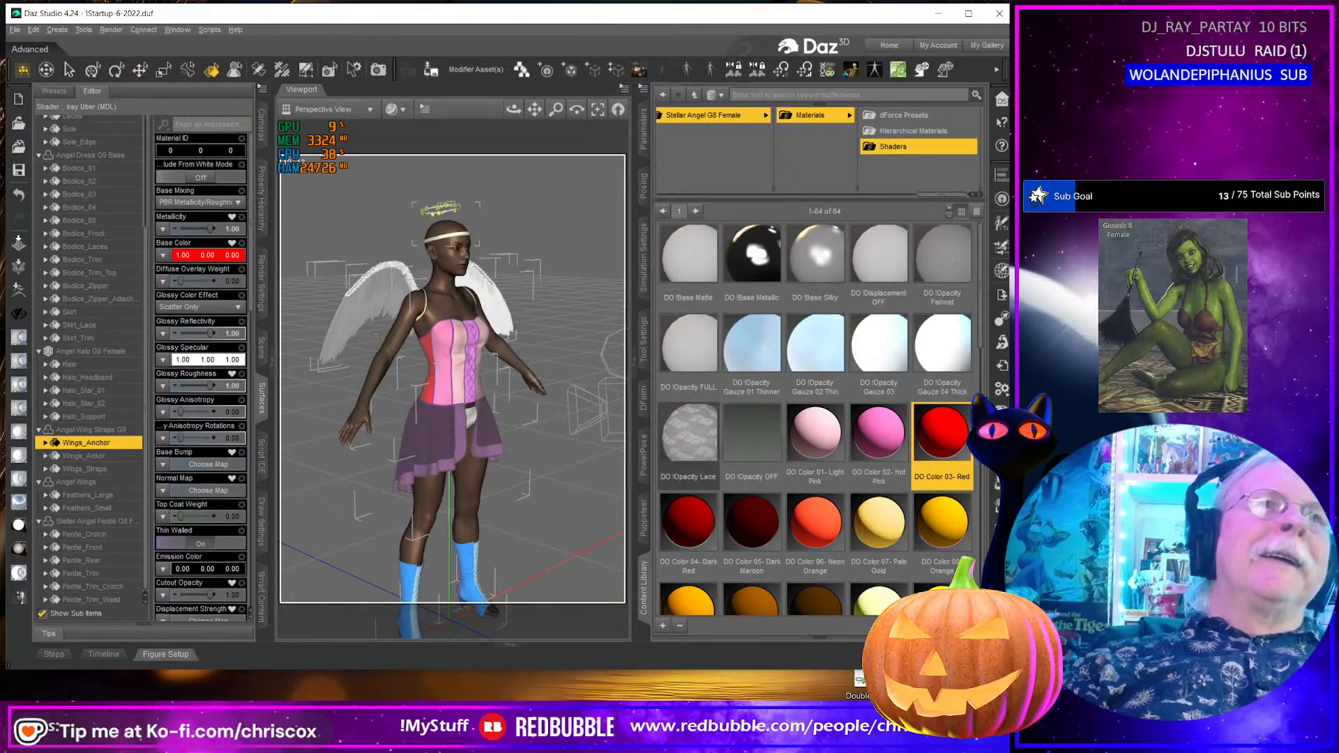
- Apply the DO Color 03 Red shader to all three surfaces of the Angel Wing Straps
mouse_move(376, 334)
middle_down()
mouse_move(544, 338)
mouse_move(380, 341)
middle_up()
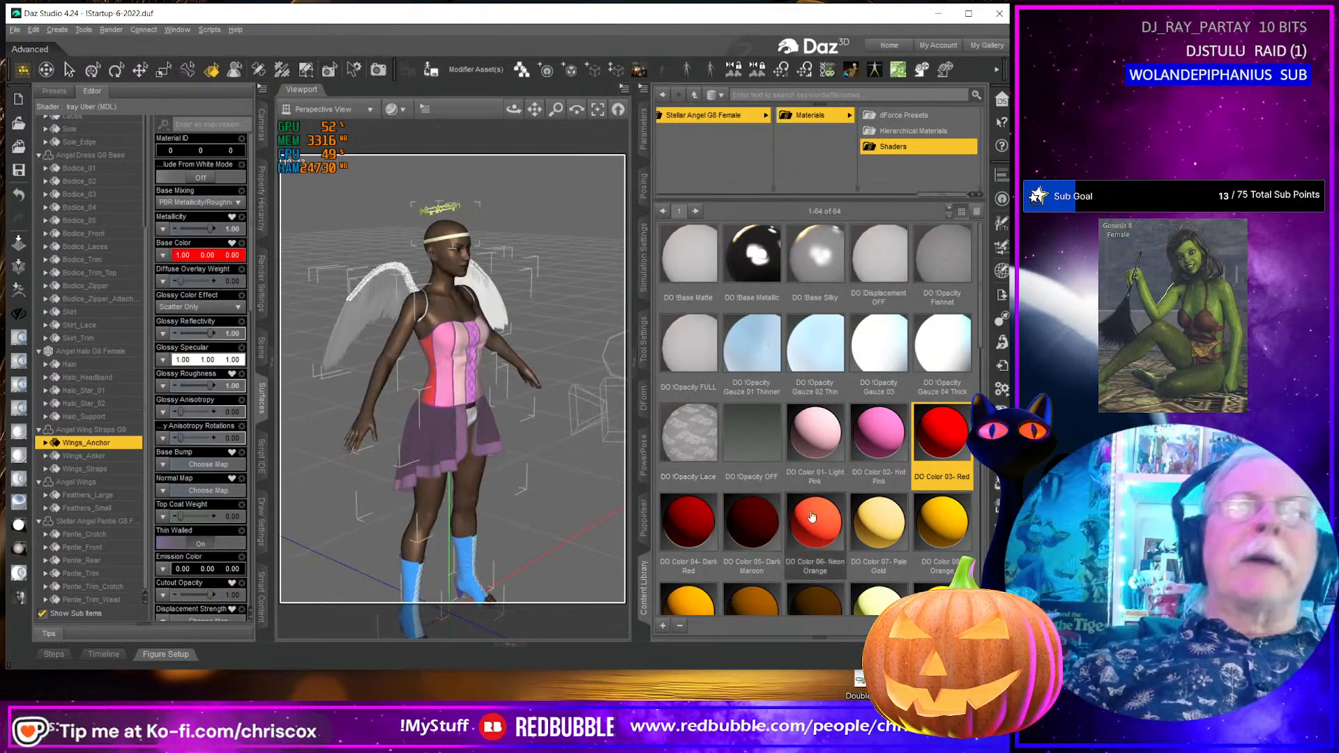
scroll(500, 395, up, 5)
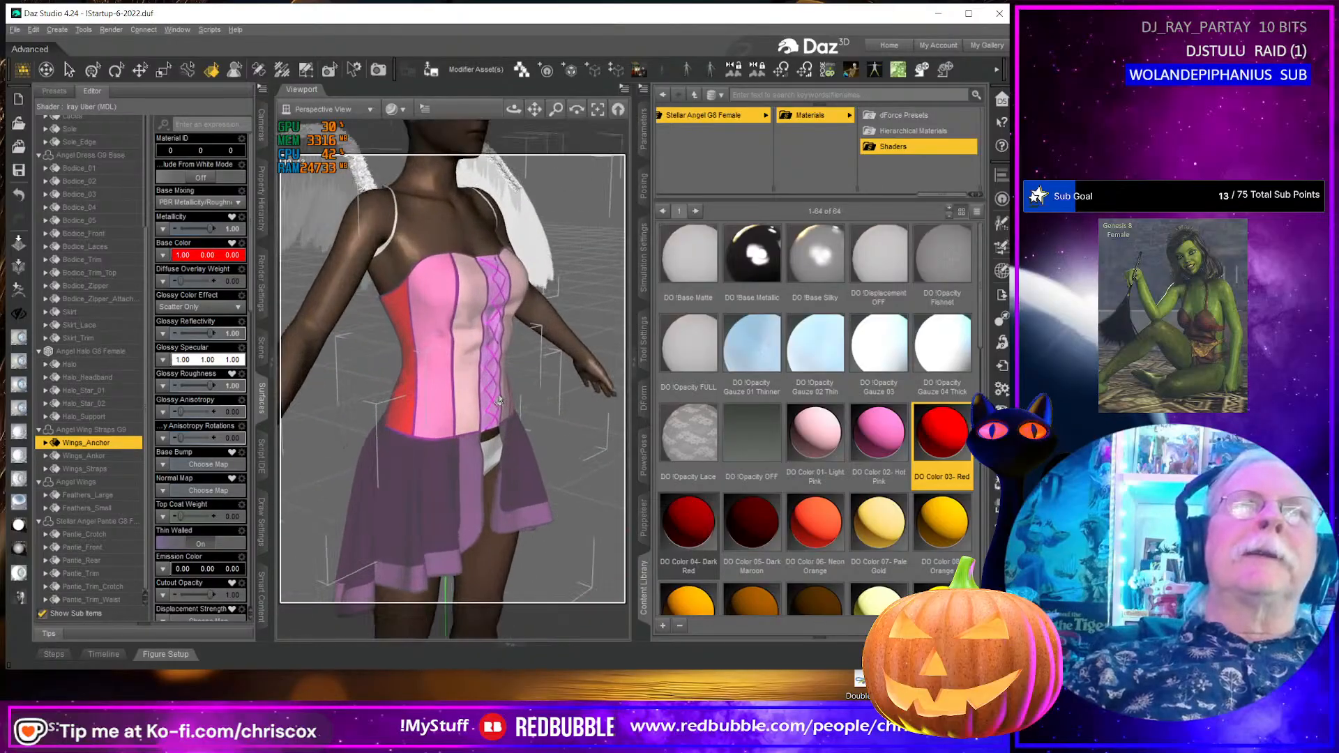
mouse_move(506, 405)
middle_down()
mouse_move(447, 406)
mouse_move(481, 363)
mouse_move(502, 395)
middle_up()
scroll(502, 394, up, 5)
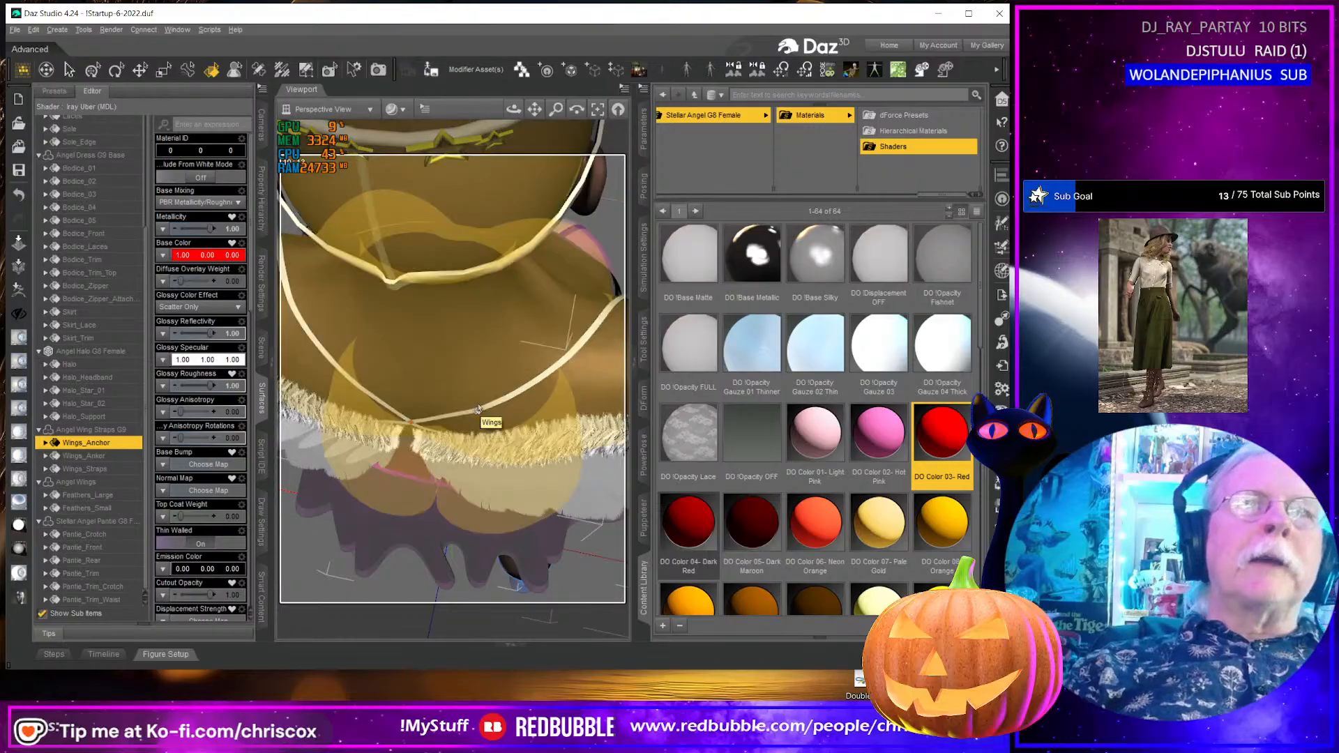
mouse_move(939, 434)
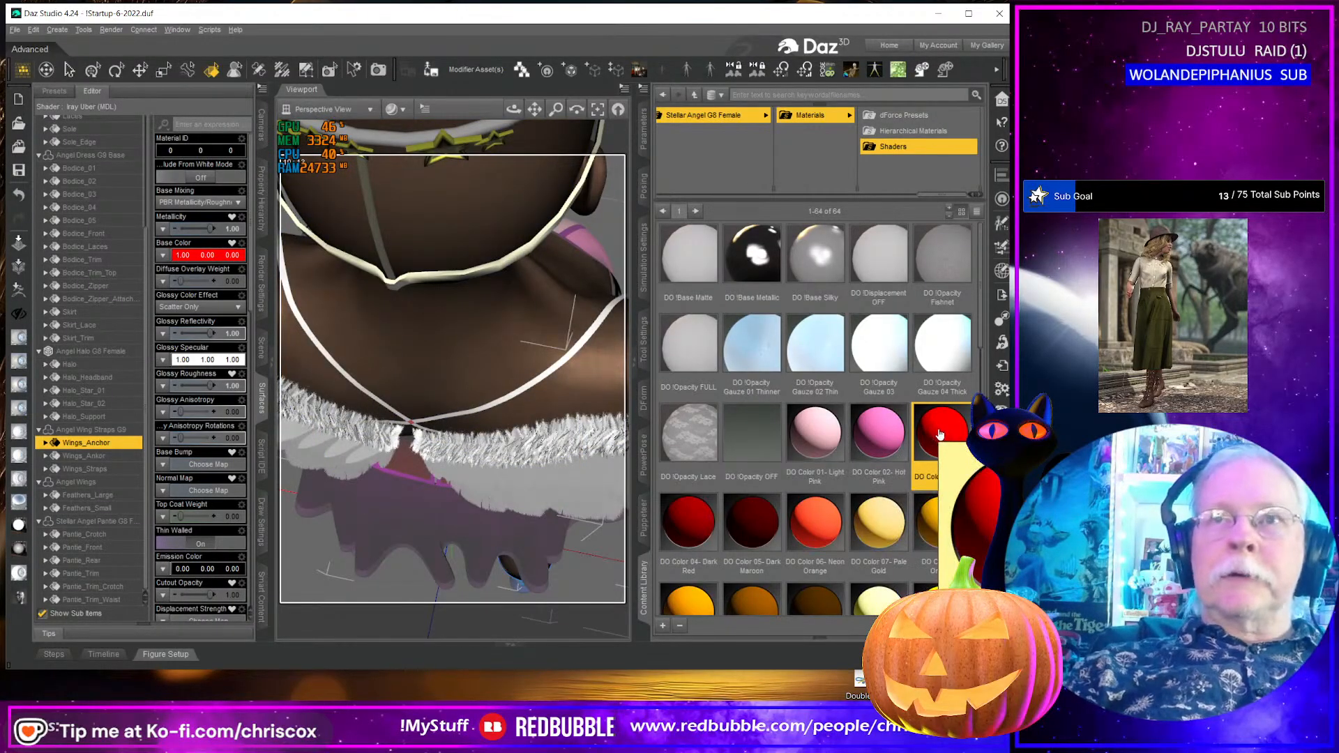
click(117, 431)
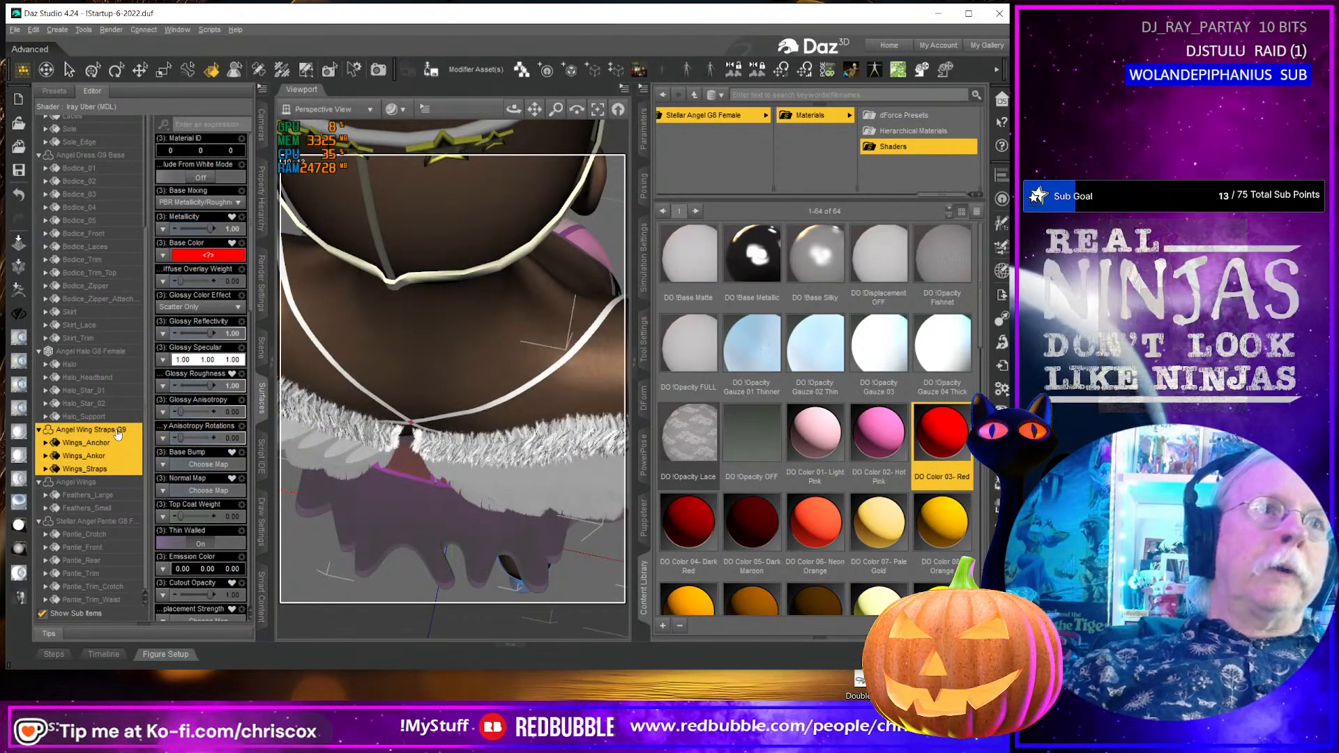
double_click(939, 436)
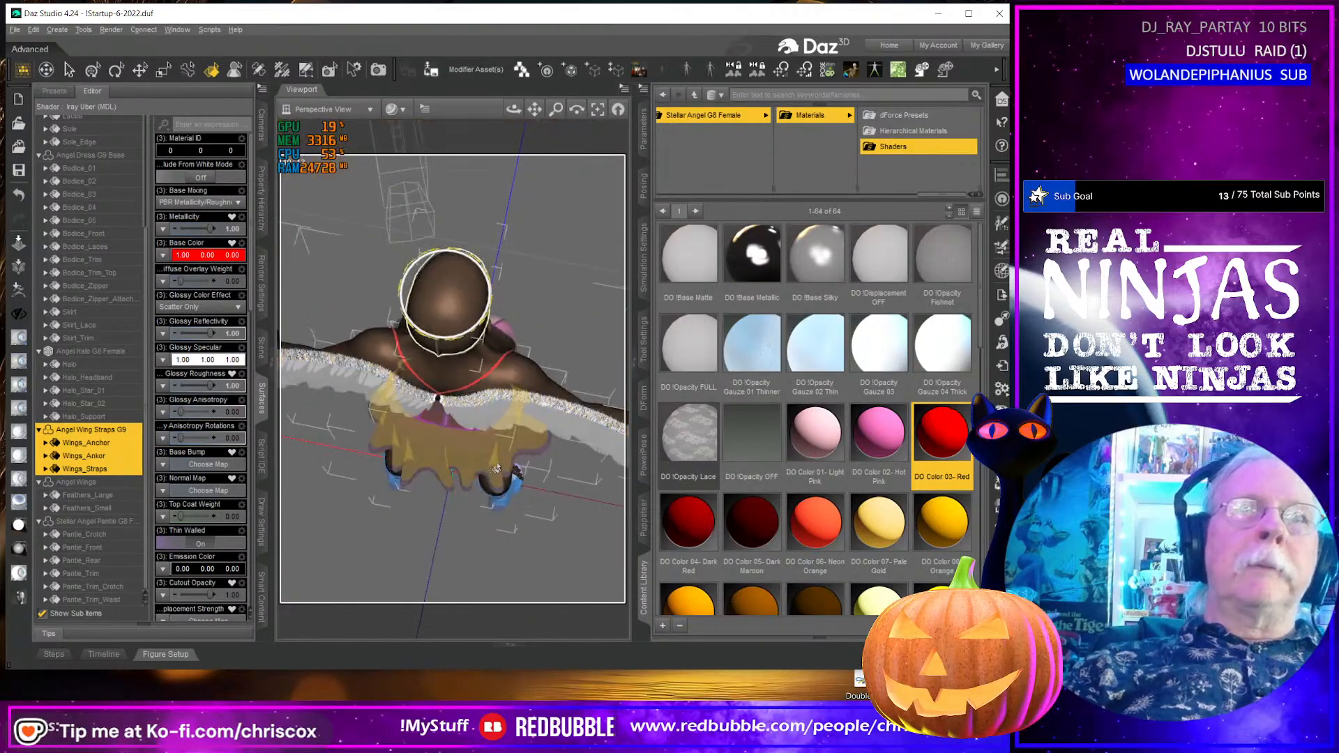
- Apply the DO Color 04 Dark Red shader to the wings' Feathers_Large and DO Color 05 Dark Maroon to Feathers_Small
middle_drag(523, 453, 464, 454)
middle_drag(474, 397, 505, 388)
click(461, 321)
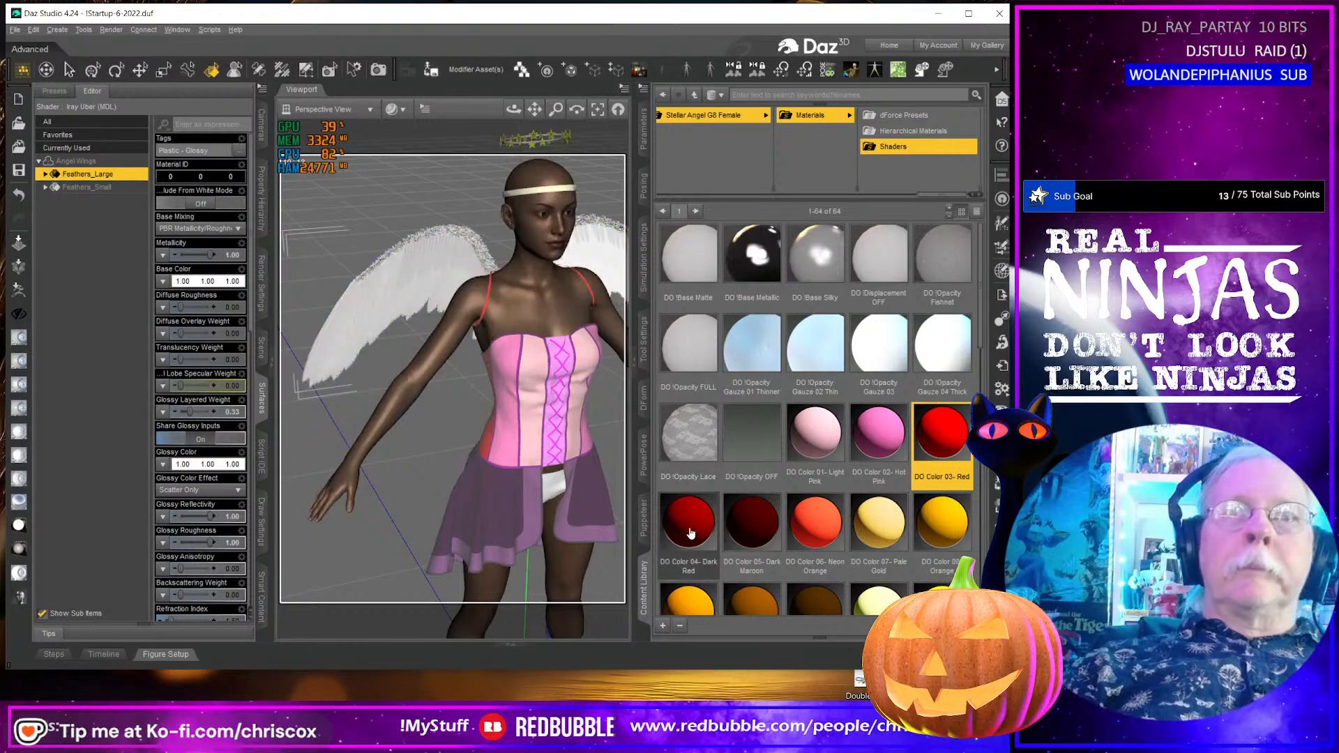
double_click(689, 530)
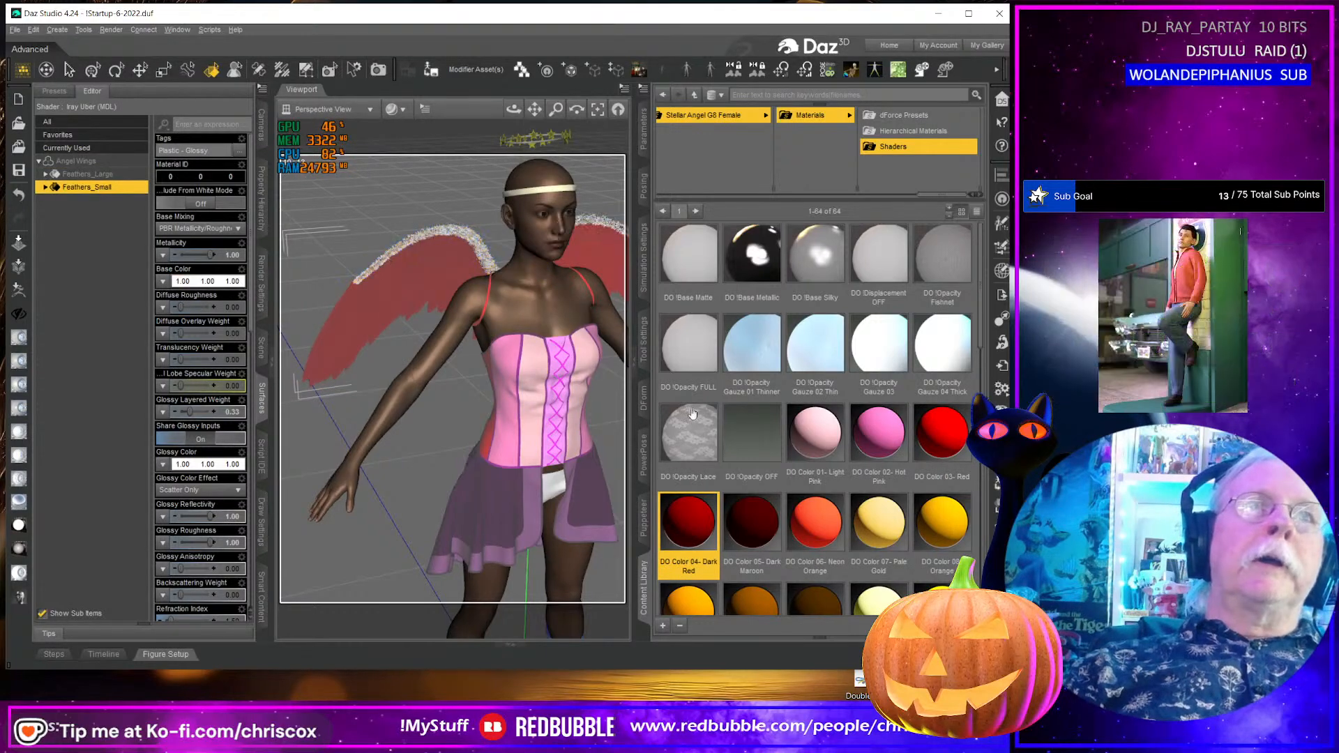
double_click(752, 523)
middle_drag(461, 383, 481, 383)
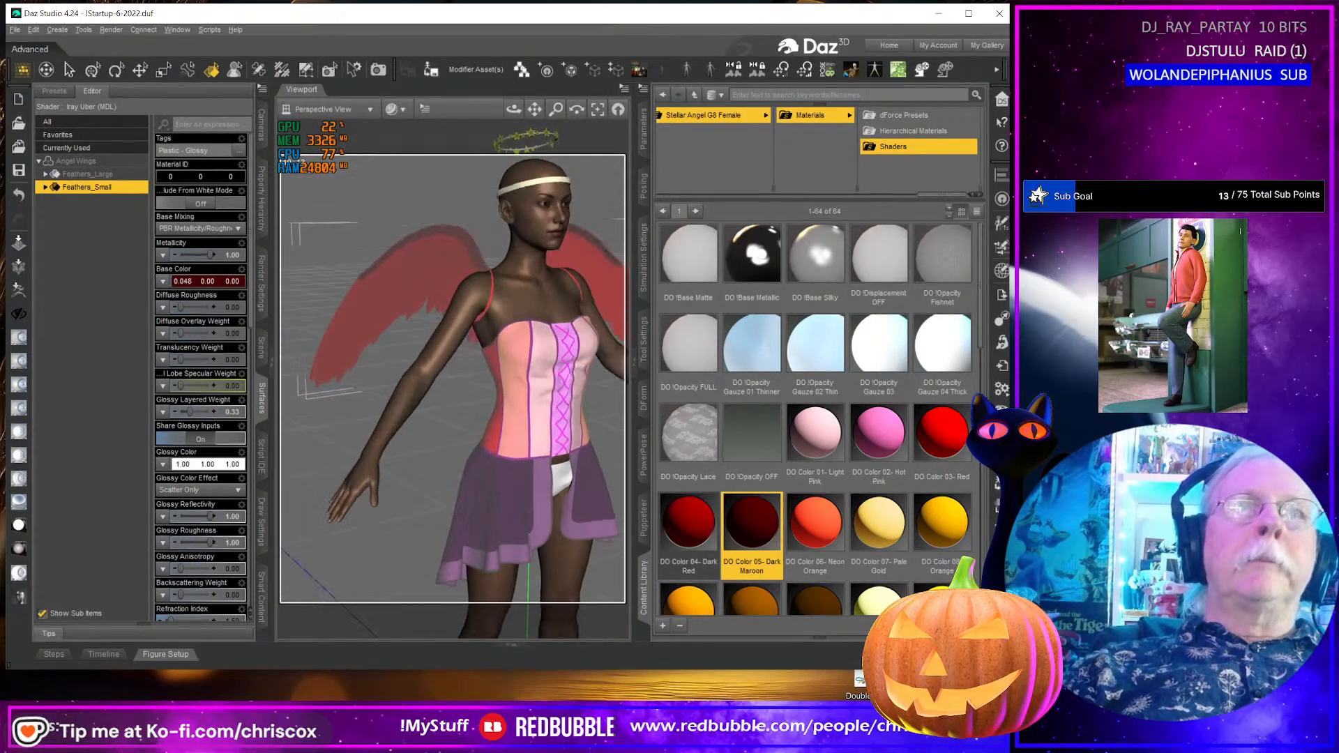
mouse_move(269, 425)
middle_down()
mouse_move(509, 426)
mouse_move(265, 429)
middle_up()
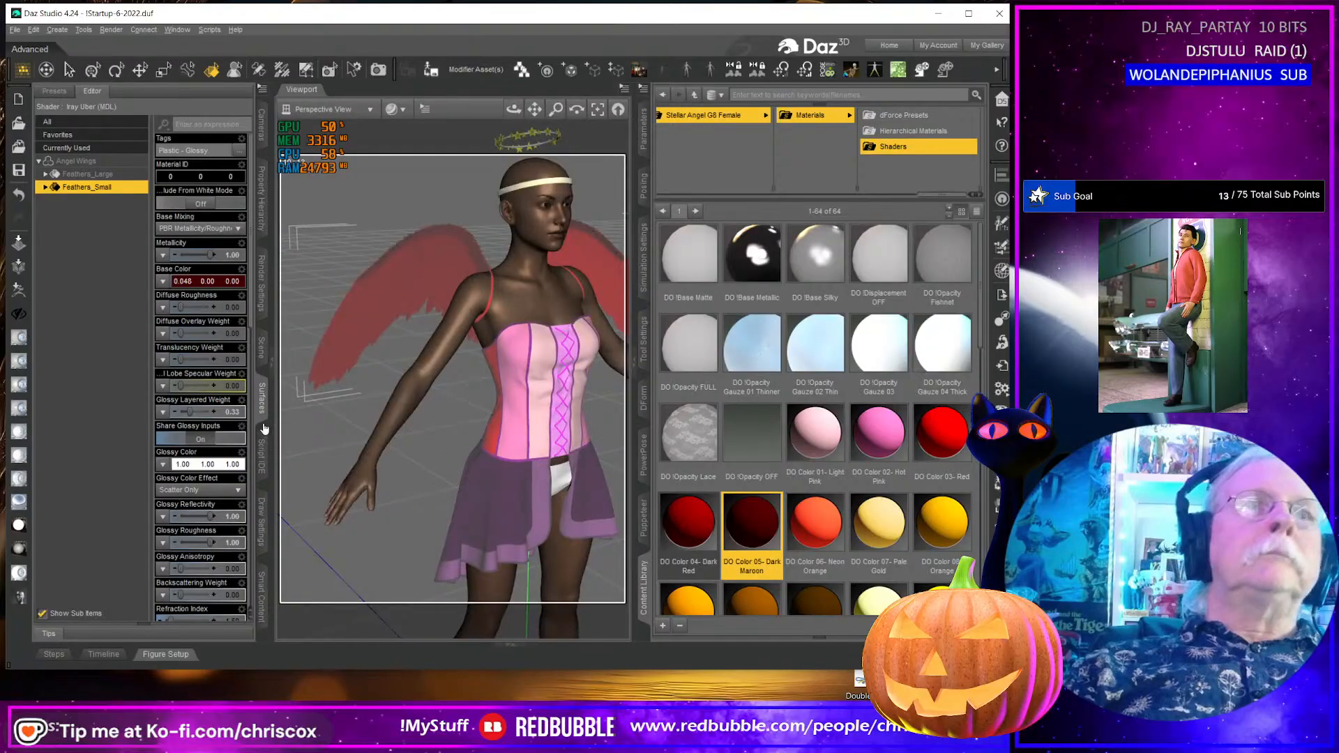
- Apply the DO Color 17 Neon Lime Green shader to Pantie_Front and DO Color 18 Snowy Mint to Pantie_Rear
right_drag(538, 478, 480, 409)
right_drag(525, 508, 509, 473)
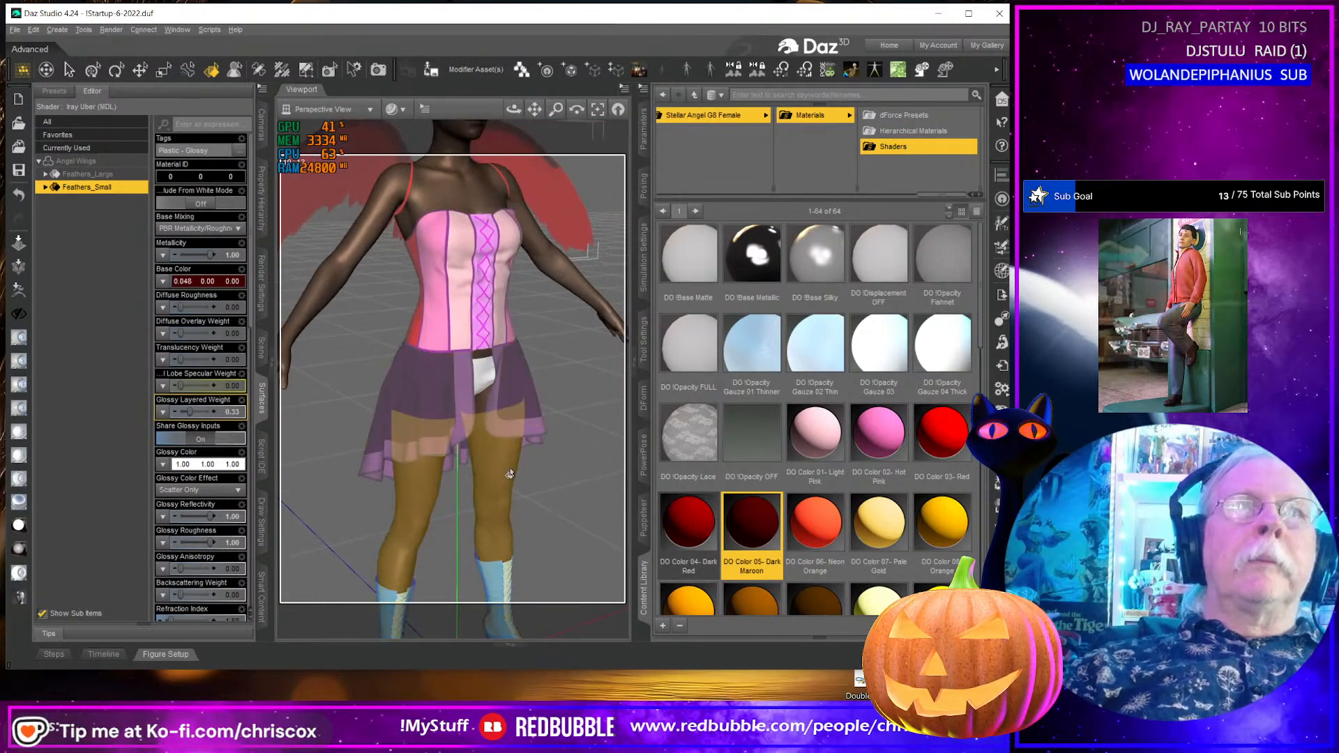
scroll(509, 474, down, 3)
scroll(509, 474, down, 2)
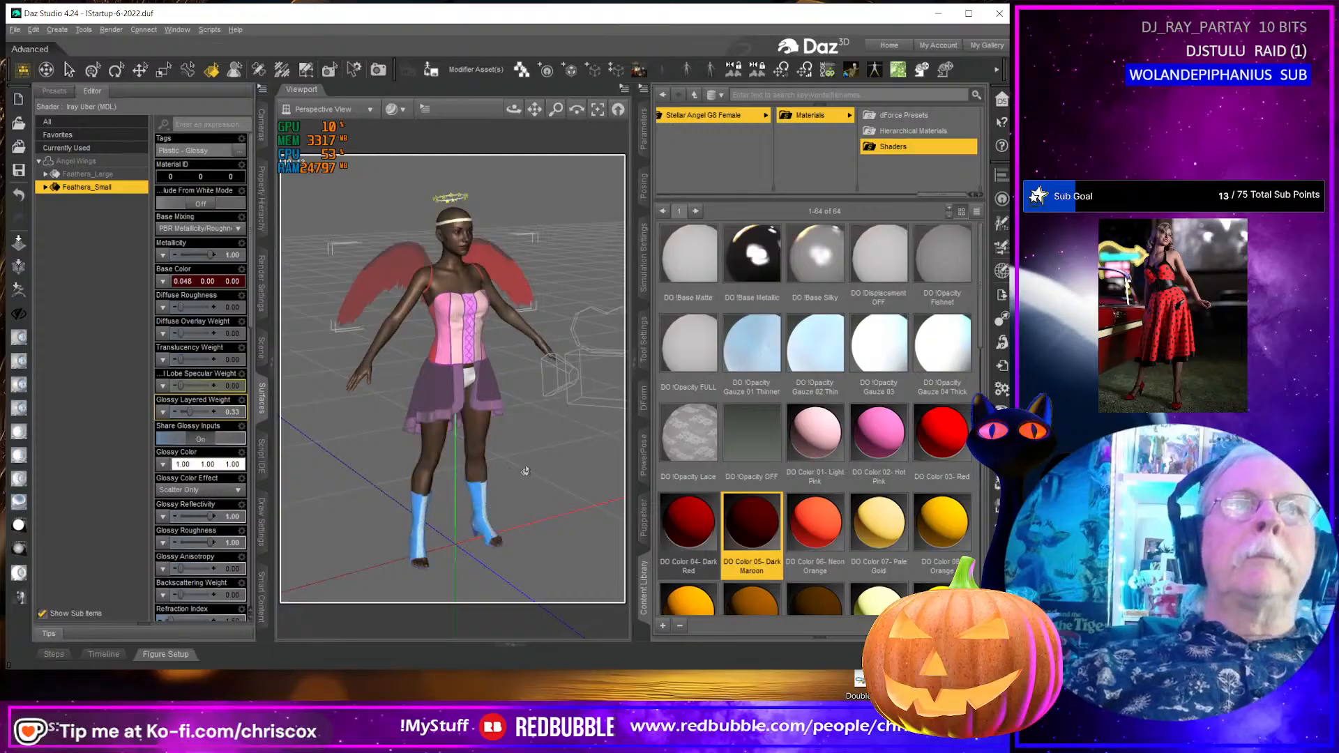
click(462, 377)
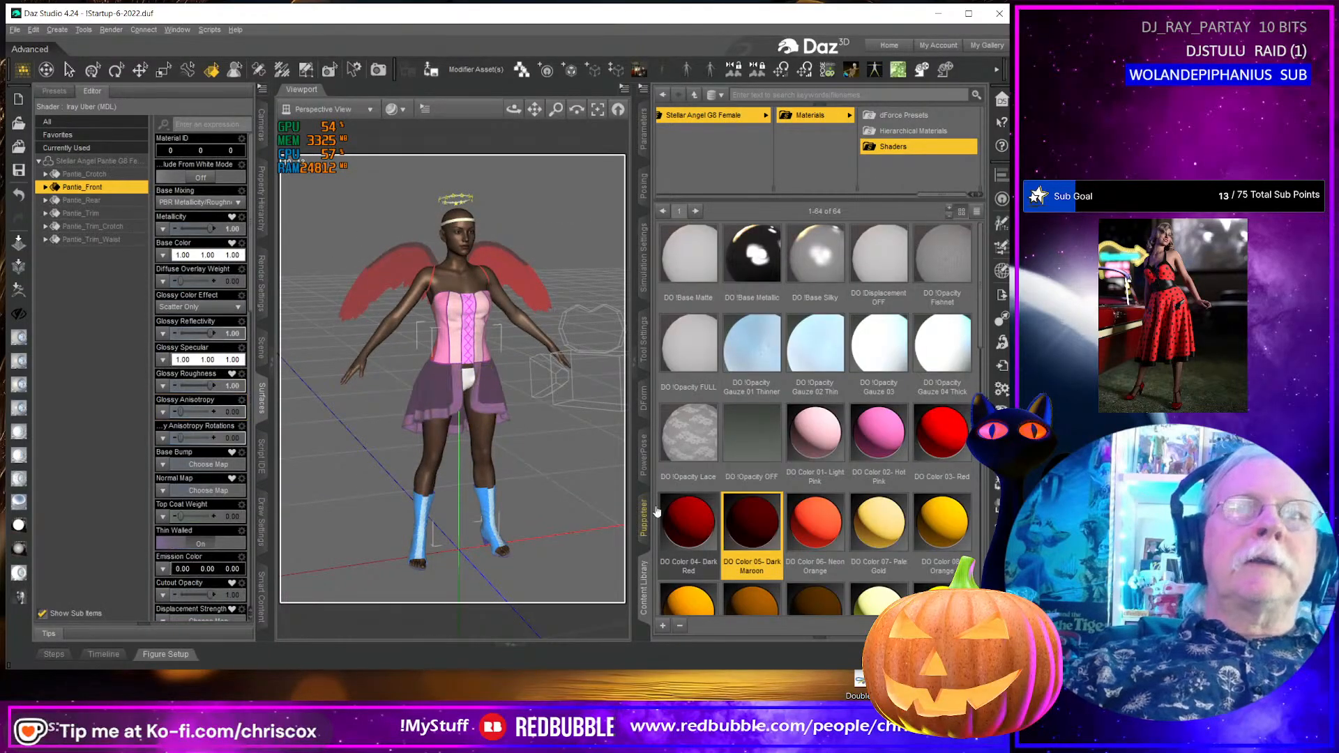
scroll(809, 515, down, 3)
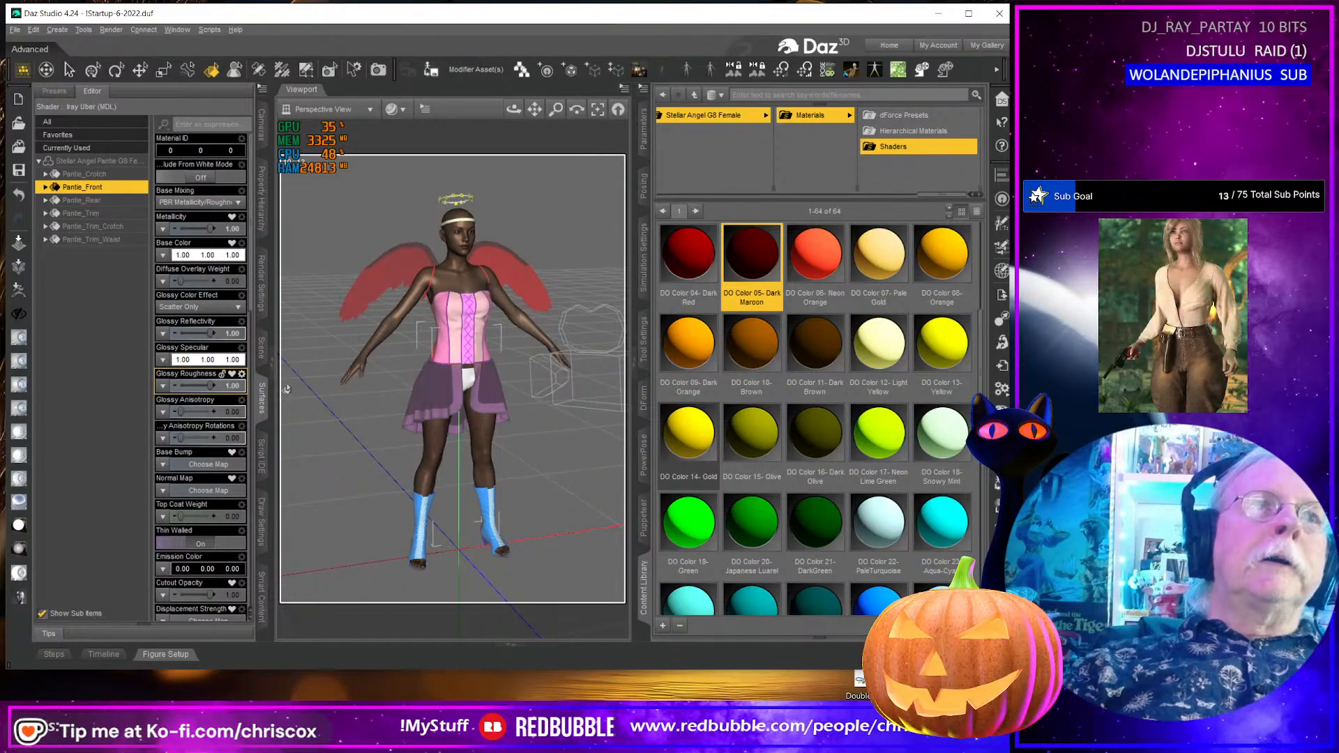
click(264, 407)
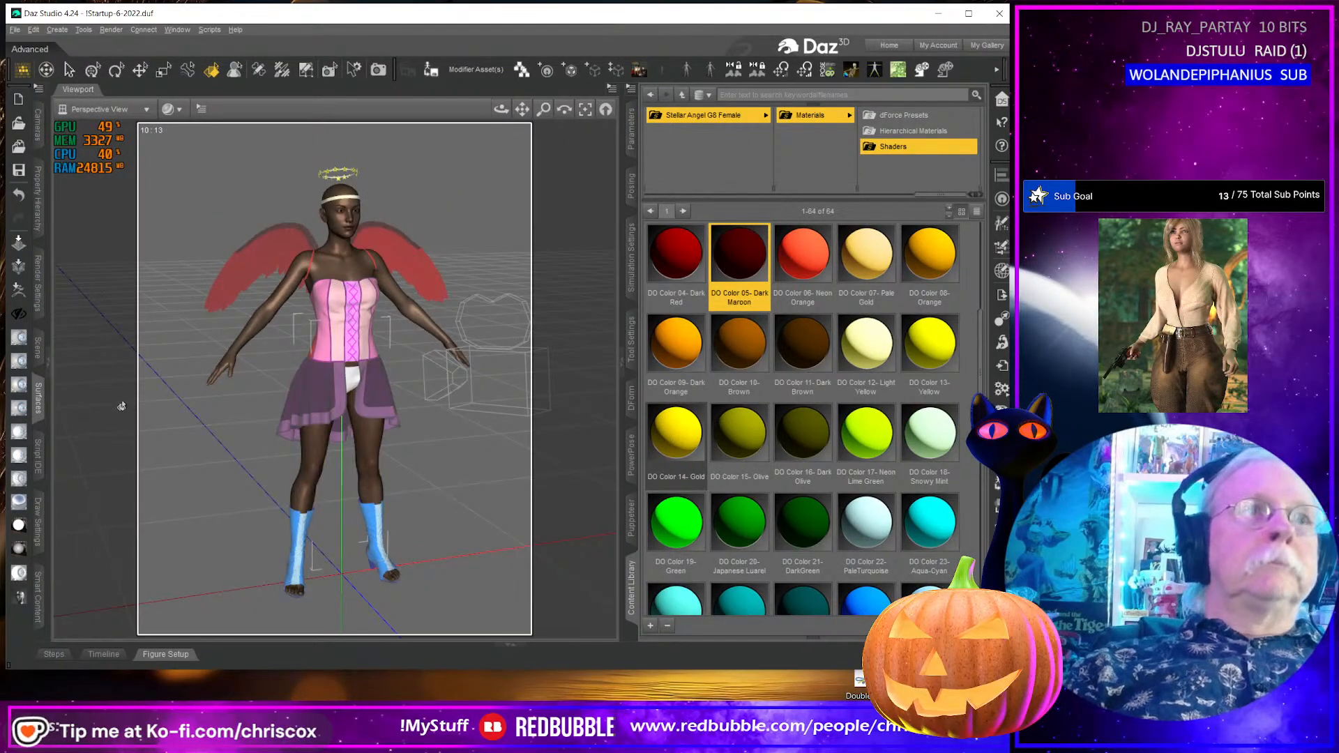
click(39, 399)
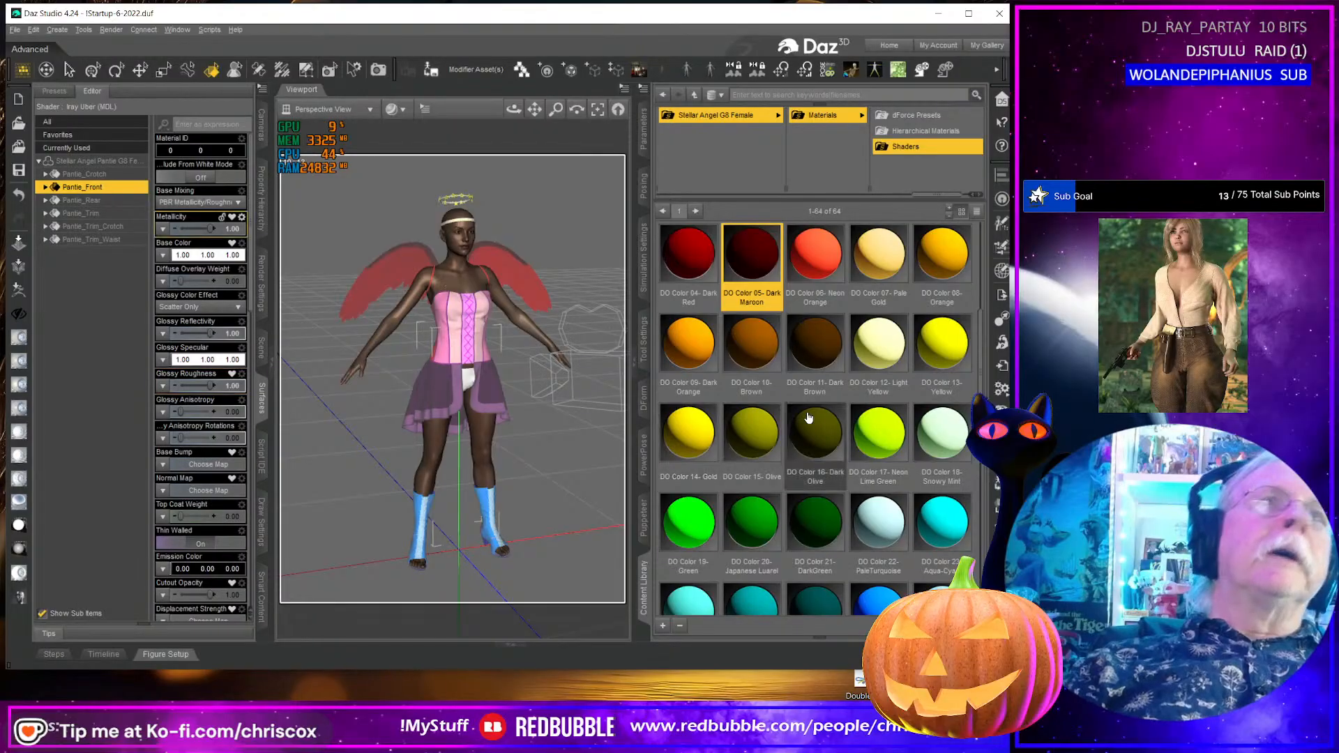
double_click(871, 442)
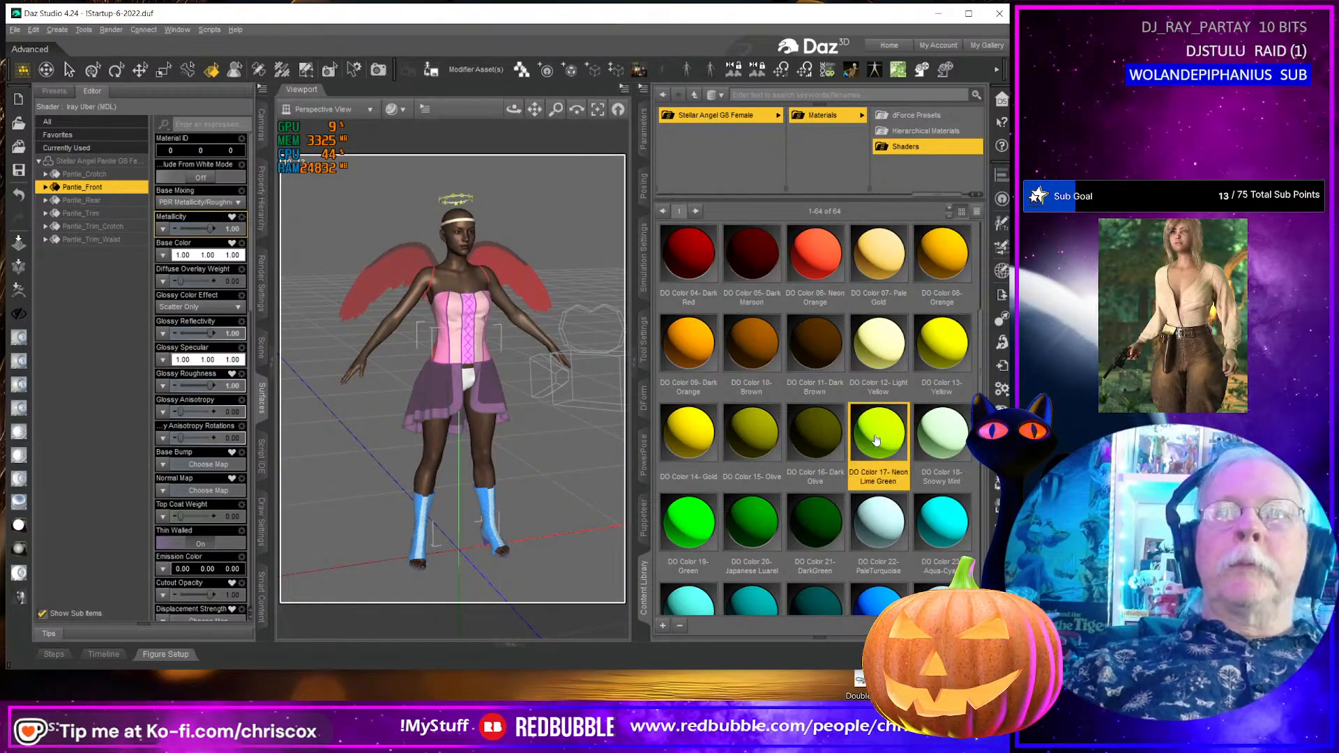
click(79, 201)
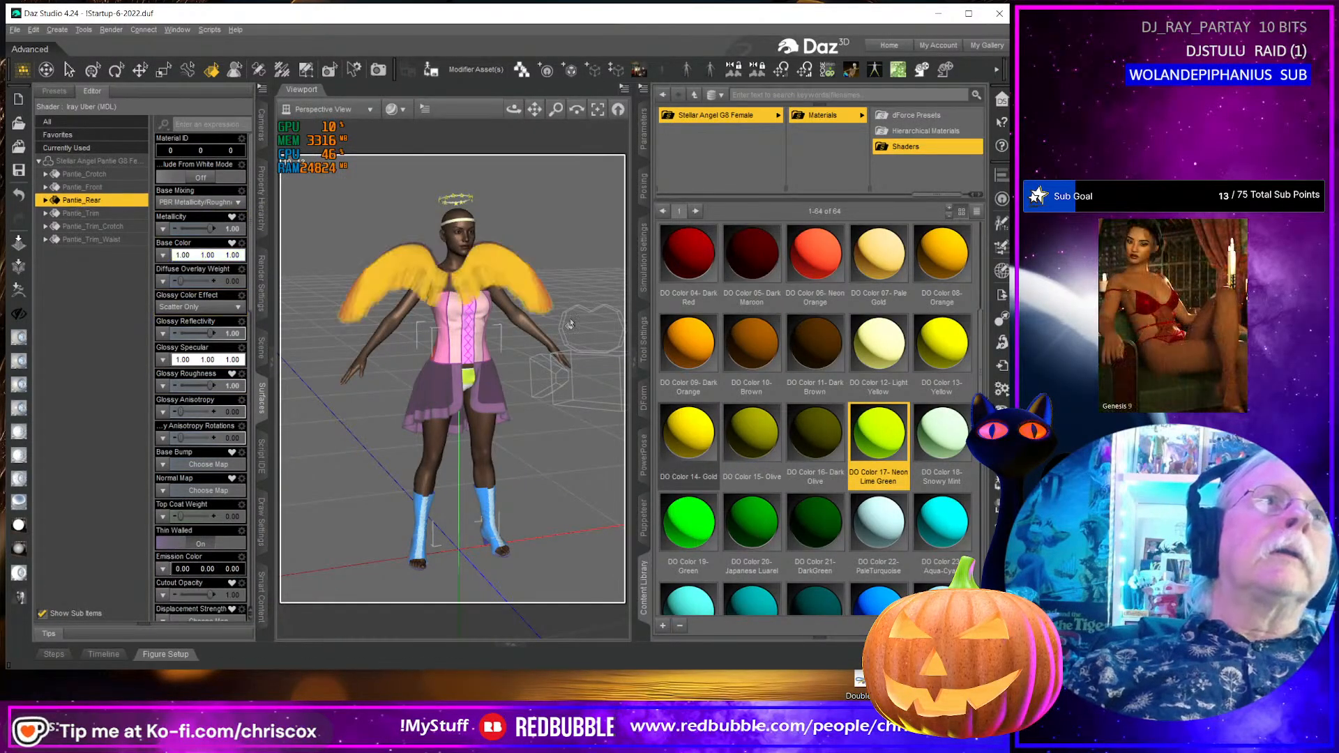
double_click(942, 433)
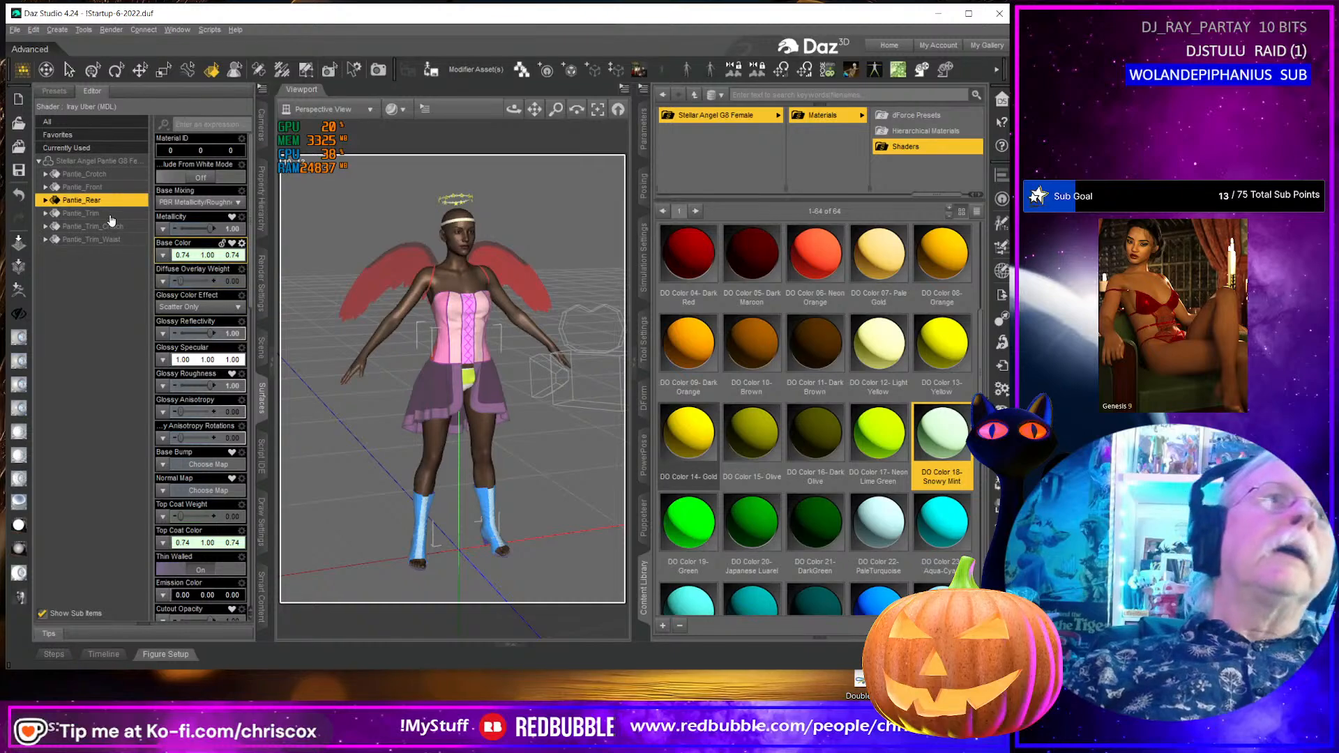
- Apply the DO Color 19 Green shader to Pantie_Trim and DO Color 20 Japanese Laurel to Pantie_Trim_Crotch
click(81, 214)
double_click(689, 522)
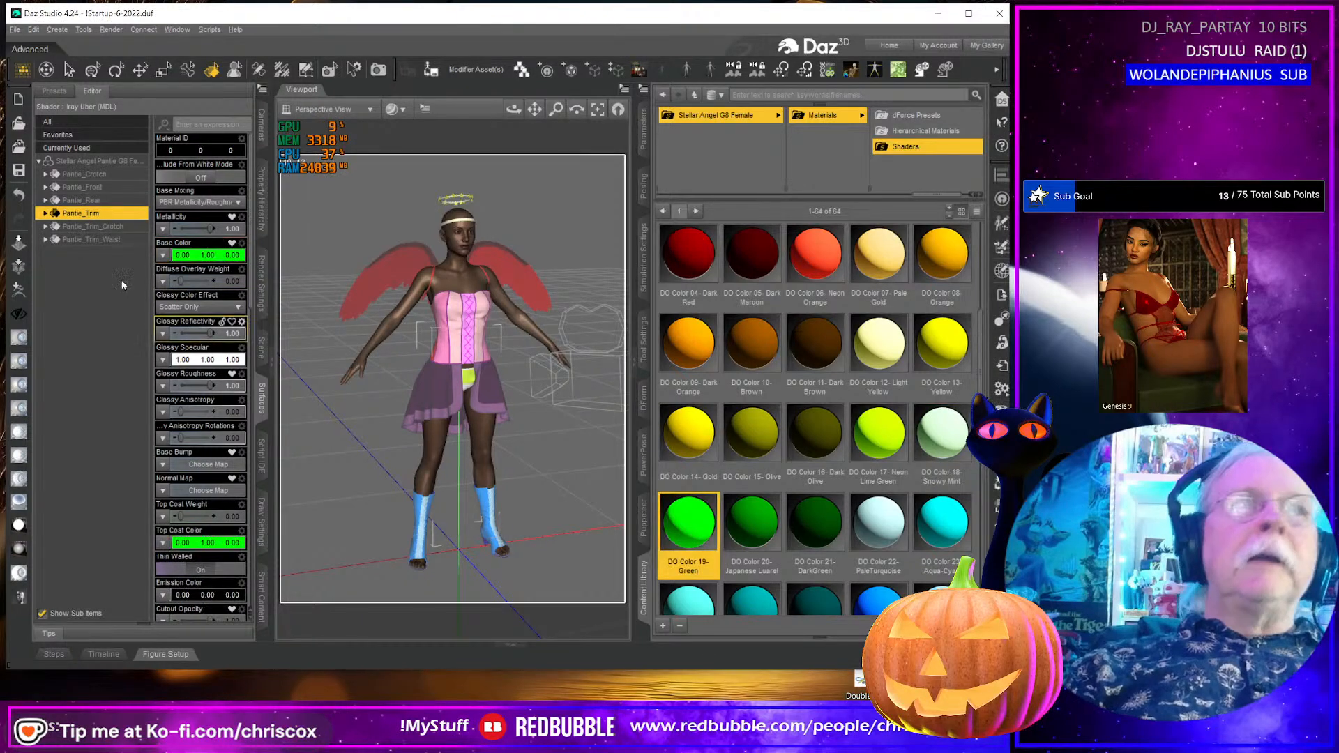
double_click(105, 226)
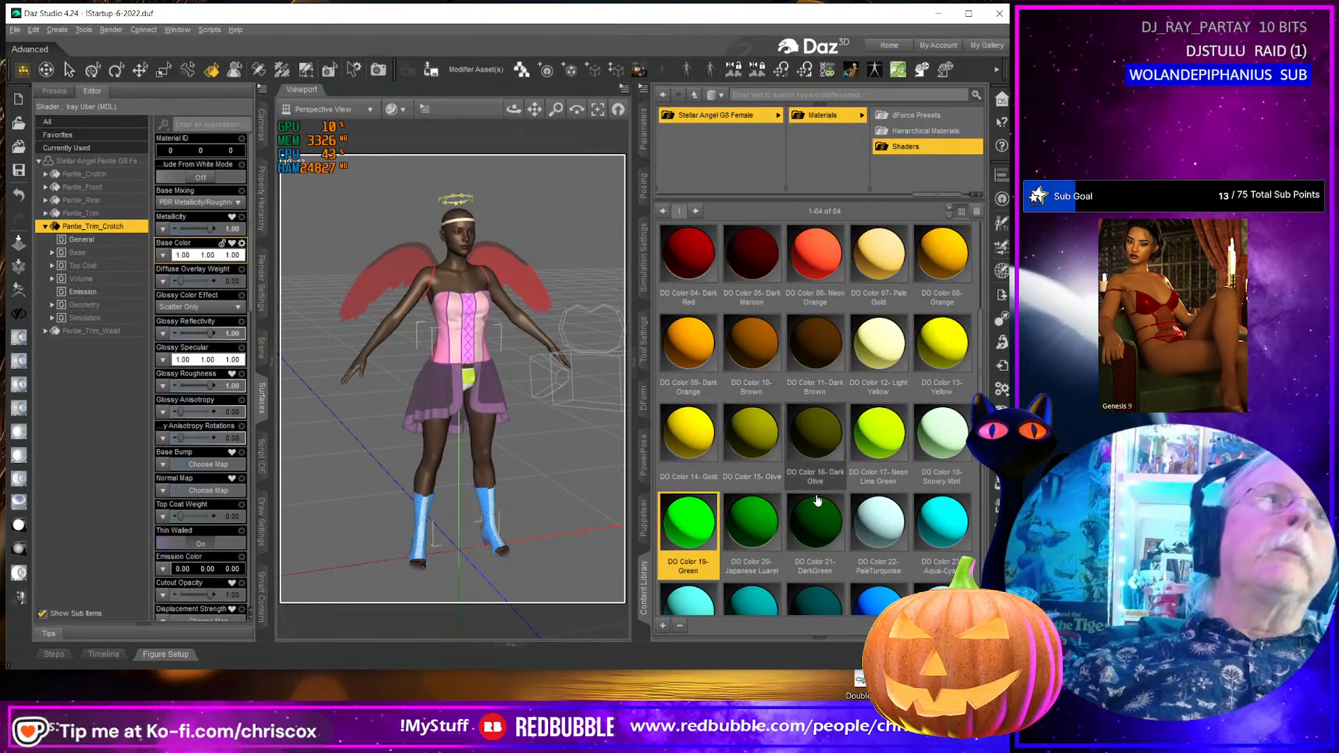
double_click(751, 524)
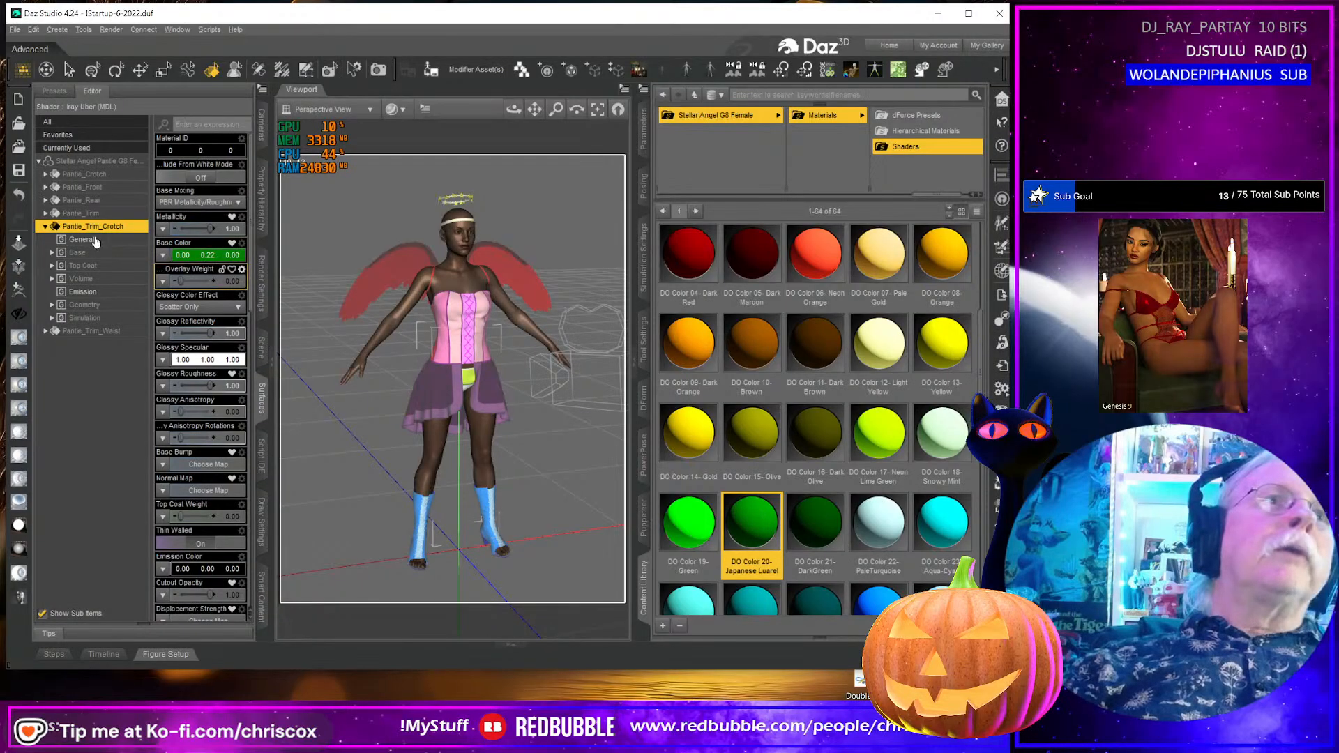
- Apply the DO Color 21 Dark Green shader to Pantie_Trim_Waist and Pantie_Crotch
click(91, 331)
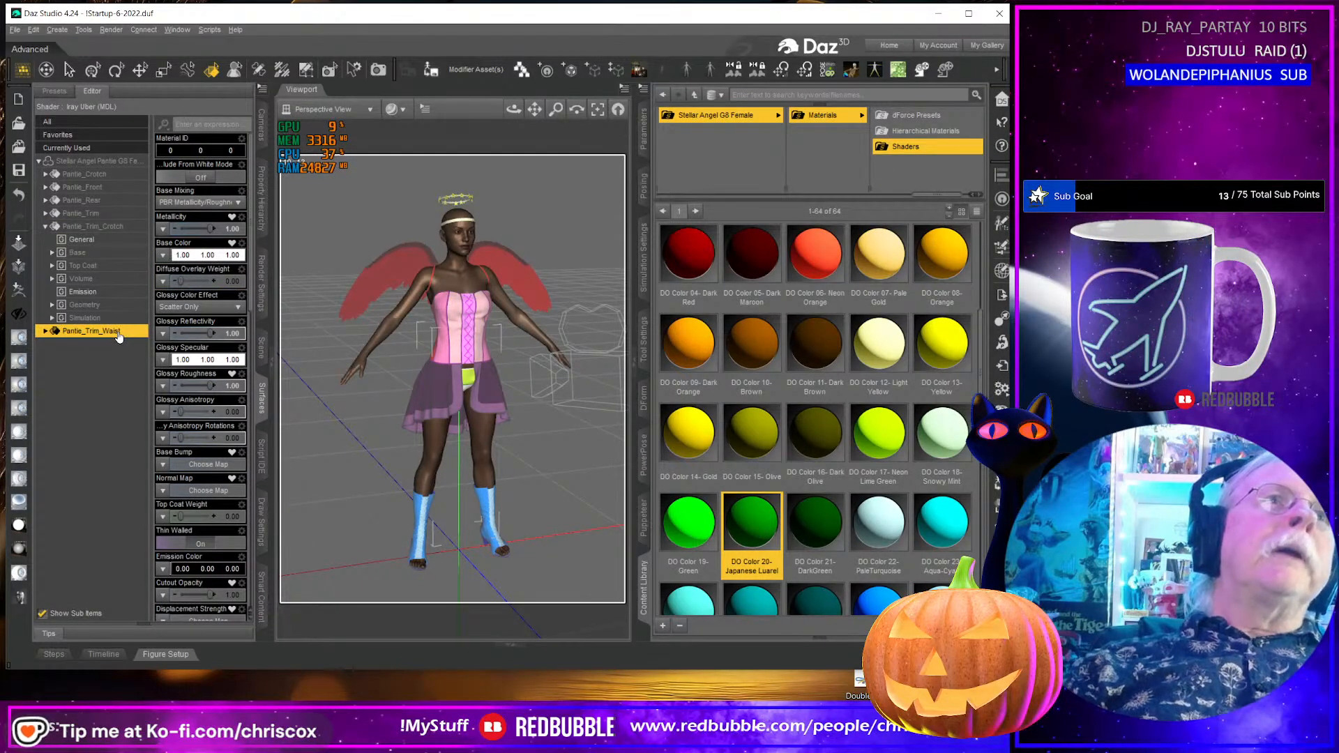
double_click(814, 523)
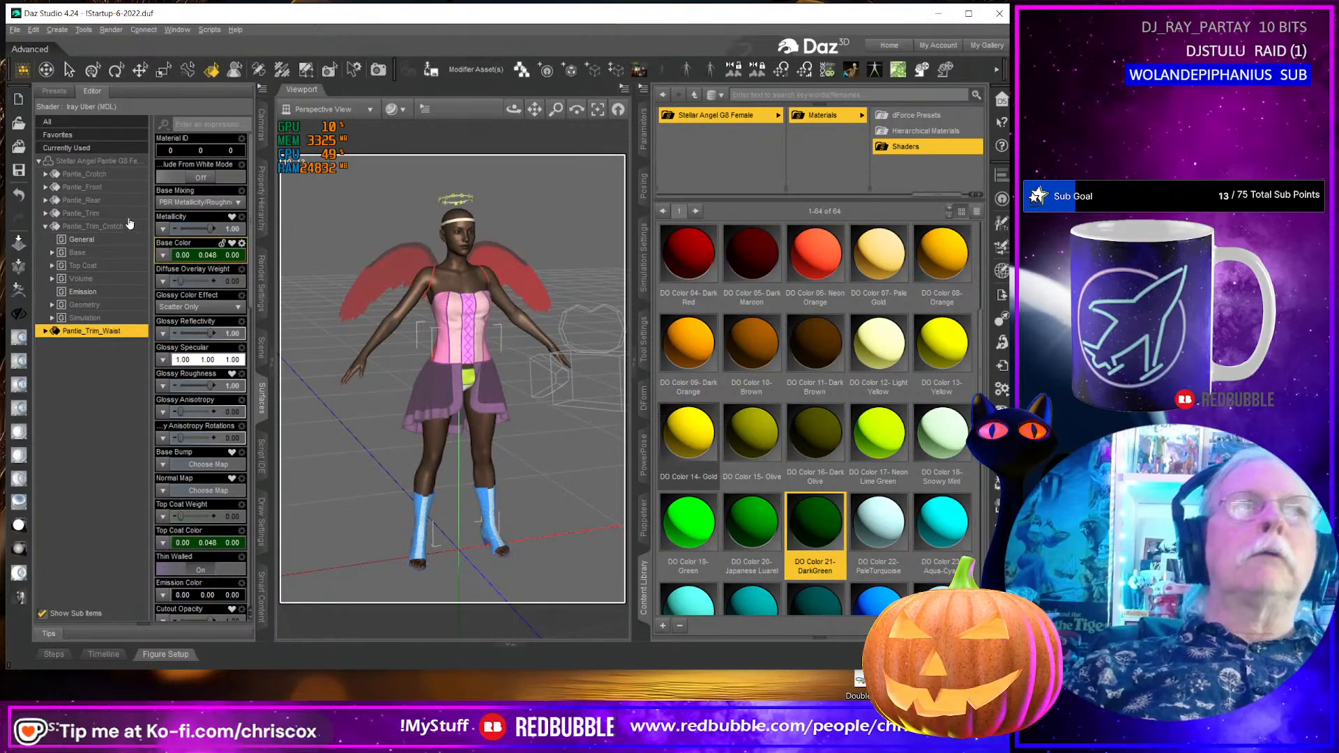
click(116, 177)
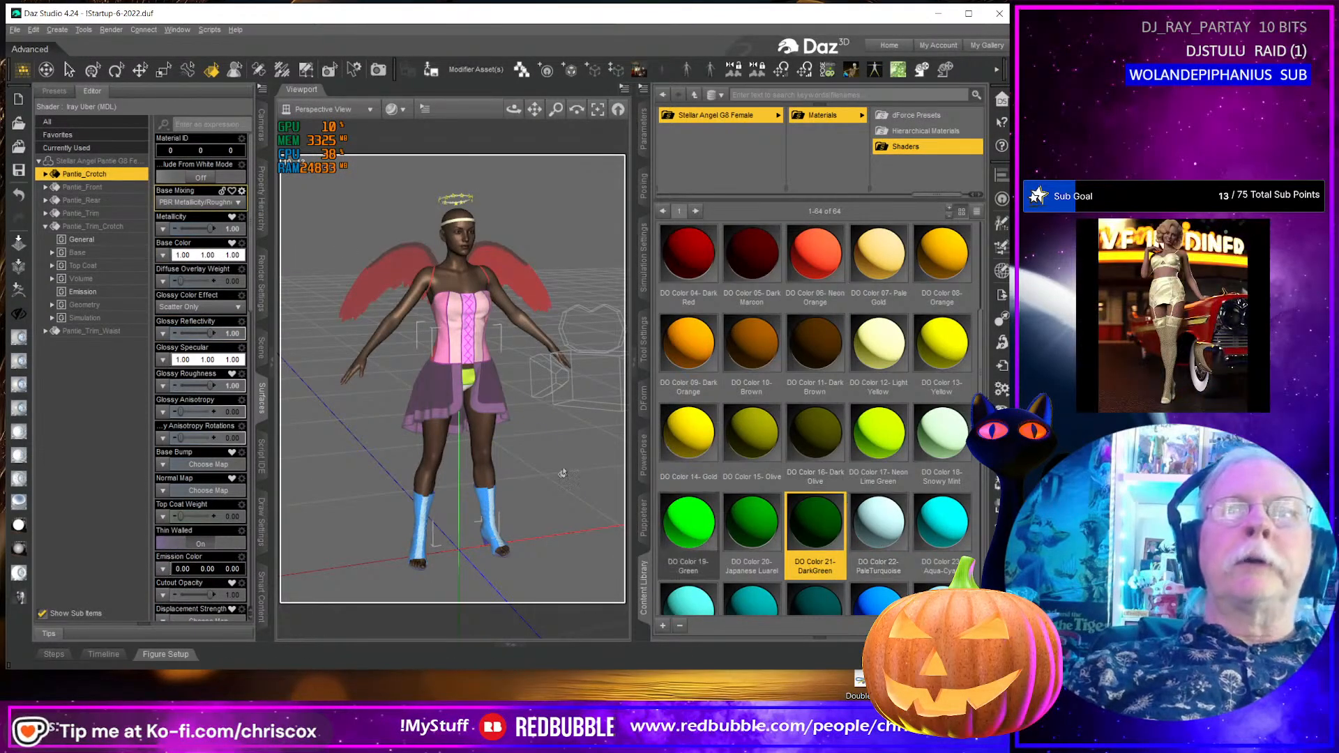
middle_drag(481, 398, 454, 370)
scroll(461, 377, up, 4)
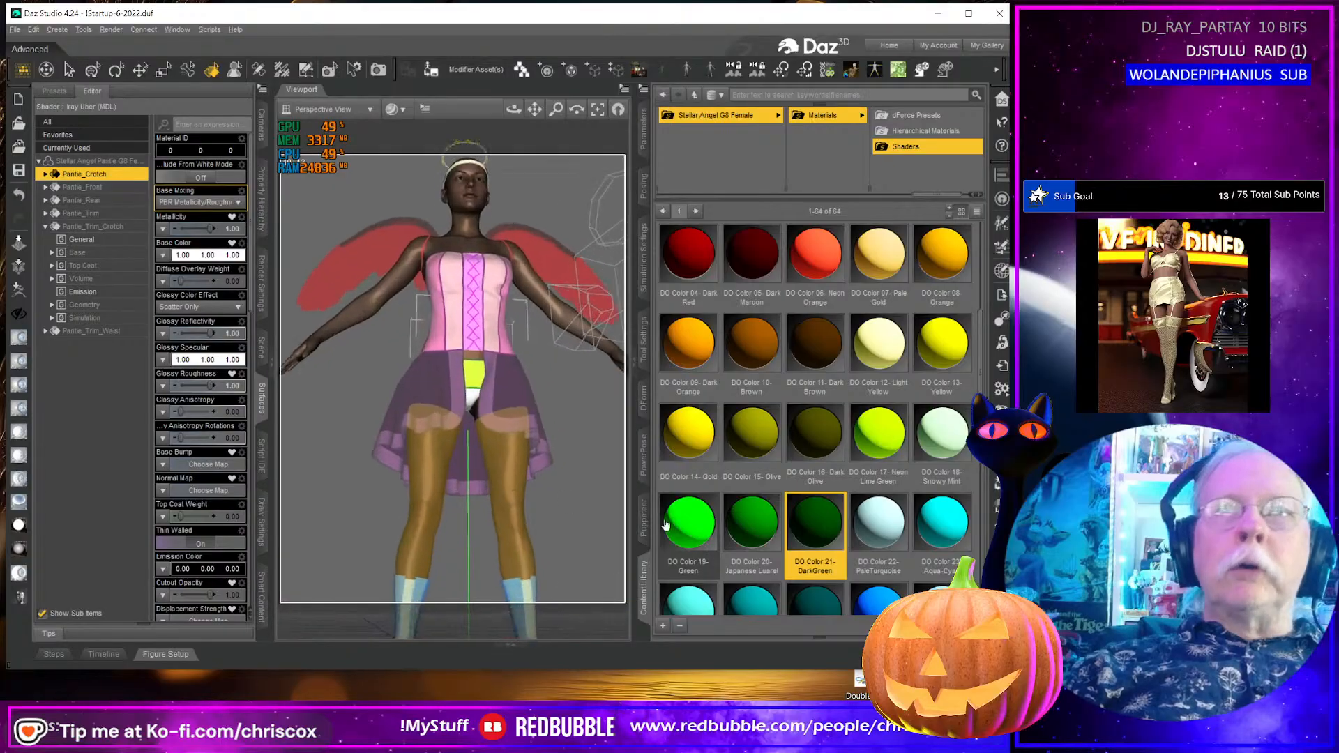
double_click(823, 534)
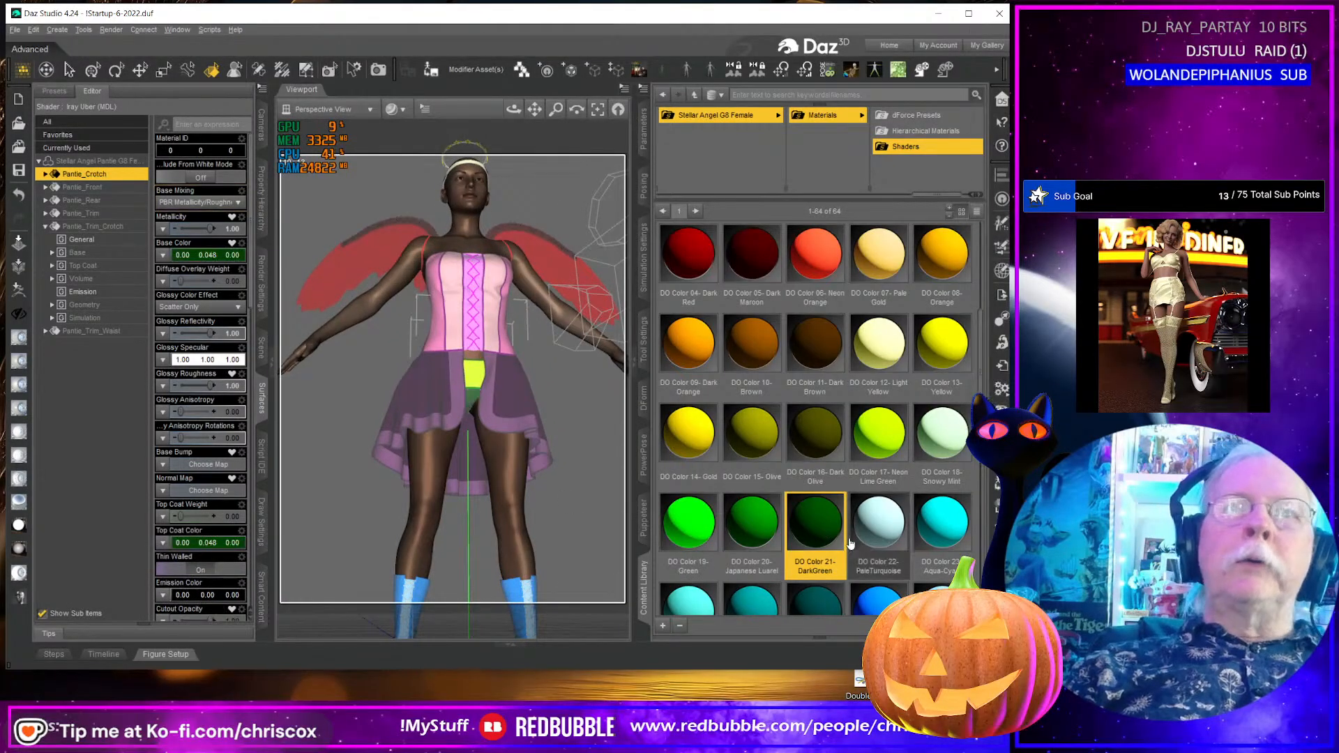
- Change the base color of Pantie_Crotch to a lighter, muted green of 0.027, 0.13, 0.030
click(195, 259)
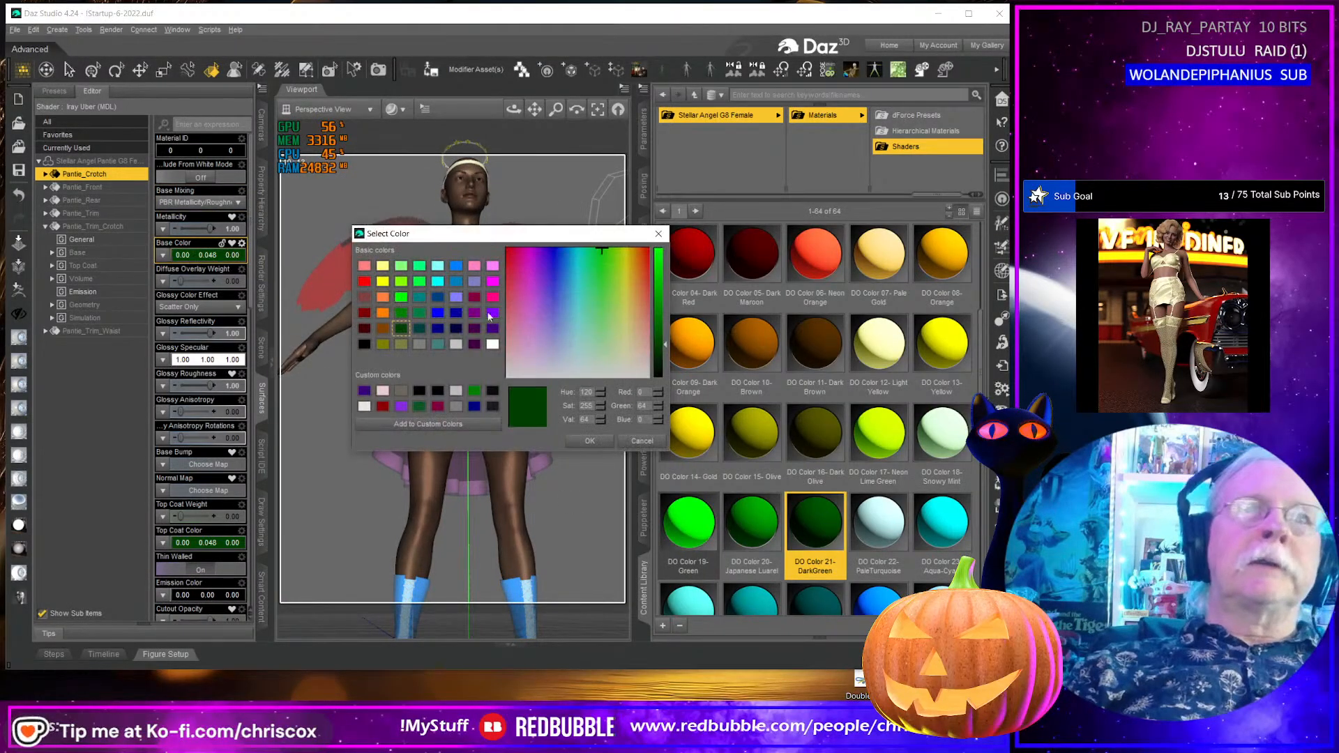
drag(597, 269, 663, 327)
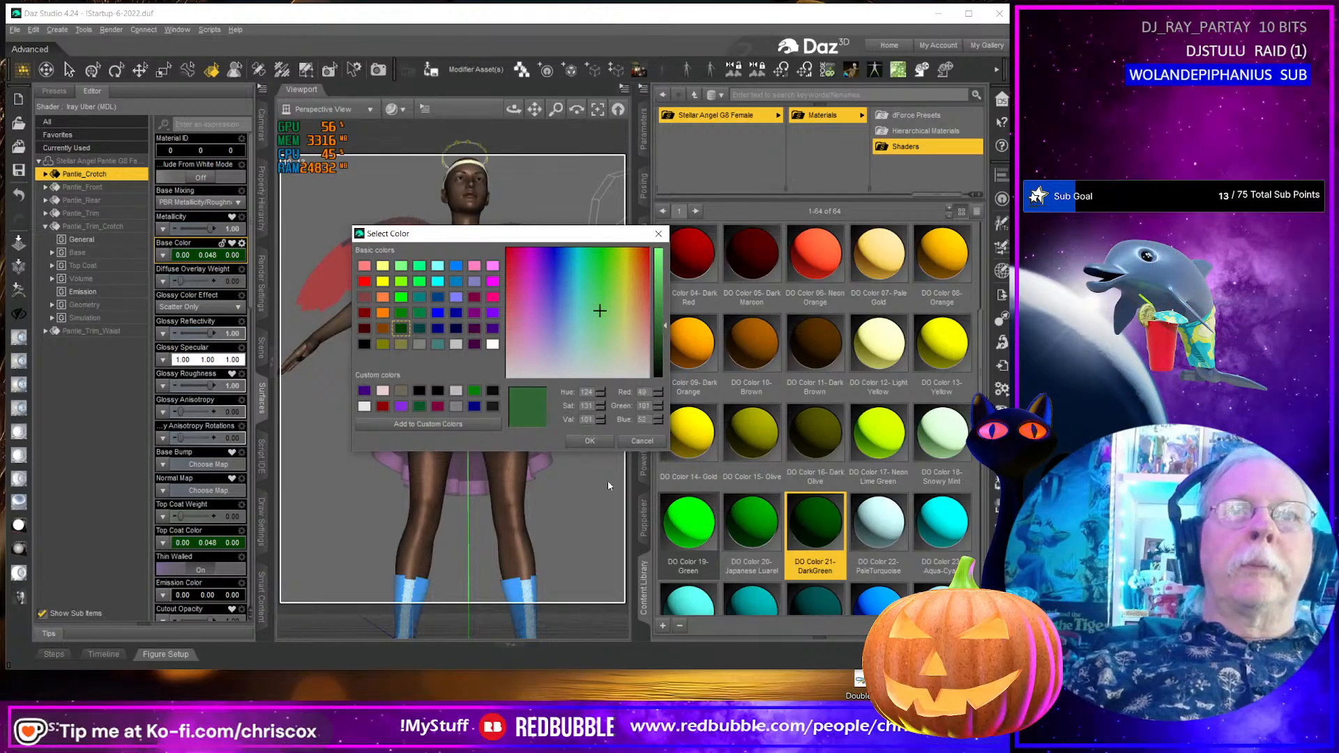
click(589, 441)
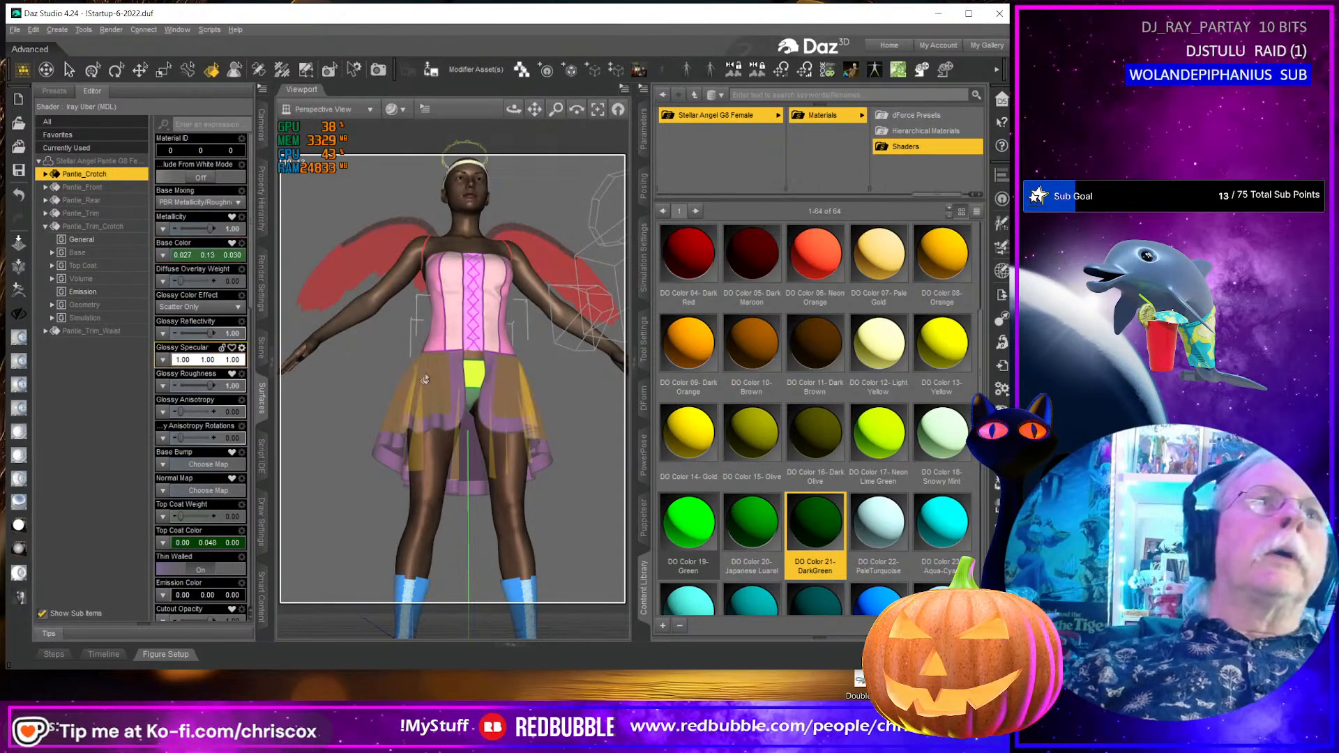
- Look over the recolored outfit on the full figure and open the Angel Wings' mesh resolution parameters
middle_drag(425, 380, 488, 405)
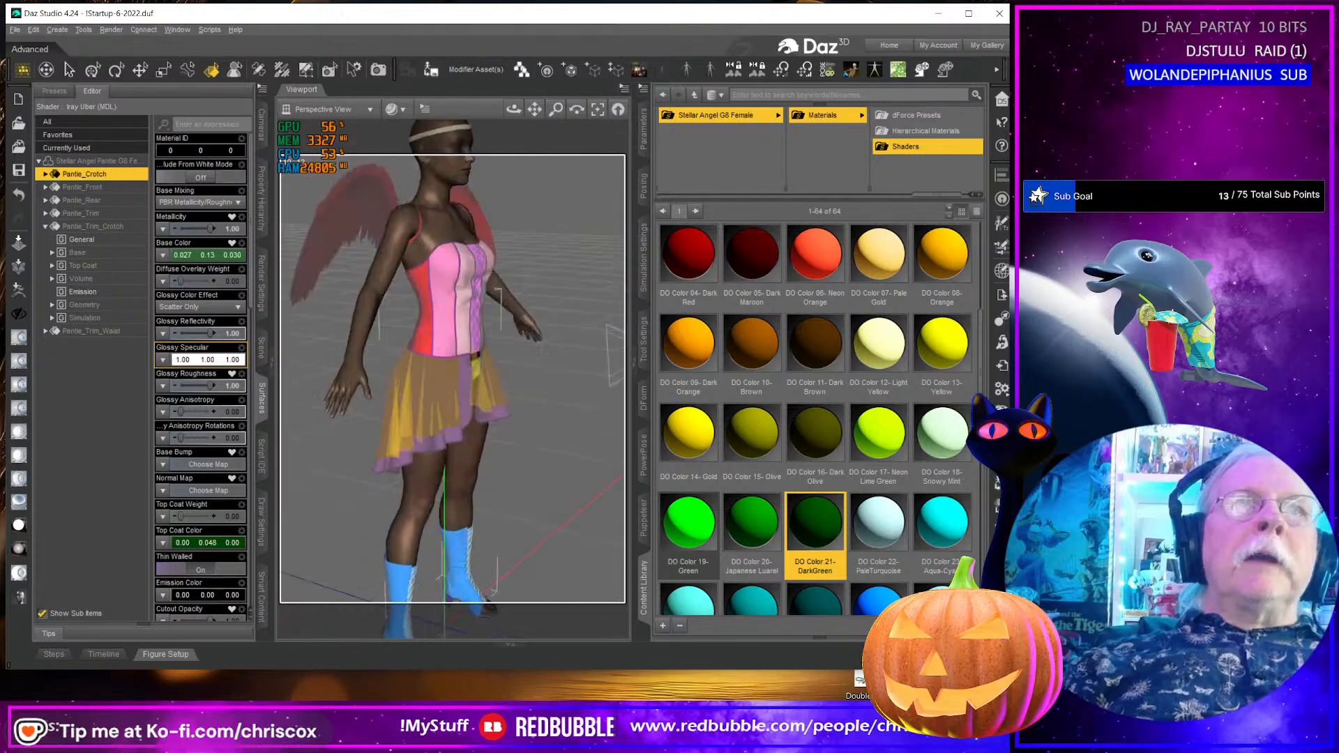
scroll(468, 377, down, 5)
middle_drag(471, 222, 490, 392)
scroll(463, 281, down, 2)
scroll(464, 280, up, 4)
scroll(418, 209, down, 2)
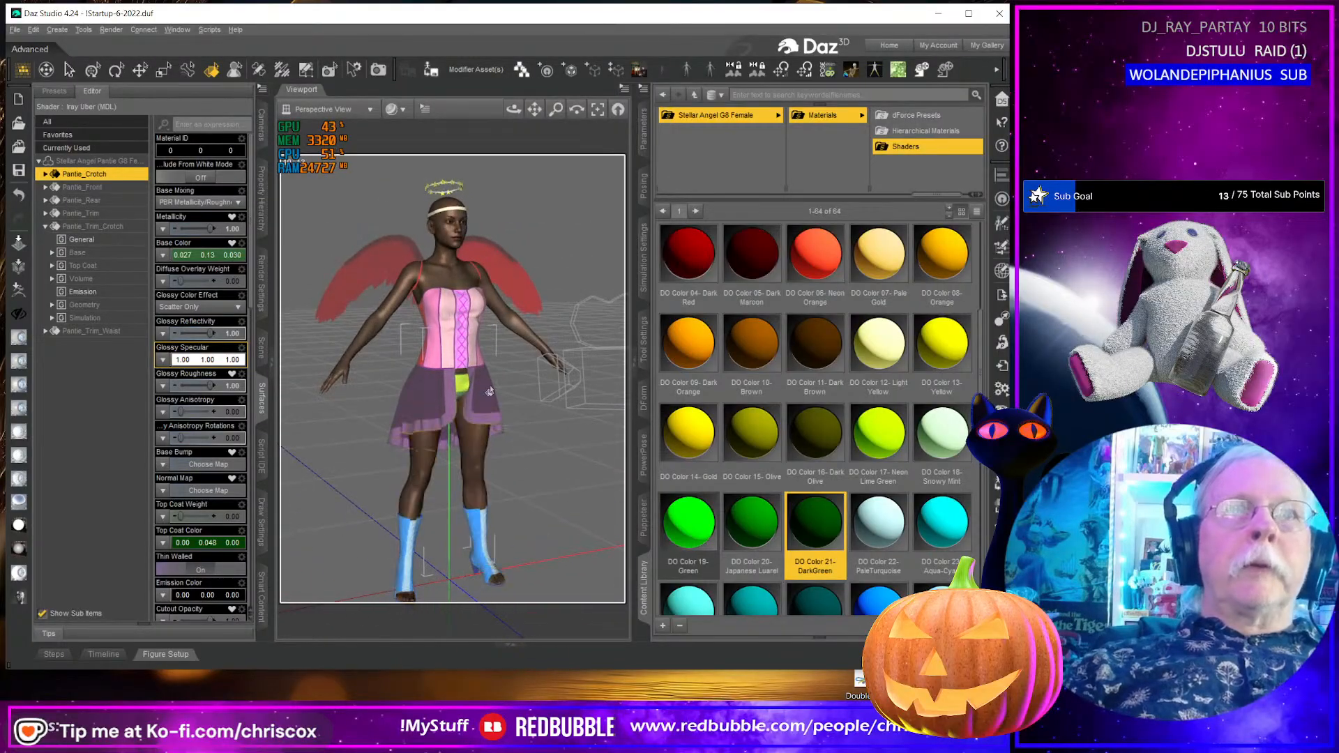
click(509, 287)
click(643, 129)
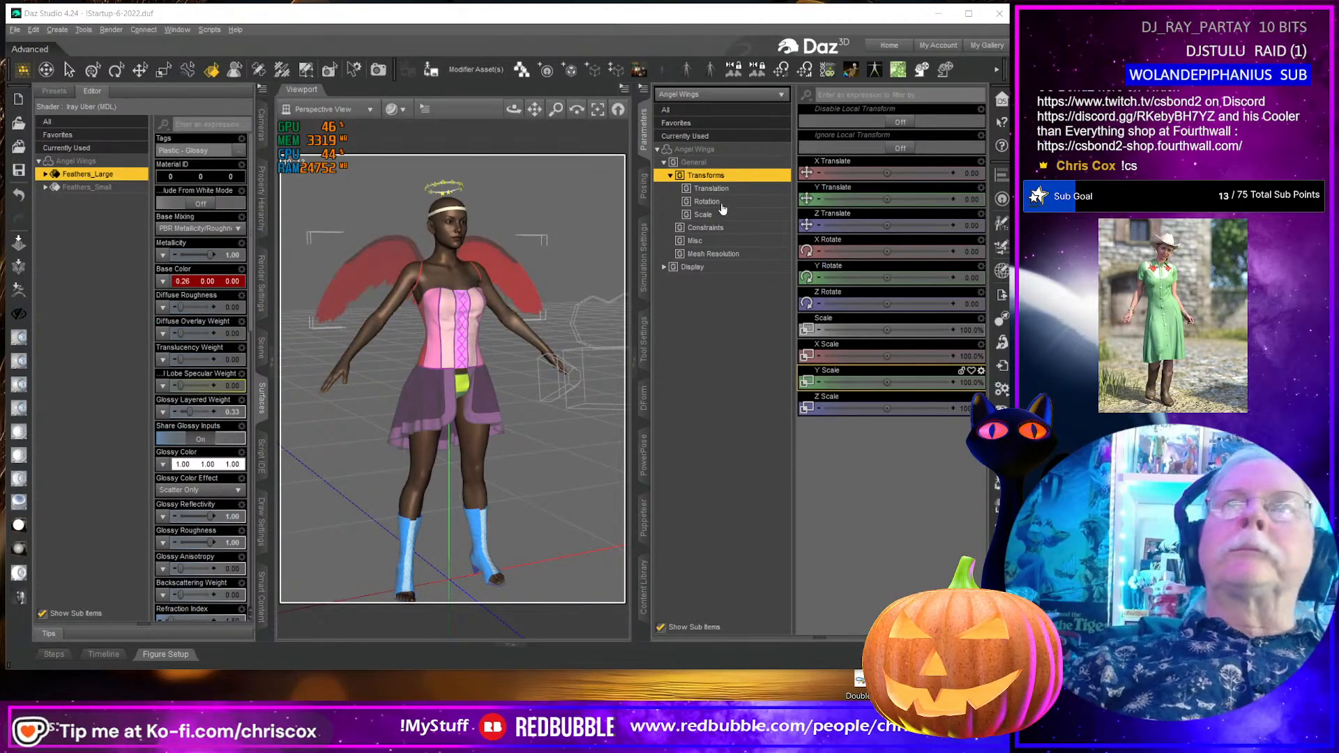
click(713, 253)
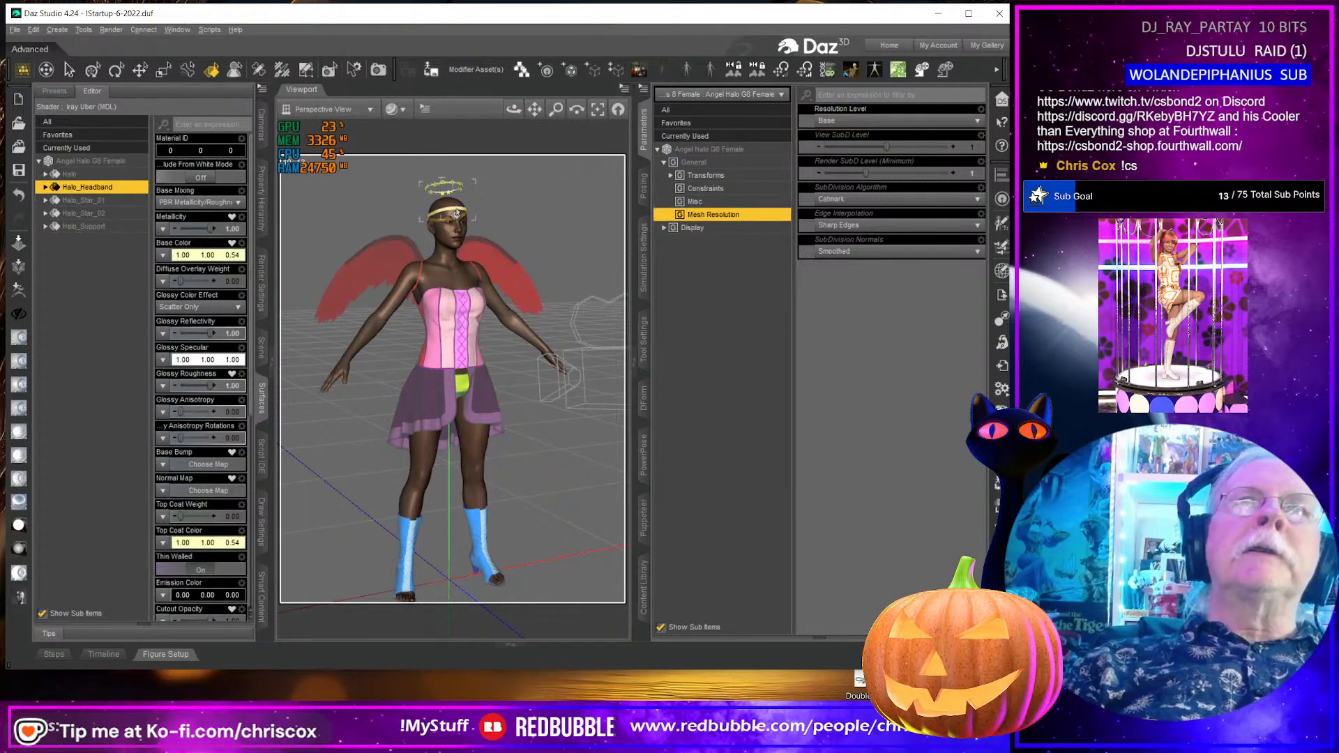
- Set the Angel Dress's mesh resolution level to Base and open its mesh smoothing settings
click(461, 307)
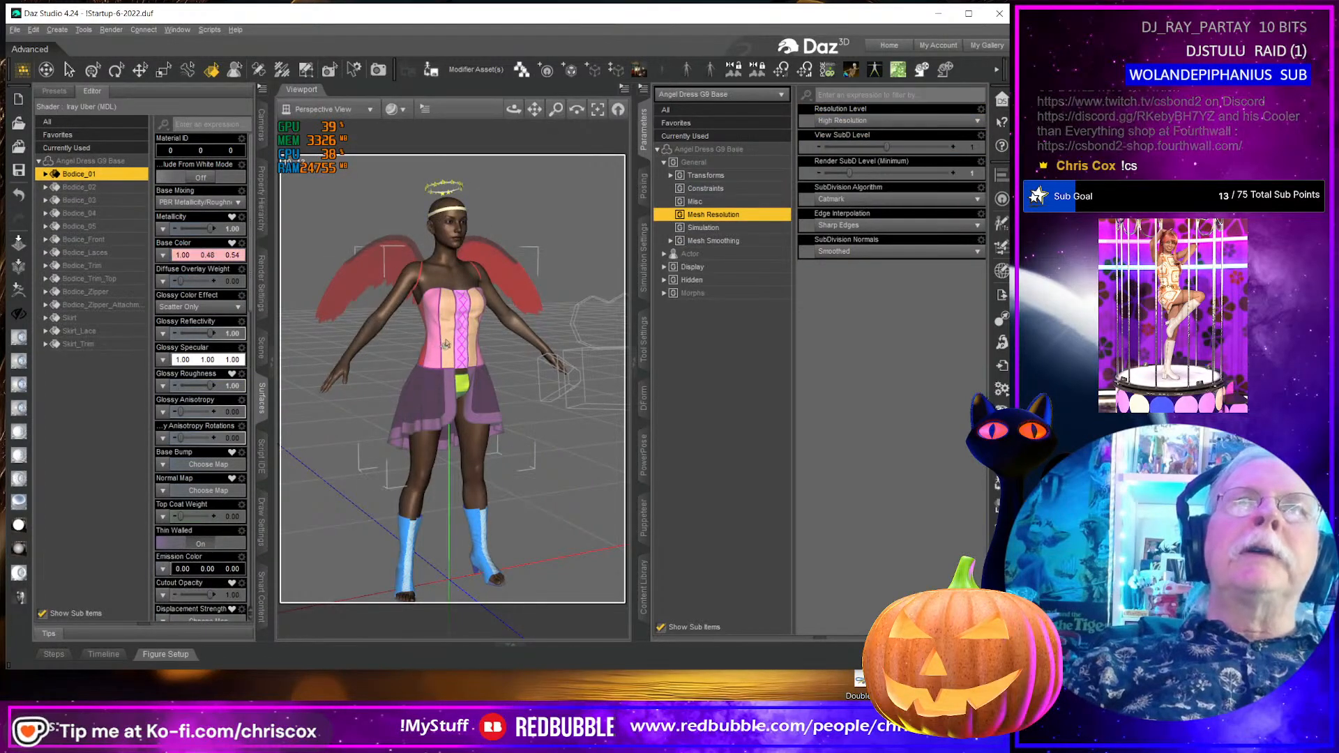
click(864, 122)
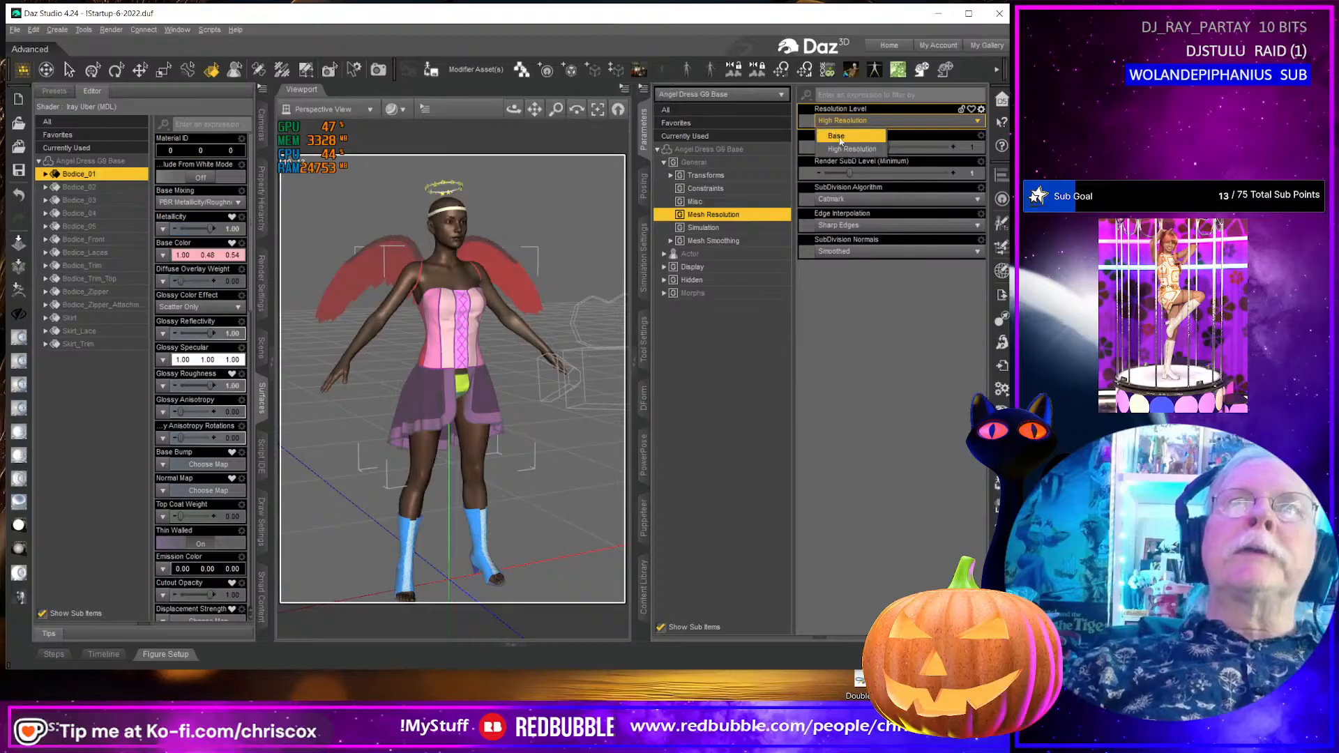
click(840, 136)
click(713, 240)
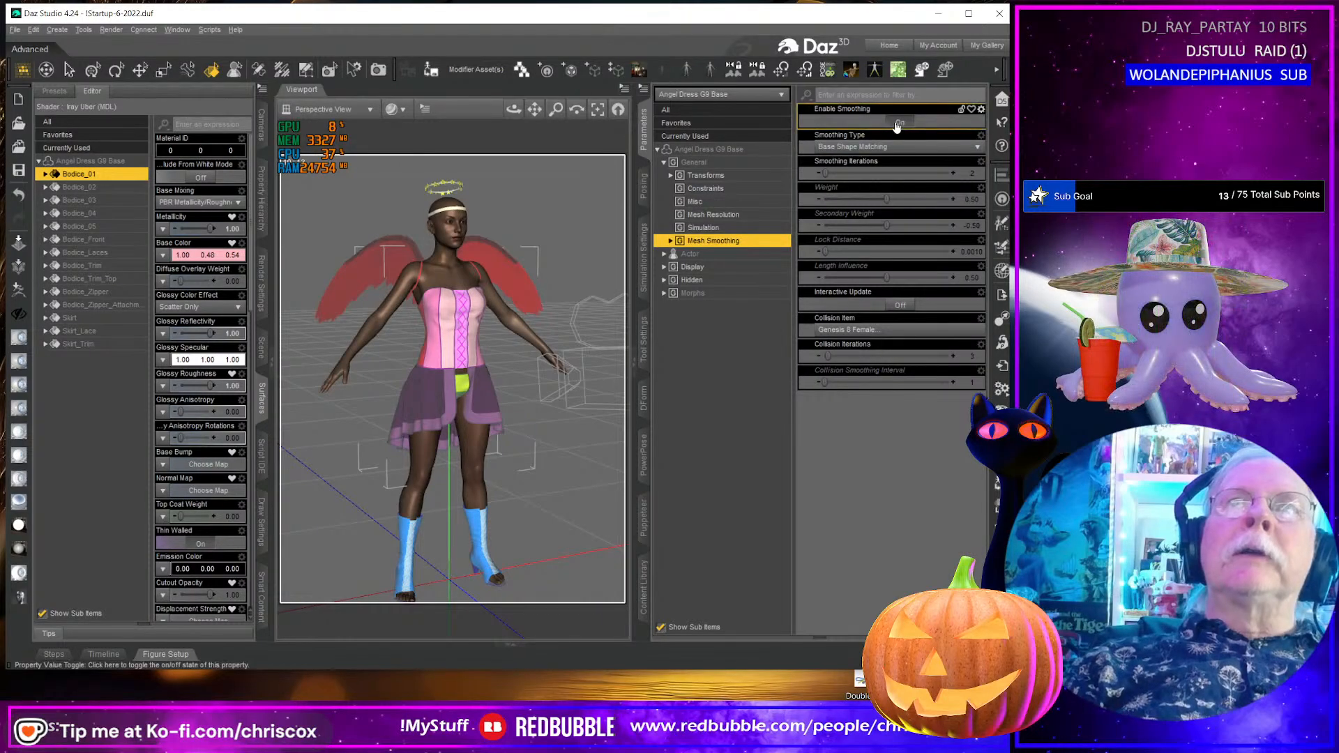
- Turn off mesh smoothing for the Stellar Angel Pantie and set its resolution level to Base
click(460, 382)
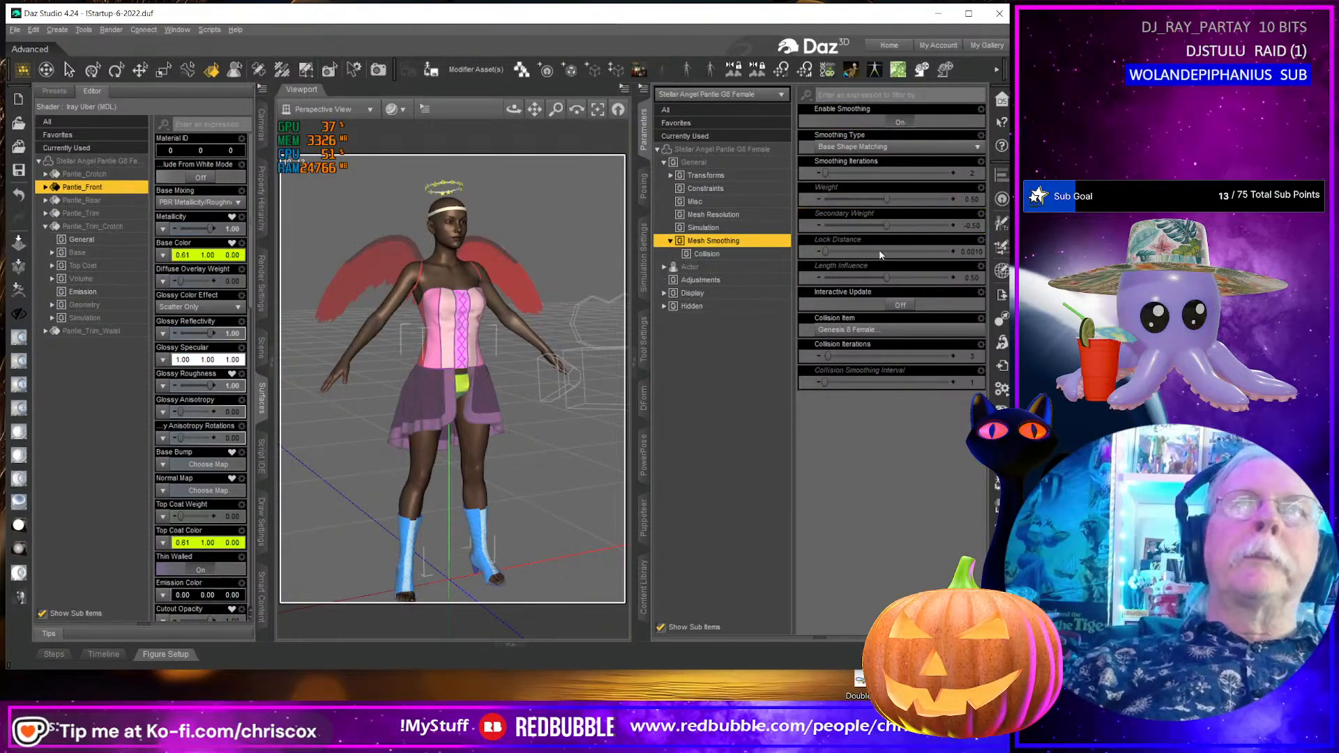
click(900, 123)
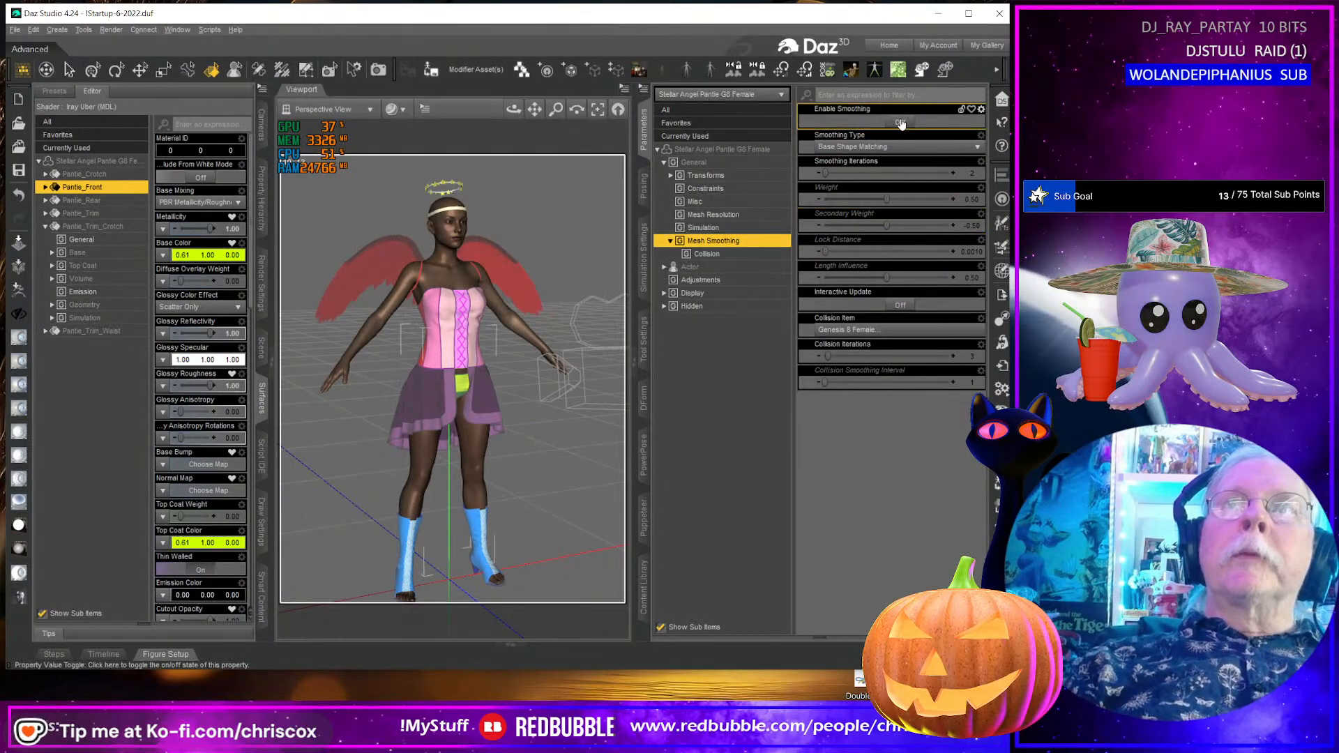
click(722, 215)
click(855, 120)
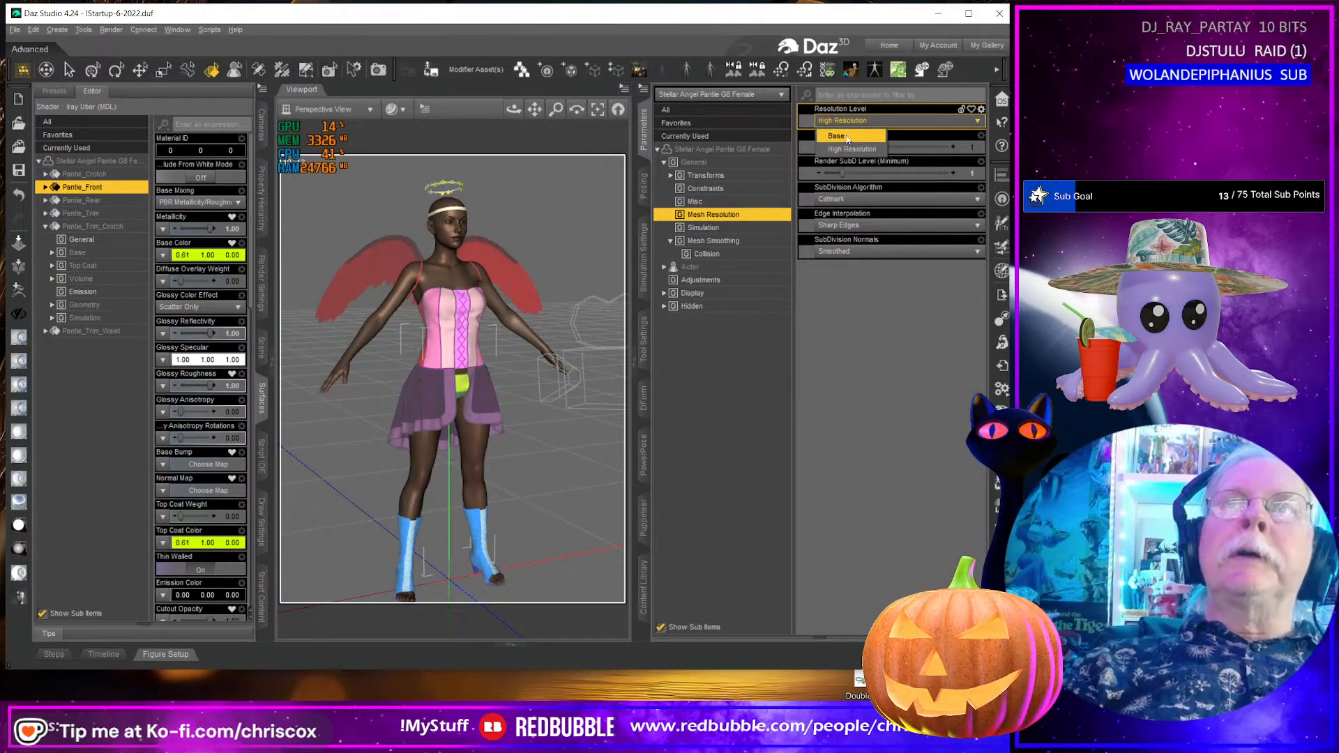
click(846, 136)
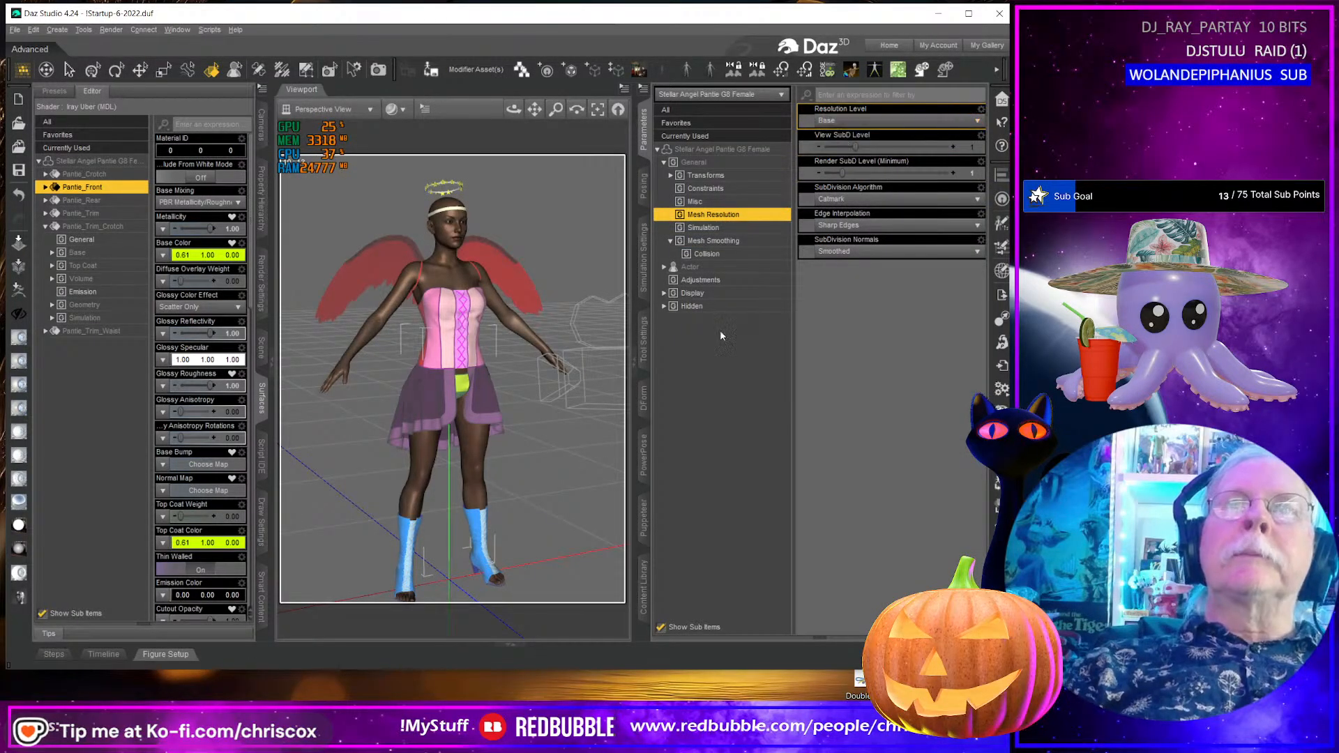
- Set the resolution level of the Angel Boots to Base
click(491, 546)
click(854, 121)
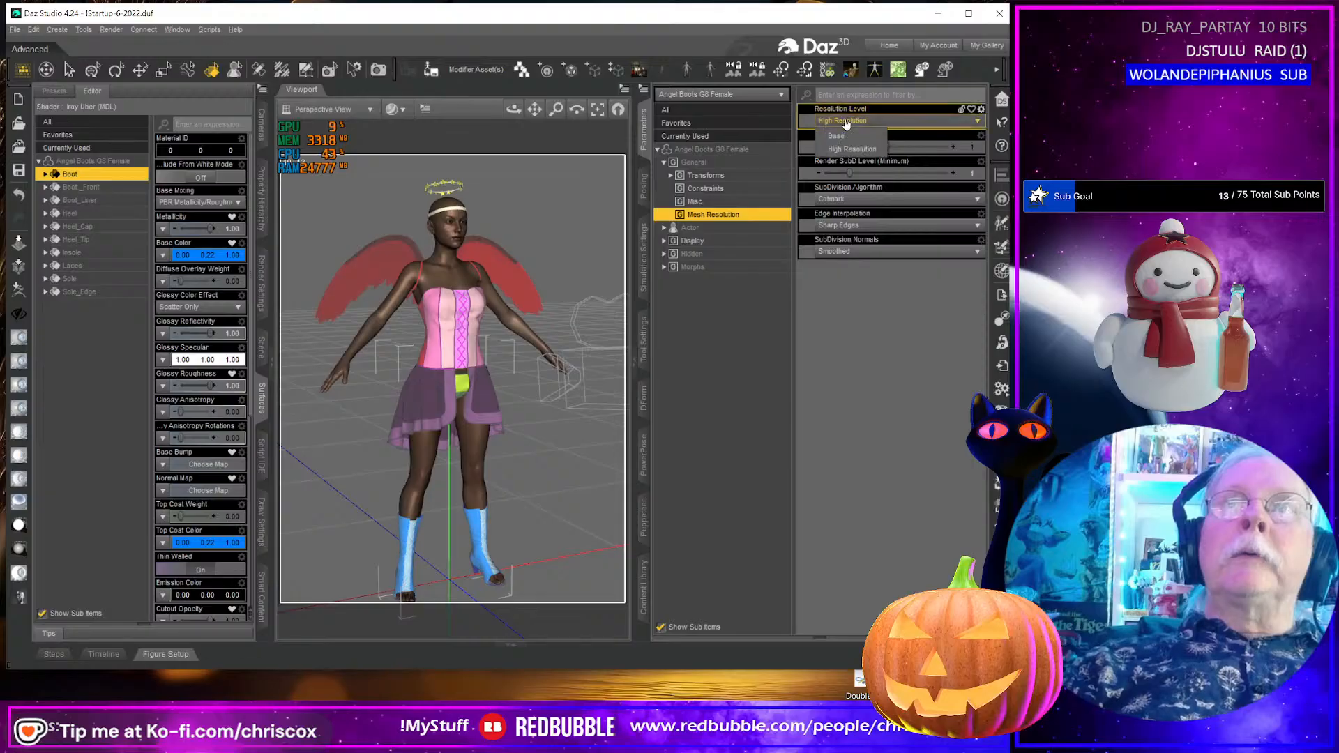
click(847, 136)
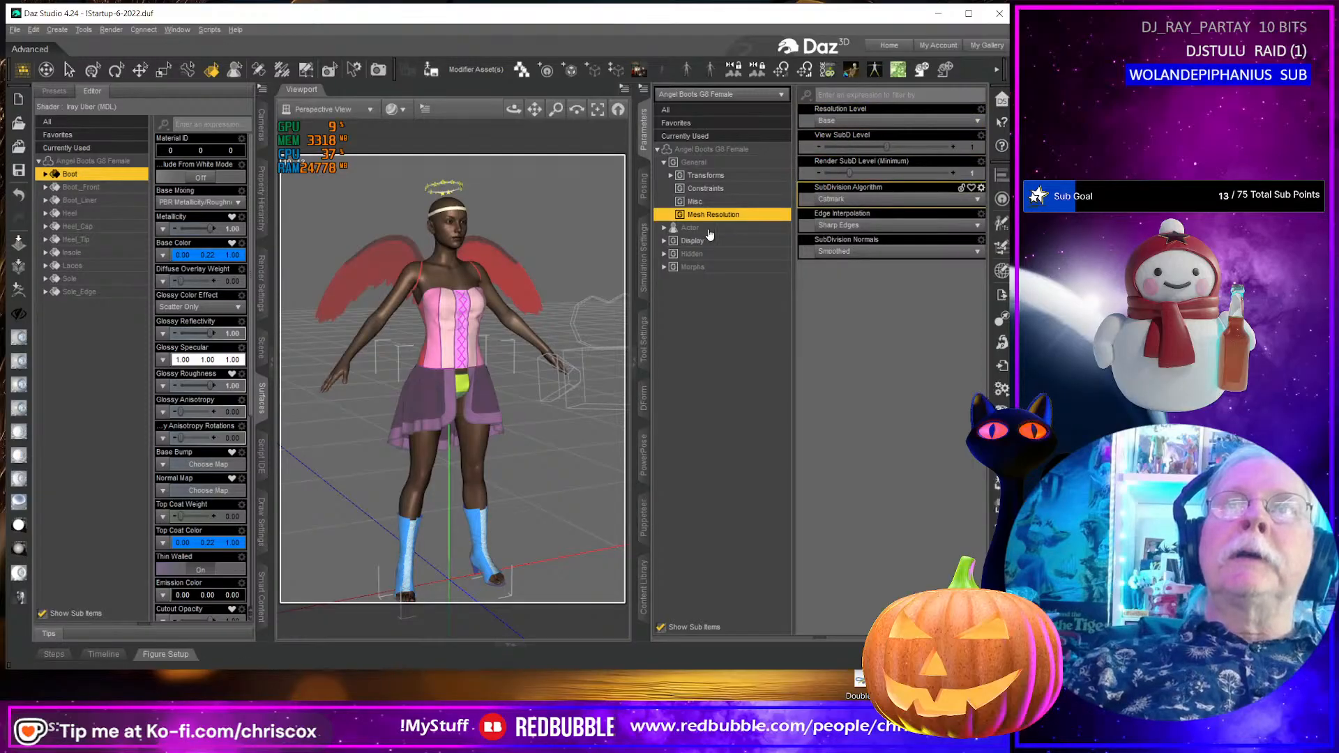
mouse_move(538, 514)
middle_down()
mouse_move(582, 475)
mouse_move(522, 517)
middle_up()
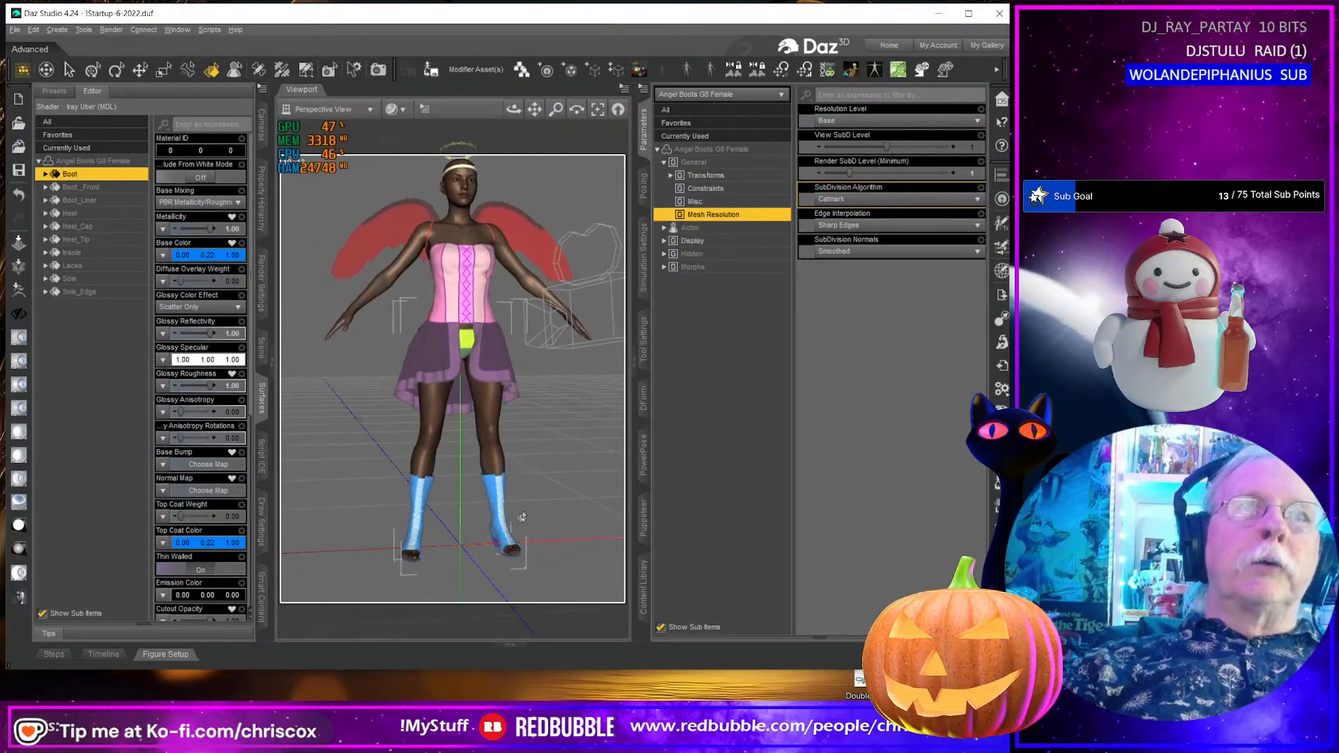
- Check the mesh resolution and smoothing settings of the Angel Wings and wing straps, and bring up the scene hierarchy
click(519, 245)
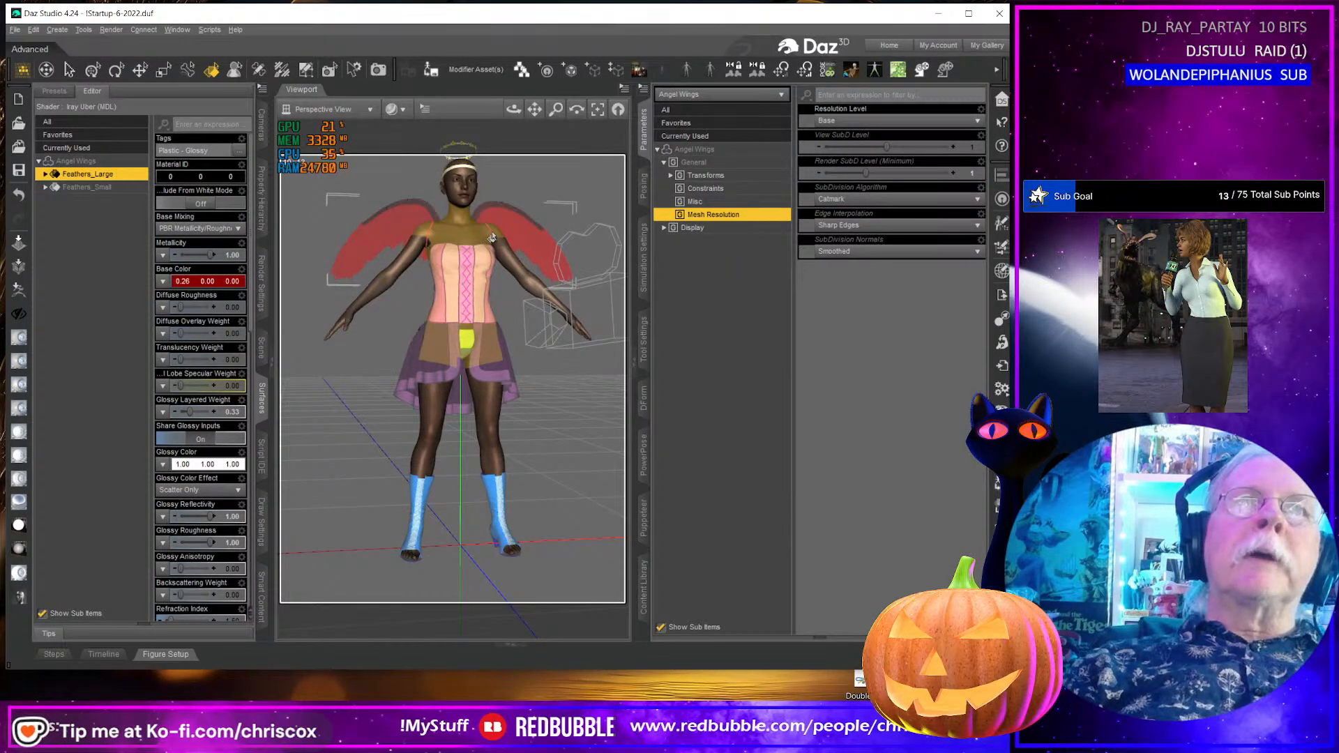
click(490, 238)
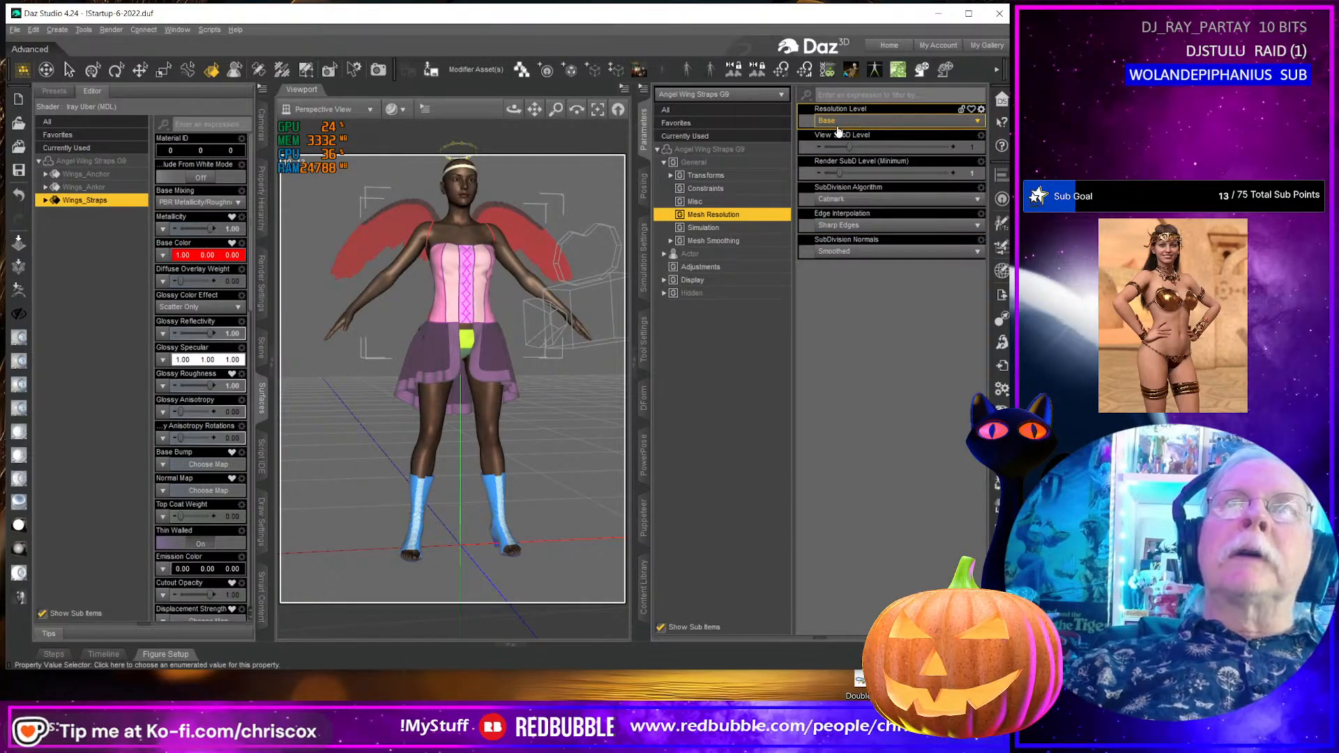
click(725, 242)
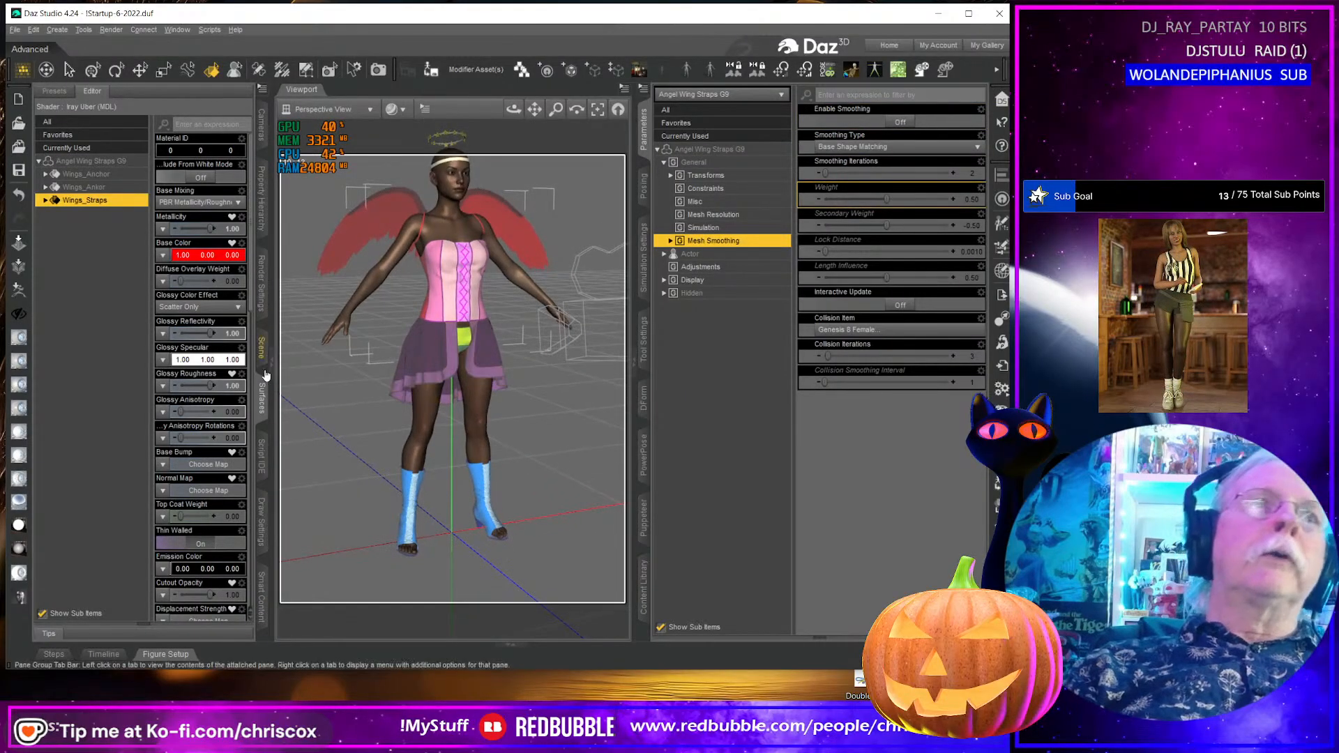
click(262, 347)
click(190, 535)
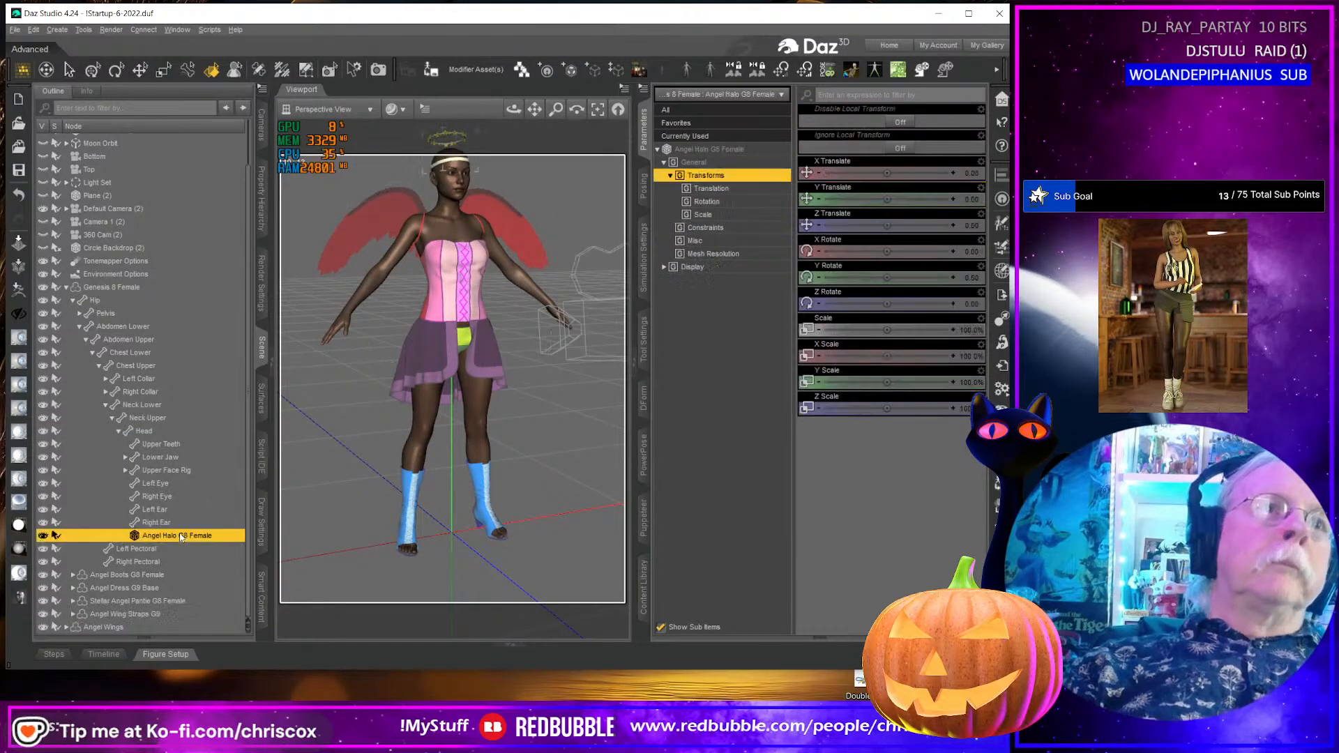
ctrl+click(153, 577)
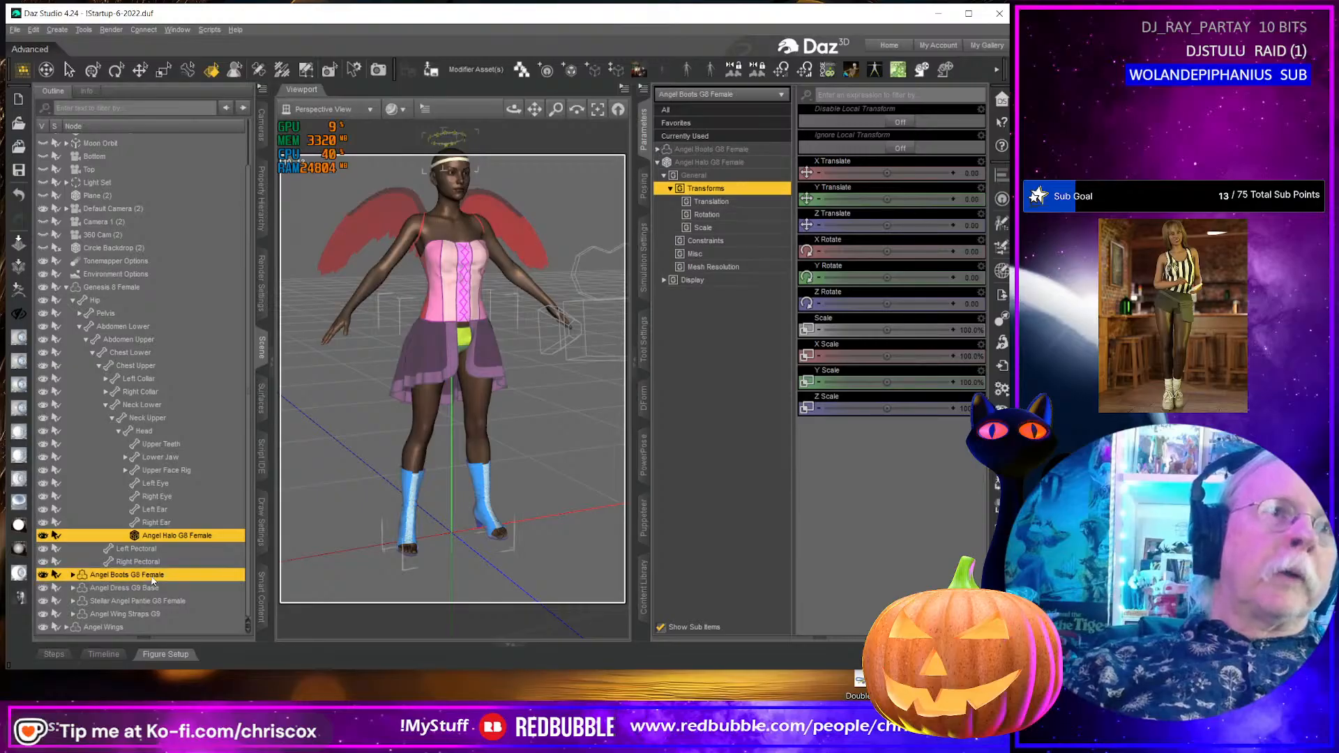
ctrl+click(148, 589)
ctrl+click(156, 603)
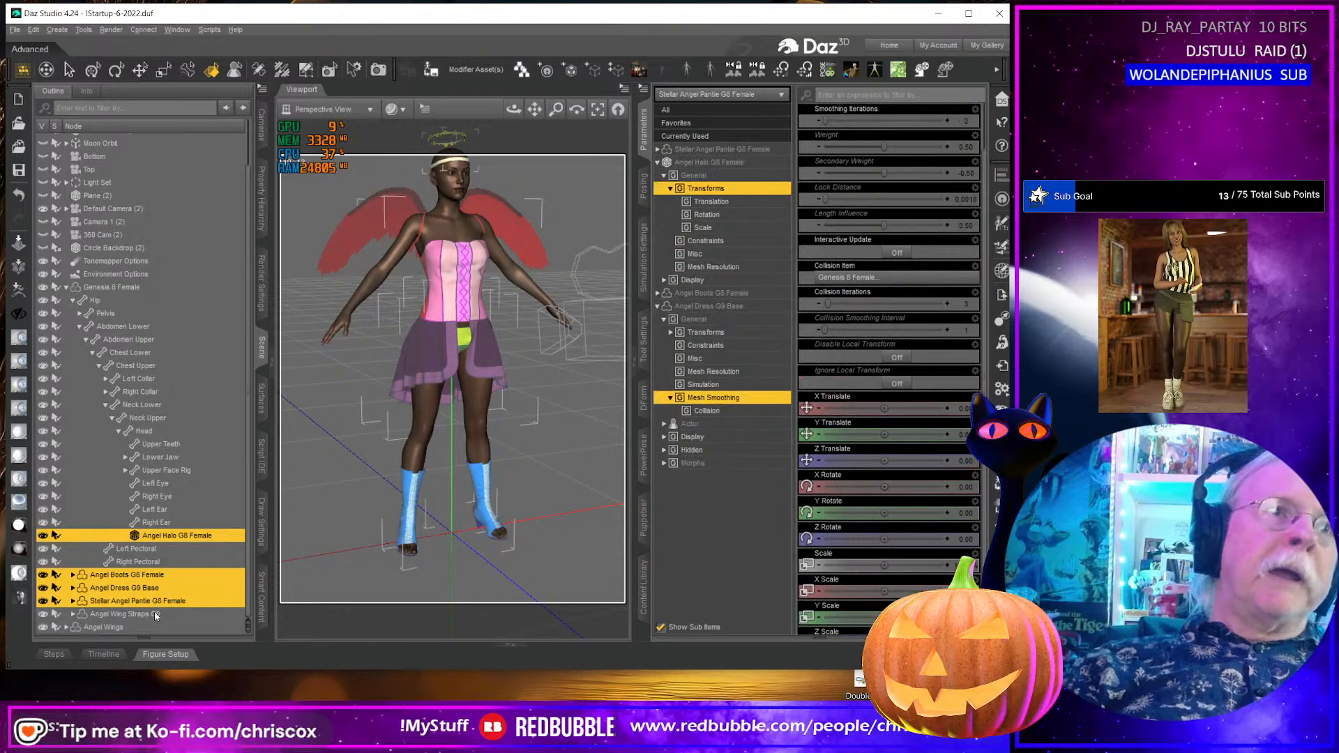
ctrl+click(154, 614)
ctrl+click(124, 627)
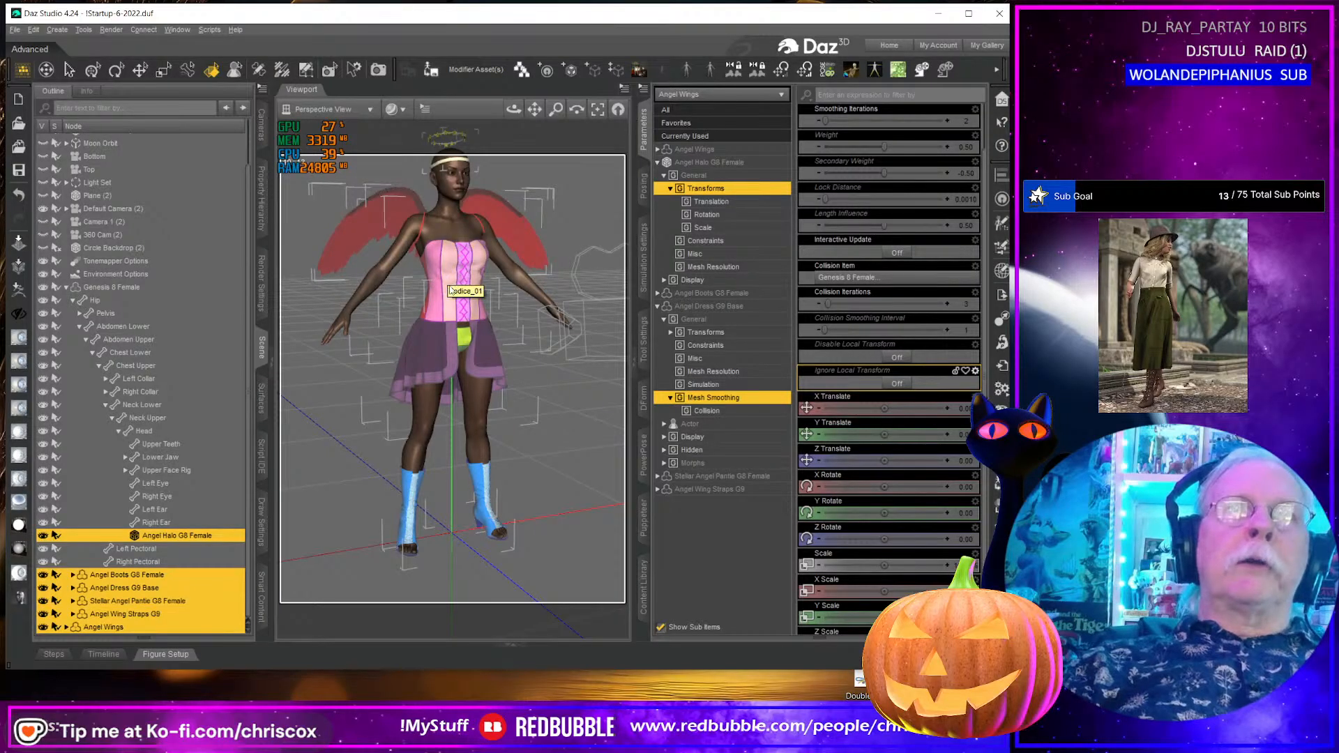
click(464, 342)
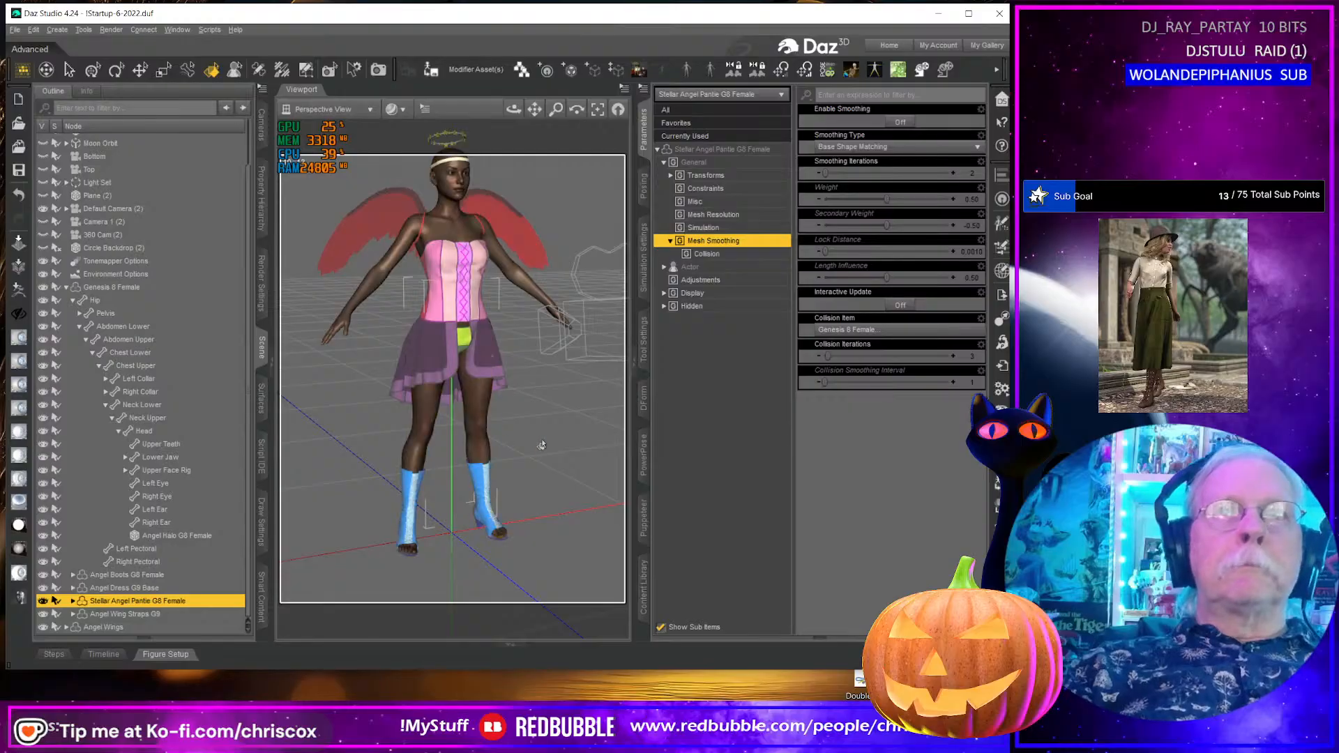
alt+drag(423, 237, 542, 445)
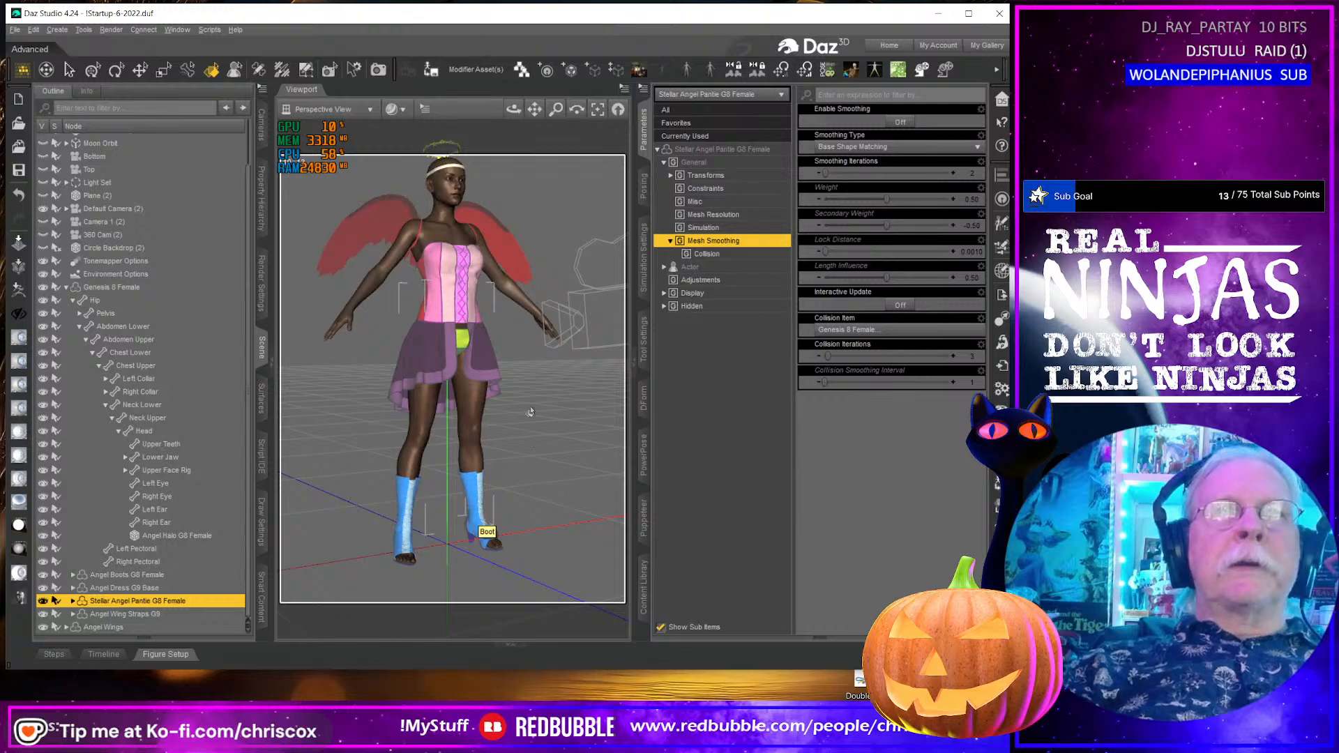
alt+drag(530, 412, 528, 399)
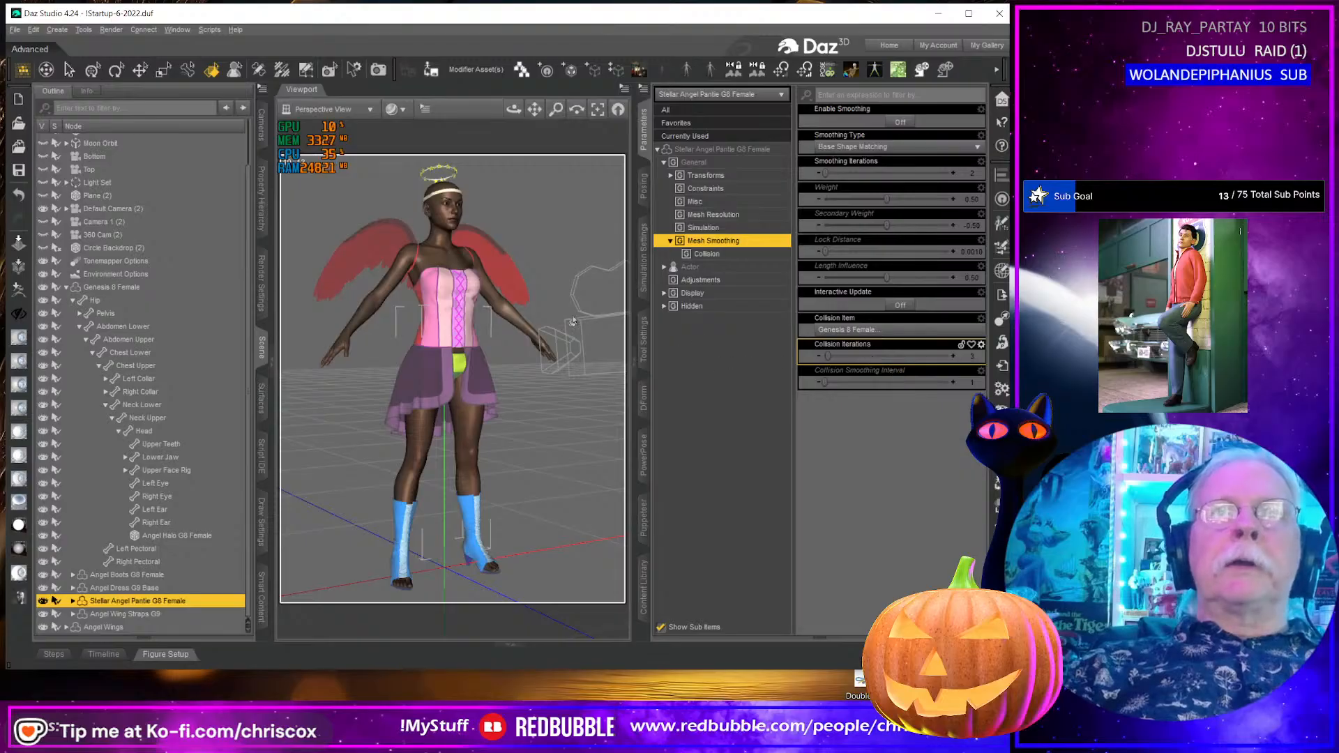
- Select the Angel Halo, Boots, Dress, Stellar Angel Pantie, Wing Straps and Angel Wings together in the scene hierarchy
click(178, 535)
ctrl+click(143, 575)
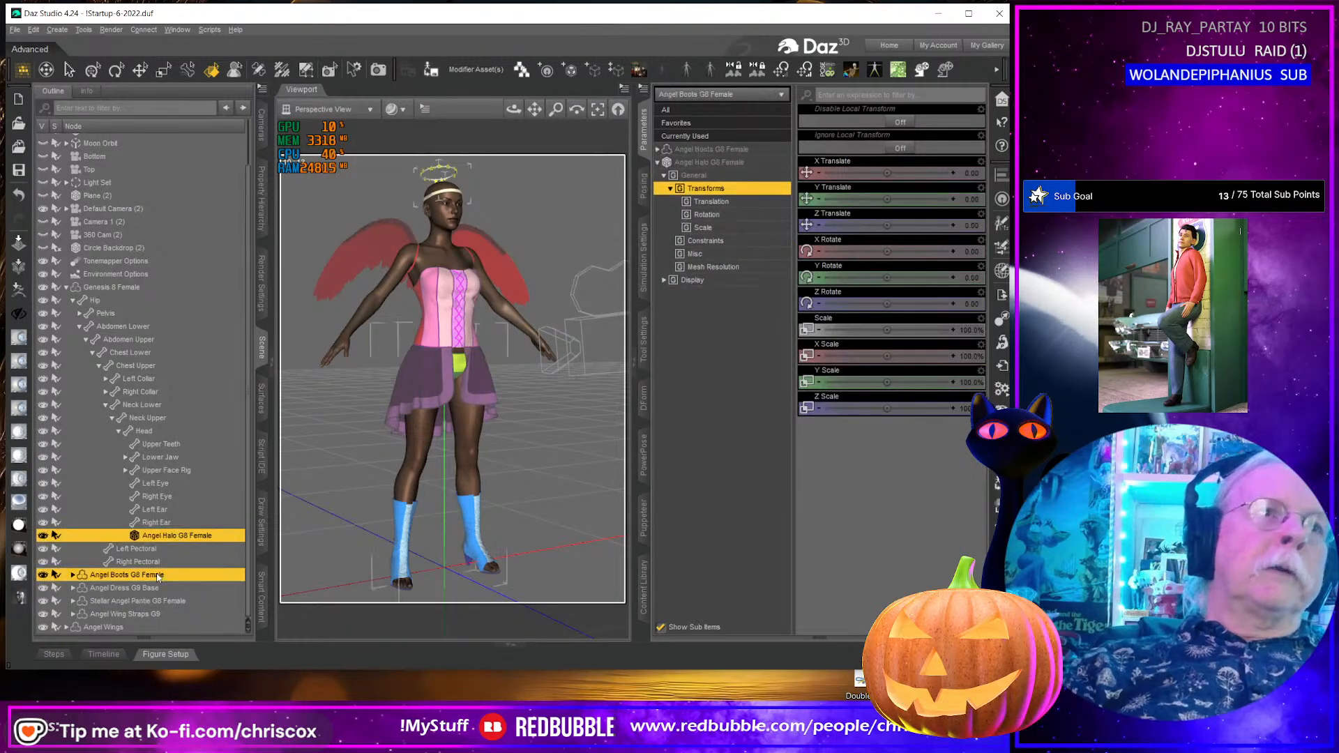
ctrl+click(140, 588)
ctrl+click(139, 601)
ctrl+click(138, 614)
ctrl+click(138, 626)
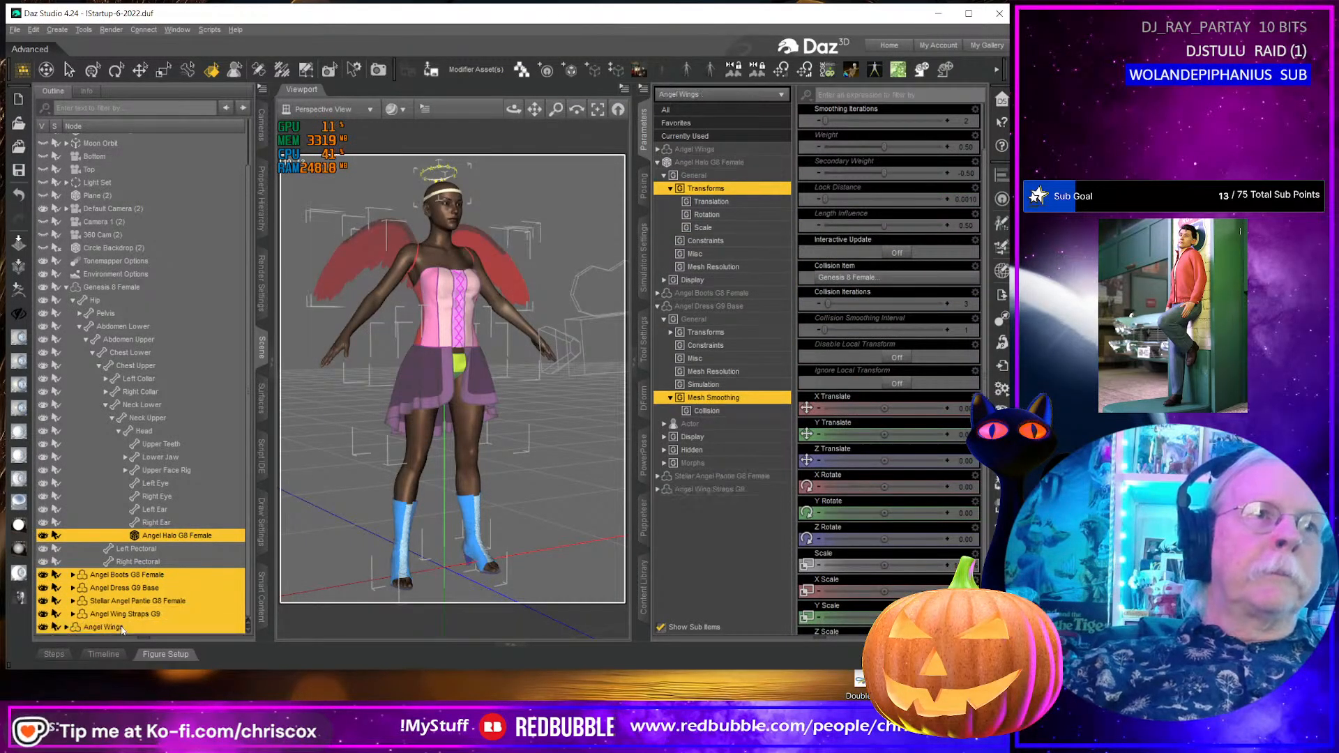
- Start an OBJ export of the selected pieces and create and open a Substance folder inside the WIP folder
click(1002, 297)
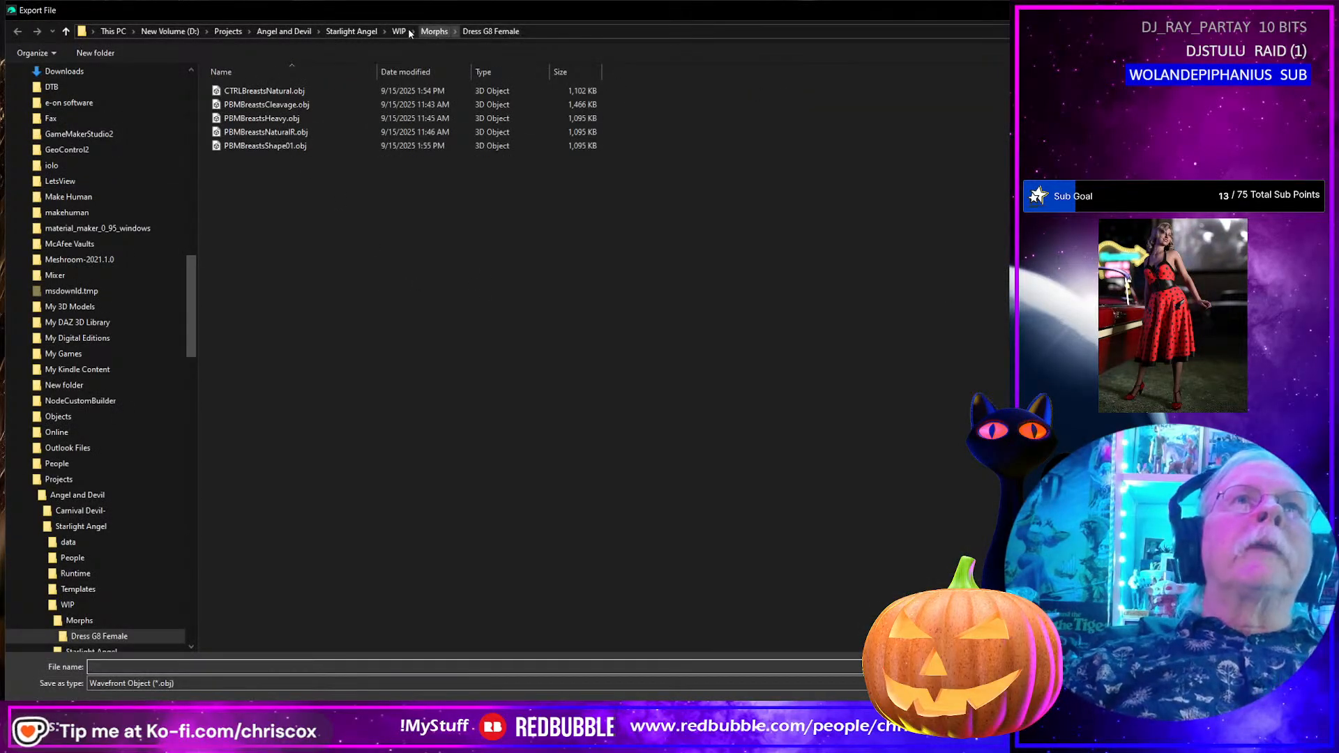
click(399, 31)
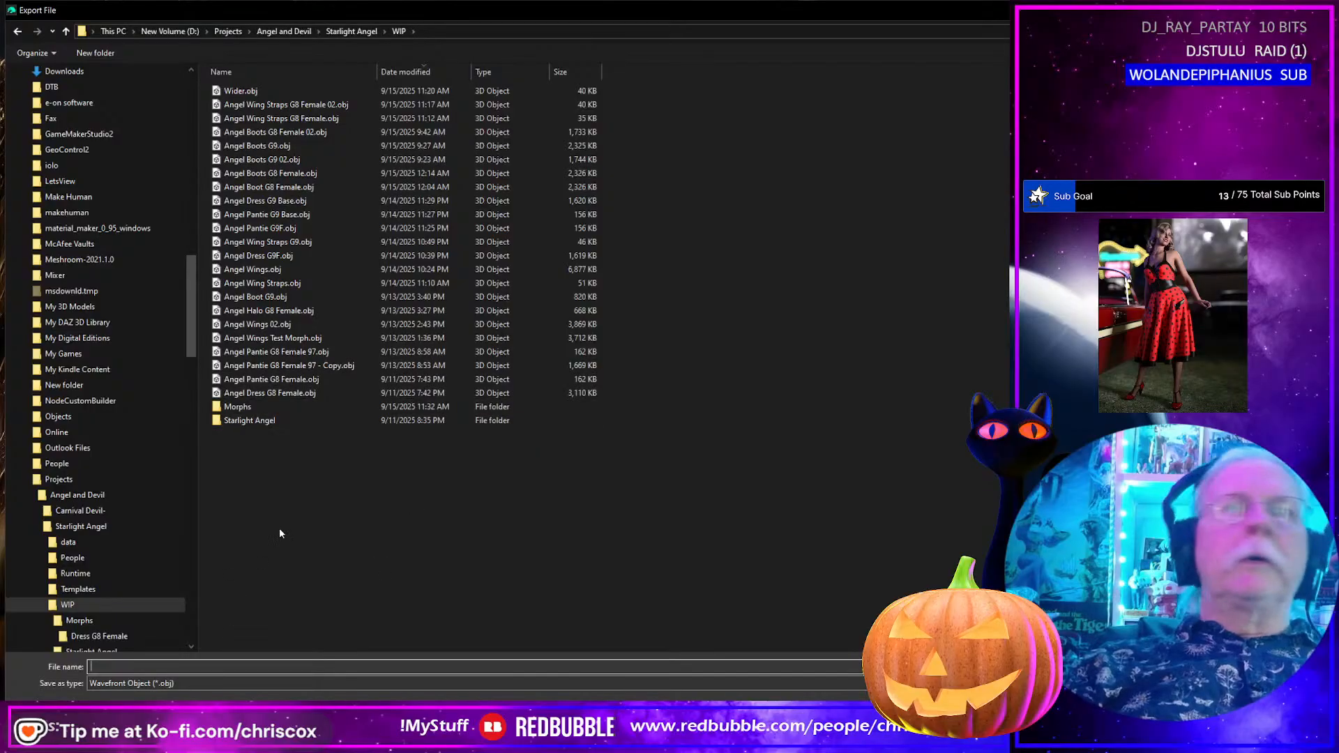
right_click(293, 520)
mouse_move(348, 687)
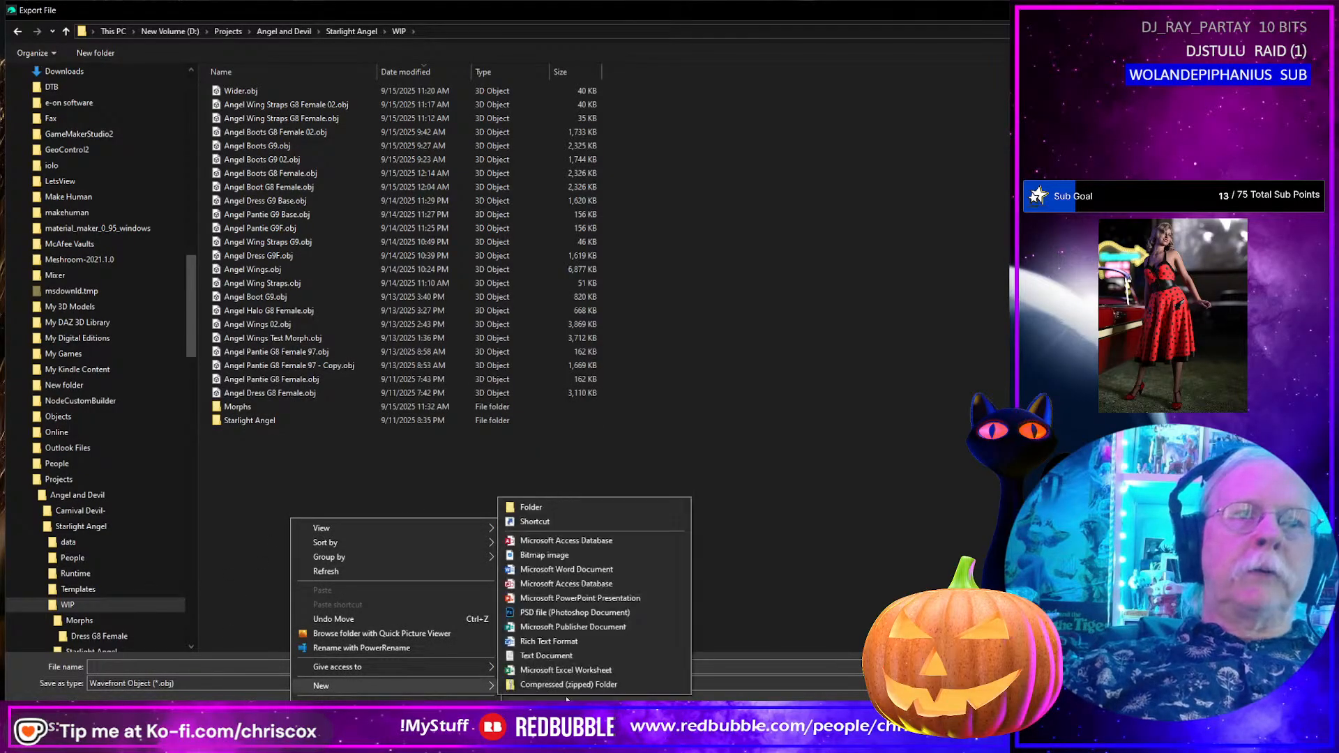
click(559, 504)
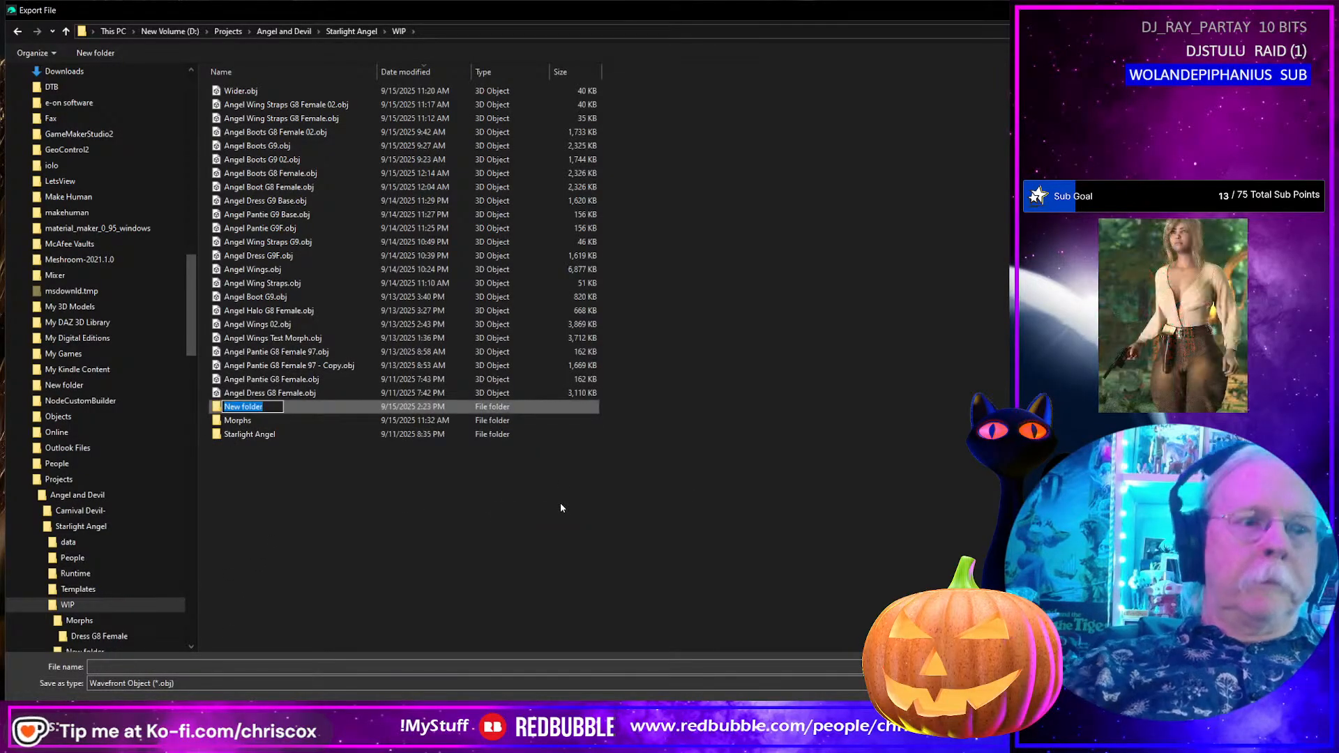
text(Substanc)
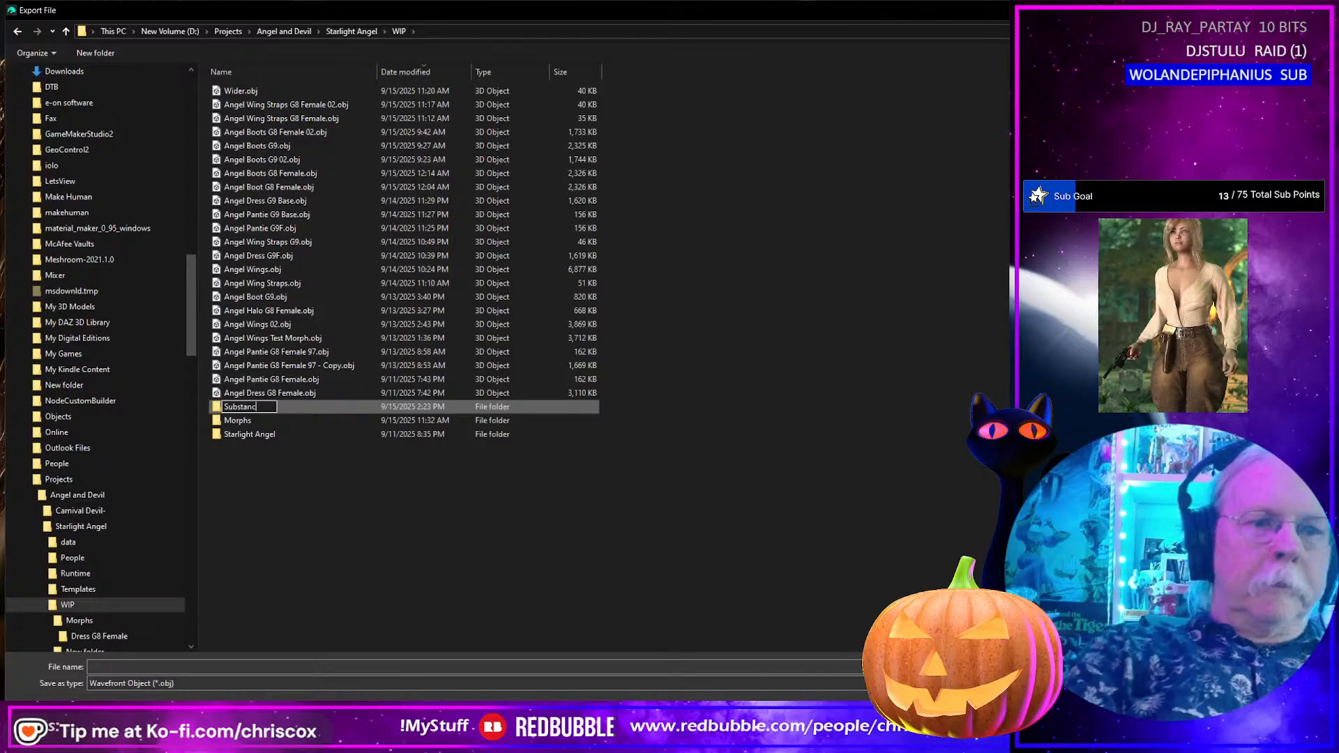
key(Return)
key(Return)
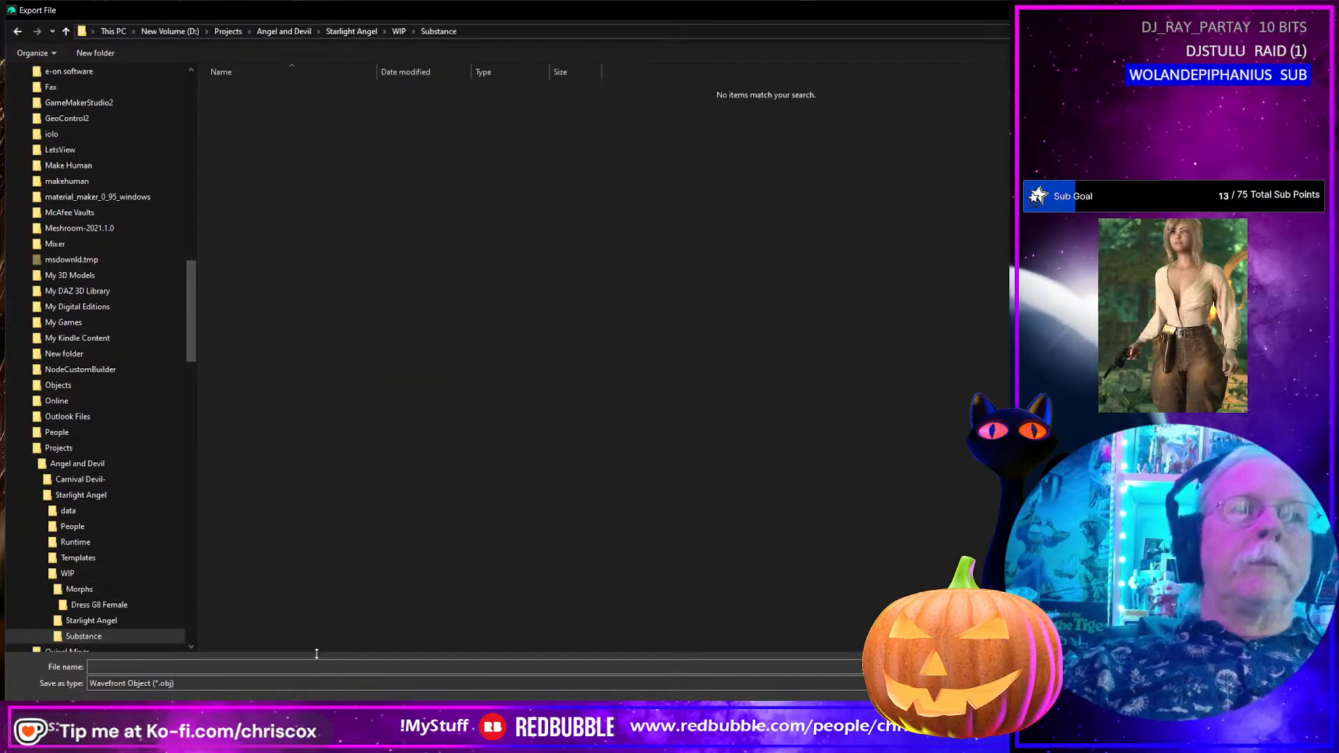
- Export the selected pieces as a Wavefront OBJ named Stellar Angel Outfit, accepting the OBJ export options
click(301, 668)
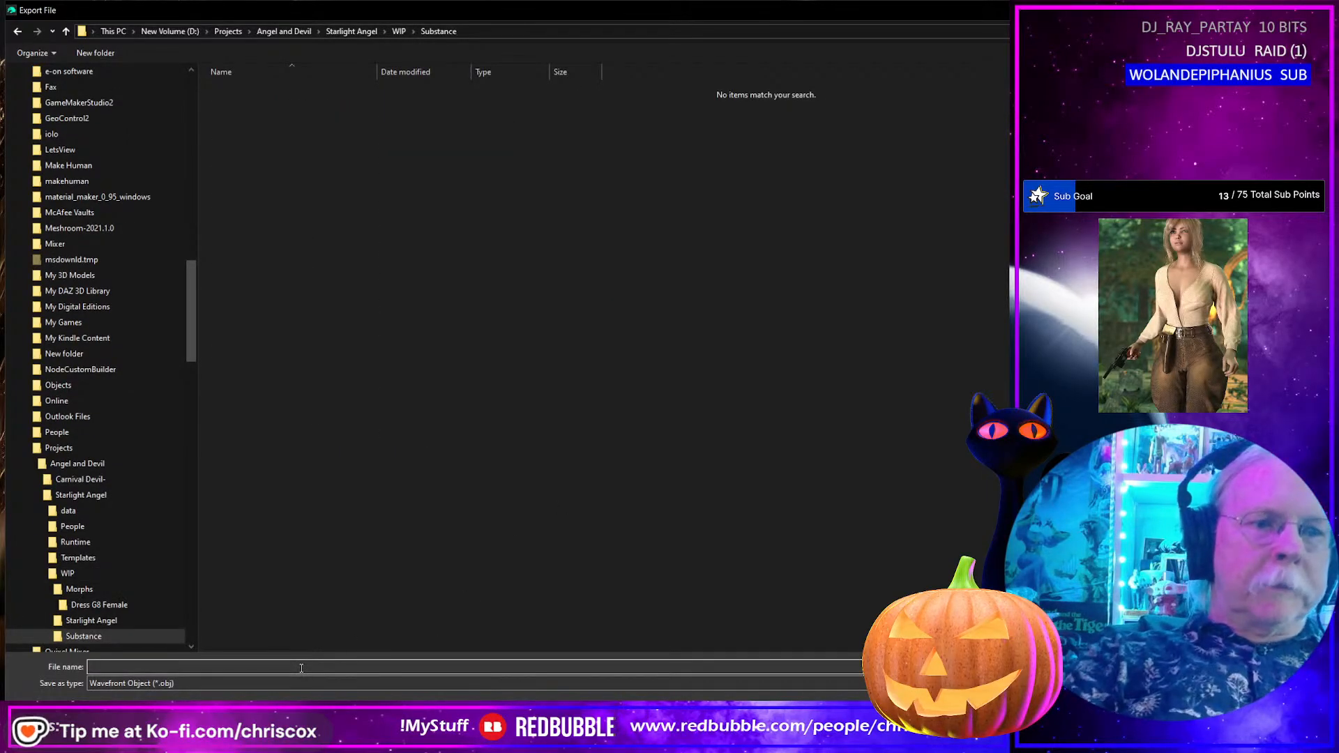
text(Stella)
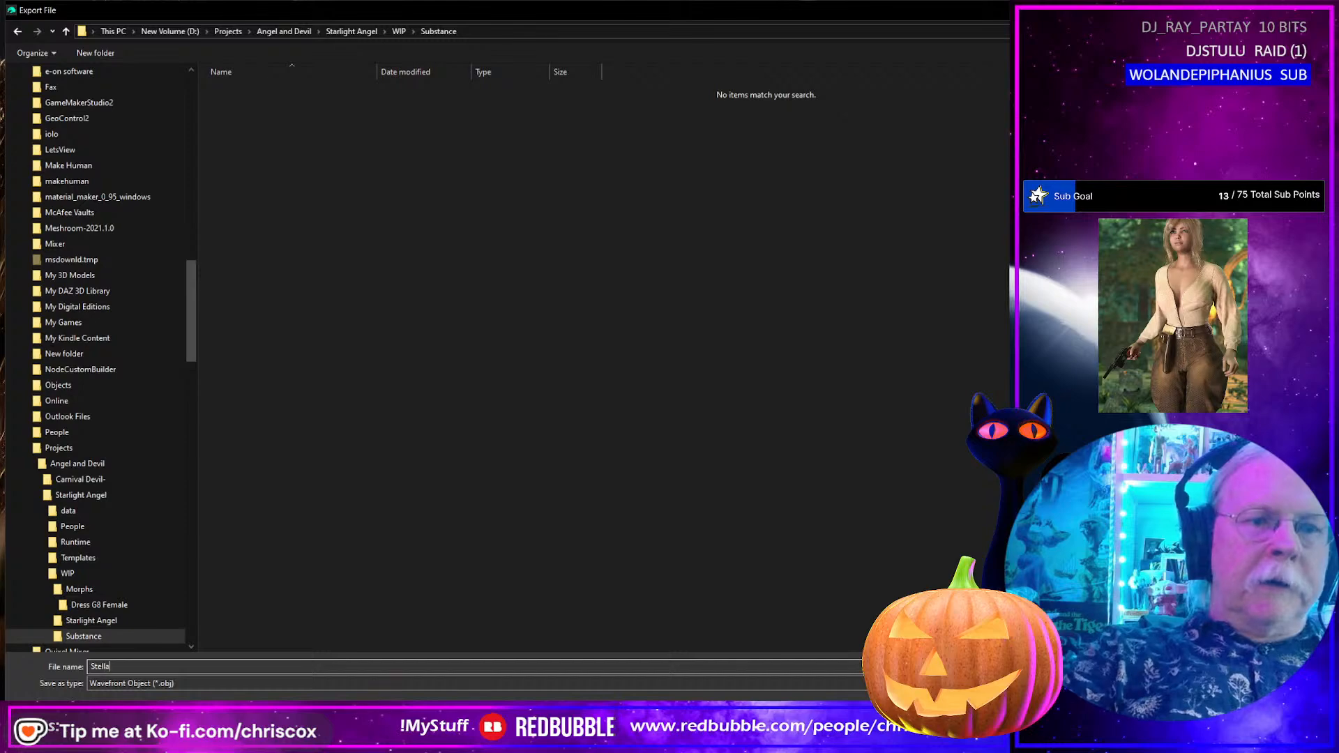
text(r Ang)
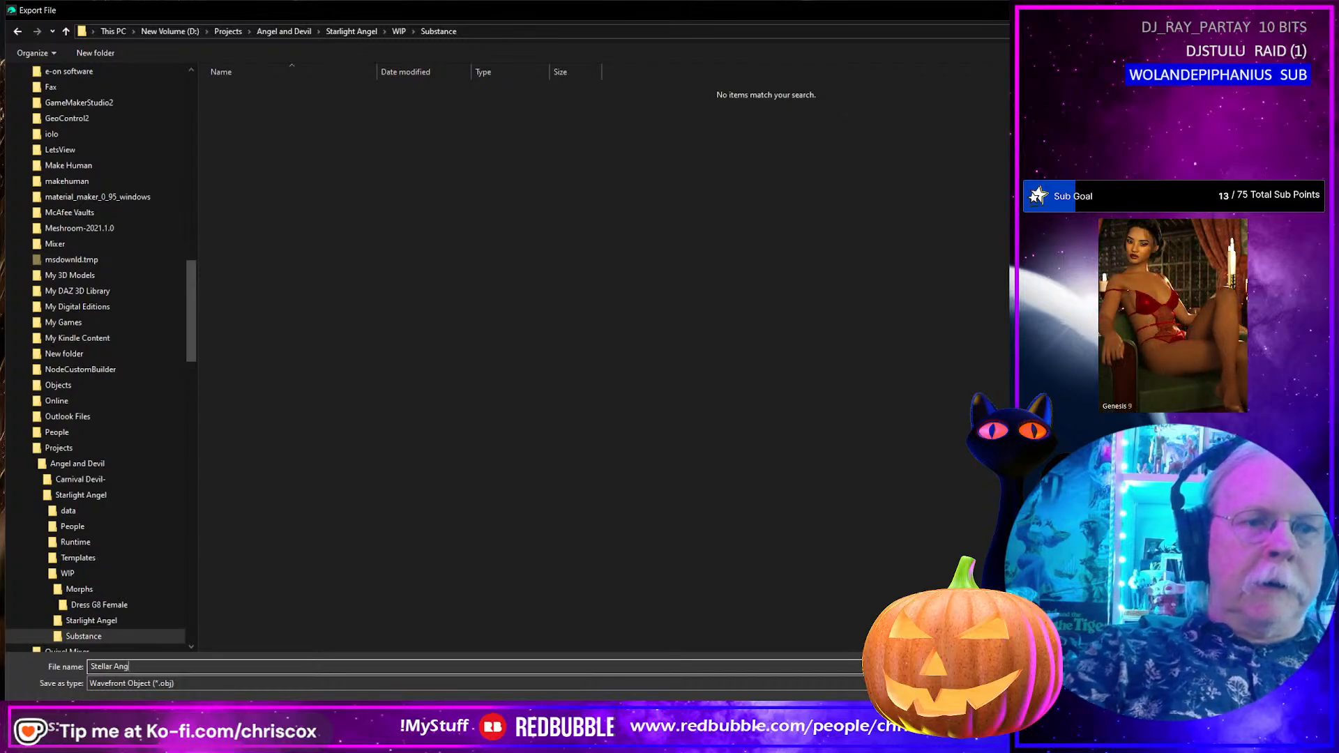
text(el Out)
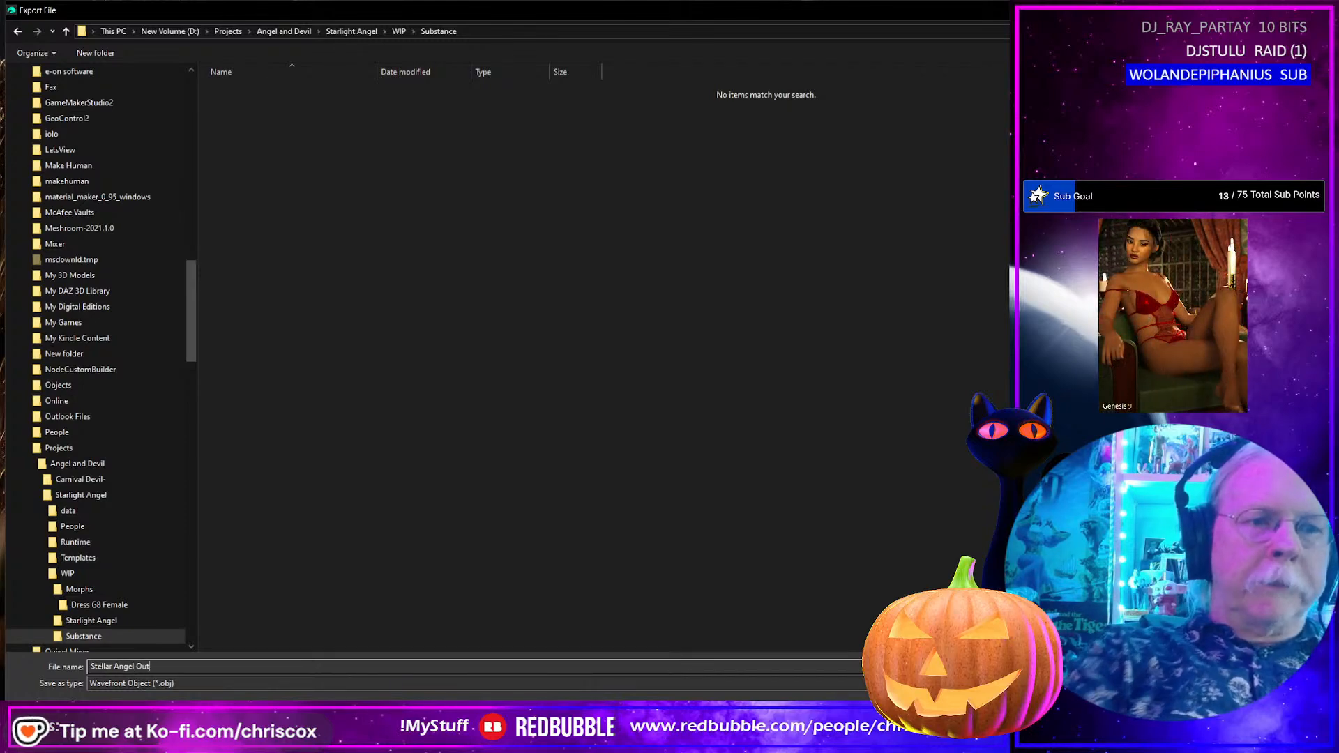
text(fit)
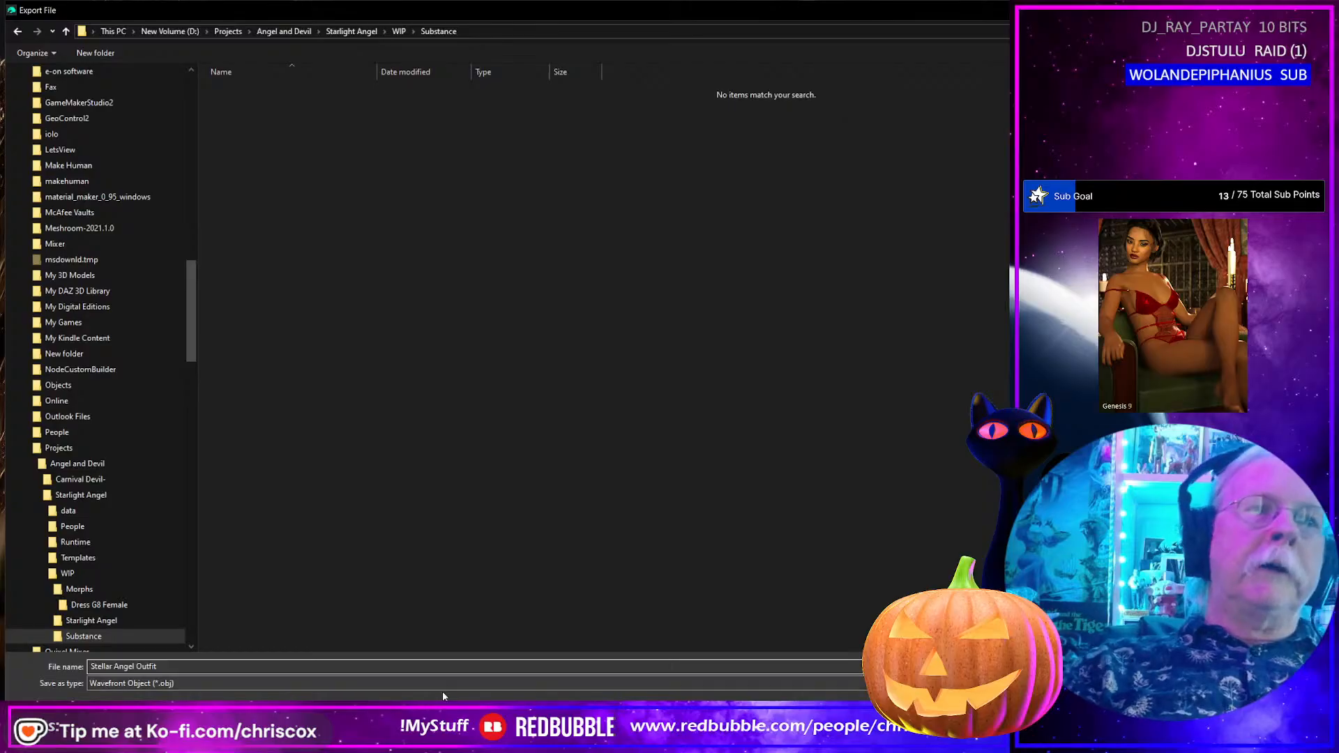
key(Return)
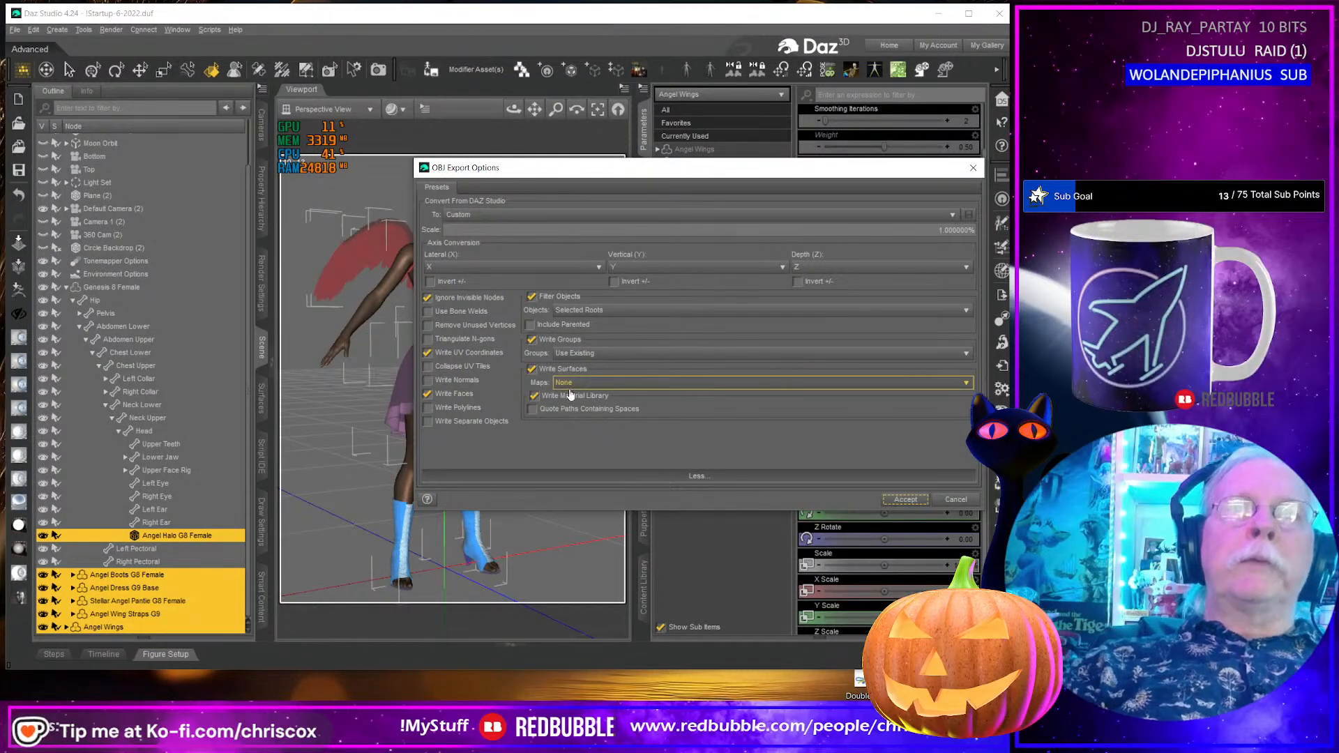
click(906, 500)
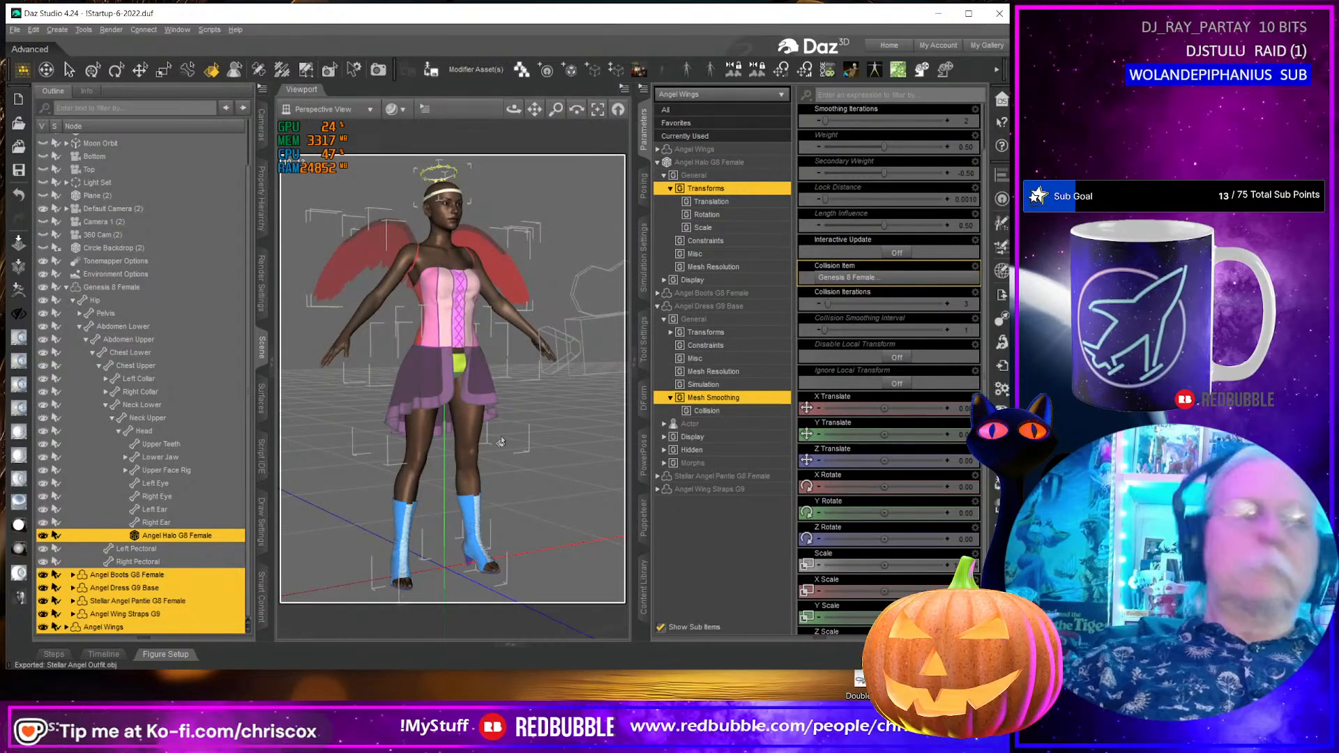
- Switch to Blender, dismiss the splash screen and delete the default cube
key(super+d)
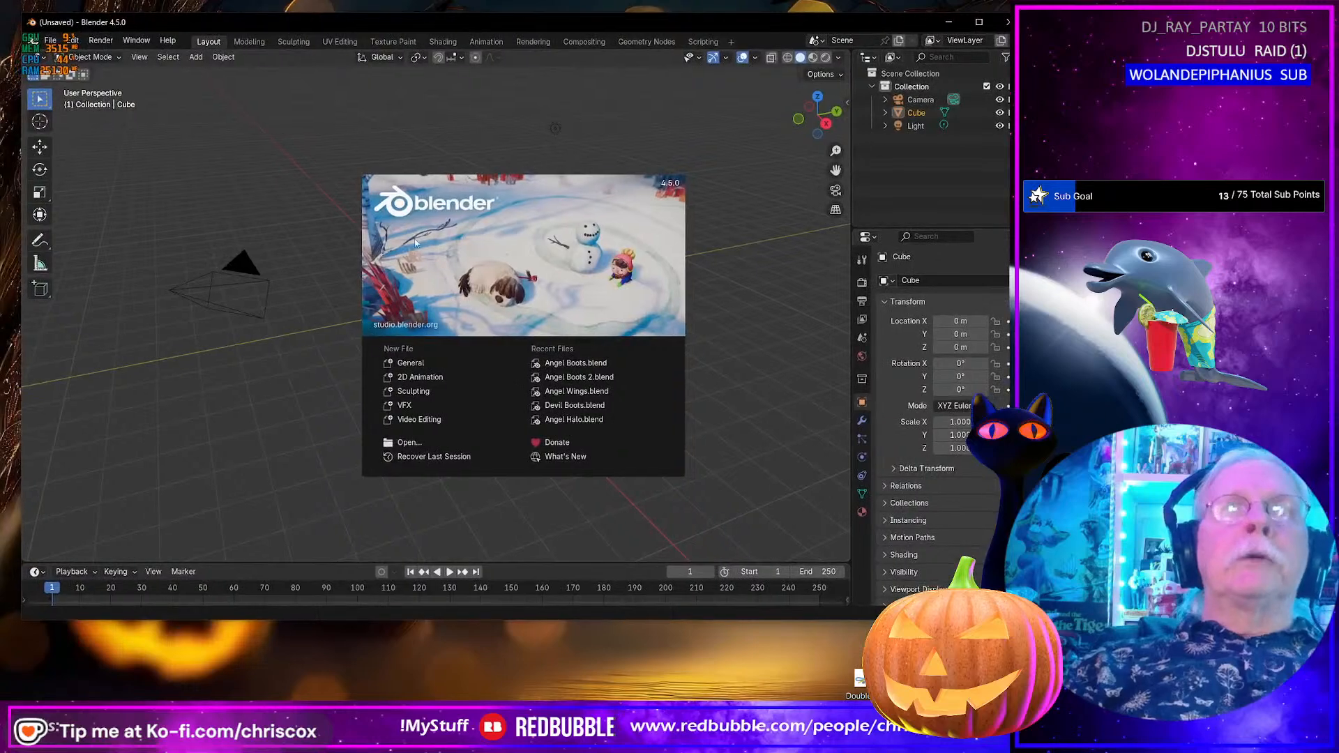
click(687, 446)
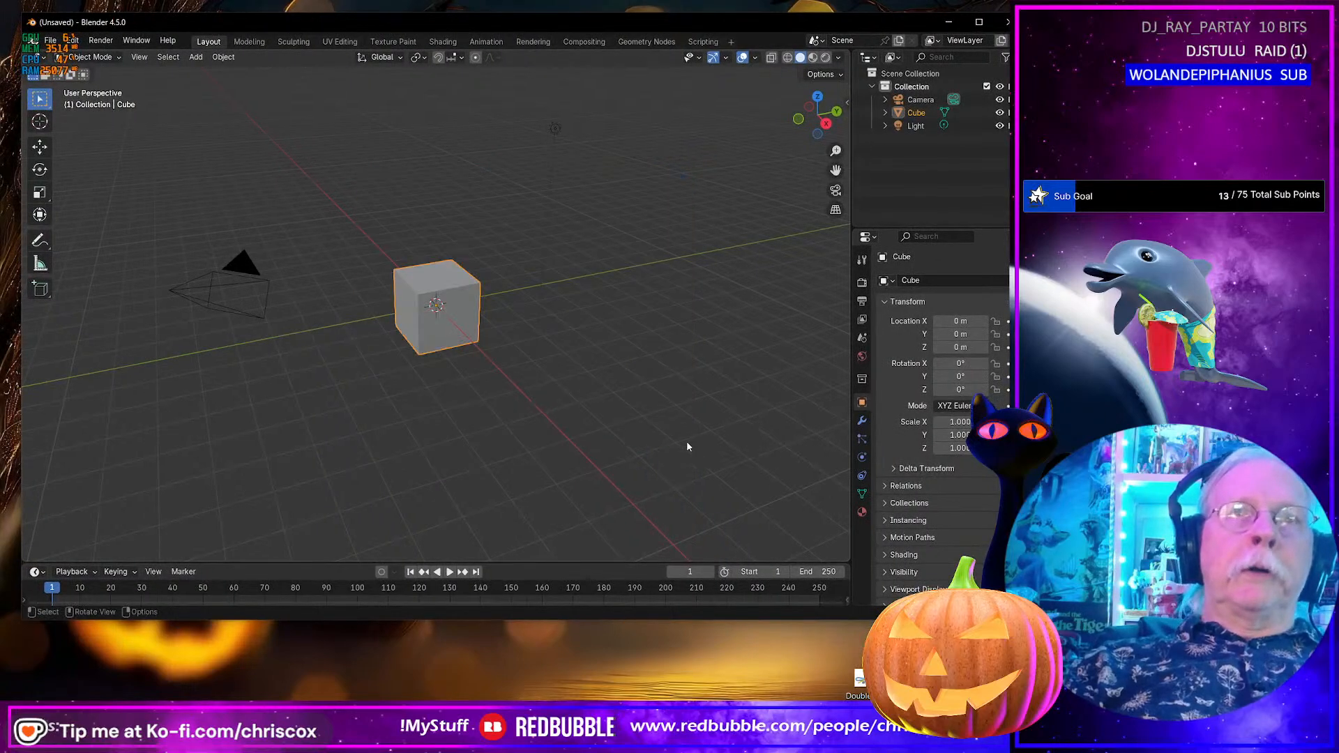
click(428, 347)
key(Delete)
- Import Stellar Angel Outfit.obj from the Substance folder inside WIP into the scene
key(ctrl+shift+i)
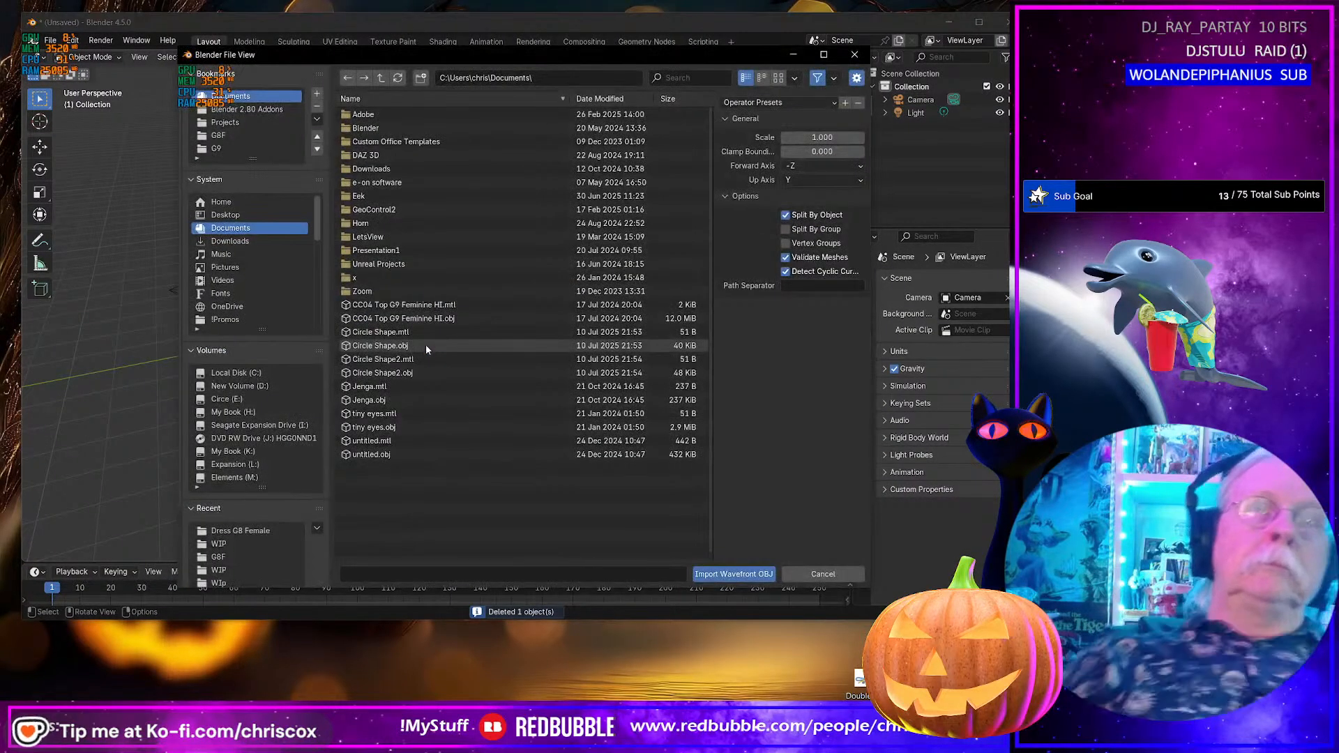
click(244, 543)
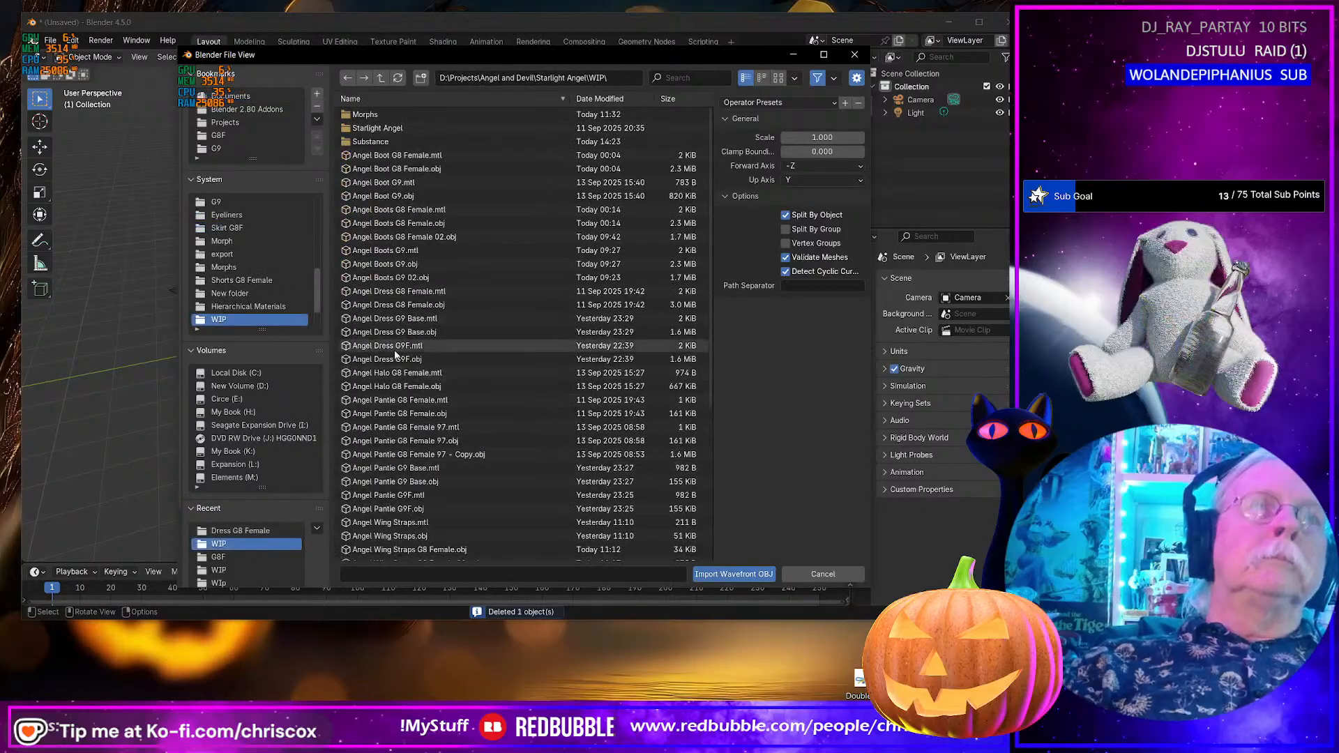
double_click(379, 141)
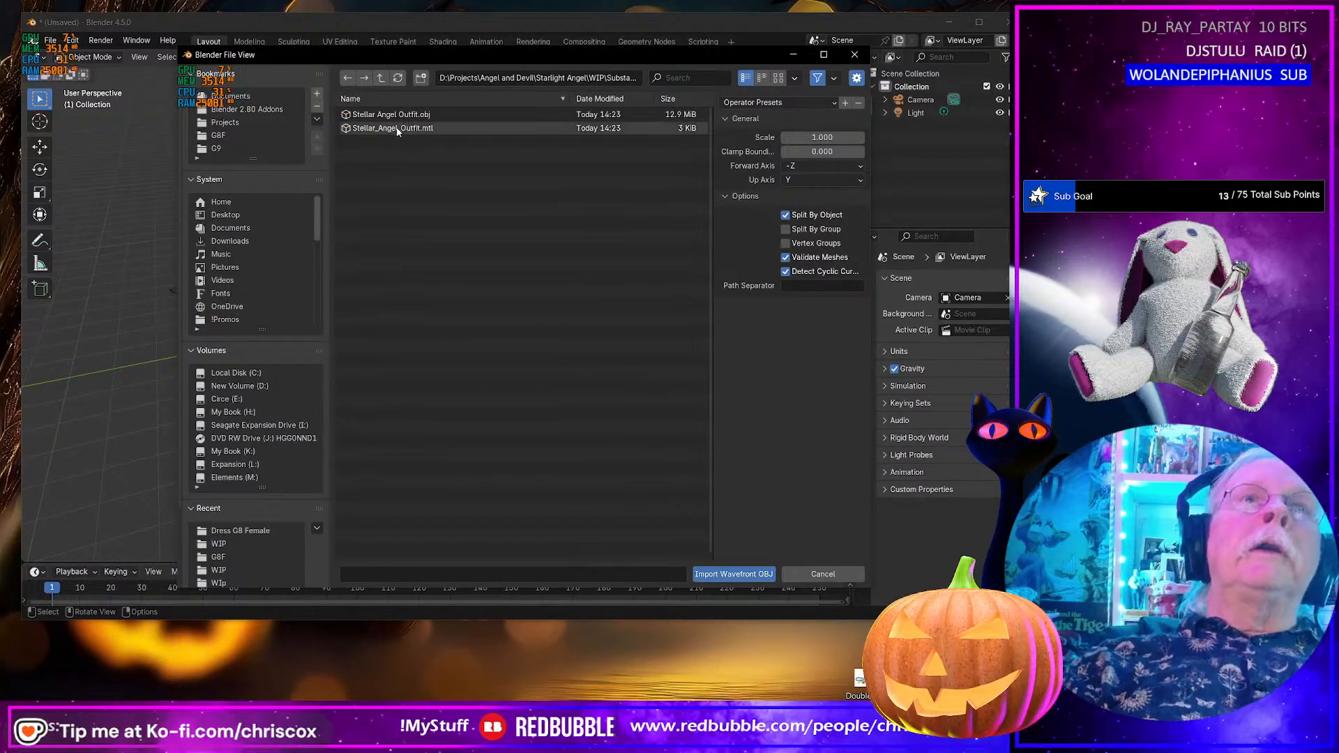
double_click(394, 115)
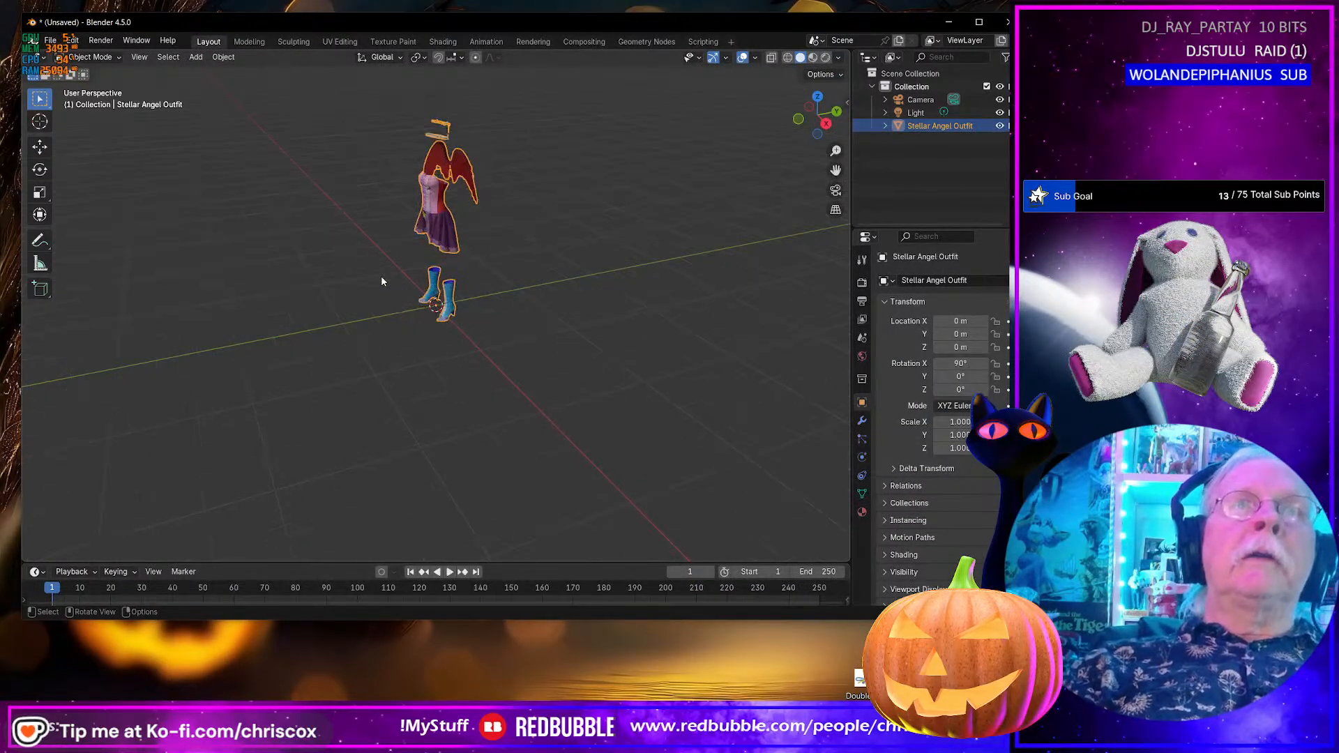
scroll(388, 263, up, 10)
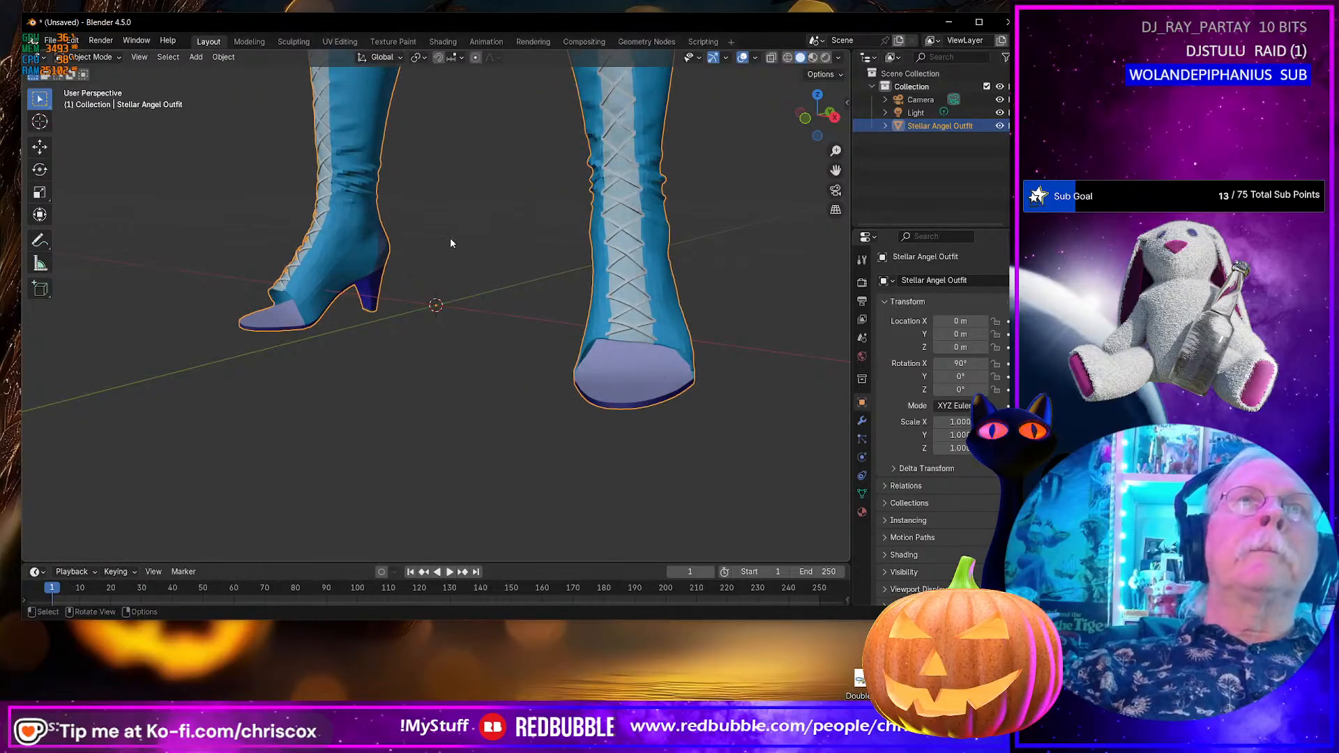
- Apply smooth shading to the imported outfit and check the wings, bodice and skirt from the front
right_click(340, 251)
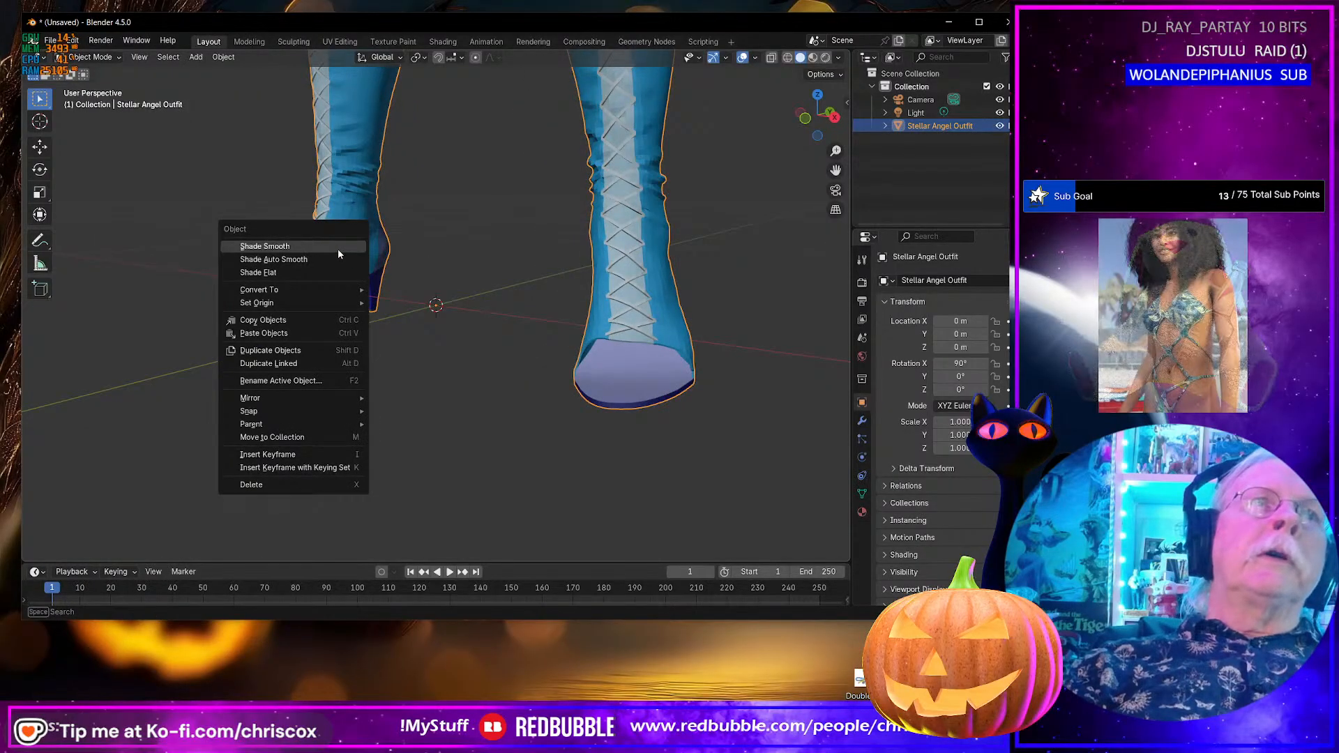
click(338, 248)
scroll(458, 264, down, 6)
scroll(458, 268, down, 3)
middle_drag(457, 249, 615, 539)
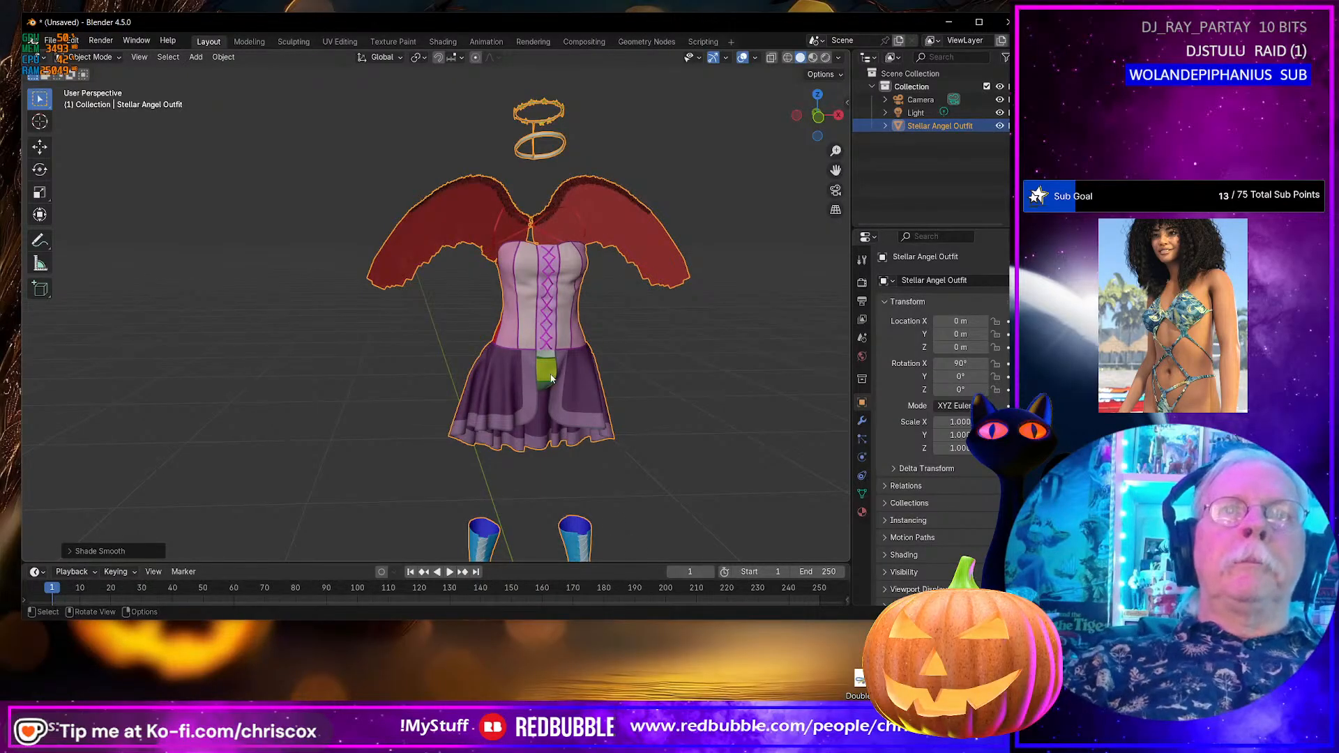
middle_drag(640, 319, 599, 327)
click(642, 351)
middle_drag(558, 270, 589, 291)
scroll(589, 290, up, 3)
middle_drag(655, 255, 556, 272)
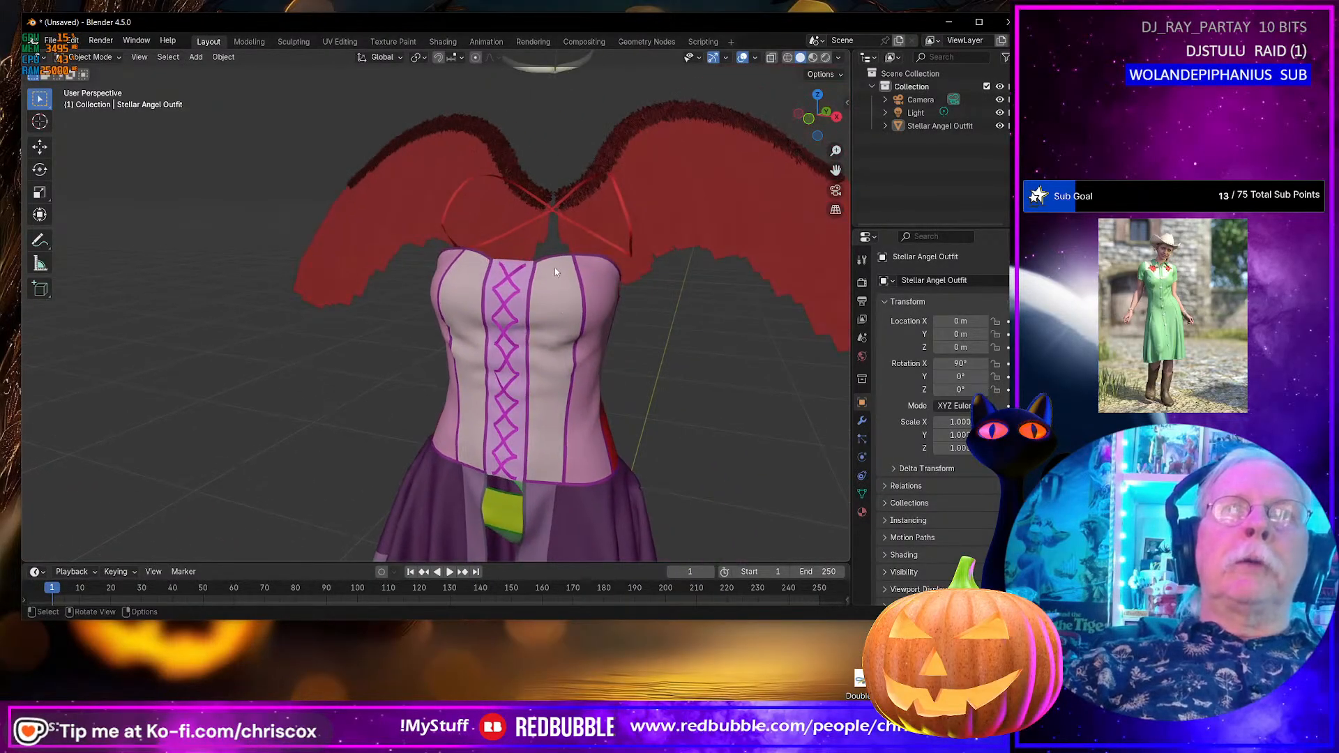
- Duplicate the Stellar Angel Outfit in place and hide the original object
click(628, 227)
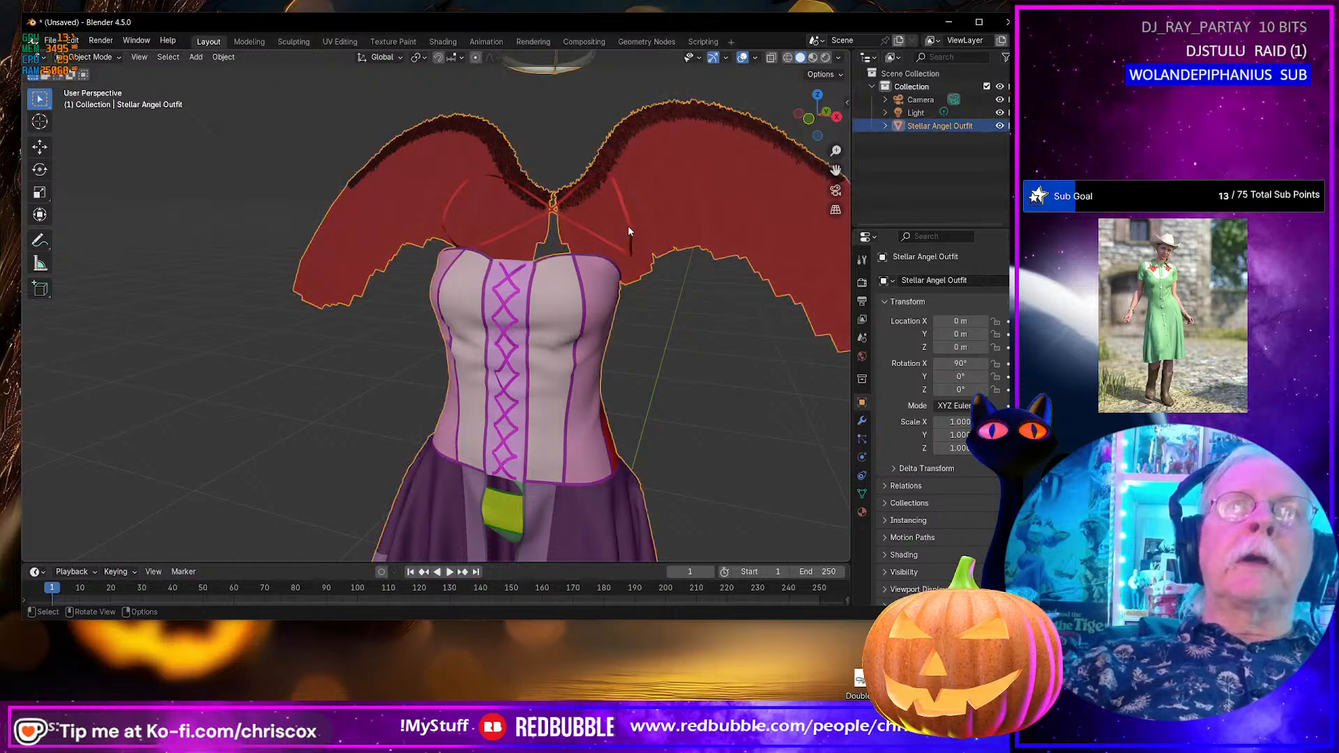
key(shift+d)
right_click(657, 363)
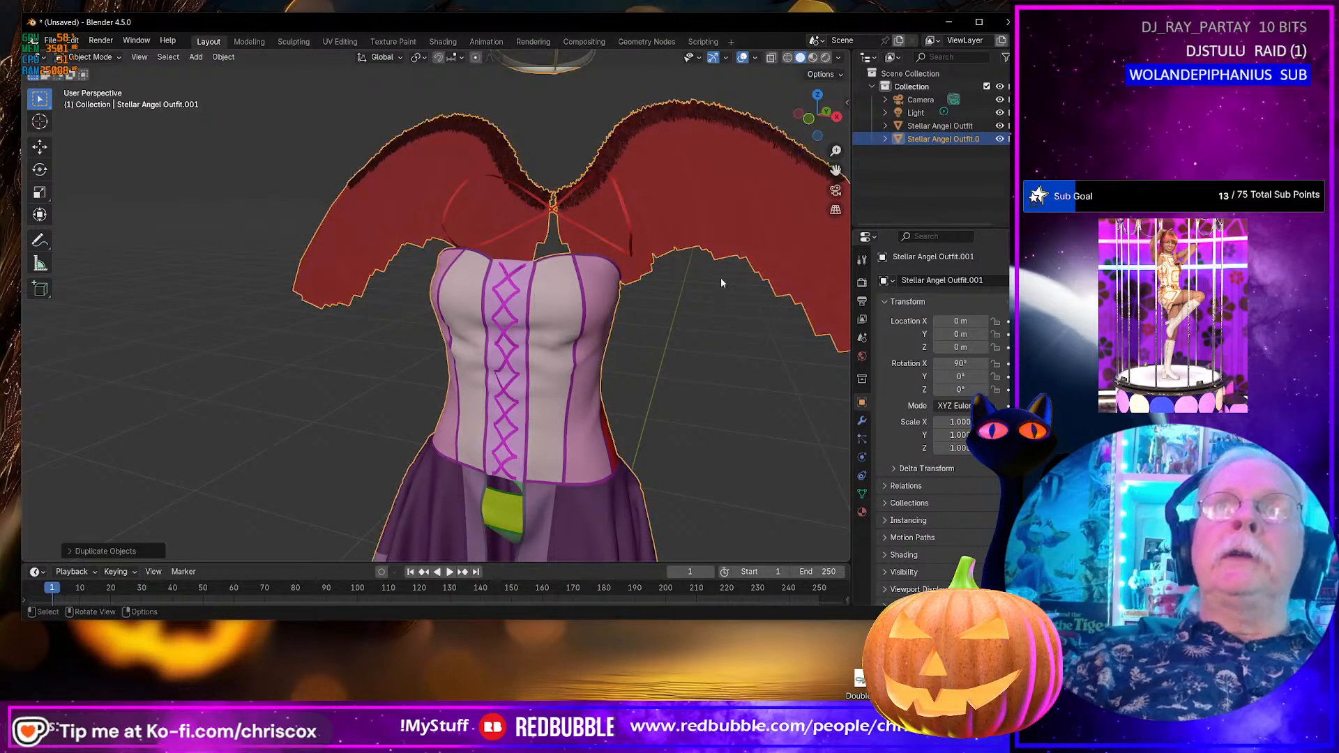
click(1000, 125)
scroll(667, 377, up, 4)
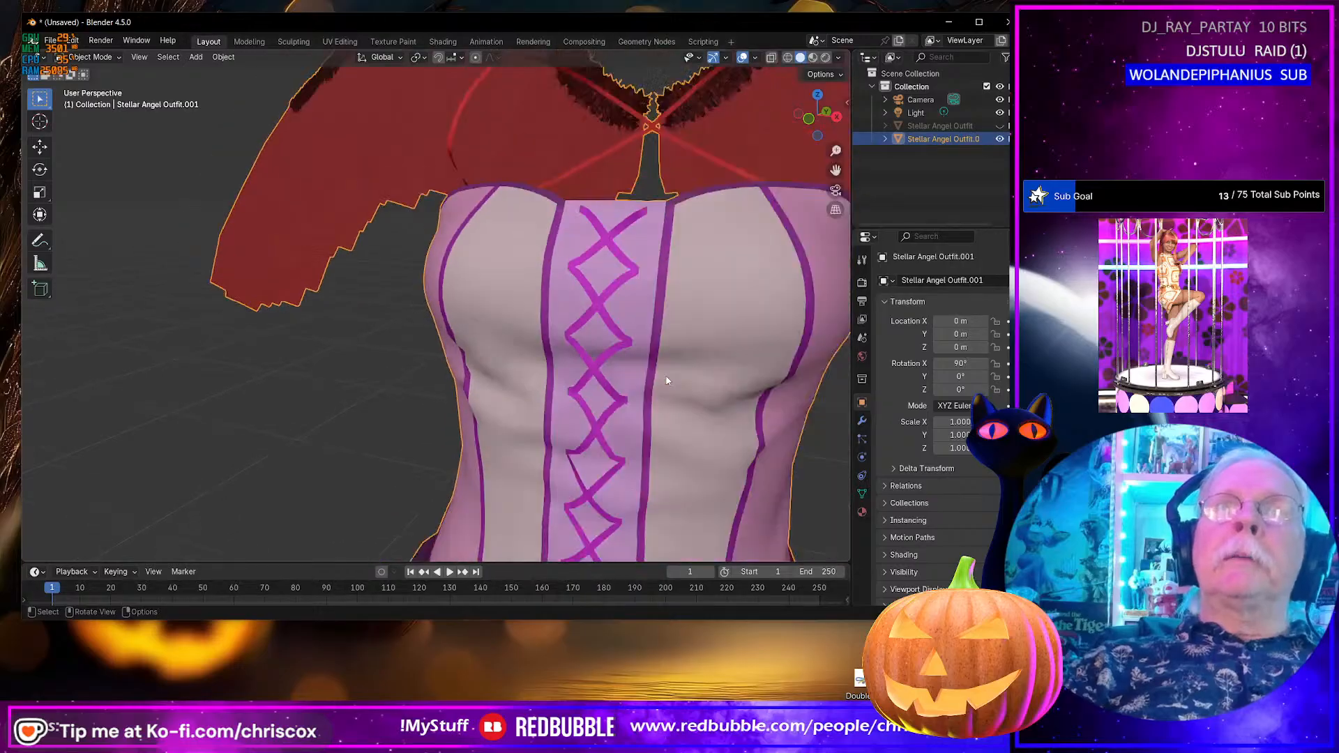
scroll(667, 380, down, 8)
middle_drag(508, 408, 574, 368)
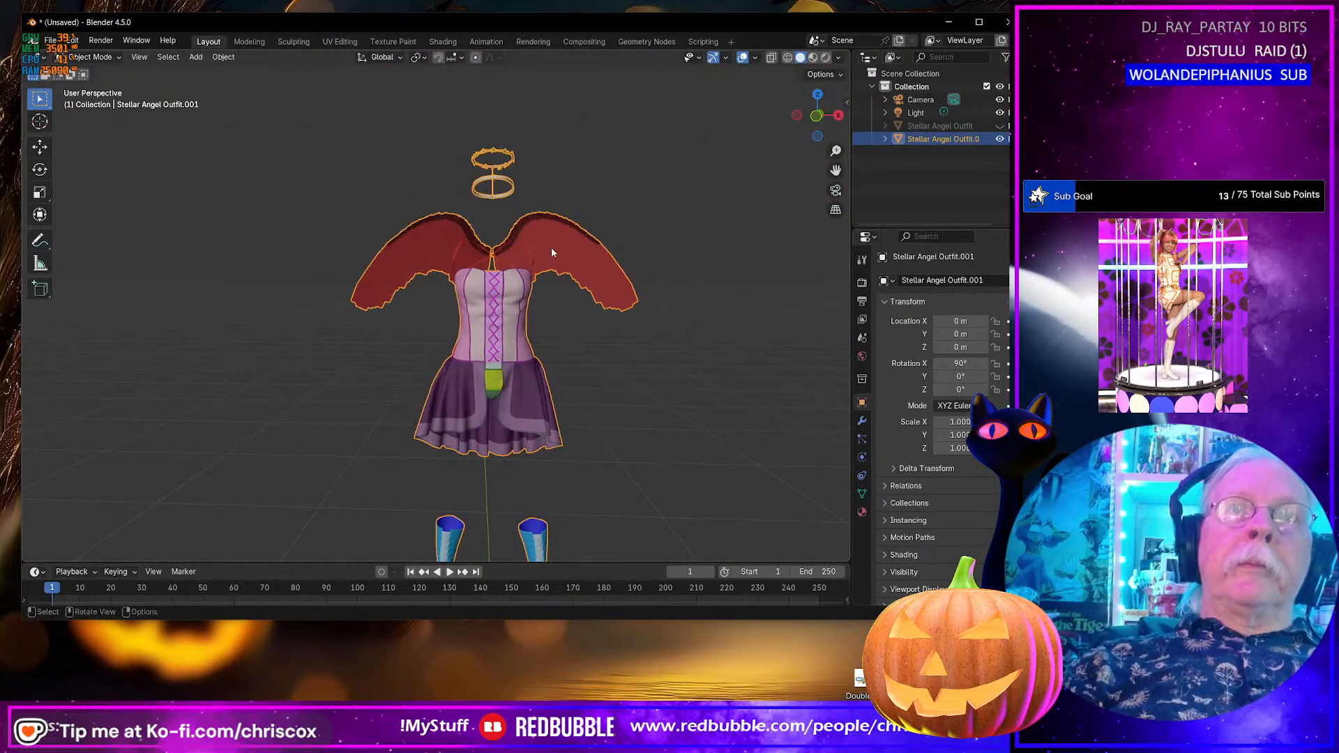
- In Edit Mode on the duplicate outfit, delete the vertices of the halo and its headband
click(664, 333)
click(601, 257)
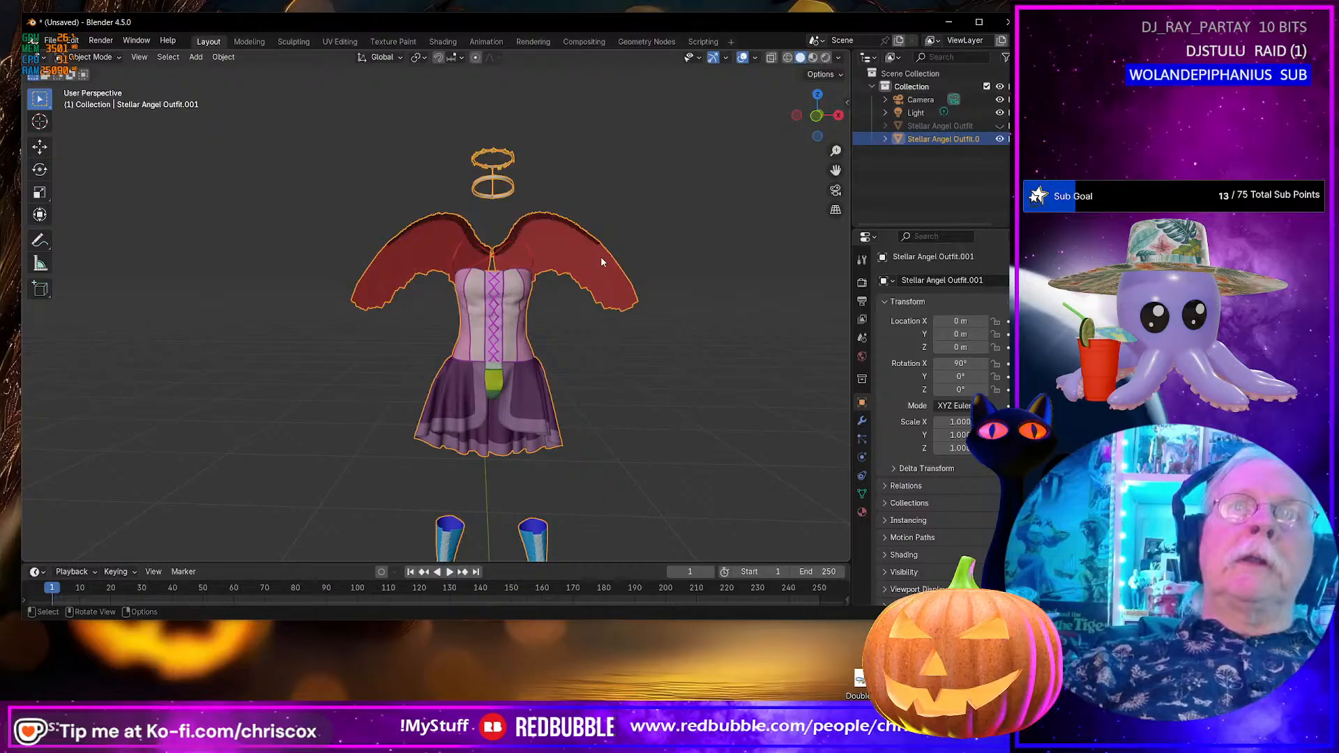
key(Tab)
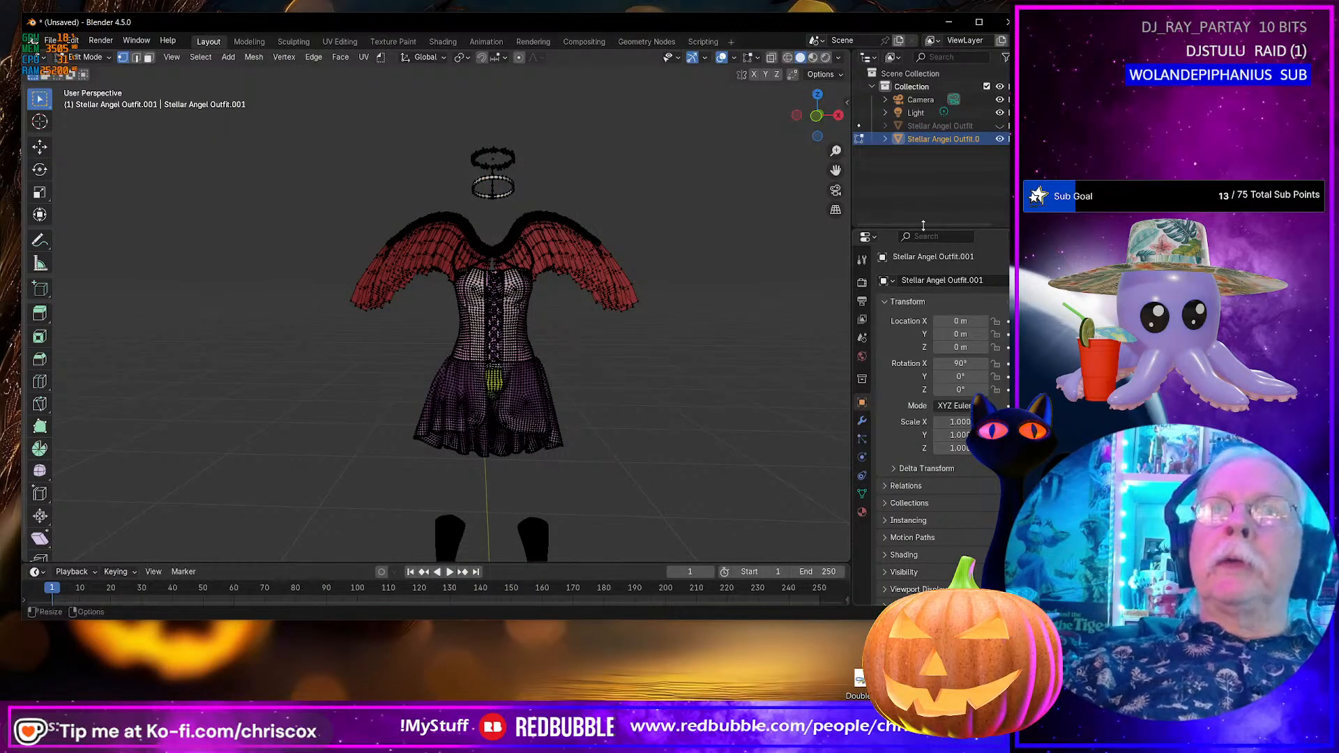
drag(922, 225, 923, 168)
drag(453, 125, 533, 200)
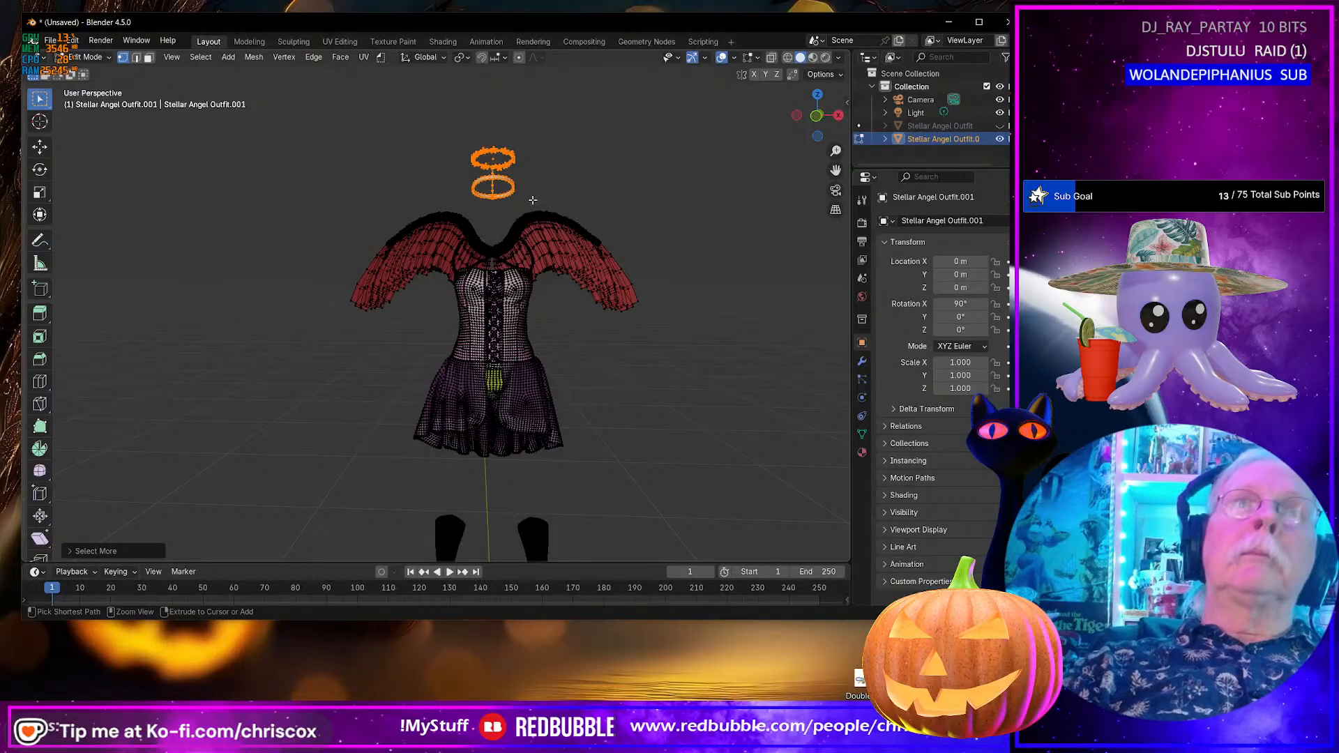
key(x)
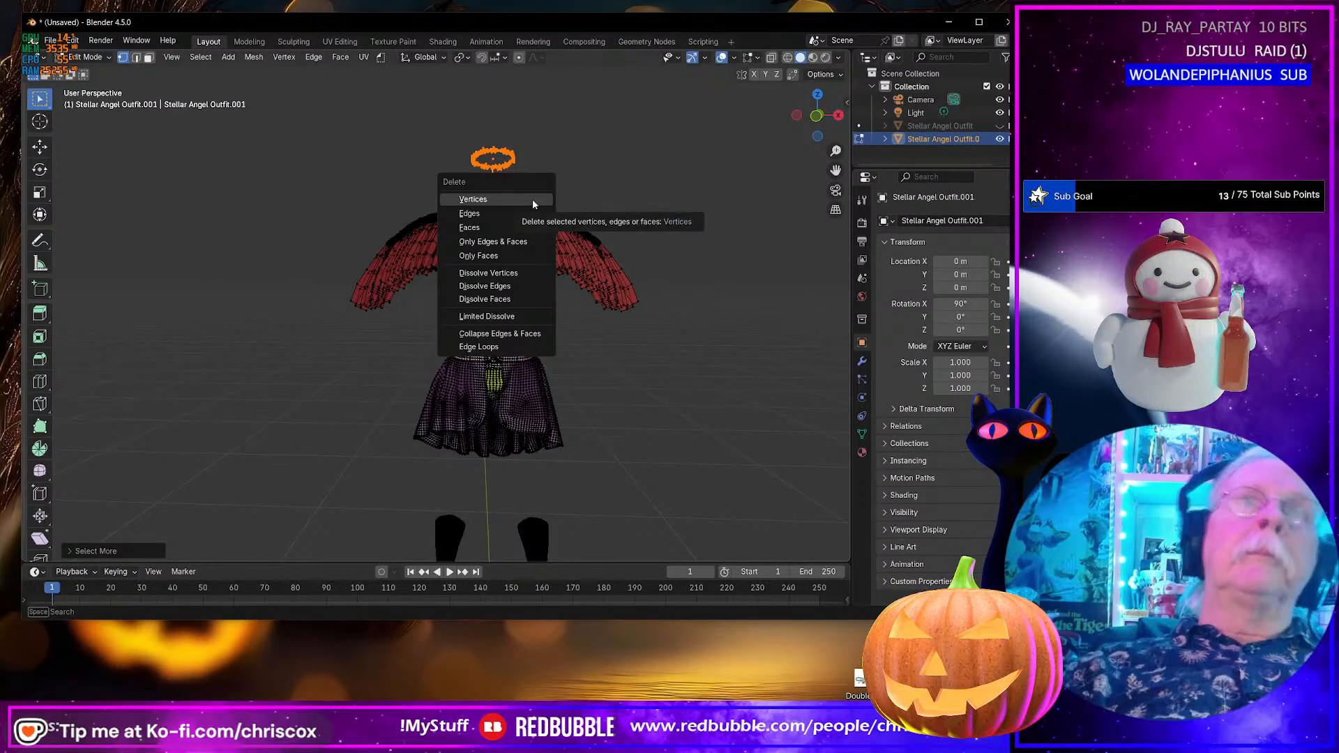
click(500, 202)
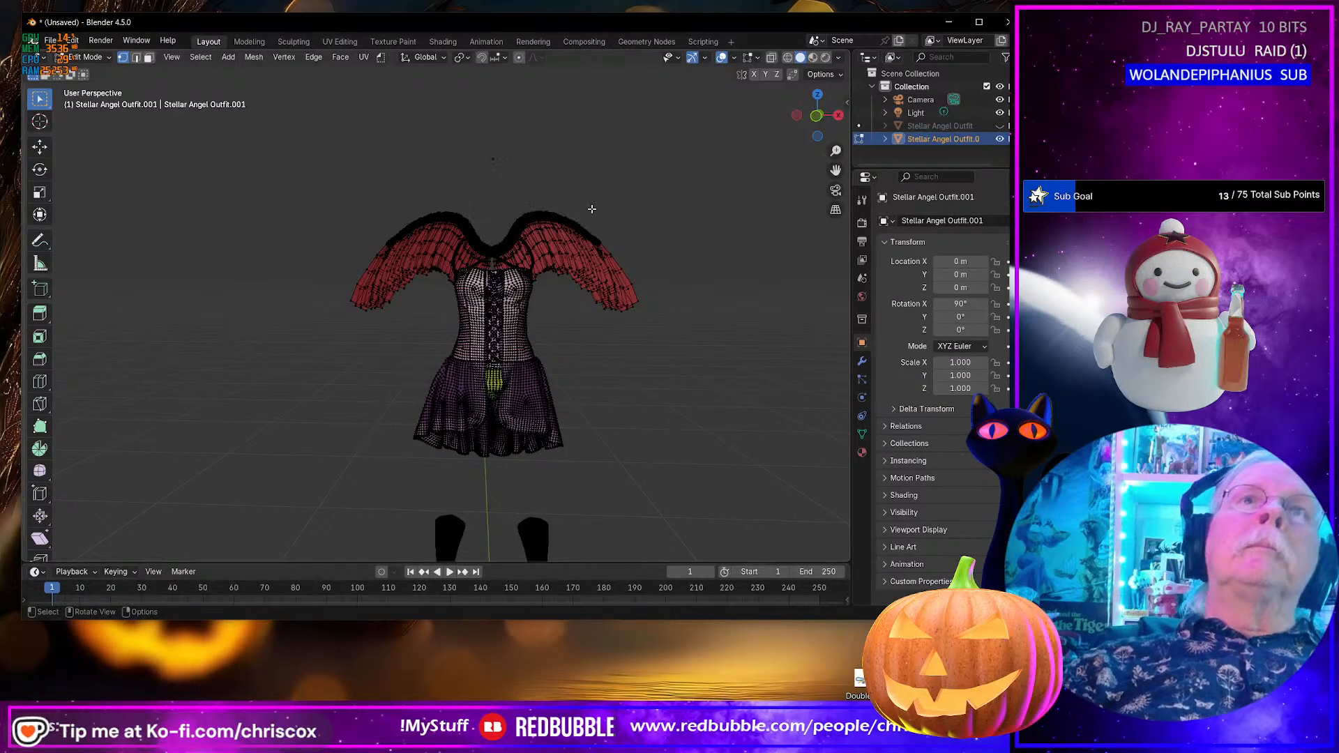
- Enable X-ray display and delete the leftover halo vertices above the wings
click(771, 57)
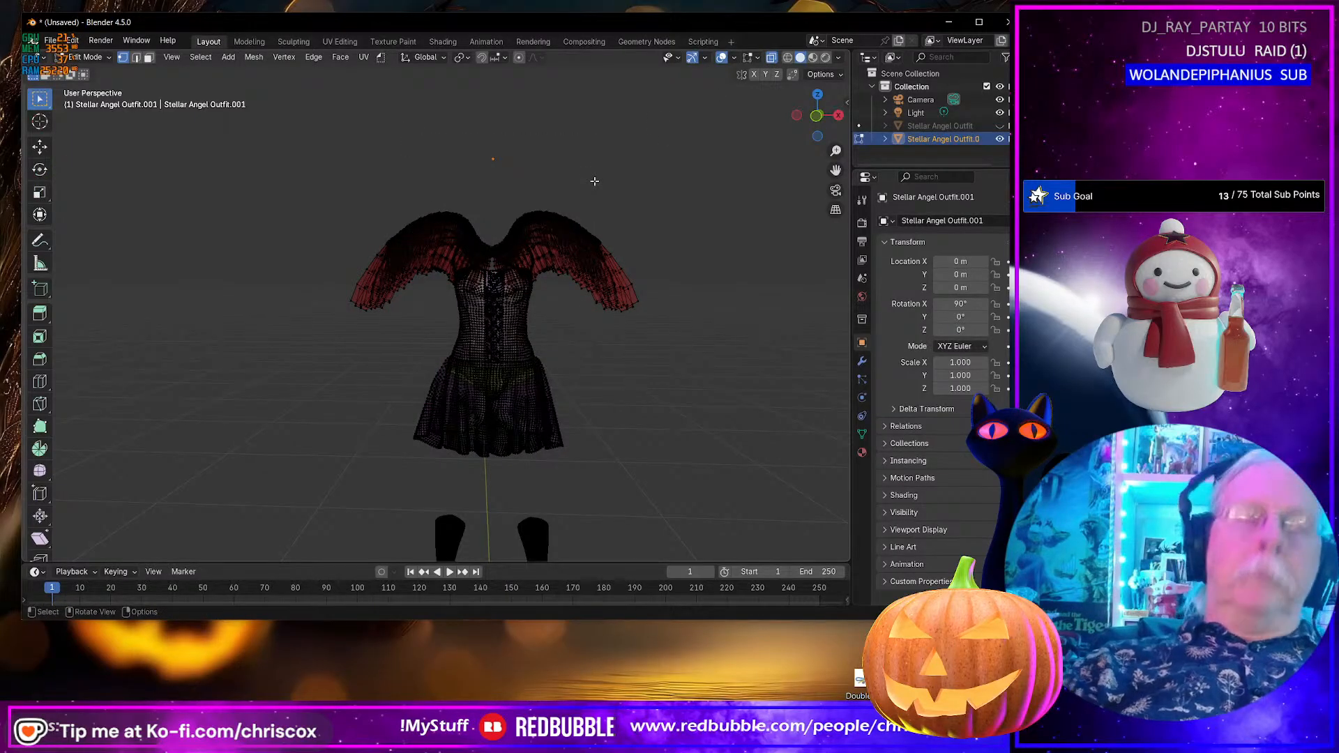
key(x)
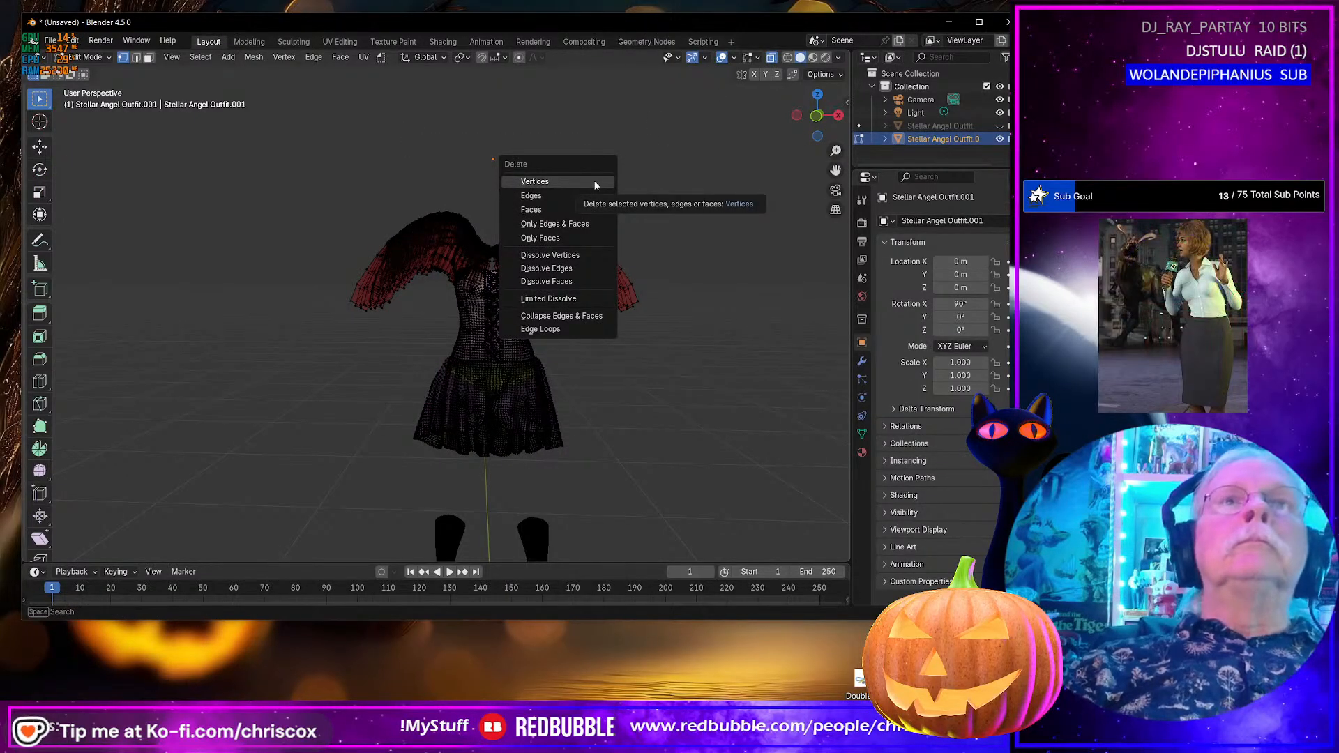
click(597, 183)
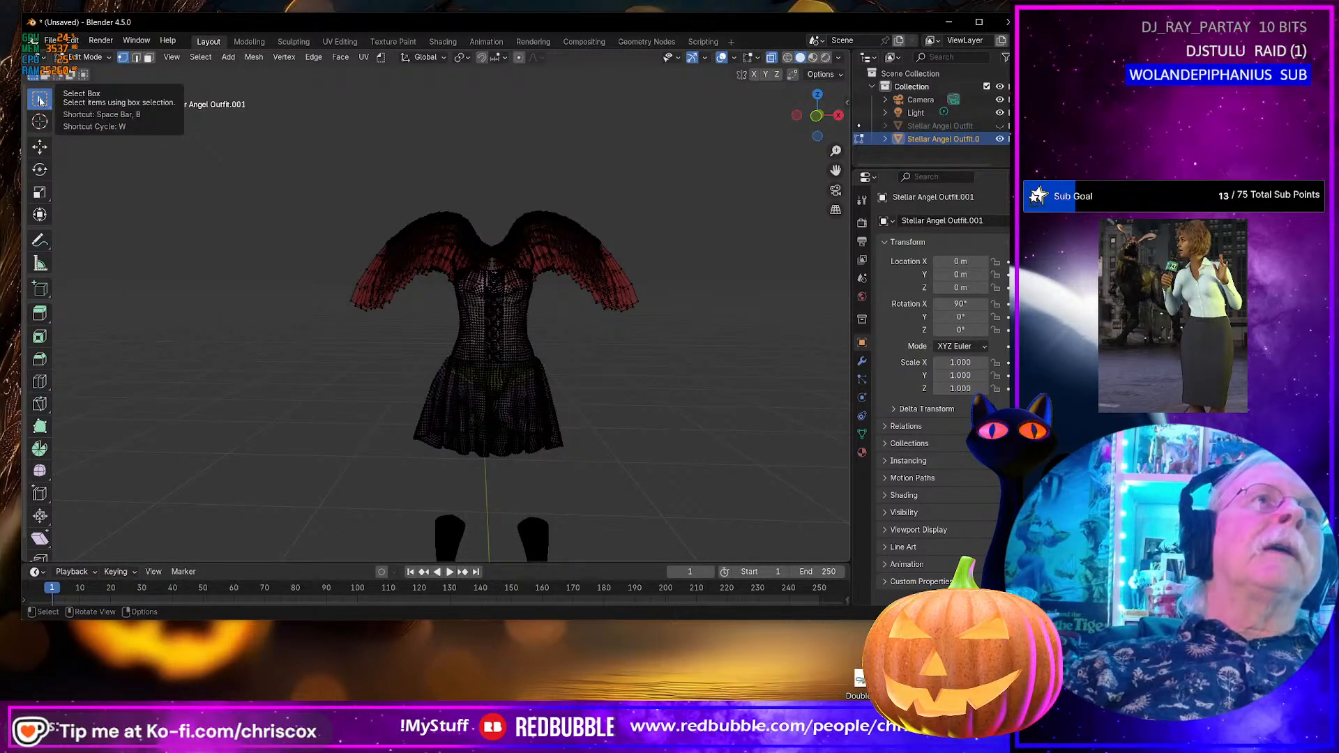
drag(39, 100, 110, 183)
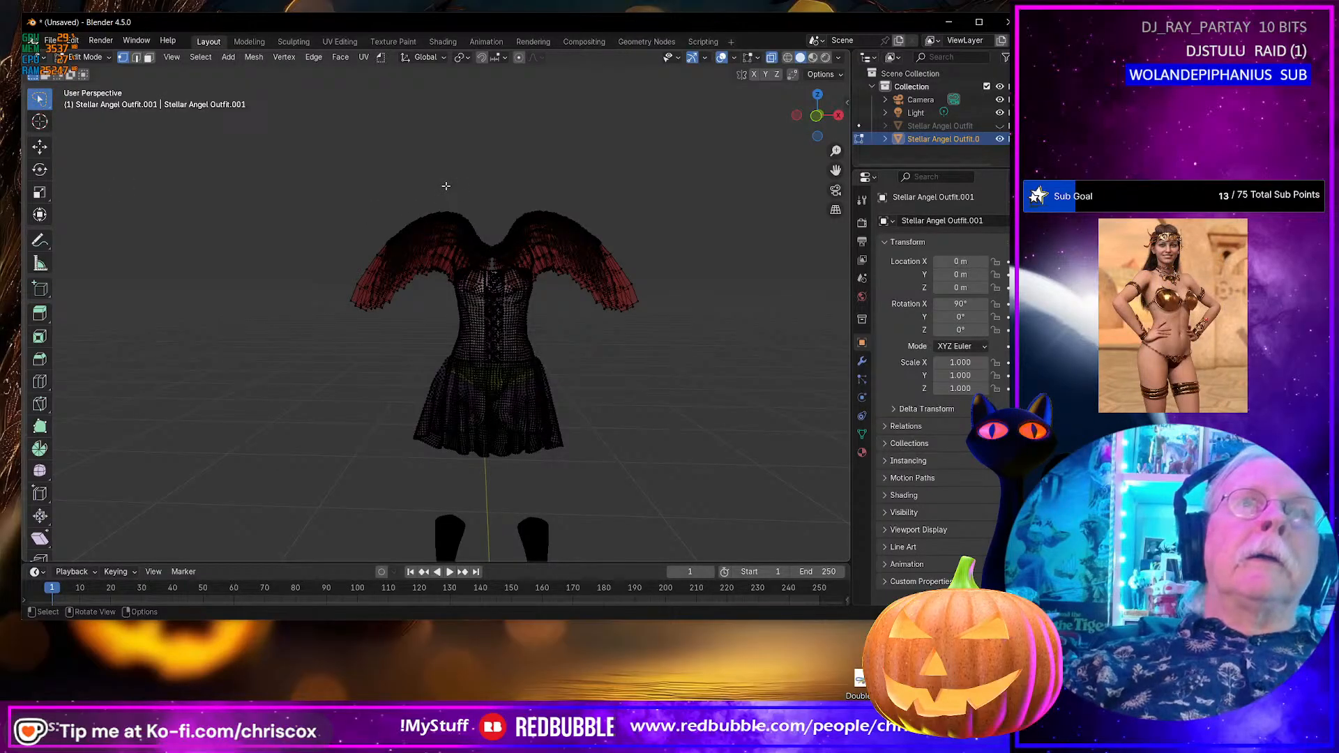
- Select the geometry assigned to the Feathers_Small and Feathers_Large materials and delete its vertices
scroll(446, 186, up, 6)
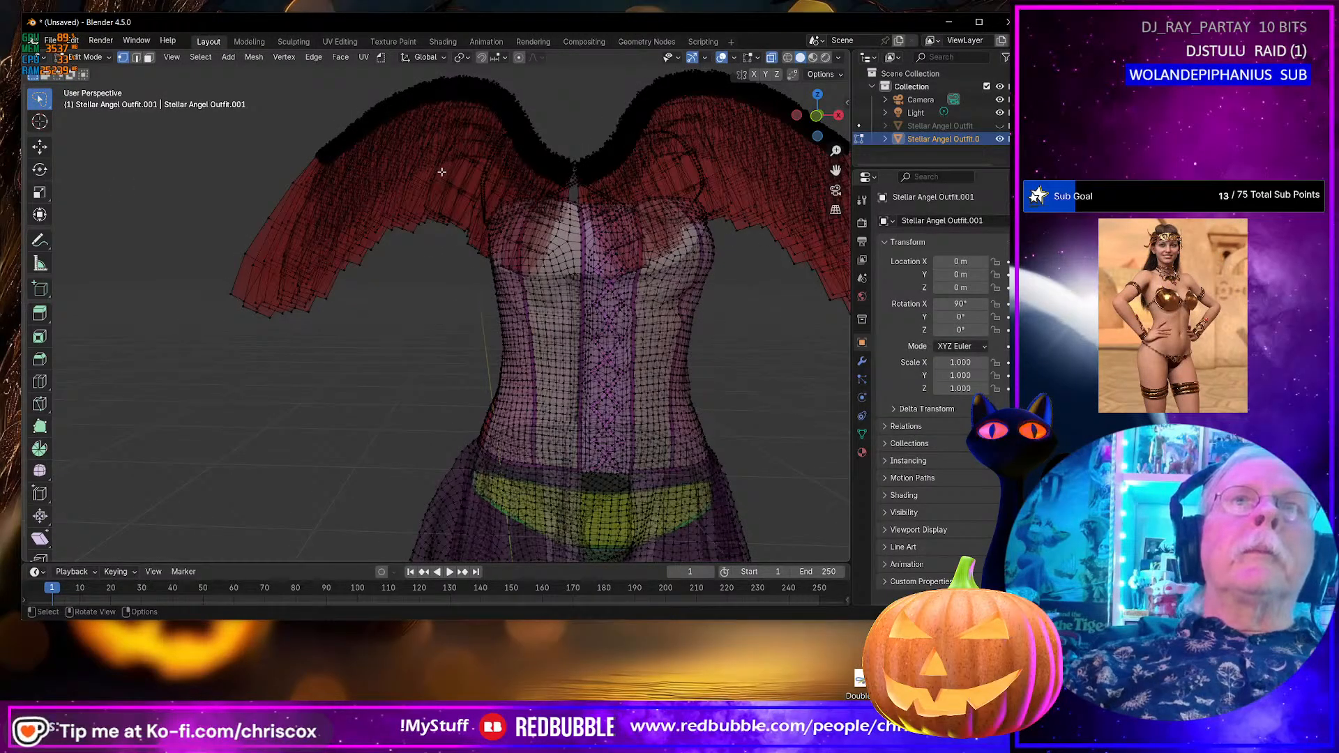
scroll(442, 172, down, 3)
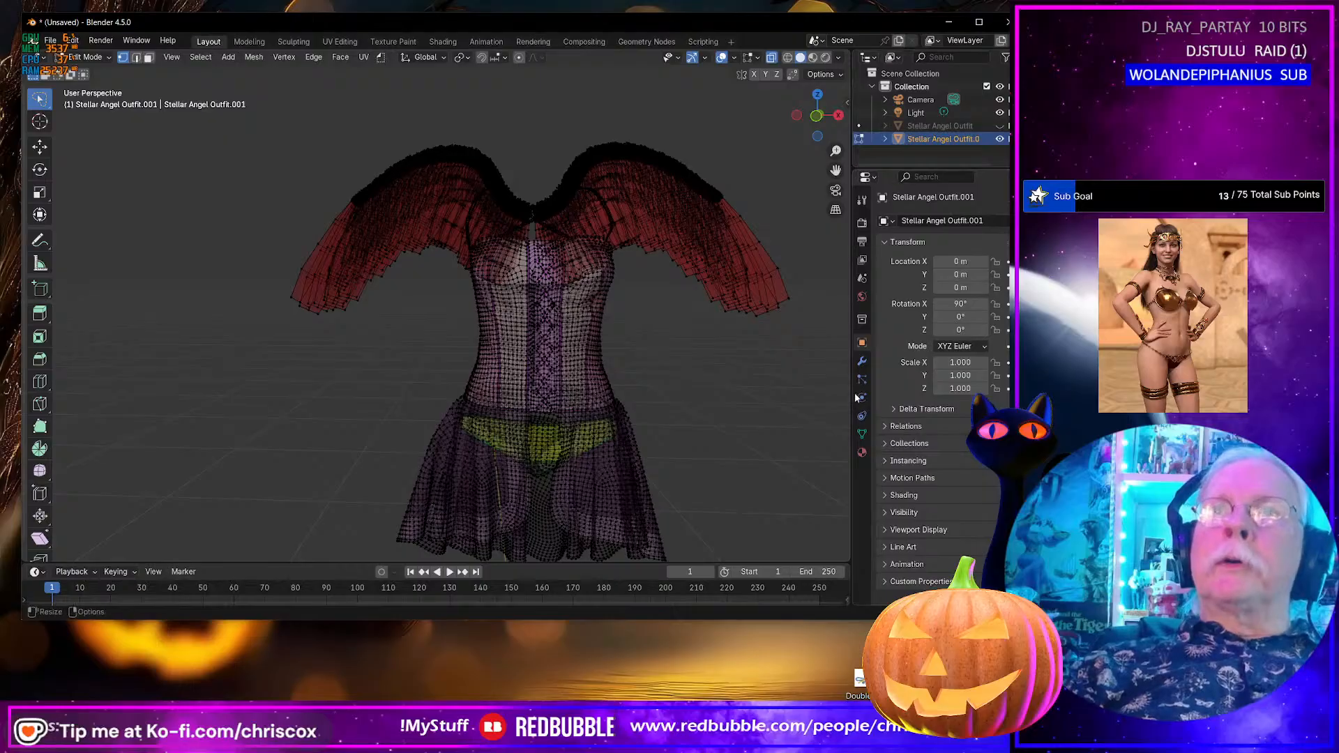
click(863, 452)
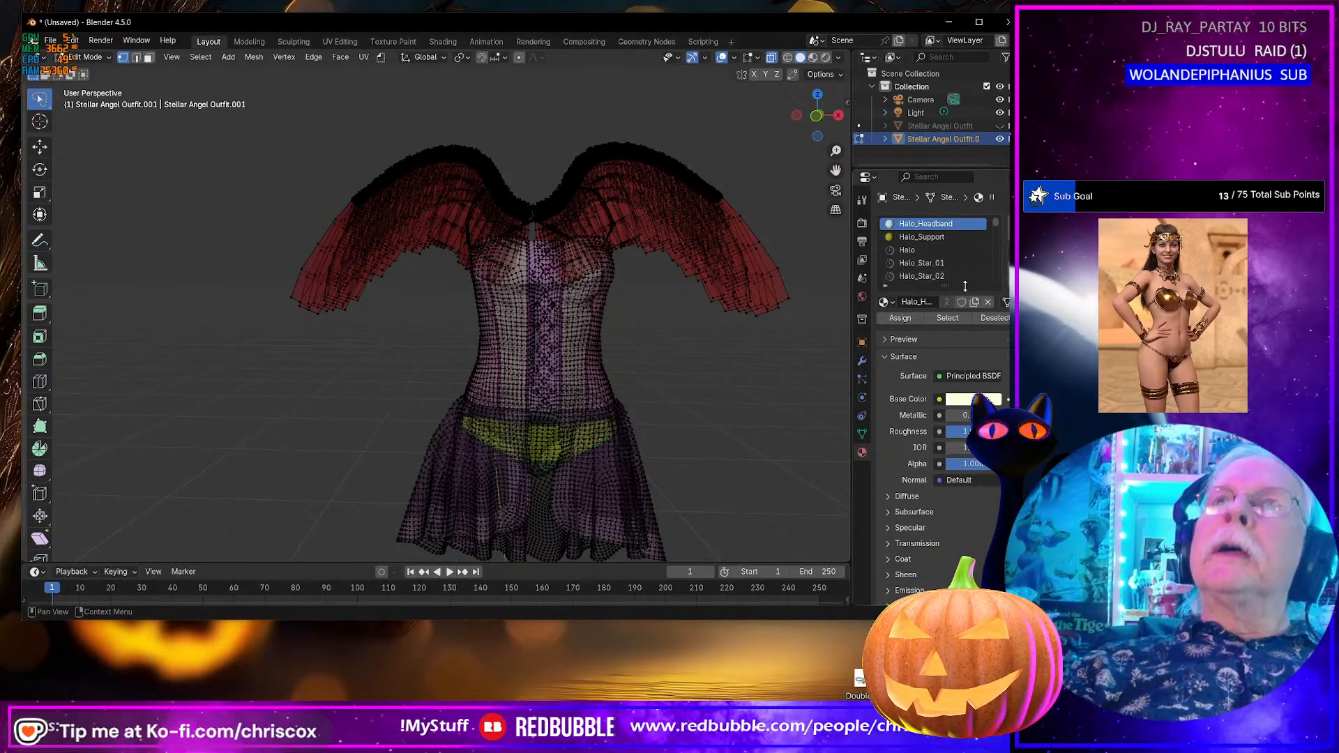
drag(964, 287, 957, 335)
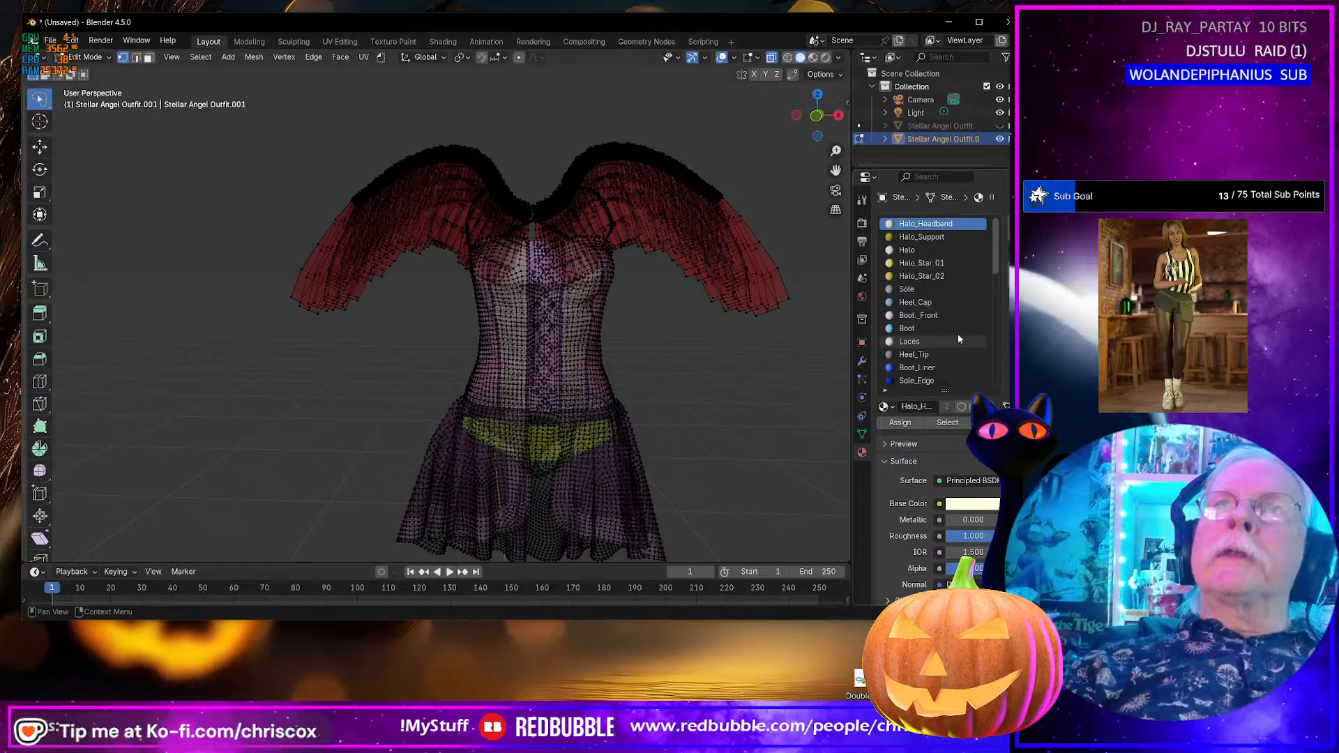
scroll(958, 339, down, 2)
scroll(958, 338, down, 10)
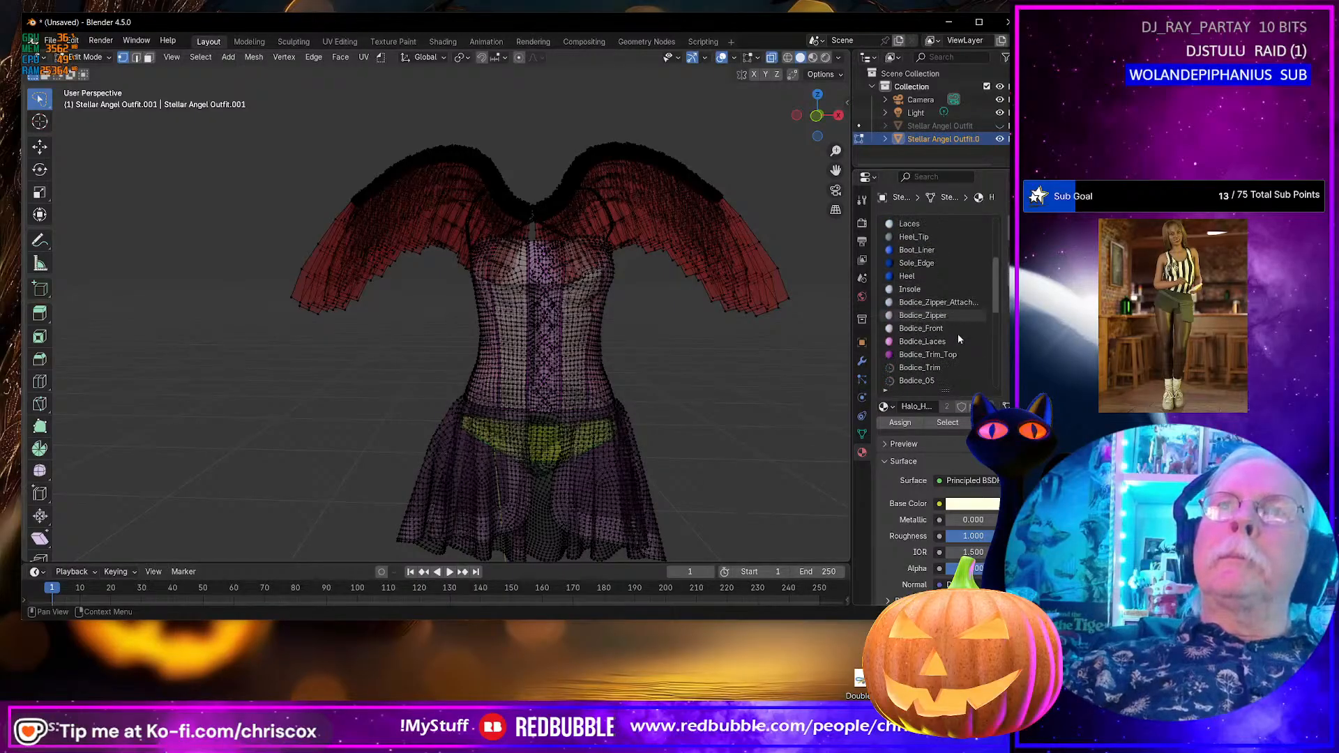
scroll(959, 339, down, 15)
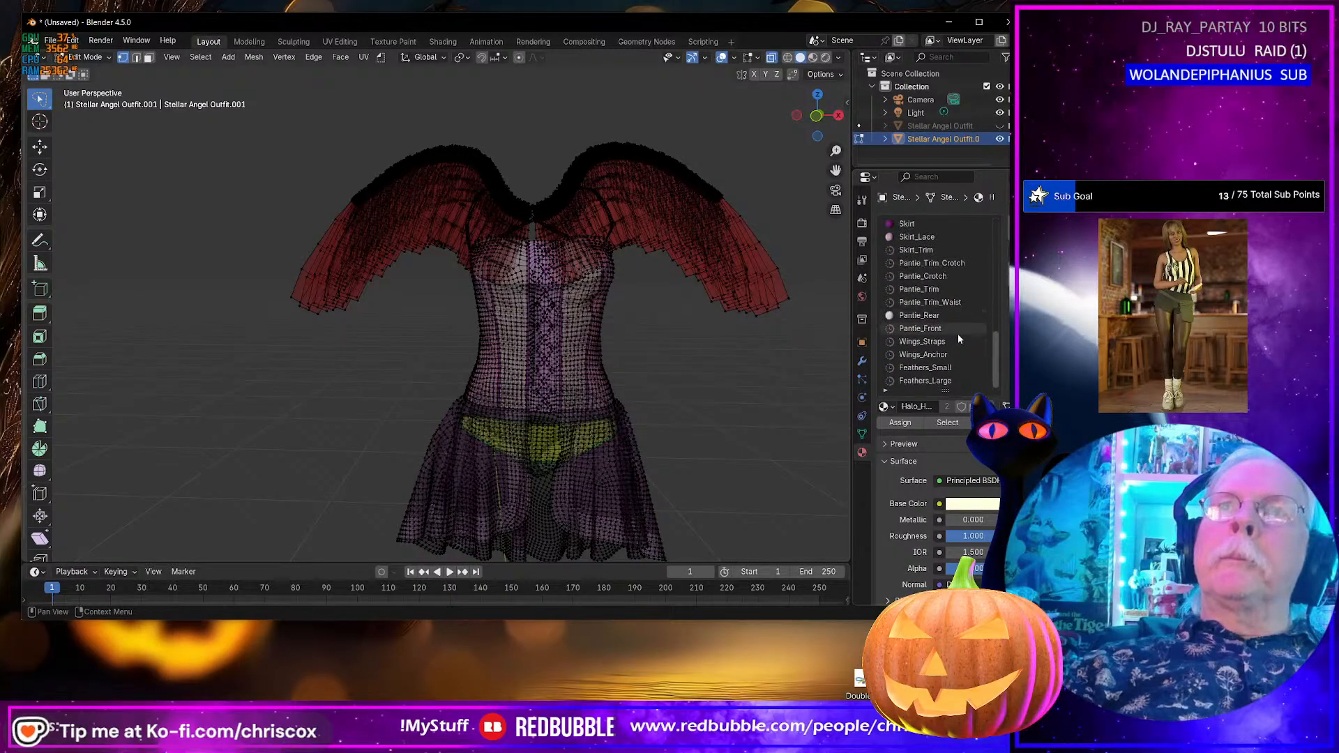
click(958, 368)
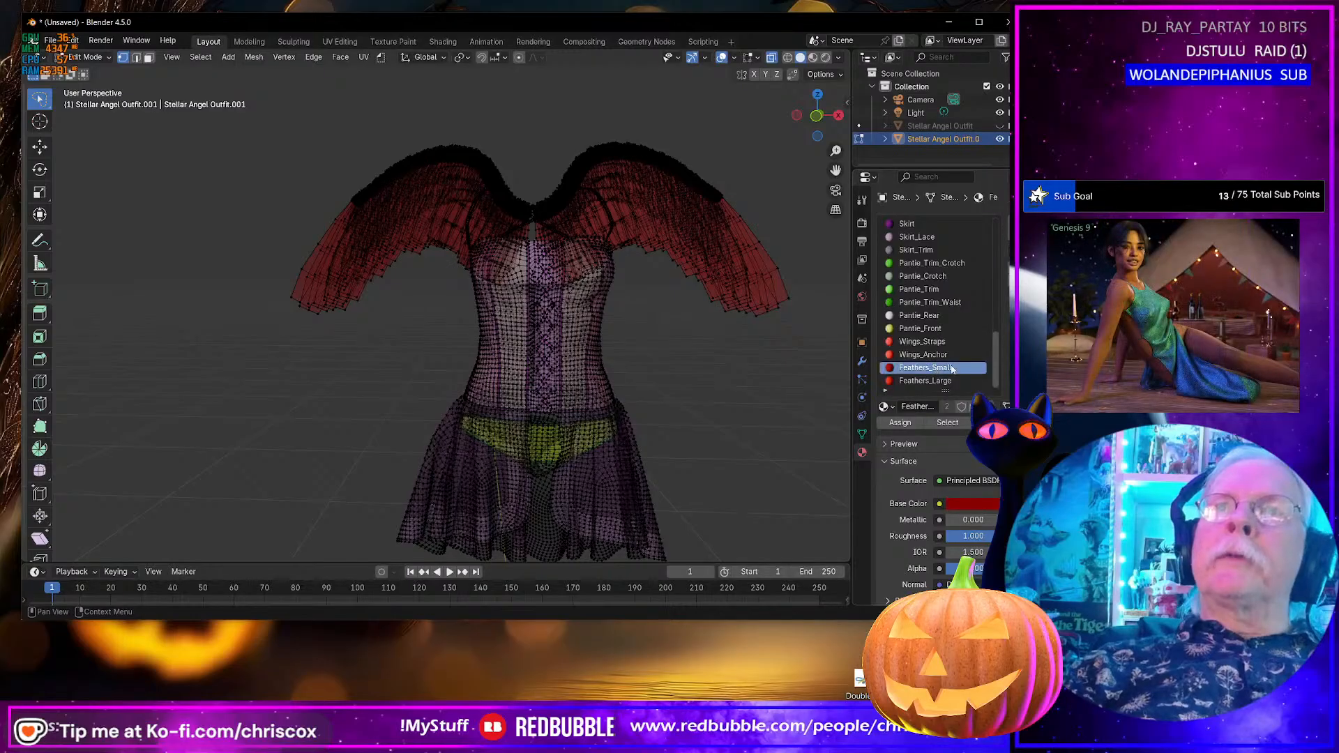
click(948, 423)
click(956, 381)
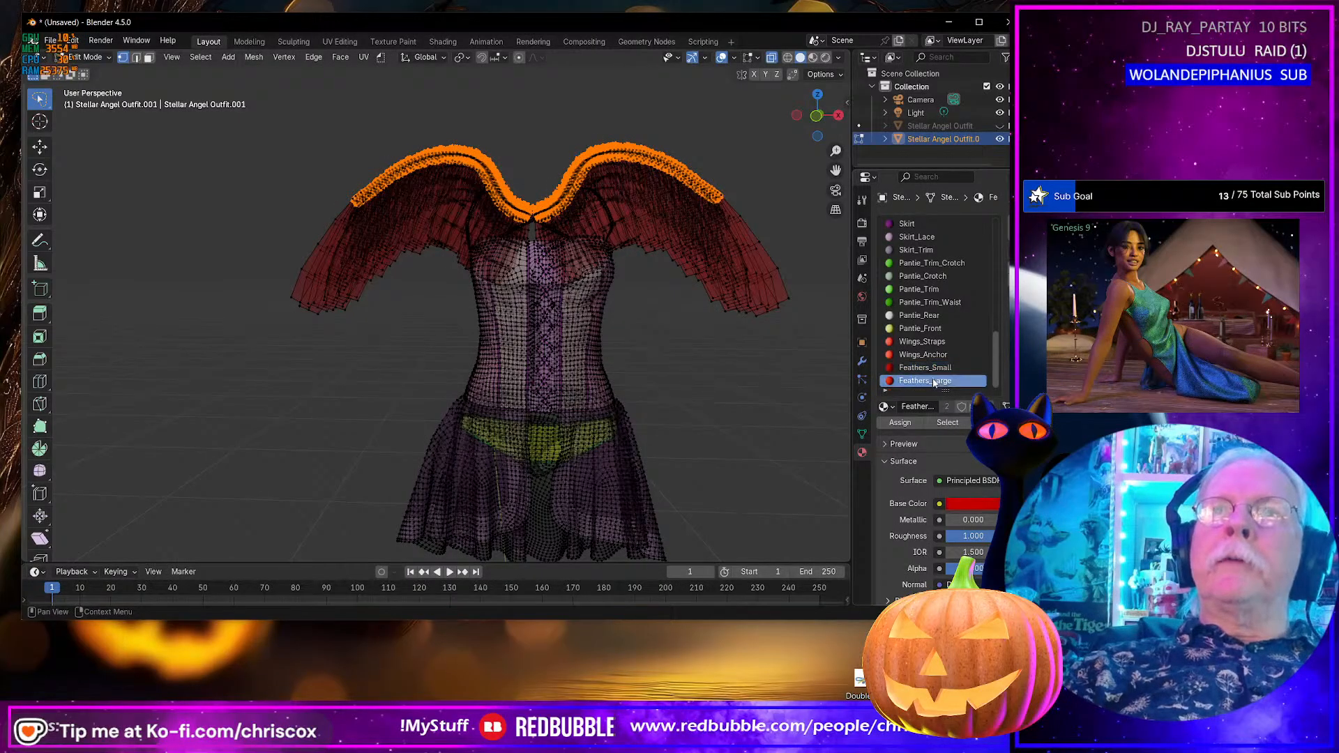
click(948, 422)
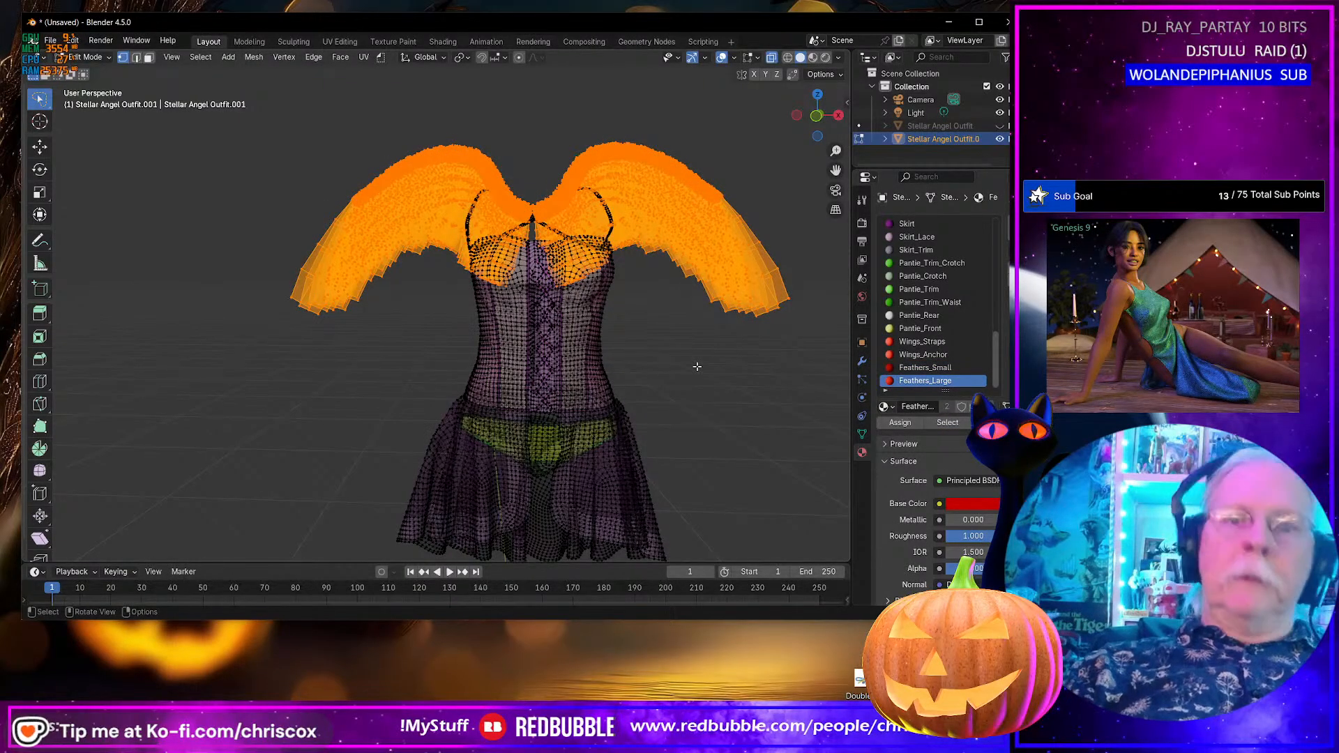
key(x)
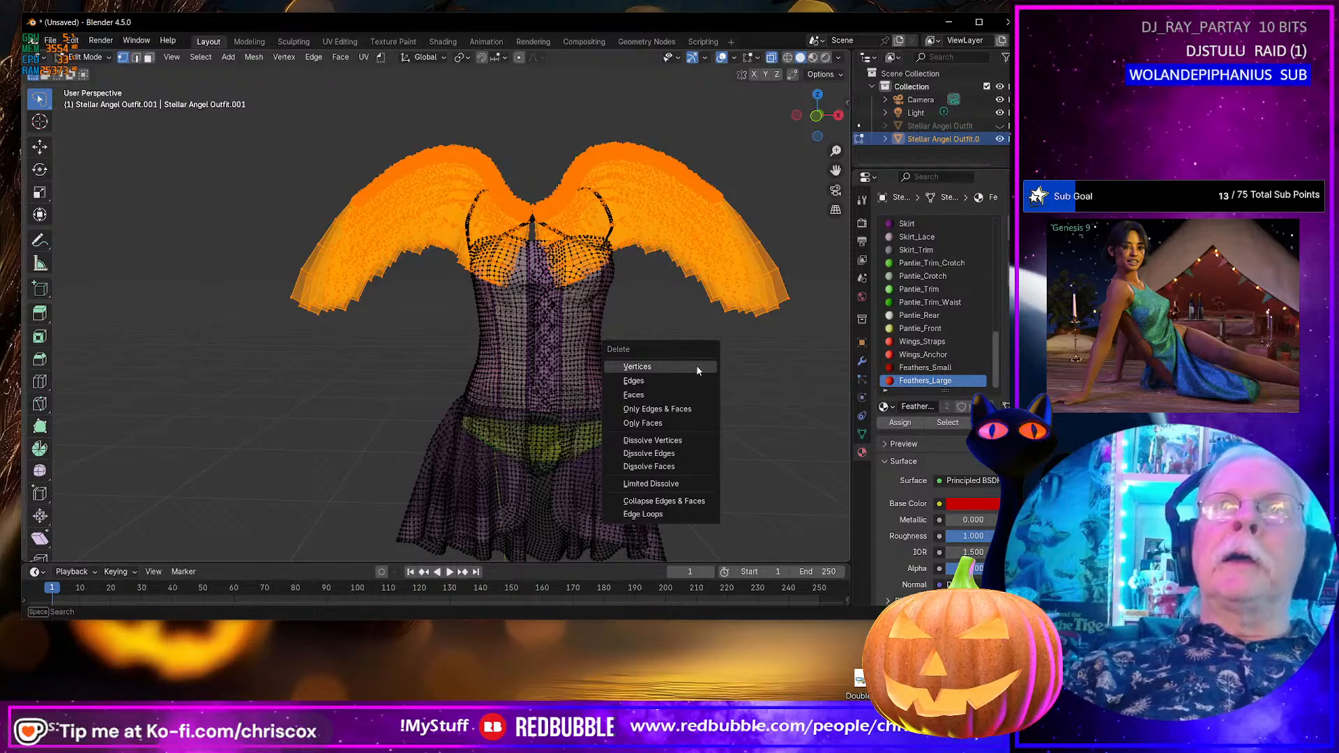
click(698, 370)
- Lasso both boots, delete their vertices and return to Object Mode
mouse_move(711, 398)
shift+middle_down()
mouse_move(708, 171)
mouse_move(685, 233)
mouse_move(732, 284)
shift+middle_up()
mouse_move(336, 291)
ctrl+right_down()
mouse_move(607, 512)
mouse_move(618, 554)
ctrl+right_up()
mouse_move(729, 541)
ctrl+right_down()
mouse_move(179, 538)
mouse_move(784, 293)
mouse_move(829, 317)
ctrl+right_up()
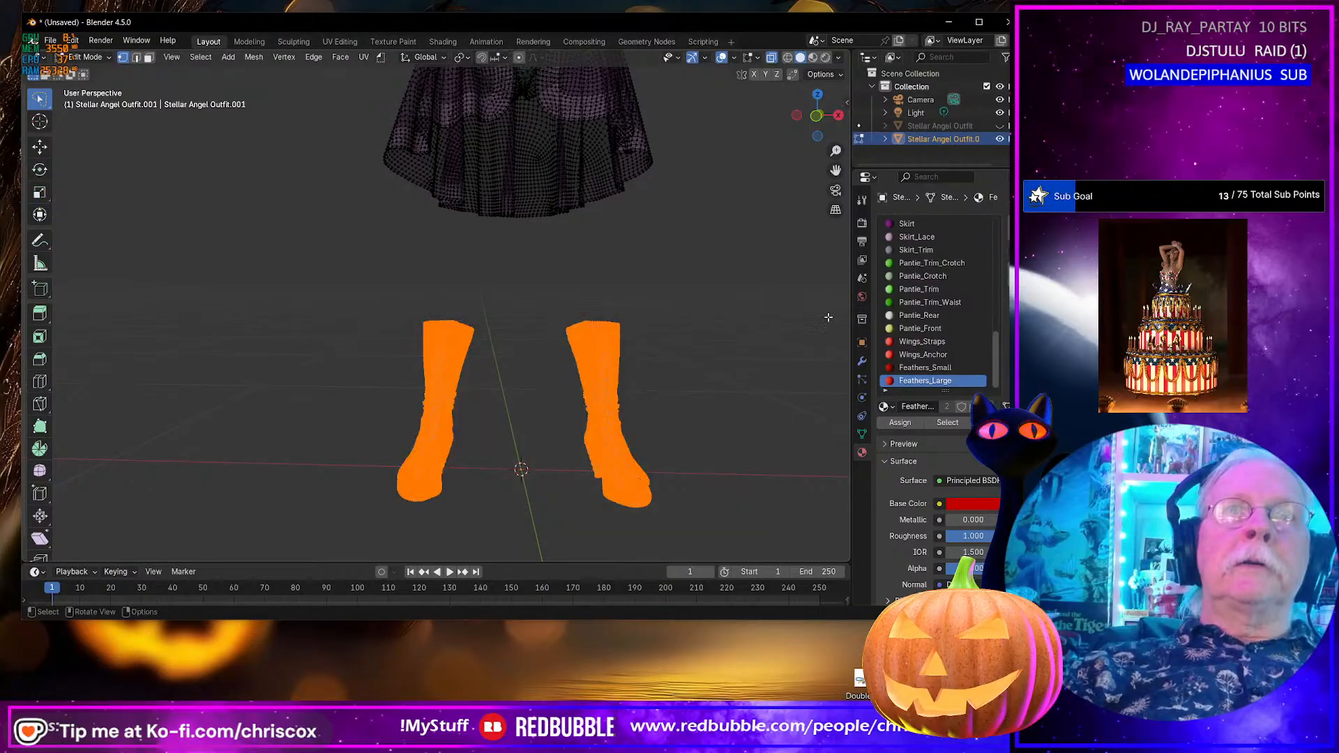
key(x)
click(827, 317)
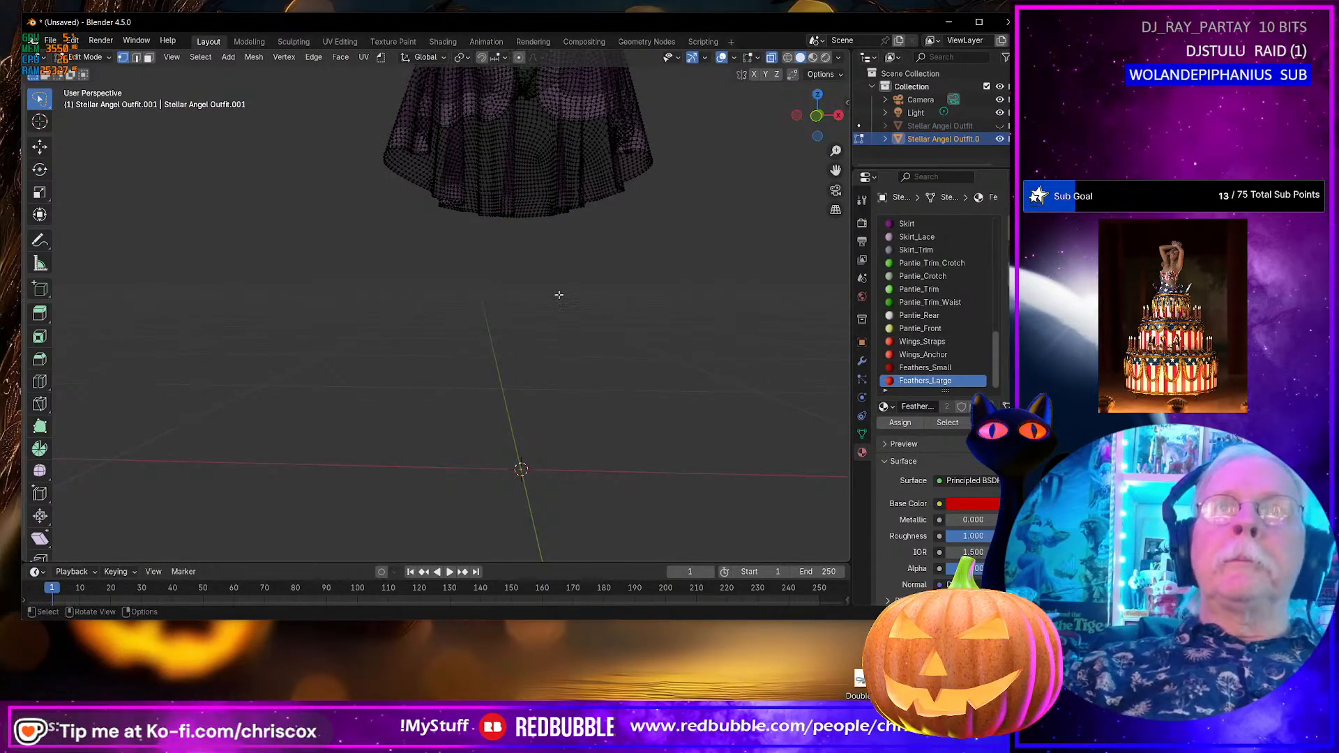
scroll(559, 293, up, 3)
scroll(559, 293, down, 4)
shift+middle_drag(559, 293, 470, 440)
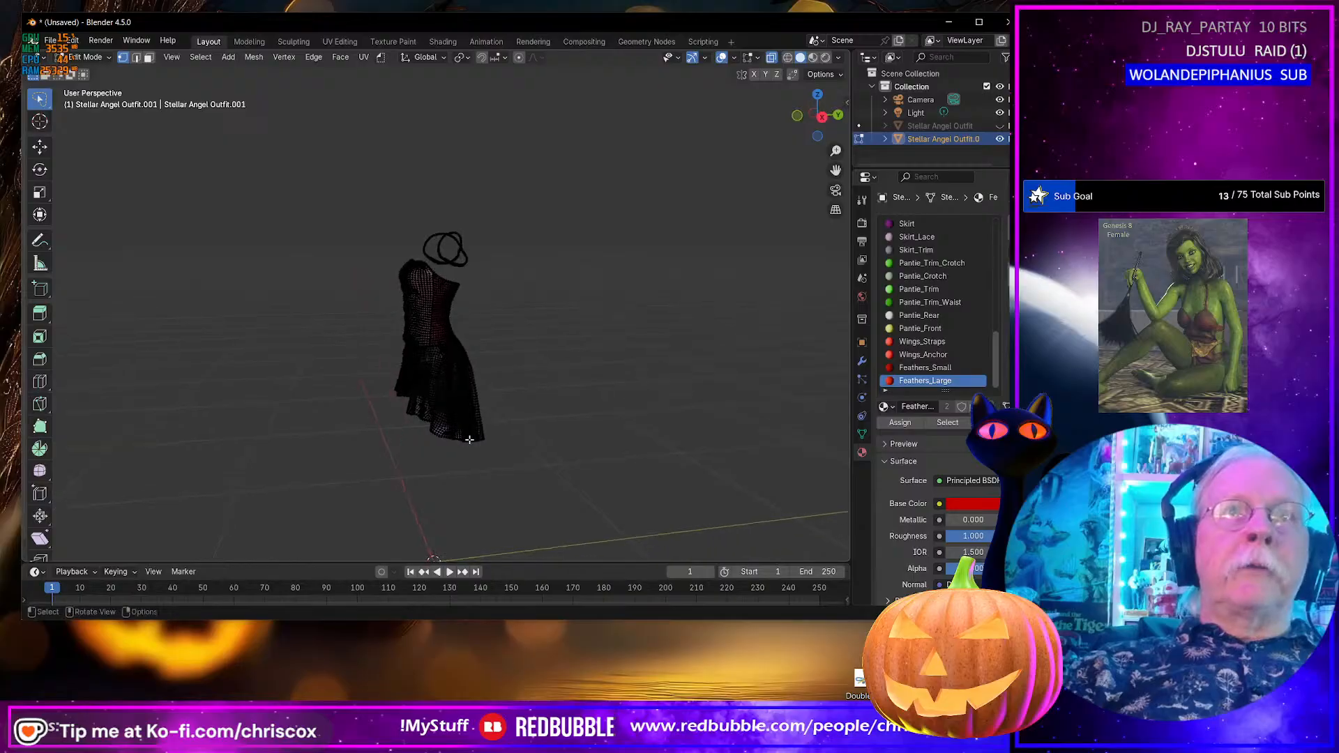
key(Tab)
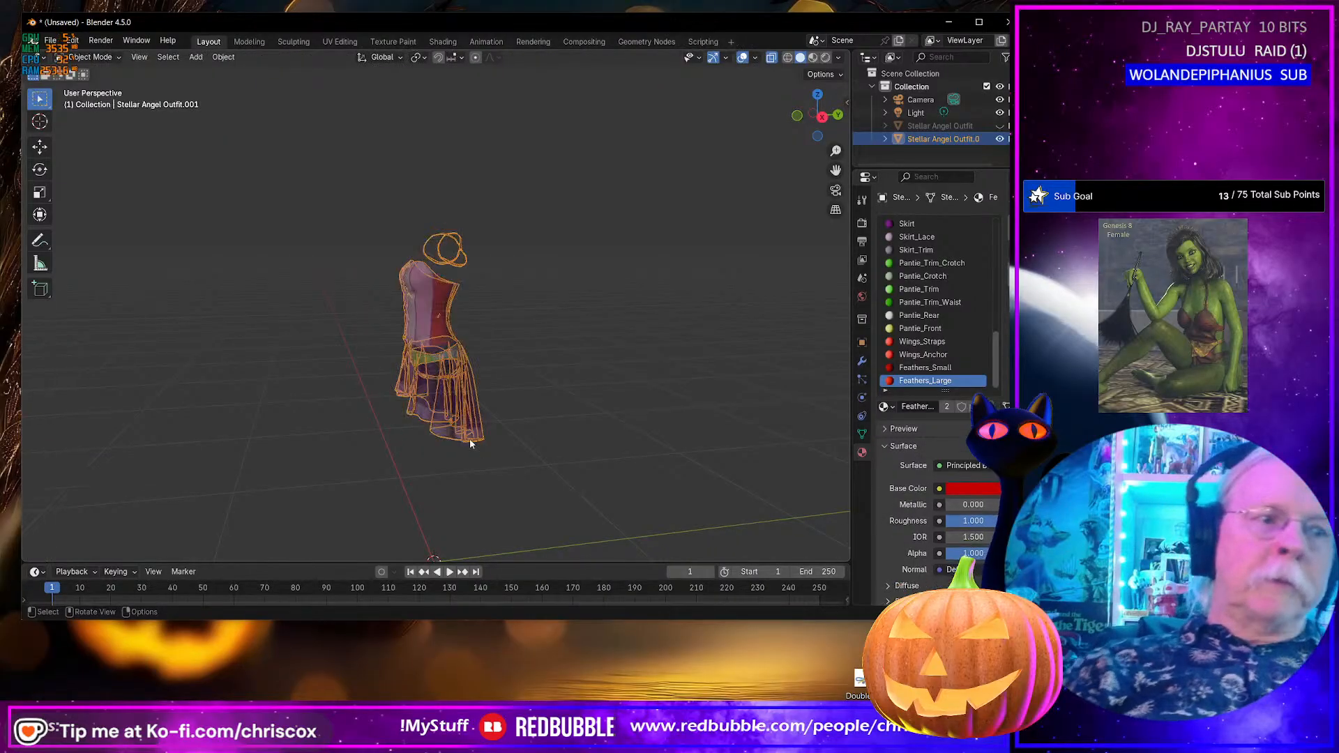
- Start a Wavefront OBJ export of the trimmed duplicate using the Daz preset and choose the Substance folder
key(ctrl+e)
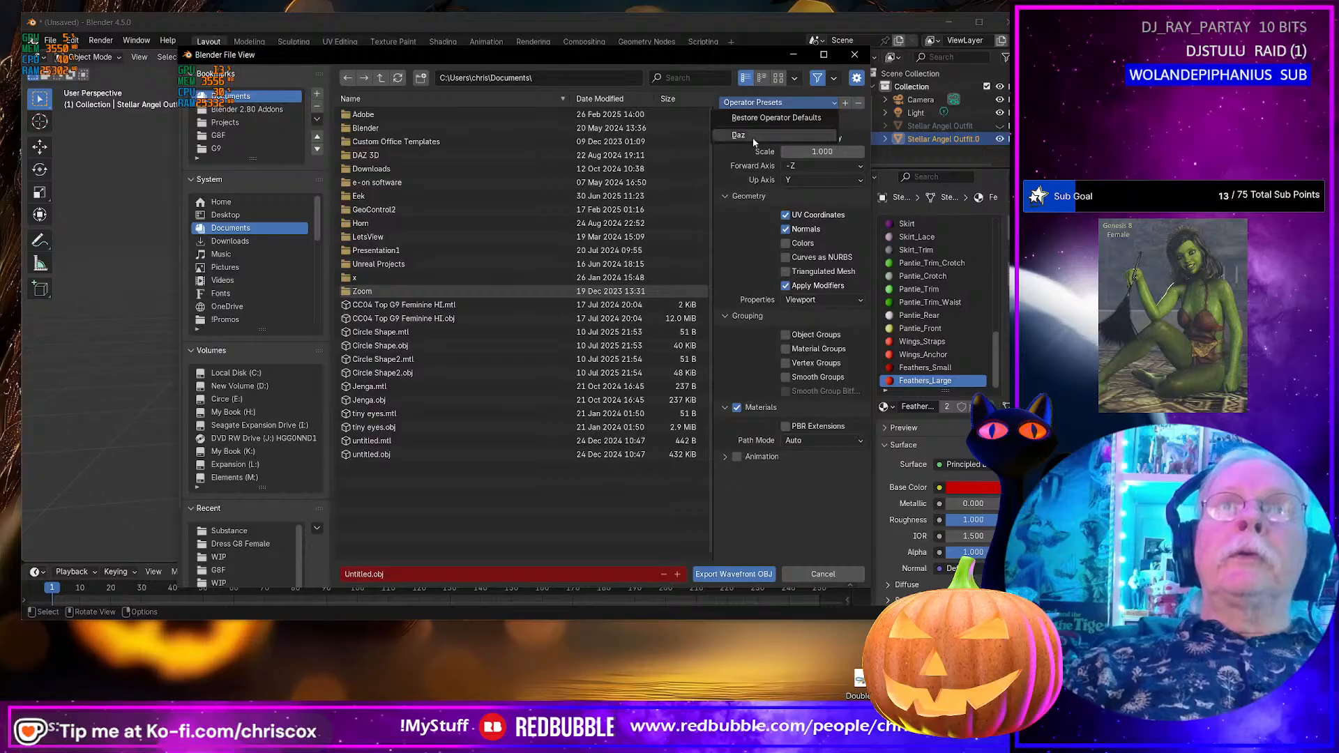
click(745, 135)
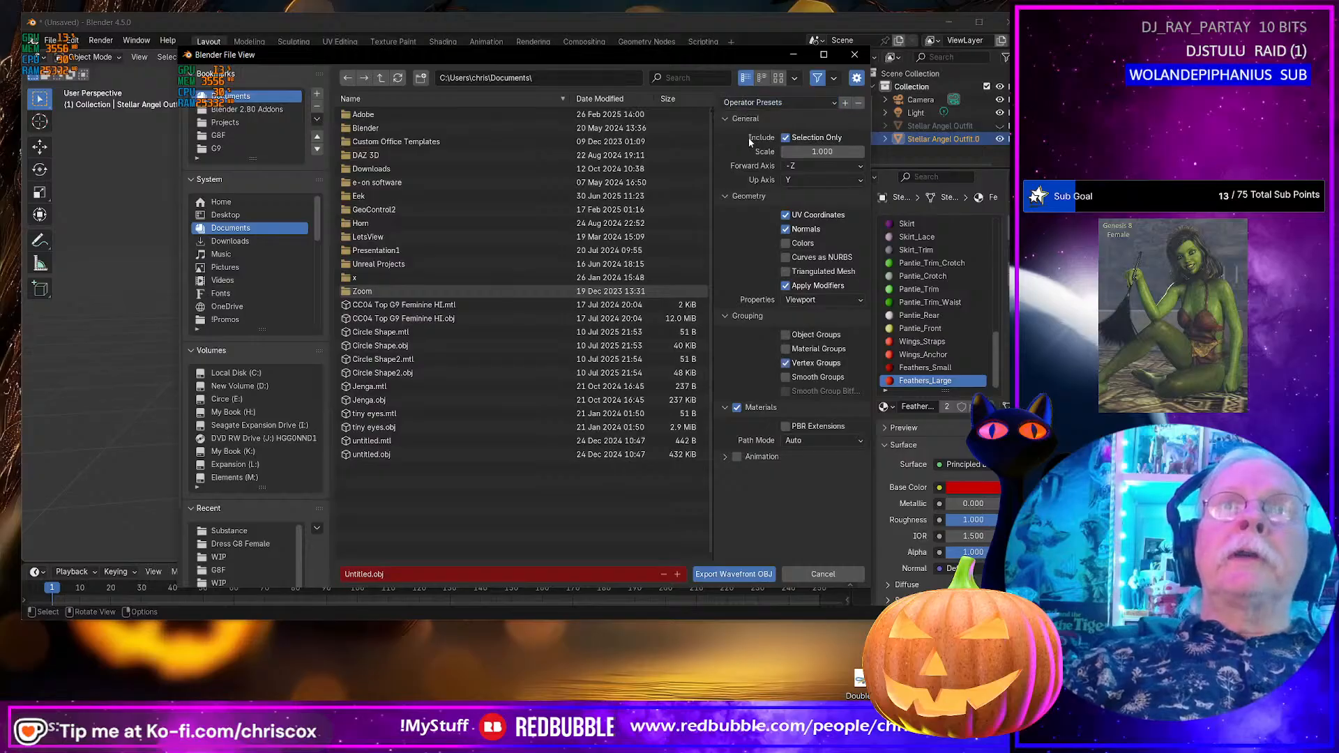
click(227, 531)
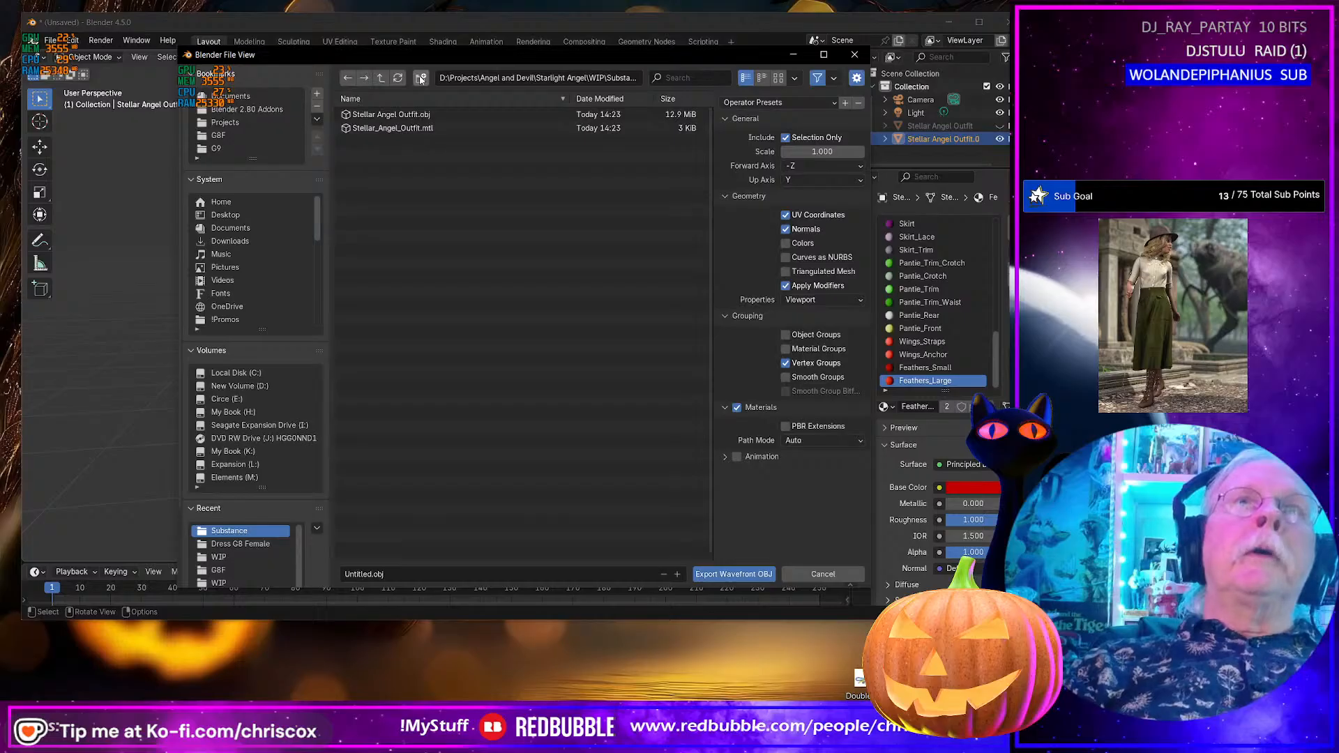
- Name the export file Stellar Angel DressPantieStraps and export the OBJ
click(419, 574)
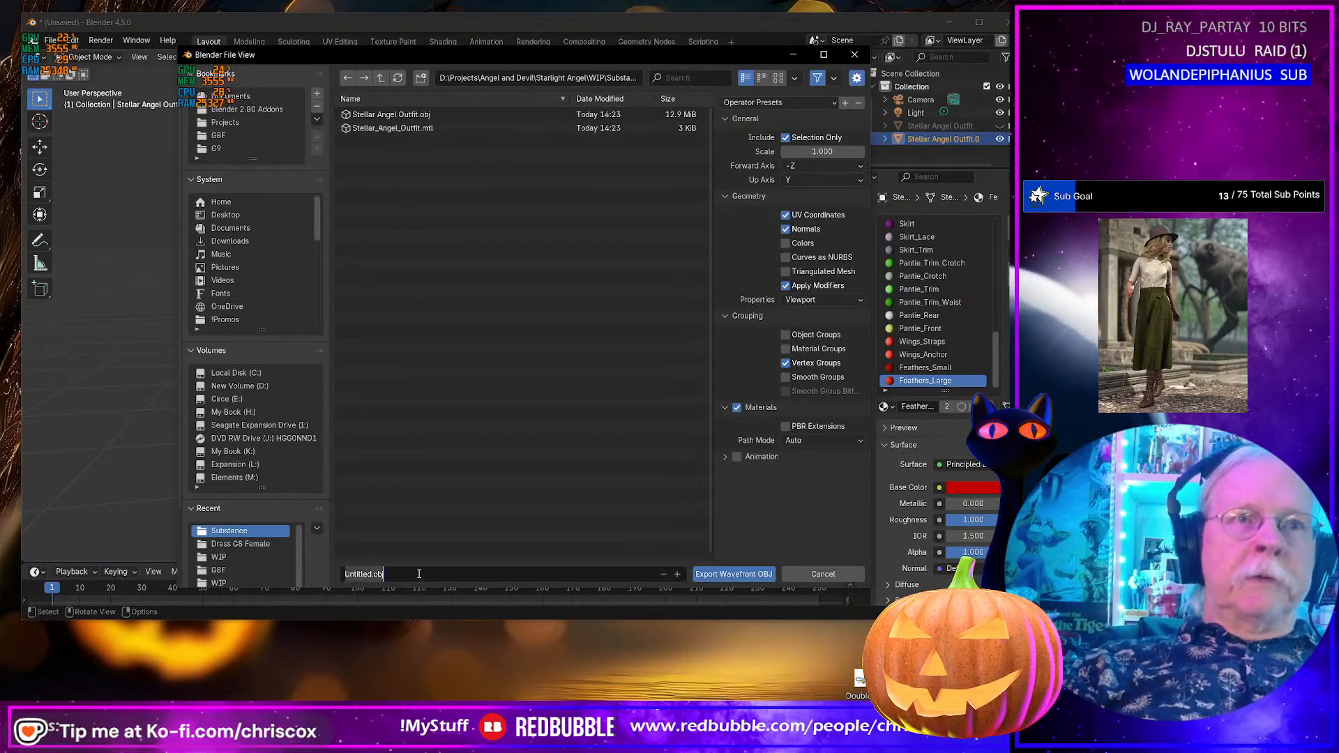
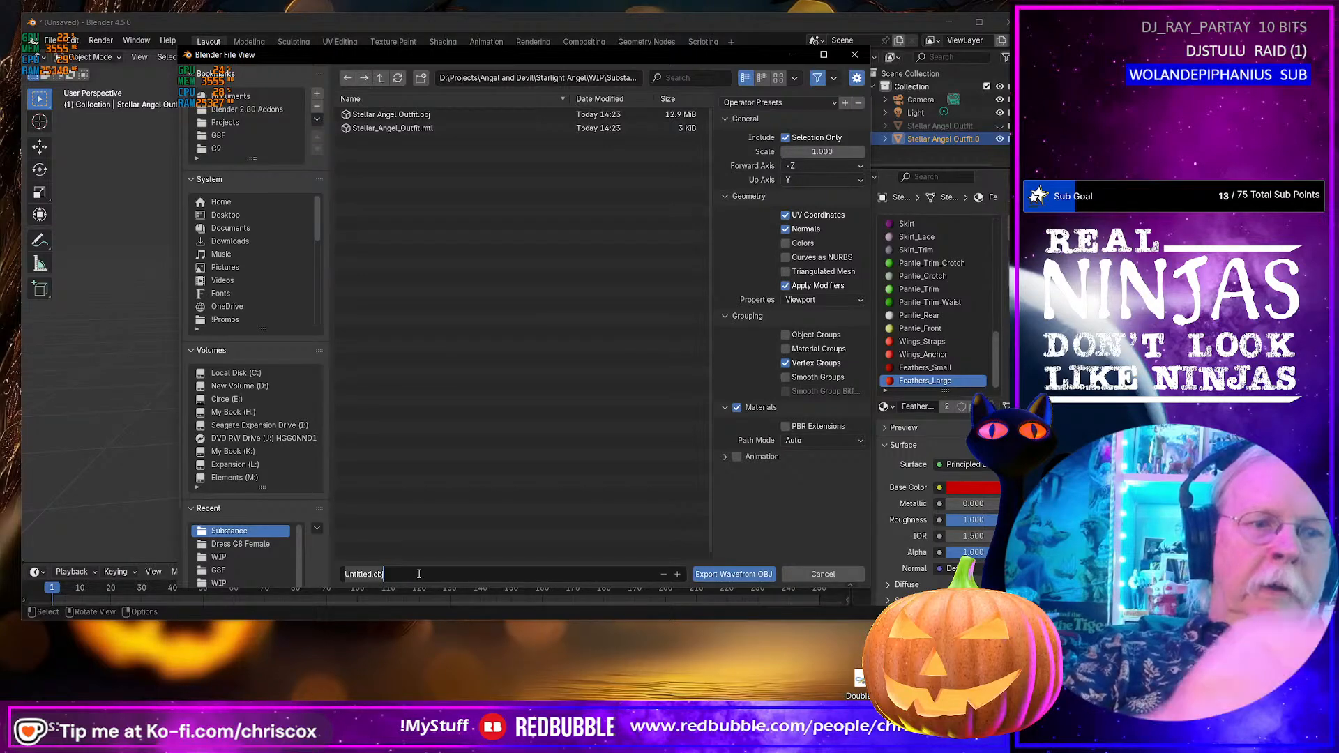
key(ctrl+a)
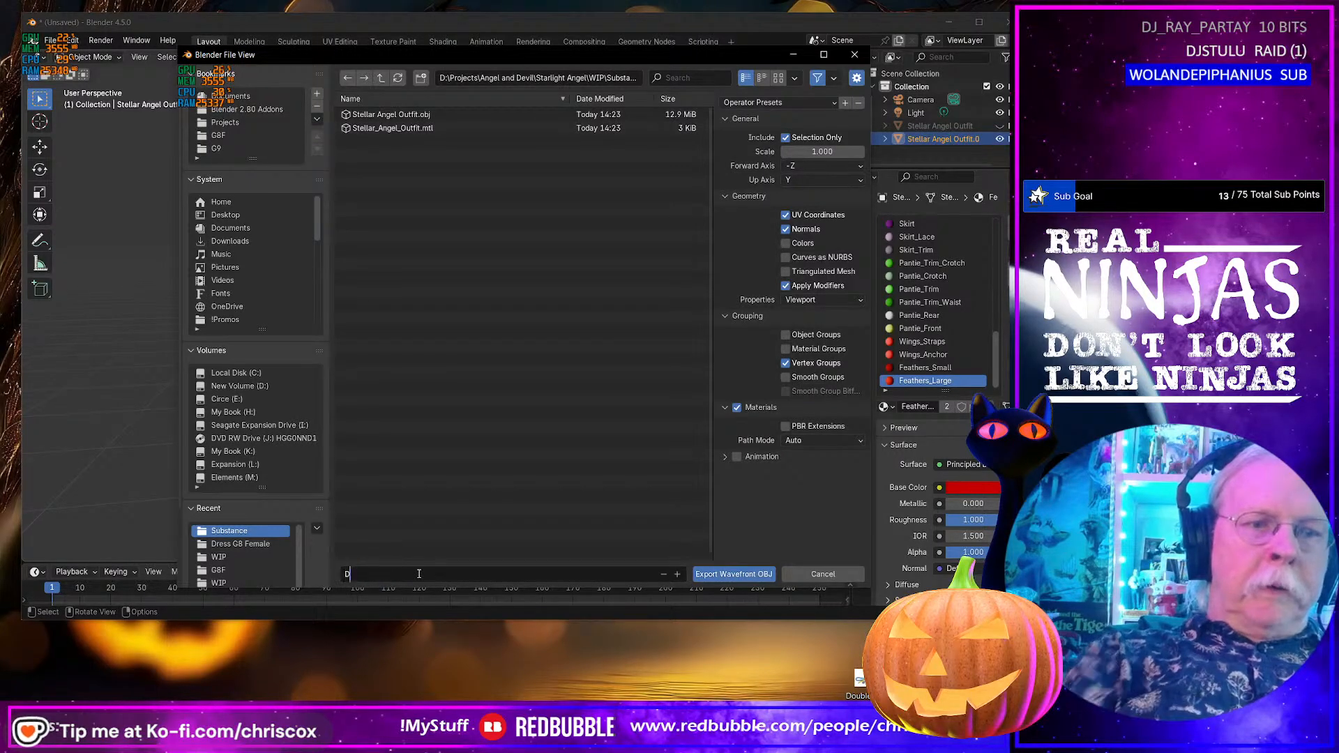
text(Dre)
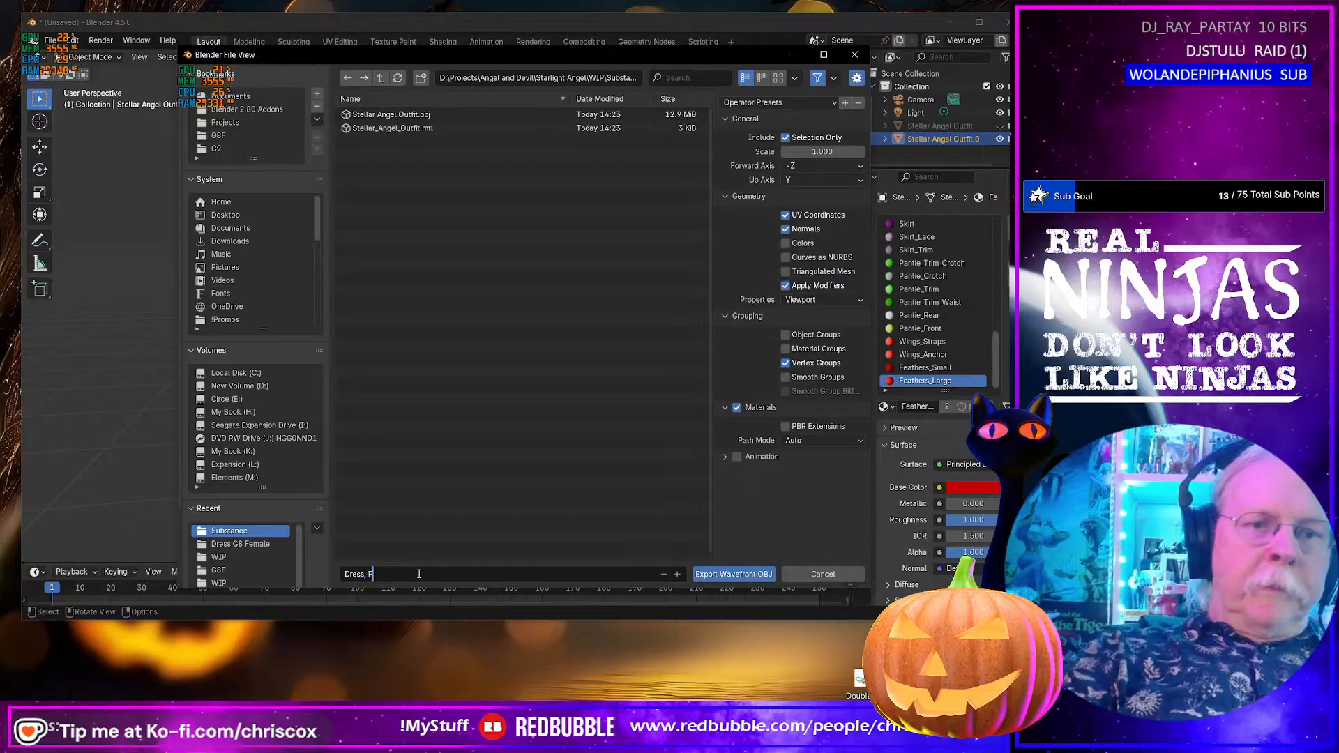
text(ss,)
key(BackSpace)
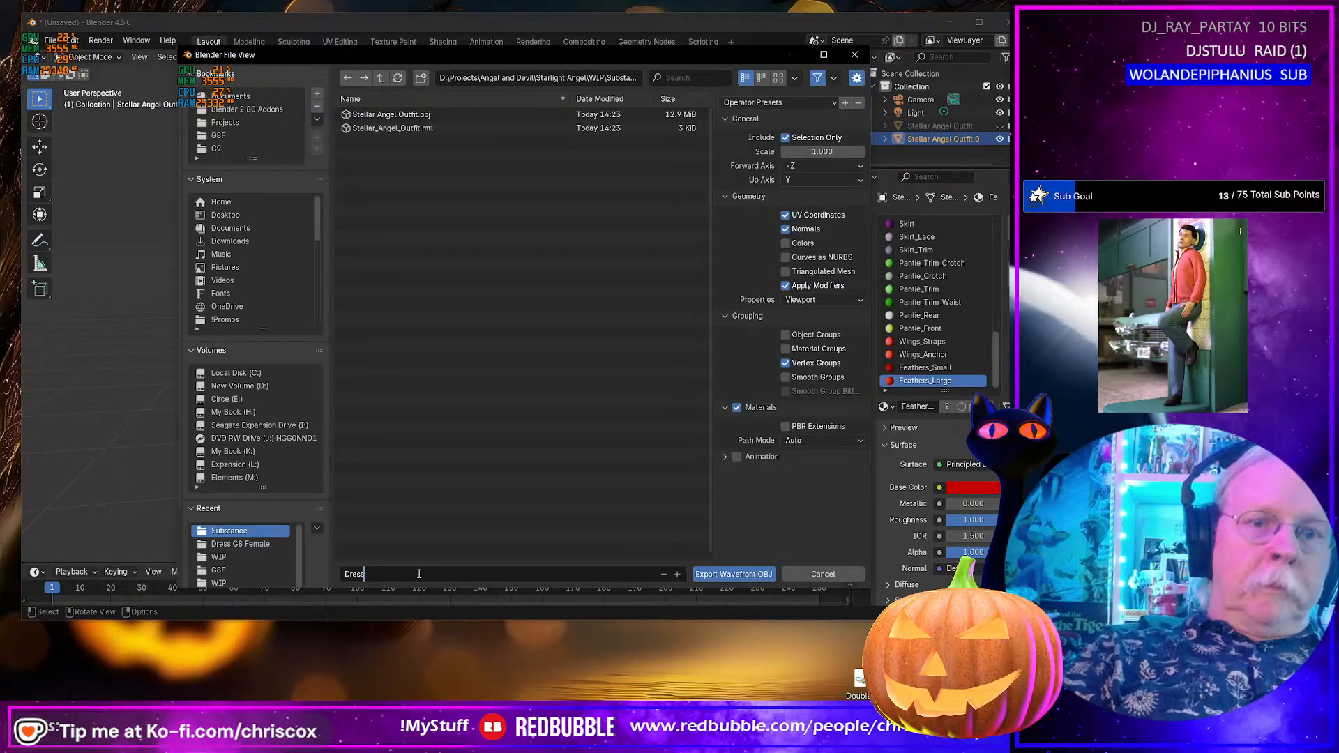
text(Pantie)
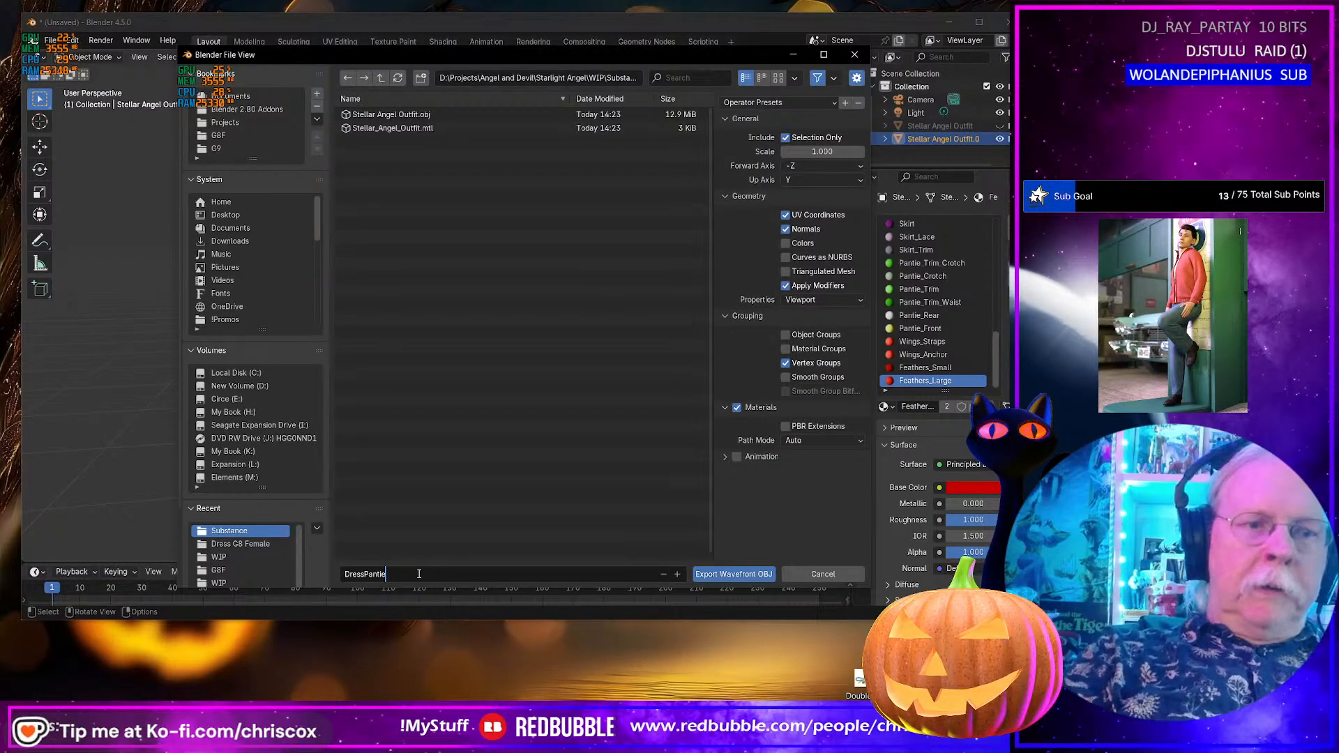
text(Straps)
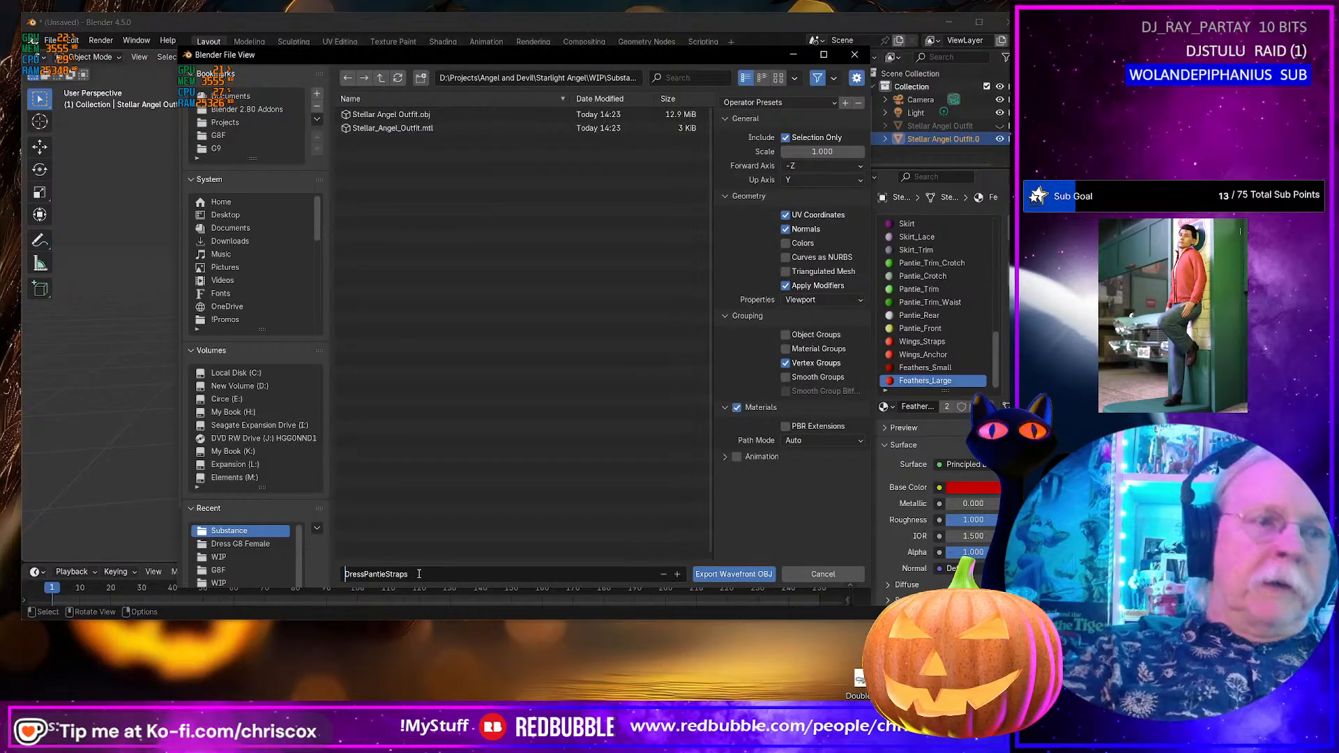
text(Stellar )
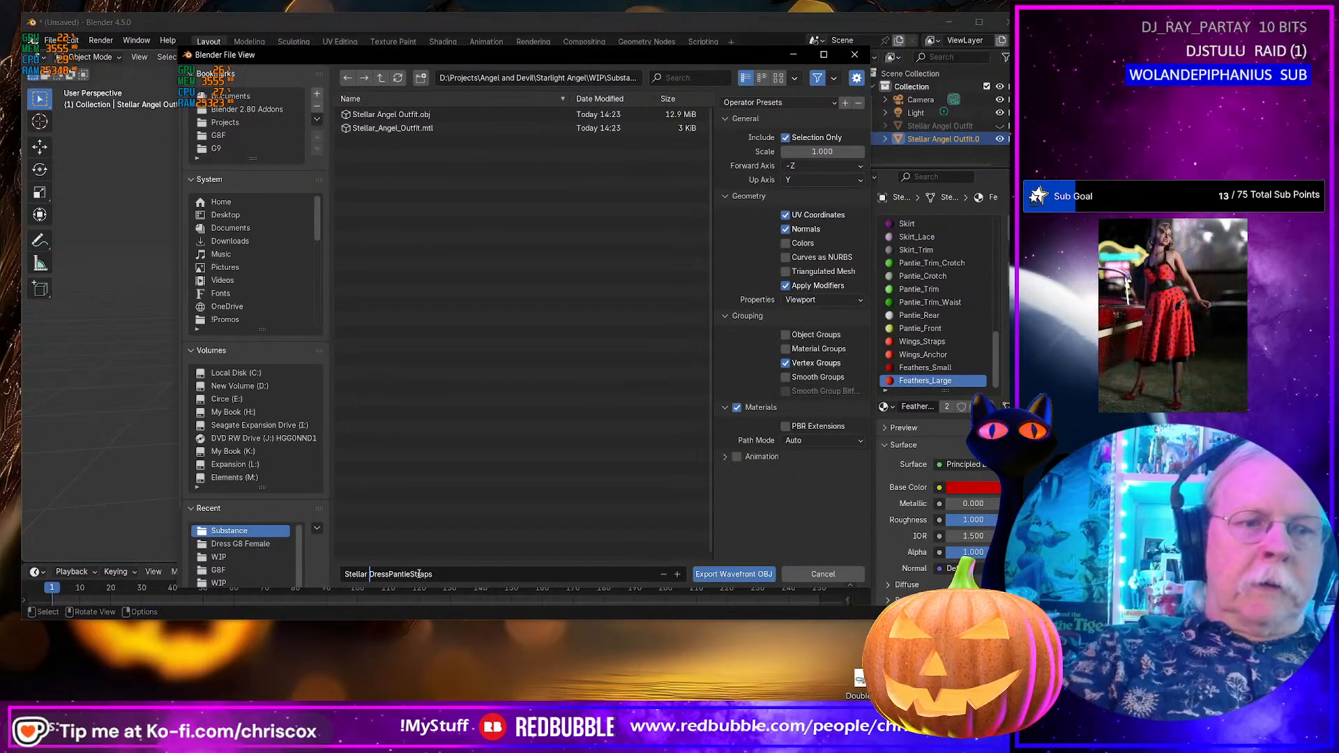
text(Angel)
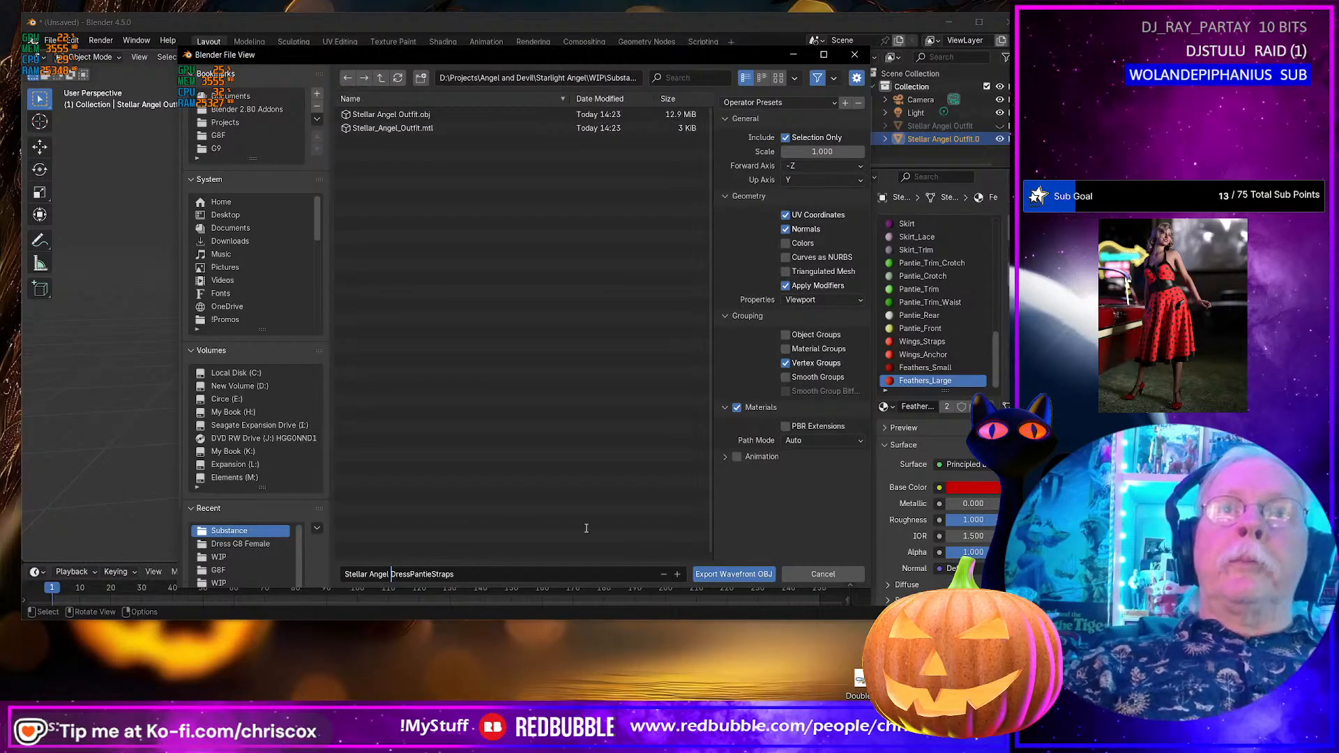
click(726, 574)
middle_drag(622, 547, 614, 463)
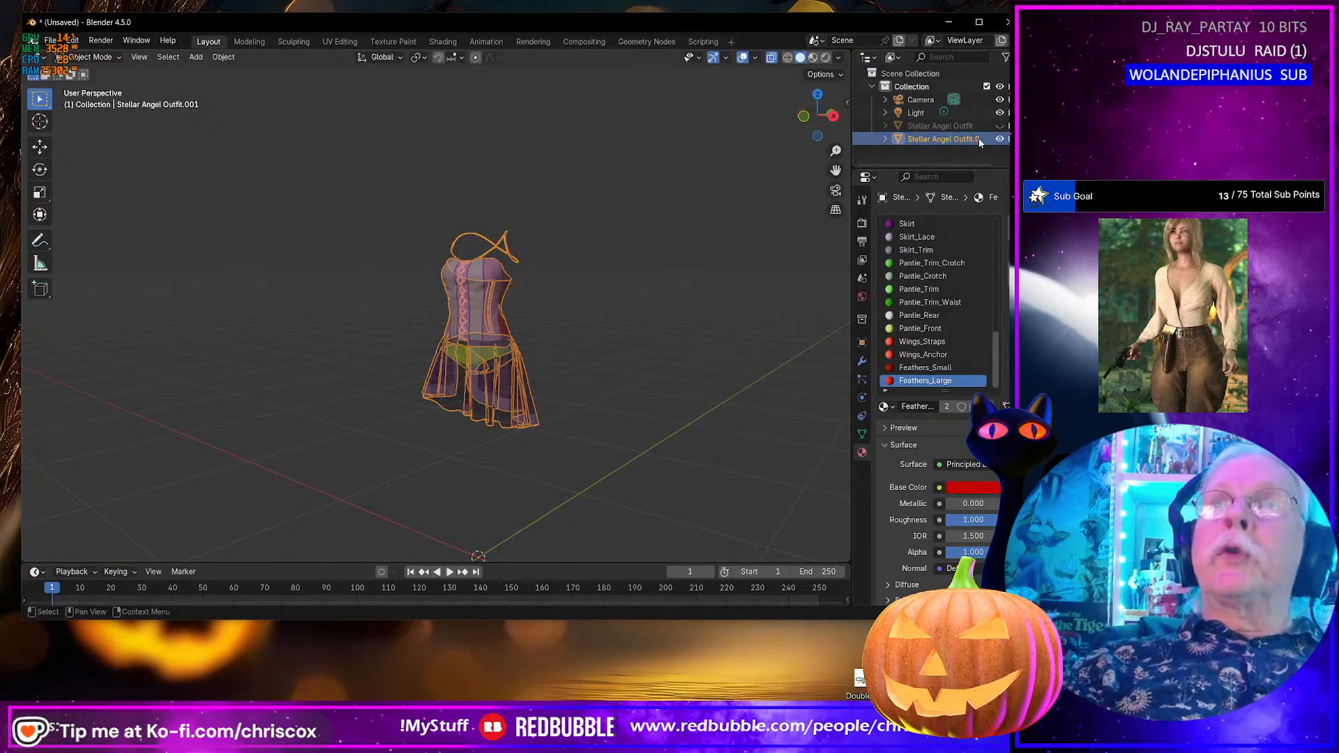
- Hide the duplicate outfit and show the original Stellar Angel Outfit again
click(1000, 138)
click(1001, 126)
middle_drag(571, 331, 559, 261)
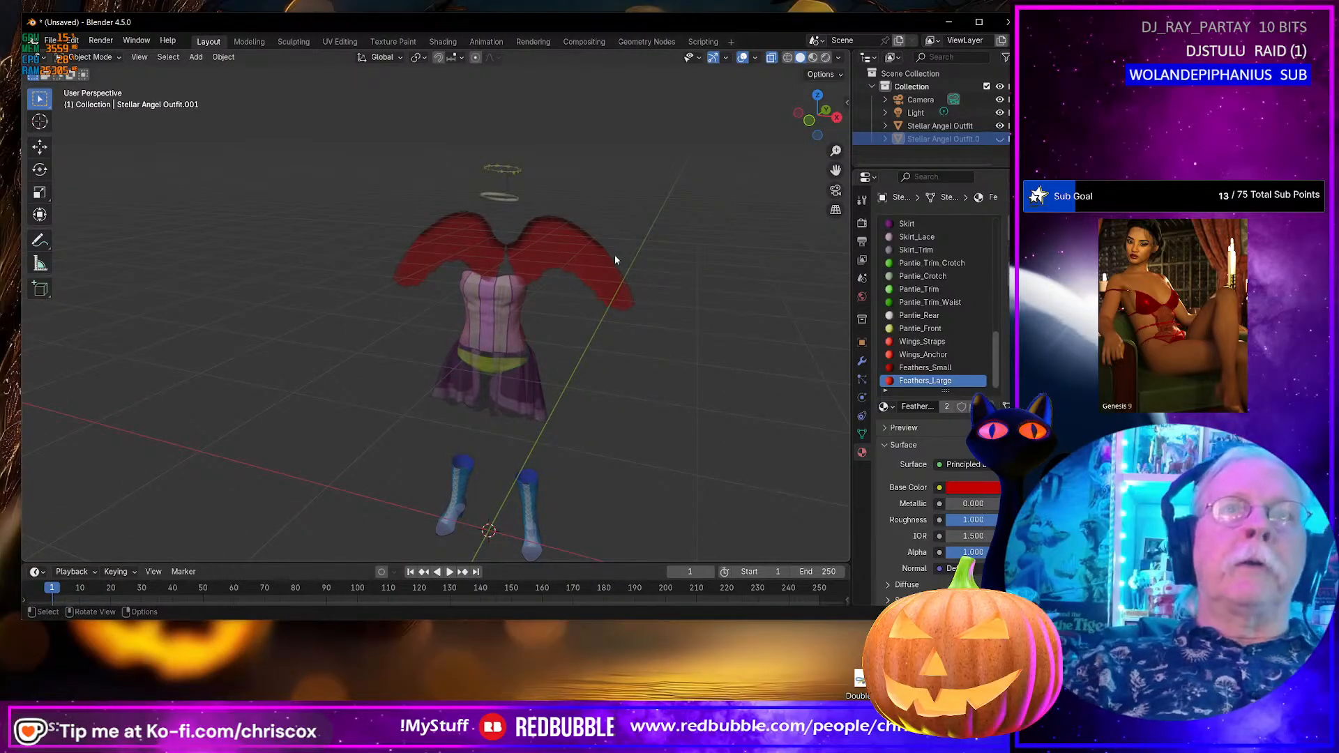
middle_drag(489, 368, 521, 343)
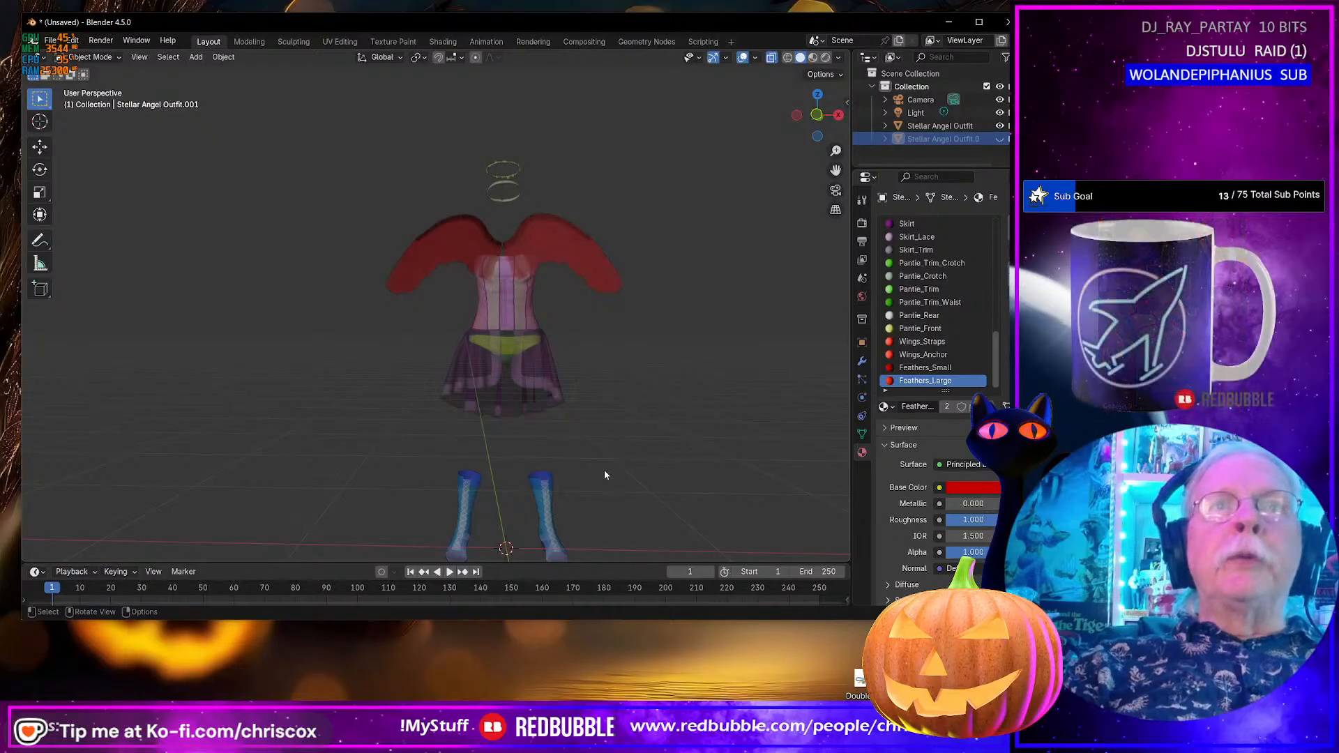
scroll(563, 433, down, 1)
scroll(565, 435, up, 3)
shift+middle_drag(565, 436, 580, 253)
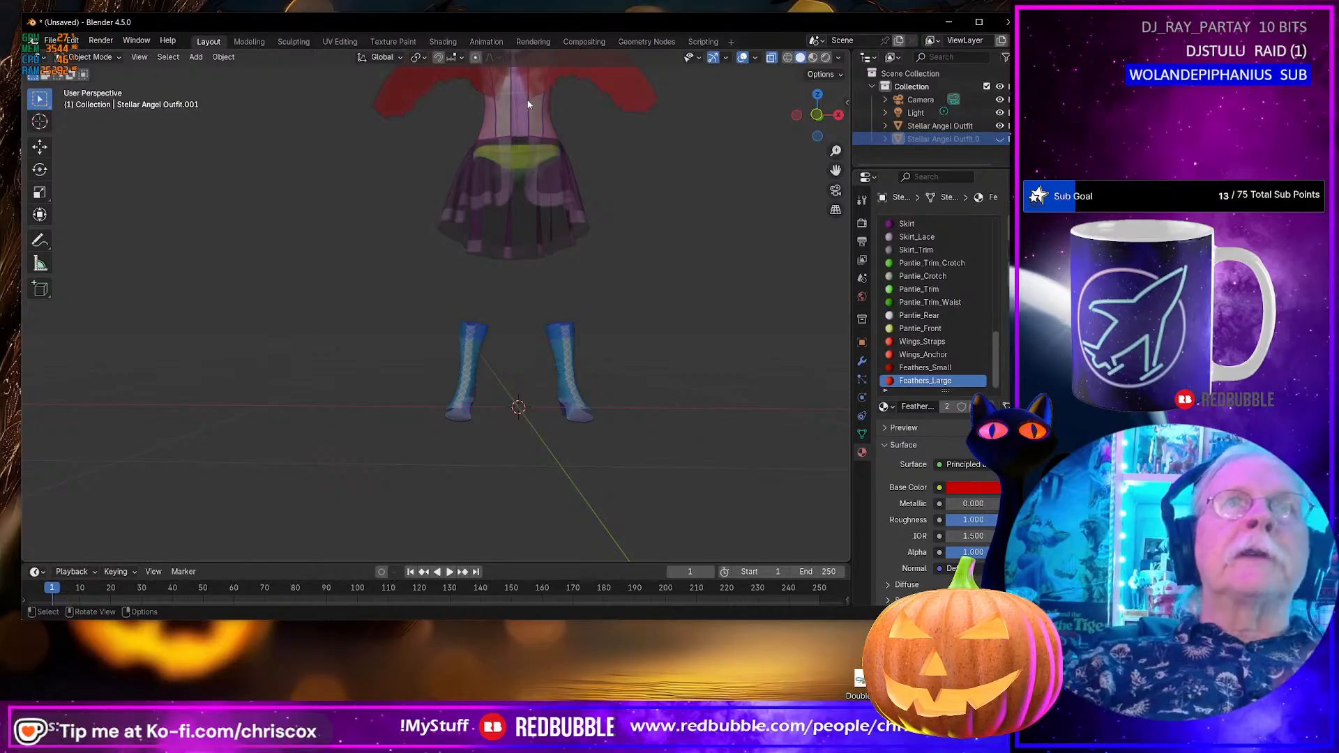
shift+middle_drag(517, 99, 538, 192)
middle_drag(700, 190, 709, 211)
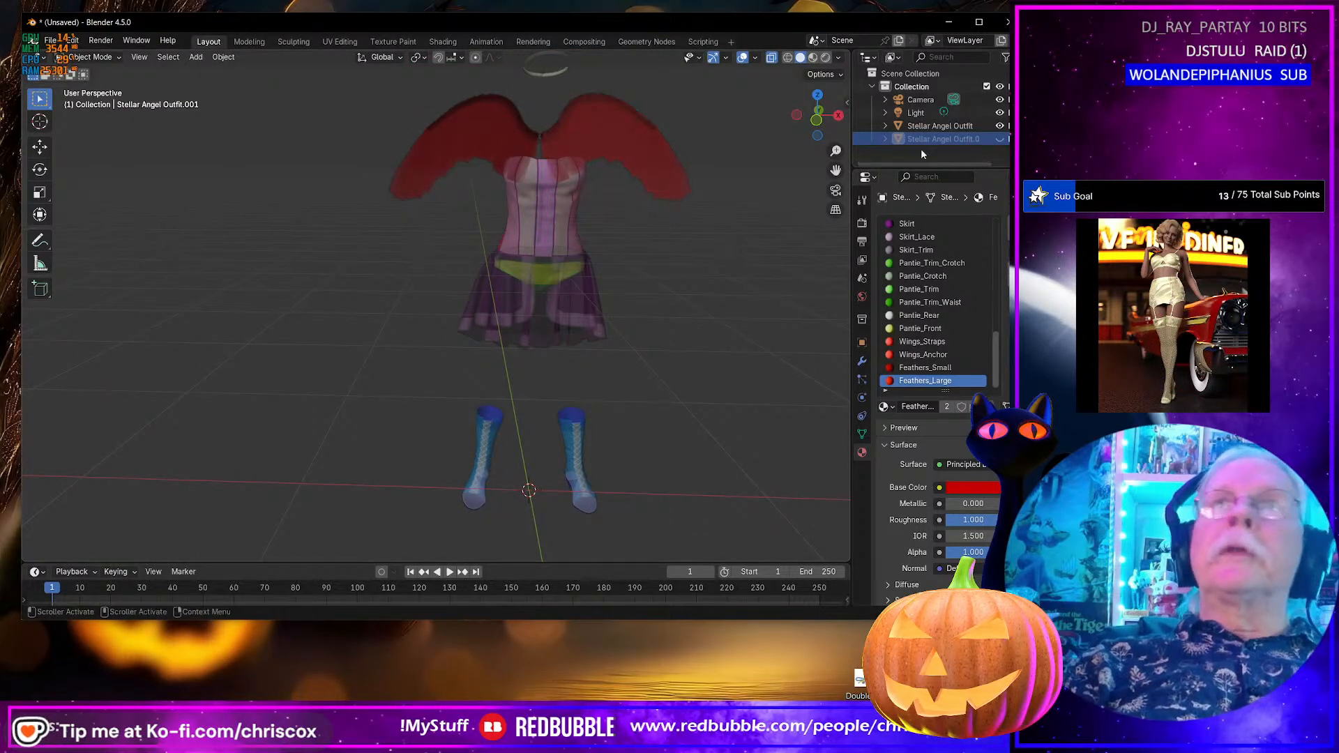
- In Edit Mode on the original outfit, select the Feathers_Small and Feathers_Large geometry and move it along the X axis clear of the dress
click(938, 125)
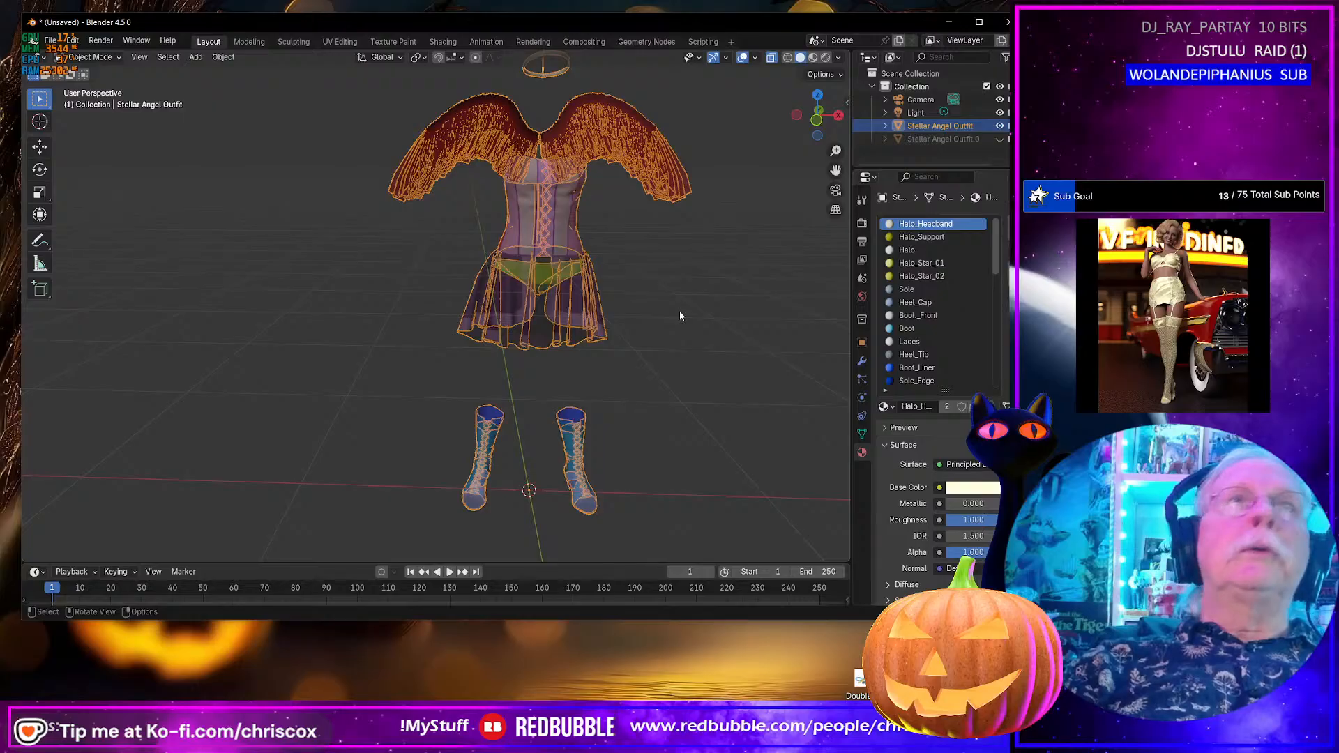
key(Tab)
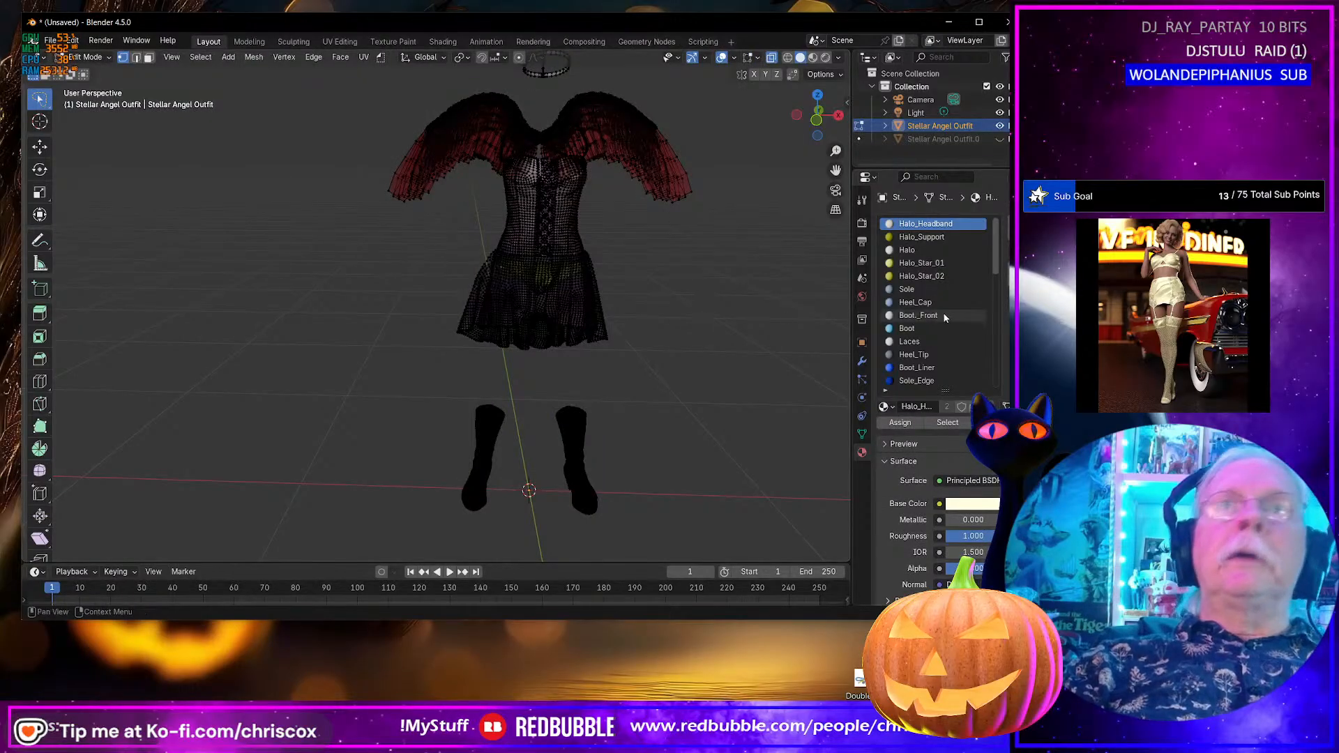
scroll(967, 312, down, 8)
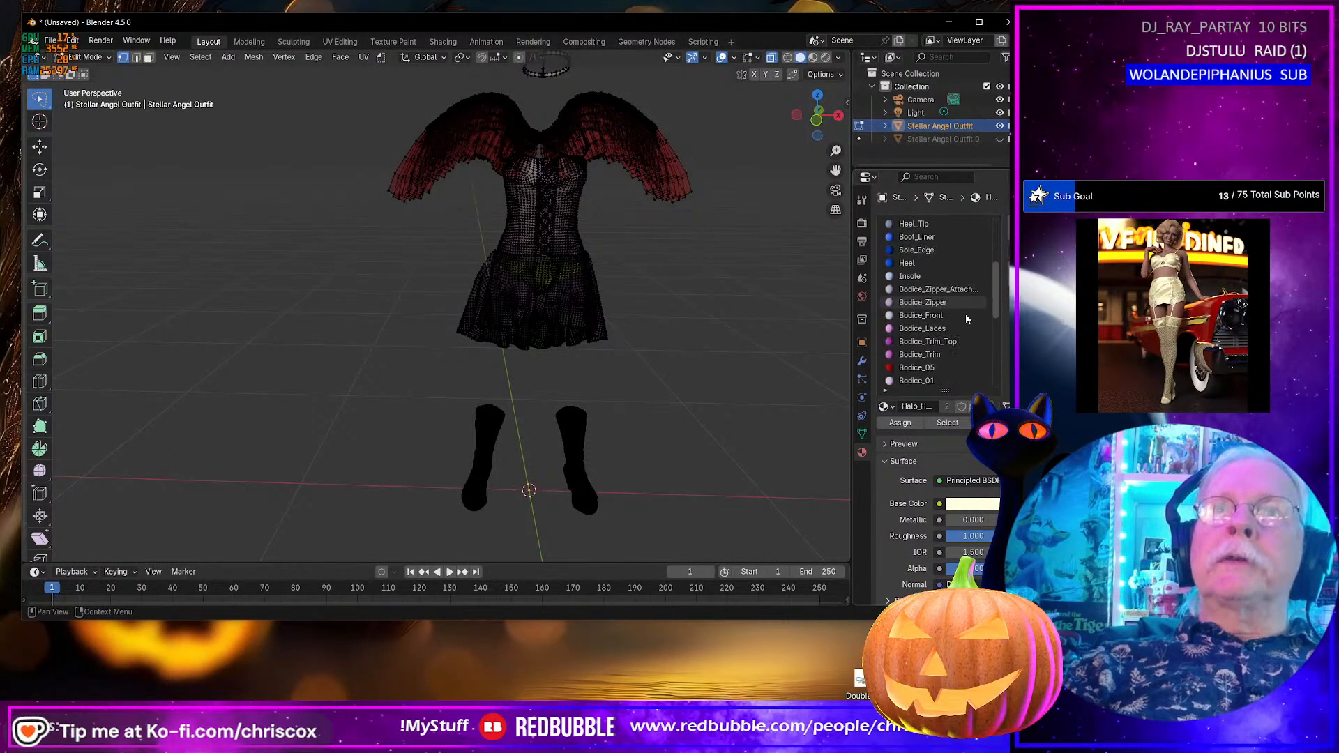
scroll(966, 319, down, 5)
click(925, 367)
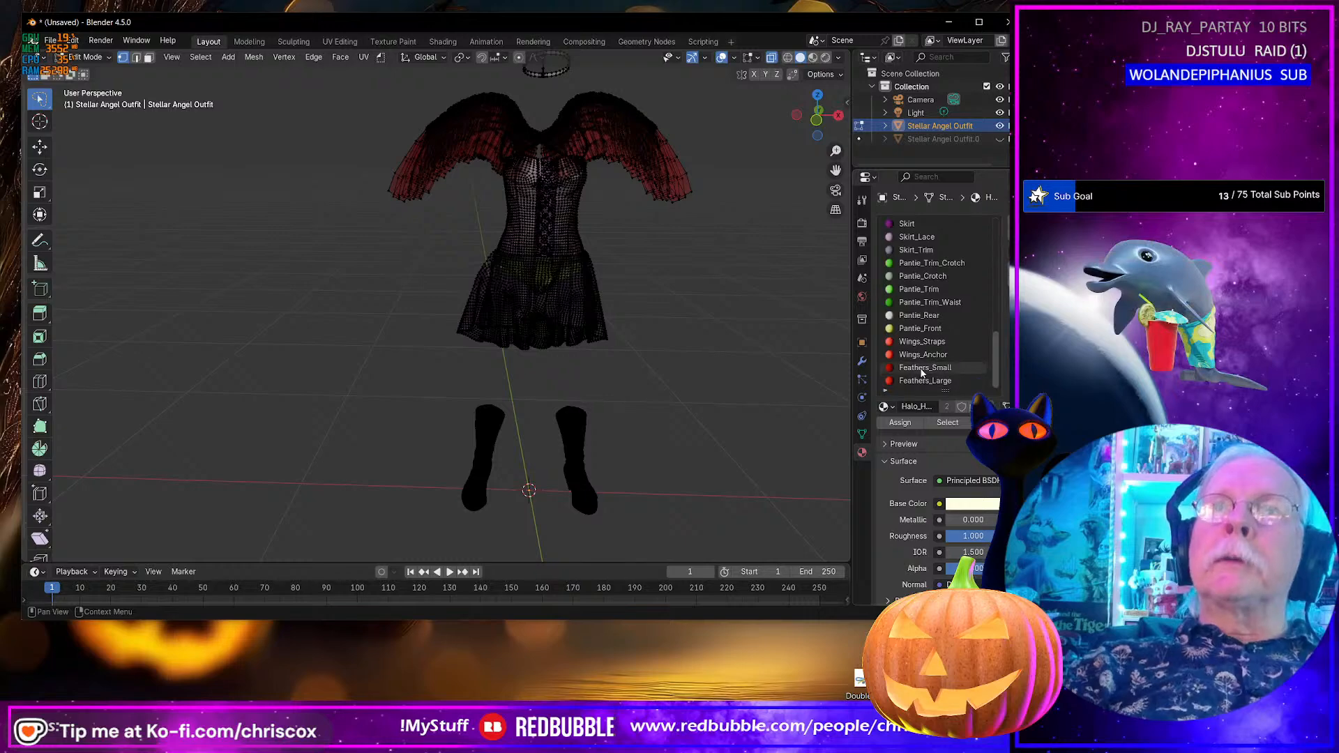
click(941, 423)
click(924, 381)
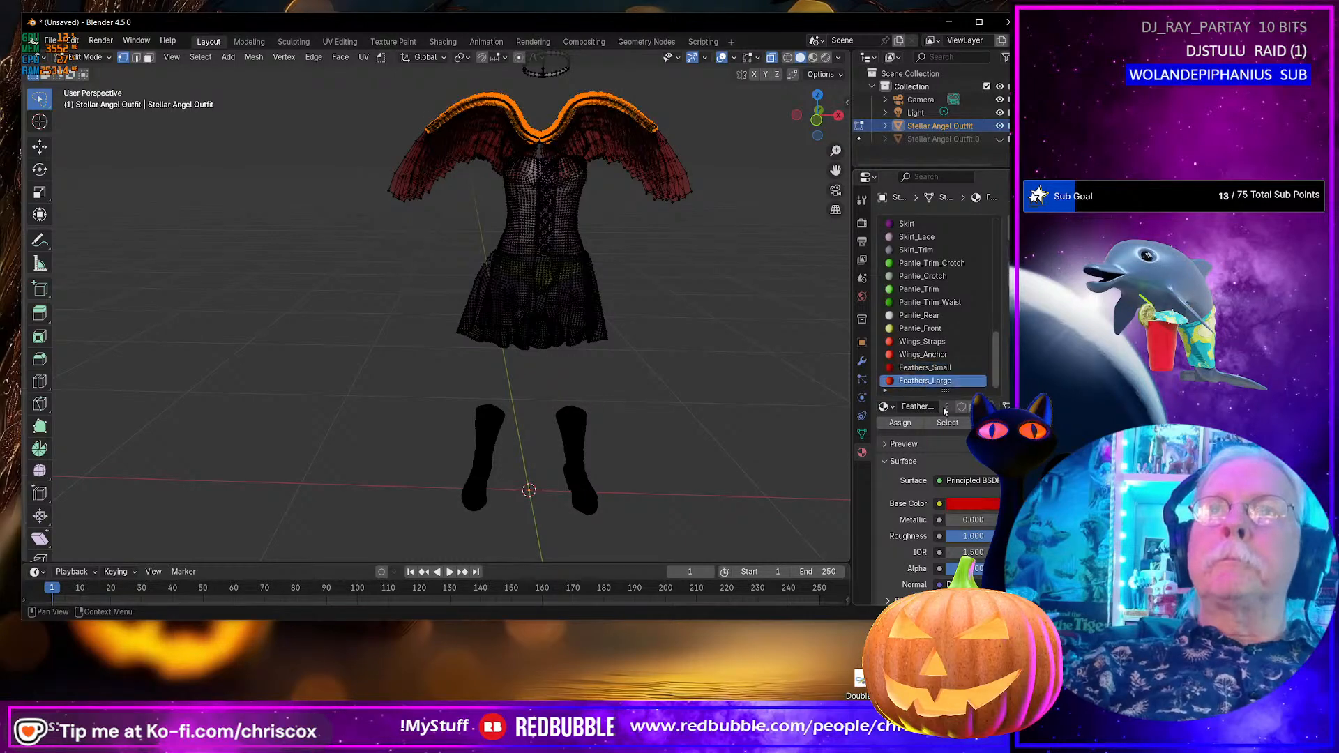
click(947, 422)
key(g)
key(x)
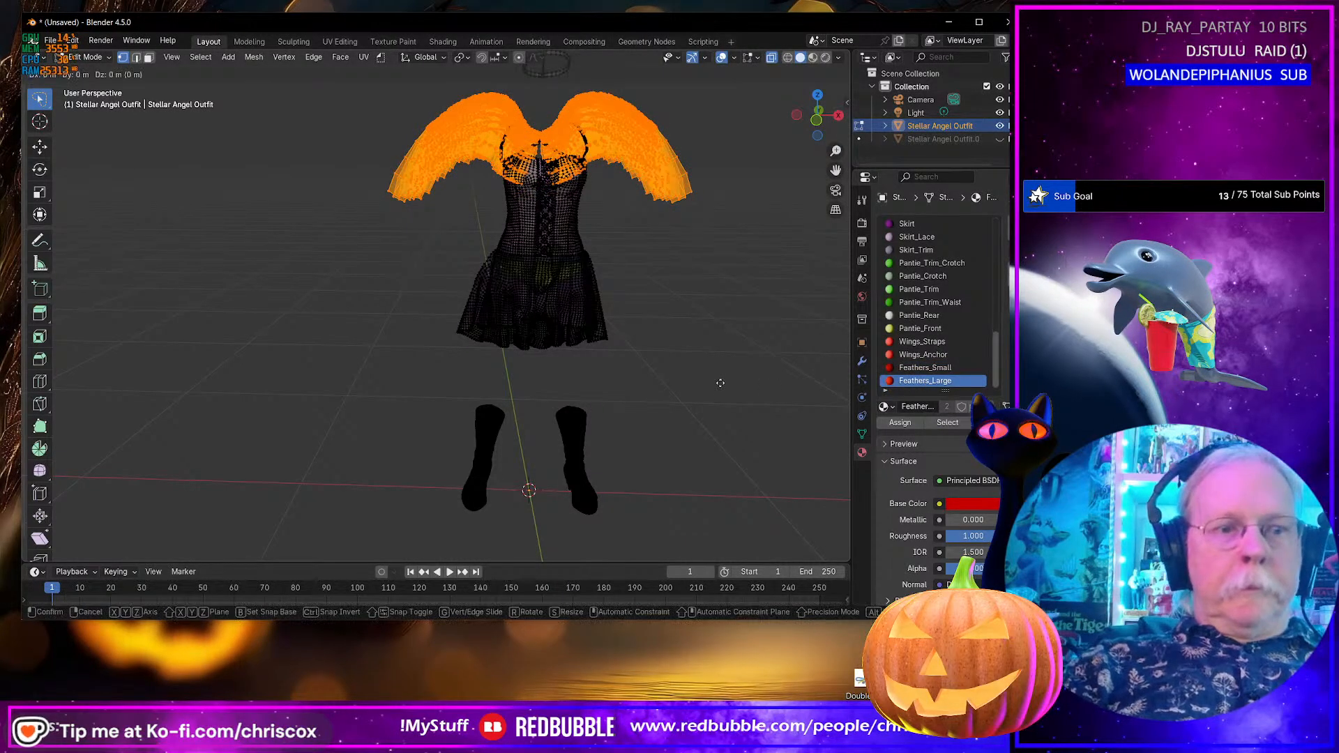
click(367, 360)
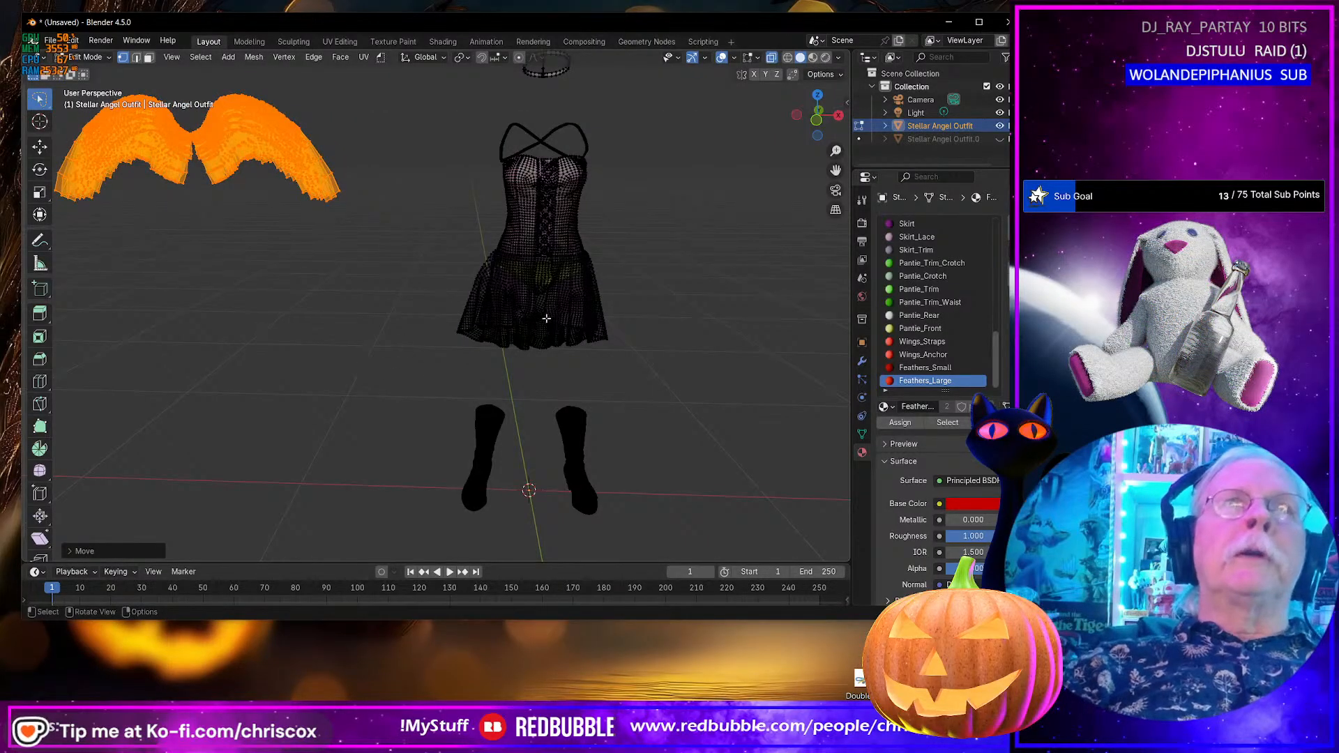
- Clear the selection, select the panties' linked mesh under the skirt and move it out beside the dress, below the wings
middle_drag(636, 298, 543, 291)
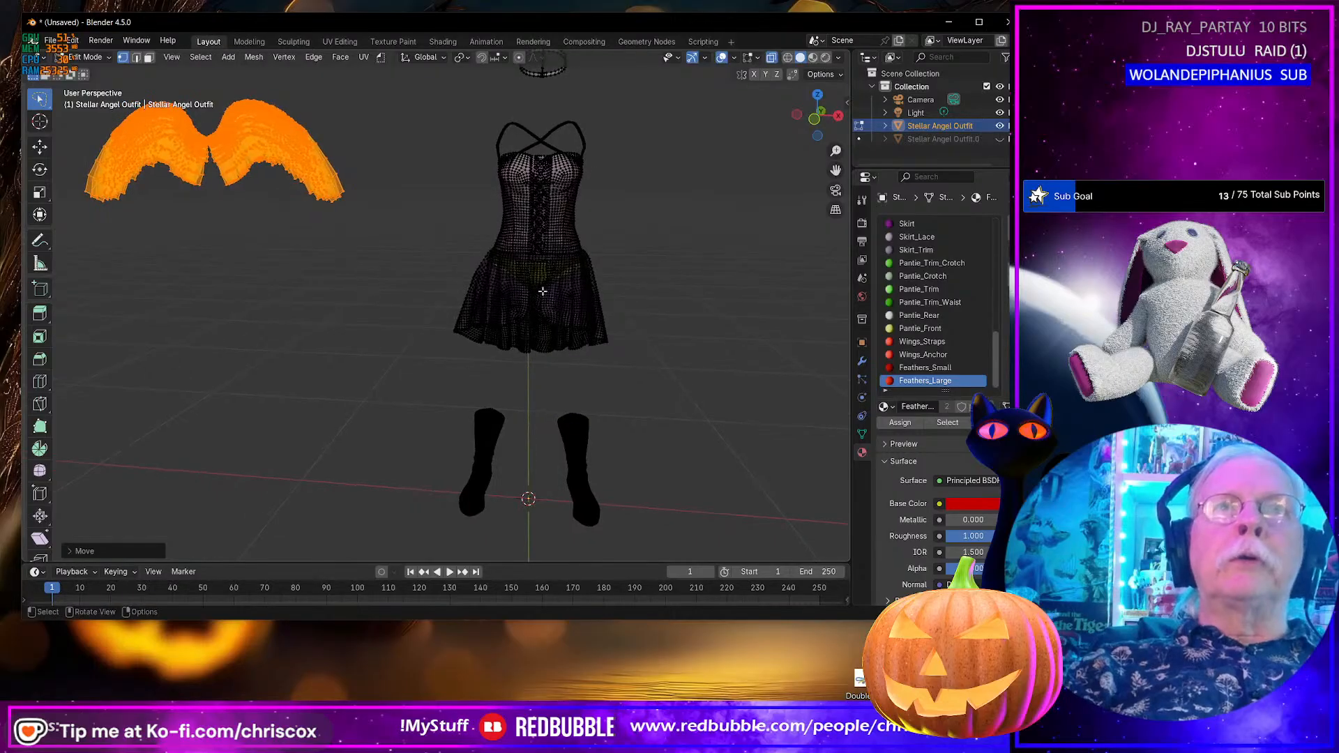
key(alt+a)
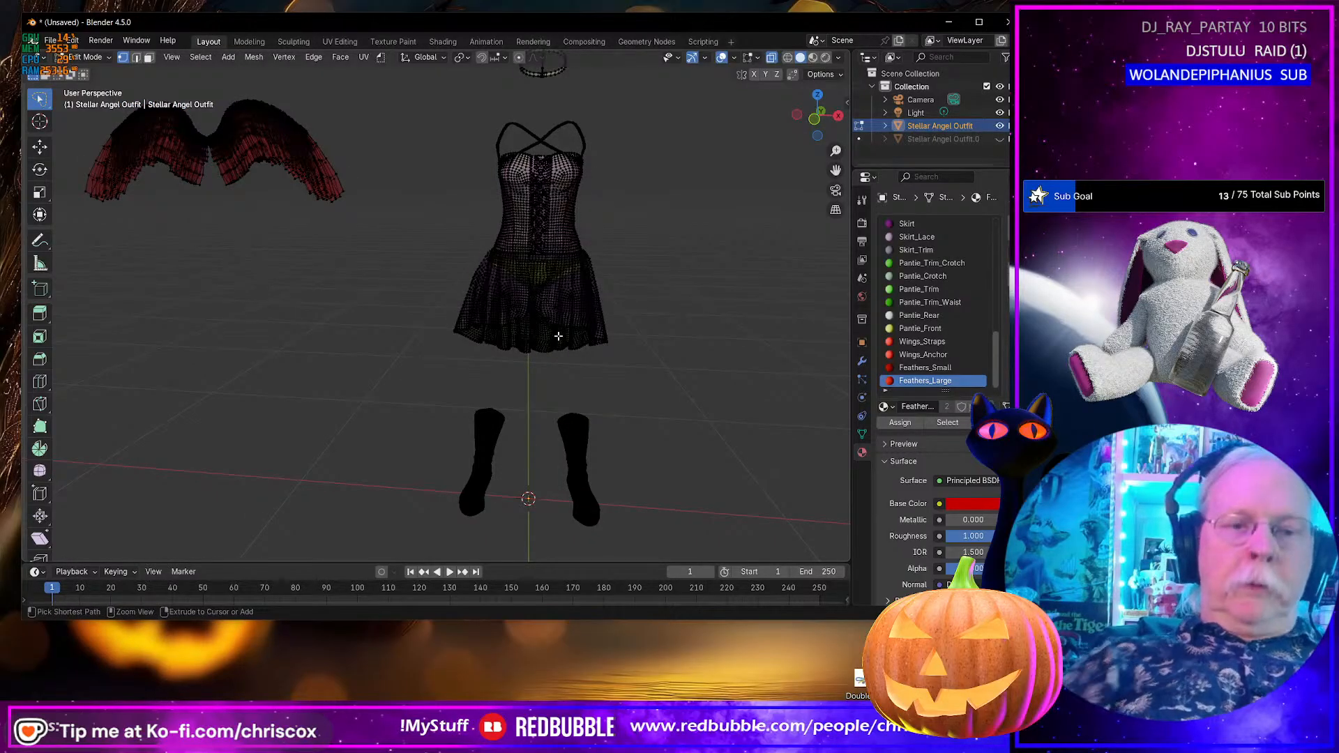
key(ctrl+l)
mouse_move(558, 336)
middle_down()
mouse_move(593, 308)
mouse_move(554, 322)
middle_up()
scroll(629, 295, up, 6)
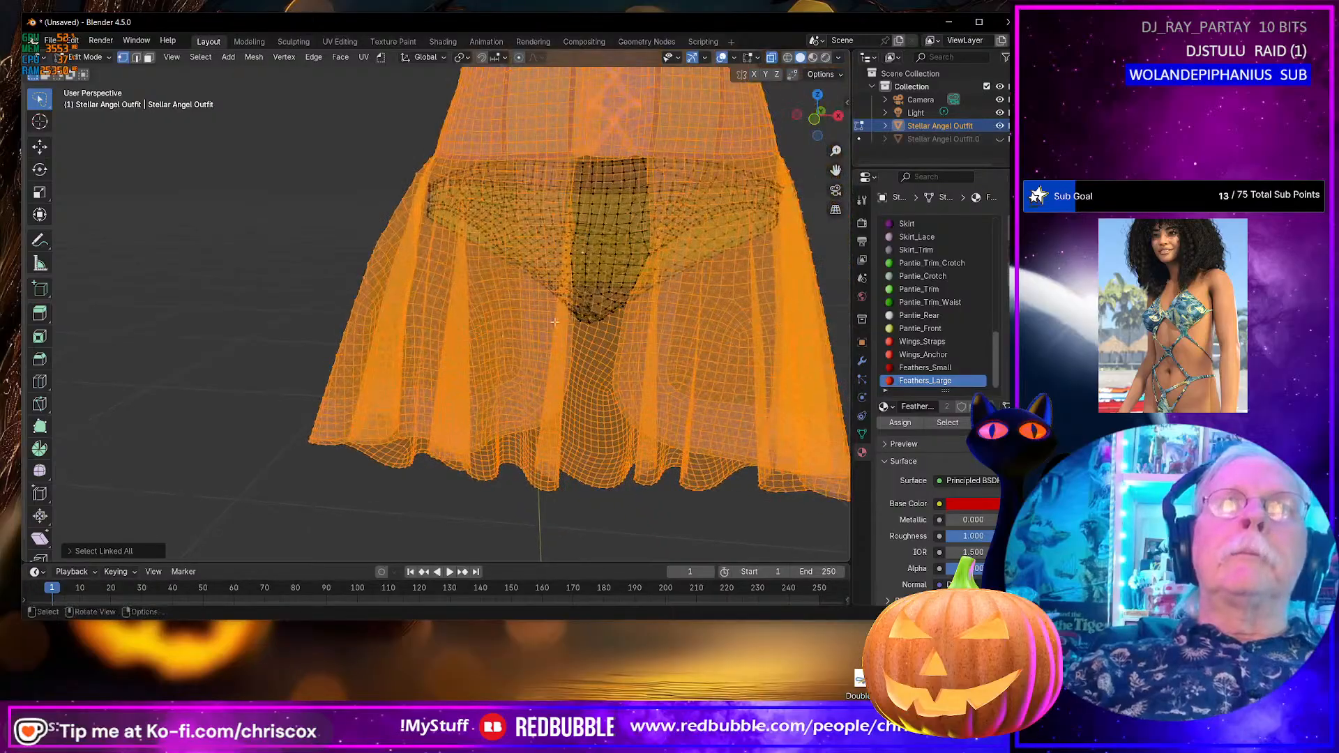
click(587, 273)
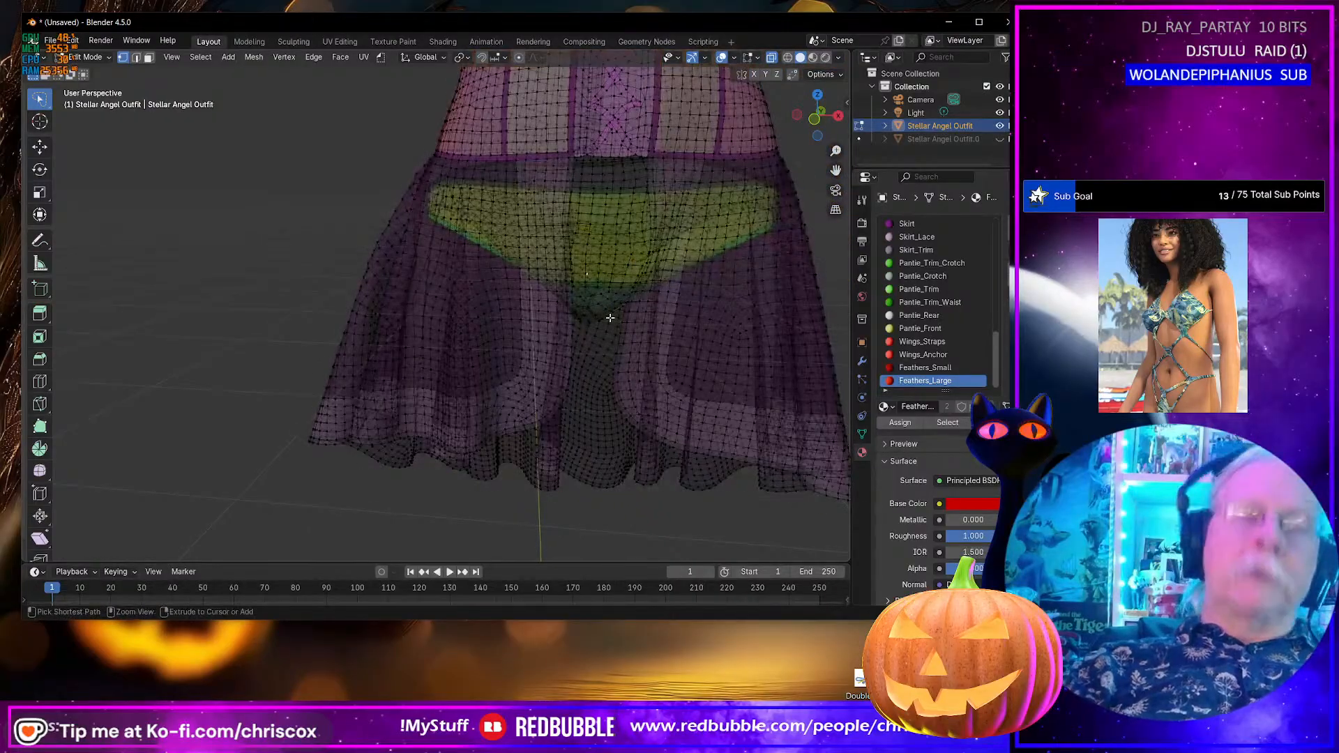
key(ctrl+l)
scroll(610, 318, down, 8)
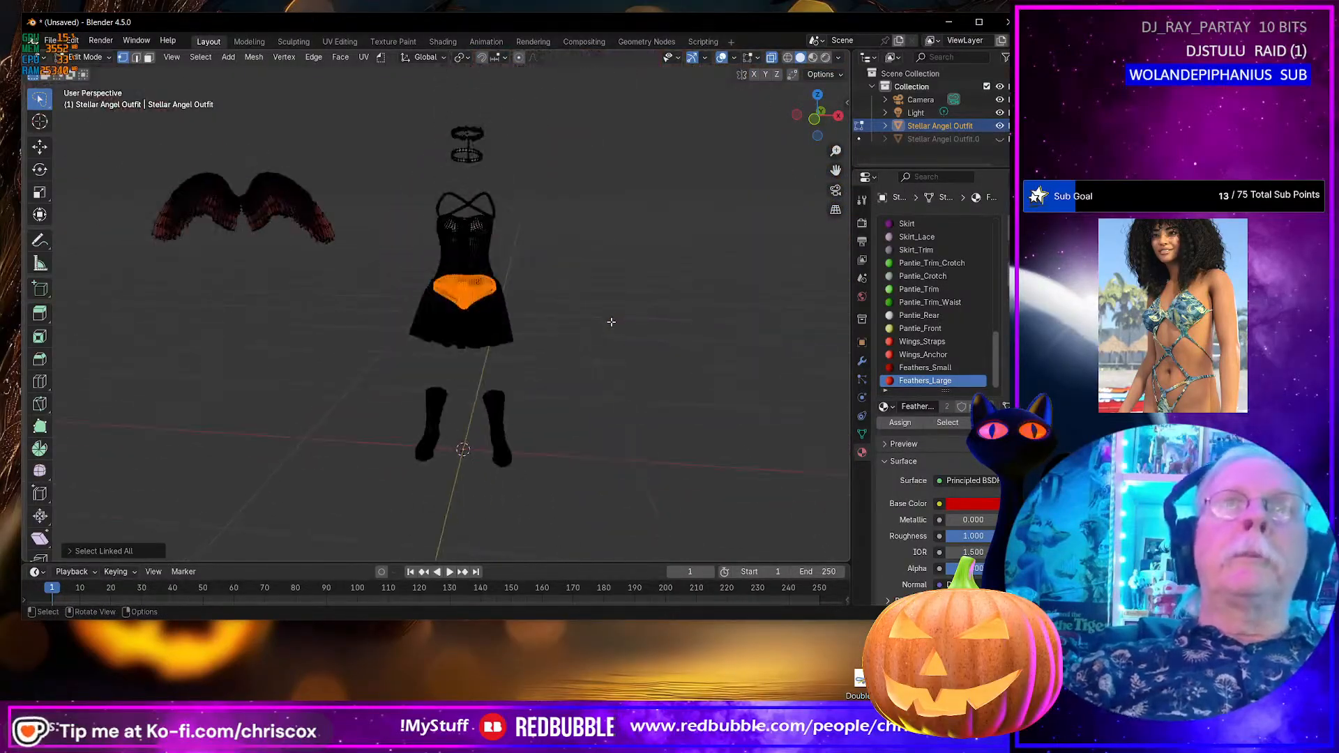
key(g)
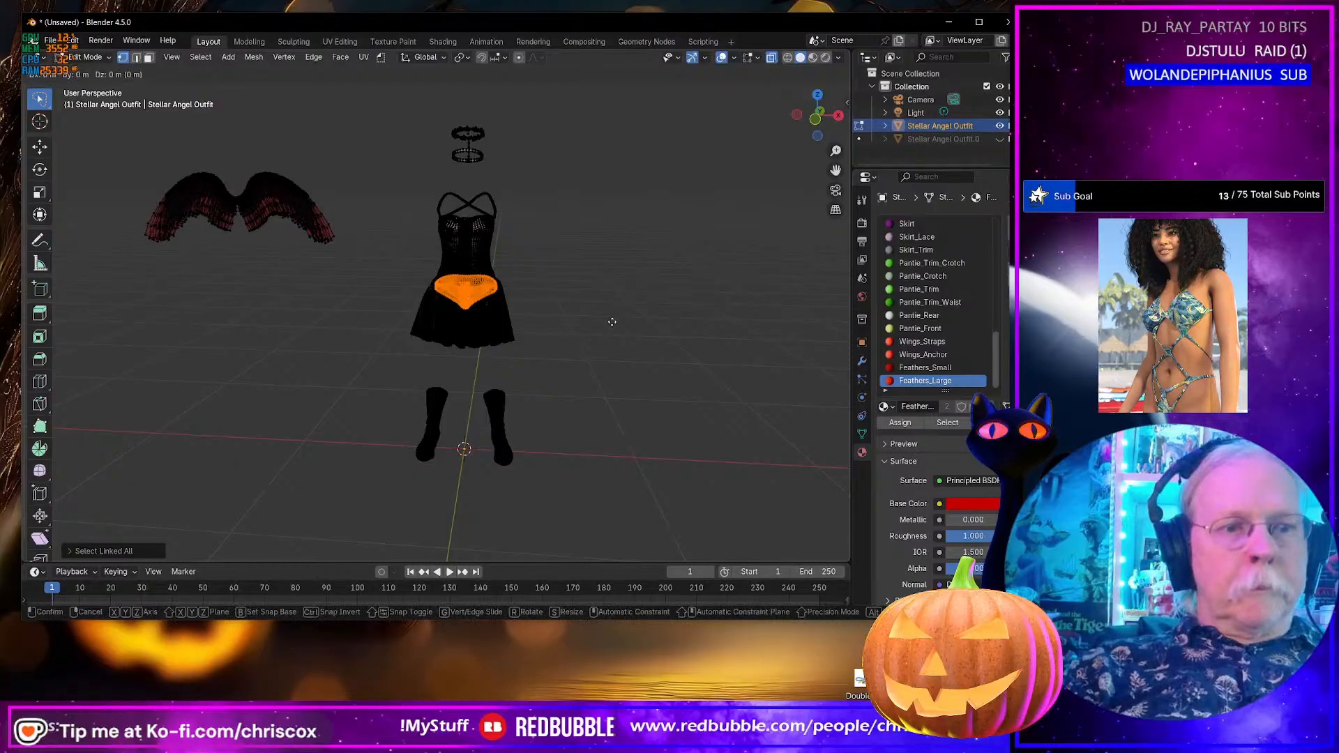
click(378, 326)
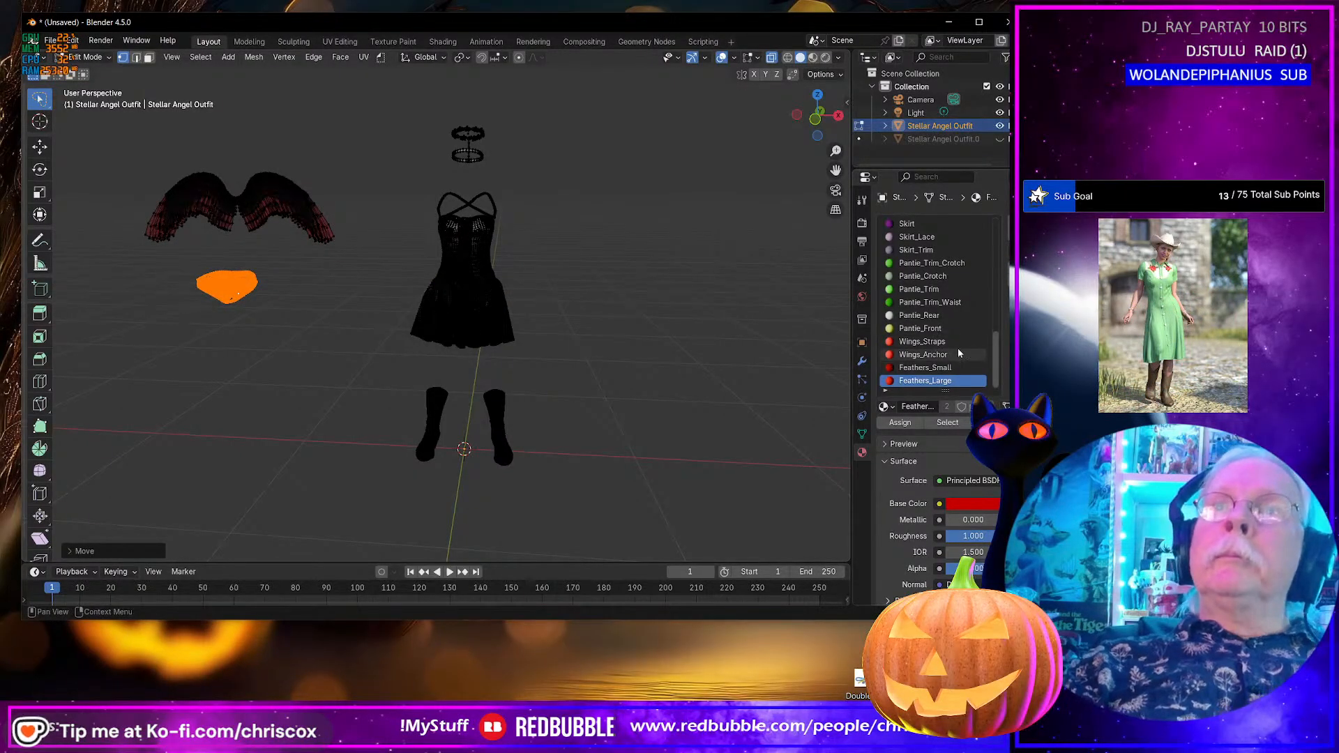
- Select the geometry with the Bodice_Laces material, separate it into its own object and return to Object Mode
scroll(951, 301, up, 3)
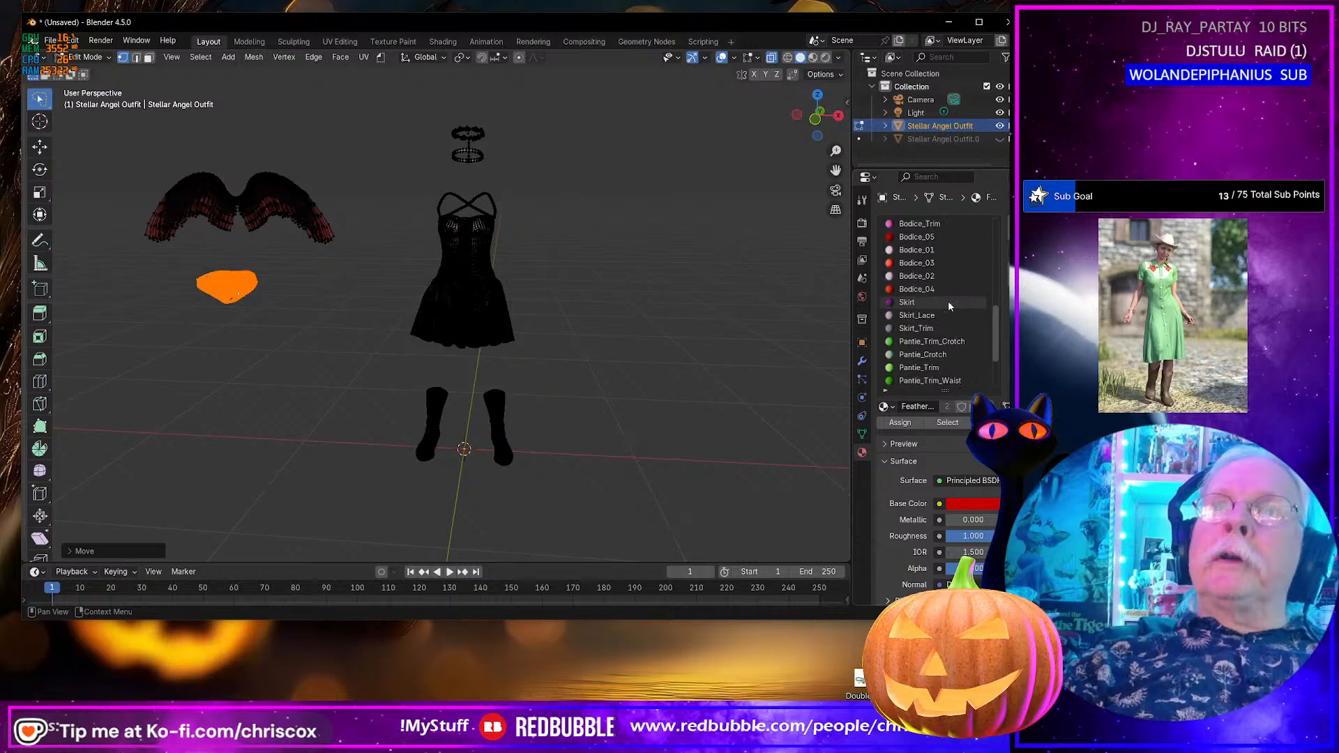
scroll(948, 300, up, 3)
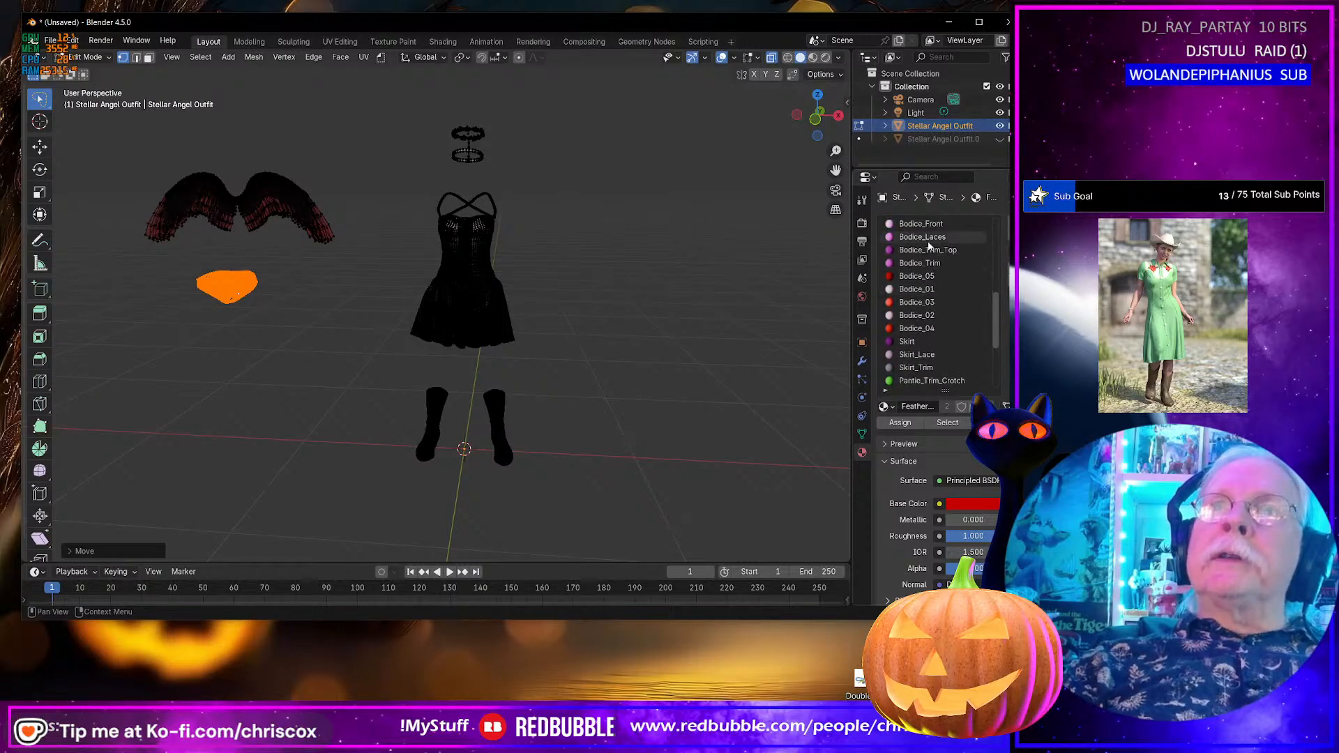
click(922, 237)
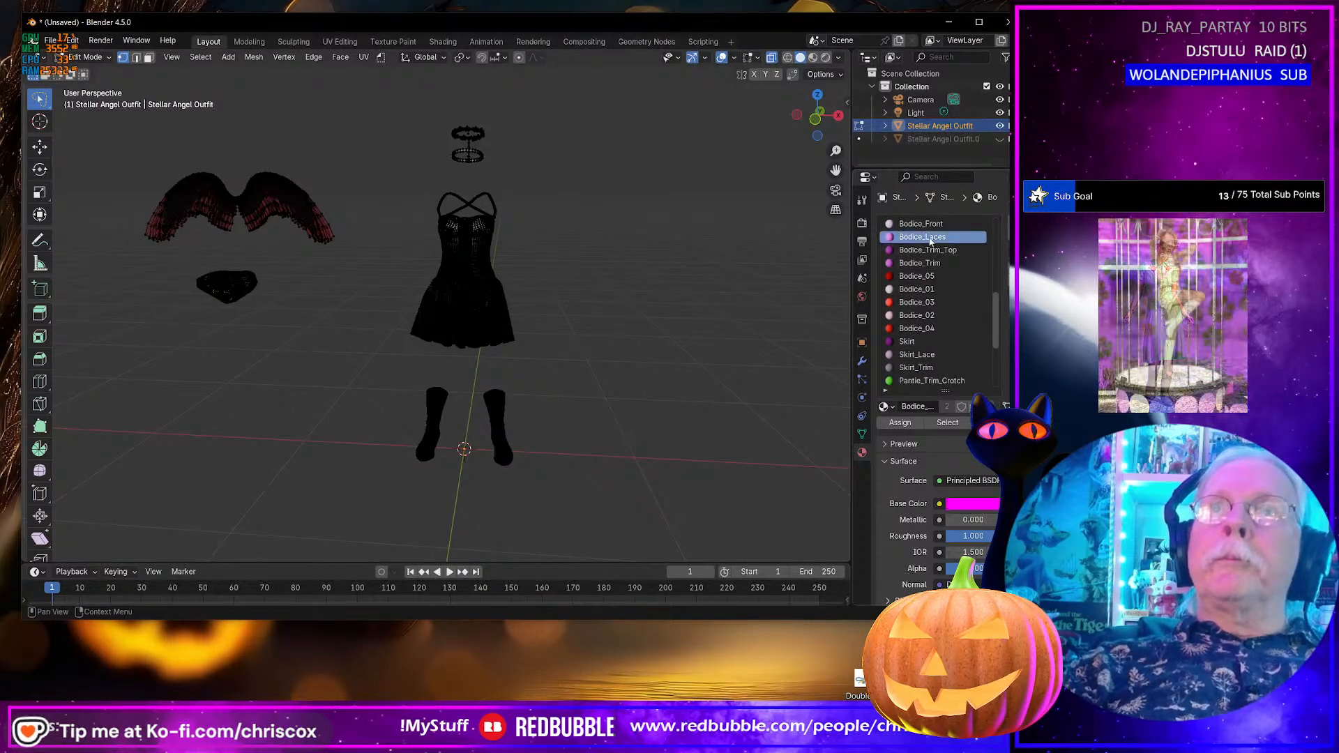
click(947, 422)
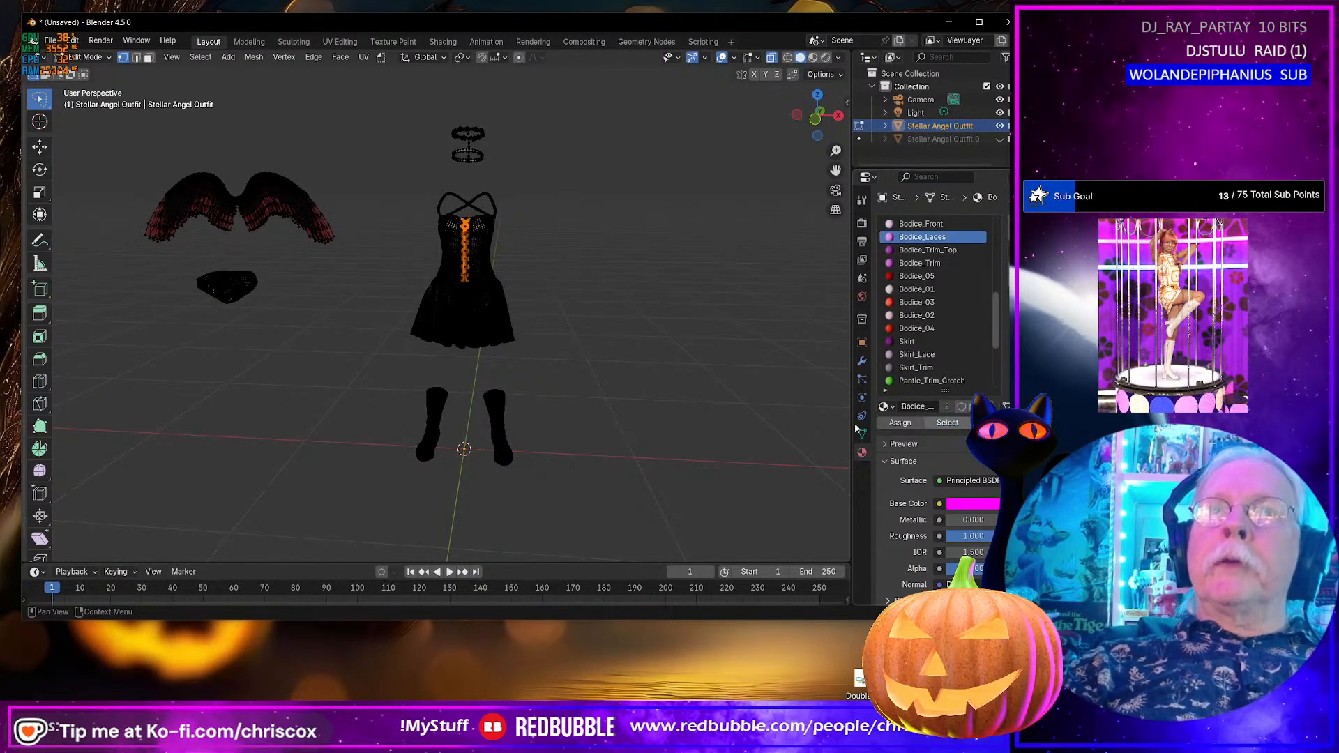
key(p)
click(675, 396)
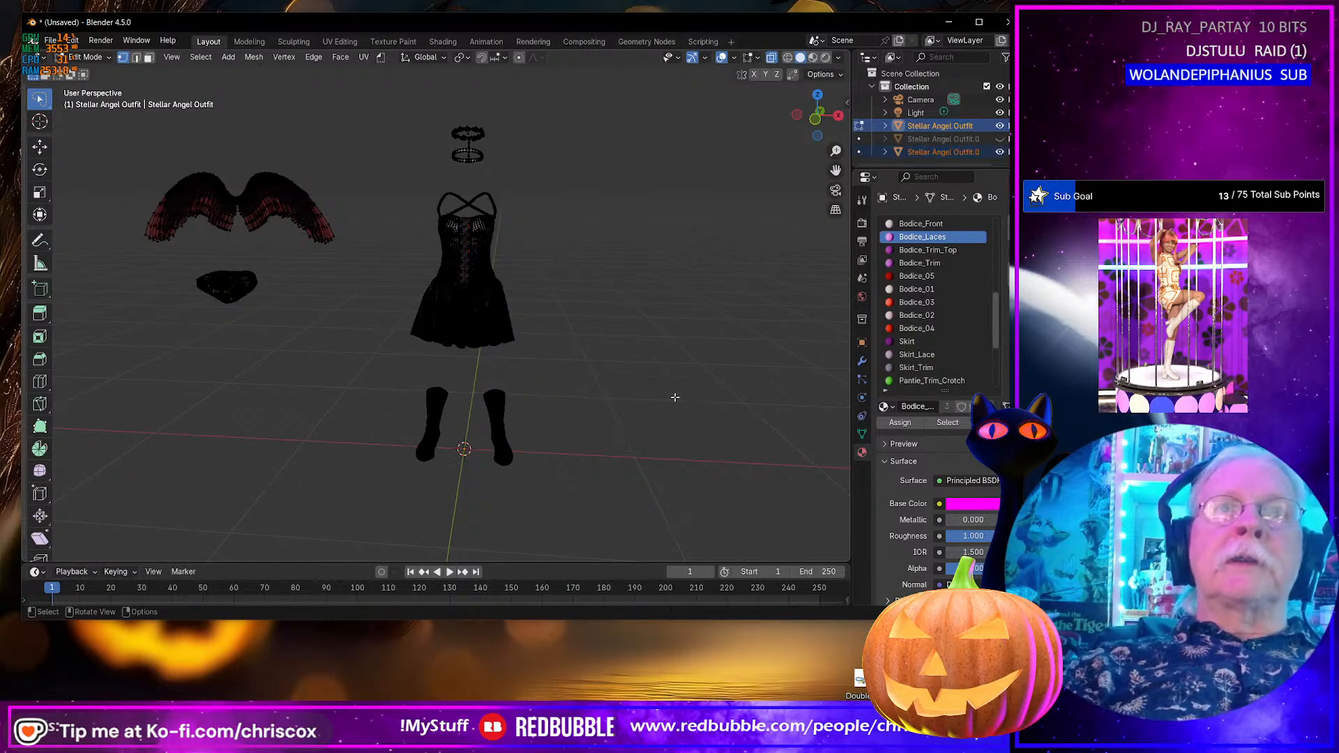
key(Tab)
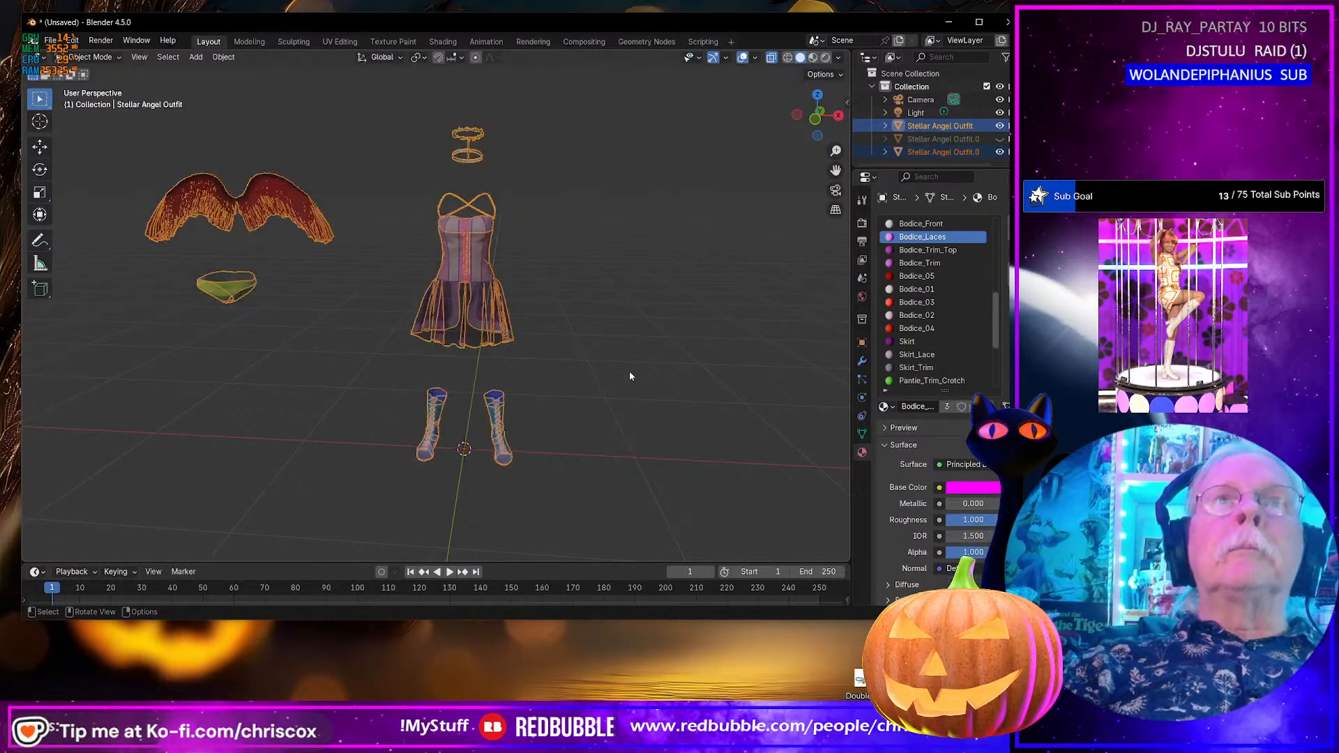
- Move the separated bodice laces along the X axis into the gap between the wings and the dress
click(465, 261)
key(g)
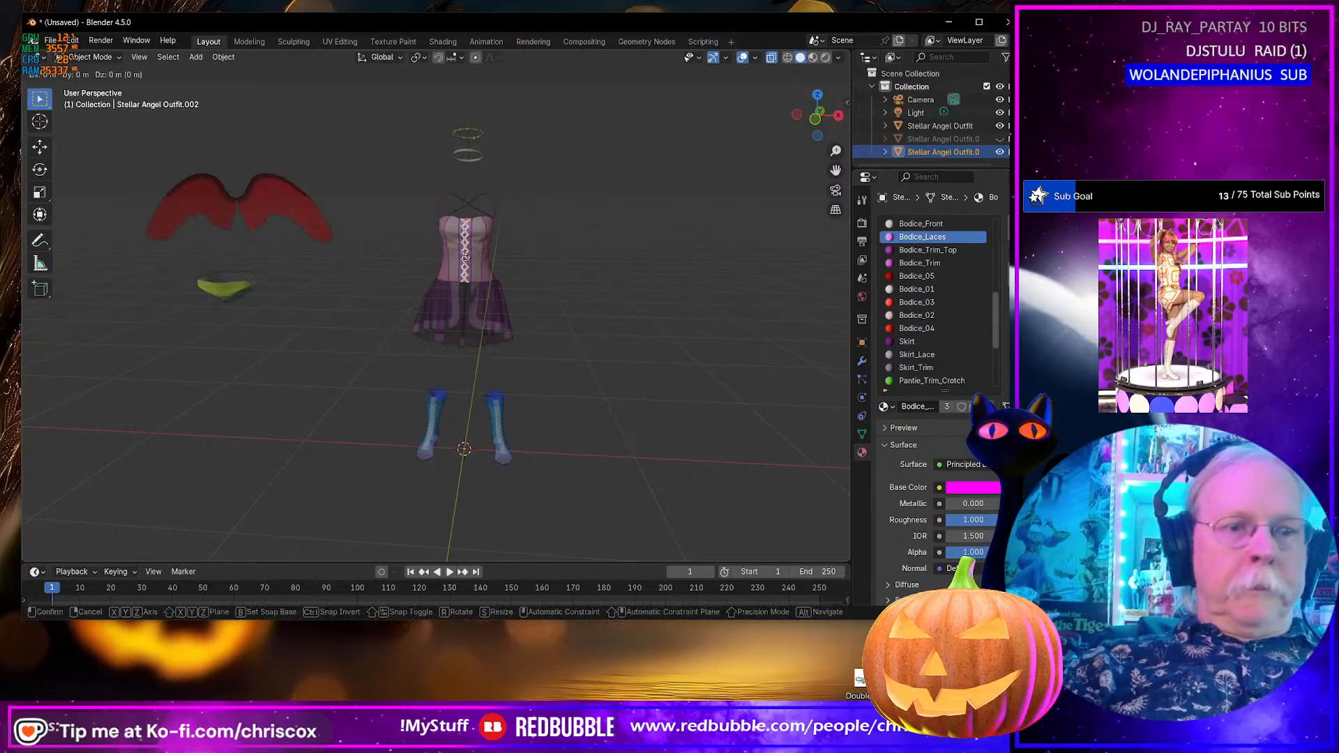
key(x)
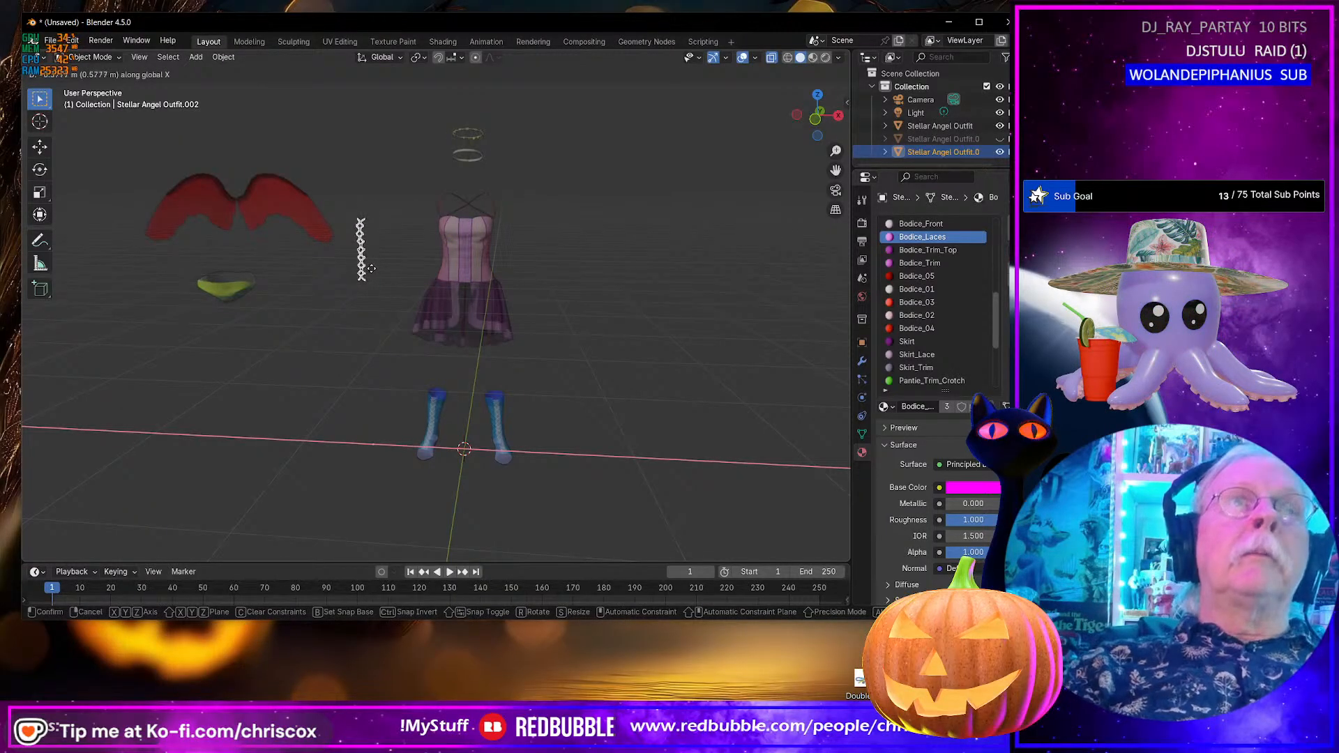
click(385, 270)
mouse_move(390, 270)
middle_down()
mouse_move(284, 233)
mouse_move(392, 294)
middle_up()
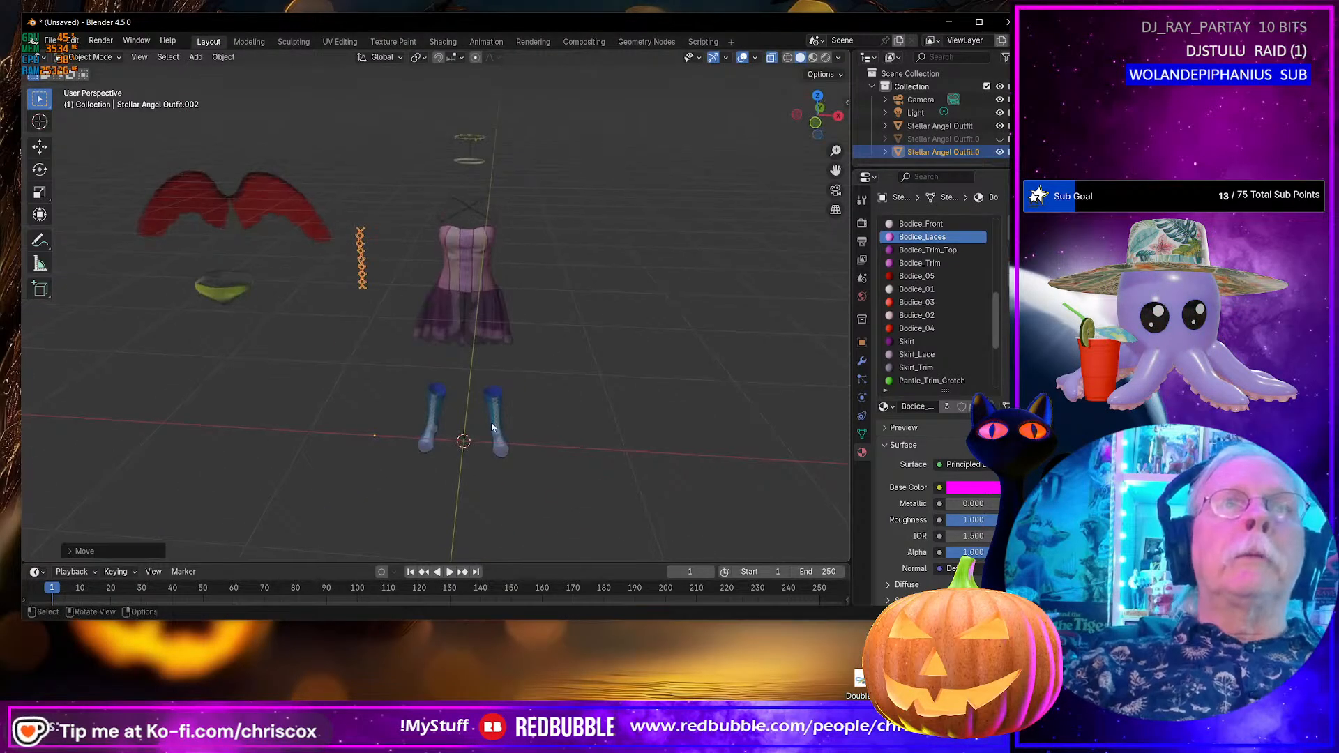
- On the main outfit, select the boots' Laces material geometry, separate it into its own object and return to Object Mode
shift+middle_drag(493, 419, 551, 386)
click(505, 375)
key(Tab)
scroll(990, 324, up, 10)
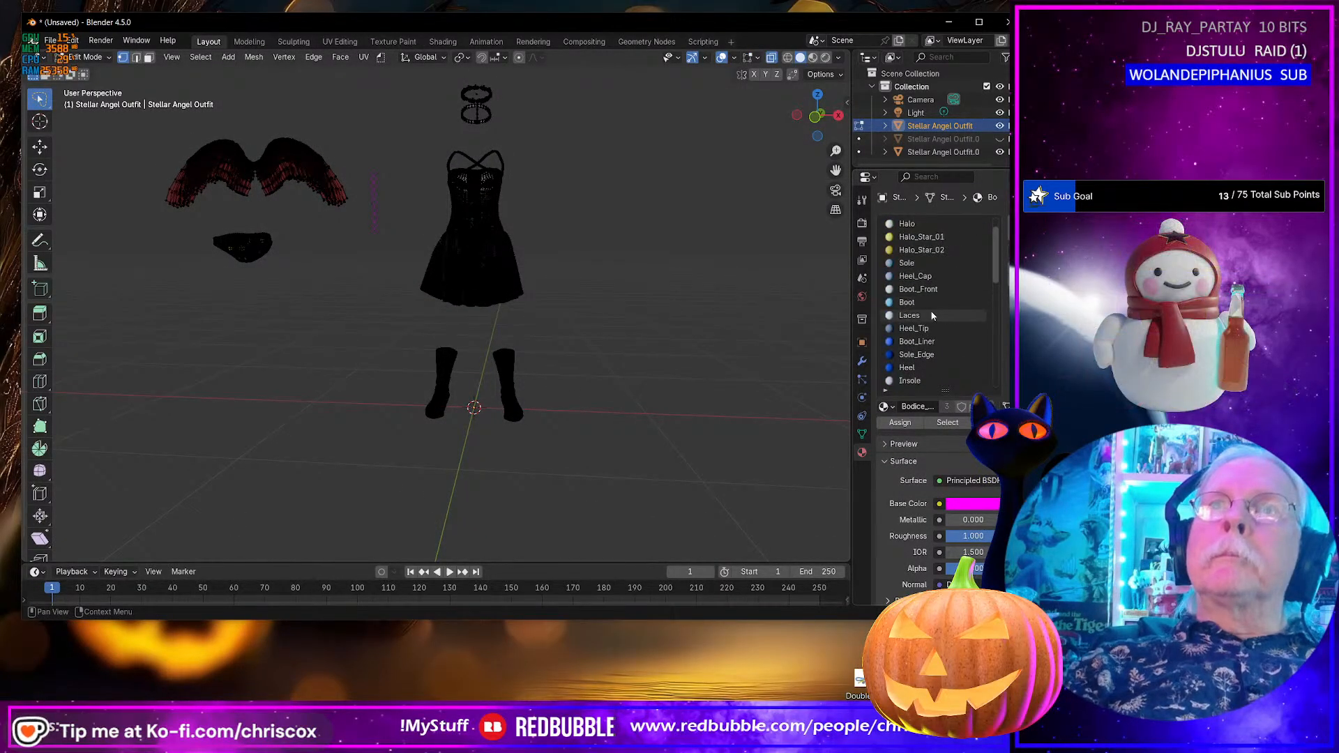
click(979, 315)
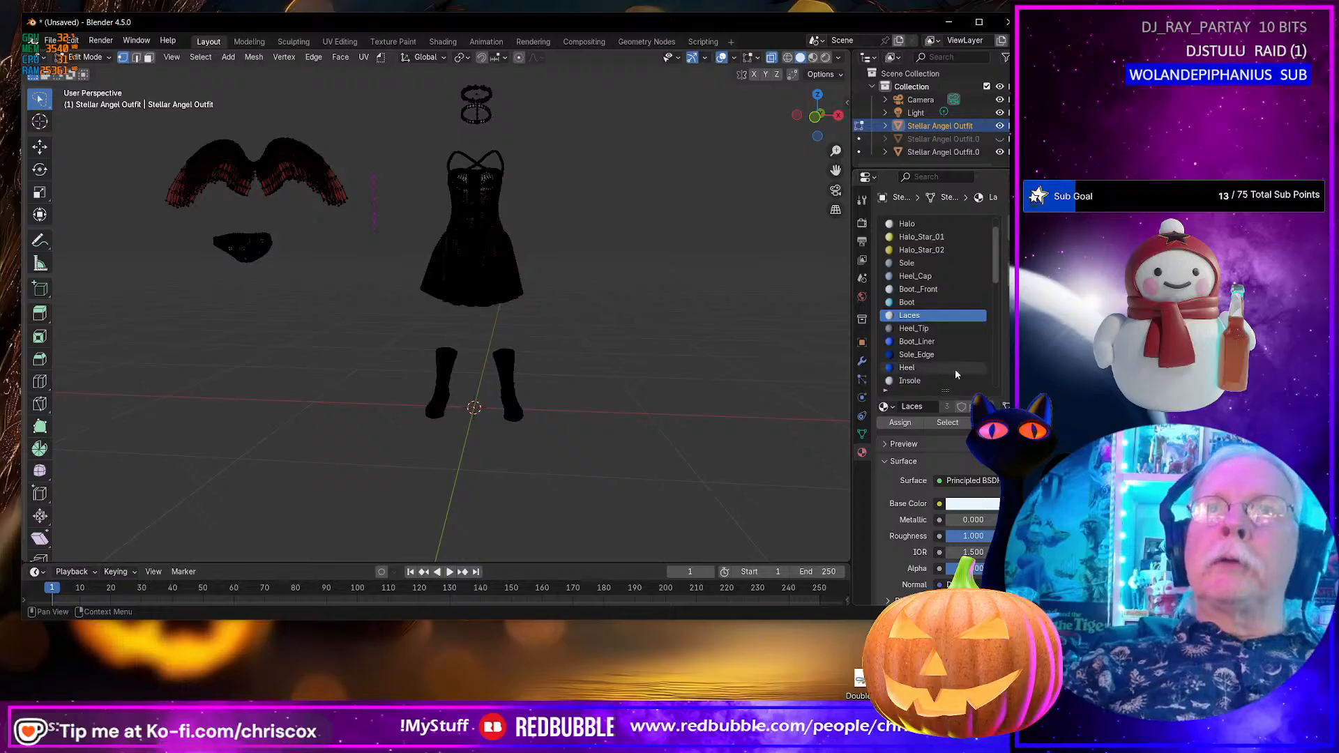
click(948, 423)
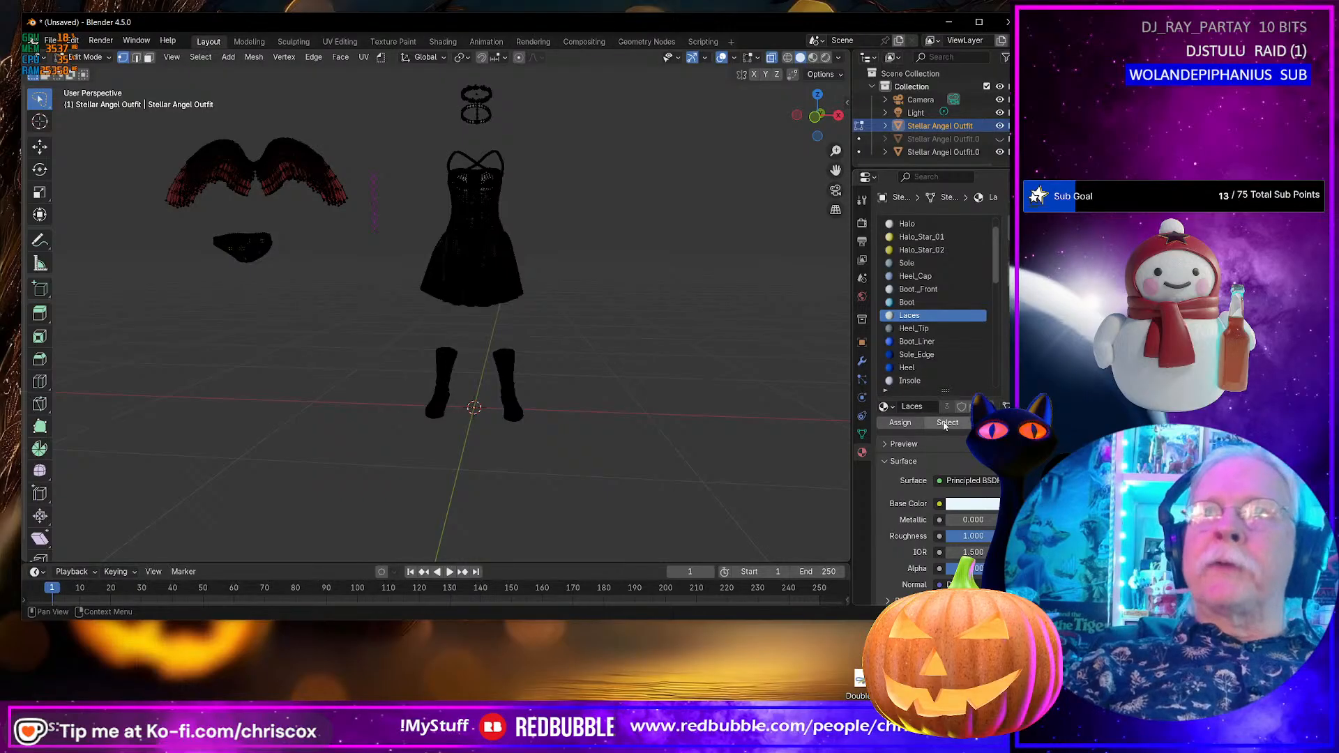
key(p)
click(654, 404)
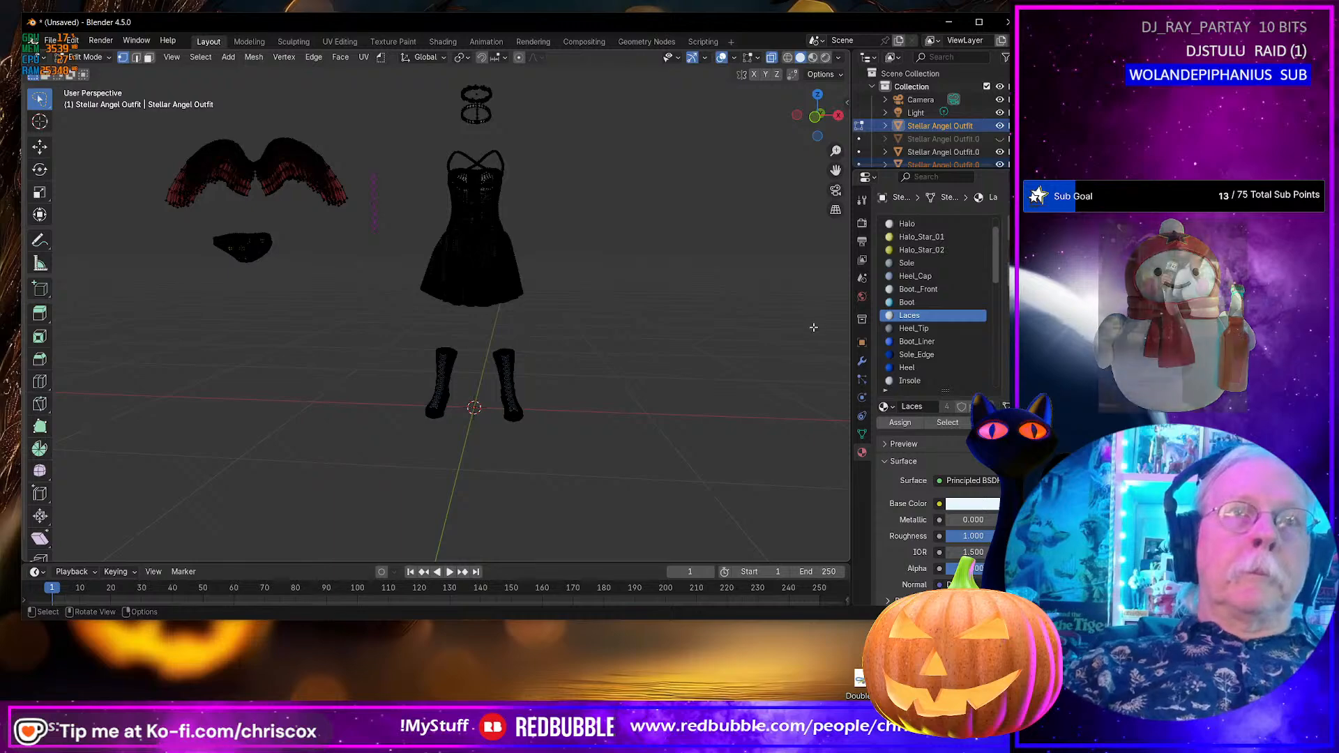
key(Tab)
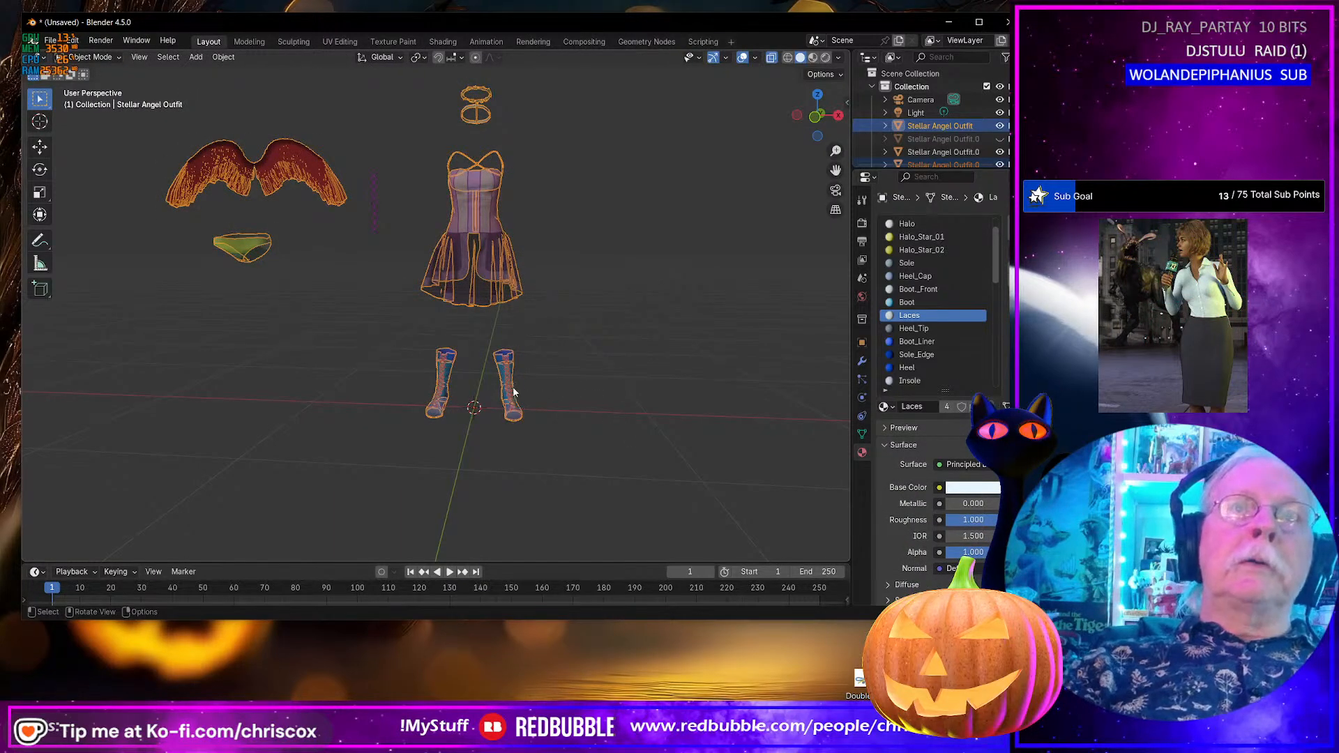
- Move the separated boot laces out beside the boots, below the wings and panties
click(510, 390)
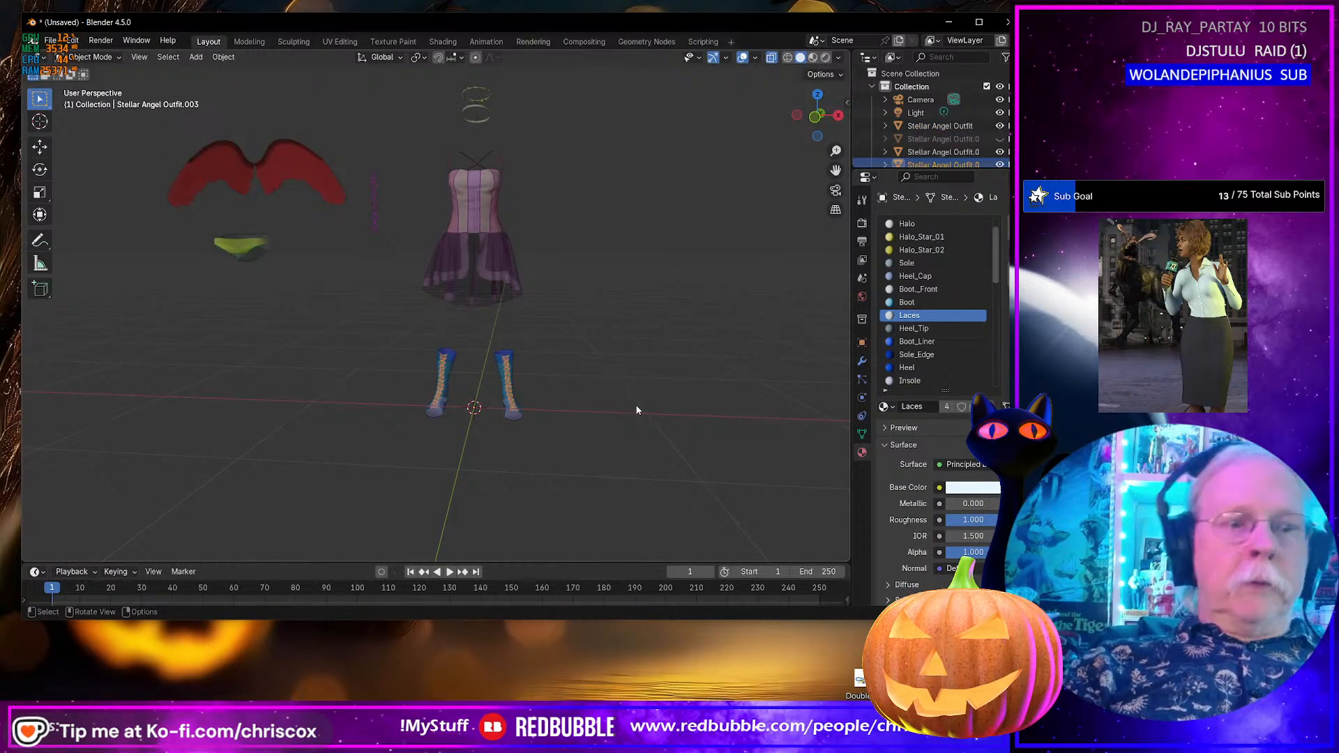
key(g)
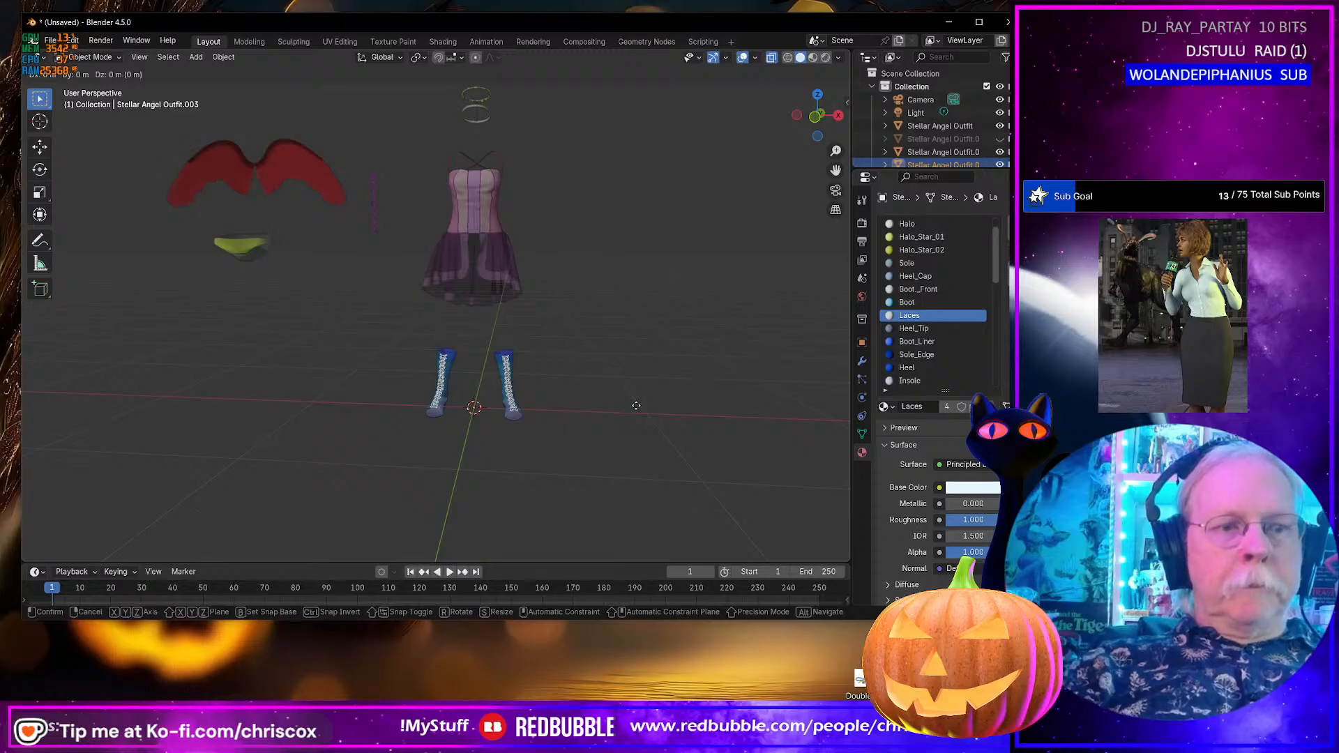
click(476, 406)
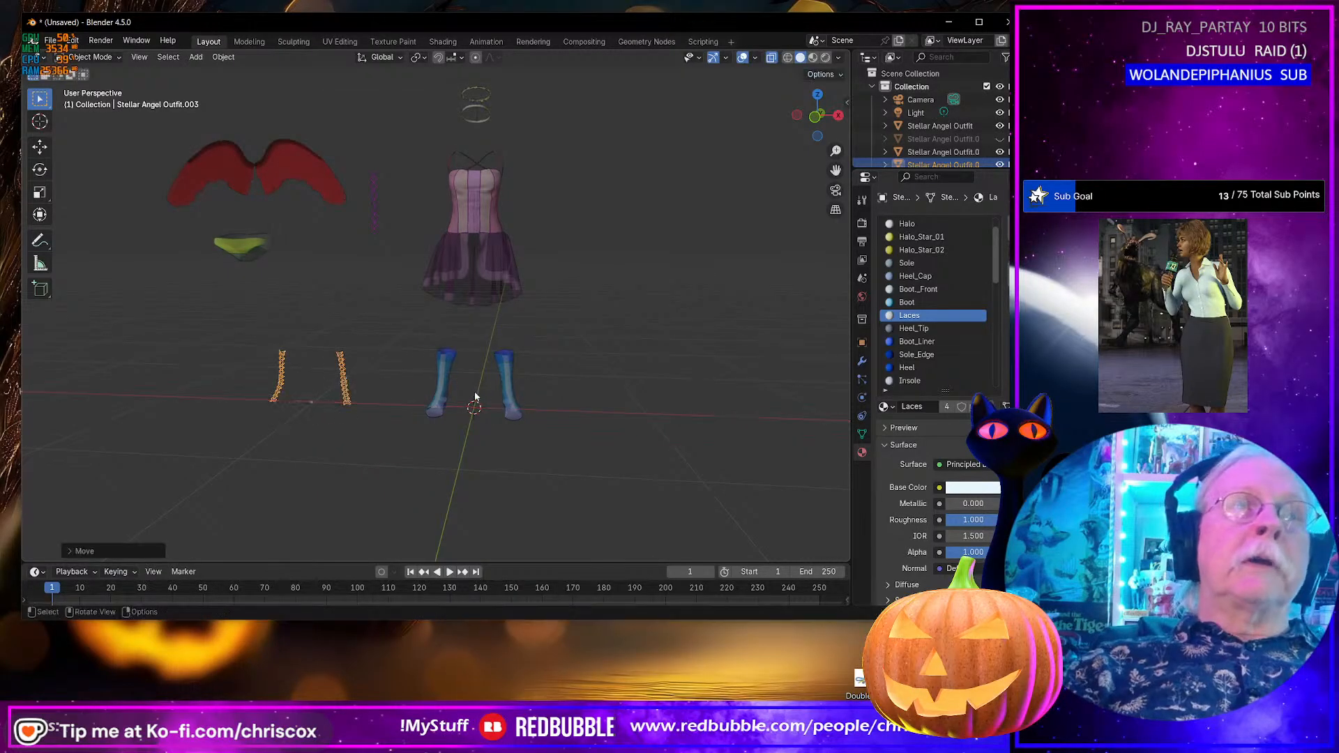
mouse_move(476, 406)
middle_down()
mouse_move(398, 385)
mouse_move(671, 373)
mouse_move(763, 402)
mouse_move(620, 425)
mouse_move(487, 403)
middle_up()
shift+middle_drag(490, 397, 547, 431)
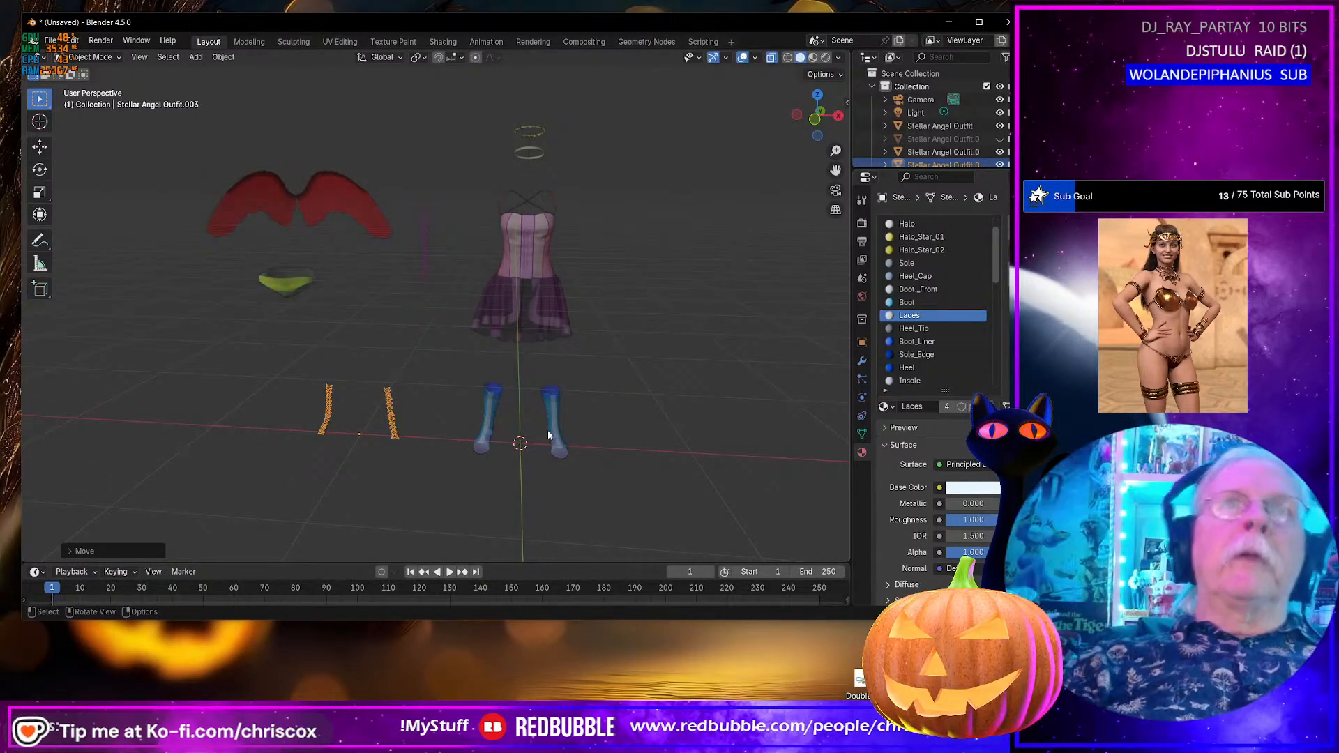
- Switch to the UV Editing workspace, clear the selection and box-select the outfit pieces in the 3D view
middle_drag(583, 417, 573, 407)
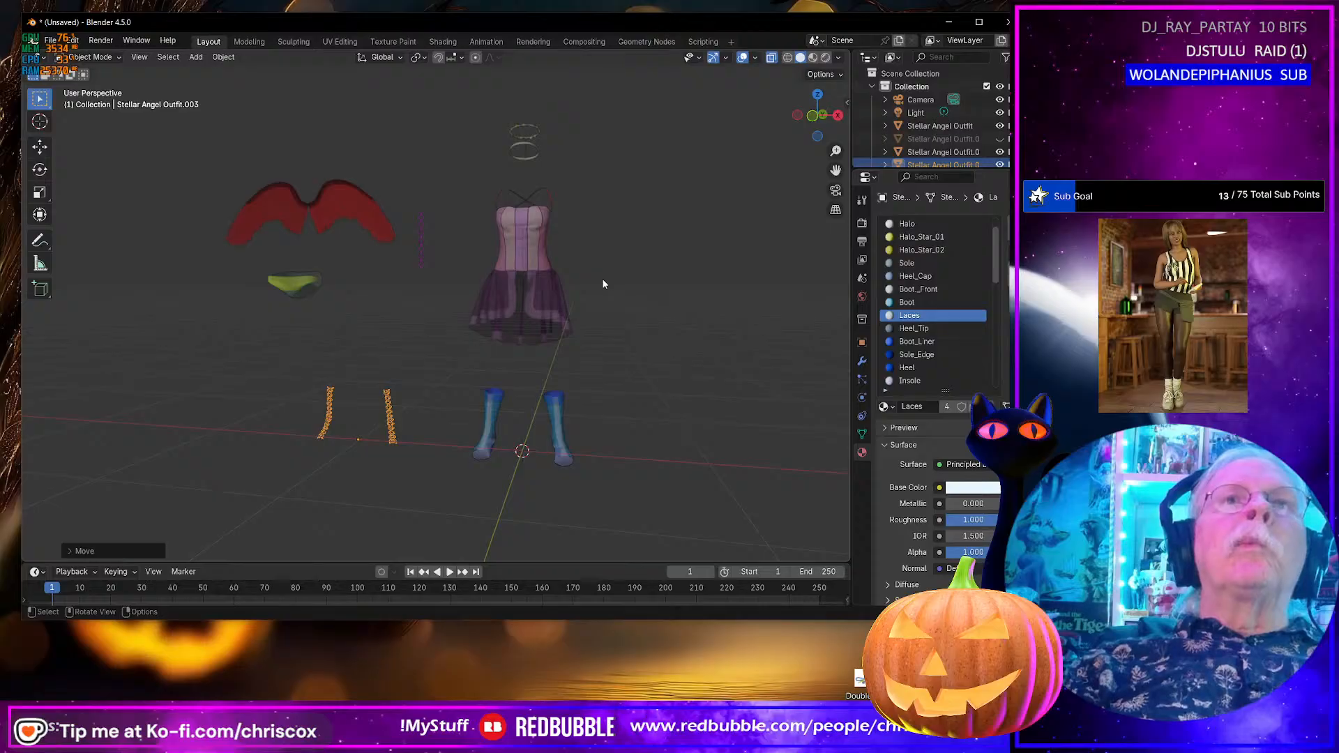
scroll(586, 283, up, 6)
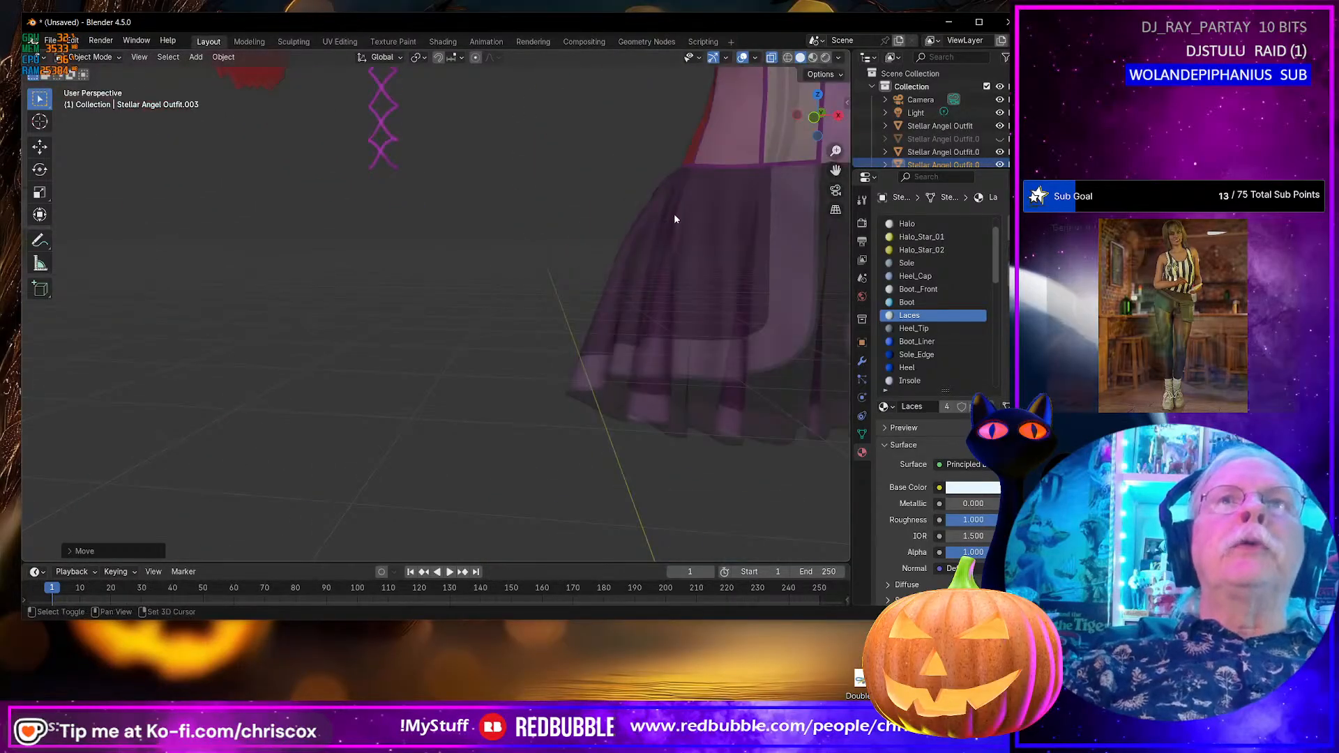
scroll(407, 408, down, 8)
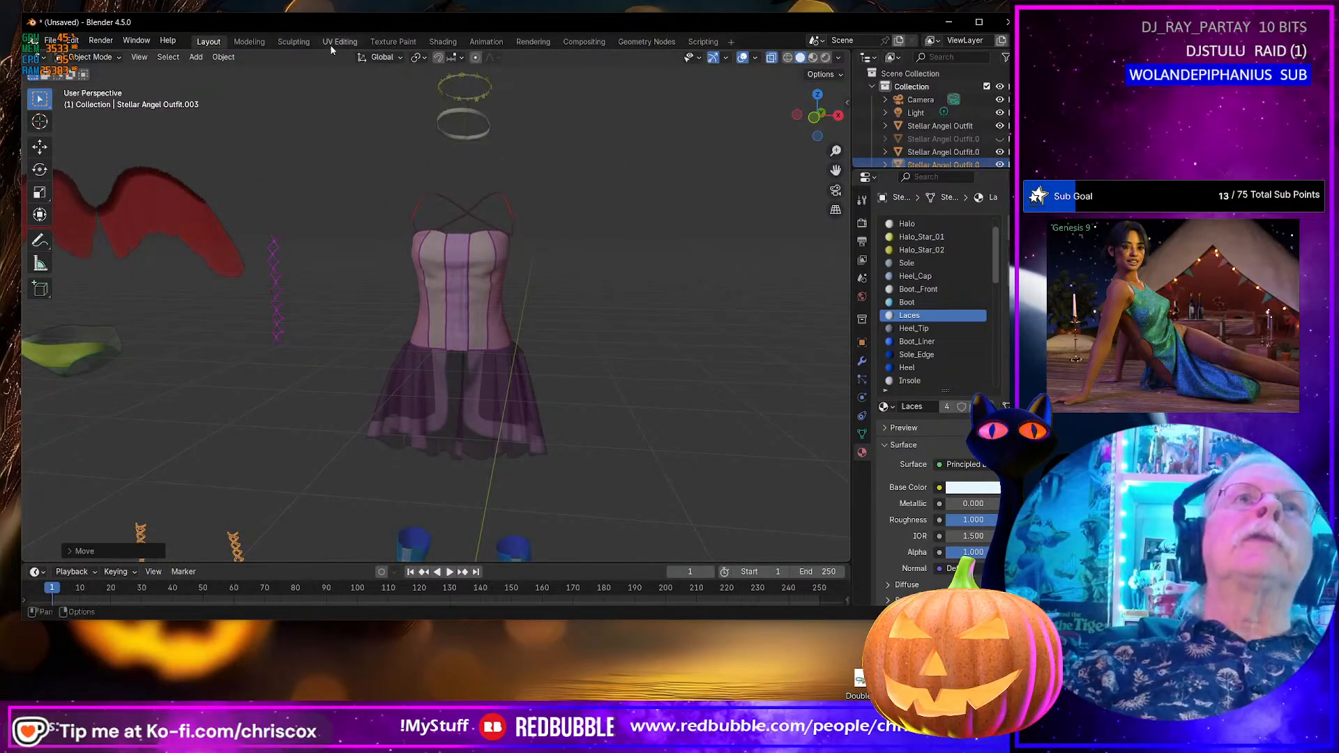
click(339, 42)
key(a)
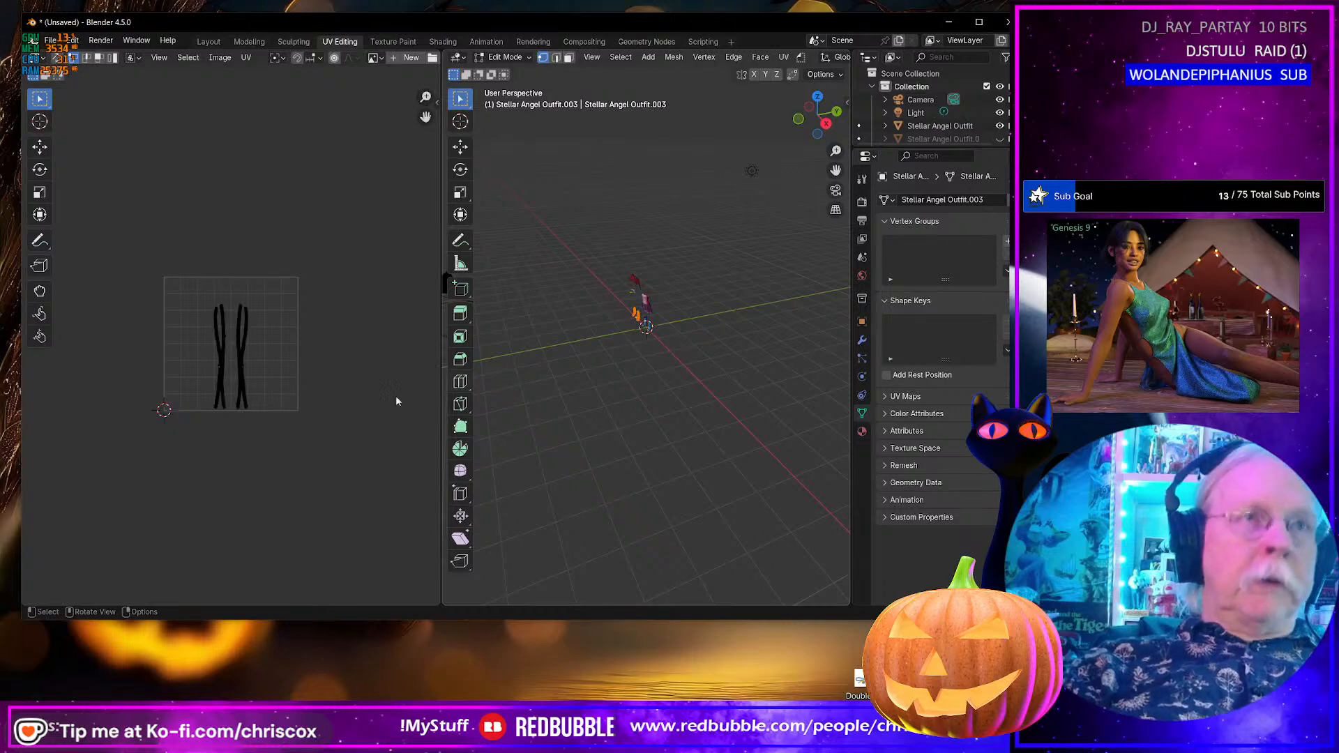
key(alt+a)
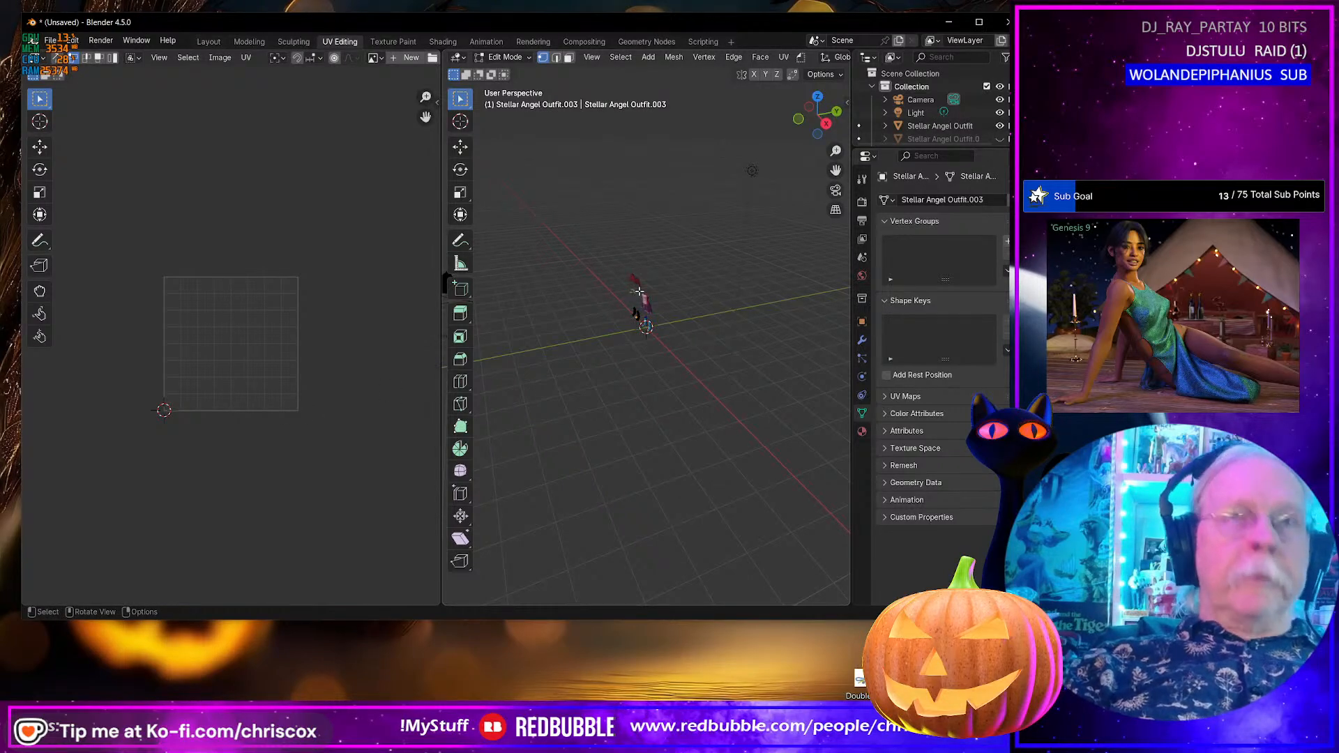
drag(594, 235, 686, 338)
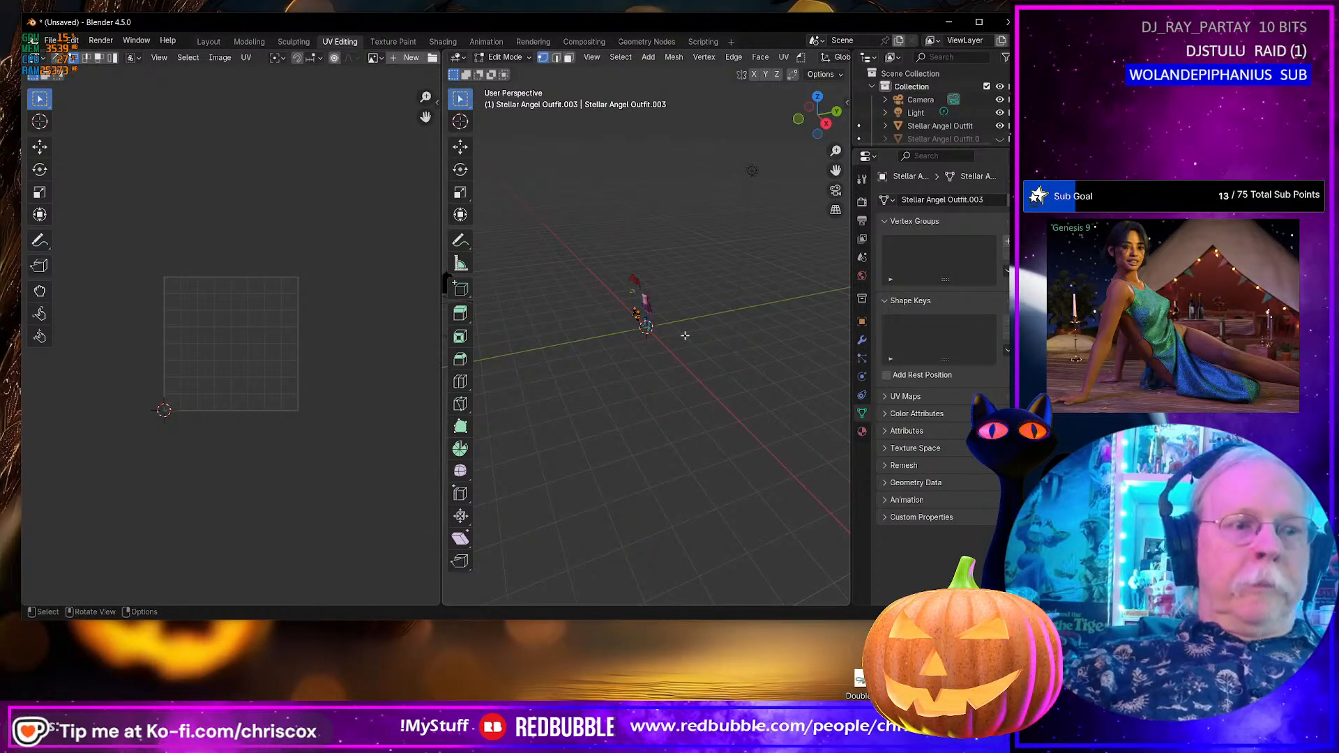
- Return to Object Mode, select every object in the scene and frame the outfit from the front
key(Tab)
key(a)
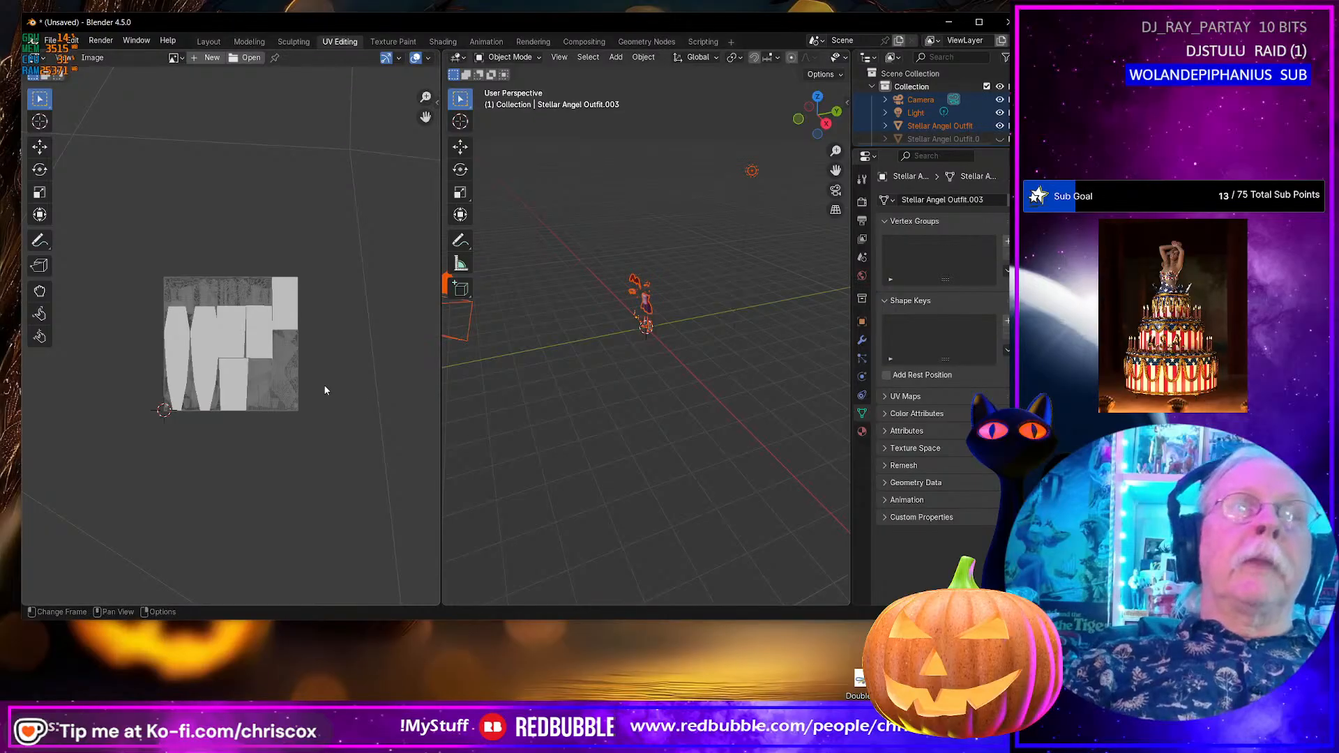
scroll(325, 389, up, 3)
scroll(324, 389, down, 2)
middle_drag(651, 391, 722, 338)
scroll(729, 381, up, 4)
scroll(722, 338, up, 4)
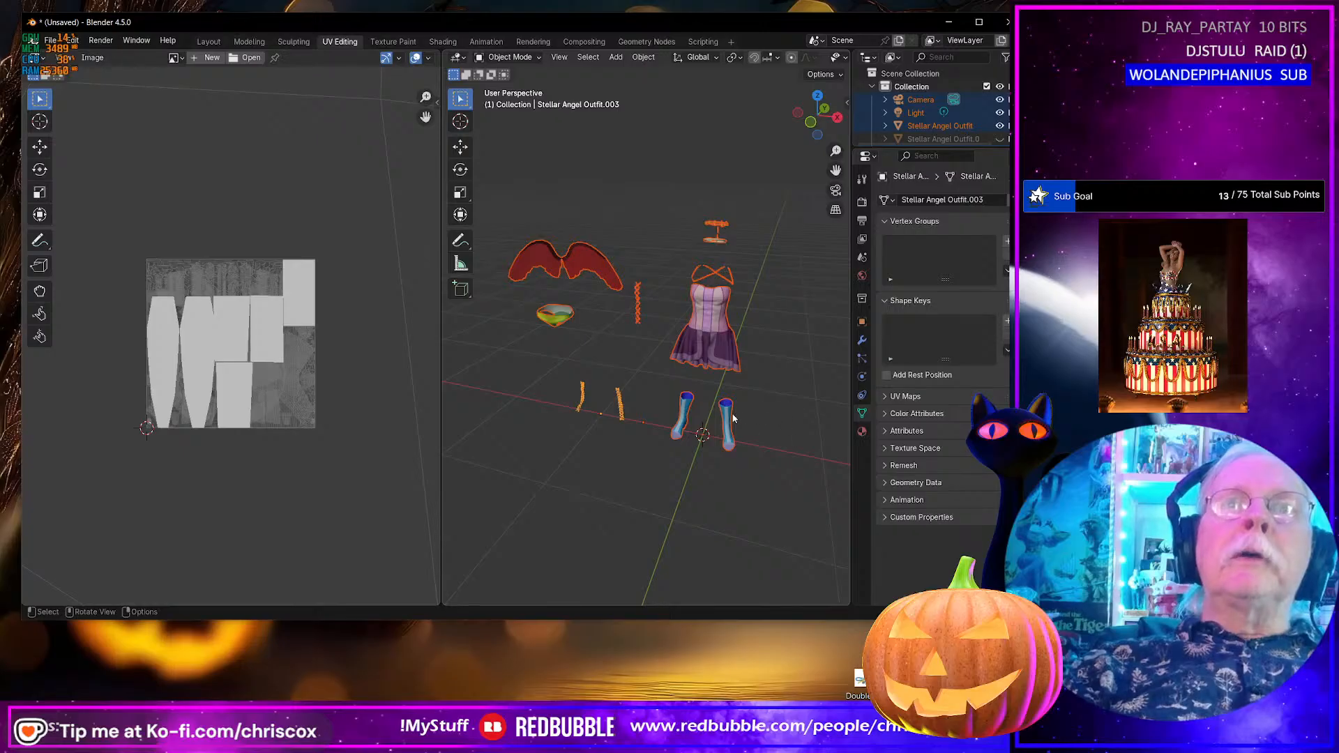
- Try to box-select all the outfit pieces together in Edit Mode
key(Tab)
middle_drag(653, 329, 664, 305)
drag(500, 183, 759, 449)
click(766, 287)
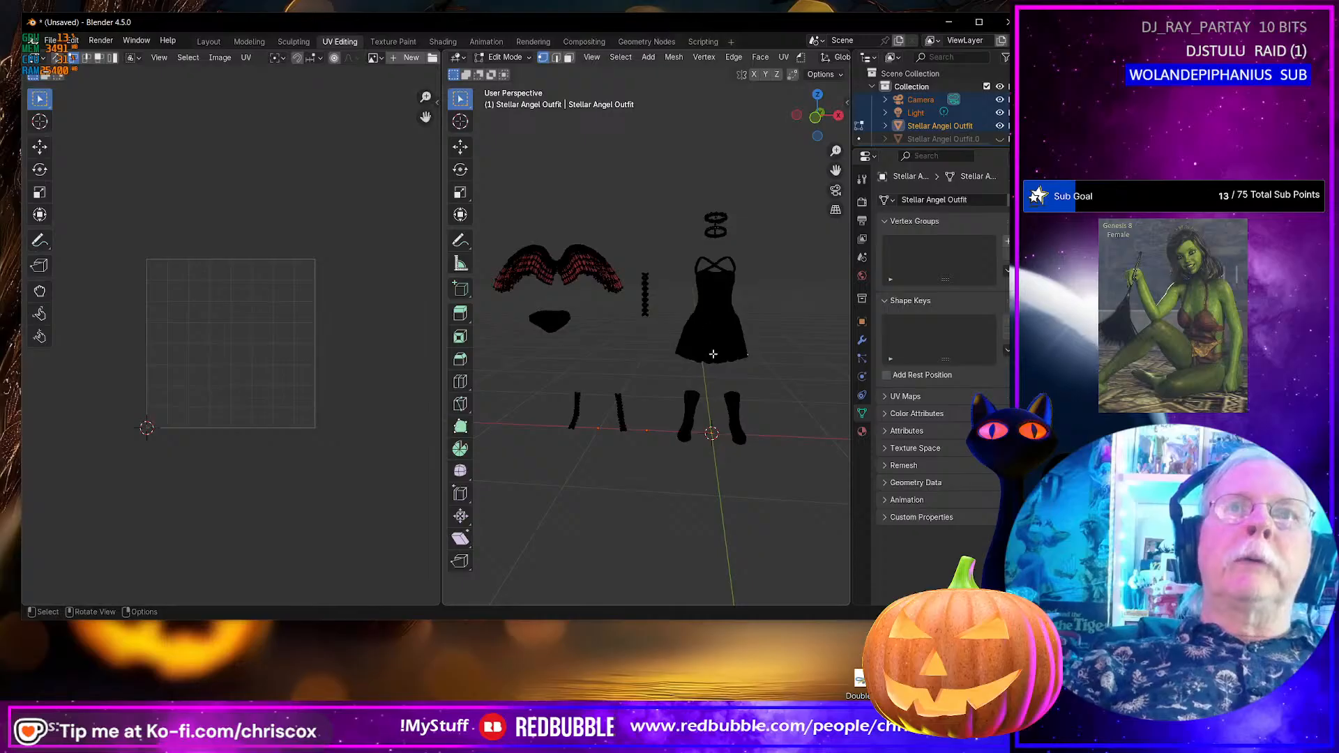
key(q)
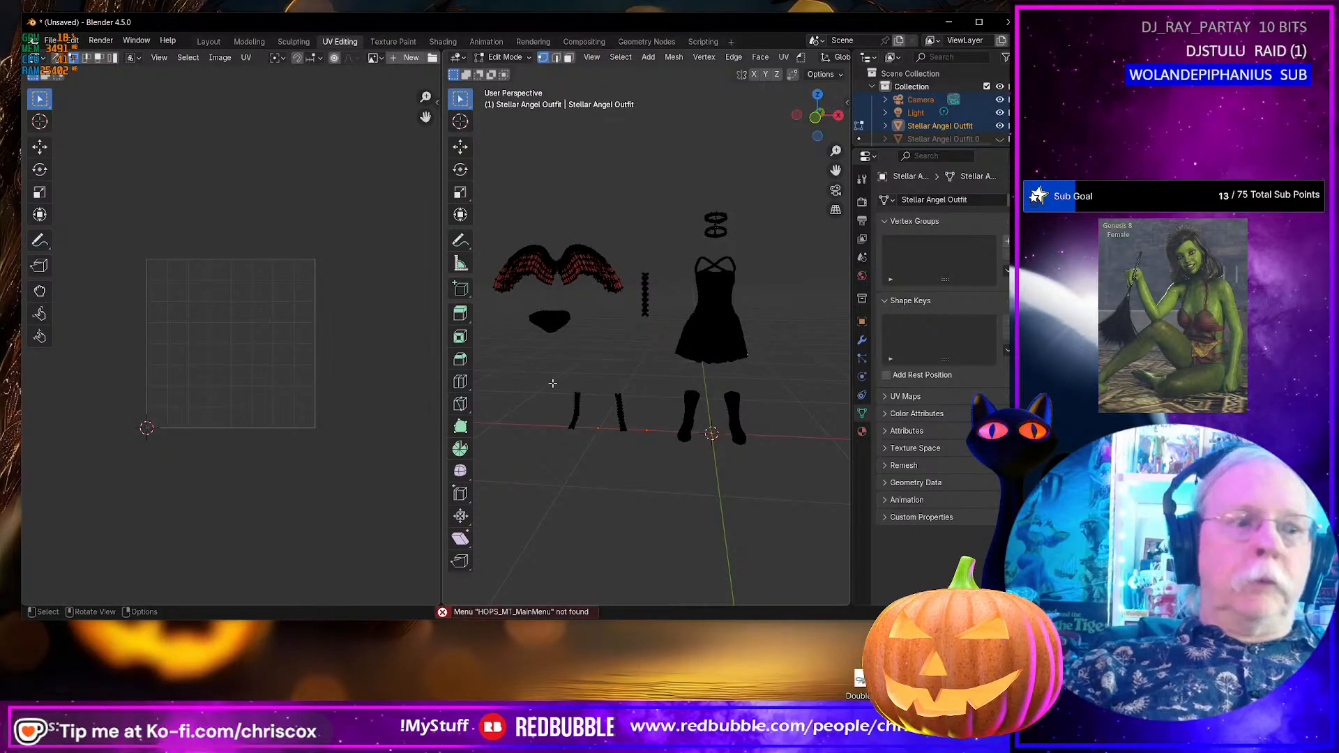
- Select only the outfit pieces in Object Mode with the dress object active, and enter Edit Mode on them together
key(Tab)
click(681, 337)
click(646, 301)
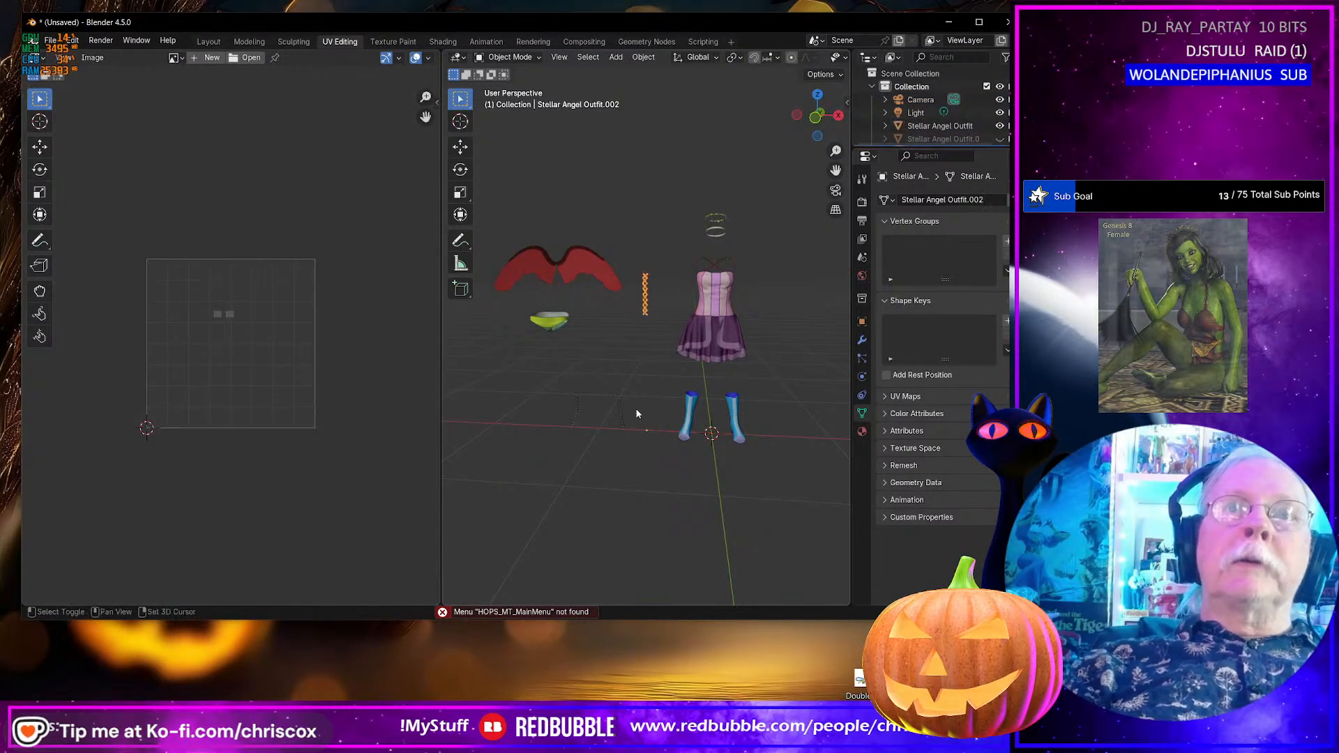
key(a)
shift+click(710, 338)
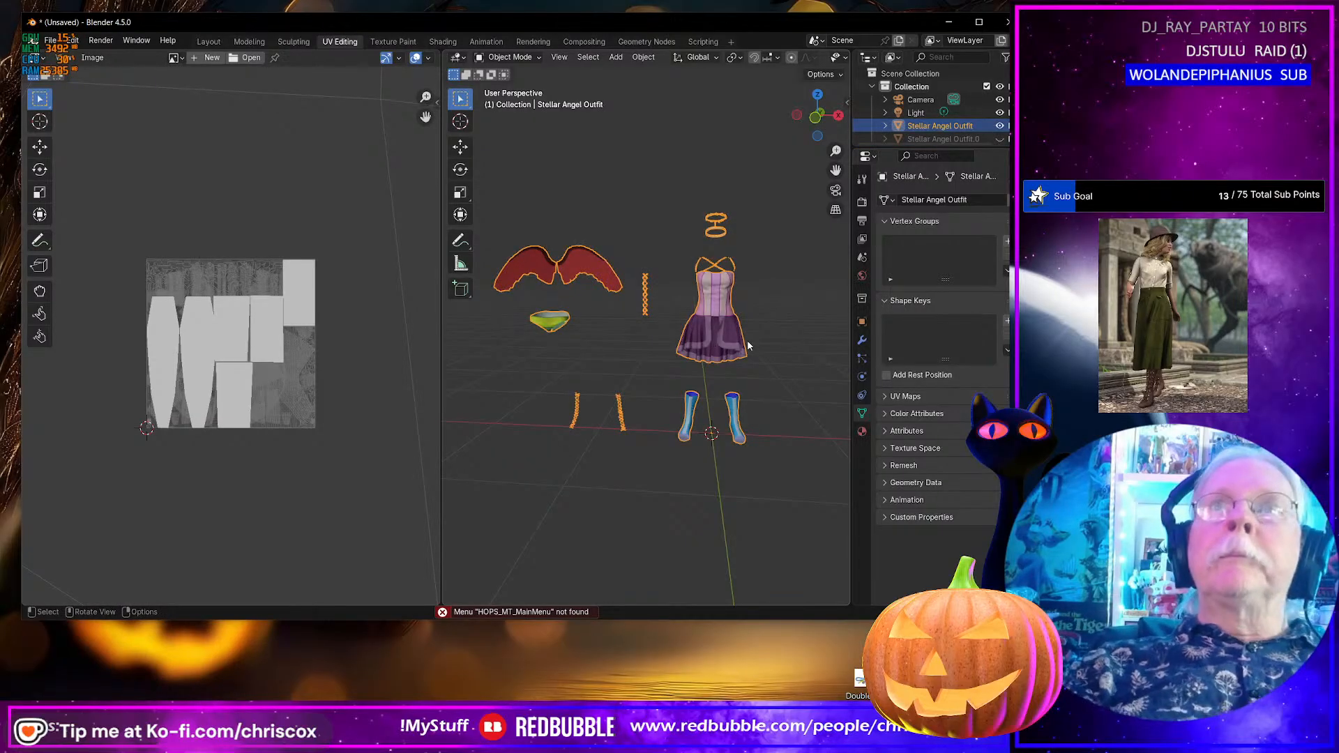
key(Tab)
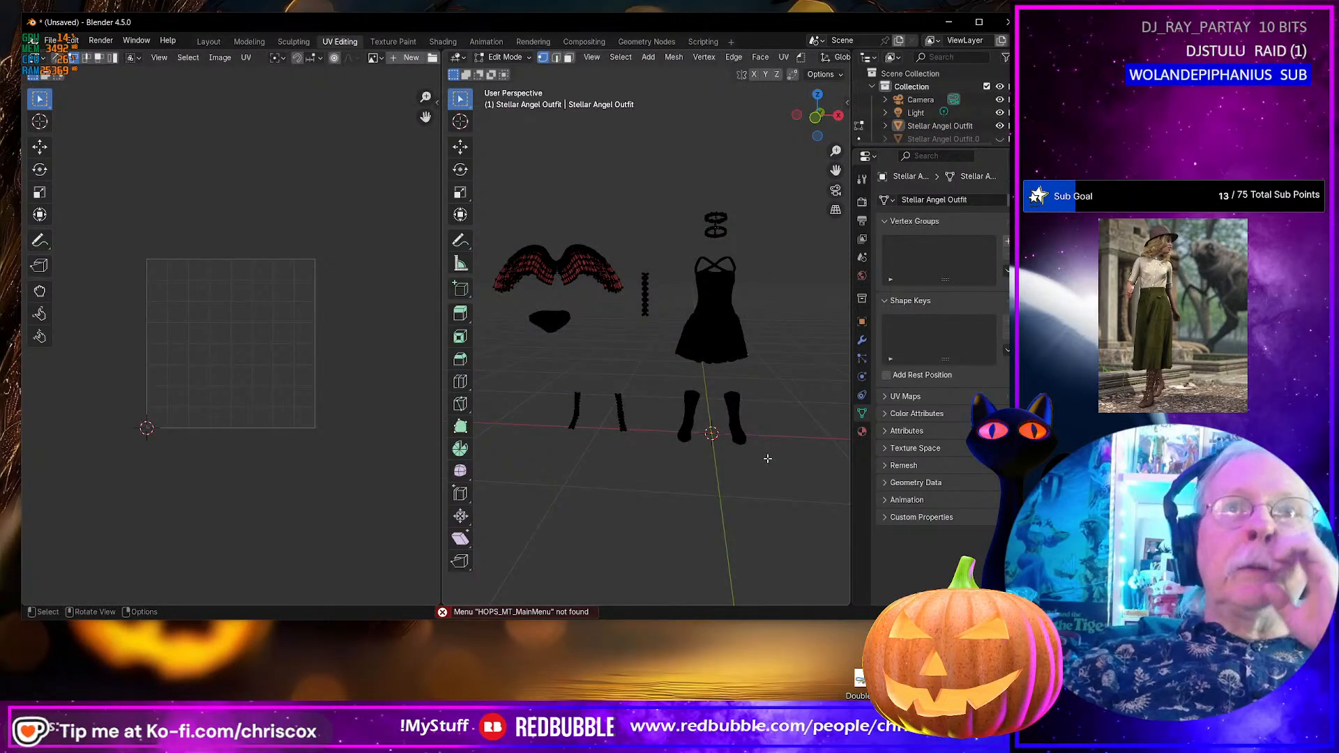
- In wireframe display, box-select the boots and their separated laces, and select all their UVs in the UV editor
drag(779, 462, 534, 382)
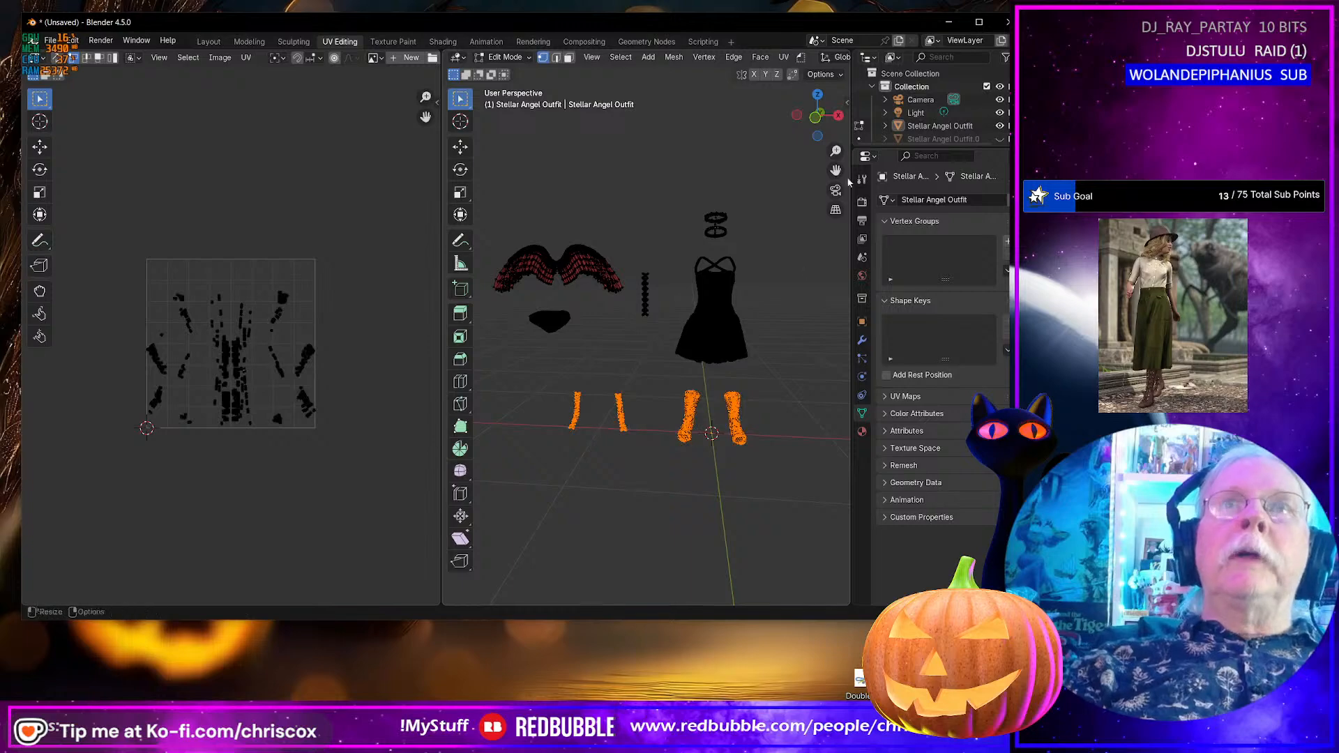
scroll(795, 59, down, 5)
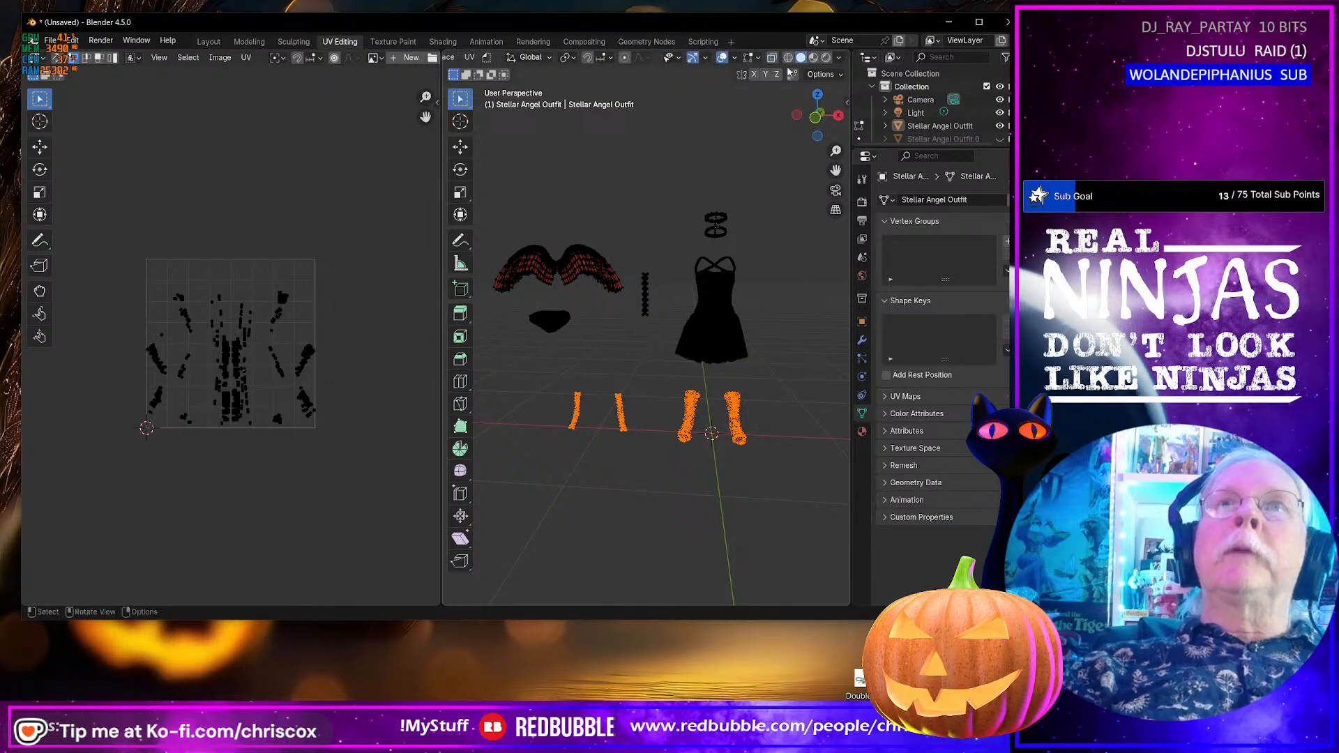
click(788, 57)
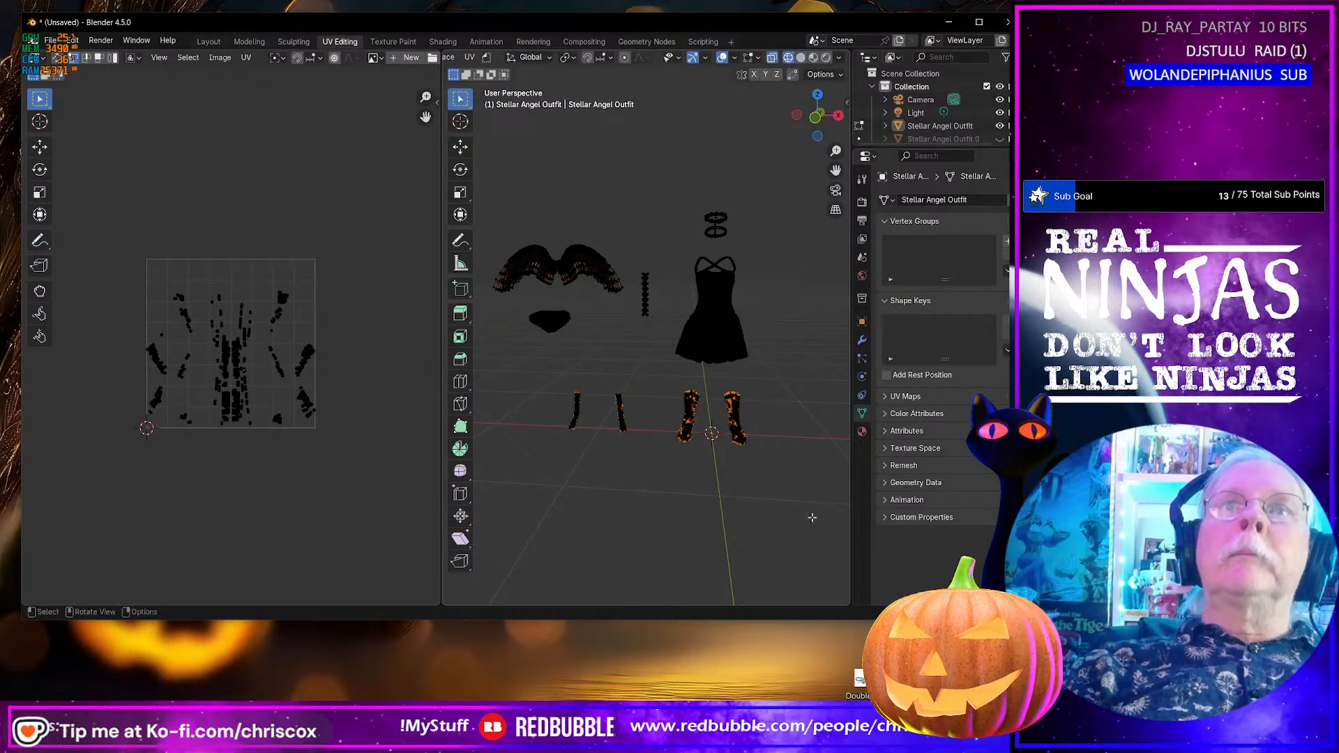
middle_drag(812, 517, 763, 475)
drag(774, 464, 528, 384)
drag(381, 452, 104, 240)
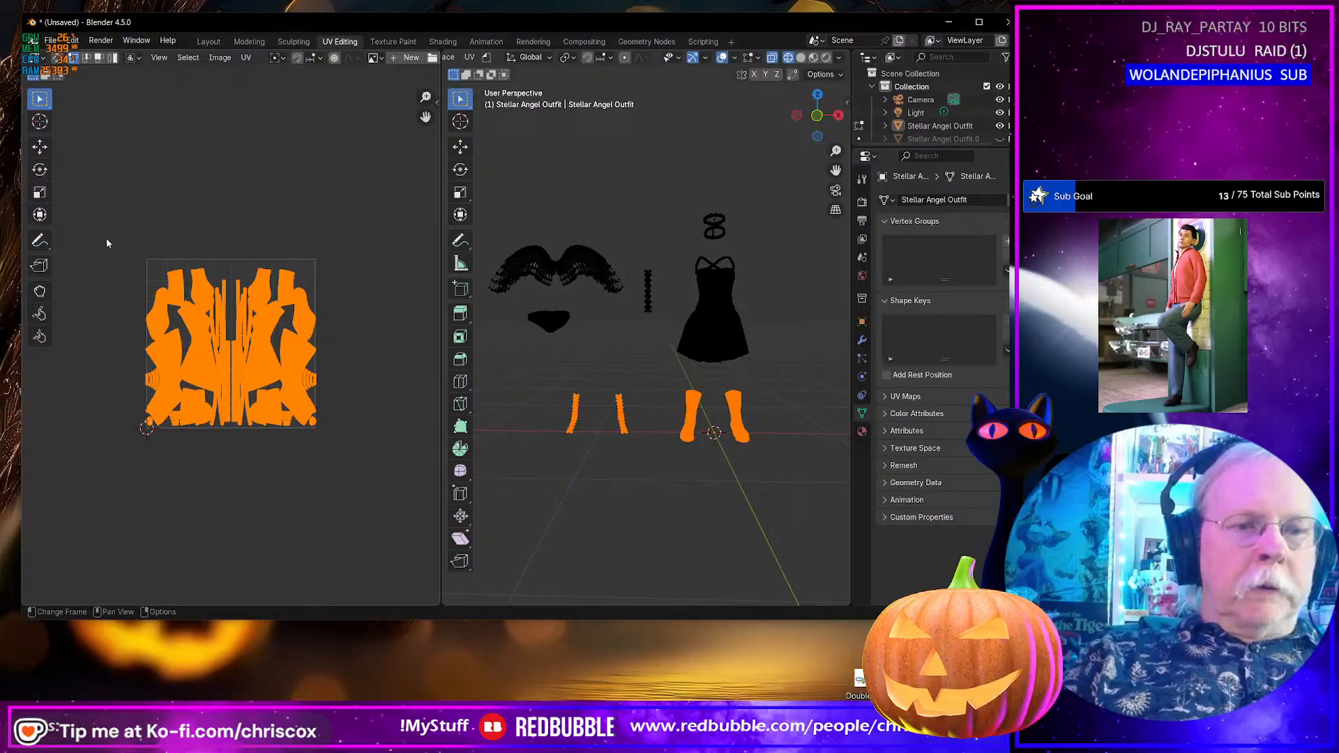
- Move the selected UVs of the boots and laces 1 unit along X
key(g)
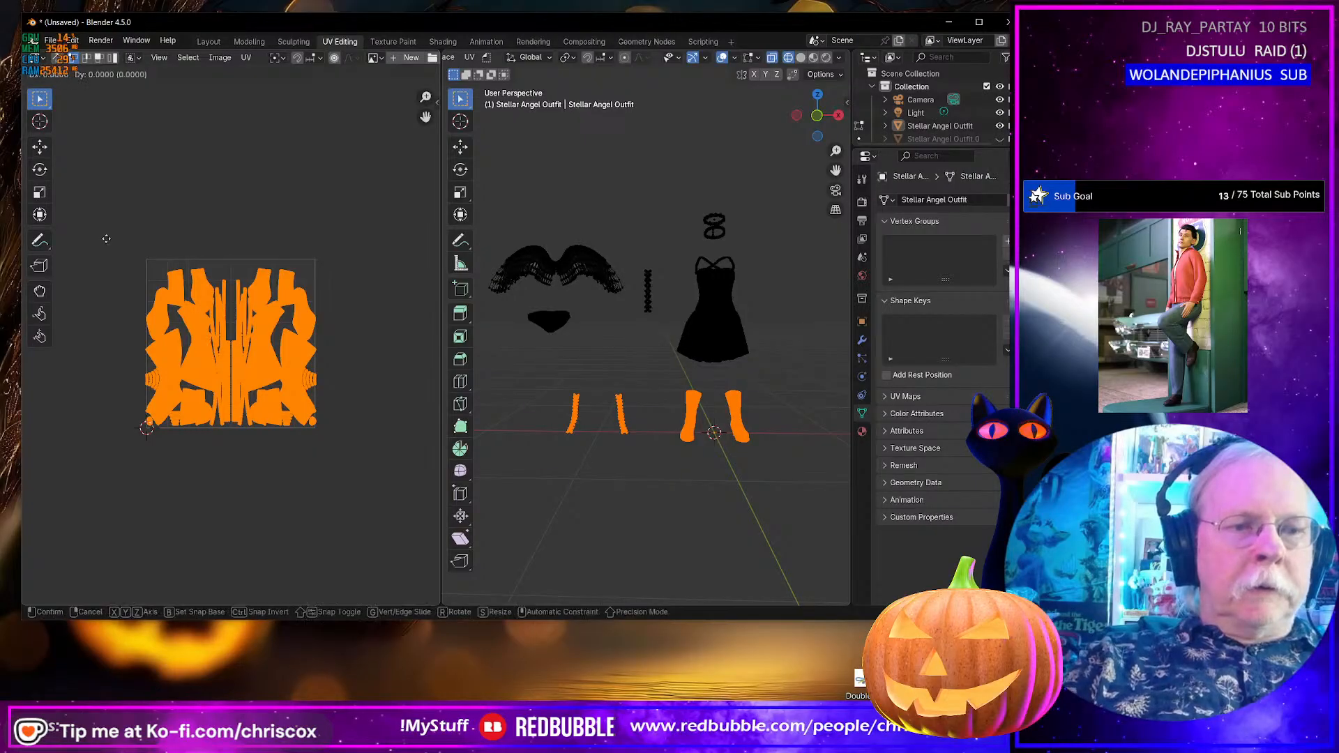
key(x)
key(1)
key(Return)
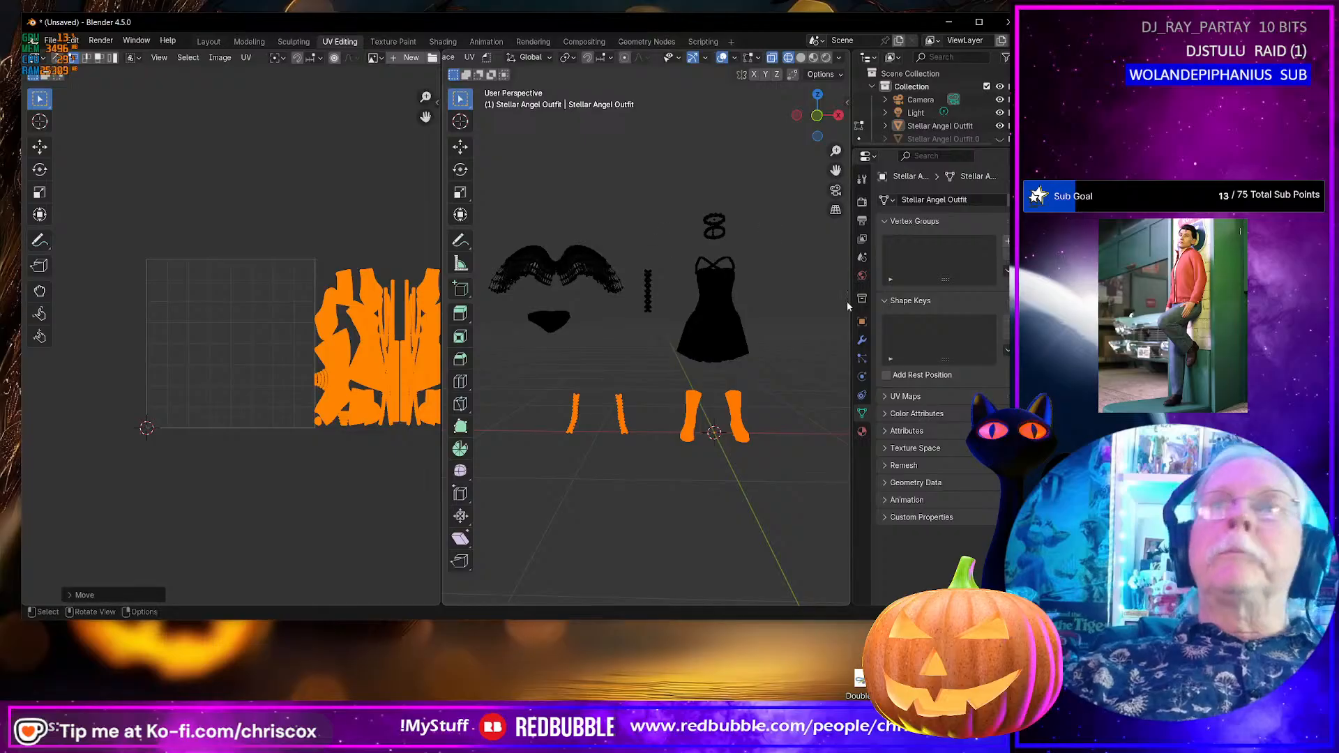
- Select the panty piece and examine how its UV islands sit against the UV tile, comparing them with the dress UVs
middle_drag(594, 291, 600, 303)
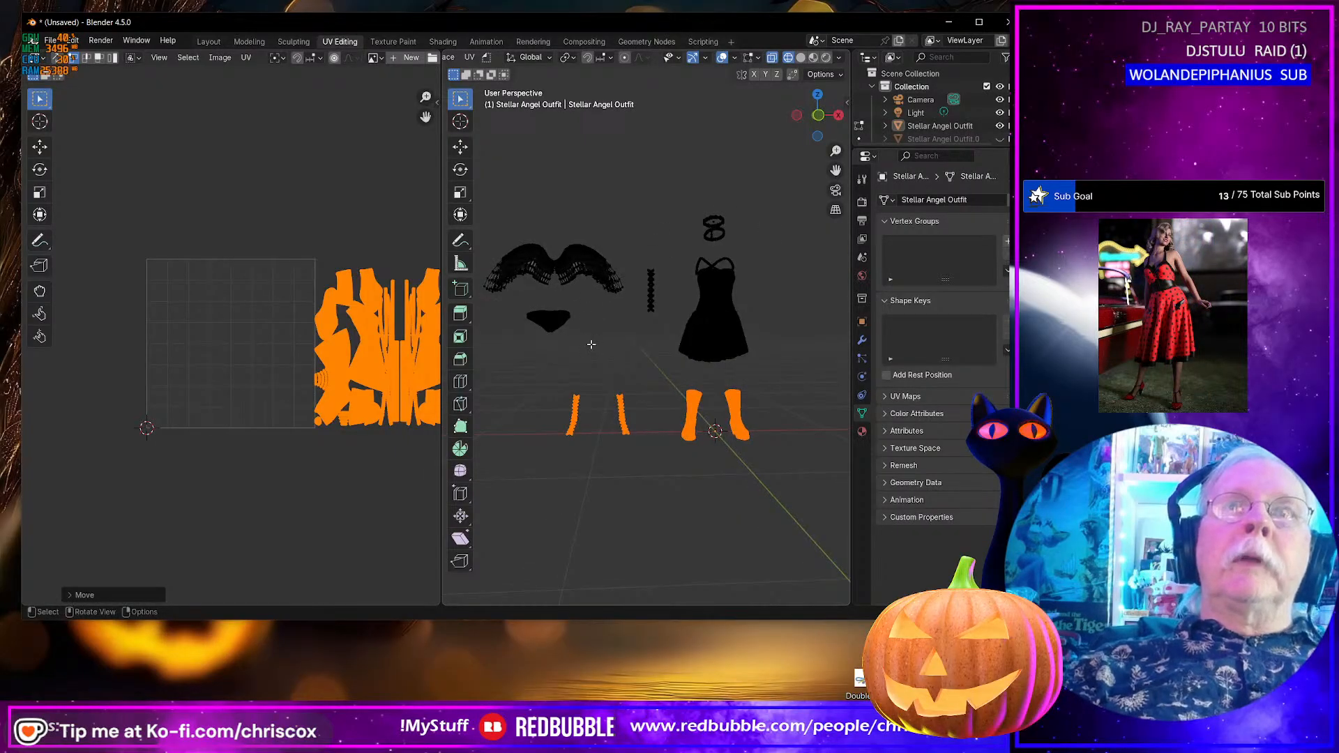
click(548, 321)
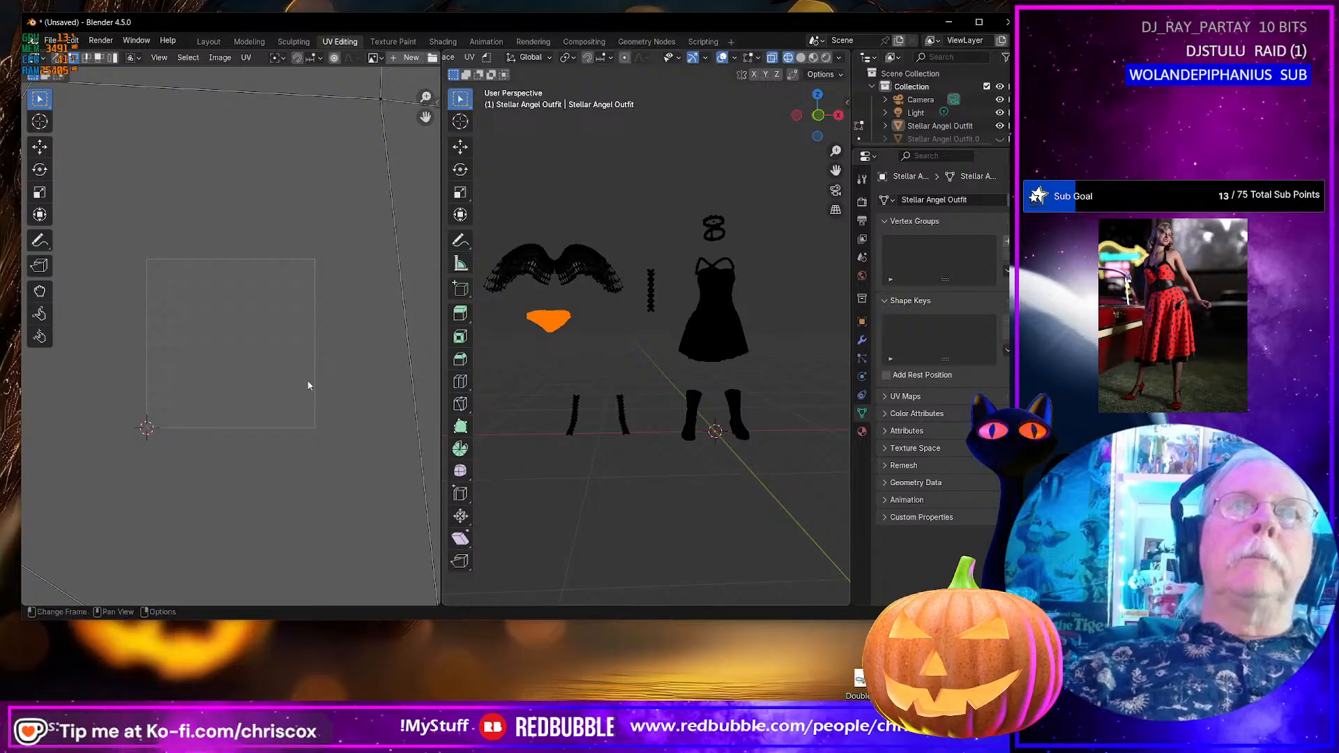
scroll(307, 384, up, 6)
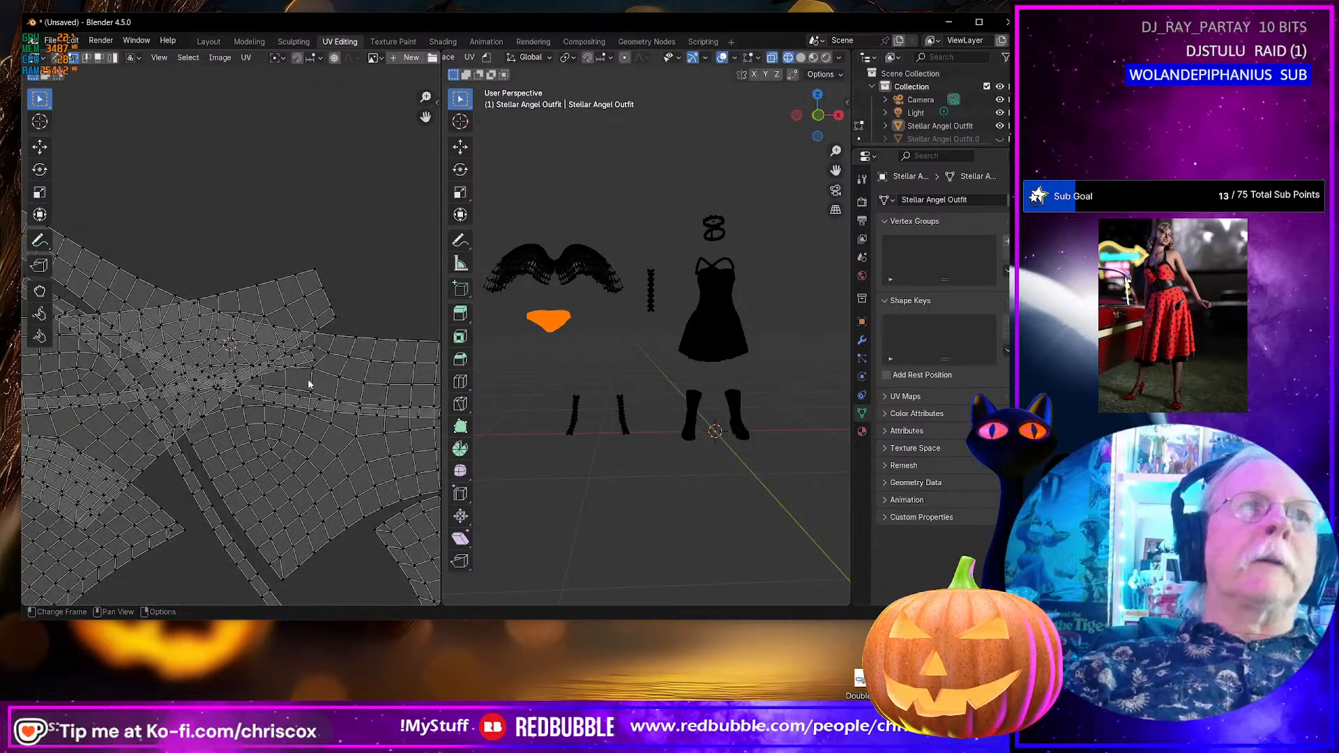
scroll(309, 385, up, 5)
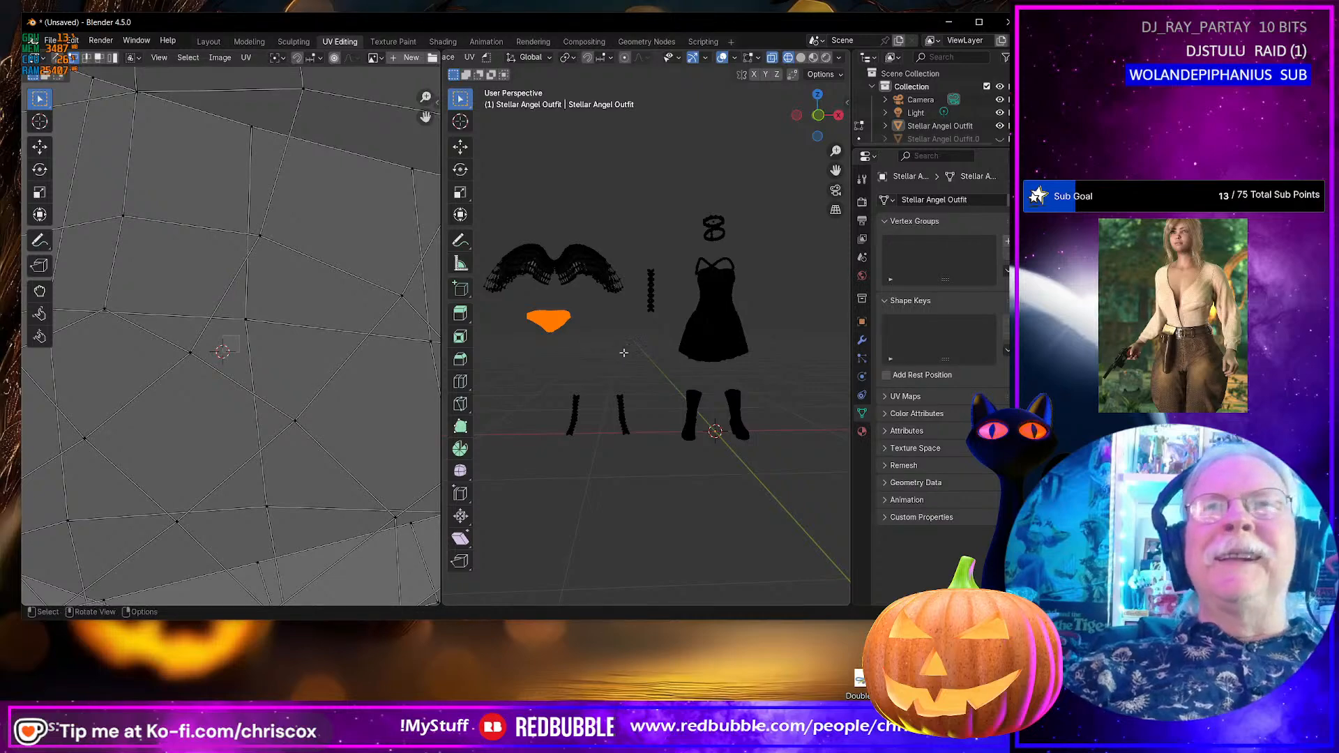
click(741, 350)
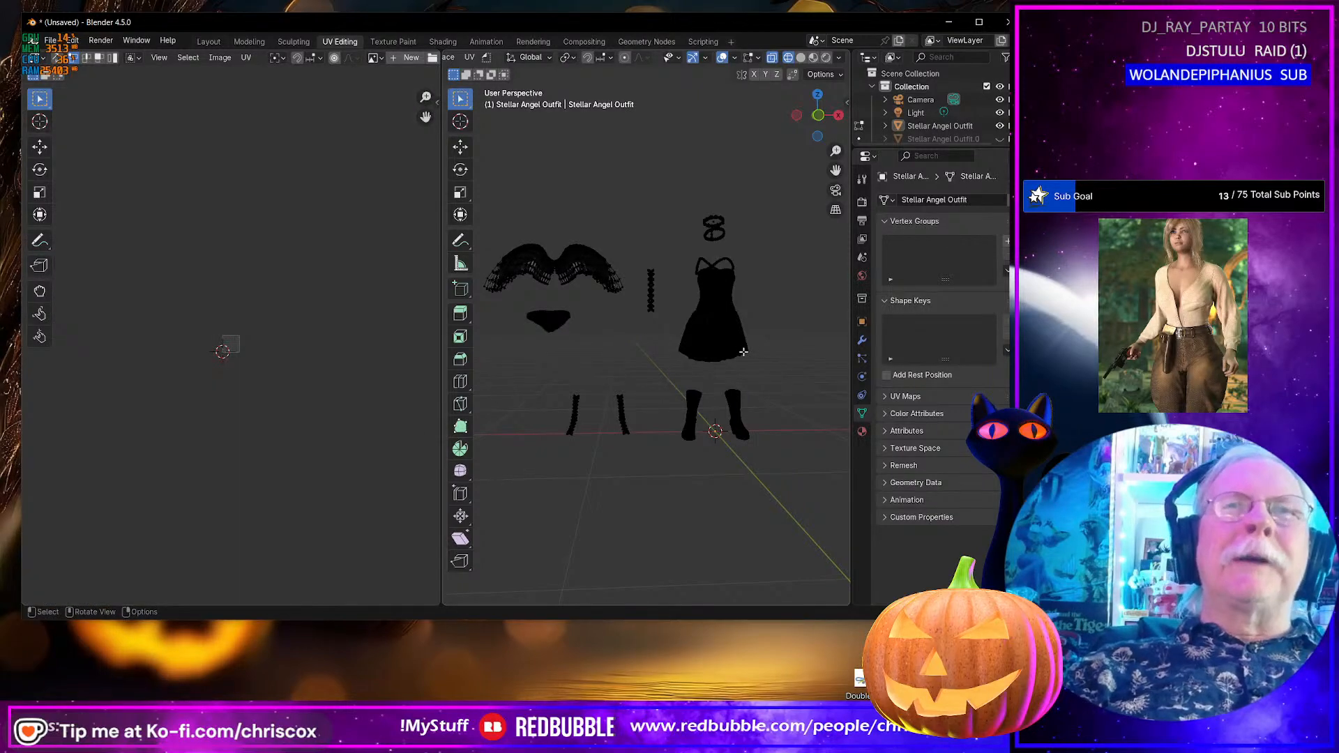
drag(771, 371, 682, 293)
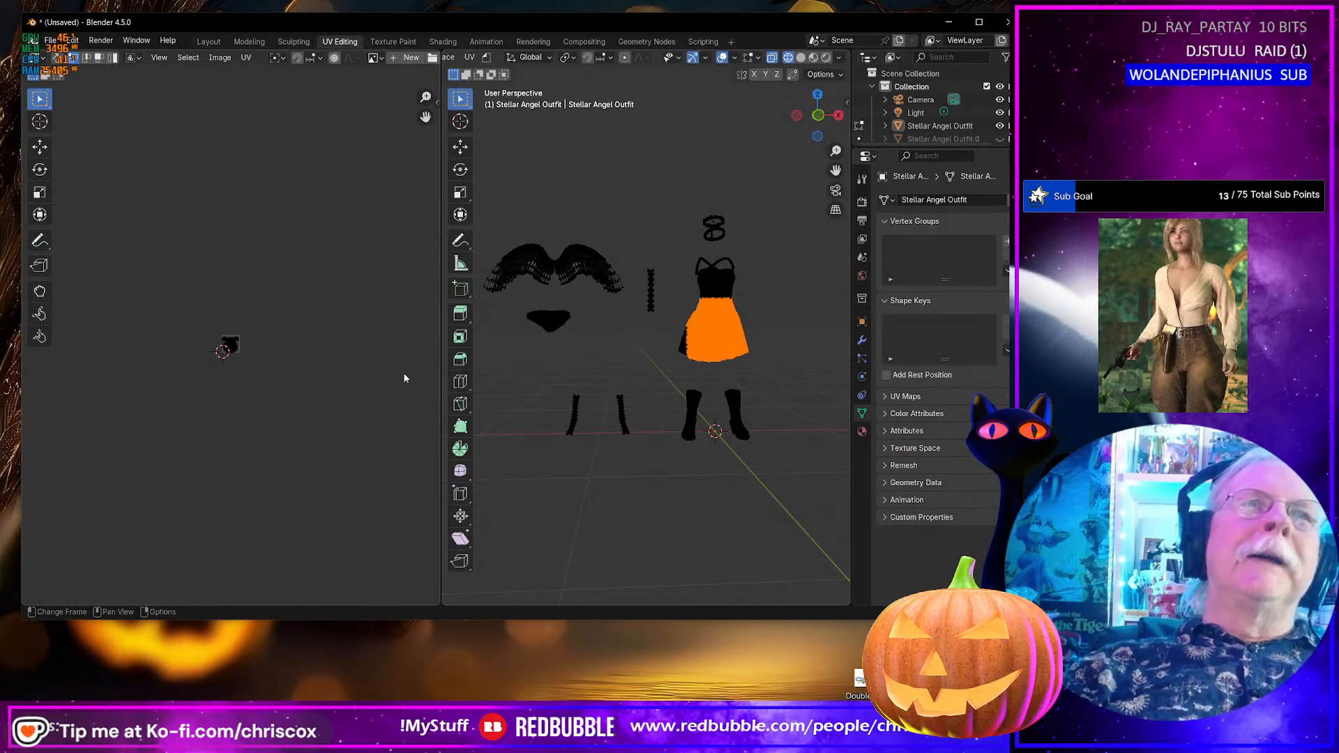
drag(595, 341, 515, 300)
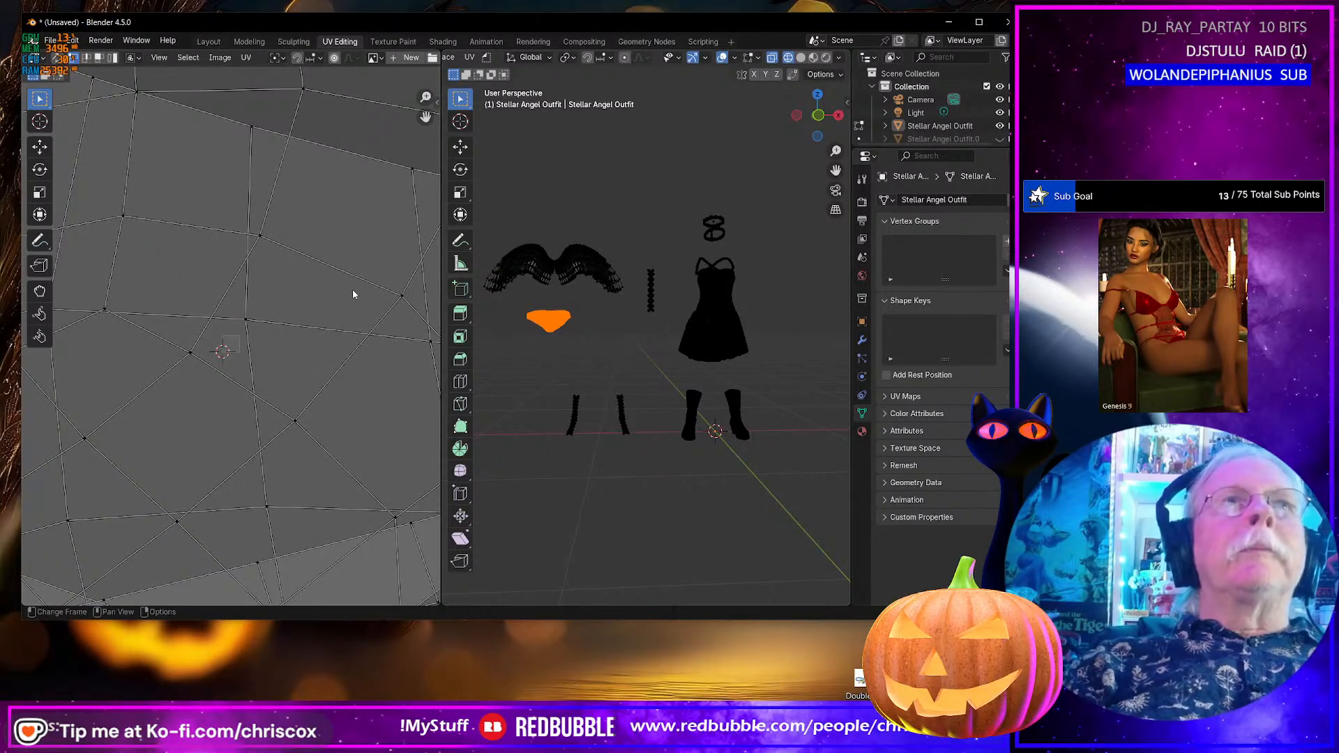
scroll(353, 291, down, 3)
scroll(353, 294, down, 3)
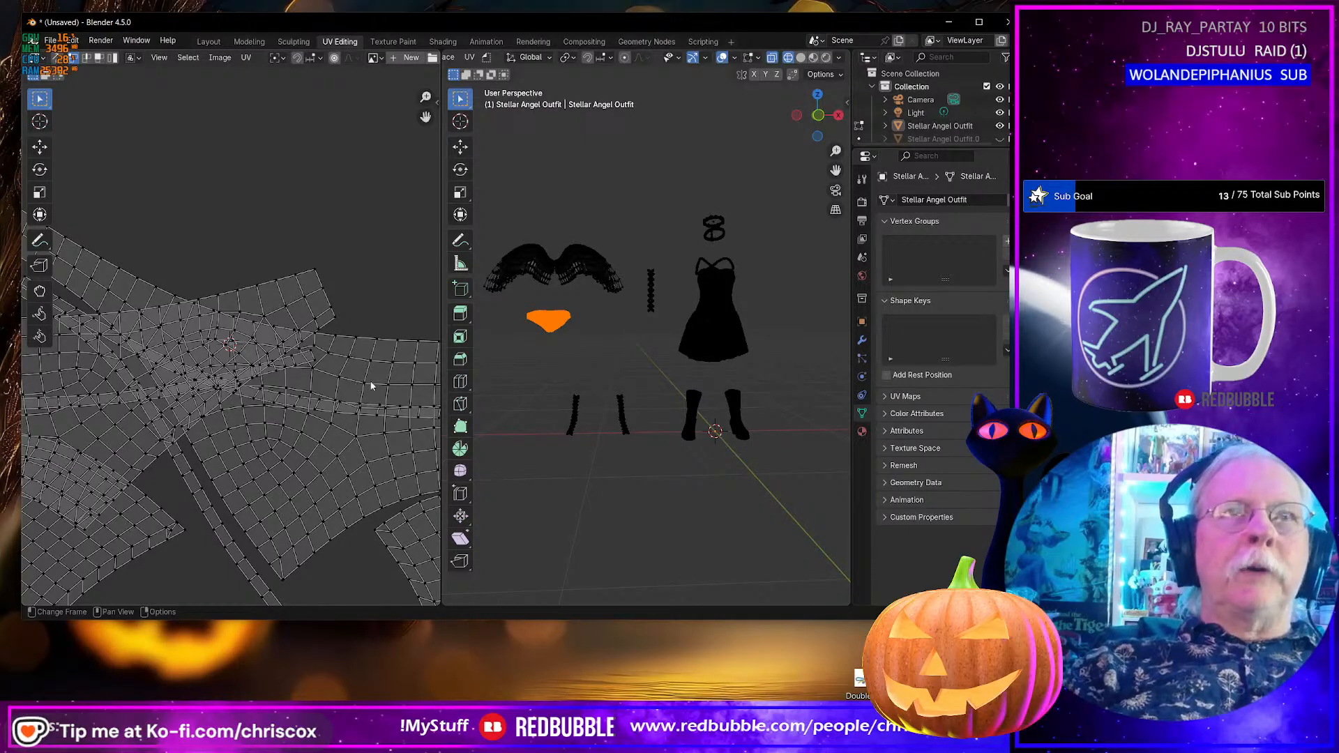
- Select the halo rings above the dress and move their UVs 4 units along X
click(714, 228)
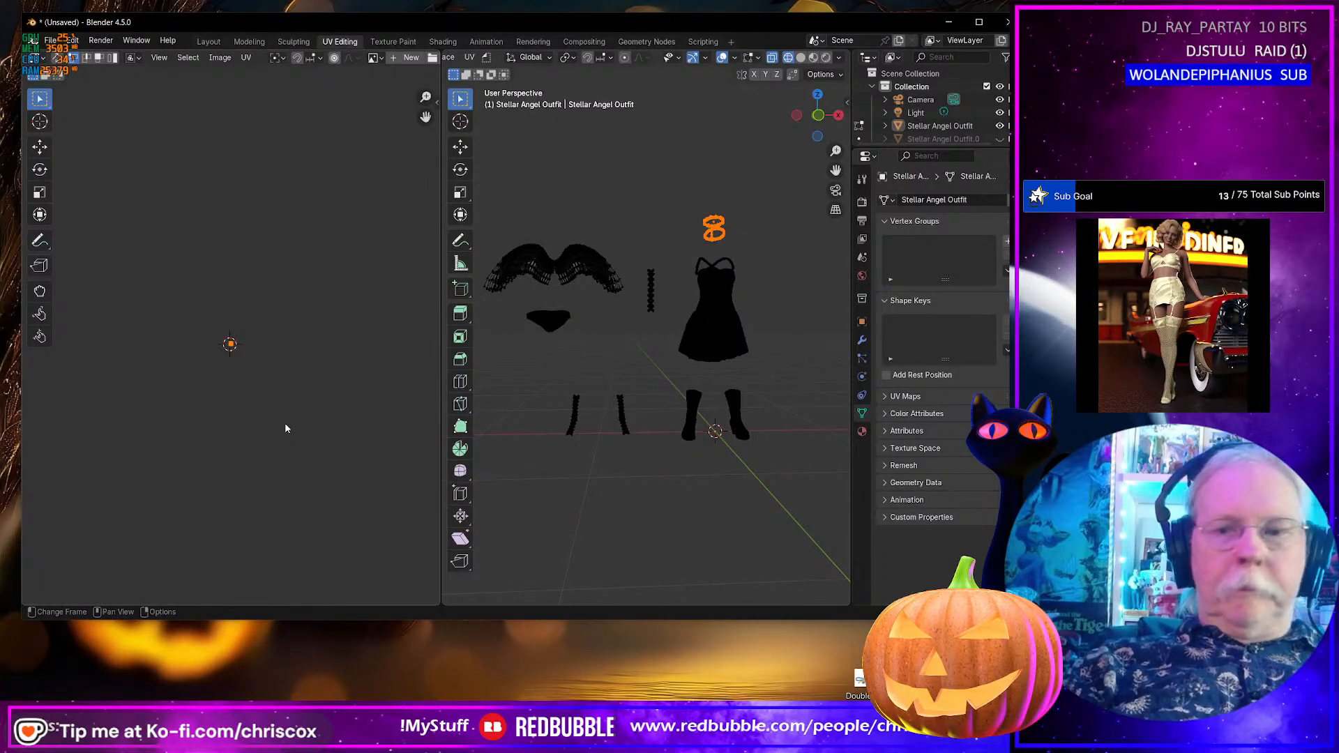
scroll(284, 423, up, 15)
scroll(285, 423, up, 3)
scroll(285, 423, down, 8)
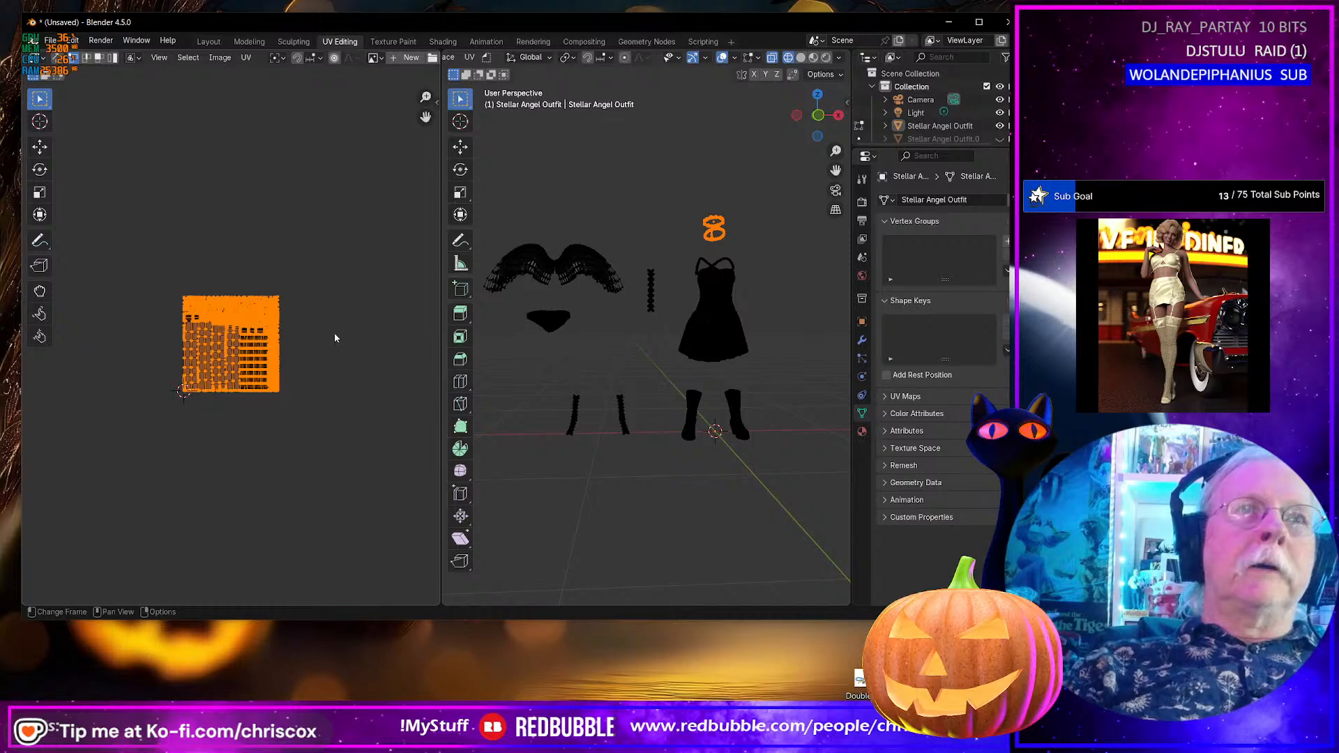
middle_drag(356, 332, 296, 340)
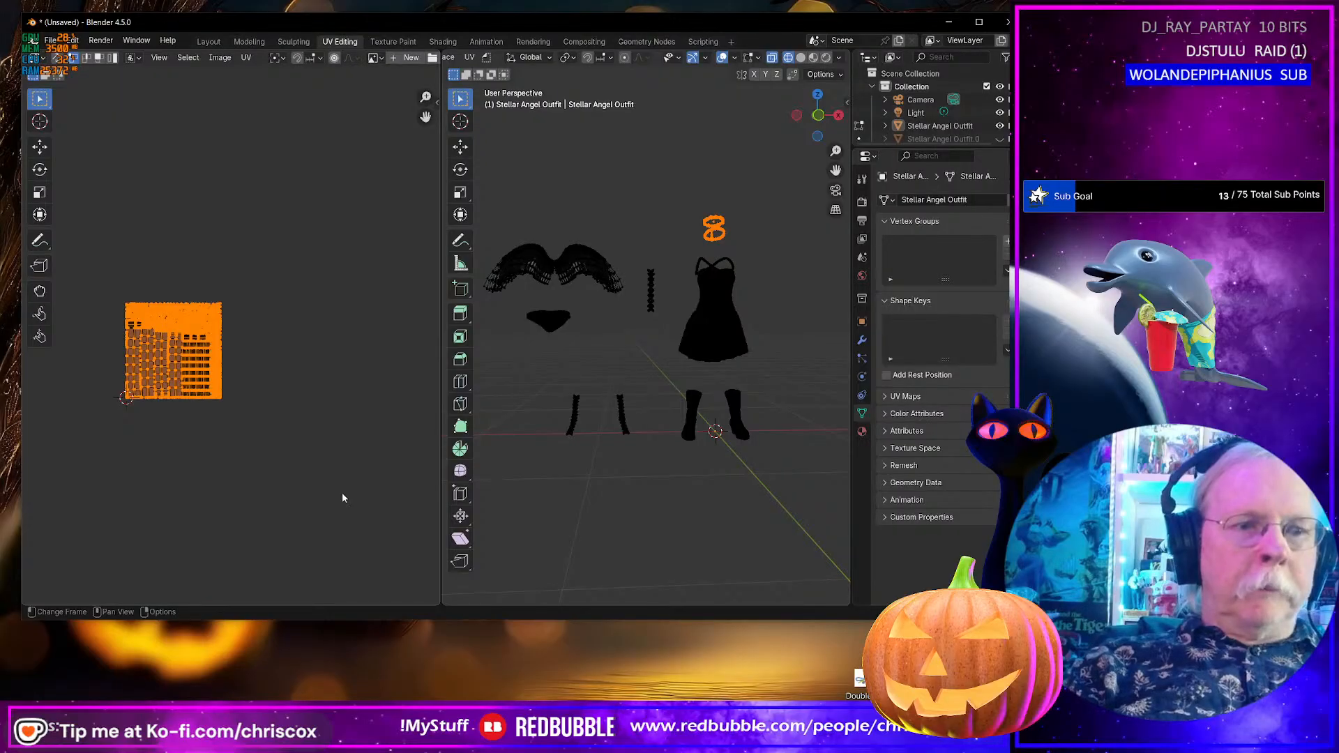
text(gx5)
key(Return)
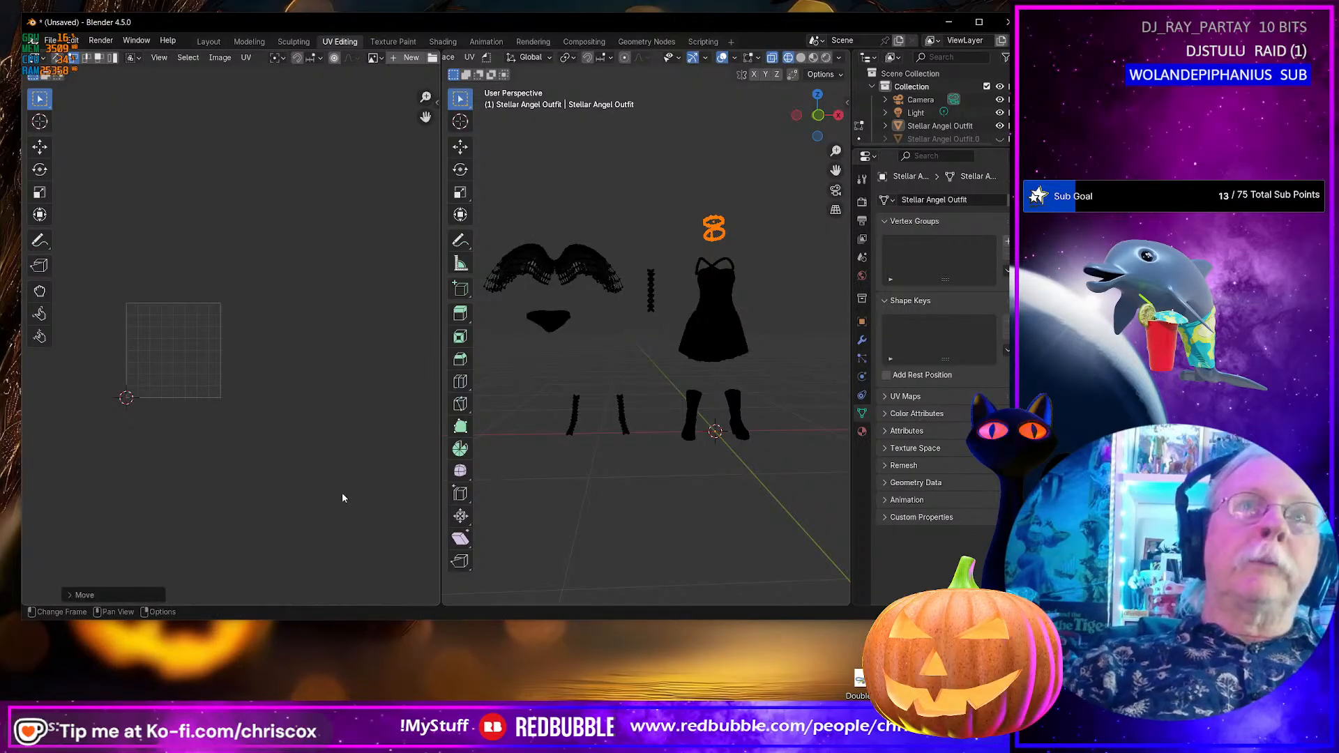
scroll(342, 496, down, 3)
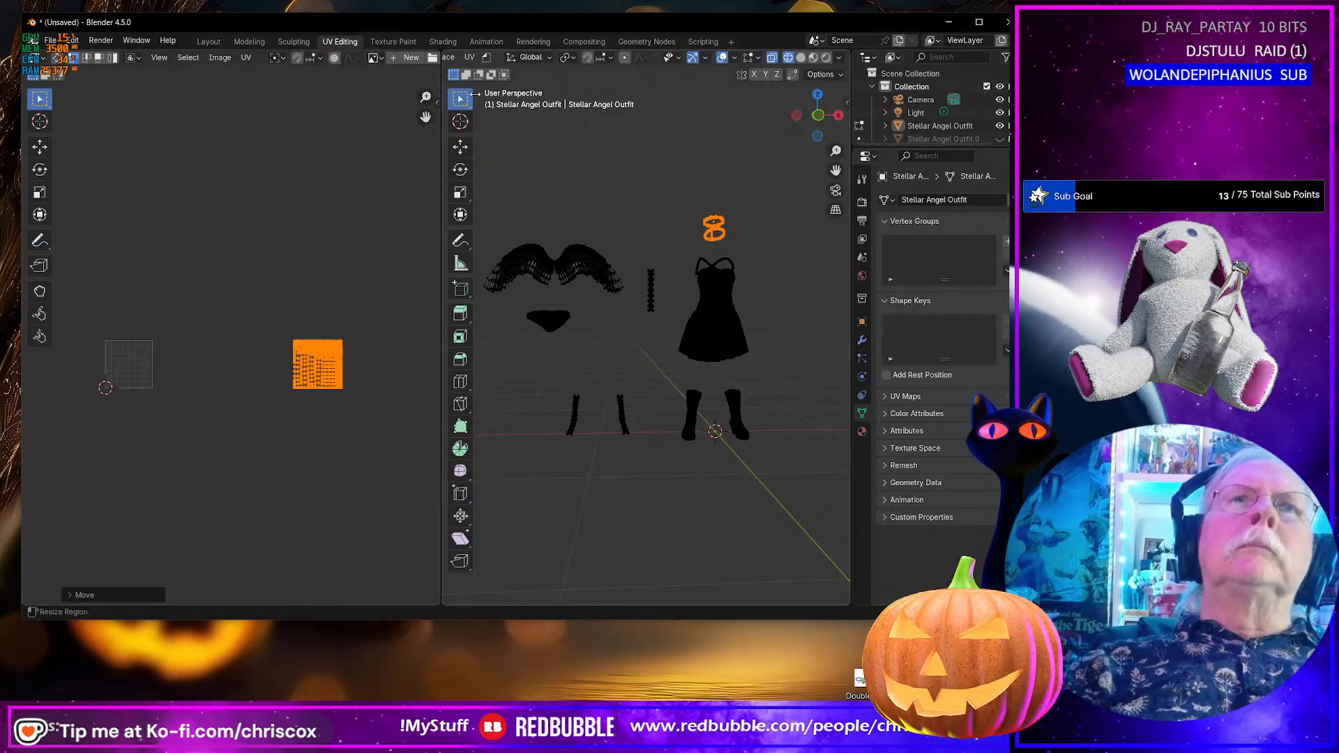
- Lasso-select the wings, select all their UVs and move them 3 units along X
click(460, 99)
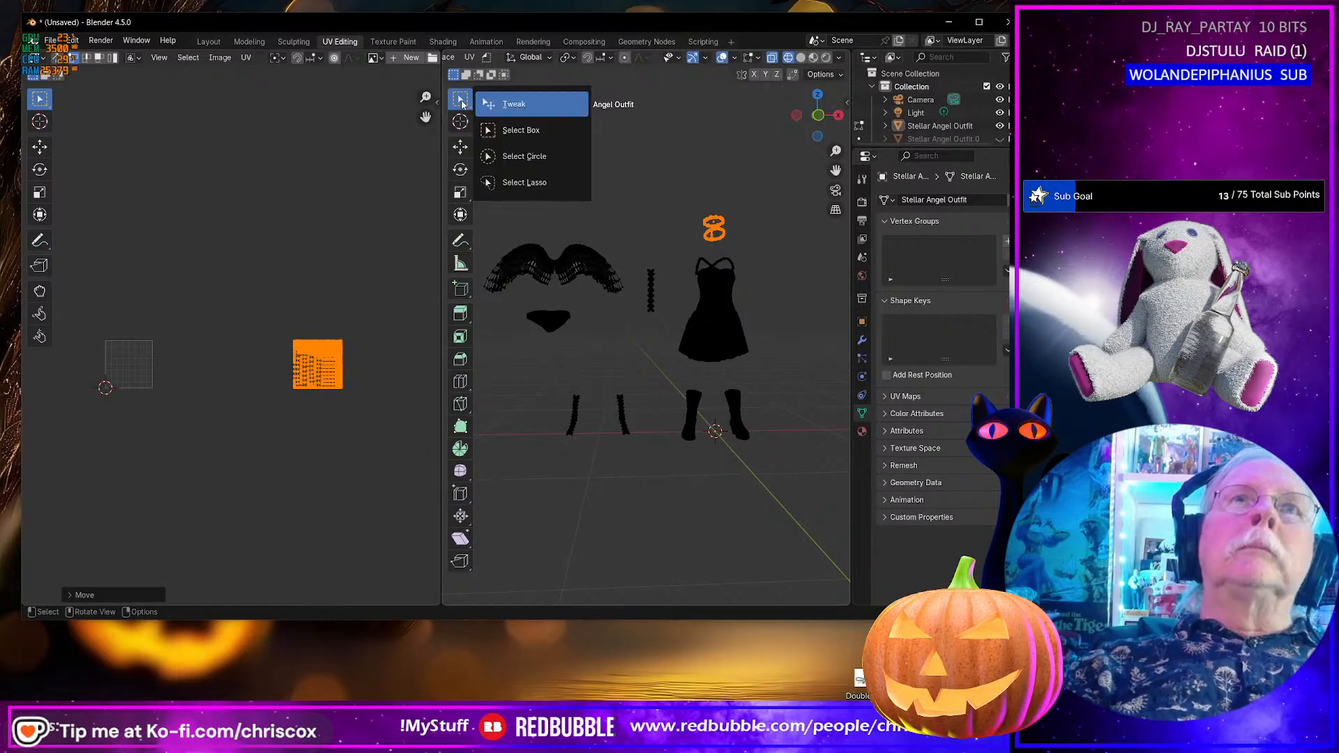
click(528, 182)
mouse_move(567, 300)
mouse_down()
mouse_move(637, 301)
mouse_move(599, 216)
mouse_move(460, 230)
mouse_move(461, 289)
mouse_move(565, 300)
mouse_up()
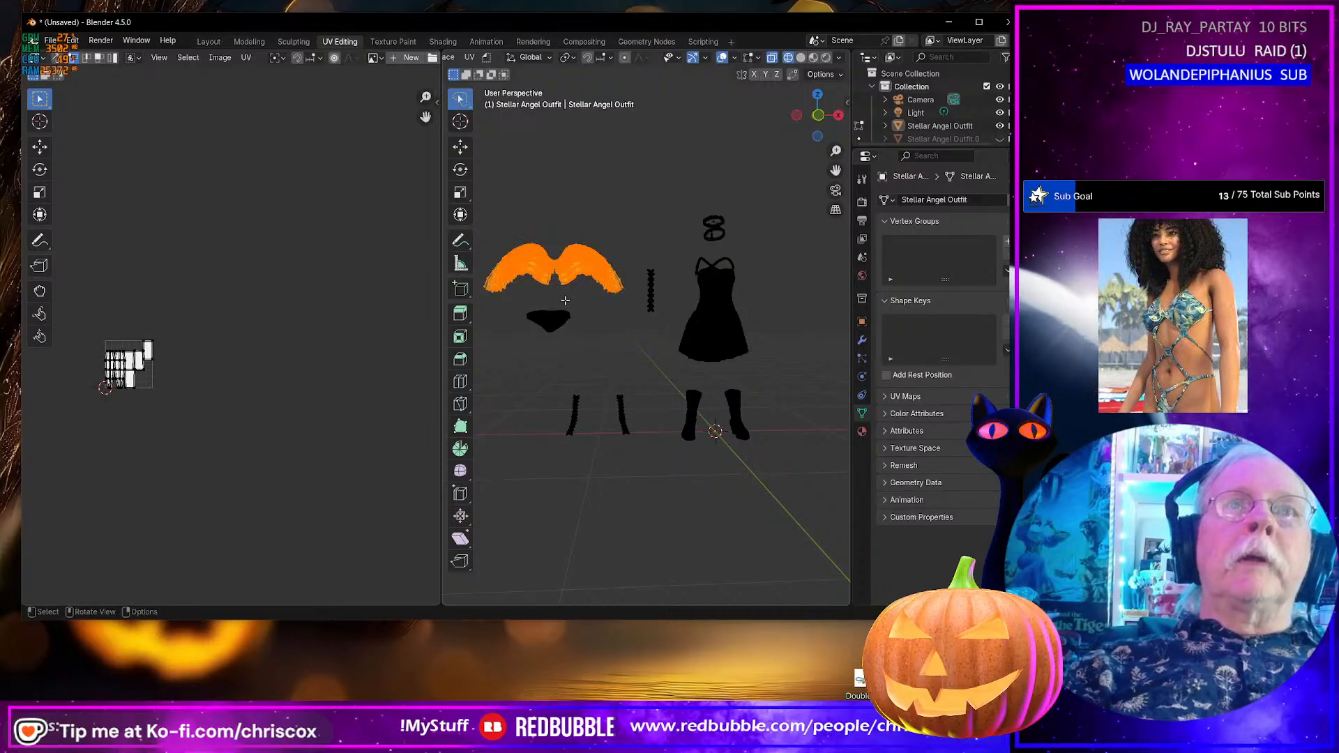
drag(281, 415, 54, 347)
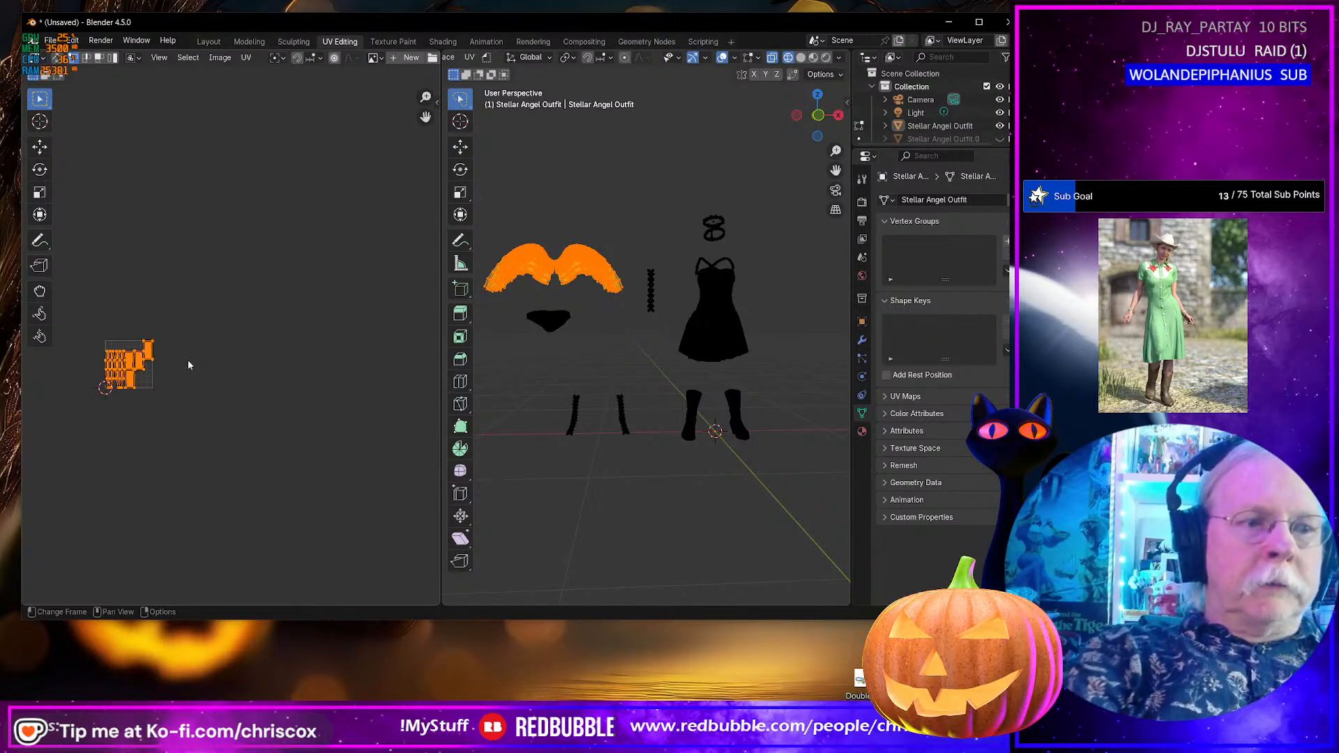
key(g)
key(x)
key(3)
key(Return)
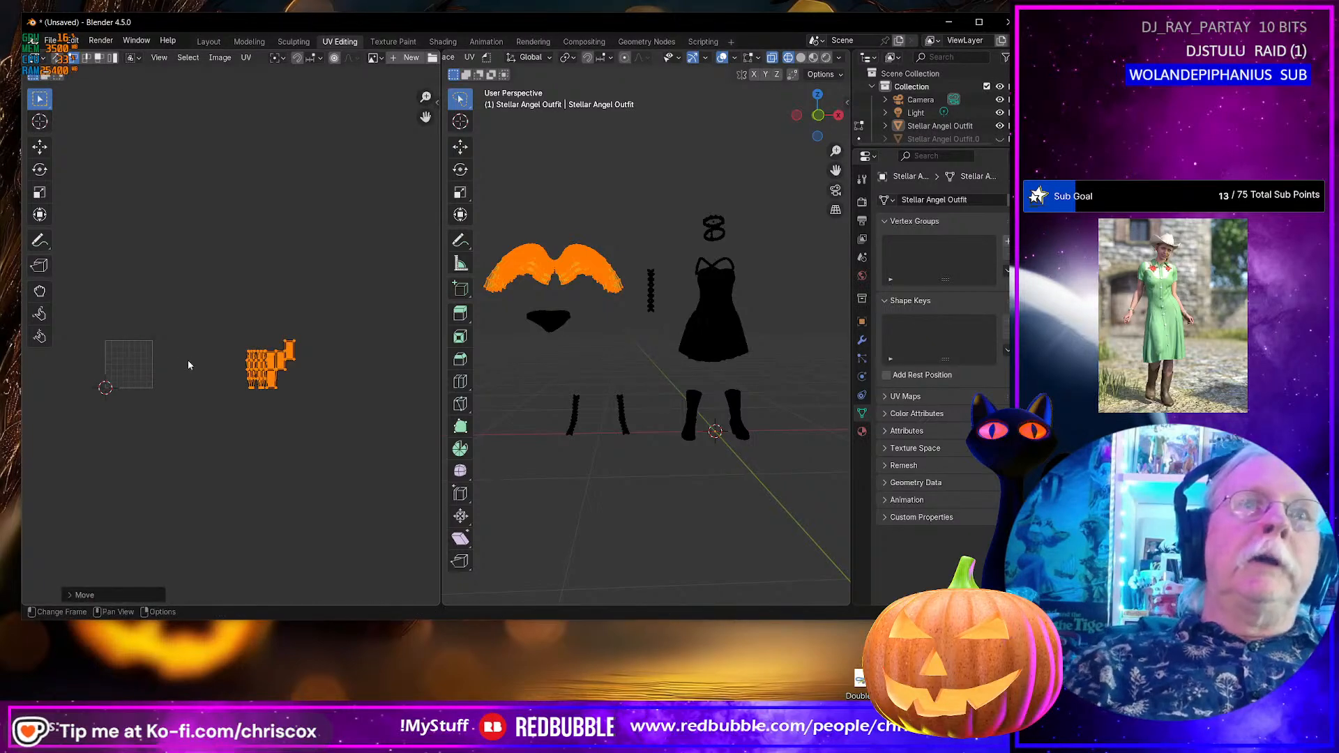
- Lasso-select the panty piece with all its linked geometry and delete its vertices
mouse_move(592, 342)
ctrl+right_down()
mouse_move(515, 302)
mouse_move(544, 308)
ctrl+right_up()
key(ctrl+l)
key(x)
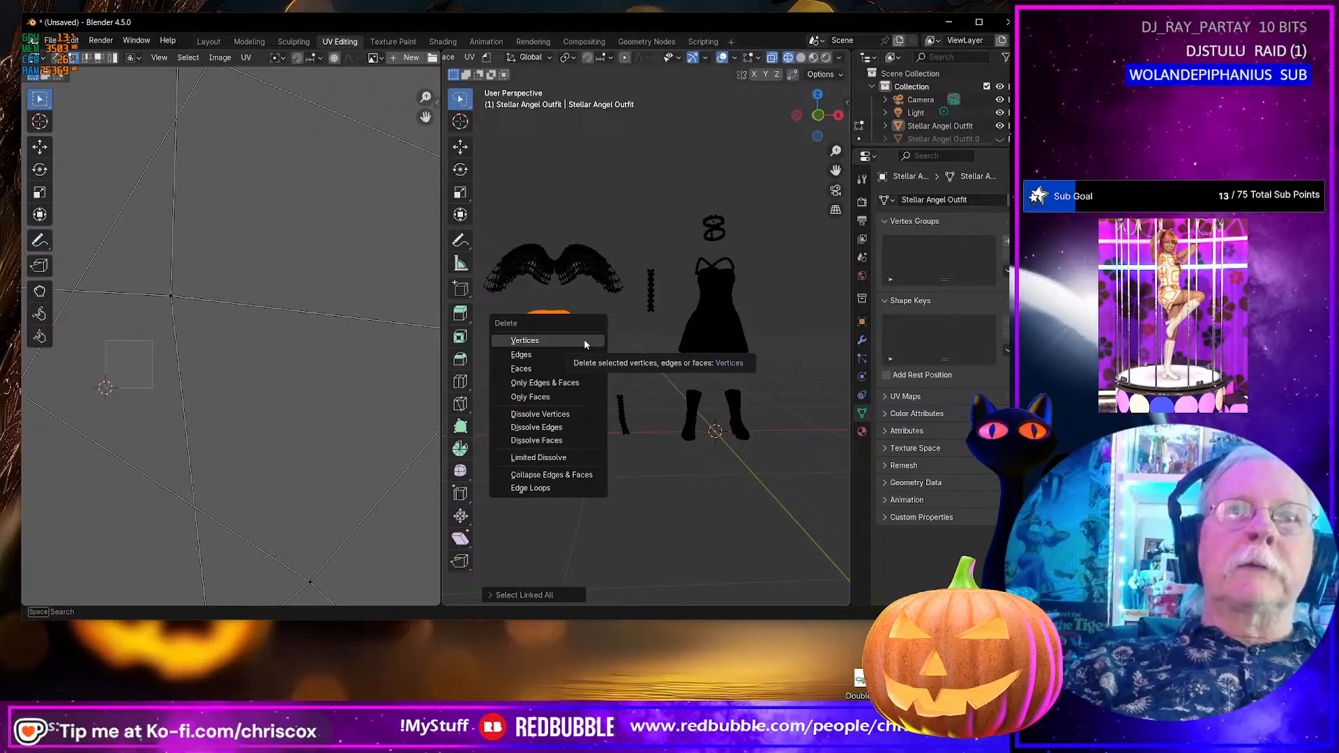
click(584, 341)
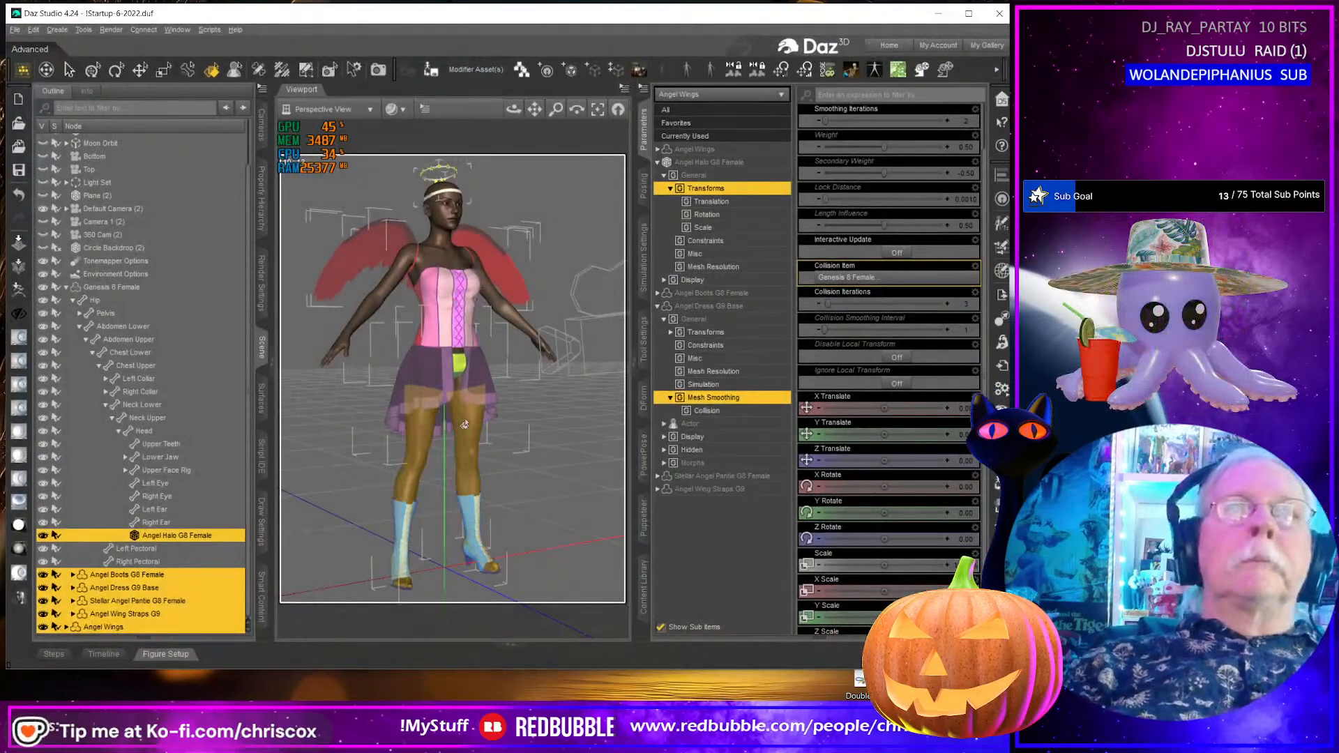
- Switch to Daz Studio, inspect the Stellar Angel Pantie on the figure from the front, and select the Genesis 8 Female figure
scroll(464, 424, up, 3)
click(457, 365)
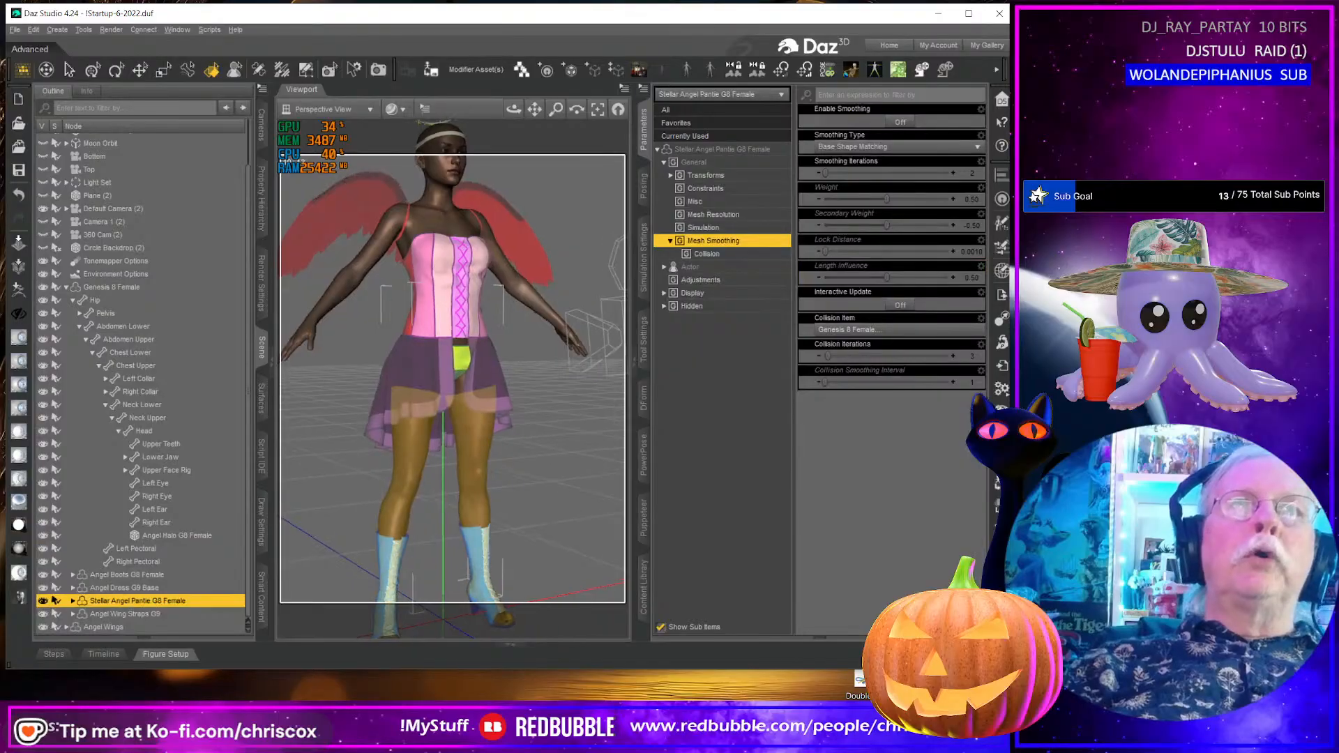
middle_drag(460, 370, 488, 418)
click(511, 479)
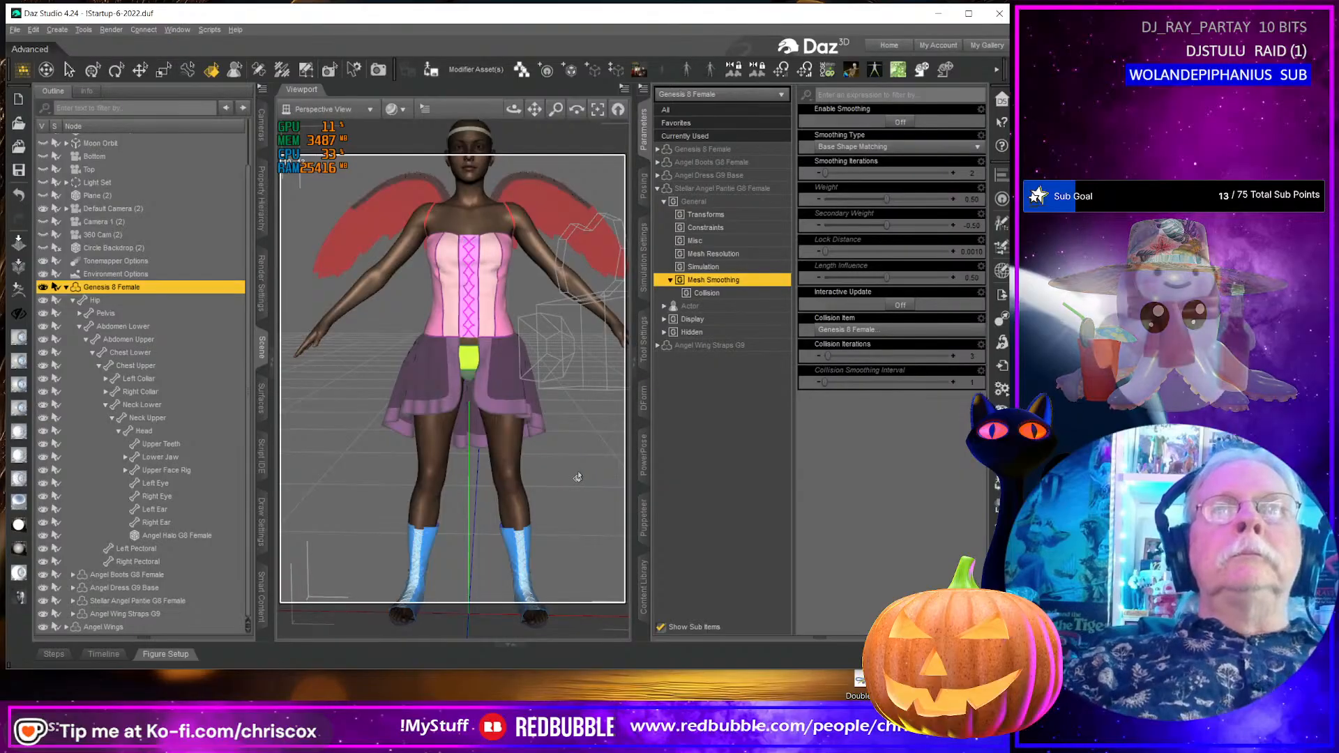
- Load Stellar Angel Pantie G9 into the scene from the content library's Genesis 9 clothing folder, Stellar Angel G9
click(643, 593)
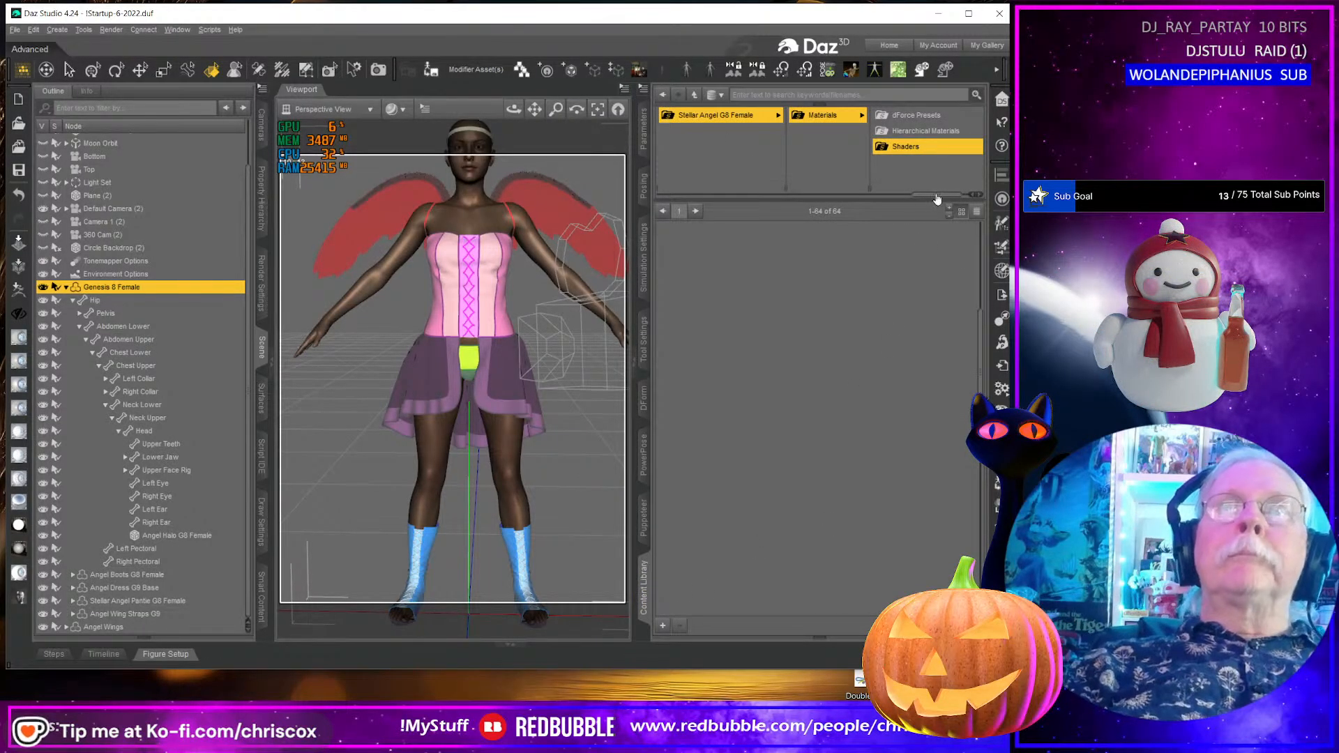
drag(937, 200, 806, 200)
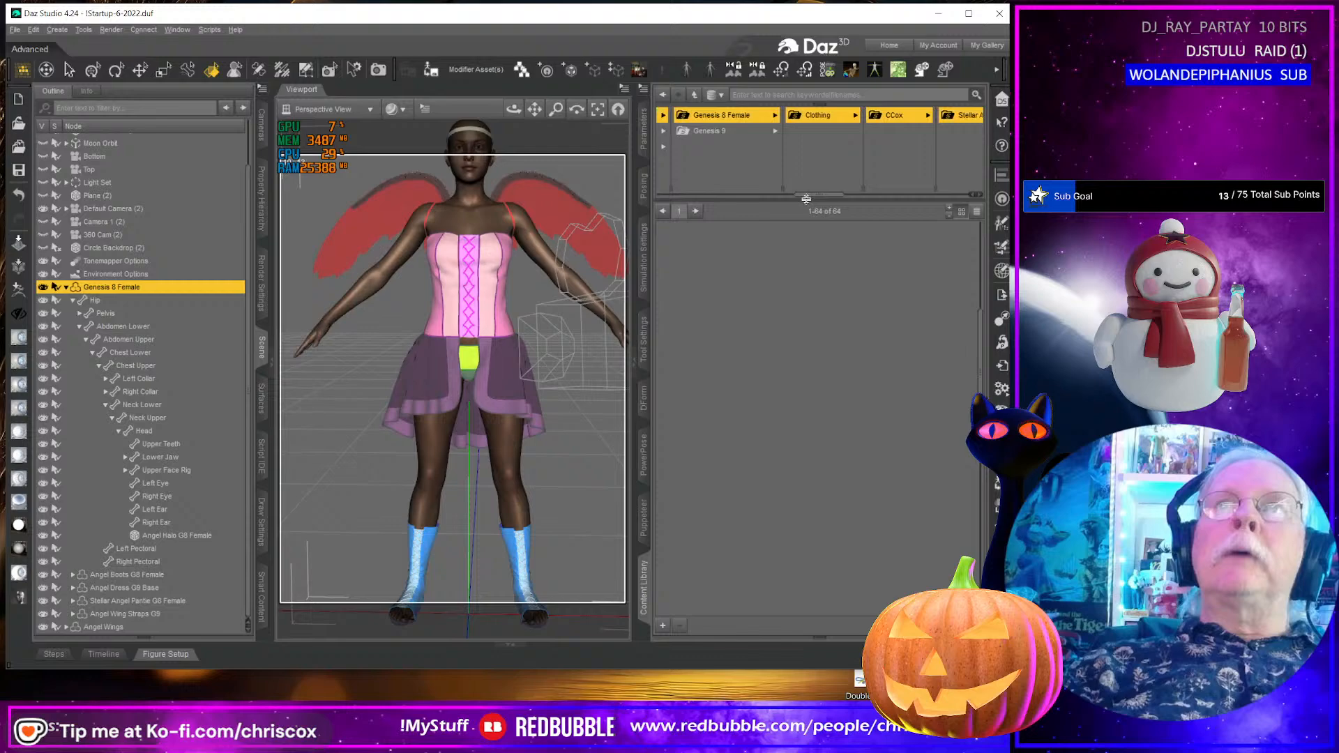
click(727, 132)
click(819, 116)
click(921, 116)
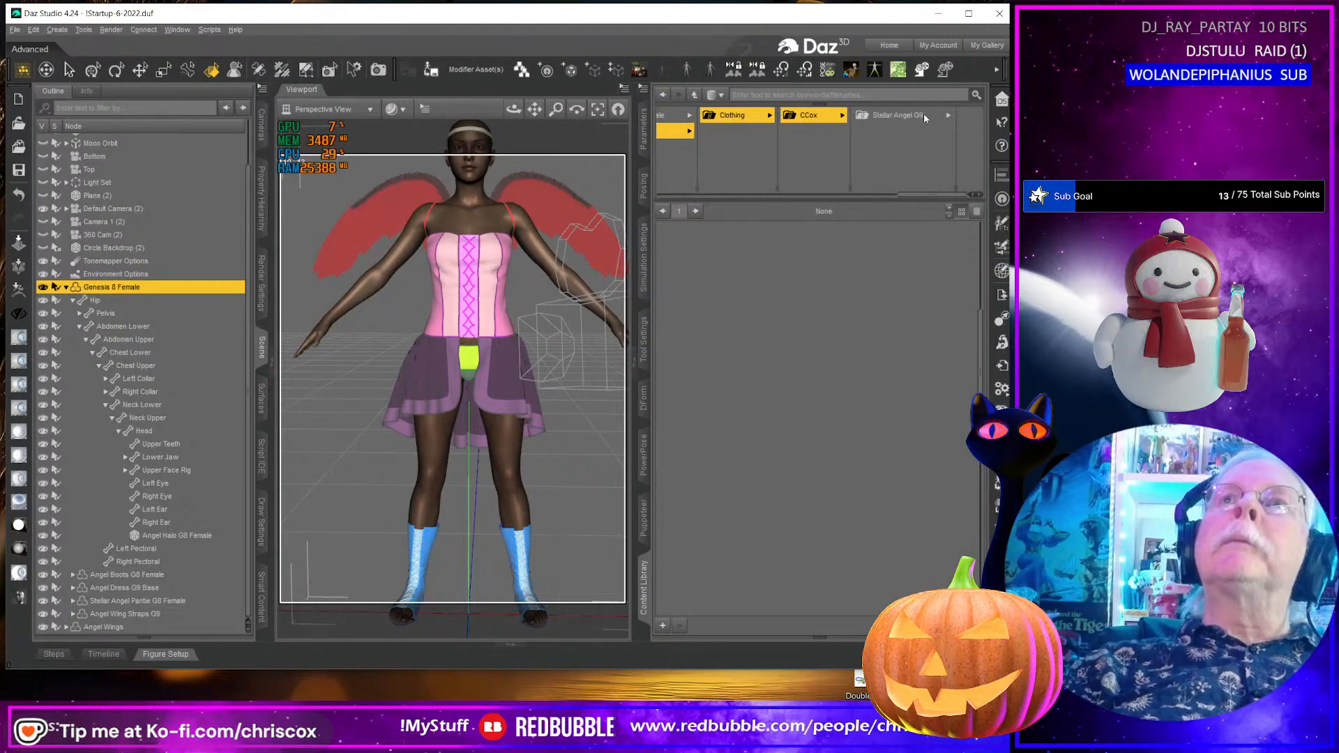
click(924, 115)
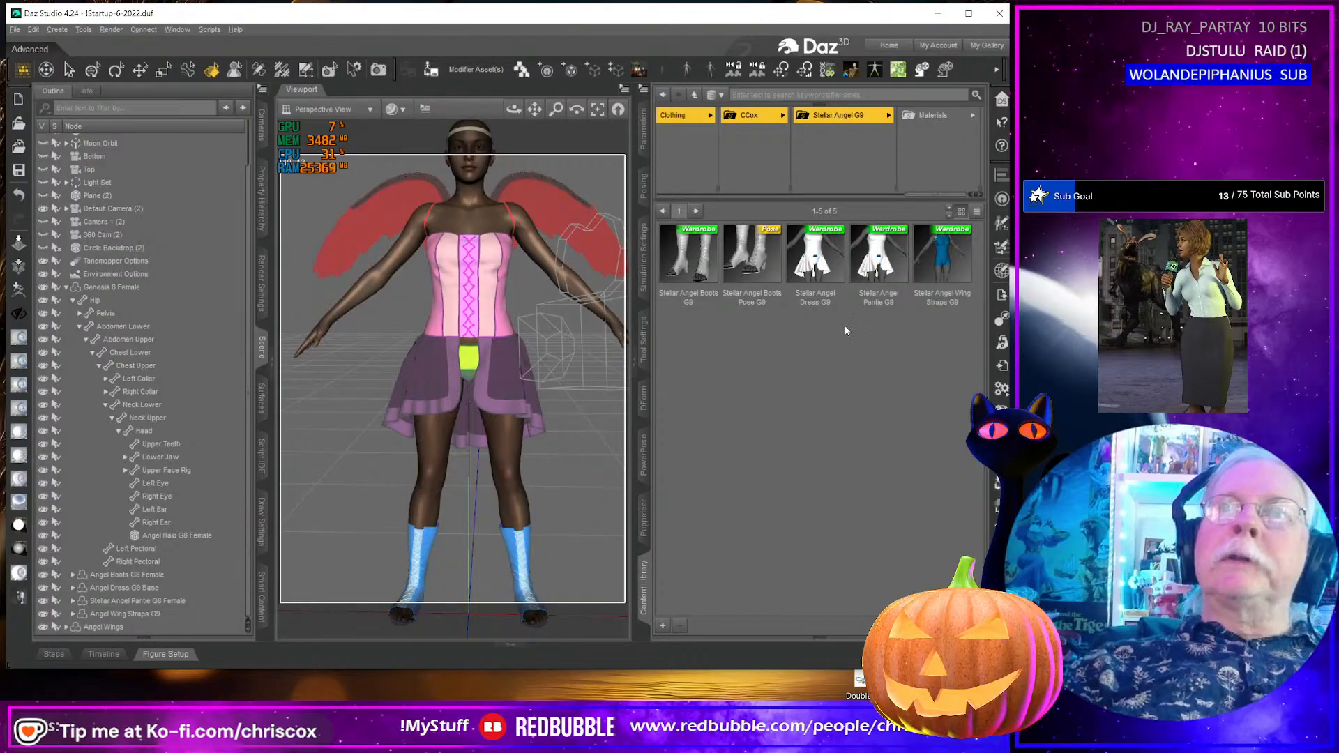
double_click(879, 258)
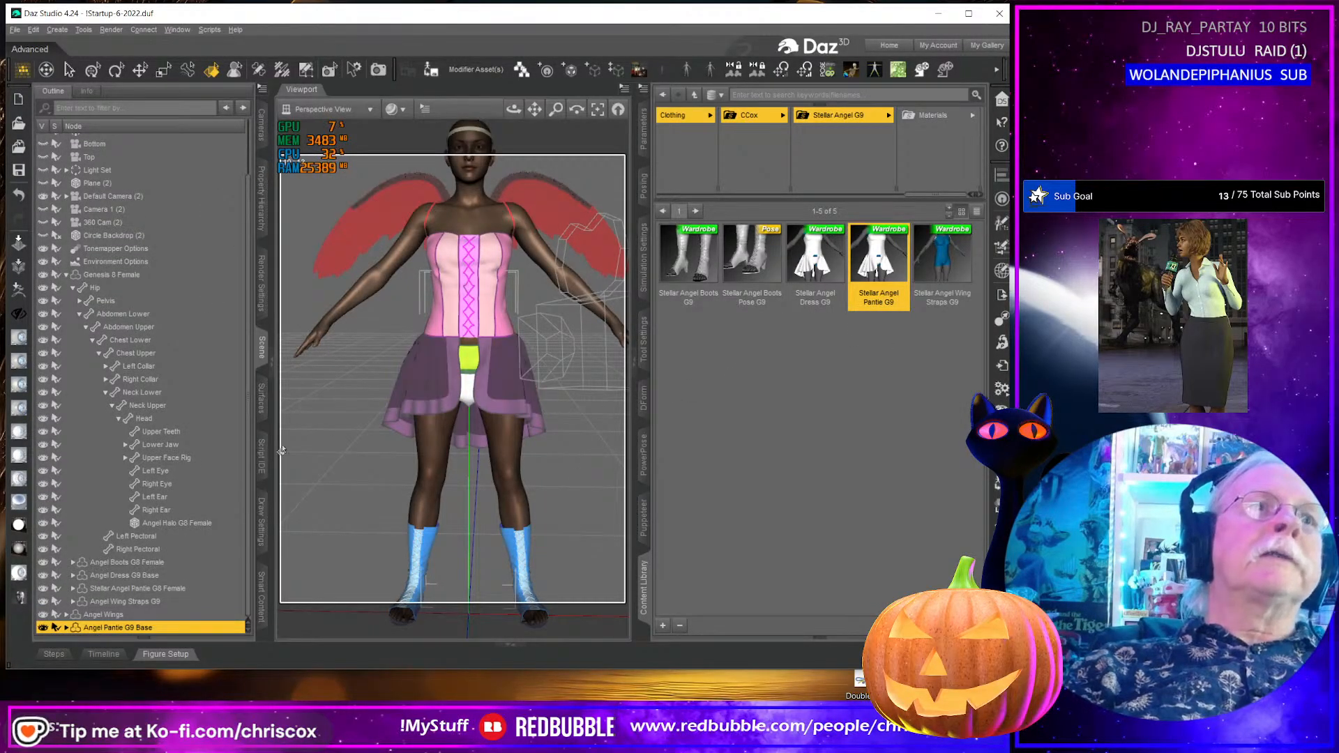
- Select all surfaces of the Angel Pantie G9 Base, inspect their layout in UV View, and return to Perspective View
click(261, 401)
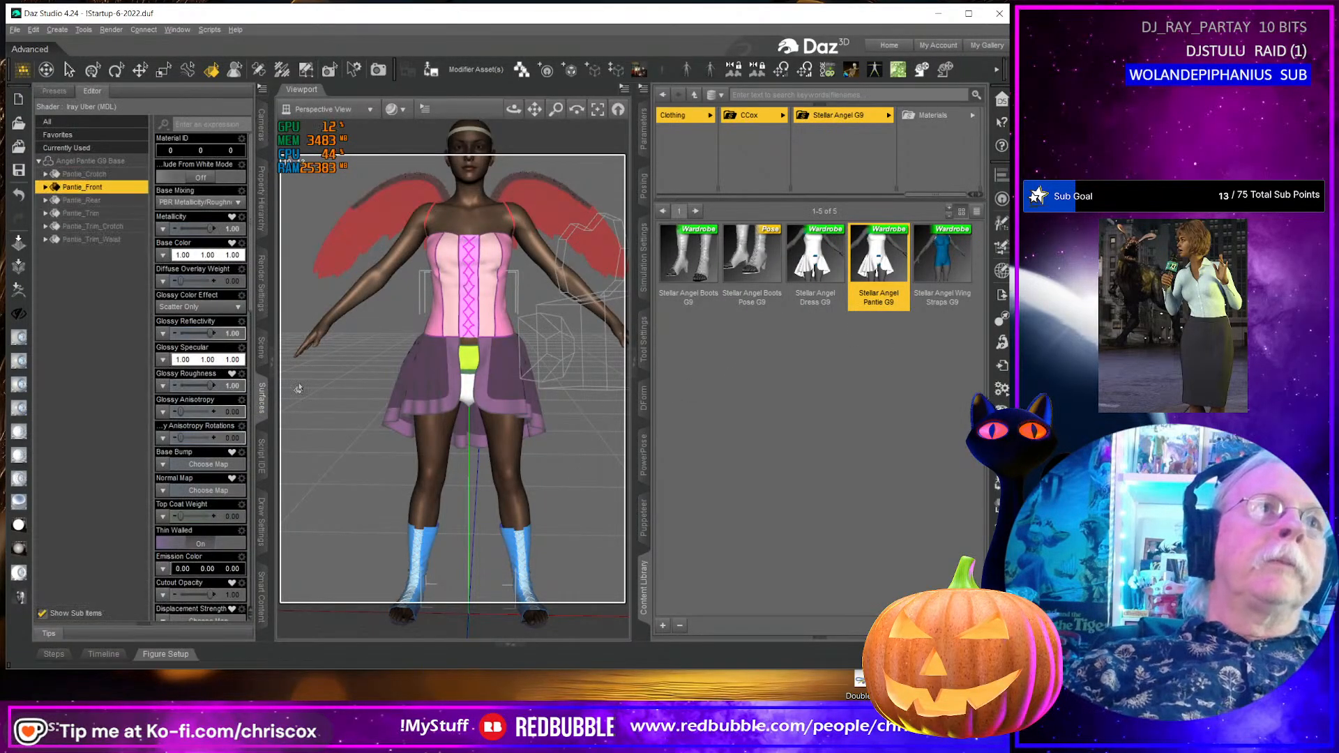
click(101, 162)
click(297, 112)
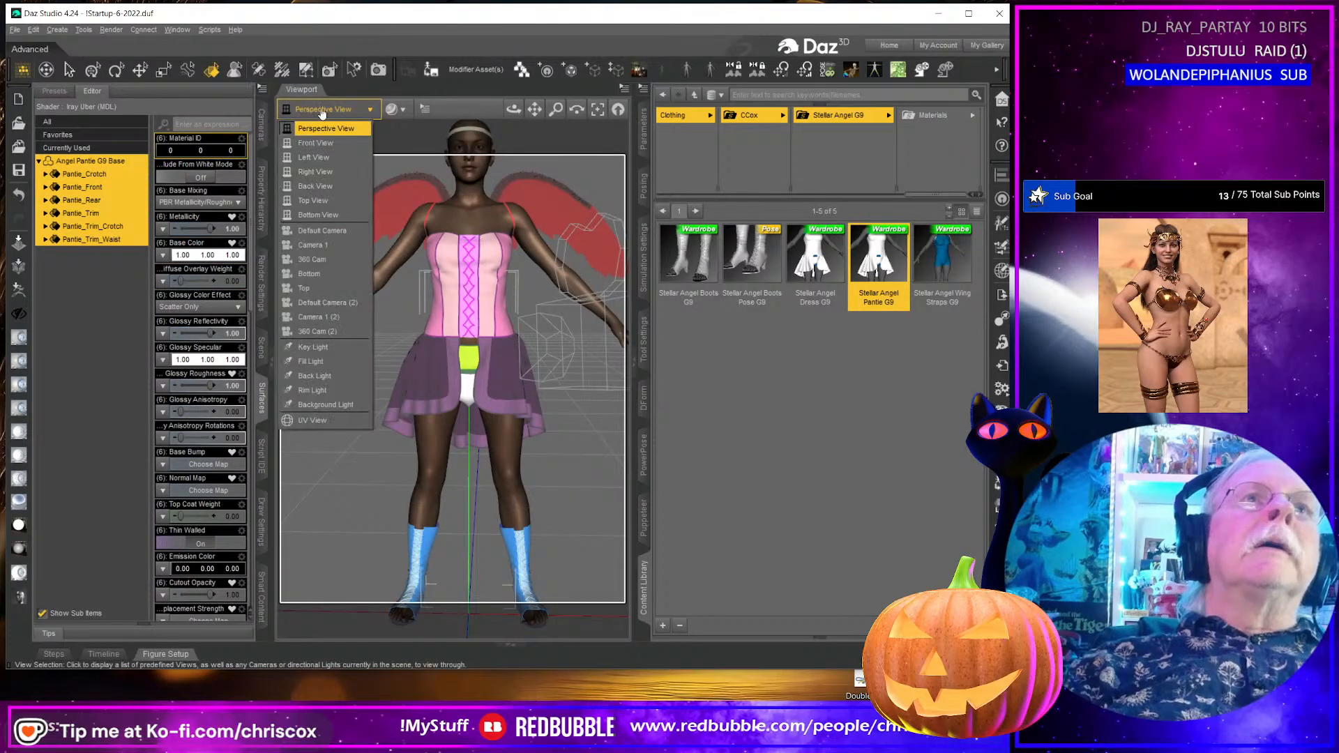
click(341, 424)
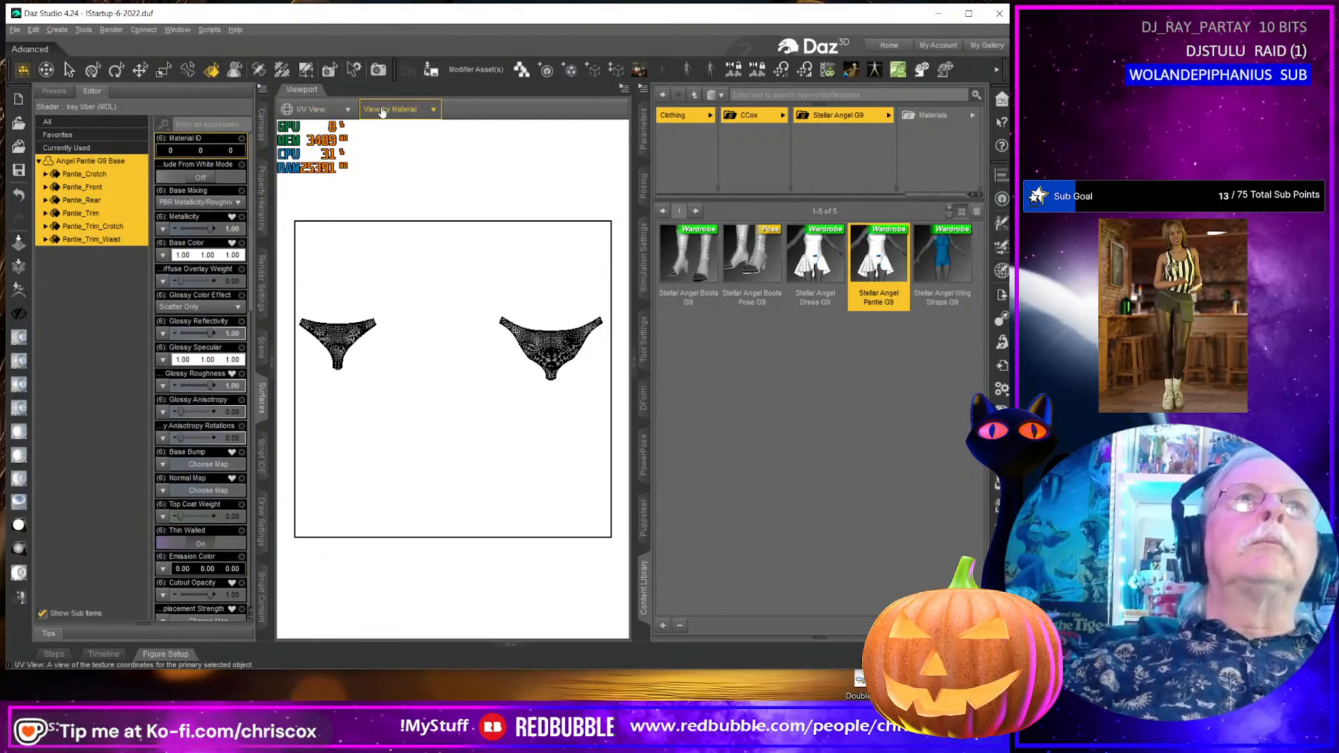
click(323, 111)
click(314, 130)
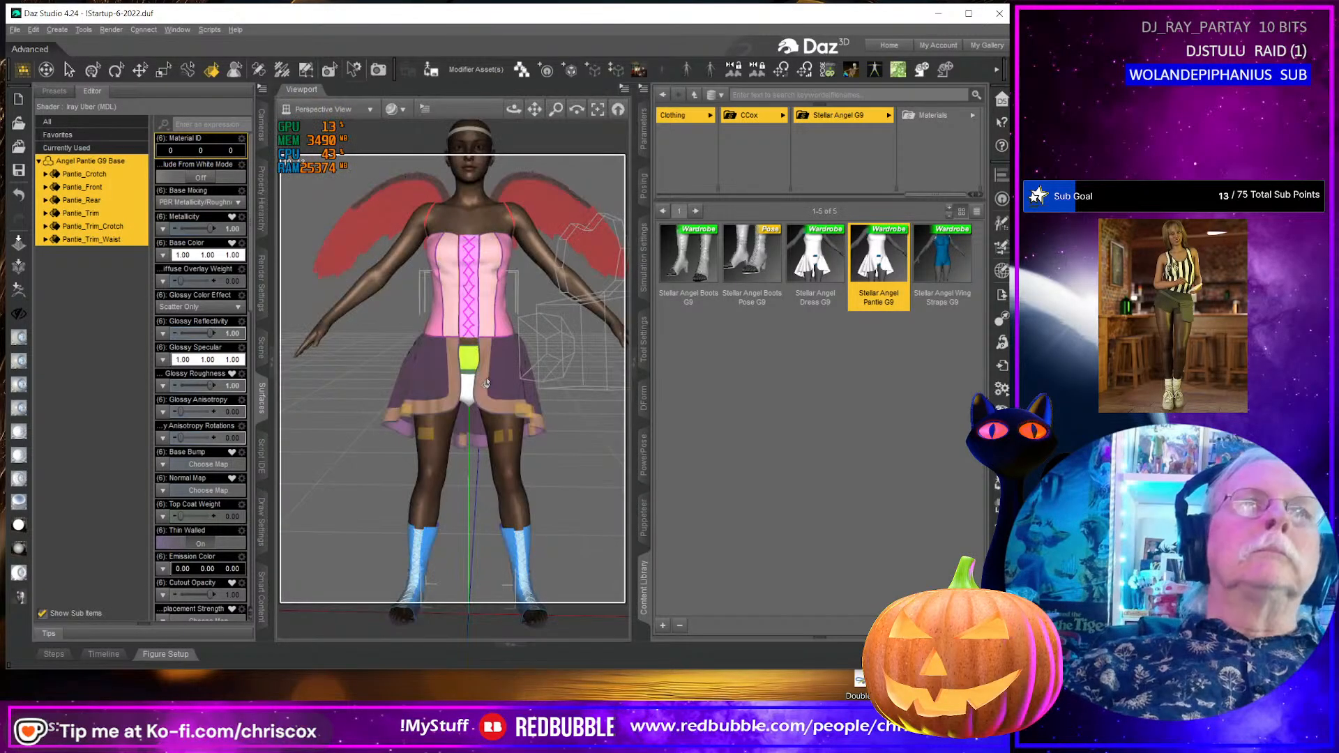
- Select Angel Pantie G9 Base on the figure and fit it to Genesis 8 Female, parented to the target
click(469, 368)
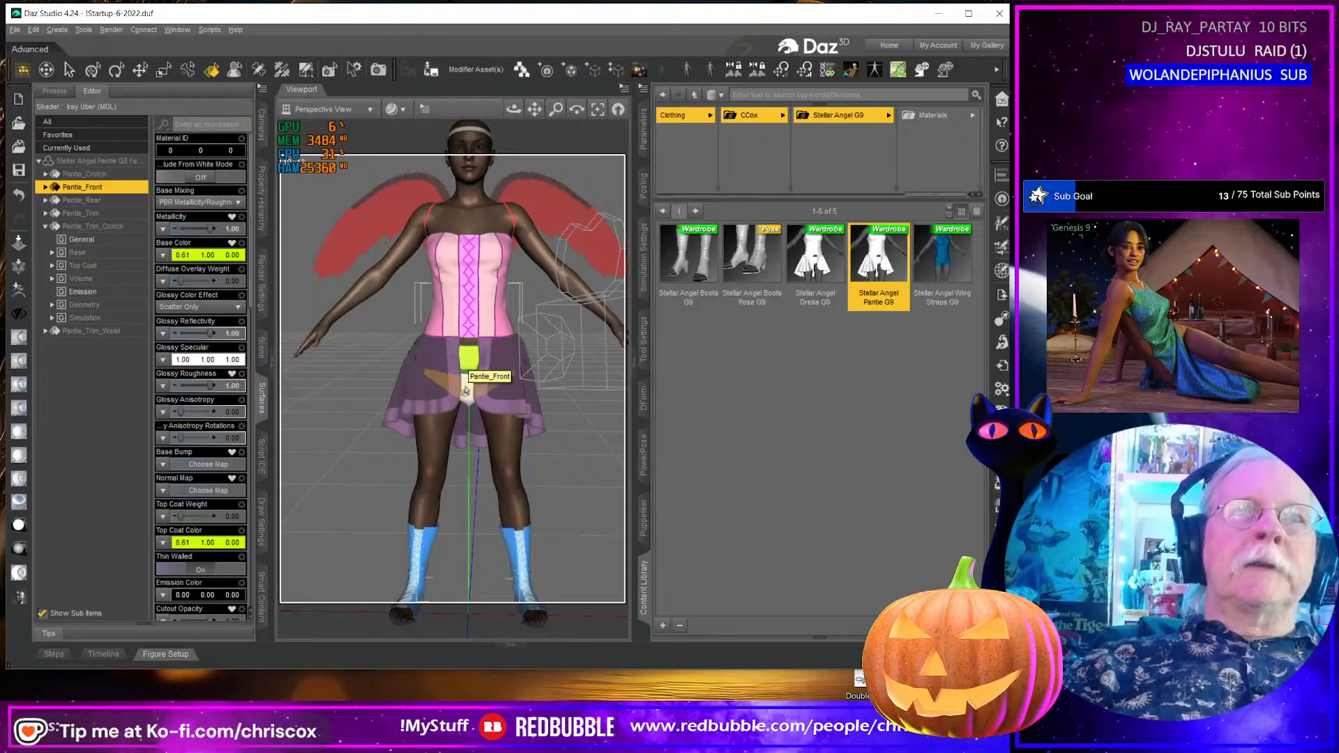
click(466, 391)
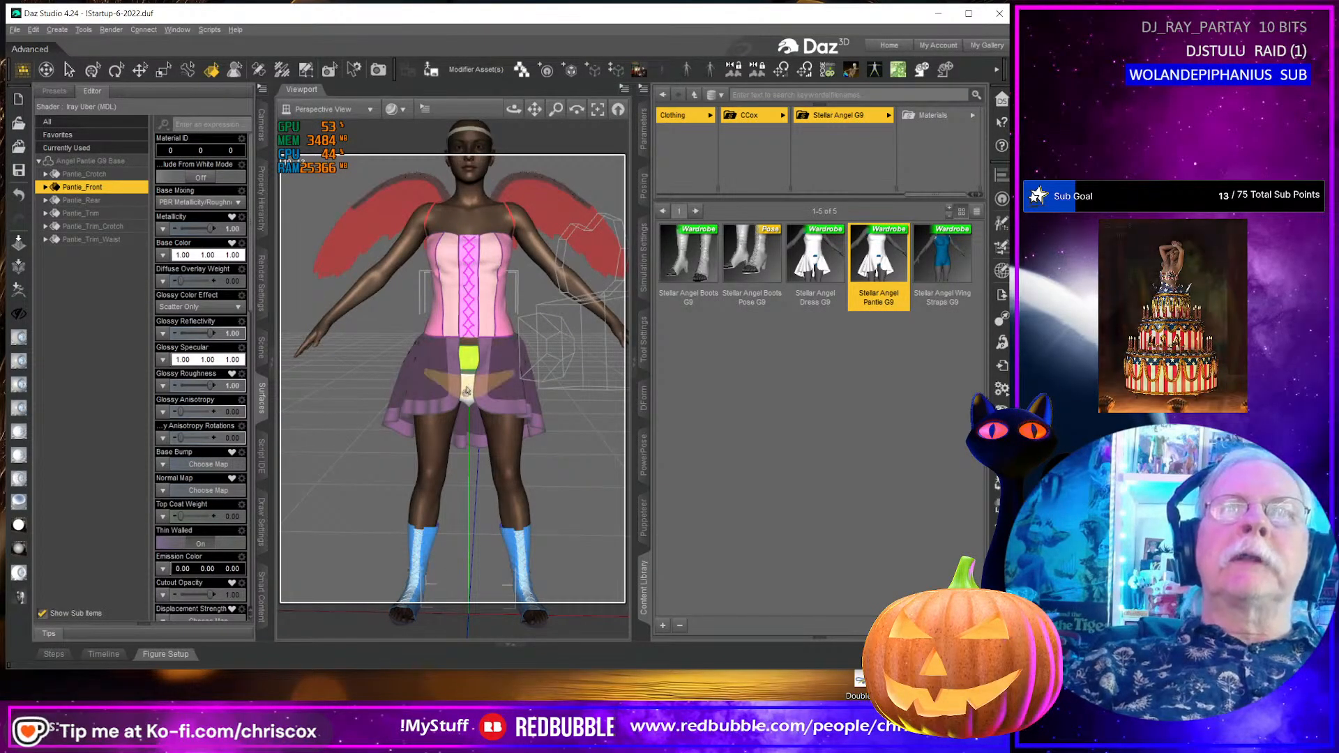
click(643, 126)
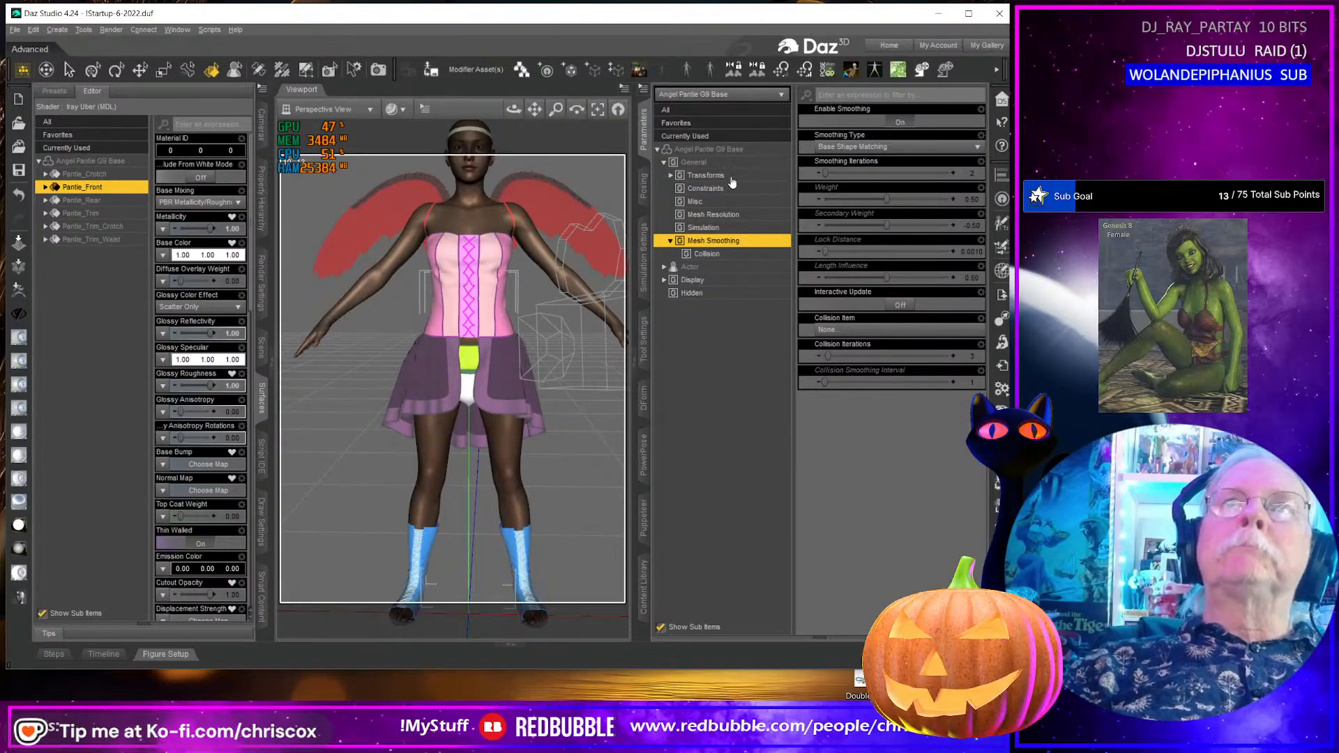
click(733, 207)
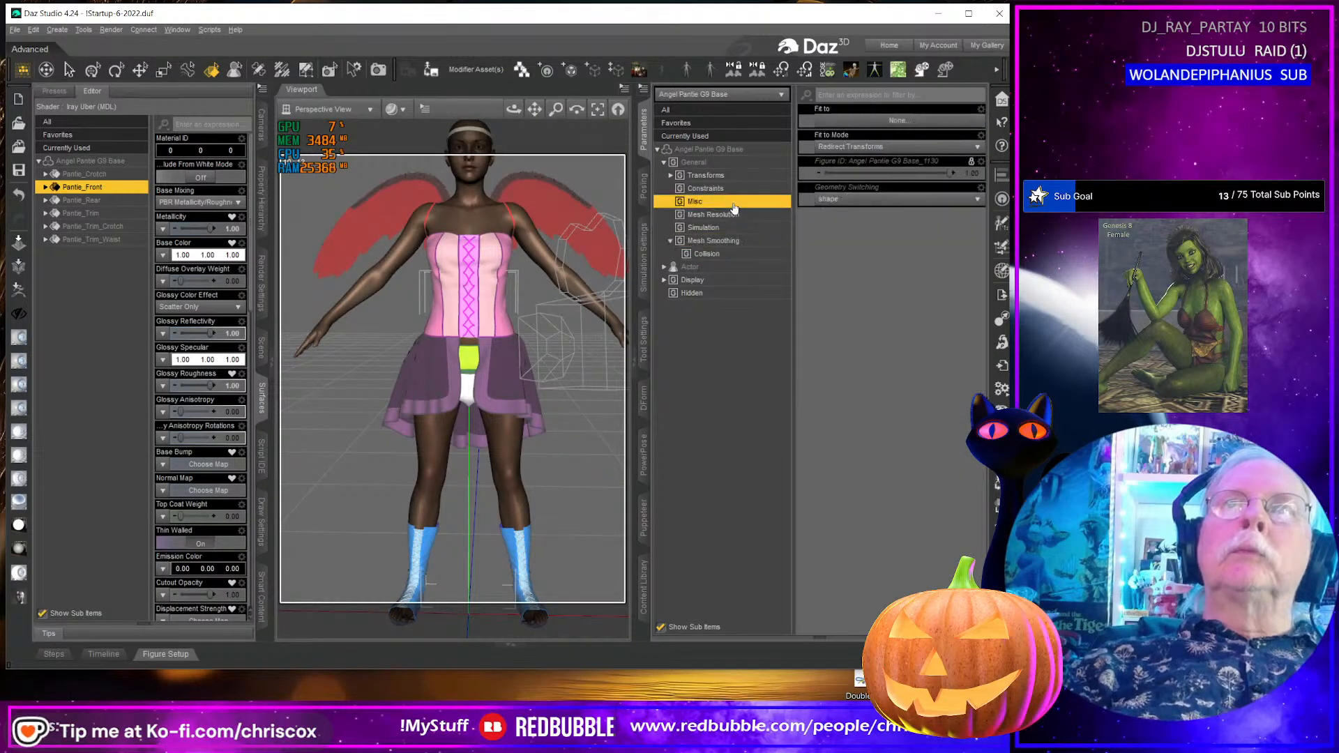
click(876, 123)
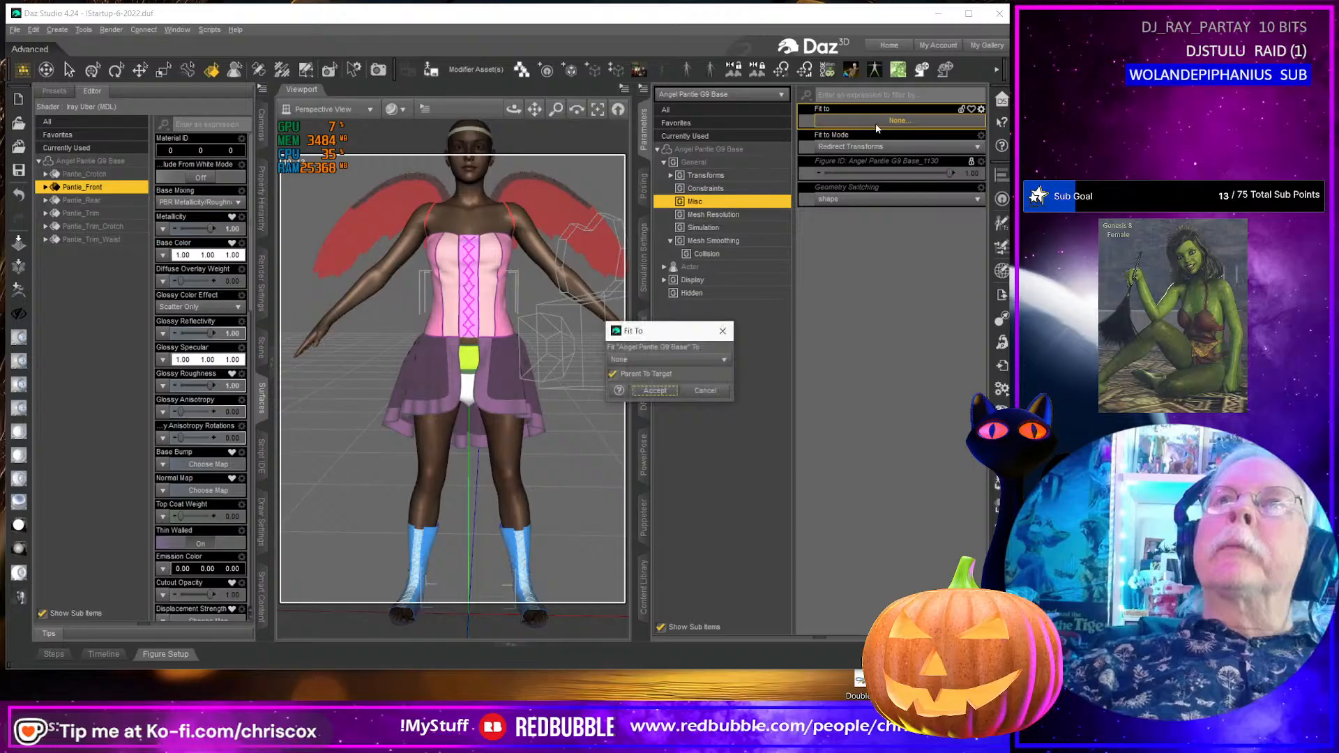
click(661, 357)
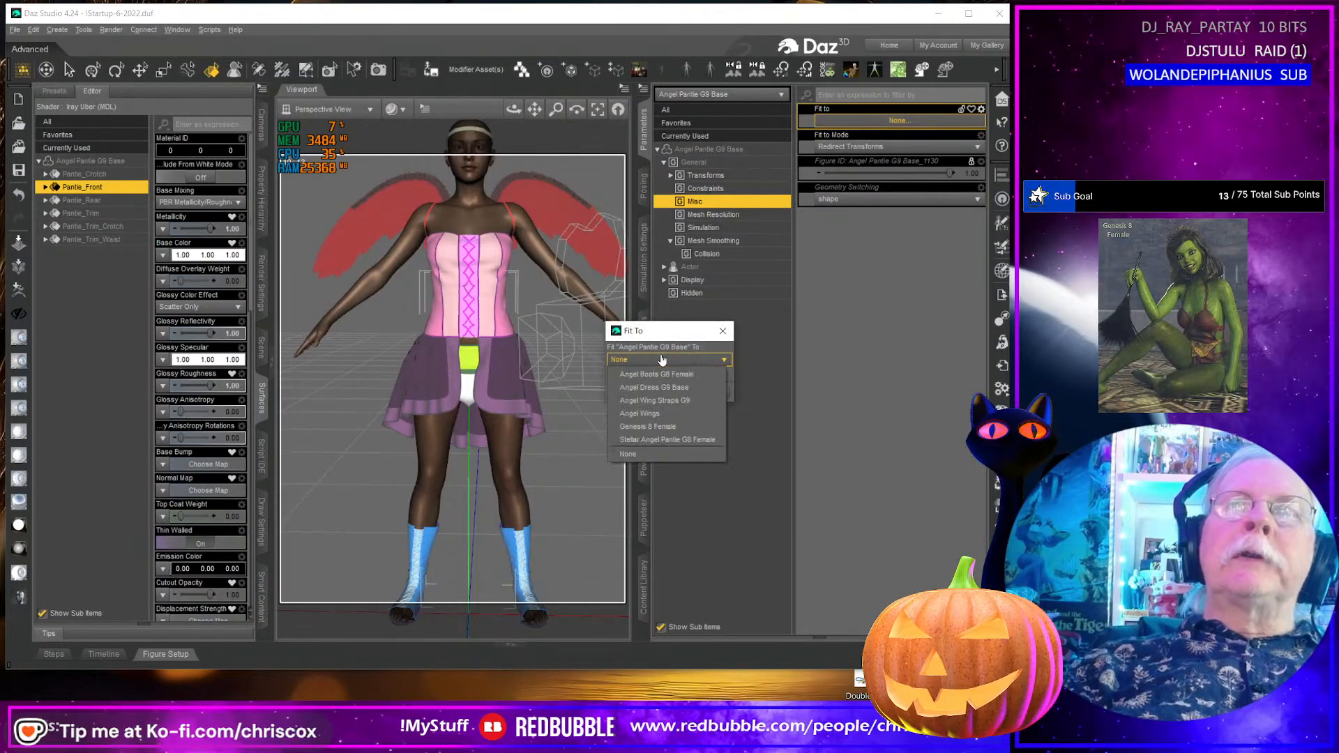
click(676, 426)
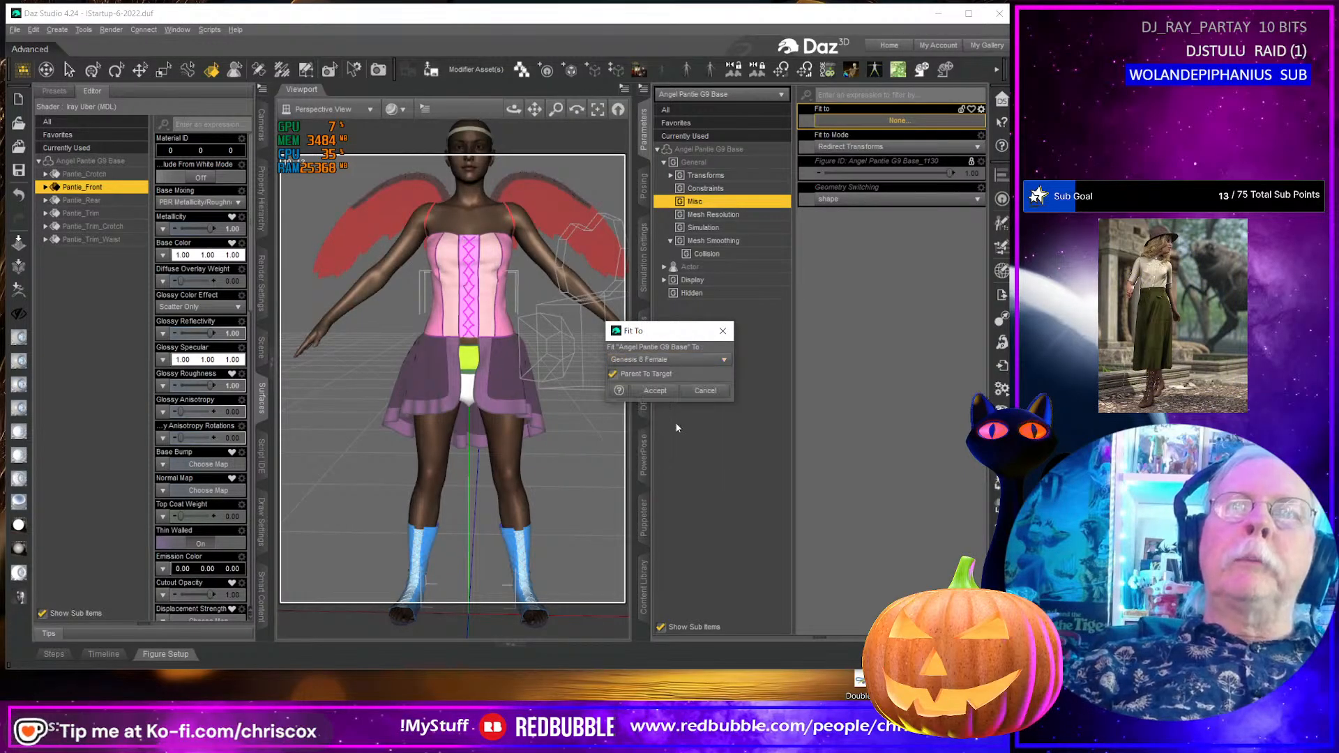
click(656, 391)
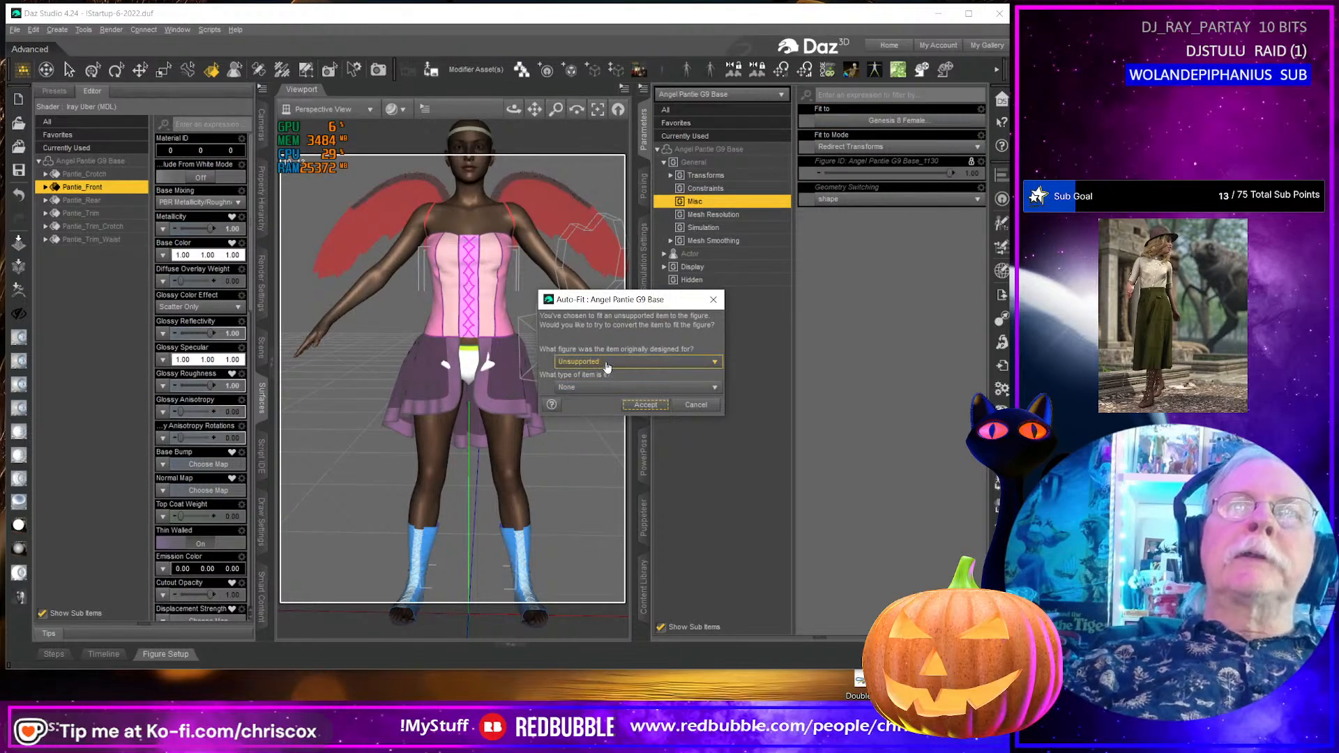
- Auto-fit the Angel Pantie G9 Base as an item designed for Genesis 9, of type Full-Body
click(605, 362)
click(610, 443)
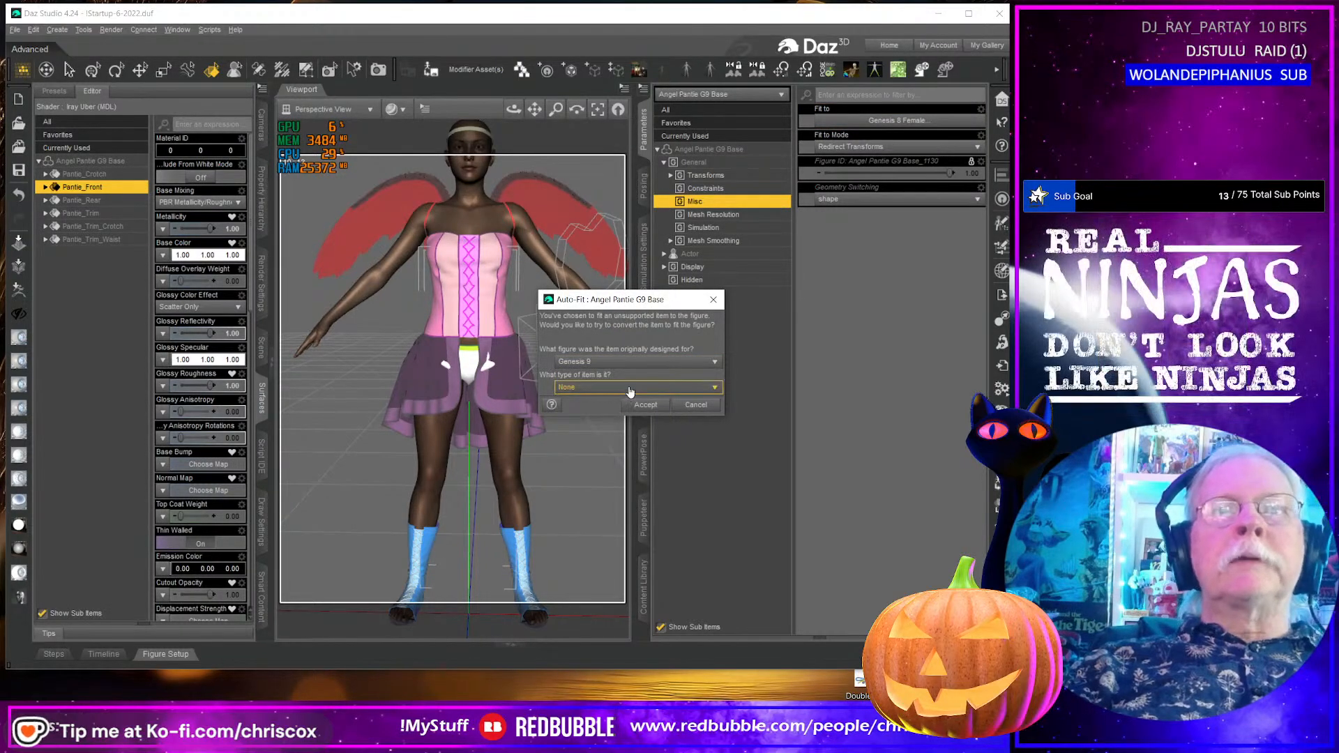
click(635, 387)
click(596, 456)
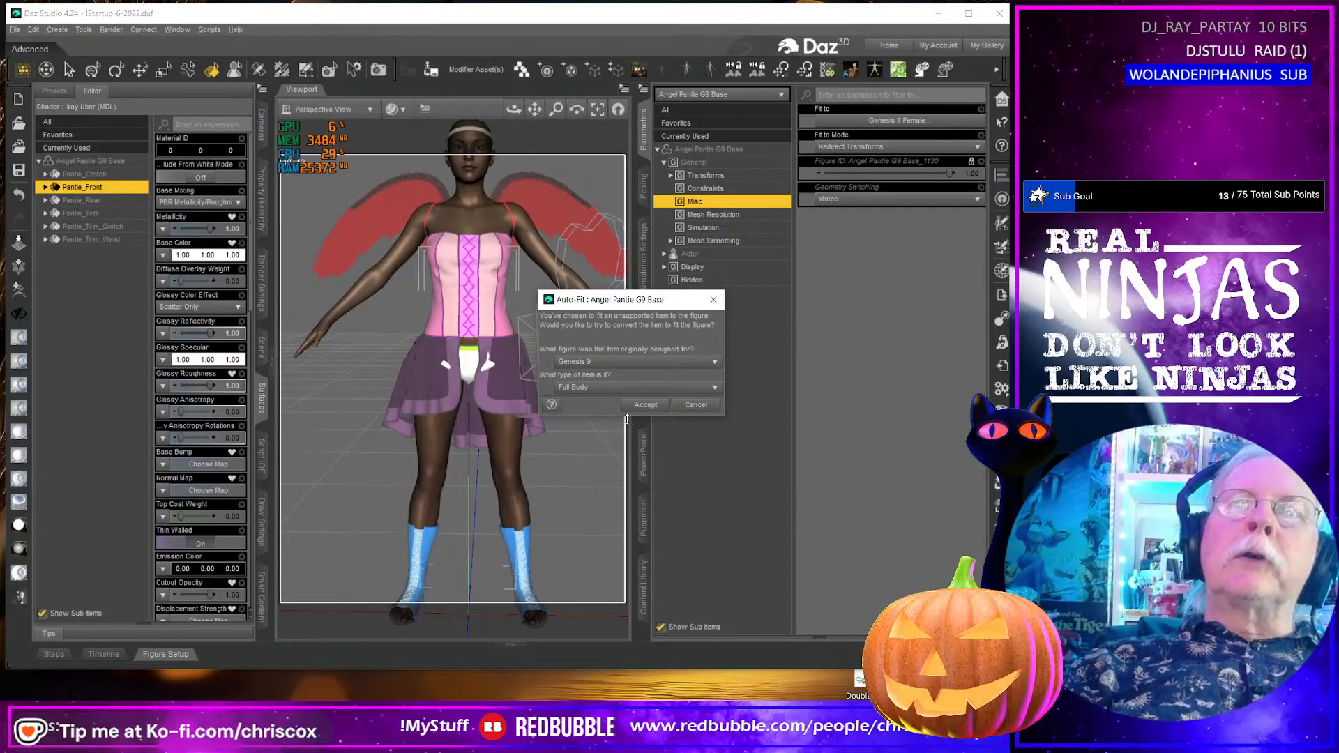
click(643, 405)
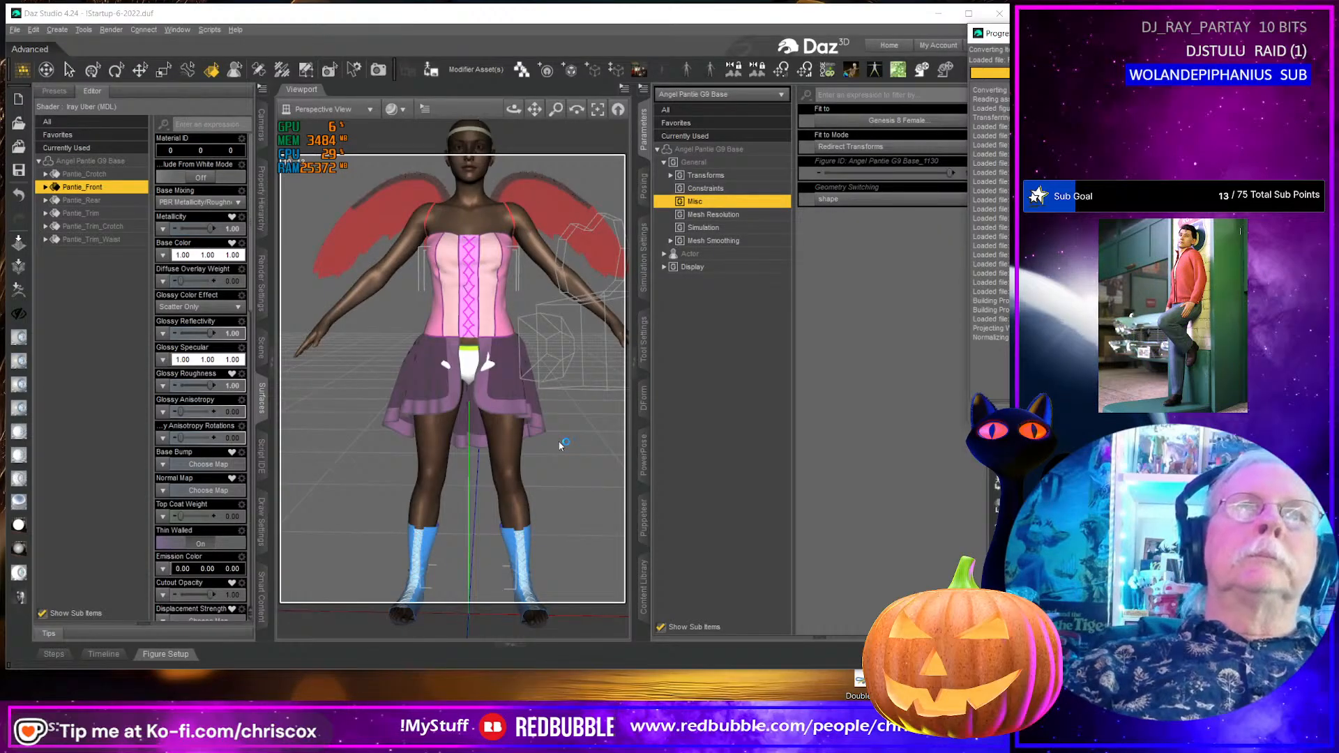
- Export Stellar Angel Pantie G8 Female as an OBJ named Angel Pantie G8 Female 02 in the Starlight Angel WIP folder
click(259, 349)
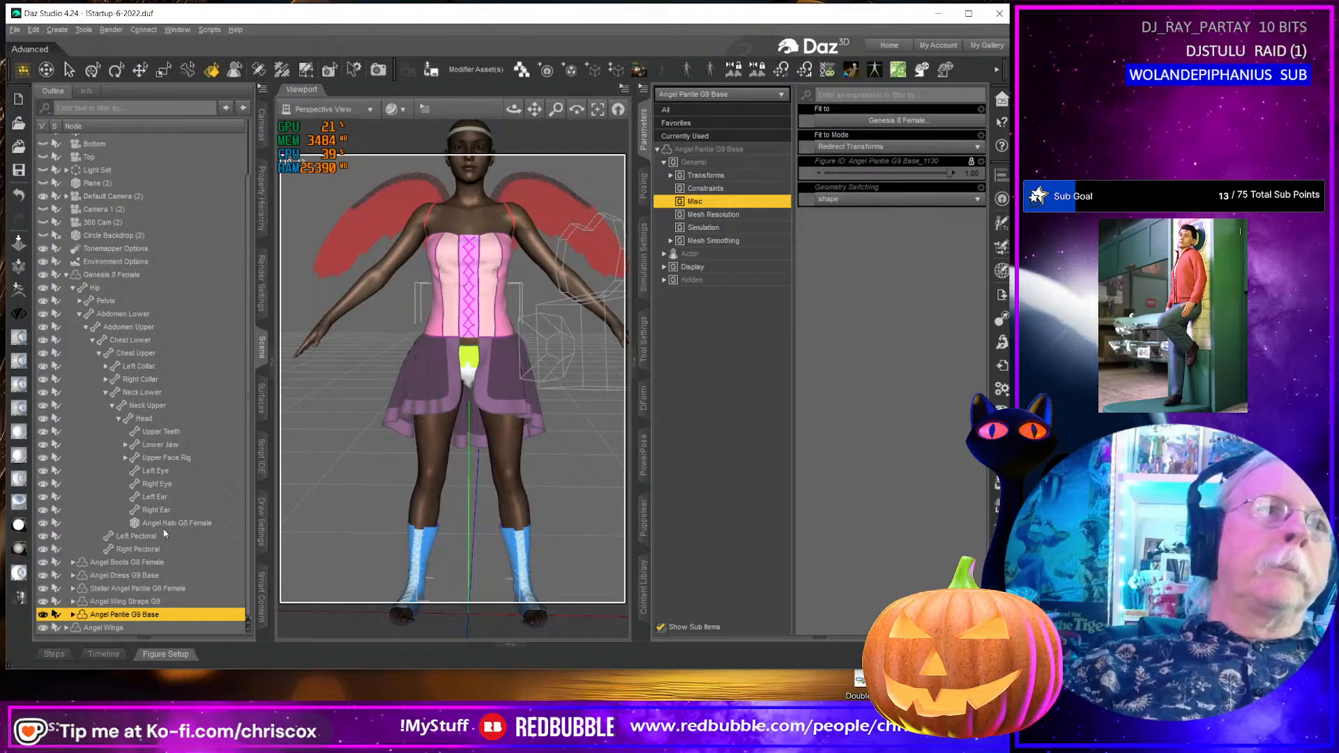
click(161, 587)
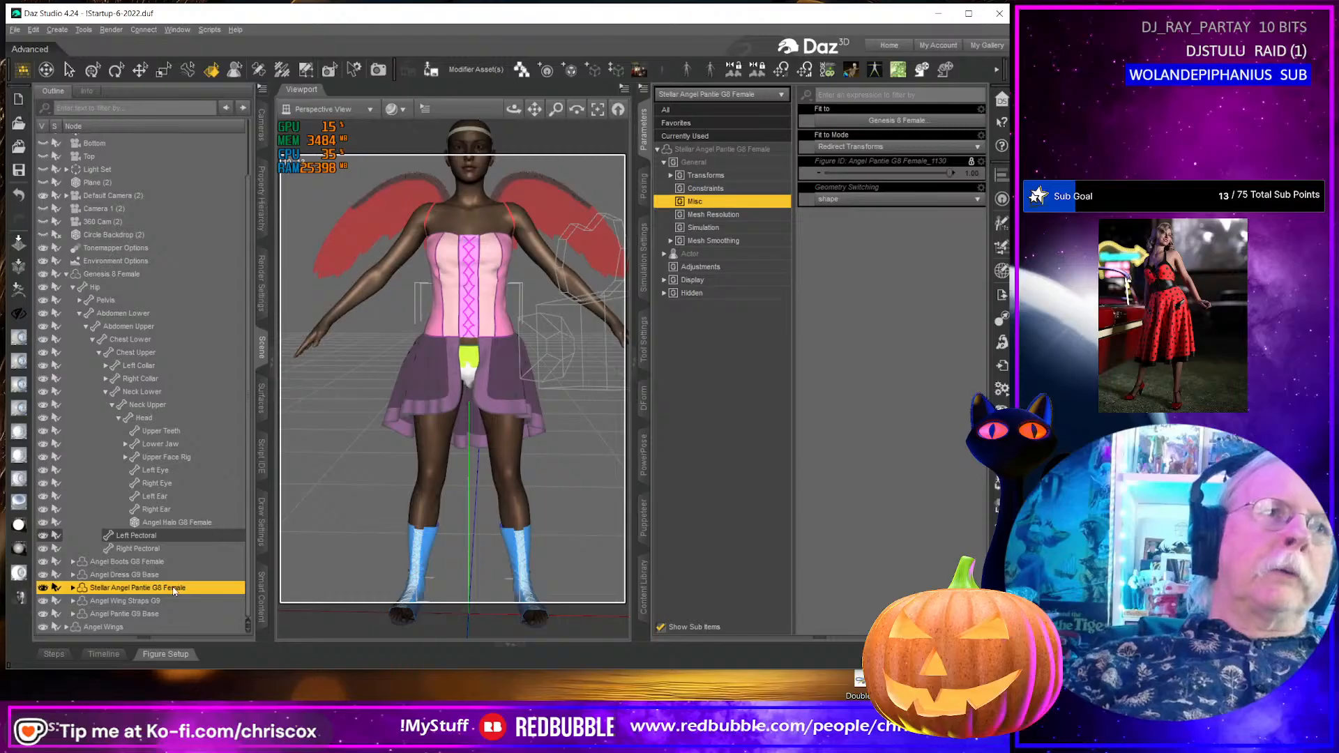
click(1002, 297)
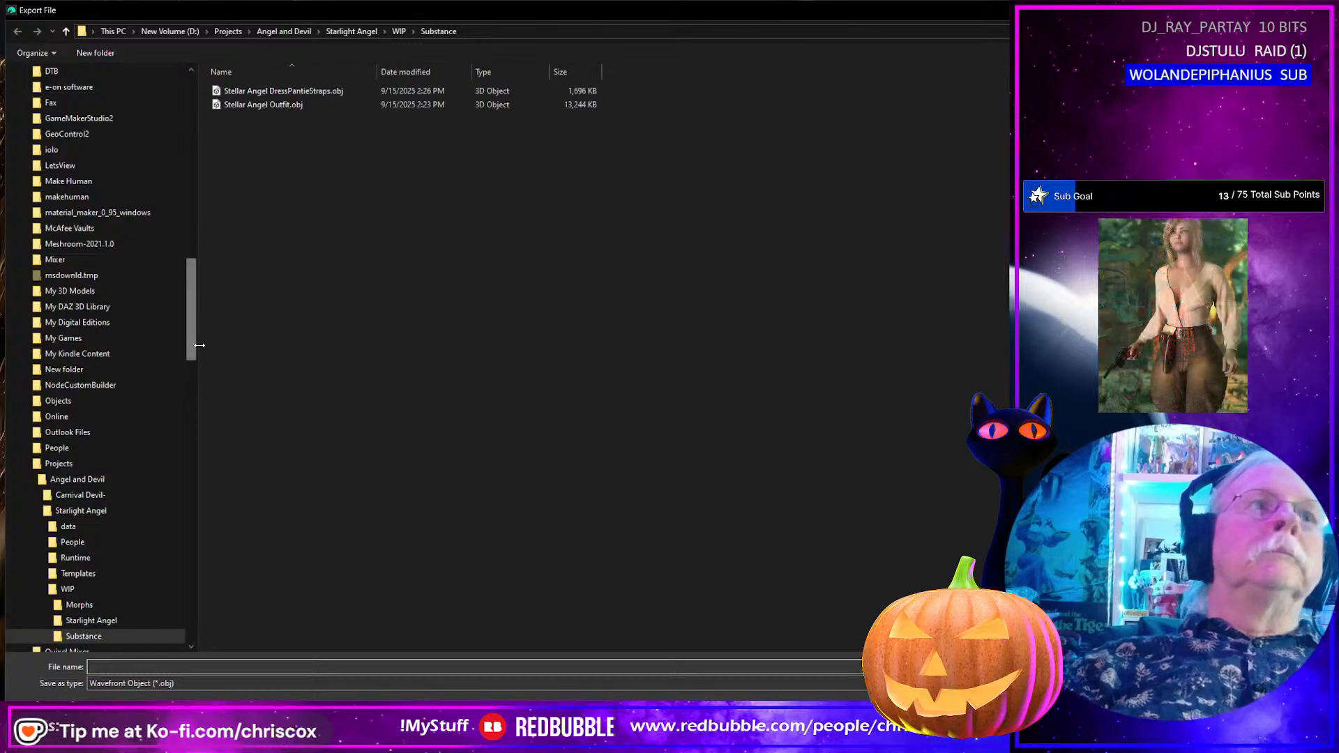
click(81, 592)
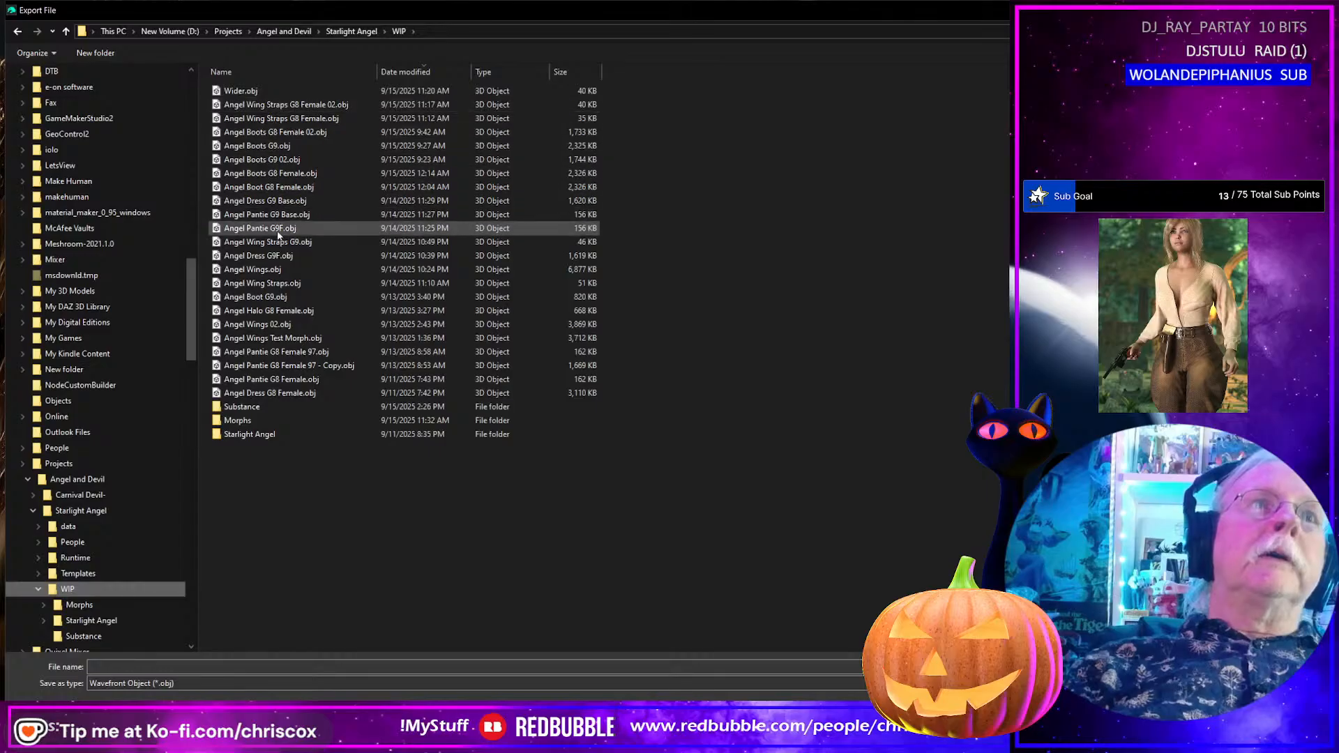
click(286, 353)
click(228, 667)
click(228, 668)
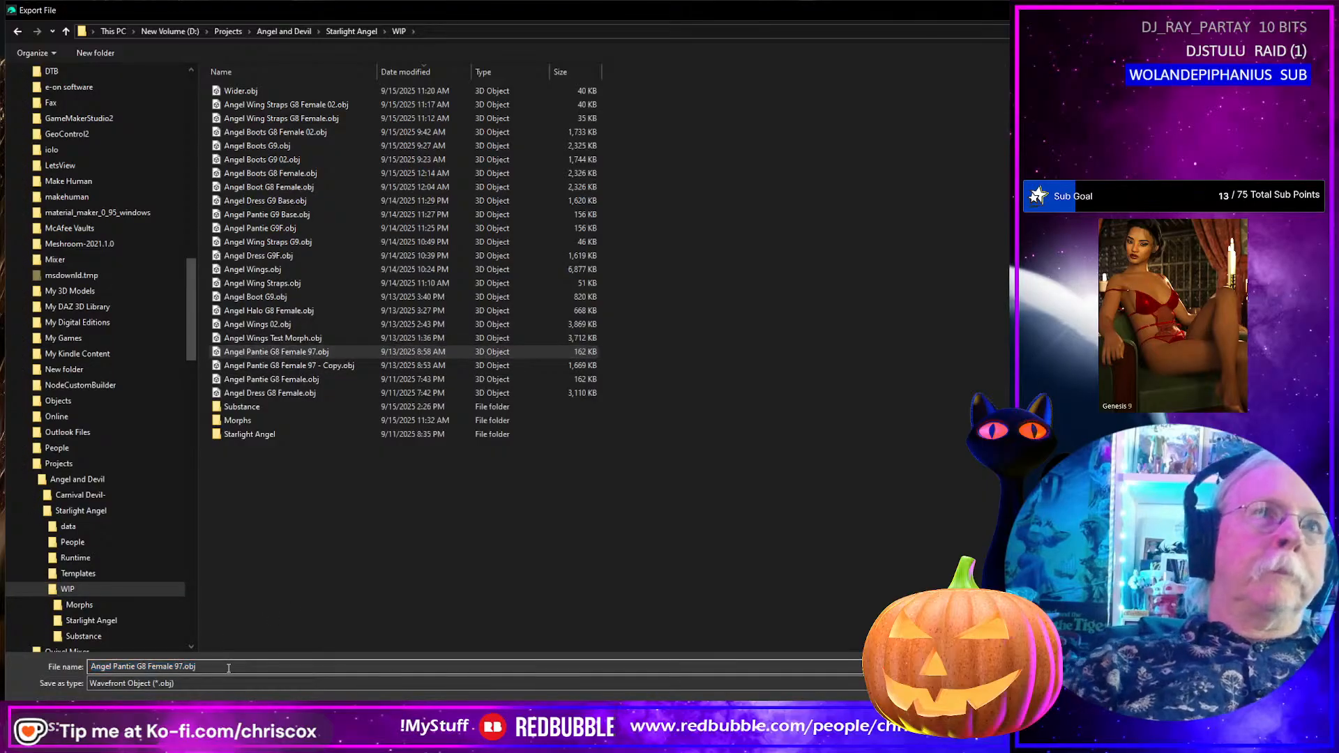
key(shift+Left)
key(shift+Left)
key(shift+Left)
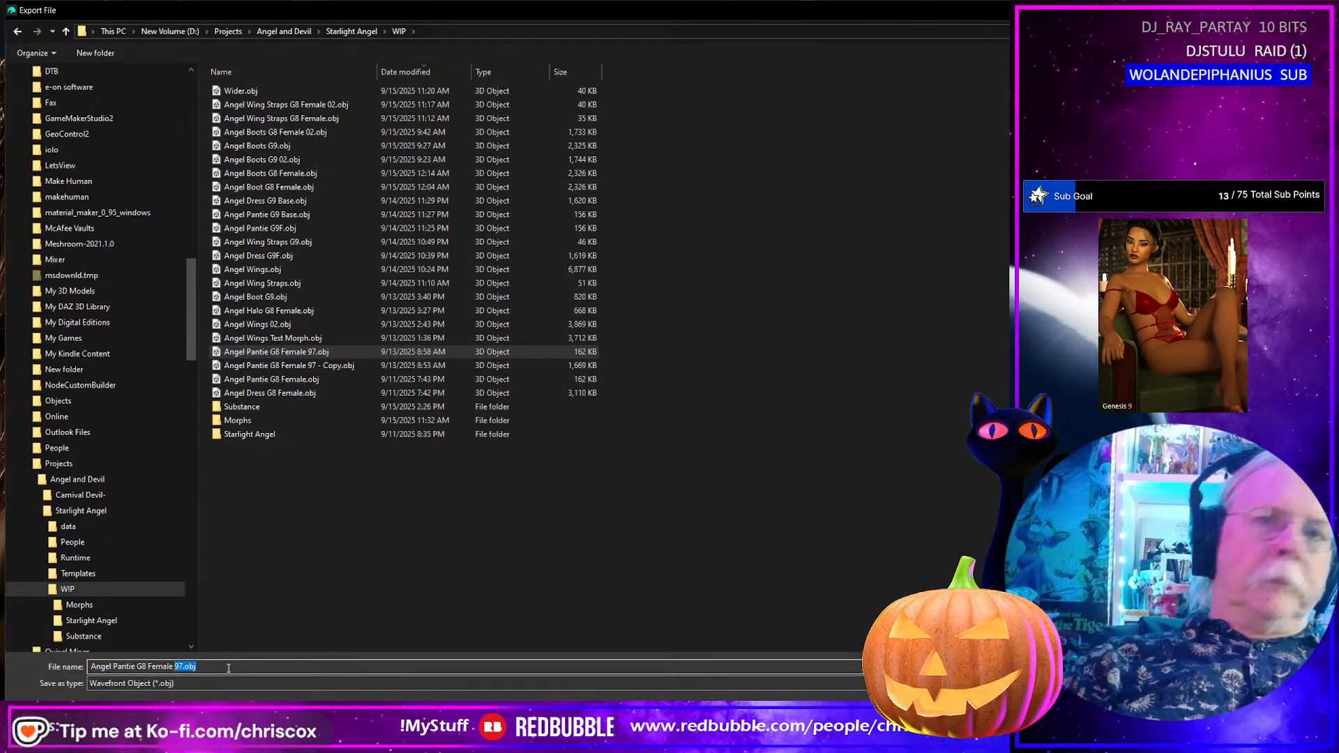
text(02)
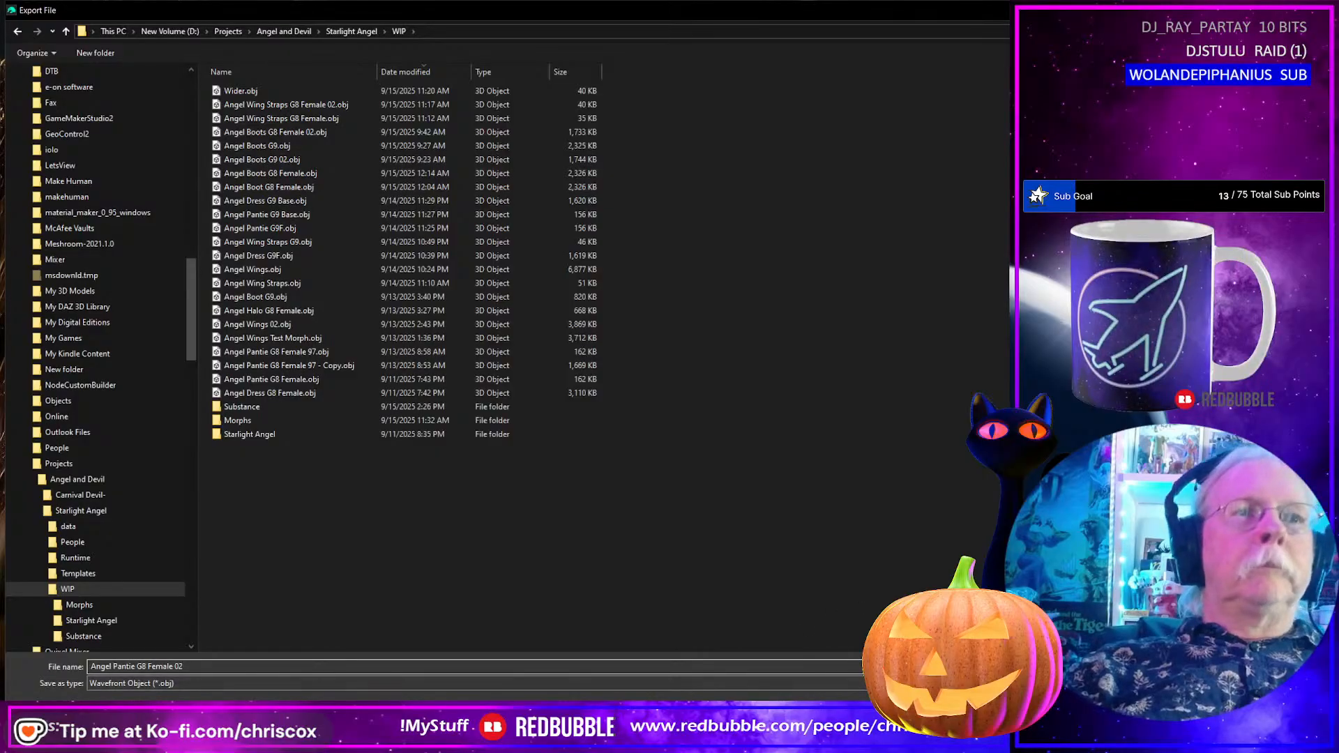
key(Return)
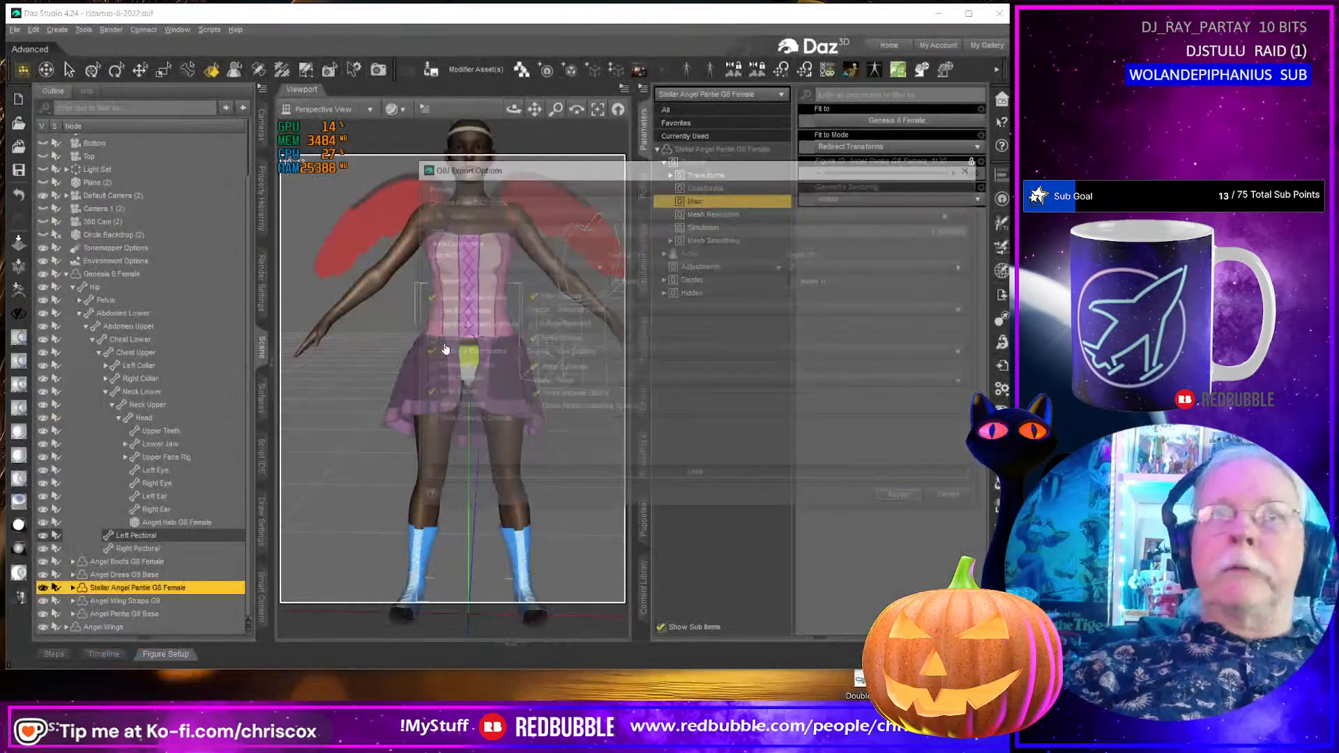
click(910, 498)
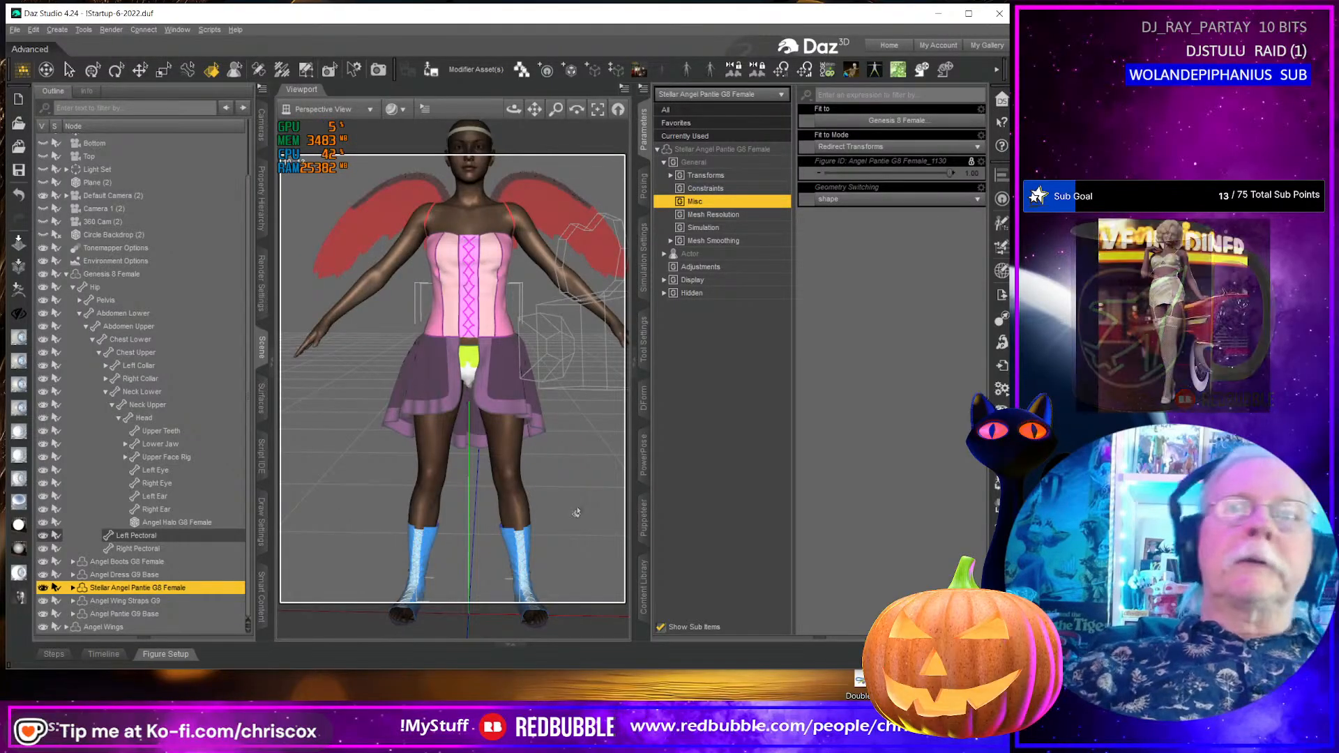
- Save all surfaces of Stellar Angel Pantie G8 Female as a materials preset named Pantie IDs in the Starlight Angel folder
click(644, 589)
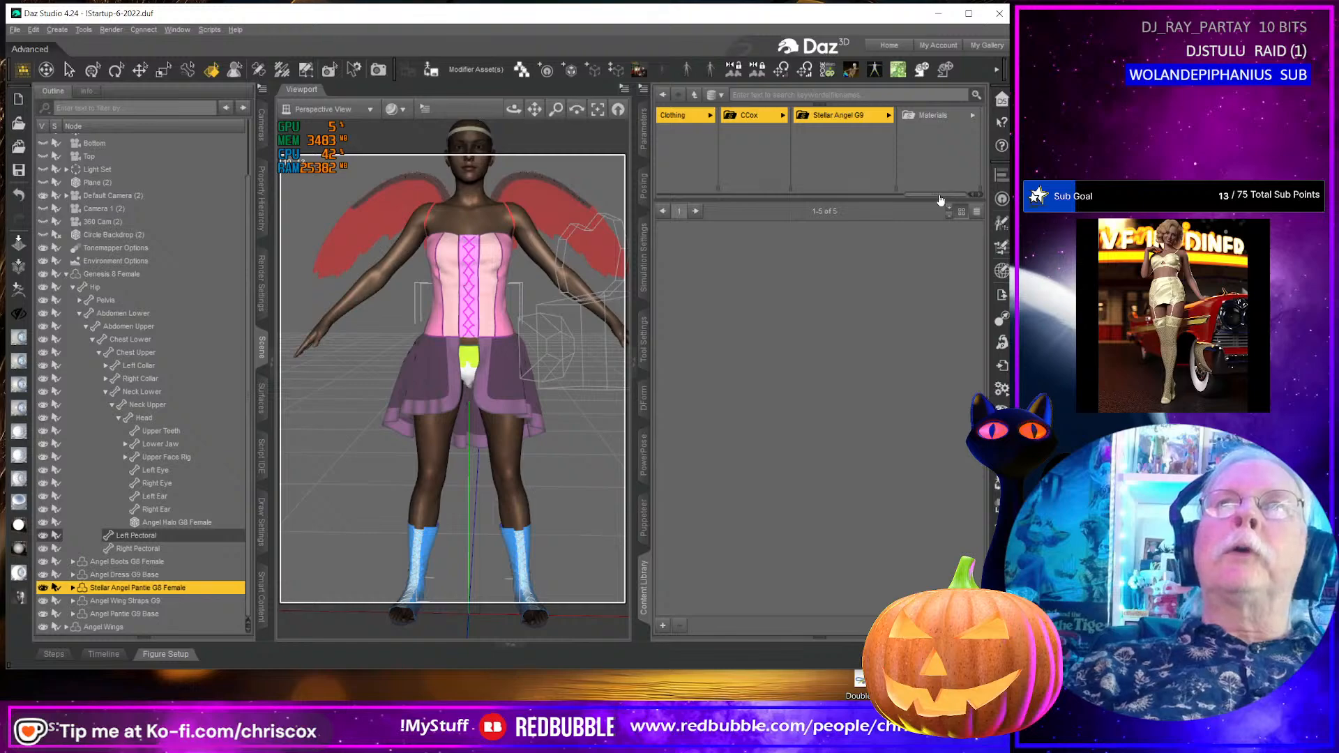
scroll(941, 199, left, 10)
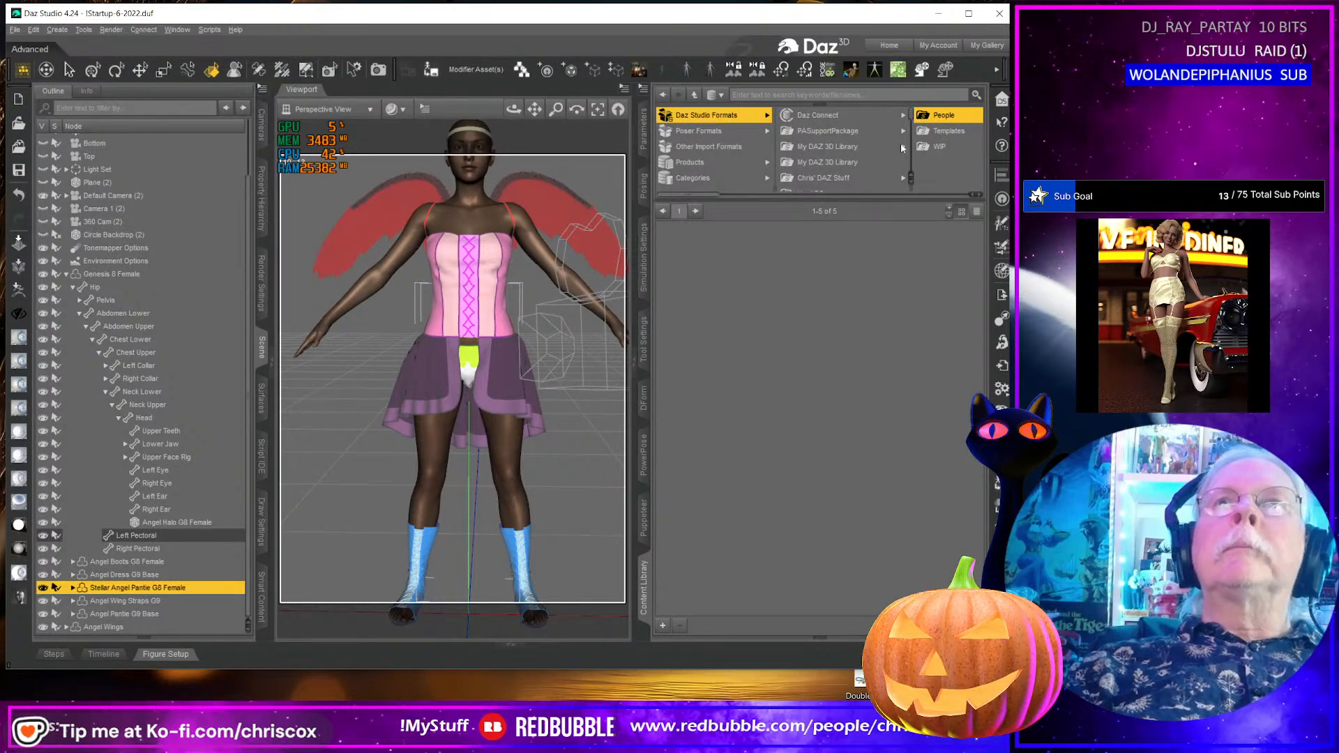
click(943, 115)
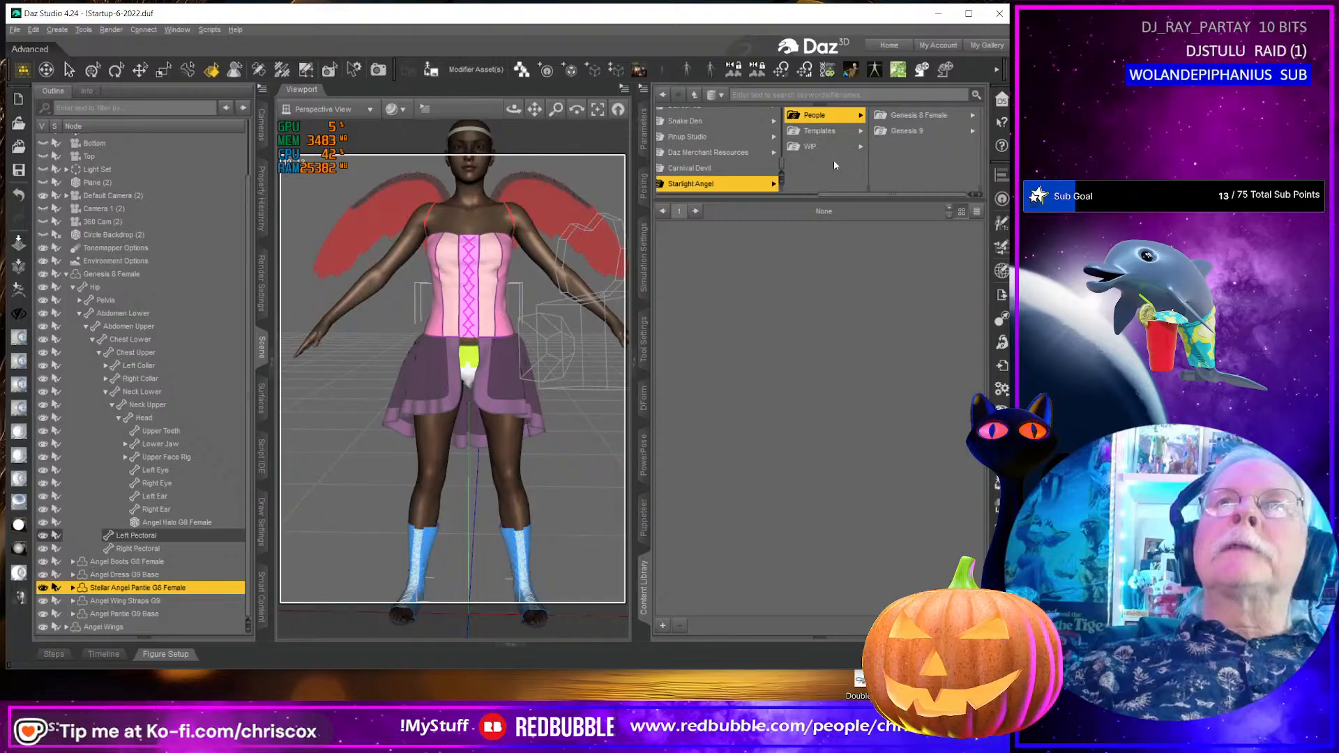
click(735, 183)
click(663, 626)
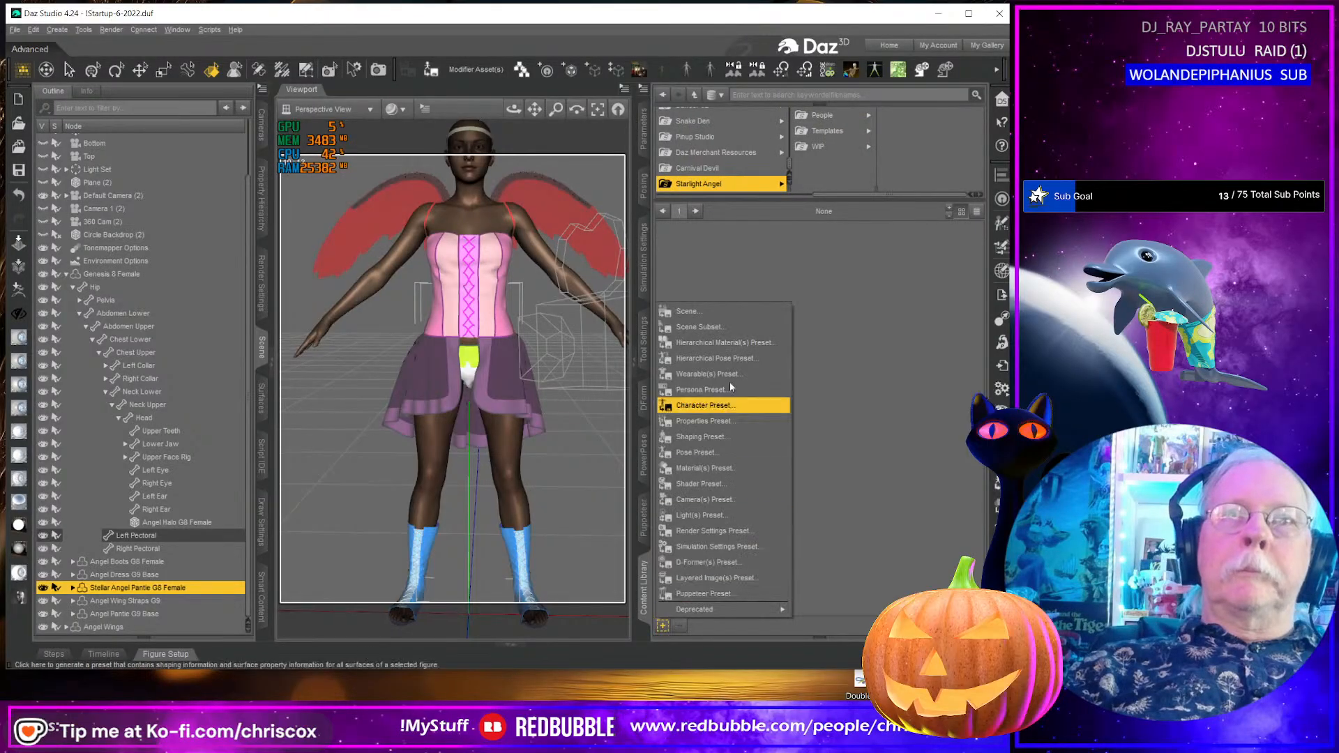
click(709, 471)
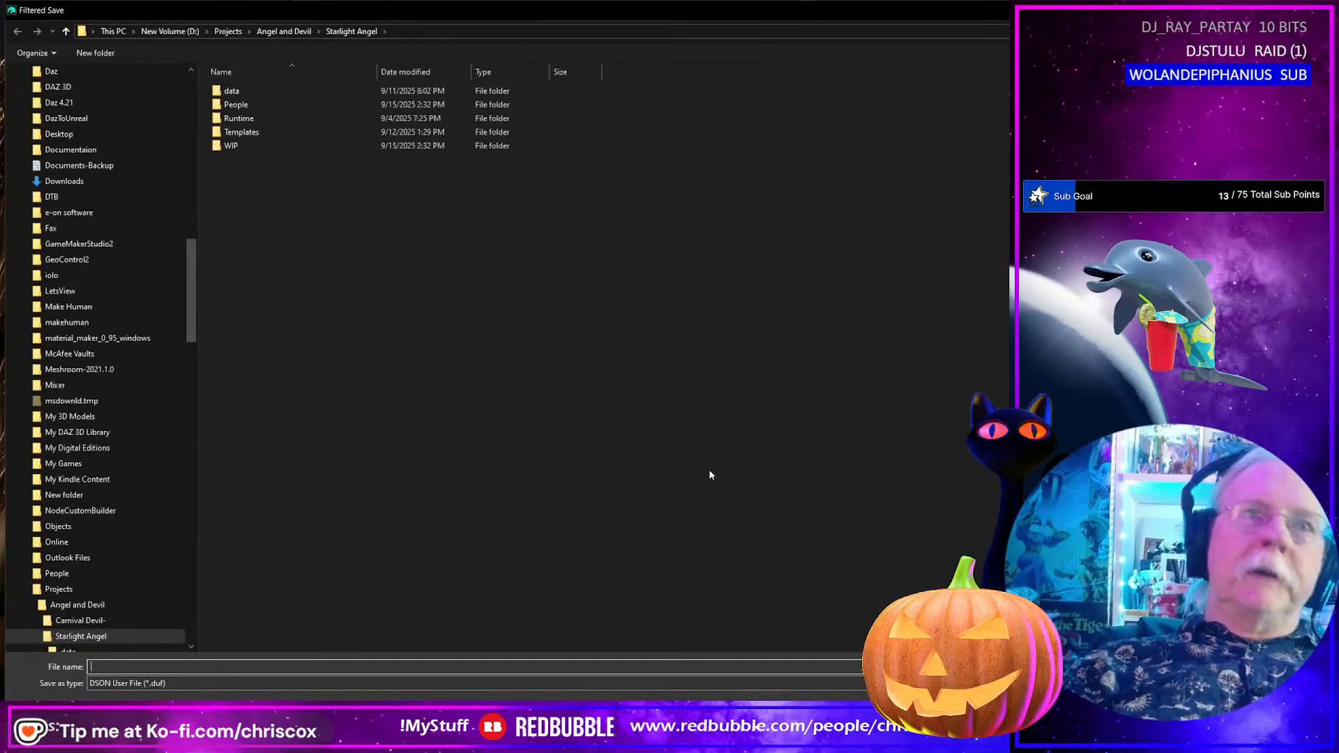
text(Pantie IDs)
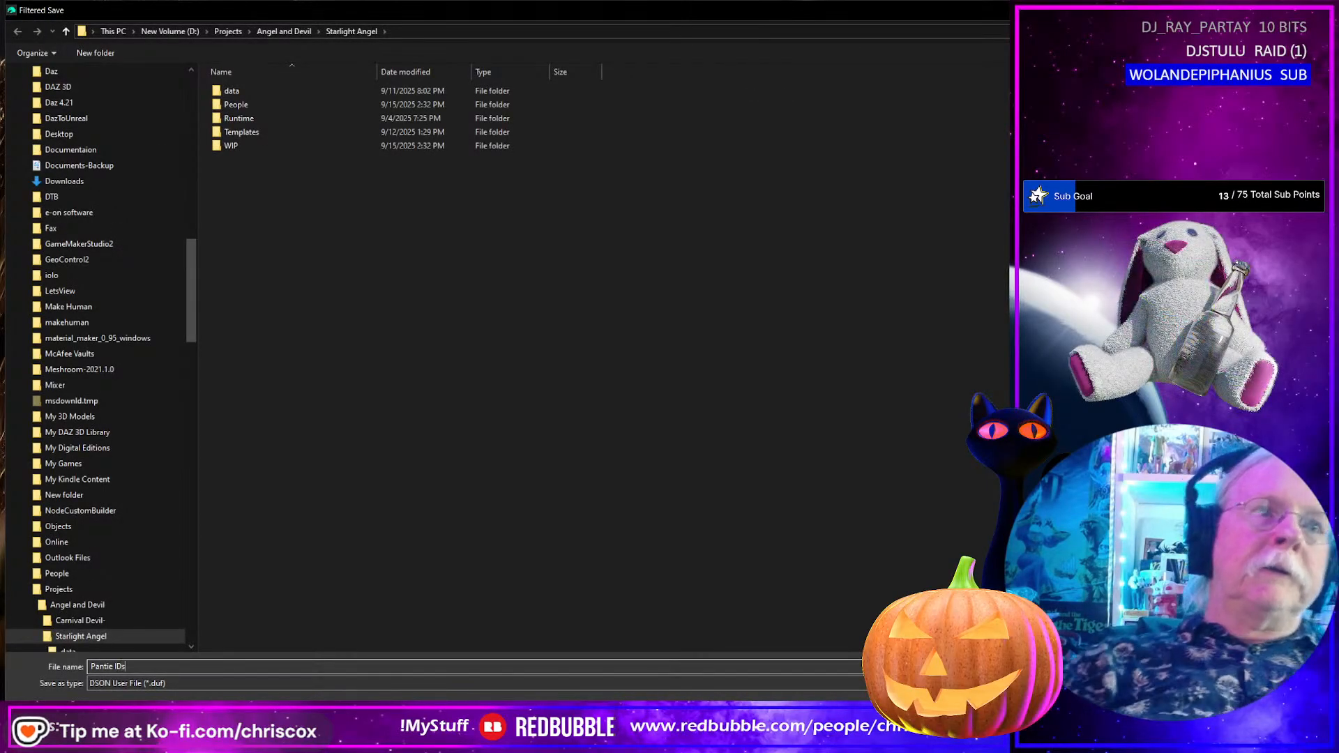
key(Return)
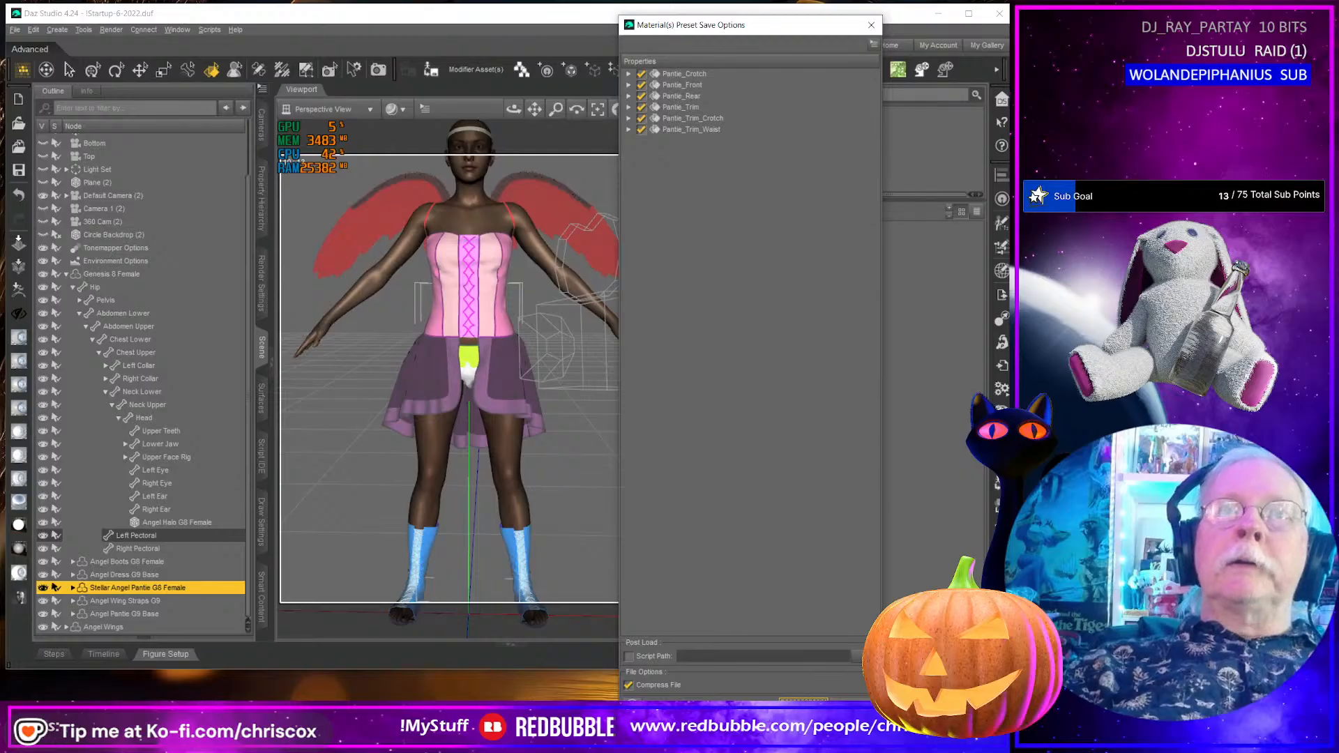
key(Return)
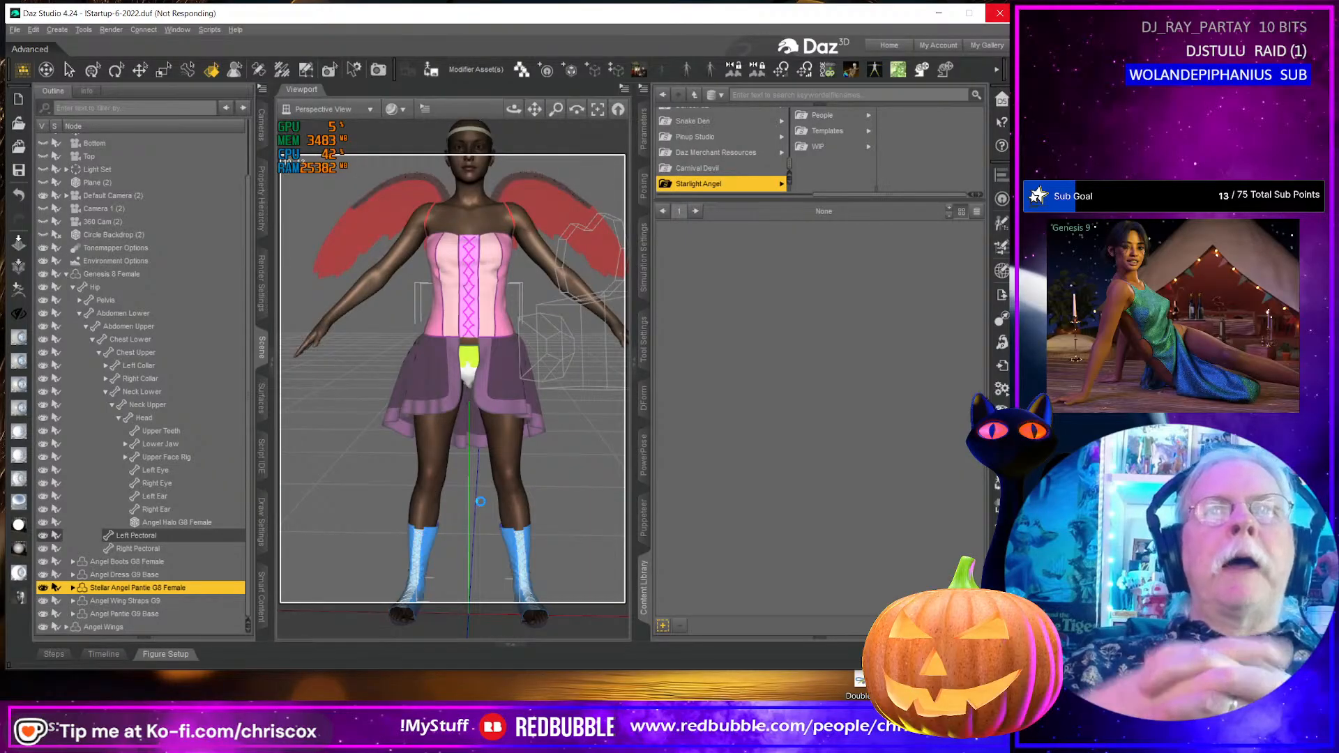
- Delete Stellar Angel Pantie G8 Female from the scene
click(467, 384)
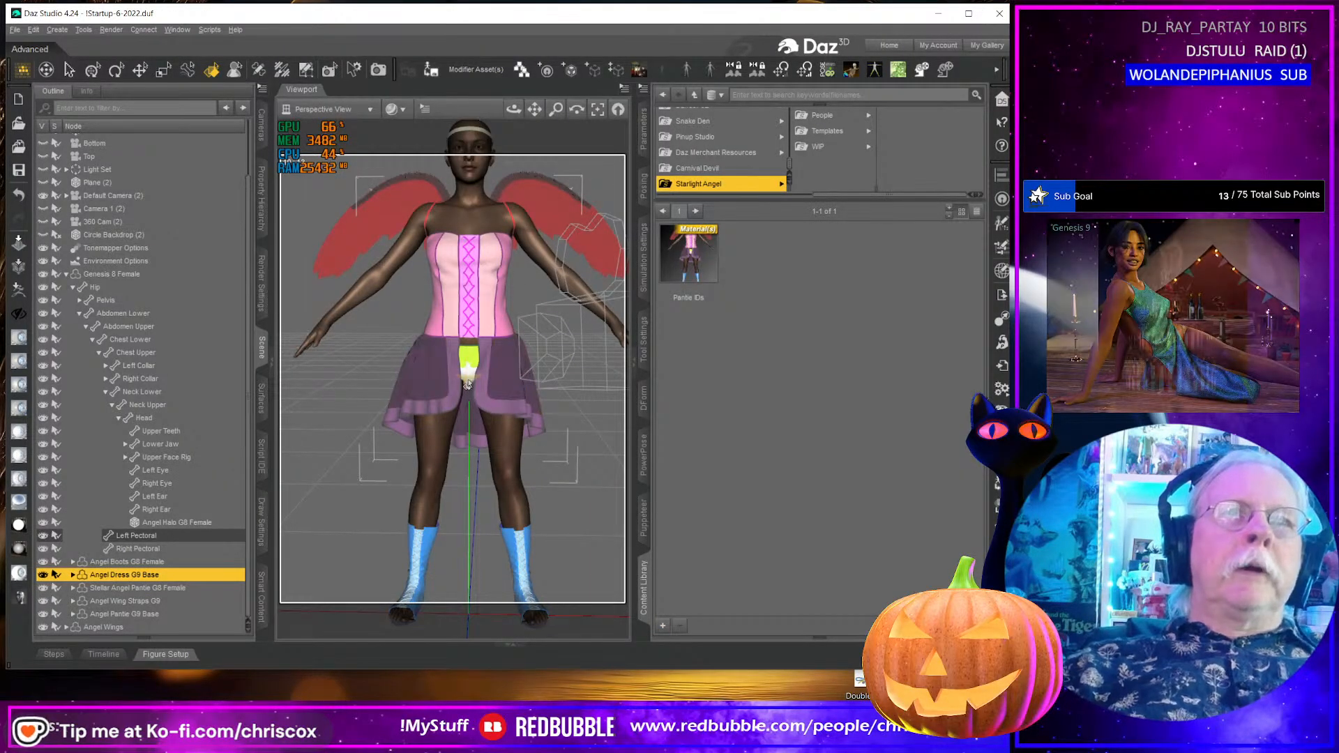
click(471, 366)
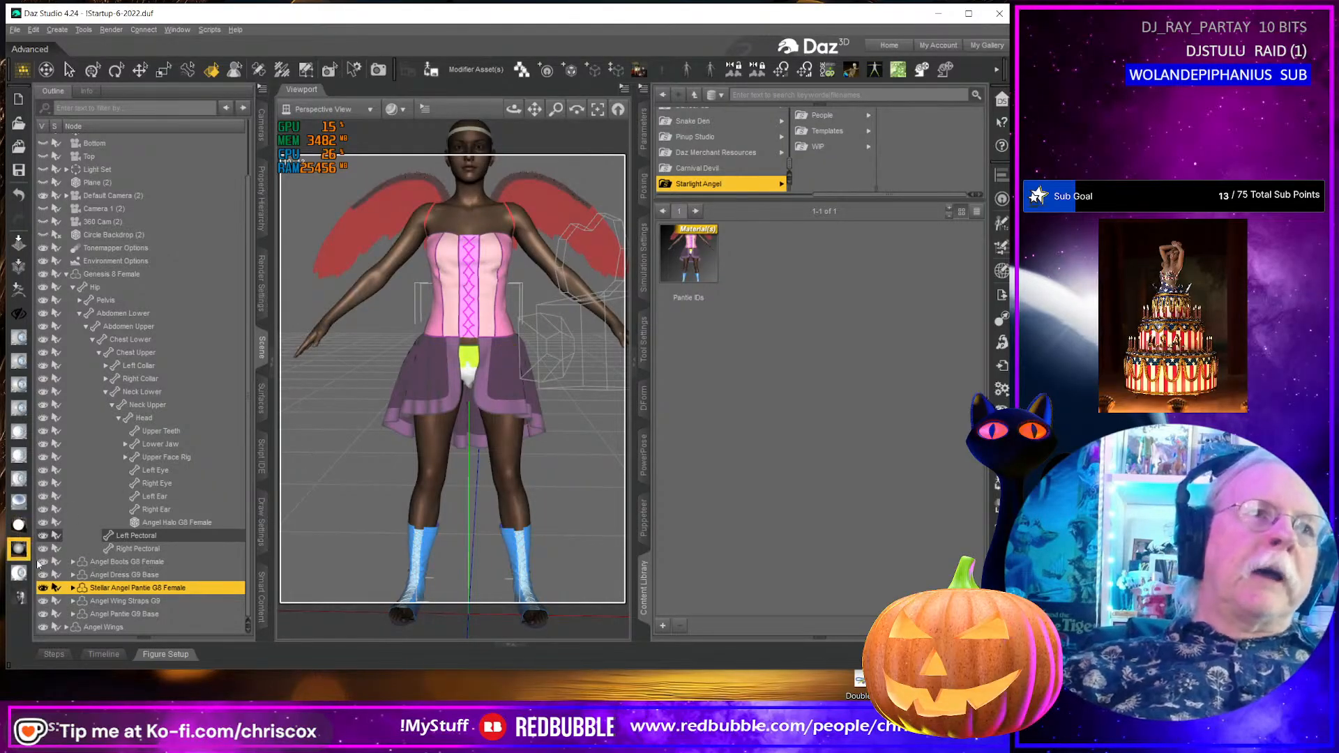
key(Delete)
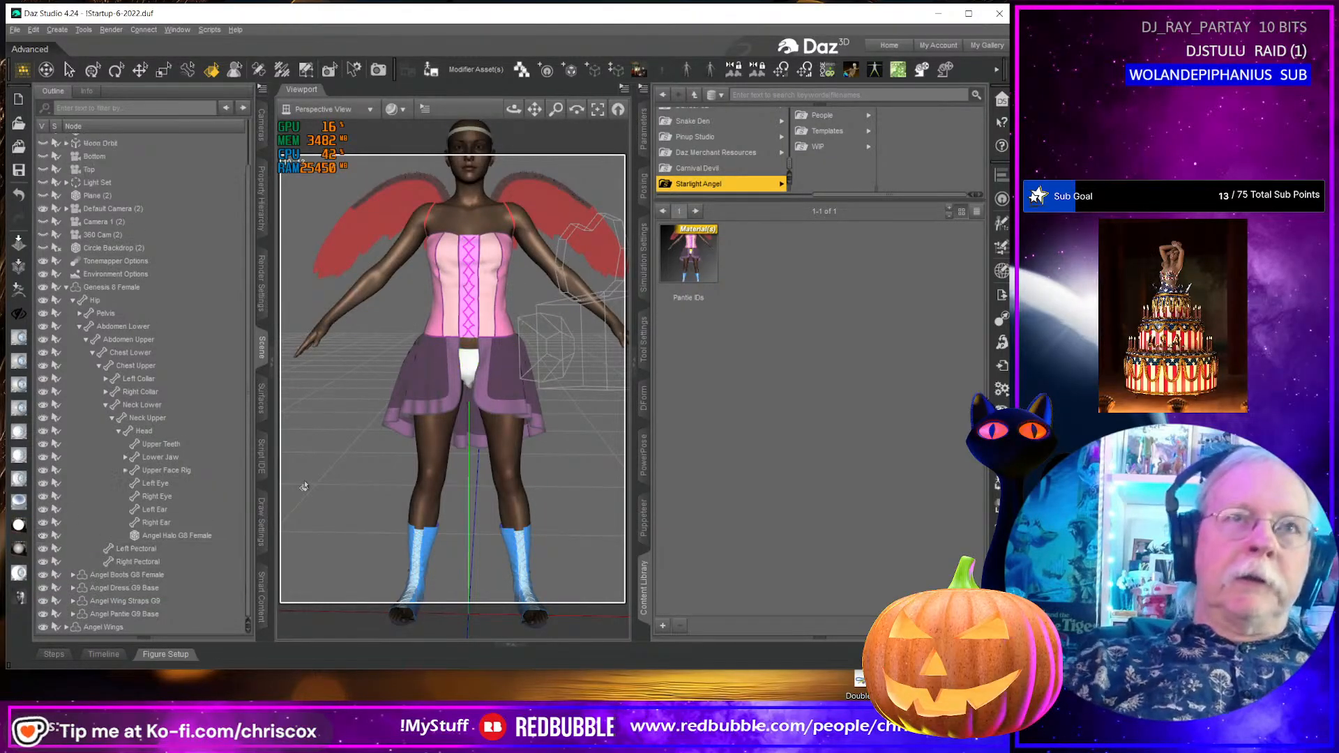
- Update the base geometry vertex positions of Angel Pantie G9 Base from the file Angel Pantie G8 Female 02.obj
click(470, 370)
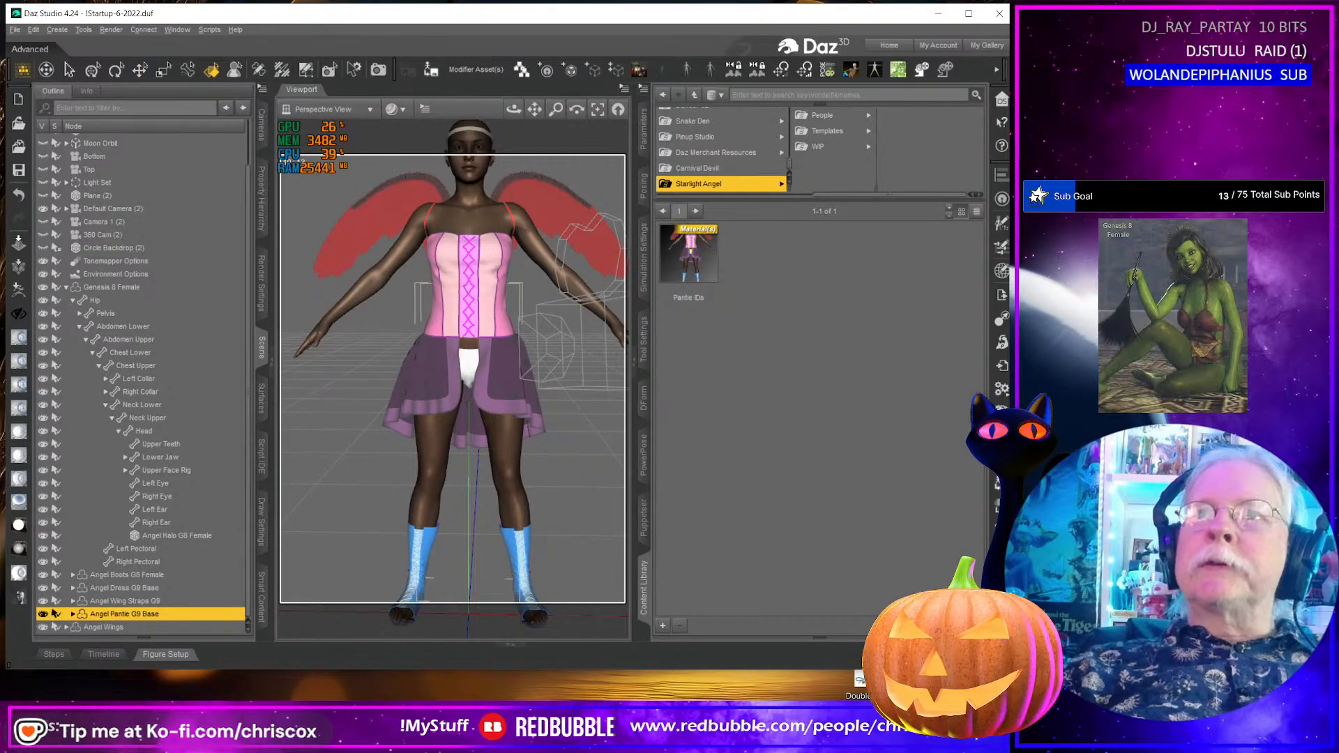
key(ctrl+u)
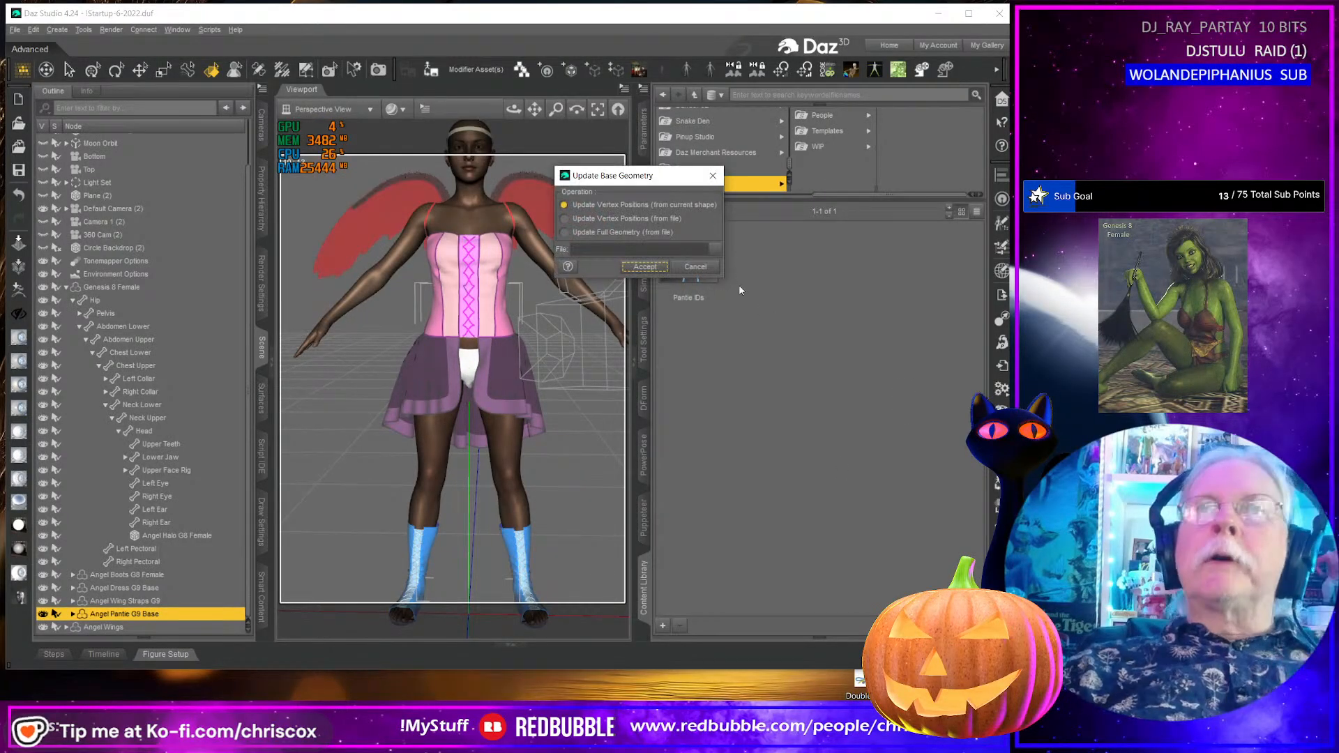
click(614, 218)
click(715, 250)
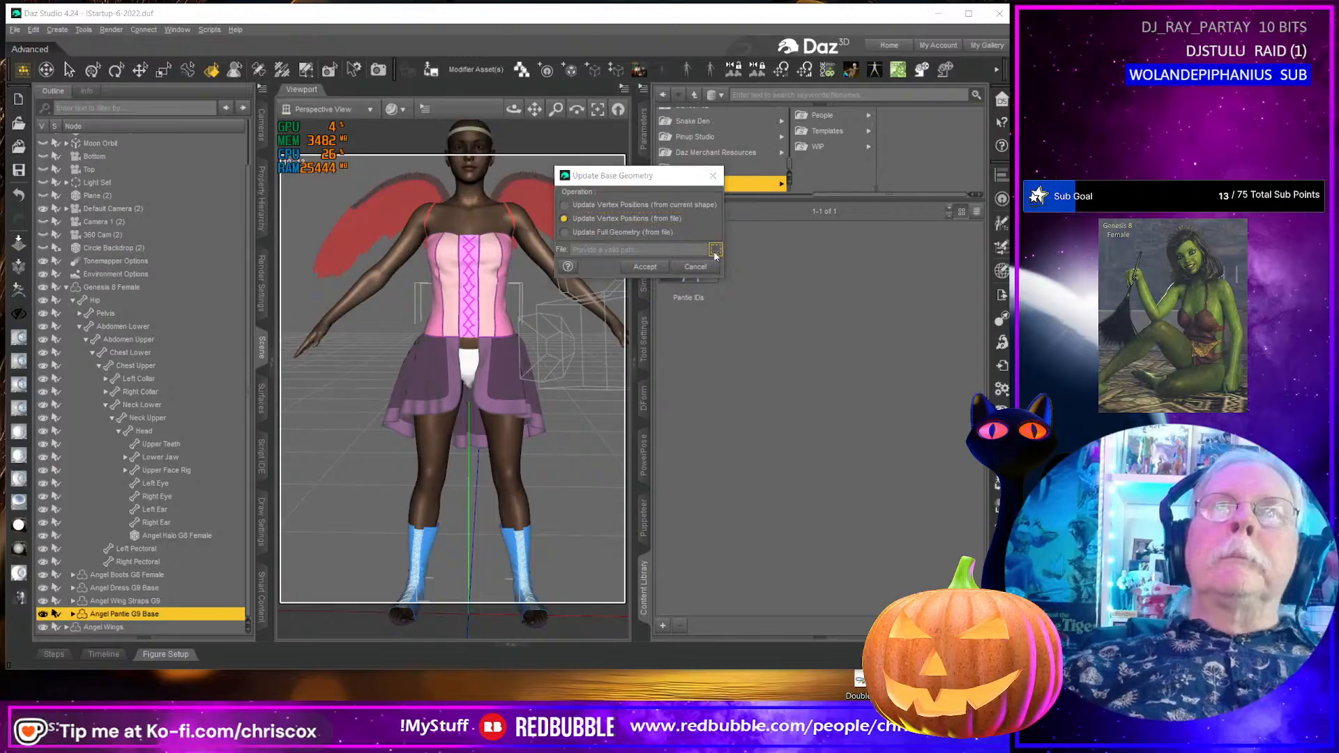
click(270, 91)
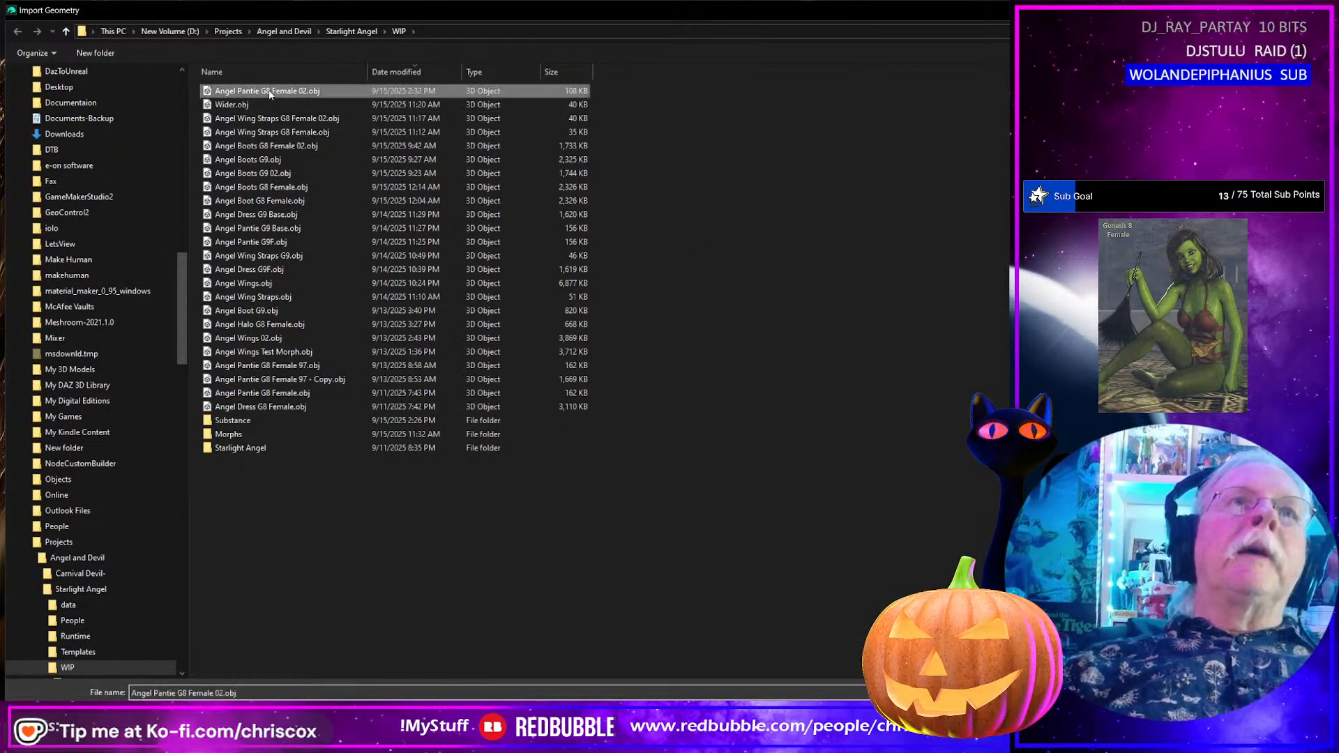
double_click(269, 91)
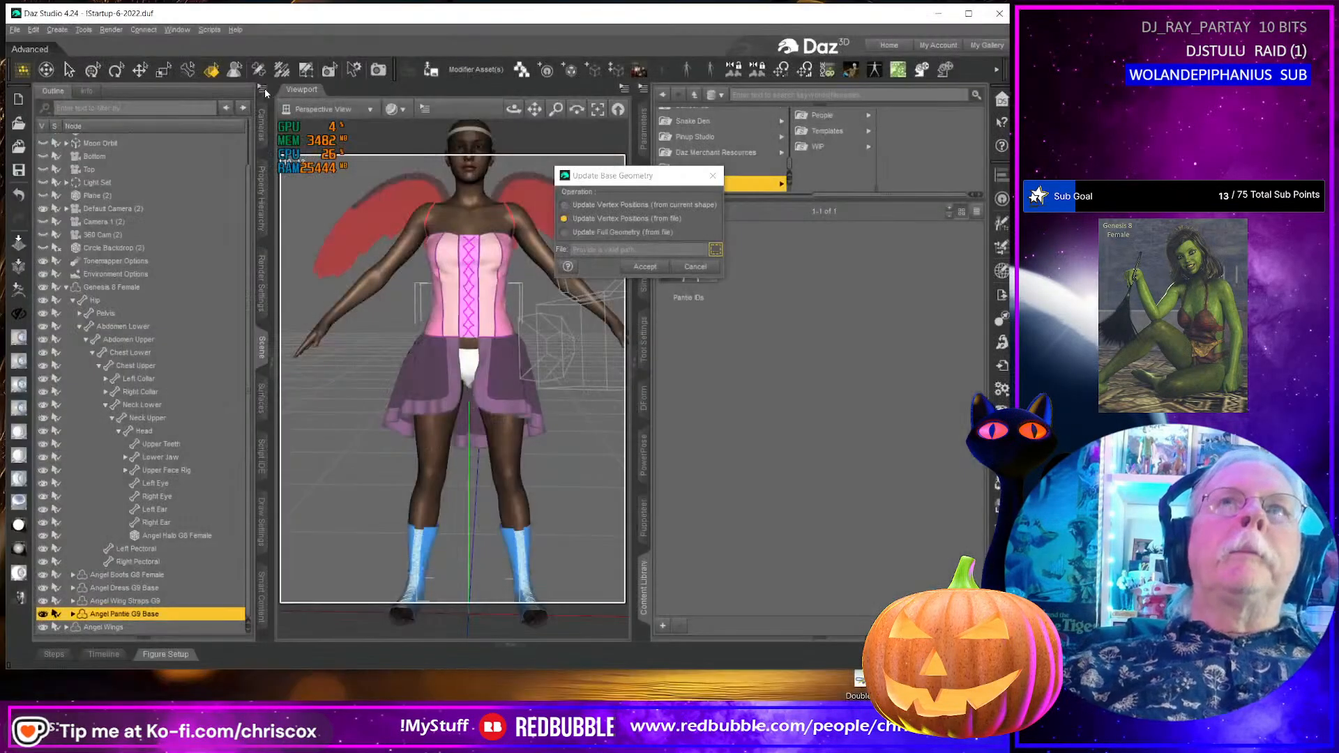
click(652, 267)
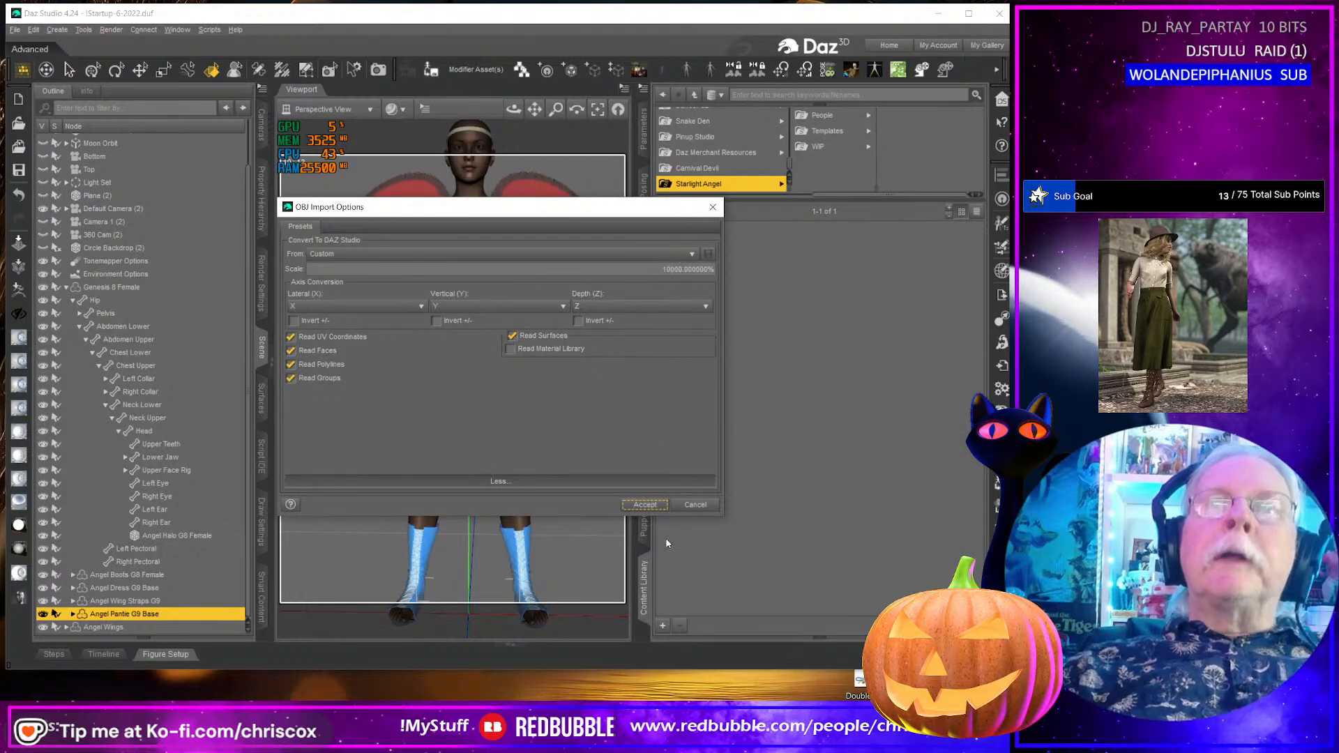
click(646, 505)
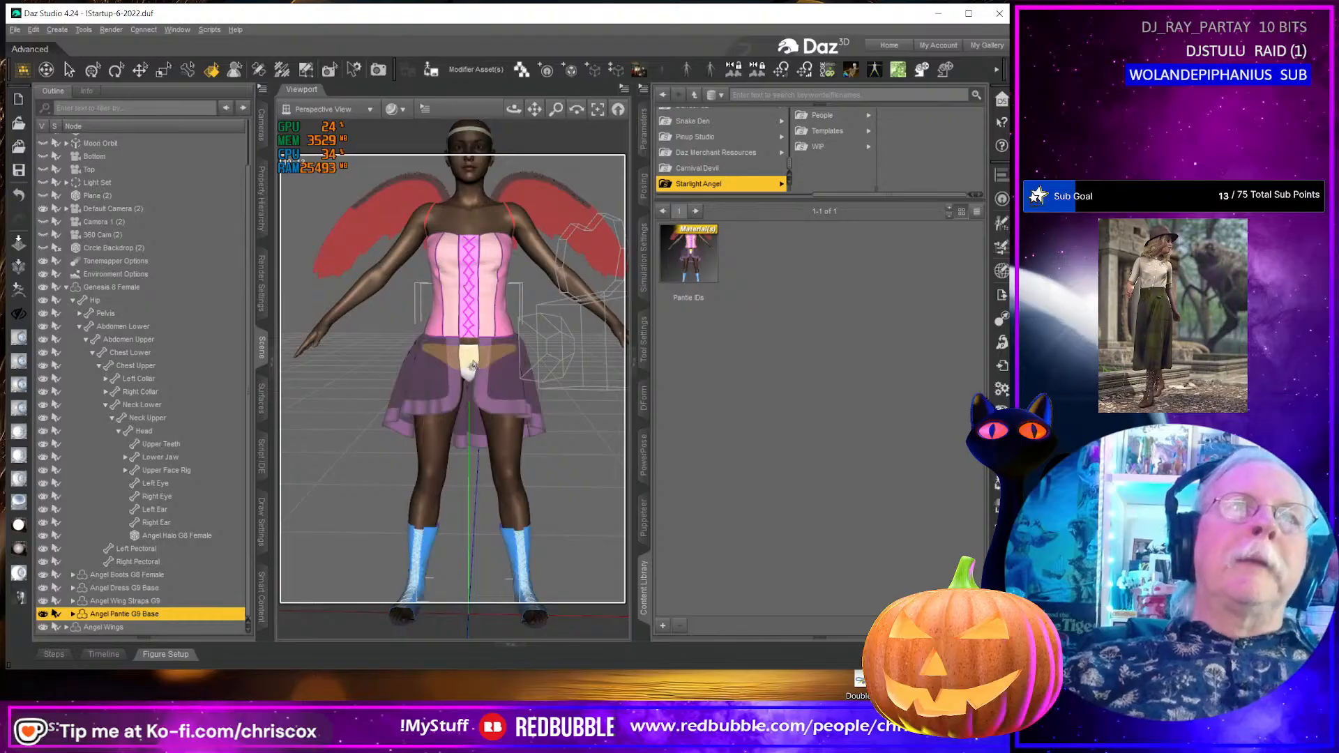
- Apply the Pantie IDs materials preset to Angel Pantie G9 Base and inspect its surfaces, selecting Pantie_Front
click(696, 259)
double_click(696, 260)
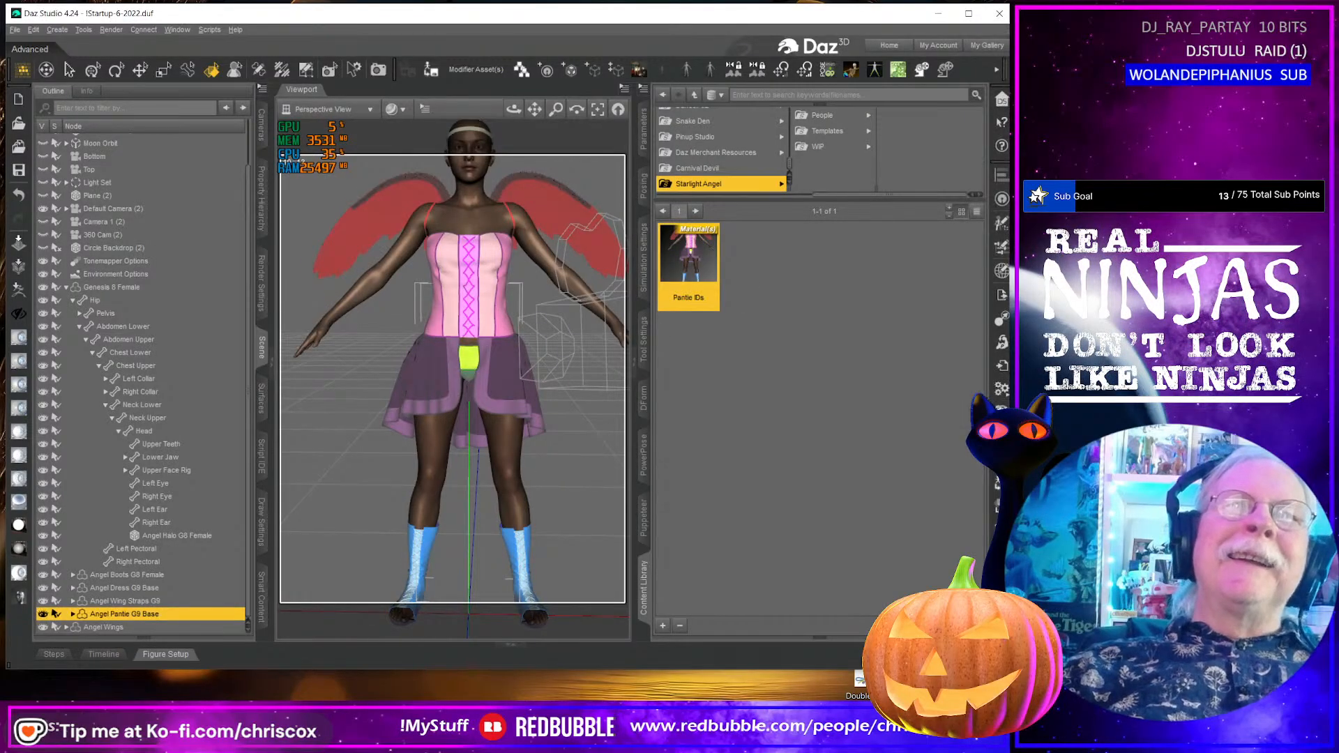
drag(514, 109, 791, 119)
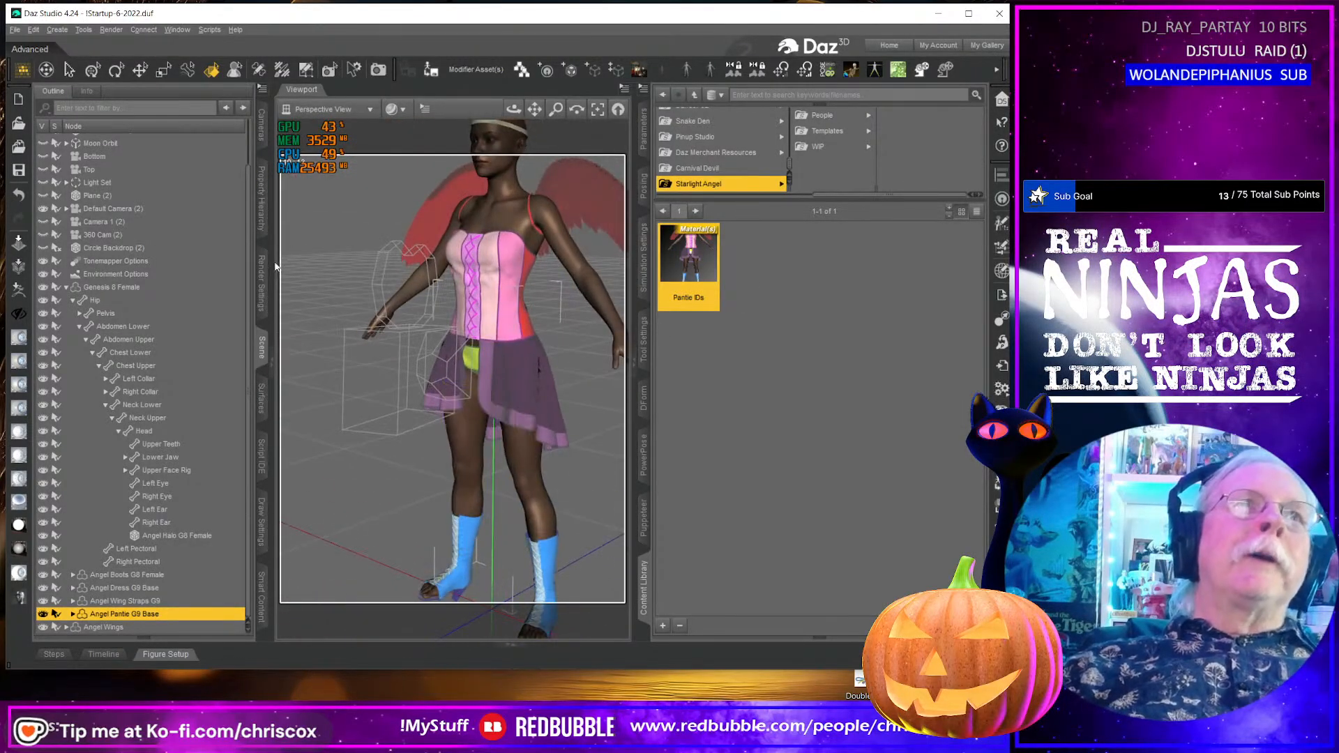
click(260, 413)
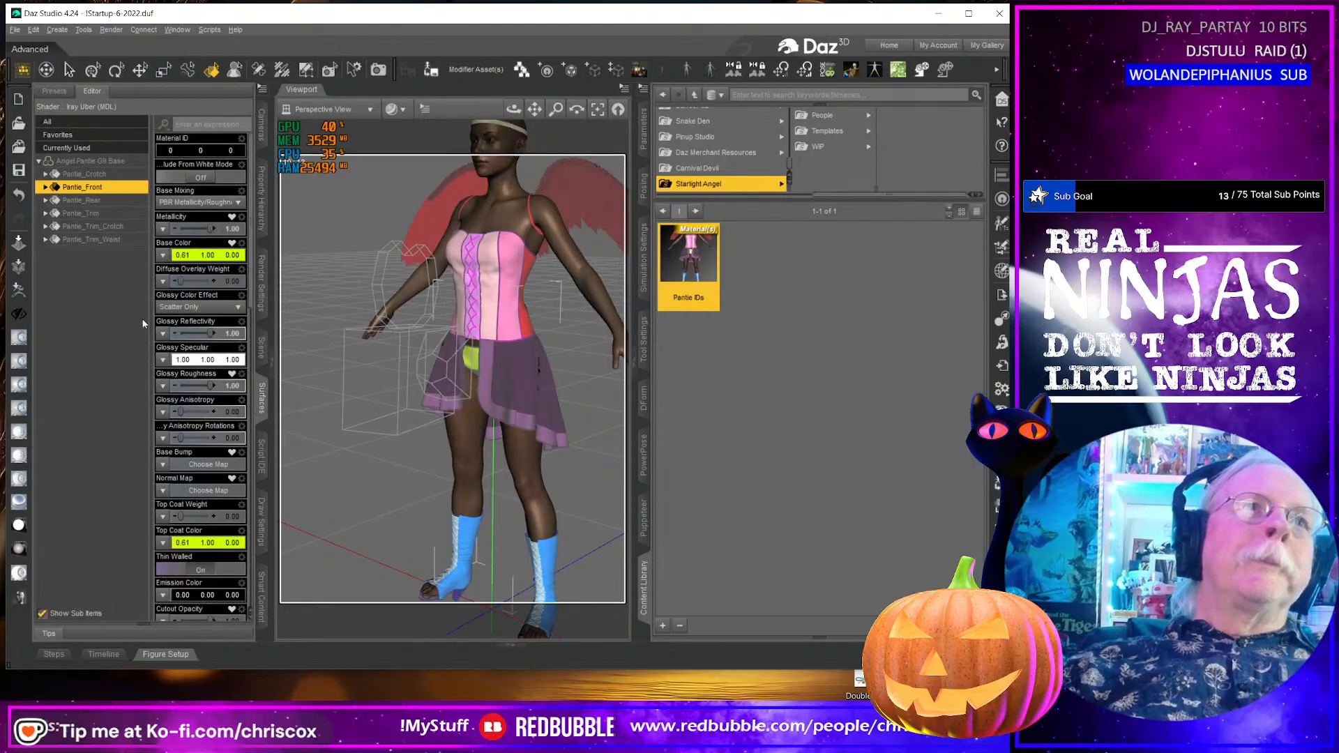
click(117, 161)
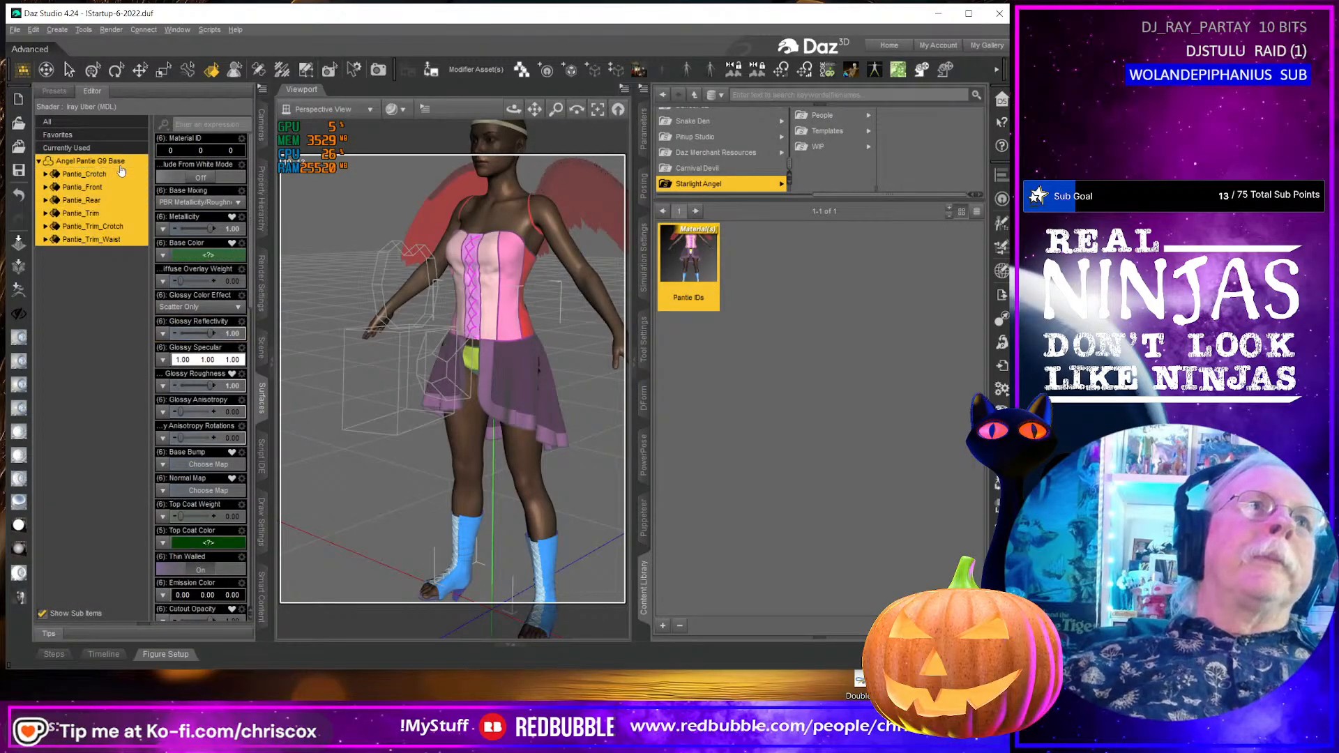
click(470, 356)
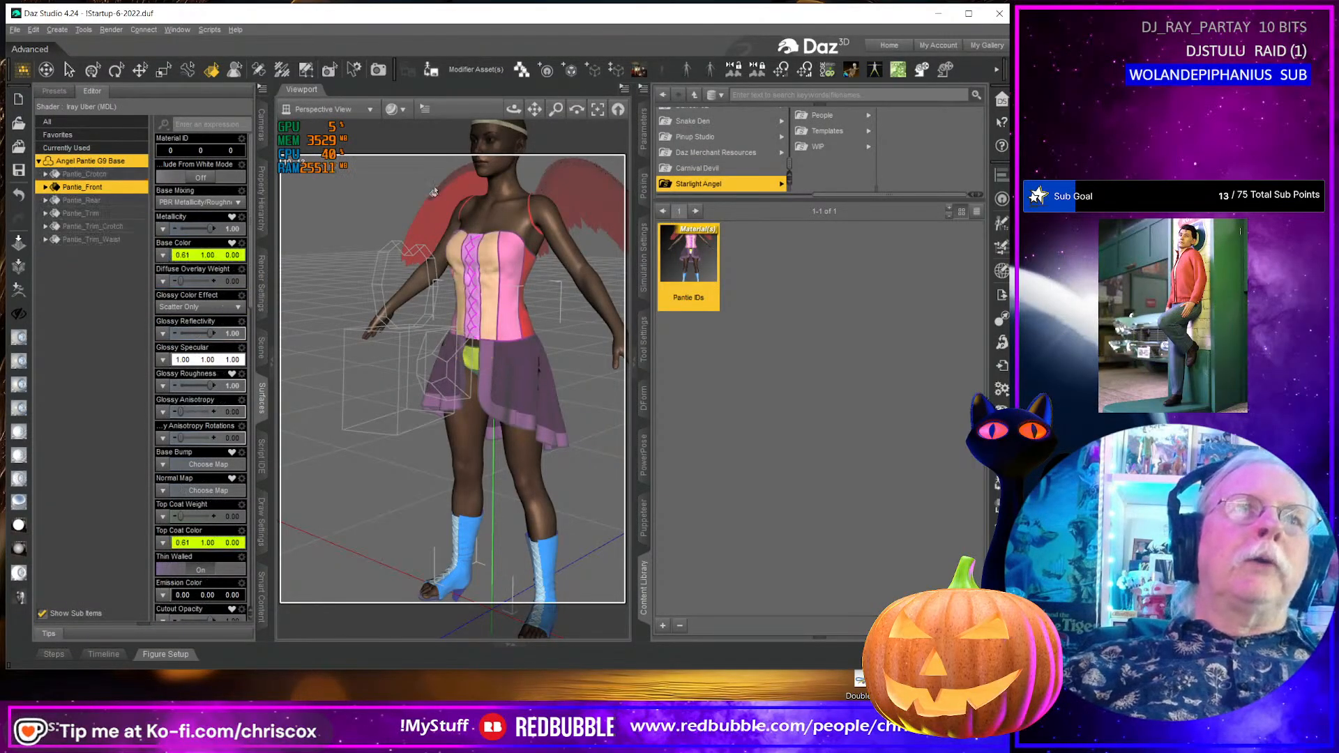
- Examine the UV layout of the pantie's front surface in UV View, and return to Perspective View
click(425, 71)
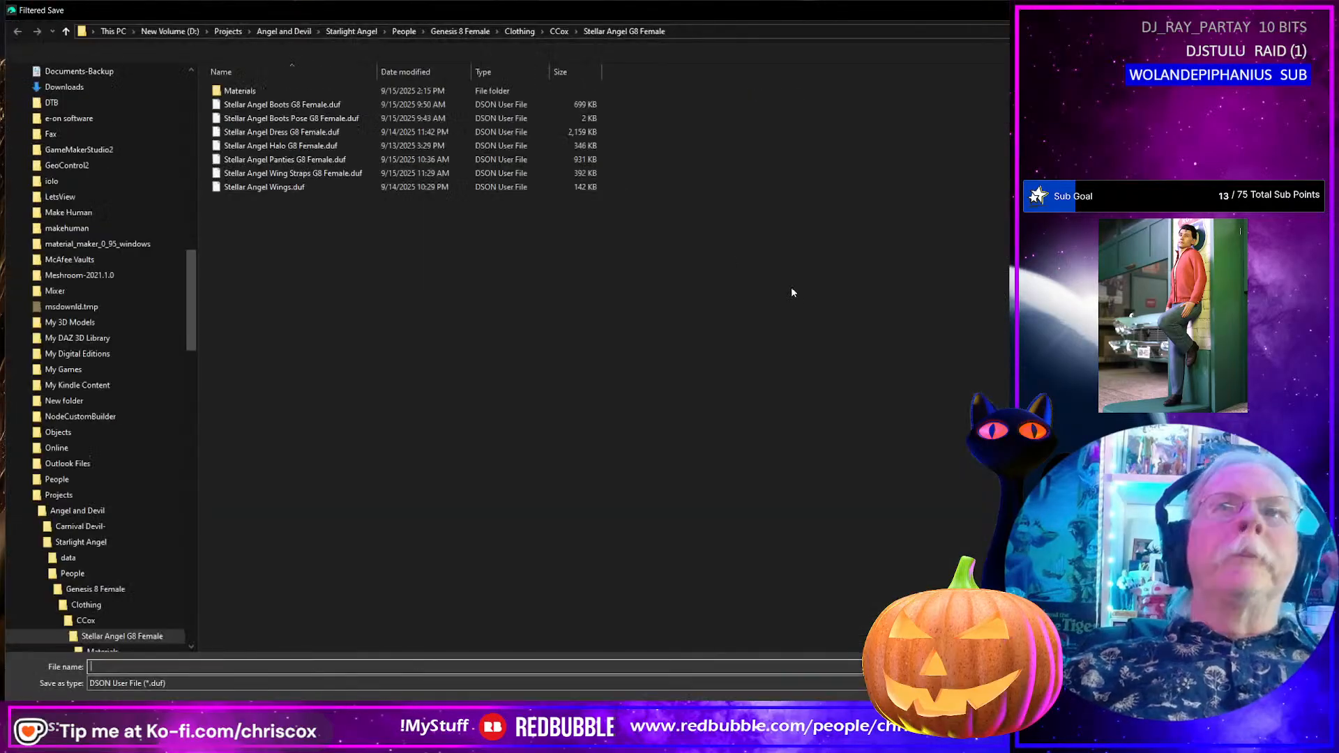
key(Escape)
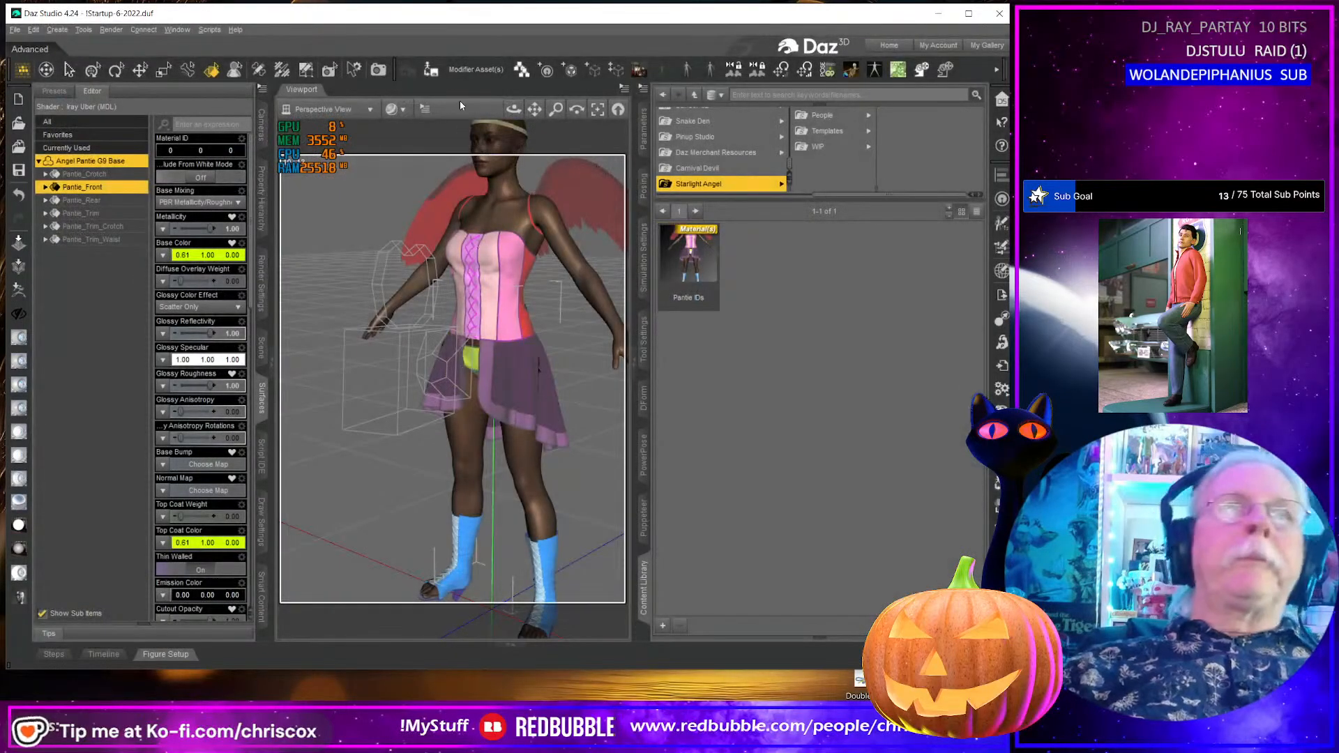
click(336, 112)
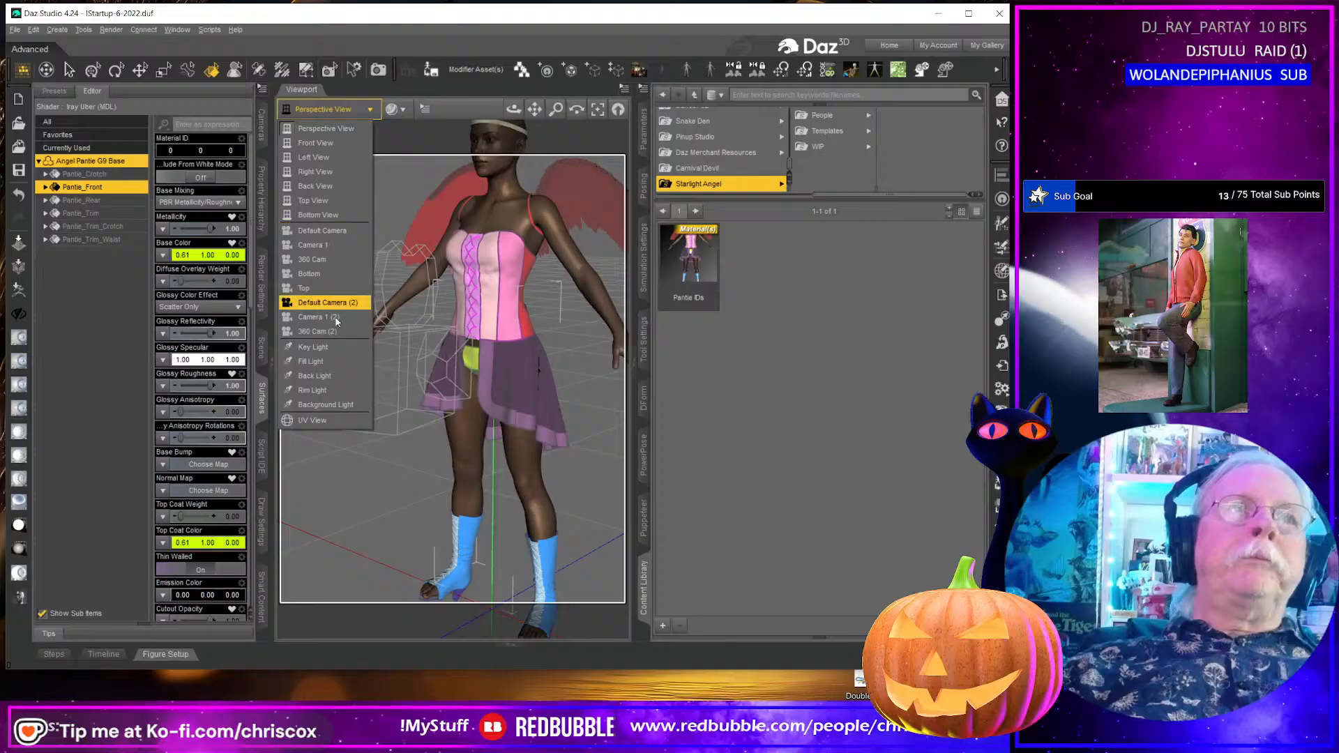
click(346, 420)
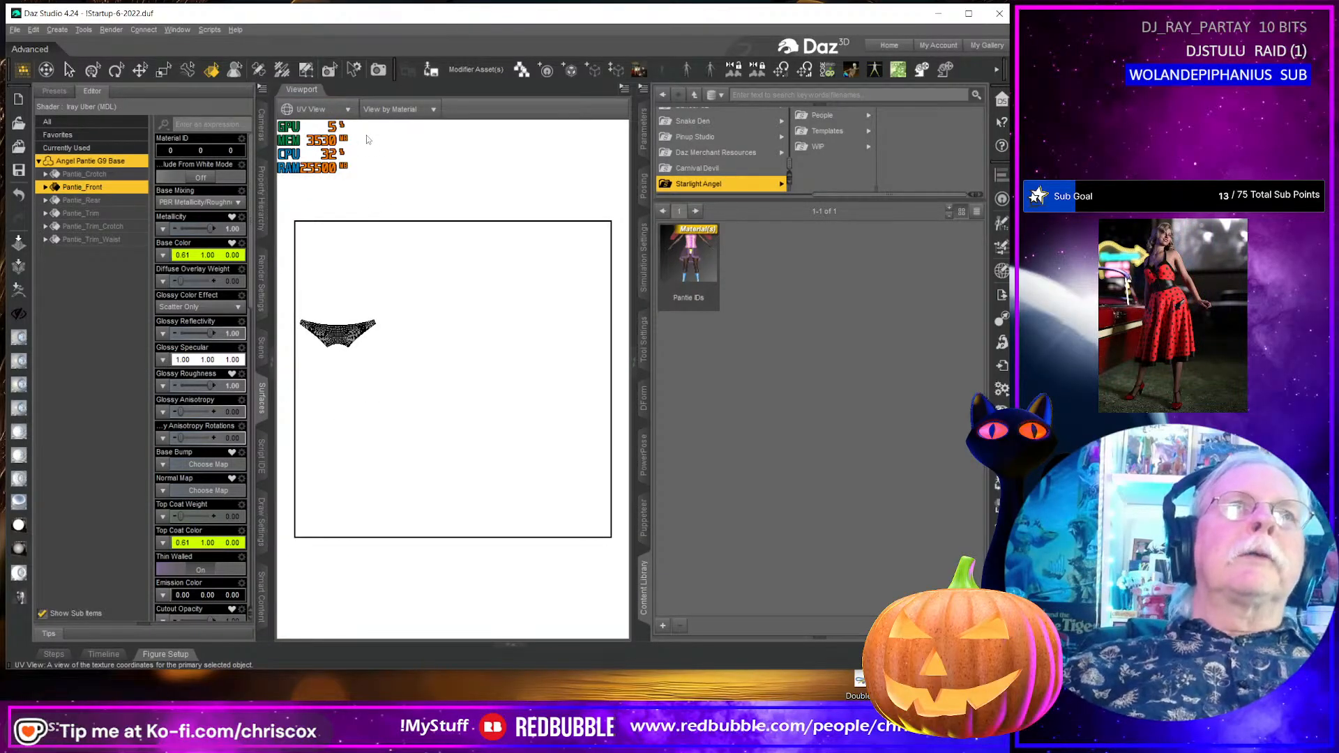
click(315, 113)
click(328, 127)
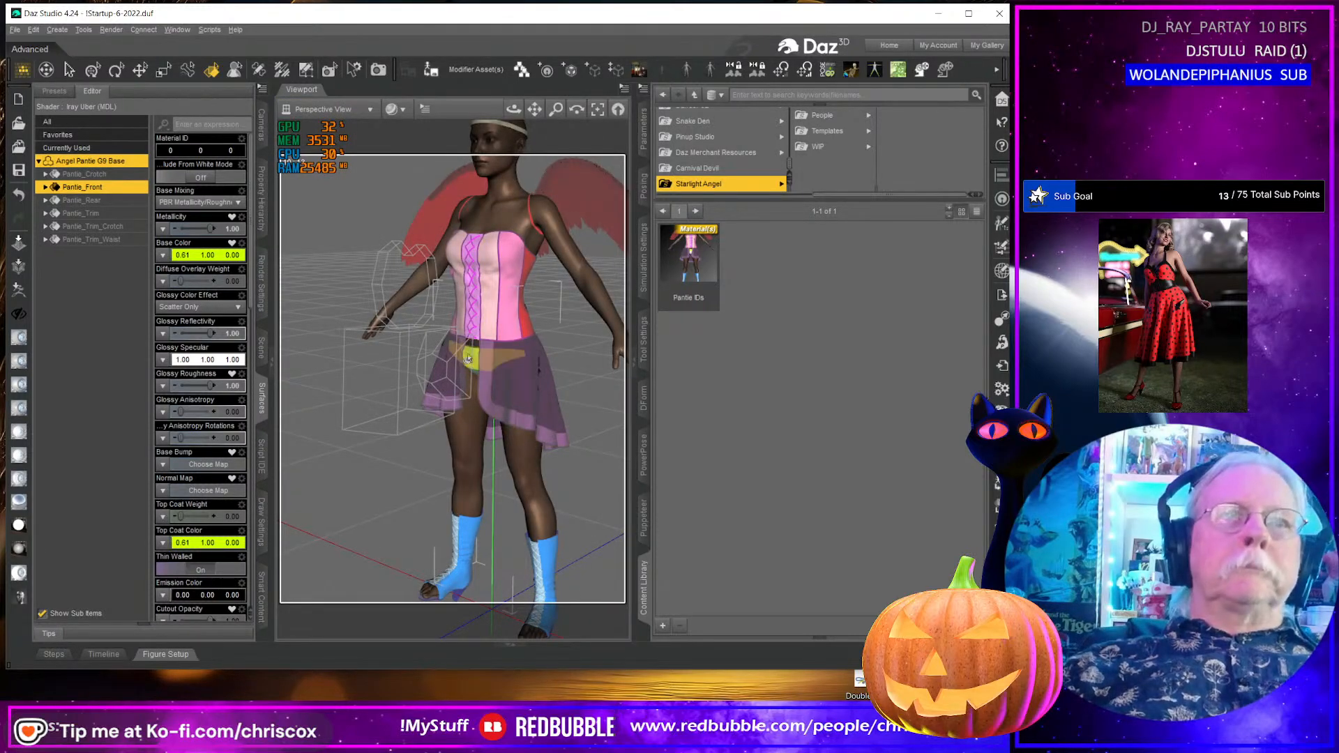
- Check the mesh smoothing settings of Angel Pantie G9 Base and set its Resolution Level to Base
click(644, 134)
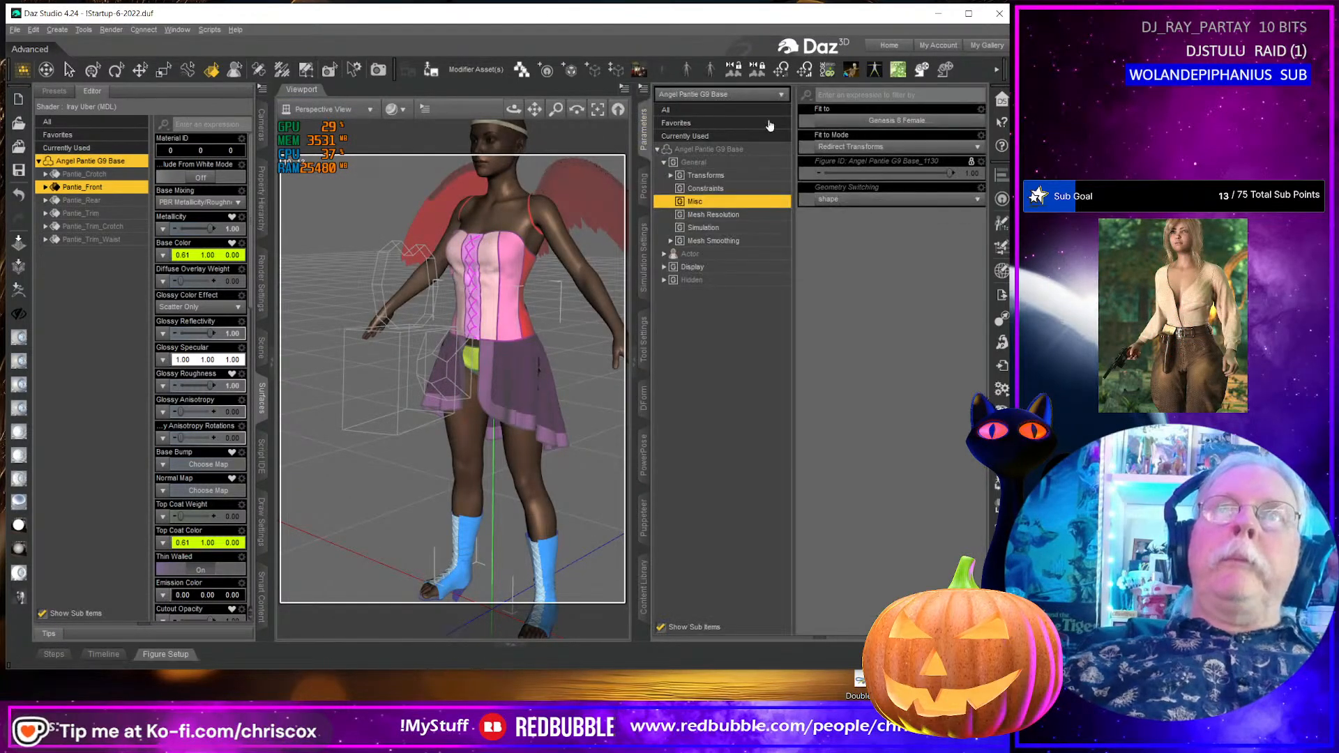
click(731, 242)
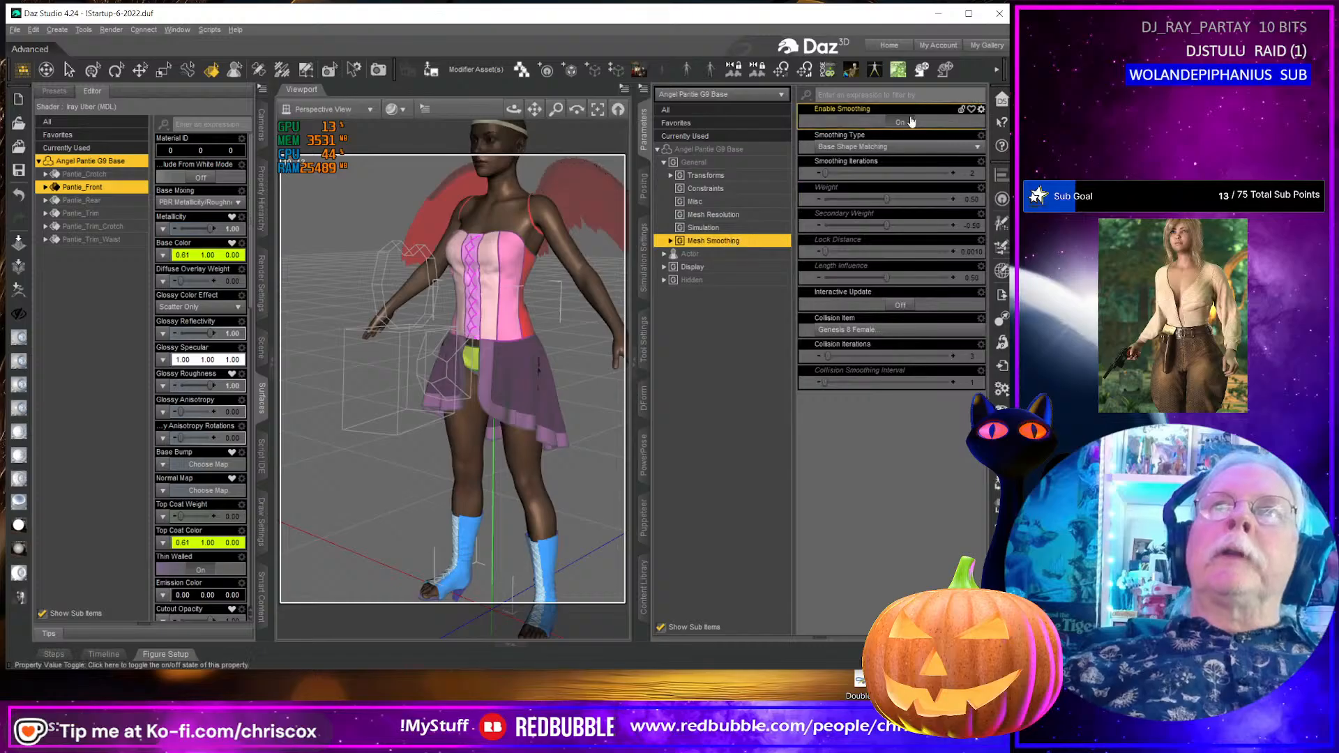
click(740, 215)
click(848, 122)
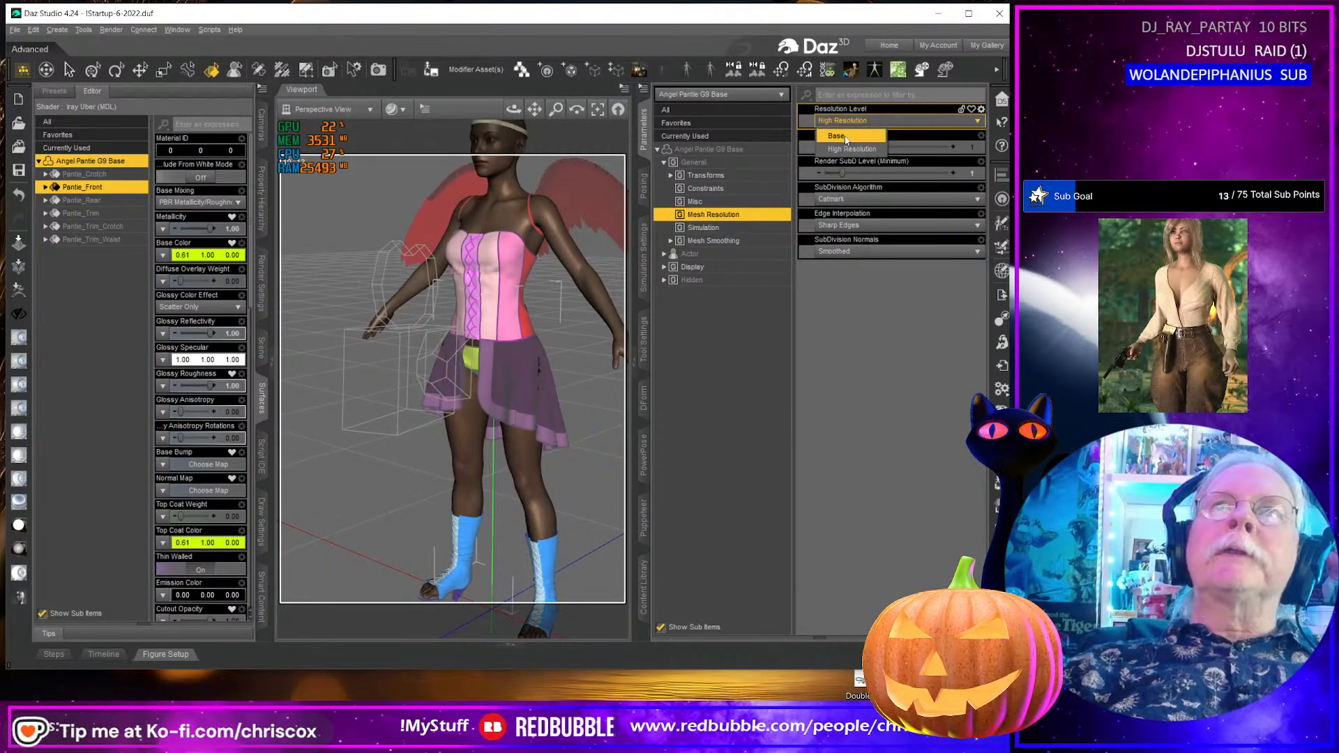
click(837, 136)
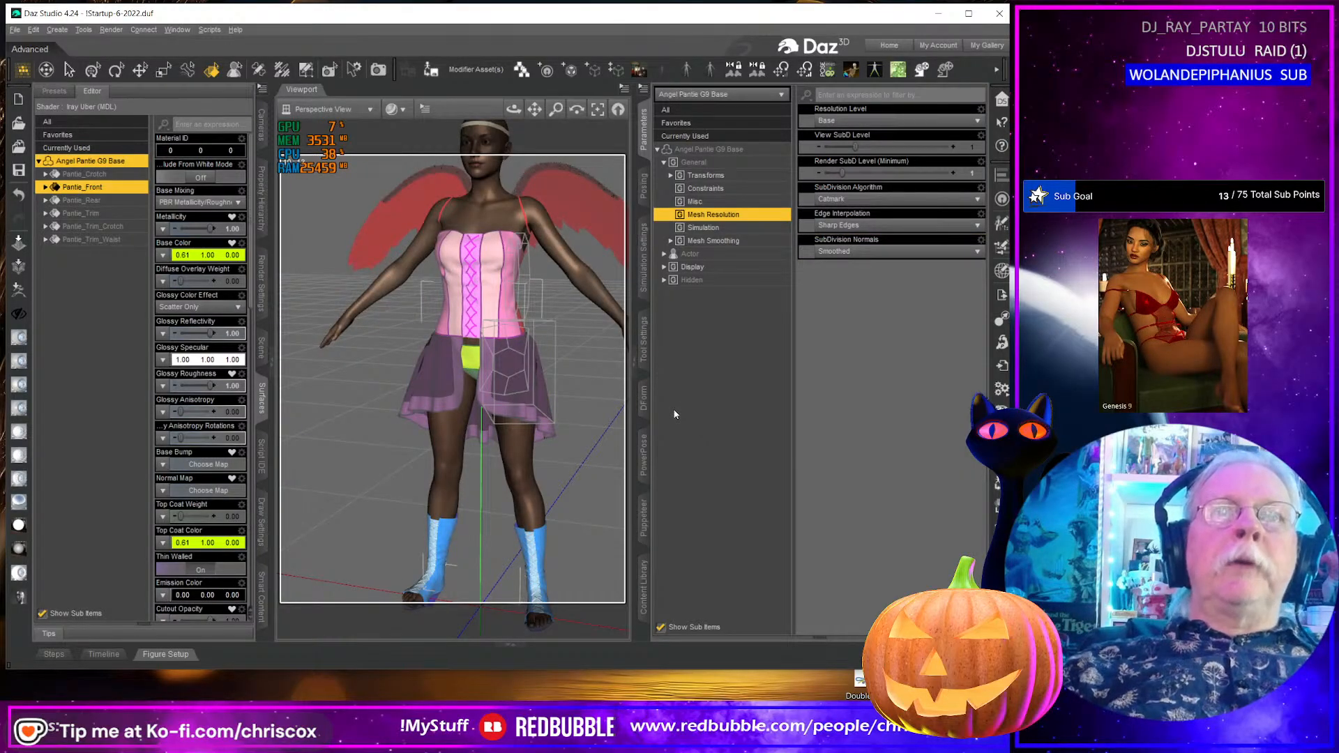
- Start exporting the refitted pantie as a Wavefront OBJ in the Starlight Angel WIP folder
click(1002, 295)
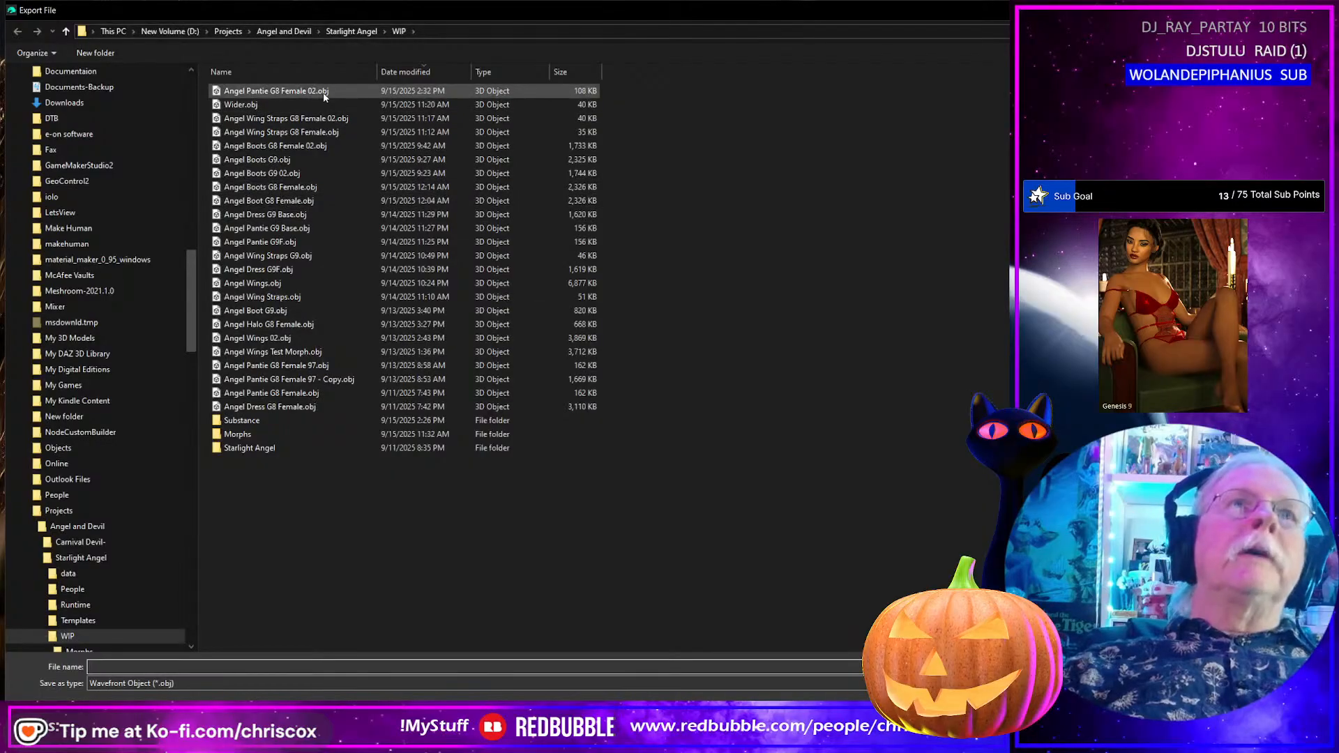
- Export the panties as a Wavefront OBJ, overwriting Angel Pantie G8 Female 02.obj and accepting the OBJ export options
click(322, 96)
key(Return)
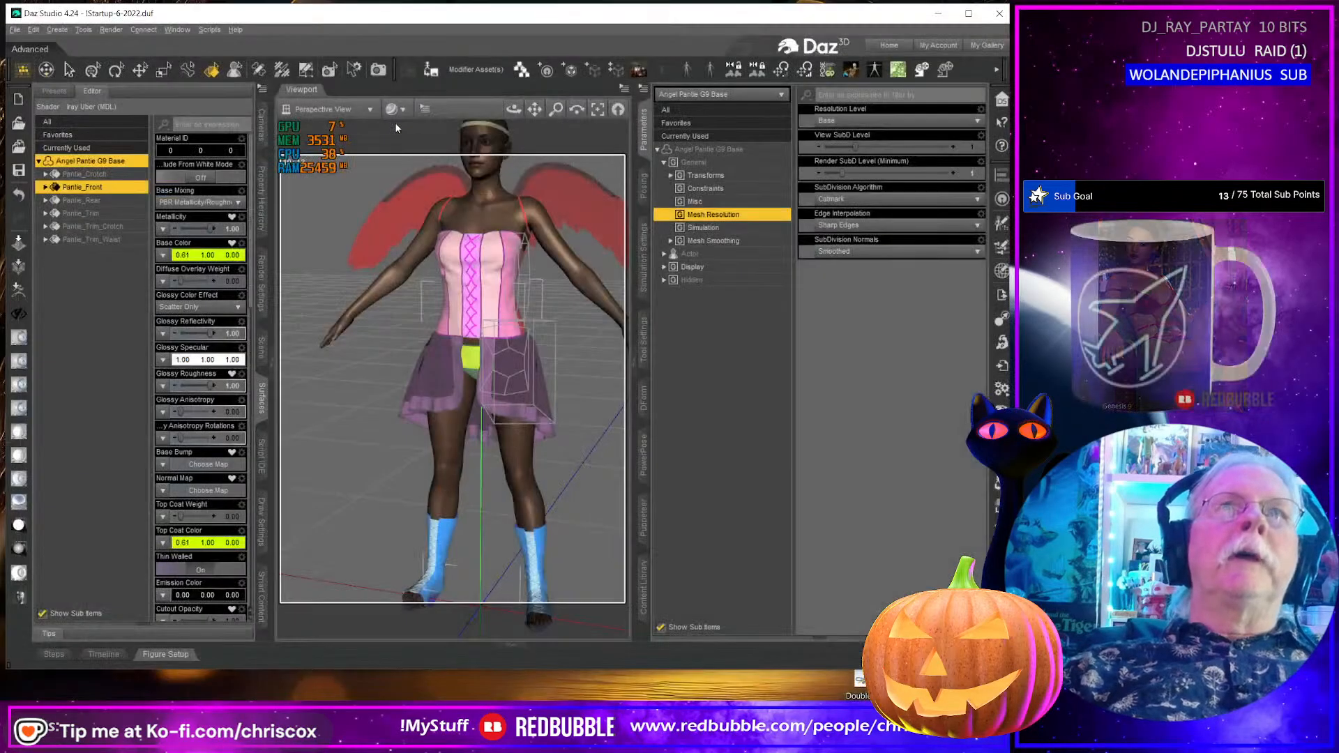
click(453, 357)
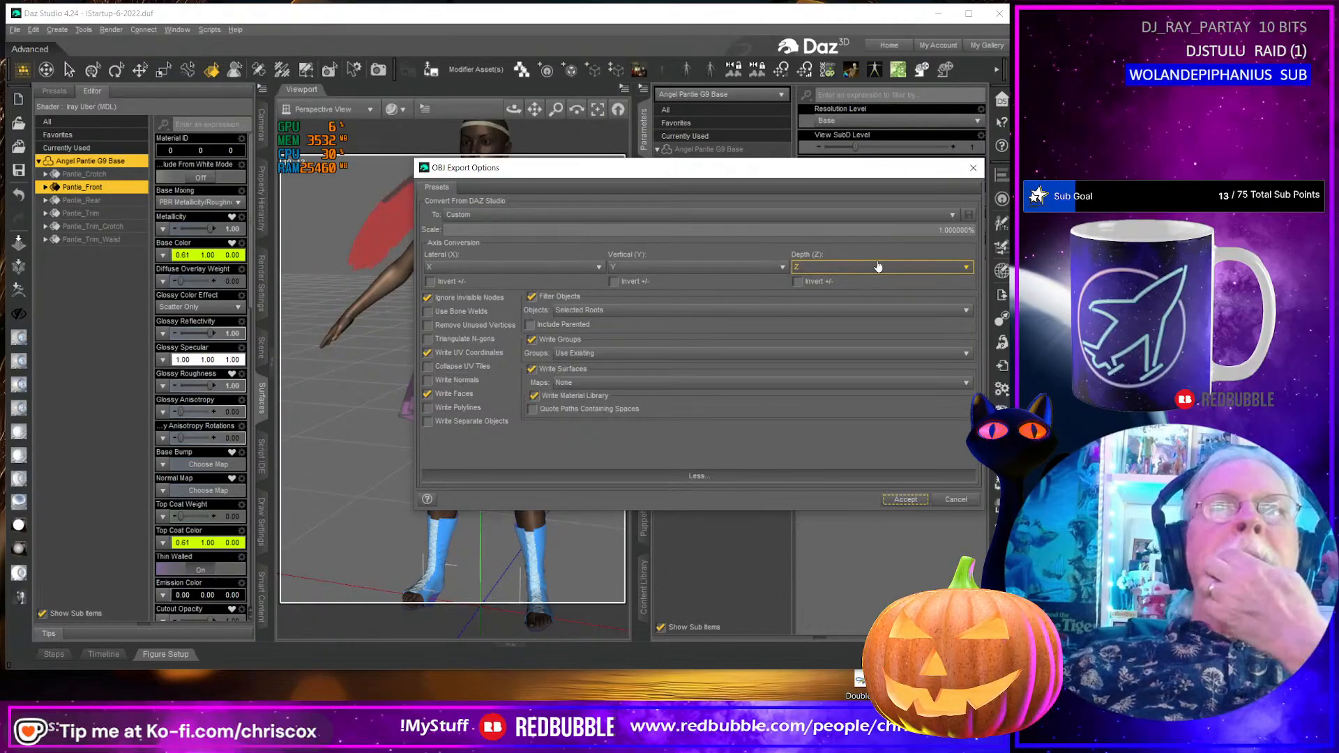
click(905, 500)
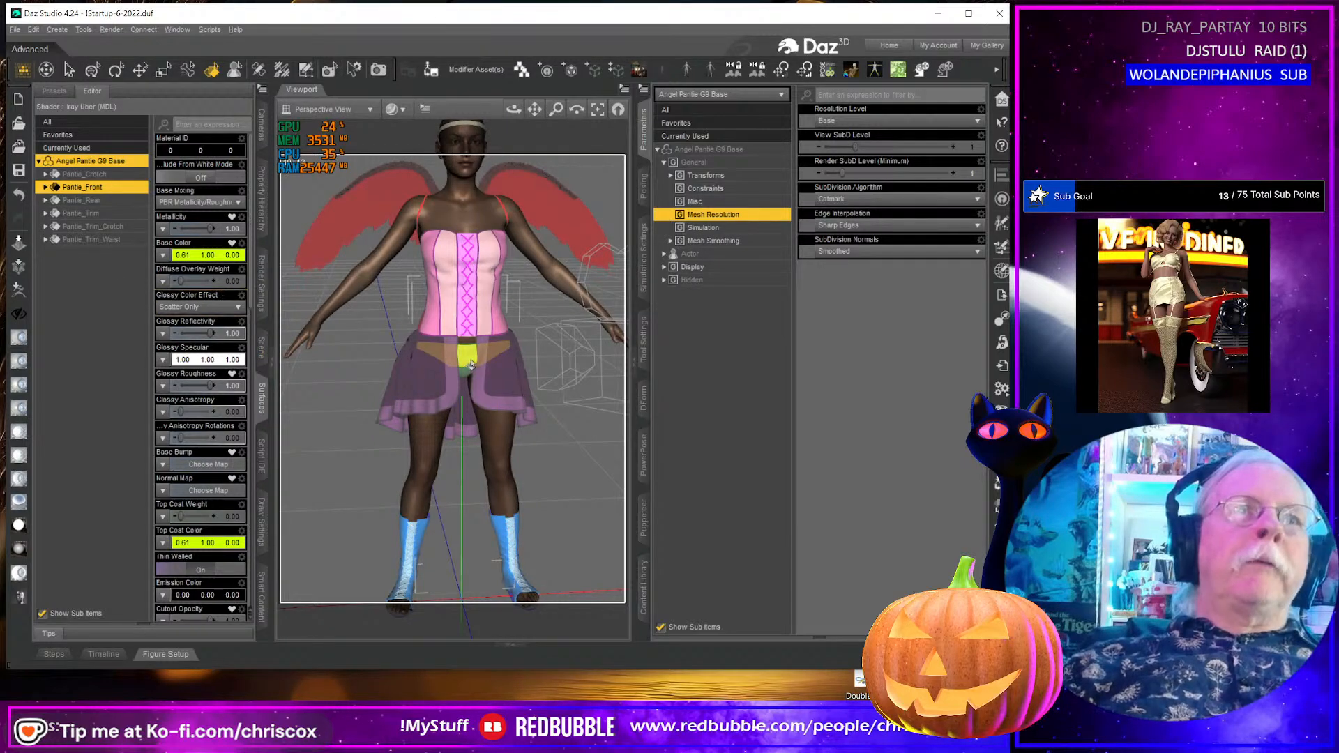
- Rename the Angel Pantie G9 Base node in the scene hierarchy as Angel Pantie G8 Female
click(262, 357)
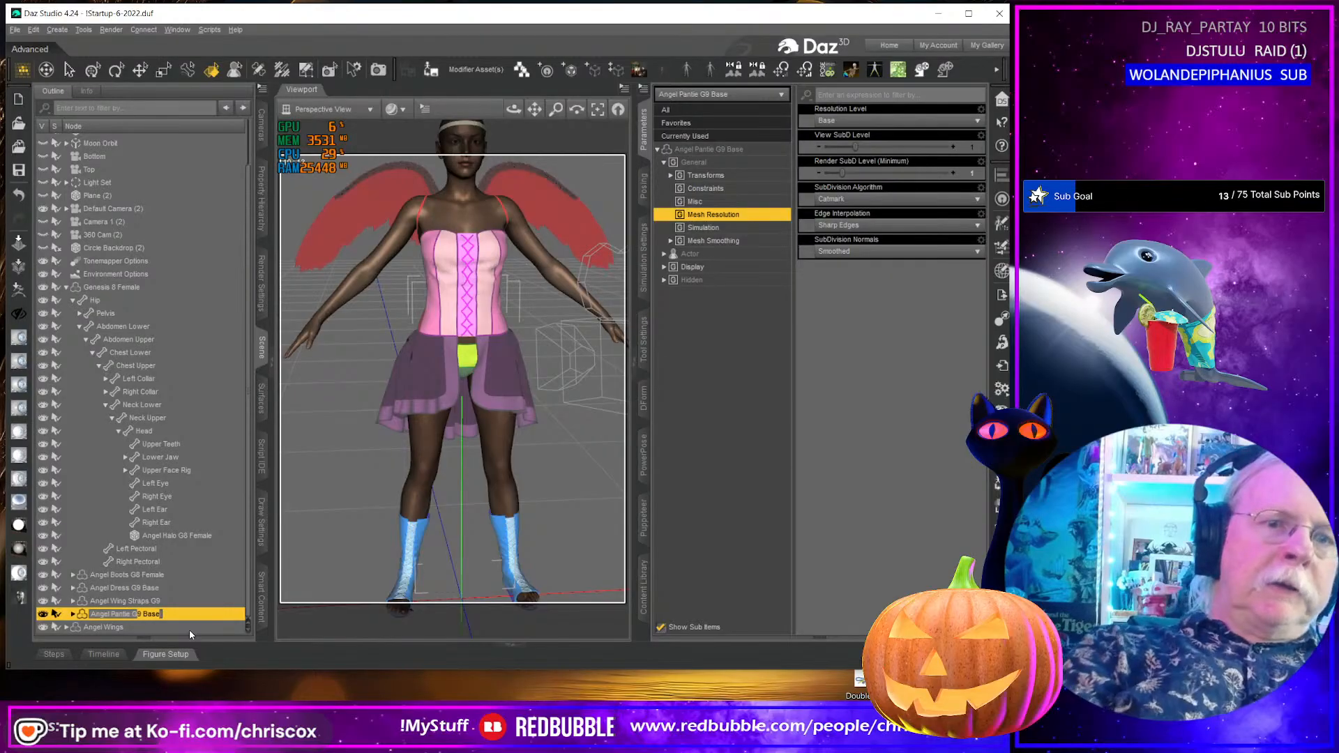
key(BackSpace)
key(BackSpace)
key(BackSpace)
key(BackSpace)
key(BackSpace)
key(BackSpace)
text(8 Female)
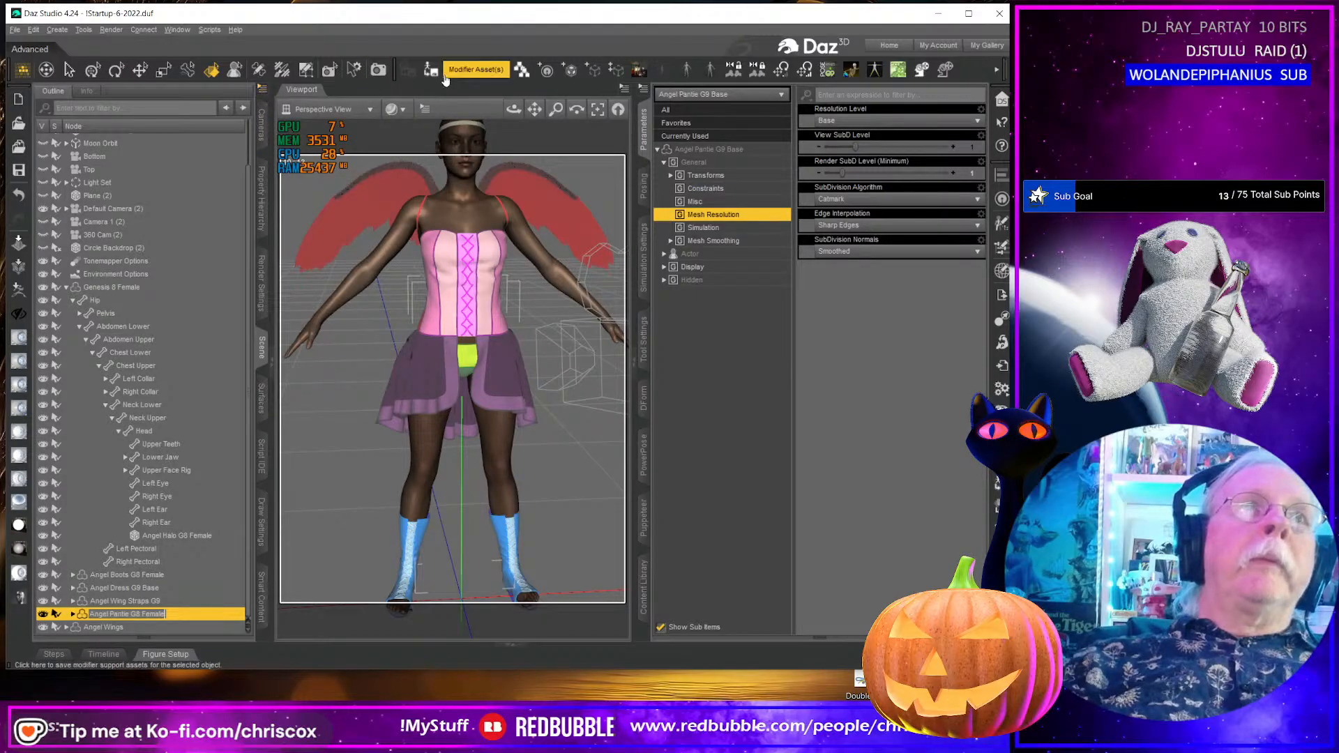
- Save the panties as a figure/prop asset over Stellar Angel Panties G8 Female.duf, with the product name Stellar Angel
key(ctrl+shift+s)
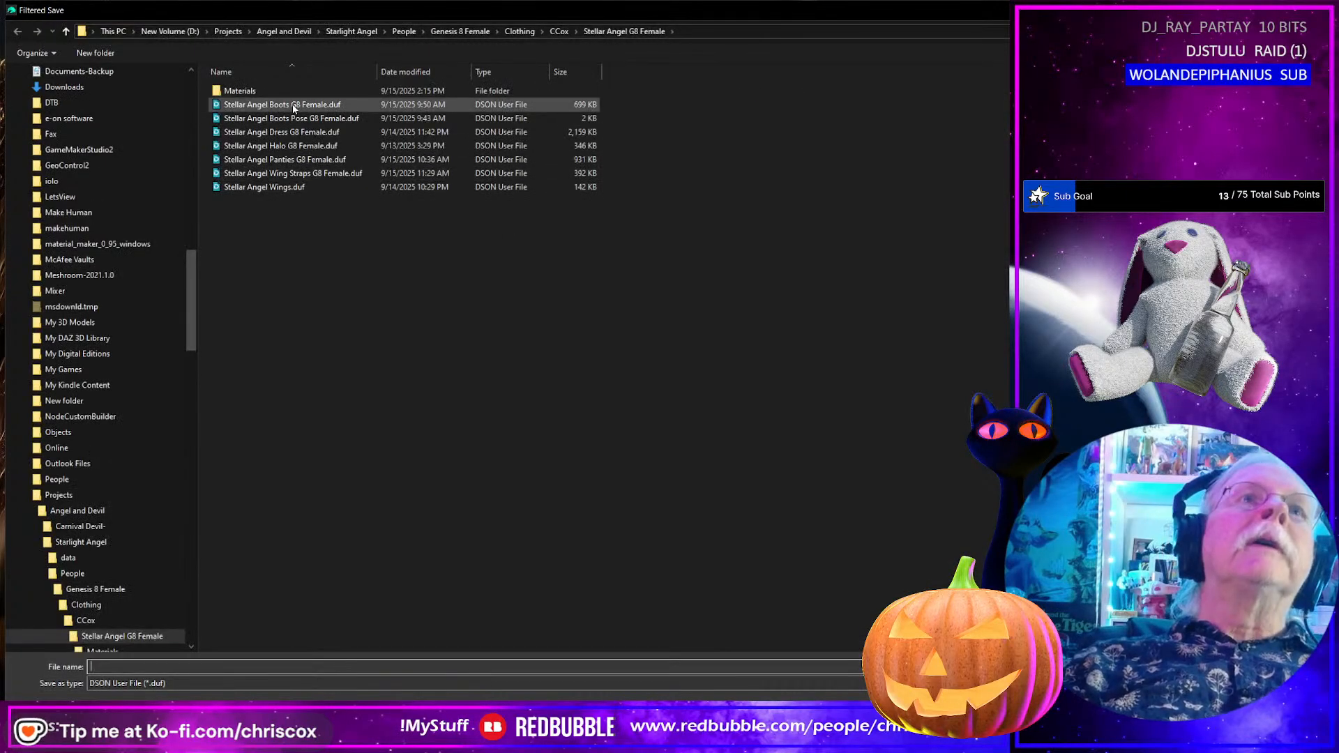
click(295, 161)
key(Return)
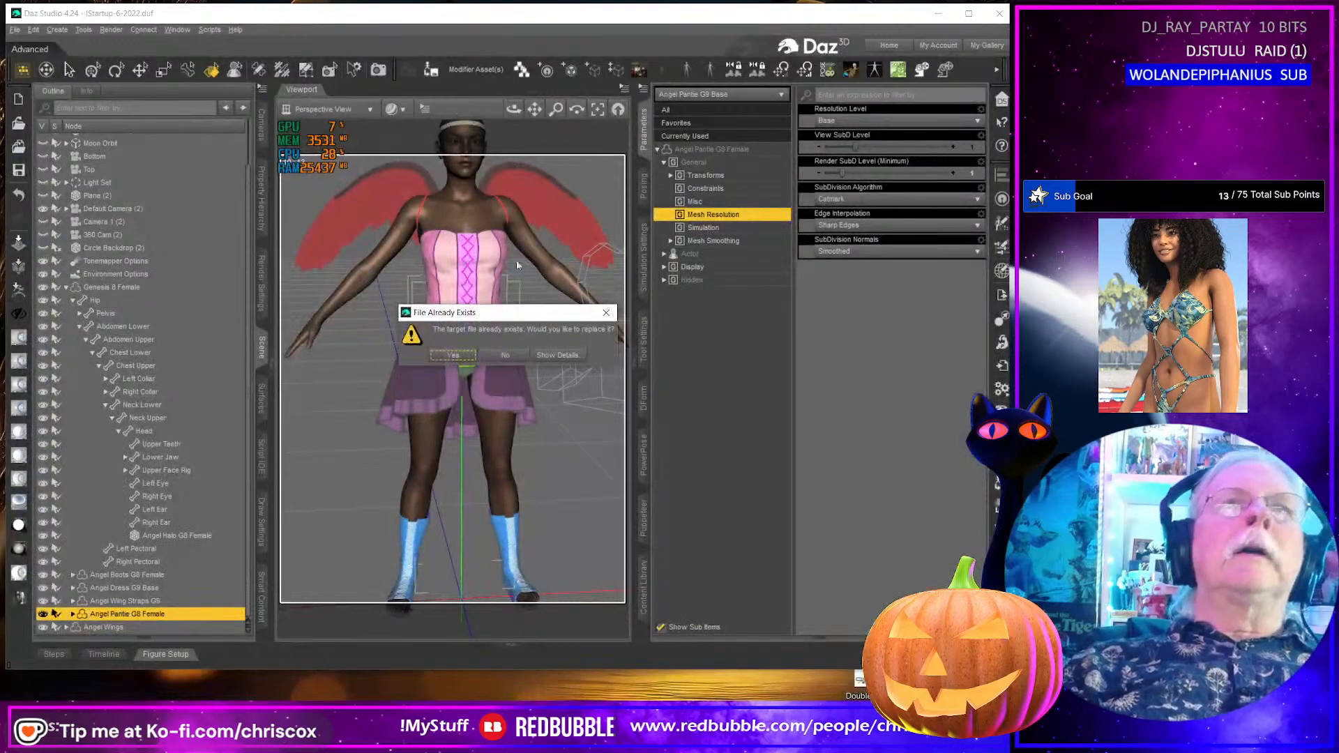
click(460, 357)
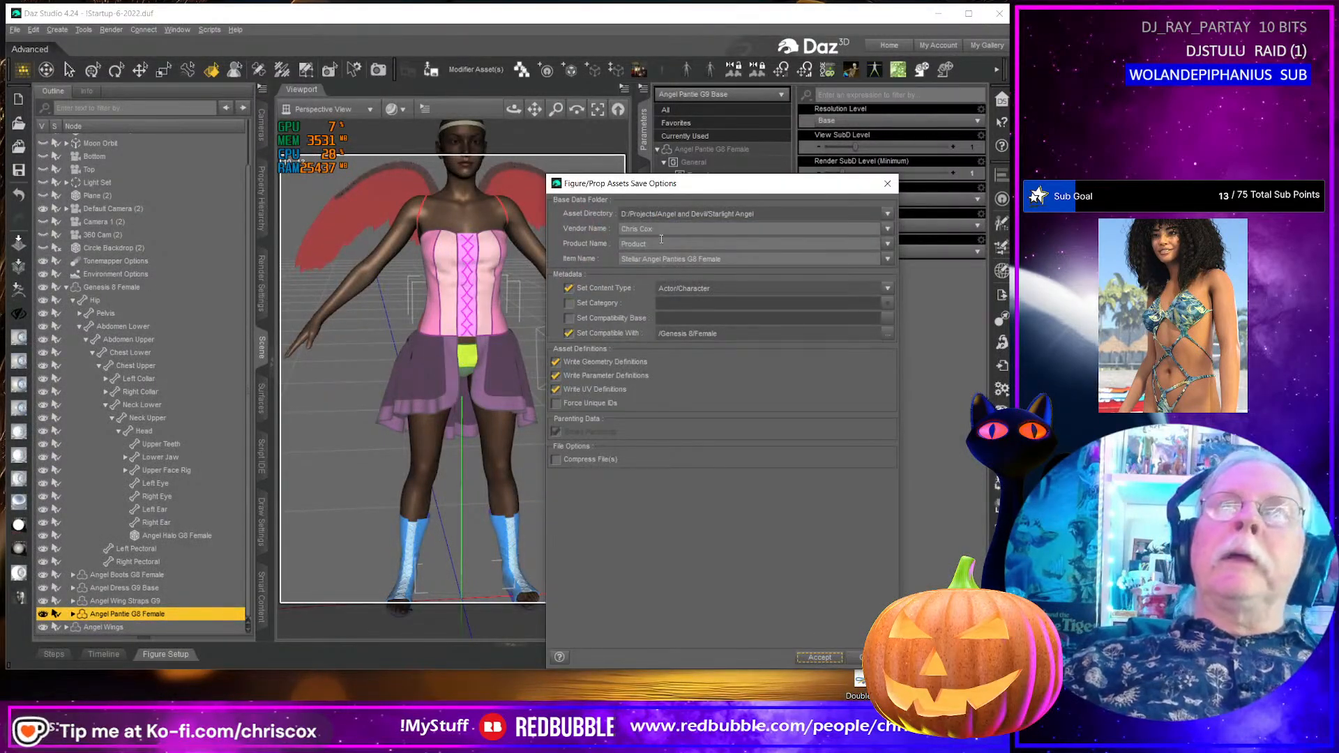
click(887, 244)
click(915, 276)
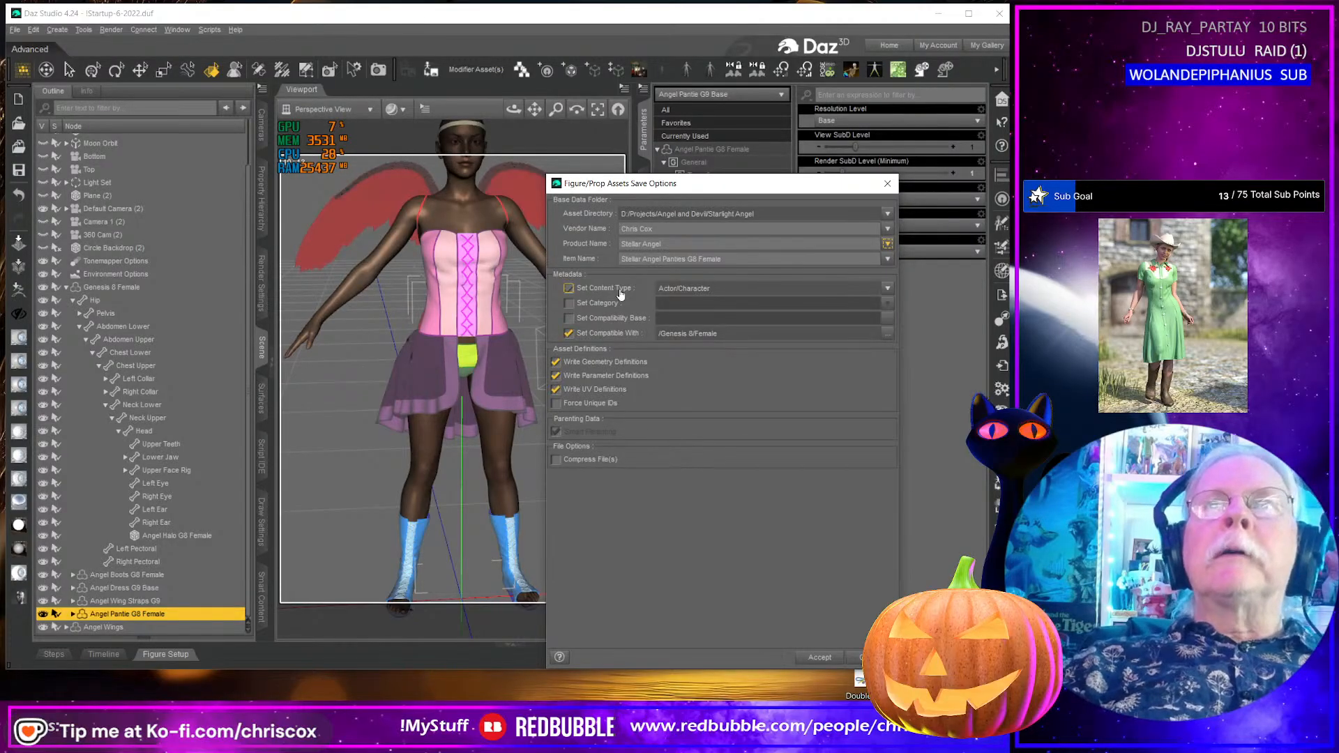
- Set the asset's content type to Follower/Wardrobe/Underwear/Bottom and accept the save options
click(886, 288)
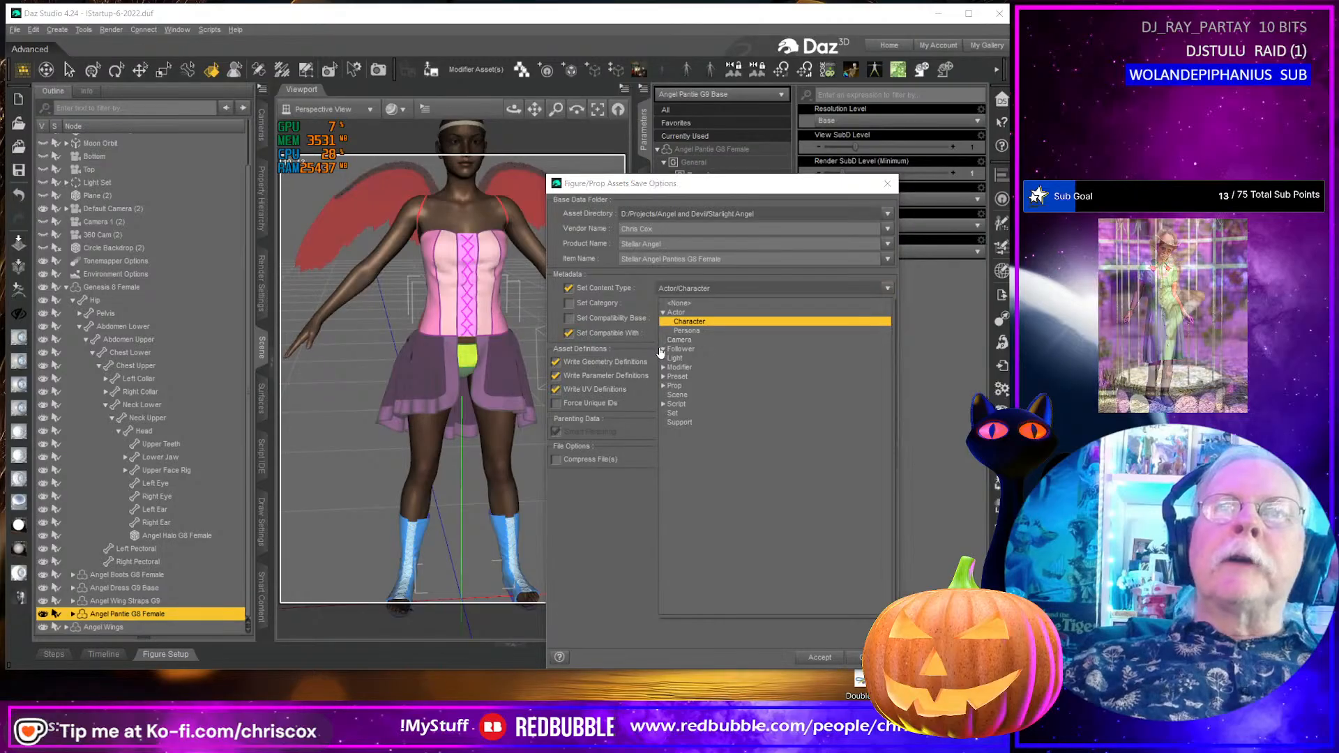
click(662, 397)
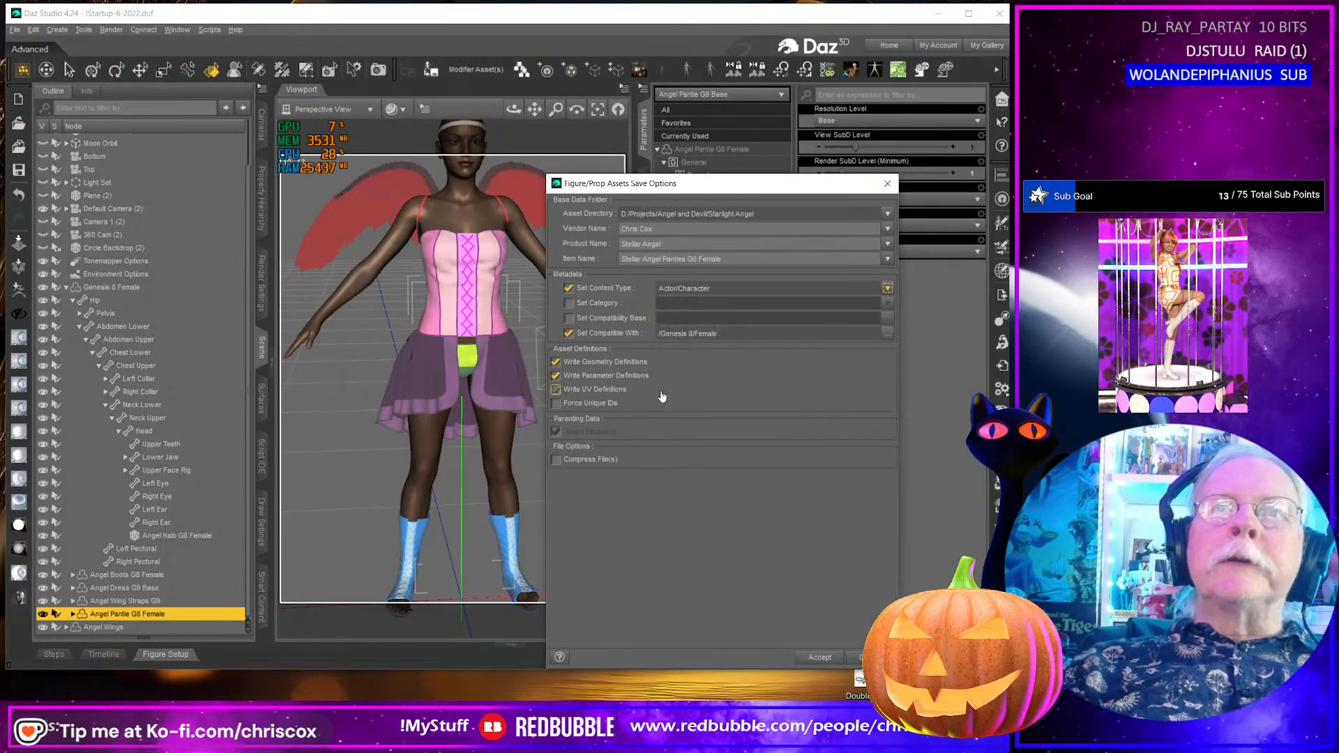
click(884, 291)
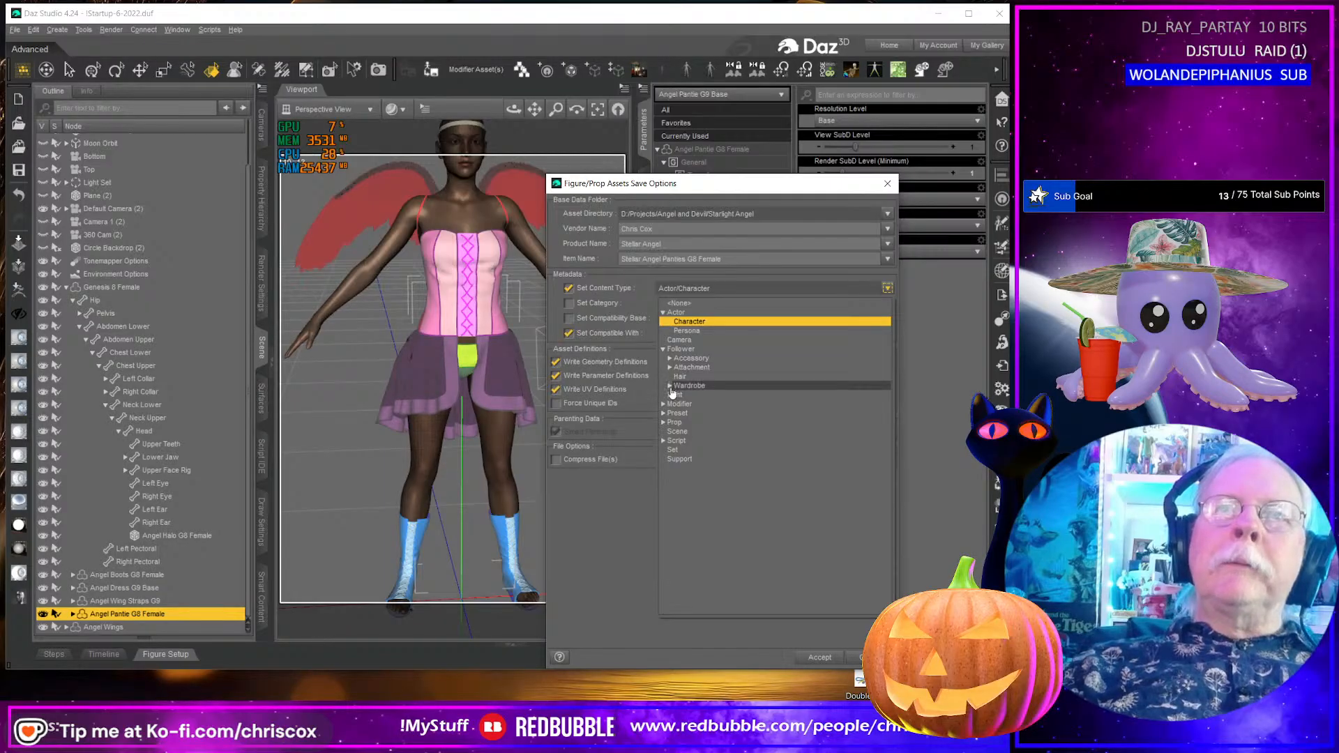
click(670, 388)
click(676, 524)
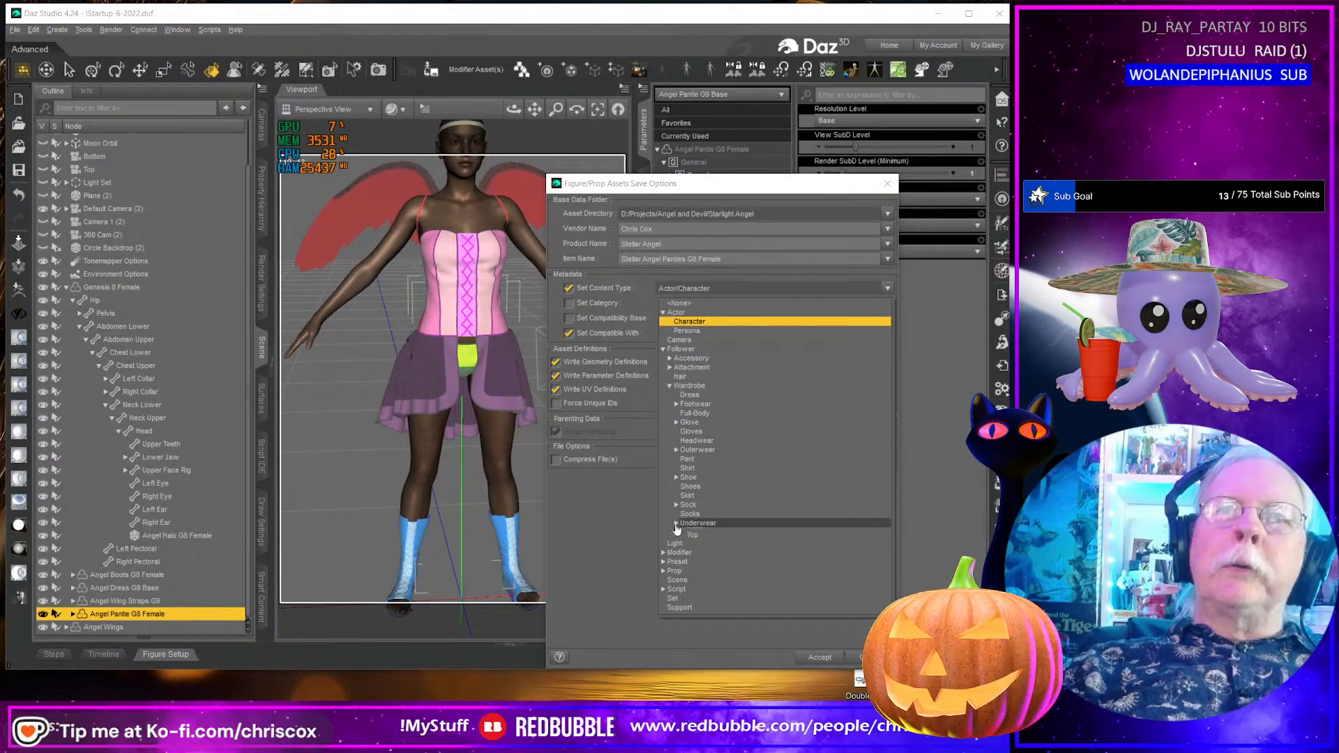
click(690, 529)
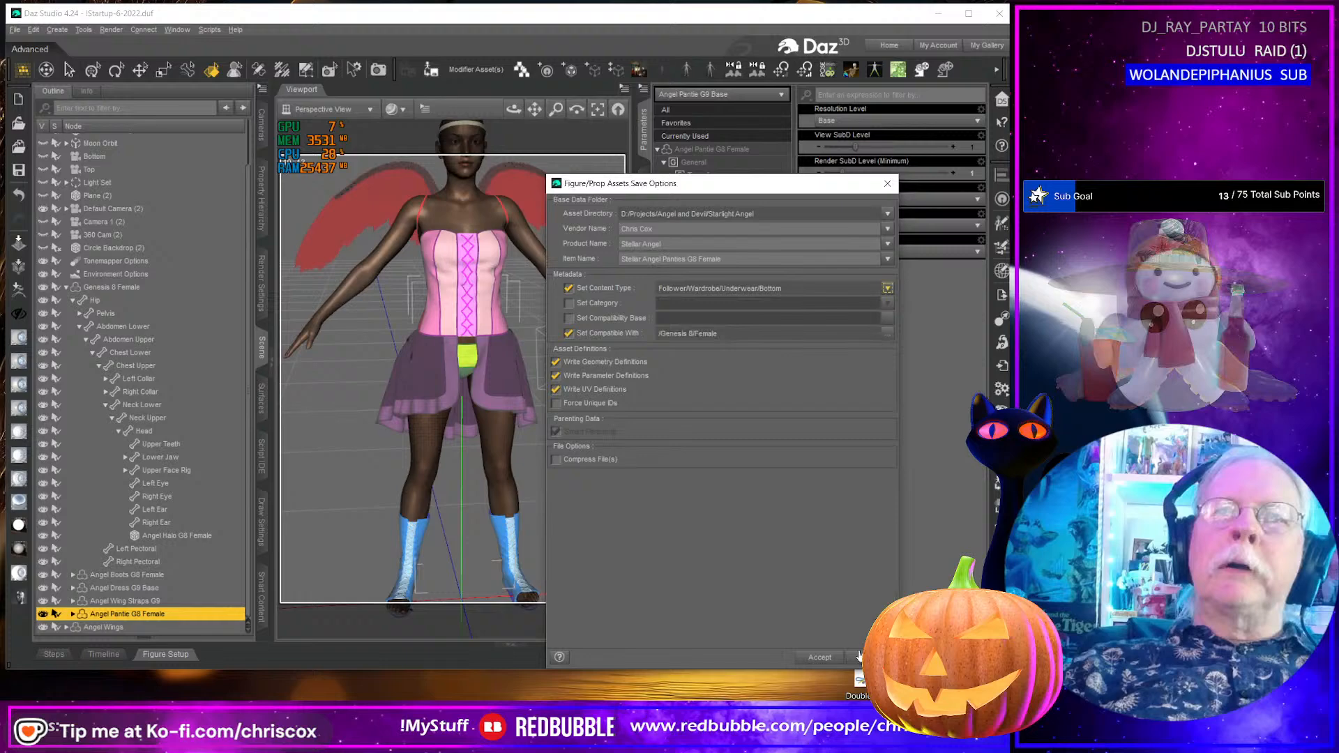
click(822, 658)
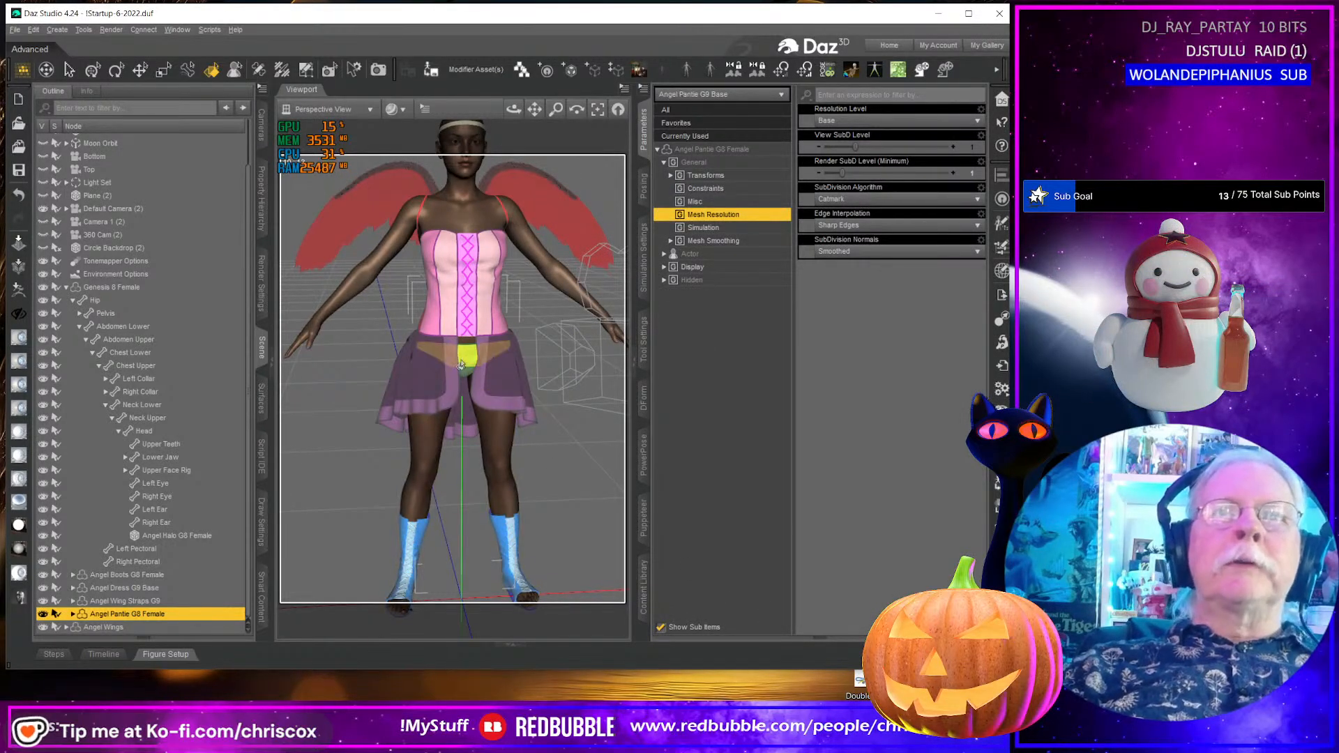
- Switch to Blender, leave edit mode and import Angel Pantie G8 Female 02.obj from the Starlight Angel WIP folder
click(1003, 297)
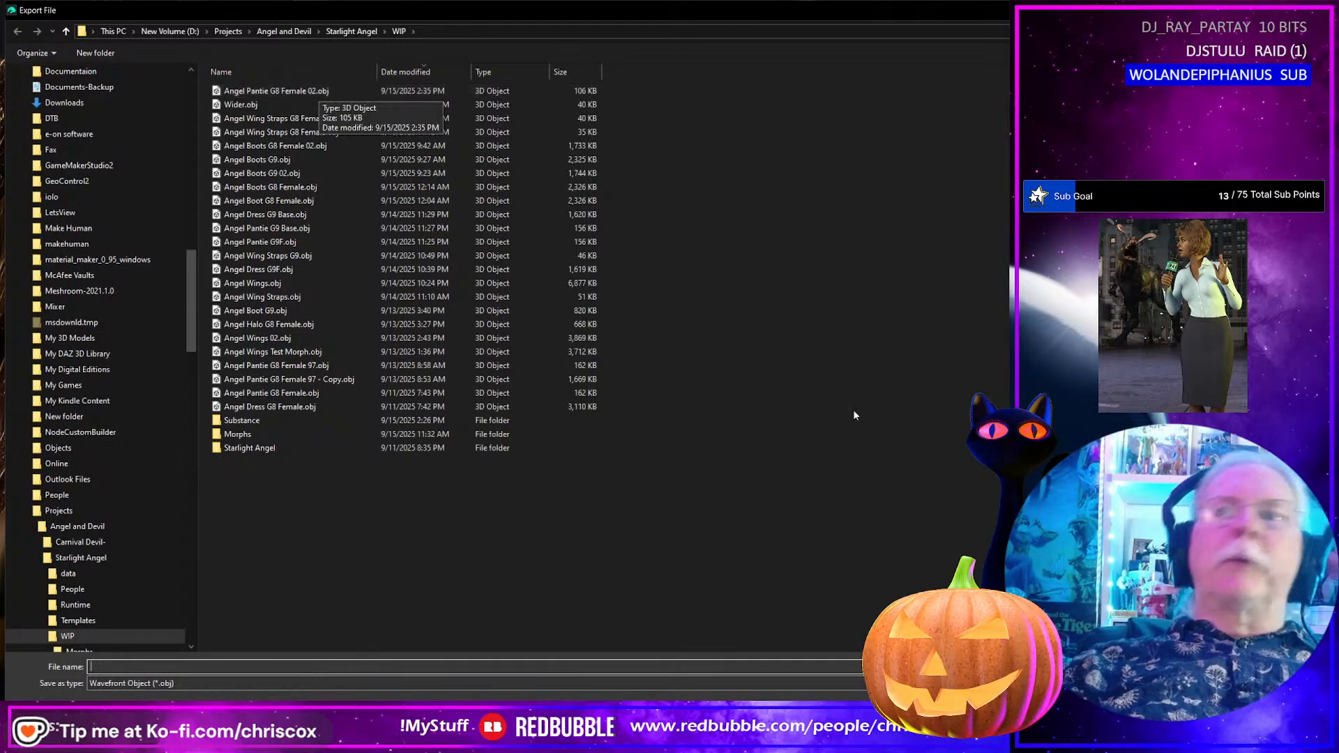
key(Escape)
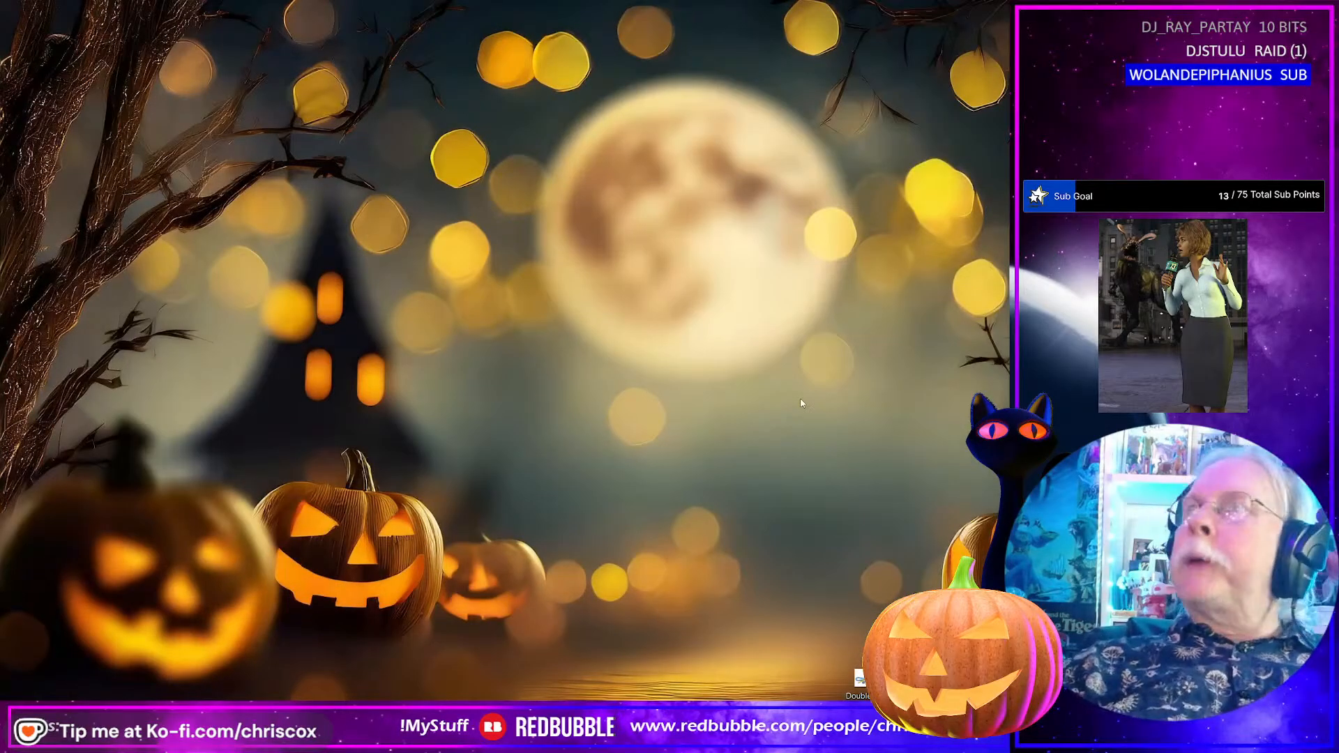
key(alt+Tab)
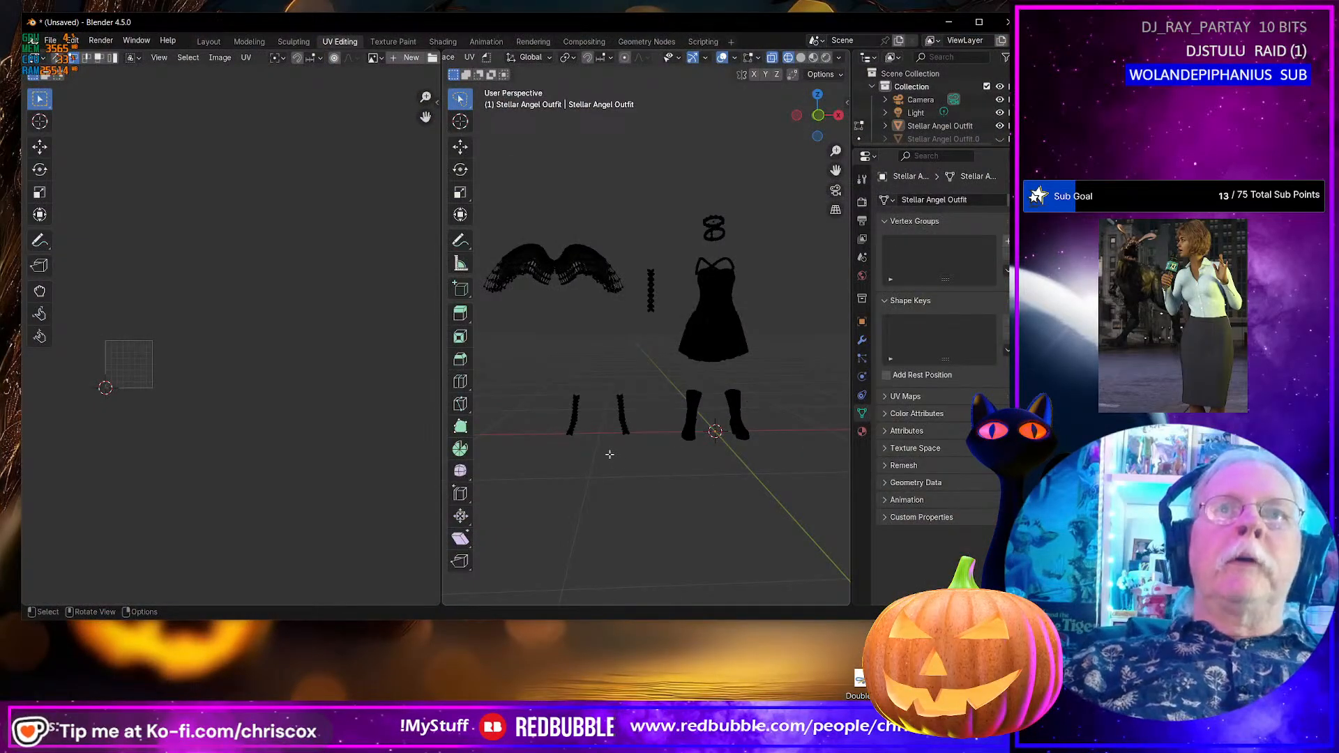
key(Tab)
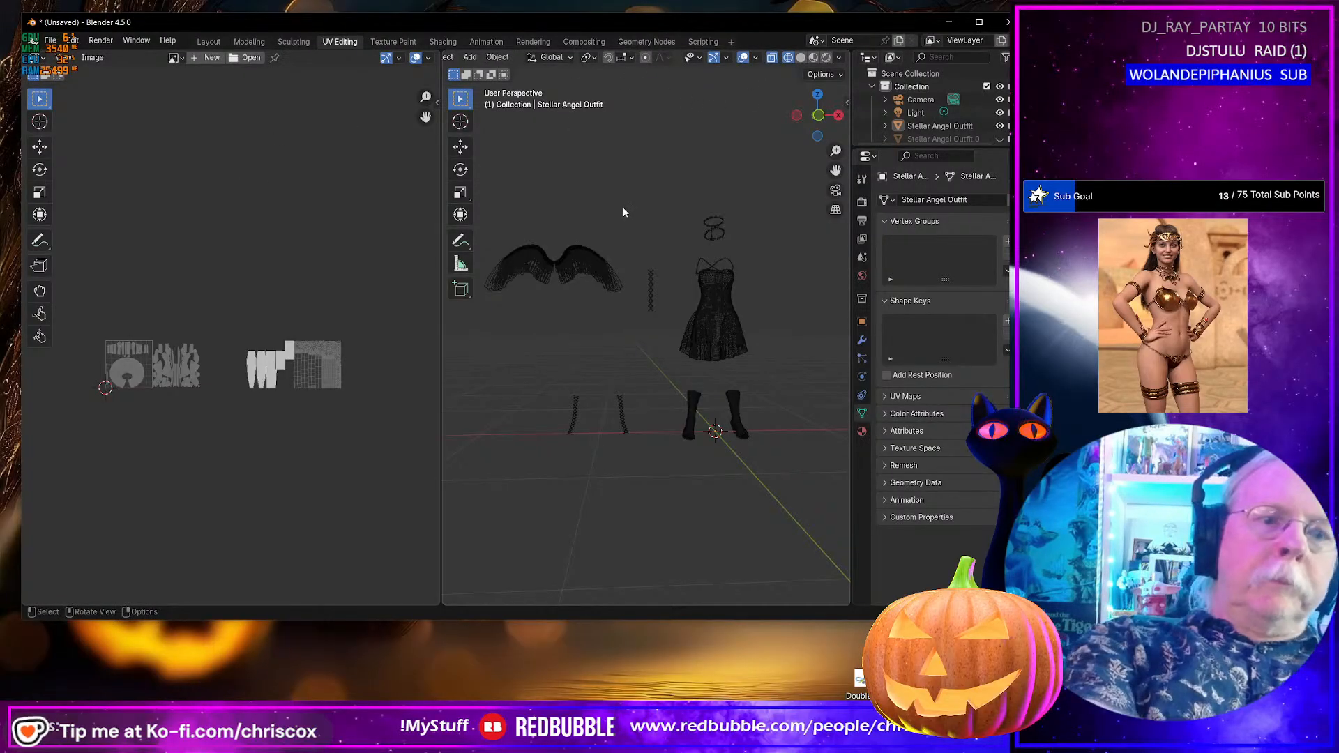
key(ctrl+shift+i)
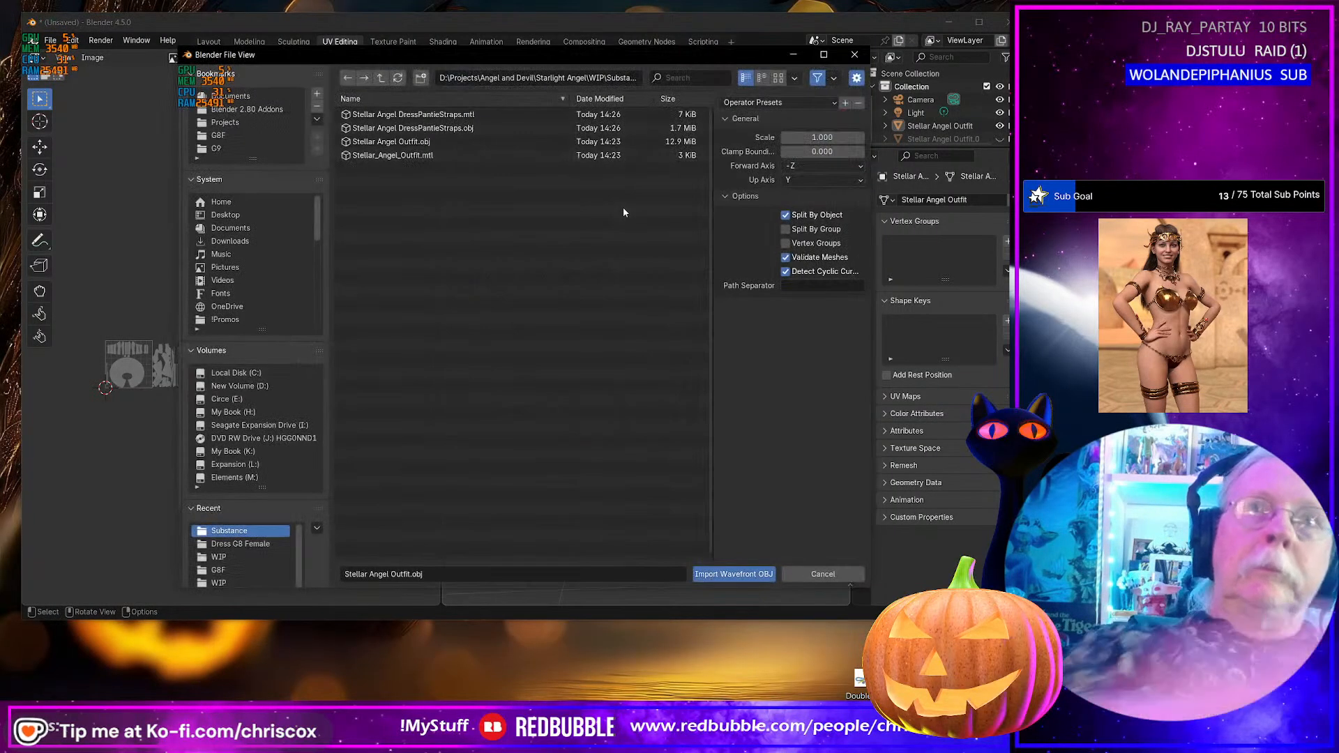
click(240, 556)
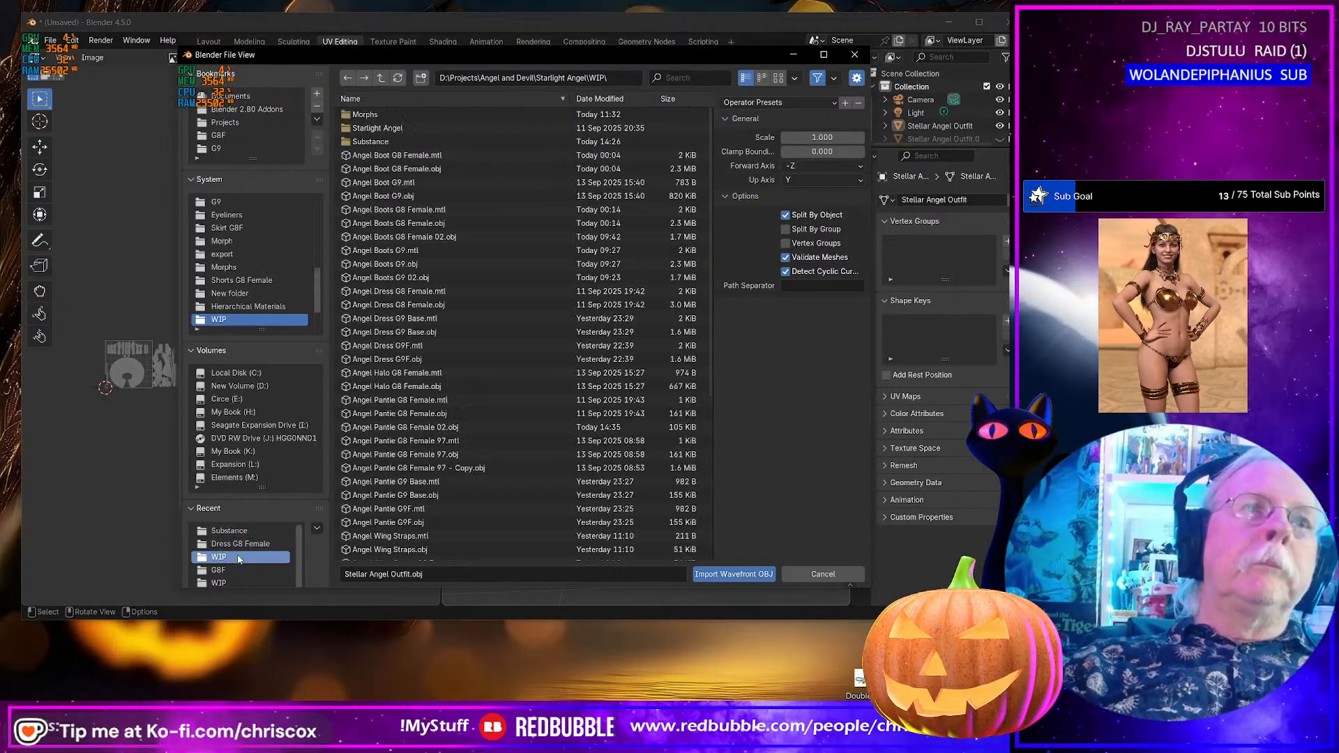
click(607, 102)
click(423, 168)
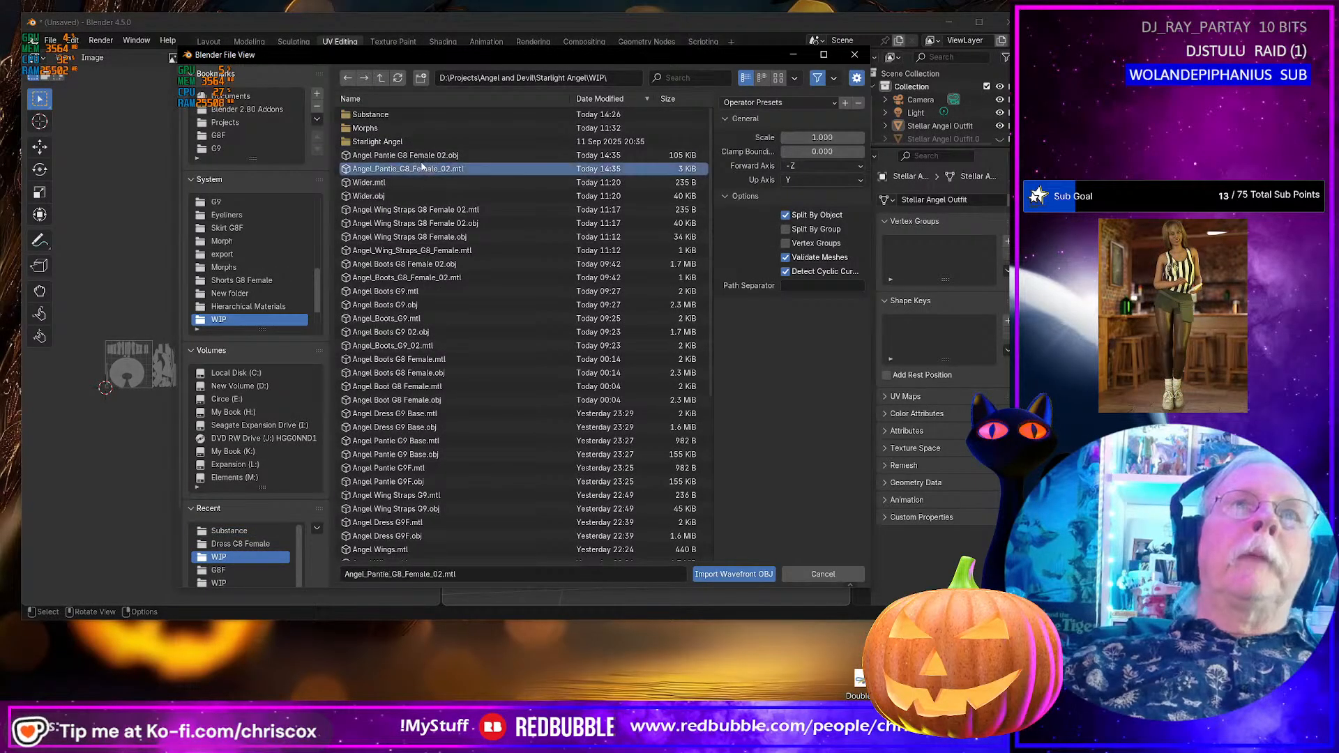
click(413, 158)
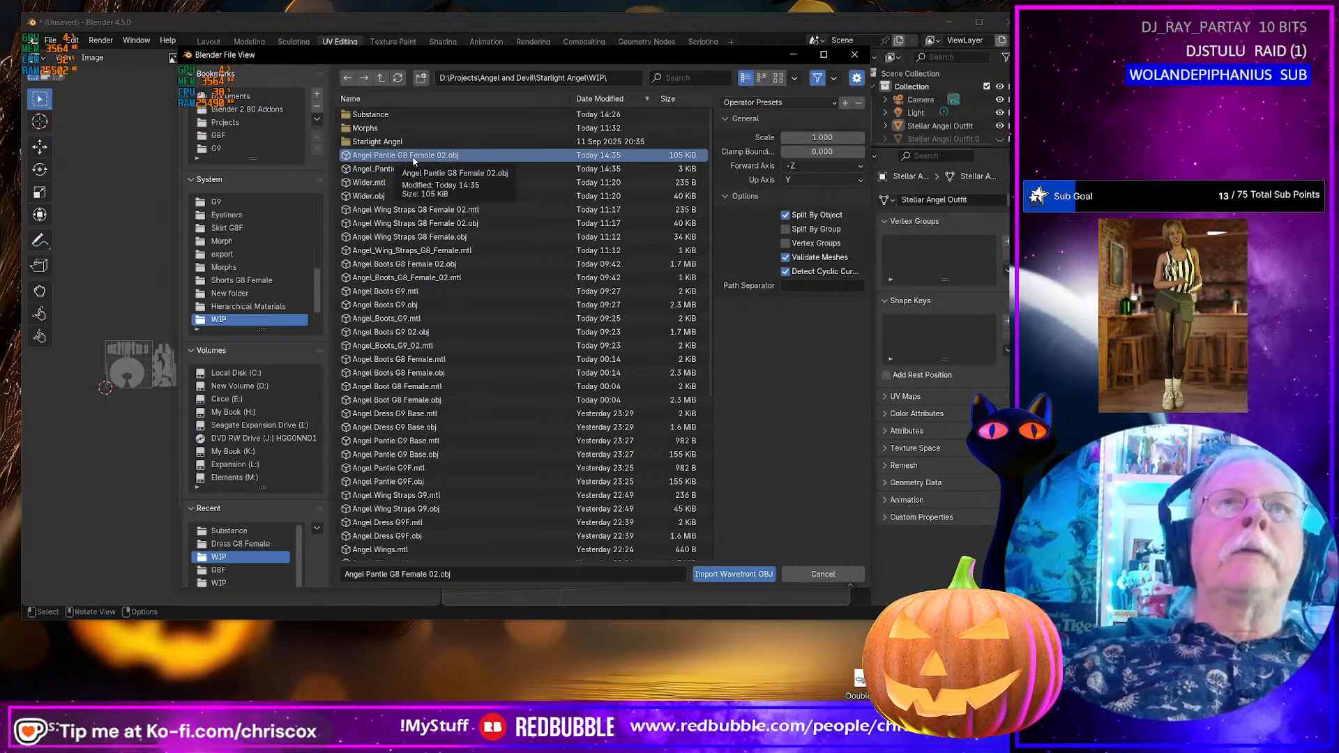
double_click(414, 158)
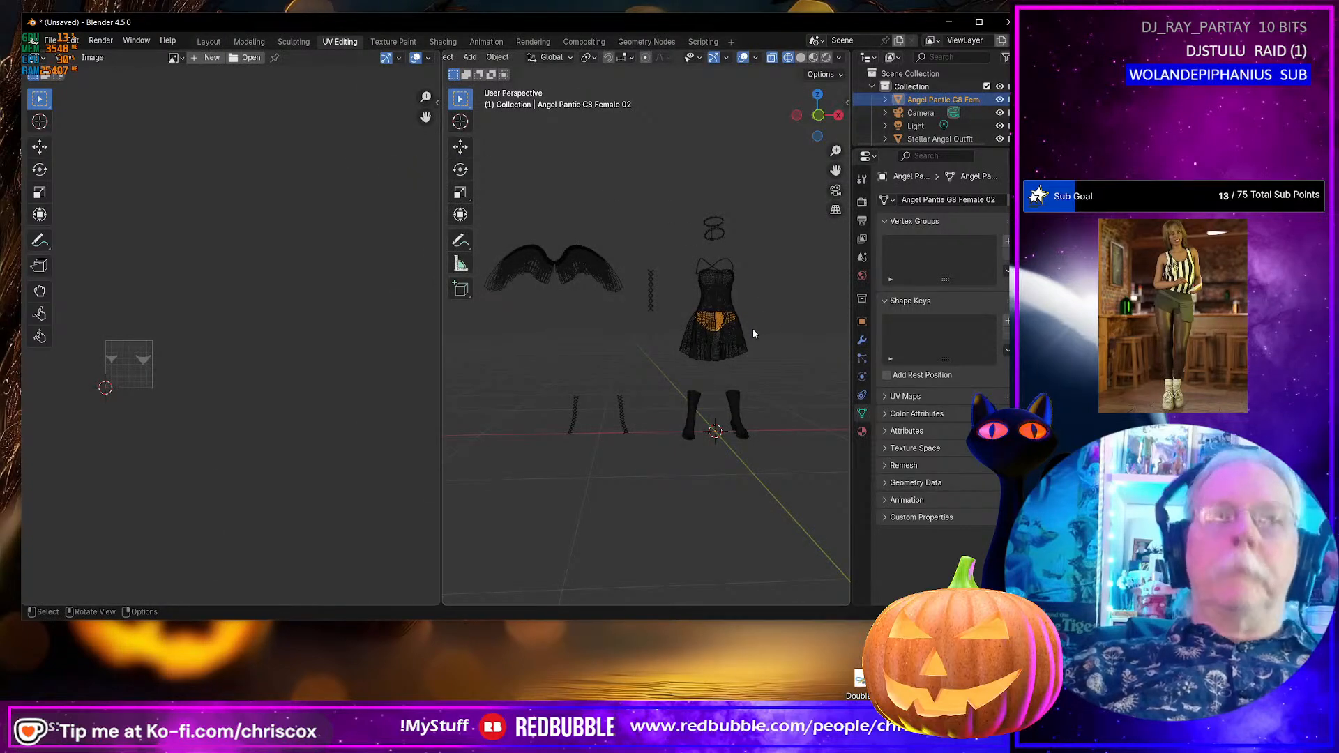
- Move the imported panties along the X axis to below the wings and inspect the outfit in the Layout workspace
key(g)
key(x)
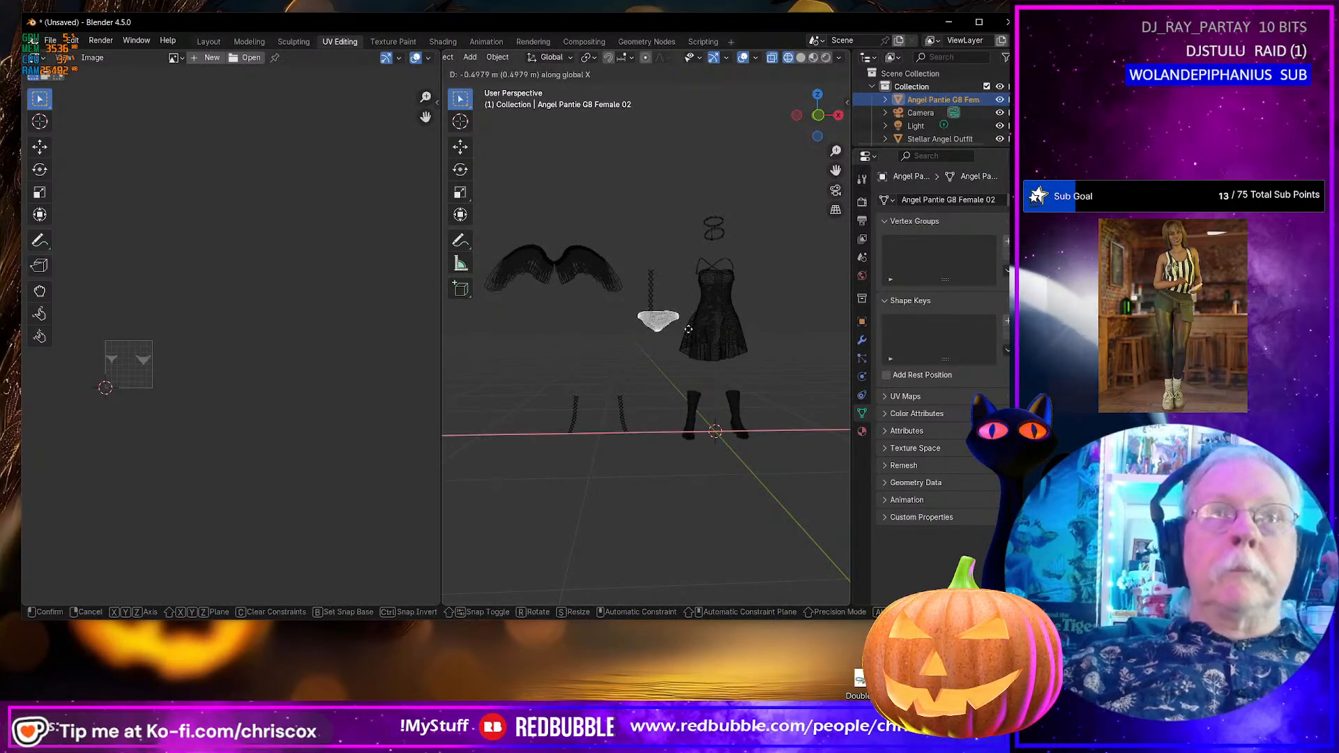
click(626, 333)
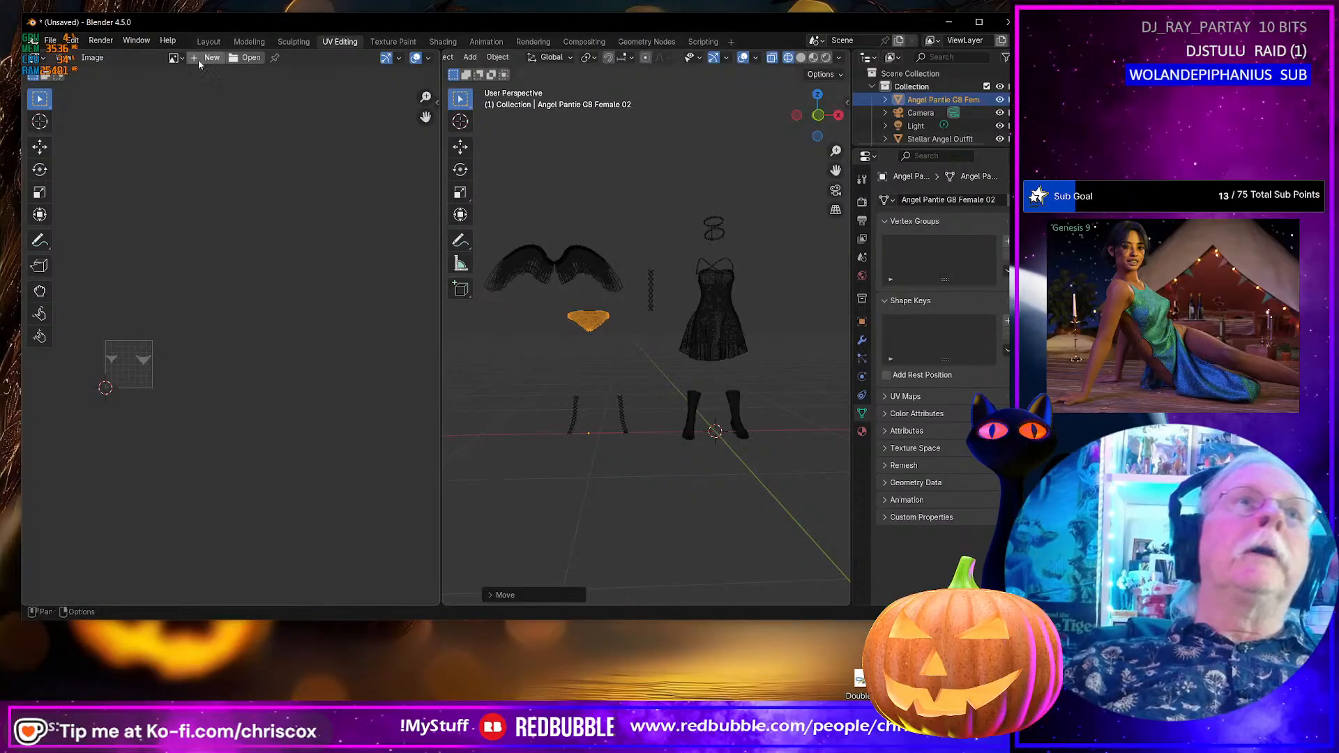
click(207, 42)
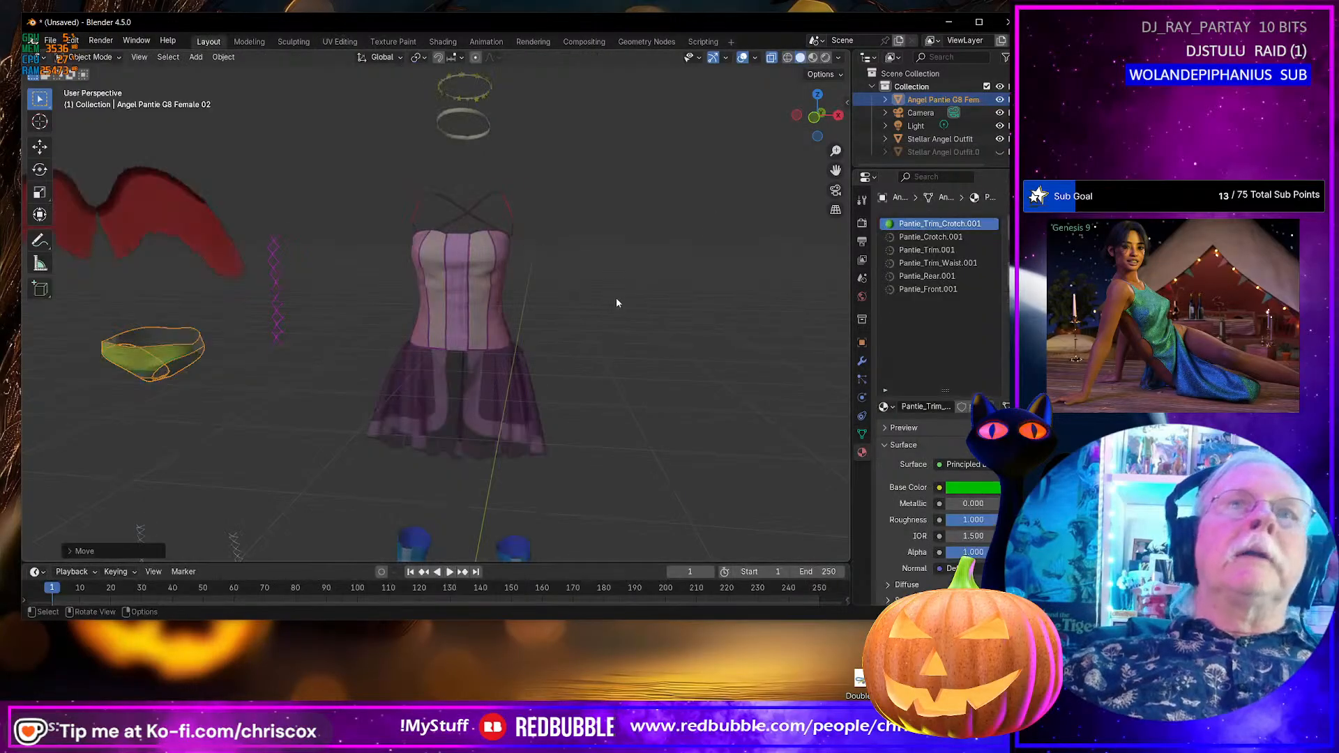
scroll(561, 318, down, 3)
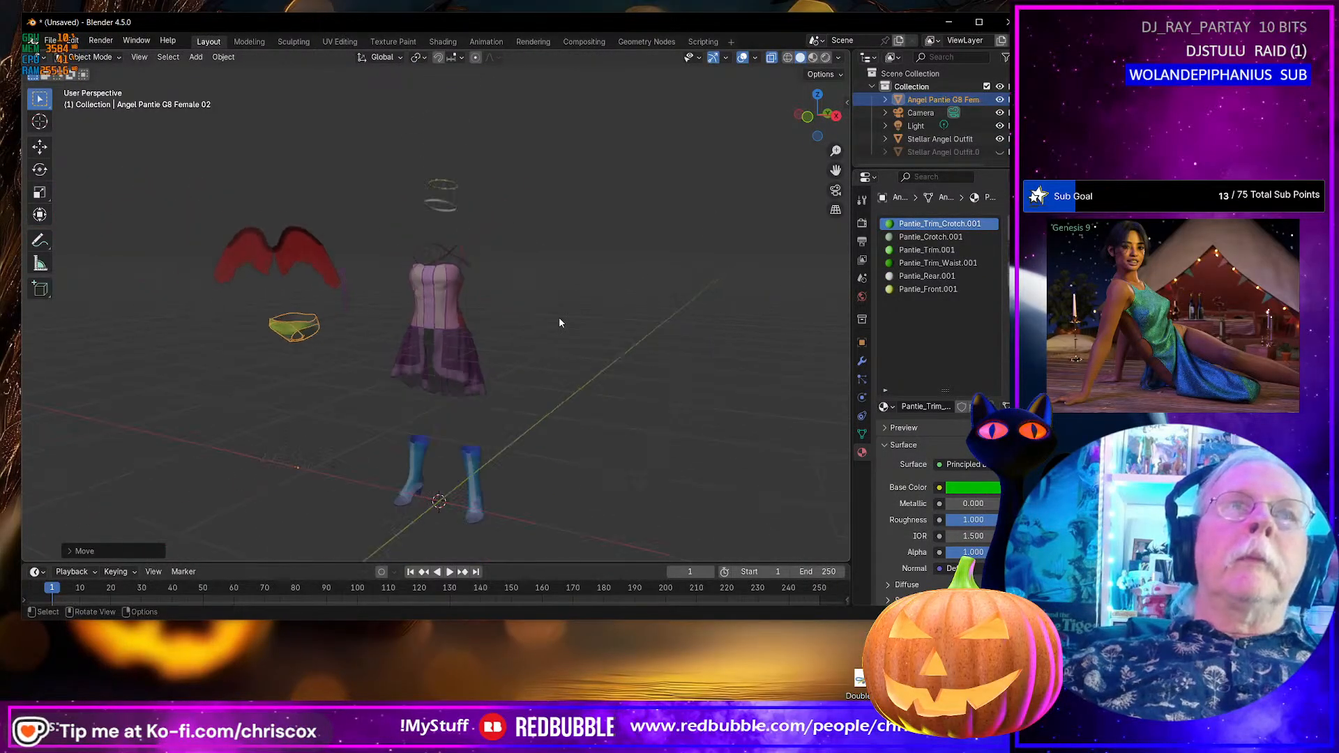
shift+middle_drag(546, 324, 587, 309)
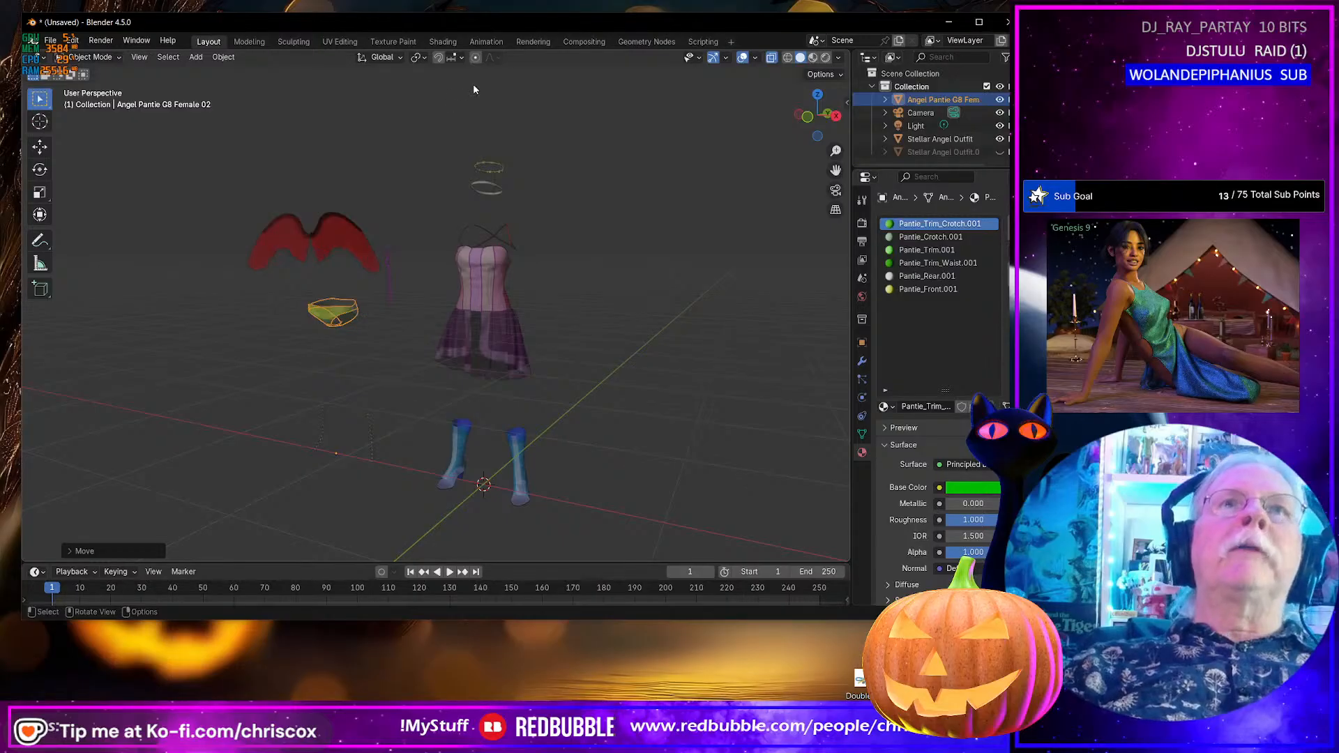
- In the UV Editing workspace, select all of the panties' linked geometry and move its UV islands 2 units along X
click(336, 41)
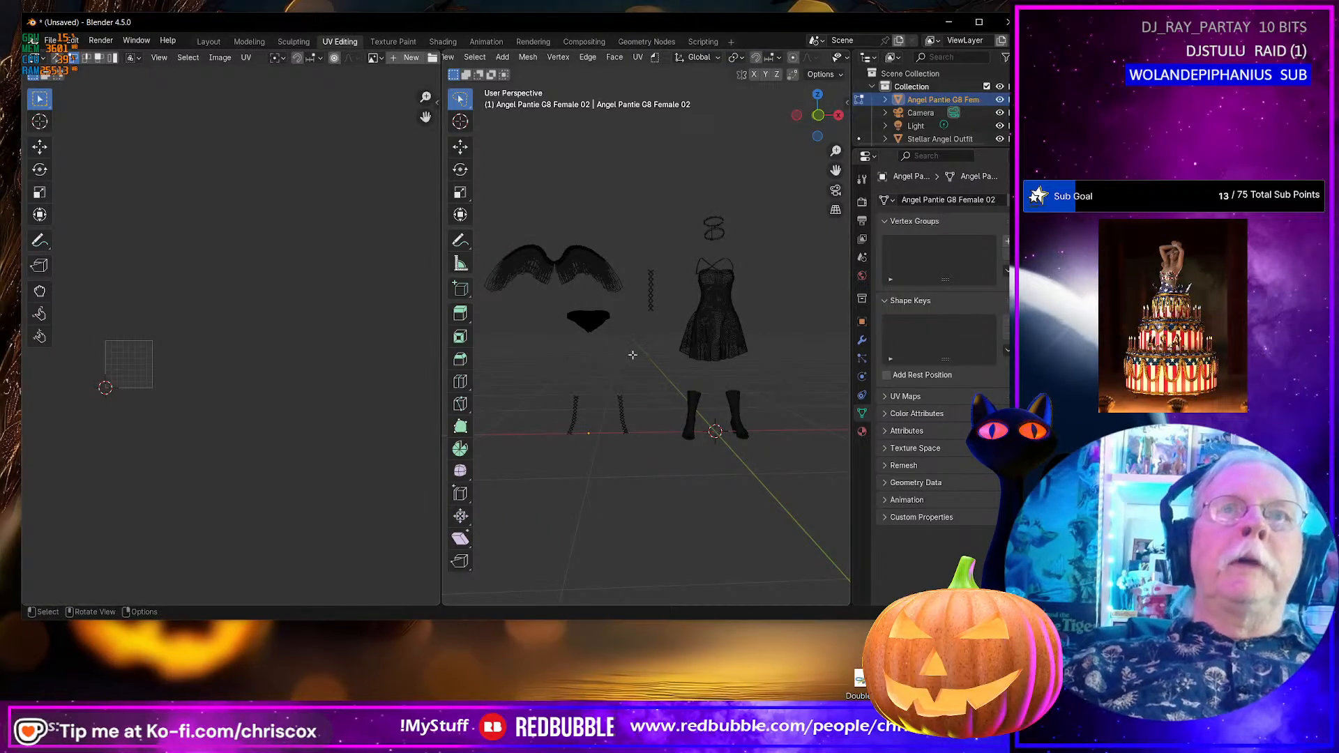
mouse_move(626, 348)
mouse_down()
mouse_move(556, 313)
mouse_move(586, 312)
mouse_up()
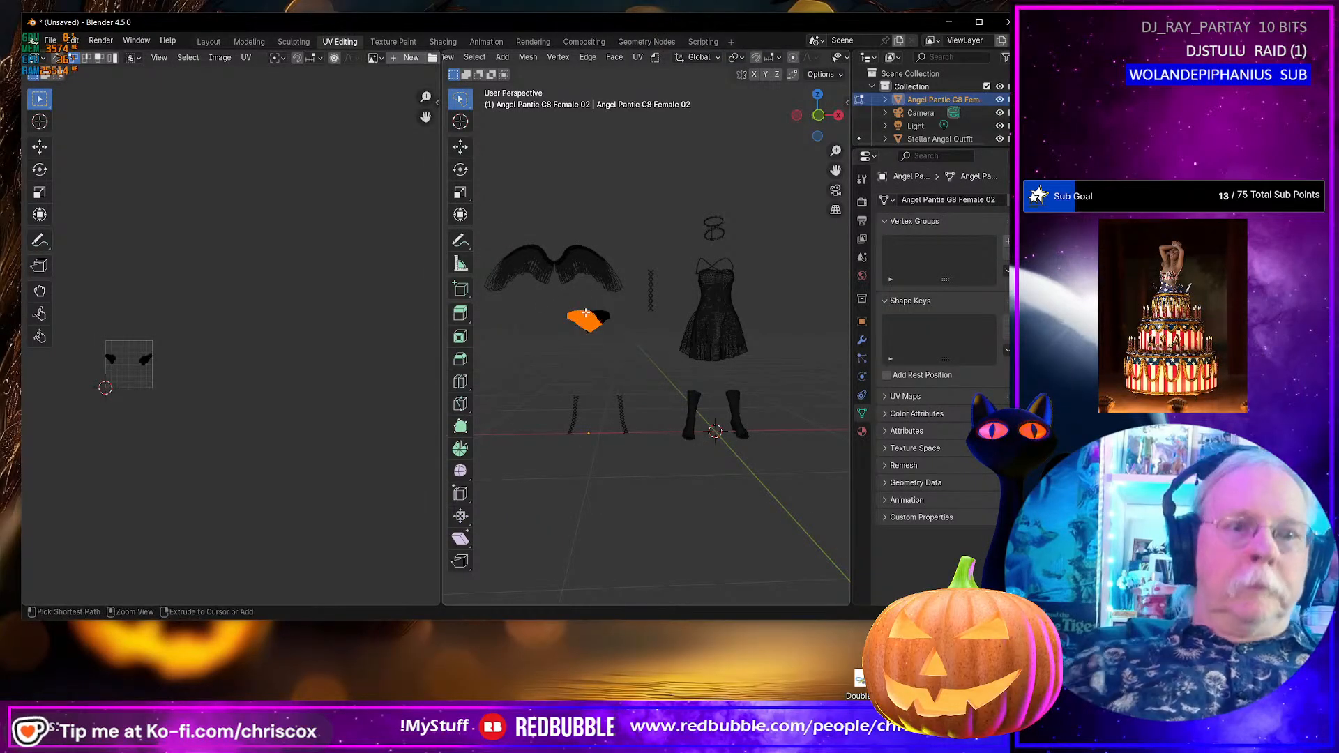
key(ctrl+l)
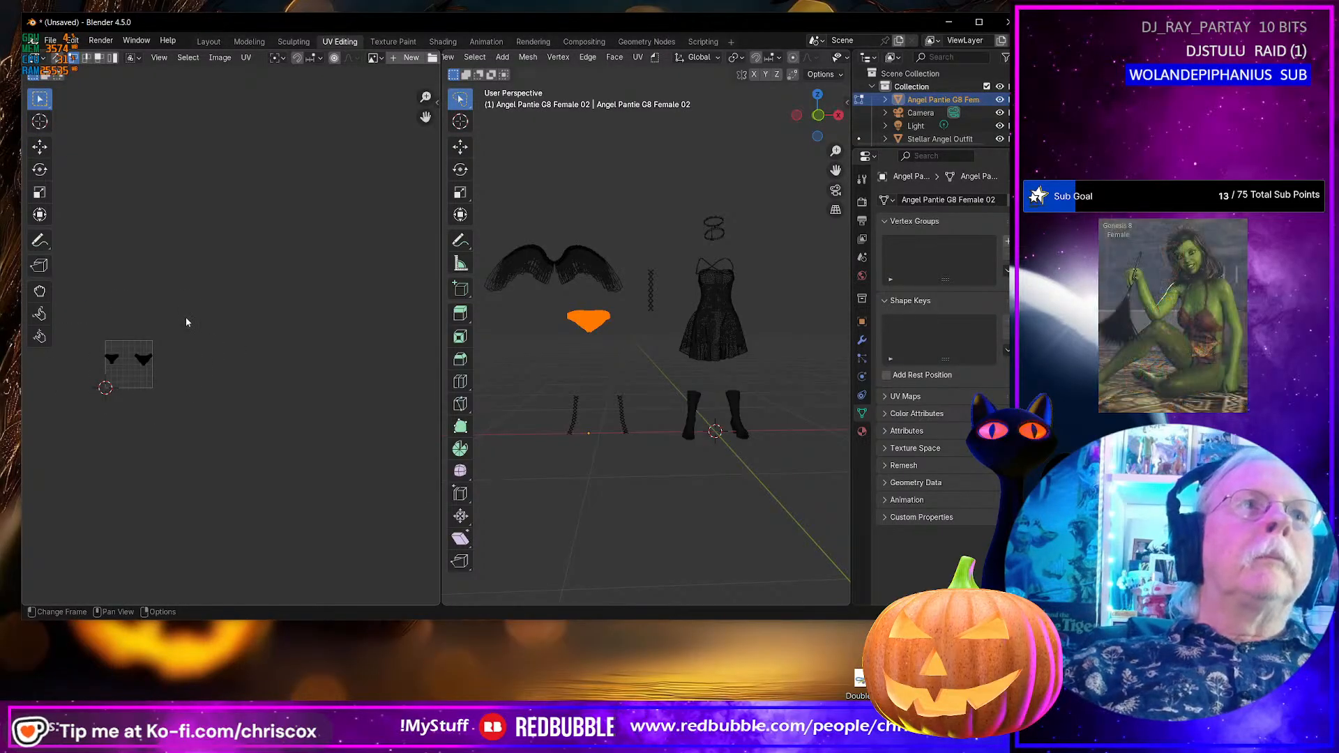
drag(186, 316, 93, 413)
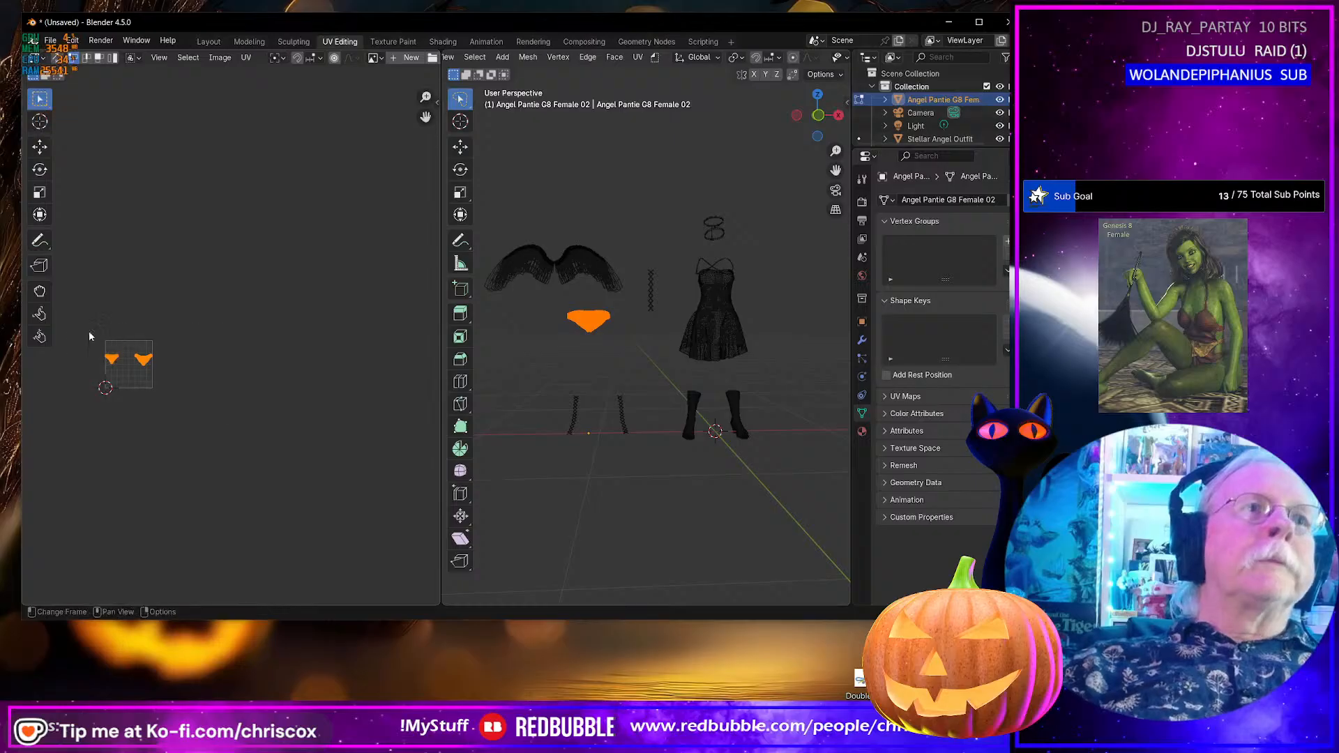
key(g)
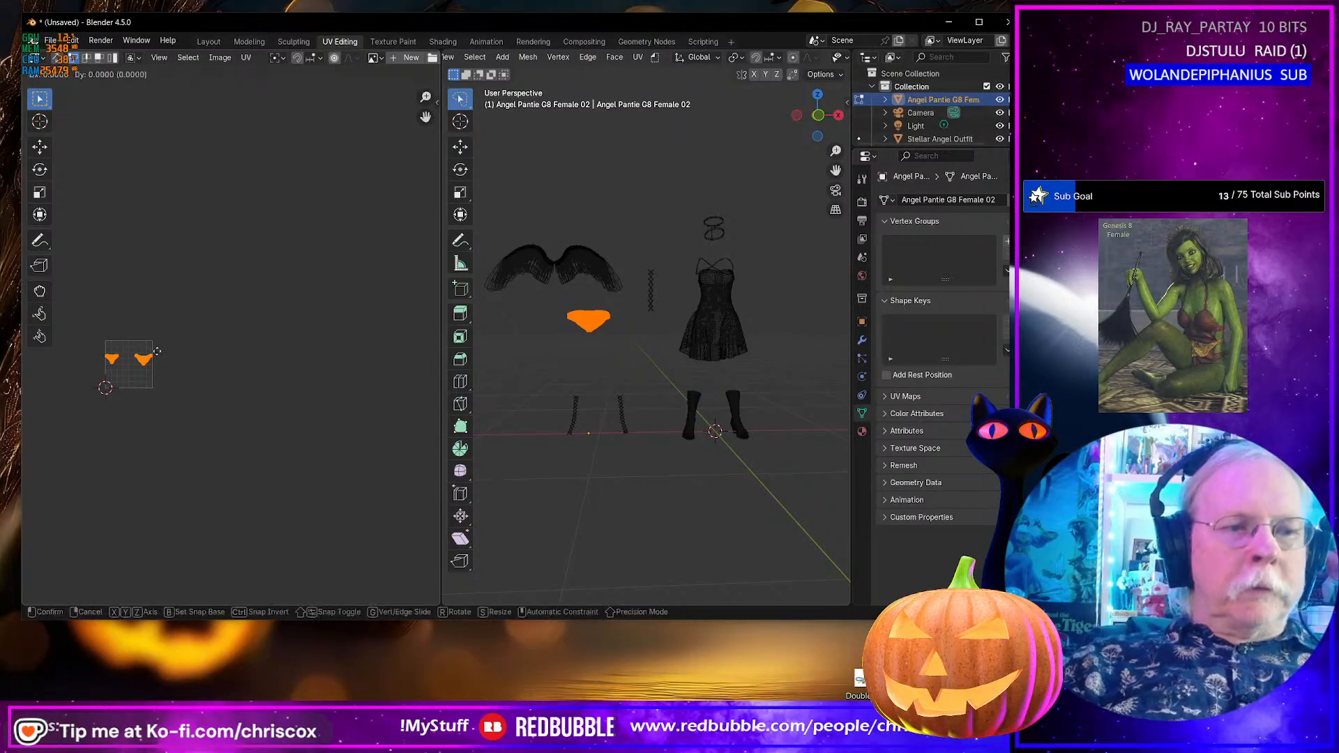
key(x)
key(2)
key(Return)
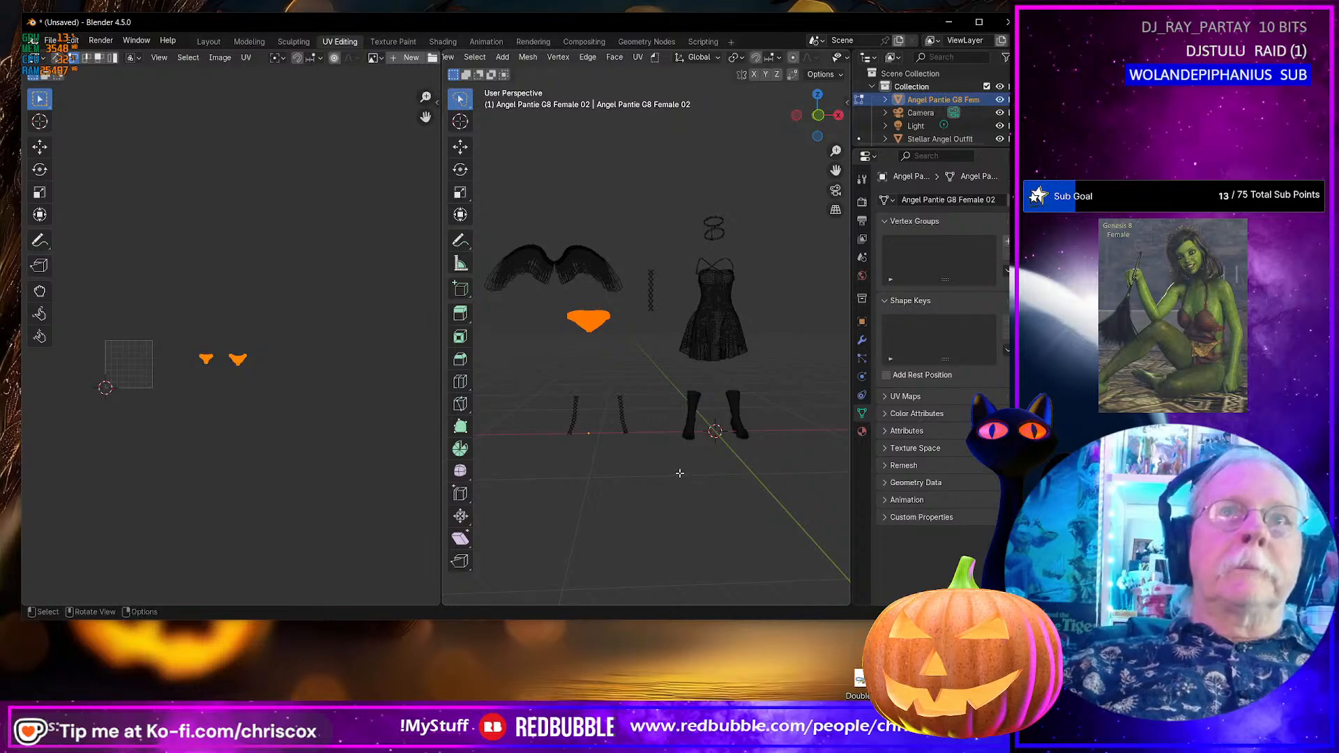
- Join the Stellar Angel outfit and the panties into one object and select all of its geometry in edit mode
key(Tab)
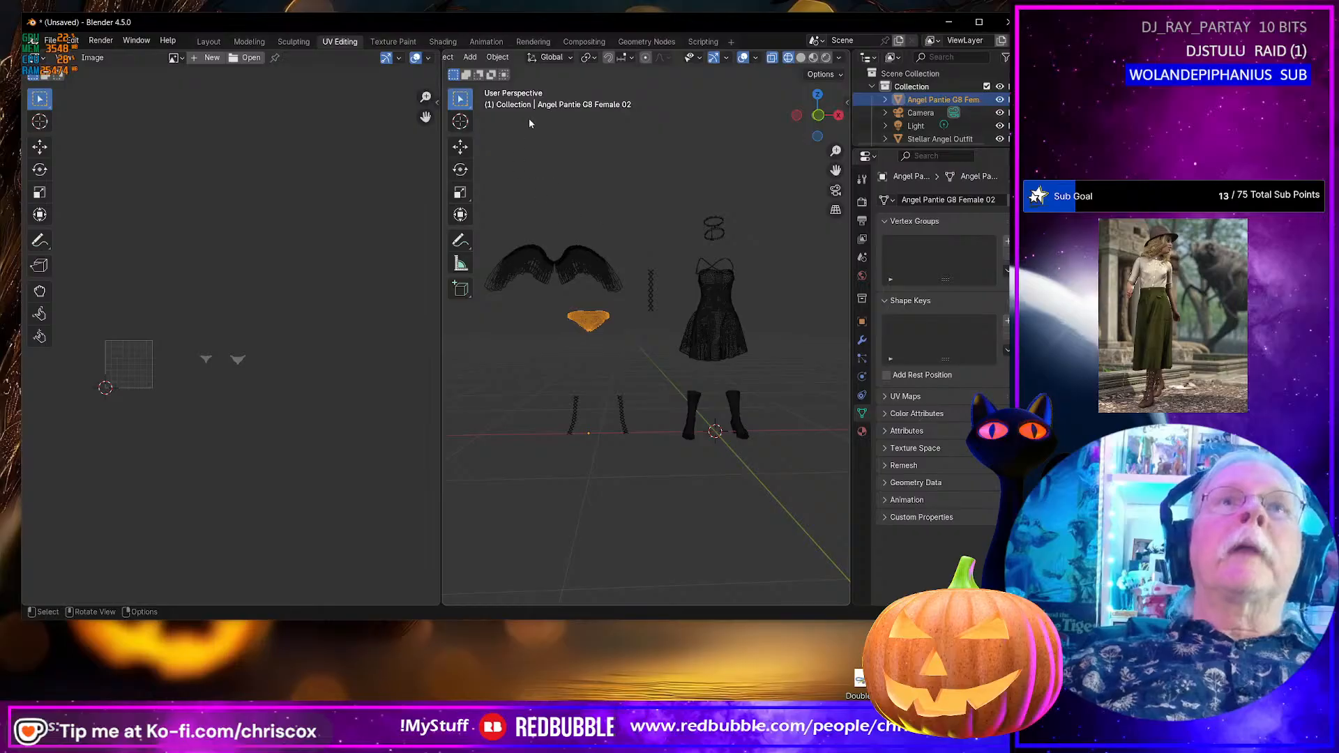
middle_drag(593, 58, 740, 58)
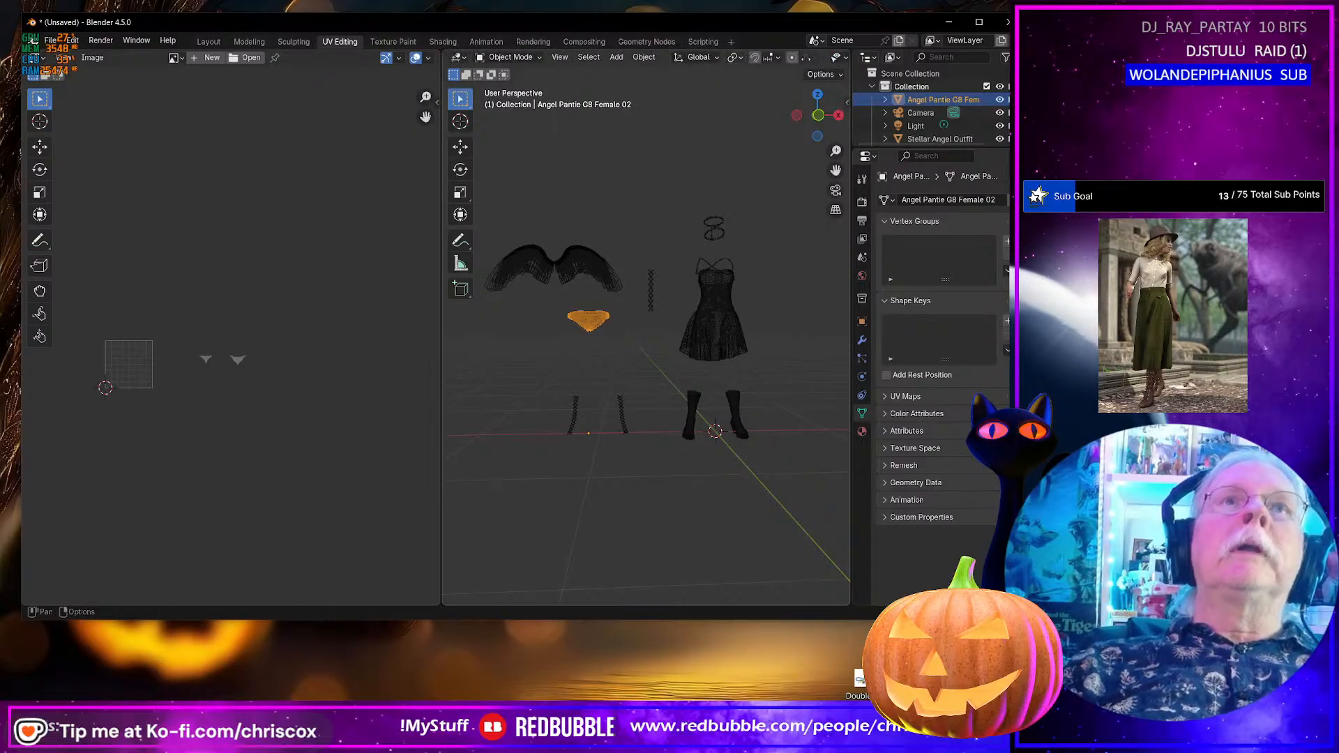
drag(562, 208, 756, 451)
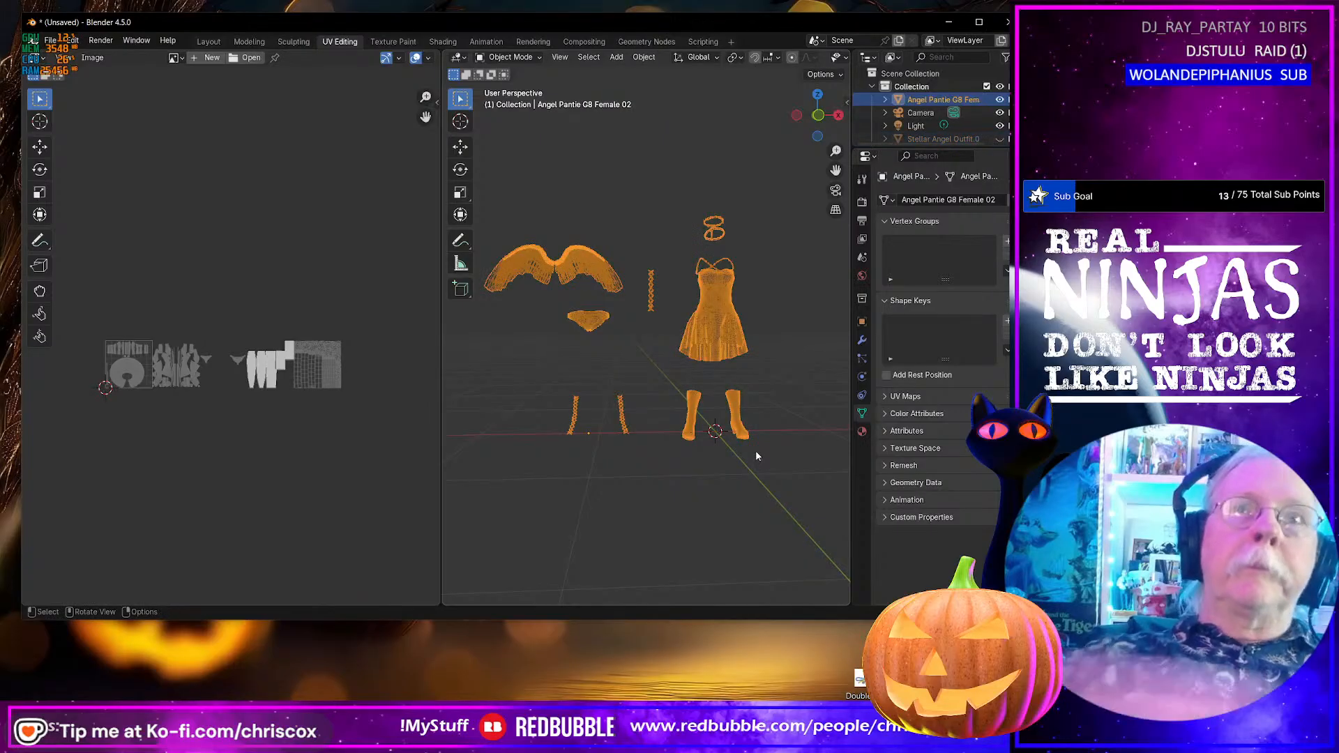
key(Tab)
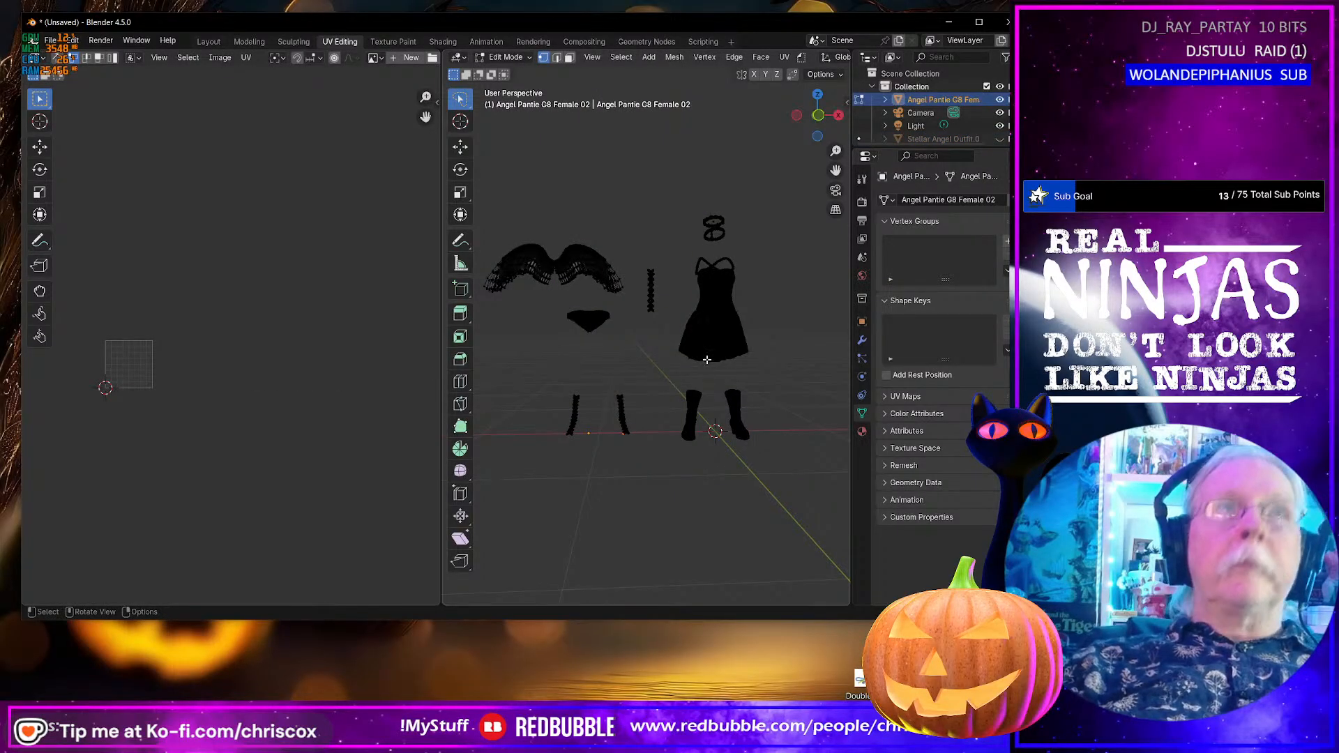
key(a)
- Examine the combined UV layout for overlaps and empty tiles between the panties' islands and the outfit's islands
scroll(261, 517, up, 3)
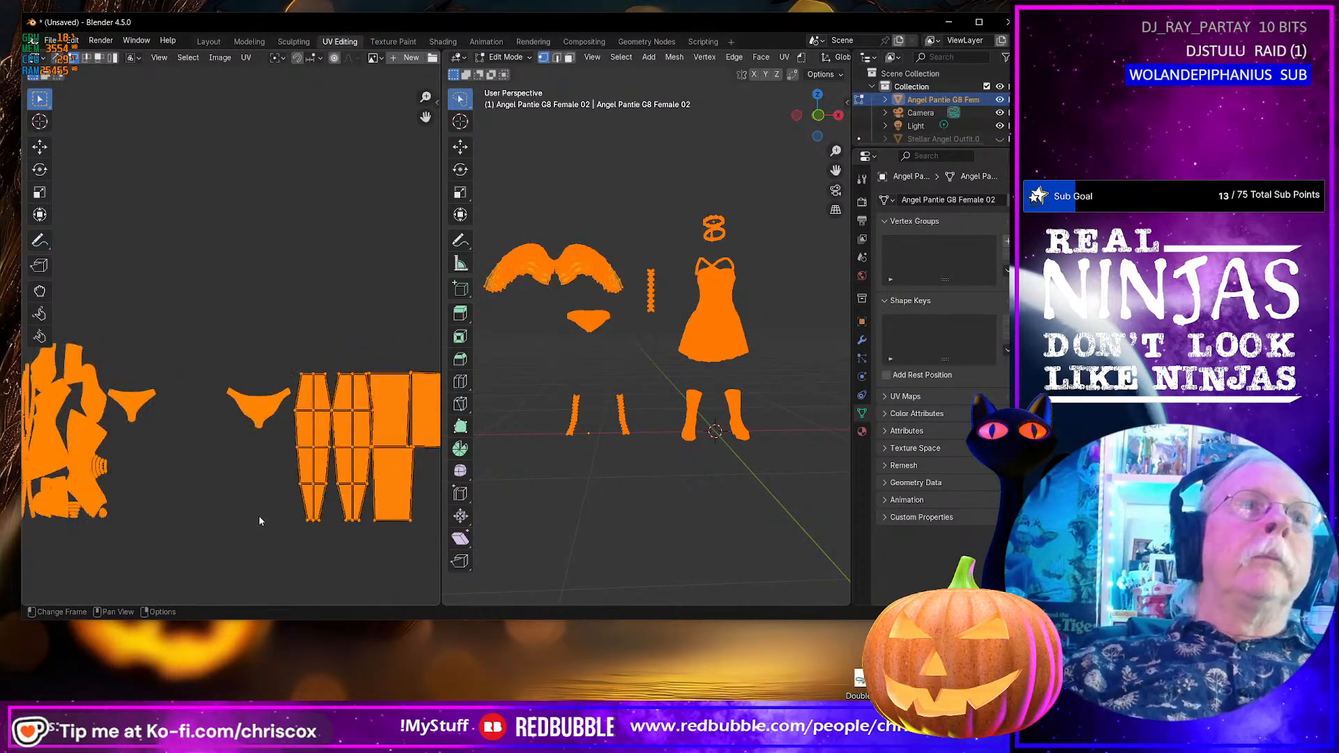
scroll(259, 521, down, 5)
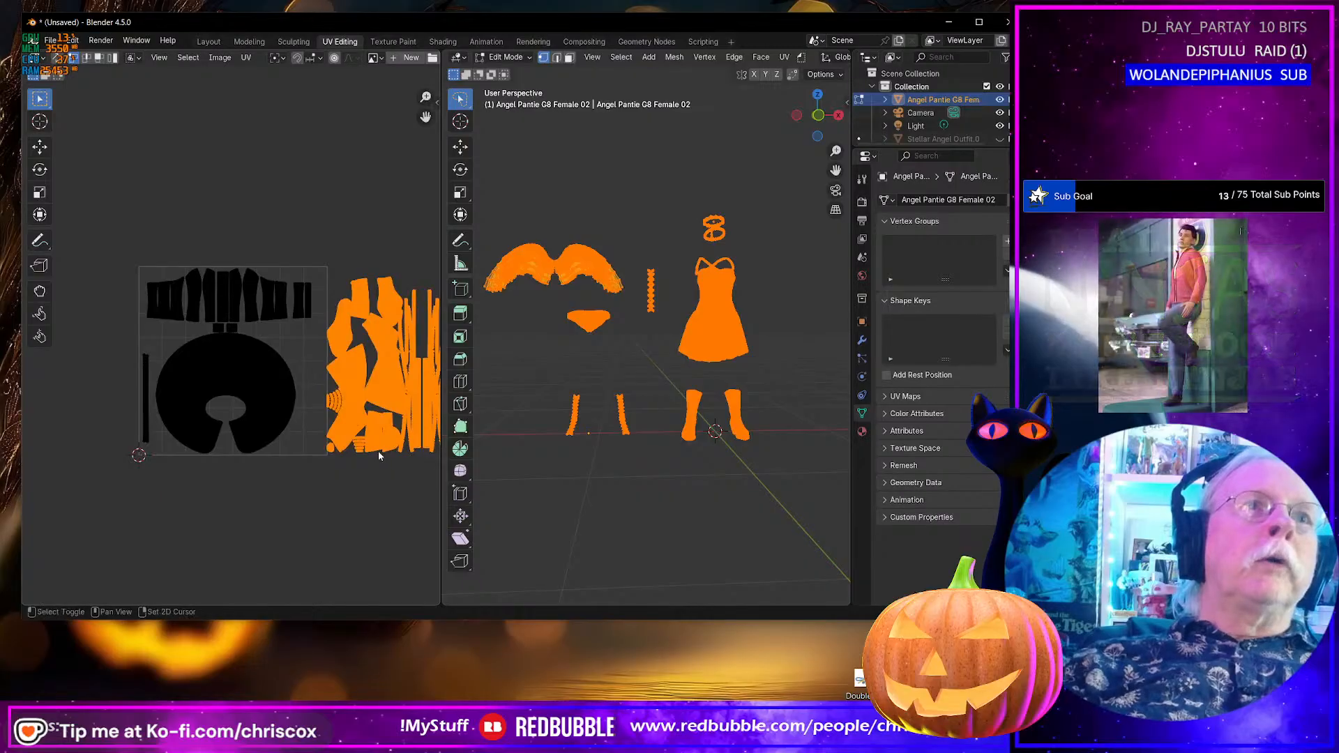
mouse_move(378, 451)
middle_down()
mouse_move(230, 457)
mouse_move(398, 445)
middle_up()
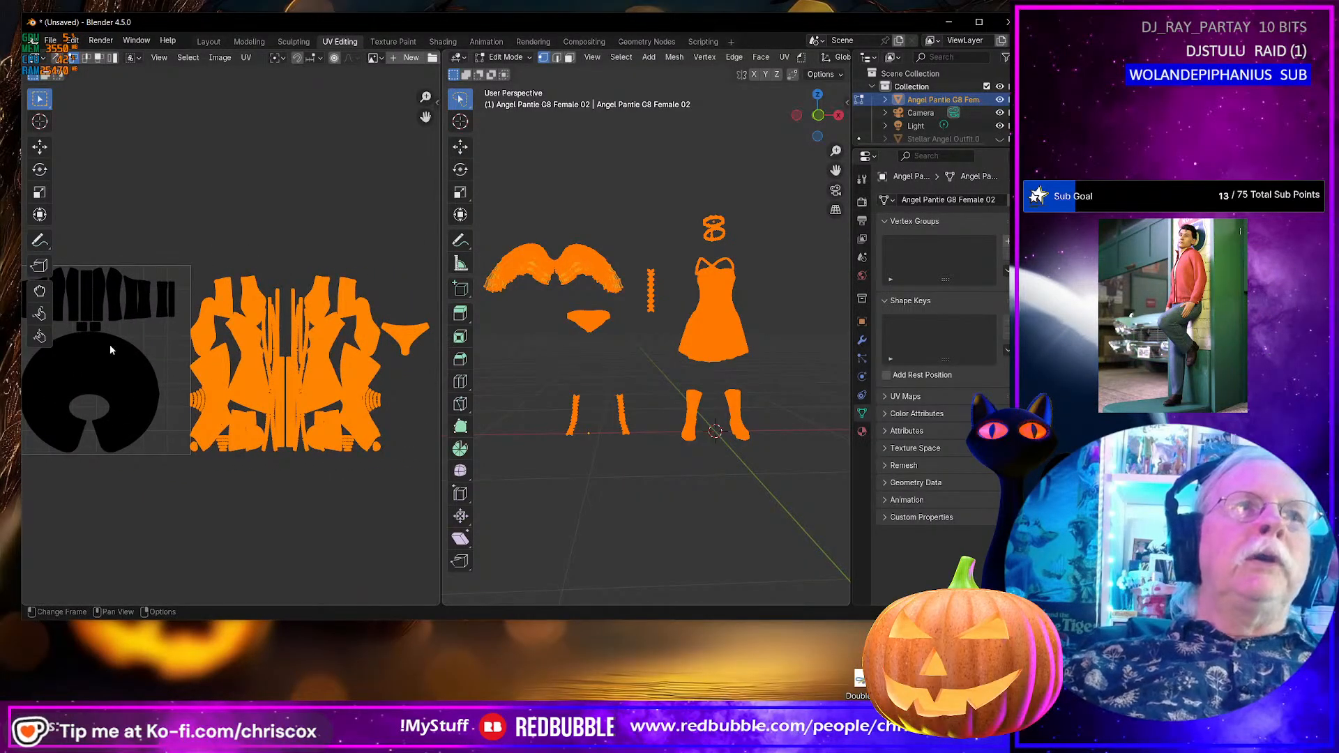
scroll(412, 432, up, 1)
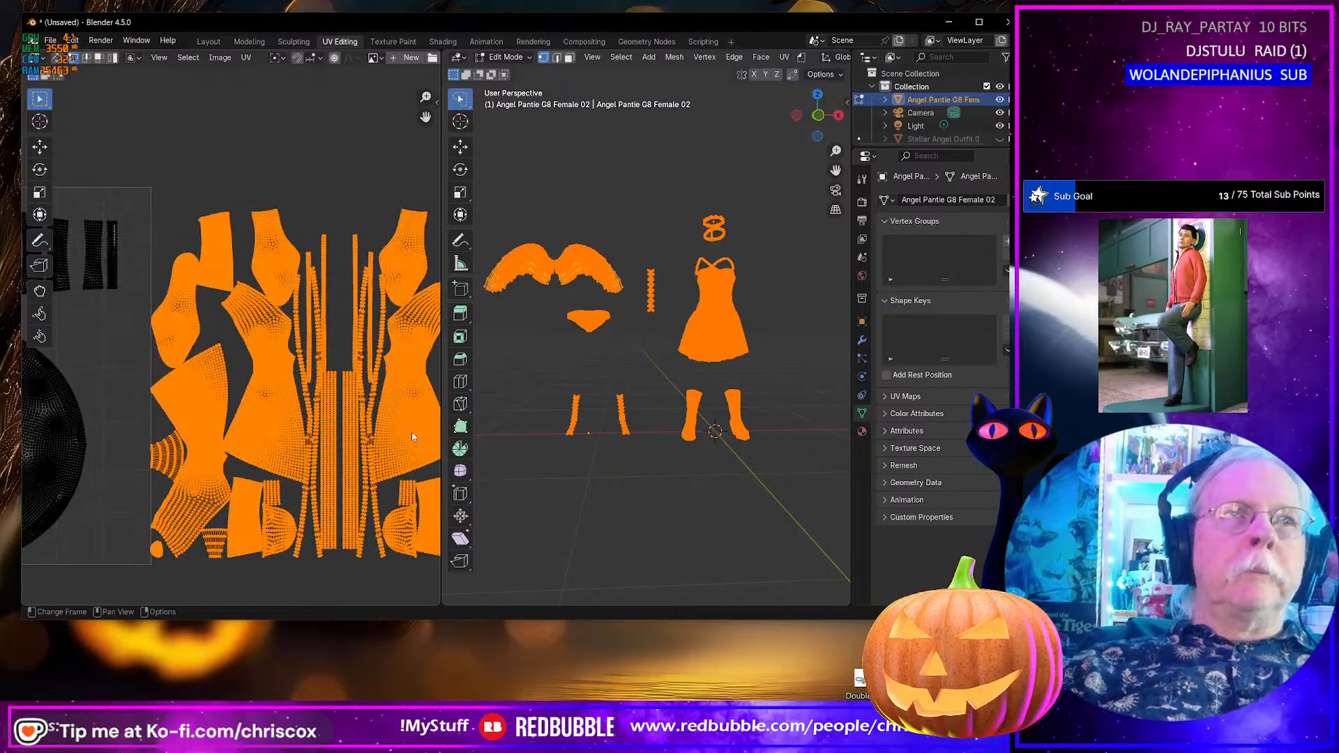
scroll(411, 432, down, 4)
middle_drag(408, 426, 206, 440)
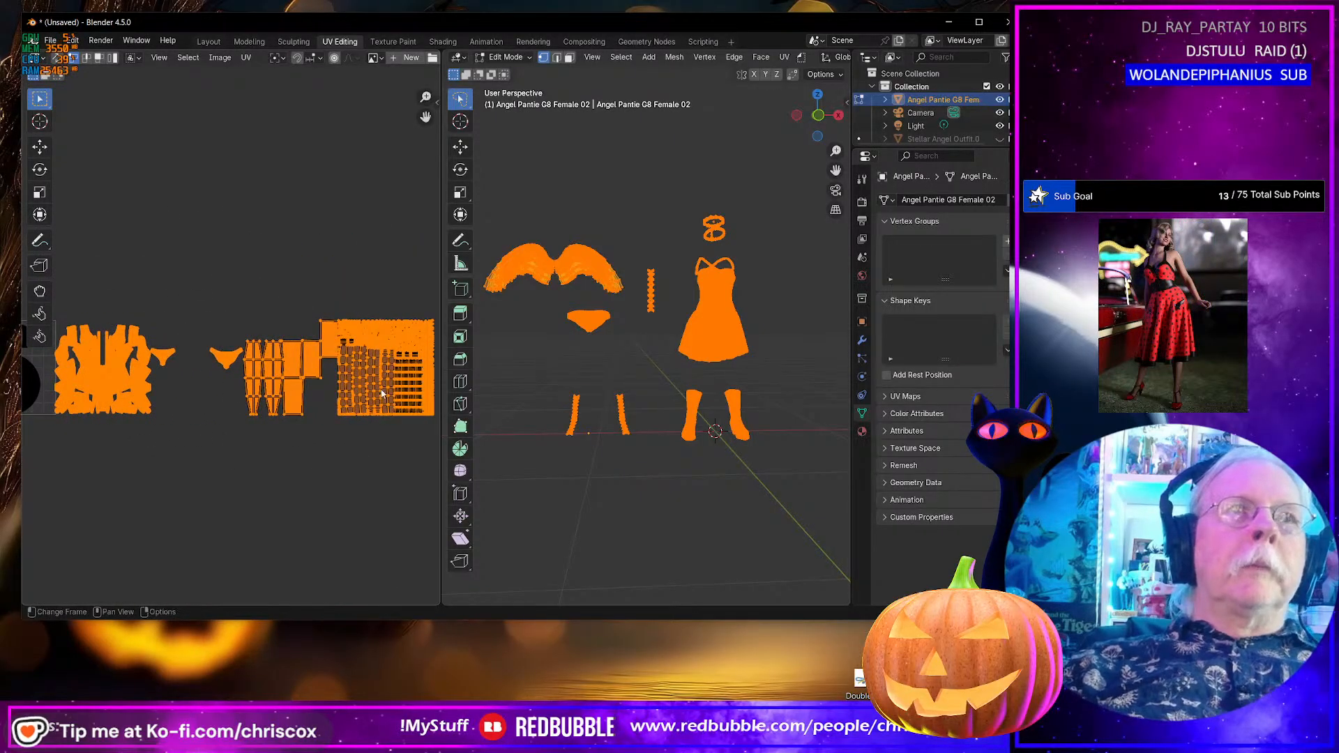
middle_drag(137, 507, 212, 507)
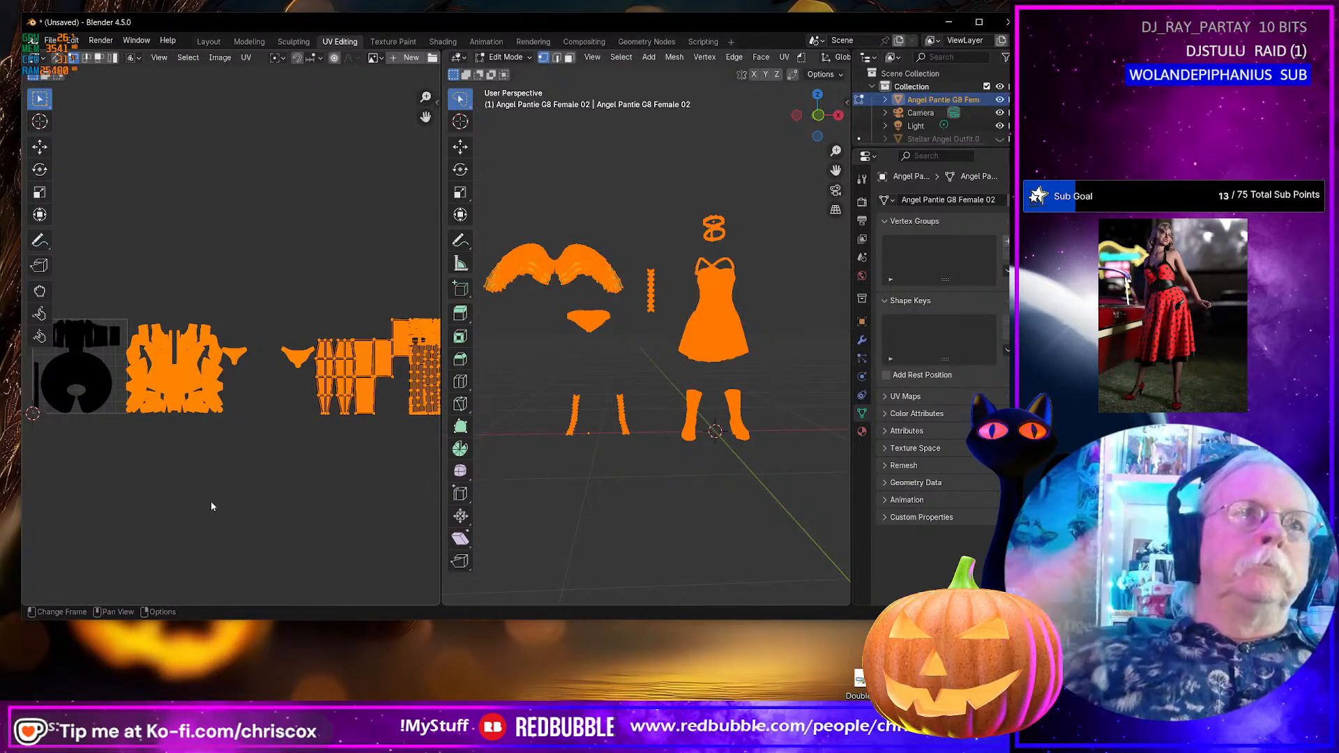
- Undo the object join and the earlier X-axis move of the panties' UV islands
click(228, 506)
key(Tab)
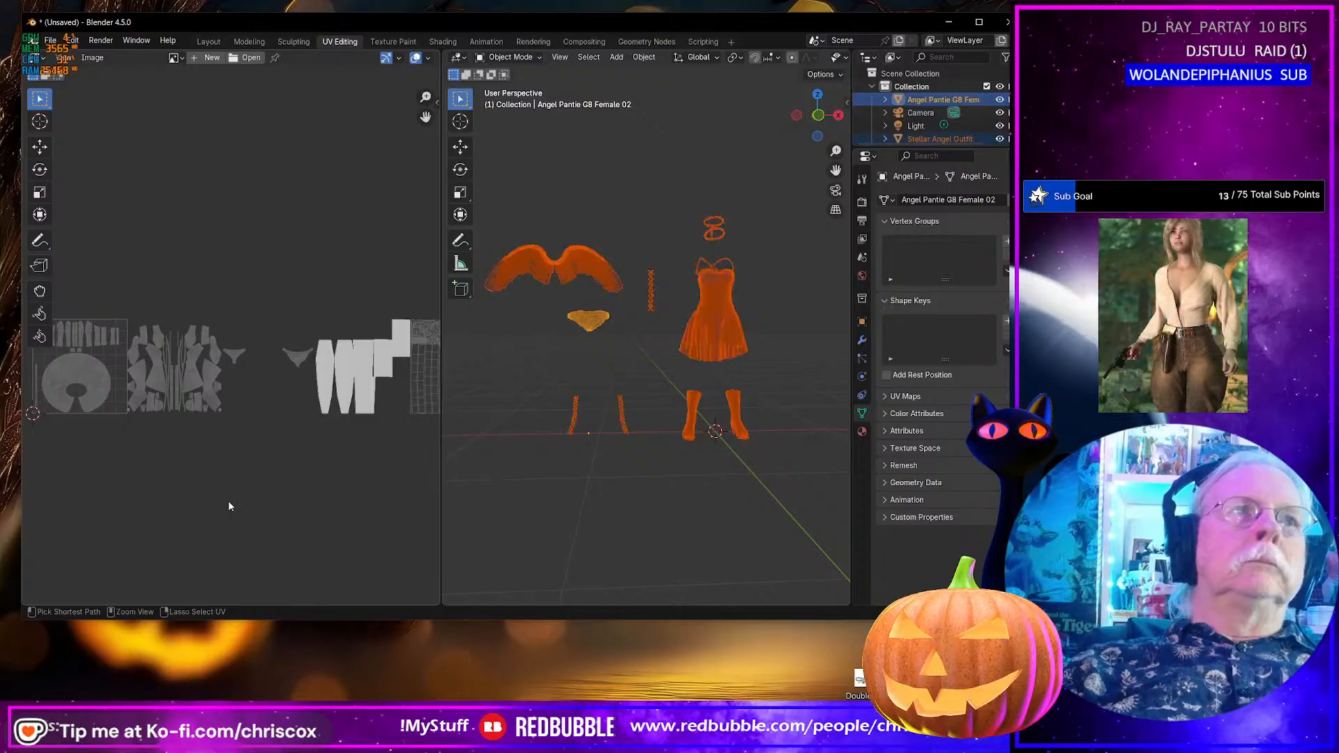
key(Tab)
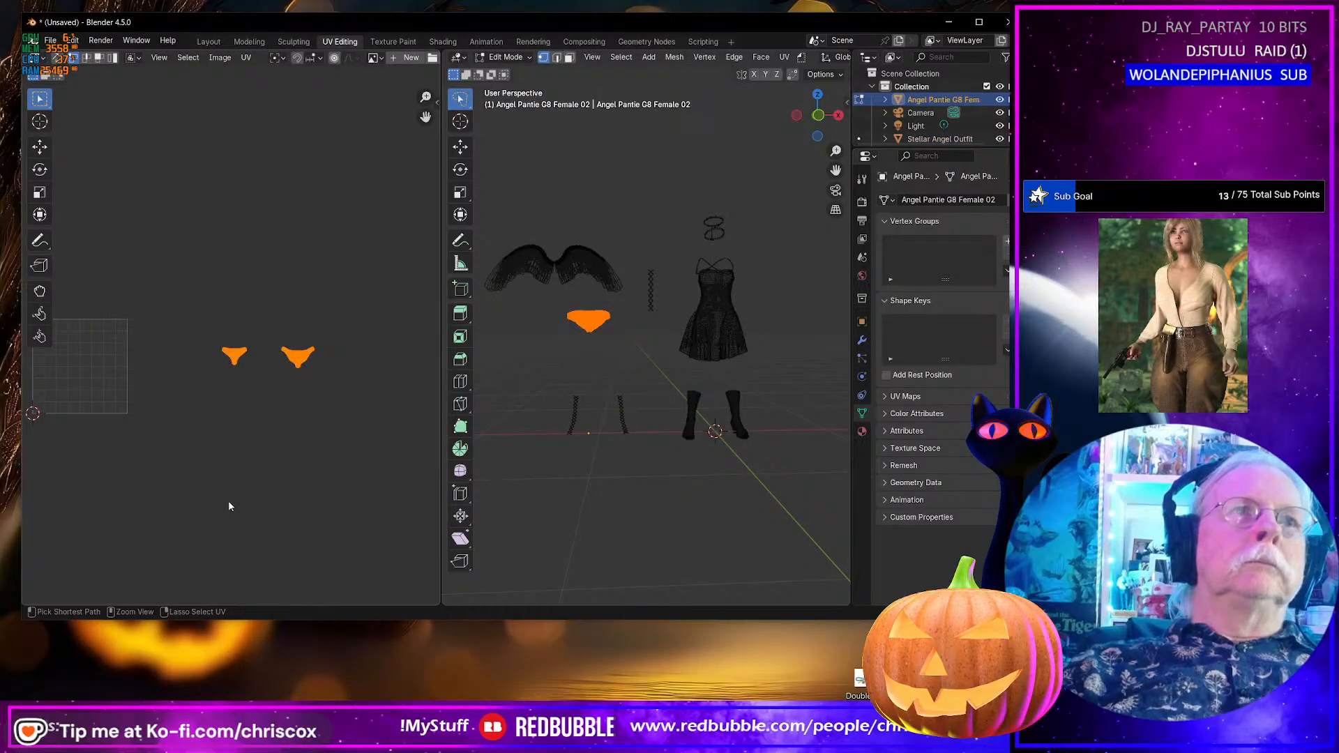
key(ctrl+z)
key(ctrl+z)
key(ctrl+z)
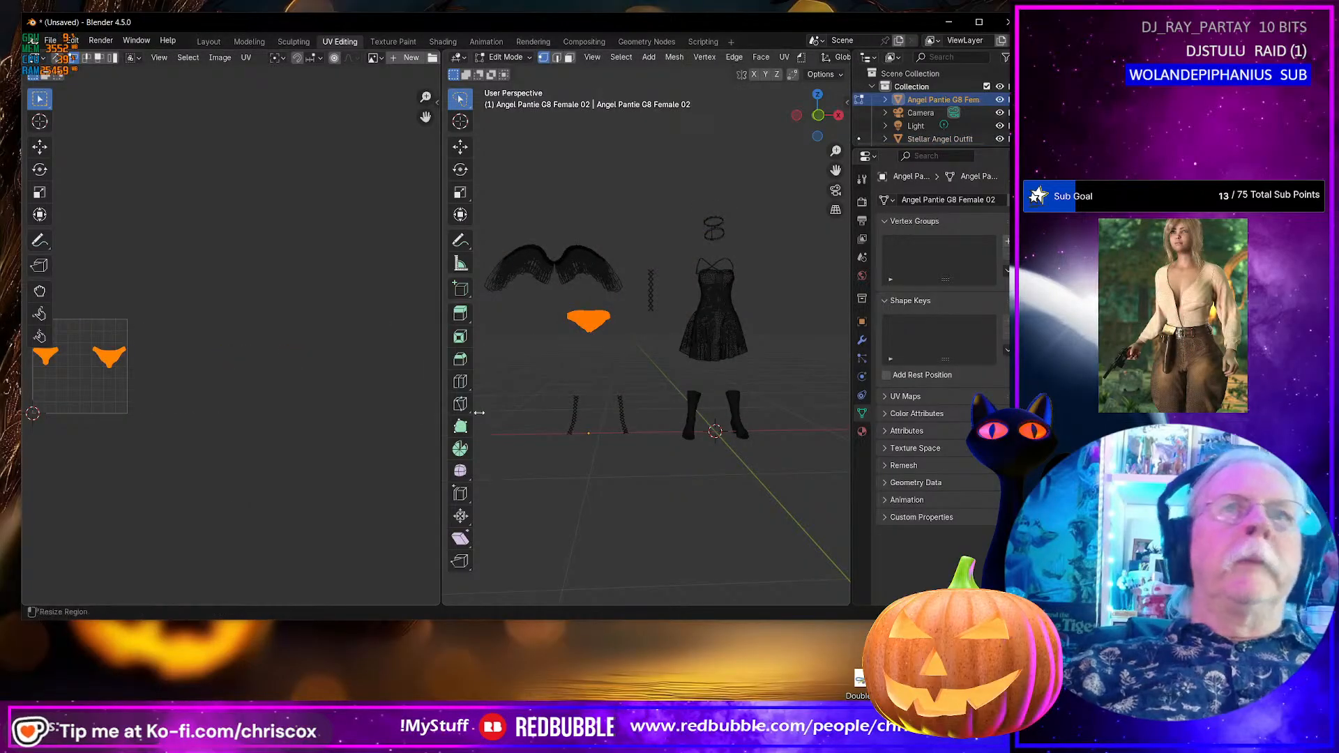
- Join the panties into the Stellar Angel Outfit object and select all of its geometry in edit mode
key(Tab)
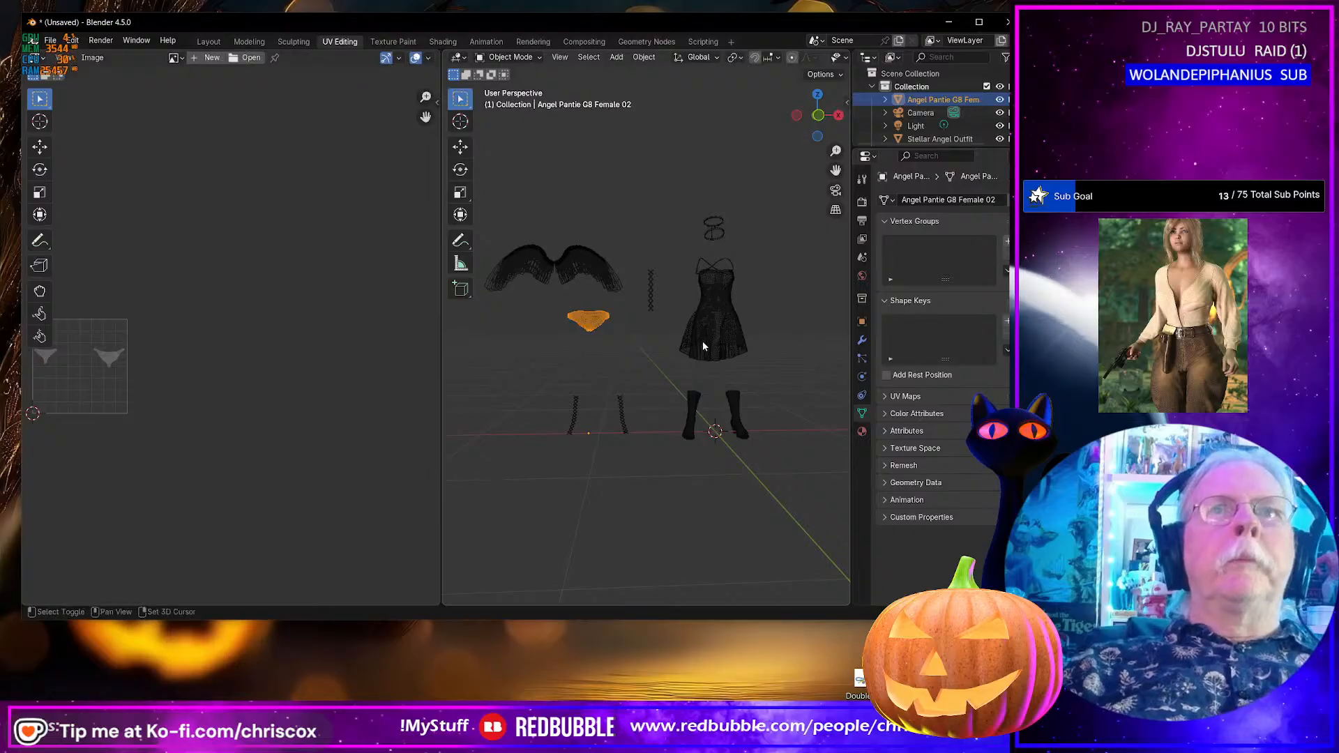
shift+click(702, 341)
key(ctrl+j)
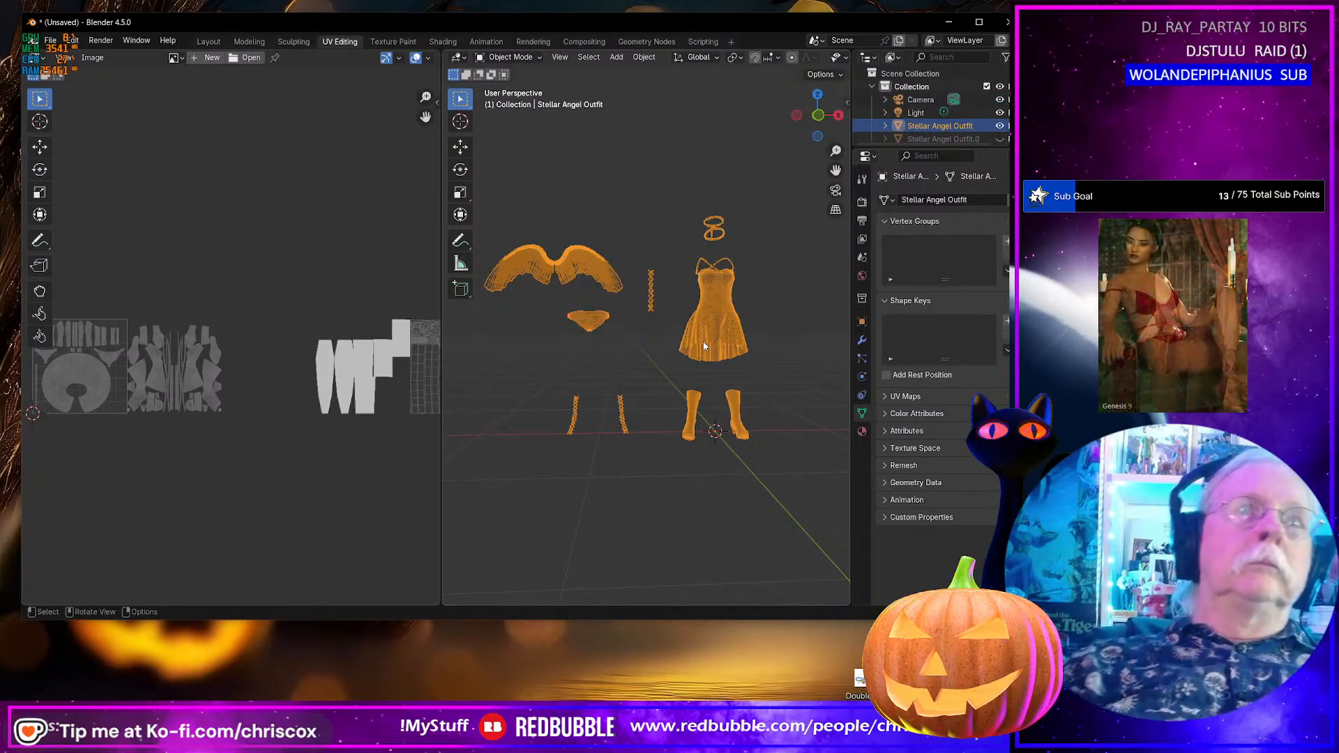
key(Tab)
key(a)
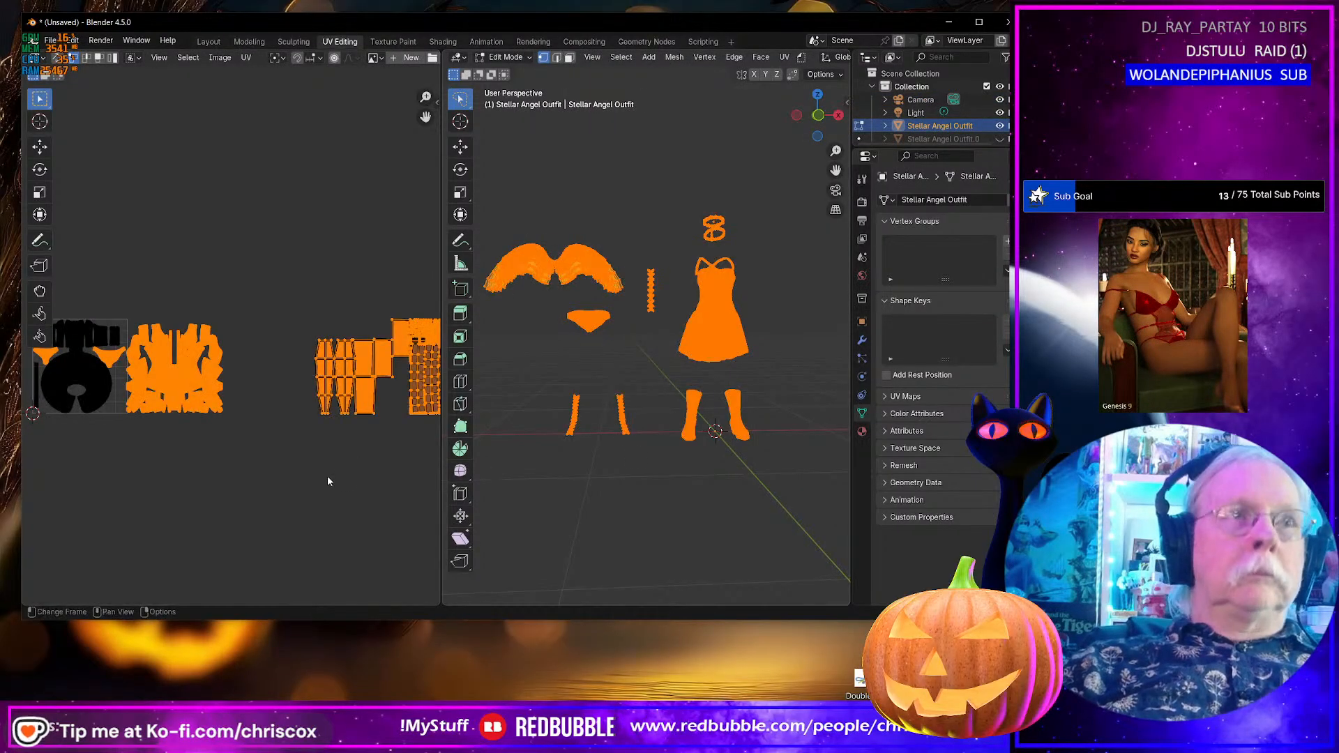
- Select only the UV islands beyond the empty tile and move them back one tile along X to close the gap
scroll(328, 475, down, 2)
drag(380, 478, 98, 270)
middle_drag(197, 449, 383, 448)
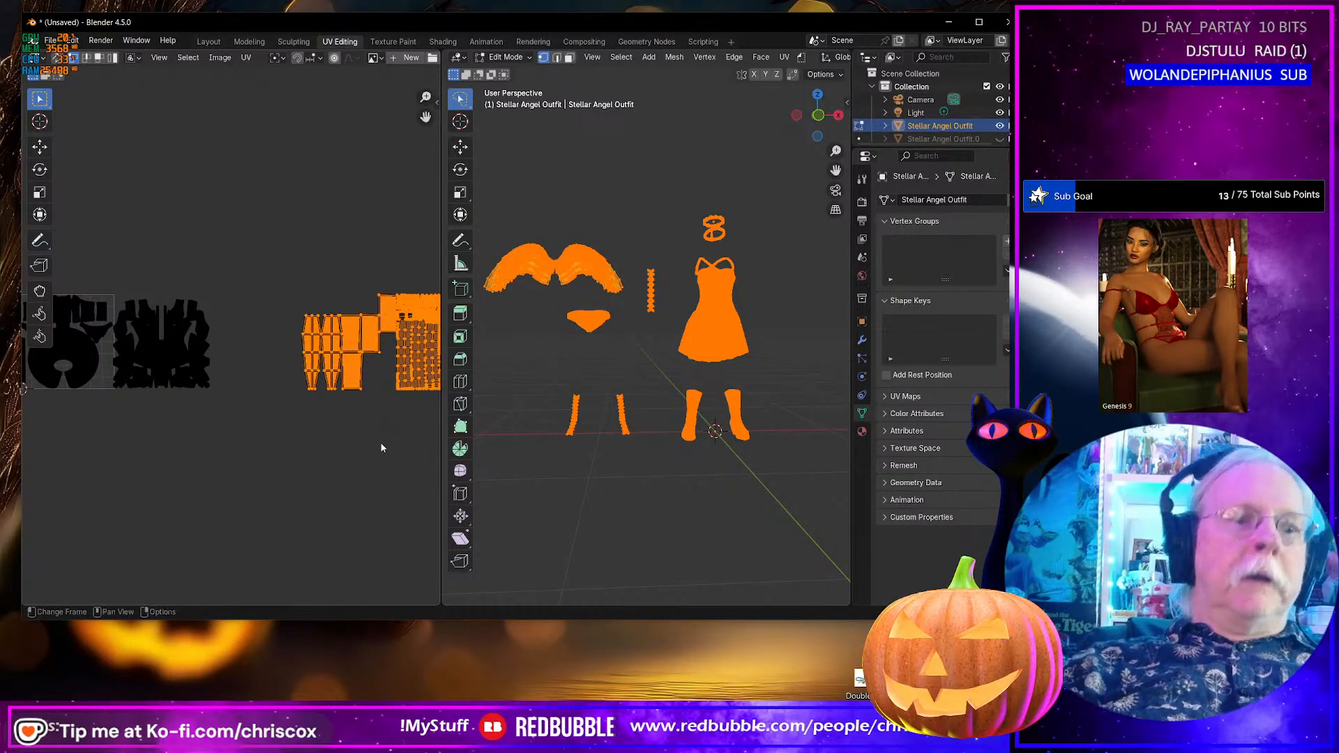
key(g)
key(x)
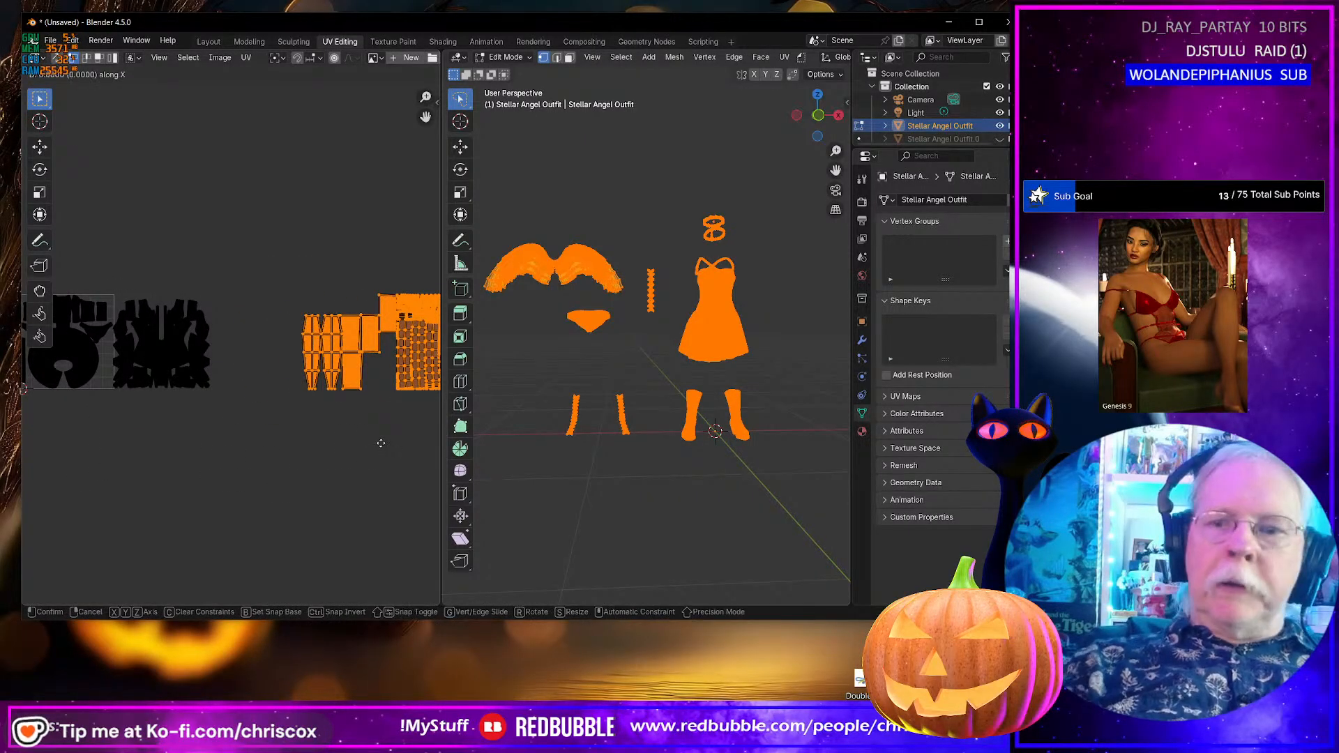
click(300, 441)
middle_drag(311, 437, 352, 438)
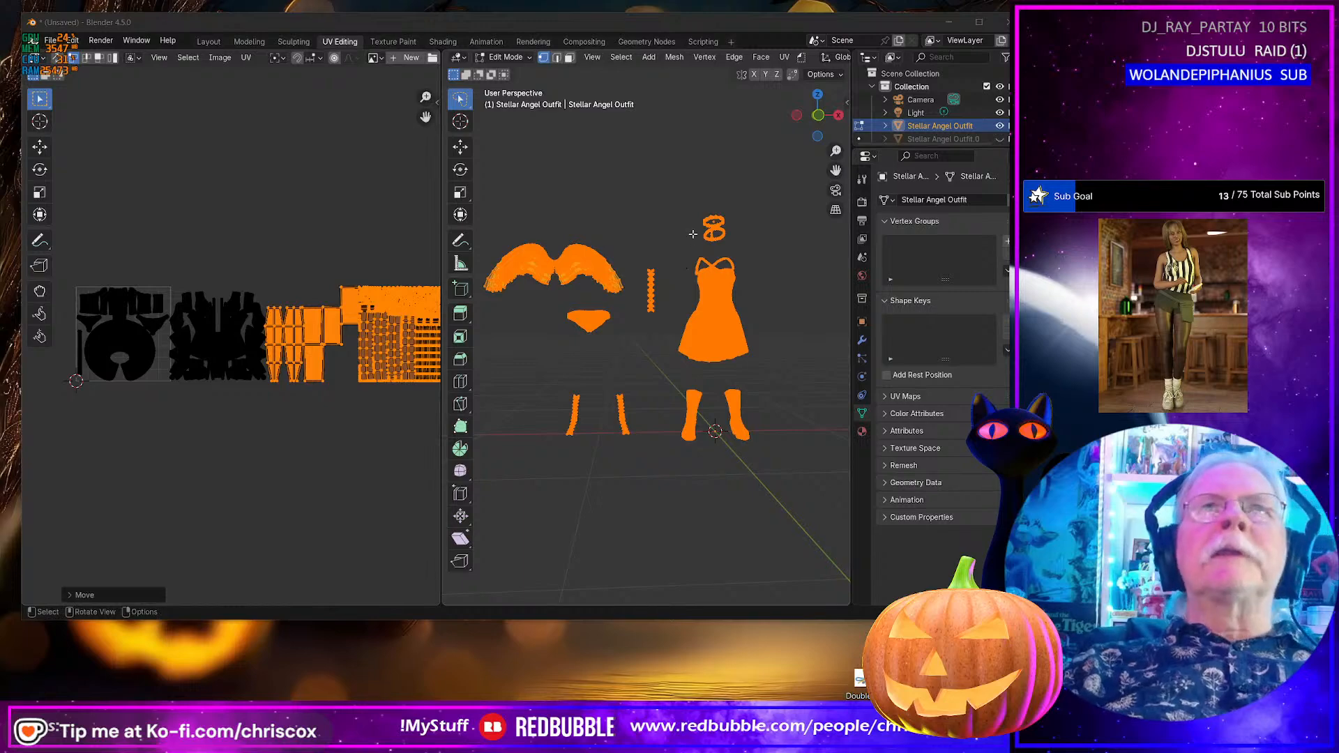
- From the Layout workspace, export the selected outfit with materials as Stellar Angel Outfit IDs.obj in the Substance folder
middle_drag(675, 231, 666, 230)
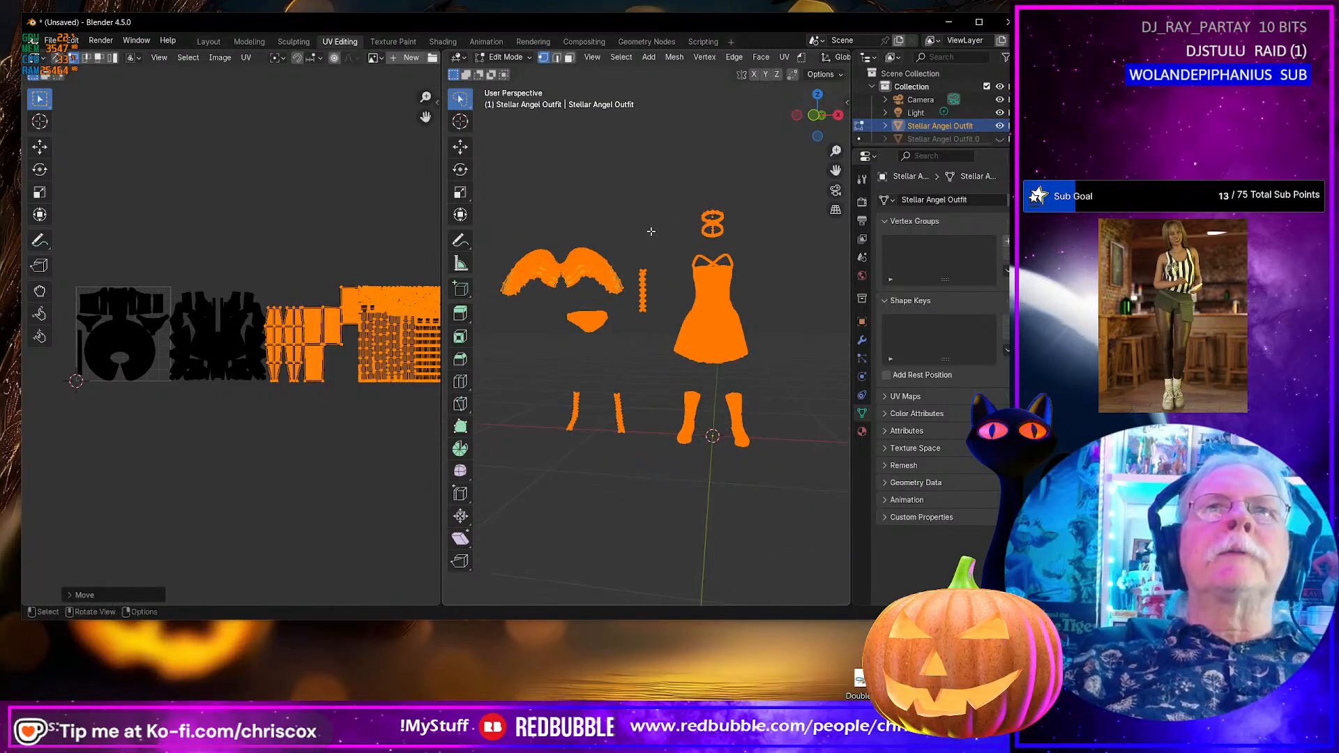
click(208, 42)
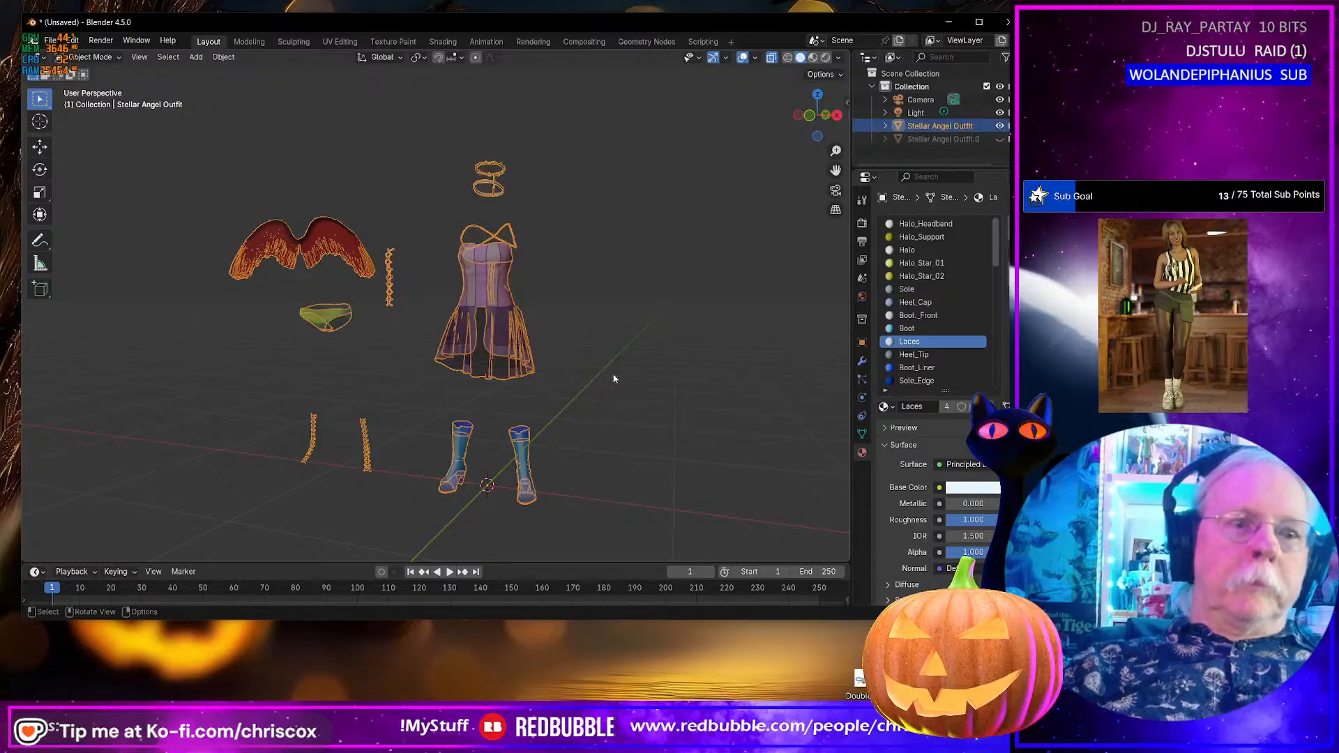
key(ctrl+shift+e)
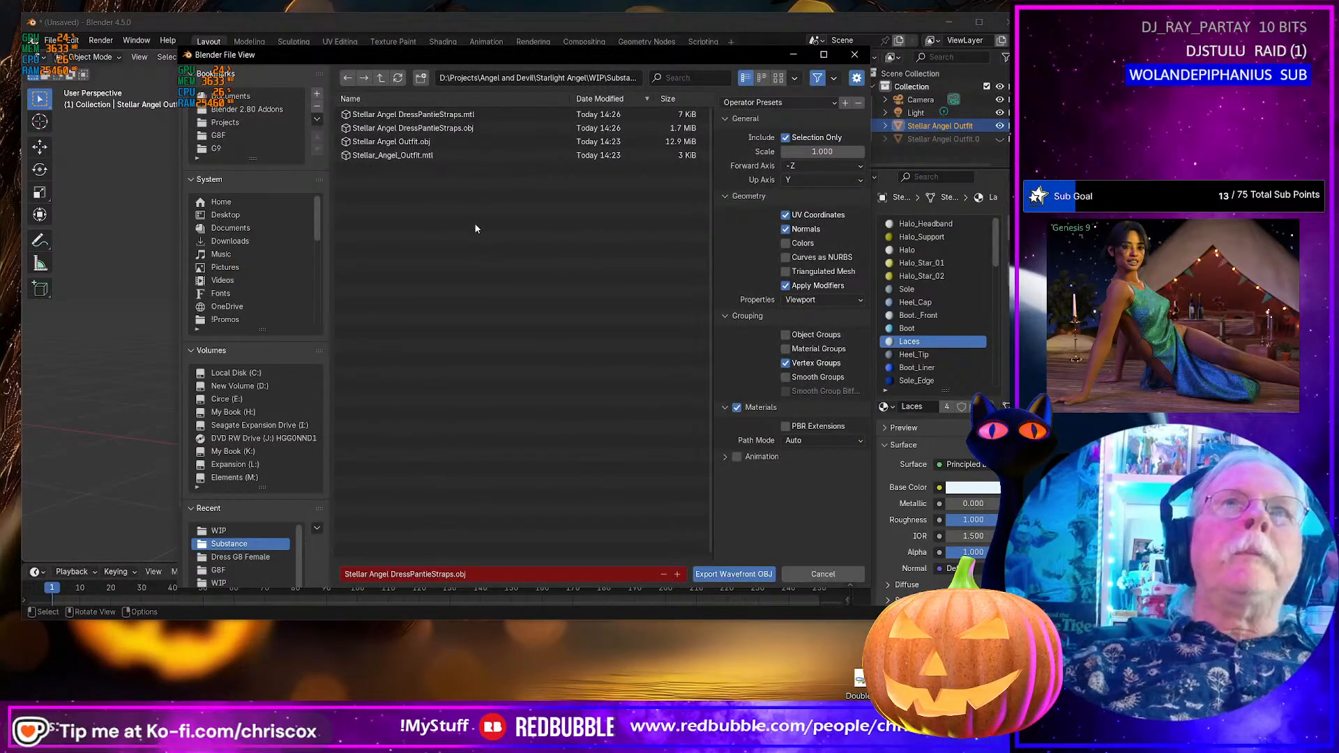
click(404, 144)
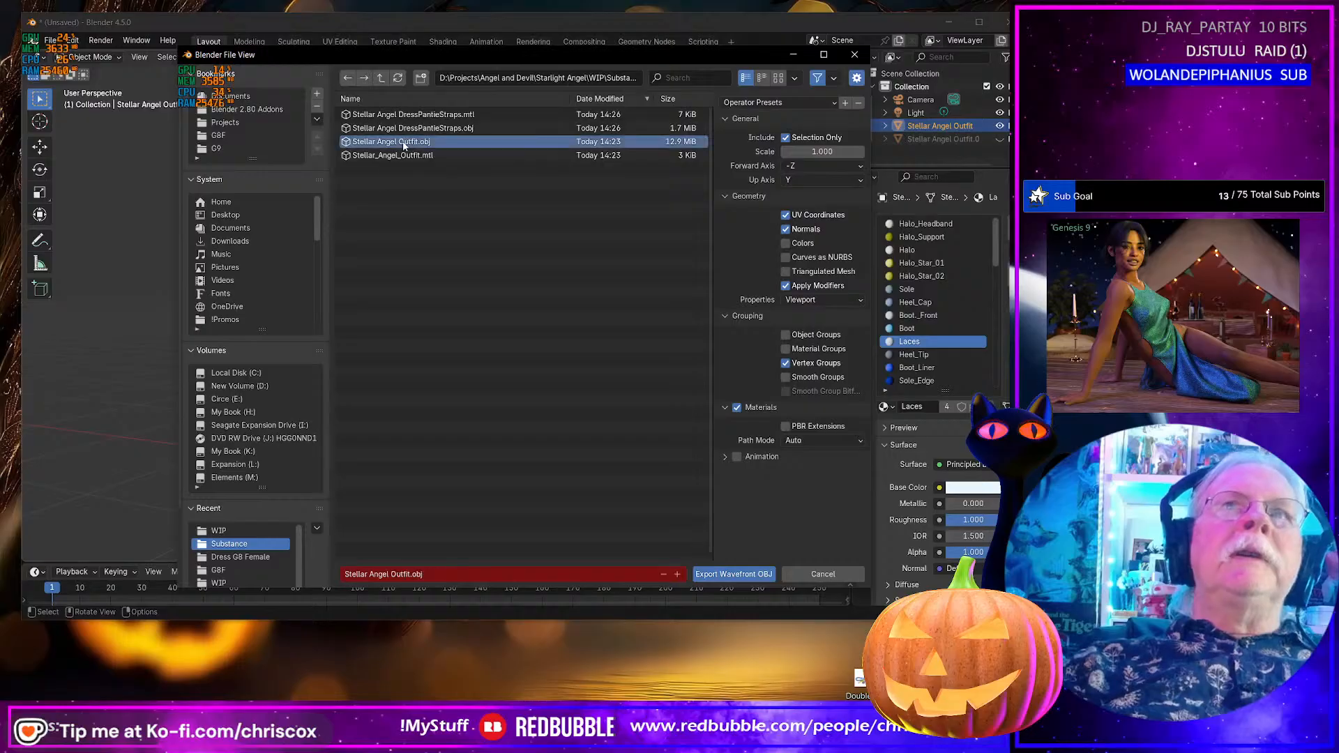
click(444, 573)
key(Left)
key(Left)
key(Left)
key(Left)
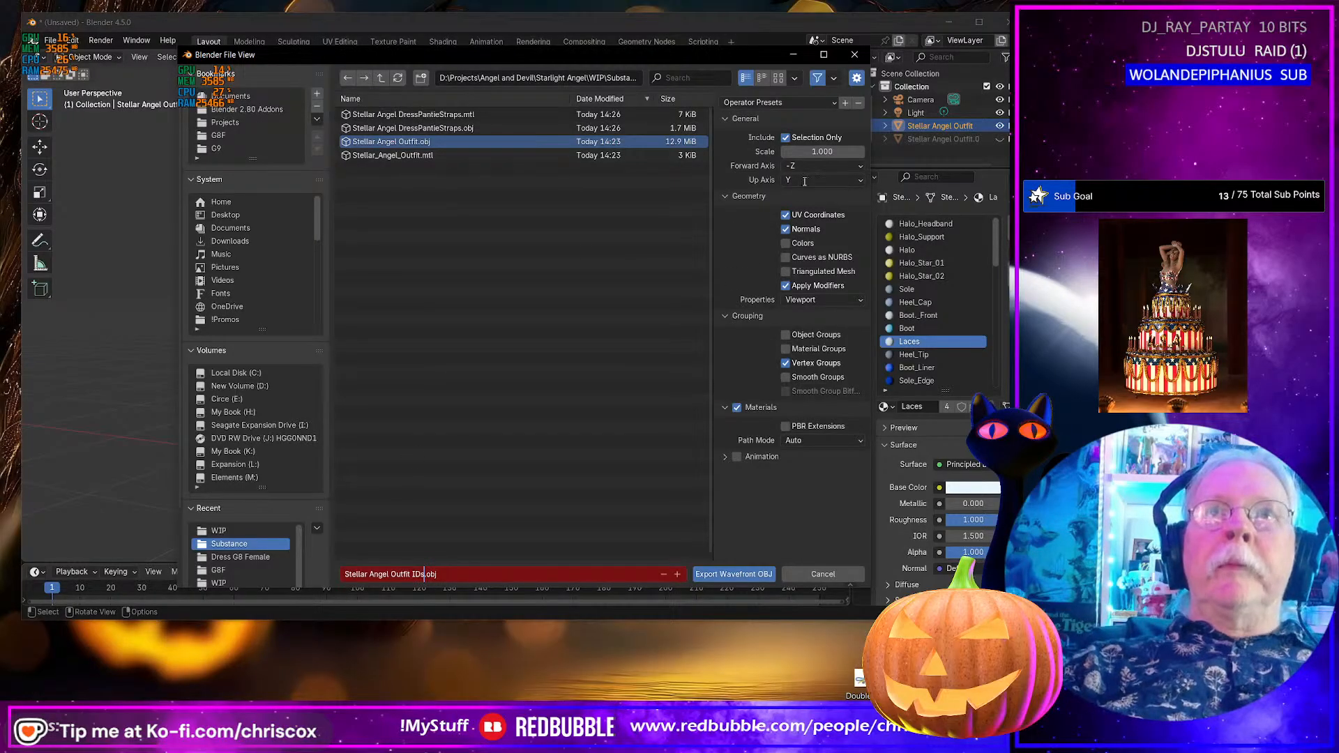
click(714, 572)
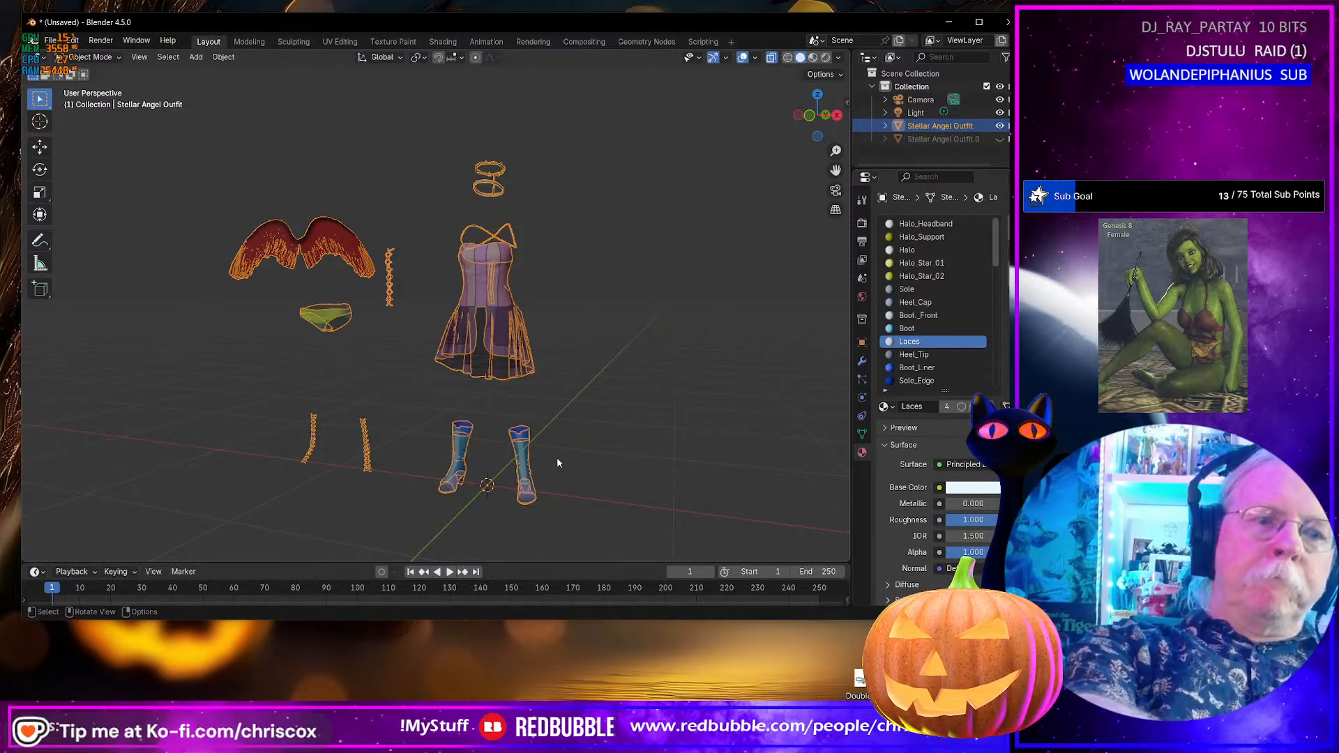
- Export the selected outfit again without materials as Stellar Angel Outfit NM.obj in the Substance folder
key(ctrl+shift+e)
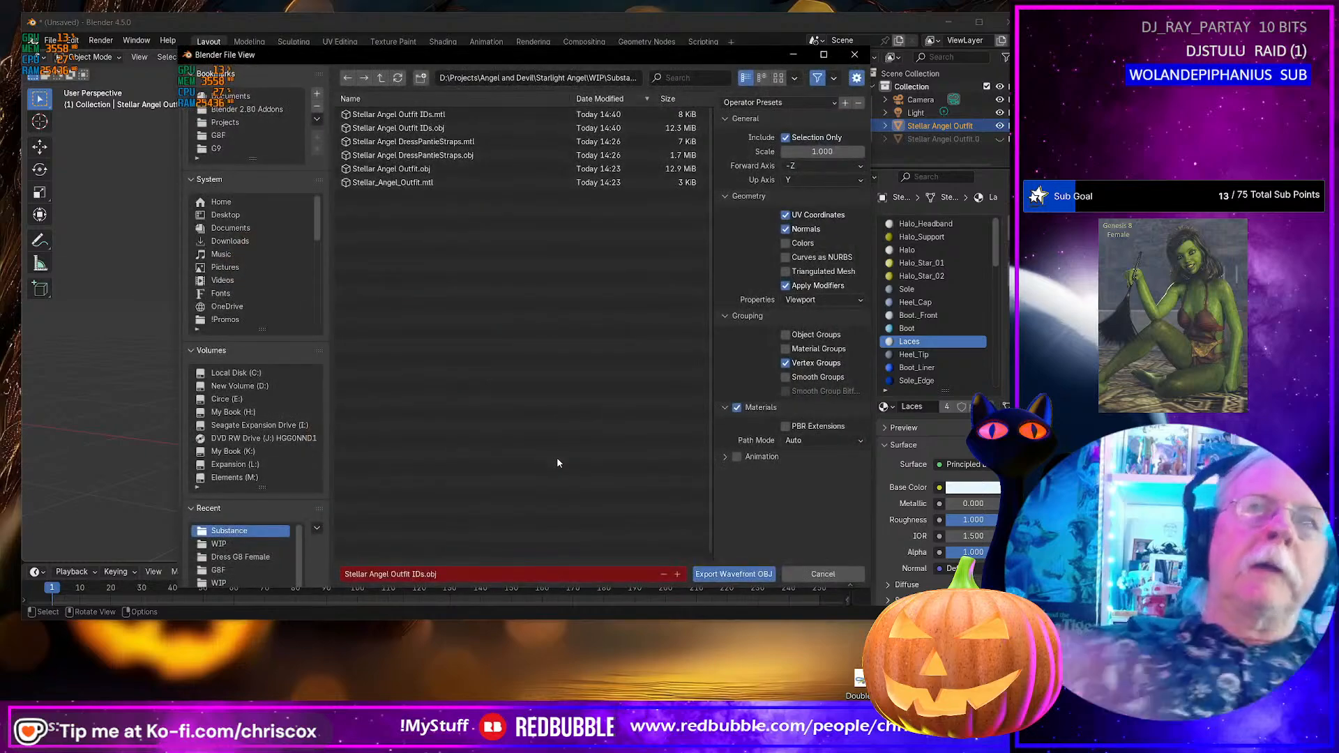
click(737, 408)
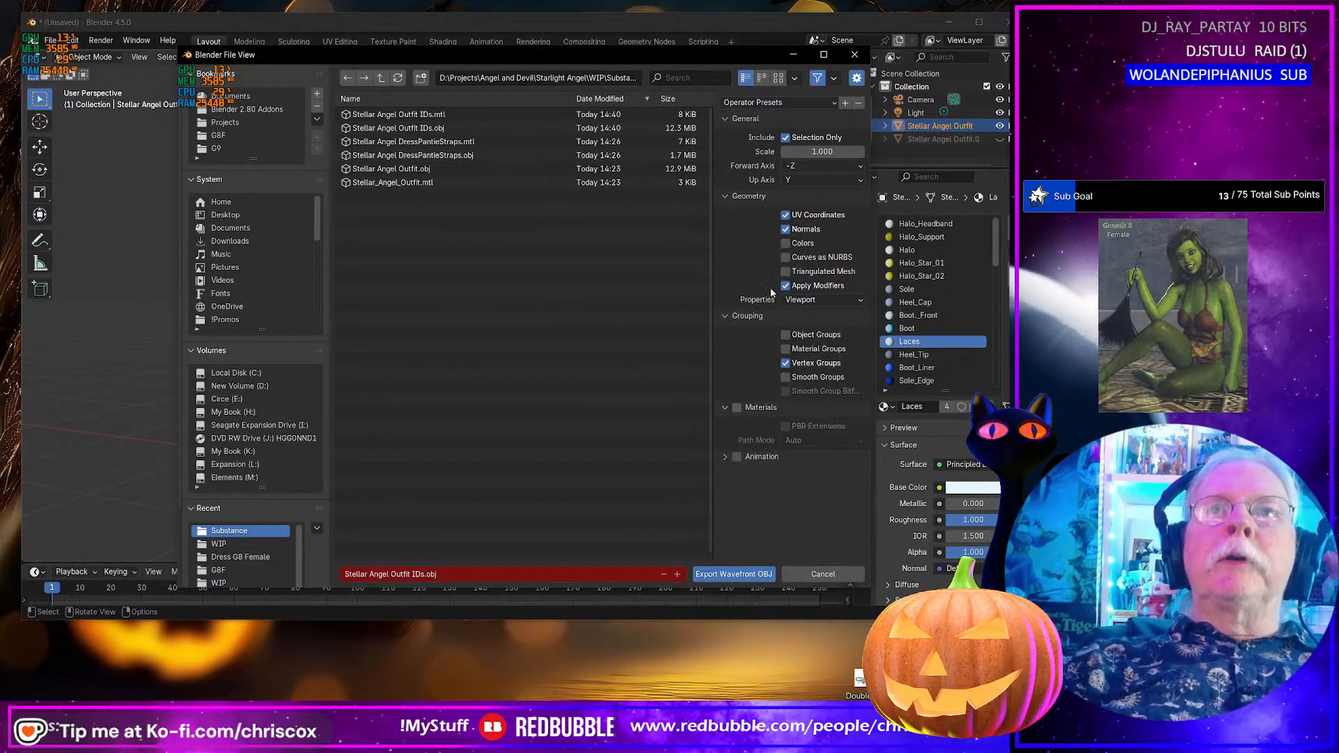
click(416, 577)
click(416, 577)
key(Left)
key(shift+Right)
key(shift+Right)
key(shift+Right)
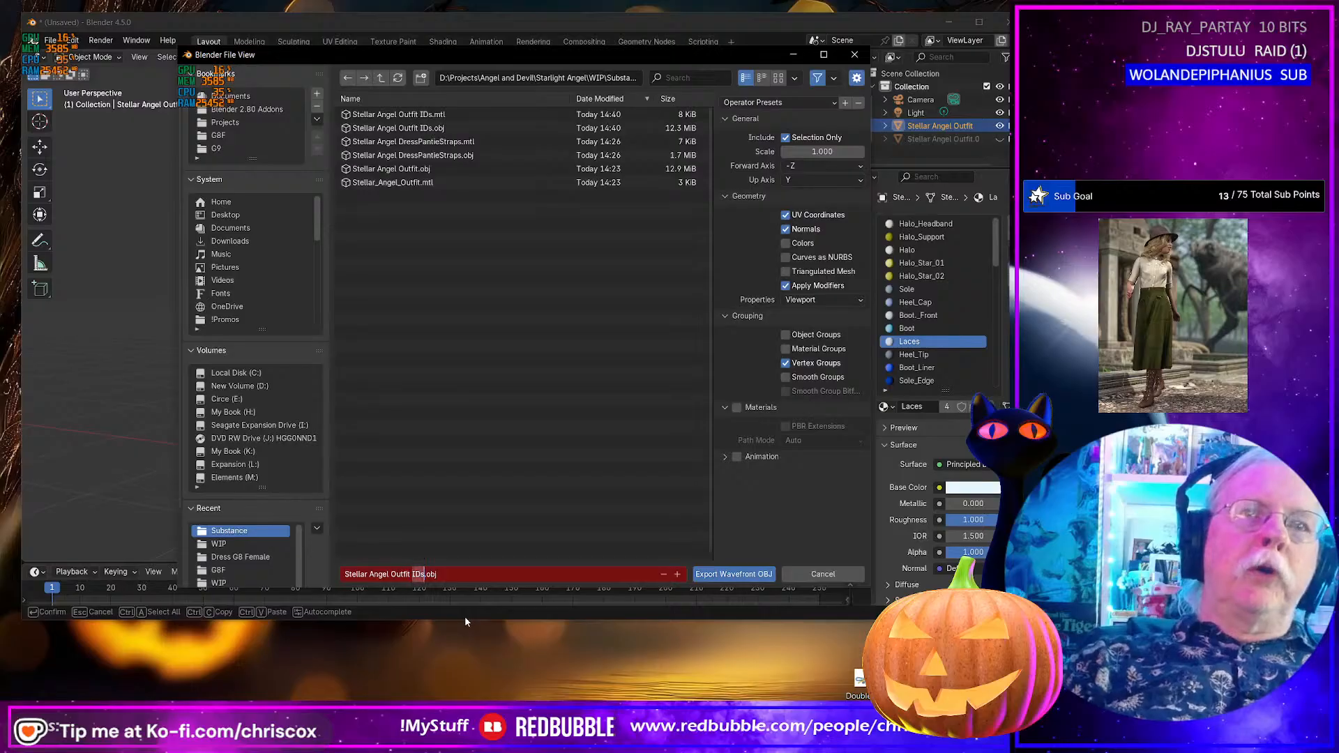
text(NM)
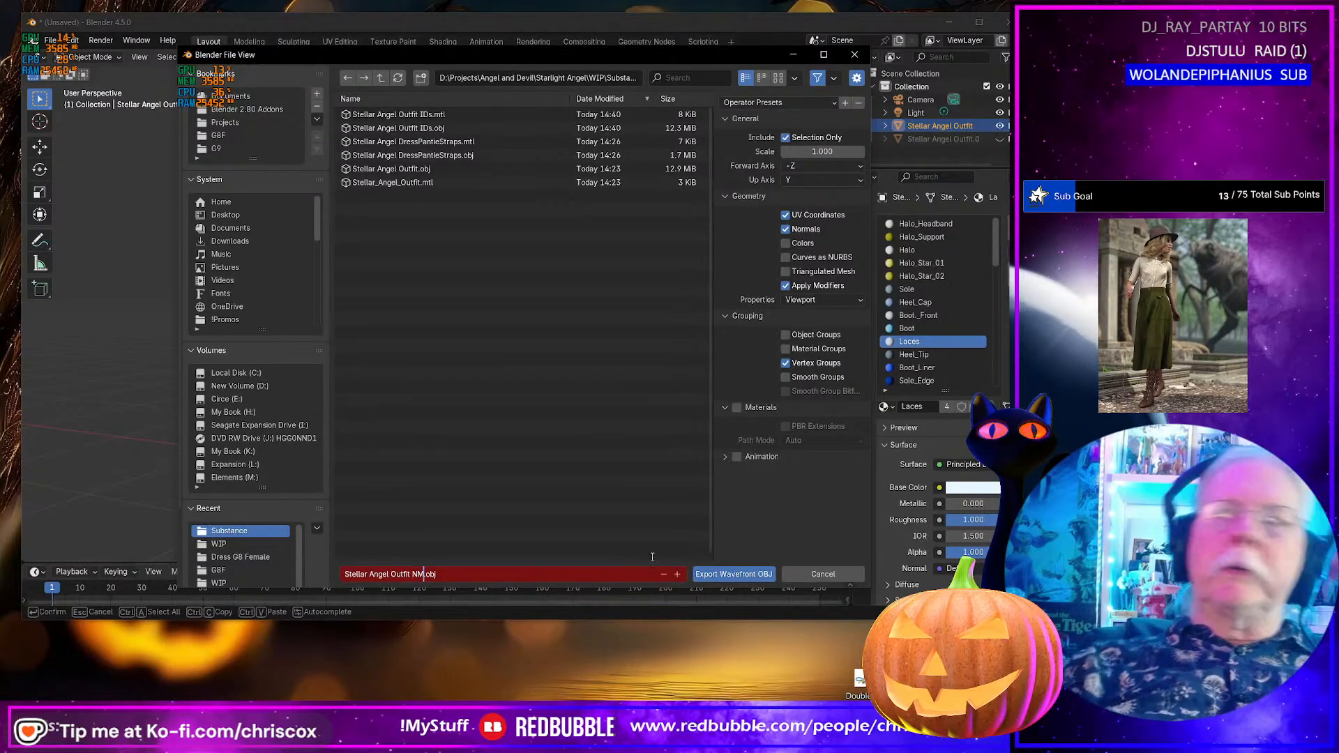
key(Return)
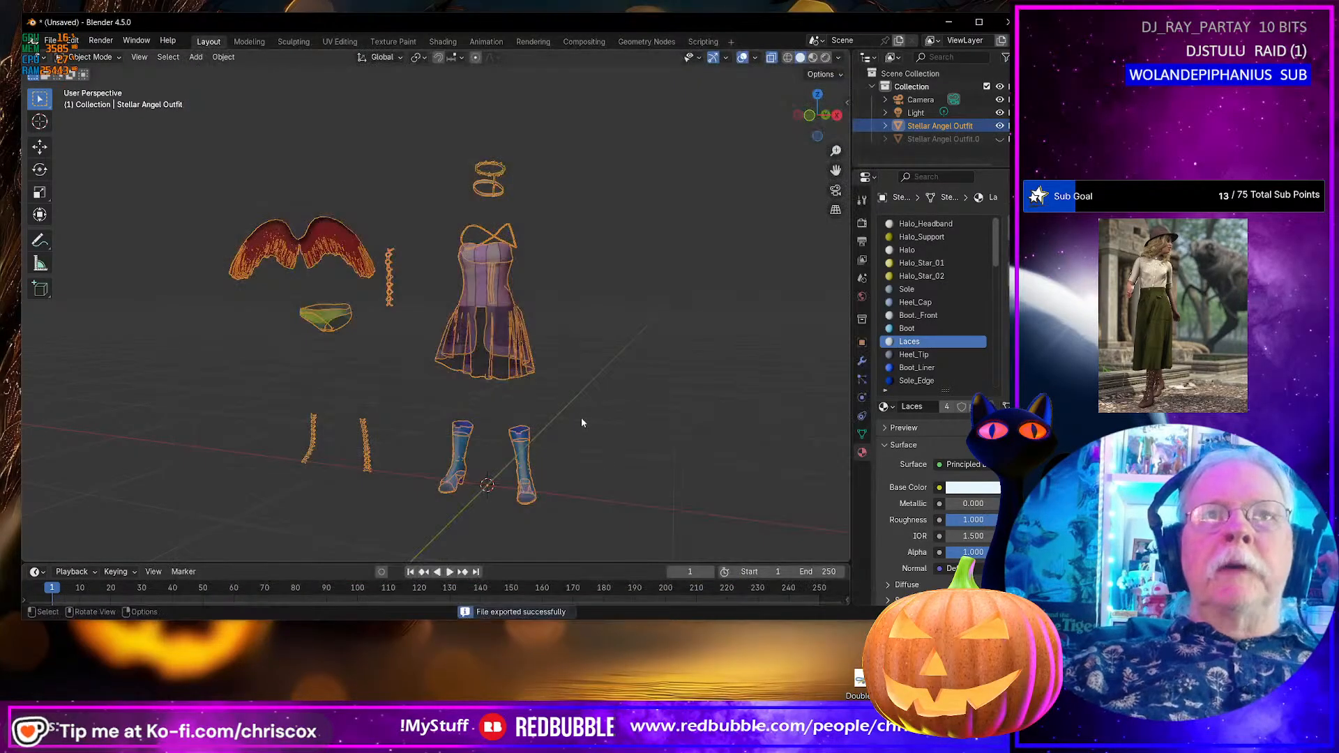
- Put Blender away, switch to Adobe Substance 3D Painter, and dismiss its home screen
middle_drag(579, 412, 680, 380)
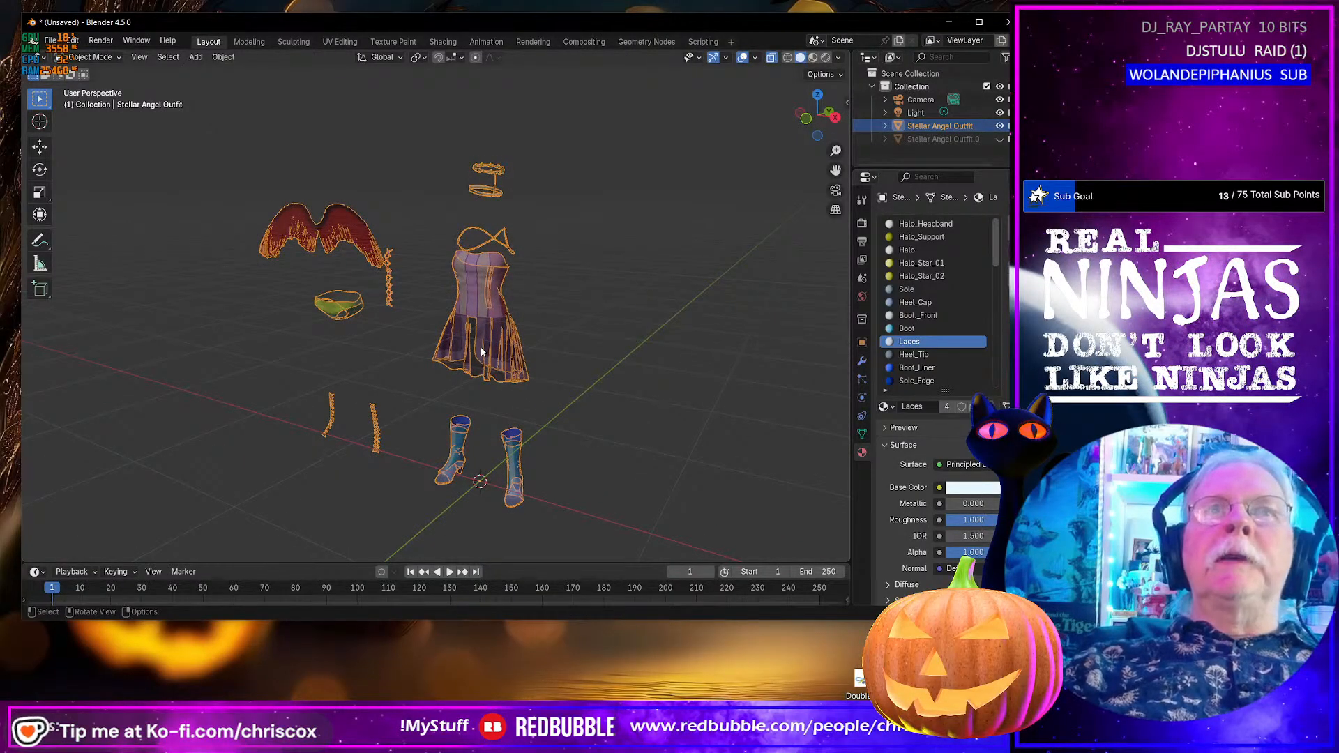
middle_drag(480, 346, 297, 355)
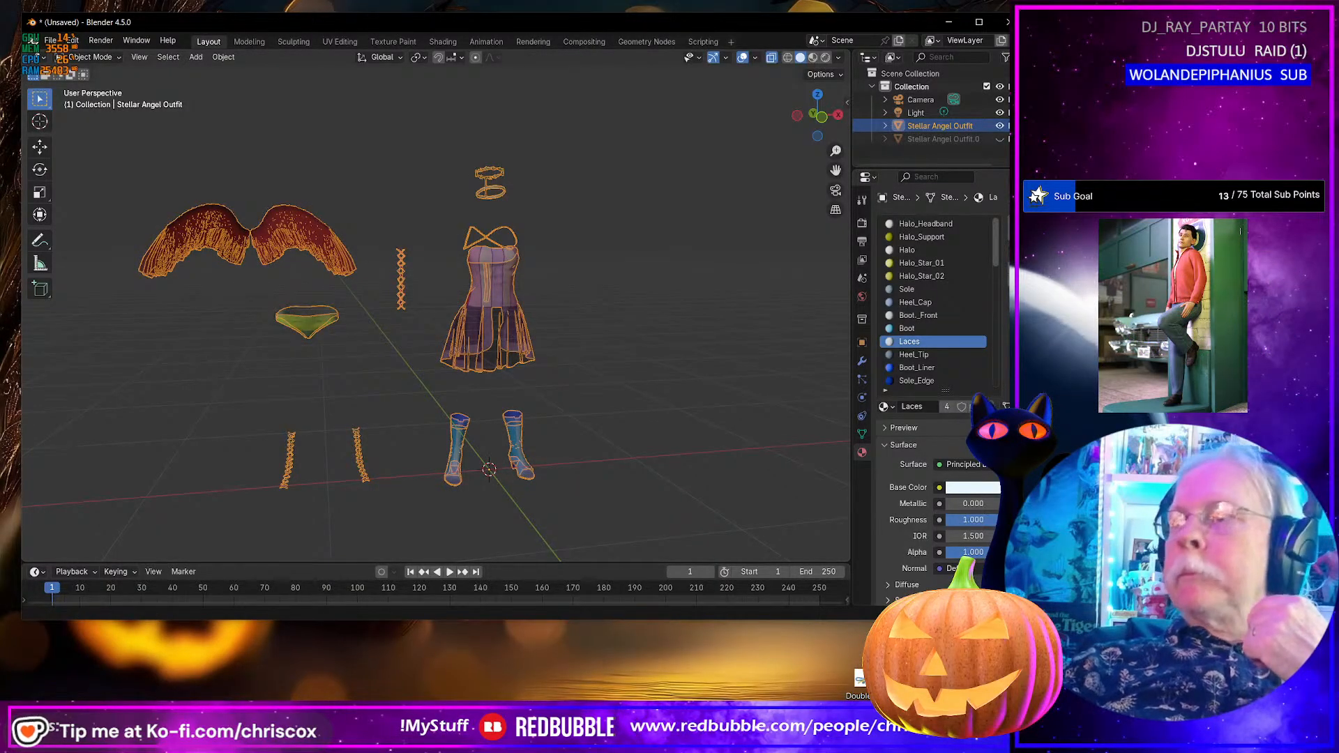
click(948, 21)
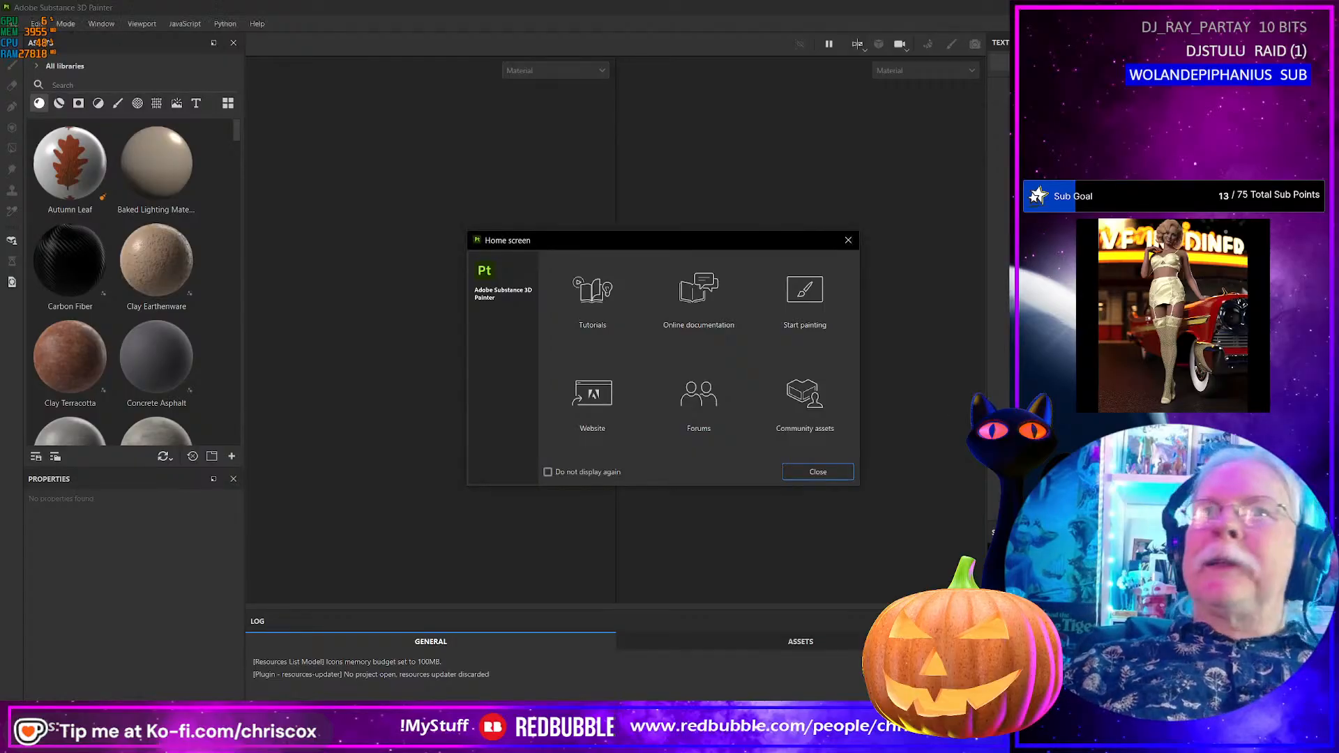
click(818, 472)
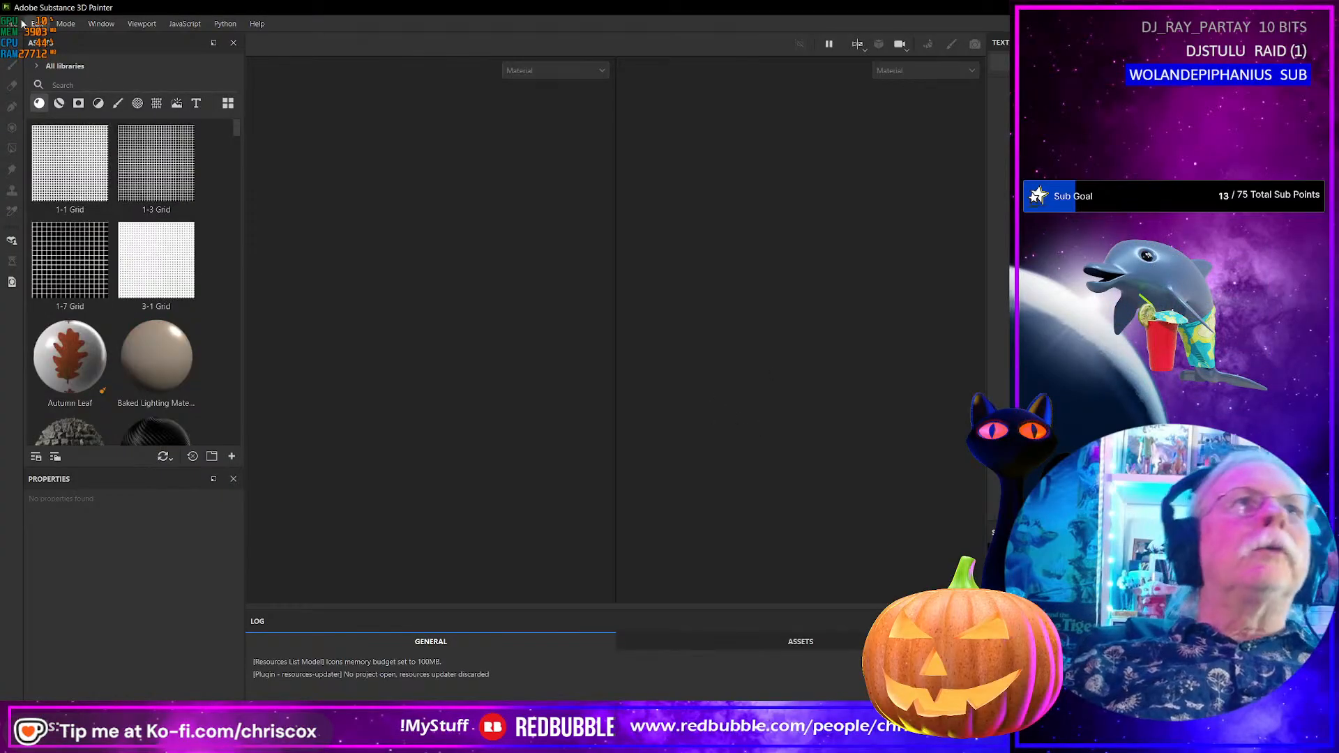
click(14, 24)
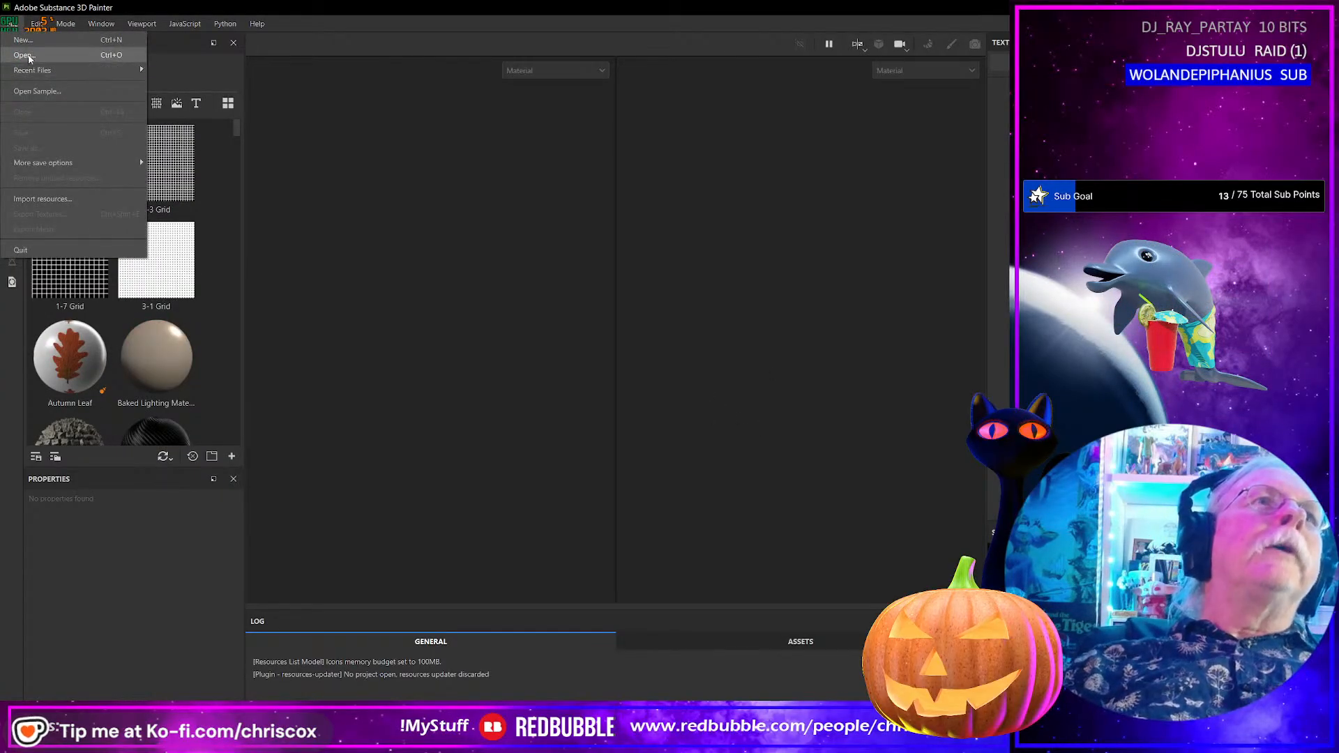
click(26, 56)
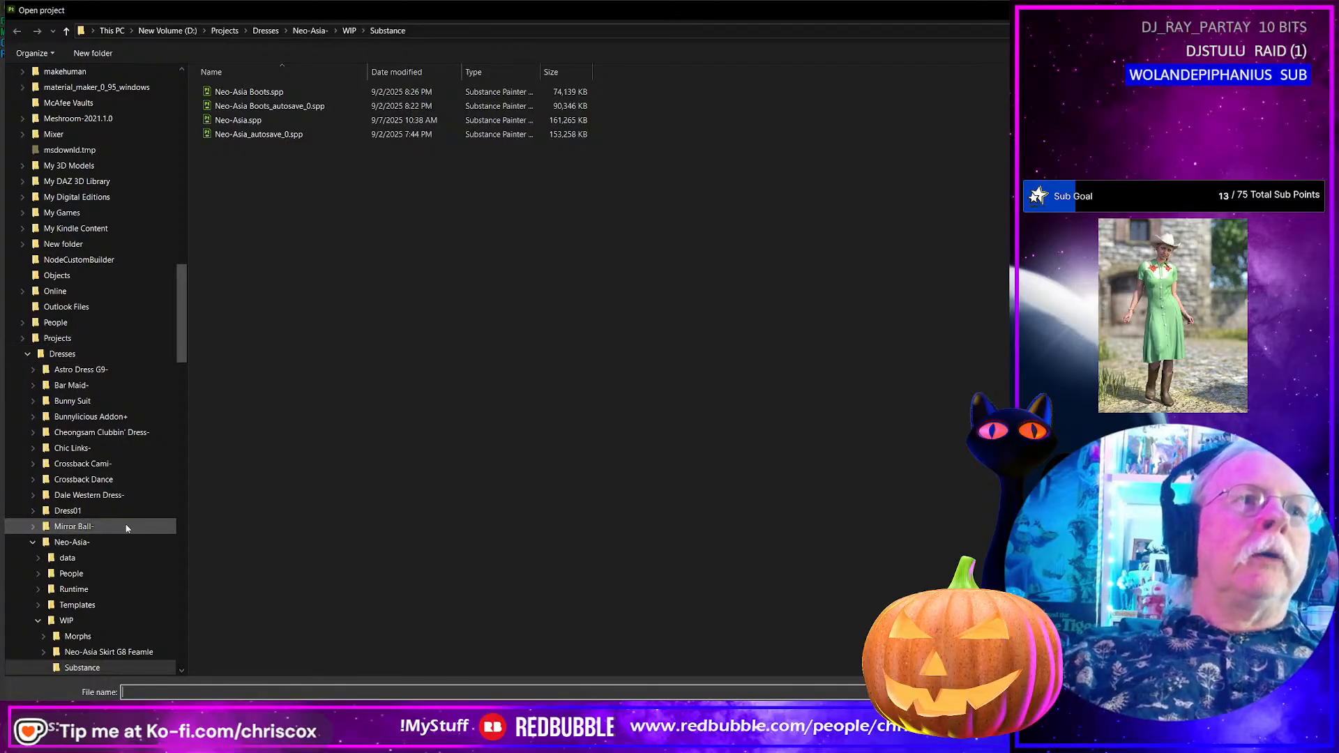
click(105, 338)
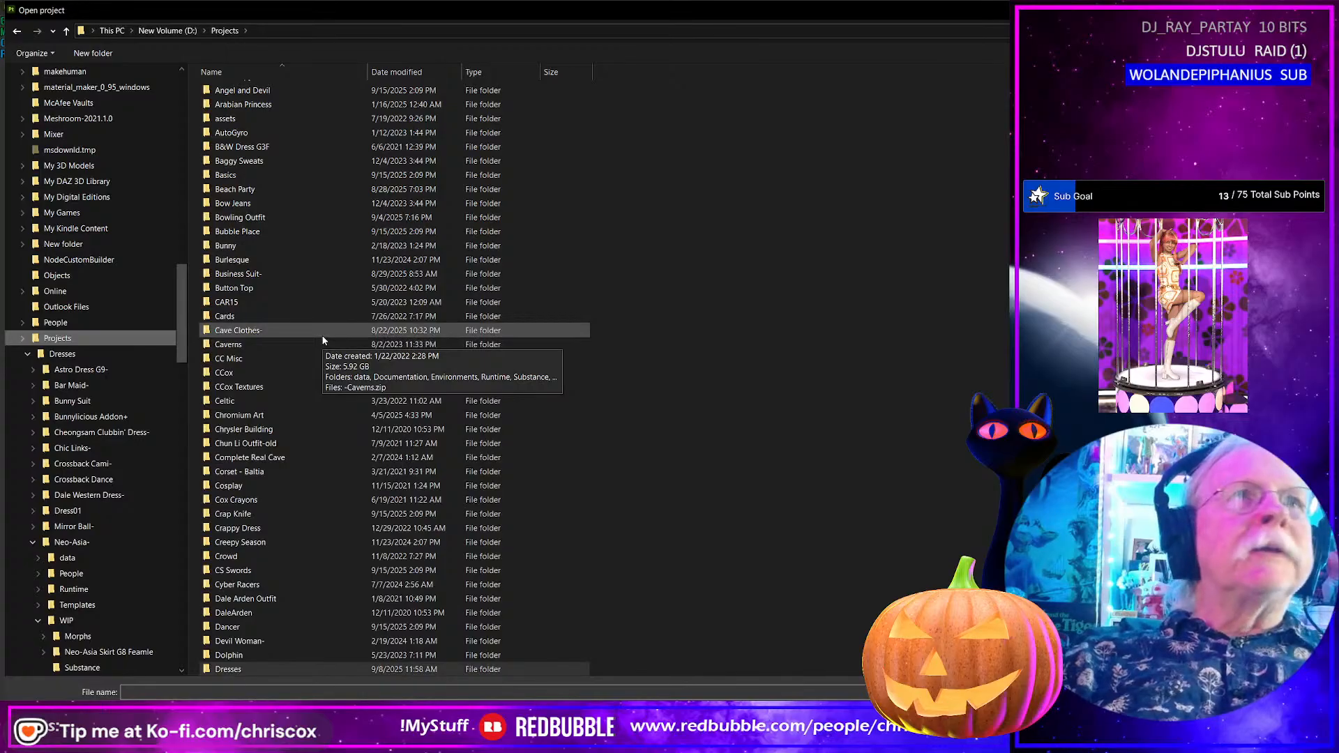
double_click(258, 96)
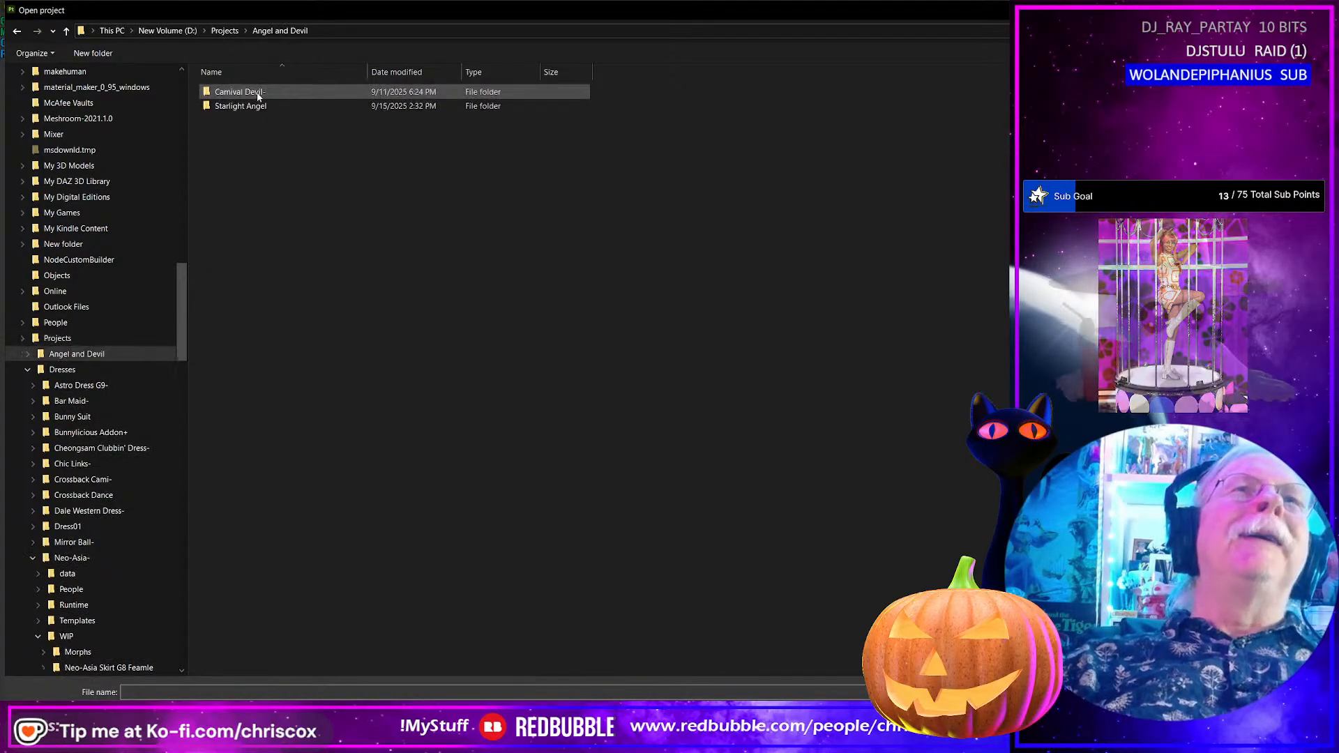
click(259, 109)
double_click(259, 107)
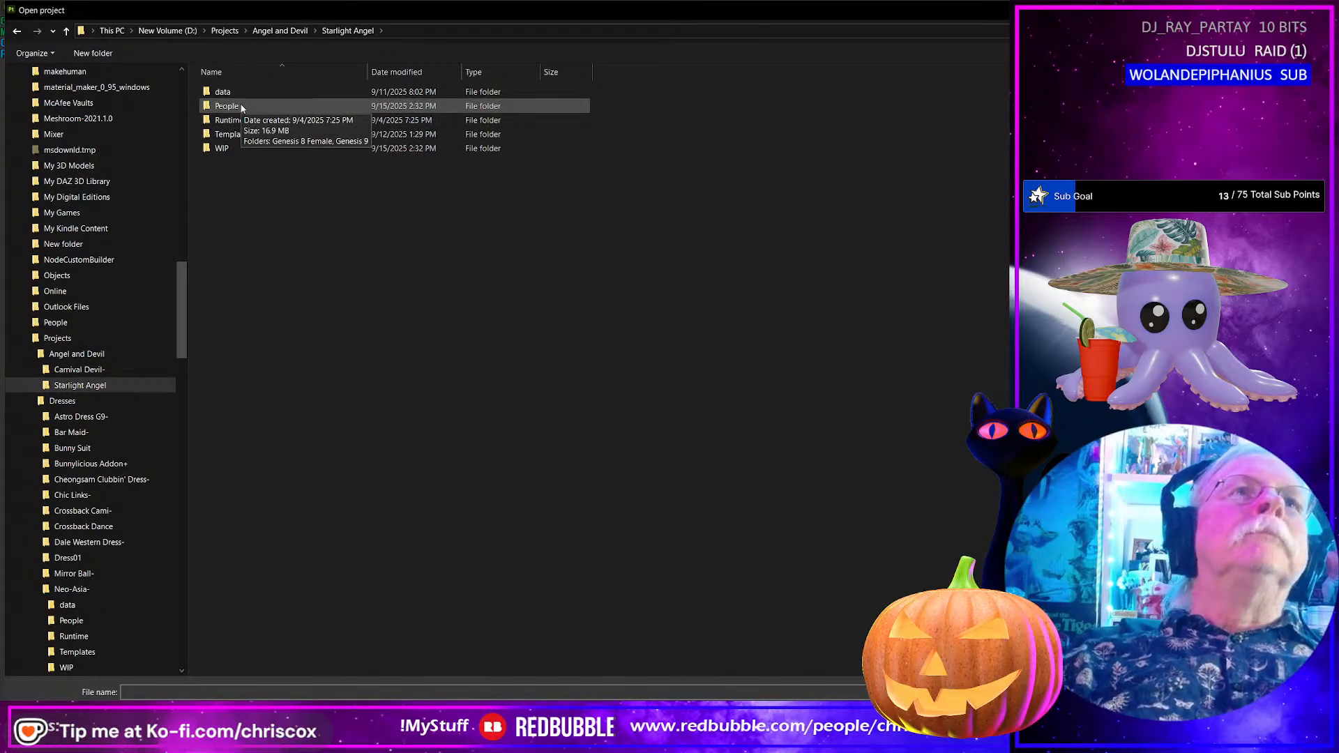
double_click(235, 148)
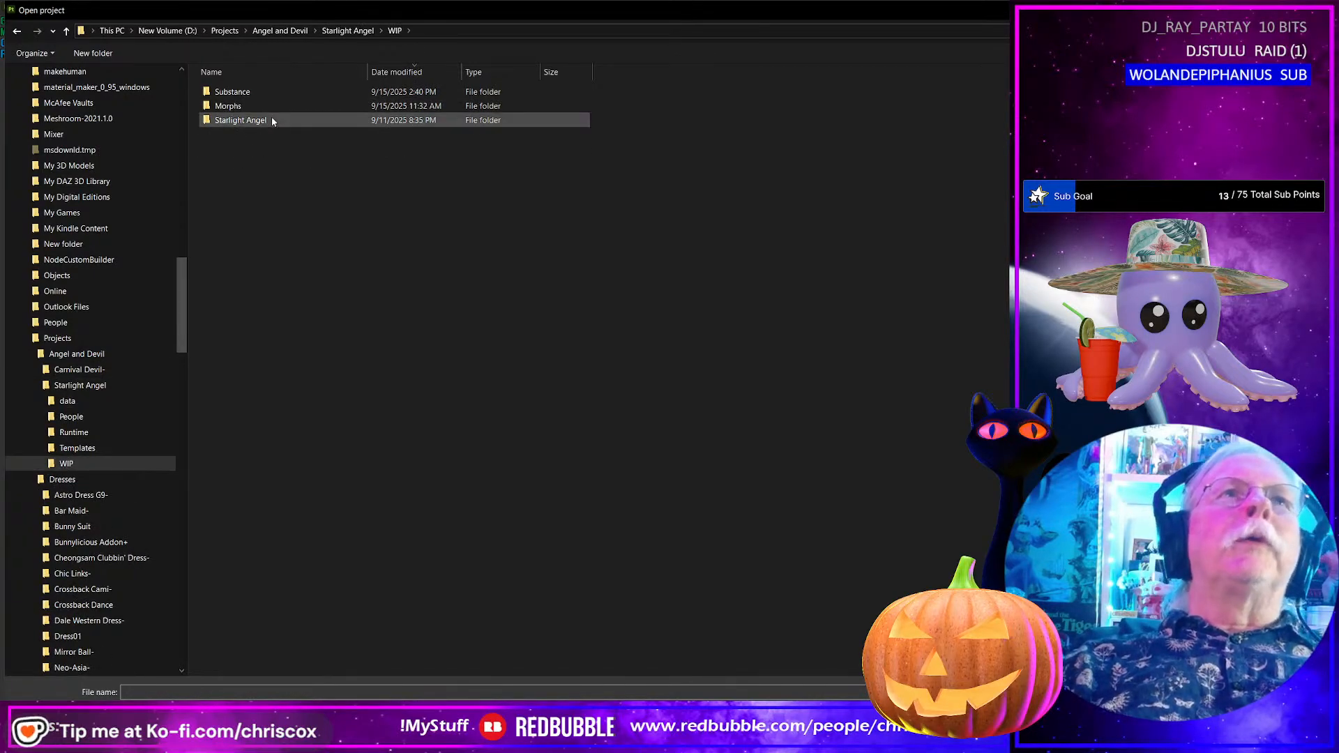
double_click(256, 93)
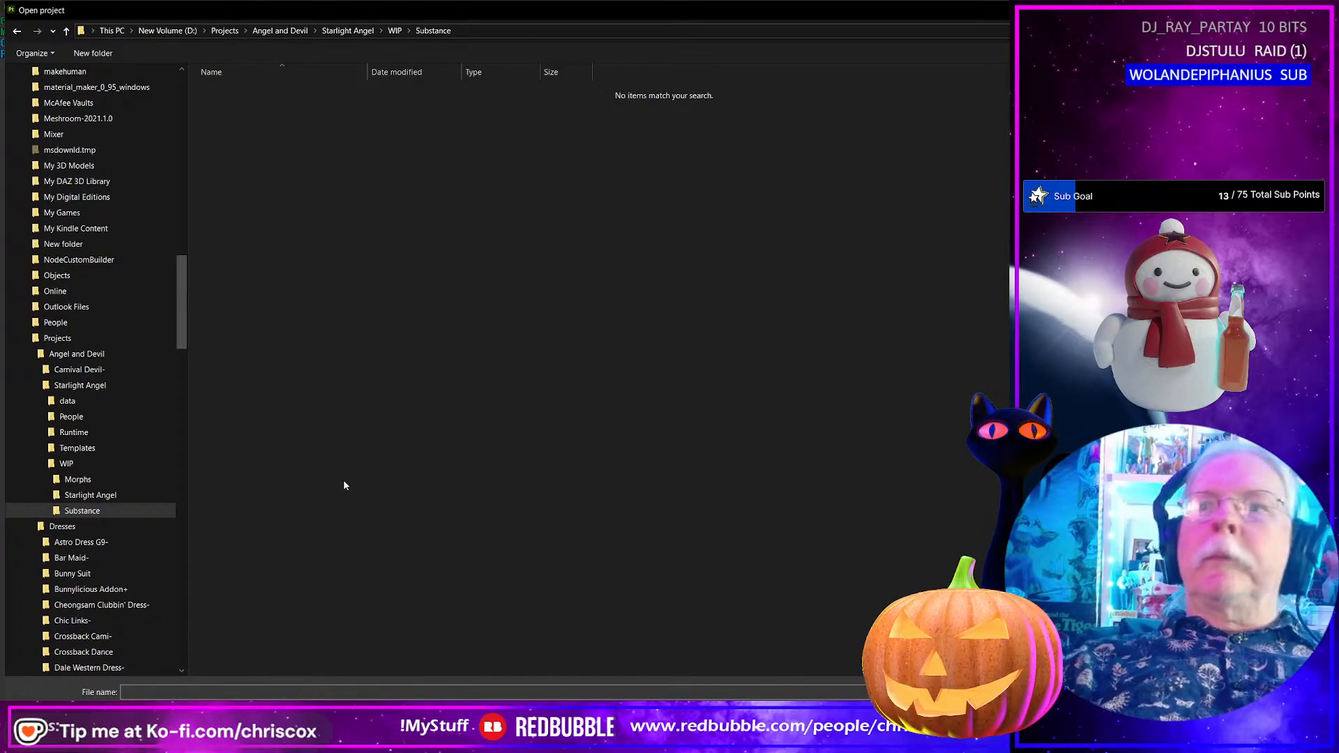
key(Escape)
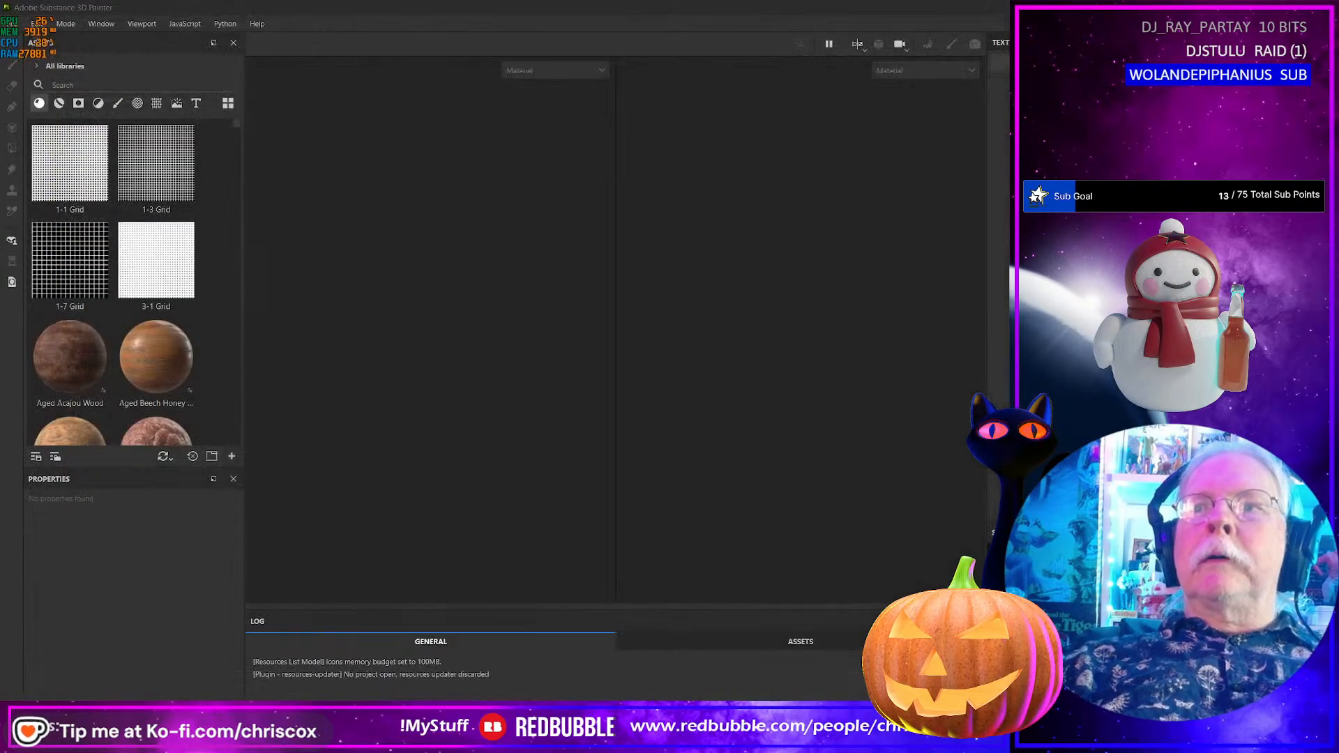
- Create a new project from Stellar Angel Outfit NM.obj in the Substance folder, using the ccox2 template with the UV tile layout preserved
click(20, 26)
click(42, 40)
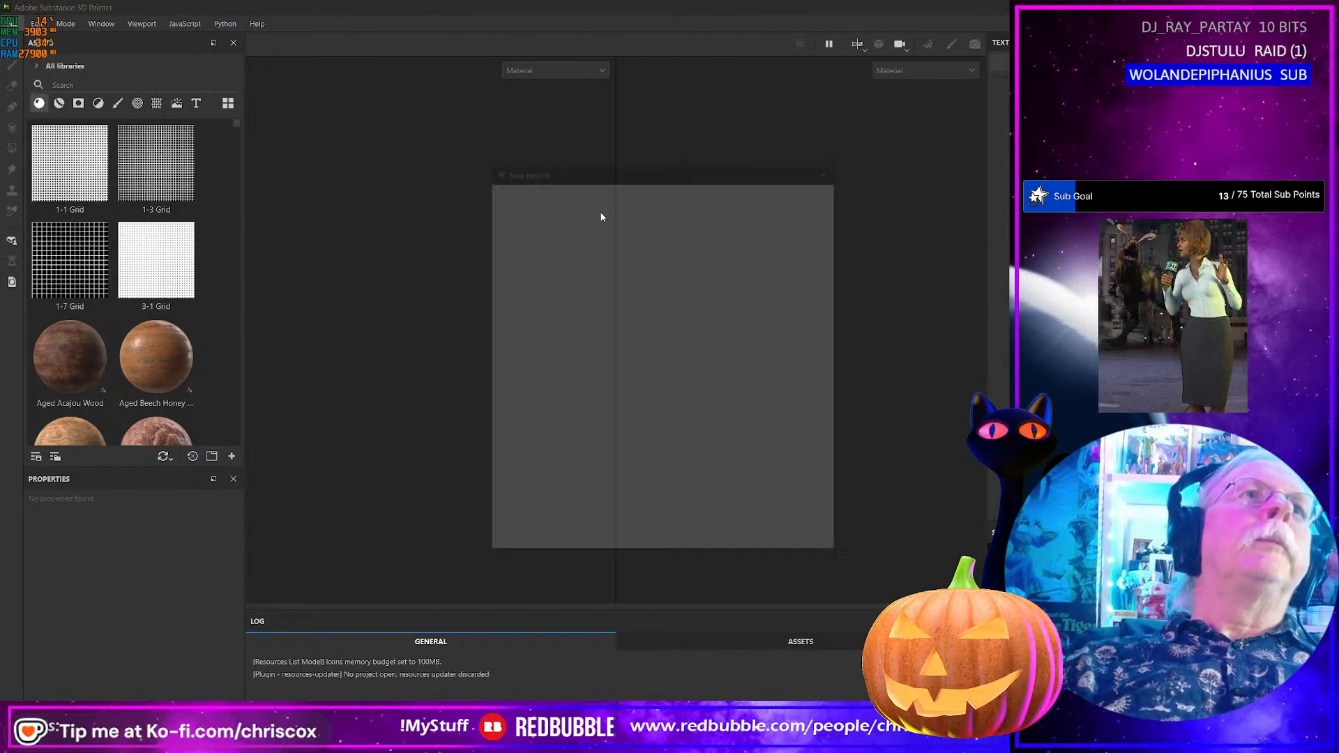
click(794, 223)
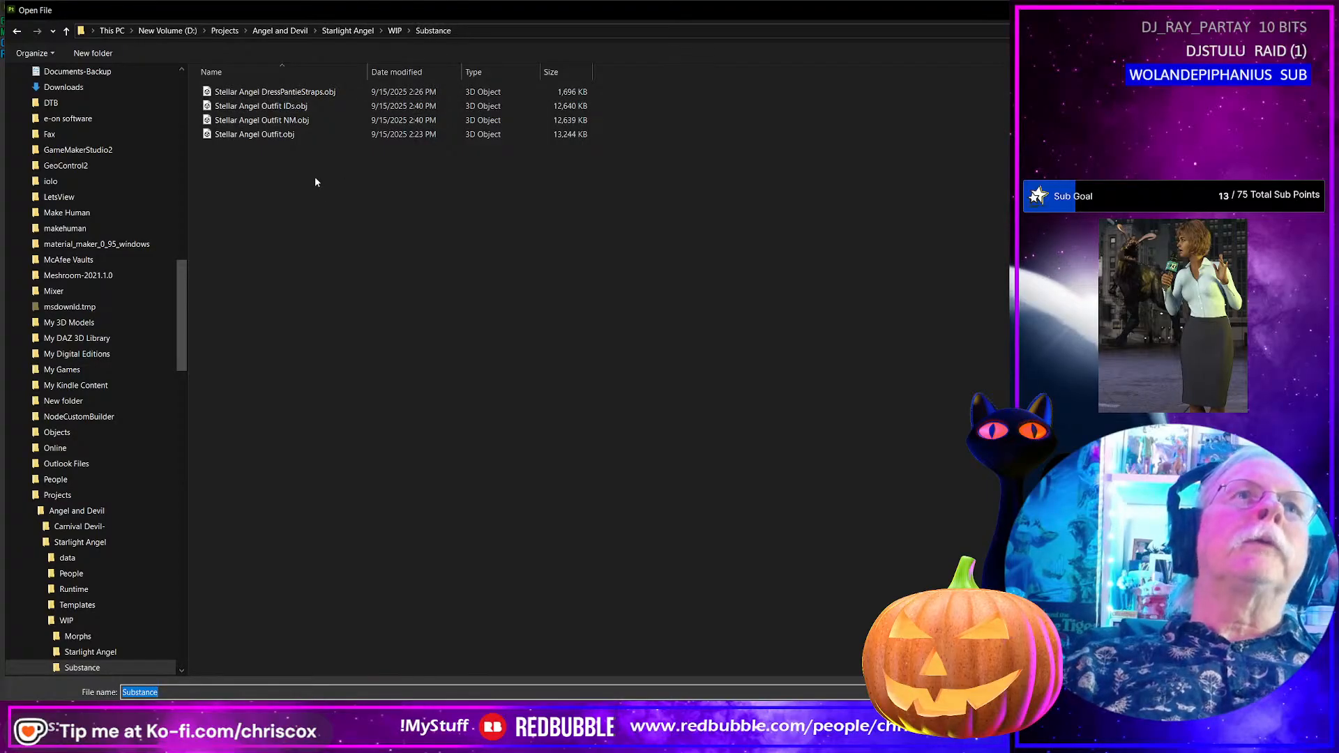
click(290, 108)
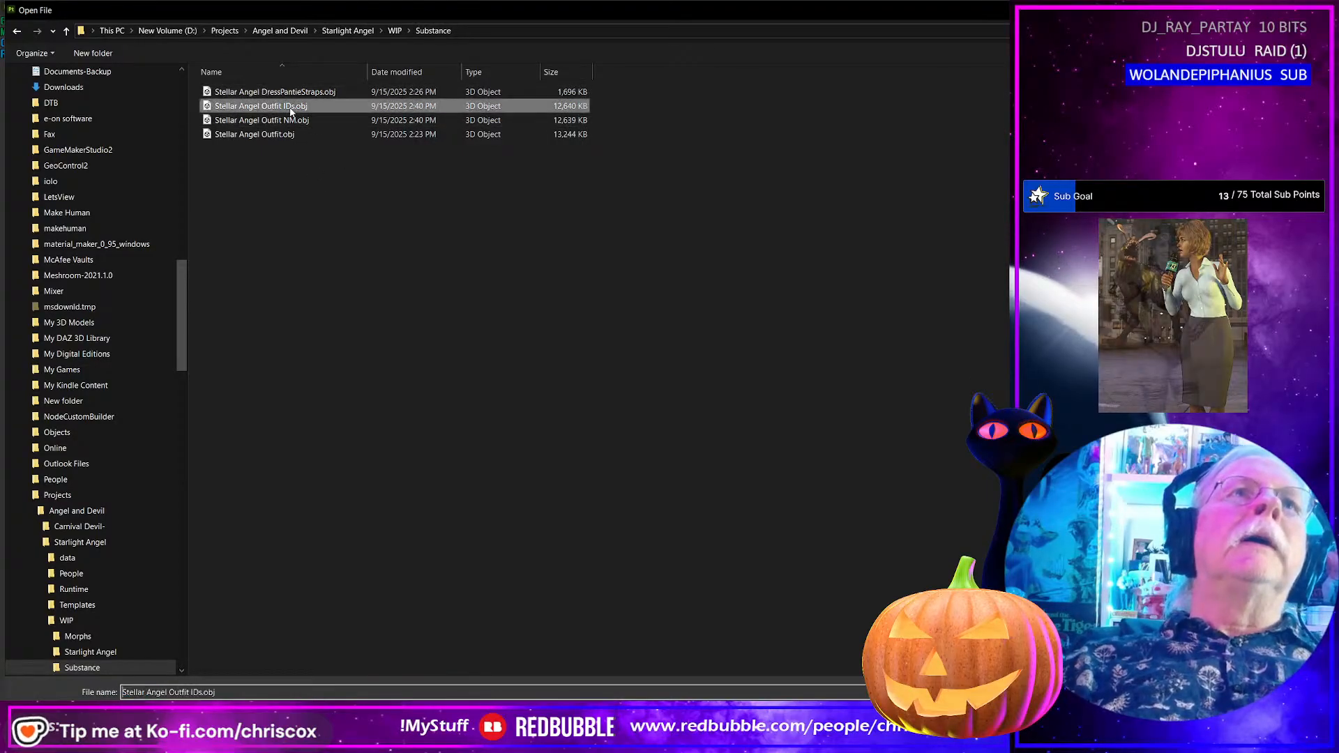
click(294, 122)
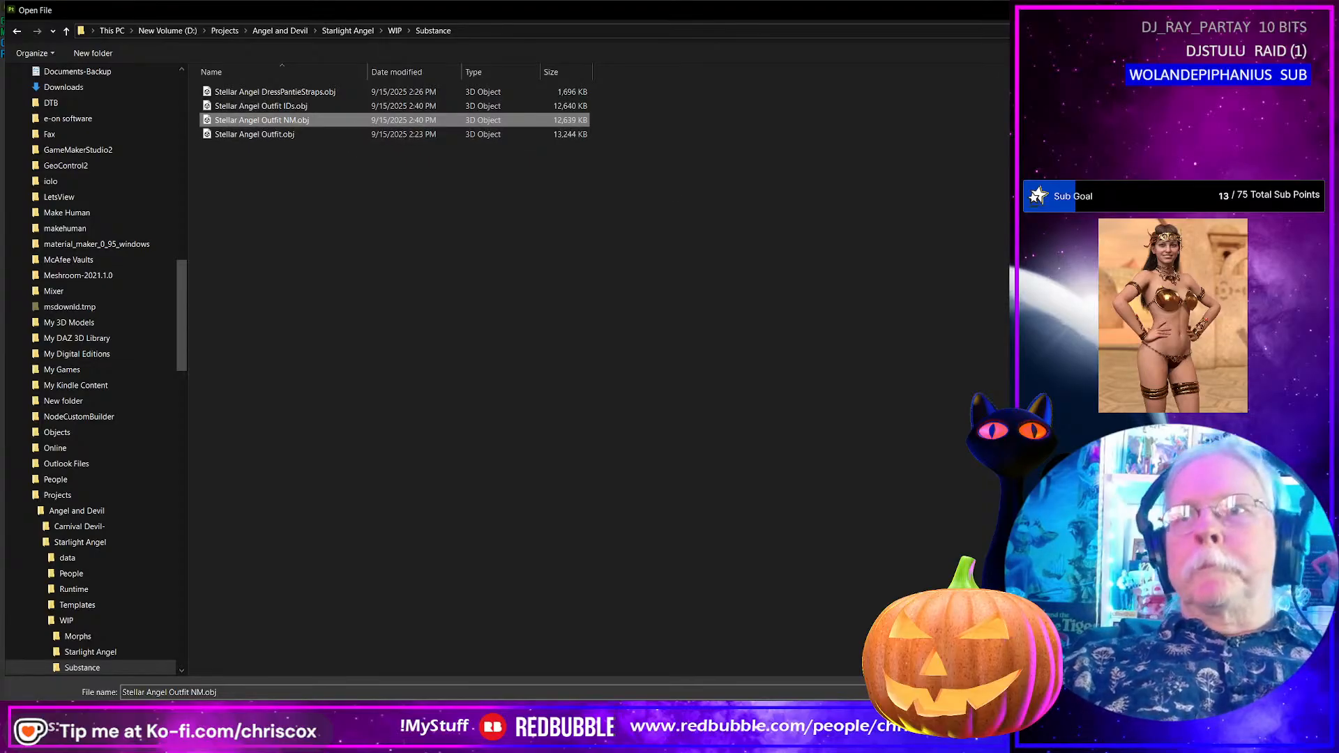
key(Return)
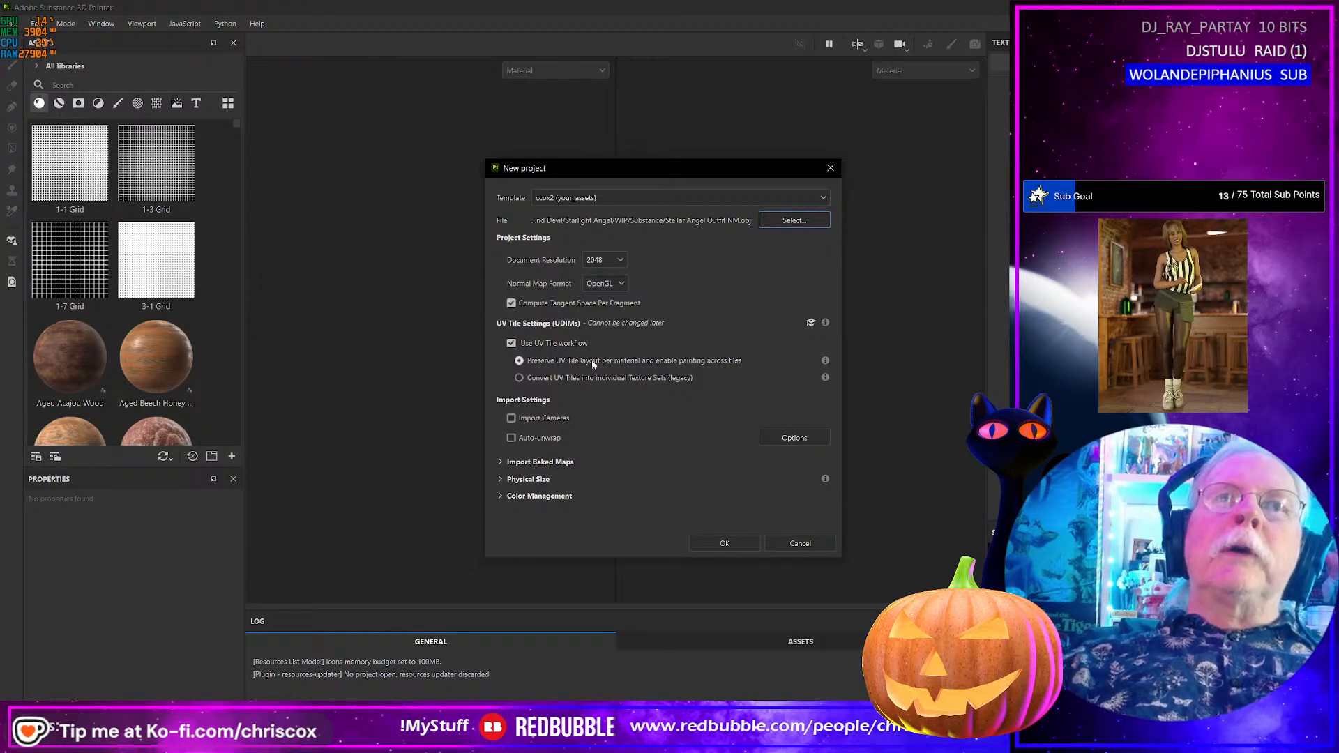
click(726, 542)
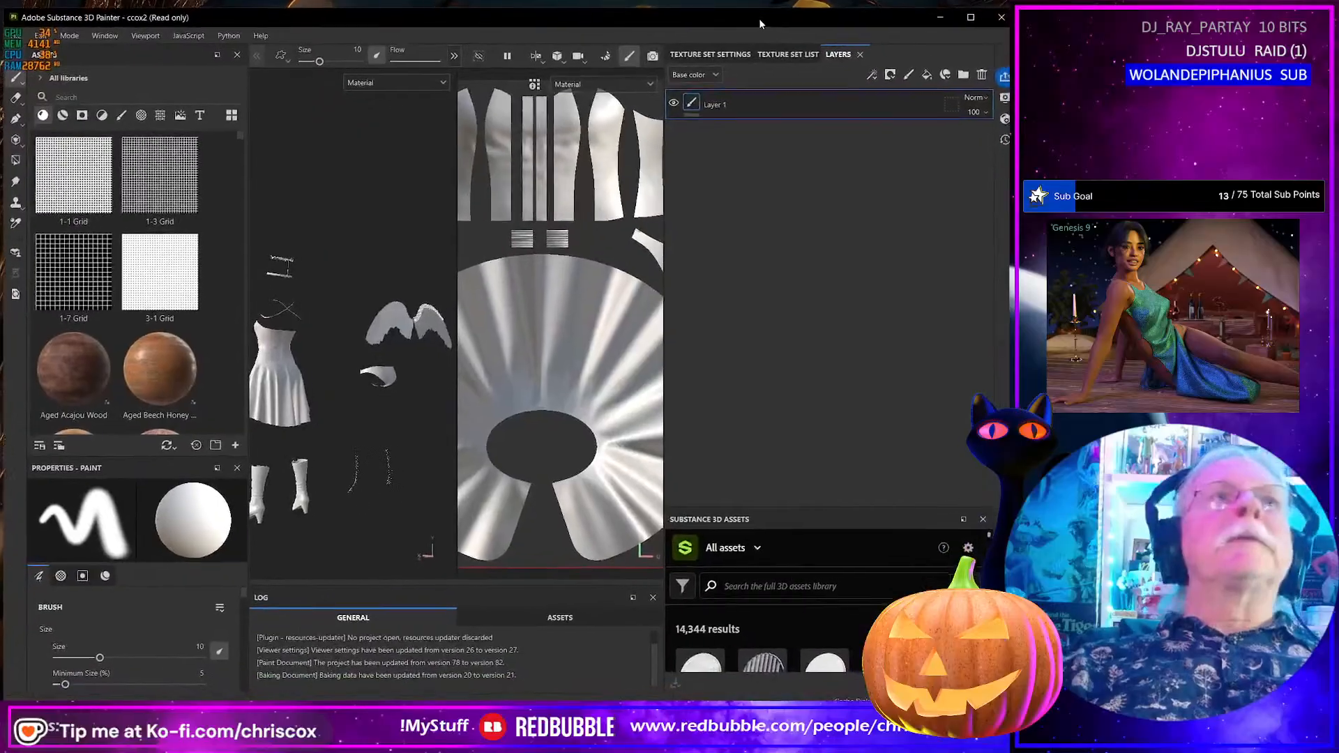
- Narrow the side panels and widen the 3D view to give the outfit more room beside its UV tiles
drag(759, 20, 763, 15)
scroll(599, 359, up, 2)
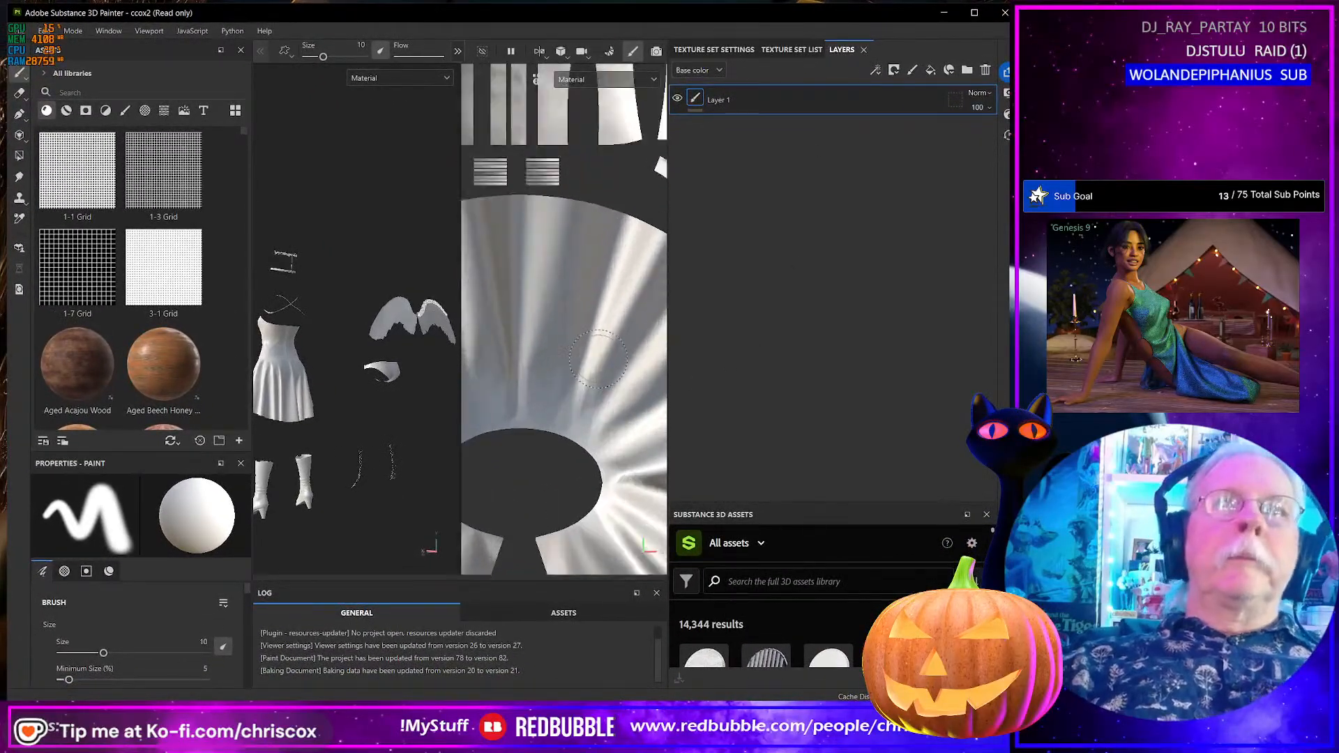
scroll(599, 359, down, 4)
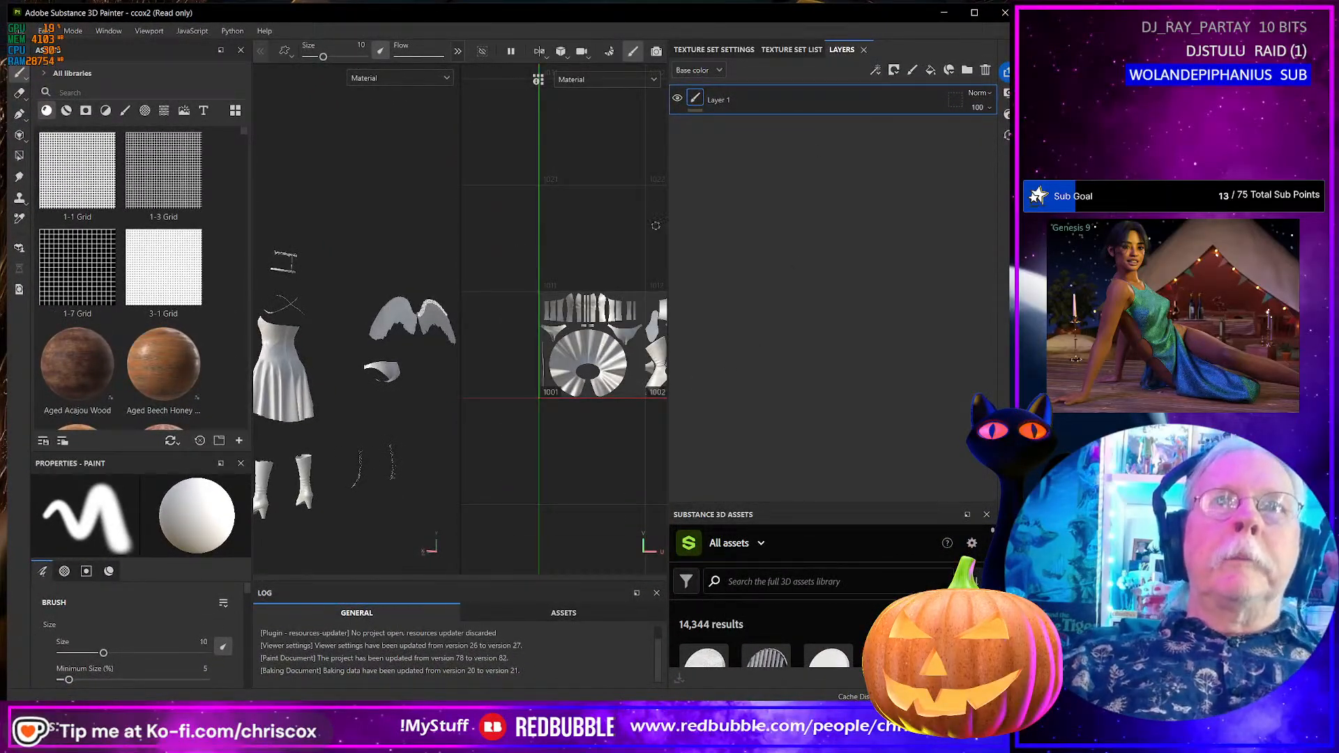
mouse_move(655, 225)
middle_down()
mouse_move(551, 227)
mouse_move(648, 229)
middle_up()
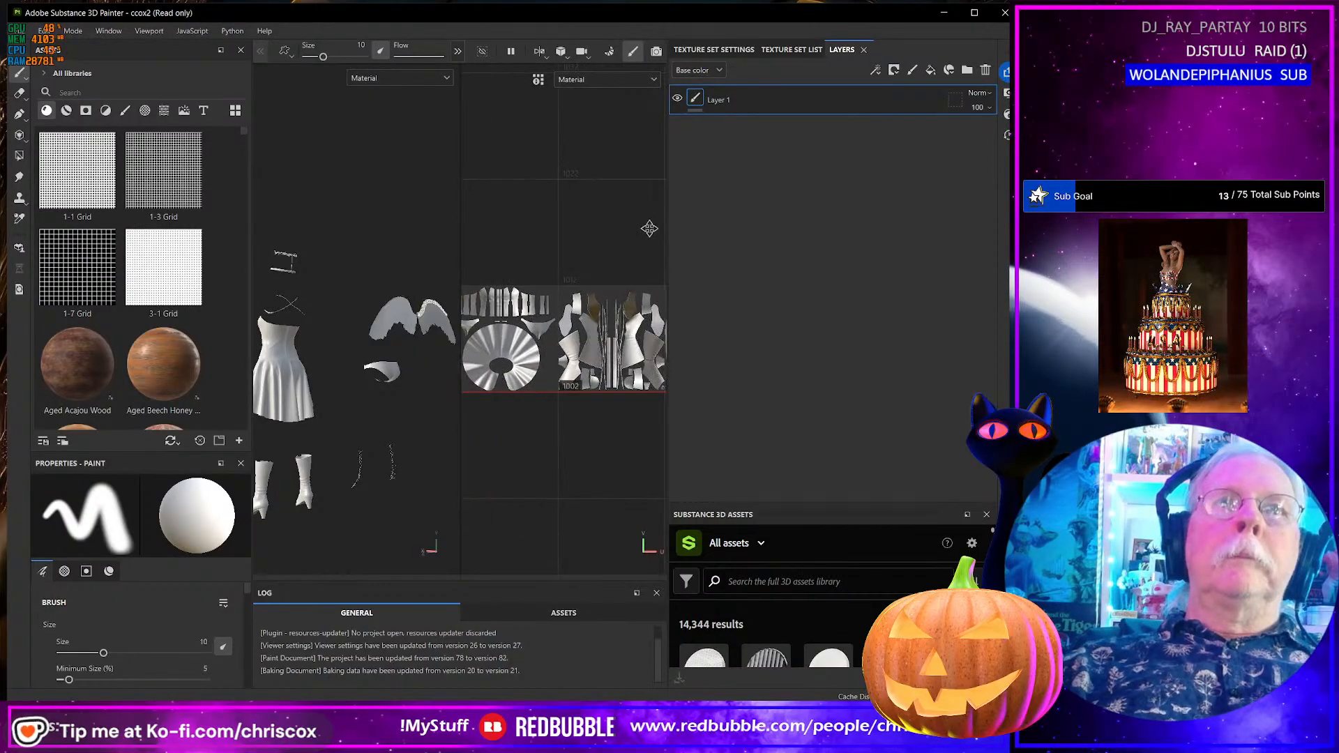
alt+drag(347, 347, 481, 336)
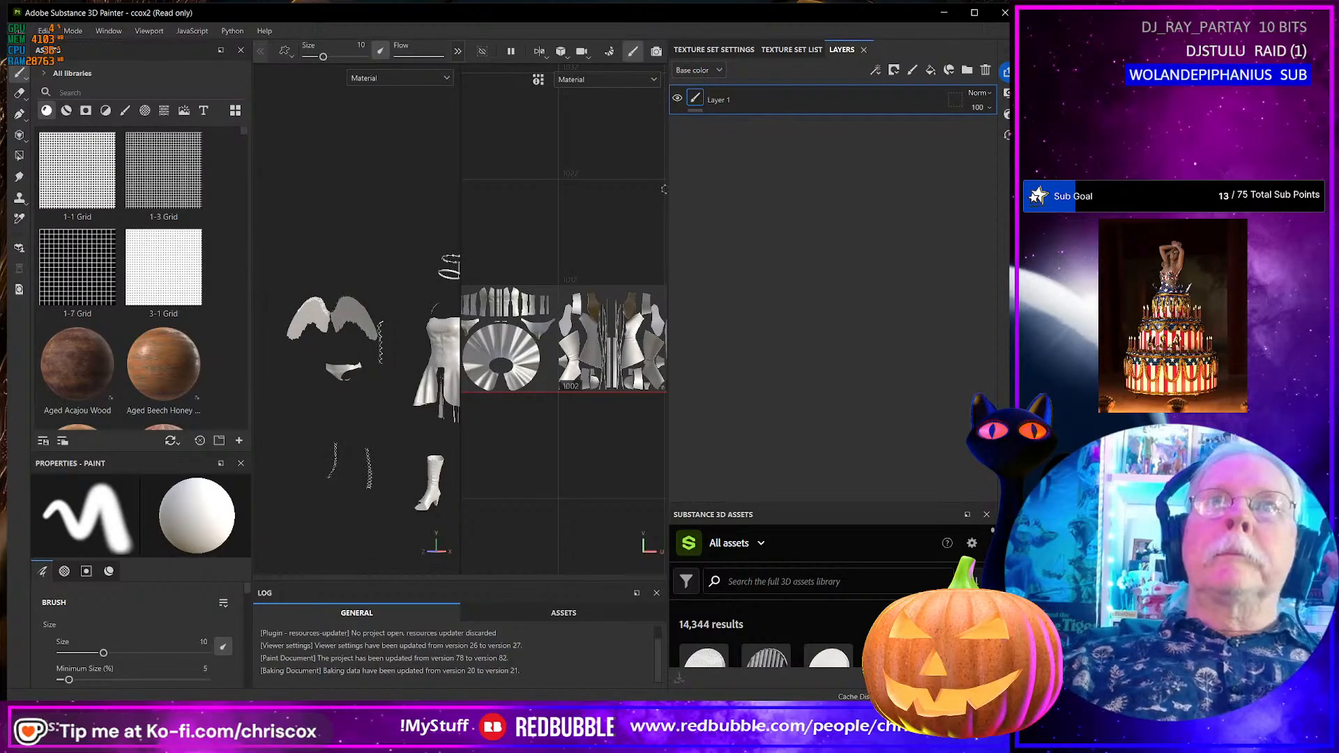
drag(663, 189, 921, 208)
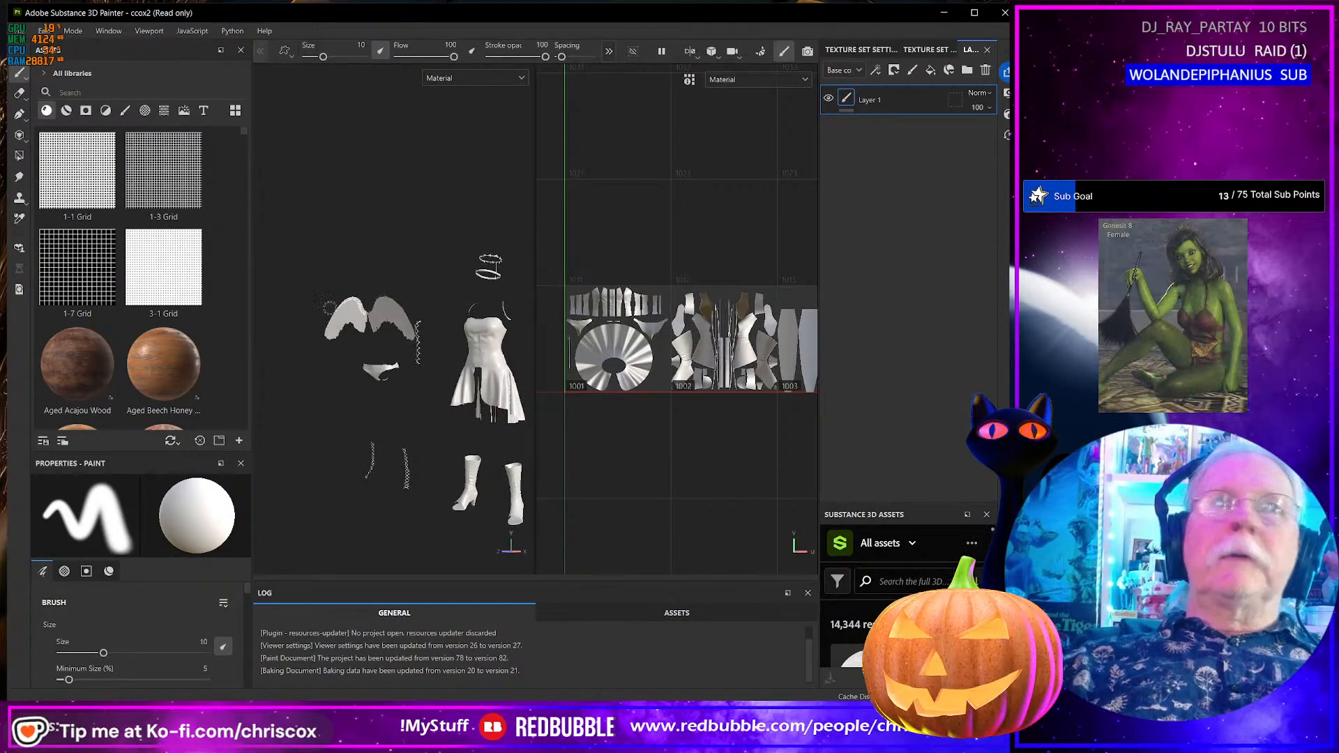
drag(251, 311, 227, 311)
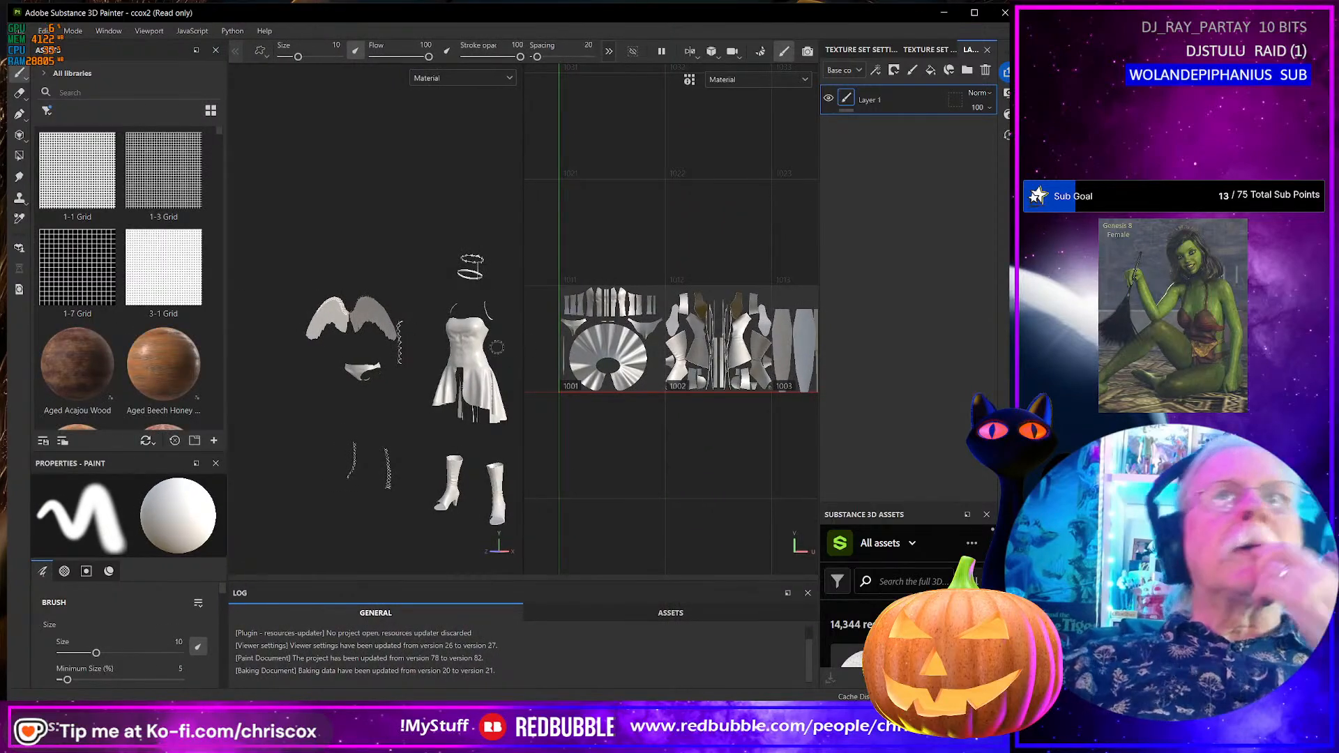
drag(524, 347, 619, 345)
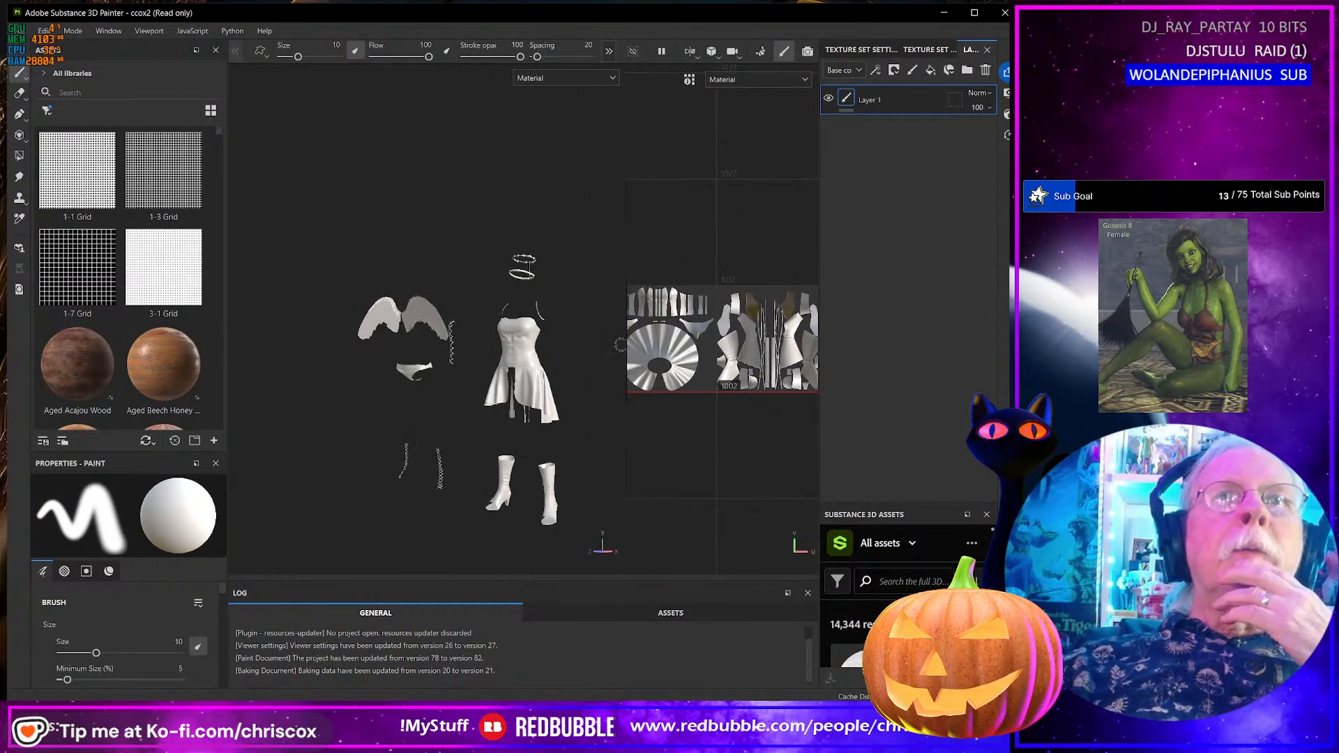
scroll(569, 350, up, 2)
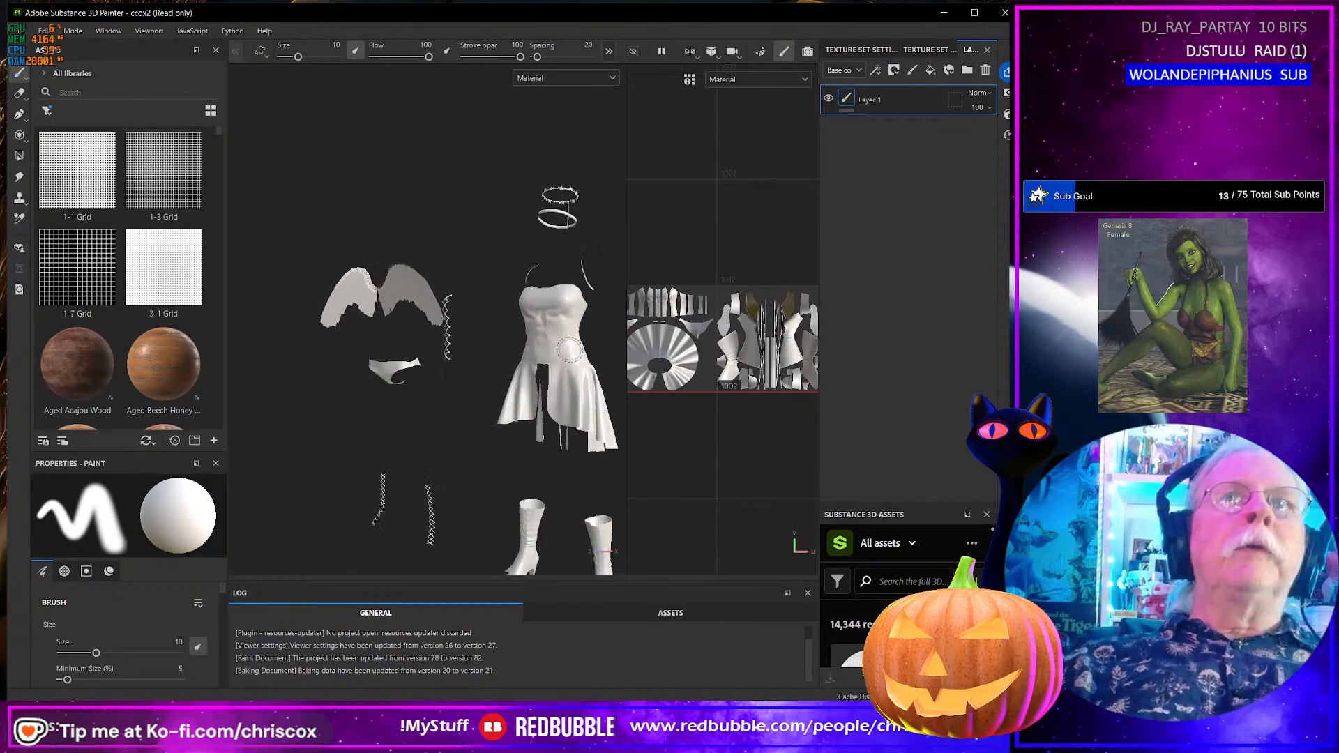
- Enter mesh map baking mode and bake the selected maps for UV tiles 1001 to 1004 at 2048 output size
click(108, 31)
mouse_move(73, 30)
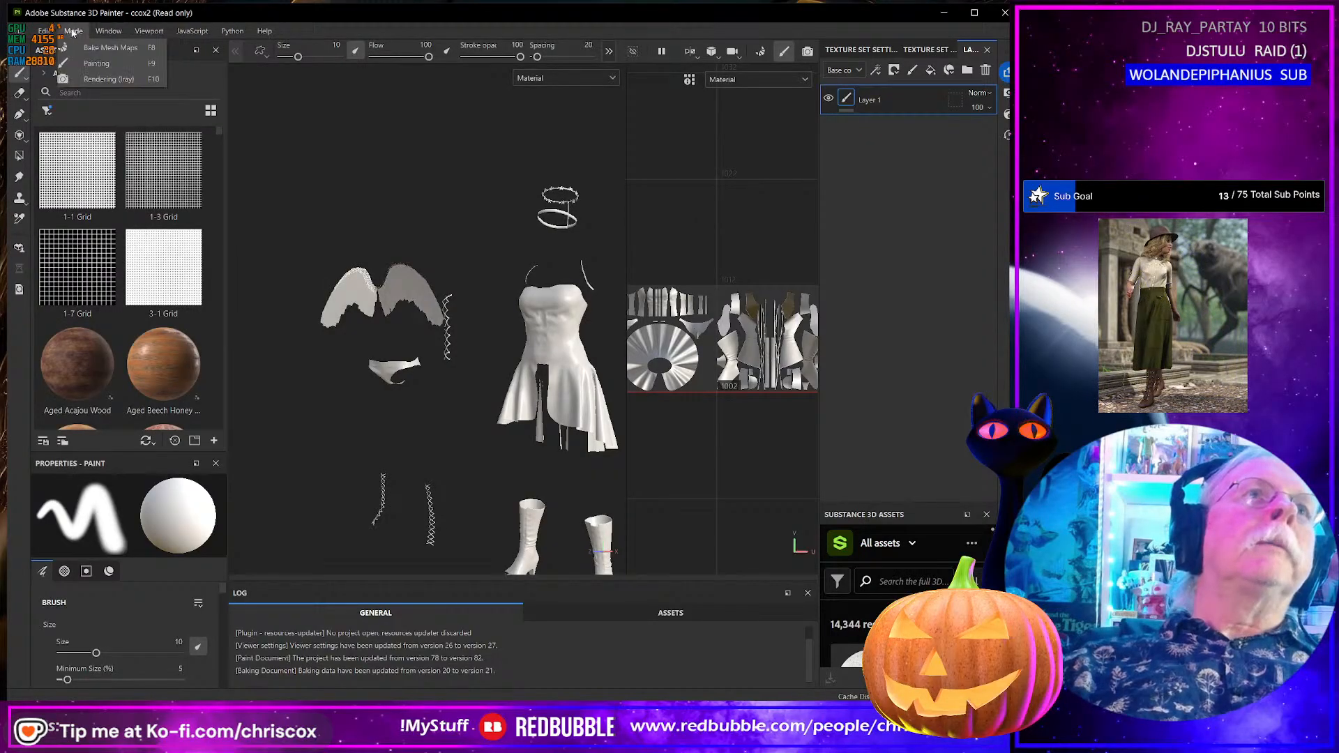
click(105, 53)
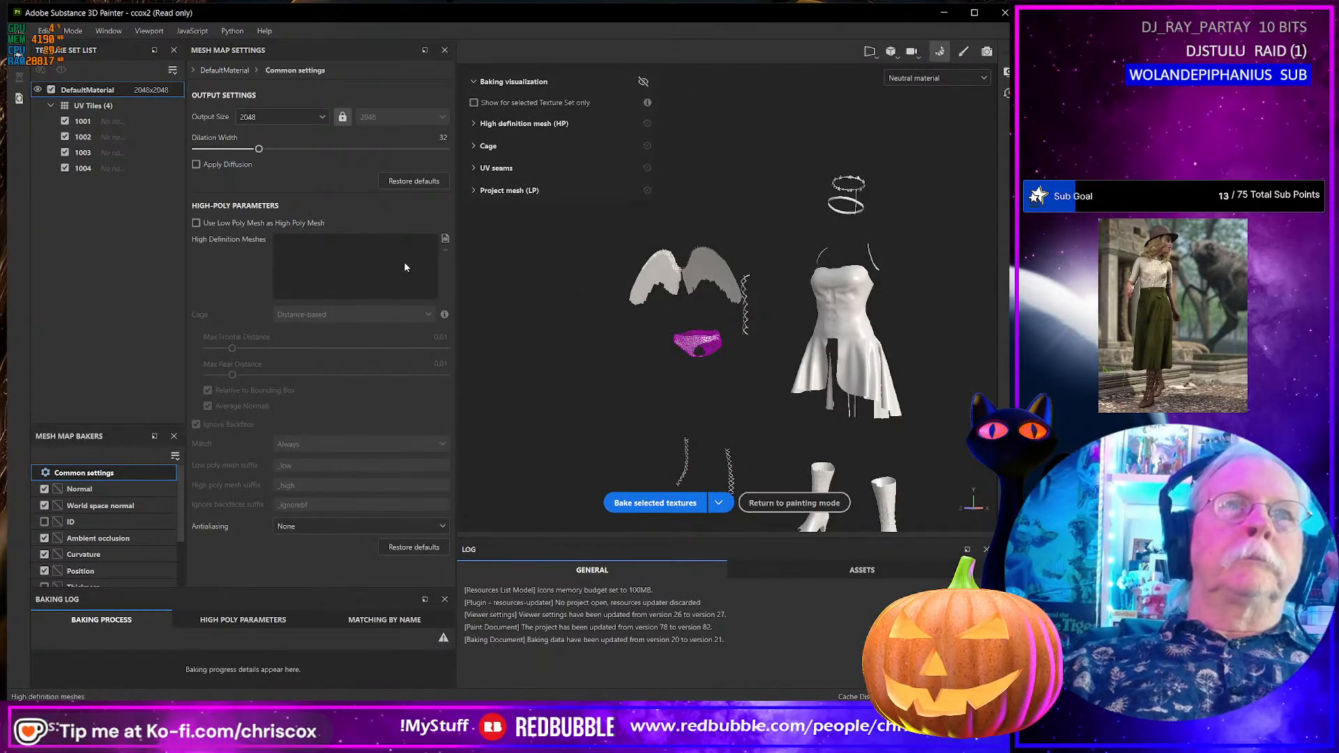
click(672, 505)
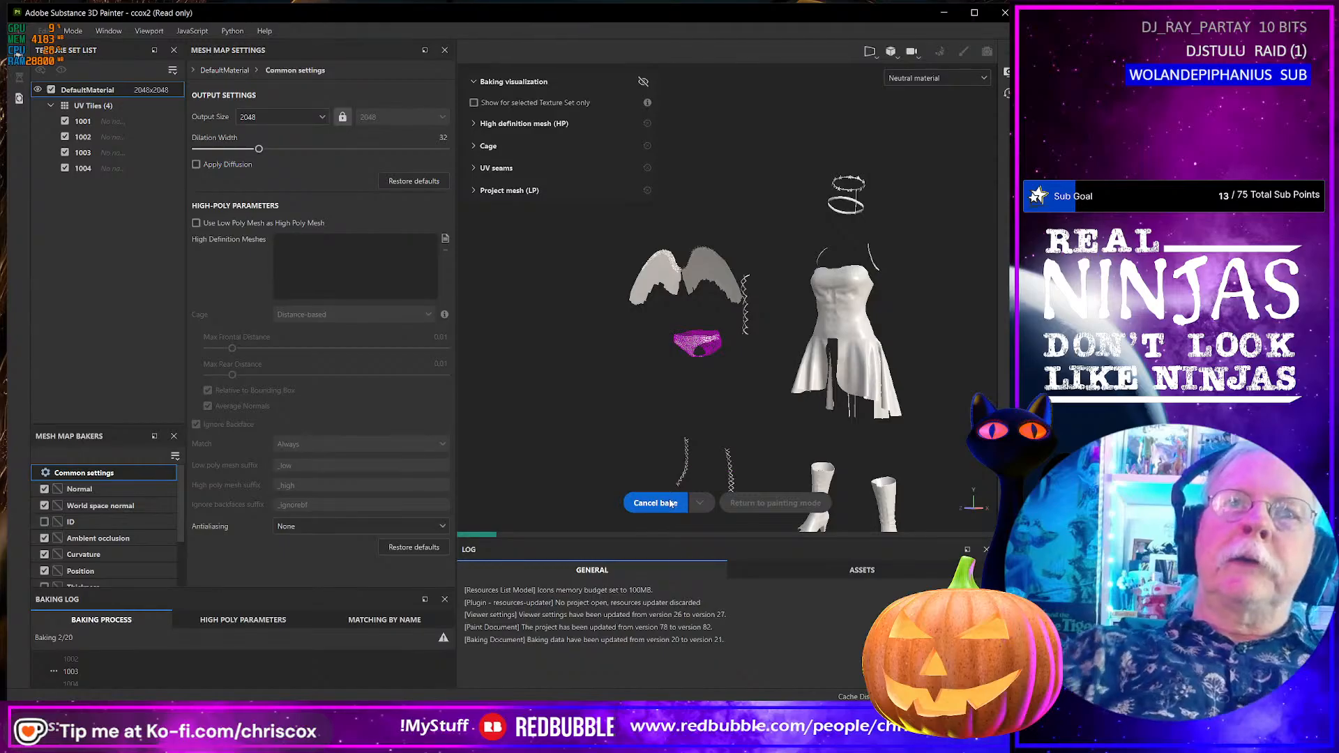
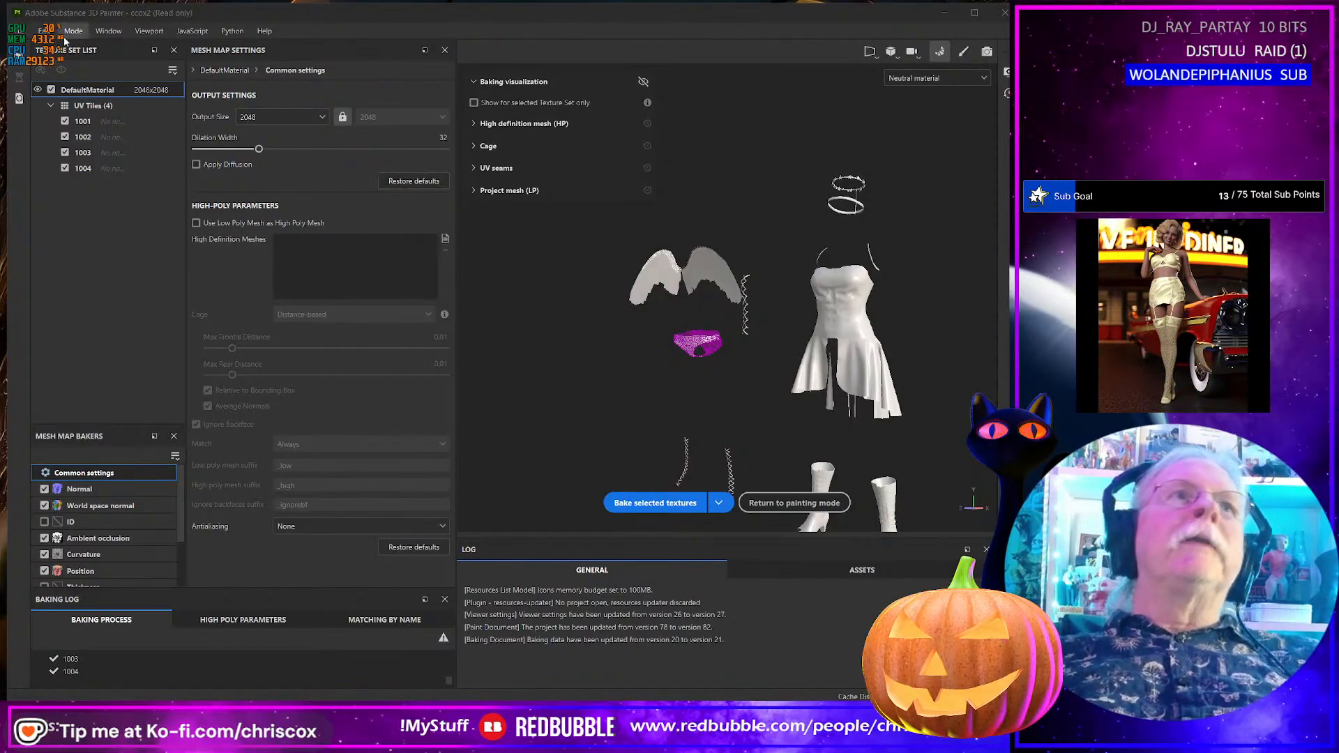
- Examine the highlighted wireframe of the panties mesh up close in the baking view
scroll(696, 352, down, 1)
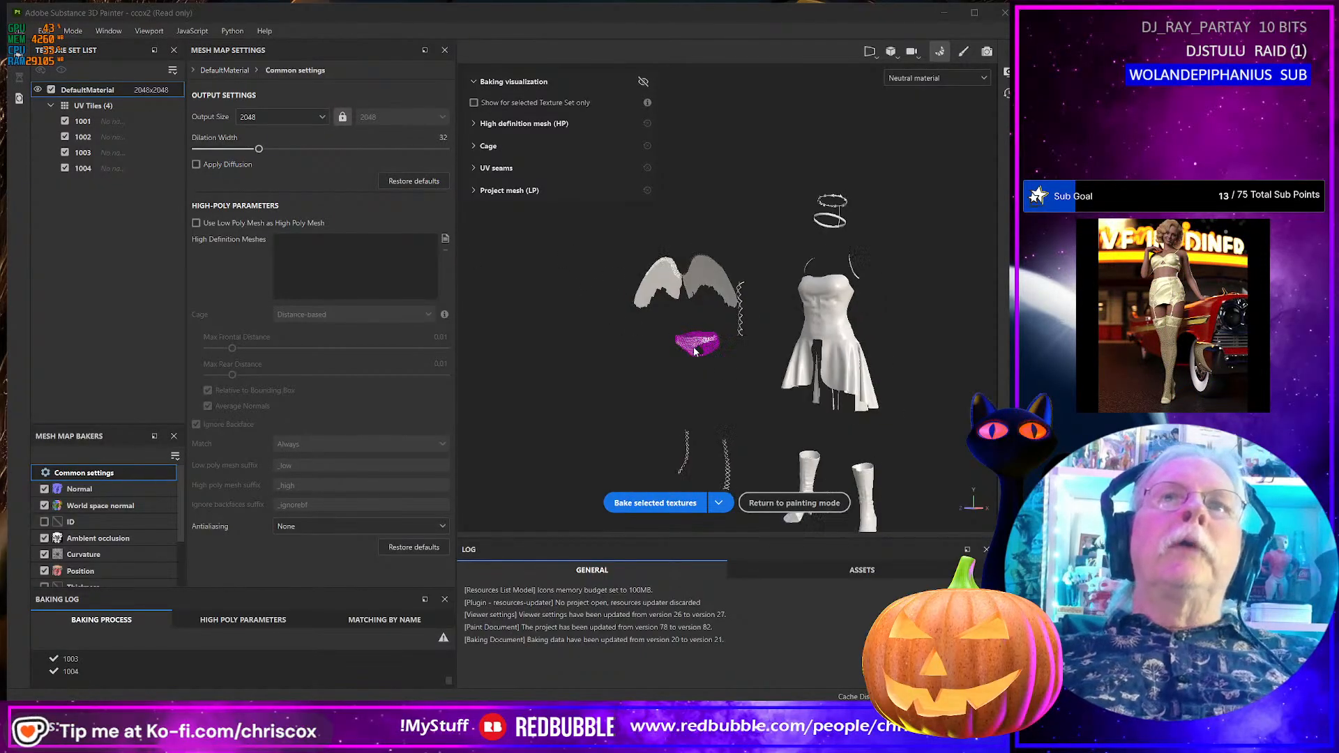
scroll(695, 351, up, 8)
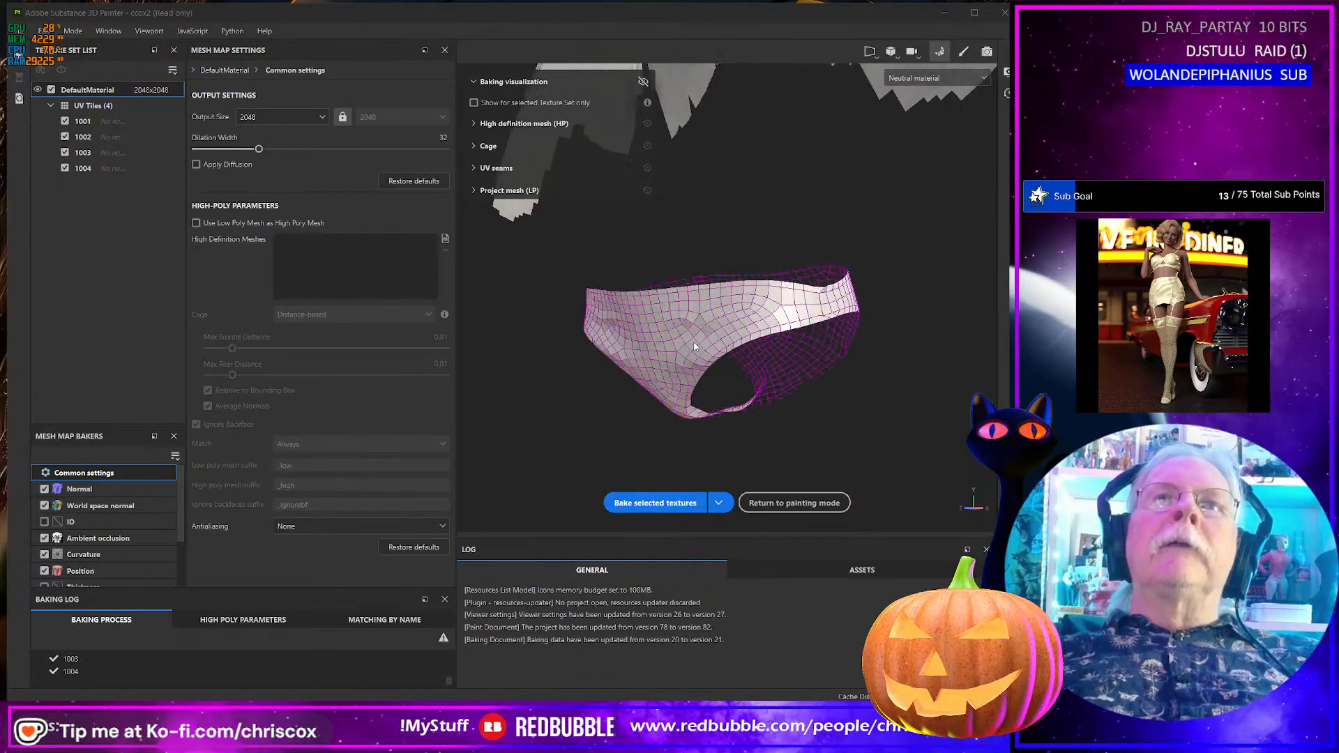
scroll(695, 346, up, 6)
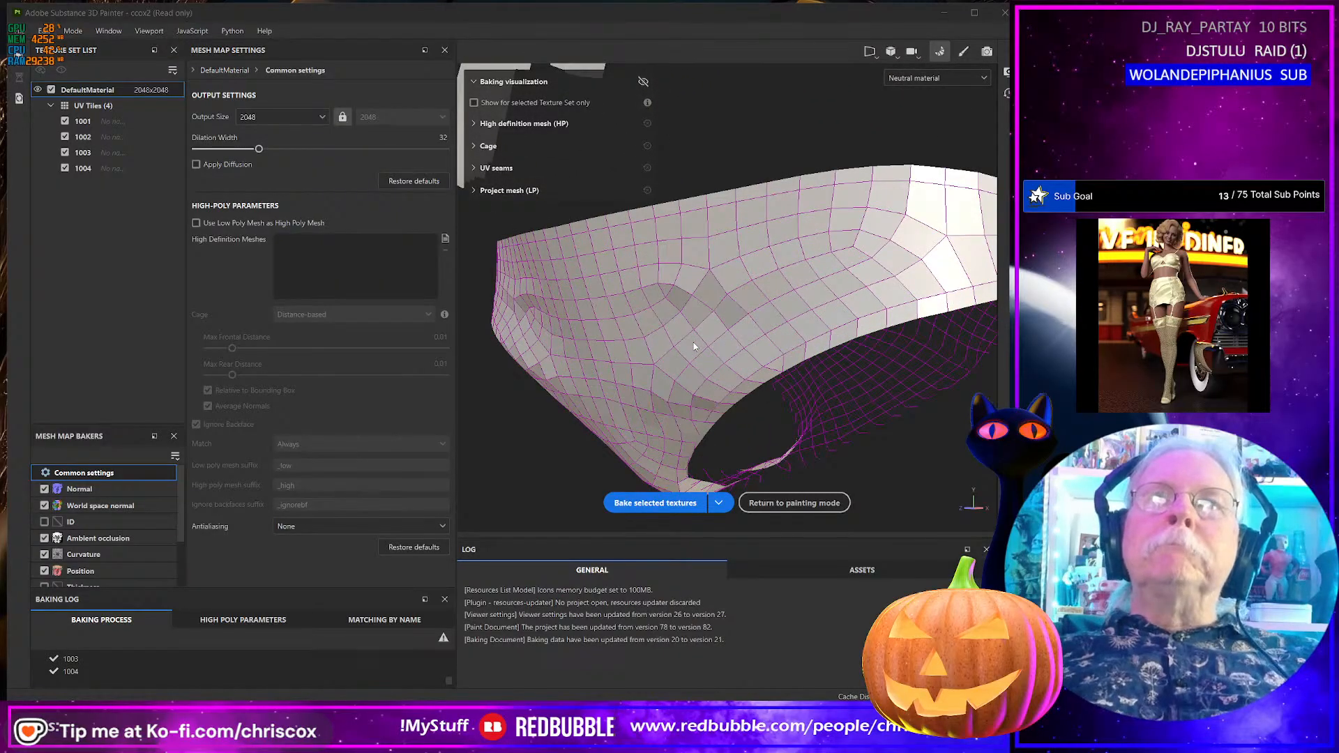
scroll(694, 341, down, 10)
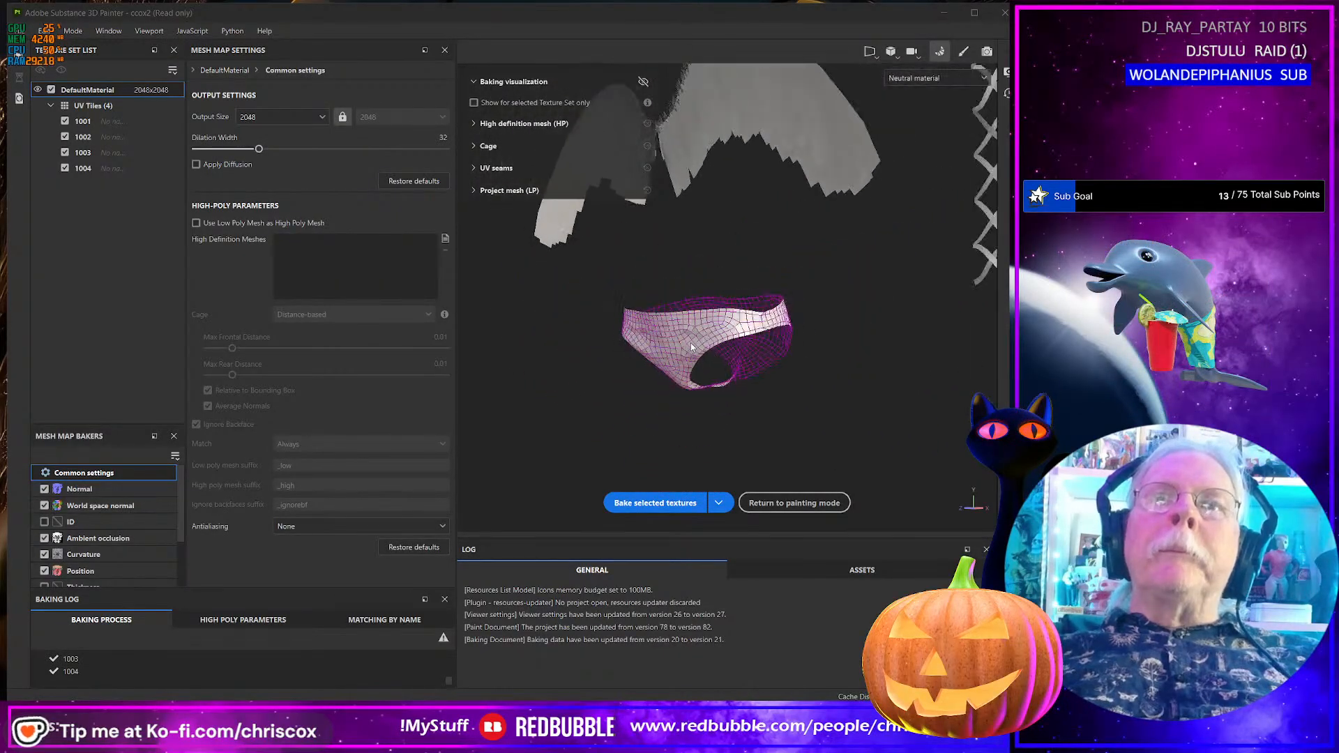
scroll(691, 344, down, 6)
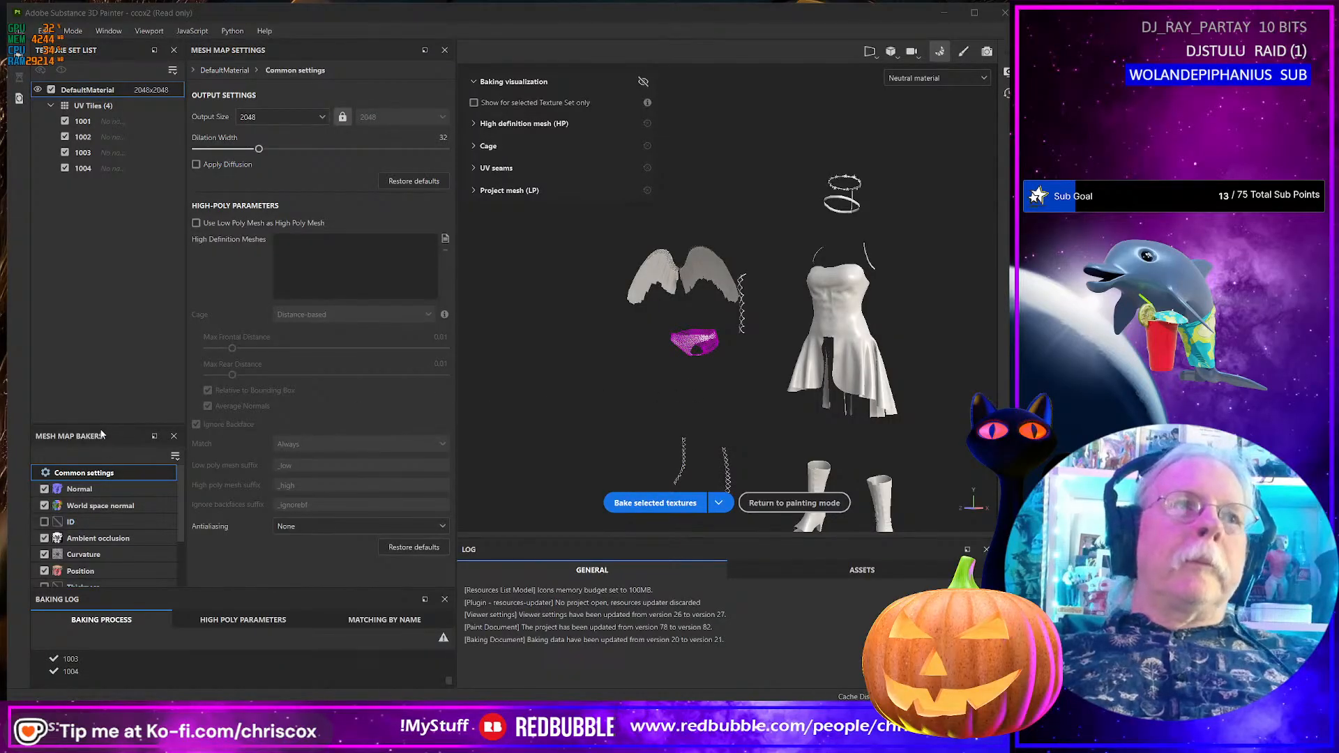
- Enlarge the mesh map bakers list and exclude UV tiles 1001, 1003 and 1004 from baking, leaving only 1002 selected
drag(103, 423, 103, 247)
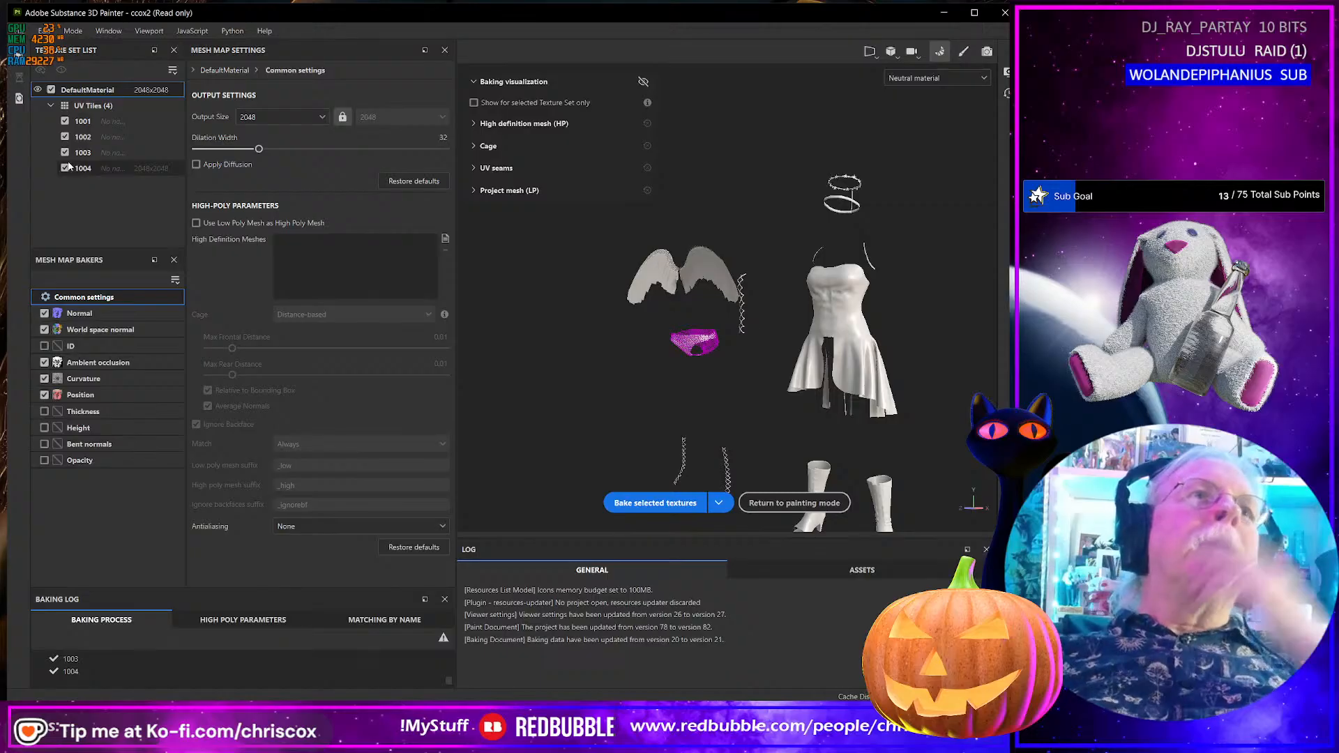
click(64, 121)
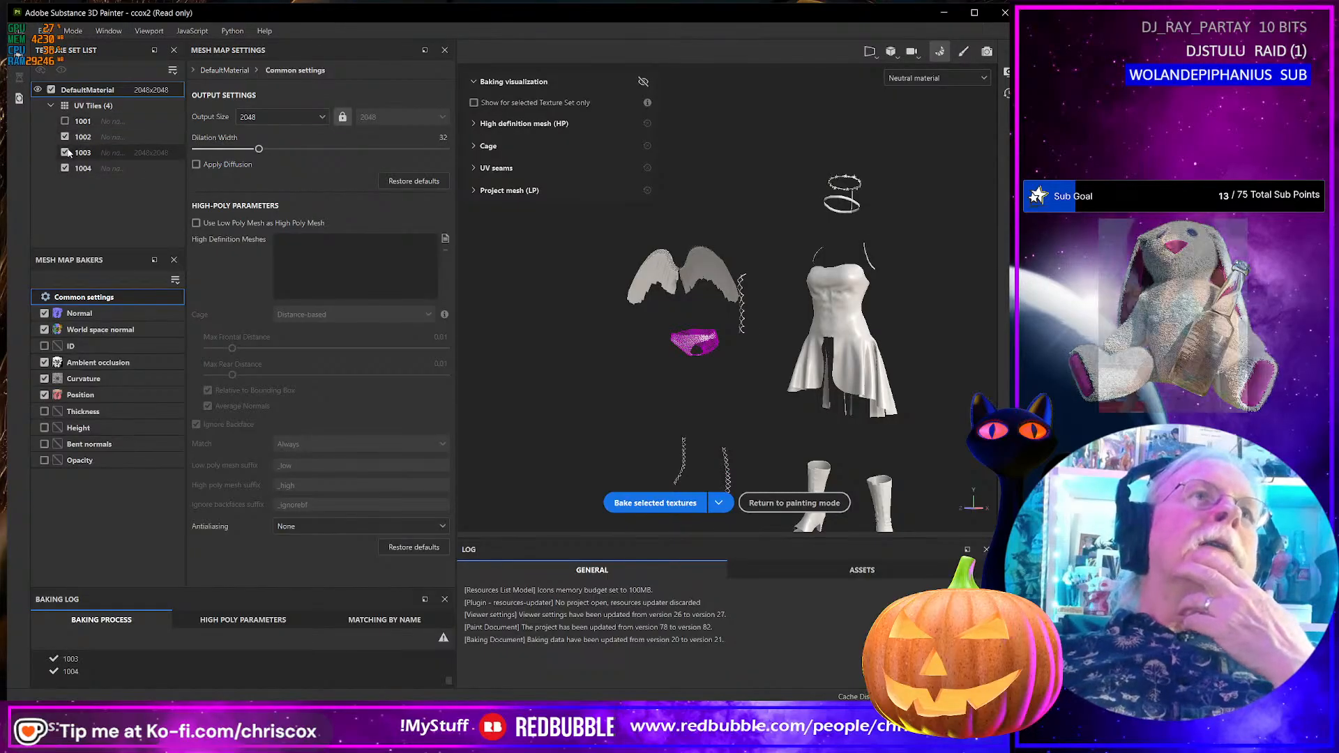
click(65, 152)
click(65, 169)
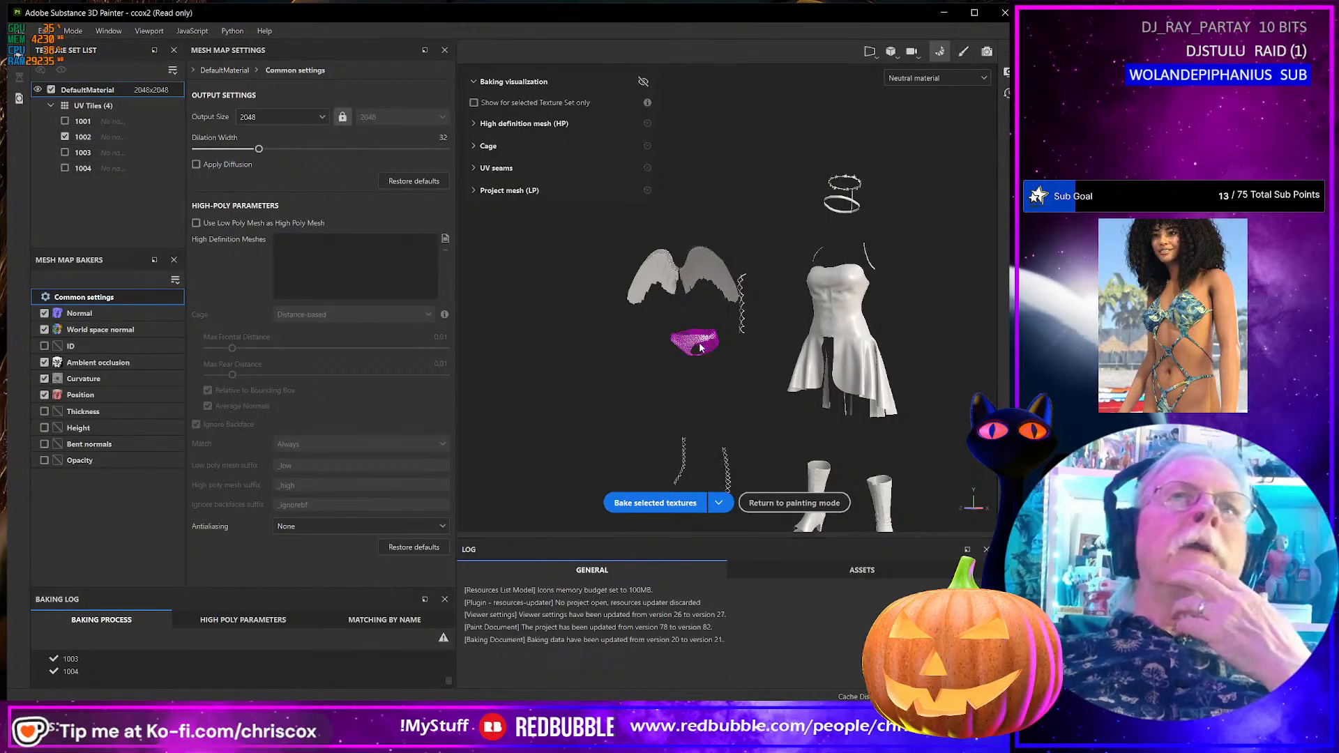
scroll(696, 347, down, 1)
scroll(696, 346, up, 3)
scroll(696, 347, up, 4)
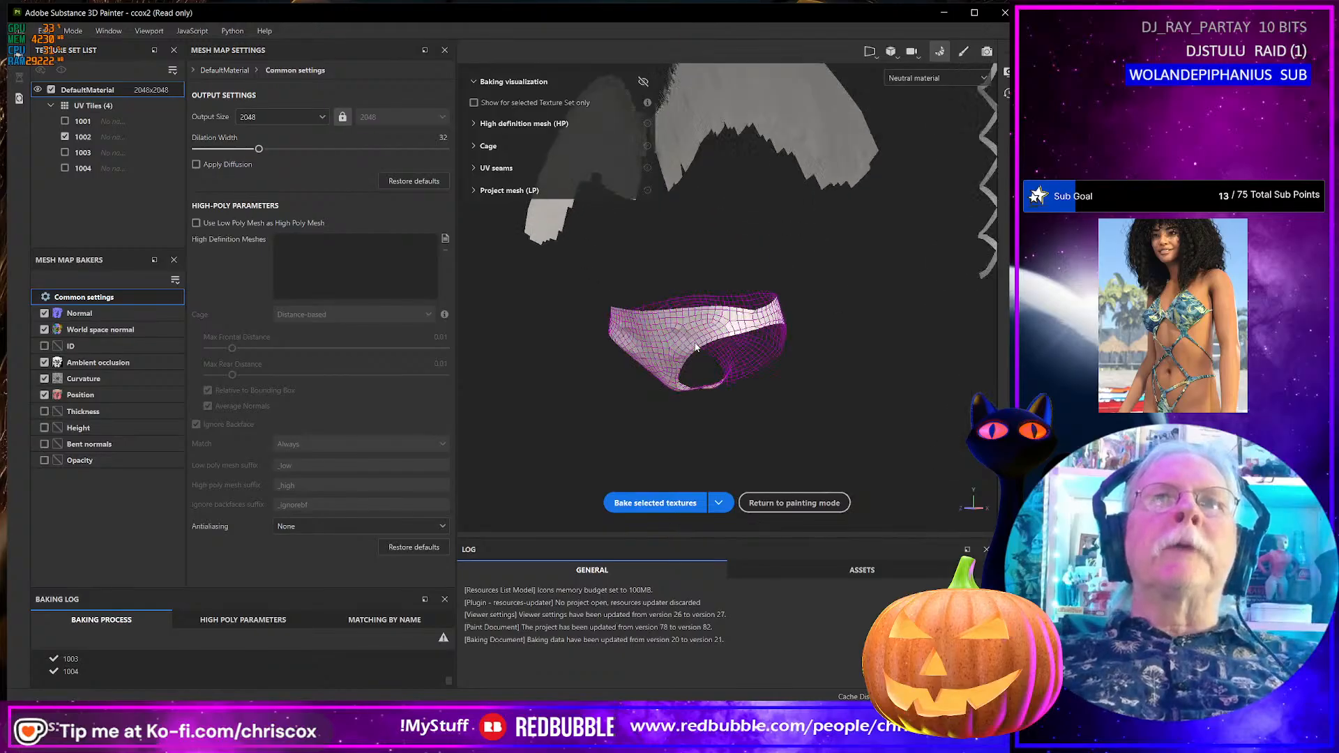
scroll(690, 348, down, 1)
scroll(691, 344, down, 5)
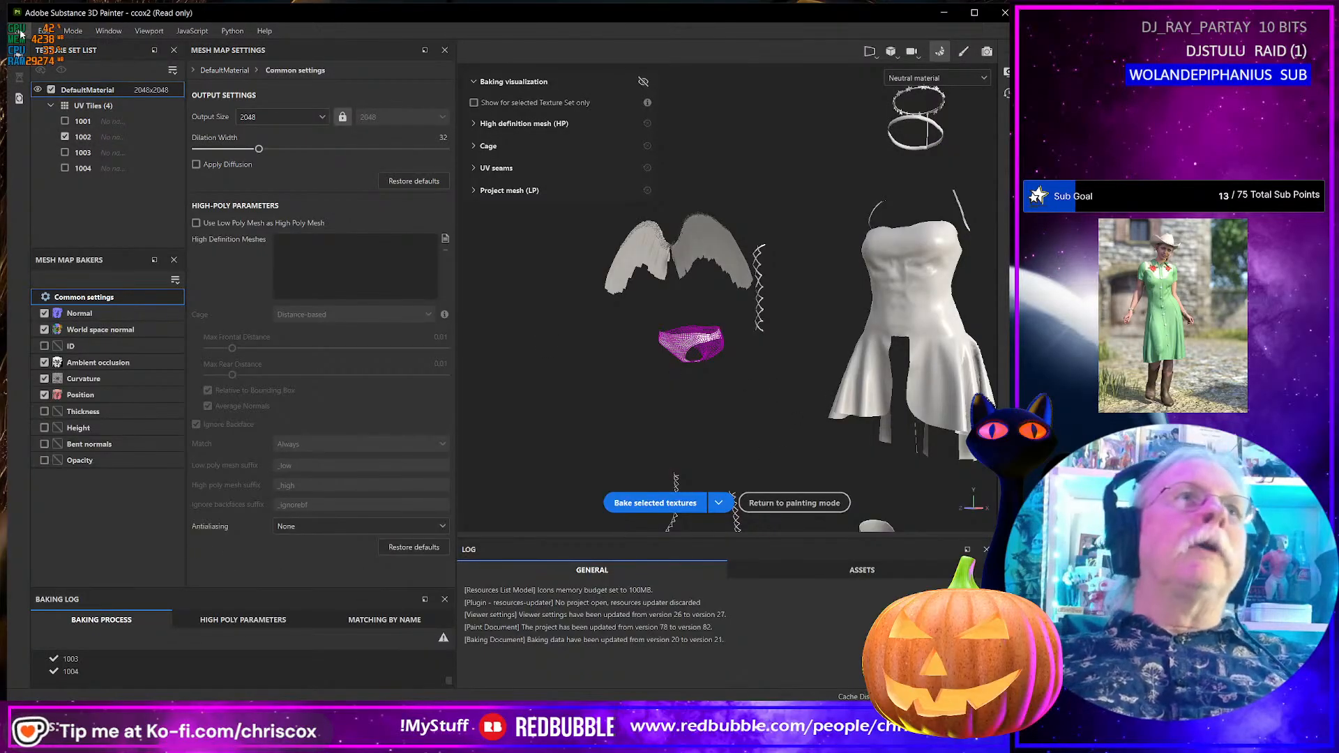
- Save the project under the name Stellar Angel Outfit in the WIP Substance folder
click(20, 32)
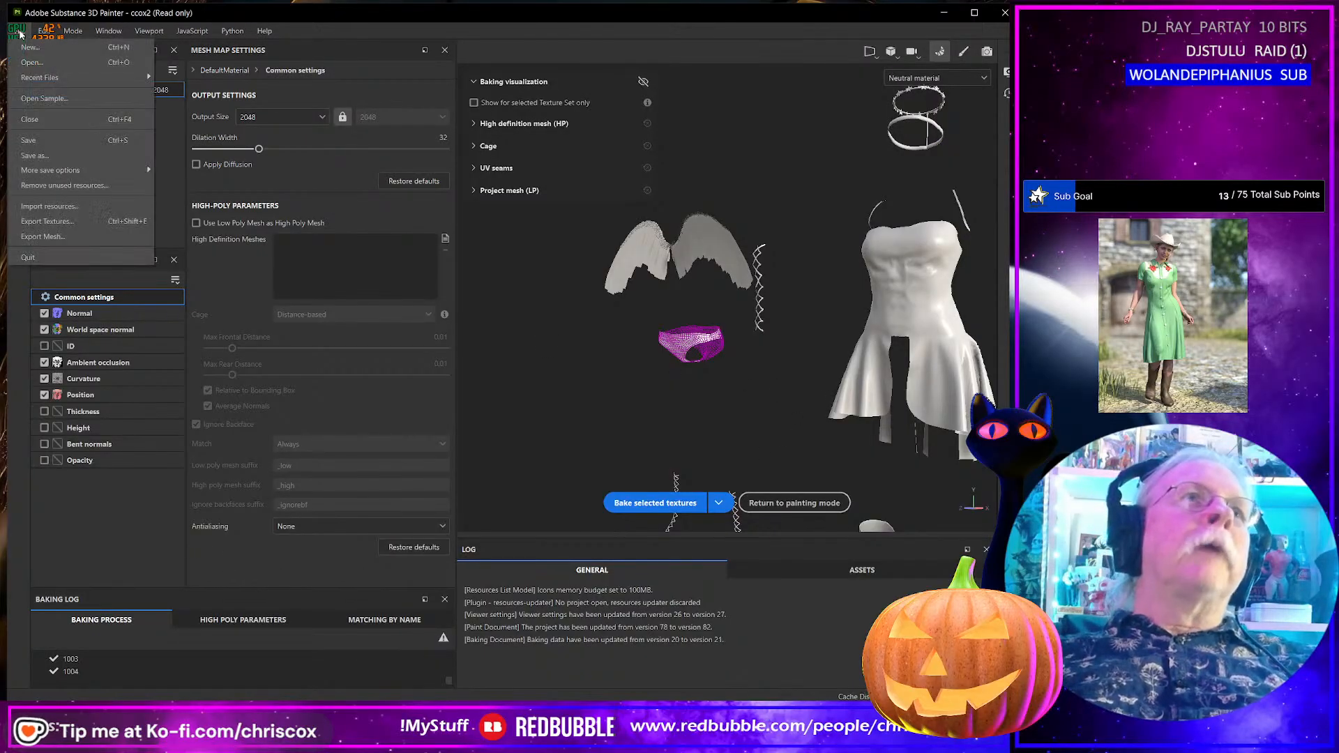
click(33, 155)
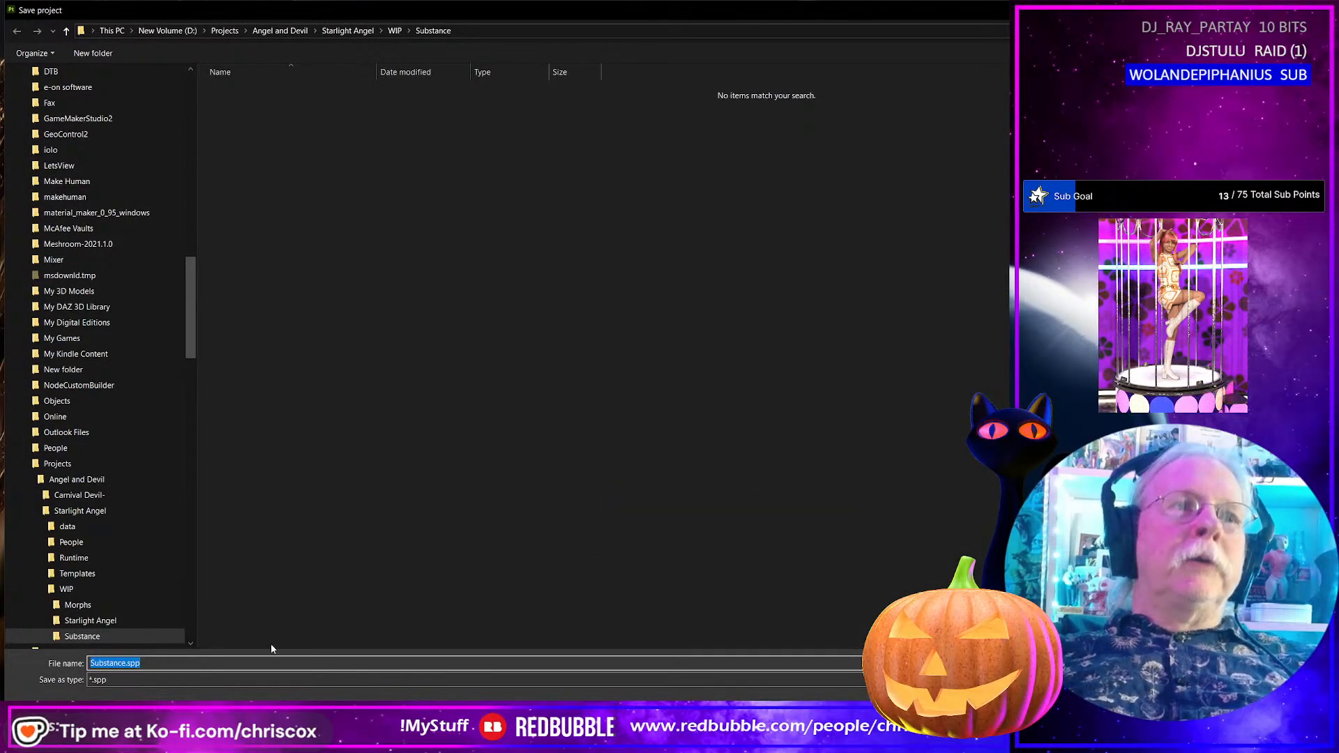
text(Ste)
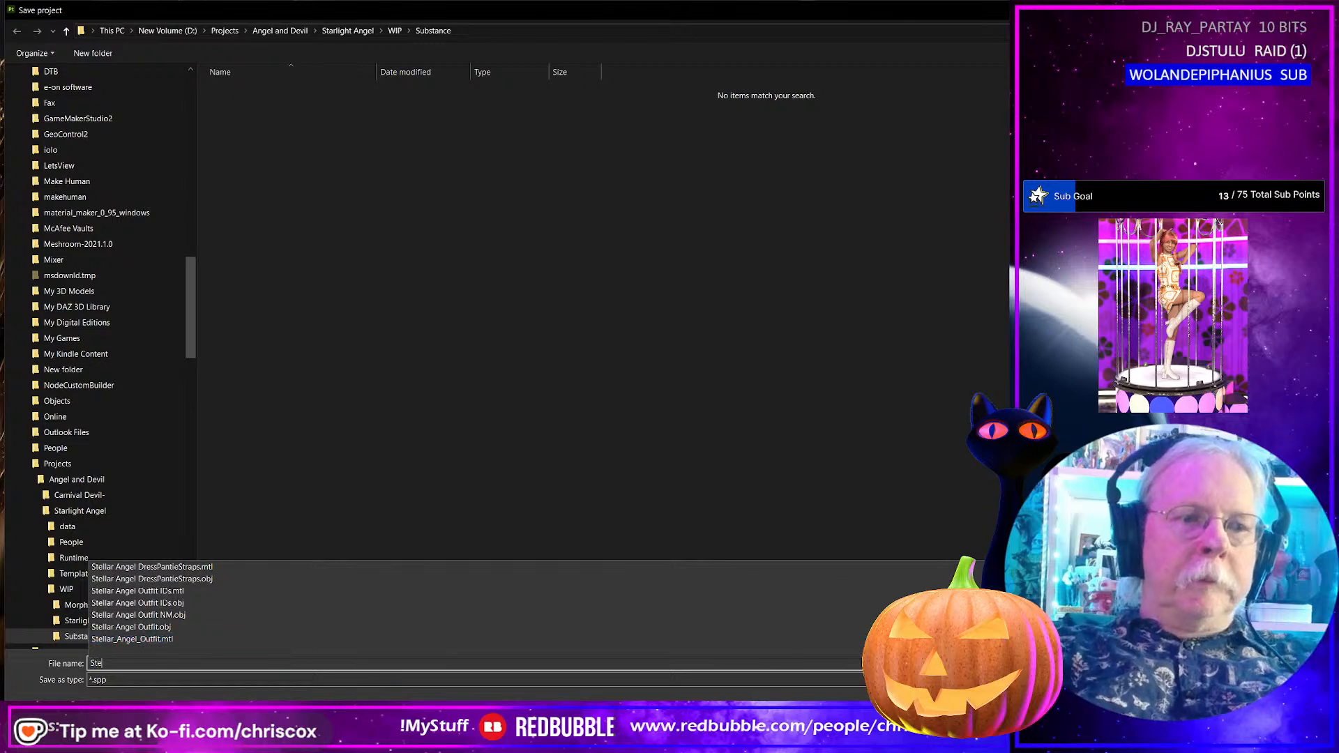
text(llar A)
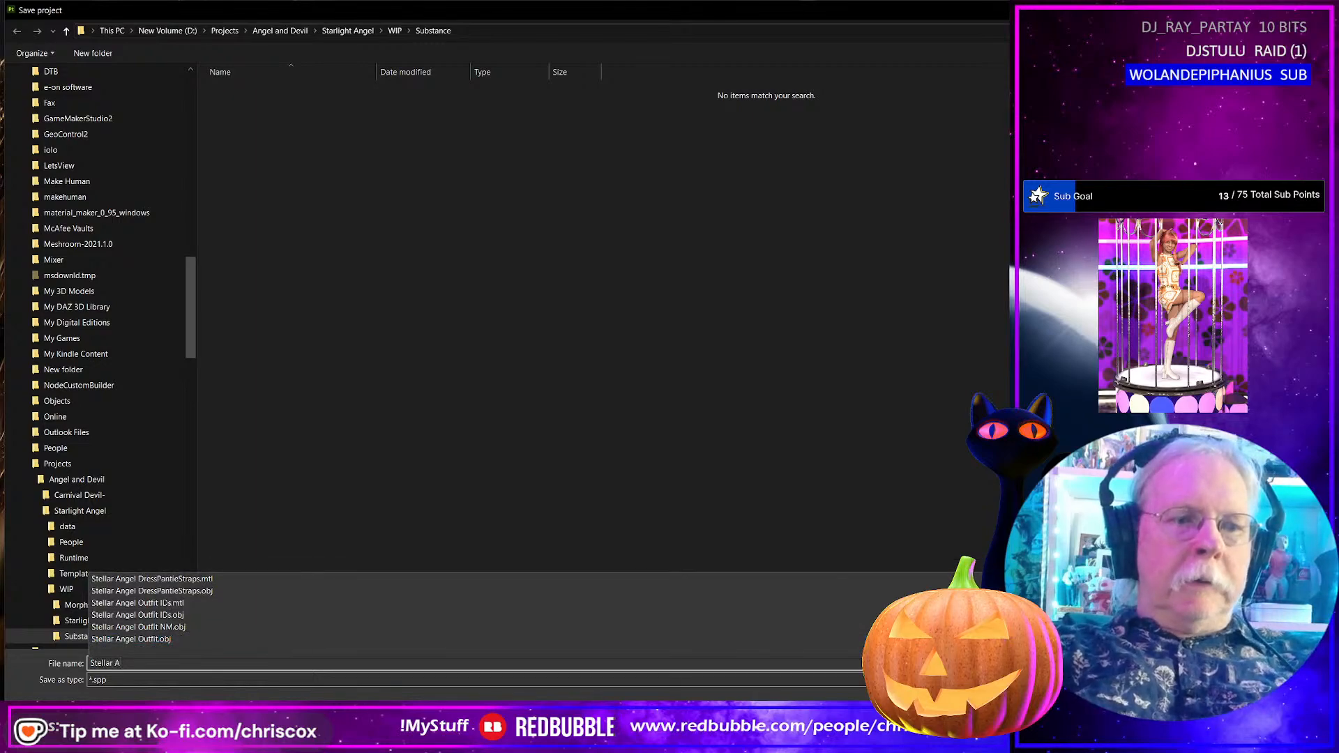
text(ngel)
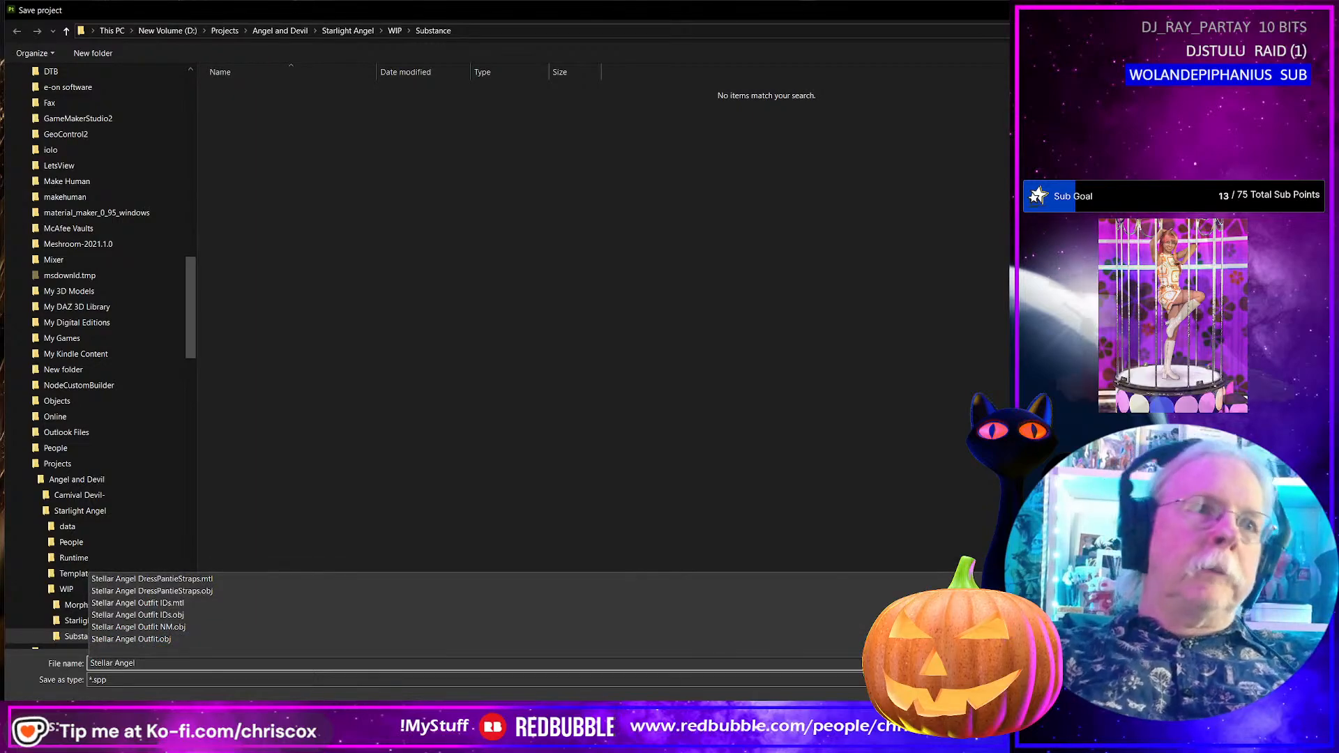
text( O)
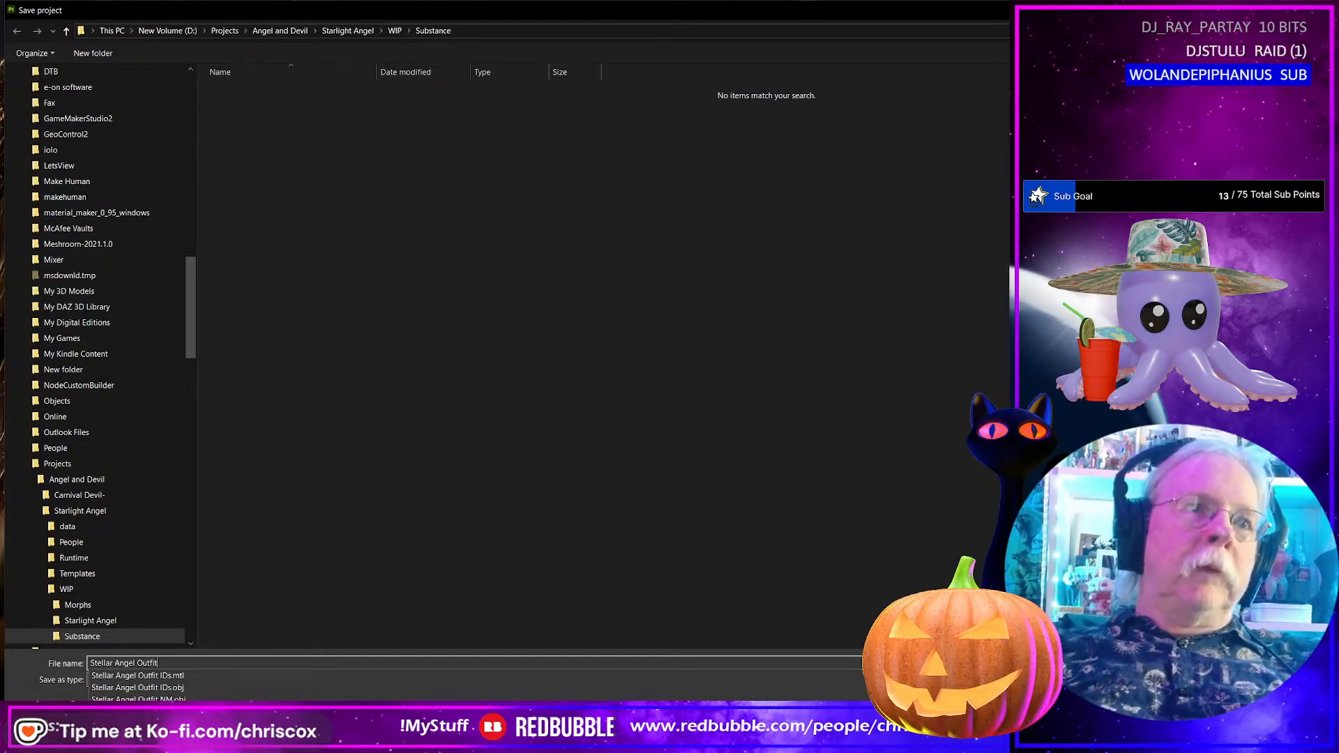
text(utfit)
key(Return)
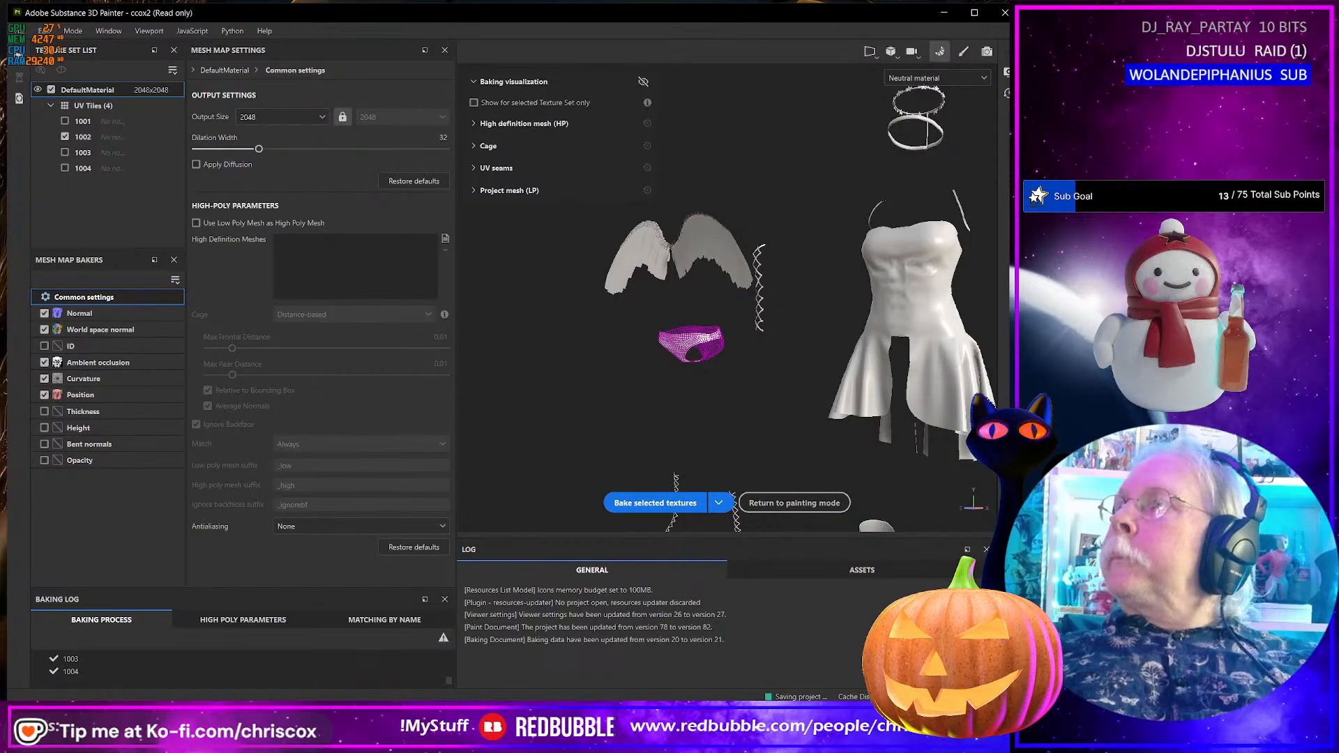
- Switch to Blender and apply smooth shading to the whole Stellar Angel Outfit object
key(alt+Tab)
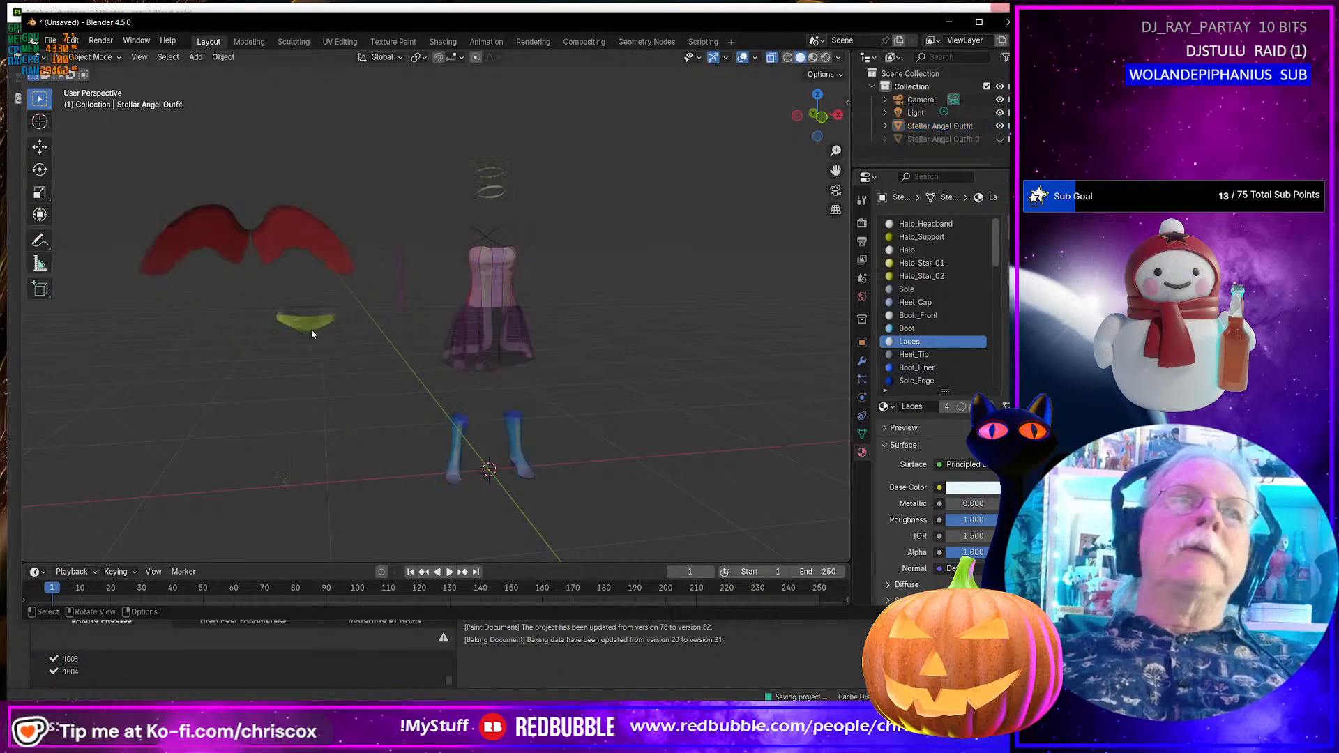
key(a)
right_click(309, 325)
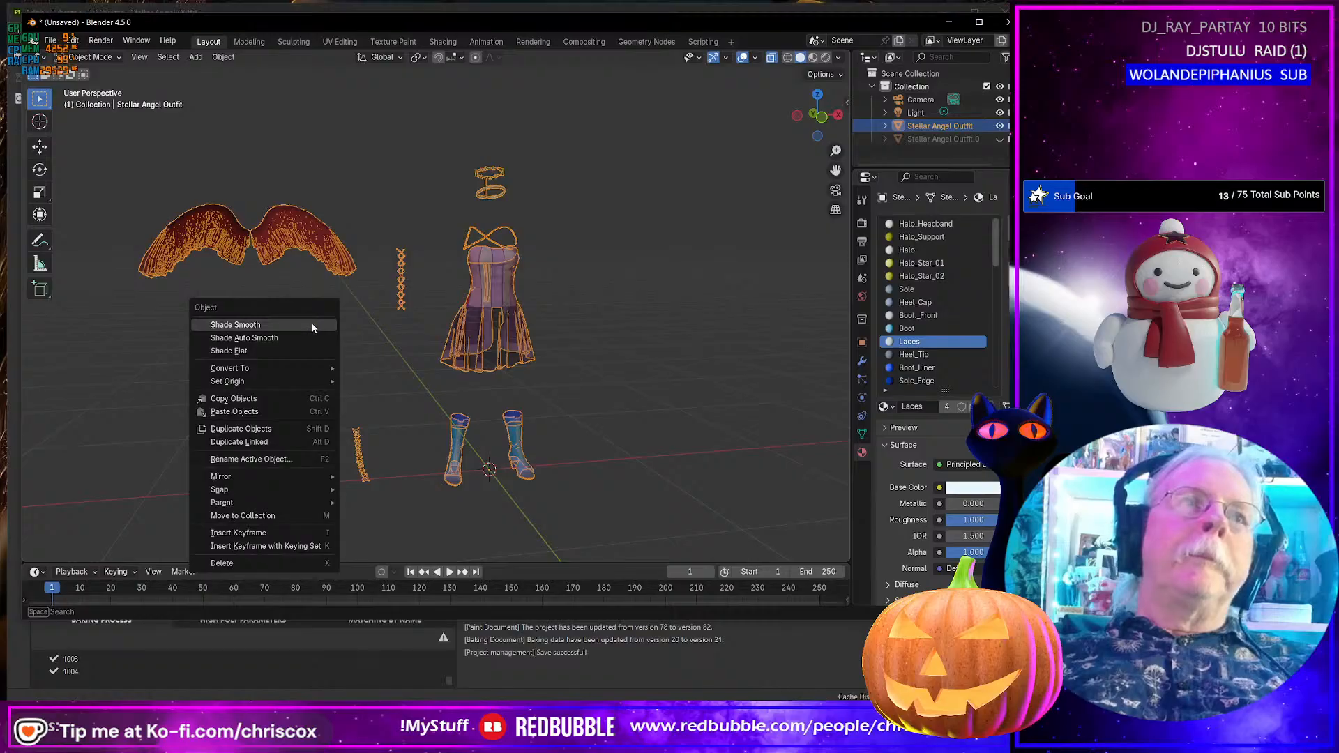
click(312, 325)
scroll(311, 328, down, 3)
scroll(311, 328, up, 8)
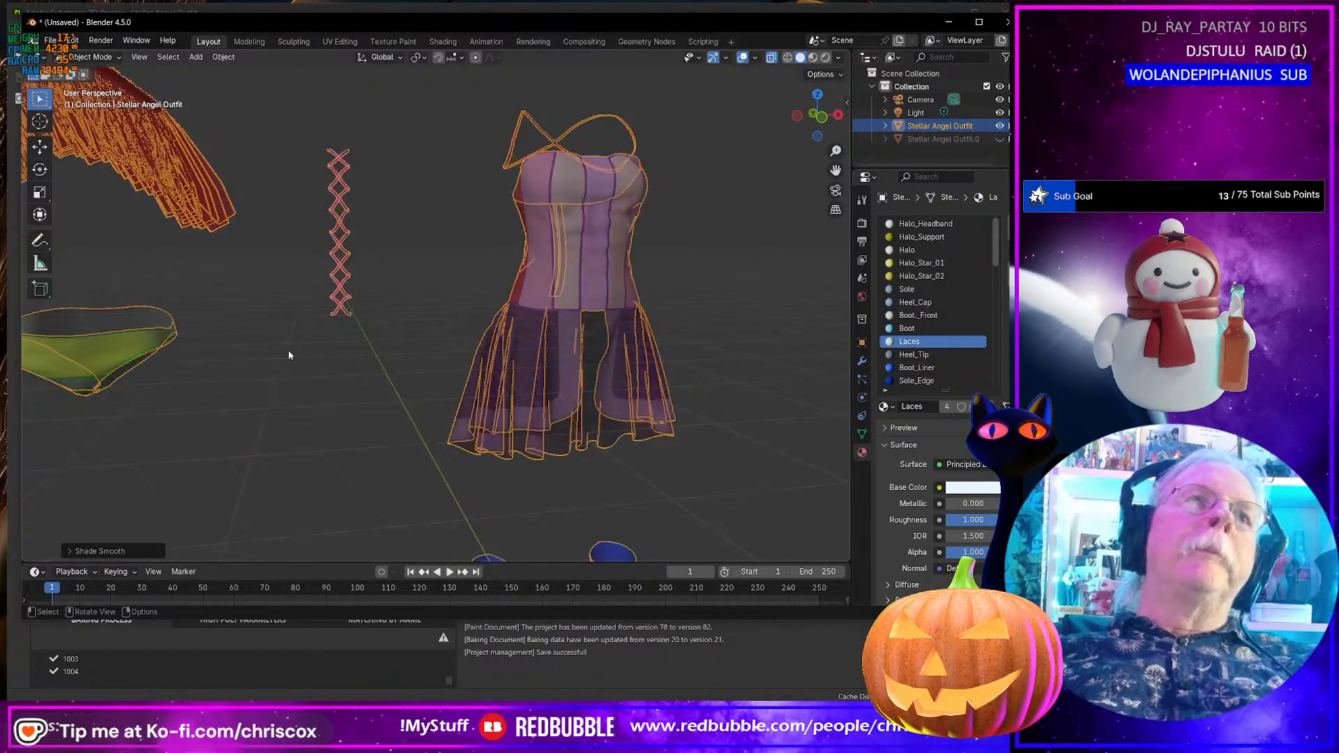
shift+middle_drag(288, 355, 487, 369)
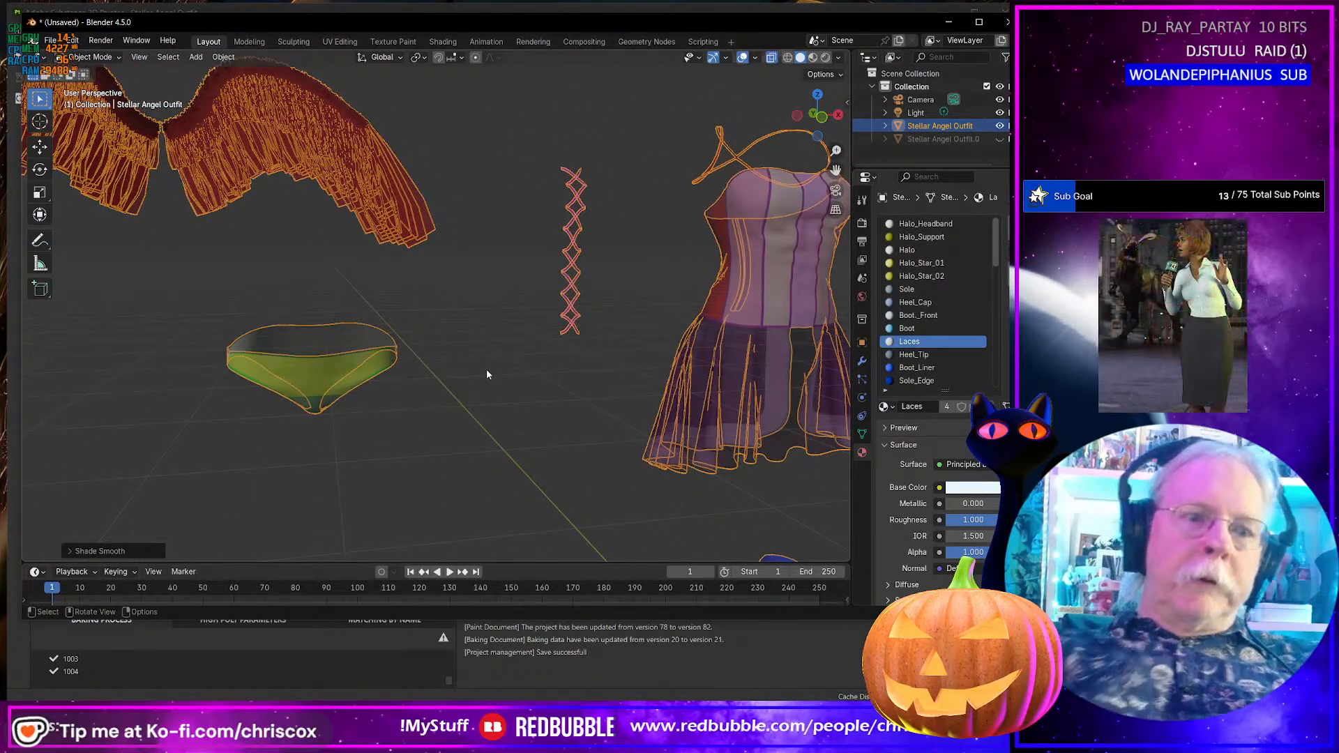
- Export the selected outfit as a Wavefront OBJ without materials, overwriting Stellar Angel Outfit NM.obj
key(ctrl+e)
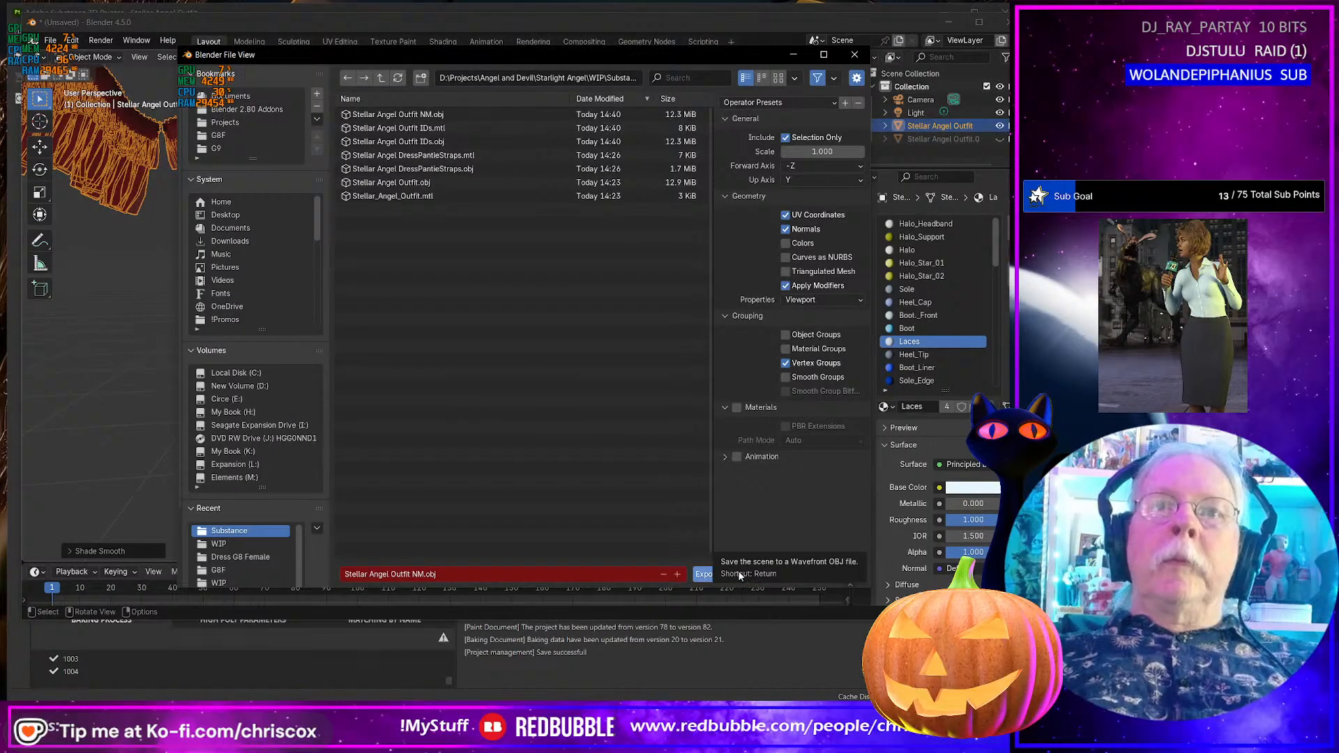
click(704, 573)
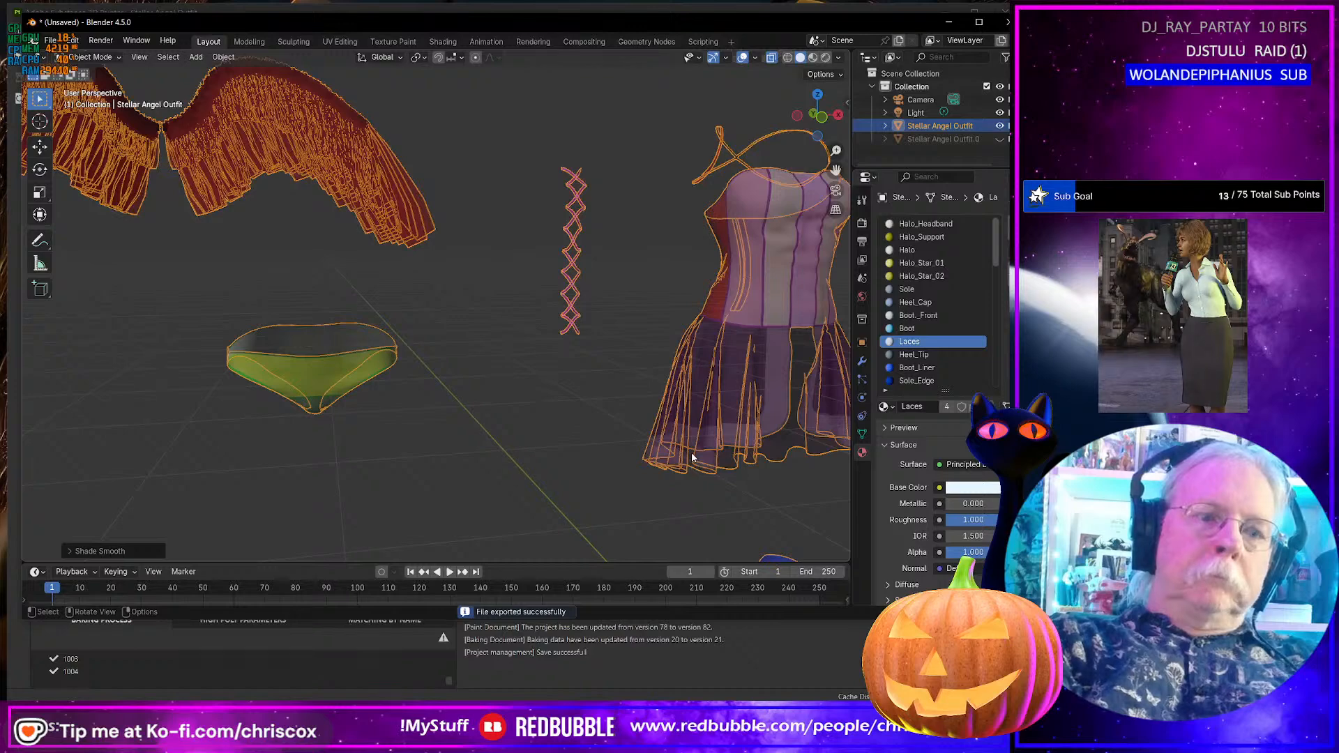
key(ctrl+shift+i)
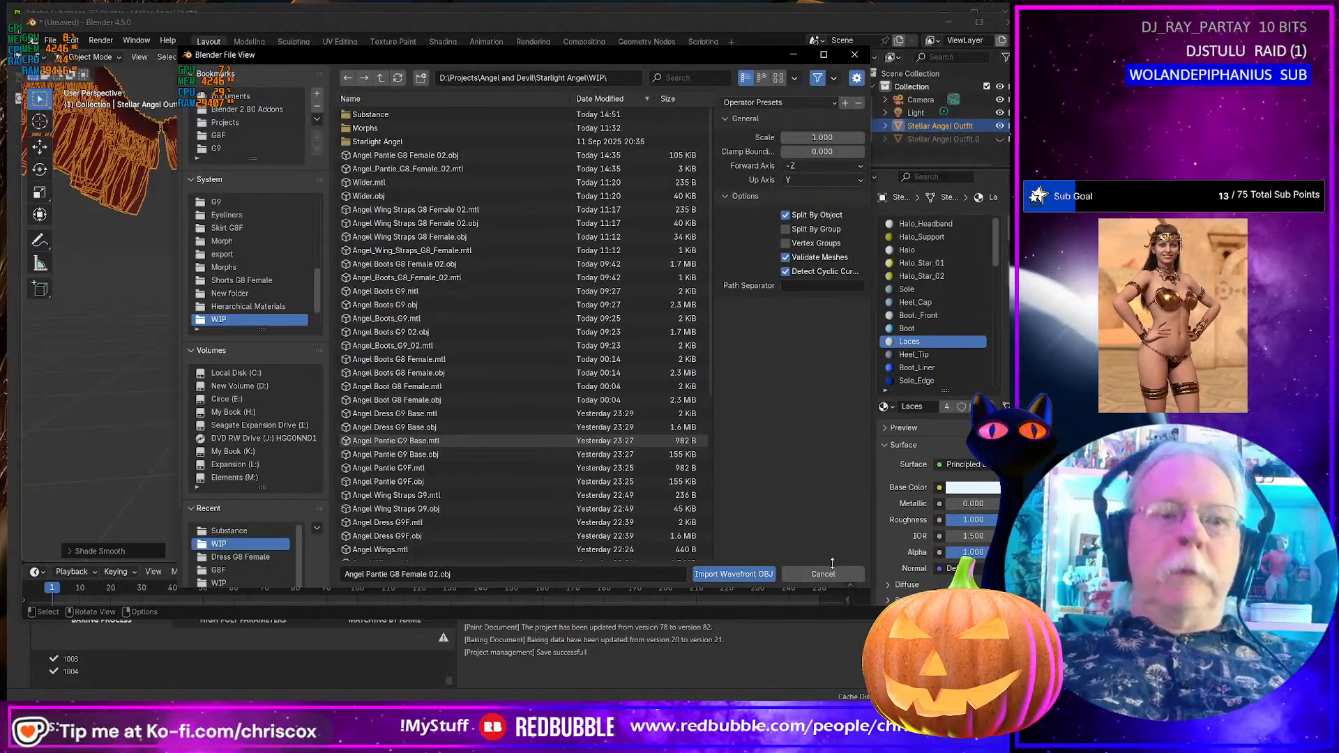
click(823, 574)
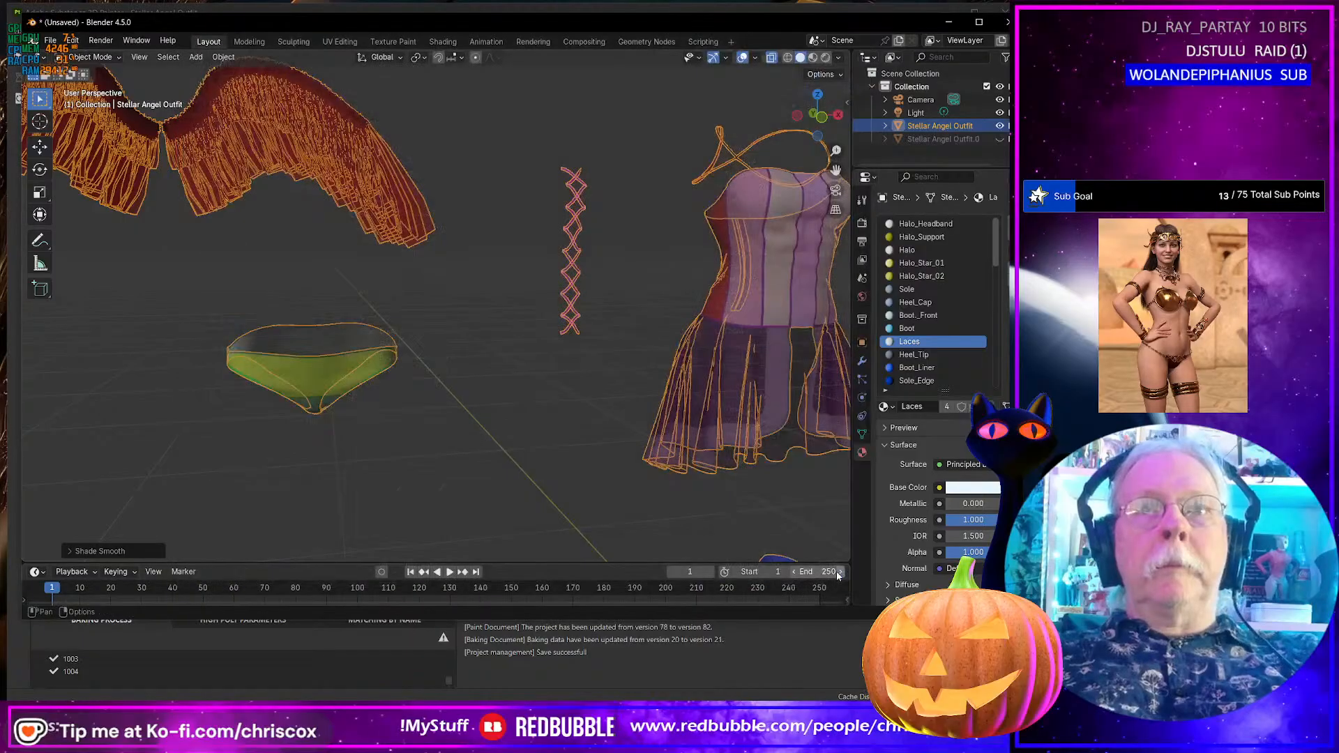
- Export the selected outfit with materials included, overwriting Stellar Angel Outfit IDs.obj
key(ctrl+shift+e)
click(432, 143)
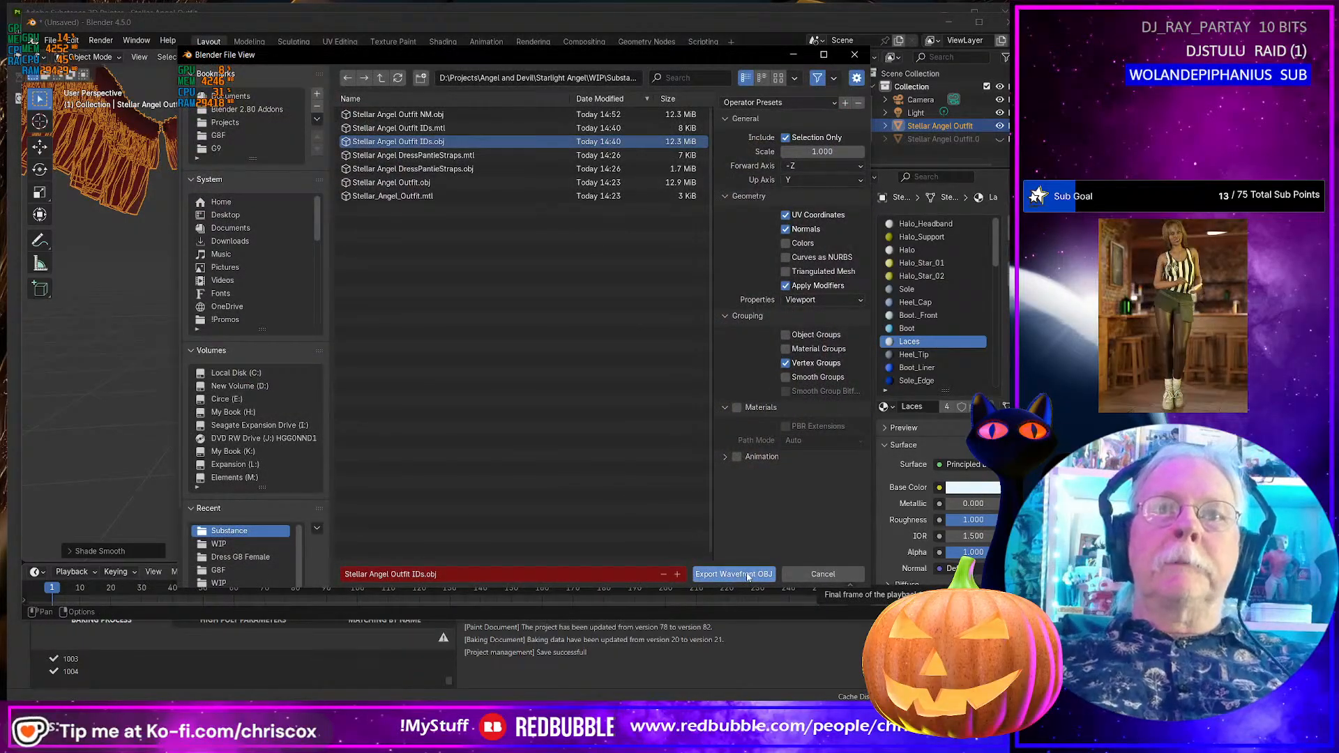
click(736, 407)
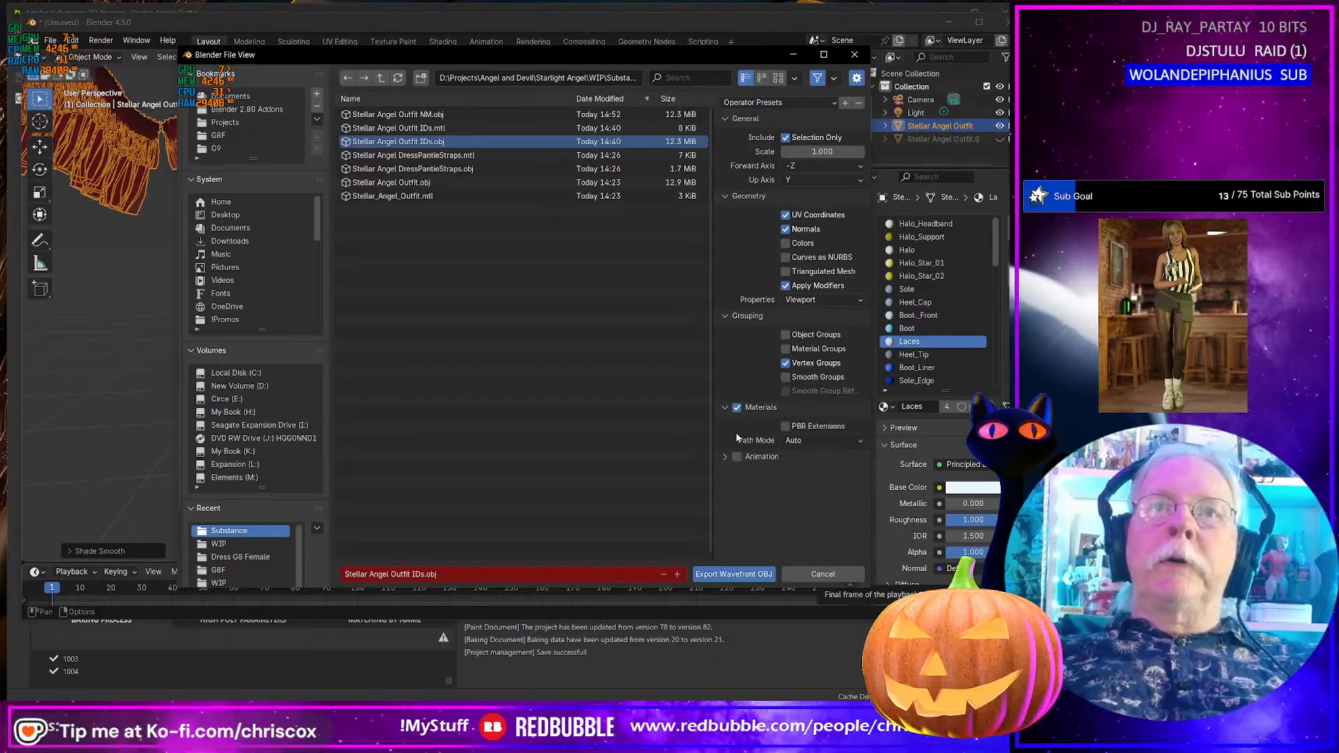
click(725, 574)
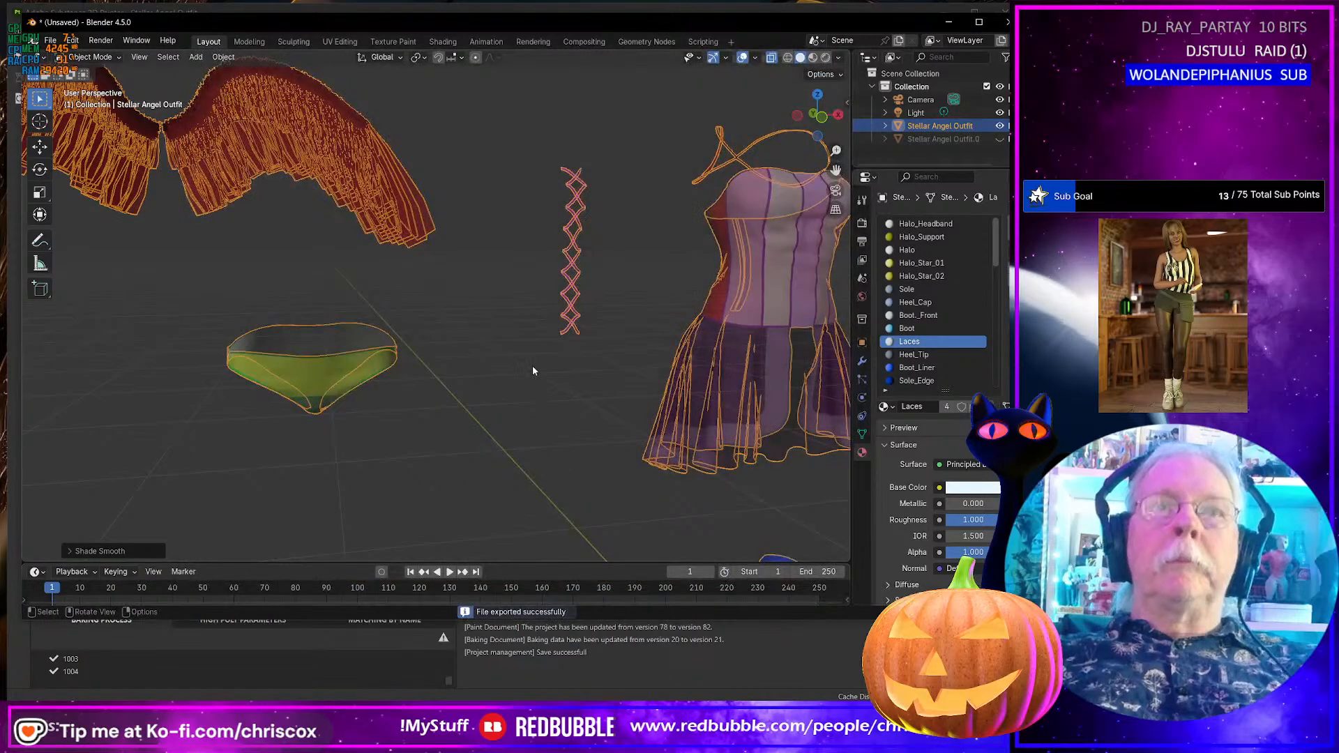
- Switch to Substance 3D Painter and replace the project's mesh with the re-exported Stellar Angel Outfit NM.obj through the project configuration
key(alt+Tab)
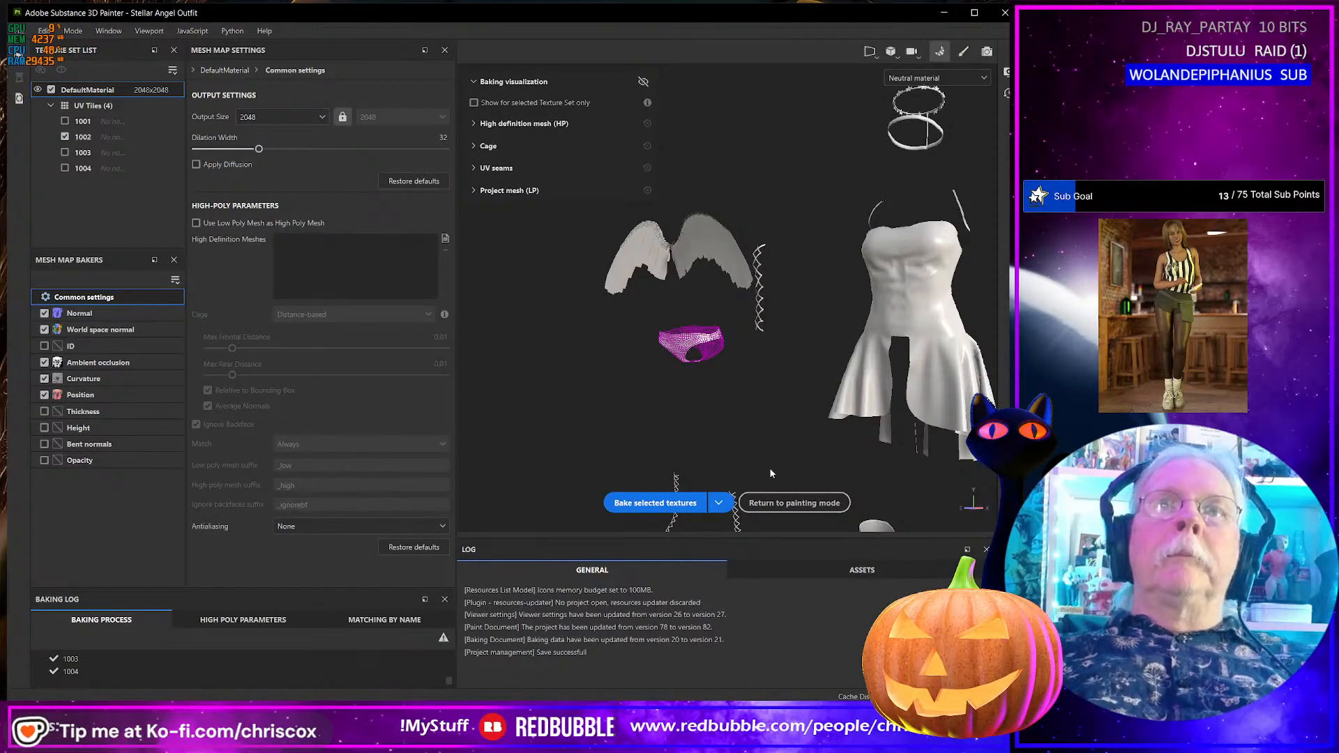
click(46, 32)
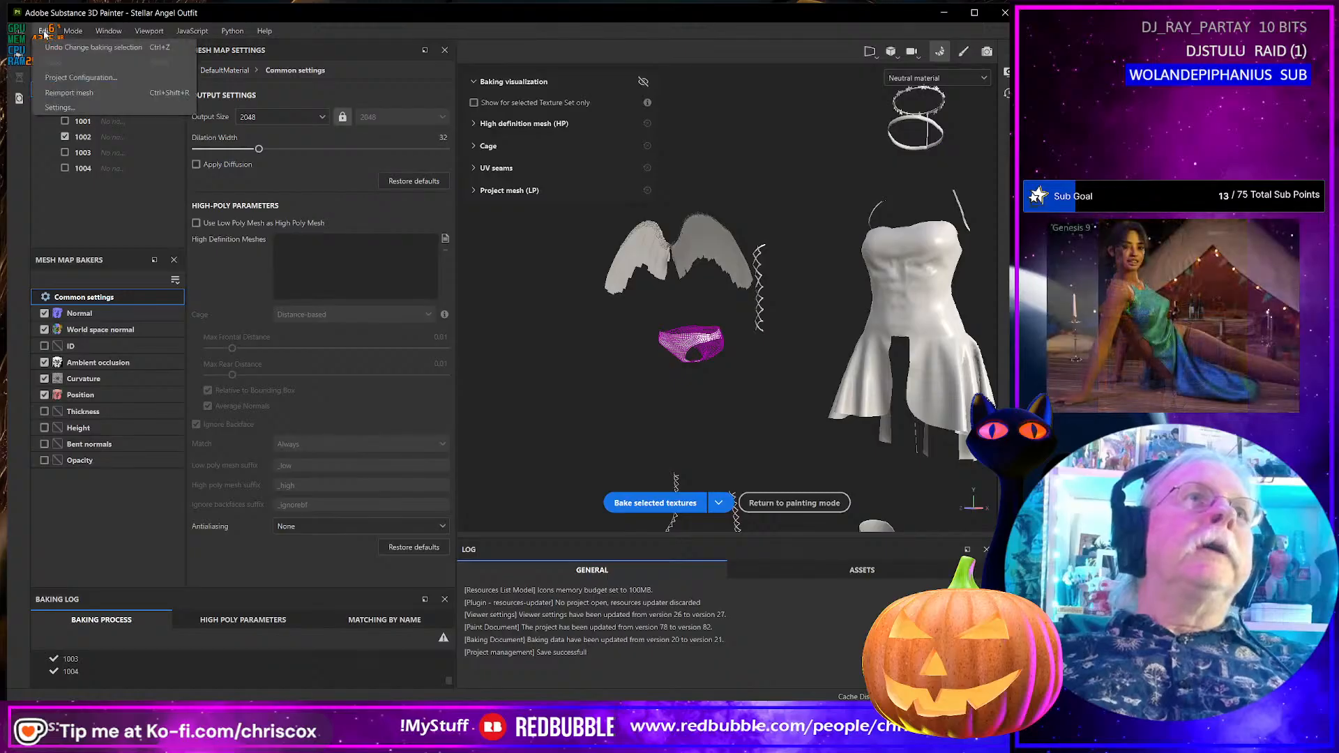
click(67, 78)
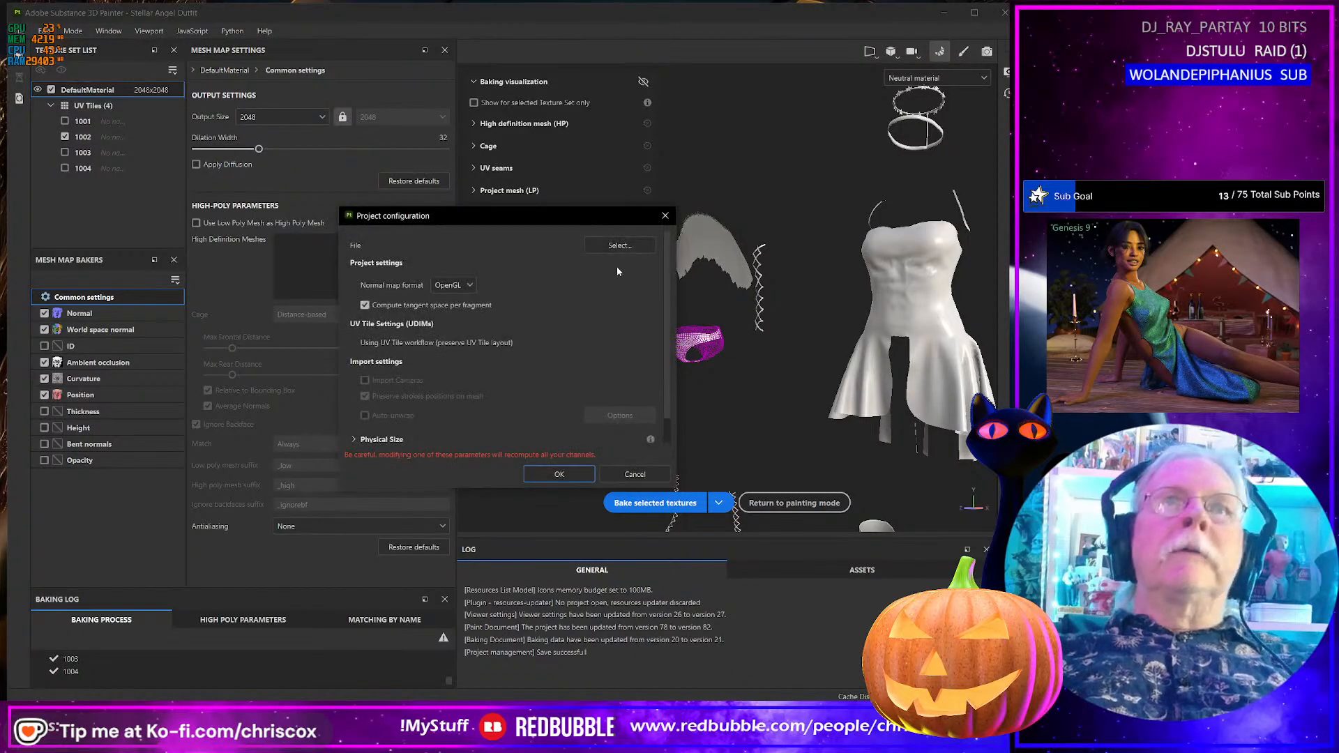
click(618, 245)
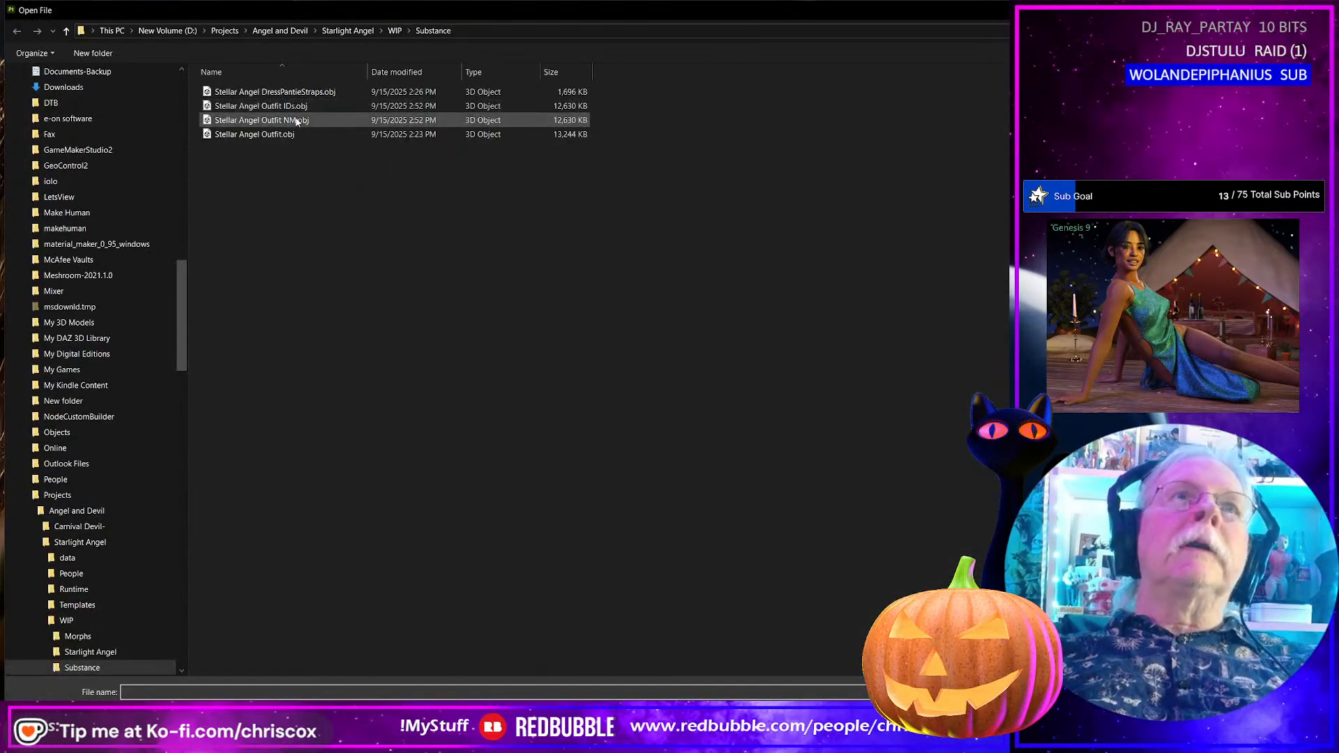
click(296, 120)
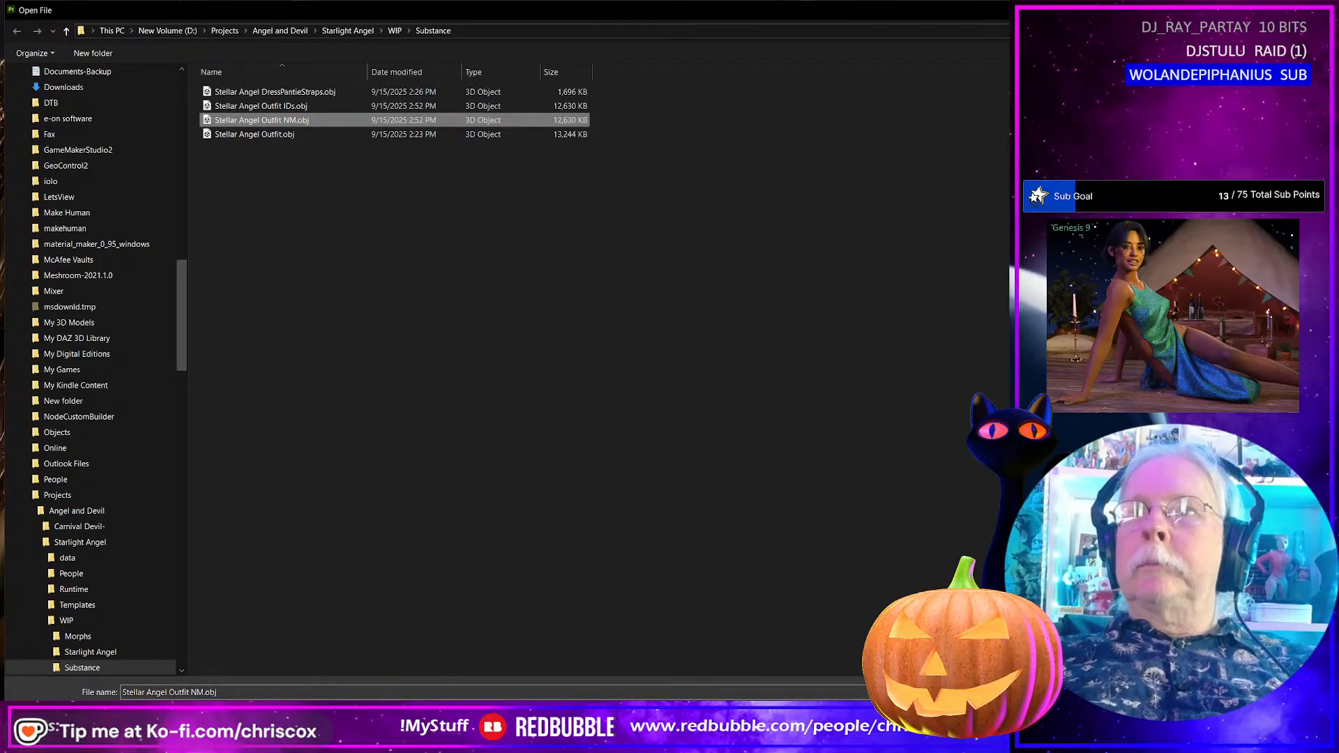
key(Return)
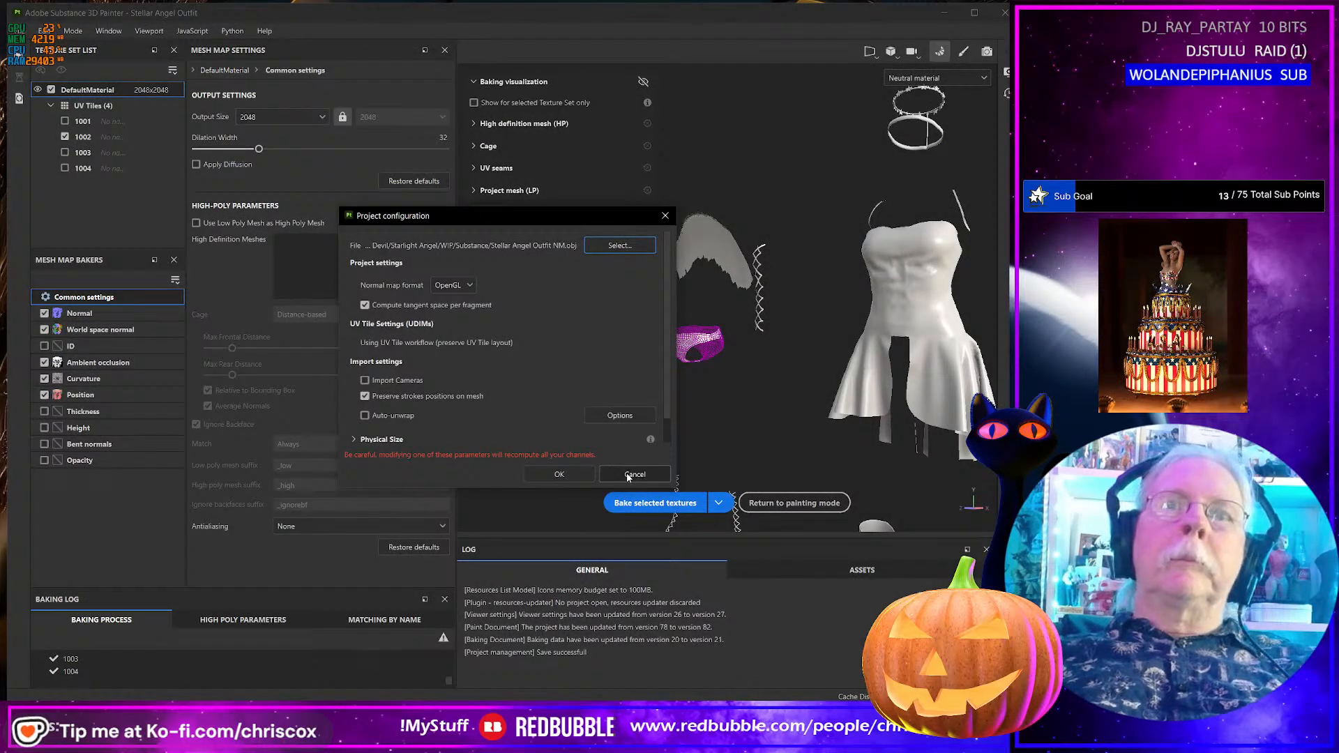
click(567, 472)
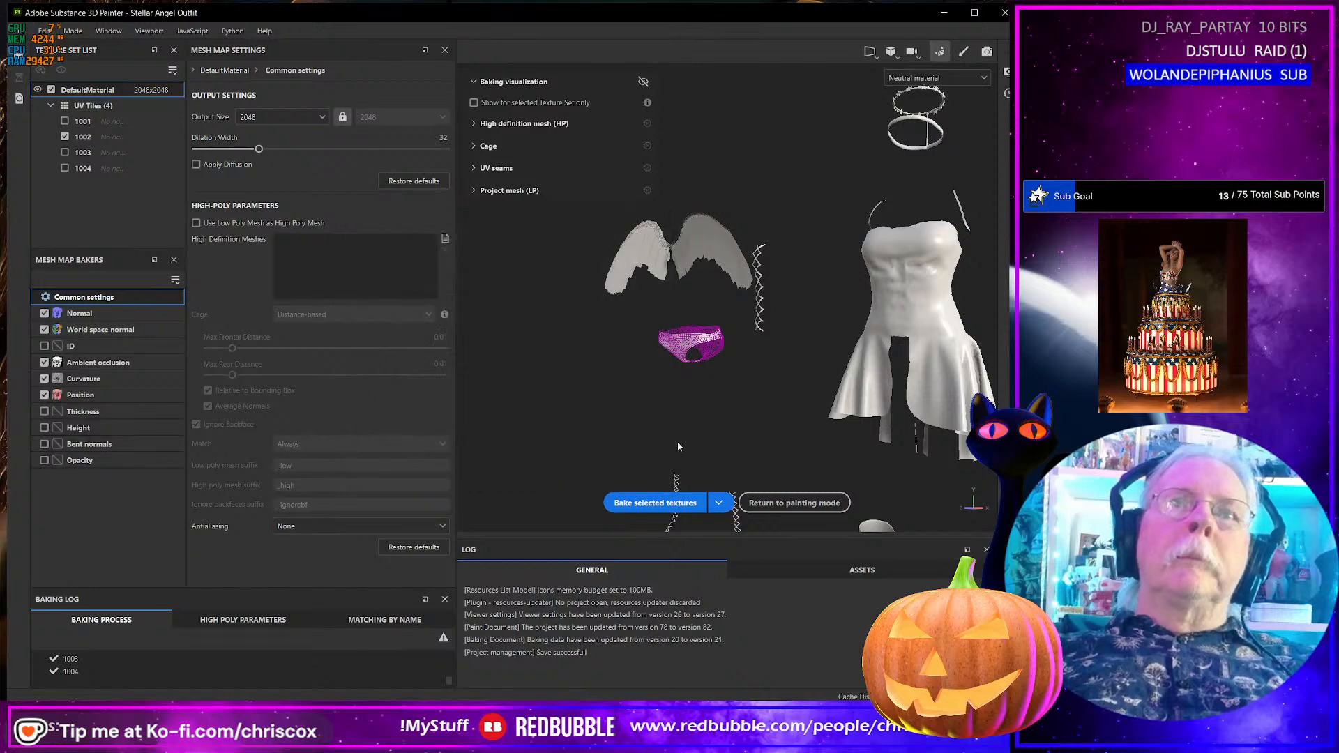
- Check the smoothed panties mesh, select only UV tile 1001, and bake its selected mesh maps at 2048 output size
scroll(706, 369, up, 5)
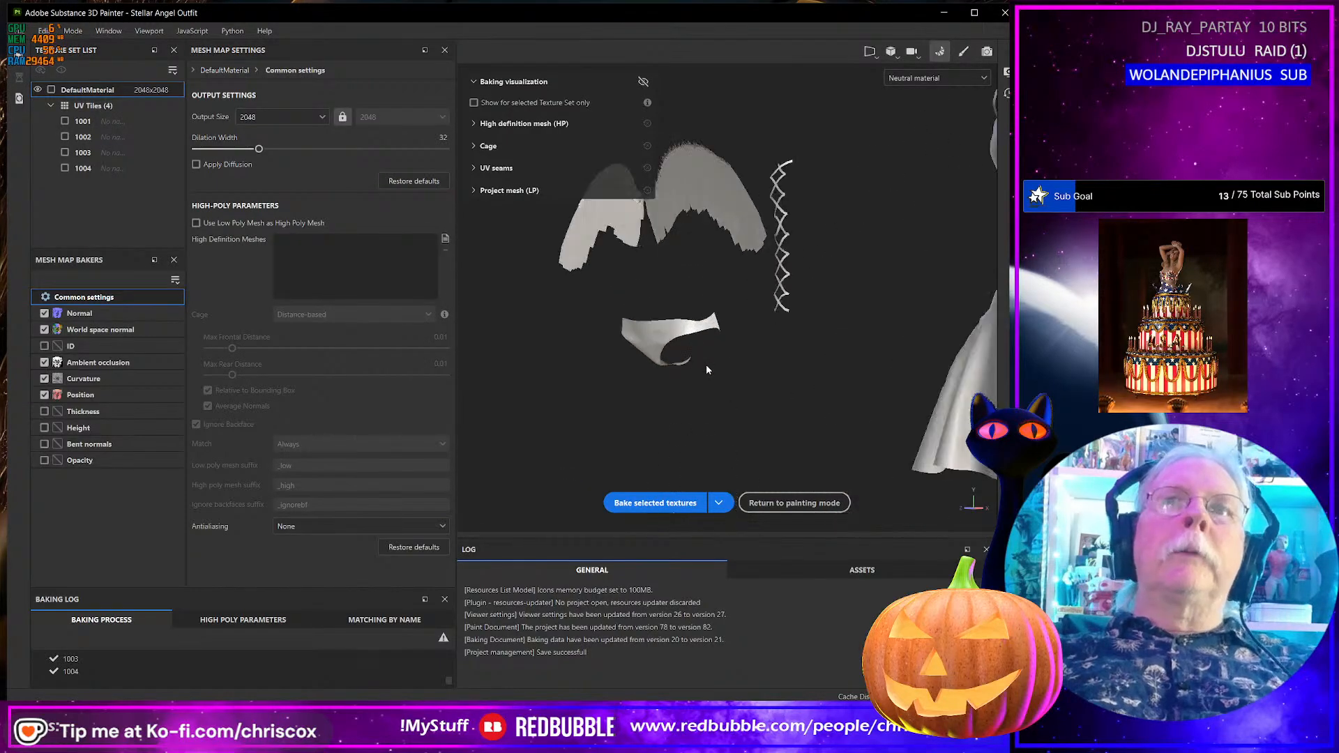
alt+drag(681, 358, 785, 386)
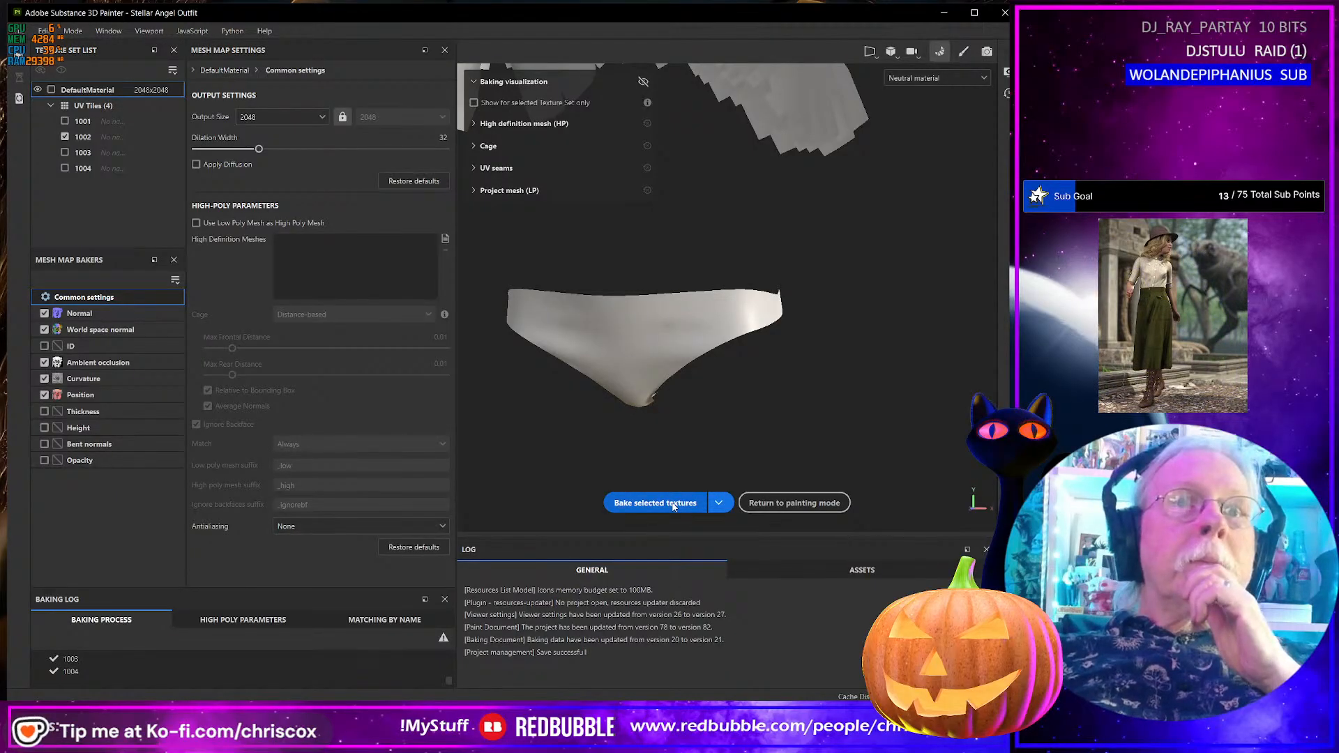
click(65, 139)
scroll(659, 414, up, 3)
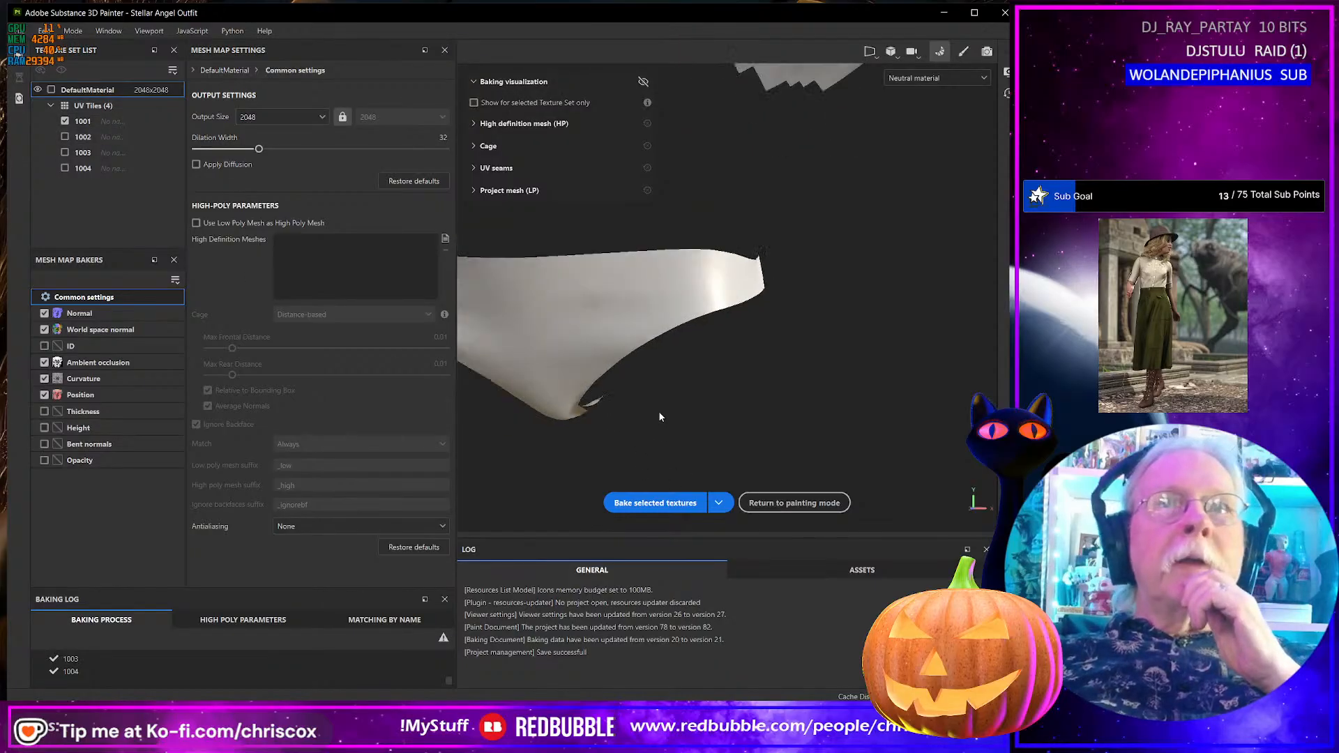
scroll(660, 412, down, 5)
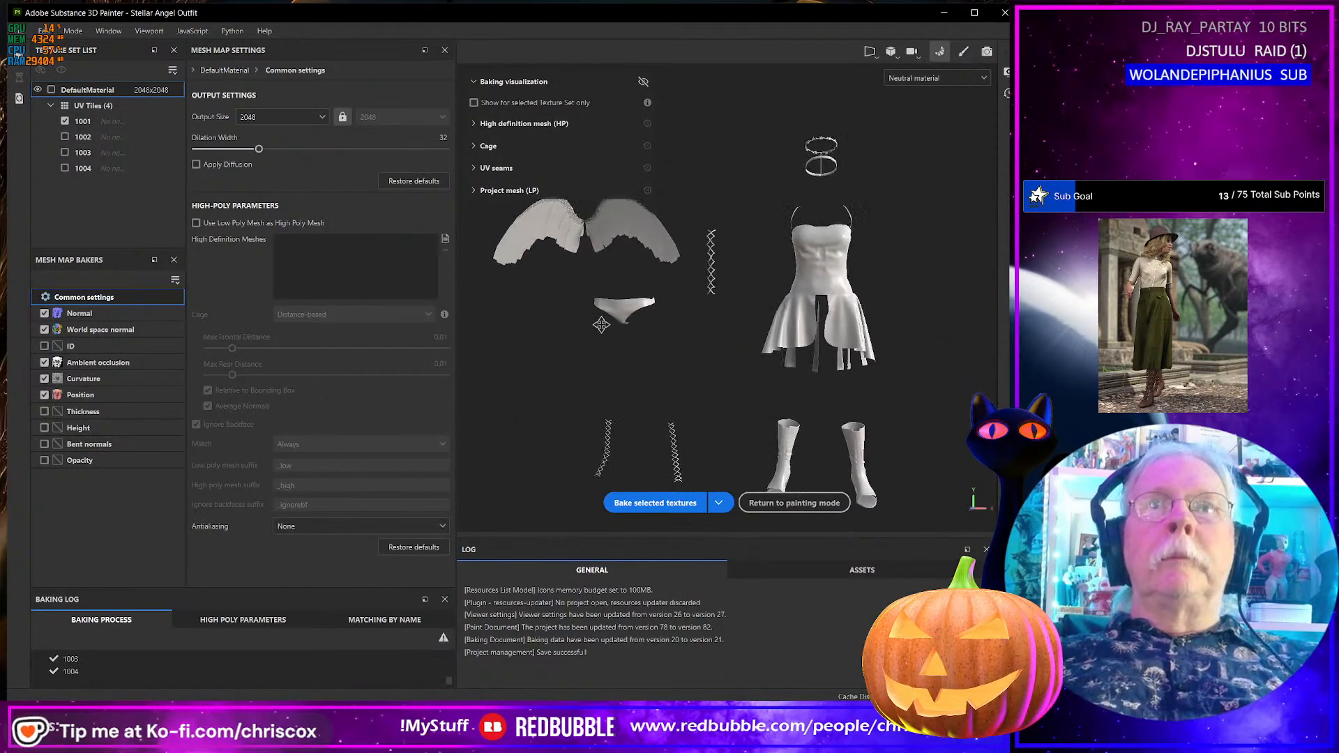
click(655, 503)
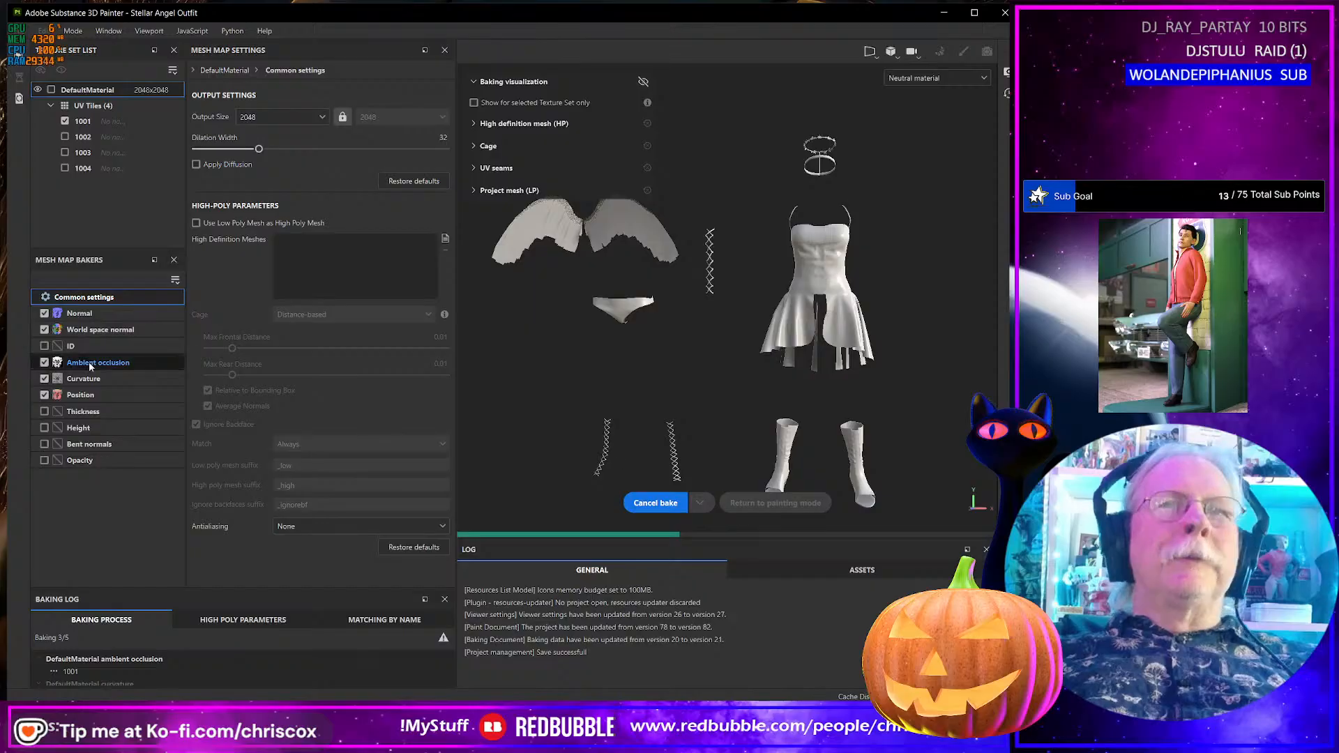
- Include all four UV tiles, 1001 through 1004, in the bake and leave ID as the only enabled mesh map baker
mouse_move(89, 362)
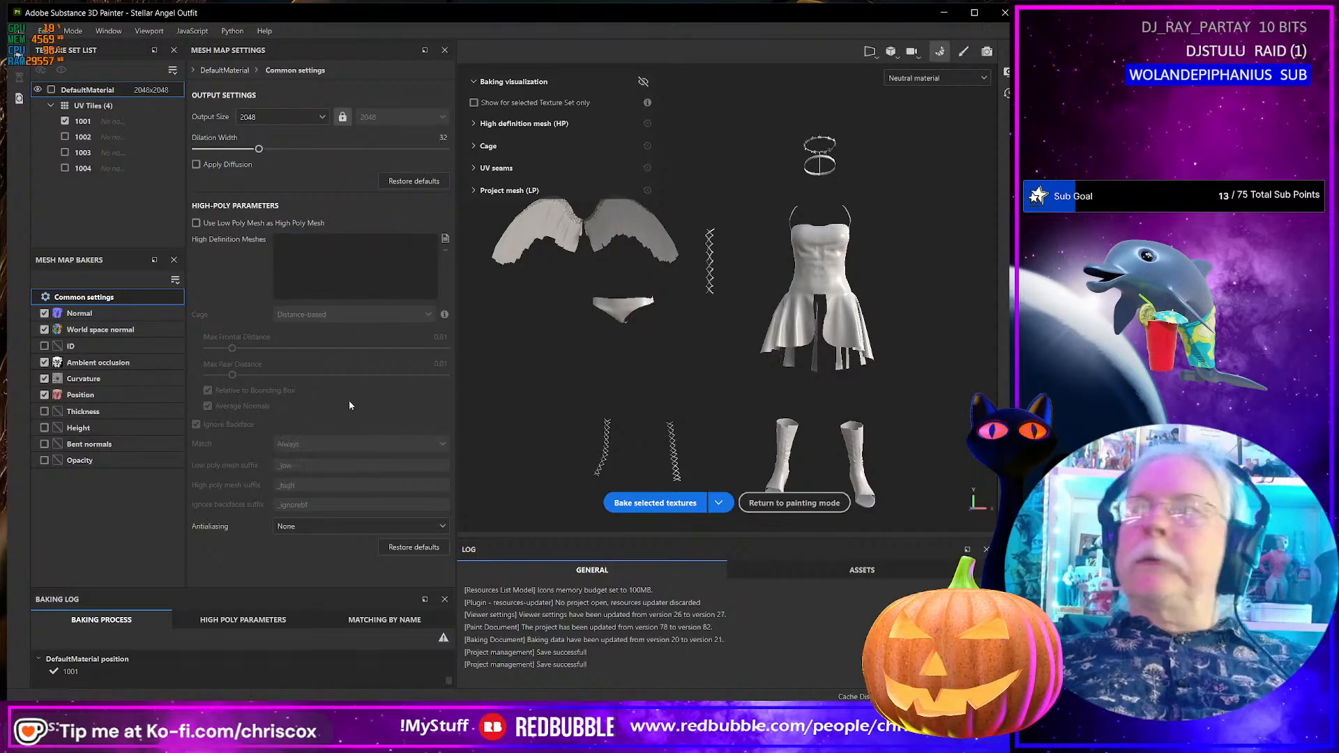
click(65, 136)
click(64, 152)
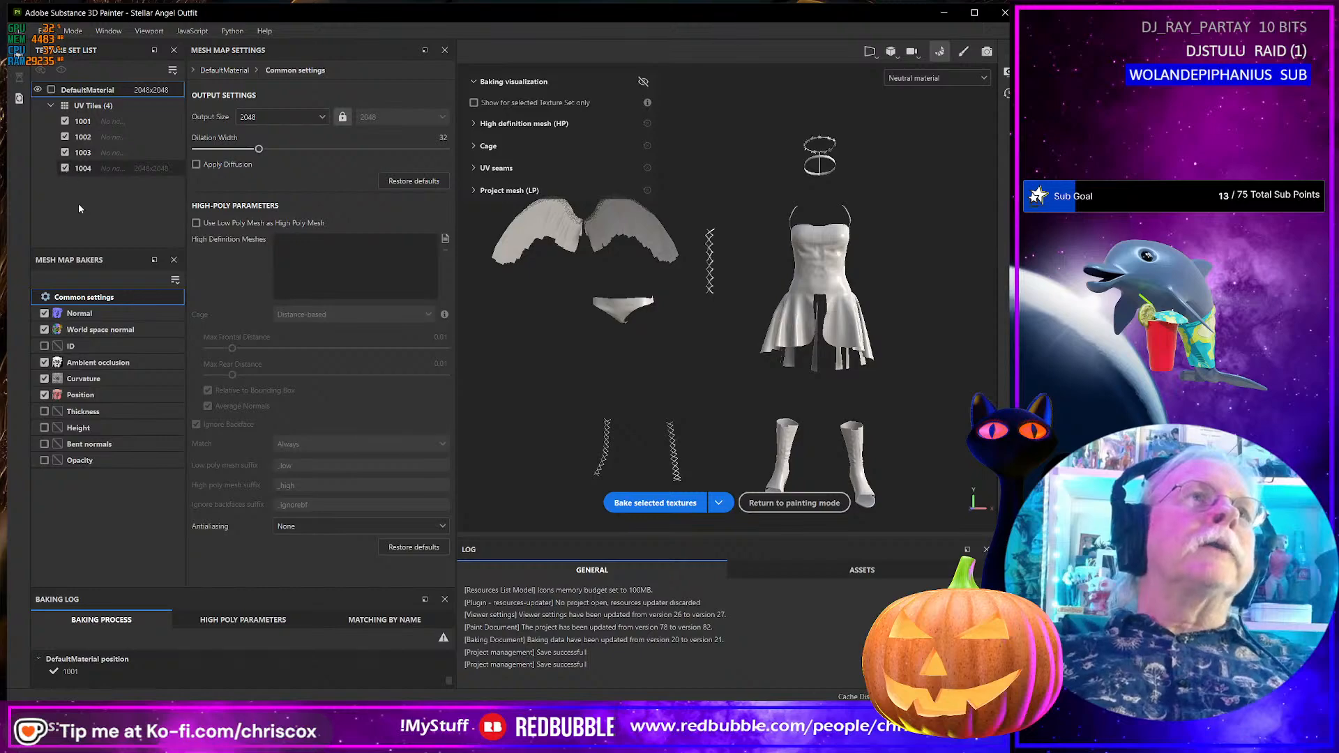
click(44, 395)
click(44, 378)
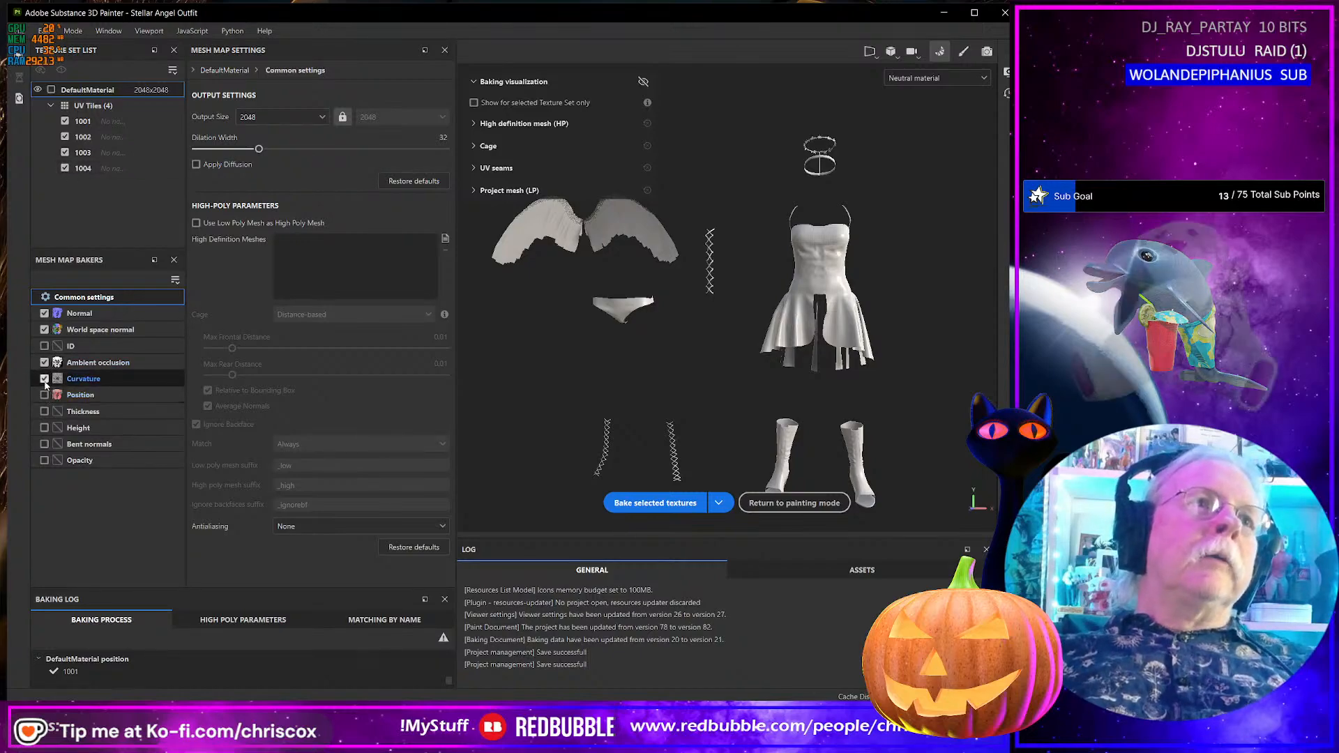
click(44, 362)
click(44, 346)
click(44, 329)
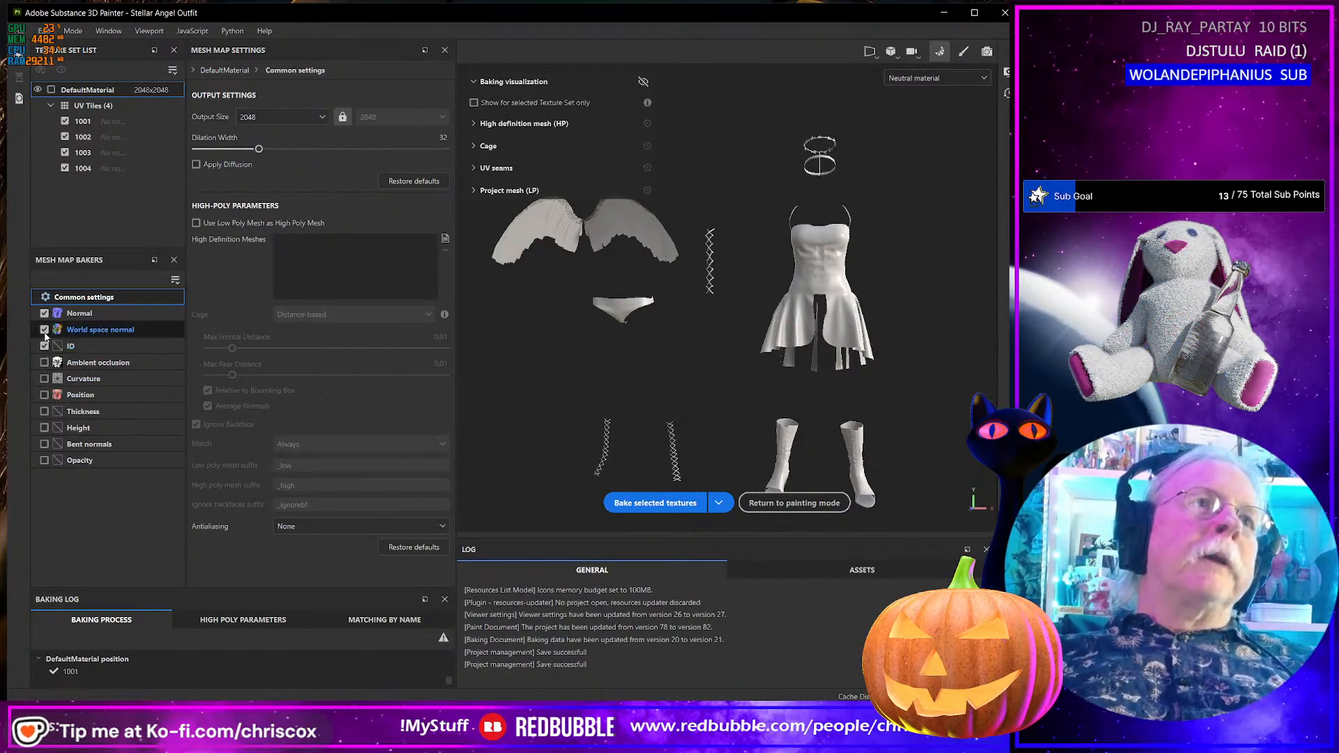
click(44, 314)
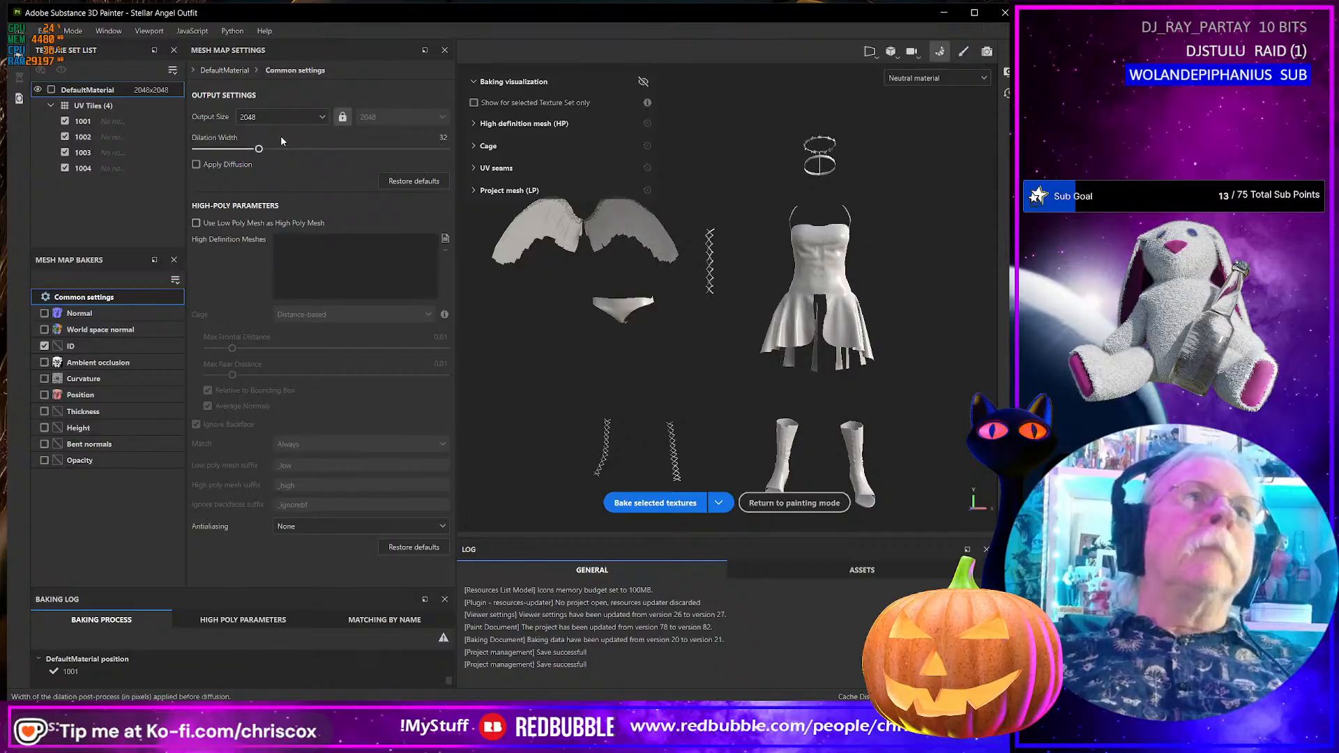
- Set the bake output size to 4096 and load Stellar Angel Outfit IDs.obj as the high definition mesh
click(286, 116)
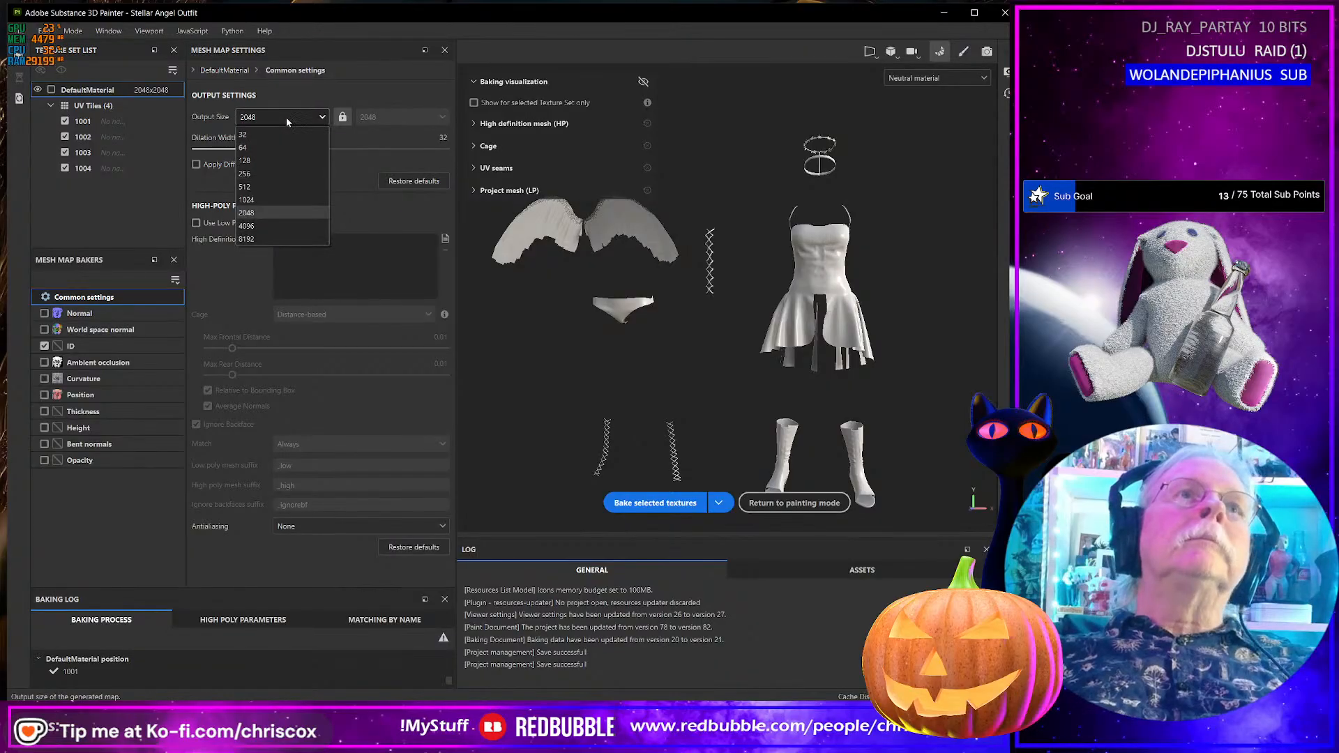
click(266, 224)
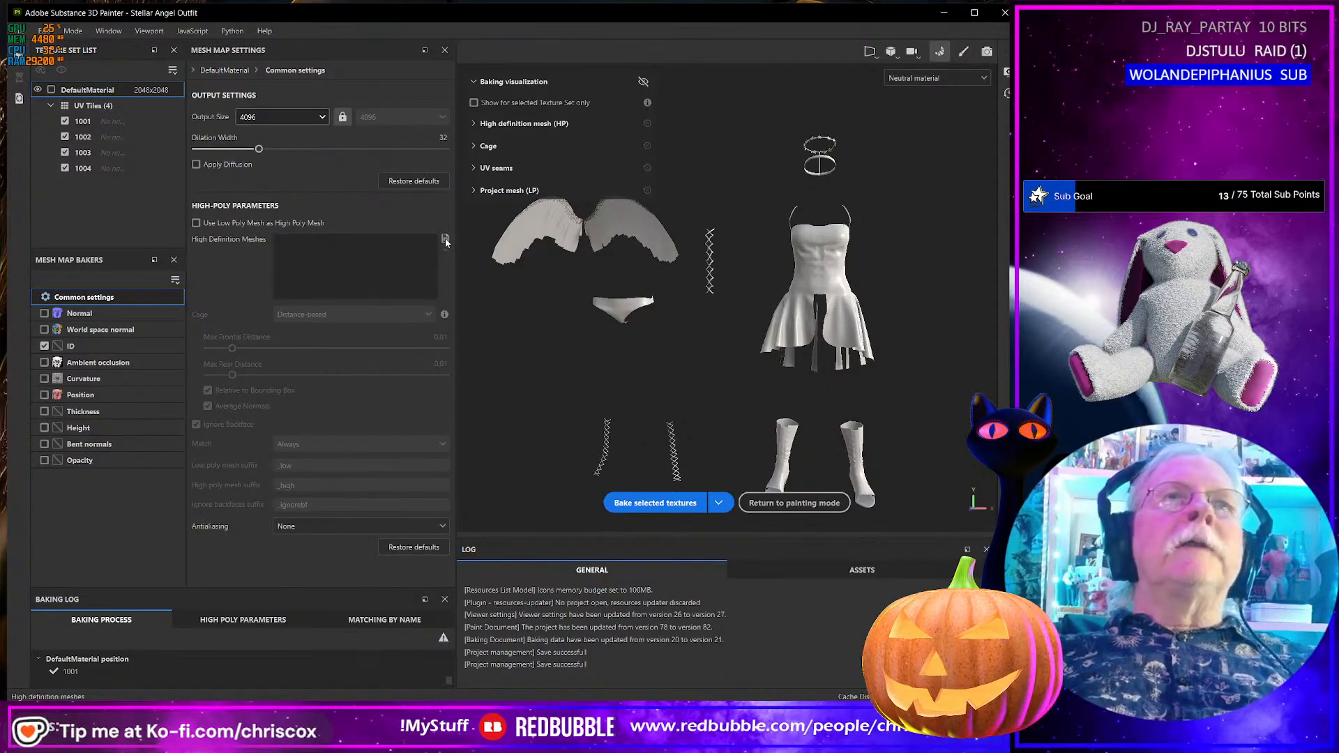
click(445, 240)
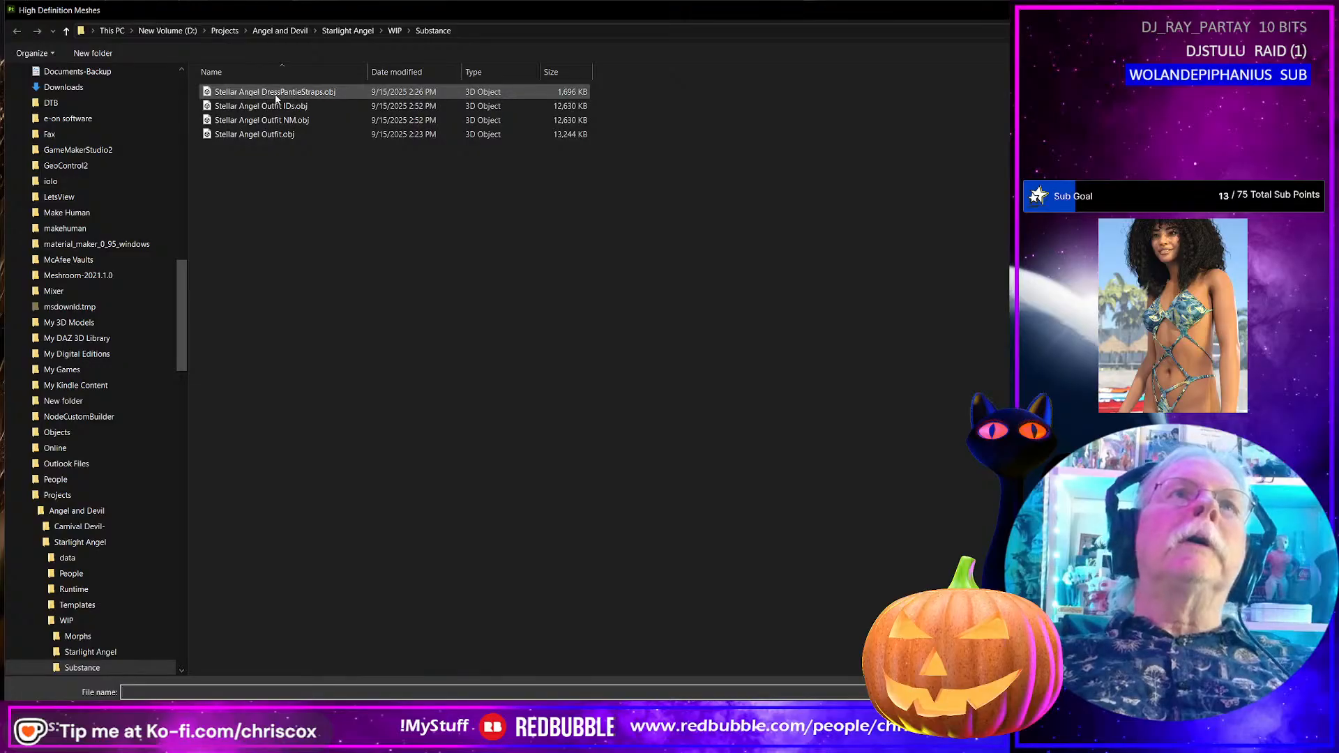
click(263, 106)
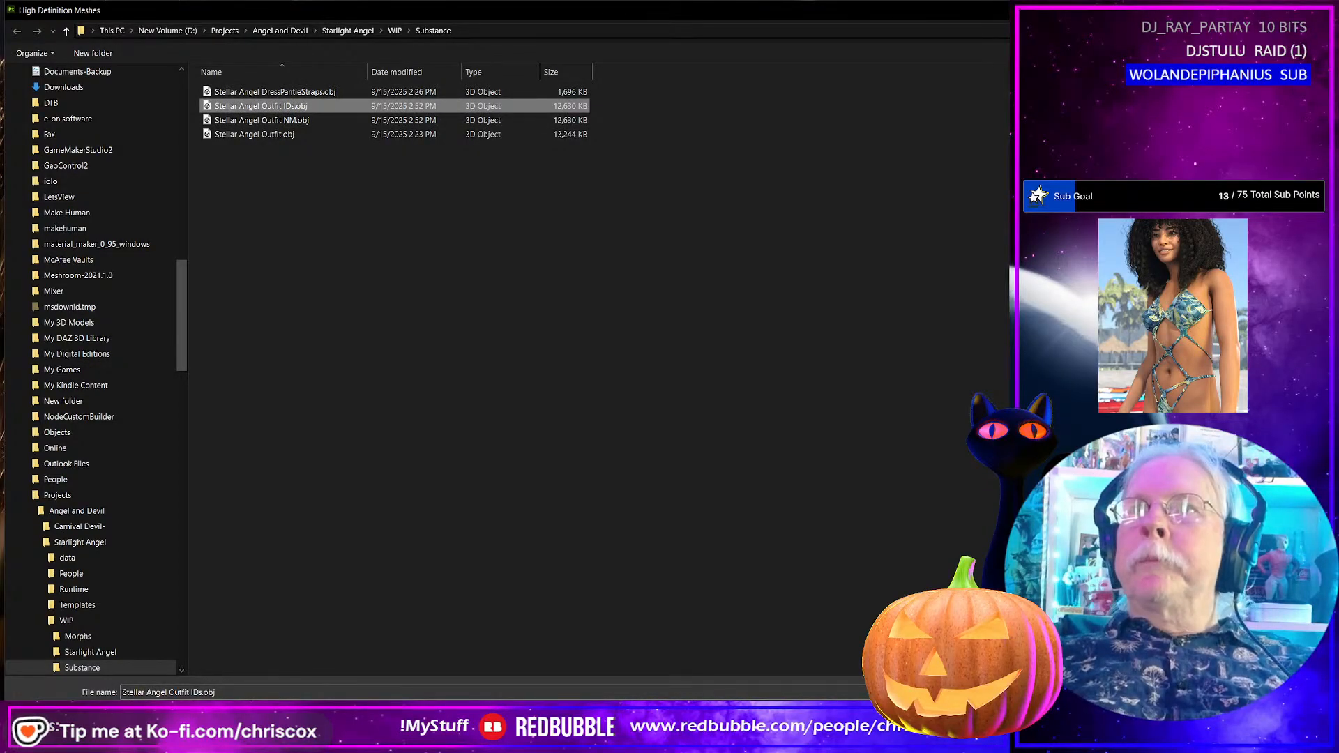
key(Return)
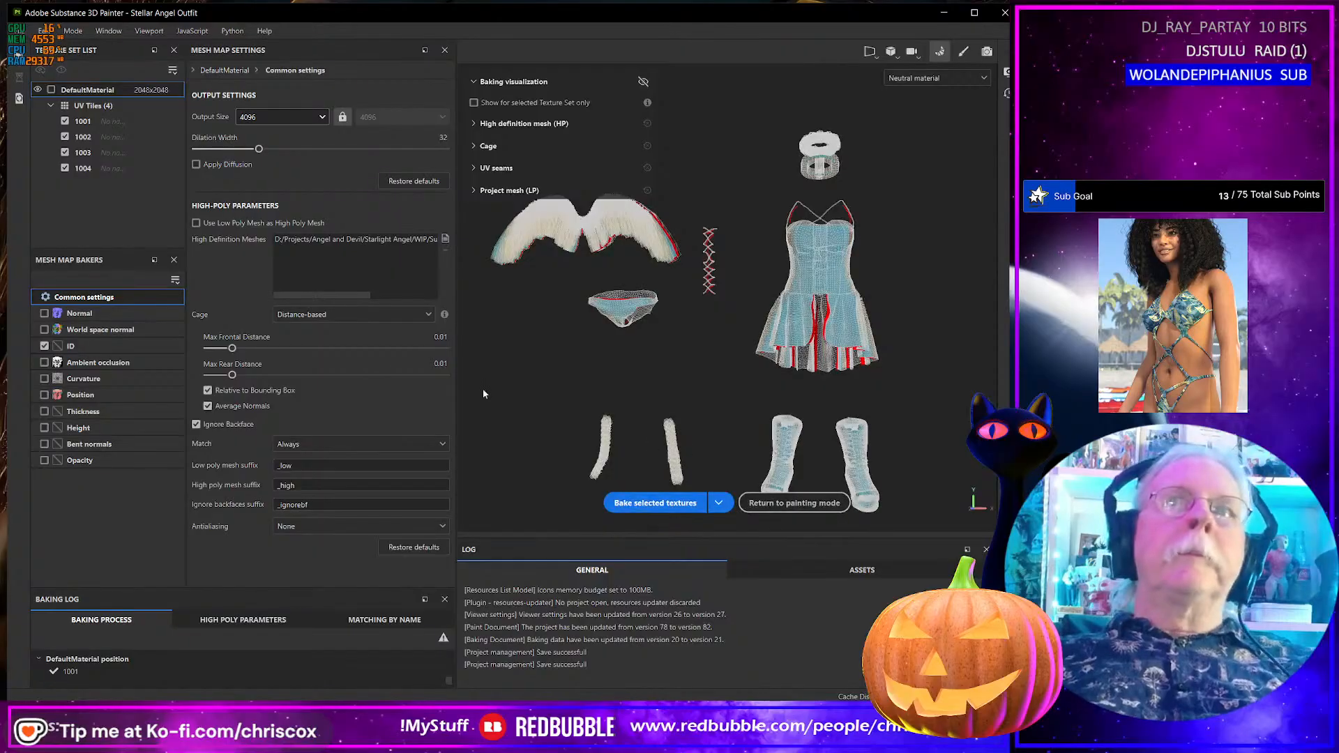
- Set the max frontal and max rear distances to 0.000001 and bake the ID maps for the selected UV tiles
click(444, 338)
click(443, 338)
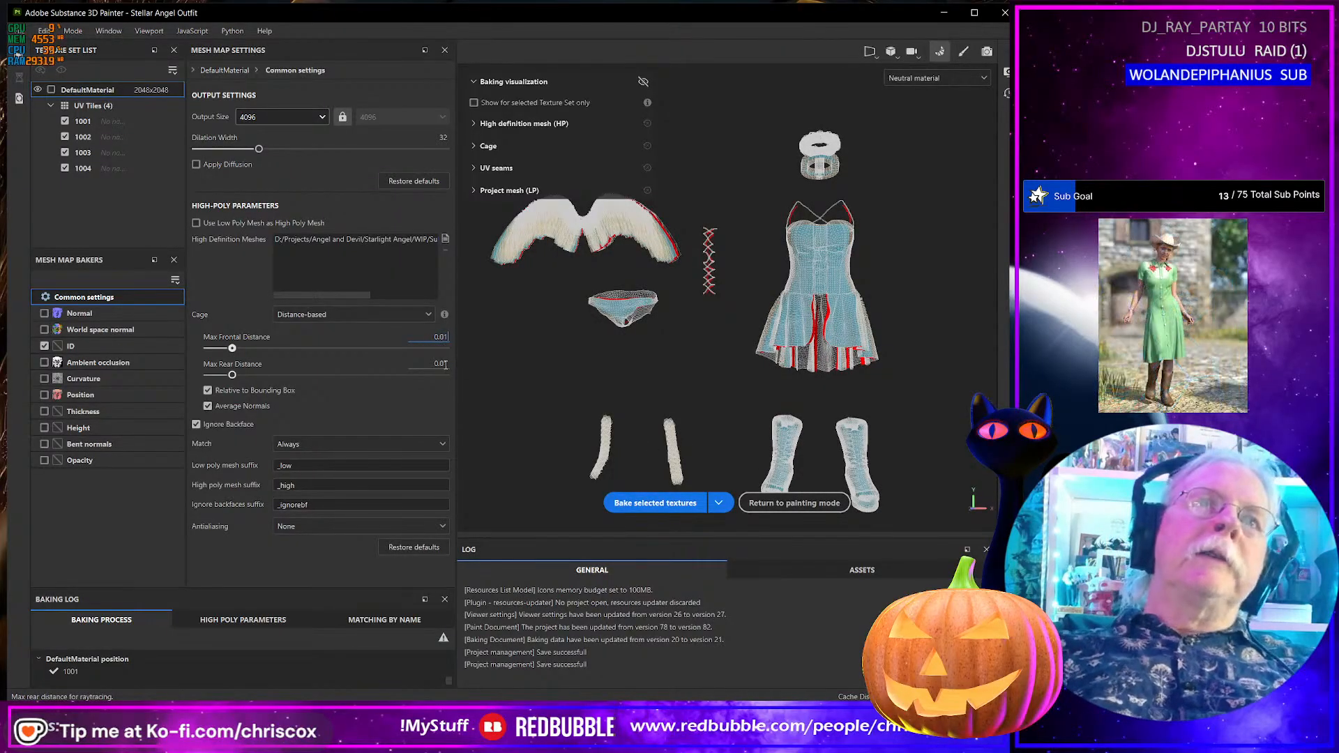
text(00000)
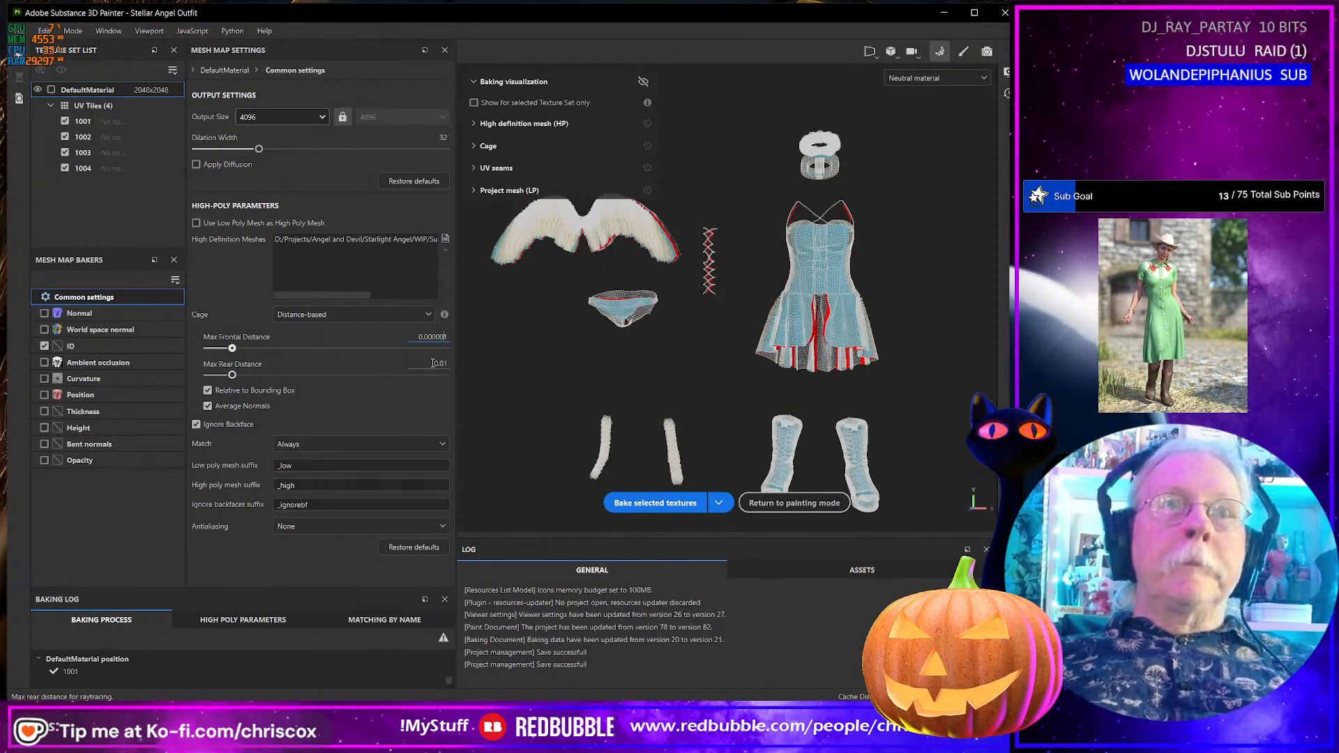
click(445, 364)
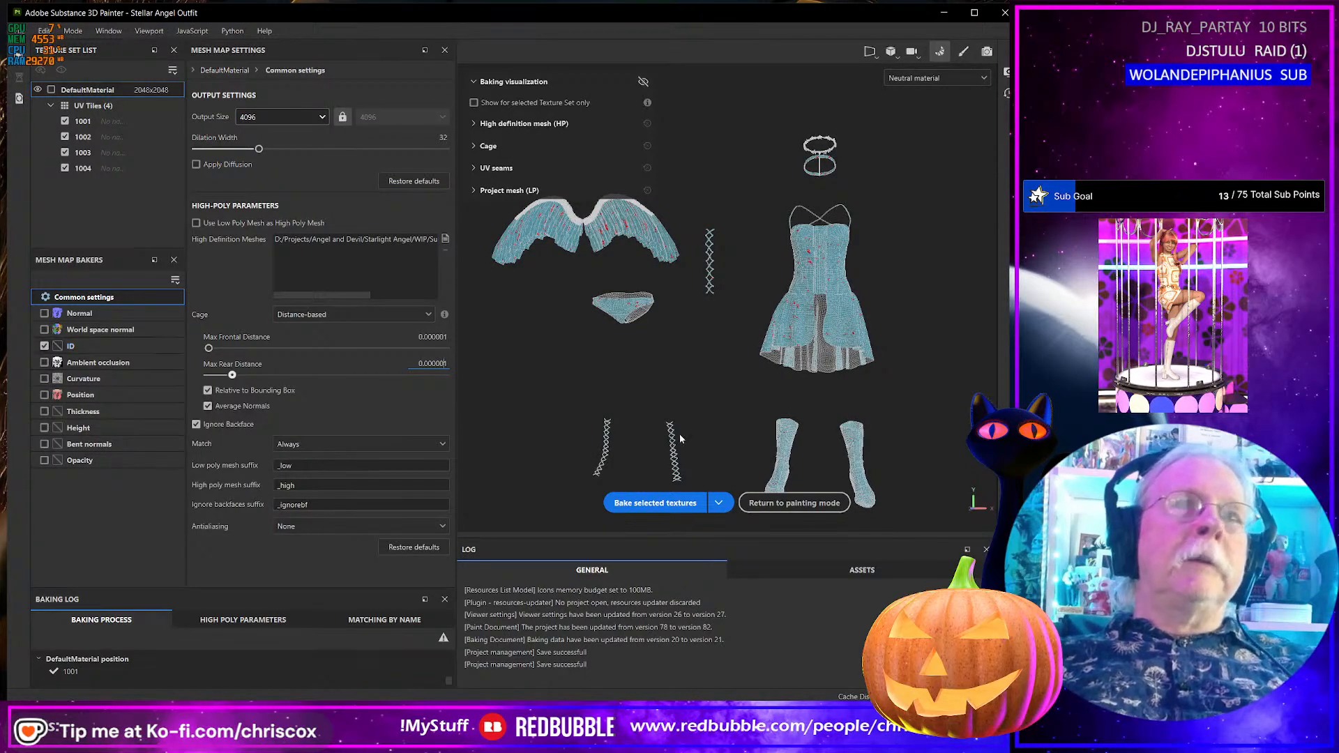
click(655, 503)
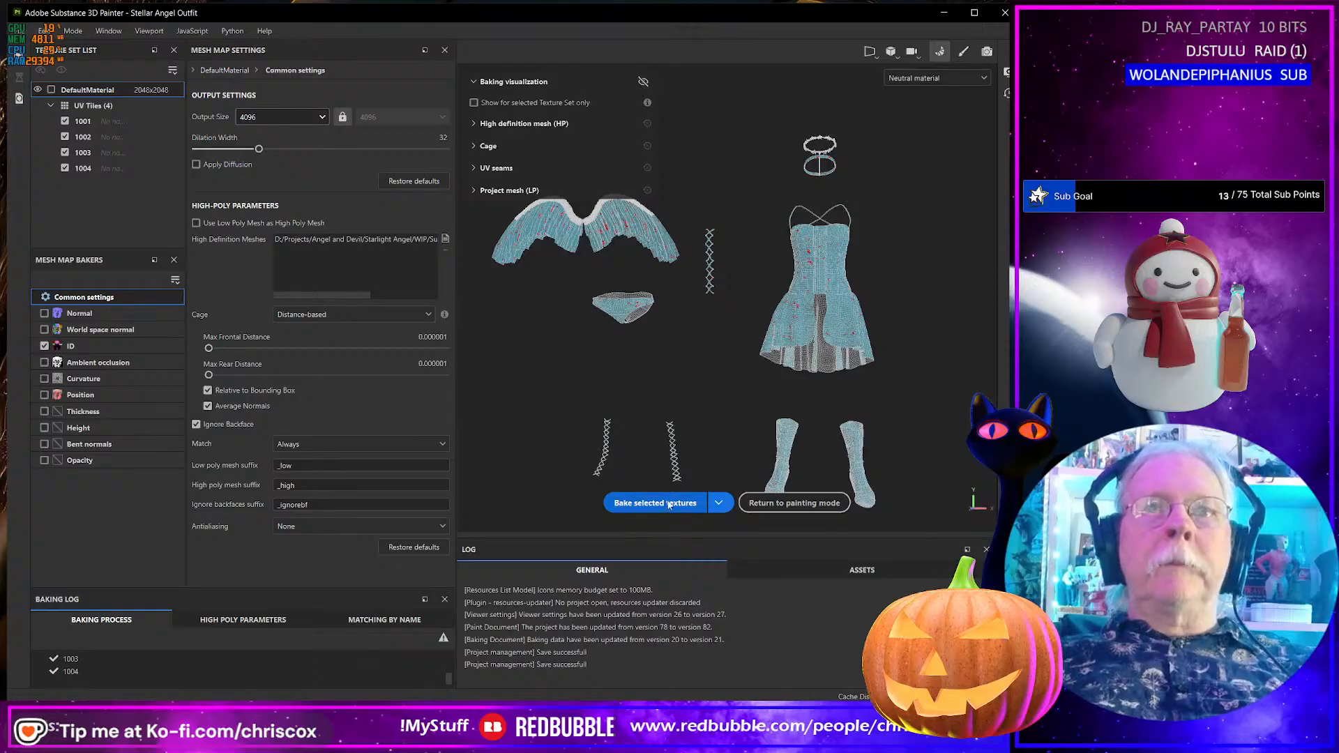
- Return to painting mode and display the ID map to inspect the outfit's colour regions in 3D
click(73, 30)
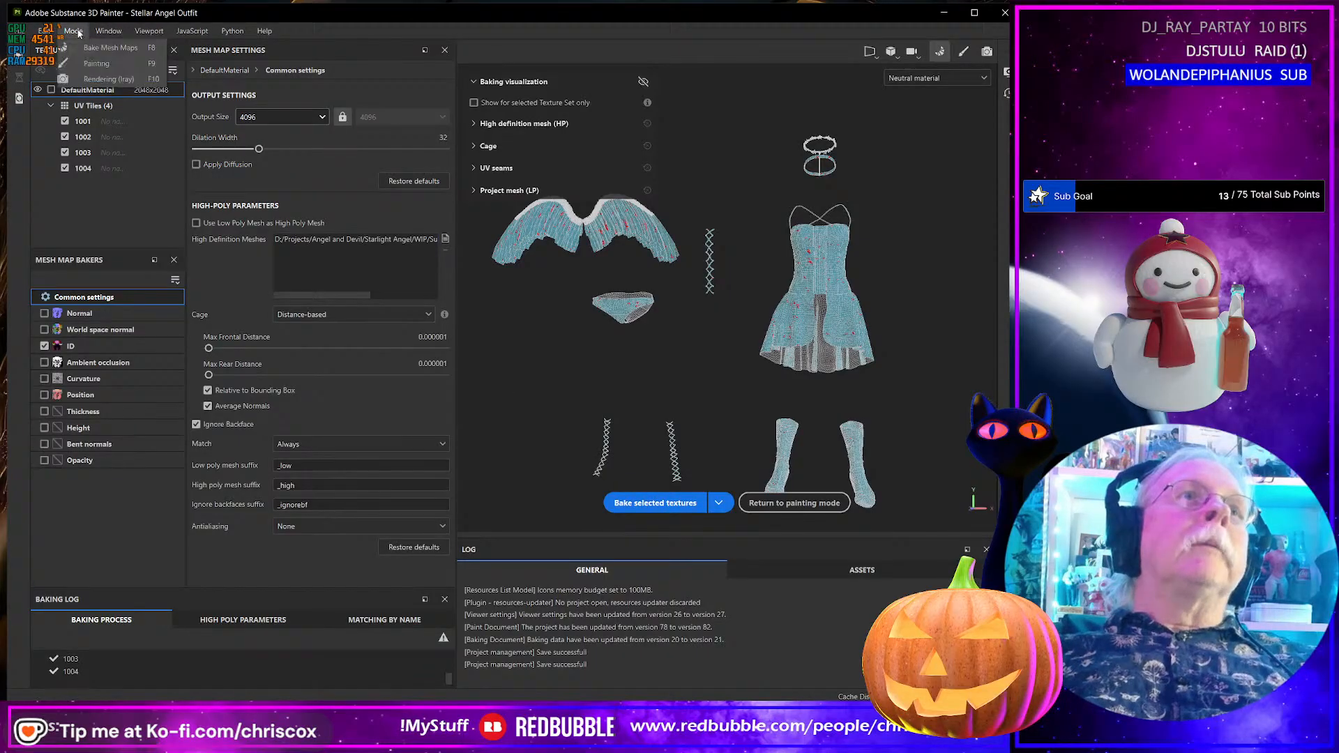
click(96, 63)
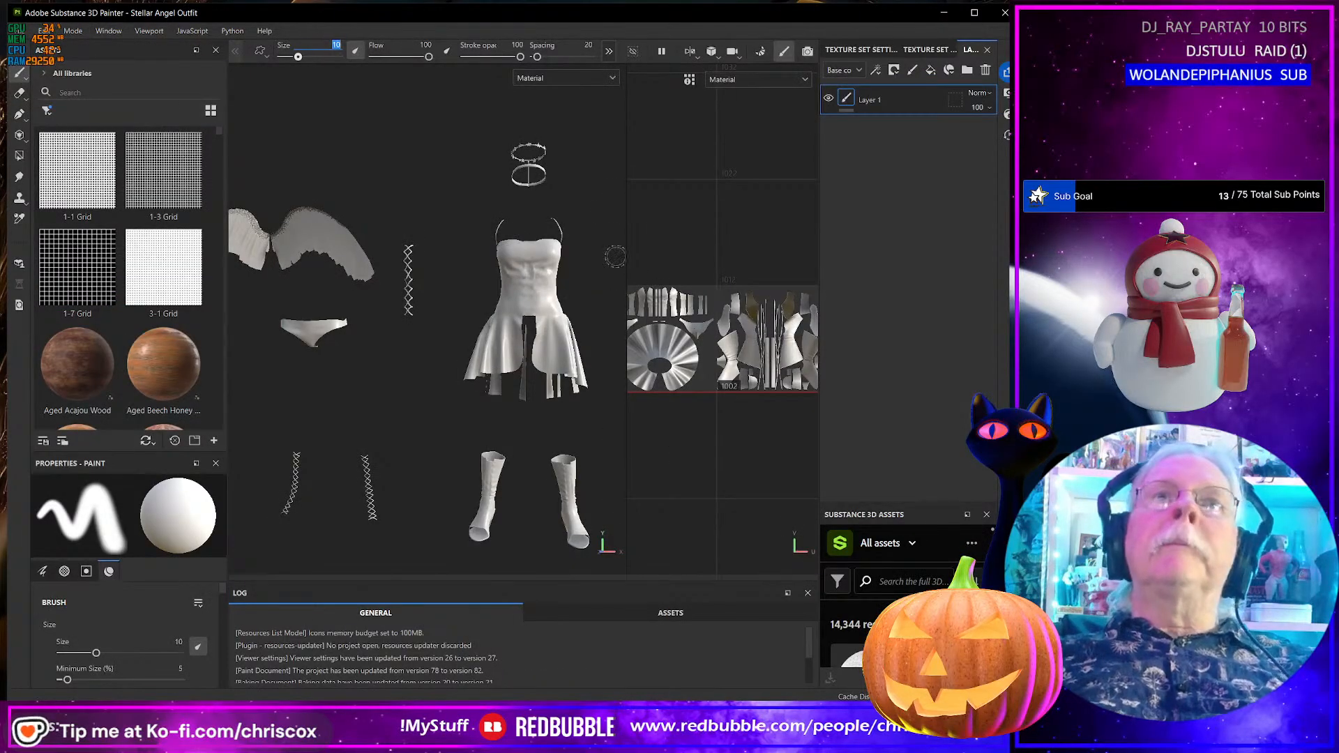
click(776, 78)
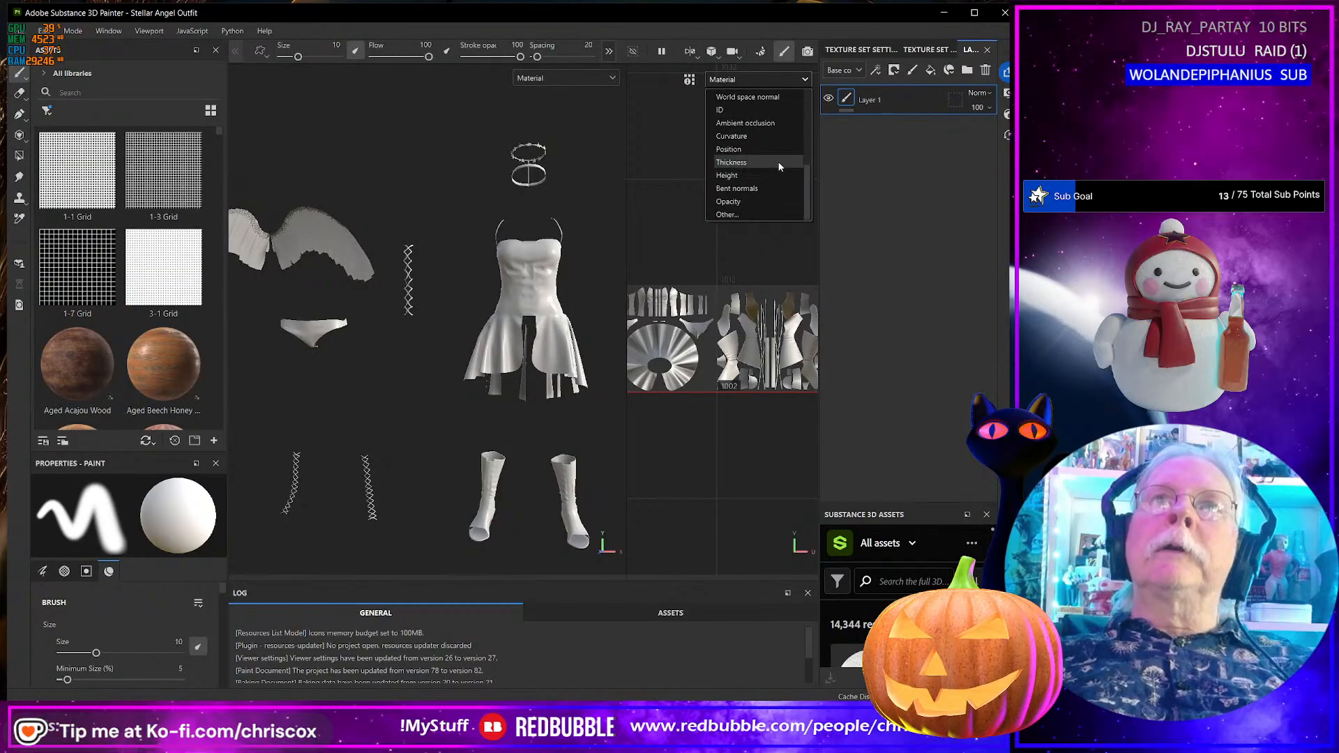
click(738, 109)
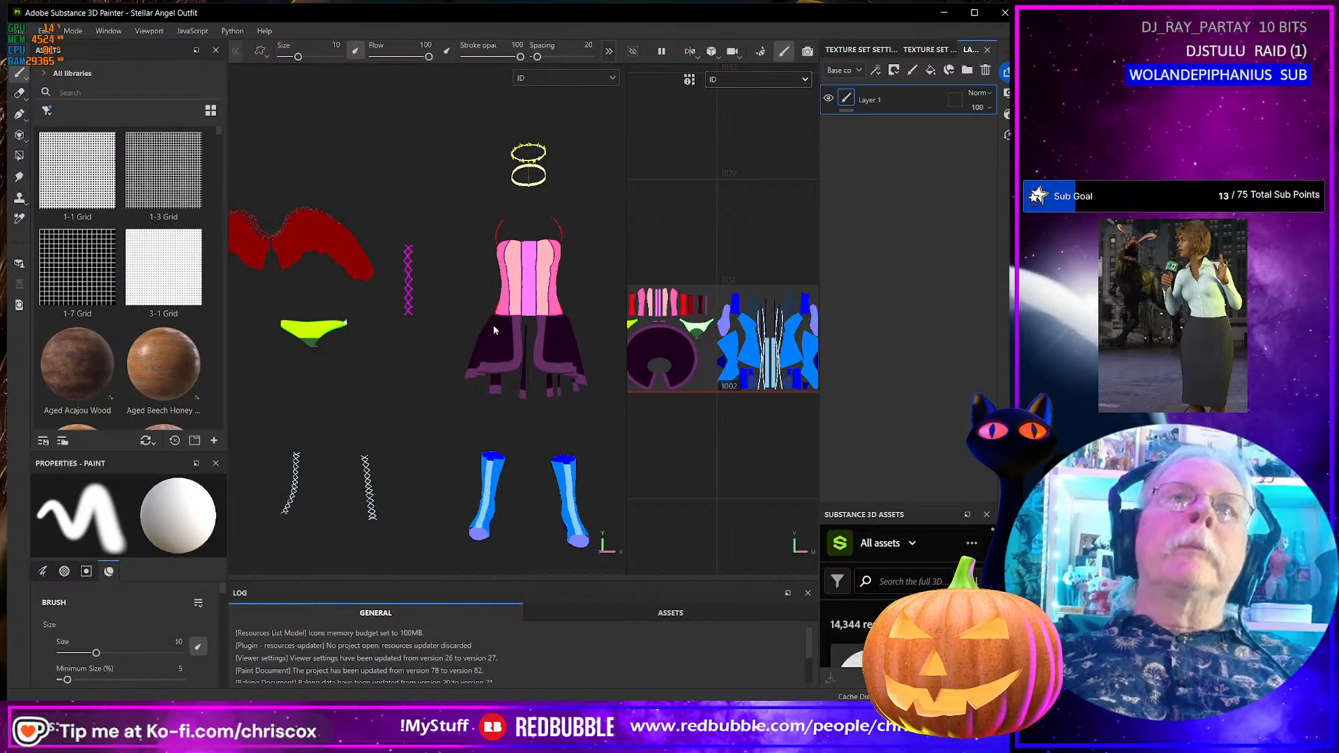
alt+drag(493, 325, 449, 342)
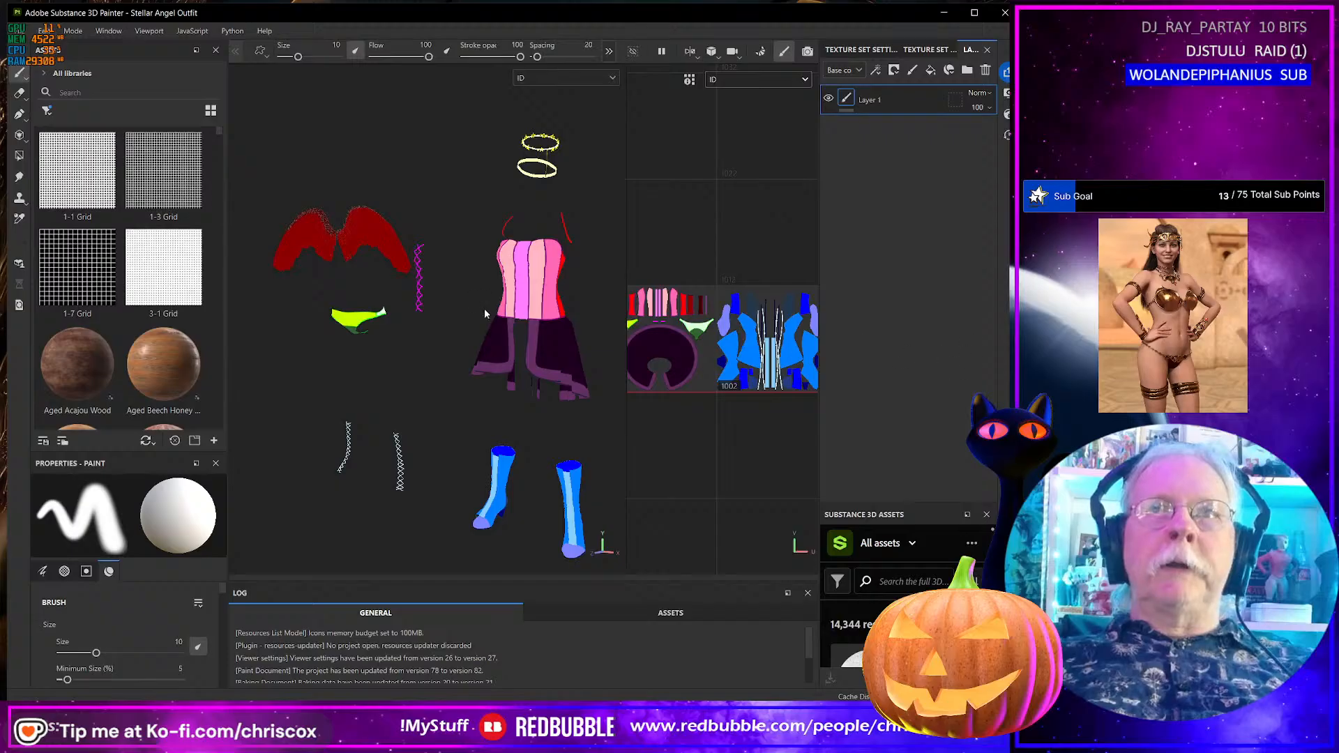
- Export the project's textures using the CCox-ID_UDIM output template
click(22, 31)
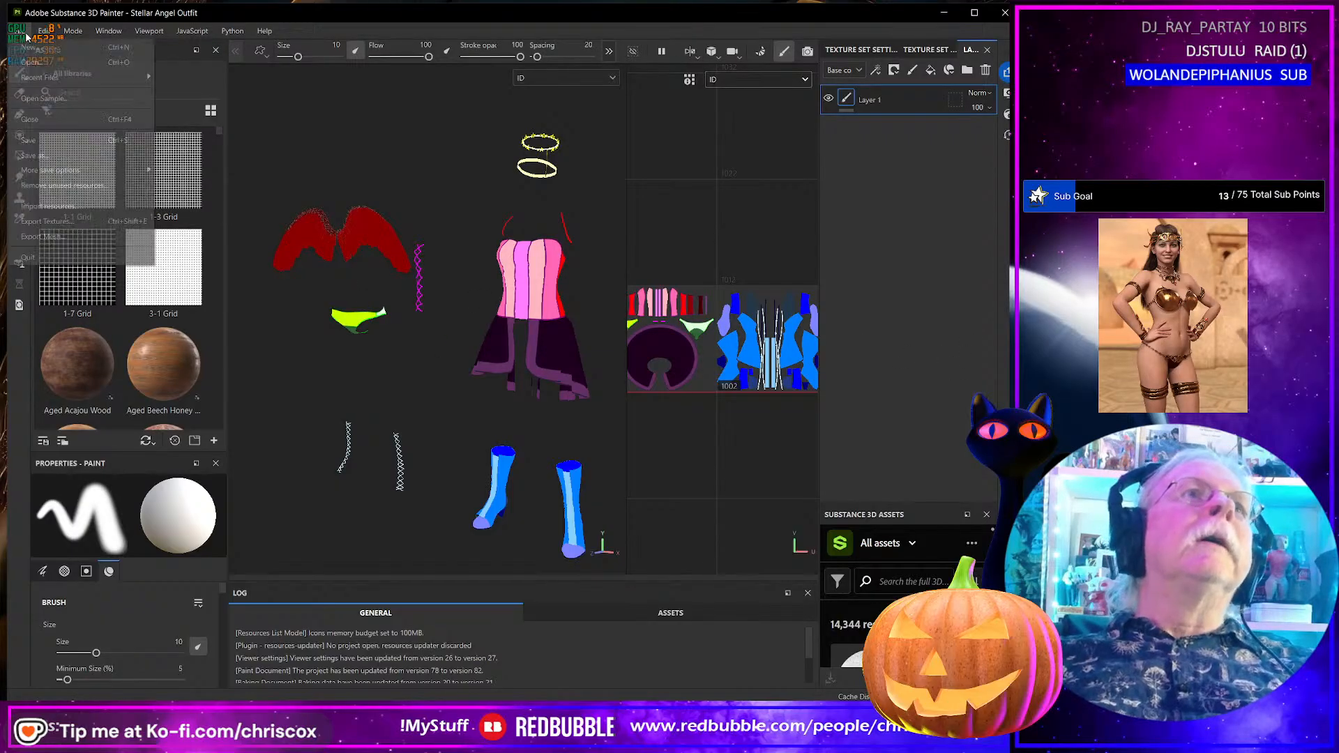
click(51, 221)
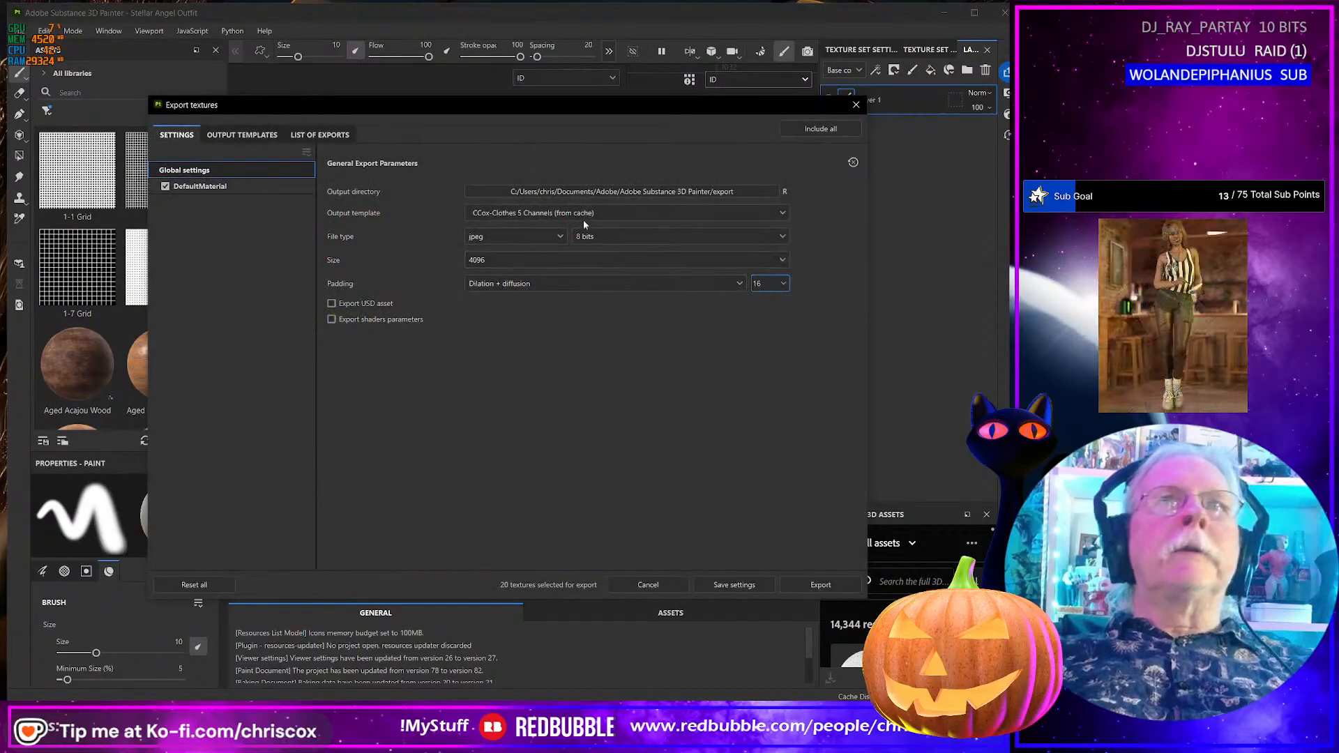
click(626, 211)
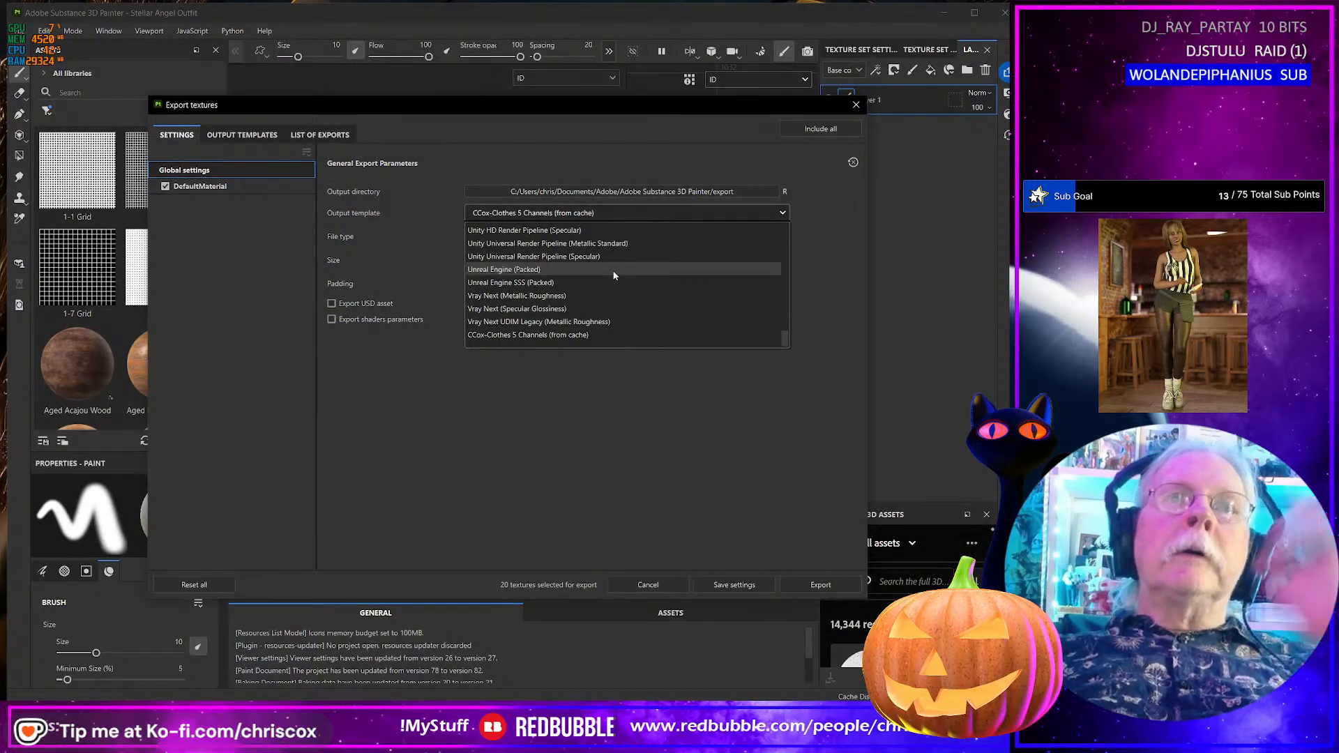
scroll(616, 272, up, 10)
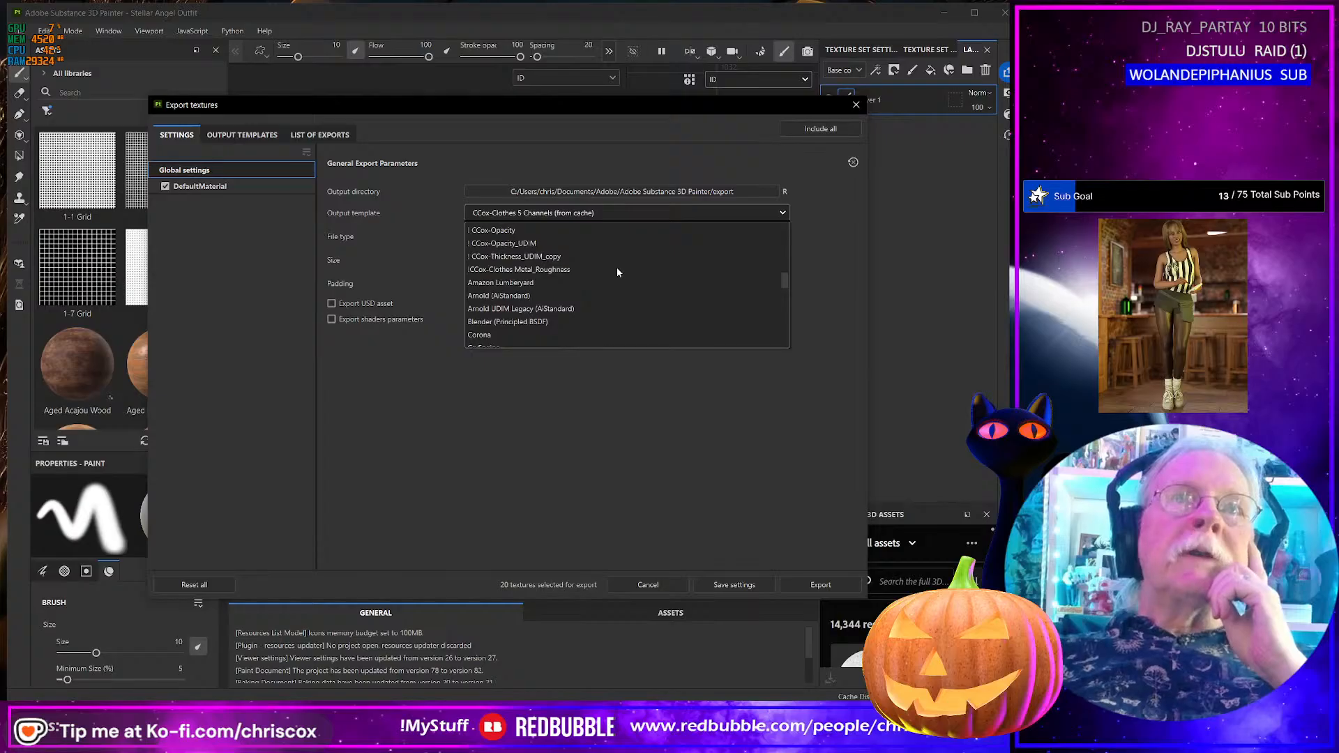
scroll(617, 272, up, 1)
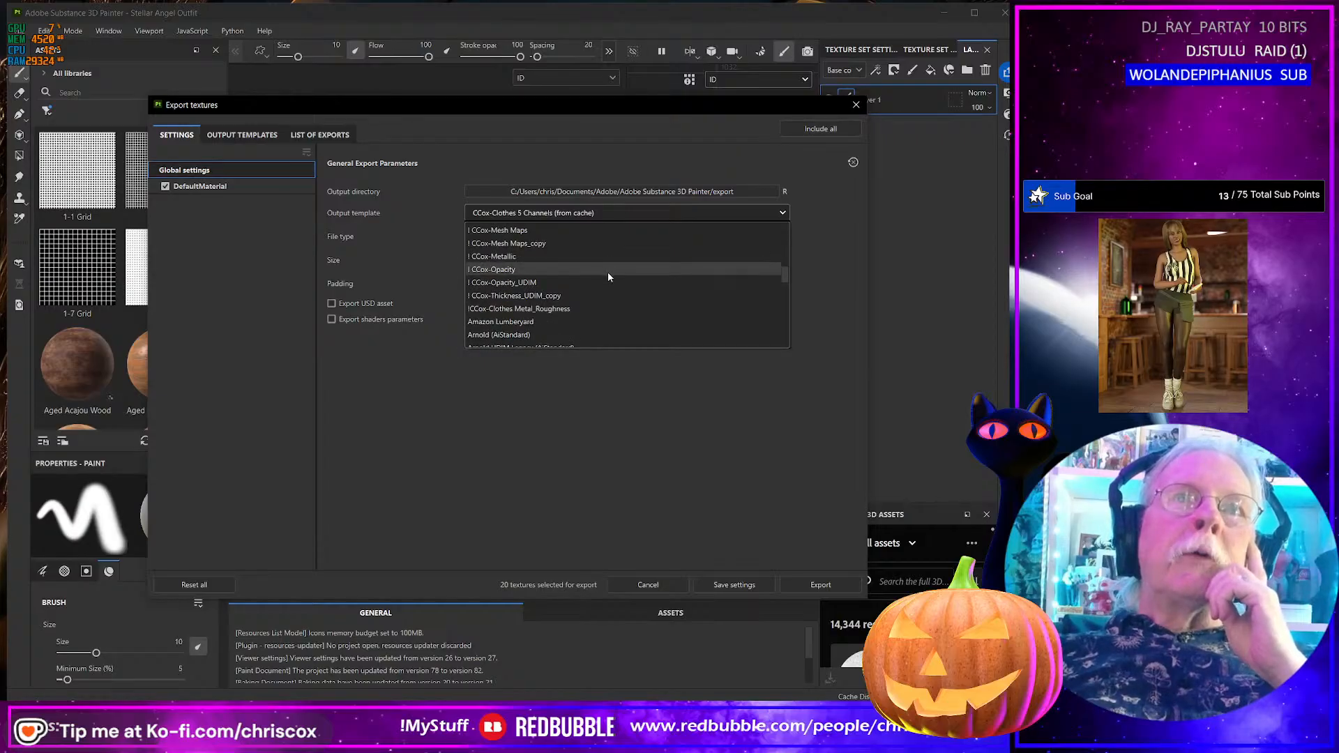
scroll(608, 270, up, 2)
click(510, 256)
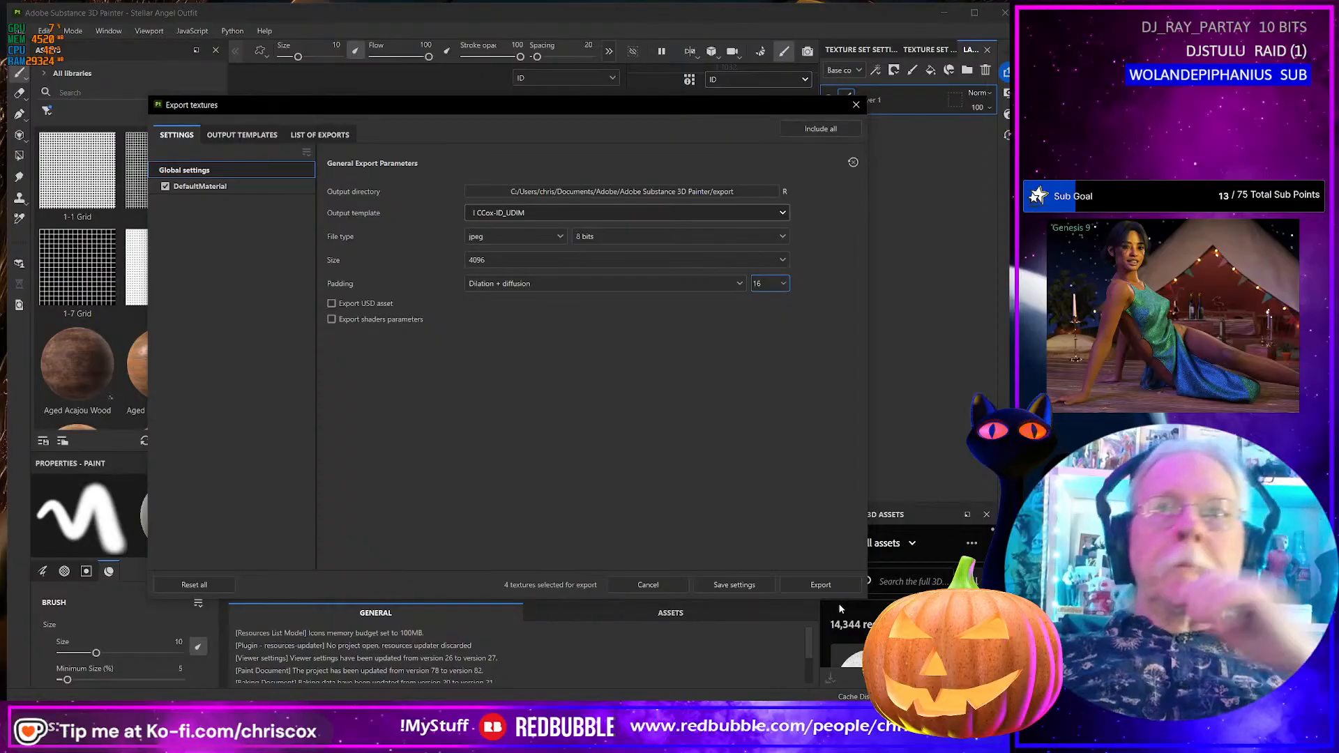
click(820, 585)
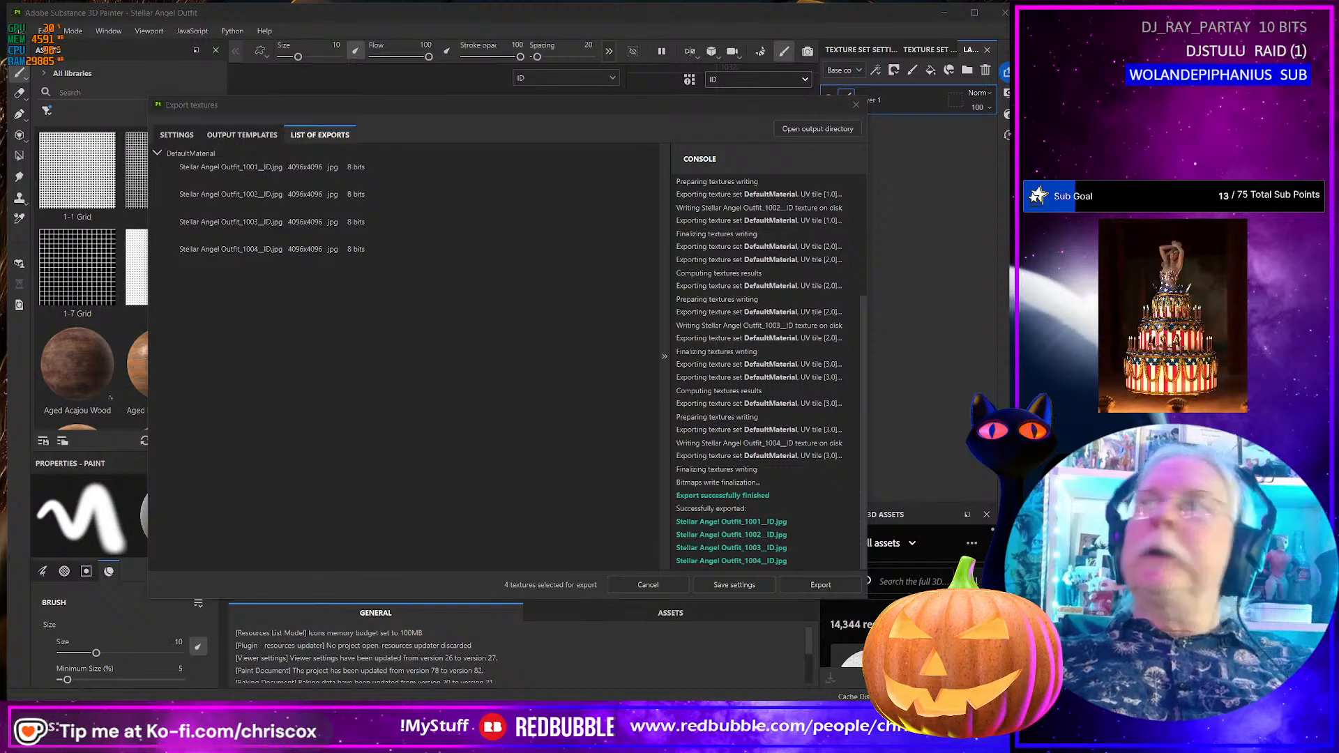
- In the export folder's File Explorer window, review the exported images and delete the three Carnival Devil Suit textures (BaseColor, Metallic and Roughness)
drag(676, 166, 404, 111)
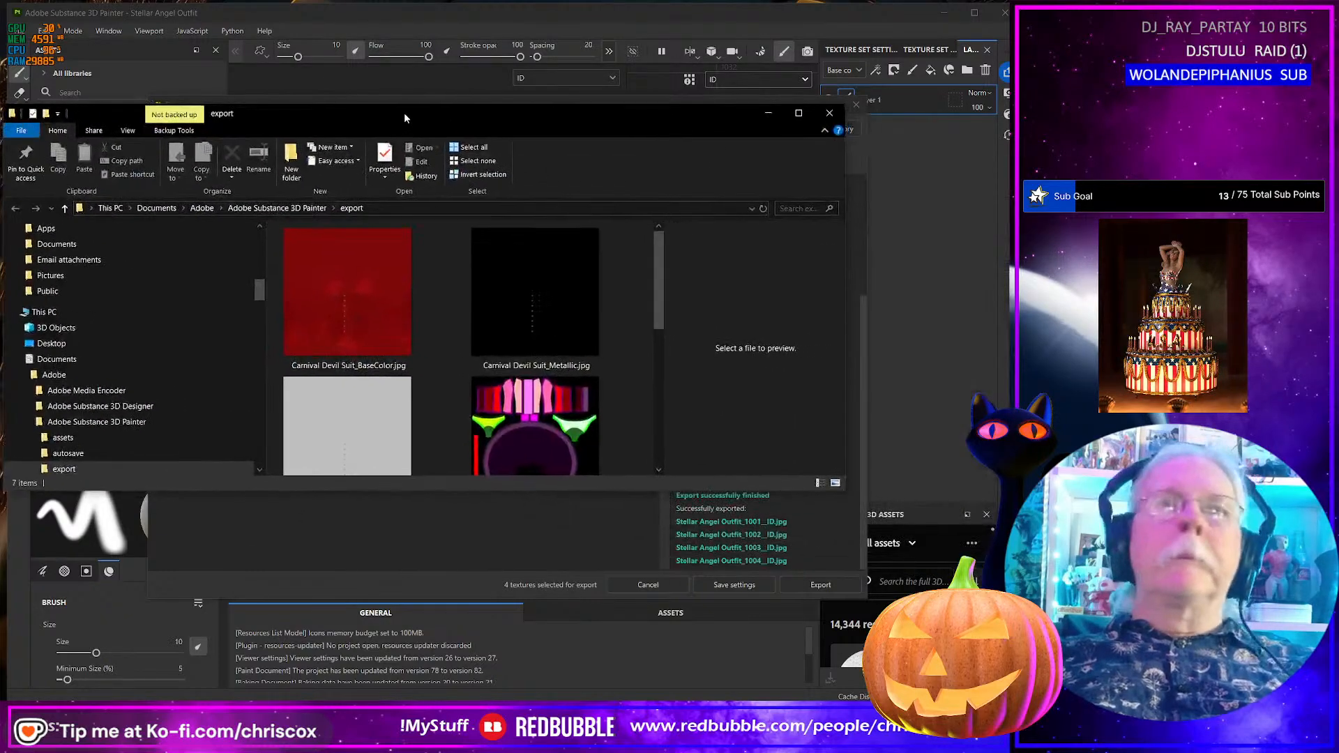
drag(582, 493, 582, 654)
scroll(559, 491, down, 3)
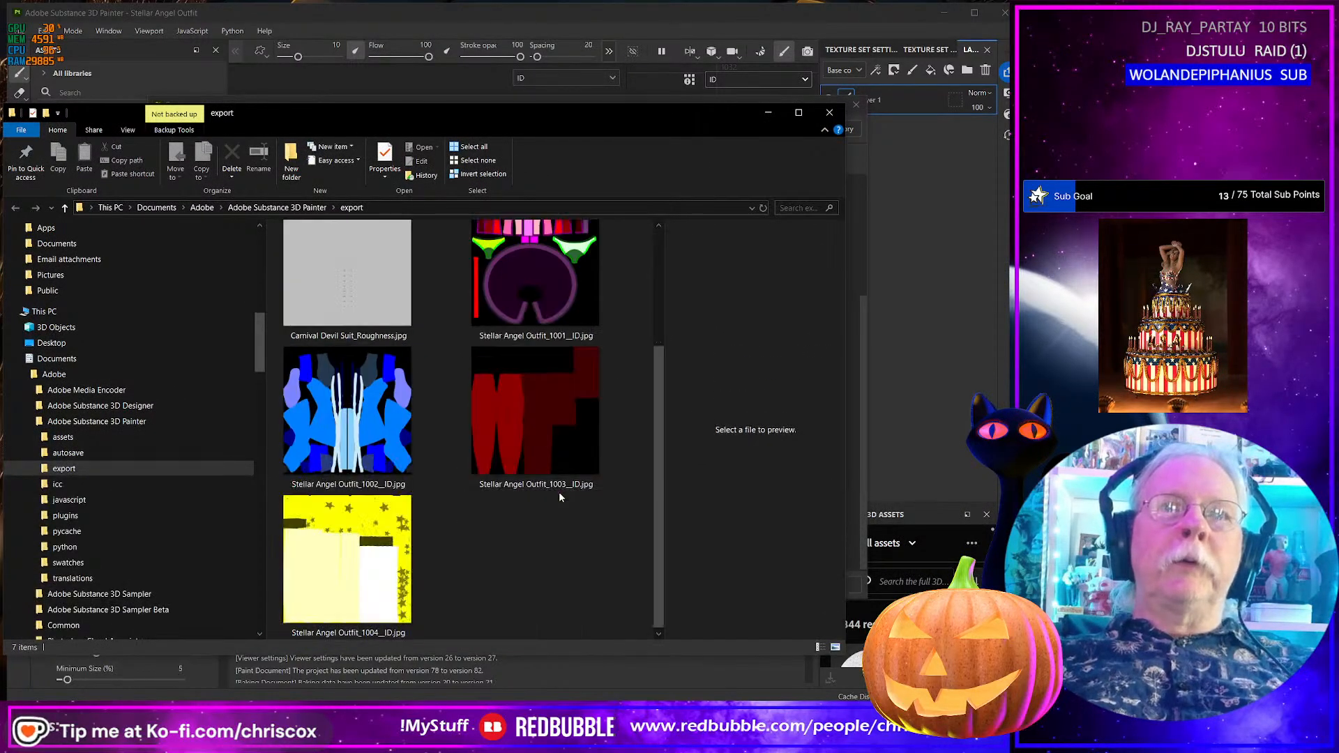
scroll(559, 492, up, 1)
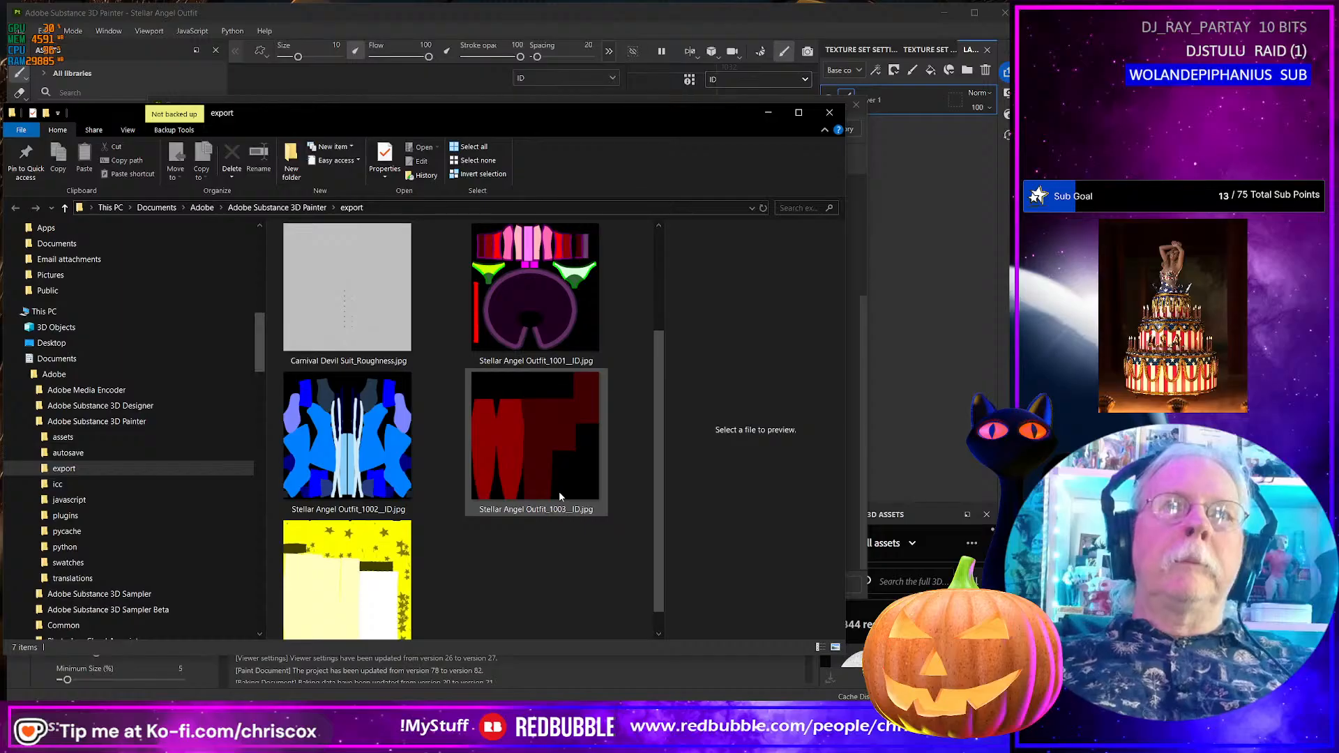
scroll(559, 491, up, 2)
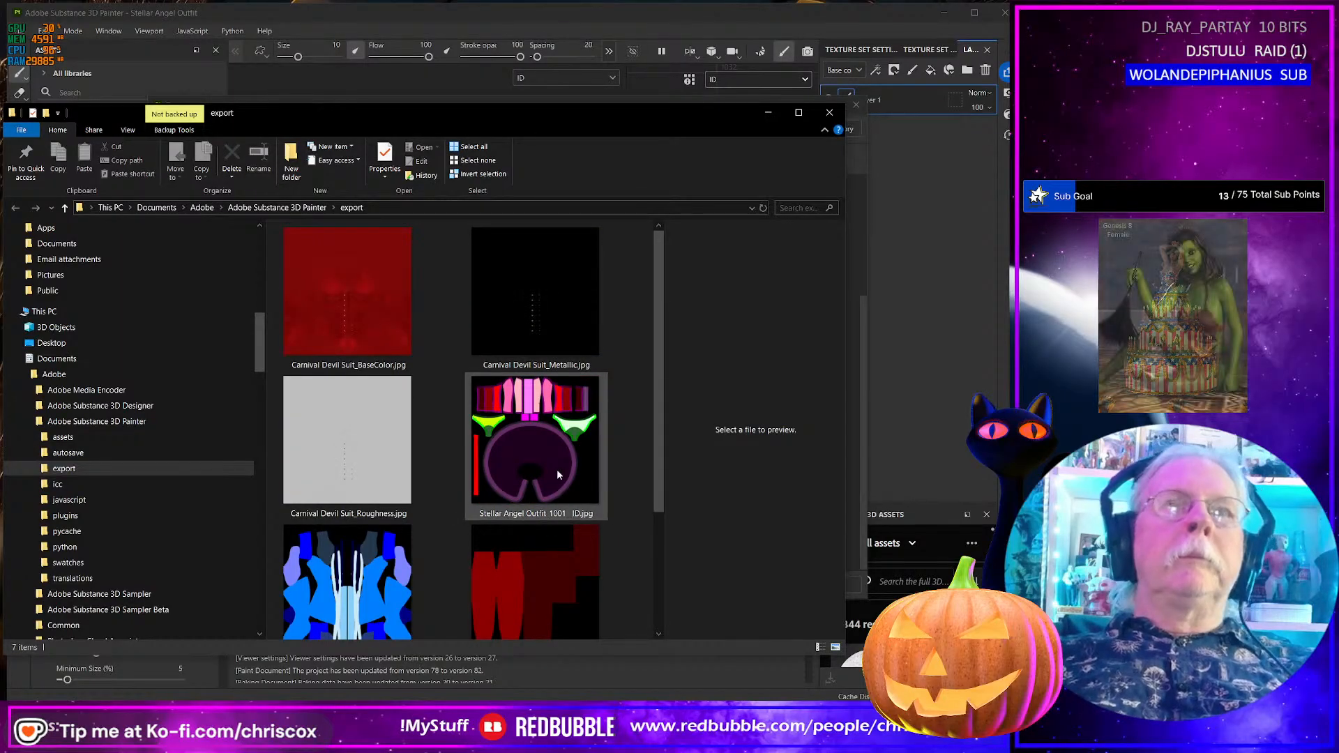
click(335, 337)
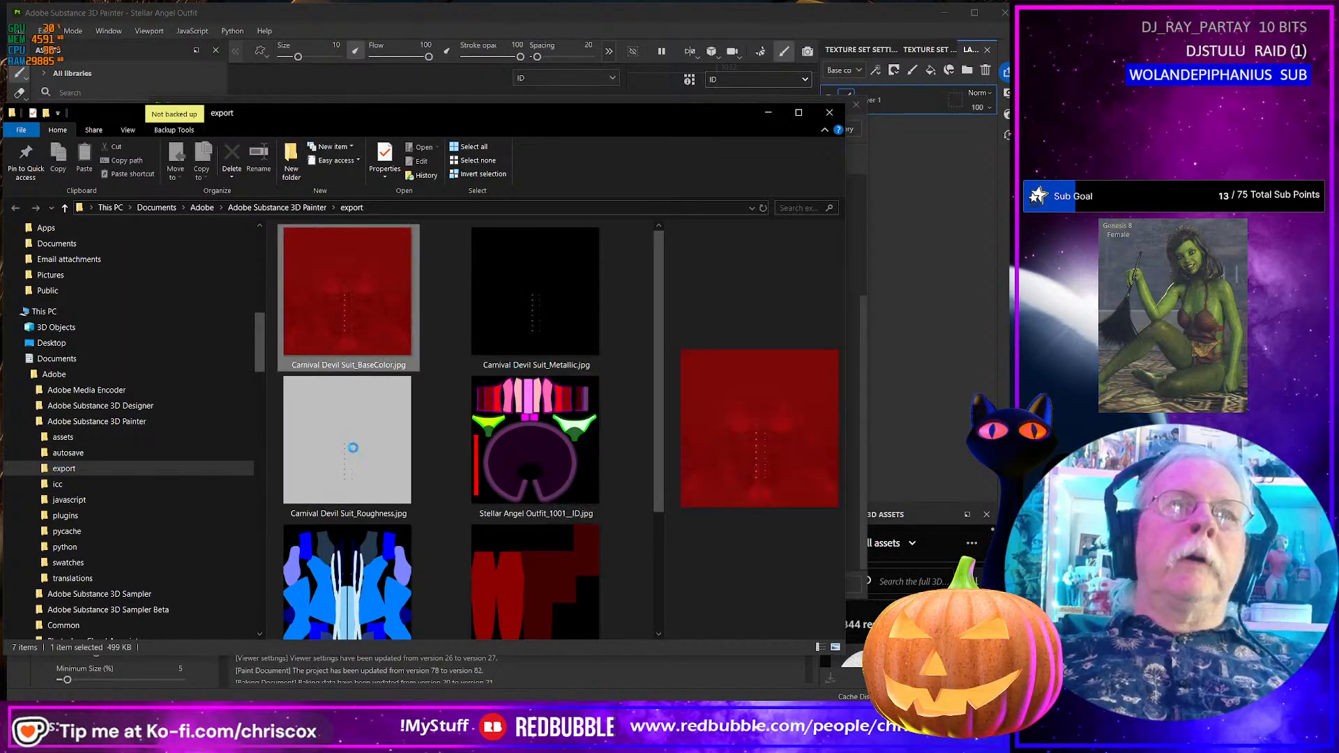
shift+click(354, 452)
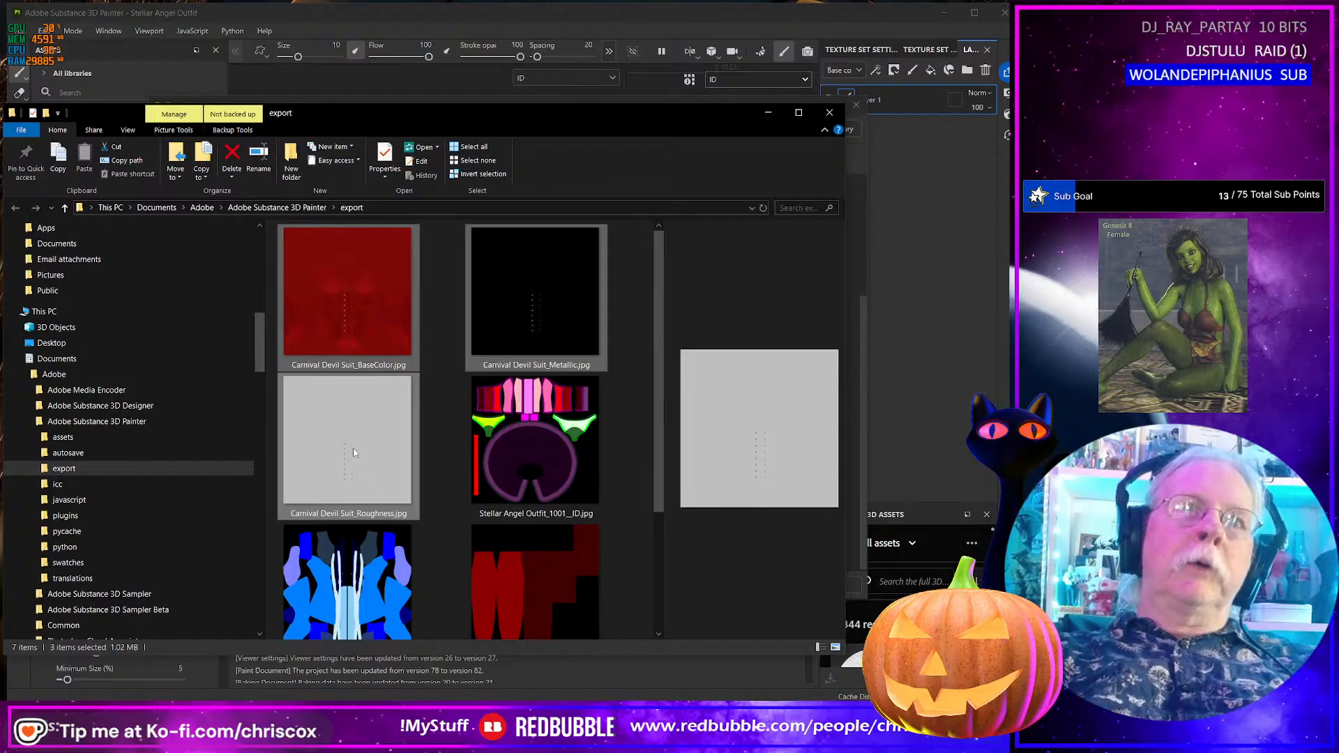
key(Delete)
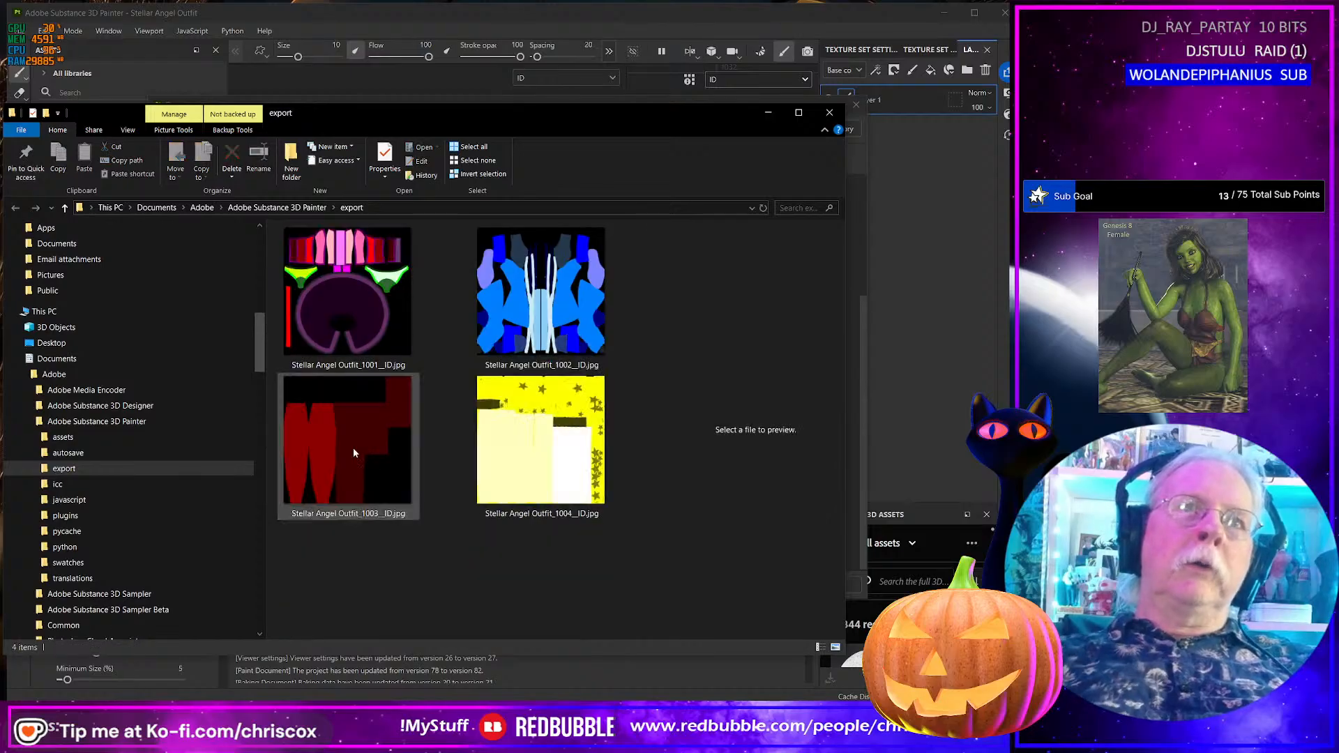
- Cut the four Stellar Angel Outfit ID images (1001 to 1004) from the export folder and open a new File Explorer window
click(330, 339)
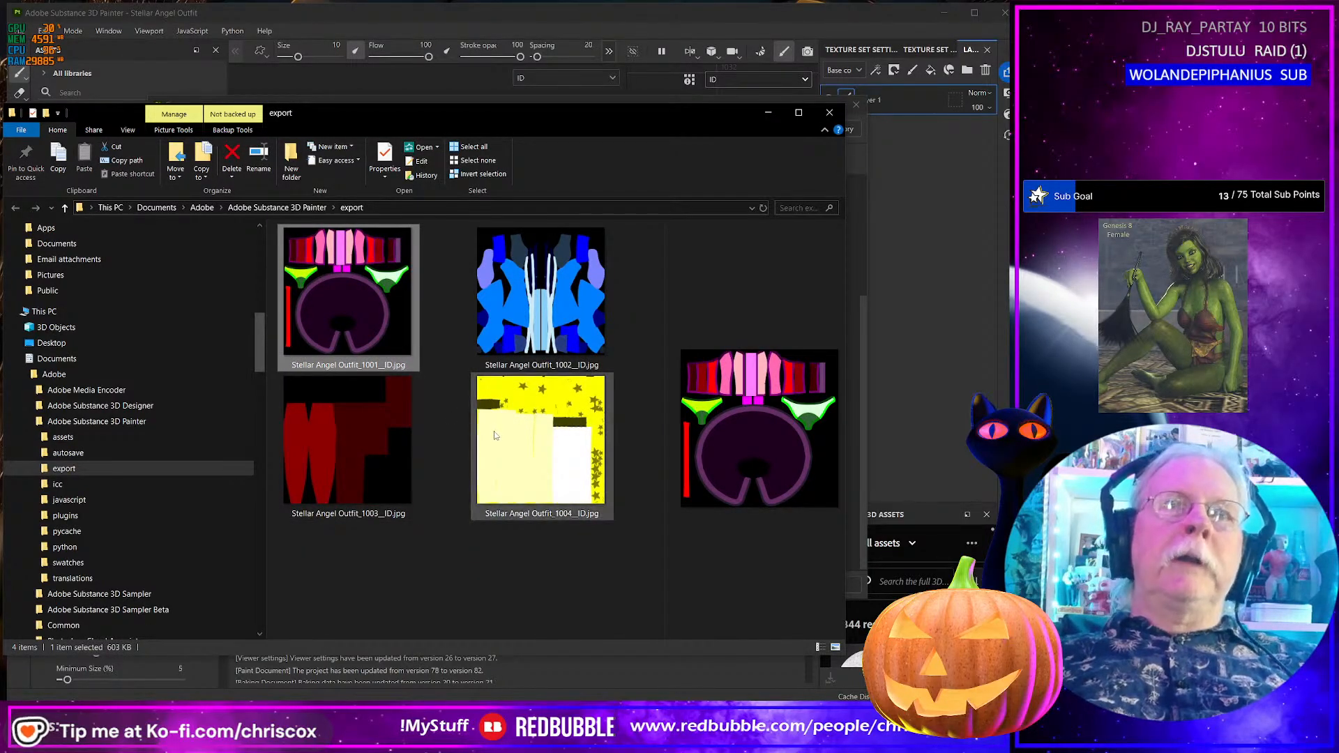
shift+click(533, 449)
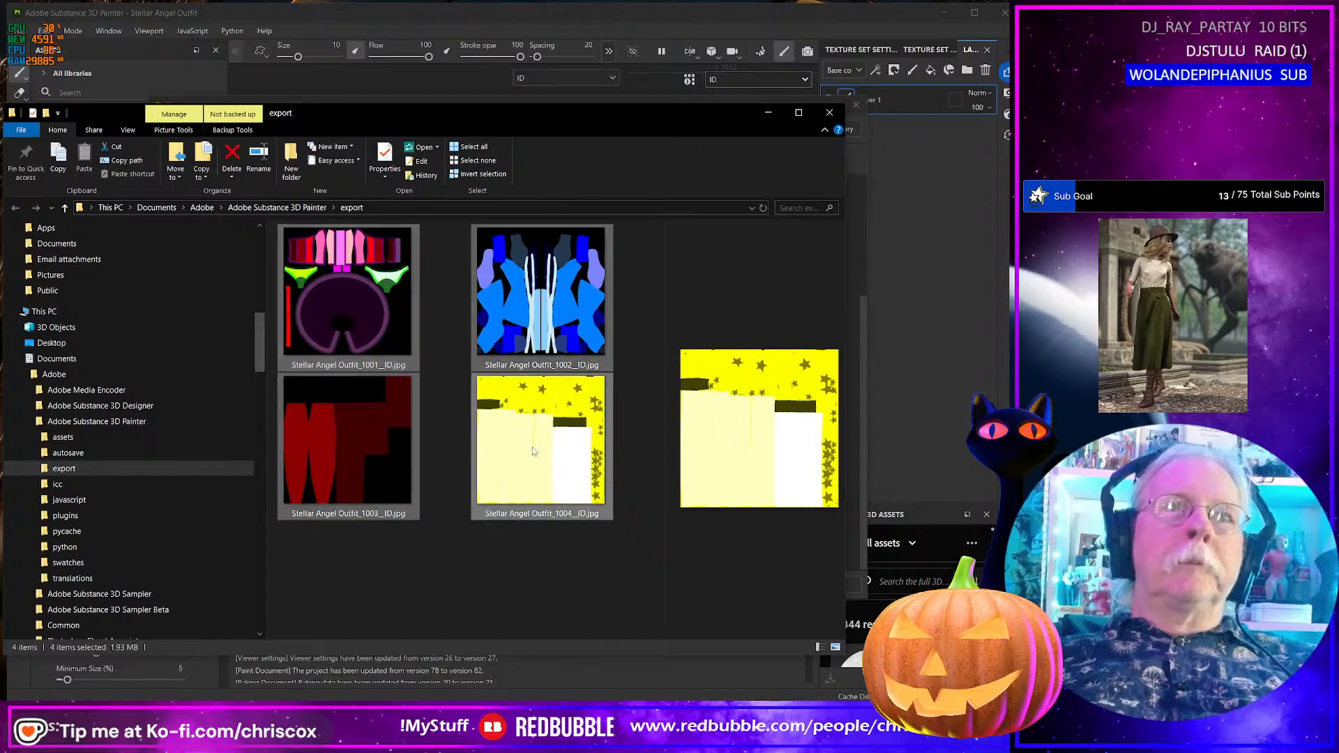
key(ctrl+x)
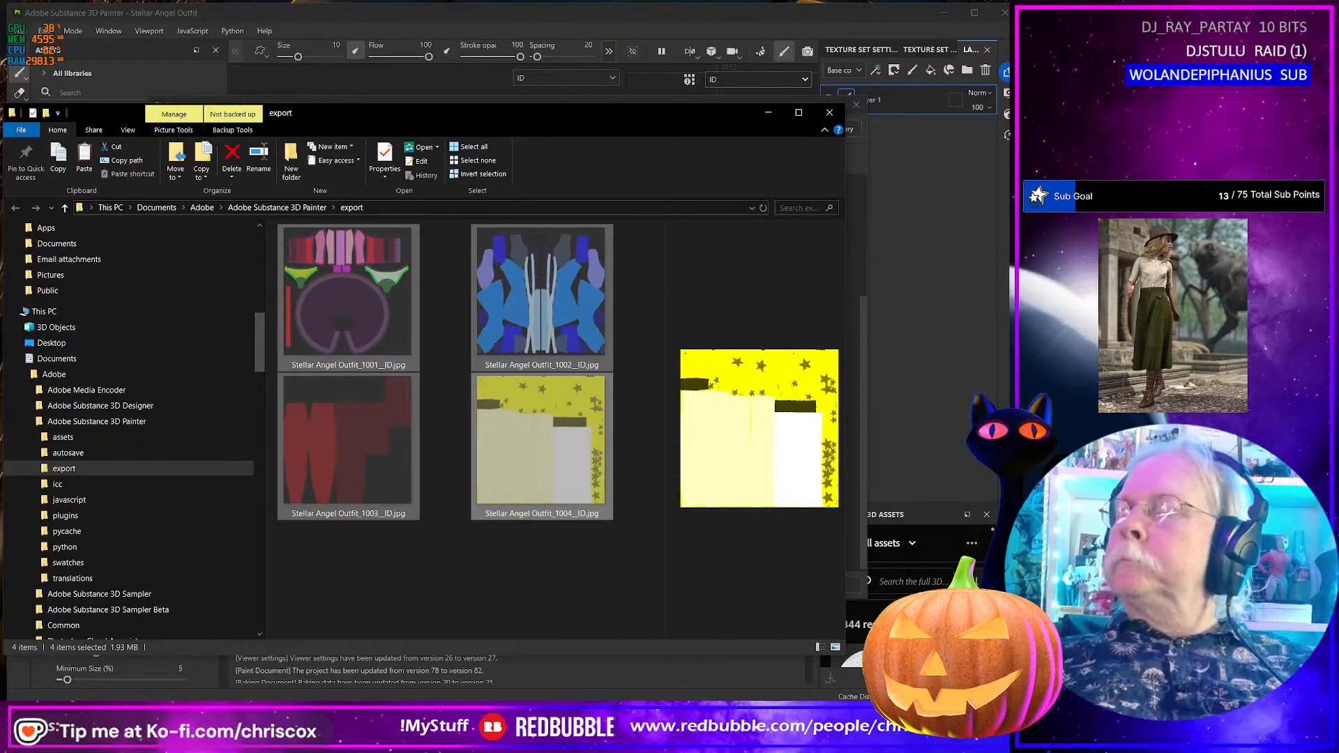
key(super+e)
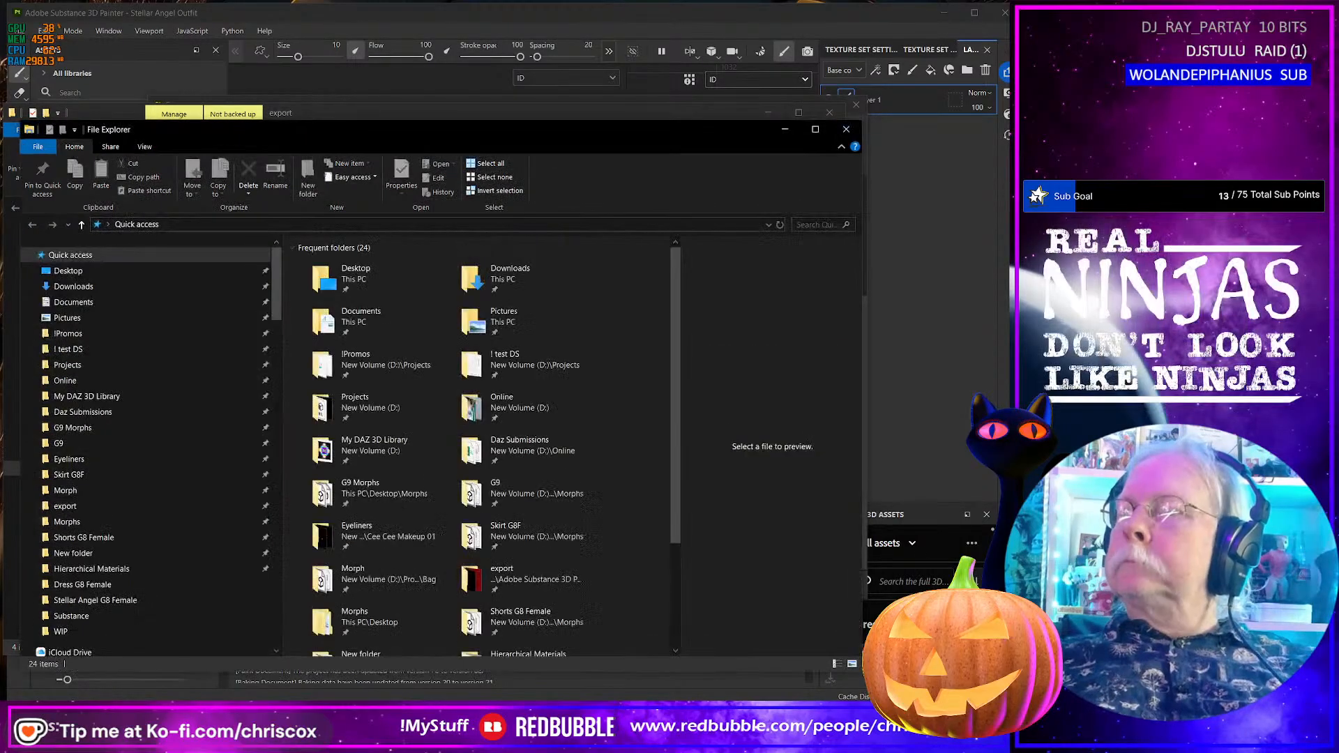
click(847, 129)
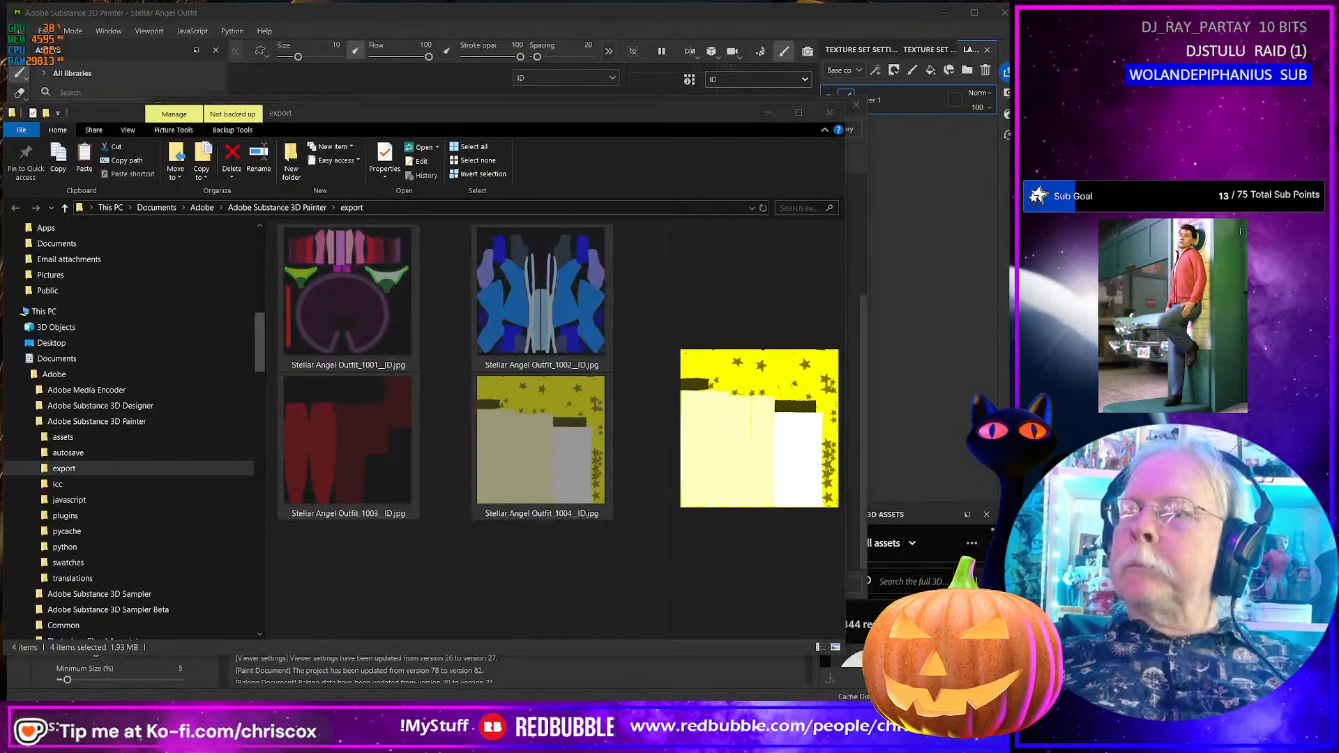
key(super+e)
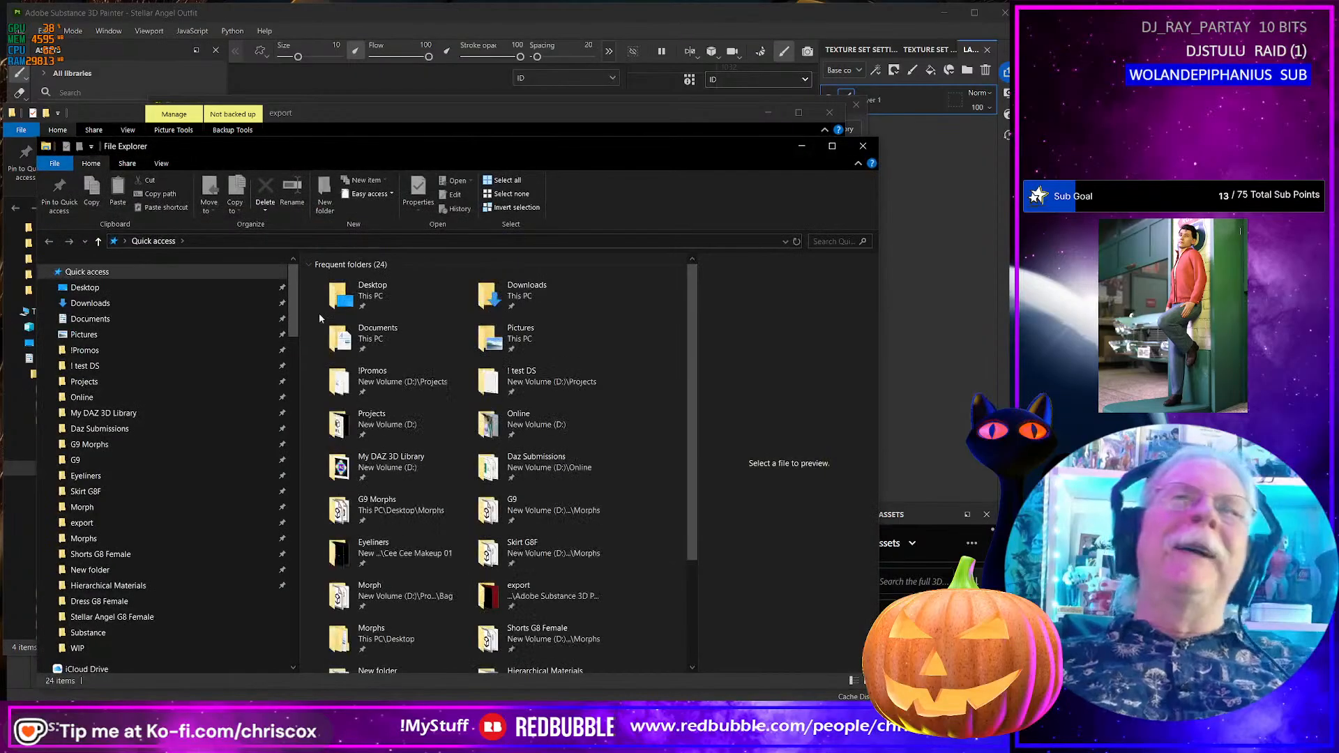
- Paste the cut ID images into Projects > Angel and Devil > Starlight Angel > WIP and minimize both File Explorer windows
click(85, 381)
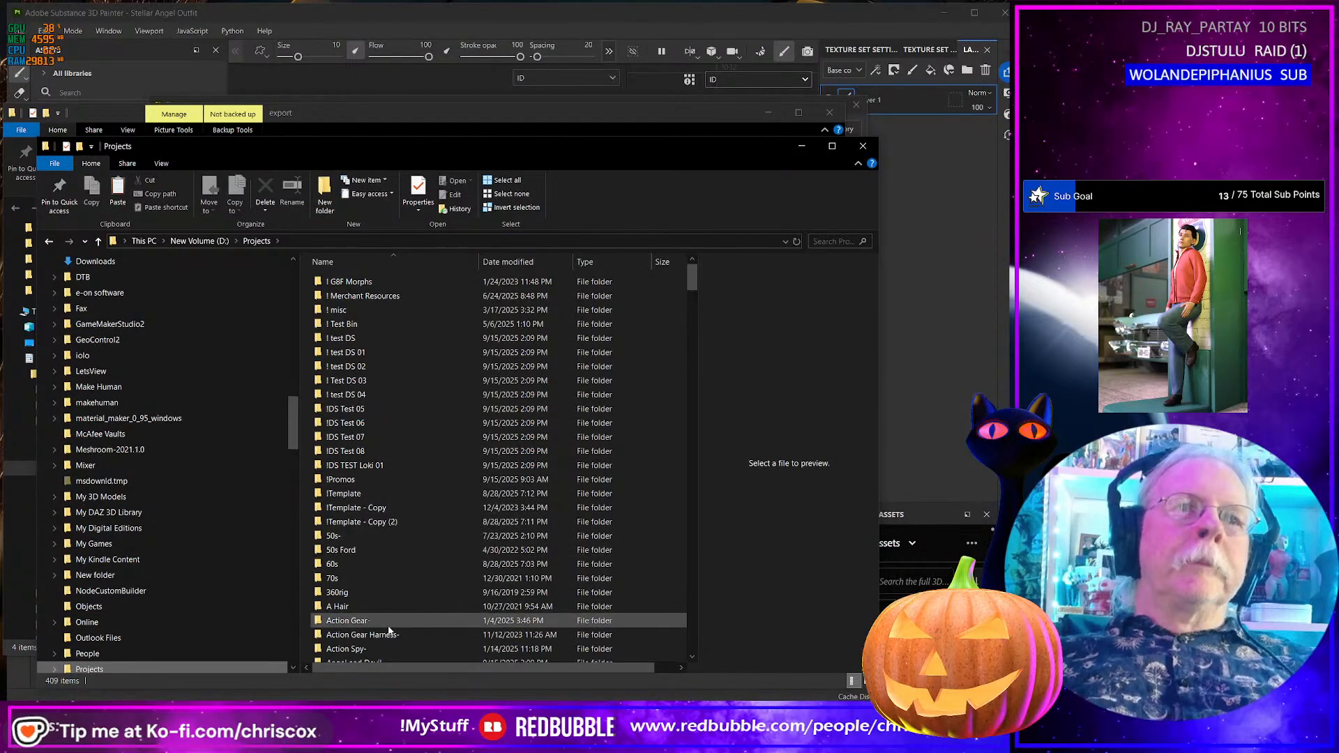
scroll(389, 631, down, 3)
double_click(372, 543)
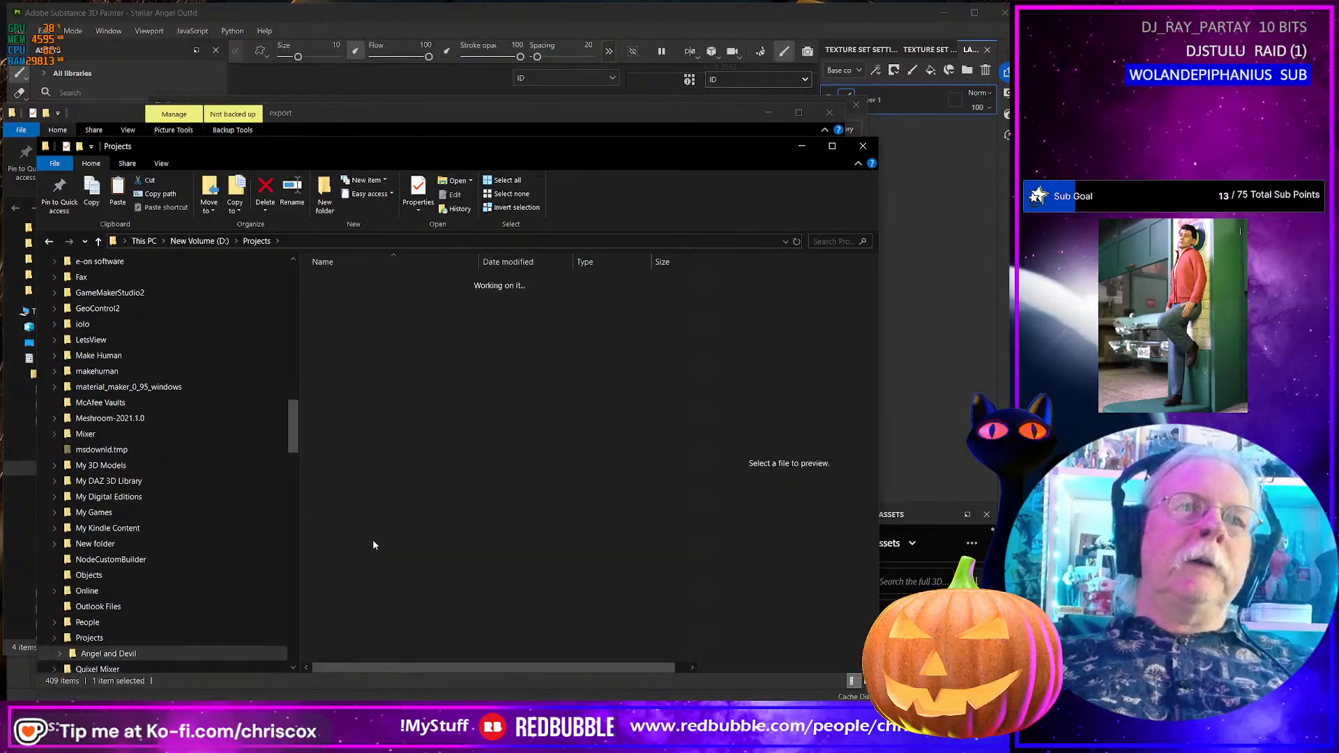
double_click(356, 299)
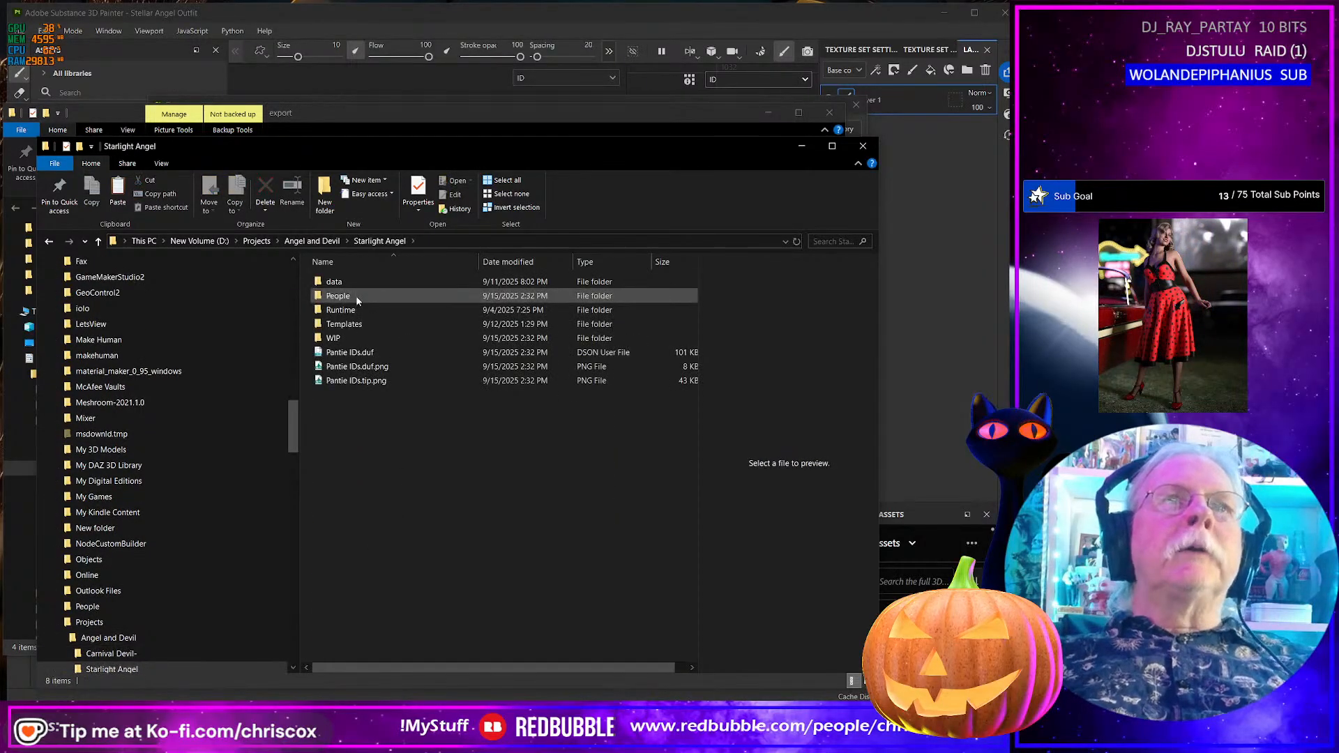
double_click(341, 339)
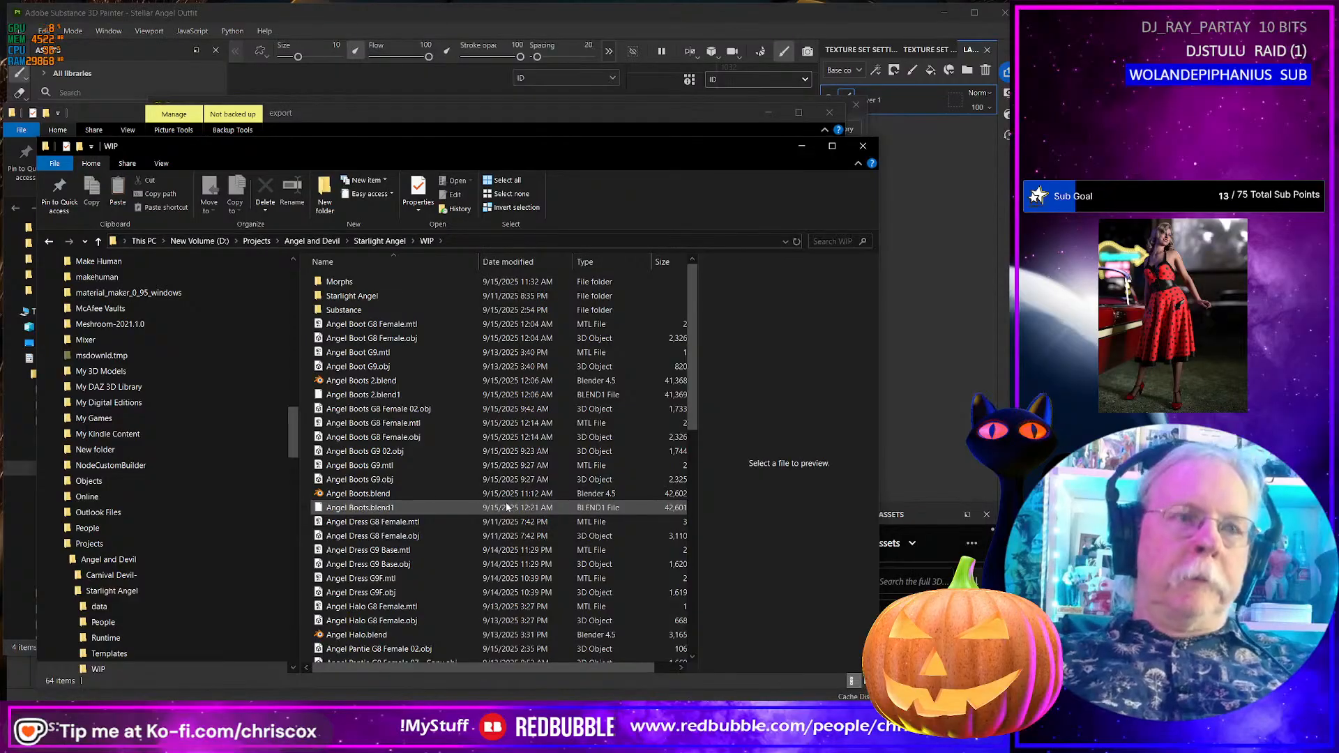
key(ctrl+v)
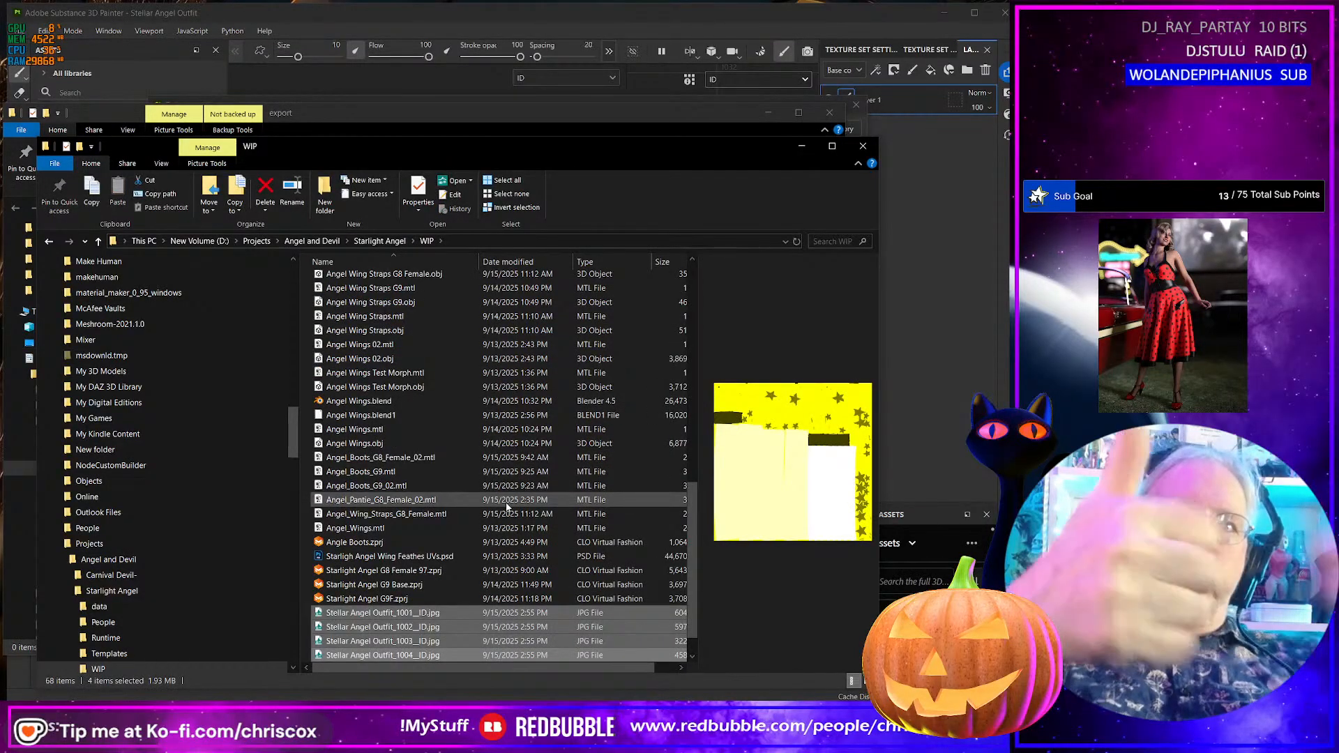
click(795, 145)
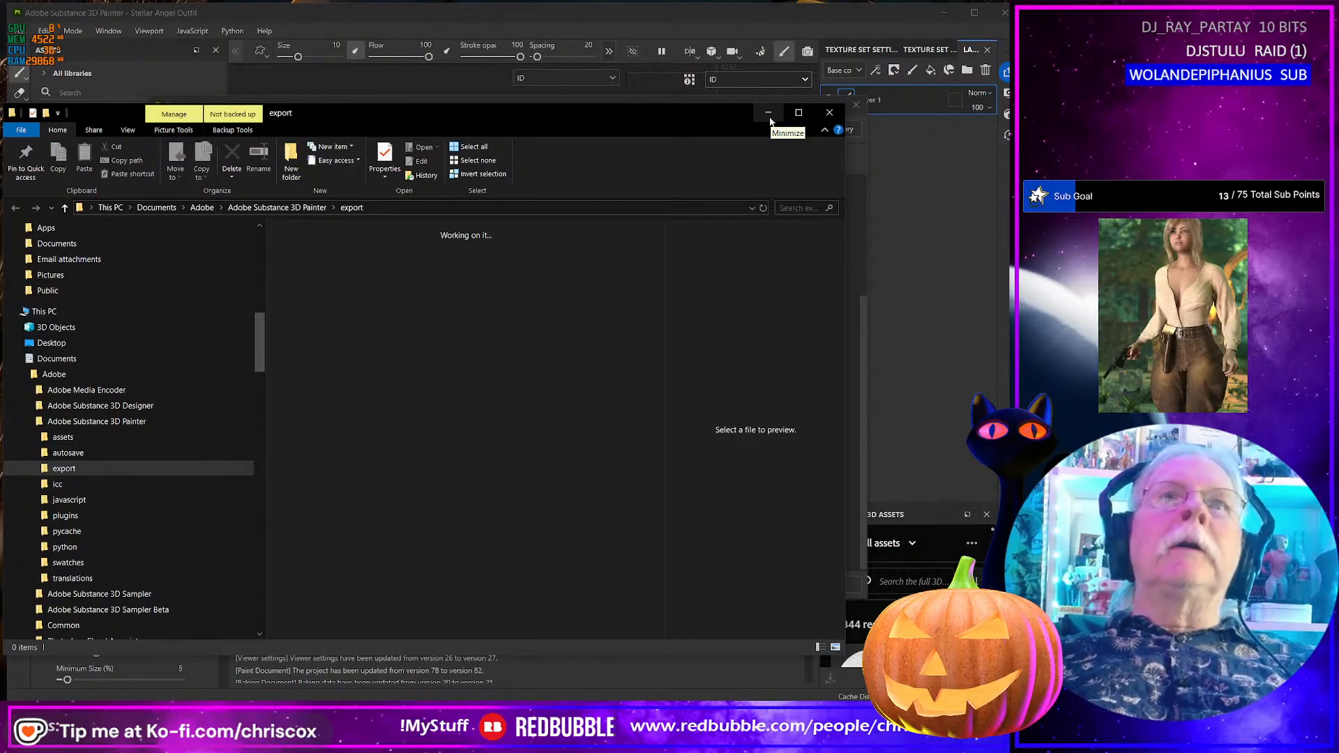
click(769, 118)
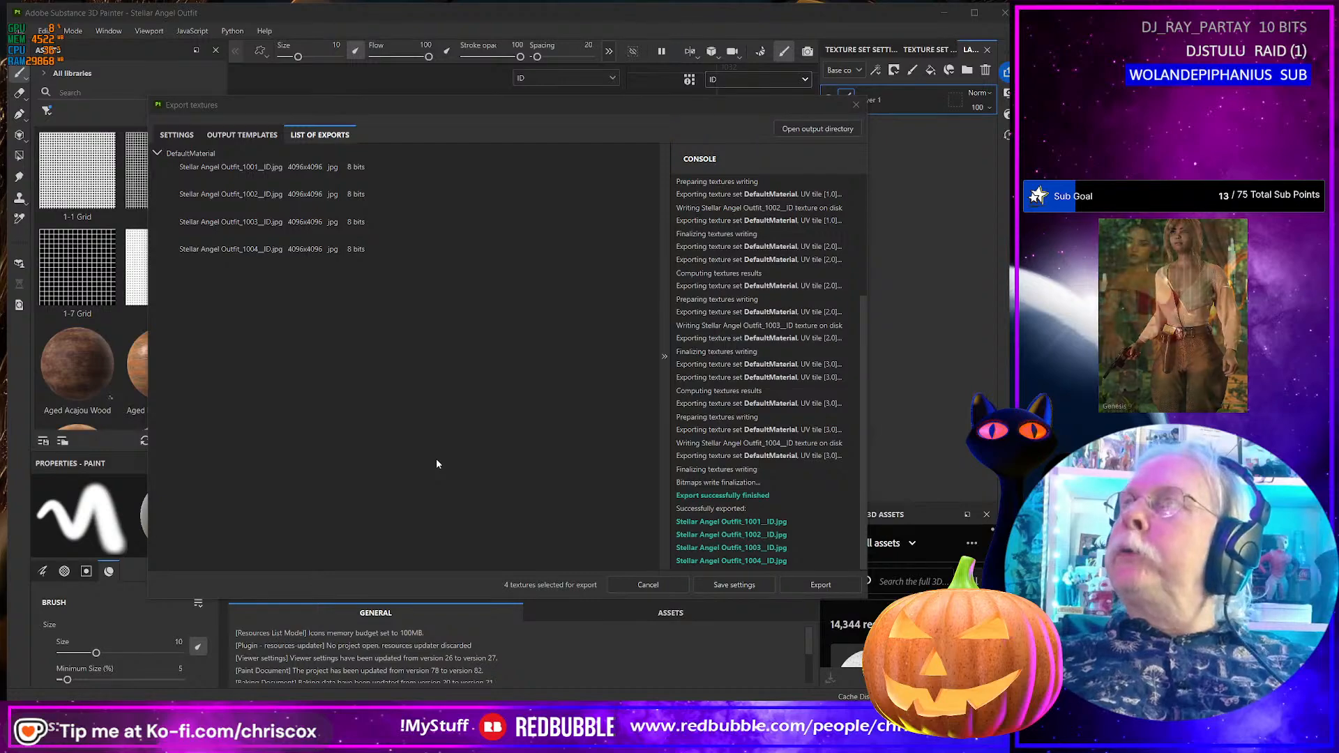
- Switch to Blender, show the Stellar Angel Outfit in the UV Editing workspace and select all its UVs
key(alt+Tab)
scroll(475, 436, up, 2)
scroll(474, 435, down, 3)
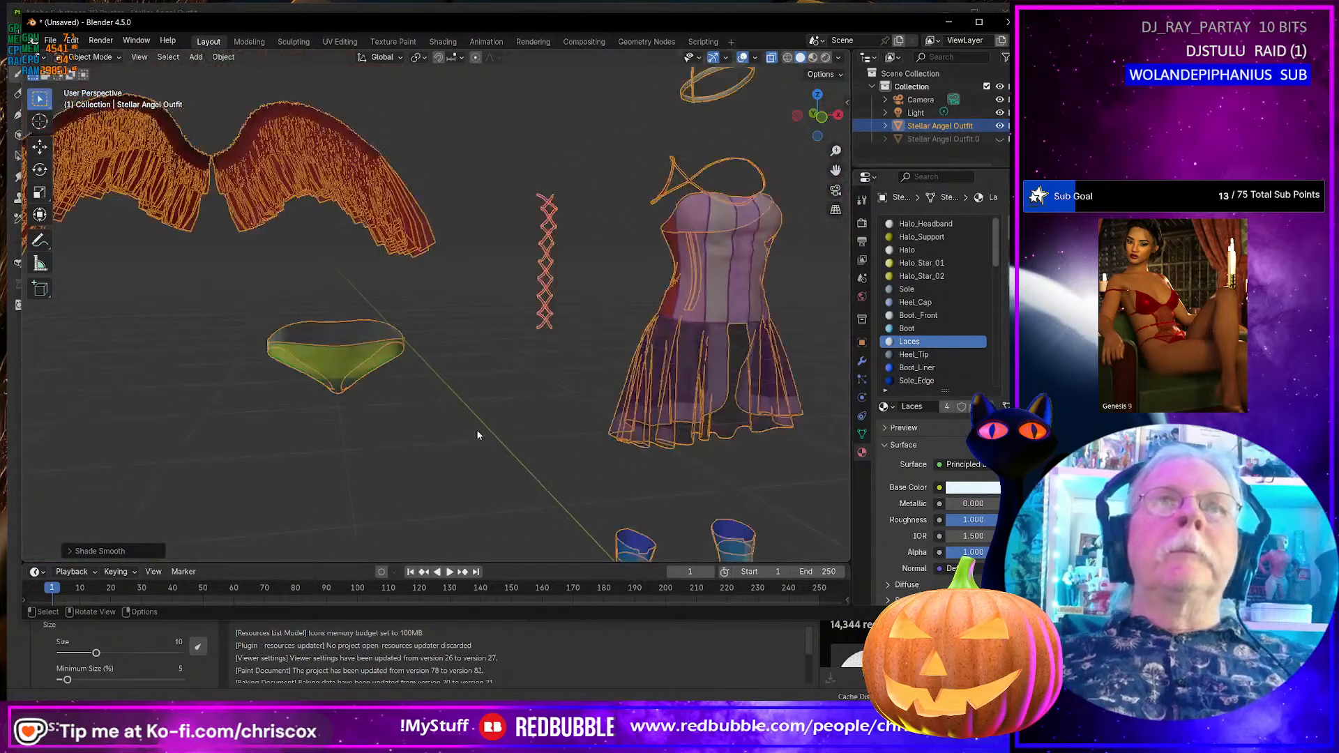
click(338, 42)
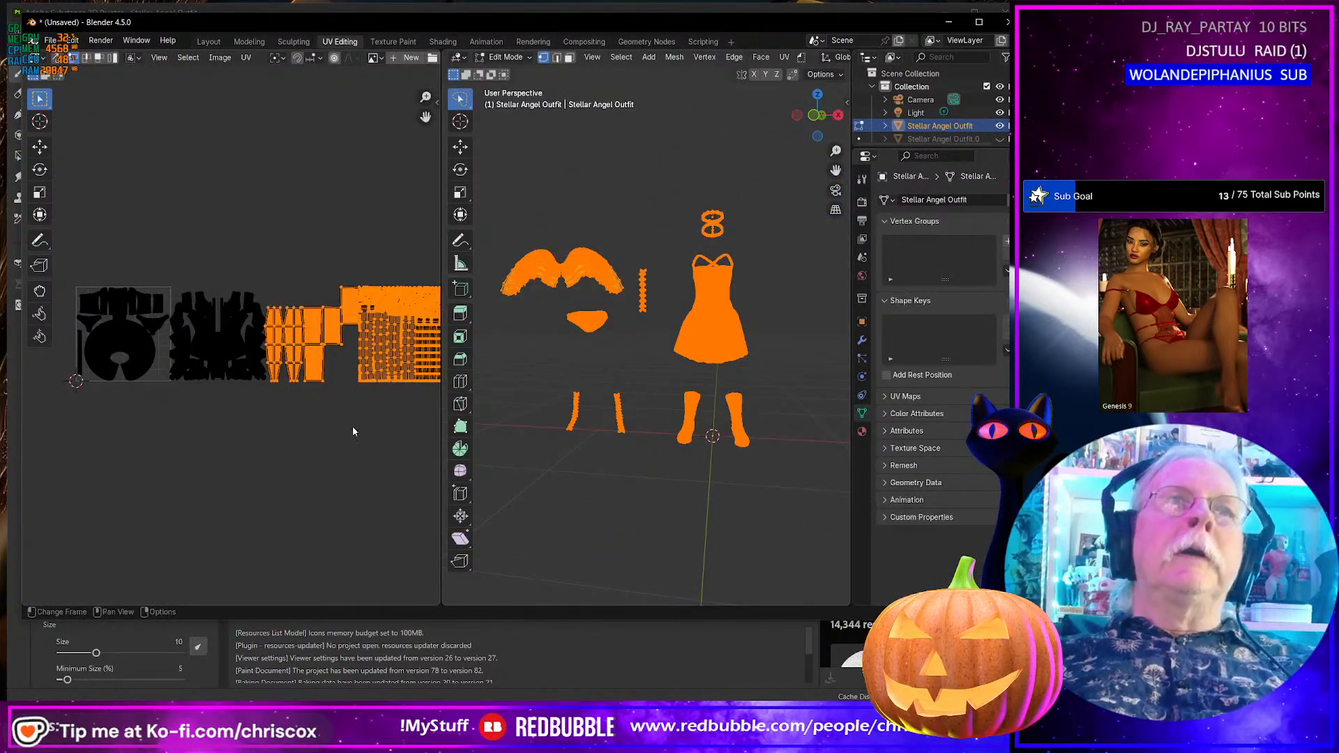
key(a)
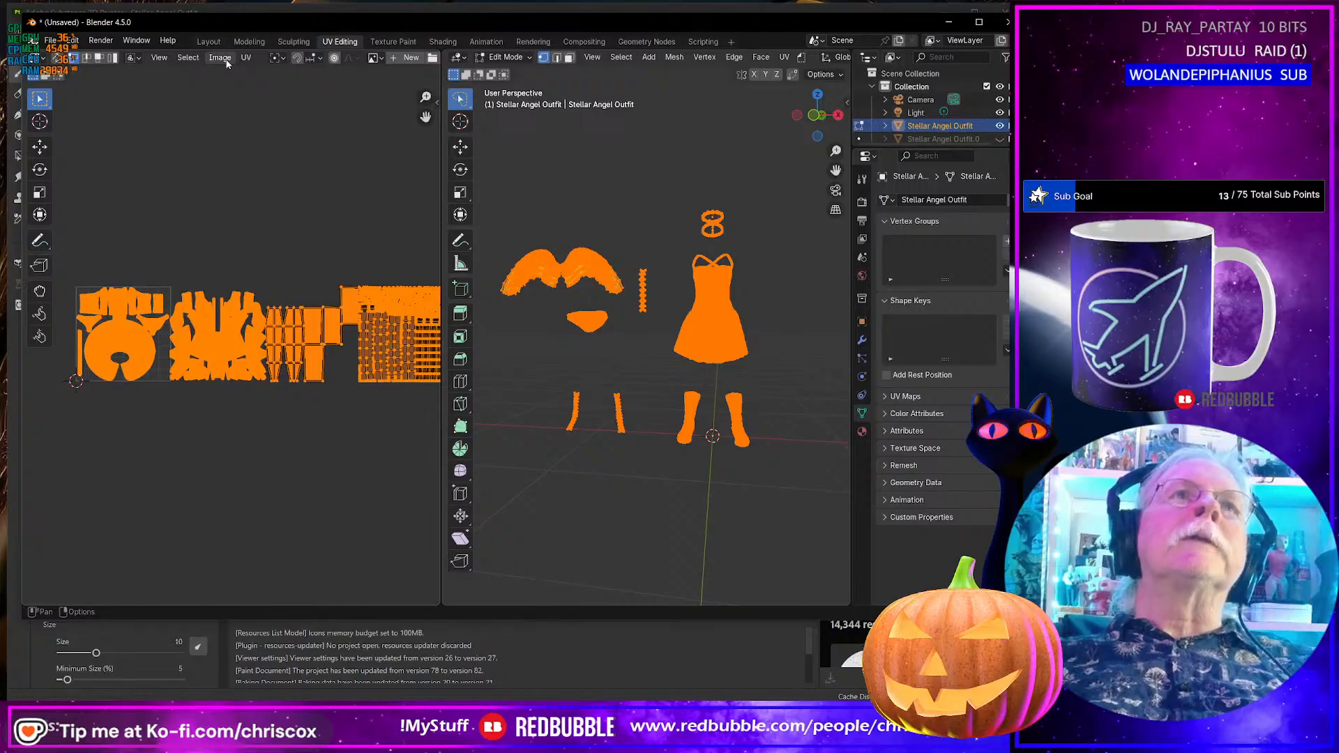
- Start a UV layout export and set the image size to 4096 by 4096
click(246, 57)
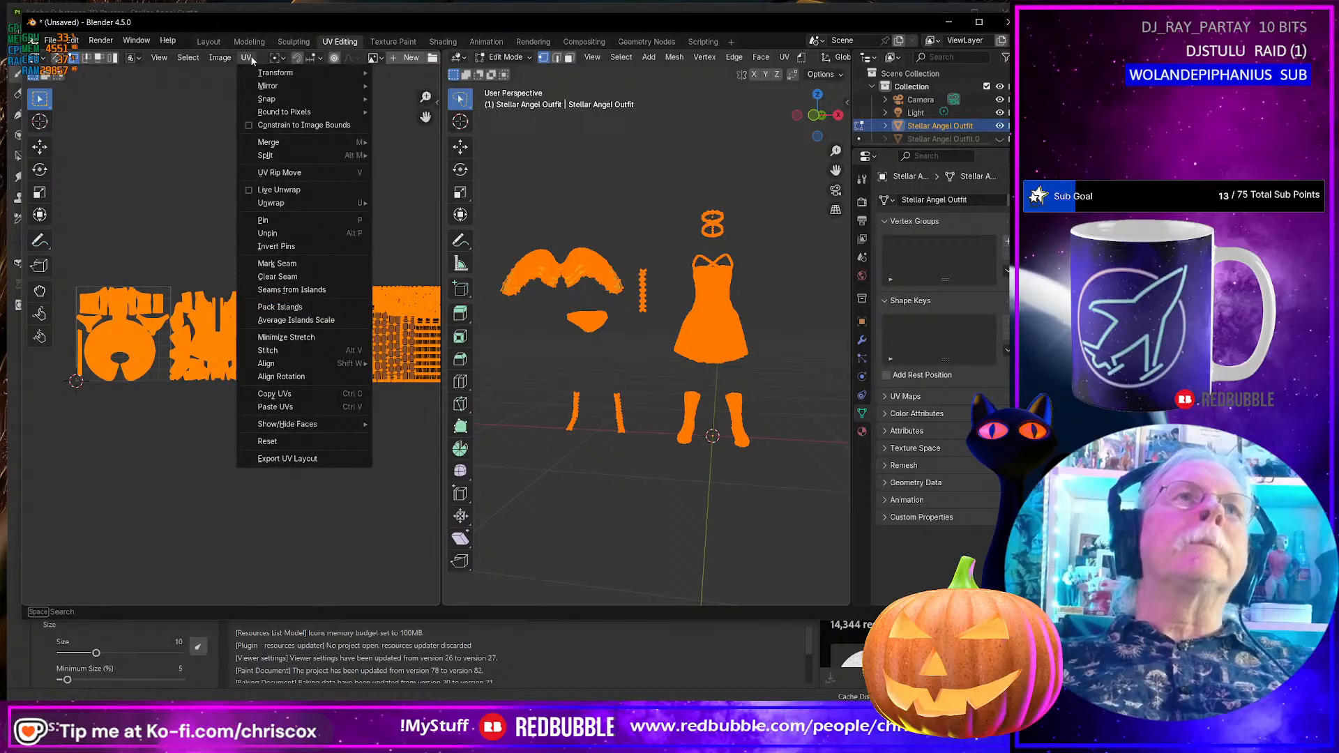
click(293, 459)
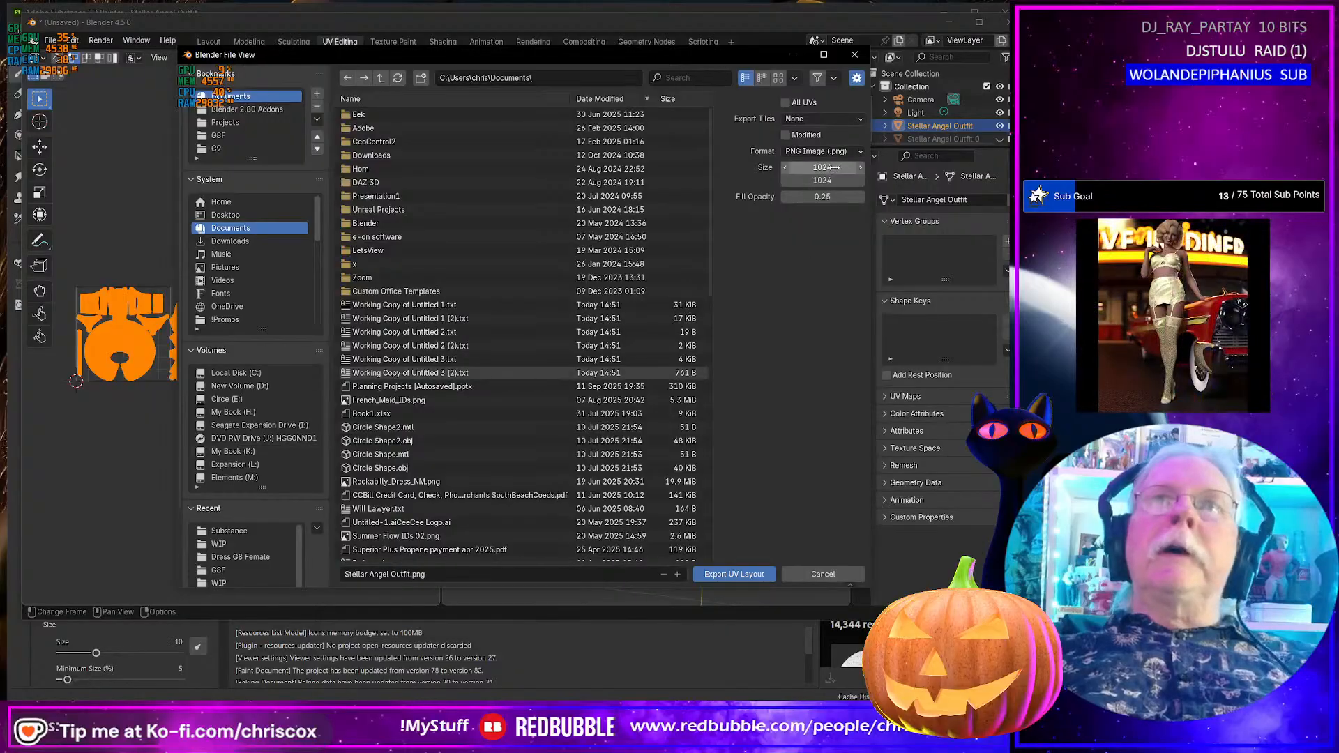
click(835, 167)
text(40)
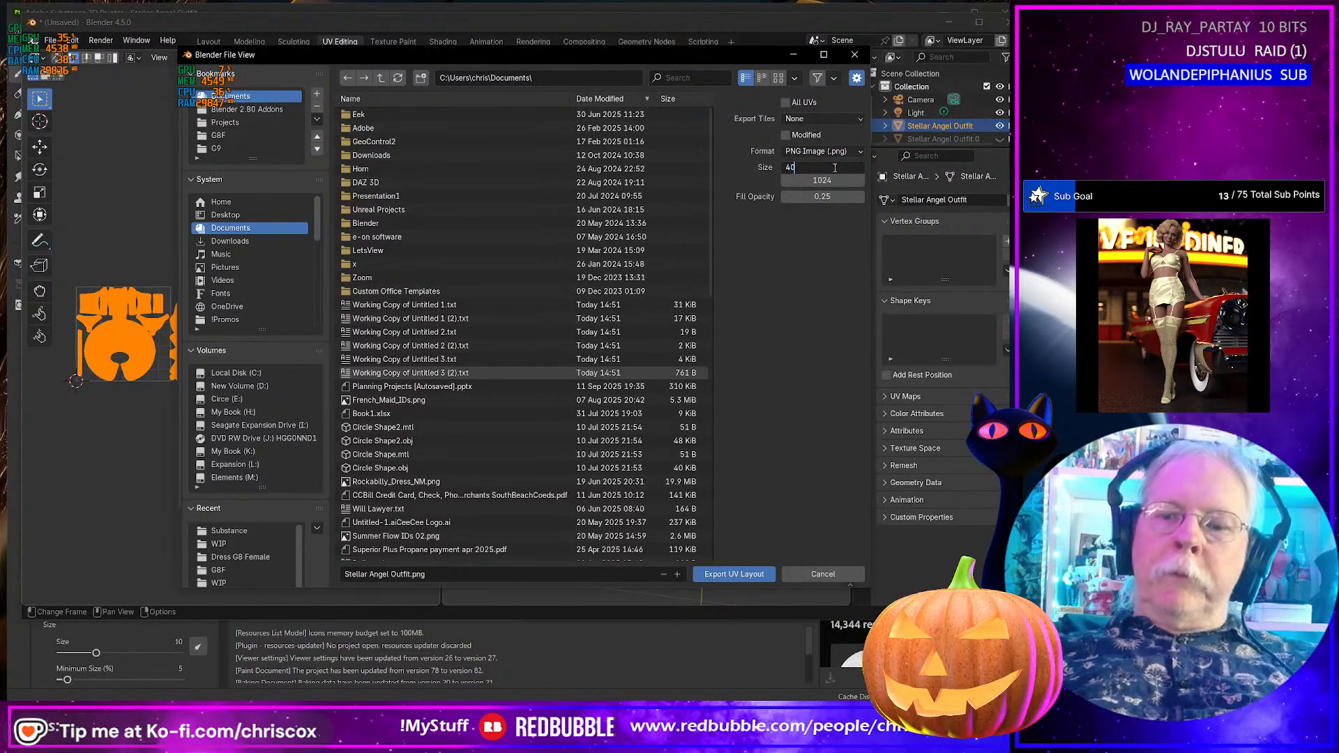
text(96)
key(Tab)
text(4096)
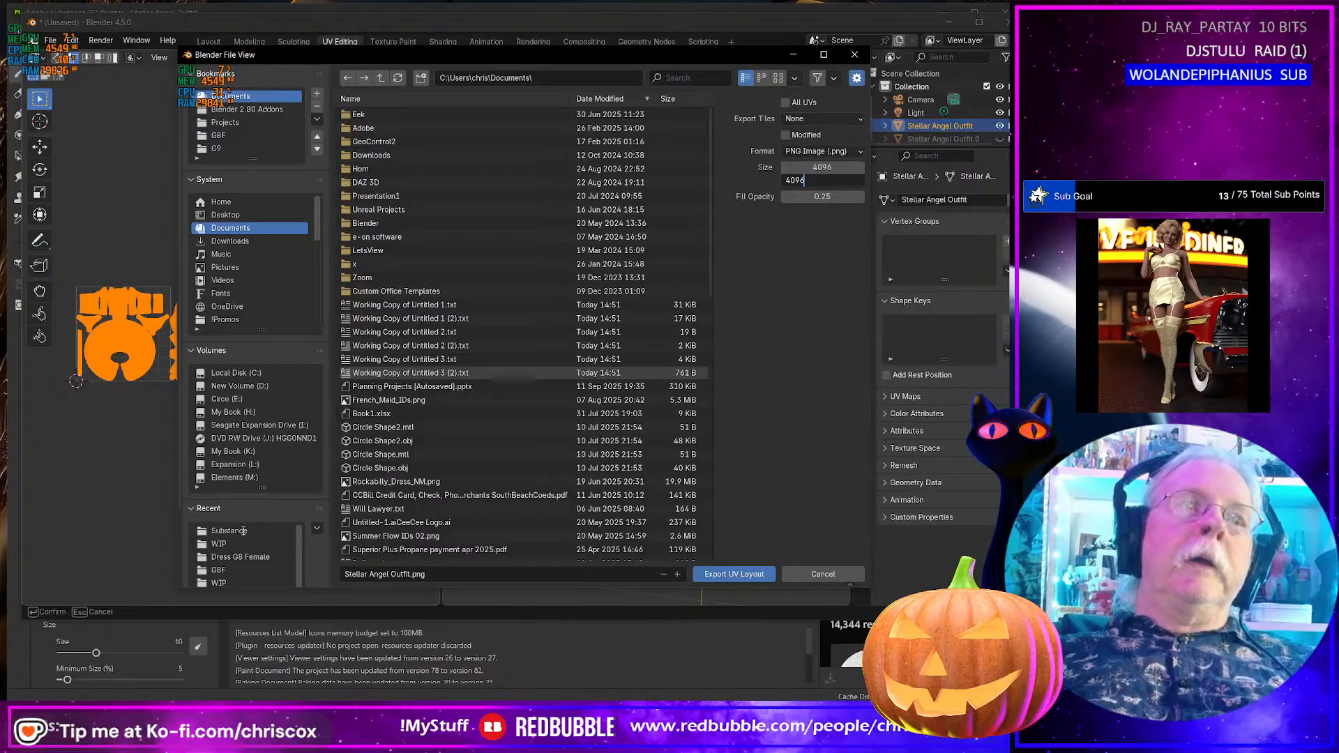
- Set the export location to the Angel Wings folder inside the Starlight Angel project's Templates folder
click(222, 543)
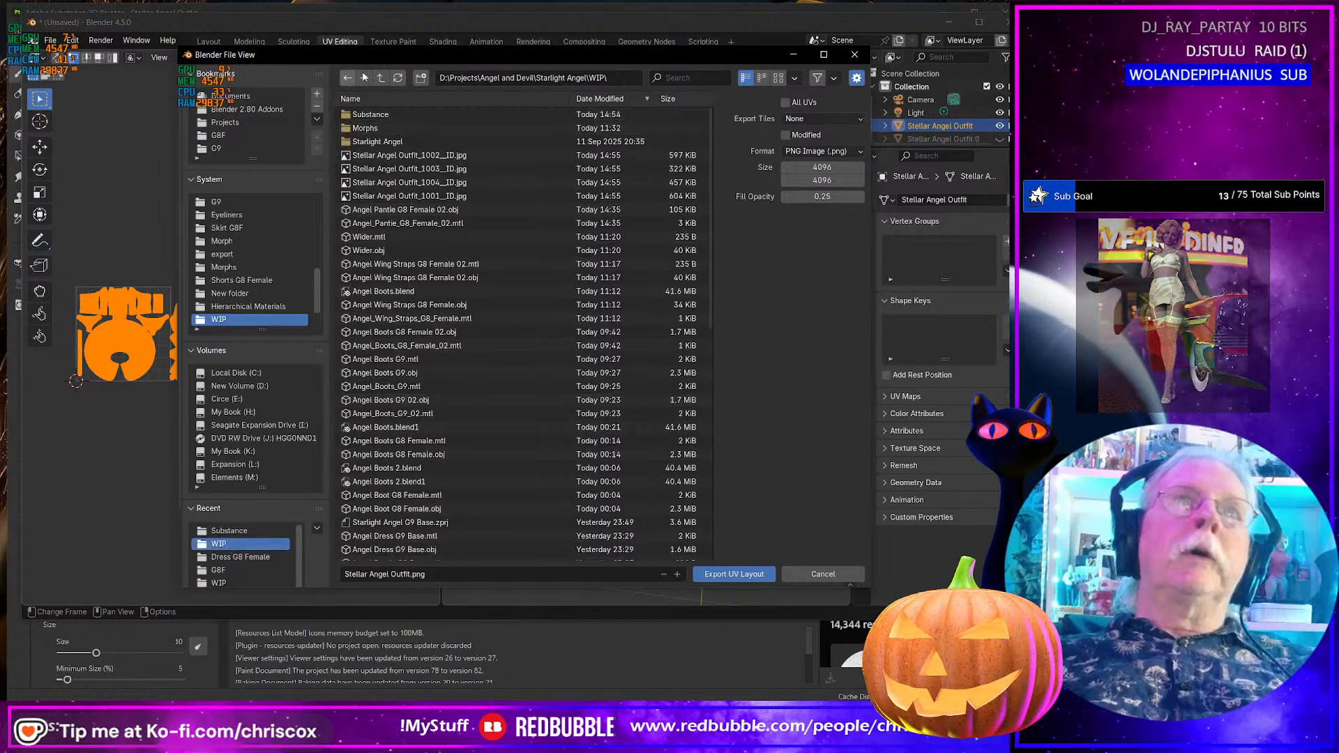
click(381, 78)
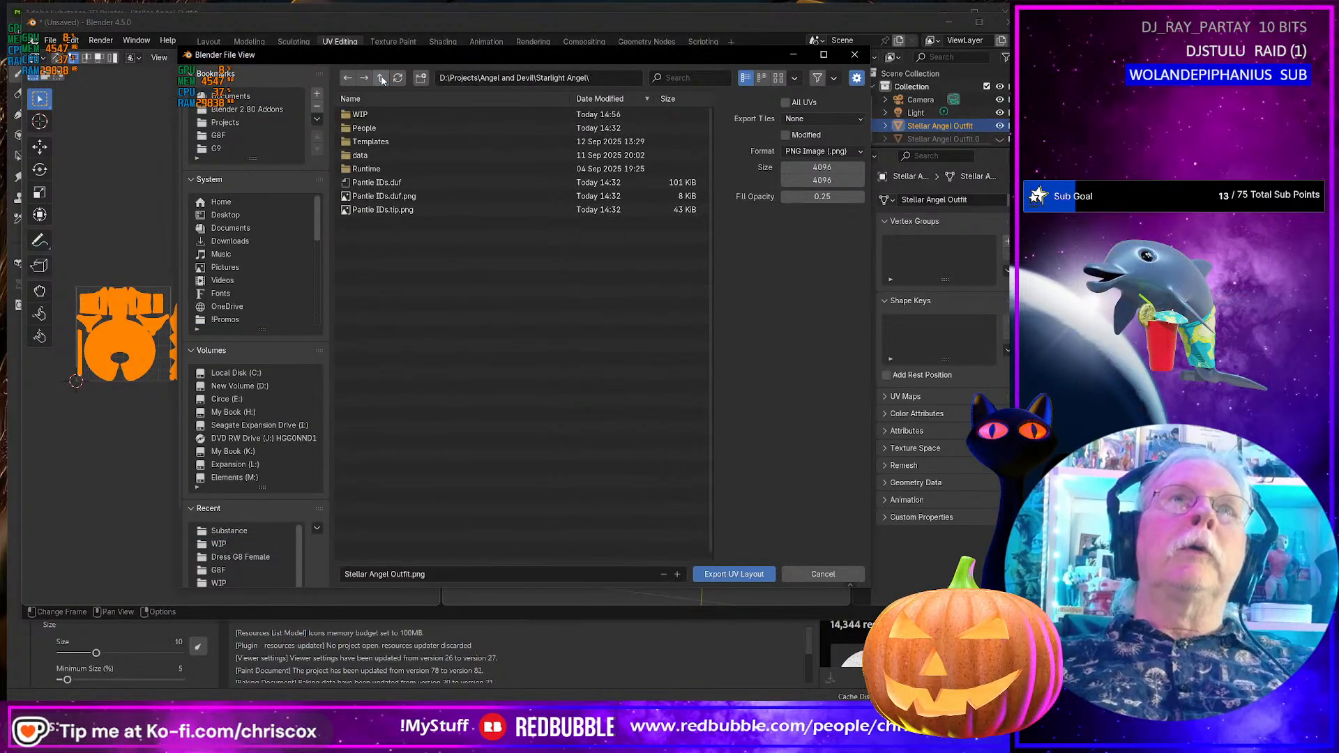
double_click(373, 139)
double_click(373, 115)
double_click(398, 115)
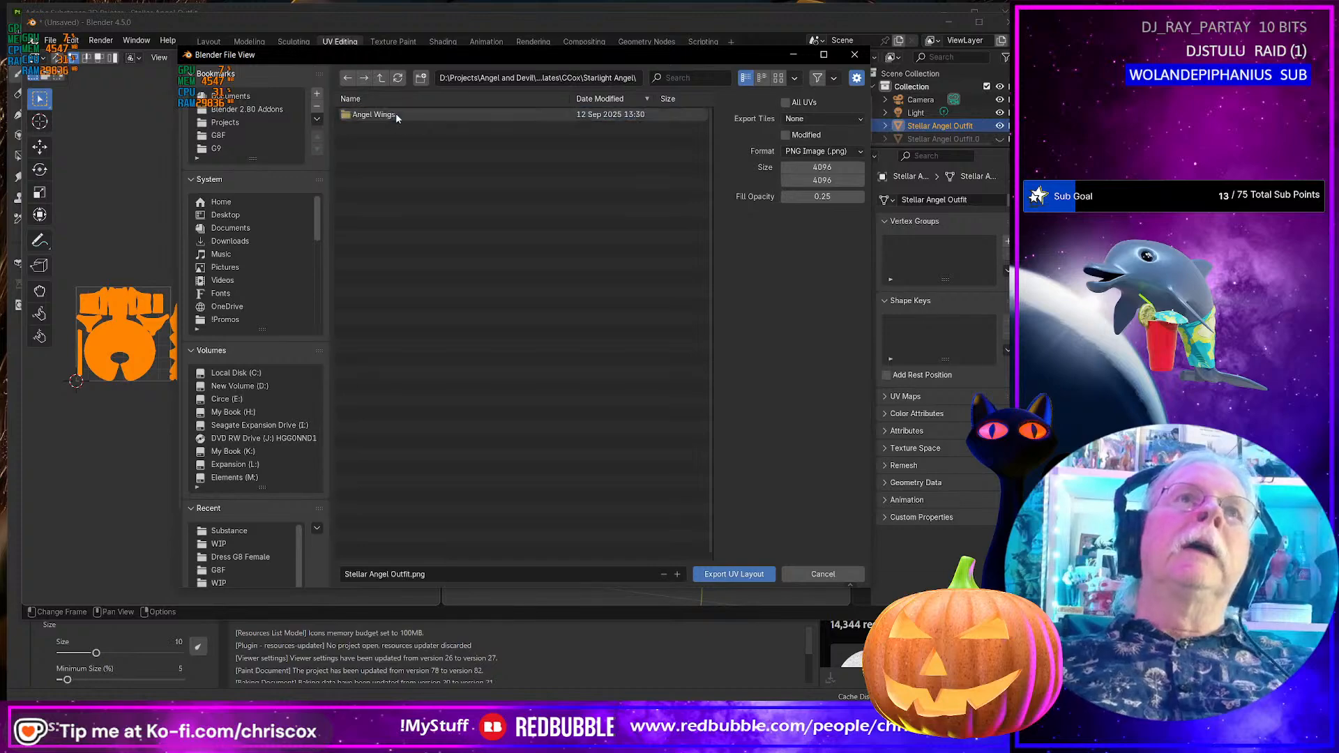
double_click(399, 115)
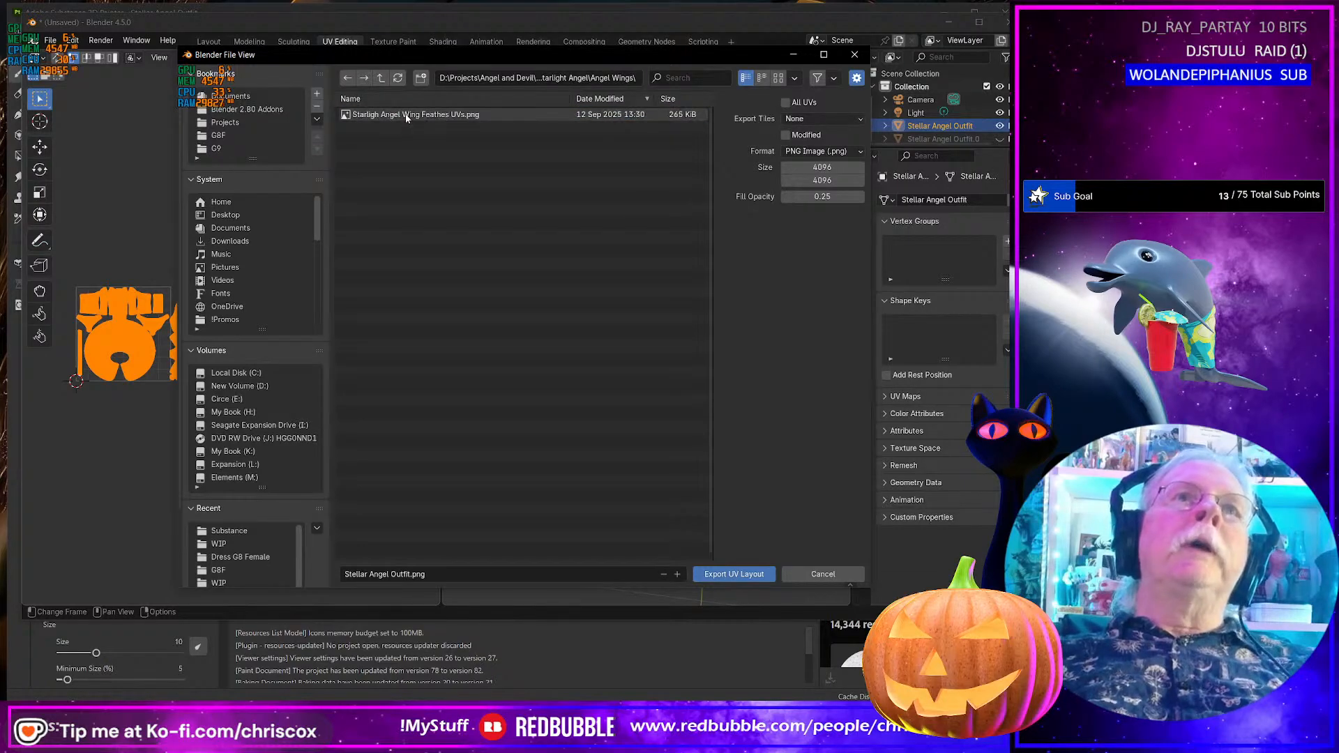
mouse_move(457, 117)
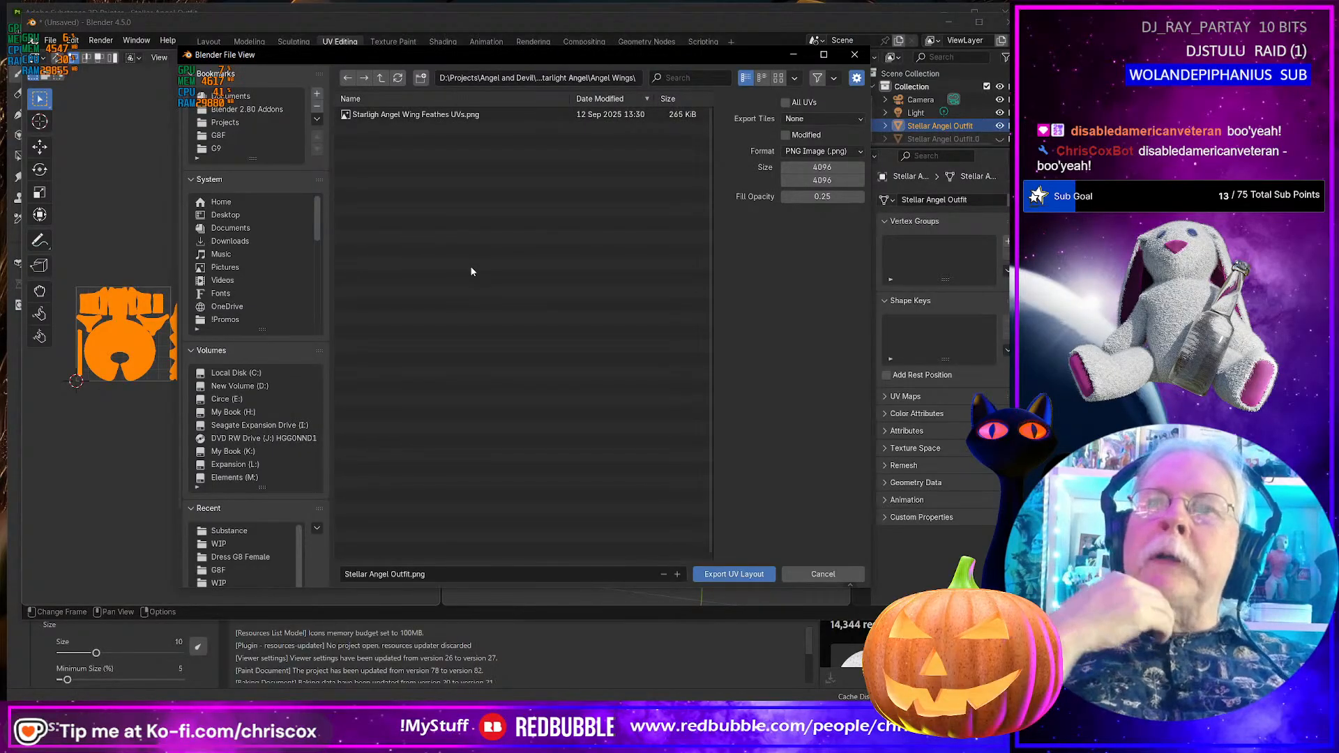
- Name the file "Stellar Angel Outfit UVs.png" and export the UV layout
click(386, 574)
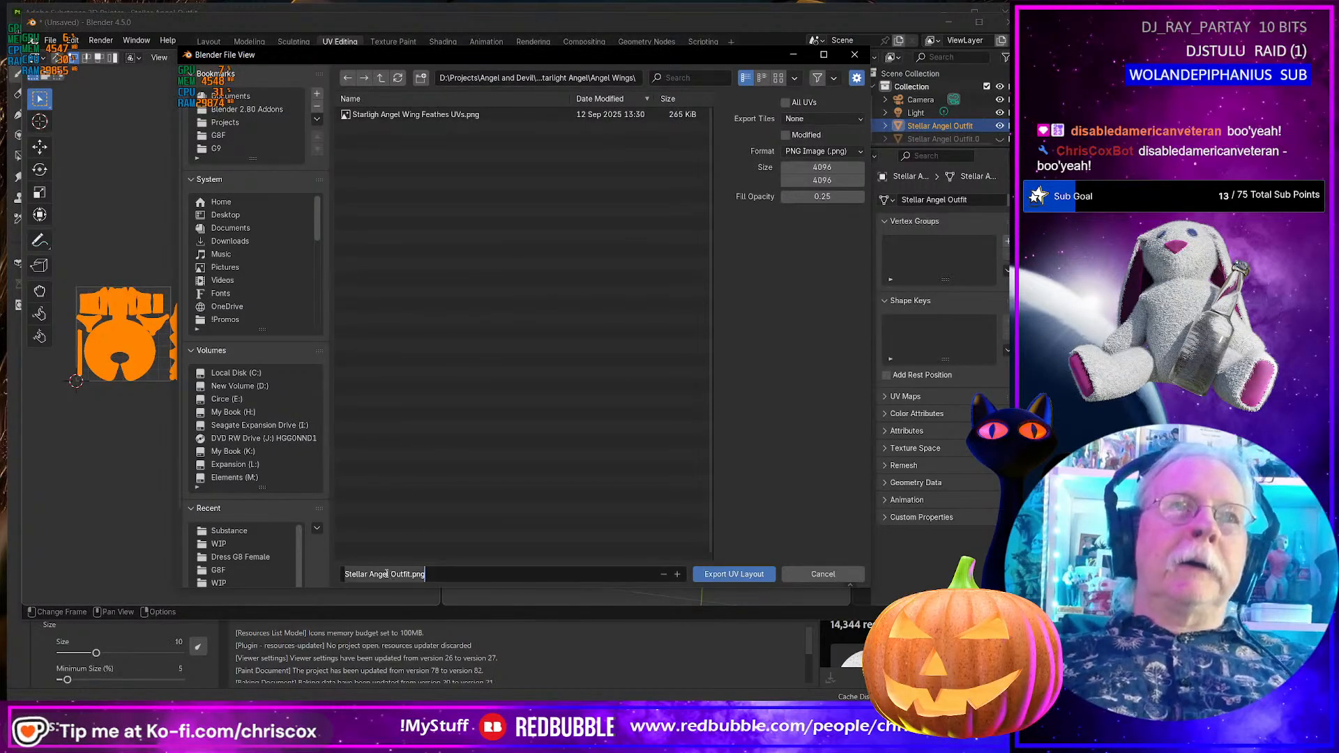
click(384, 574)
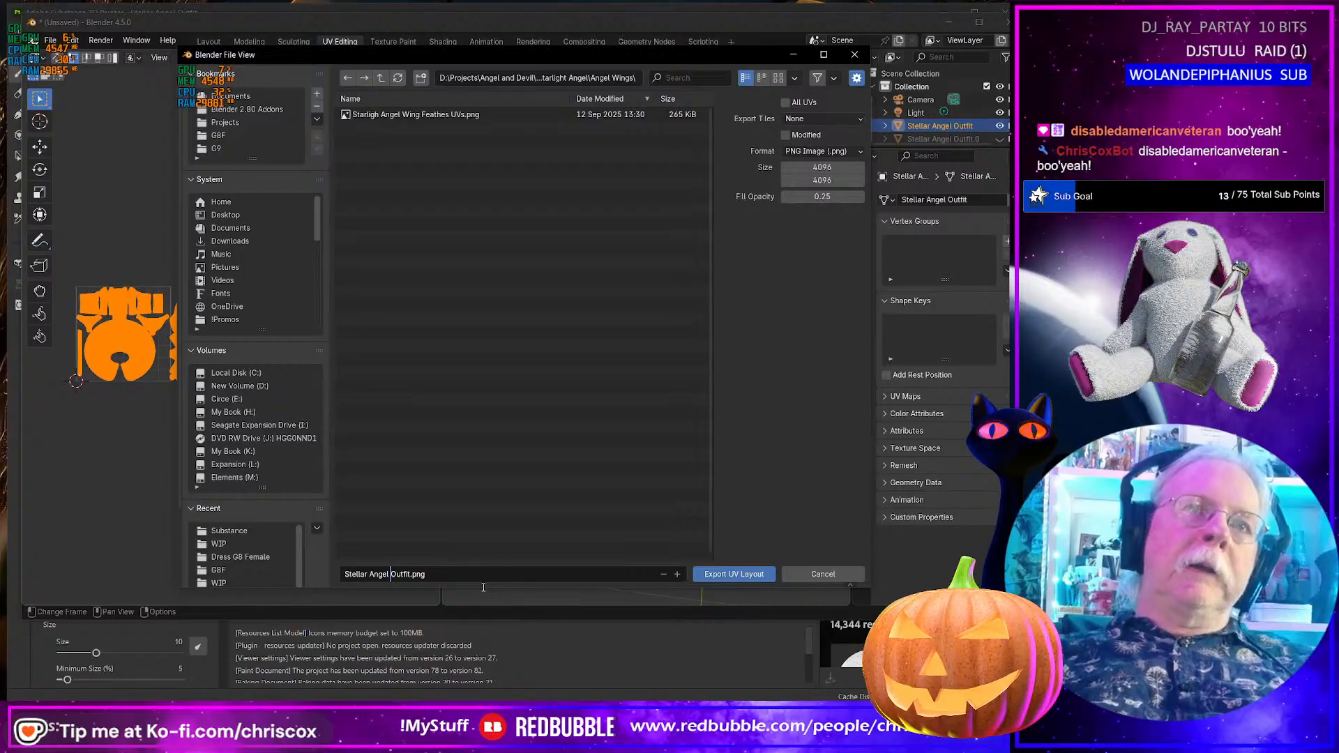
key(Right)
key(Right)
key(Right)
key(Right)
key(Right)
key(Right)
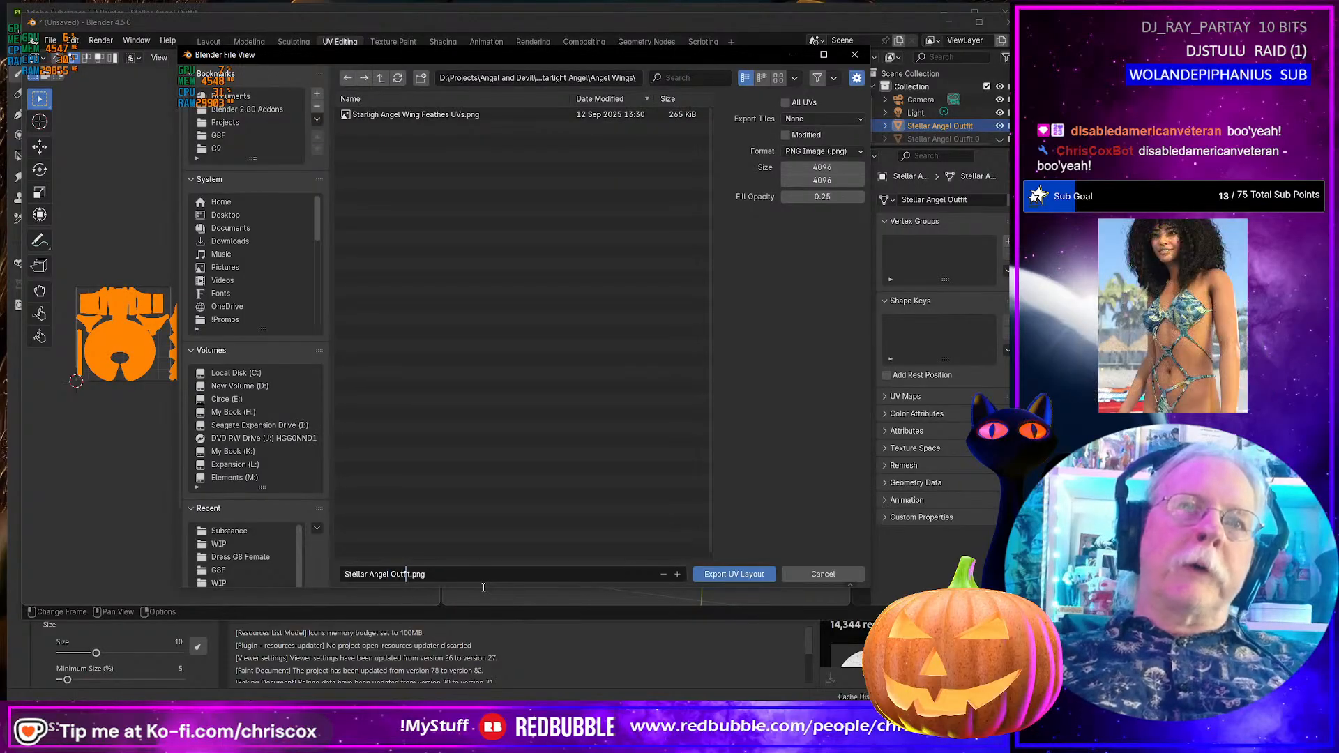
text(UVs)
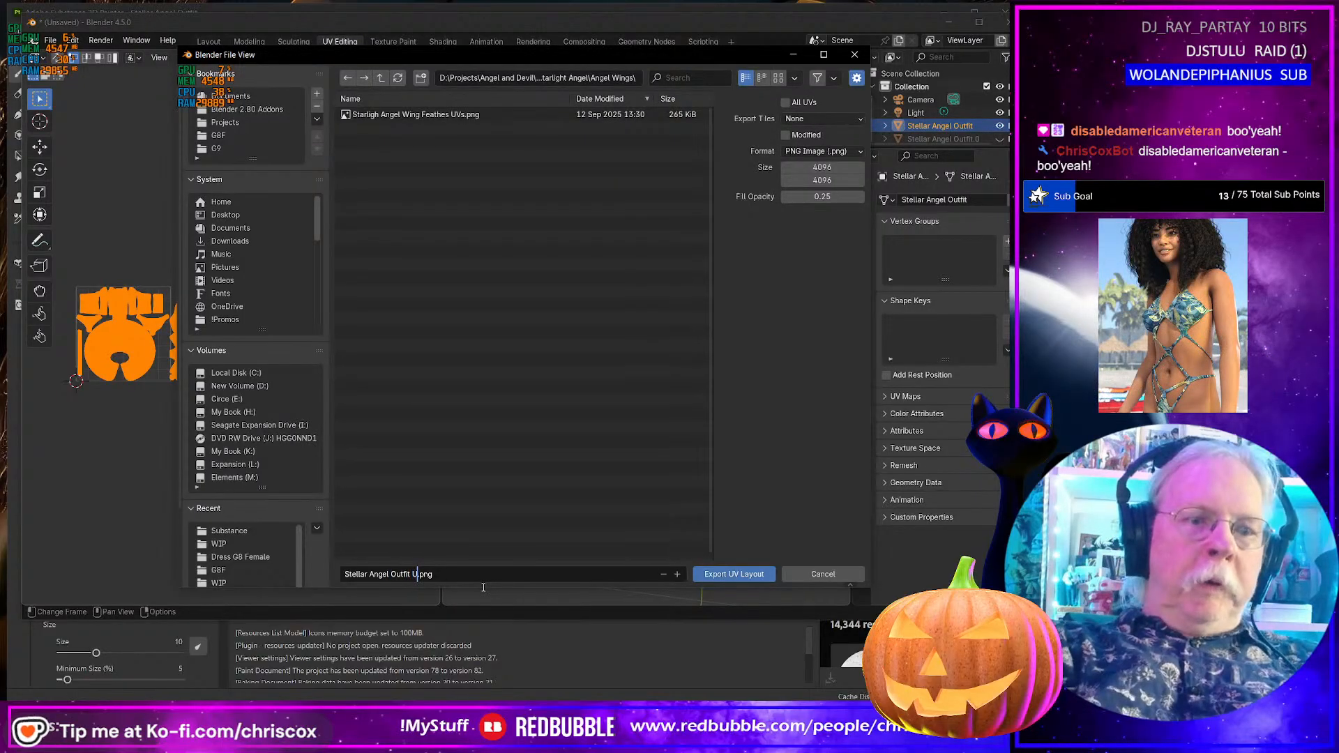
click(738, 574)
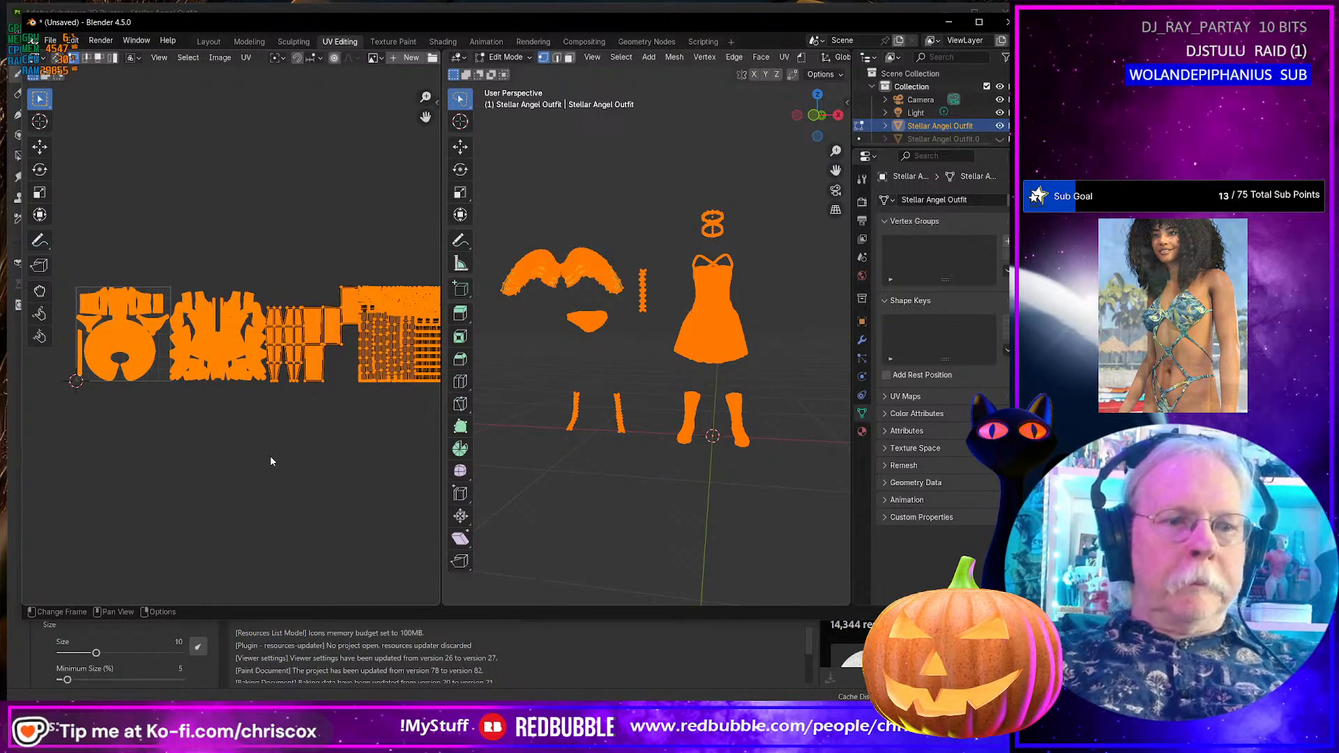
- Move all the outfit's UVs by -1 along the X axis
text(gx)
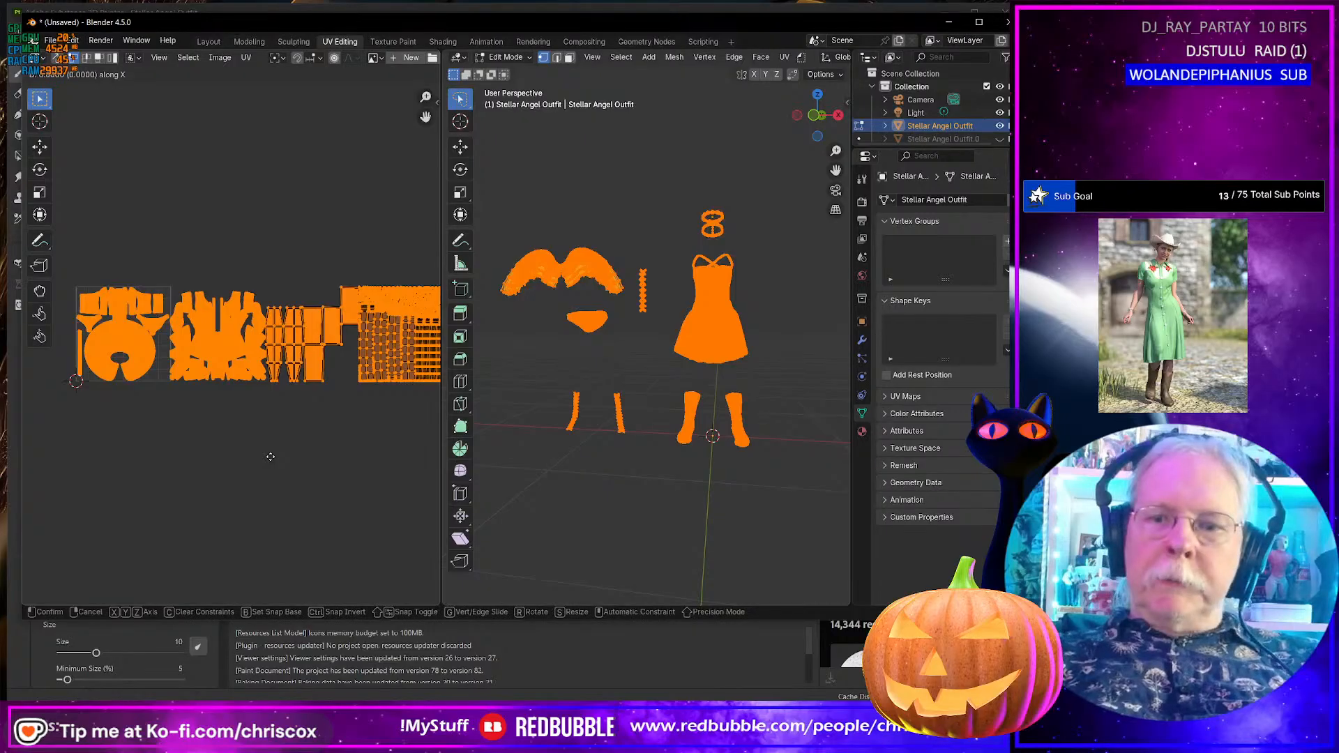
text(-1)
key(Return)
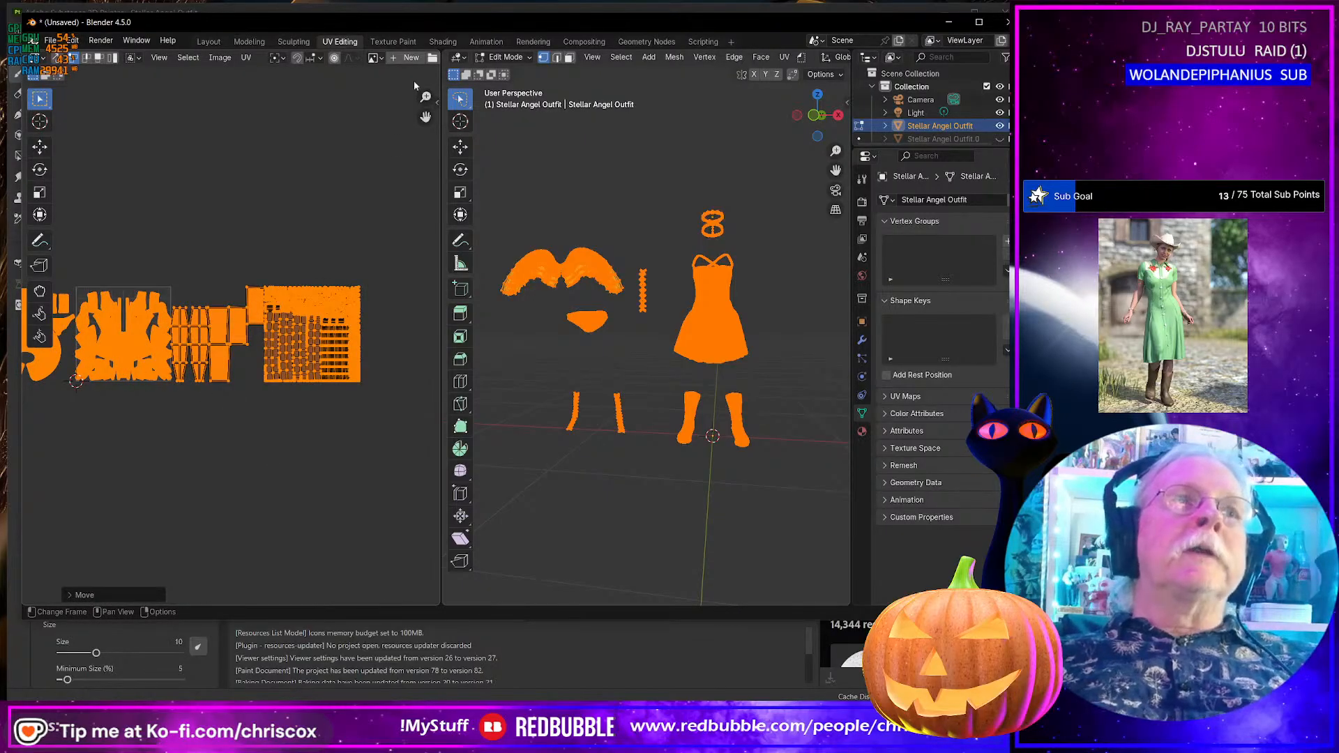
- Start a UV layout export for the shifted layout and choose the recent Angel Wings folder as the export location
click(246, 58)
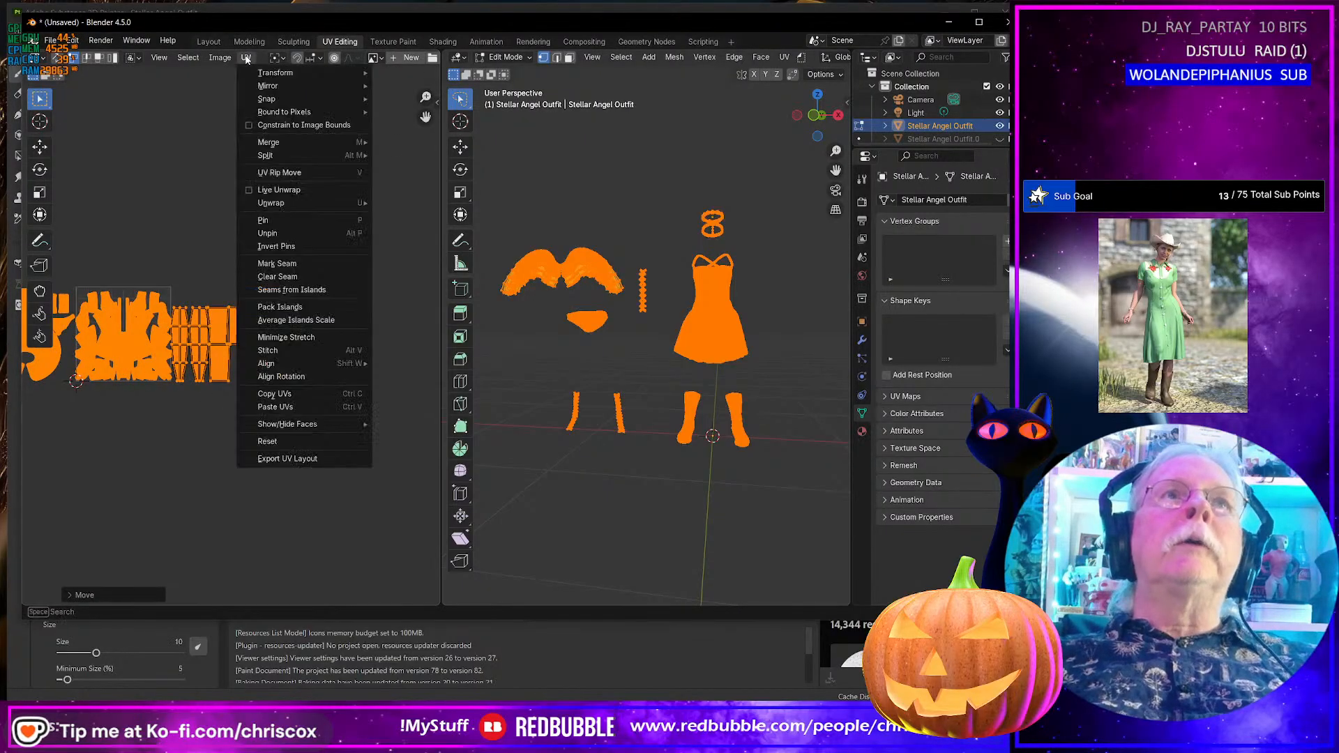
click(310, 458)
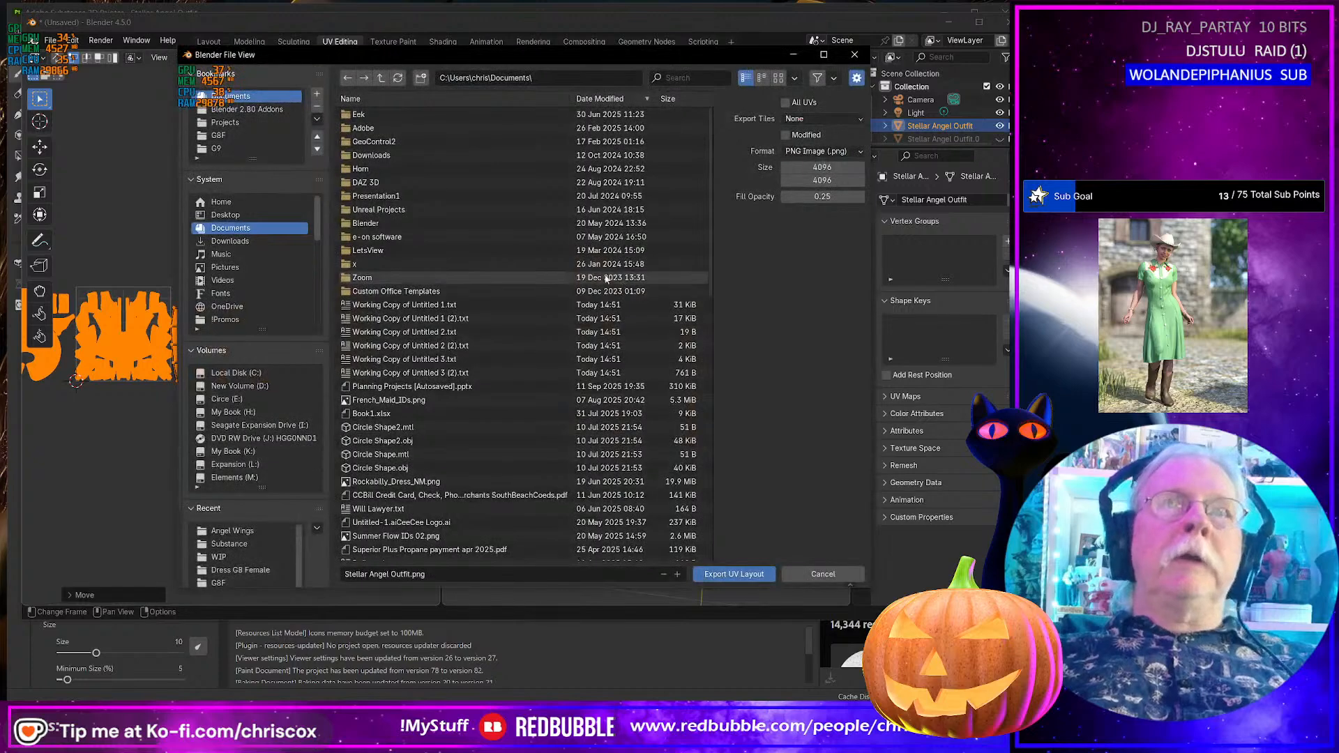
click(241, 531)
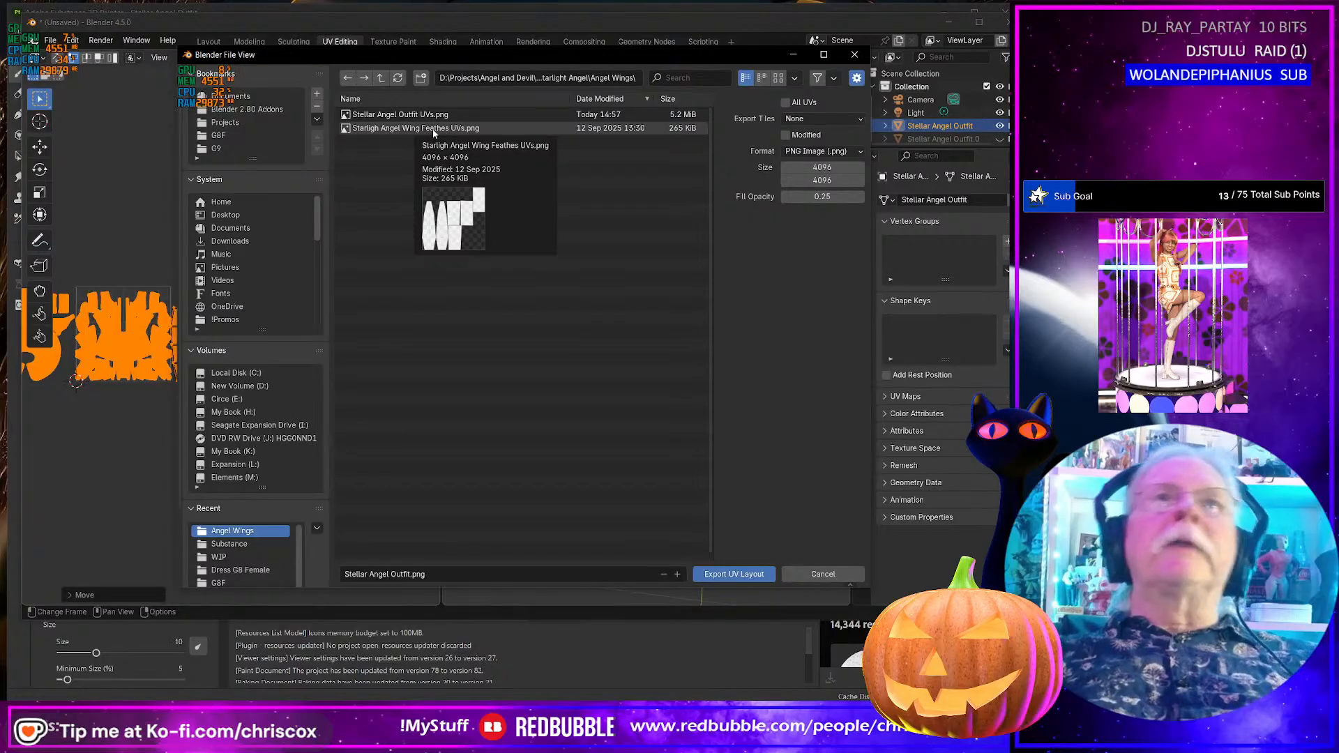
- Name the file "Stellar Angel Boots UVs.png" and export the UV layout
click(451, 573)
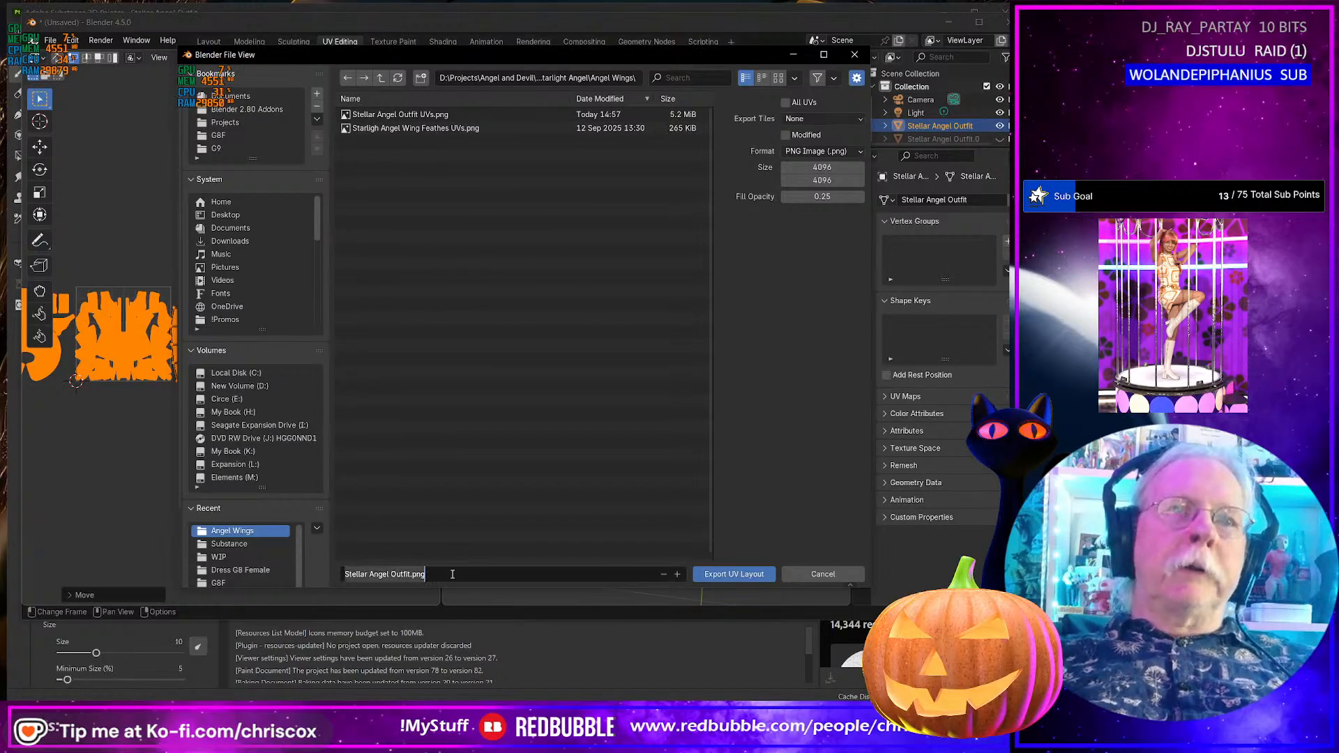
key(Right)
key(Left)
key(Left)
key(Left)
key(Left)
key(shift+Left)
key(shift+Left)
key(shift+Left)
key(shift+Left)
key(shift+Left)
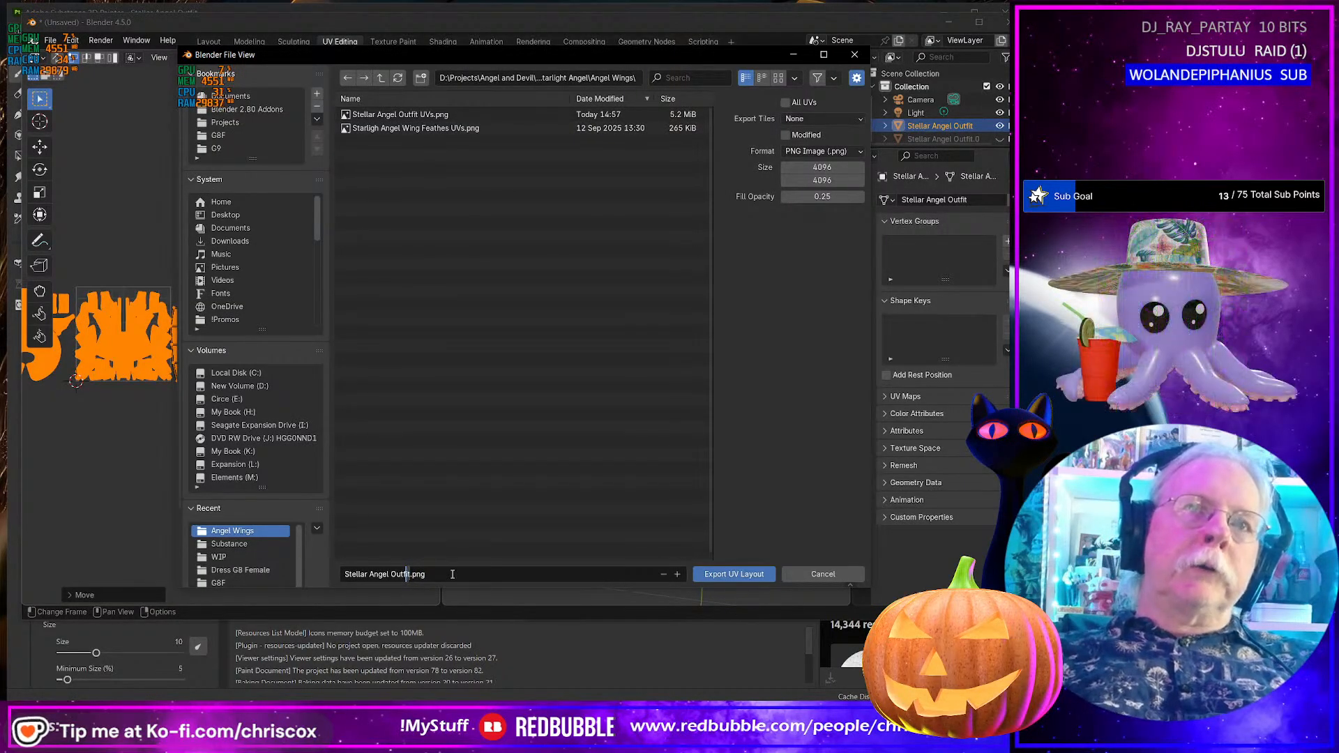
key(shift+Left)
key(shift+Left)
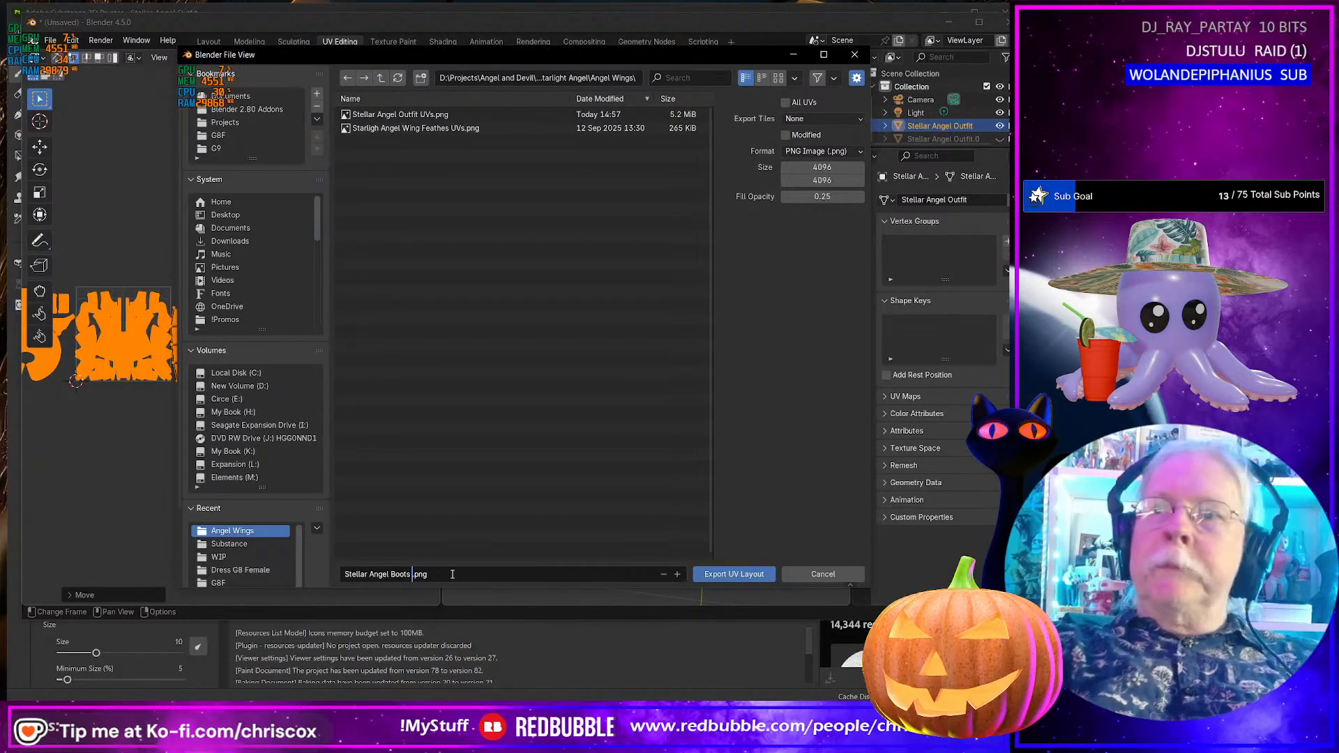
text(UV)
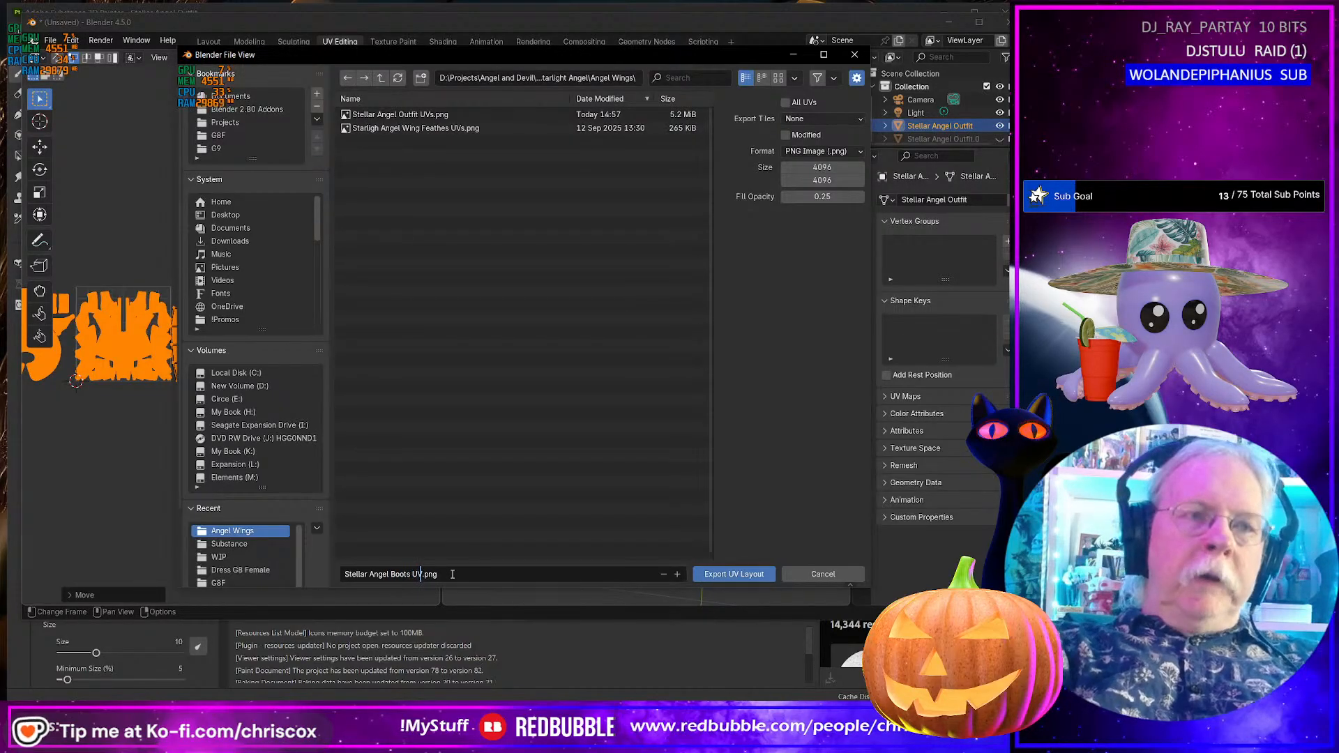
text(s)
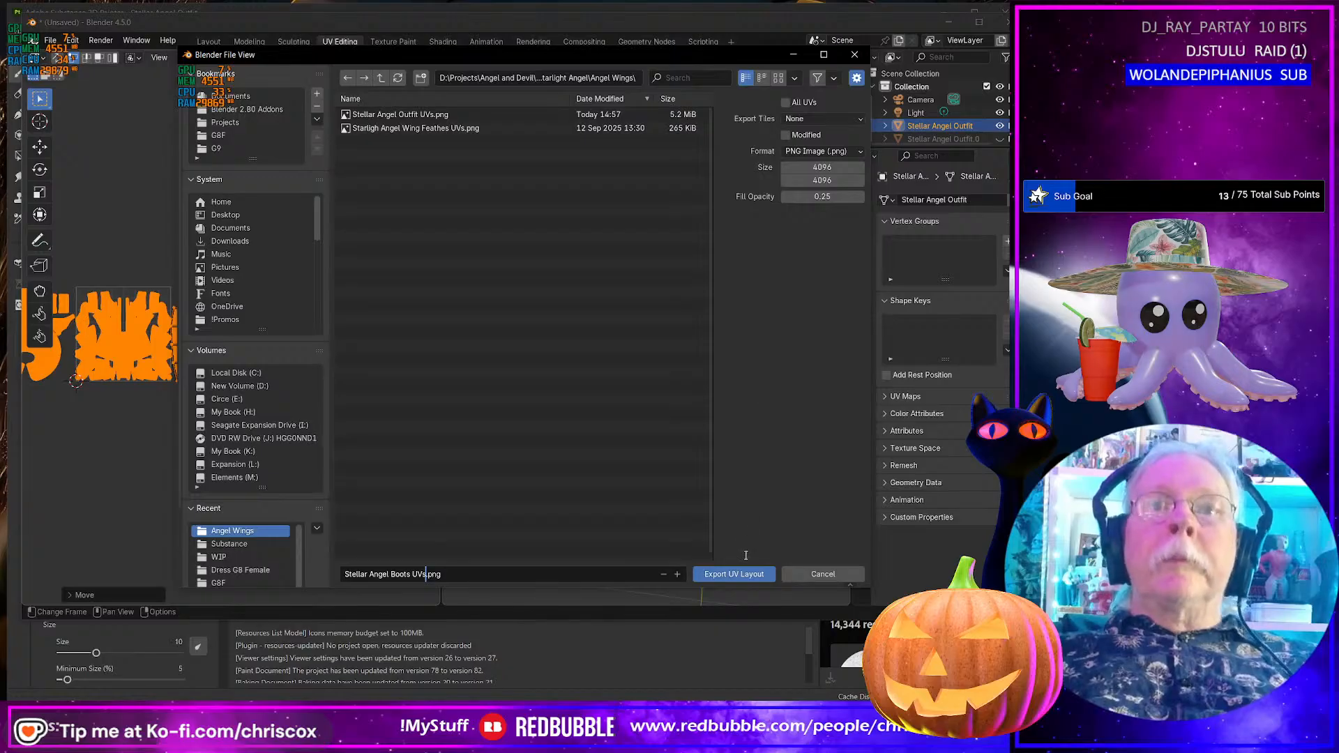
click(729, 573)
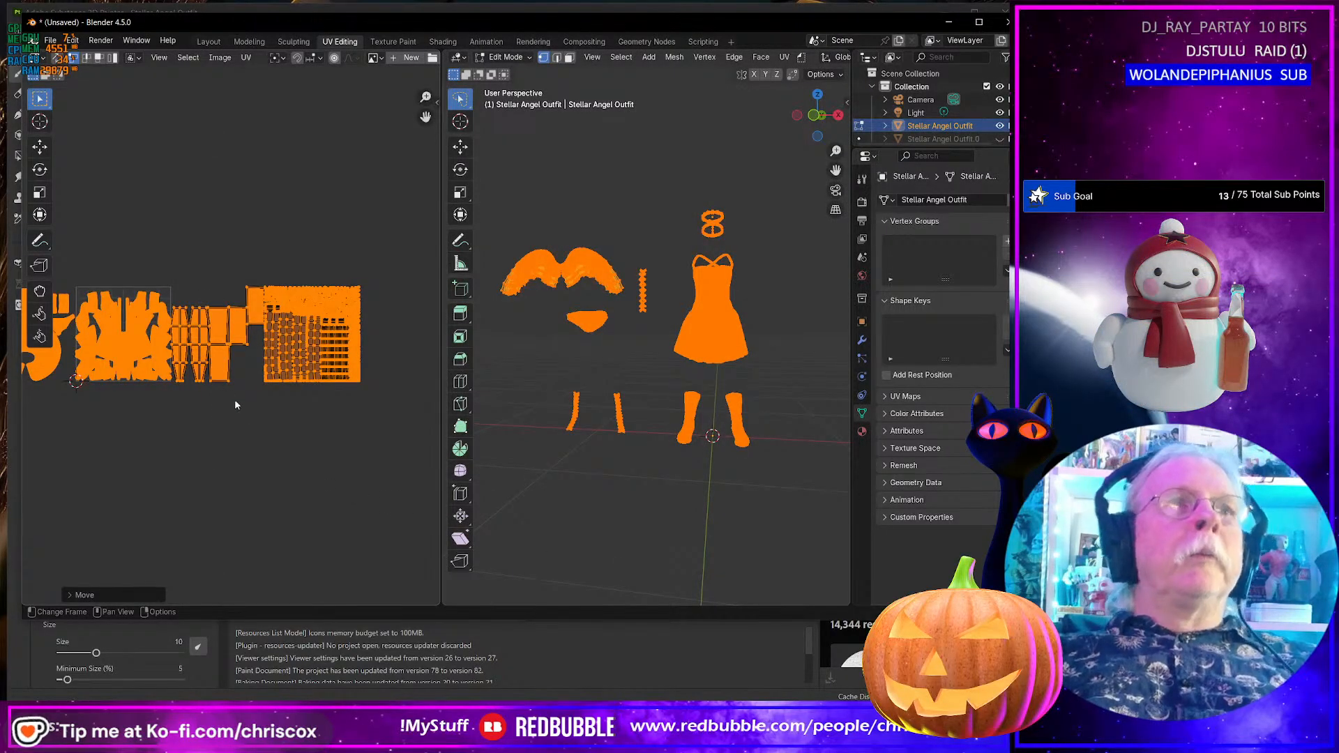
- Move all the outfit's UVs by -2 along the X axis, bringing the last tile into the main UV square
scroll(328, 433, up, 4)
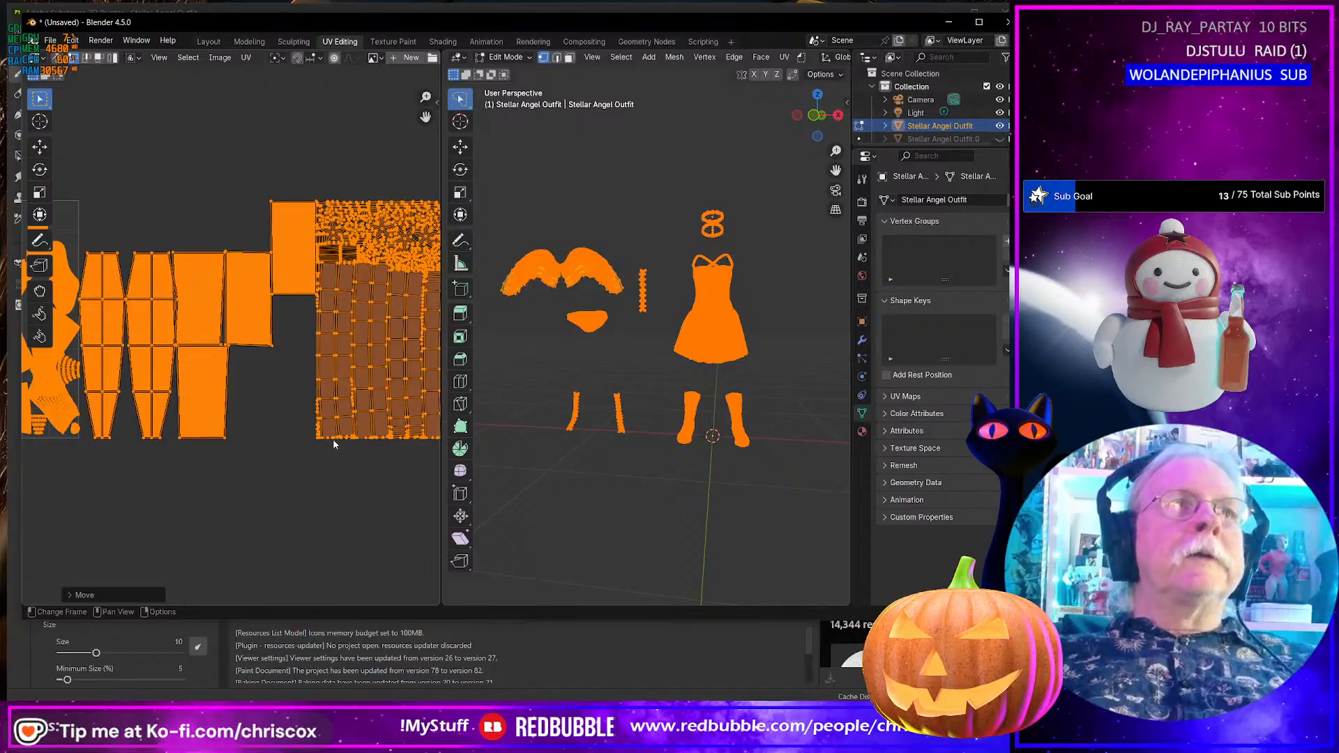
scroll(333, 444, down, 6)
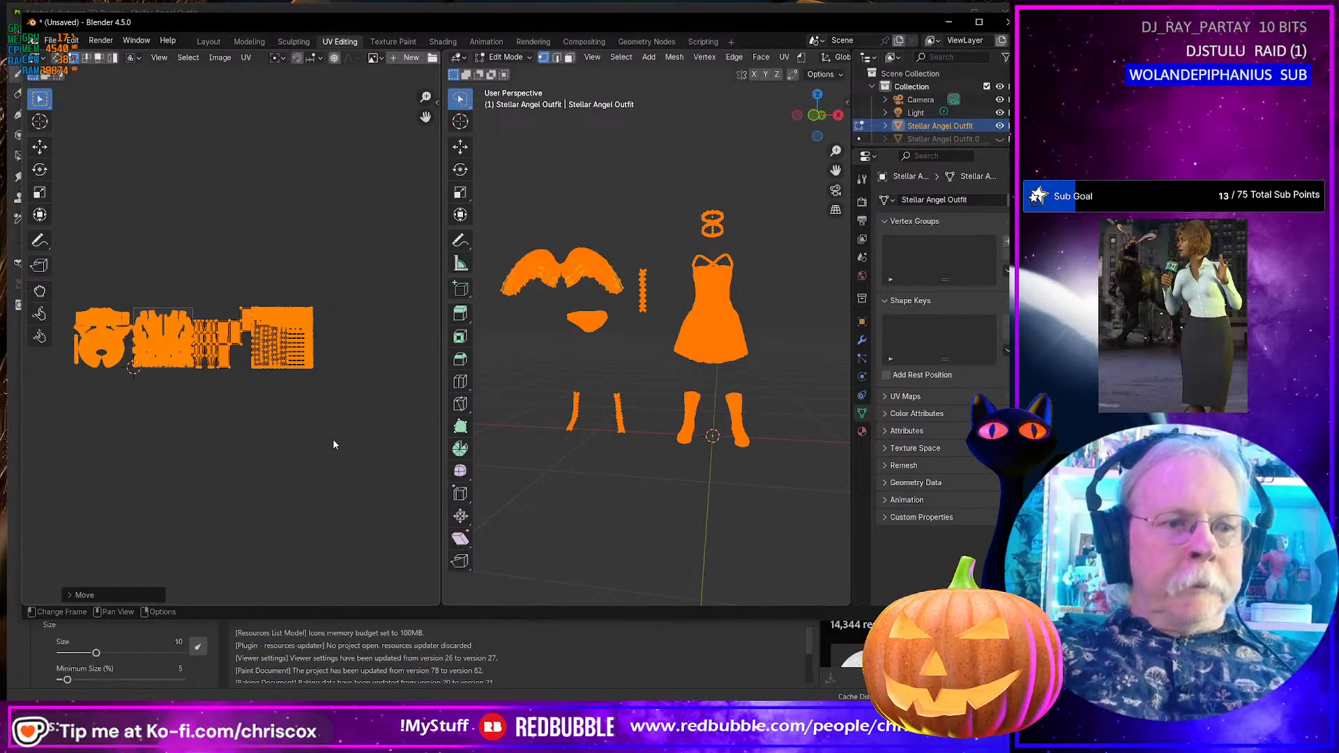
key(g)
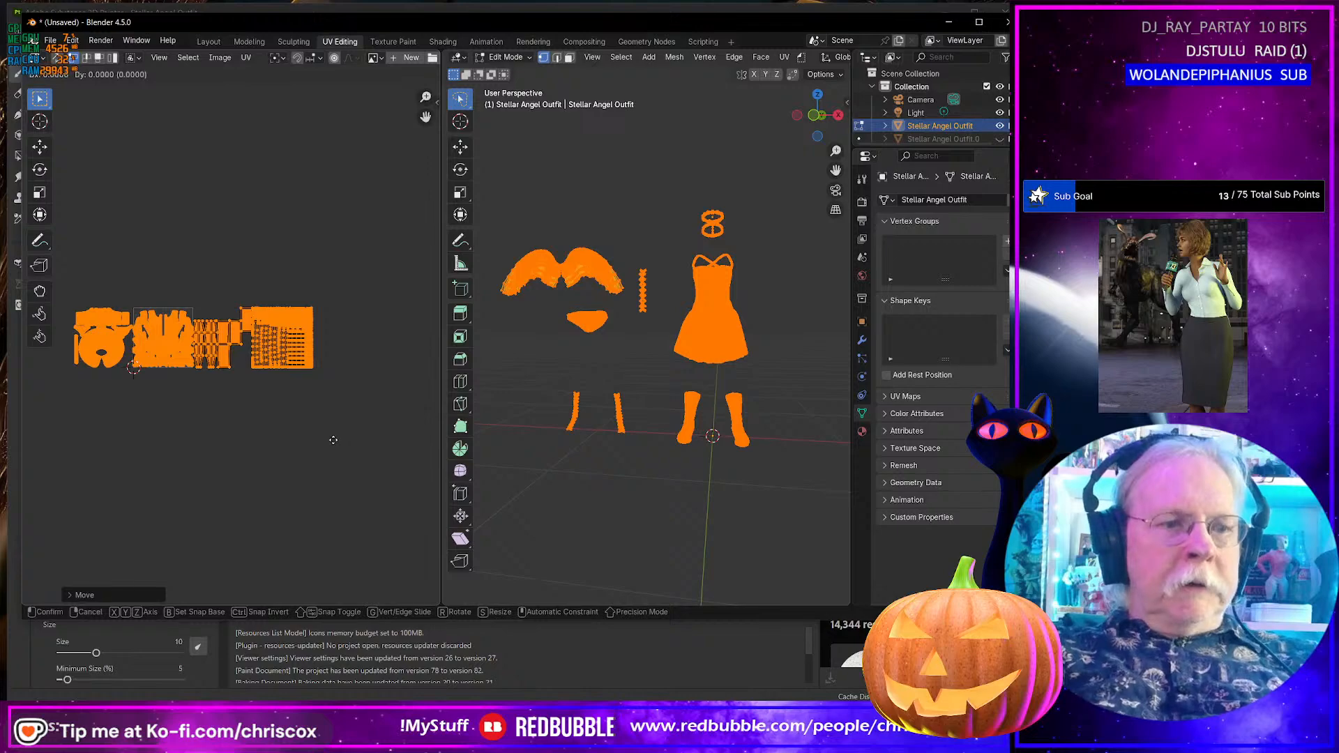
text(x-0.5)
key(Return)
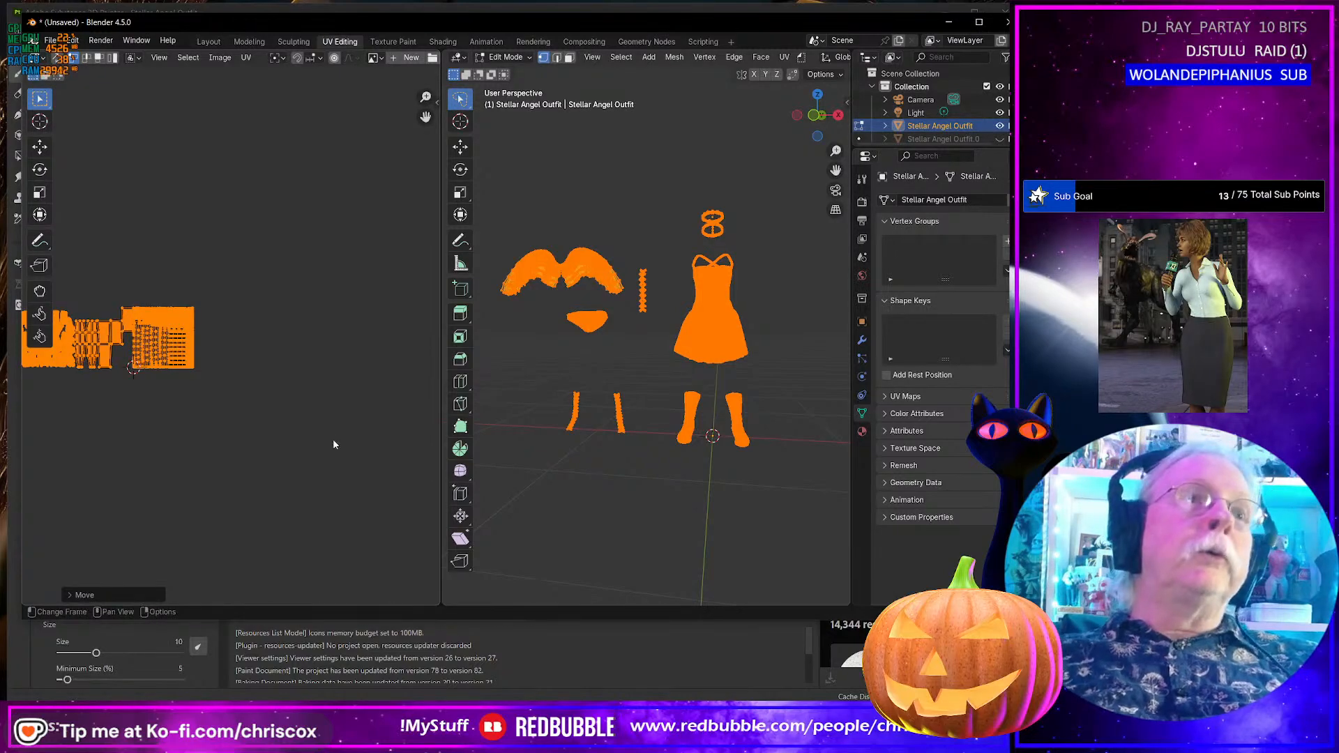
- Start the UV layout export for the last tile and set its location to the recent Angel Wings folder
click(246, 58)
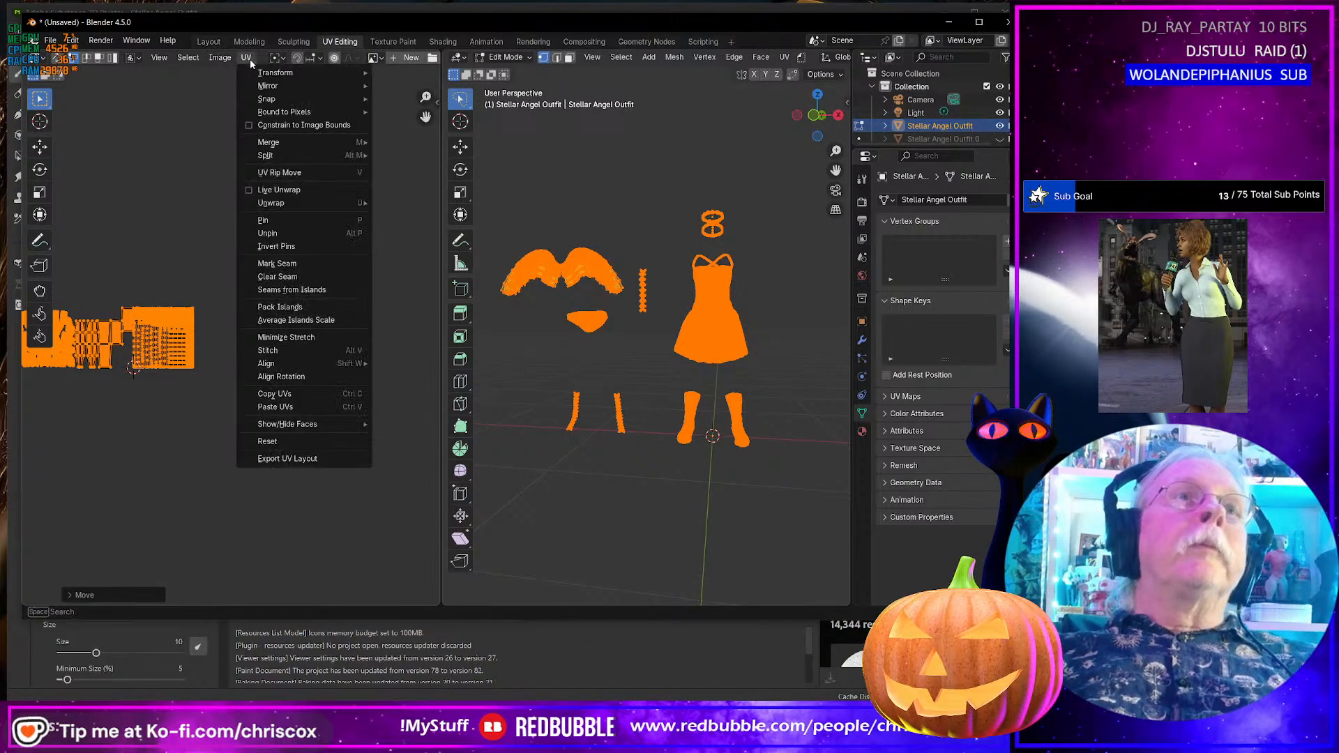
click(330, 462)
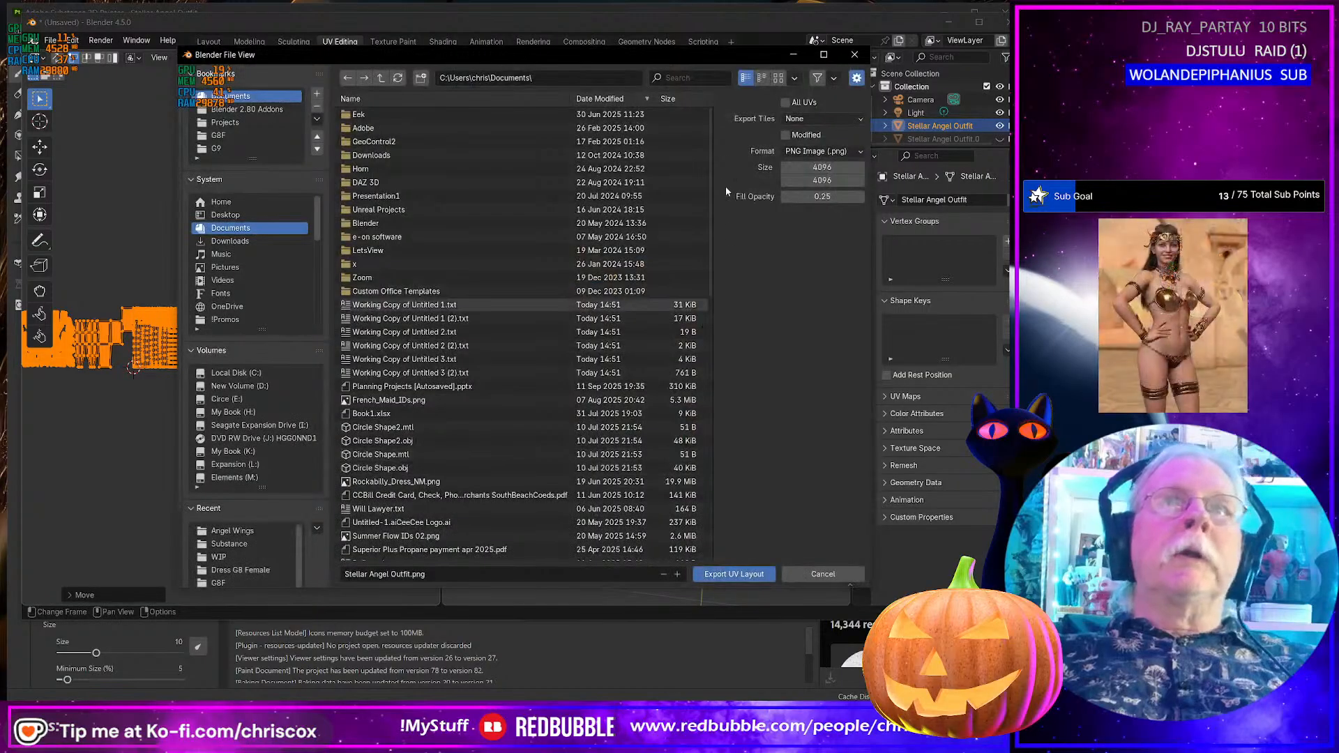
click(232, 531)
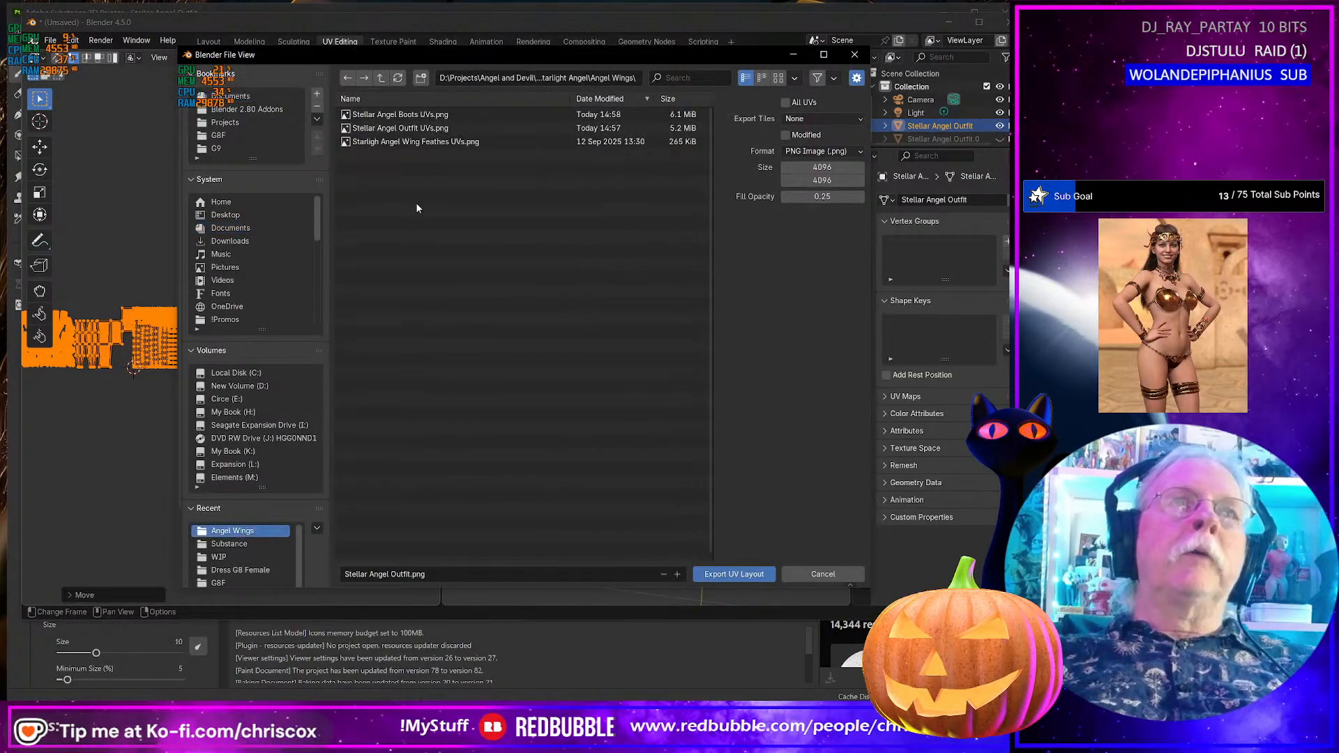
- Name the file "Stellar Angel Halo UVs.png" and export the UV layout
click(389, 574)
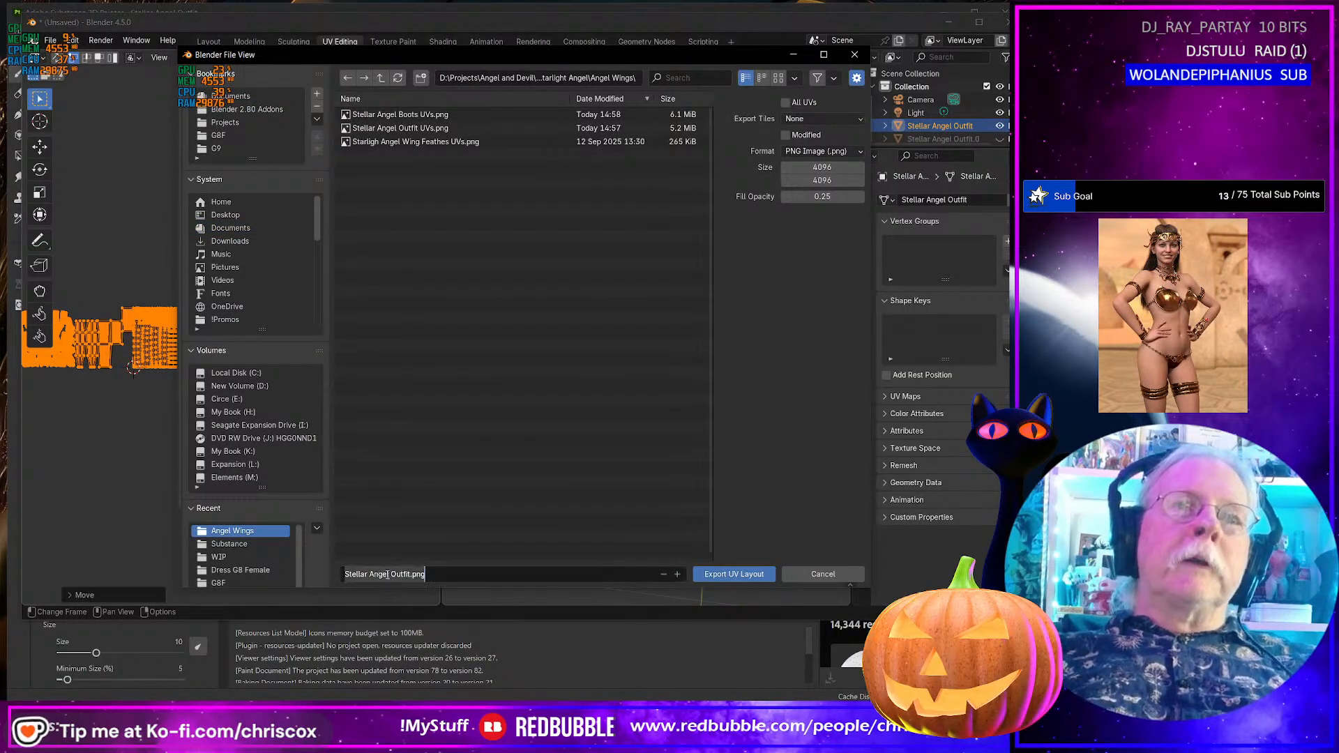
click(388, 574)
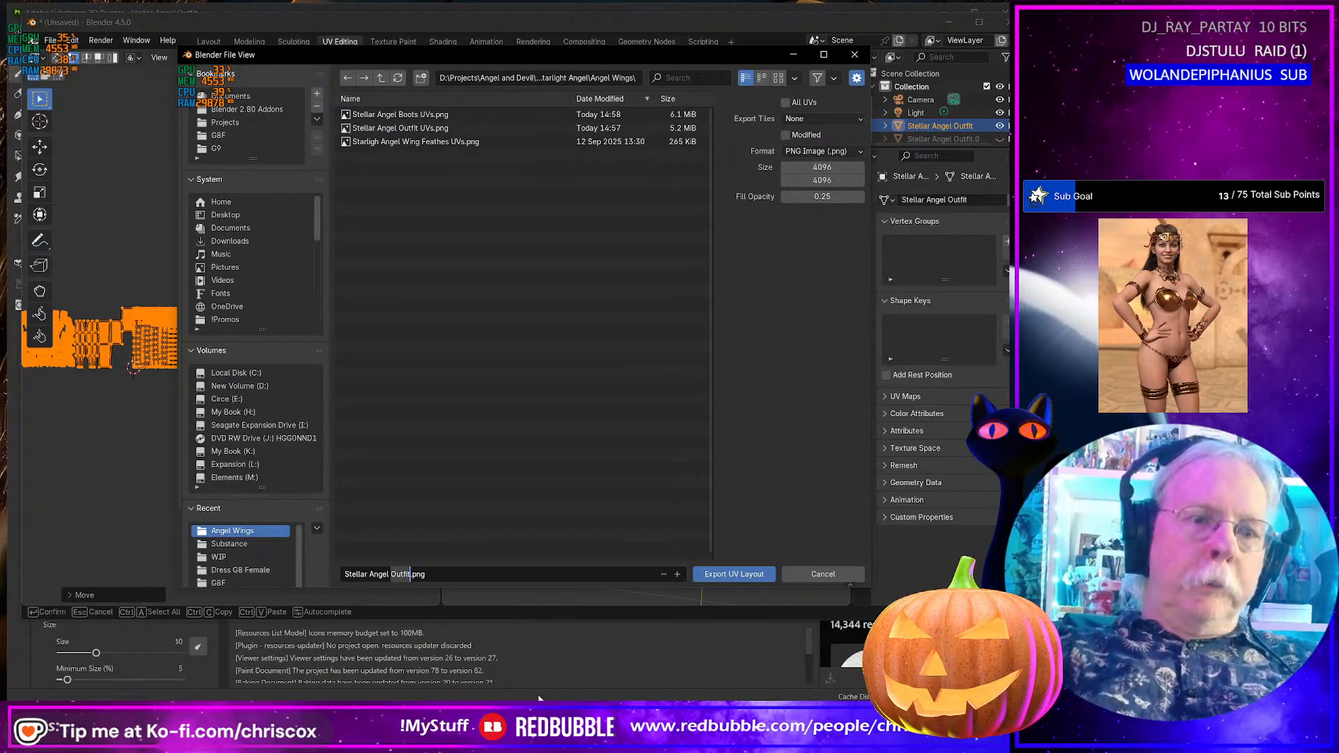
text(Halo)
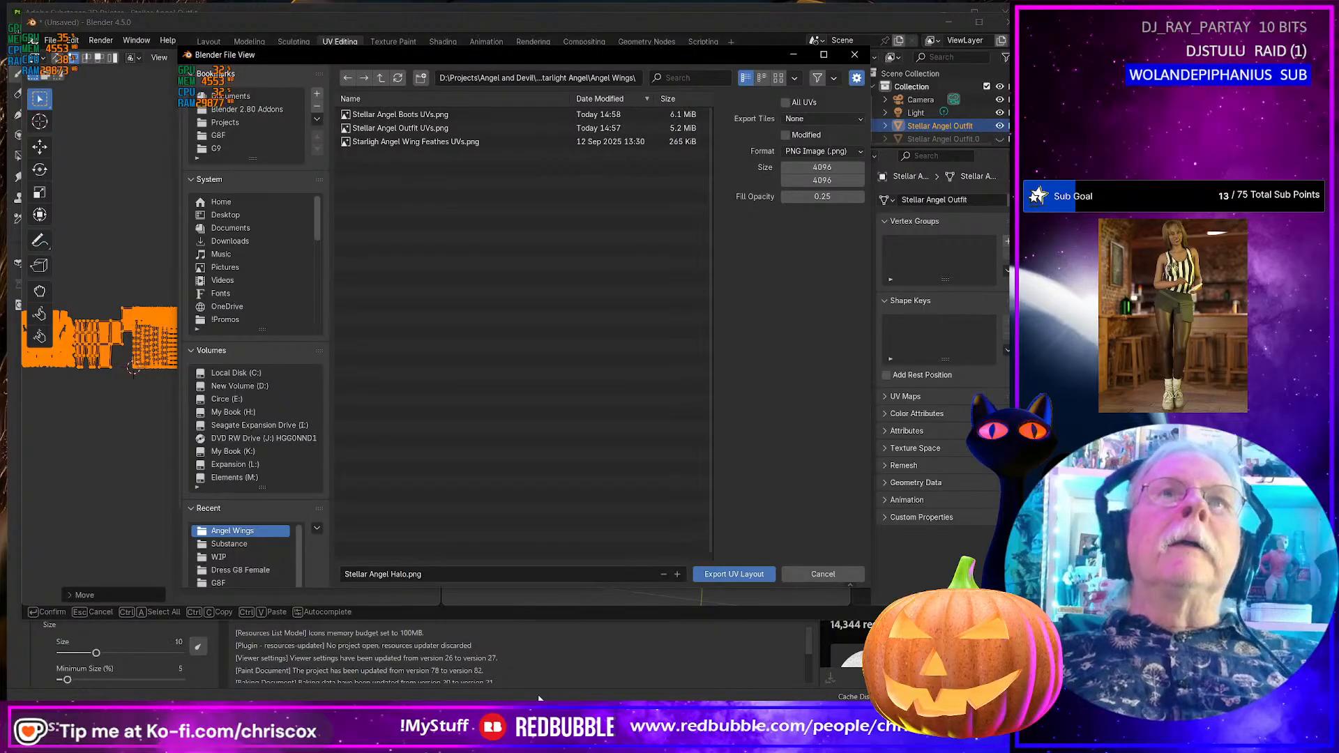
key(Return)
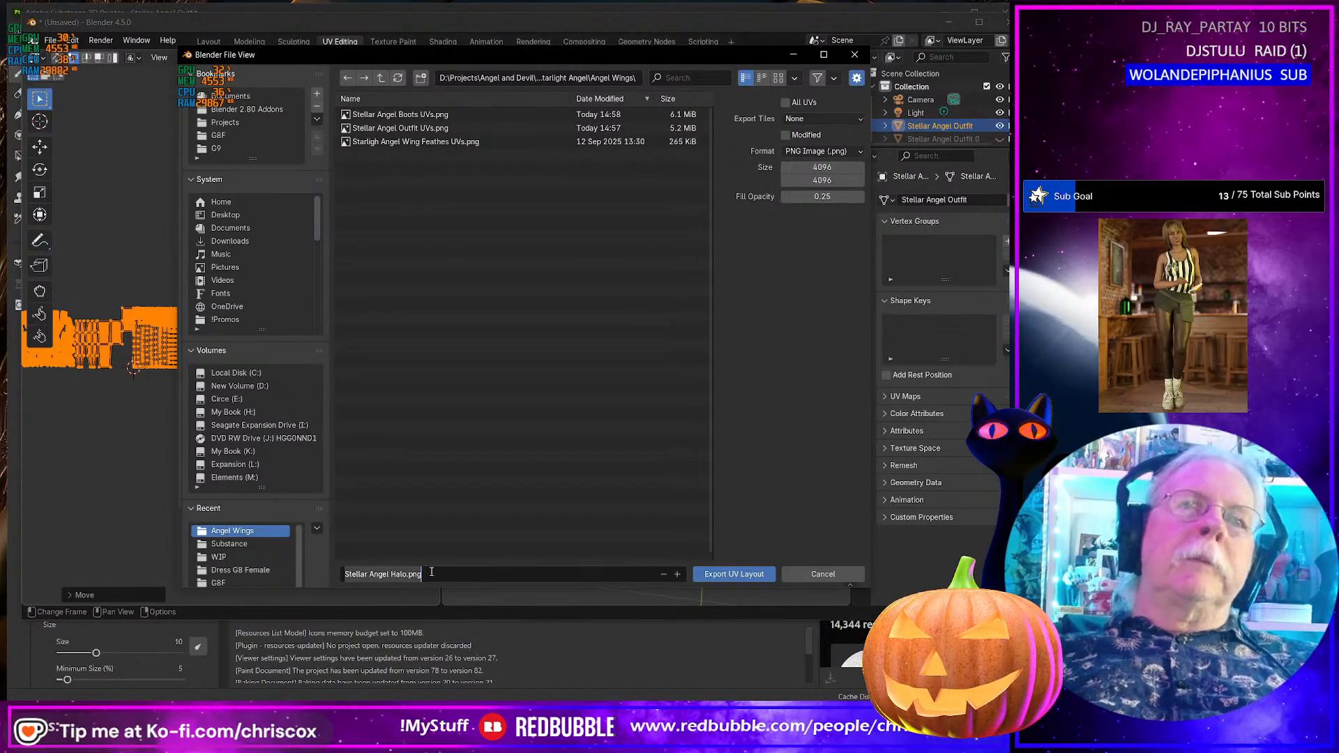
key(Left)
key(Left)
key(Left)
key(Left)
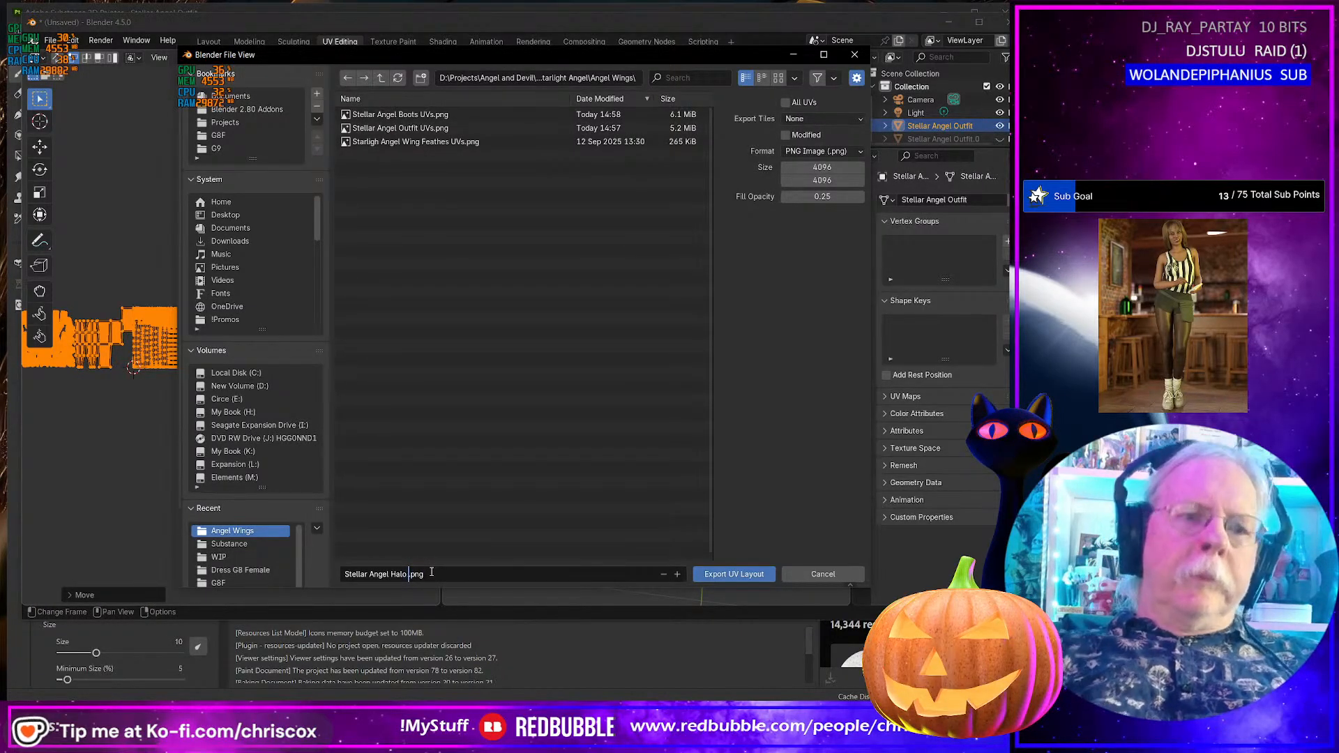
text(UVs)
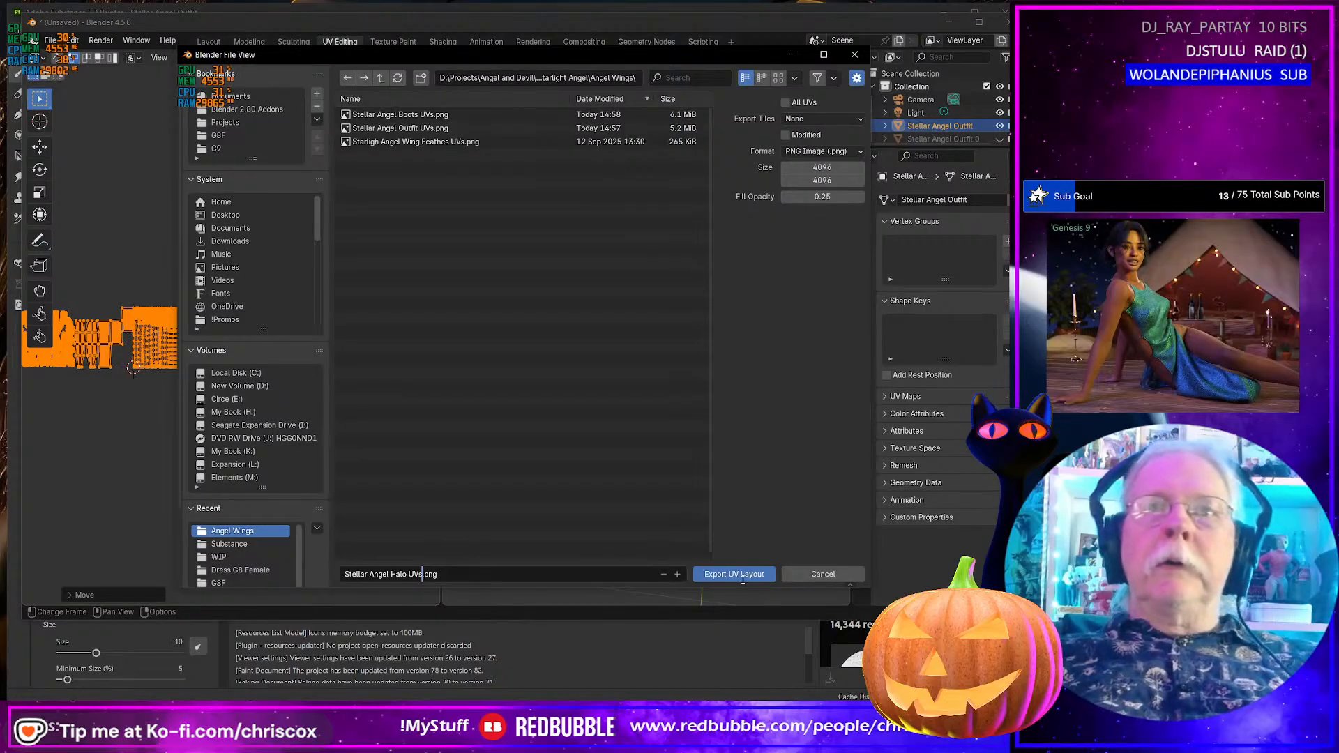
click(745, 574)
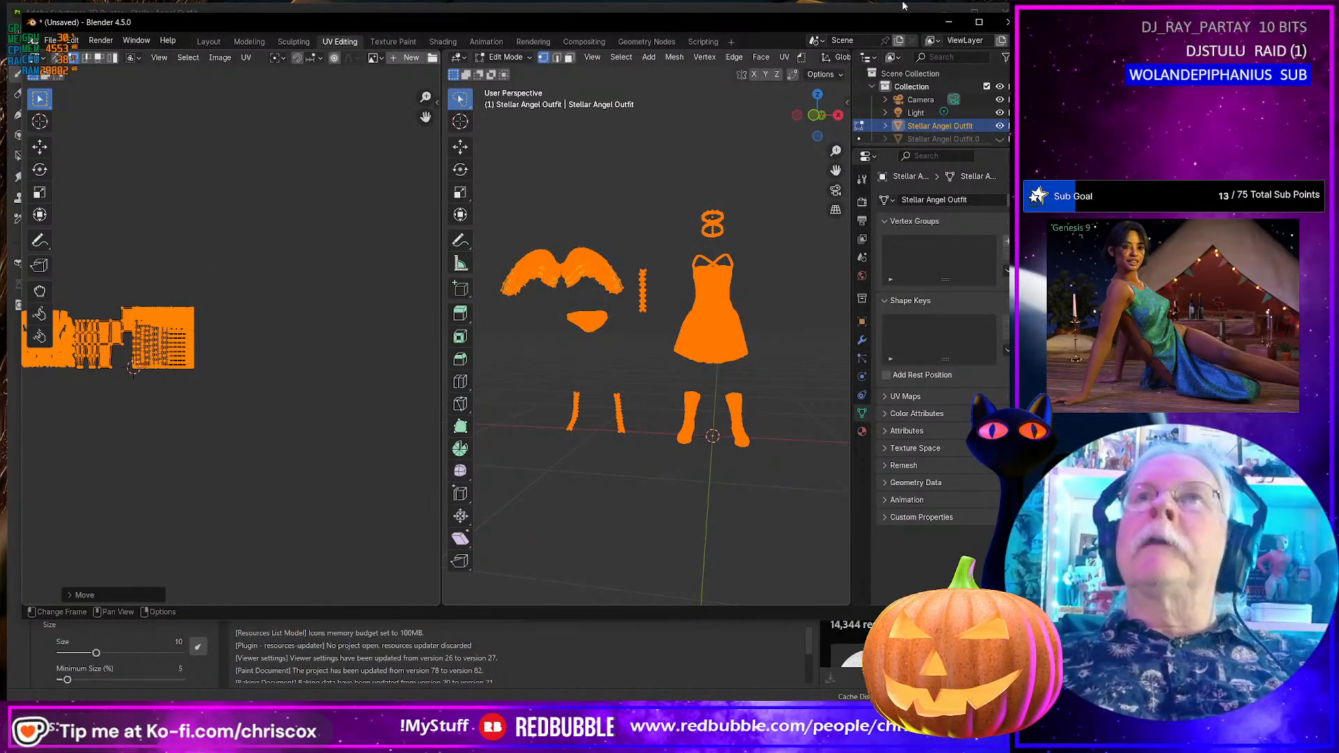
- Switch to Substance 3D Painter, close the texture export dialog and set the display mode to Material
click(948, 22)
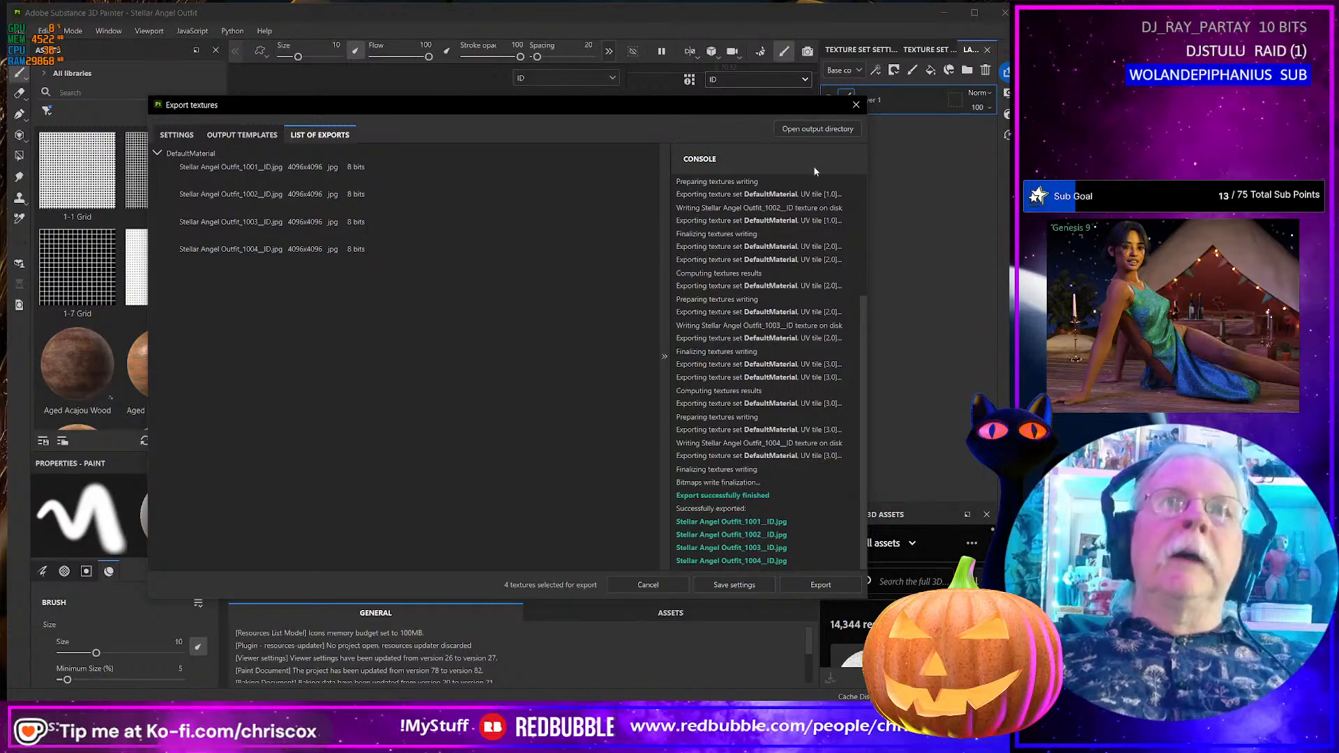
click(856, 105)
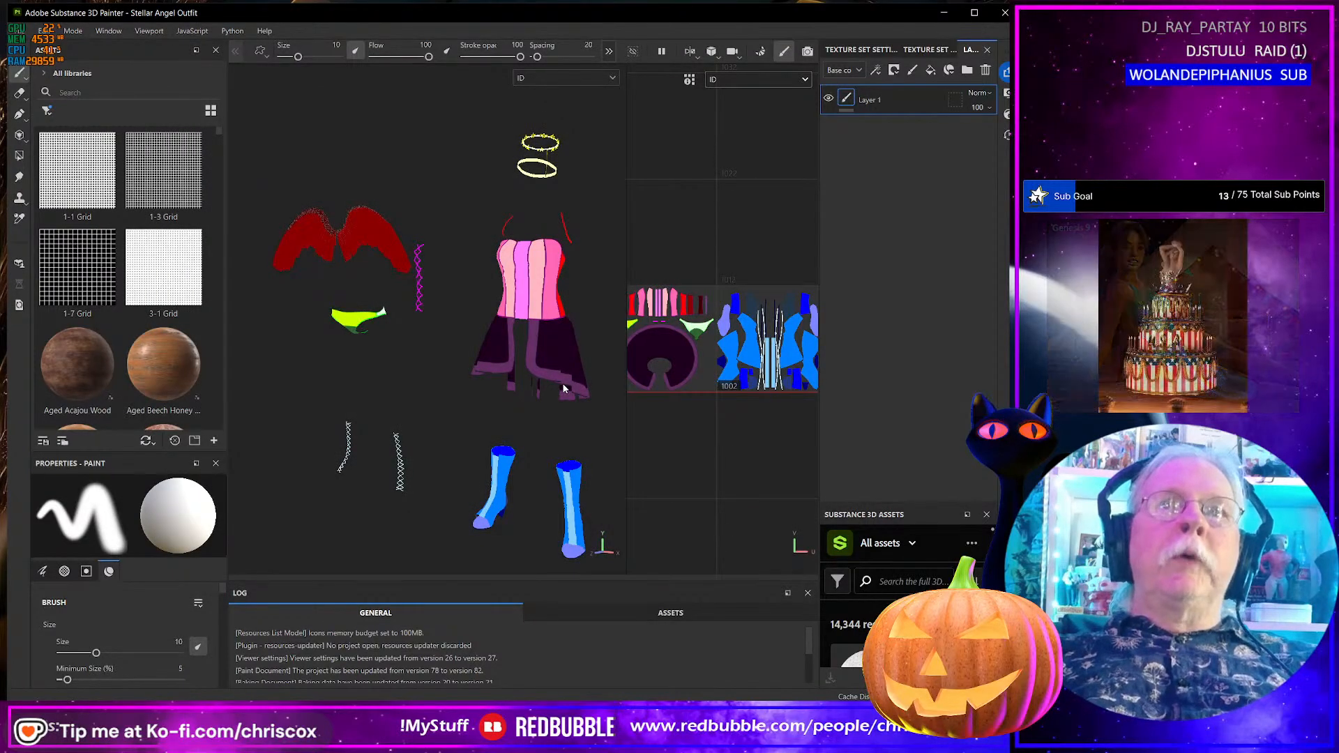
click(756, 78)
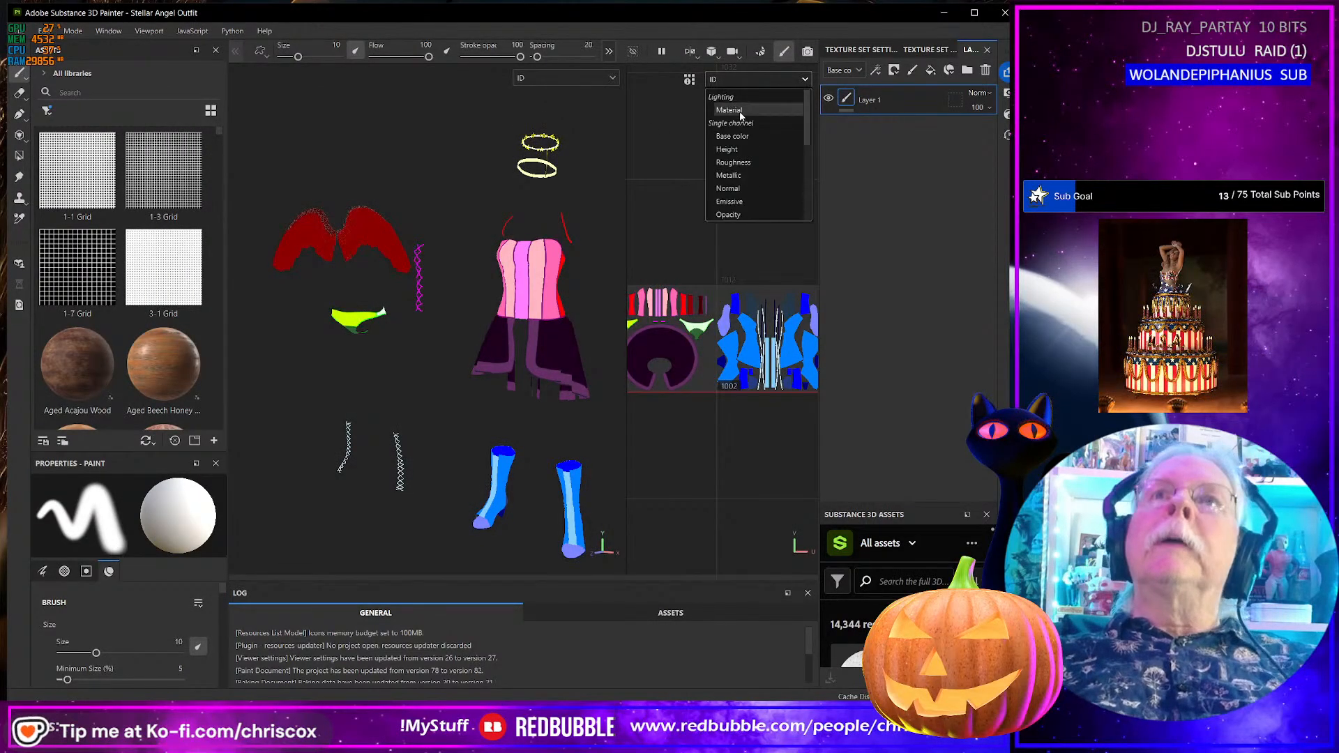
click(729, 110)
alt+drag(478, 387, 454, 374)
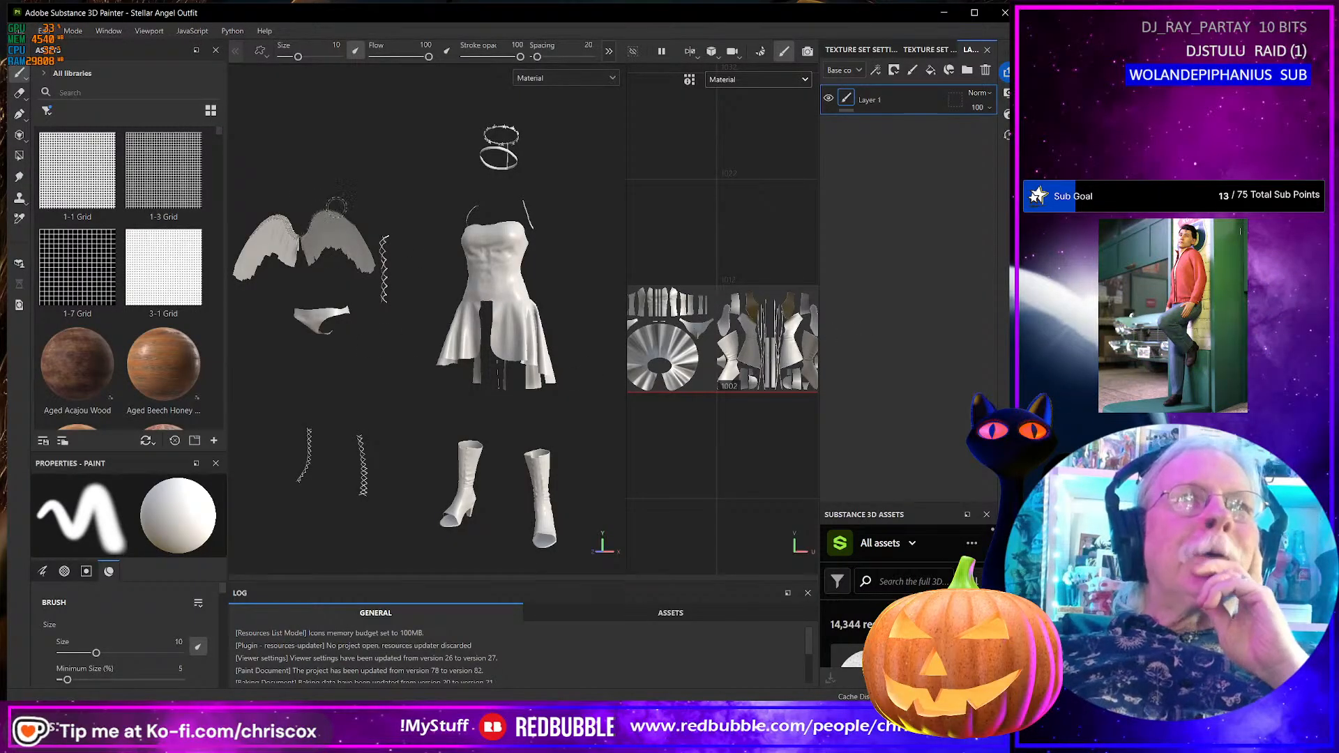
- Add a fill layer above Layer 1 and give it a black mask
scroll(745, 440, up, 1)
scroll(745, 440, down, 2)
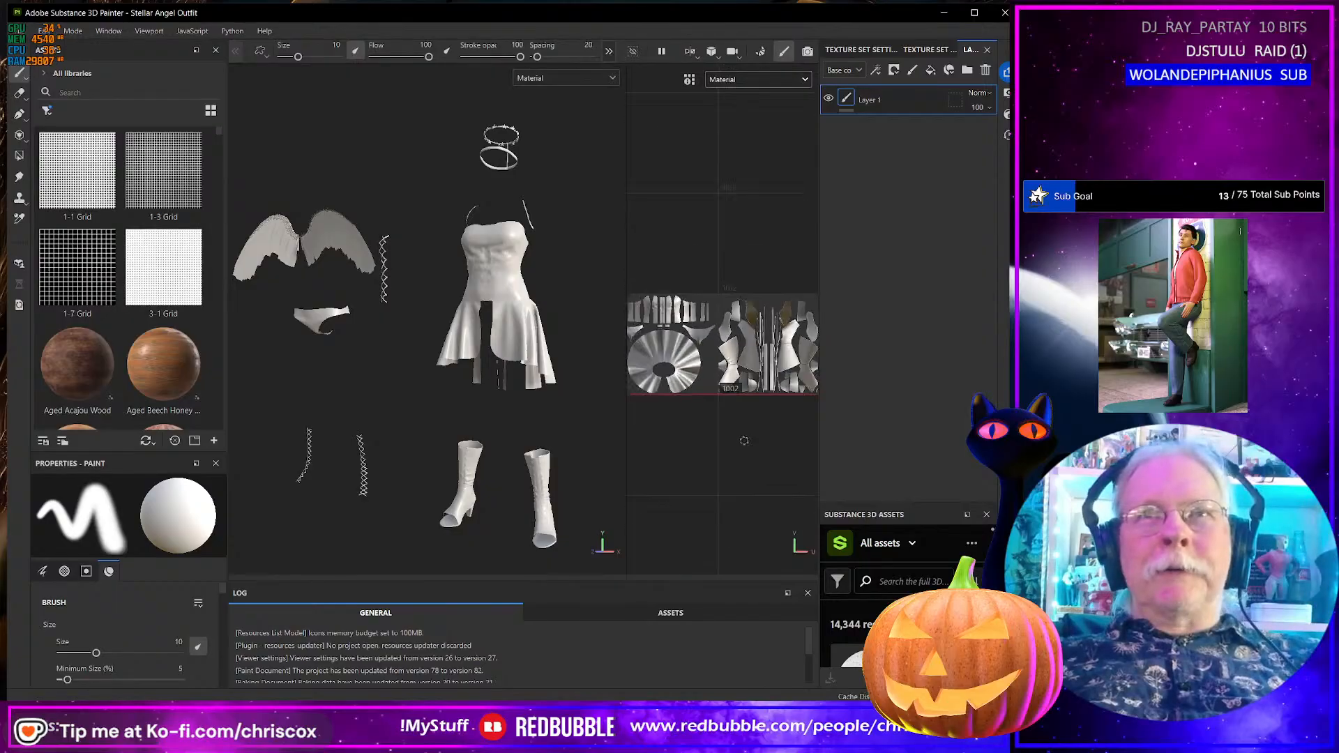
mouse_move(746, 440)
alt+middle_down()
mouse_move(553, 431)
mouse_move(705, 433)
alt+middle_up()
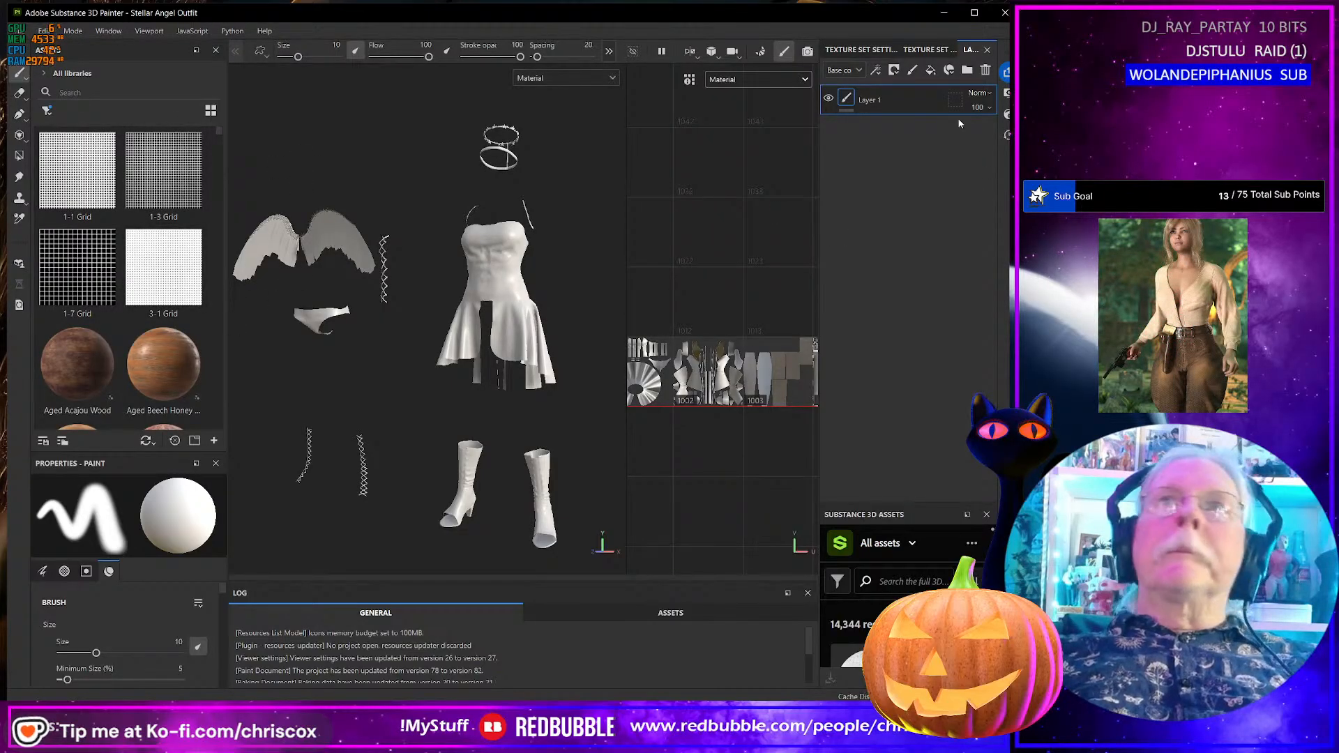
click(931, 71)
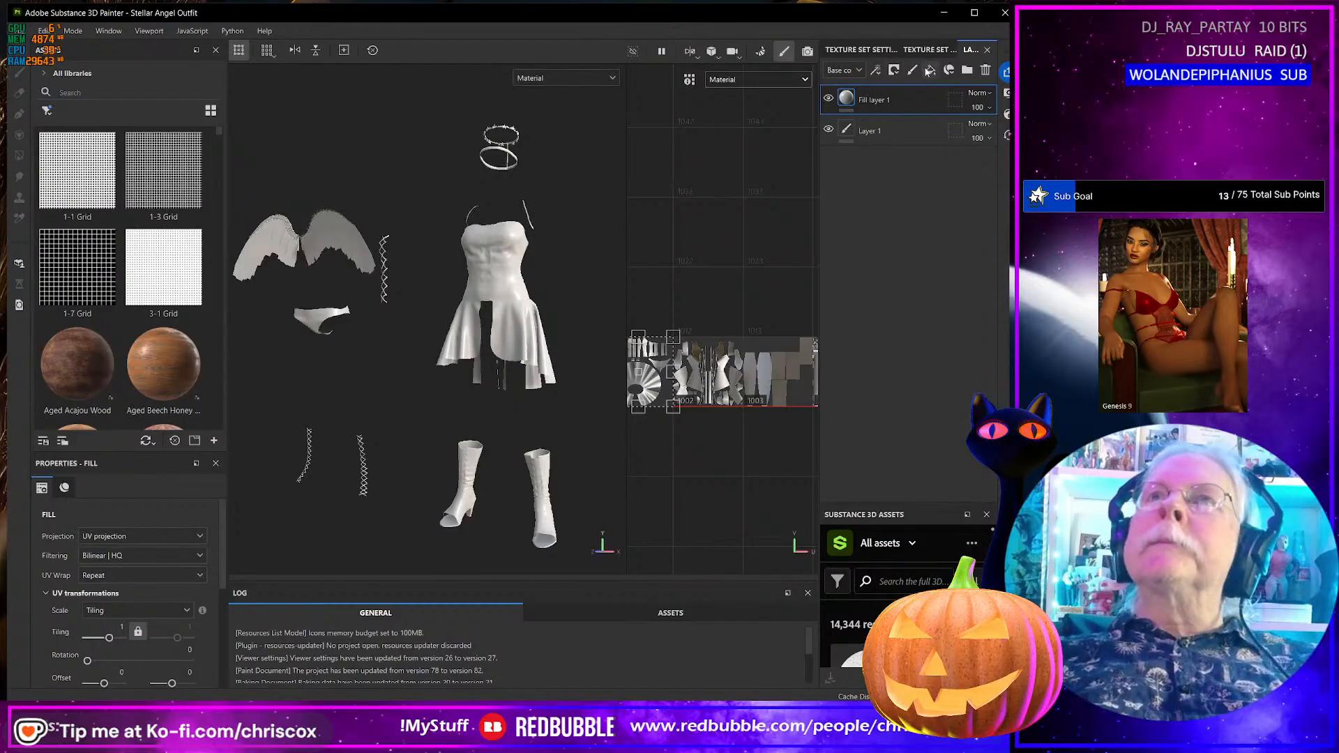
click(877, 72)
click(895, 74)
click(895, 73)
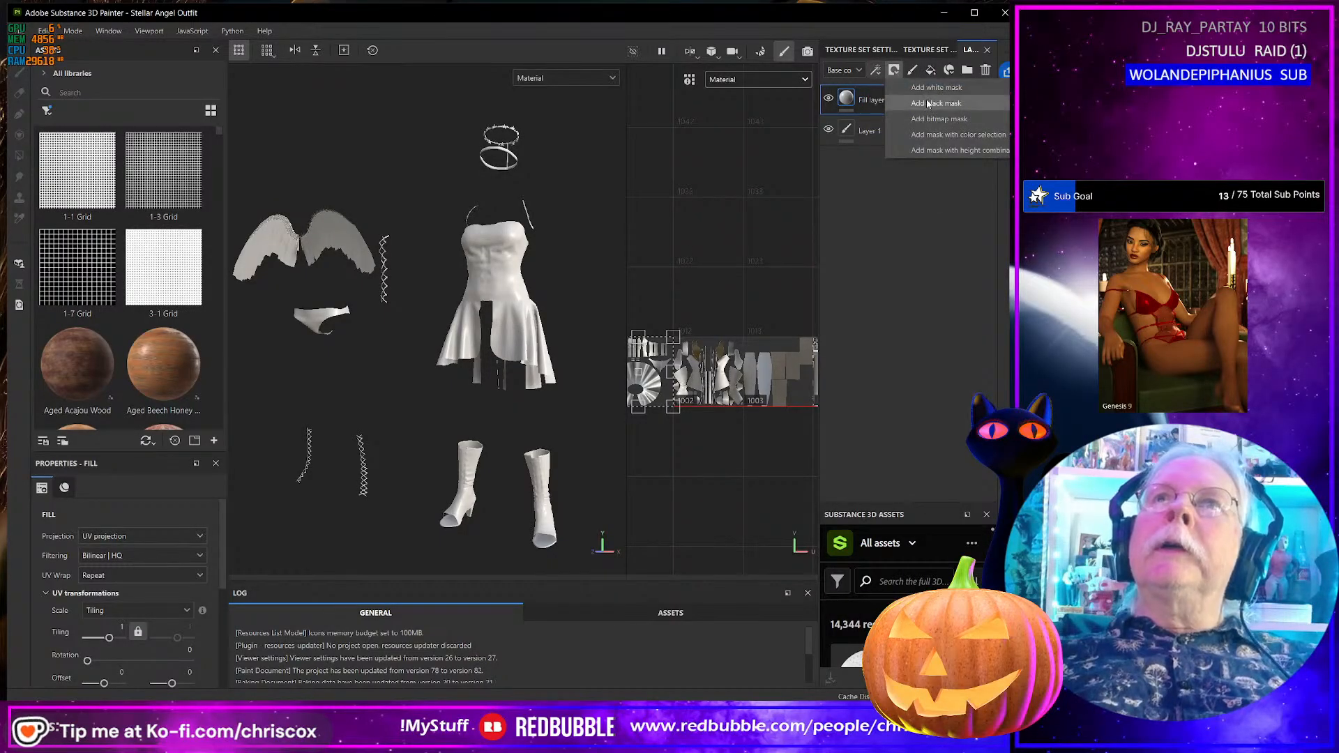
click(946, 119)
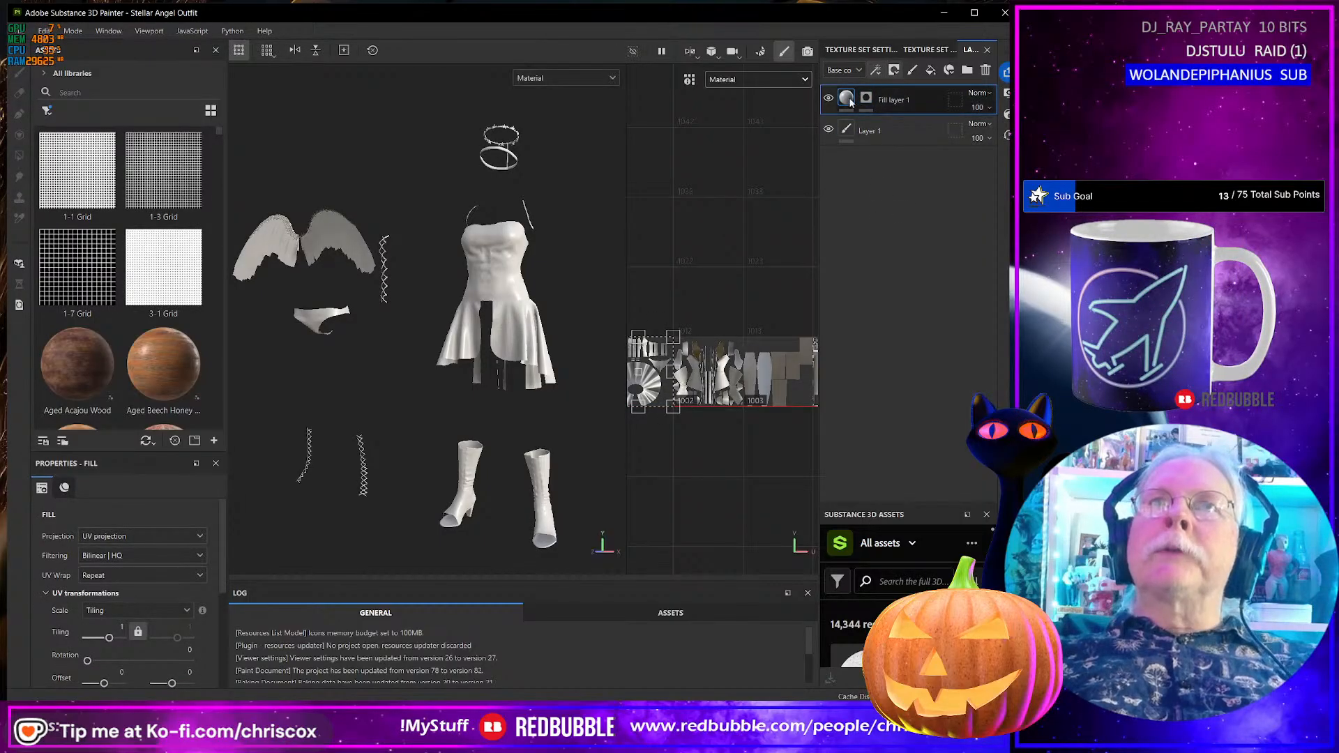
- Limit the new fill layer's material to the color, height and opacity channels
scroll(127, 584, down, 4)
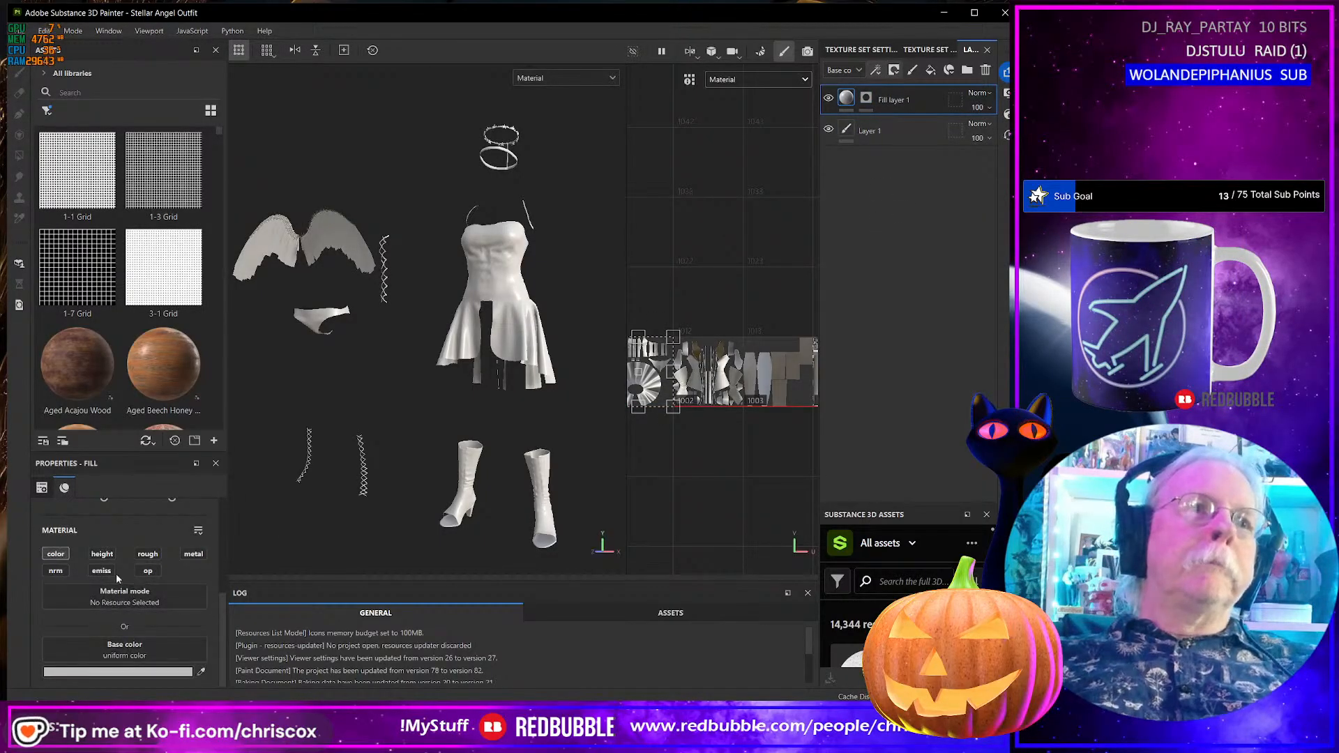
click(102, 553)
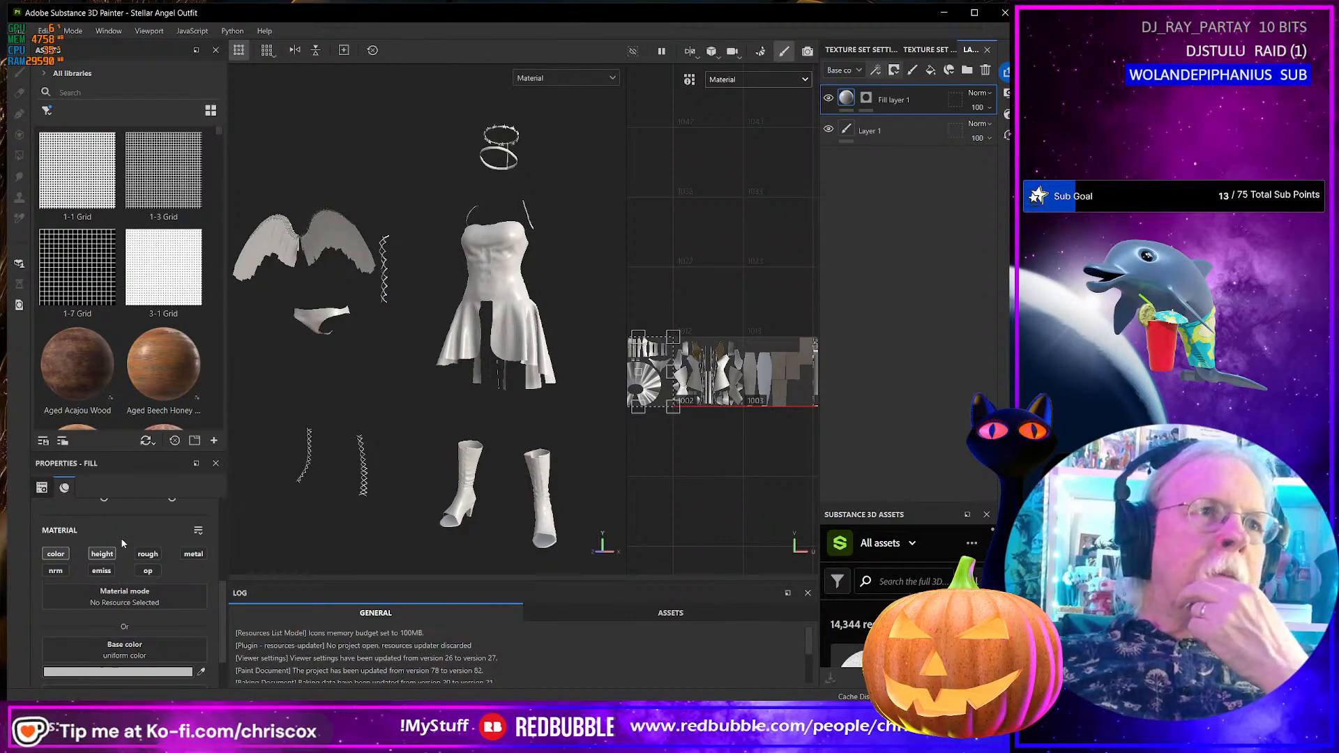
click(148, 570)
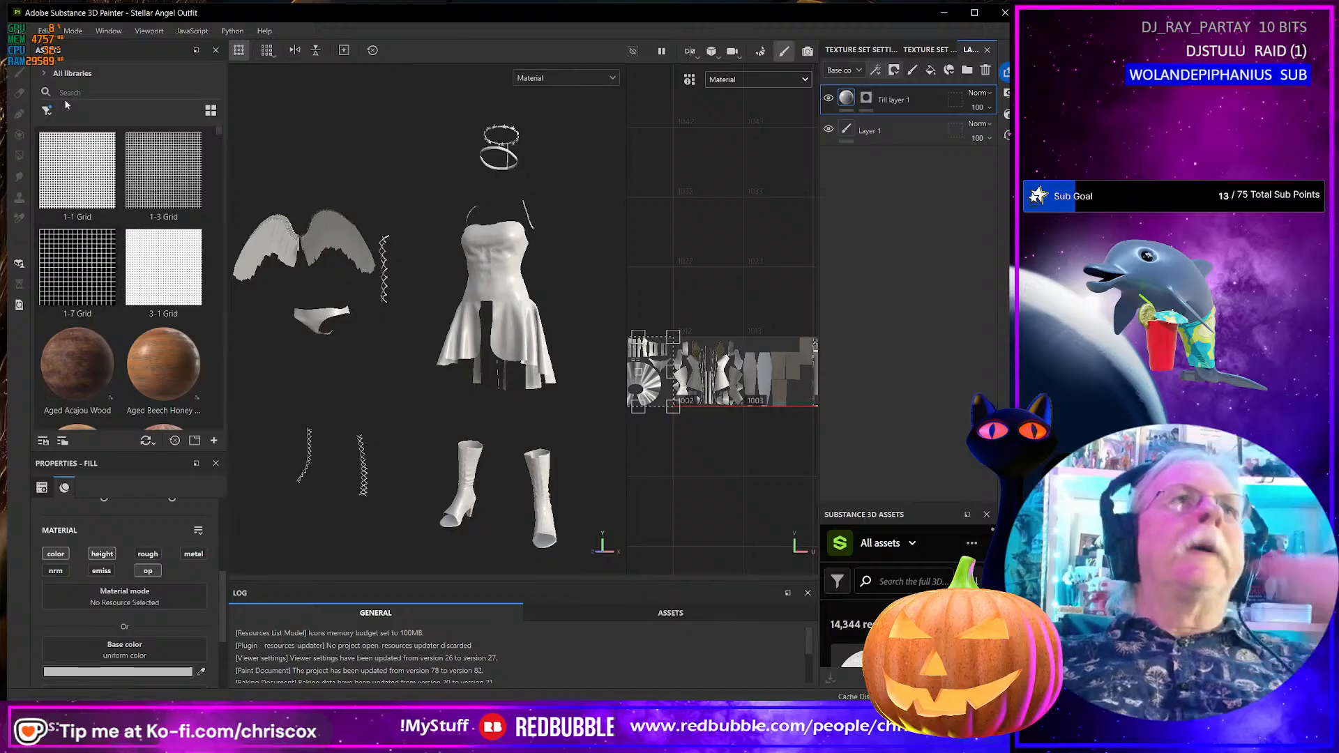
- Open resource import and add "Stellar Angel Wing Feathes Opacity.jpg" from the Starlight Angel Wings textures folder
click(18, 32)
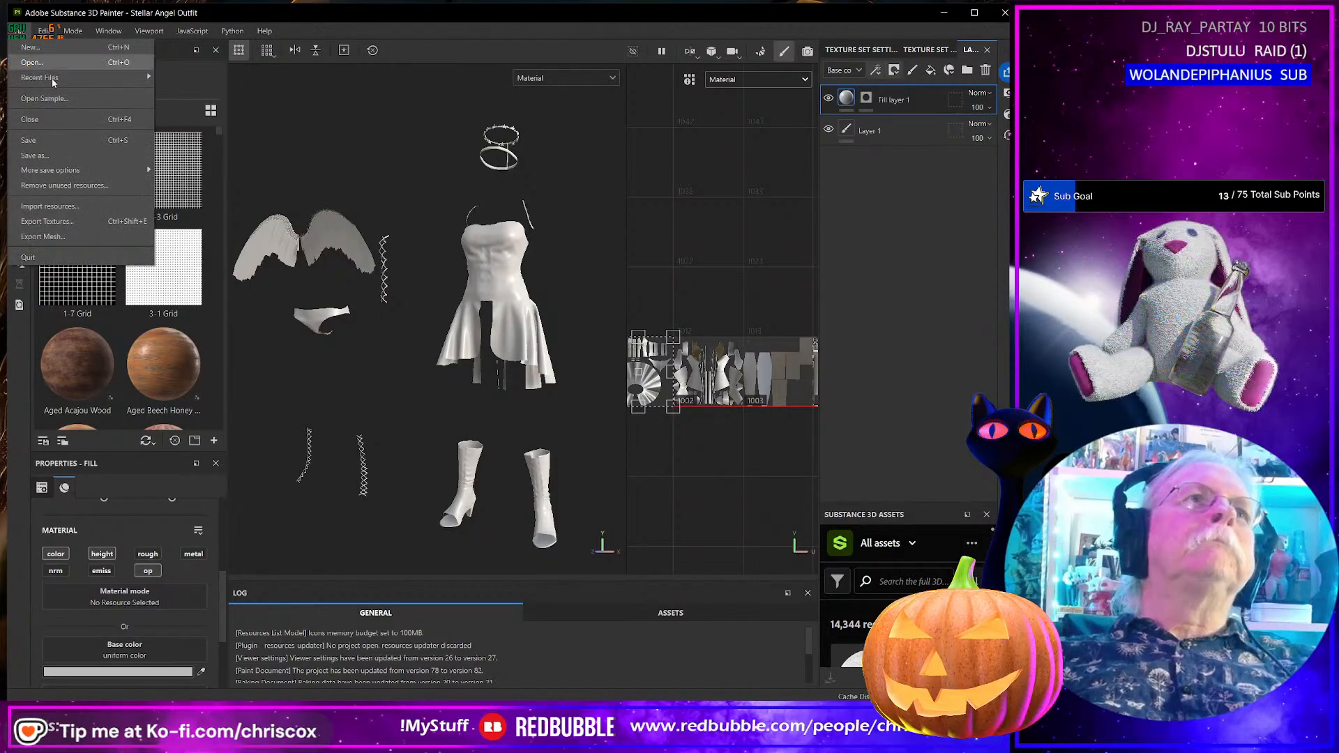
click(48, 206)
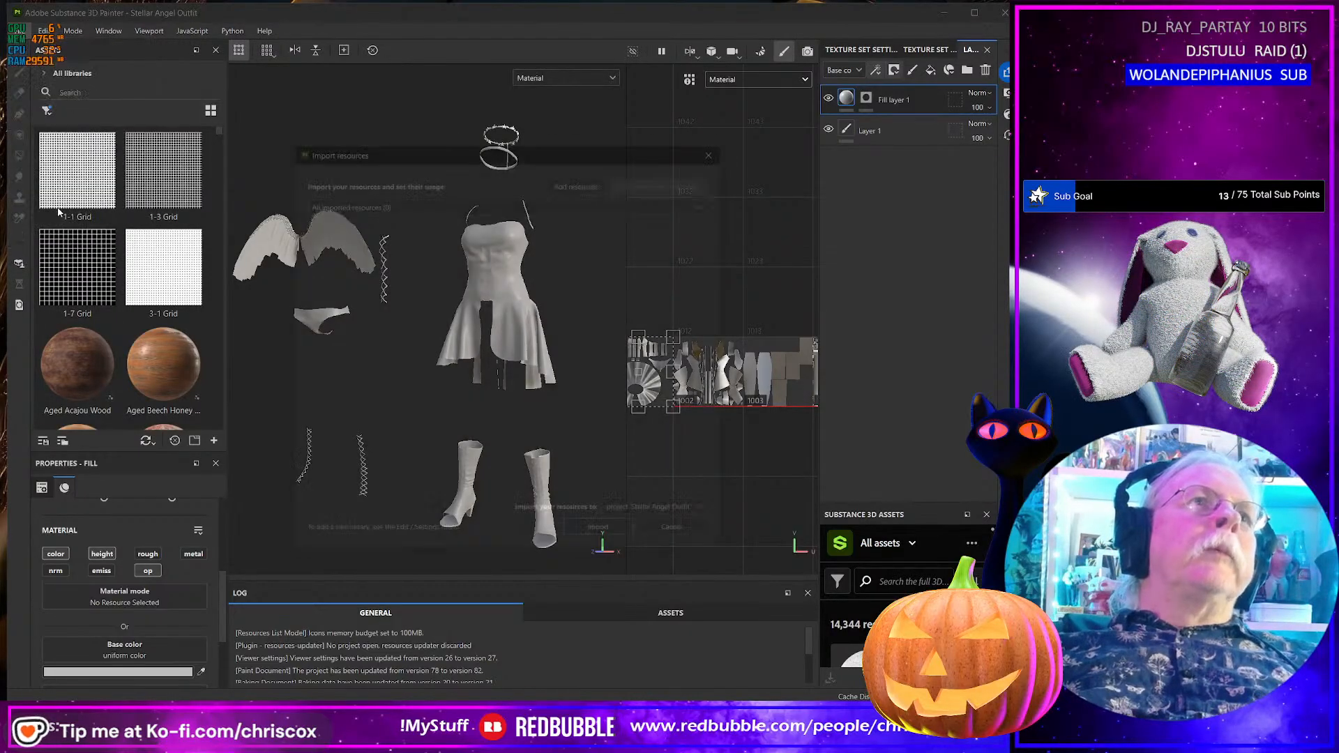
click(592, 183)
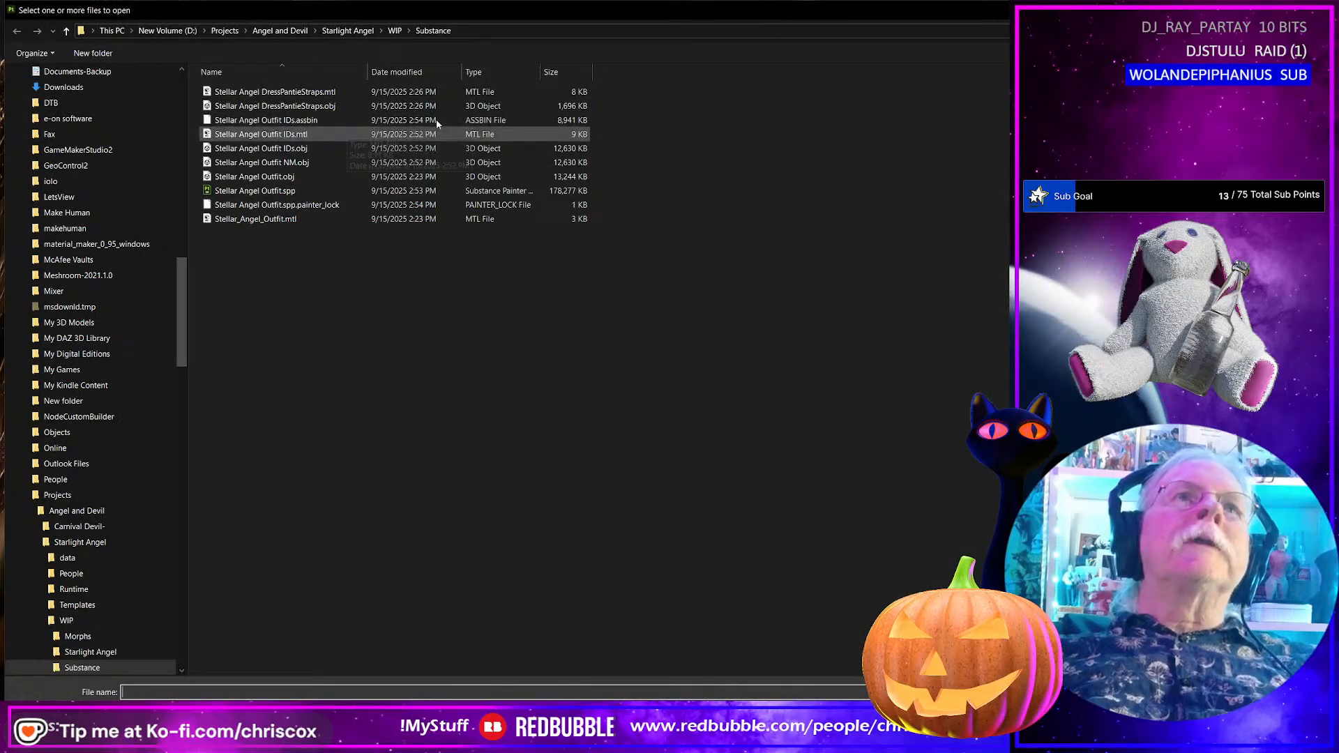
click(355, 32)
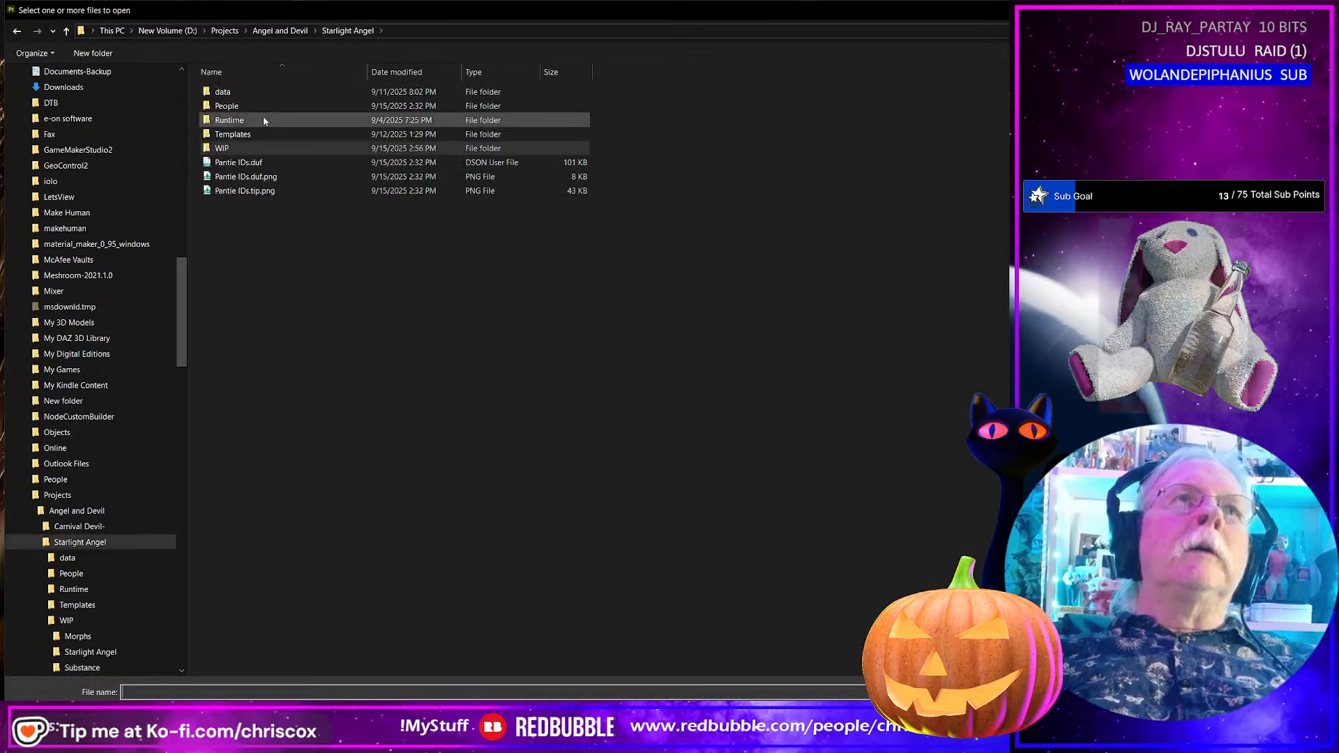
double_click(241, 119)
double_click(231, 92)
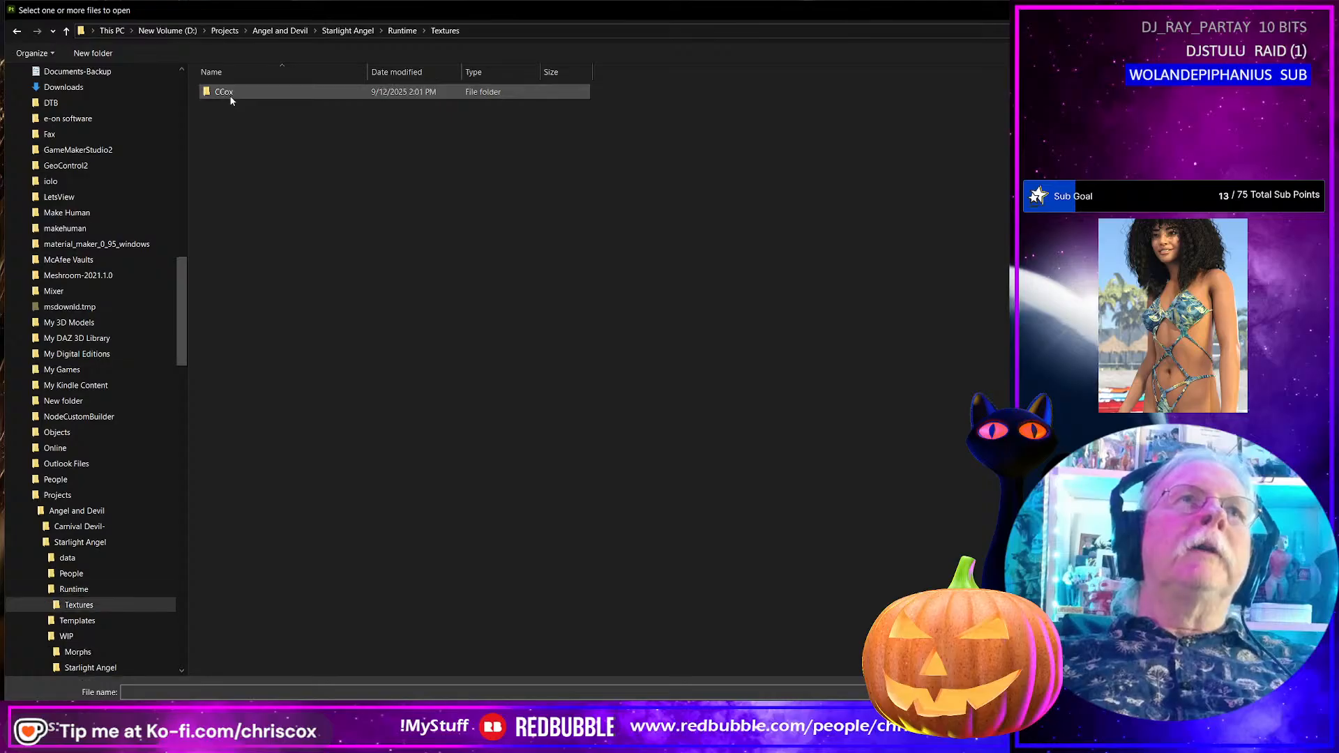
double_click(231, 93)
double_click(249, 106)
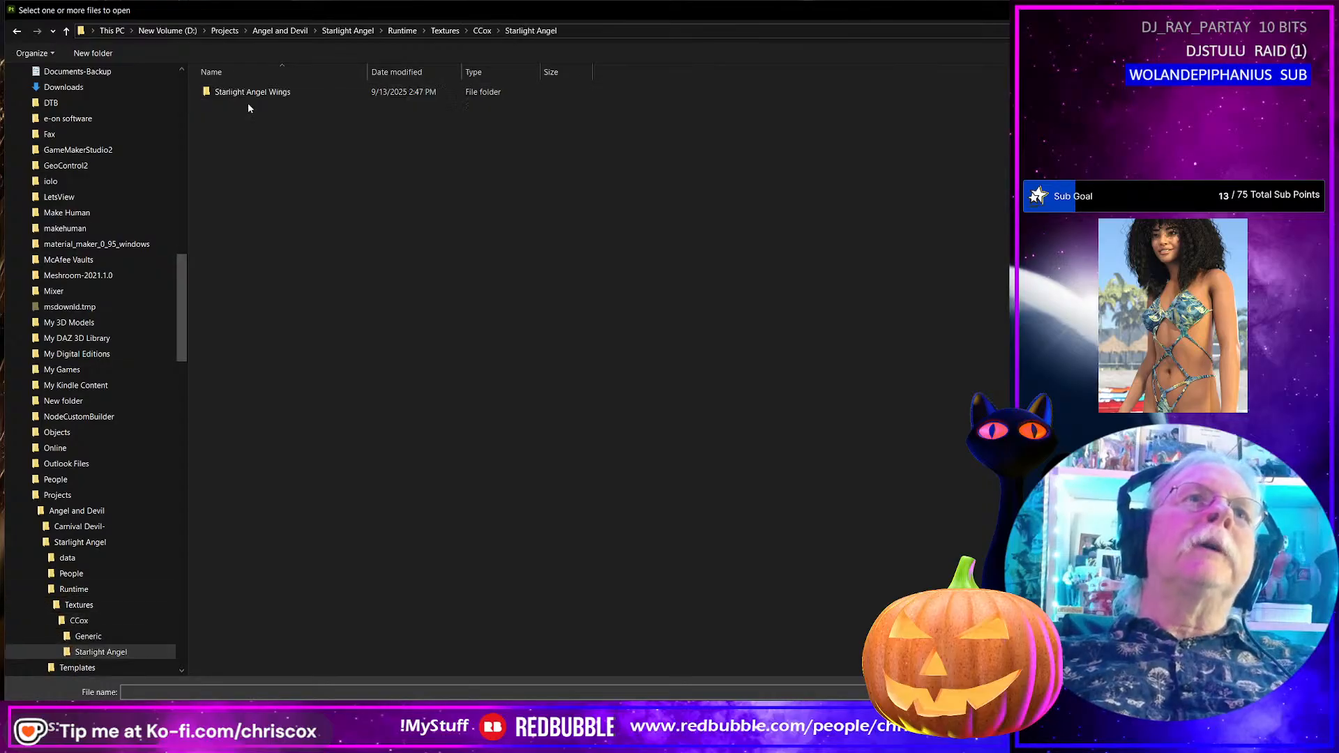
double_click(248, 92)
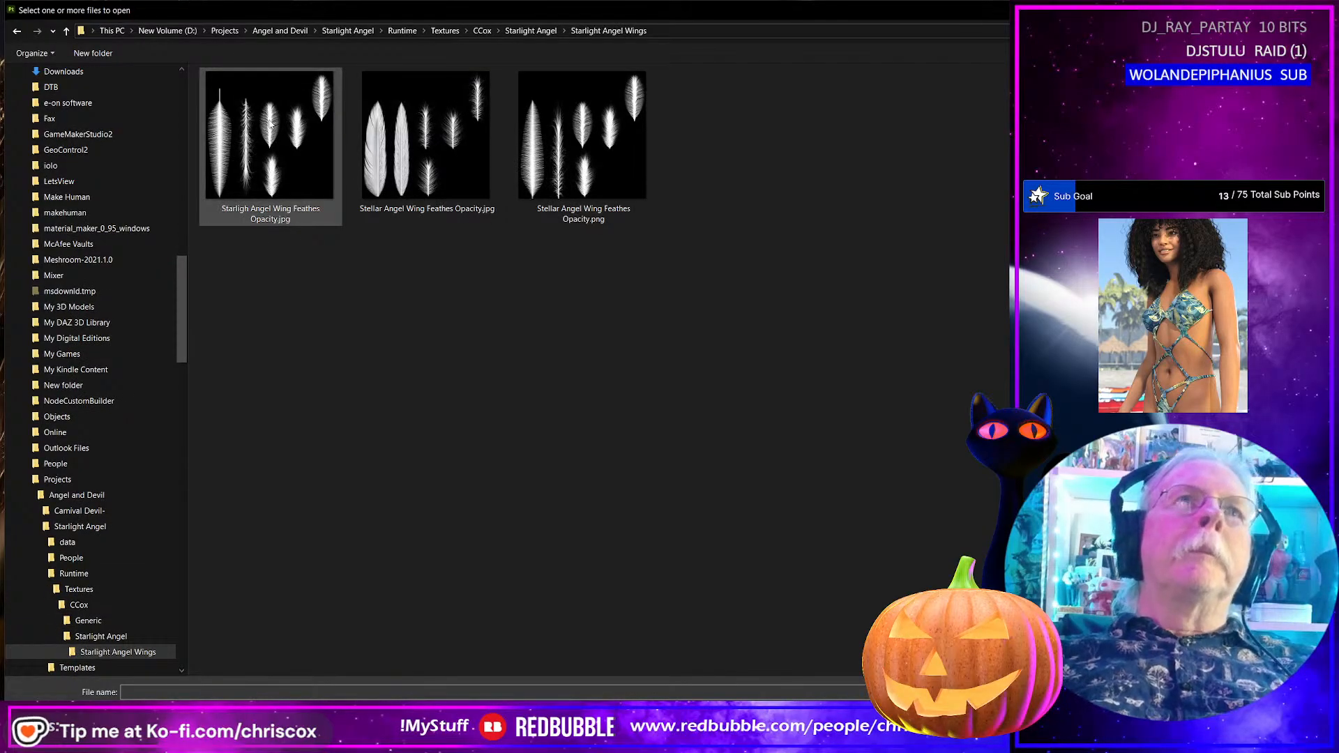
click(427, 140)
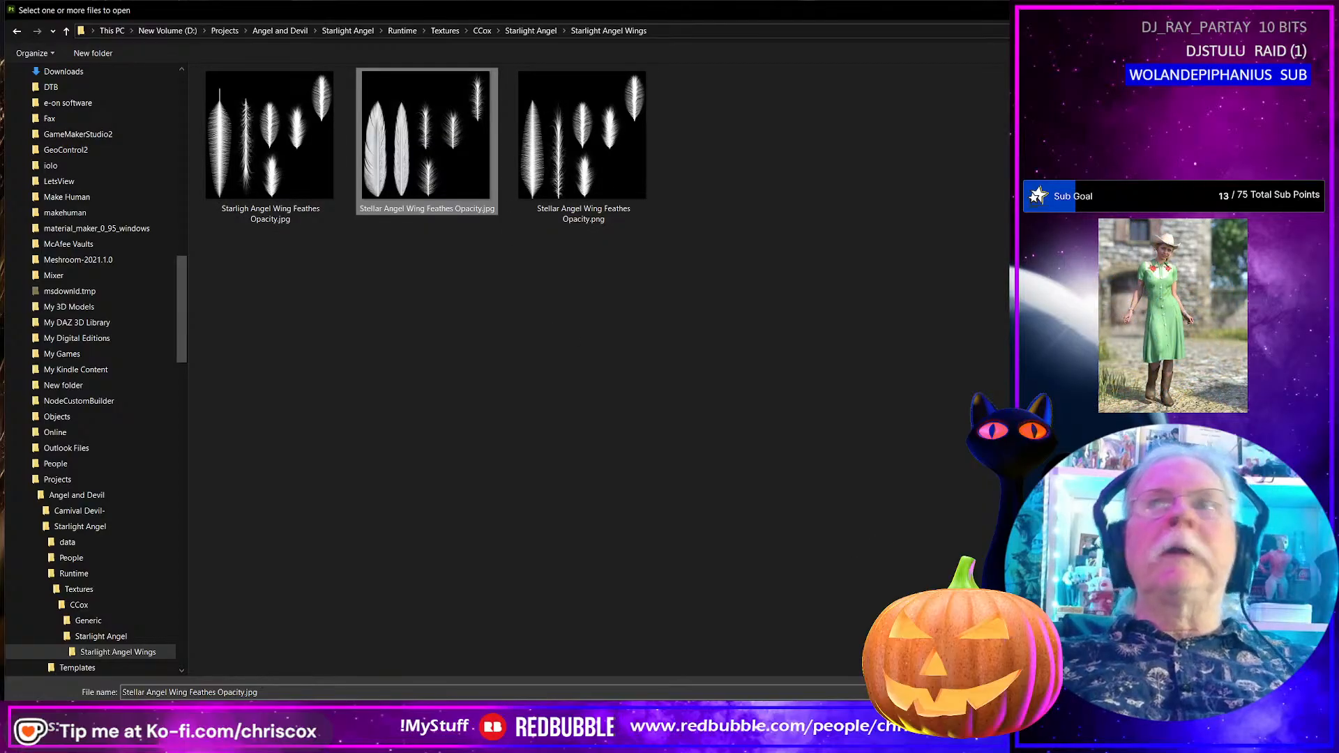
key(Return)
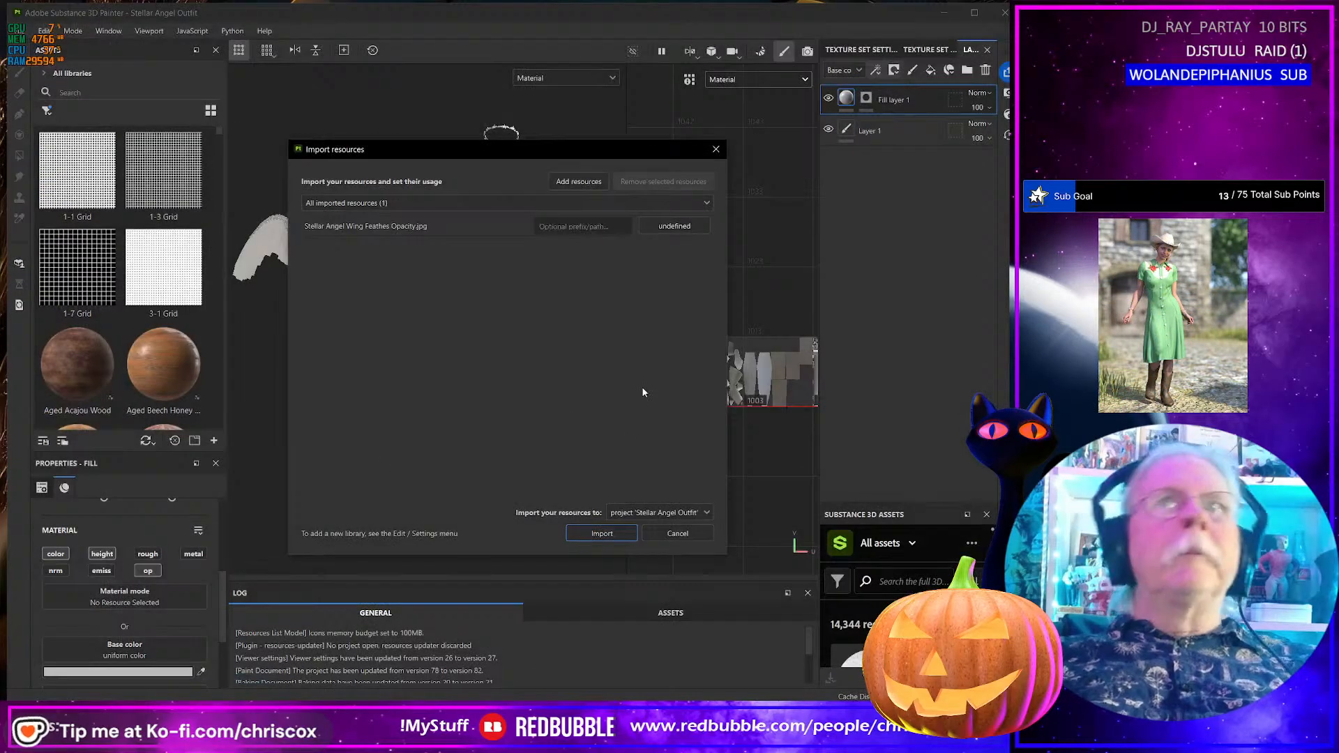
- Give the feather opacity image the creator's name as prefix, set its usage to texture and import it into the project
click(613, 533)
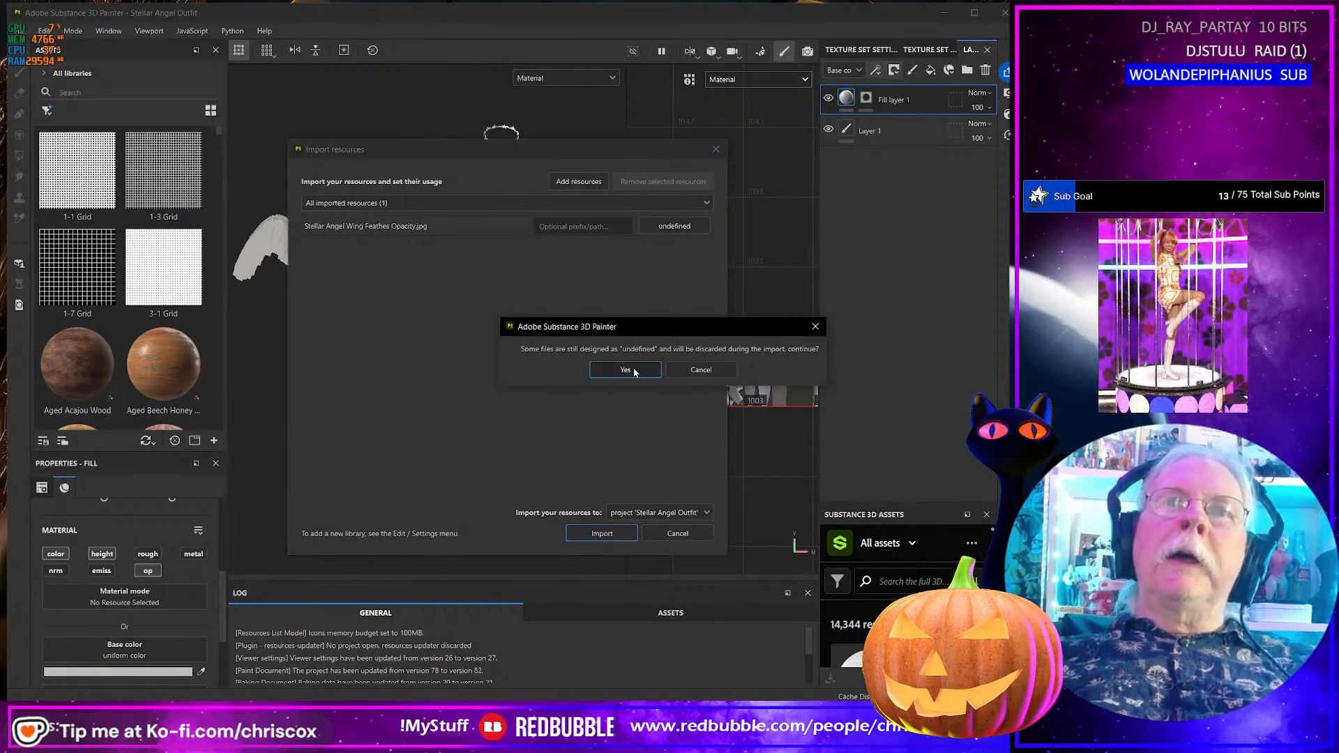
click(701, 370)
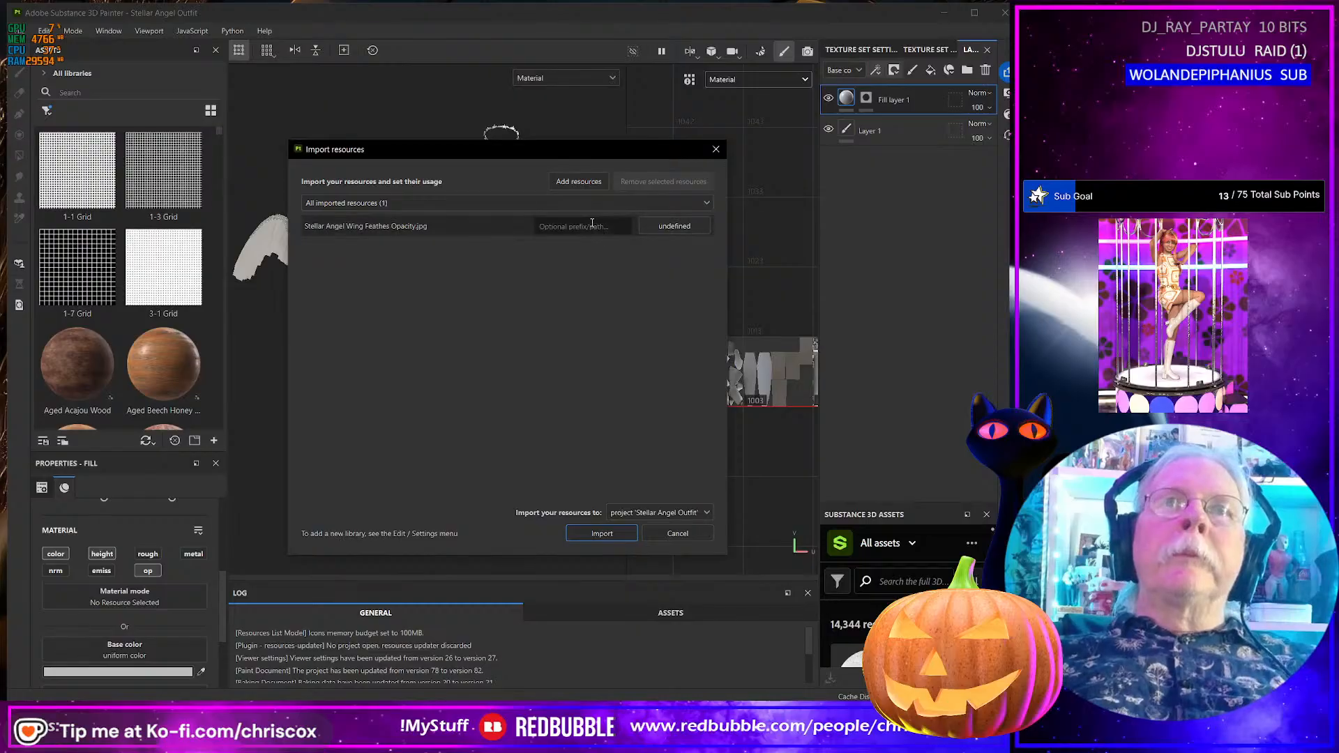
click(597, 223)
text(cc)
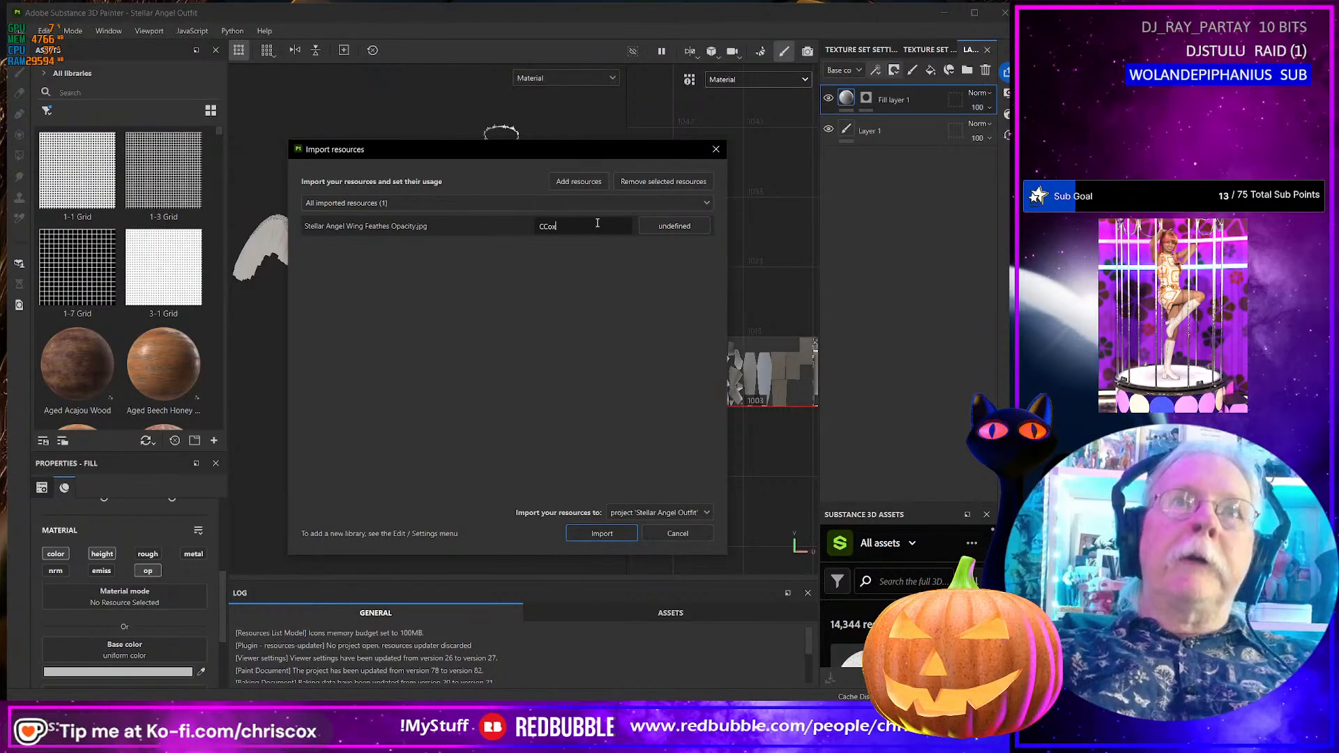
click(666, 226)
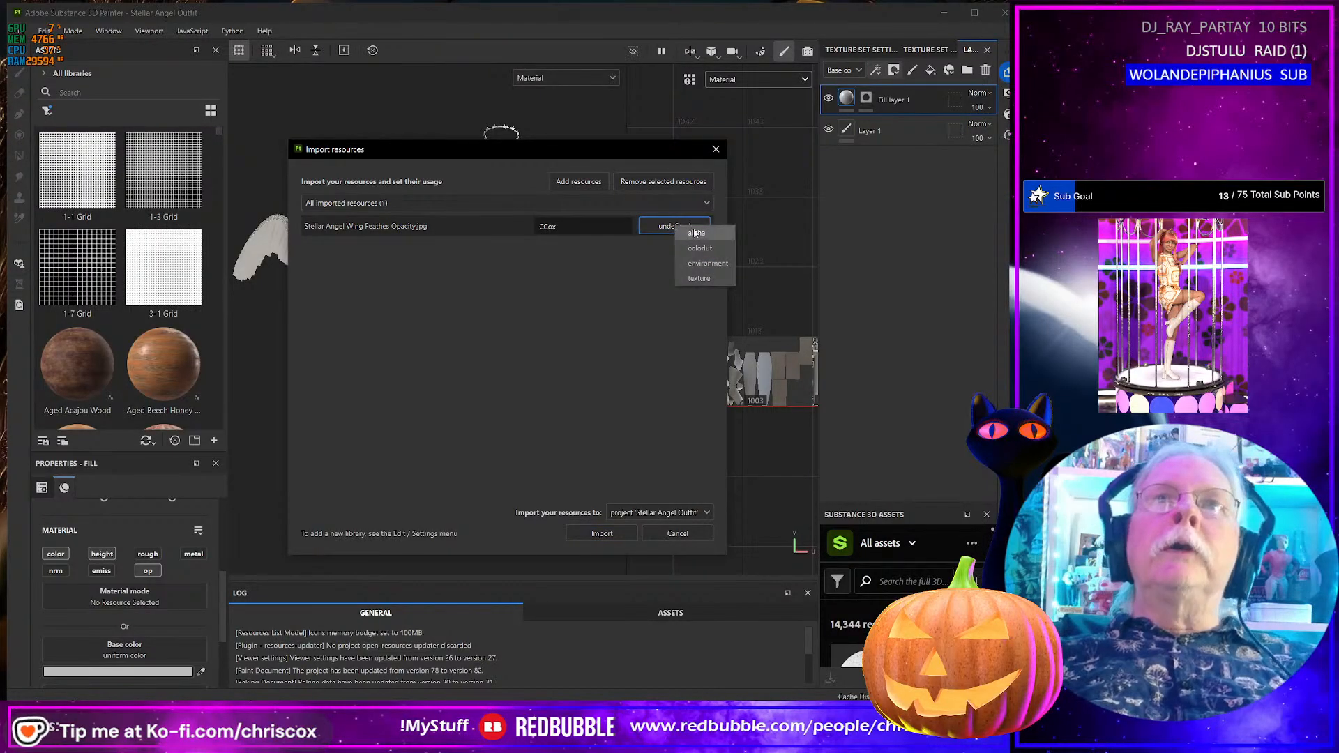
click(699, 279)
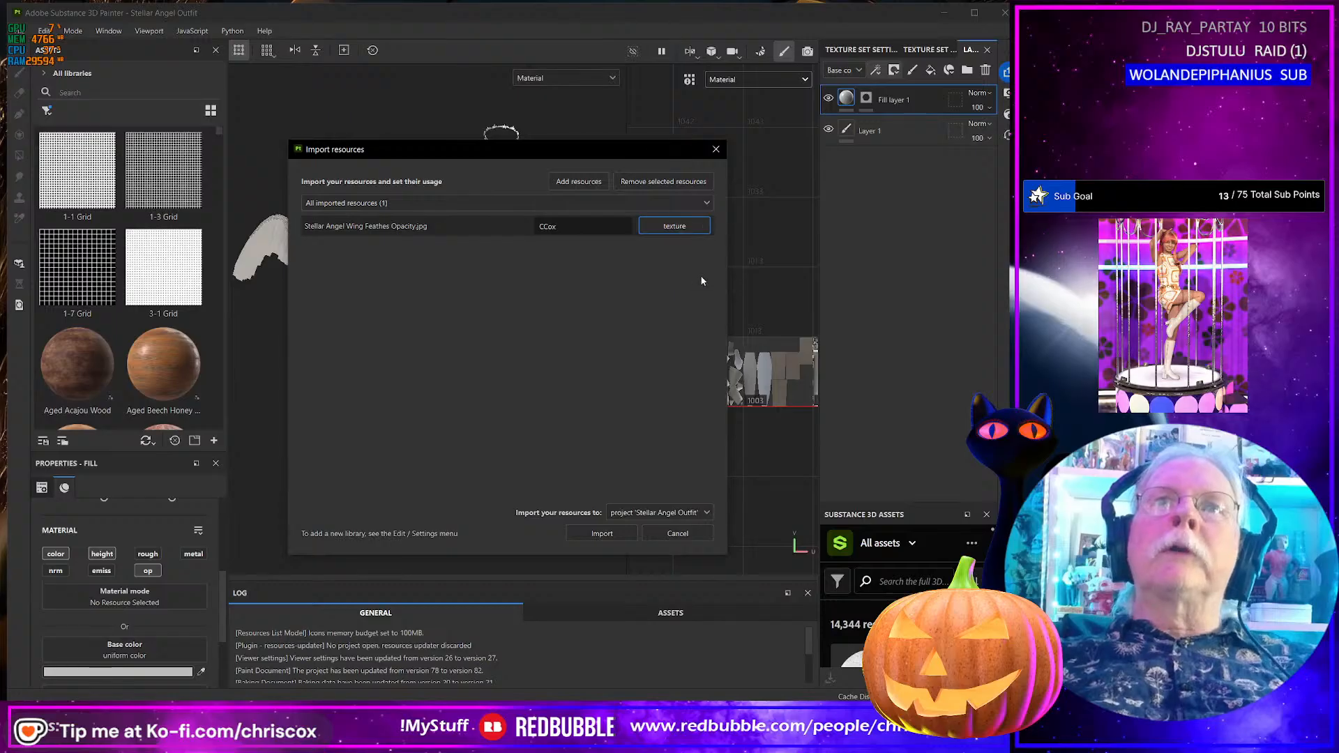
click(605, 534)
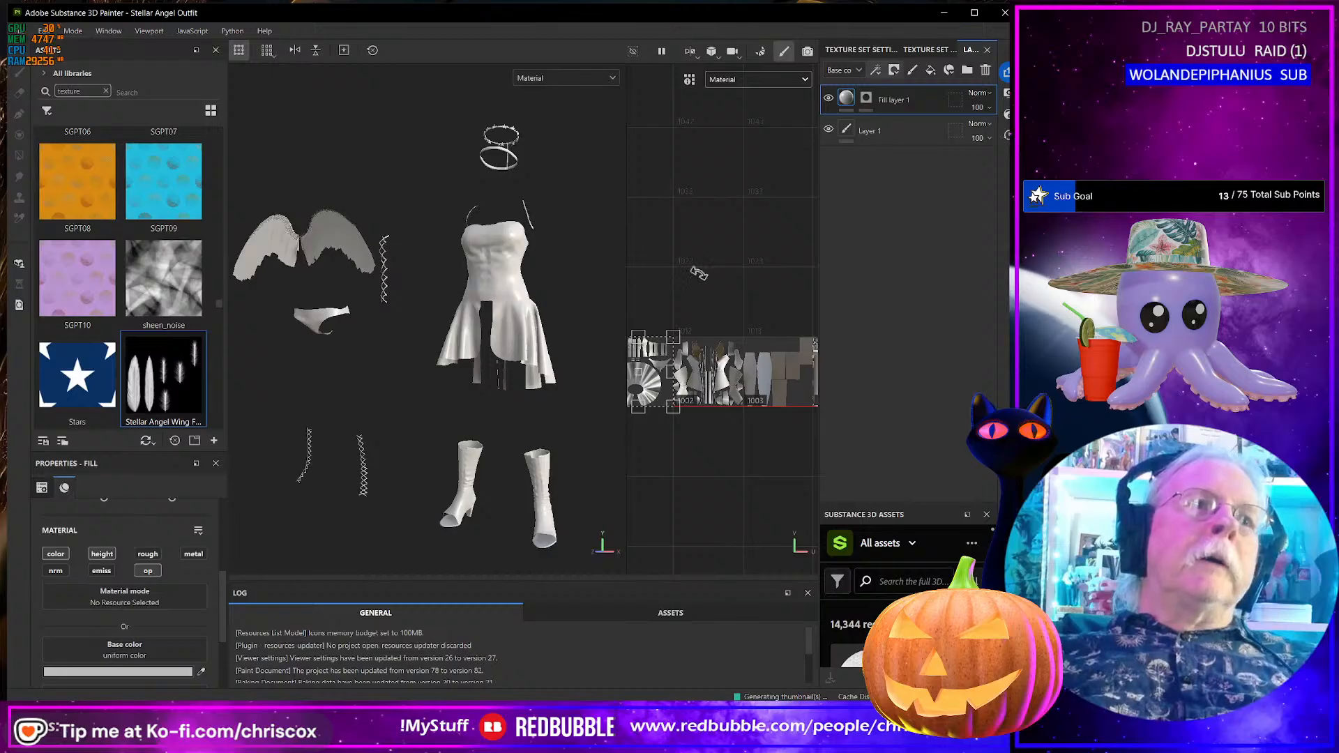
- Add a color selection effect to the black mask of Fill layer 1
click(877, 70)
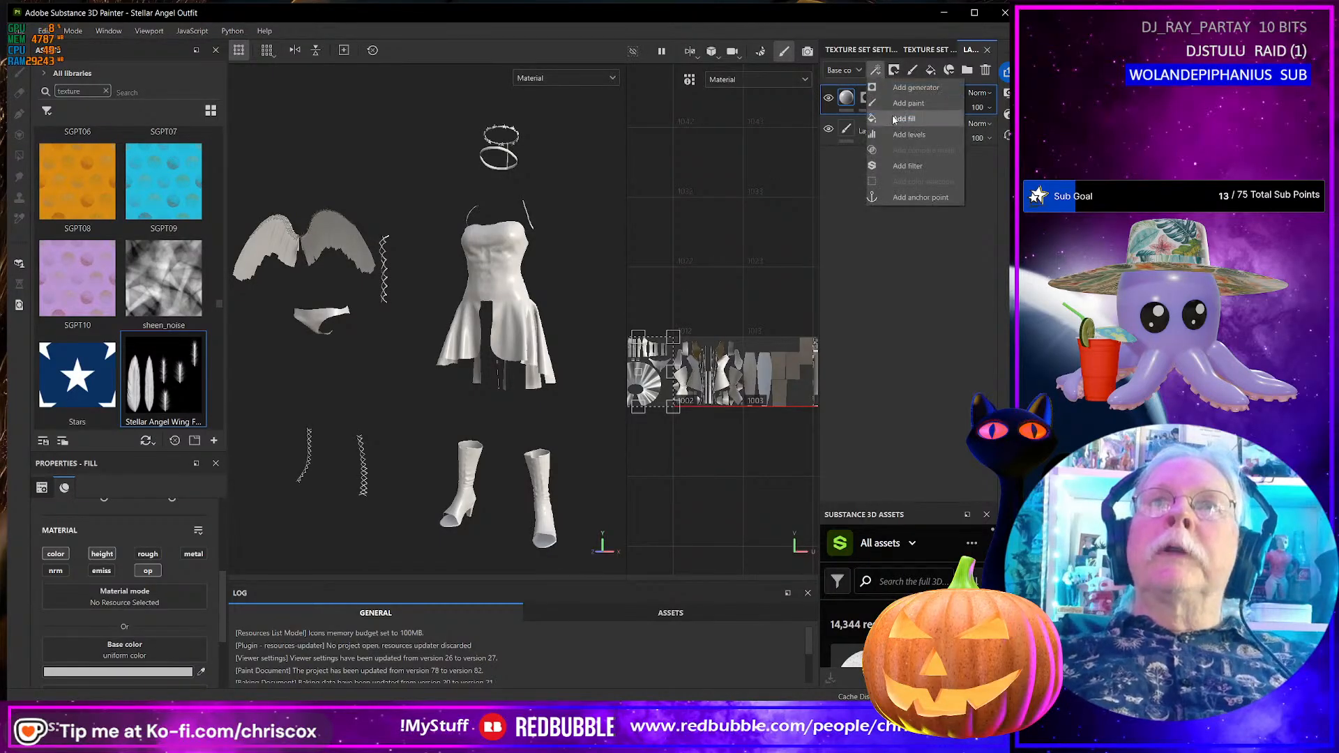
click(876, 71)
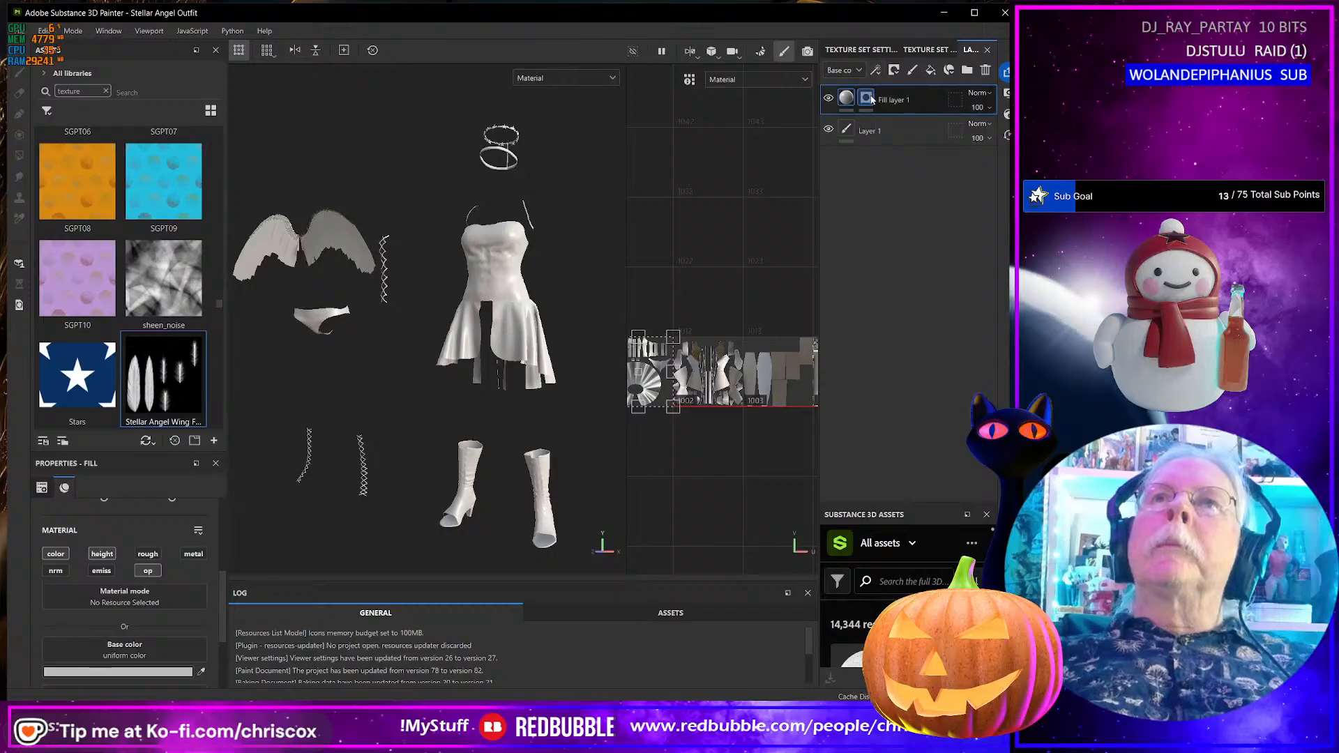
click(877, 70)
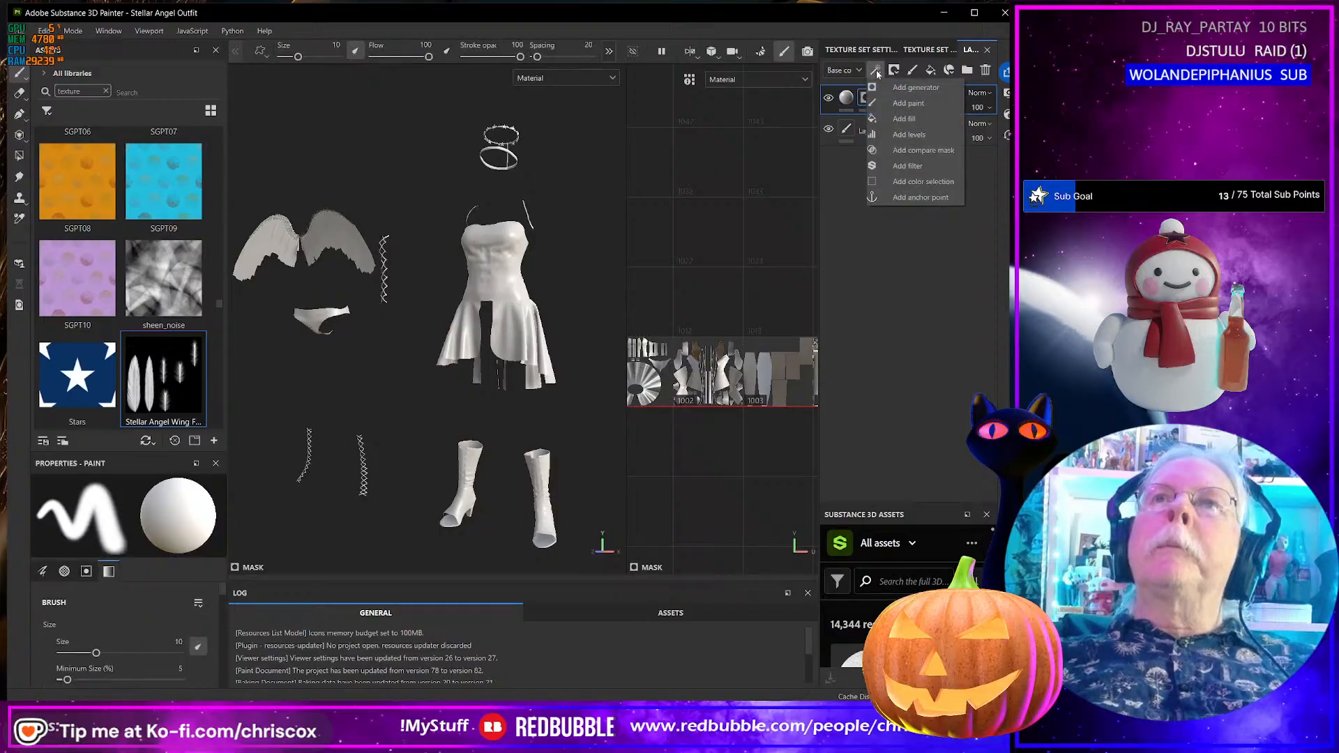
click(922, 181)
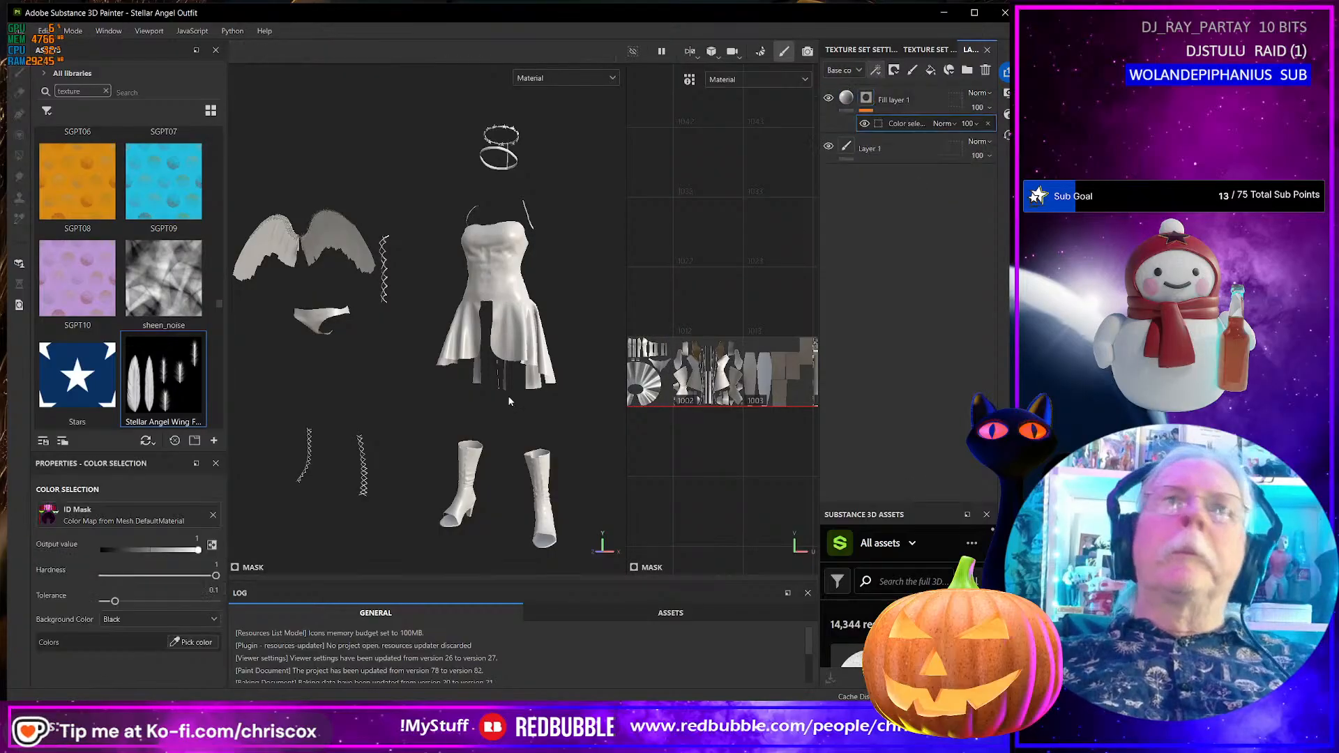
- Pick the wings' red feather color and the dark red of the small upper-edge feathers from the ID map
click(190, 643)
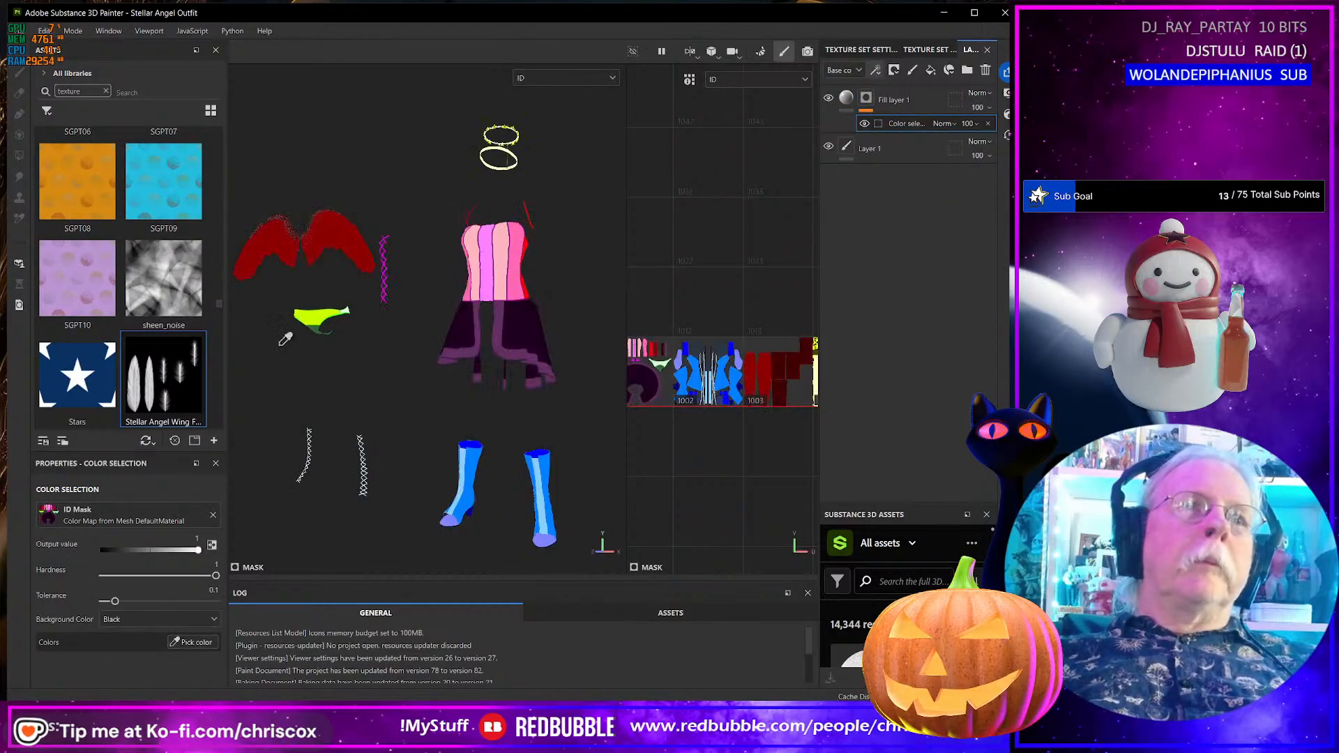
click(301, 233)
scroll(307, 233, up, 5)
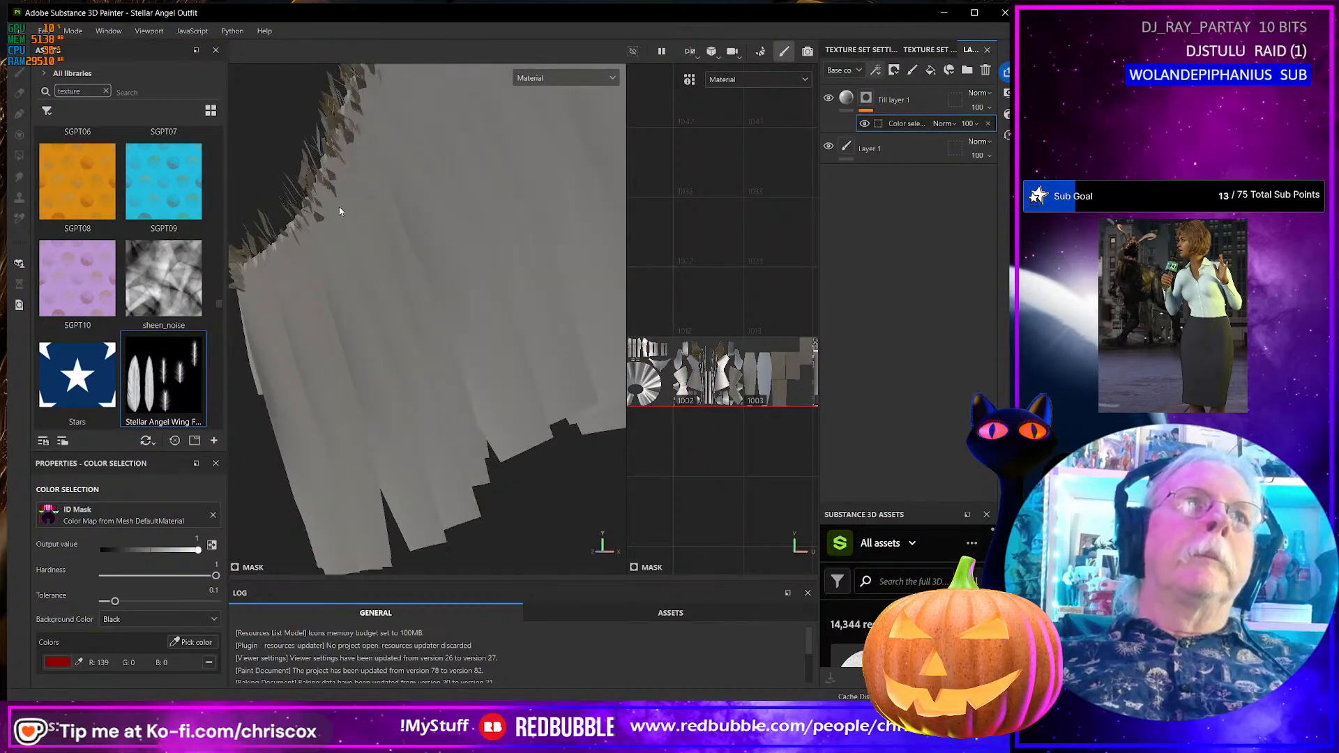
click(192, 642)
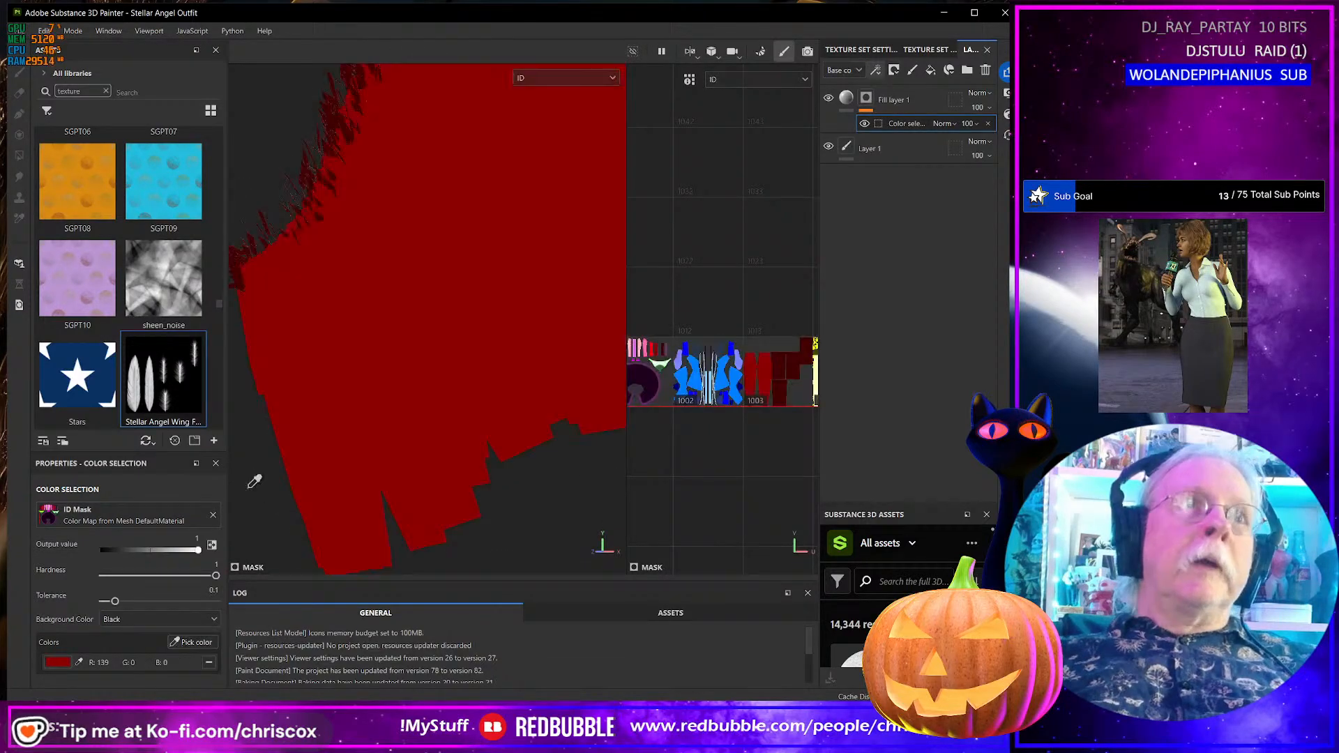
click(307, 176)
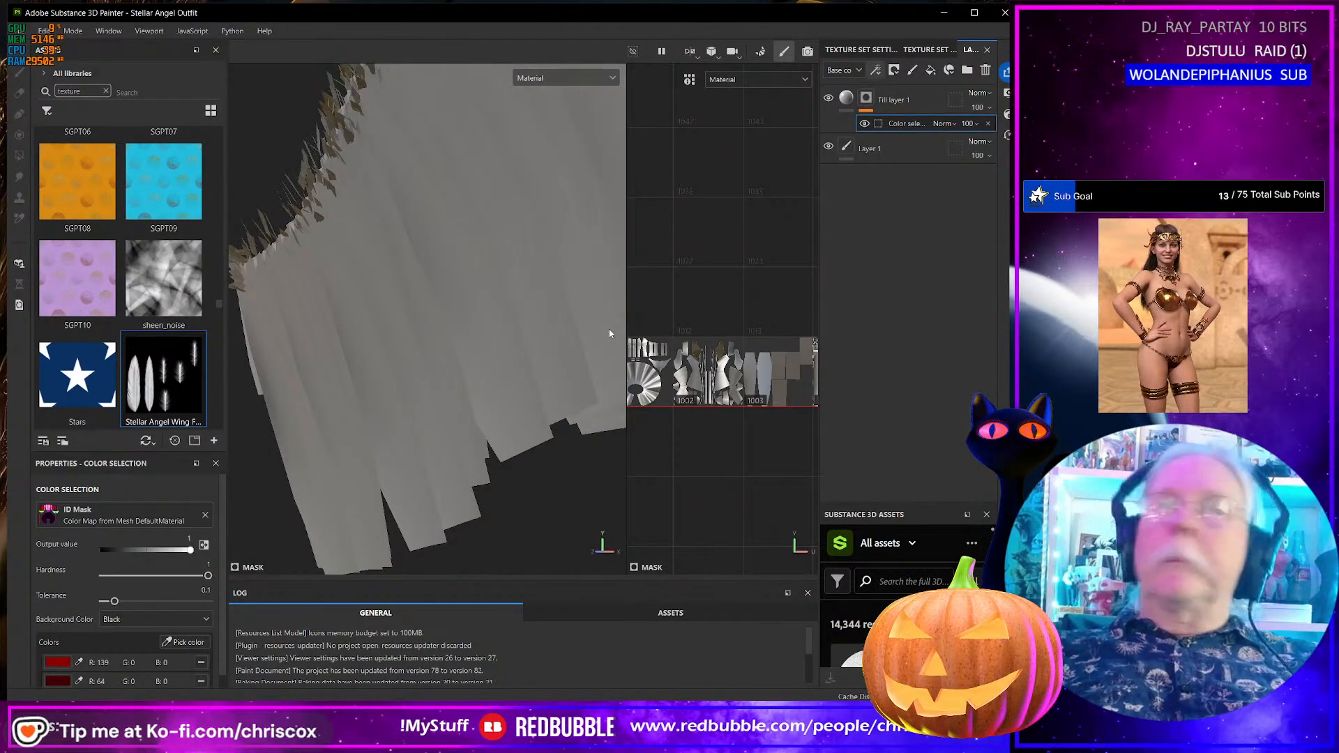
- Select Fill layer 1 and assign the Stellar Angel Wing Feathes Opacity texture to its opacity channel
scroll(330, 295, down, 8)
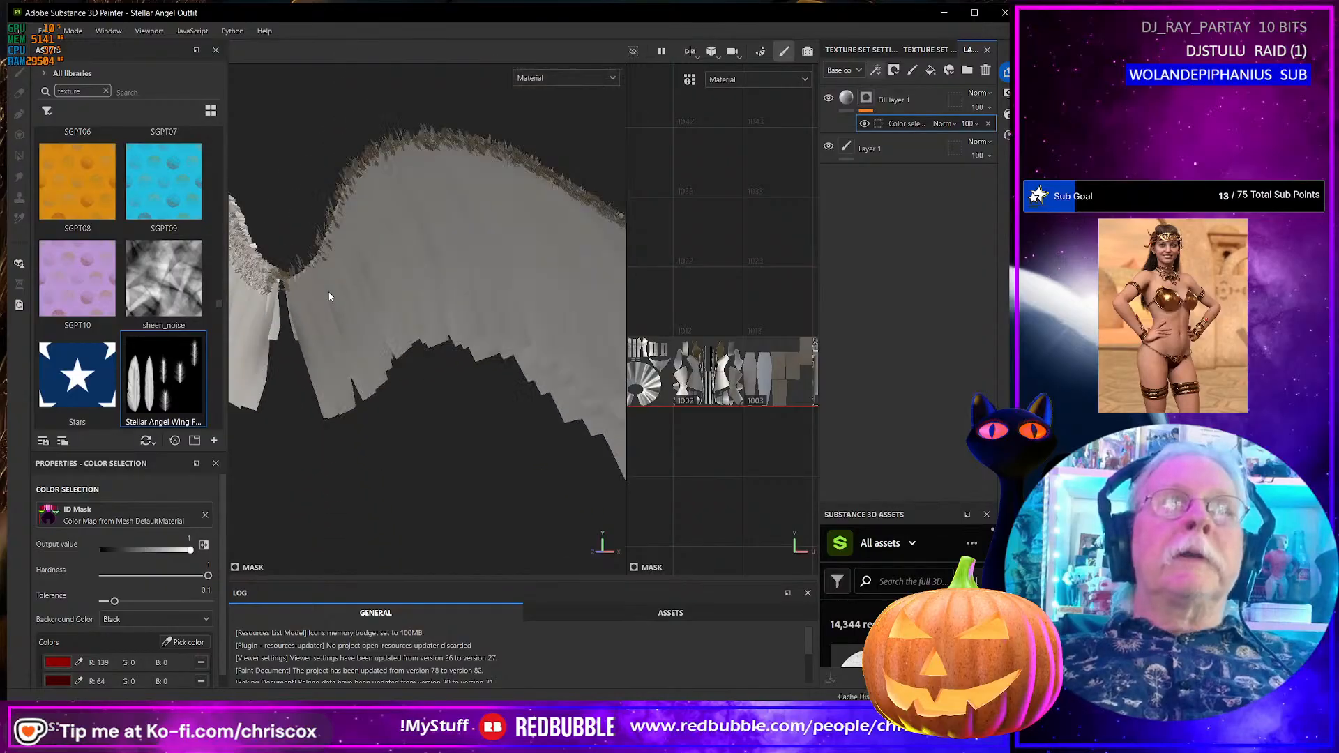
alt+drag(329, 296, 365, 302)
alt+middle_drag(365, 302, 428, 285)
alt+drag(429, 284, 509, 251)
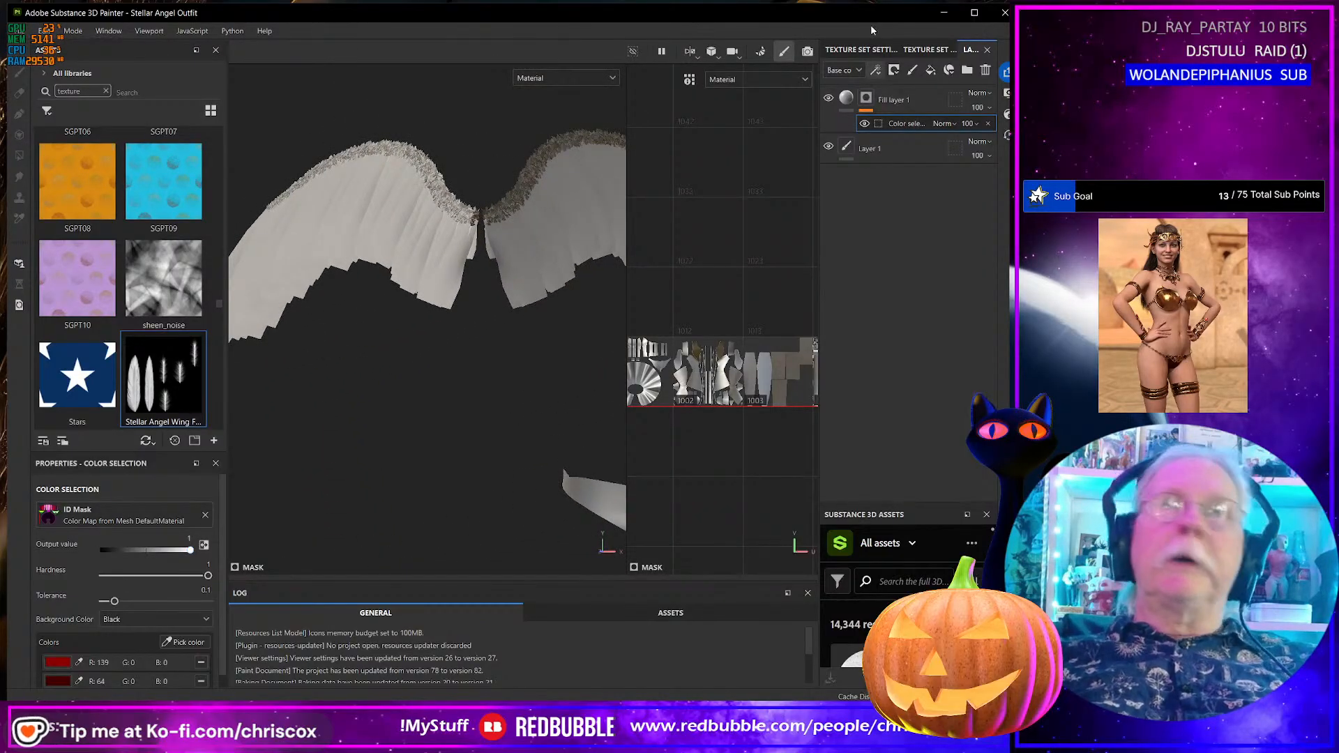
key(Delete)
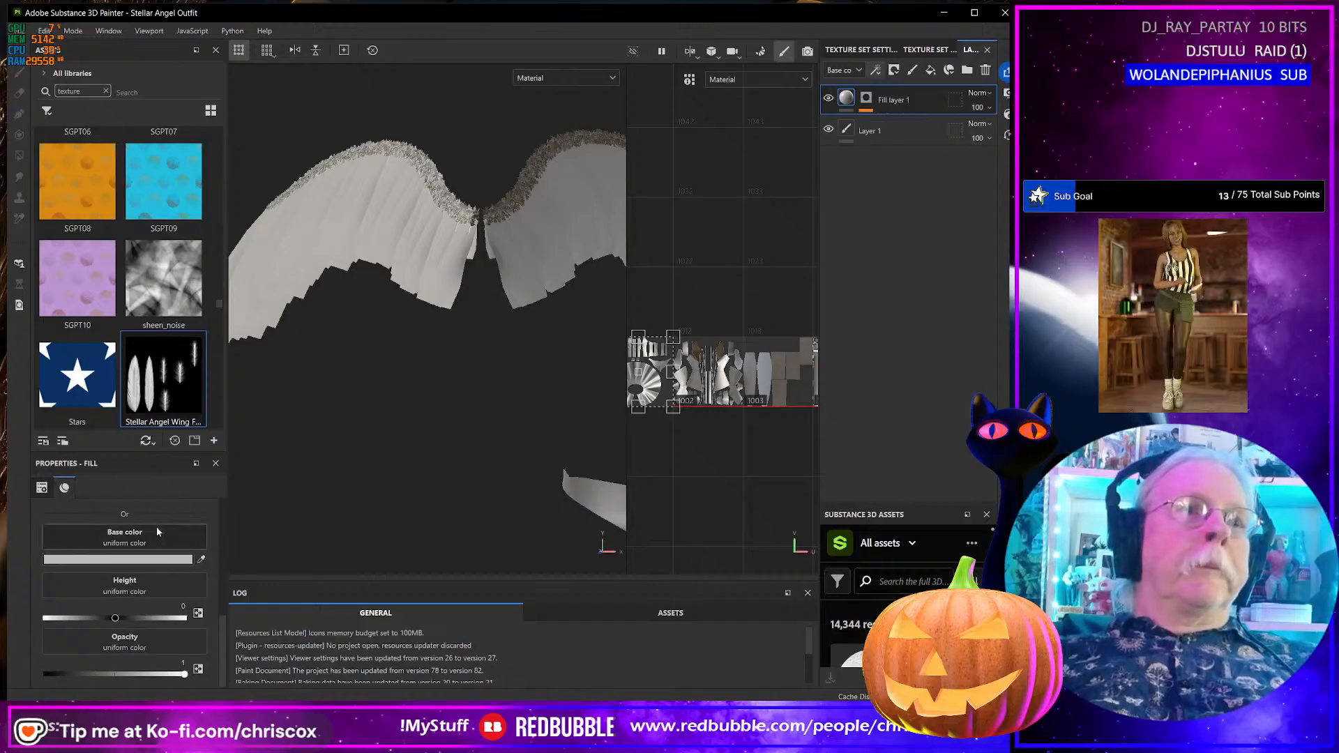
drag(159, 394, 150, 662)
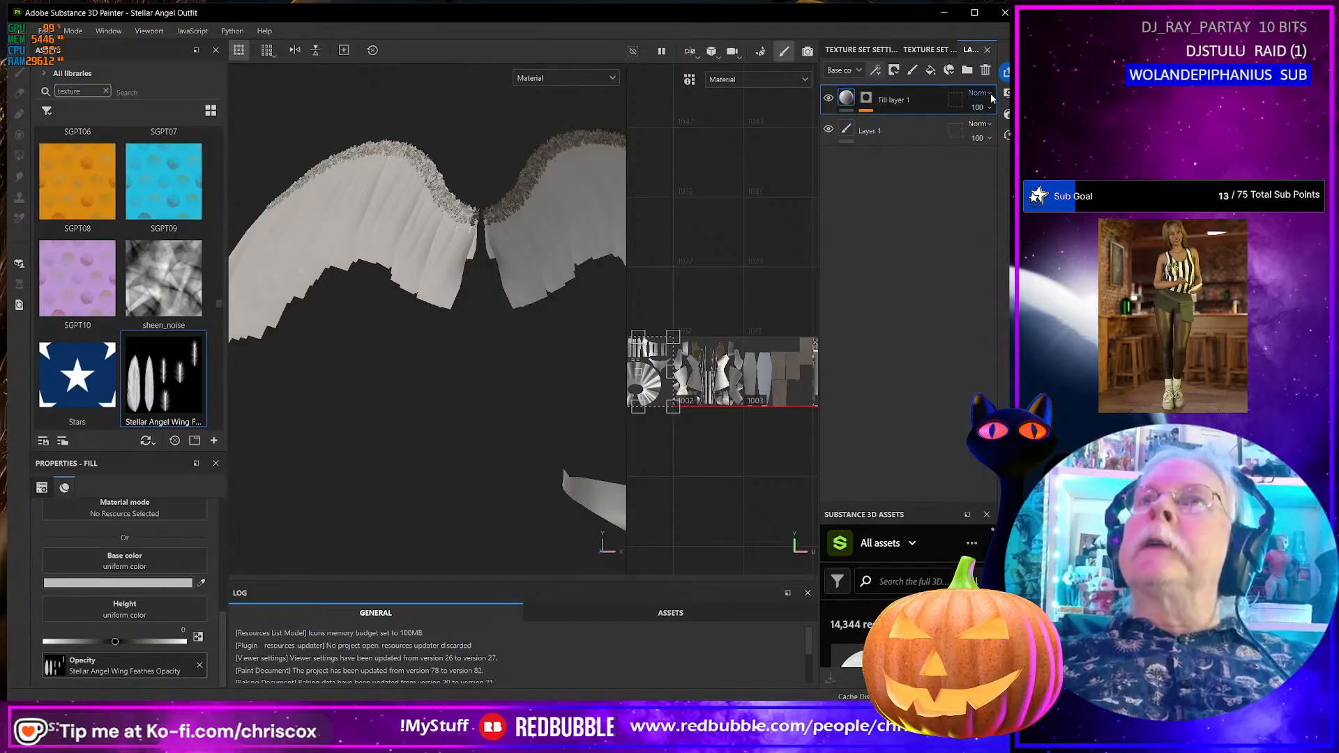
- Change the main shader to pbr-metal-rough-with-alpha-test and check the feather cut-outs on both wings
click(1007, 115)
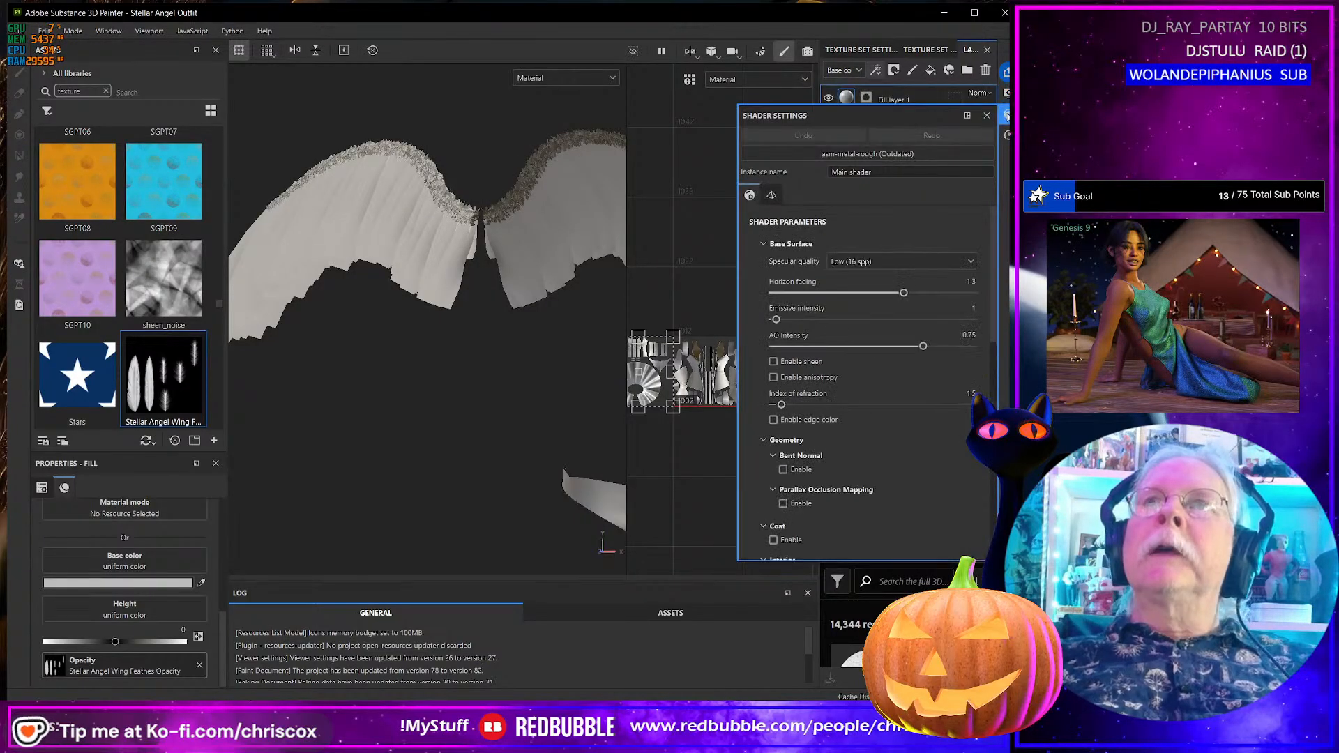
click(920, 149)
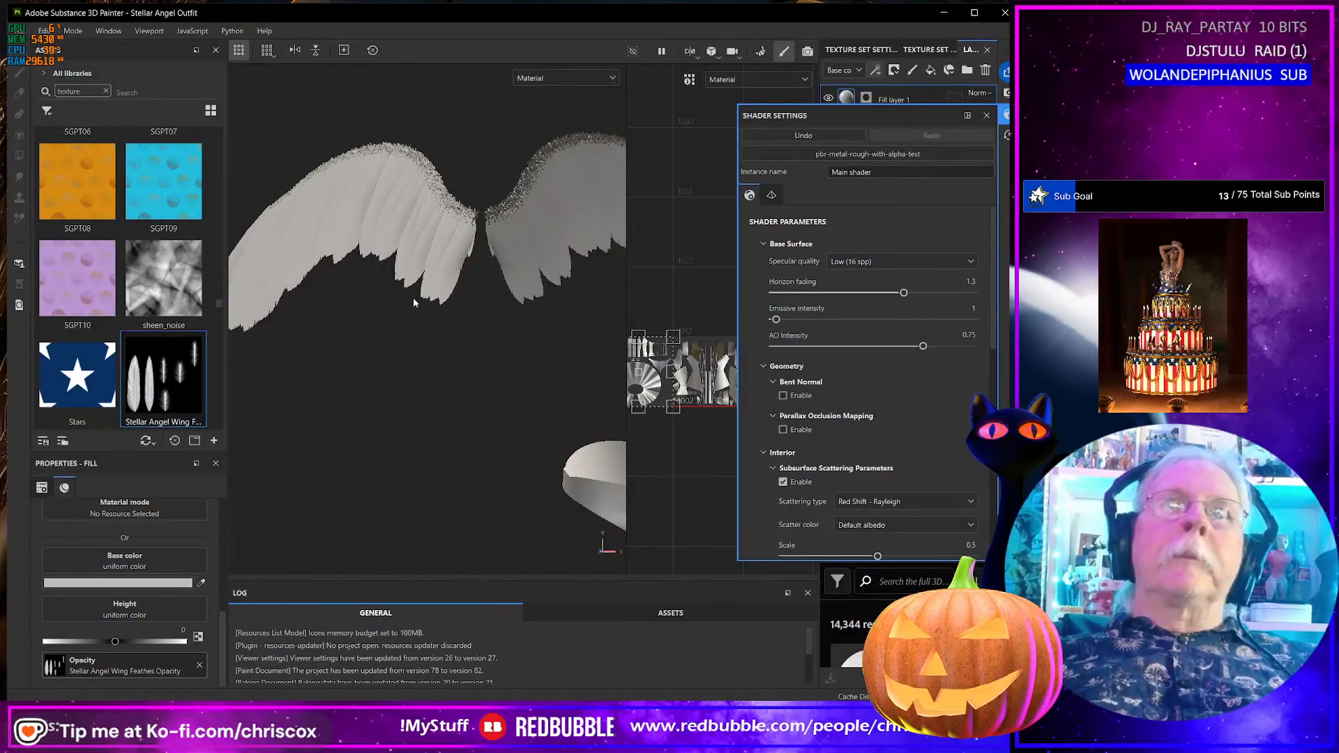
alt+drag(453, 314, 550, 342)
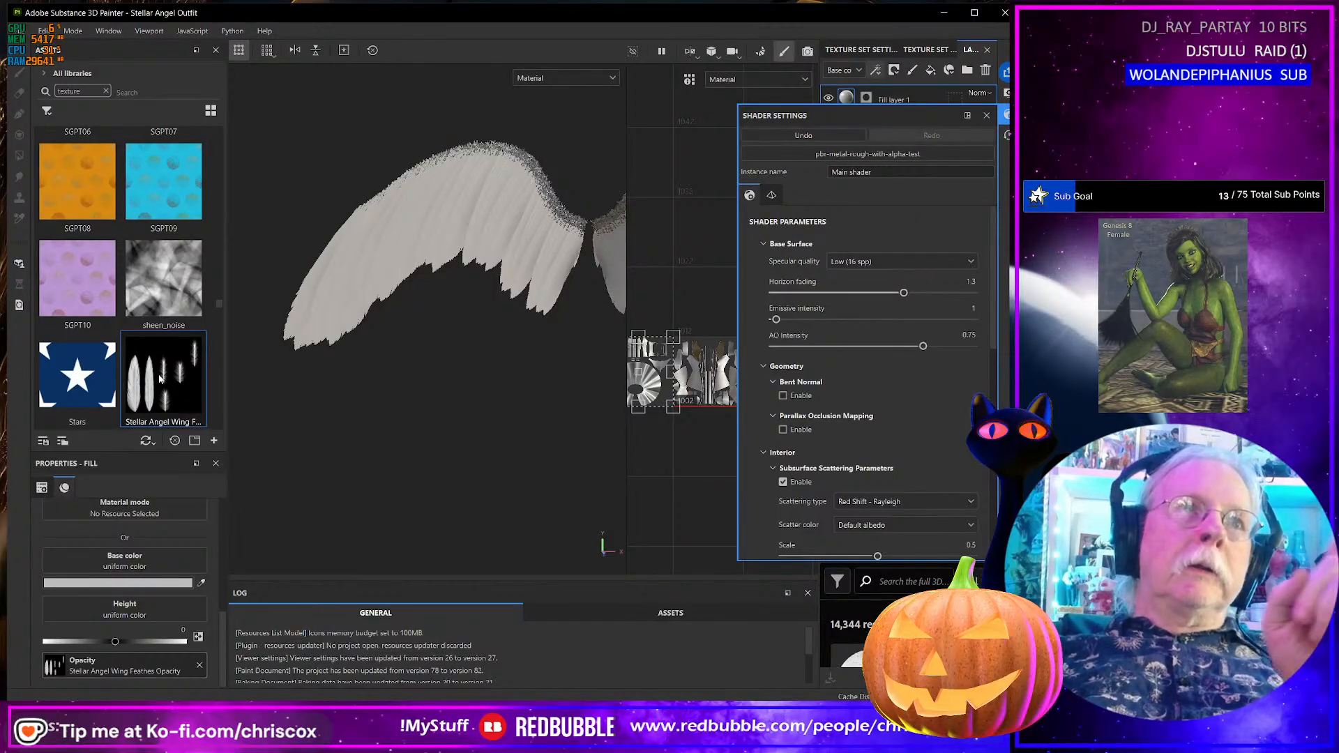
mouse_move(160, 379)
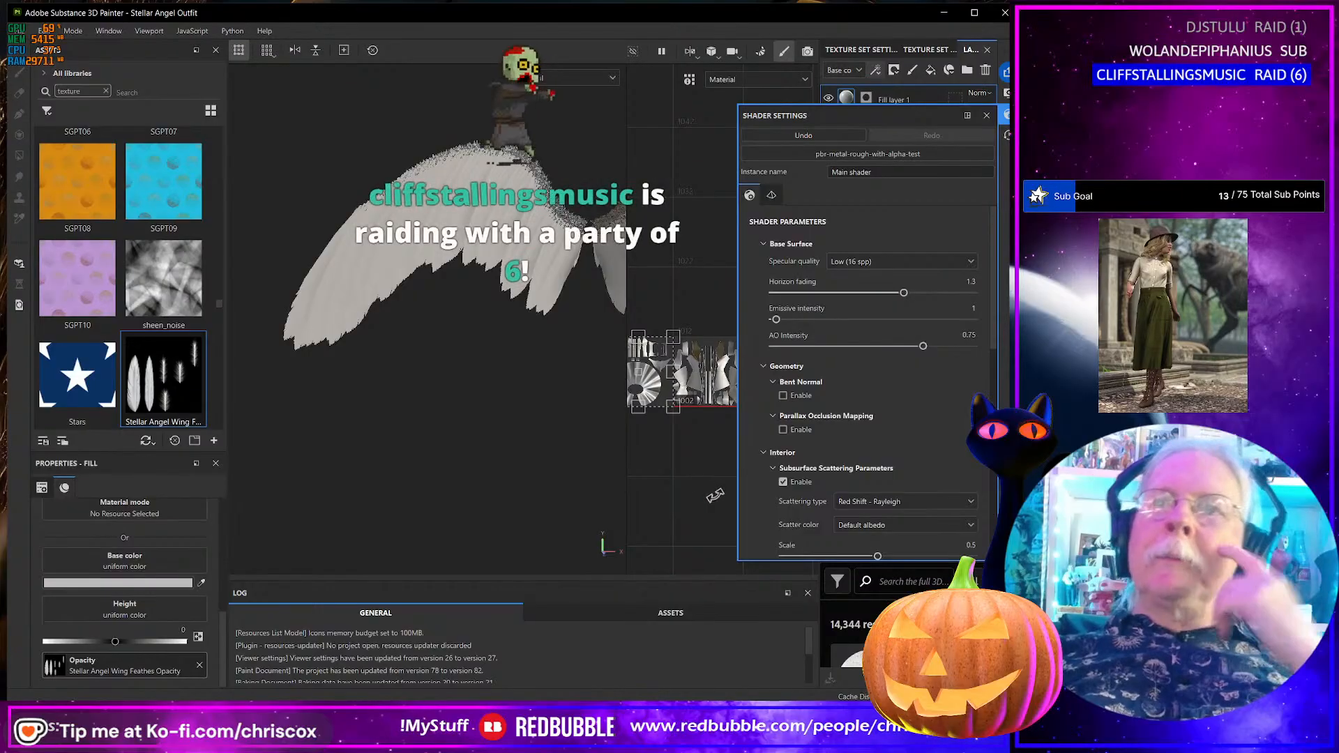
alt+drag(494, 412, 466, 336)
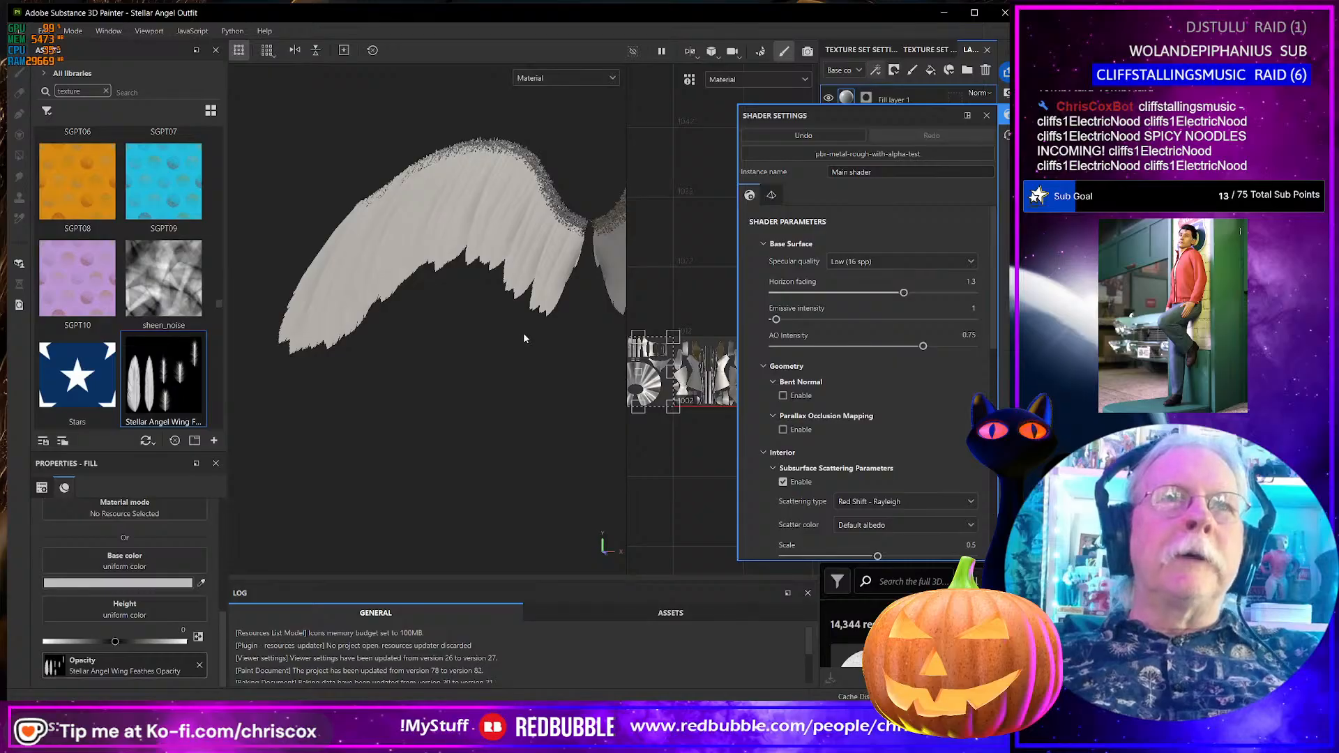
alt+drag(523, 333, 462, 279)
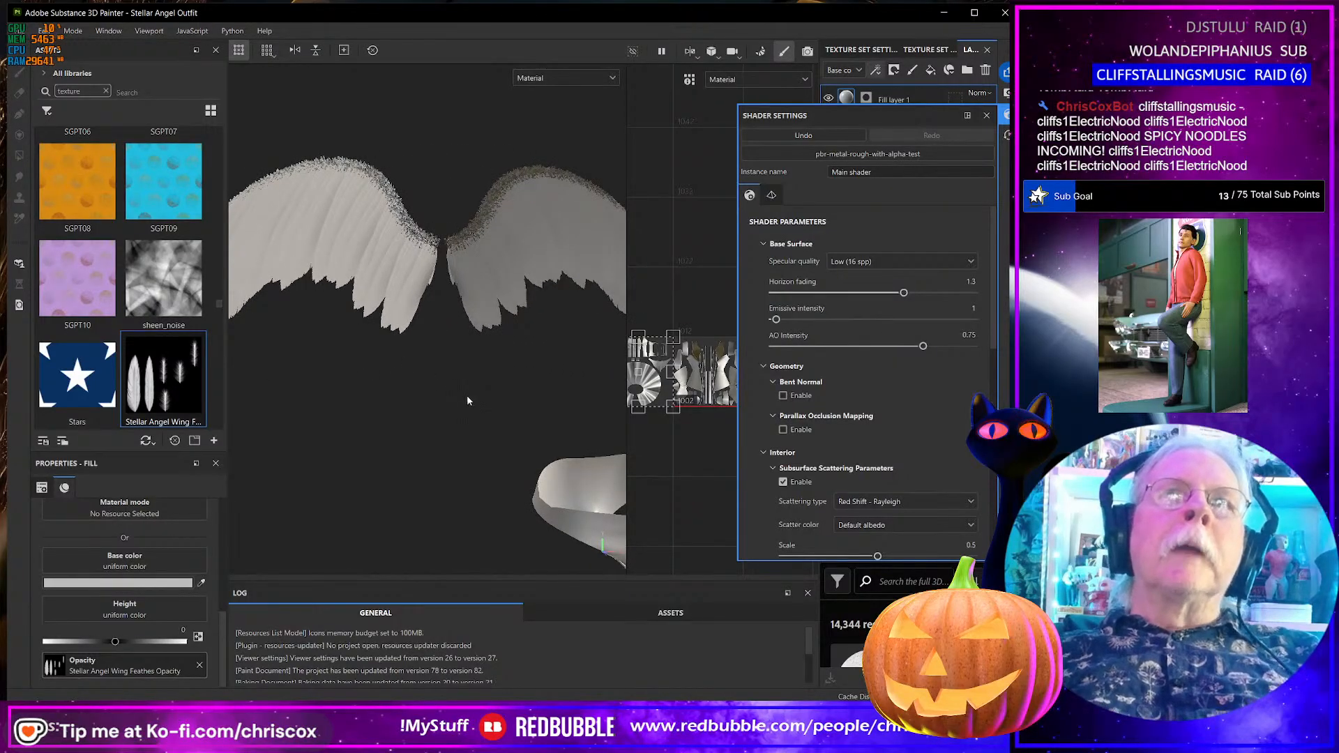
scroll(467, 400, up, 3)
scroll(467, 399, down, 5)
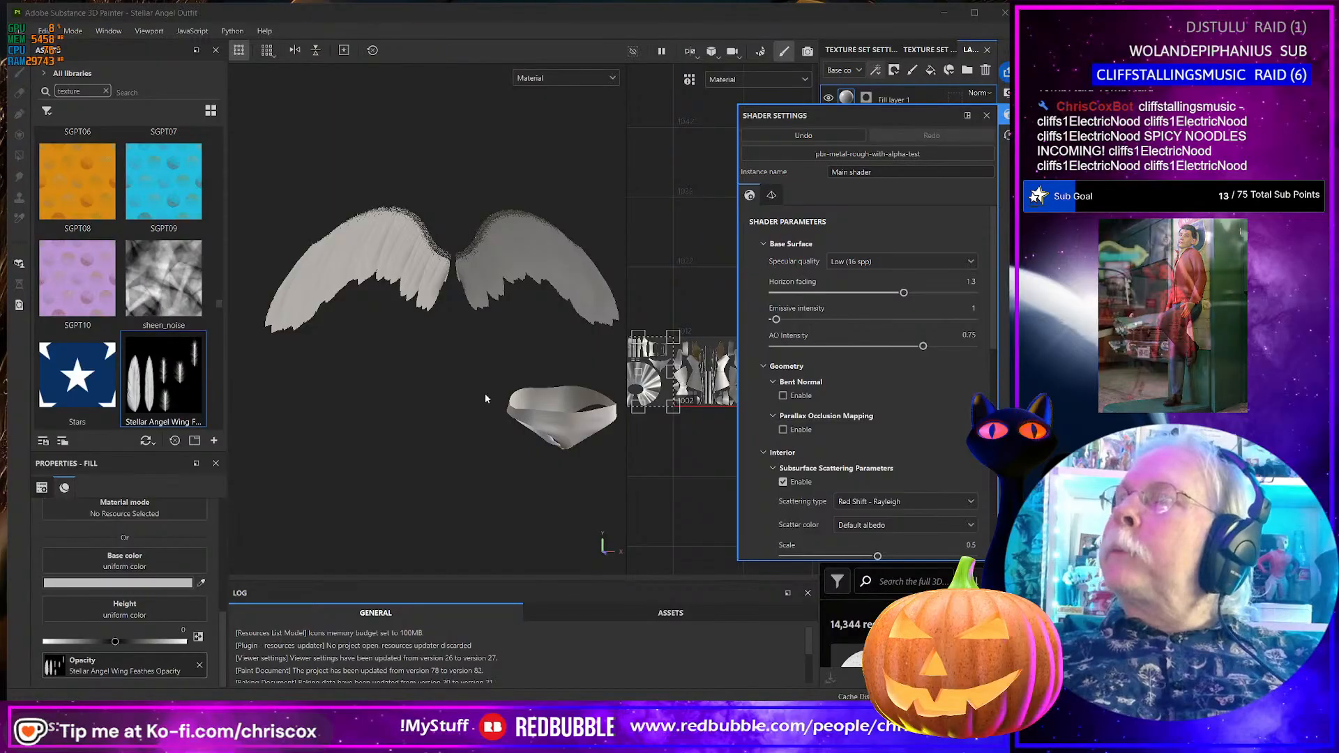
- Switch to Daz Studio and view the figure wearing the angel outfit and wings
key(alt+Tab)
mouse_move(512, 382)
middle_down()
mouse_move(500, 370)
mouse_move(496, 381)
middle_up()
scroll(500, 384, down, 3)
scroll(500, 369, up, 3)
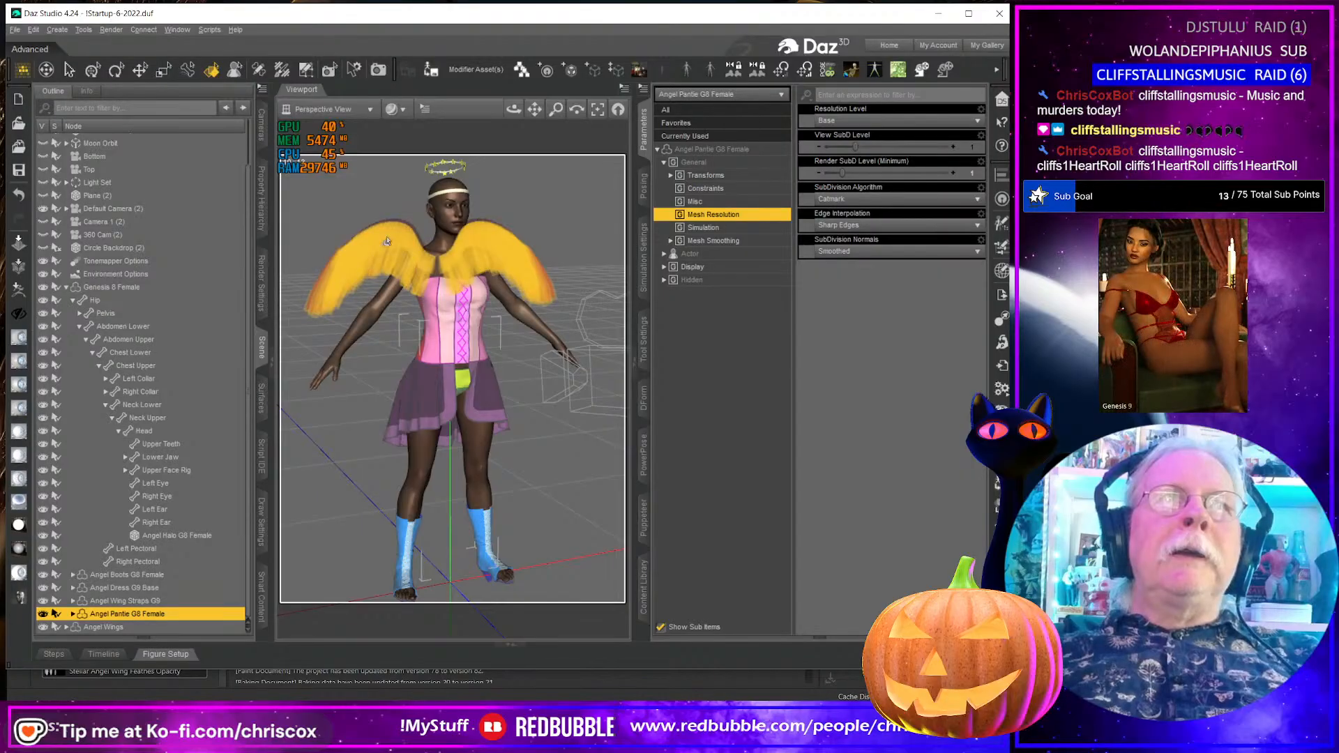
- Switch from Daz Studio back to Substance 3D Painter and close the shader settings
middle_drag(533, 478, 499, 483)
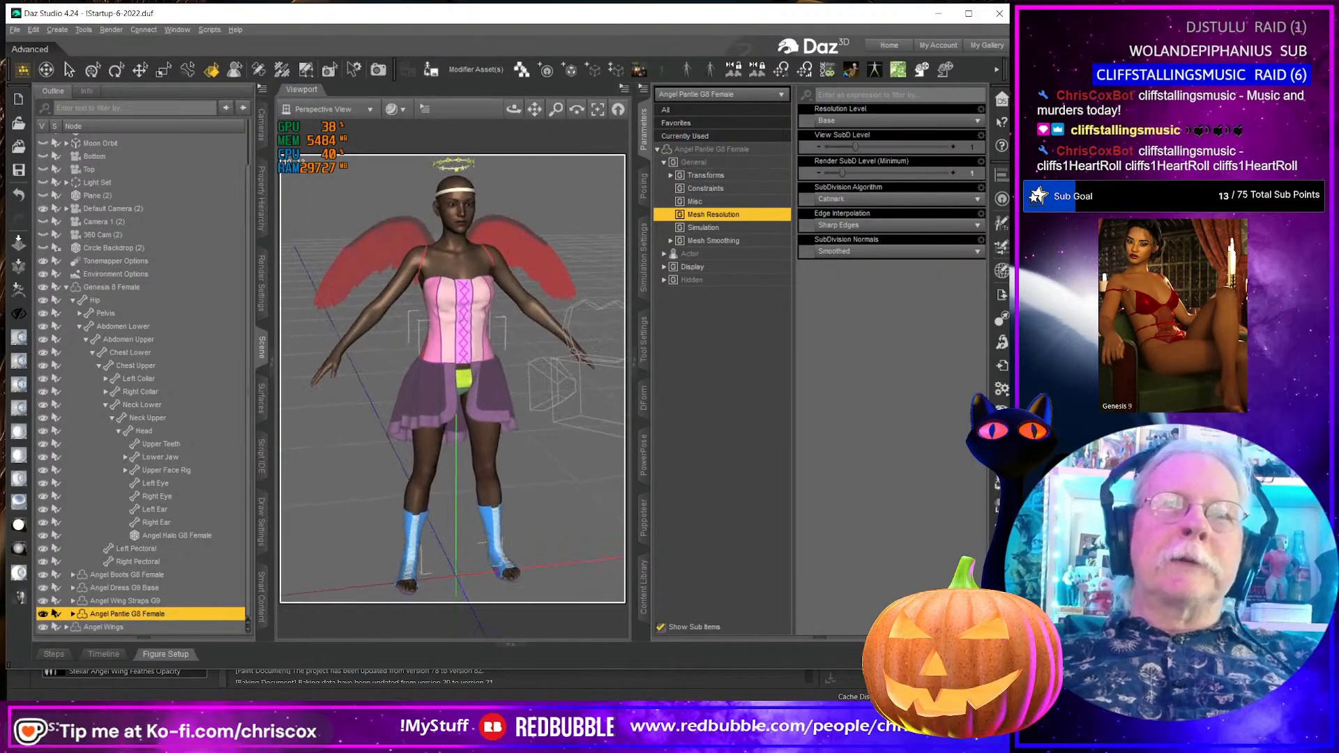
key(alt+Tab)
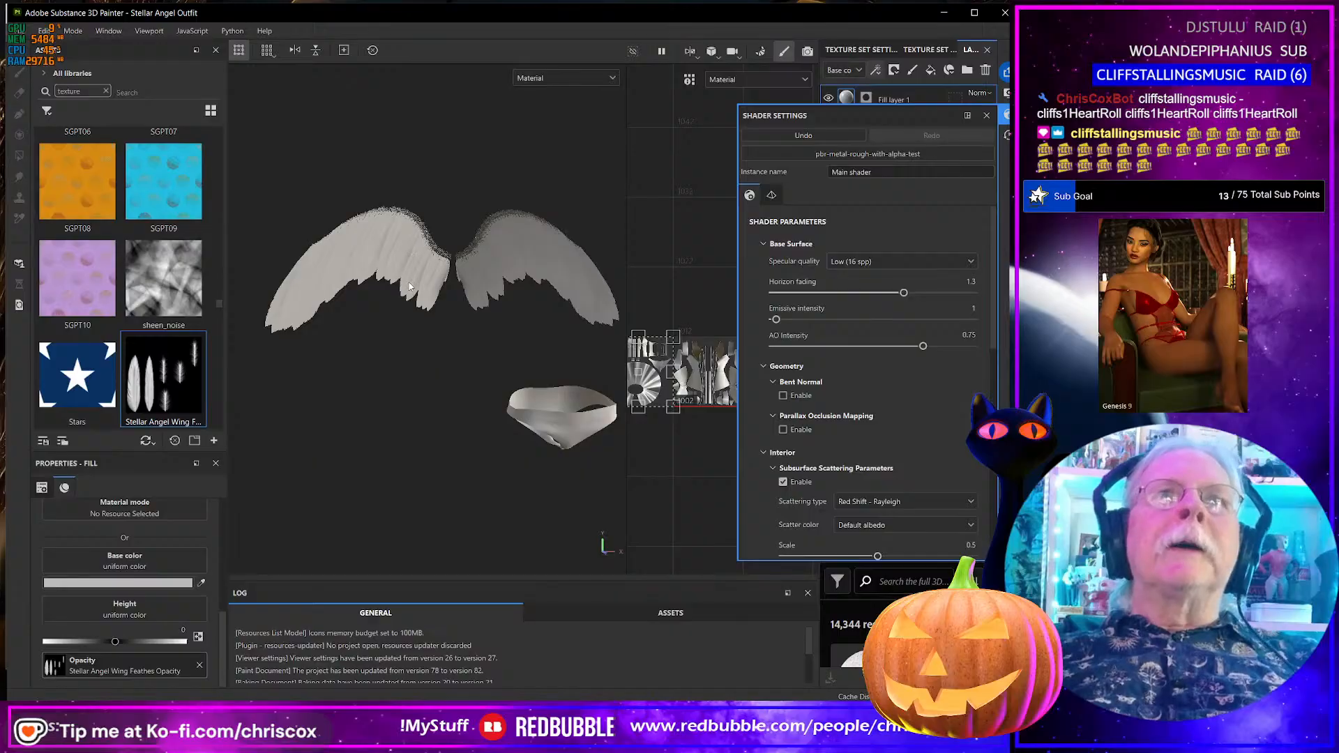
click(986, 117)
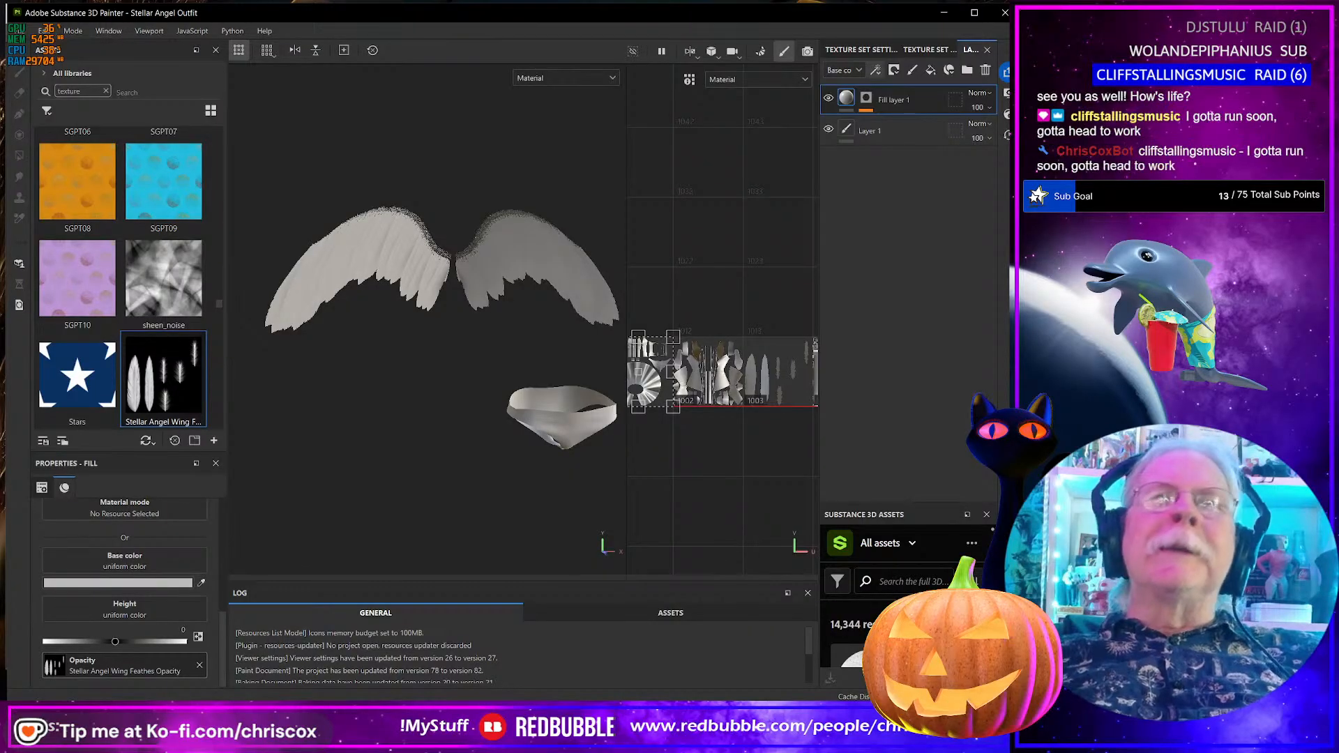
- Examine the feather cut-outs and upper-edge feathers of one wing up close from several angles
alt+drag(425, 352, 555, 394)
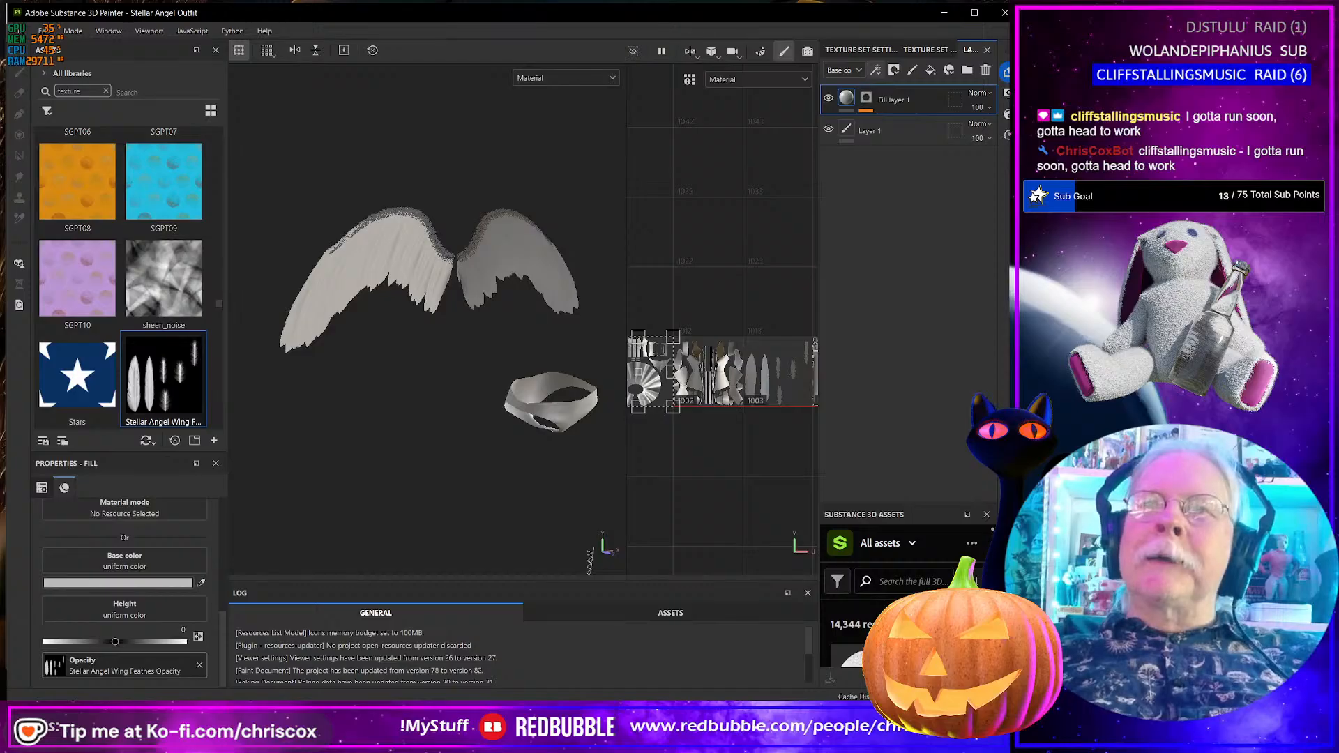
scroll(388, 336, up, 2)
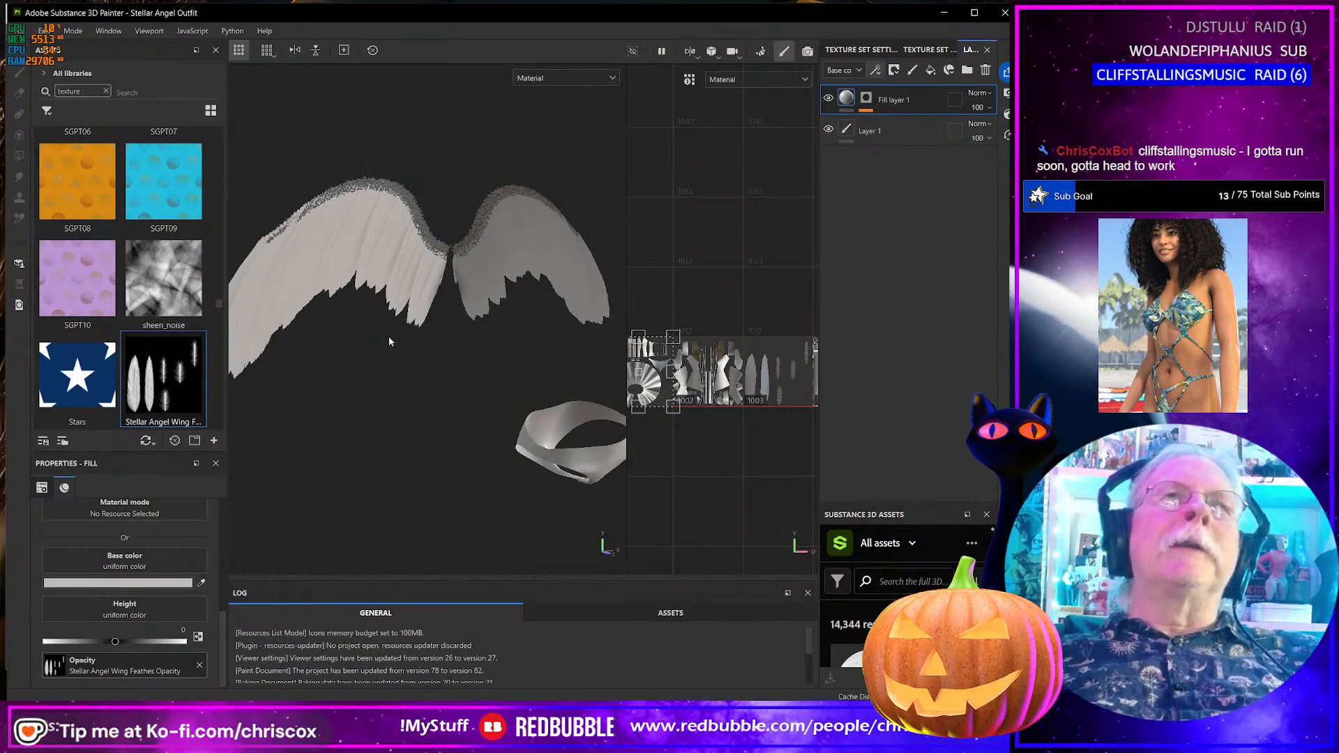
scroll(389, 341, up, 2)
alt+middle_drag(409, 349, 539, 400)
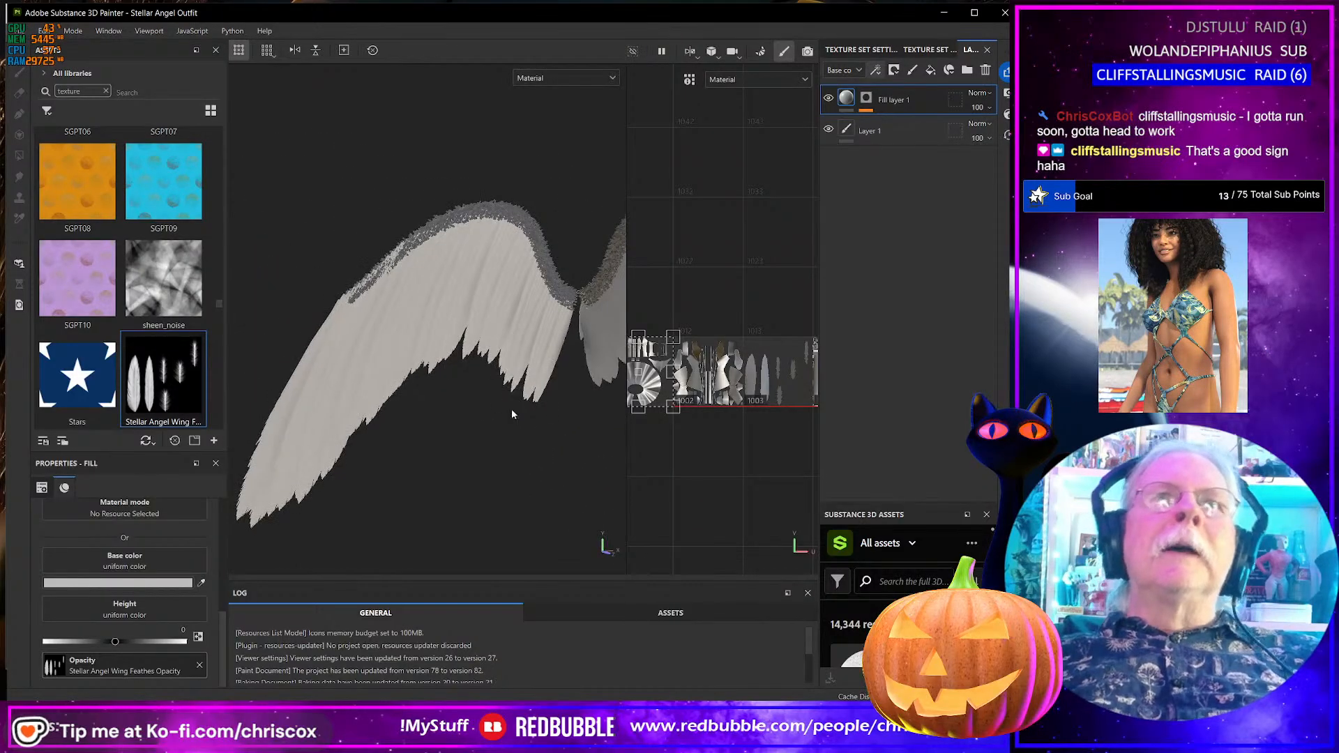
alt+drag(512, 410, 487, 383)
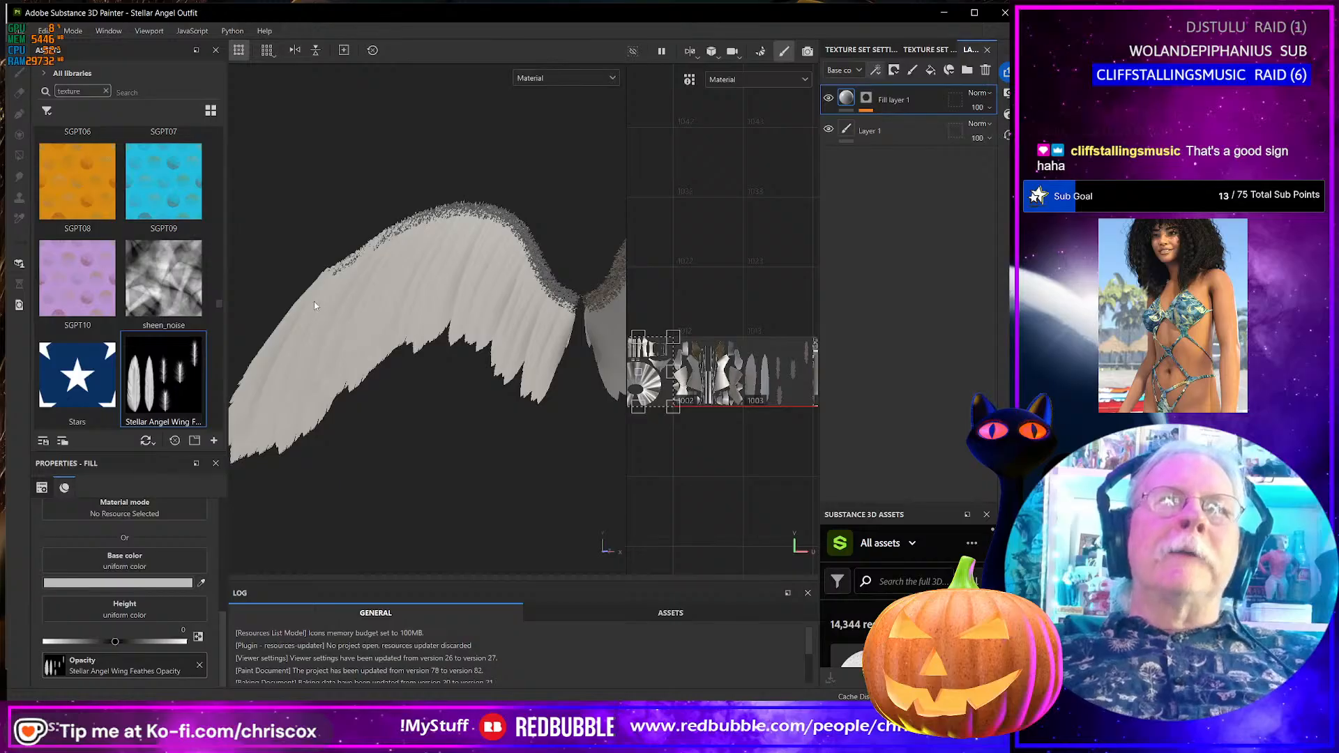
alt+drag(490, 431, 499, 443)
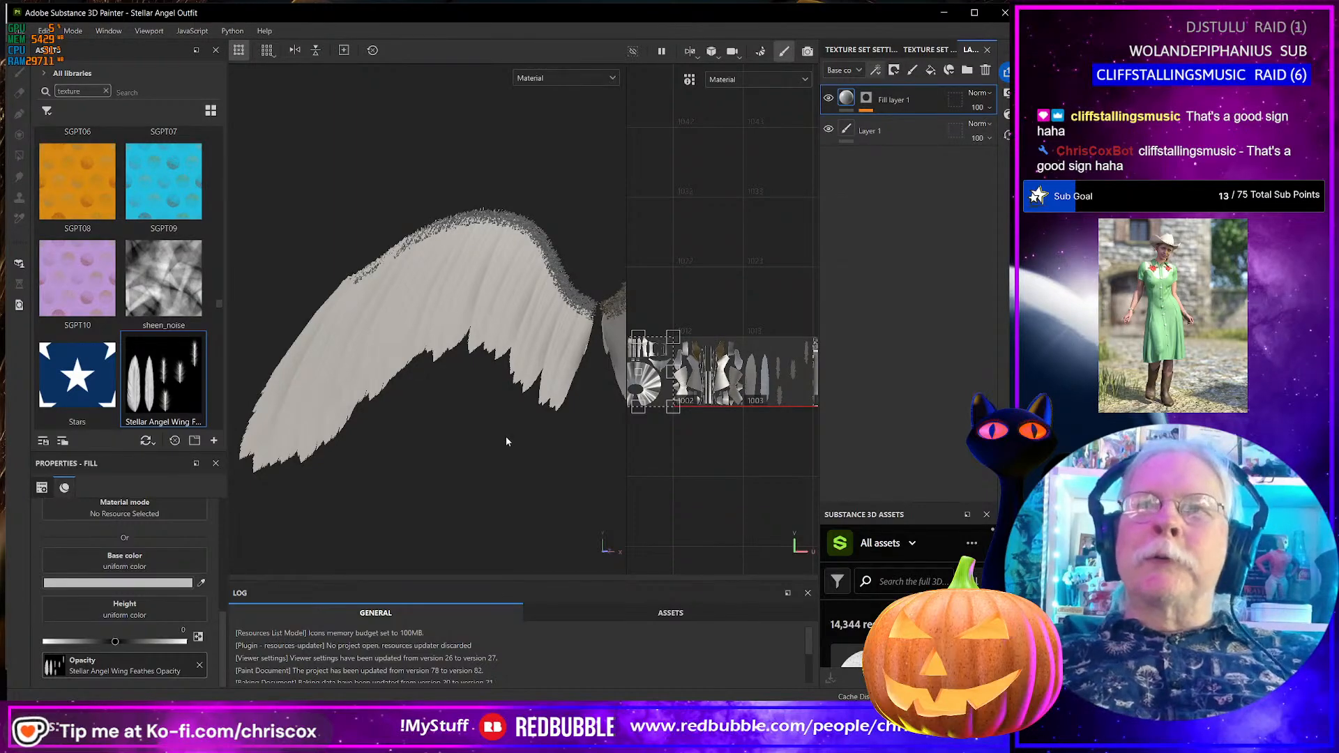
mouse_move(508, 437)
alt+mouse_down()
mouse_move(745, 436)
mouse_move(538, 442)
mouse_move(520, 421)
alt+mouse_up()
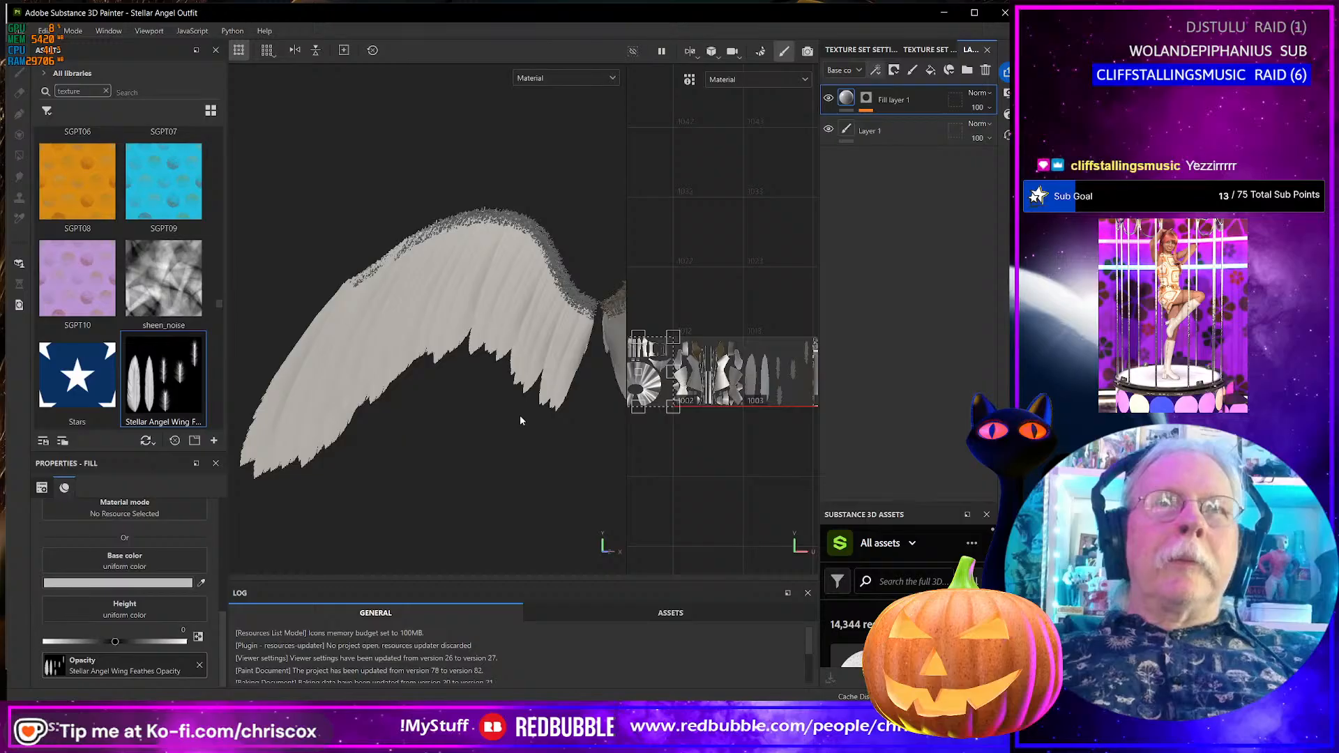
mouse_move(543, 408)
alt+mouse_down()
mouse_move(530, 399)
mouse_move(534, 410)
alt+mouse_up()
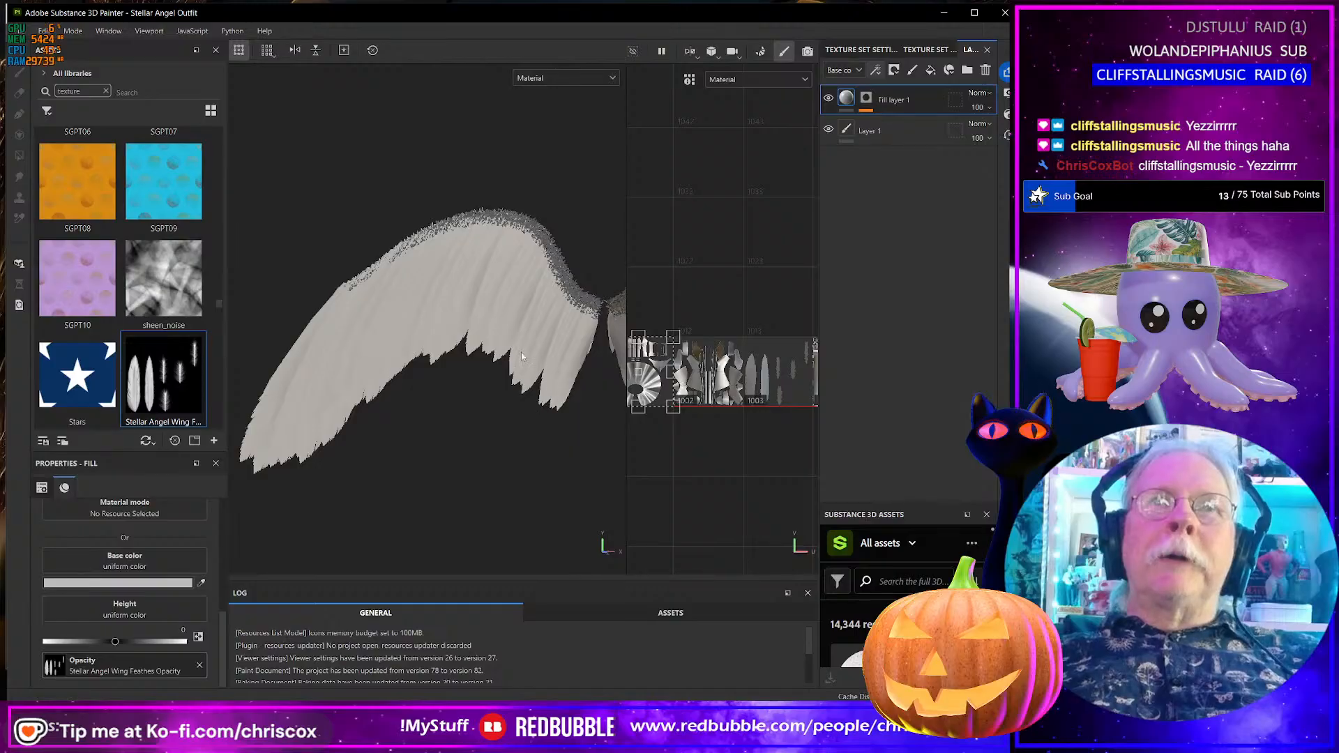
- Lighten the base color of Fill layer 1 to near-white for the wing feathers
click(125, 582)
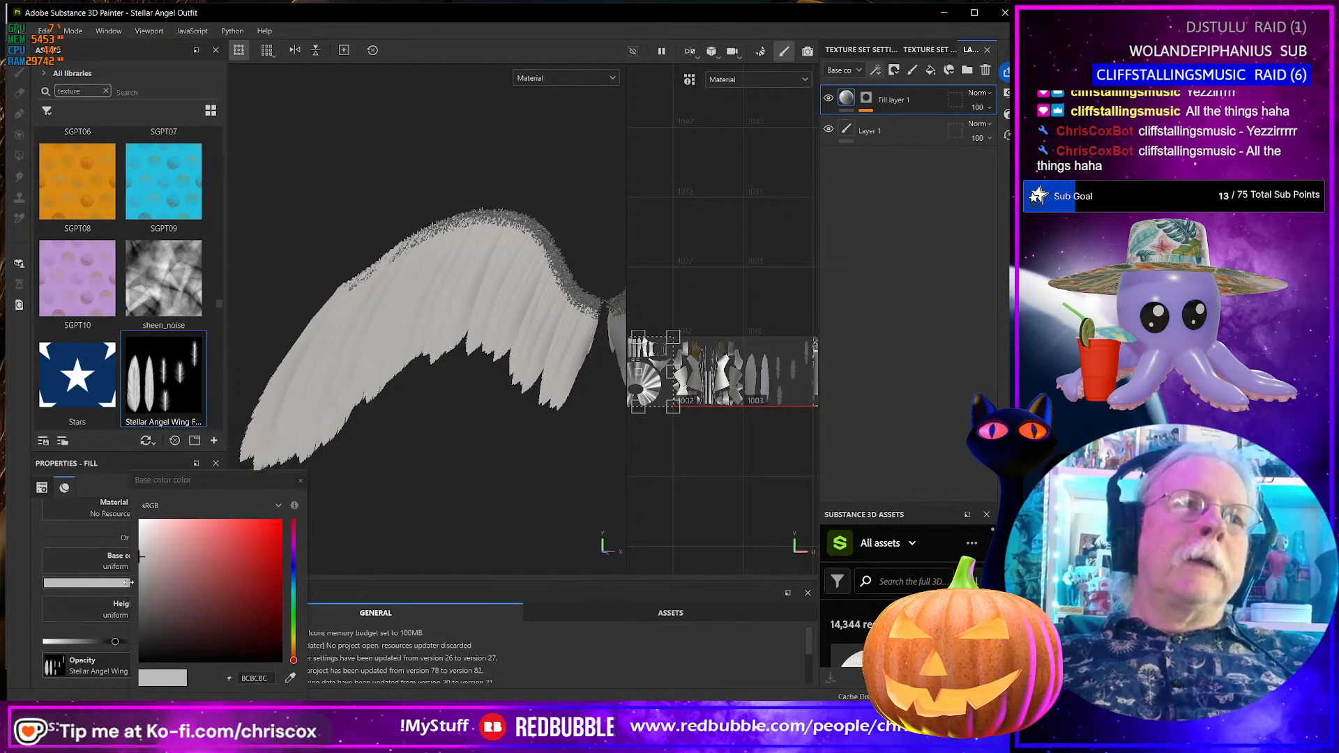
drag(142, 534, 142, 527)
click(300, 482)
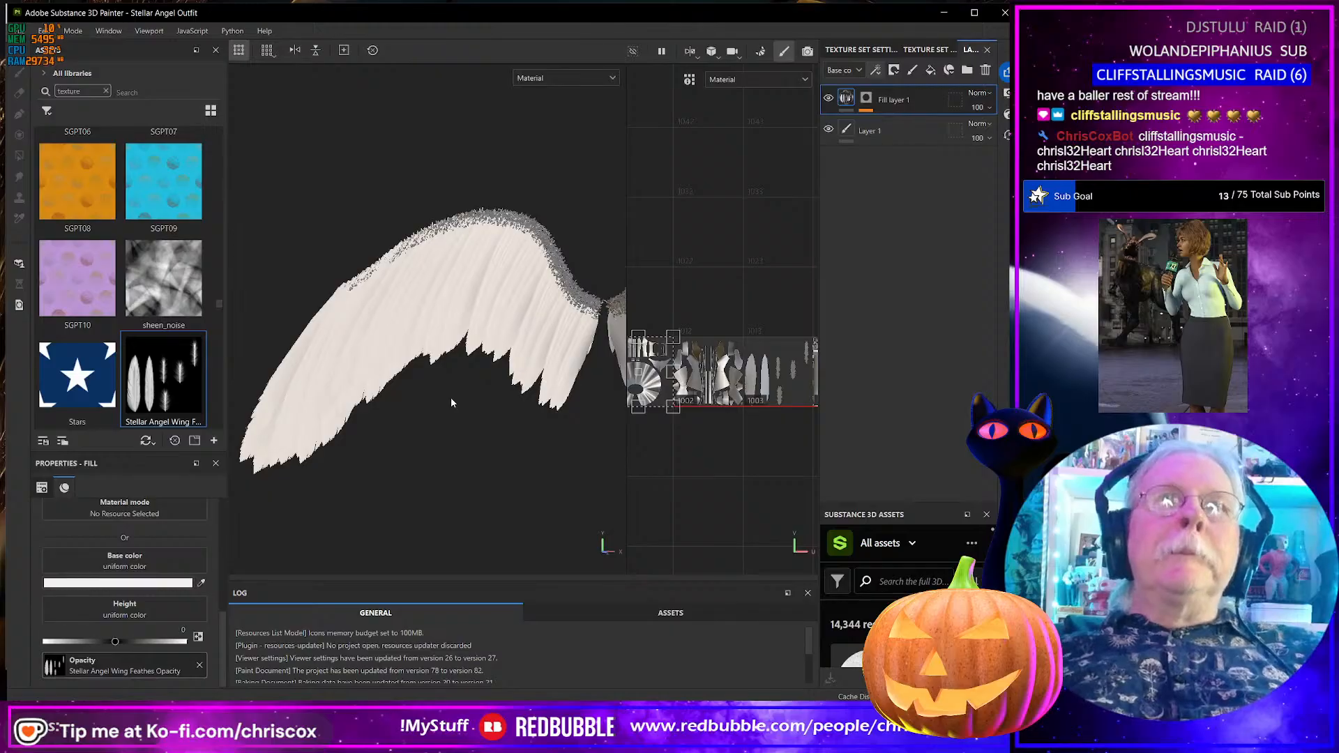
mouse_move(452, 399)
alt+mouse_down()
mouse_move(606, 384)
mouse_move(509, 413)
mouse_move(445, 412)
alt+mouse_up()
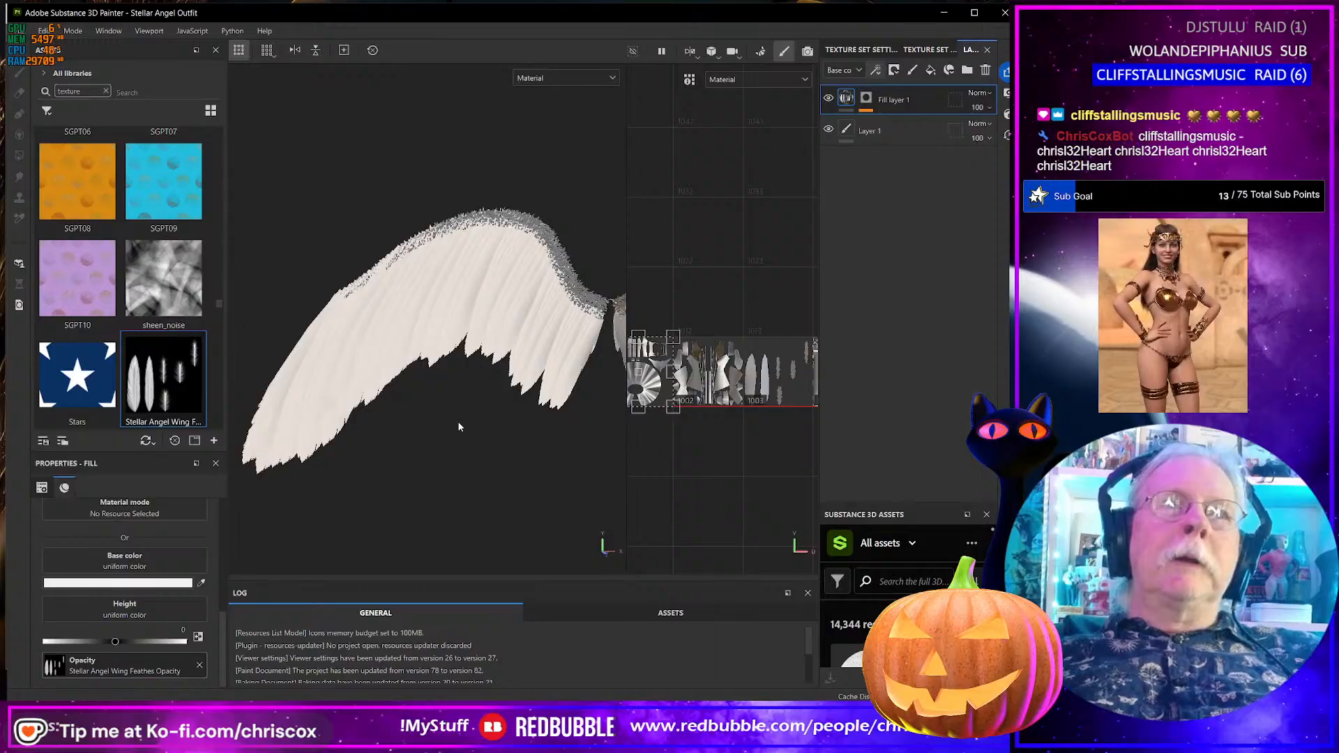
- Duplicate Fill layer 1 in the layer stack
mouse_move(157, 393)
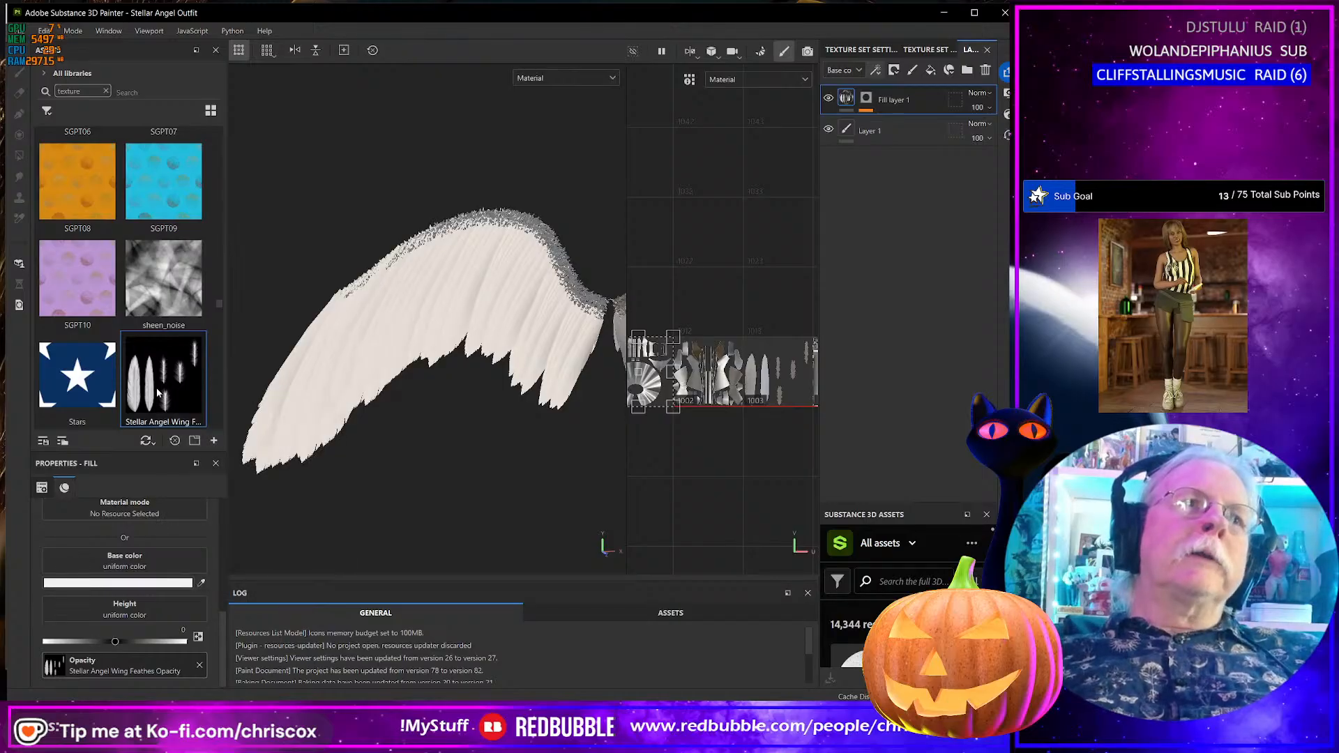
mouse_move(159, 393)
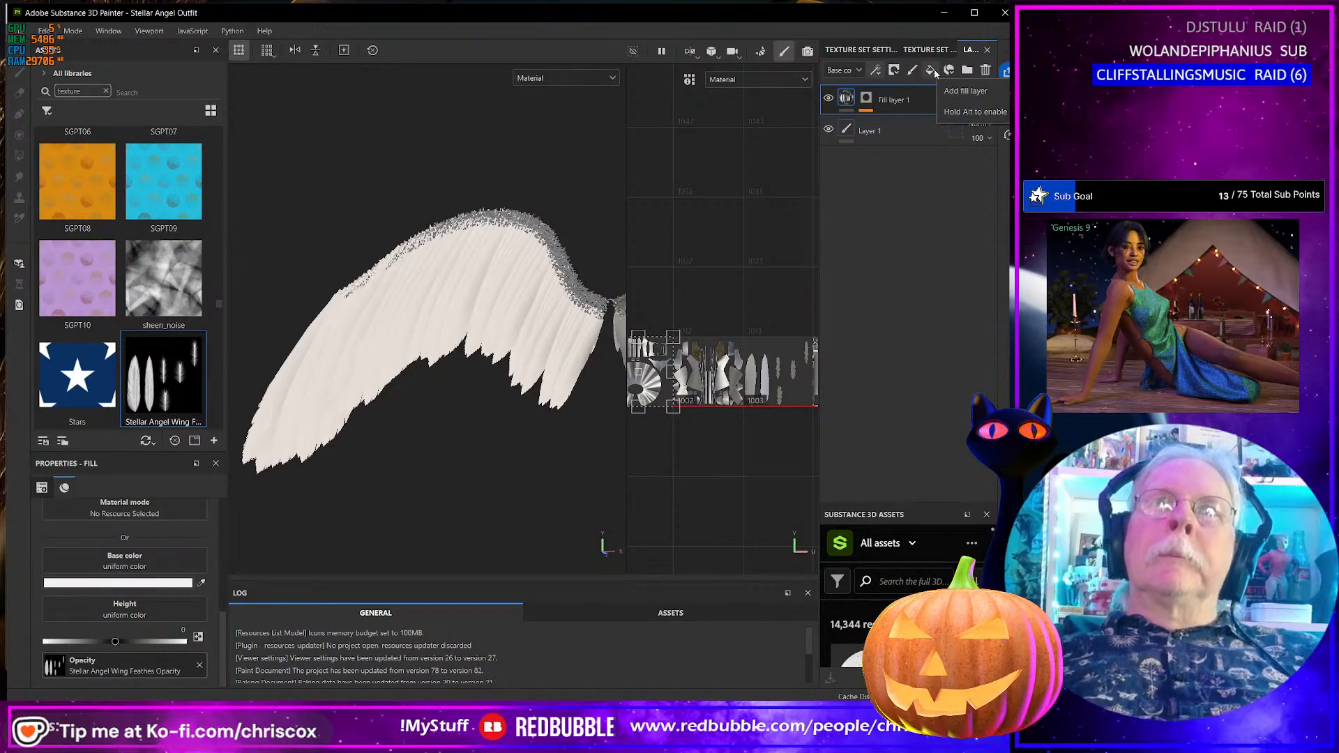
right_click(926, 101)
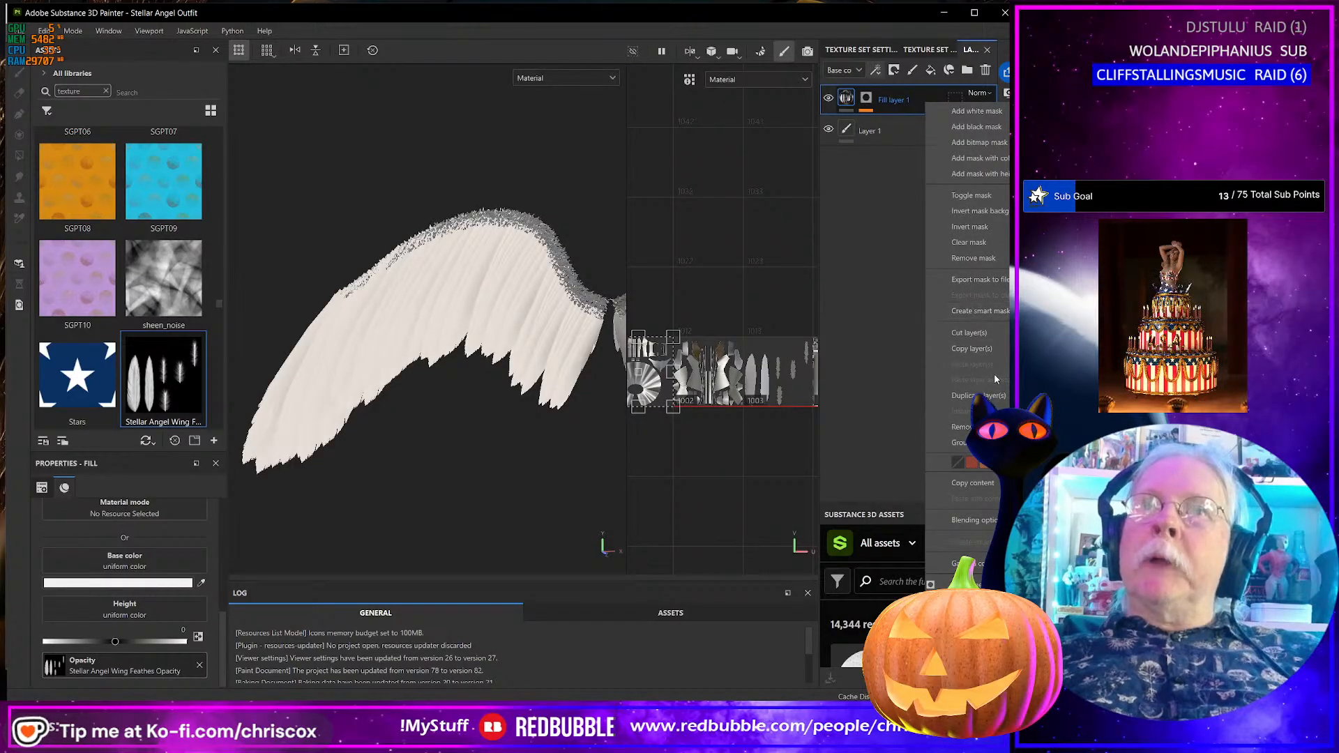
click(977, 395)
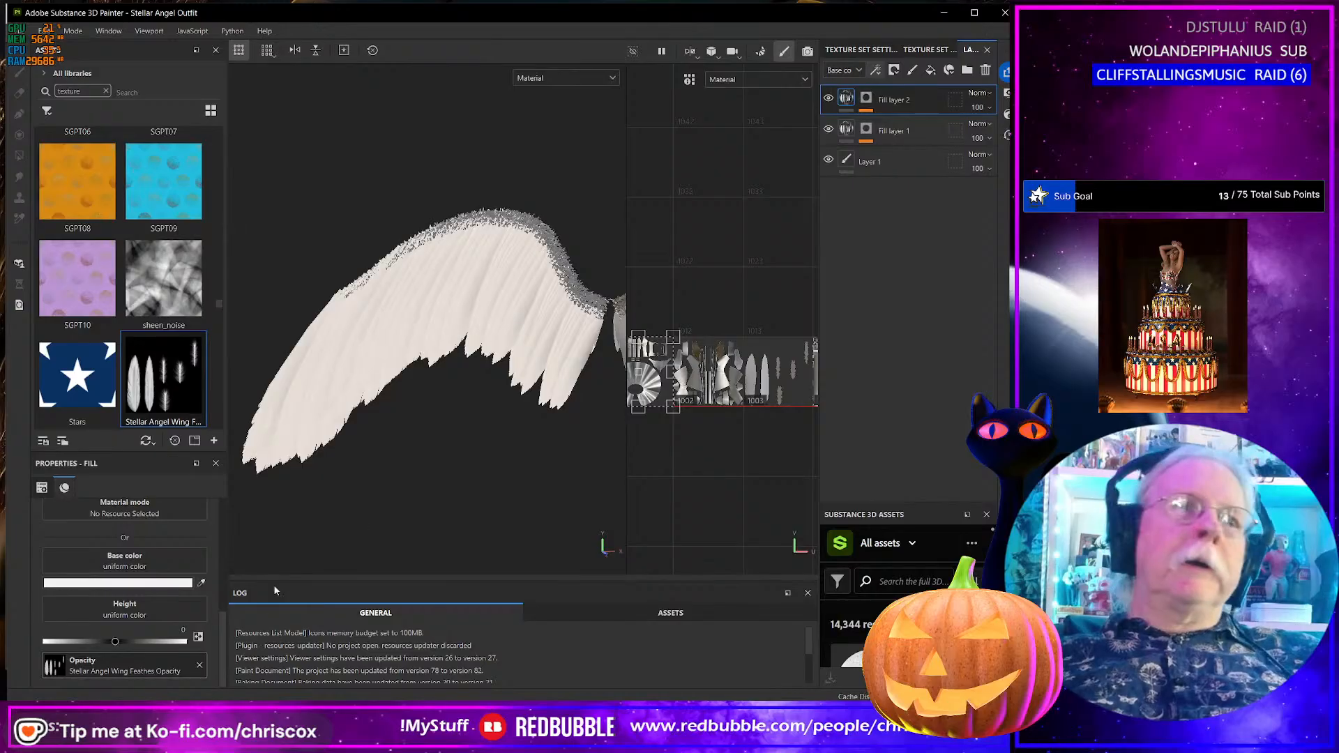
- On Fill layer 1, turn off the color channel, assign the Stellar Angel Wing Feathes Opacity texture to height, and check the wing's relief
click(820, 131)
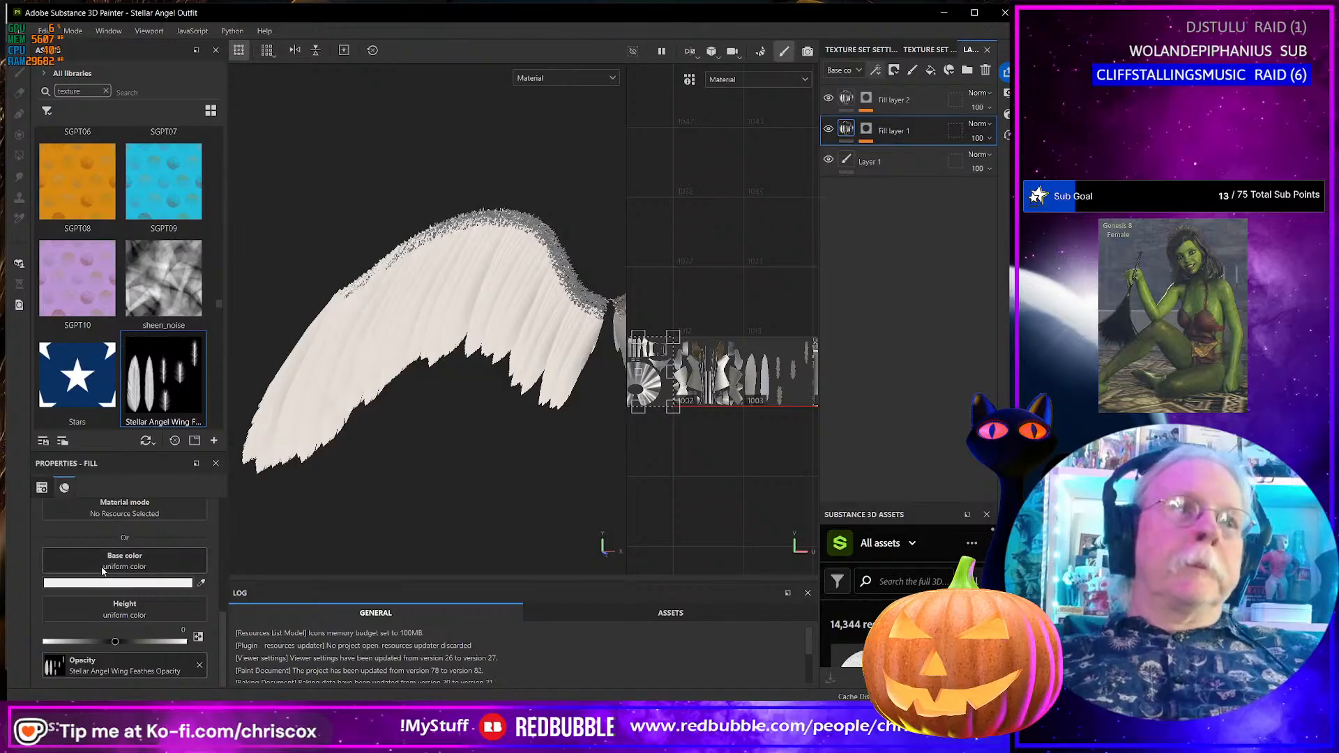
scroll(102, 586, down, 5)
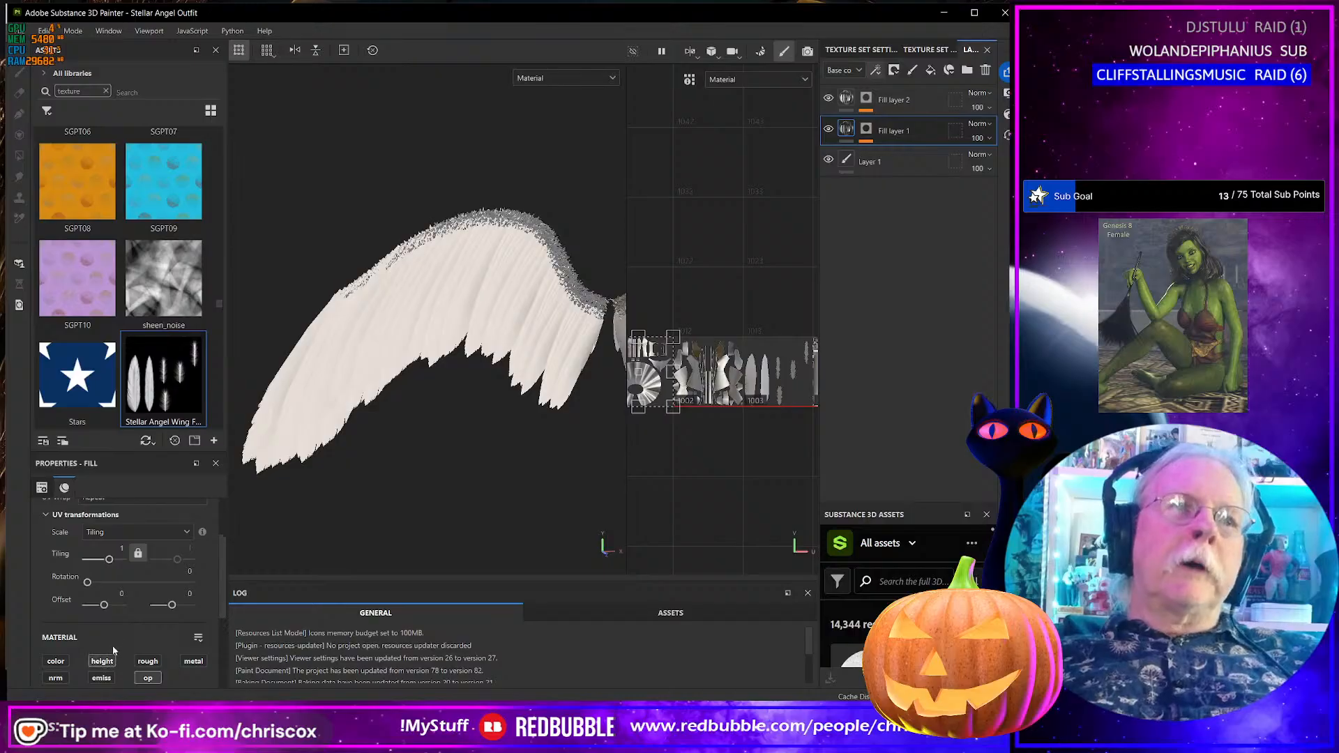
scroll(115, 639, down, 3)
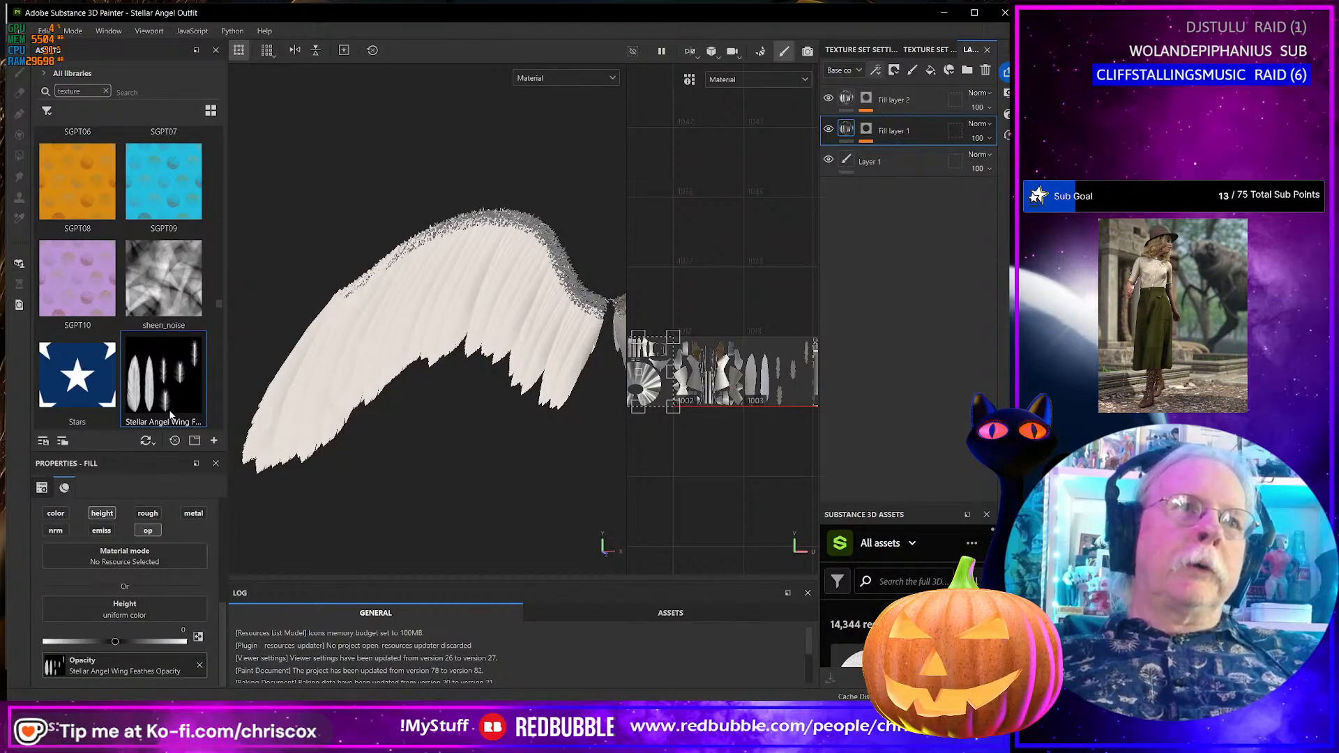
drag(170, 415, 156, 604)
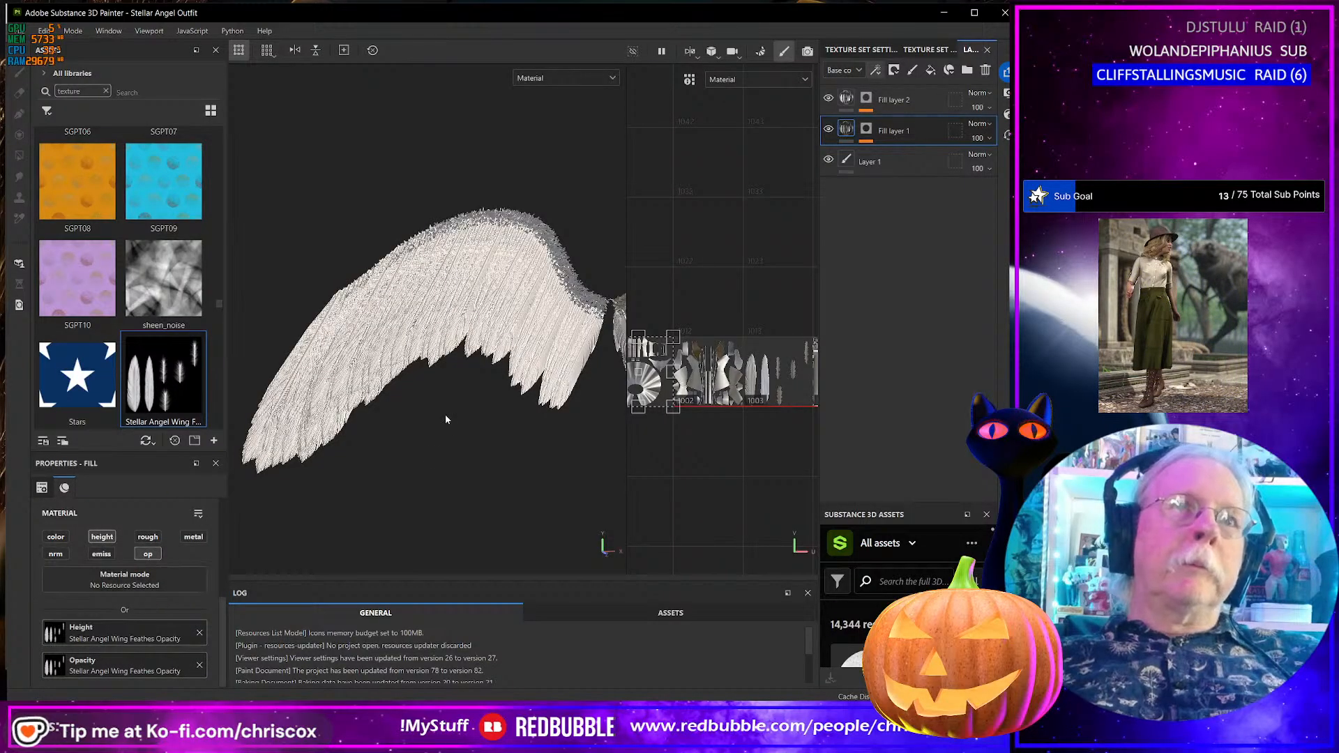
scroll(447, 413, up, 5)
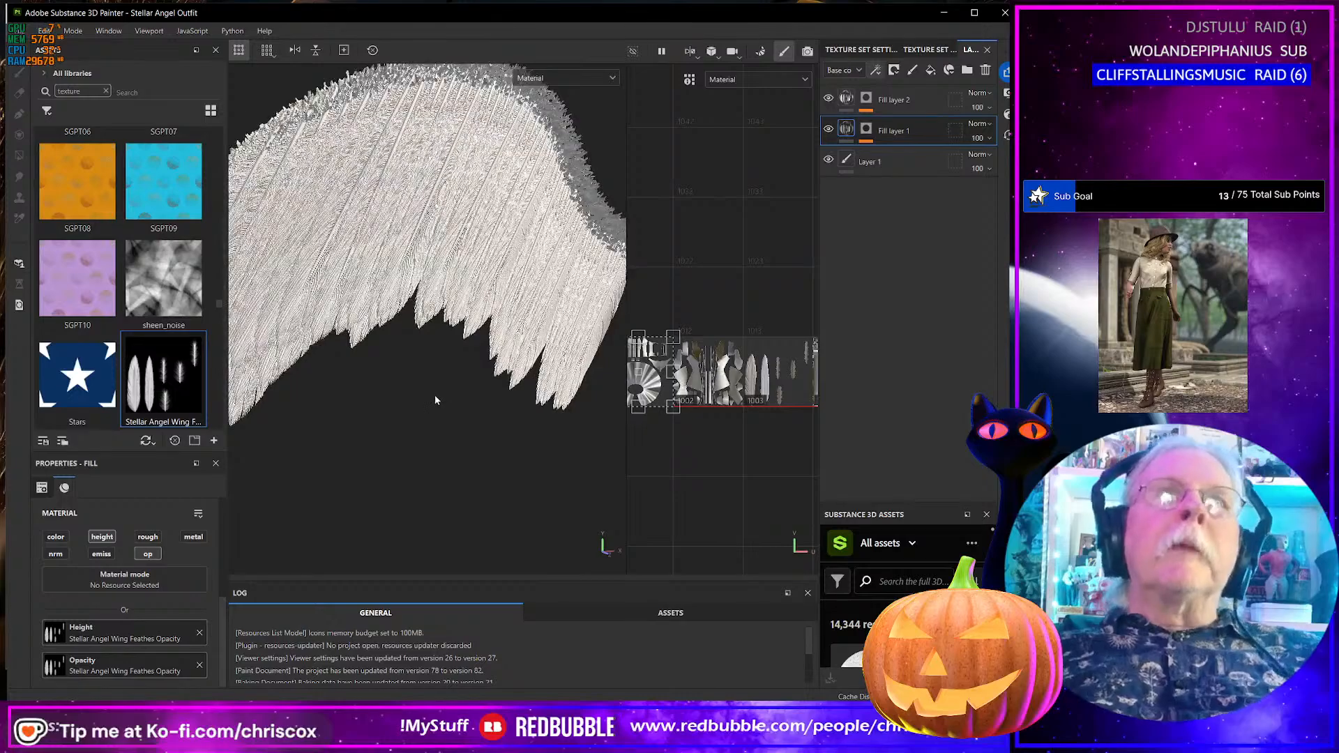
alt+drag(435, 399, 550, 397)
alt+drag(464, 419, 442, 385)
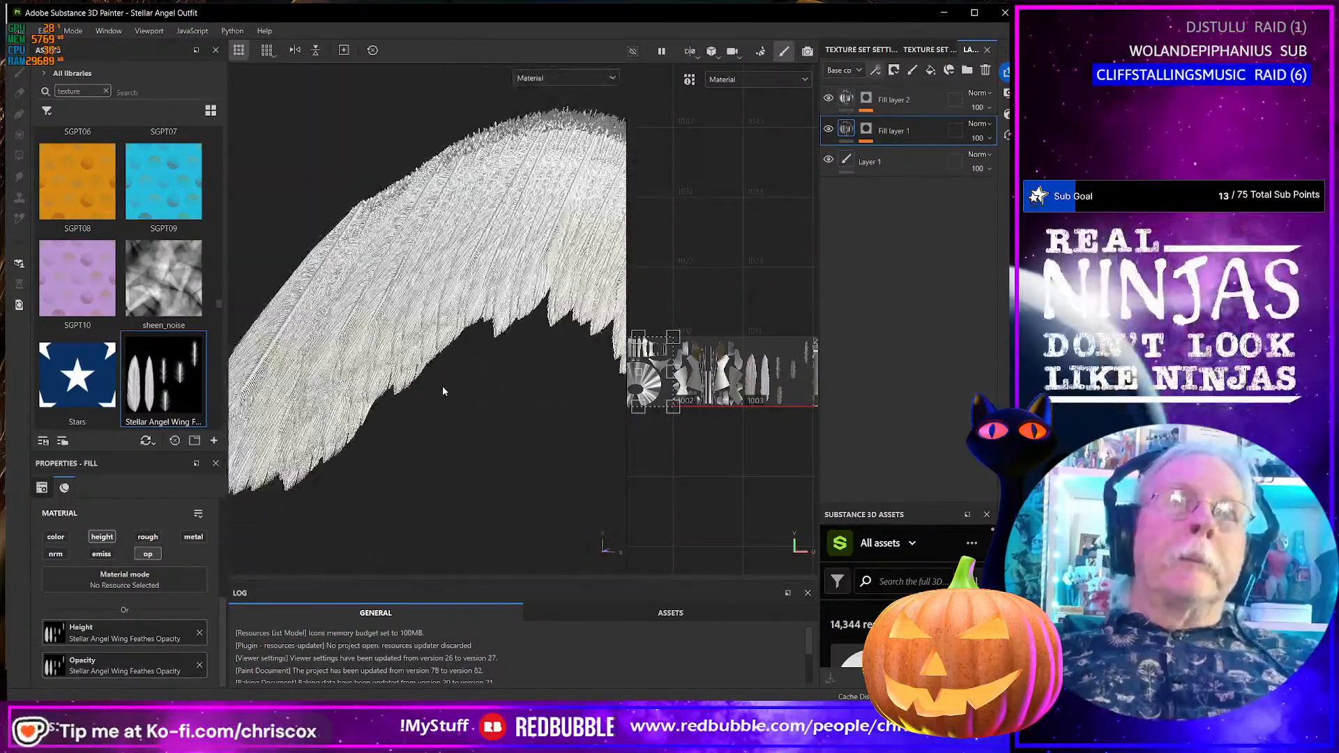
scroll(442, 390, down, 4)
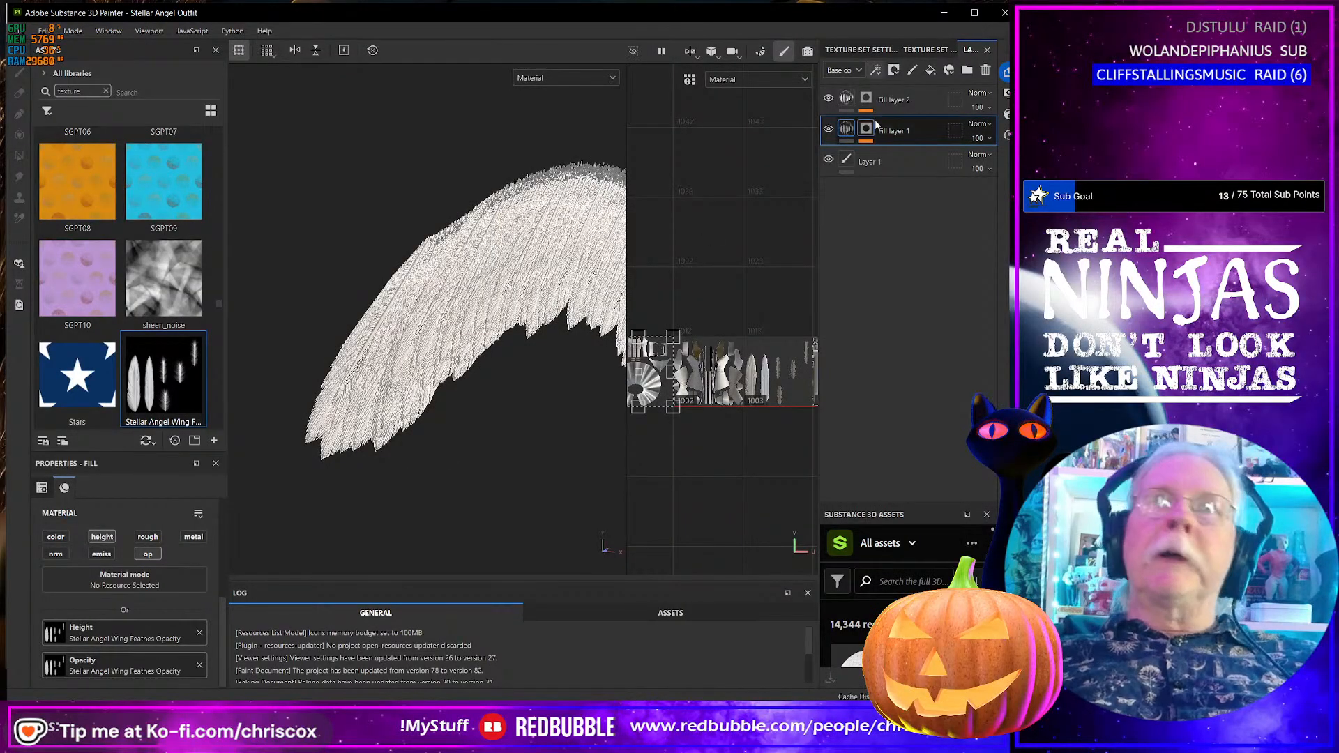
- Add a filter to Fill layer 1 and set it to Height To Normal
click(875, 70)
click(919, 166)
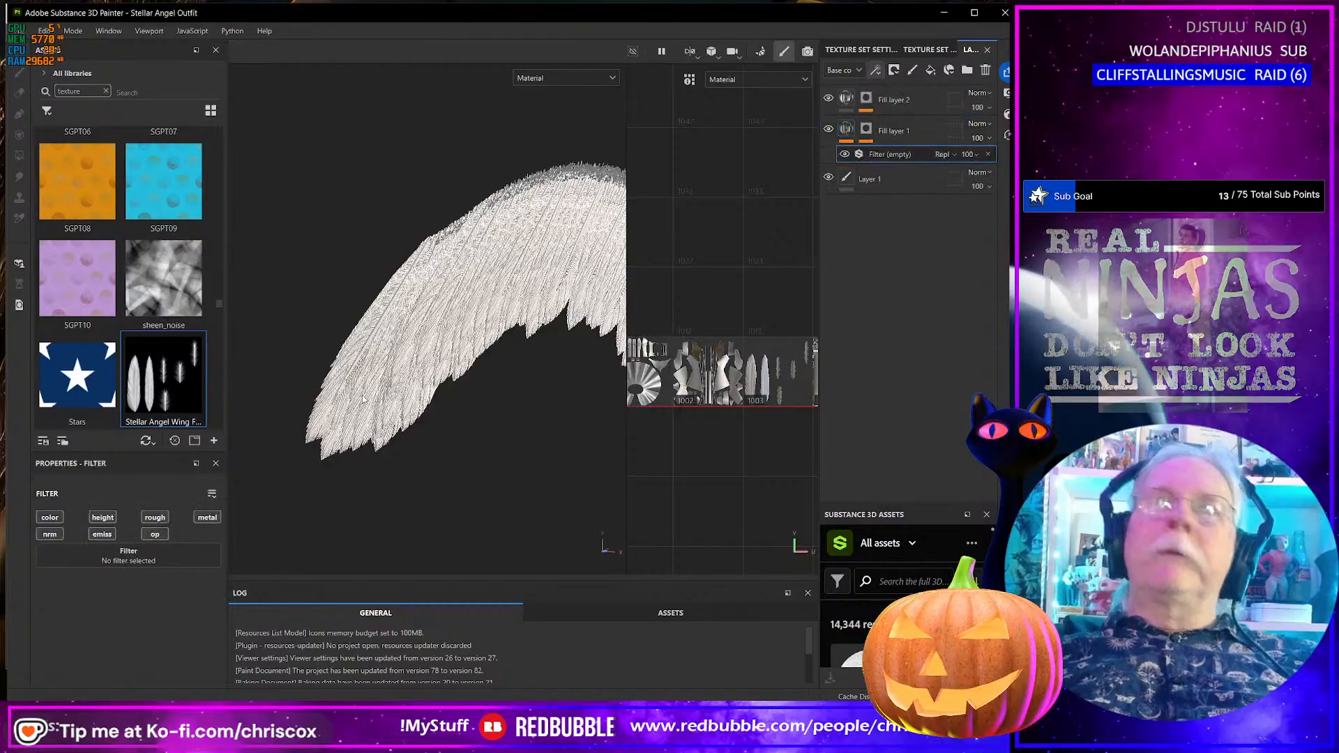
click(164, 558)
scroll(295, 652, down, 5)
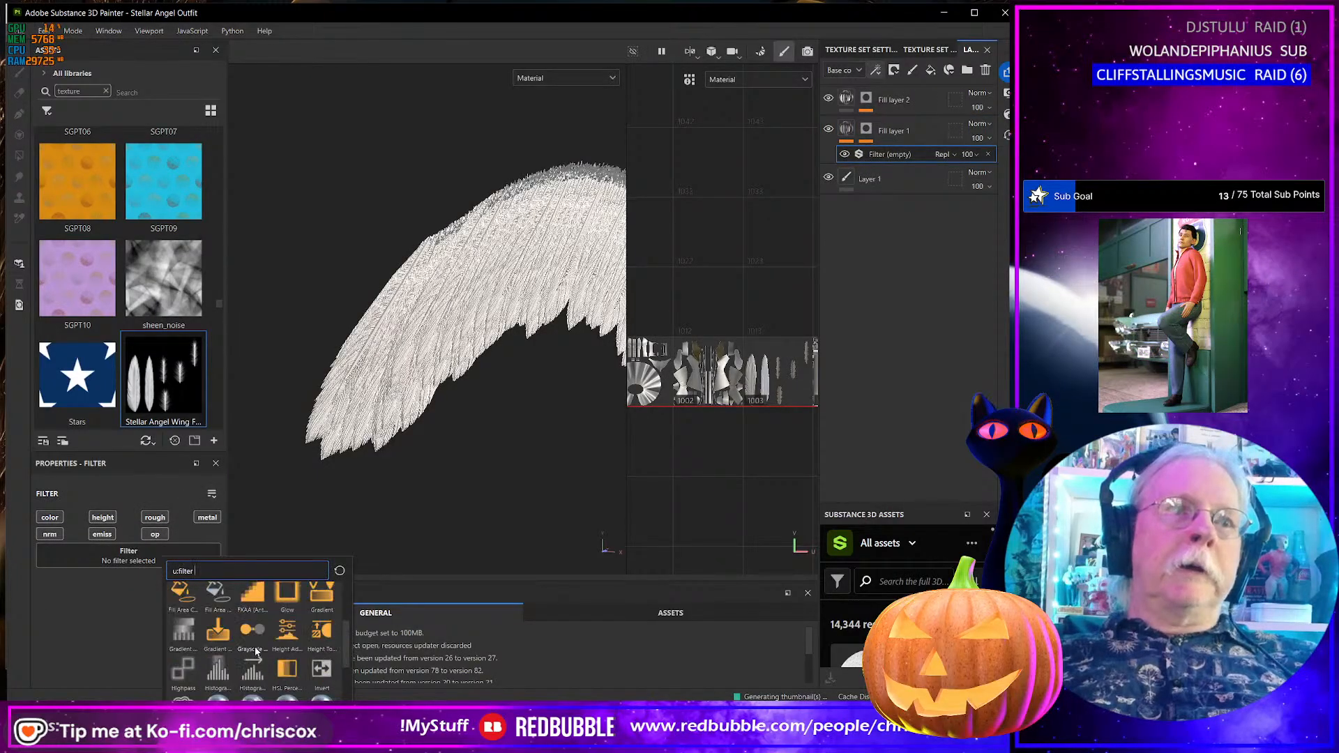
click(322, 633)
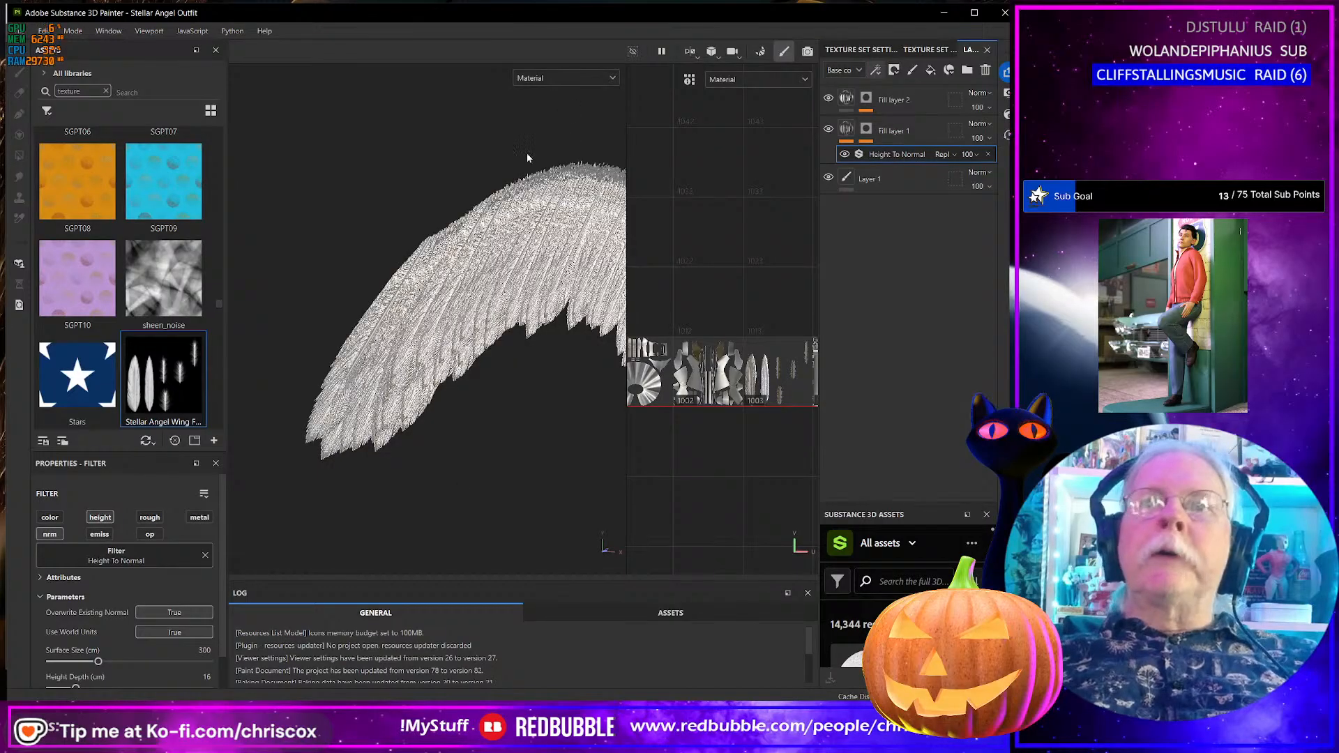
- Display only the Normal channel and examine the feather normals on the wing
click(555, 77)
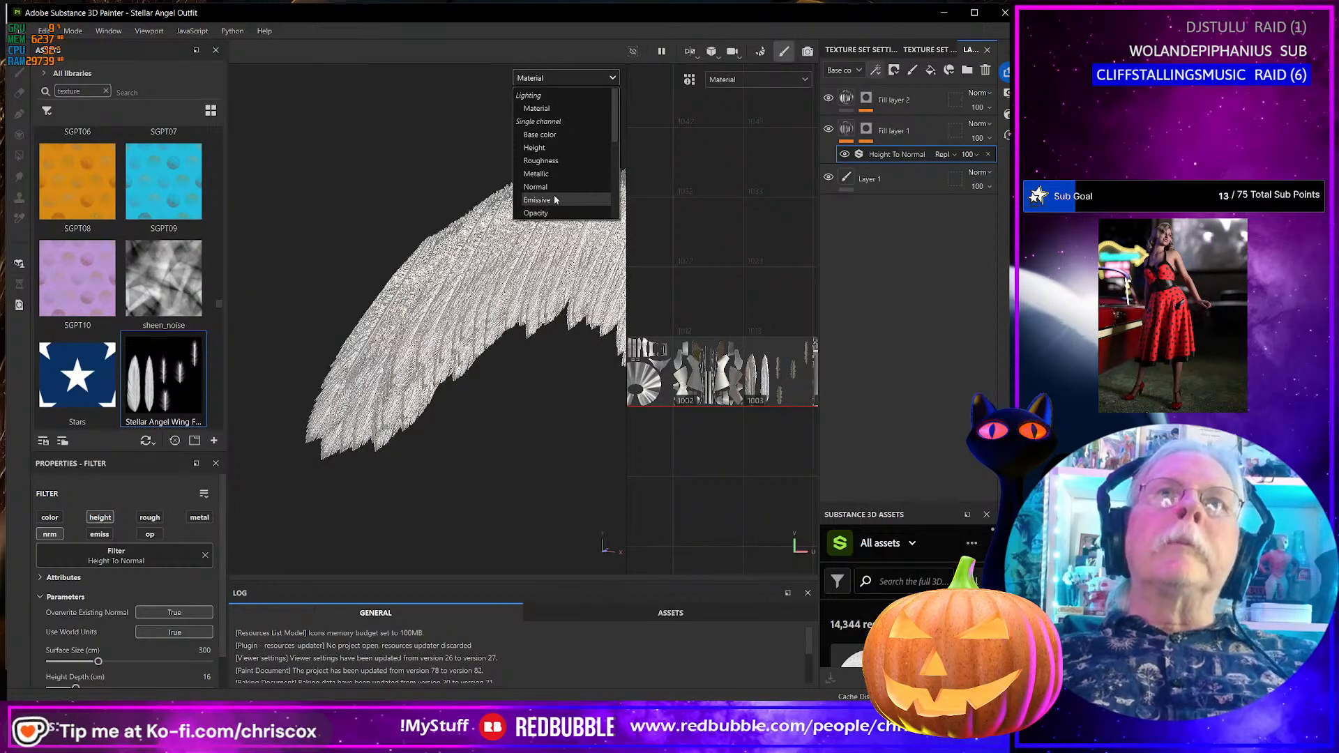
click(554, 187)
mouse_move(513, 284)
alt+mouse_down()
mouse_move(549, 267)
mouse_move(489, 283)
mouse_move(500, 287)
alt+mouse_up()
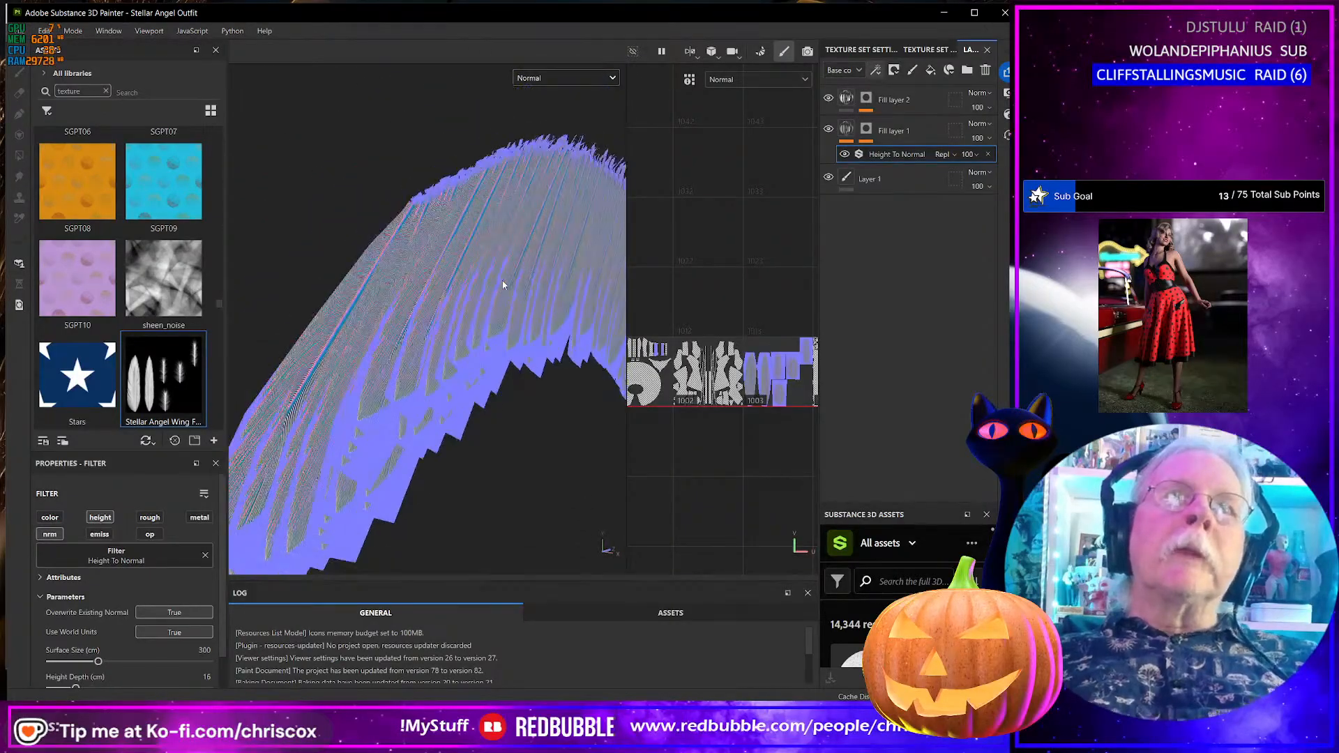
- Try a Height Depth of 0.2 cm on the Height To Normal filter
scroll(169, 592, down, 1)
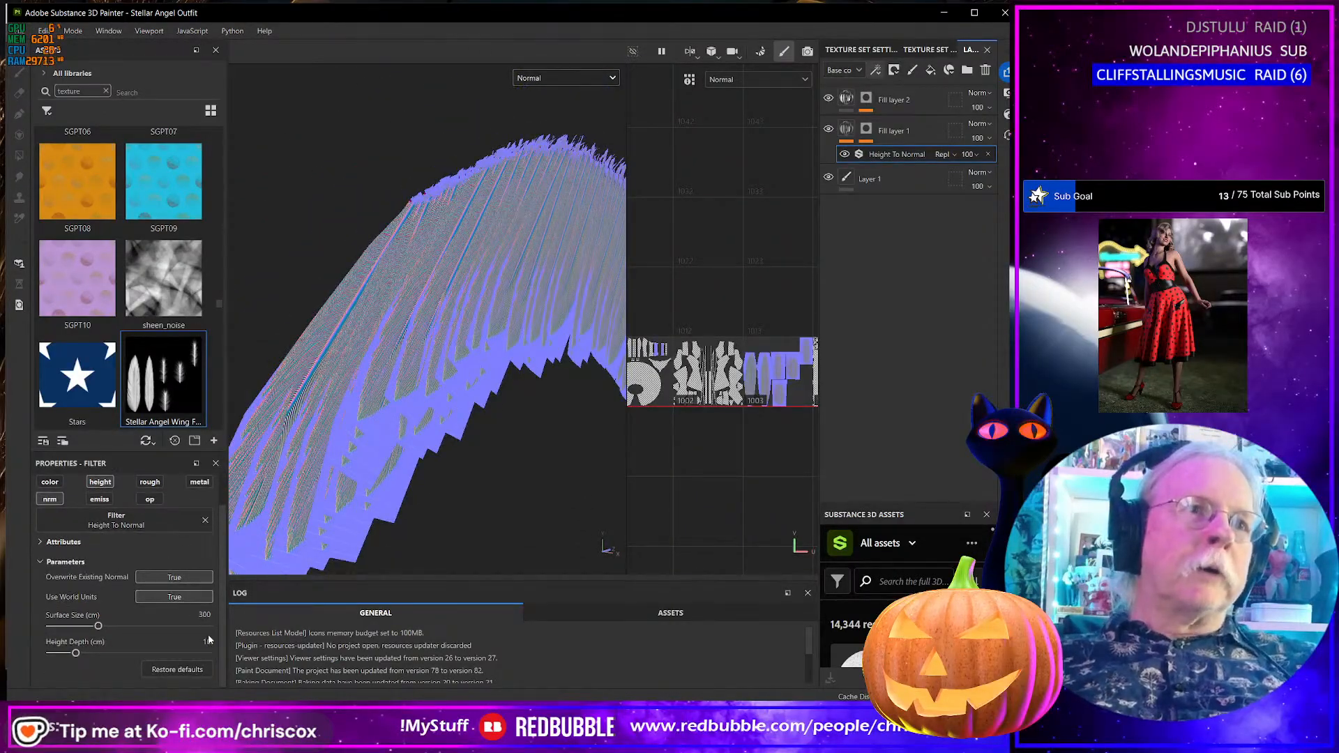
key(BackSpace)
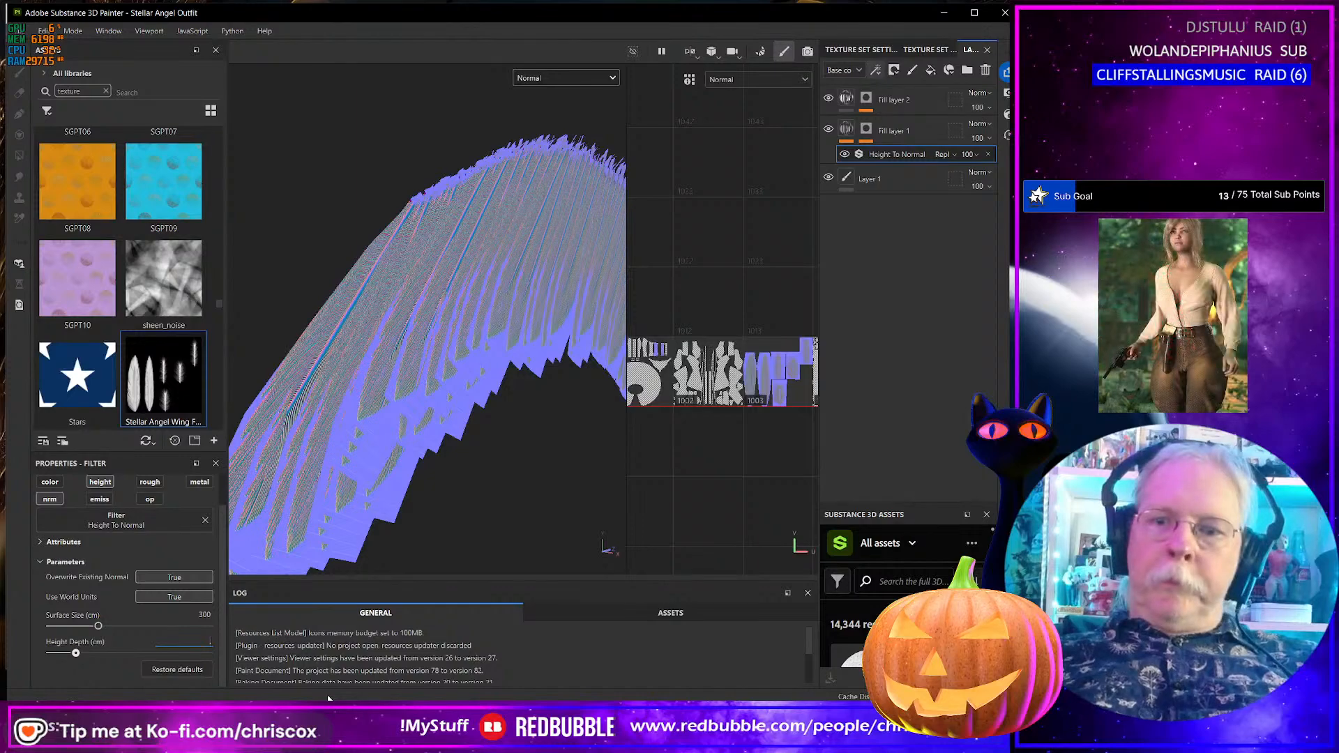
text(.2)
key(Return)
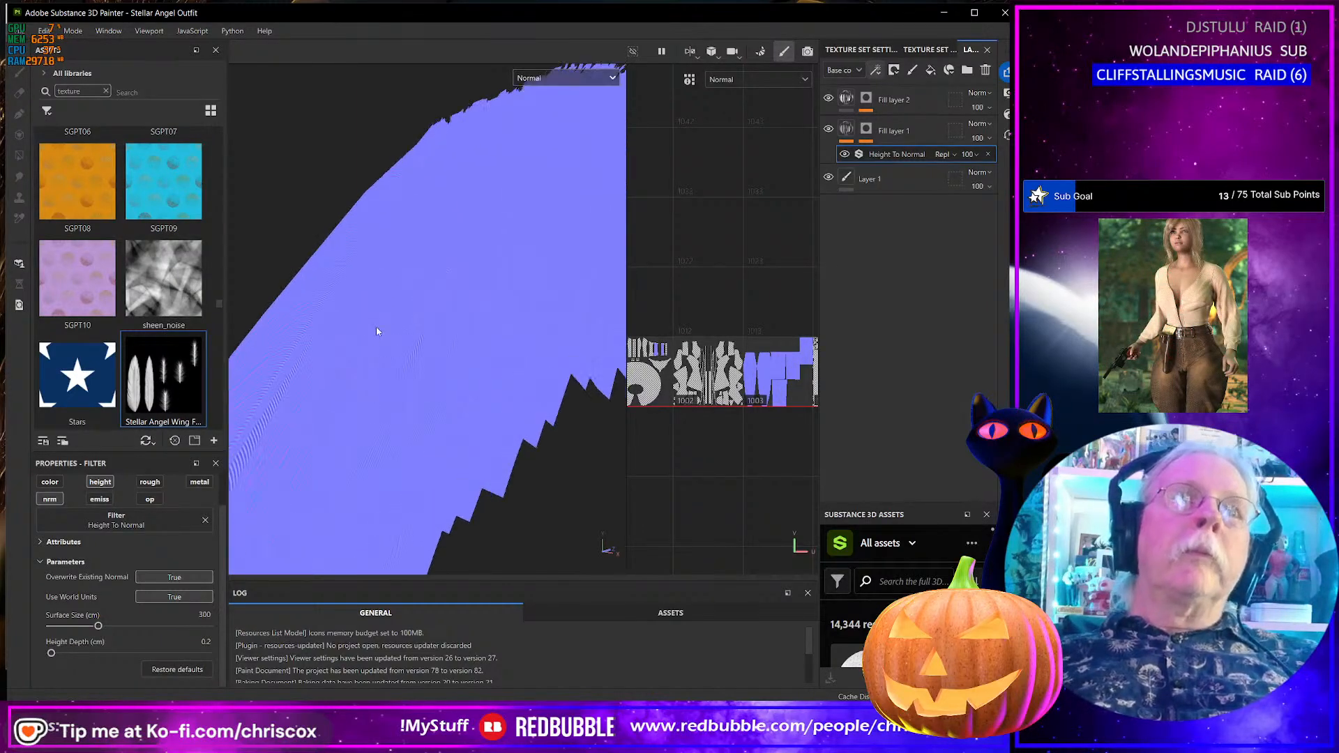
- Set the Height To Normal filter's Height Depth to 0.5 cm and check the normals on the wing and UV layout
click(205, 642)
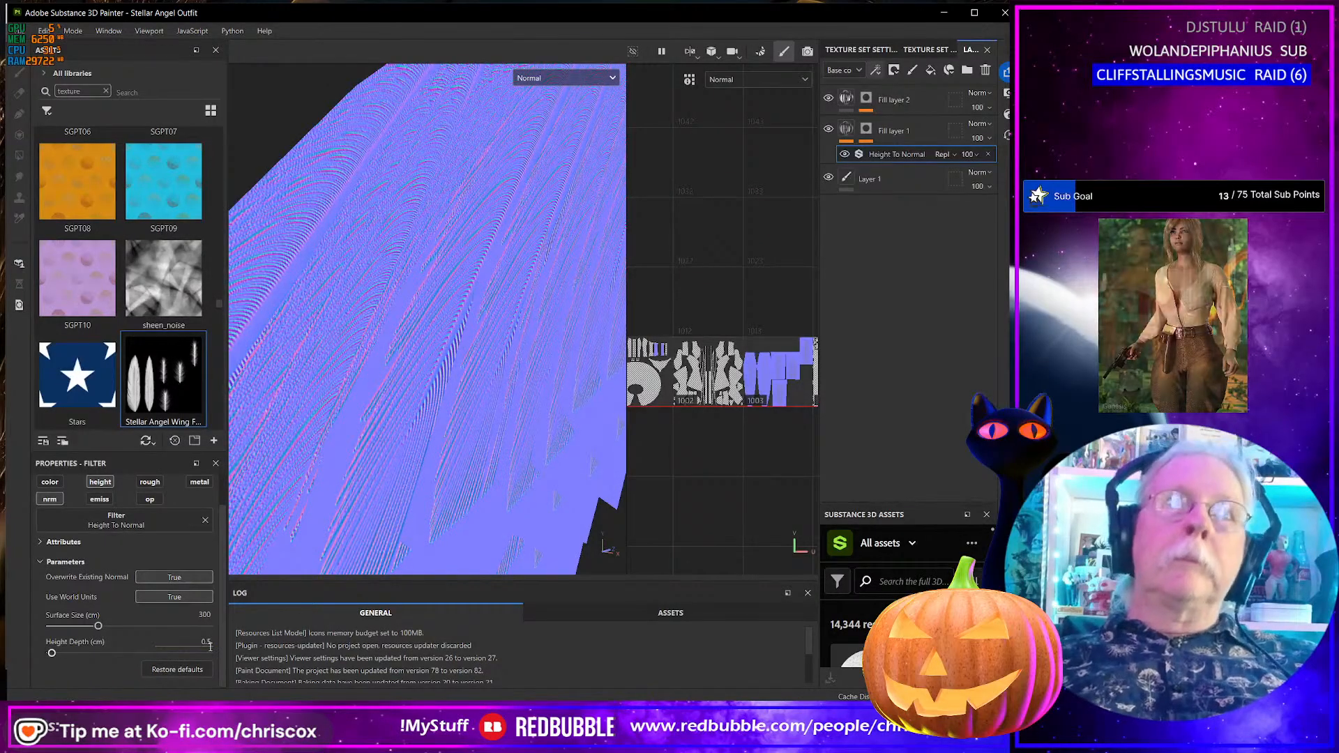
alt+drag(390, 418, 739, 398)
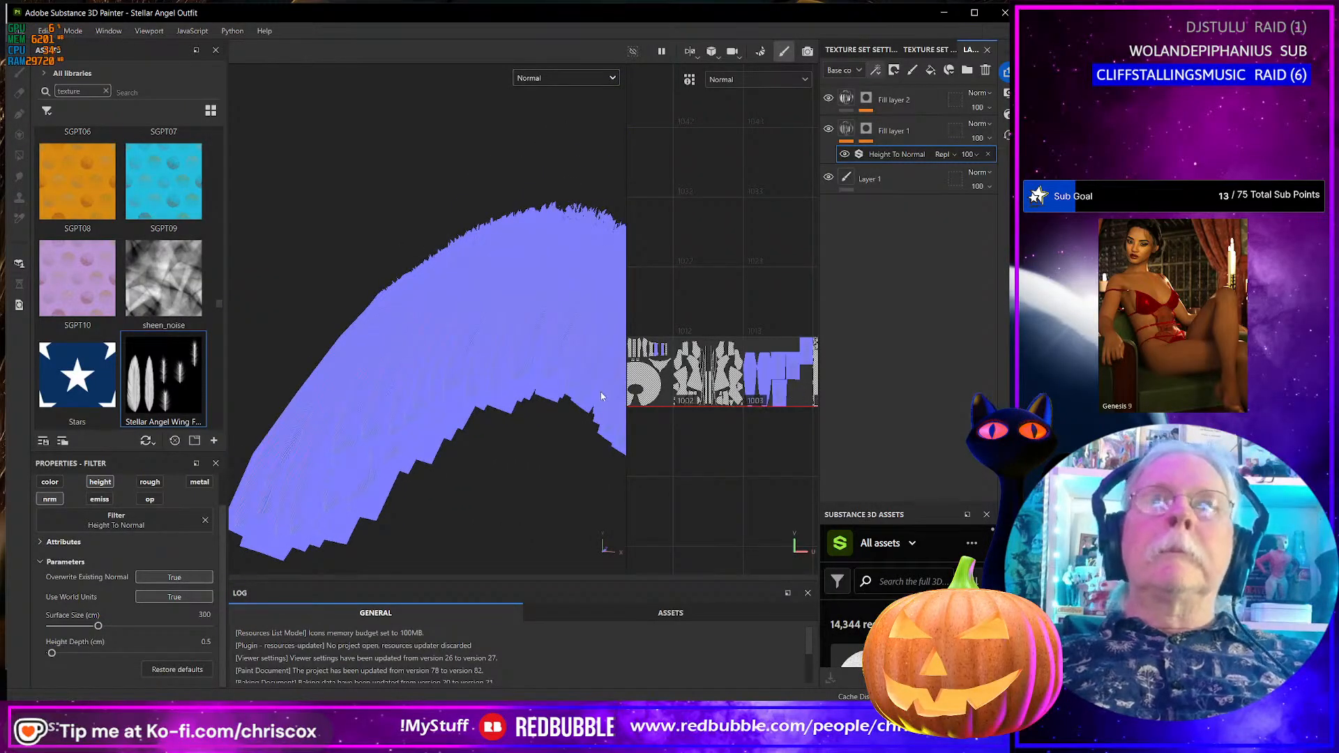
scroll(659, 364, up, 5)
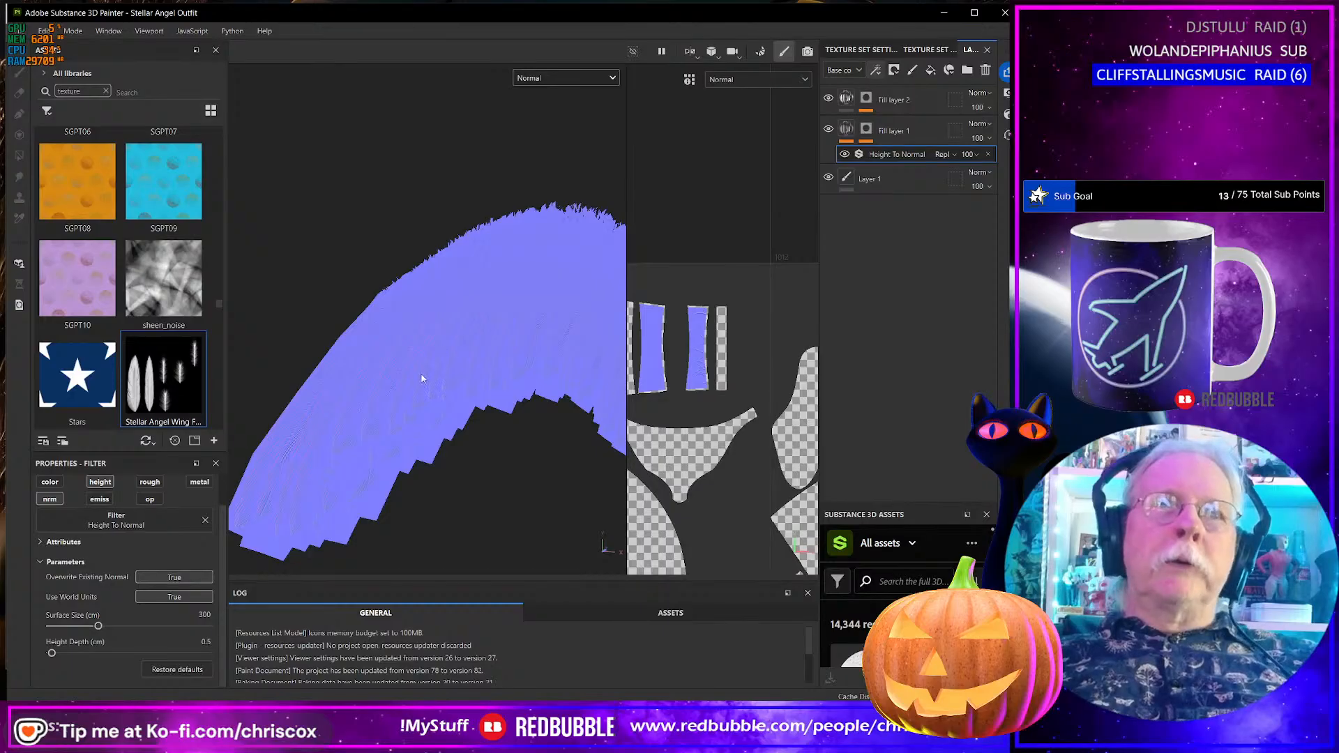
- Set the Tolerance of the color selection in Fill layer 1's mask to 0.00001 and check the wing and UV layout
click(869, 131)
click(897, 154)
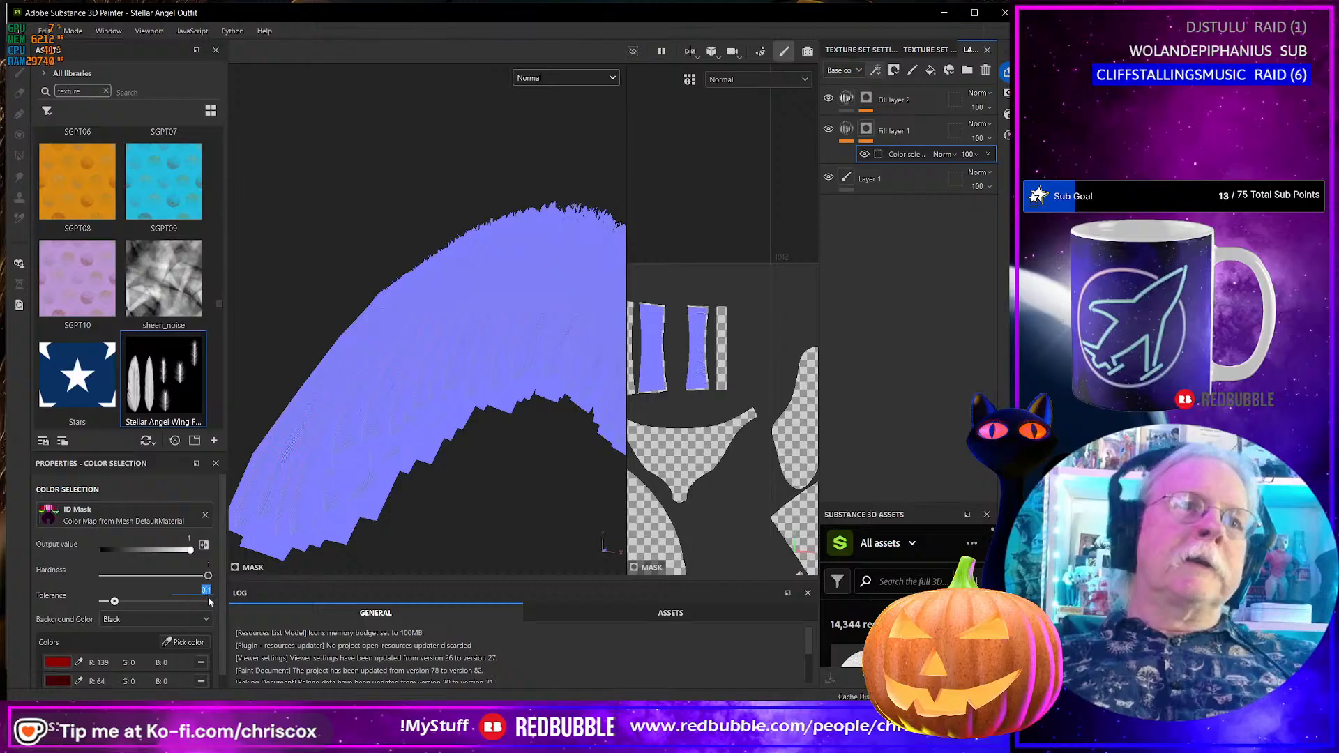
text(0000)
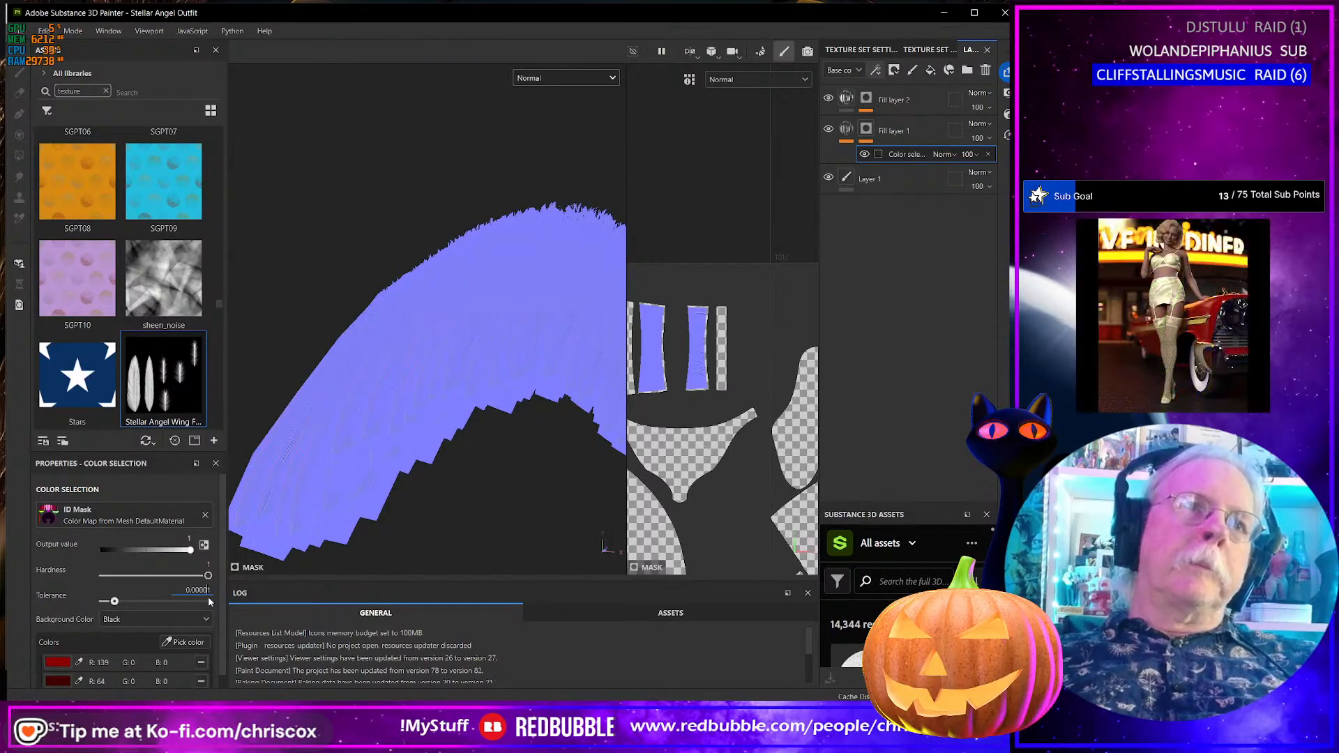
key(Return)
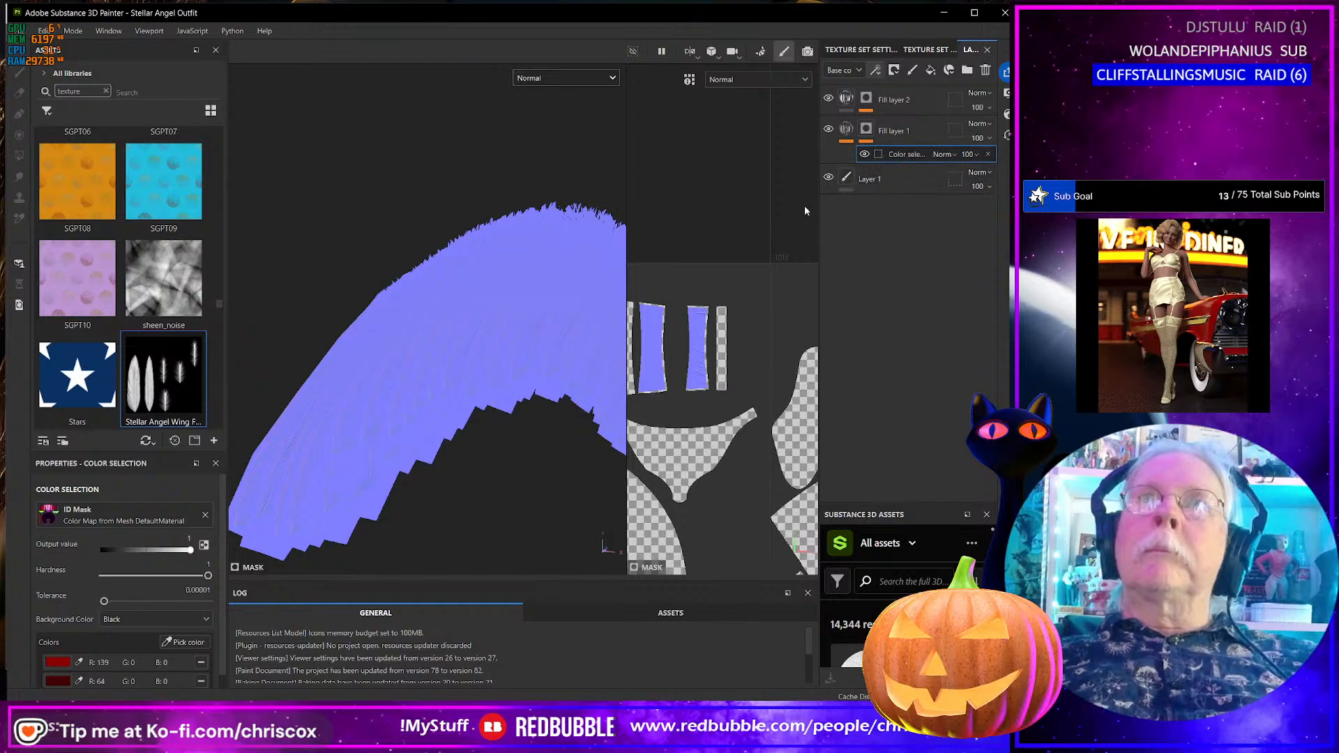
scroll(501, 468, down, 3)
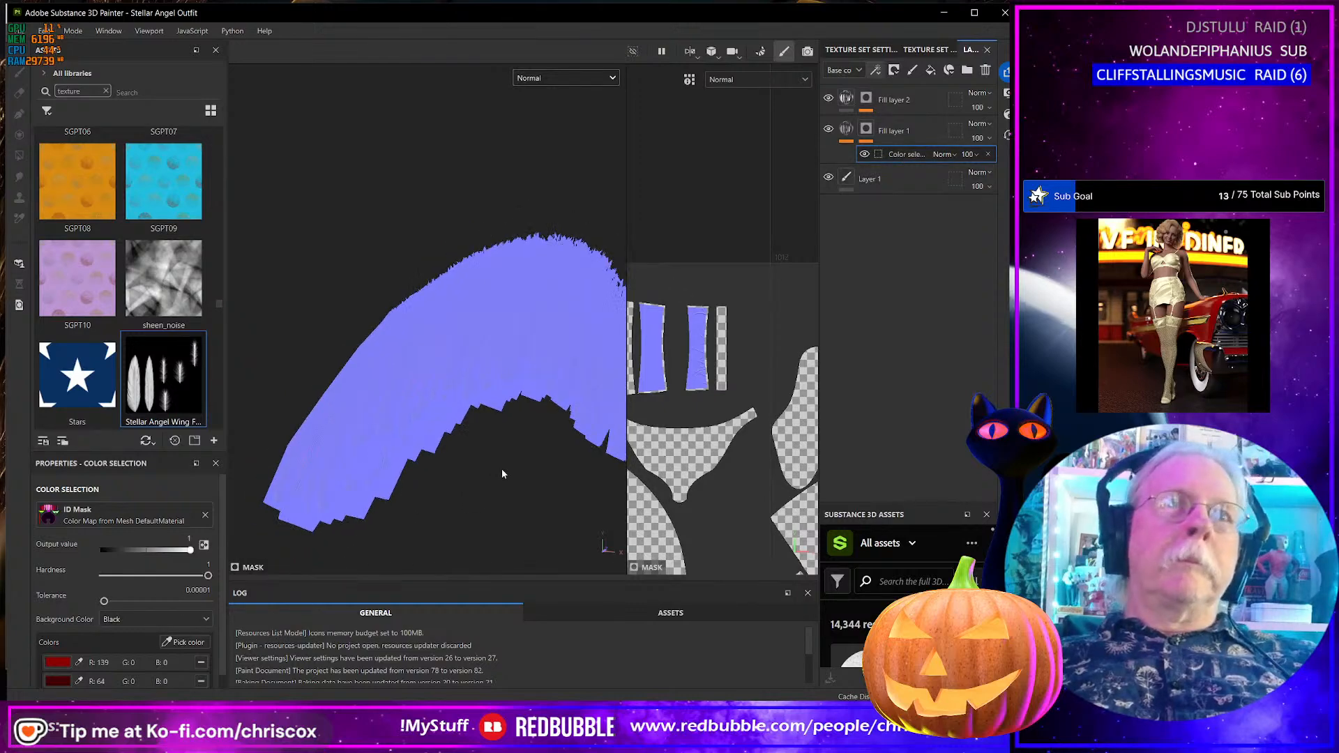
scroll(703, 384, down, 2)
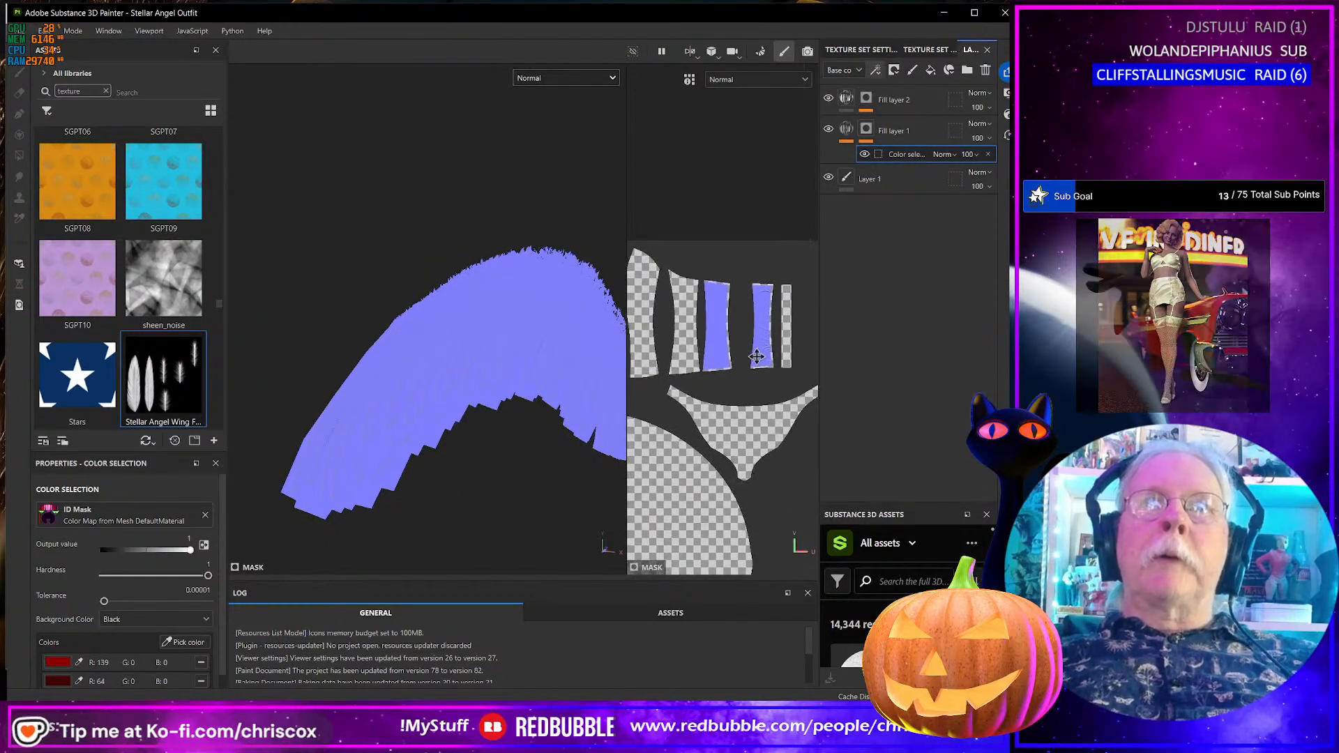
middle_drag(704, 383, 739, 400)
scroll(739, 401, down, 4)
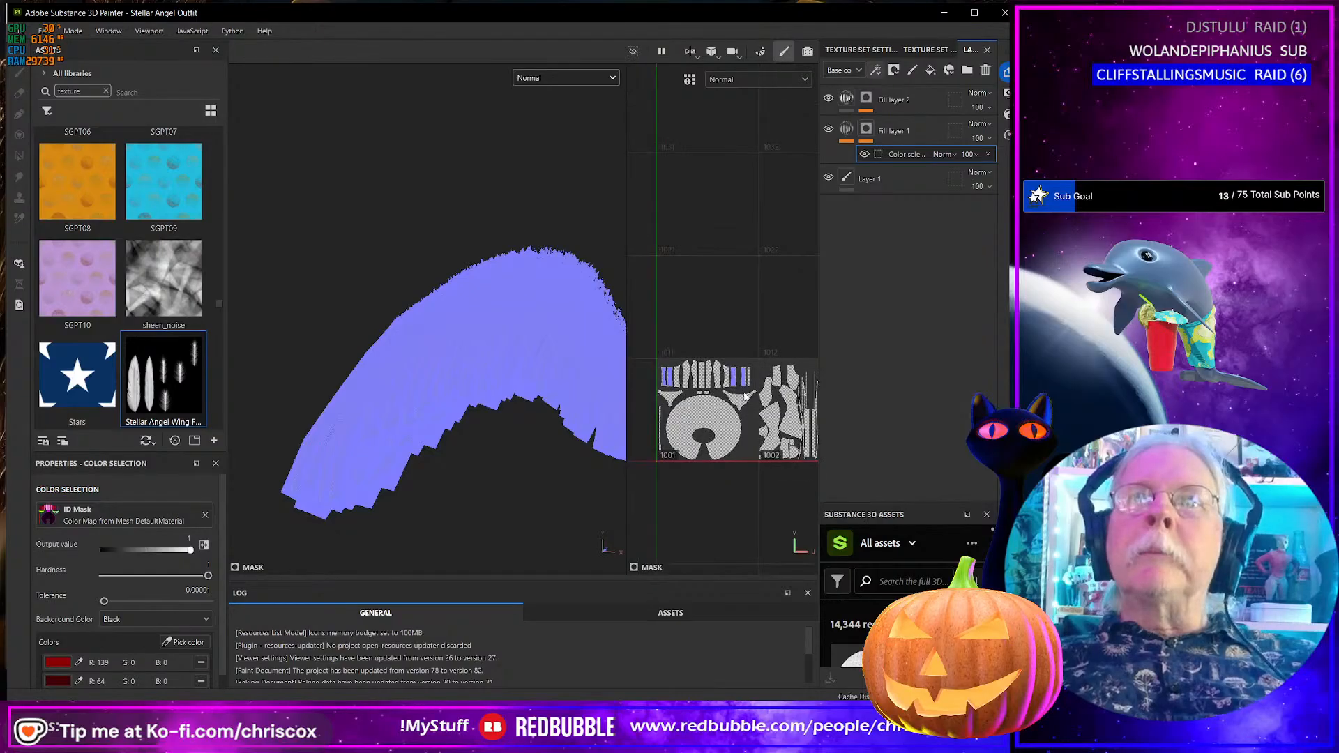
scroll(675, 391, up, 2)
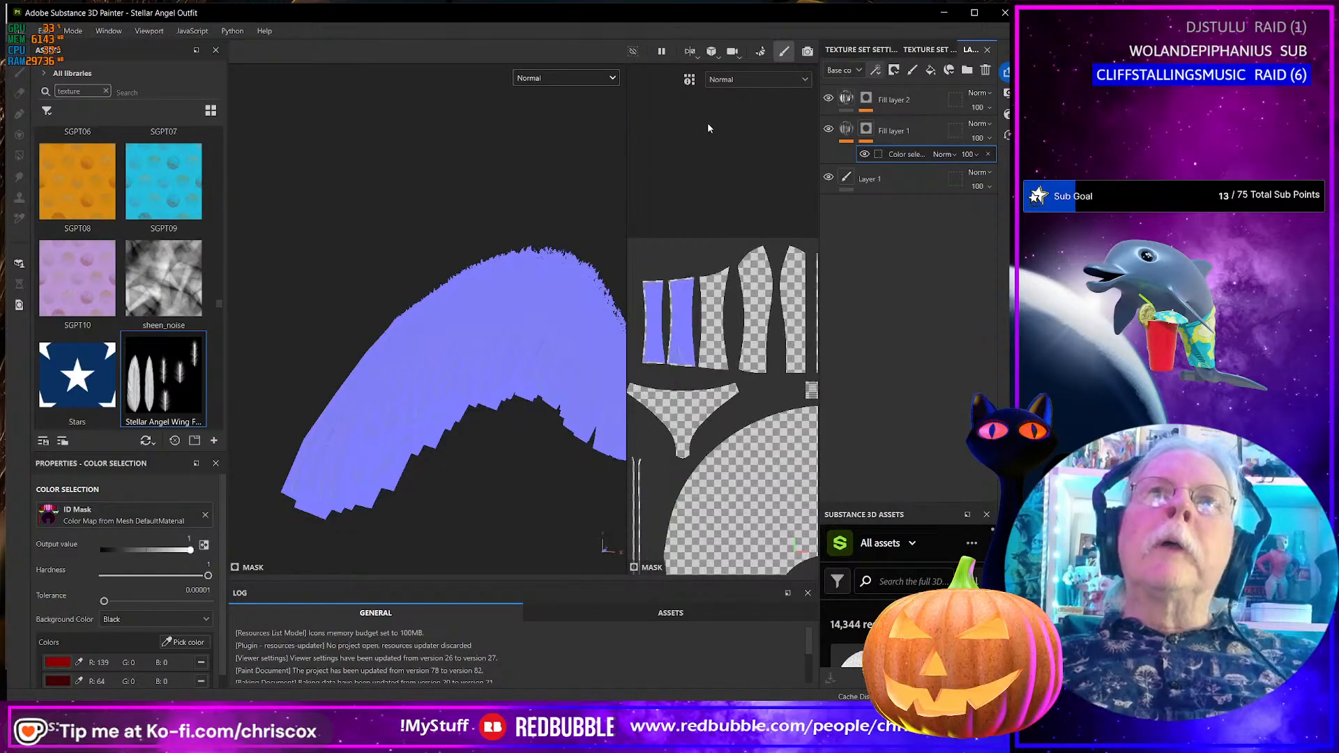
- Display the ID mesh map and compare the ID colors of the UV islands across the tiles with the wing
click(739, 79)
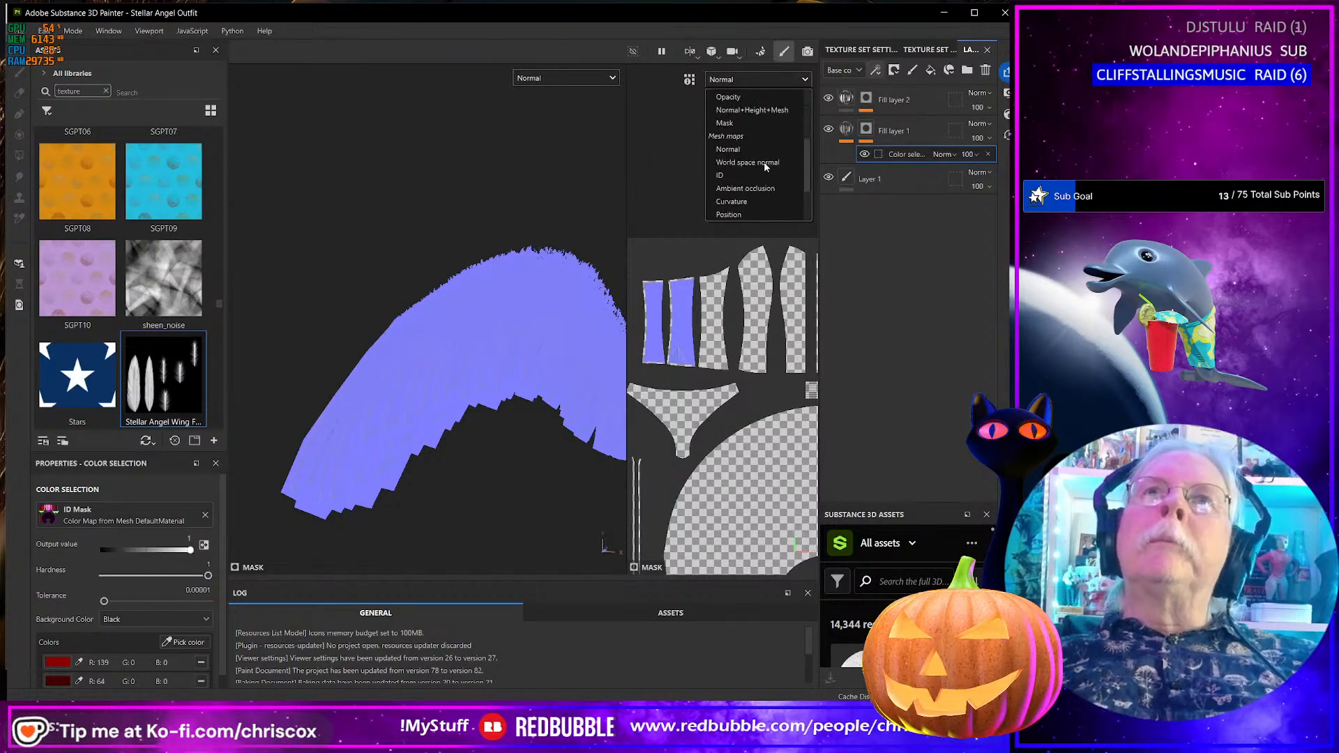
scroll(766, 166, down, 2)
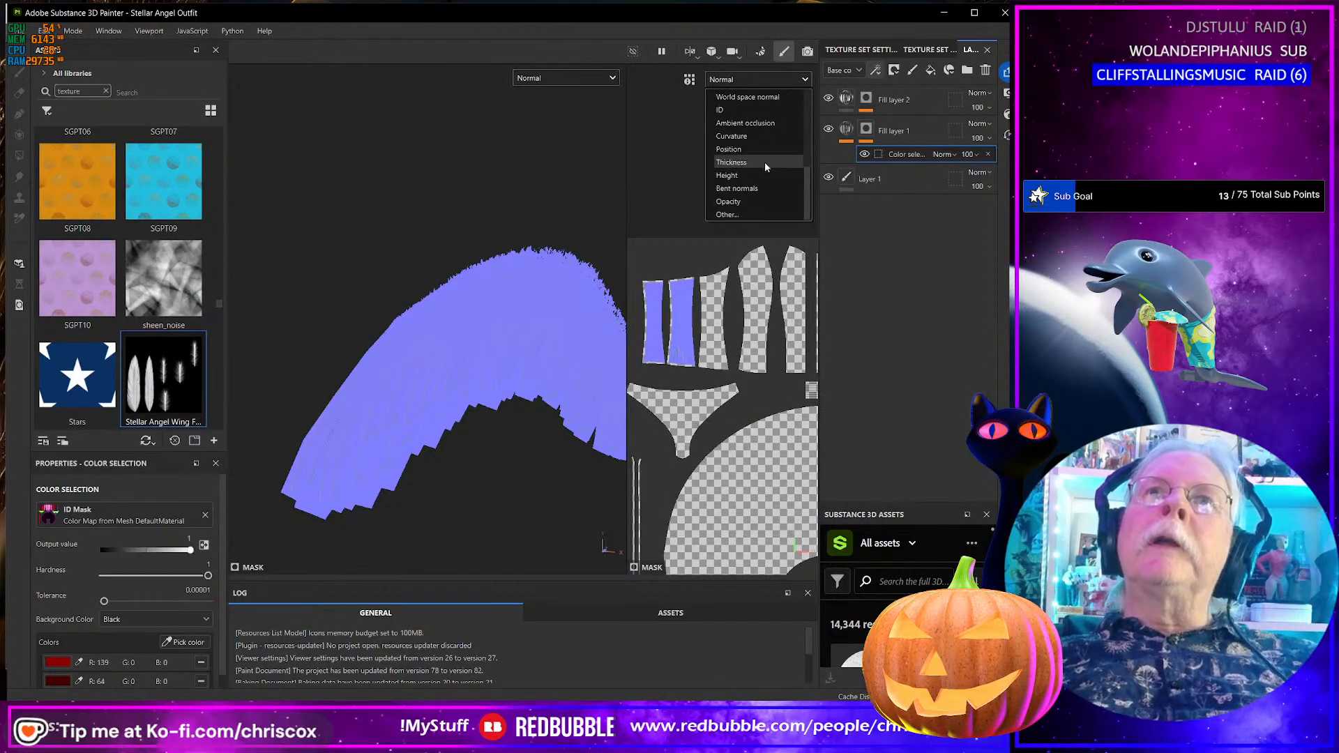
click(748, 112)
scroll(682, 341, up, 4)
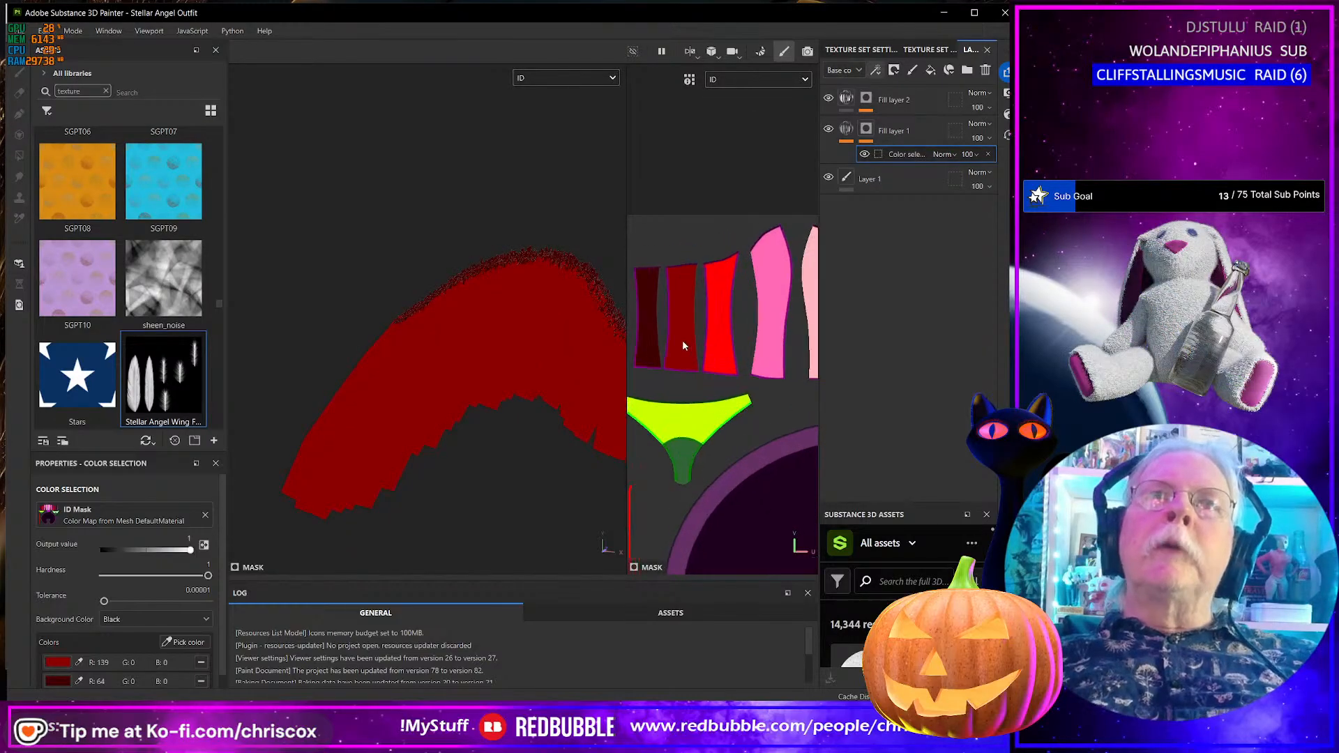
scroll(662, 350, down, 2)
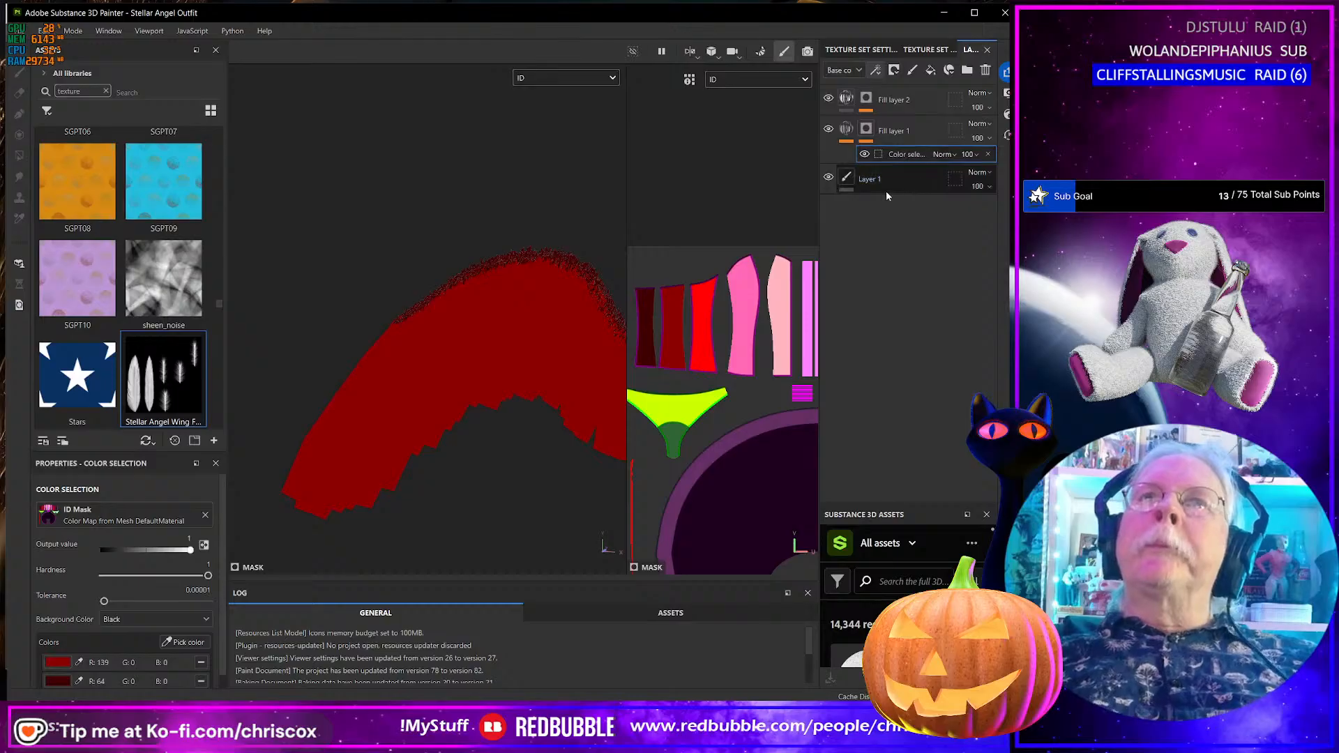
scroll(711, 376, down, 2)
scroll(712, 379, down, 2)
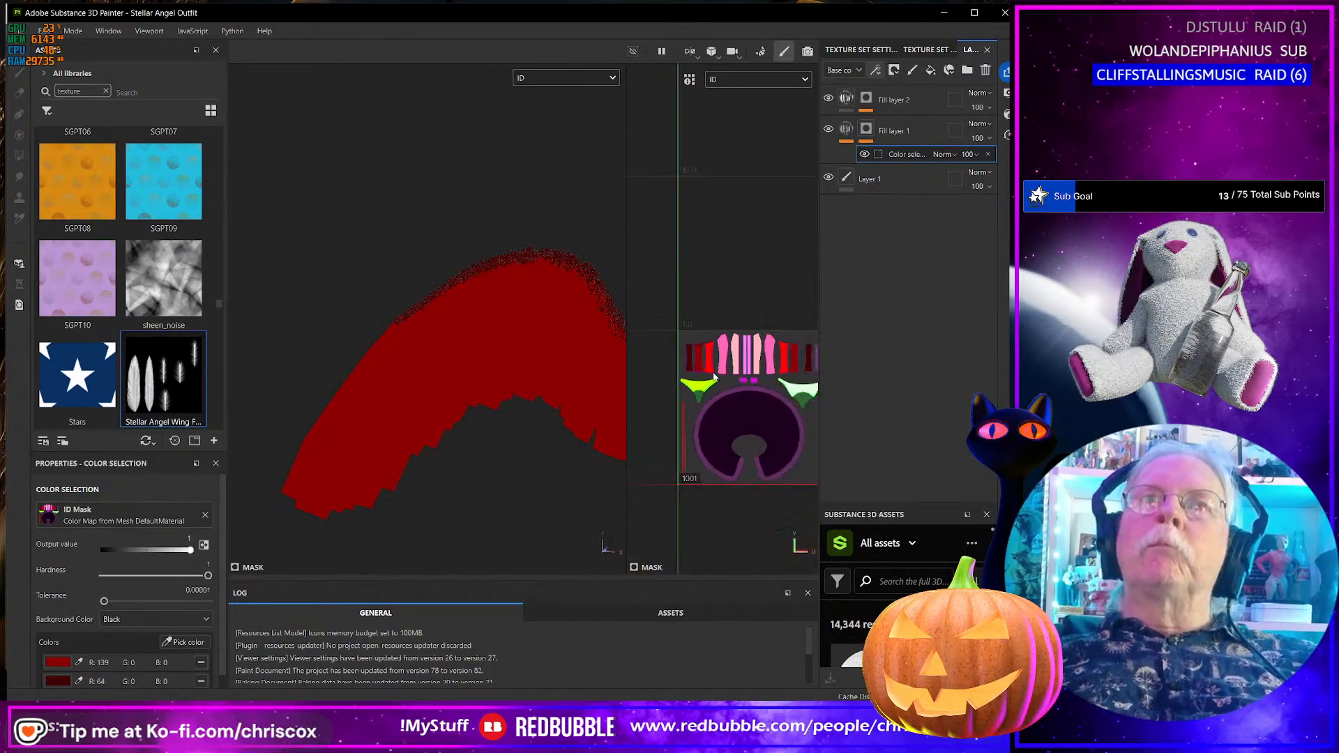
middle_drag(763, 378, 491, 411)
alt+middle_drag(730, 416, 900, 389)
mouse_move(773, 412)
alt+middle_down()
mouse_move(801, 399)
mouse_move(765, 405)
alt+middle_up()
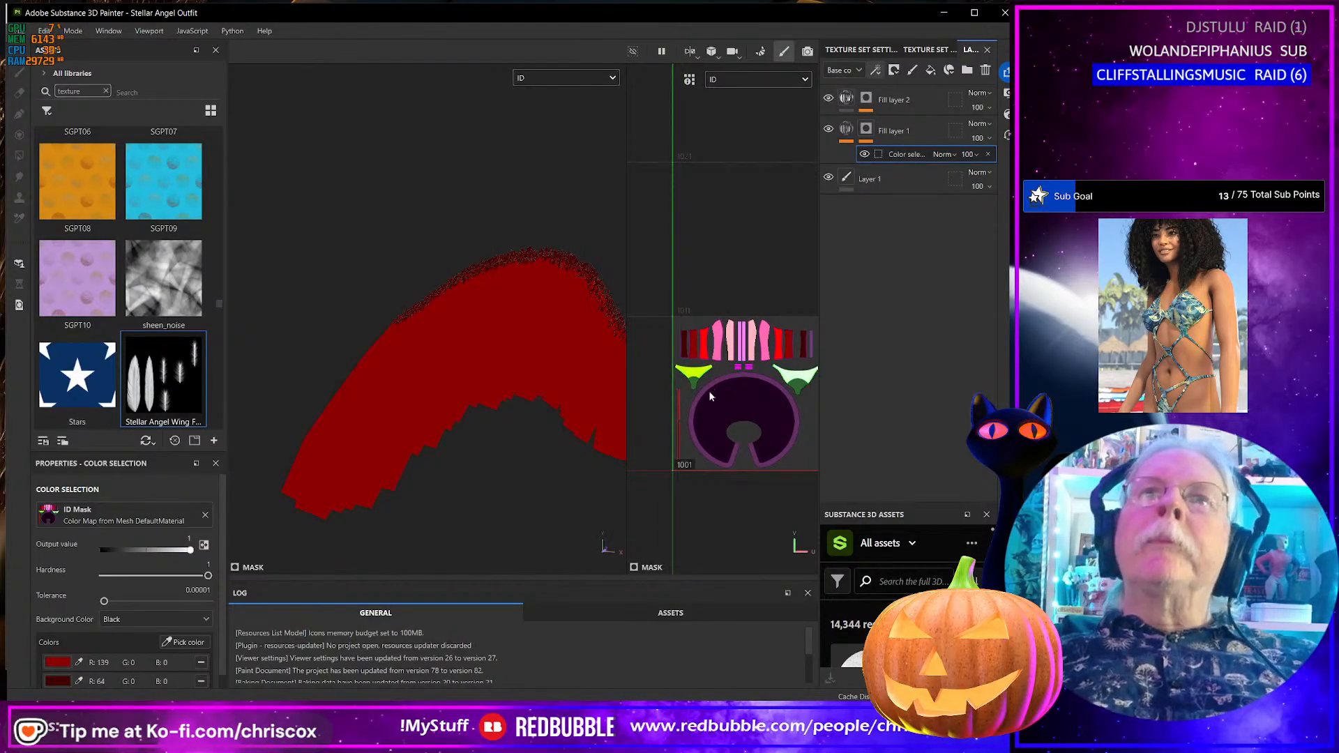
scroll(684, 352, up, 3)
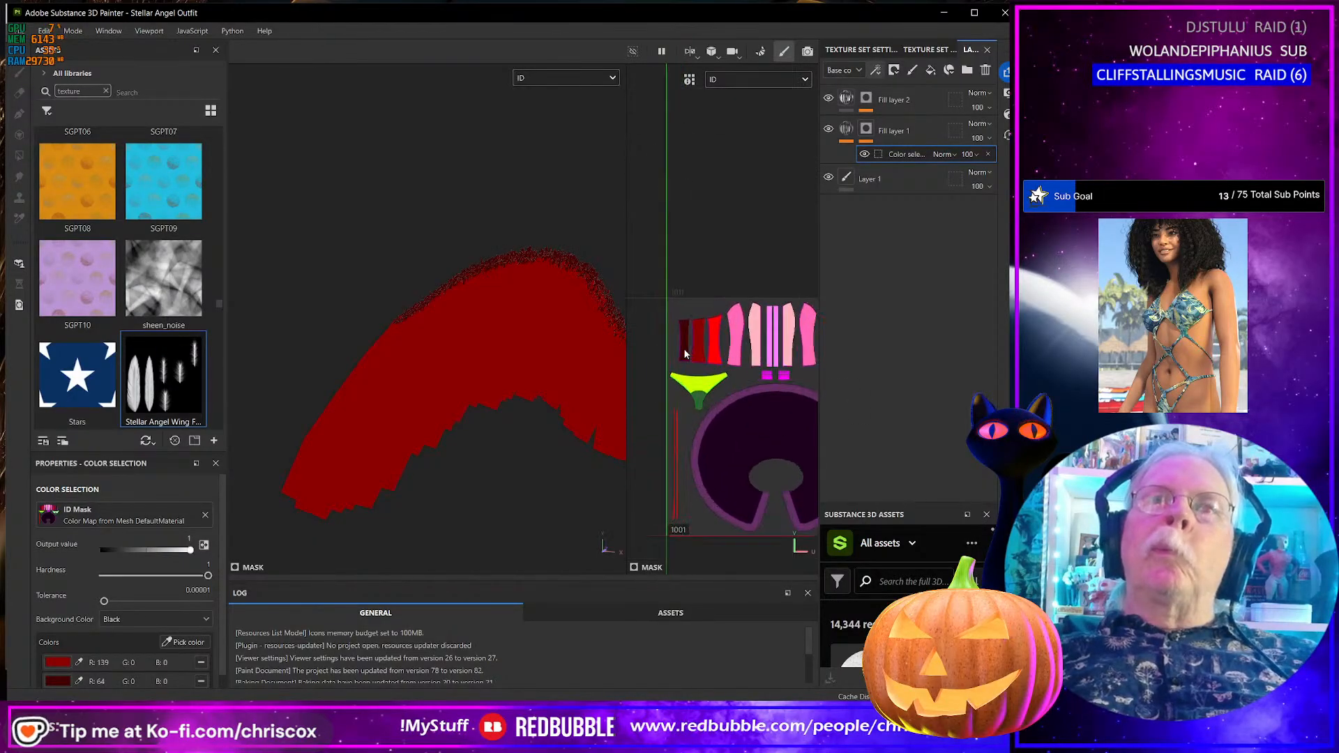
scroll(684, 353, up, 2)
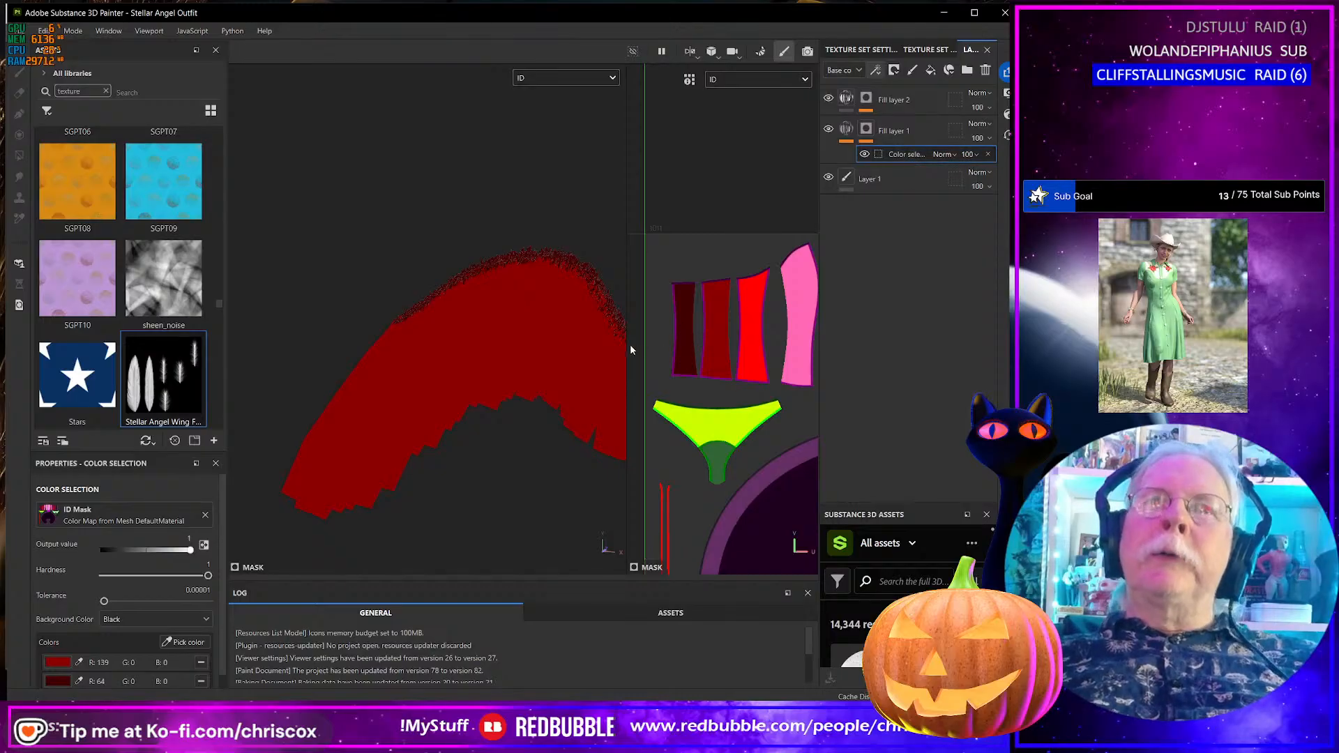
drag(627, 344, 355, 335)
scroll(633, 373, down, 5)
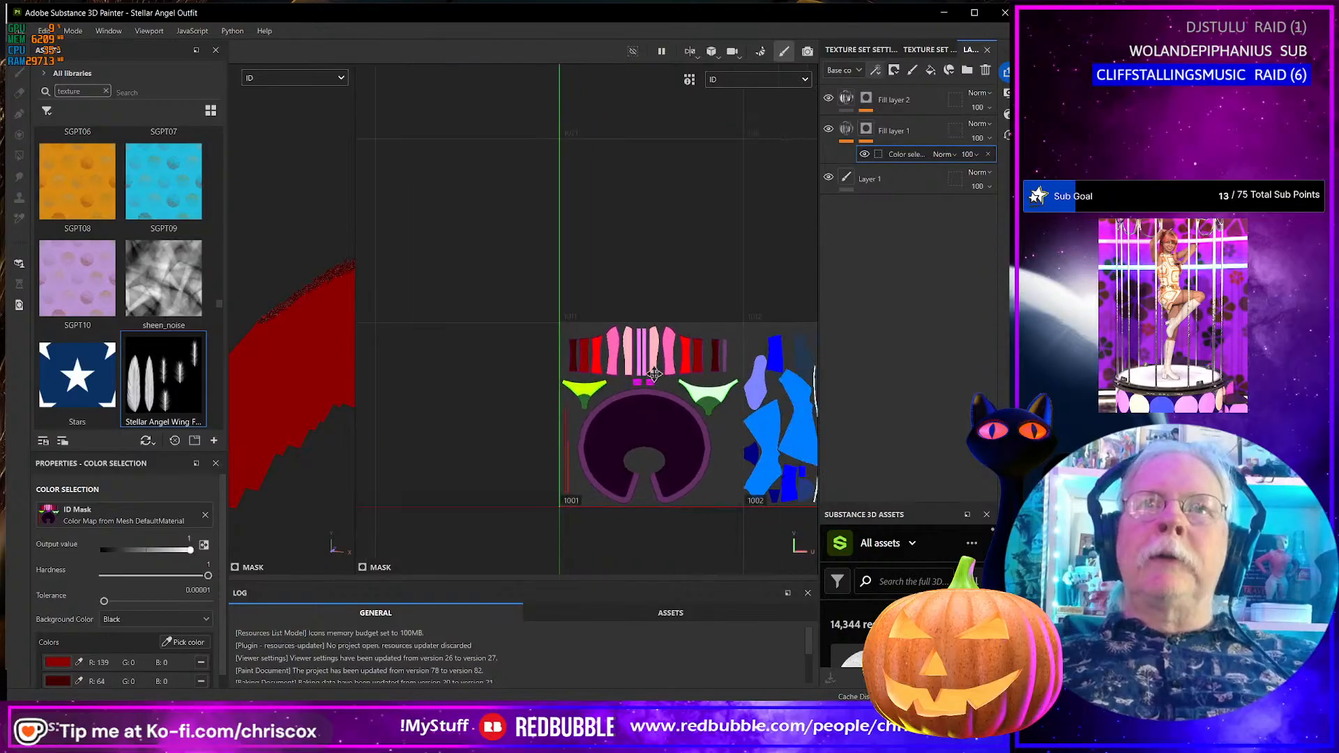
middle_drag(653, 375, 524, 332)
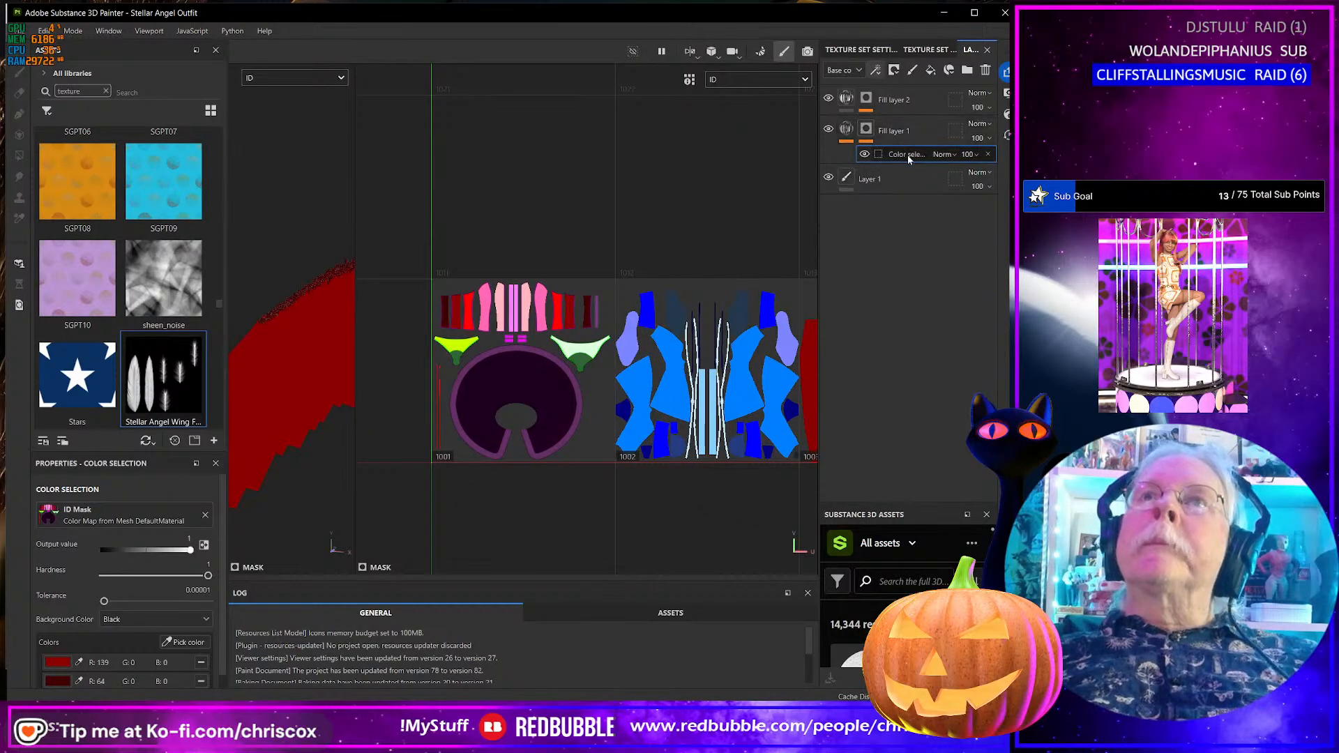
- Add a paint effect above the color selection in Fill layer 1's mask
click(876, 70)
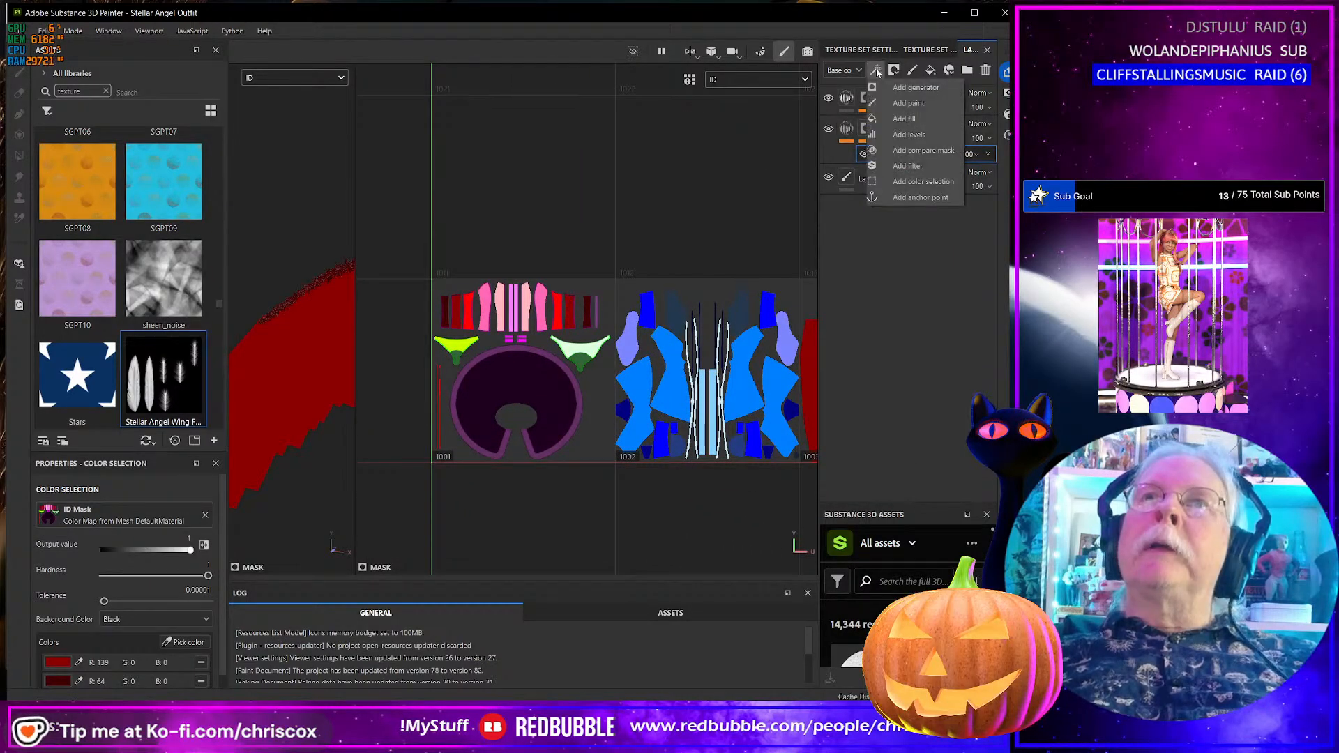
click(908, 103)
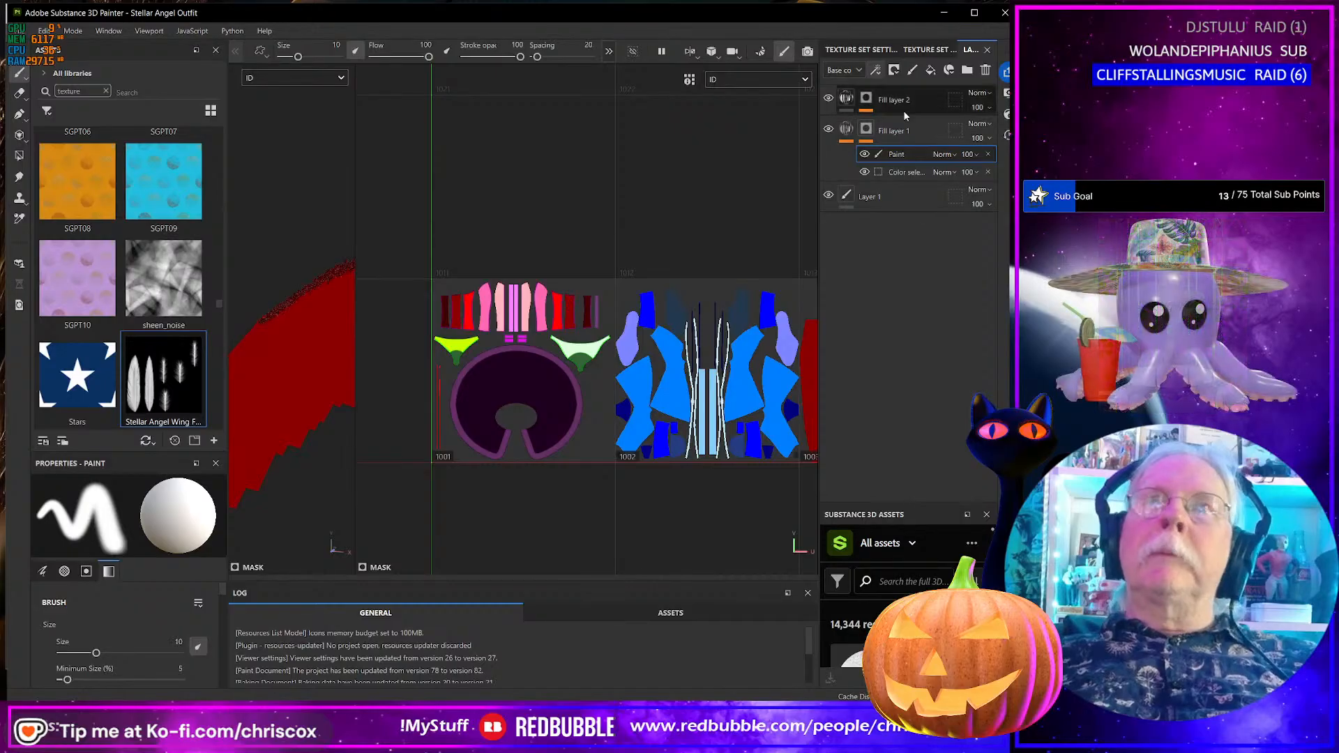
- Display the Normal mesh map, hide Fill layer 2 and Layer 1, and examine the normals on the UV tiles and wing
click(758, 81)
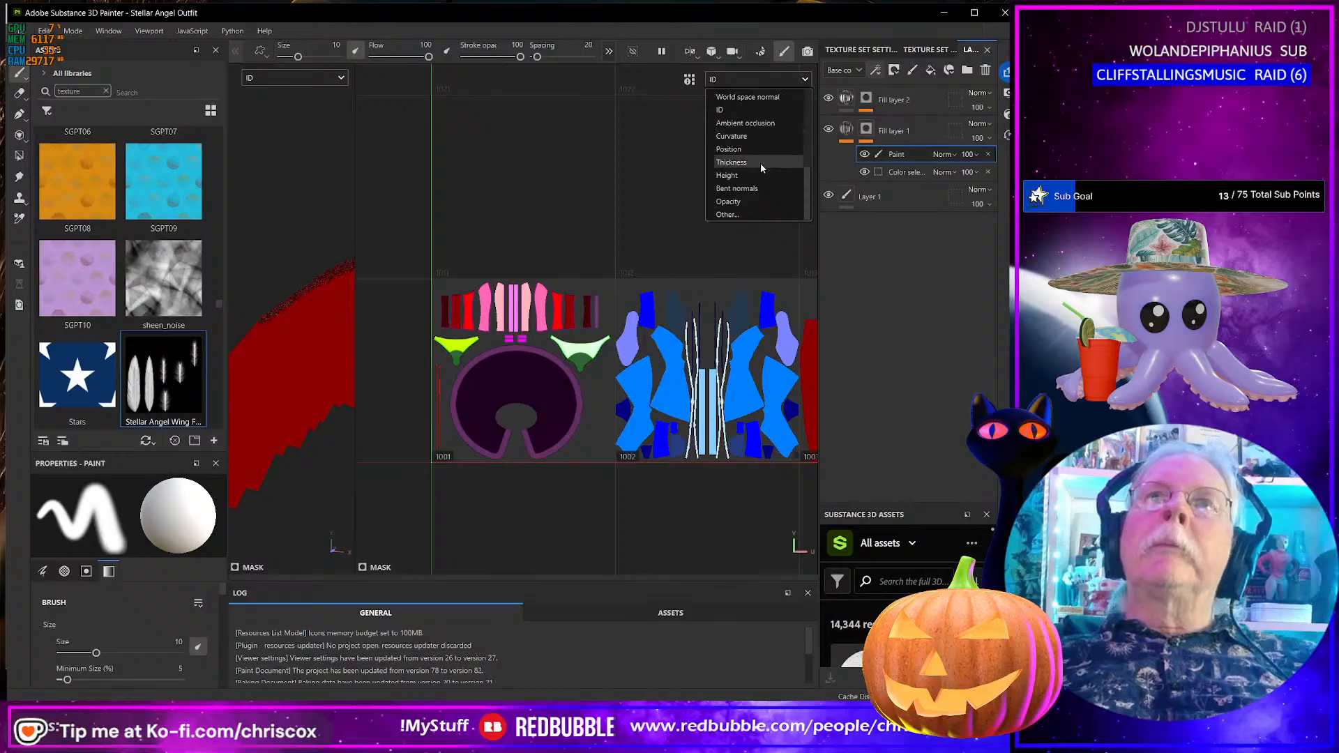
scroll(748, 143, up, 2)
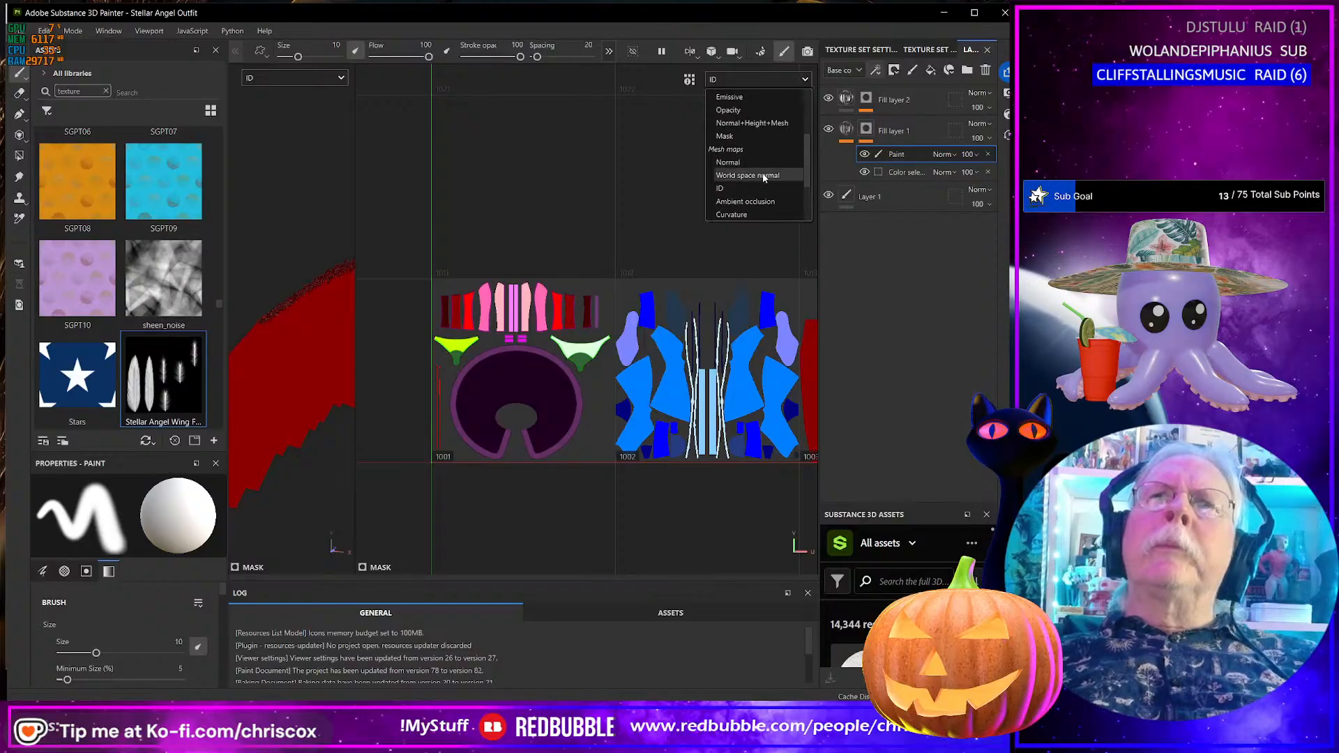
click(745, 163)
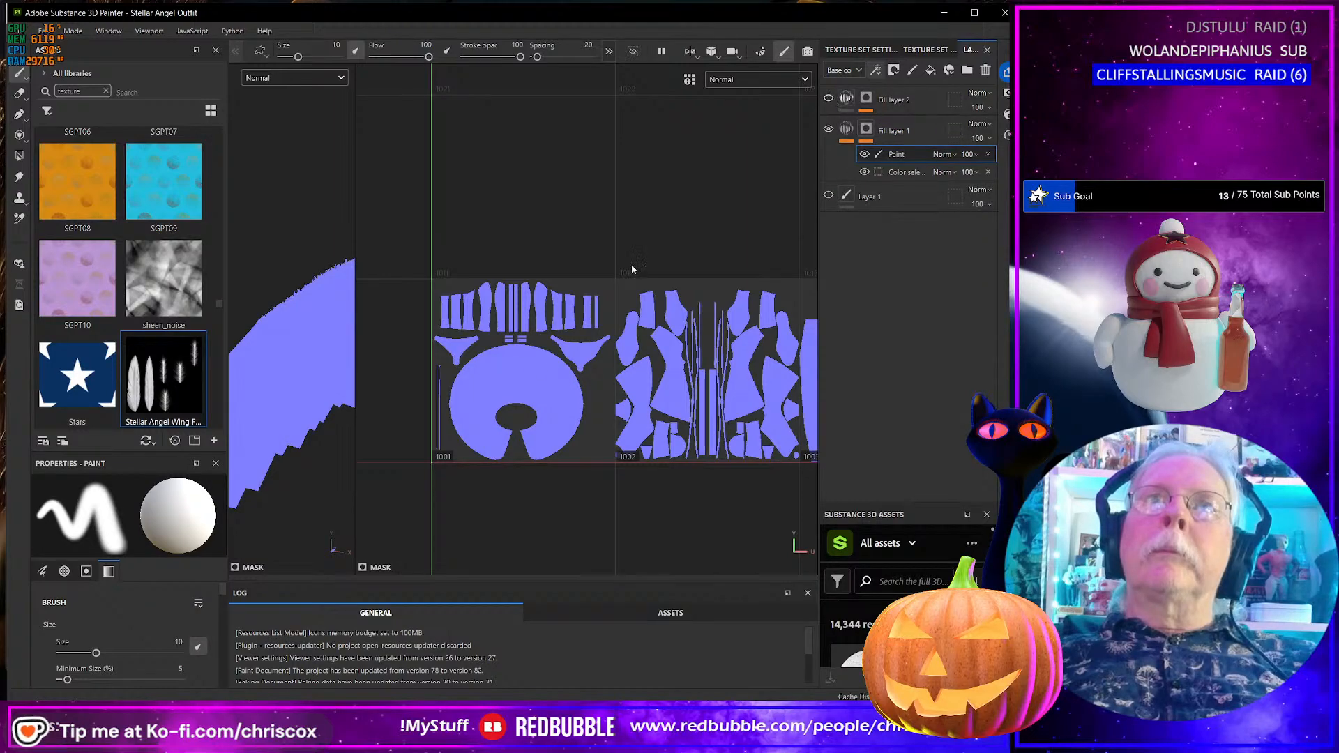
scroll(633, 269, up, 5)
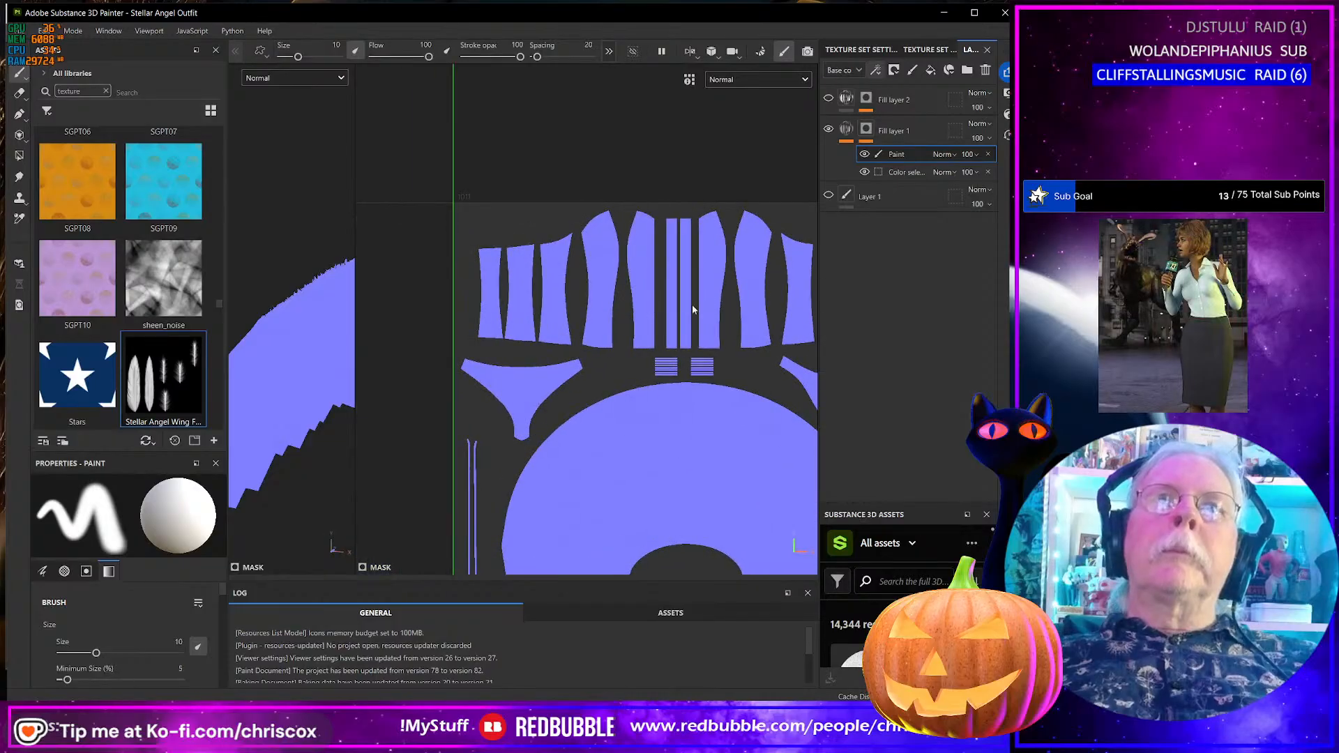
scroll(676, 315, up, 6)
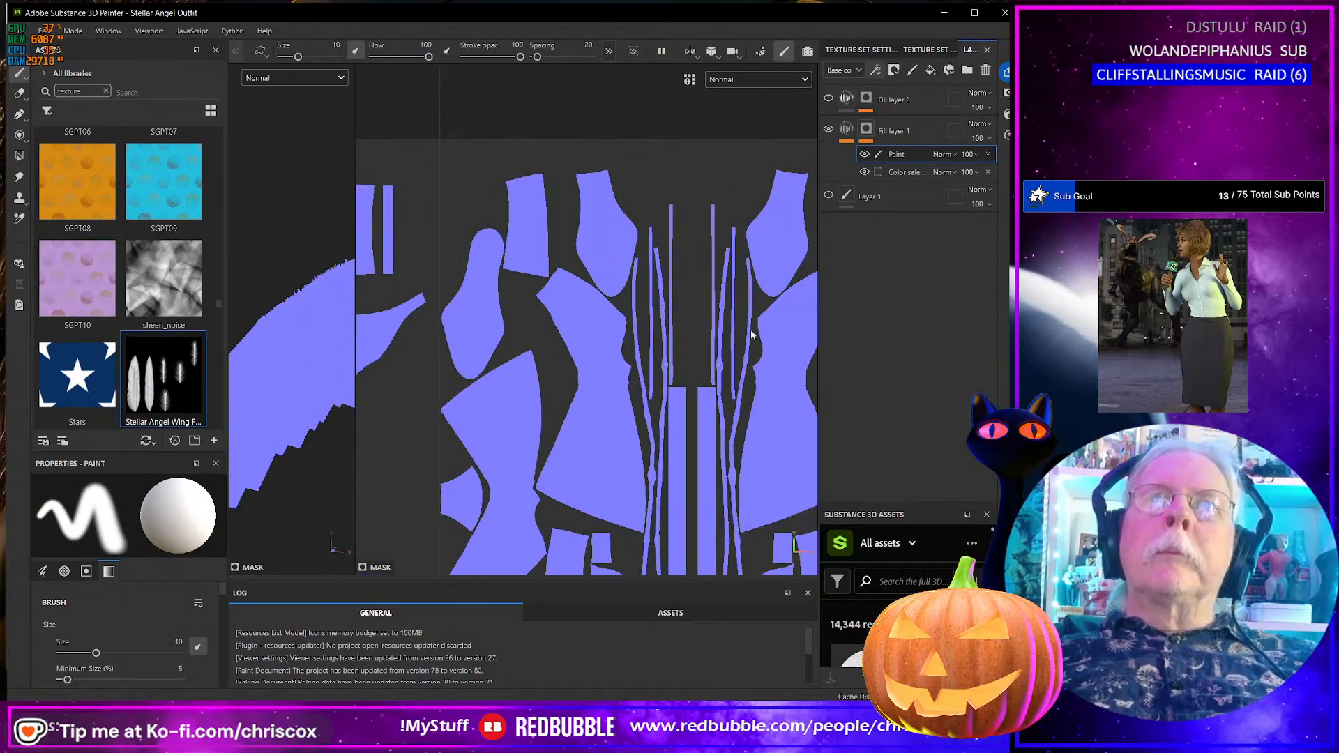
alt+middle_drag(662, 335, 299, 314)
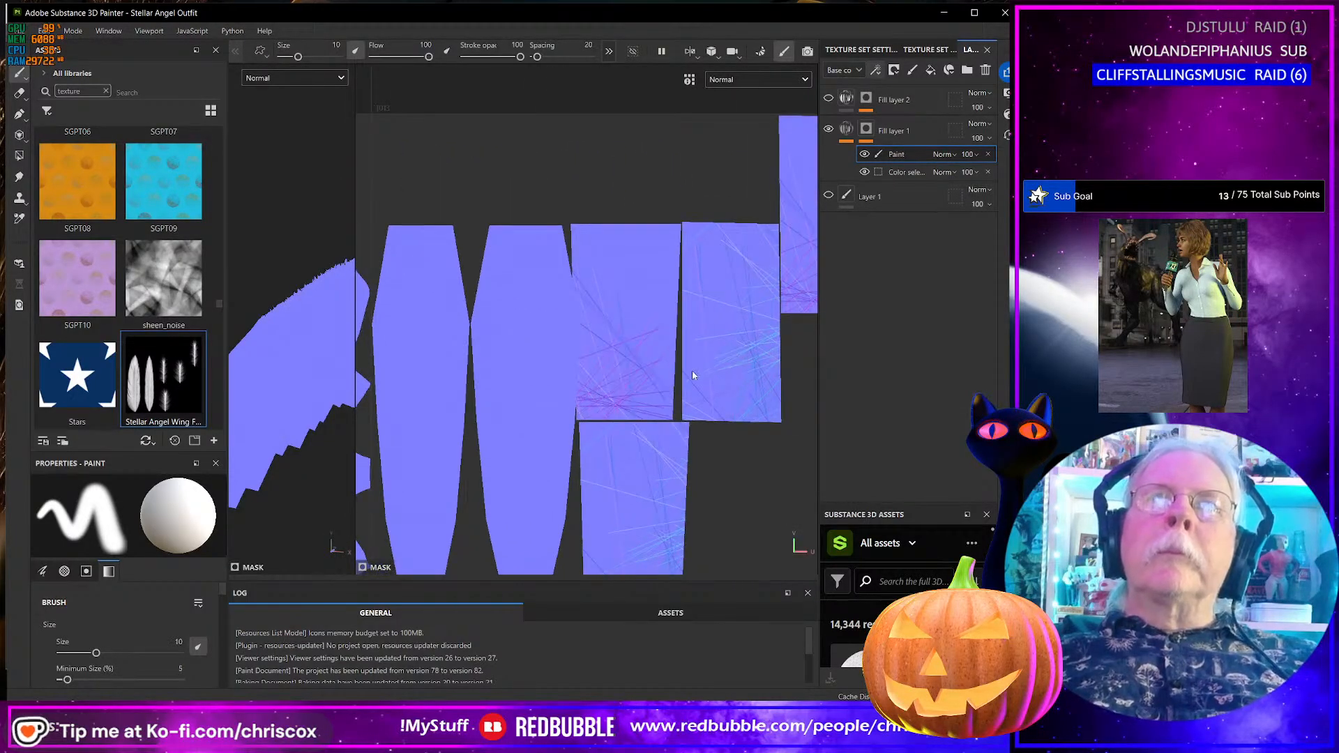
click(880, 172)
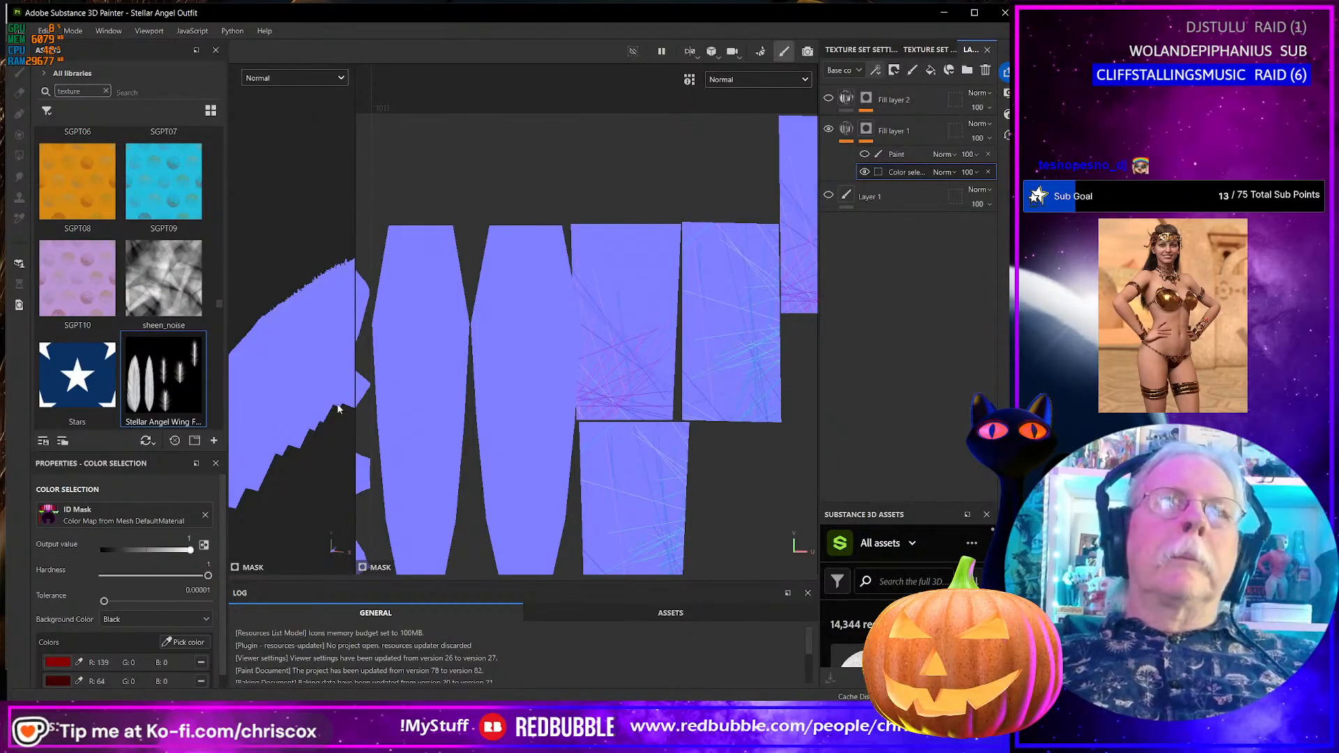
drag(355, 358, 604, 365)
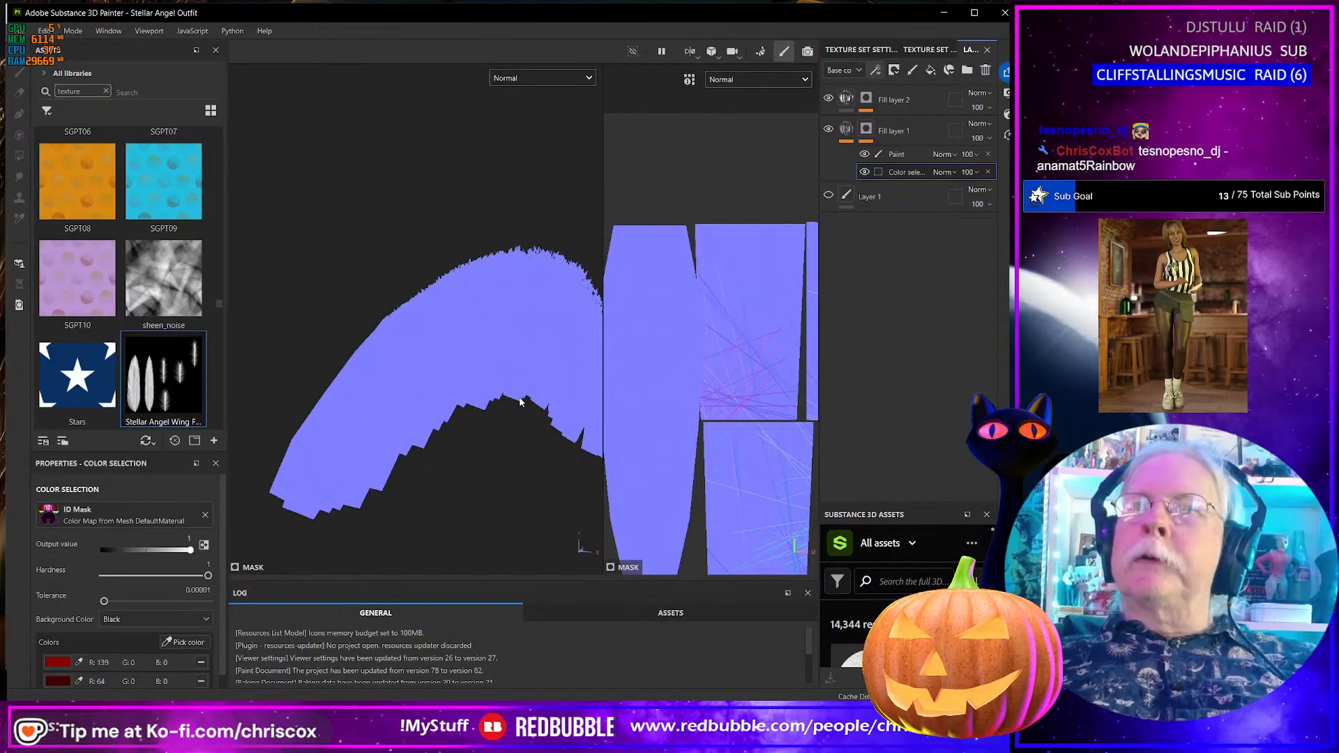
- Undo the added paint effect and the tolerance change, plus the earlier filter, source and channel edits
key(ctrl+z)
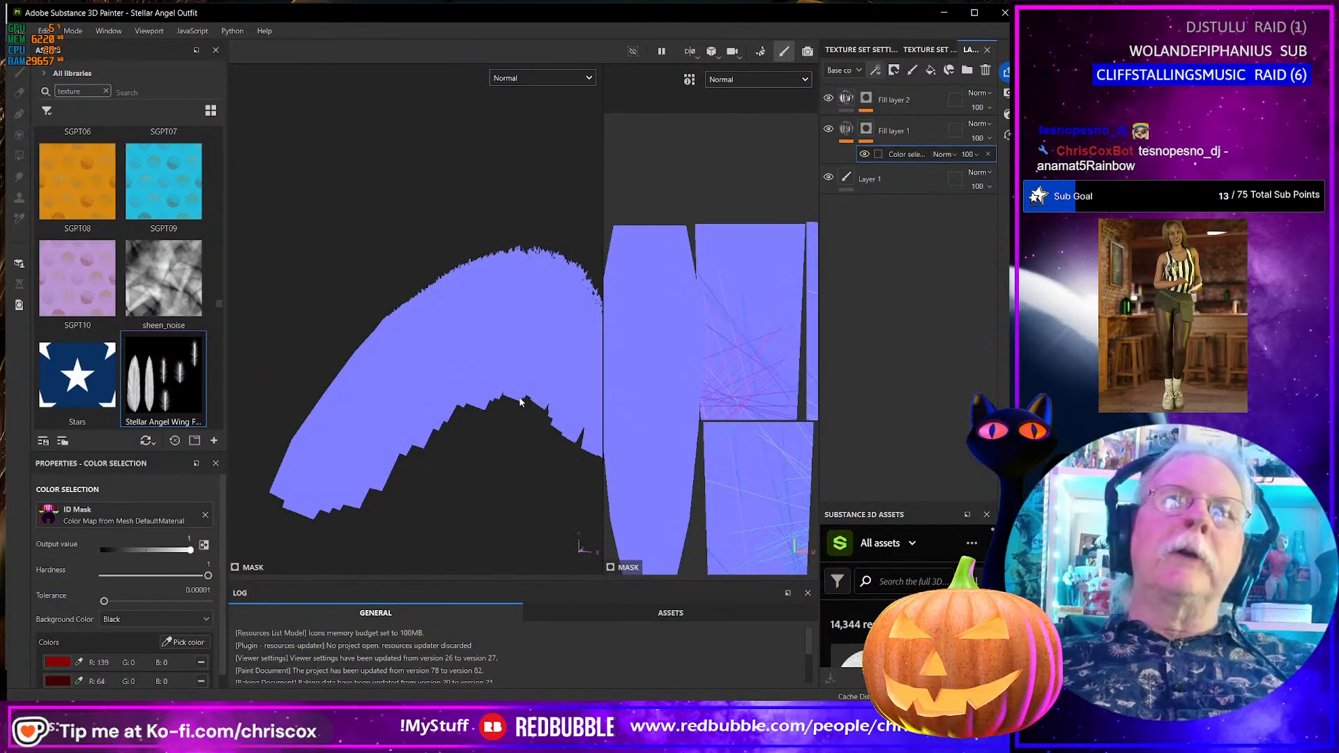
key(ctrl+z)
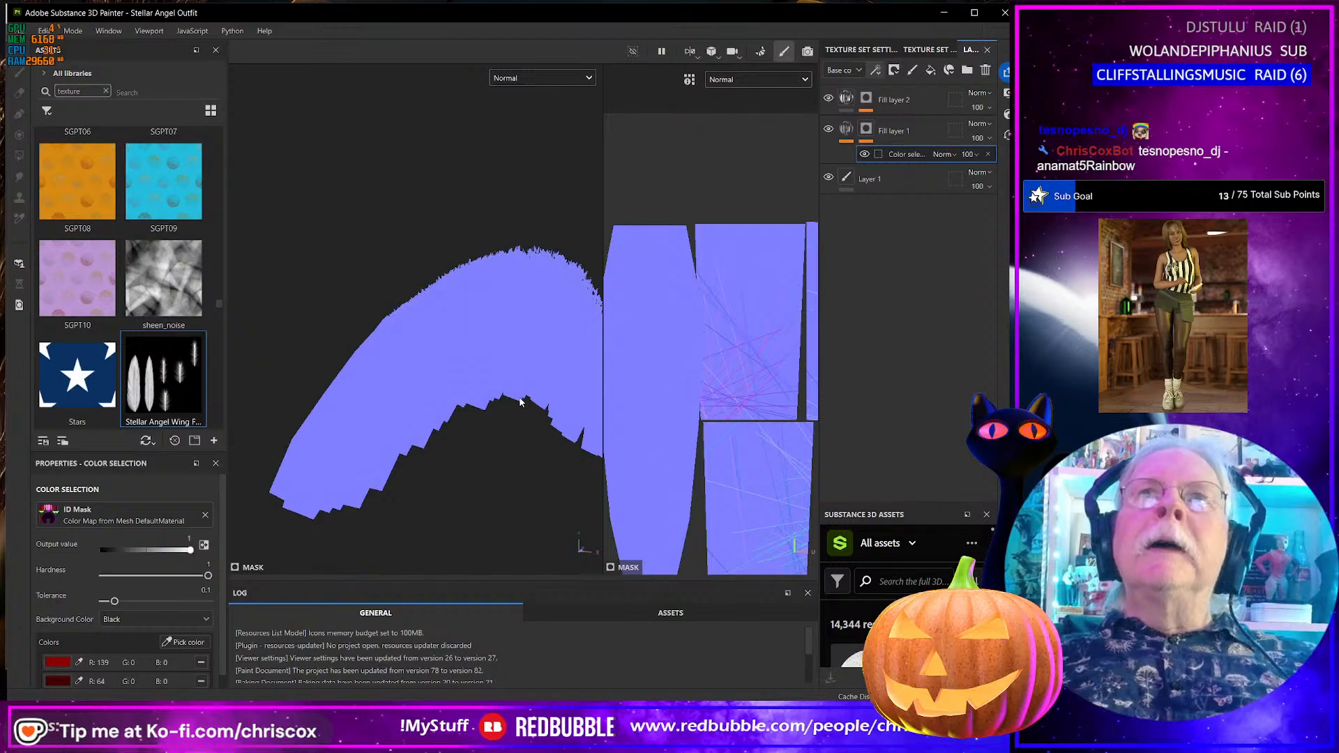
alt+drag(519, 402, 443, 413)
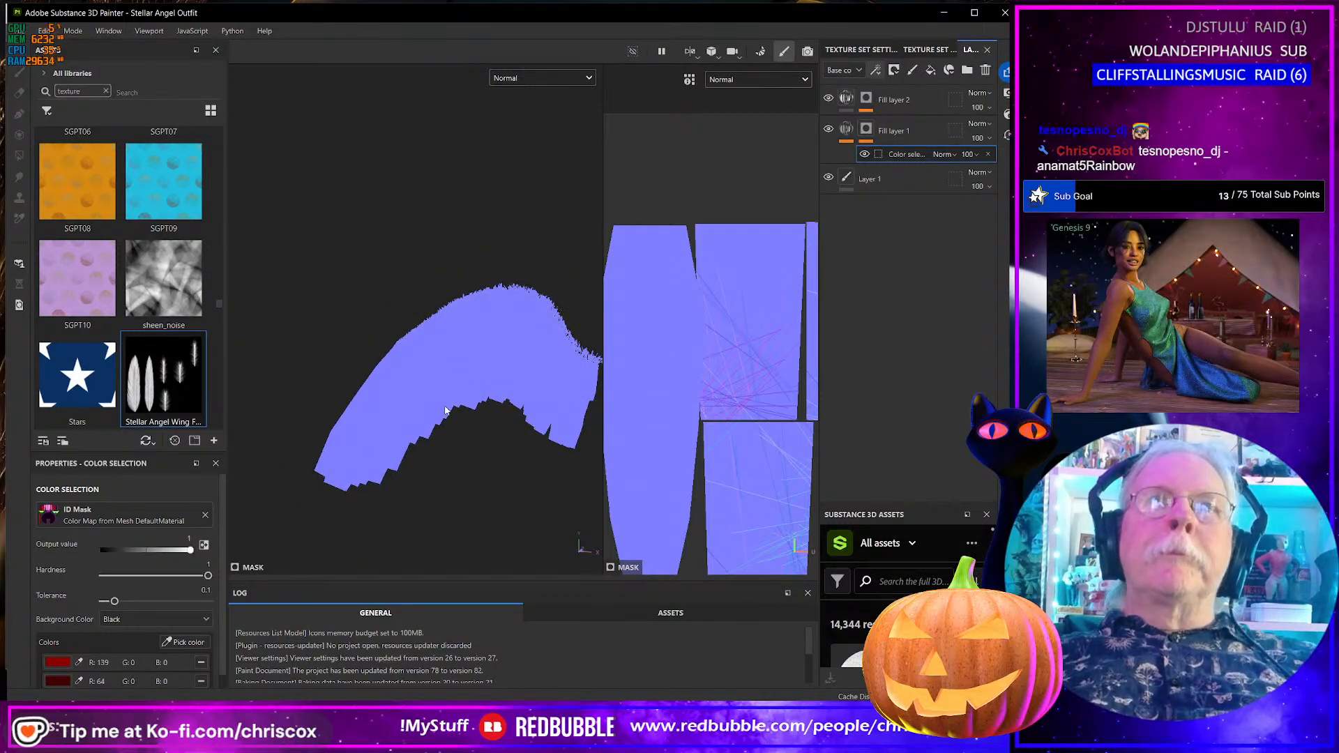
click(45, 31)
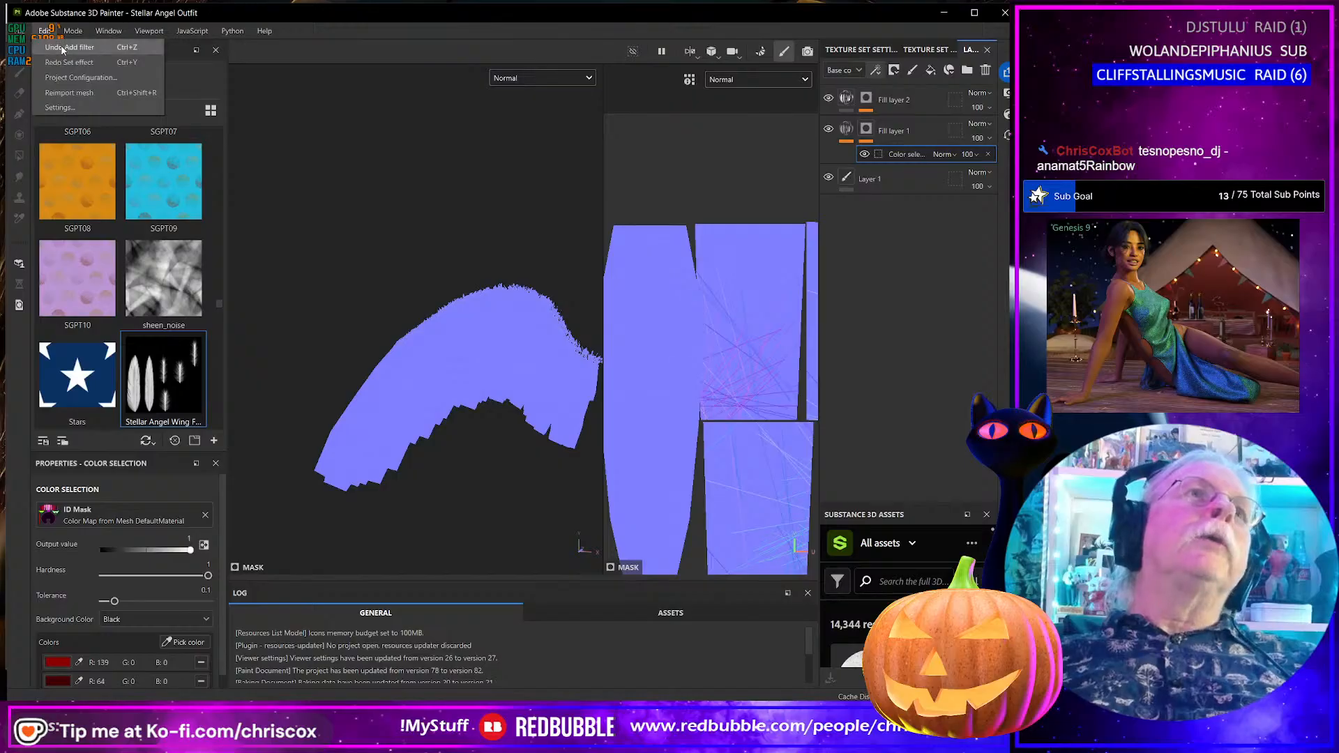
click(62, 48)
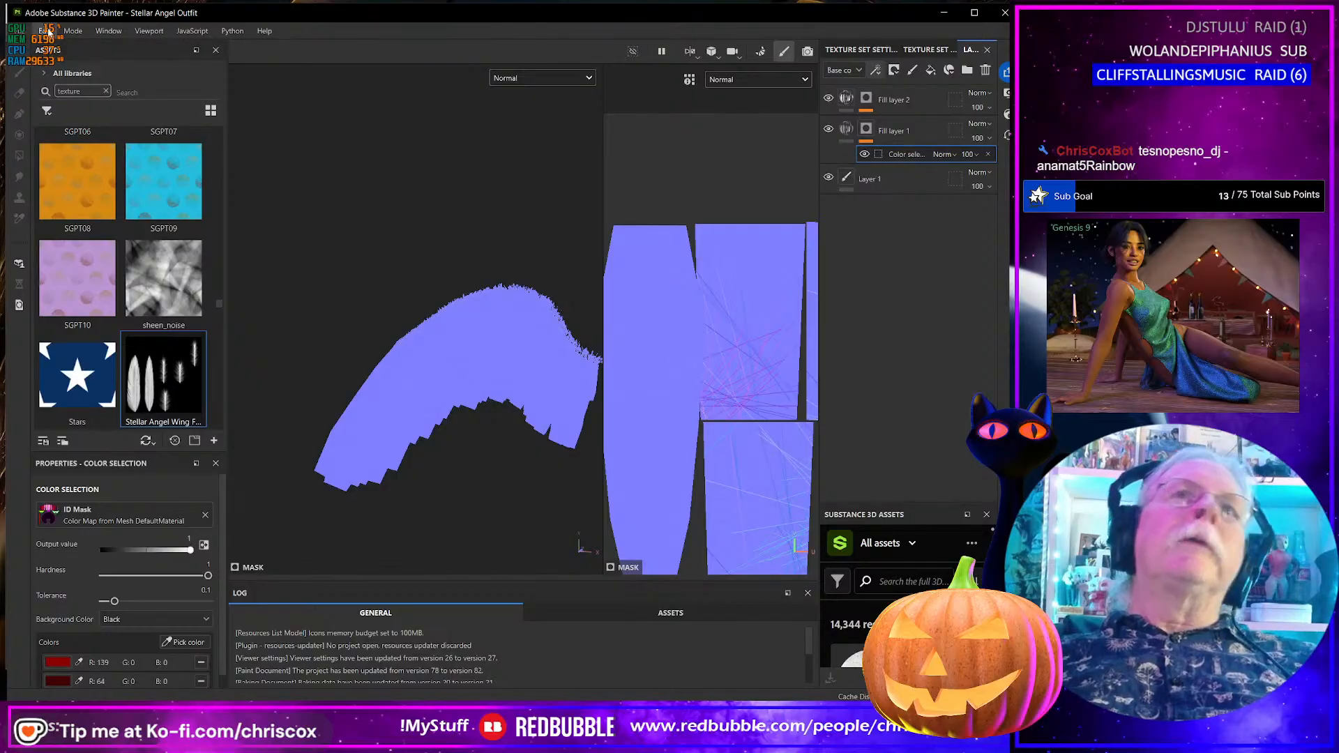
click(46, 31)
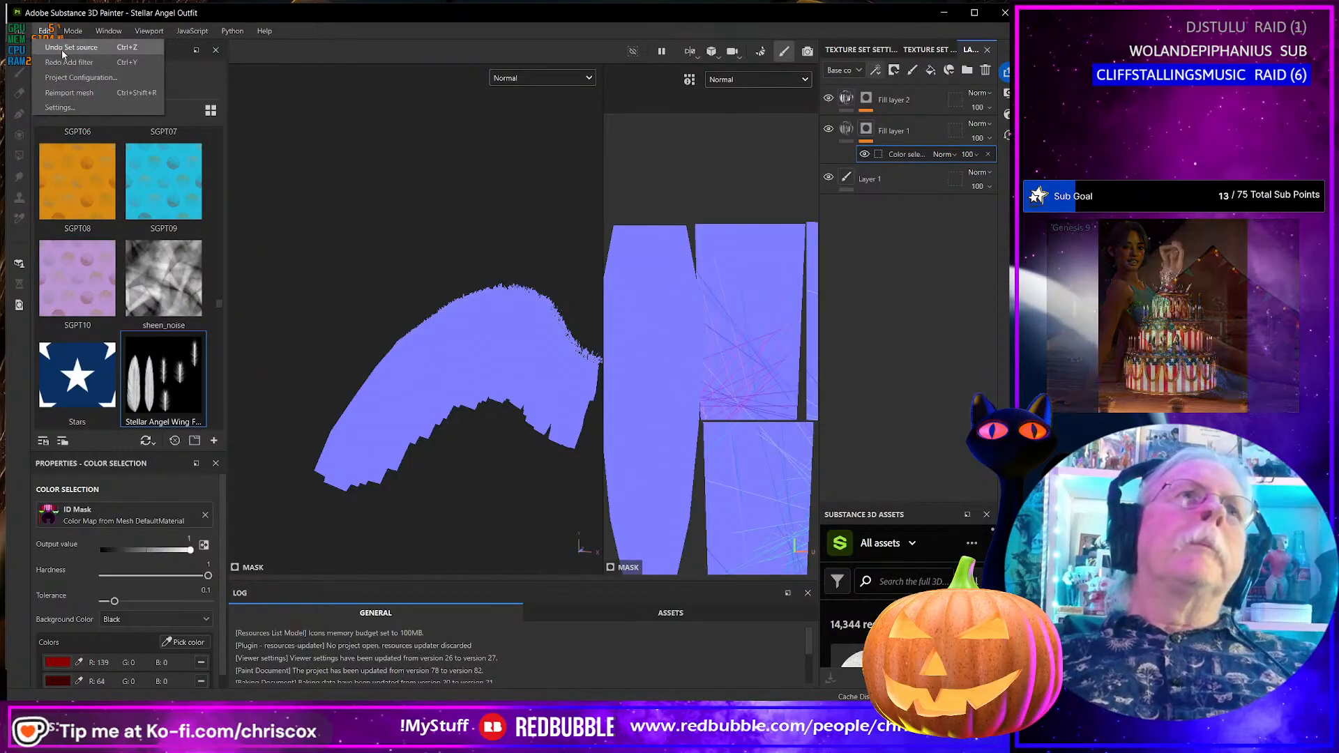
click(62, 48)
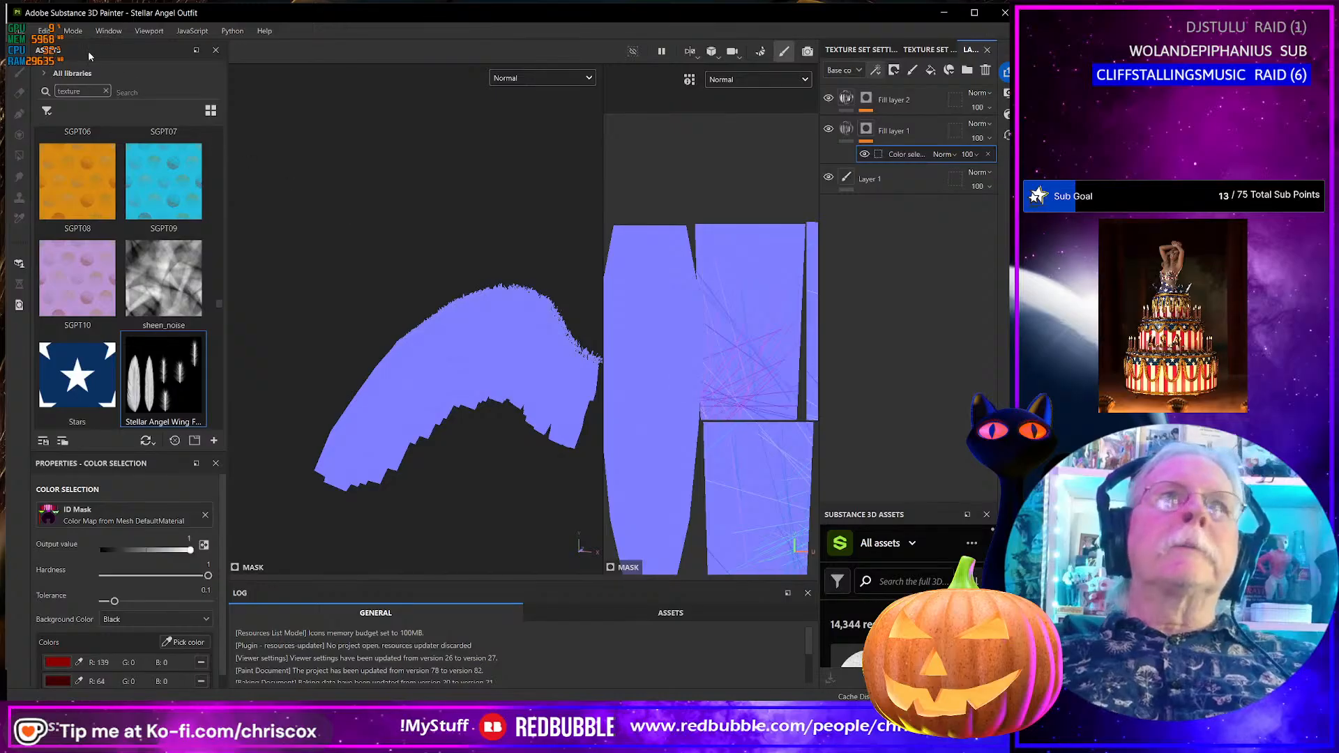
click(44, 31)
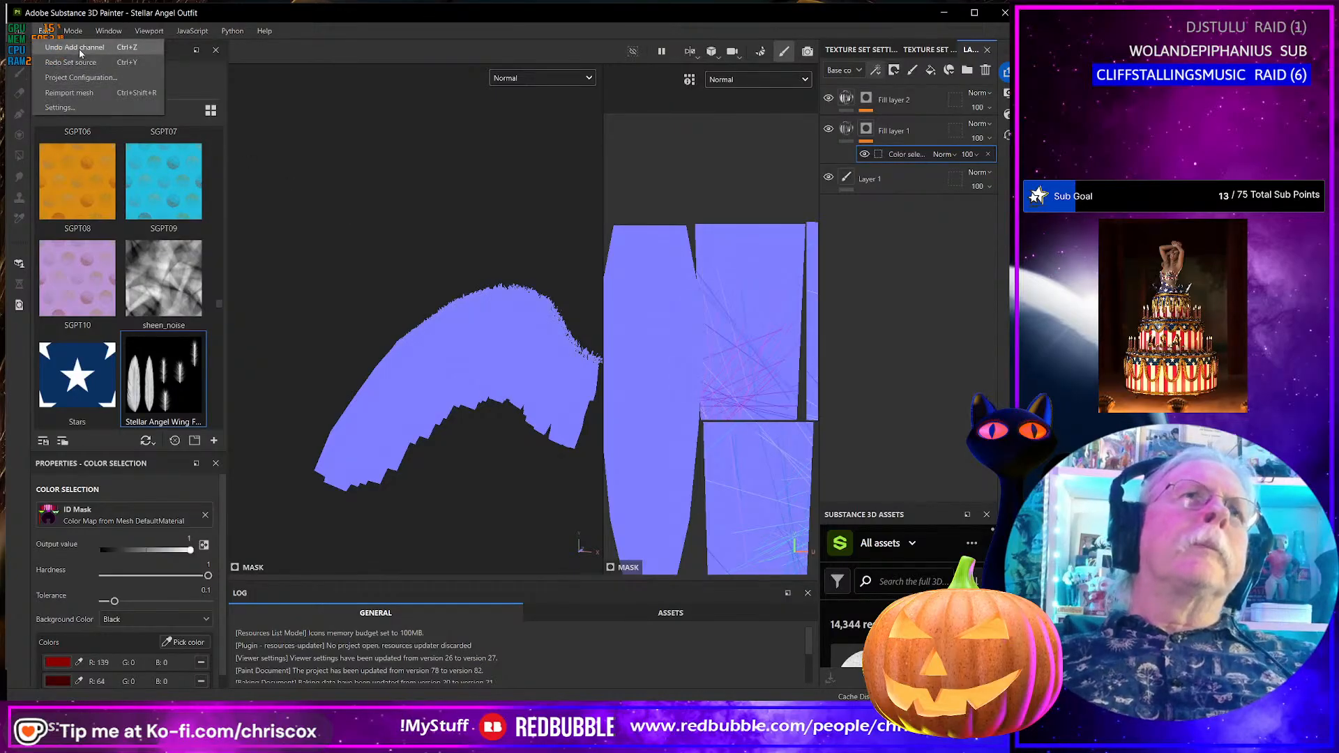
click(78, 49)
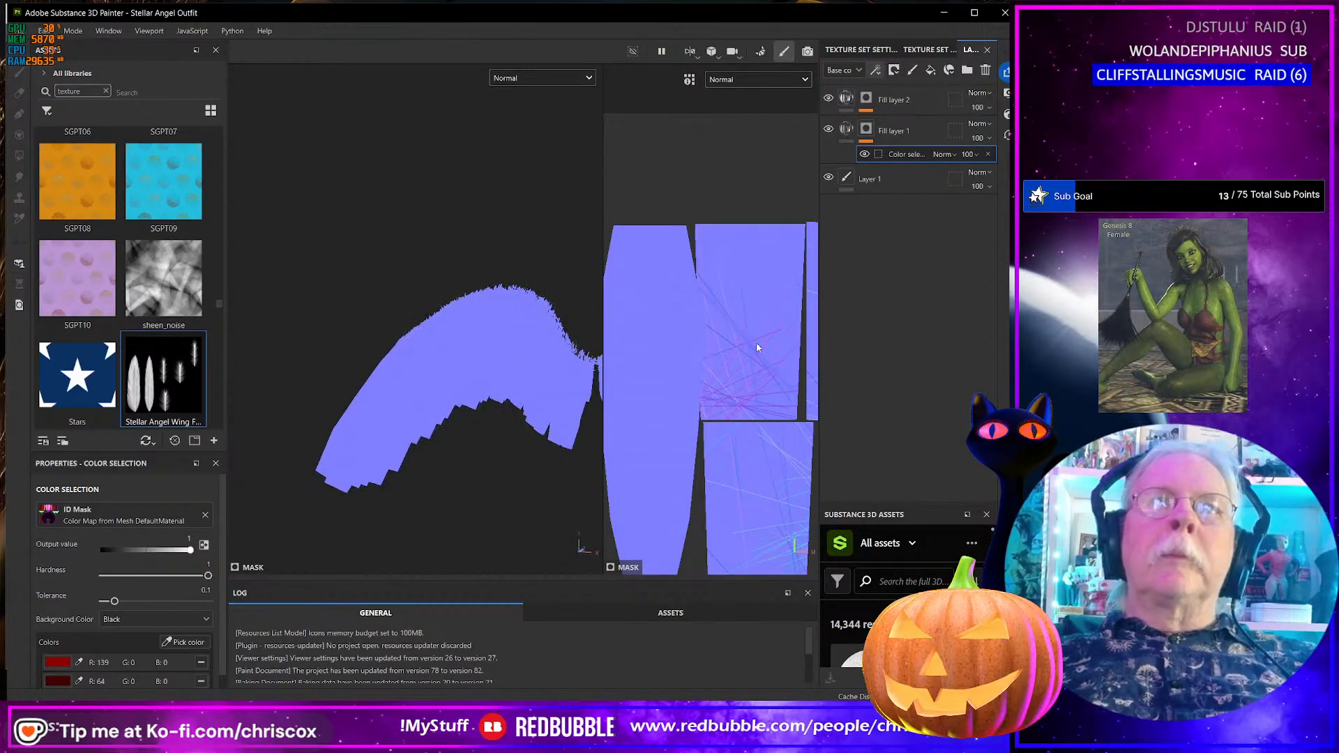
- Delete Fill layer 1 and Fill layer 2 from the layer stack
scroll(533, 397, up, 5)
scroll(632, 380, down, 5)
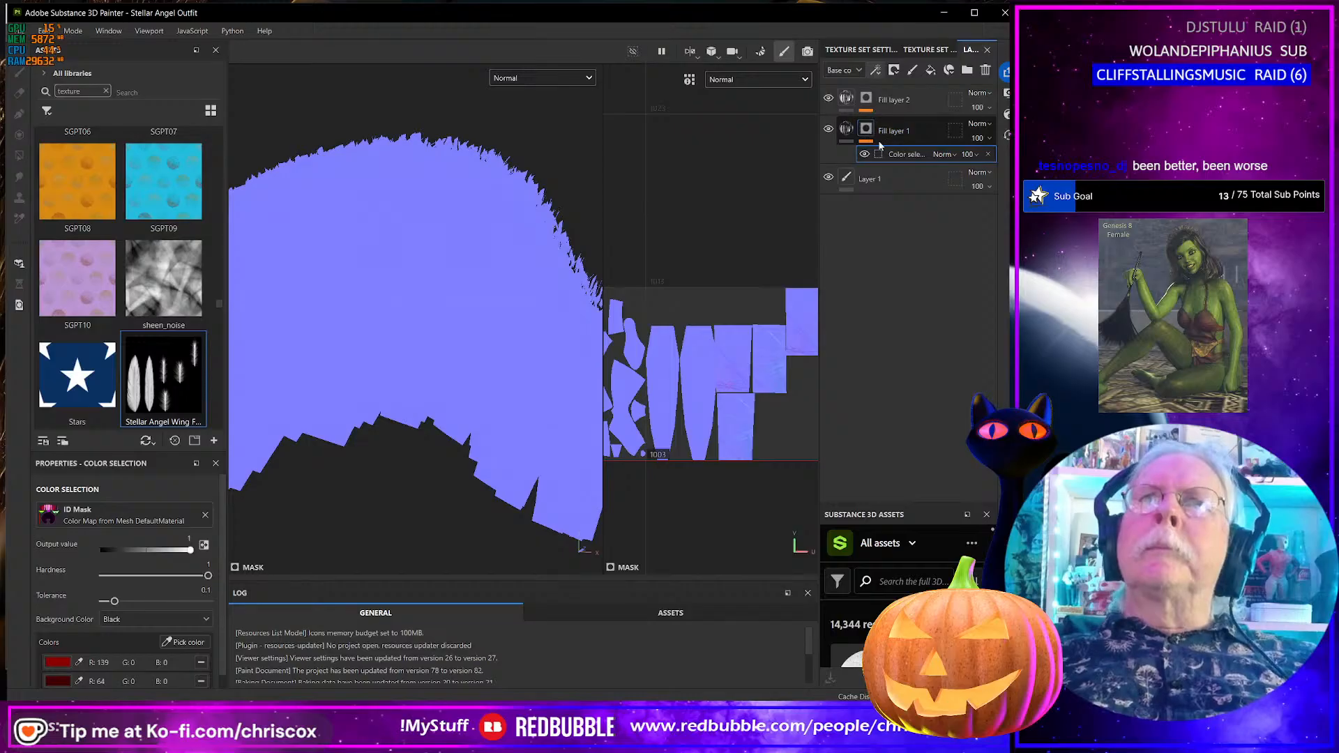
click(181, 643)
click(452, 309)
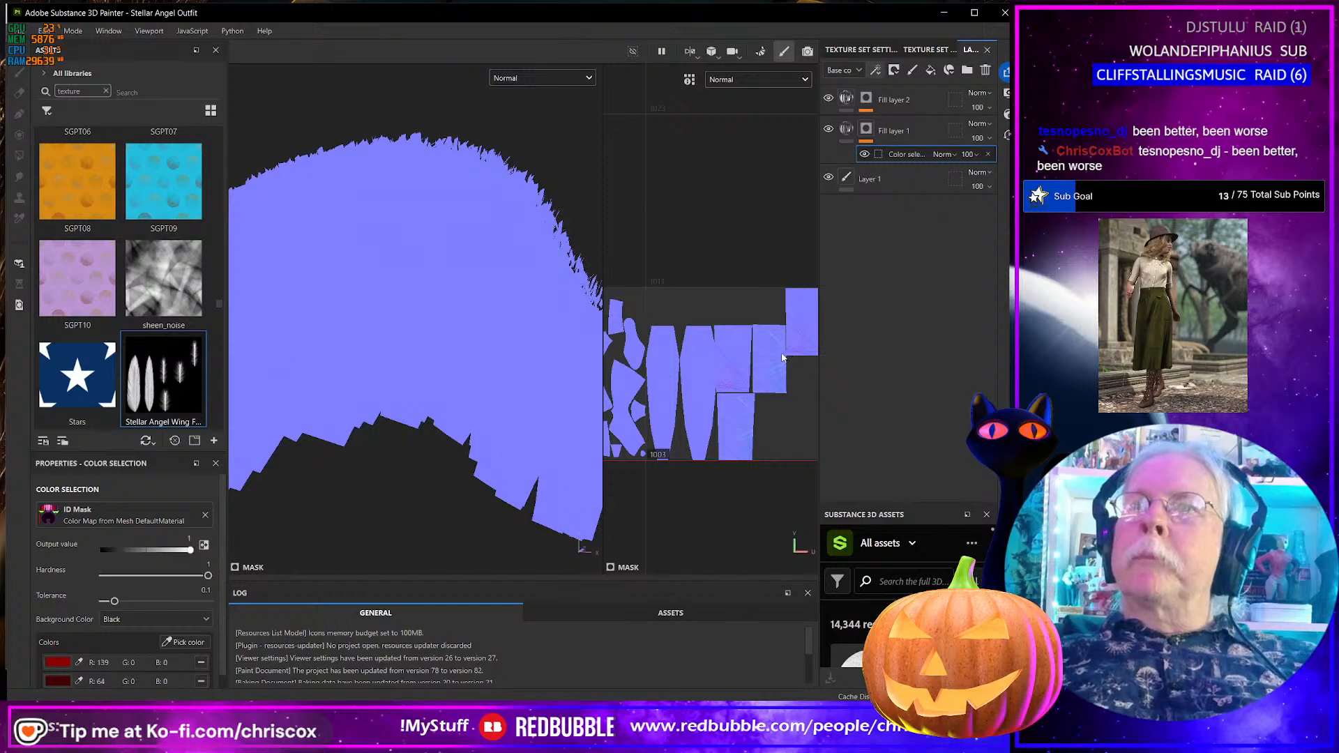
scroll(721, 367, up, 6)
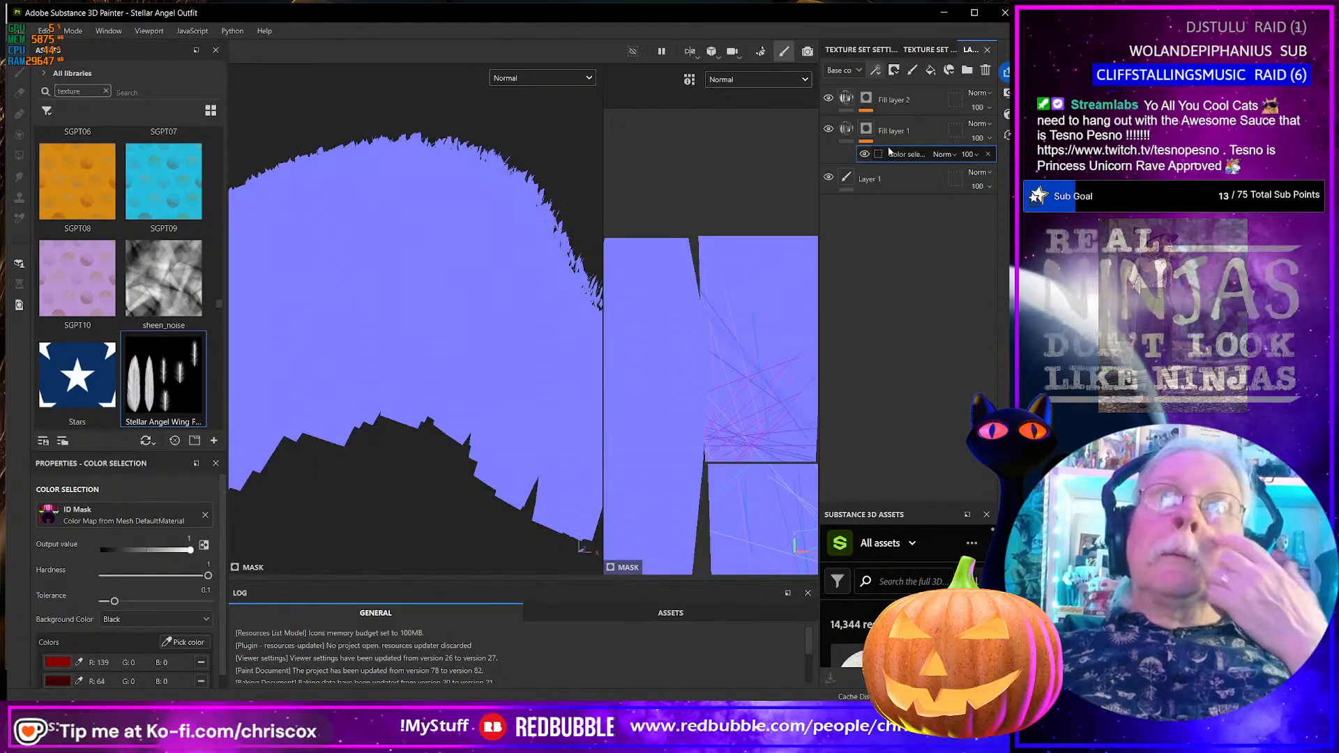
click(911, 131)
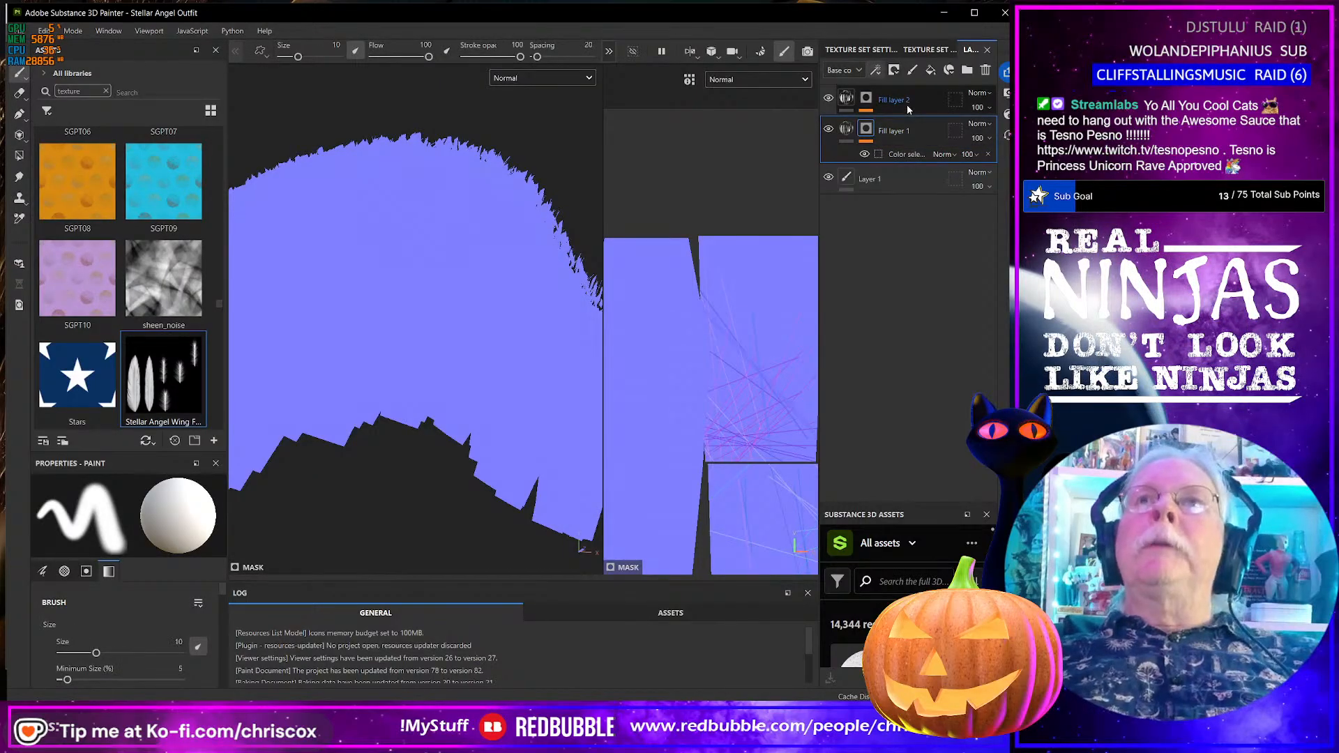
ctrl+click(908, 104)
click(986, 70)
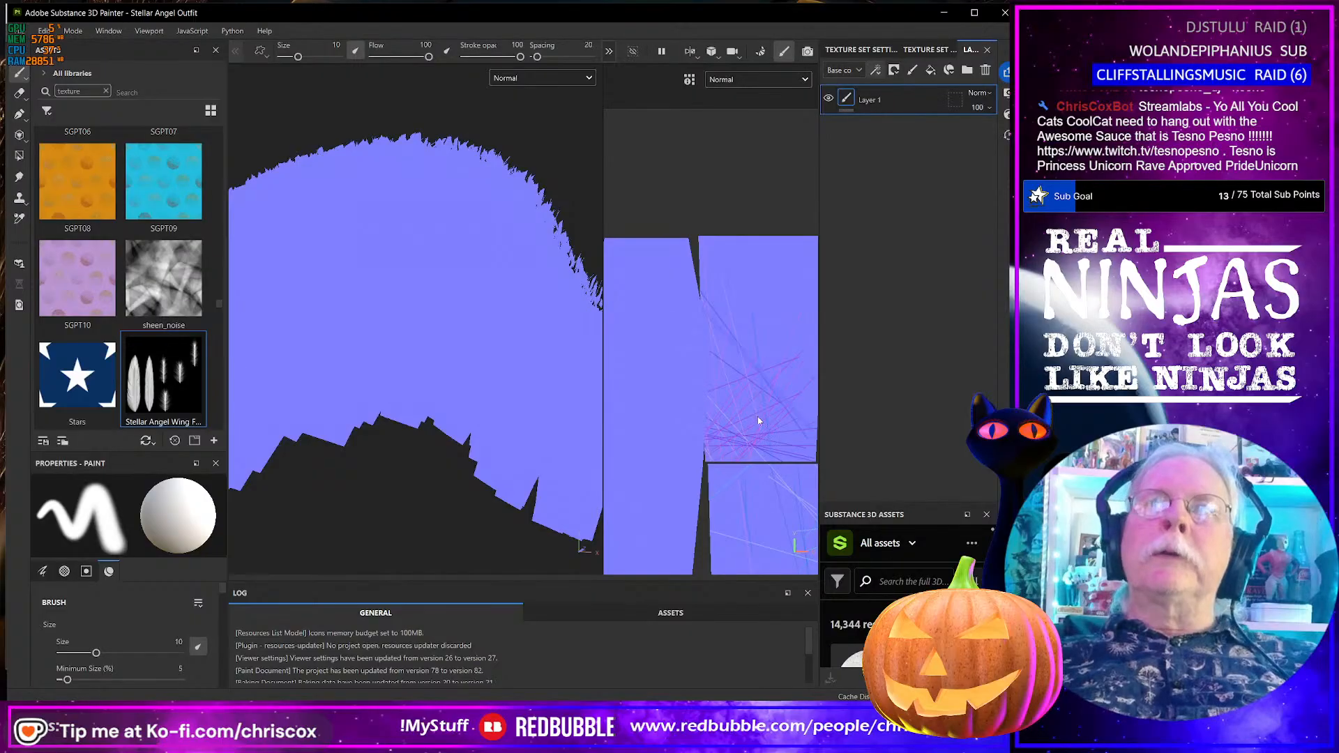
- Examine the remaining normals on the UV islands across the tiles and on the wing mesh
scroll(759, 427, up, 2)
scroll(759, 426, down, 4)
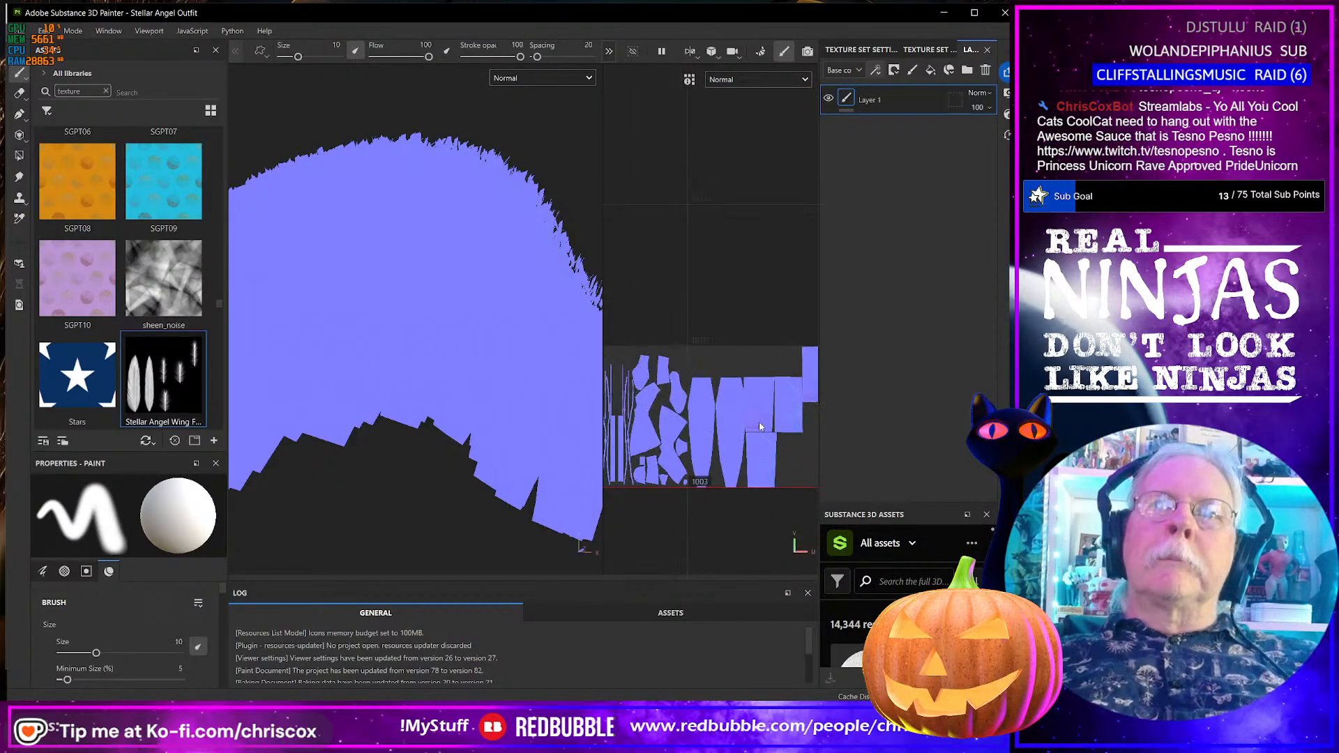
middle_drag(759, 421, 748, 397)
scroll(749, 401, up, 4)
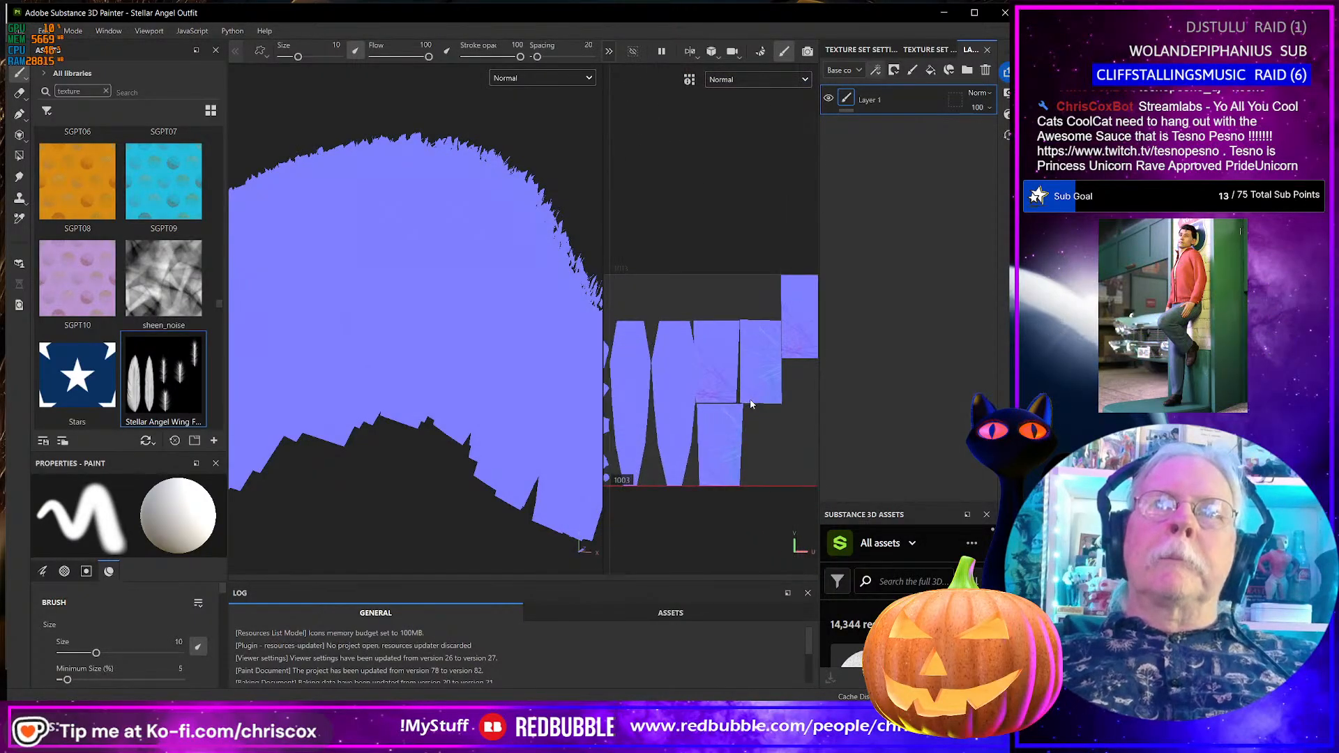
scroll(750, 405, down, 4)
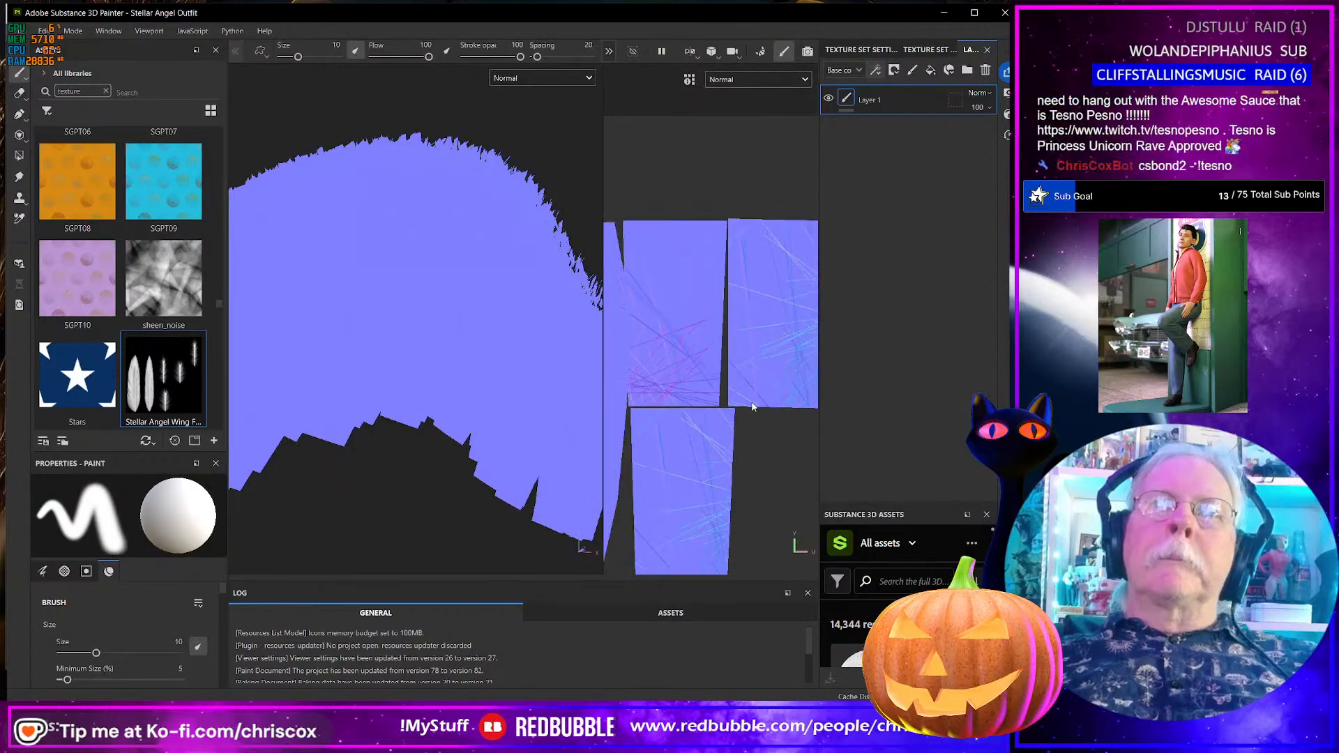
middle_drag(715, 388, 776, 366)
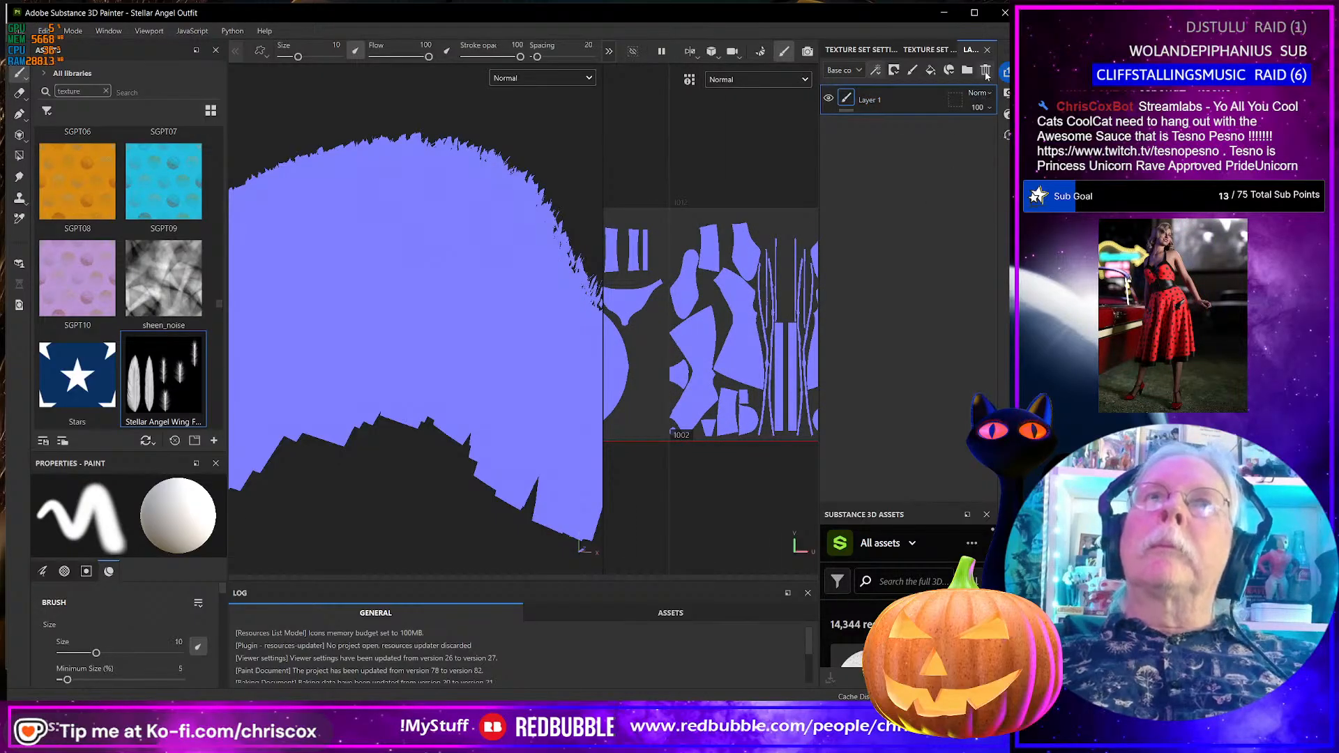
middle_drag(499, 279, 521, 323)
scroll(520, 323, up, 5)
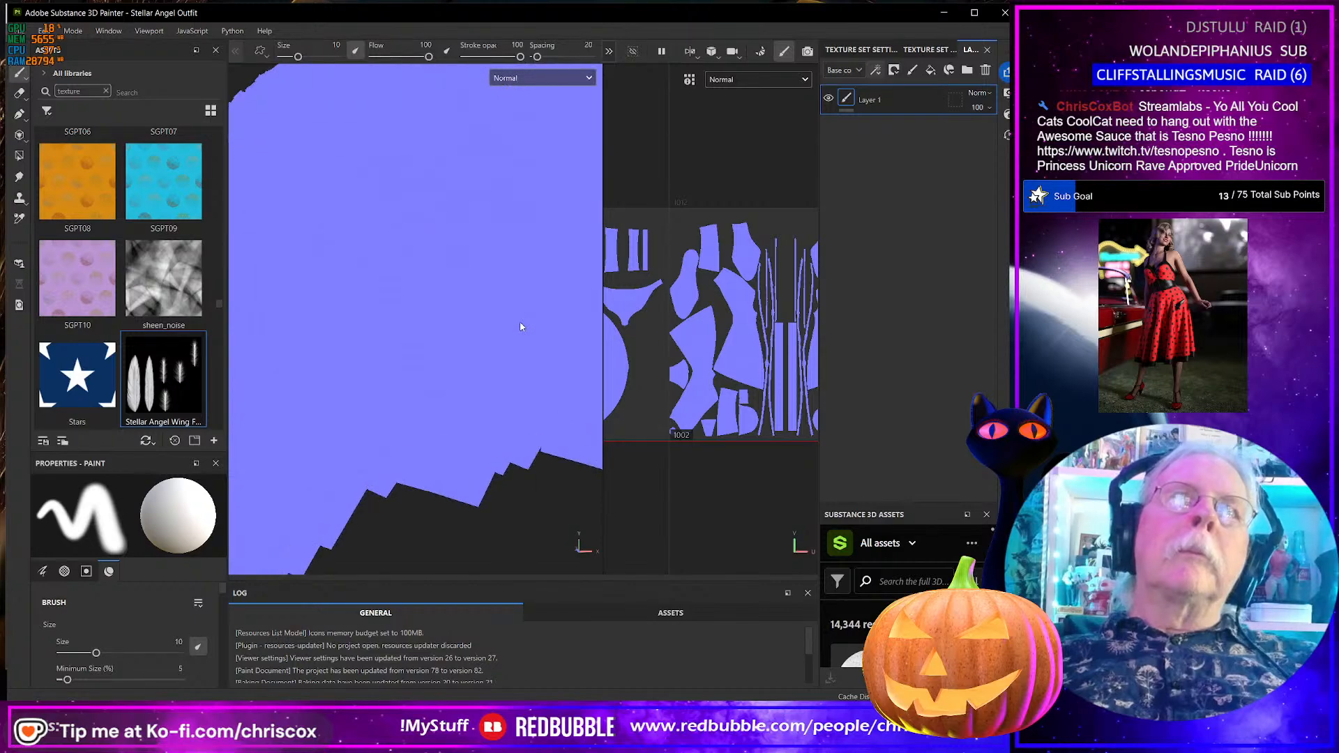
scroll(520, 326, down, 3)
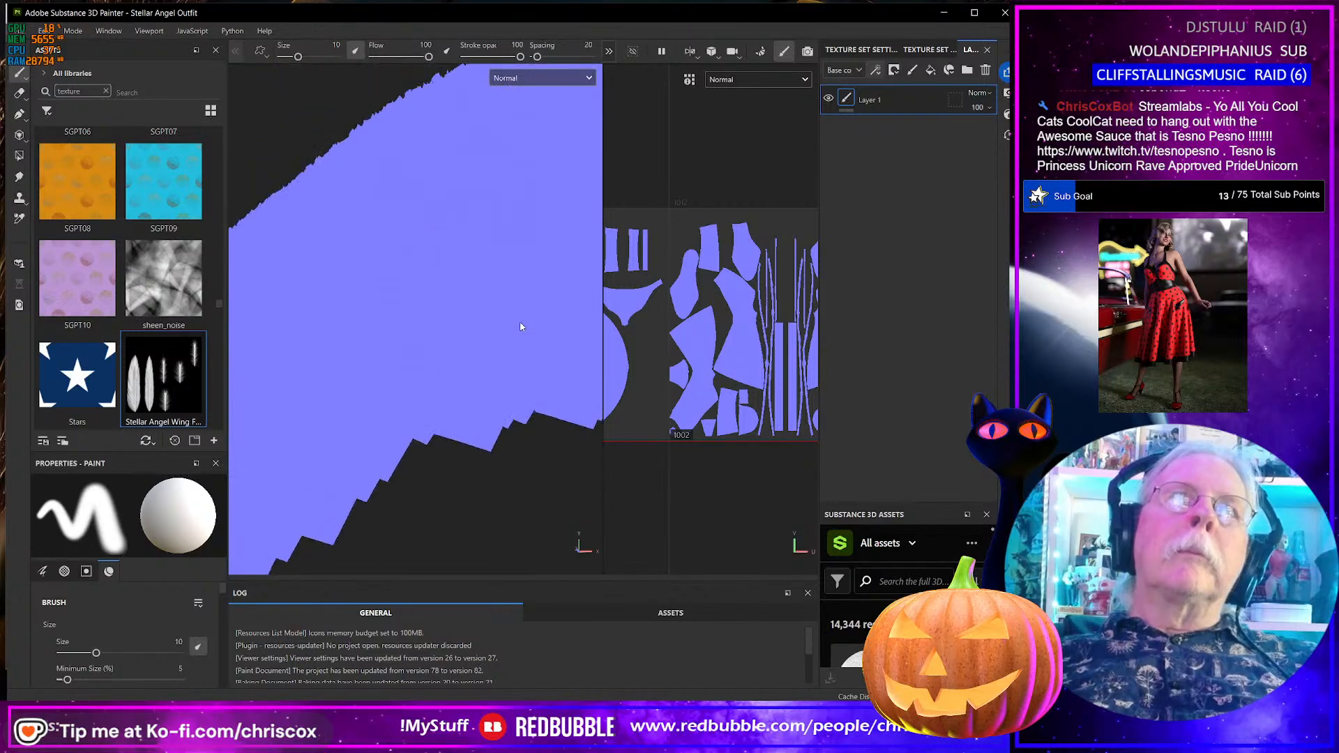
- Add a fill layer, enable its opacity channel and assign the Stellar Angel Wing Feathes Opacity texture to it
click(931, 70)
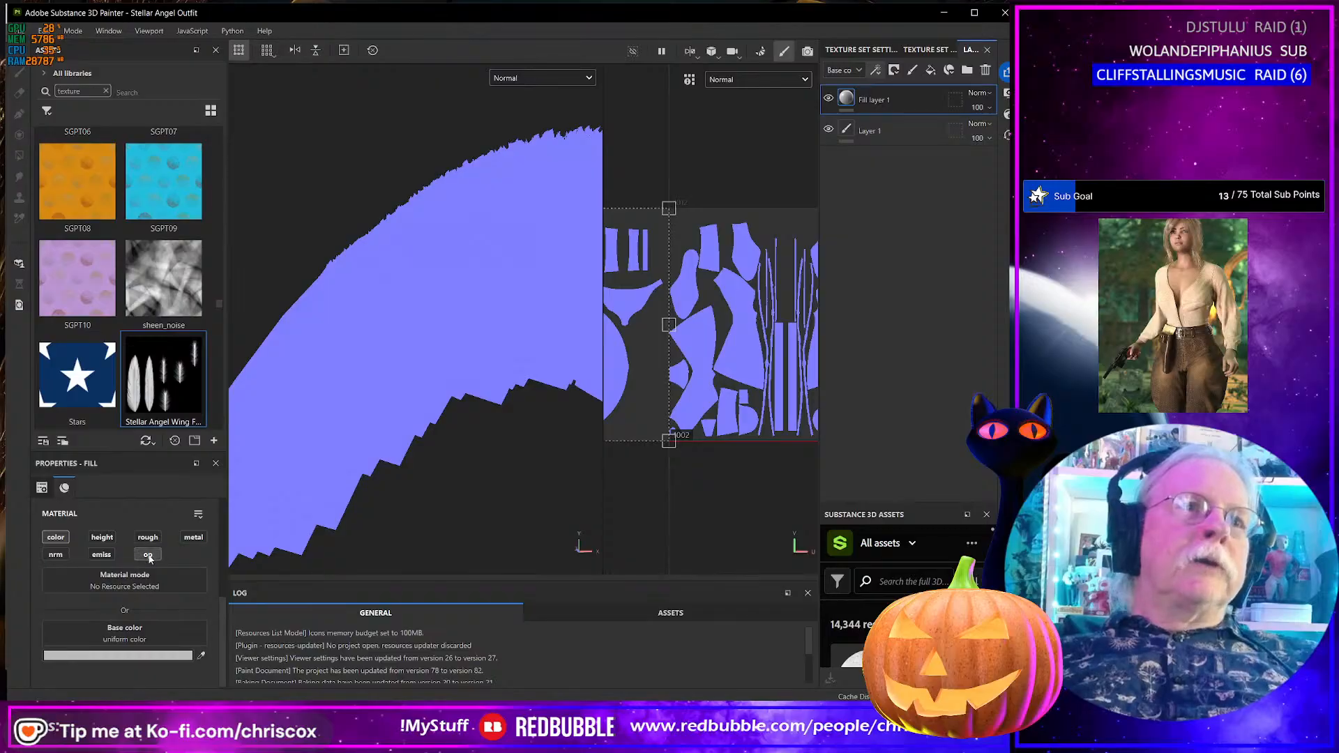
click(148, 555)
scroll(170, 628, down, 1)
drag(151, 382, 185, 645)
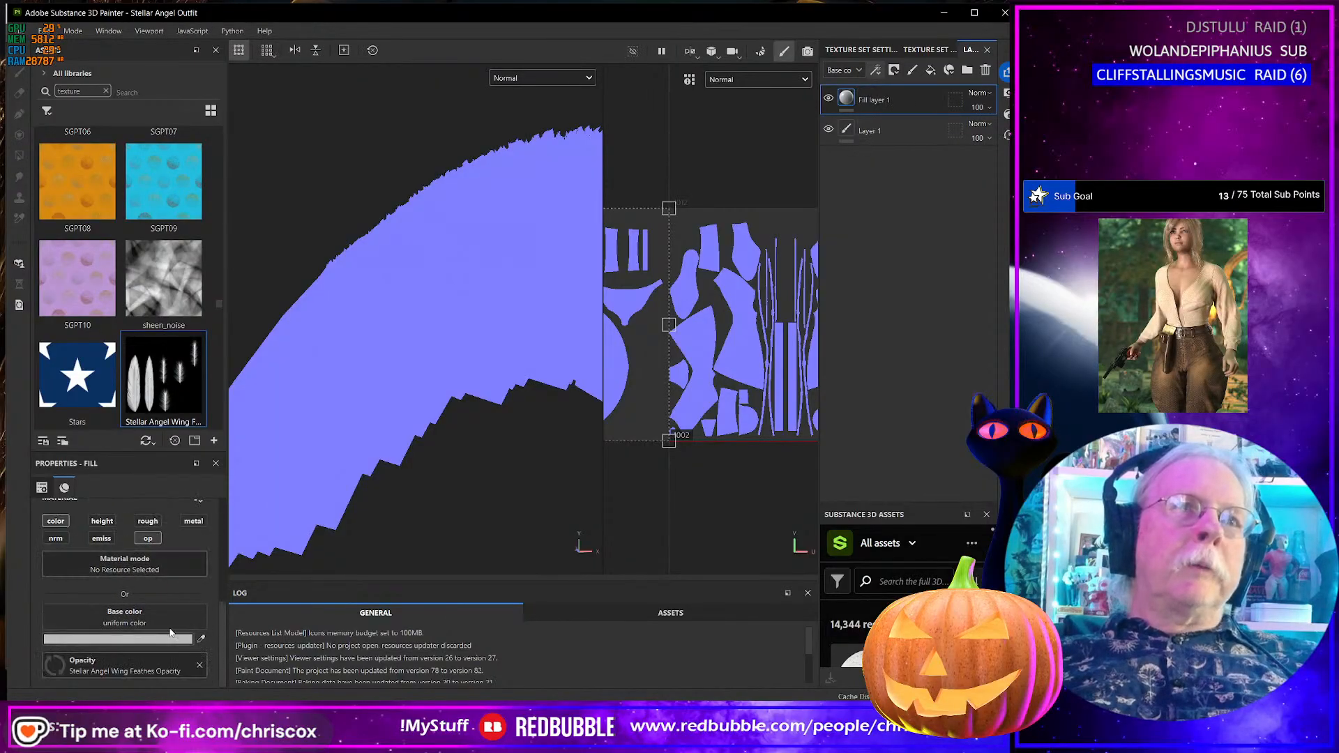
- Switch the viewport display to Material and inspect the feather cutouts on the wing
click(777, 78)
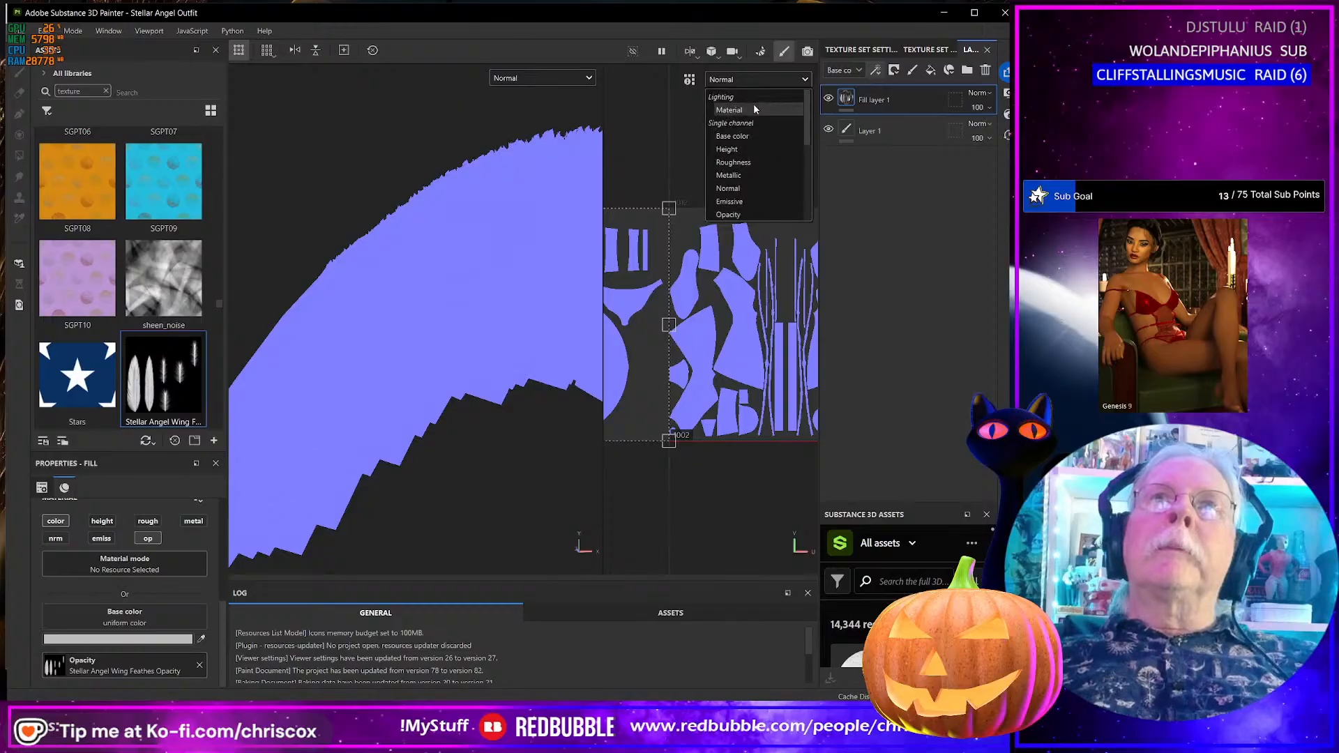
click(754, 106)
alt+drag(465, 369, 487, 381)
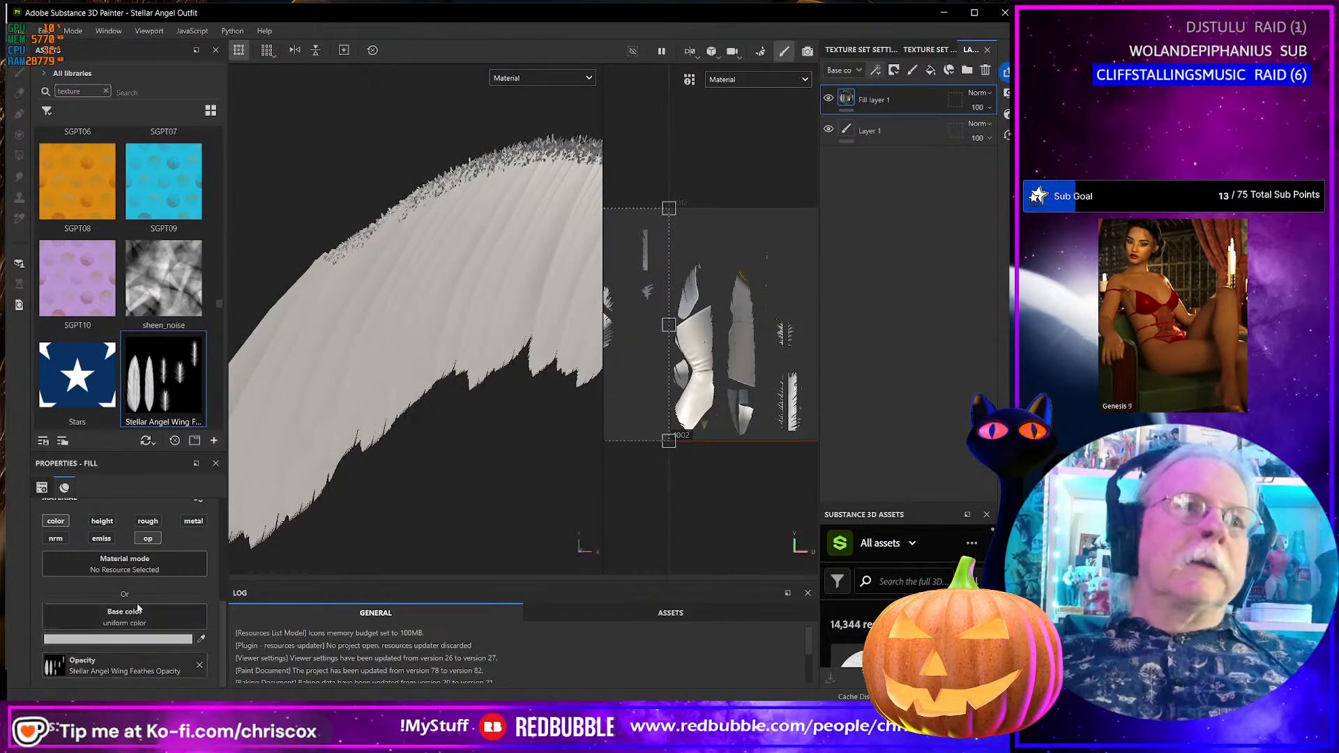
- Use the Stellar Angel Wing Feathes Opacity texture for the fill layer's height channel and turn off its color channel
drag(146, 394, 148, 666)
click(109, 523)
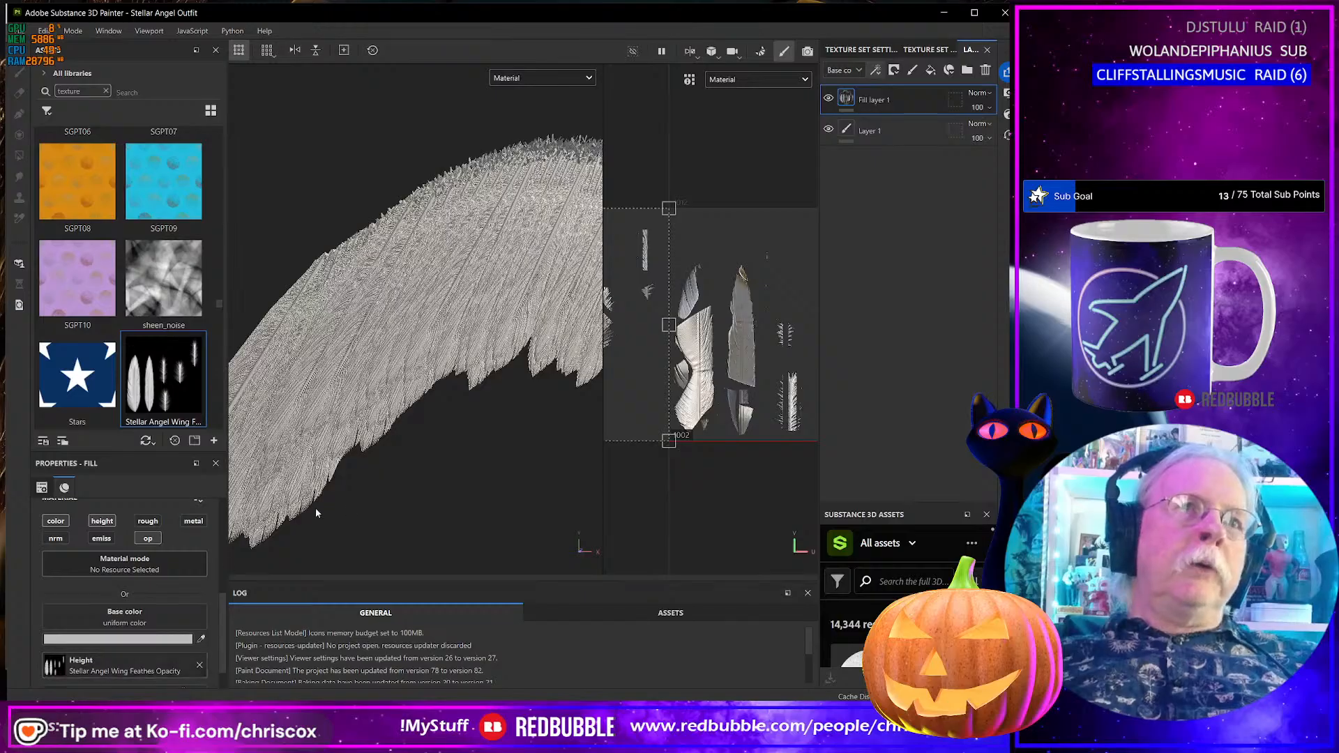
click(62, 522)
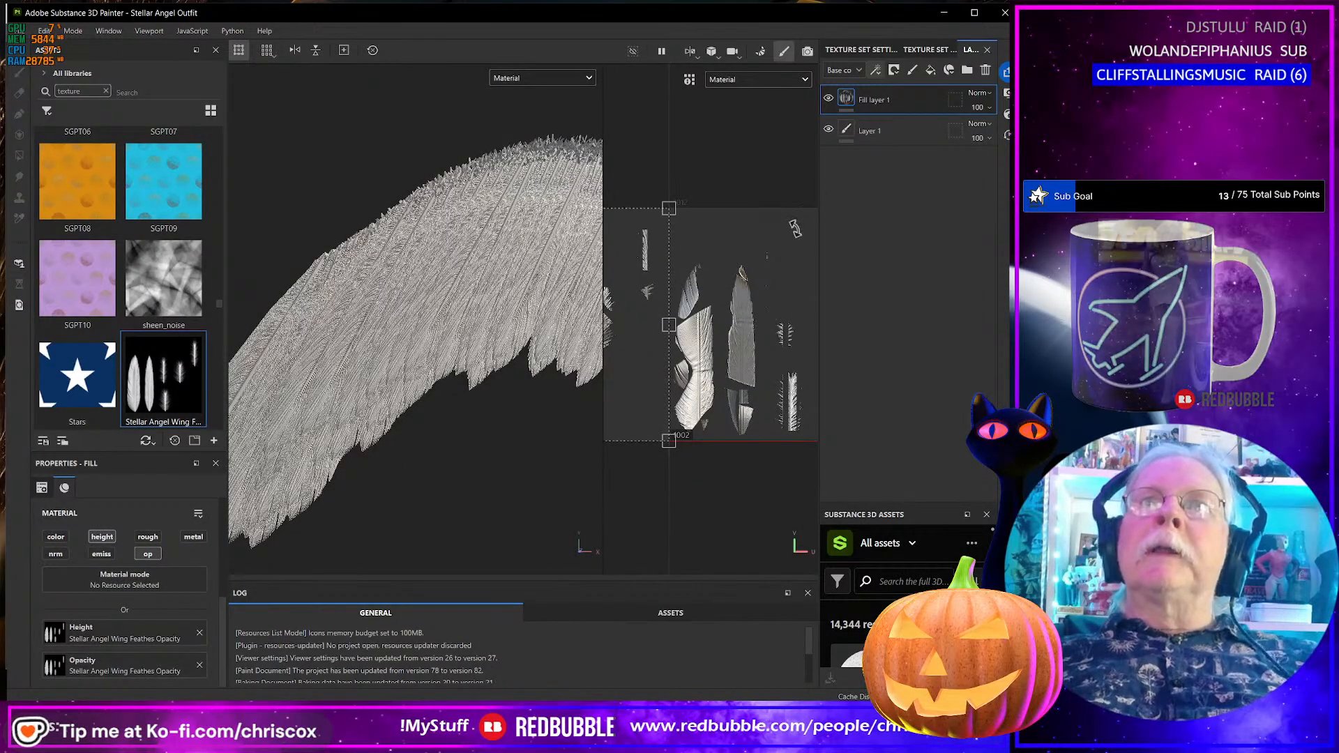
- Add a black mask to the fill layer and put a color selection effect in it
scroll(750, 356, up, 5)
scroll(750, 357, down, 5)
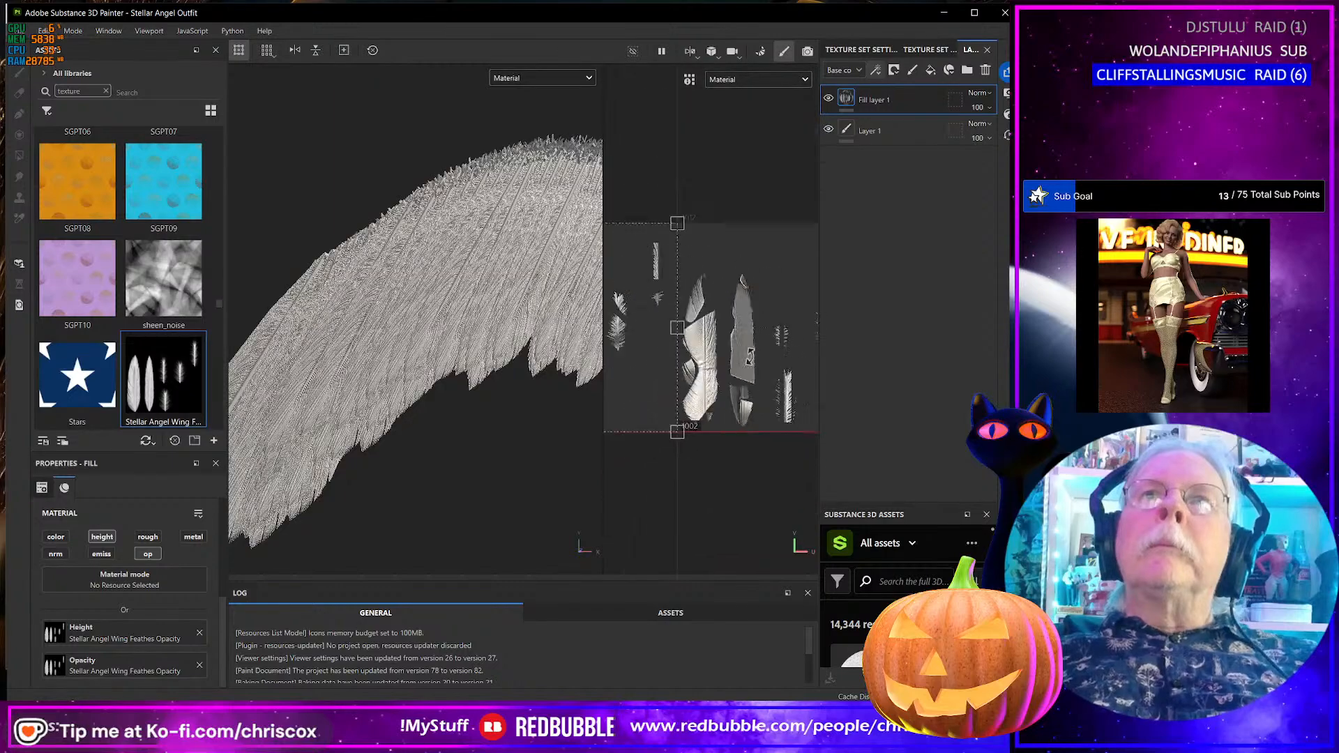
click(895, 72)
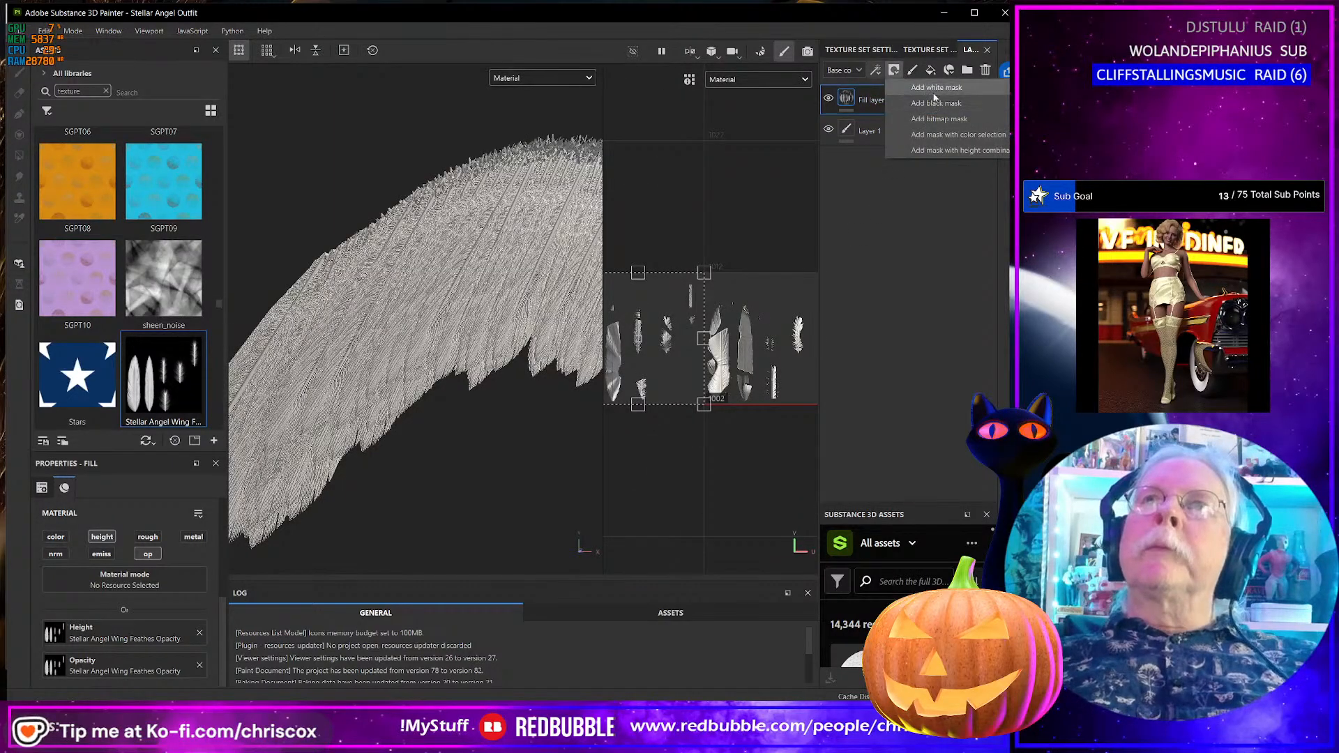
click(930, 106)
click(876, 70)
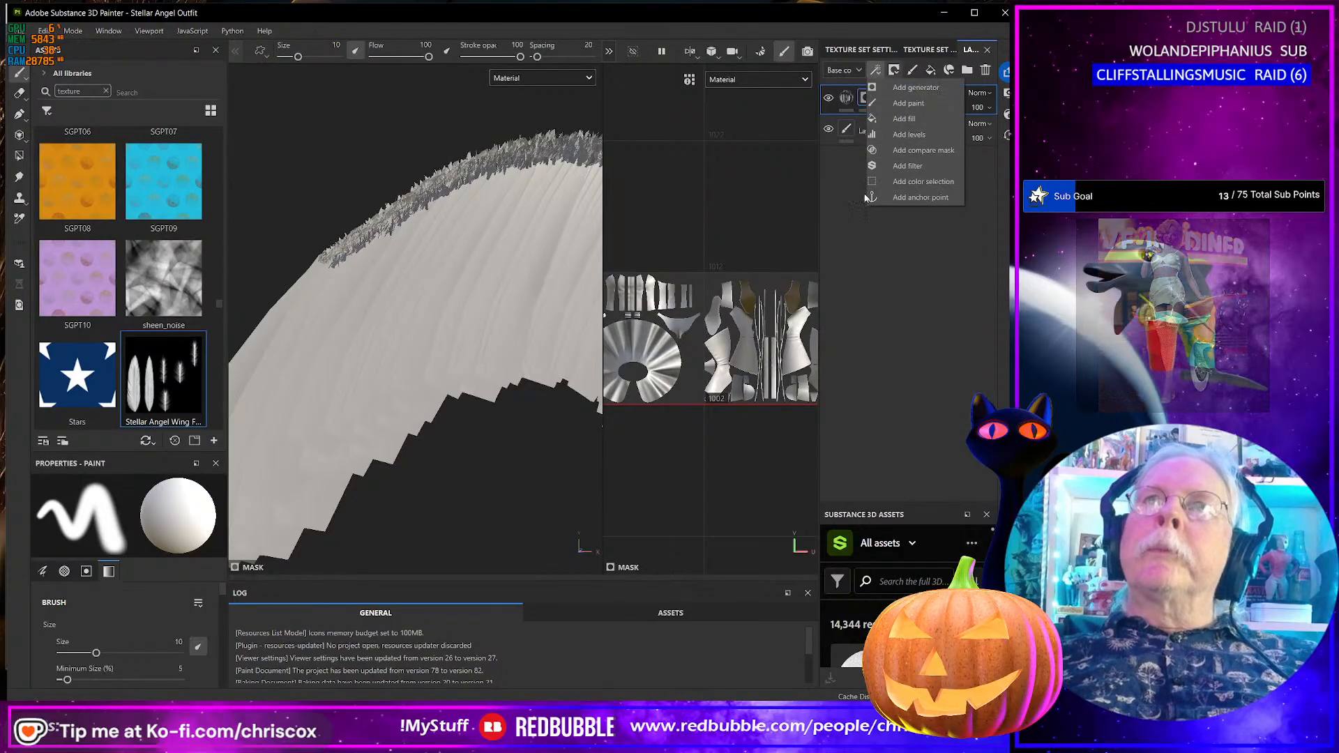
click(945, 183)
- Pick the wing's two red ID colors (R 139 and R 64) for the mask and check the result on the UV islands
click(191, 642)
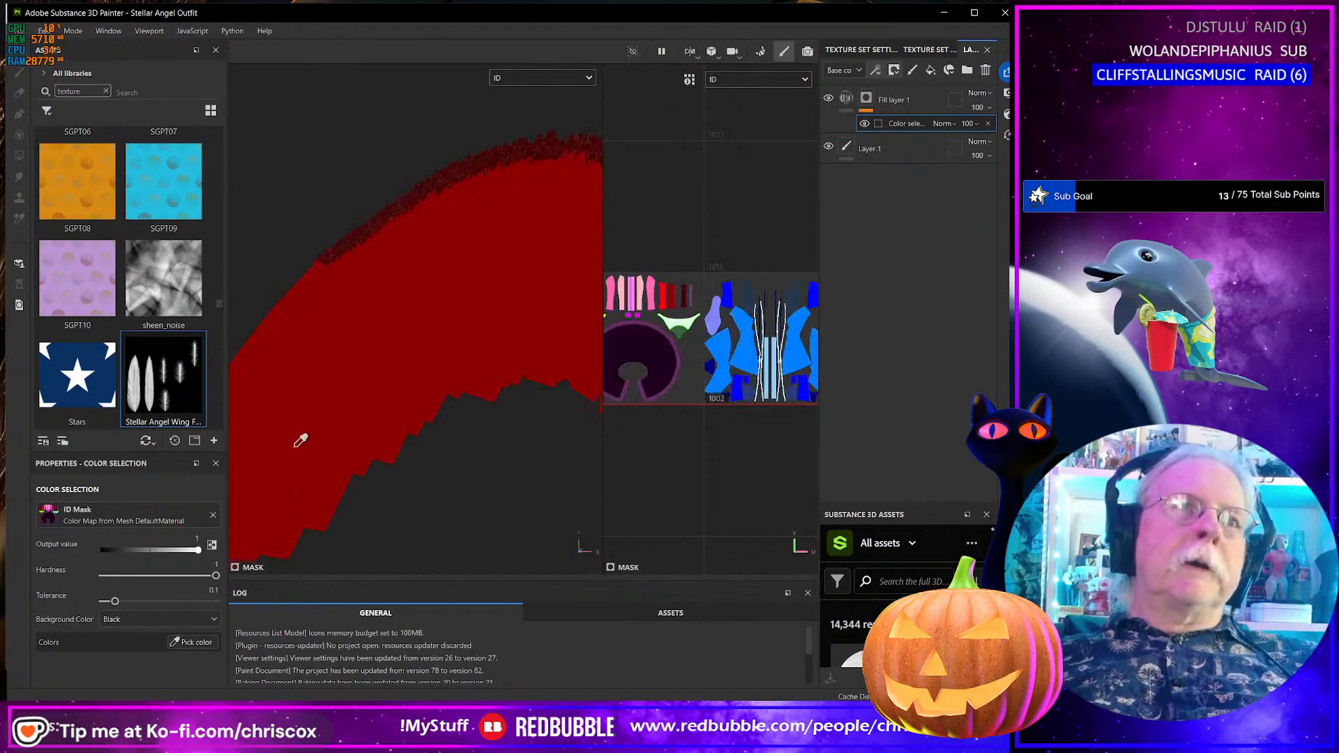
click(379, 439)
click(195, 643)
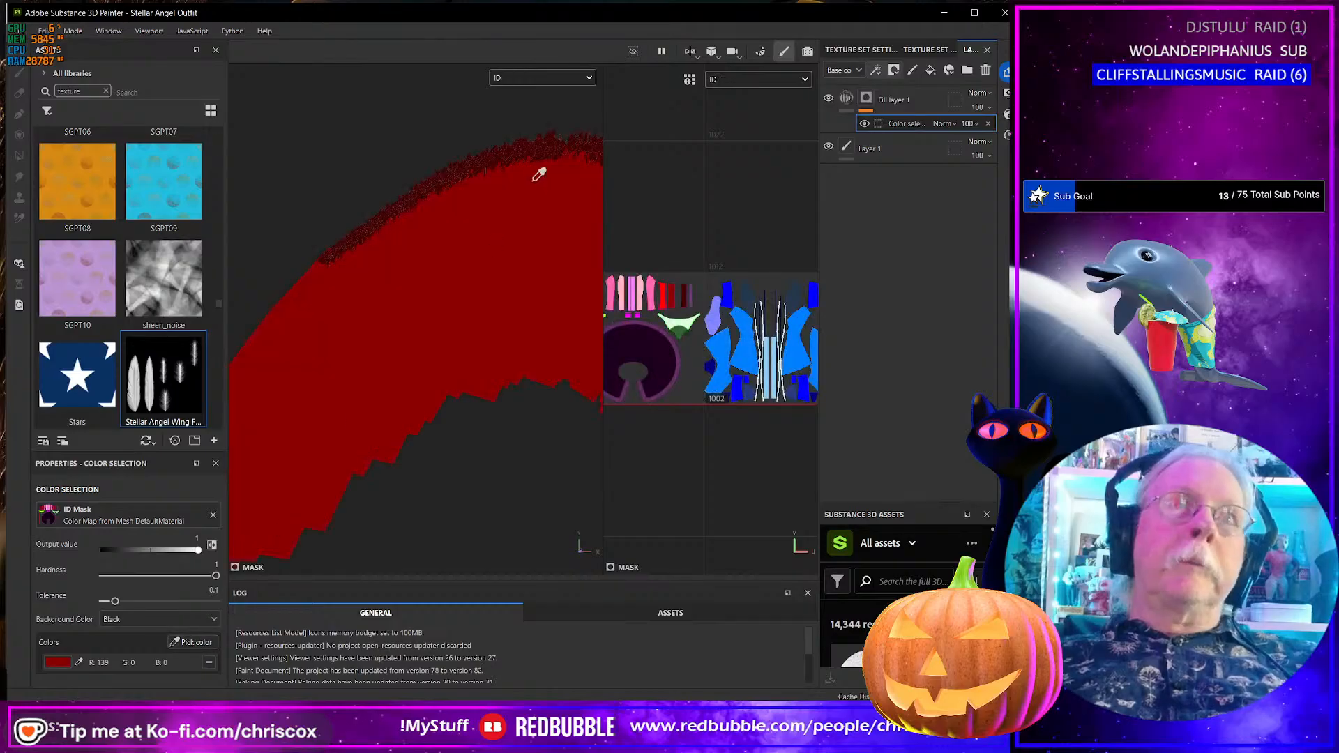
click(497, 151)
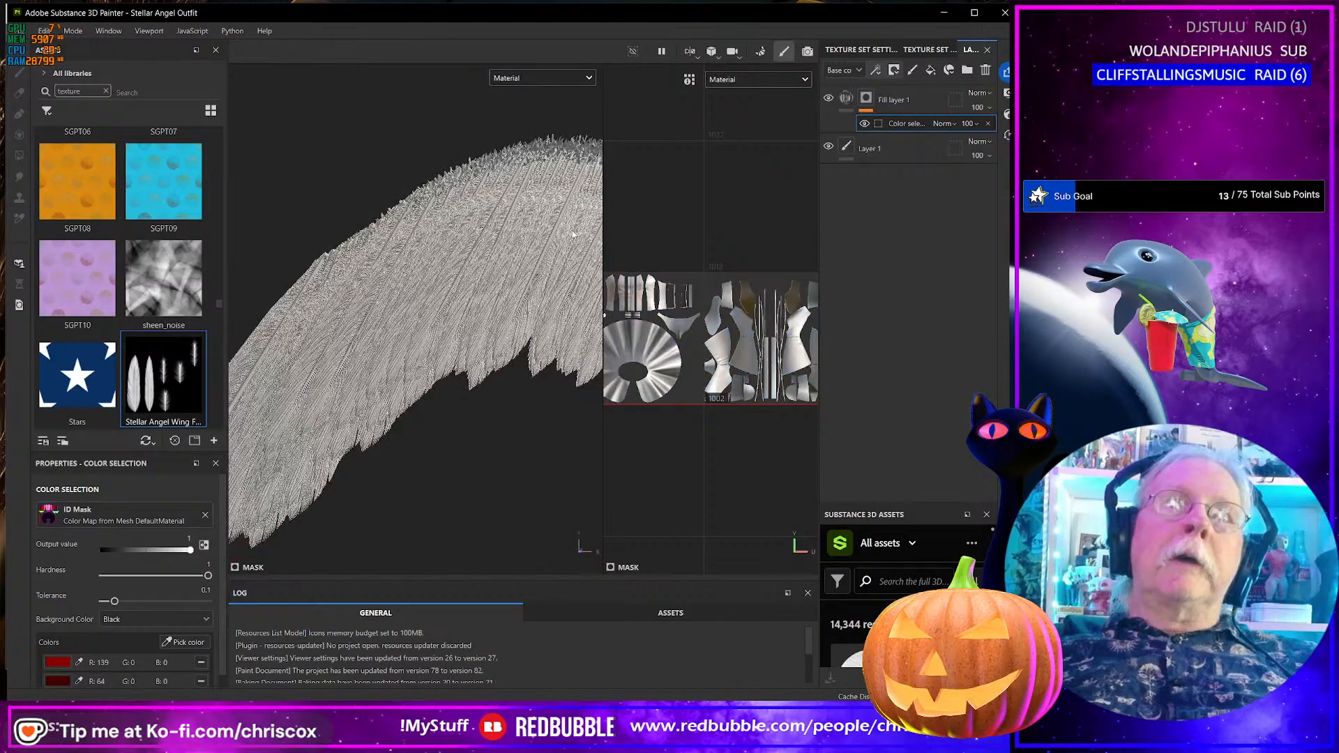
scroll(677, 321, up, 2)
scroll(677, 321, down, 2)
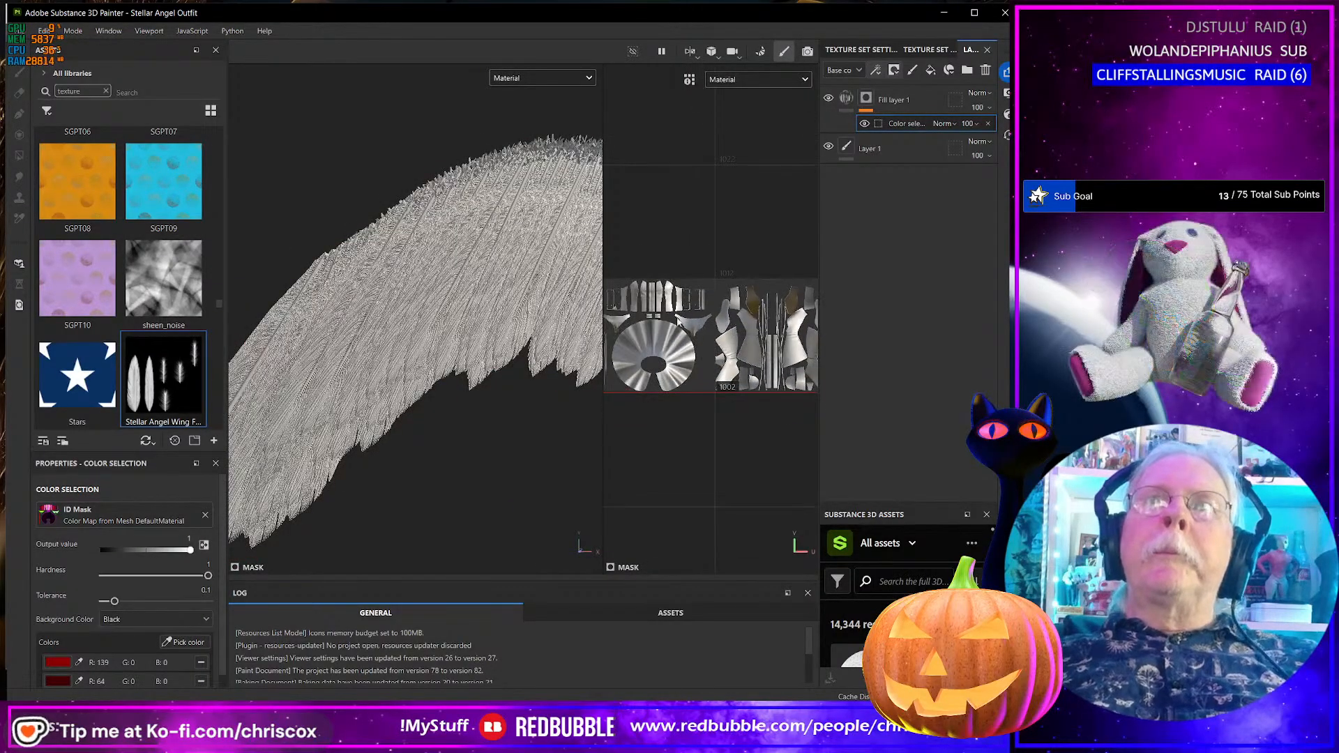
scroll(677, 320, up, 5)
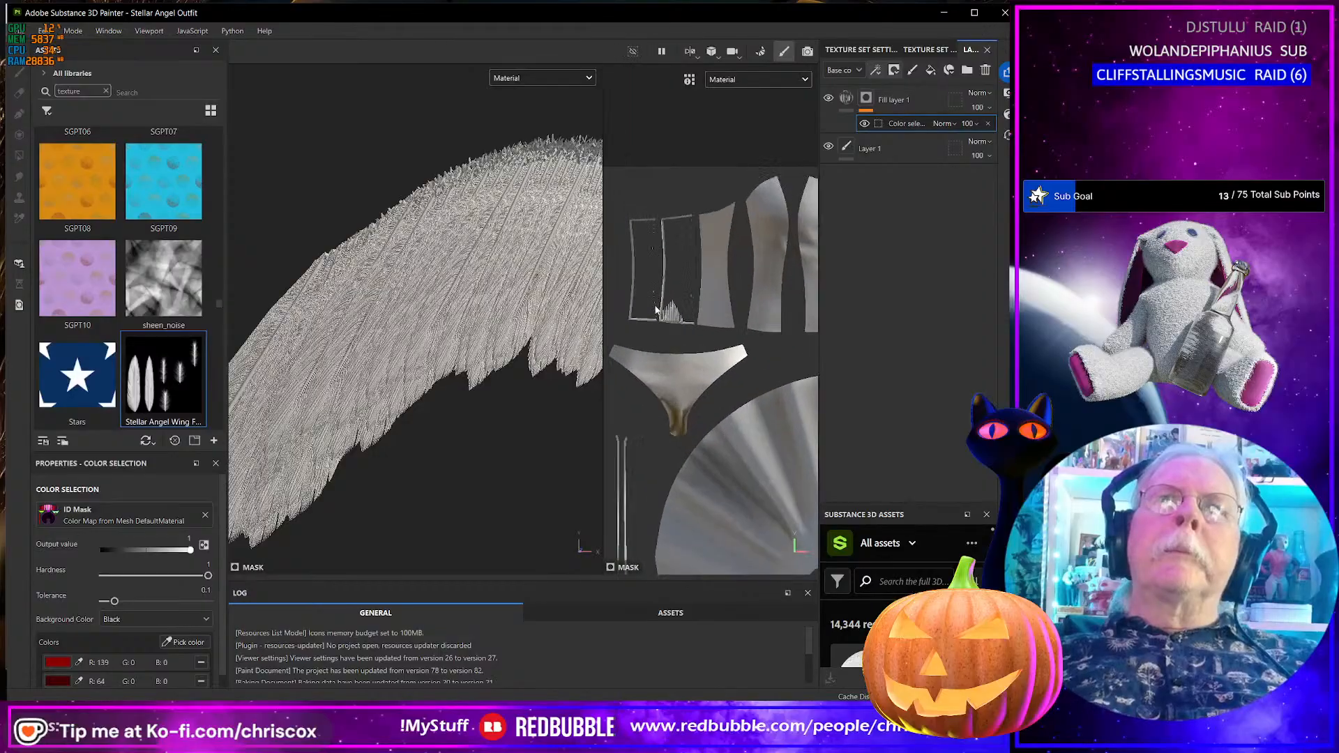
scroll(656, 310, down, 5)
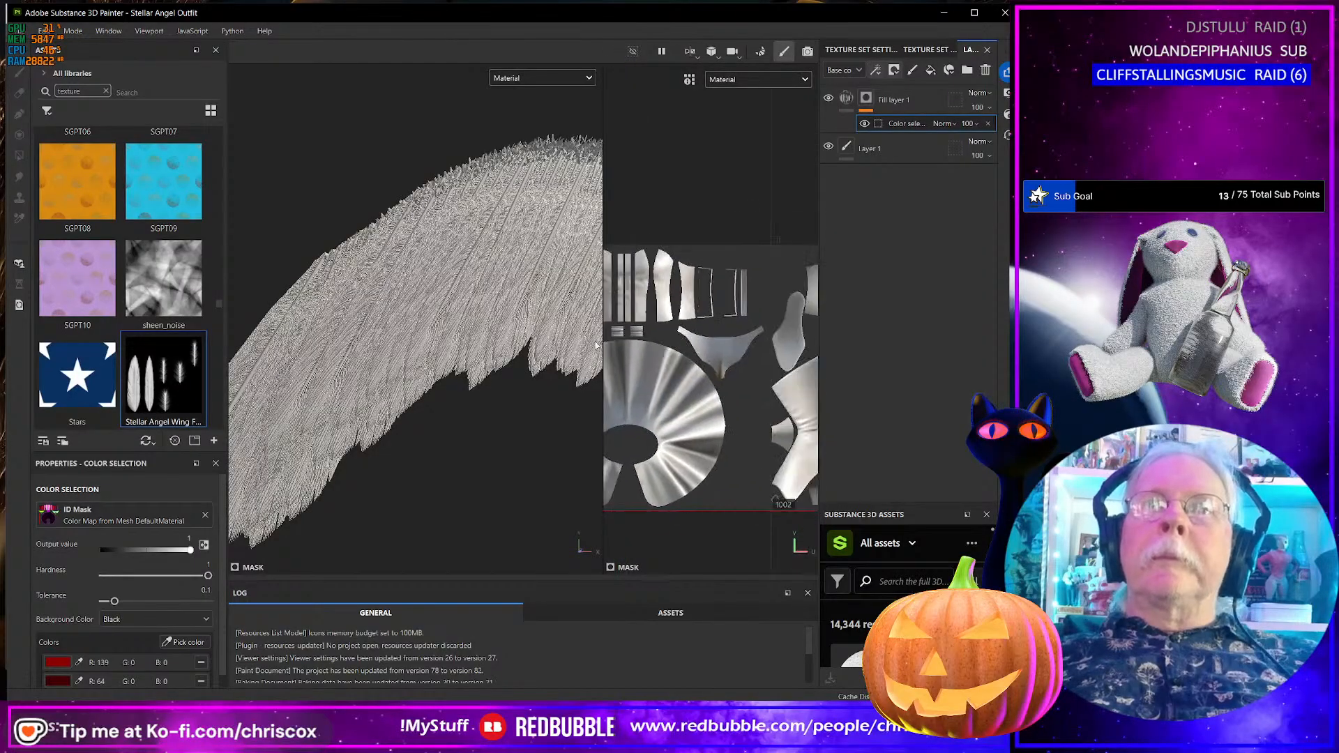
- Add a filter effect to the fill layer's mask and browse the available filters without choosing one
middle_drag(597, 345, 724, 316)
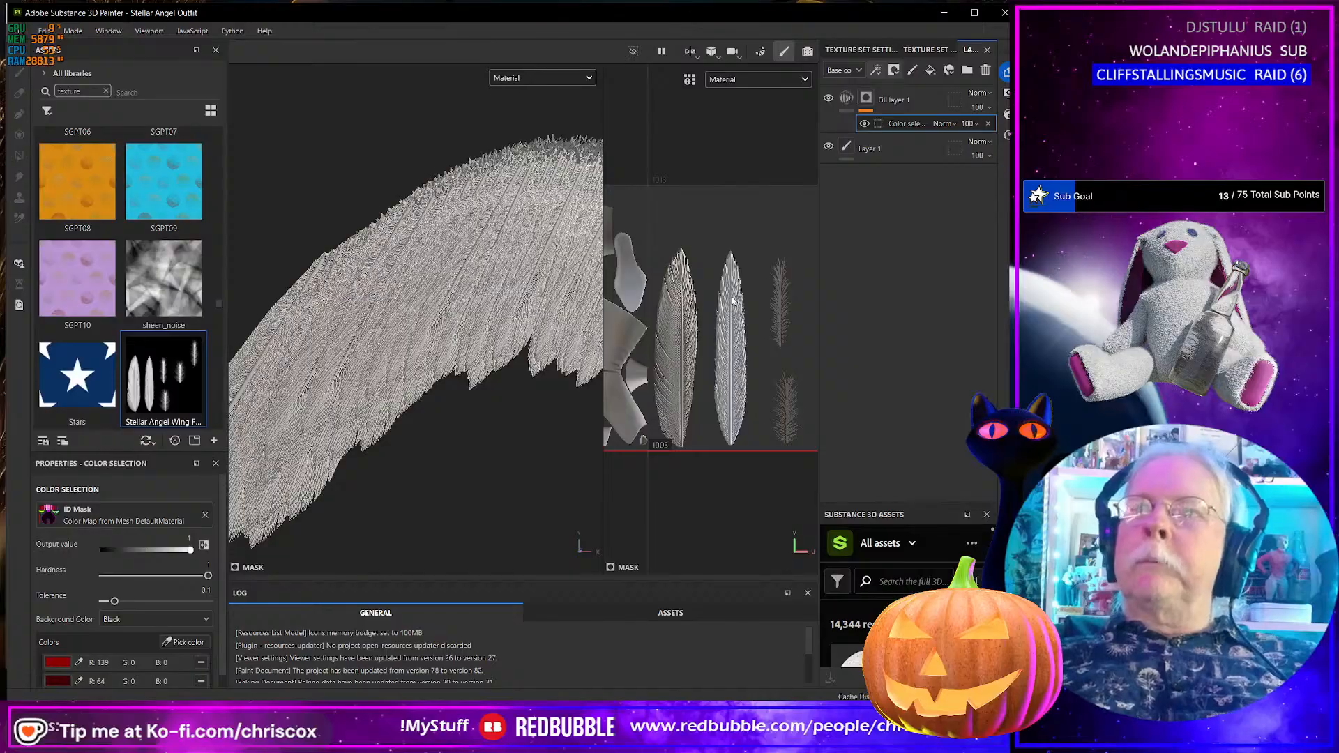
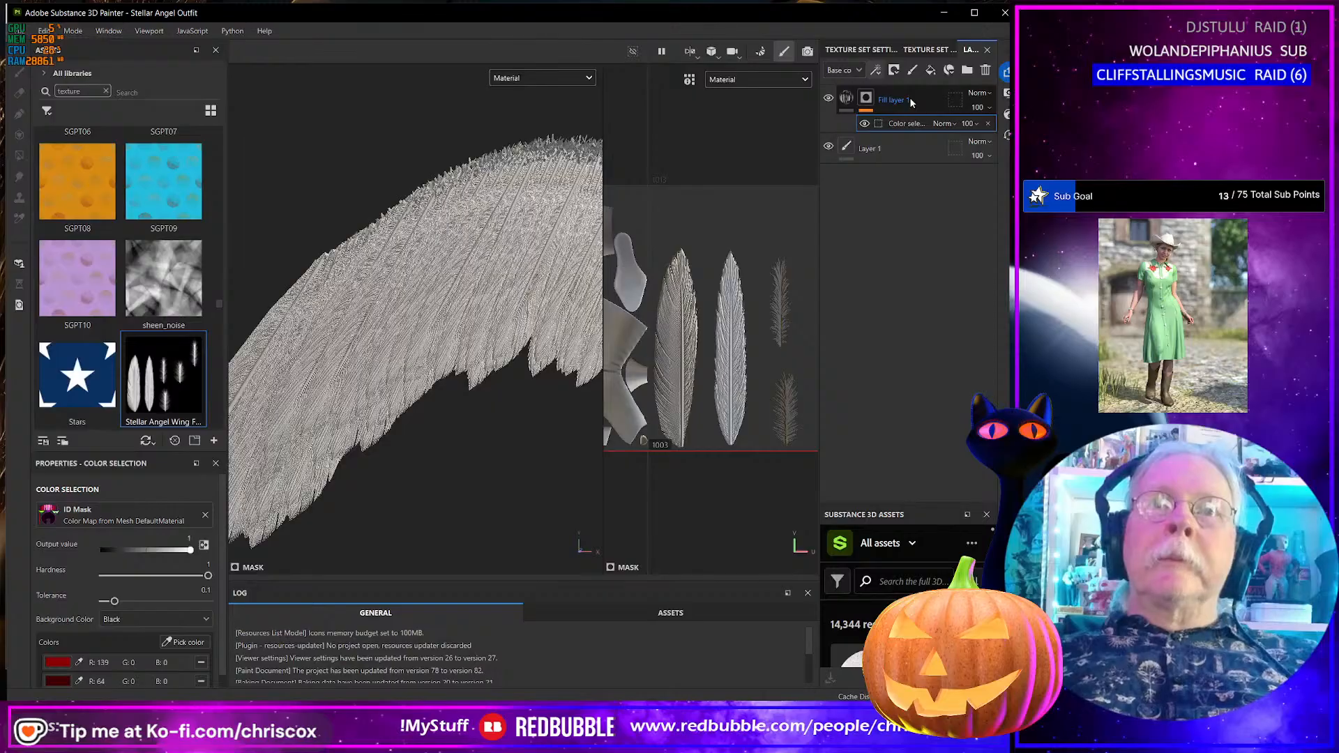
click(877, 70)
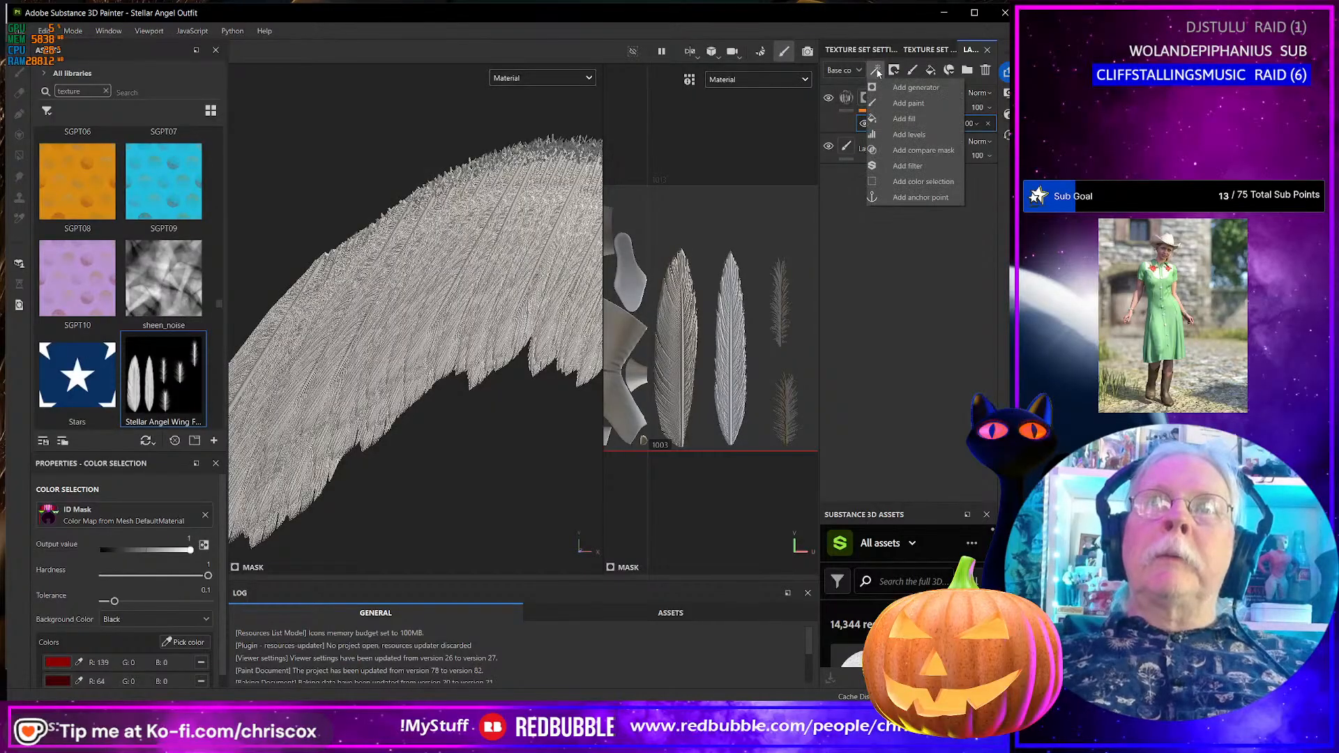
click(916, 167)
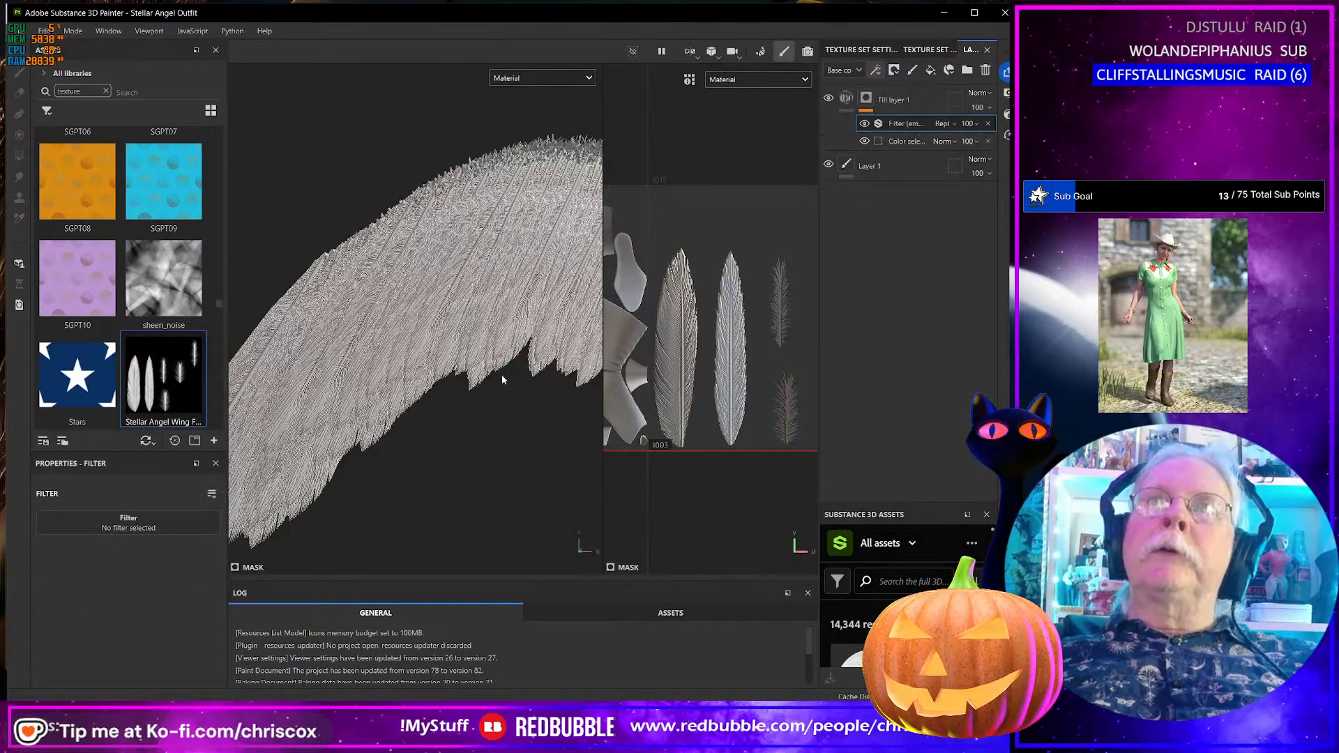
click(154, 526)
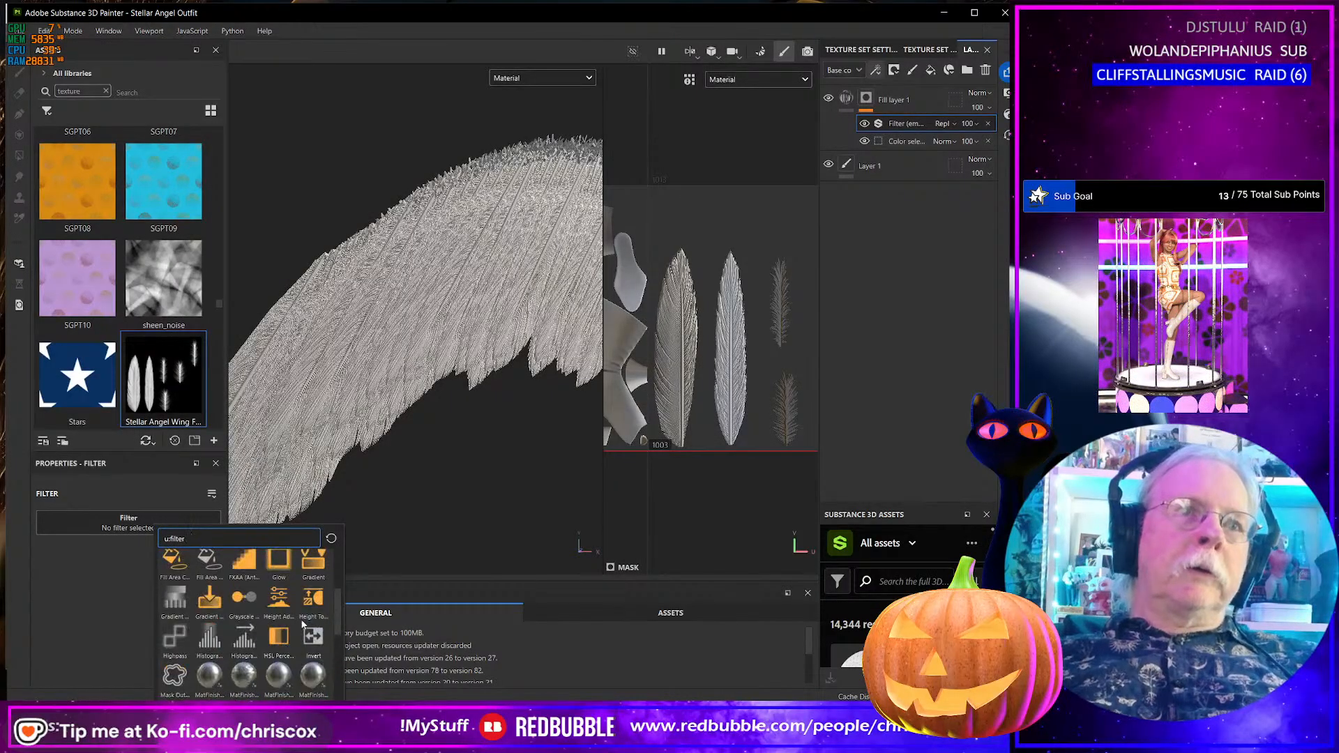
key(Escape)
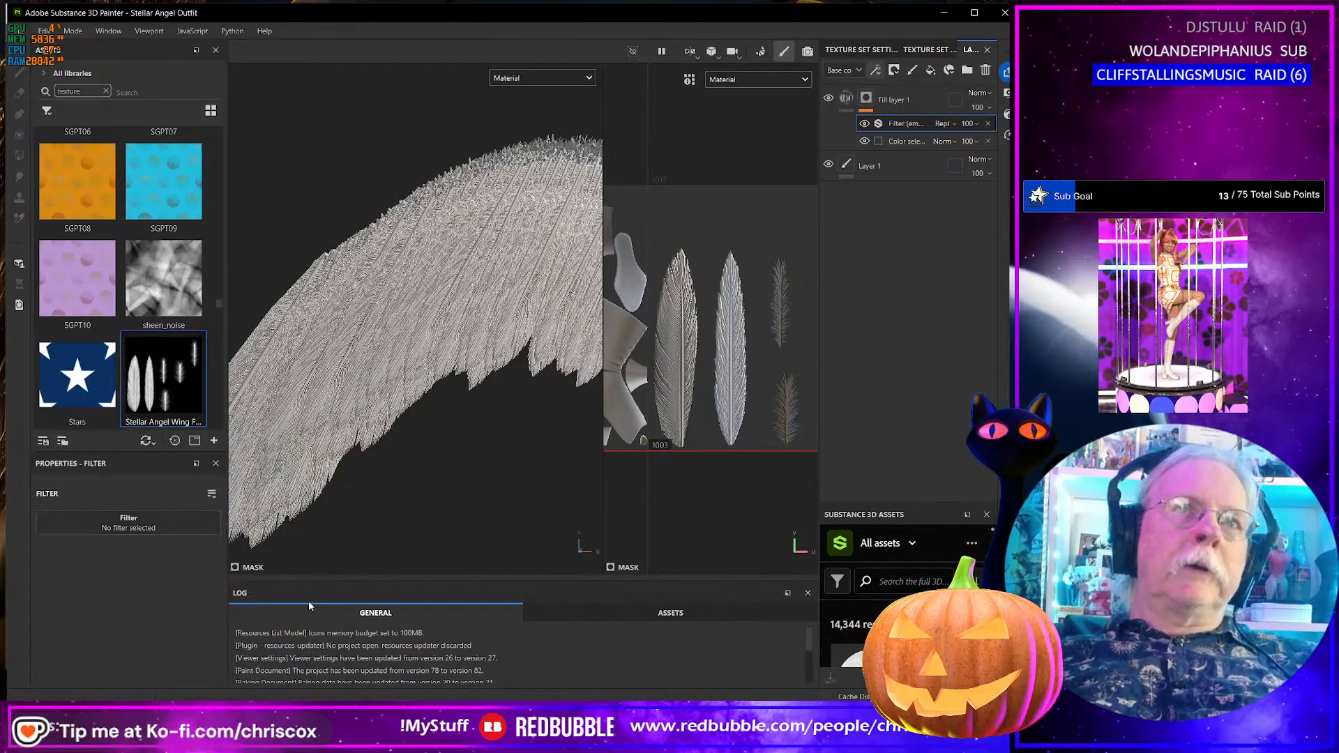
- Switch the viewport display to Normal and delete the empty filter from the fill layer's mask
click(757, 79)
click(734, 191)
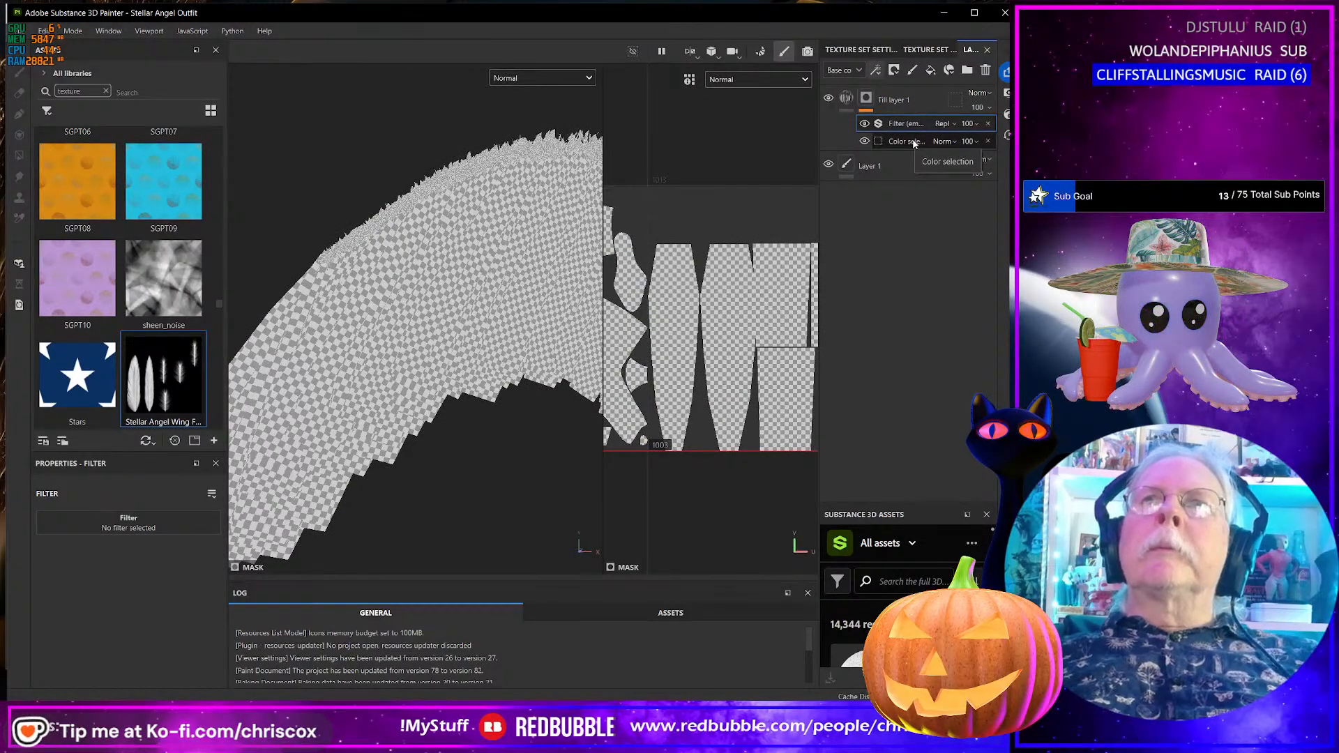
drag(912, 125, 861, 103)
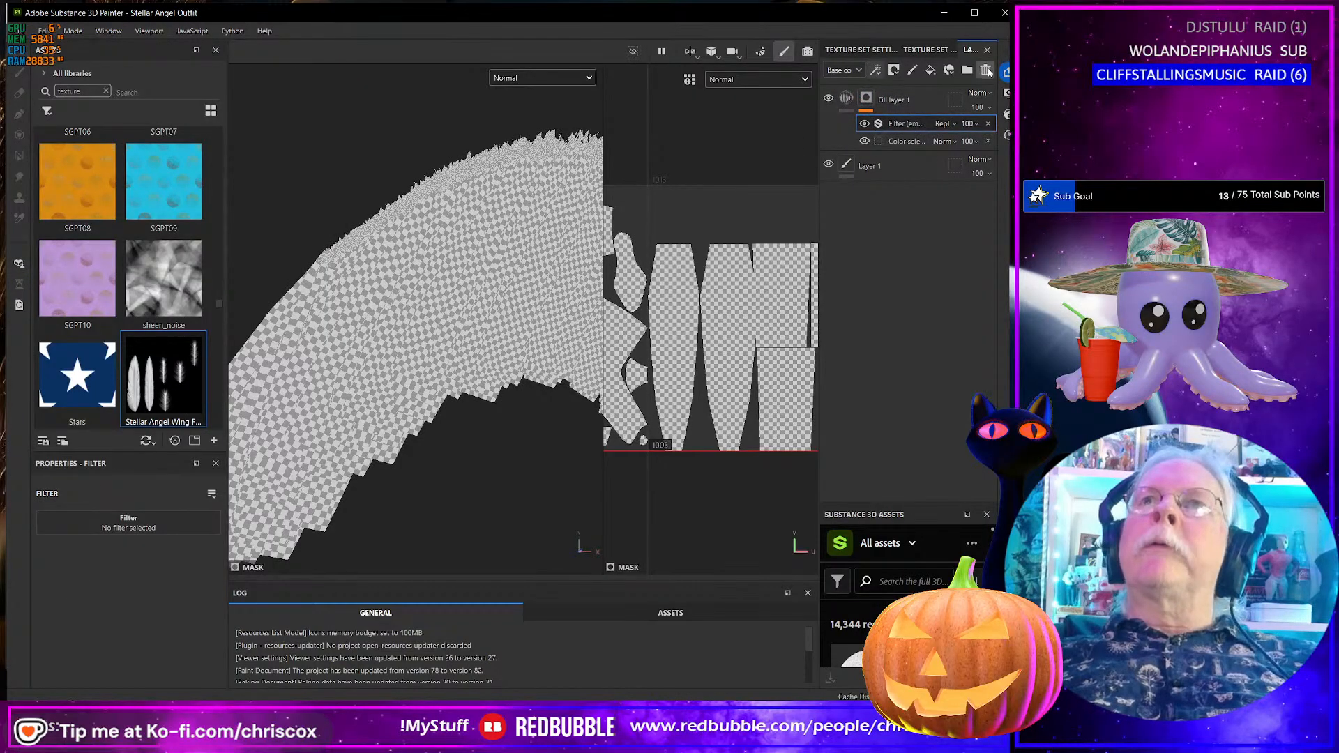
click(986, 69)
click(986, 70)
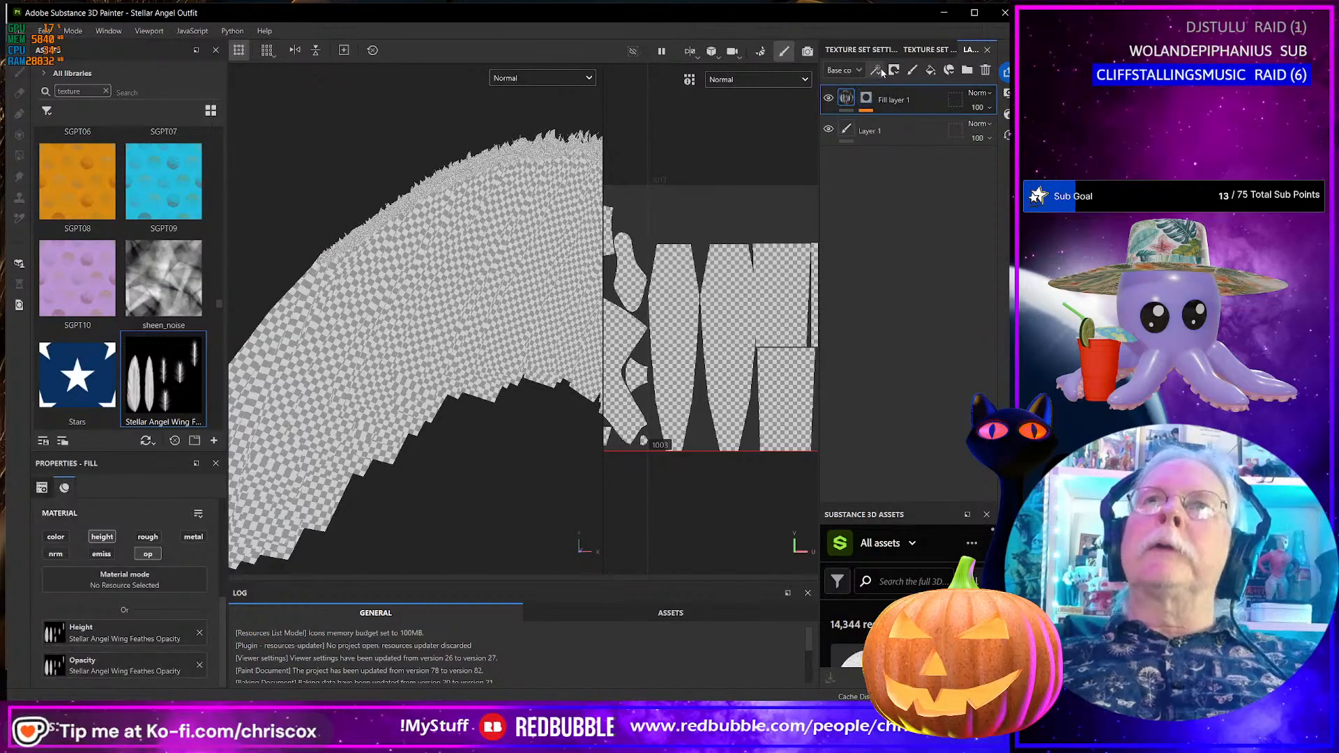
- Add a filter to the fill layer's content and assign the Height To Normal filter to it
click(879, 70)
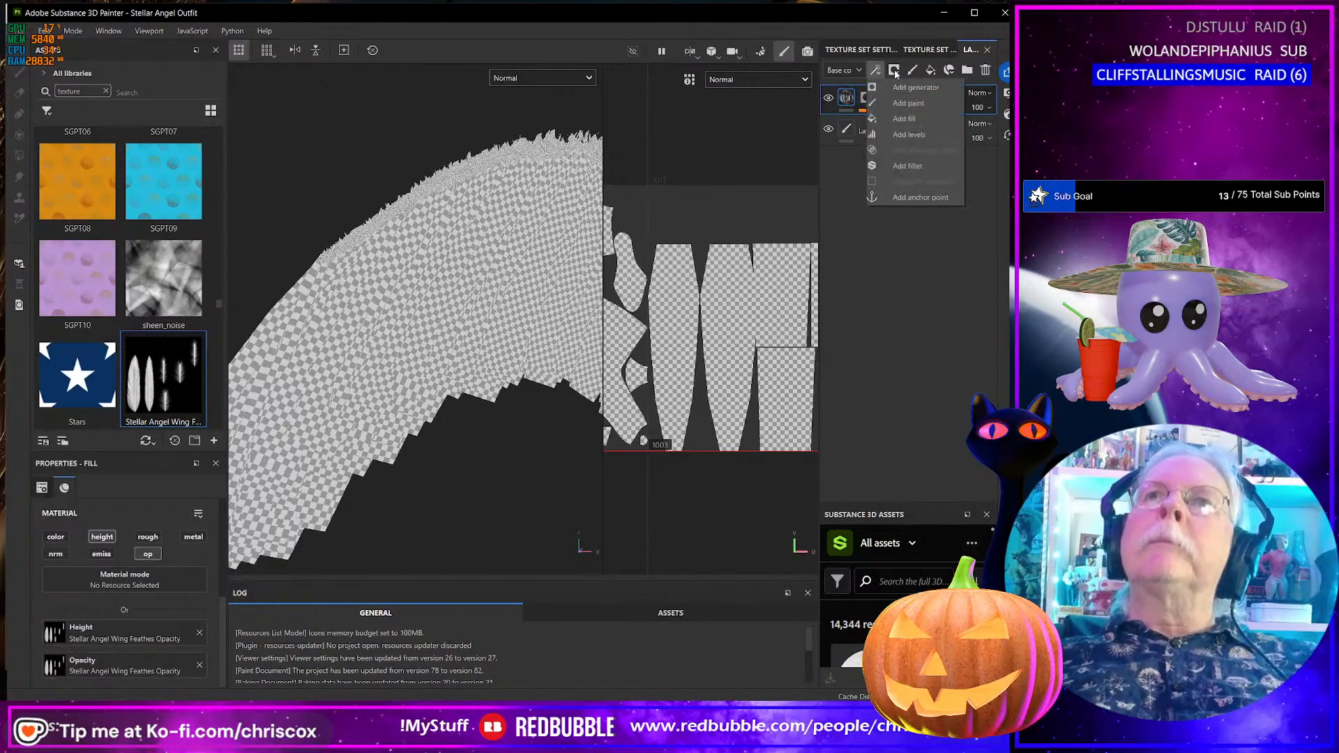
click(909, 165)
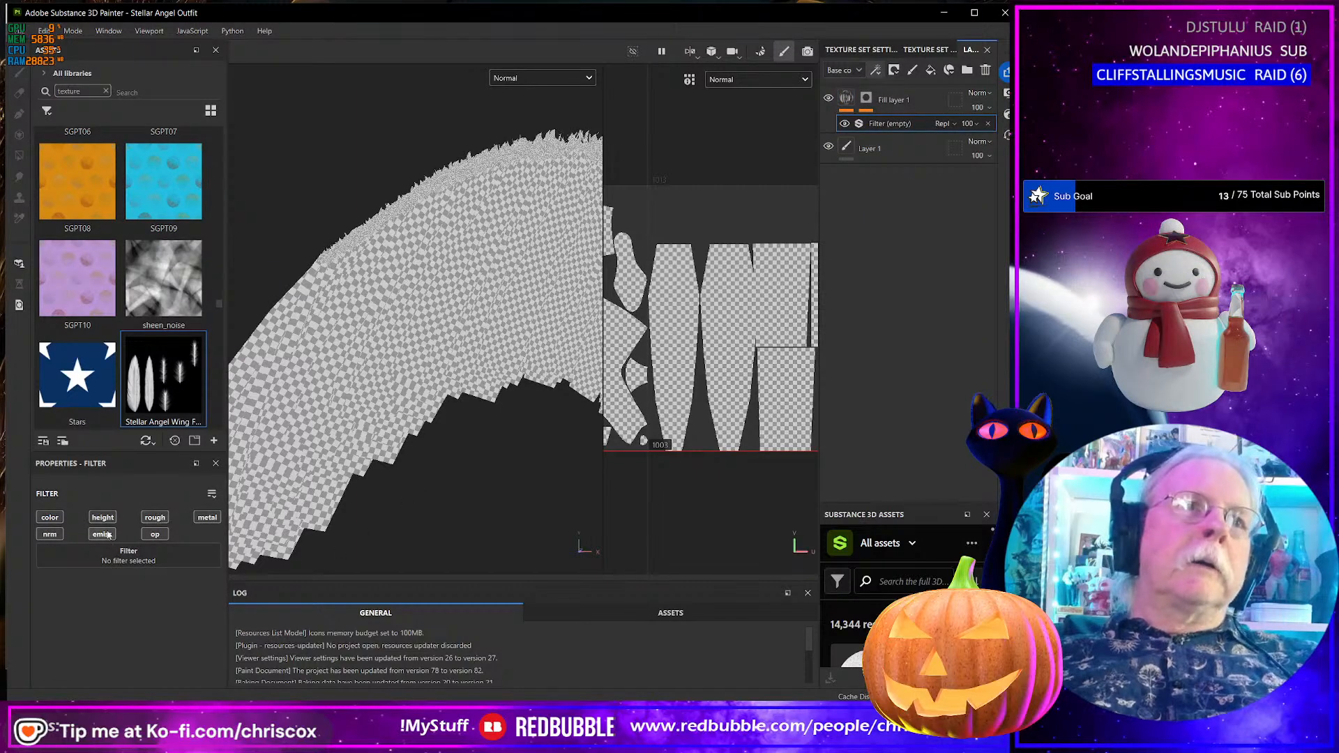
click(122, 556)
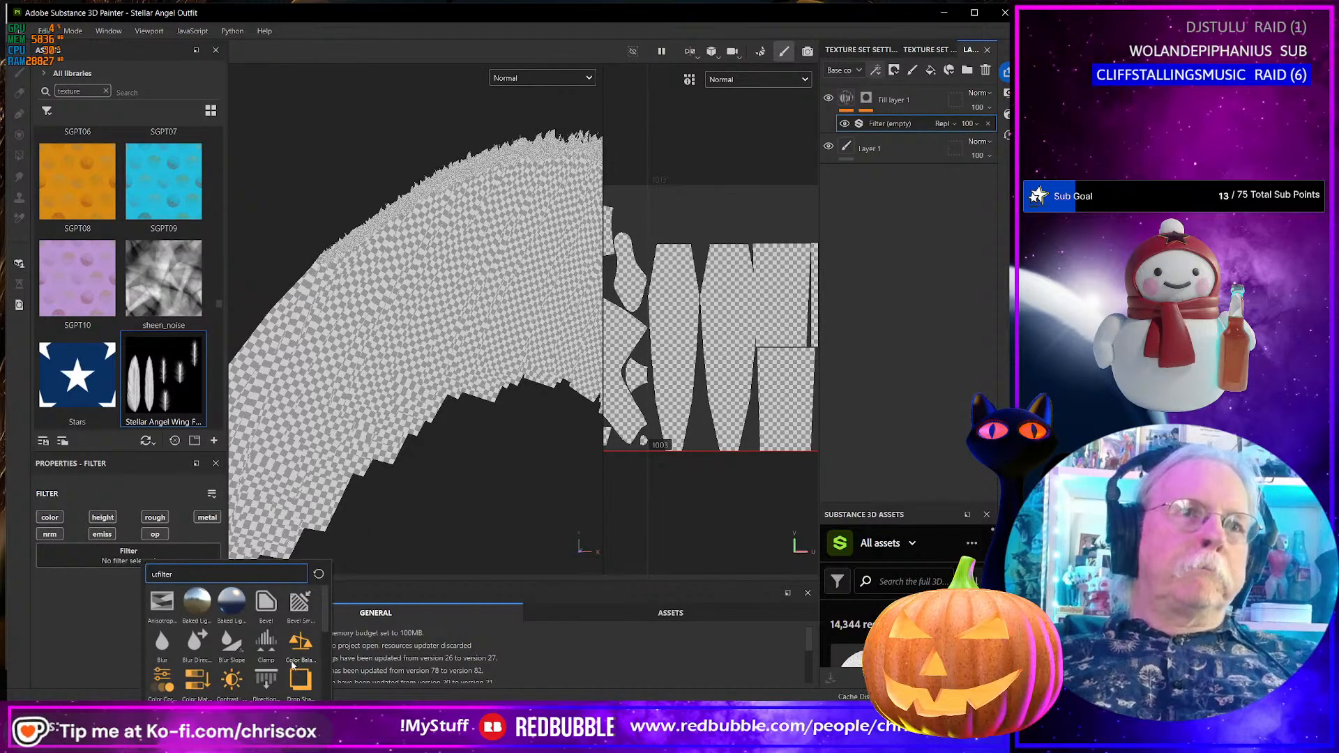
mouse_move(300, 684)
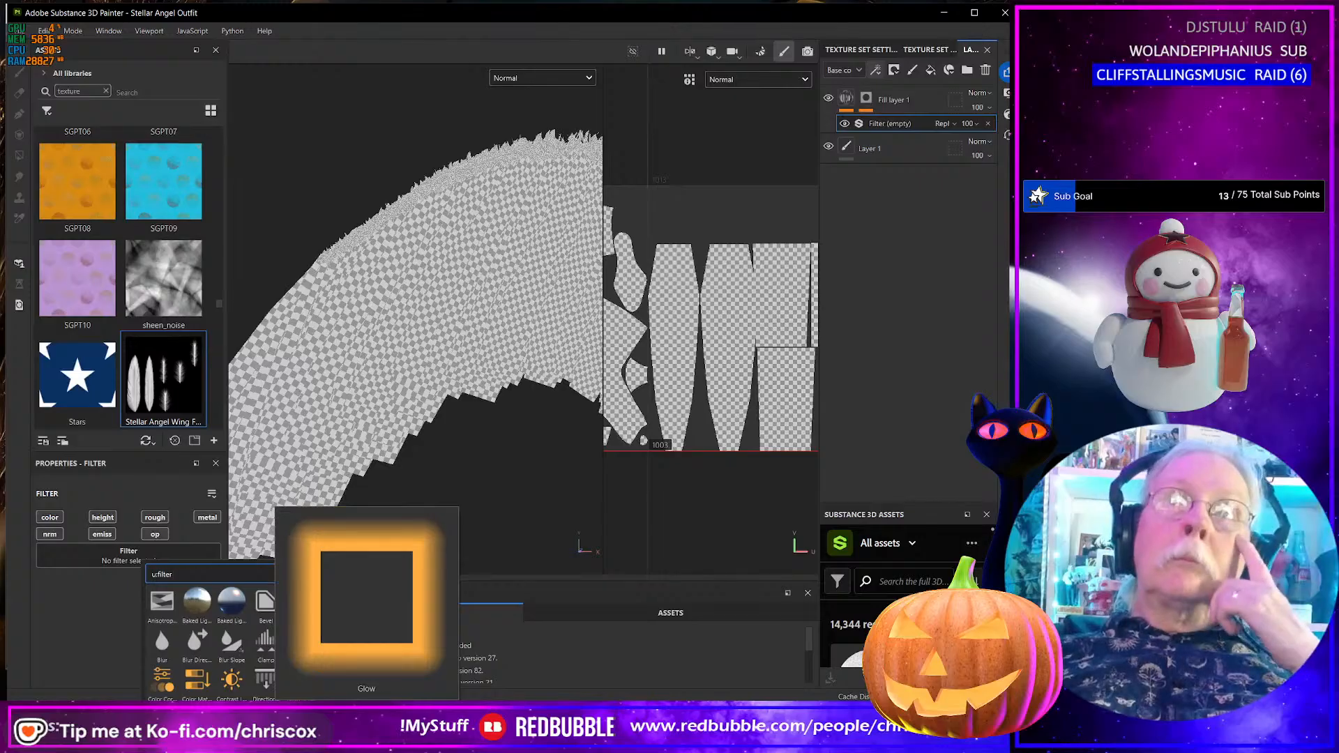
scroll(296, 687, down, 5)
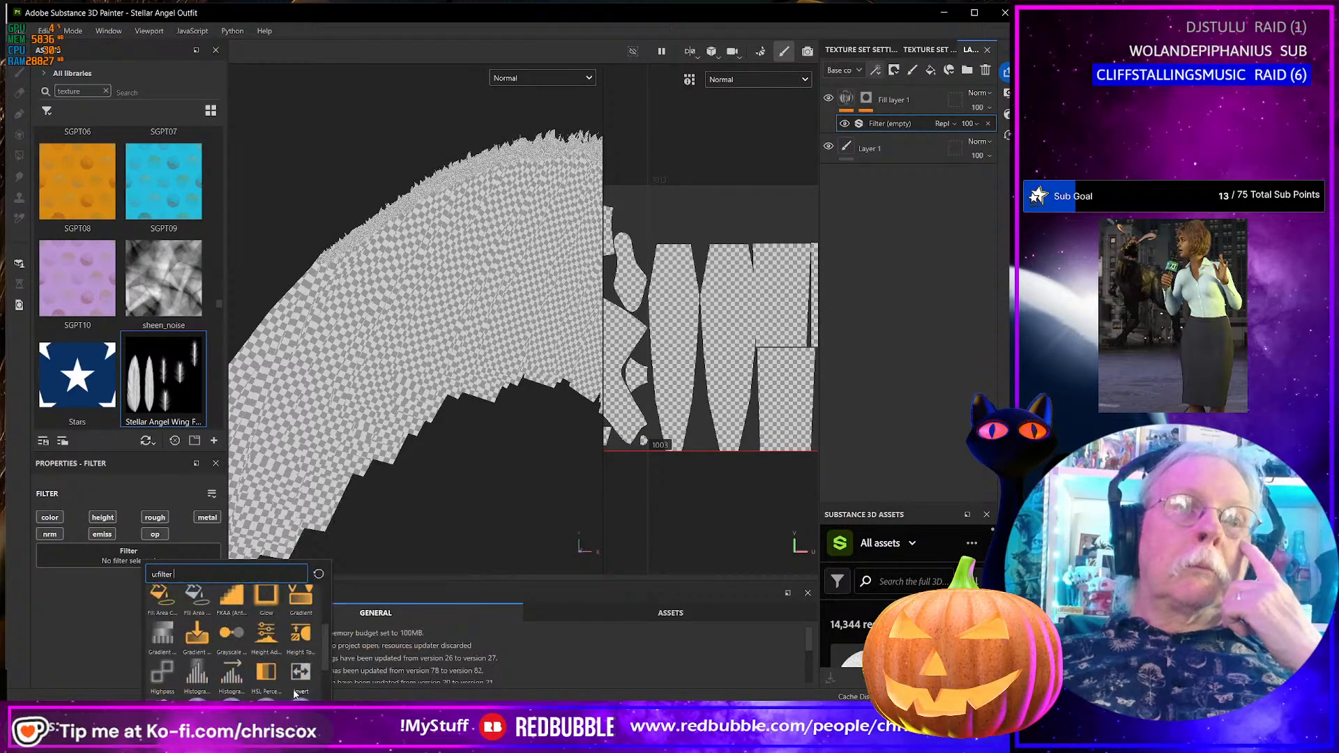
click(301, 635)
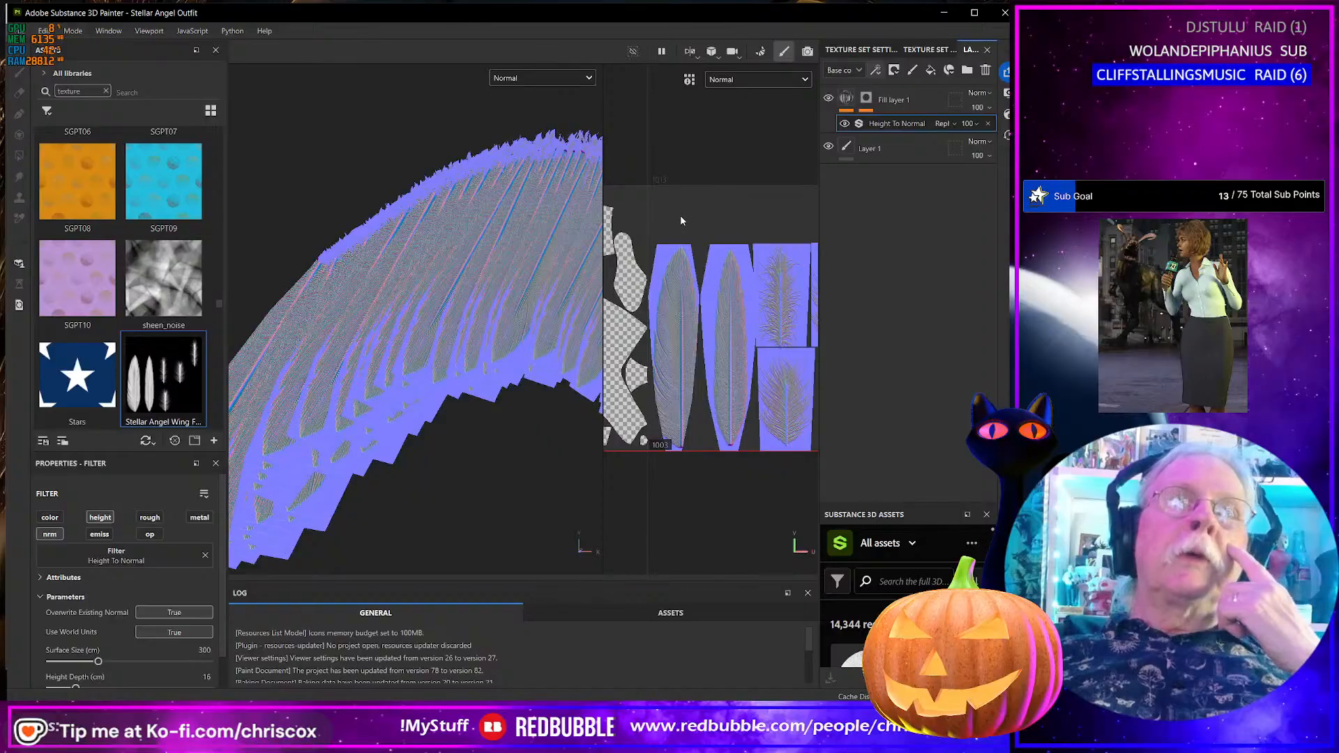
- Set the Height To Normal filter's height depth to 0.5 cm and check the normals on the wing feathers up close
scroll(437, 394, down, 5)
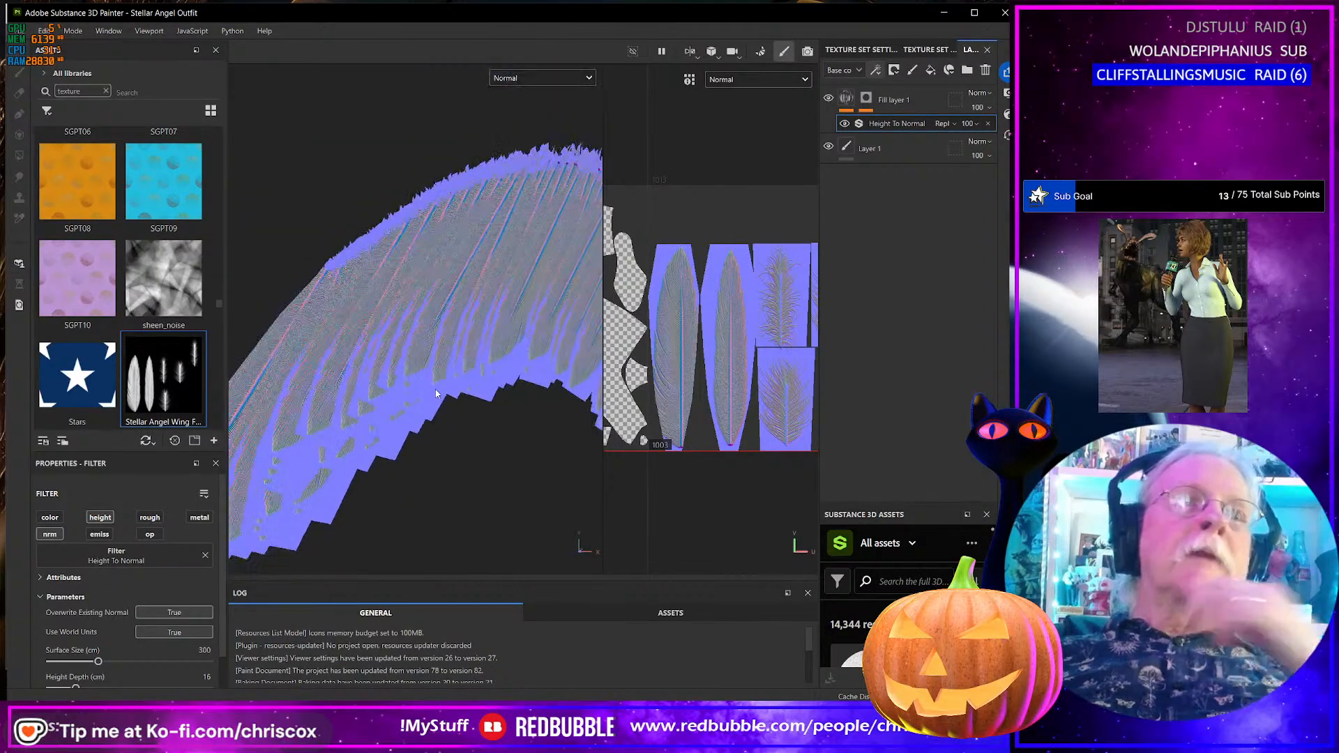
scroll(194, 551, down, 1)
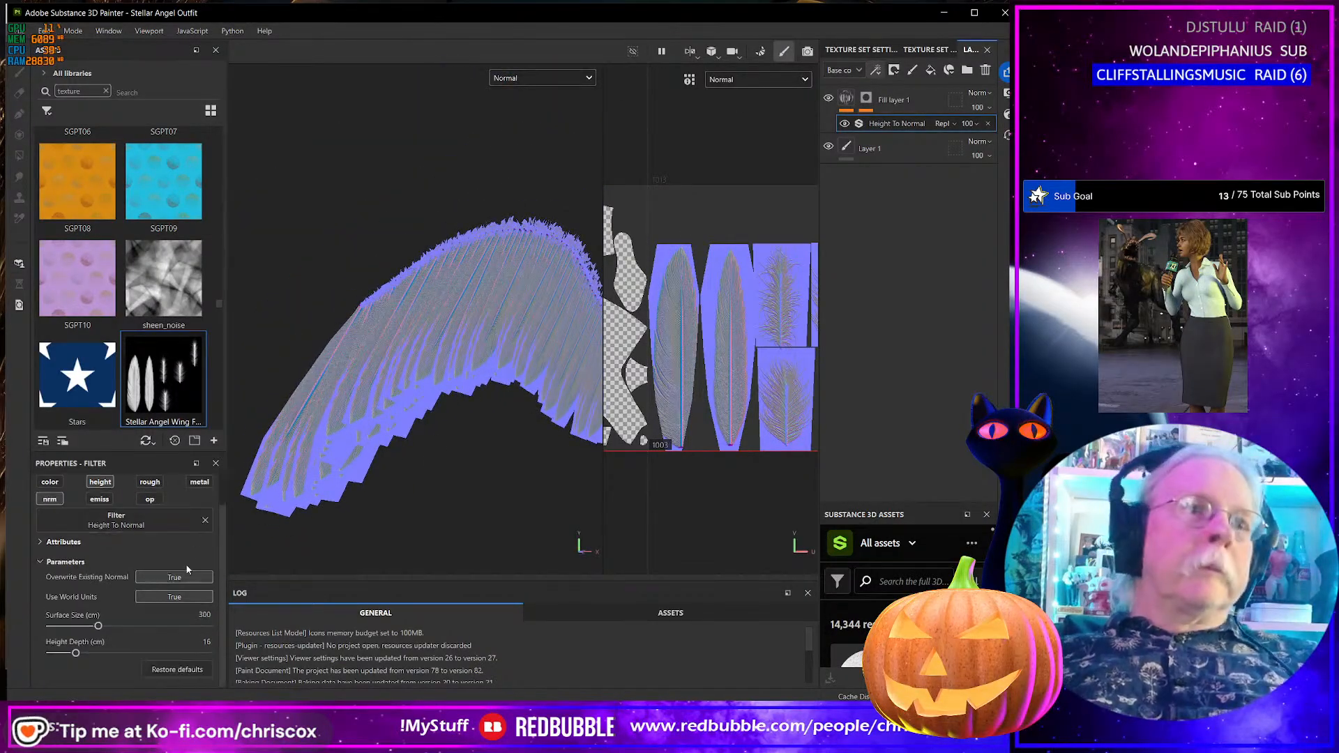
click(207, 642)
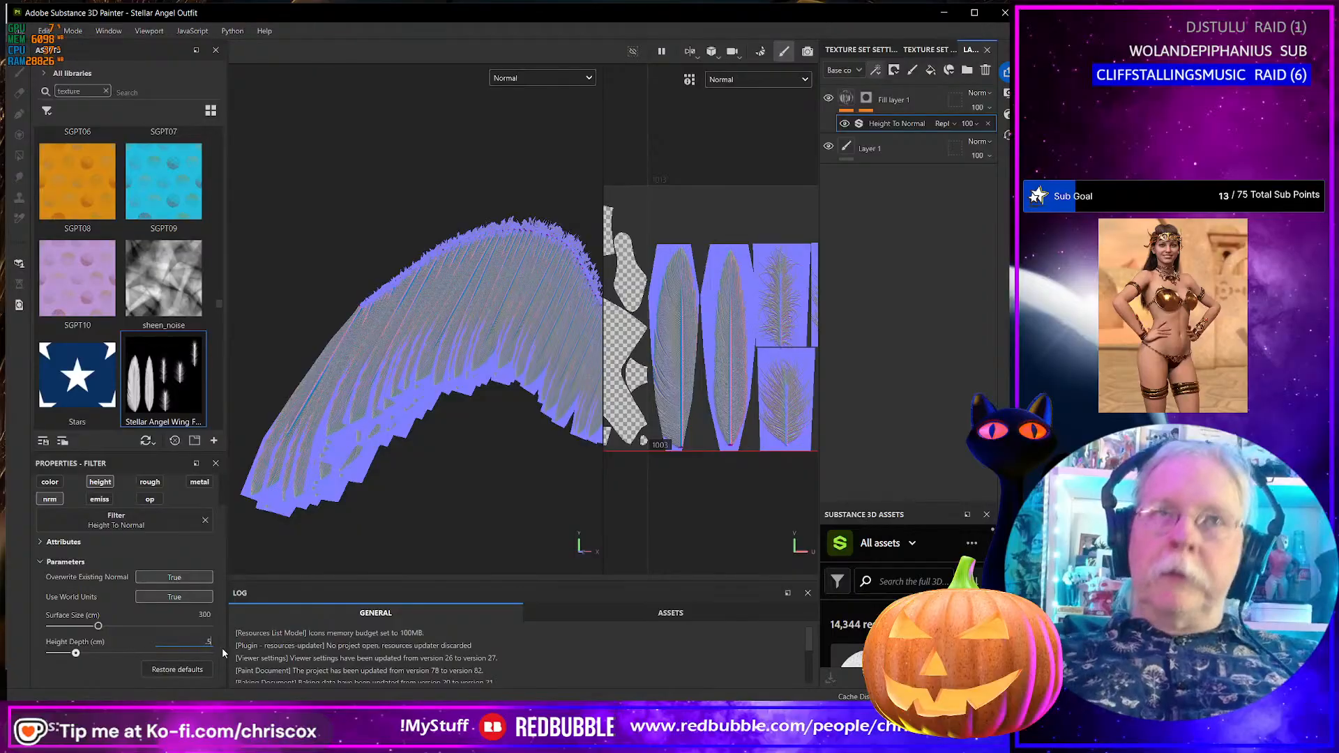
text(0.5)
key(Return)
scroll(551, 335, up, 3)
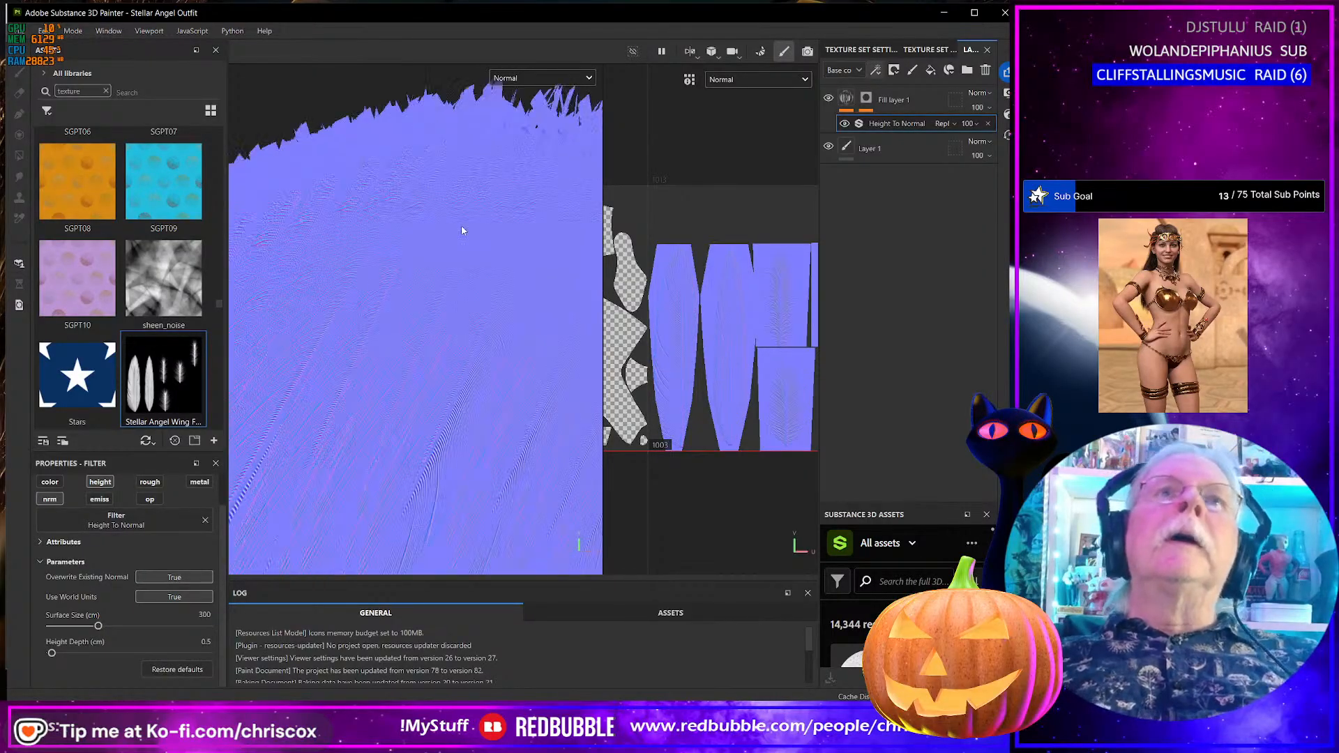
- Add a new fill layer above Fill layer 1 and give it a black mask
alt+drag(464, 231, 456, 263)
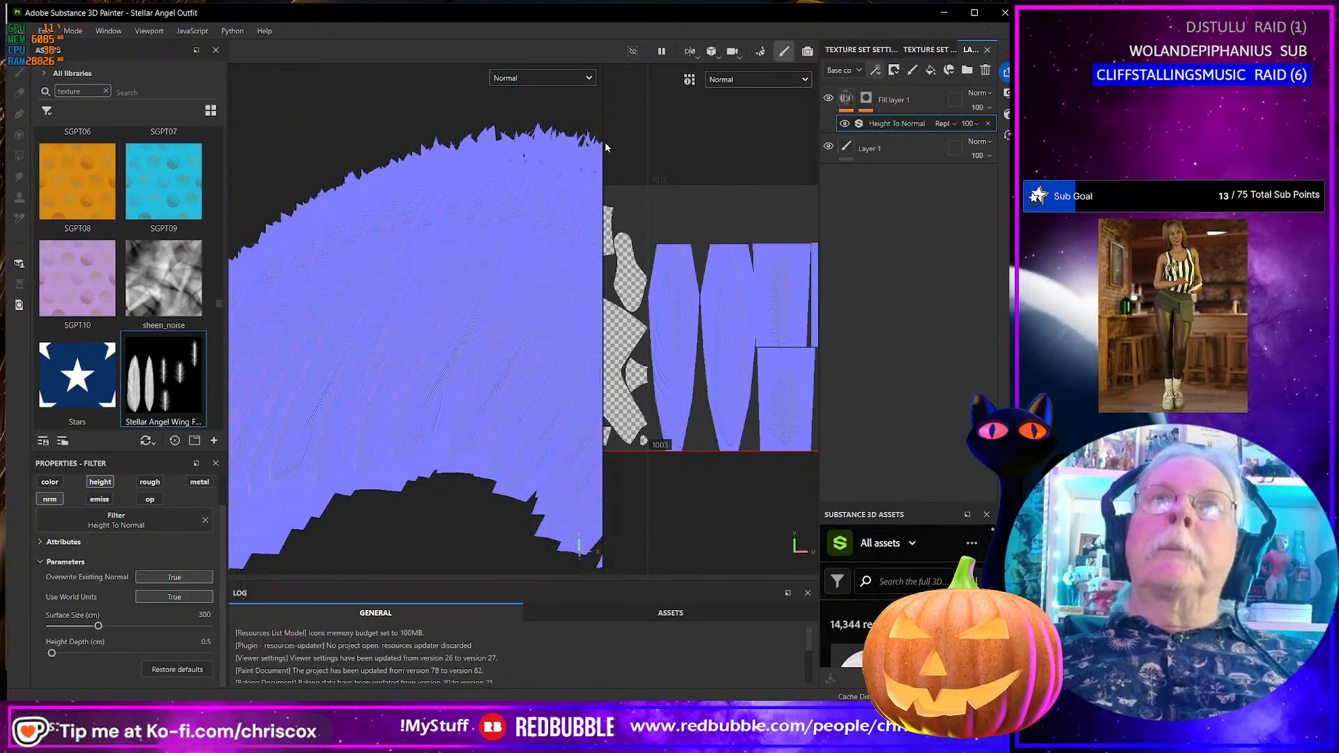
click(906, 102)
click(931, 71)
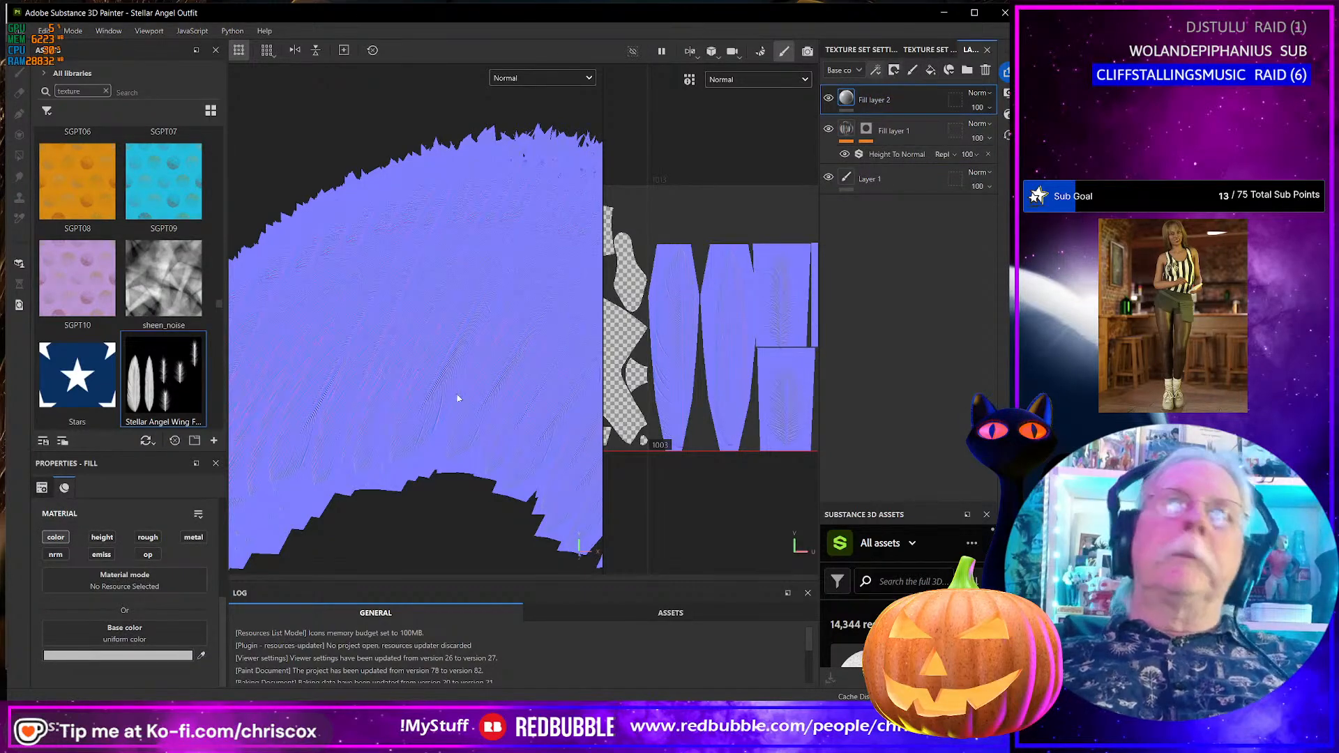
click(740, 79)
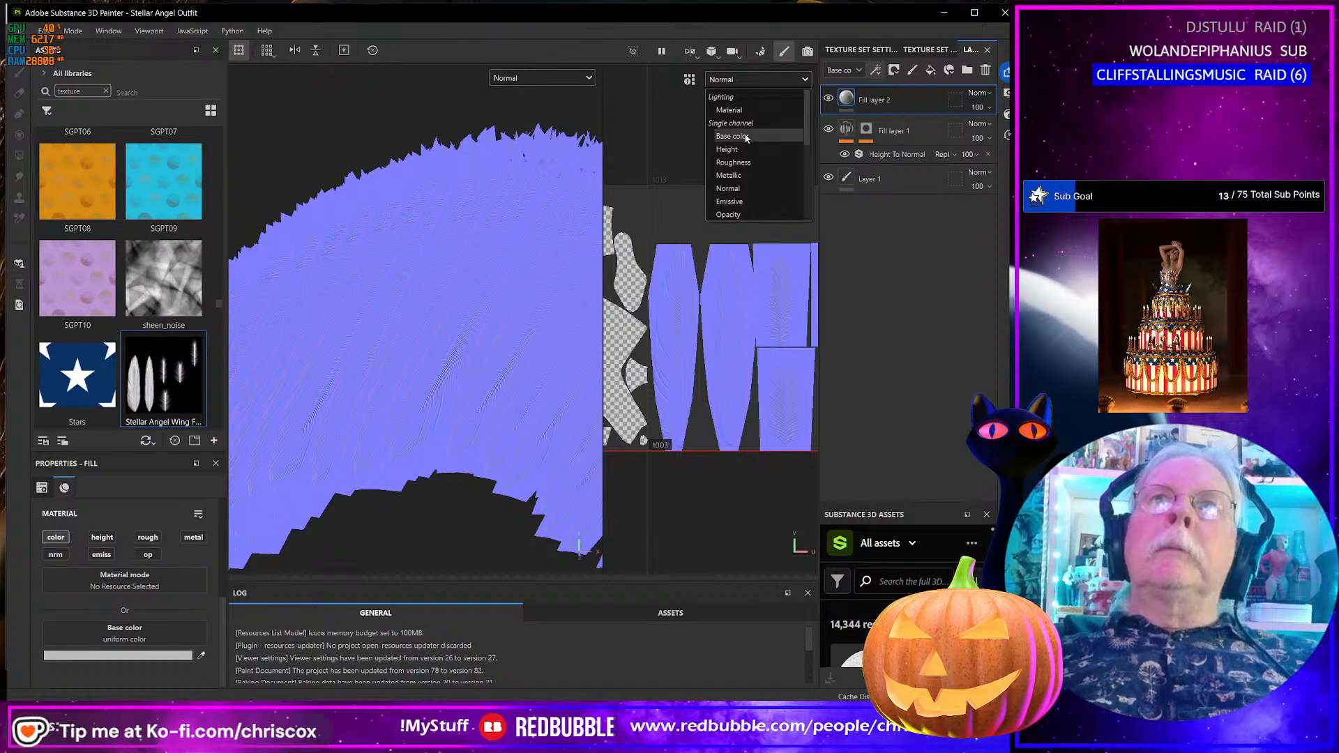
click(895, 74)
click(896, 73)
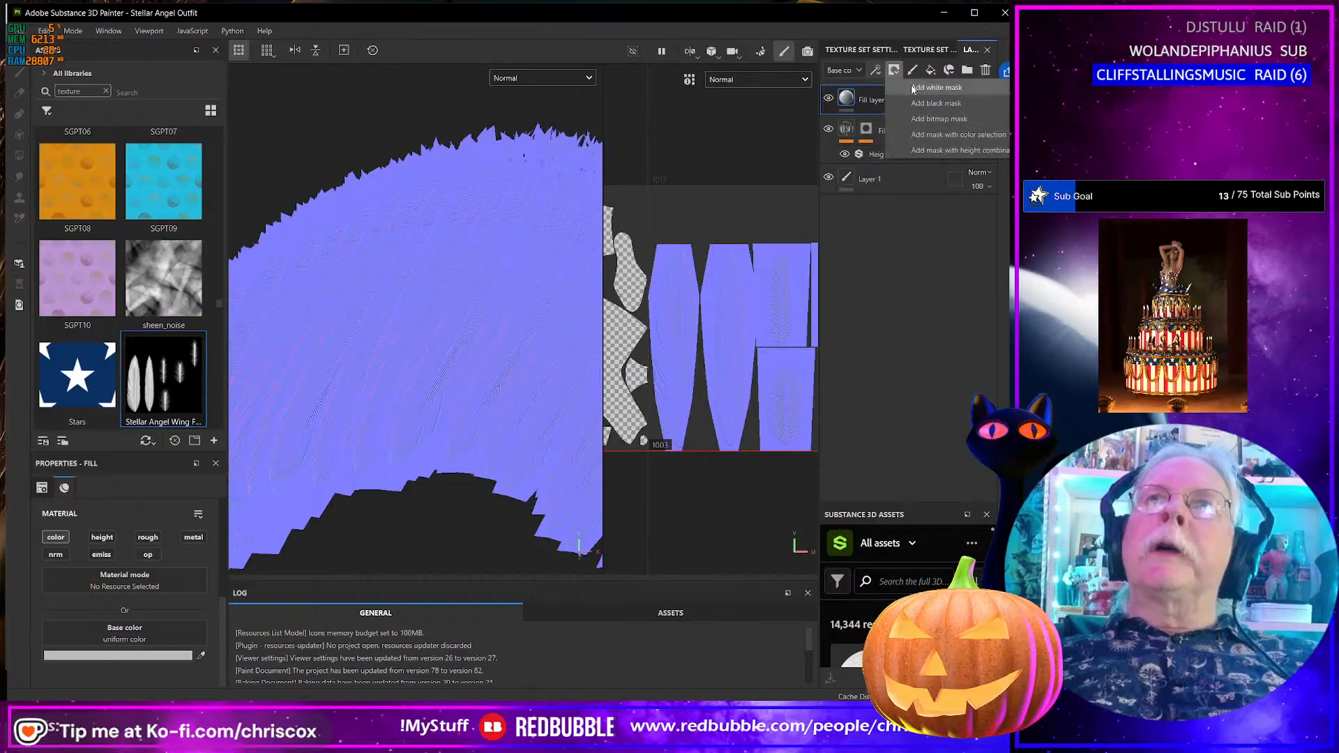
click(929, 102)
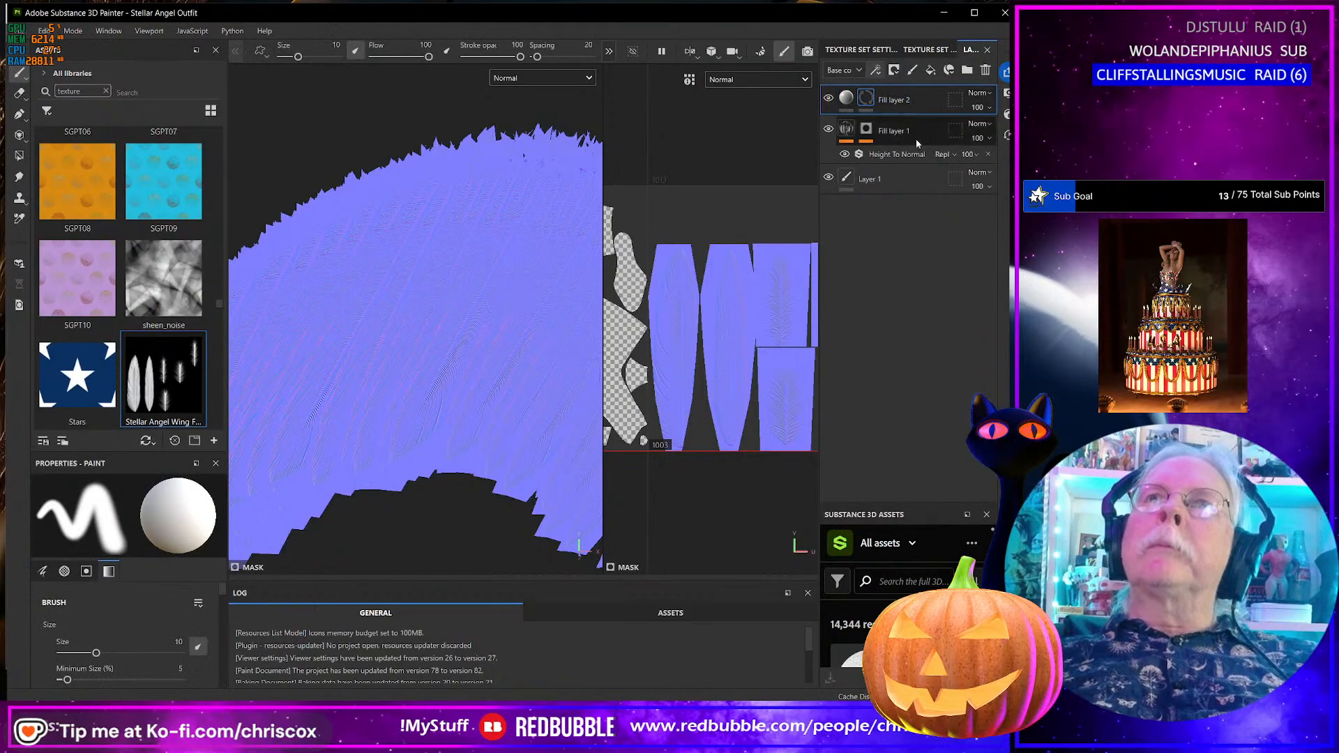
- Show the Material view and limit Fill layer 2's mask with a color selection picking the bright red and dark red feather ID colors
click(753, 79)
click(745, 111)
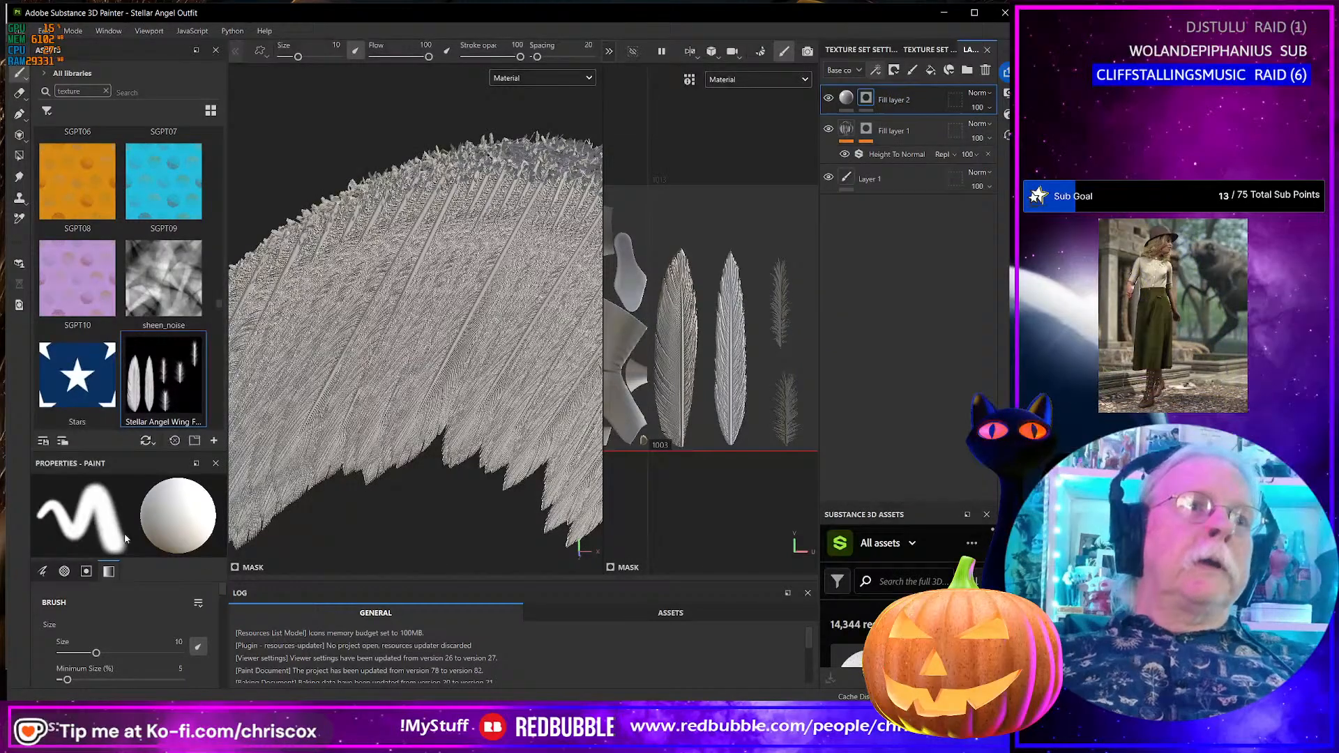
scroll(112, 599, down, 5)
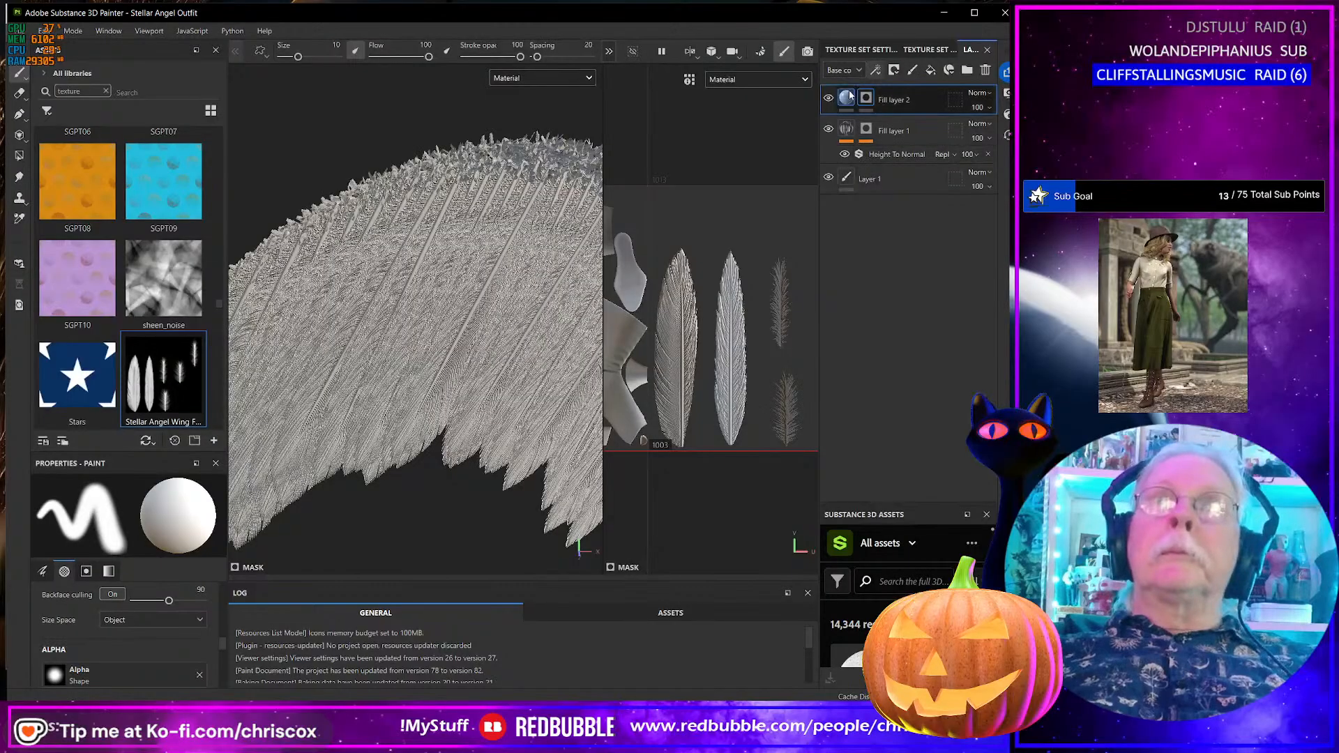
click(894, 71)
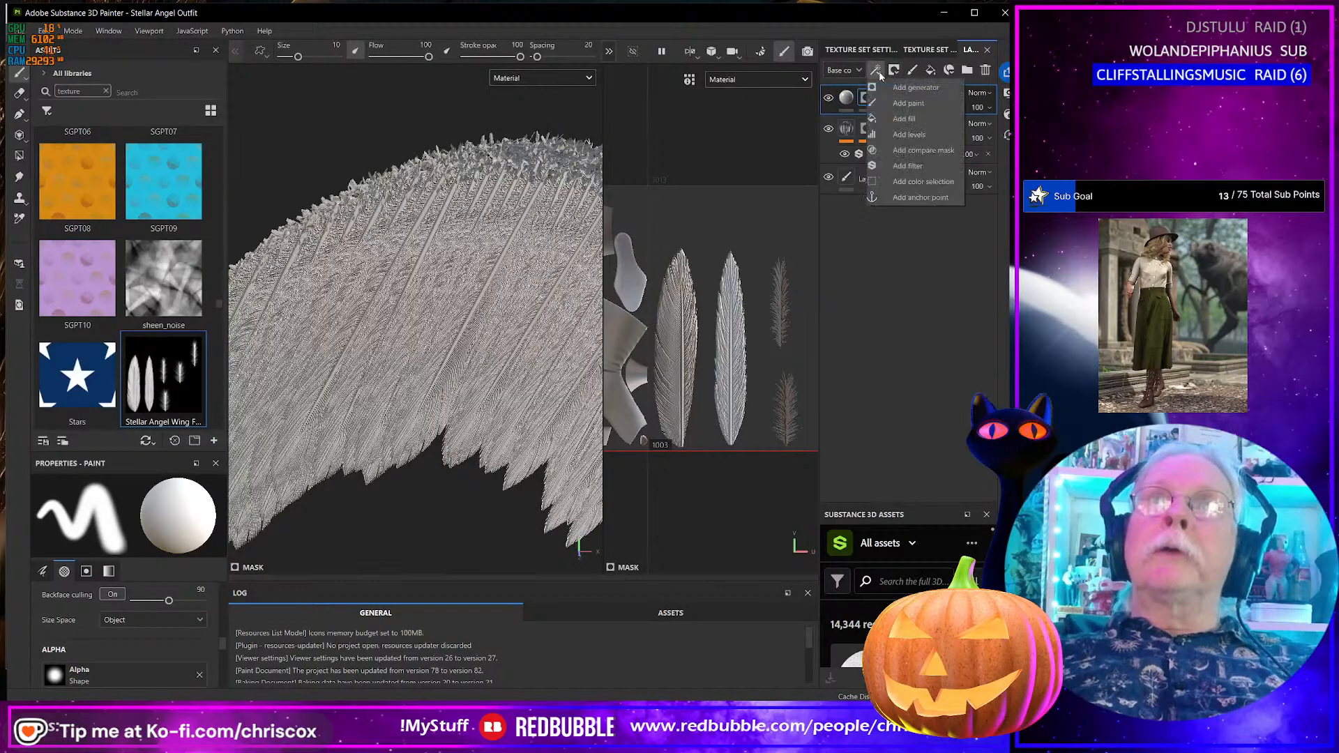
click(906, 182)
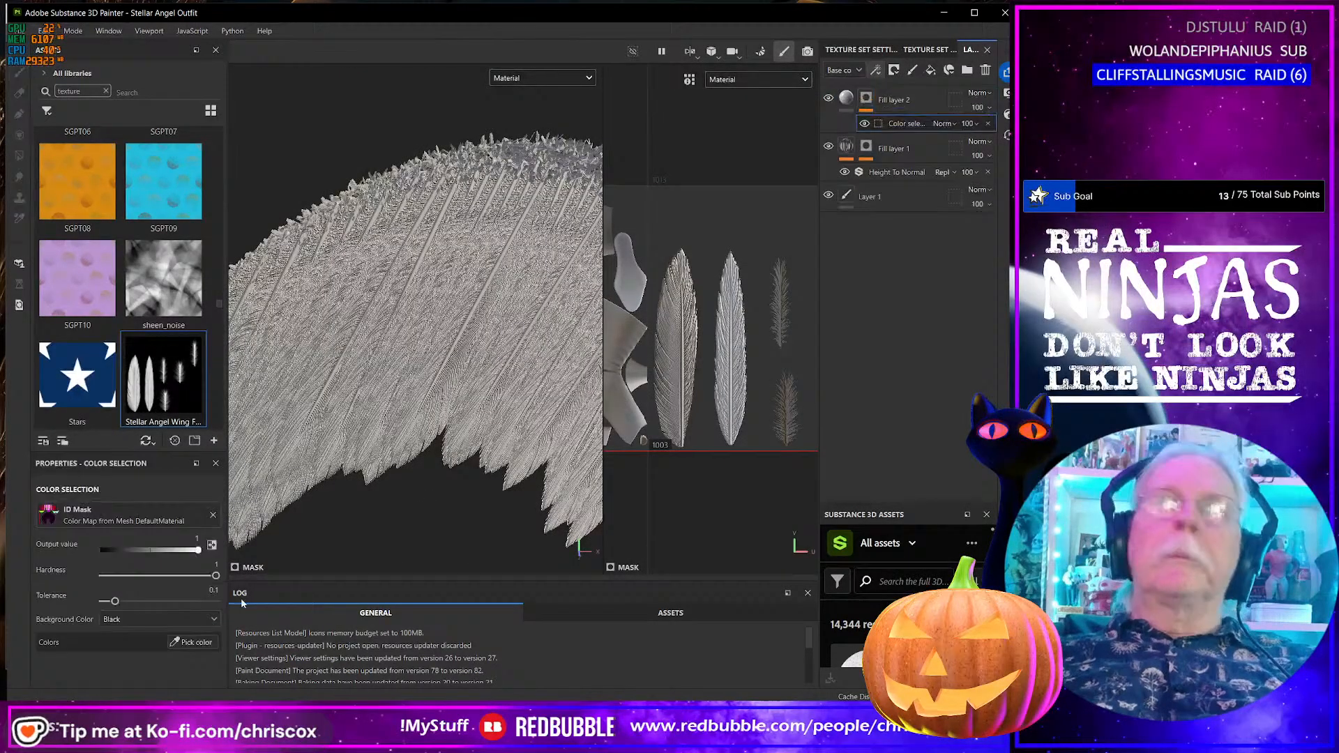
click(186, 643)
click(344, 309)
click(202, 642)
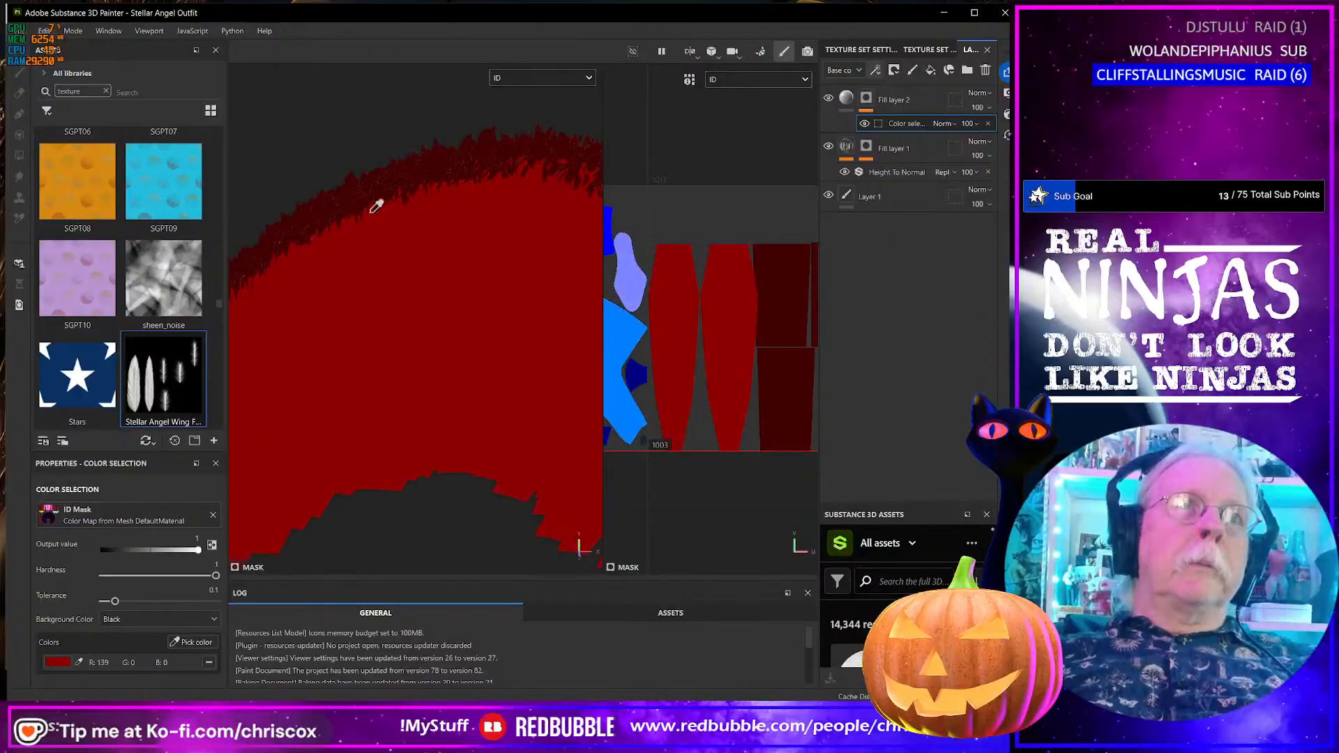
click(367, 187)
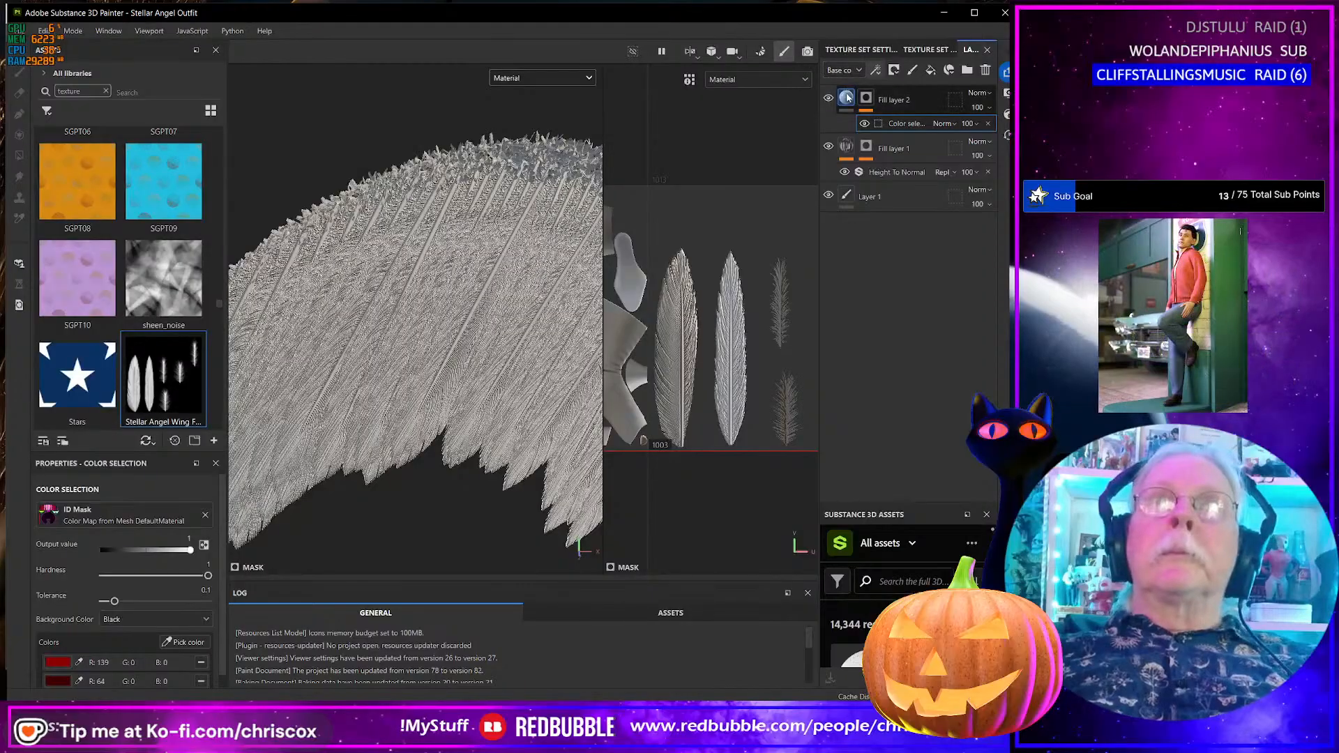
- Assign the Stellar Angel Wing Feathes Opacity texture to Fill layer 2's base color
key(Delete)
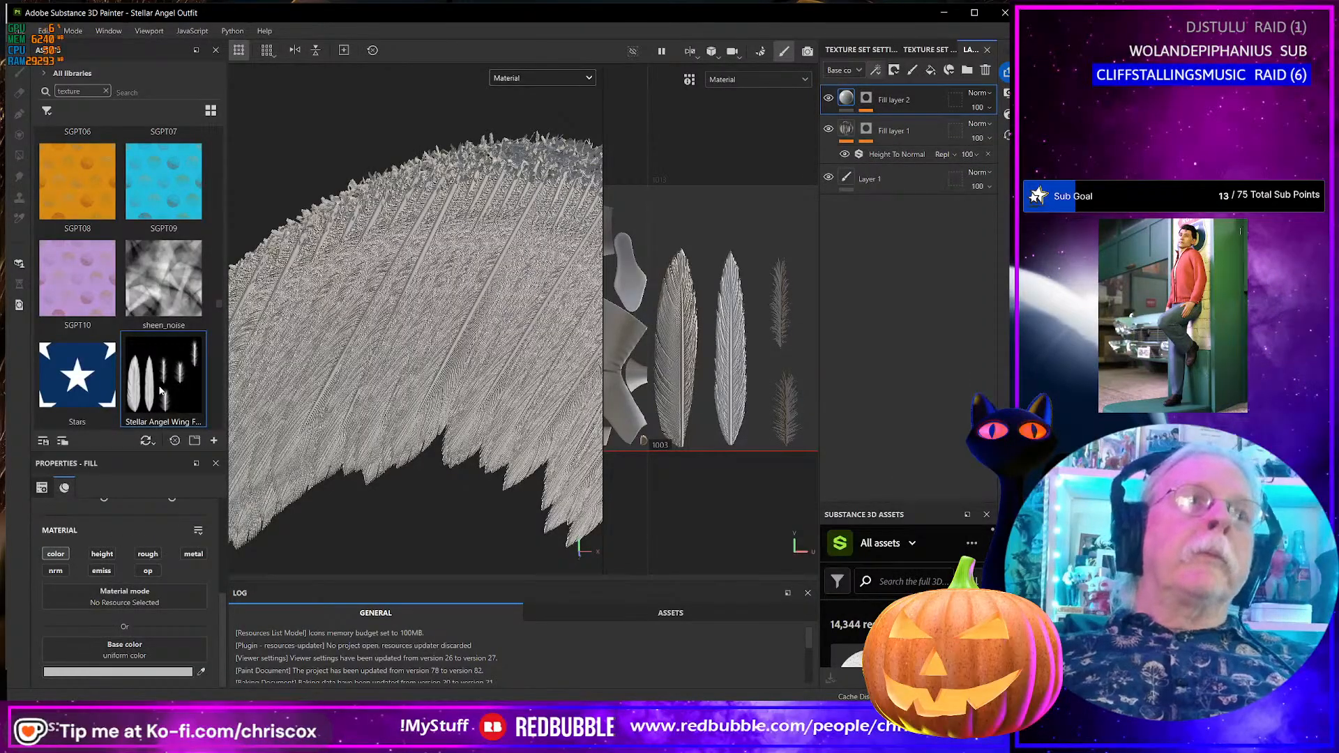
drag(160, 391, 164, 657)
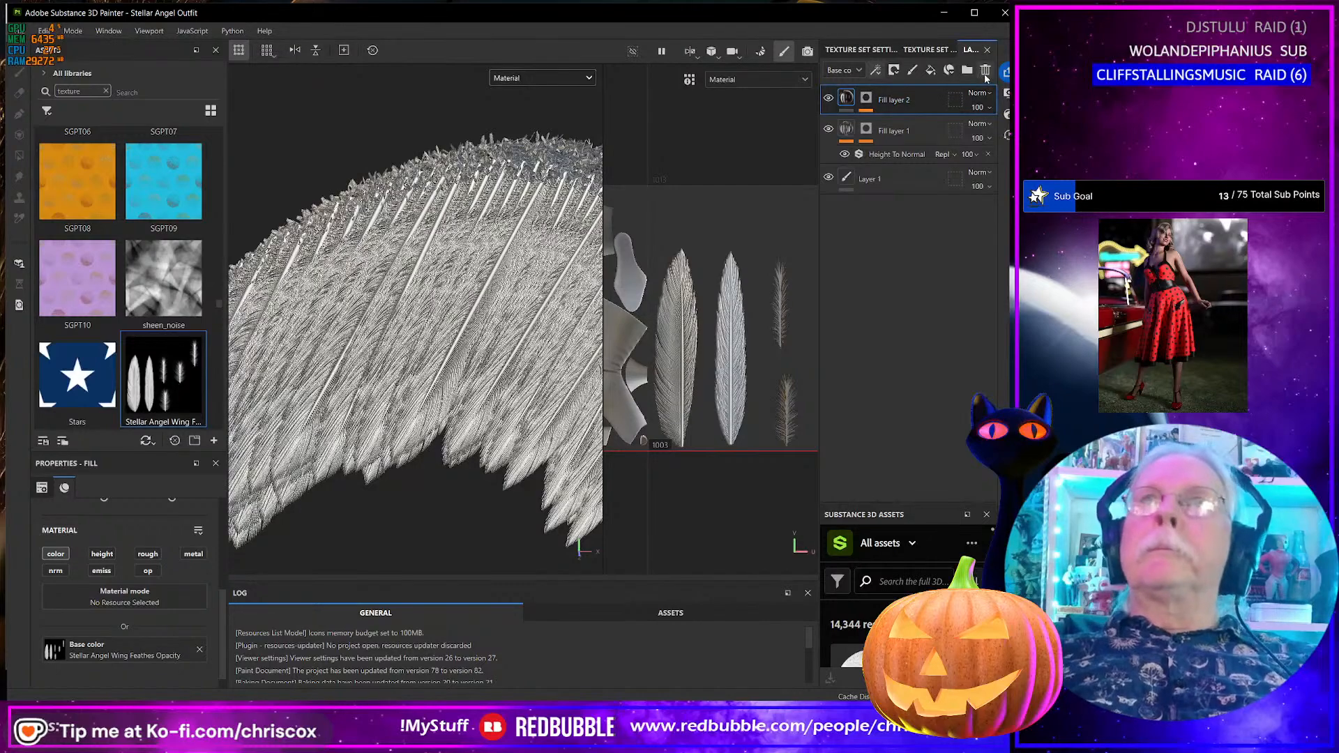
- Add a fill layer directly above Fill layer 1 and set its base color to near-white F3F0F0
click(910, 125)
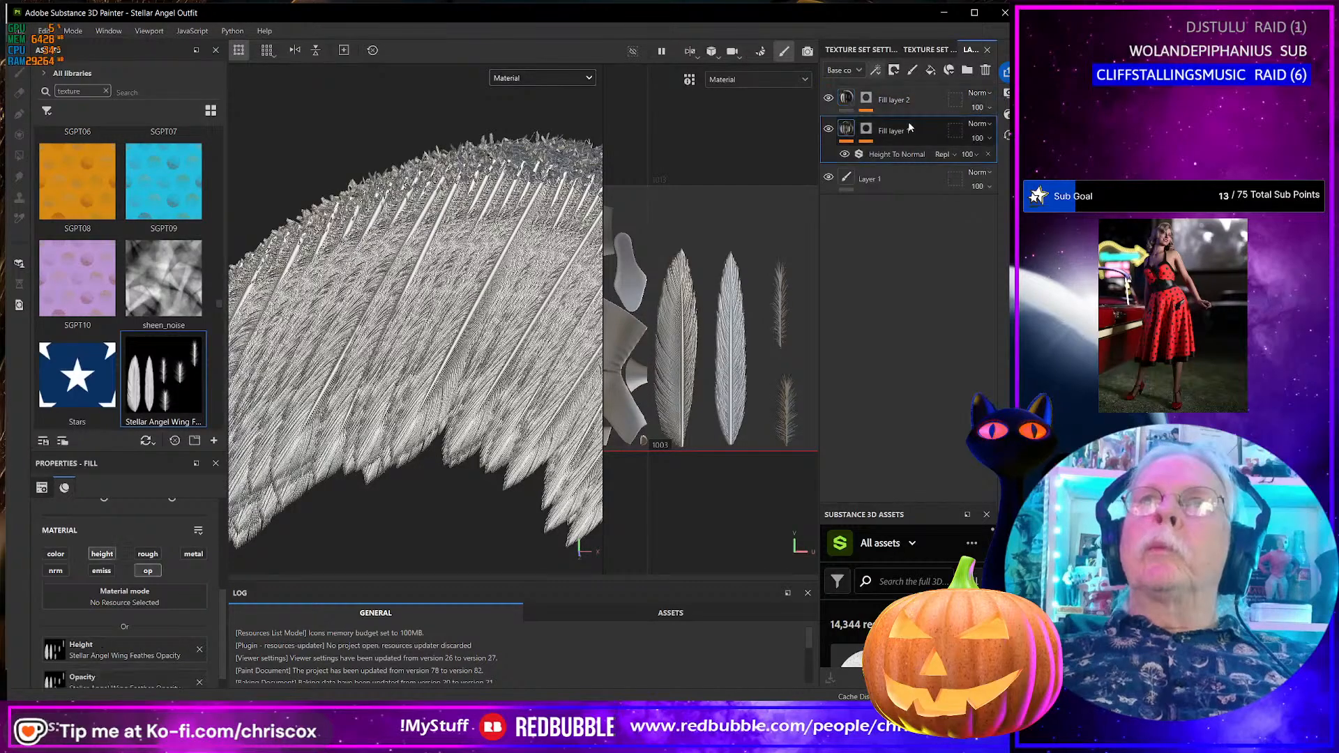
click(931, 70)
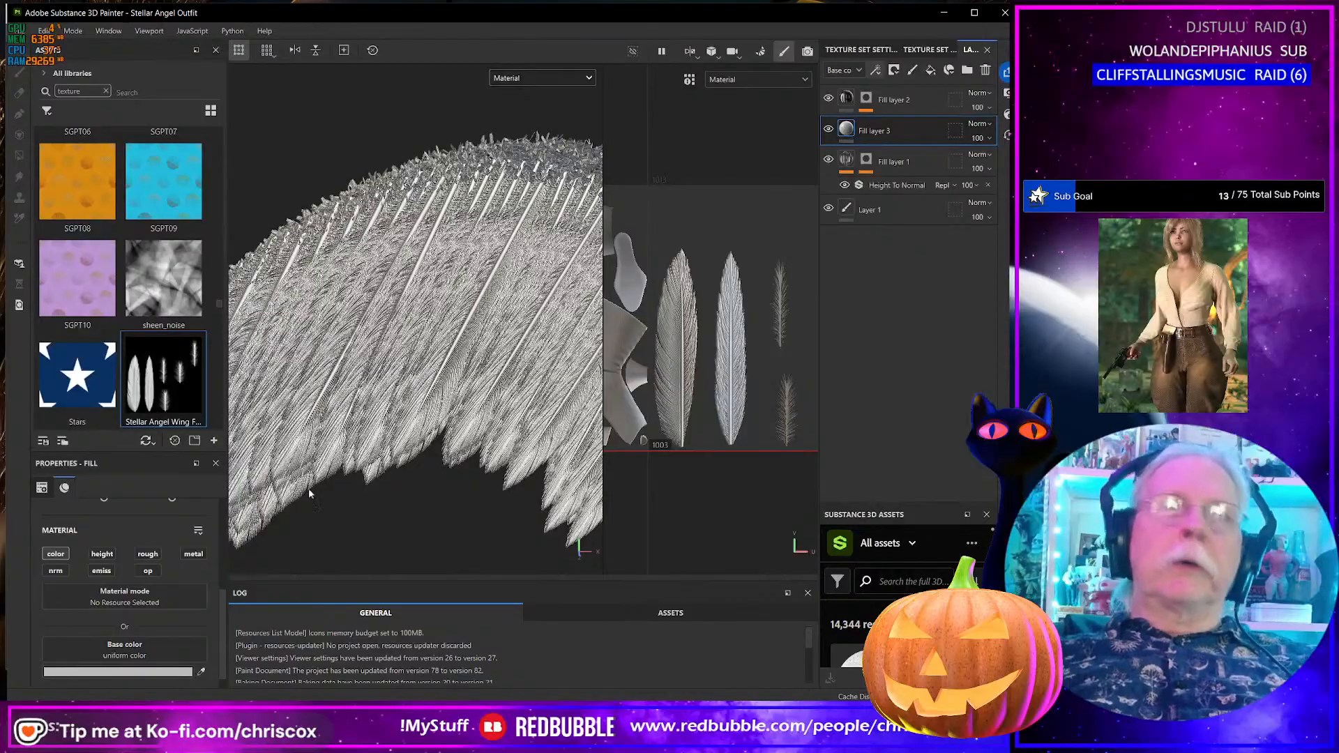
click(175, 672)
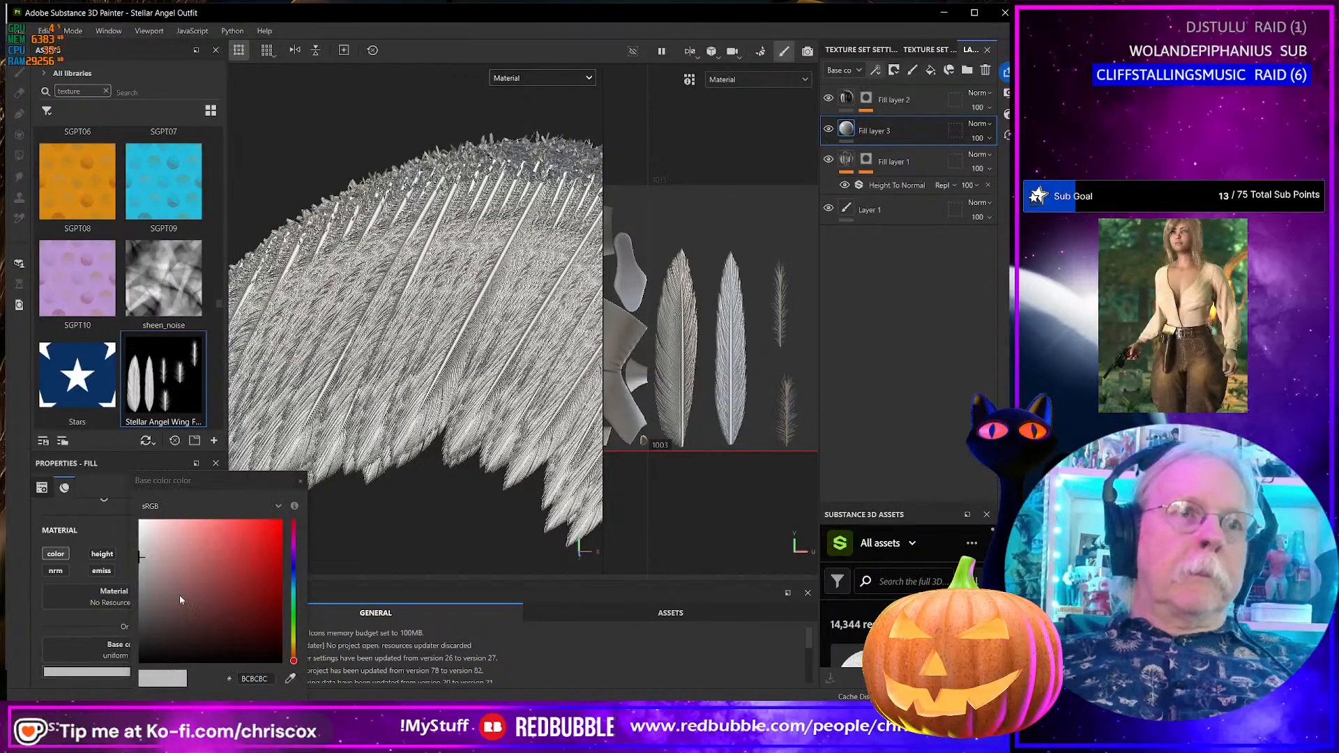
drag(150, 572, 142, 527)
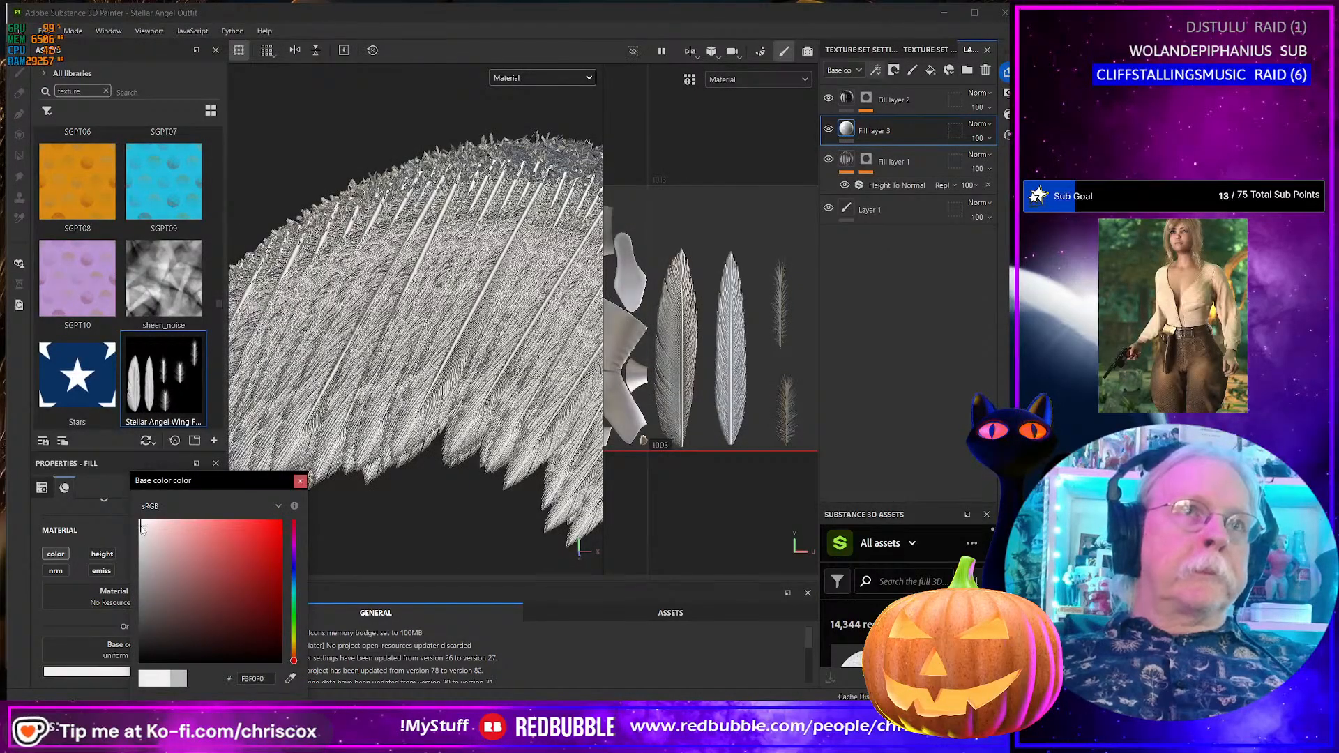
click(300, 481)
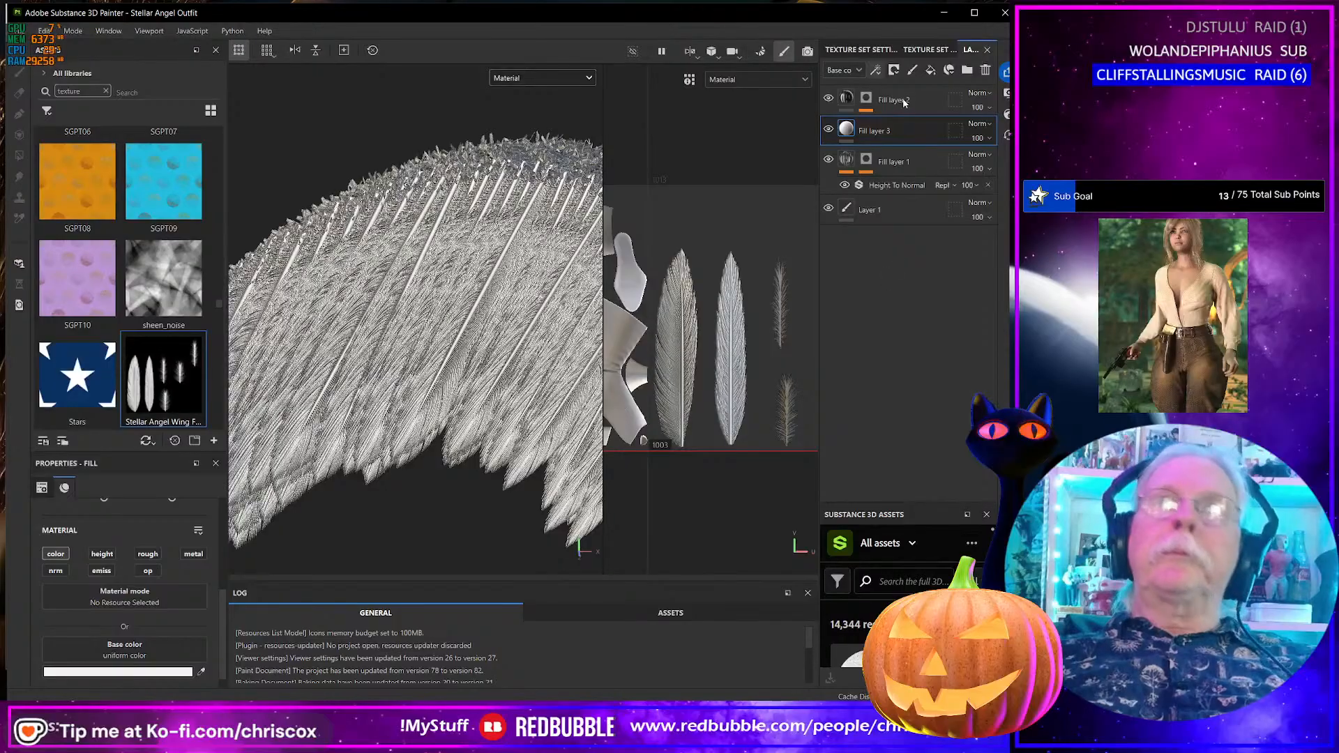
- Mask Fill layer 3 with a color selection that picks both the bright red and dark red feather ID colors
click(893, 72)
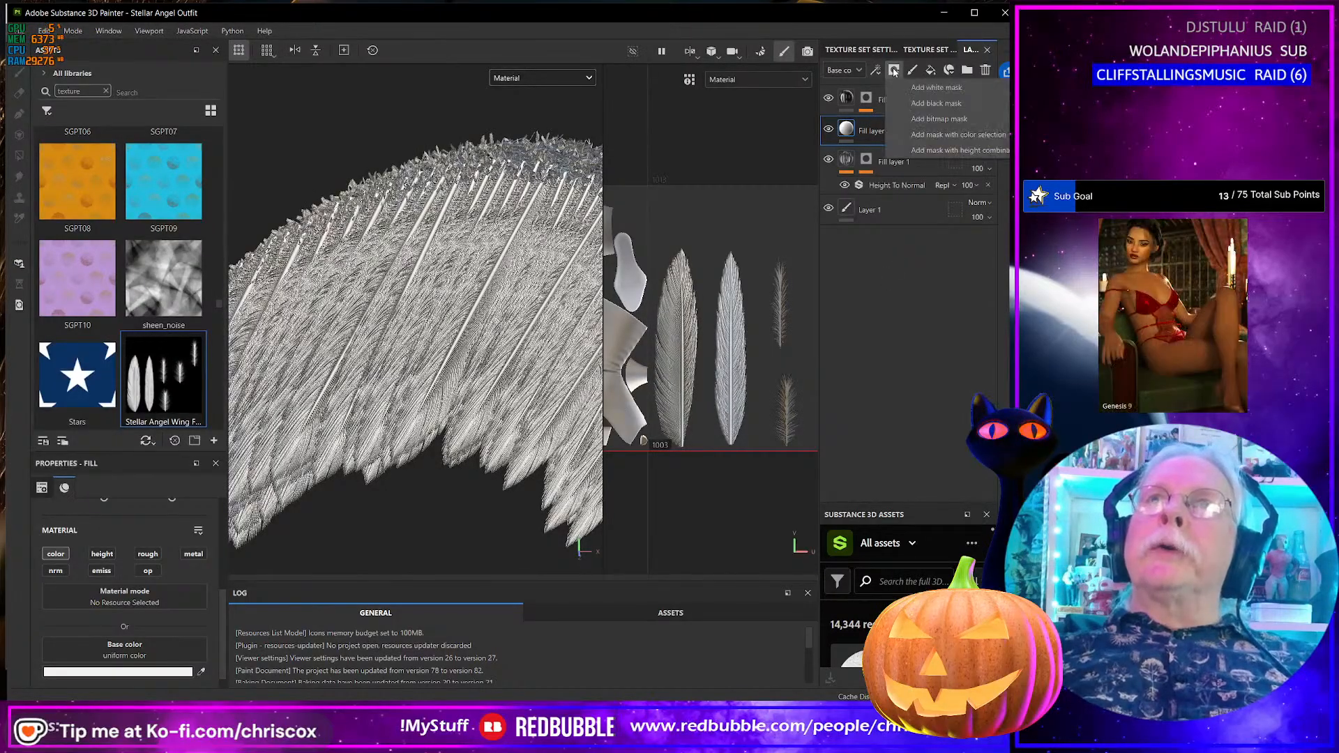
click(902, 81)
click(875, 70)
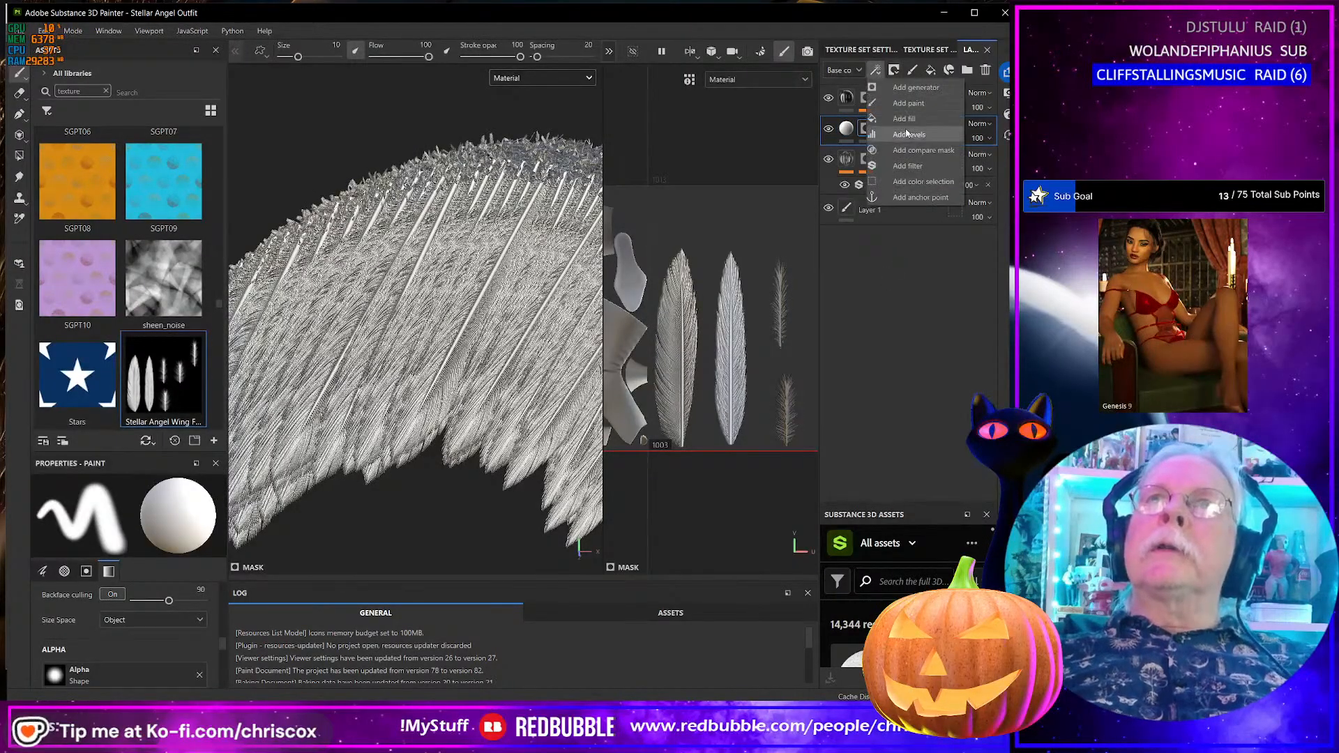
click(919, 181)
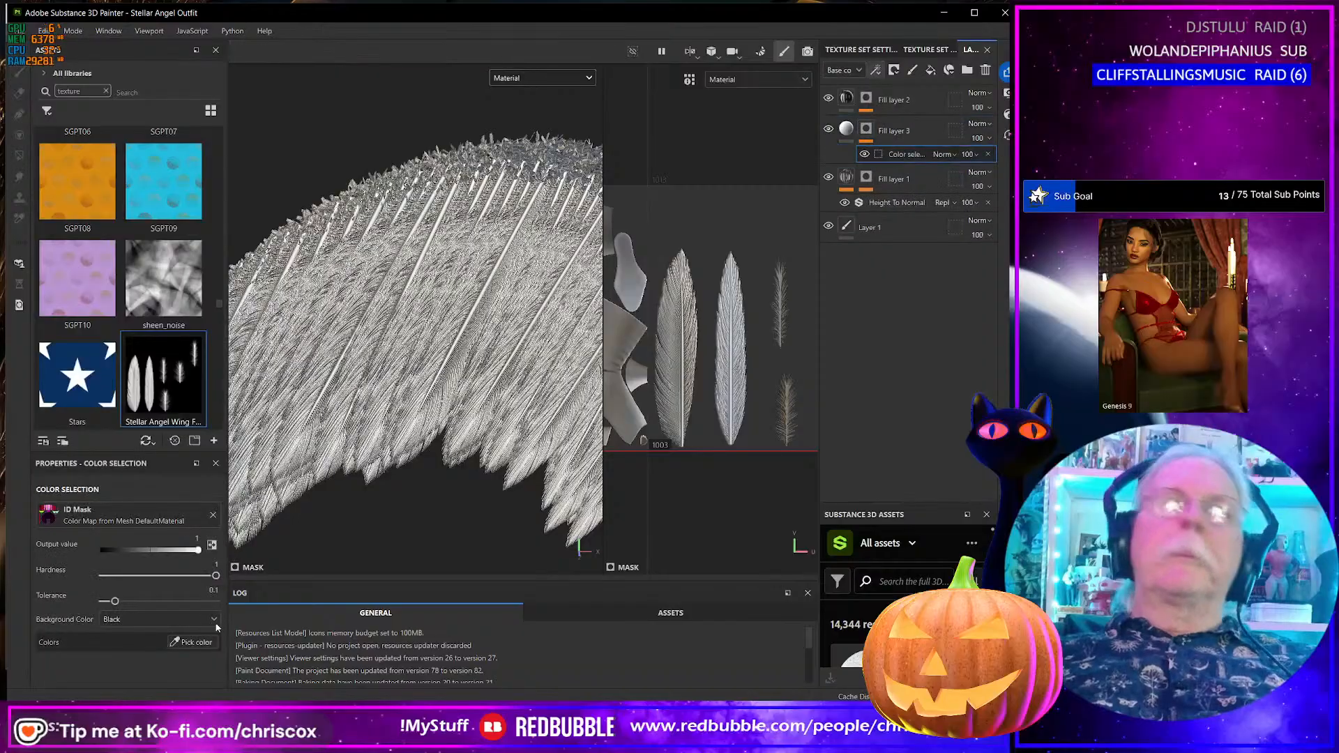
click(188, 639)
click(339, 369)
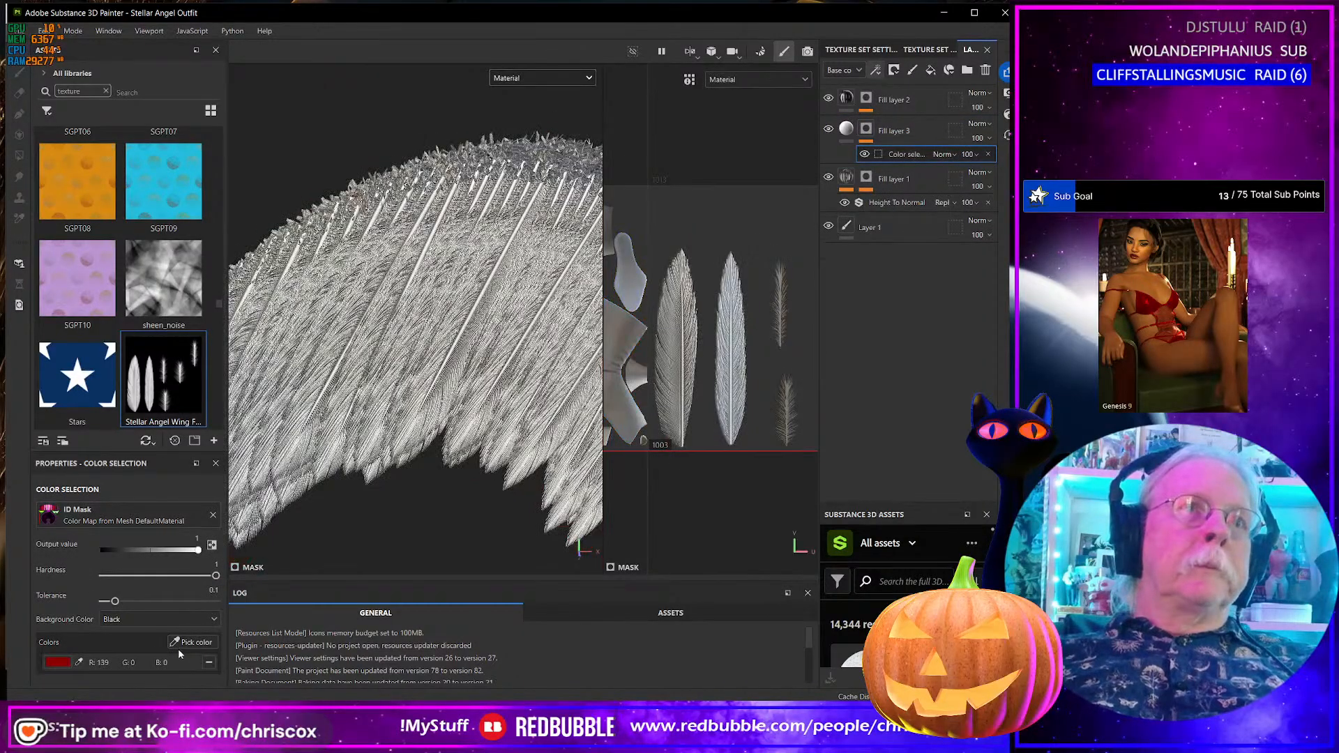
click(190, 642)
click(388, 174)
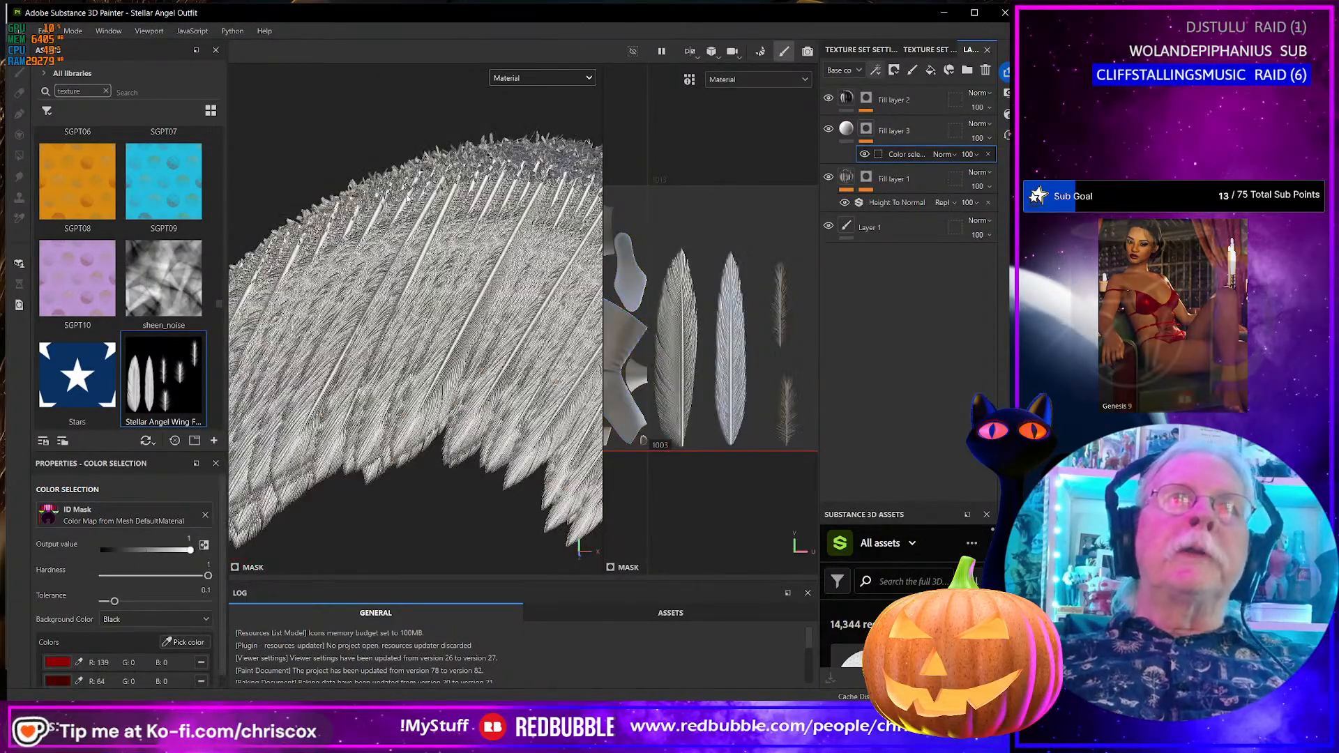
- Select Fill layer 2's content and examine the wing feathers up close in the Base color channel
alt+drag(424, 359, 378, 277)
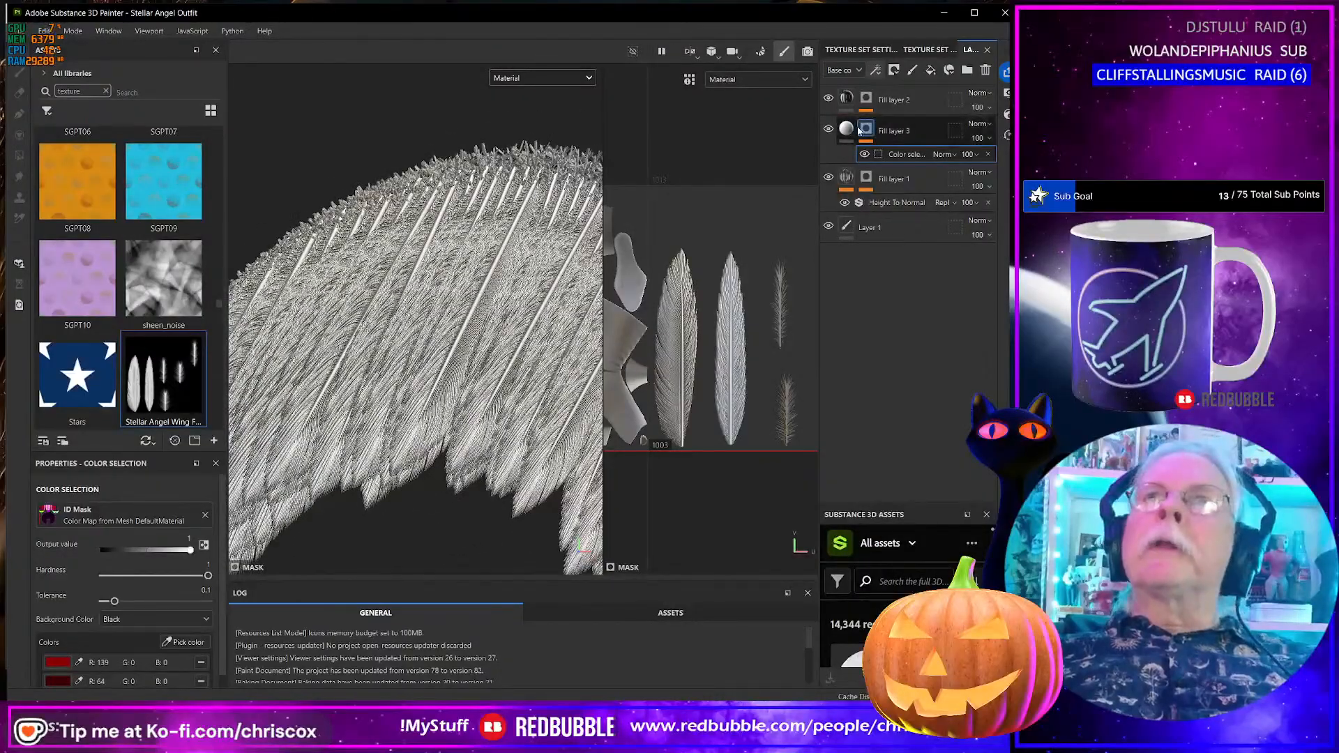
click(845, 100)
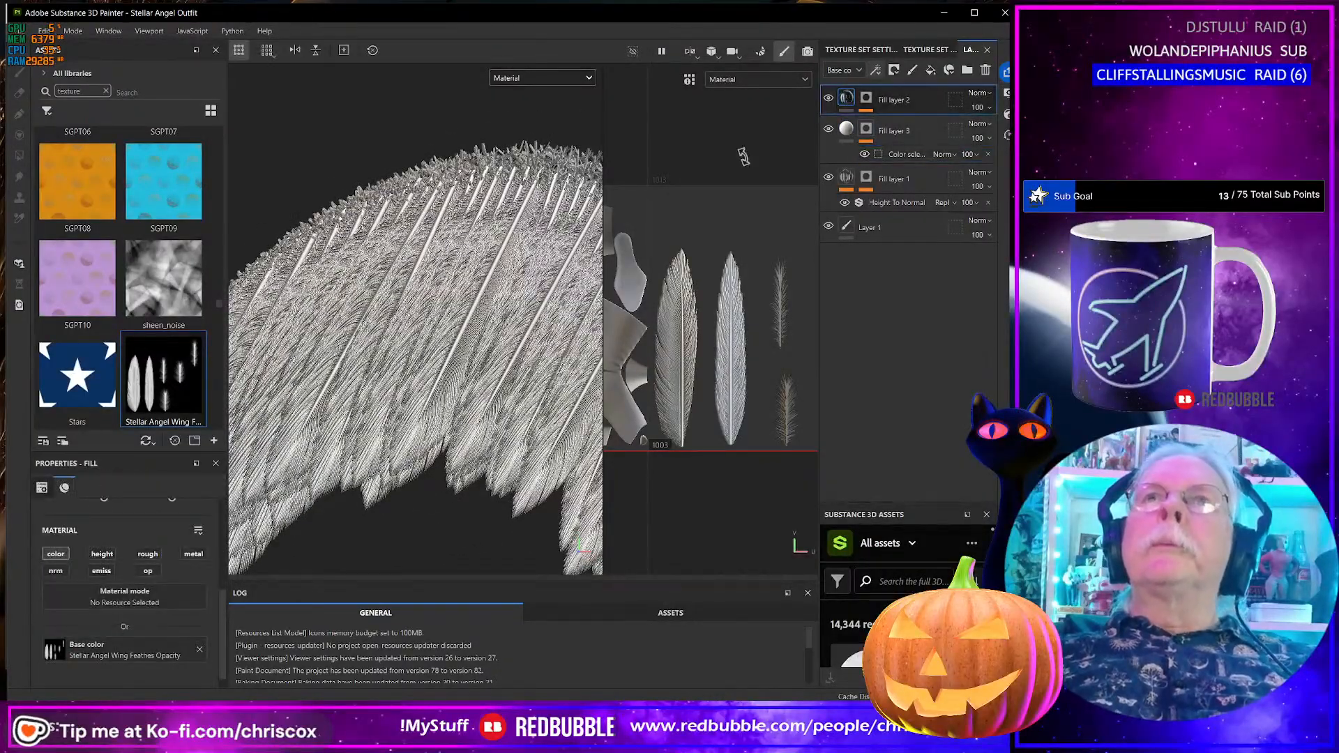
scroll(474, 344, up, 6)
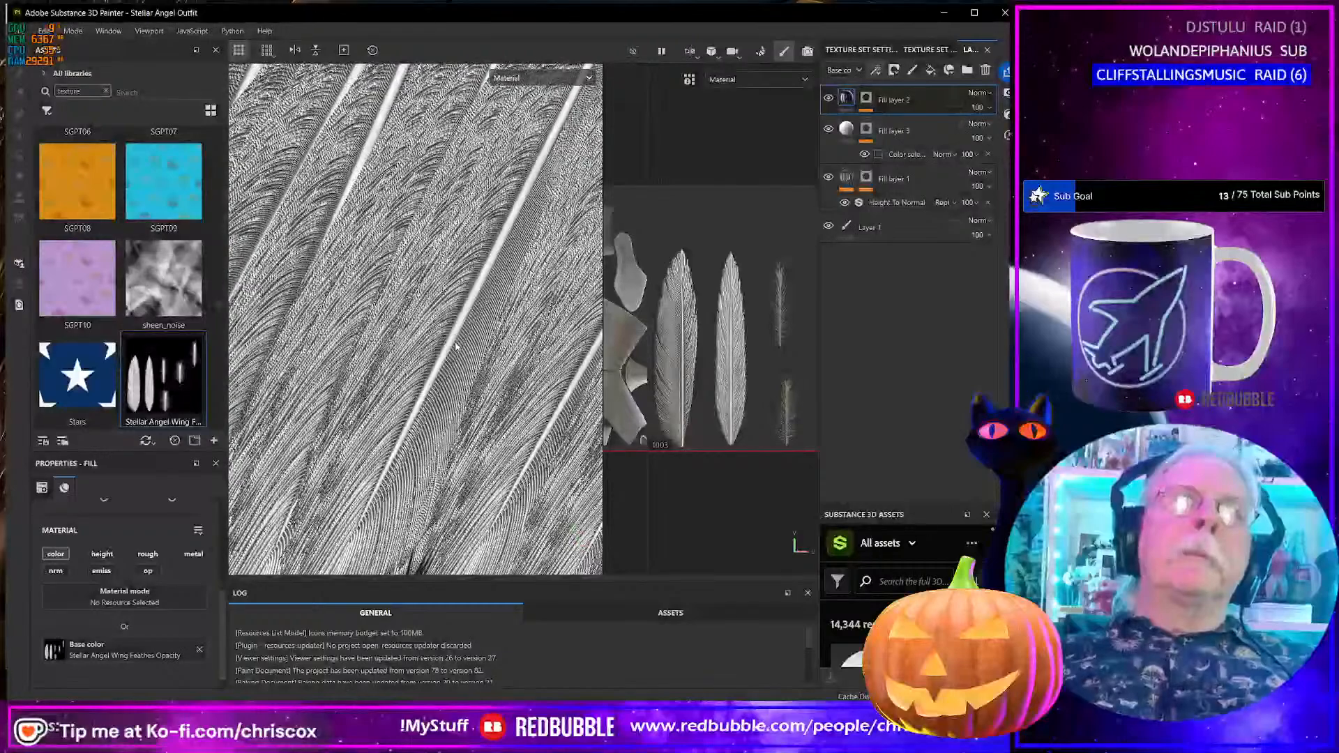
click(768, 81)
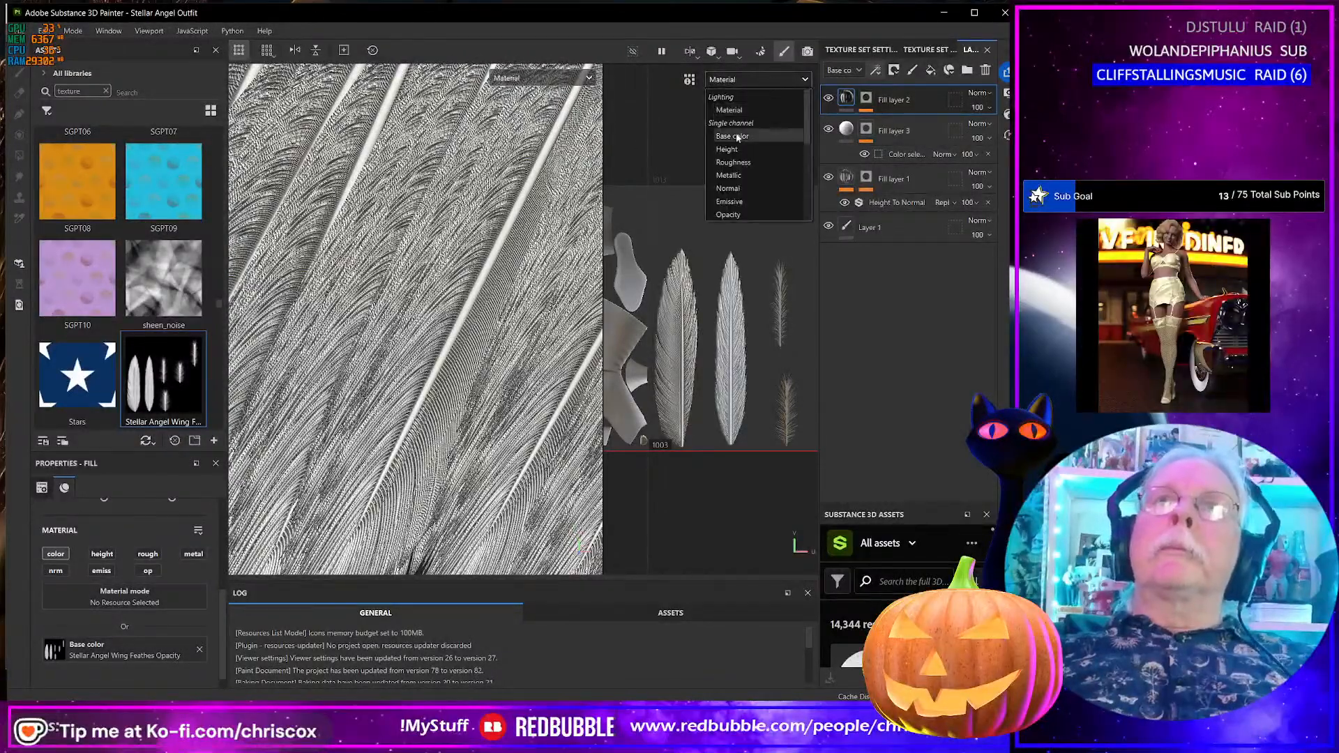
click(736, 136)
scroll(437, 272, down, 4)
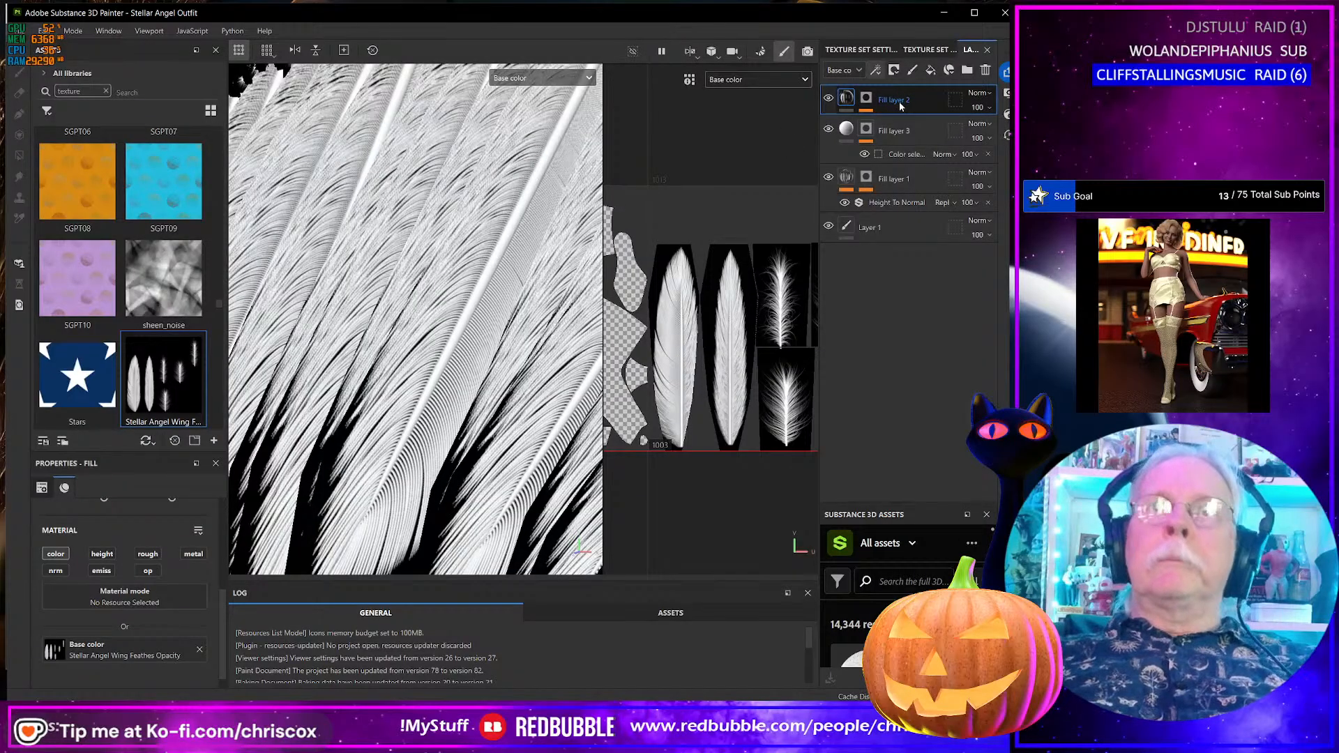
- Add a Blur filter to Fill layer 2's content
click(875, 70)
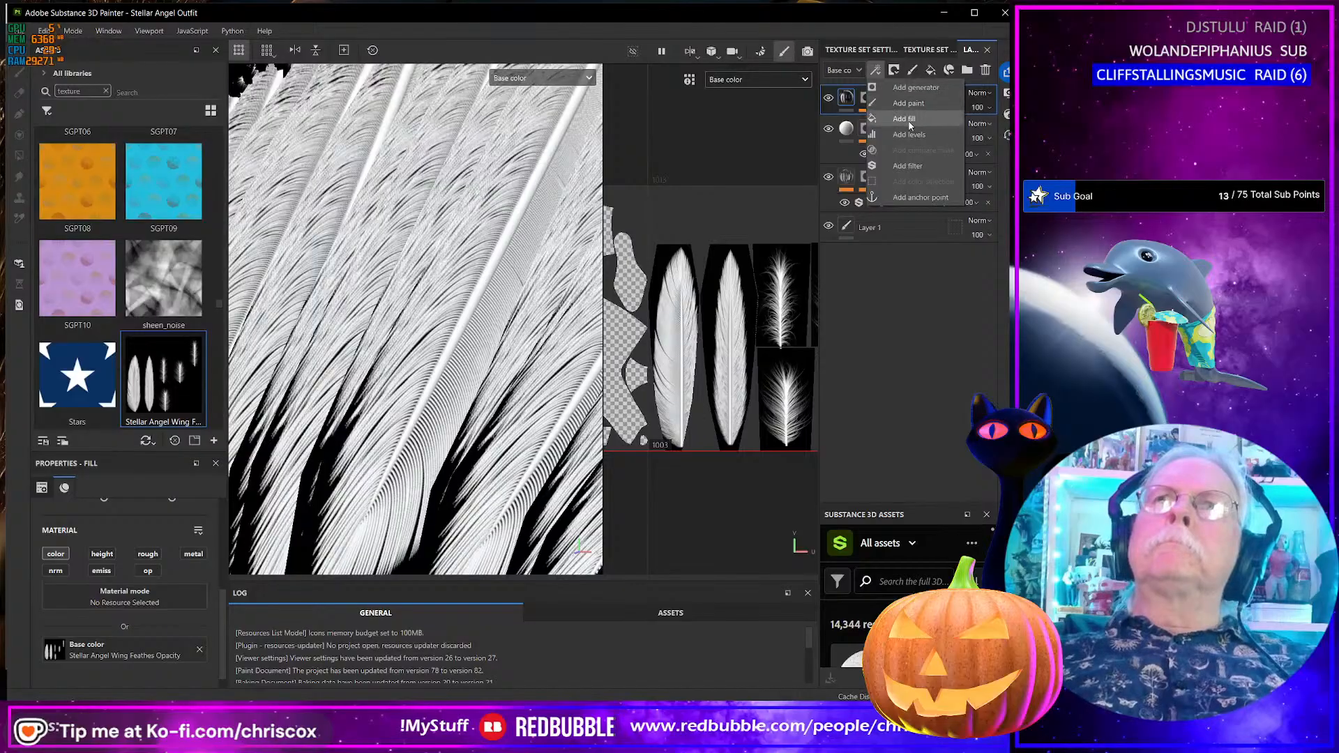
click(908, 166)
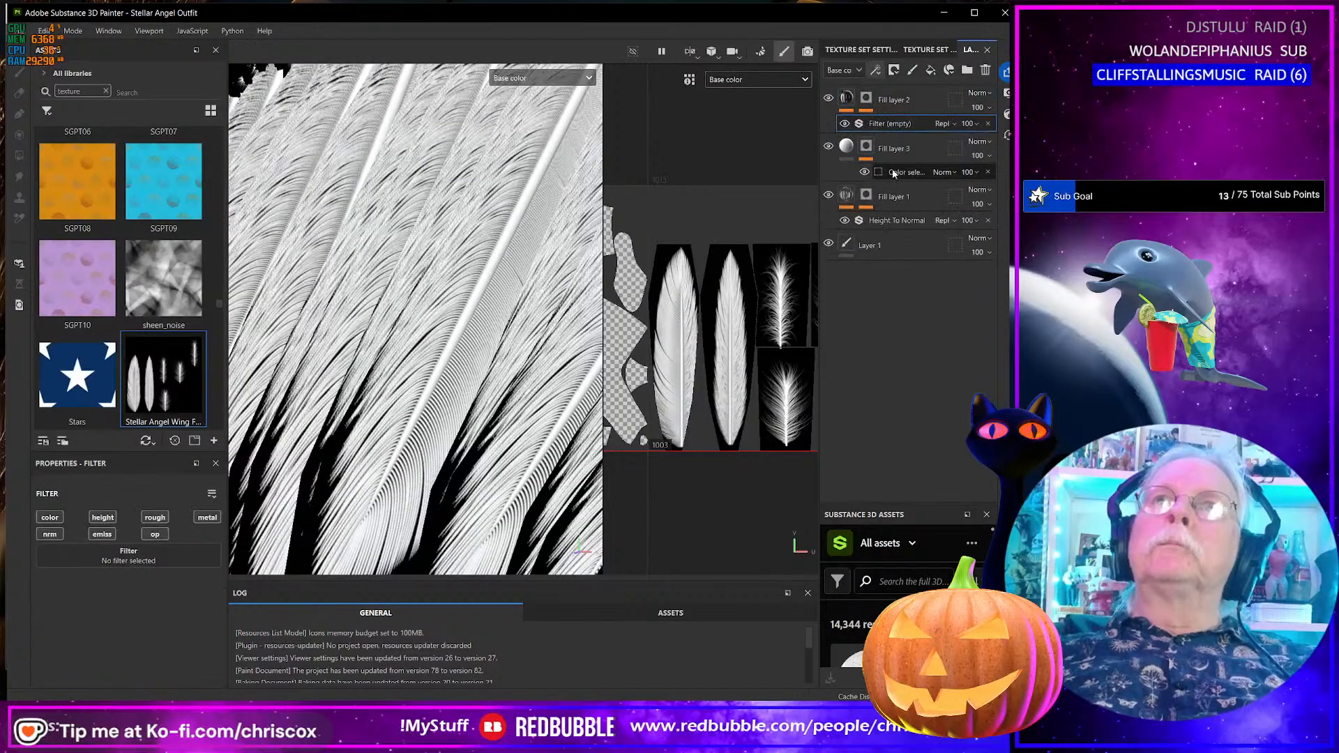
click(166, 555)
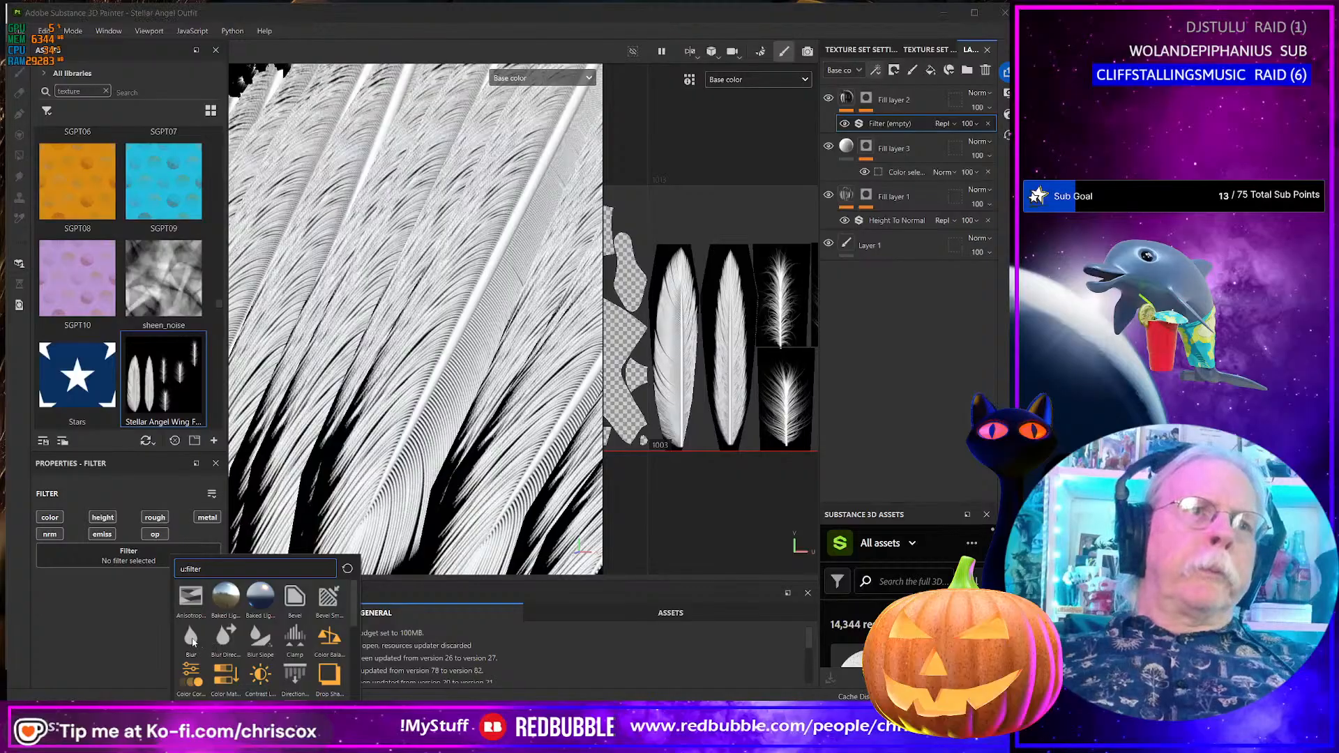
click(193, 640)
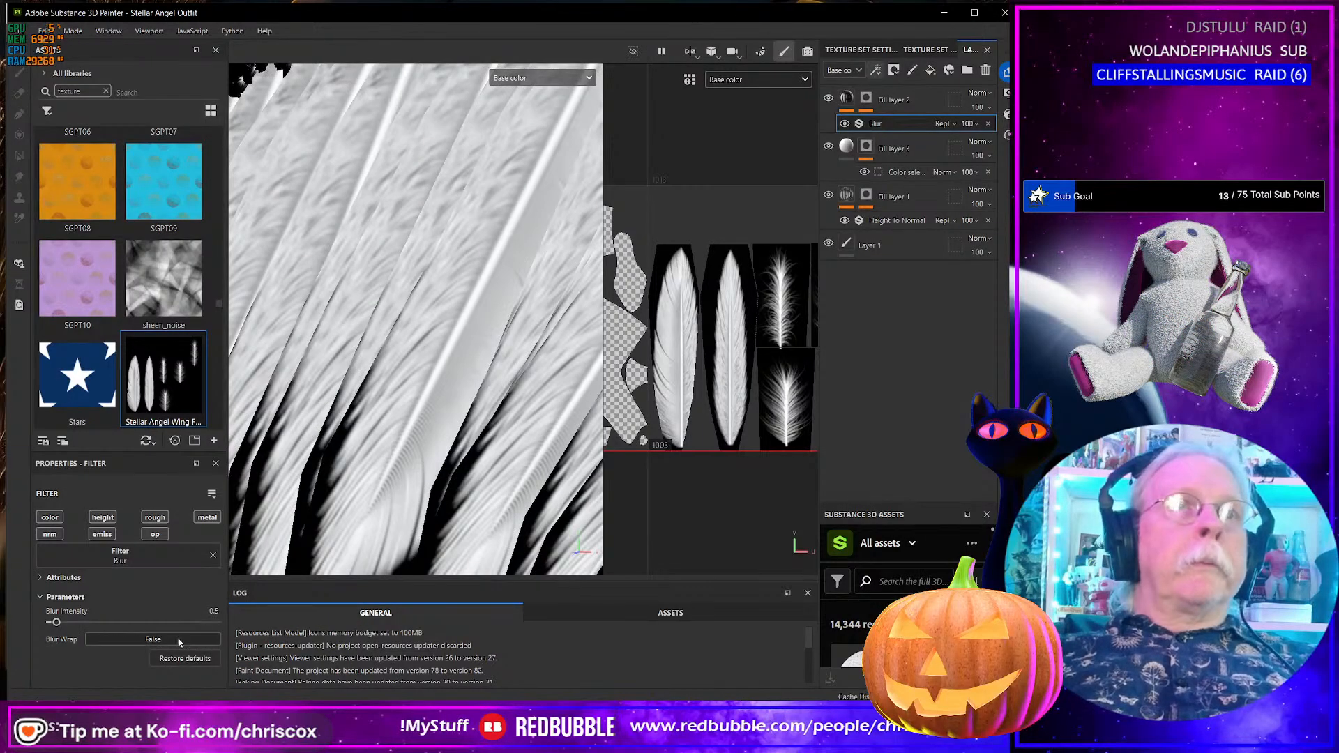
- Set Fill layer 2's base color blend mode to Linear burn and check the effect on the whole wing
click(980, 94)
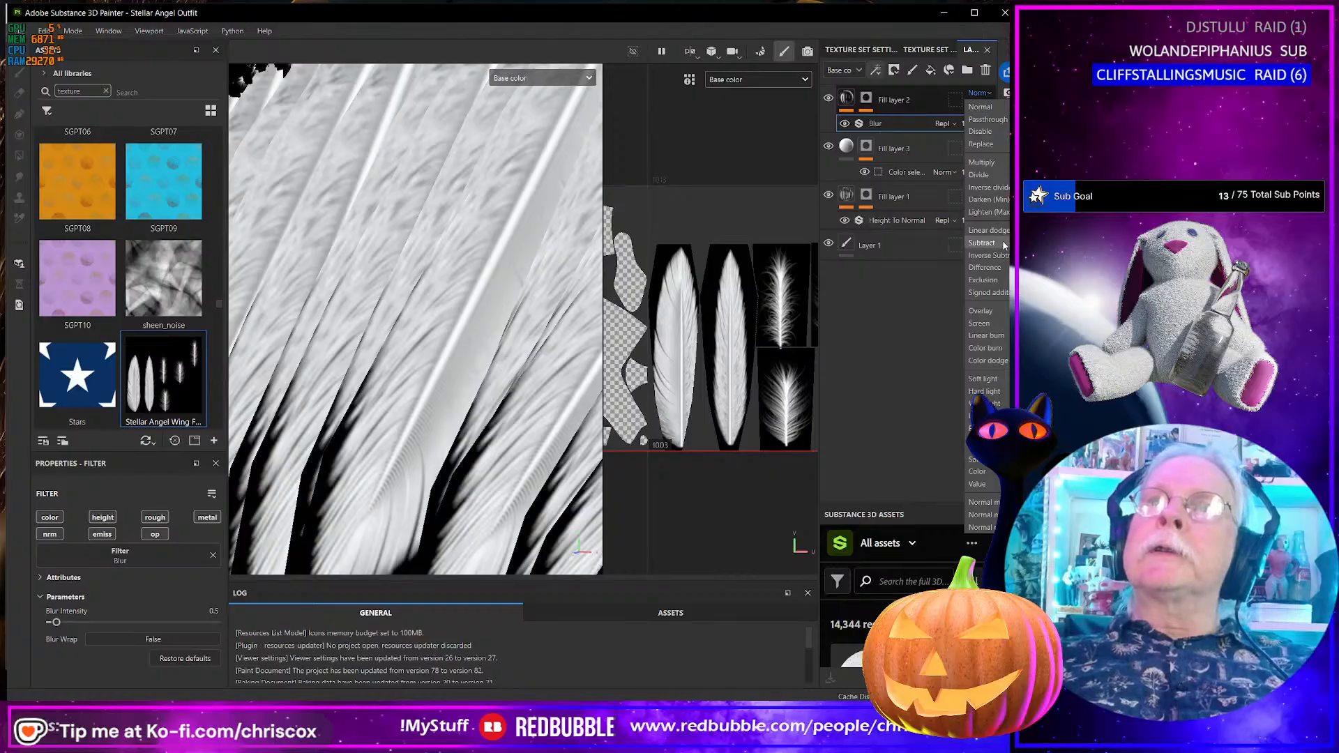
click(1004, 339)
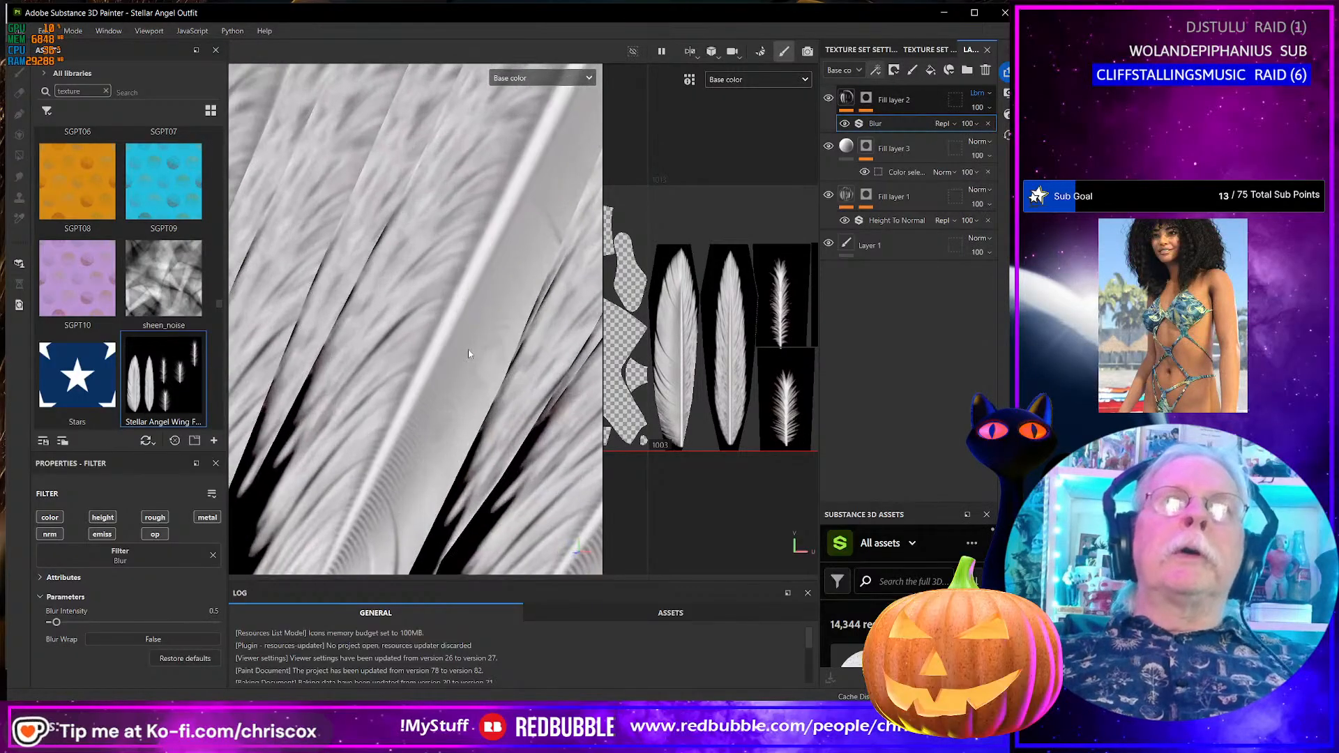
scroll(469, 354, down, 8)
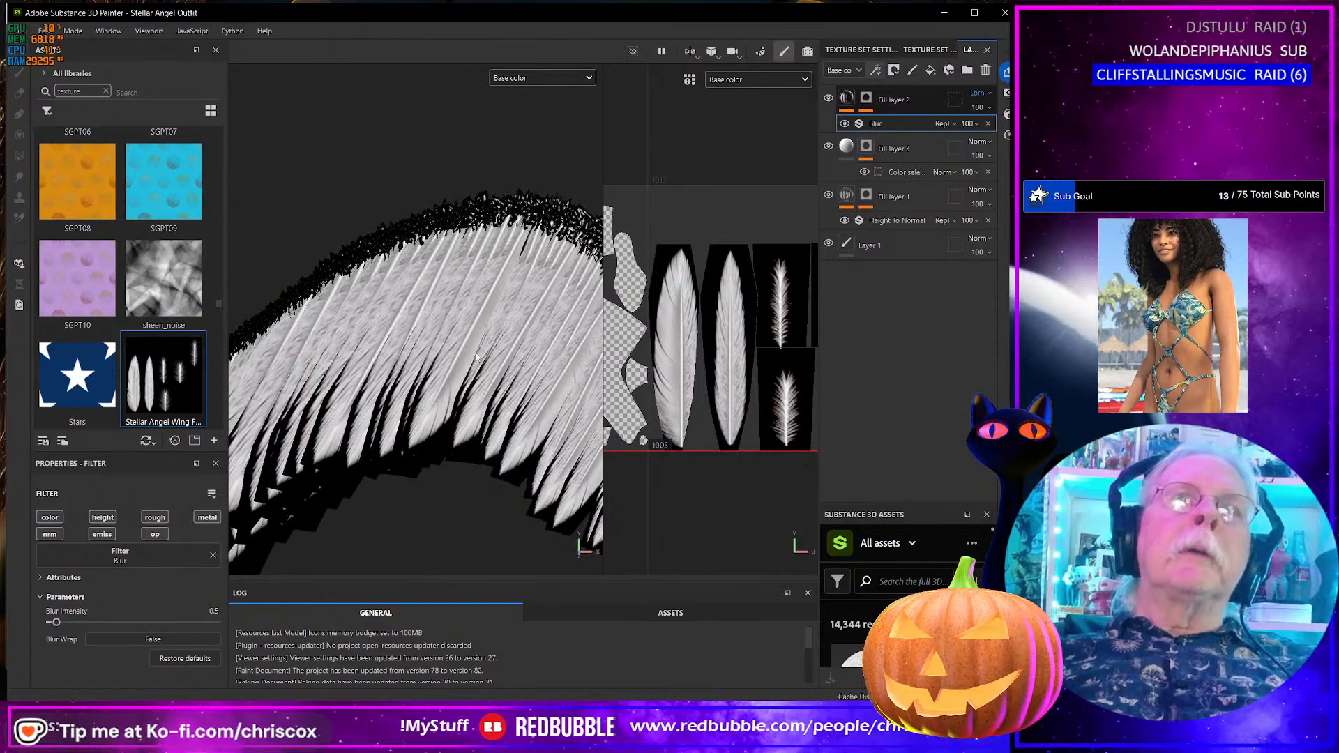
- Select Fill layer 3 and examine the wing feathers with the 3D view switched from Base color to Material
scroll(475, 357, up, 6)
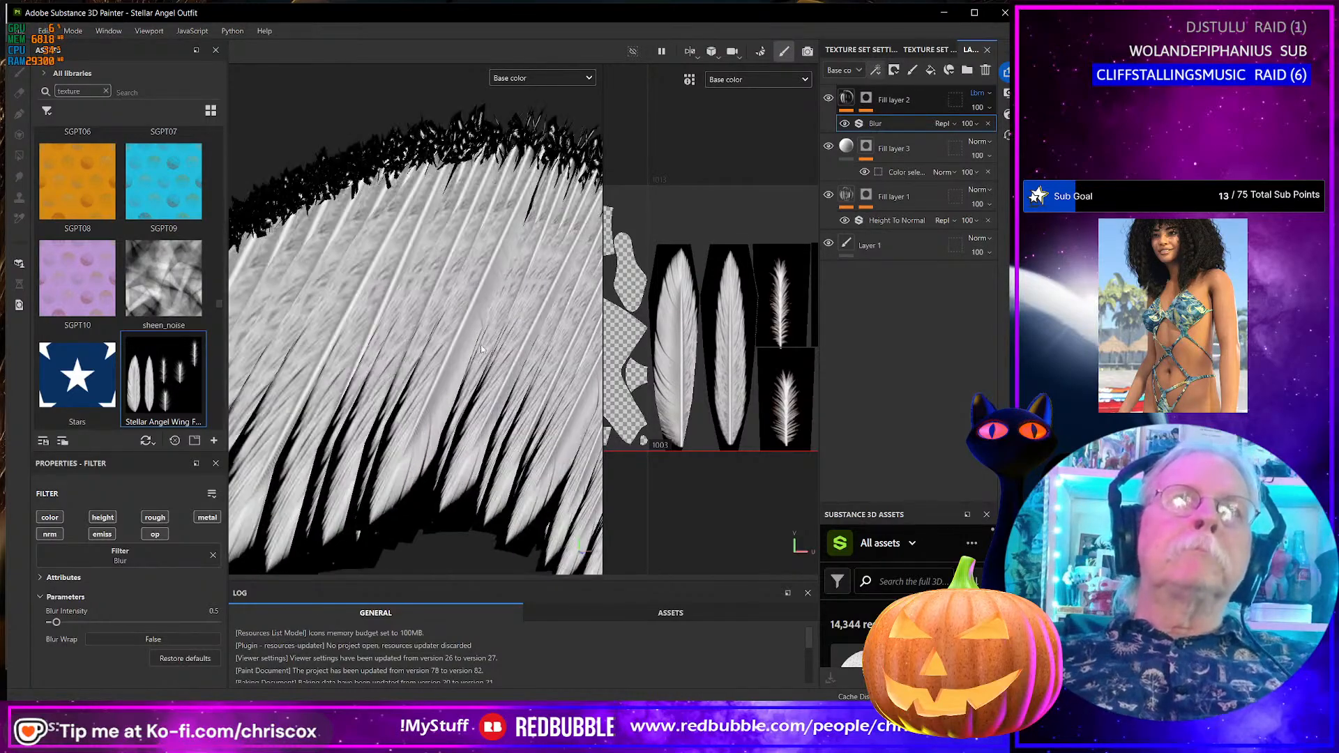
scroll(448, 336, up, 3)
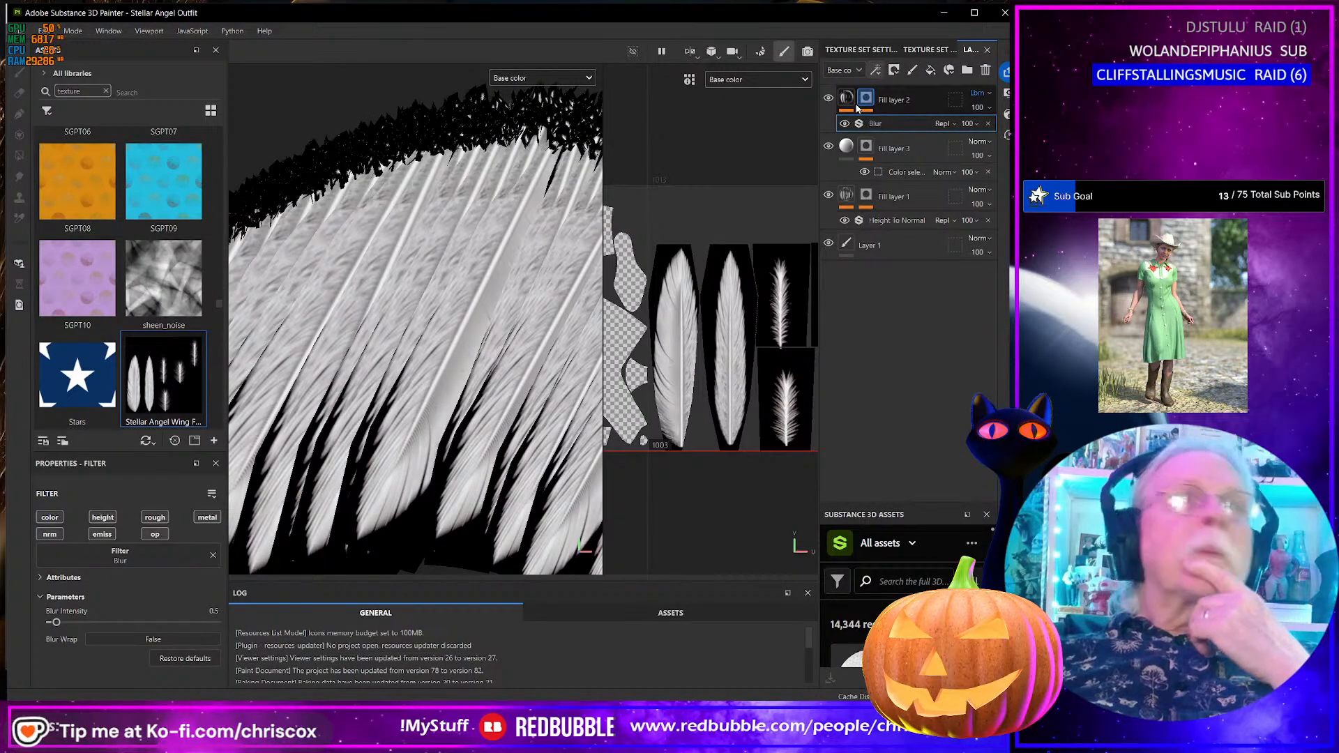
click(848, 148)
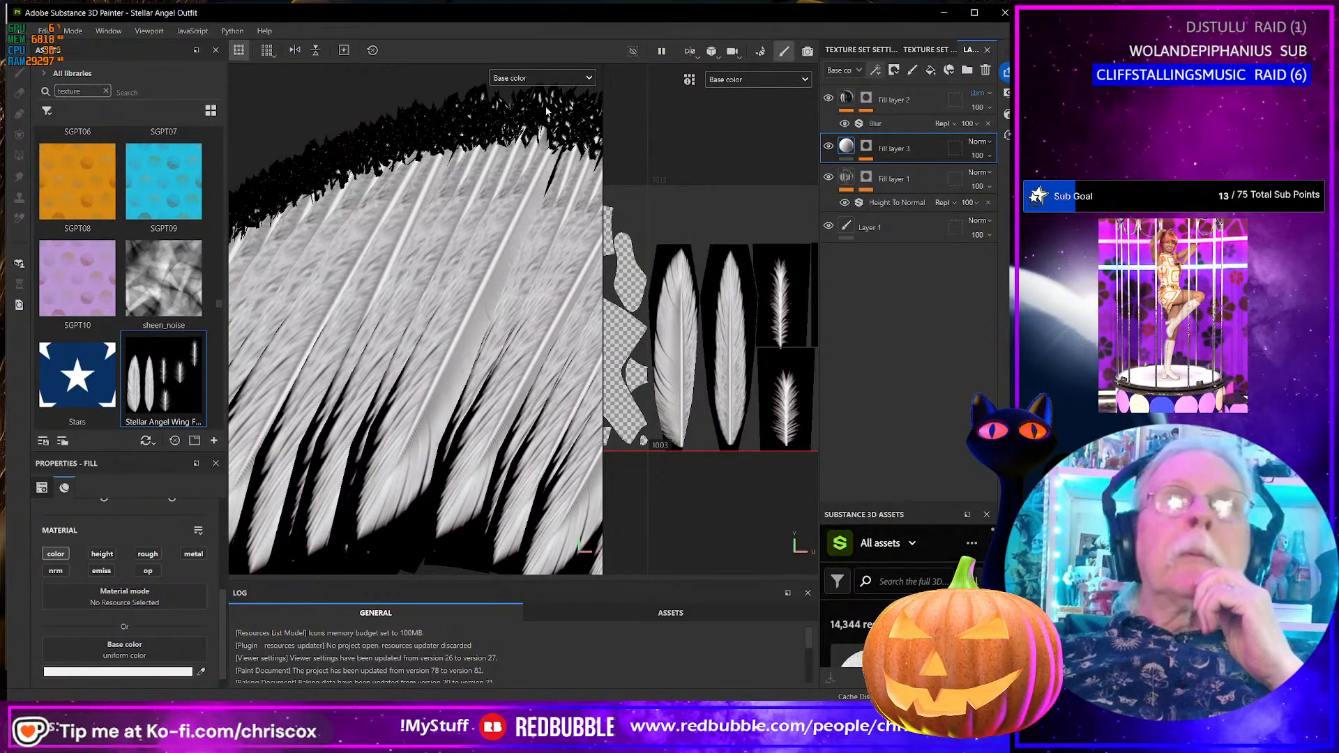
click(541, 78)
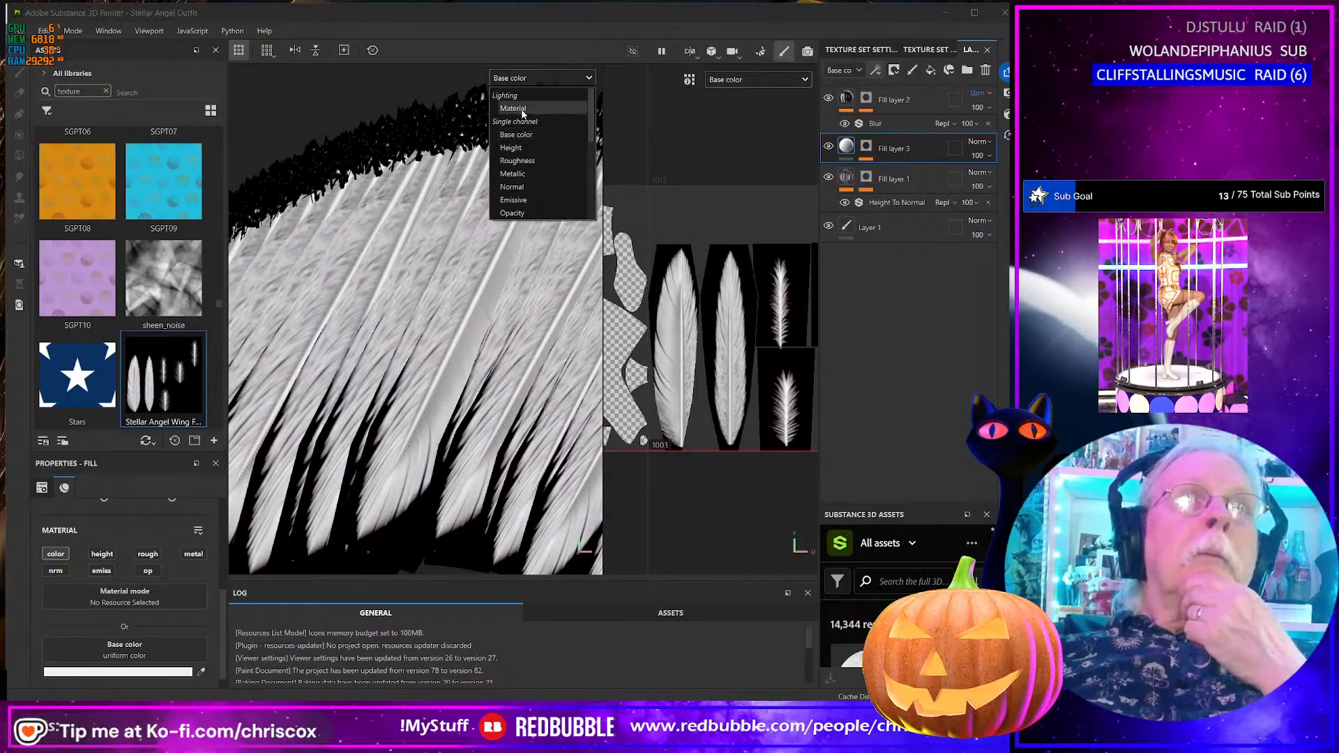
click(522, 109)
scroll(476, 328, down, 5)
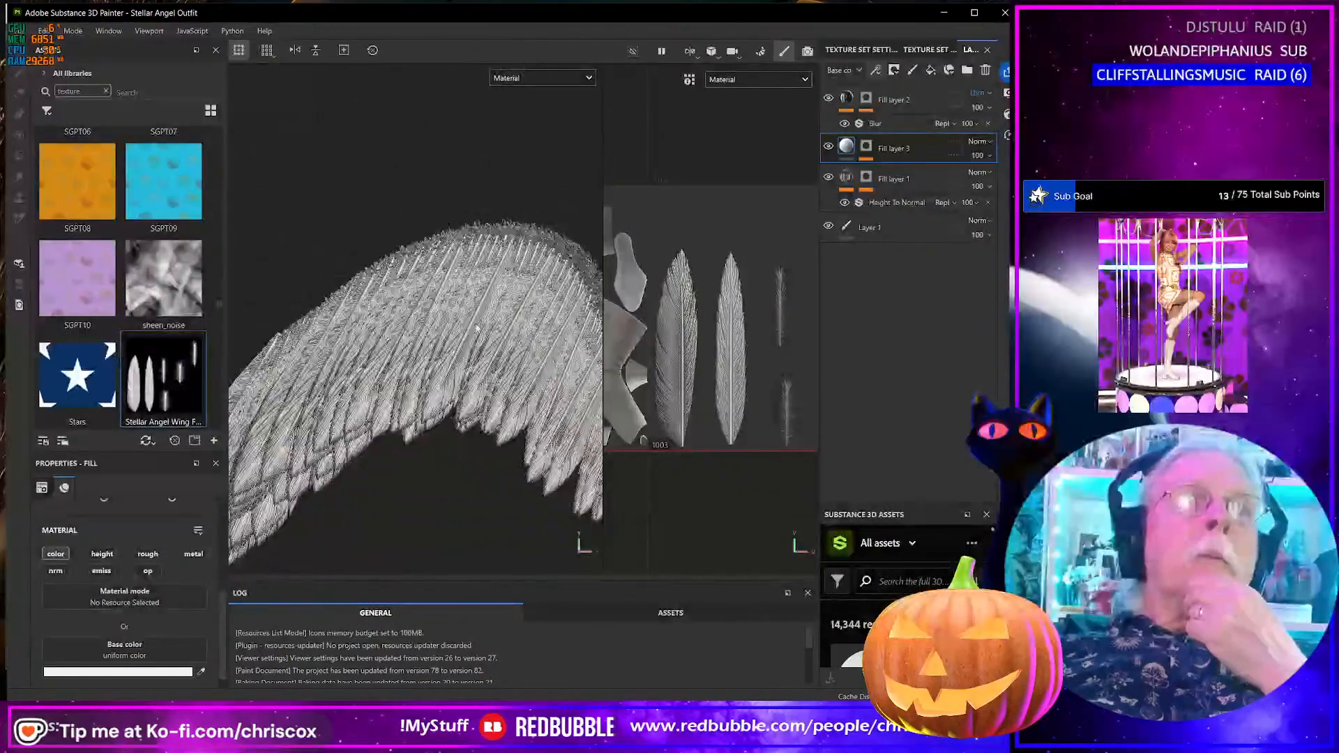
scroll(476, 328, down, 3)
alt+drag(477, 328, 445, 340)
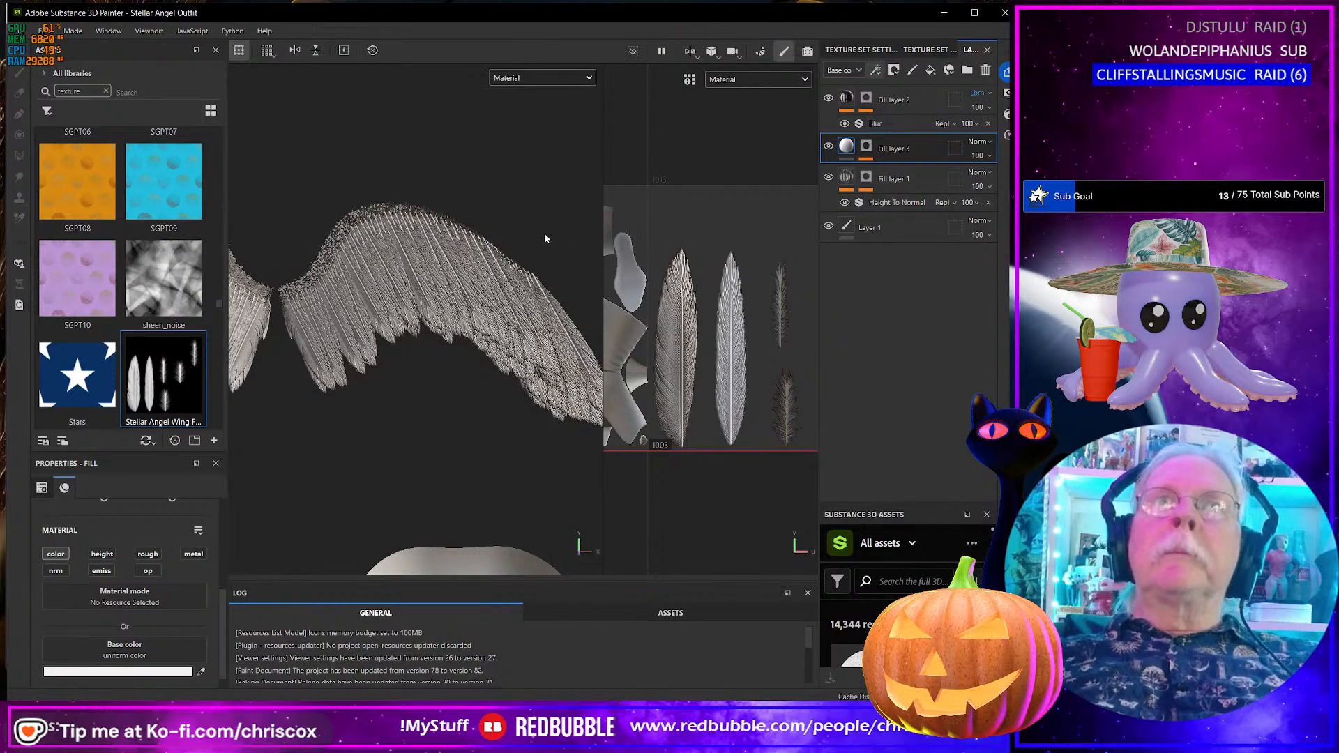
scroll(545, 238, down, 2)
- Group Fill layer 2, Fill layer 3 and Fill layer 1 into a collapsed folder named Wings
click(893, 100)
shift+click(893, 180)
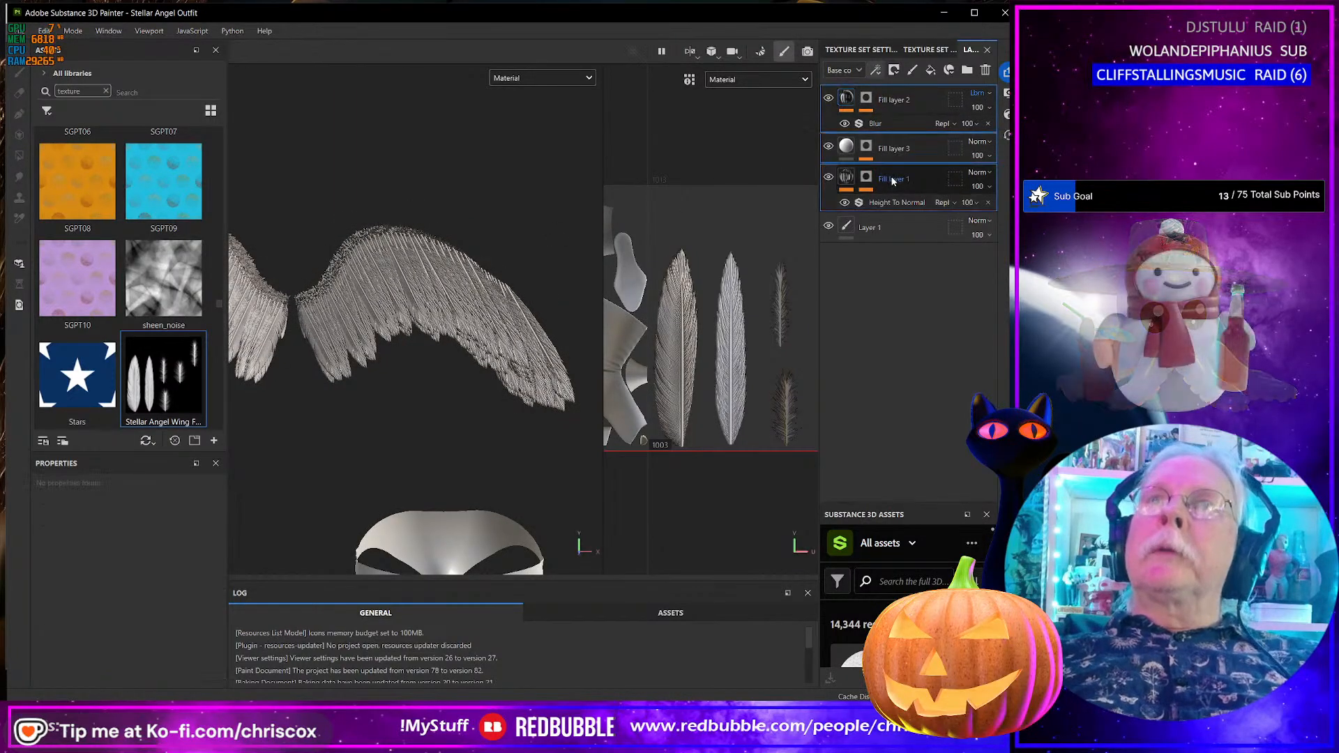
right_click(893, 181)
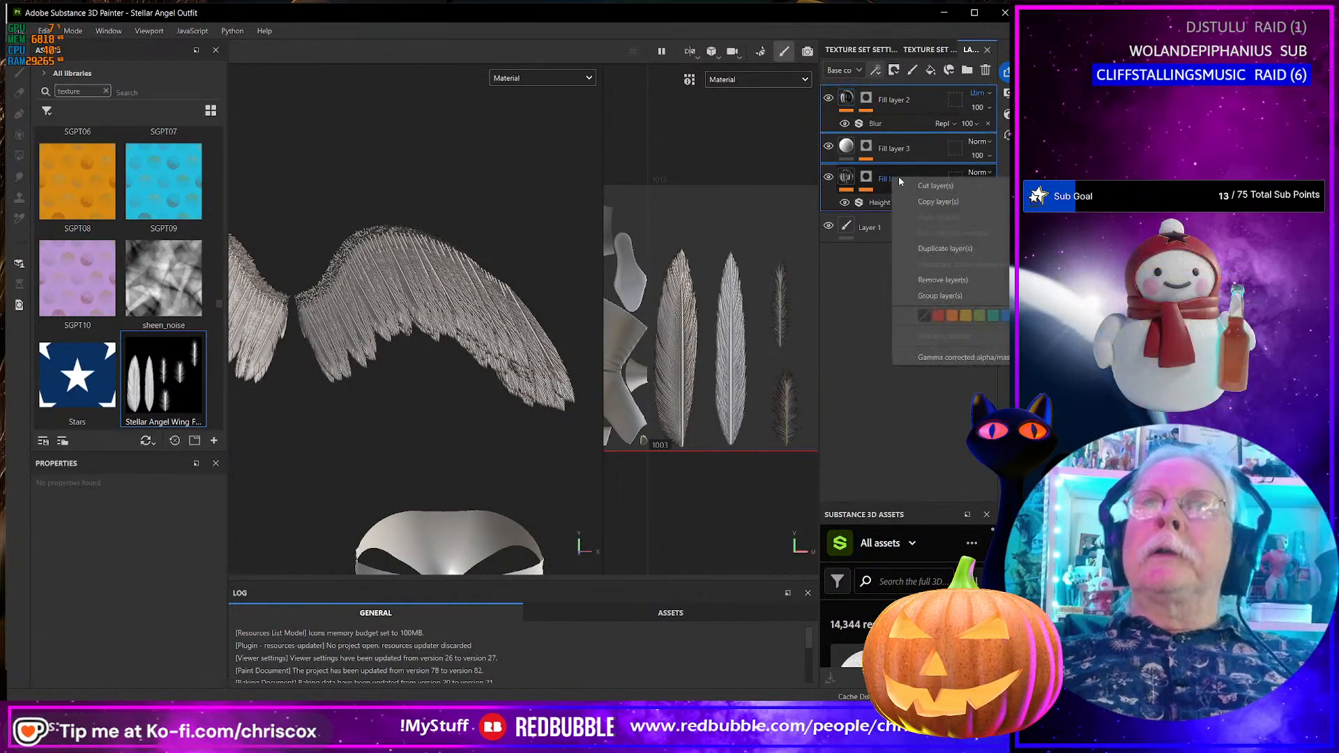
click(941, 296)
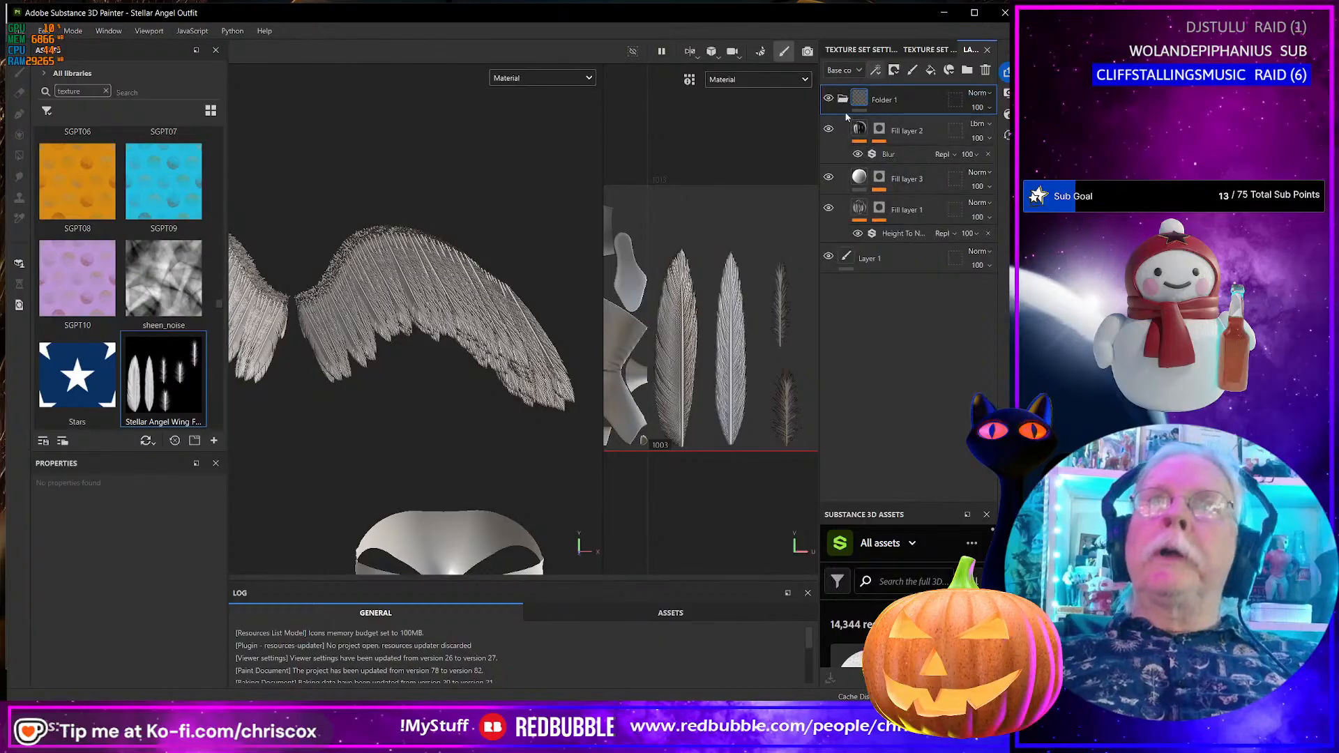
click(842, 98)
double_click(888, 100)
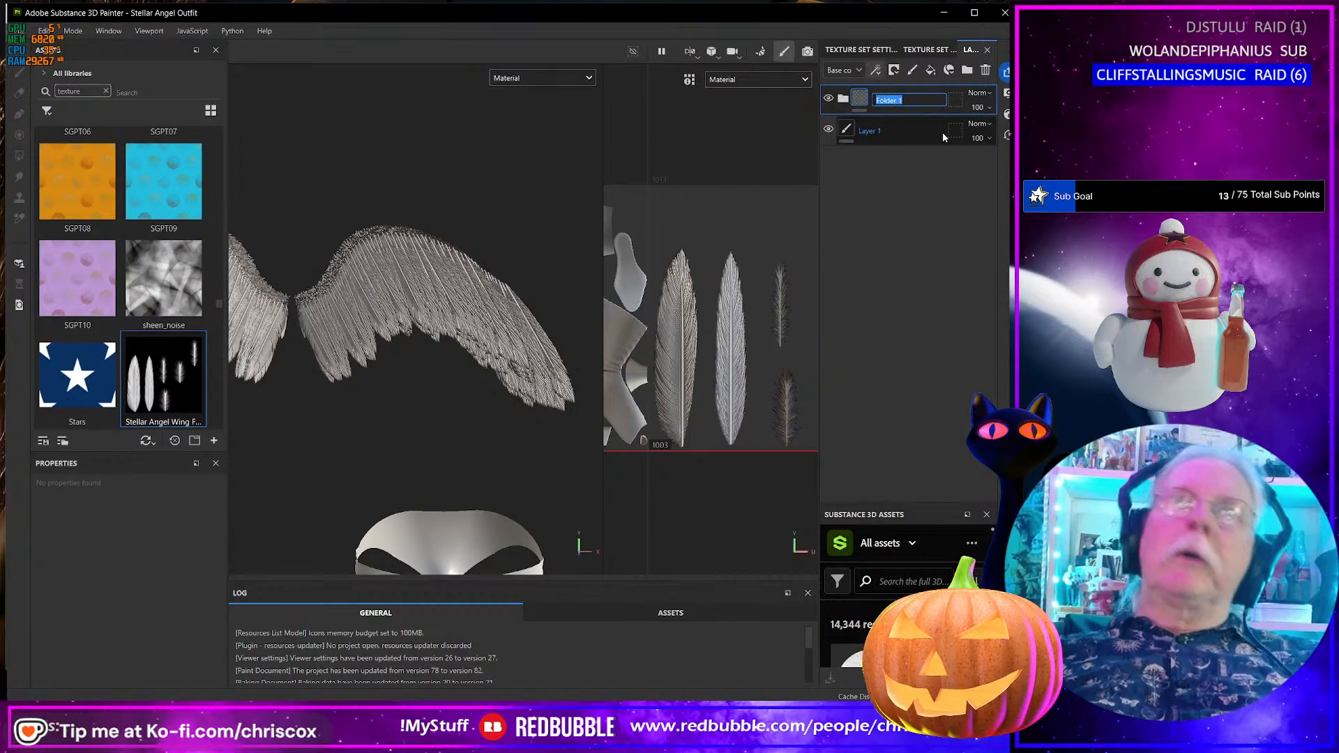
text(Wings)
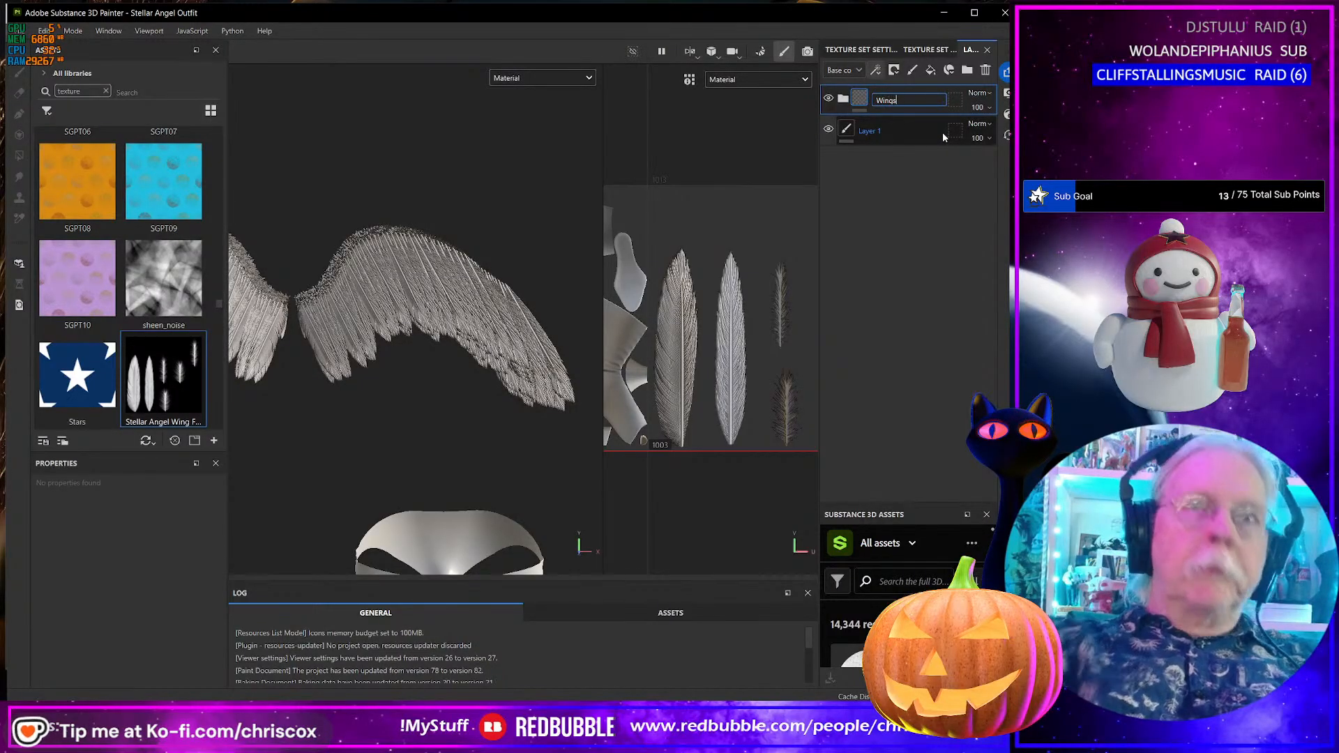
key(Return)
- Search the asset library for "fabric" and limit the results to materials
scroll(486, 367, up, 3)
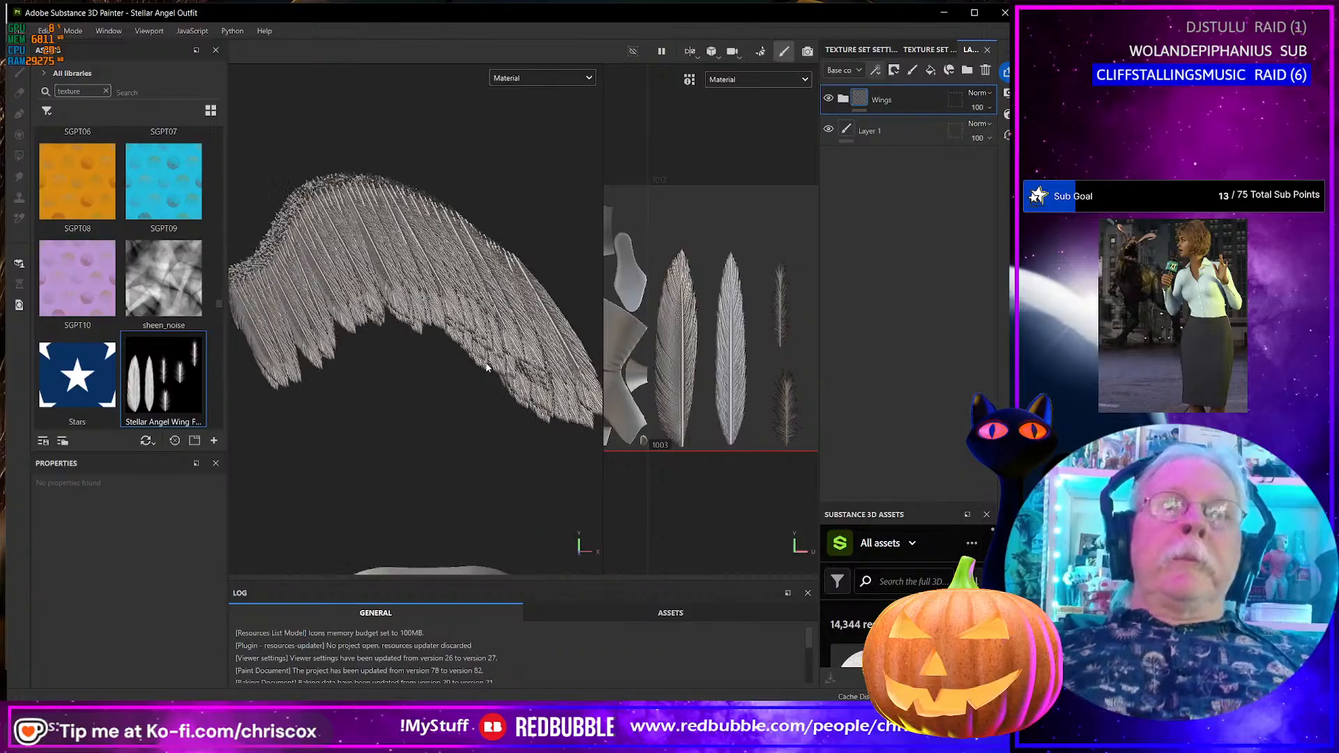
scroll(487, 368, down, 5)
middle_drag(482, 335, 361, 264)
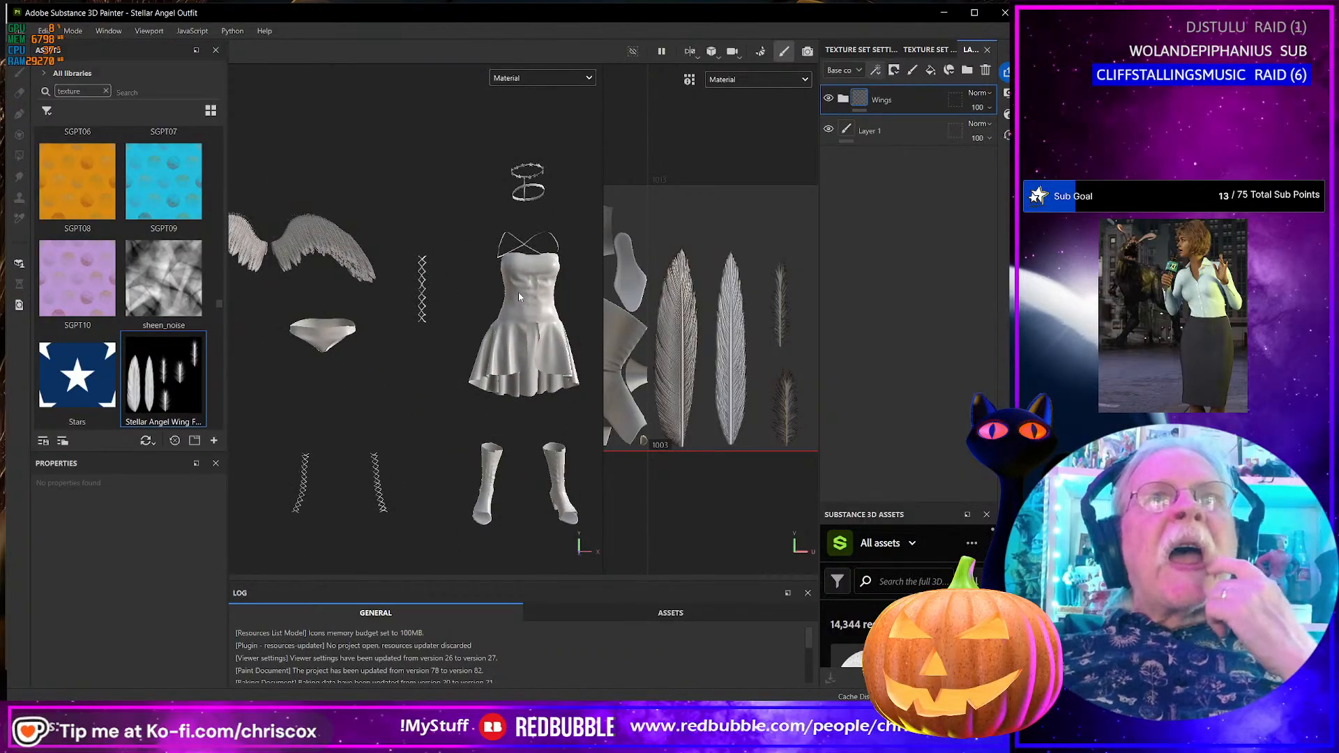
alt+drag(534, 351, 573, 355)
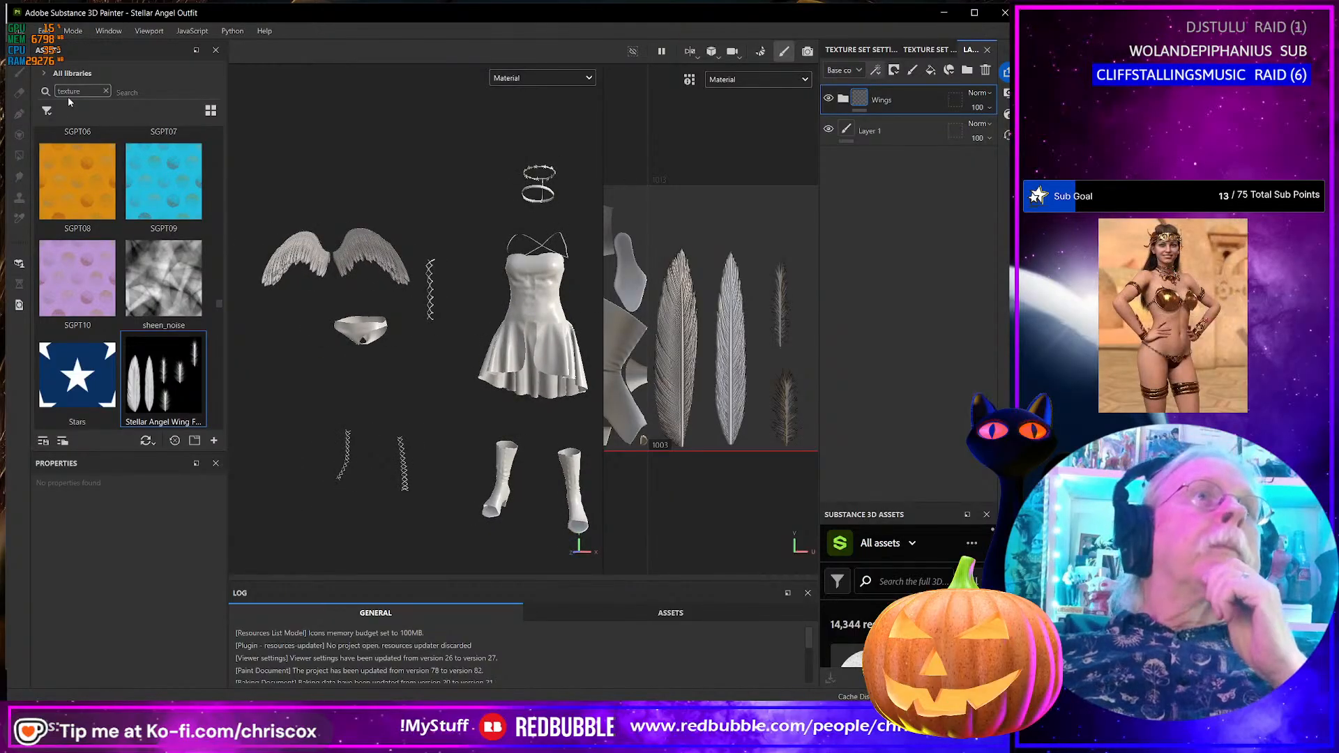
click(106, 92)
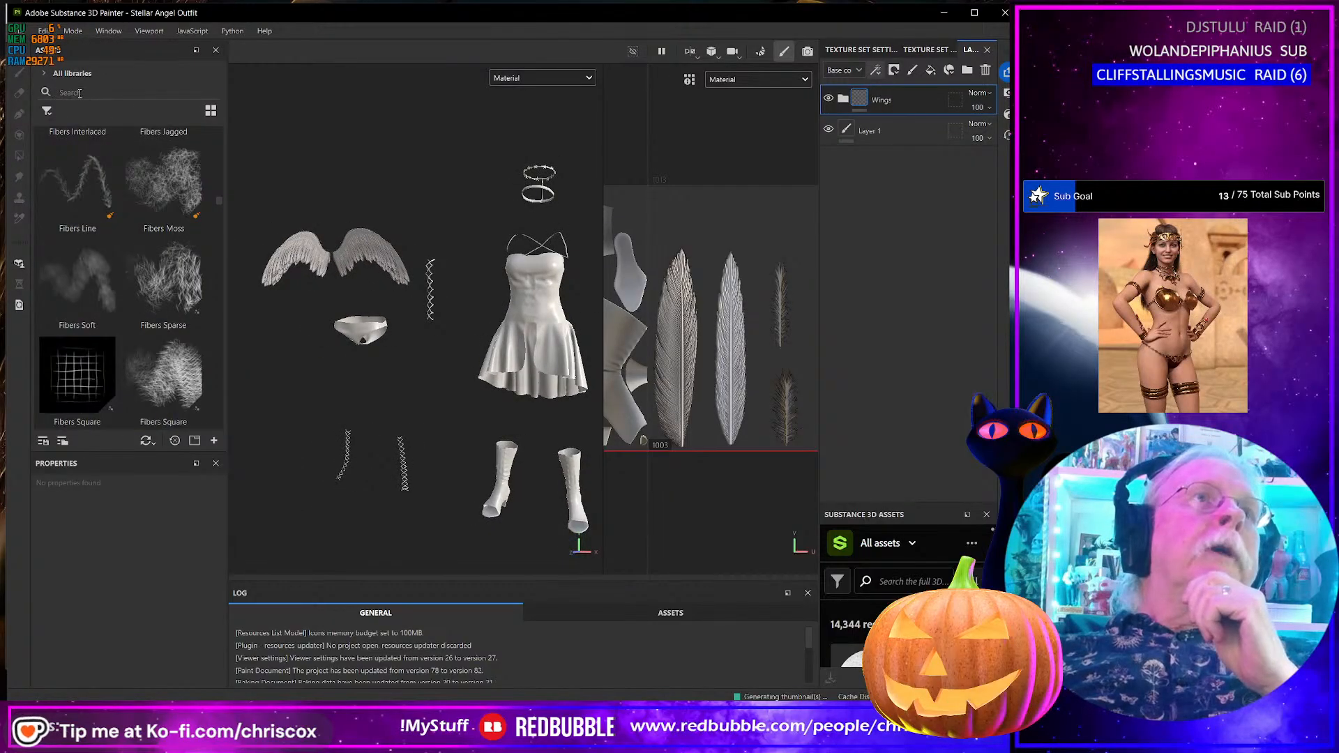
text(fa)
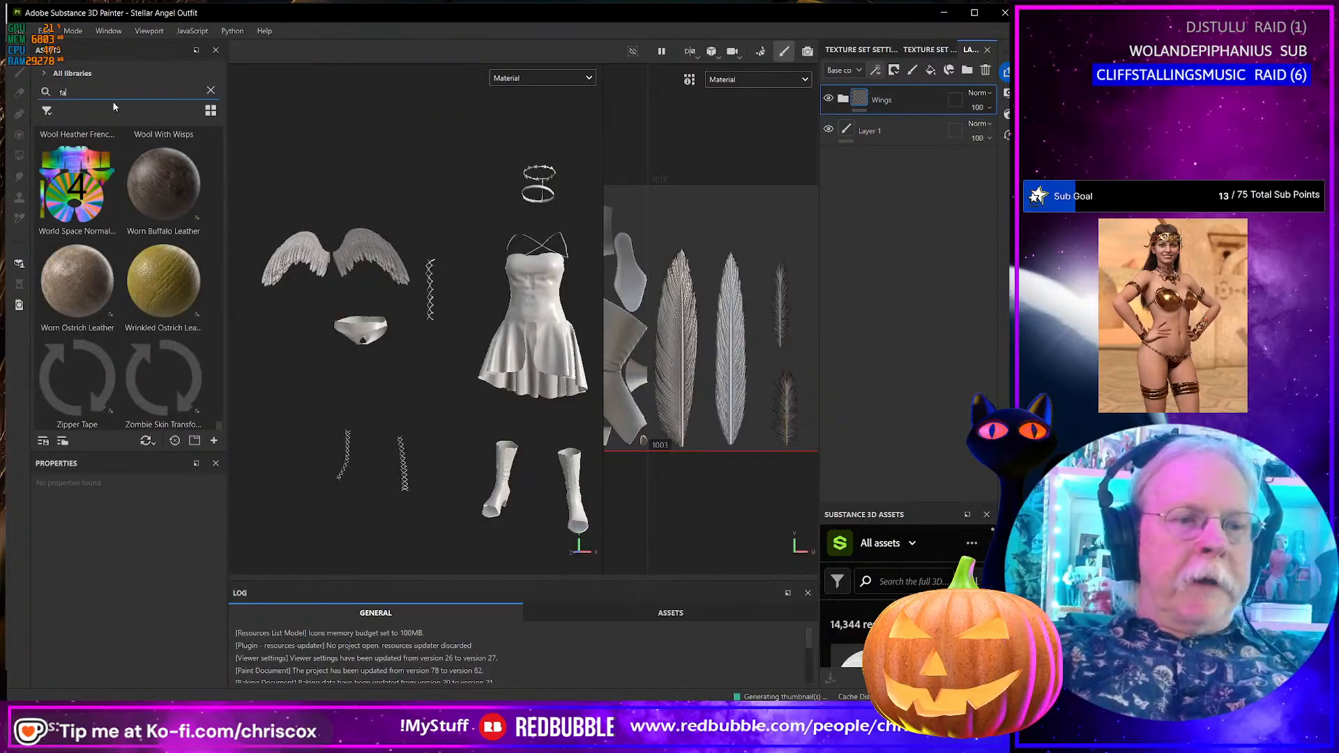
text(bri)
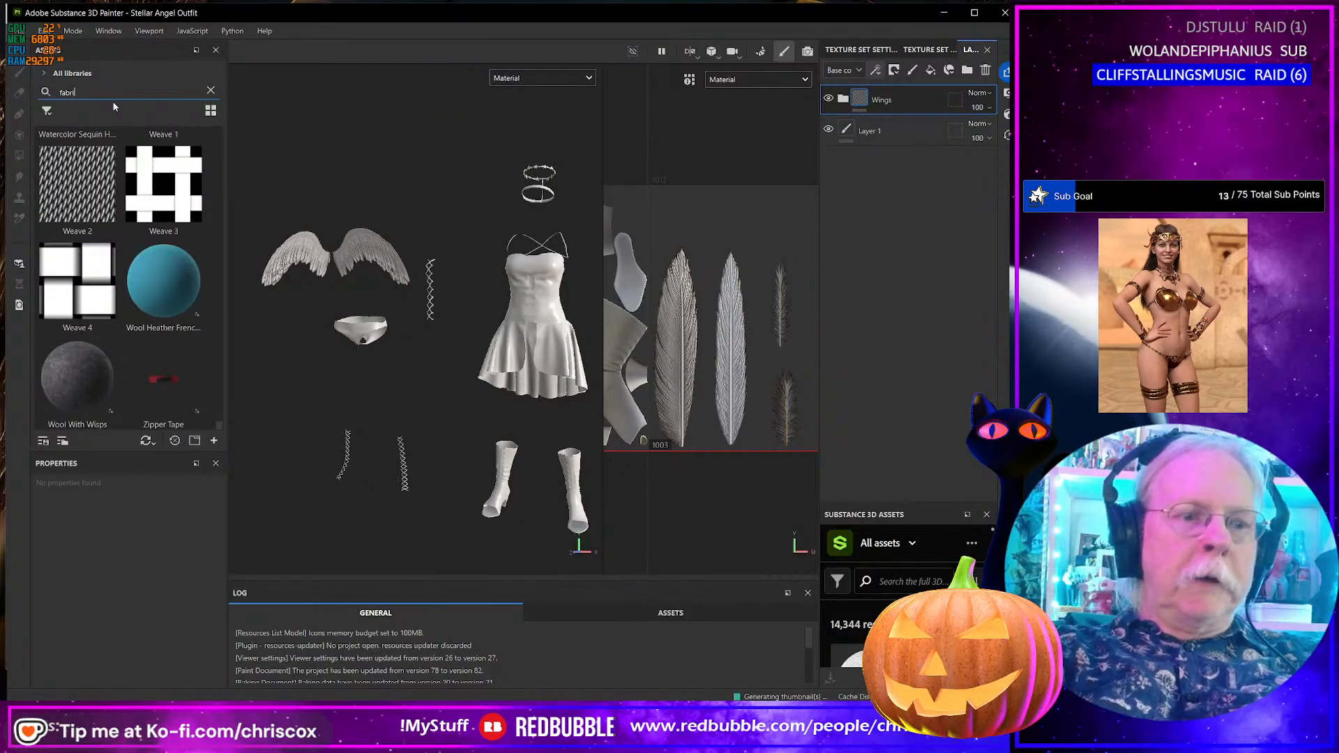
text(c)
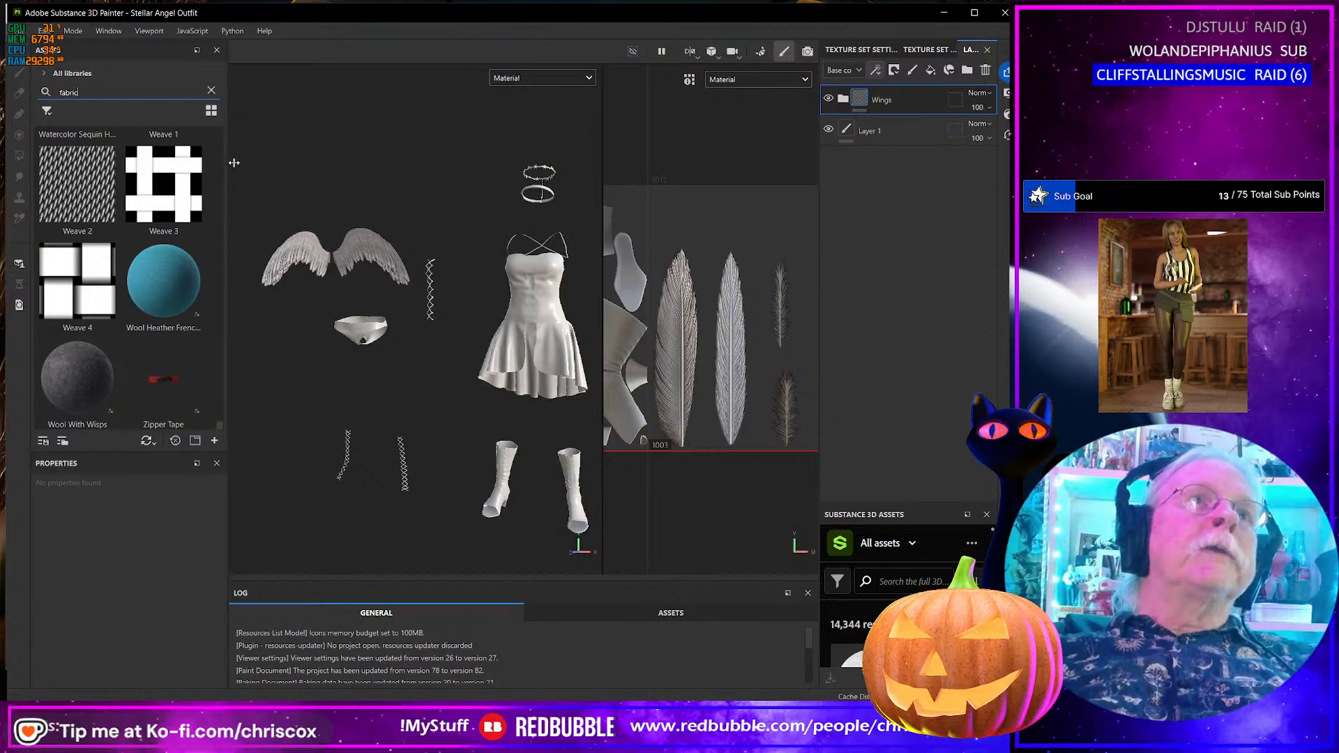
drag(234, 163, 253, 164)
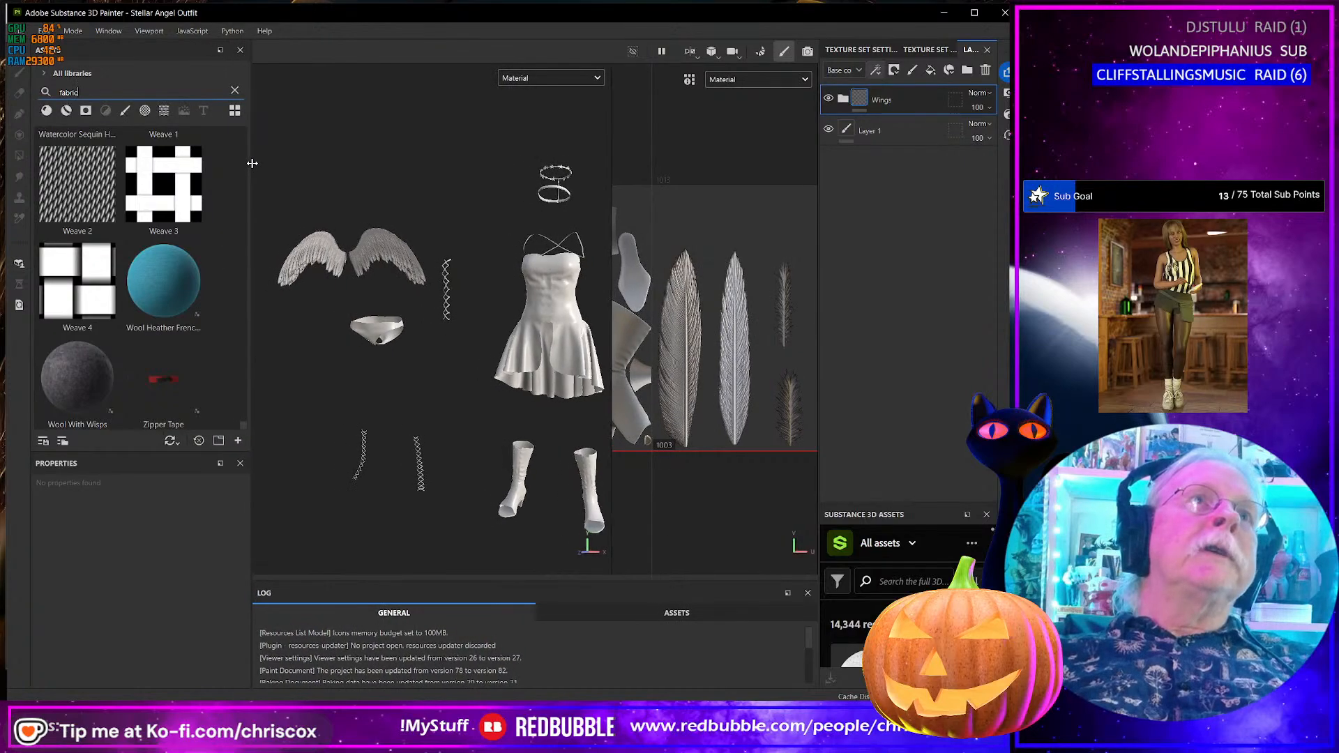
click(45, 110)
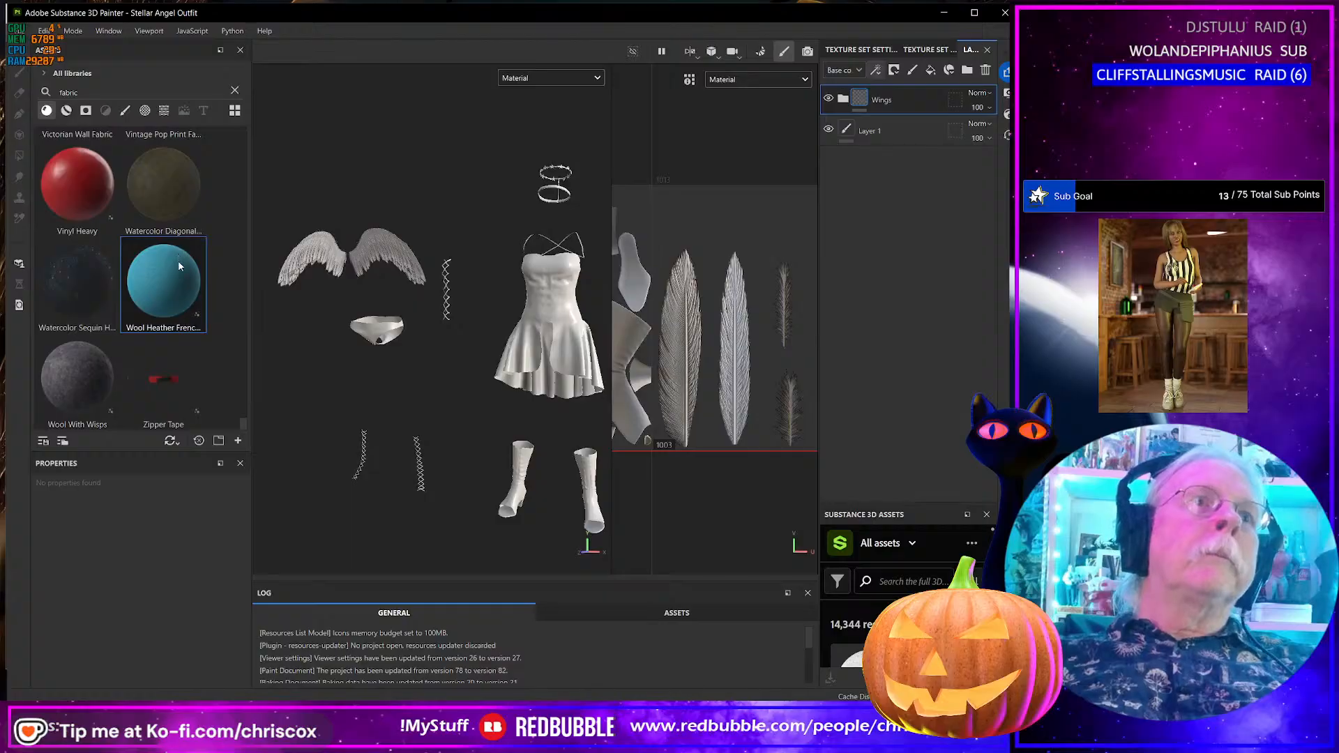
- Try the Stylized Cotton Skirt material on the dress, and undo it after inspecting the weave
scroll(180, 261, up, 5)
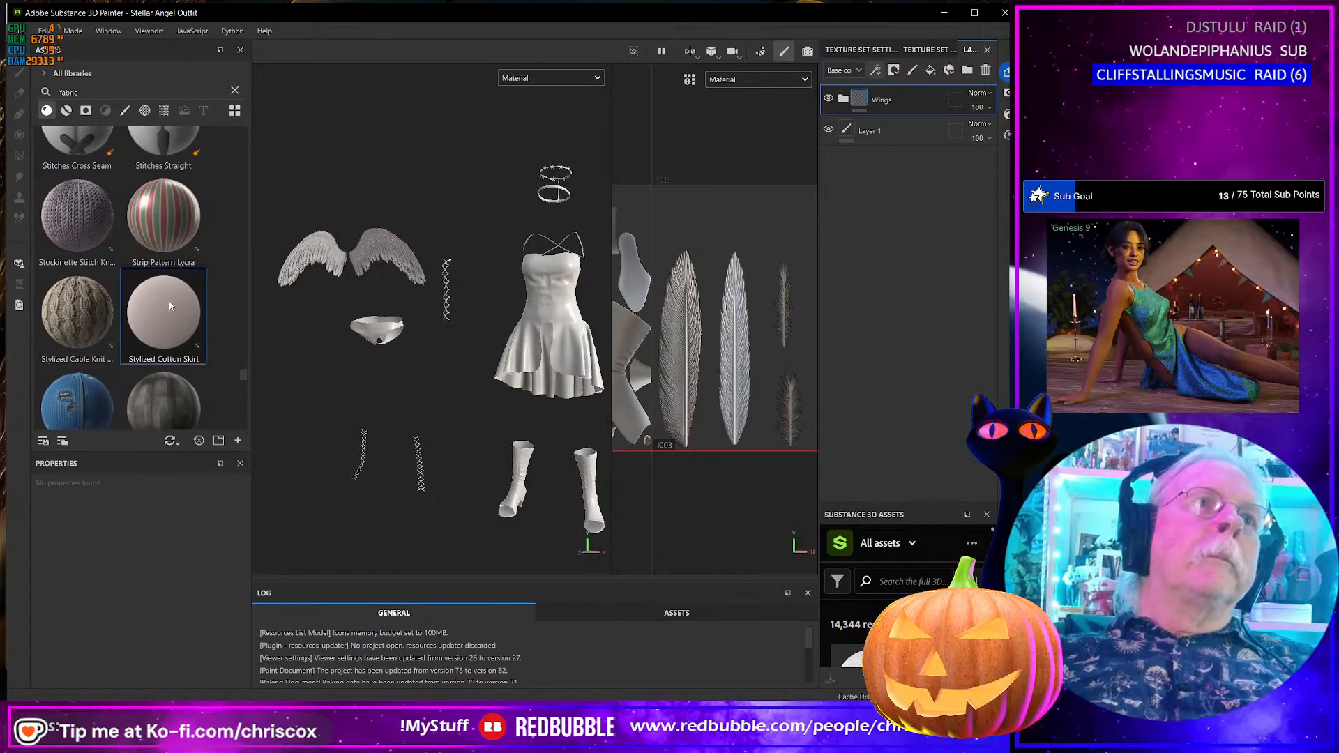
drag(152, 314, 560, 302)
scroll(554, 301, up, 8)
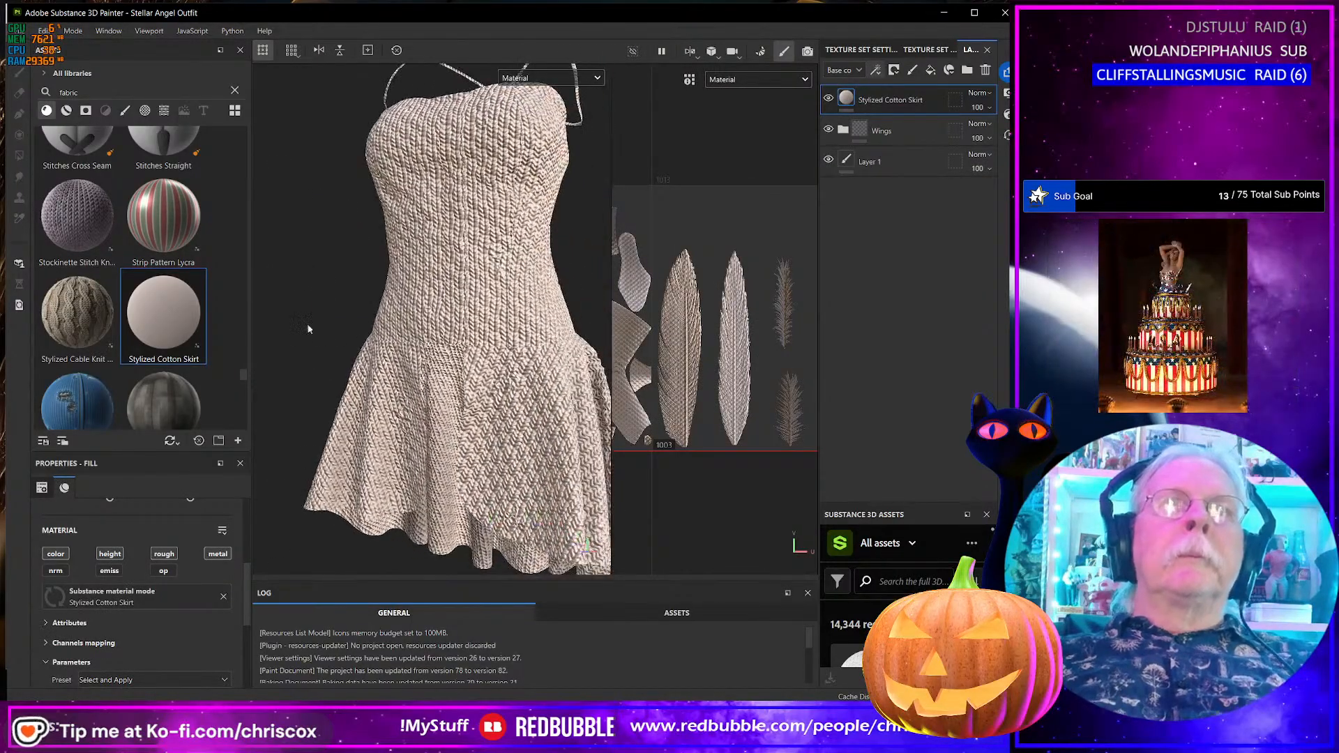
key(ctrl+z)
- Apply the Cotton fabric material to the dress as a new fill layer above the Wings folder
scroll(179, 332, up, 3)
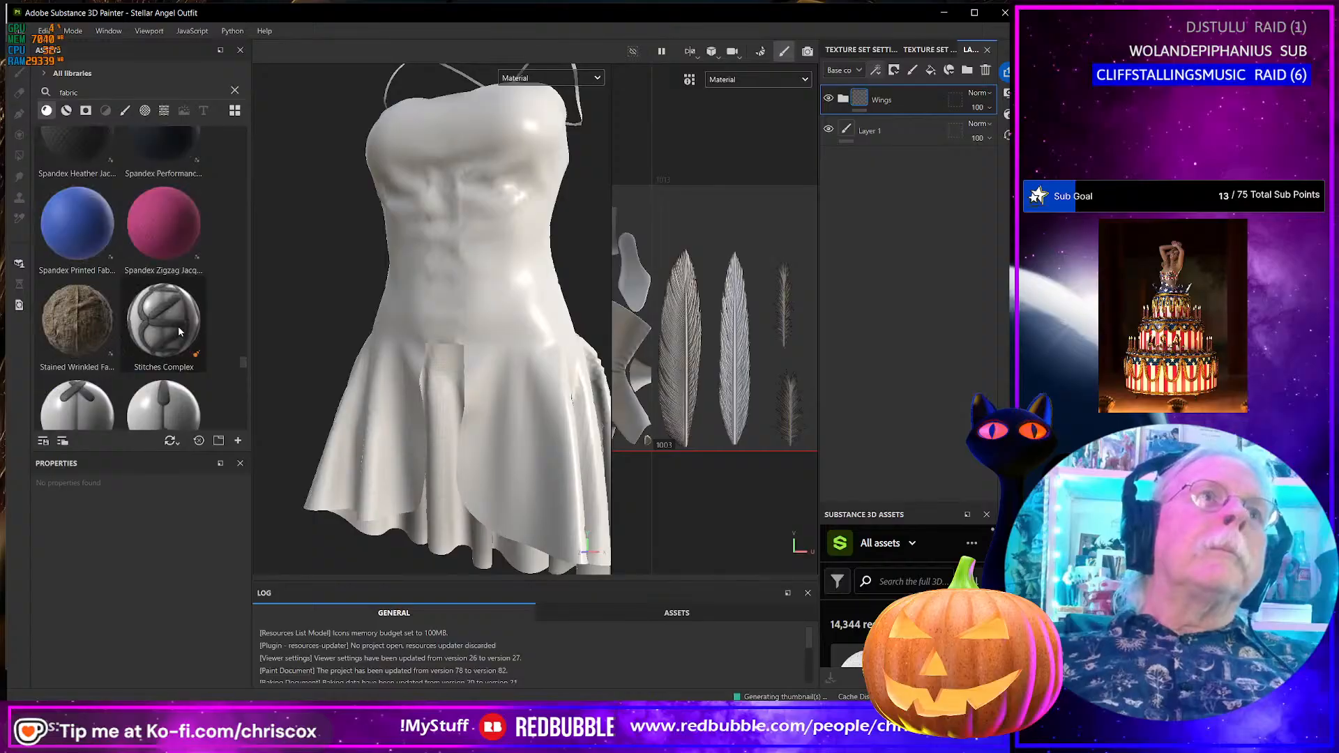
scroll(183, 326, up, 3)
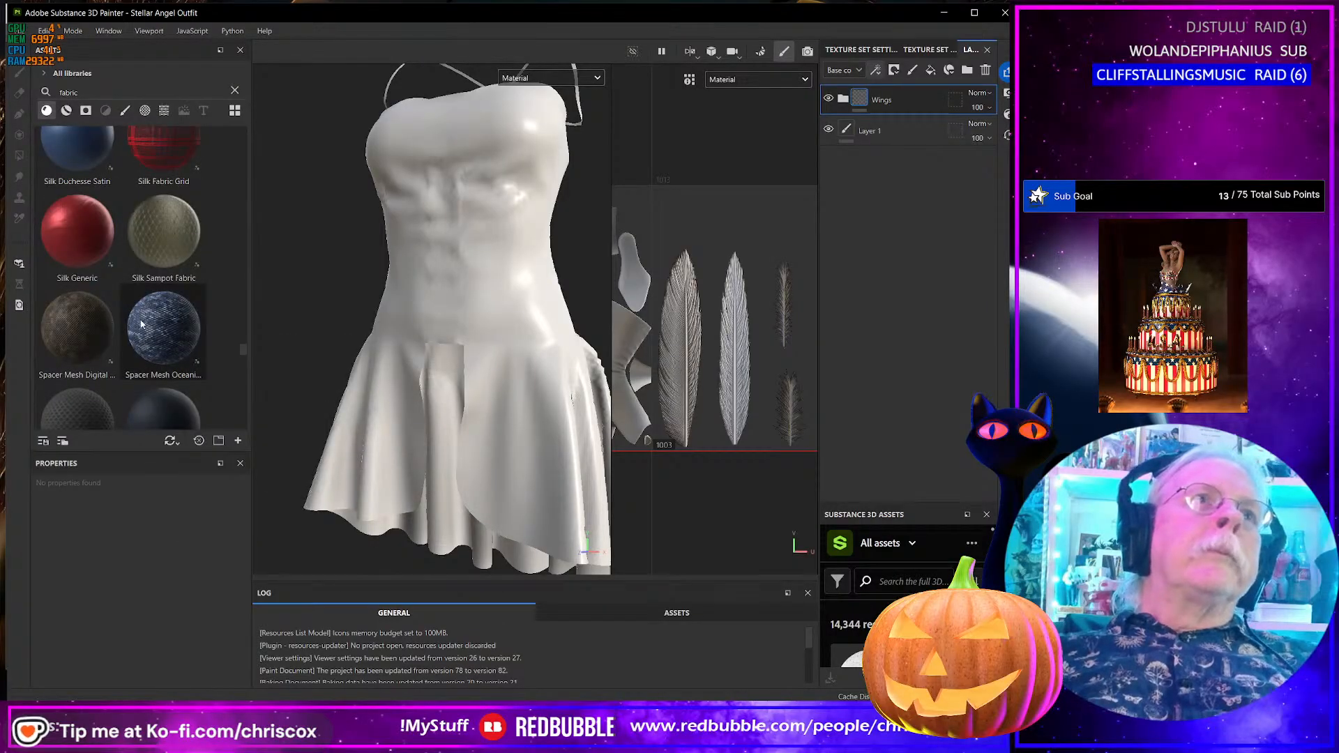
mouse_move(153, 279)
scroll(153, 279, up, 5)
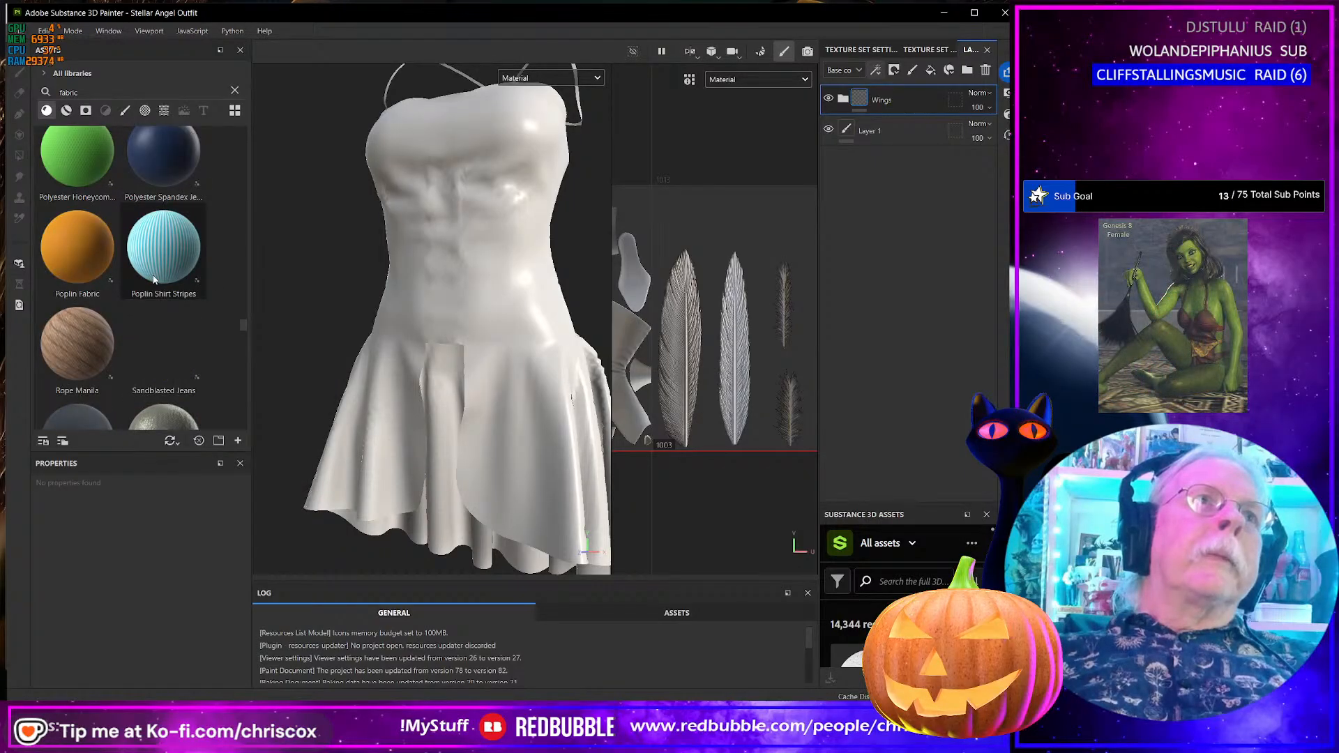
scroll(154, 279, up, 5)
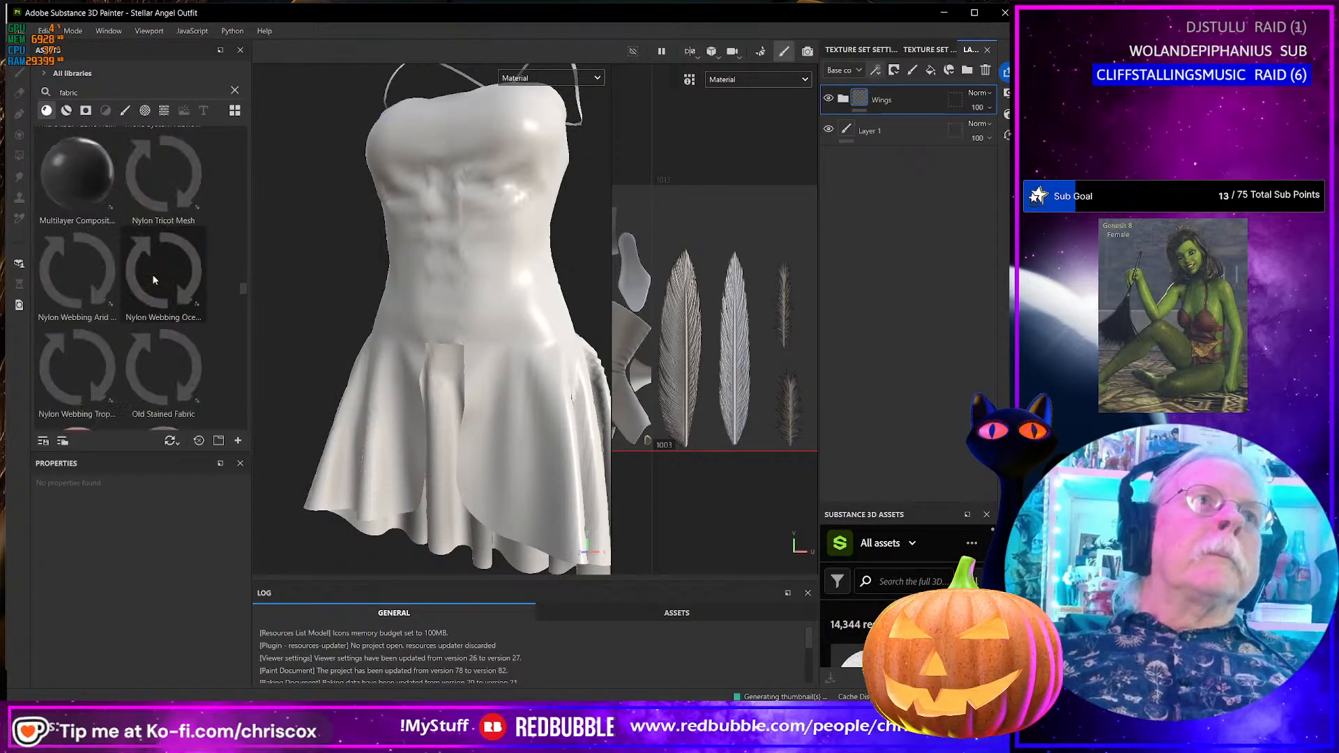
scroll(154, 280, up, 3)
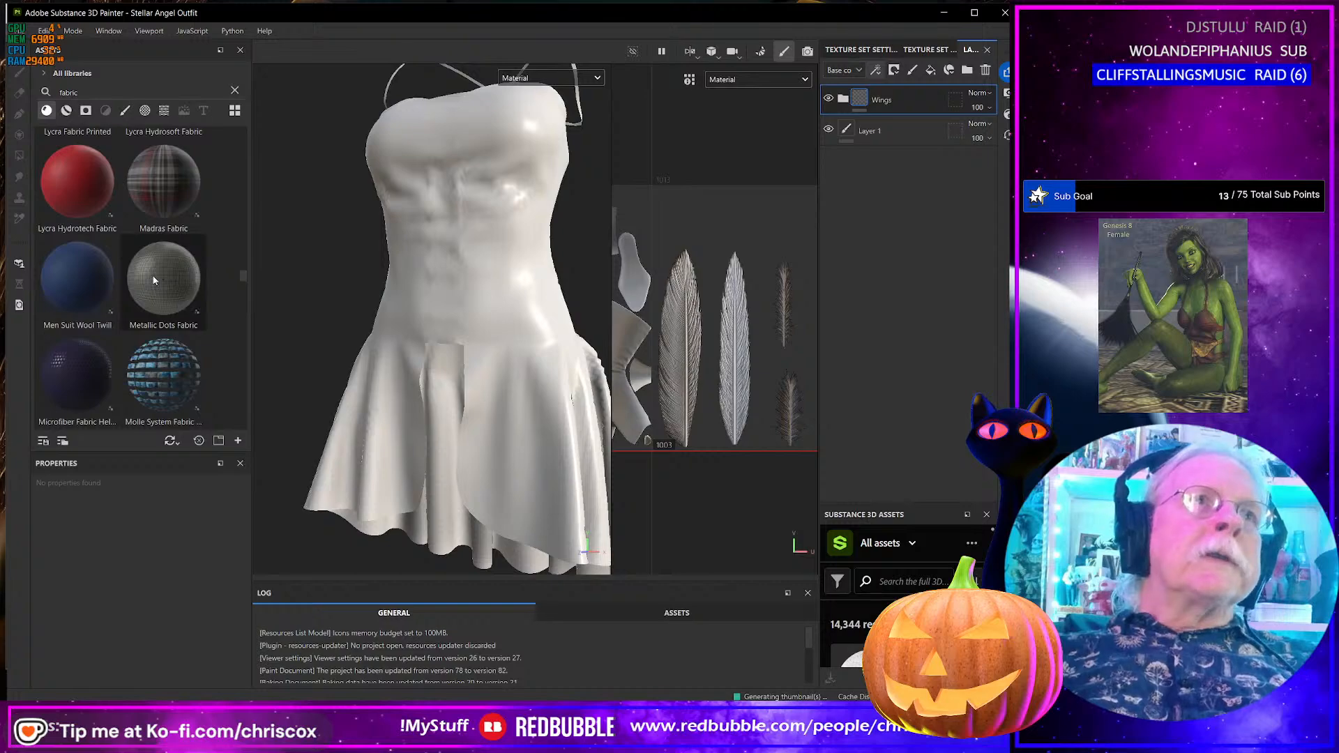
scroll(155, 283, up, 3)
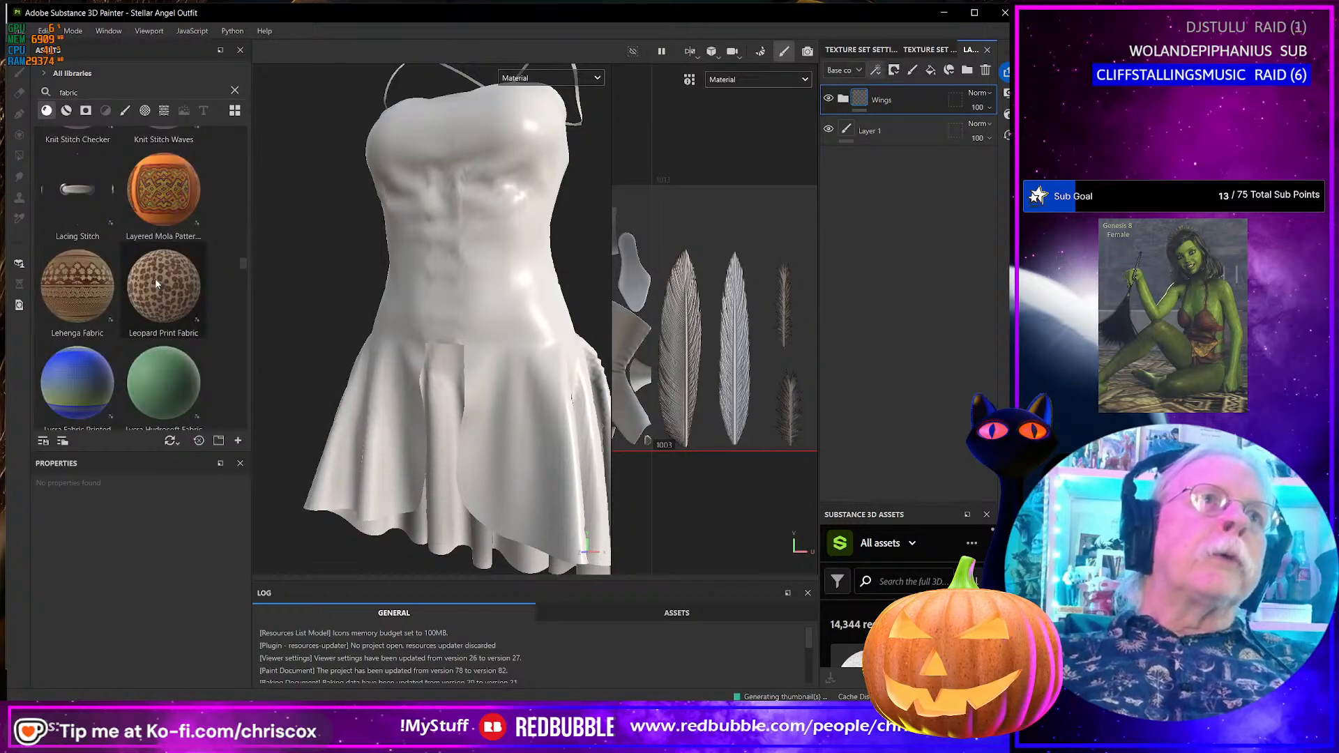
scroll(157, 283, up, 3)
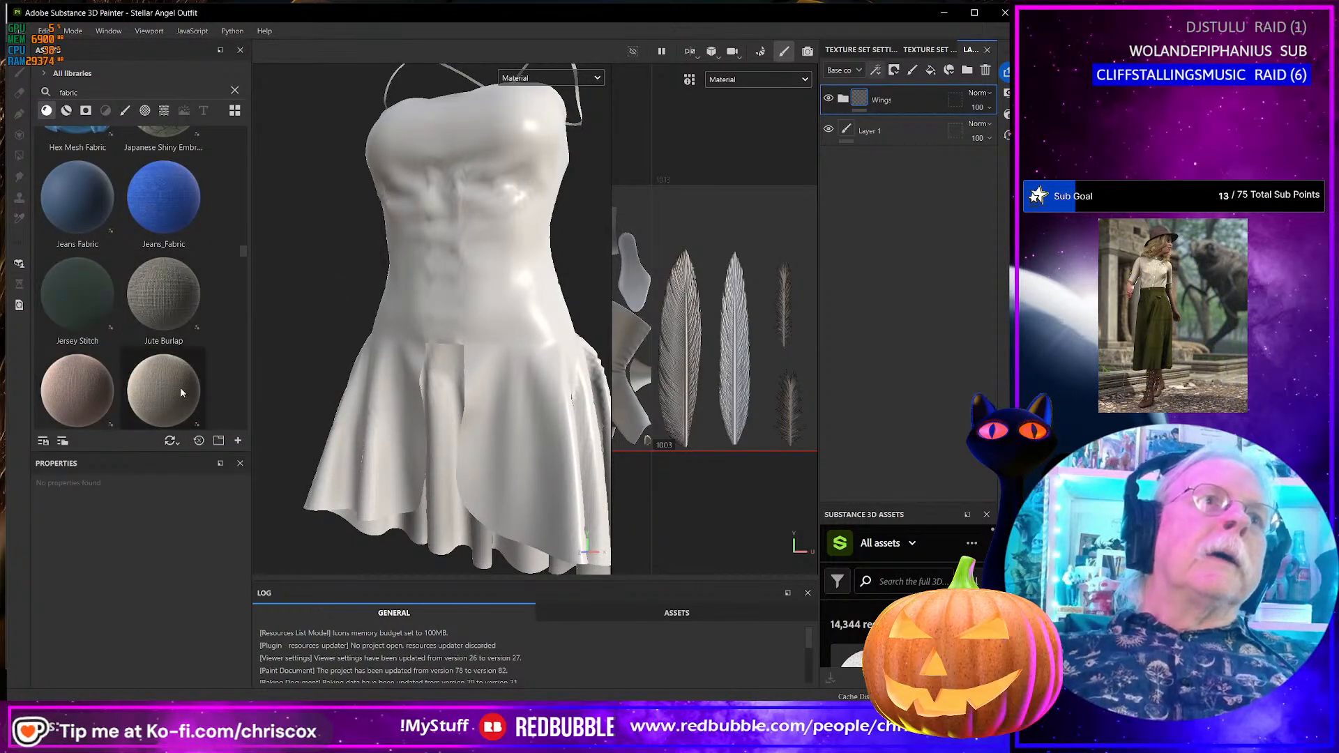
scroll(180, 392, down, 3)
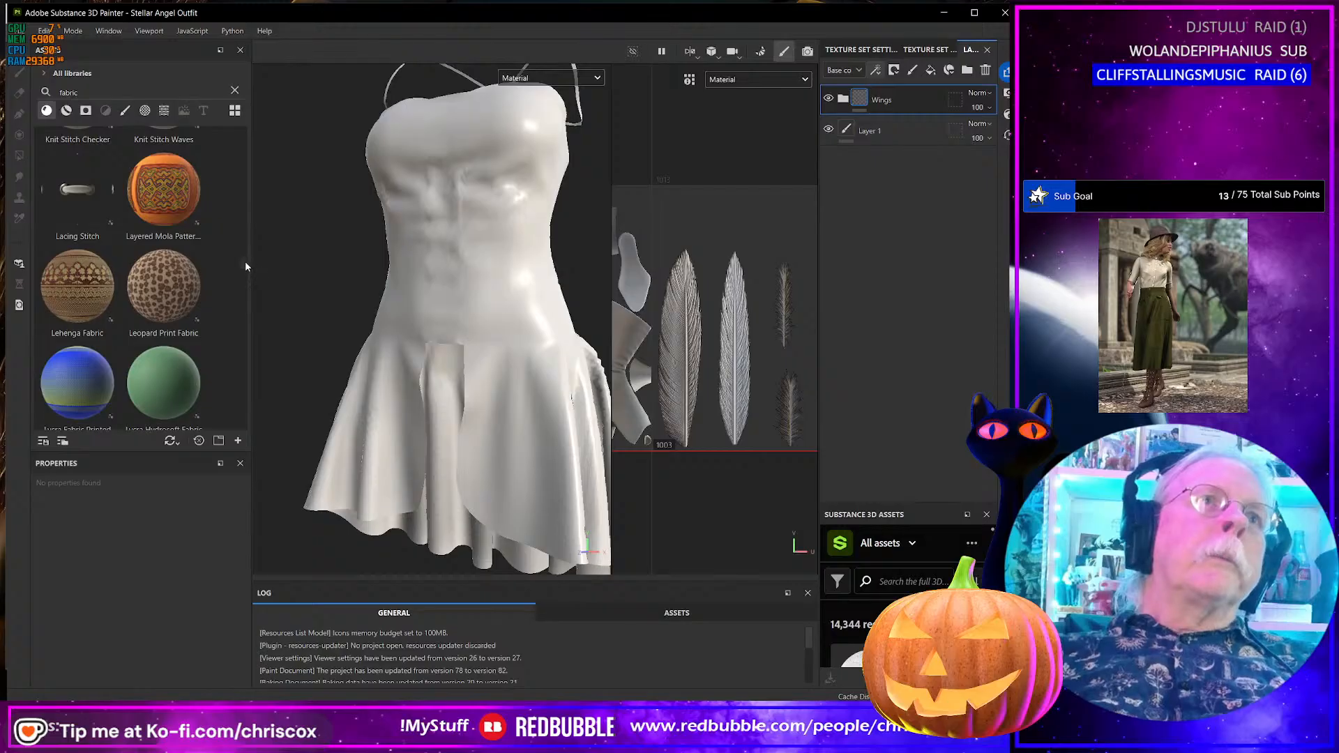
scroll(245, 261, up, 2)
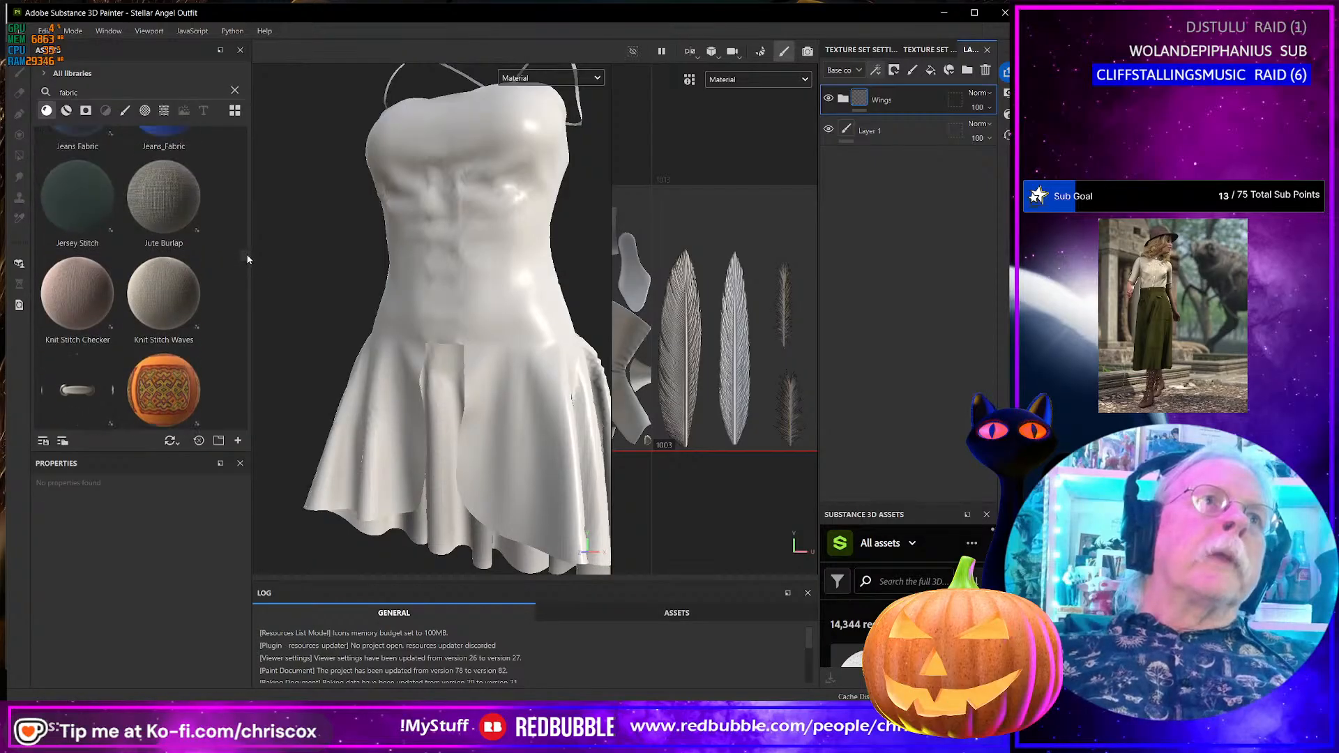
drag(247, 255, 249, 180)
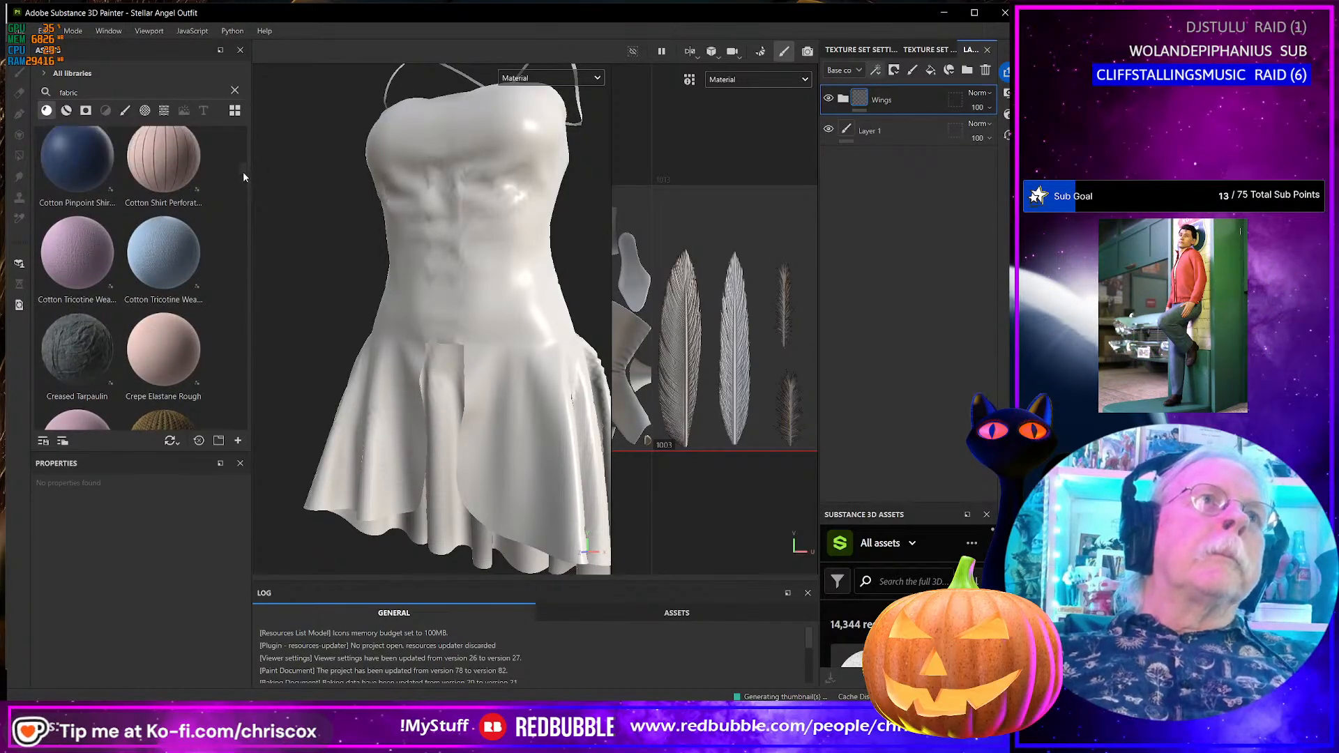
drag(244, 176, 237, 149)
drag(165, 229, 475, 274)
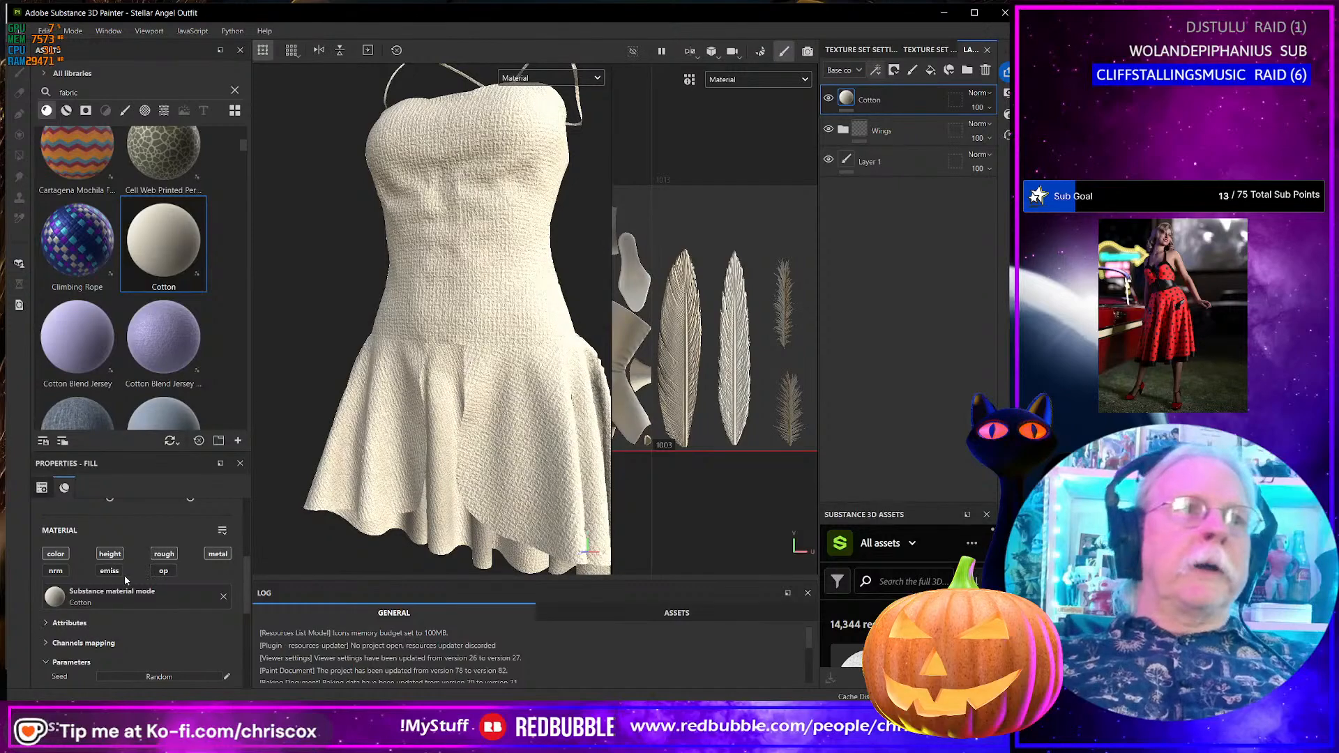
- Set the Cotton fill layer's UV tiling to 8 and check the weave on the dress
scroll(140, 578, up, 4)
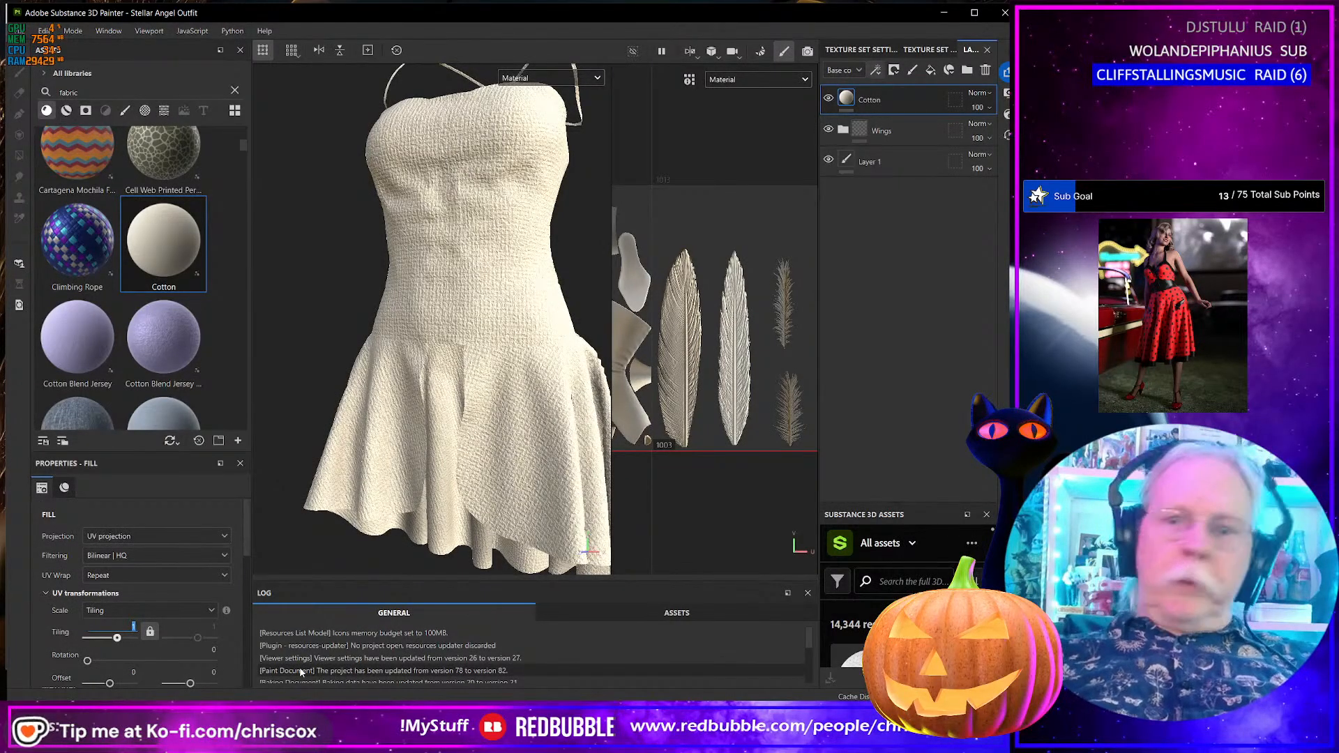
text(8)
key(Return)
scroll(492, 270, down, 2)
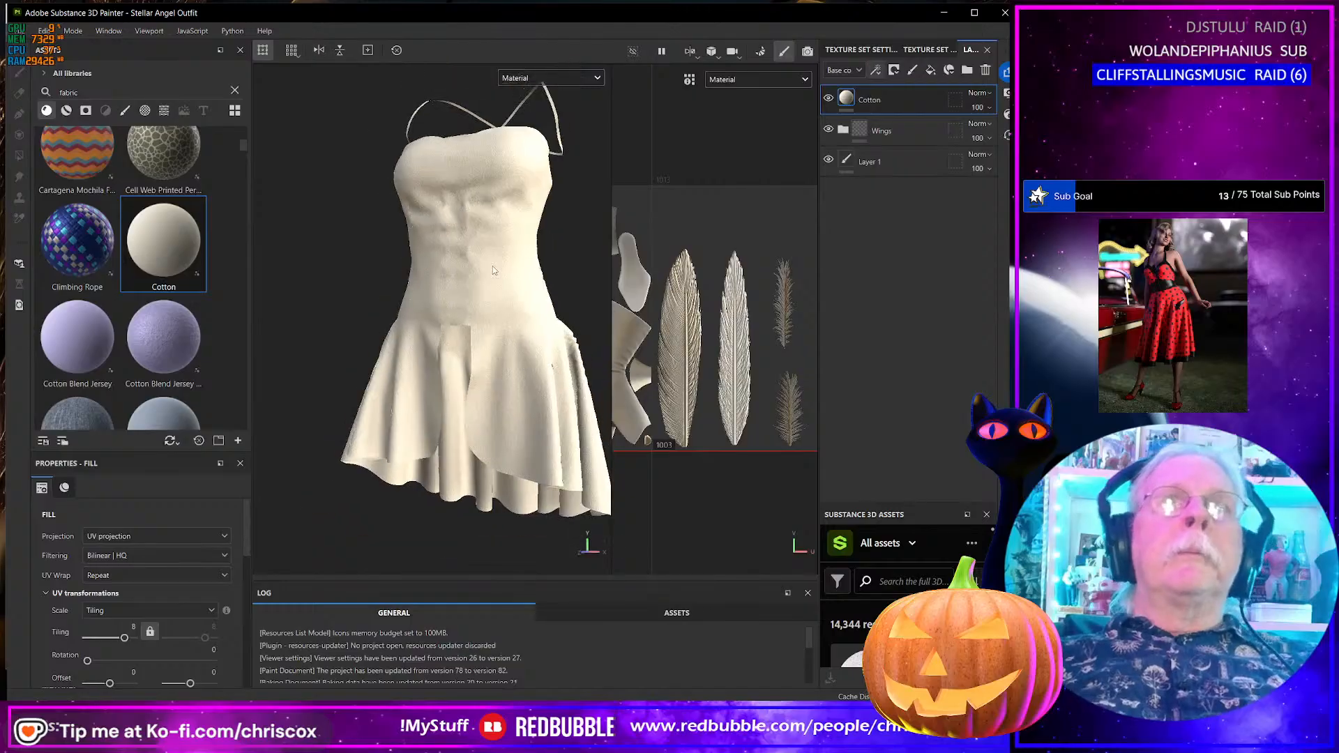
- Change the Cotton layer's fabric color to the pale grayish blue BBC5D9 and check it on the dress
scroll(492, 266, down, 3)
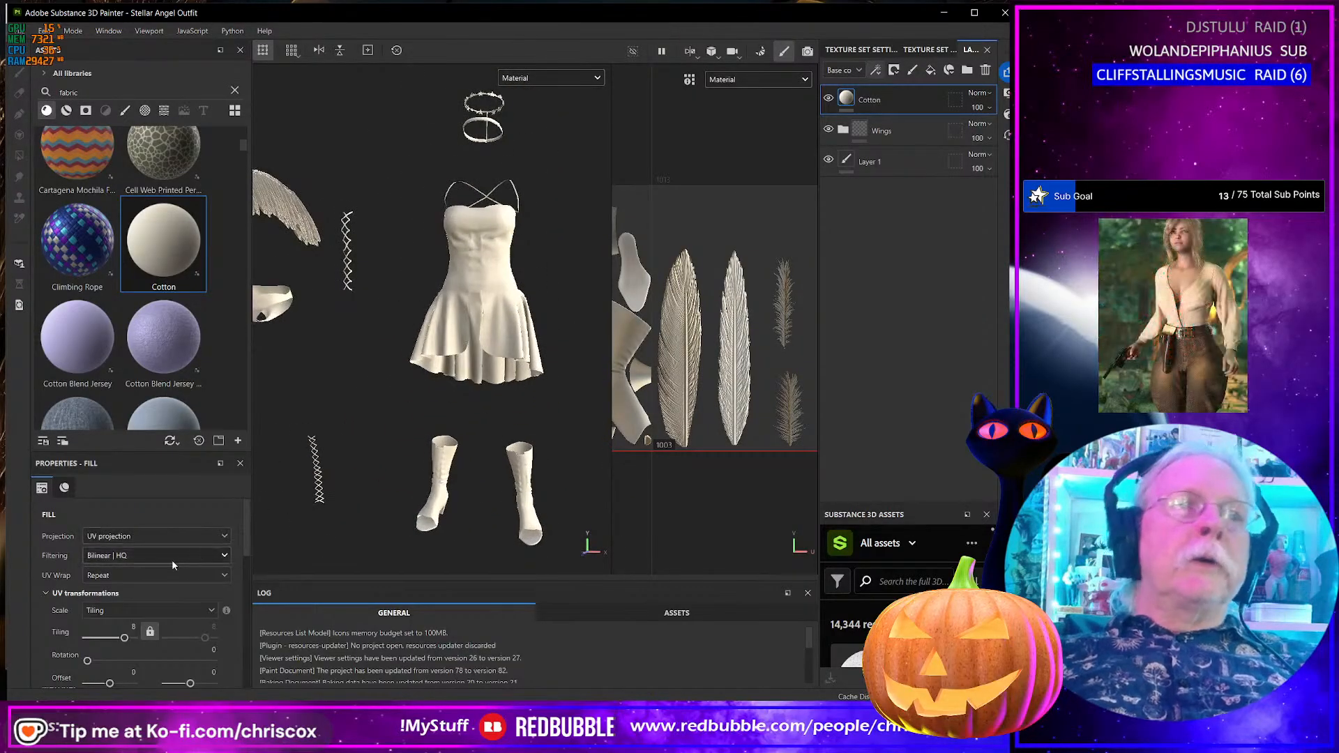
scroll(172, 572, down, 5)
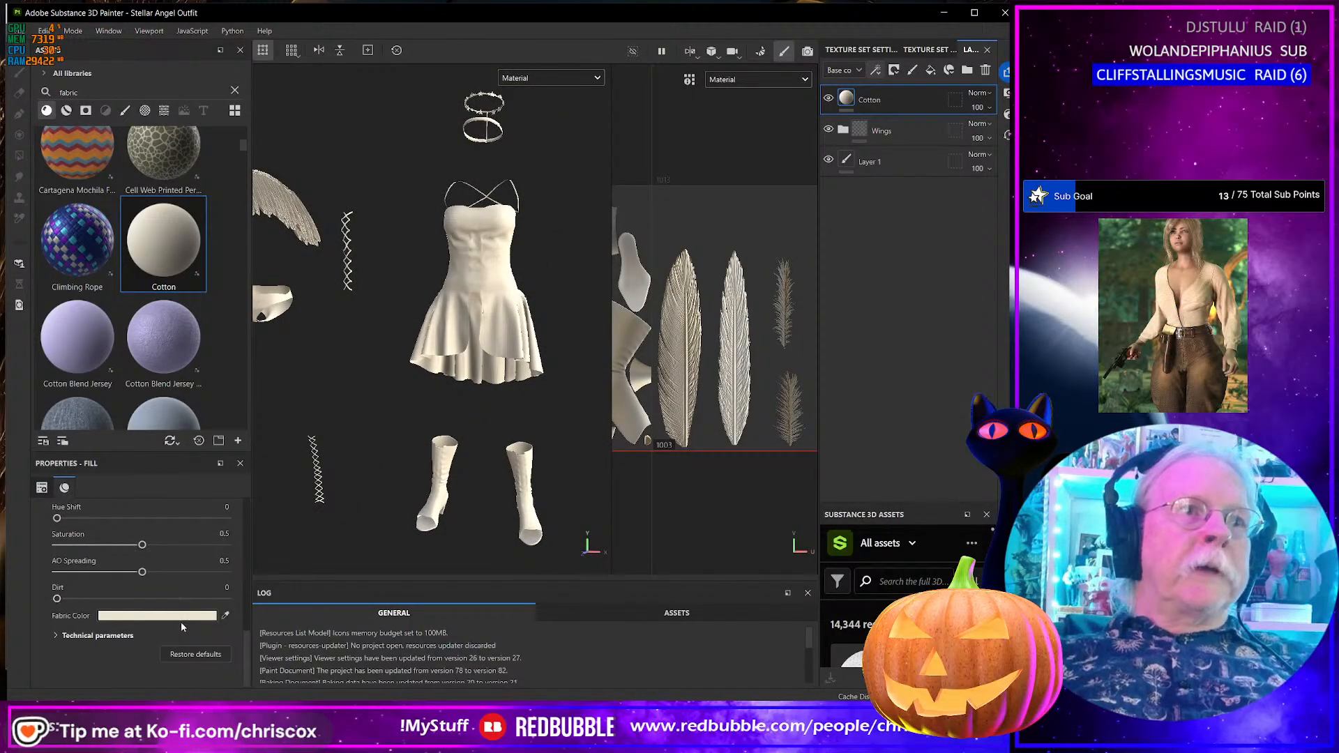
click(183, 615)
click(294, 576)
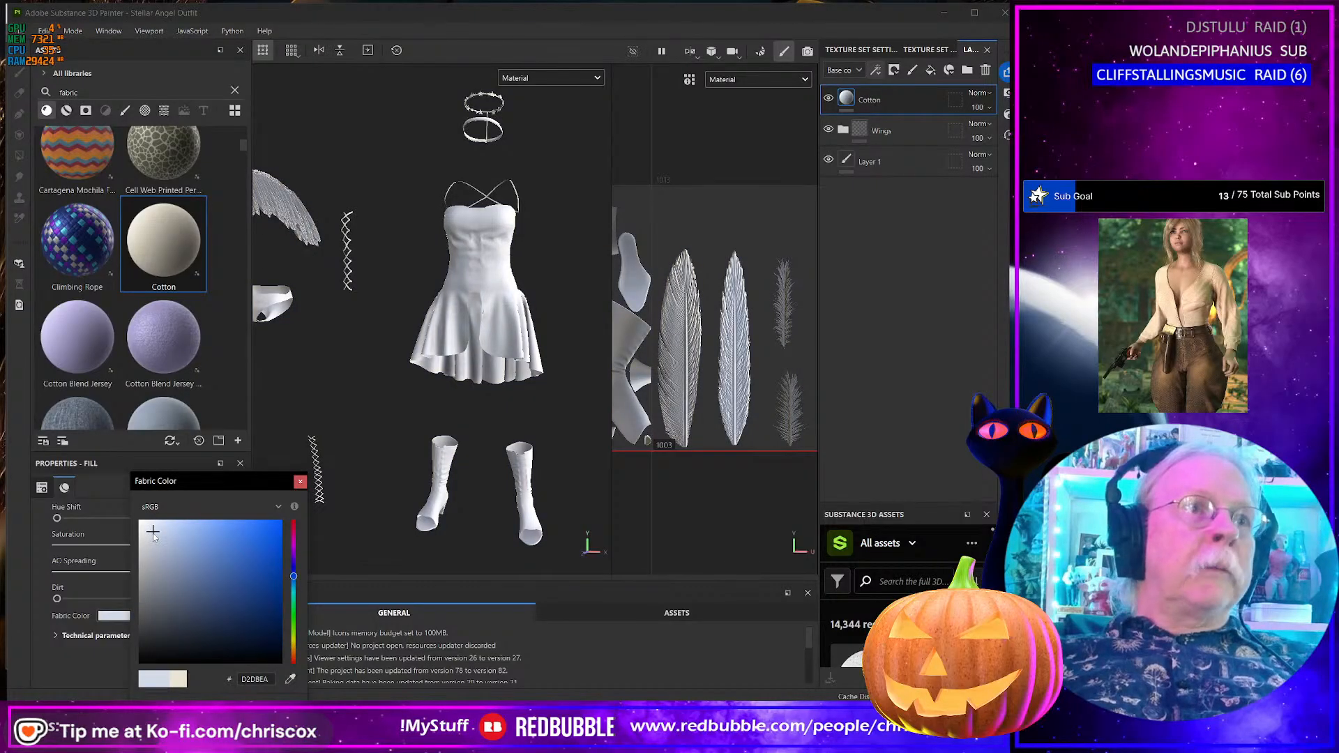
click(157, 535)
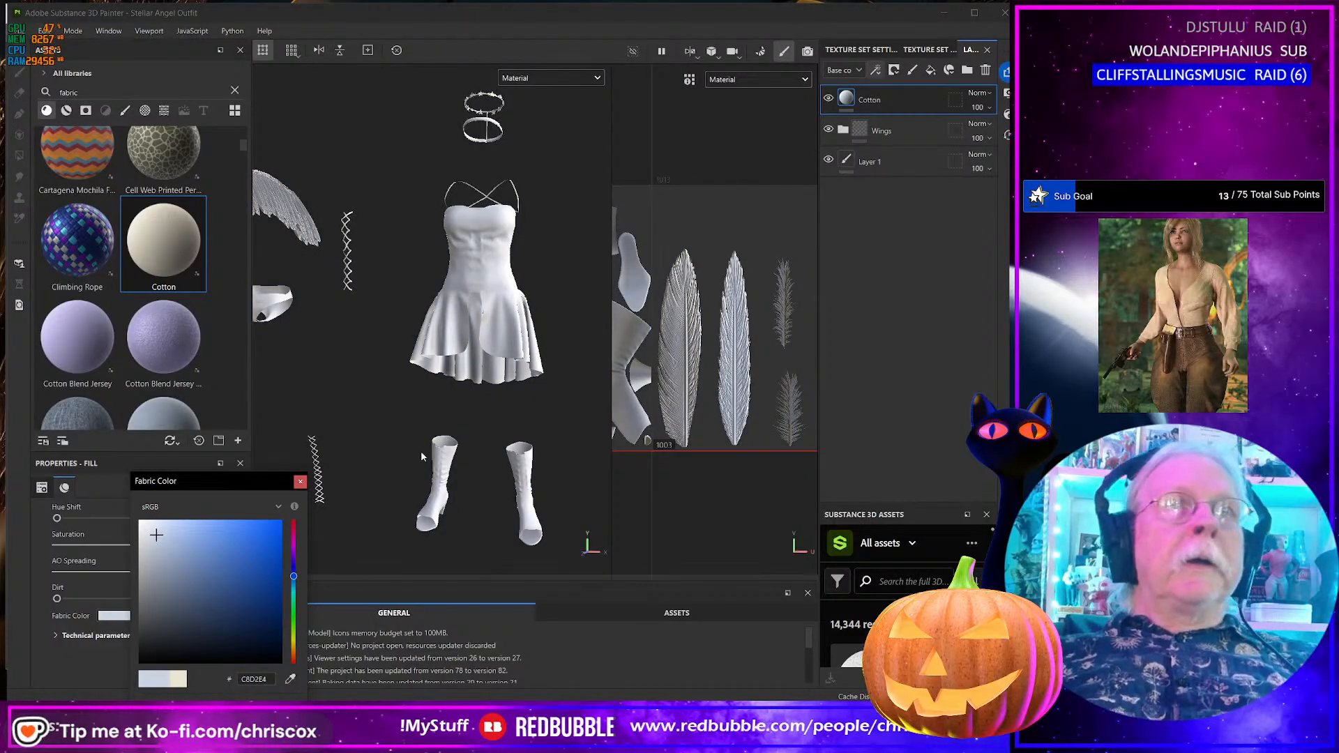
alt+drag(467, 447, 410, 434)
scroll(410, 434, up, 3)
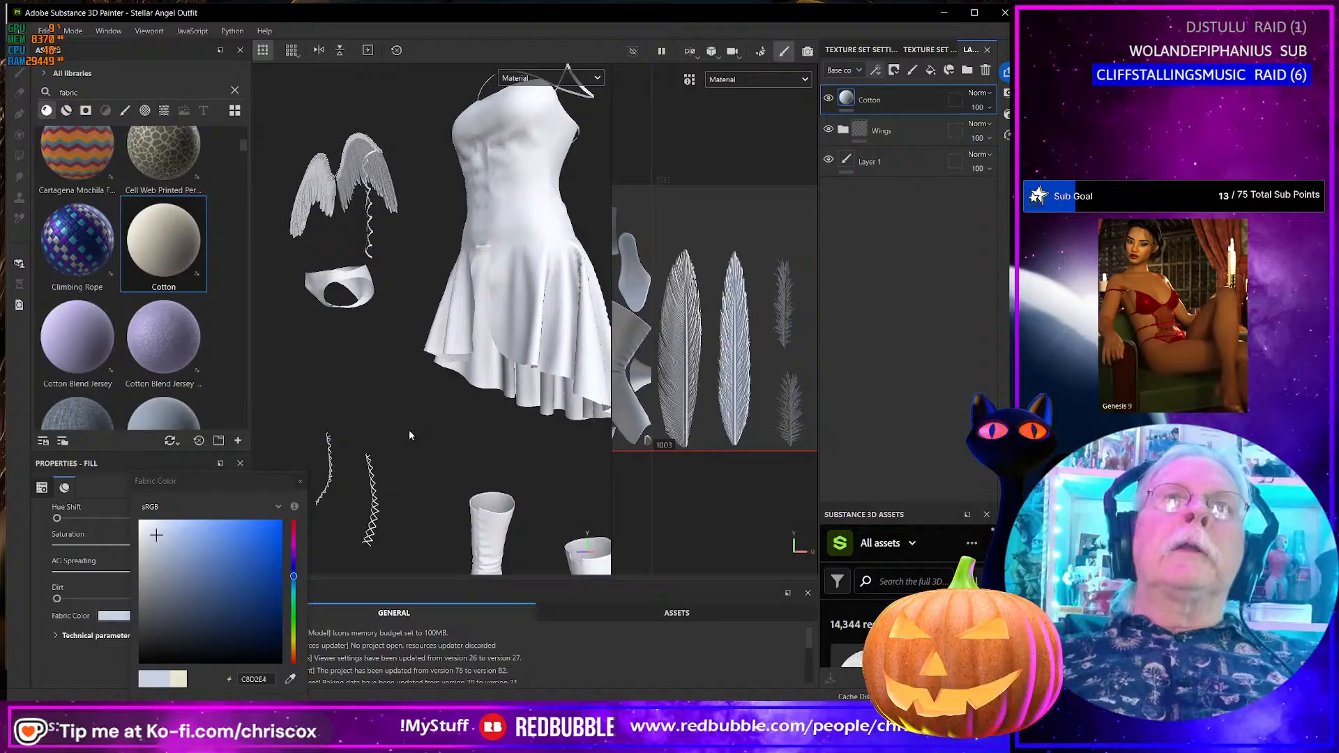
click(155, 538)
drag(158, 545, 158, 541)
alt+drag(349, 471, 296, 465)
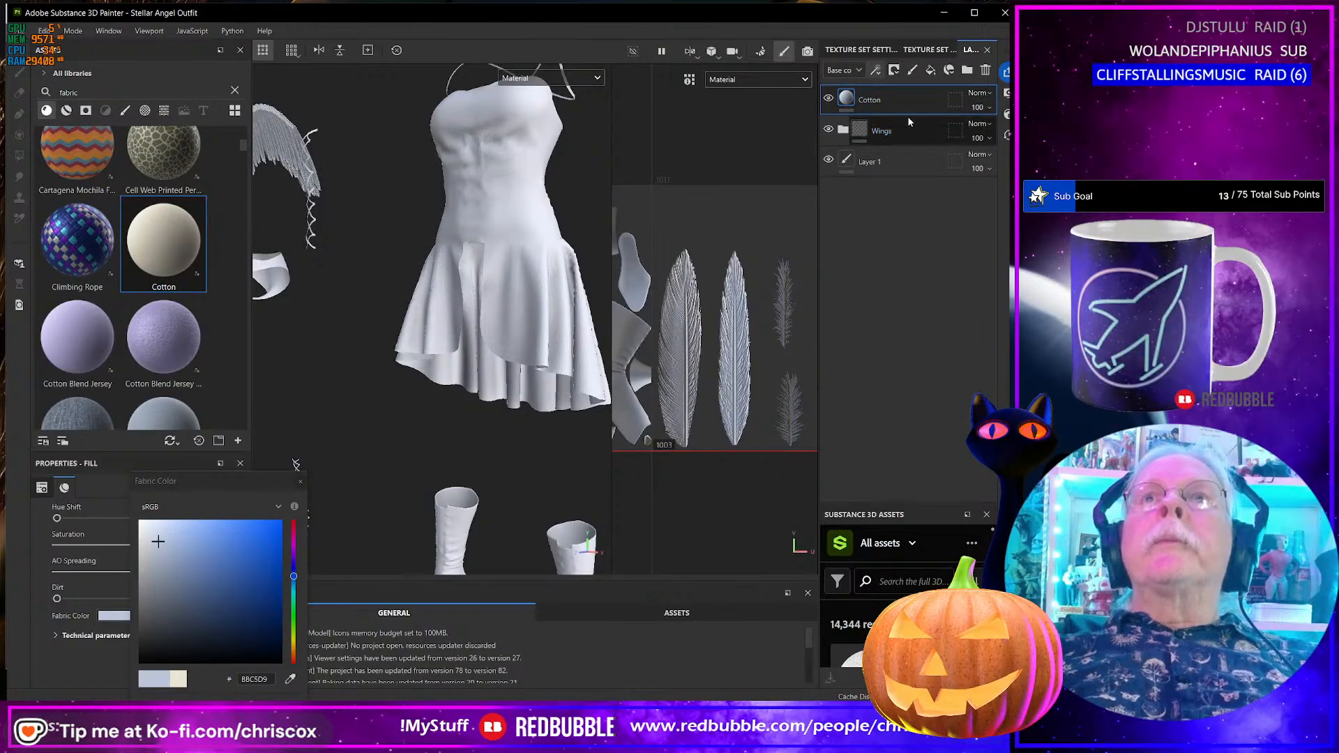
- Move the Cotton layer below the Wings folder in the layer stack and inspect the dress from behind
drag(904, 105, 903, 141)
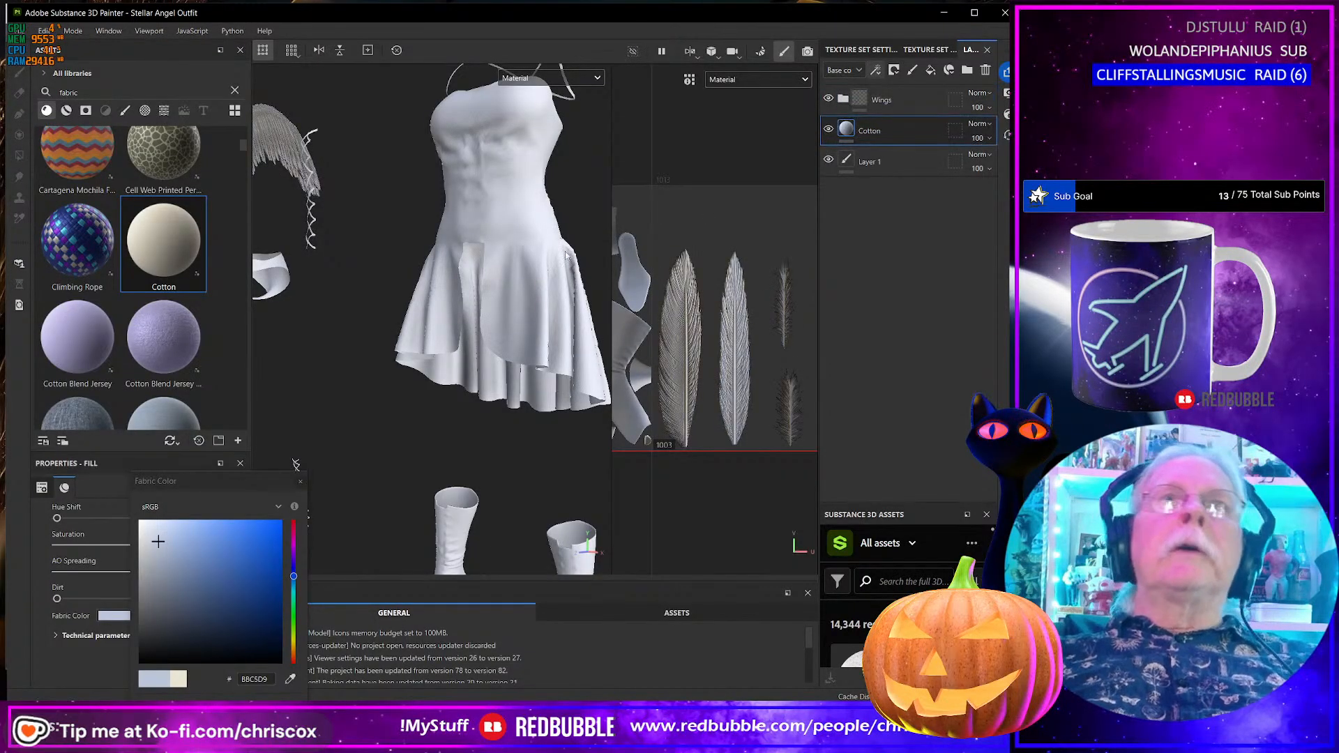
scroll(528, 256, up, 2)
alt+drag(528, 255, 295, 261)
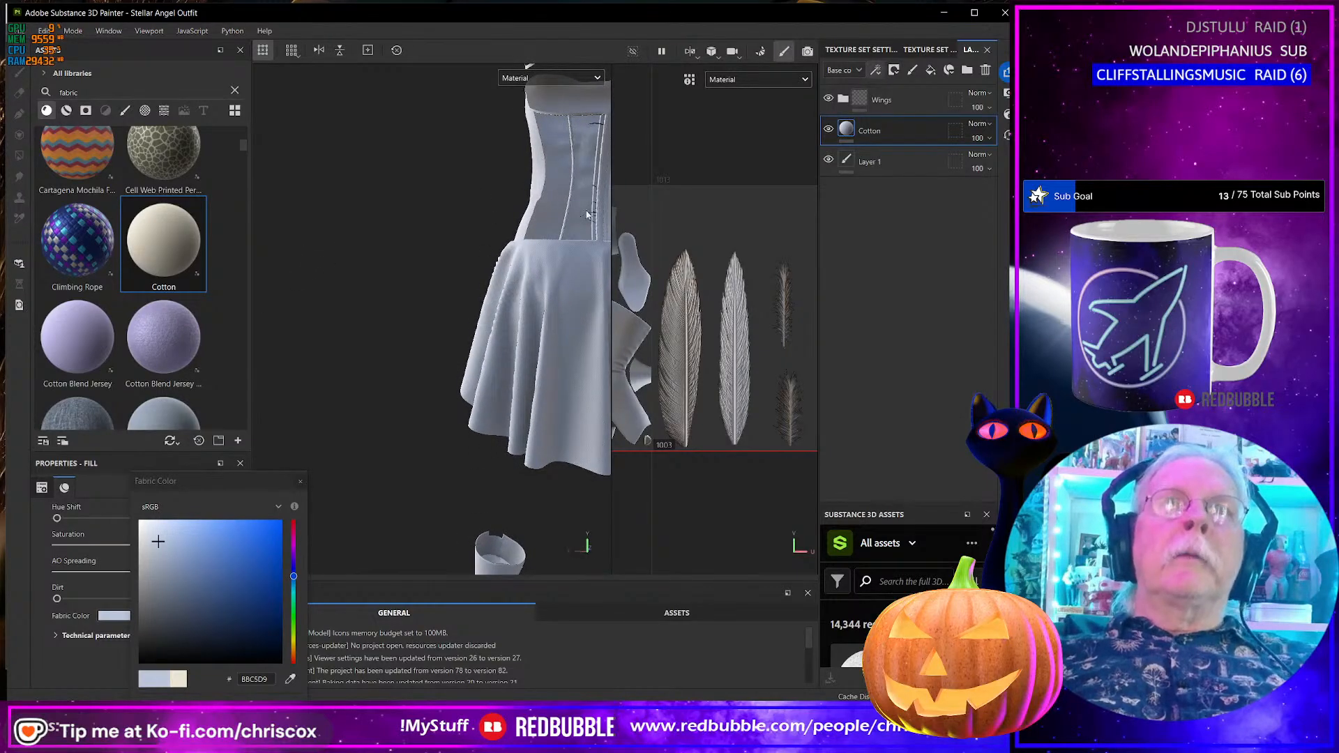
- Expand the Wings folder and try to copy the Fill layer 2 mask onto the folder
click(842, 99)
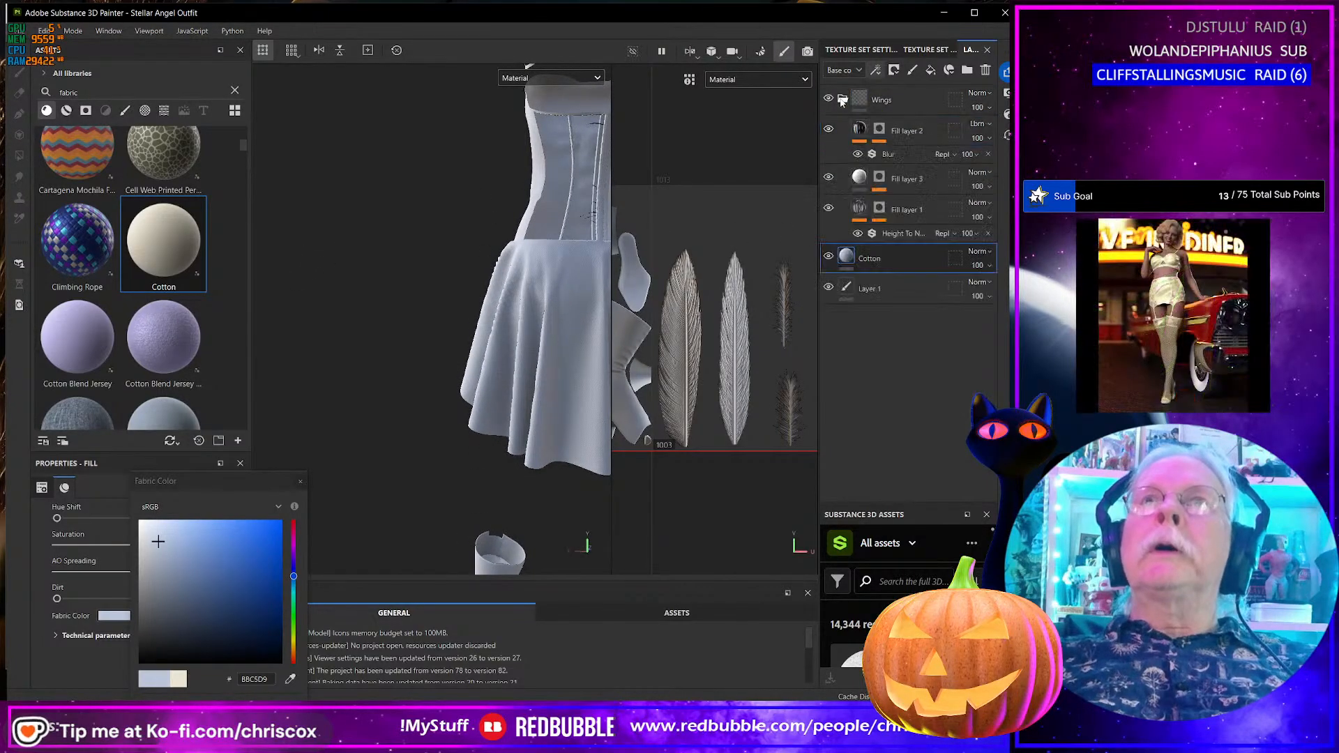
click(880, 130)
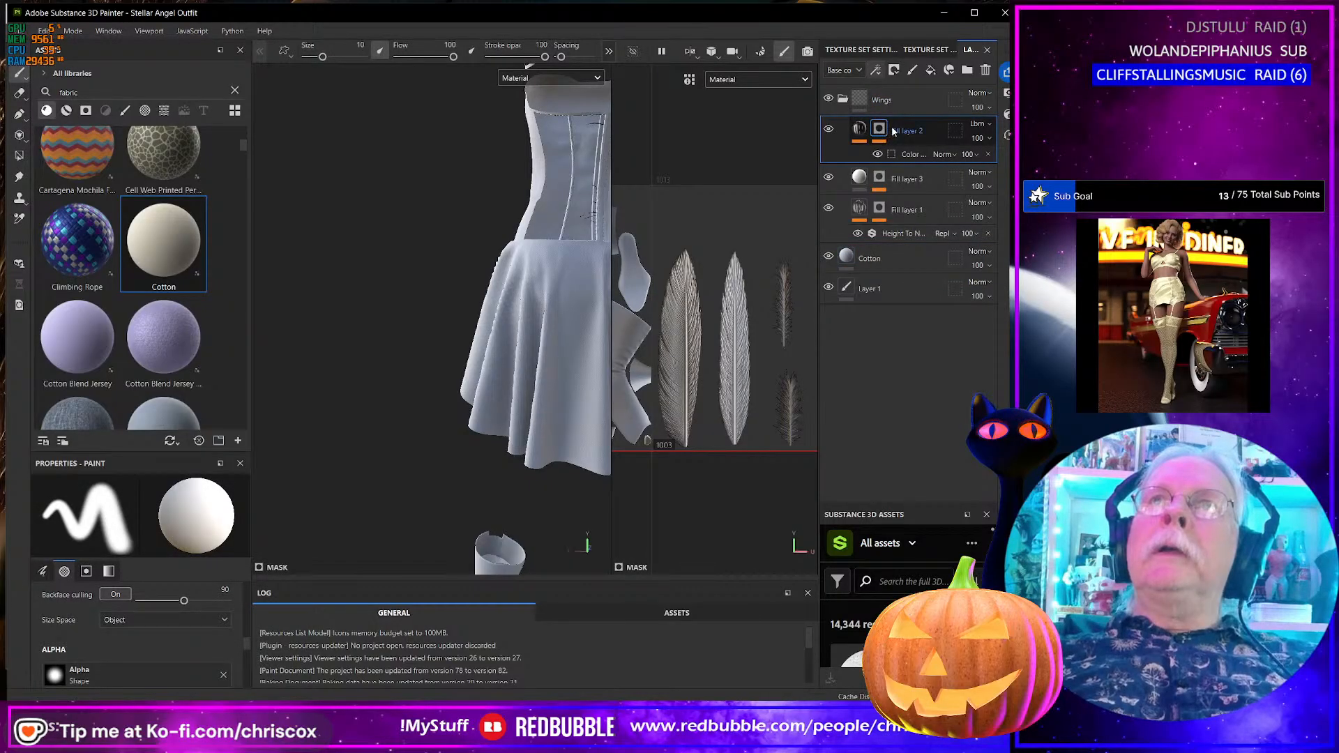
right_click(893, 132)
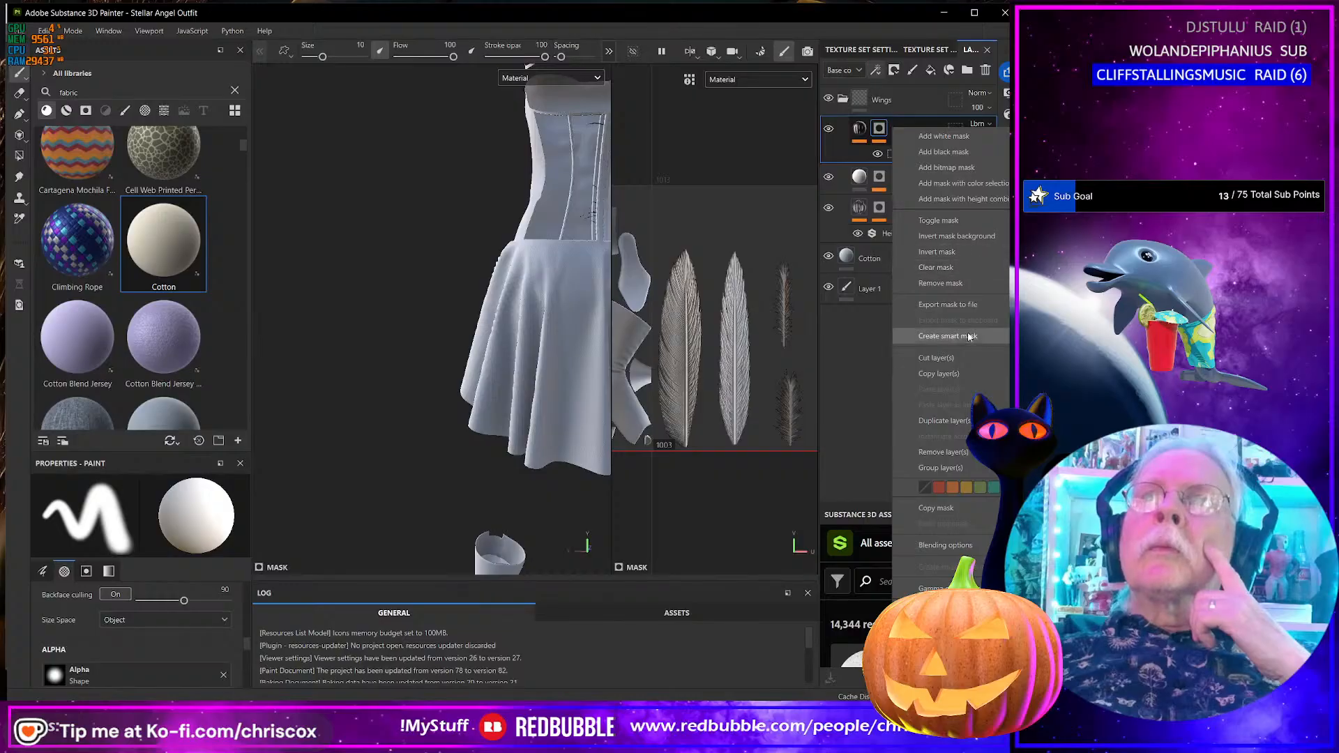
click(936, 509)
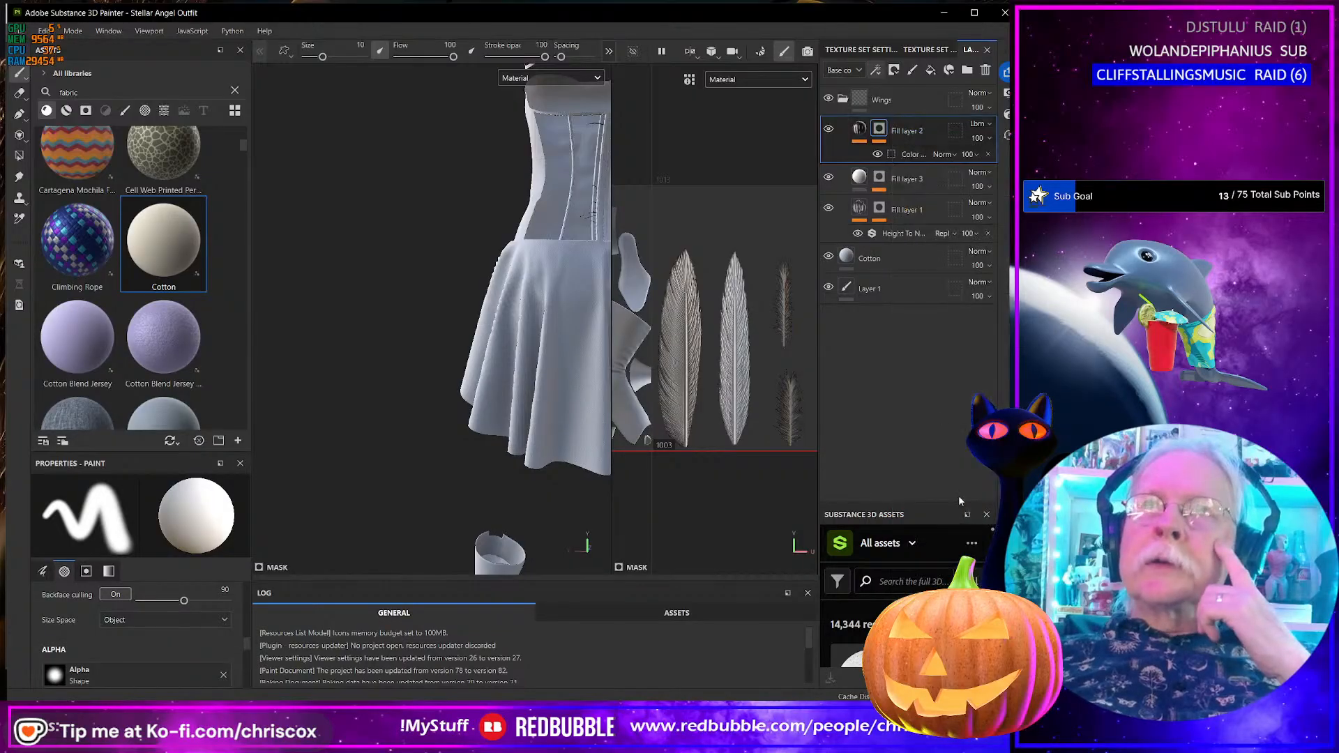
right_click(848, 102)
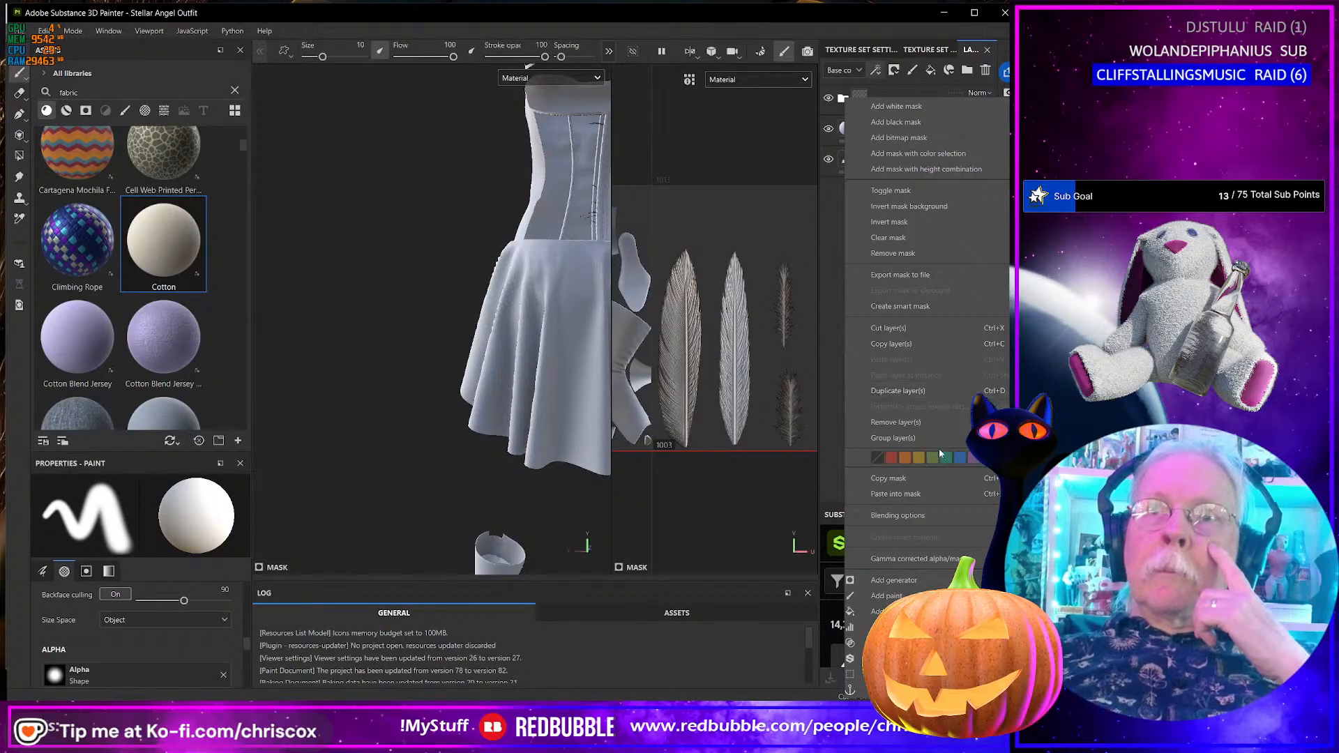
click(925, 494)
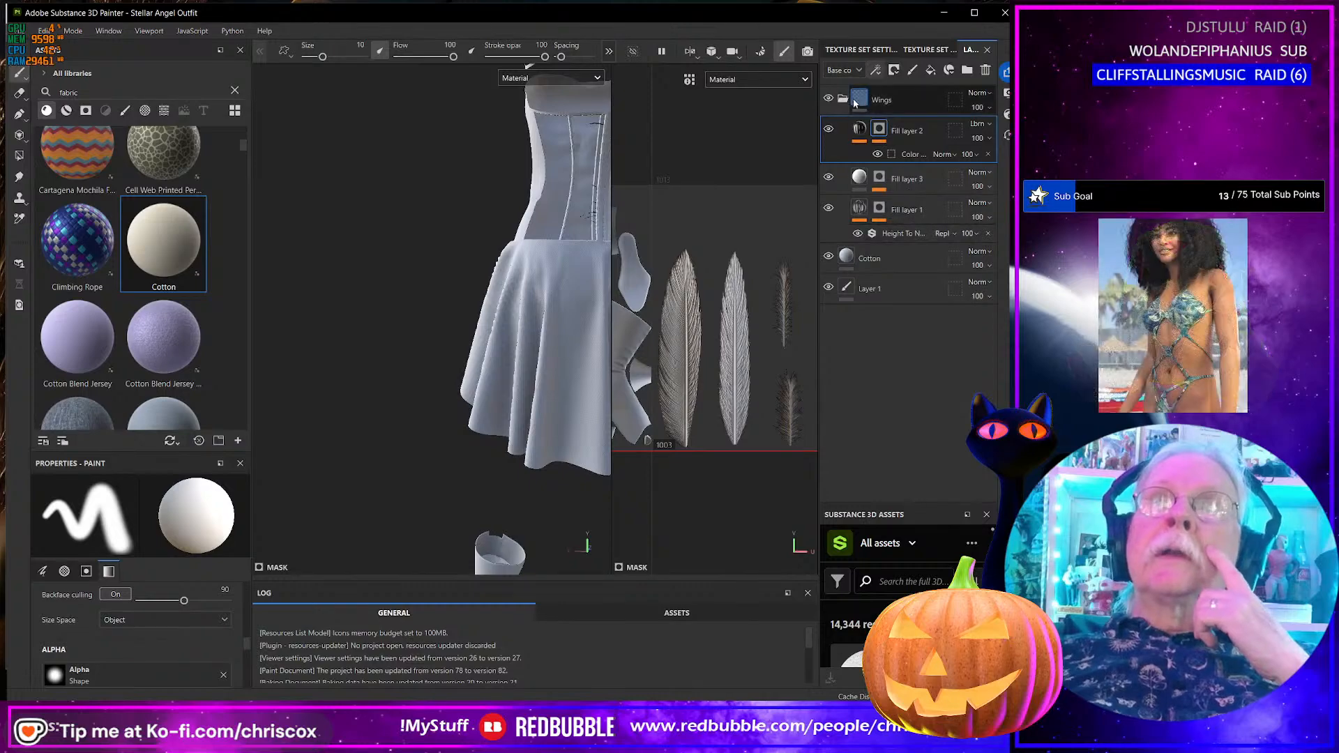
- Remove the individual masks from Fill layer 2, Fill layer 3 and Fill layer 1 inside the Wings folder
click(880, 130)
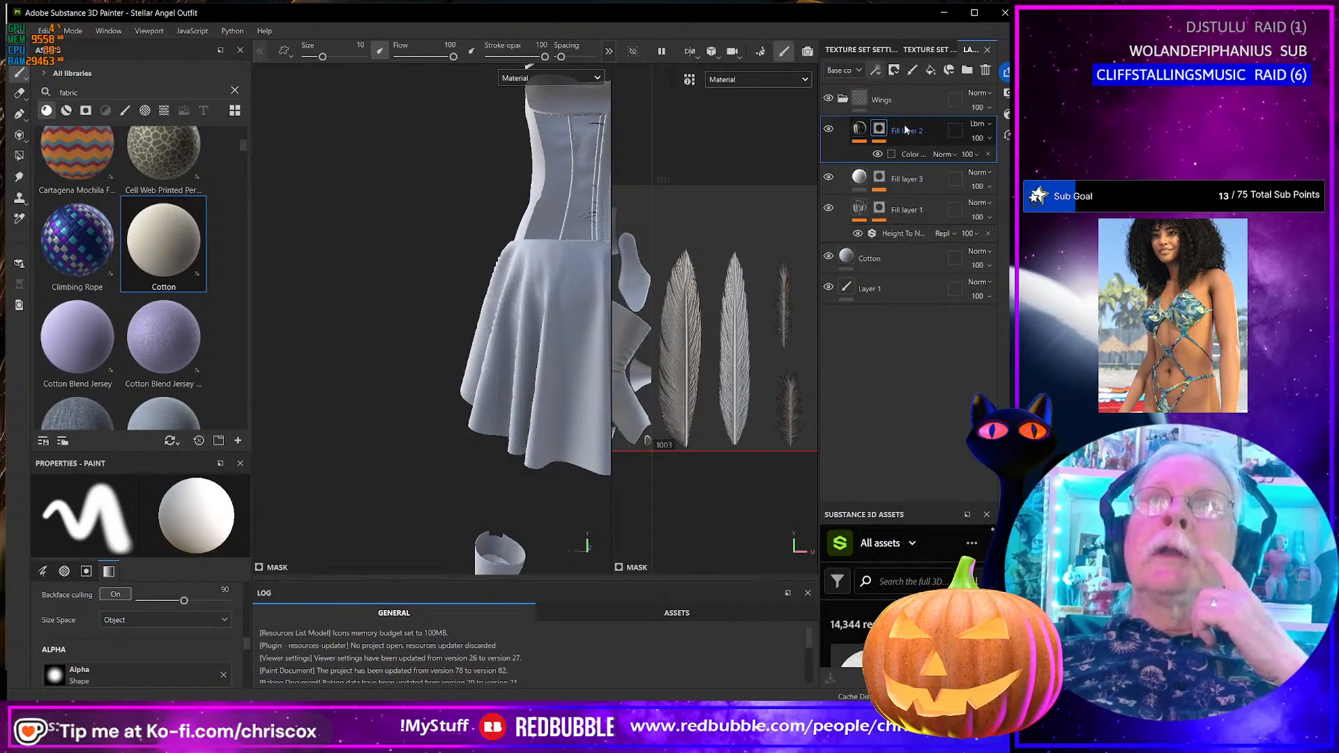
right_click(881, 133)
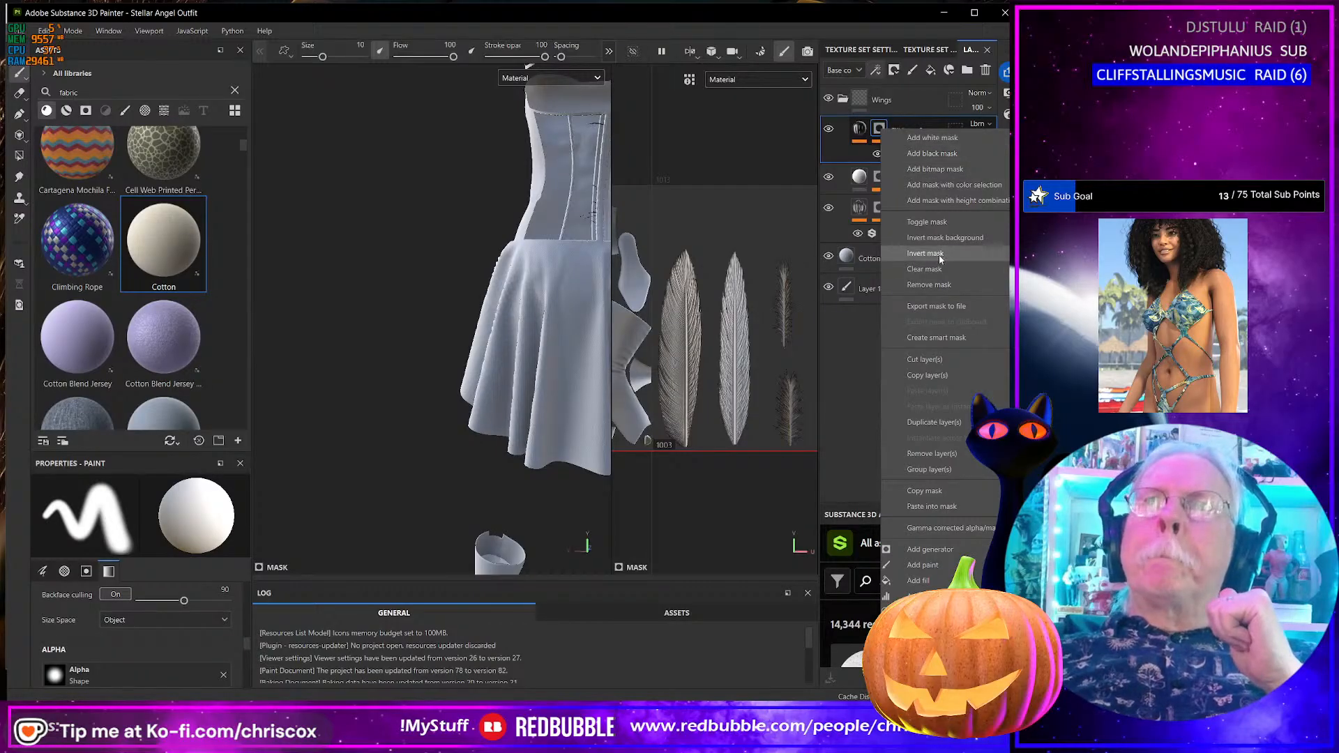
click(935, 284)
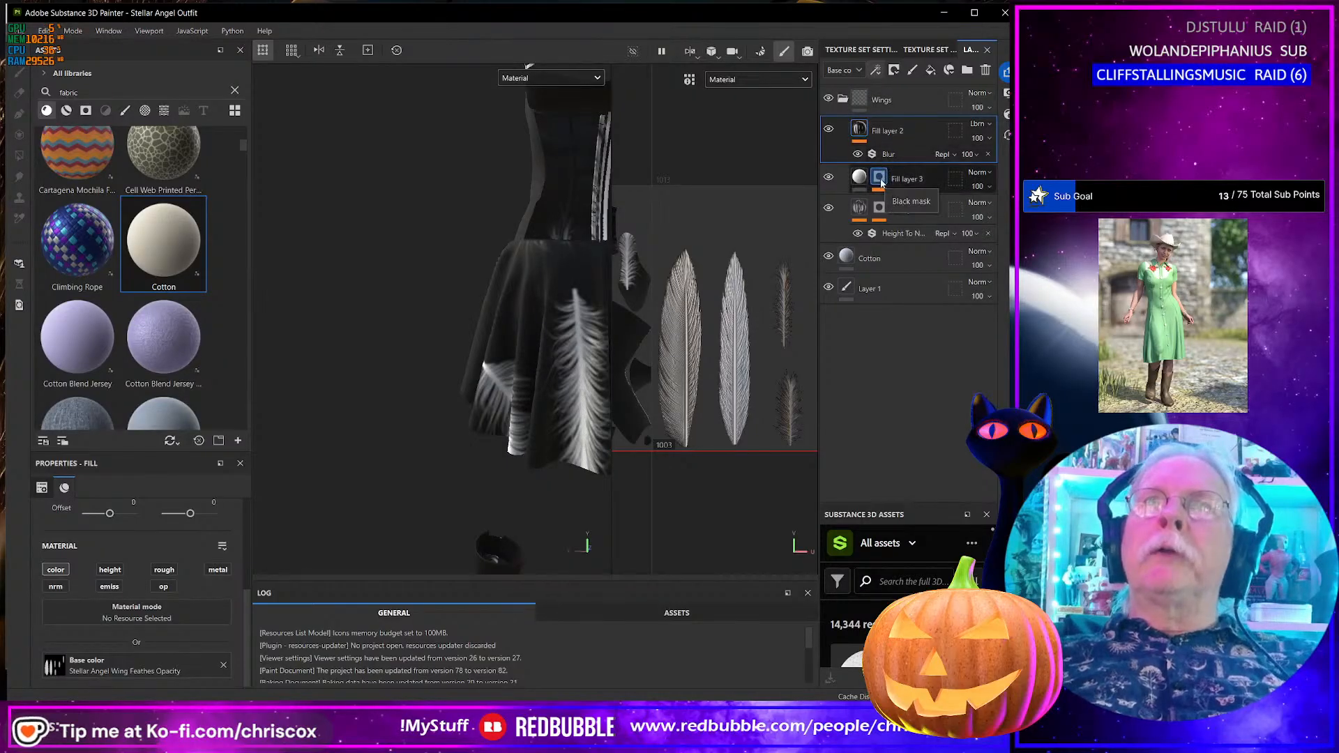
click(880, 180)
right_click(880, 180)
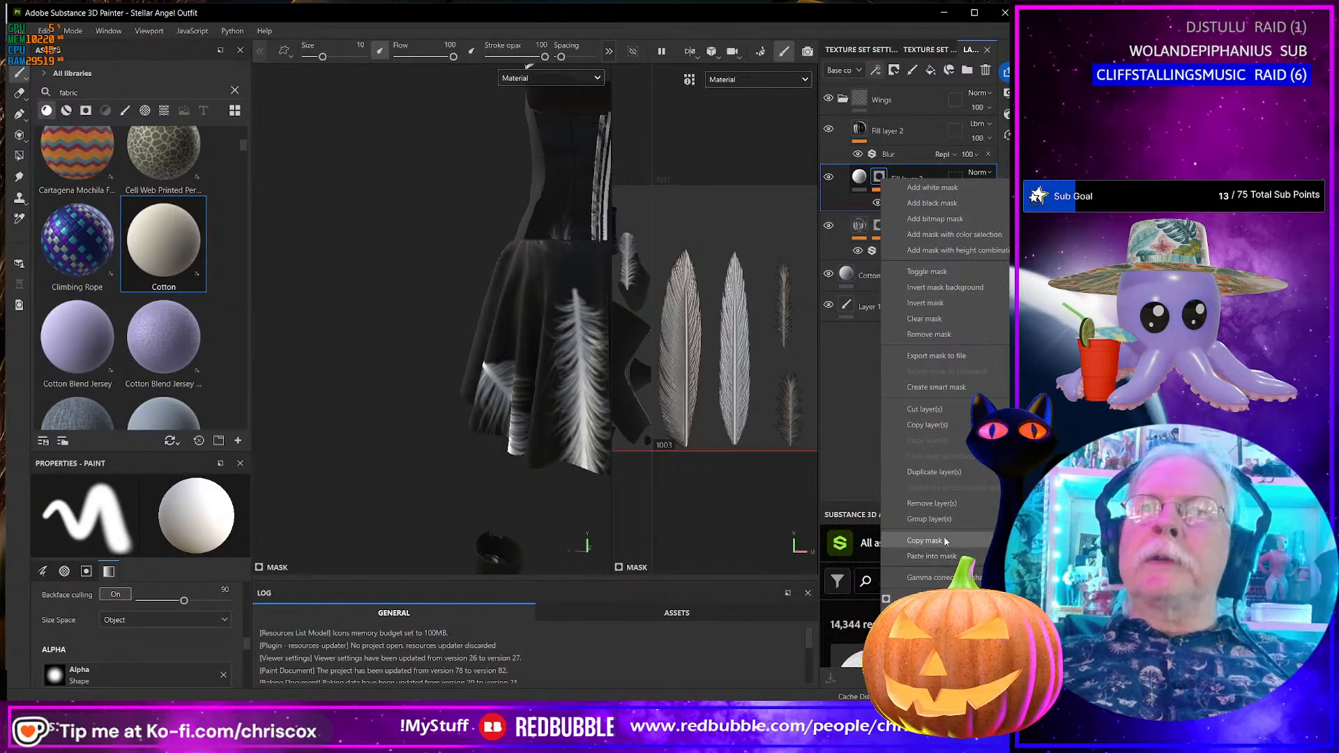
click(882, 180)
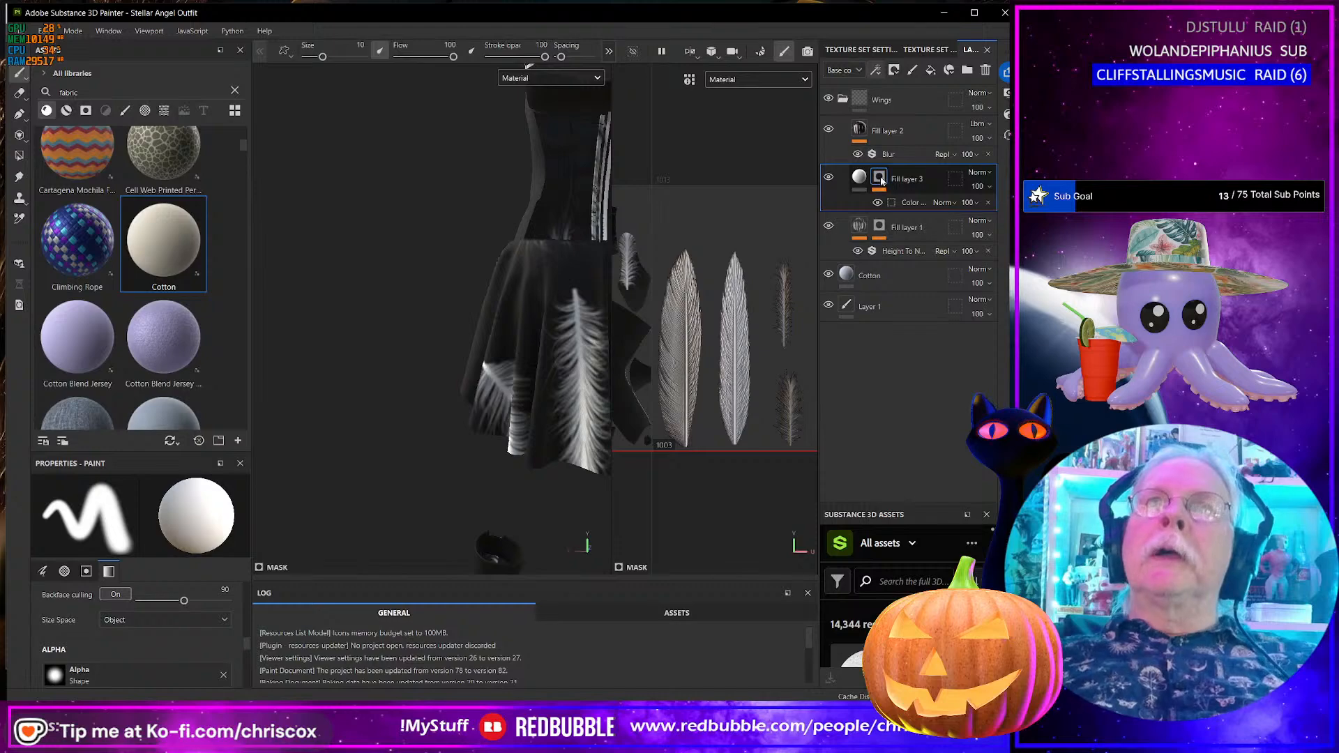
right_click(881, 180)
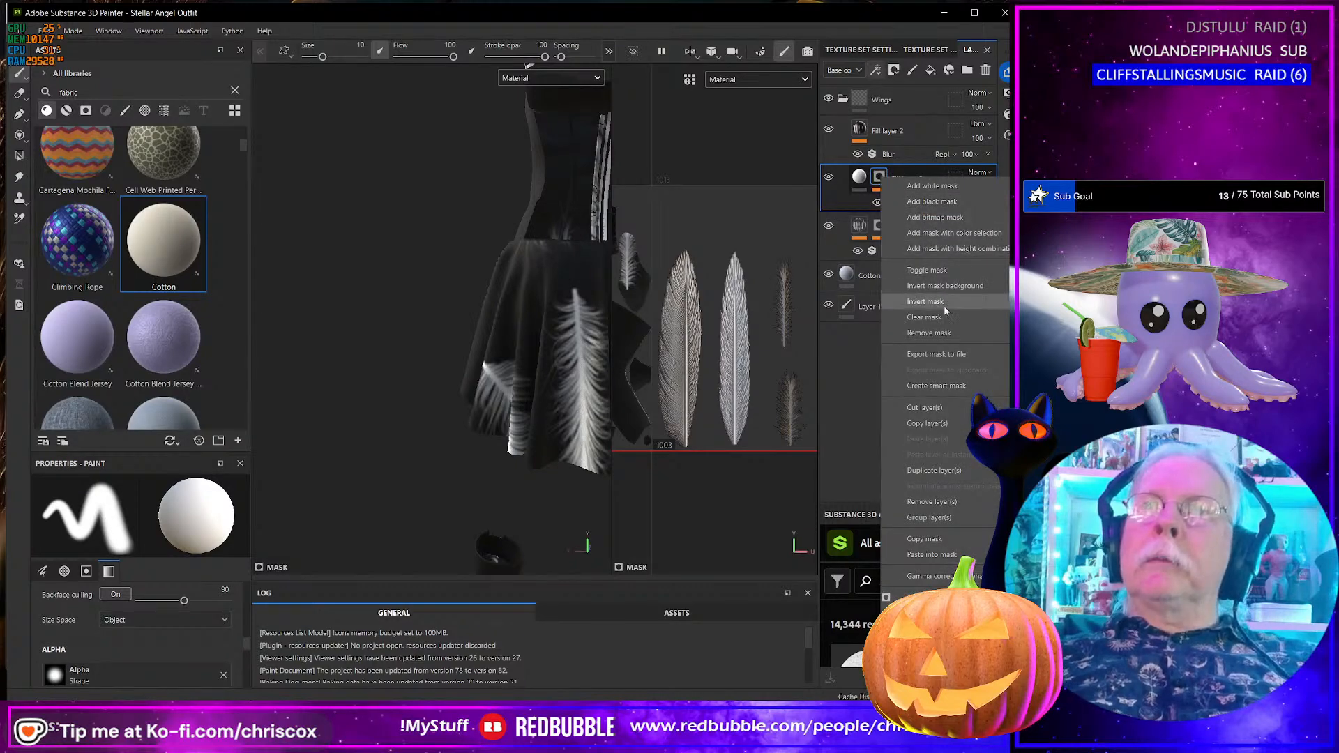
click(929, 333)
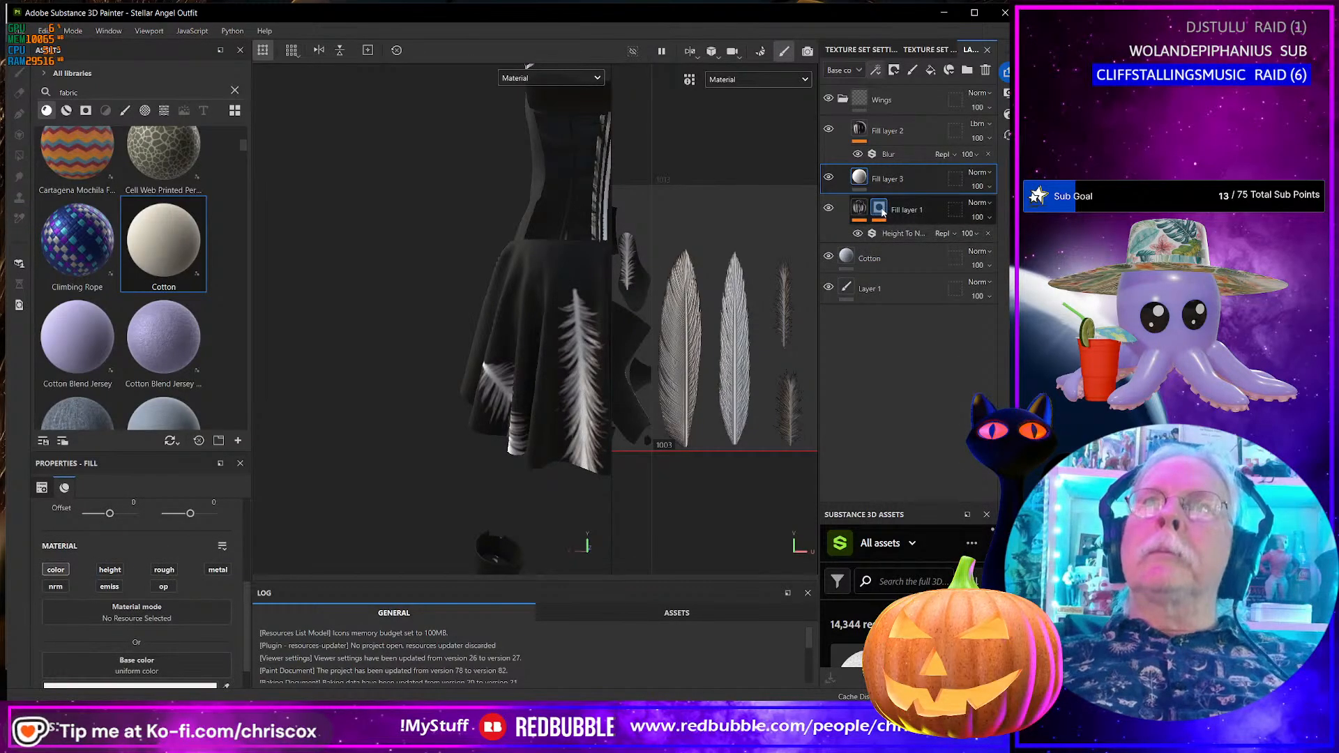
right_click(881, 210)
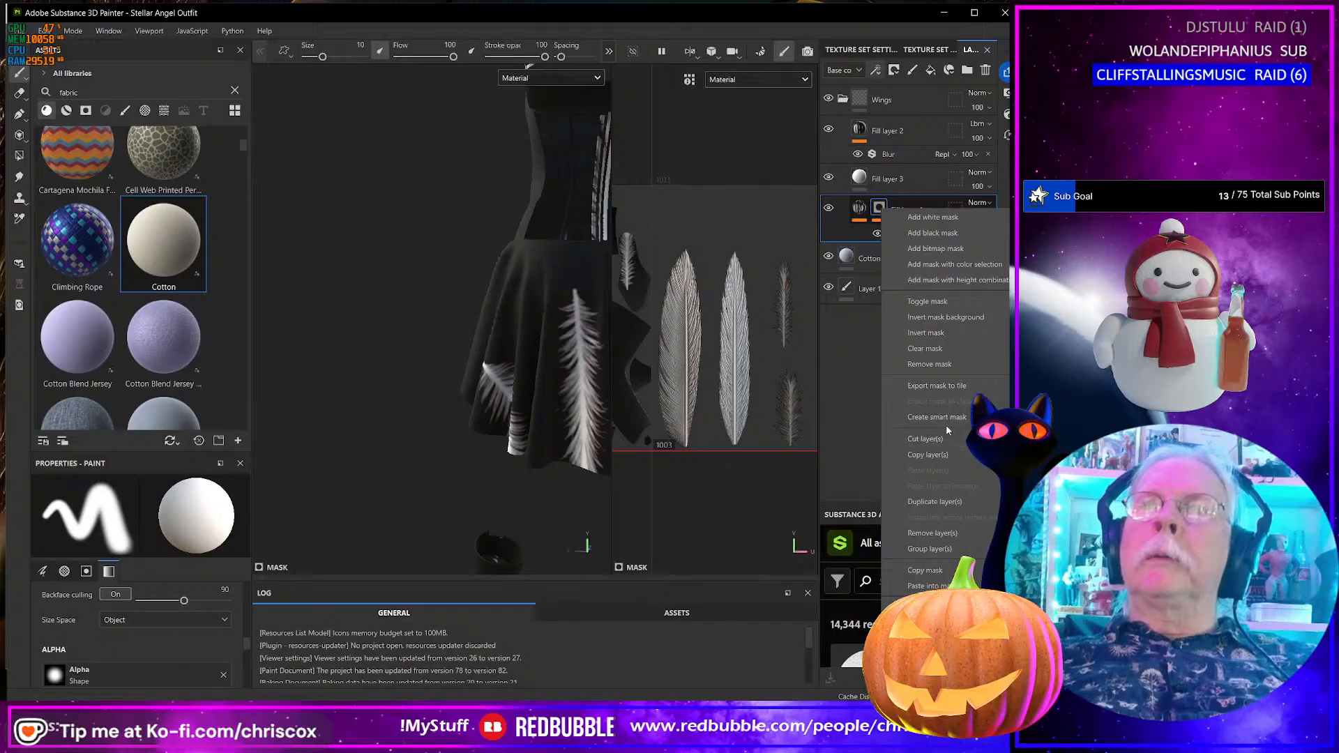
click(934, 364)
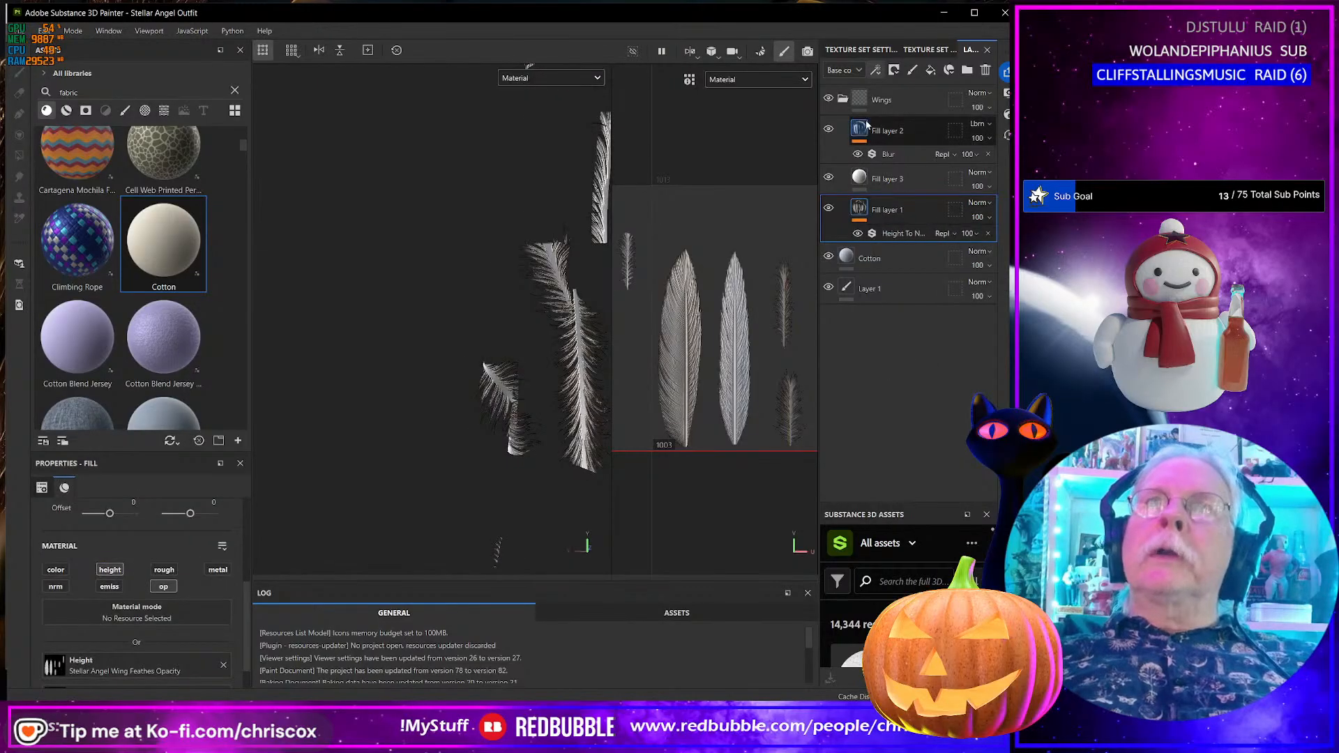
- Add a black mask to Fill layer 1 in the Wings folder
alt+drag(583, 262, 537, 344)
scroll(536, 344, down, 6)
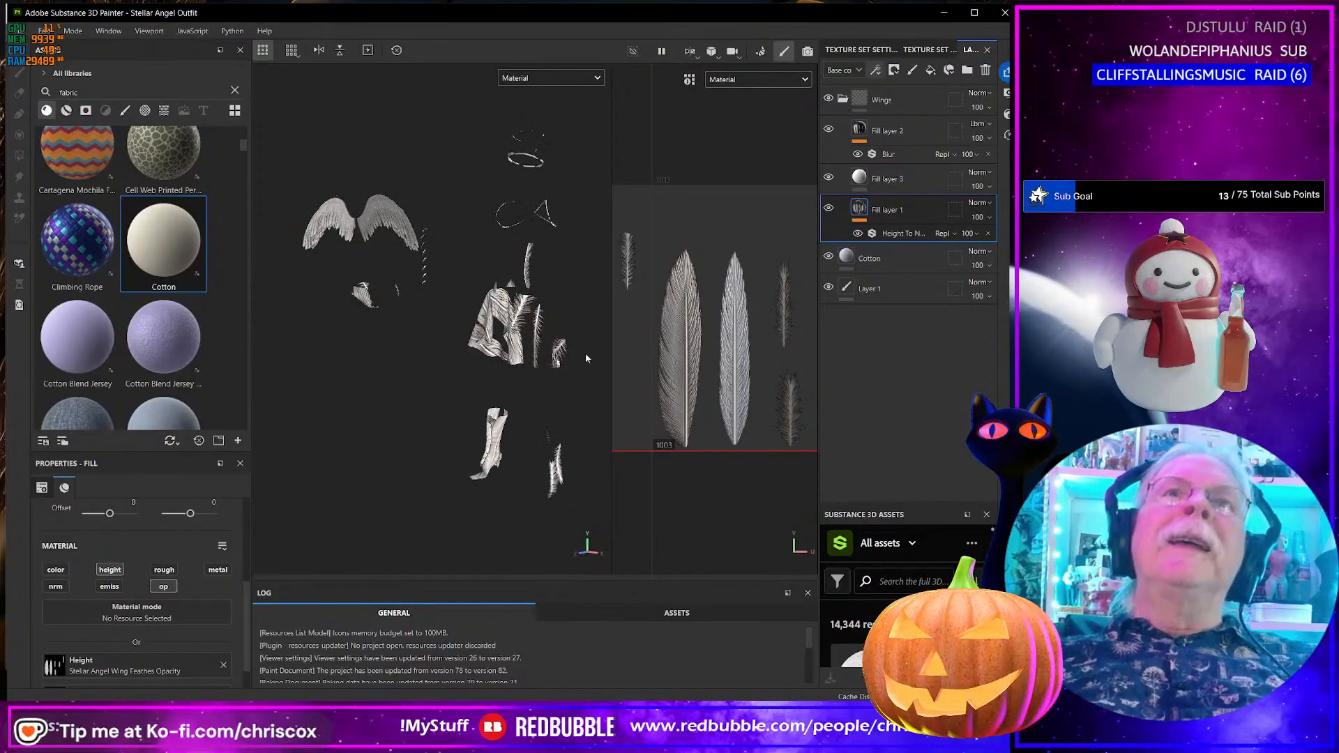
click(843, 100)
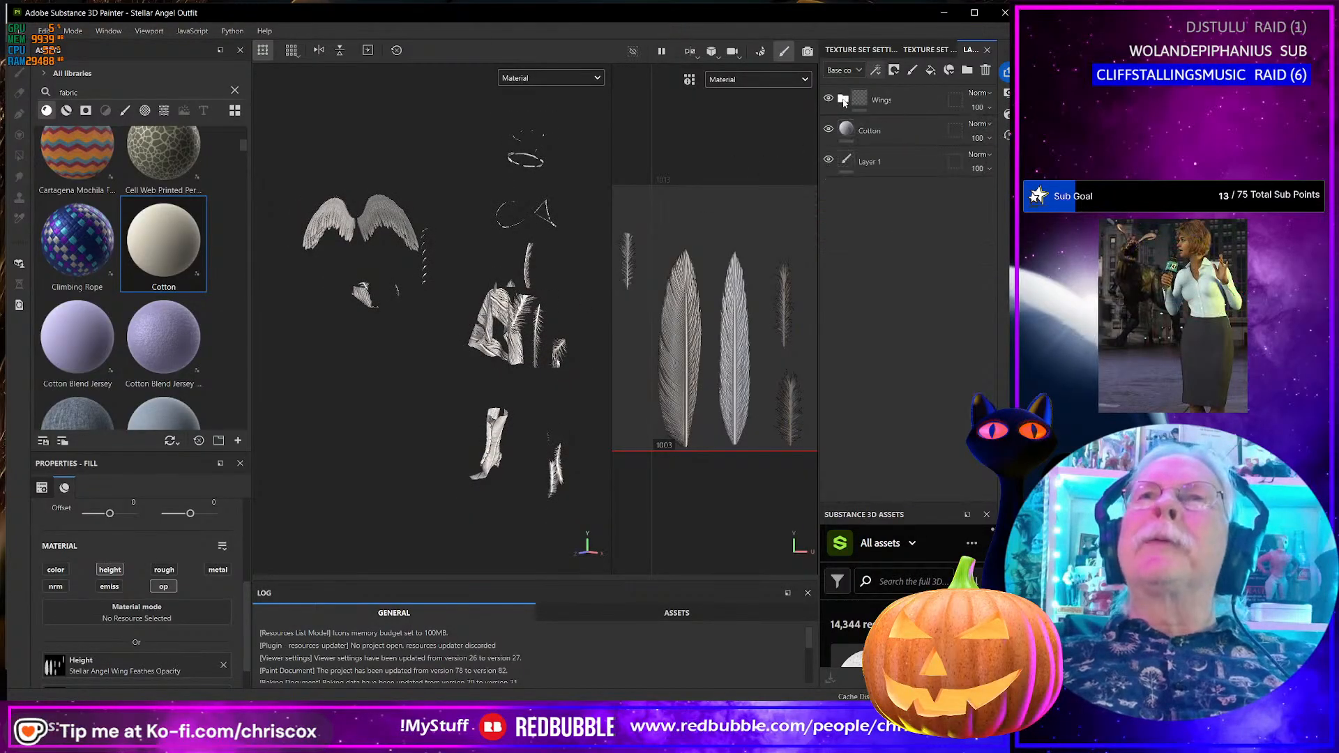
click(897, 72)
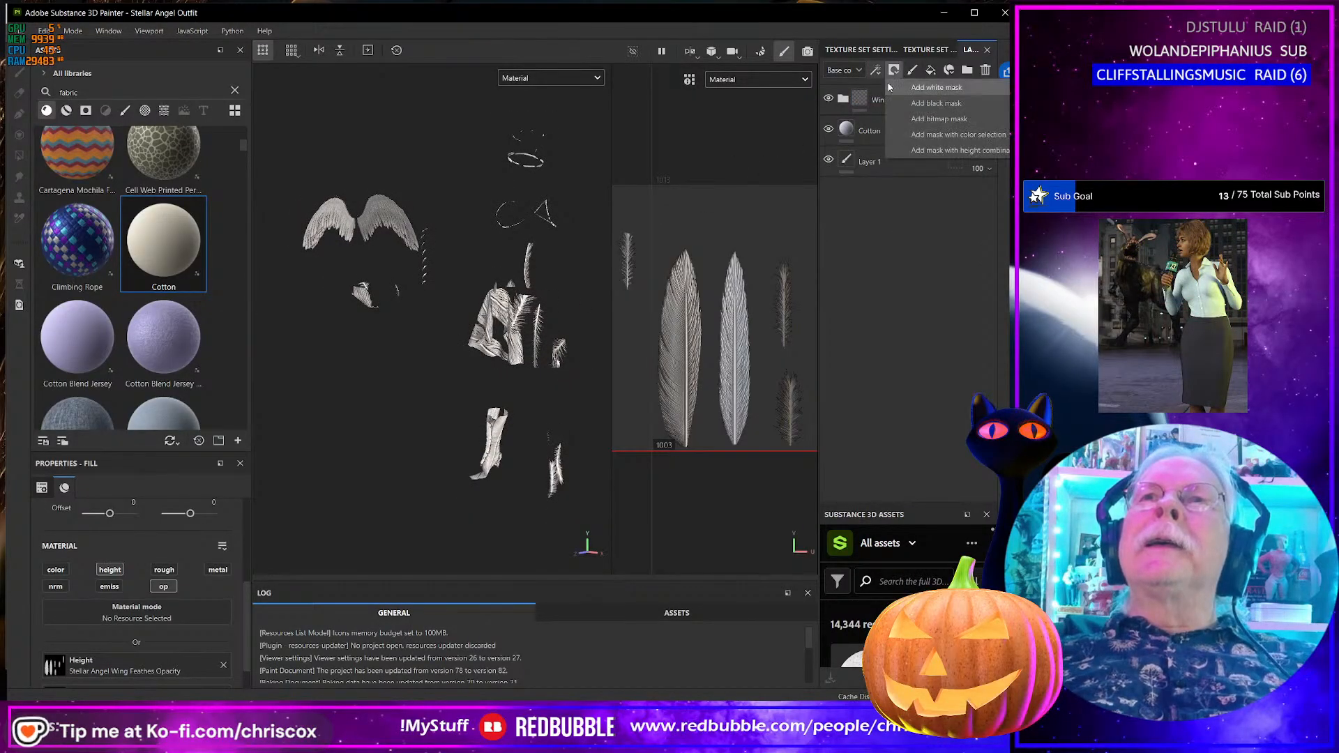
click(883, 100)
click(896, 72)
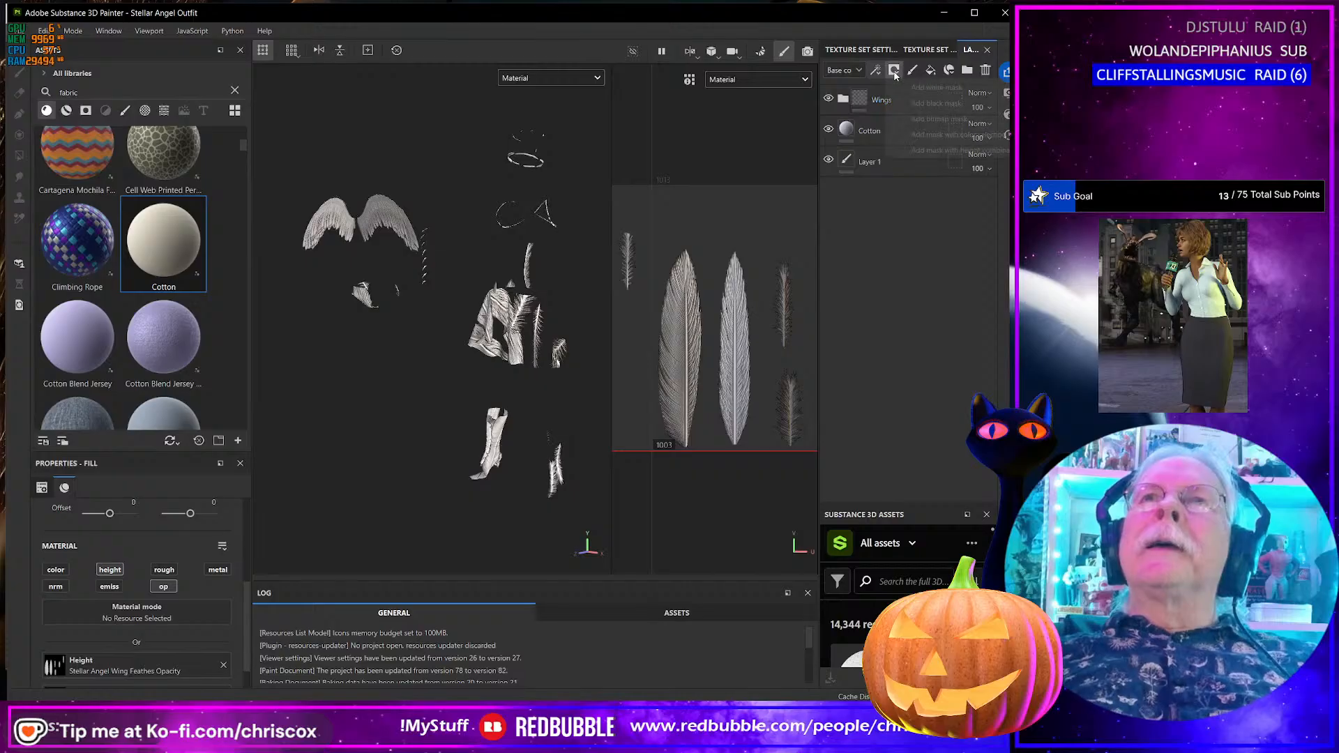
click(947, 100)
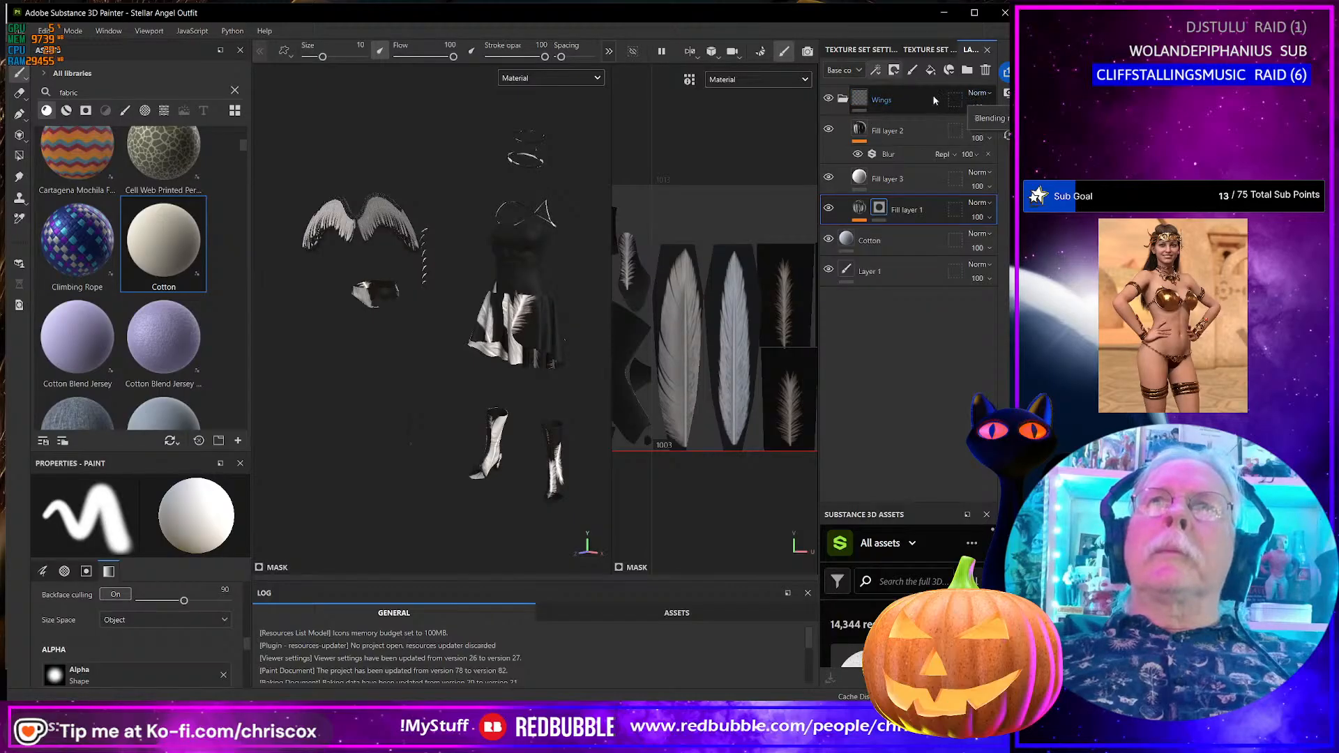
click(979, 93)
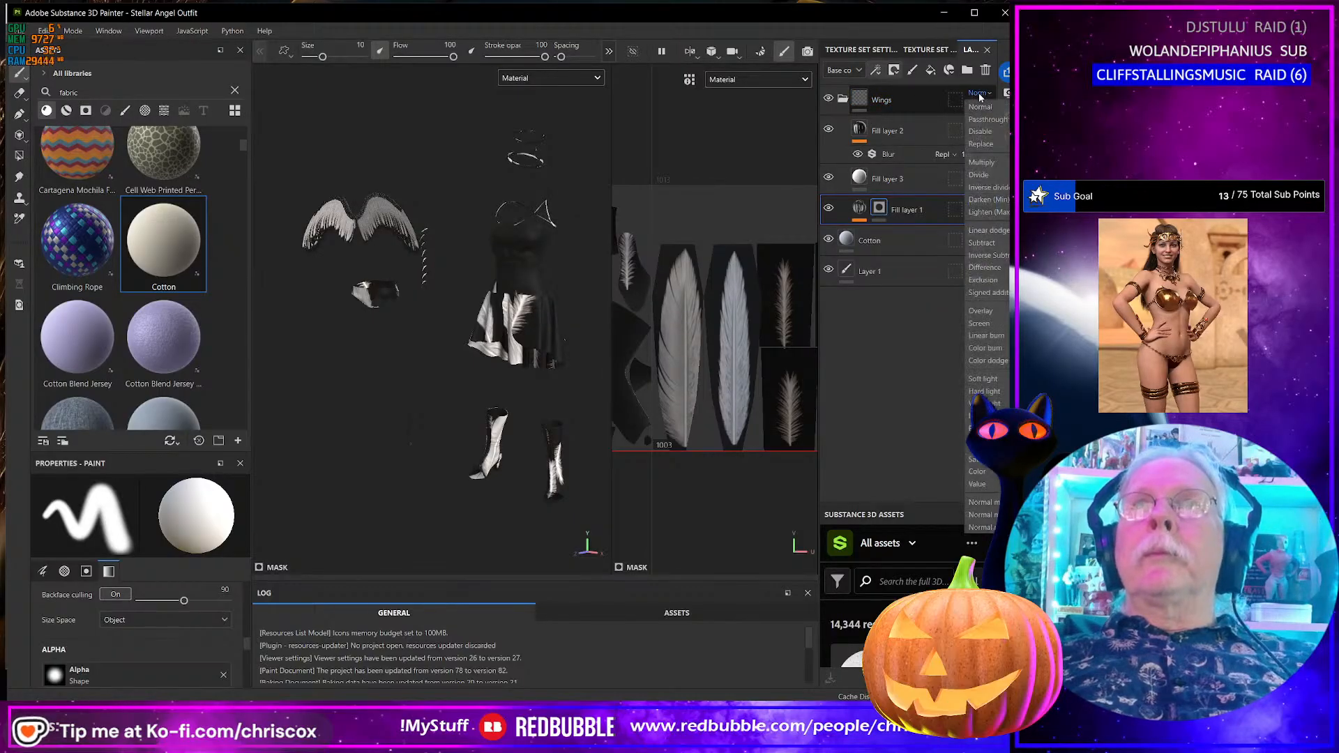
click(915, 99)
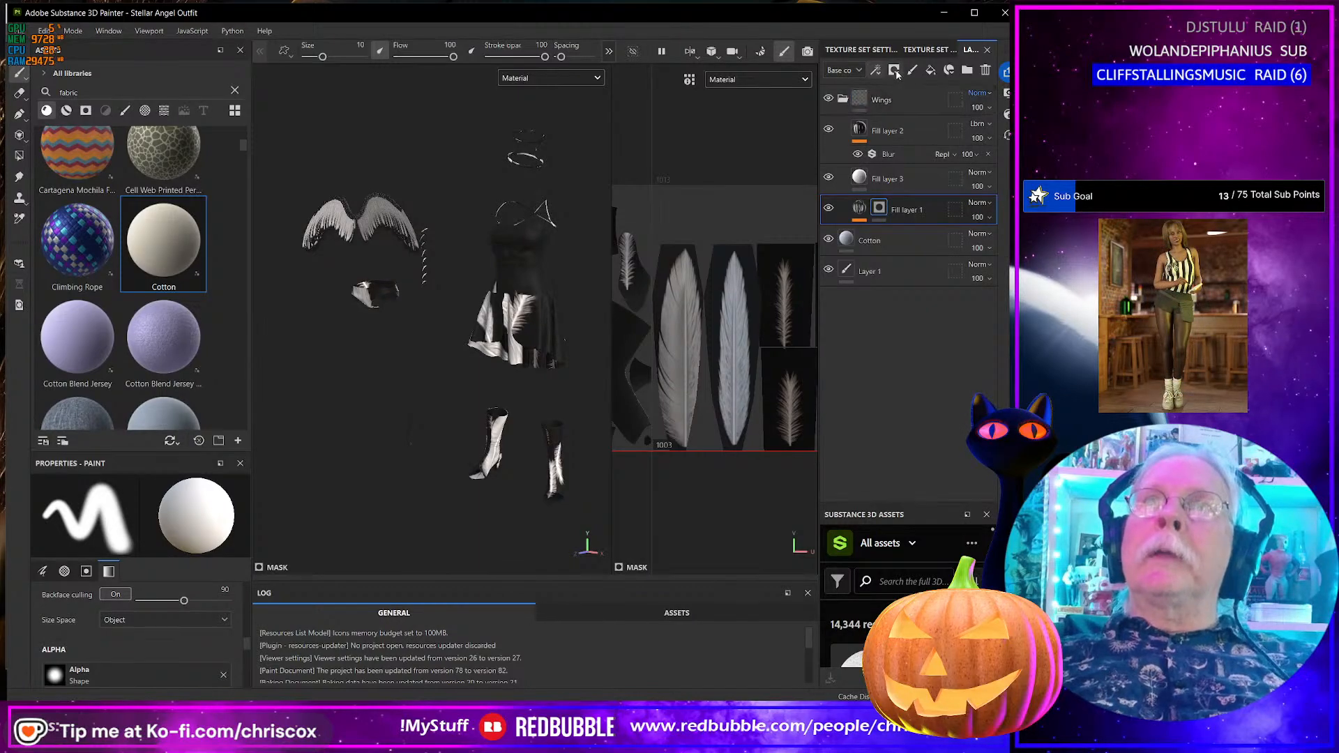
- Add a color selection to the Fill layer 1 mask and pick the two dark red ID colors of the wings
click(876, 72)
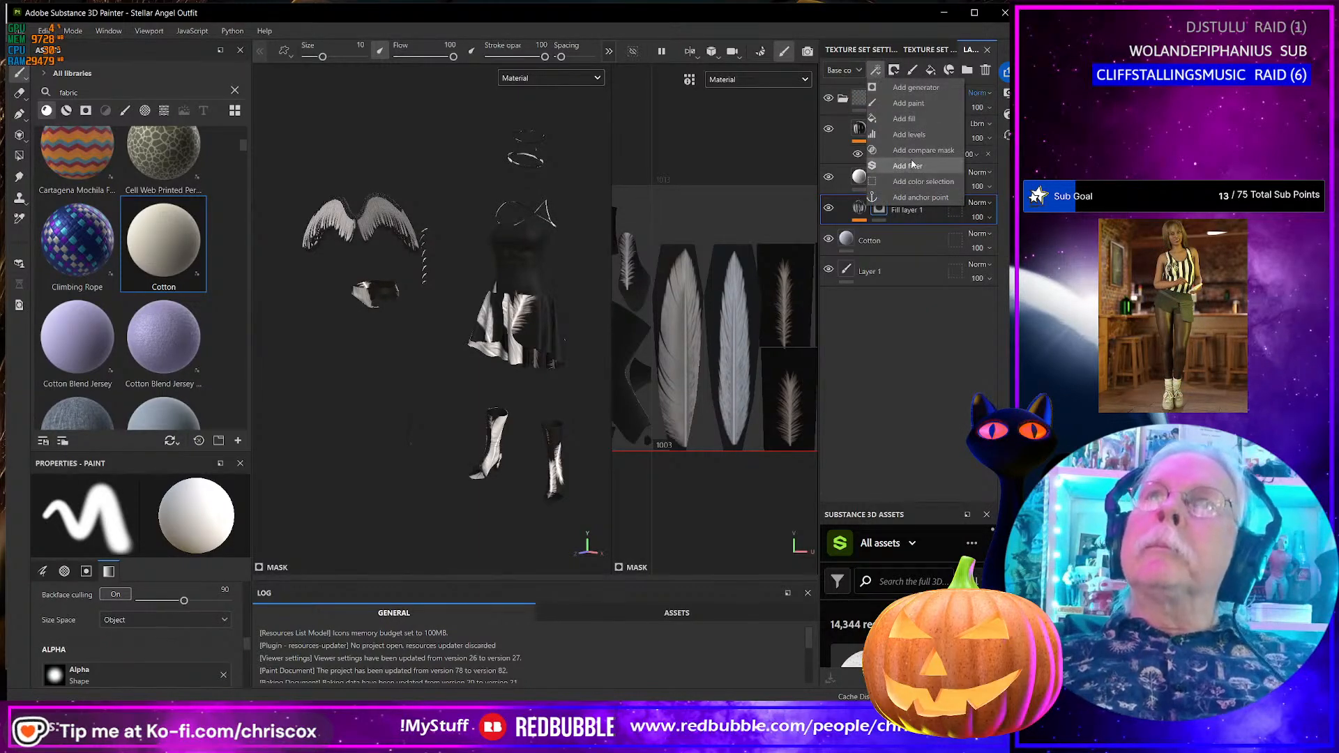
click(923, 181)
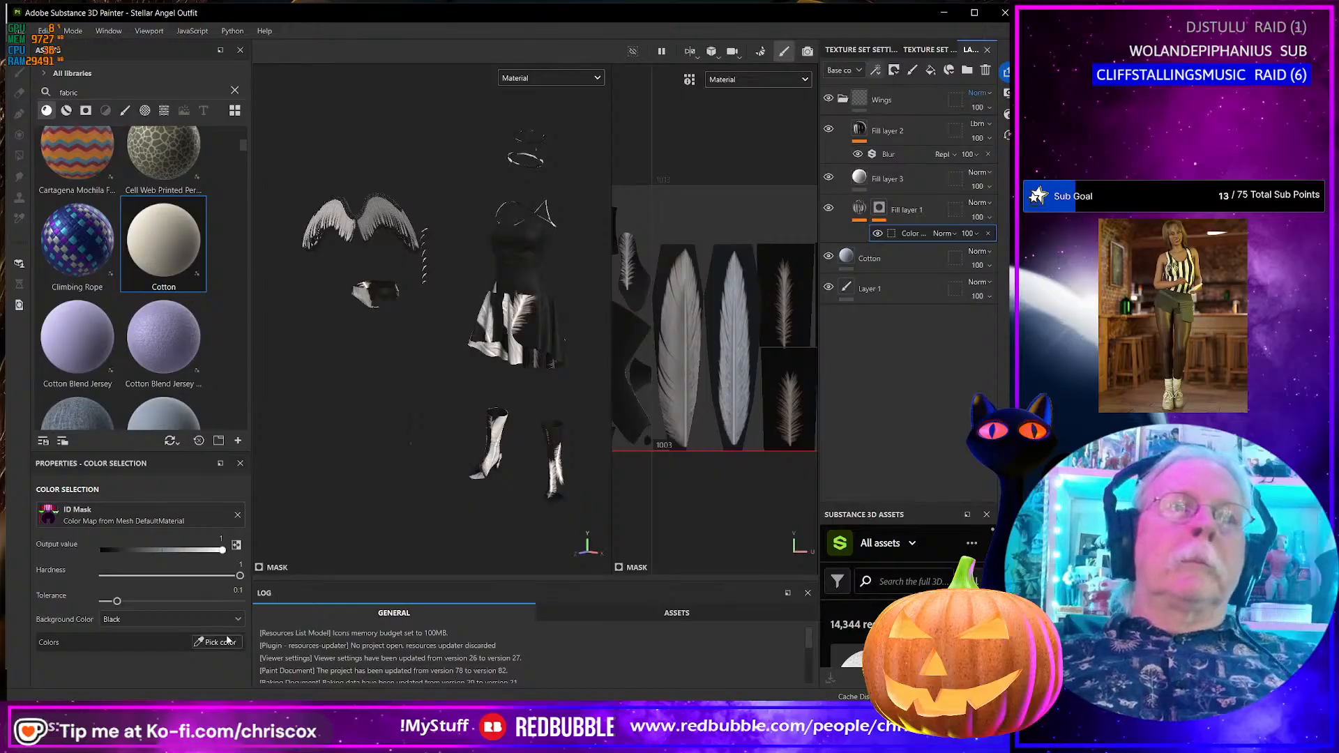
click(226, 640)
click(375, 224)
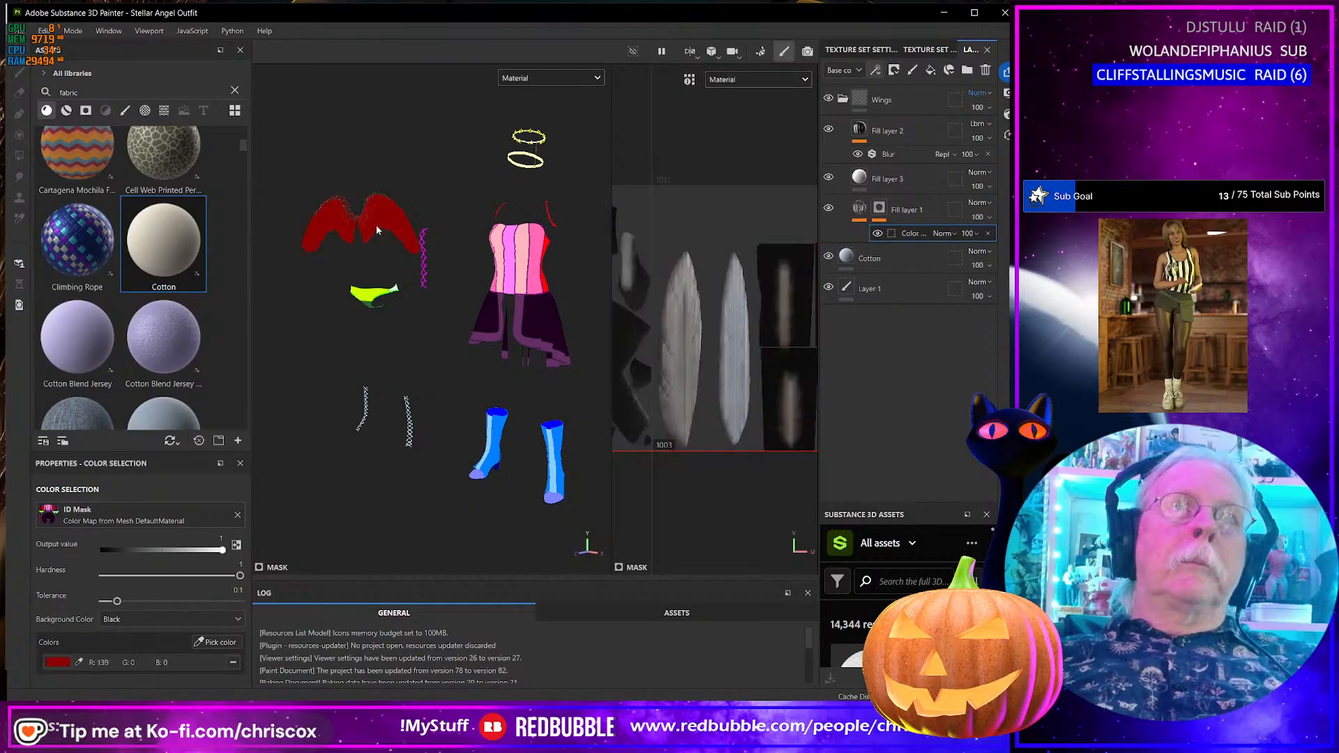
click(220, 642)
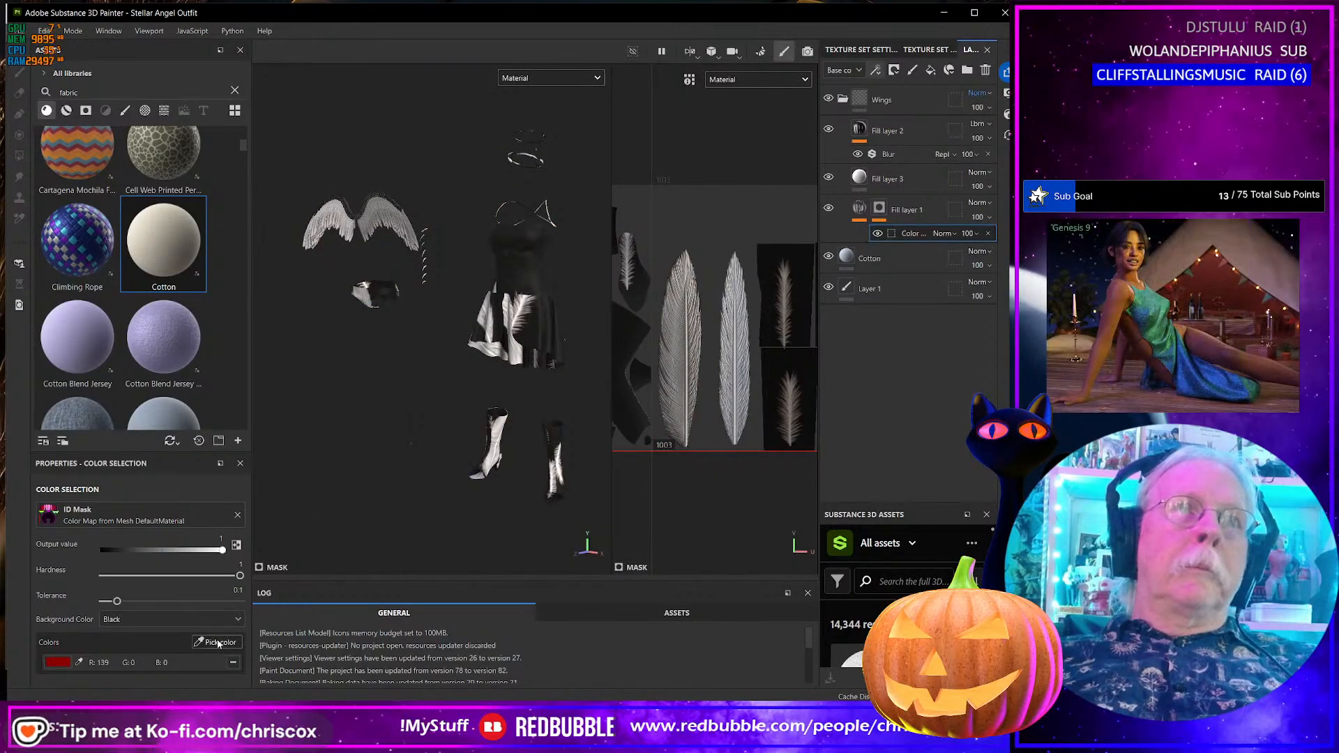
click(352, 214)
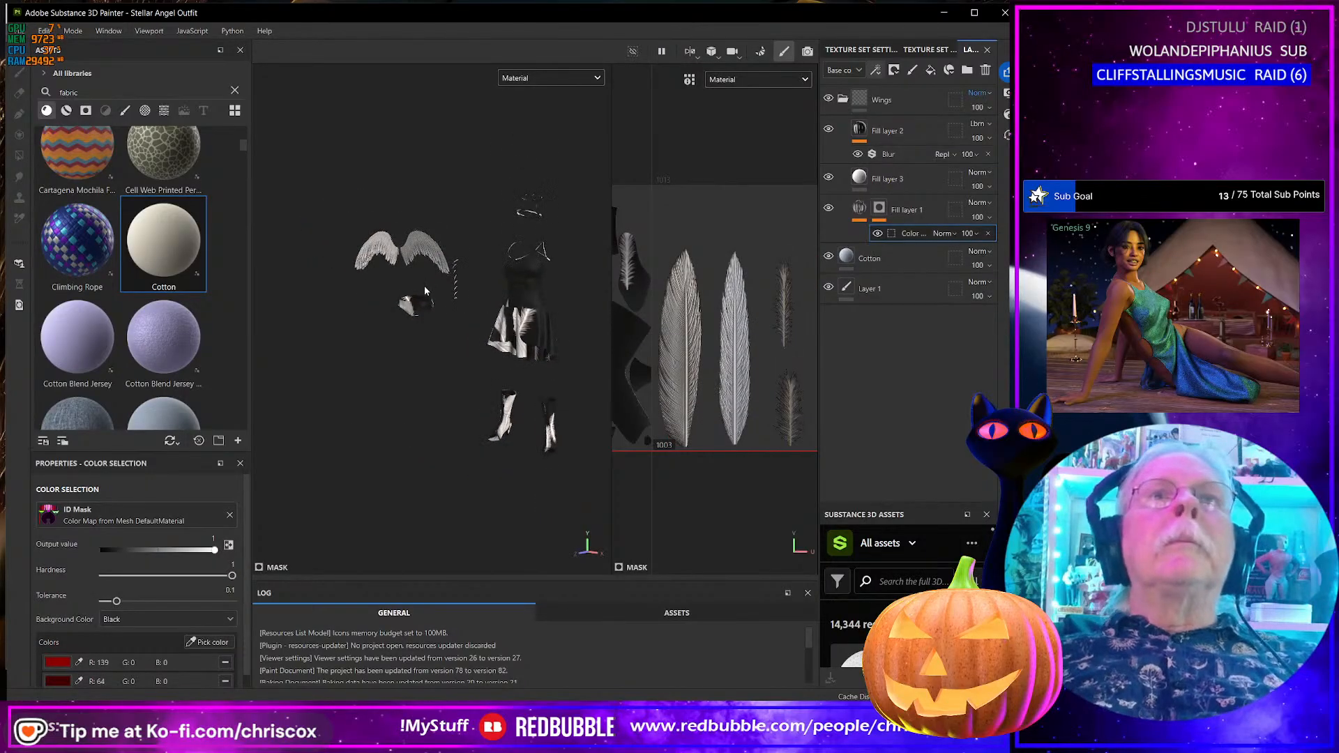
- Undo the recent mask edits in the Wings folder back to the three fill layers' individual masks, and collapse the folder
scroll(426, 286, up, 2)
scroll(699, 326, up, 2)
scroll(698, 326, down, 5)
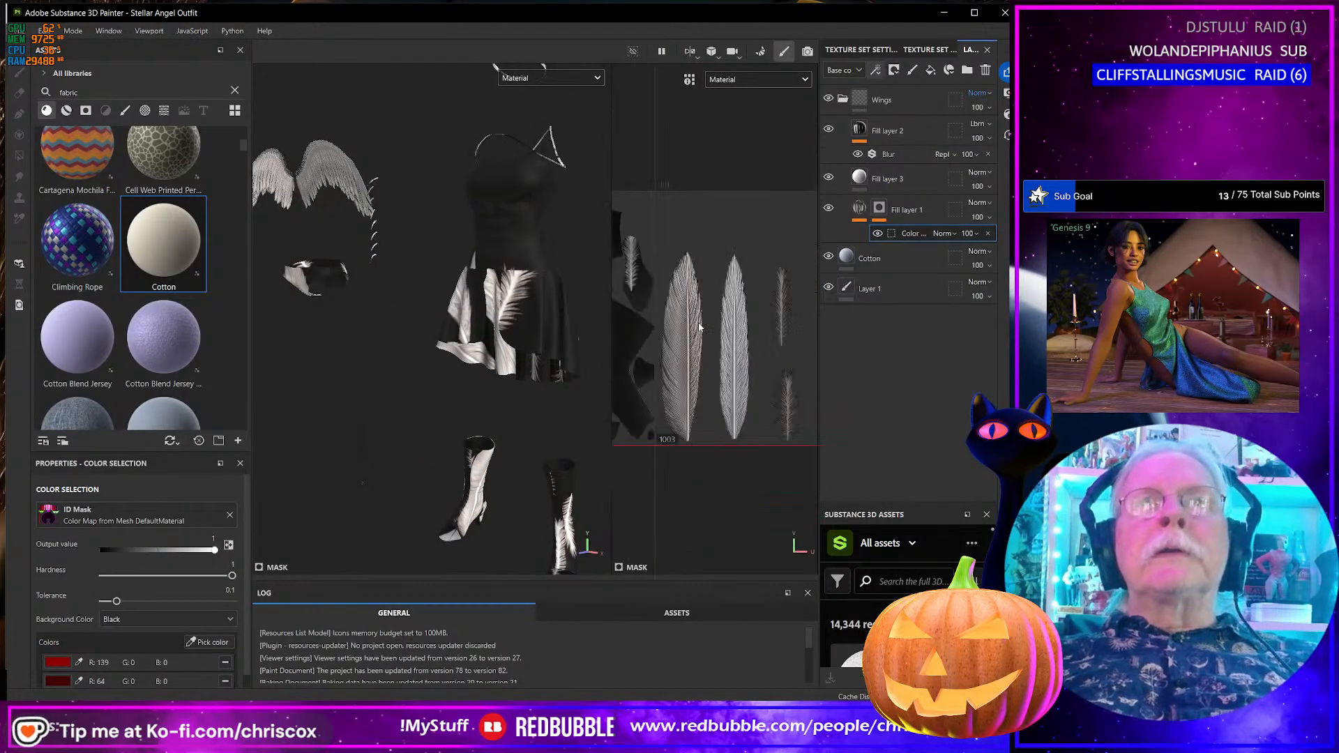
mouse_move(695, 332)
alt+mouse_down()
mouse_move(697, 237)
mouse_move(693, 317)
alt+mouse_up()
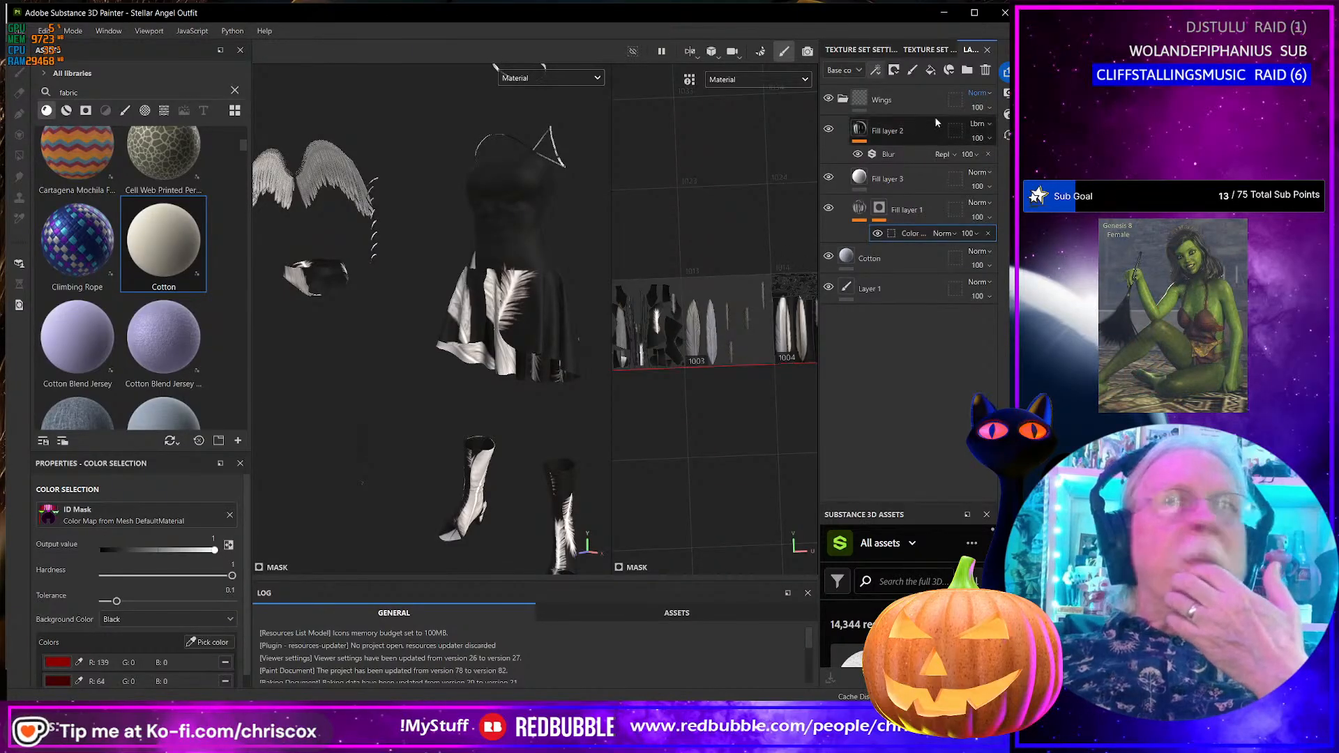
key(Delete)
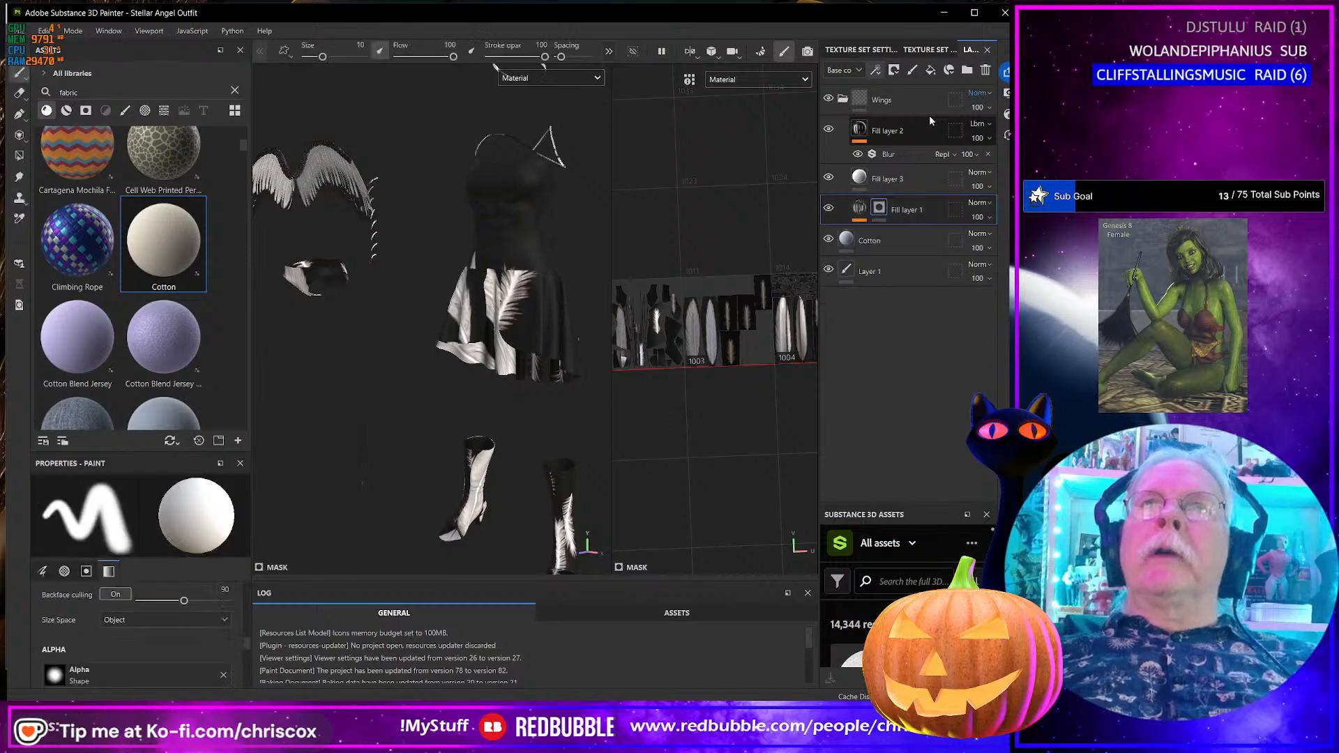
key(ctrl+z)
key(ctrl+z)
key(ctrl+z)
key(ctrl+z)
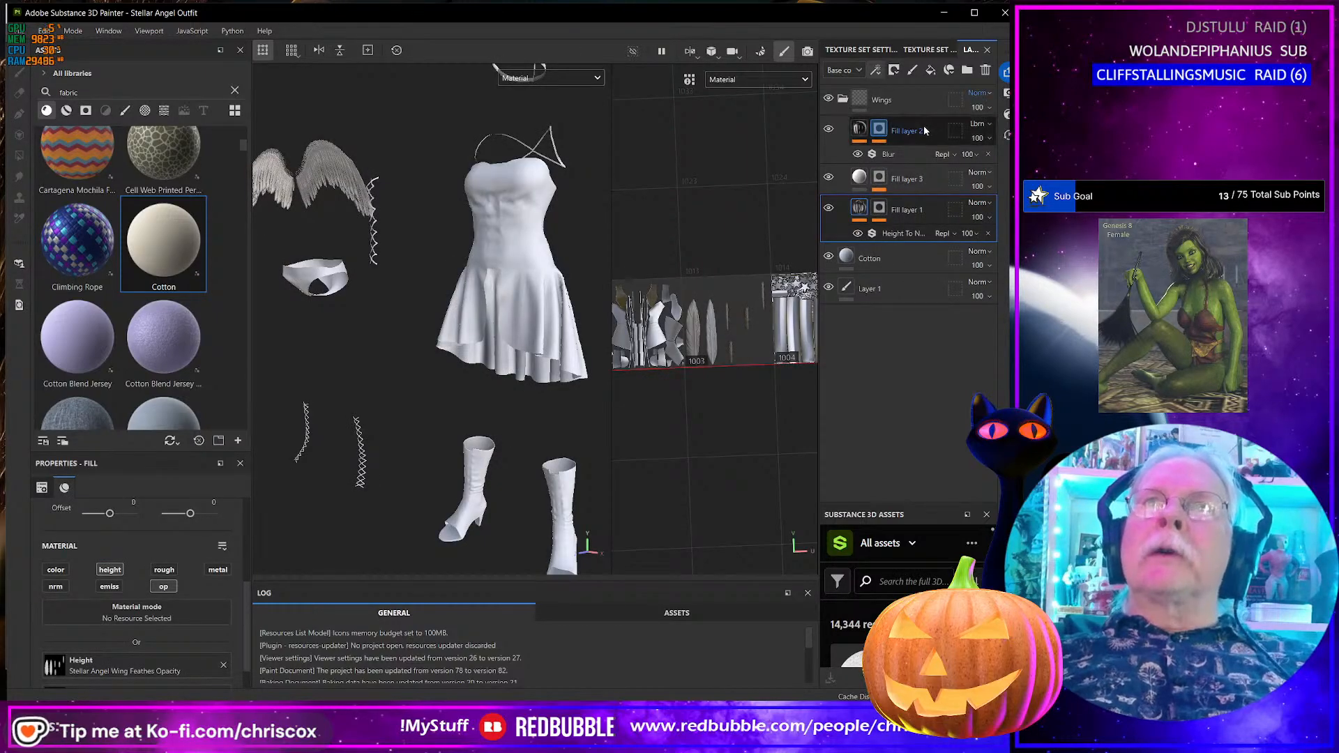
click(843, 99)
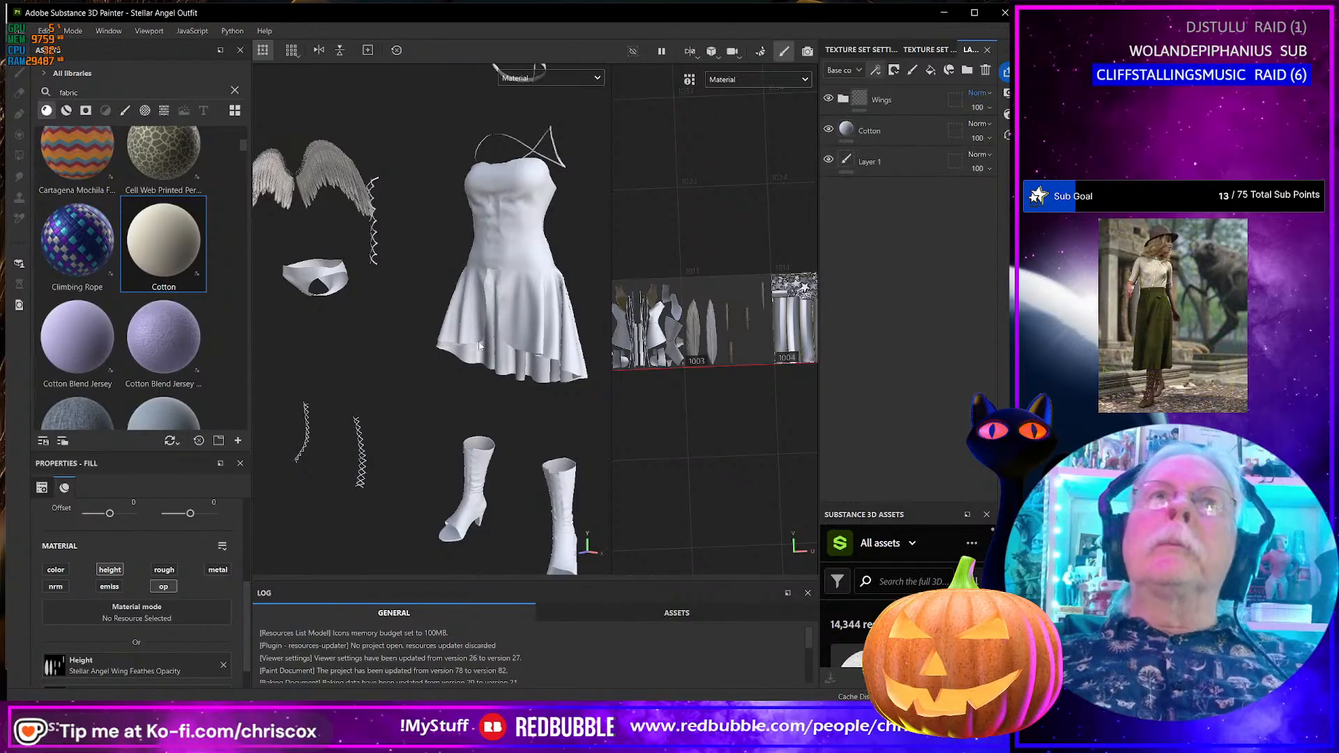
- Examine the back corset panels of the dress and their layout on the UV tiles
alt+drag(496, 320, 331, 303)
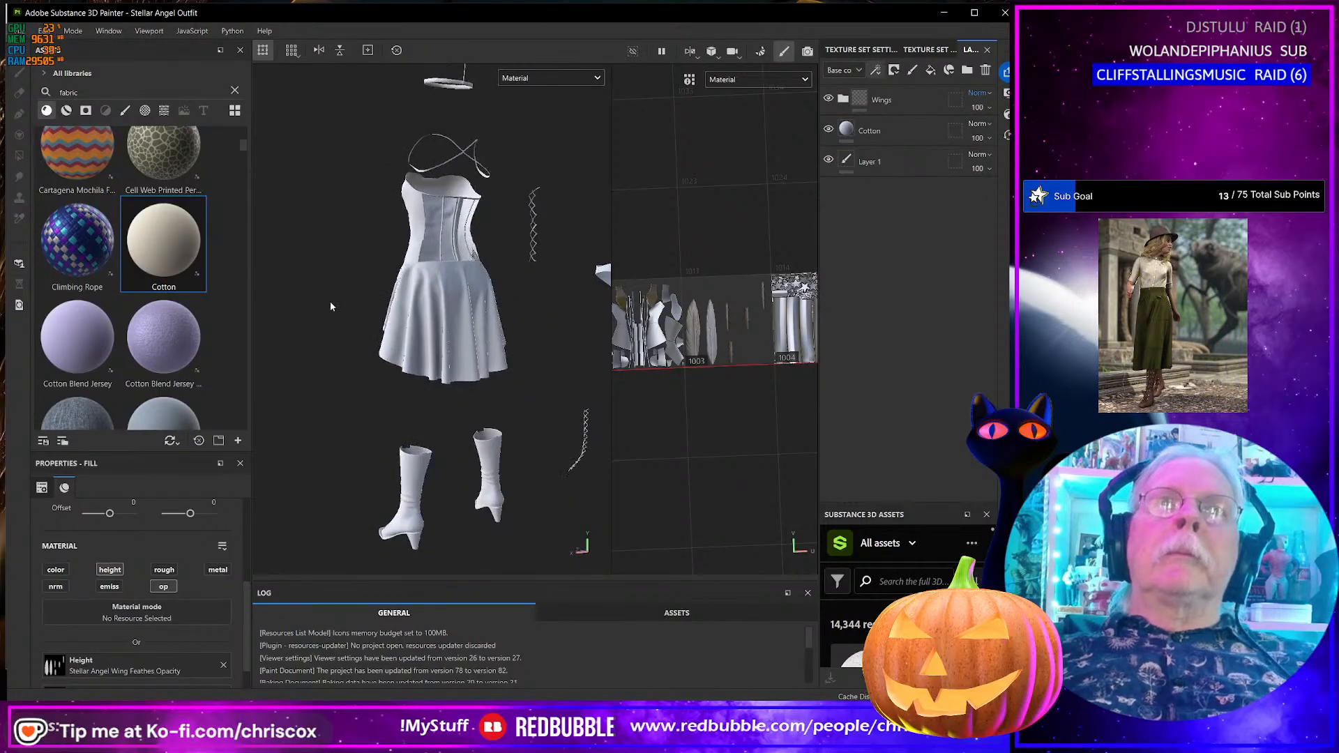
scroll(374, 258, down, 2)
scroll(381, 260, up, 4)
scroll(383, 261, up, 2)
alt+drag(383, 261, 547, 293)
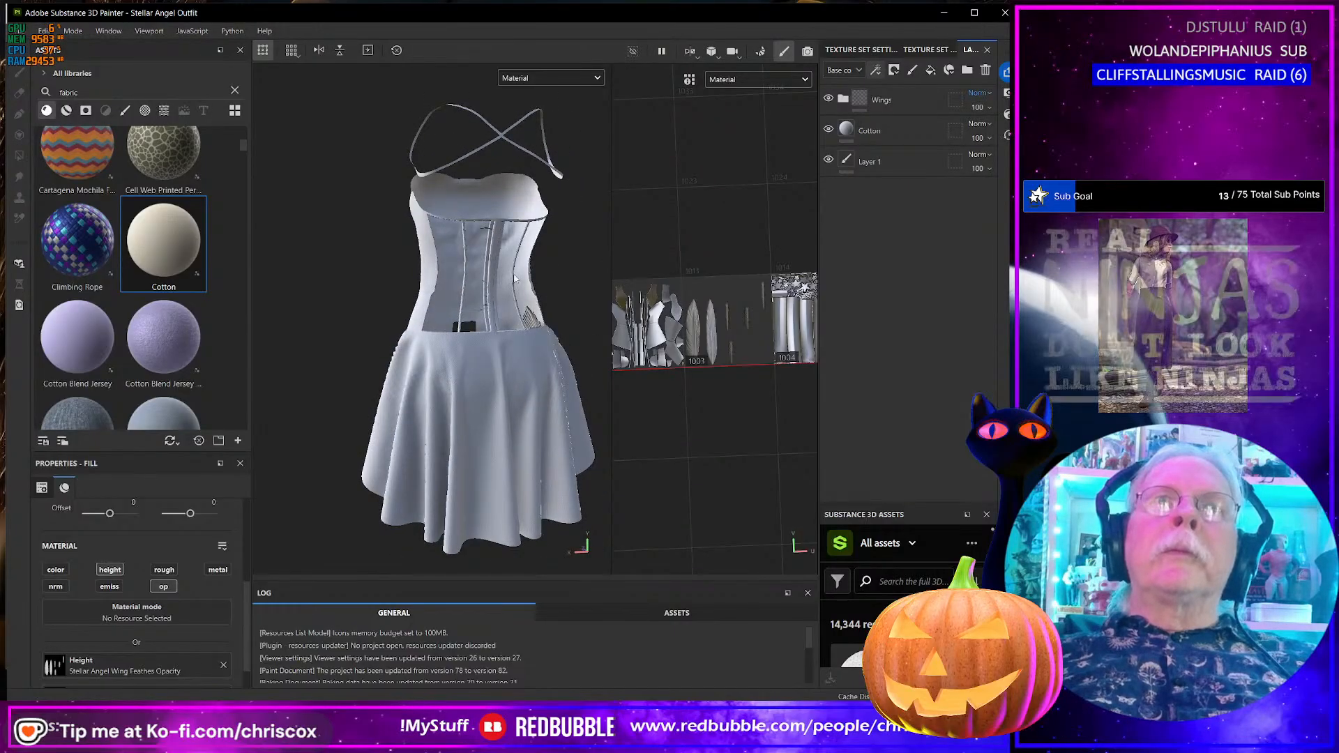
middle_drag(747, 316, 789, 319)
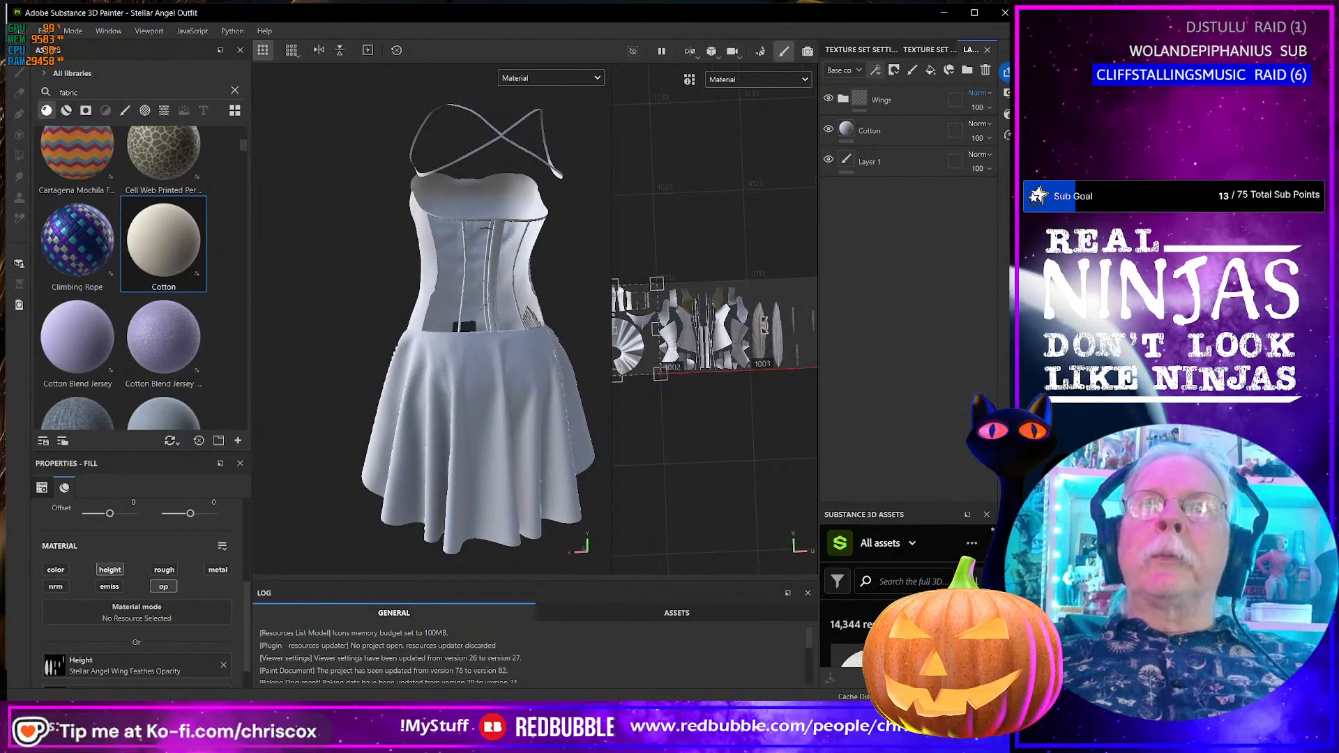
middle_drag(697, 328, 768, 329)
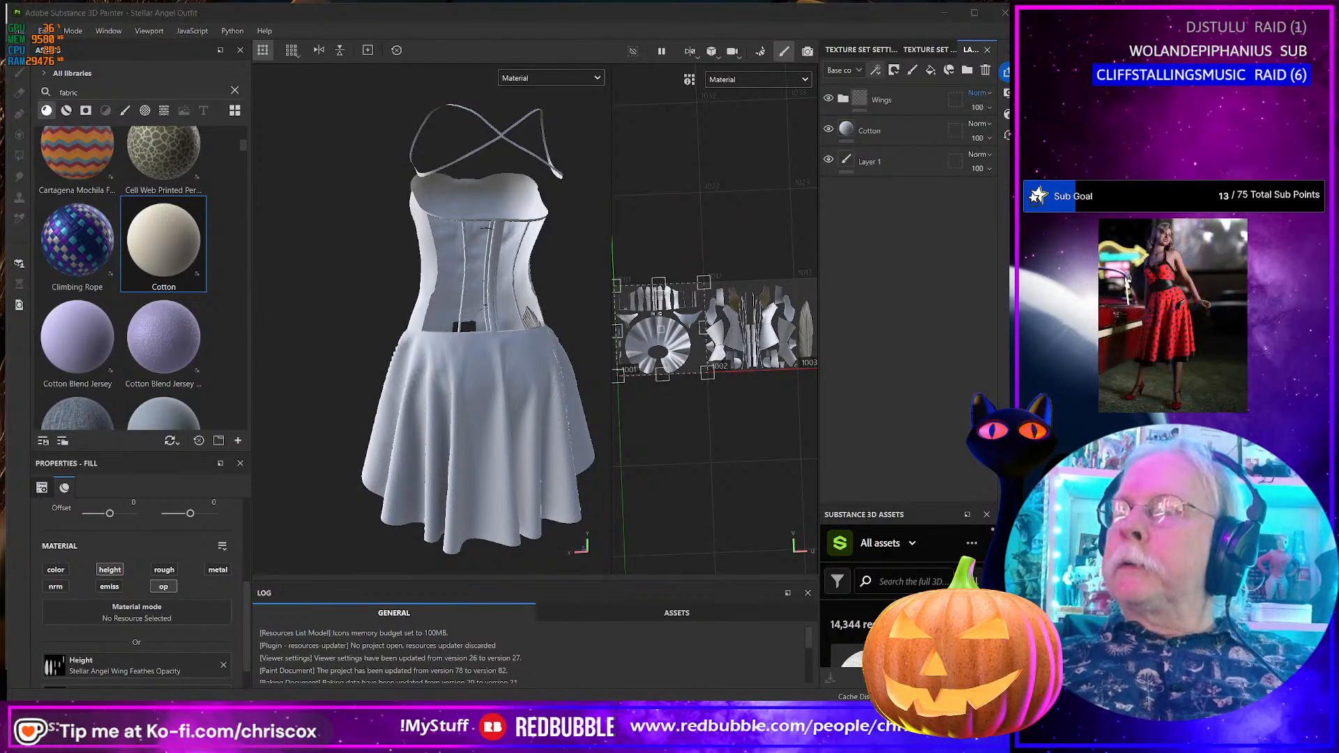
- Open Stellar Angel Outfit_1001__ID.jpg from the WIP folder in Photoshop and dismiss the plug-in notice
key(alt+Tab)
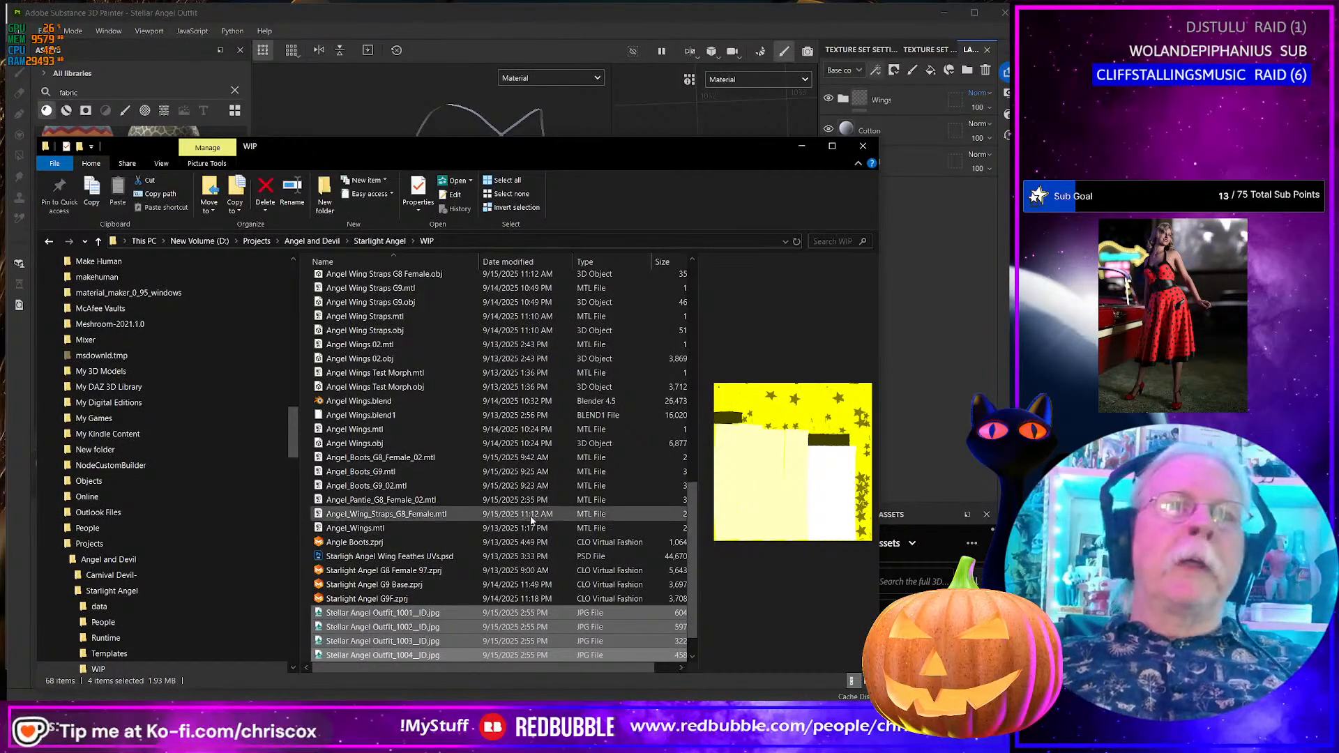
scroll(454, 506, down, 1)
click(433, 585)
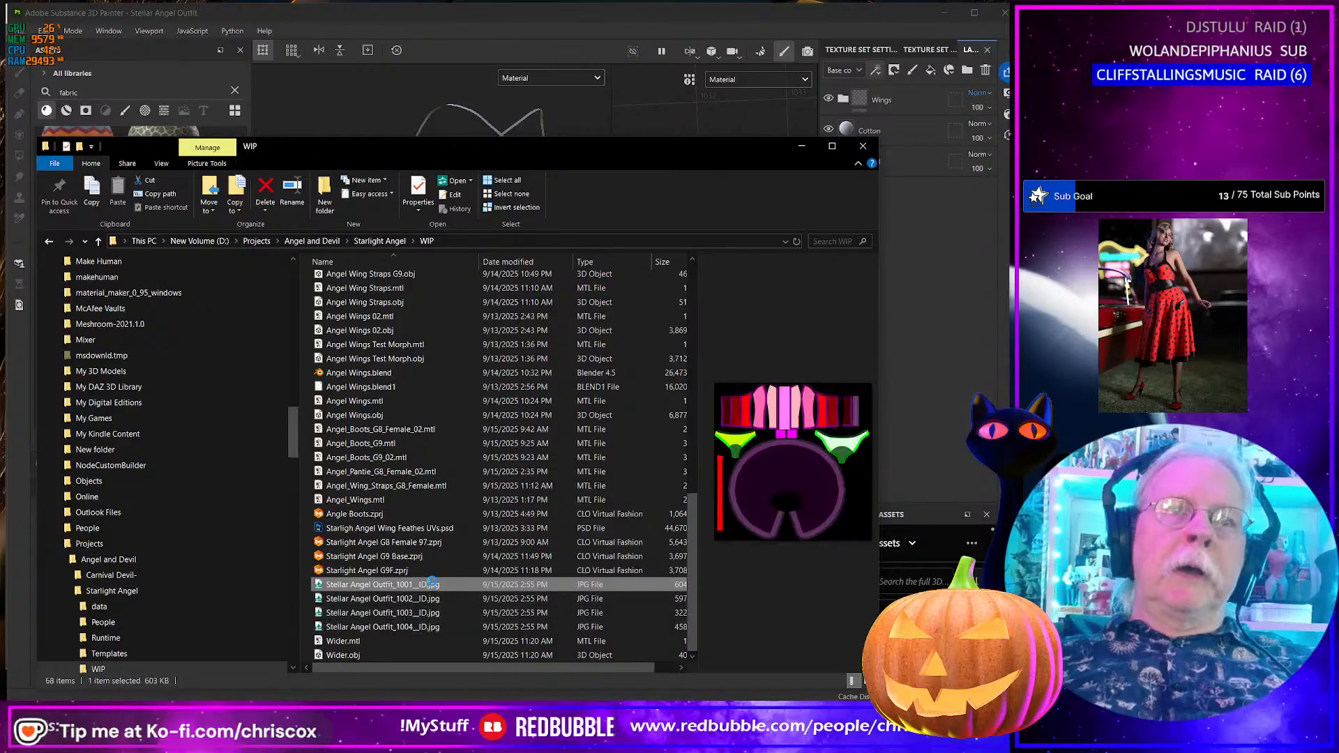
right_click(433, 585)
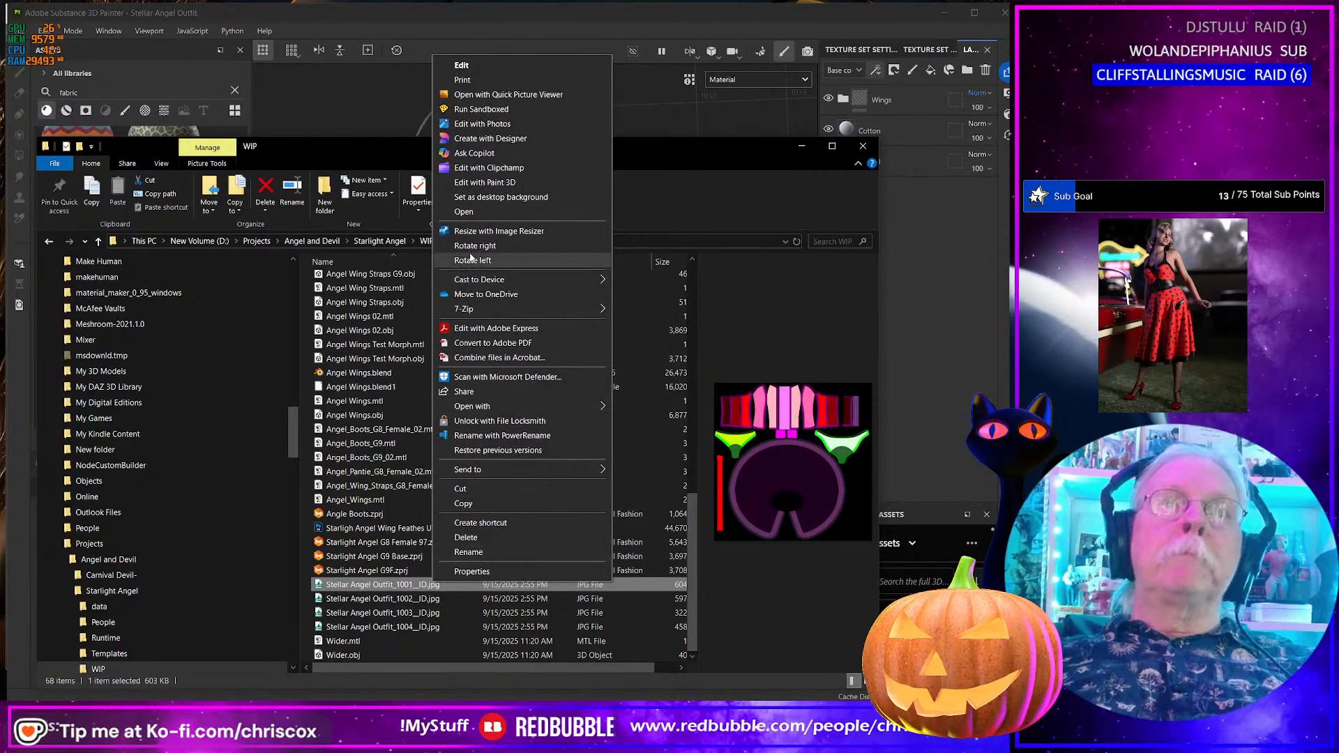
mouse_move(492, 406)
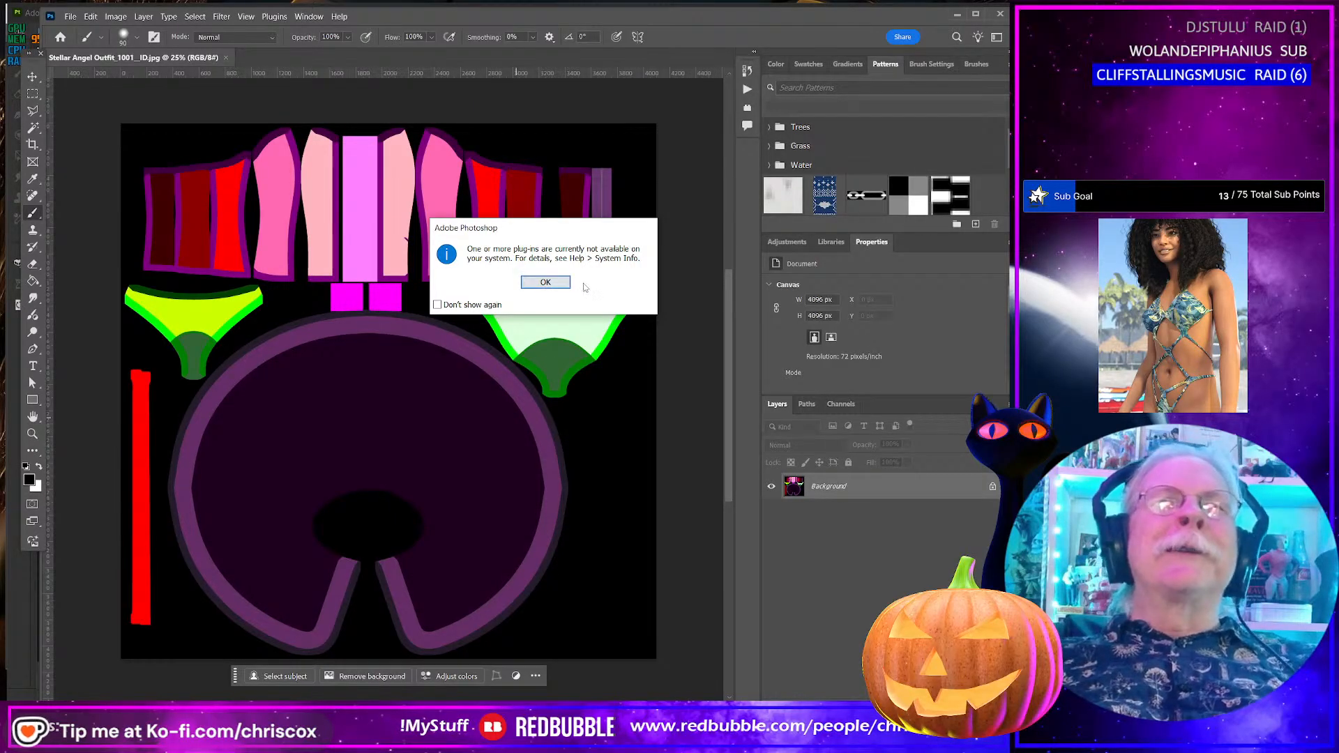
click(543, 283)
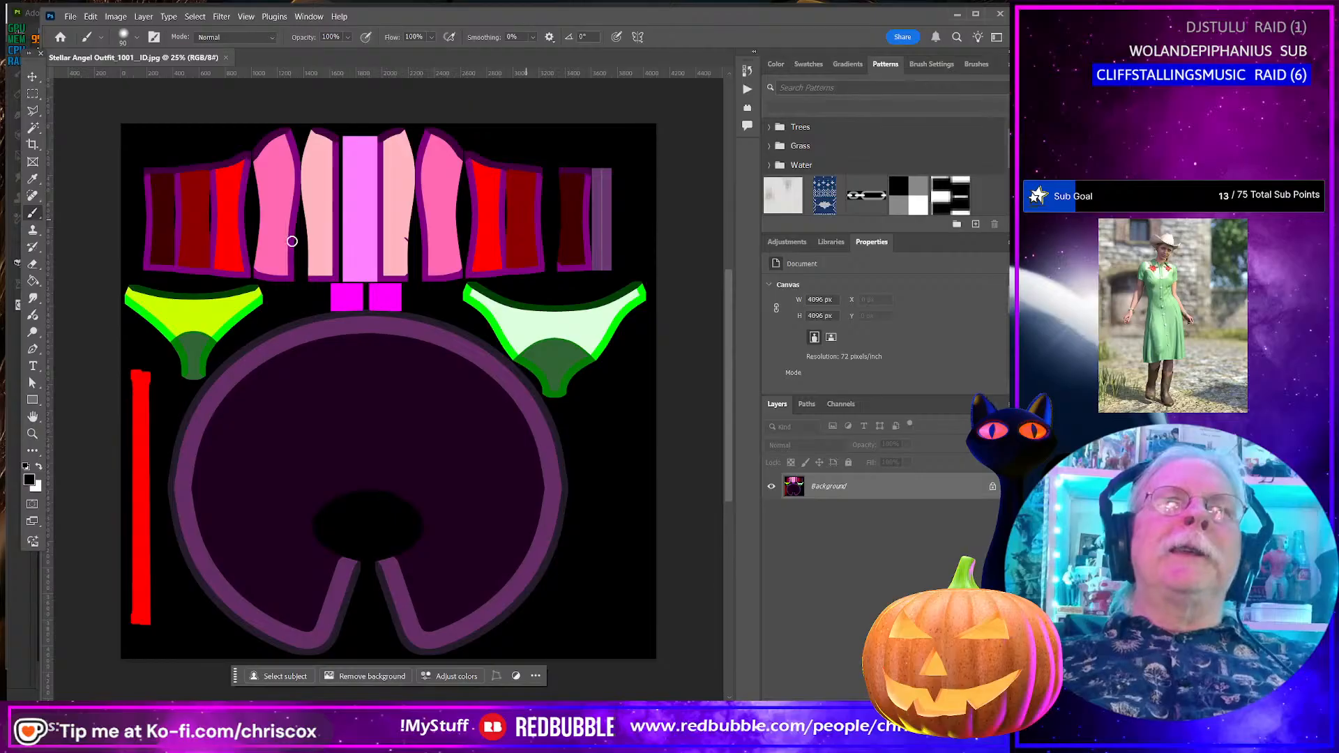
- Sample the ID colors of the two dark red corset panels with the Eyedropper to compare their RGB values
click(32, 179)
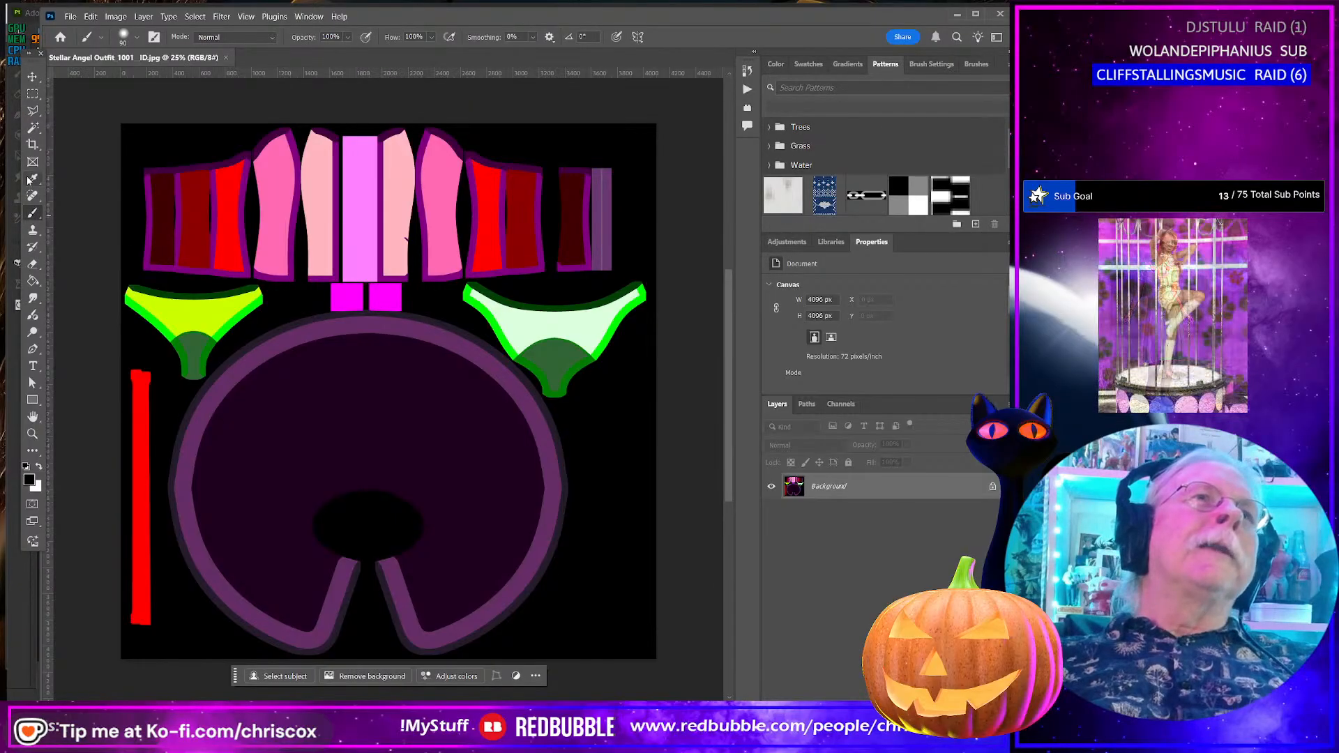
click(168, 206)
shift+click(164, 206)
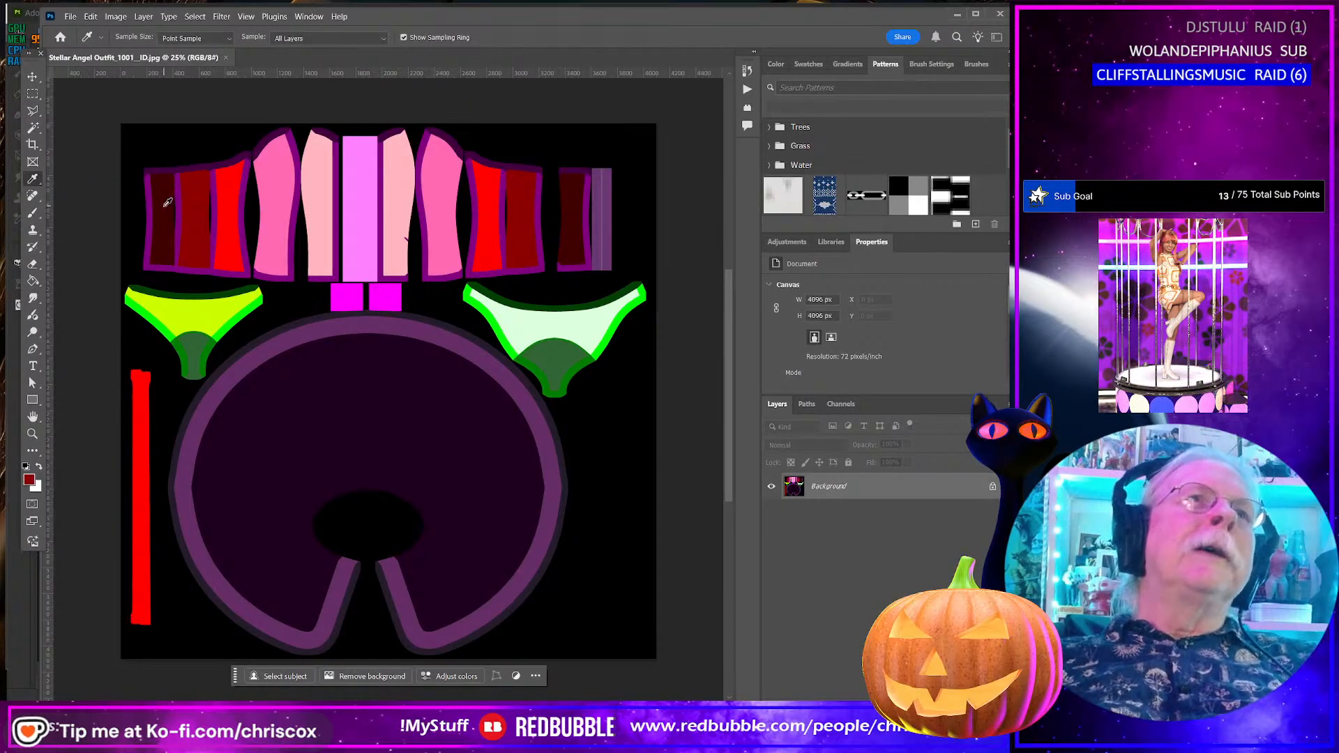
key(ctrl+z)
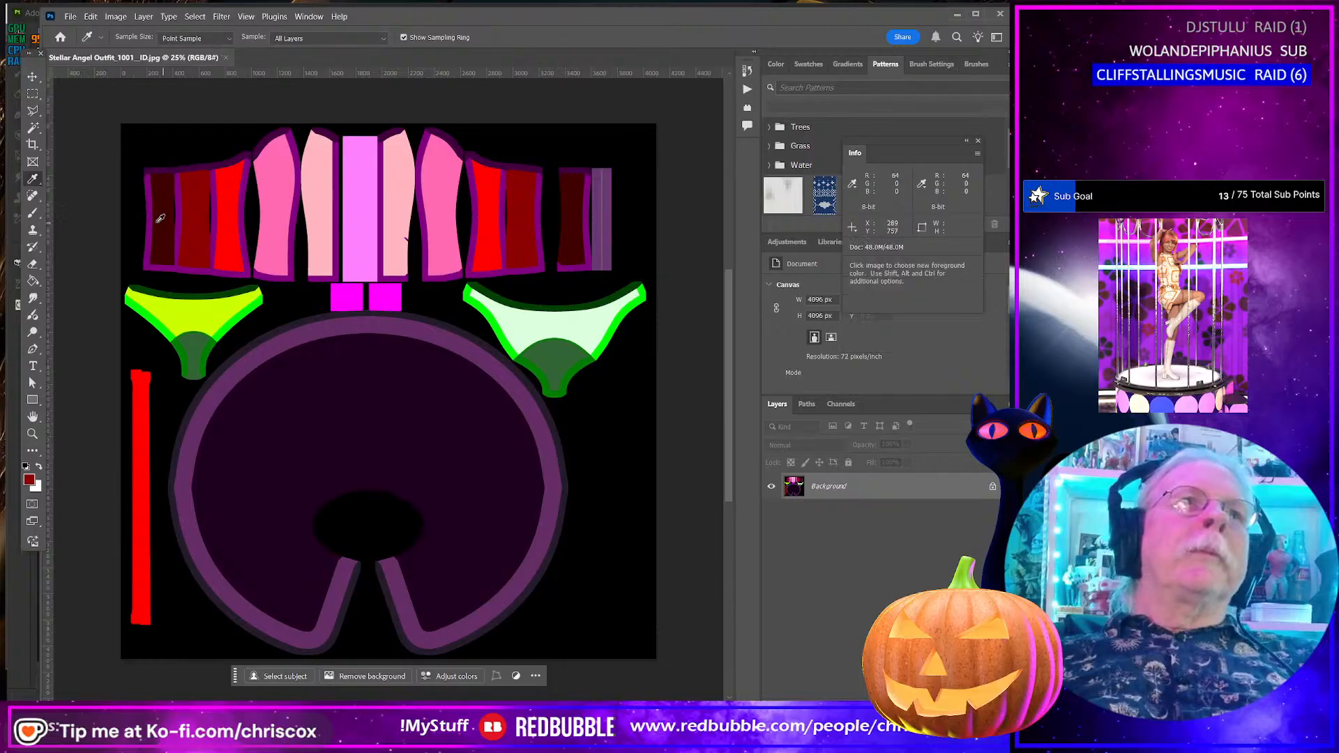
click(164, 211)
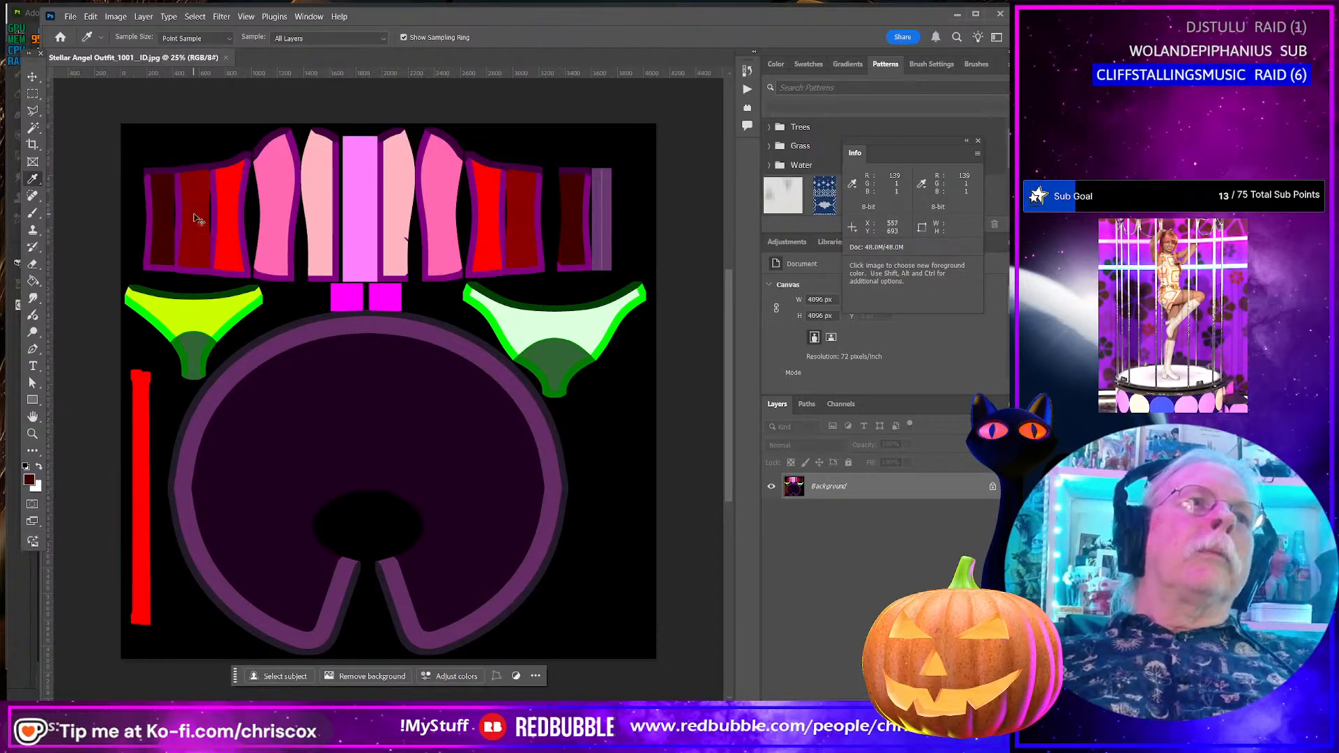
- Select all four dark red corset panels of the ID map with the Magic Wand
click(33, 127)
click(164, 213)
shift+click(191, 219)
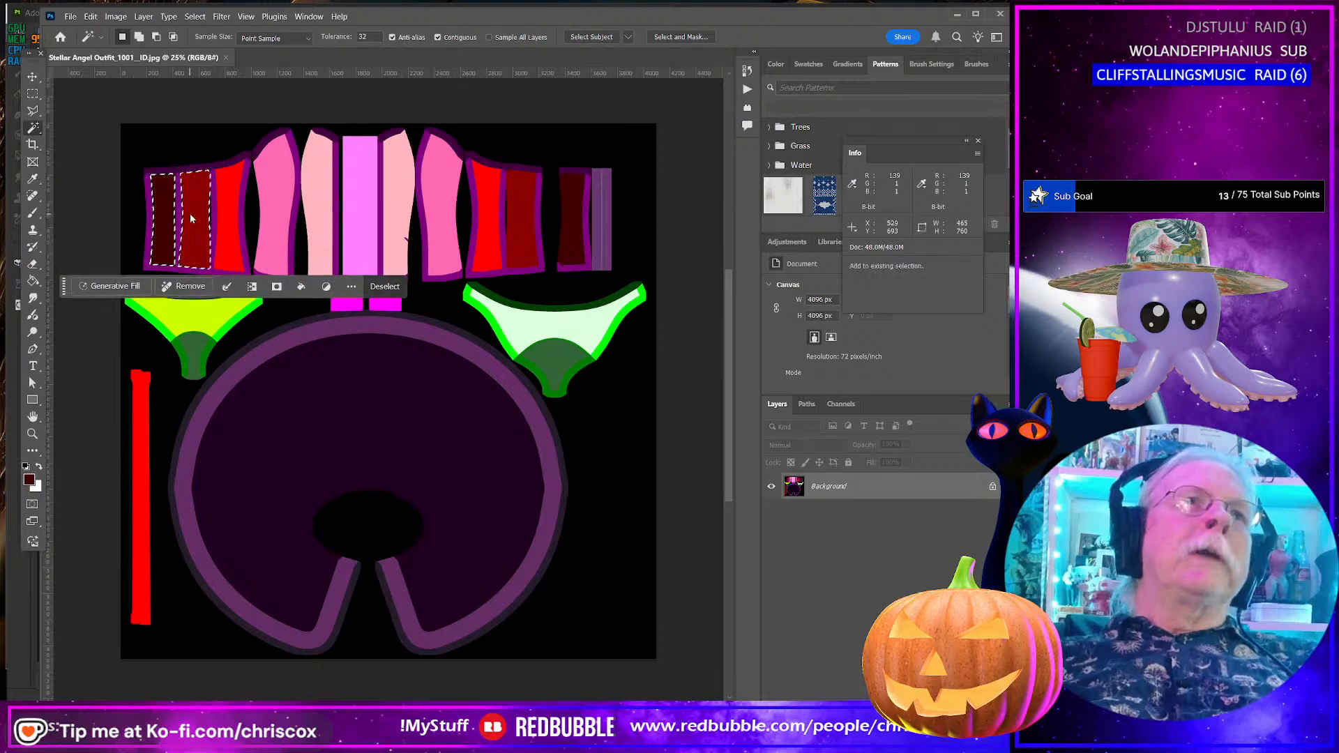
shift+click(521, 234)
shift+click(572, 235)
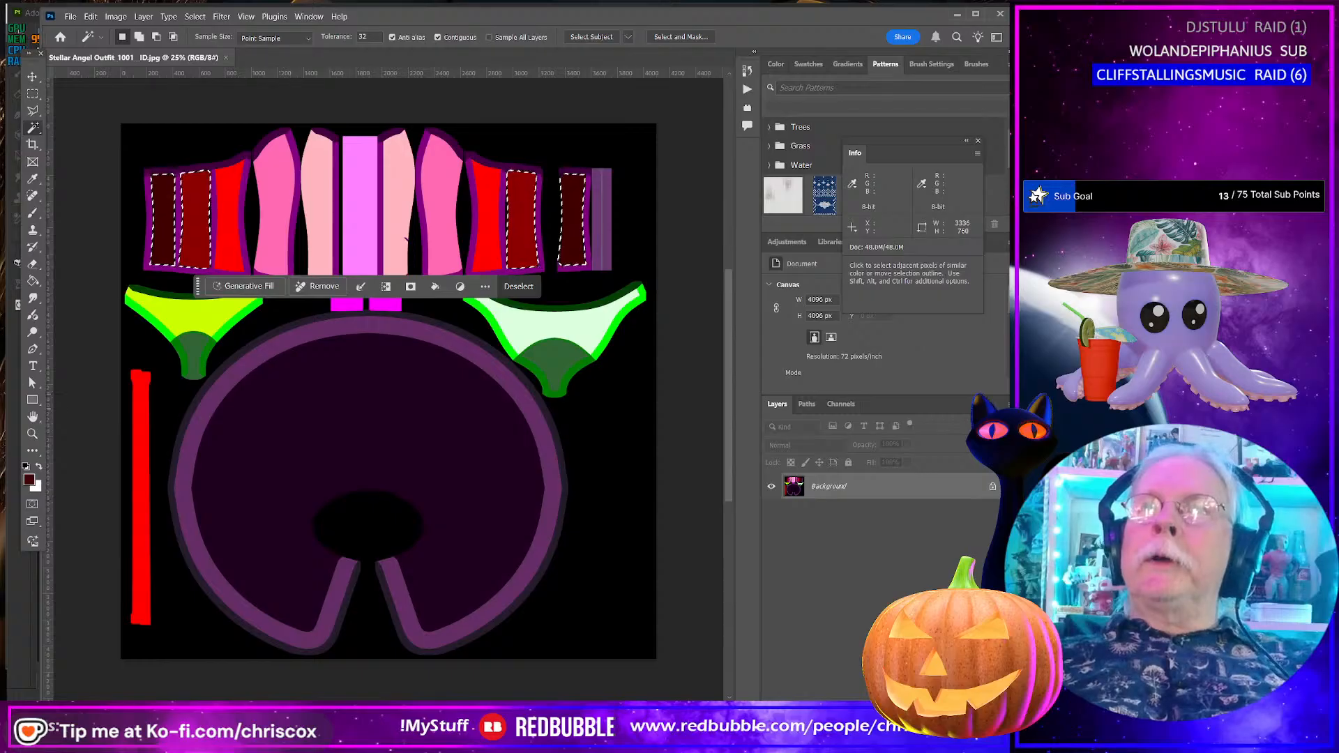
- Fill the selected panels with white on a new layer and set that layer's opacity to 24%
key(ctrl+shift+n)
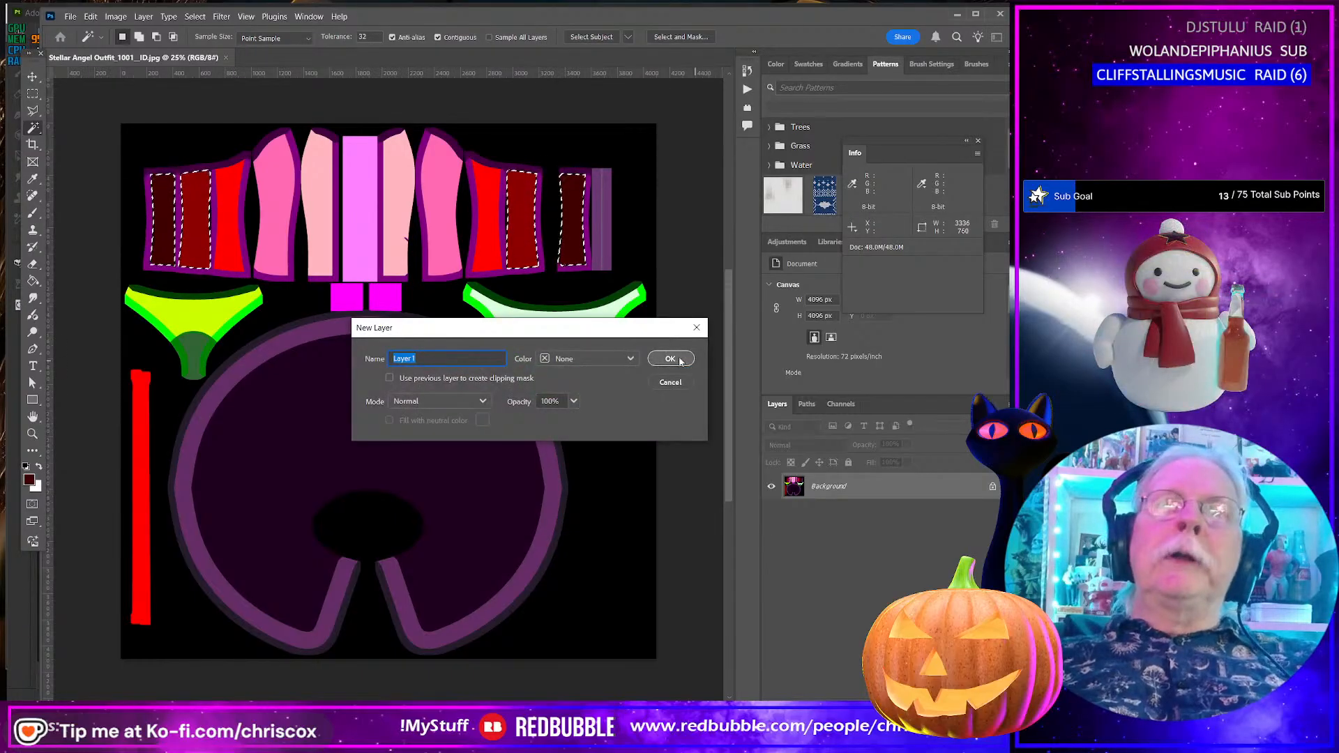
click(678, 359)
key(x)
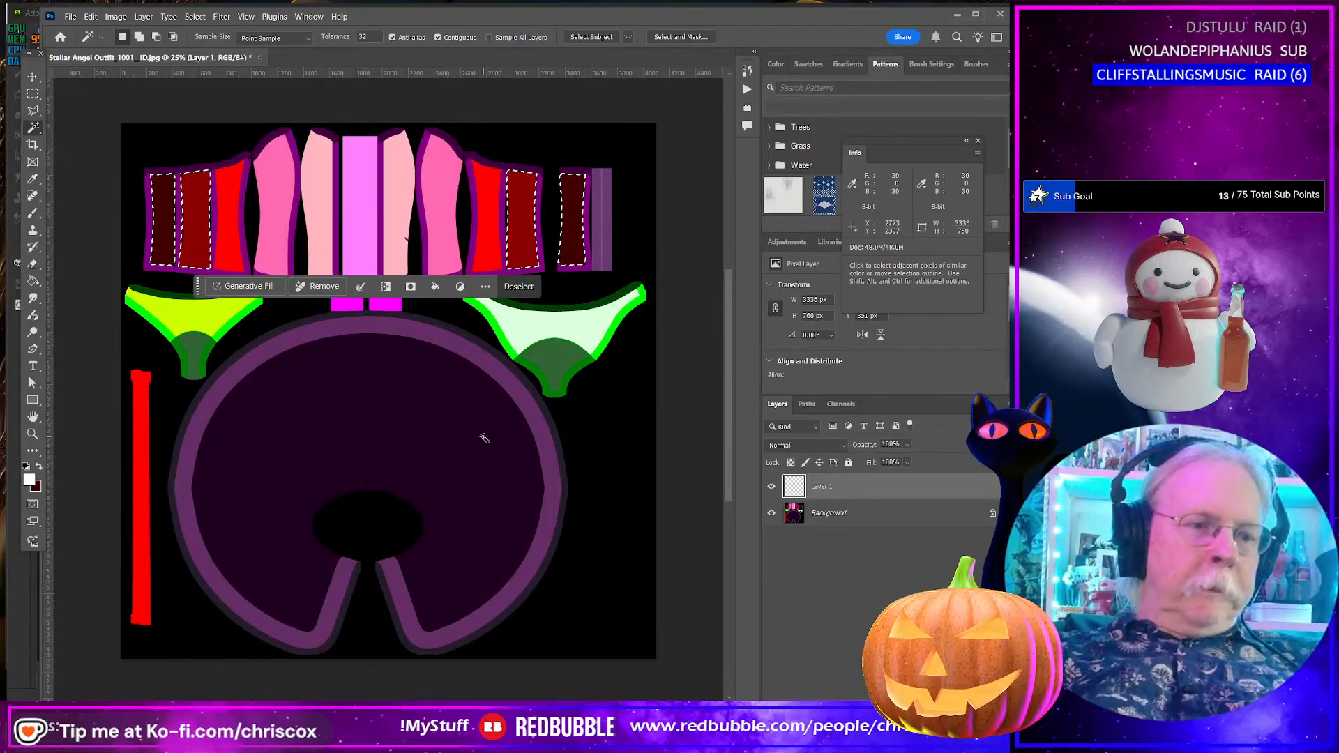
key(shift+BackSpace)
key(Return)
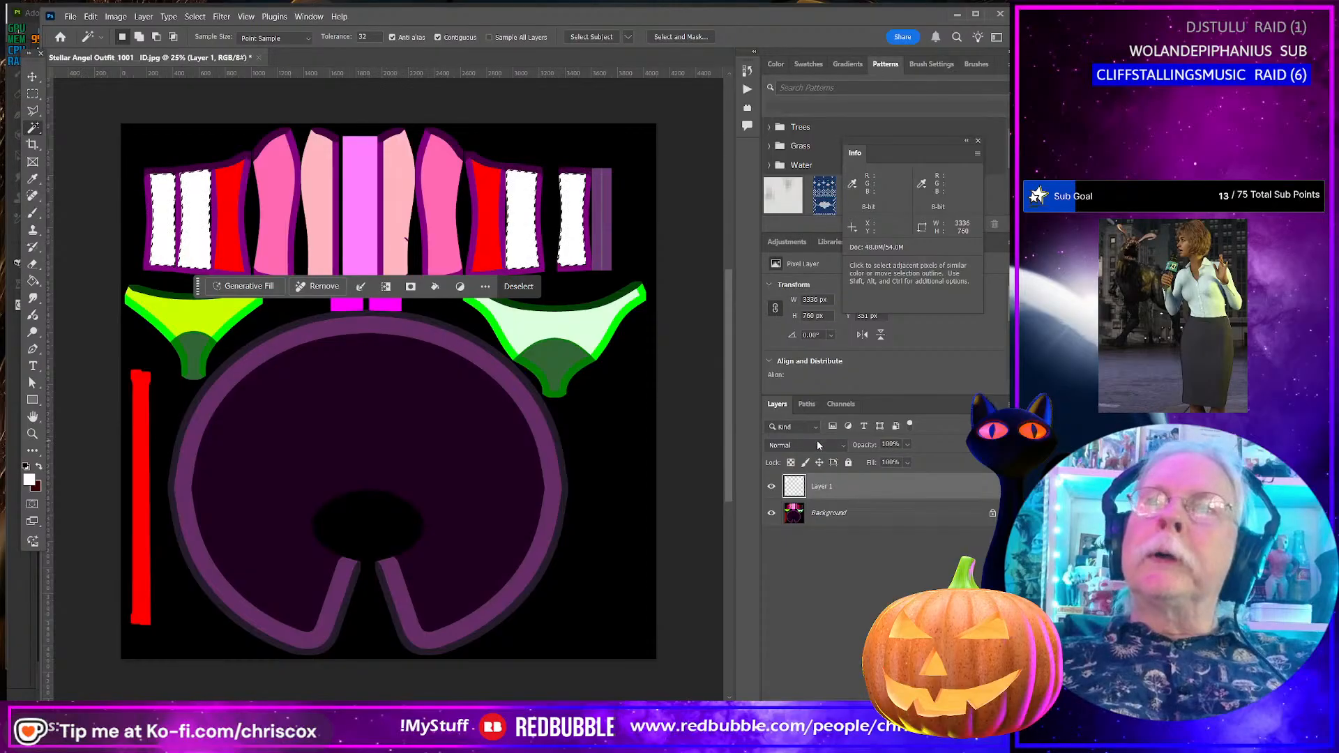
click(907, 444)
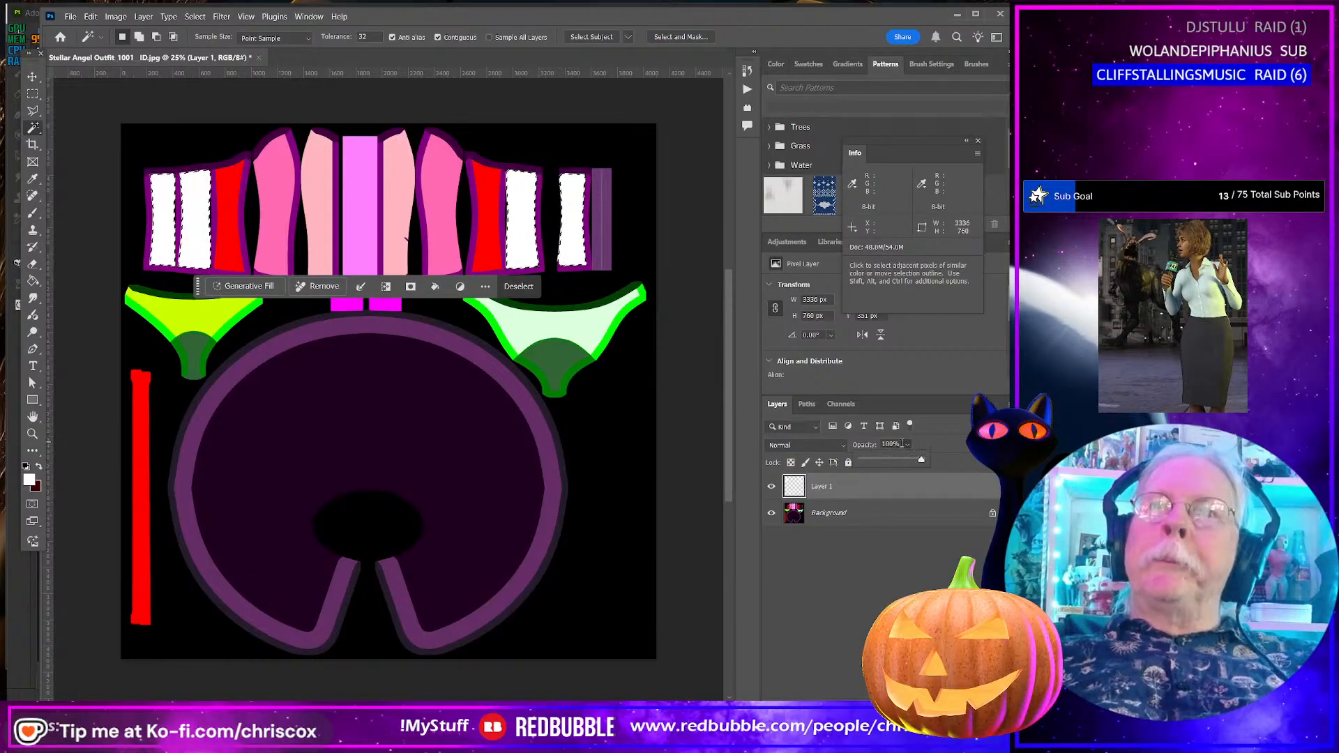
drag(921, 462, 873, 464)
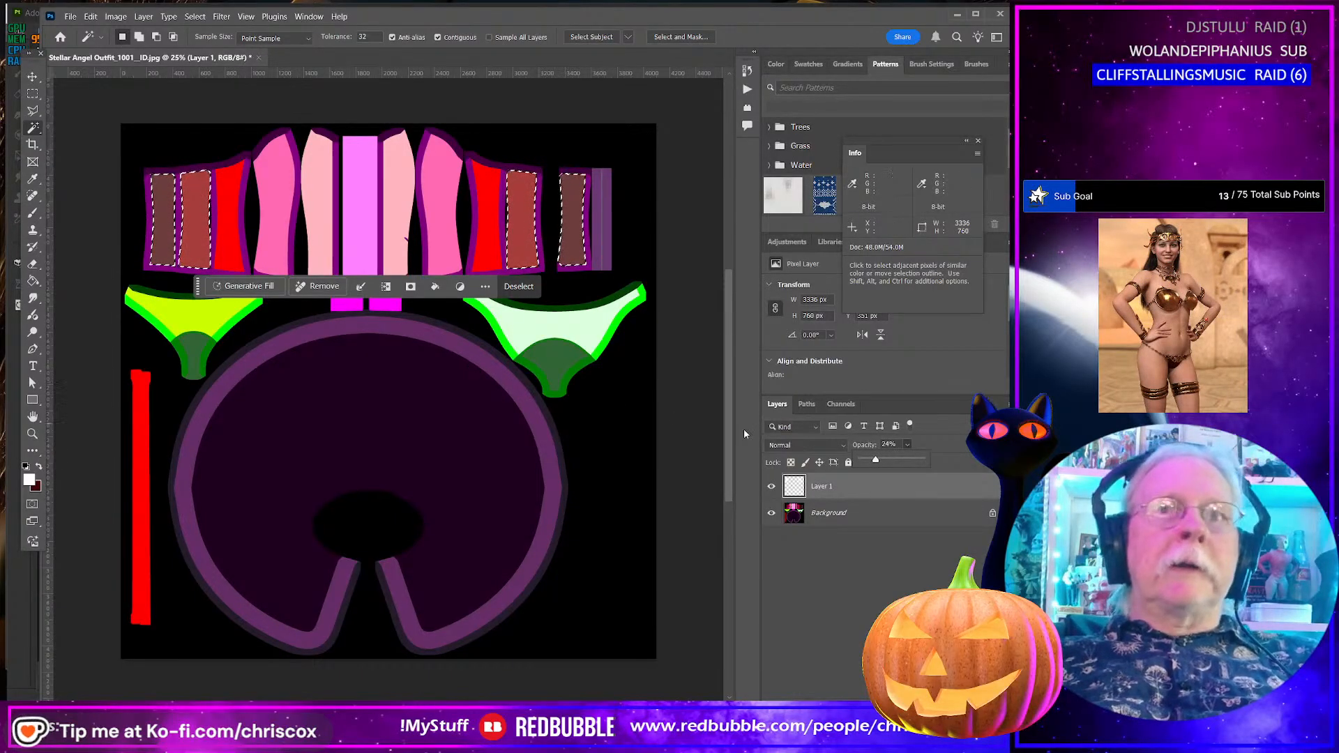
- Flatten the ID map image into a single background layer and clear the panel selection
right_click(897, 520)
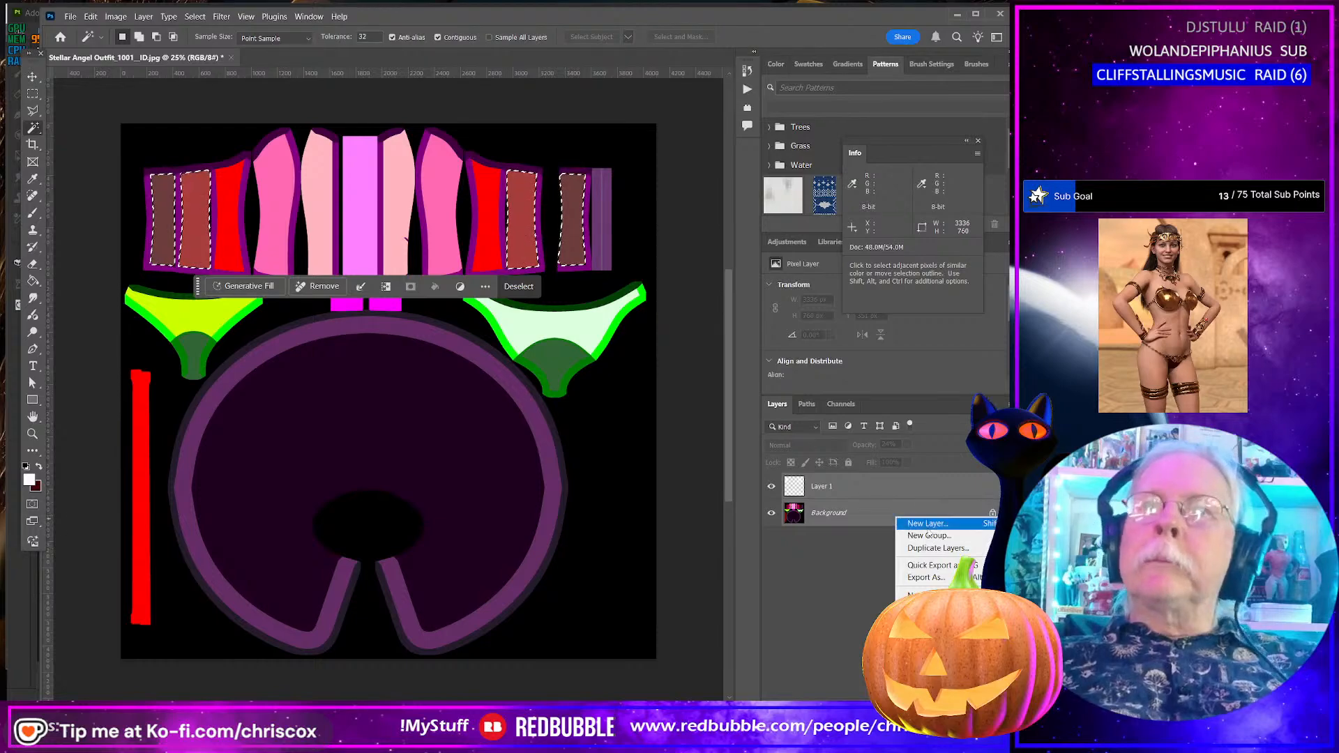
click(802, 626)
key(ctrl+z)
key(ctrl+z)
key(ctrl+z)
key(ctrl+z)
key(ctrl+z)
key(ctrl+z)
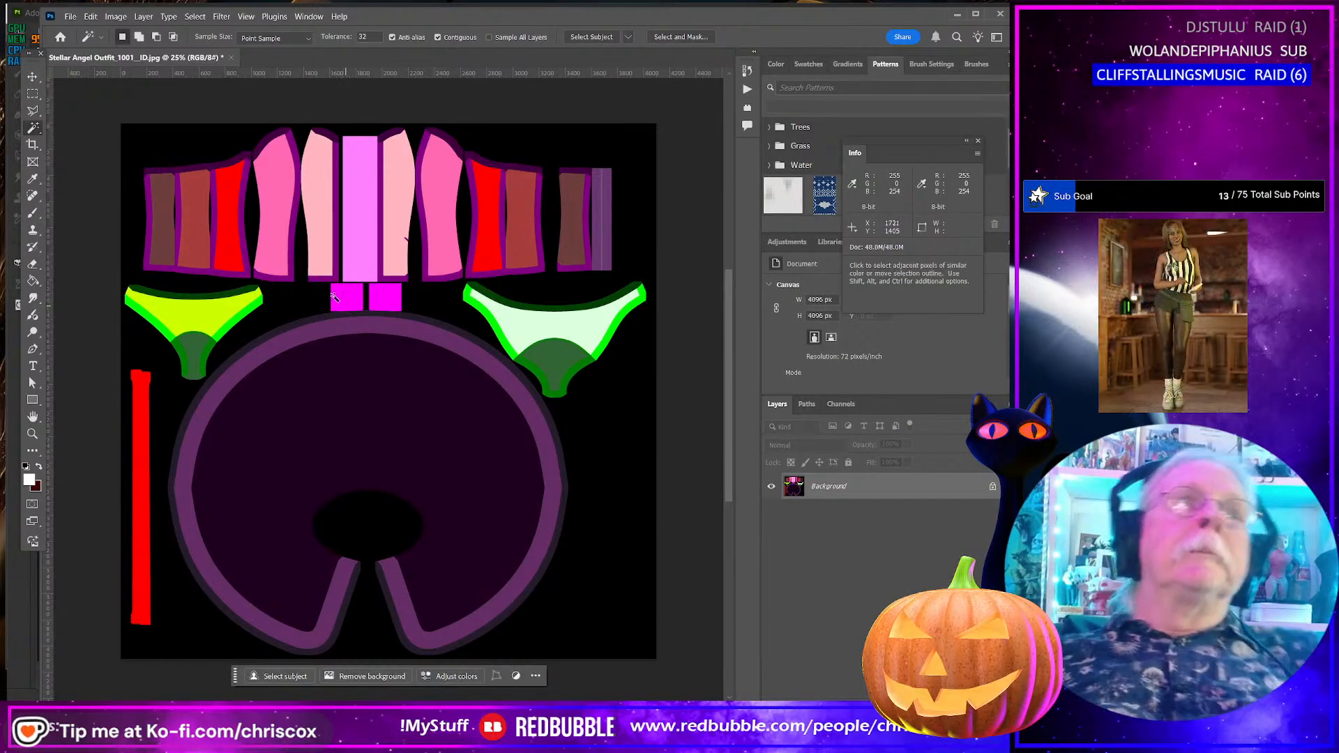
- Save the image over Stellar Angel Outfit_1001__ID.jpg in the WIP folder as a baseline JPEG at quality 10
click(69, 17)
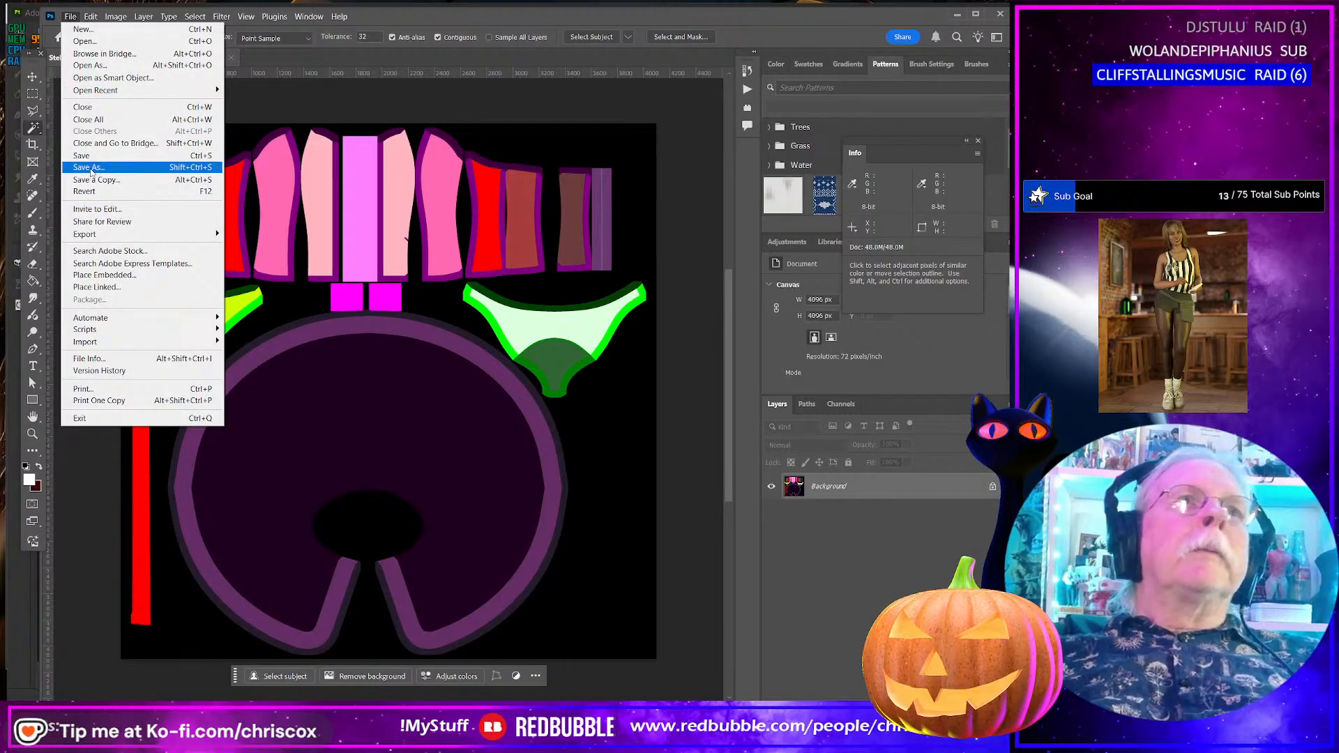
click(88, 167)
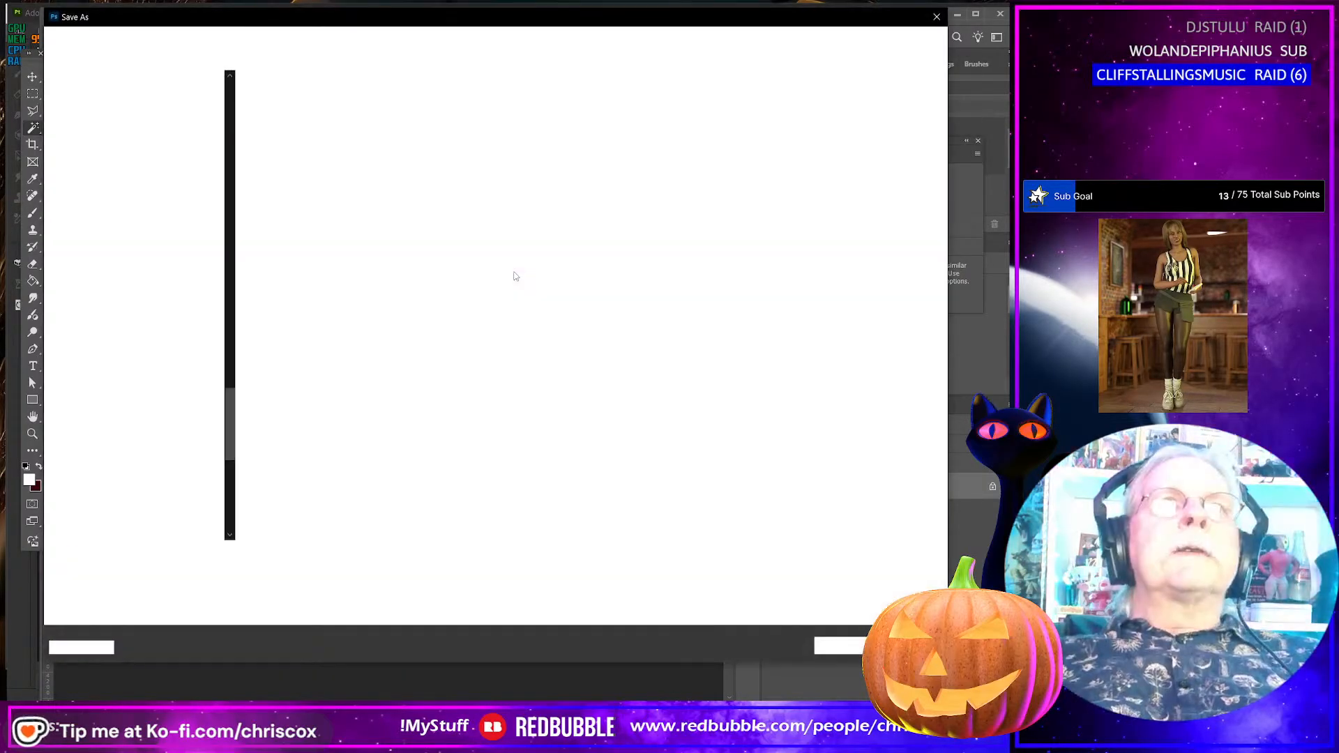
double_click(836, 181)
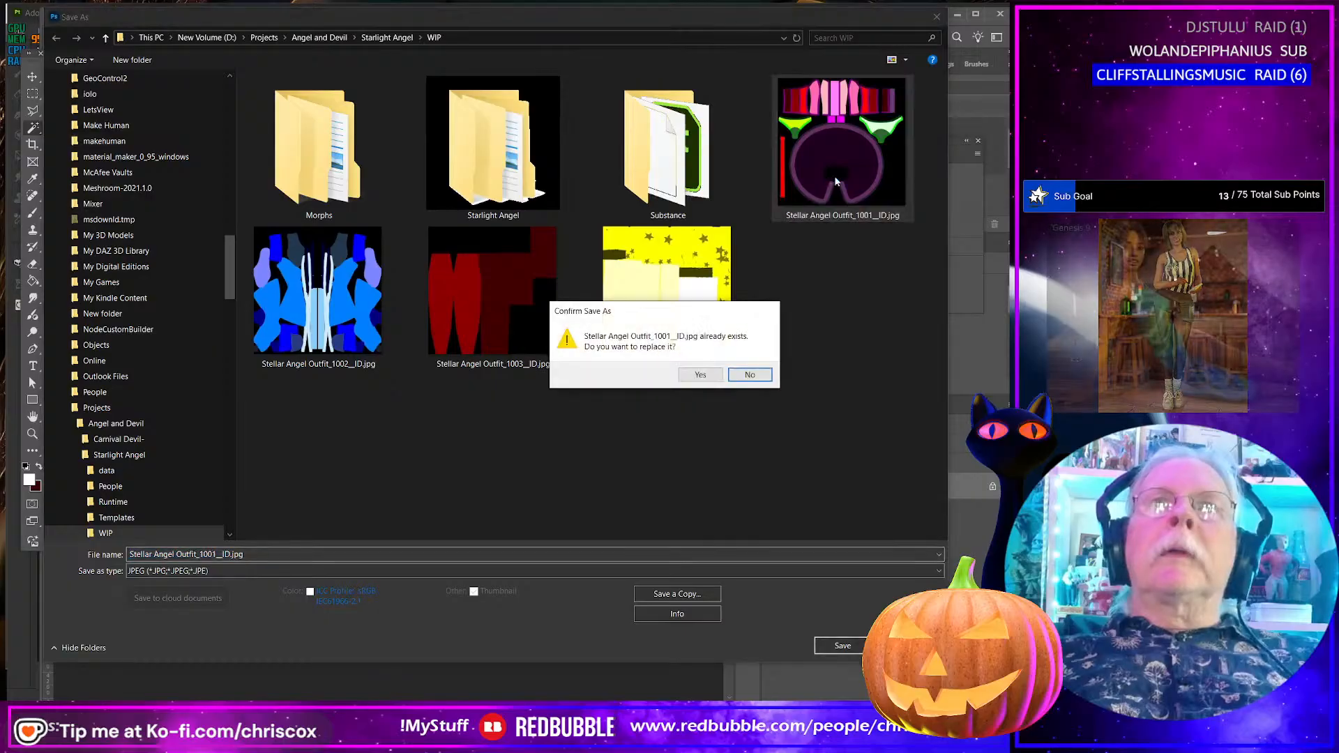
click(701, 375)
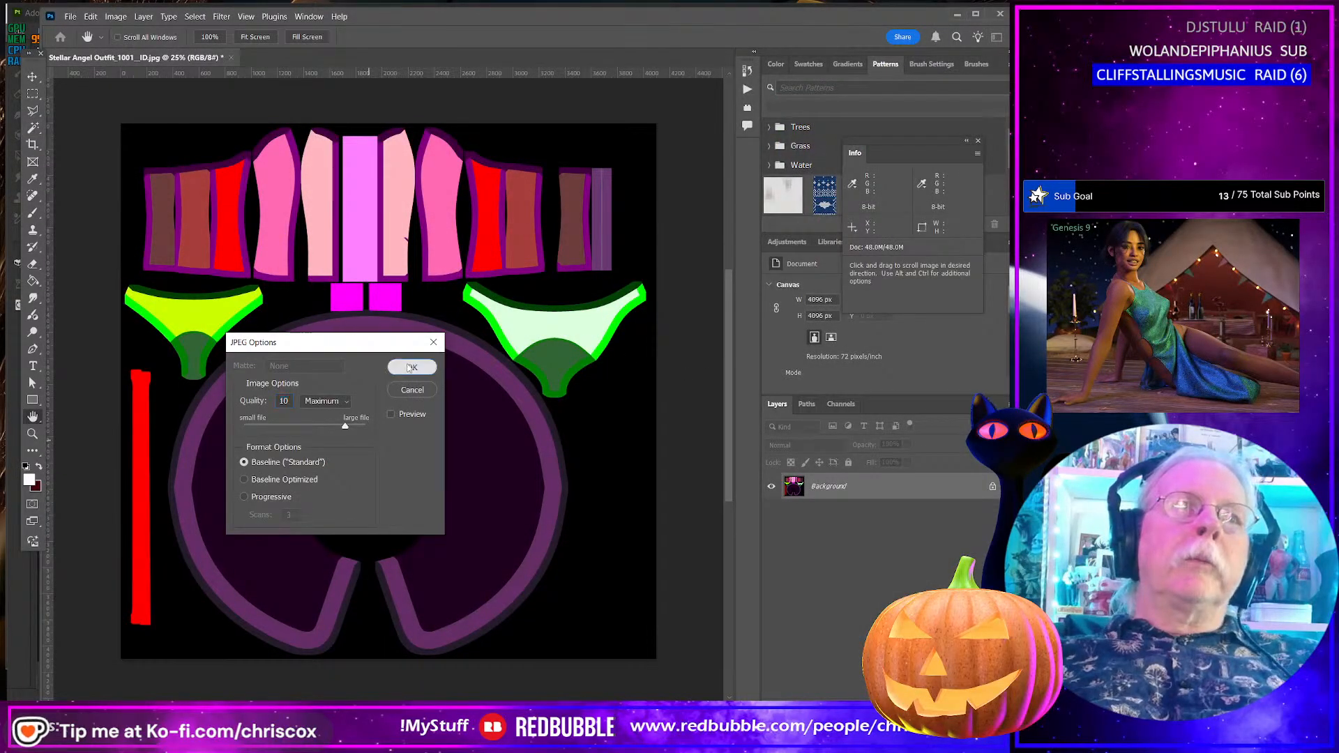
click(411, 368)
key(w)
key(alt)
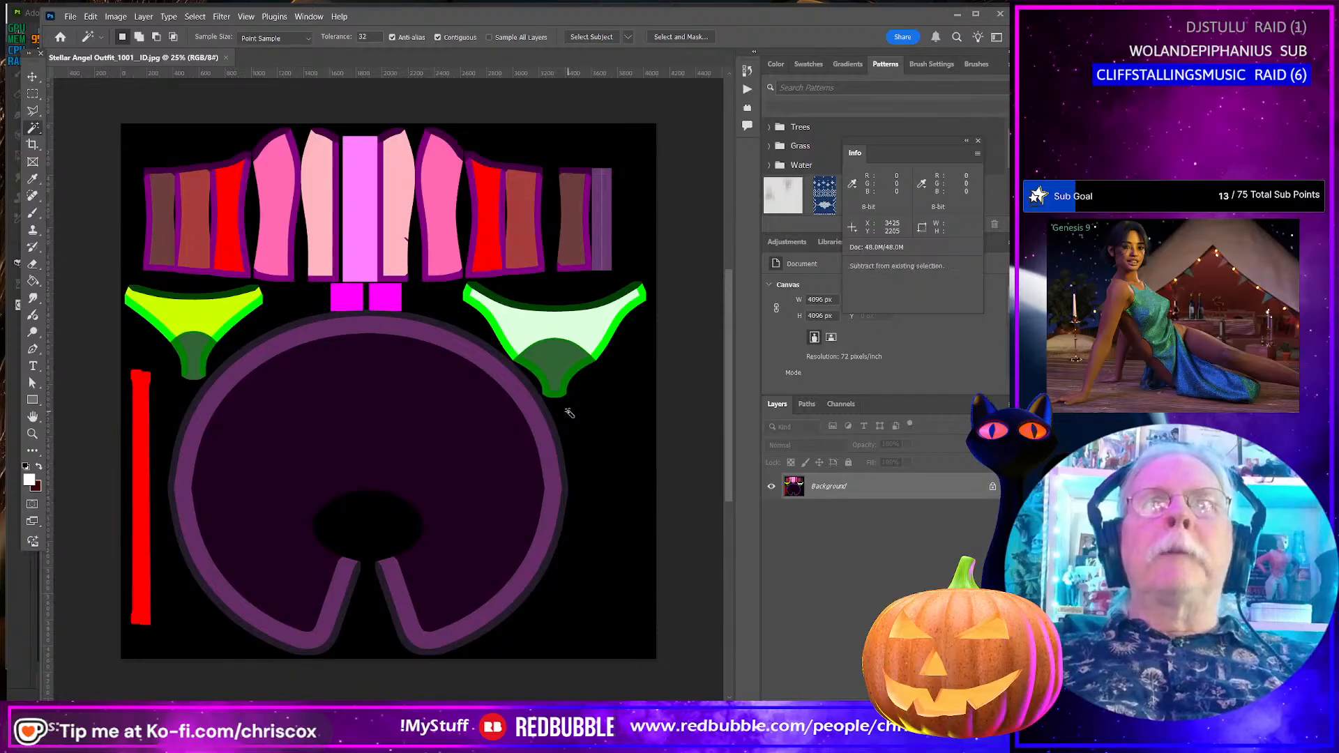
- Switch back to Substance 3D Painter and select UV tile 1001 in the texture set list
key(alt+Tab)
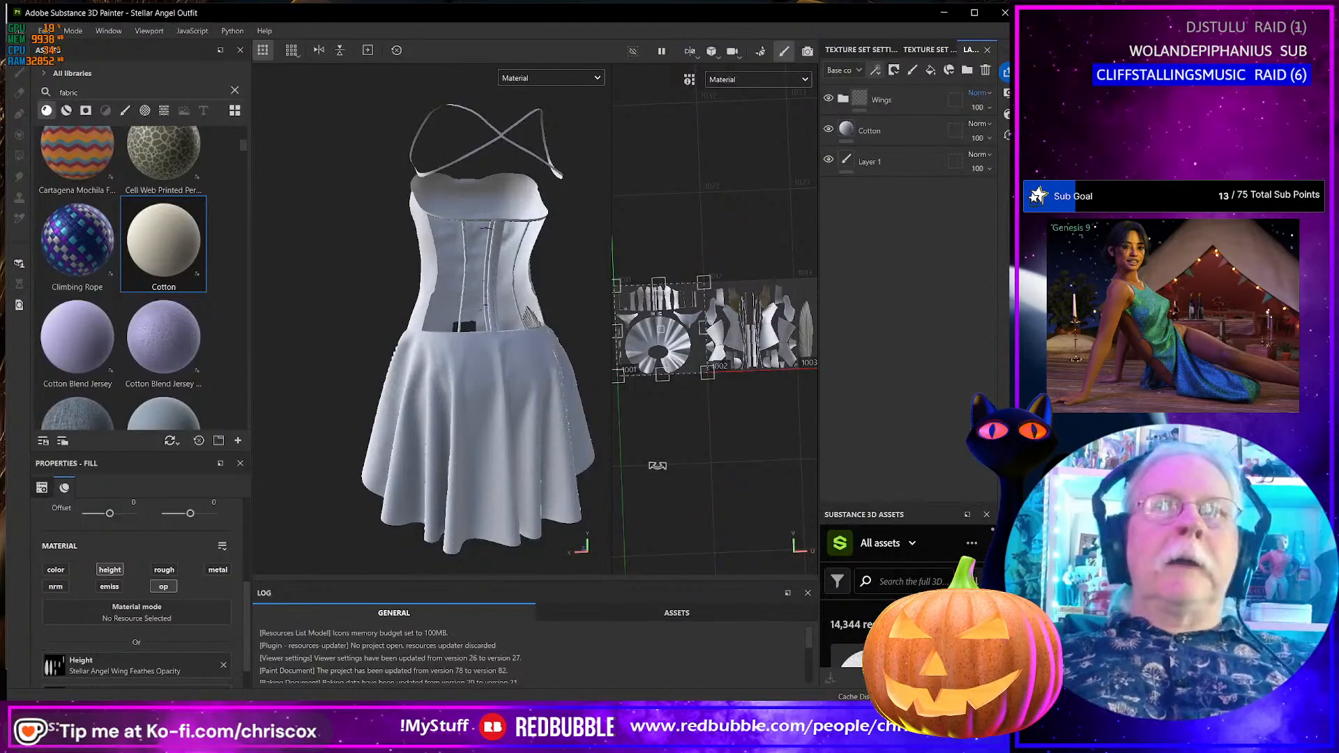
click(932, 50)
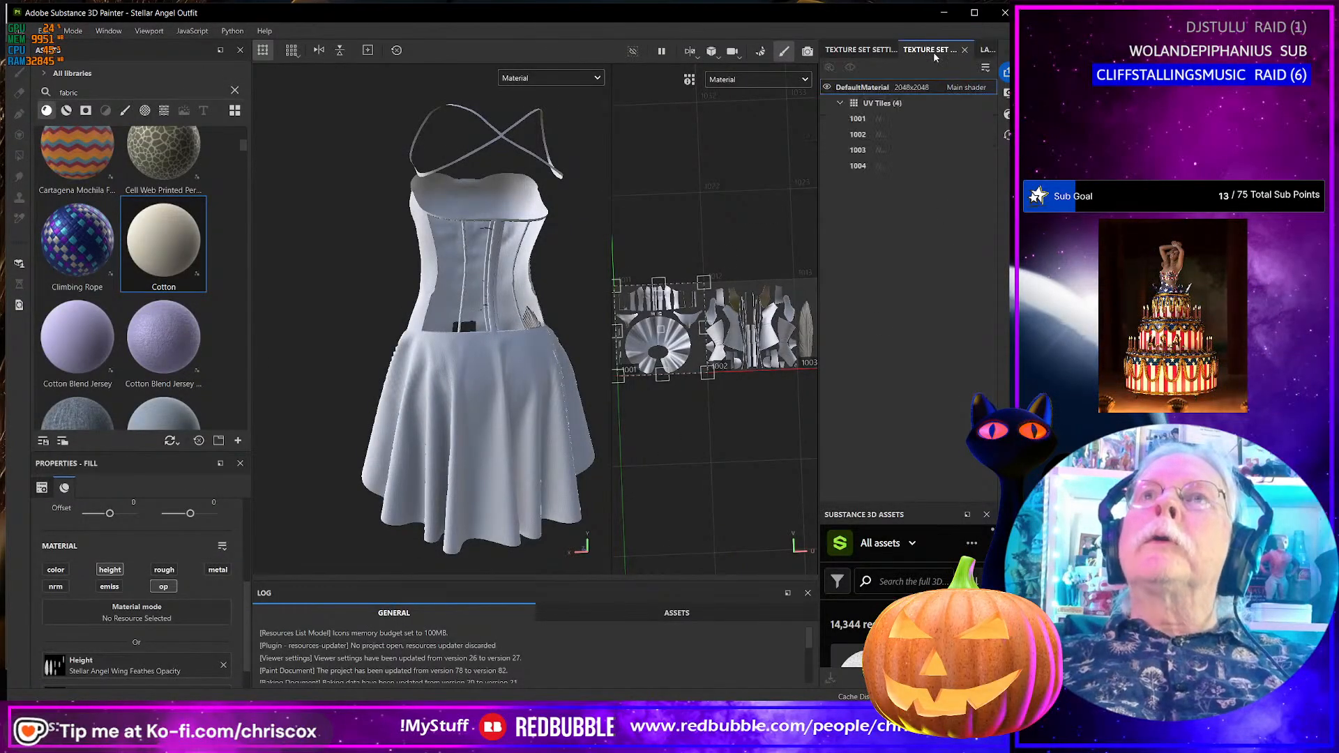
click(865, 122)
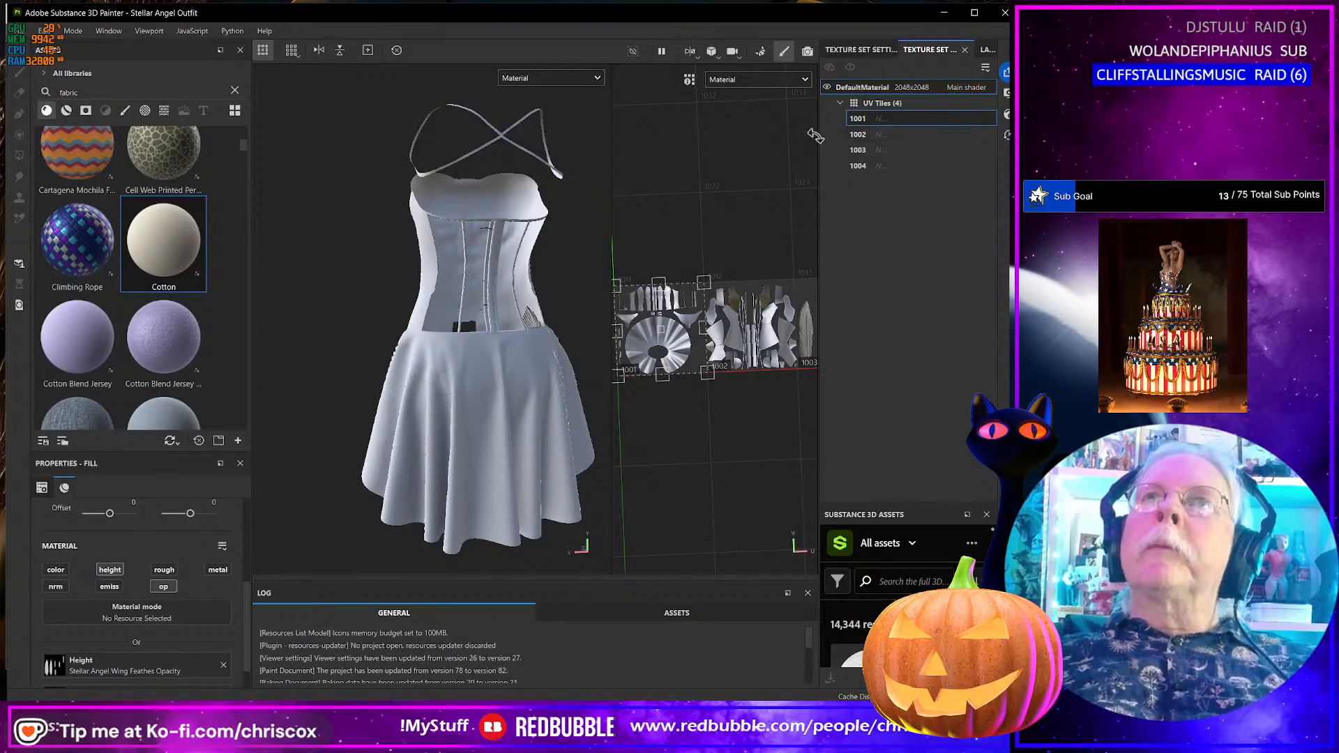
- Inspect the layer stack, the main shader assignment and tile 1001's texture set settings, including its size options
drag(819, 138, 765, 139)
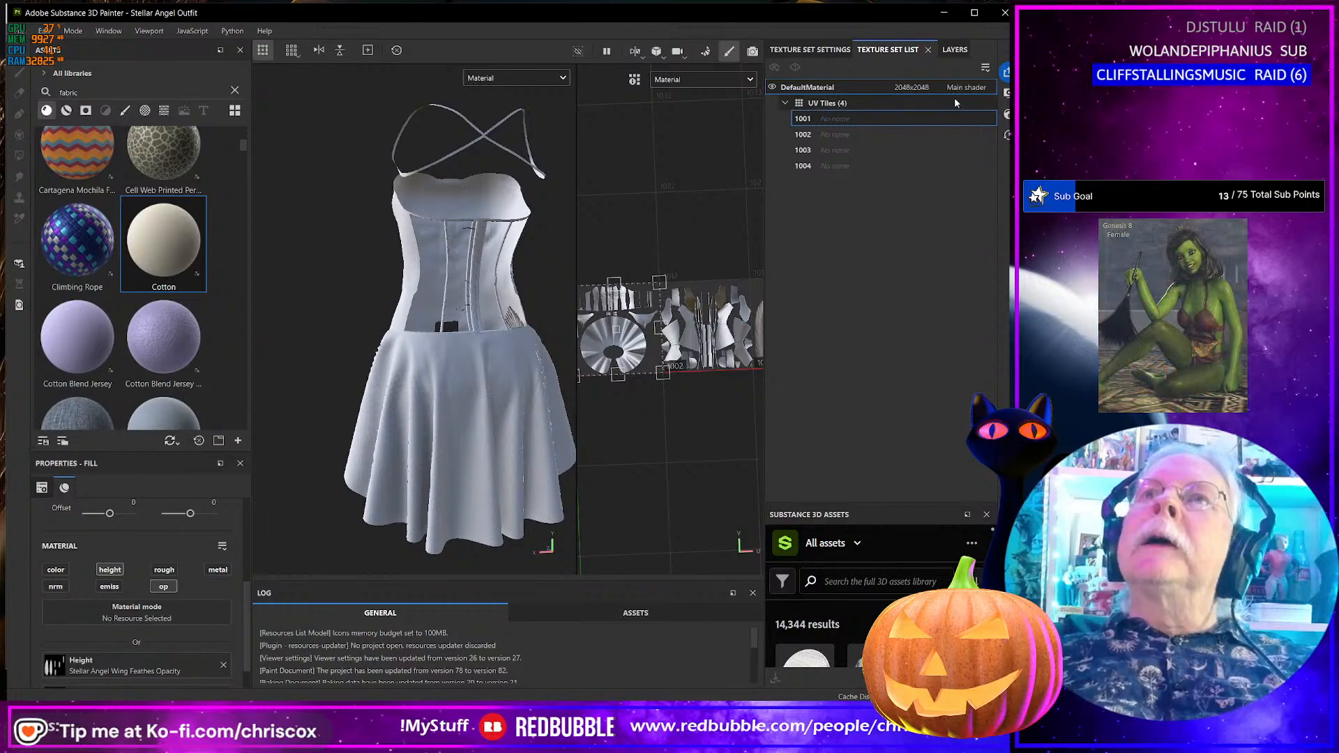
click(955, 50)
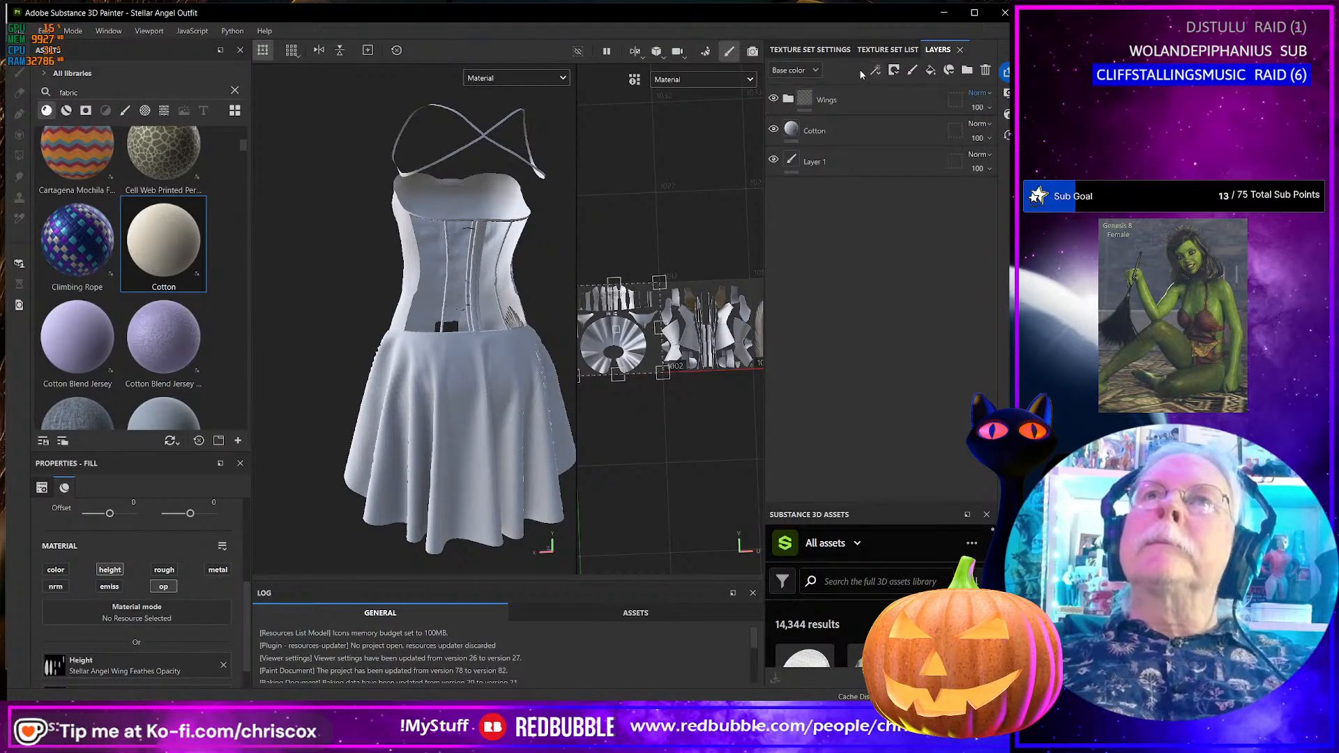
click(809, 51)
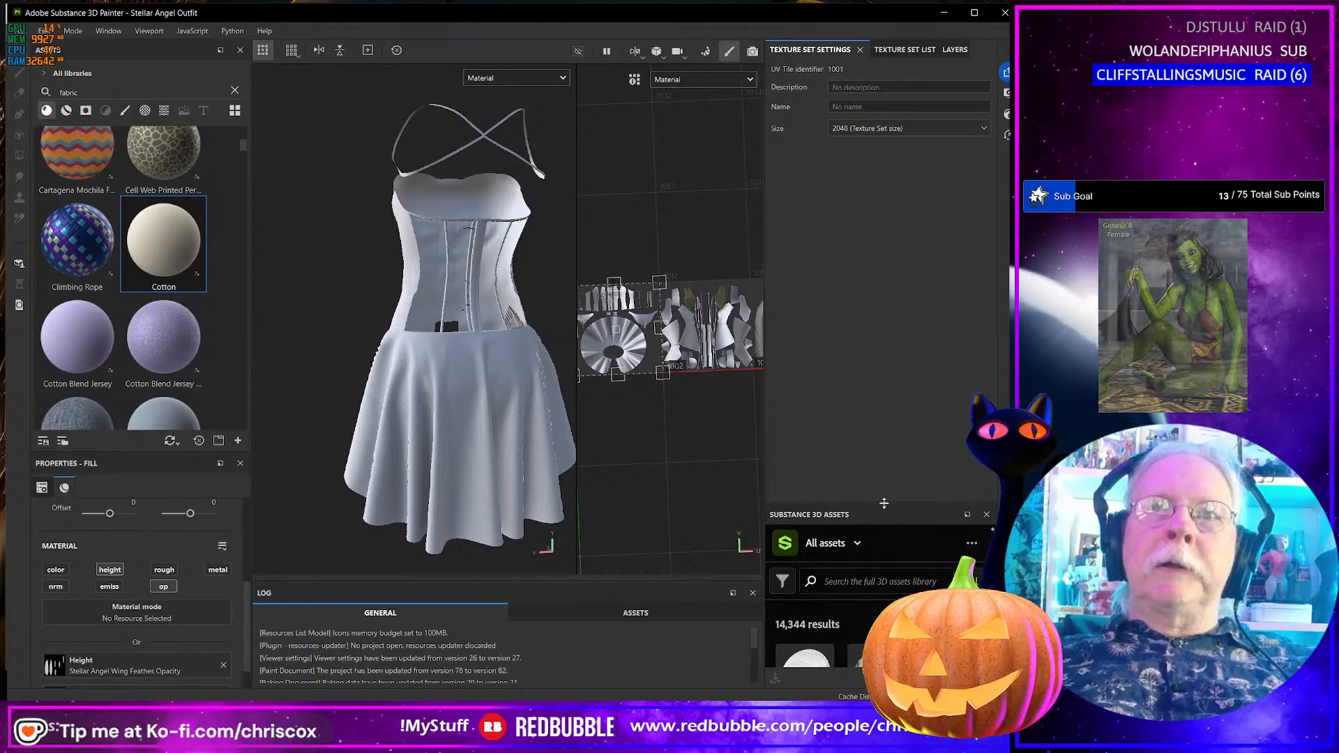
drag(884, 504, 912, 367)
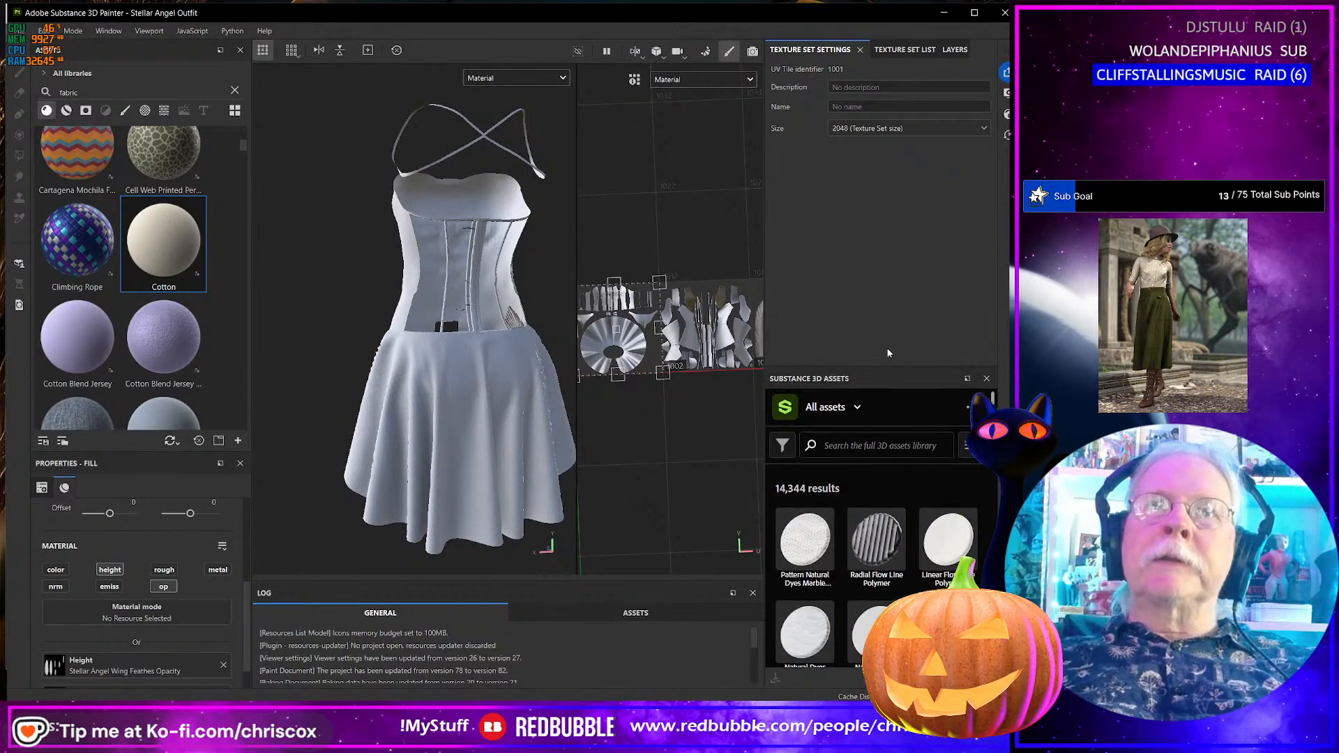
click(906, 52)
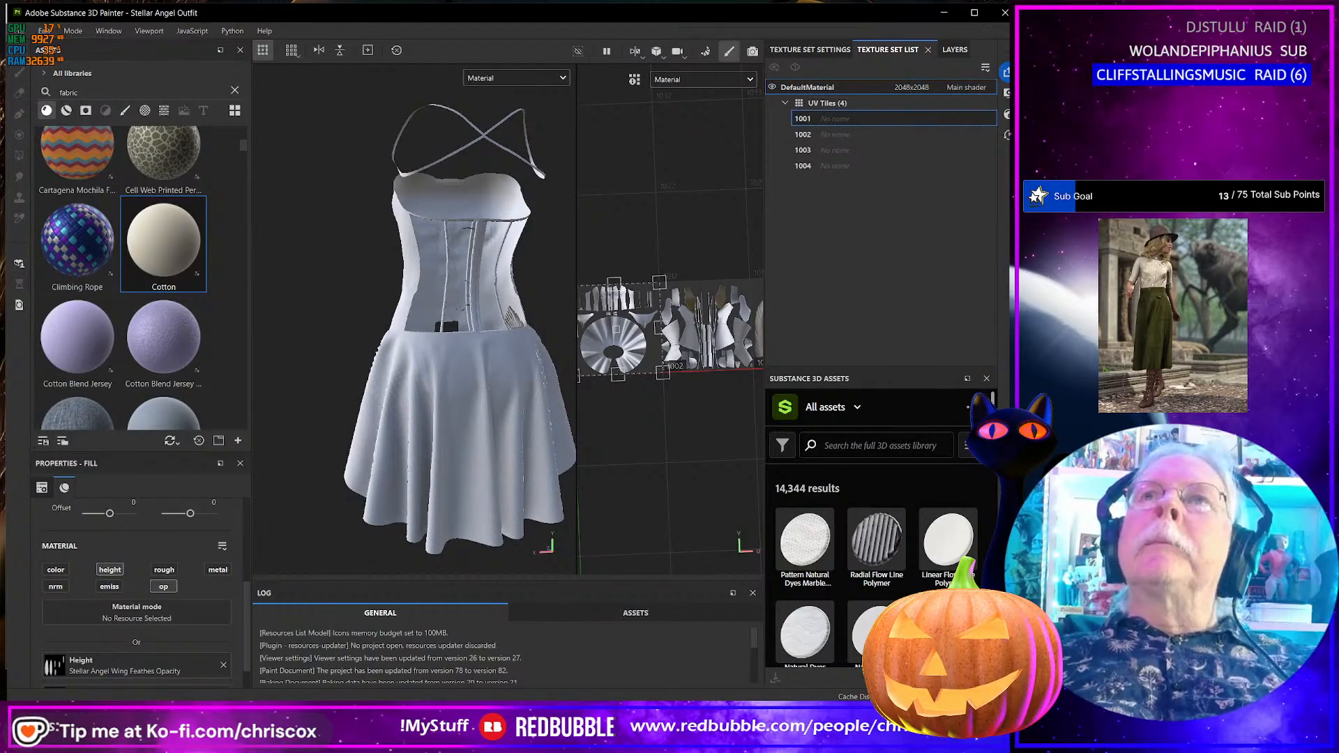
click(970, 88)
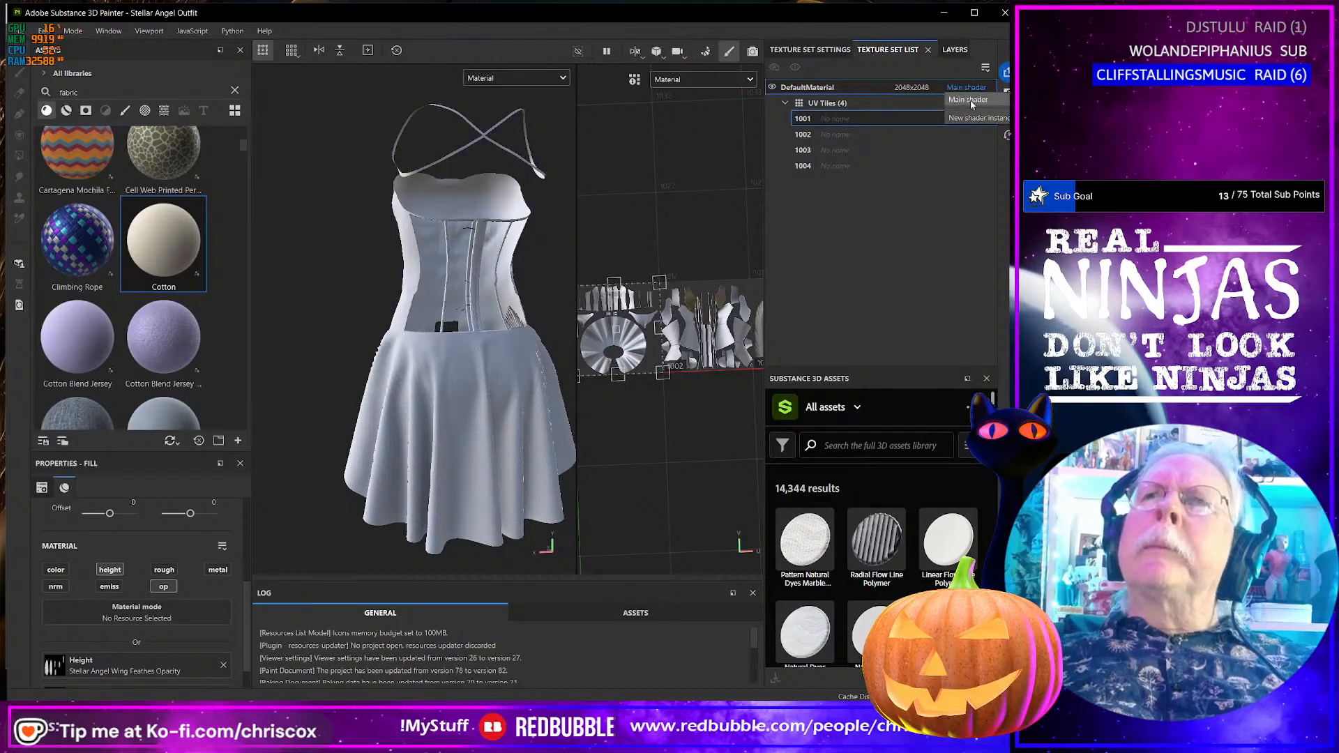
click(951, 51)
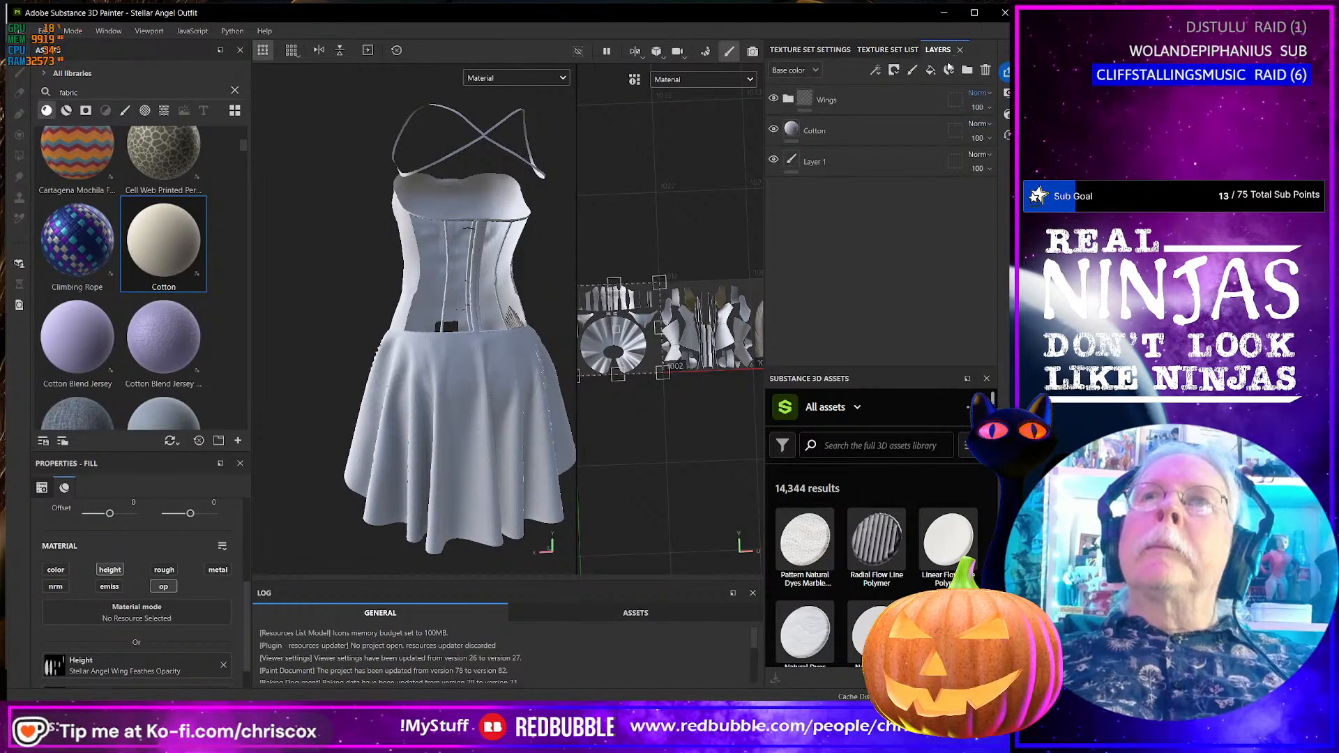
click(894, 51)
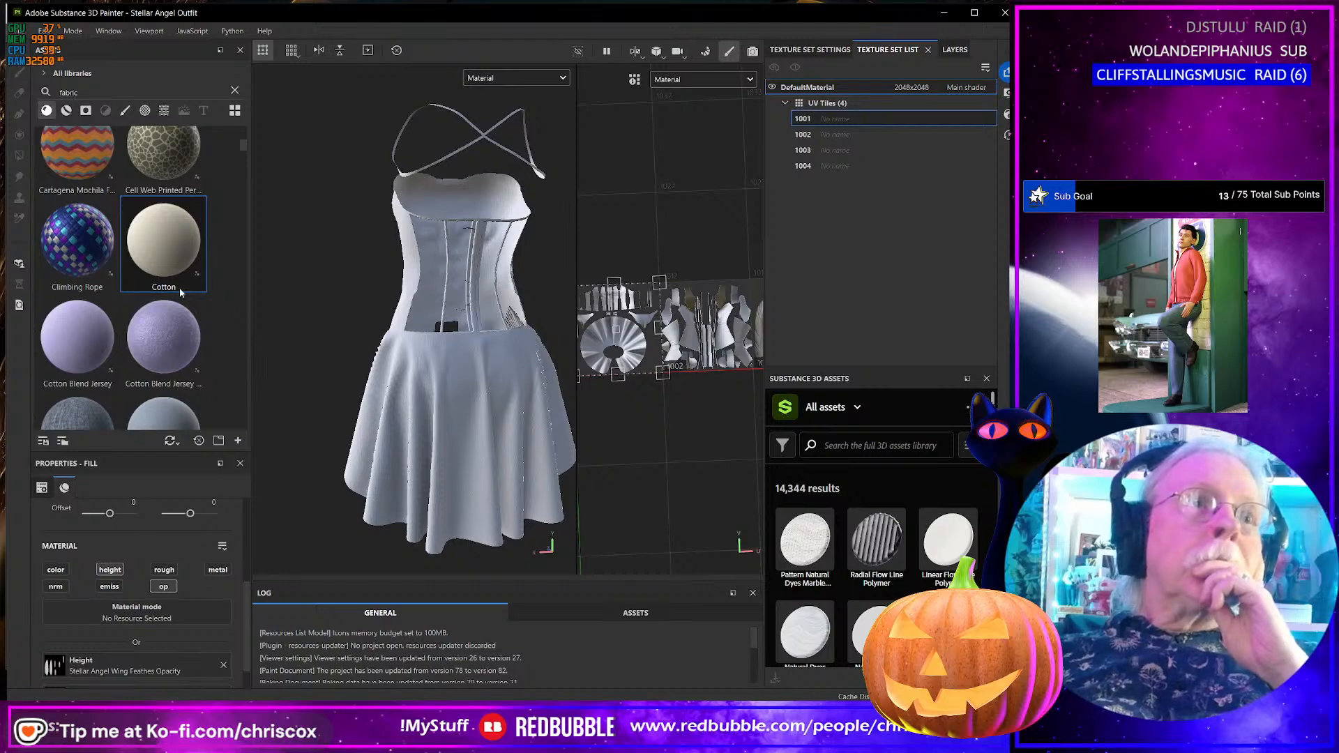
click(813, 51)
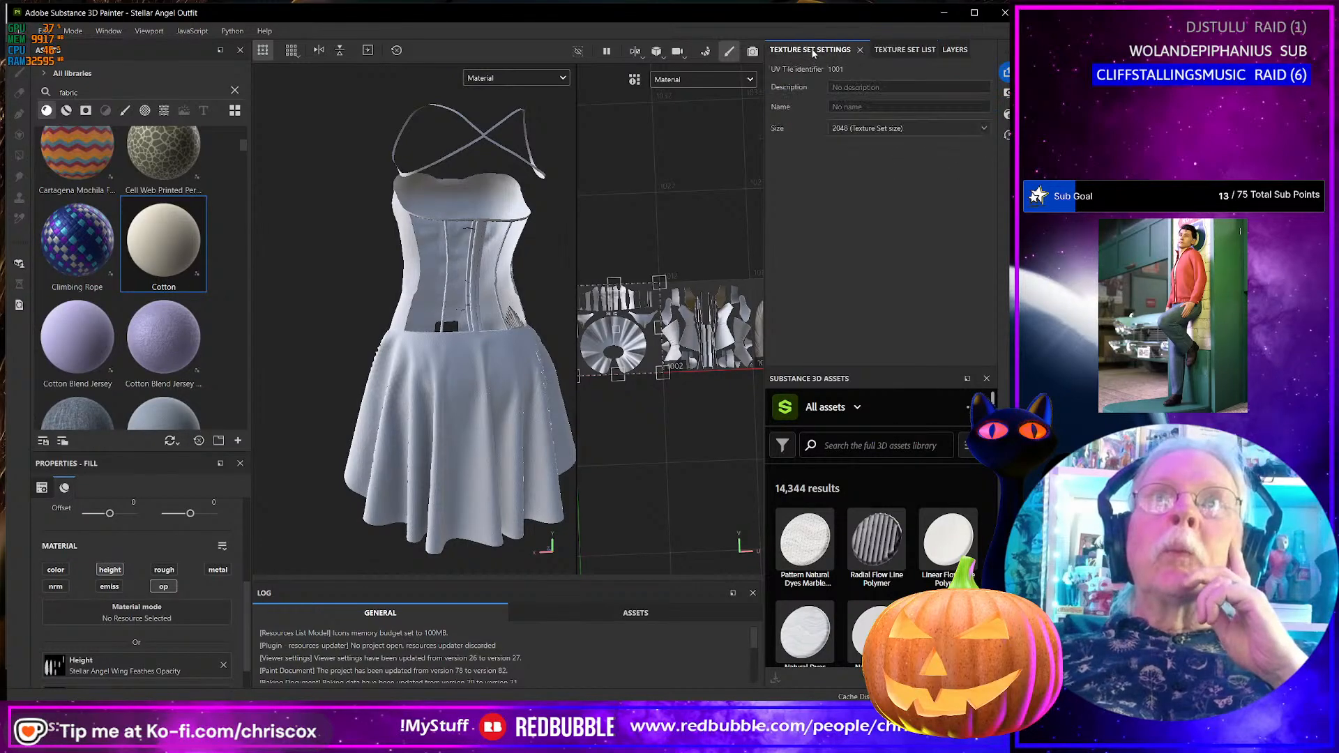
click(886, 130)
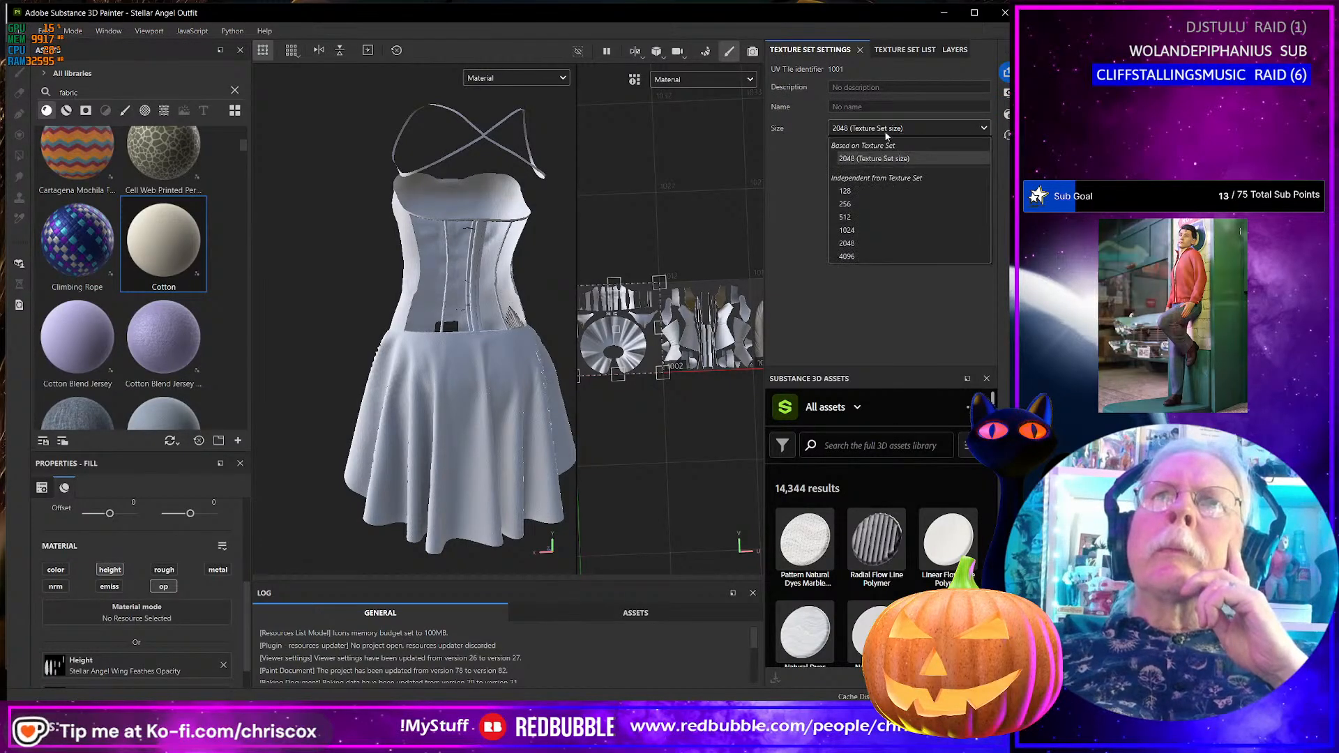
click(788, 145)
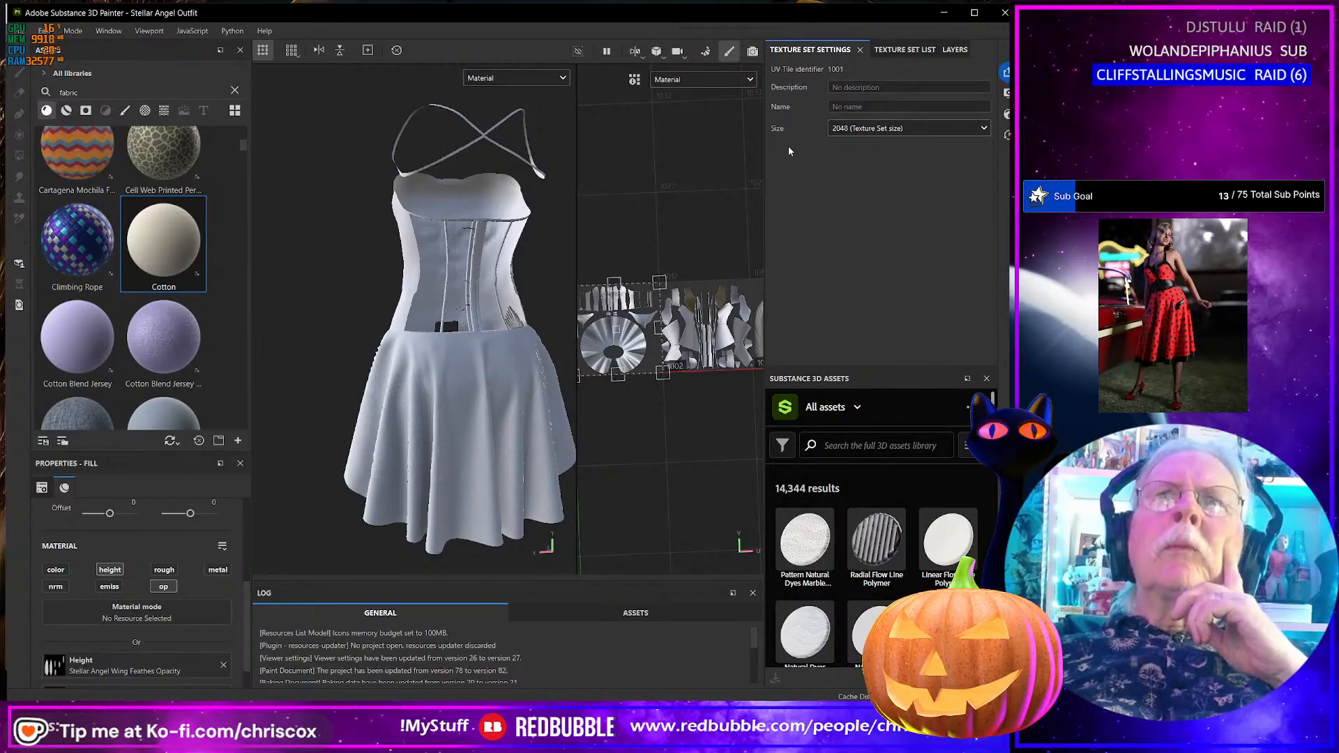
- Display the ID mesh map on the outfit in the 3D and 2D viewports
click(531, 76)
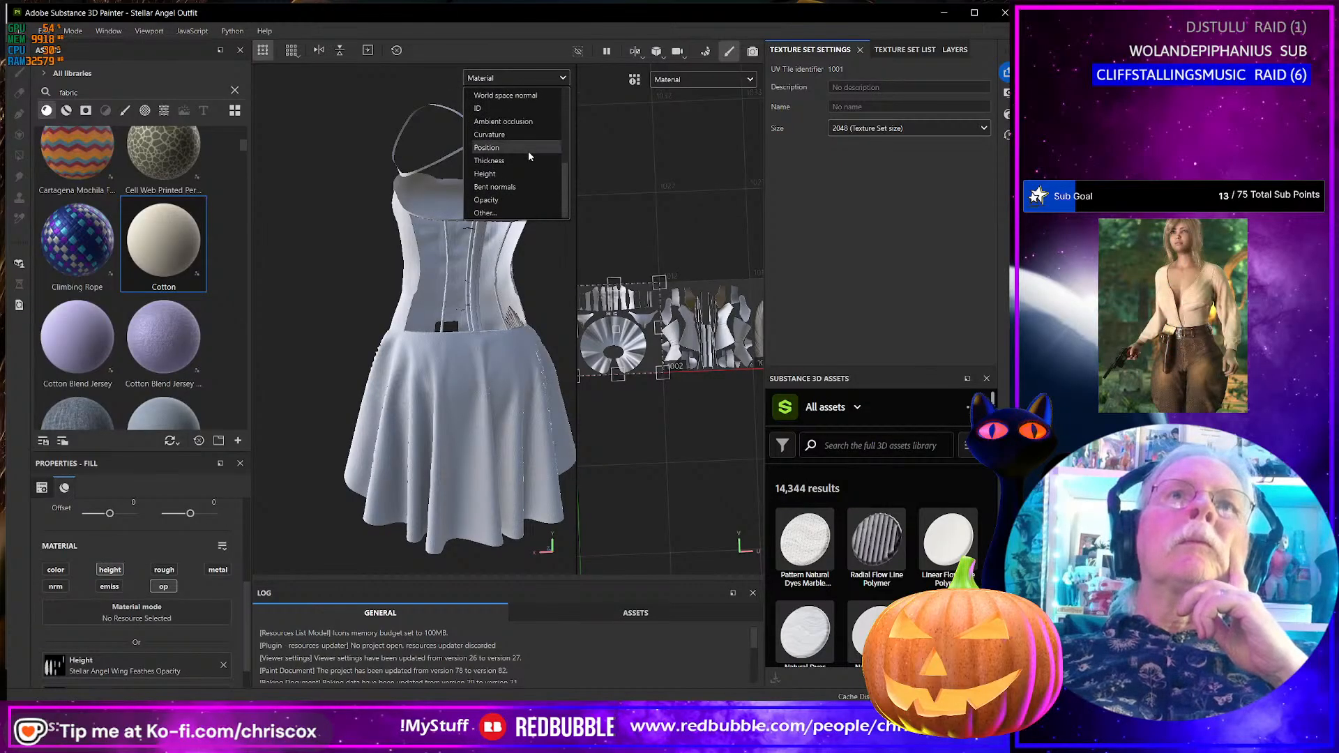
click(488, 121)
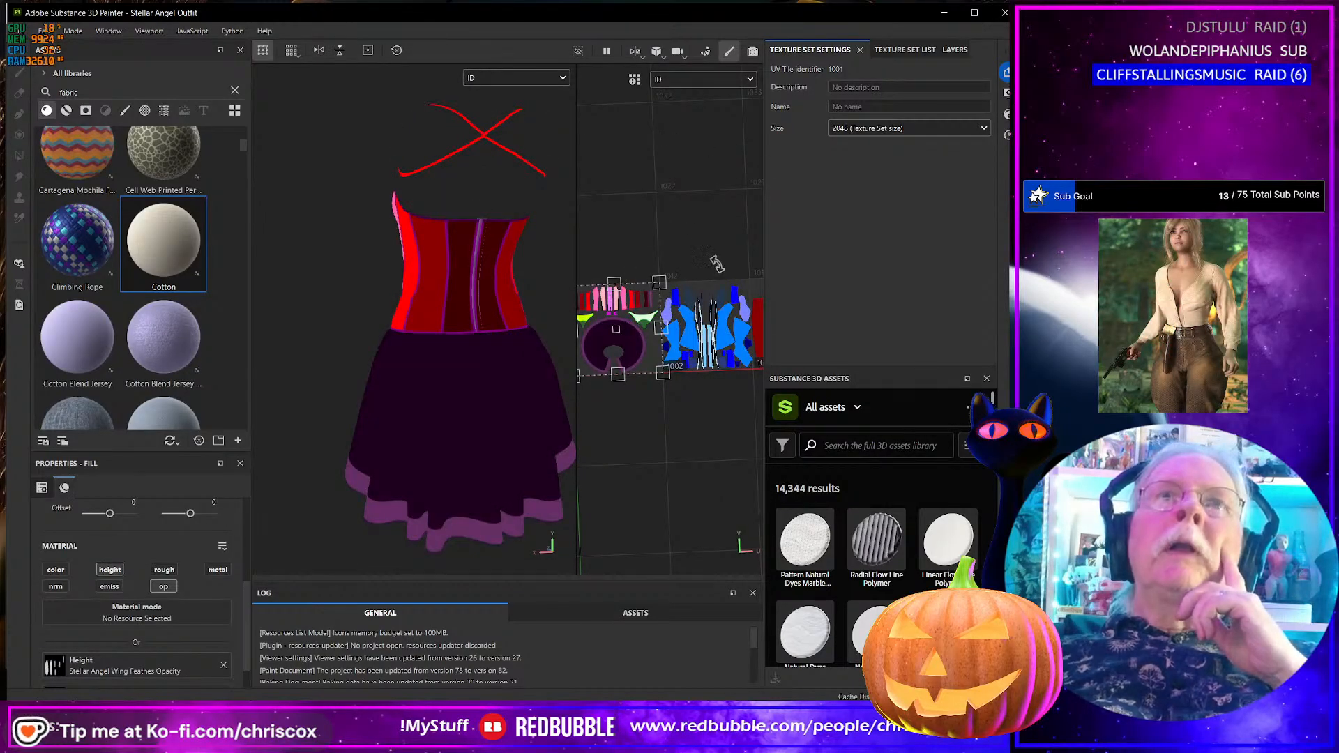
mouse_move(498, 282)
alt+mouse_down()
mouse_move(510, 293)
mouse_move(492, 297)
alt+mouse_up()
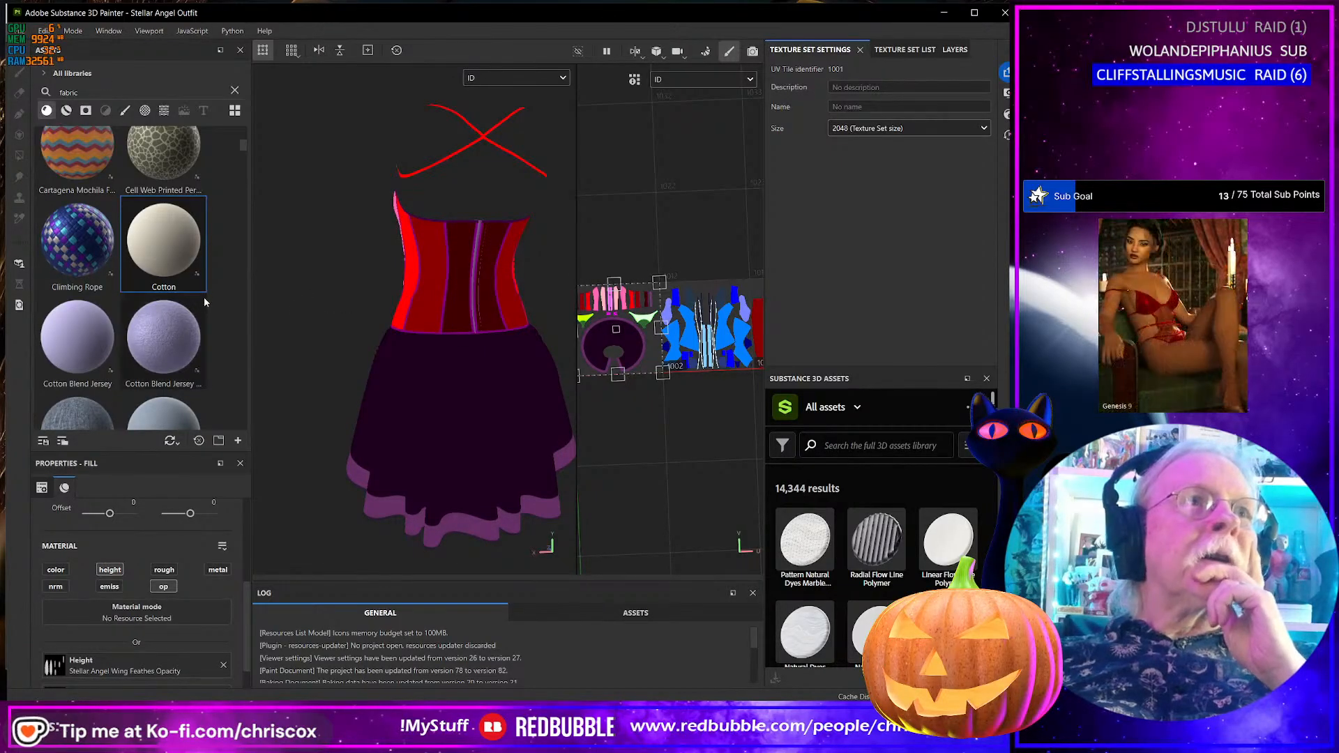
- Start a resource import and add Stellar Angel Outfit_1001__ID.jpg from the Starlight Angel WIP folder
click(43, 32)
click(83, 208)
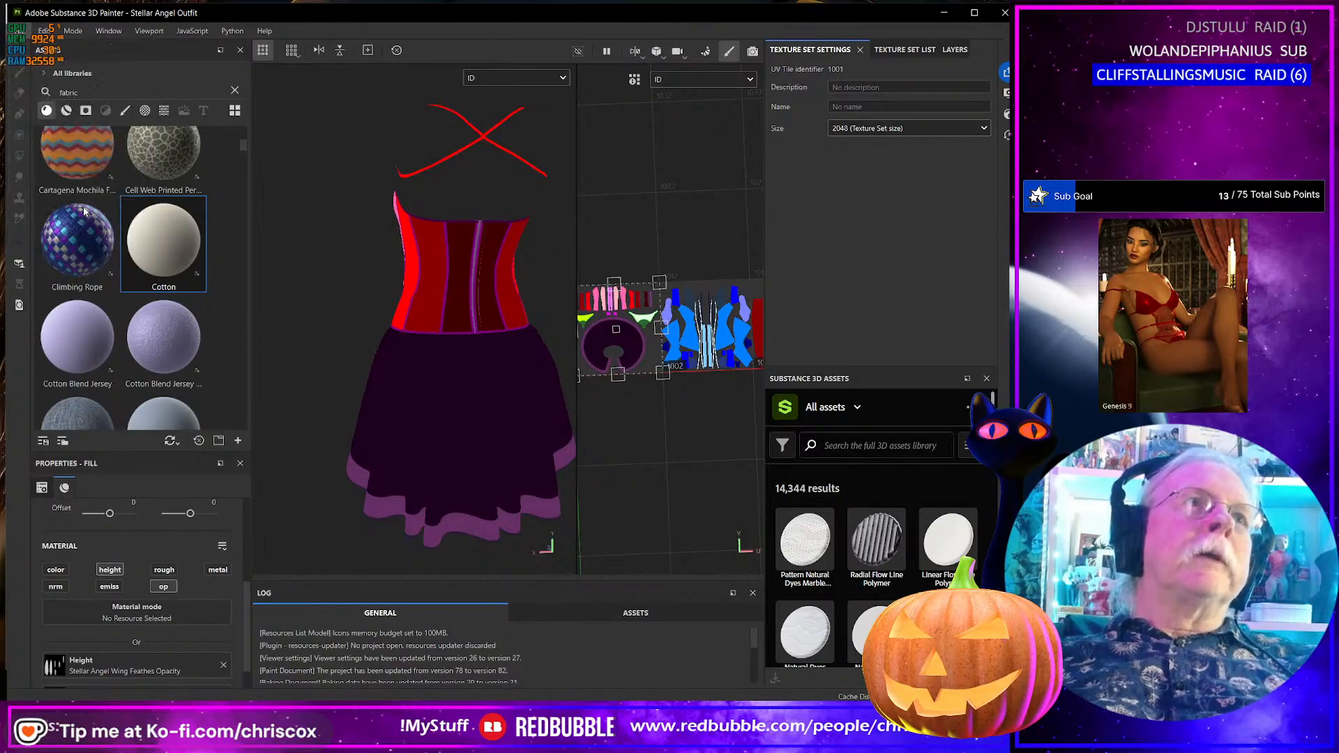
click(590, 183)
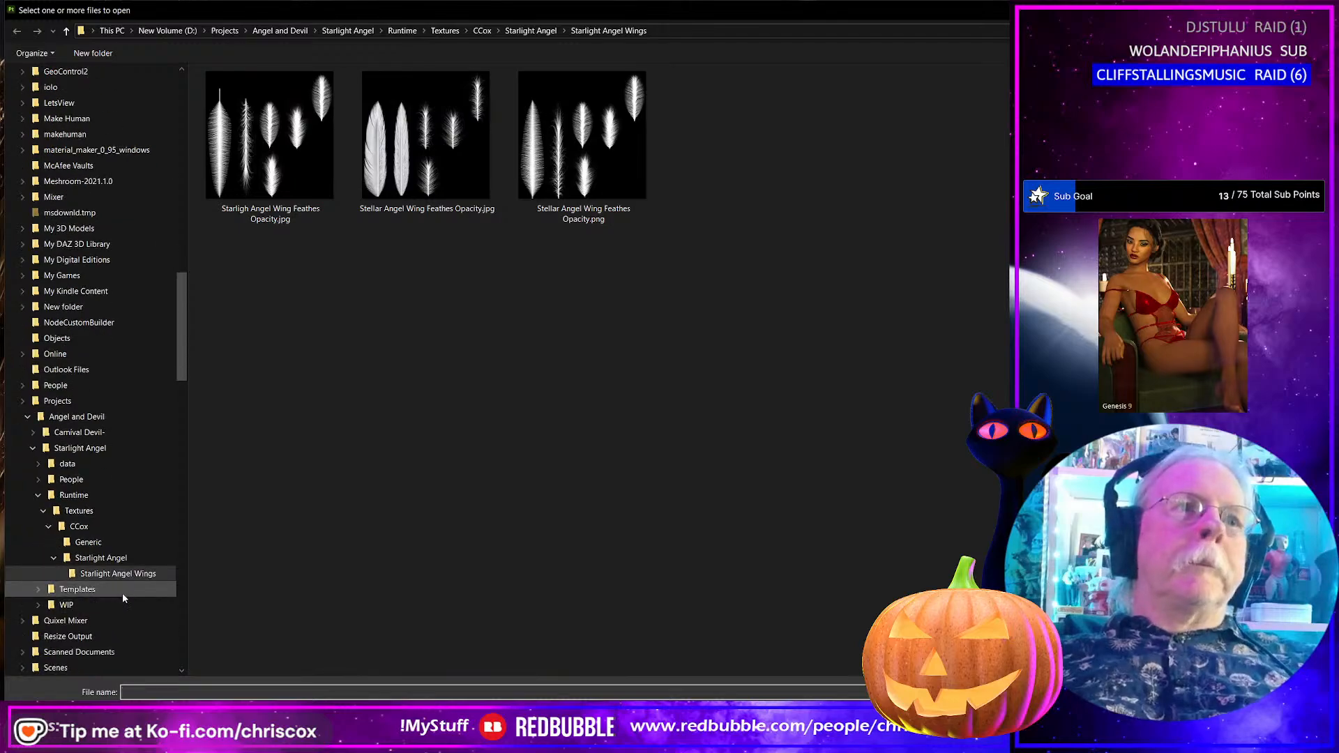
click(116, 604)
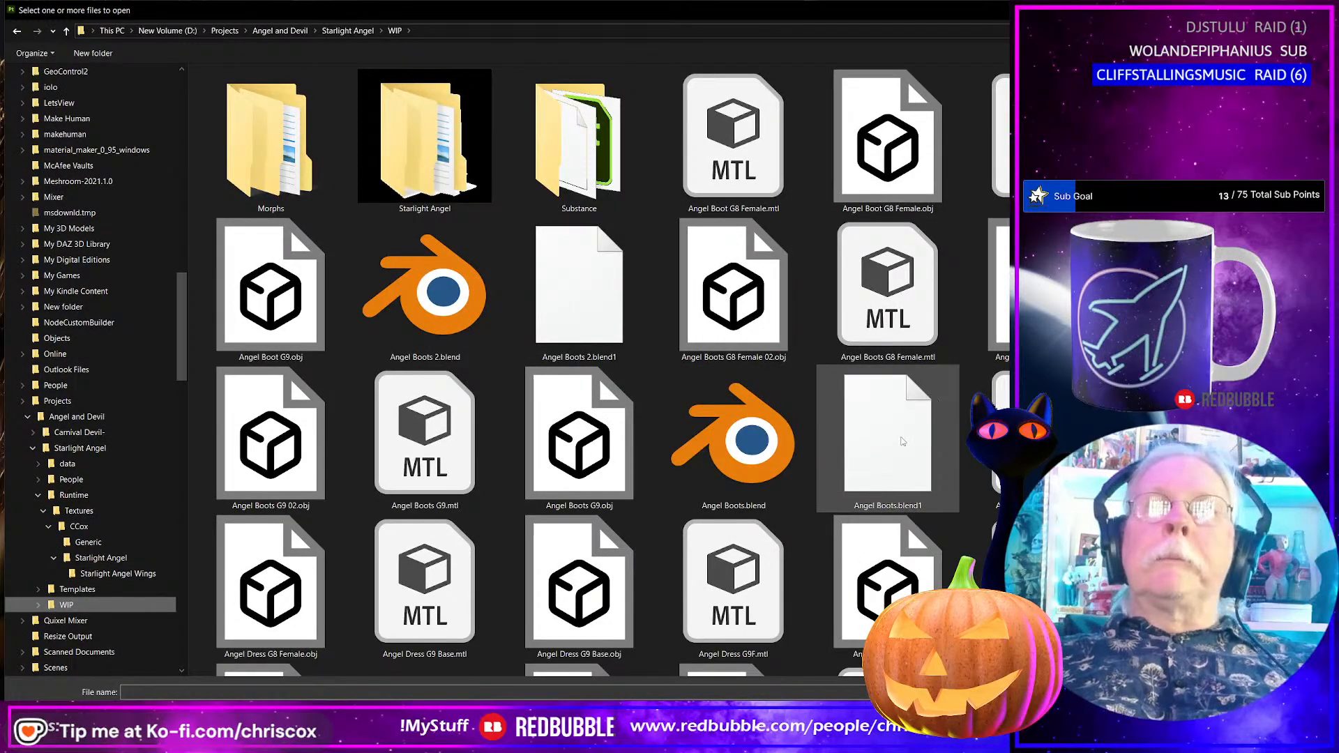
scroll(901, 441, down, 10)
click(600, 440)
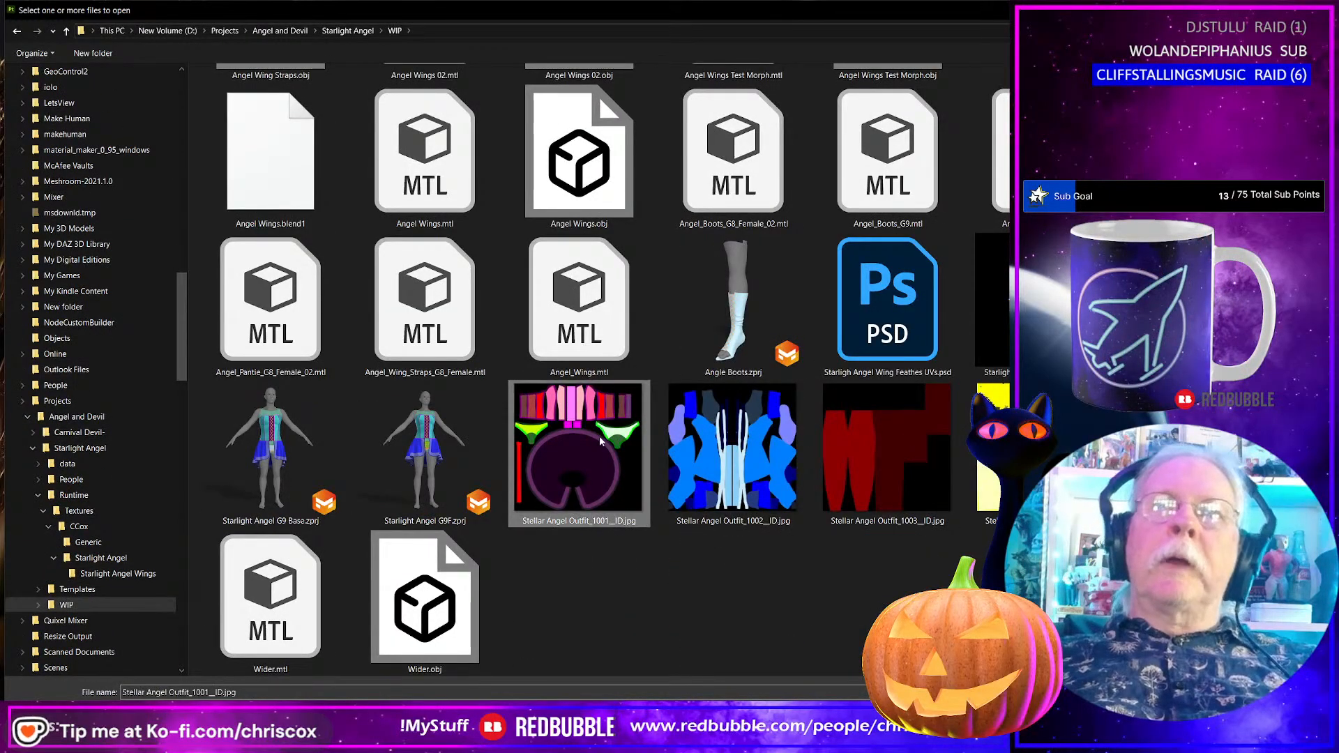
double_click(600, 439)
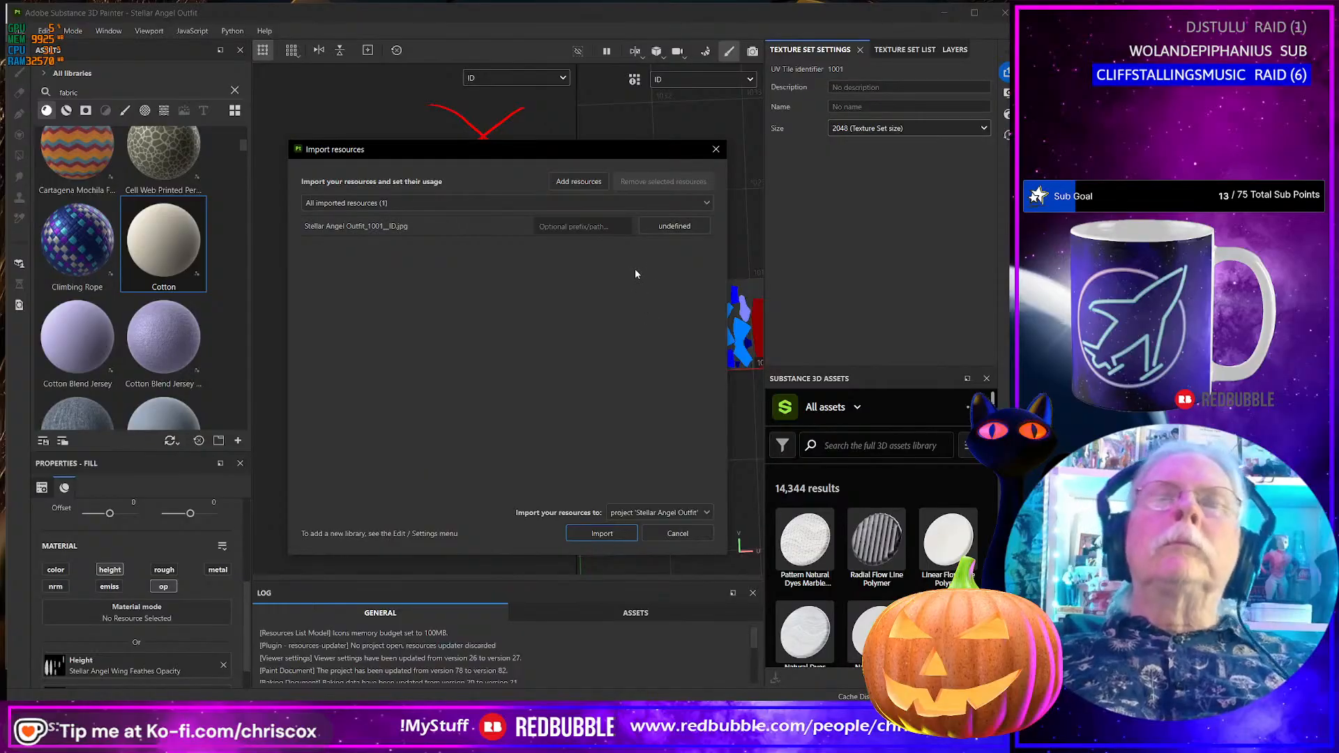
- Enter the creator's name as the prefix, set the ID map's usage to texture, and import it into the Stellar Angel Outfit project
click(583, 225)
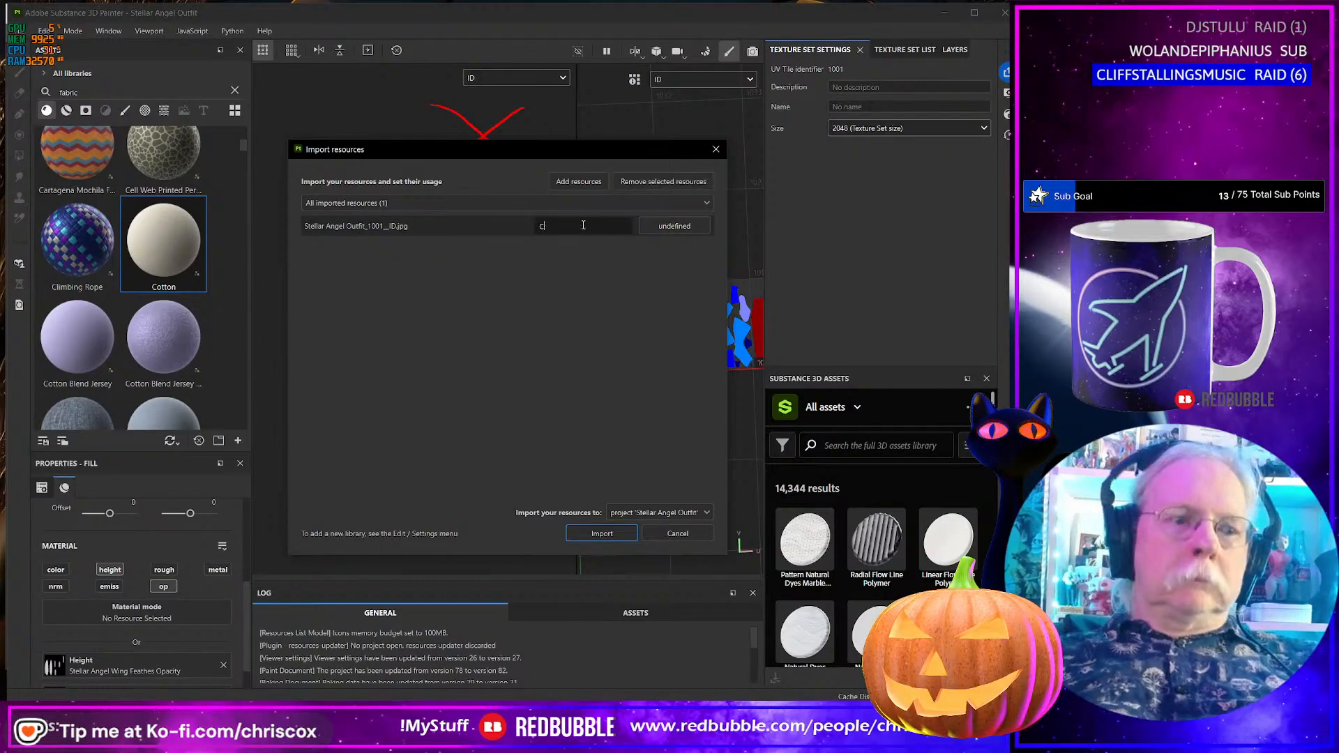
text(CCox)
click(694, 226)
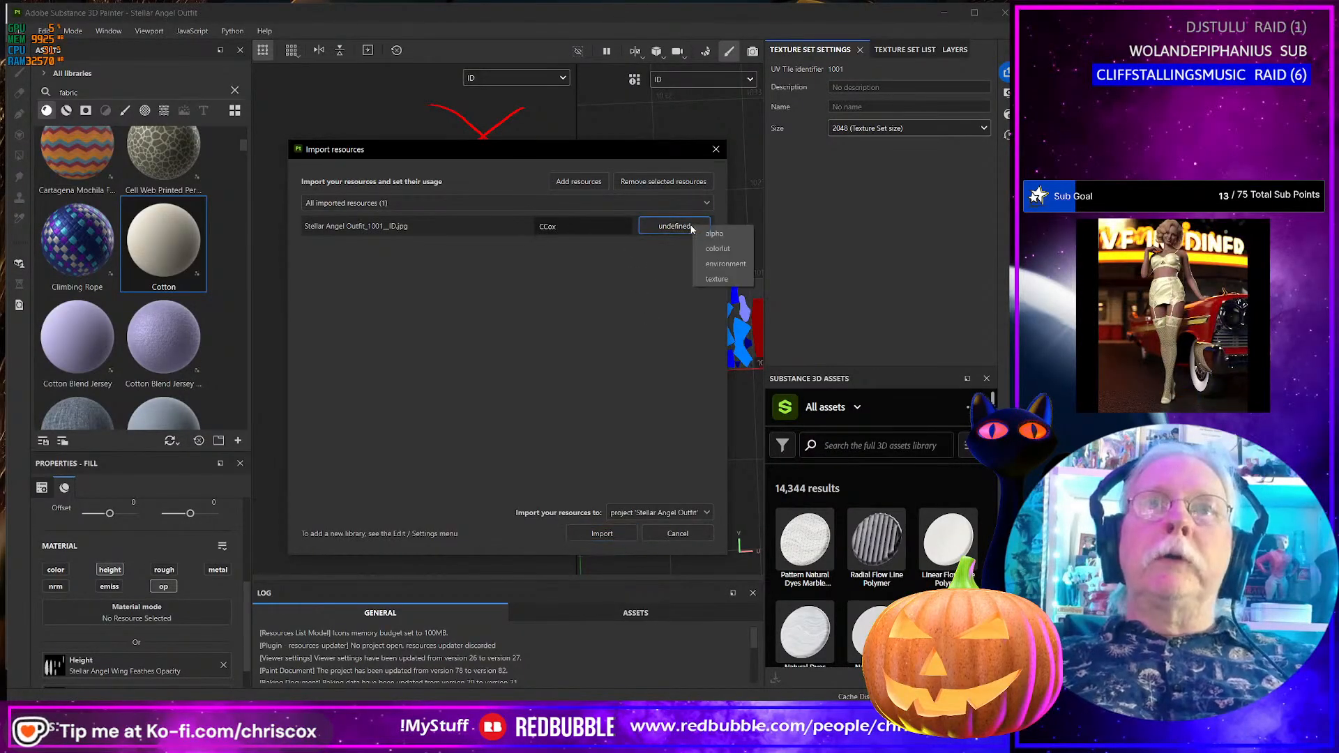
click(719, 266)
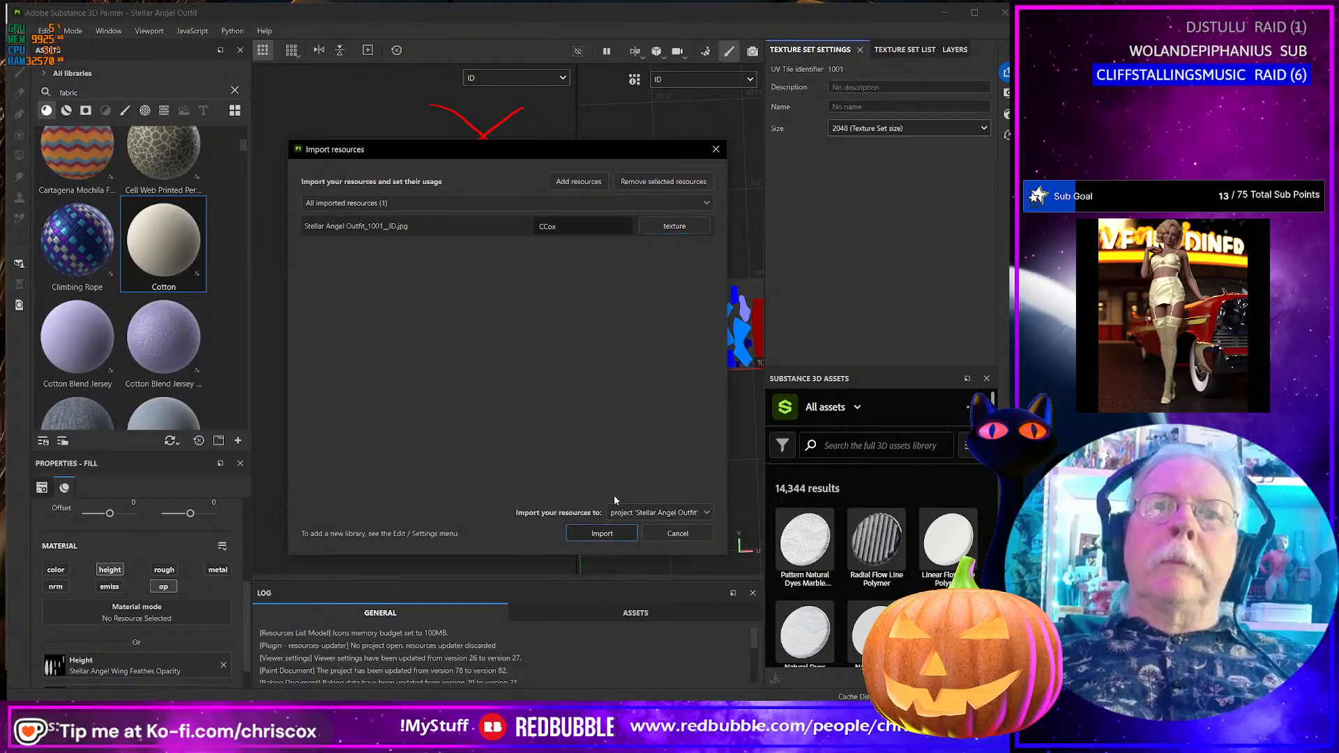
click(602, 533)
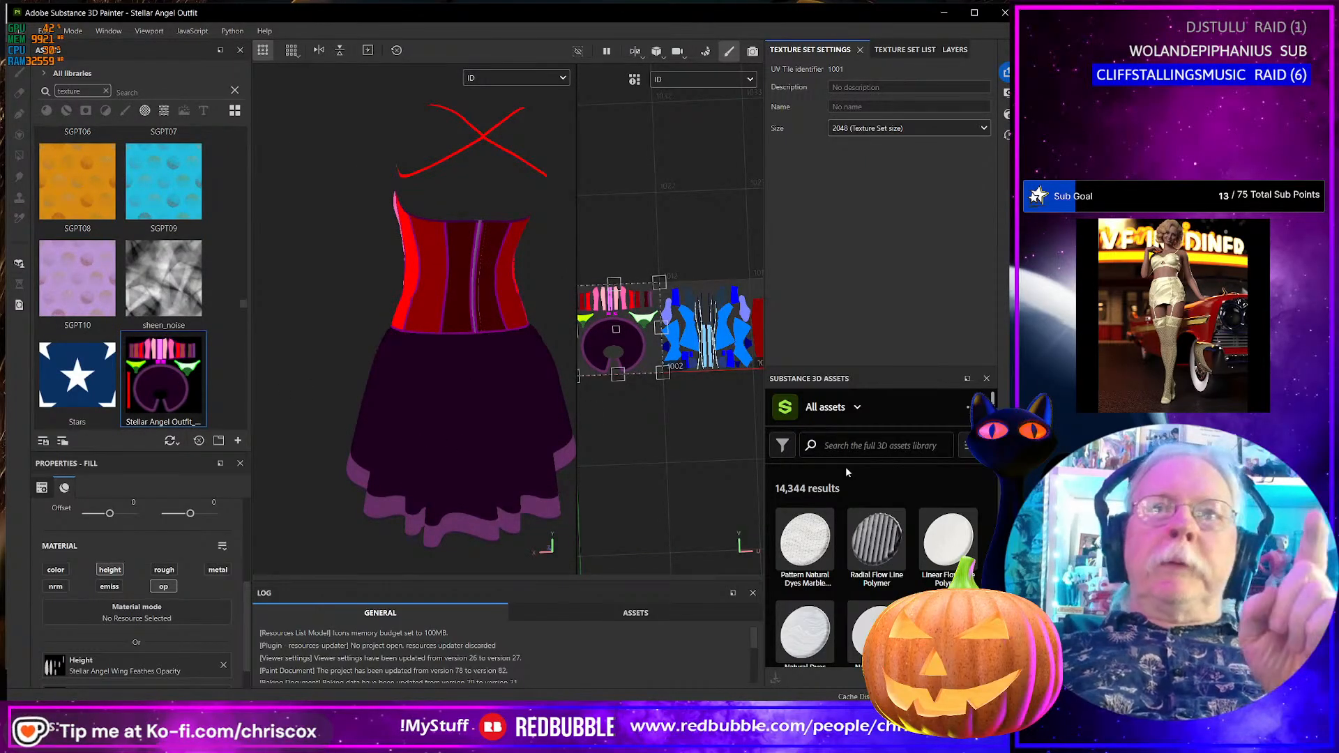
- Check the history, shader settings, display settings, texture set list and tile 1001's settings for a place to assign the ID map
drag(876, 365, 876, 417)
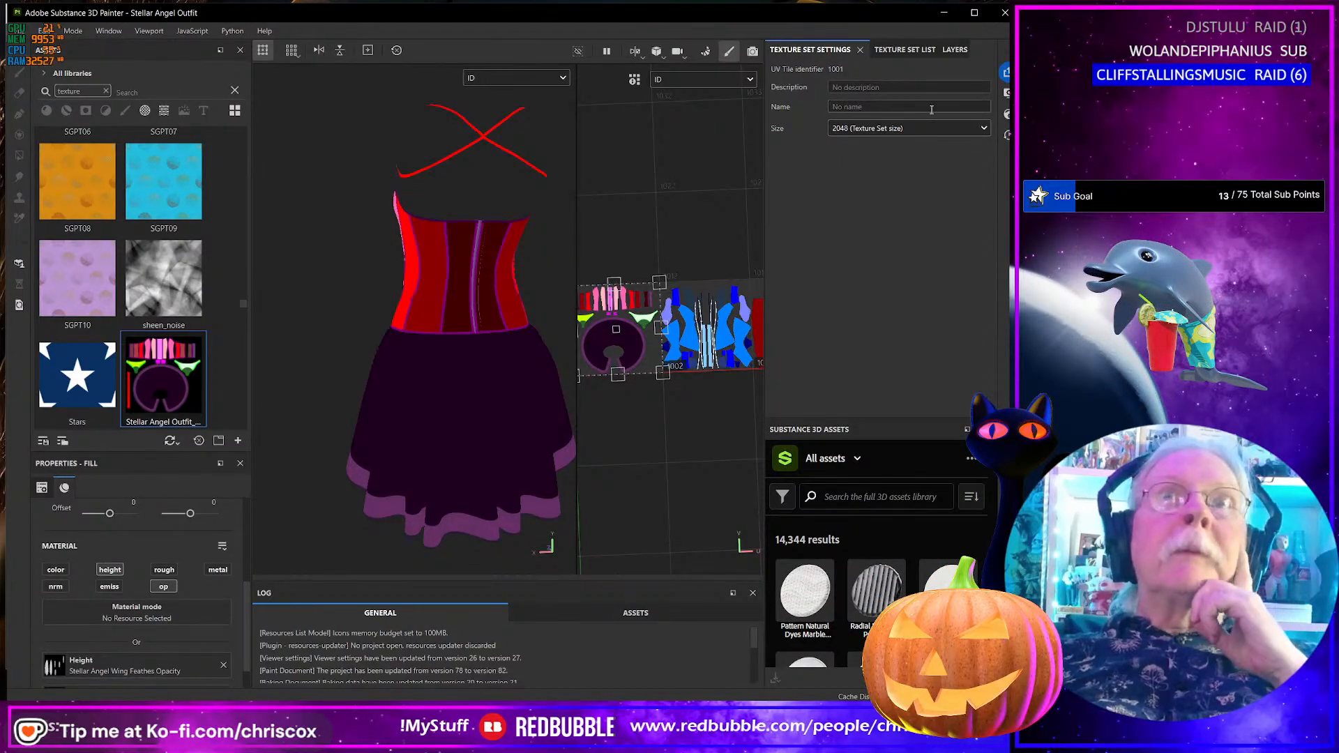
click(1007, 135)
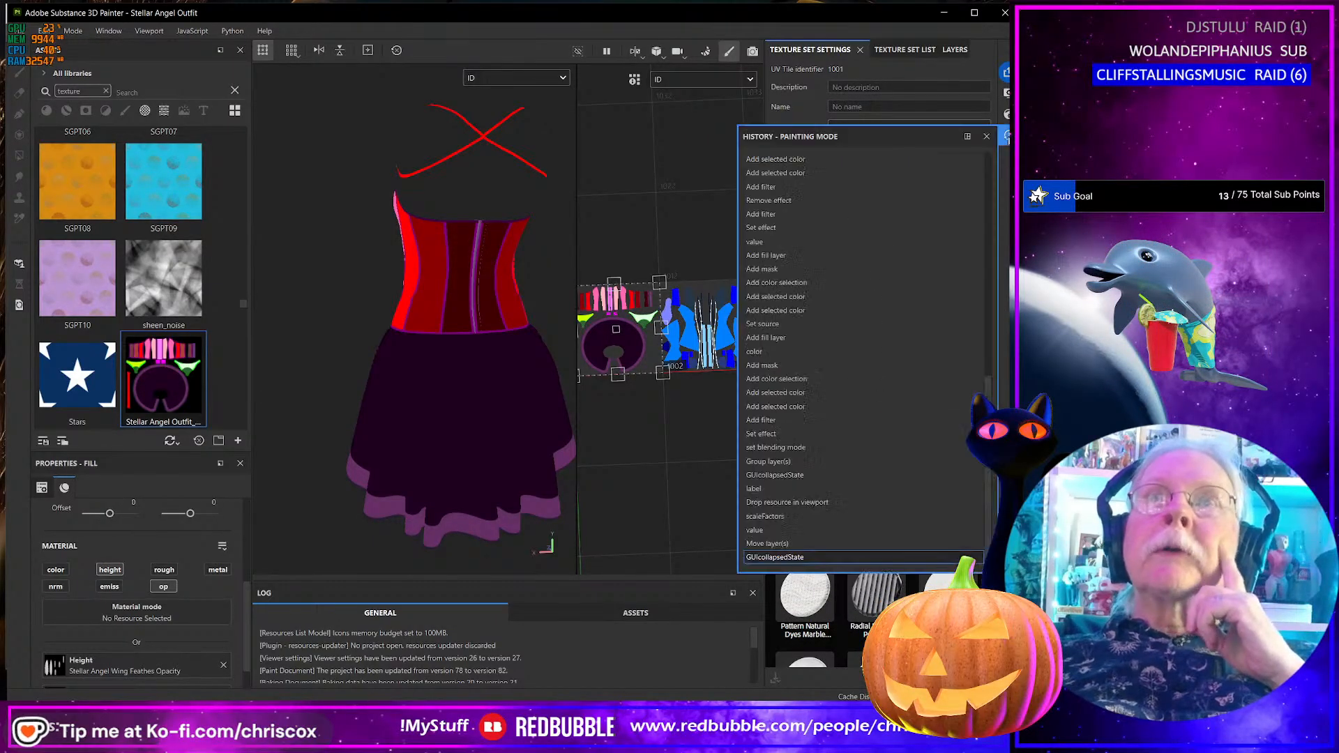
click(1006, 114)
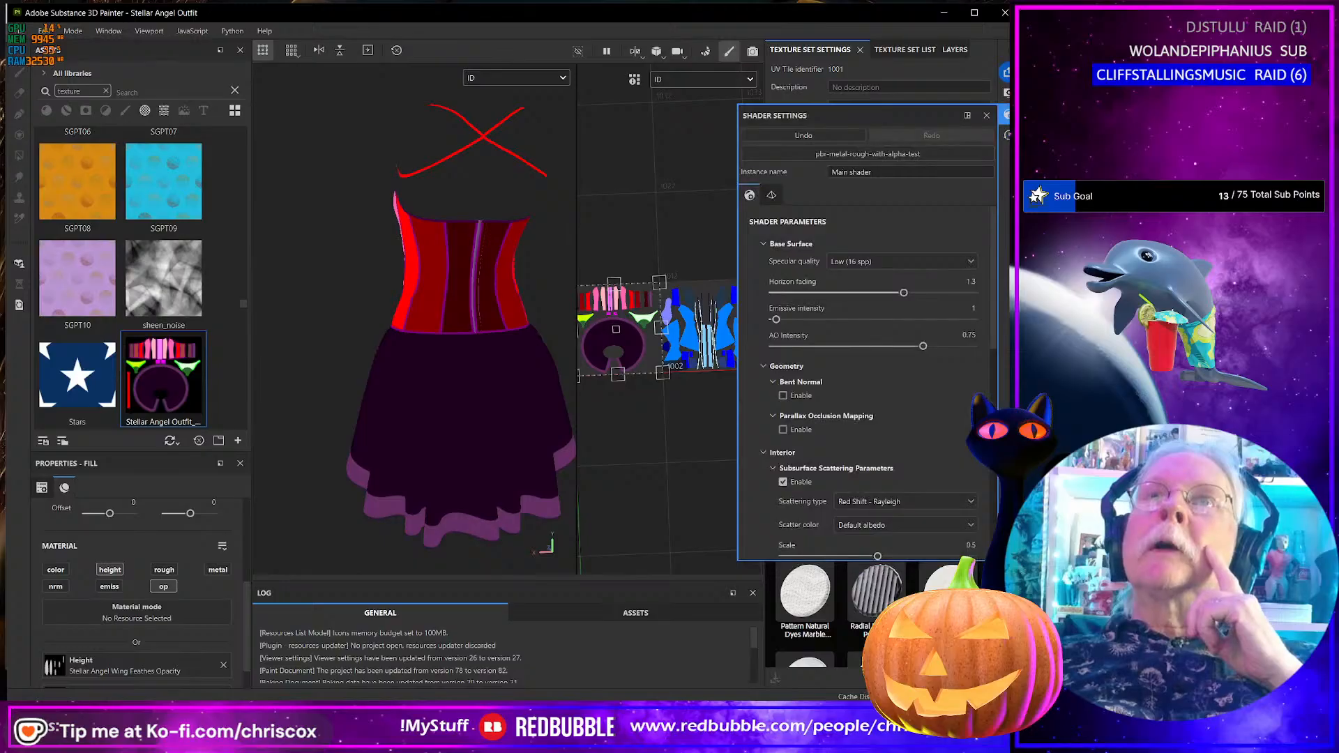
click(1007, 93)
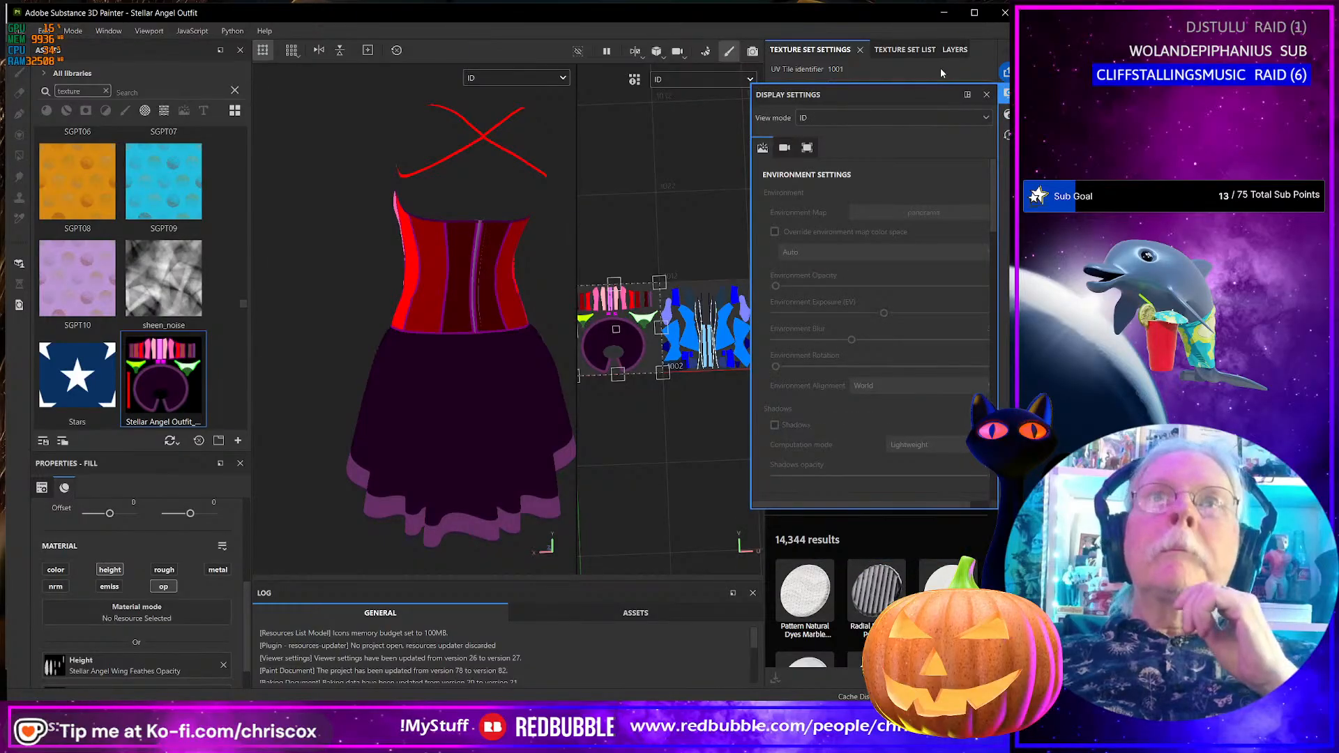
click(940, 73)
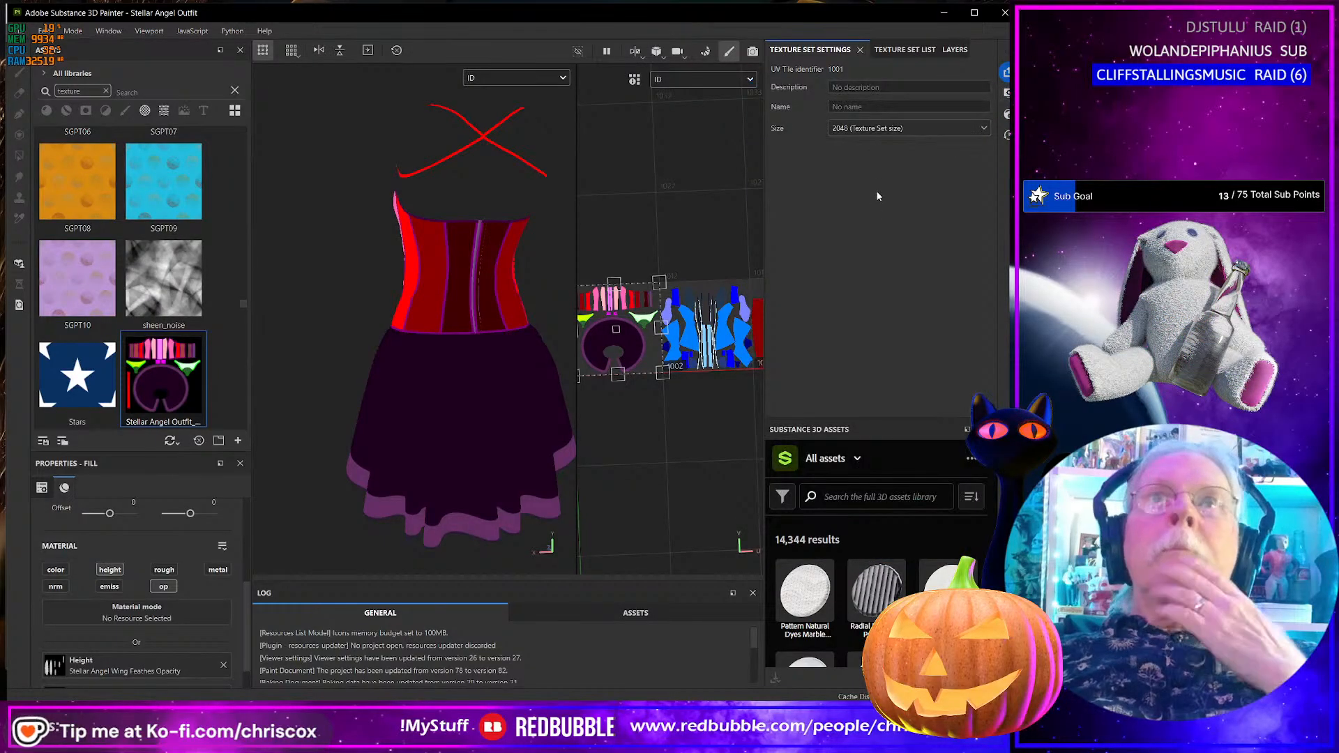
click(896, 50)
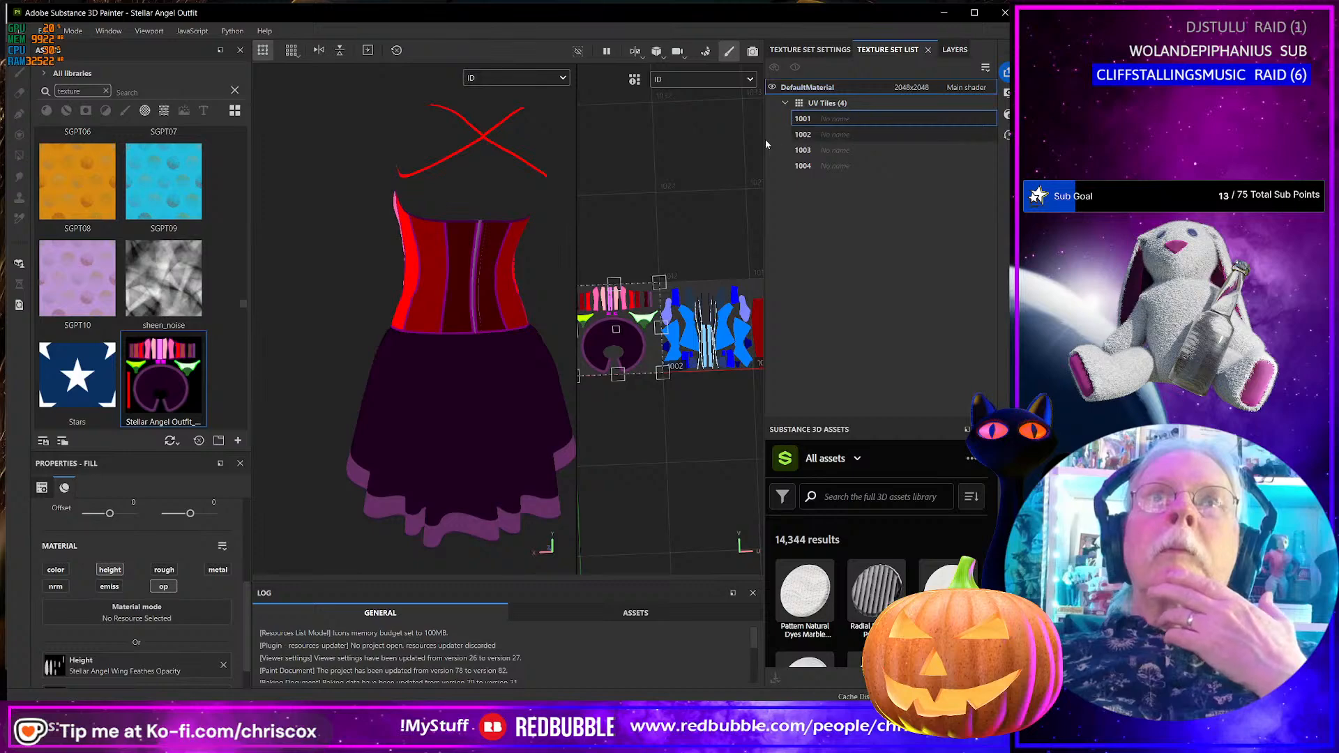
drag(766, 145, 707, 148)
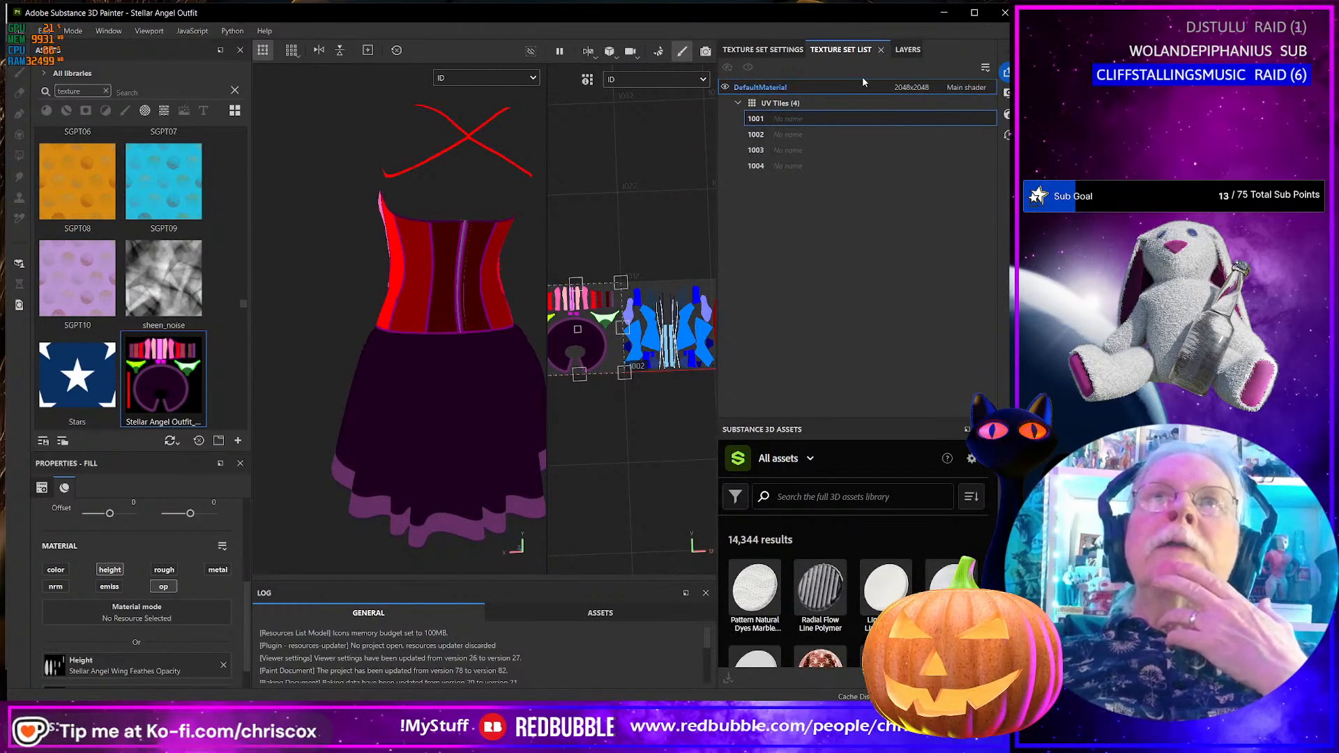
click(767, 50)
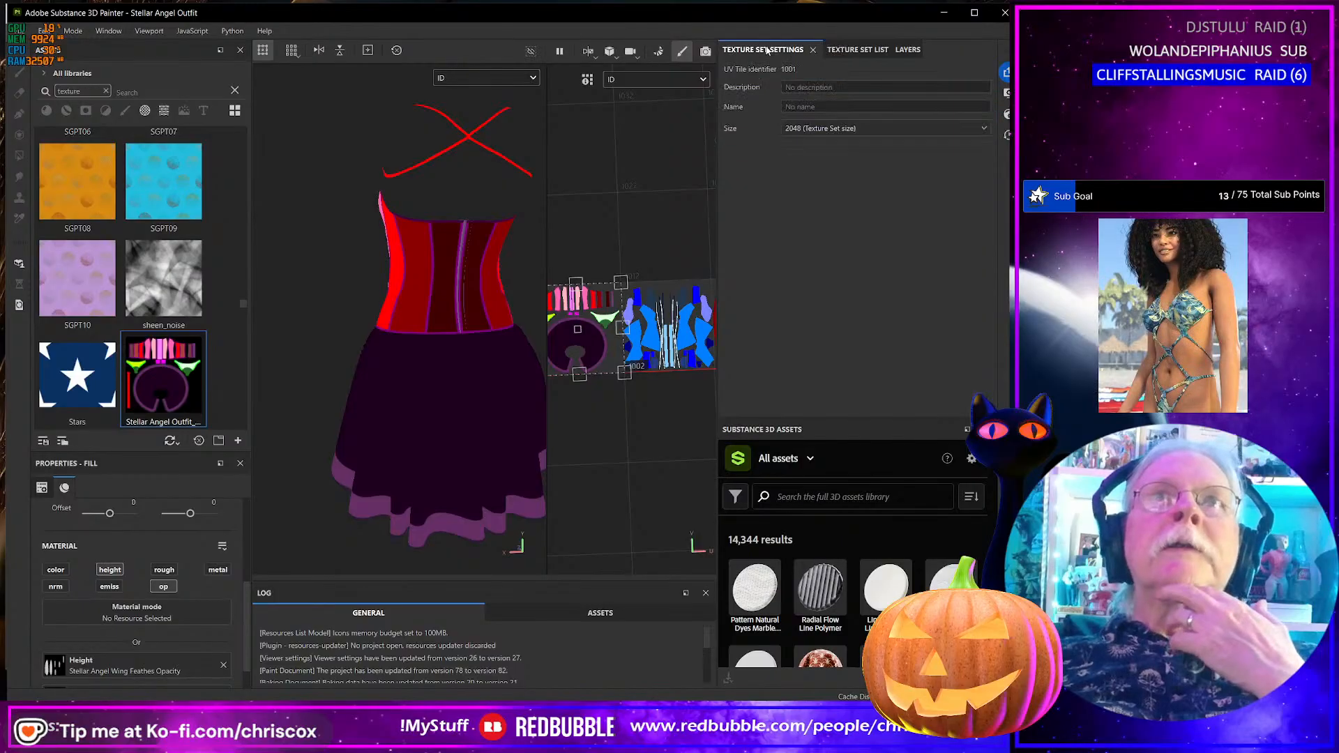
click(845, 130)
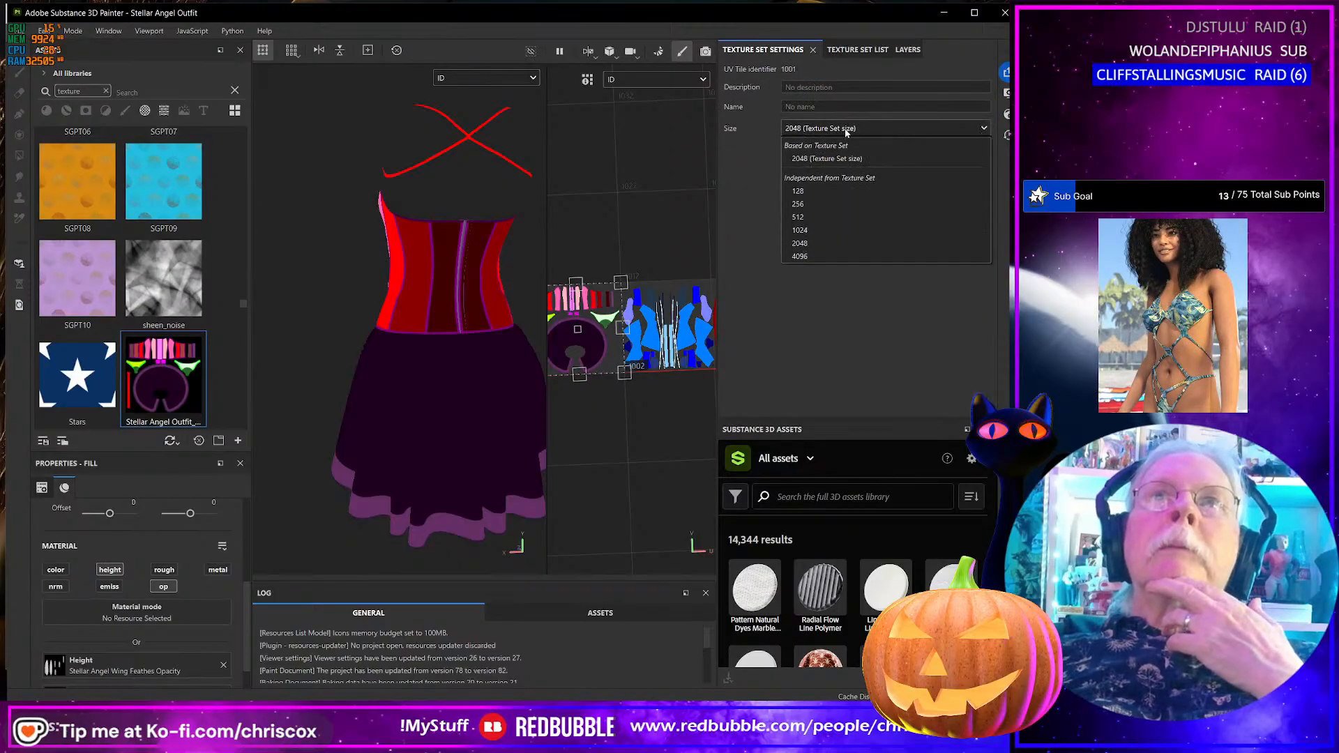
click(755, 169)
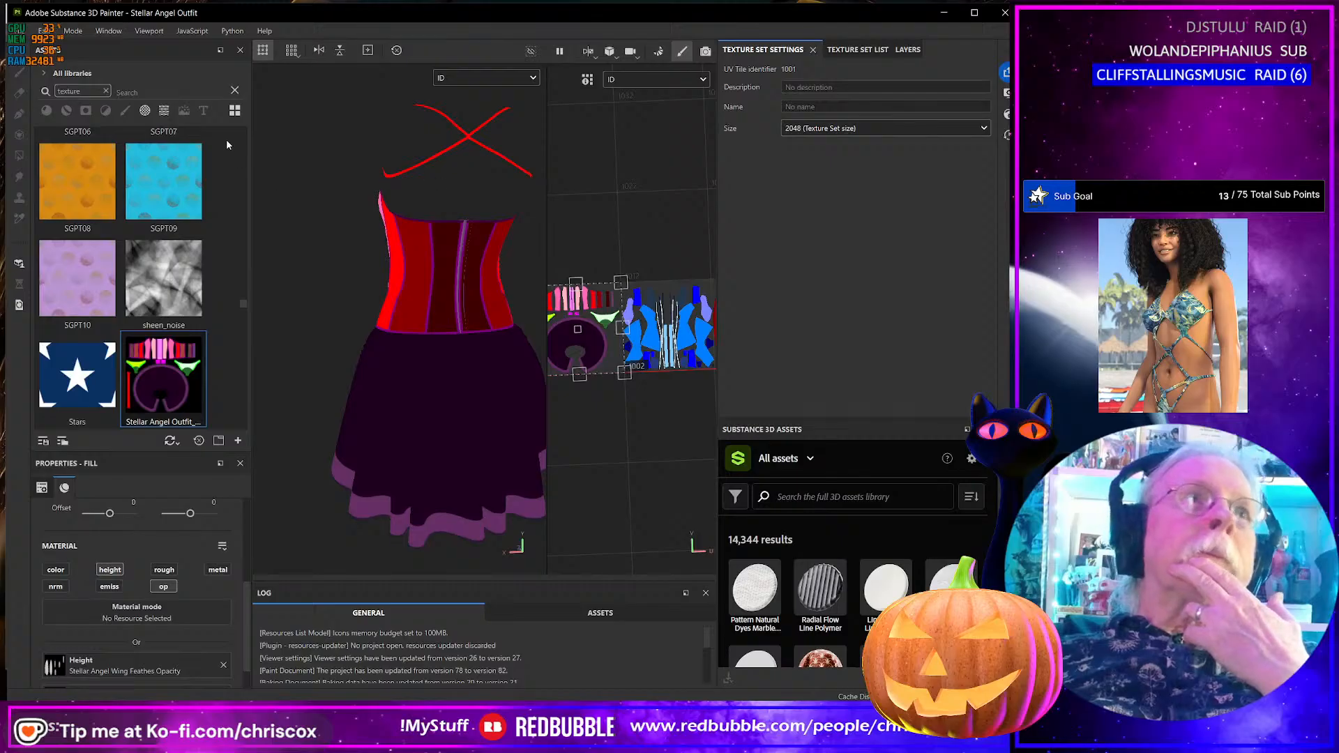
- Look through the texture assets, window options and project configuration for a way to assign the imported ID map, leaving the configuration unchanged
scroll(195, 291, down, 5)
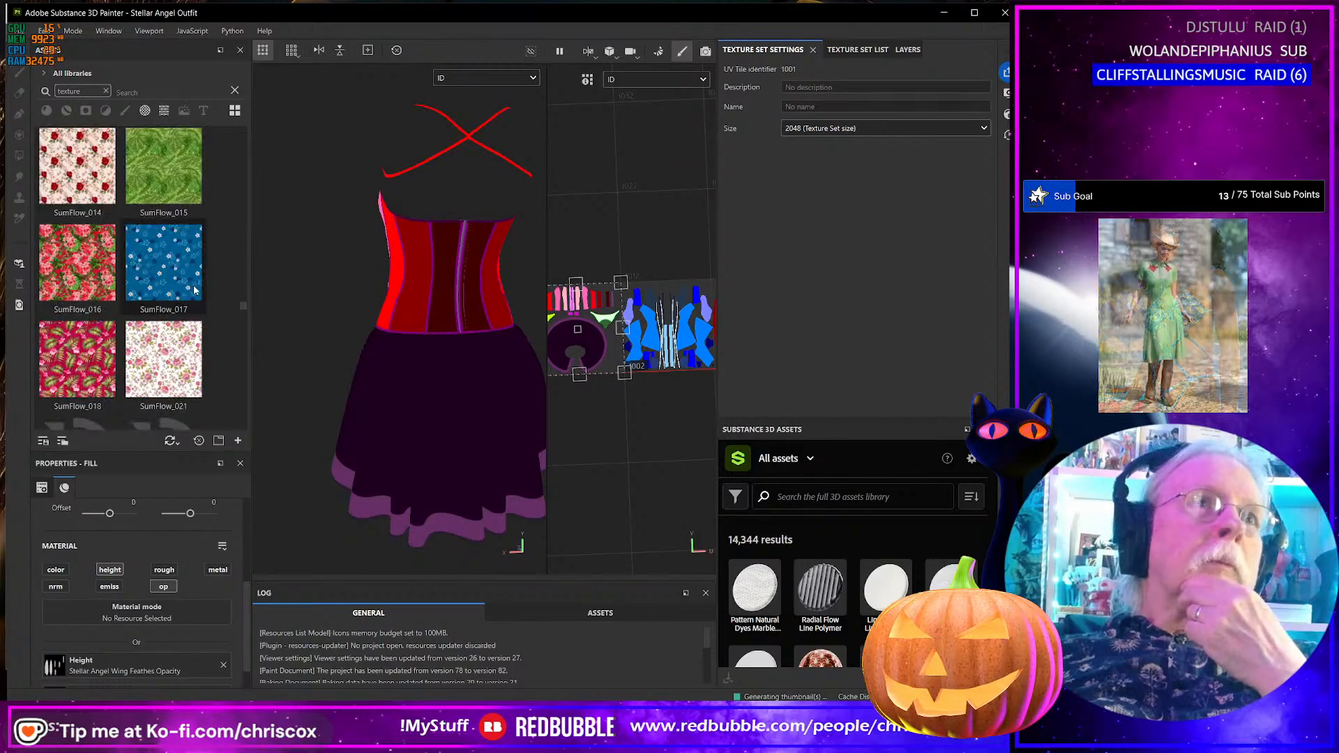
scroll(194, 290, down, 5)
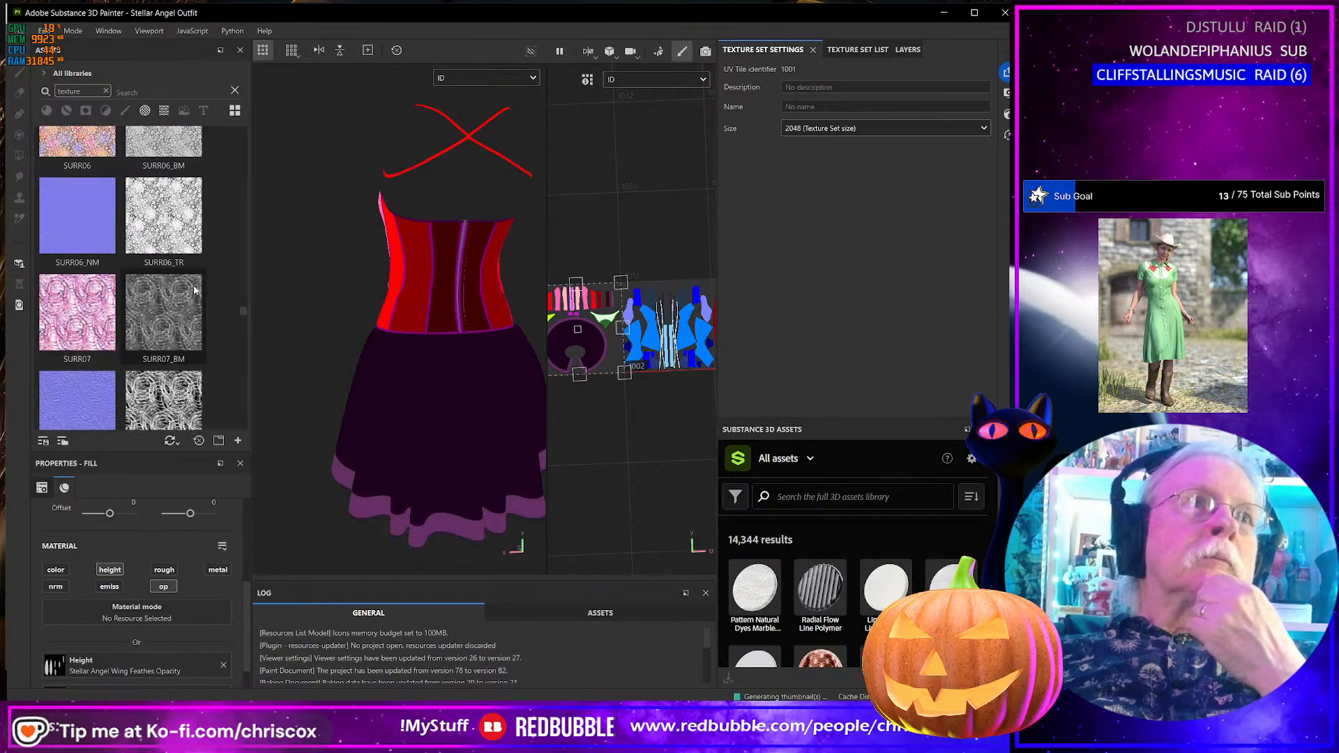
scroll(194, 291, down, 8)
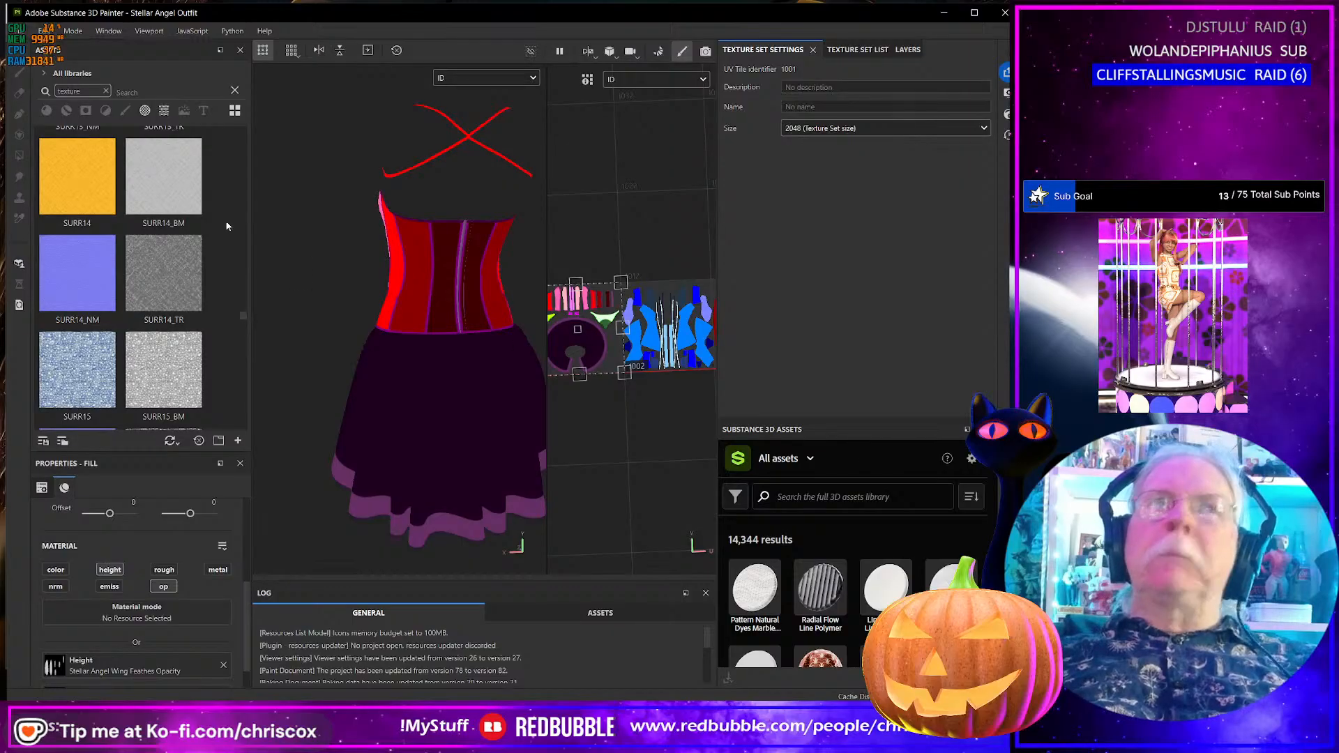
click(110, 32)
mouse_move(120, 49)
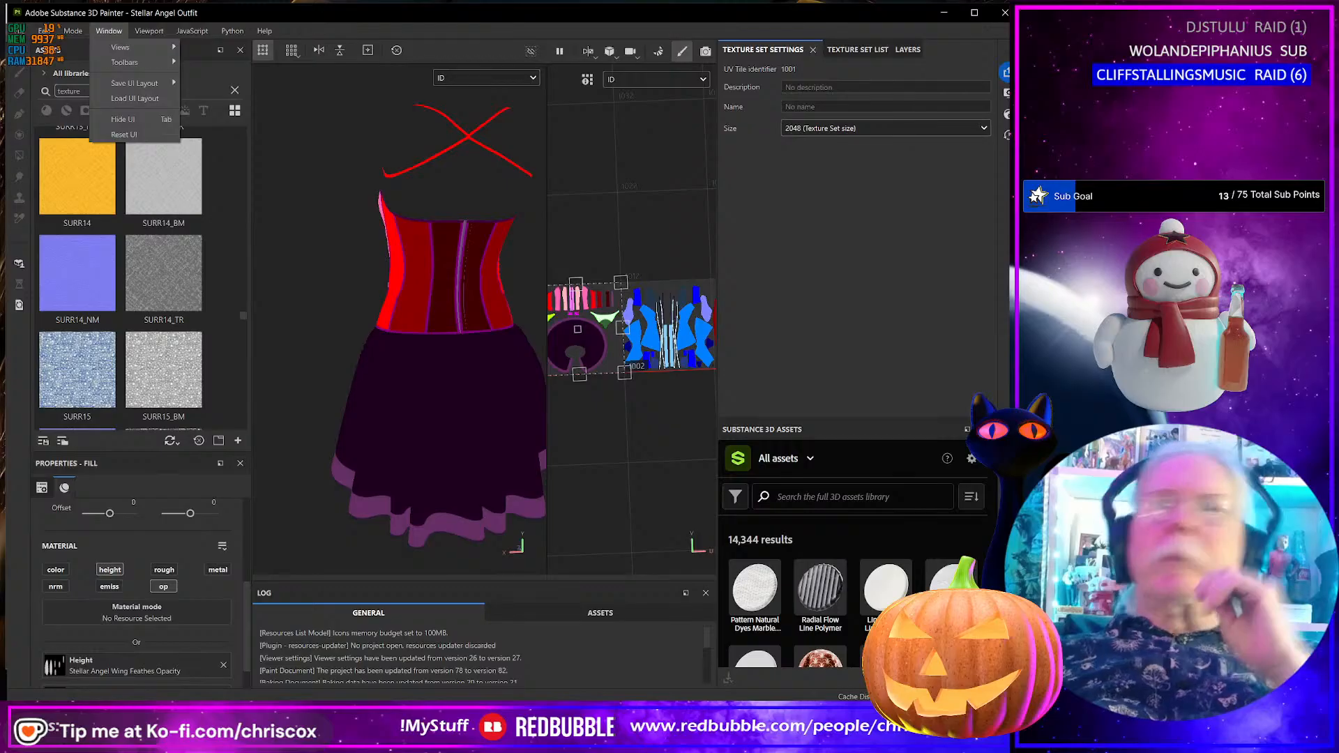
key(Escape)
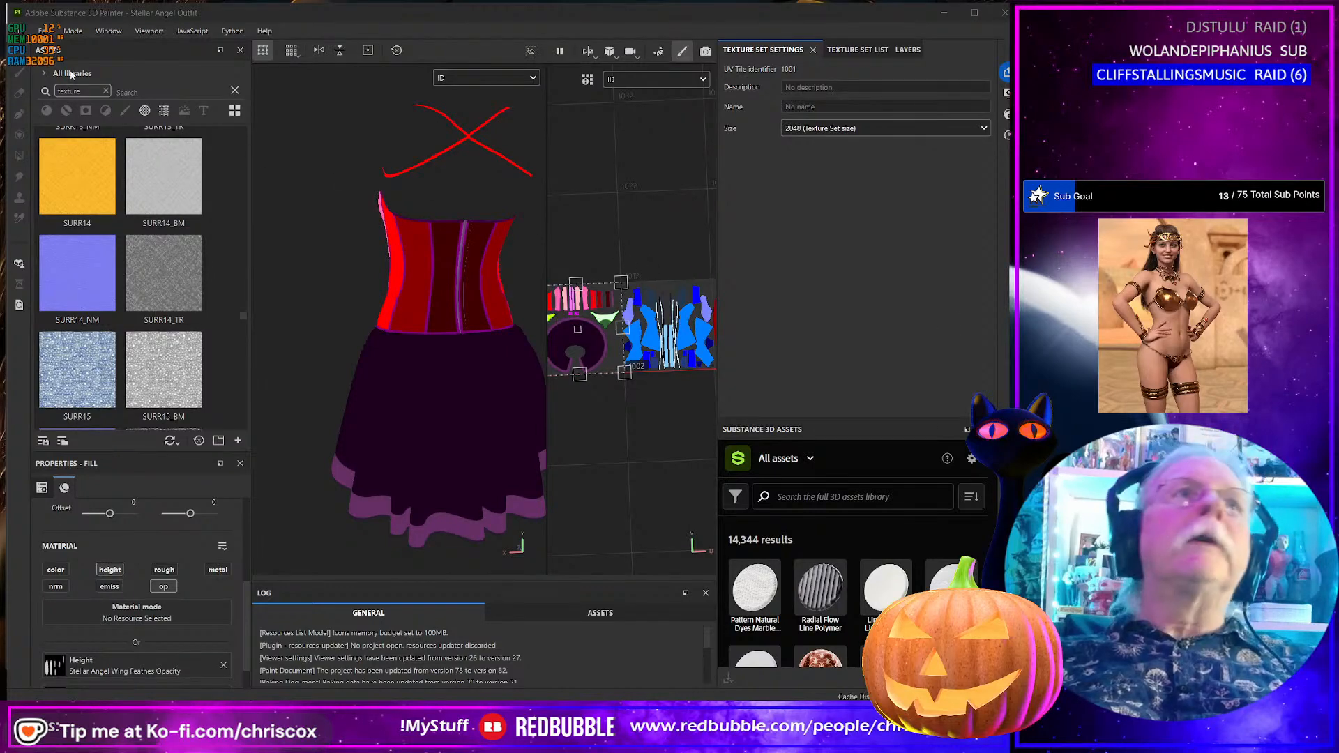
click(45, 30)
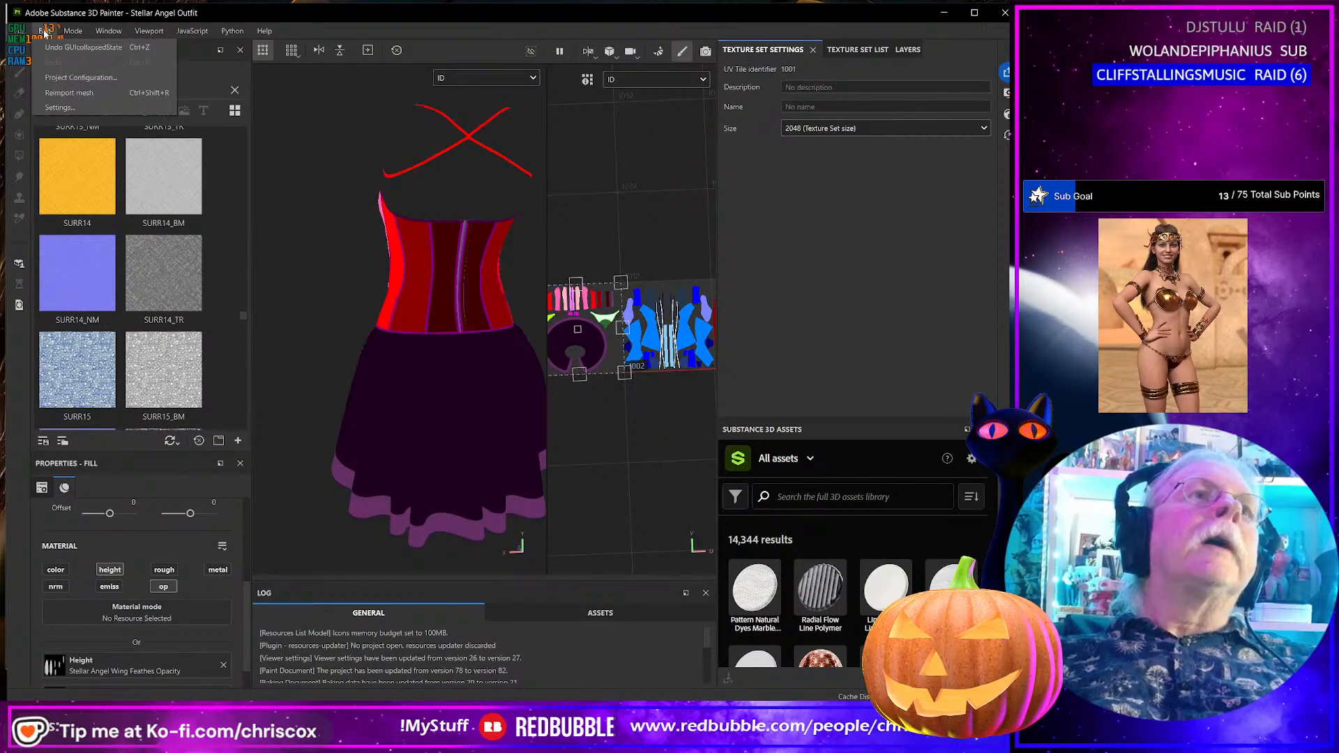
click(66, 78)
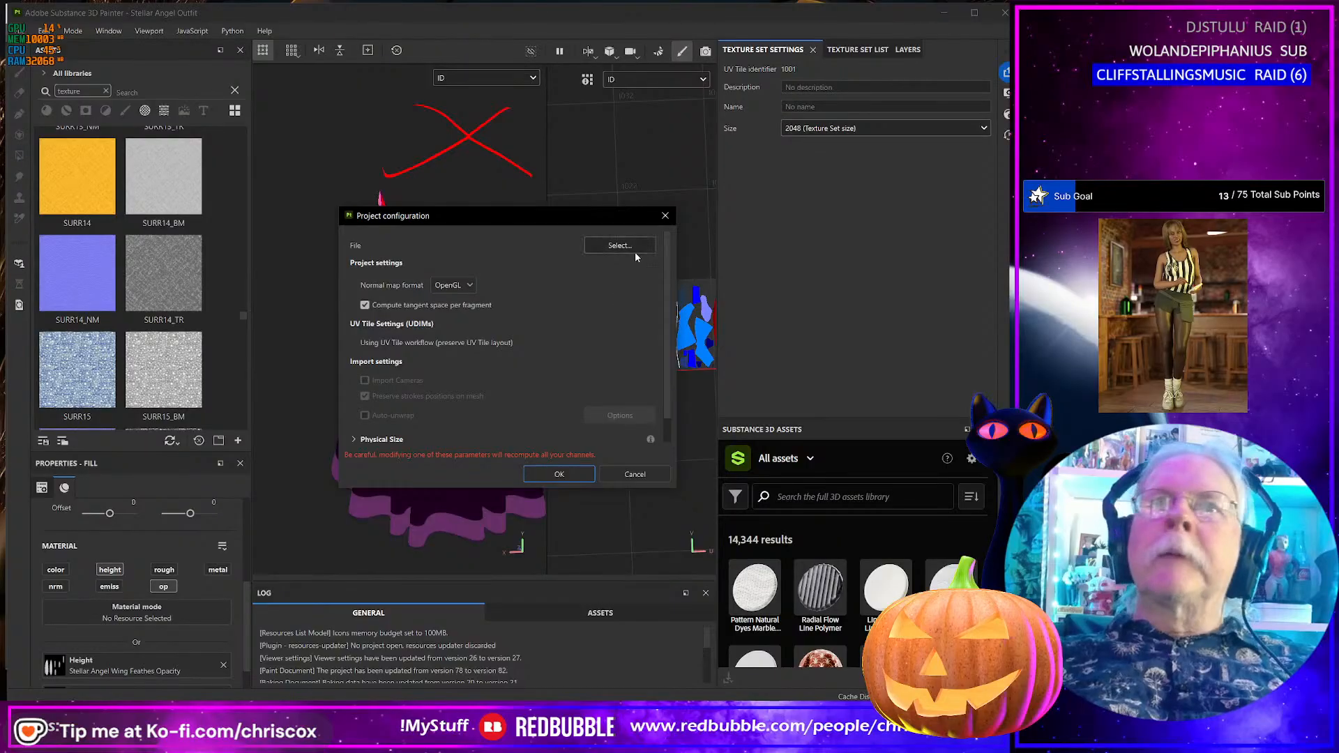
click(634, 474)
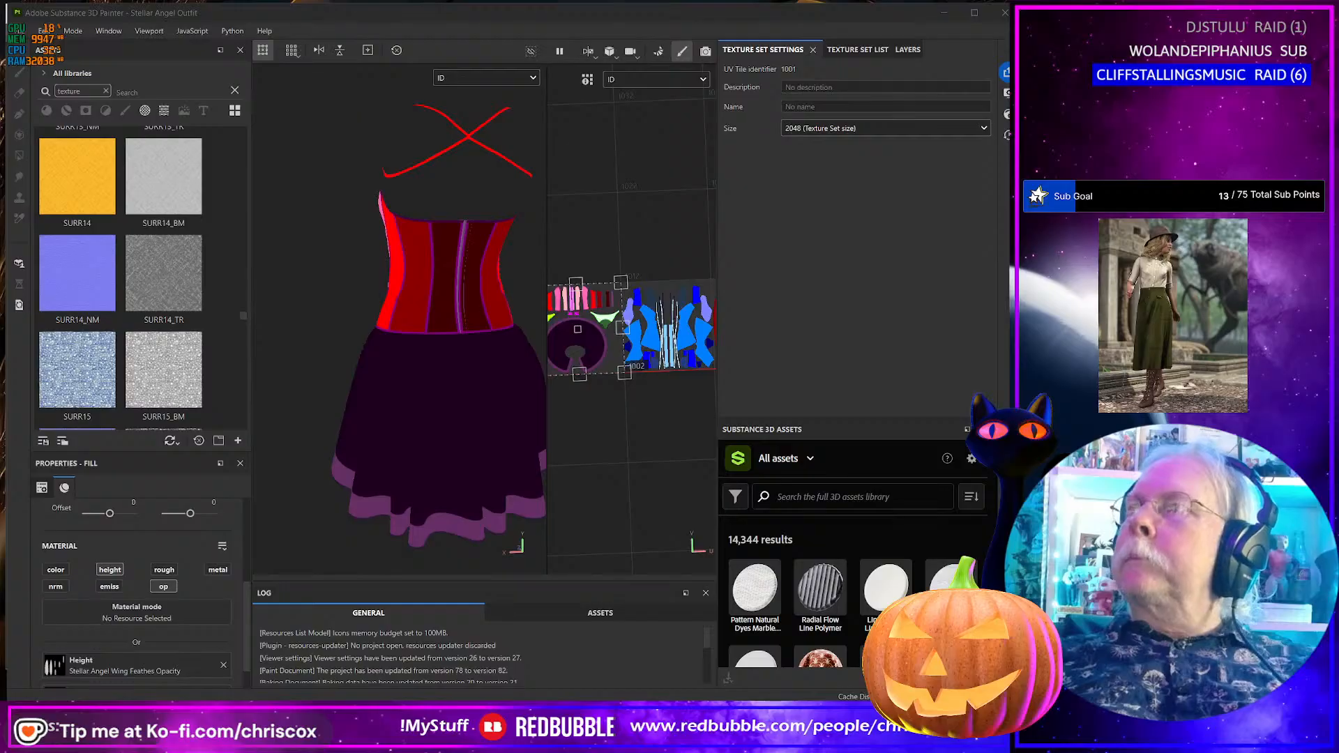
- Switch to the browser and watch the video "The CORRECT Way To Import | Substance Painter", then pause it
mouse_move(1005, 160)
mouse_down()
mouse_move(608, 127)
mouse_move(461, 68)
mouse_up()
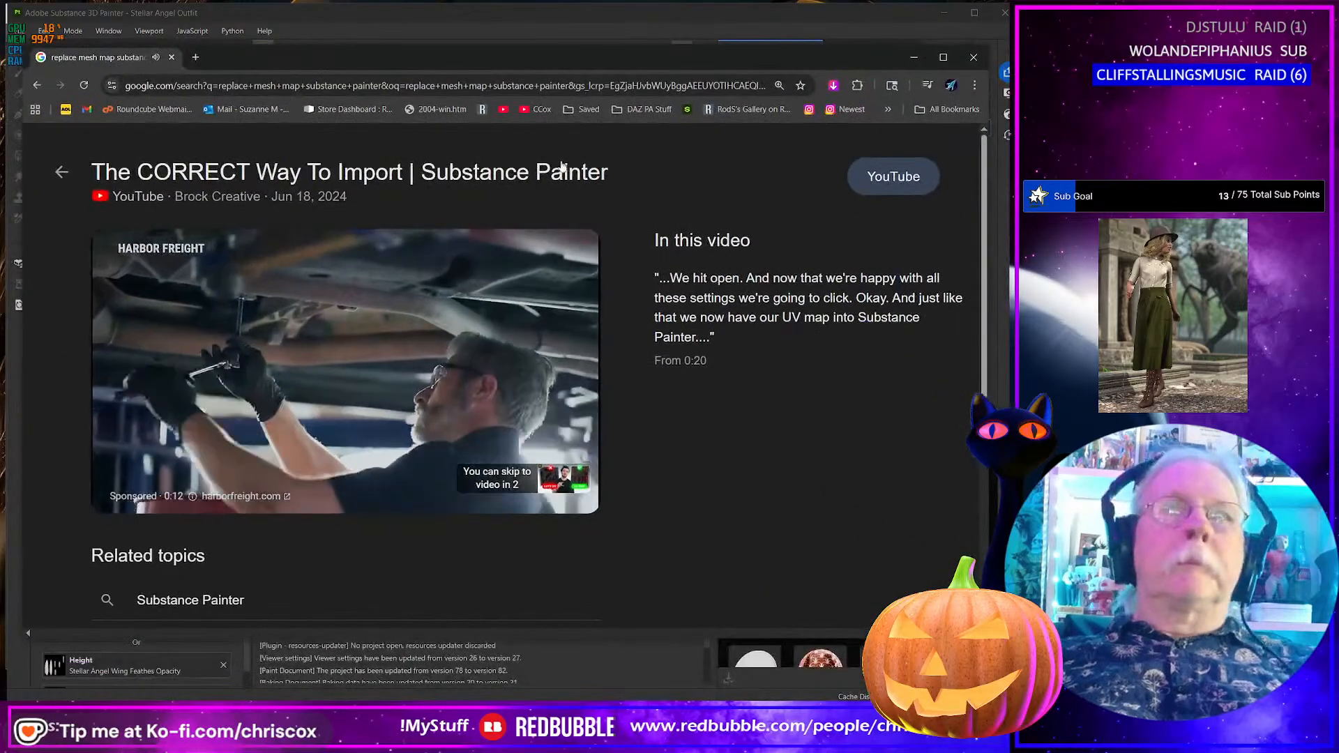
click(544, 479)
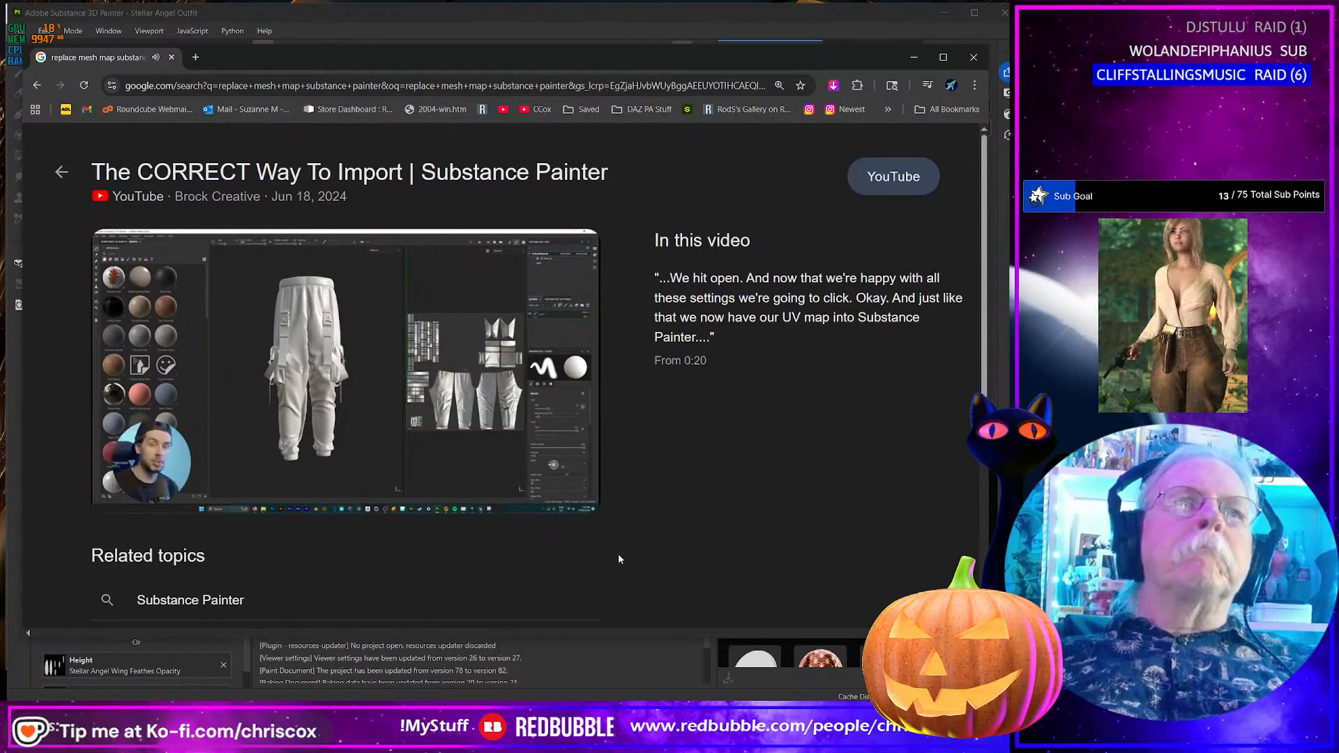
click(456, 395)
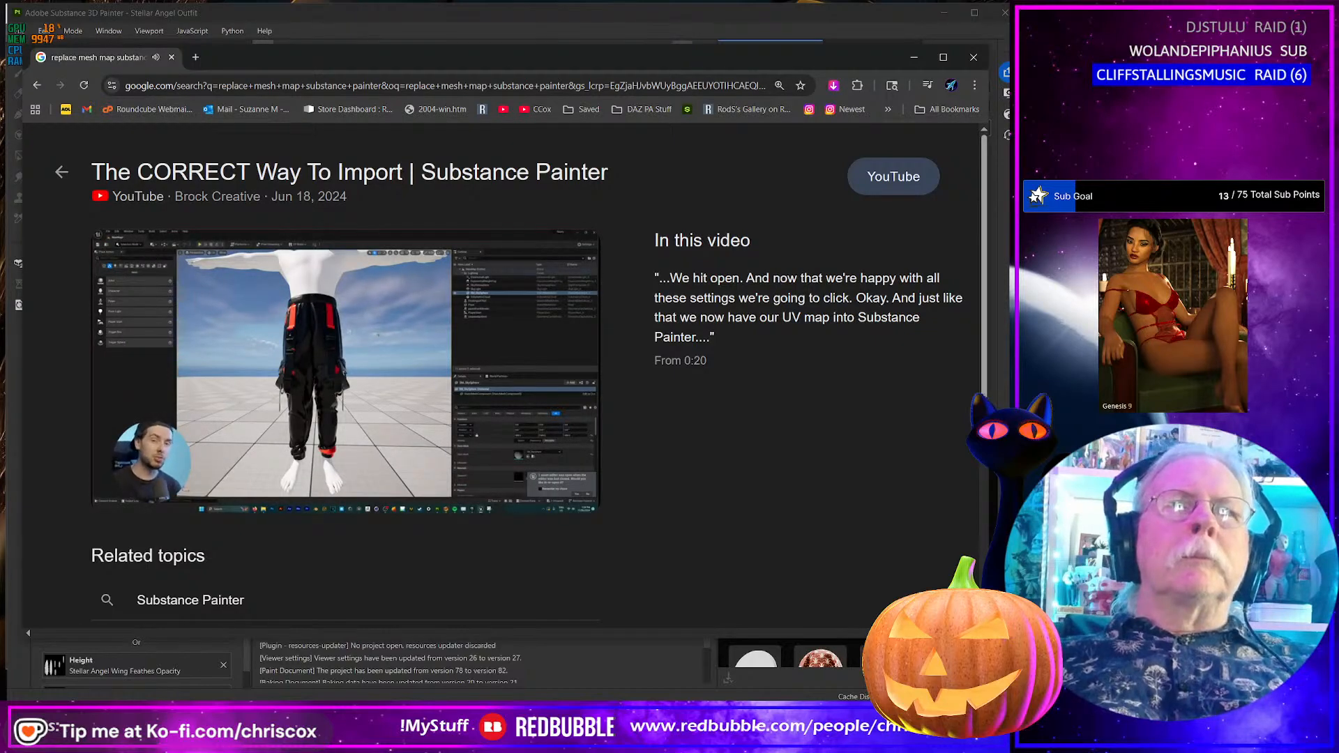
click(385, 375)
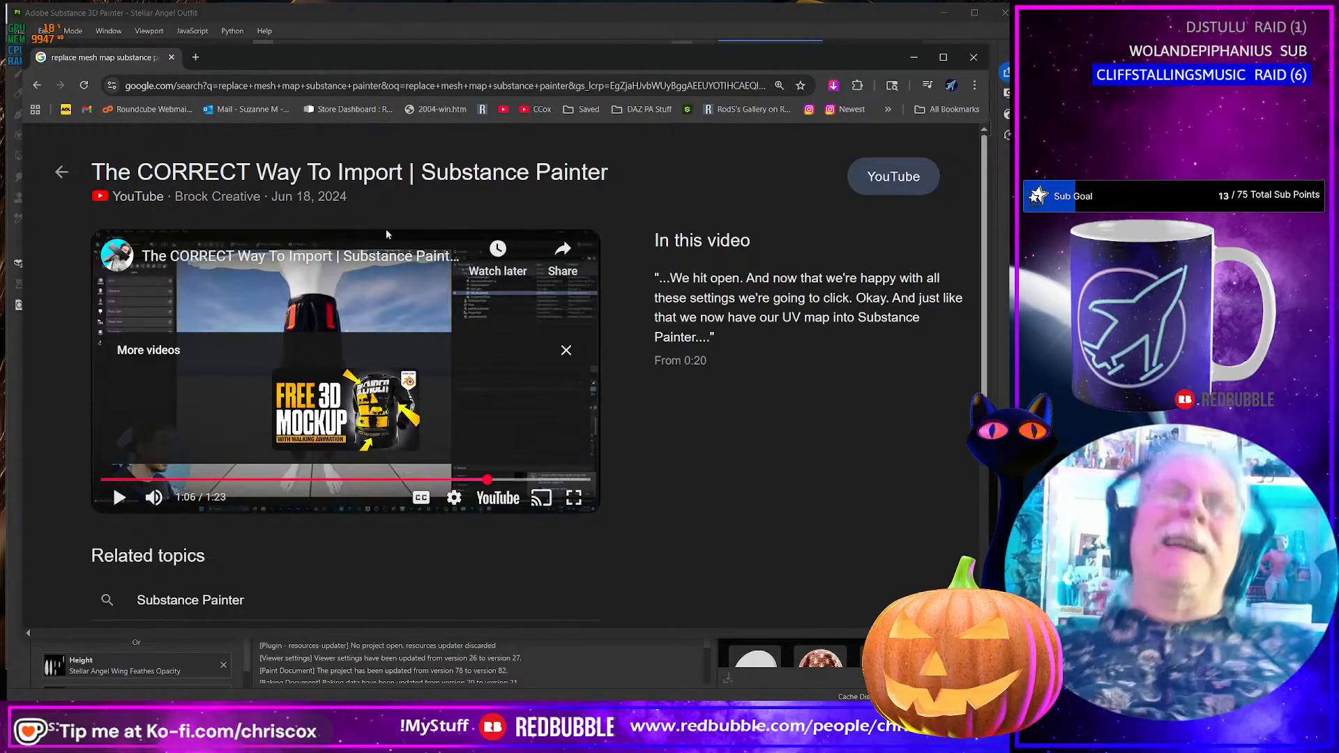
- Return to the search results and read Adobe's "Mesh Map | Substance 3D Painter" help page with its mesh map naming convention
click(37, 85)
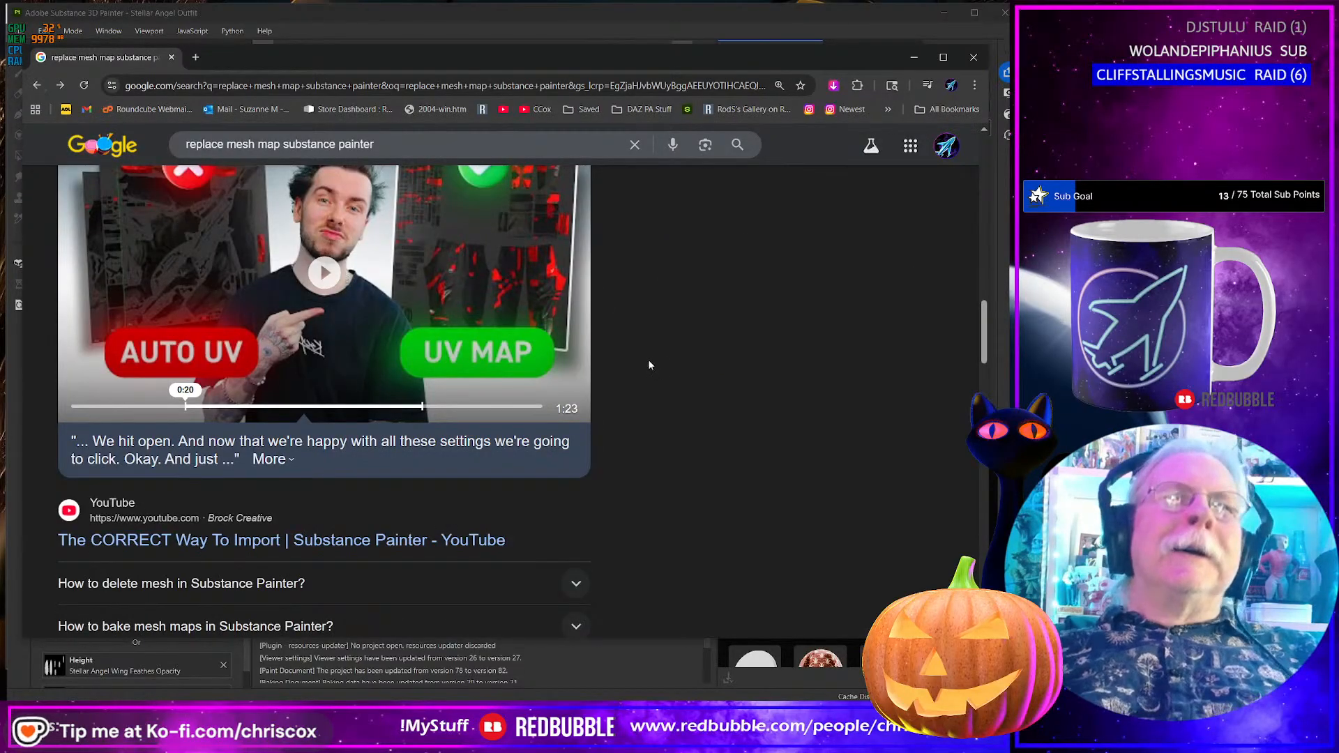
scroll(649, 364, down, 5)
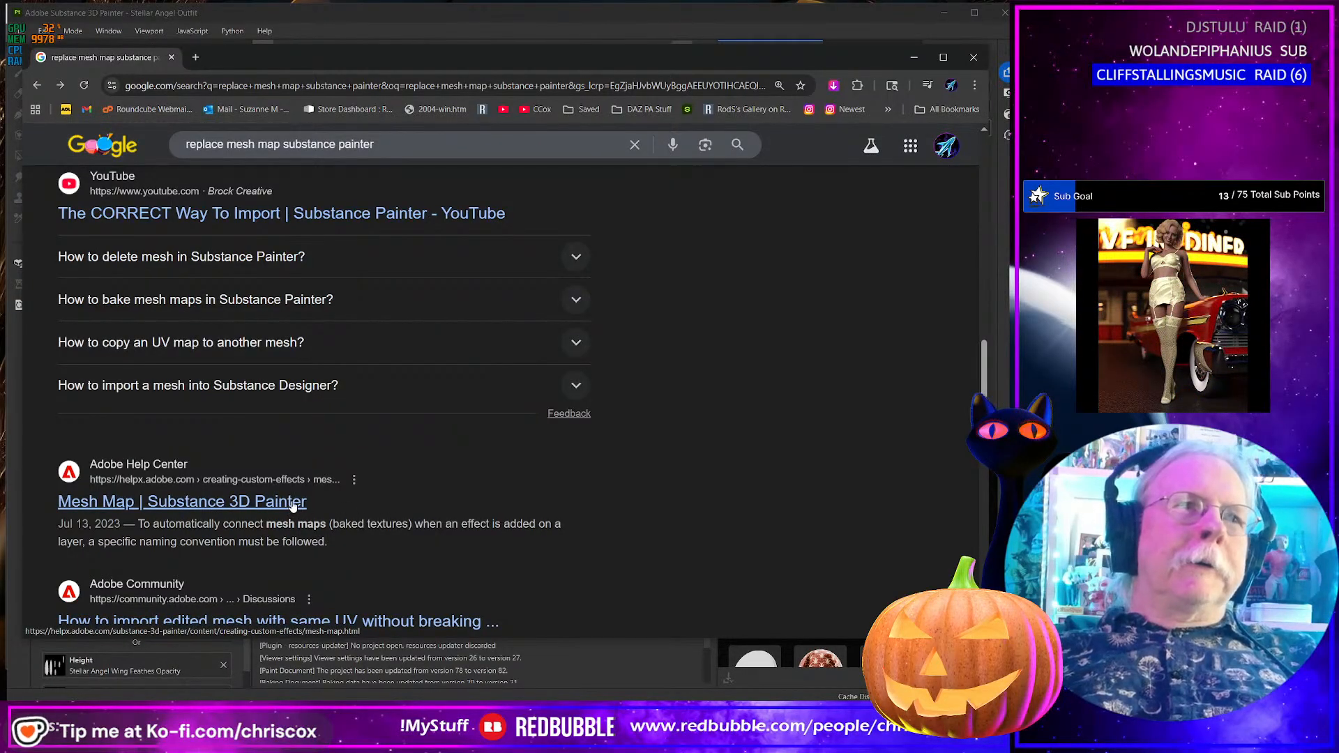
scroll(292, 507, down, 2)
click(260, 372)
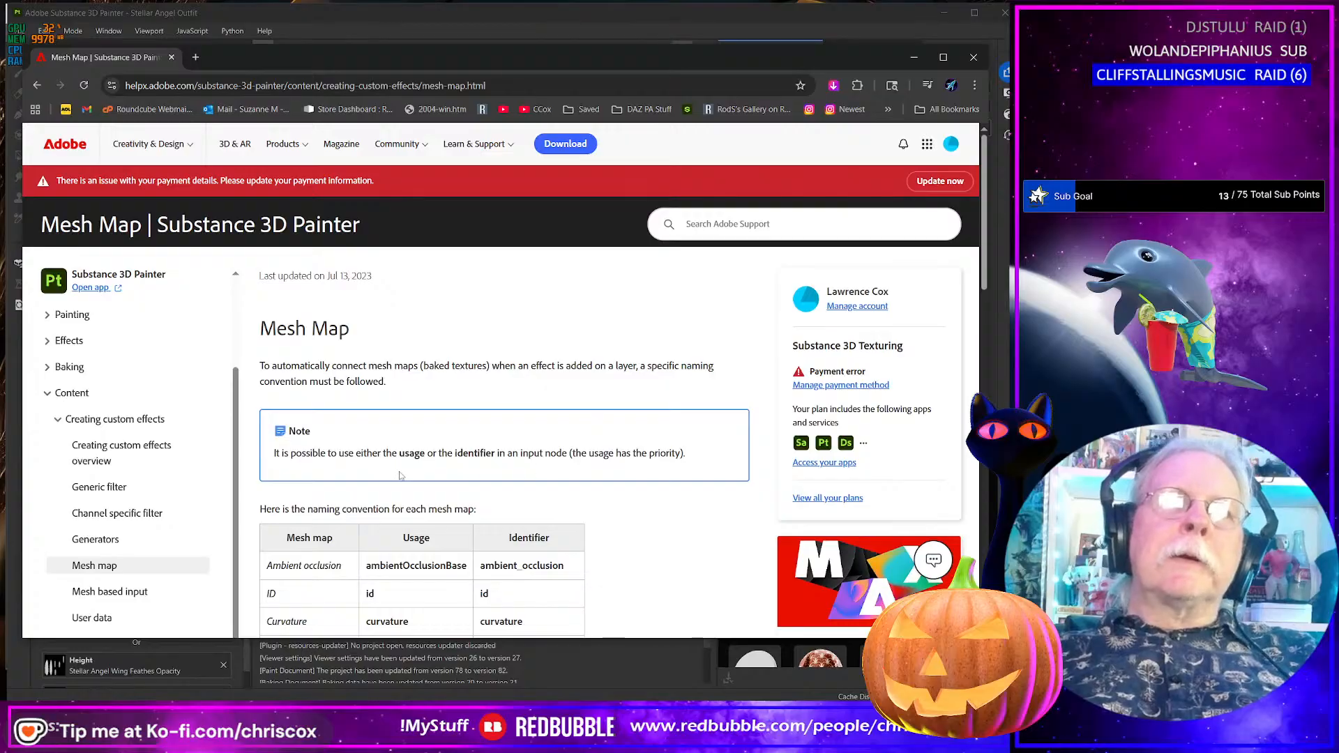
scroll(401, 476, down, 4)
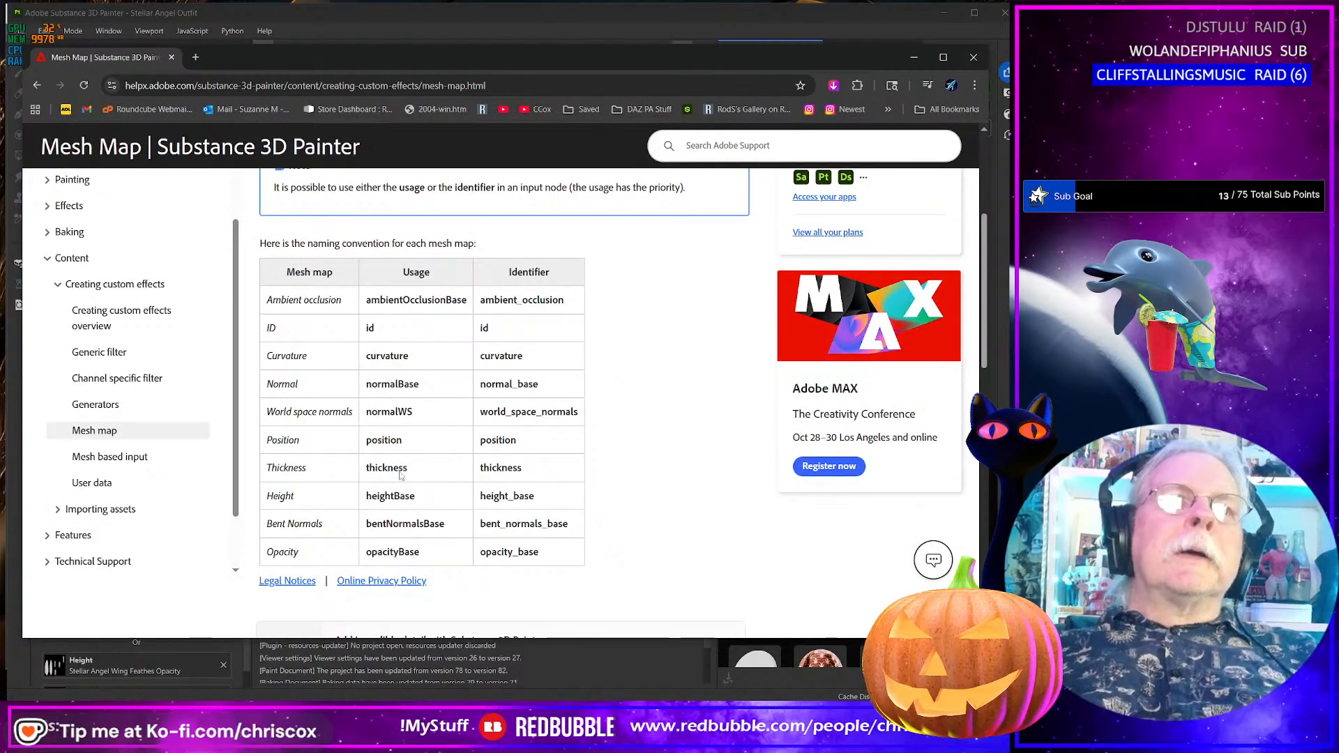
scroll(401, 476, down, 2)
scroll(366, 419, up, 3)
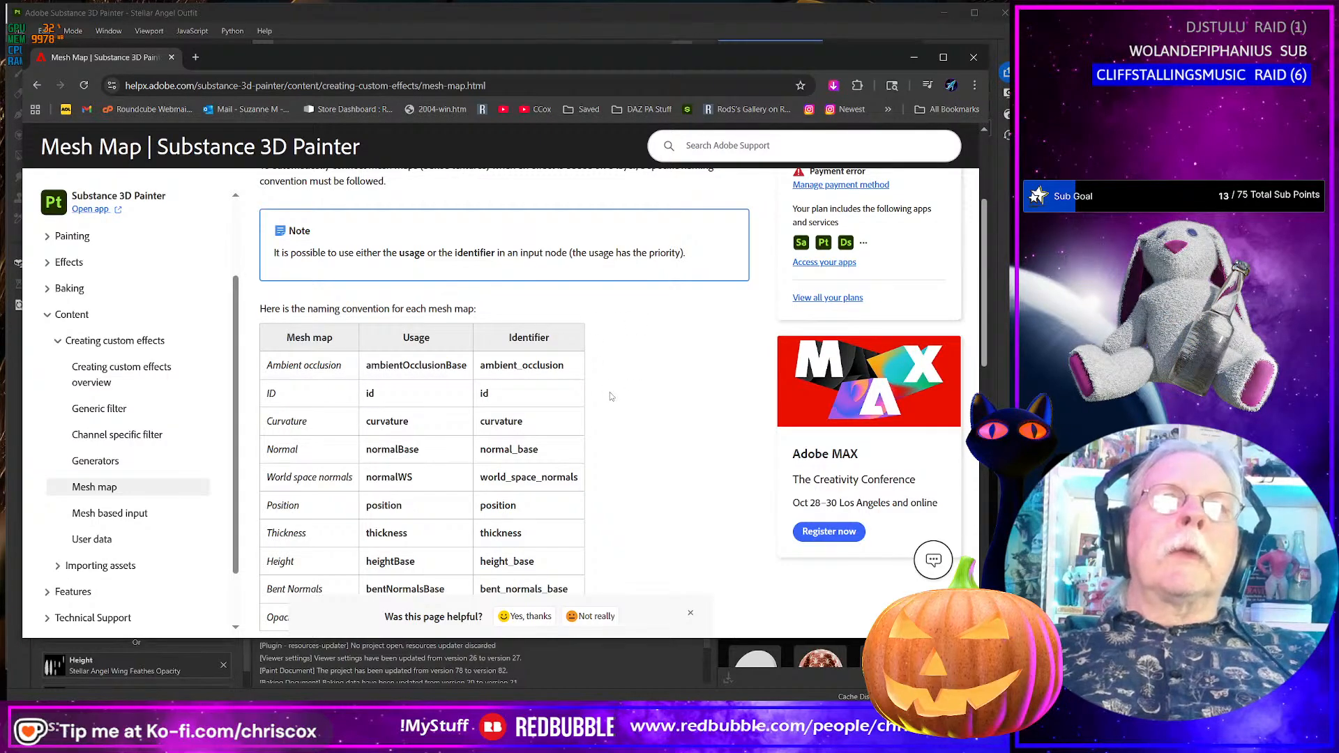
scroll(610, 396, down, 4)
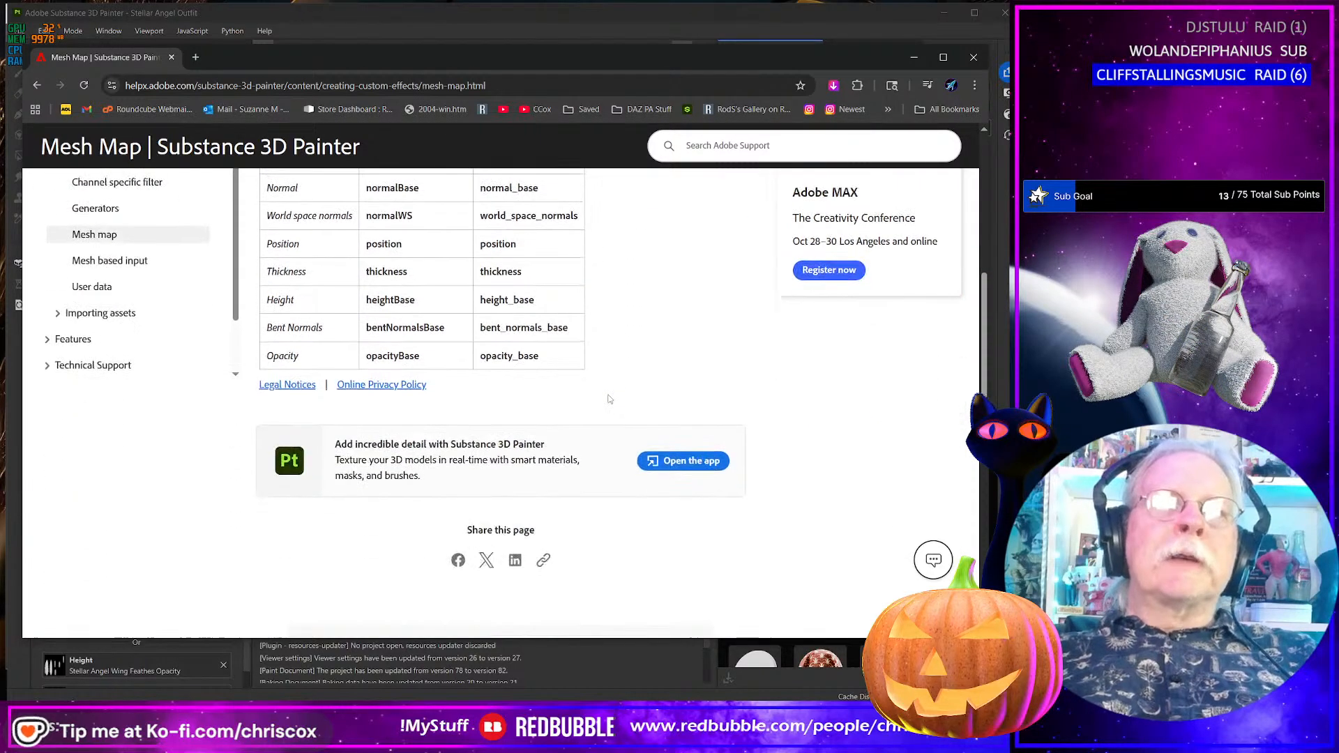
- Run the related search "Replace mesh map substance painter reddit" and look through its results for advice on replacing a mesh map
click(37, 85)
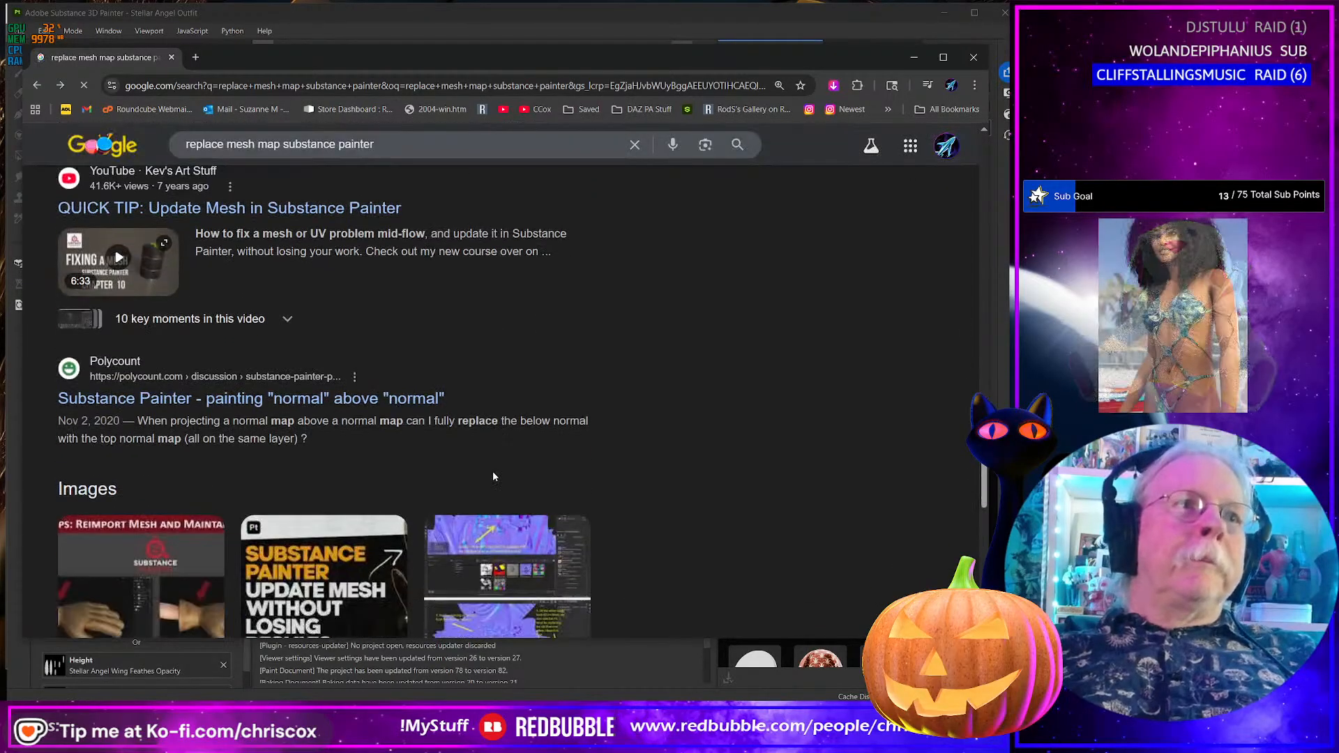
scroll(476, 420, down, 5)
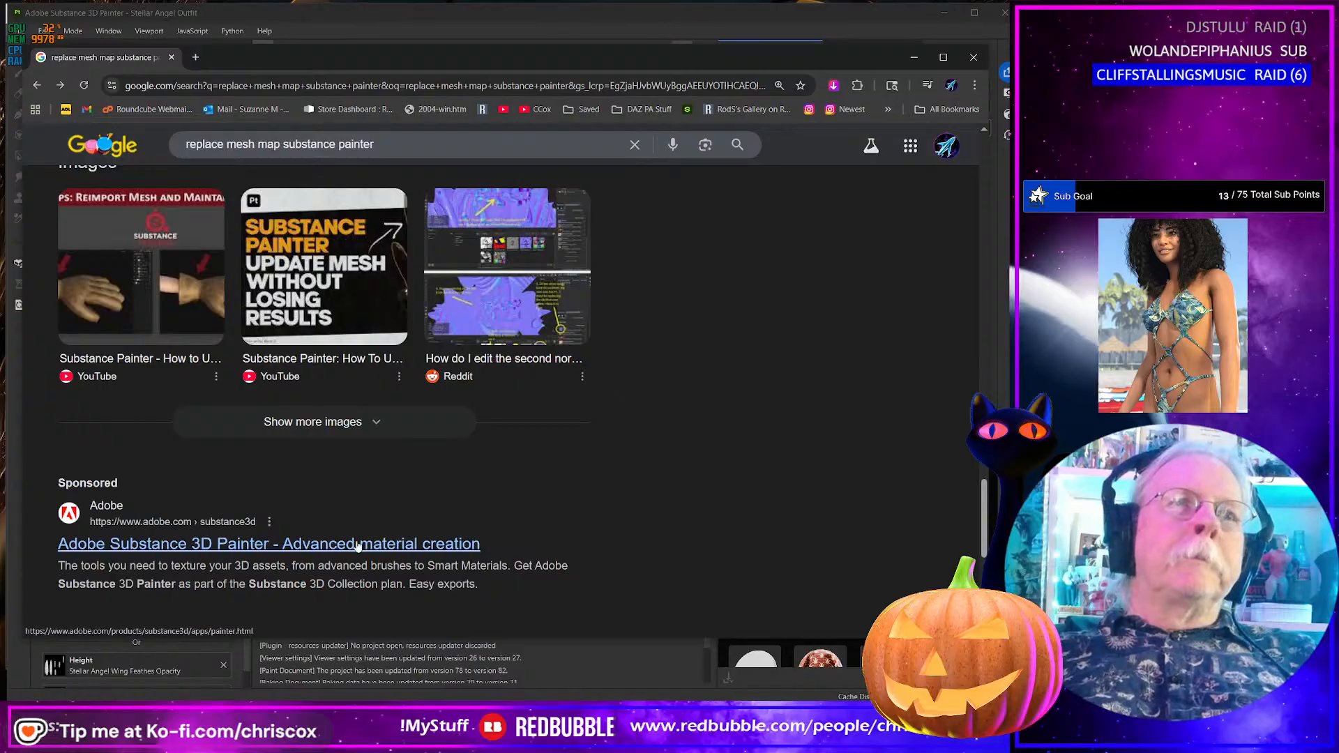
scroll(346, 508, down, 5)
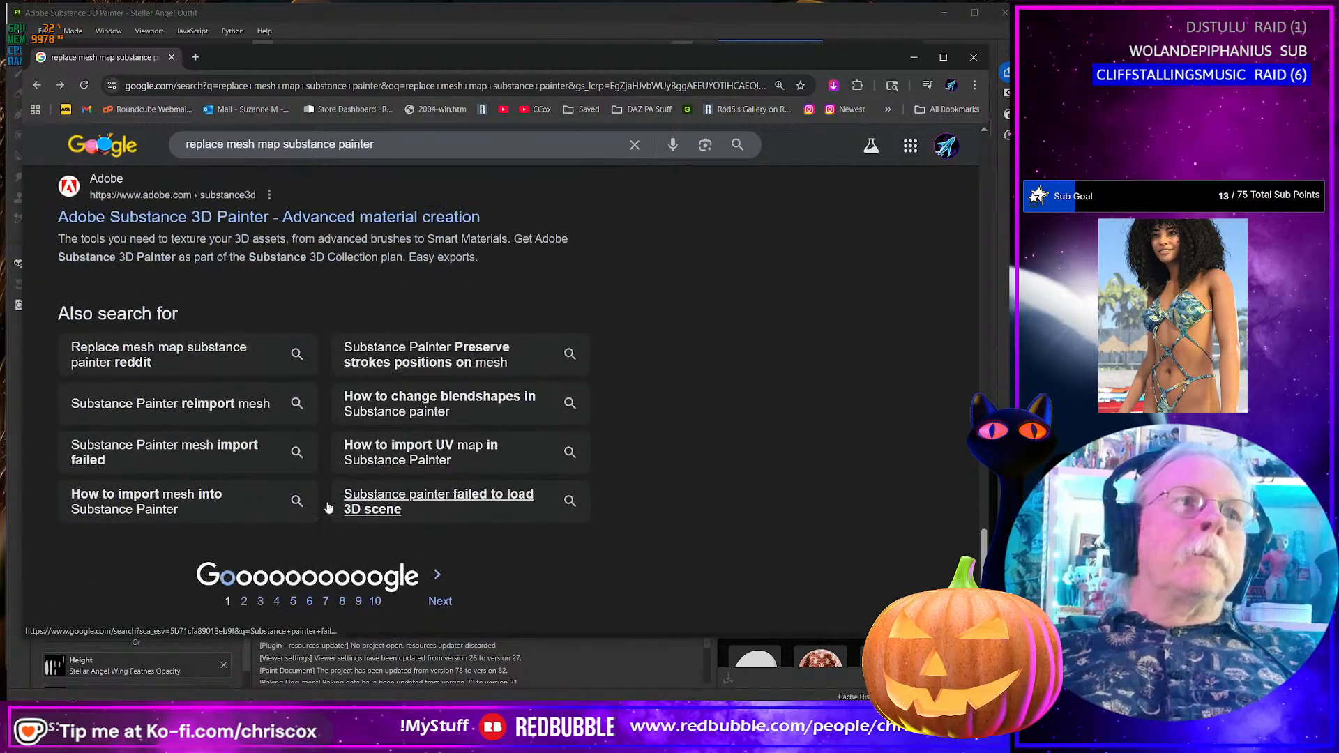
click(146, 362)
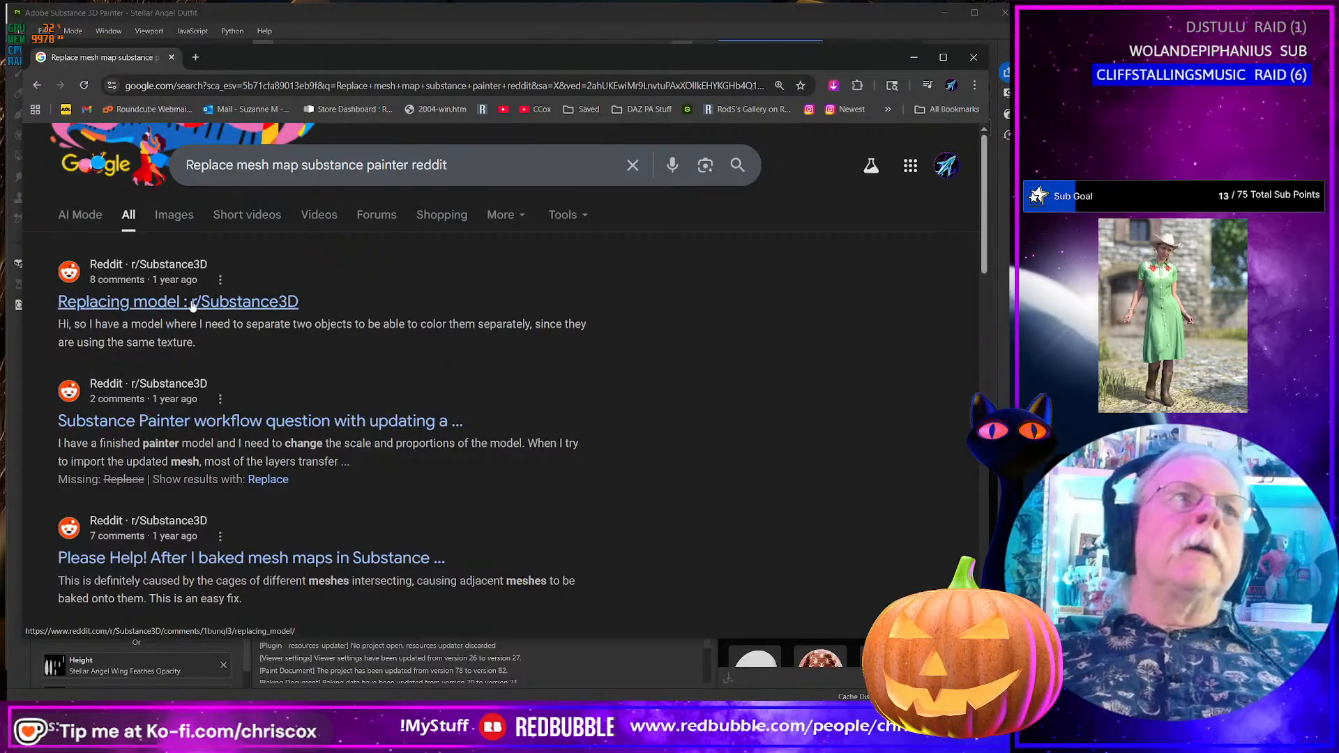
scroll(480, 459, down, 3)
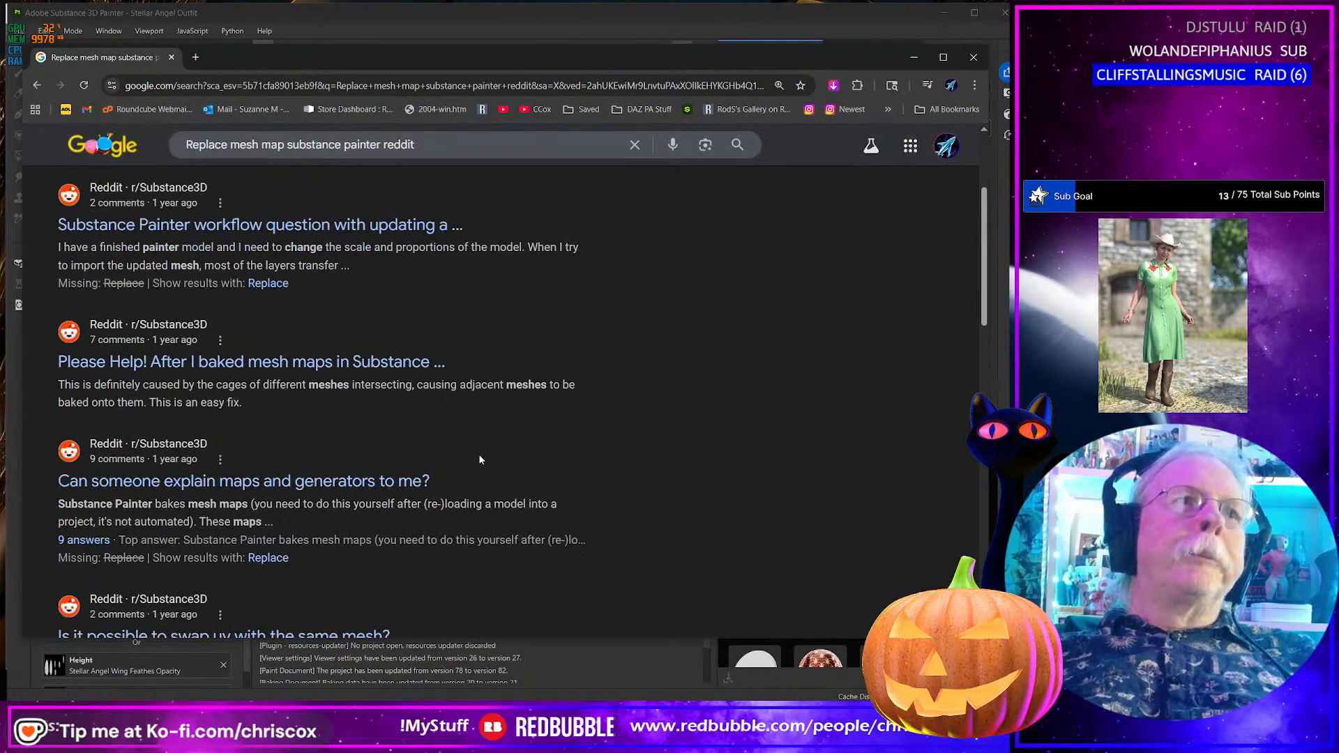
scroll(385, 408, down, 1)
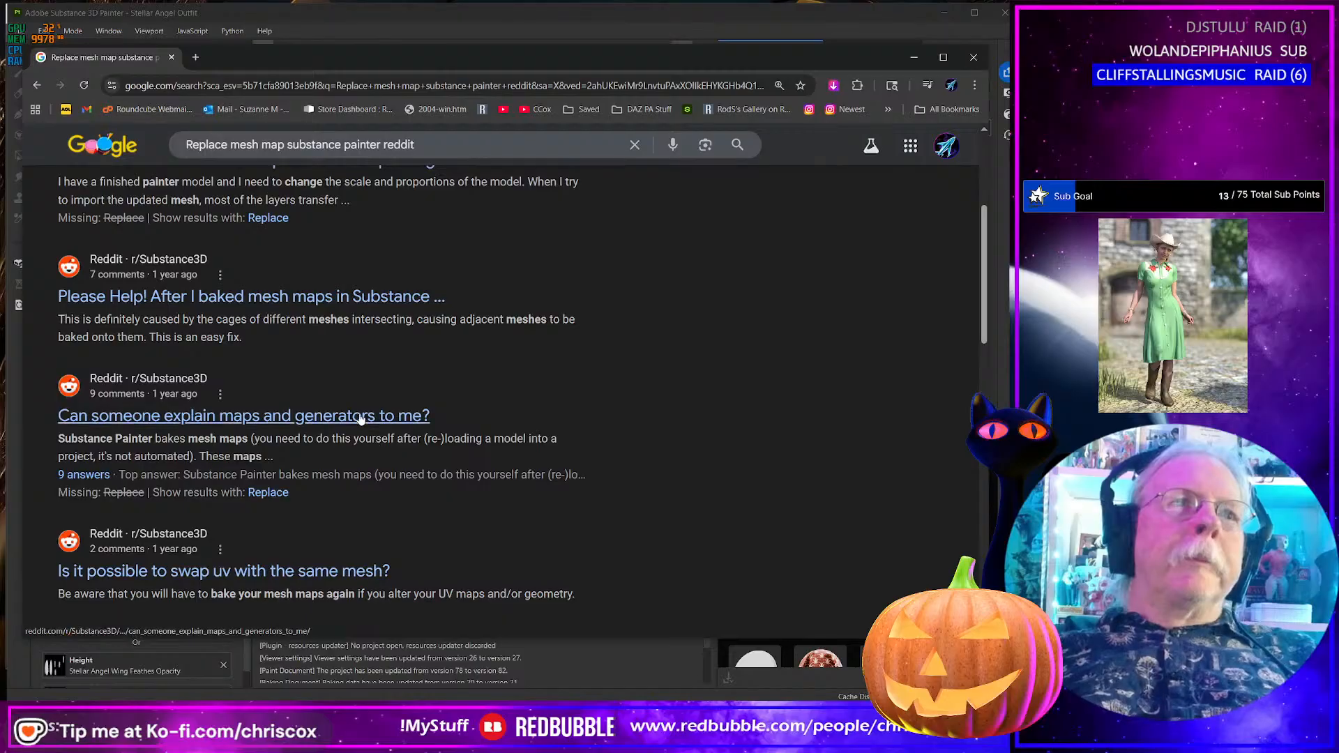
scroll(377, 418, down, 3)
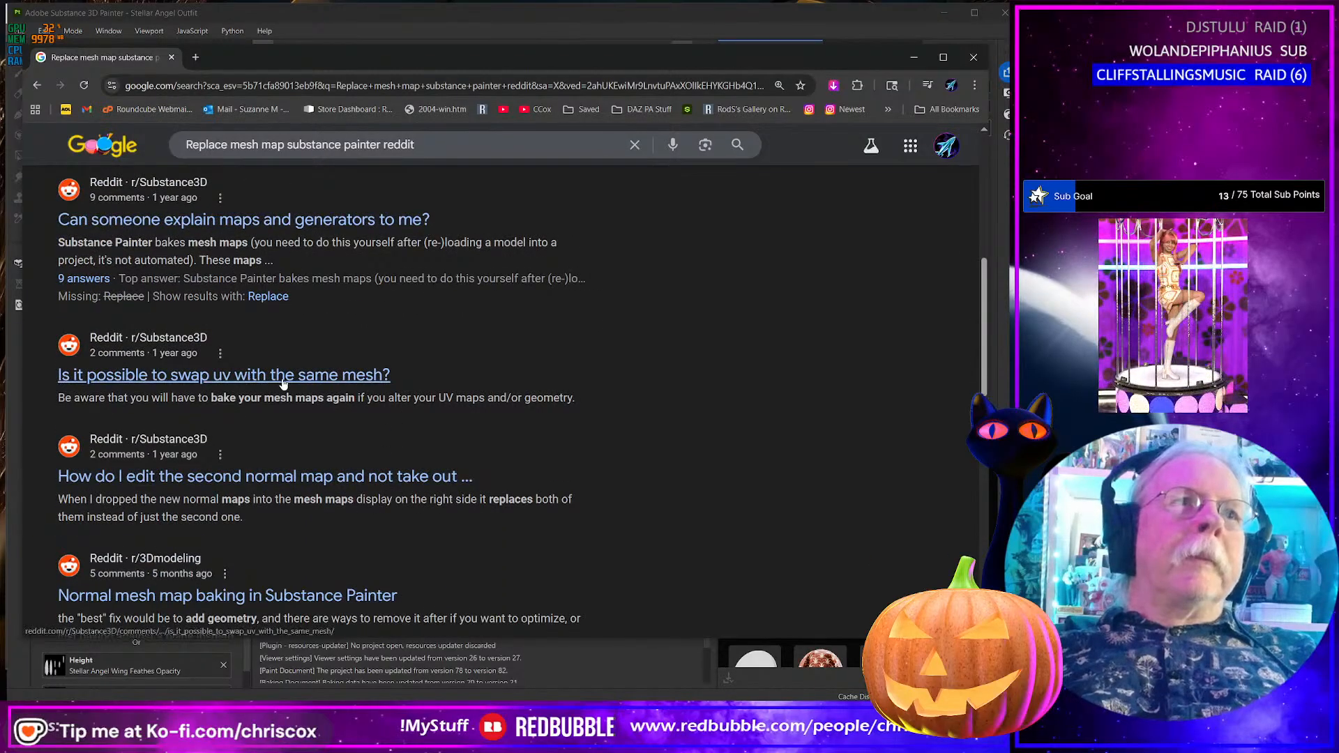
scroll(320, 485, down, 2)
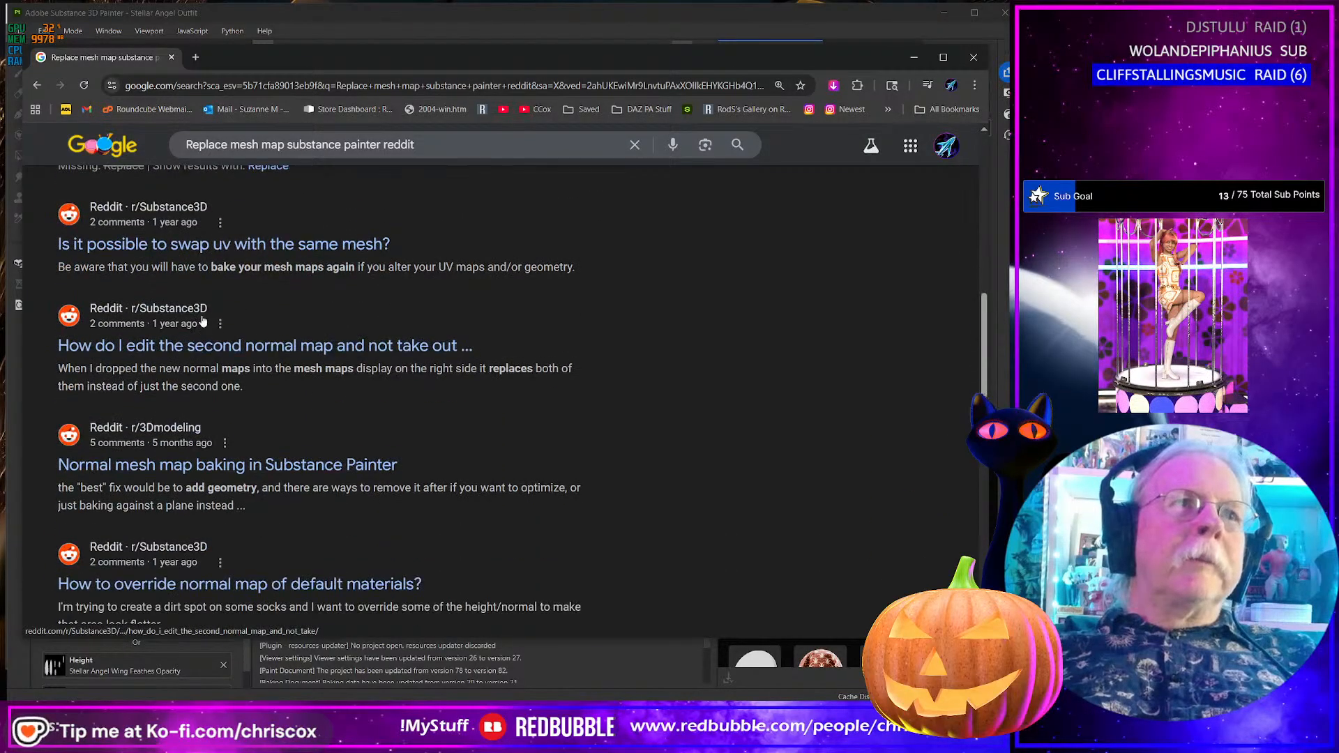
scroll(359, 453, down, 3)
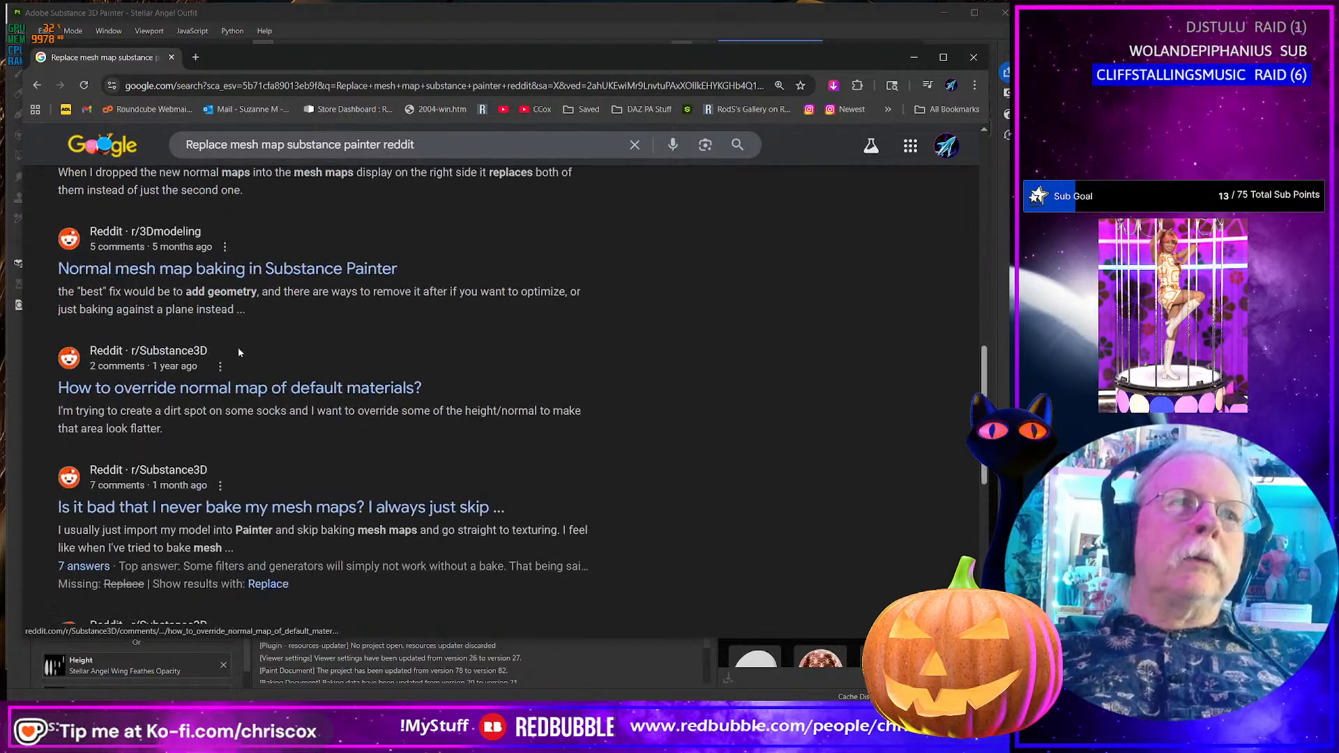
scroll(342, 356, down, 2)
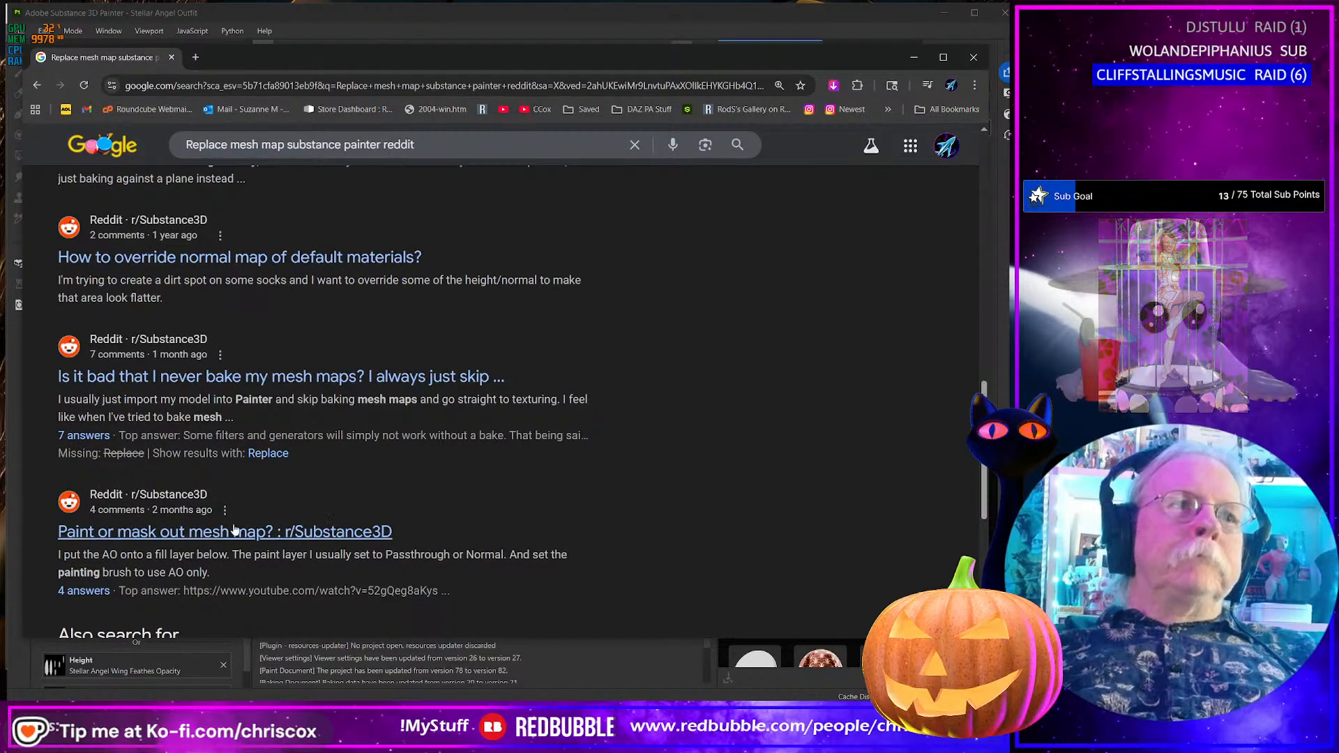
- Open the Reddit thread "Paint or mask out mesh map?" and read the replies about editing and reloading a baked map
click(208, 534)
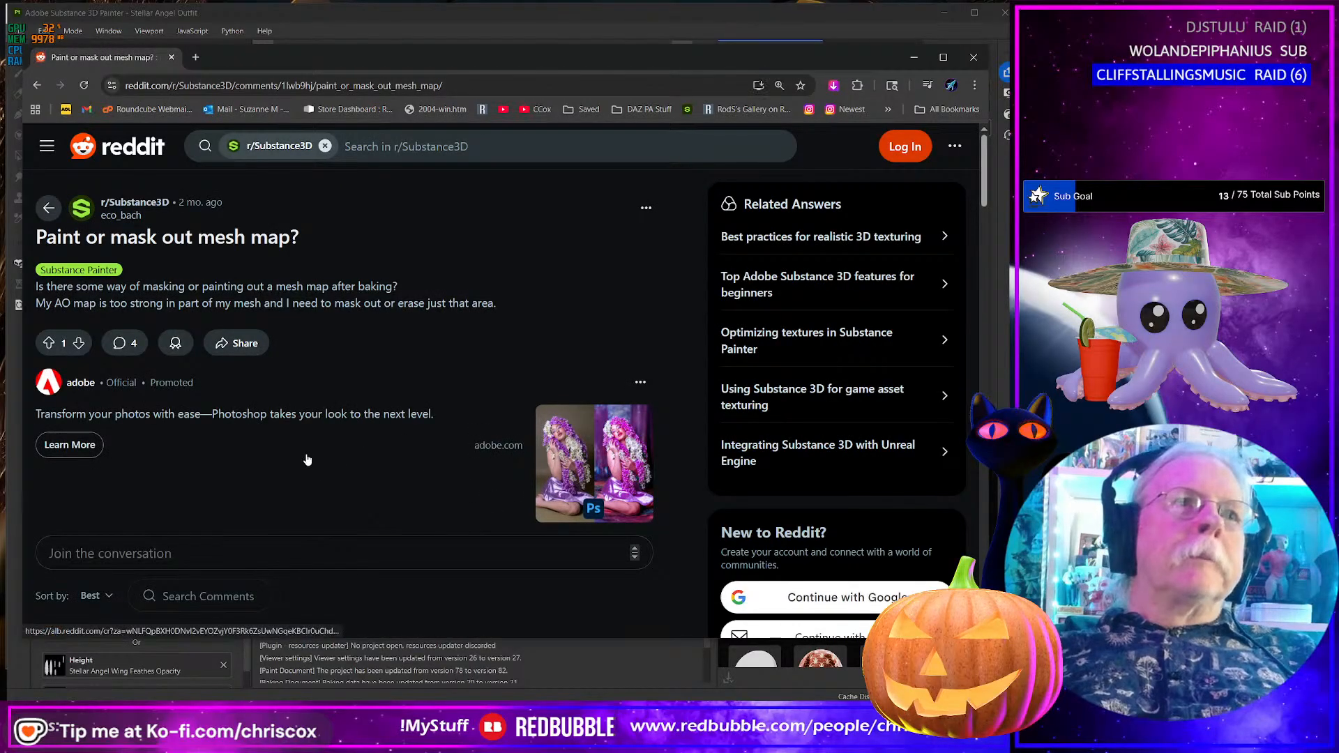
scroll(307, 460, down, 5)
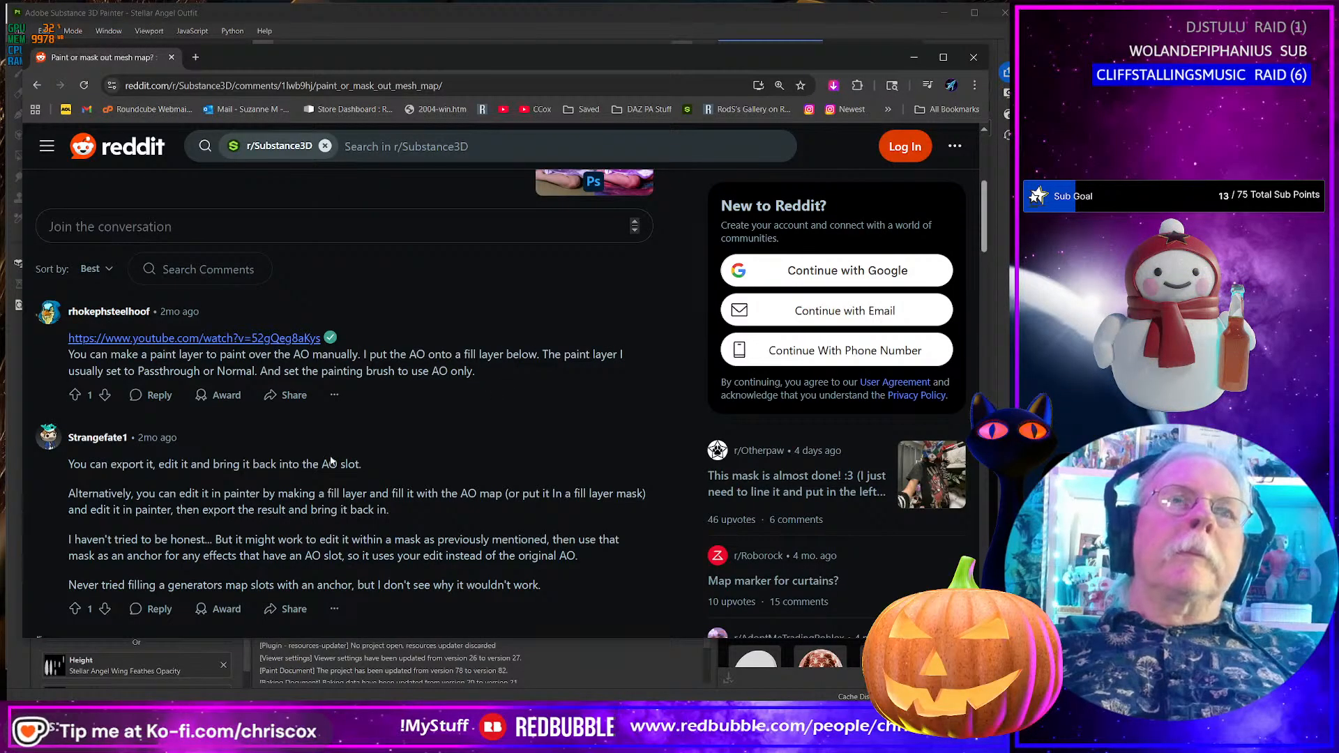
scroll(244, 457, down, 2)
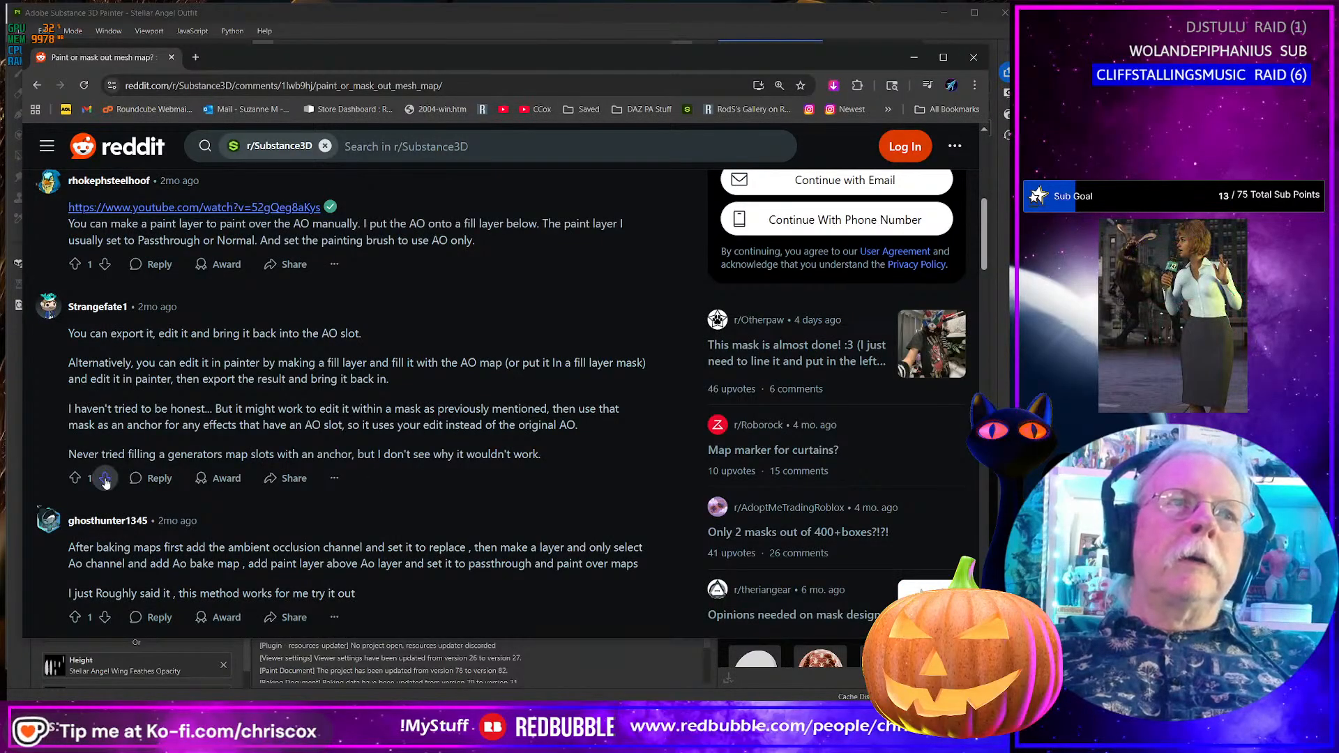
scroll(234, 508, down, 2)
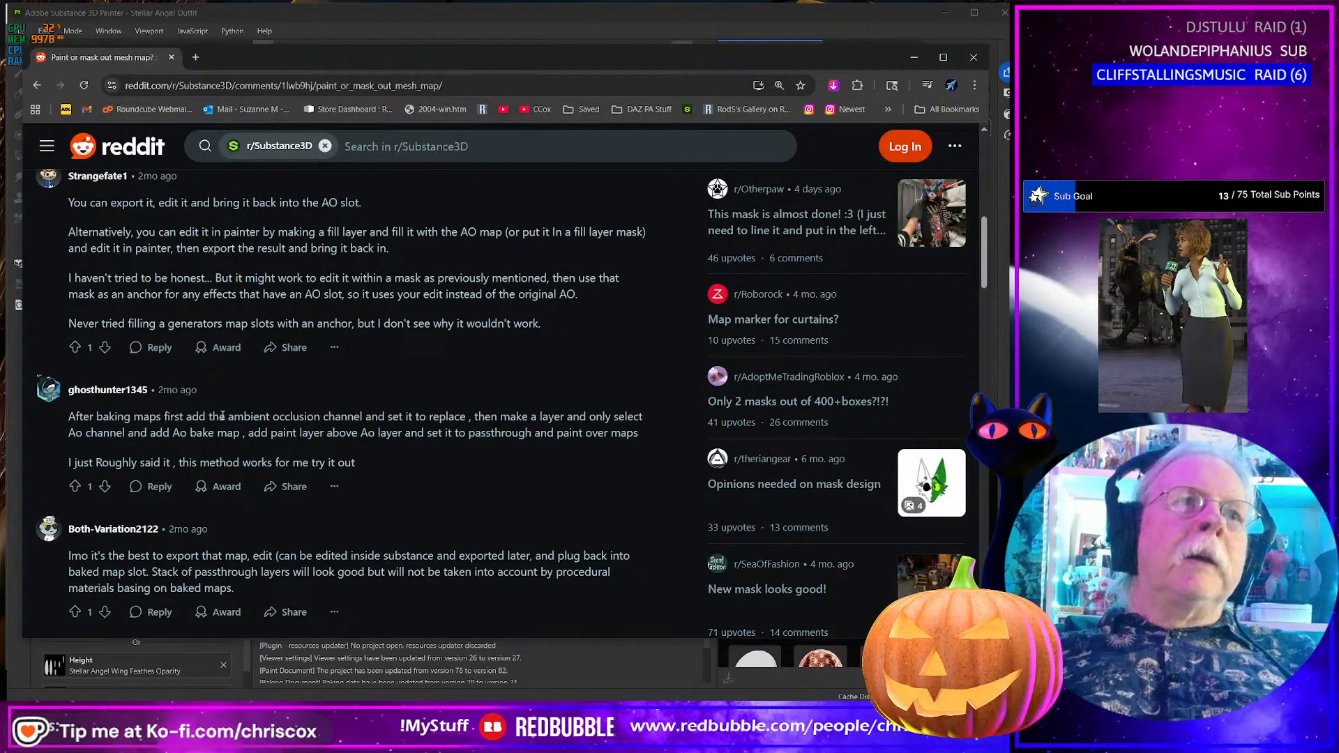
scroll(443, 461, down, 2)
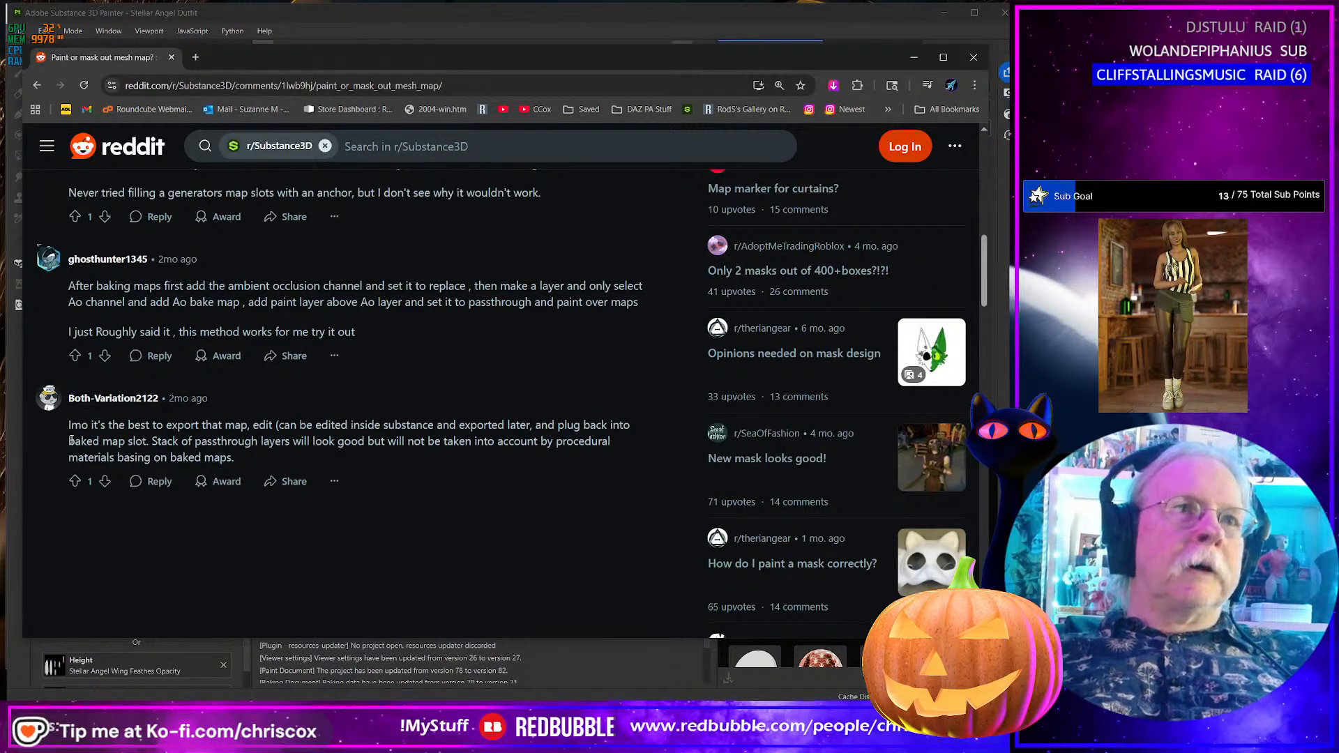
- Copy the phrase "baked map slot" from the last Reddit reply and search for "substance painter bake maps" in a new browser tab
drag(80, 440, 146, 441)
right_click(146, 441)
click(174, 453)
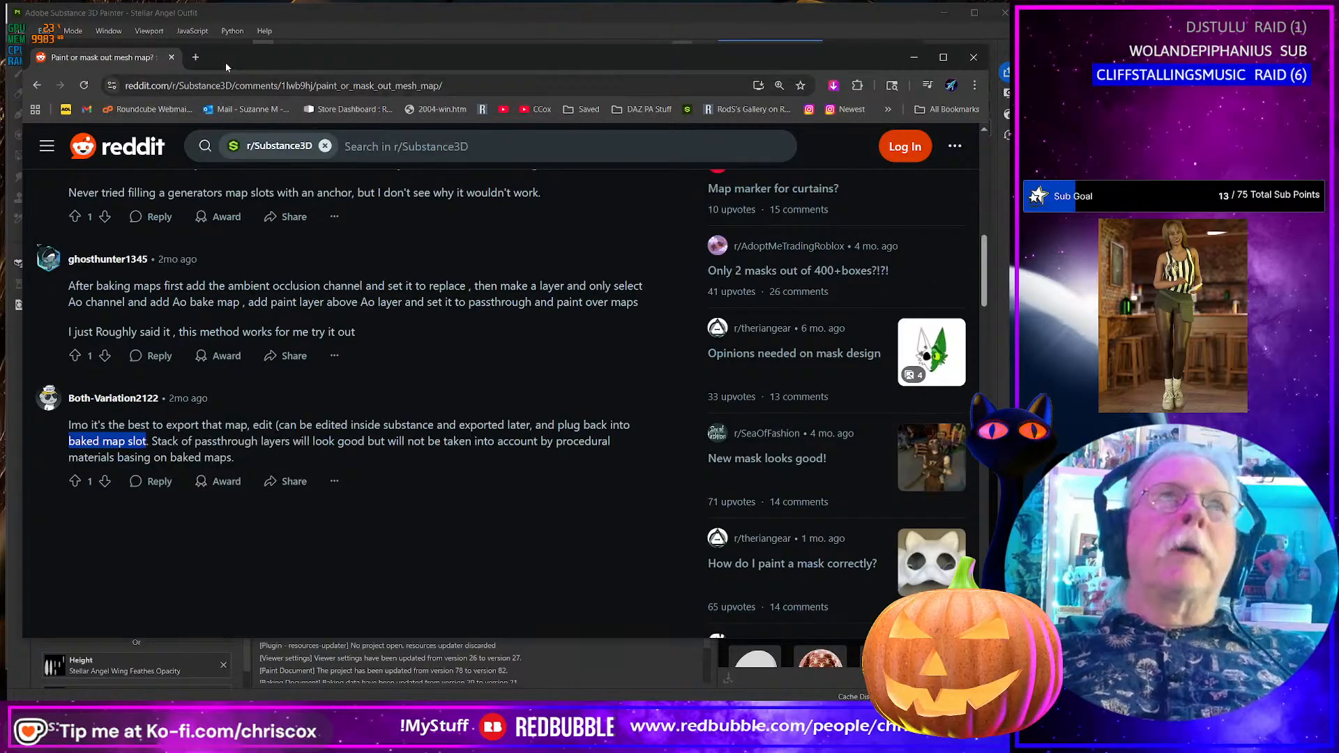
click(195, 57)
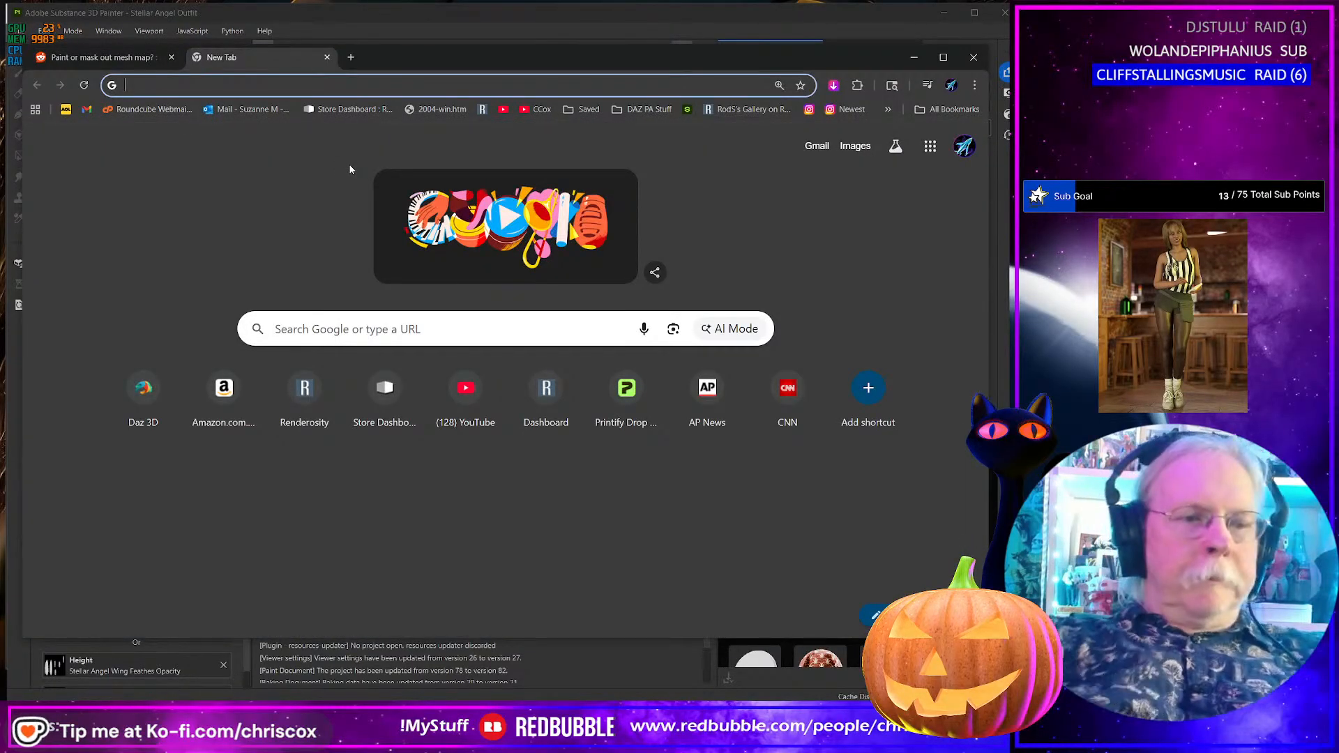
text(substan)
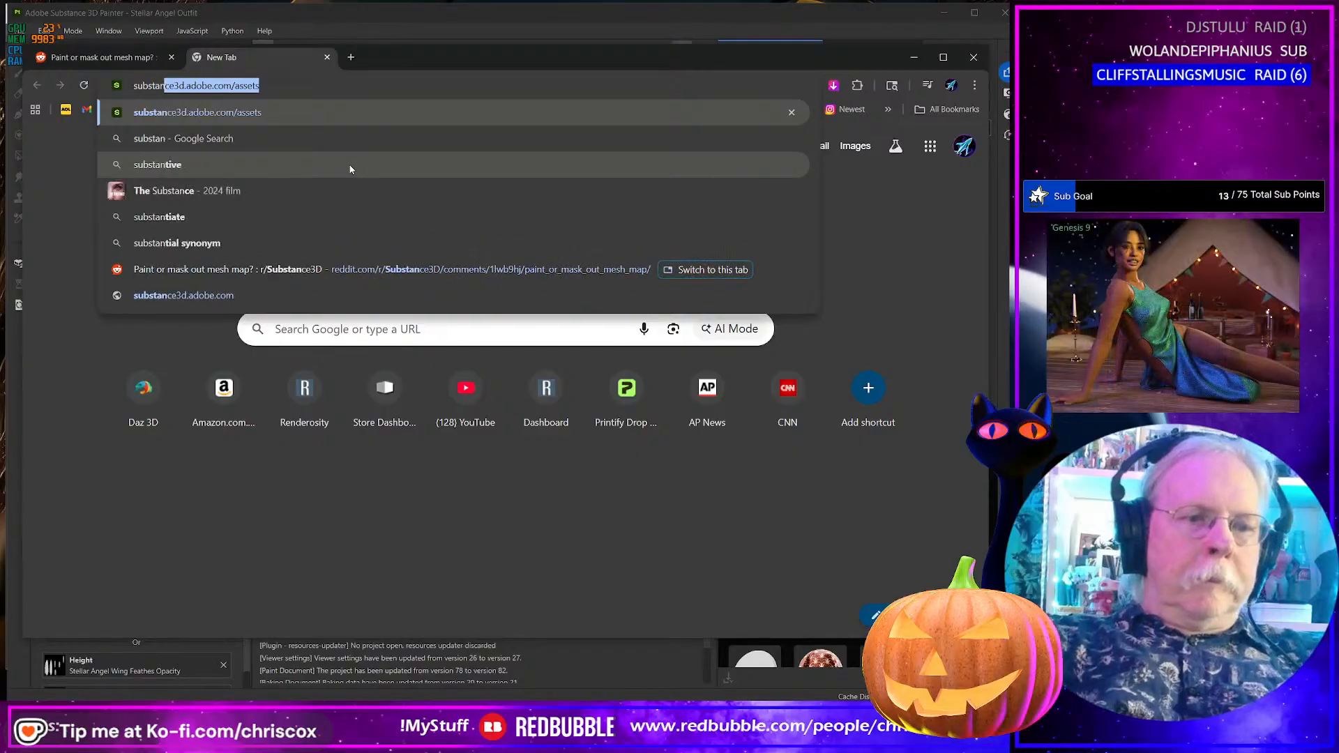
text(ce paint)
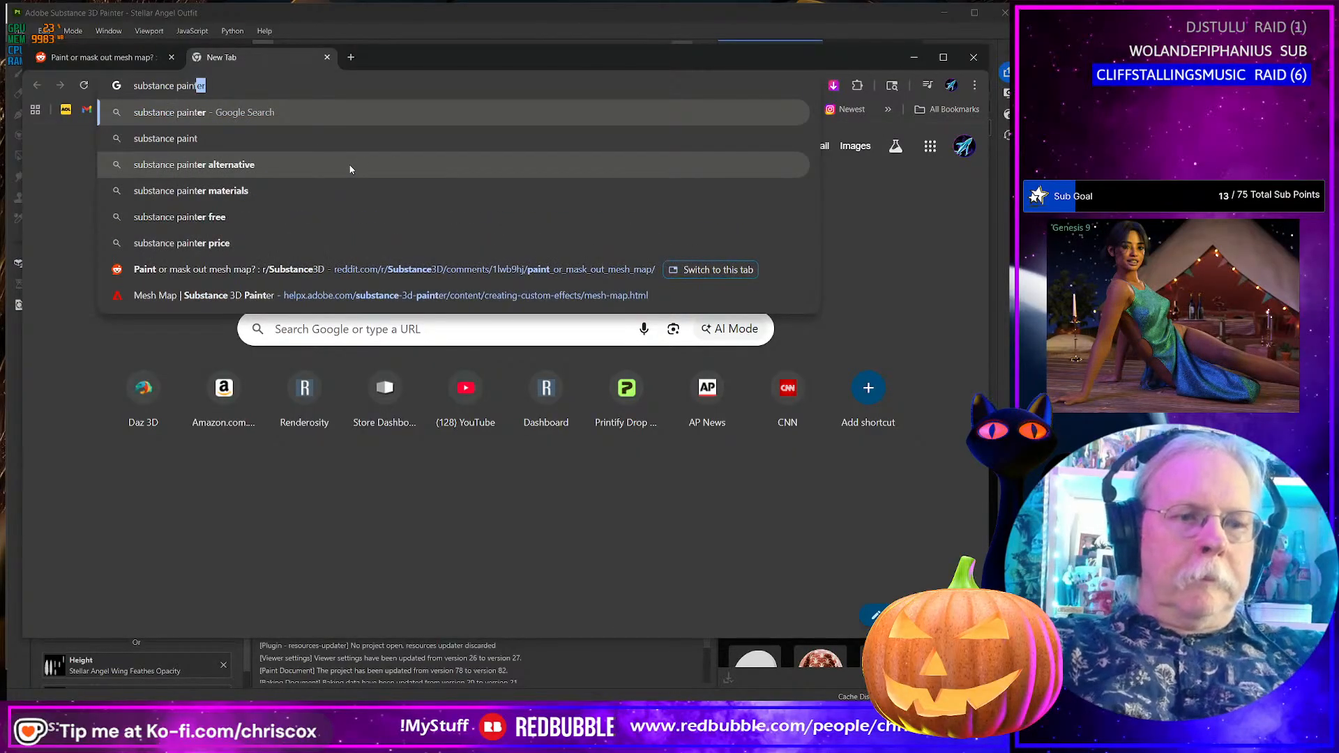
text(er bake)
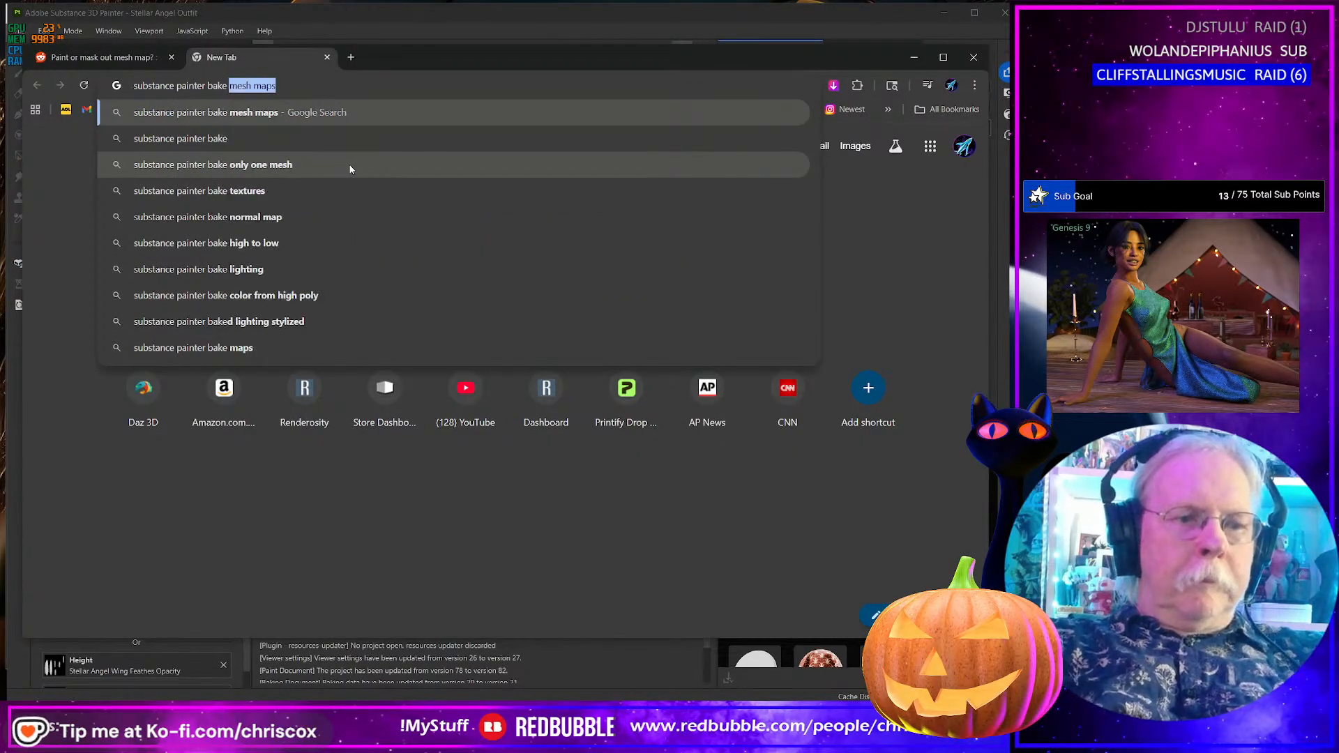
text( maps)
key(Return)
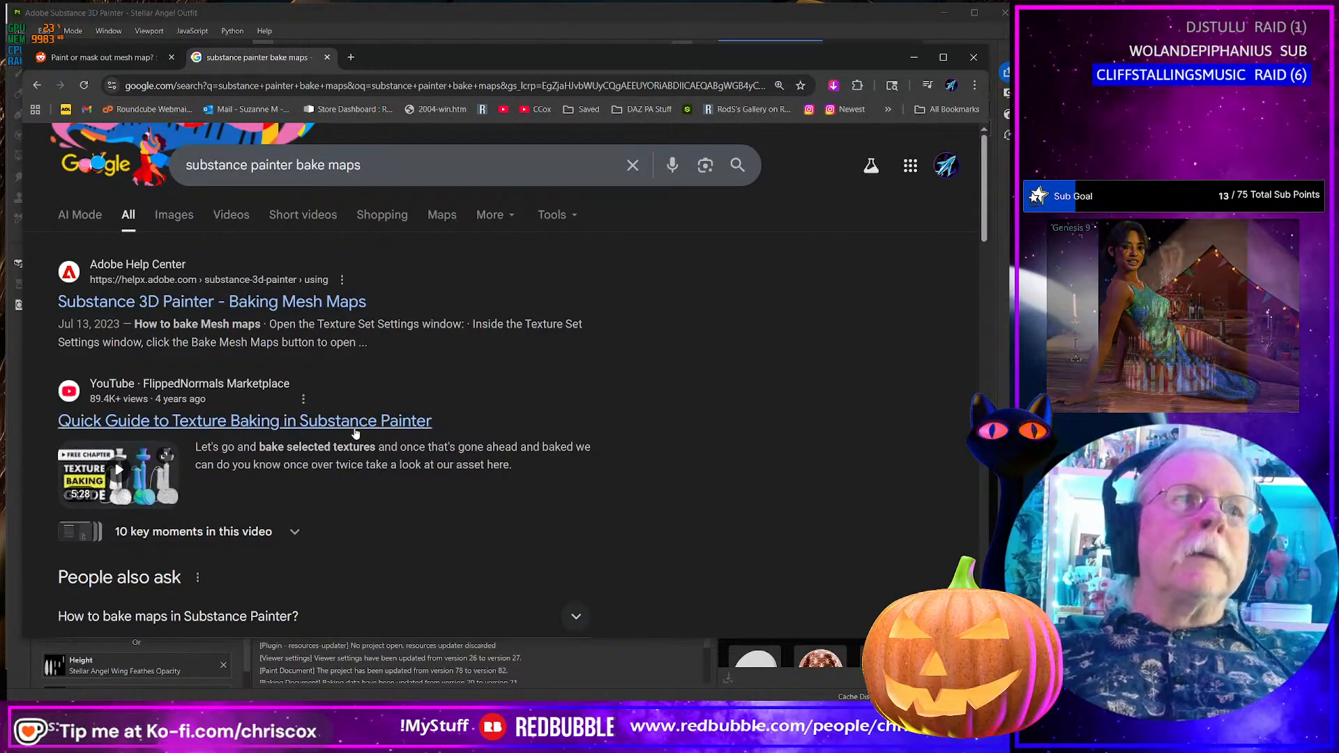
- Open the video "Bakes & Mesh Maps Explained - Substance Painter" from the results, skim it to near the end and pause it
scroll(355, 433, down, 3)
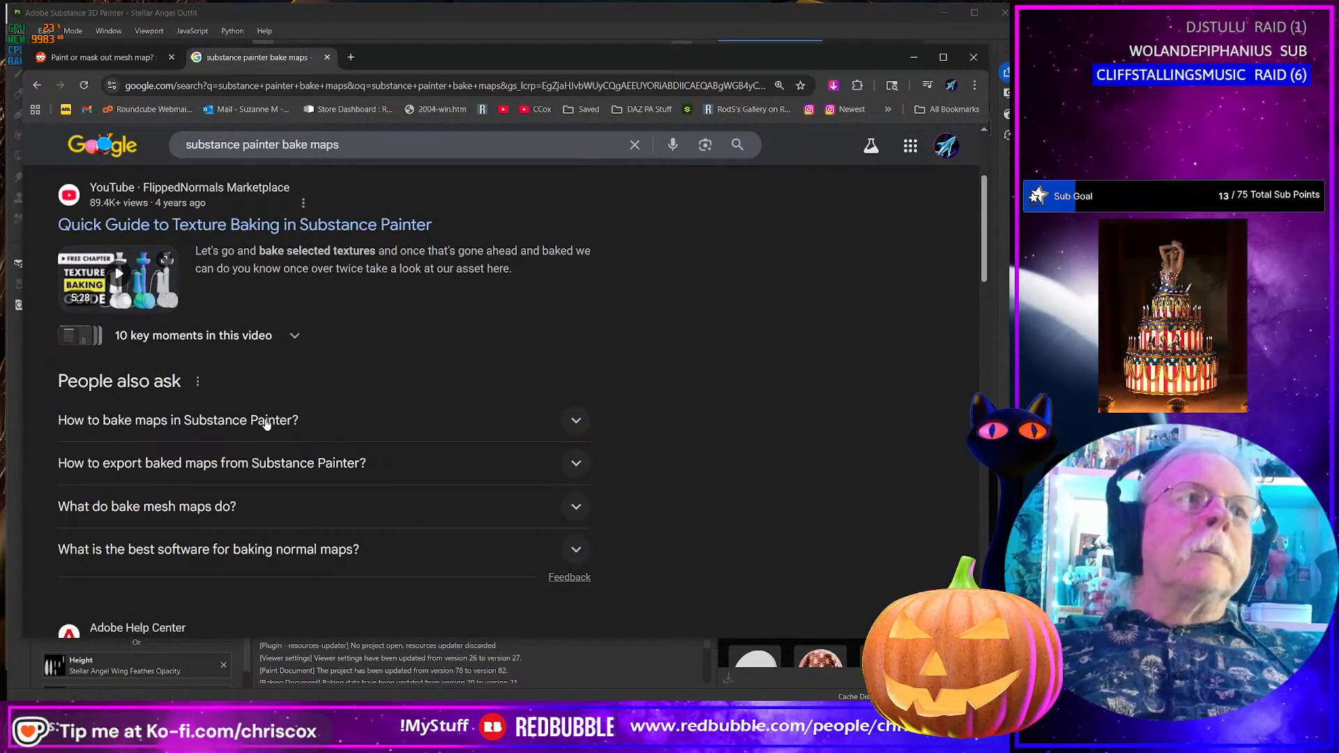
scroll(207, 388, down, 2)
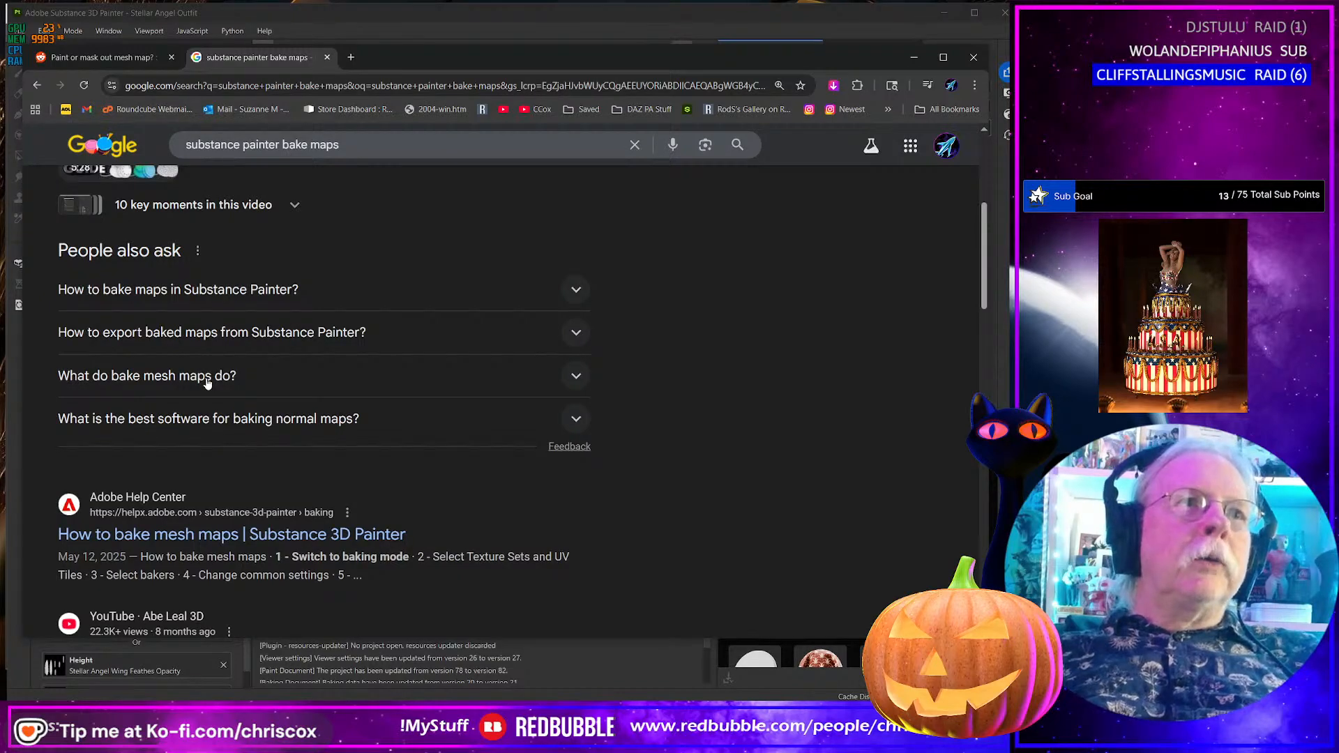
scroll(282, 427, down, 4)
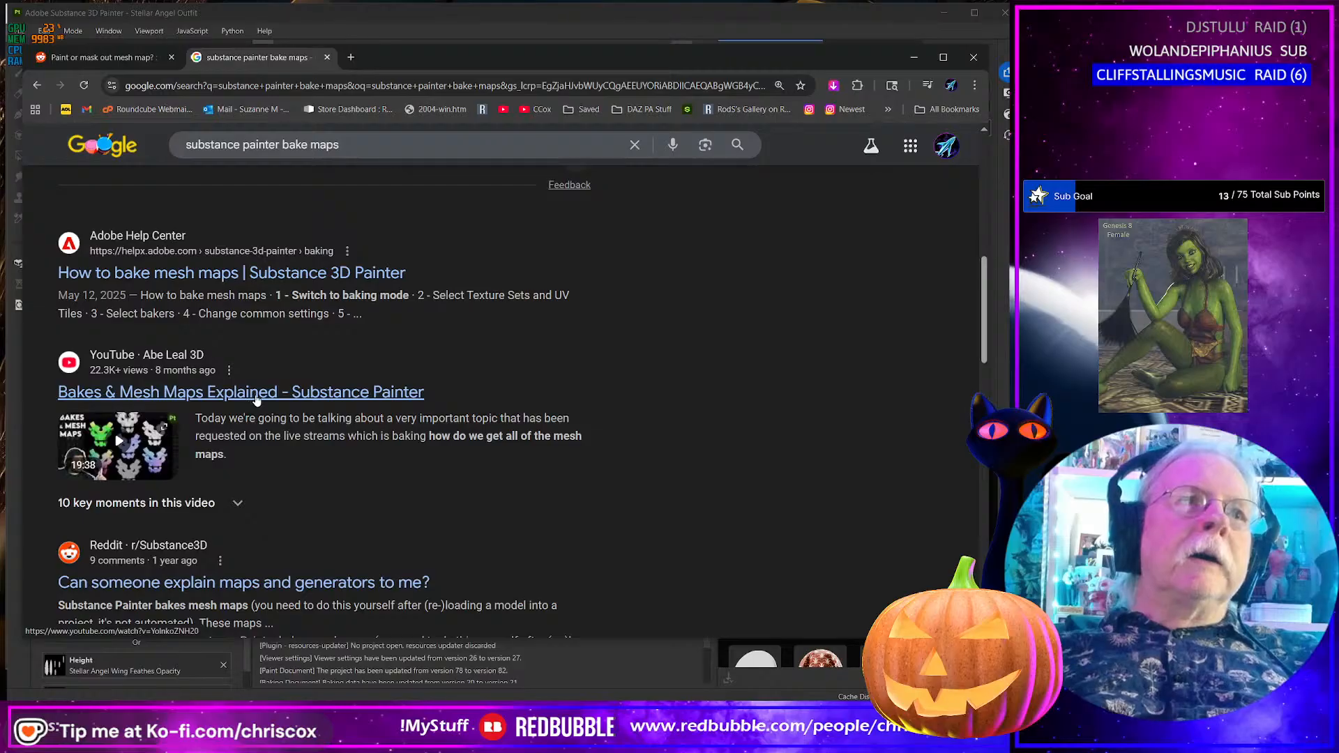
click(262, 393)
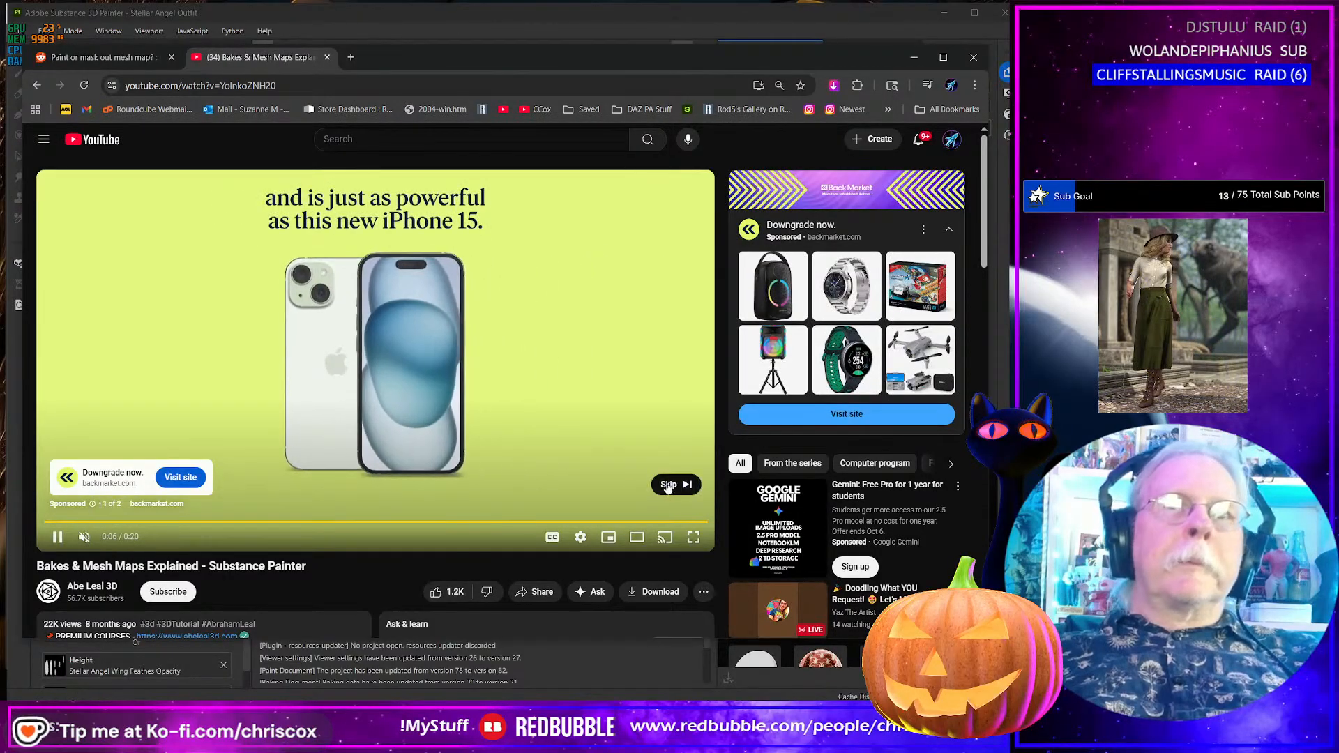
click(671, 486)
drag(47, 523, 680, 528)
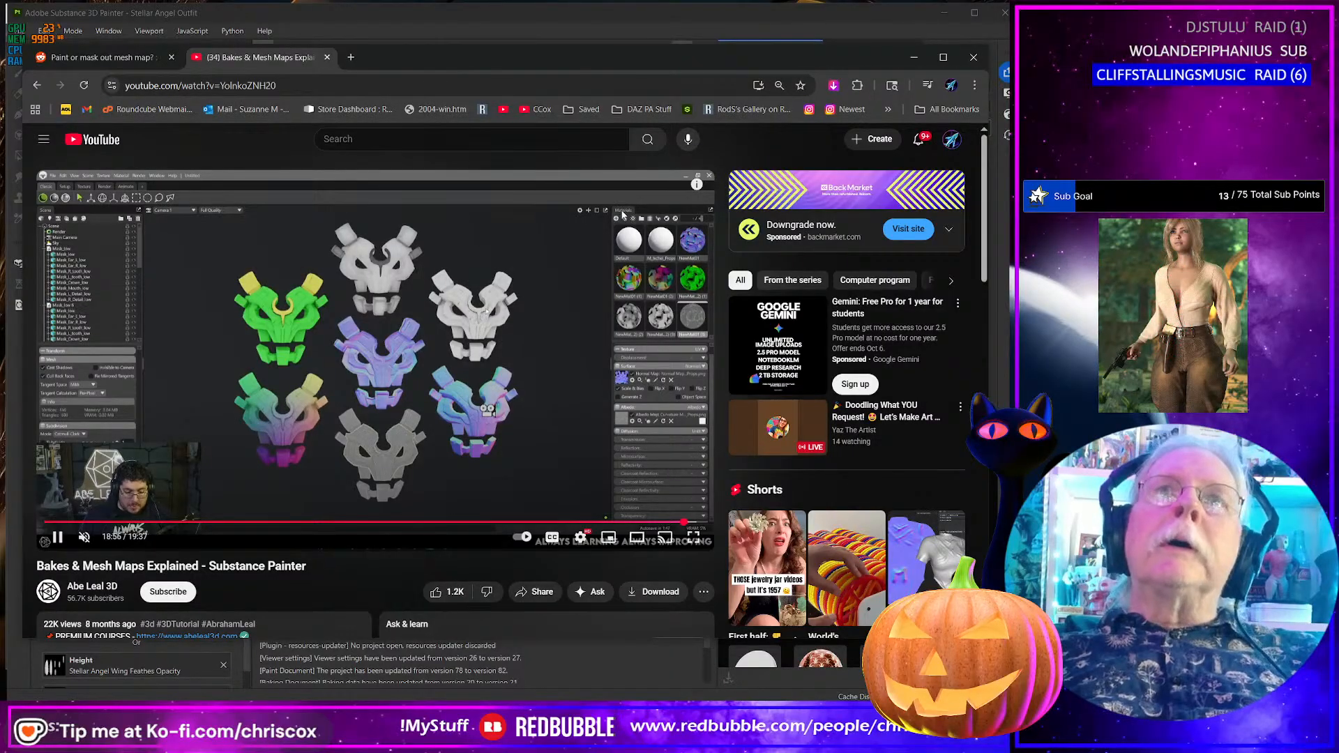
click(546, 353)
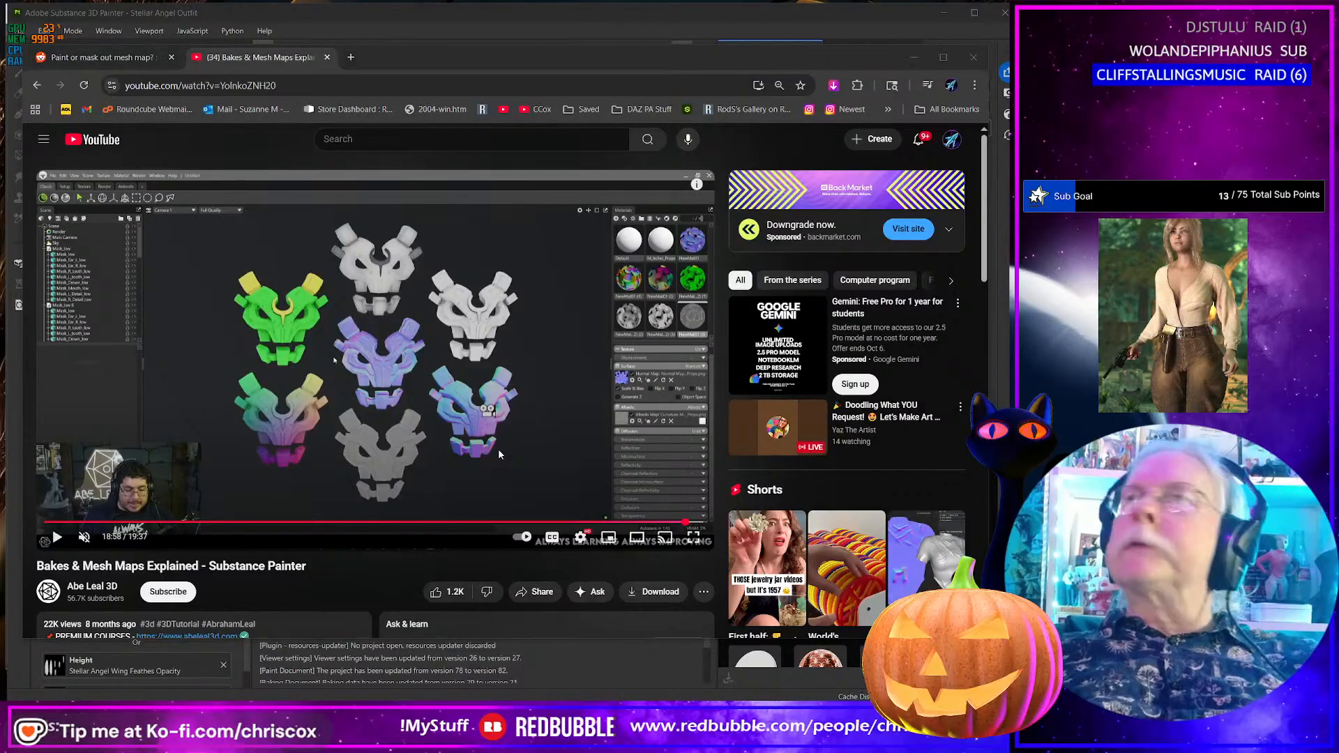
- Switch to Substance 3D Painter, look through the available views and enter the Bake Mesh Maps mode
key(alt+Tab)
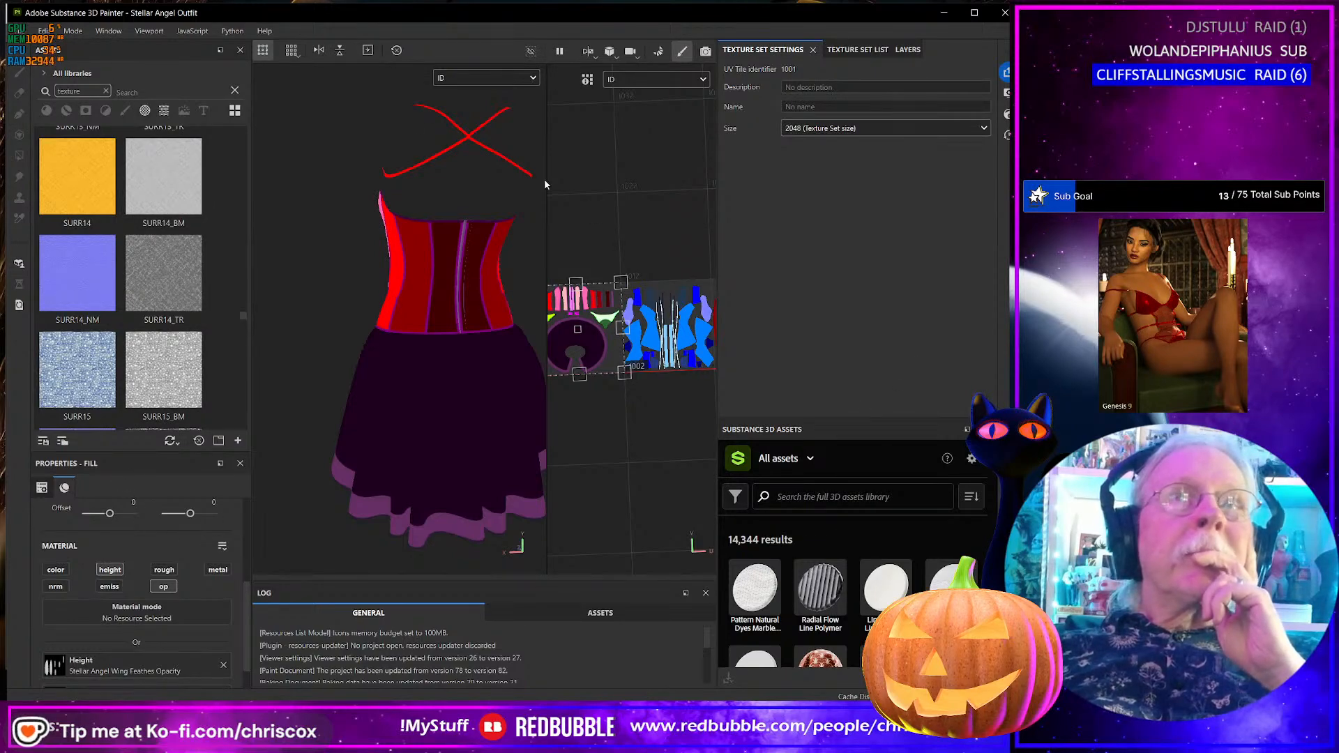
click(112, 32)
mouse_move(123, 49)
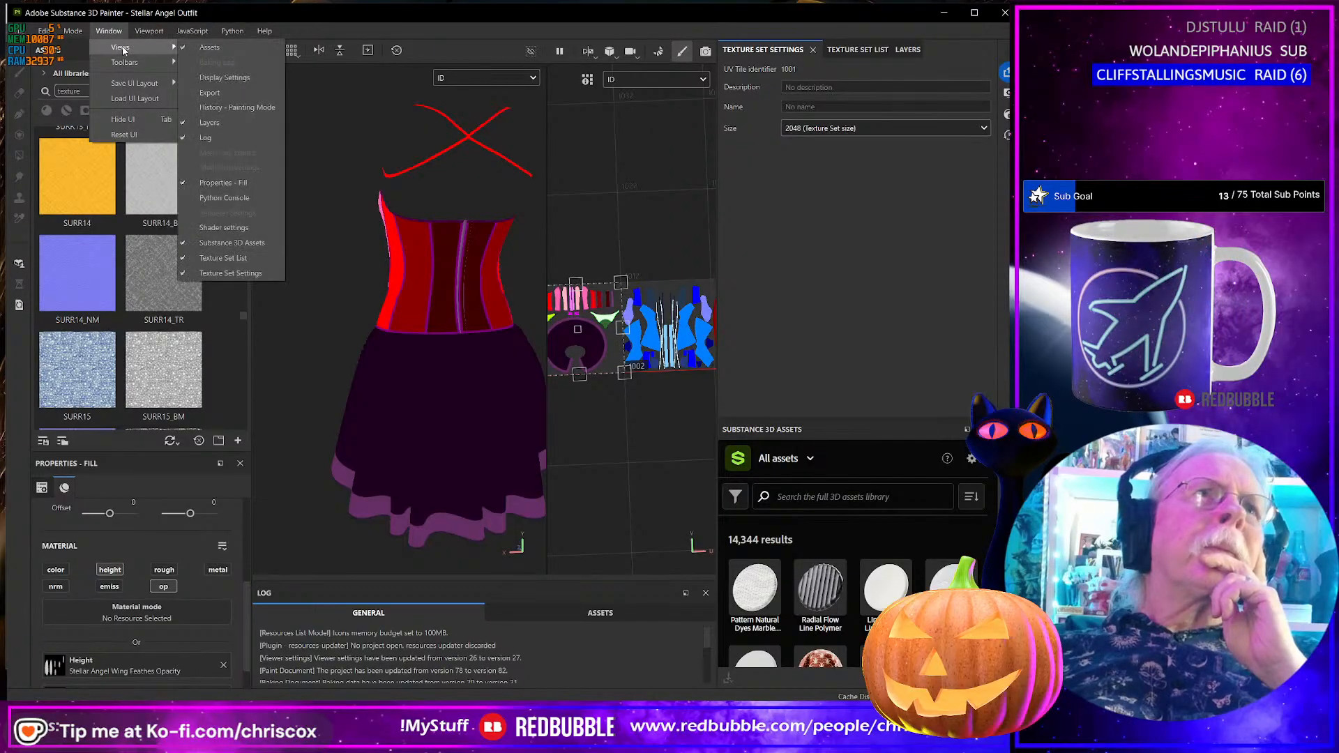
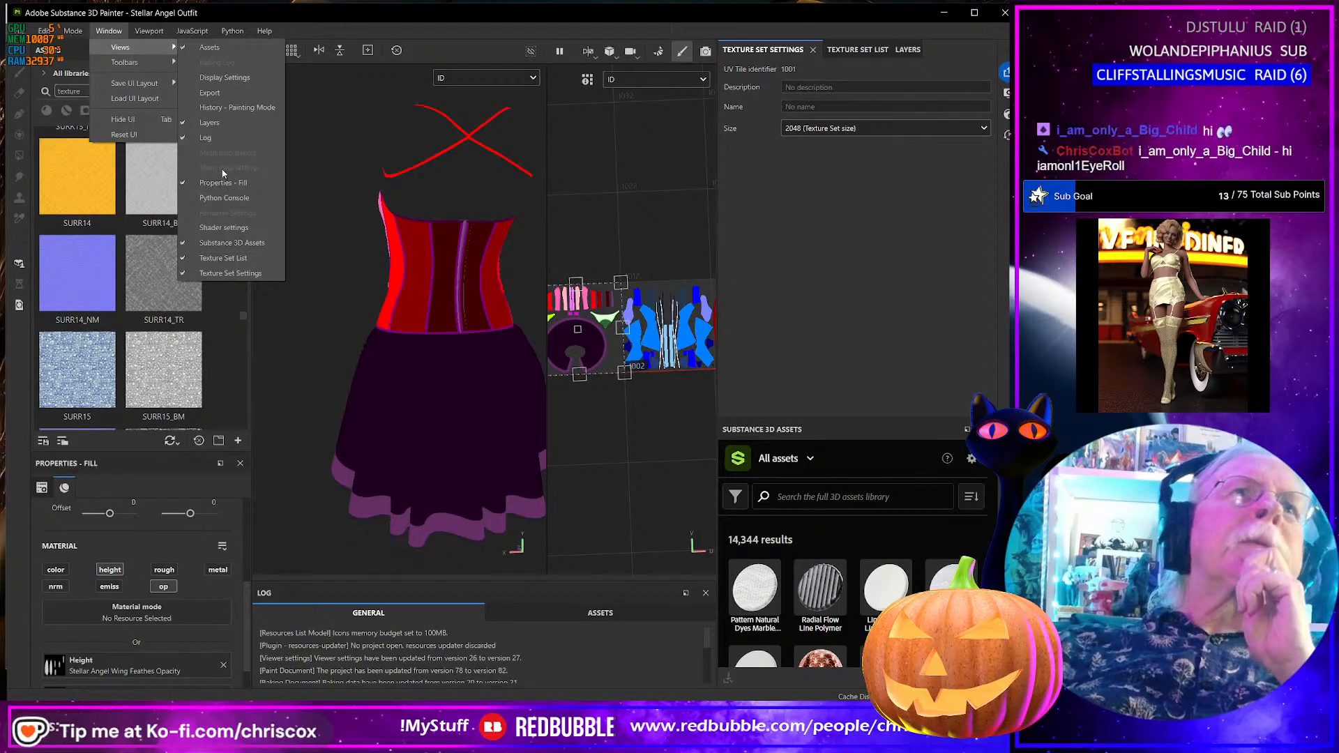
mouse_move(229, 29)
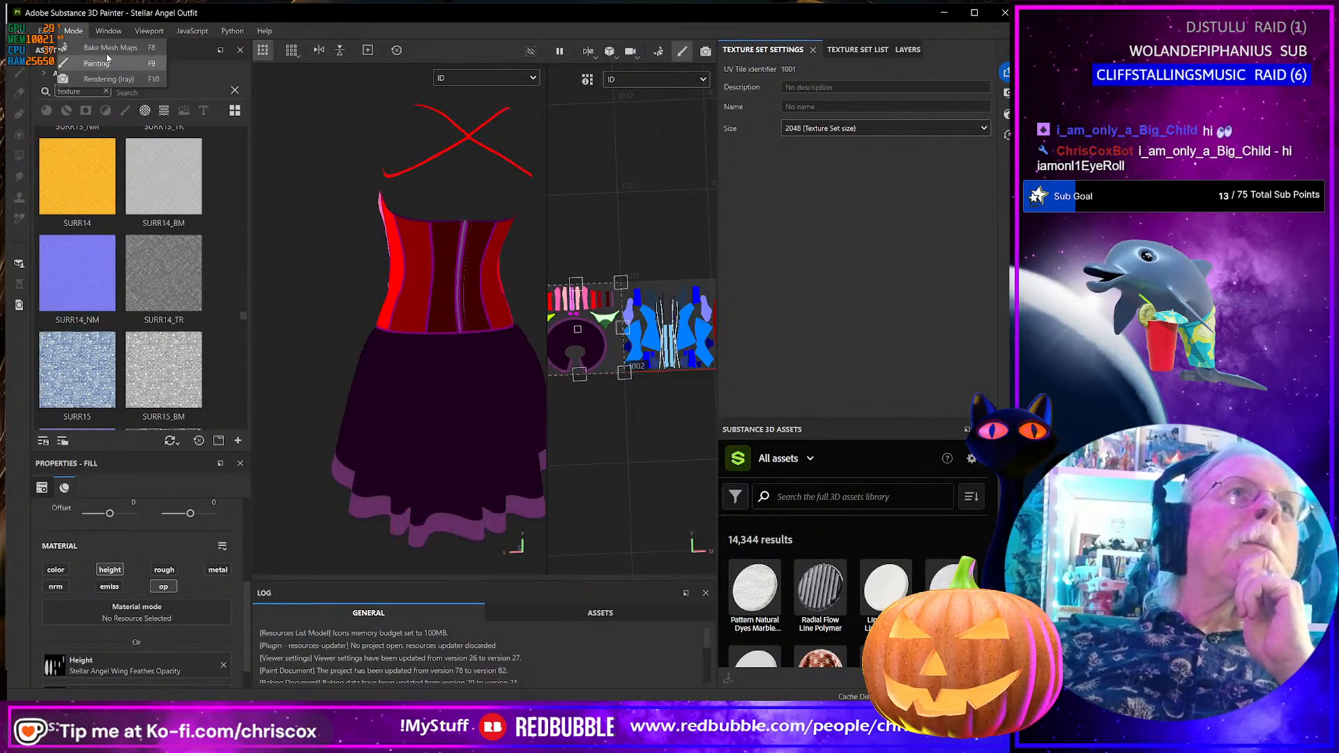
click(103, 48)
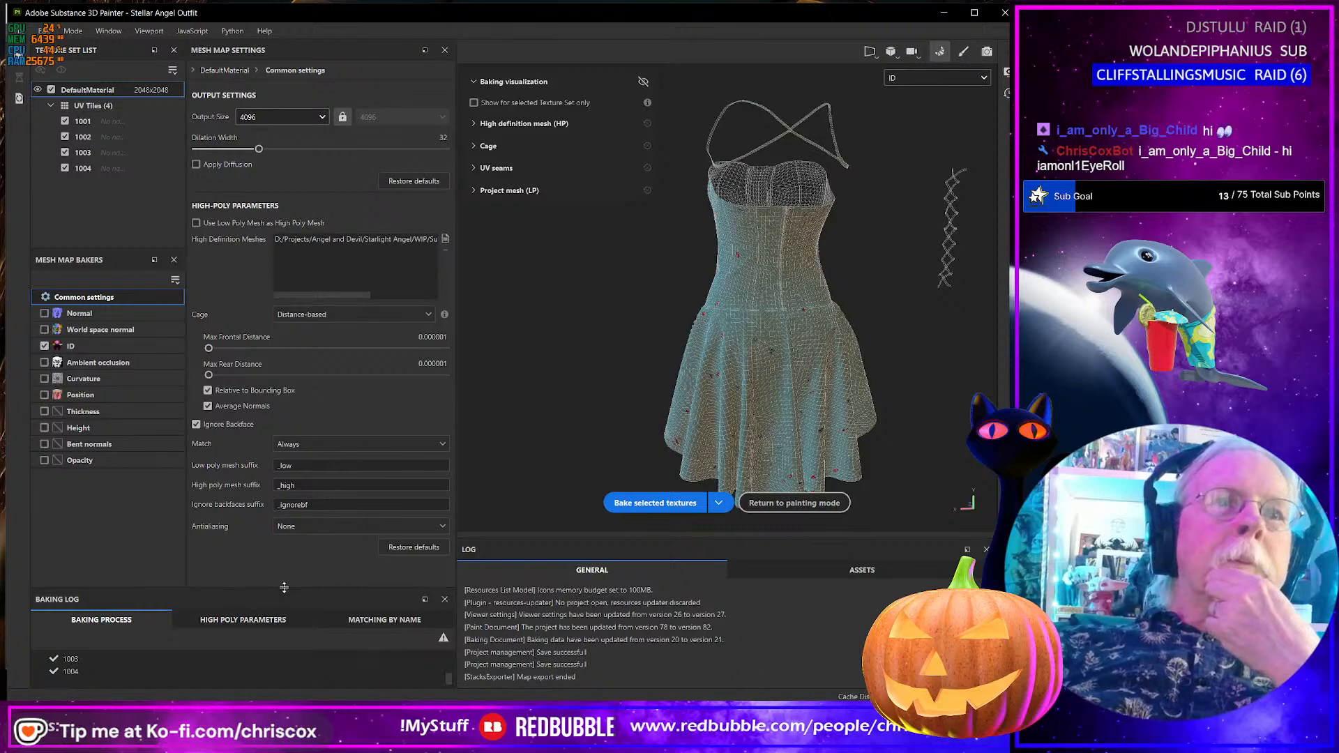
- Enlarge the baking log and examine the Color Source options of the ID baker
drag(293, 592, 318, 539)
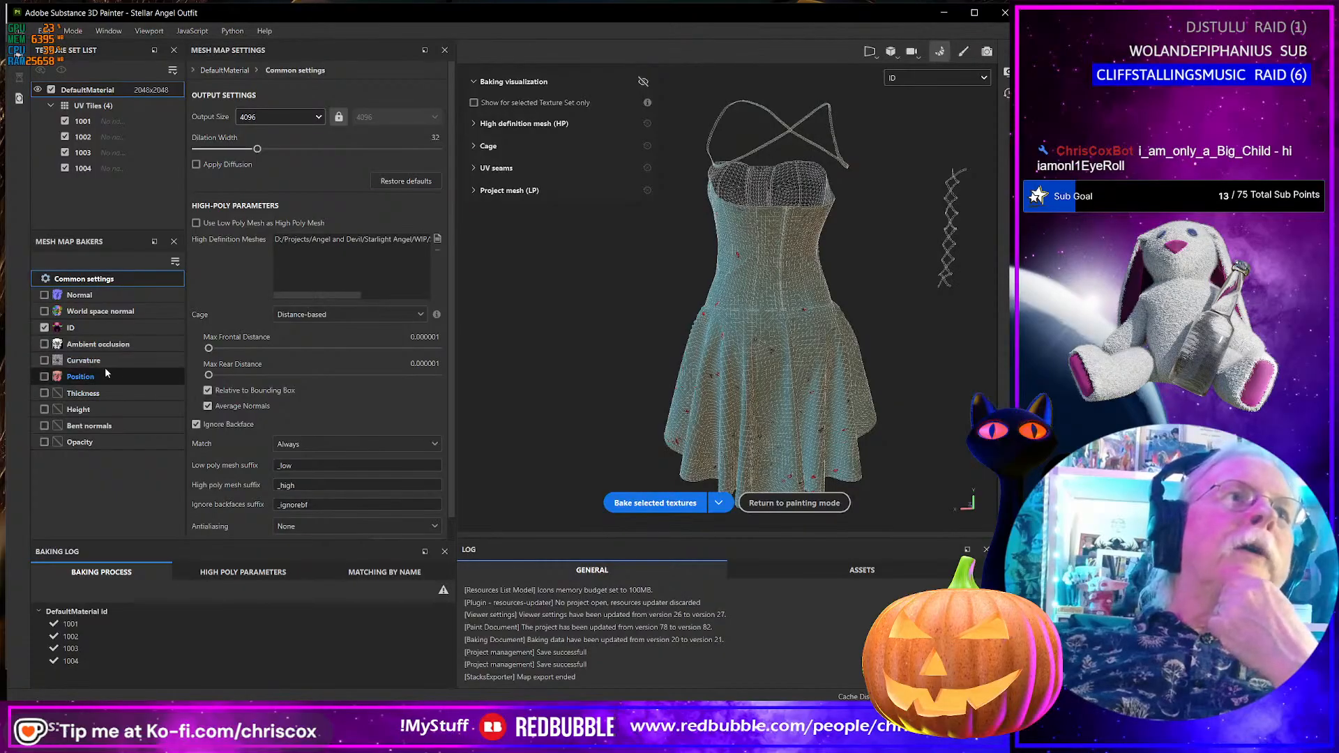
click(58, 329)
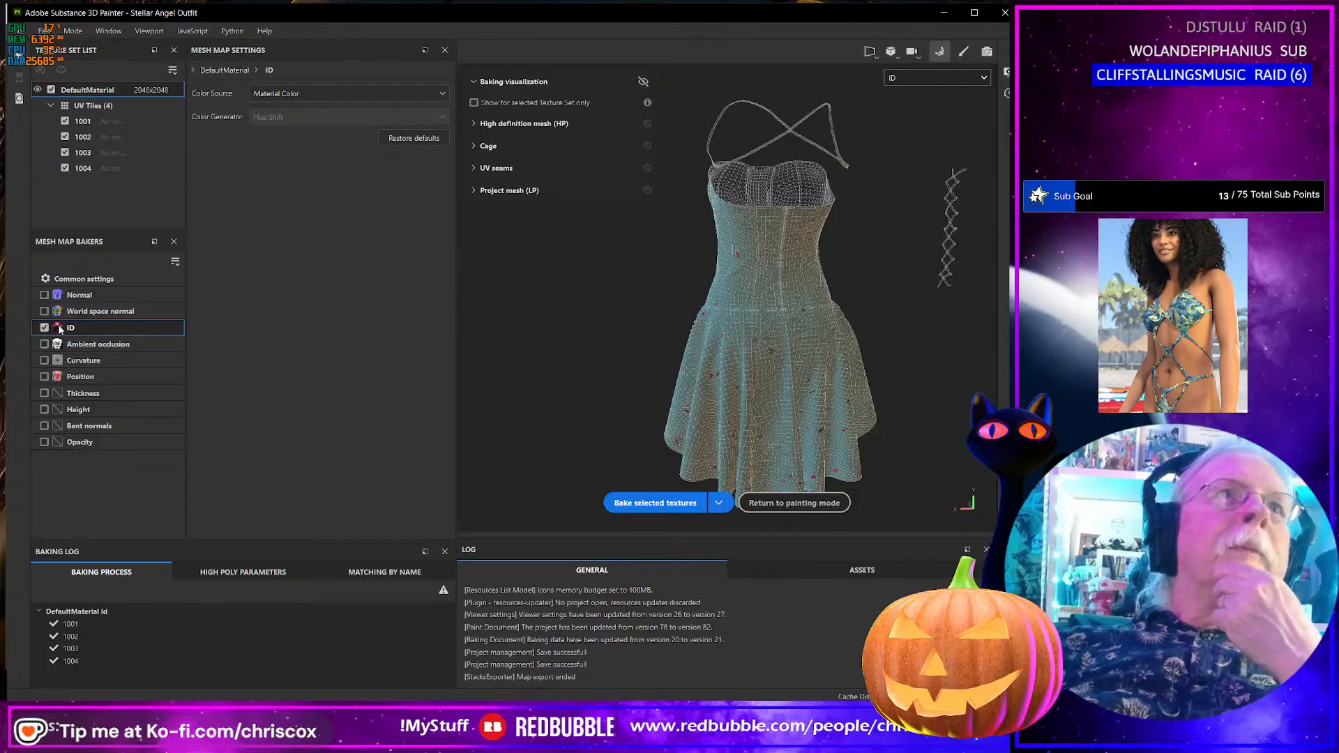
click(380, 94)
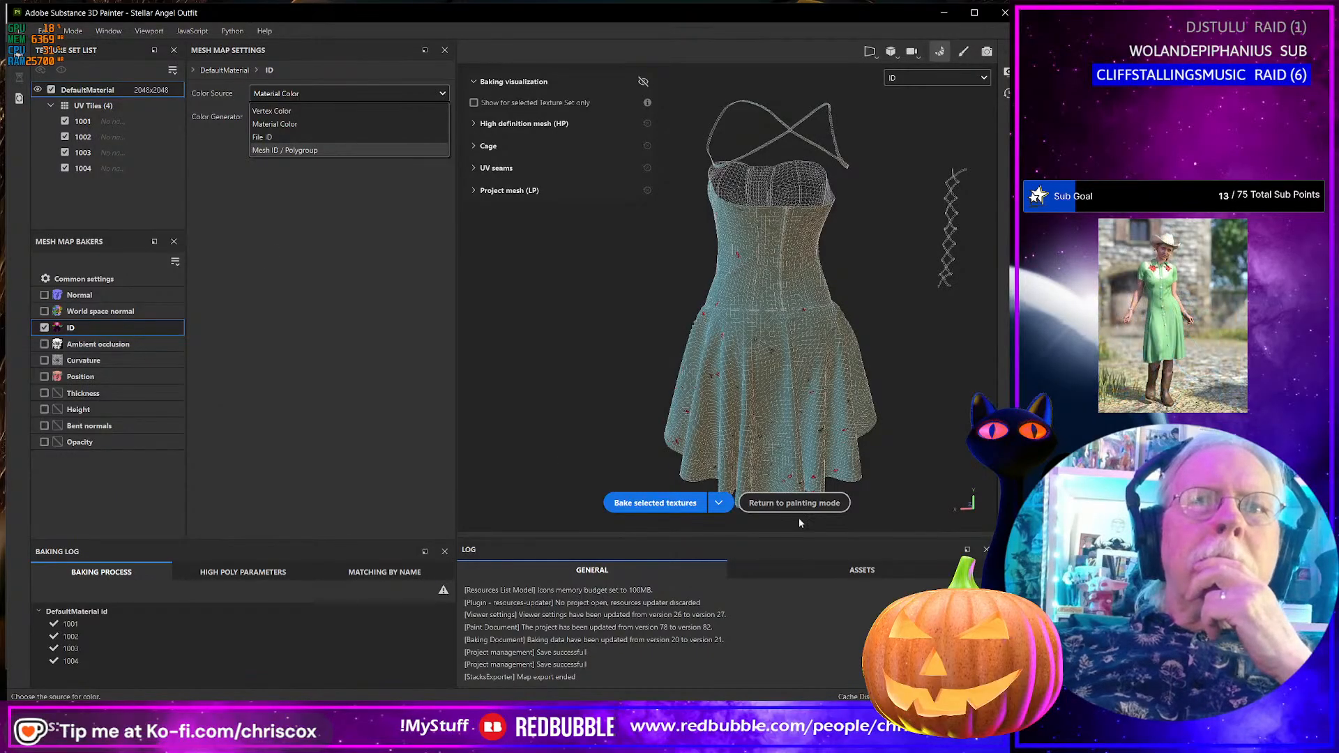
click(583, 554)
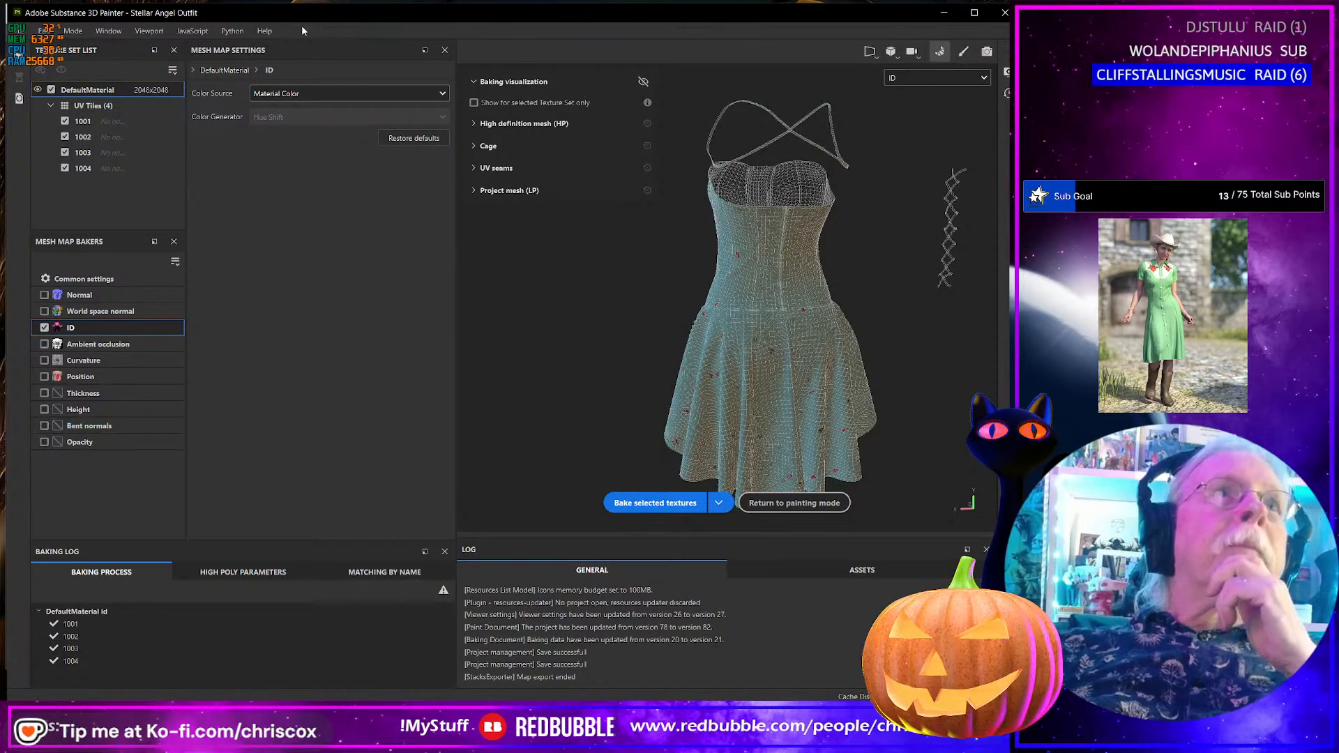
- Hide the Mesh map bakers view and show it again
drag(304, 14, 345, 17)
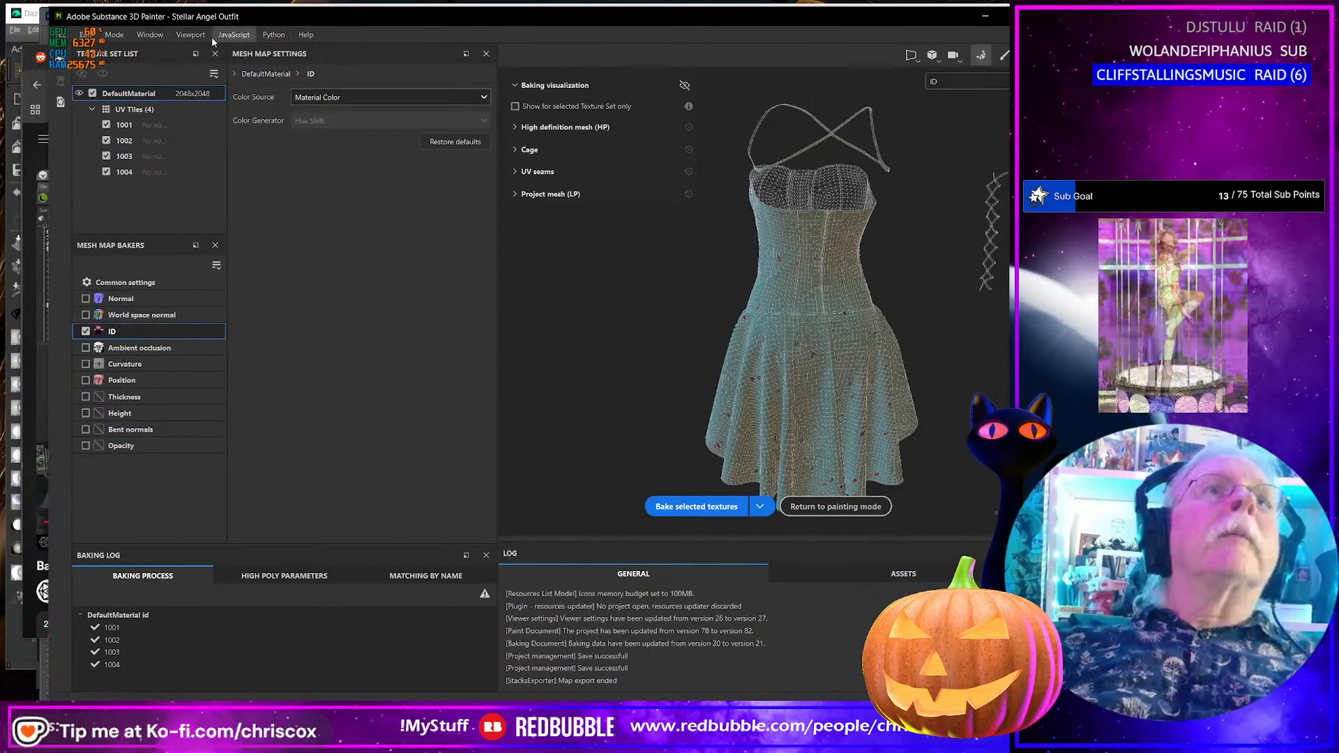
click(150, 34)
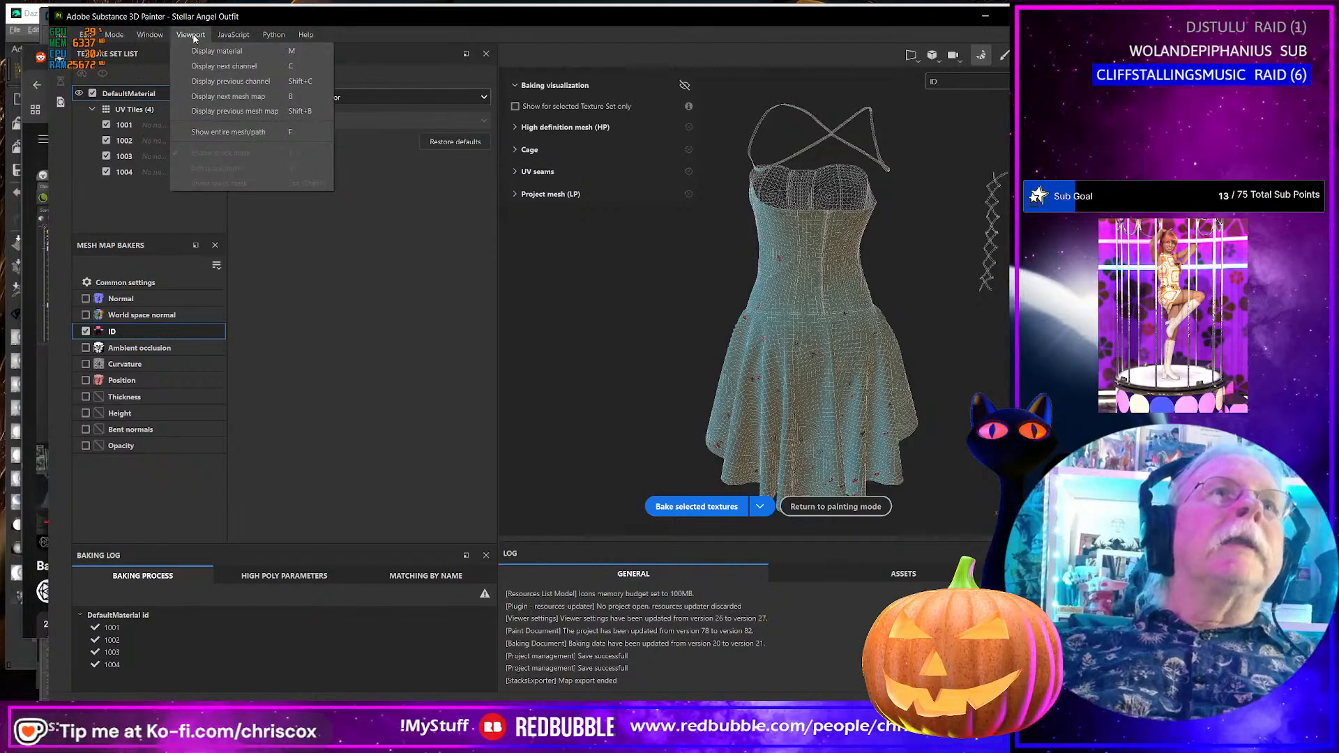
mouse_move(159, 42)
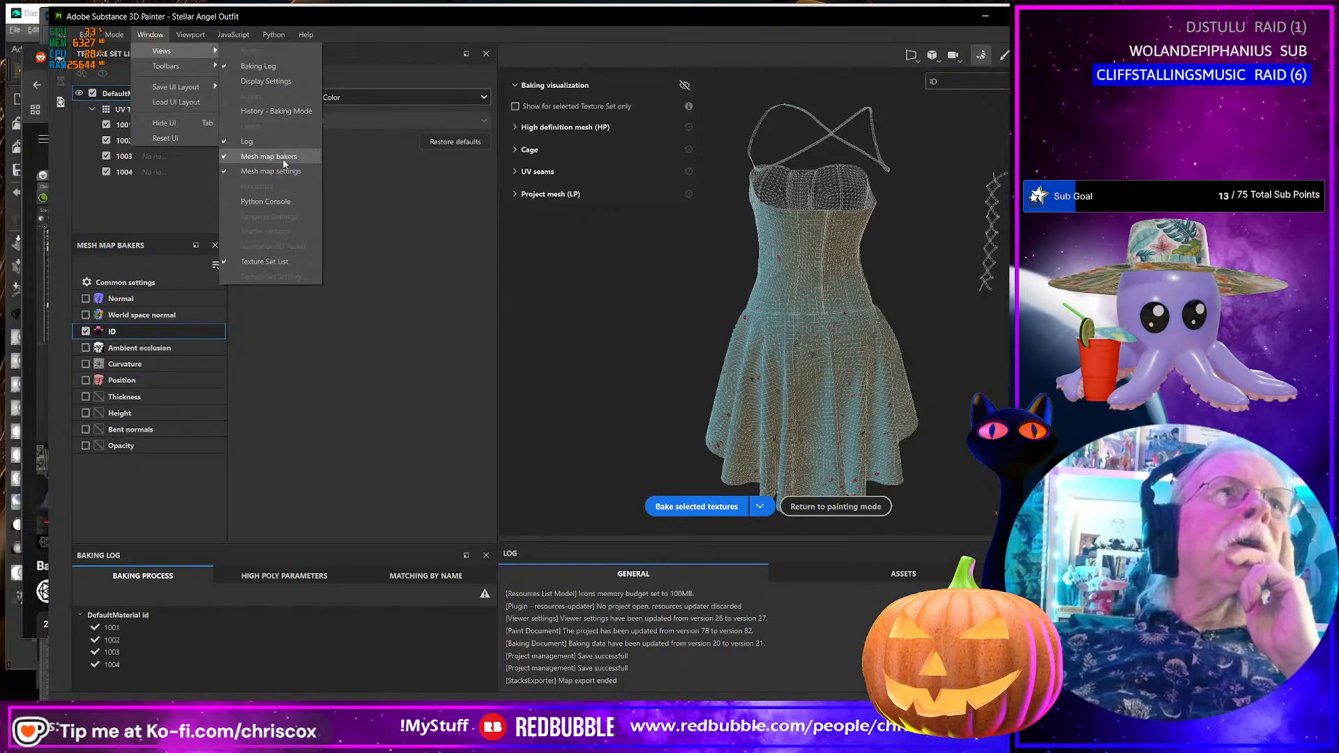
click(222, 157)
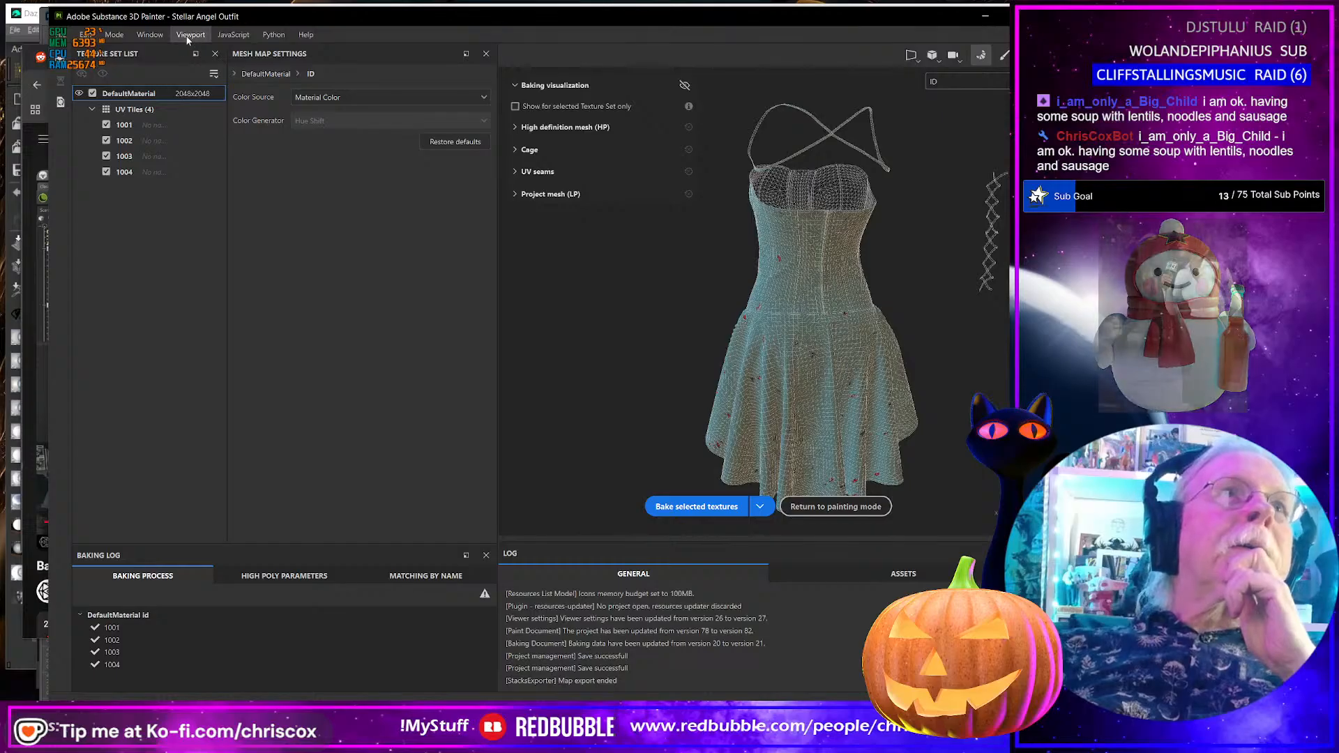
click(150, 35)
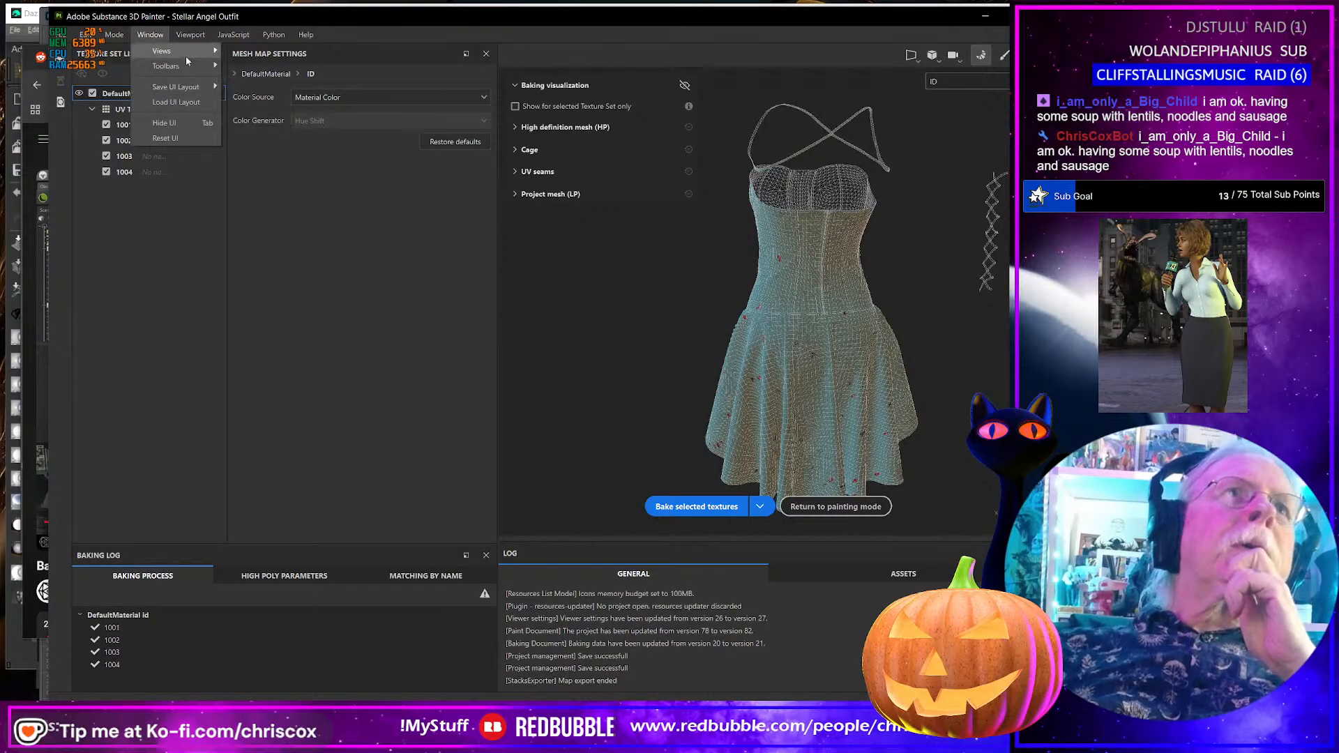
mouse_move(187, 57)
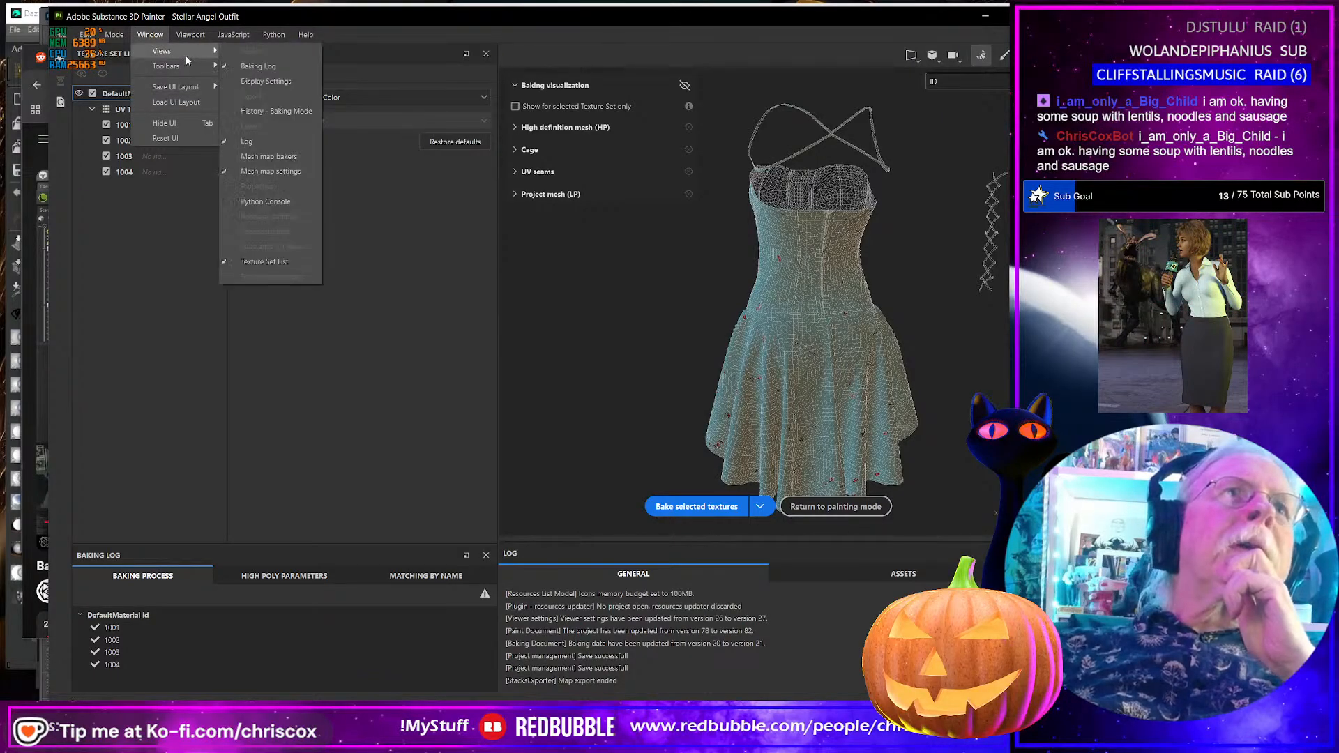
click(288, 157)
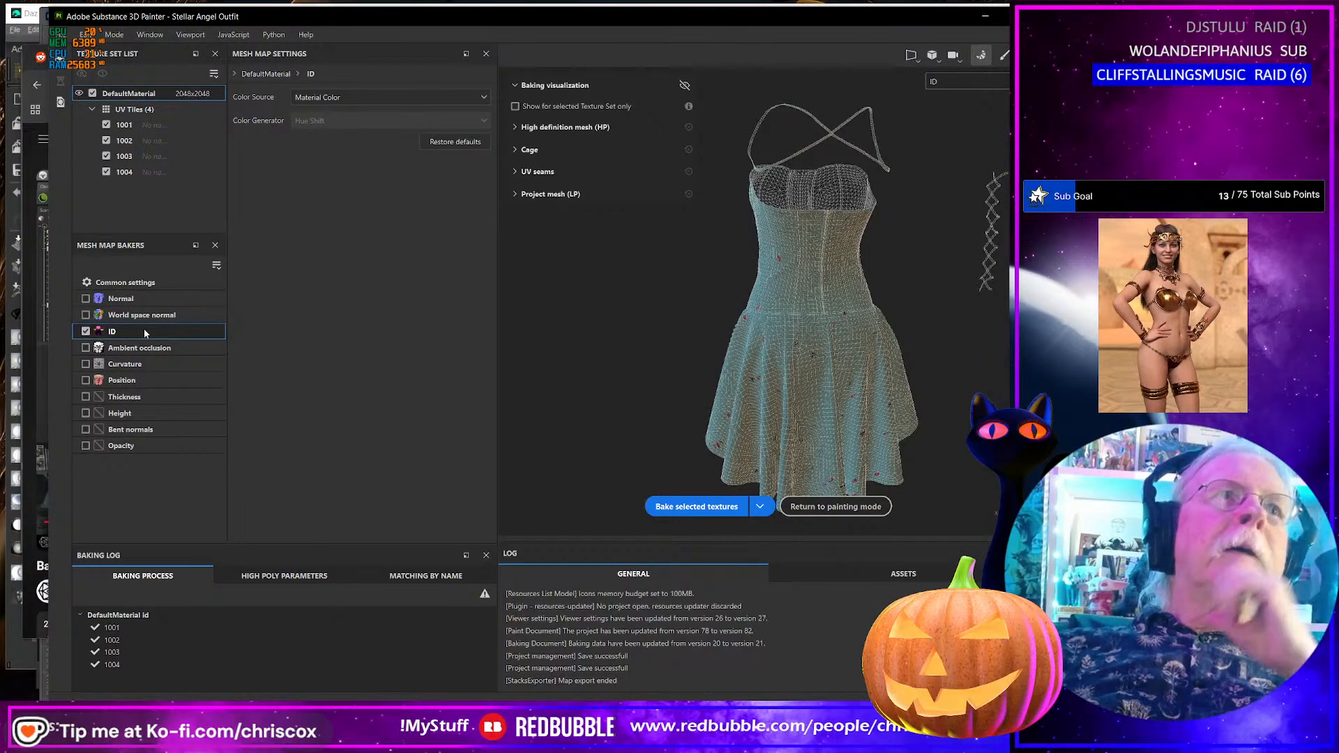
- Return to Painting mode and bring up the mesh maps in the texture set settings
click(114, 35)
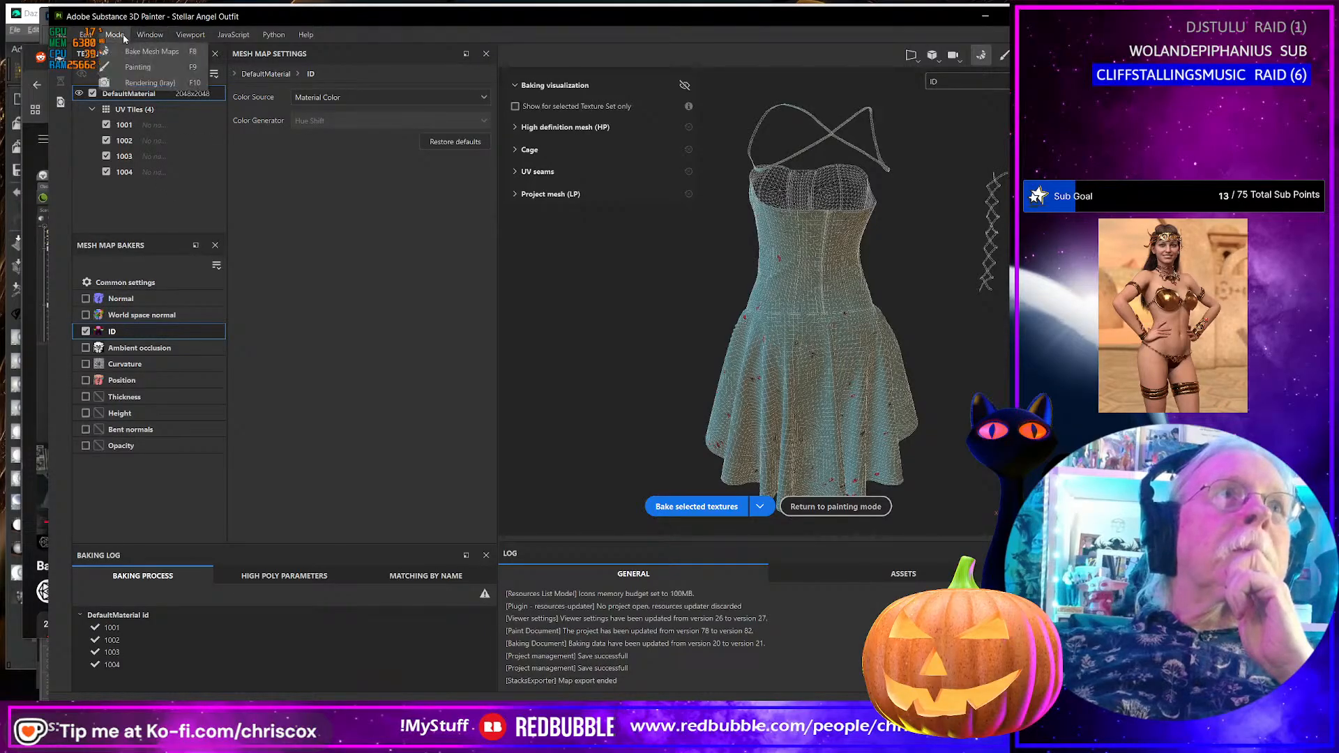
click(138, 67)
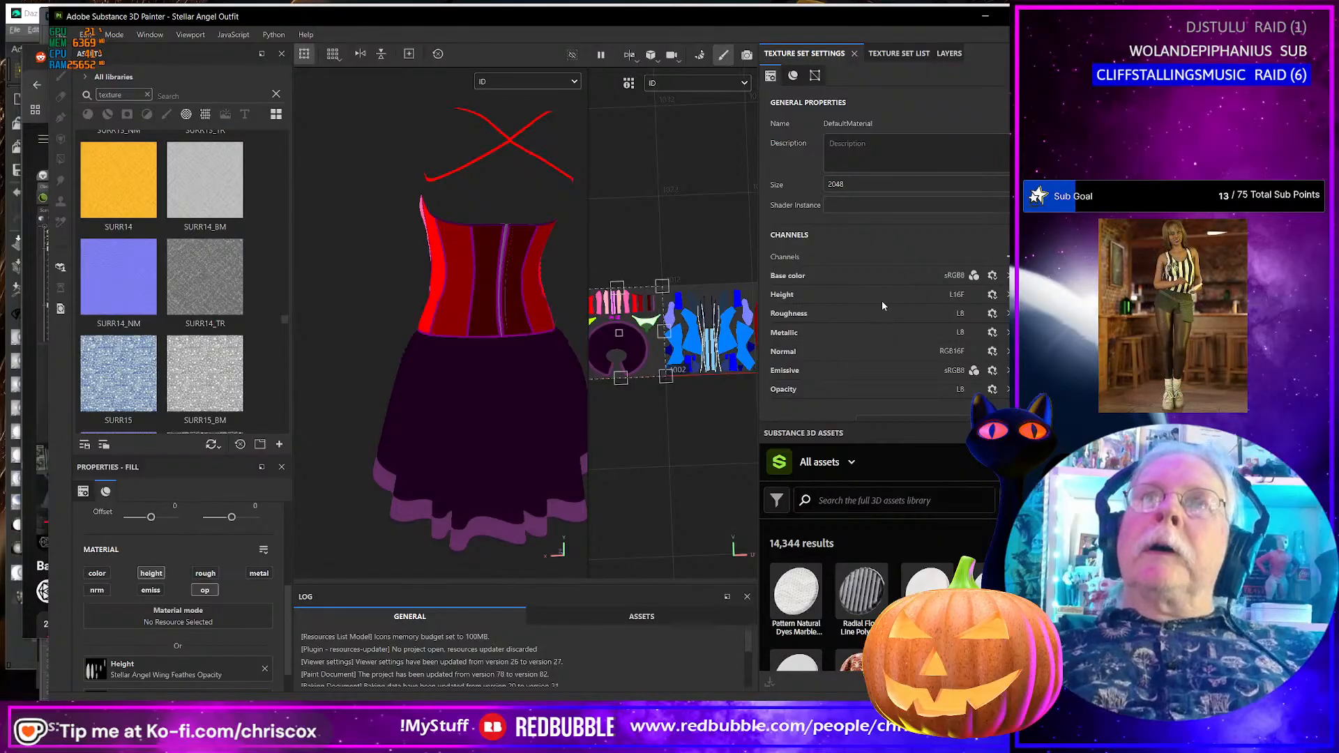
scroll(884, 300, down, 2)
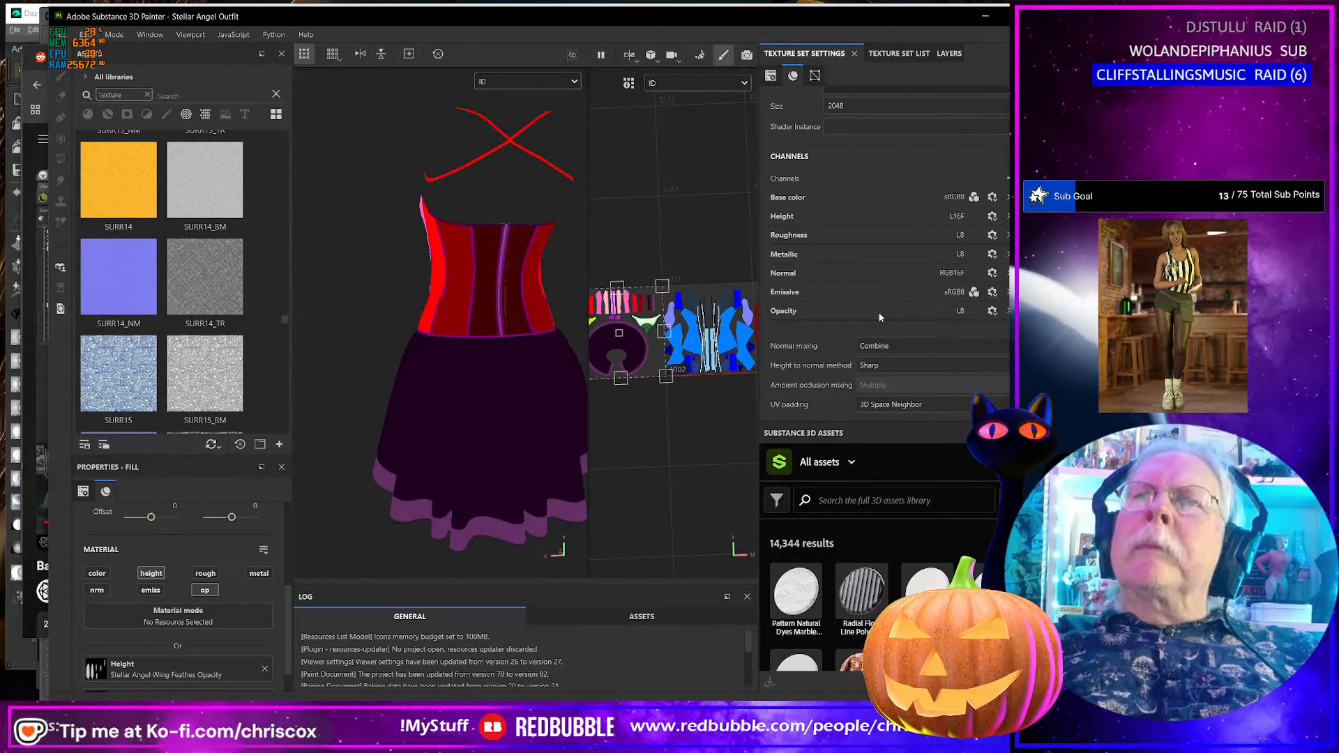
scroll(878, 311, down, 2)
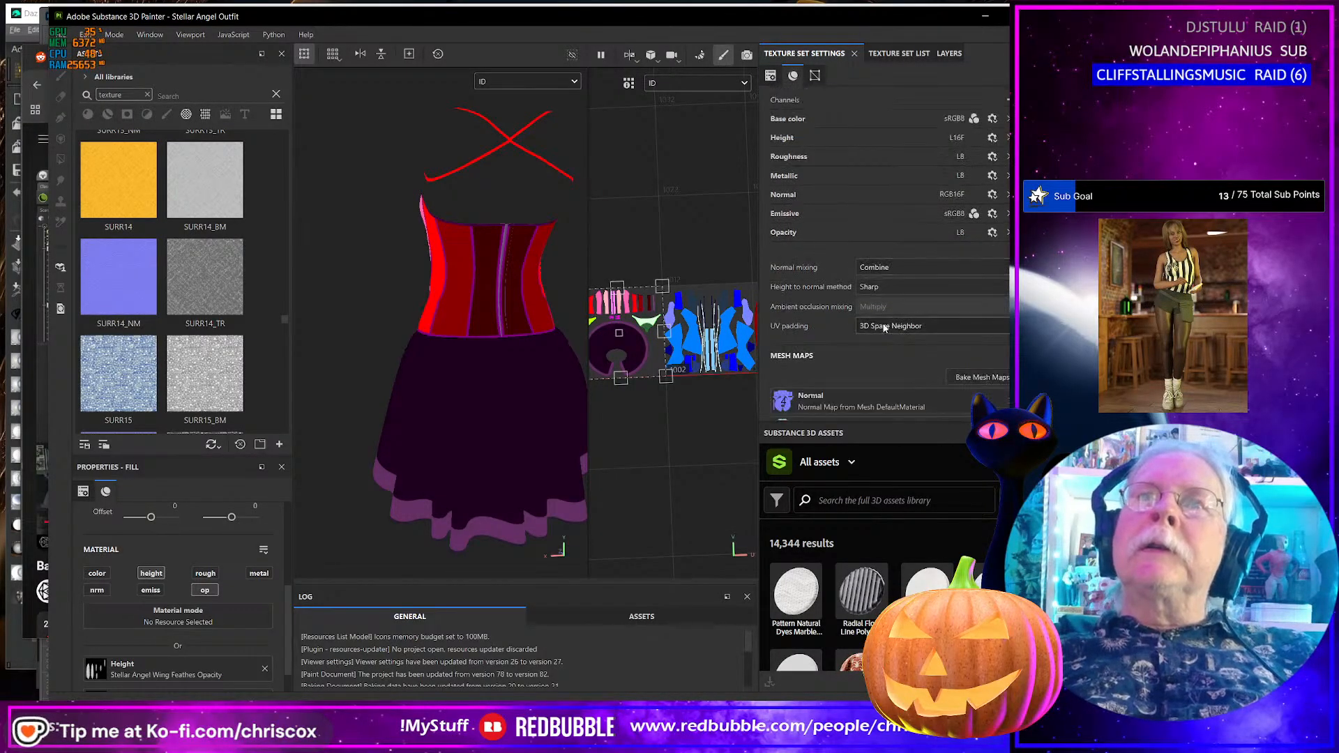
scroll(885, 328, down, 5)
scroll(884, 329, up, 6)
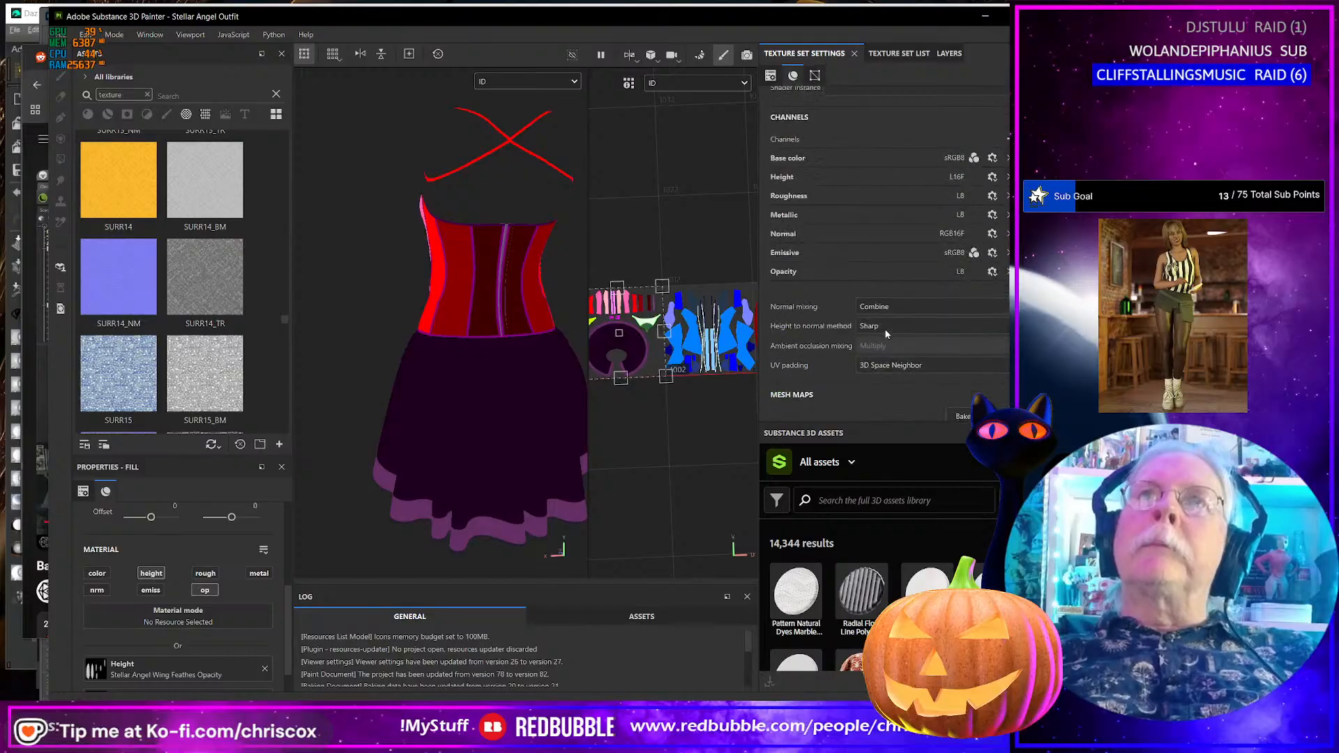
scroll(886, 333, down, 8)
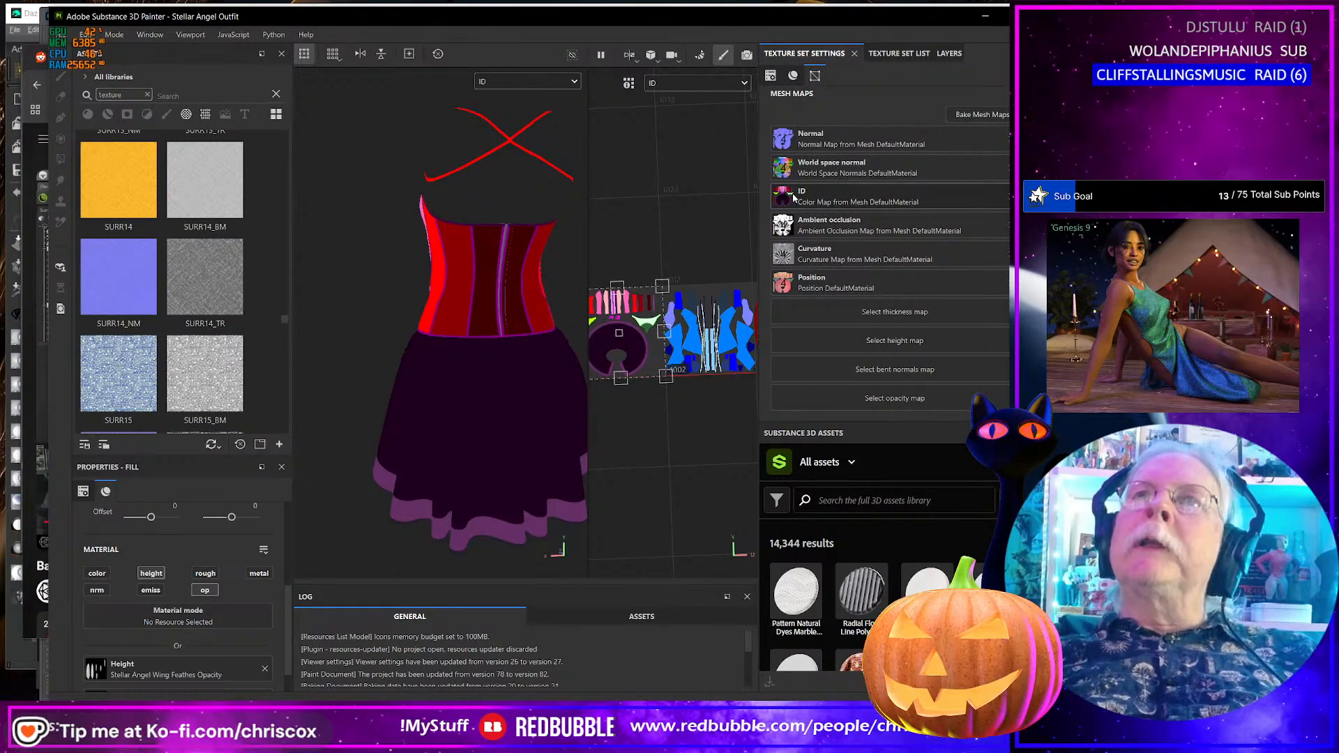
- Assign the Stellar Angel Outfit_1001_ID map to the ID mesh map slot and check the UV tiles
click(856, 201)
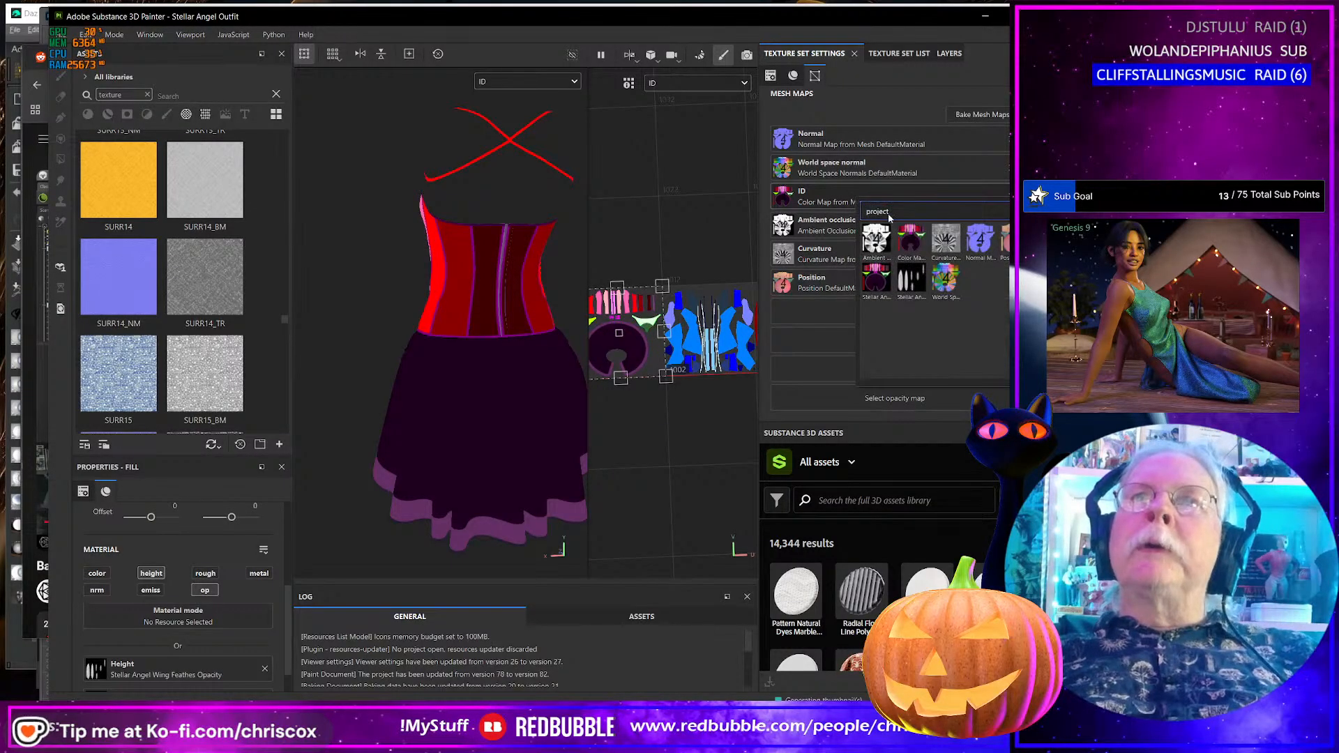
mouse_move(910, 240)
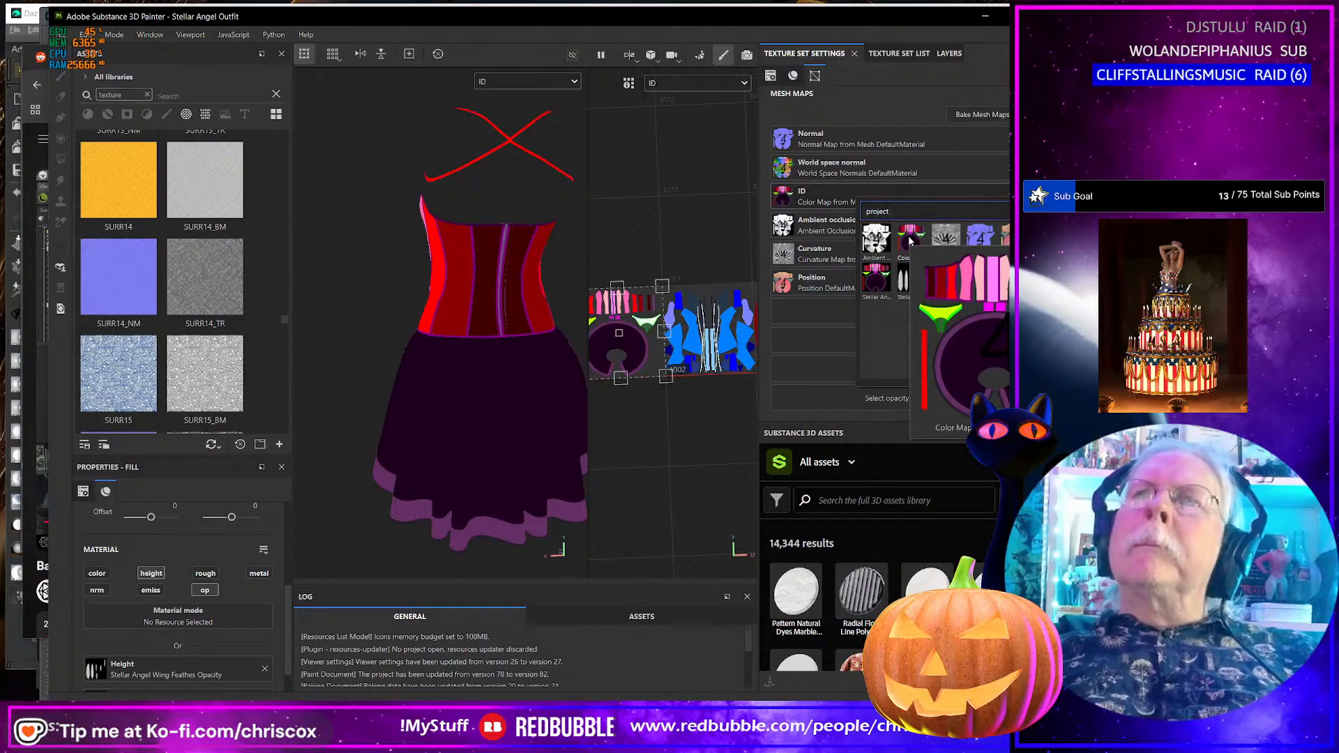
click(877, 278)
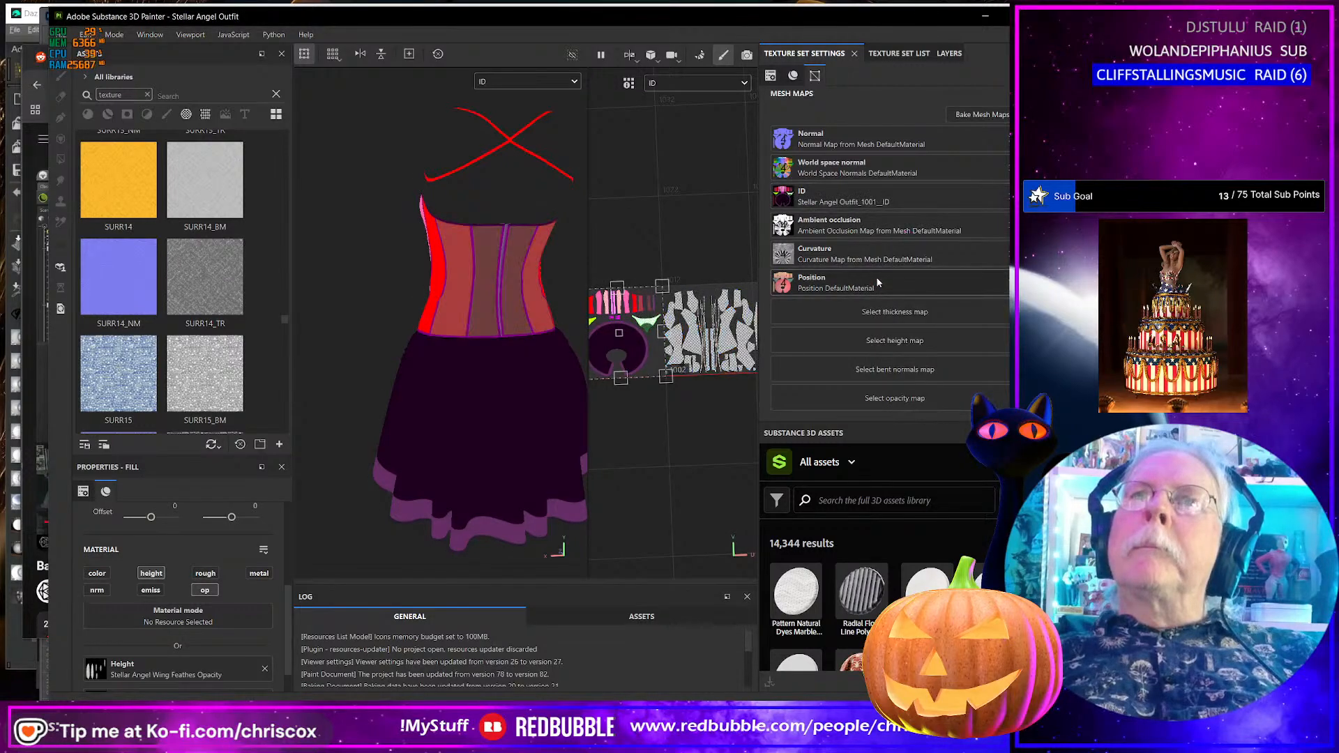
scroll(686, 375, down, 5)
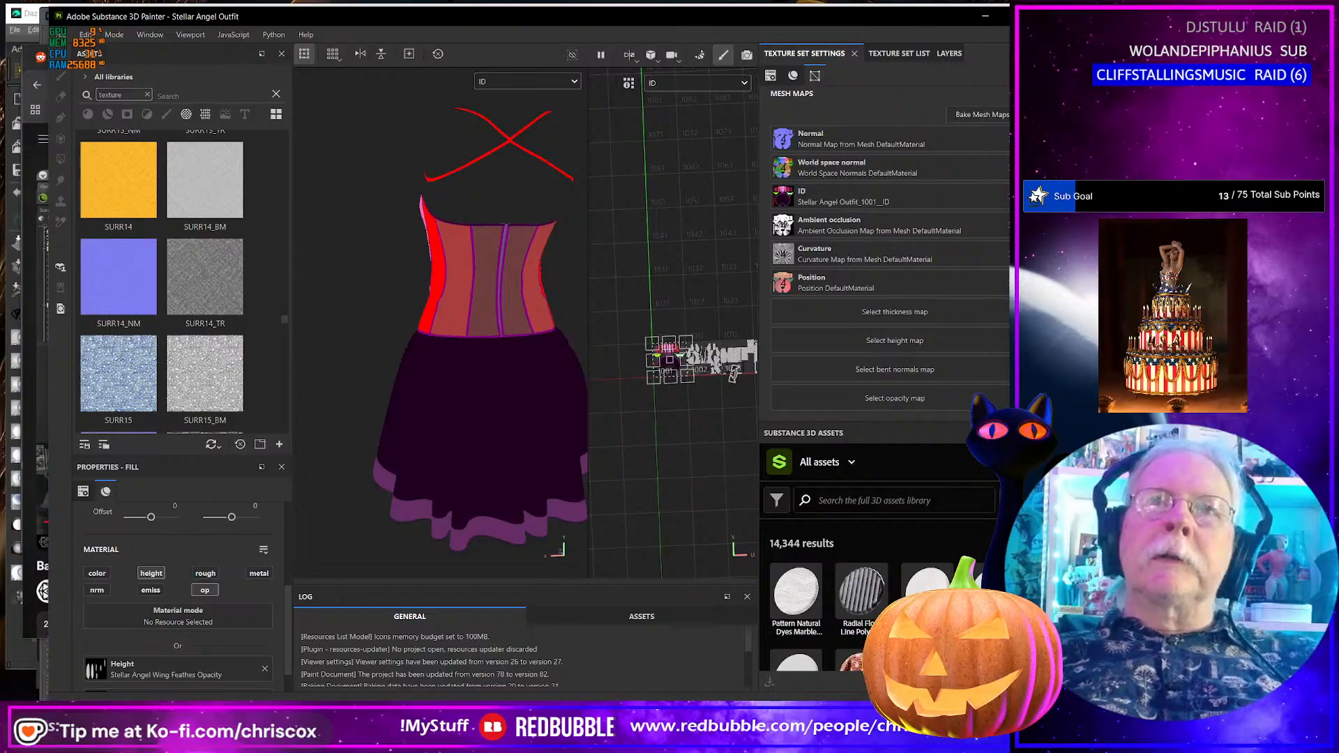
middle_drag(733, 375, 679, 364)
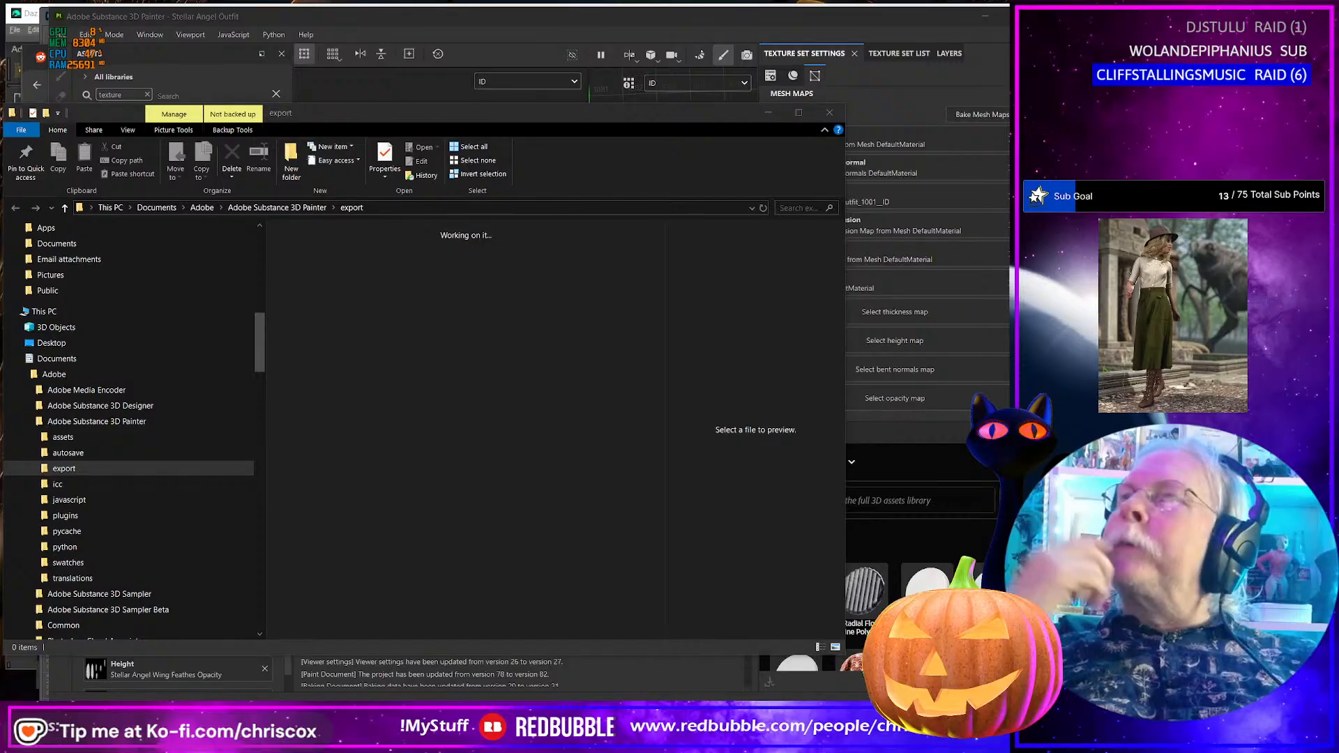
- Switch to Daz Studio to look over the dressed figure, then to Blender to examine the outfit mesh from other angles
key(alt+Tab)
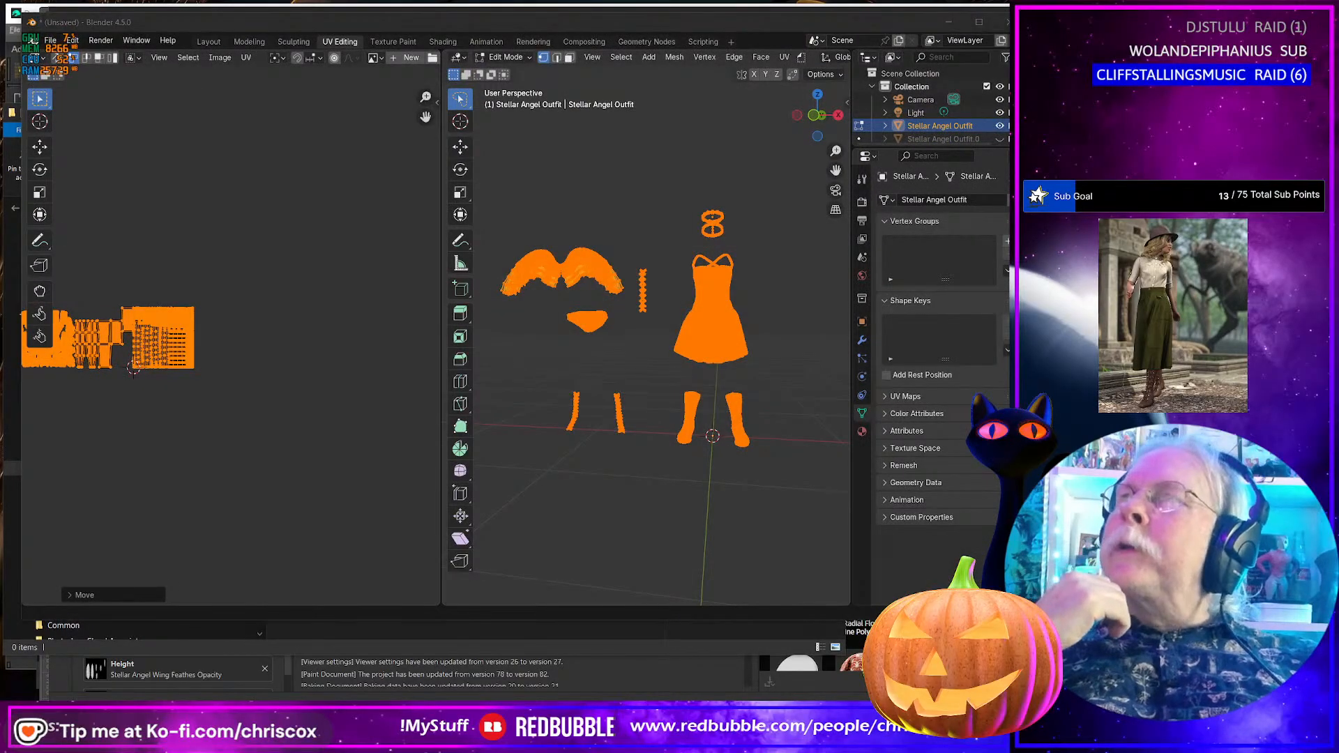
key(alt+Tab)
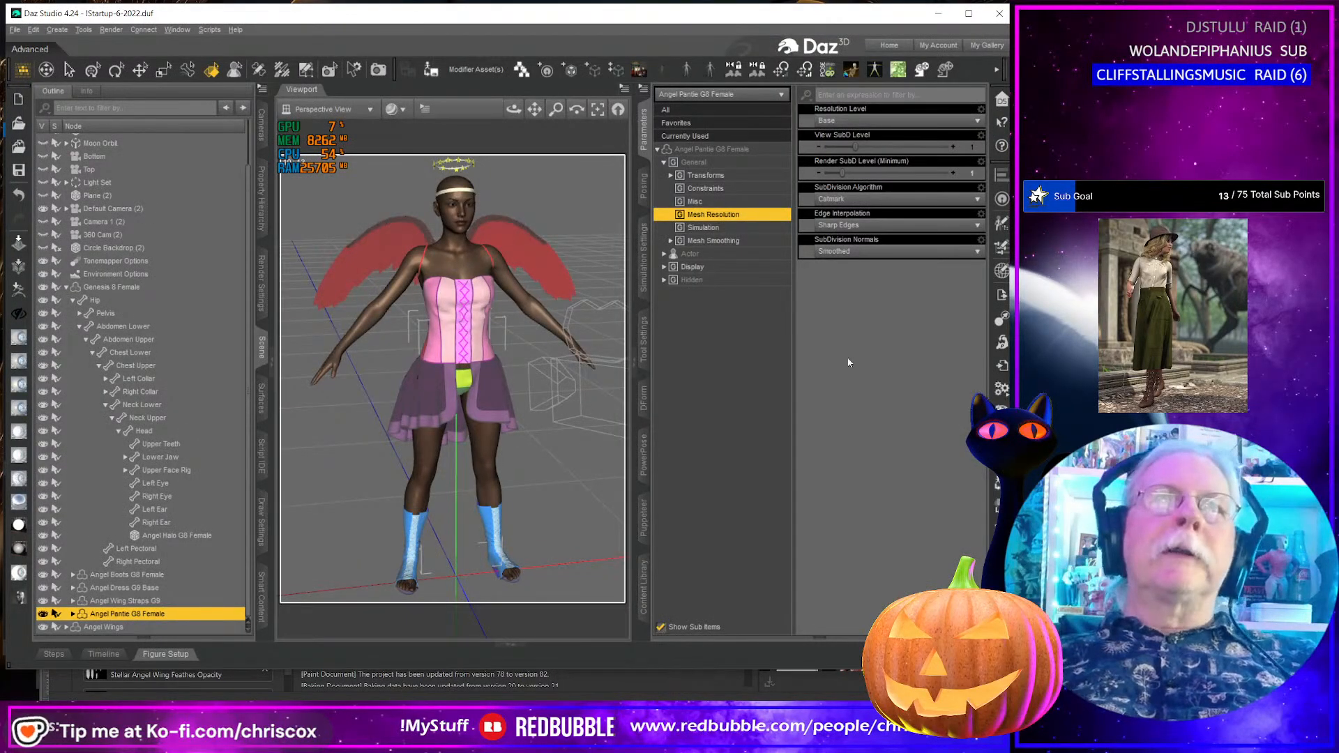
alt+drag(446, 384, 479, 475)
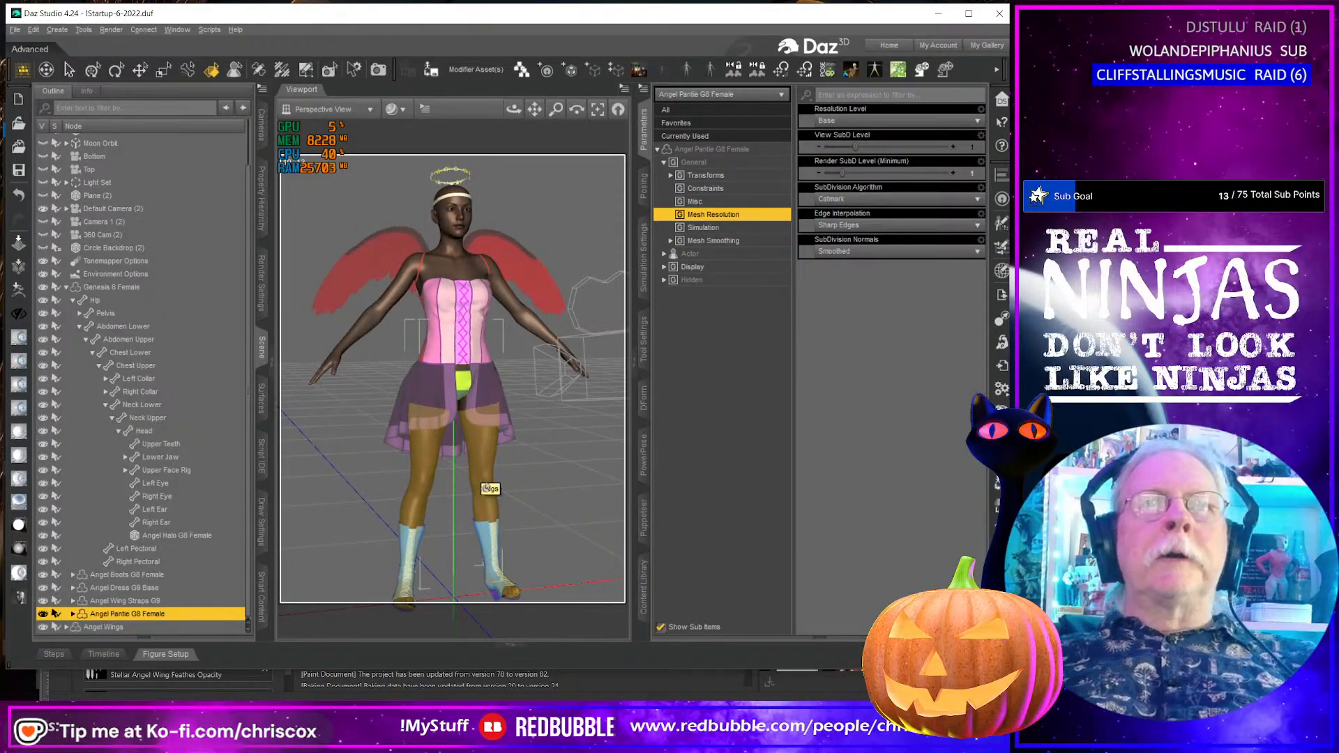
key(alt+Tab)
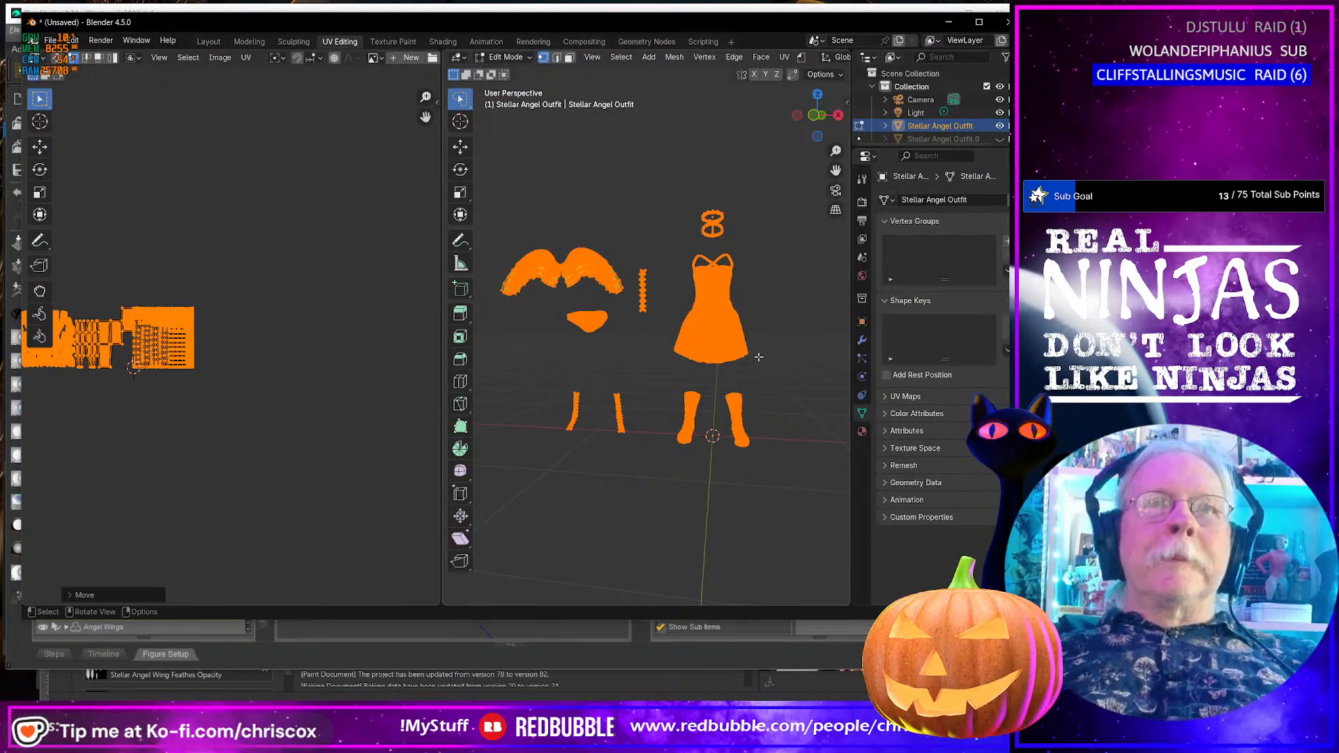
middle_drag(758, 357, 581, 361)
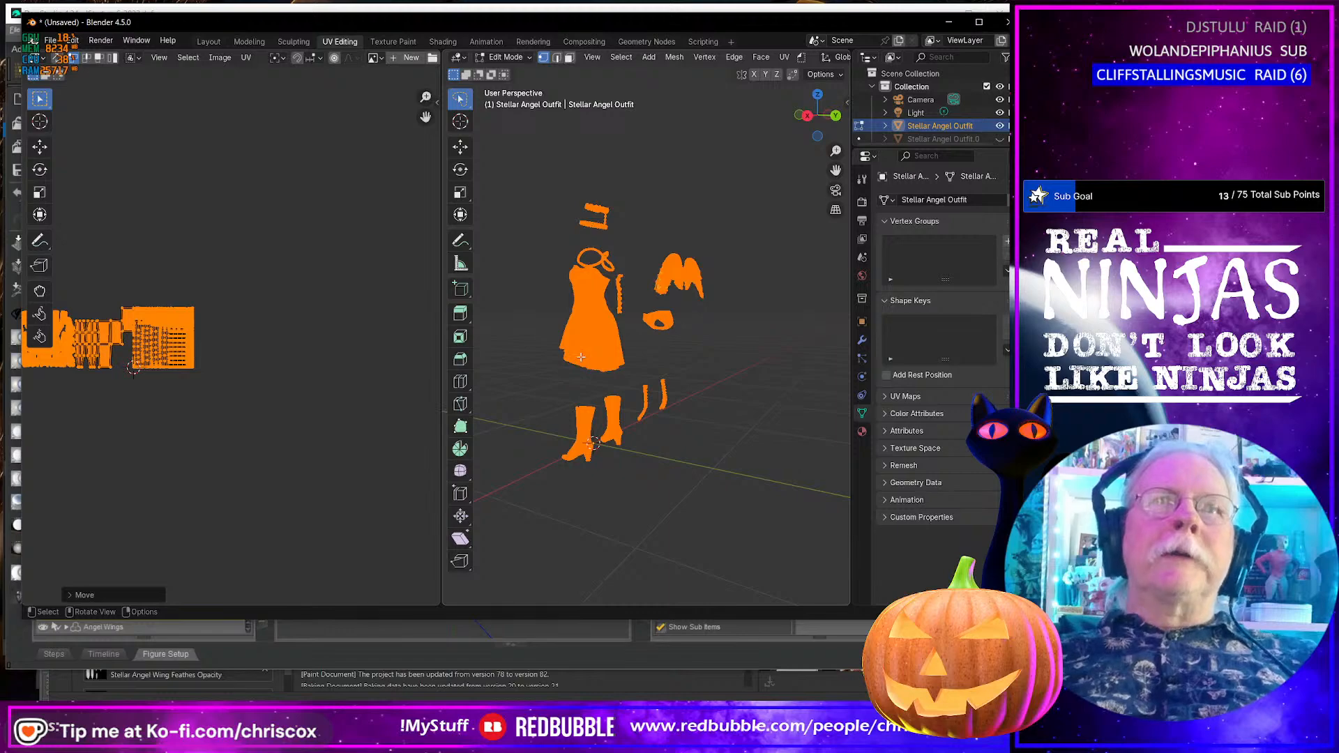
scroll(581, 356, down, 3)
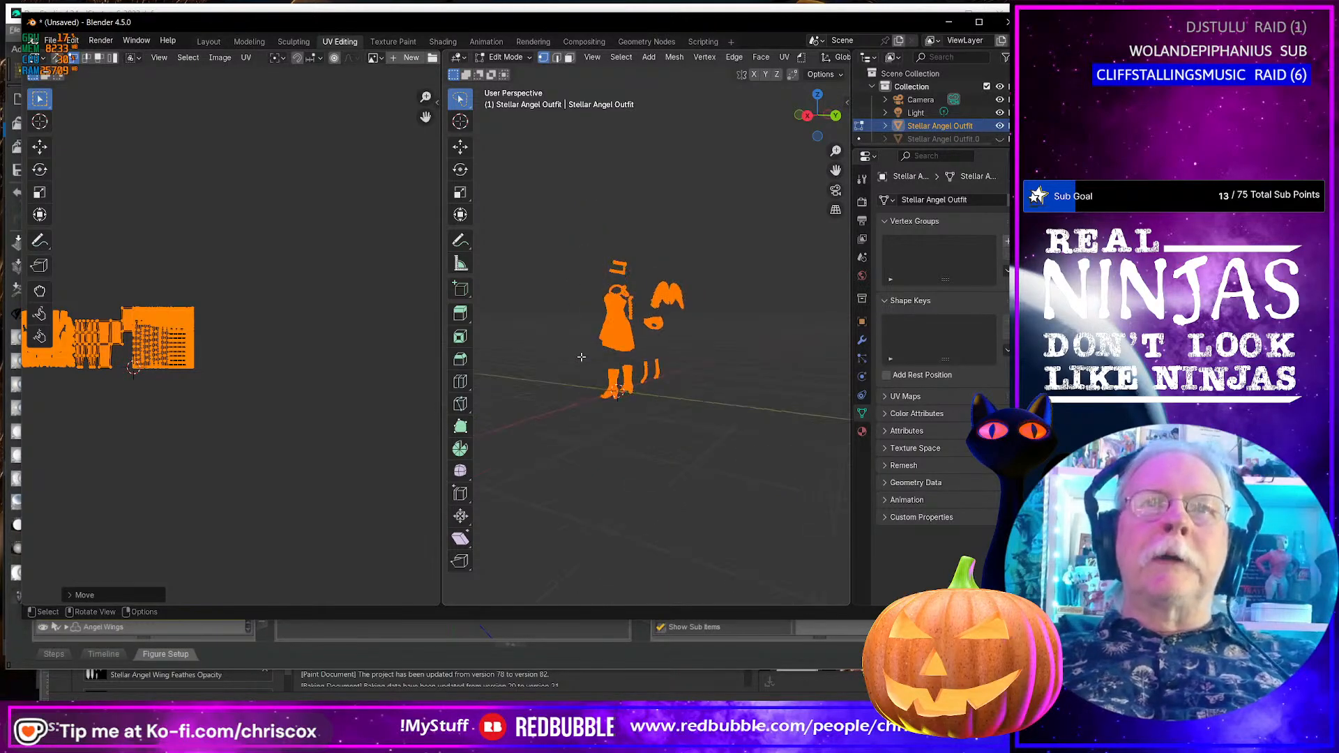
scroll(581, 357, up, 8)
shift+middle_drag(588, 357, 658, 383)
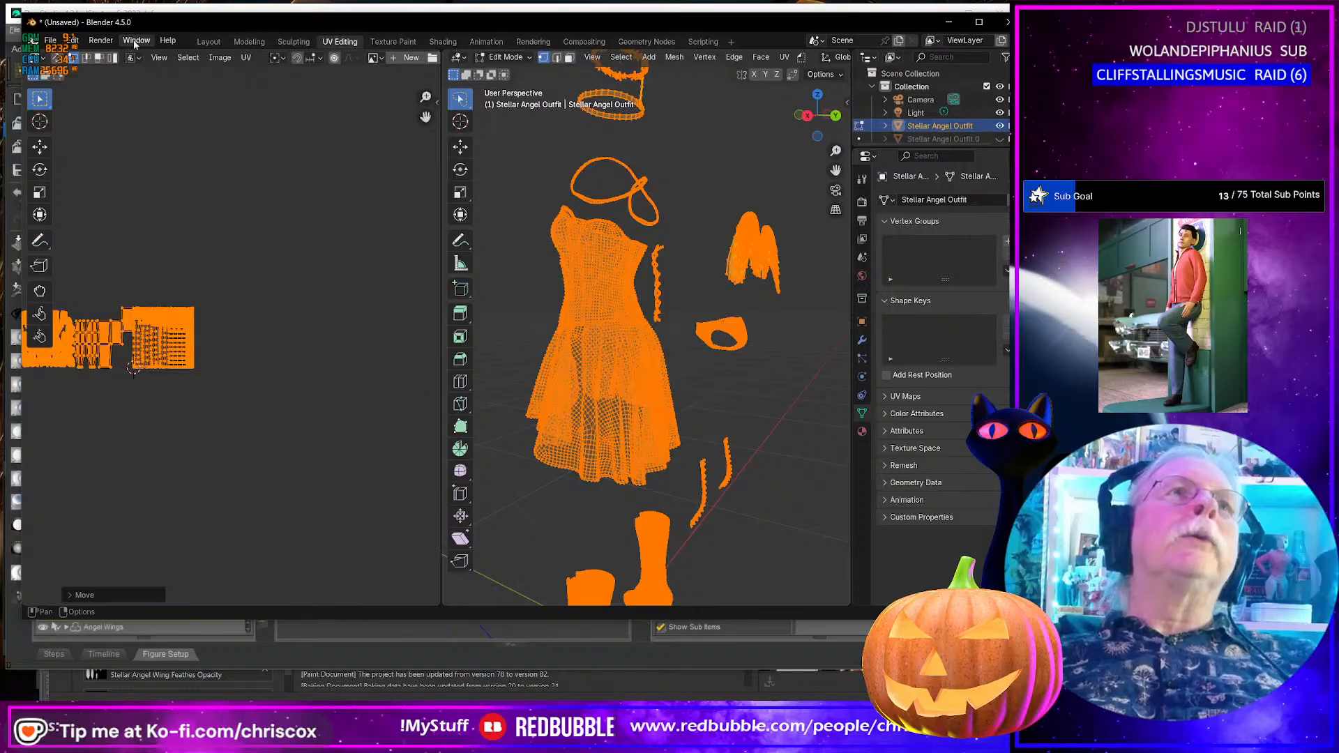
- Open Blender's Layout workspace and look through the outfit's material list as far as the bodice materials
click(208, 41)
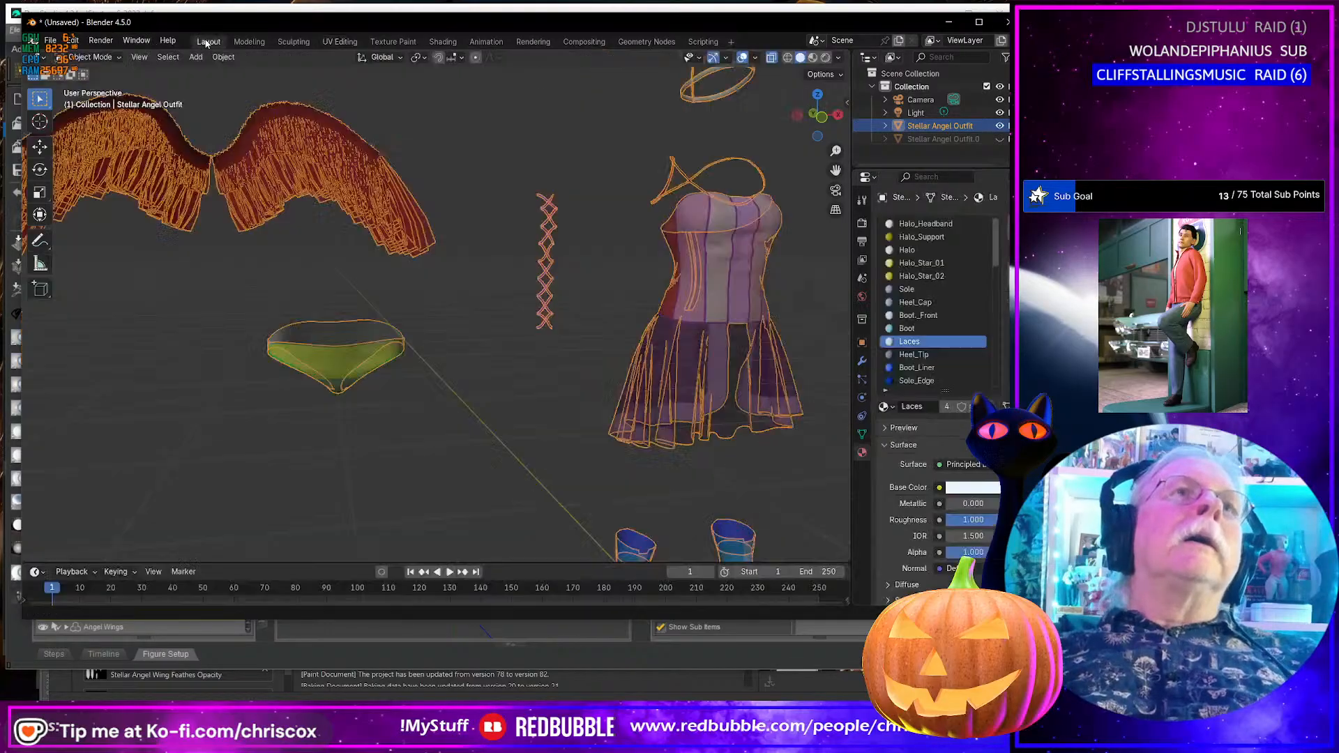
scroll(568, 332, up, 3)
middle_drag(568, 332, 601, 383)
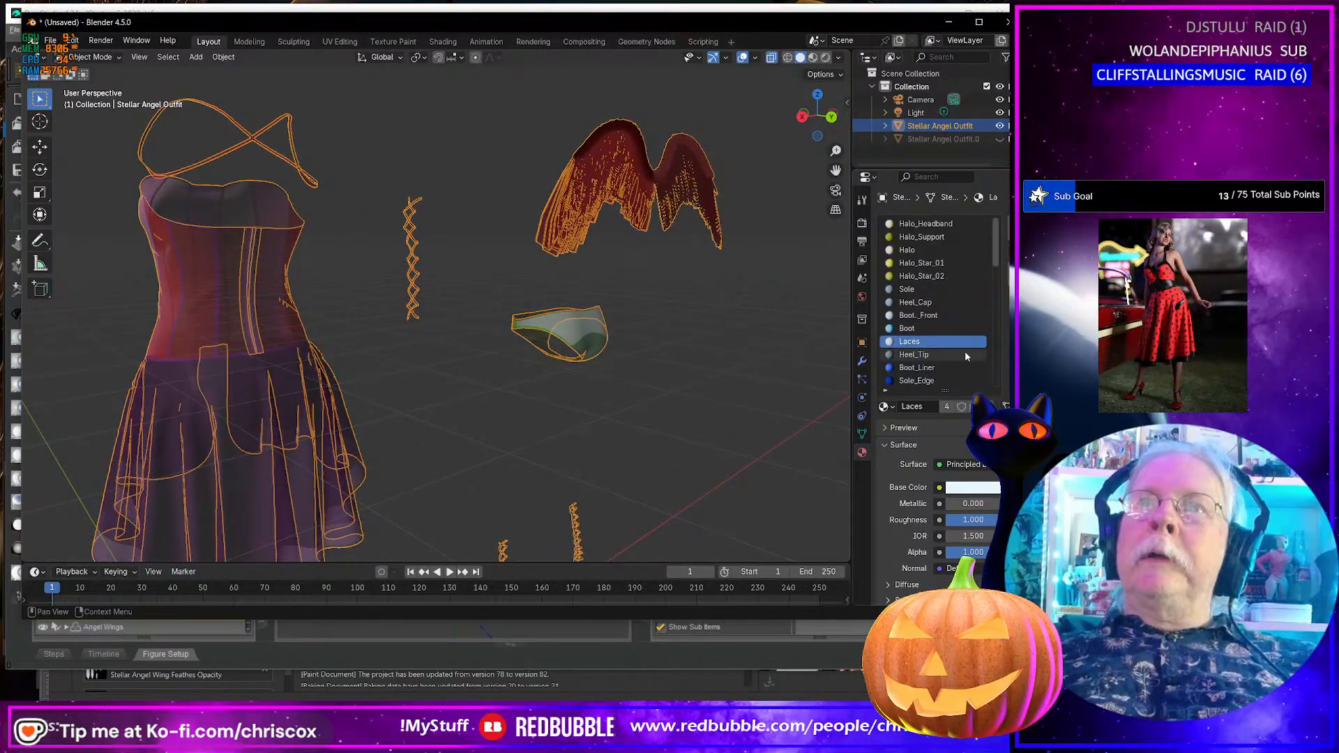
scroll(964, 350, down, 6)
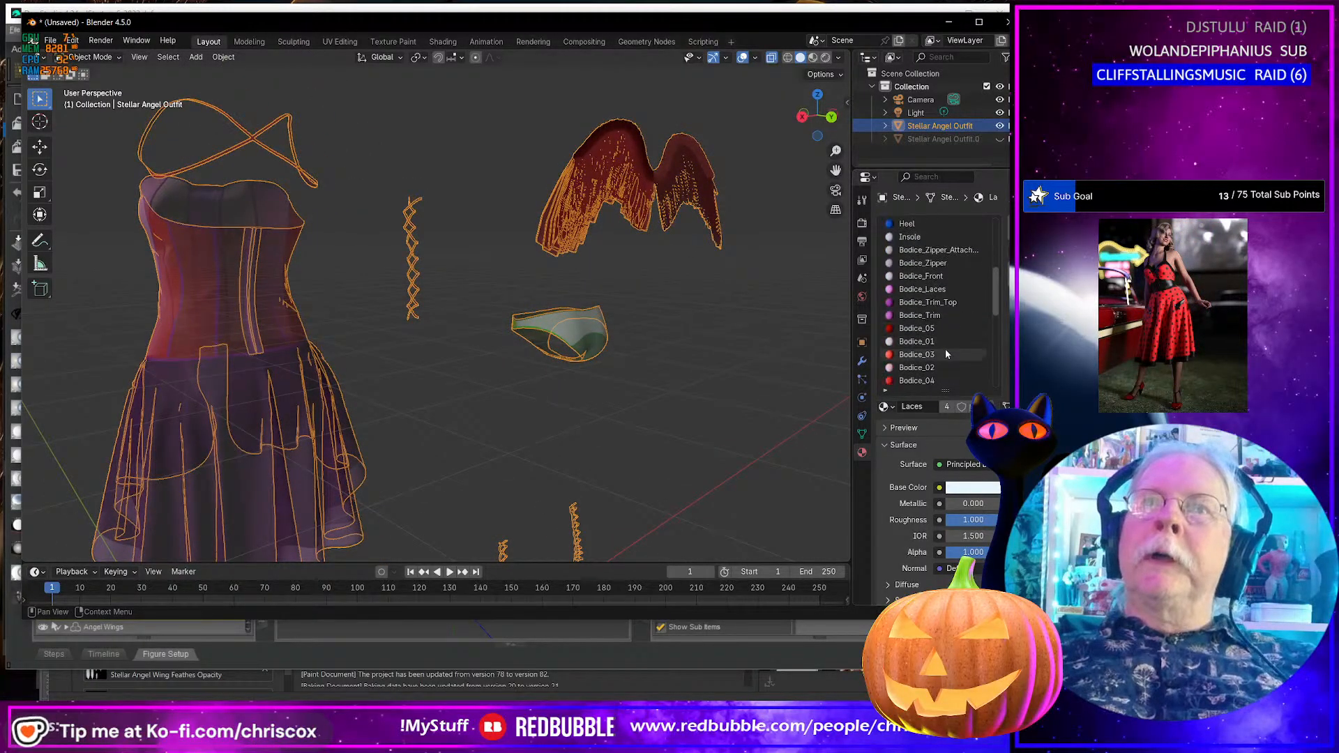
scroll(915, 333, down, 1)
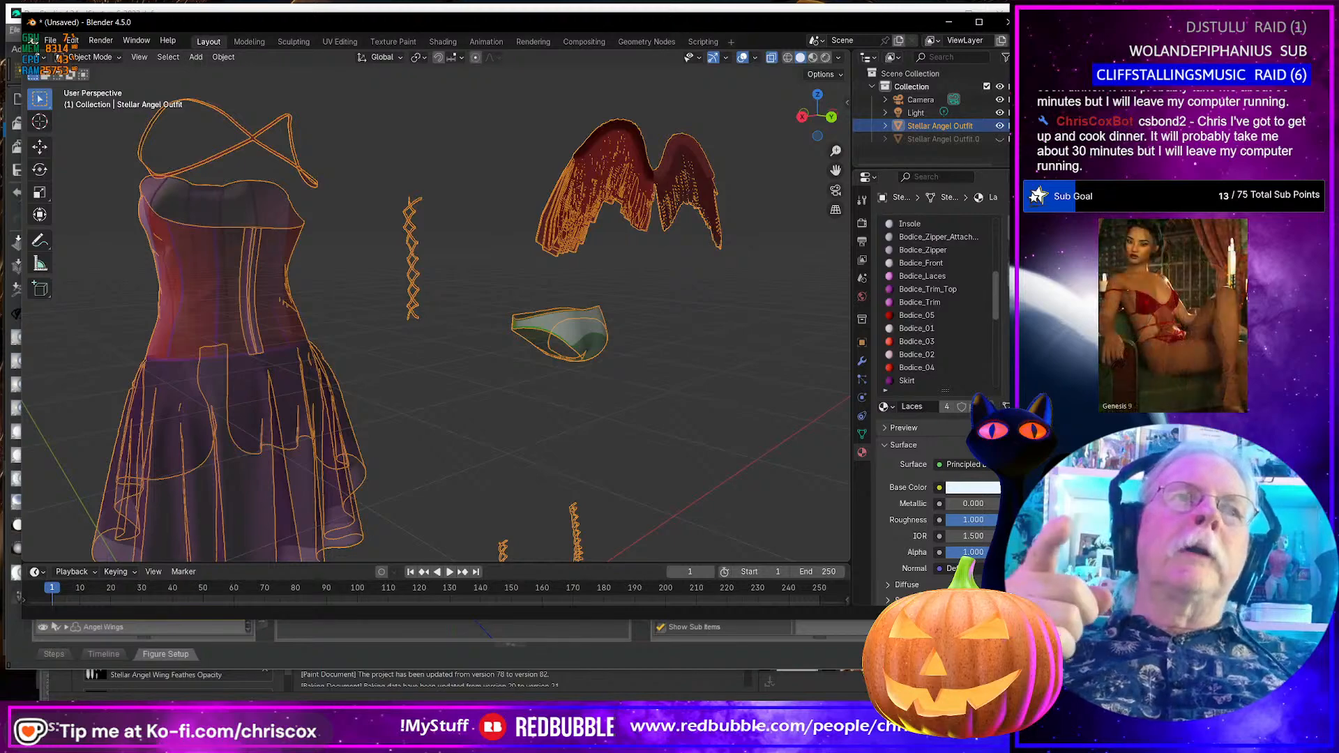
middle_drag(782, 491, 667, 447)
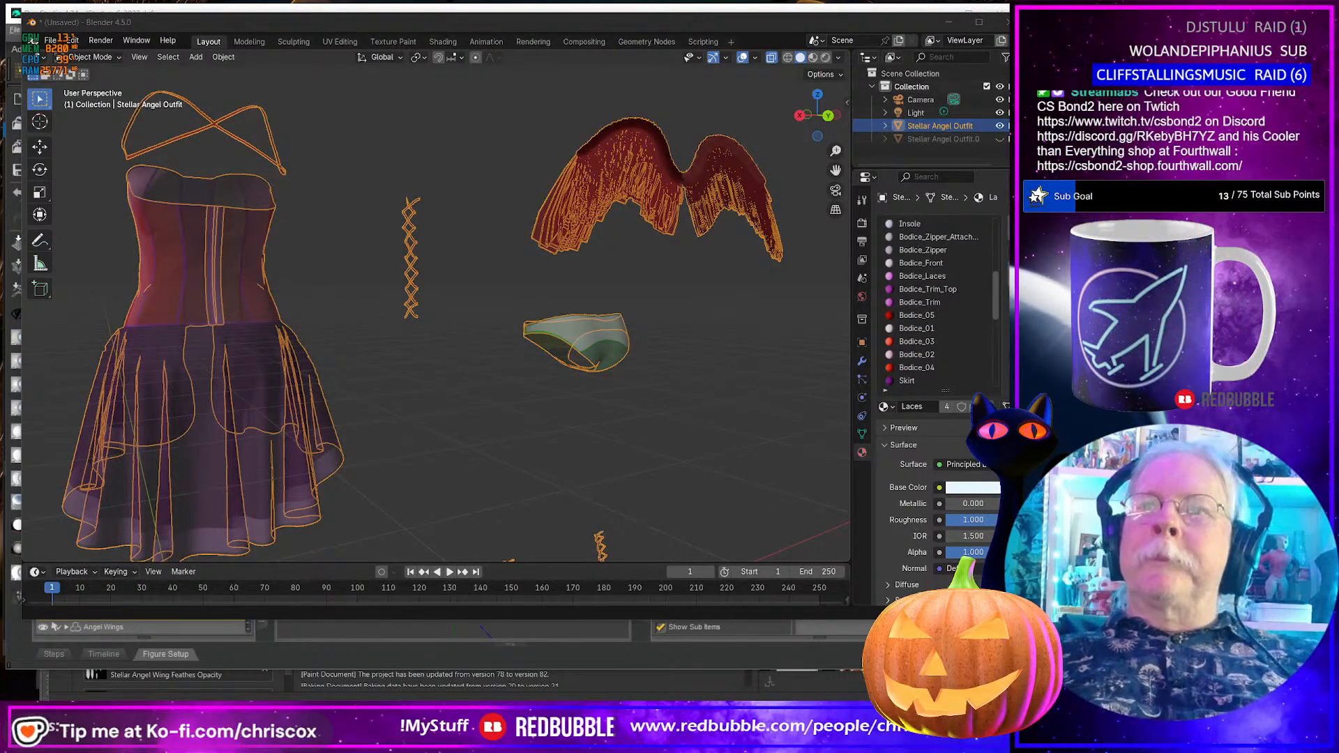
- Switch to Substance 3D Painter and undo the ID map assignment
drag(1062, 390, 1013, 391)
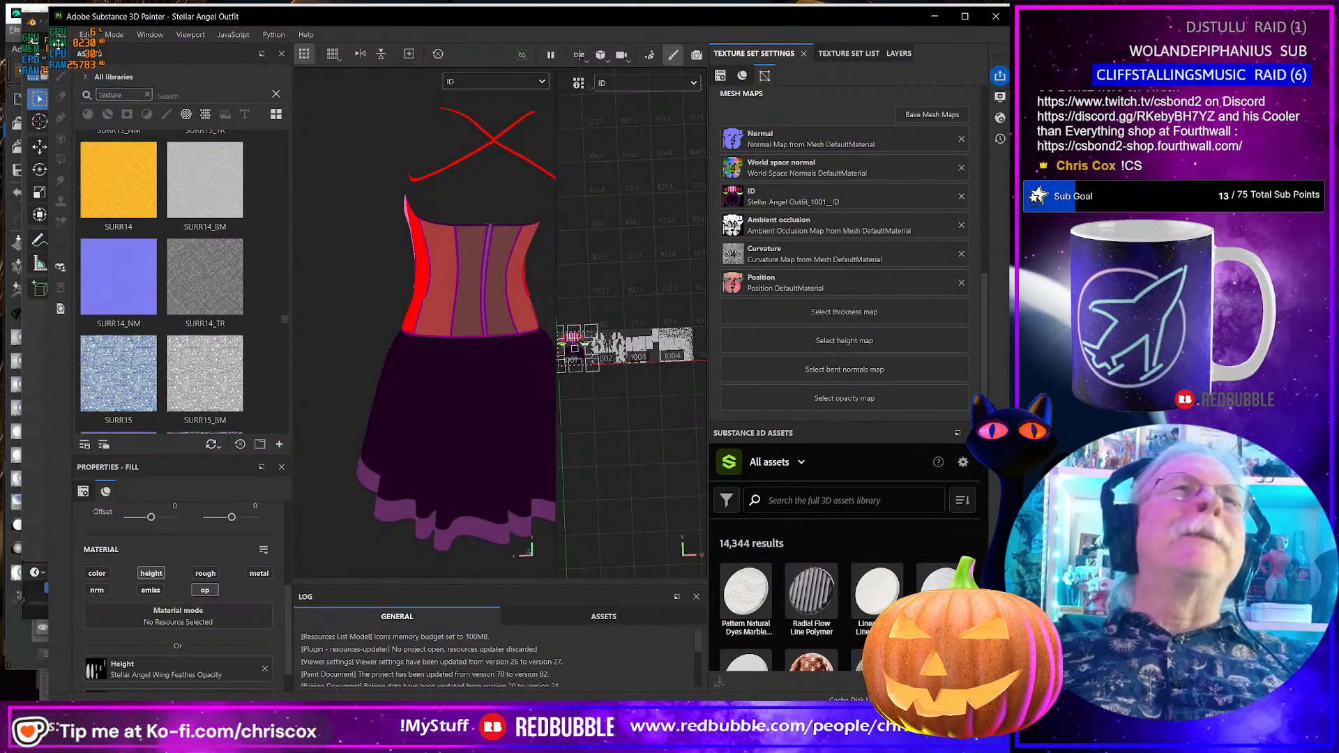
key(ctrl+z)
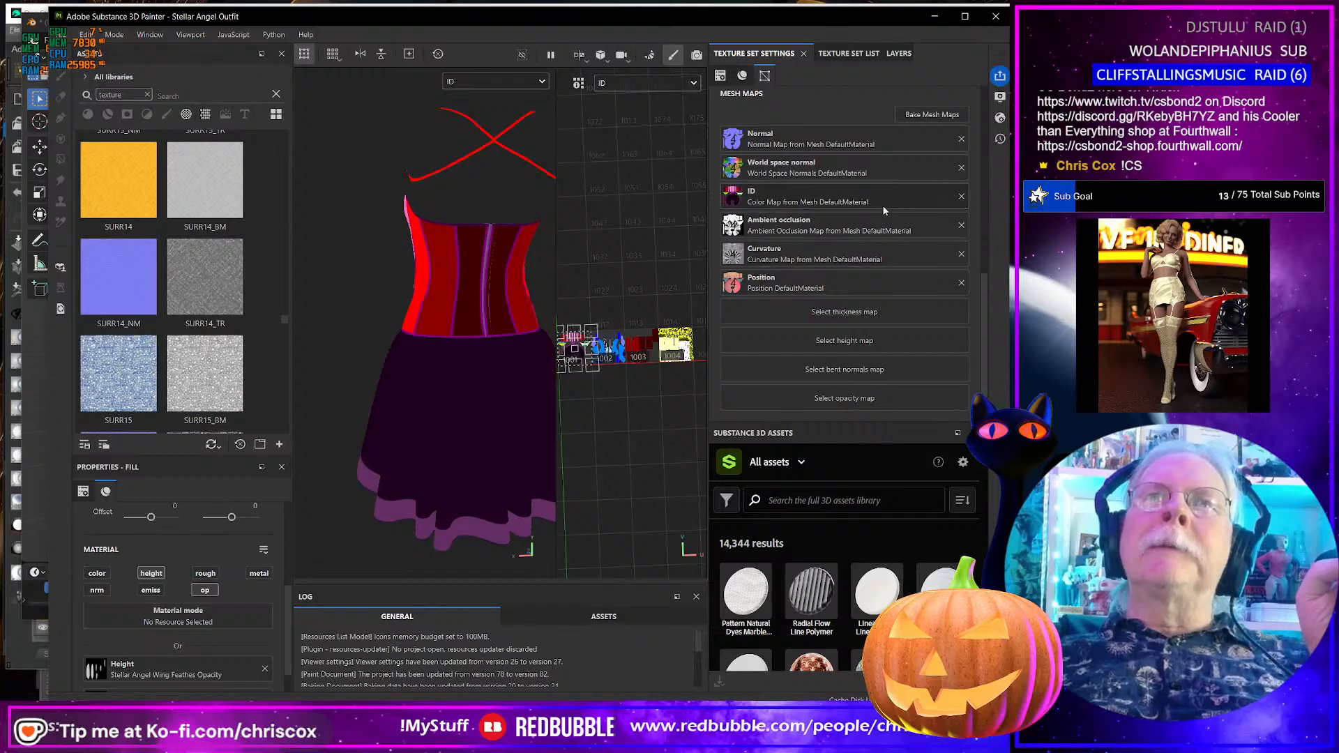
- Look through the channels and general properties of the texture set settings, then show the texture set list
click(721, 76)
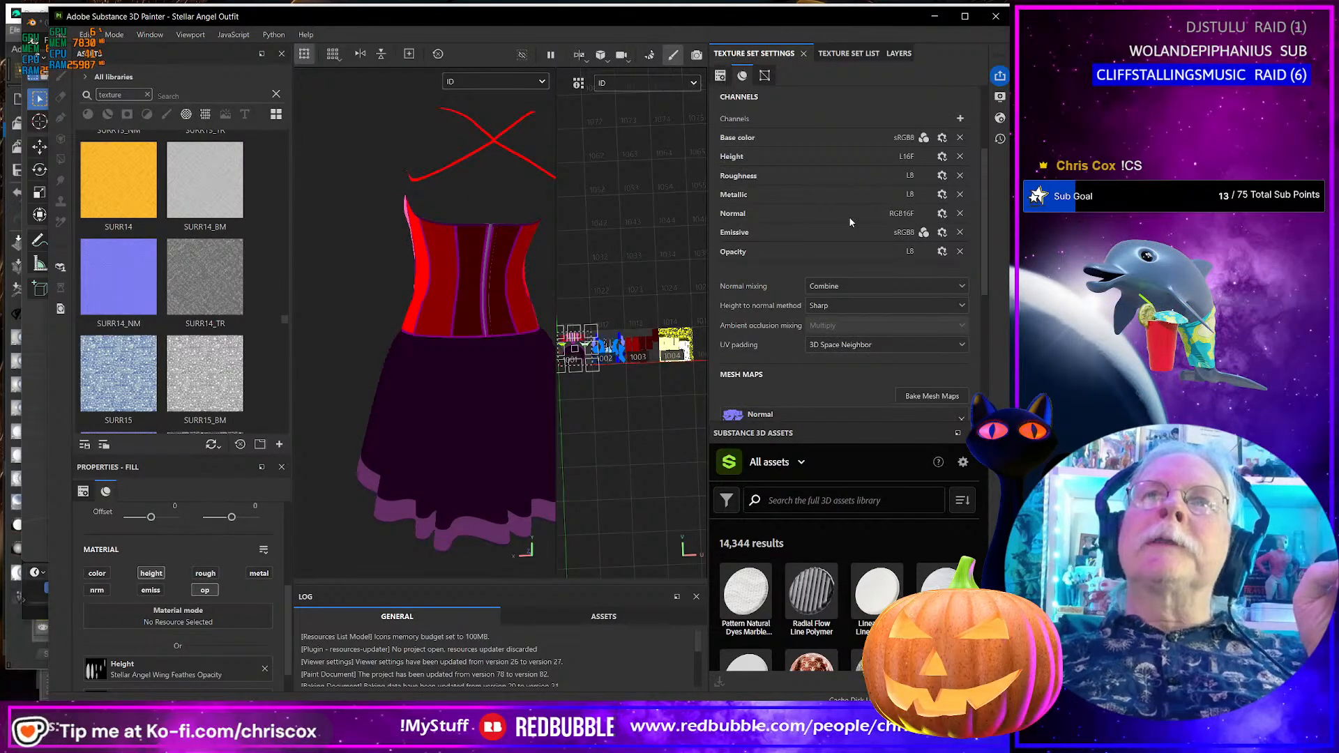
scroll(849, 219, down, 5)
scroll(851, 225, up, 5)
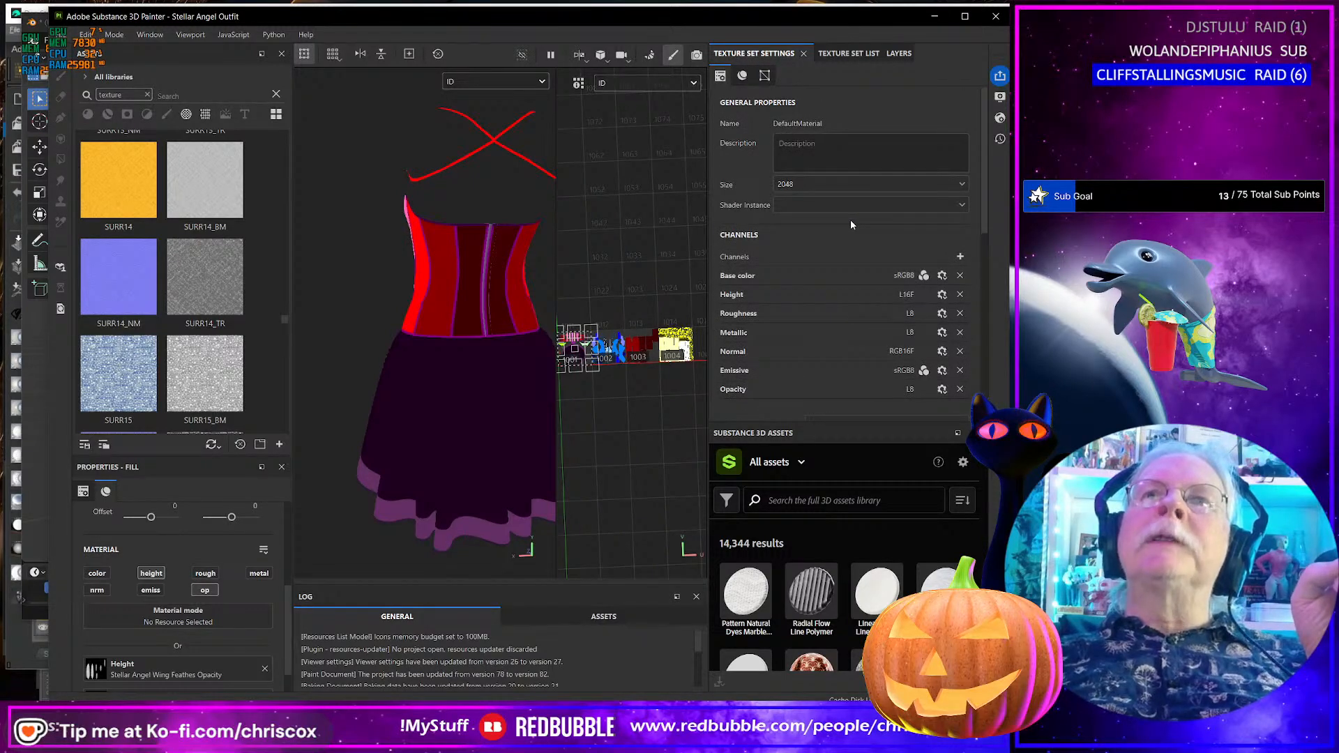
click(864, 54)
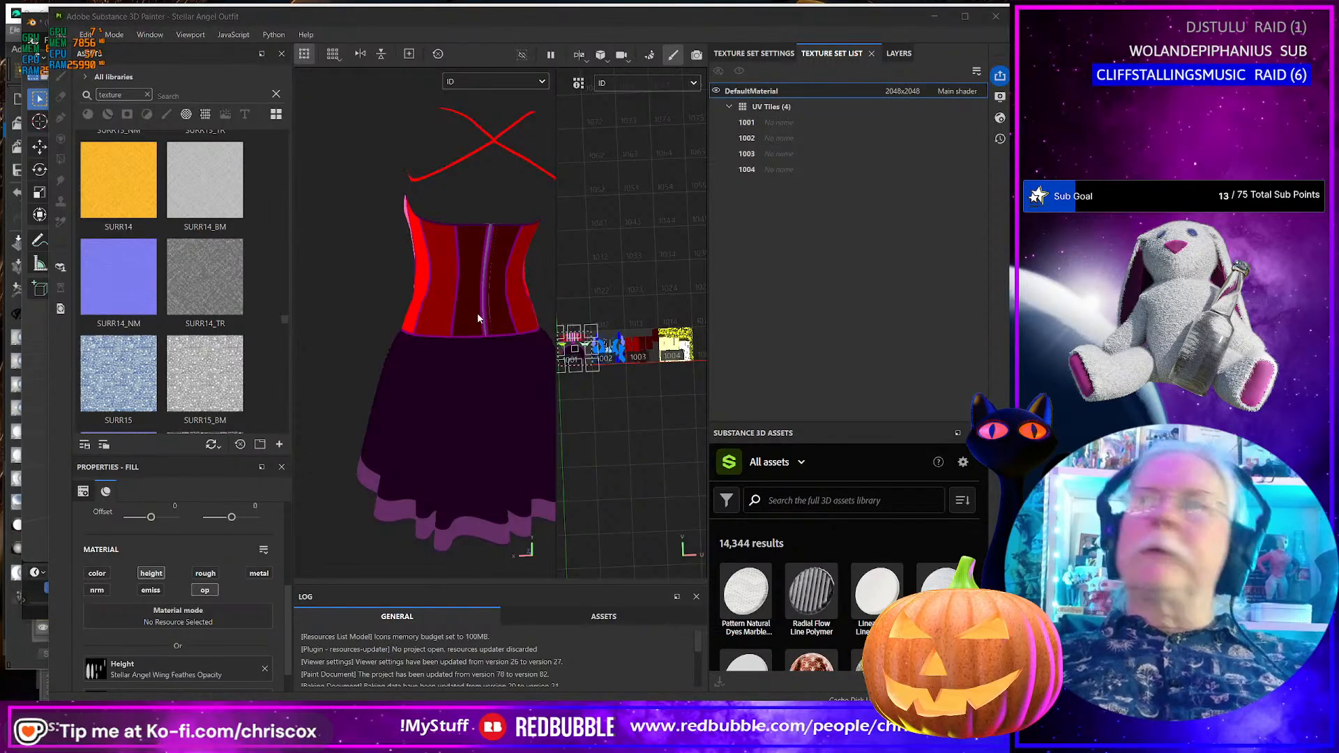
- Switch to Blender and change the Bodice_04 material's base color to a paler, muted red
key(alt+Tab)
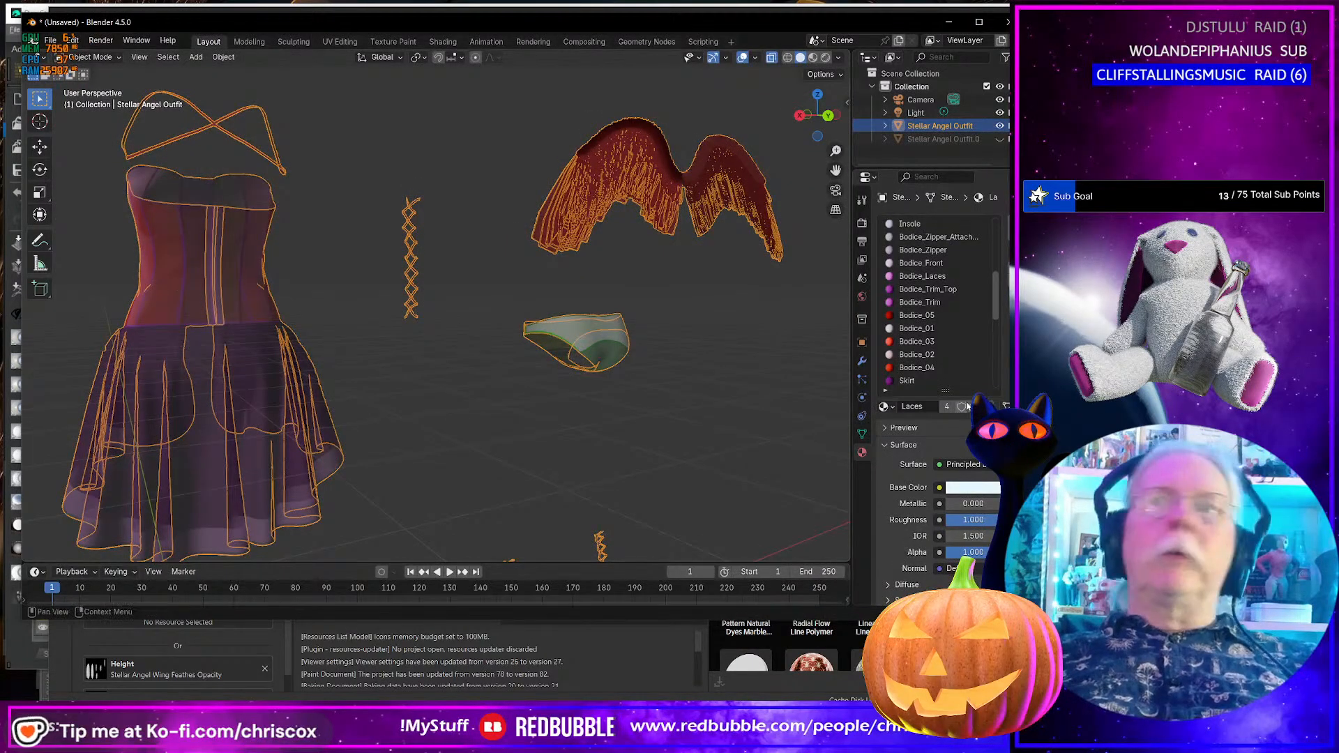
click(918, 368)
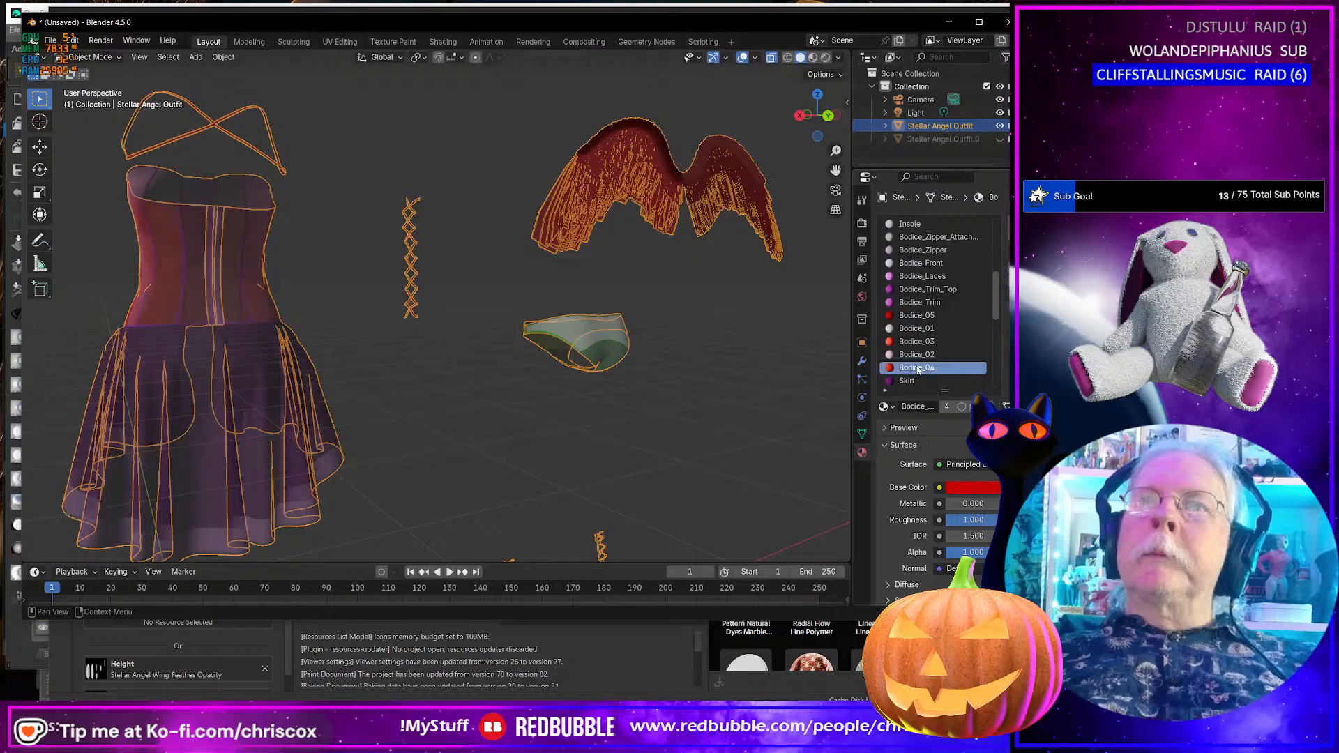
click(984, 486)
drag(934, 363, 931, 347)
drag(992, 294, 991, 310)
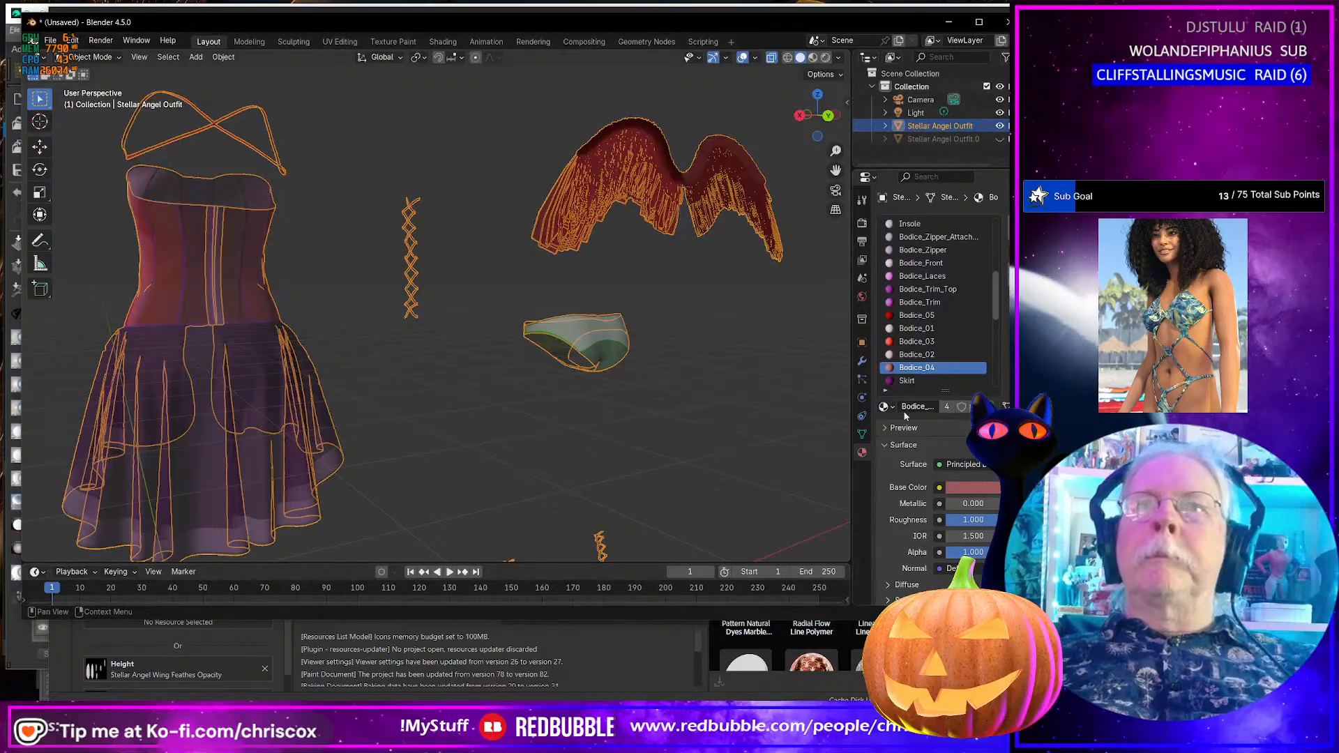
- Change the Bodice_05 material's base color to a darker, less saturated red and check the outfit from the front
click(927, 318)
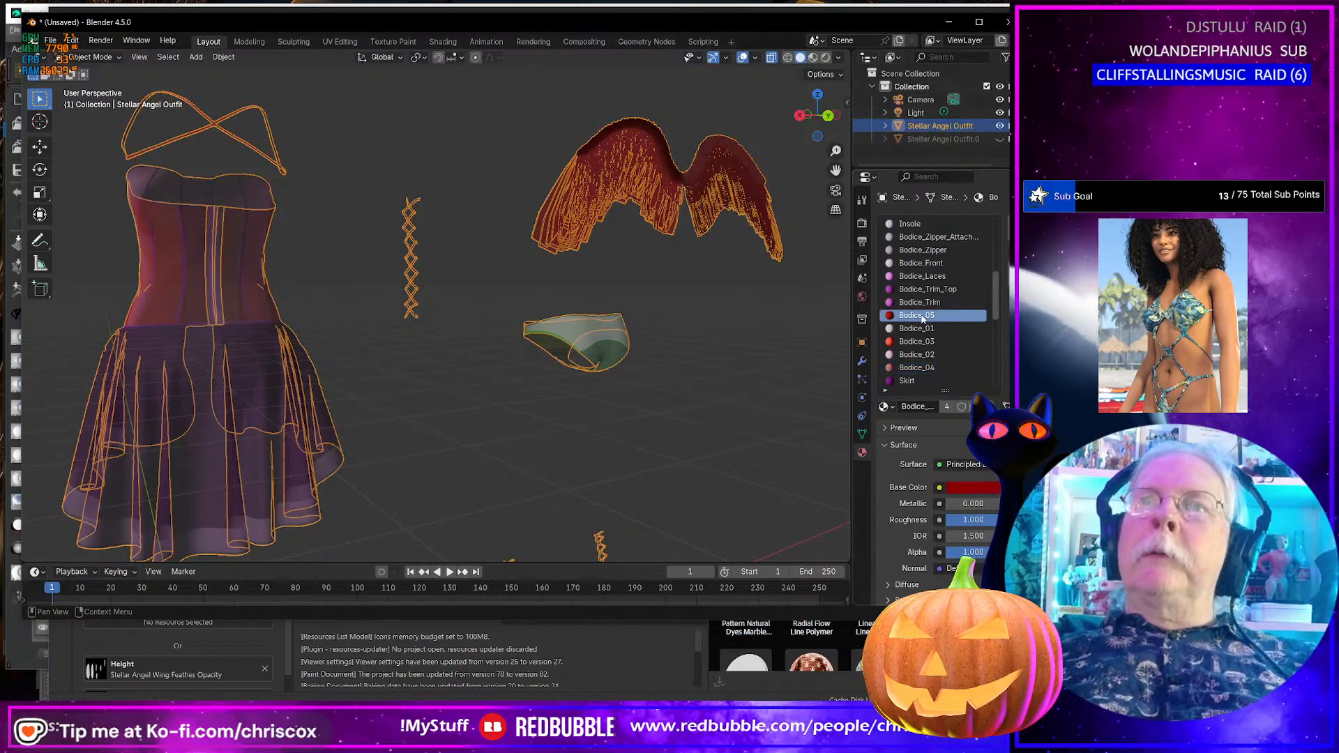
click(966, 488)
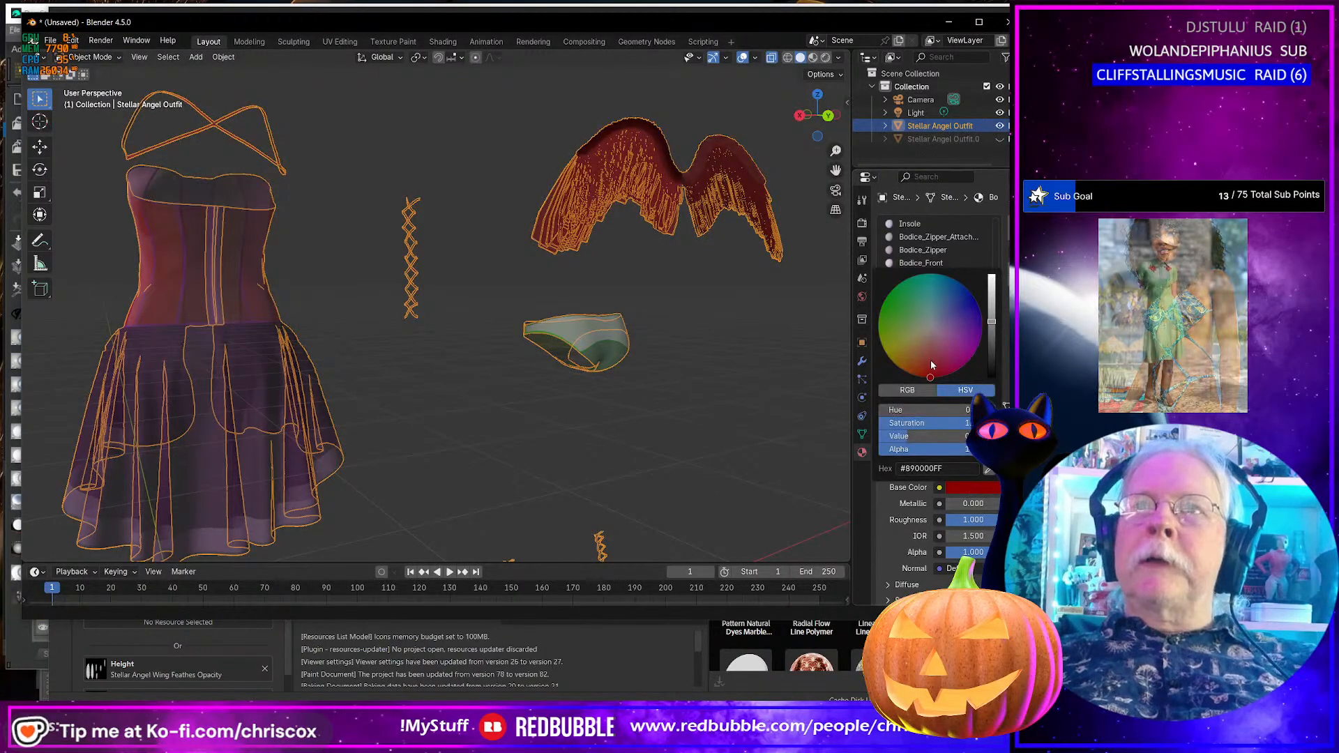
drag(930, 360, 931, 359)
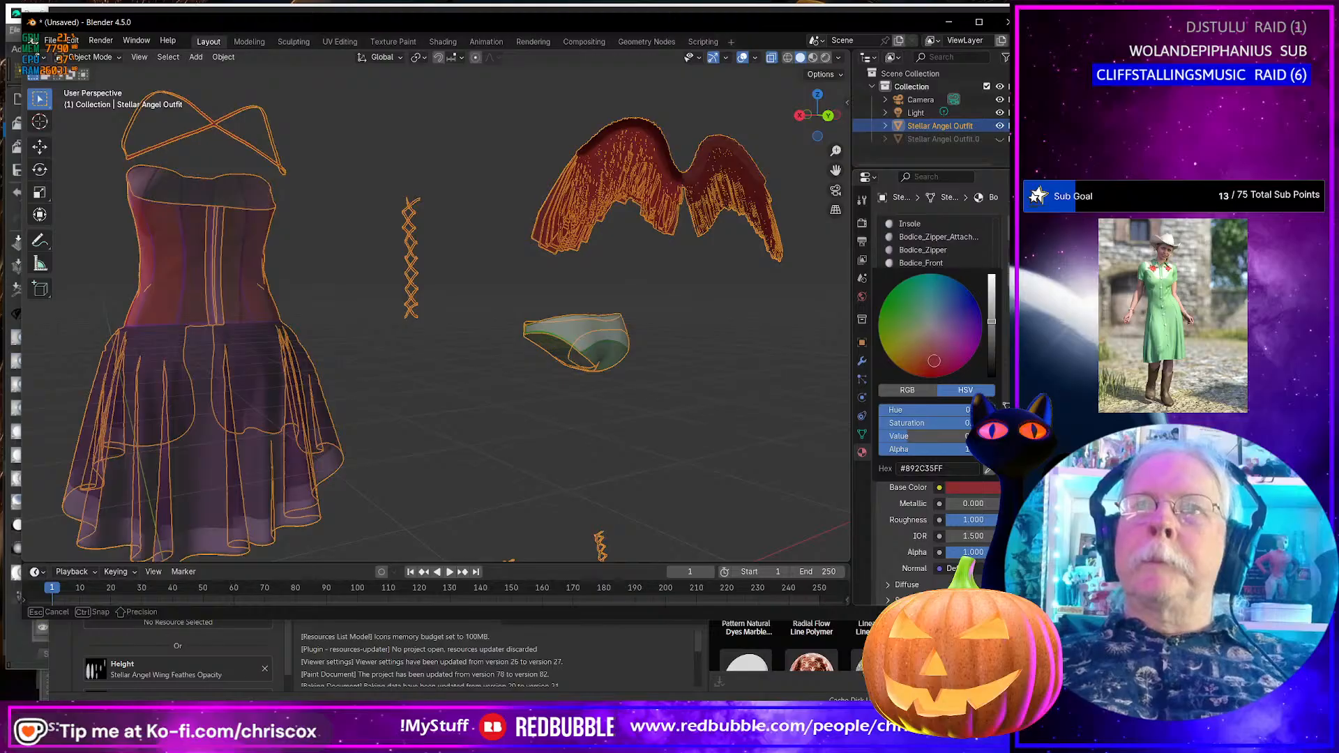
drag(992, 322, 991, 354)
middle_drag(335, 405, 496, 412)
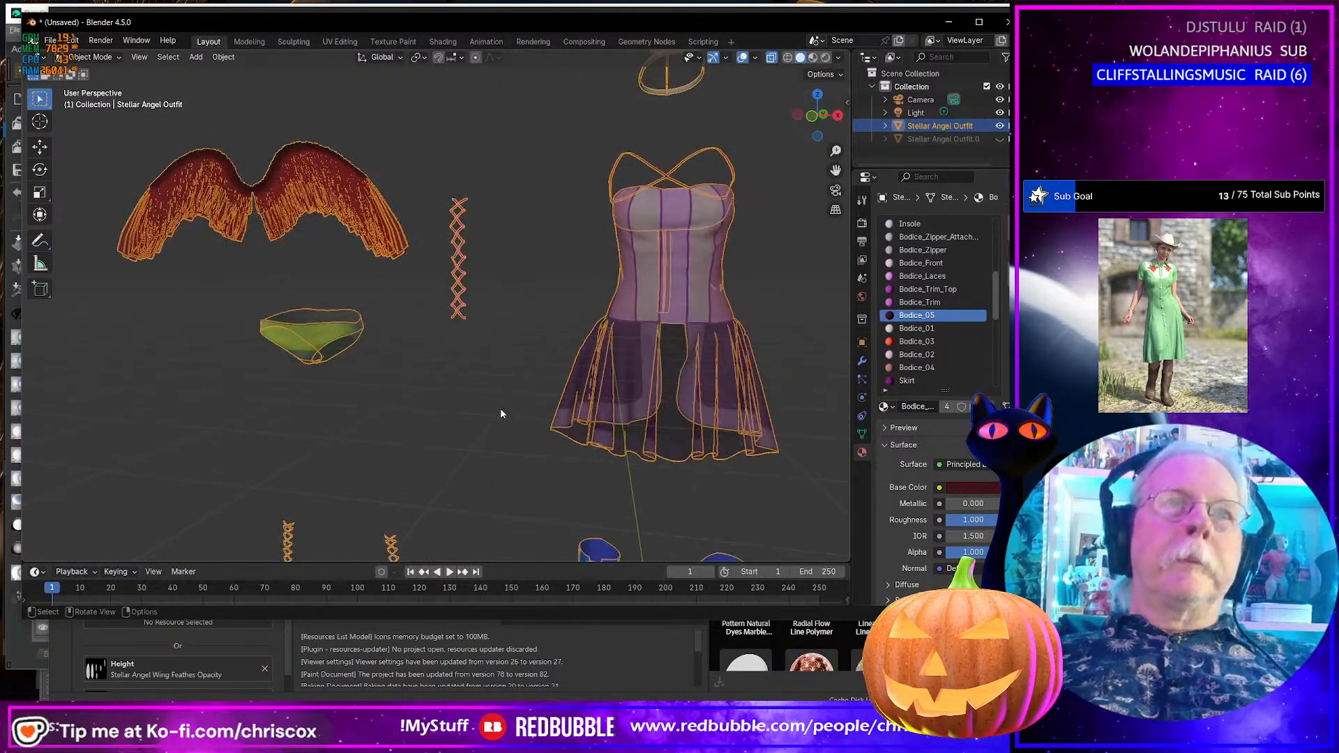
- Export the selected outfit as a Wavefront OBJ, overwriting Stellar Angel Outfit IDs.obj in the Substance folder
scroll(501, 413, down, 3)
key(ctrl+e)
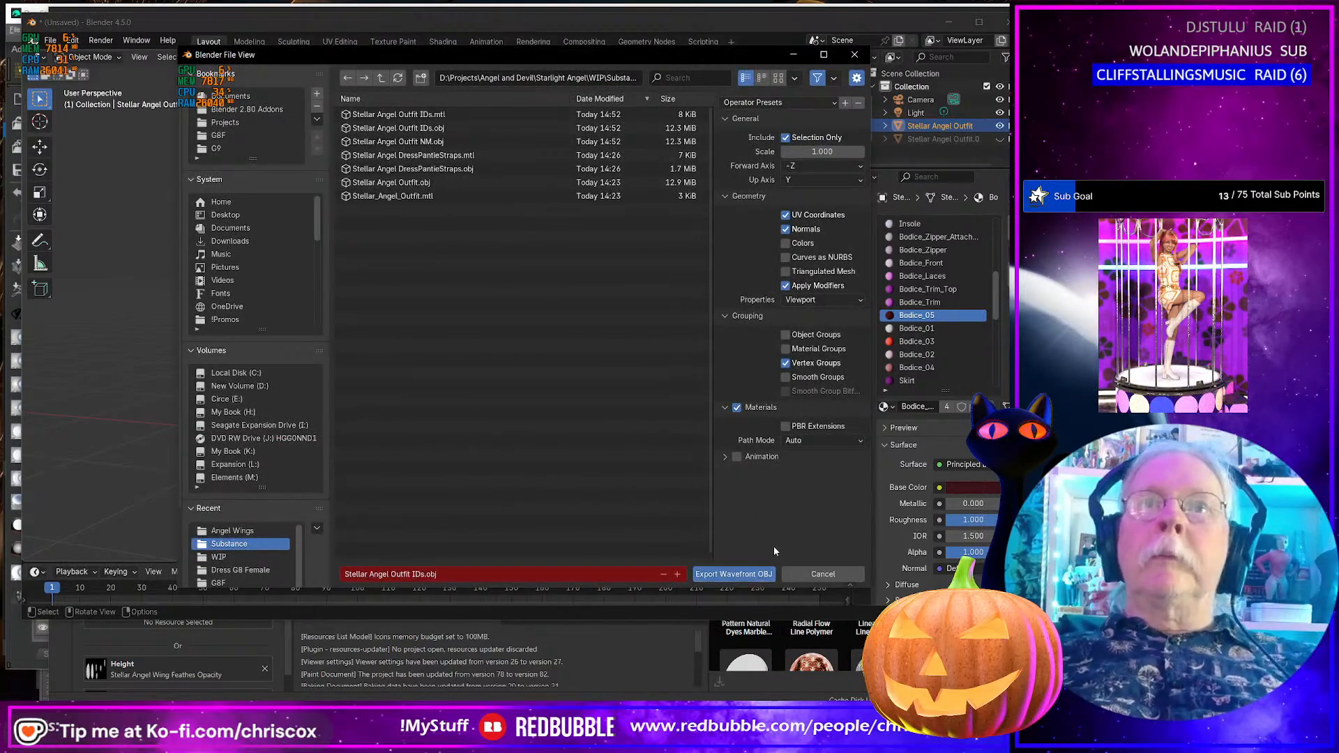
click(747, 574)
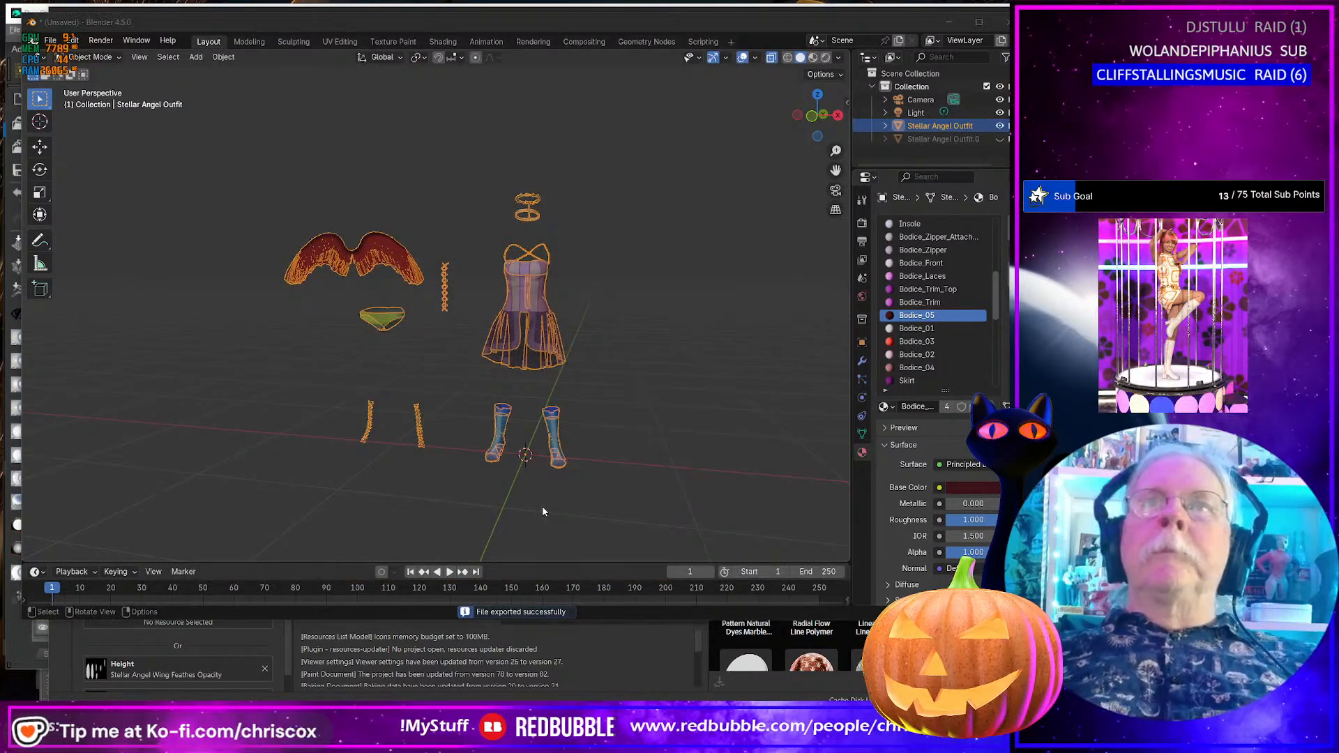
- Switch to Substance 3D Painter, enter mesh map baking and load Stellar Angel Outfit IDs.obj as the high definition mesh
key(alt+Tab)
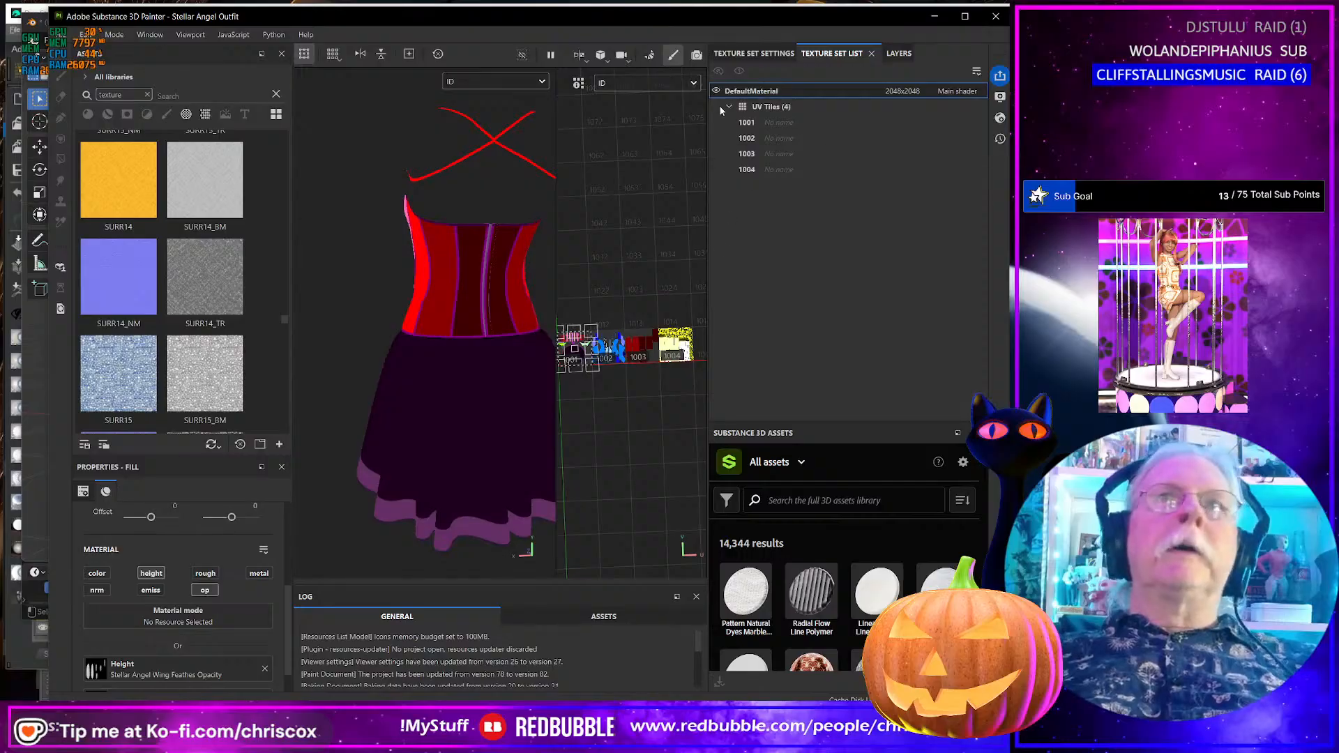
click(114, 35)
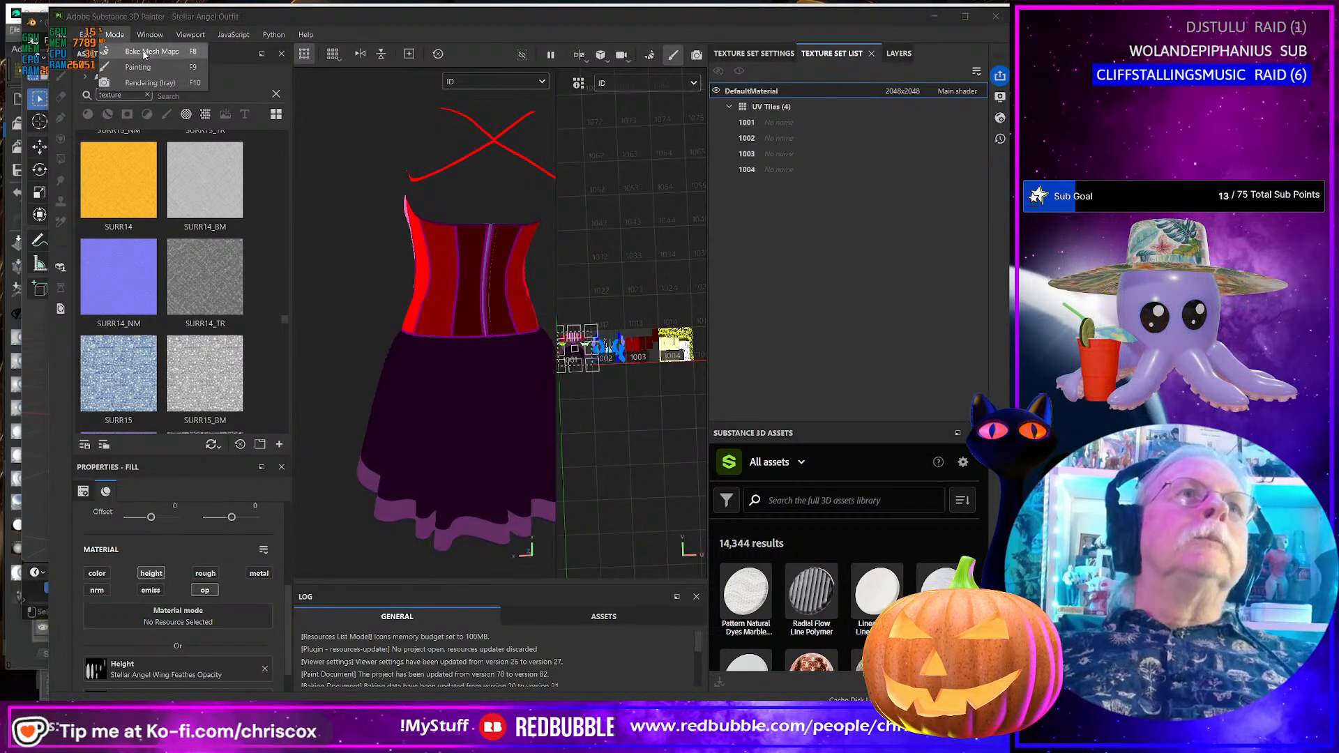
click(144, 52)
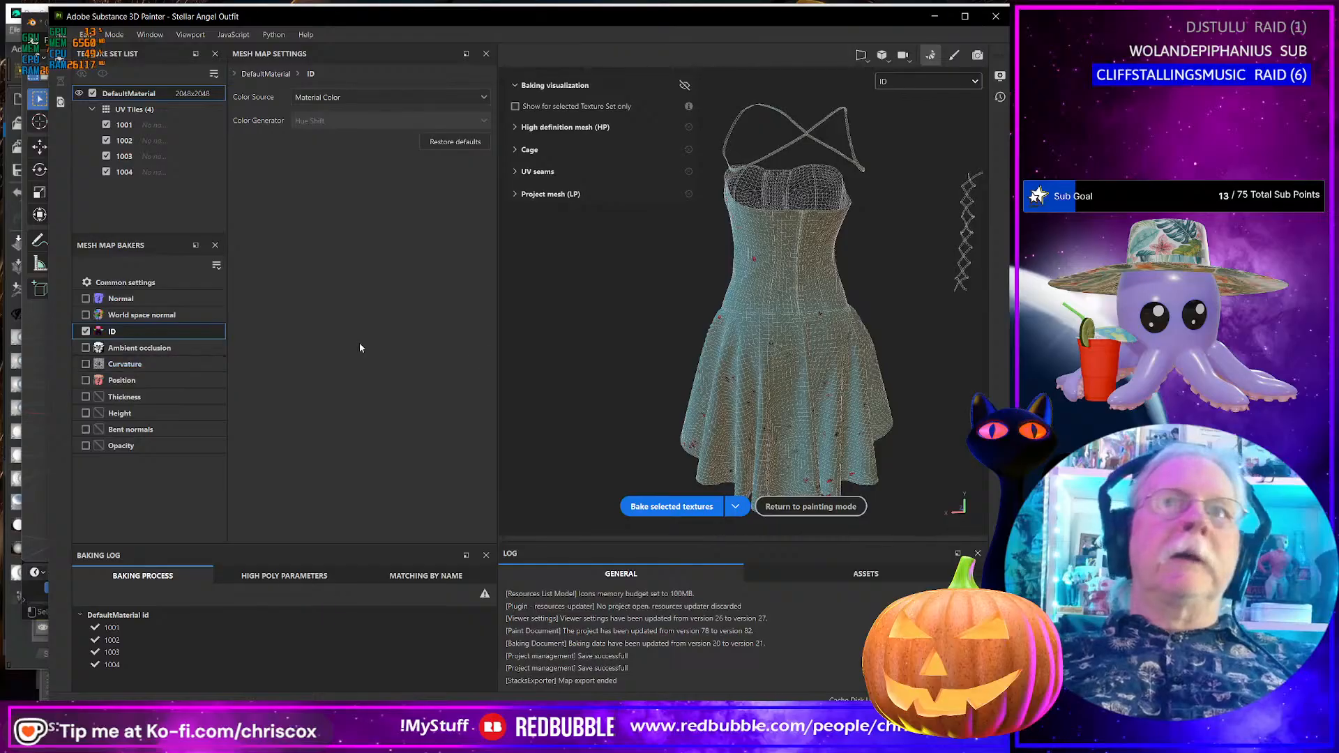
alt+drag(598, 370, 796, 375)
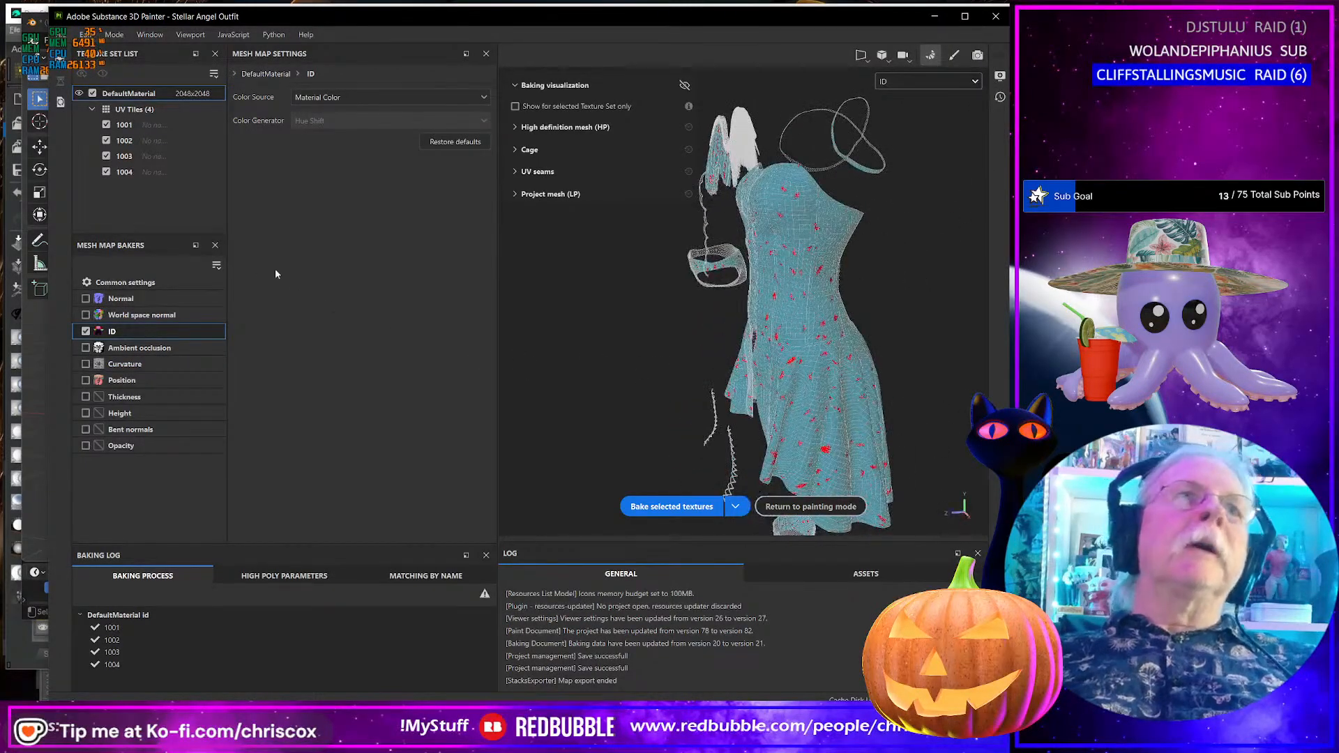
click(156, 282)
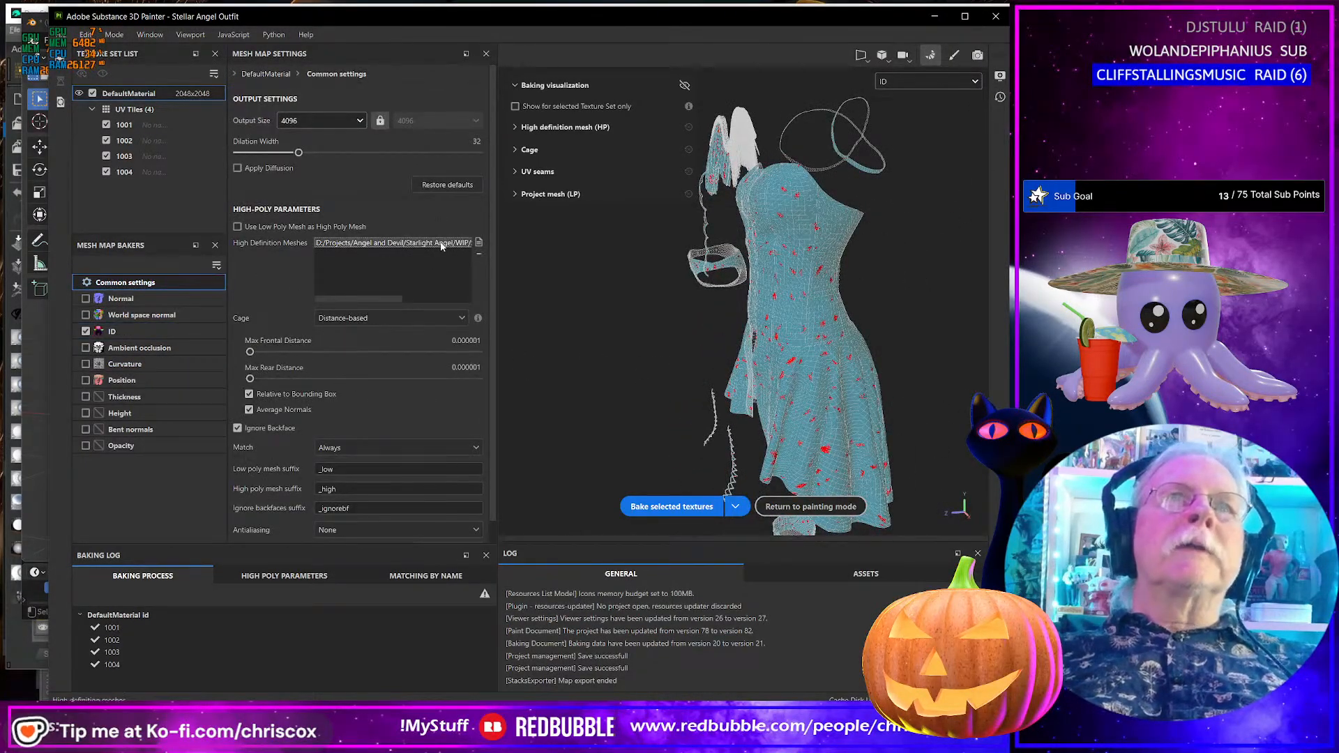
click(478, 242)
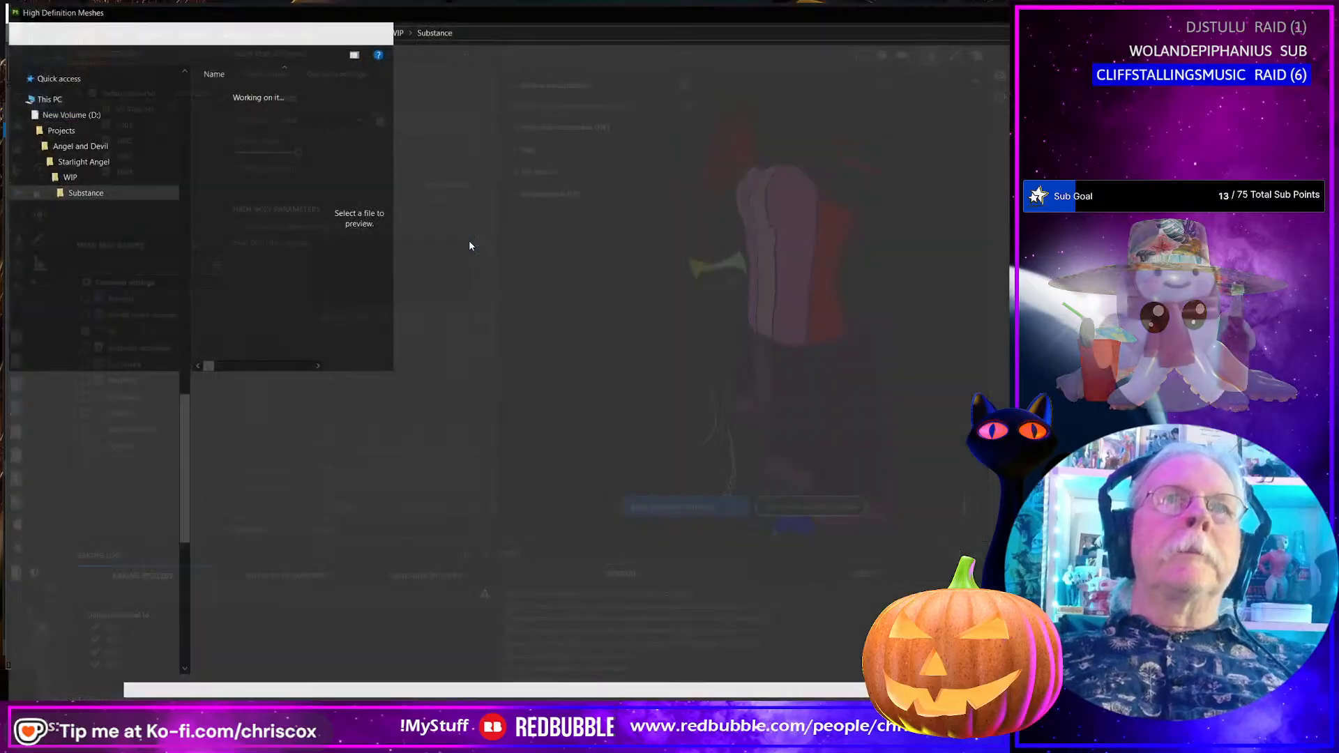
click(261, 106)
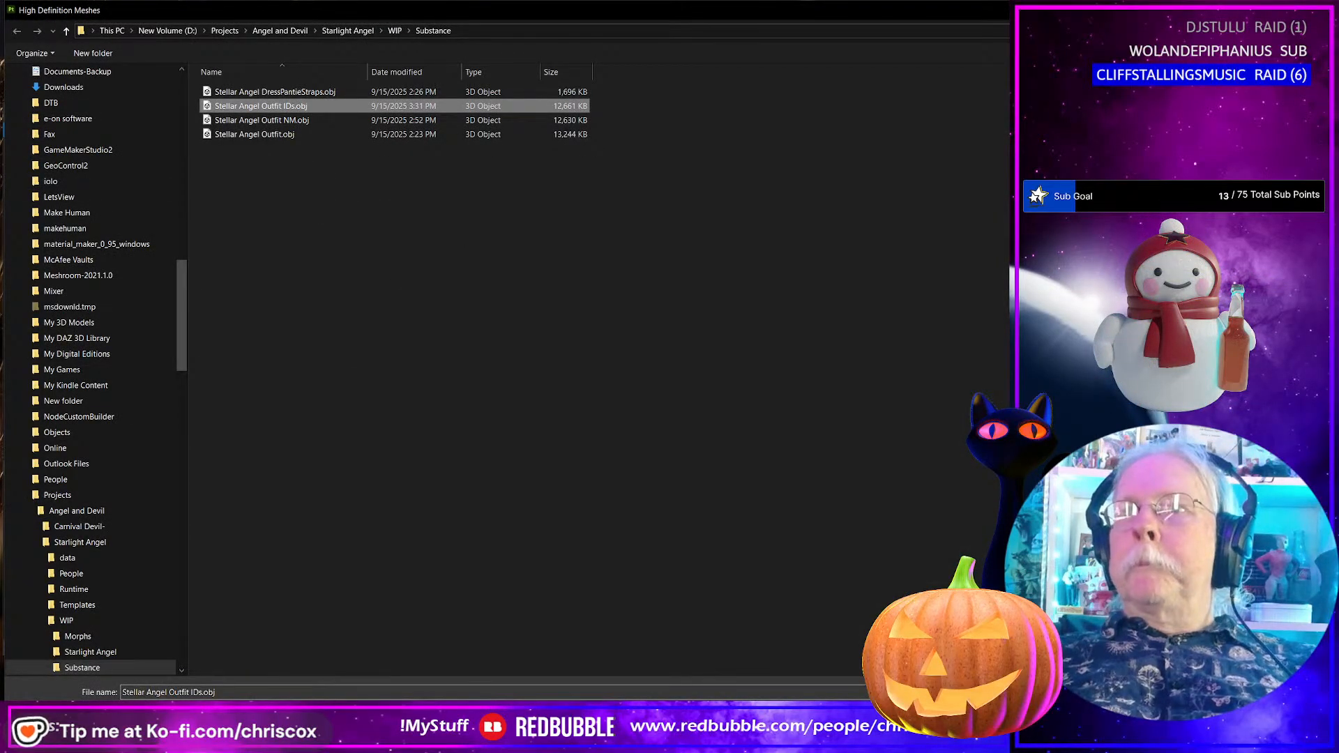
key(Return)
- Bake the ID map for all UV tiles and return to painting mode
alt+drag(724, 354, 832, 383)
click(682, 506)
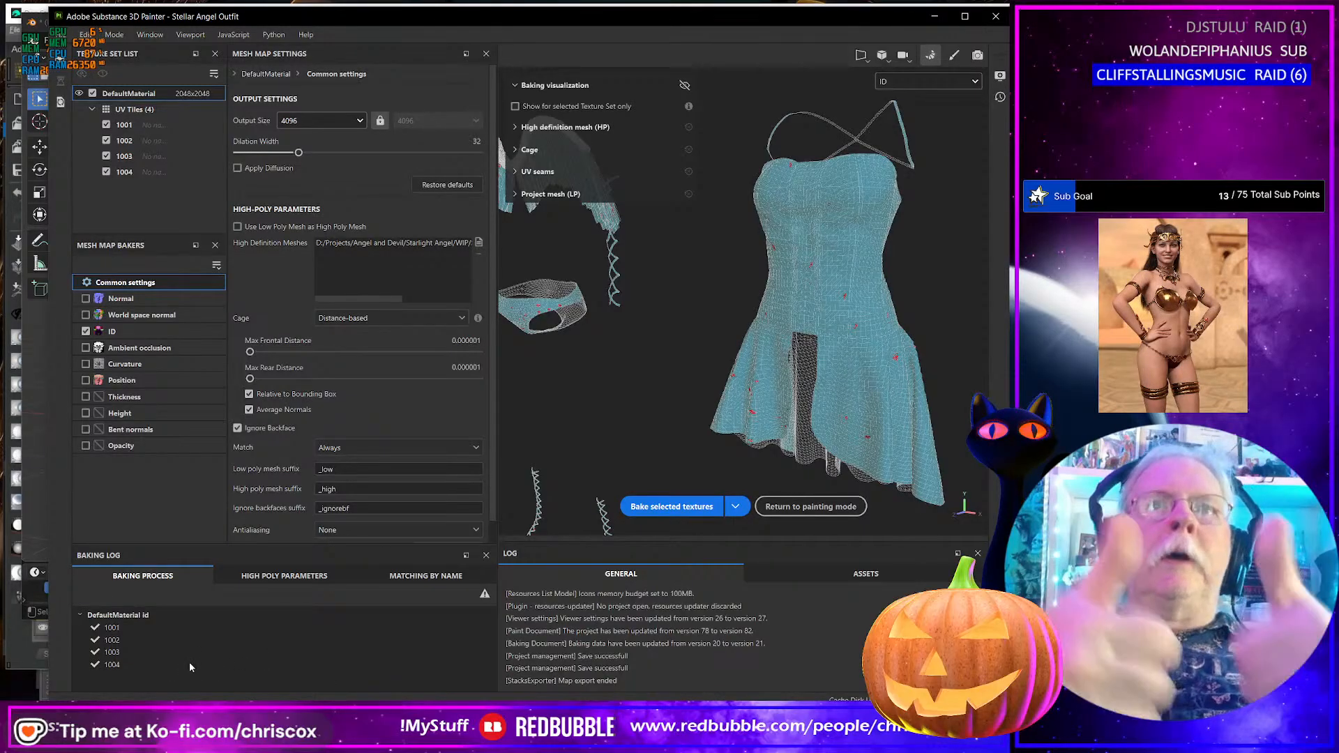
click(114, 34)
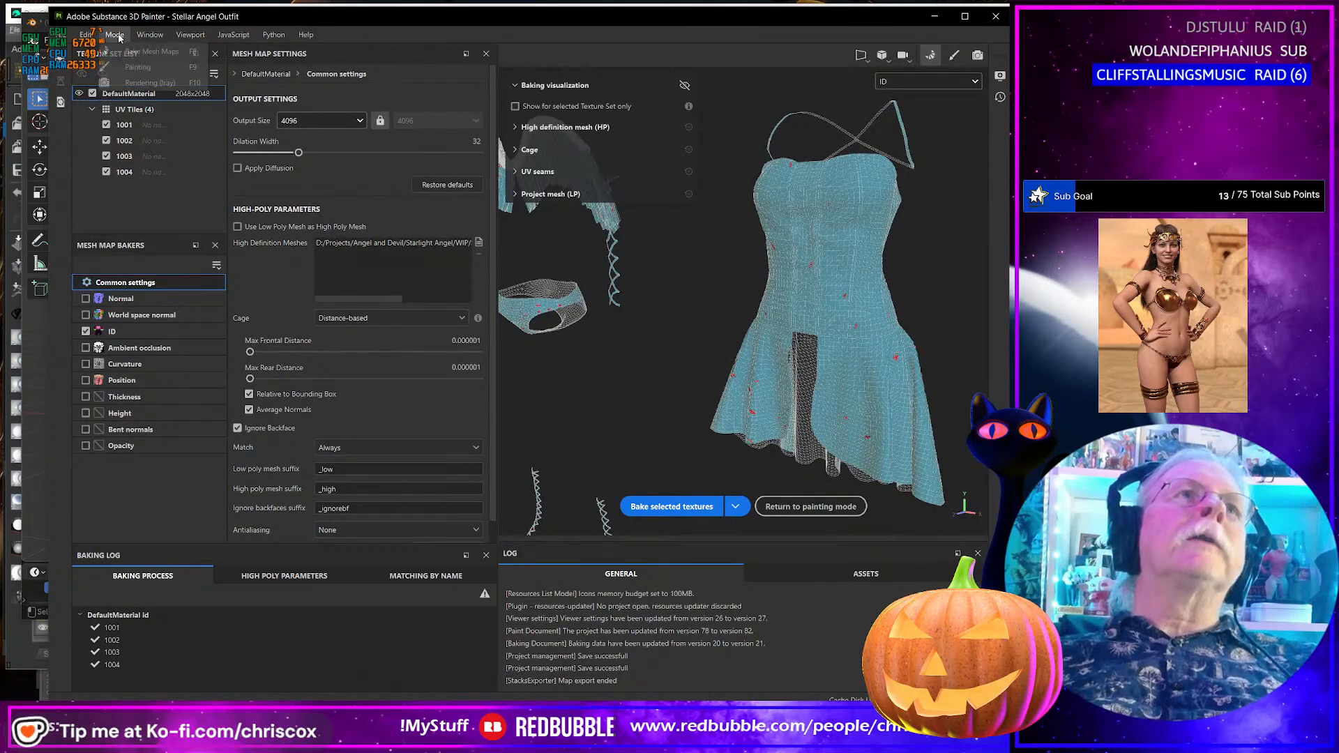
click(132, 50)
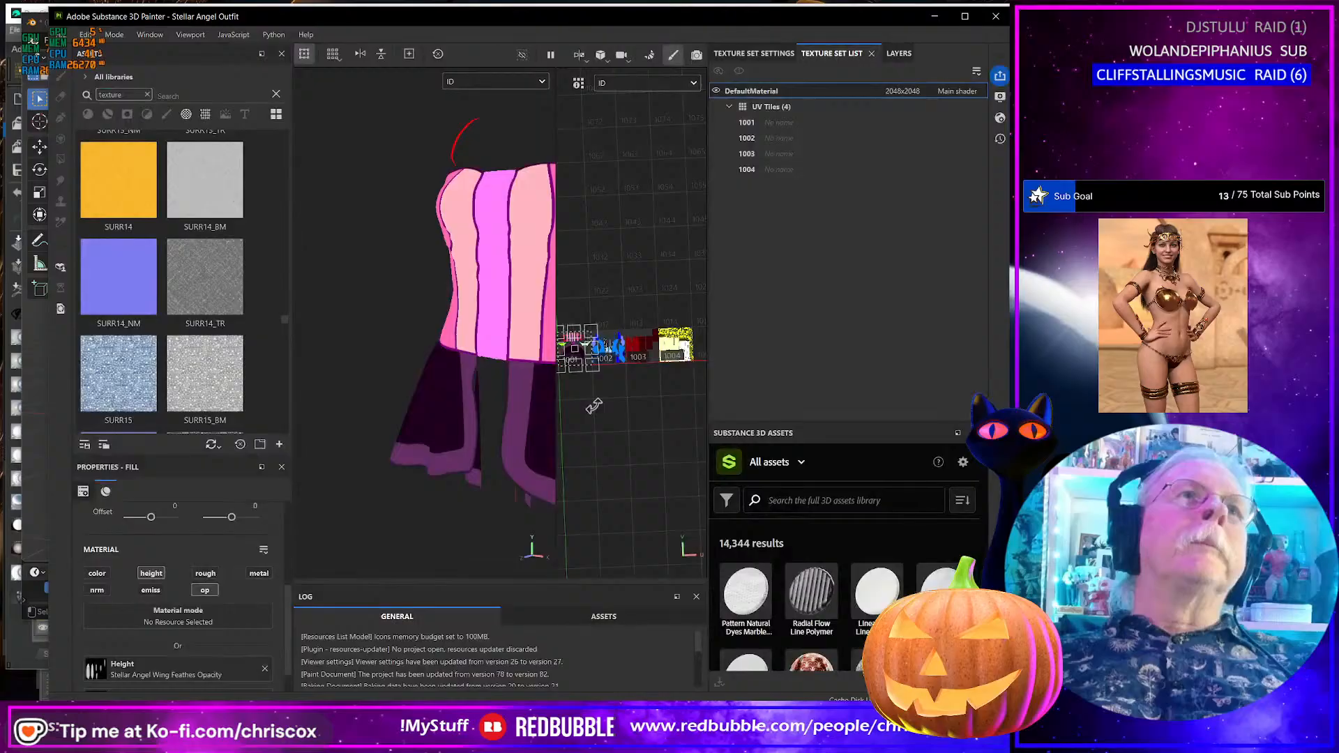
- Display the full Material instead of the ID map, show the layer stack and widen the viewport area
click(508, 79)
click(508, 111)
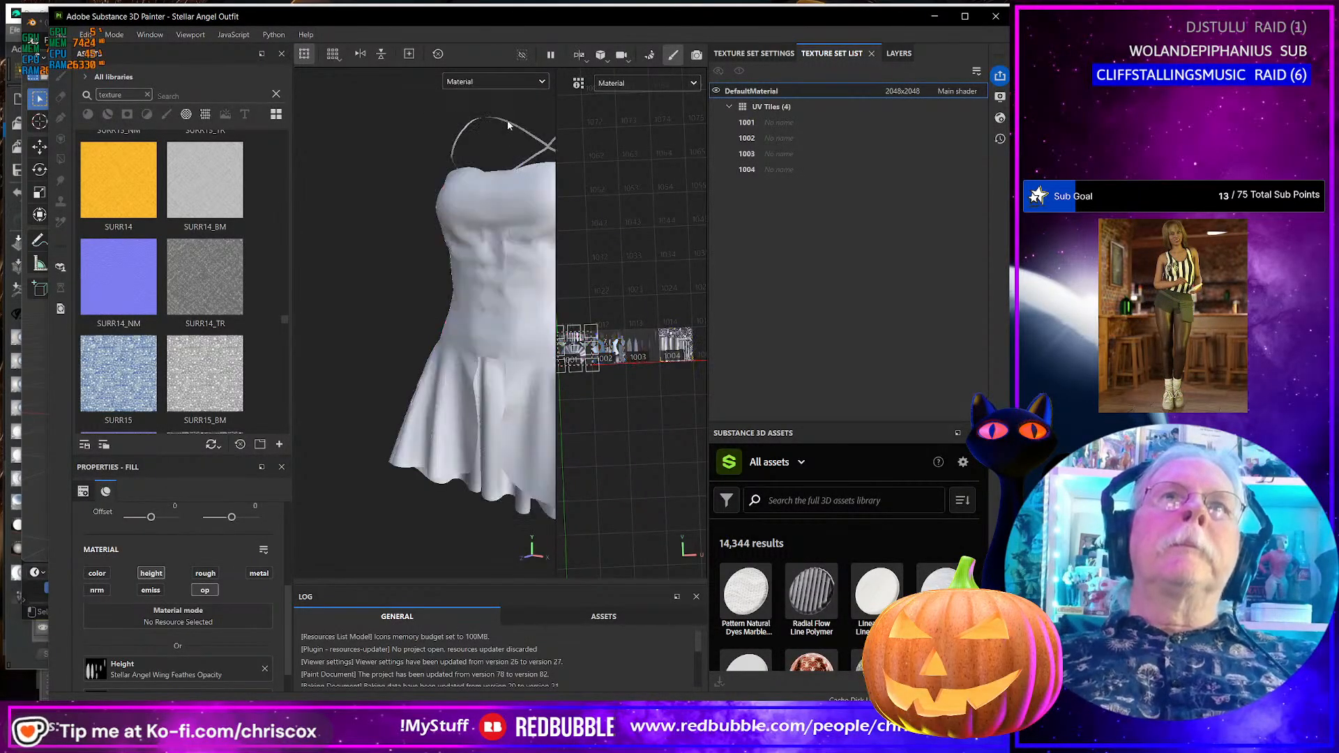
alt+drag(508, 119, 328, 245)
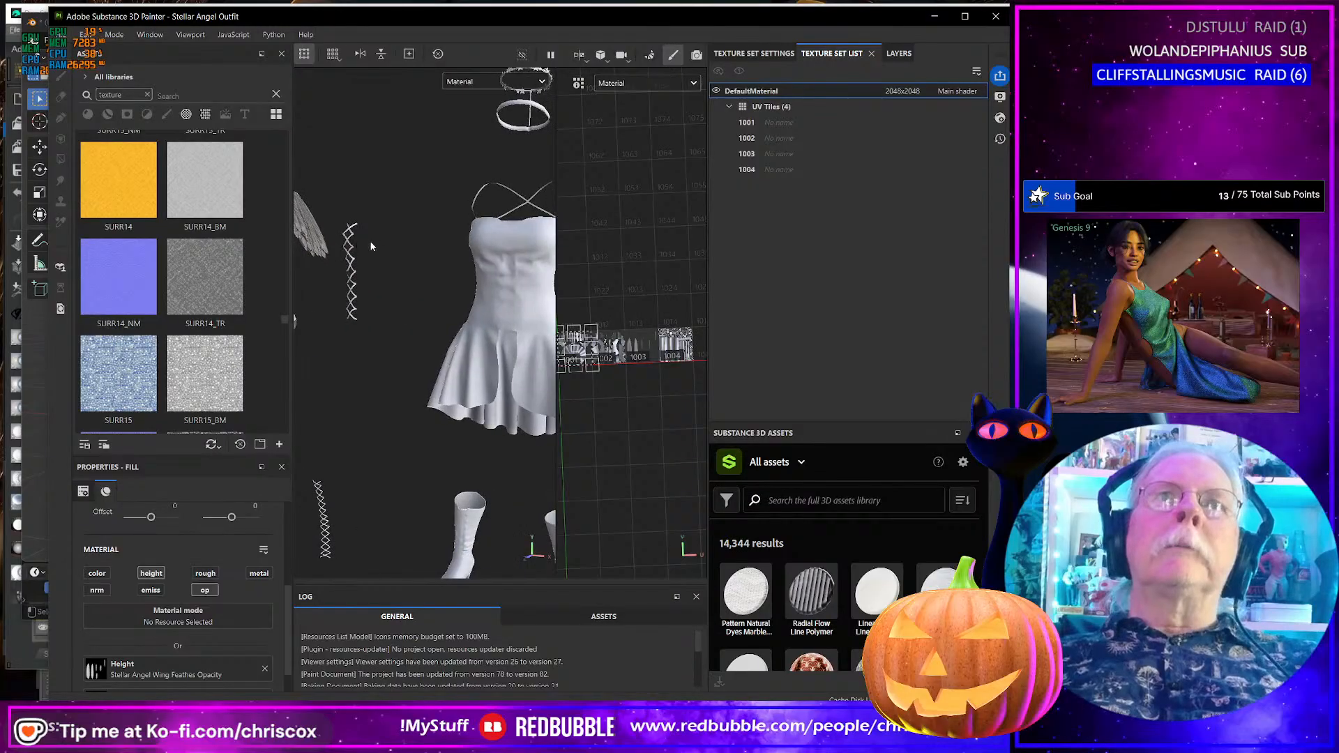
click(899, 53)
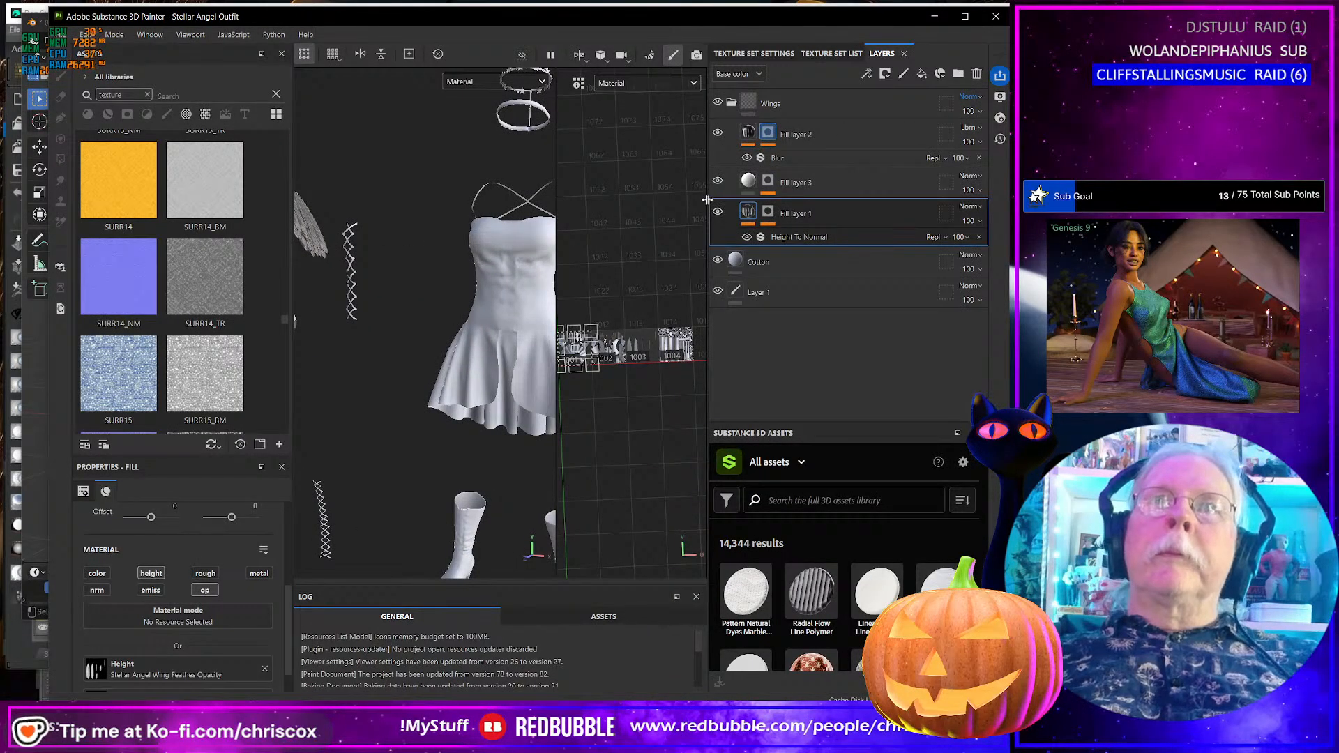
drag(710, 202, 811, 204)
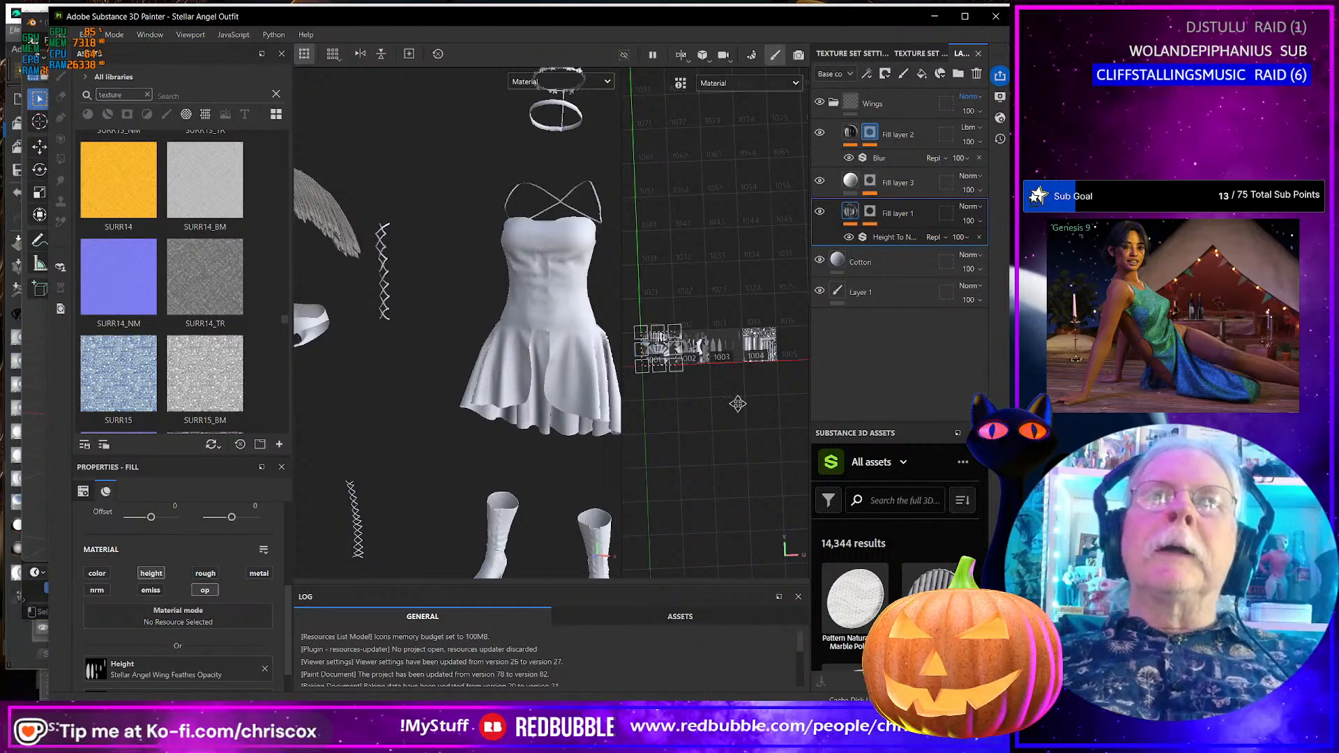
- Examine the dress pieces on UV tile 1001 in the 2D view and the outfit in the 3D view
alt+middle_drag(738, 404, 741, 401)
alt+drag(741, 401, 719, 397)
right_click(739, 399)
alt+click(716, 397)
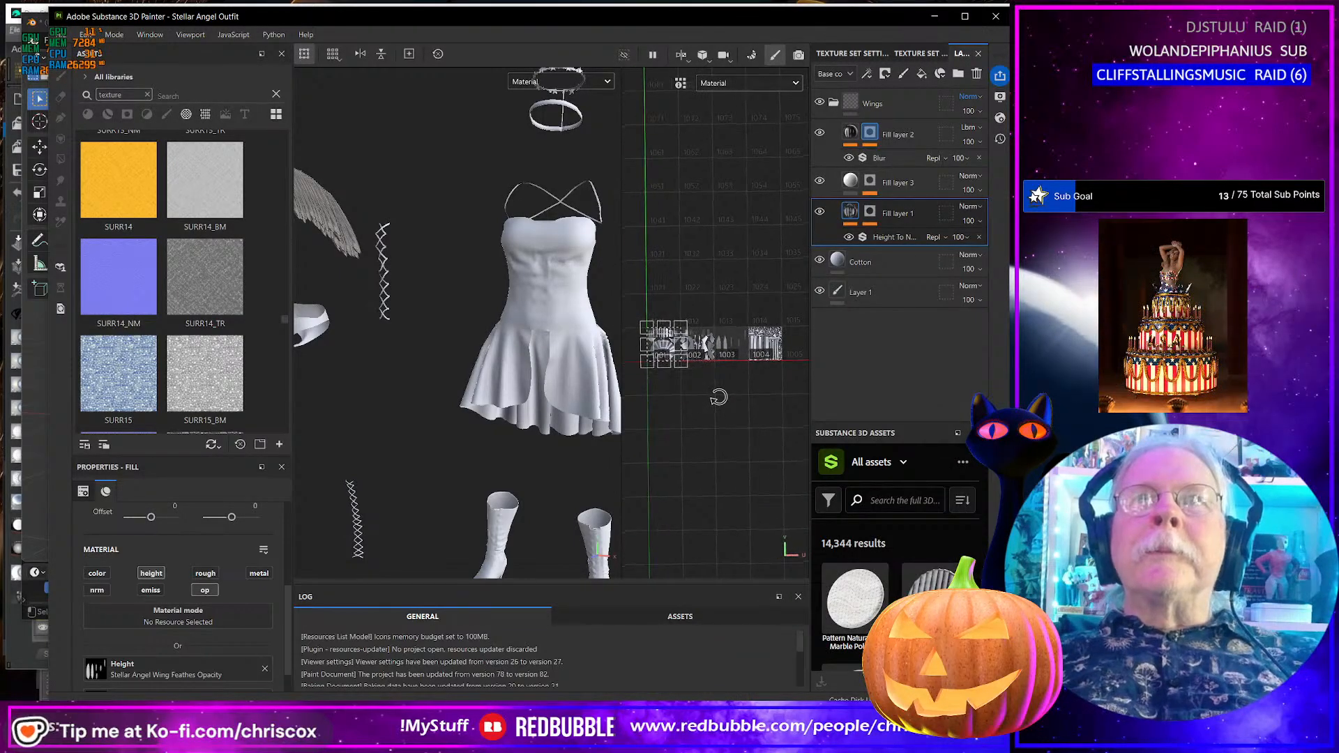
scroll(698, 395, up, 3)
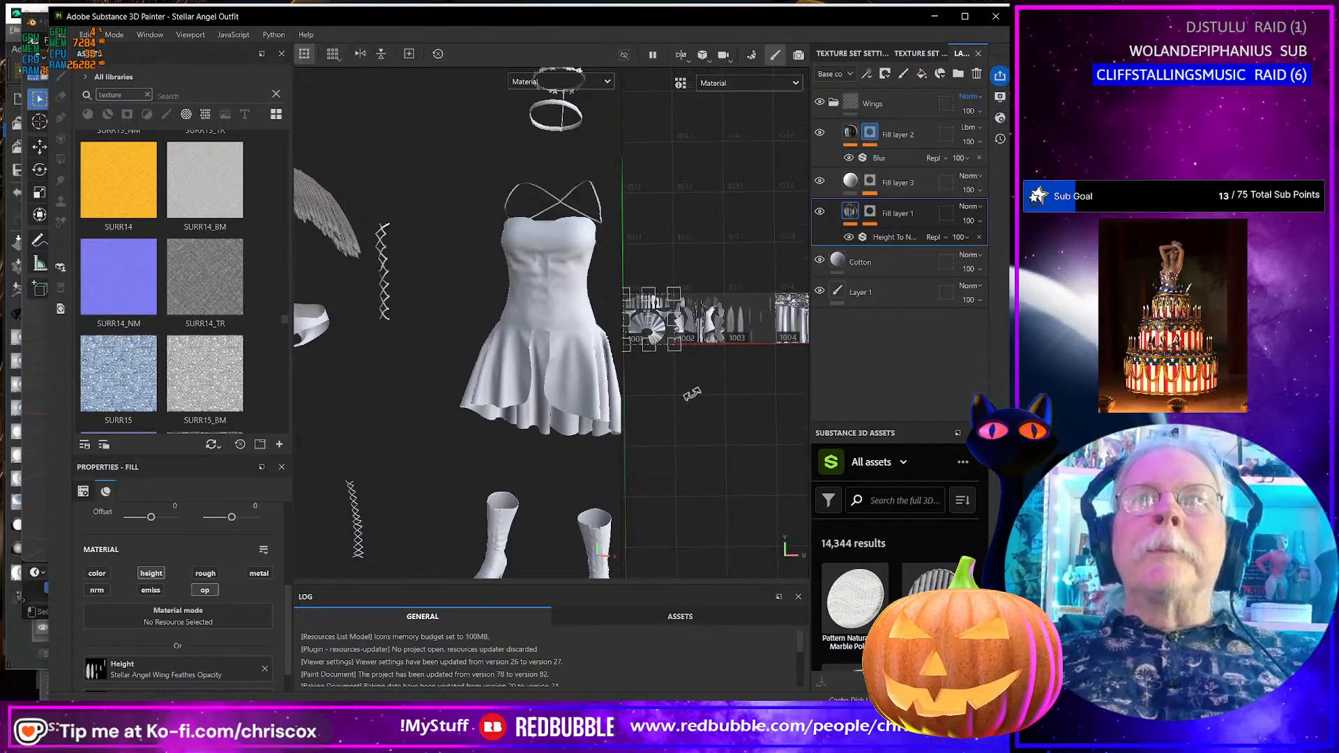
middle_drag(697, 395, 659, 440)
scroll(735, 424, up, 2)
scroll(708, 462, up, 2)
mouse_move(550, 332)
alt+middle_down()
mouse_move(523, 314)
mouse_move(570, 325)
alt+middle_up()
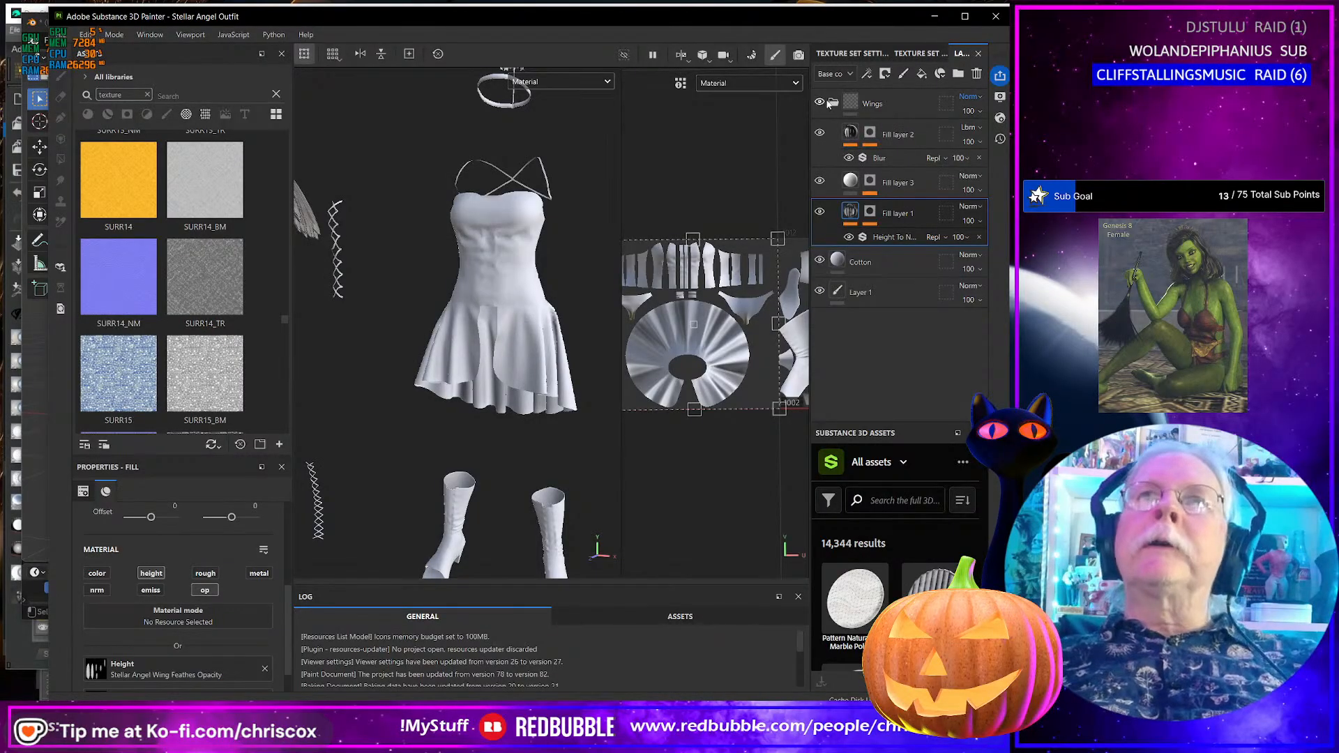
- Collapse the Wings group and duplicate the Cotton layer
click(833, 103)
click(893, 136)
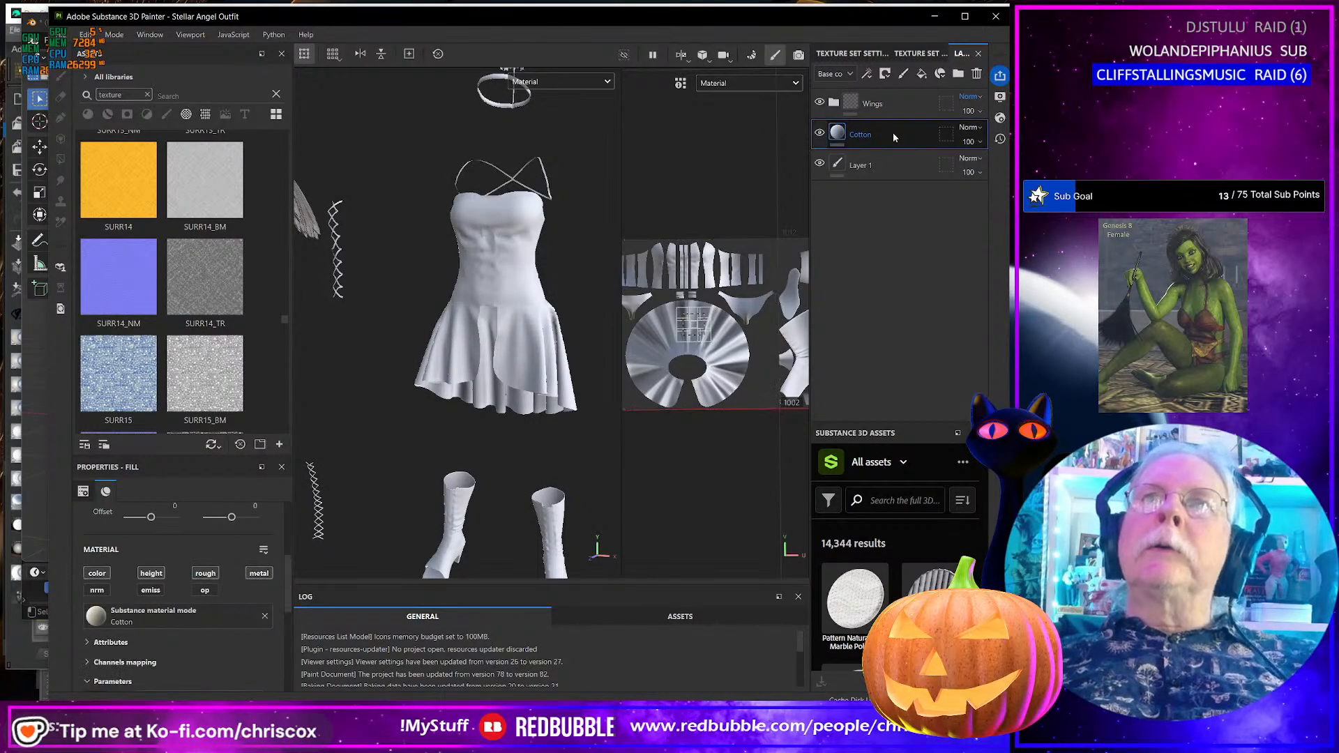
right_click(893, 137)
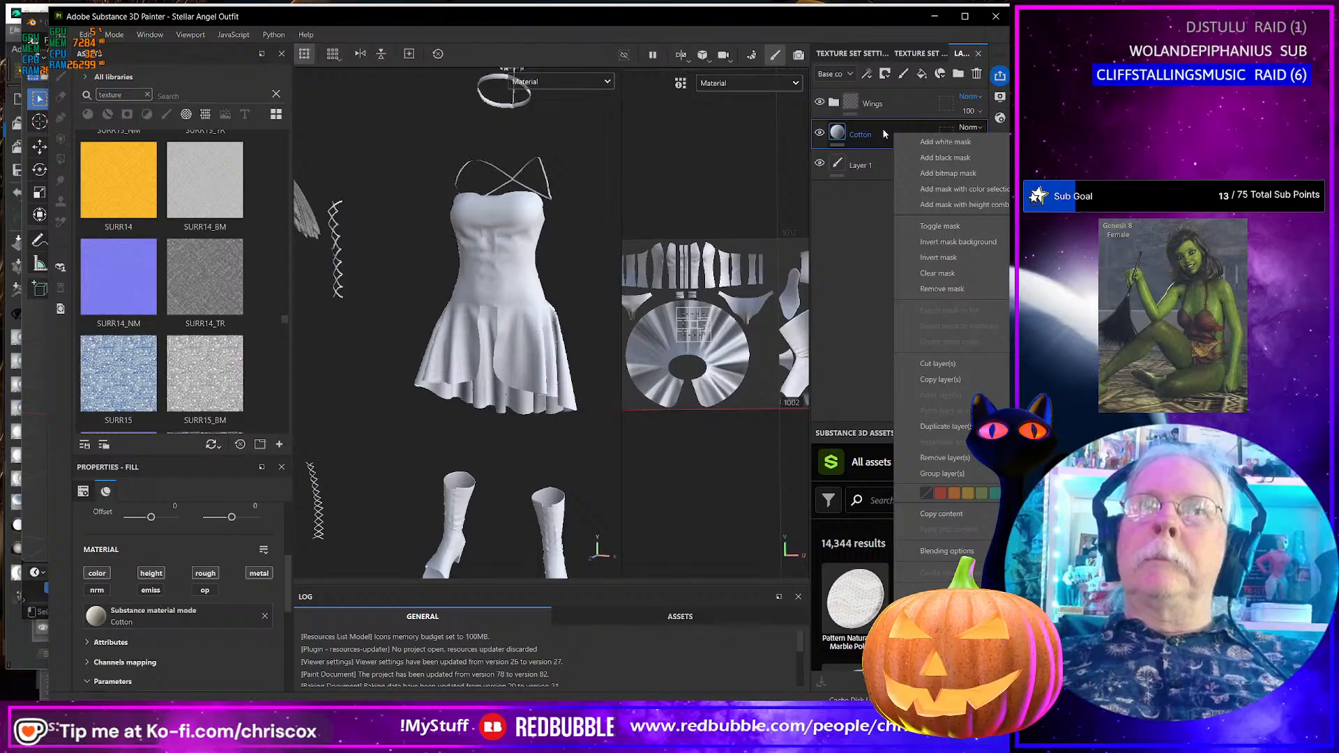
click(953, 427)
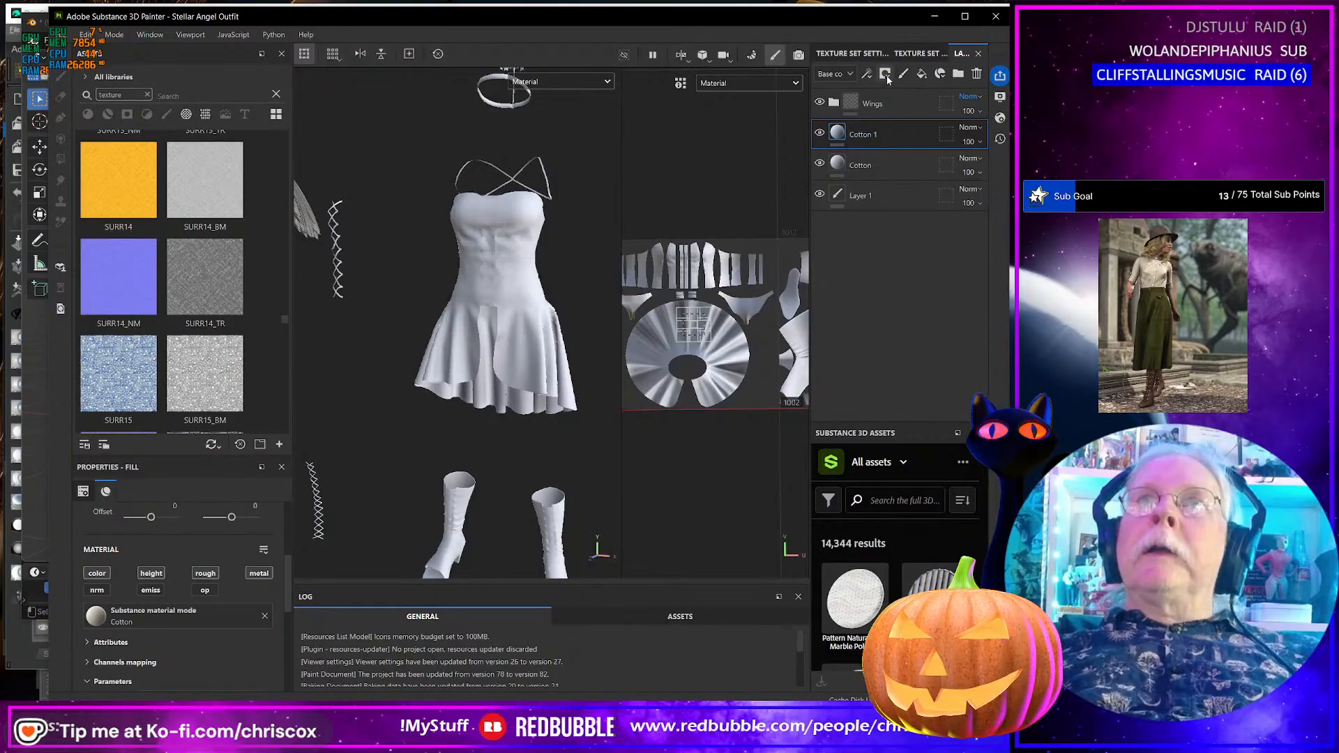
- Set the duplicated cotton layer's fabric color to the darker blue 697EA5
scroll(186, 630, down, 5)
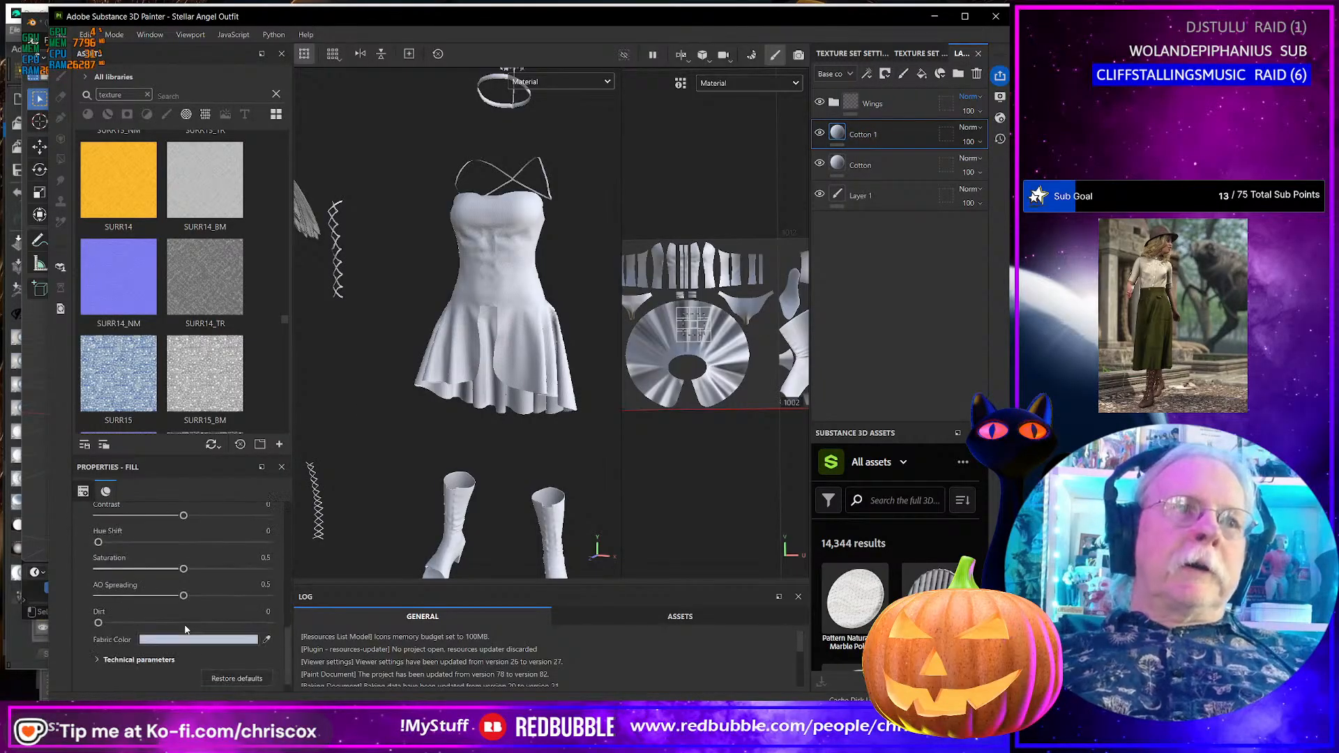
click(212, 618)
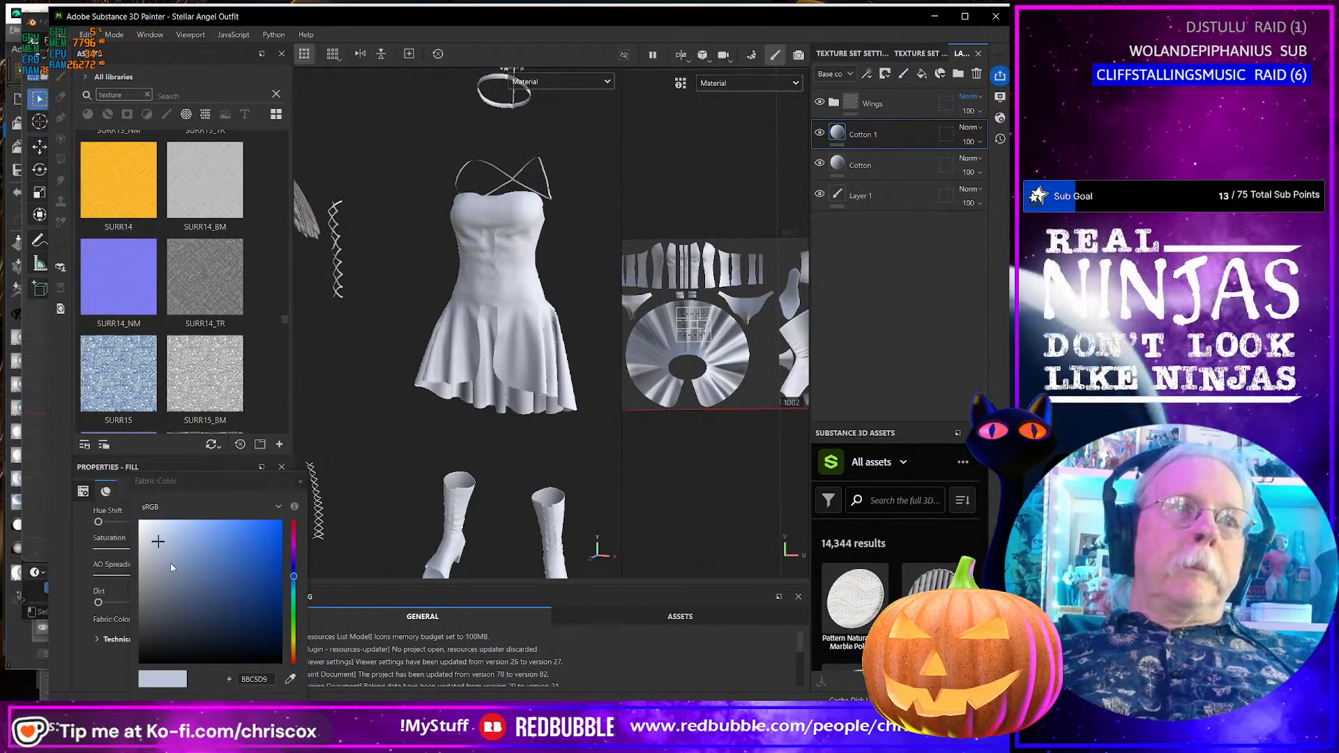
click(167, 586)
drag(166, 584, 191, 573)
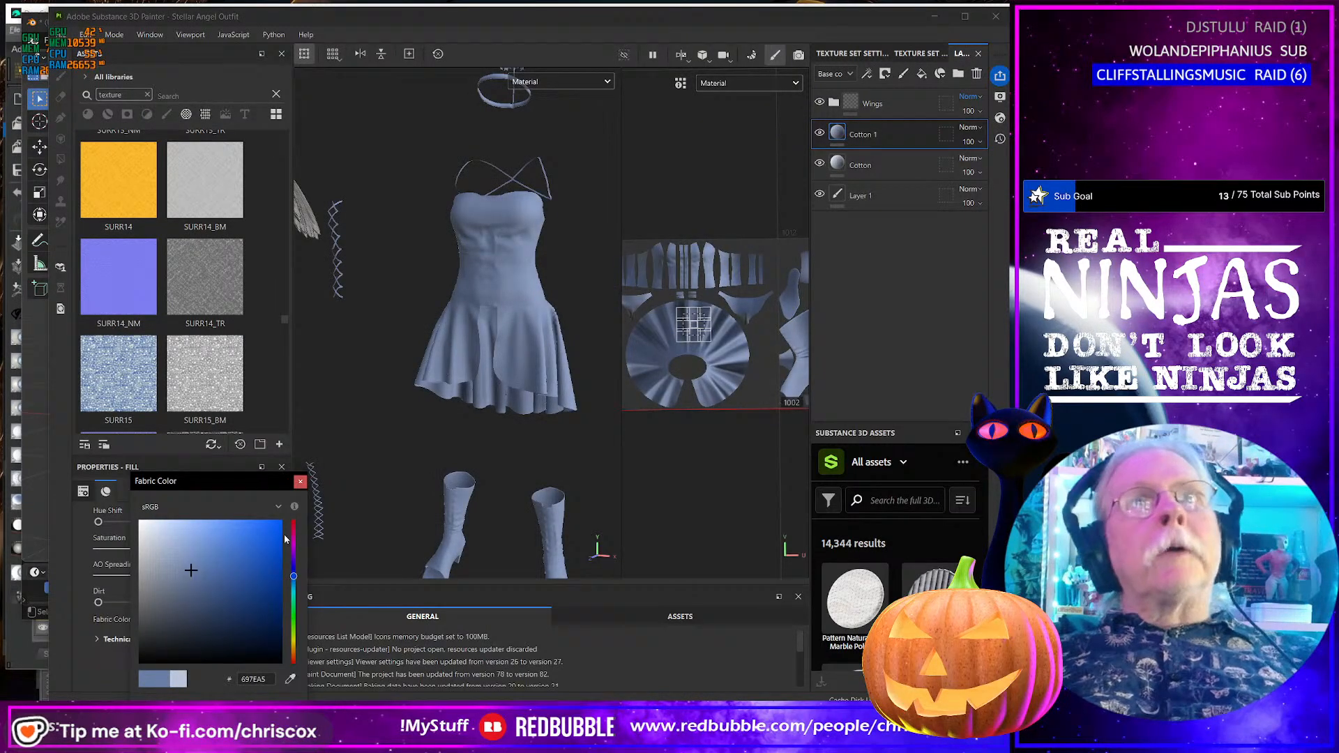
click(300, 482)
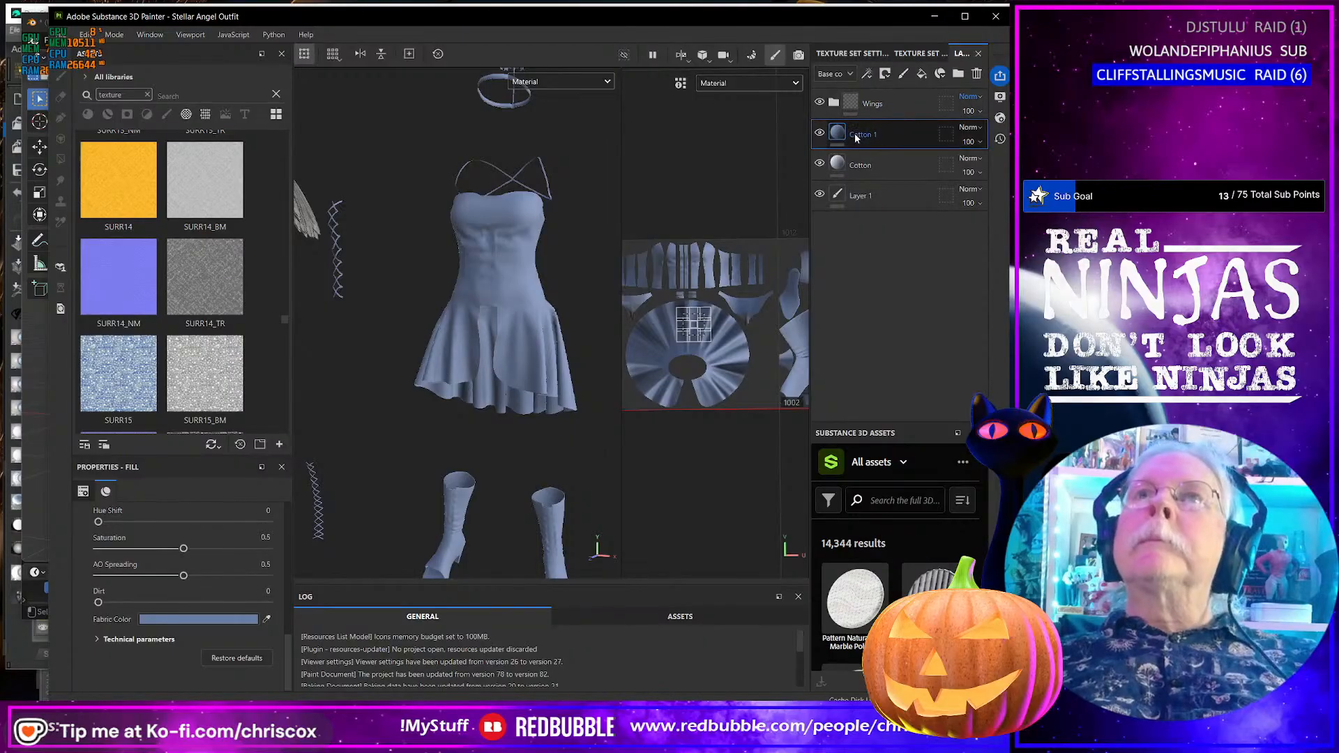
- Give the duplicated cotton layer a black mask driven by a Dirt generator
click(884, 74)
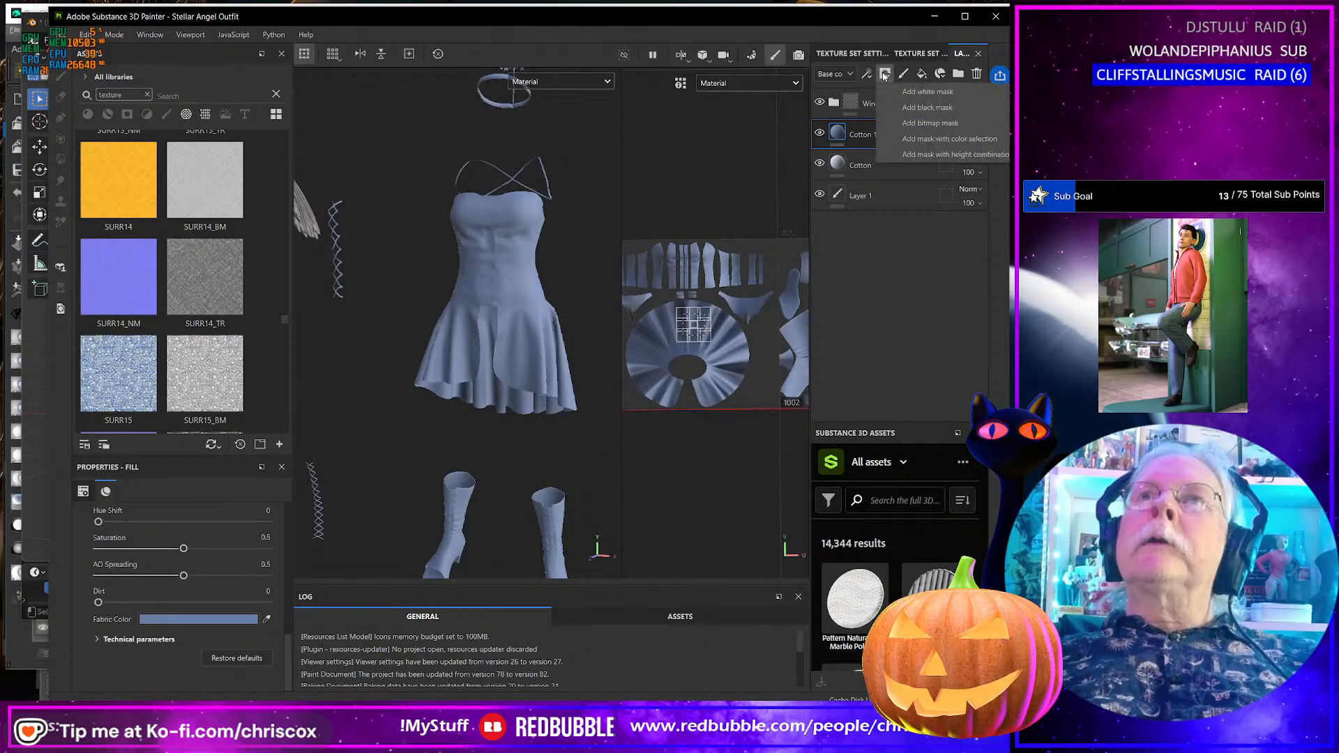
click(928, 108)
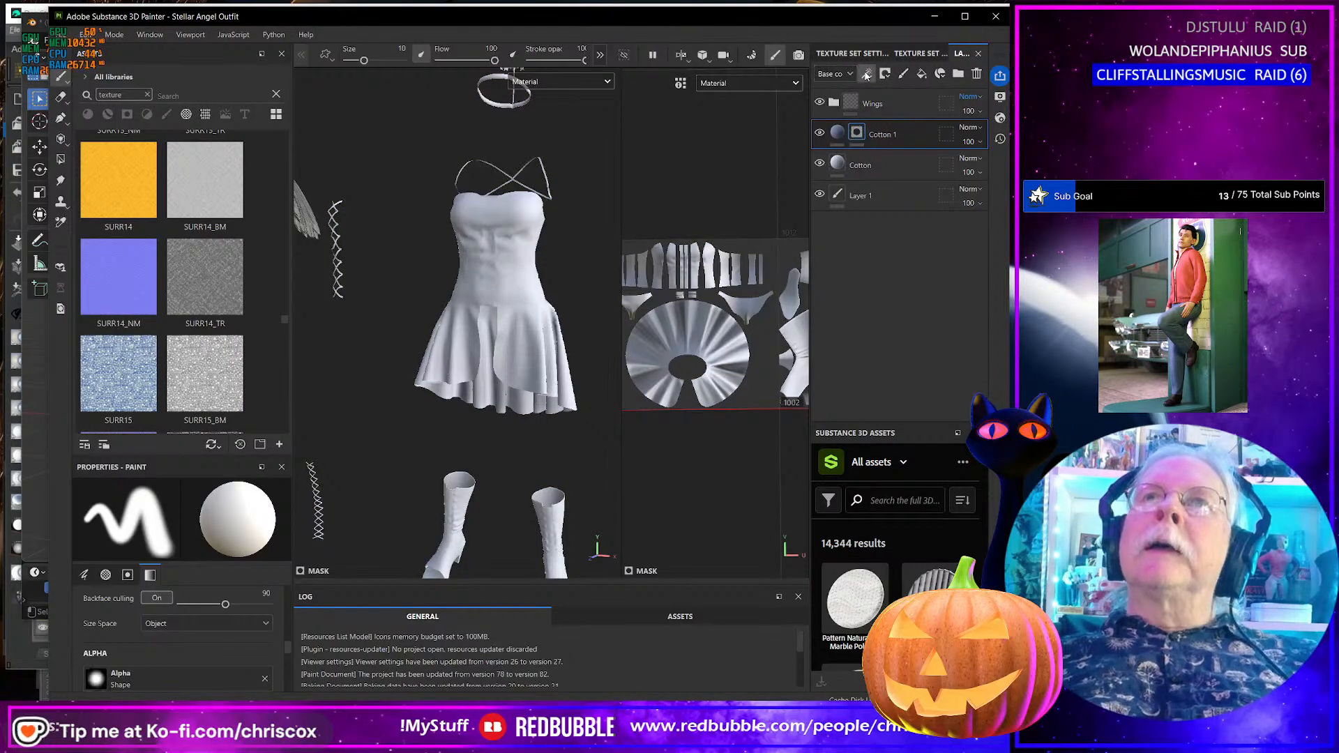
click(866, 74)
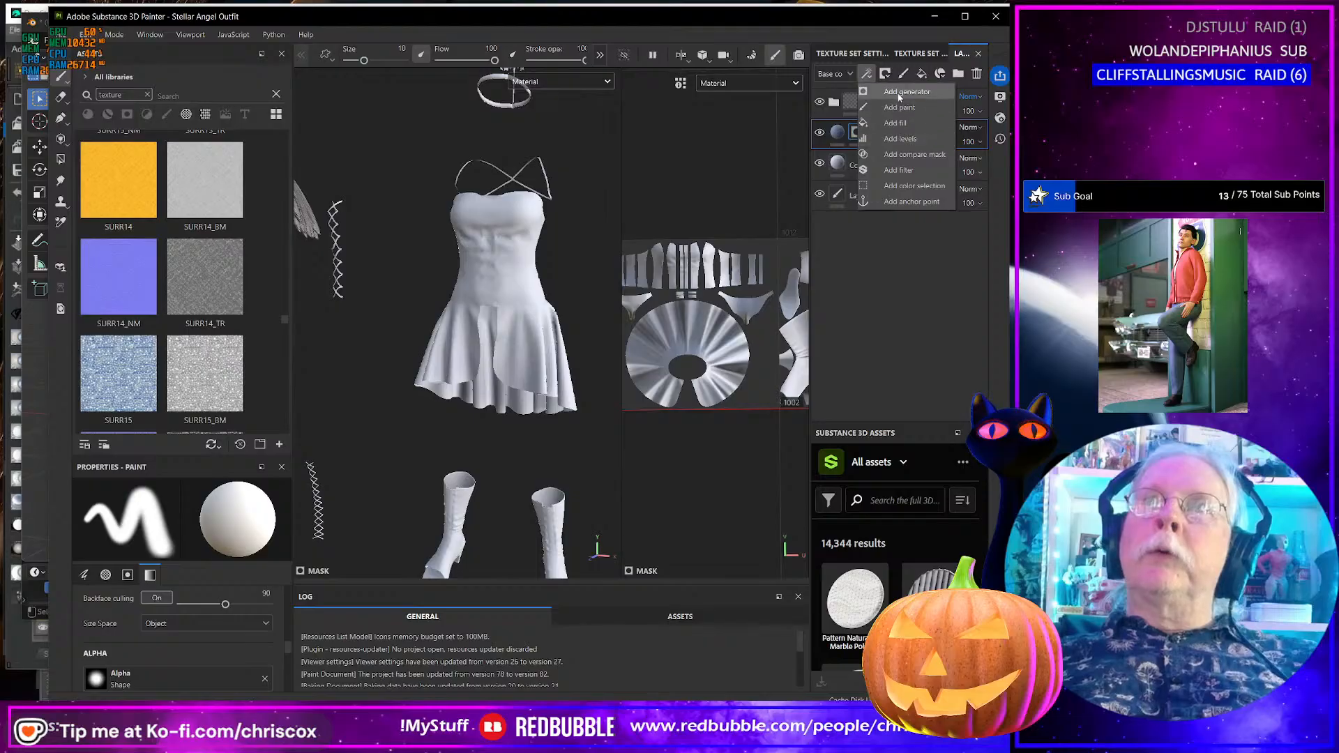
click(900, 92)
click(182, 524)
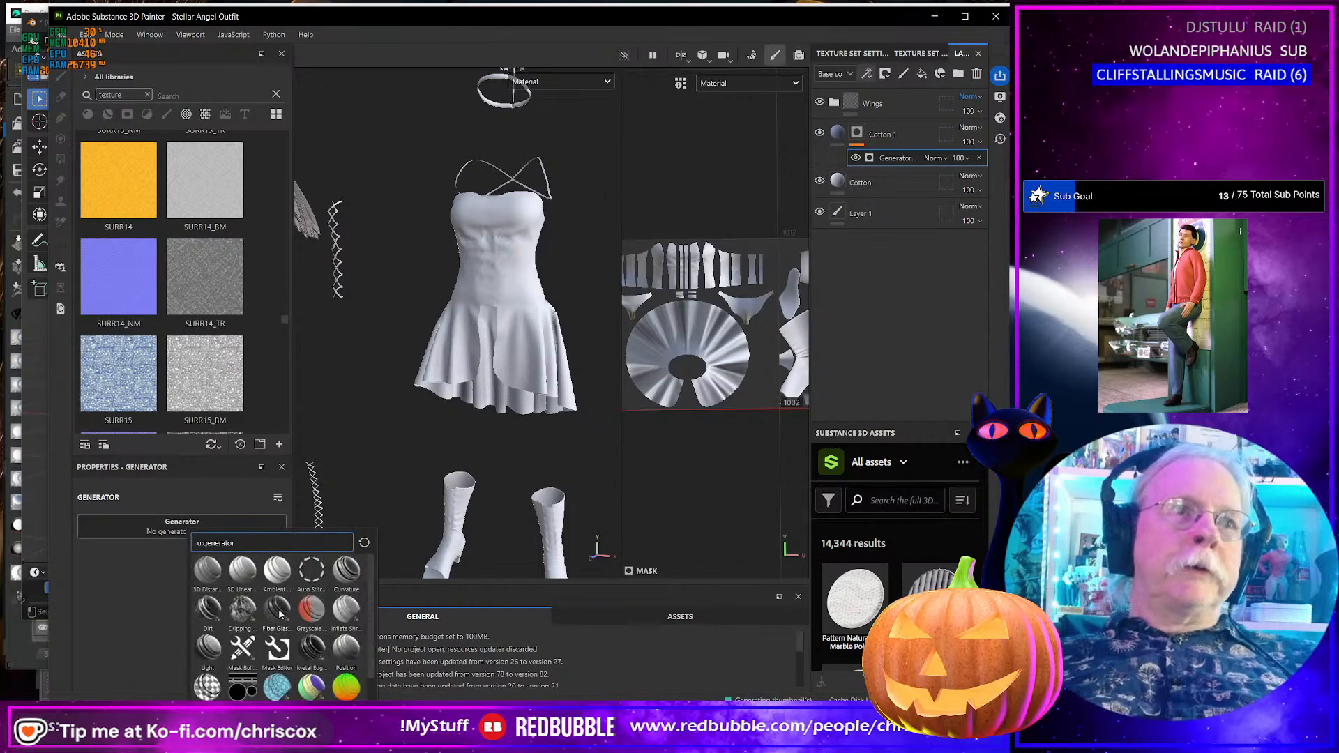
click(209, 608)
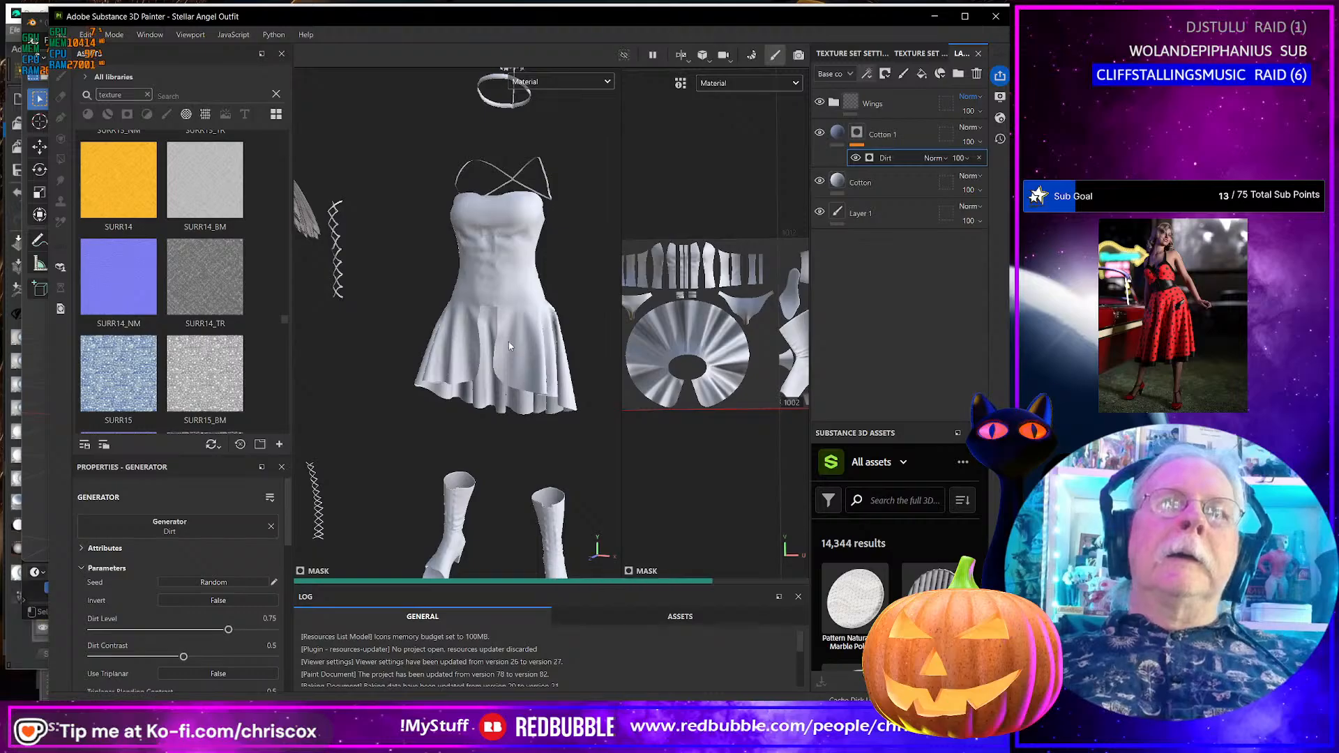
- Examine the dirt pattern on the bodice and skirt up close and from several angles
scroll(513, 340, up, 5)
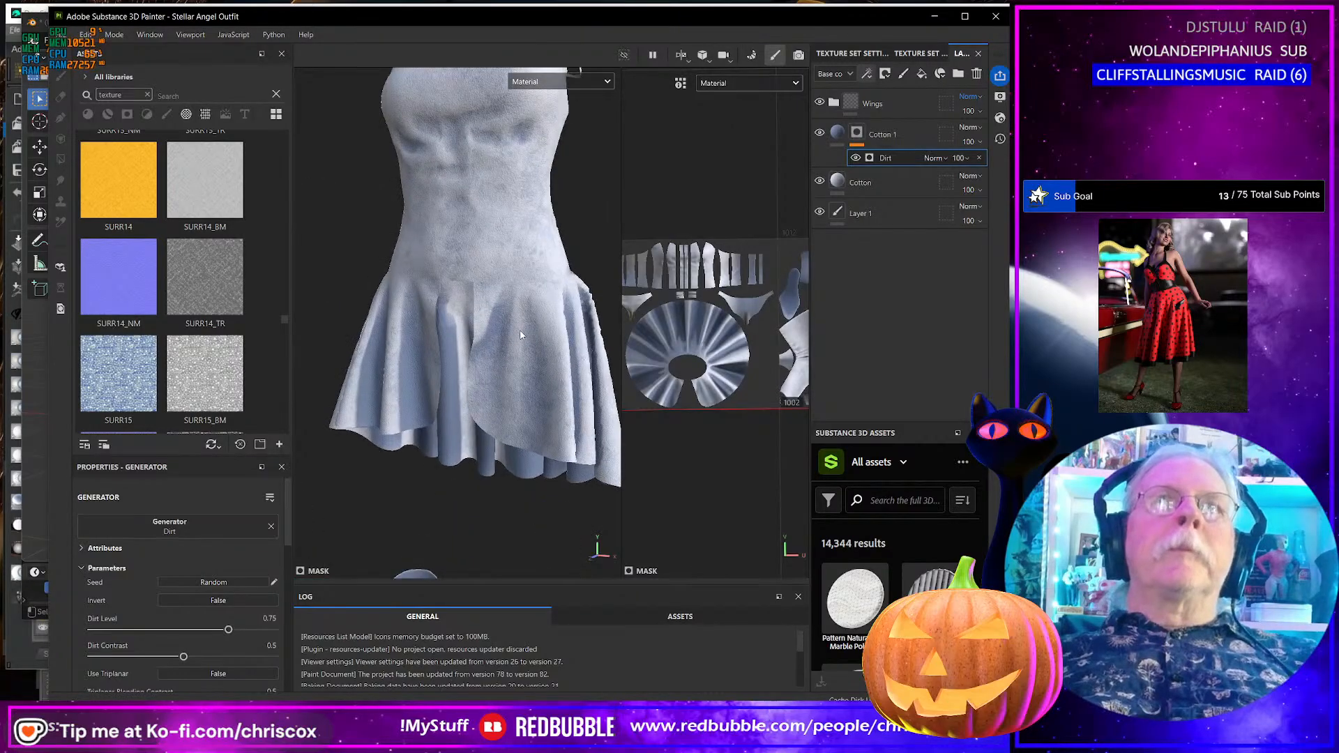
scroll(520, 335, down, 5)
alt+drag(520, 336, 690, 309)
alt+drag(564, 332, 359, 332)
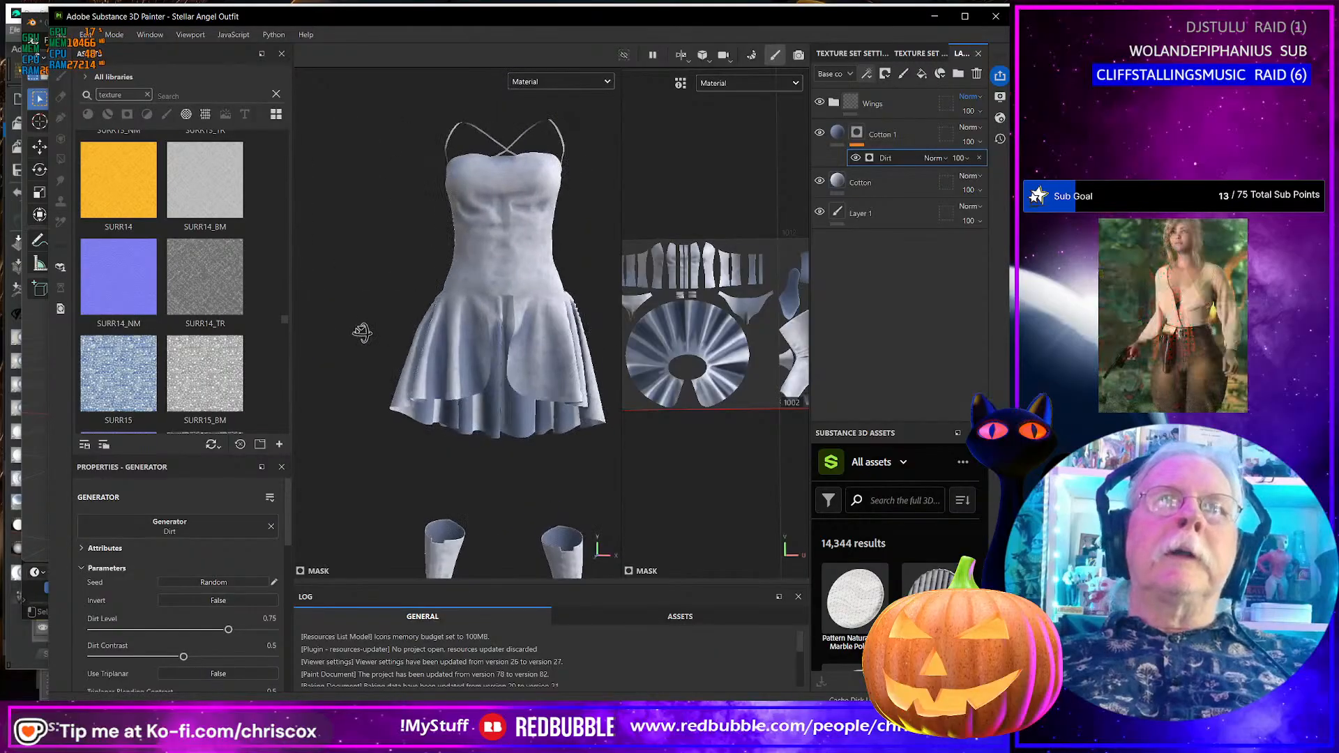
scroll(439, 347, up, 5)
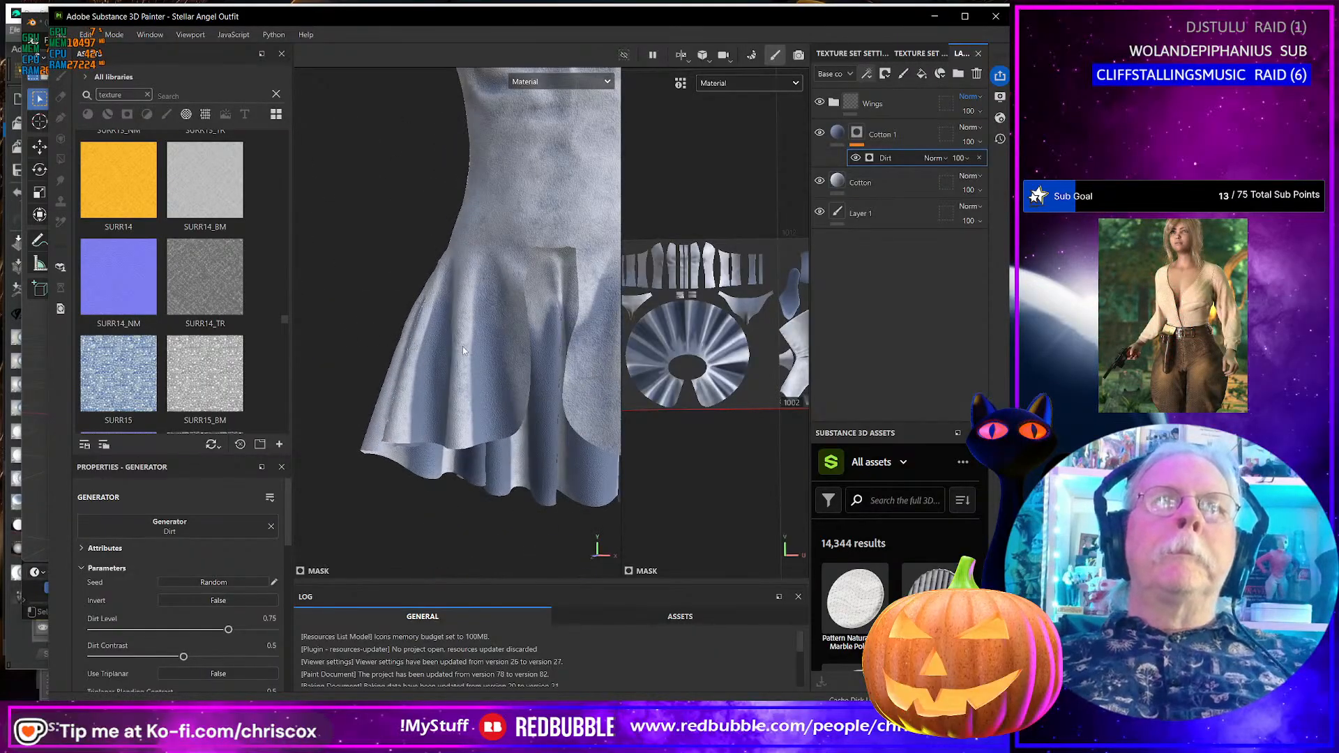
scroll(502, 349, down, 5)
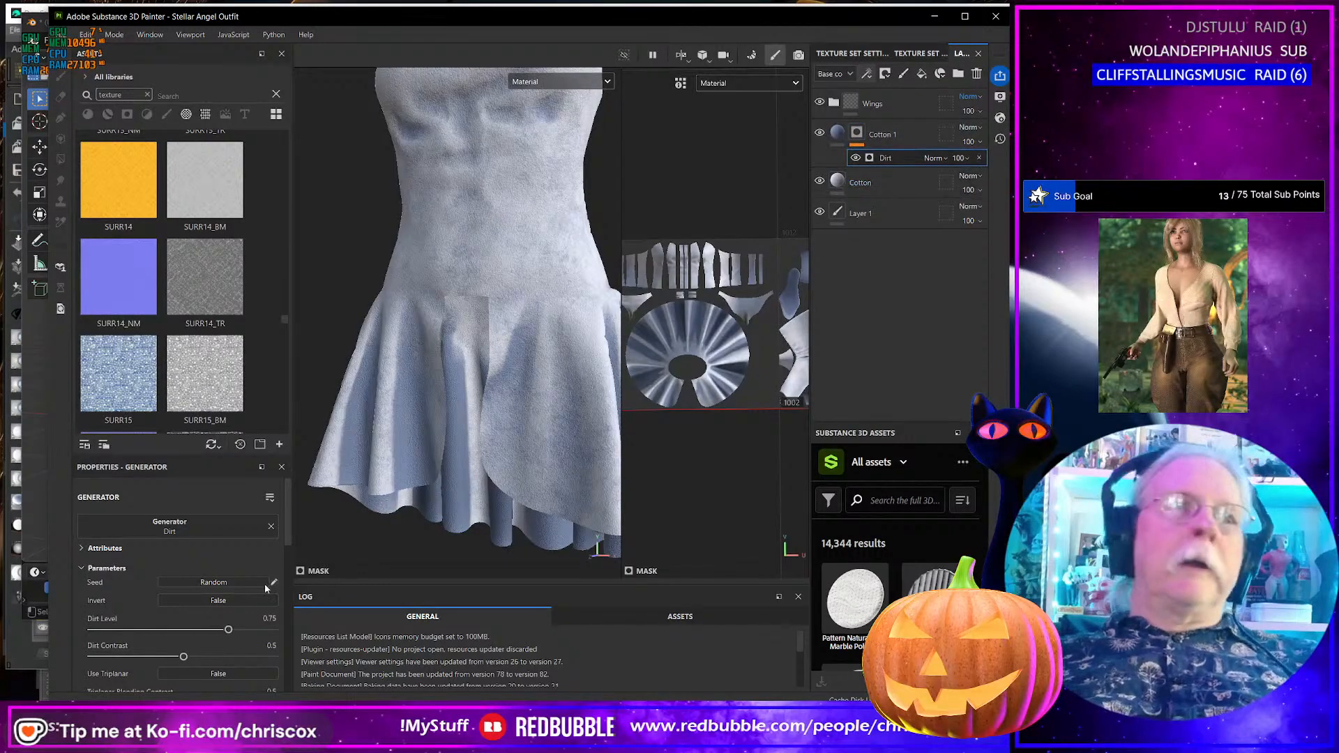
- Add a Blur filter to the Cotton 1 layer's material, set its intensity to about 6.09, and check the dress
scroll(166, 574, down, 3)
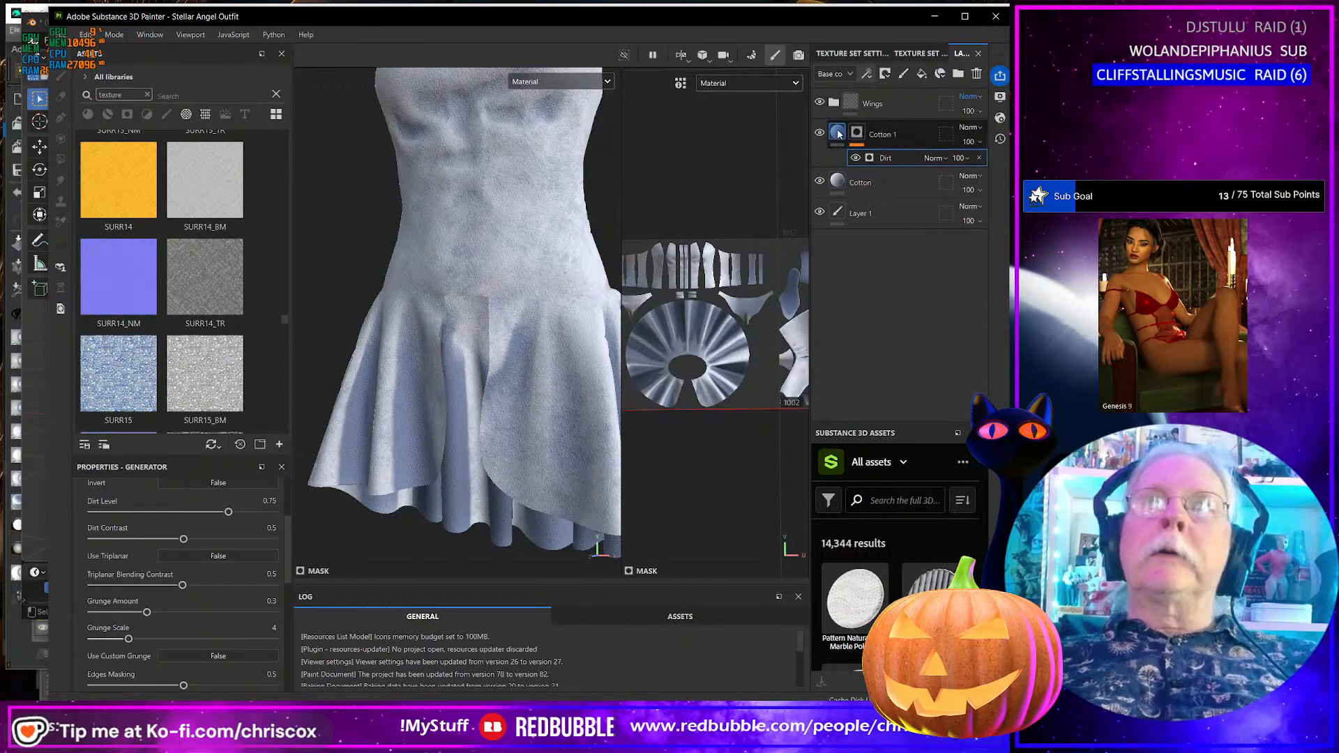
click(839, 133)
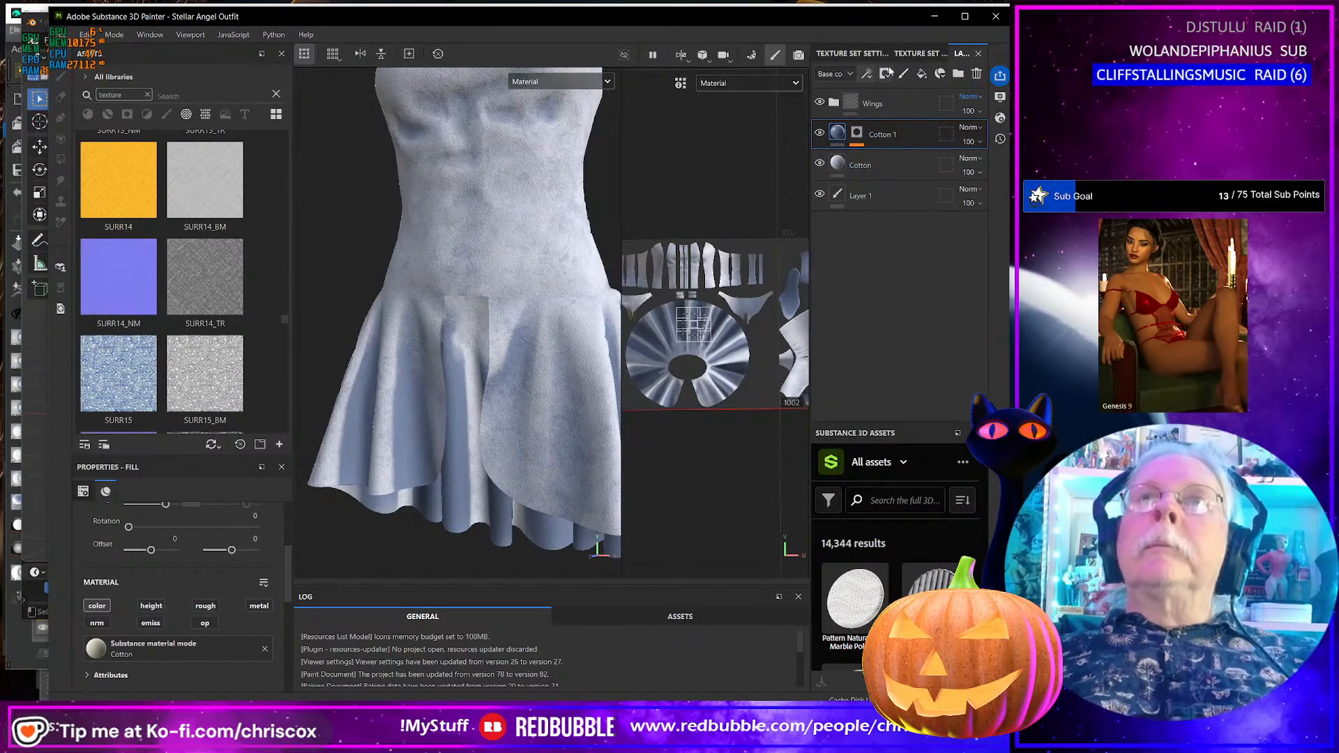
click(866, 73)
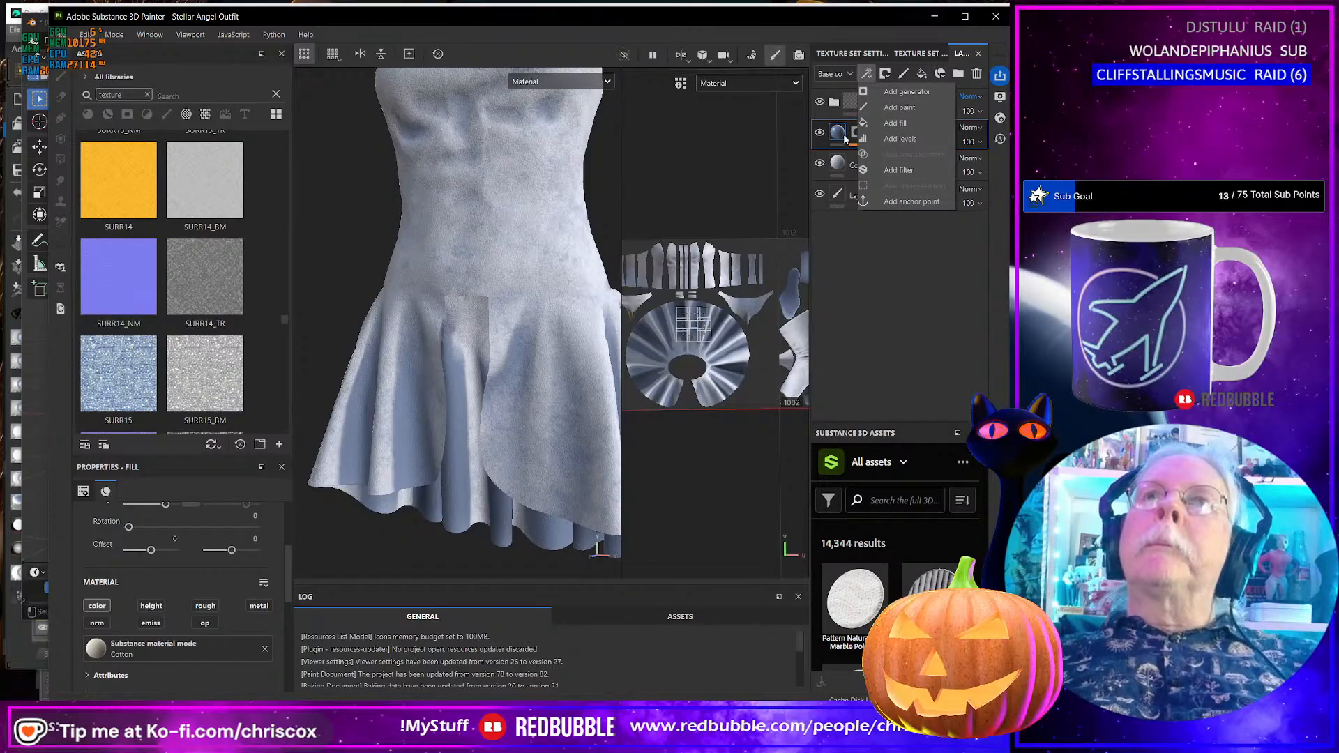
click(914, 171)
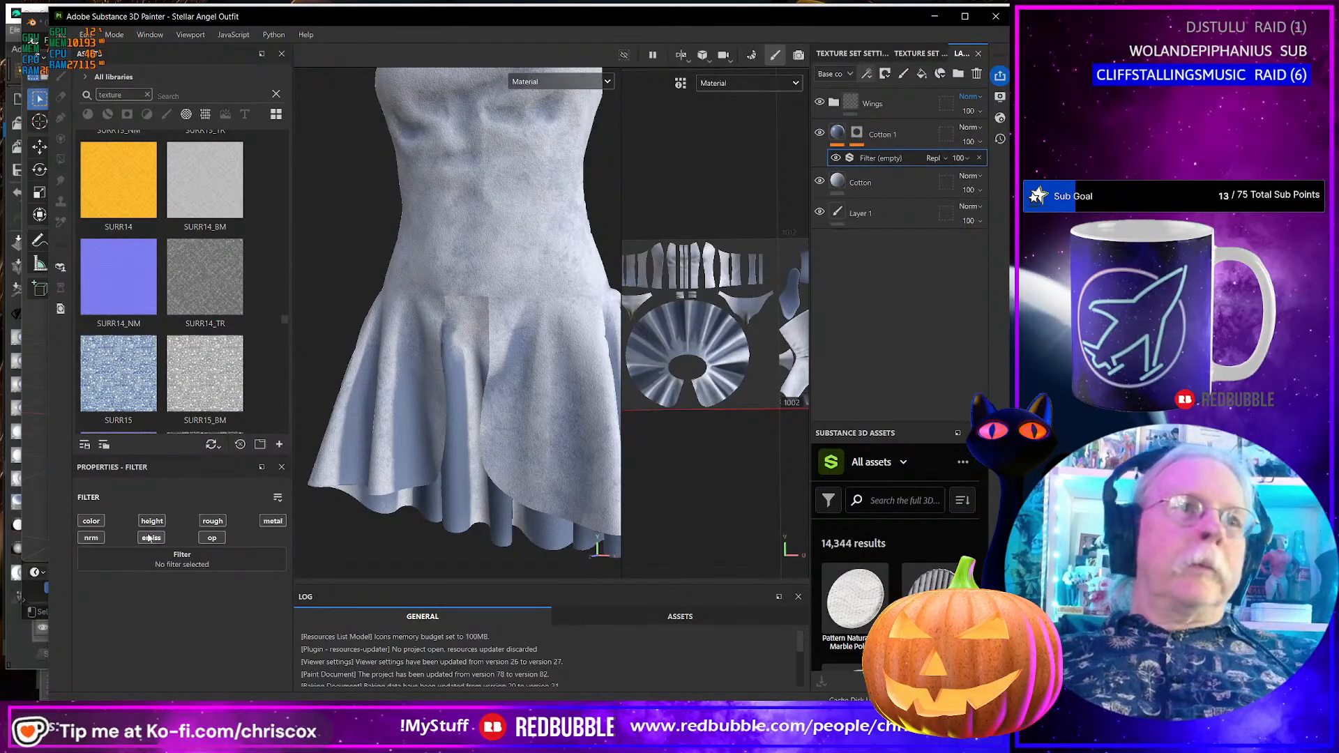
click(177, 561)
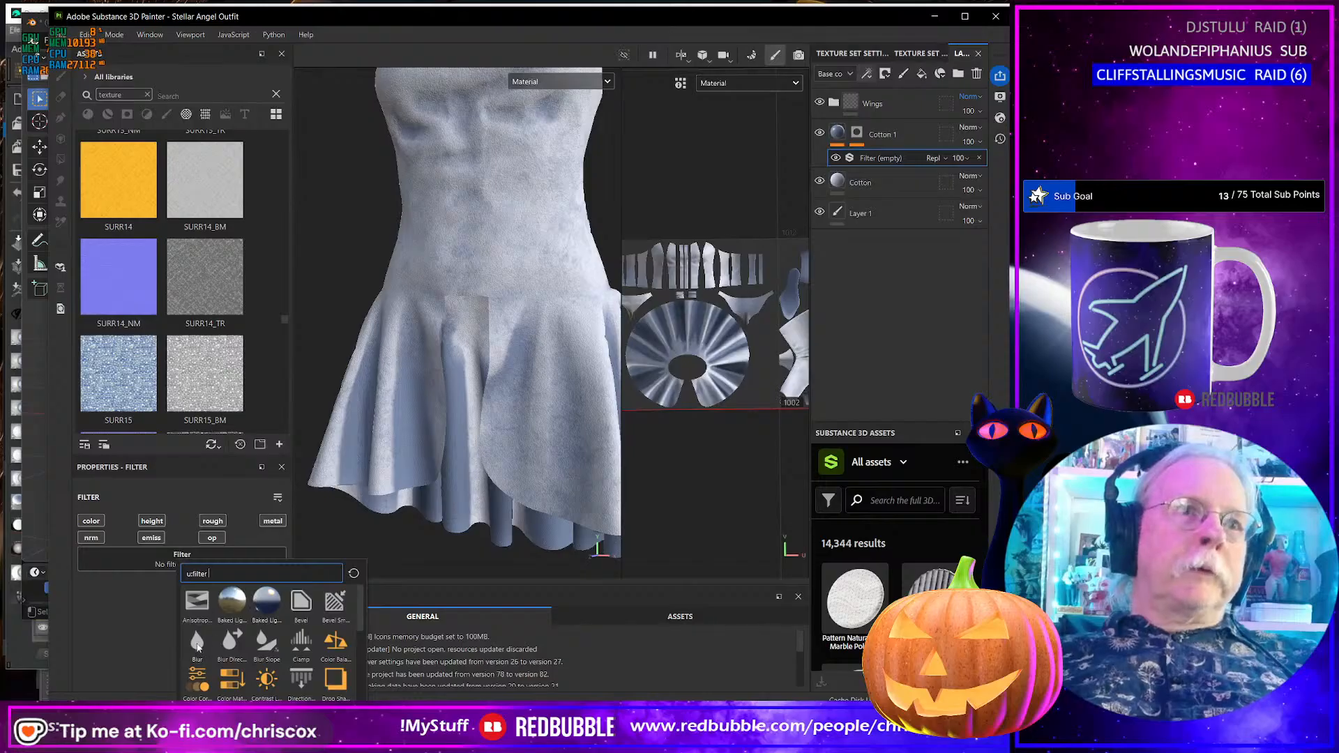
click(198, 641)
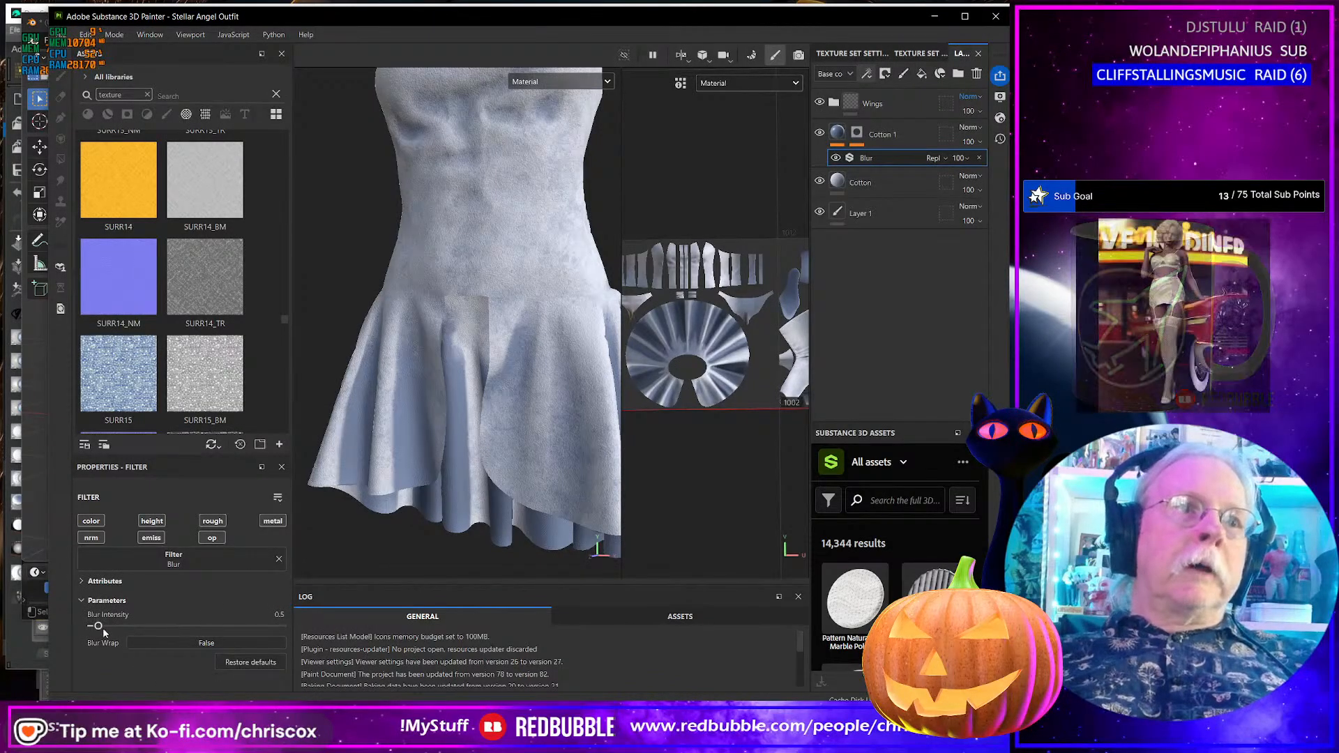
drag(98, 626, 172, 628)
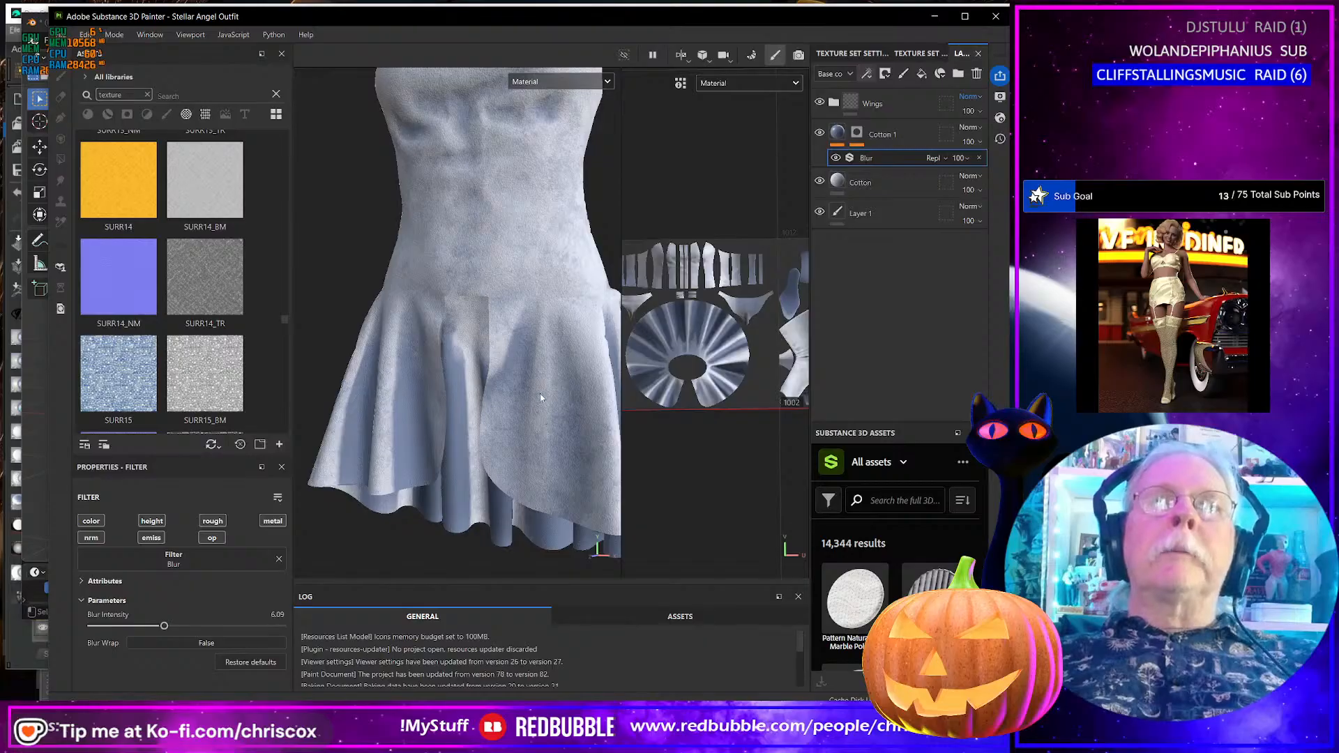
scroll(530, 403, down, 3)
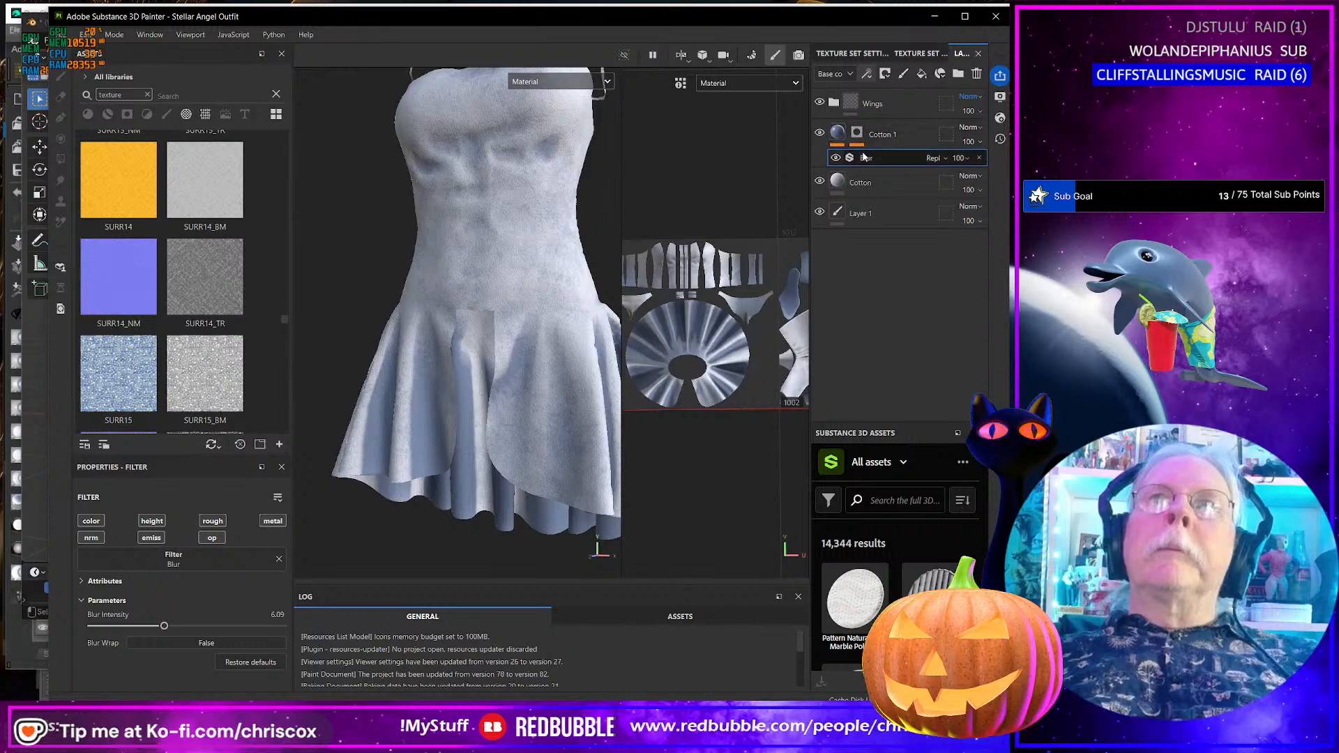
alt+drag(510, 284, 595, 271)
scroll(433, 368, up, 3)
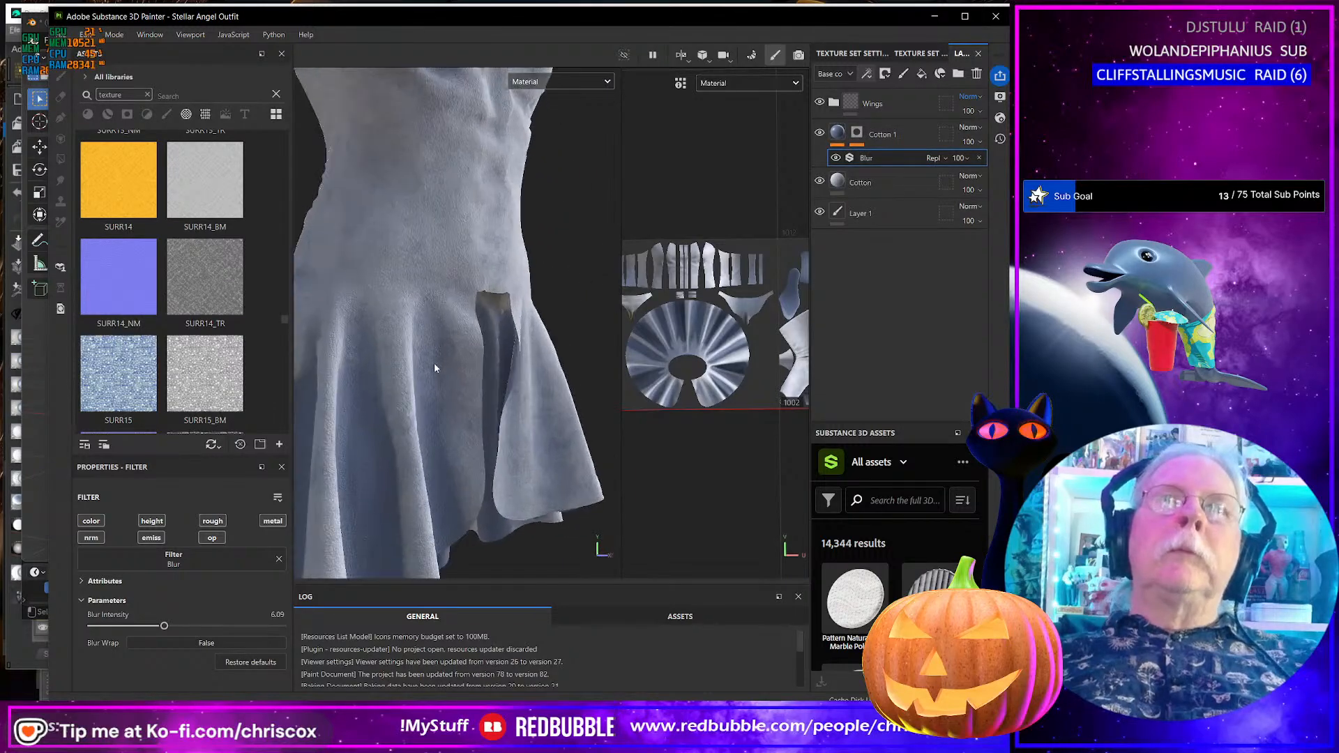
scroll(433, 373, down, 4)
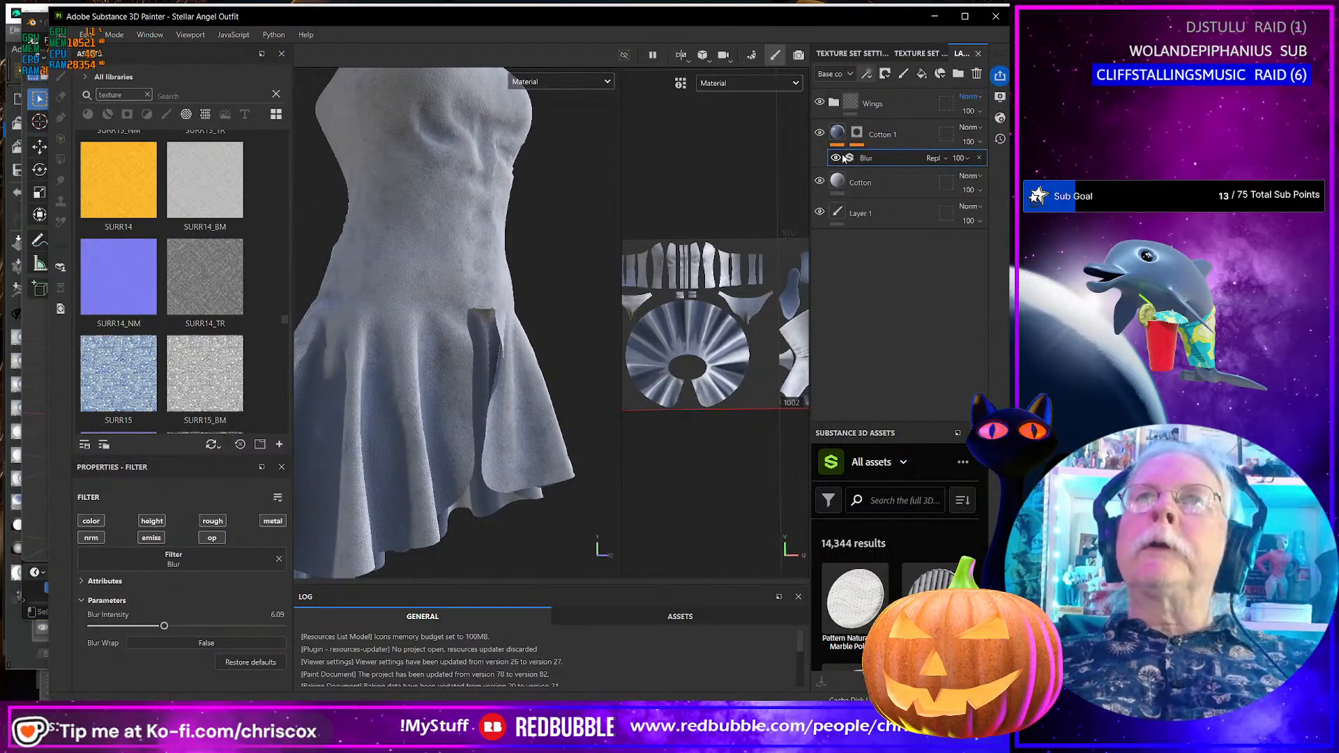
- Add a Blur filter above the Dirt generator in the Cotton 1 mask and set its intensity to about 2.16
click(857, 136)
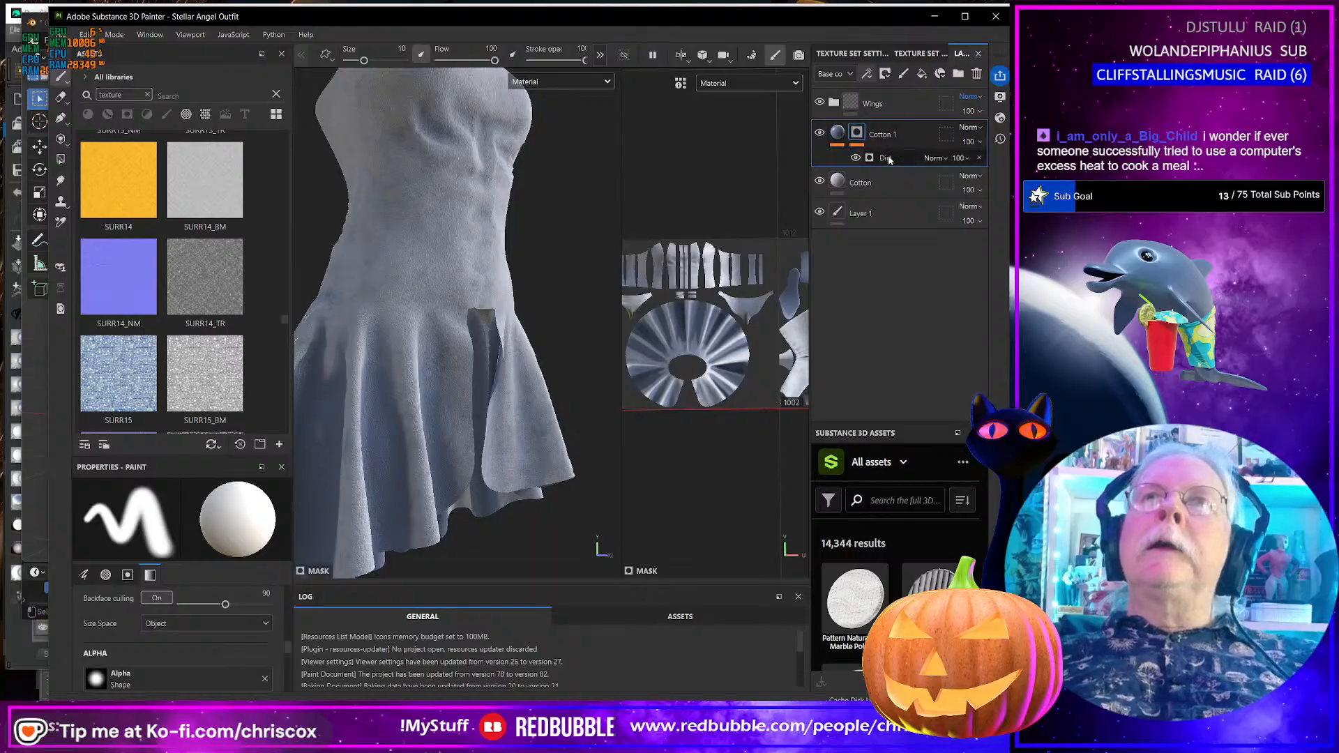
click(895, 160)
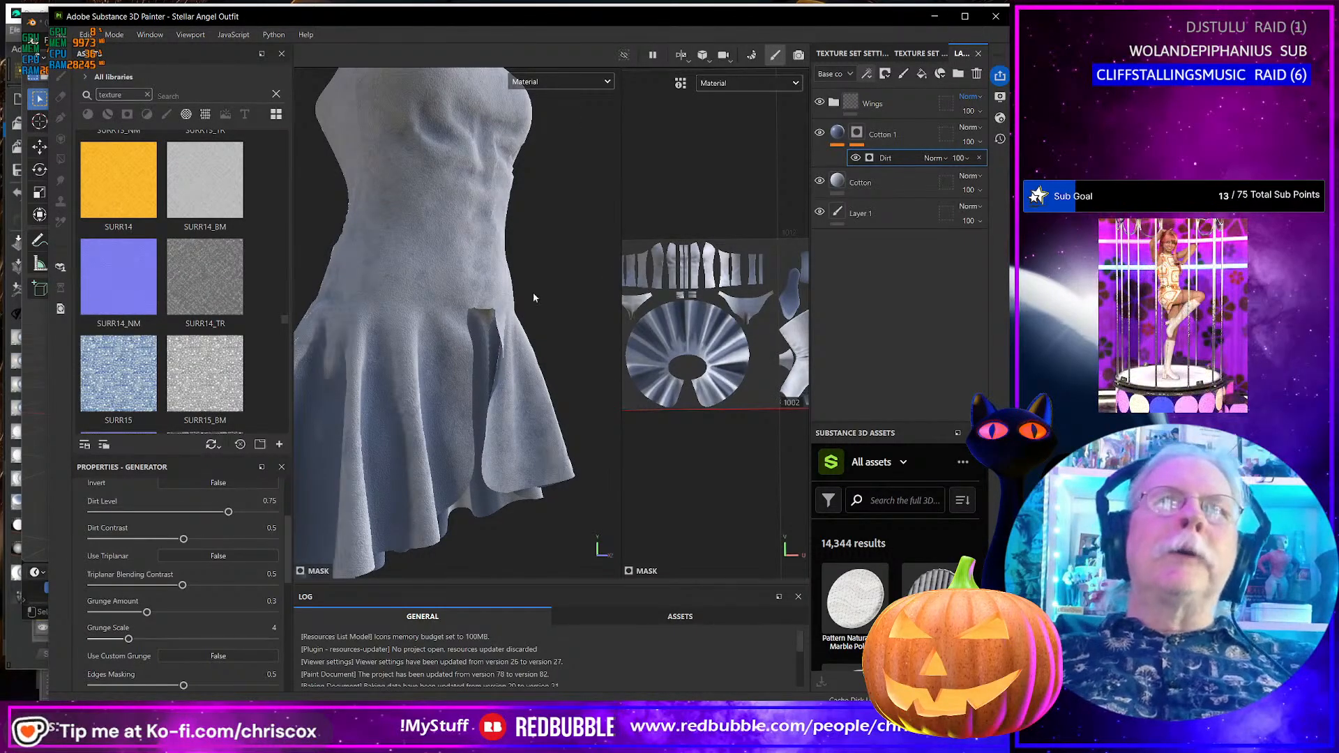
click(866, 73)
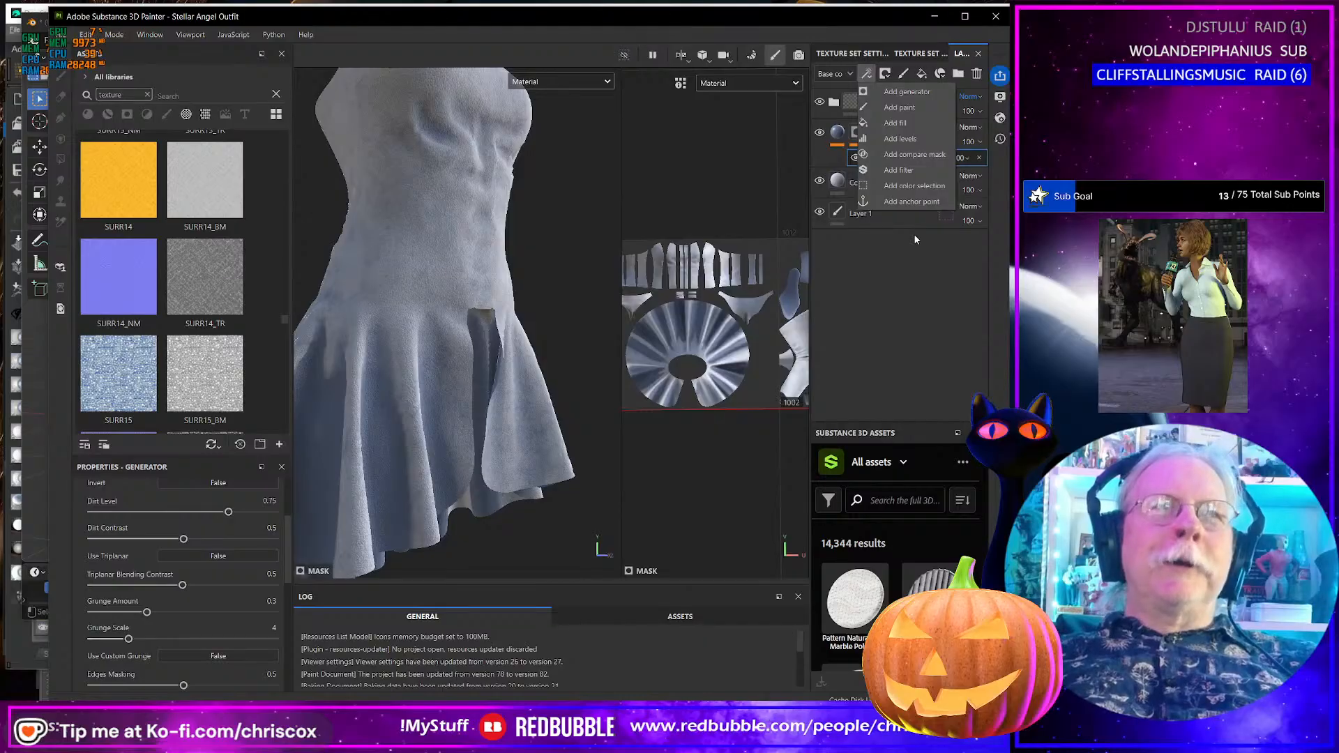
click(902, 171)
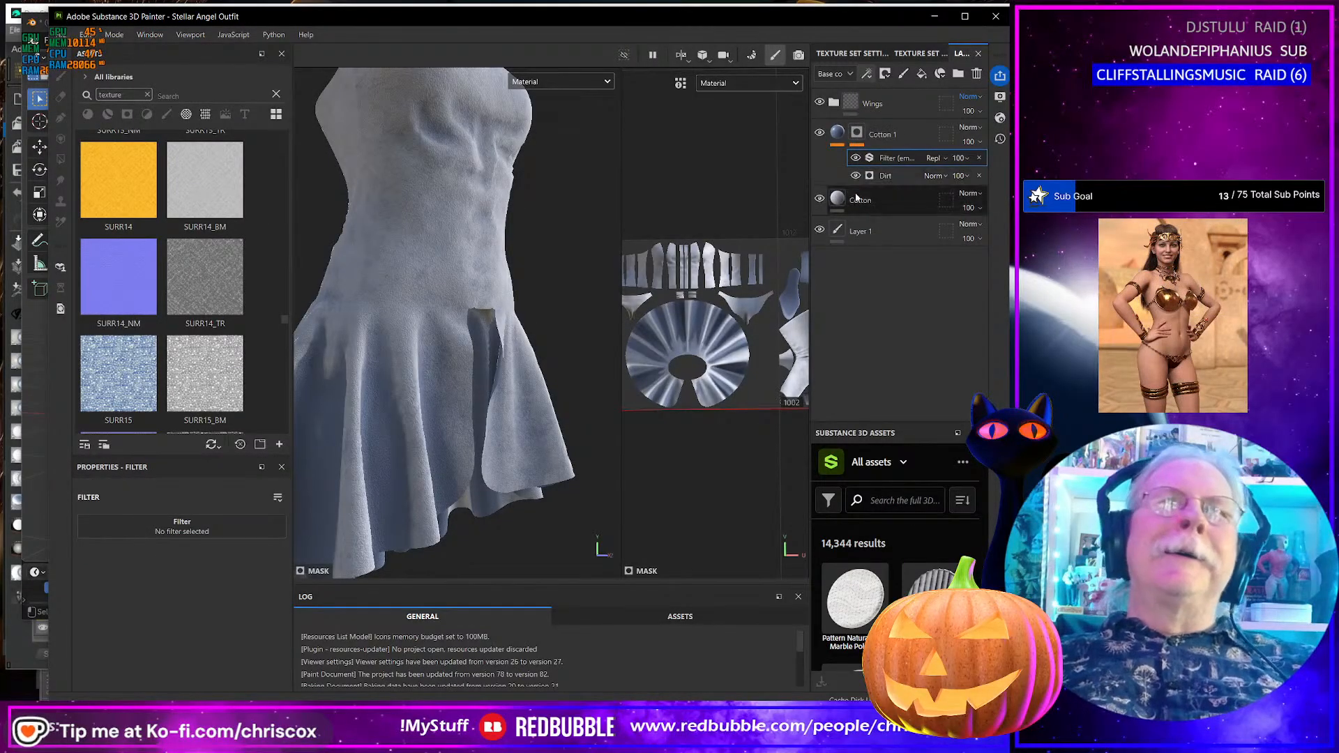
click(178, 525)
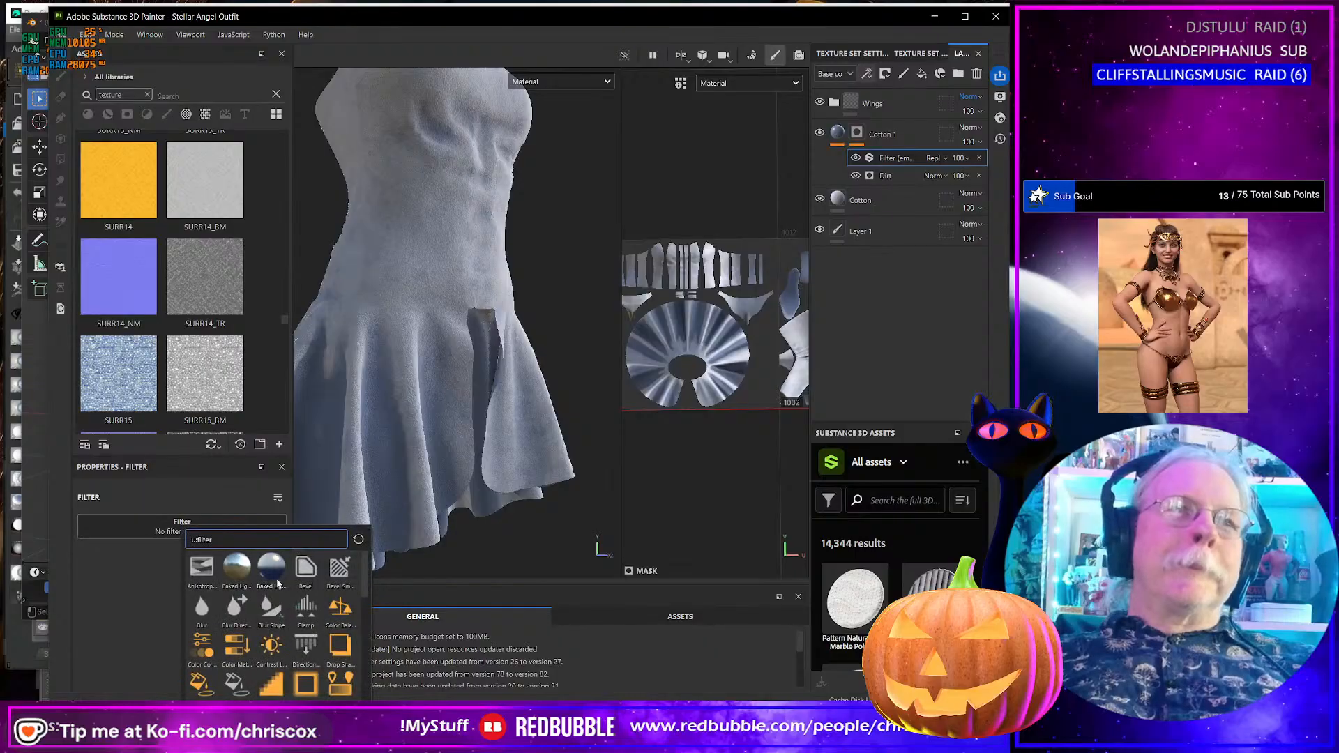
click(200, 608)
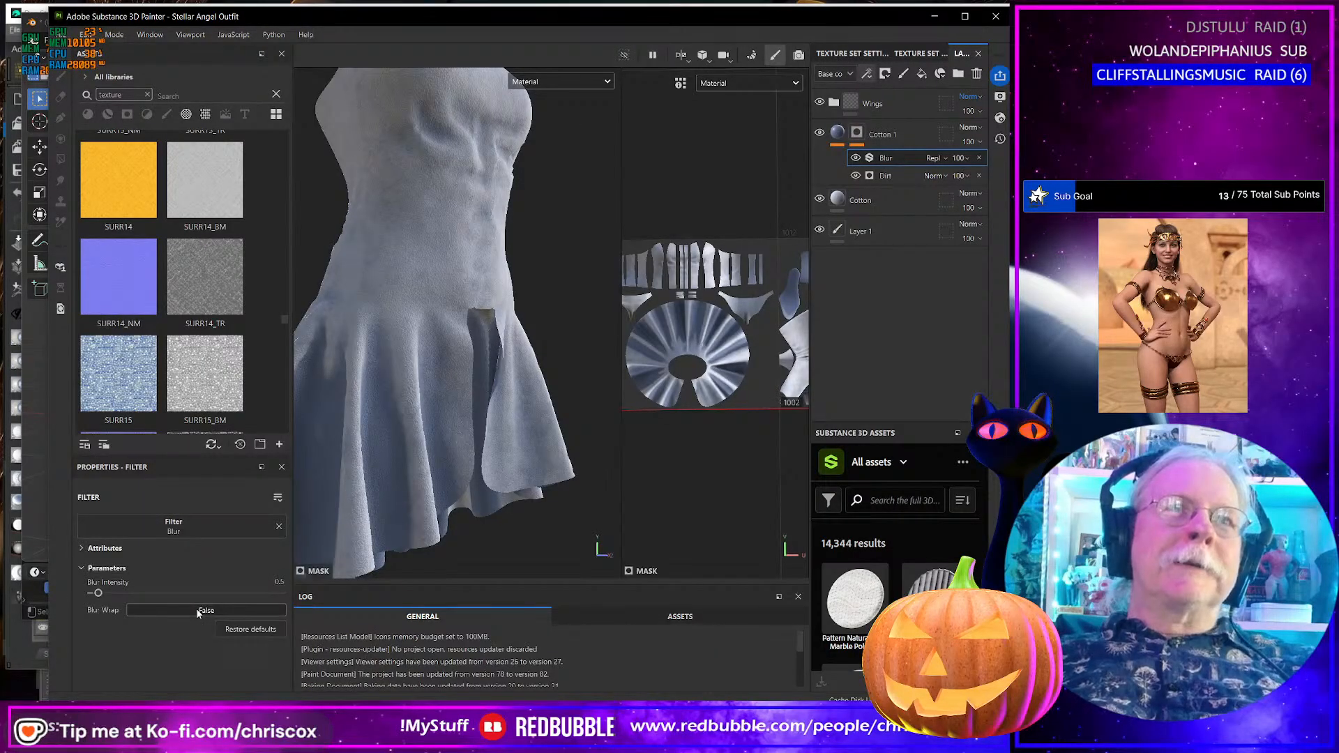
drag(101, 594, 129, 594)
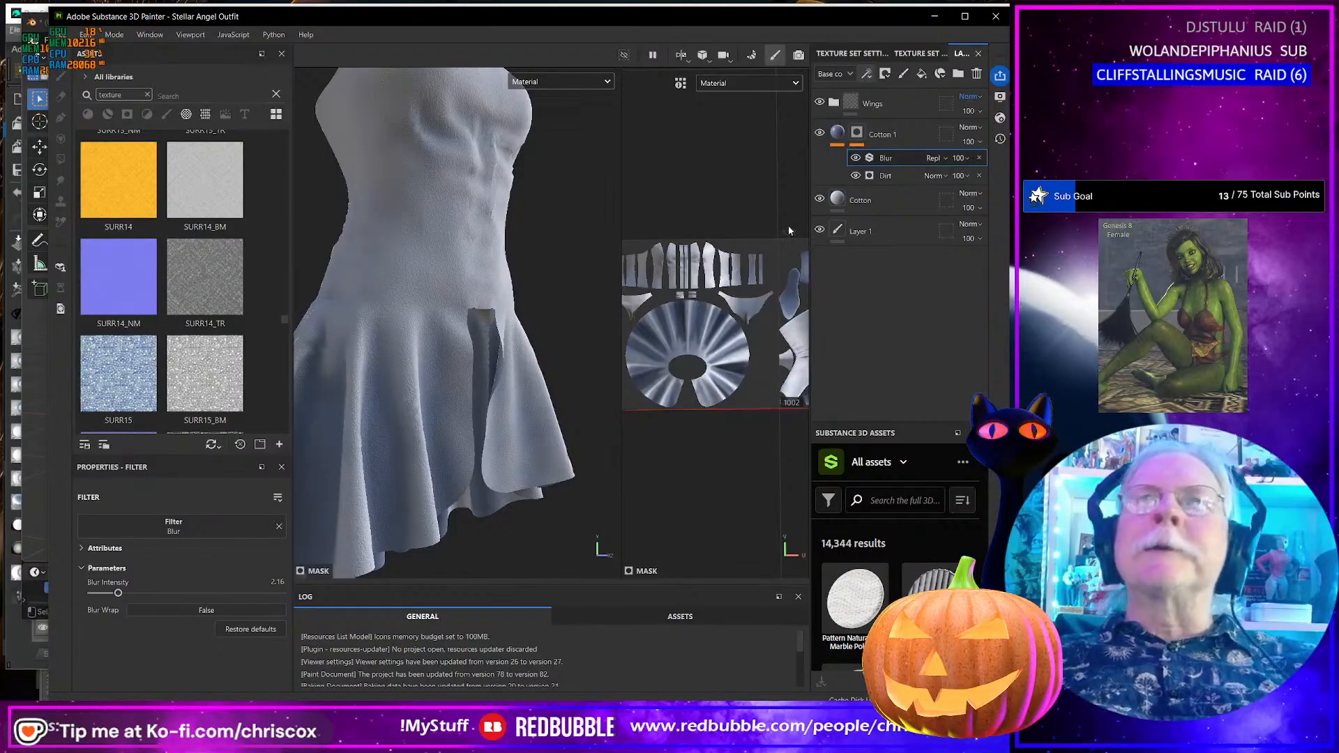
- Set the Cotton 1 layer's fabric color to the lighter blue 9EC0FD and check it on the whole dress
click(836, 134)
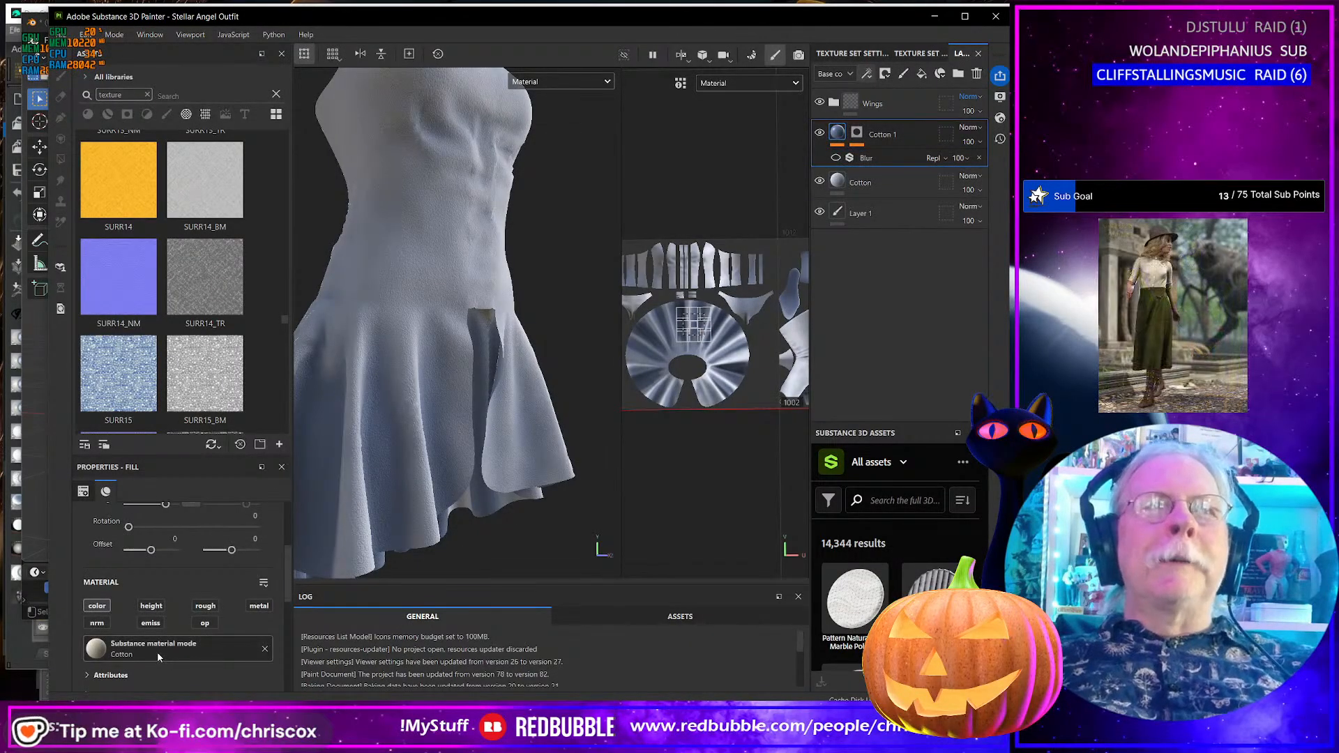
scroll(183, 642, down, 5)
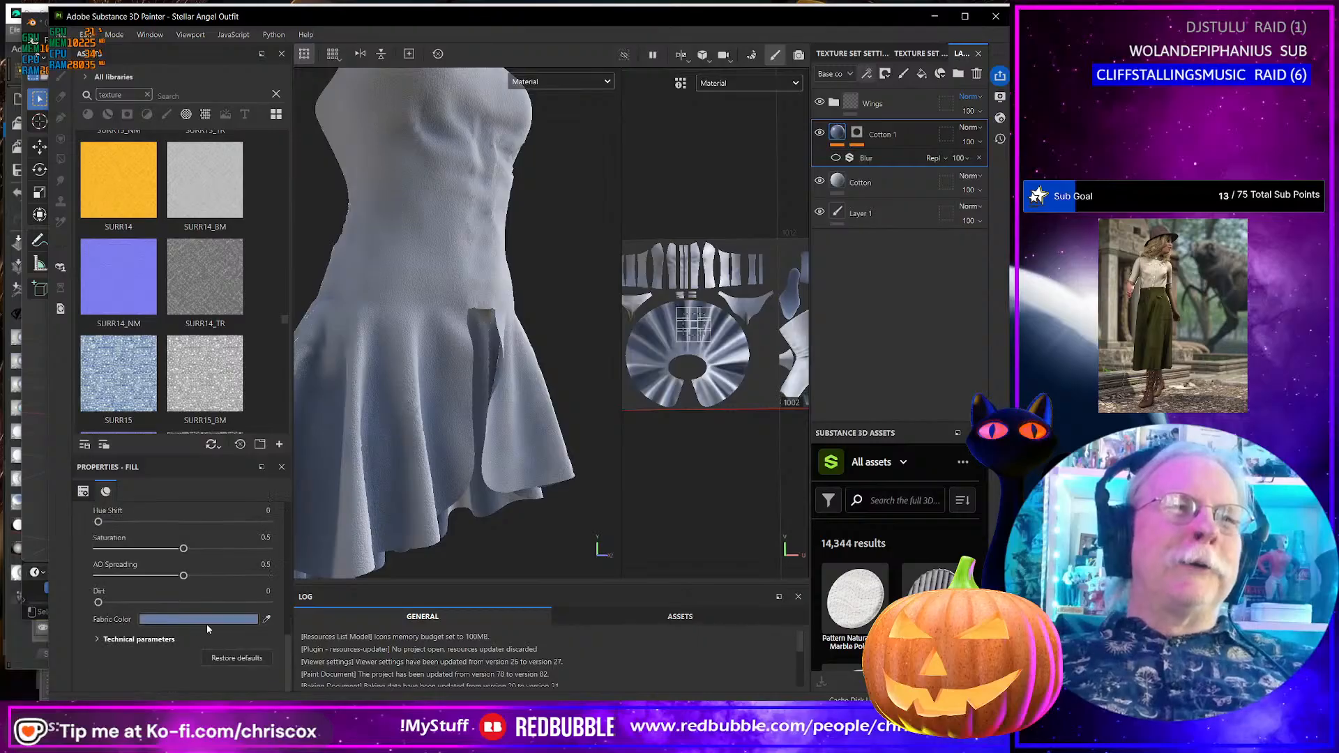
click(208, 620)
drag(256, 536, 192, 522)
scroll(553, 447, down, 5)
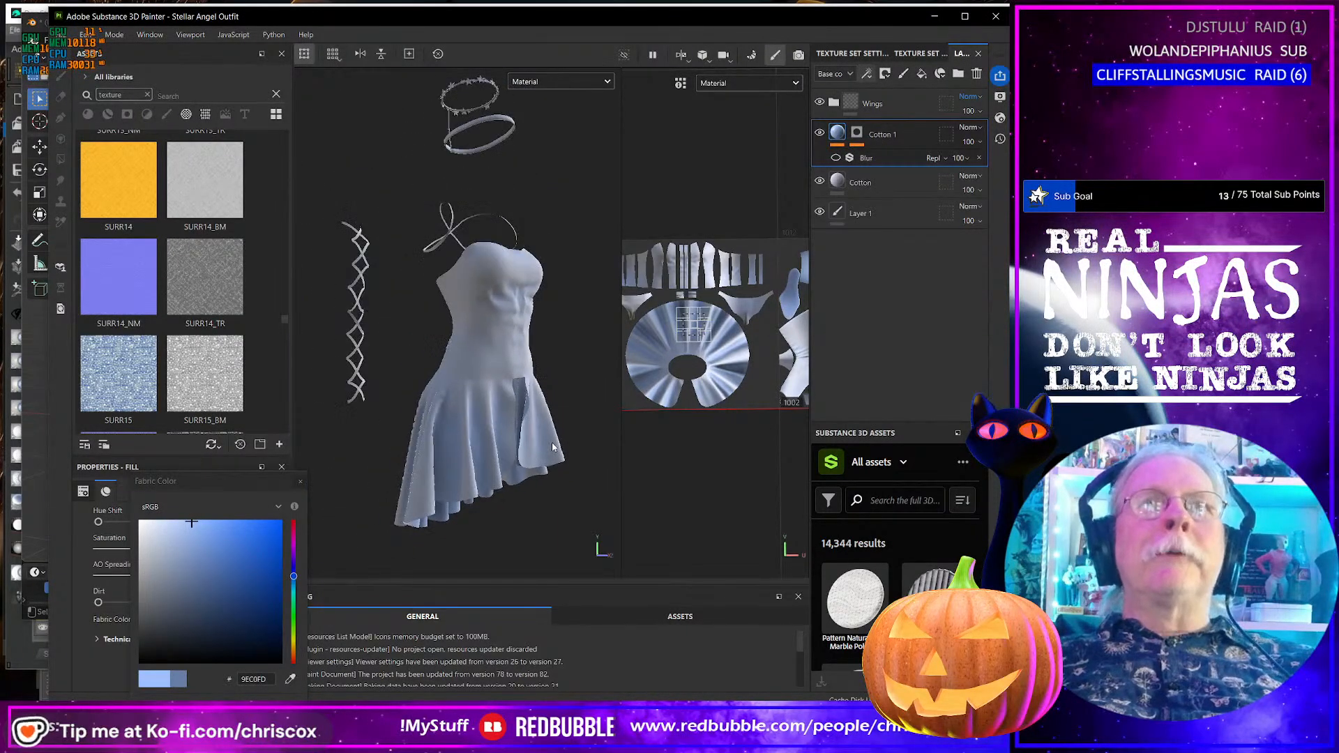
alt+drag(553, 447, 504, 445)
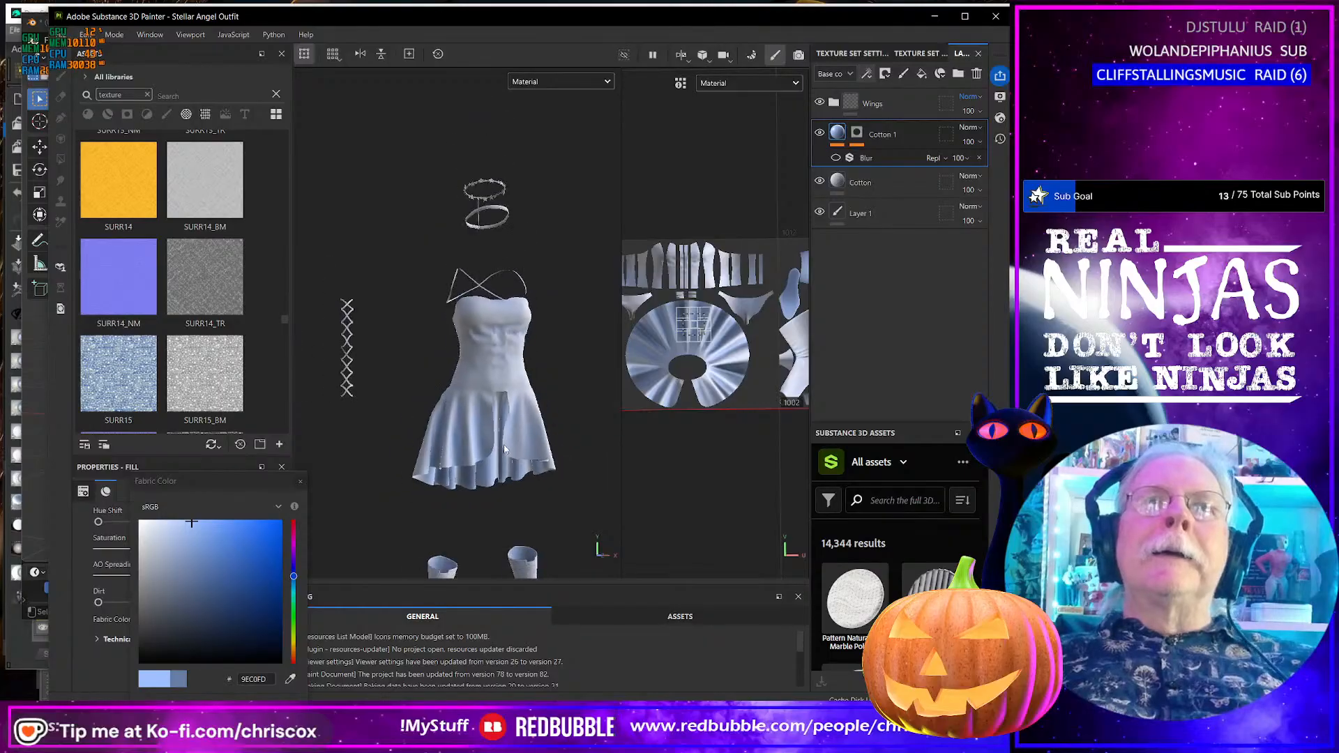
scroll(504, 445, up, 4)
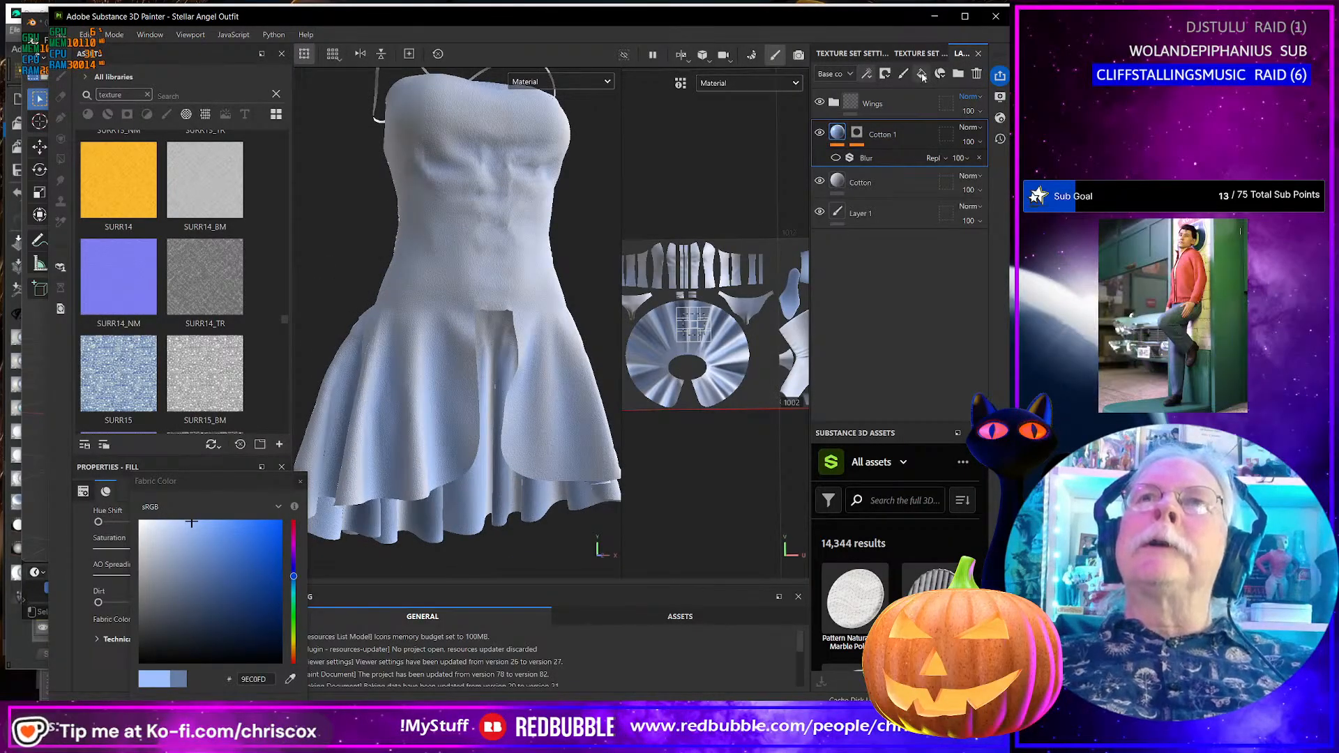
- Remove the Blur filter from the Cotton 1 layer's material, keeping the one in its mask
right_click(894, 135)
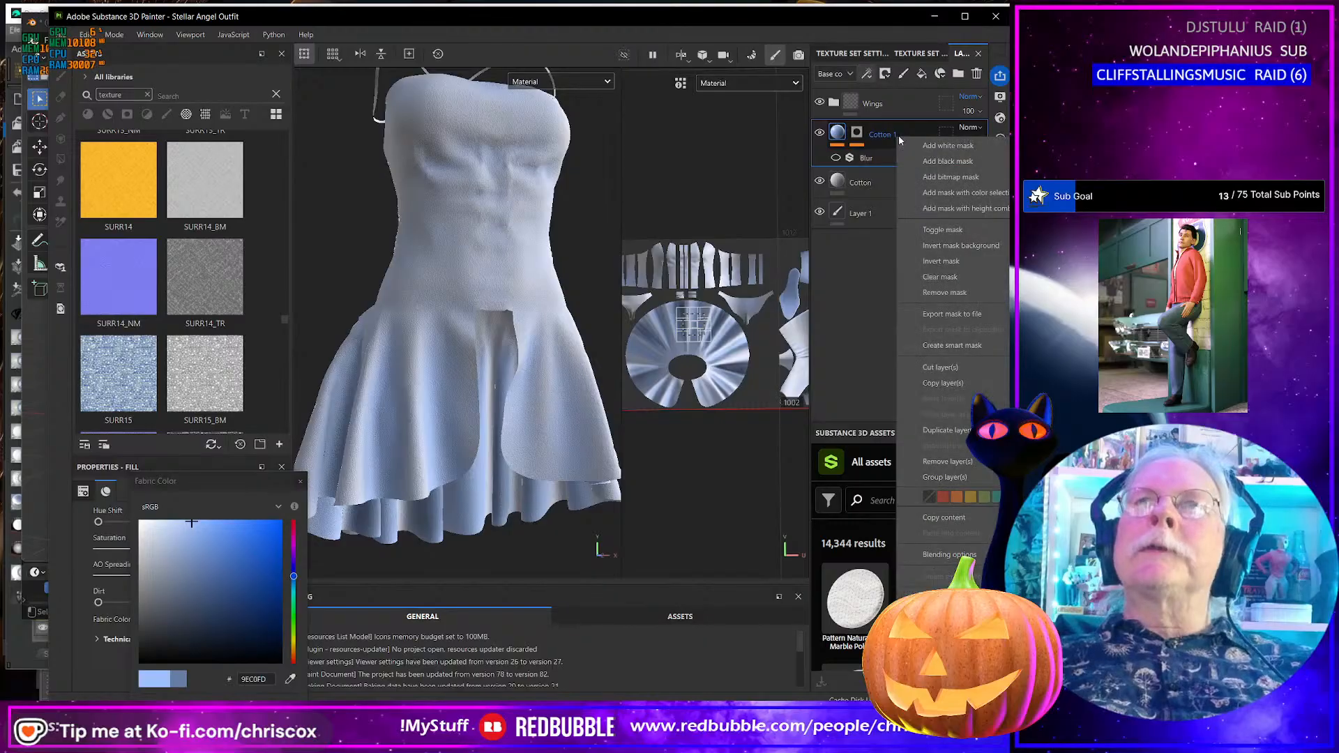
click(865, 159)
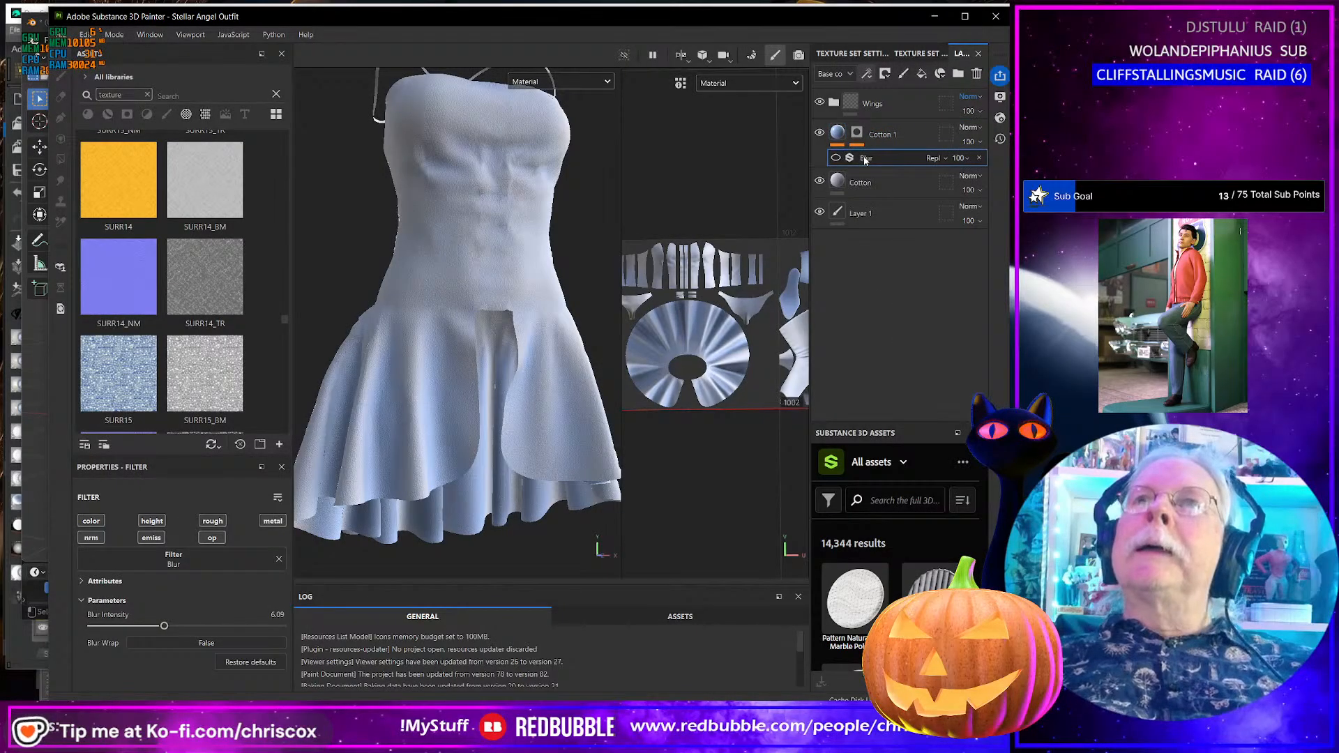
click(976, 74)
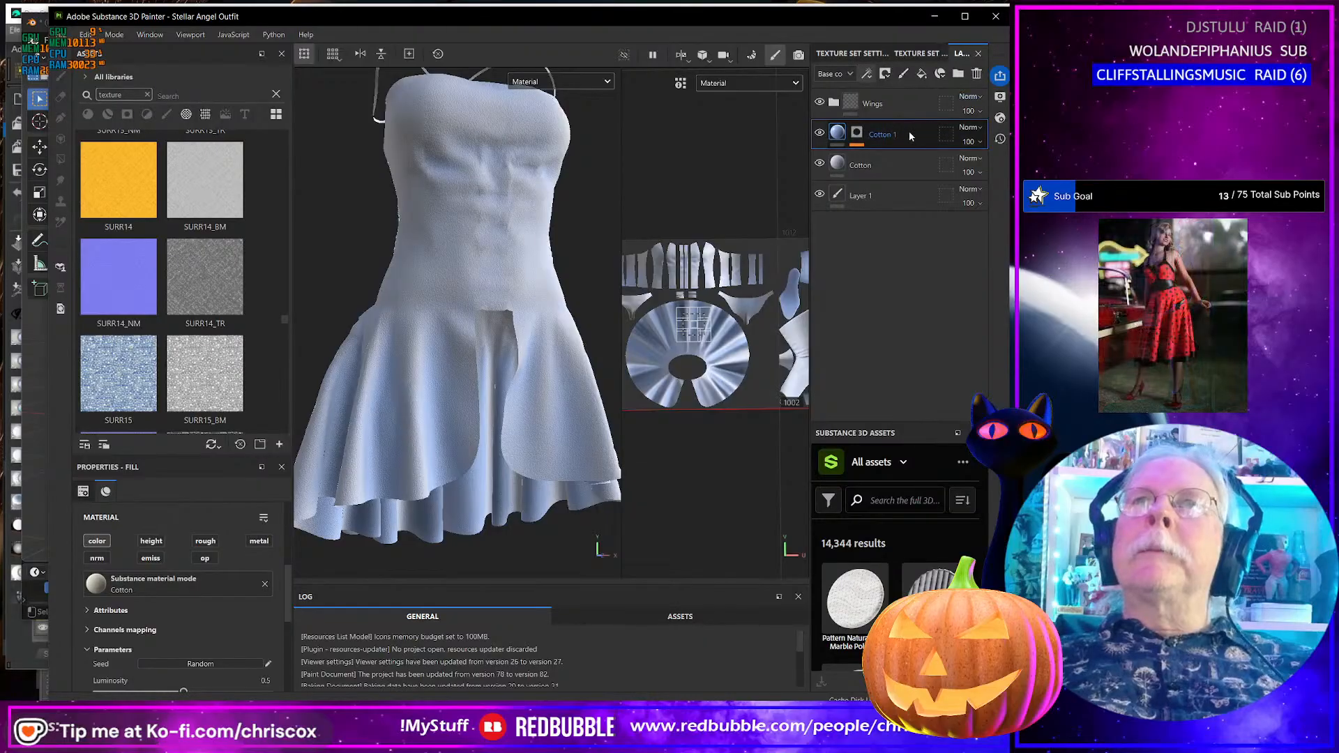
- Duplicate the Cotton 1 layer and delete the Dirt generator from the copy's mask
right_click(909, 131)
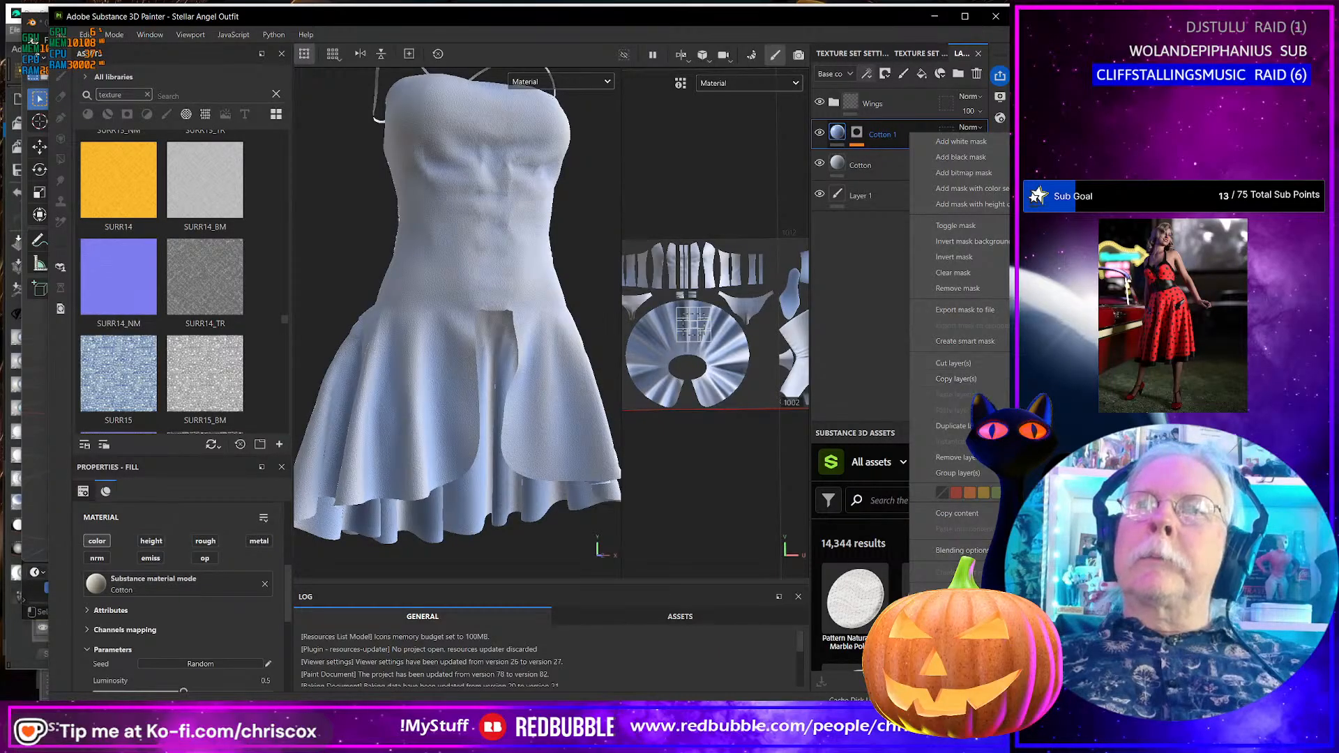
click(952, 425)
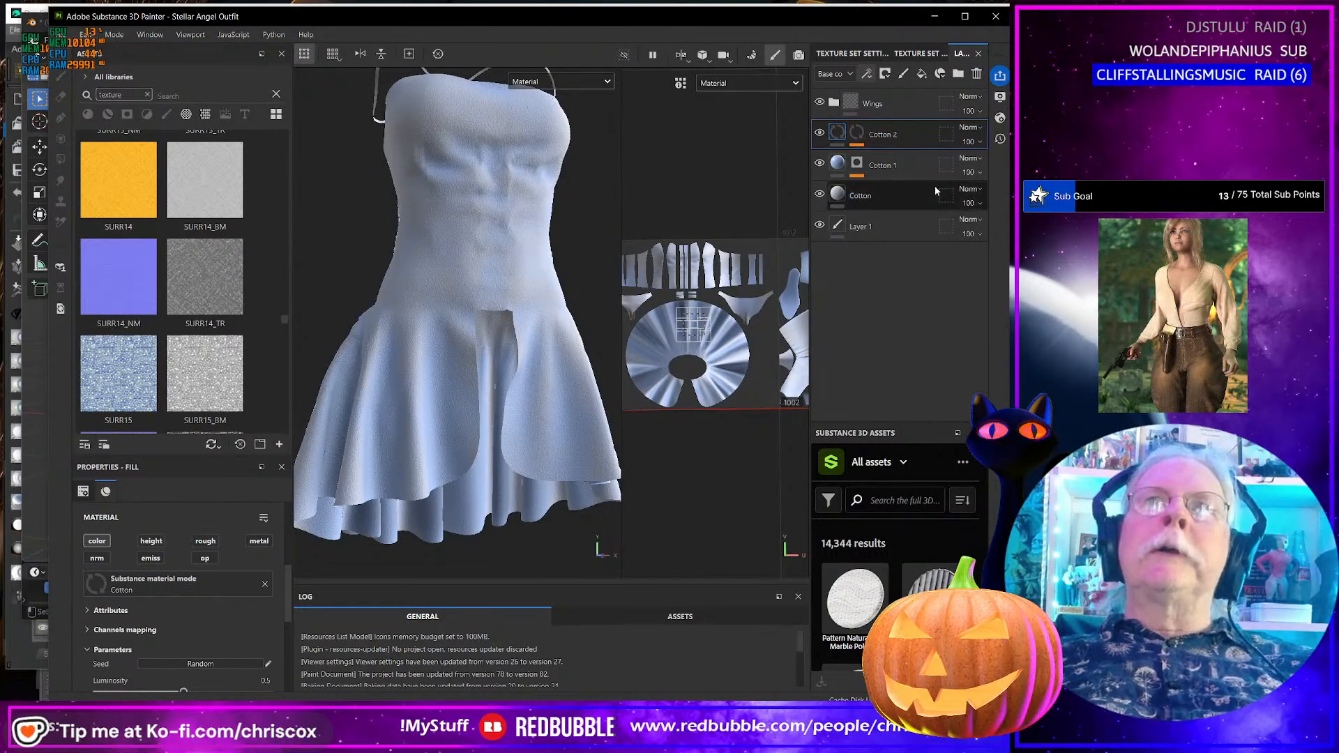
click(857, 138)
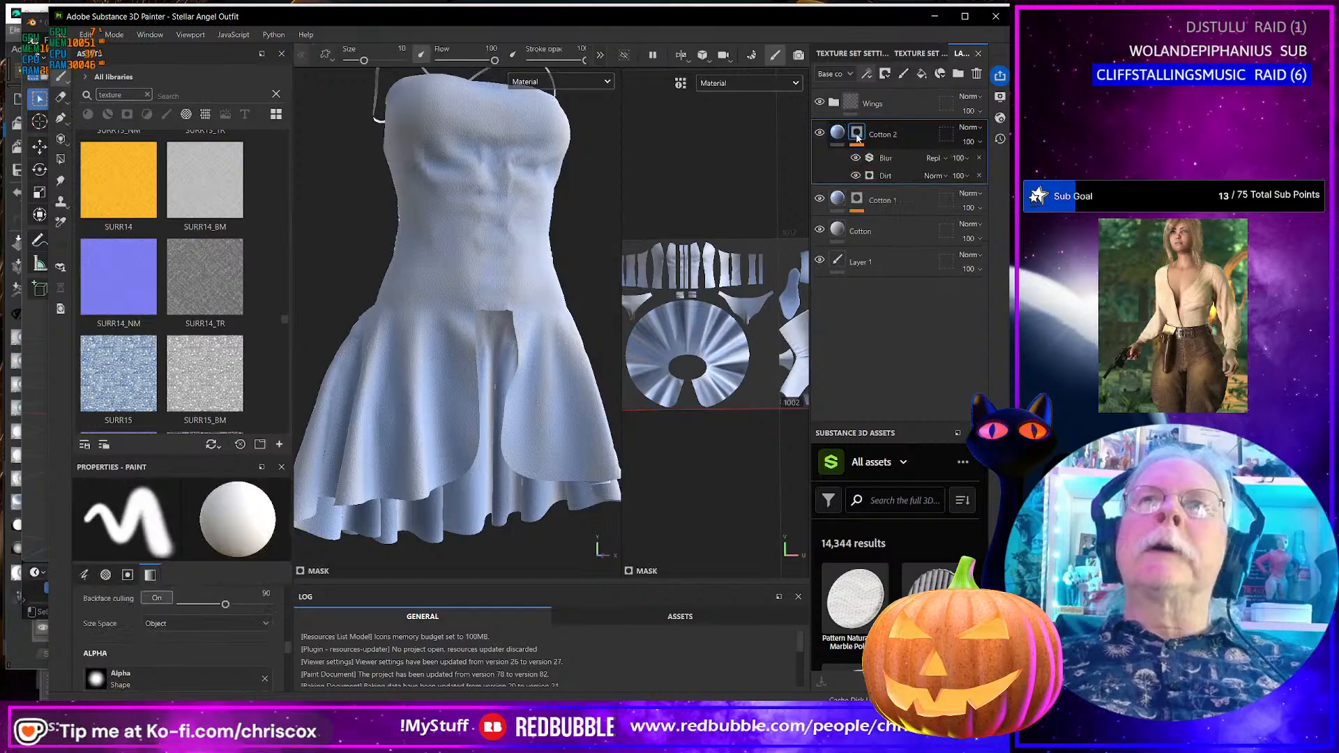
click(894, 174)
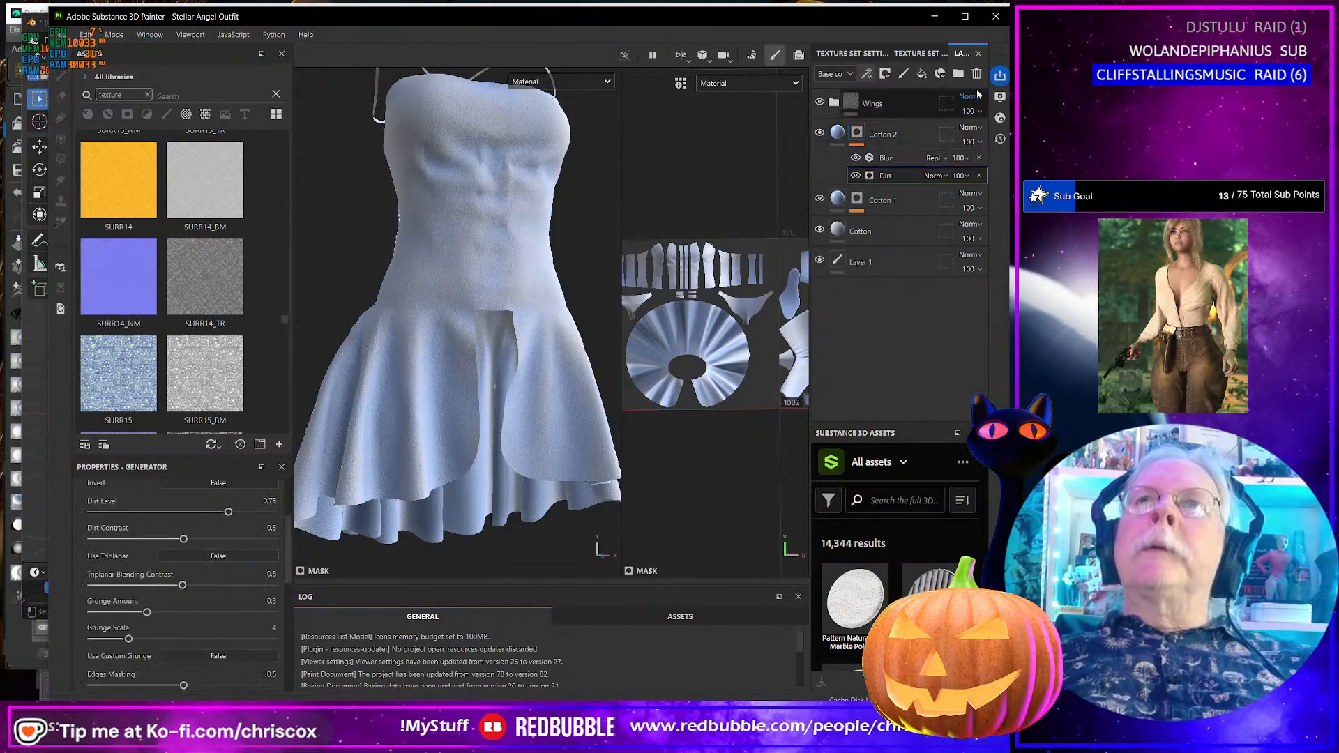
key(Delete)
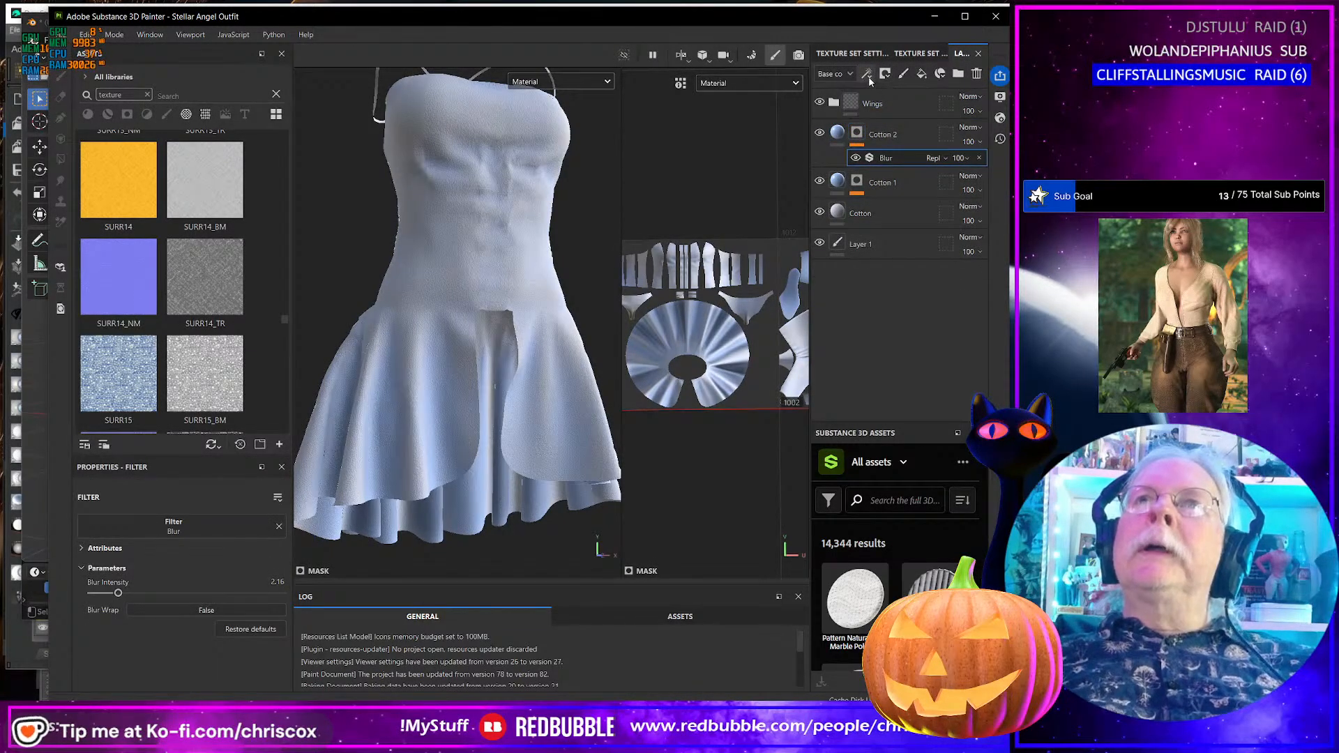
- Add a Fiber Glass Edge Wear generator to the Cotton 2 mask
click(868, 75)
click(888, 92)
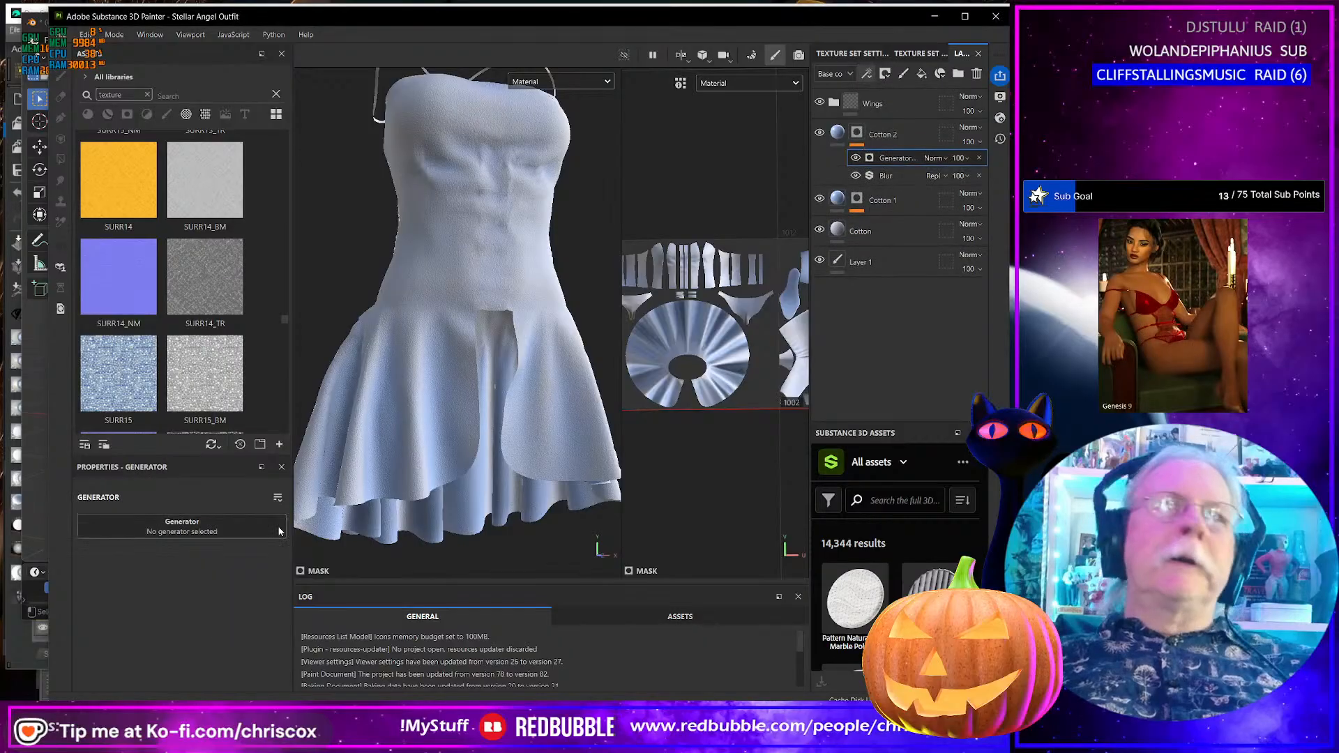
click(182, 529)
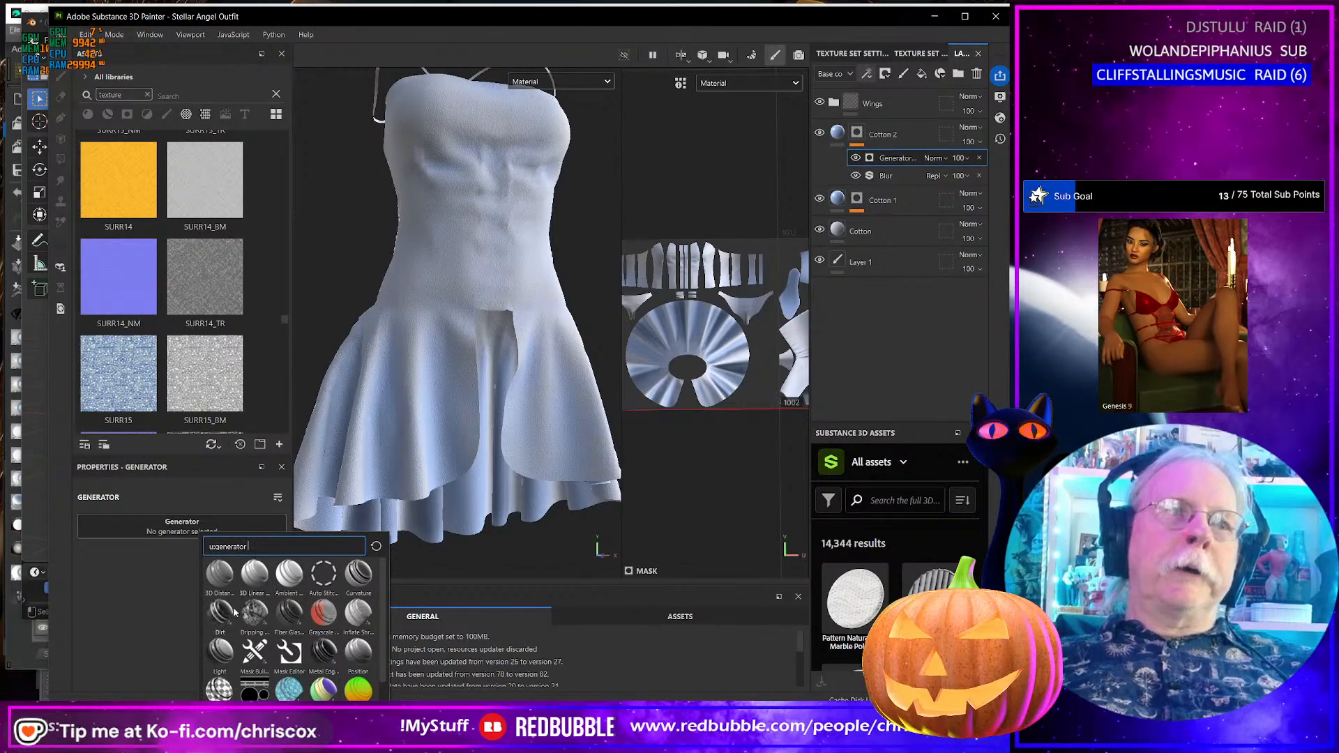
click(290, 615)
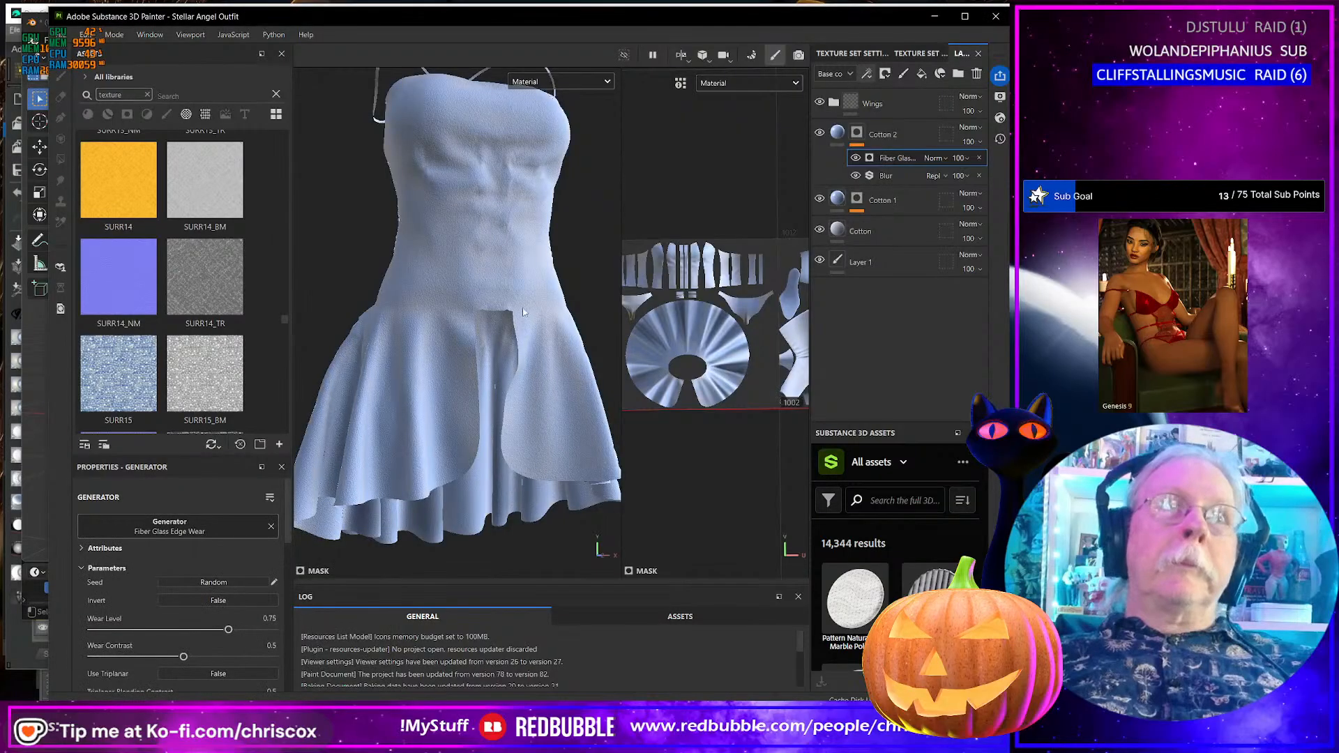
- Set the Cotton 2 layer's fabric color to the near-white FEFEFF
click(837, 134)
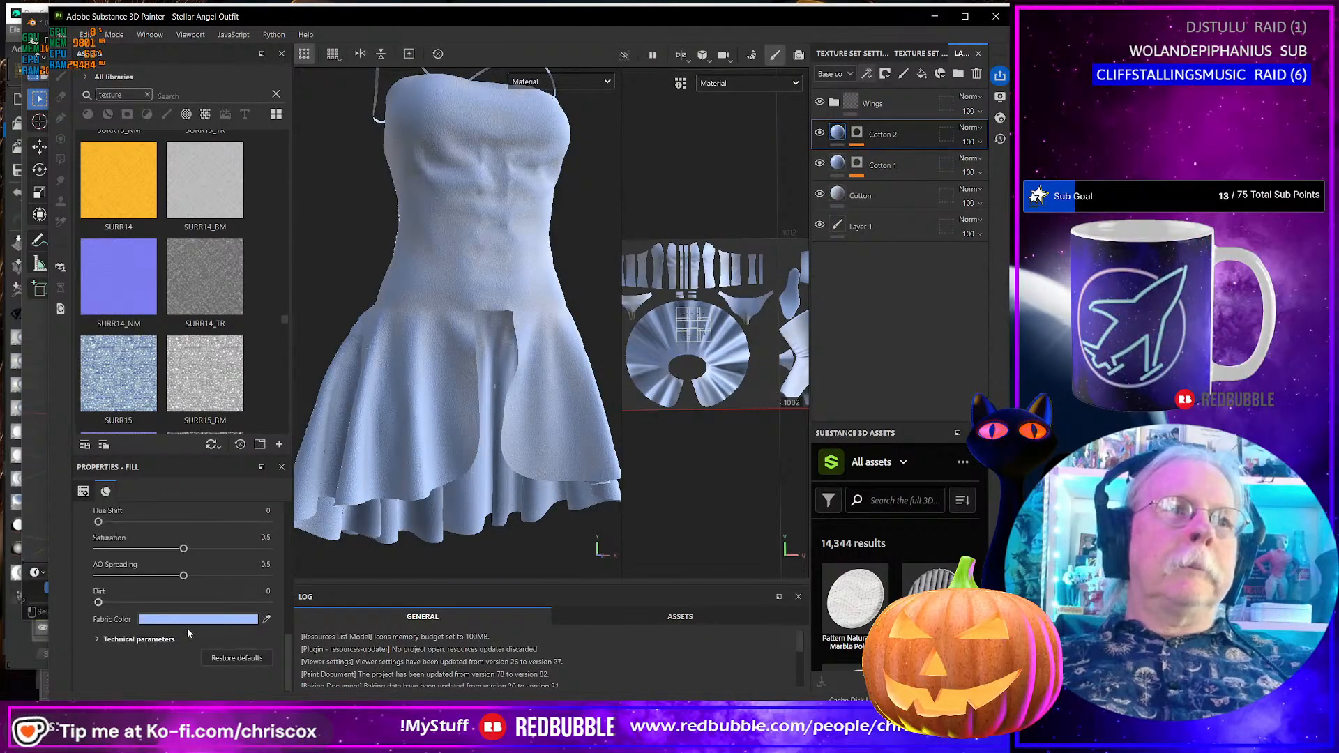
click(190, 620)
drag(149, 536, 135, 514)
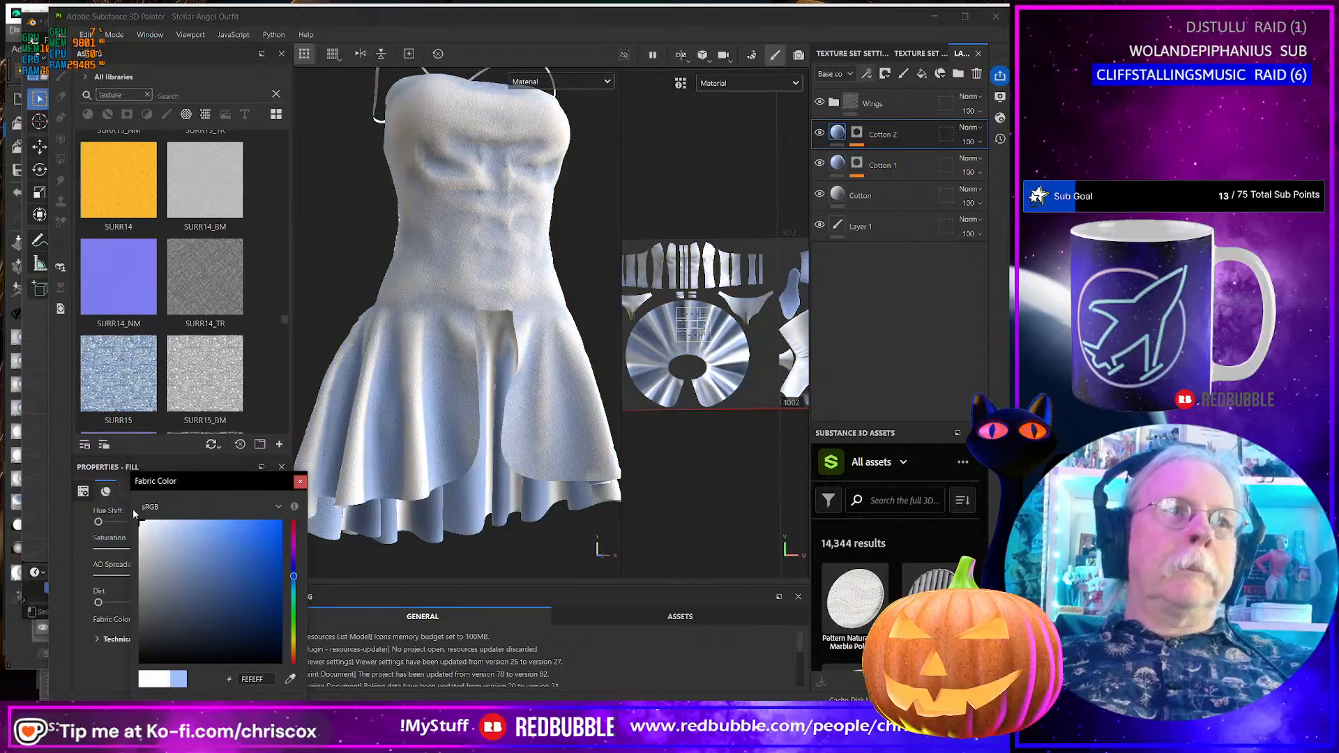
- Add a fill layer directly above Layer 1 and set its base color to the near-black 101010
click(300, 481)
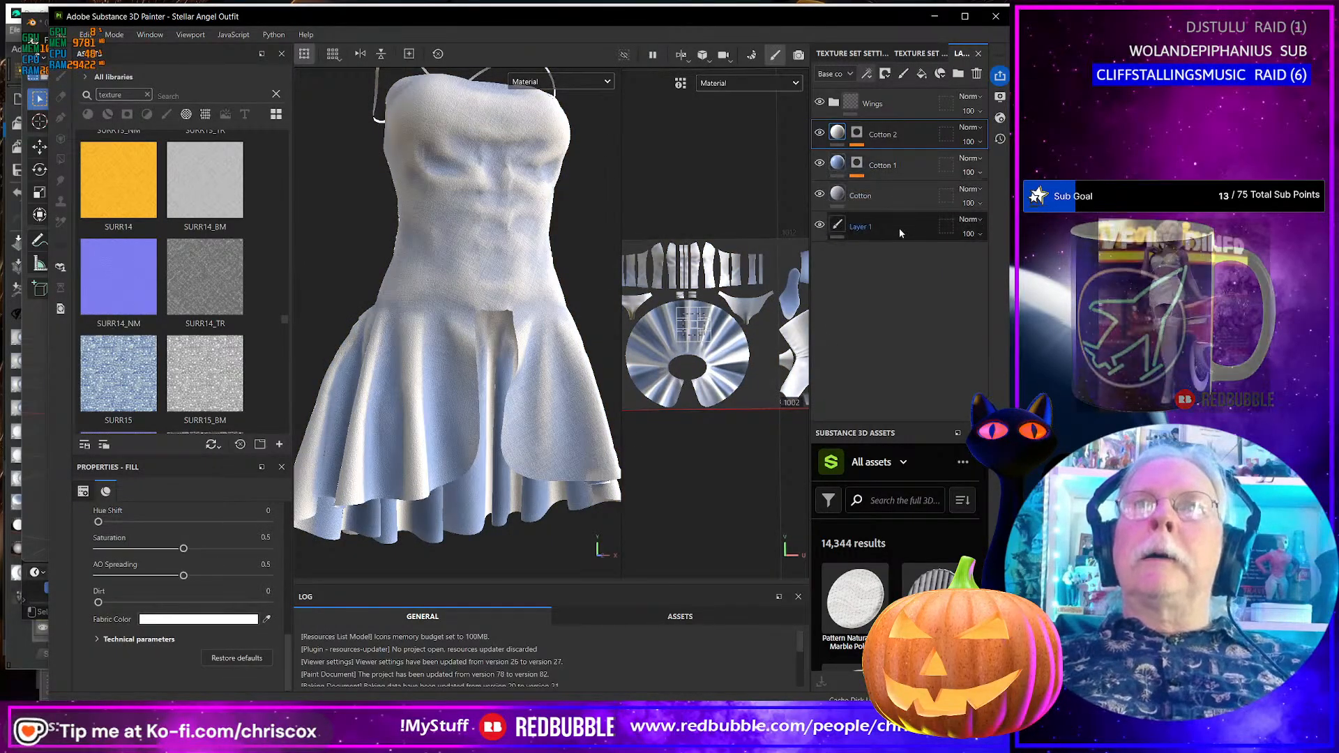
click(898, 228)
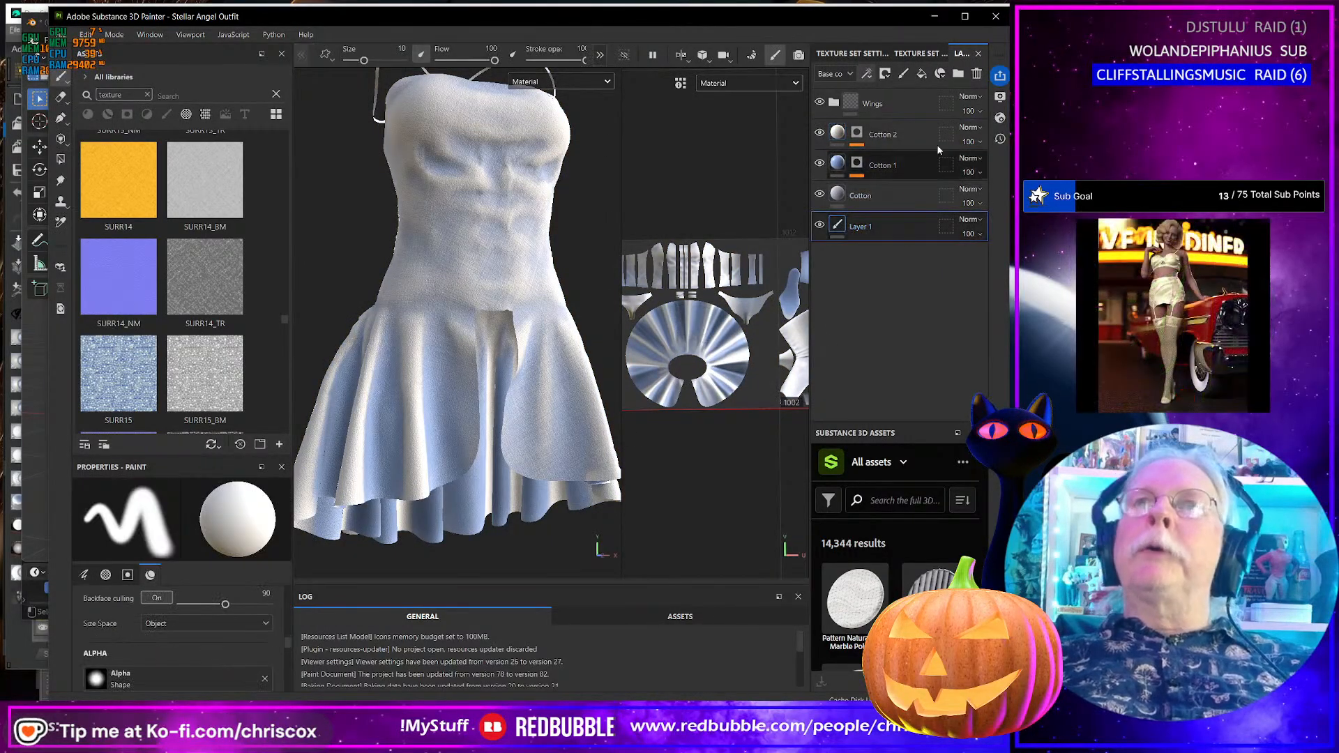
click(922, 74)
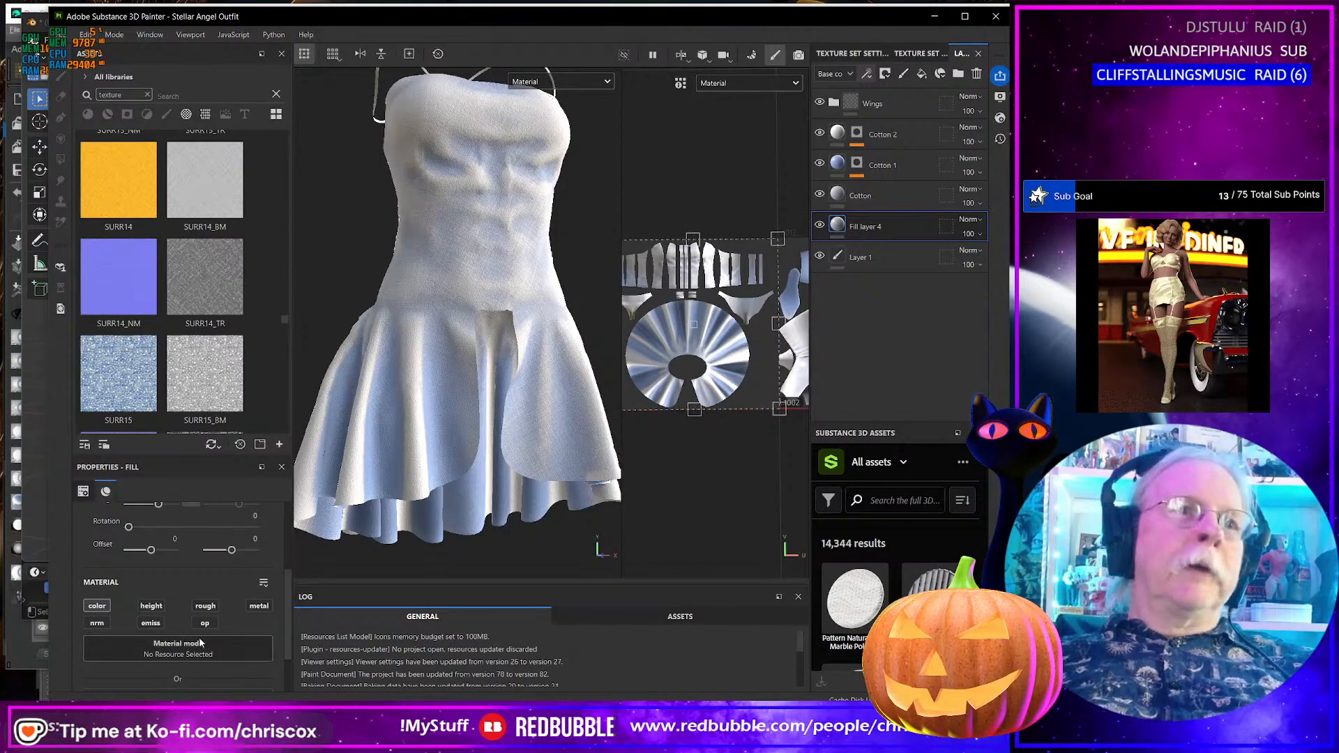
scroll(197, 652, down, 2)
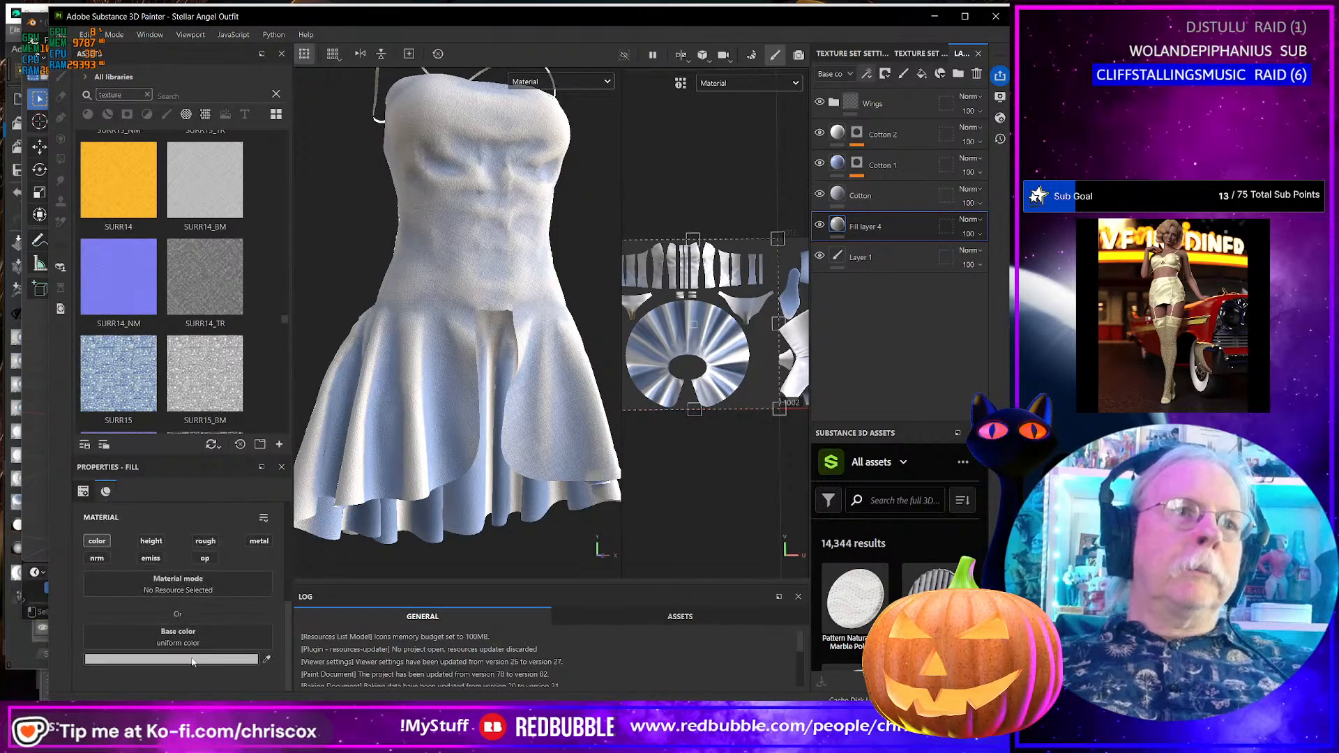
click(193, 660)
click(182, 607)
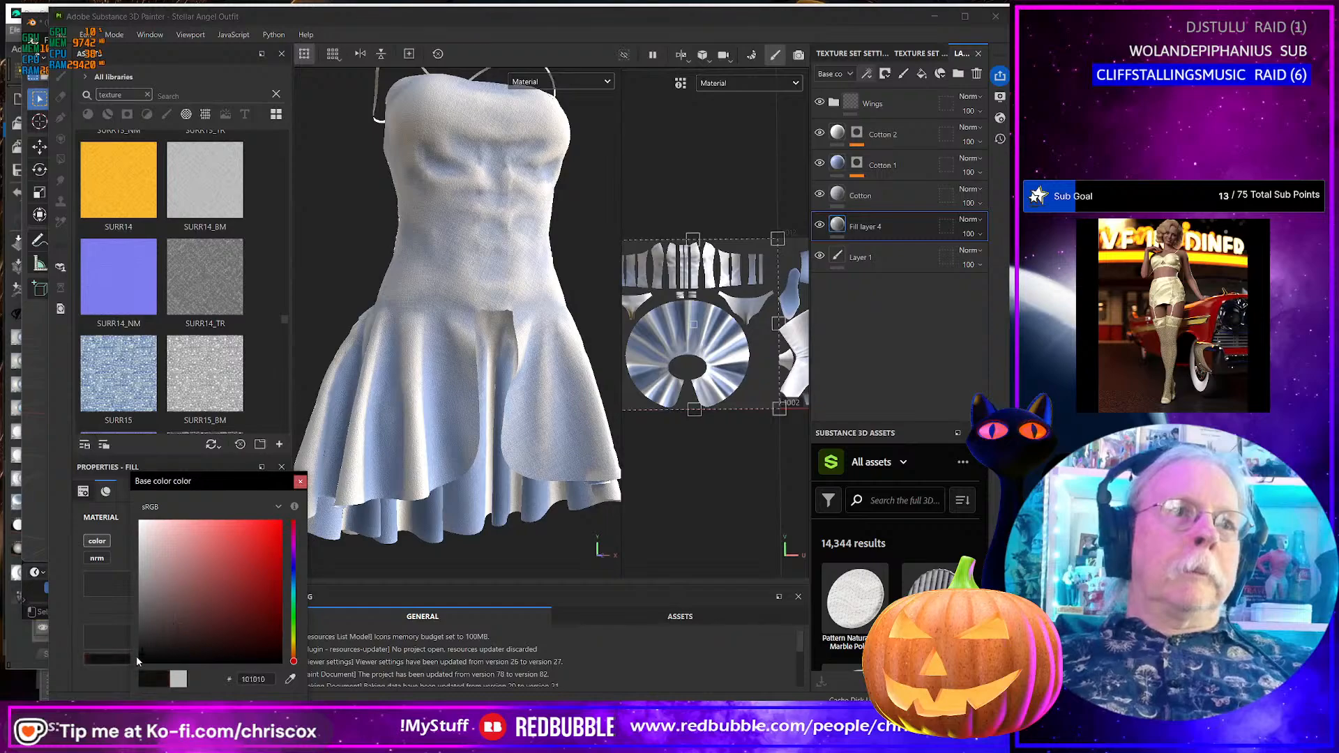
click(300, 482)
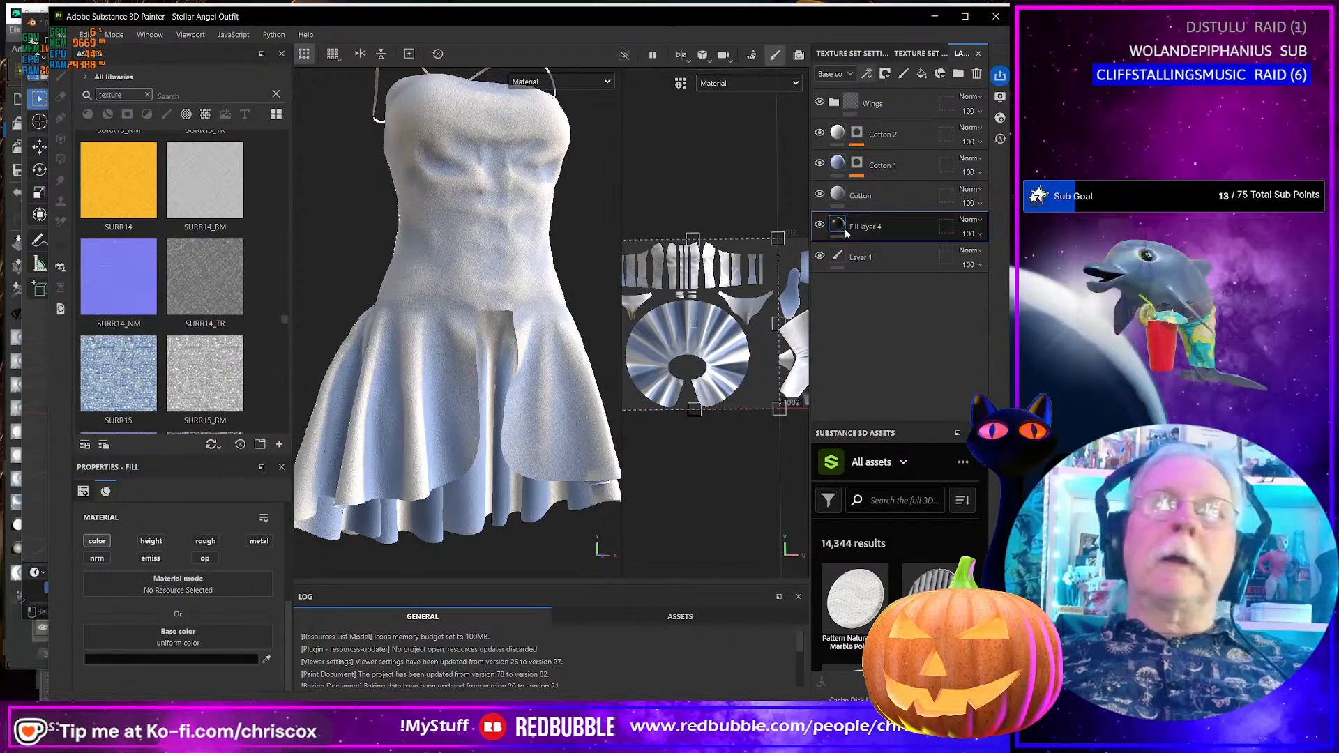
- Hide the Cotton and Cotton 1 layers to isolate Cotton 2 over the black fill
click(820, 195)
click(820, 164)
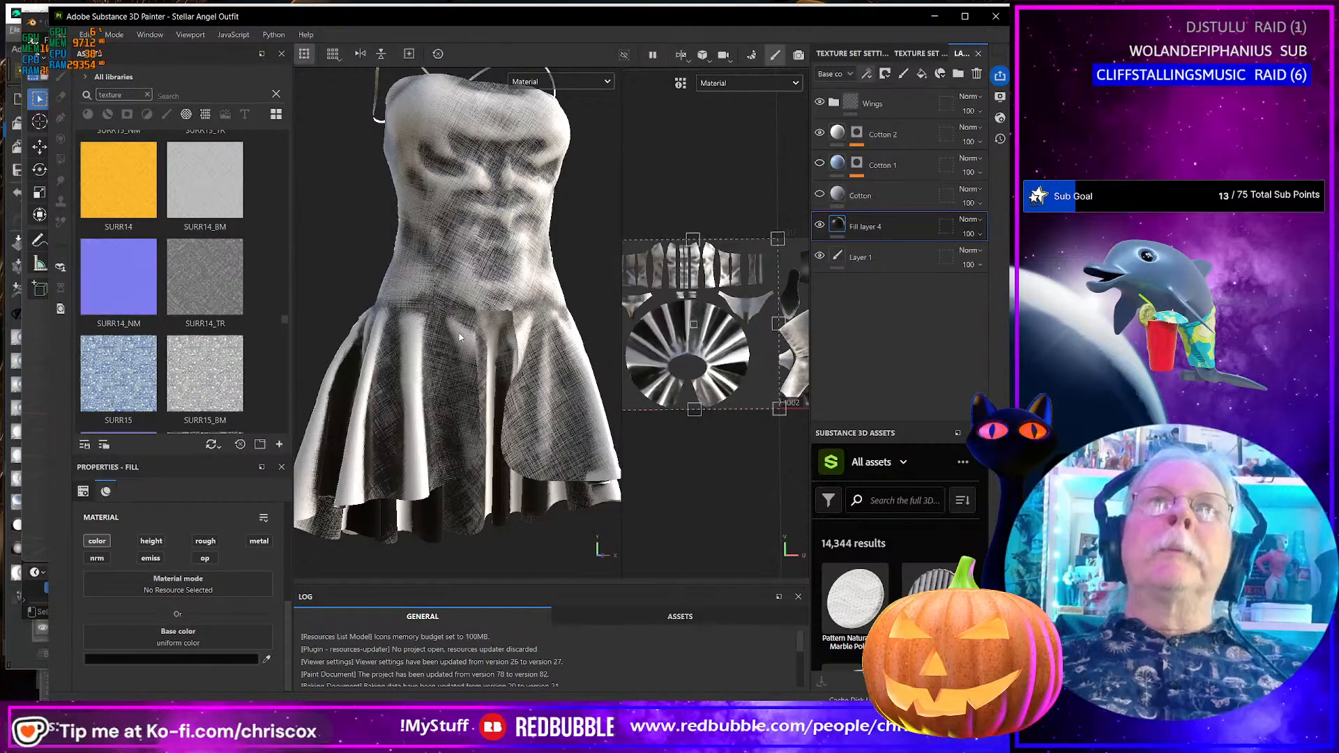
alt+drag(434, 343, 506, 407)
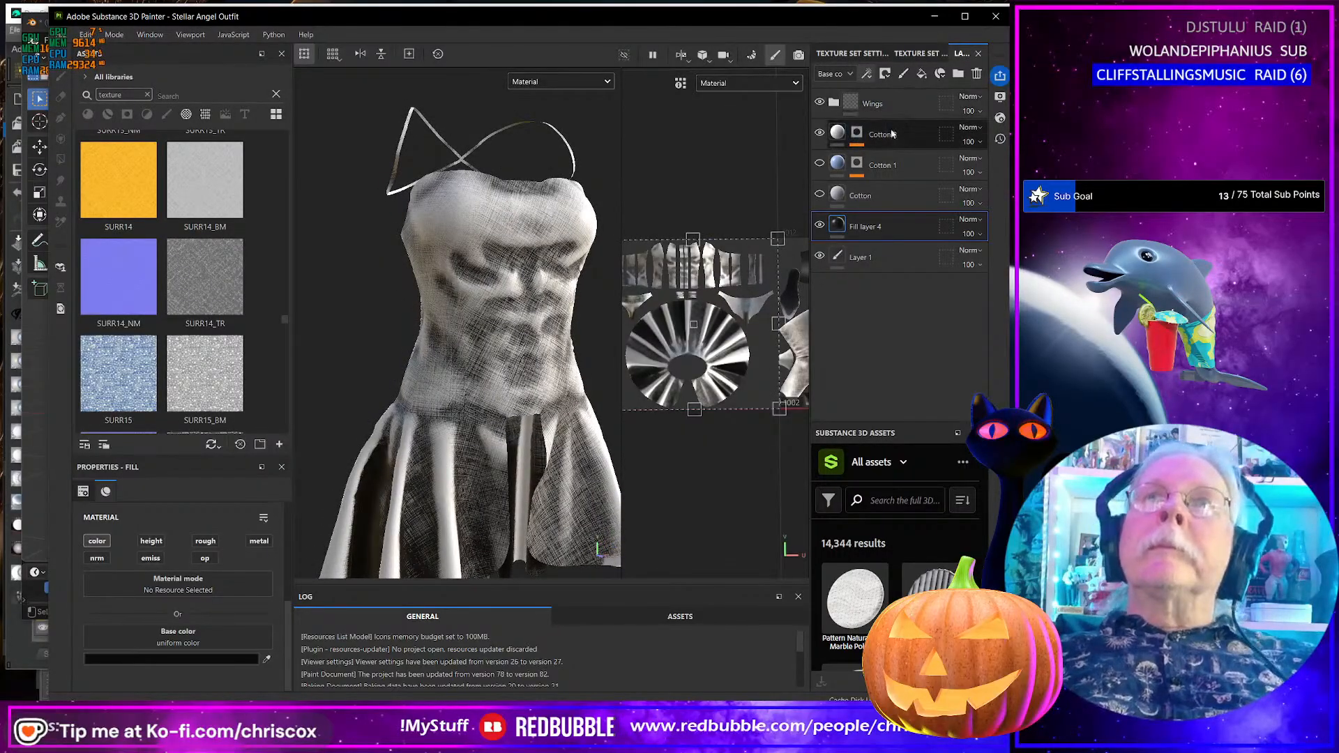
- Move the Blur filter above the Fiber Glass Edge Wear generator in the Cotton 2 mask and set its intensity to 0.39
click(856, 132)
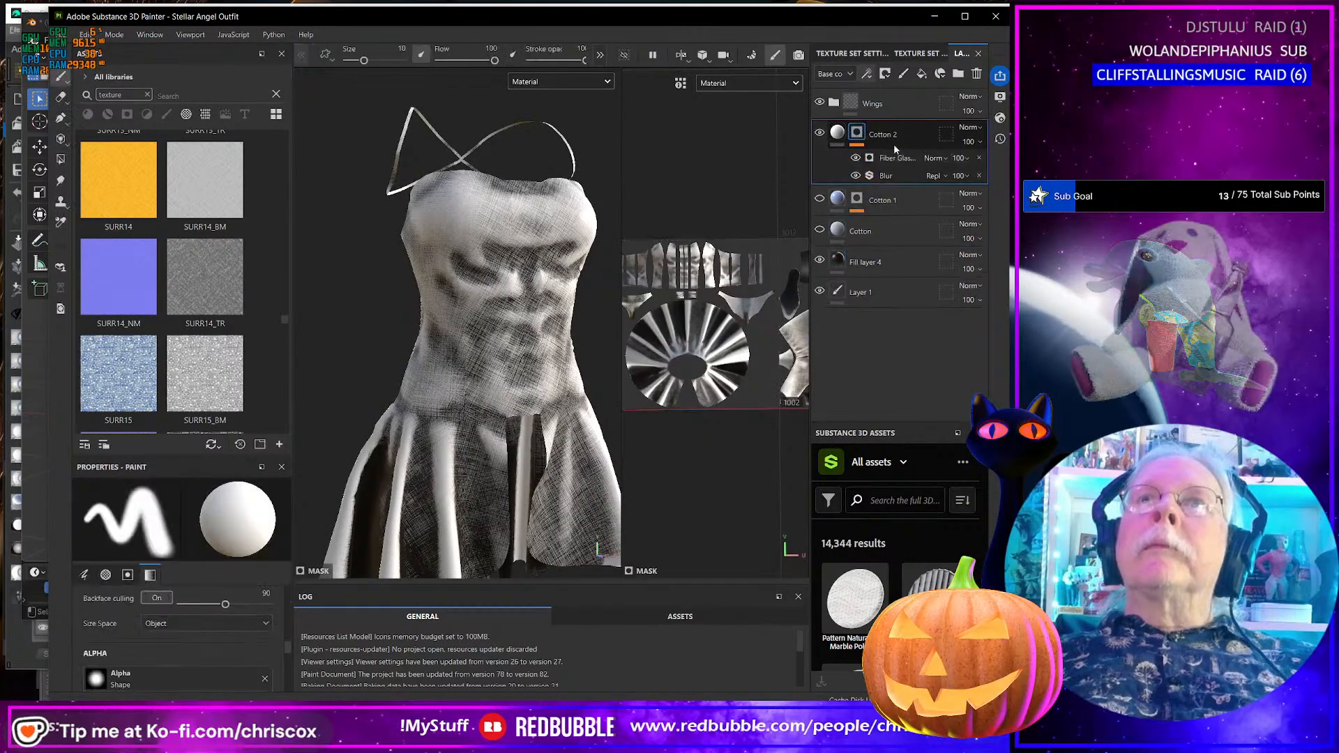
drag(901, 174, 898, 153)
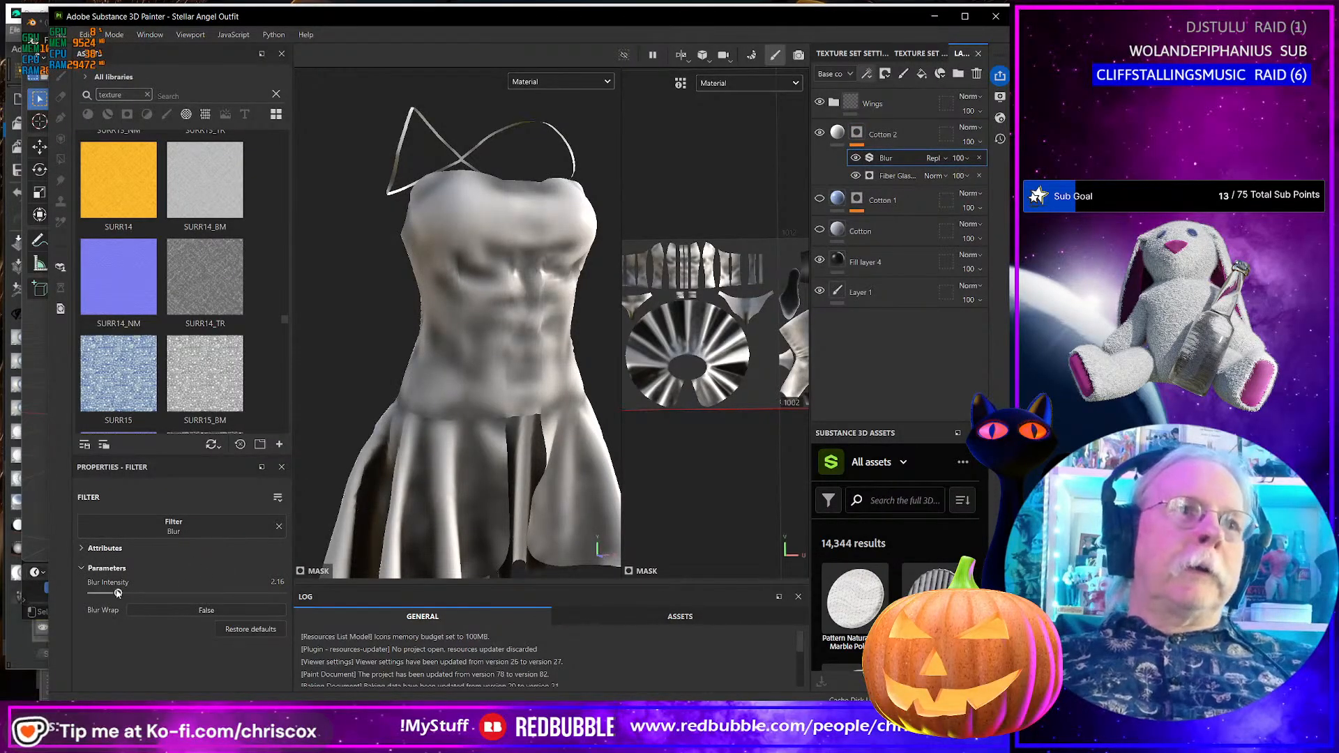
drag(118, 594, 98, 595)
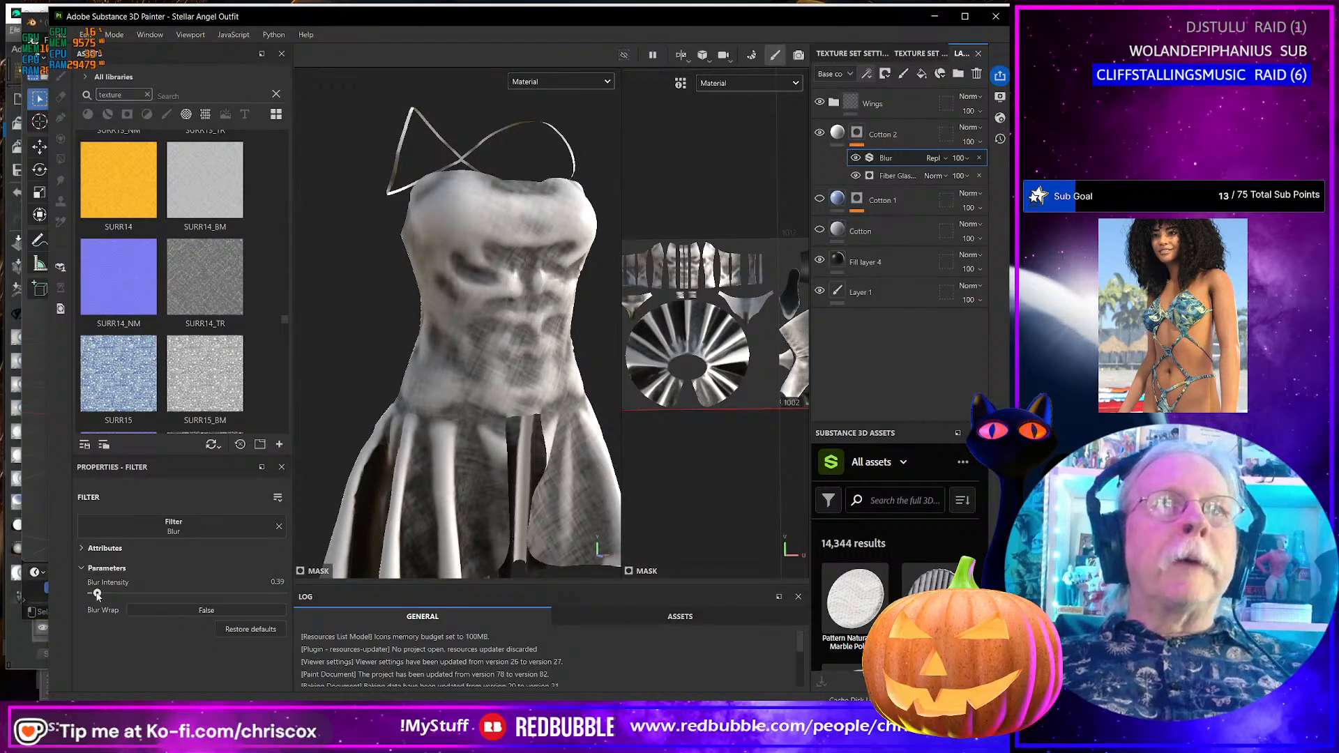
- Set the Fiber Glass Edge Wear generator's wear contrast to 0.17 and wear level to 0.32
click(900, 176)
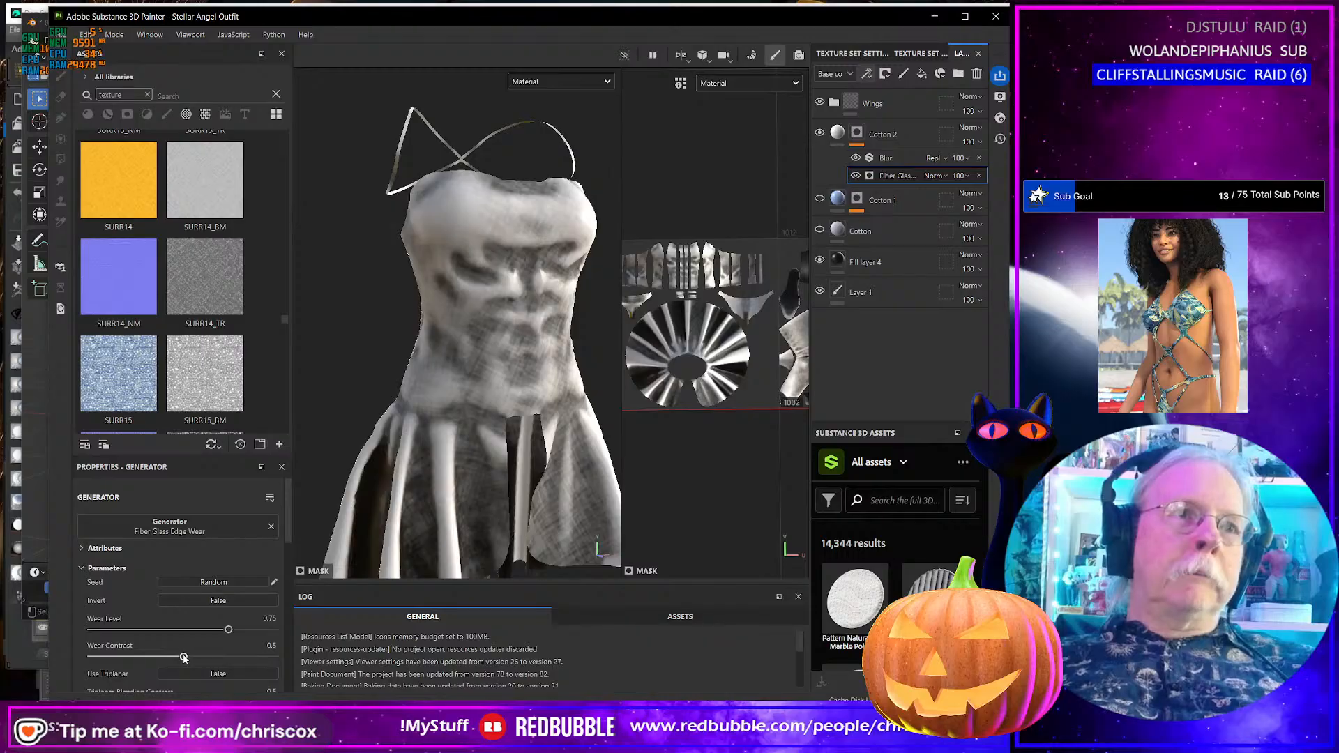
drag(183, 657, 123, 657)
drag(229, 630, 150, 637)
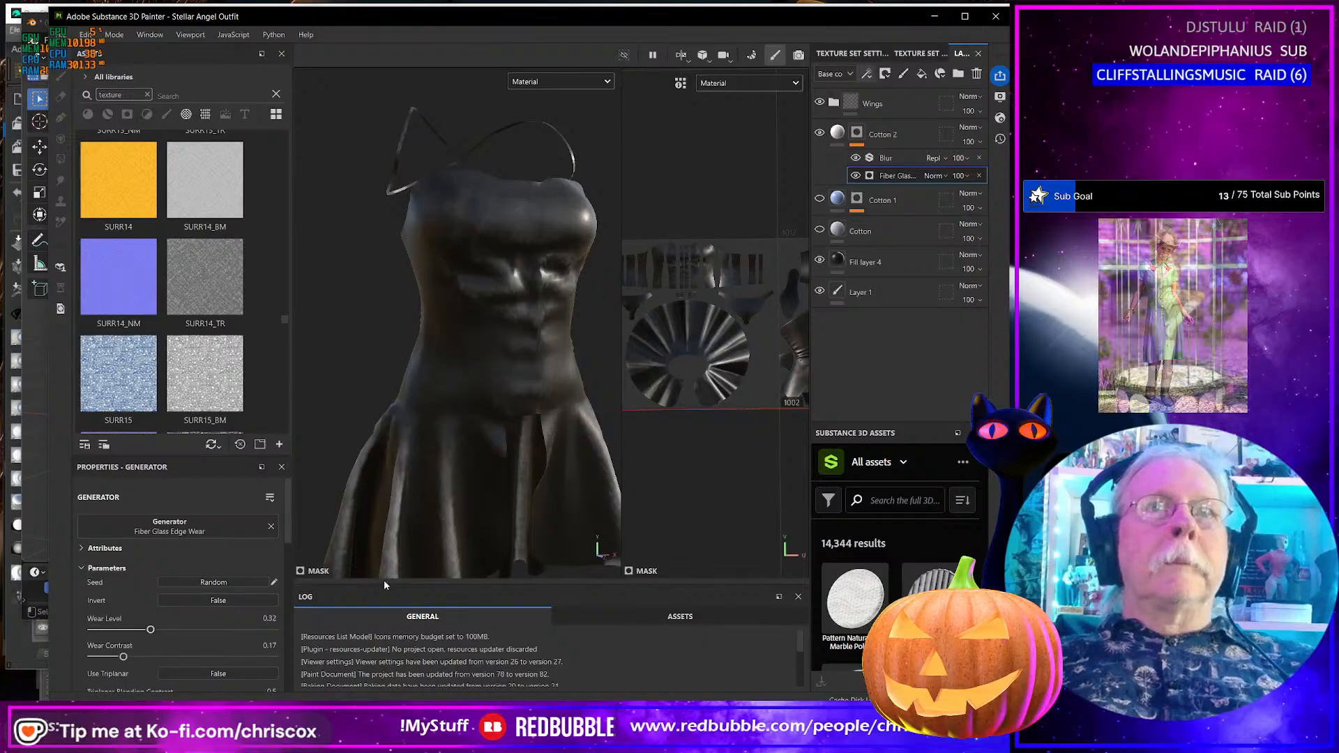
- Examine the edge-wear distribution on the dress and skirt folds from several angles and distances
scroll(554, 525, down, 5)
alt+drag(541, 522, 503, 509)
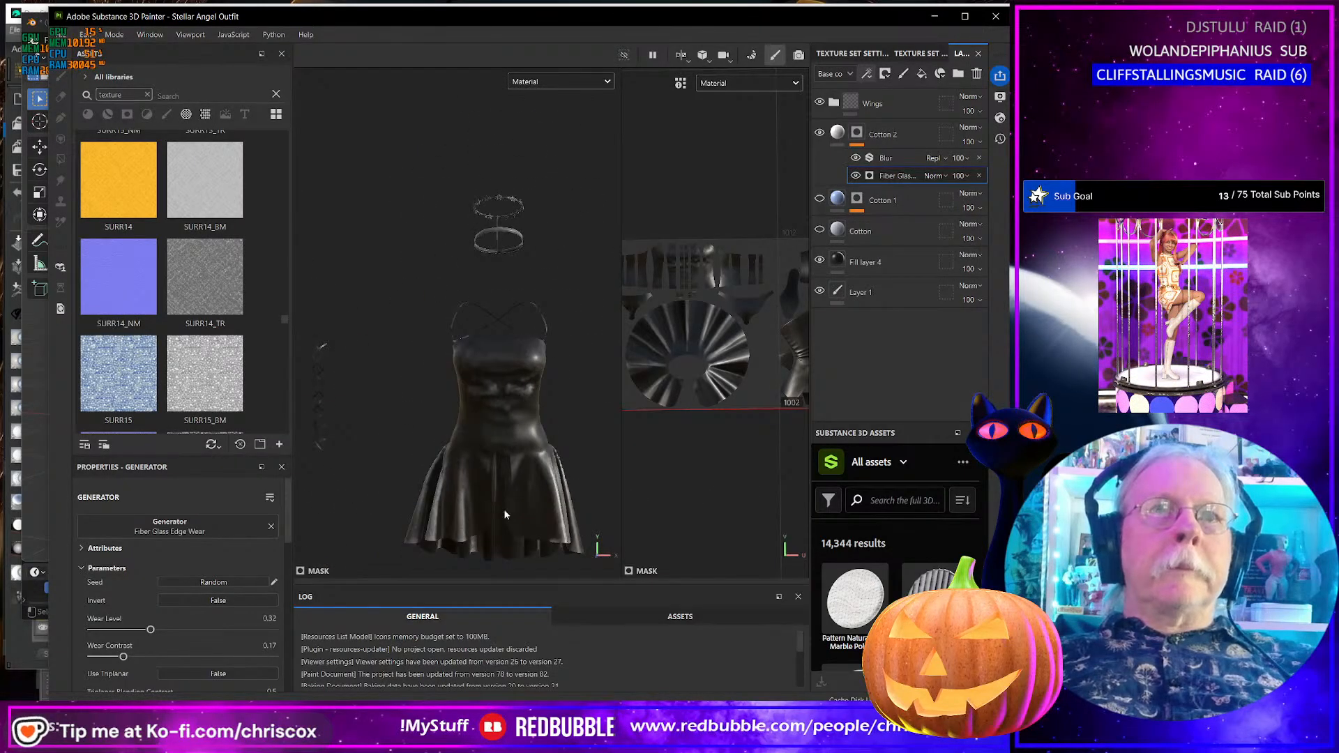
scroll(504, 509, down, 2)
scroll(504, 509, up, 5)
alt+middle_drag(504, 509, 484, 400)
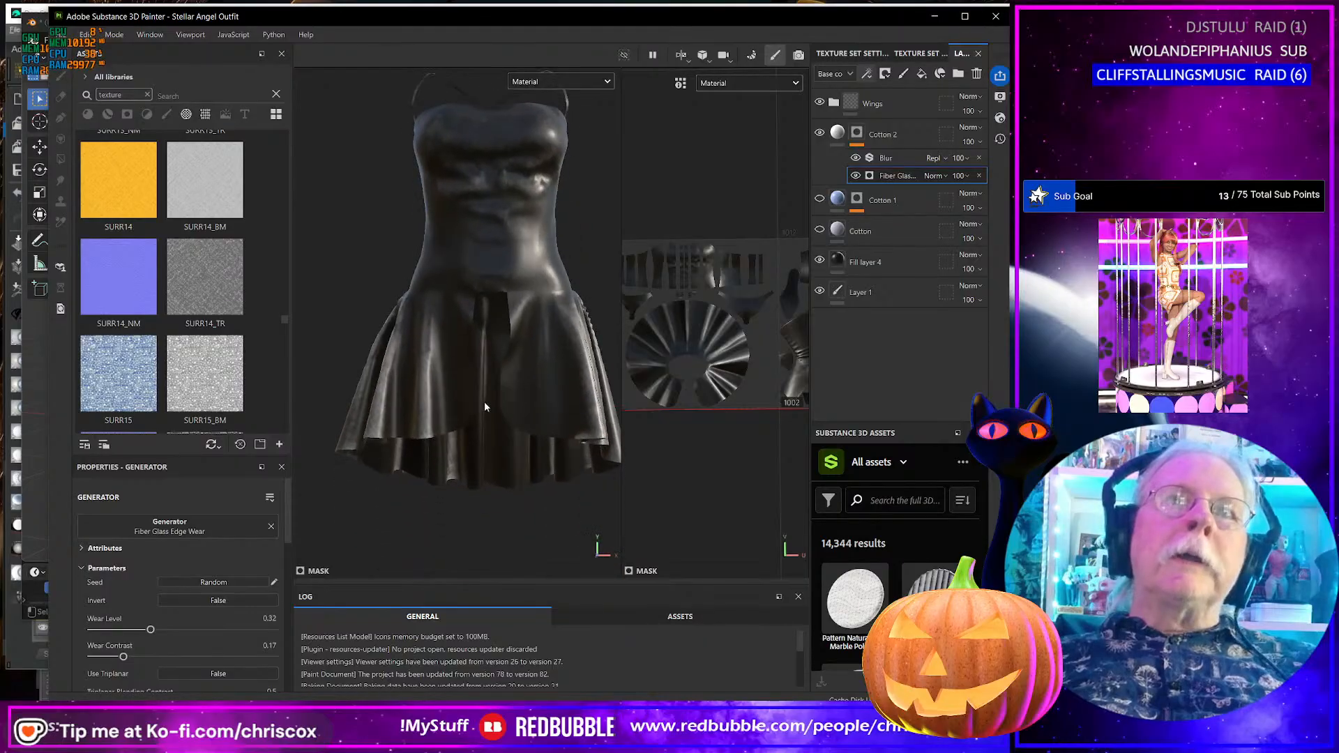
alt+drag(484, 401, 492, 418)
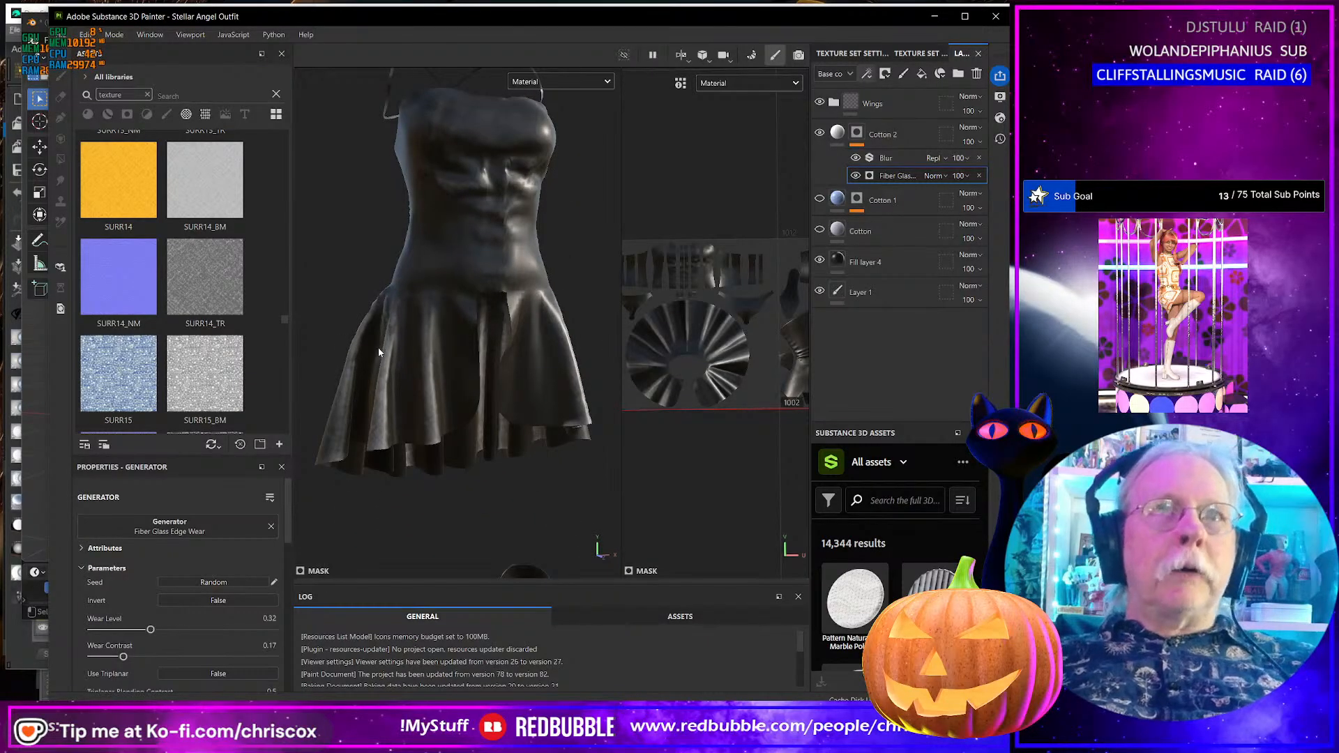
alt+drag(489, 347, 440, 361)
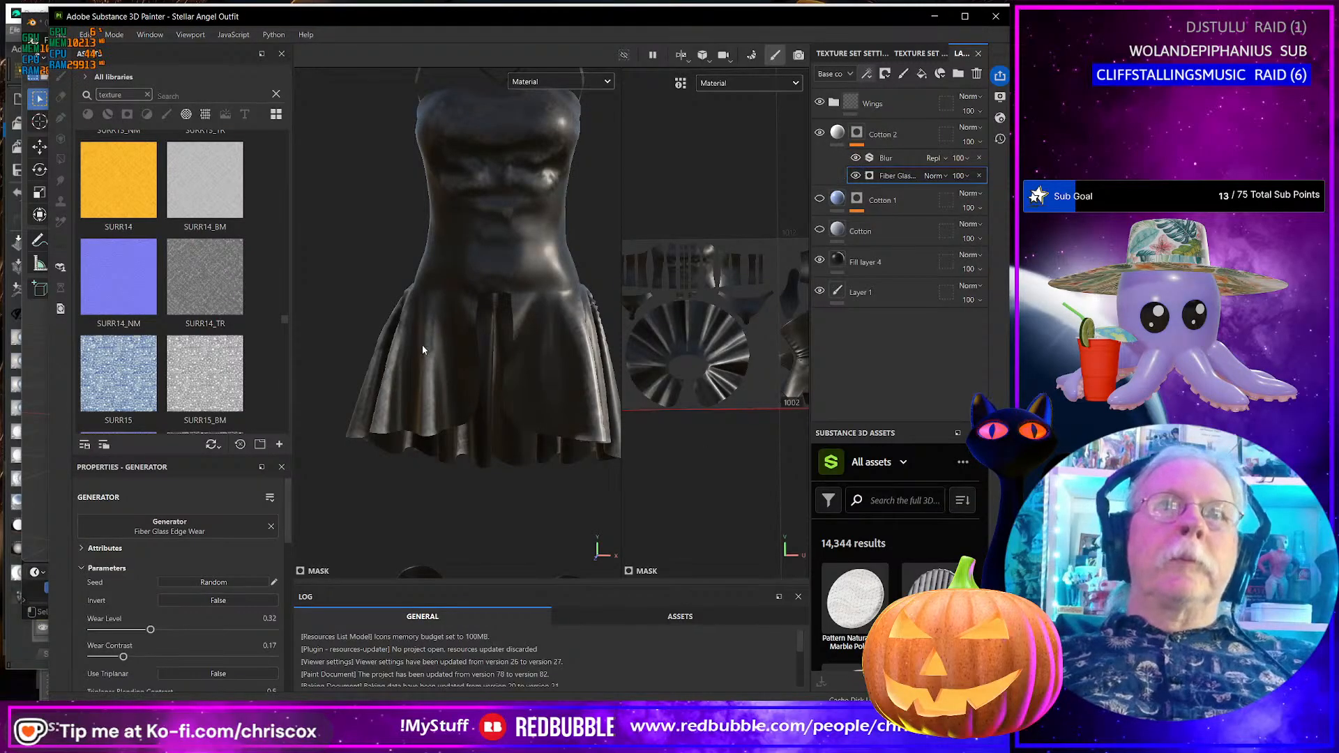
scroll(421, 346, up, 5)
alt+drag(421, 348, 439, 348)
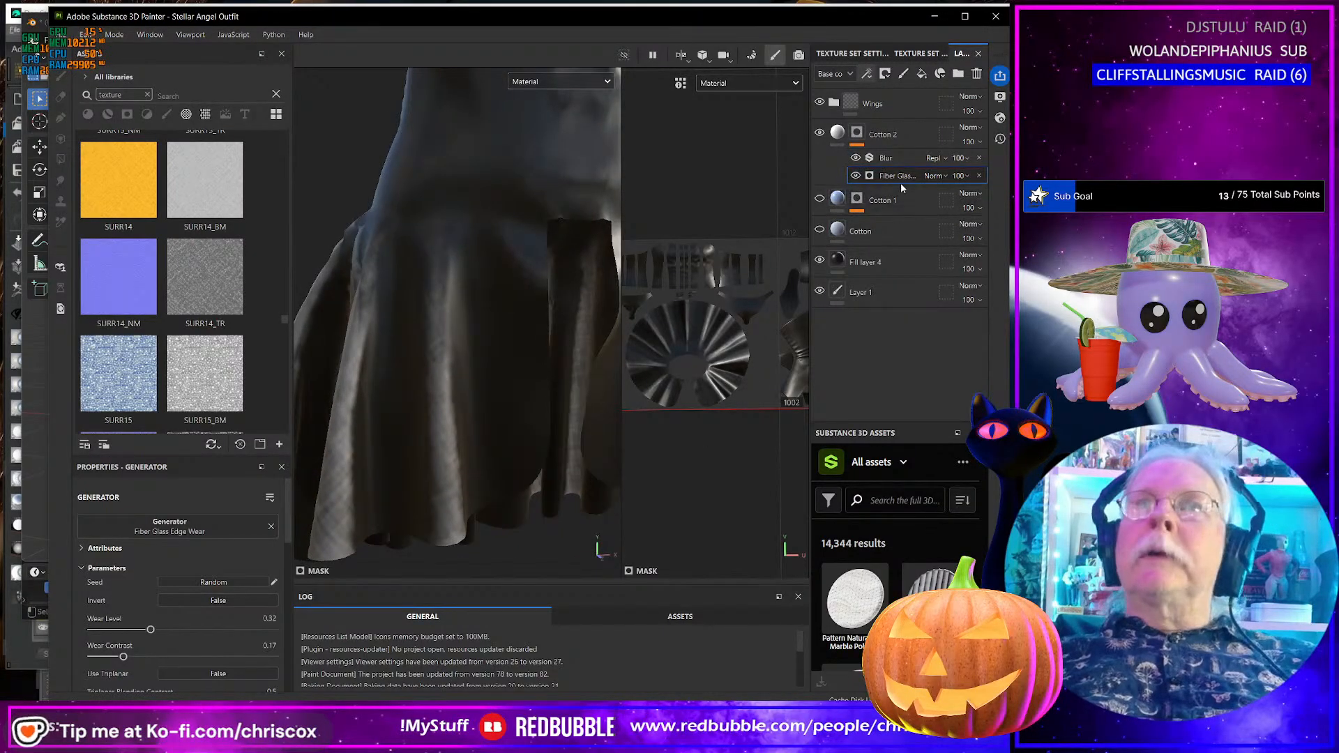
- Add a paint effect above the Blur filter in the Cotton 2 mask and undo a trial stroke on the skirt
click(906, 157)
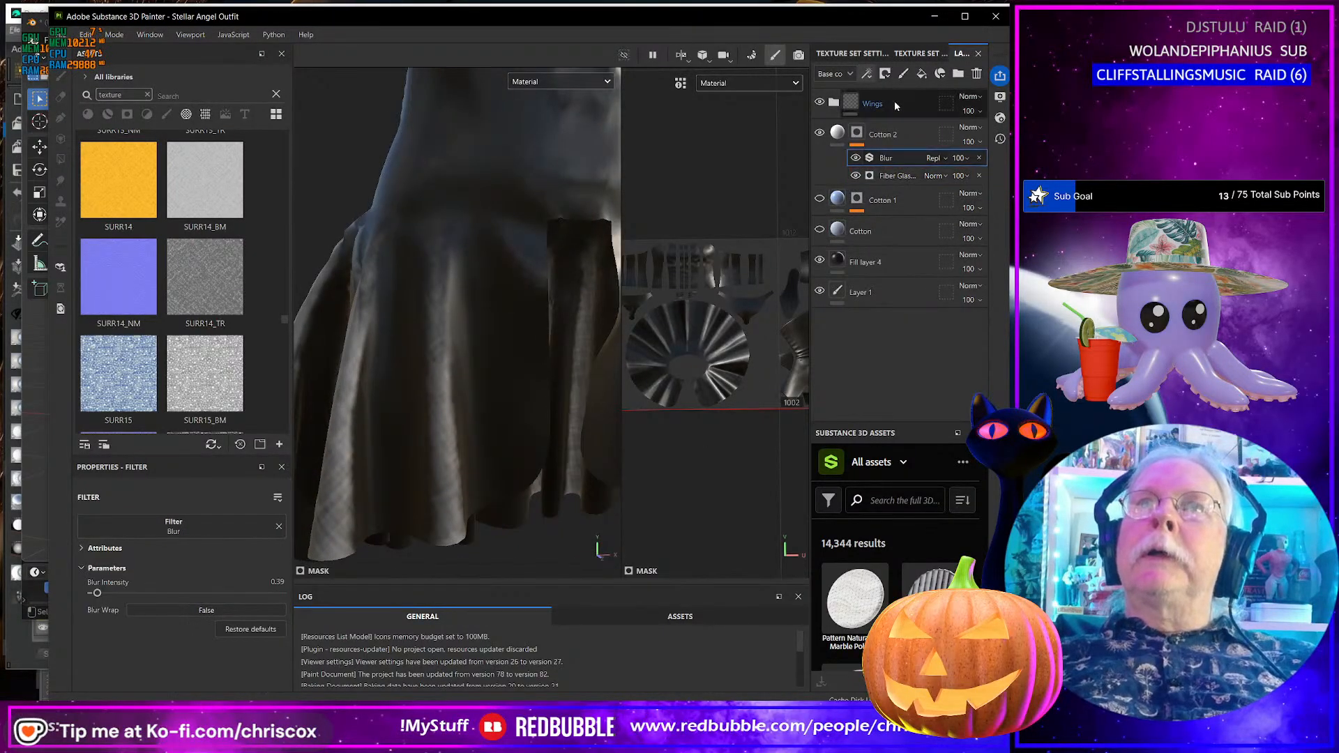
click(866, 74)
click(870, 134)
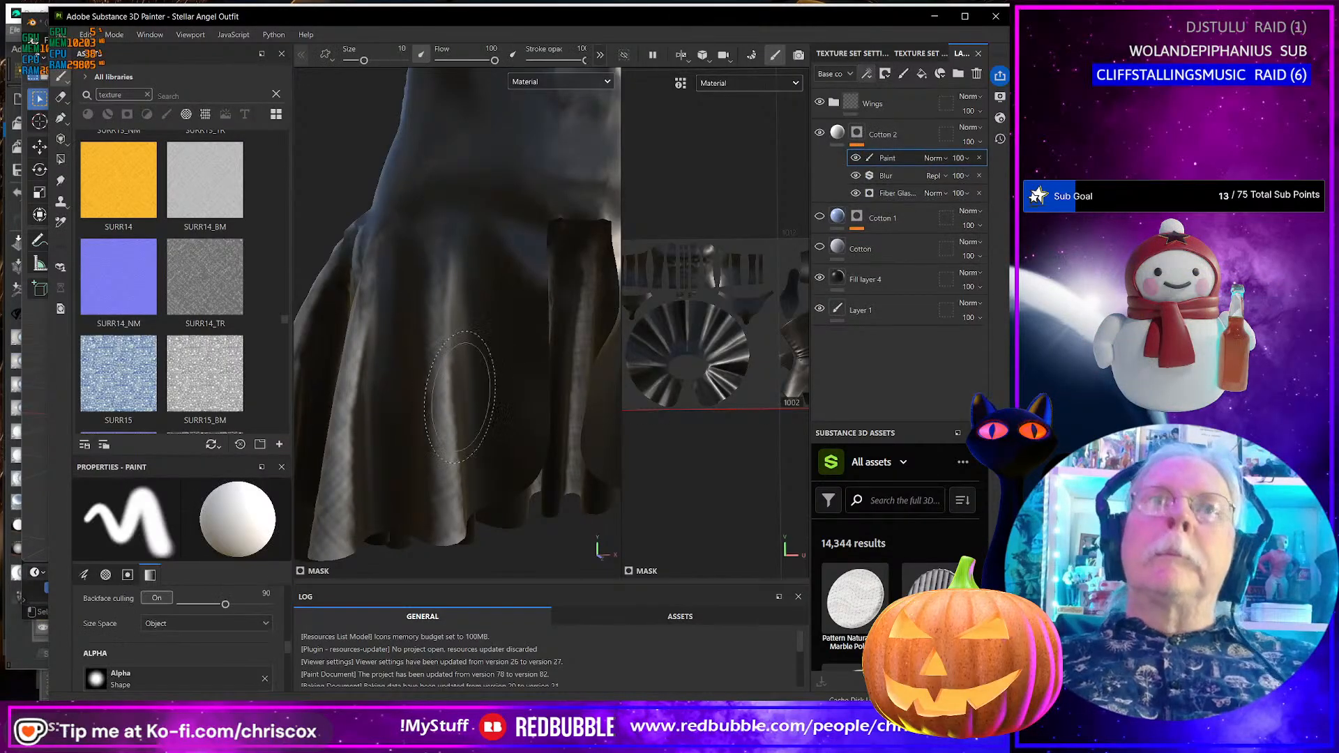
mouse_move(446, 349)
mouse_down()
mouse_move(447, 419)
mouse_move(453, 387)
mouse_up()
key(ctrl+z)
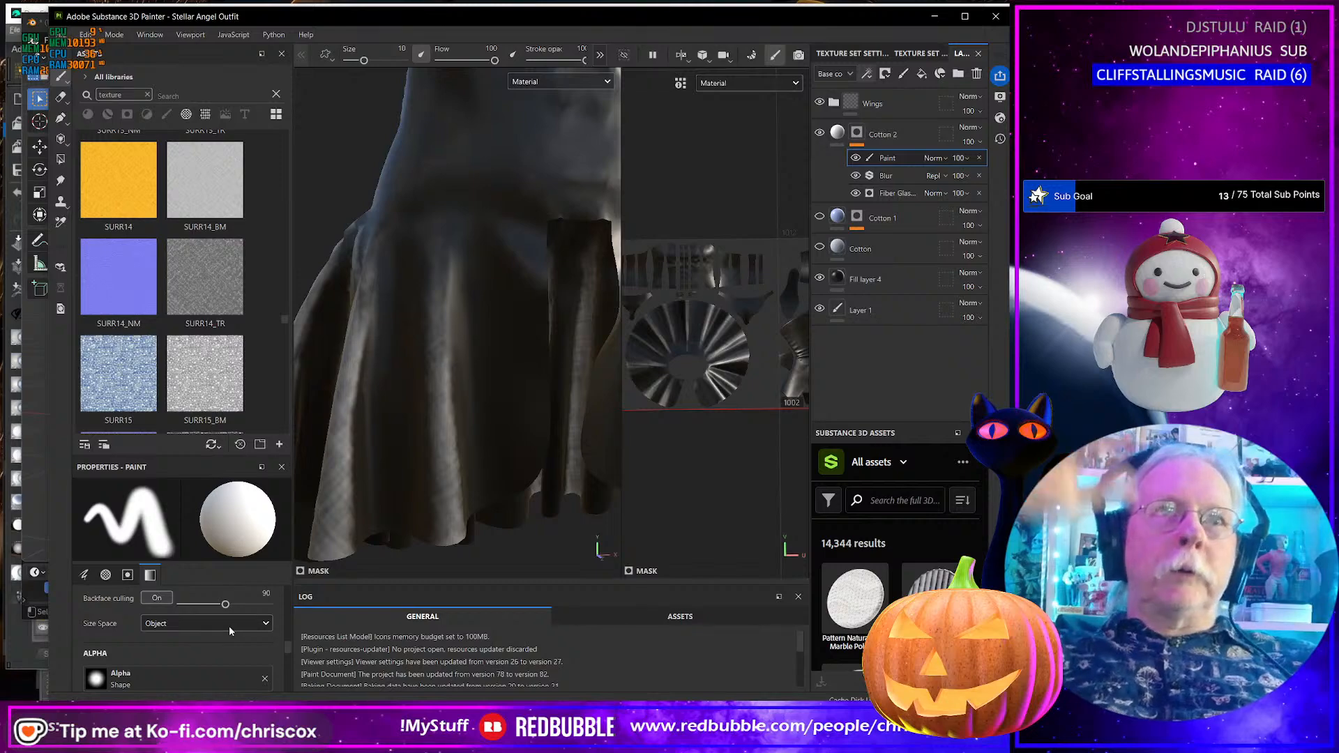
- Widen the 2D view and set the mask paint's grayscale value to 0
scroll(697, 346, up, 1)
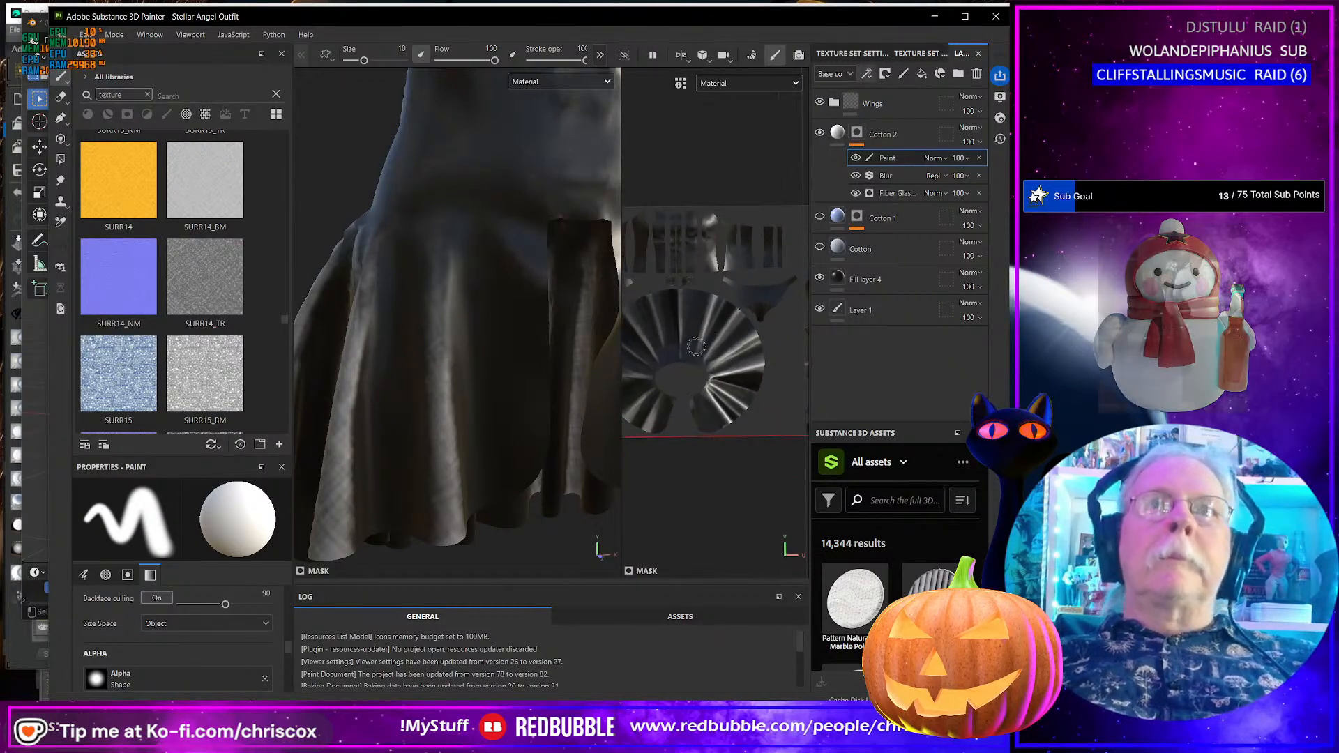
scroll(696, 347, up, 1)
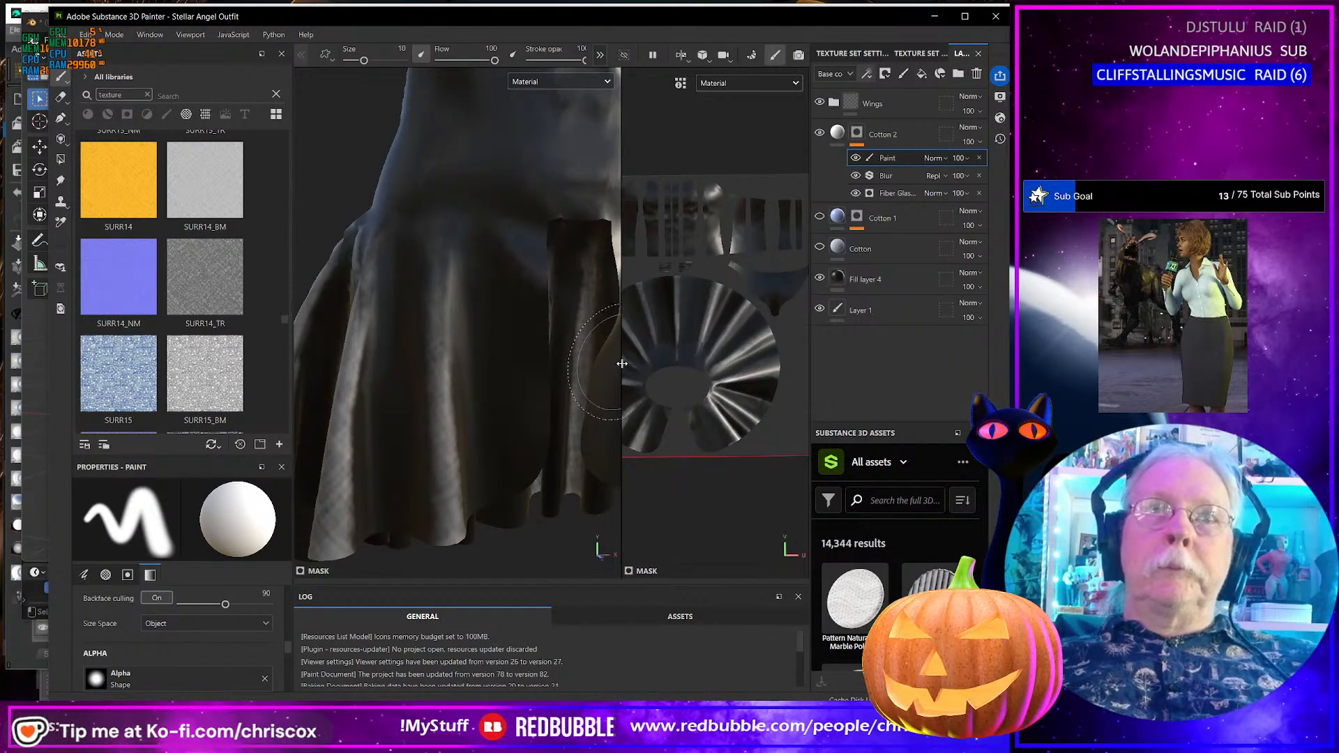
drag(621, 363, 544, 363)
scroll(193, 658, down, 3)
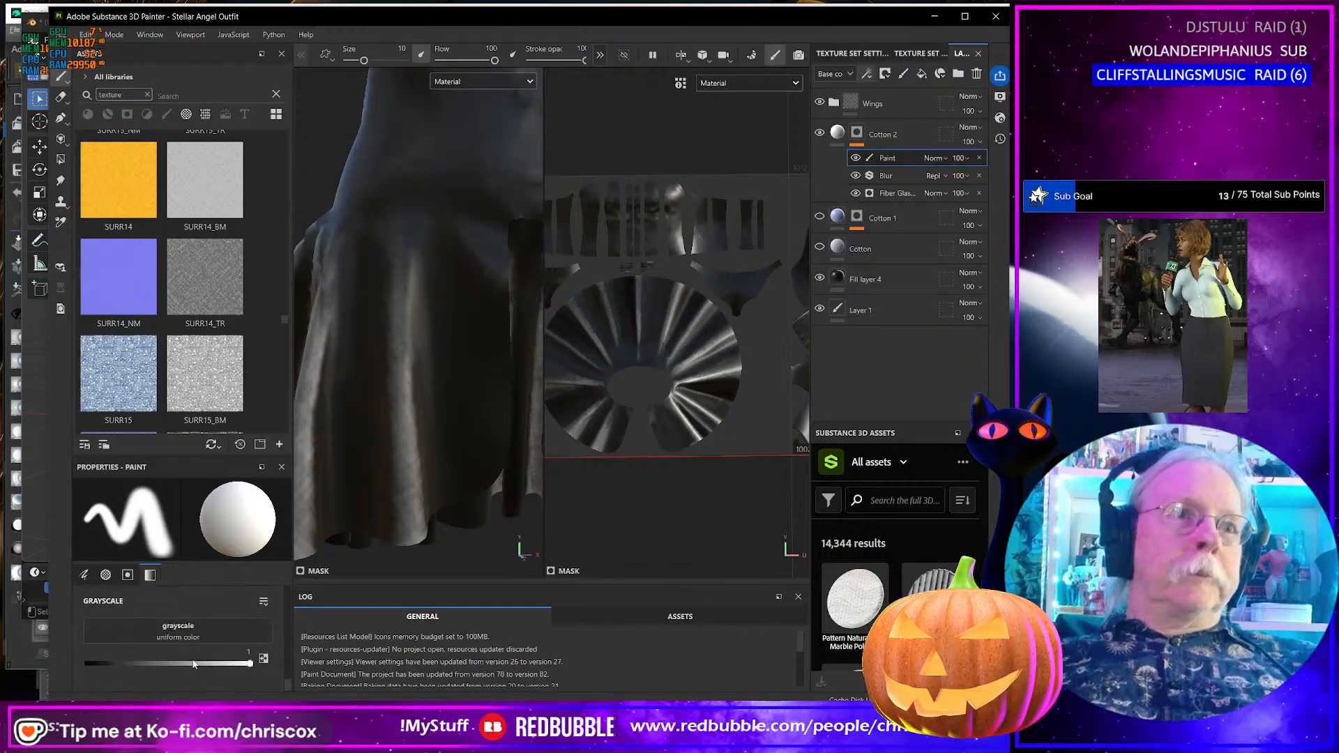
drag(250, 663, 86, 663)
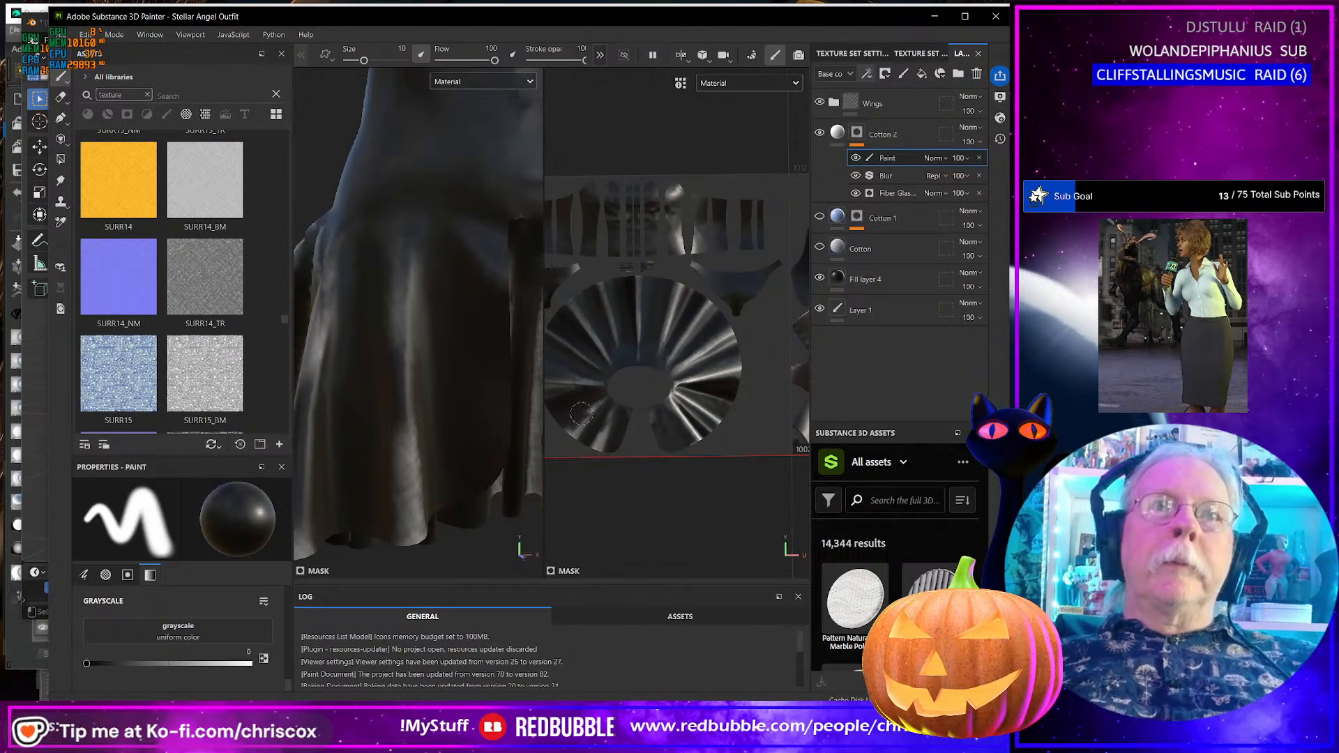
- Set the brush size to 28.47 and its stroke opacity to 7
scroll(219, 608, up, 10)
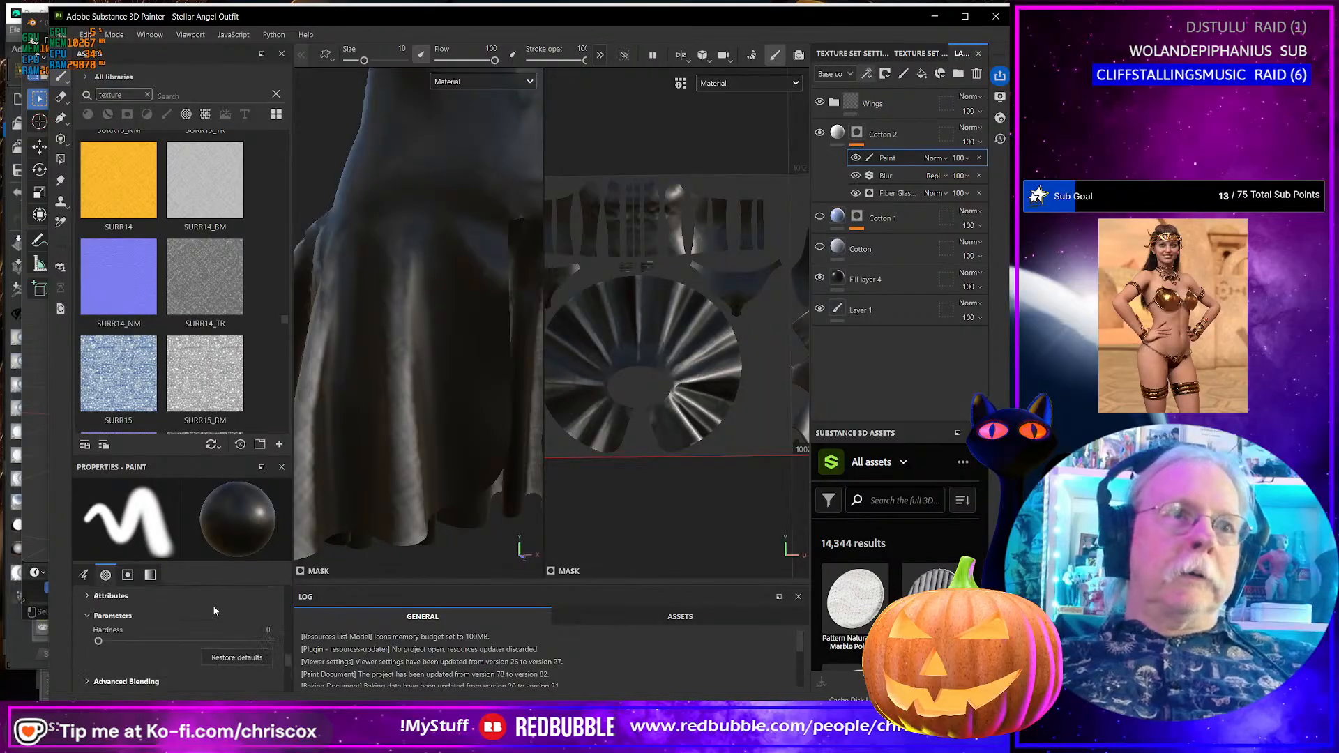
scroll(209, 615, up, 5)
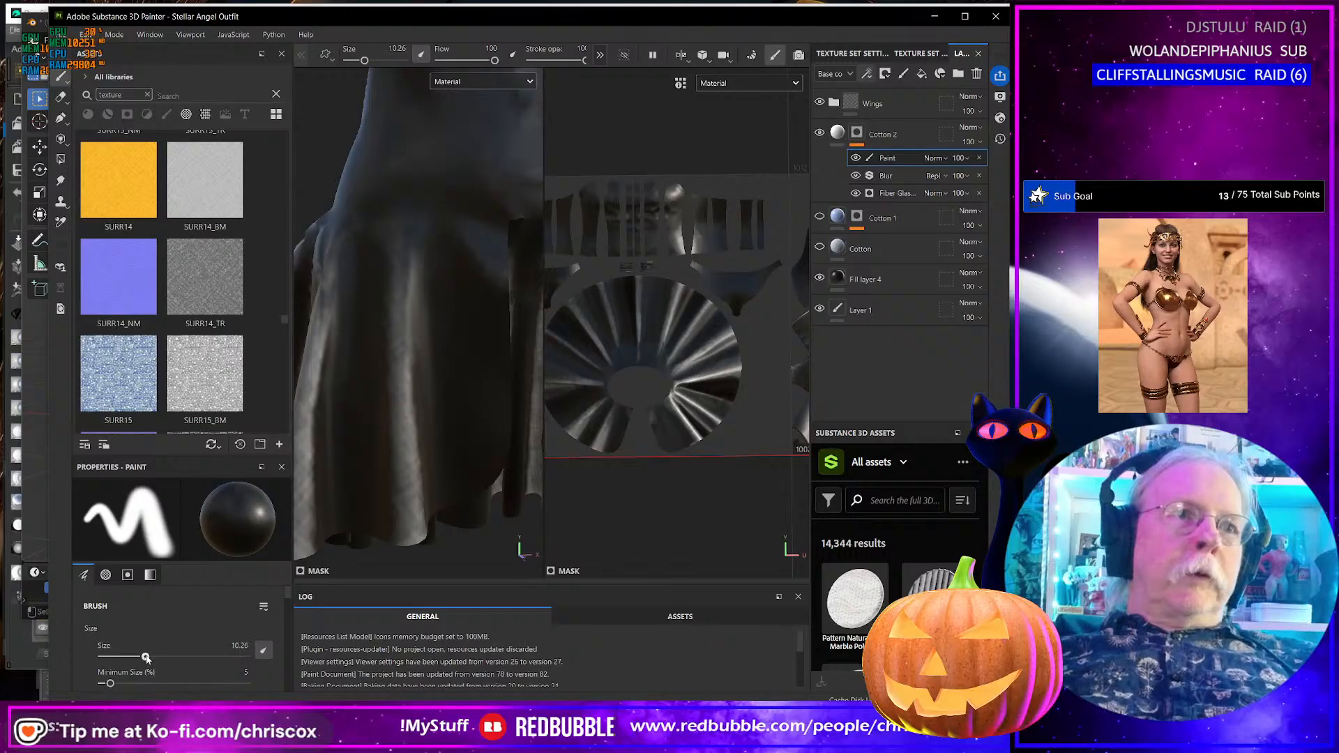
drag(146, 658, 177, 657)
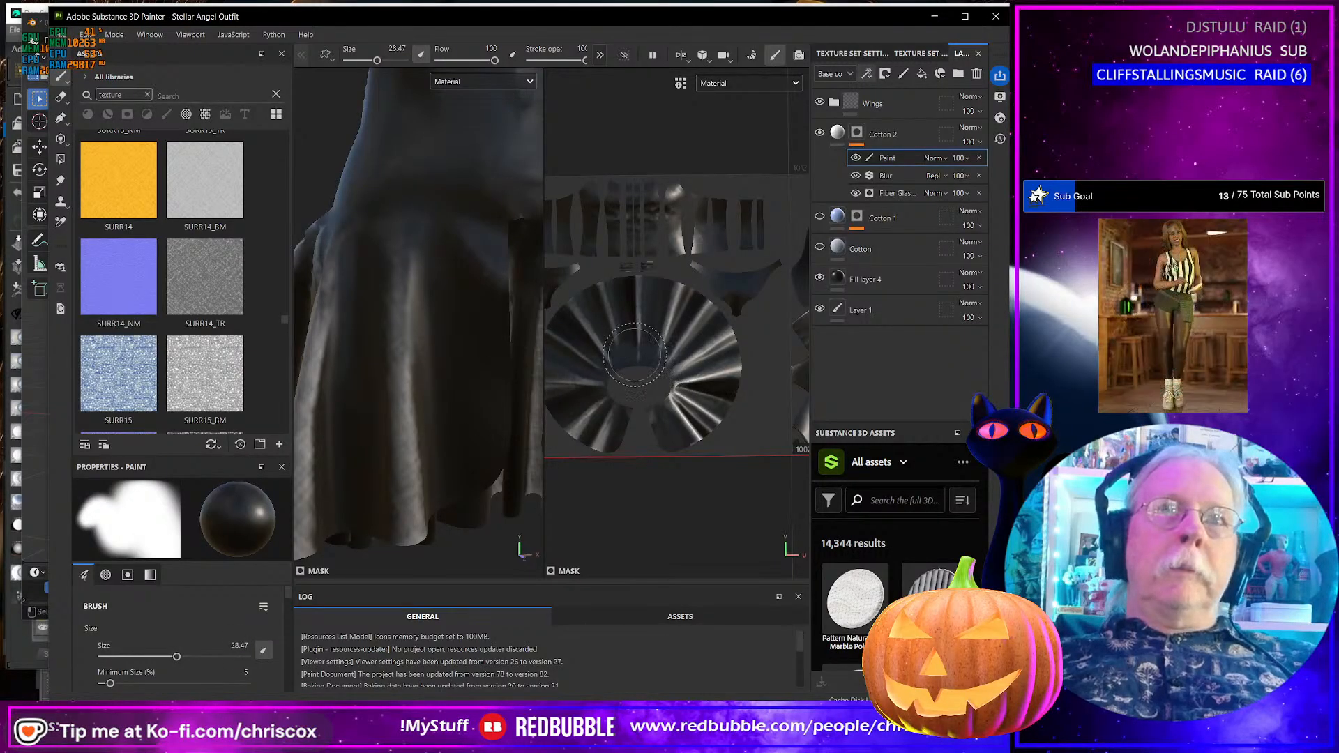
scroll(162, 626, down, 2)
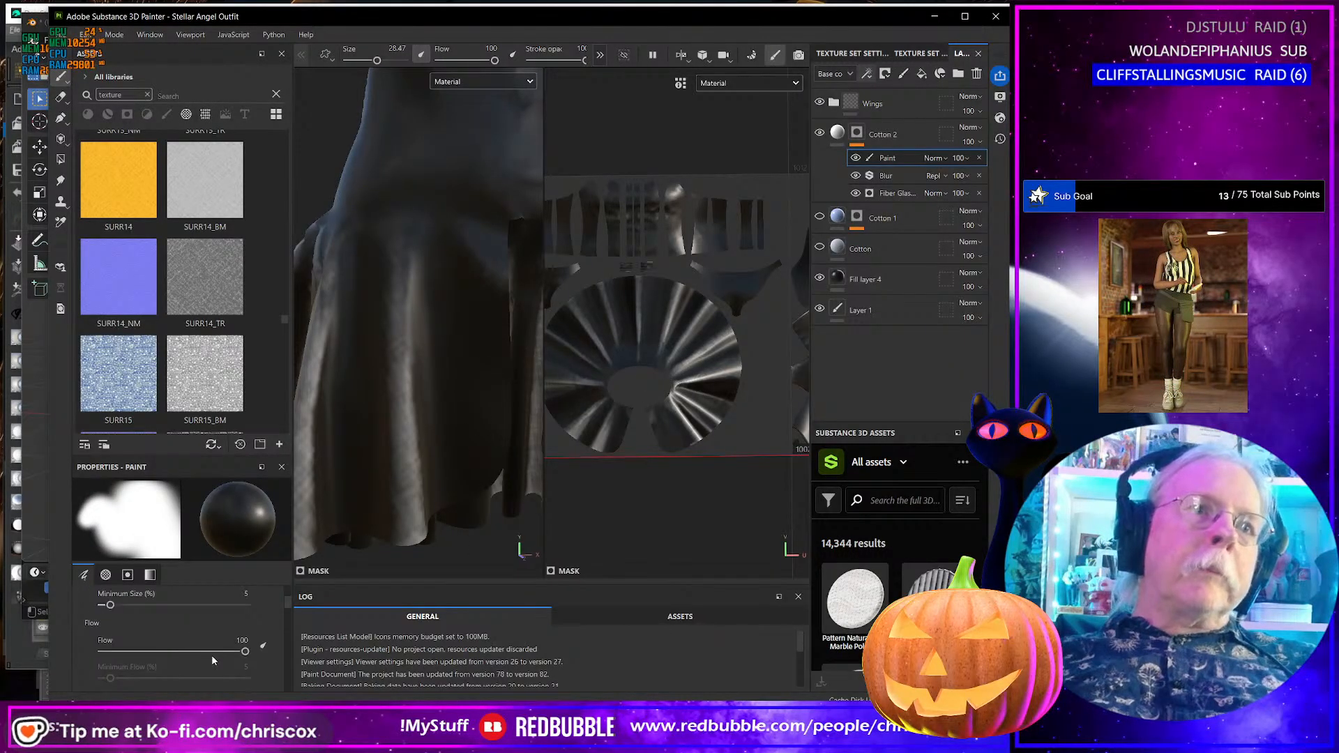
scroll(212, 658, down, 2)
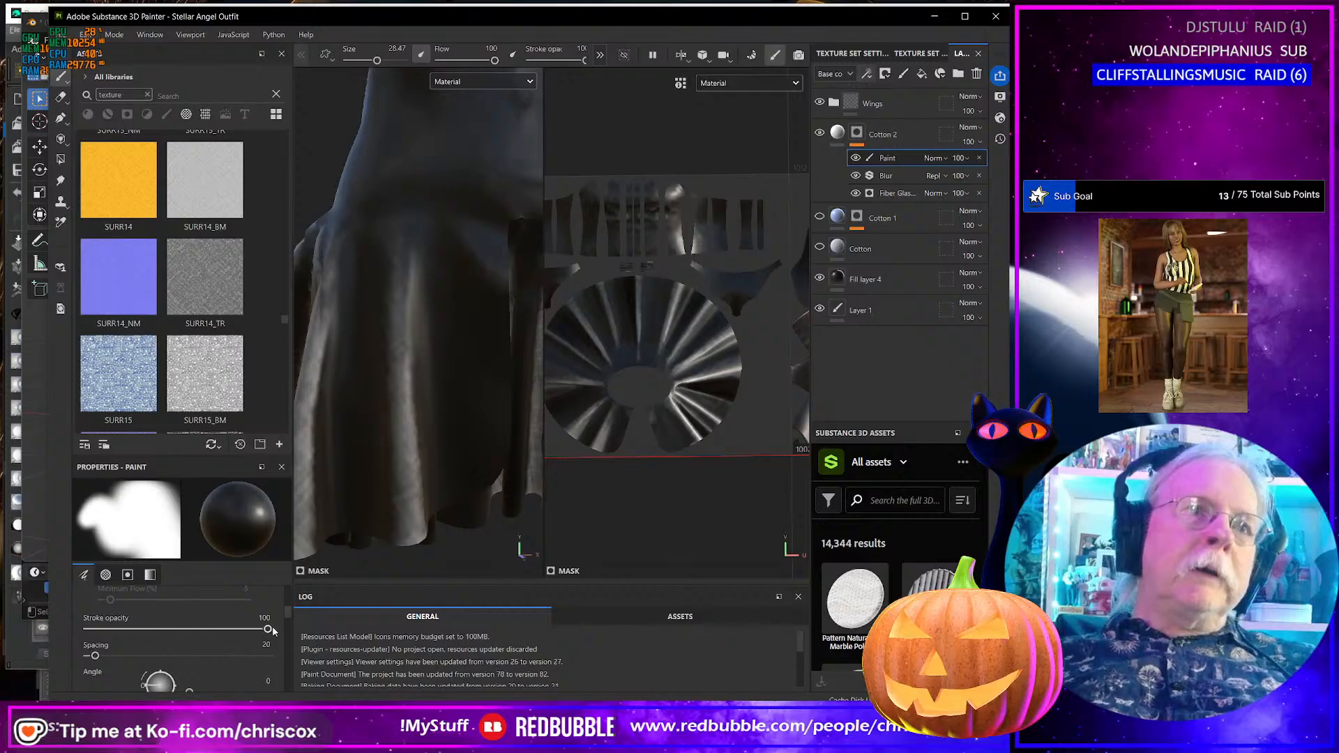
drag(268, 630, 111, 630)
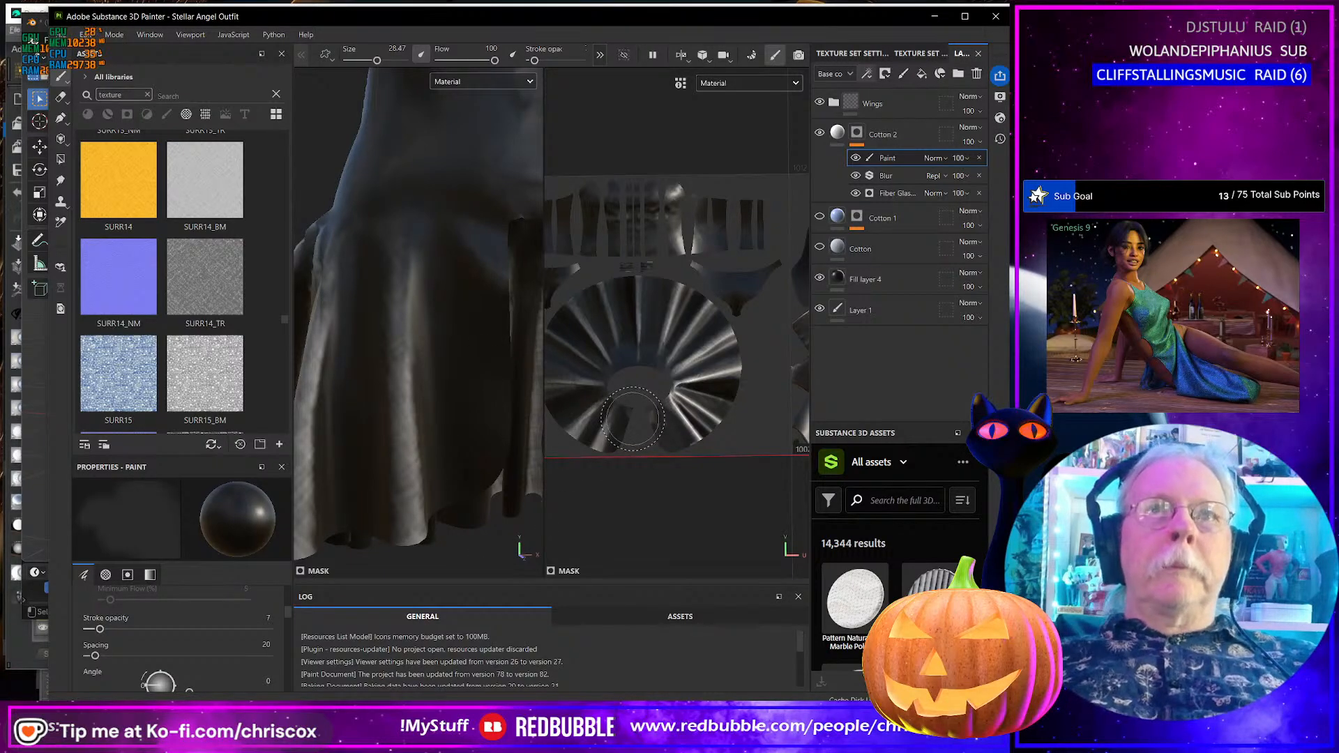
- Enlarge the brush to 46.45 and paint a faint black stroke over the skirt's ring-shaped UV island
ctrl+right_drag(631, 418, 623, 383)
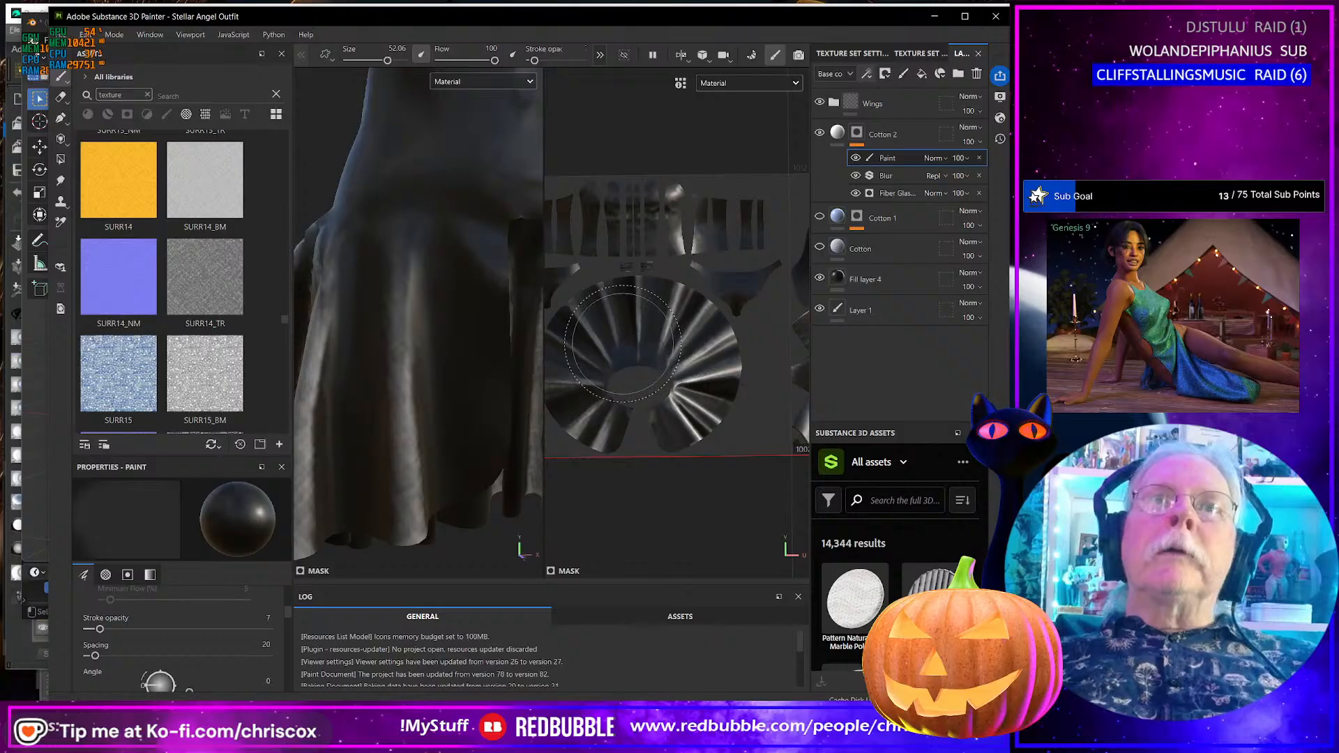
scroll(624, 348, up, 2)
scroll(627, 358, up, 1)
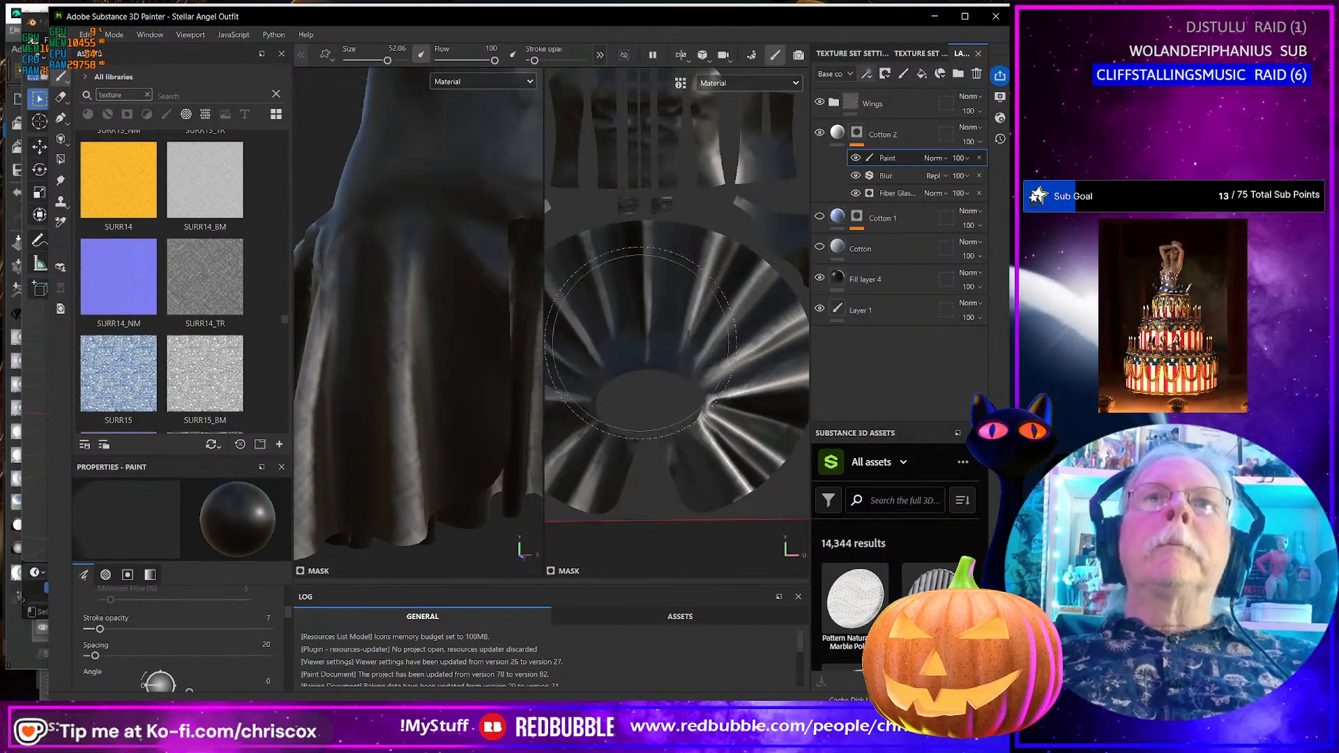
key(bracketleft)
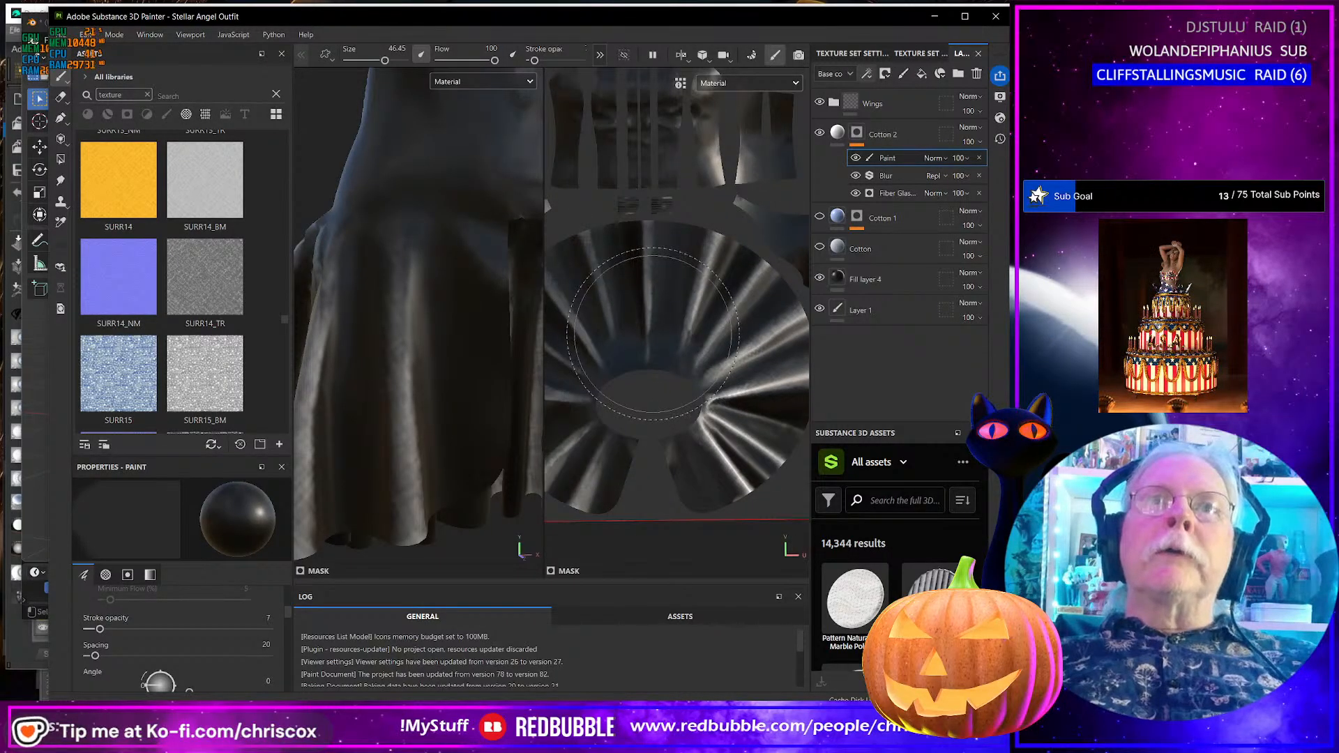
drag(653, 334, 657, 301)
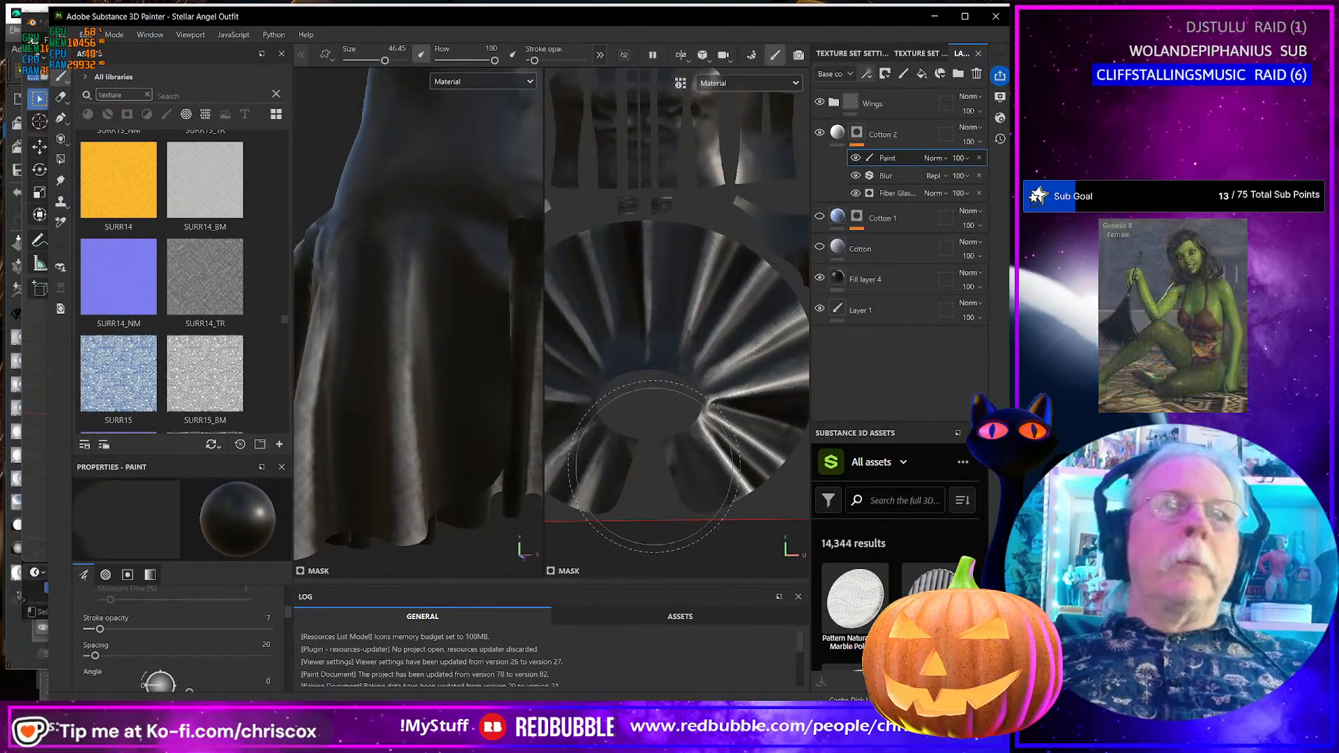
- Paint faint black over the folds near the inner hole and open end of the ring-shaped skirt UV island
mouse_move(654, 466)
mouse_down()
mouse_move(604, 454)
mouse_move(562, 403)
mouse_move(620, 318)
mouse_move(618, 455)
mouse_up()
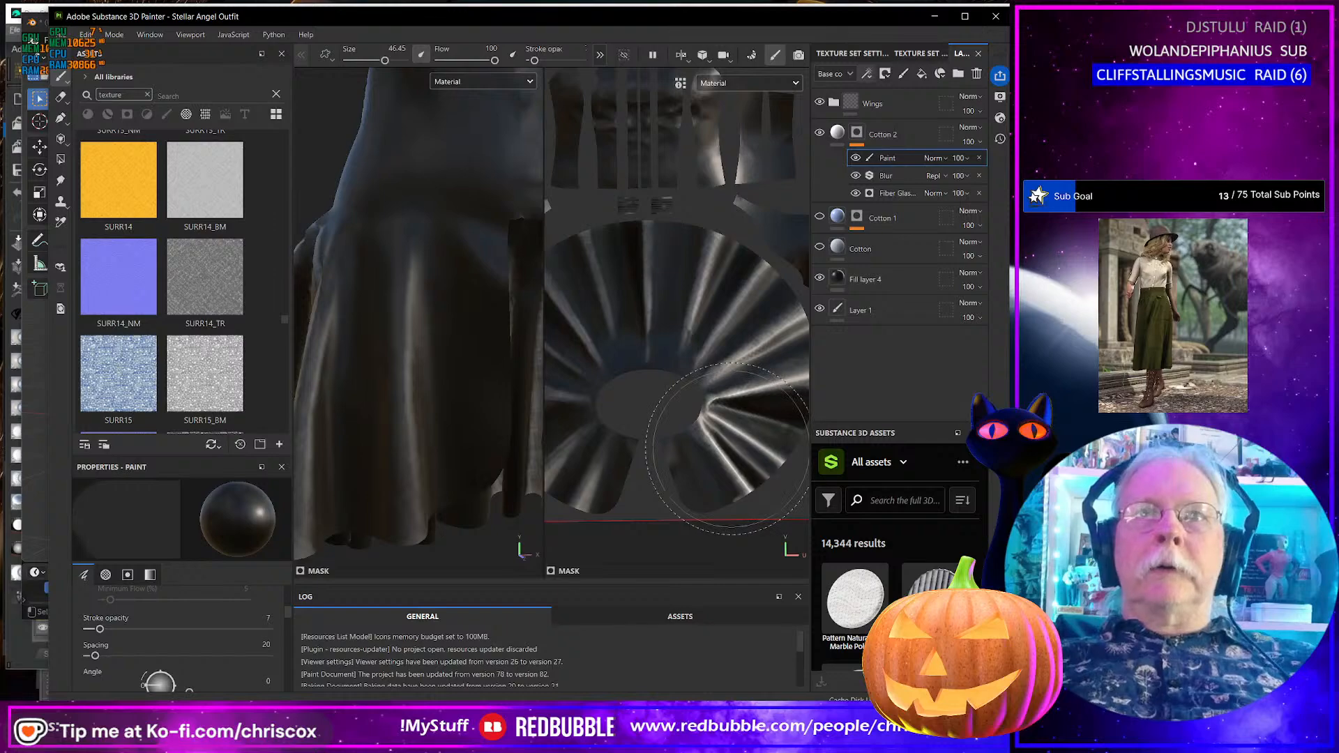
scroll(418, 418, down, 5)
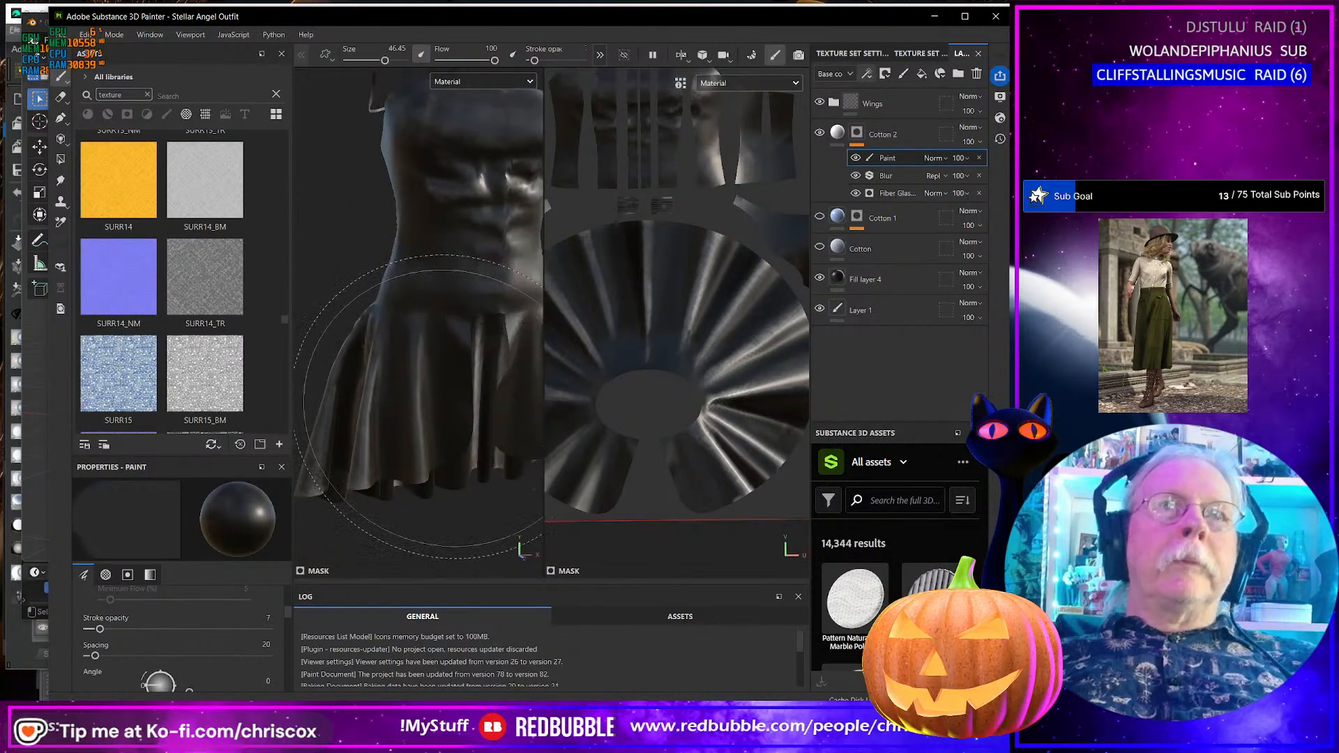
mouse_move(420, 417)
alt+mouse_down()
mouse_move(392, 414)
mouse_move(436, 413)
alt+mouse_up()
scroll(419, 410, up, 5)
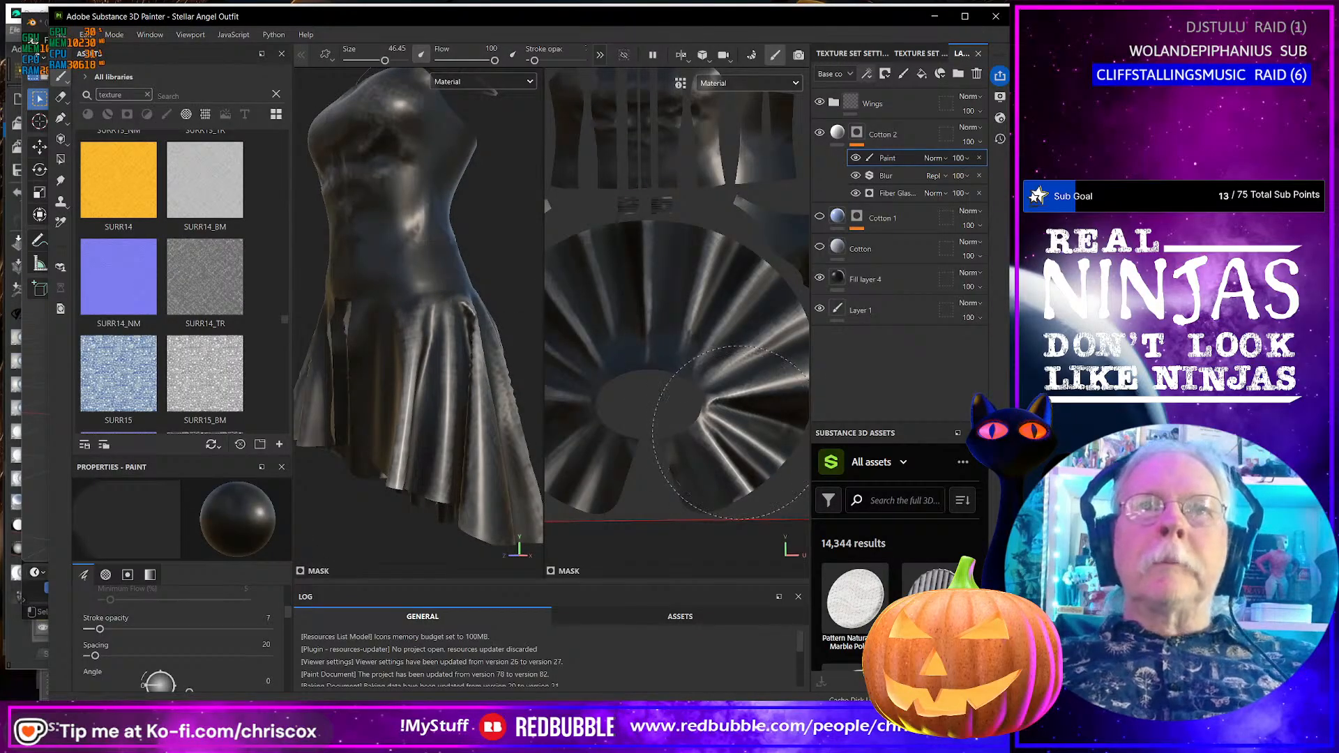
- Soften the remaining bright folds along the outer and back part of the skirt's UV island with more faint black paint
alt+drag(731, 432, 729, 357)
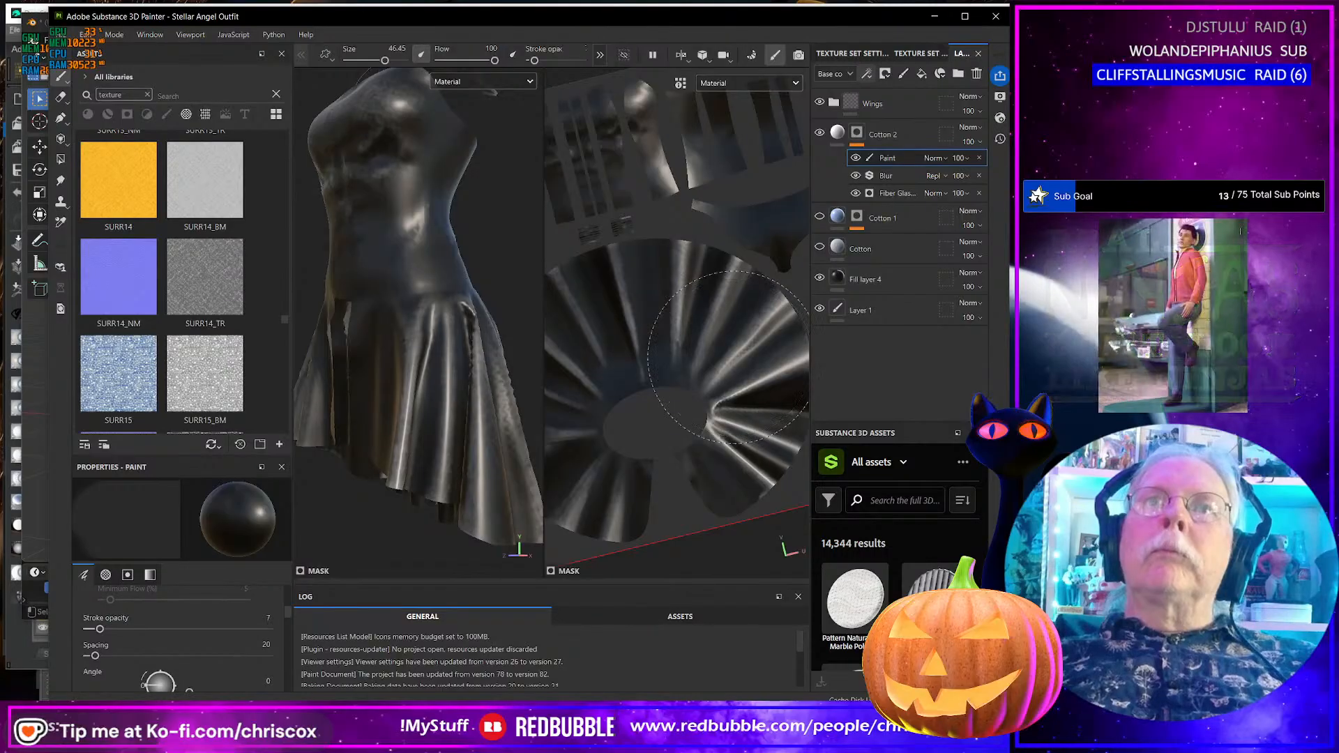
alt+drag(433, 418, 376, 412)
alt+drag(453, 383, 530, 383)
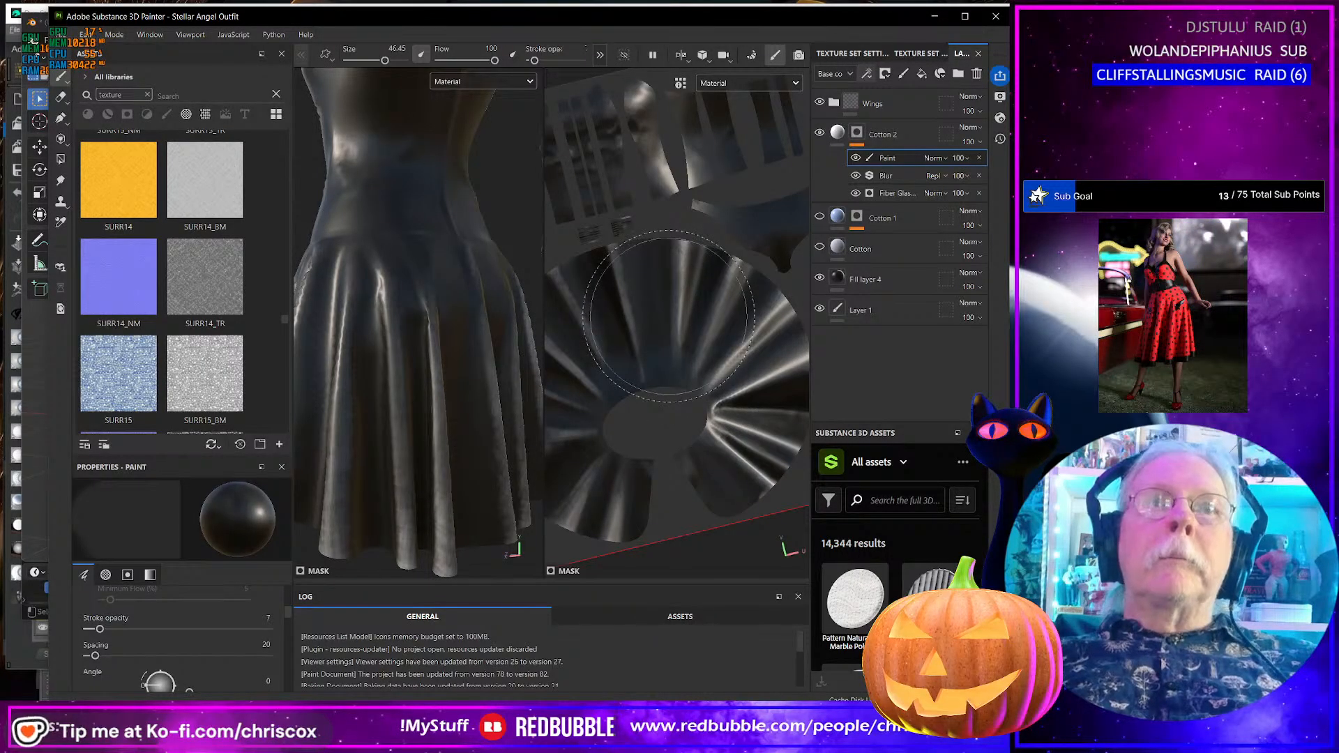
middle_drag(663, 320, 703, 323)
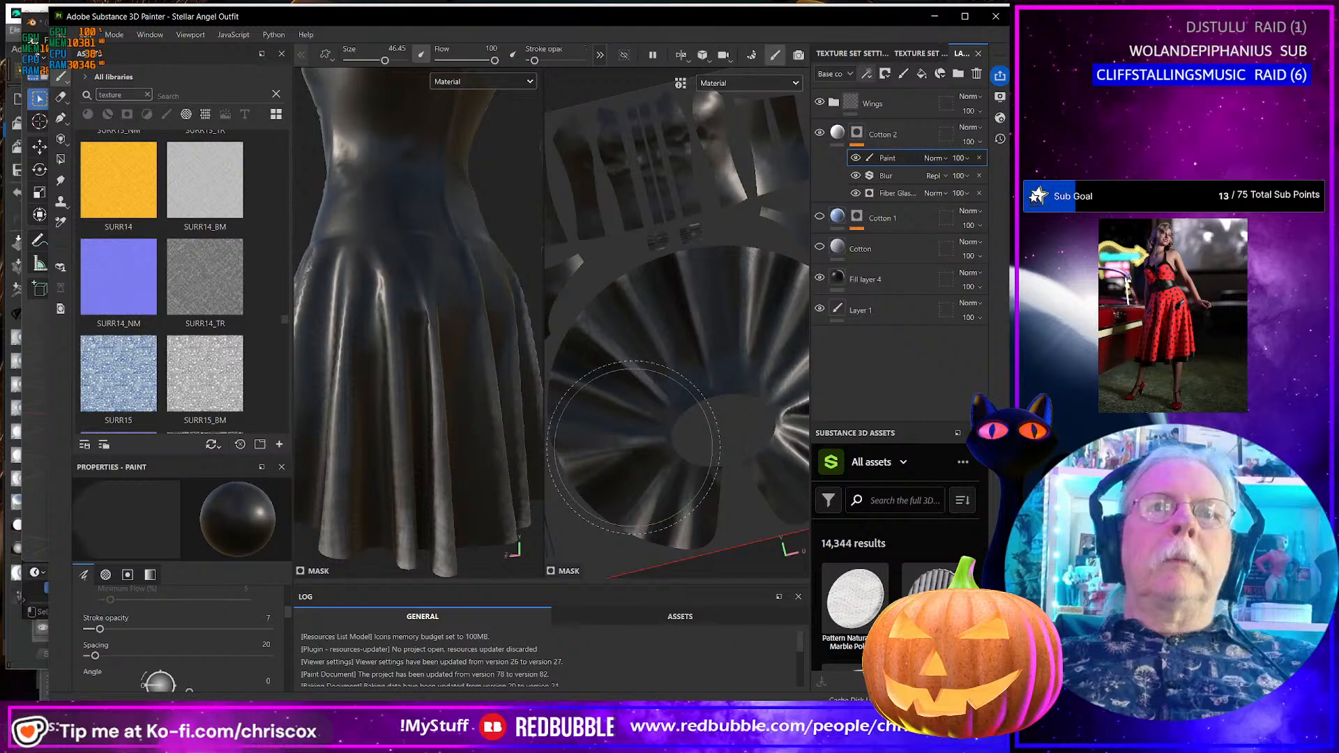
scroll(422, 420, down, 5)
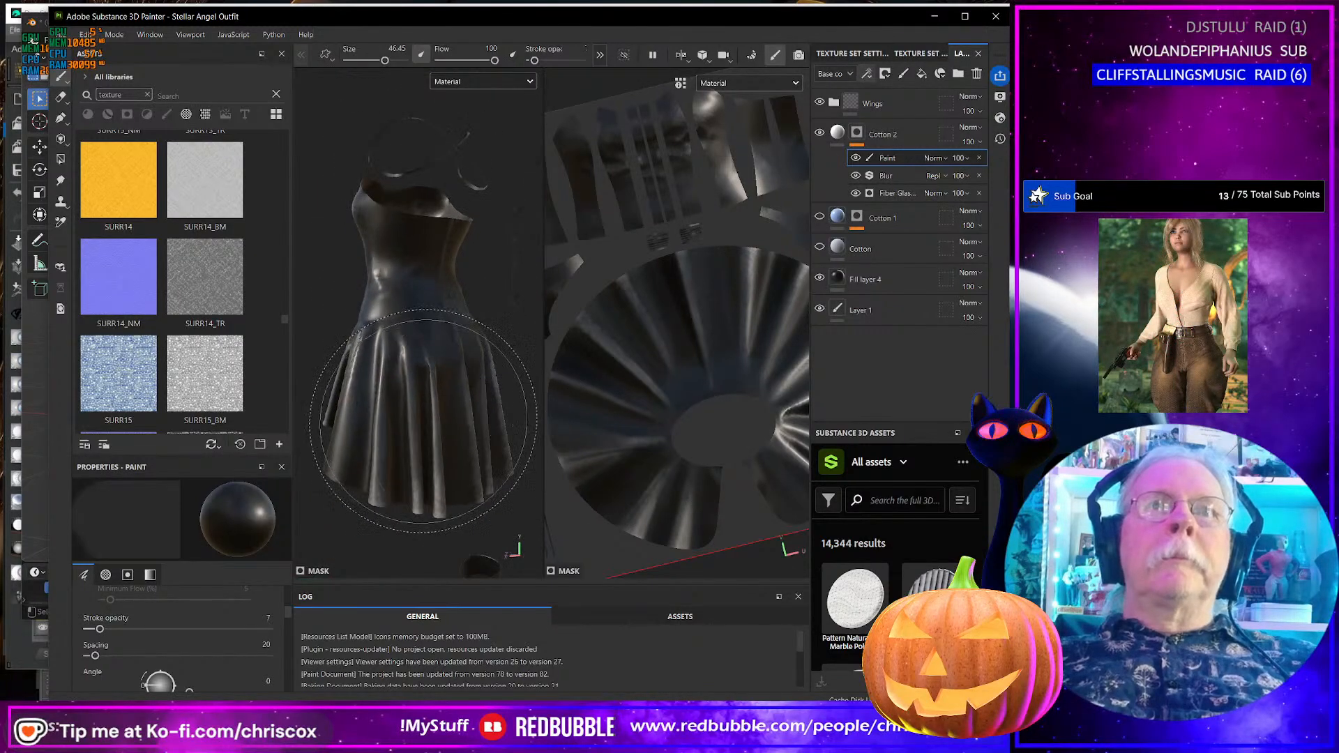
alt+drag(422, 419, 362, 415)
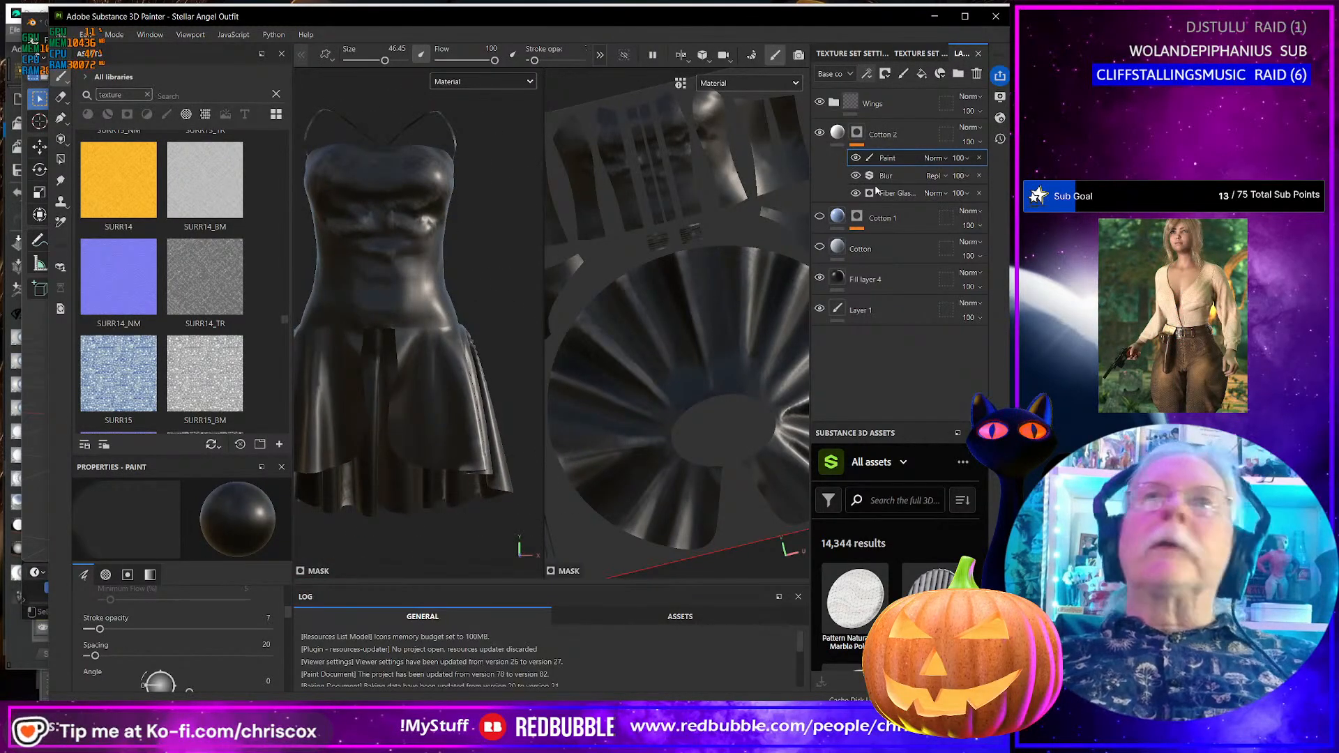
- Make the Cotton and Cotton 1 layers visible again and inspect the combined blue-white shading on the dress
click(820, 246)
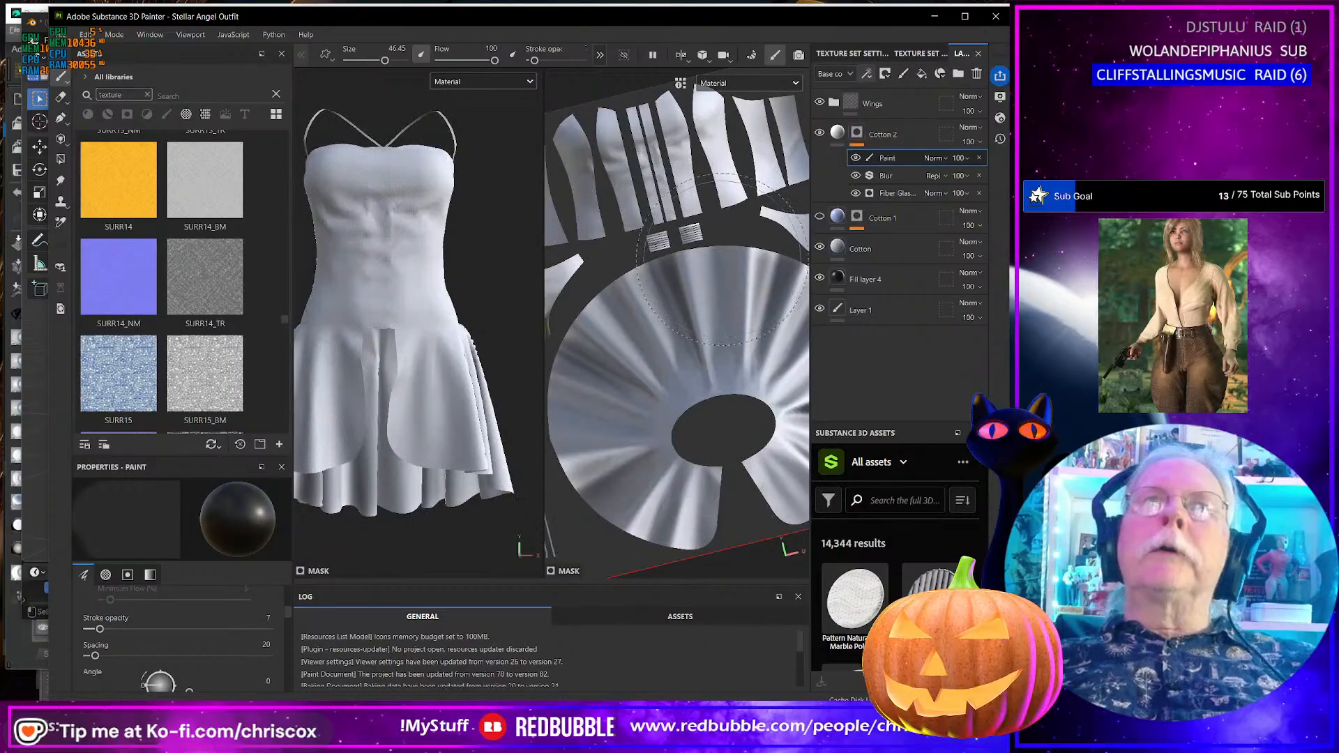
click(819, 216)
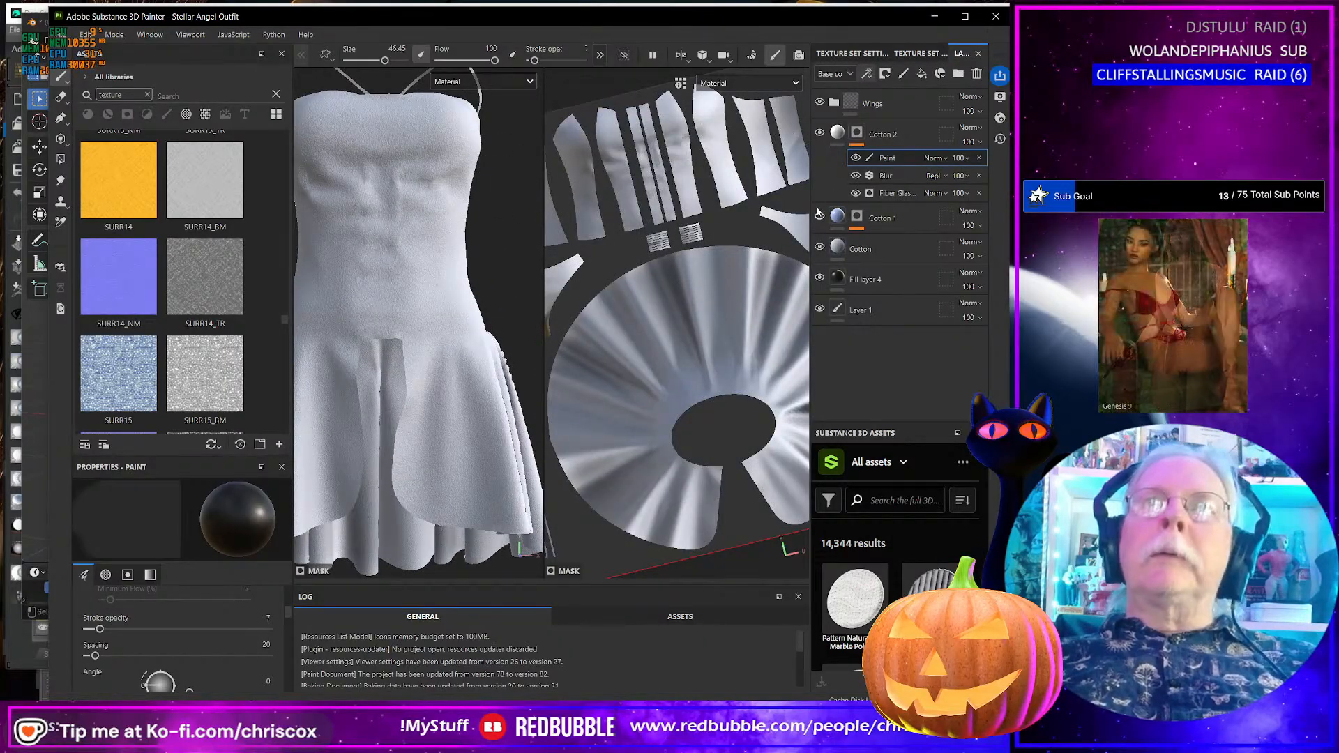
scroll(390, 328, down, 5)
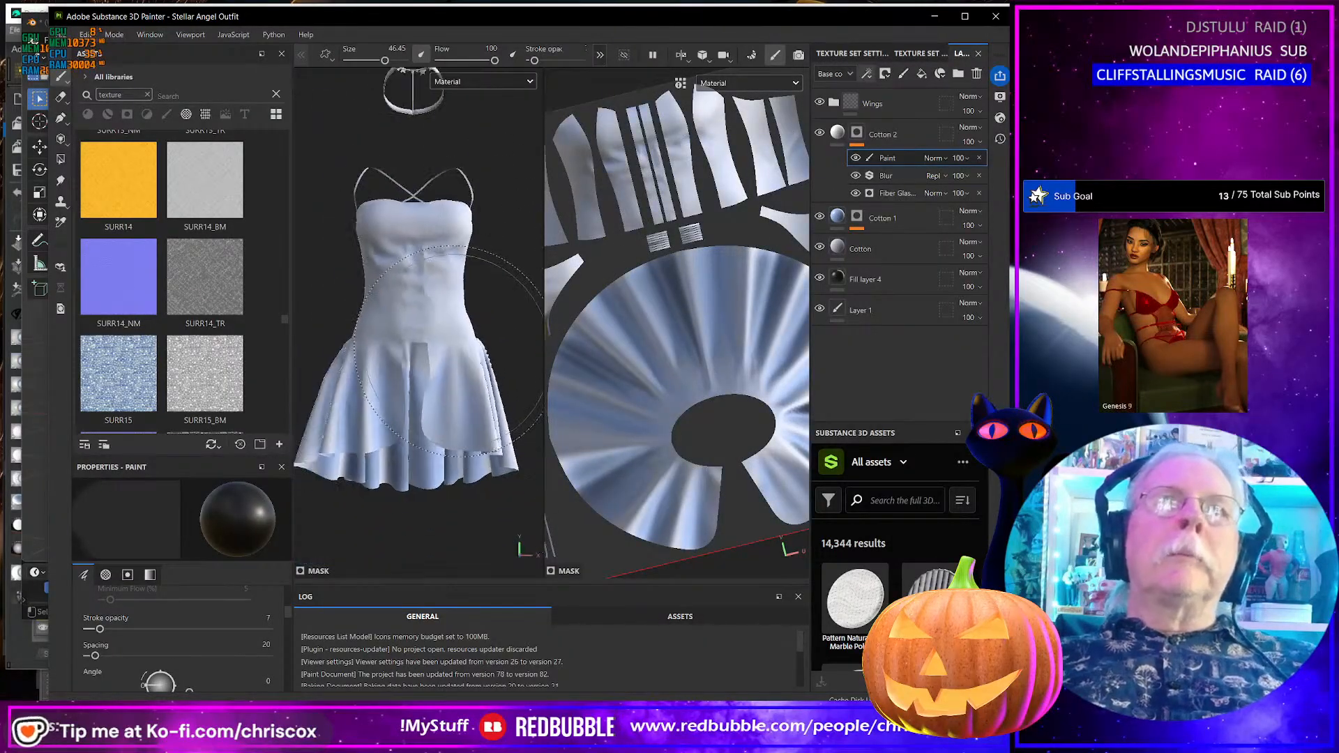
alt+drag(349, 328, 455, 341)
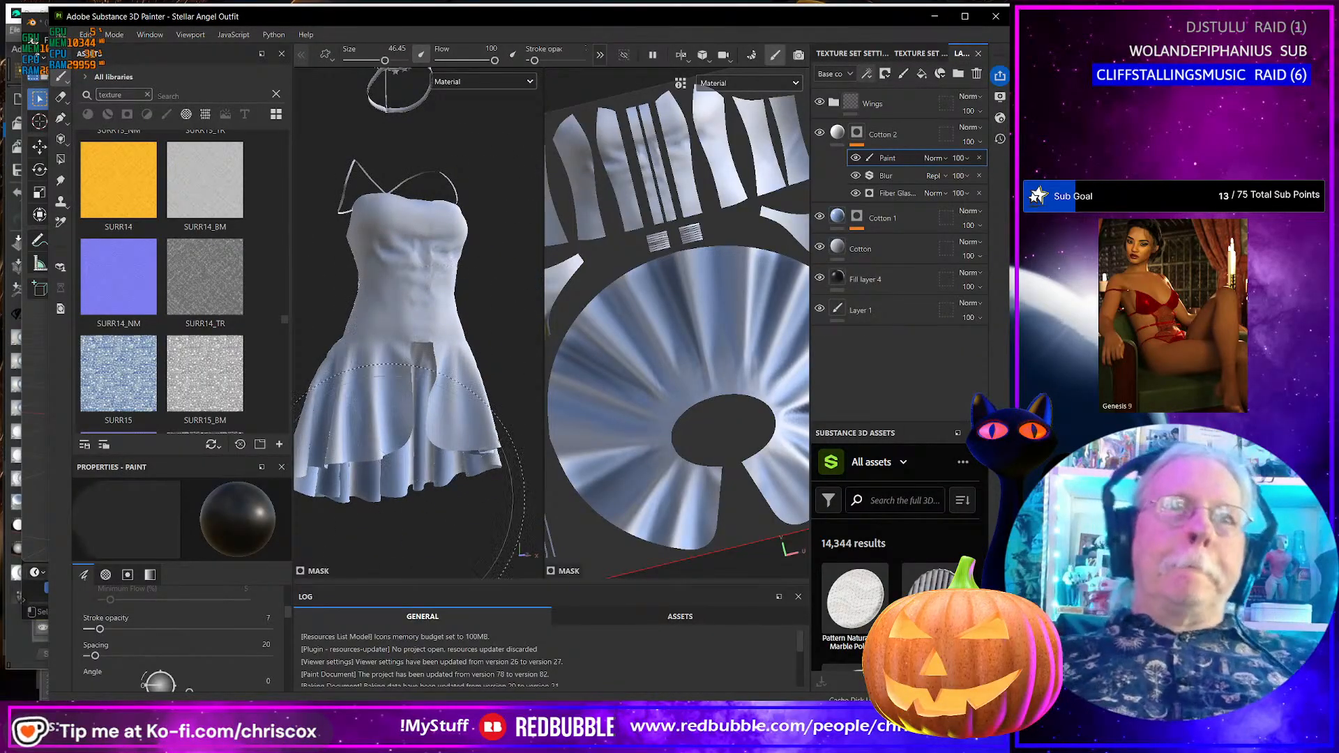
- Enable the normal channel on the Cotton fill layer
scroll(419, 414, up, 3)
scroll(419, 414, up, 2)
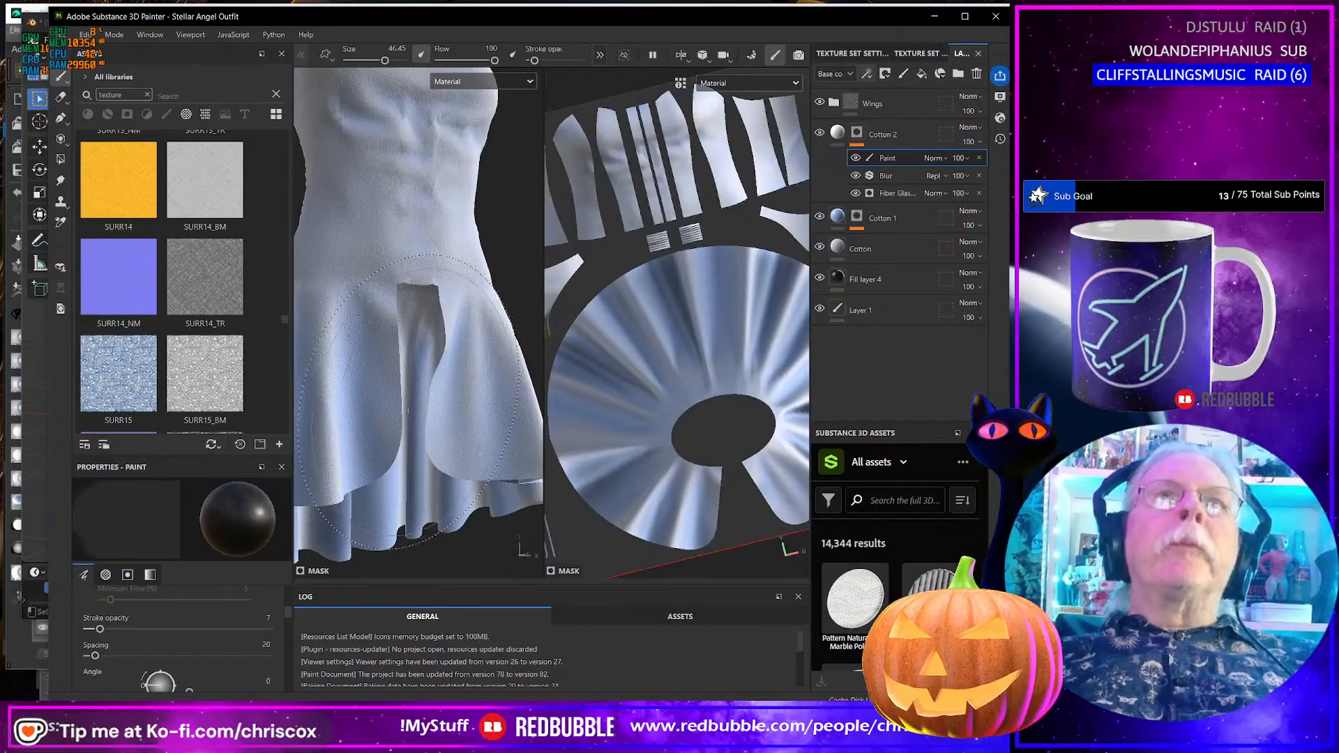
scroll(419, 411, down, 3)
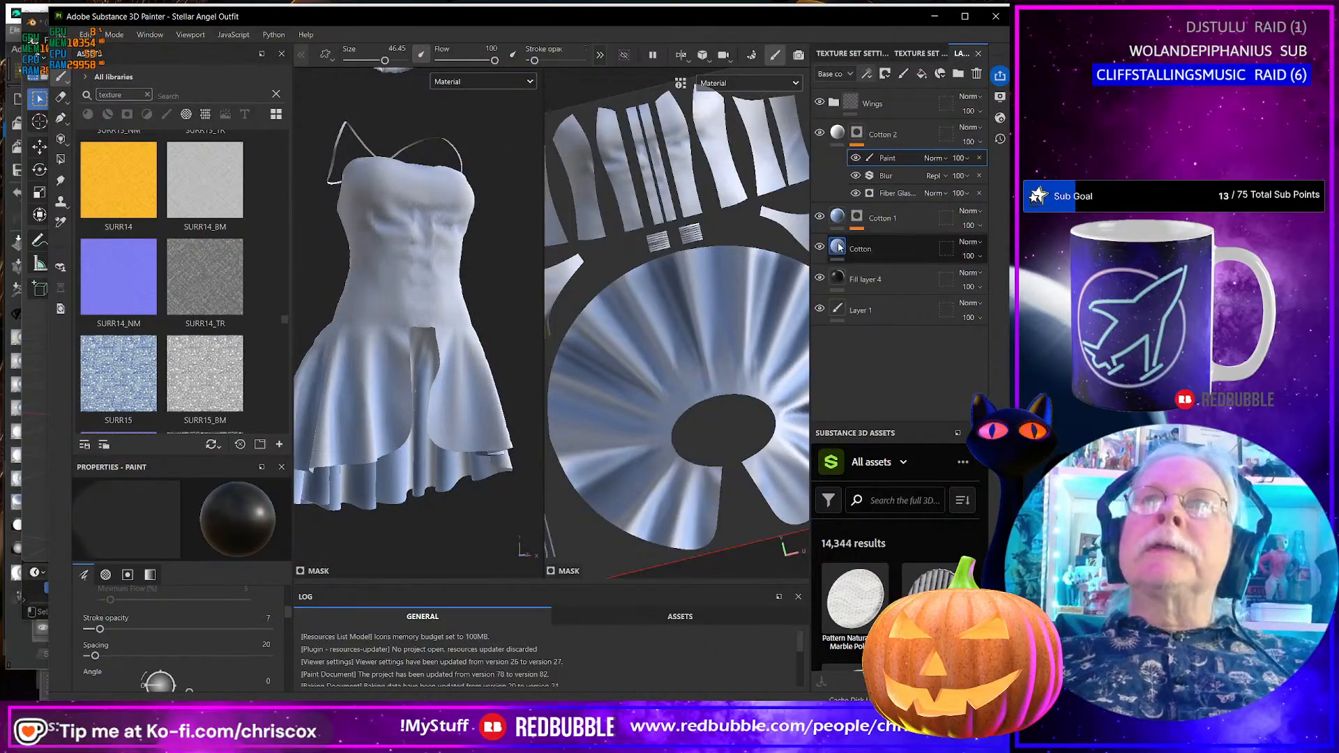
click(823, 259)
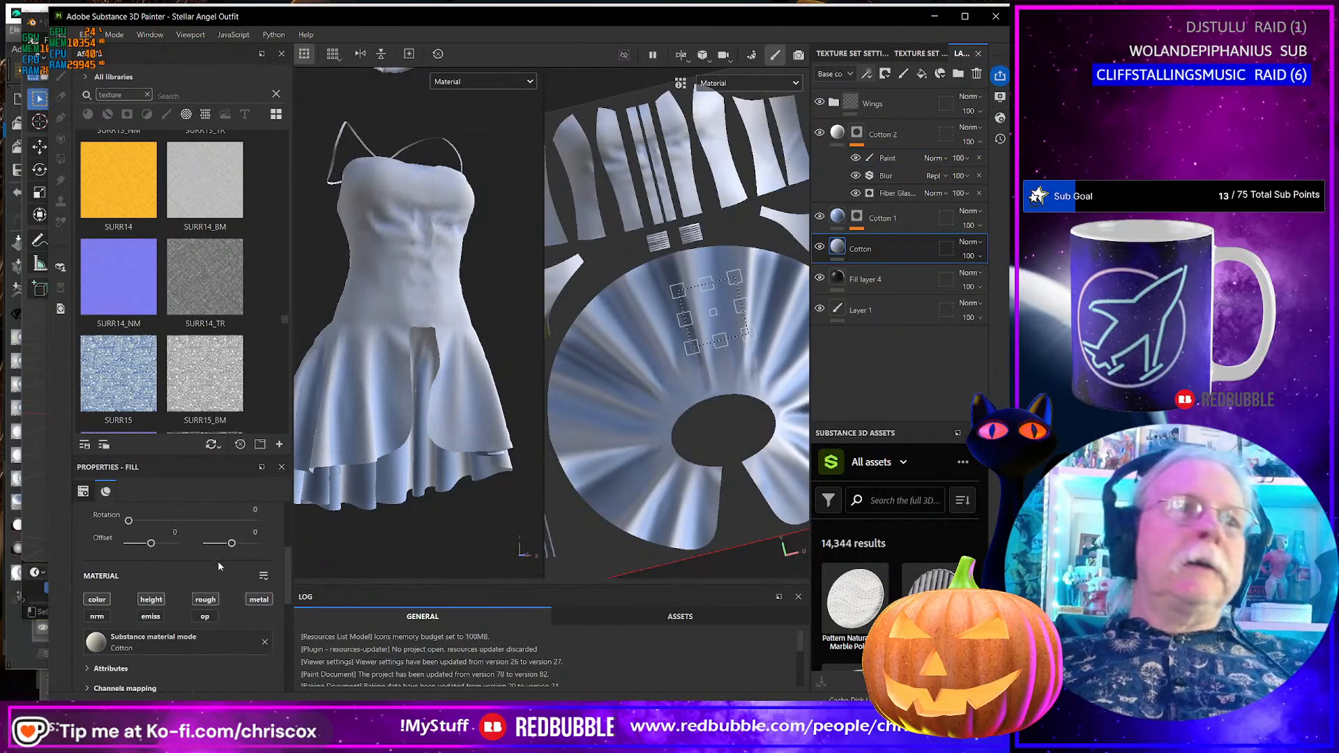
click(99, 617)
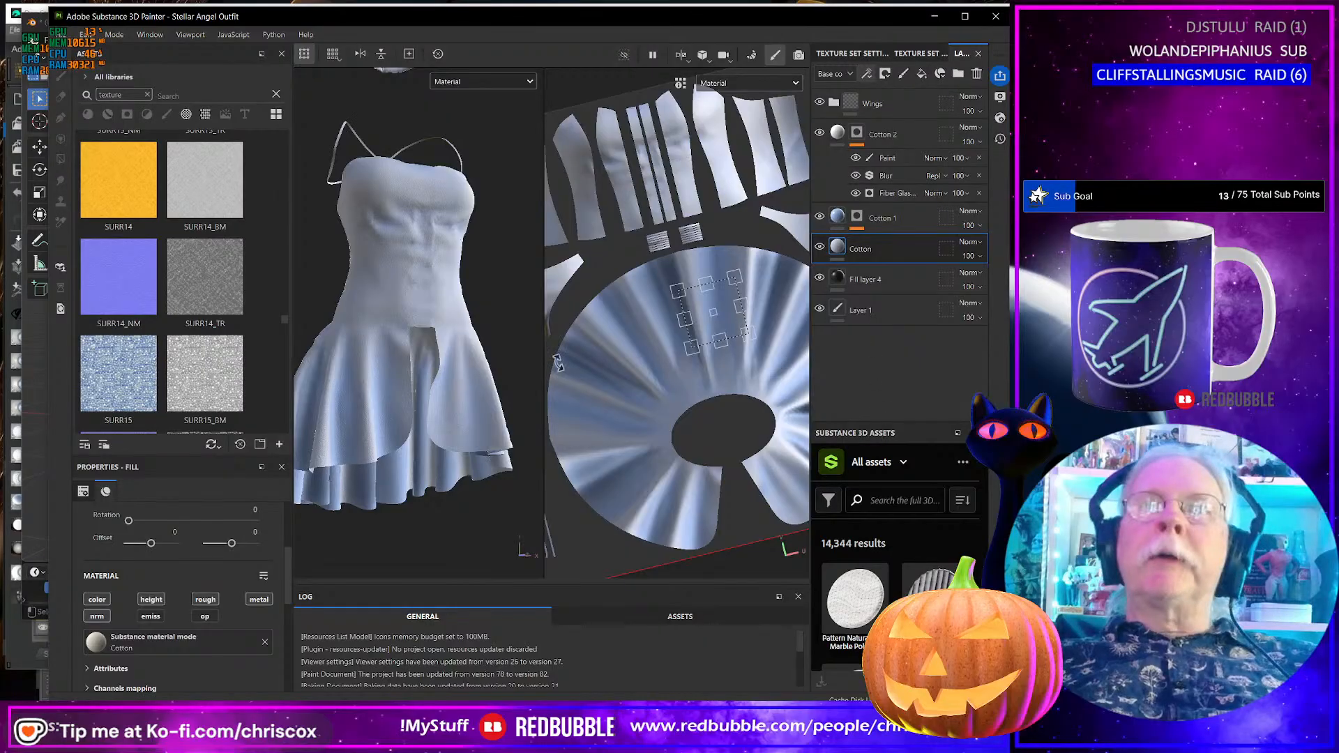
- Examine how the Cotton layer's surface looks on the dress, skirt and boots from near and far
scroll(464, 359, up, 3)
scroll(461, 364, down, 6)
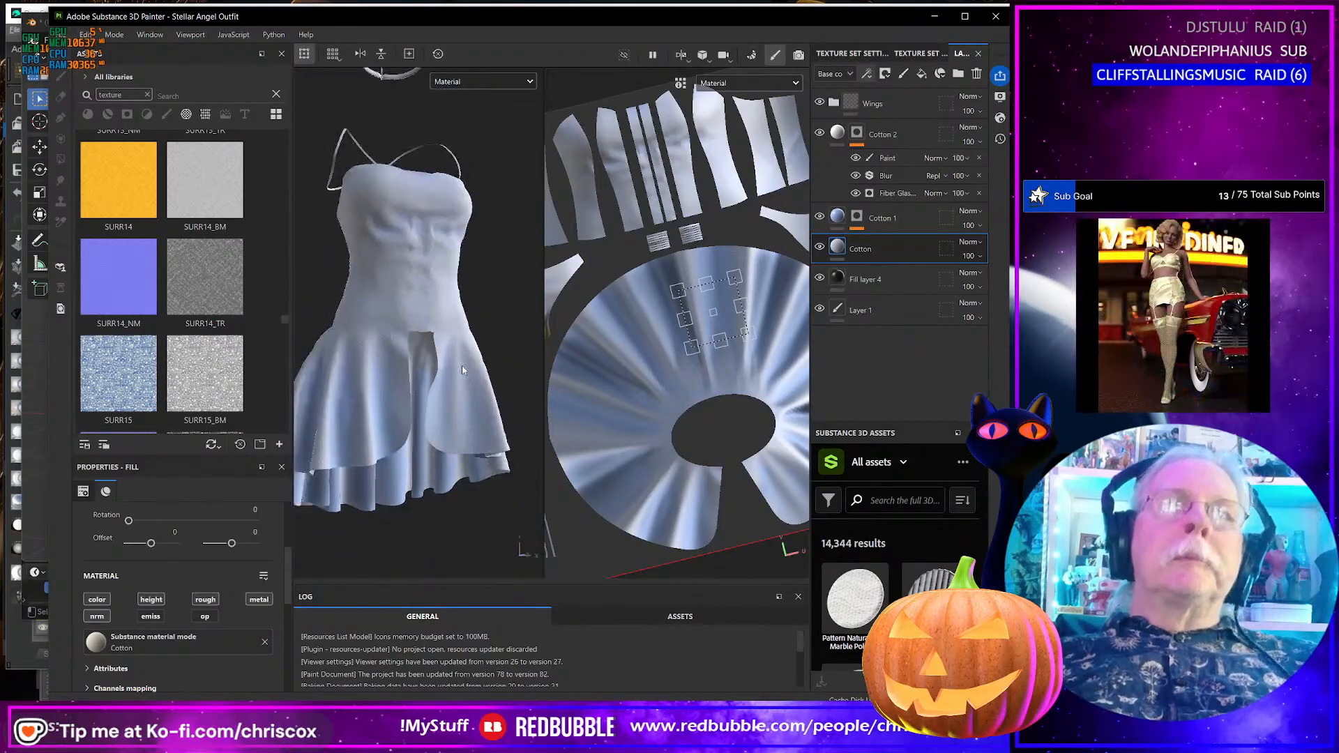
middle_drag(453, 365, 440, 381)
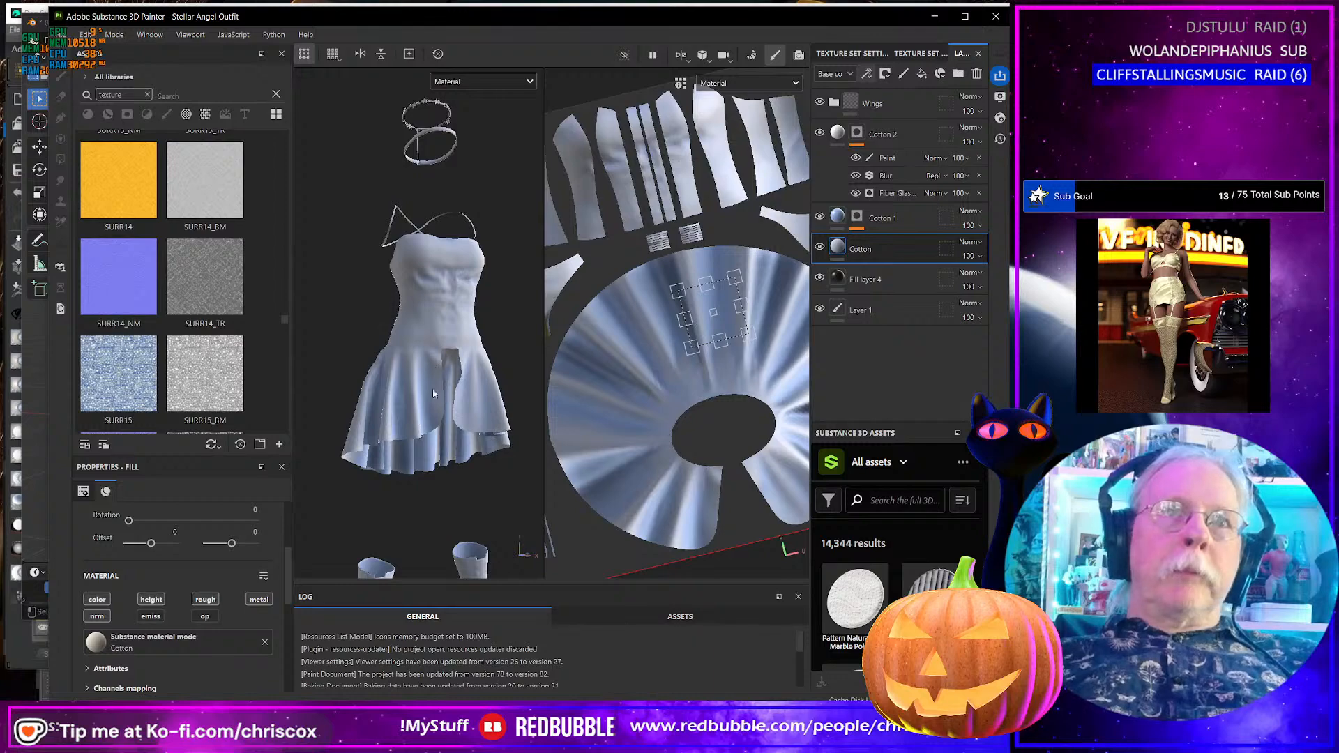
scroll(445, 317, up, 2)
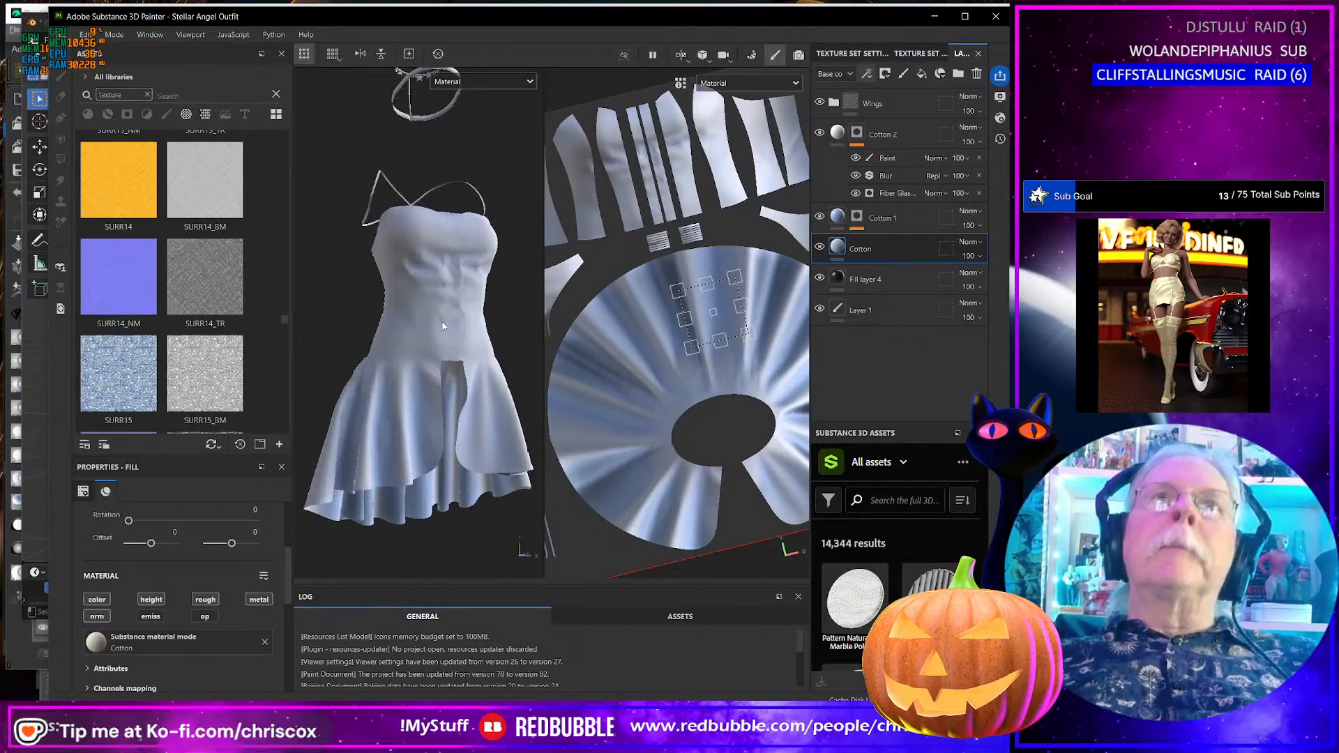
scroll(432, 317, down, 3)
middle_drag(433, 317, 397, 115)
alt+drag(394, 125, 419, 209)
alt+middle_drag(419, 209, 436, 230)
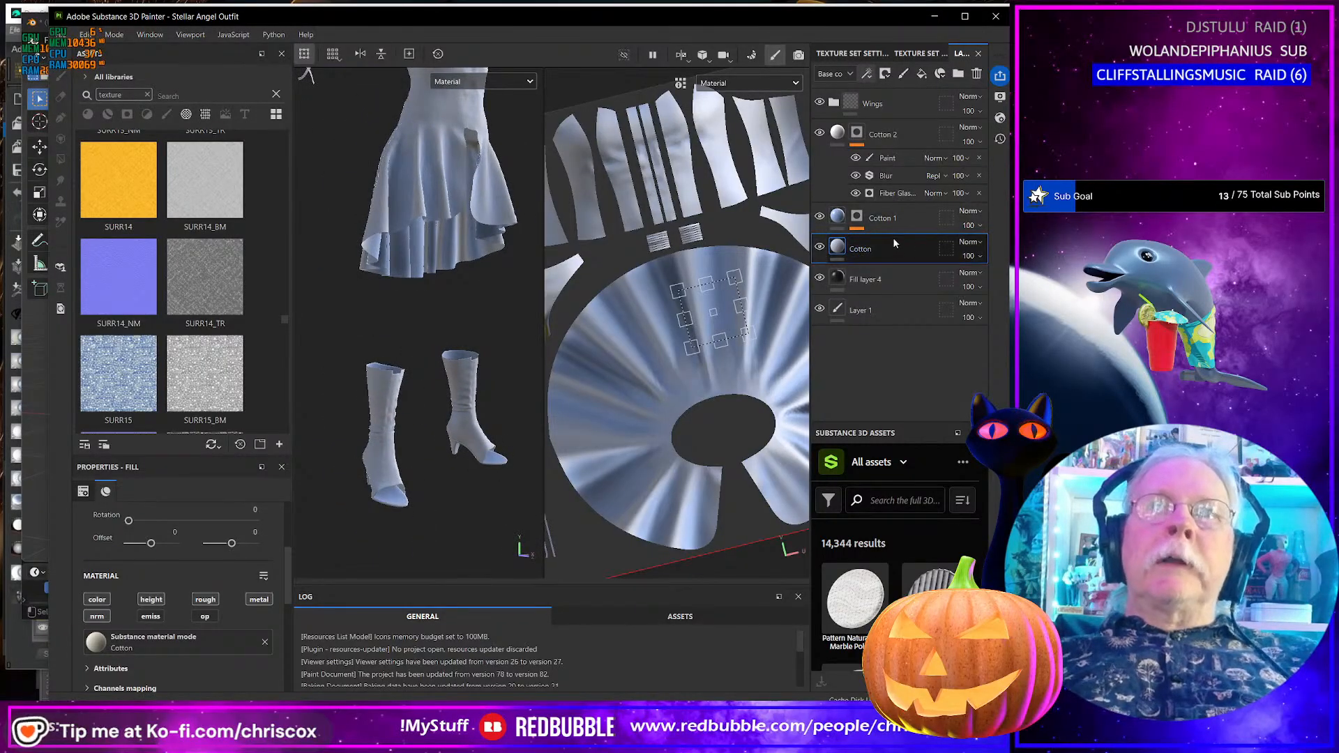
alt+drag(391, 418, 424, 418)
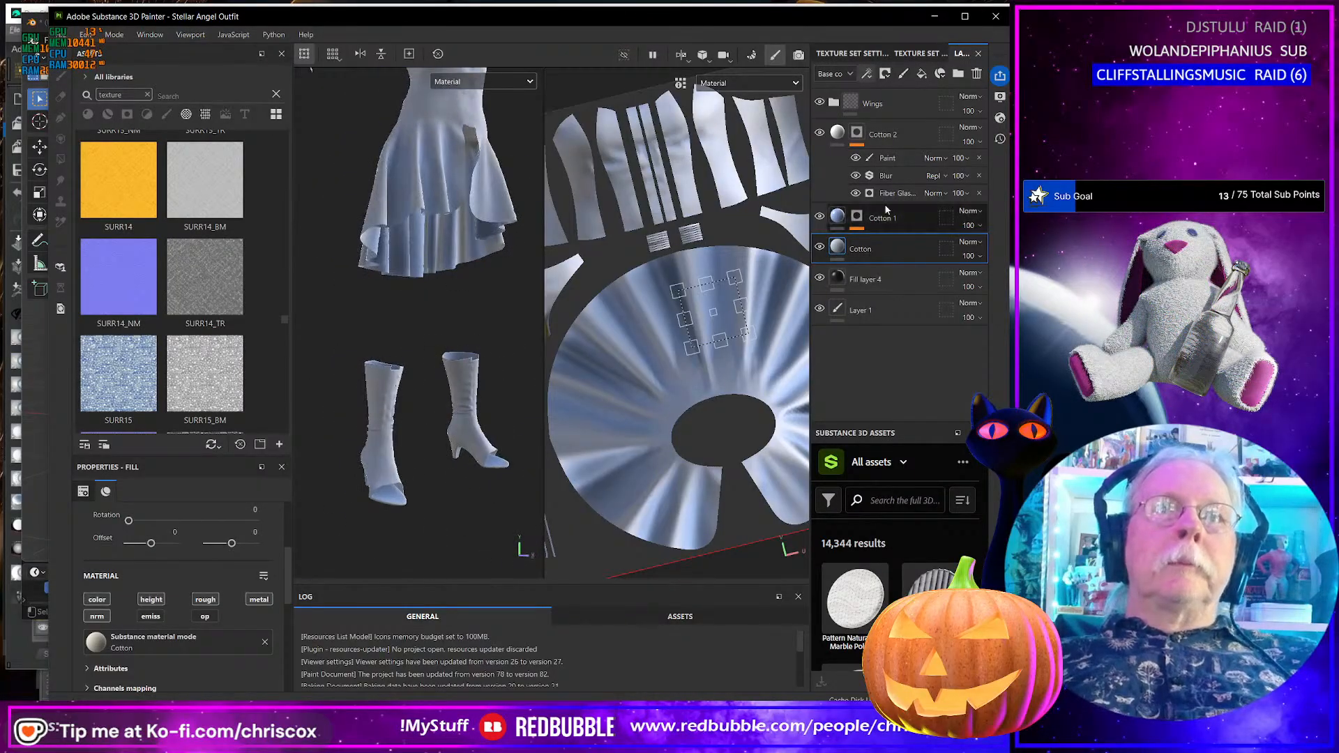
- Select the Cotton 2 and Cotton 1 layers together and inspect the whole outfit
click(888, 139)
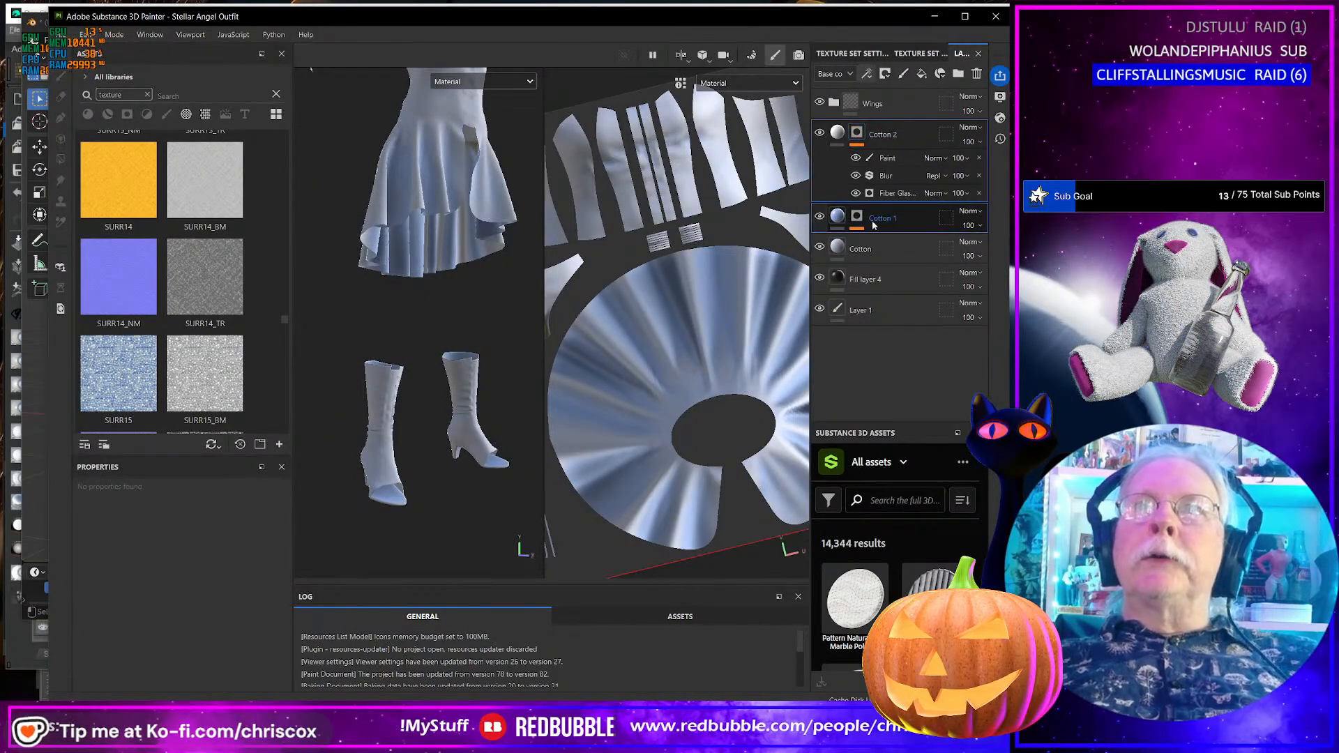
ctrl+click(880, 218)
scroll(398, 375, up, 3)
scroll(397, 374, down, 3)
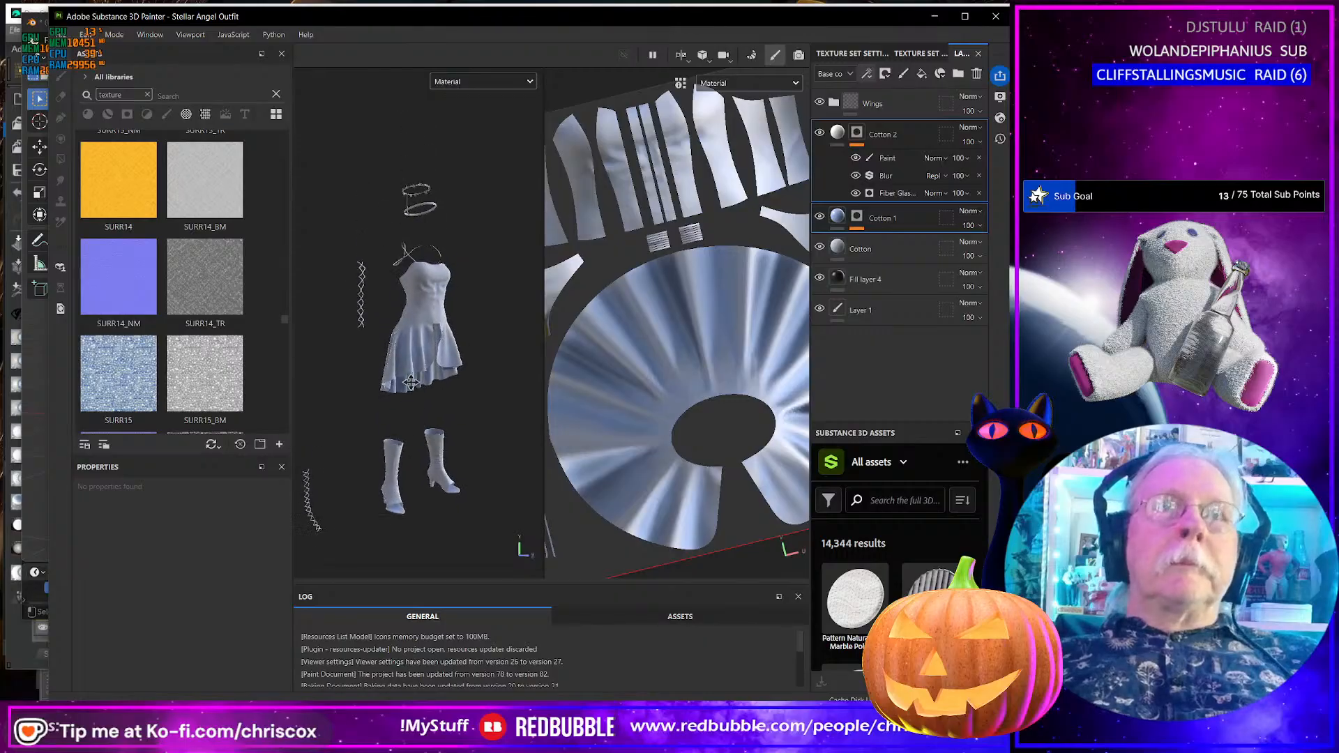
scroll(416, 362, up, 4)
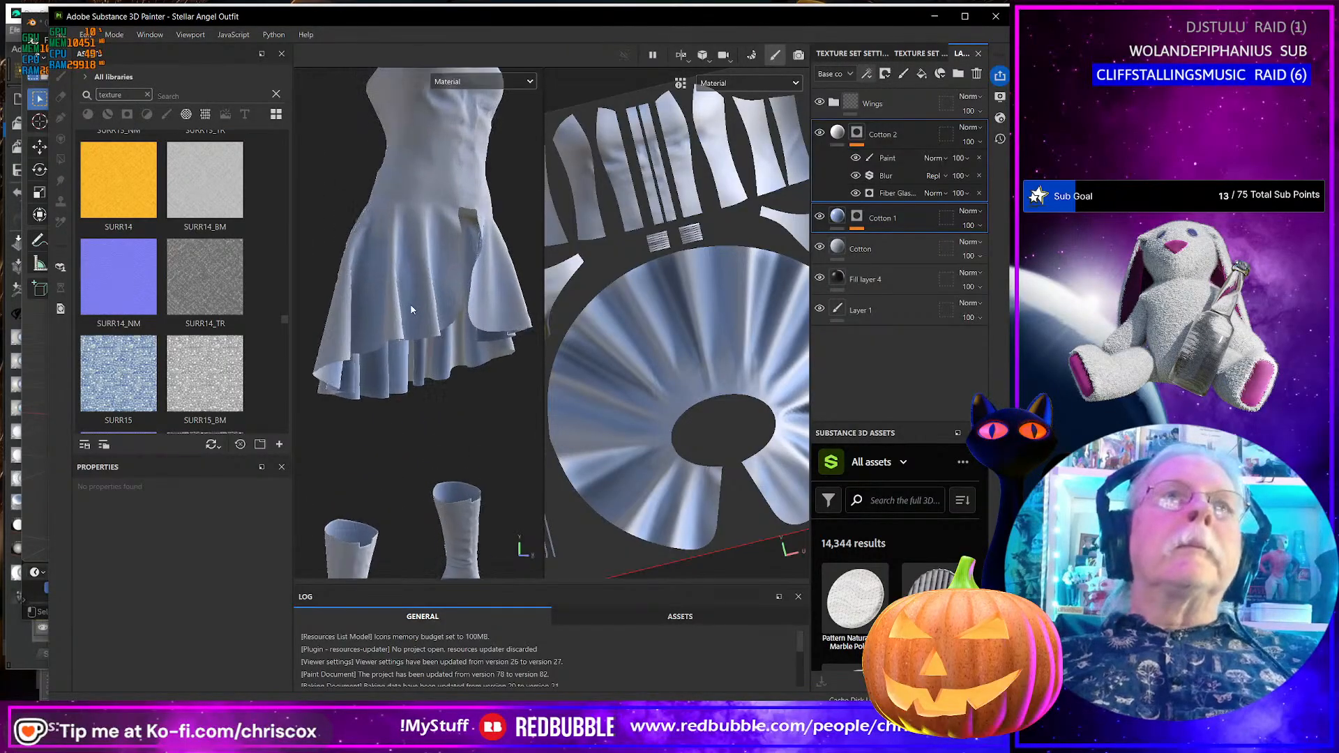
- Replace the asset search with LACE and limit the results to materials
click(147, 95)
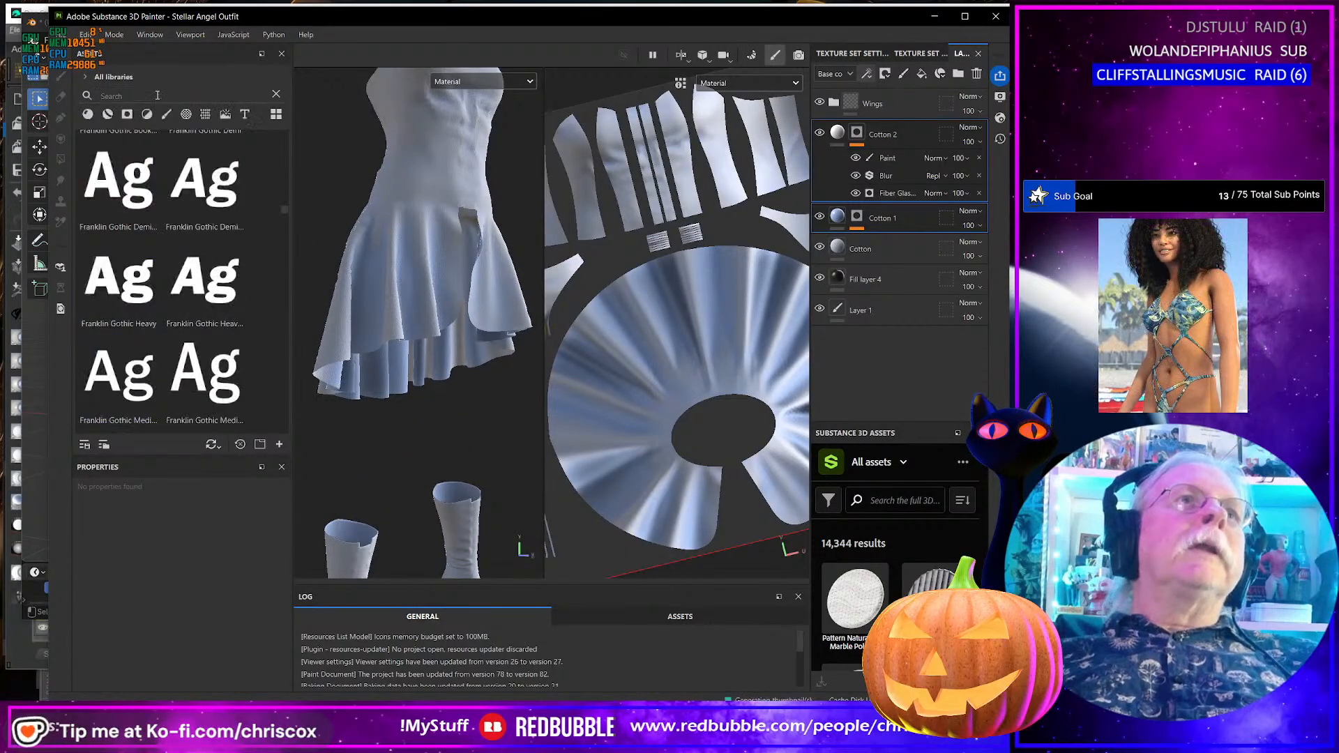
click(164, 96)
text(LACE)
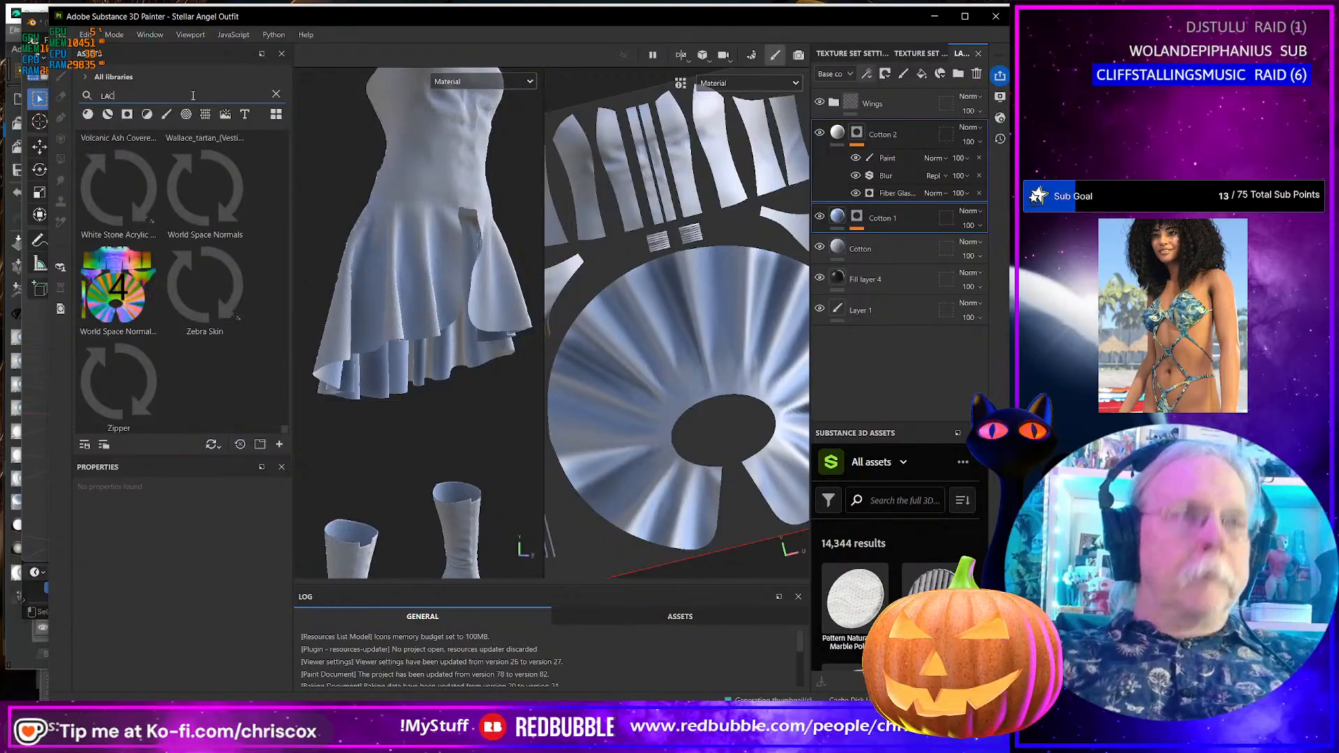
click(87, 115)
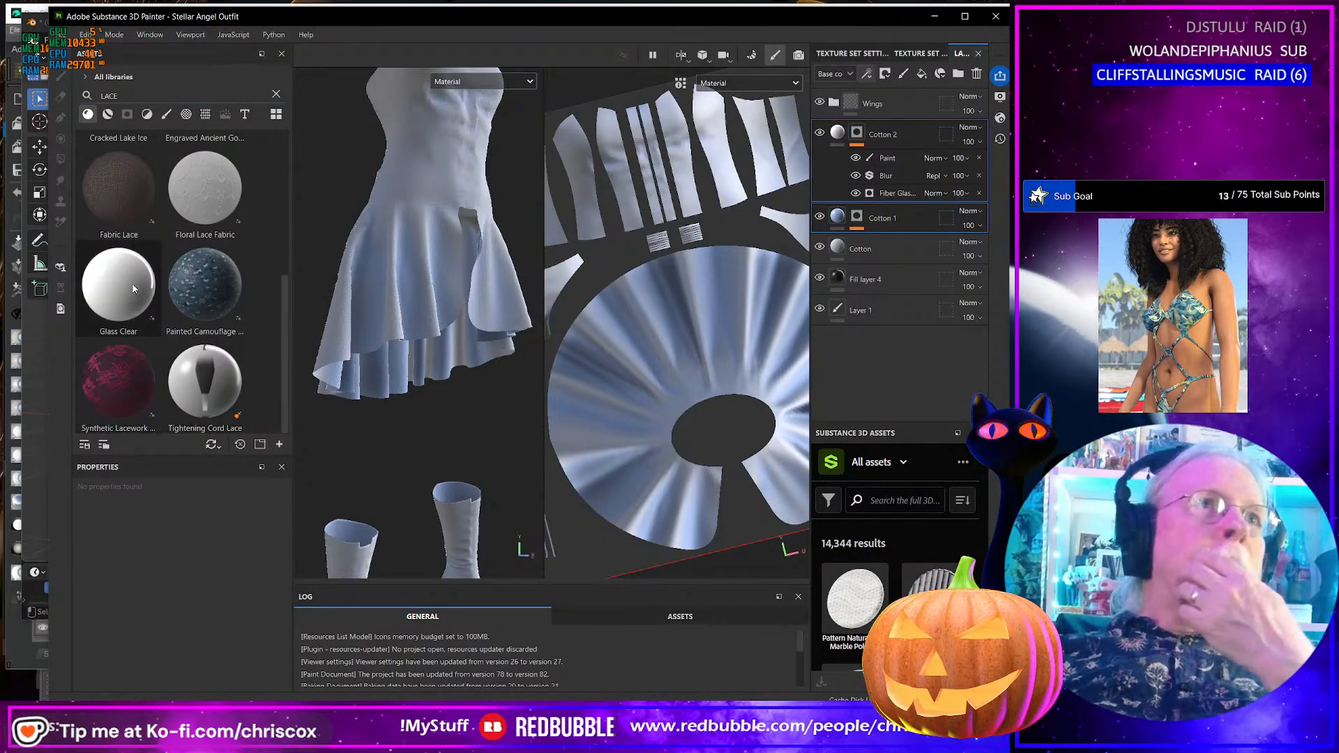
- Browse the lace materials and apply Floral Lace Fabric to the skirt's edge trim as a masked fill layer
scroll(179, 269, up, 3)
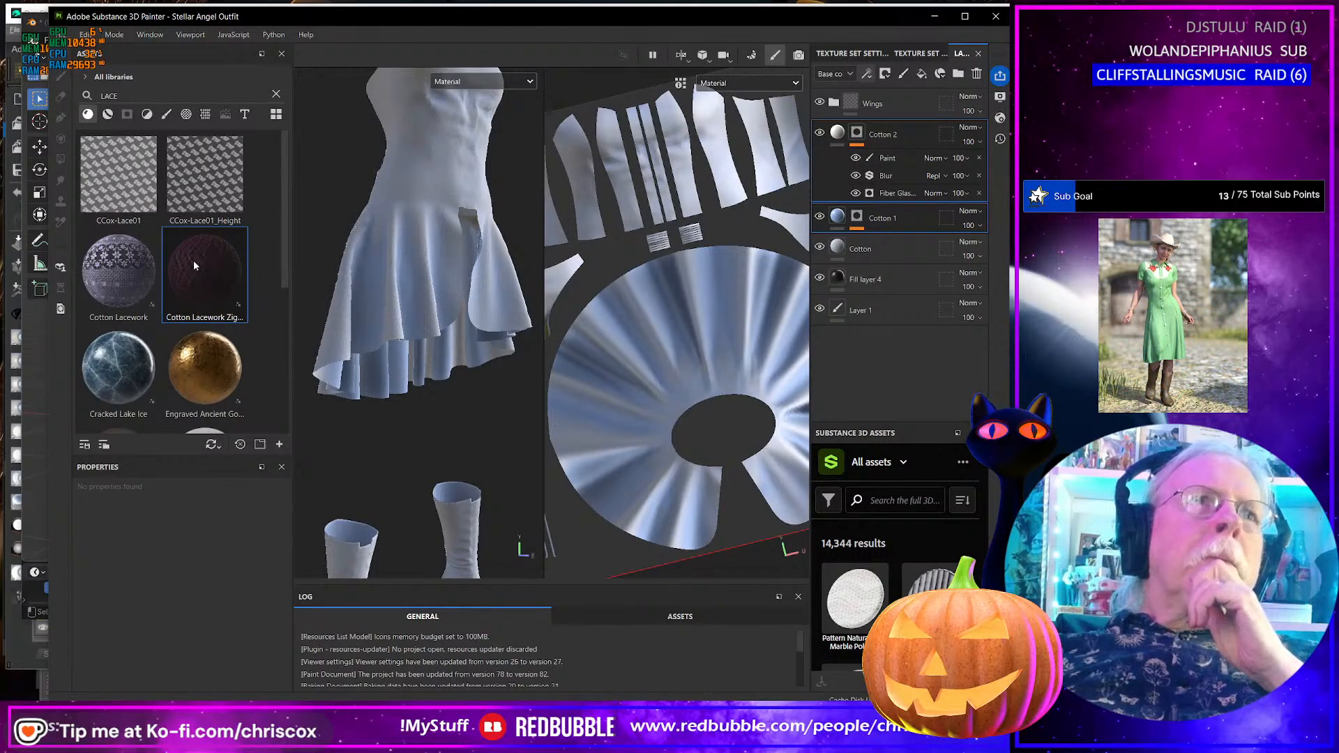
mouse_move(117, 261)
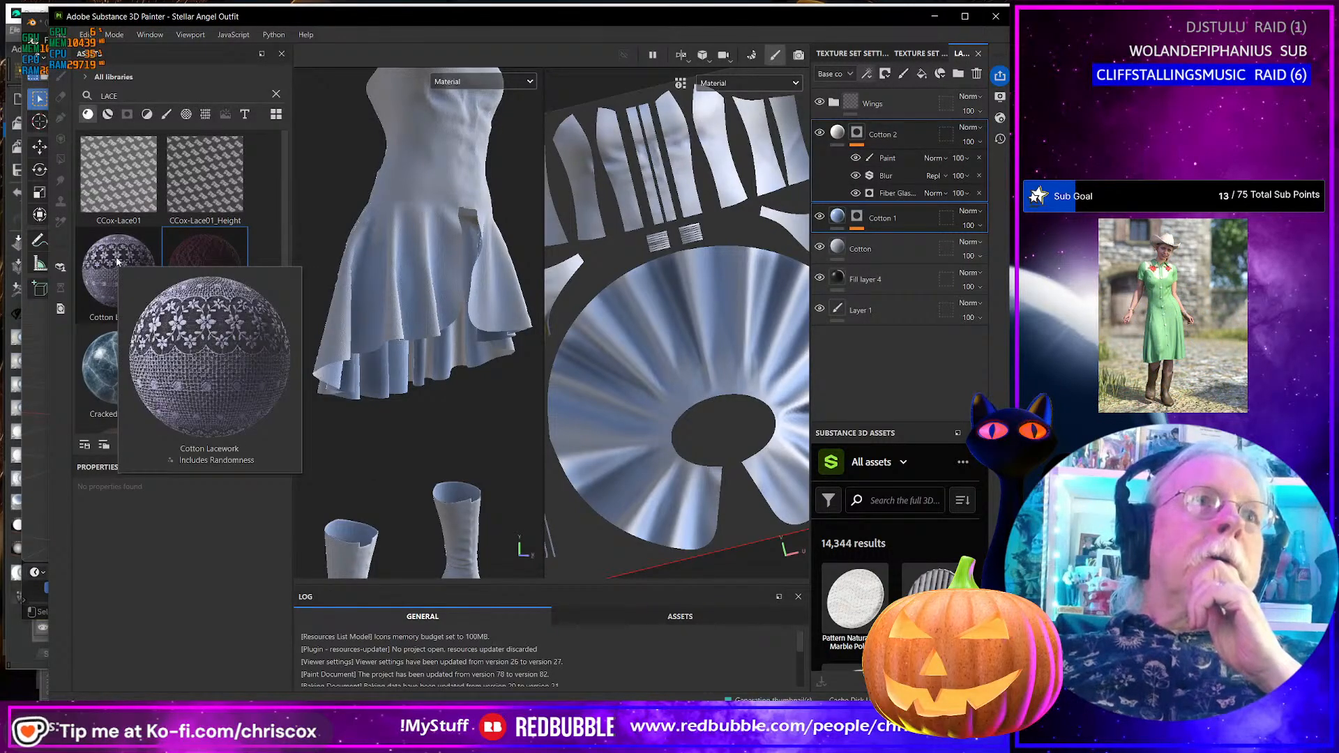
scroll(133, 261, down, 3)
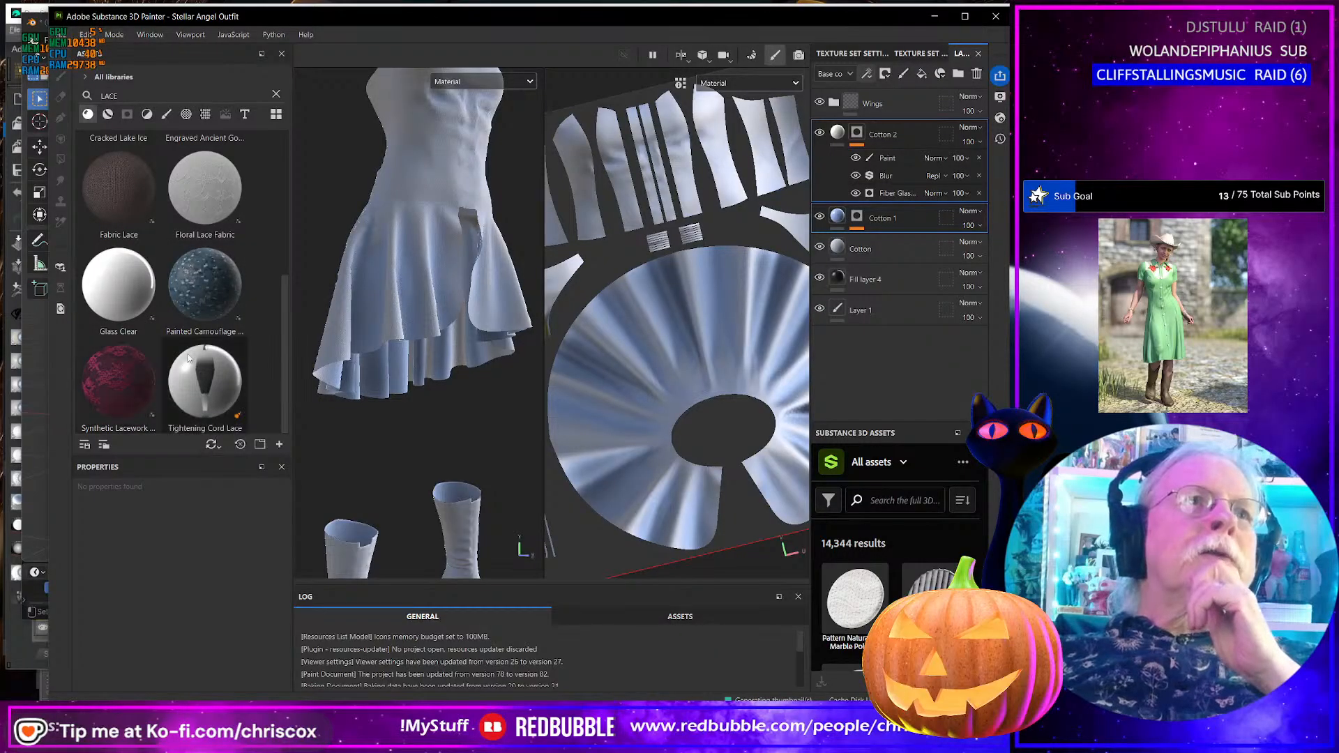
drag(284, 321, 279, 294)
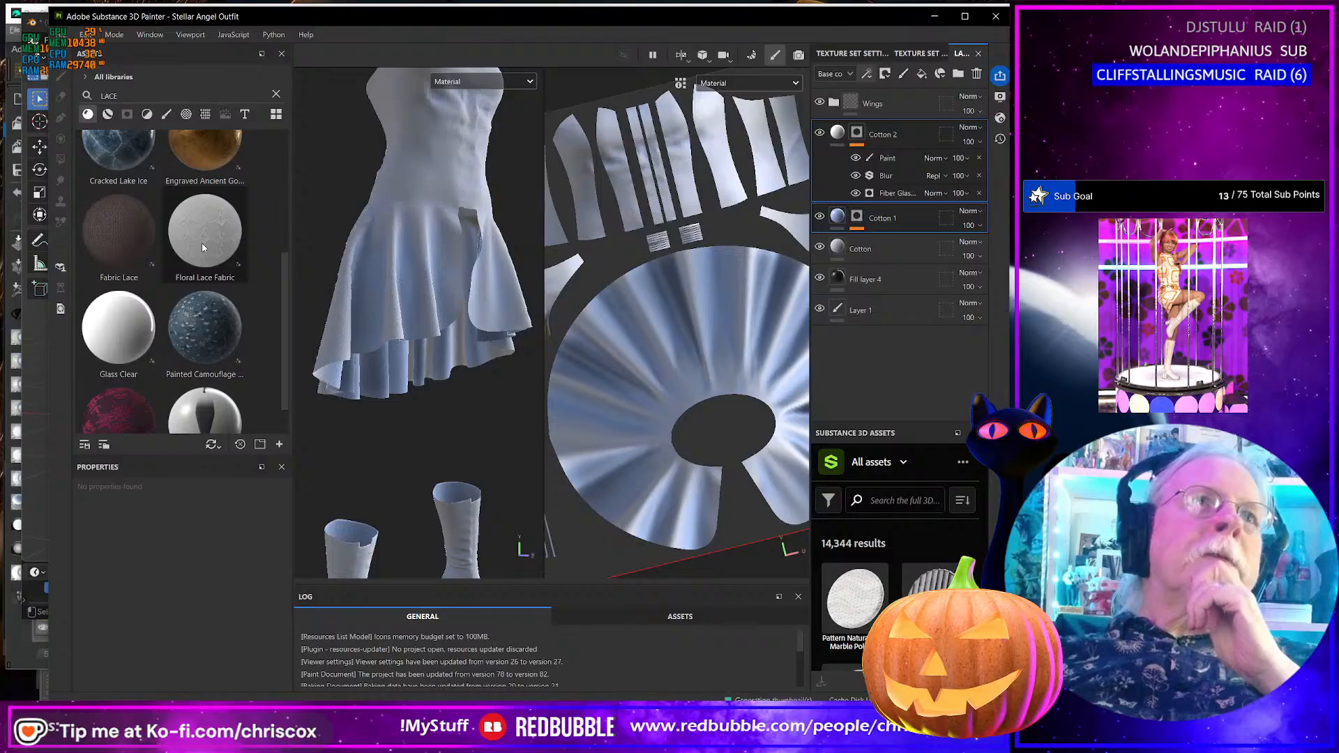
drag(203, 247, 430, 325)
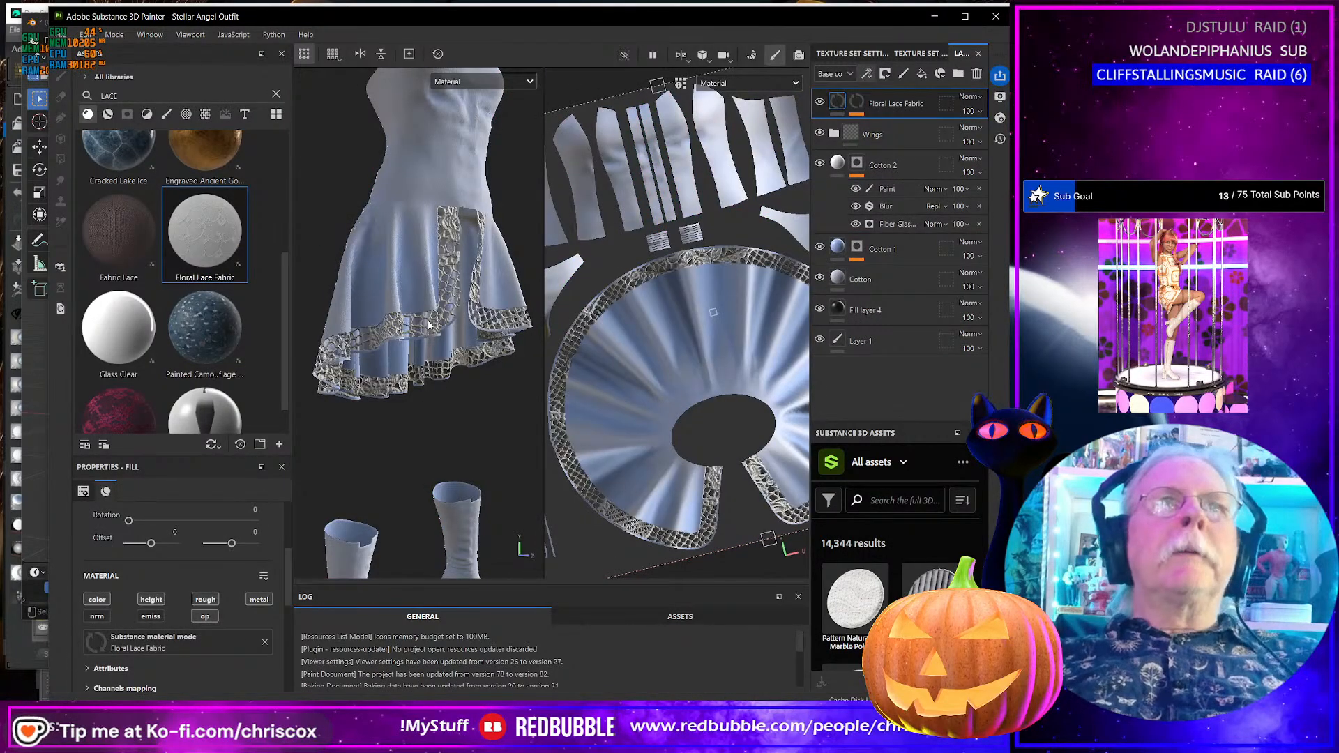
- Move the Floral Lace Fabric layer below Cotton 1 and above Cotton in the layer stack
scroll(429, 325, up, 5)
scroll(349, 357, down, 5)
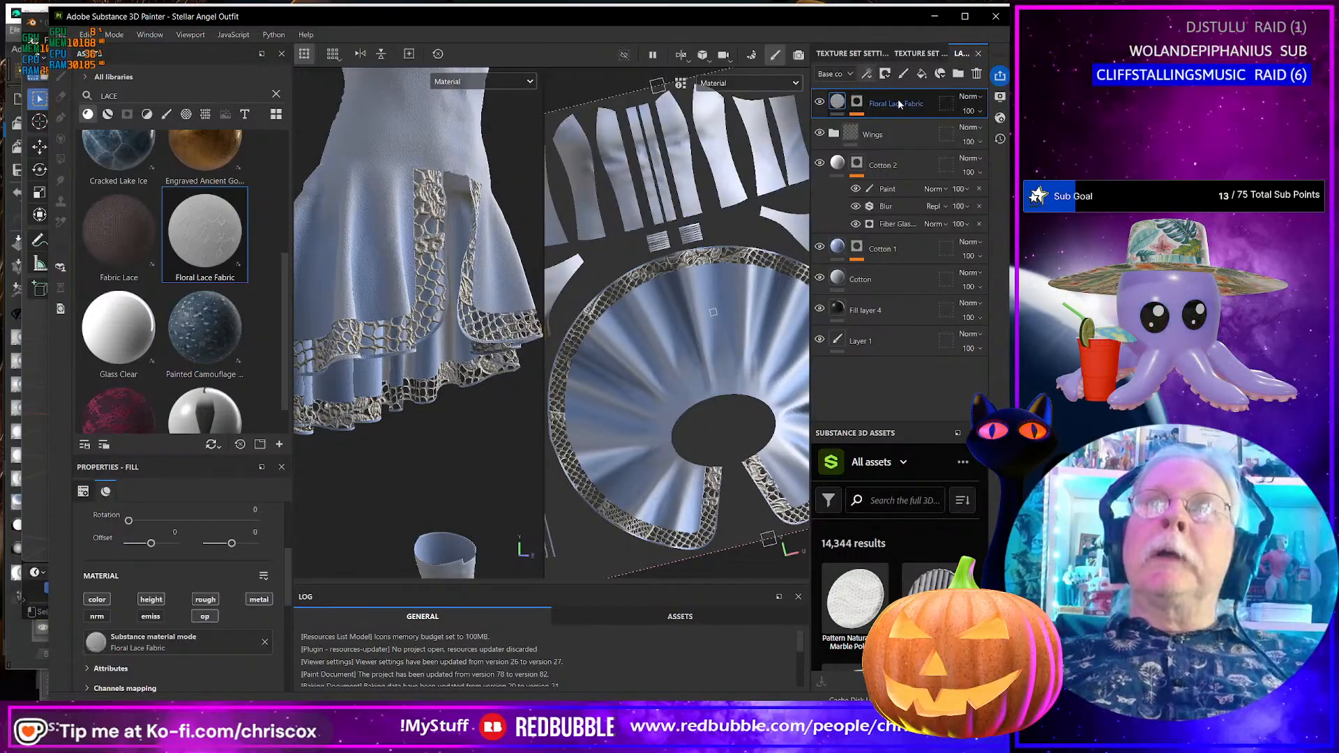
drag(899, 103, 892, 261)
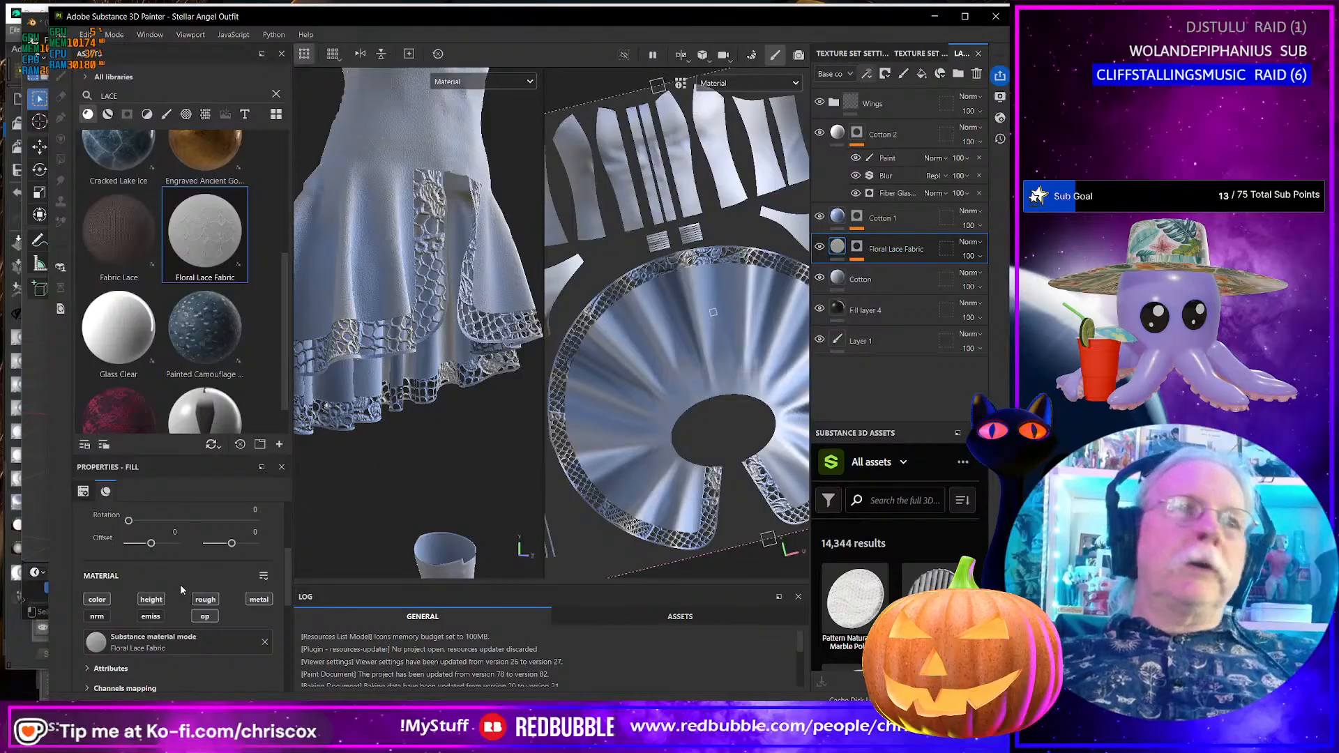
- Limit the Floral Lace Fabric layer to height, normal and opacity, turning off color, roughness and metallic
click(155, 600)
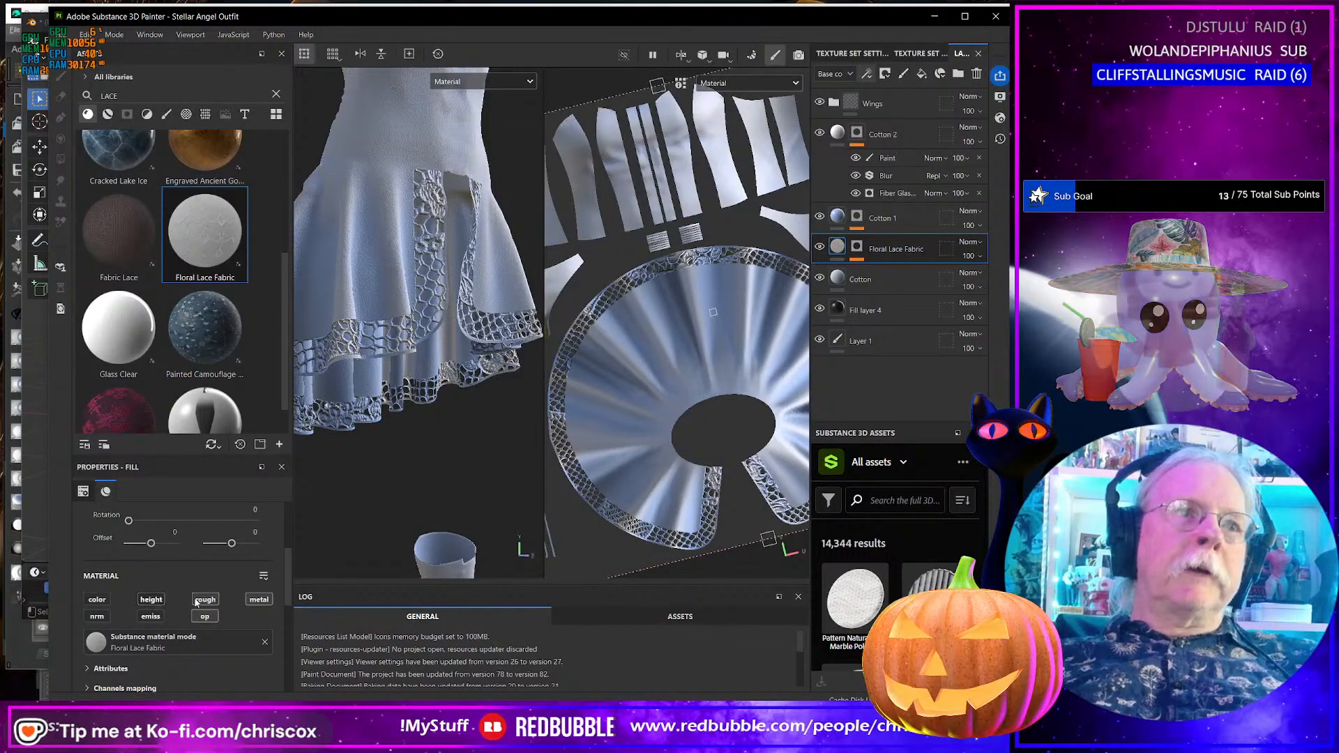
click(152, 601)
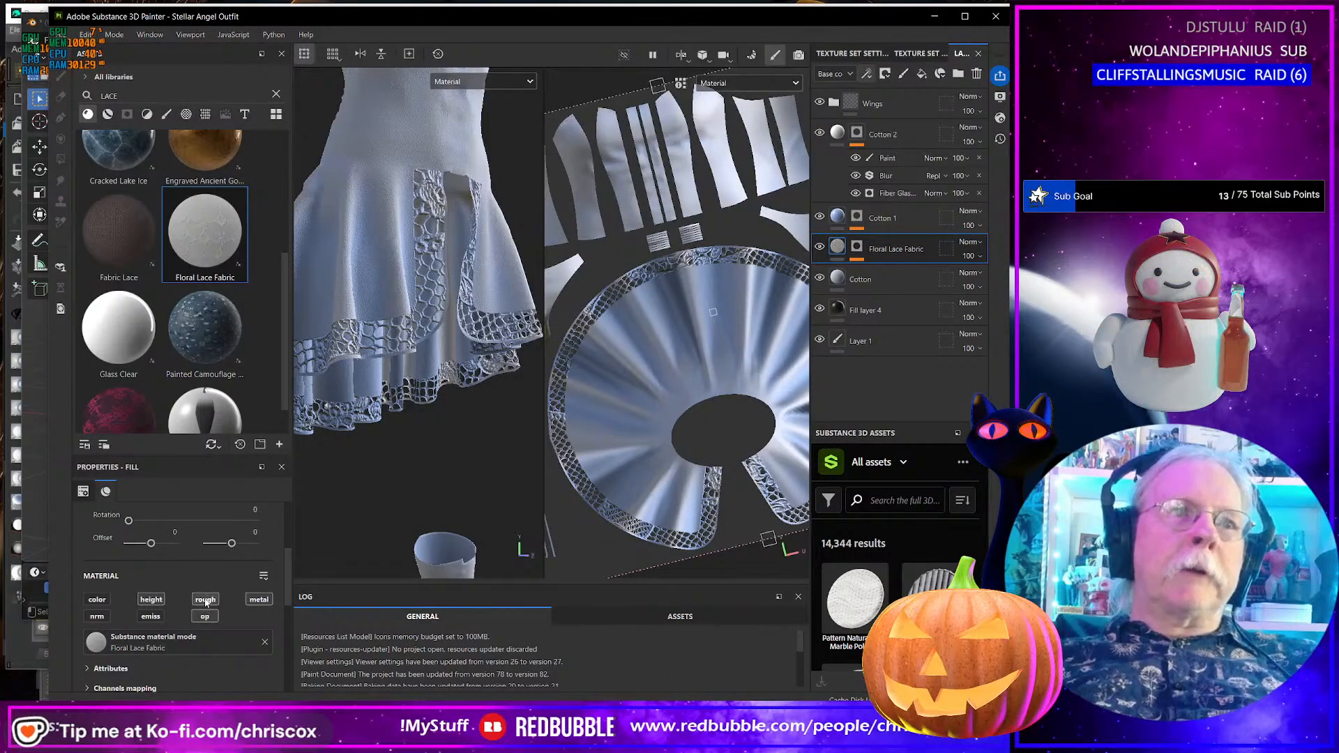
click(206, 600)
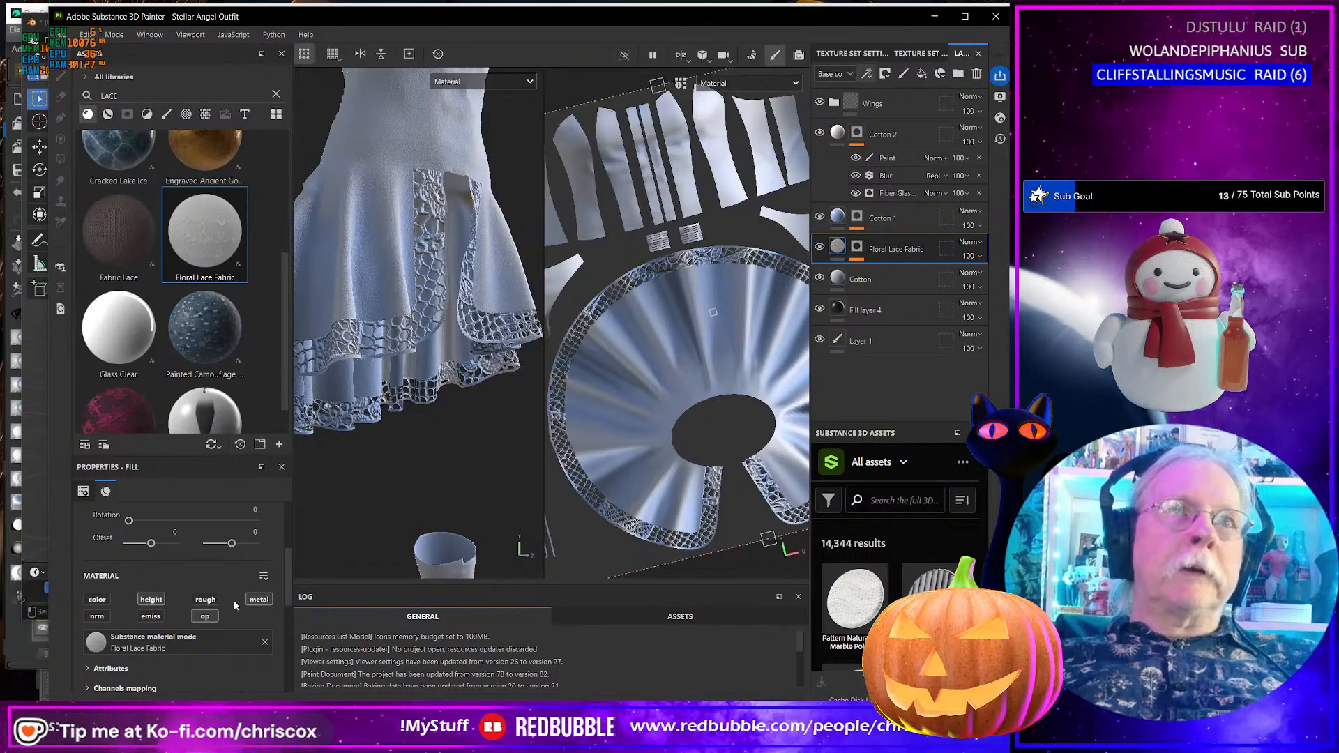
click(97, 617)
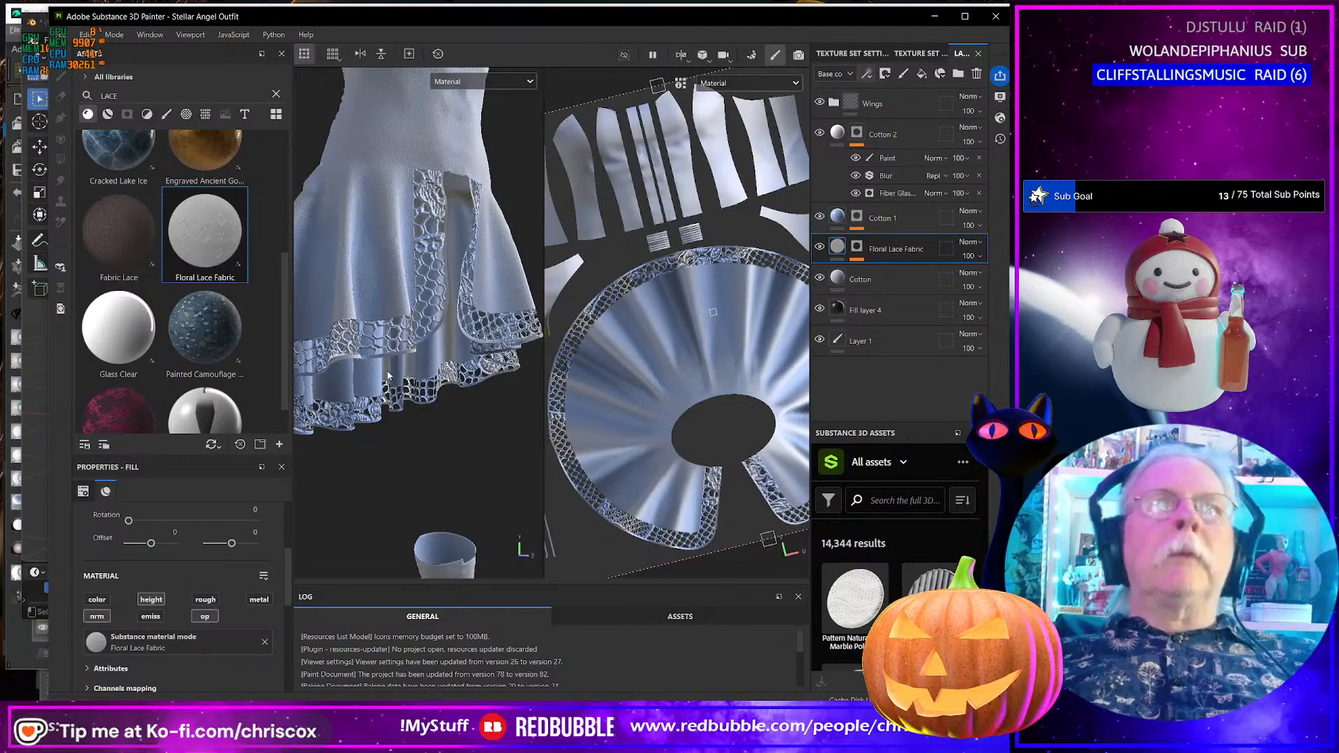
- Set the Floral Lace Fabric layer's UV tiling to 6 and inspect the pattern on the skirt trim
alt+drag(411, 332, 305, 364)
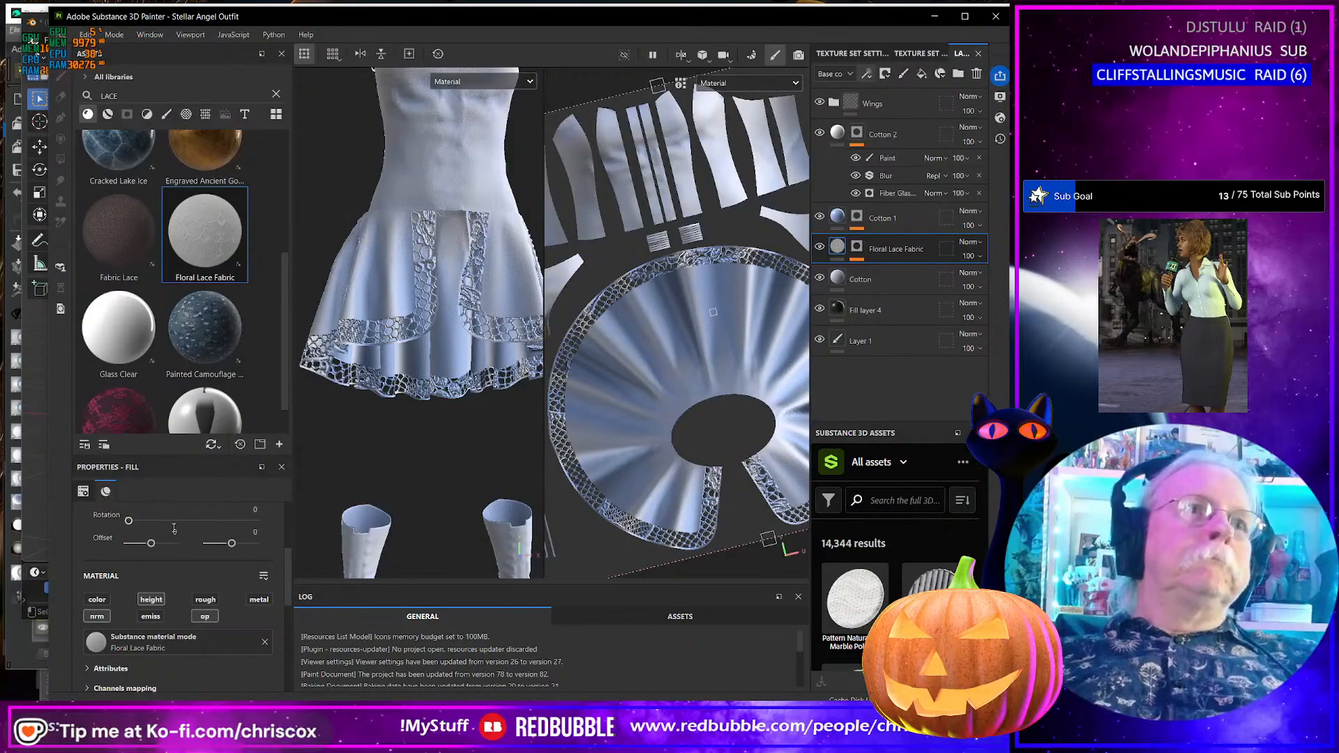
scroll(173, 529, up, 3)
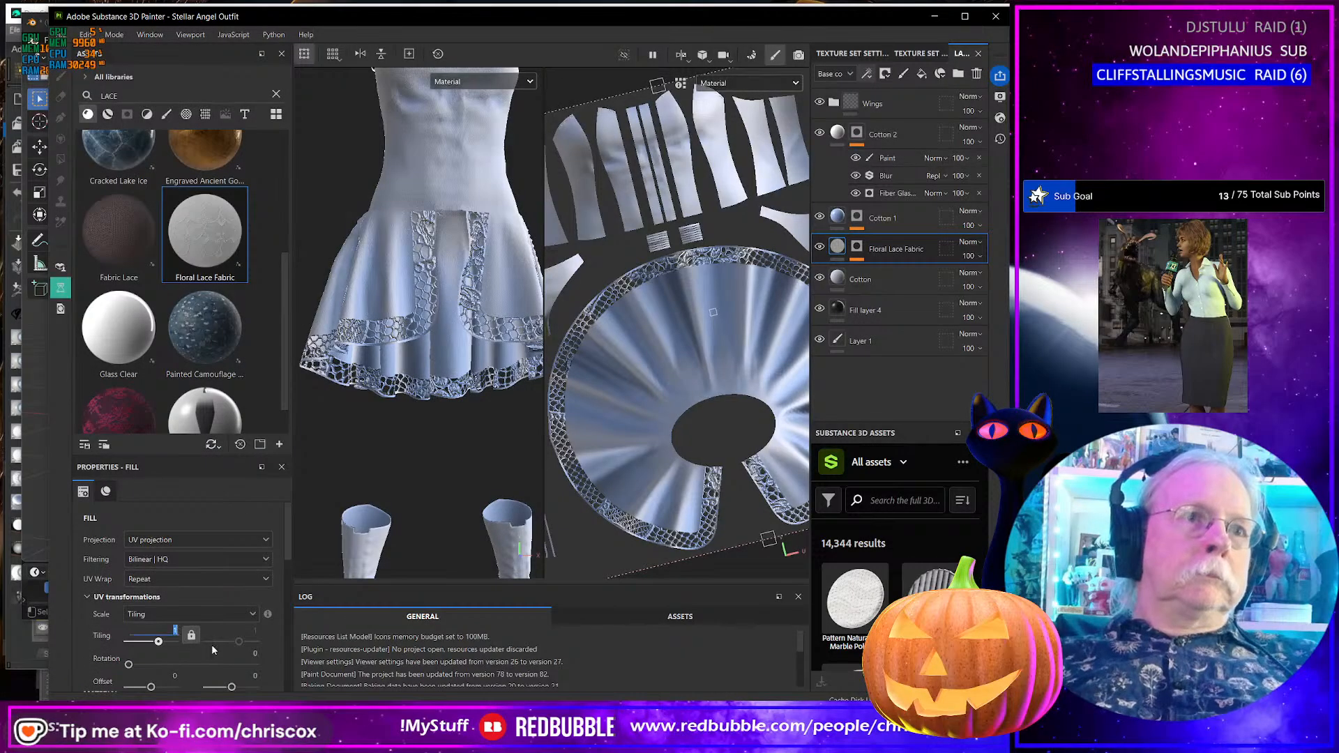
text(6)
key(Return)
scroll(398, 281, down, 2)
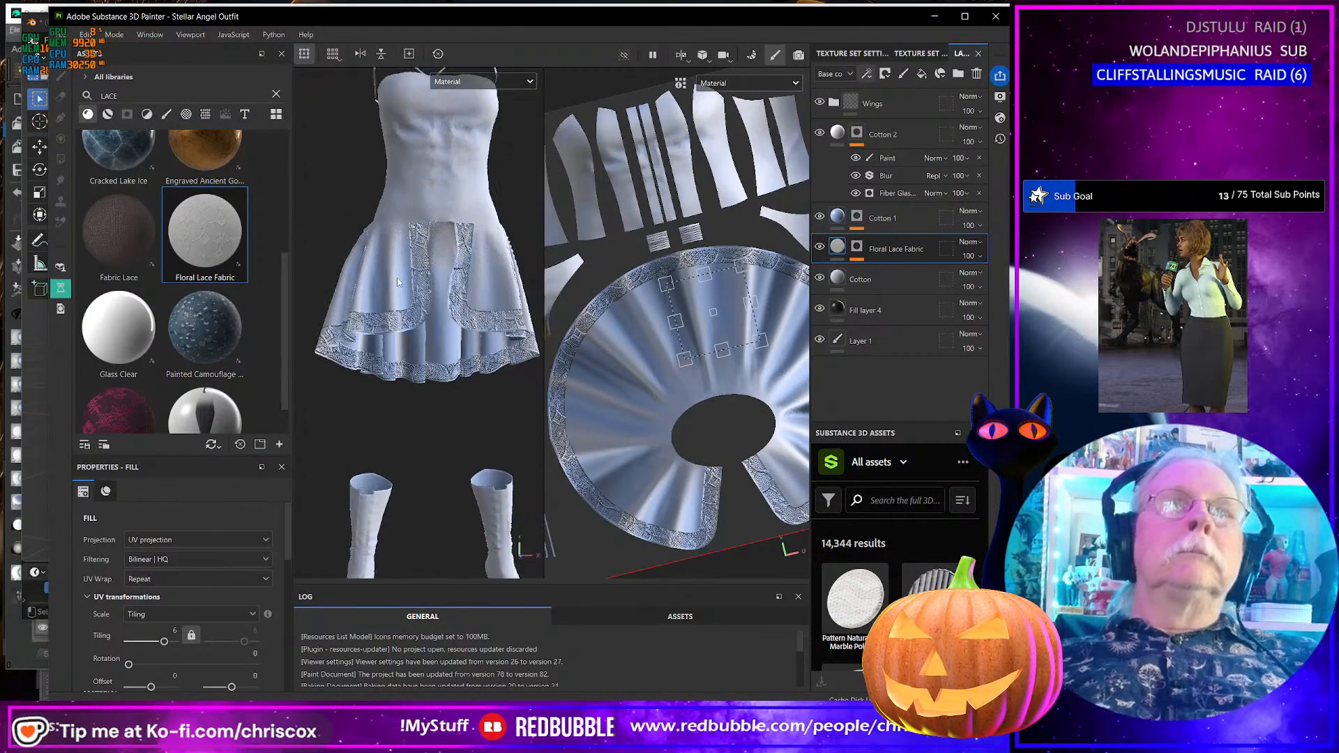
scroll(396, 286, up, 4)
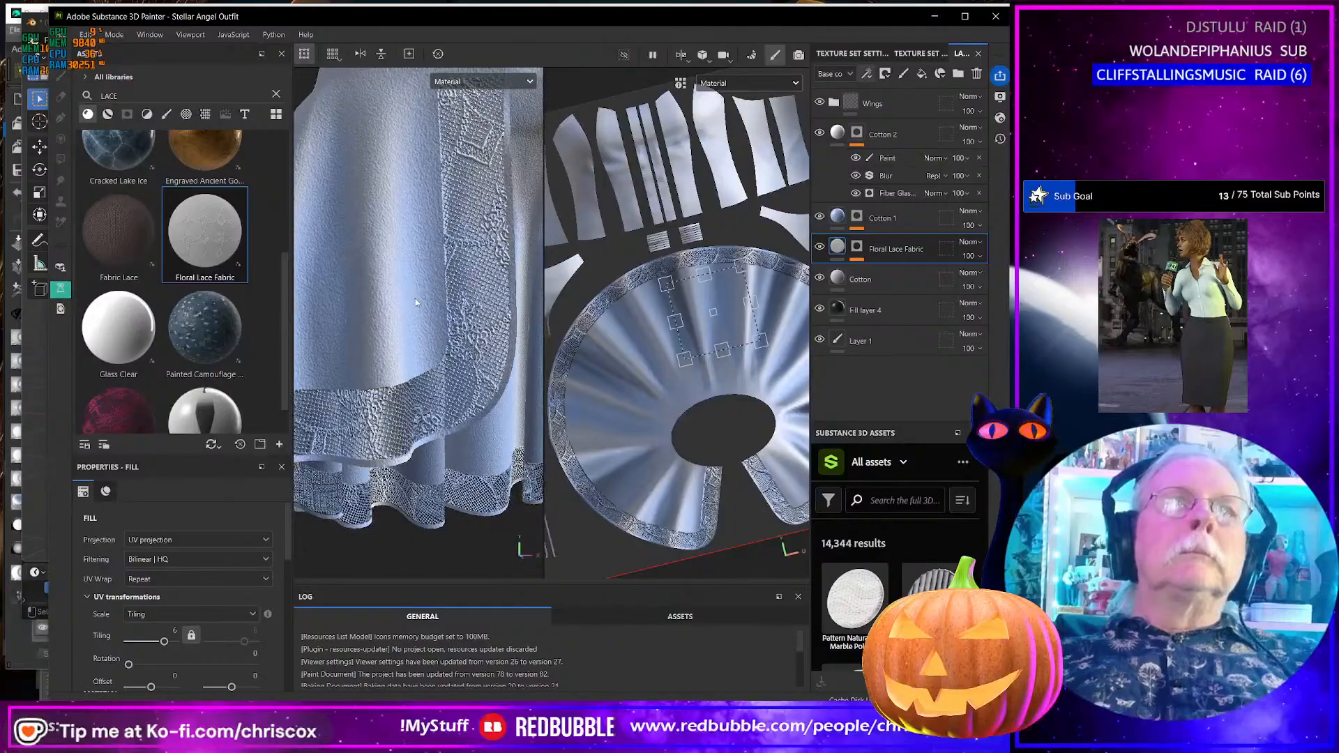
scroll(417, 302, down, 3)
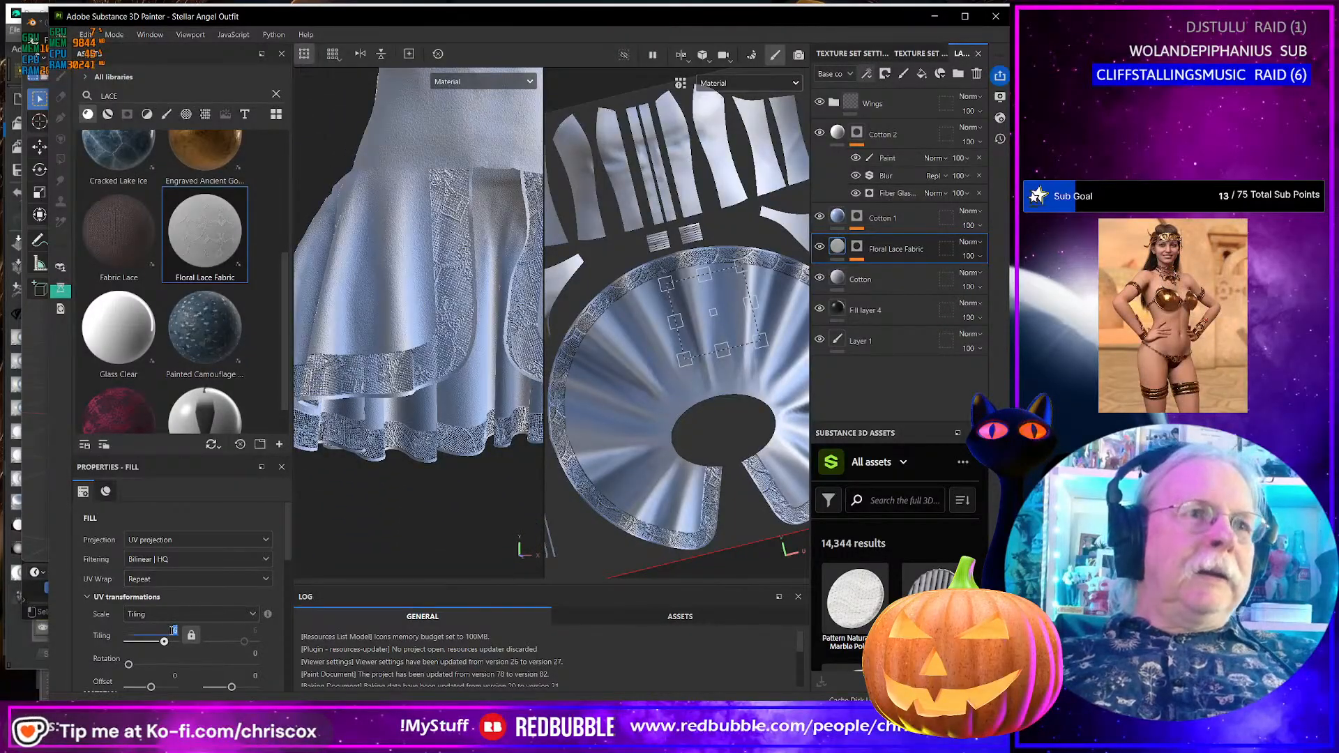
- Set the Floral Lace Fabric layer's UV tiling to 12 and check the lace pattern close up
drag(173, 630, 278, 622)
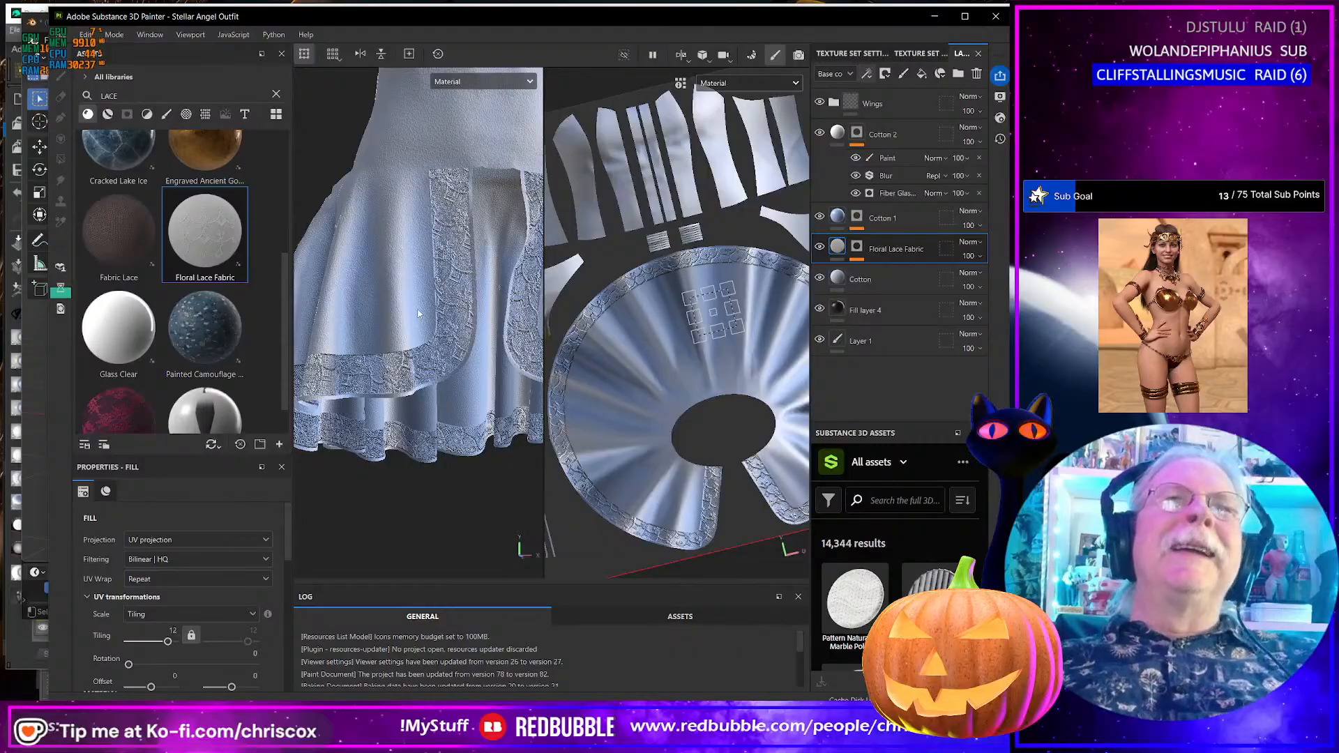
scroll(418, 314, up, 5)
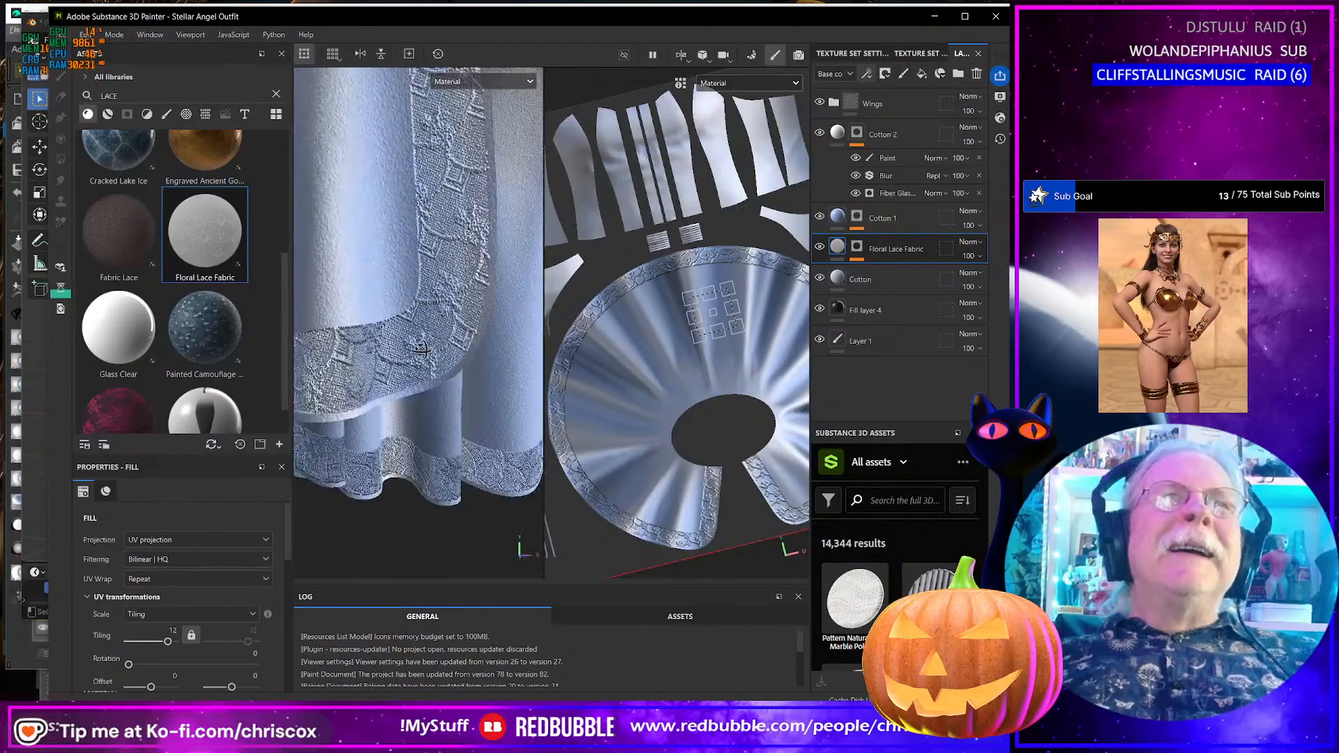
scroll(421, 350, down, 4)
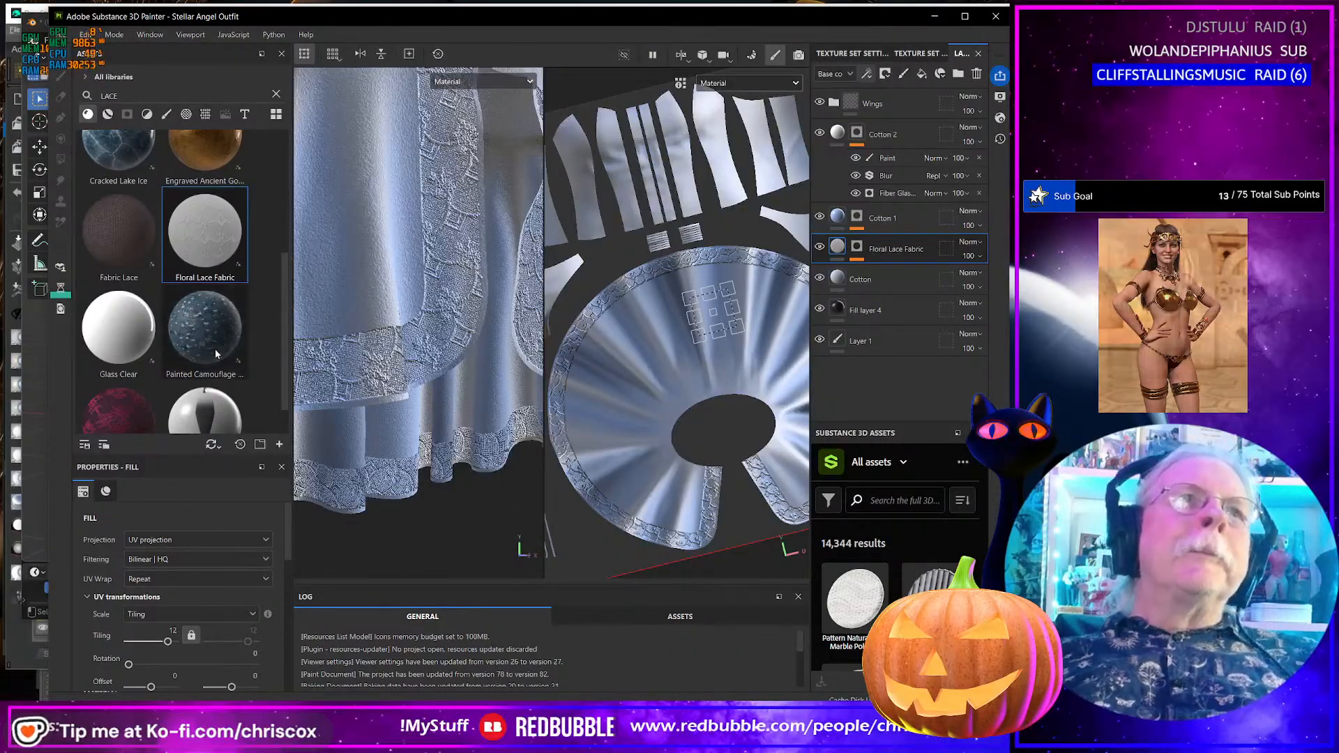
scroll(215, 349, up, 3)
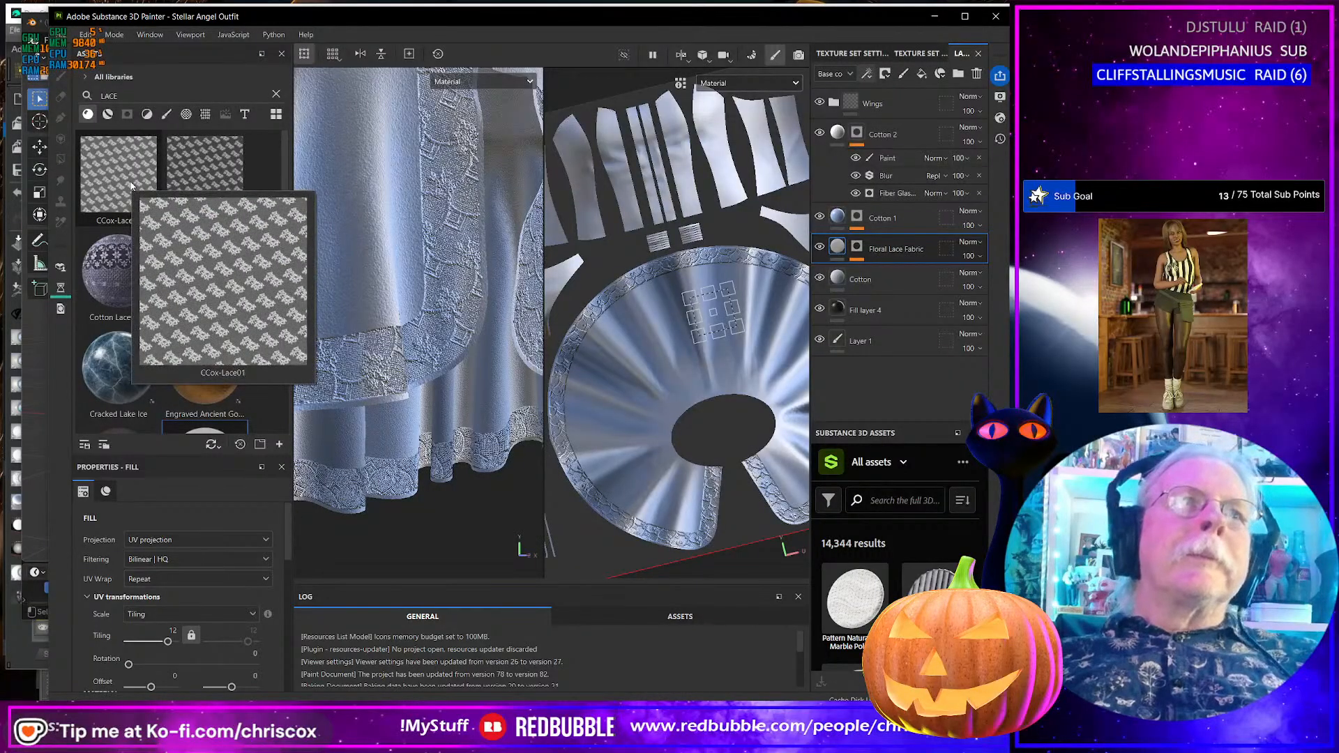
- Inspect the lace trim along the skirt edges close up and across the whole dress
scroll(202, 551, down, 3)
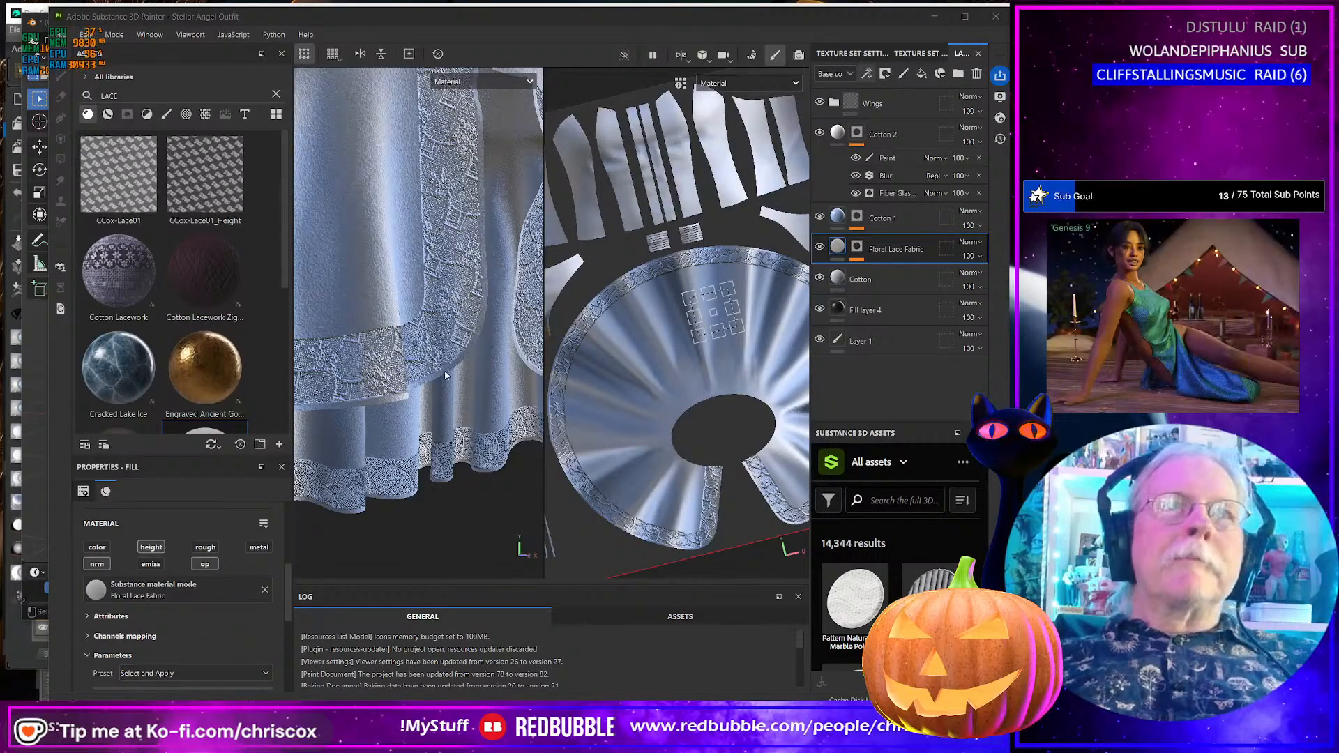
scroll(441, 359, down, 5)
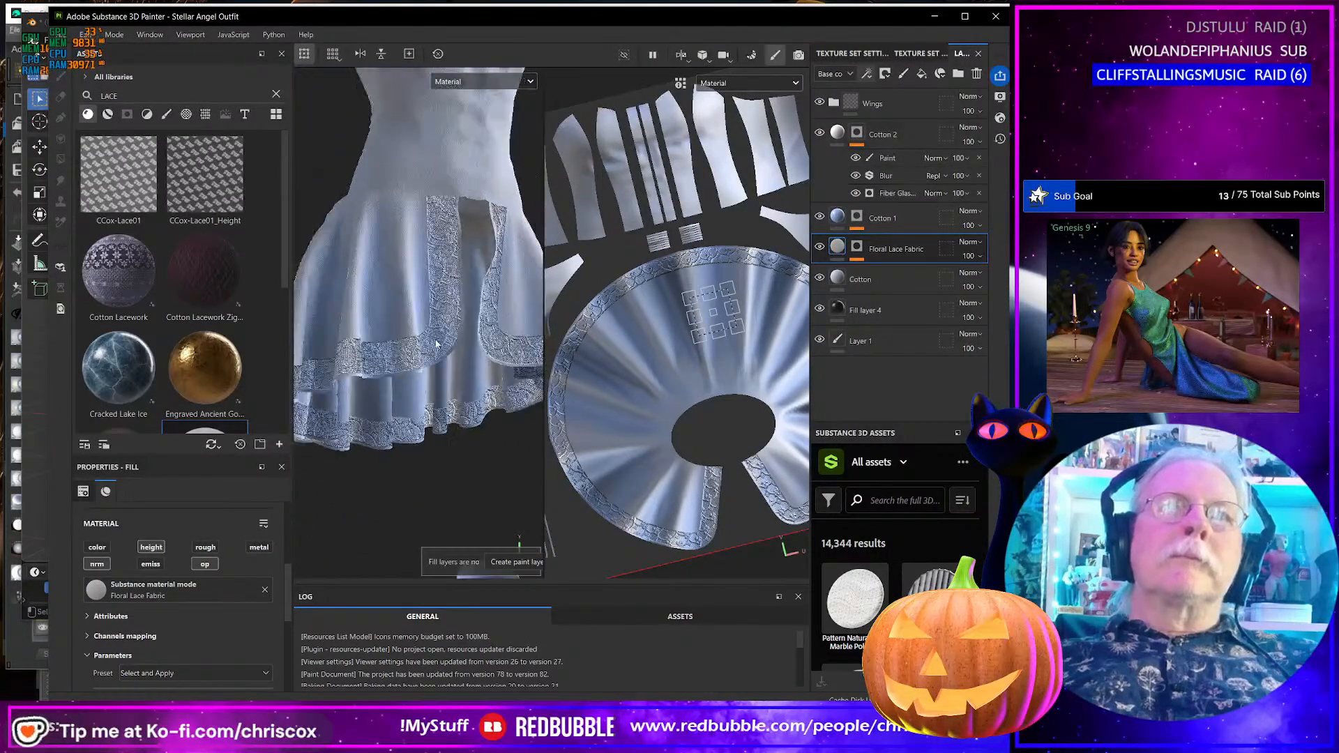
scroll(437, 343, down, 5)
alt+drag(438, 343, 425, 255)
scroll(425, 255, up, 4)
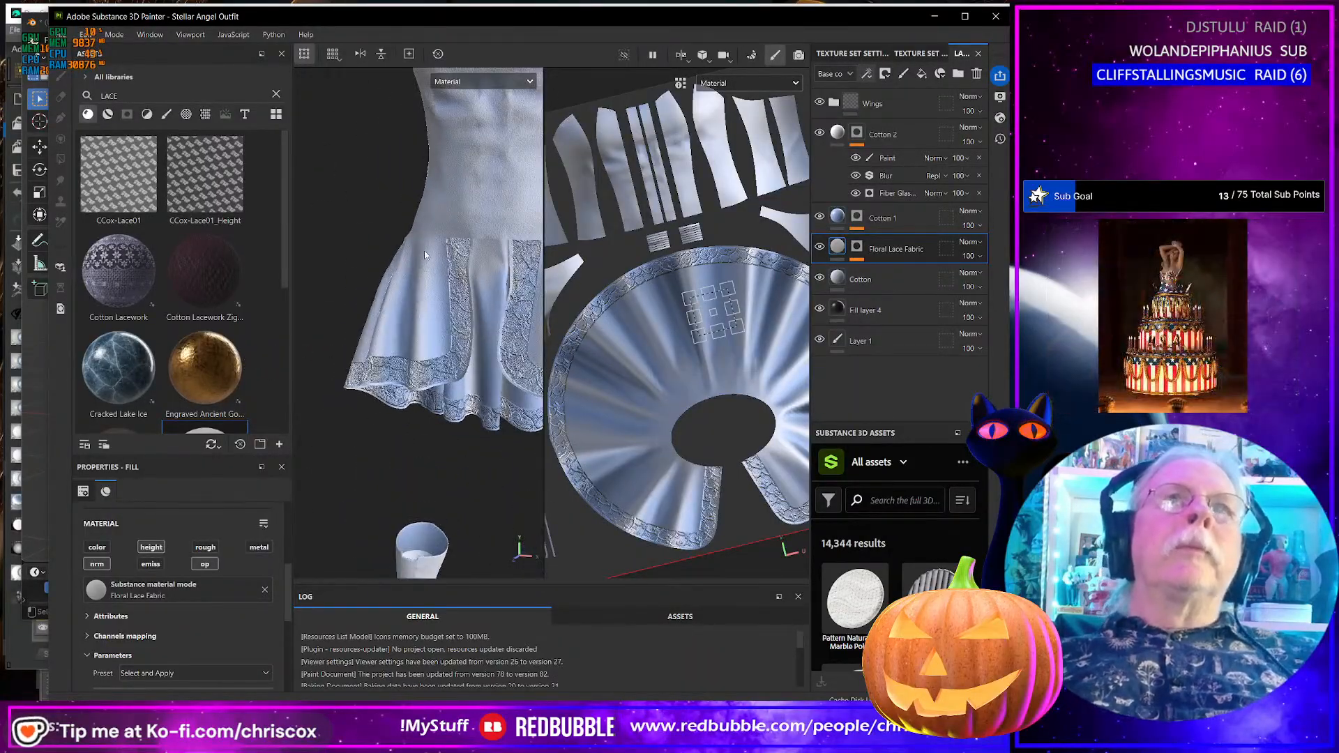
scroll(425, 255, down, 4)
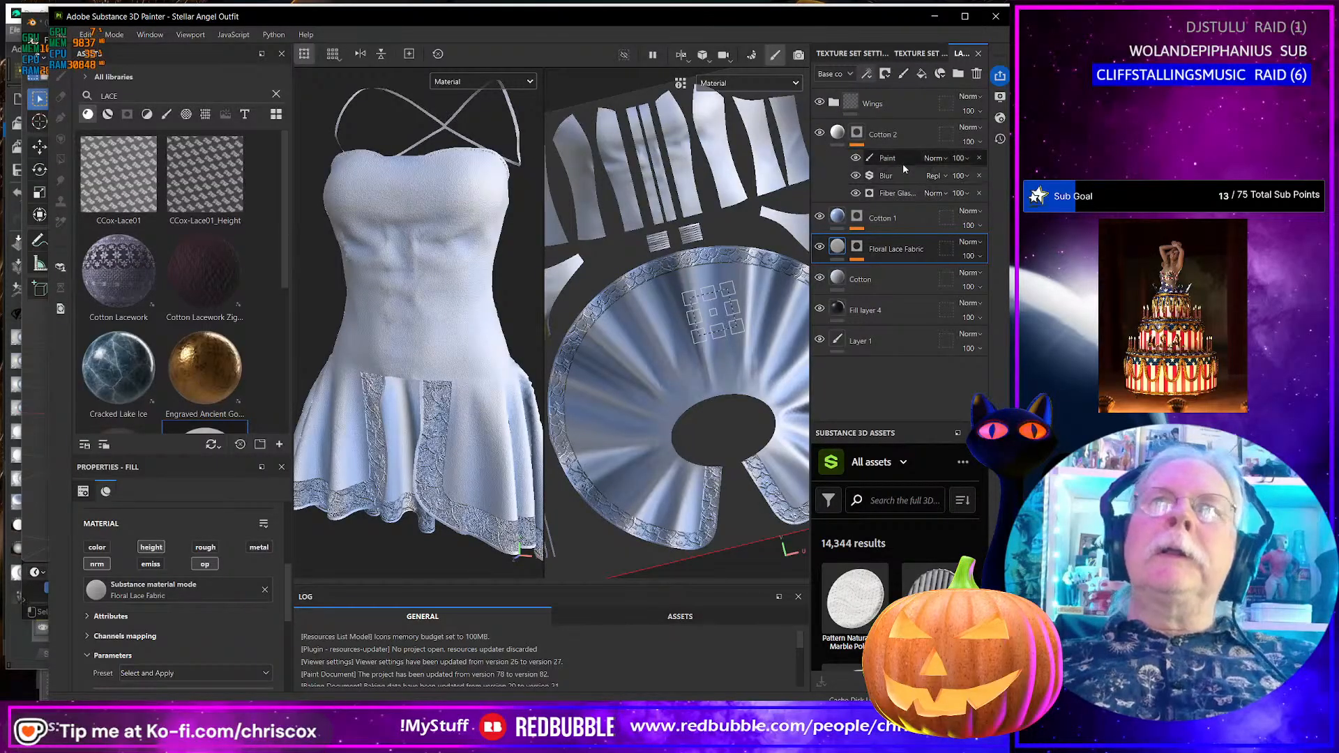
- Try adding the ID color of the bodice's front center panel to the Floral Lace Fabric mask's color selection
click(858, 247)
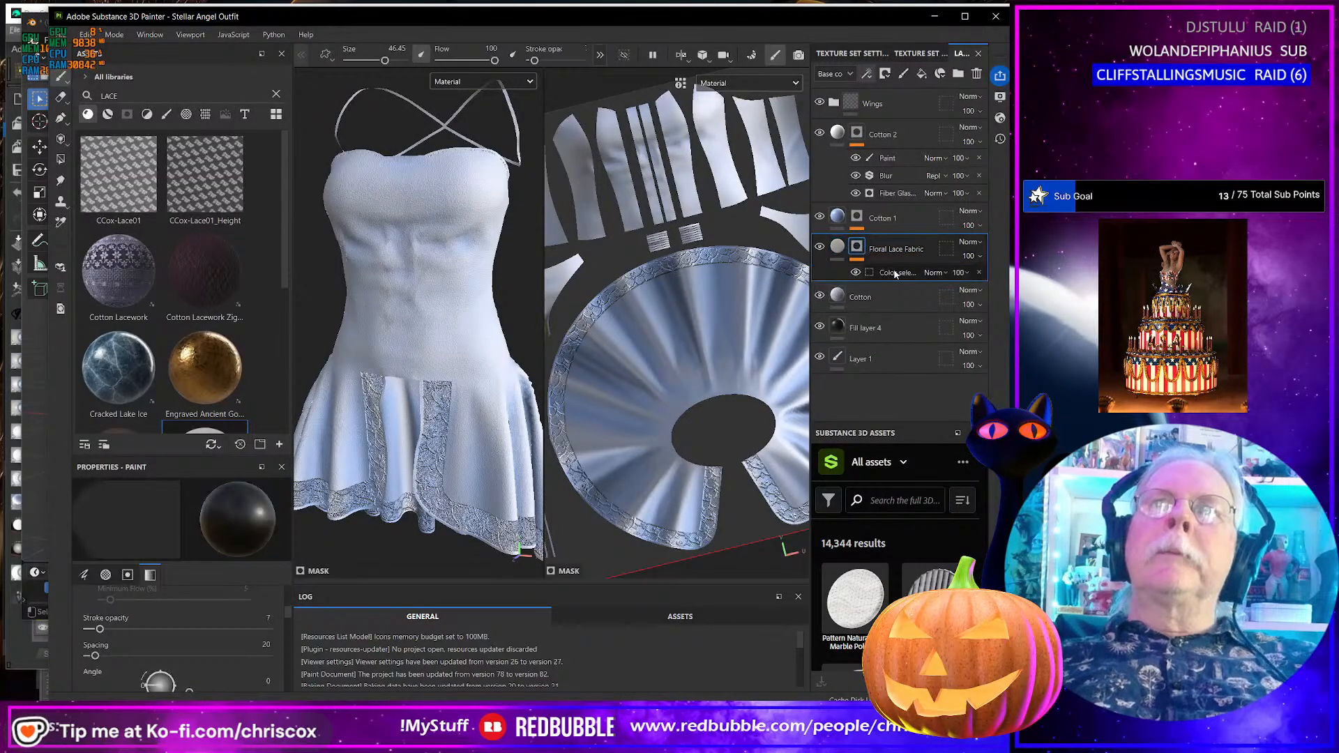
click(896, 273)
click(256, 646)
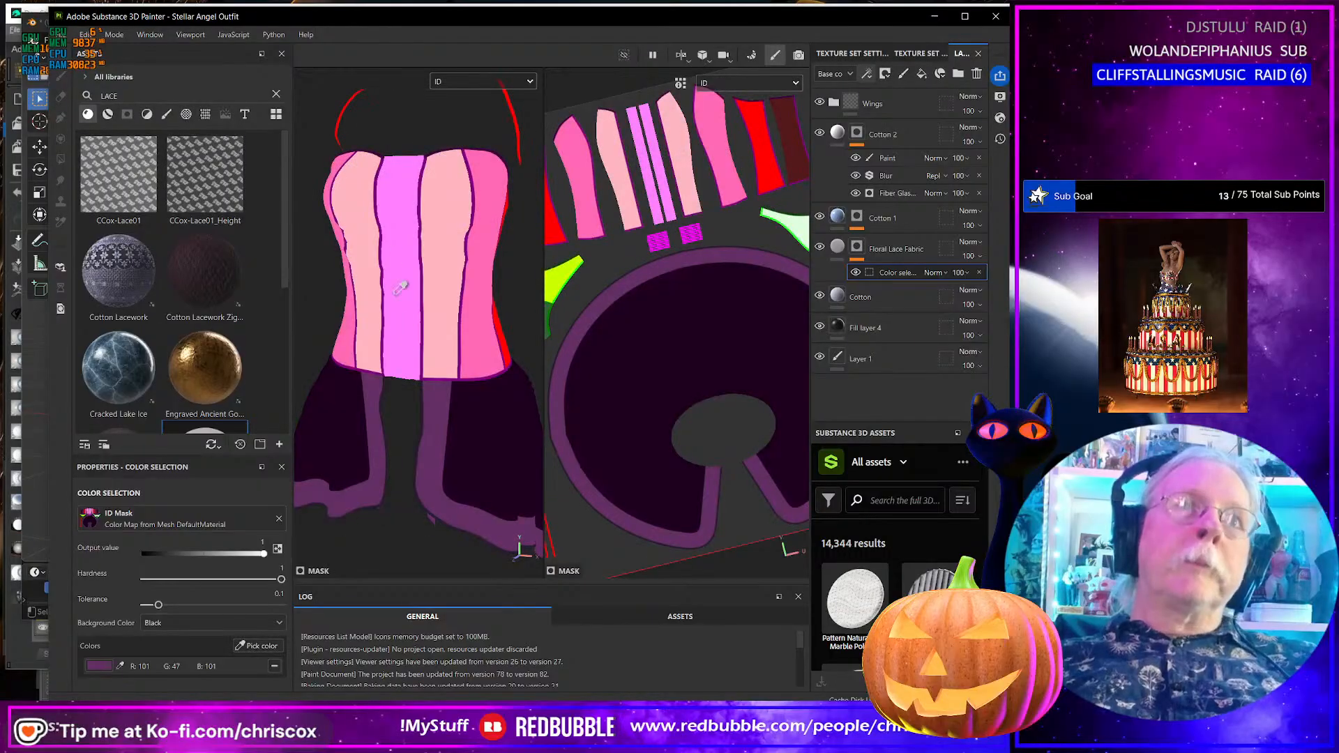
click(406, 183)
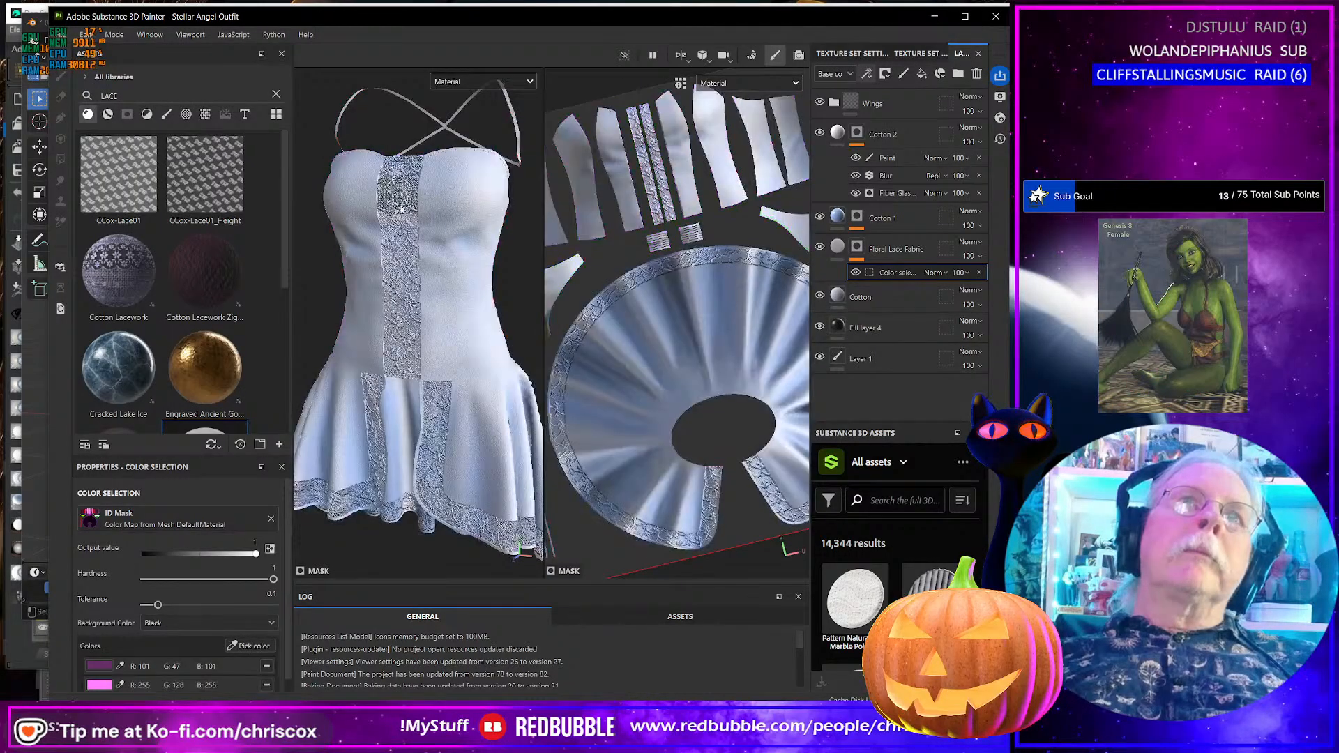
alt+drag(402, 208, 436, 216)
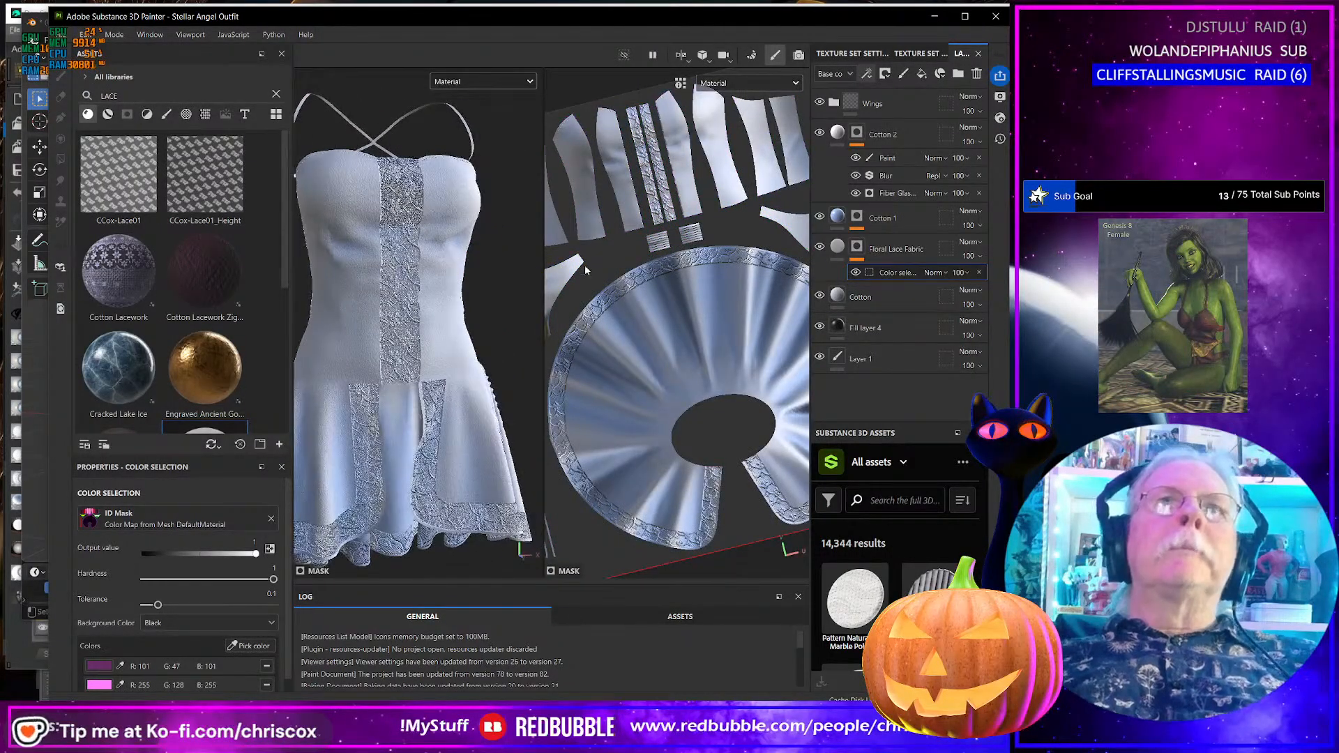
key(ctrl+z)
alt+drag(563, 291, 604, 298)
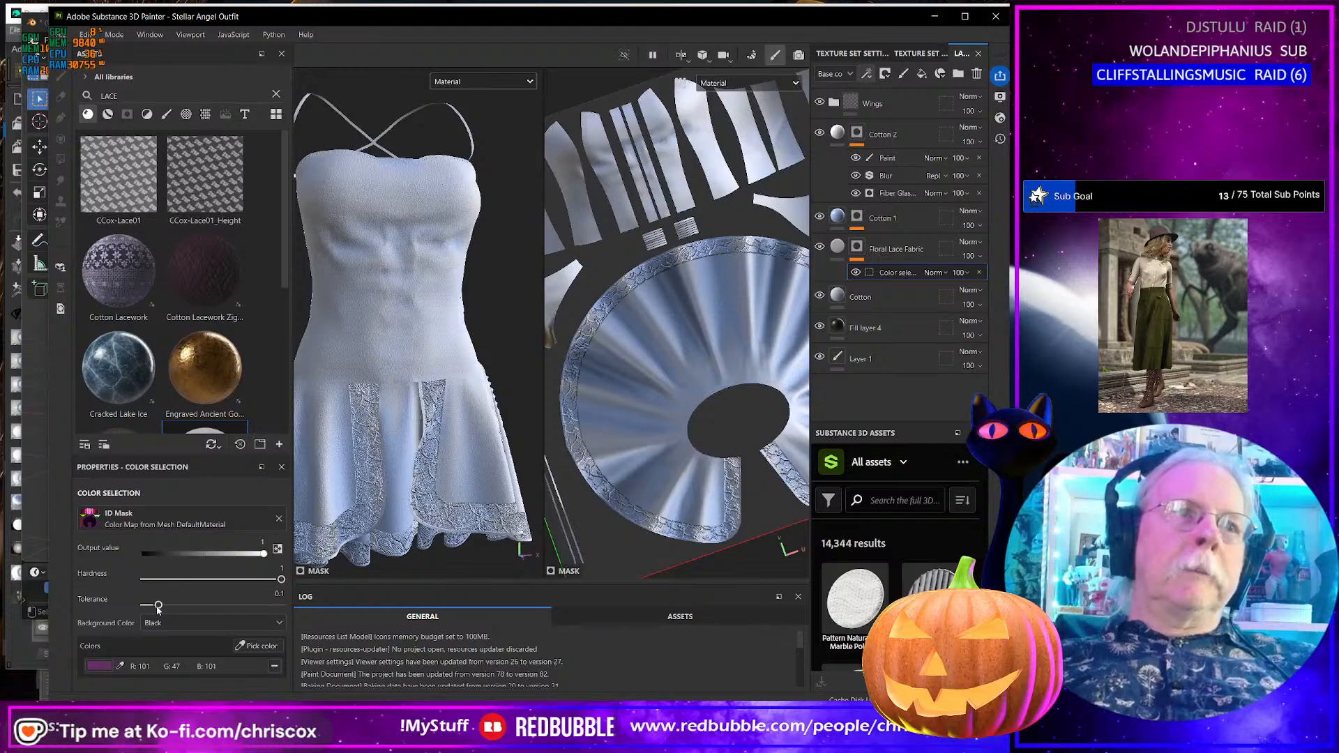
- Add the bodice front center panel's ID color to the lace mask again and check the lace on its UV strips
click(248, 646)
click(407, 279)
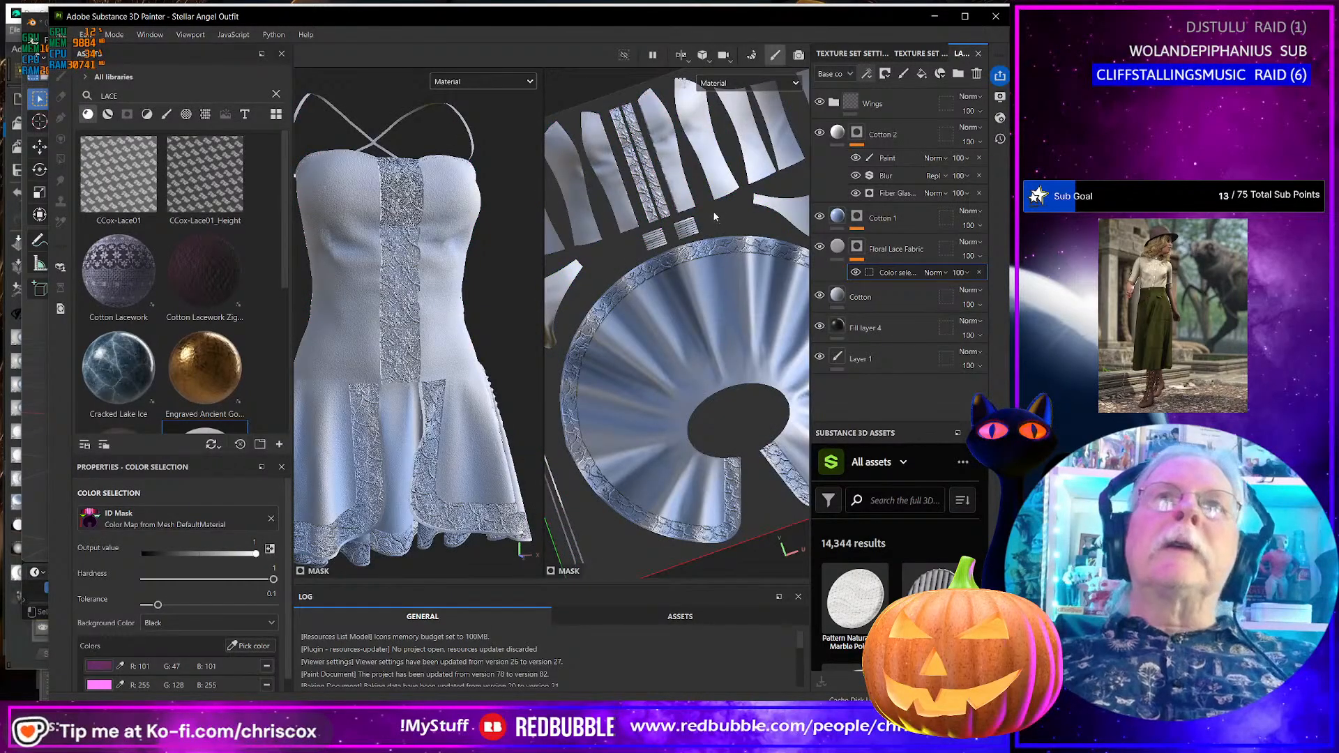
scroll(715, 216, up, 5)
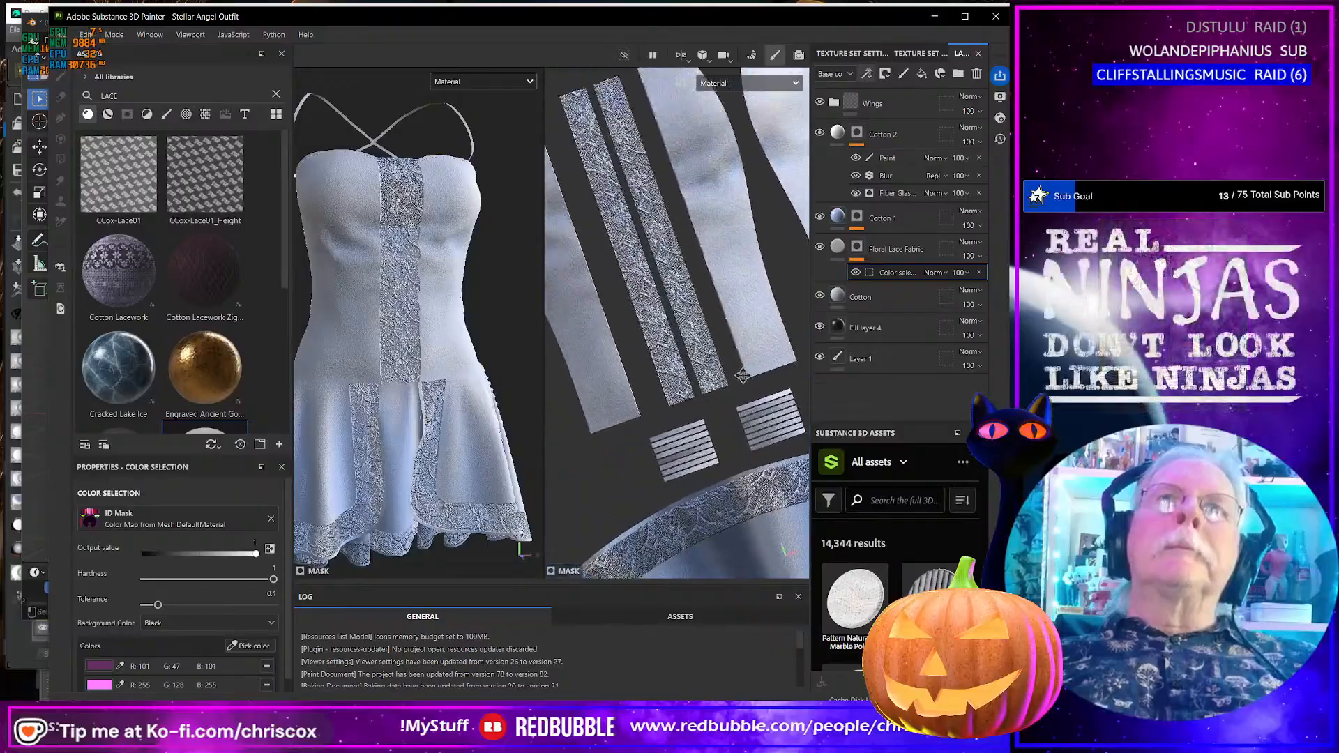
alt+drag(742, 377, 736, 376)
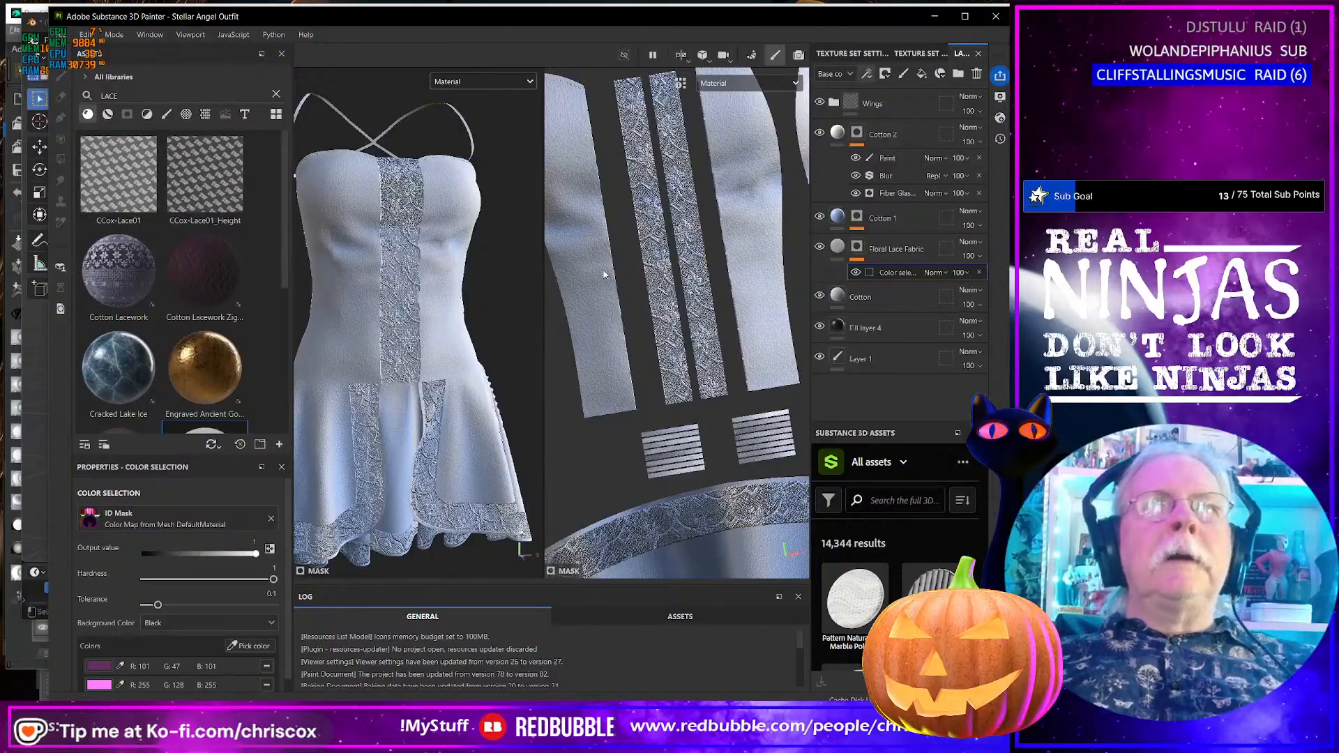
scroll(691, 307, up, 5)
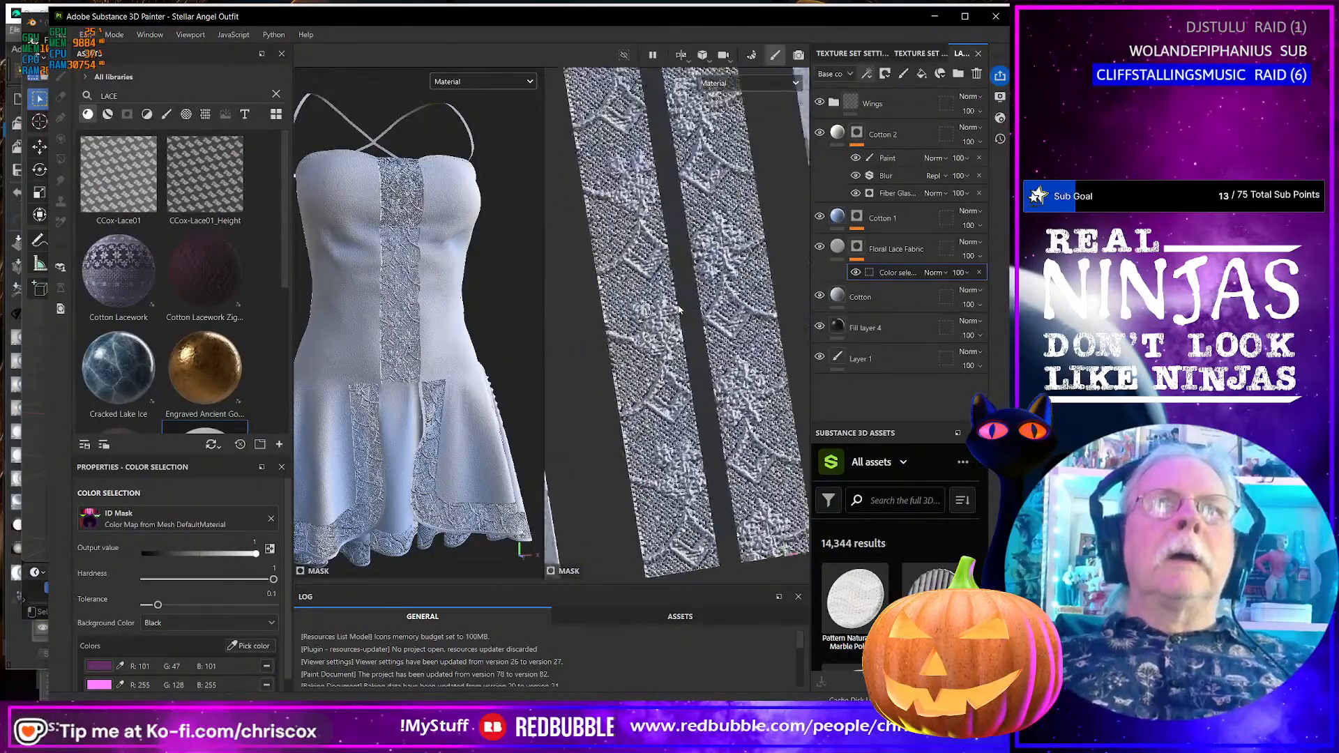
scroll(678, 309, down, 5)
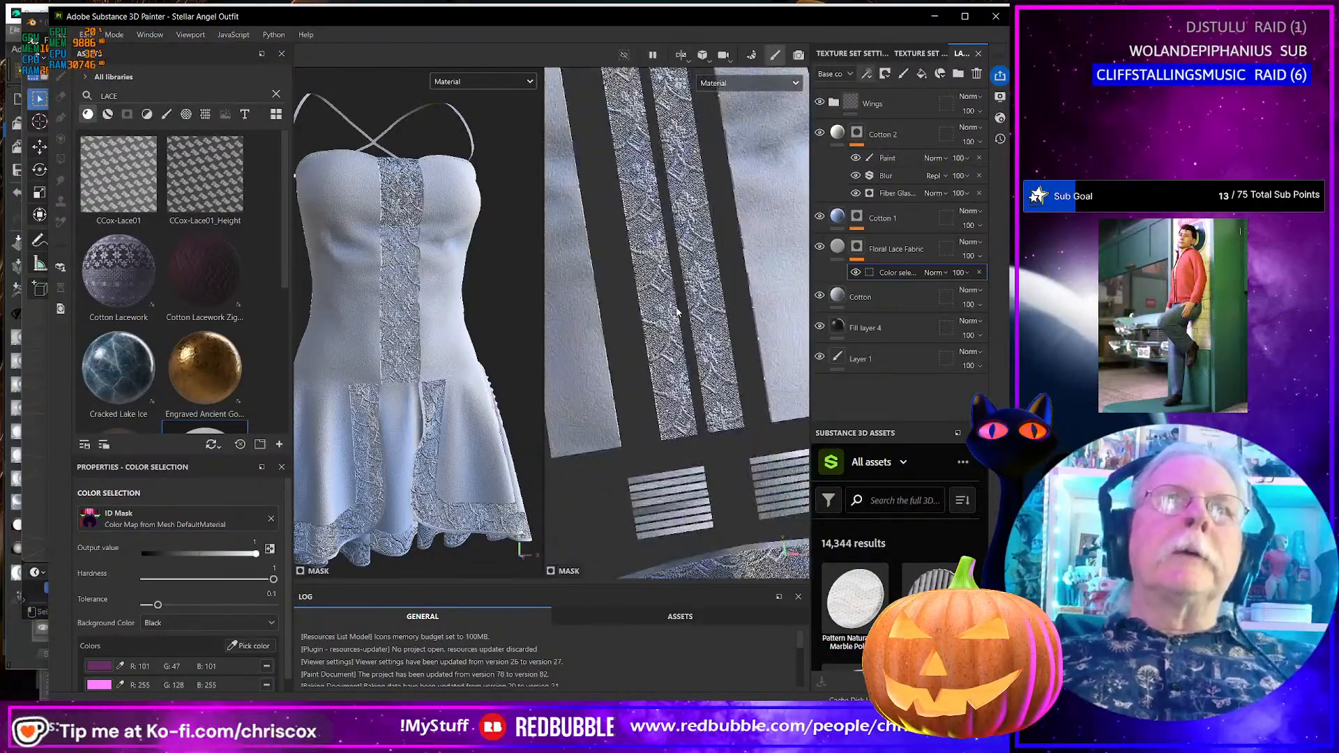
key(f)
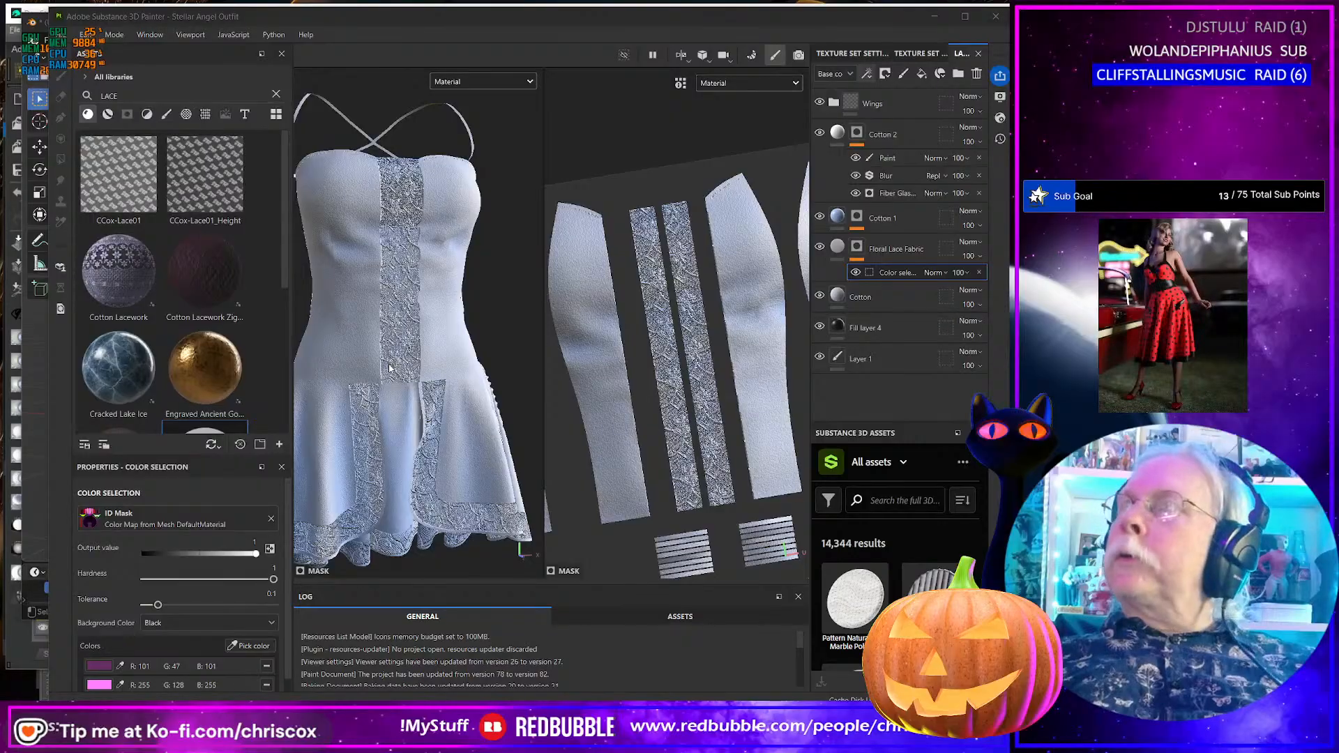
- Switch to Daz Studio and examine the front lacing and side panels of the dress on the figure
key(alt+Tab)
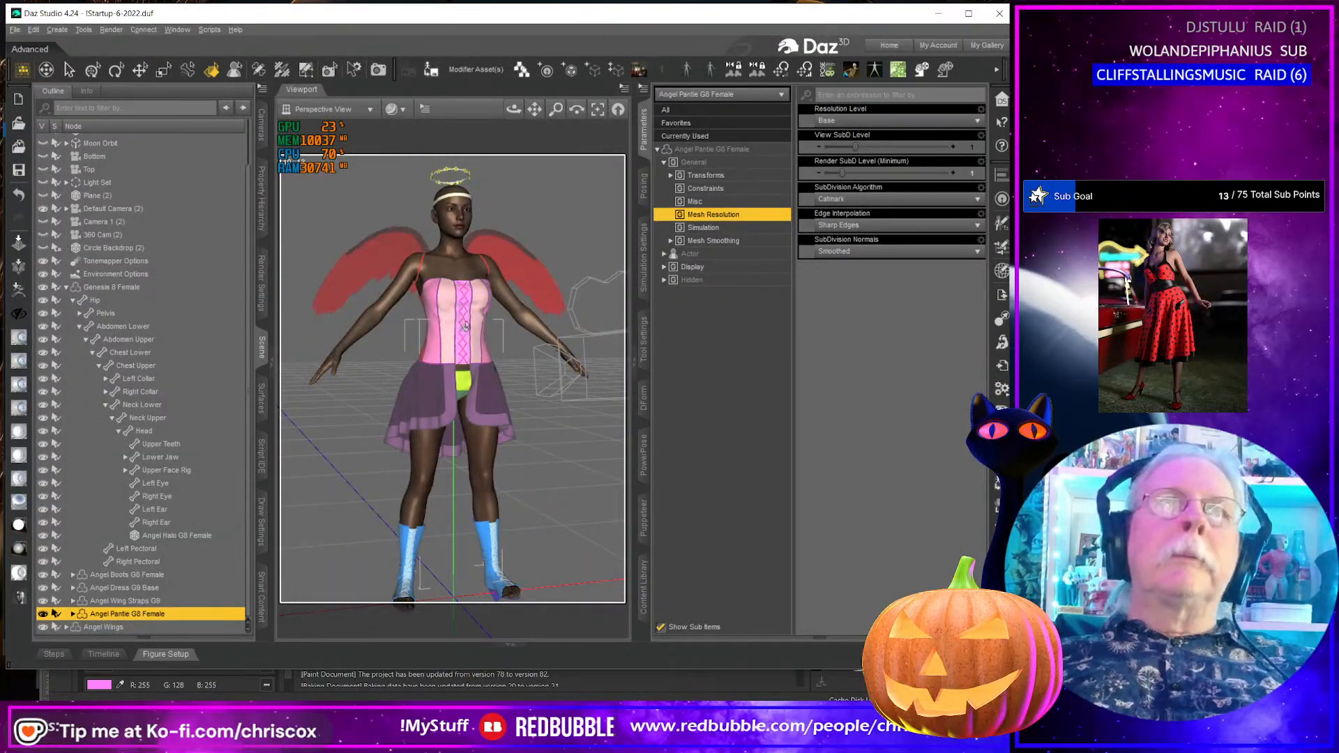
scroll(465, 326, up, 2)
scroll(465, 326, up, 5)
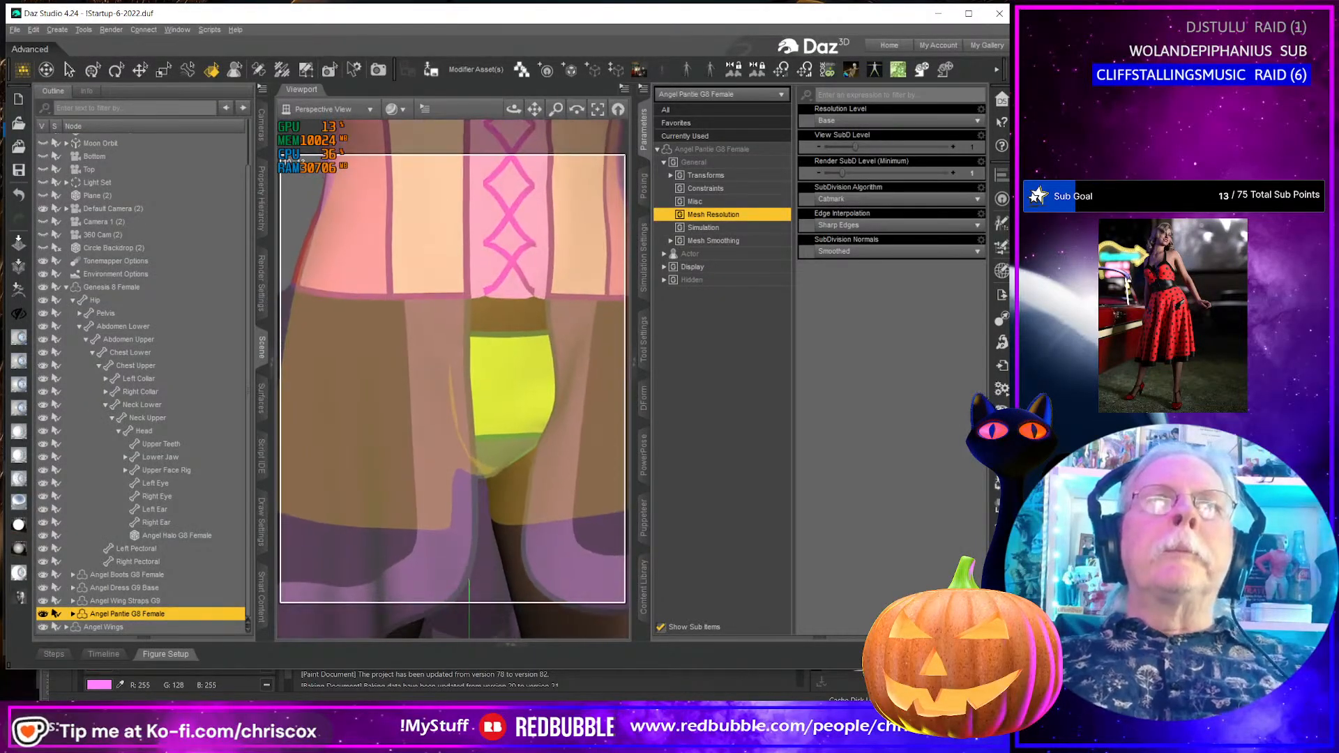
drag(534, 109, 528, 258)
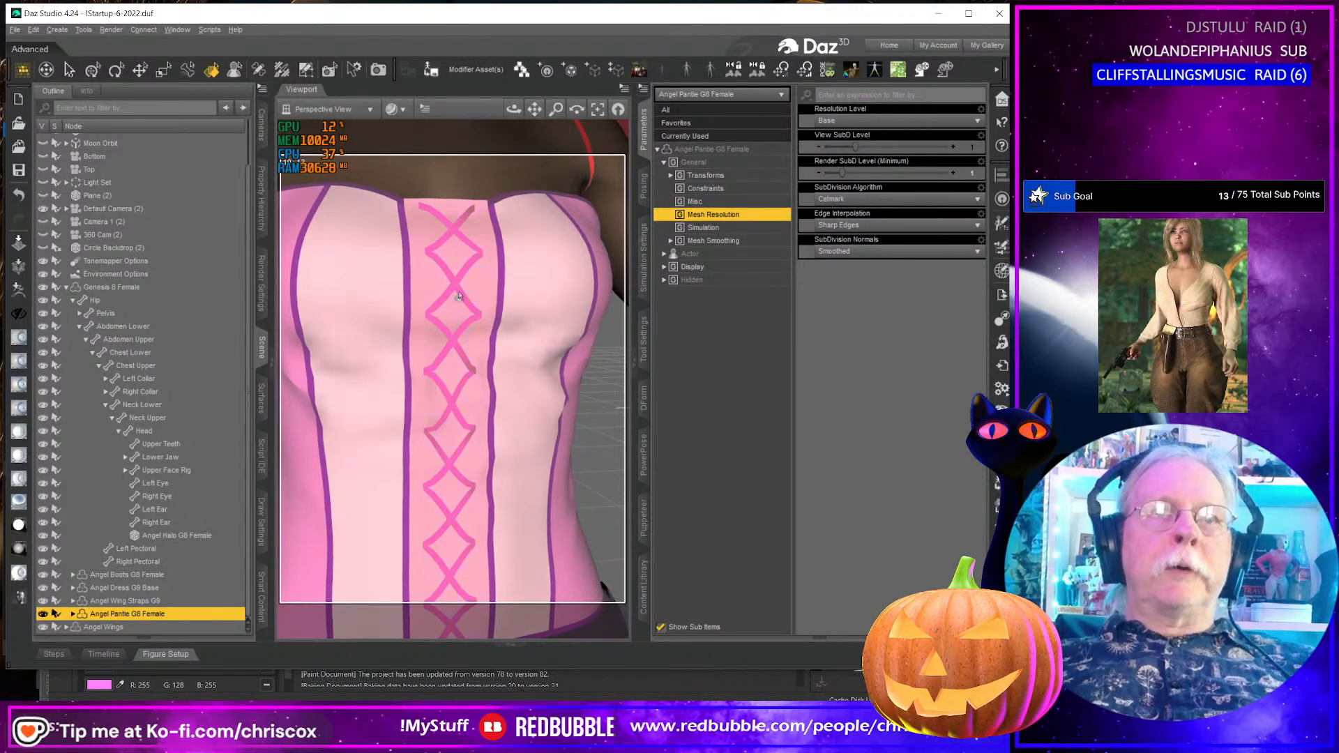
scroll(479, 383, down, 5)
alt+drag(479, 383, 1025, 391)
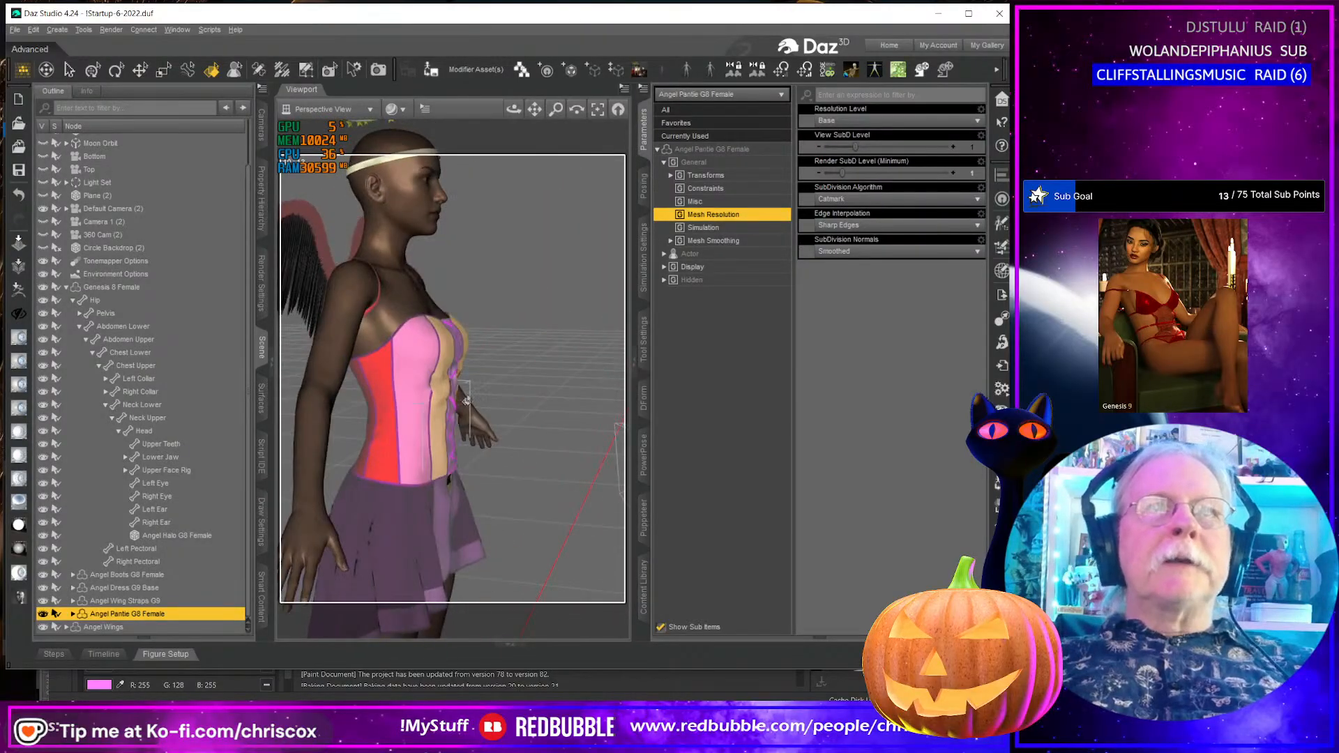
- Switch back to Substance 3D Painter, add a paint effect to the Floral Lace Fabric mask and reduce the brush size to 2.56
key(alt+Tab)
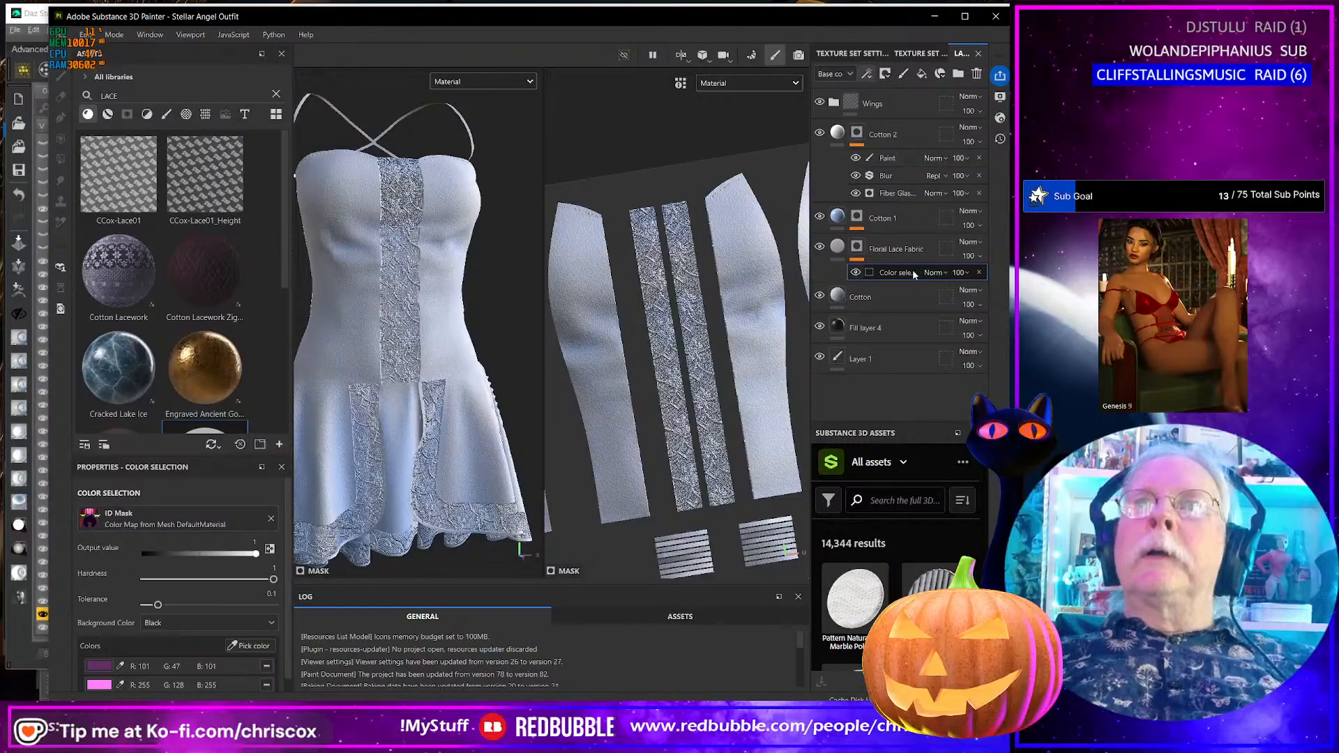
click(903, 75)
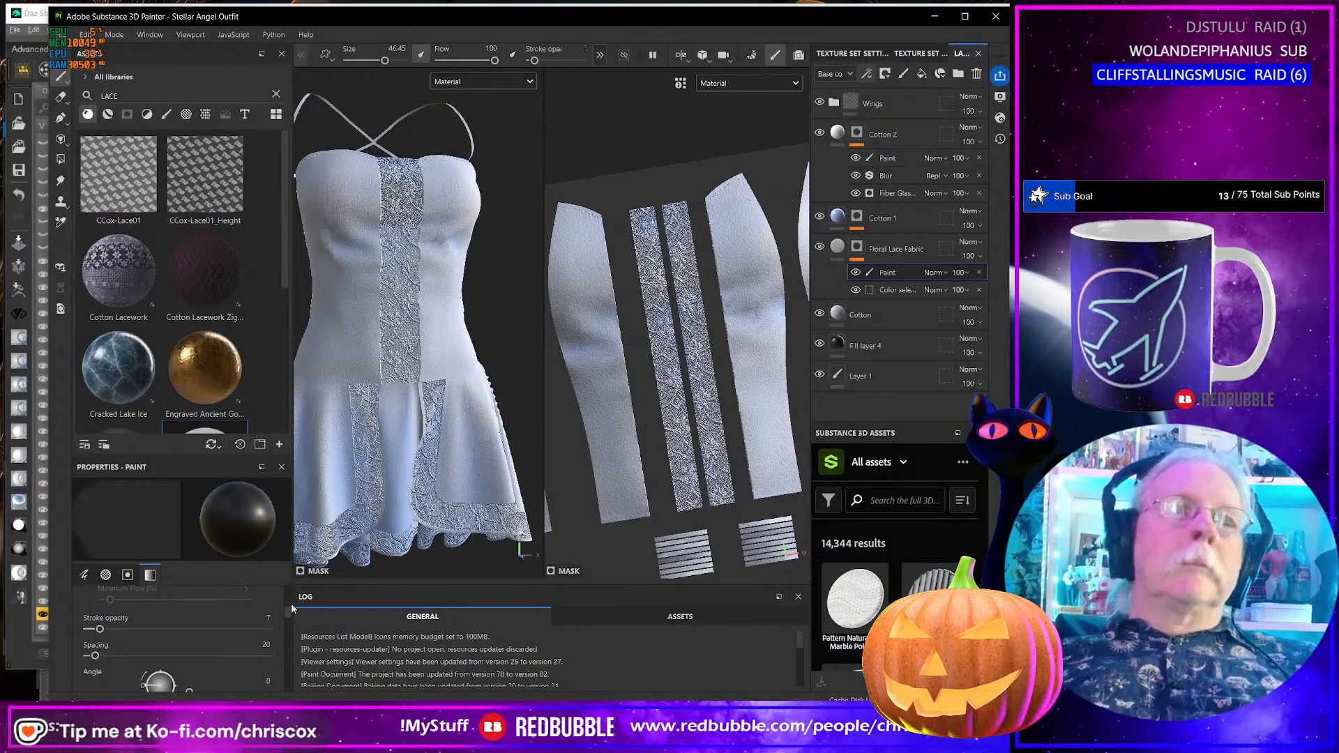
scroll(212, 623, down, 5)
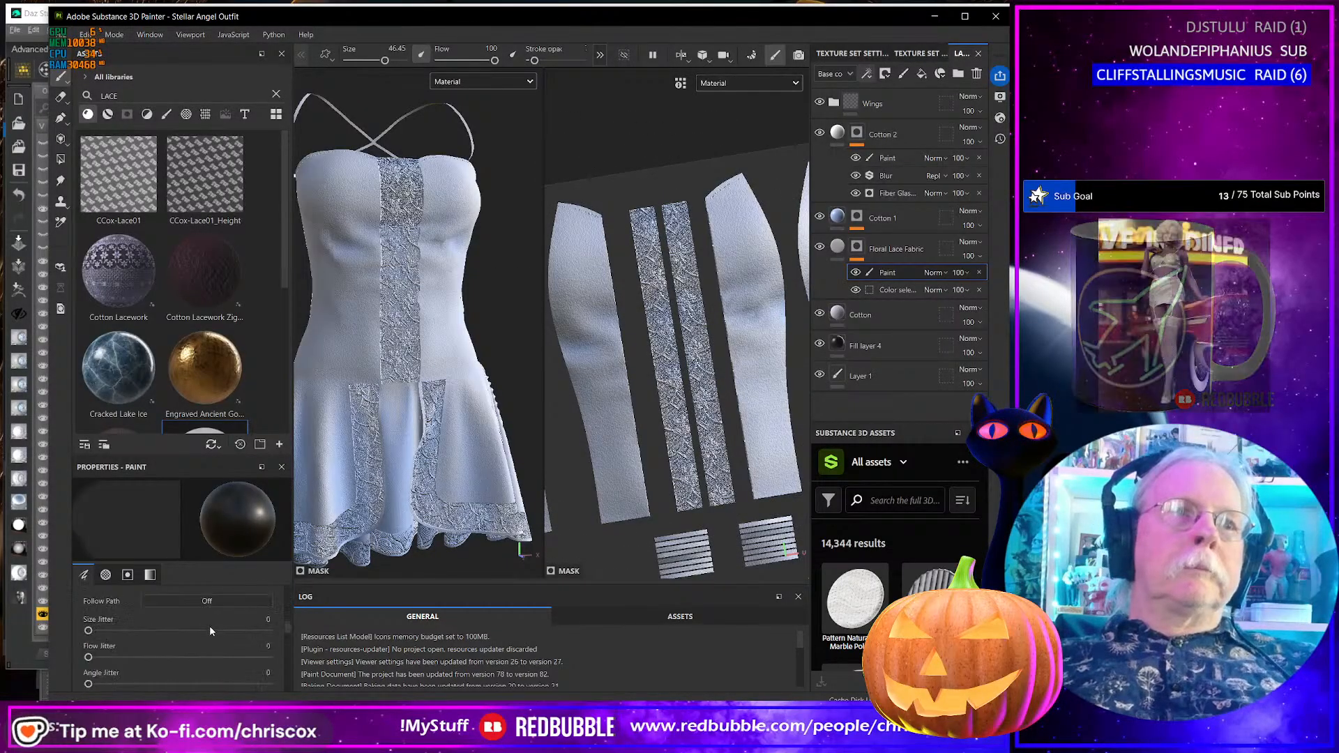
scroll(209, 625, down, 5)
mouse_move(712, 398)
ctrl+right_down()
mouse_move(670, 398)
mouse_move(687, 397)
ctrl+right_up()
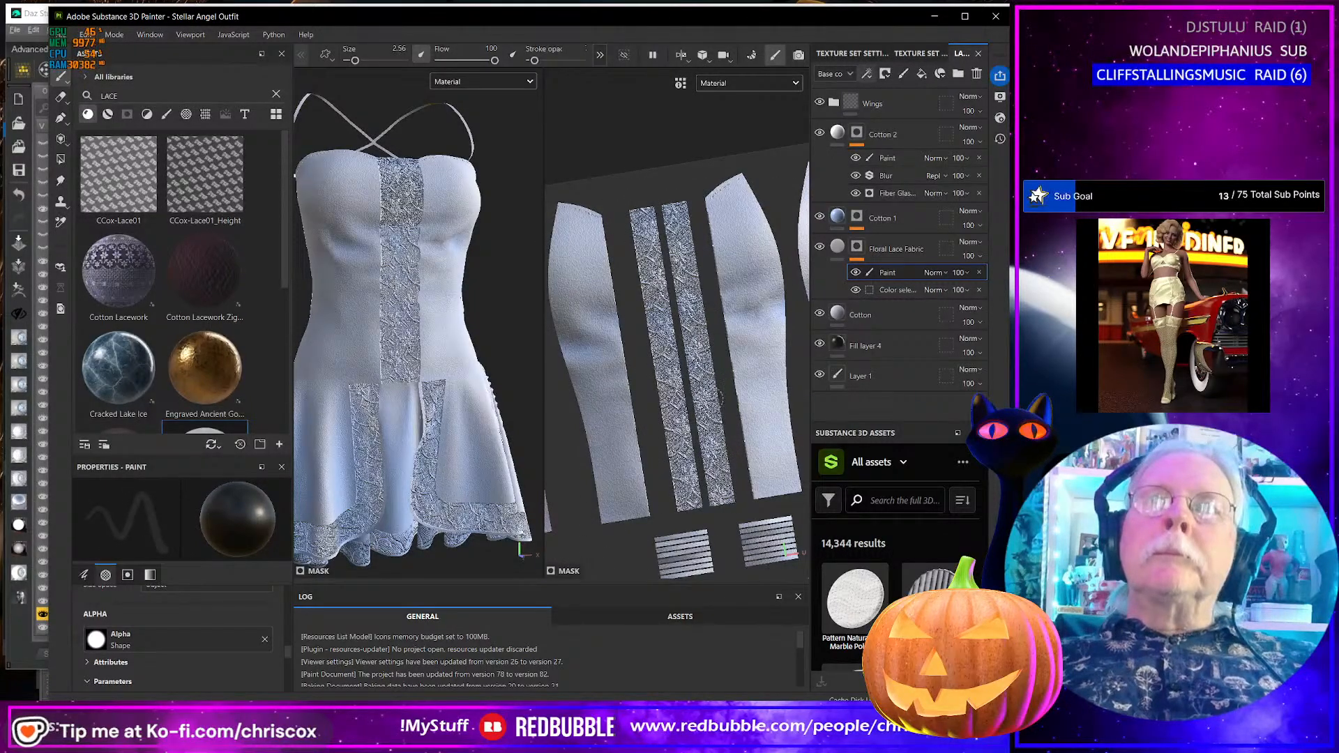
scroll(172, 639, down, 5)
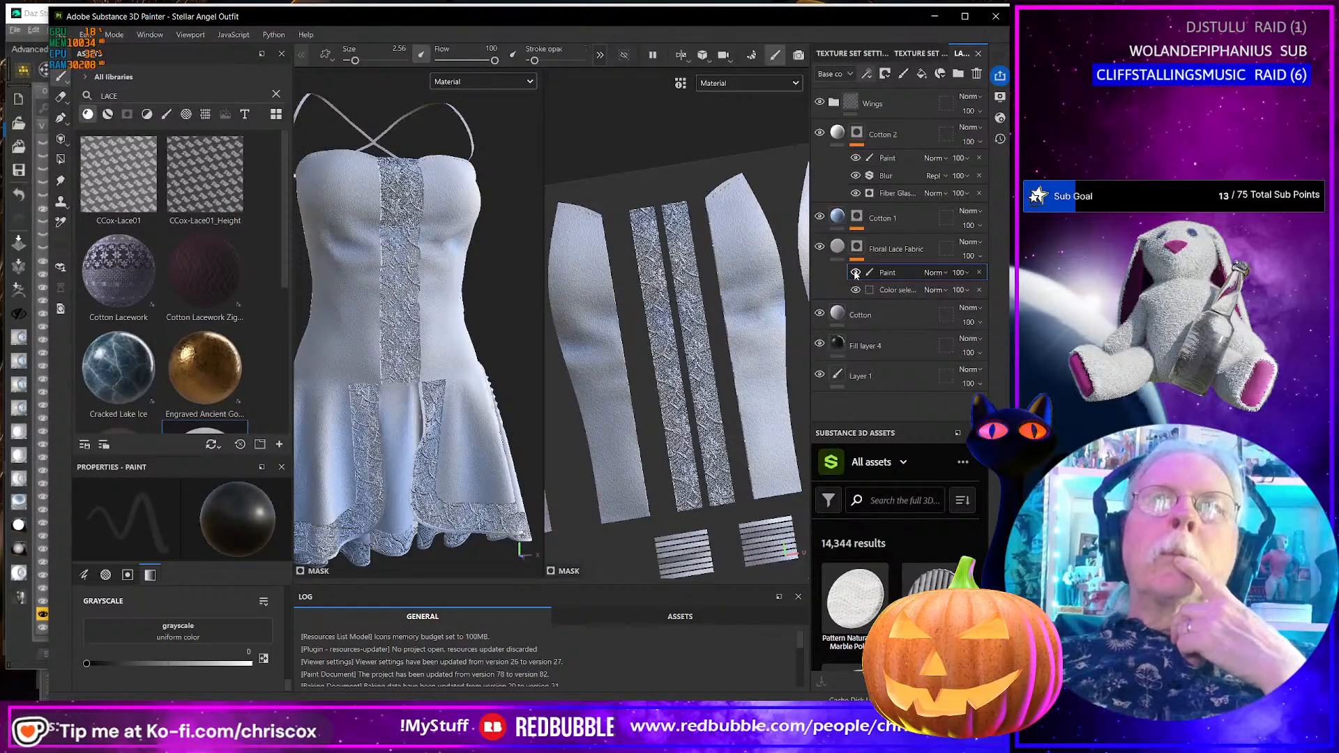
- Hide the lace mask's color selection and replace the Floral Lace Fabric layer's mask with a new black mask
click(856, 273)
click(856, 290)
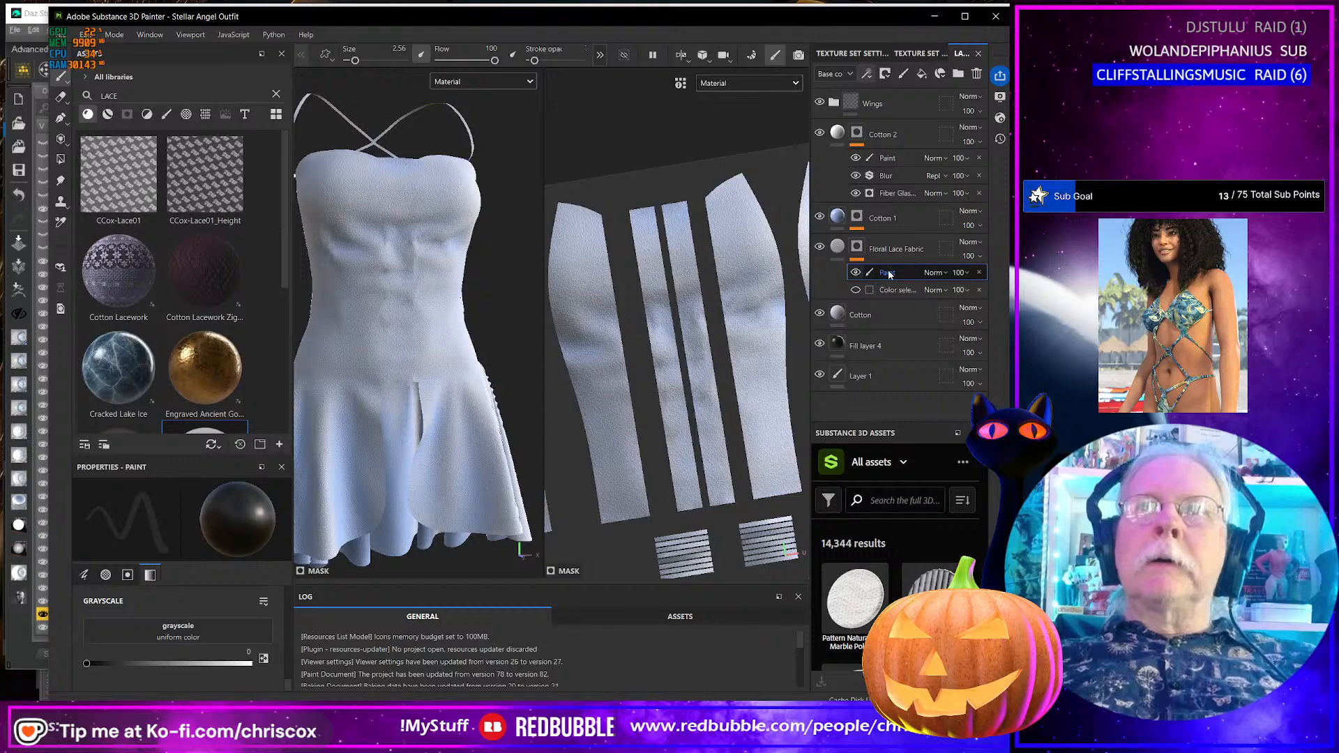
click(860, 249)
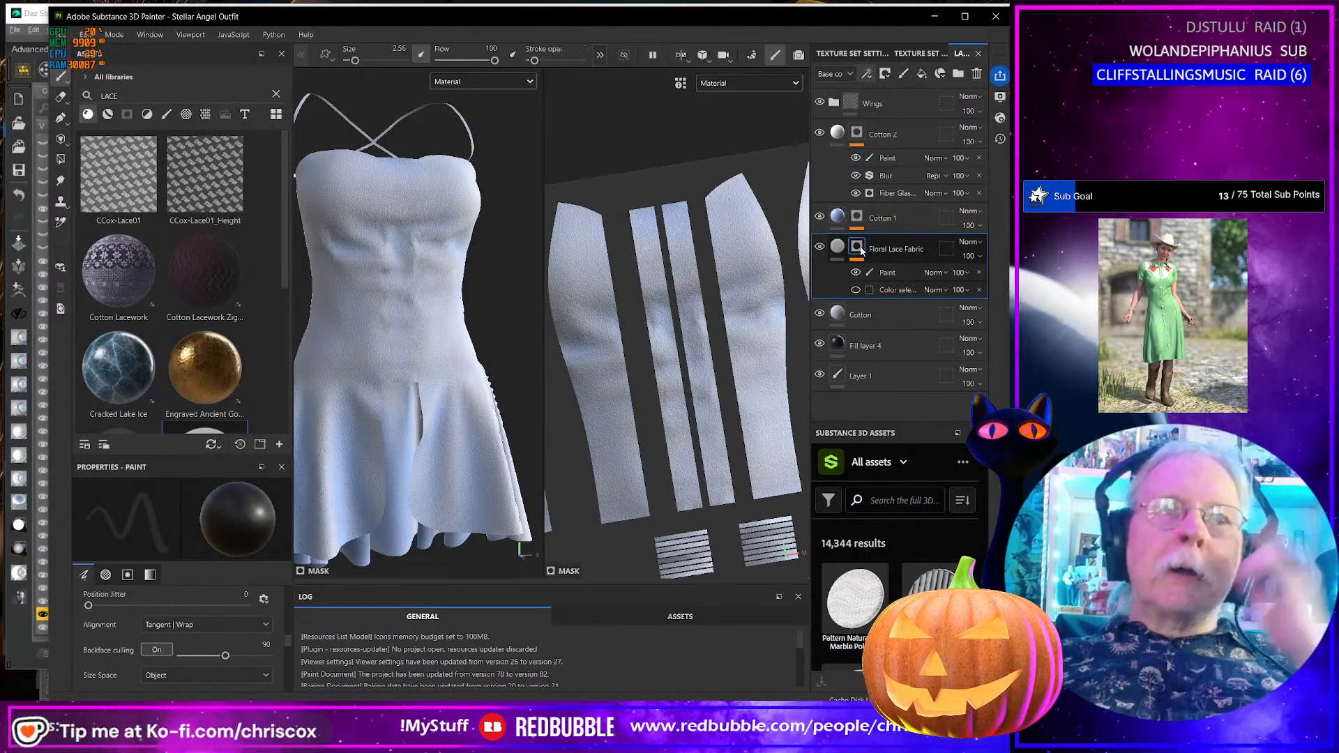
right_click(861, 249)
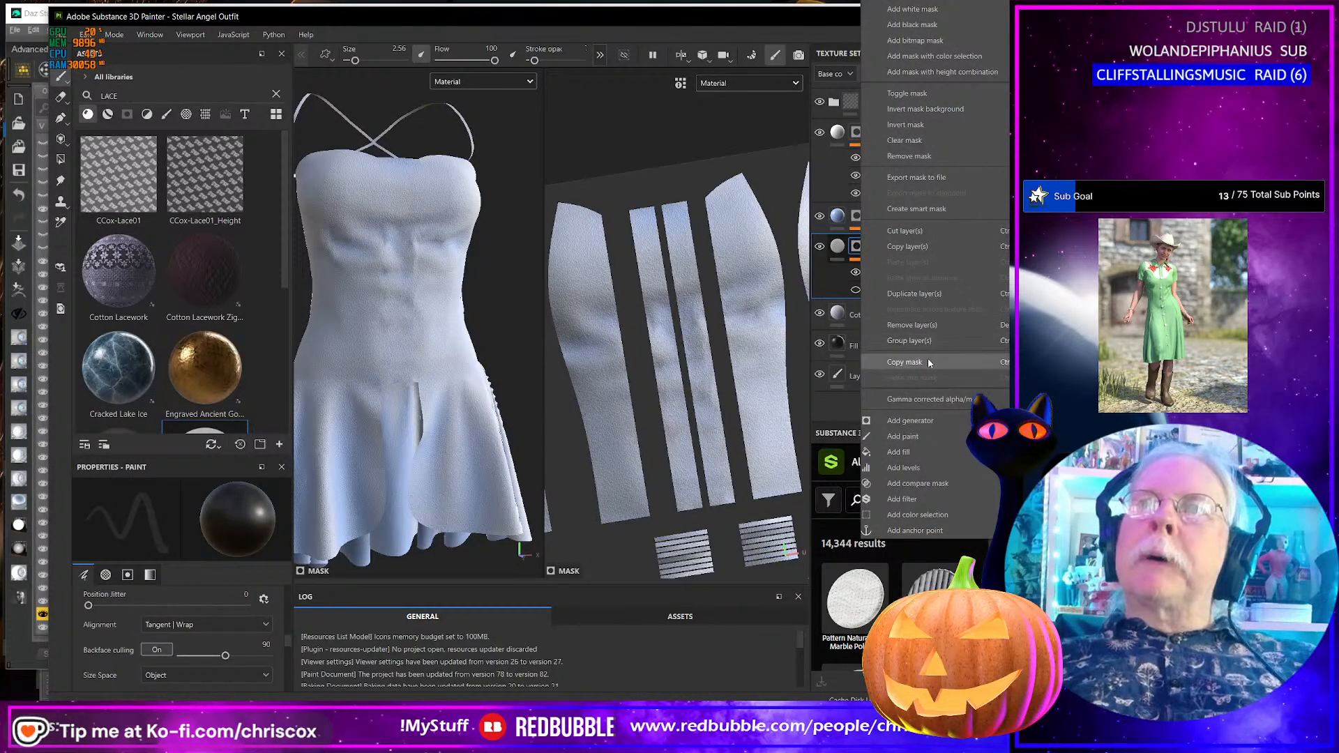
click(913, 155)
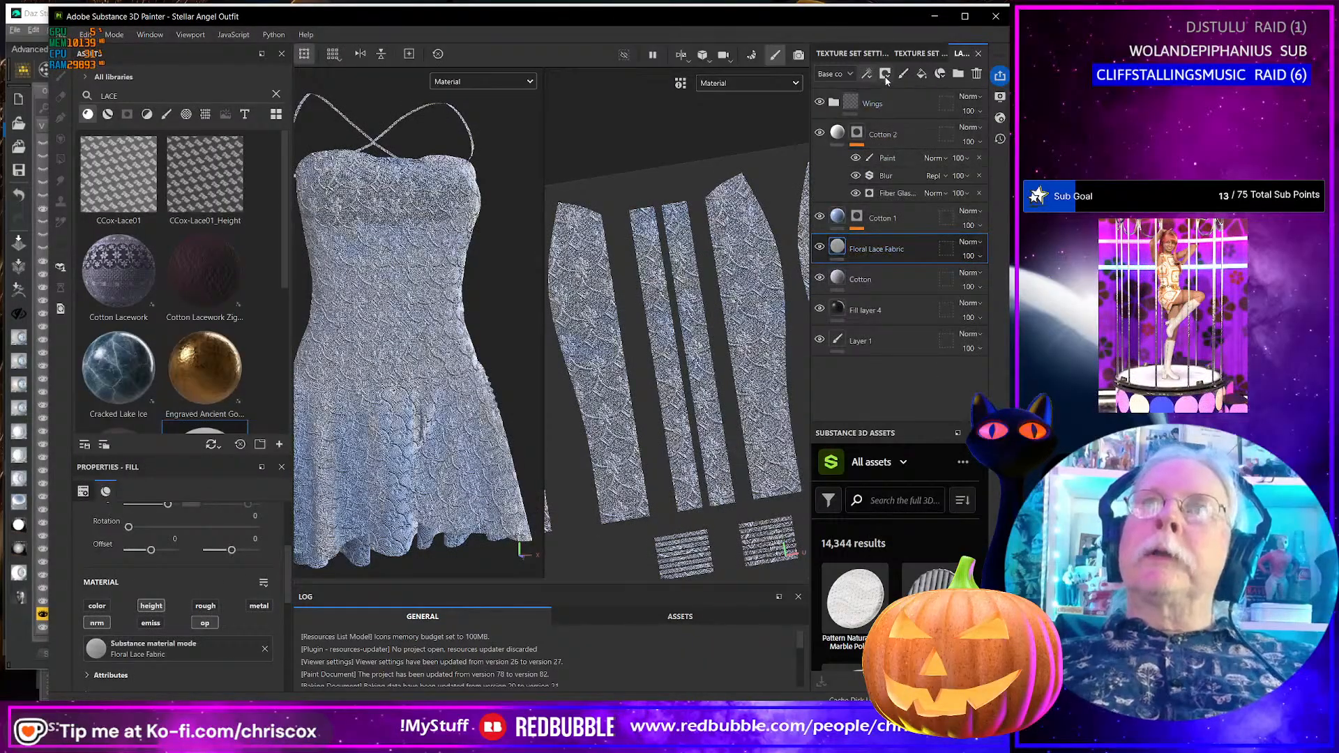
click(885, 74)
click(915, 108)
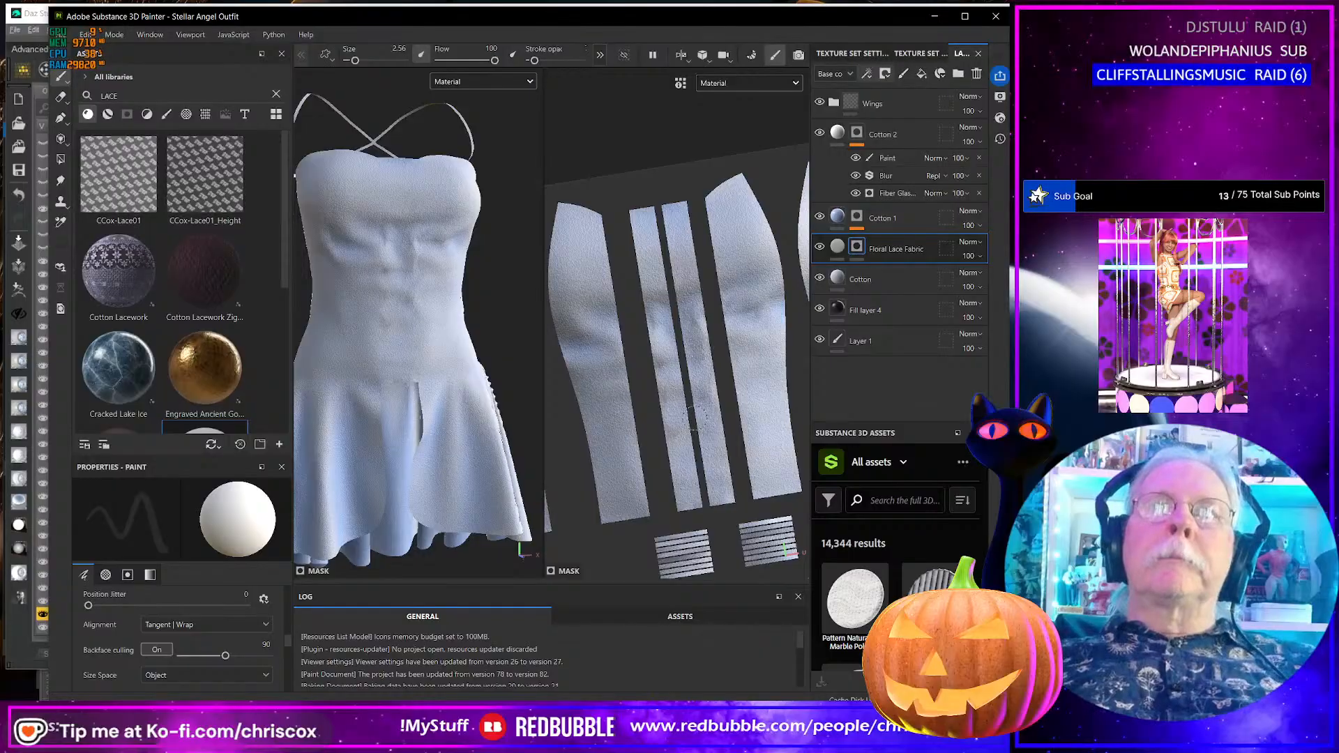
- Add a paint effect to the Floral Lace Fabric mask and try a straight white stroke between the two center panel UV strips
scroll(685, 399, down, 1)
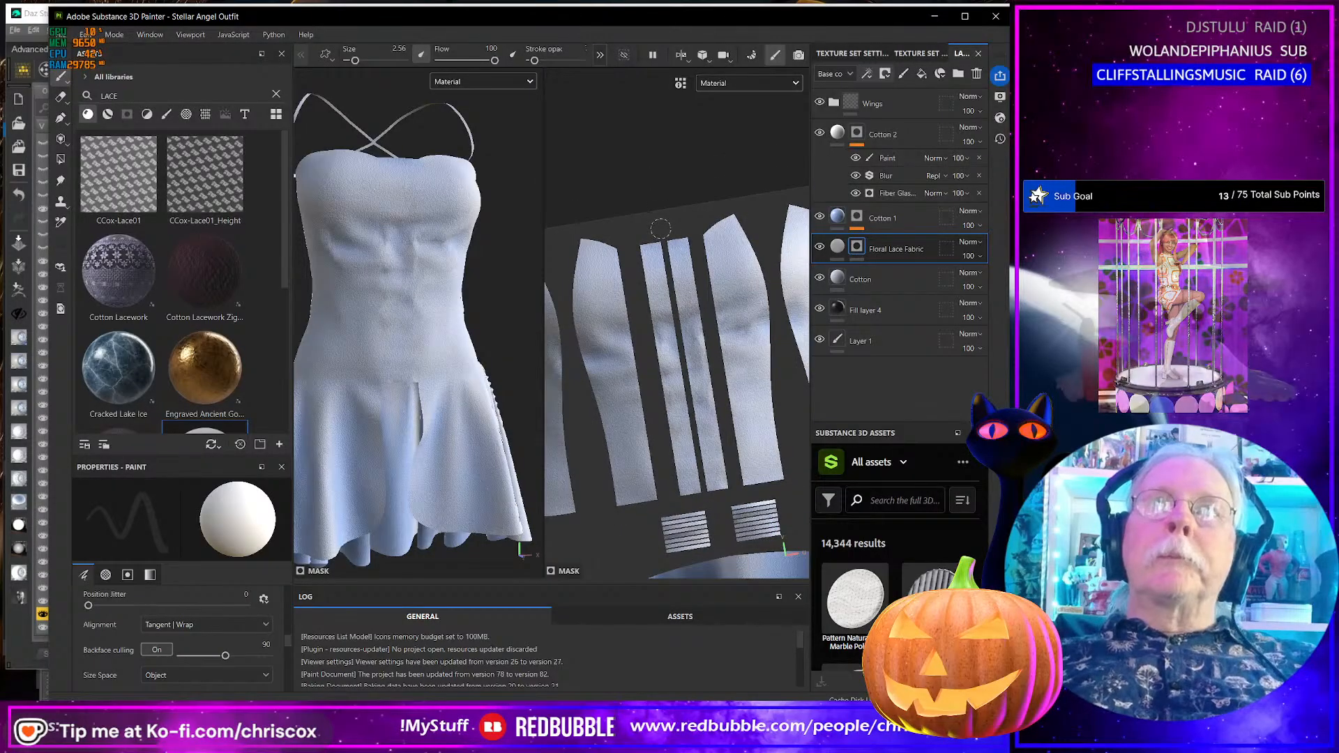
drag(658, 230, 696, 482)
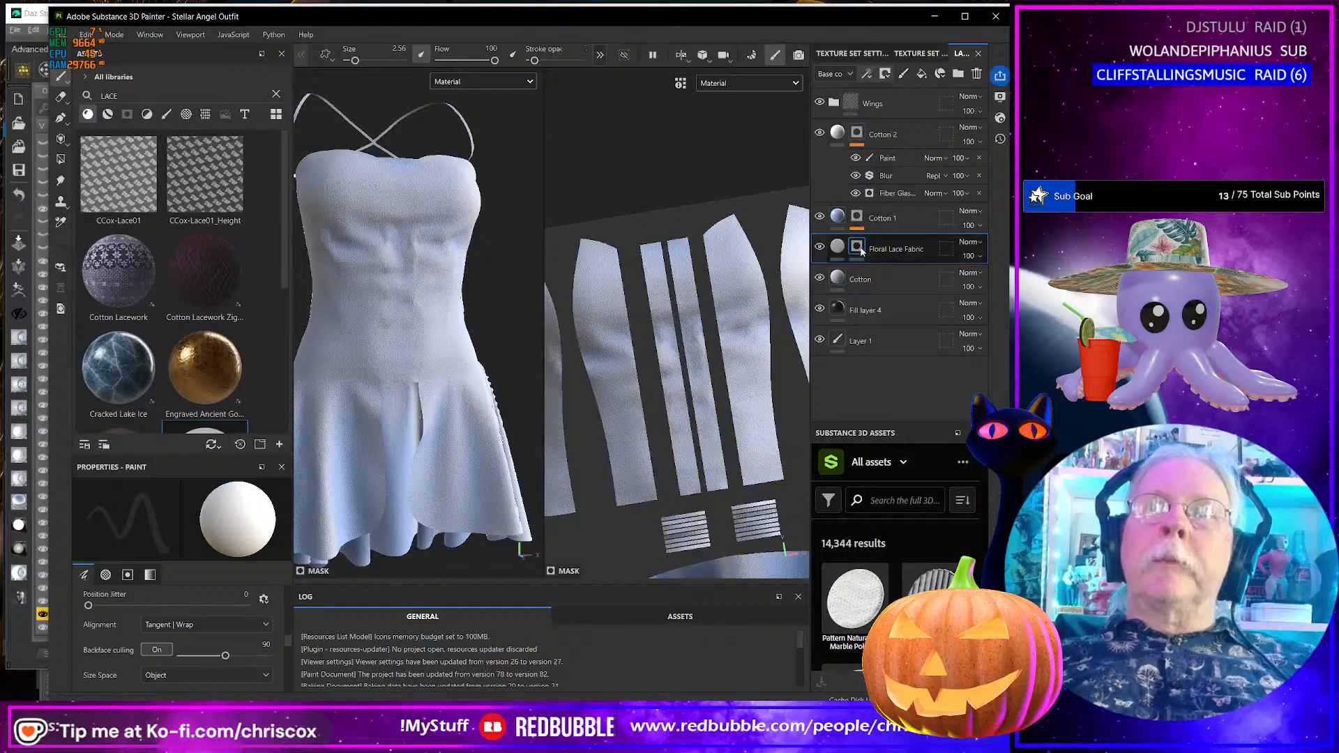
click(858, 248)
click(869, 77)
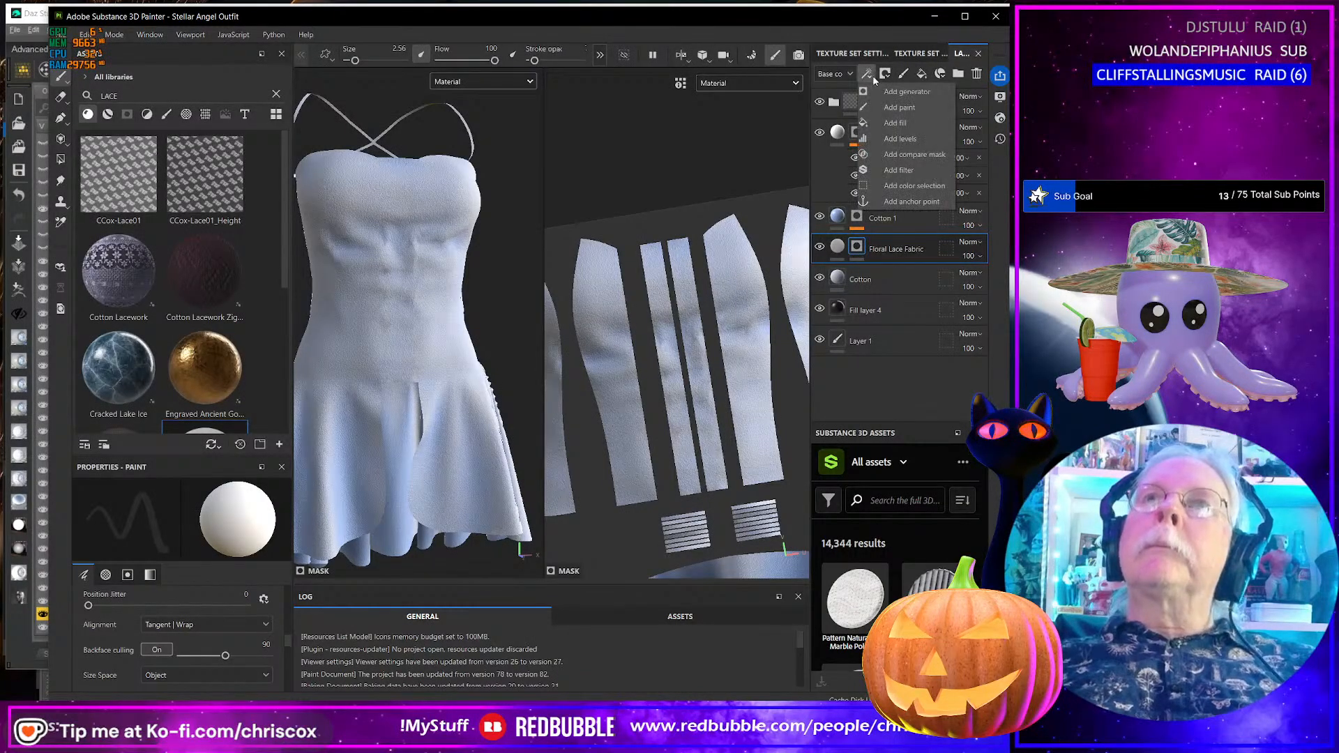
click(905, 105)
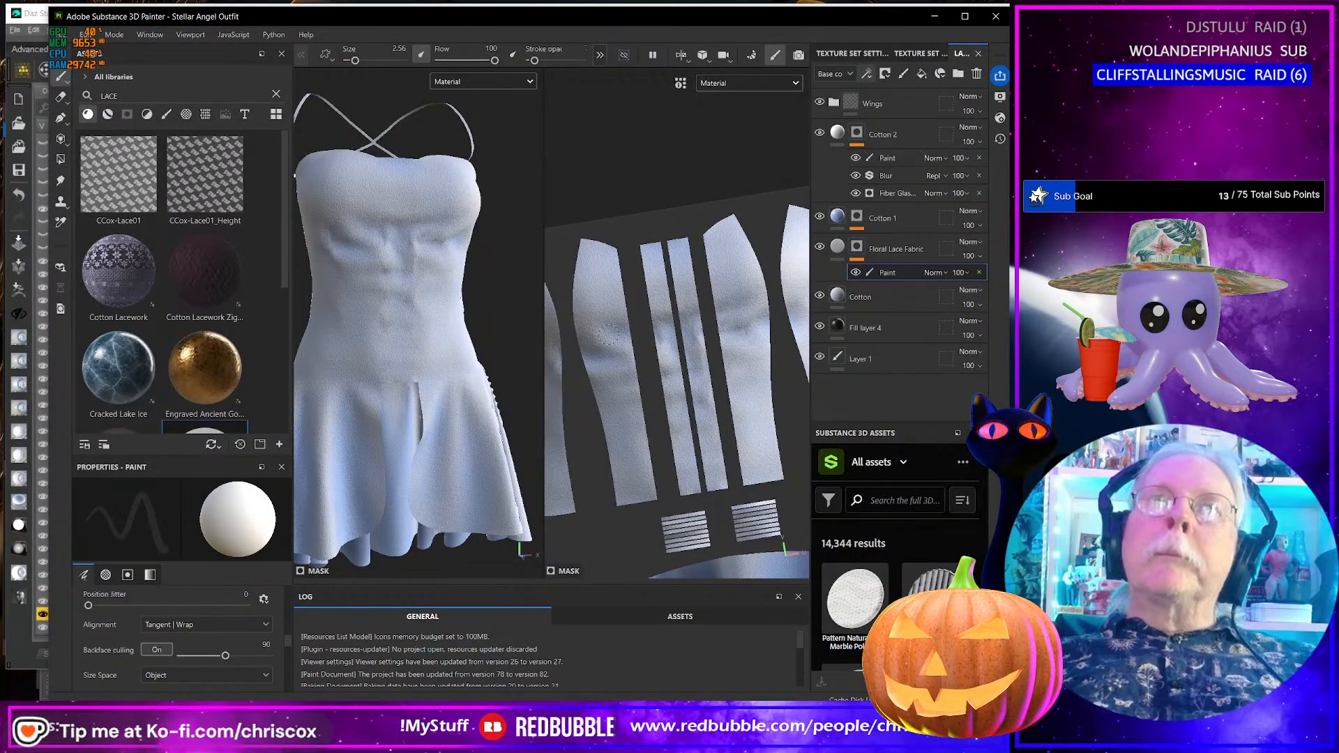
click(150, 574)
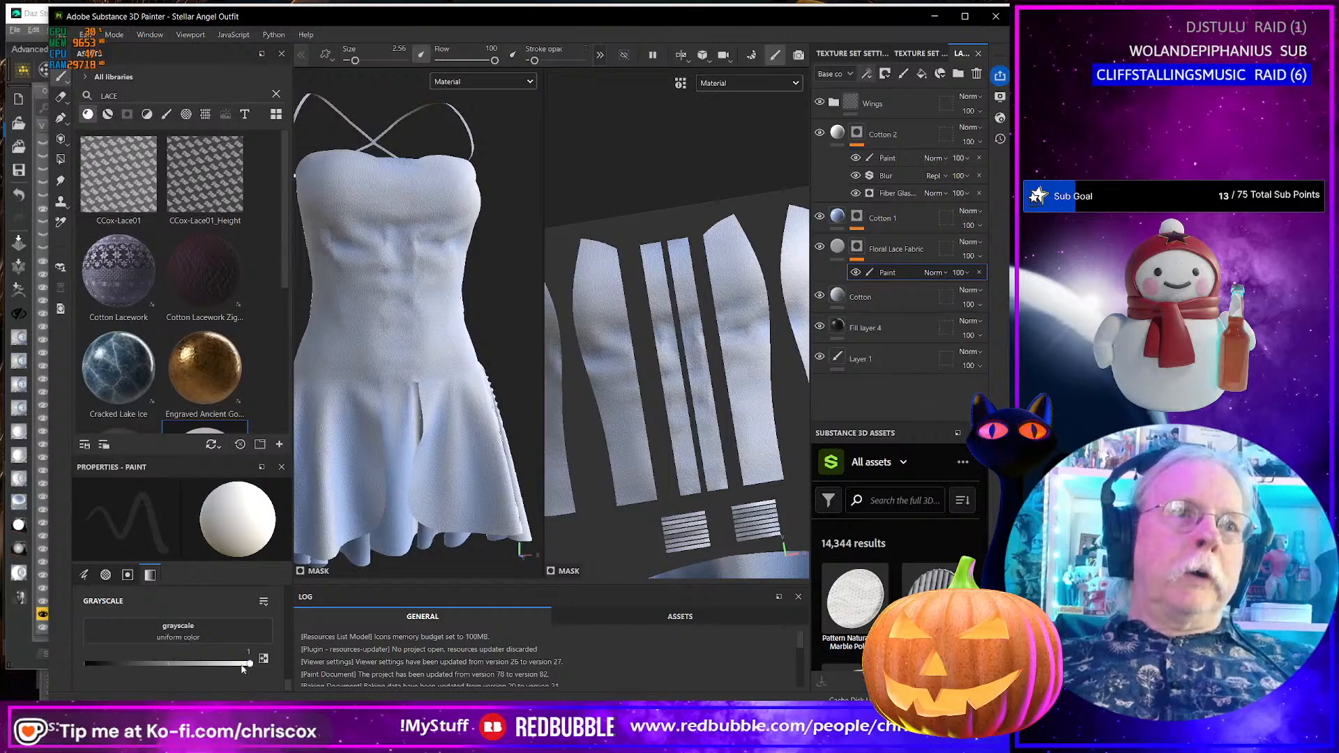
click(659, 226)
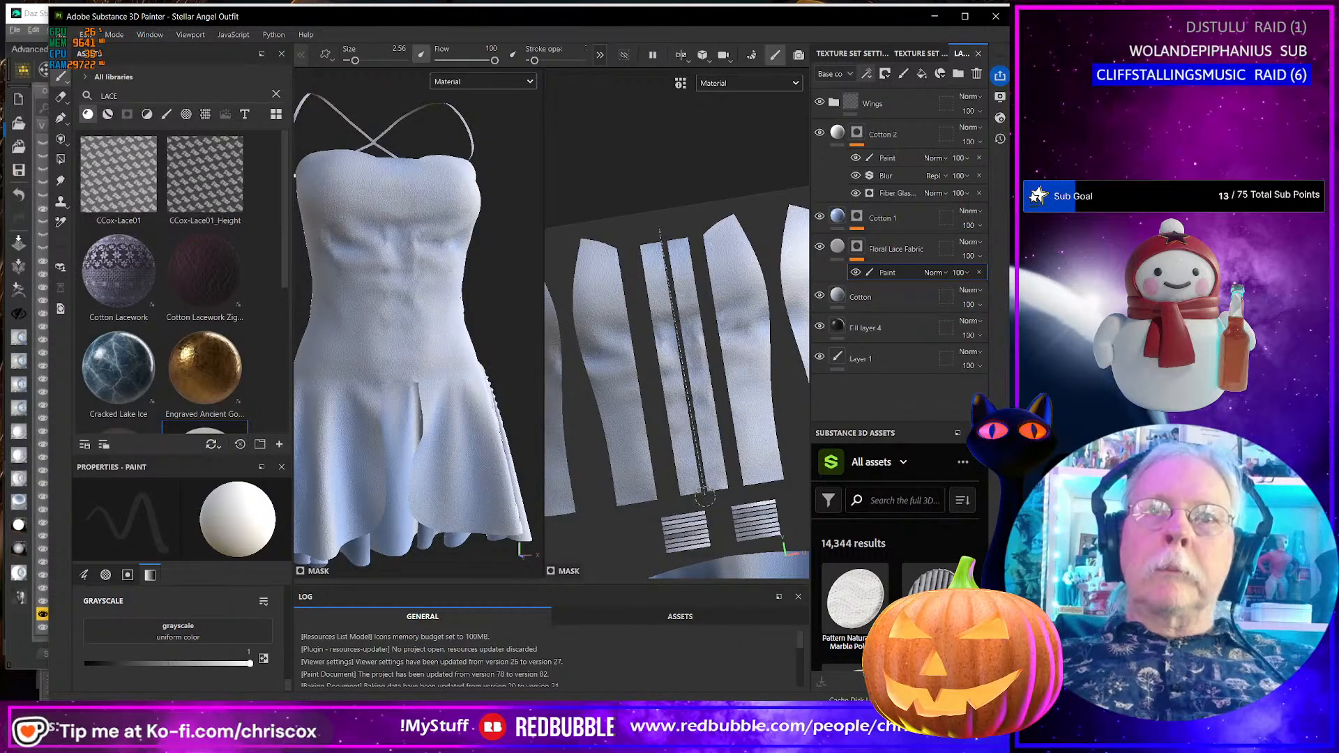
shift+click(704, 496)
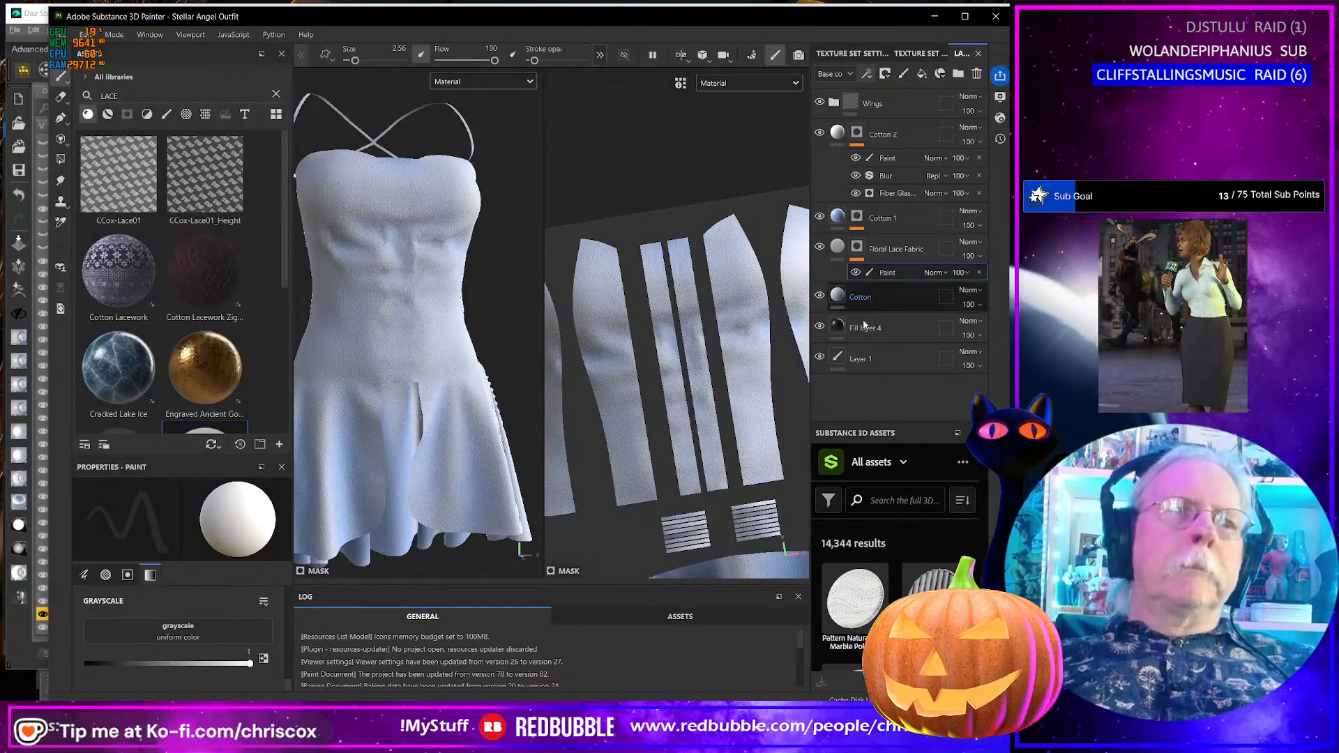
- Examine the paint brush's jitter, alignment, flow and stencil settings, enlarging the properties area for a fuller view
scroll(231, 605, up, 8)
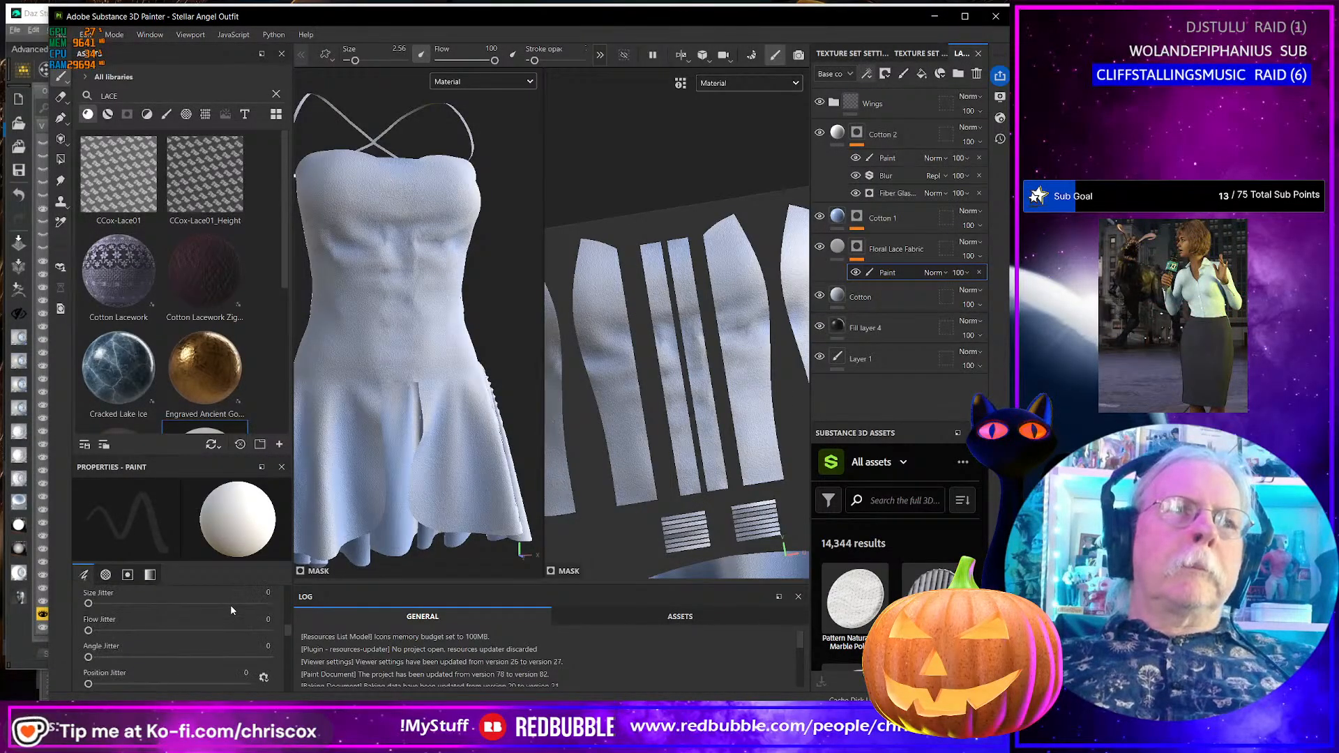
scroll(231, 610, down, 8)
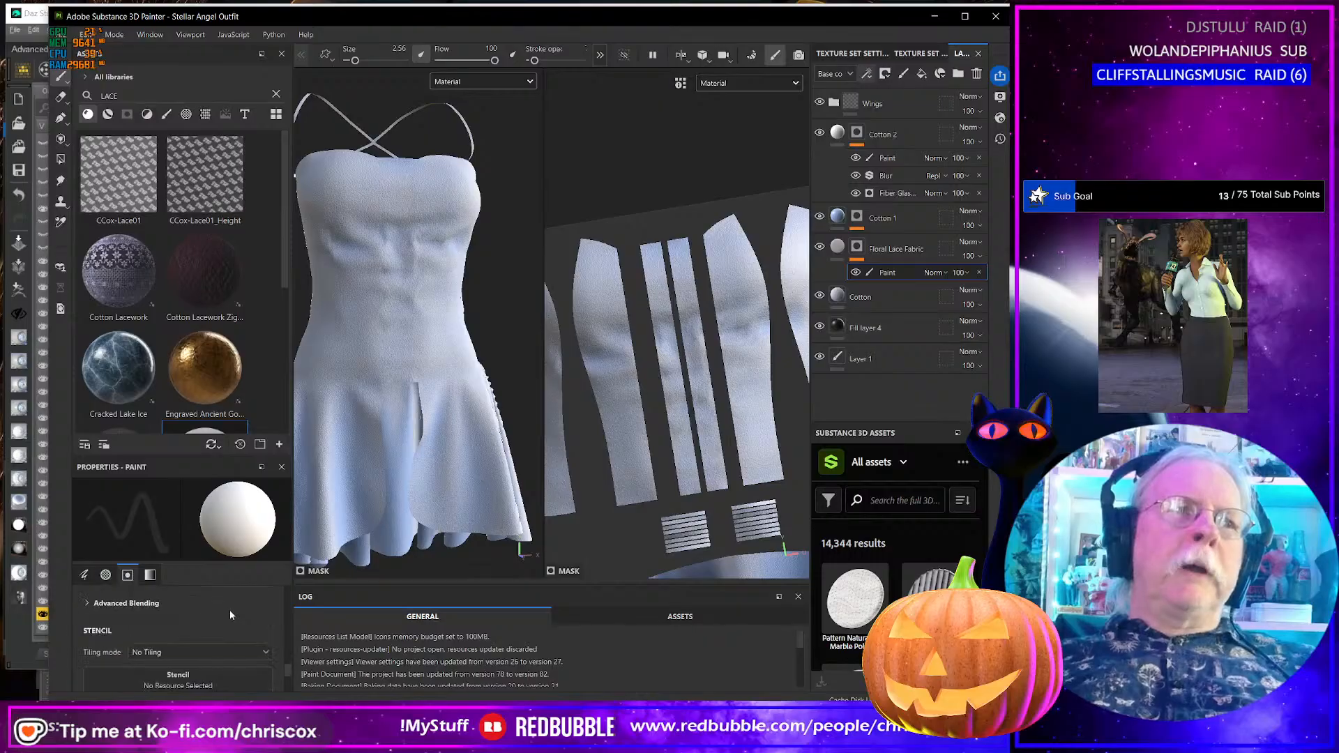
scroll(228, 612, up, 8)
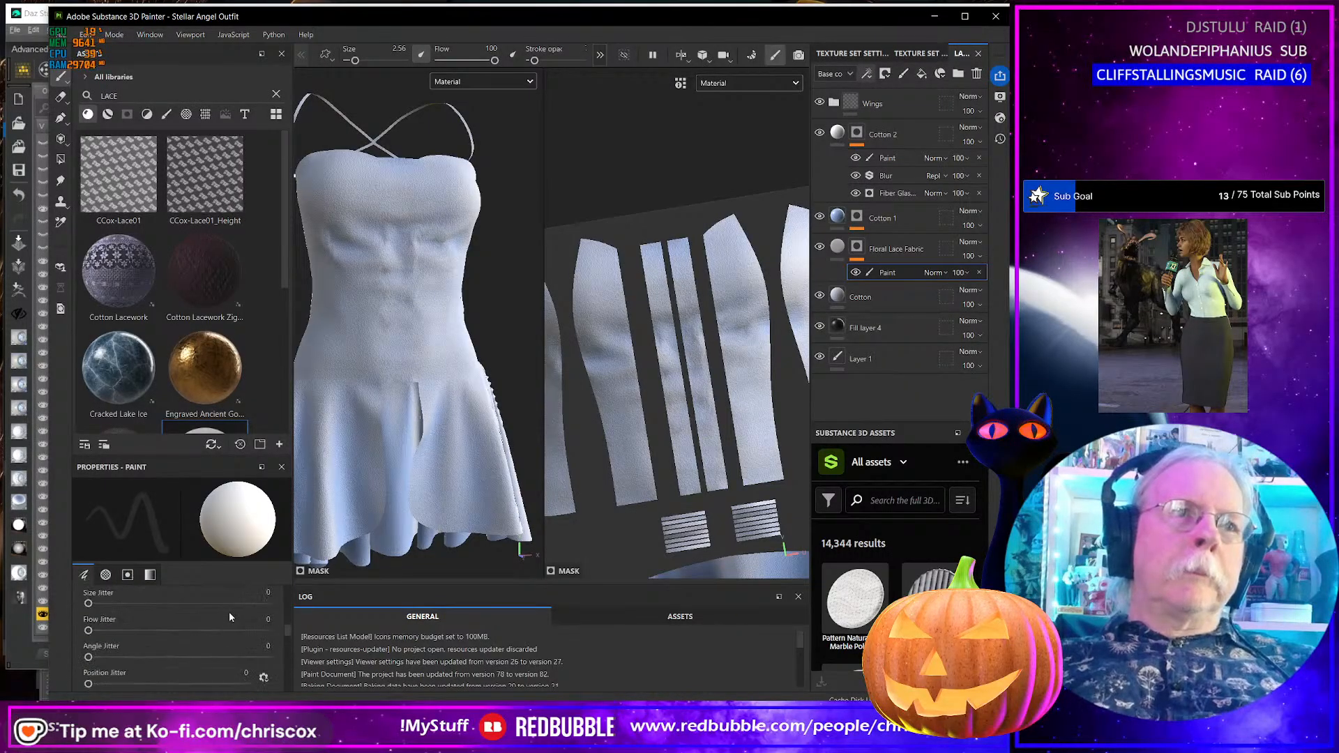
scroll(229, 612, up, 3)
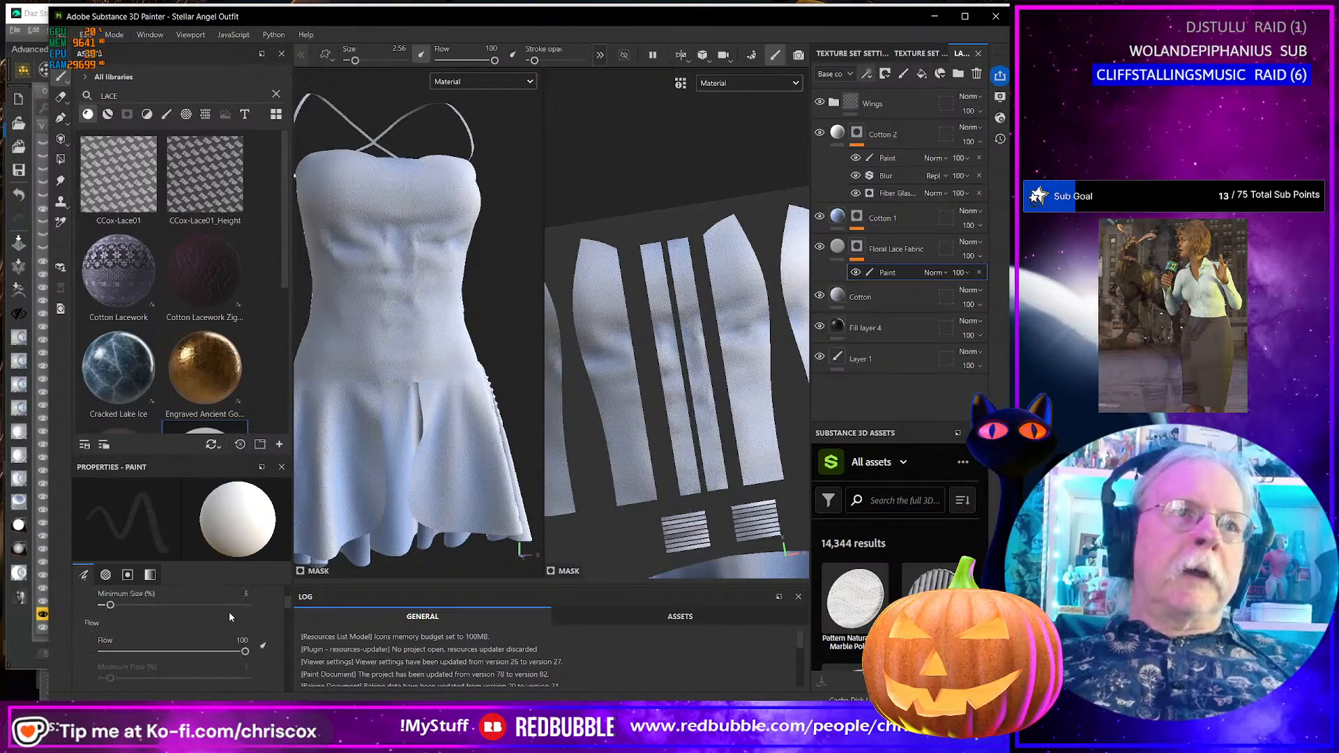
scroll(229, 613, down, 5)
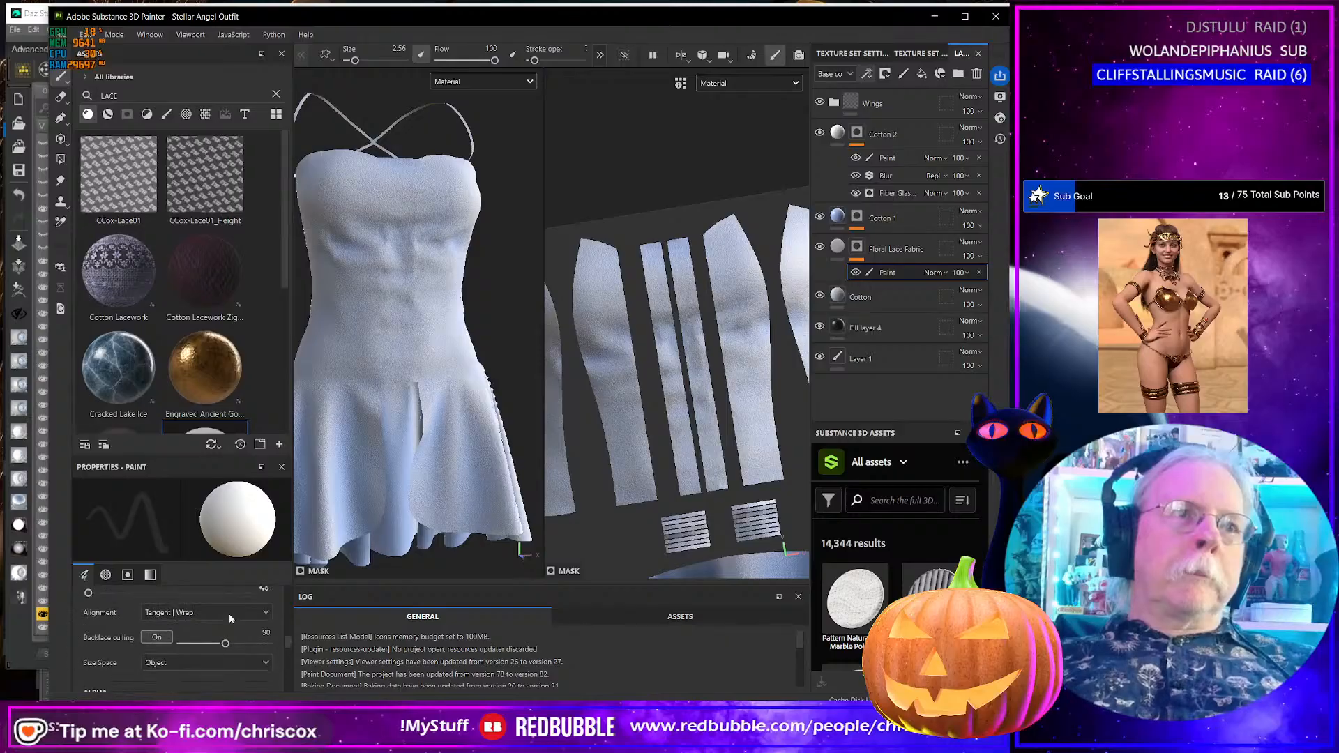
scroll(230, 618, down, 2)
scroll(230, 618, up, 2)
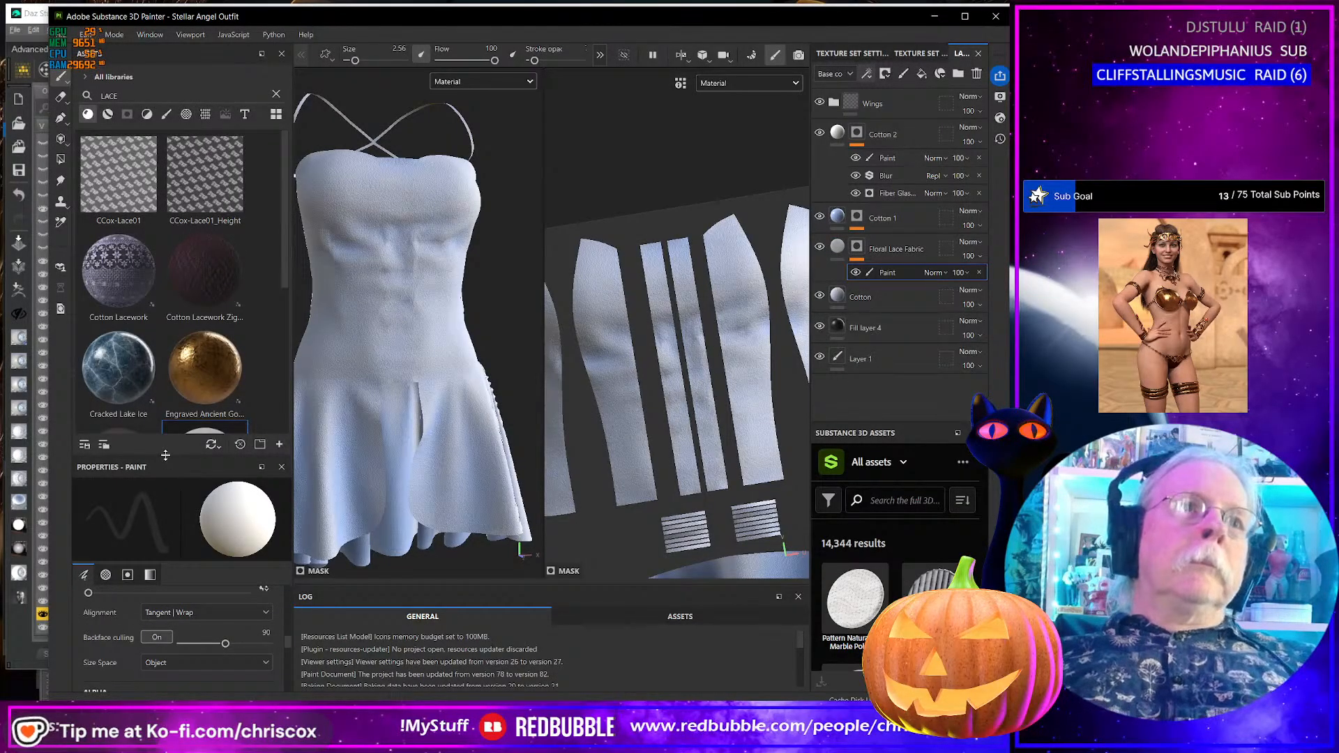
drag(165, 455, 166, 361)
scroll(191, 615, up, 1)
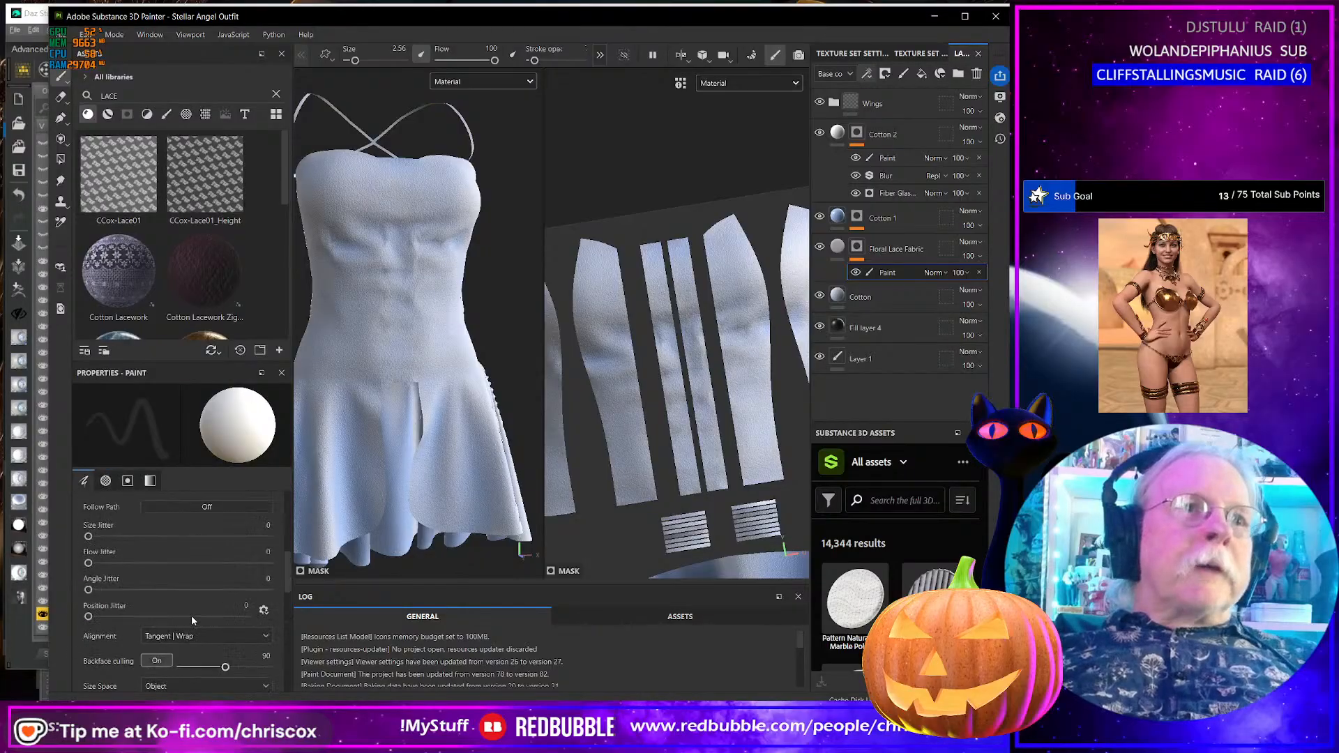
scroll(191, 615, up, 2)
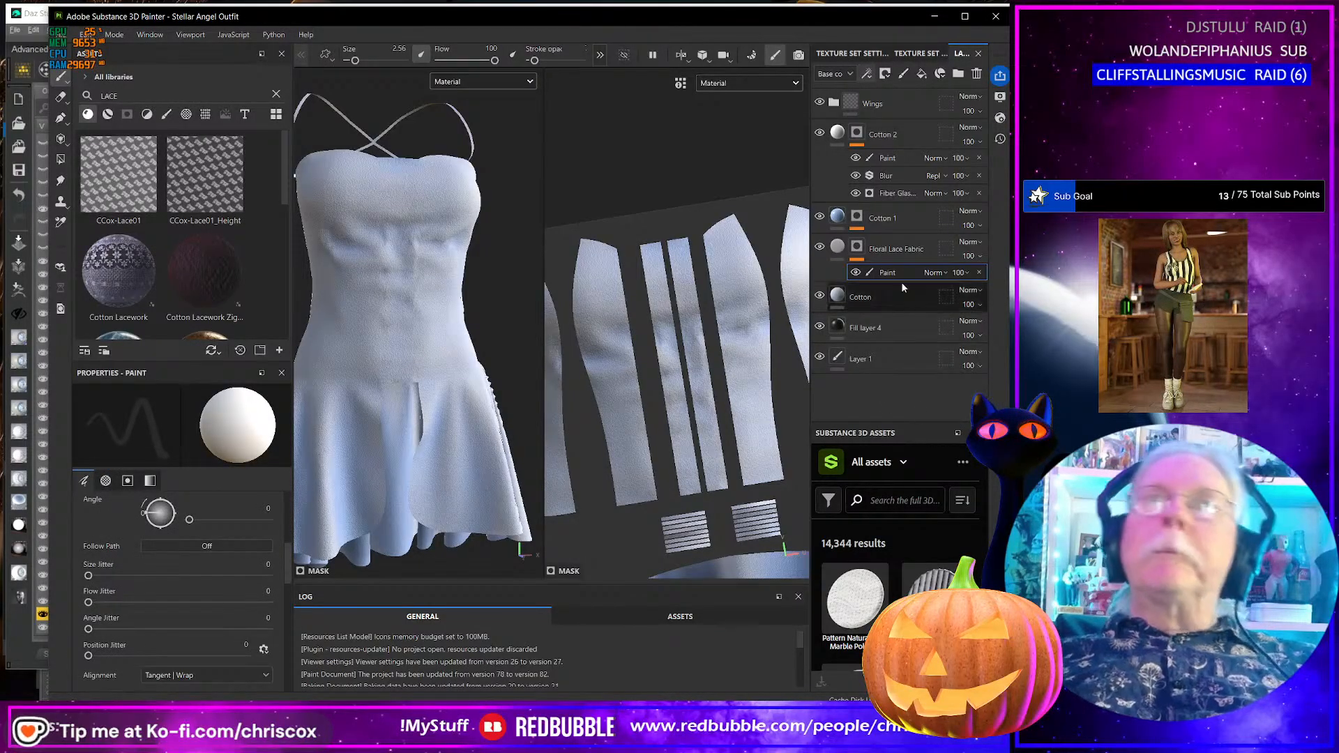
- Delete the Floral Lace Fabric layer and apply Synthetic Lacework Raschel to the bodice's center panel by ID color, with tiling set to 8
click(903, 256)
click(977, 74)
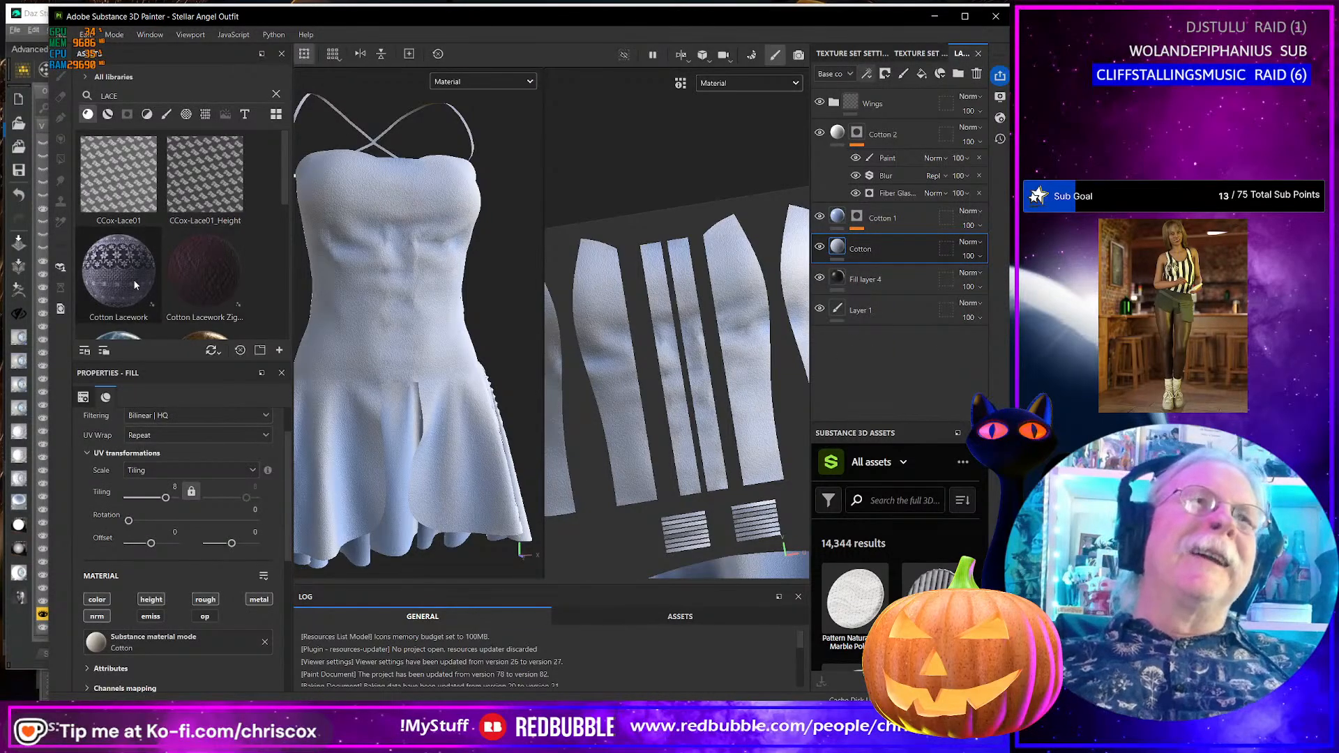
scroll(216, 270, down, 3)
scroll(216, 270, down, 1)
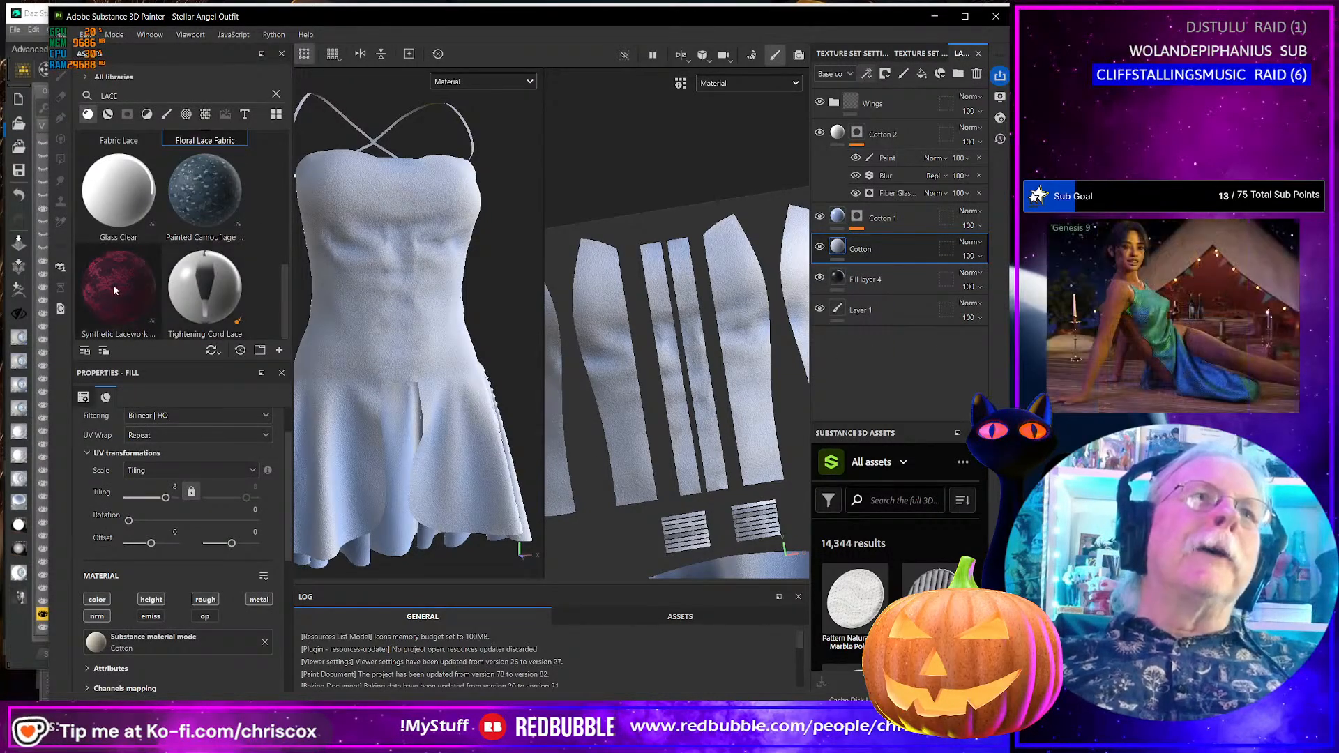
drag(113, 285, 398, 312)
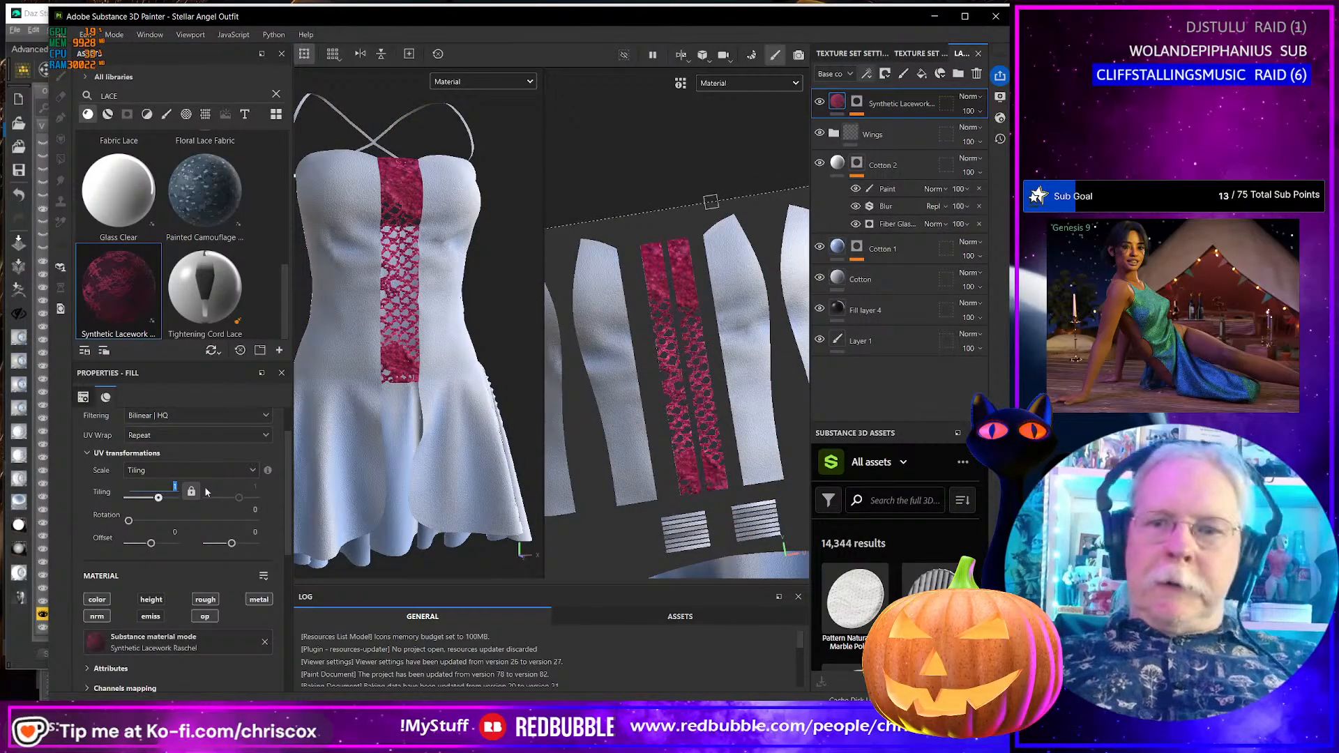
text(8)
key(Return)
alt+drag(421, 339, 395, 327)
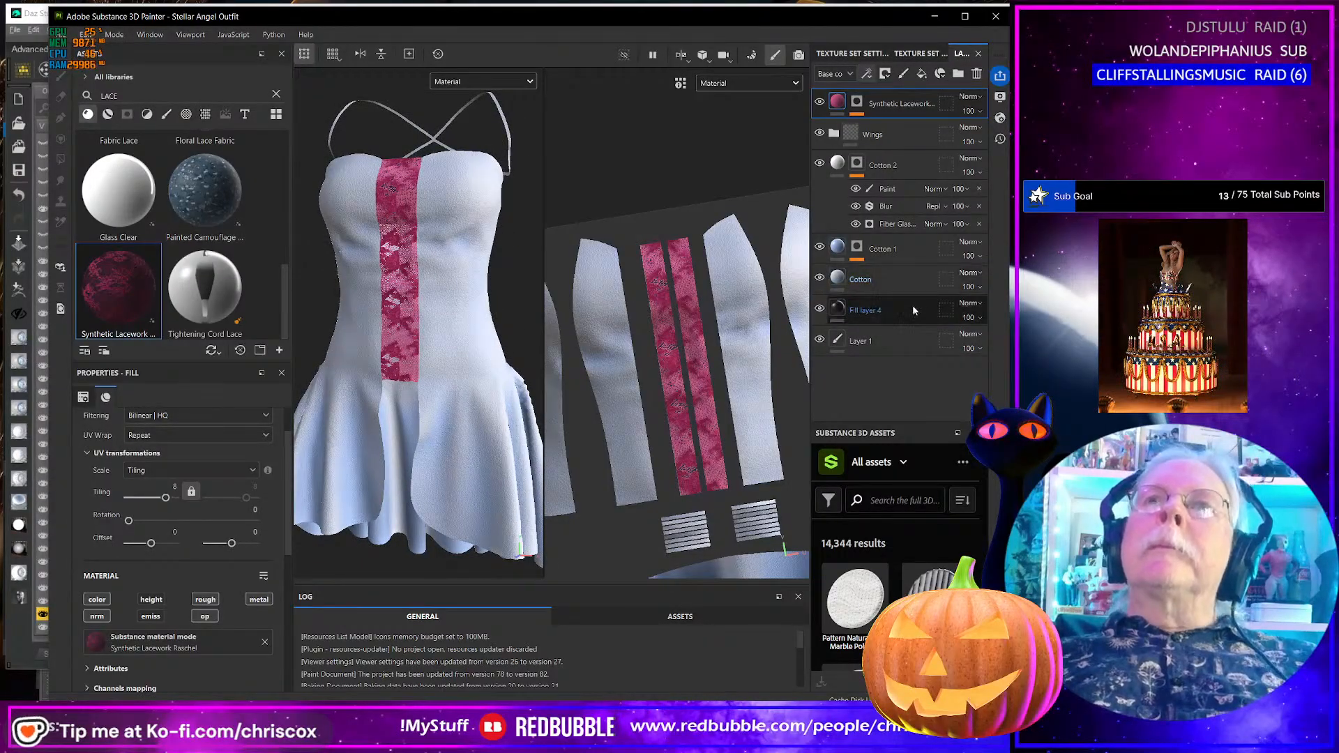
- Replace the Synthetic Lacework layer's mask with a black mask and add a paint effect to it
click(884, 75)
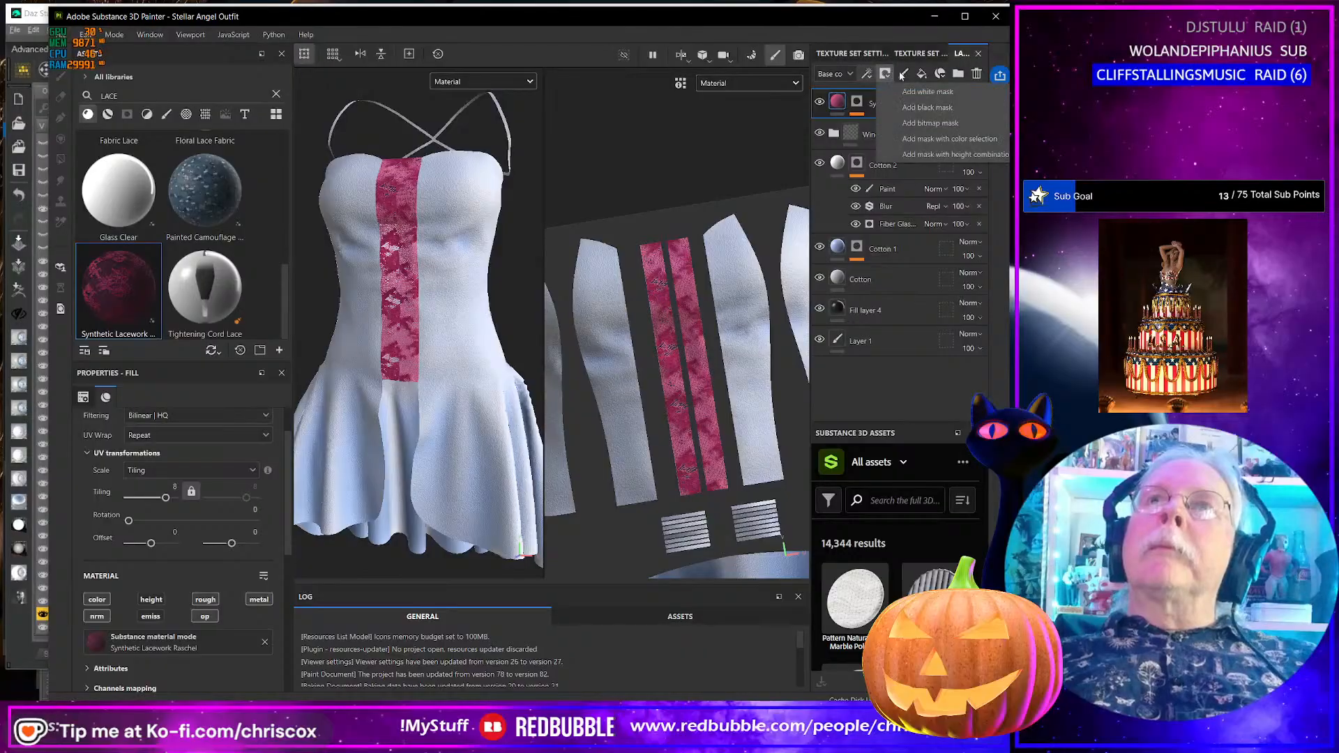
click(931, 108)
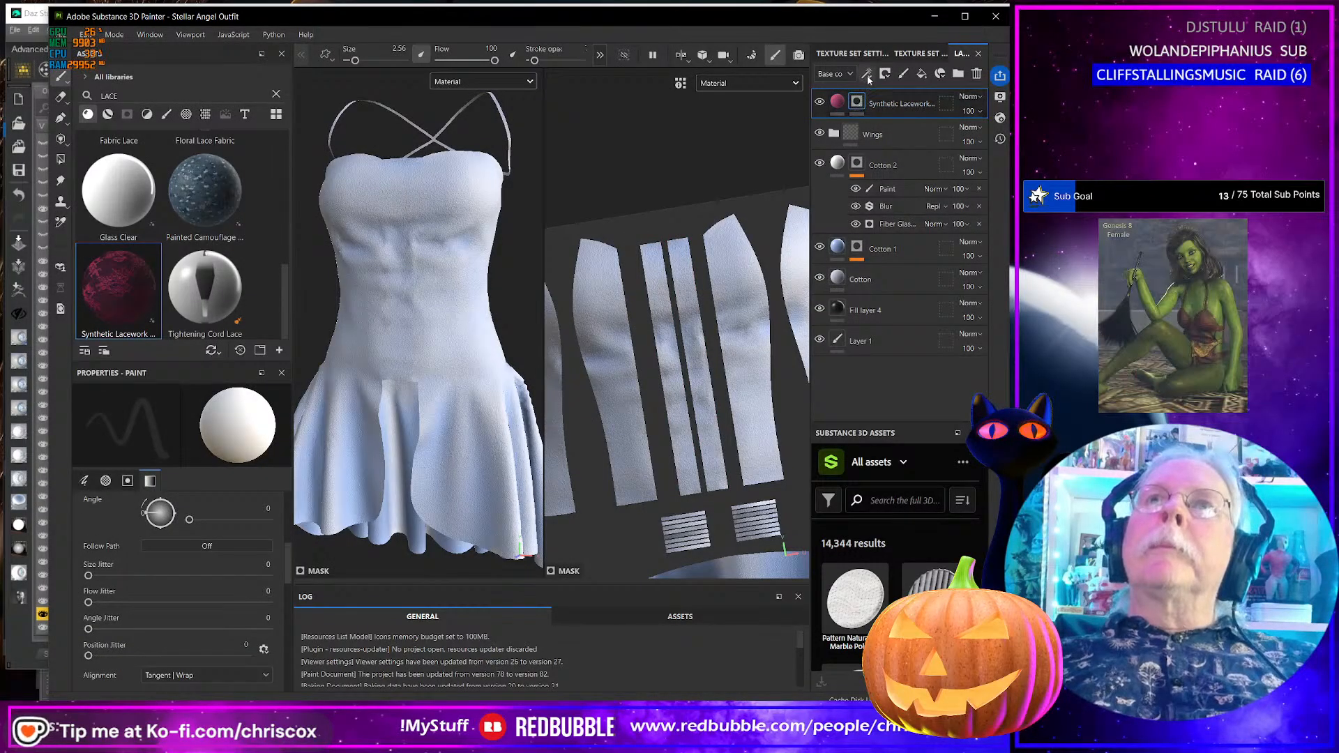
click(866, 73)
click(915, 115)
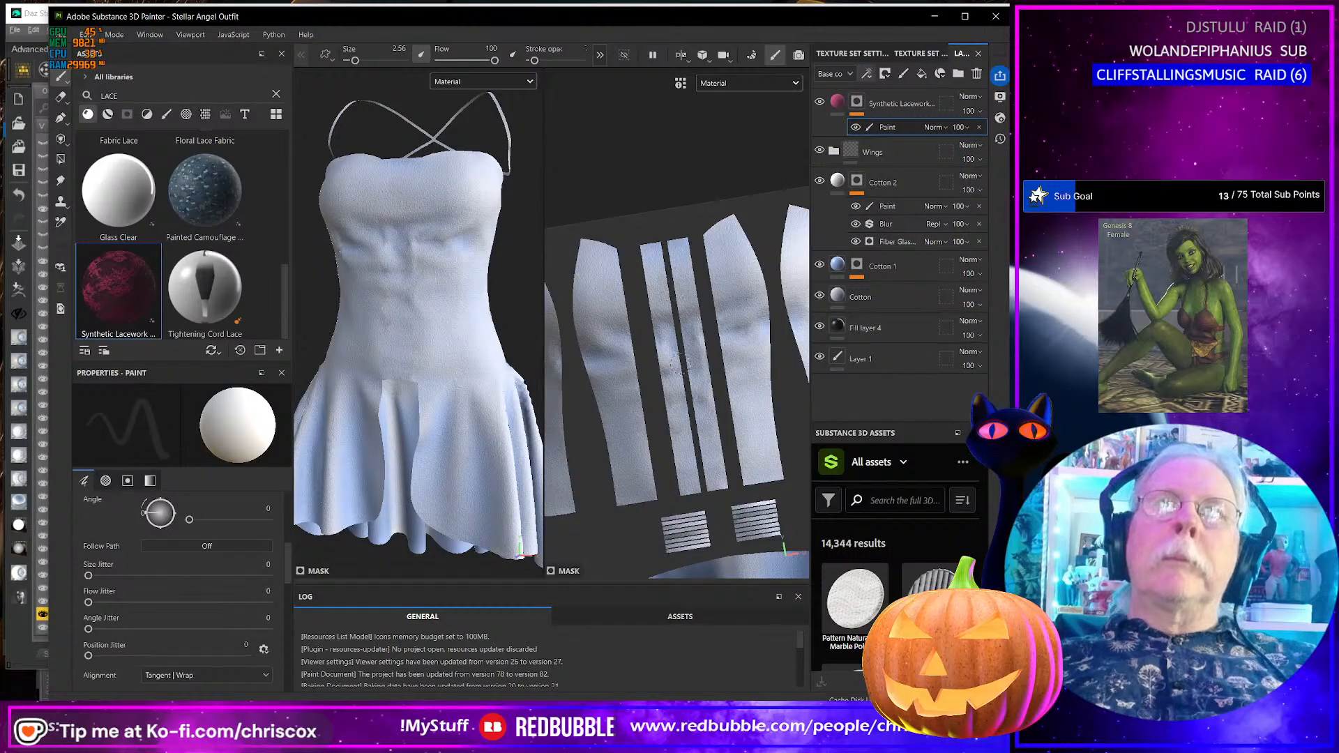
scroll(161, 627, down, 10)
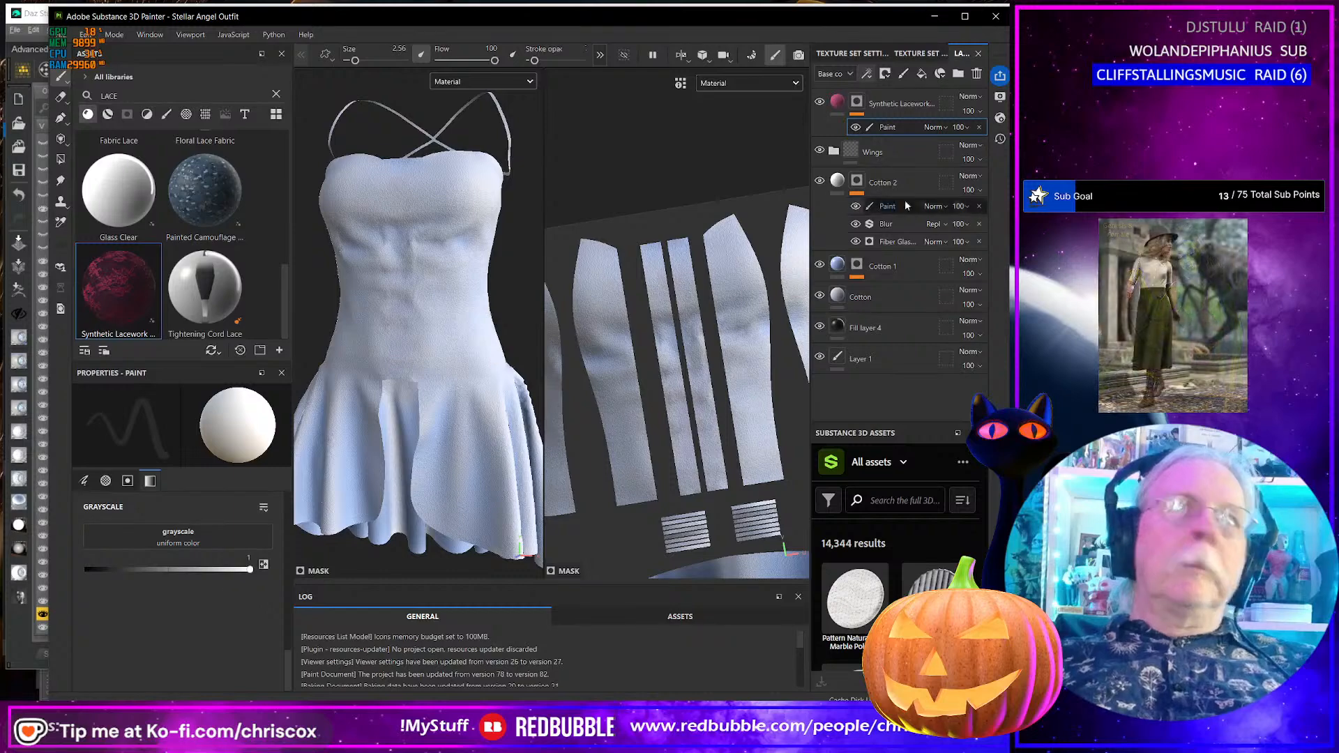
click(857, 102)
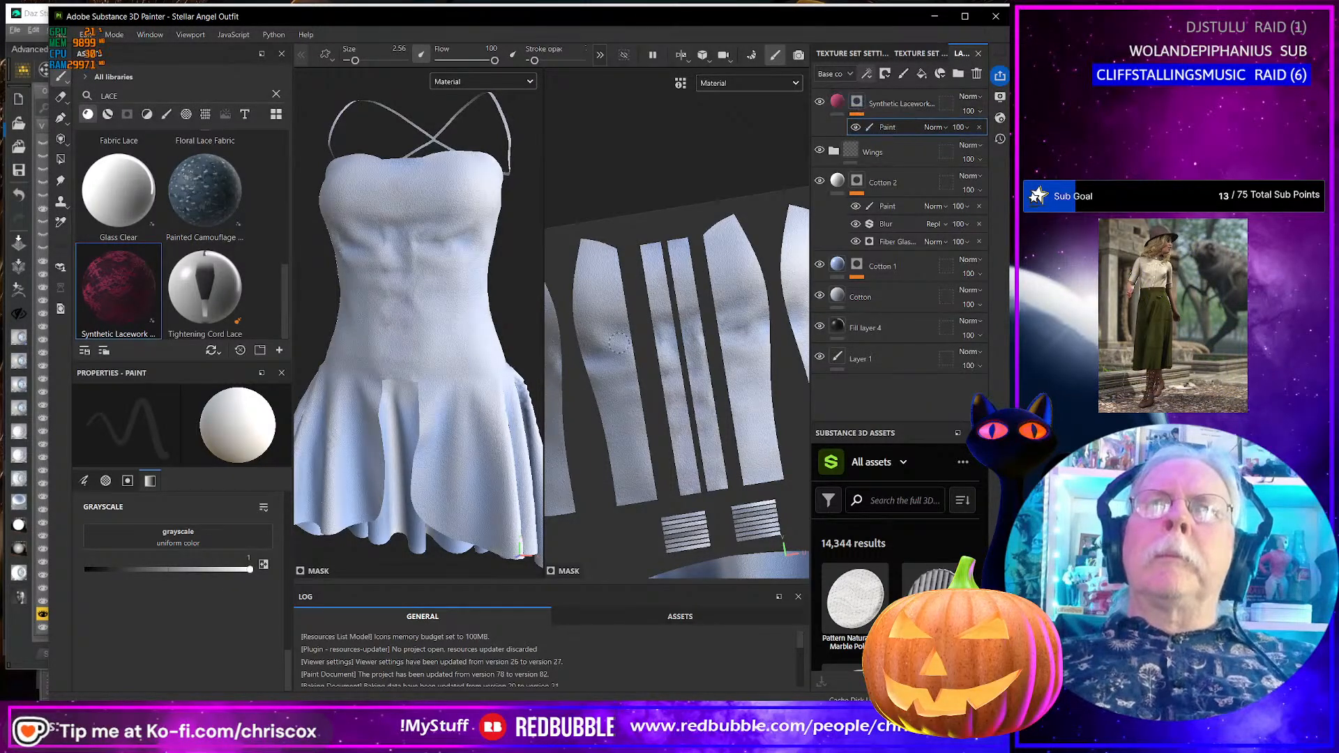
- Set the brush's stroke opacity to 100, and try and undo a vertical lace stroke down the bodice's front center
scroll(733, 322, down, 10)
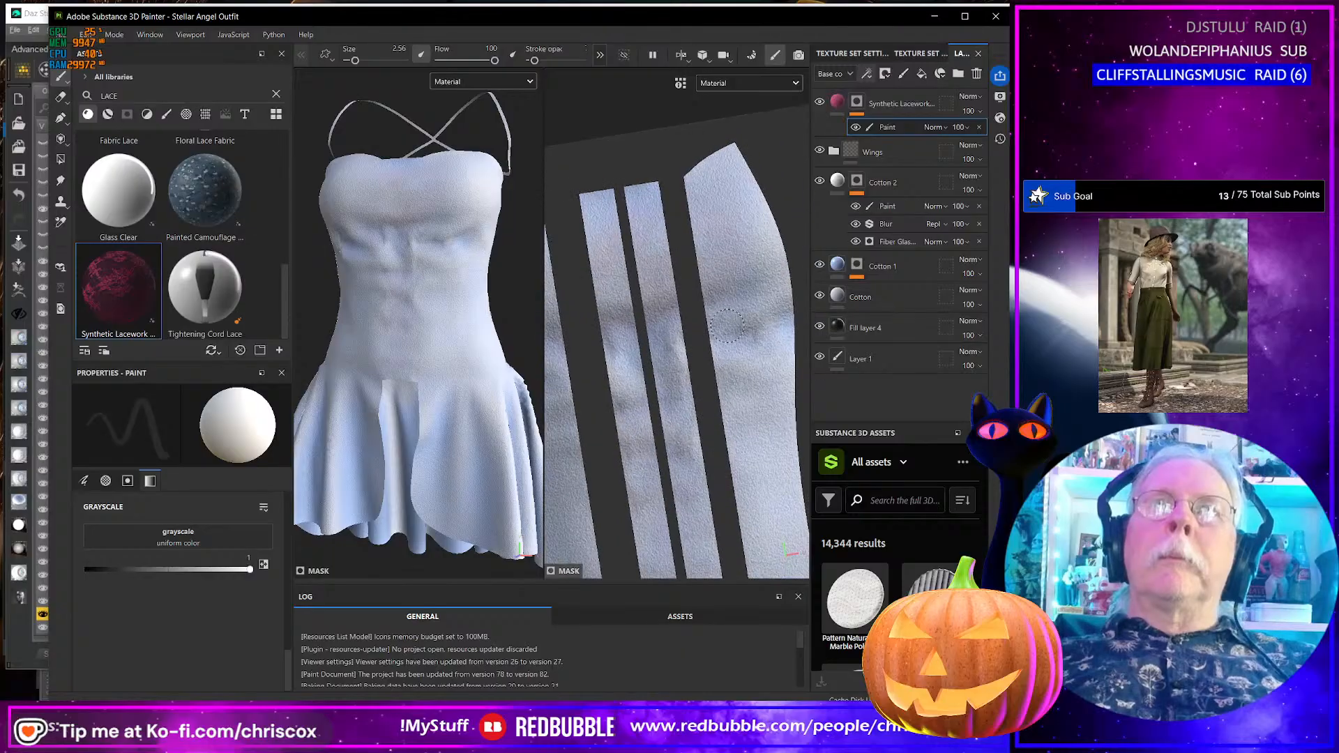
middle_drag(733, 322, 646, 309)
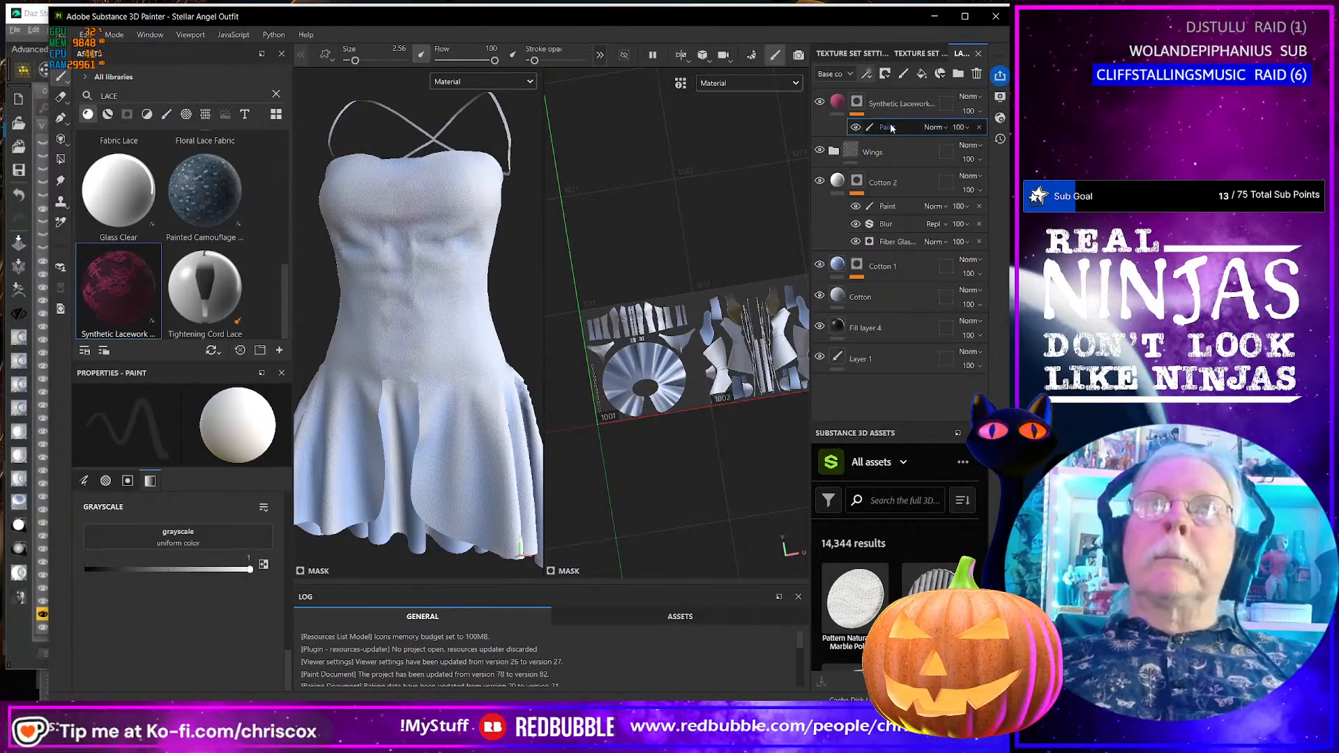
scroll(222, 580, up, 5)
scroll(221, 586, up, 5)
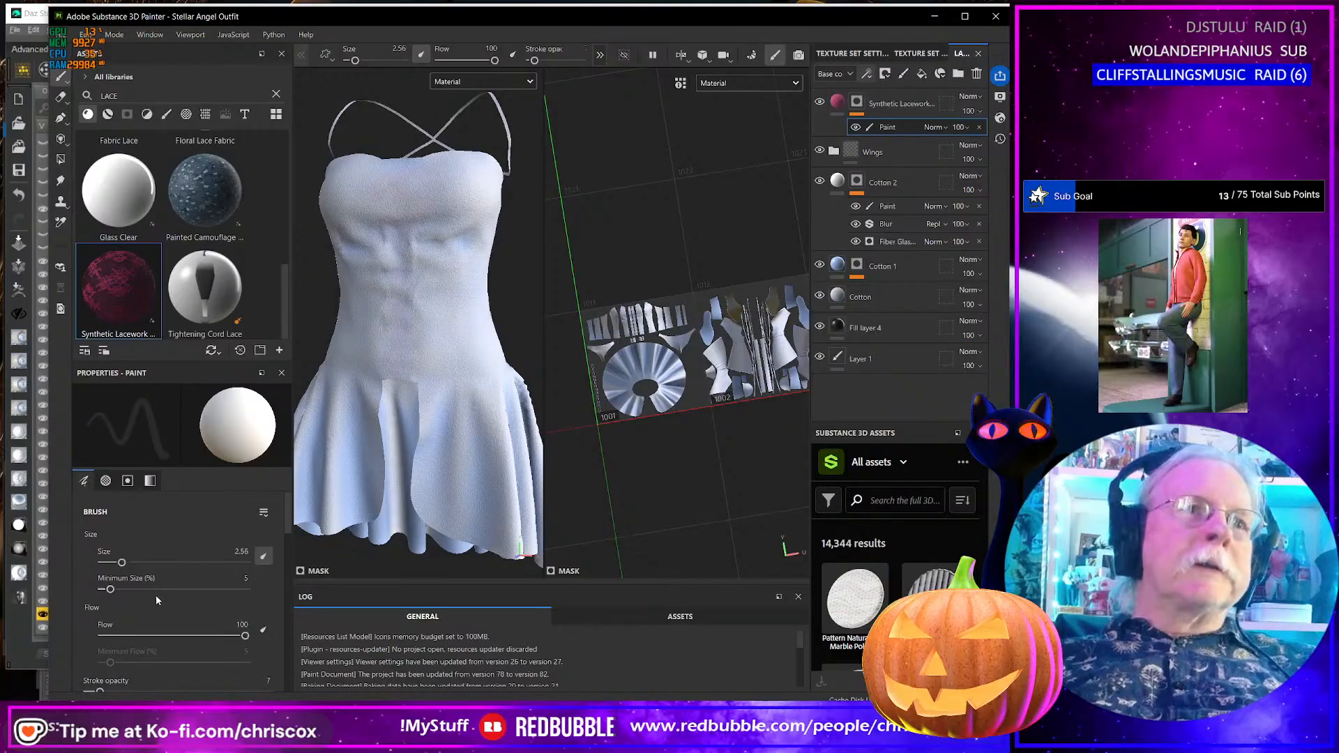
scroll(191, 612, down, 1)
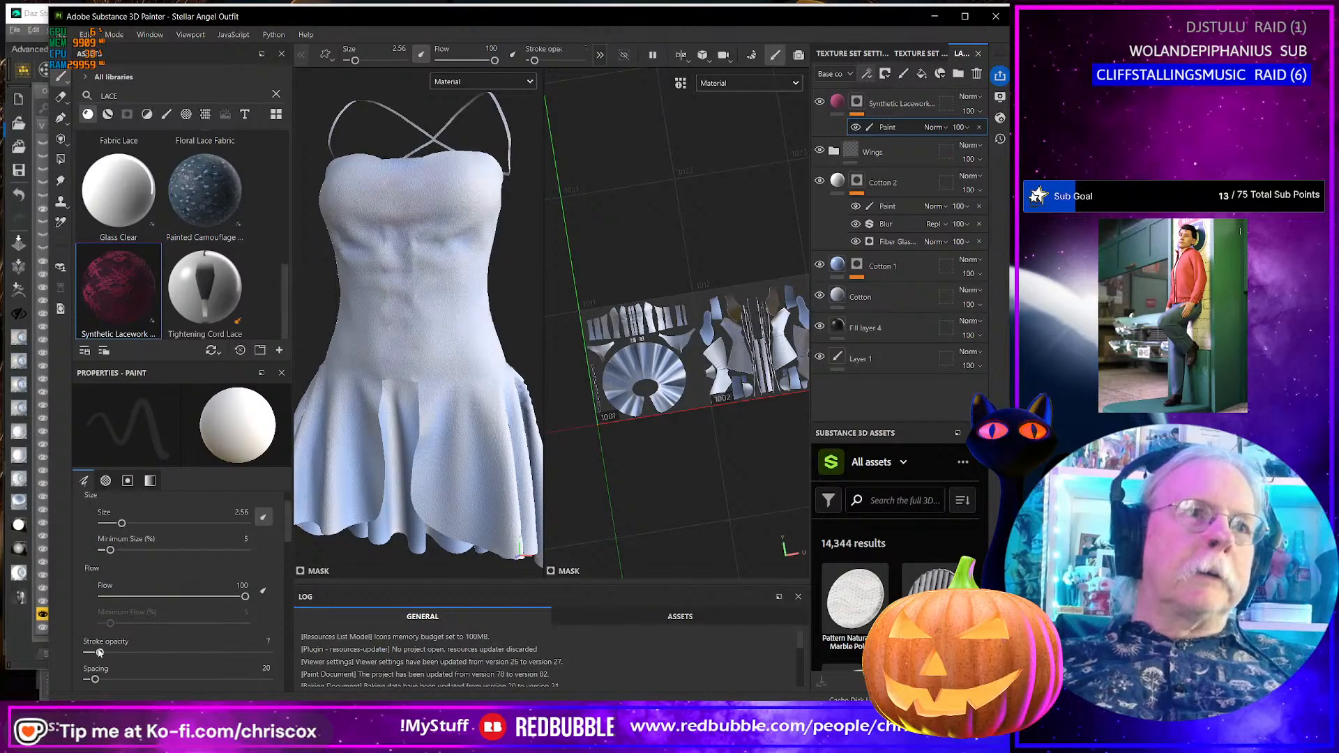
drag(98, 652, 271, 653)
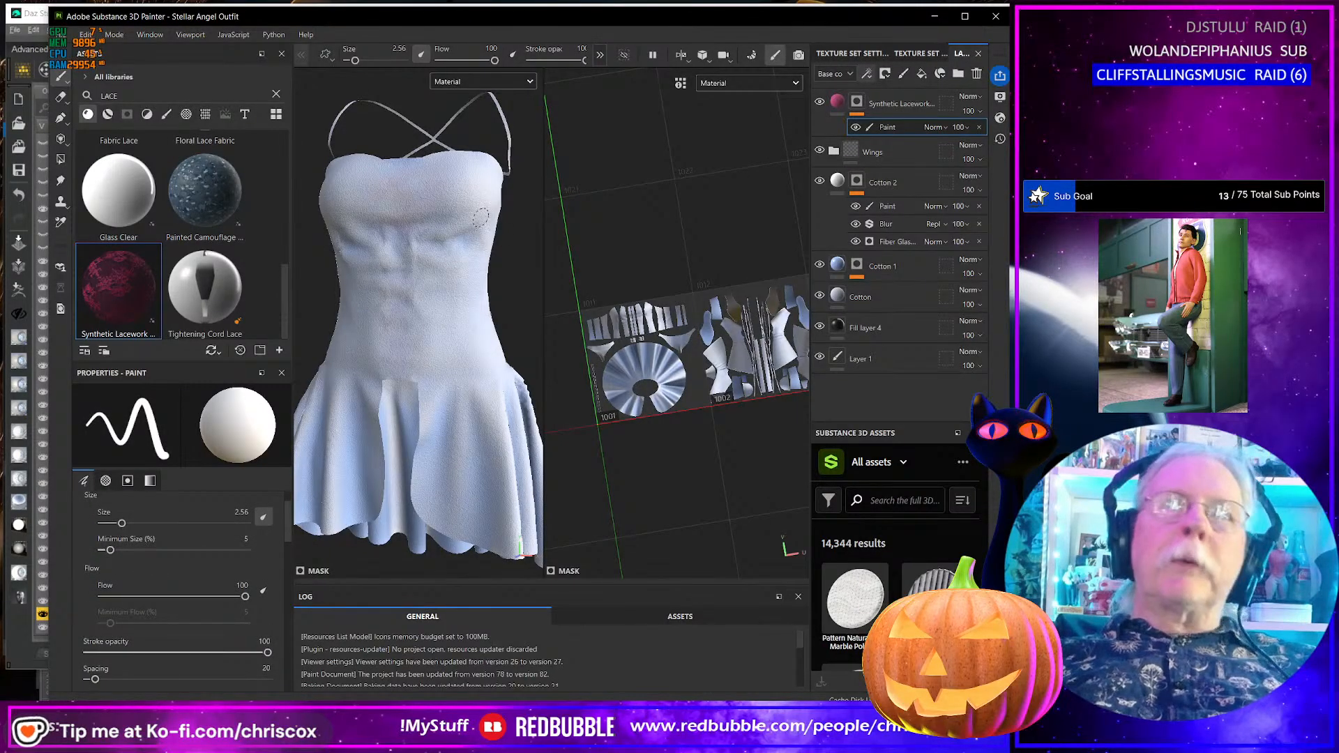
drag(419, 184, 420, 345)
key(ctrl+z)
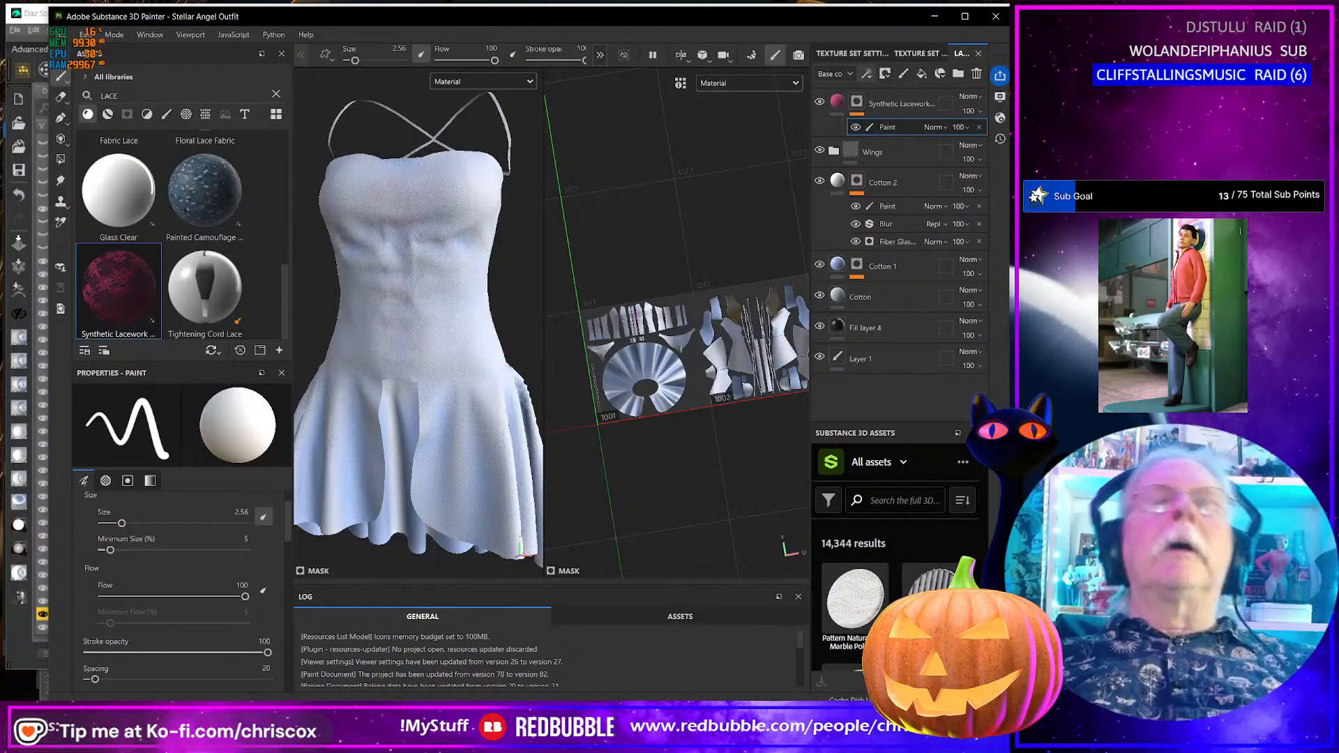
- Add a color selection to the Synthetic Lacework mask, picking the purple skirt-trim and pink bodice center-panel ID colors
scroll(694, 331, up, 5)
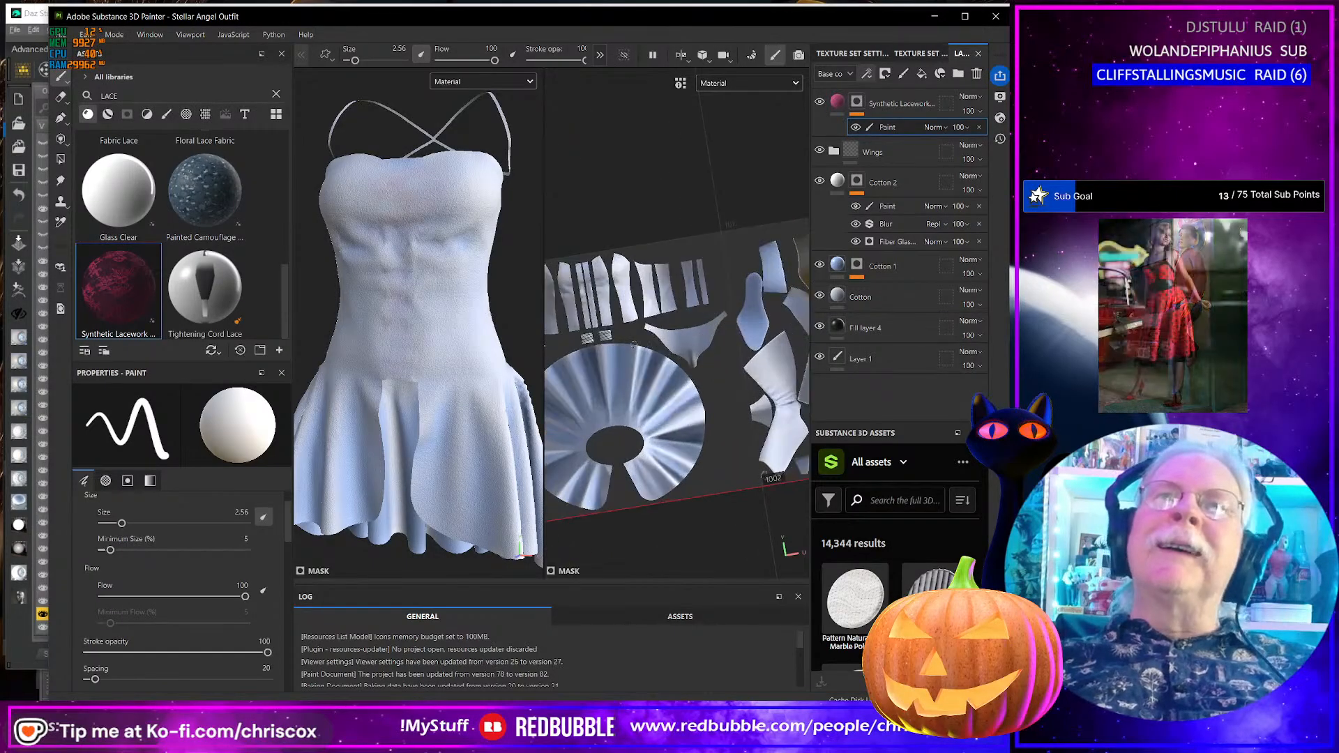
middle_drag(694, 331, 703, 273)
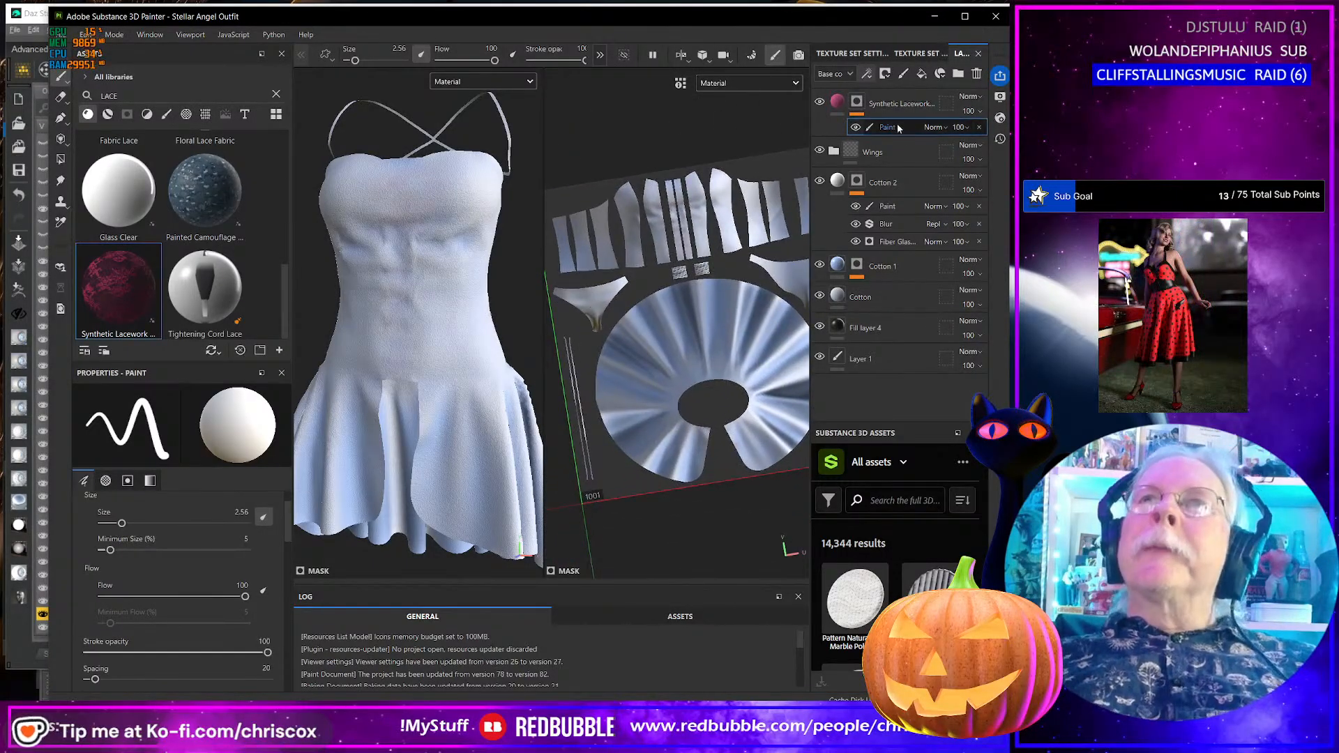
click(868, 73)
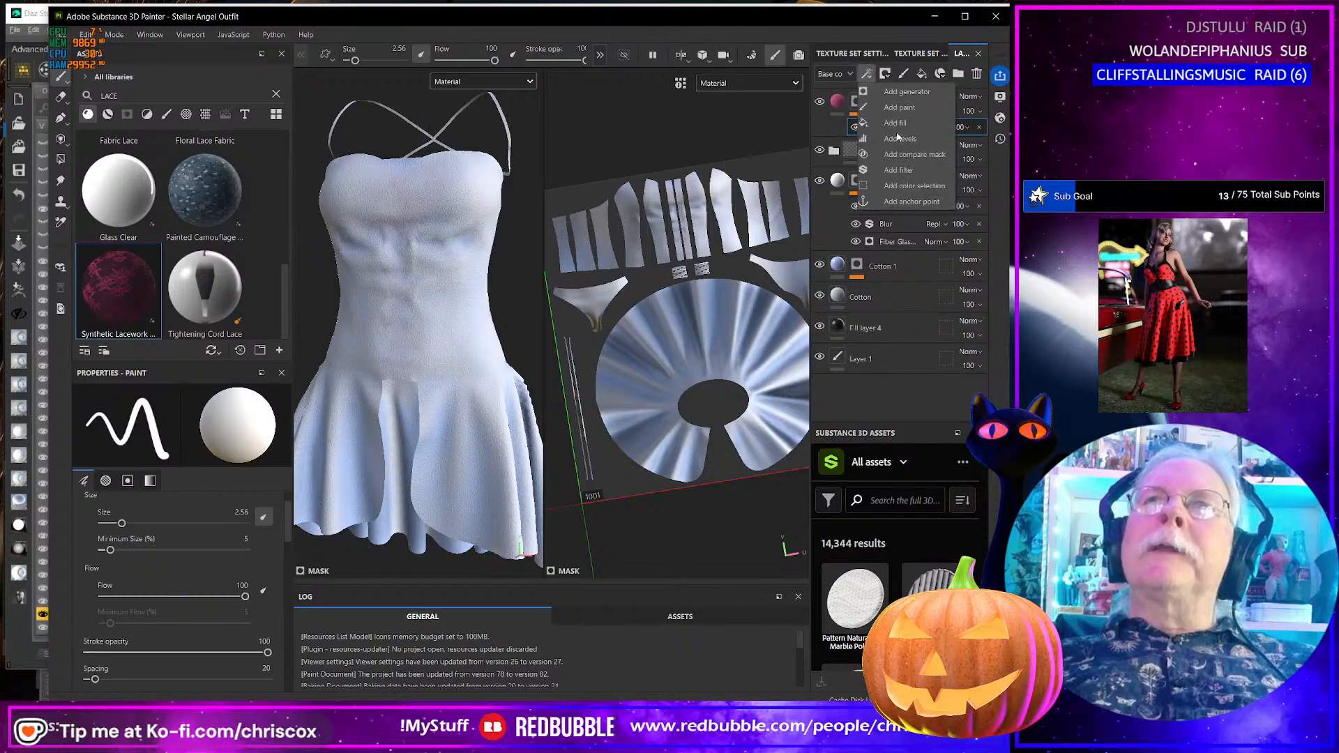
click(910, 187)
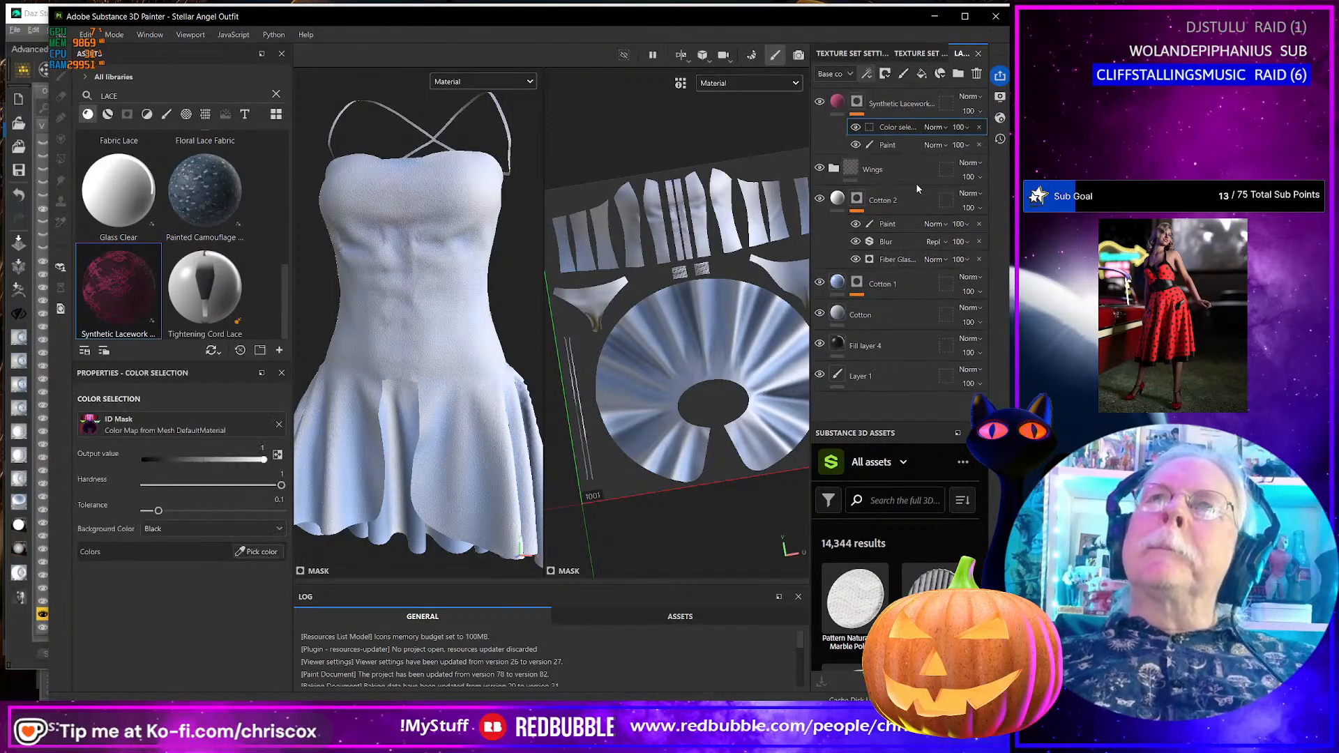
click(257, 551)
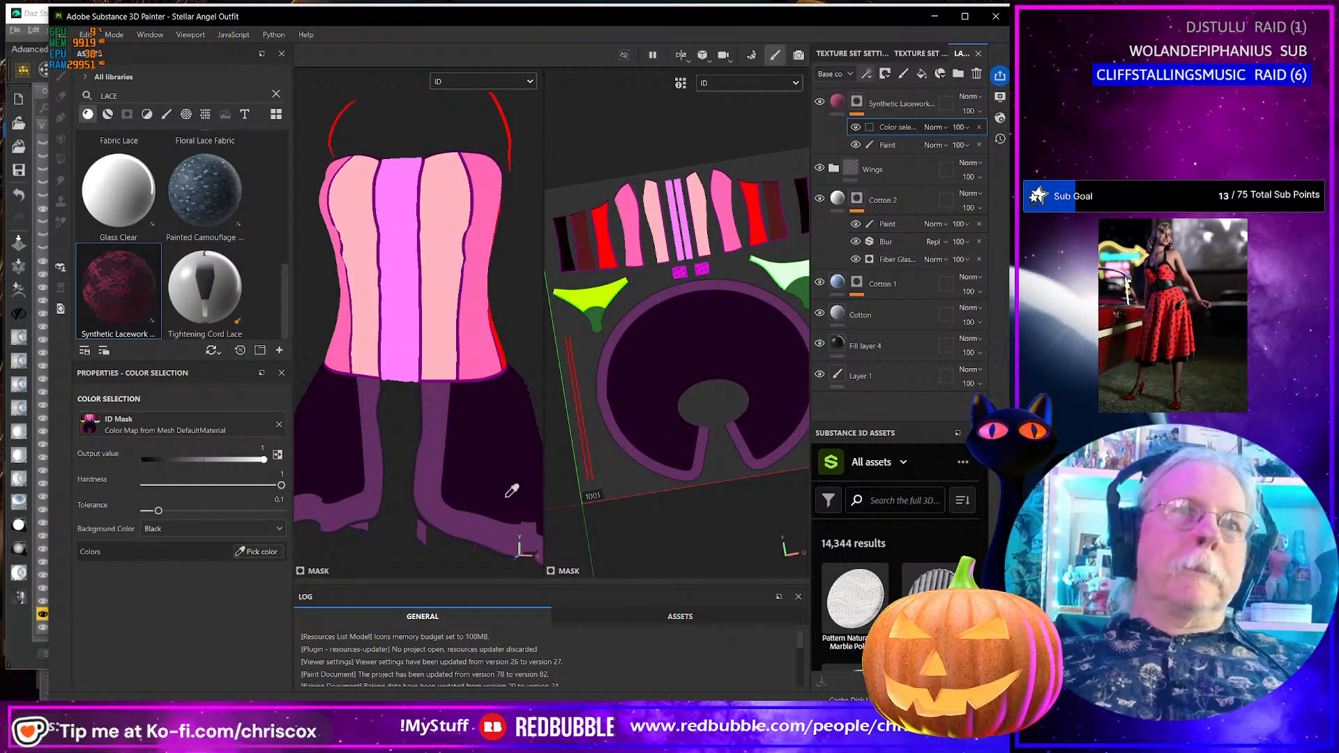
click(464, 515)
click(254, 552)
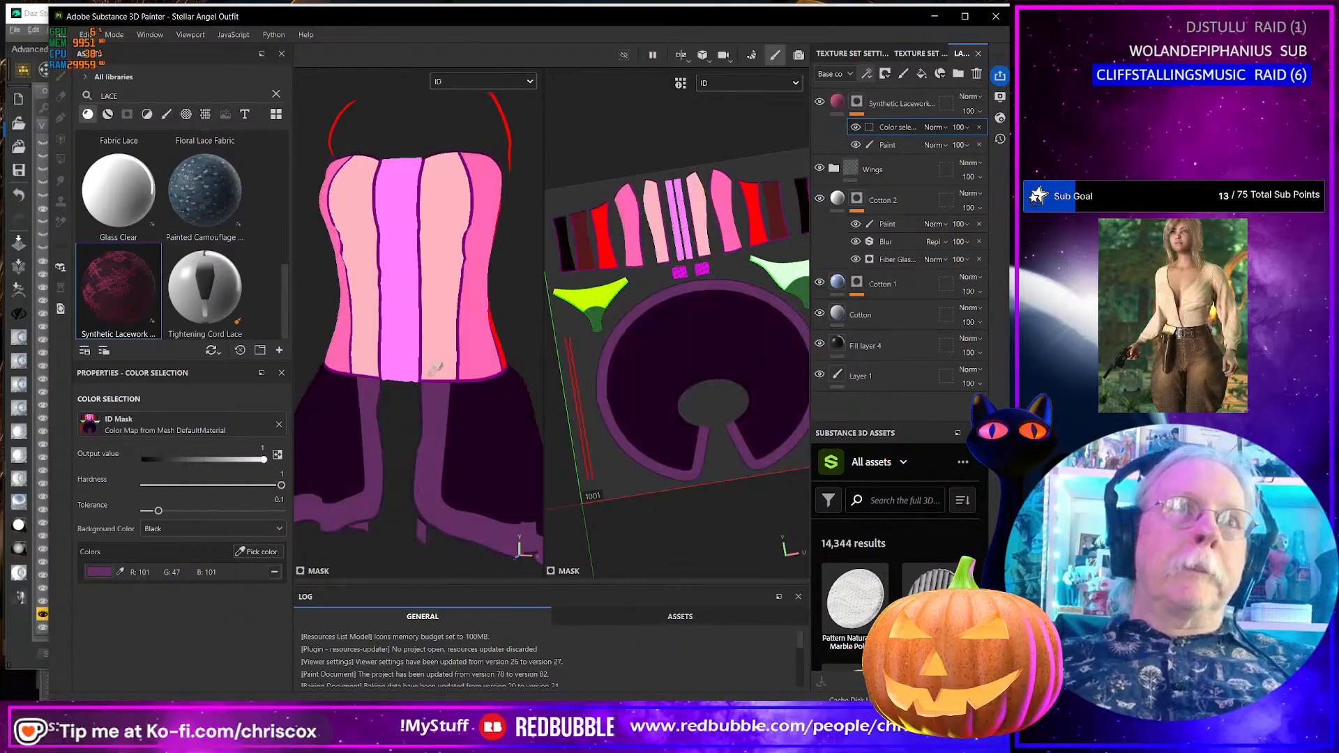
click(392, 302)
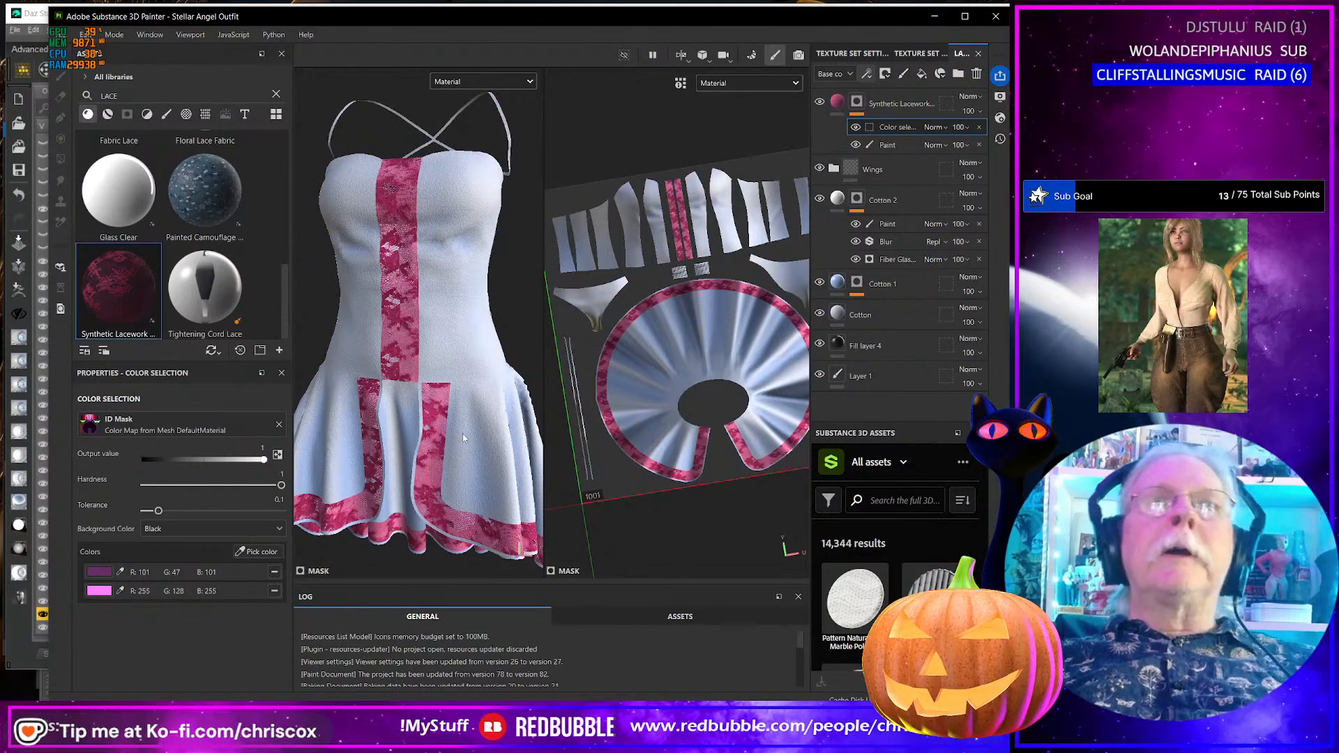
alt+drag(464, 438, 417, 406)
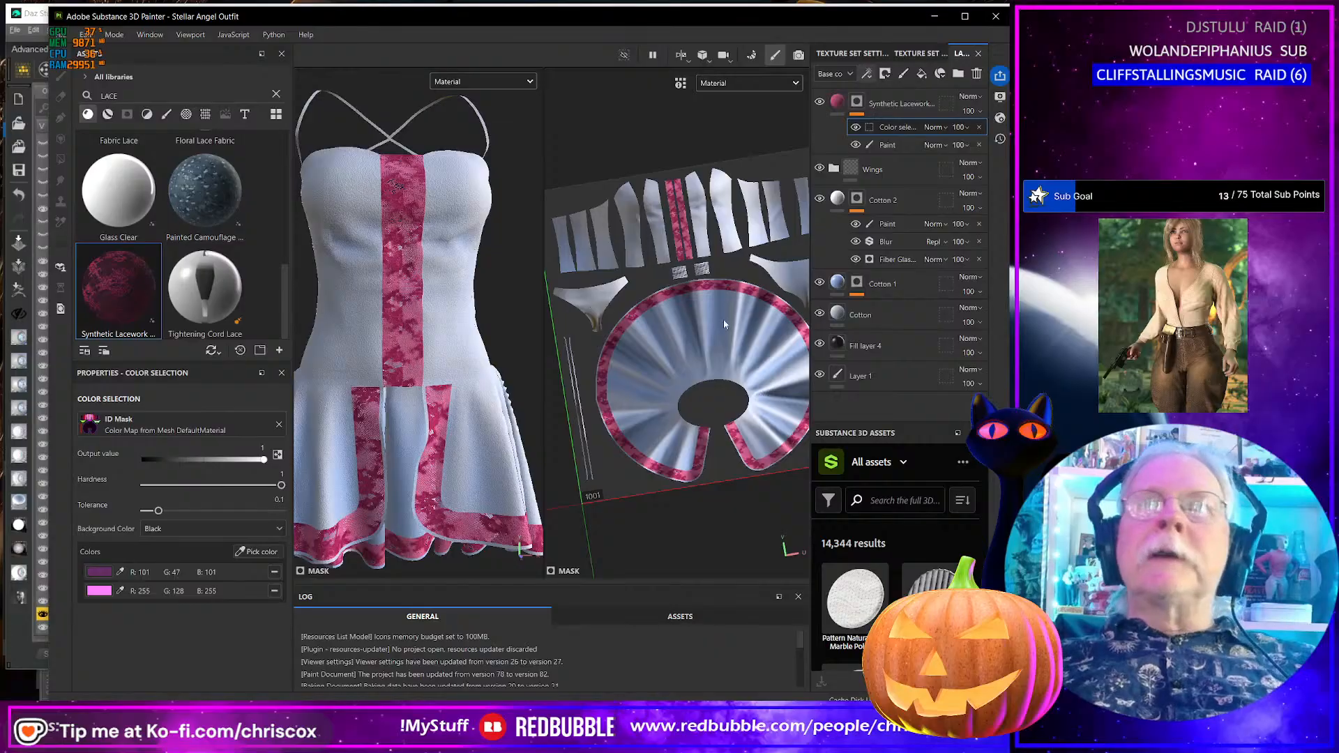
- Move the mask's Paint effect above the color selection and set the brush's grayscale value to 0
scroll(723, 319, up, 5)
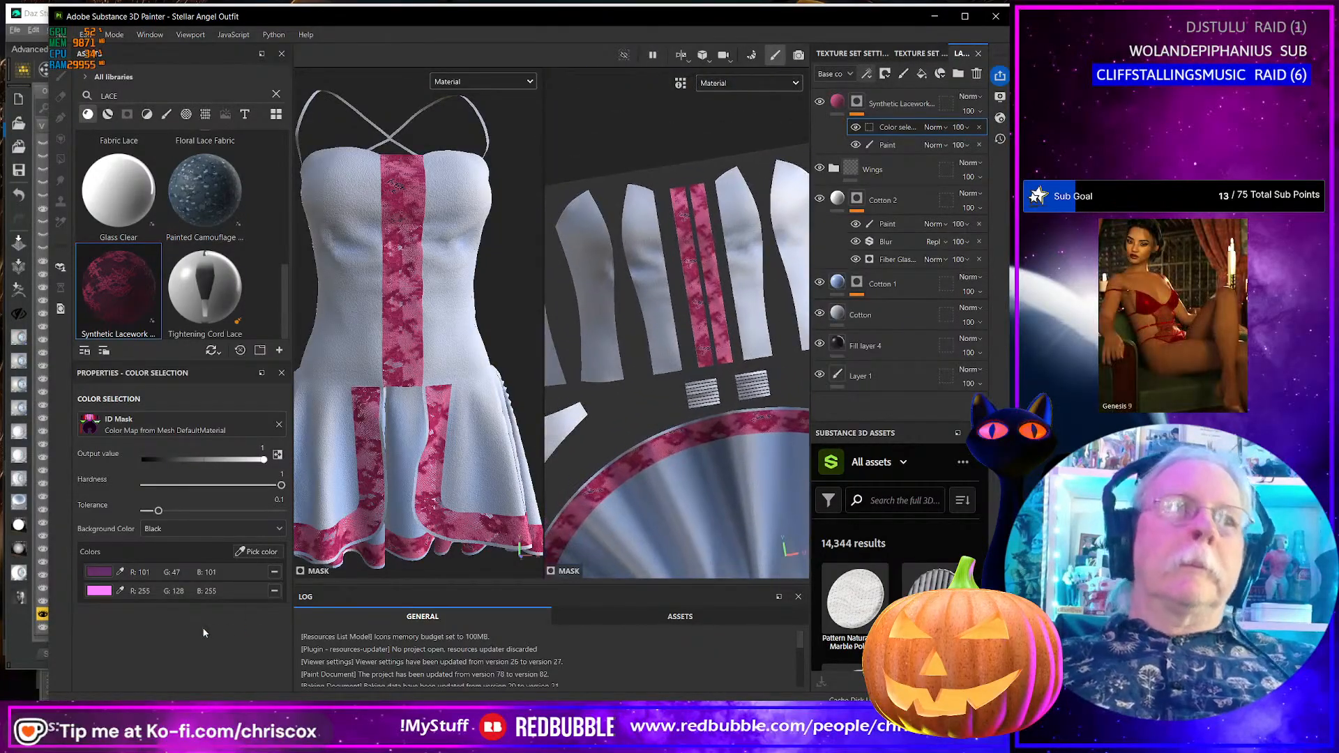
click(887, 146)
drag(887, 145, 886, 124)
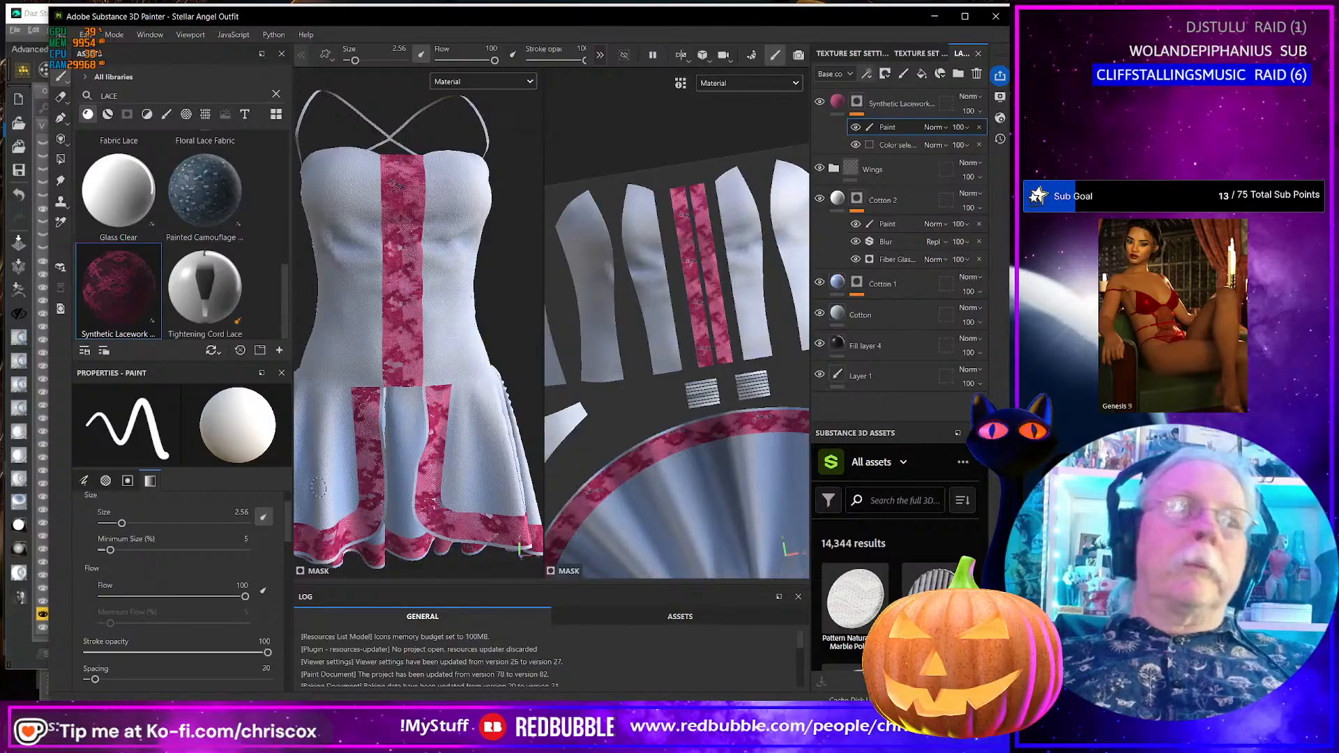
scroll(165, 611, down, 10)
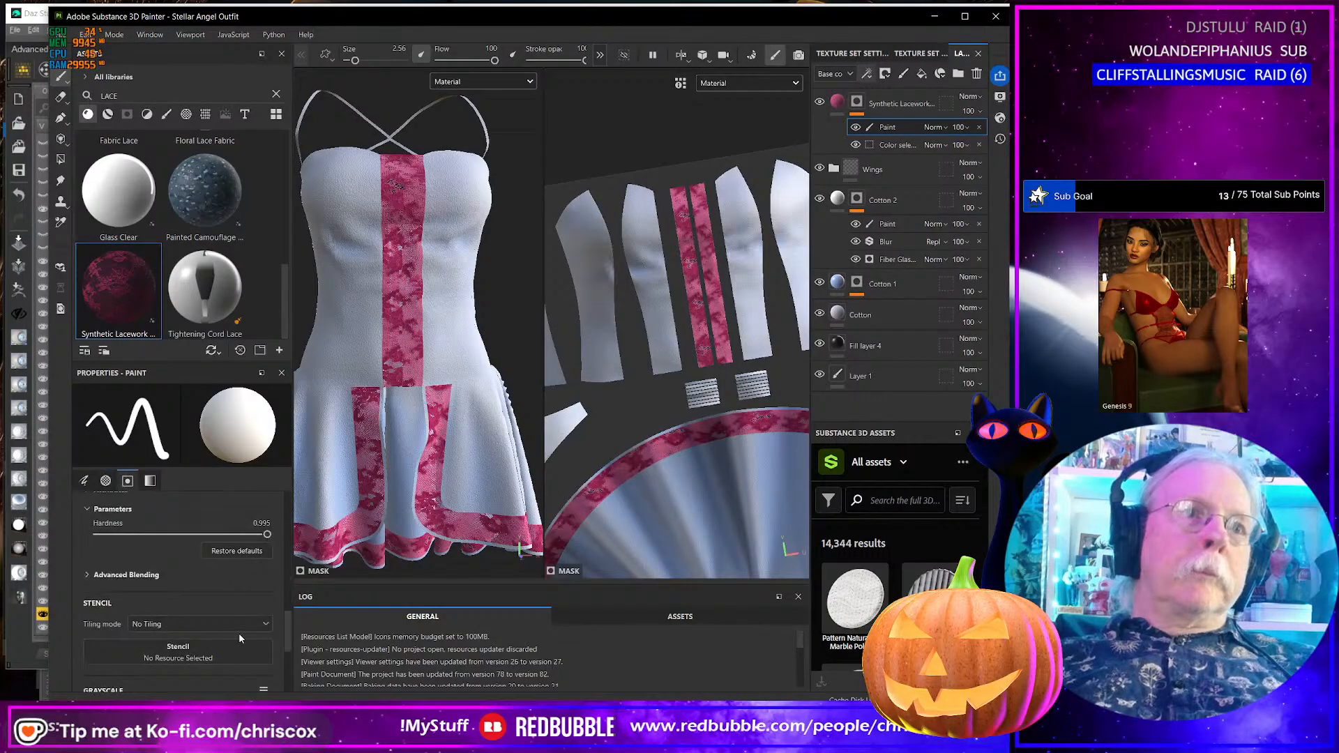
drag(249, 570, 73, 579)
scroll(690, 319, up, 2)
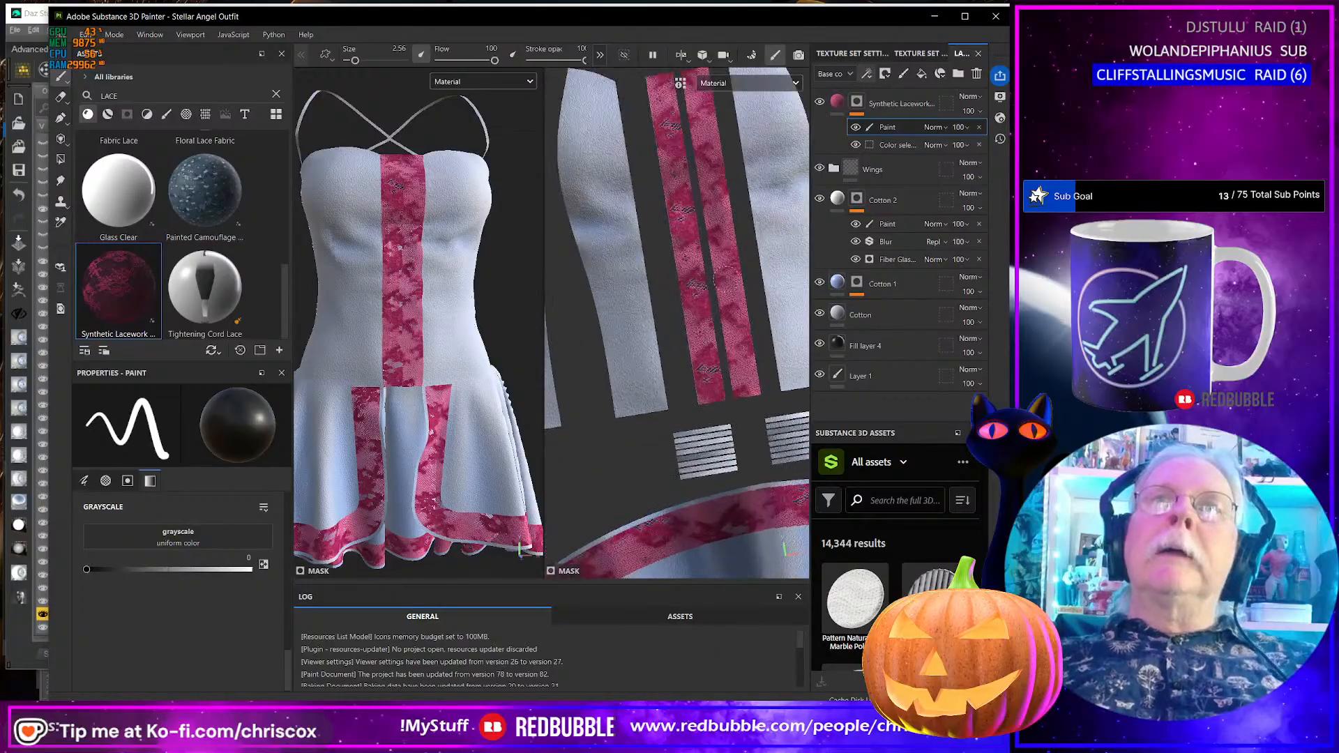
- Try masking out the outer edge of the right center-panel strip in the UV layout with straight strokes, undoing each attempt
middle_drag(723, 166, 725, 271)
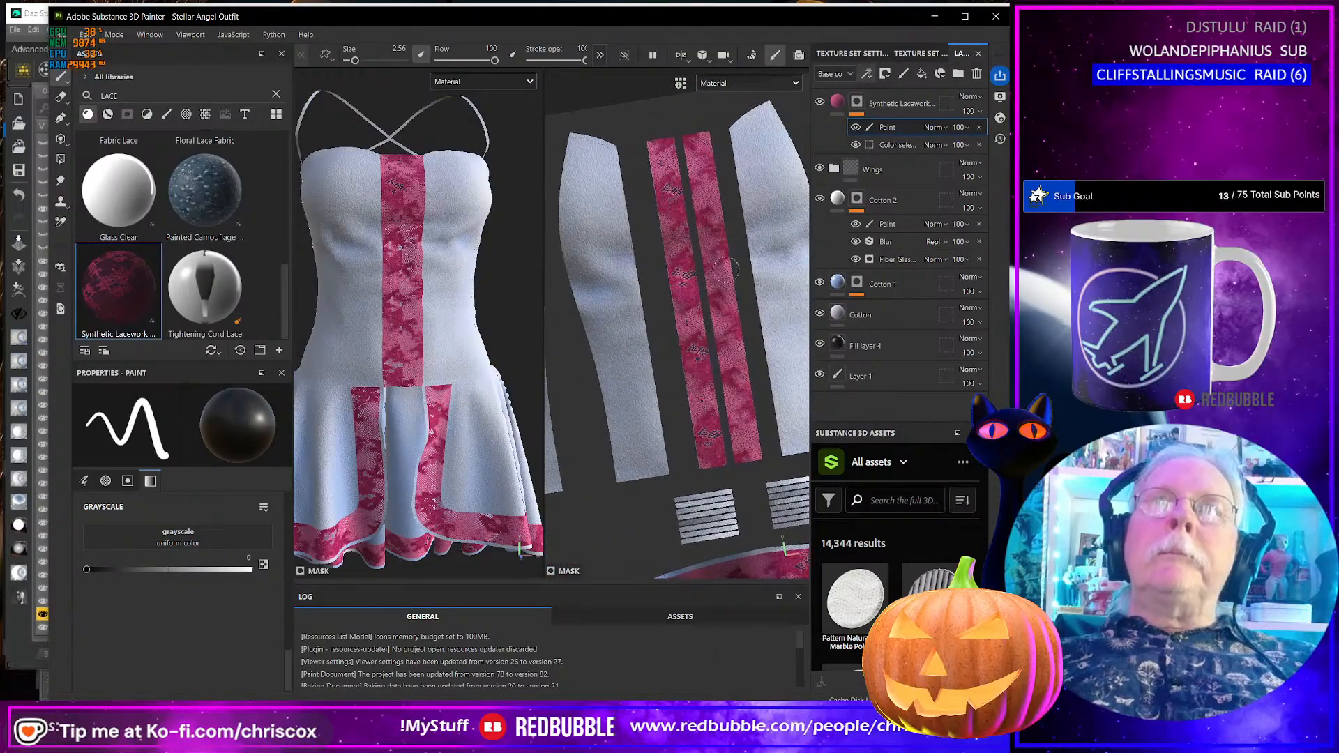
click(702, 118)
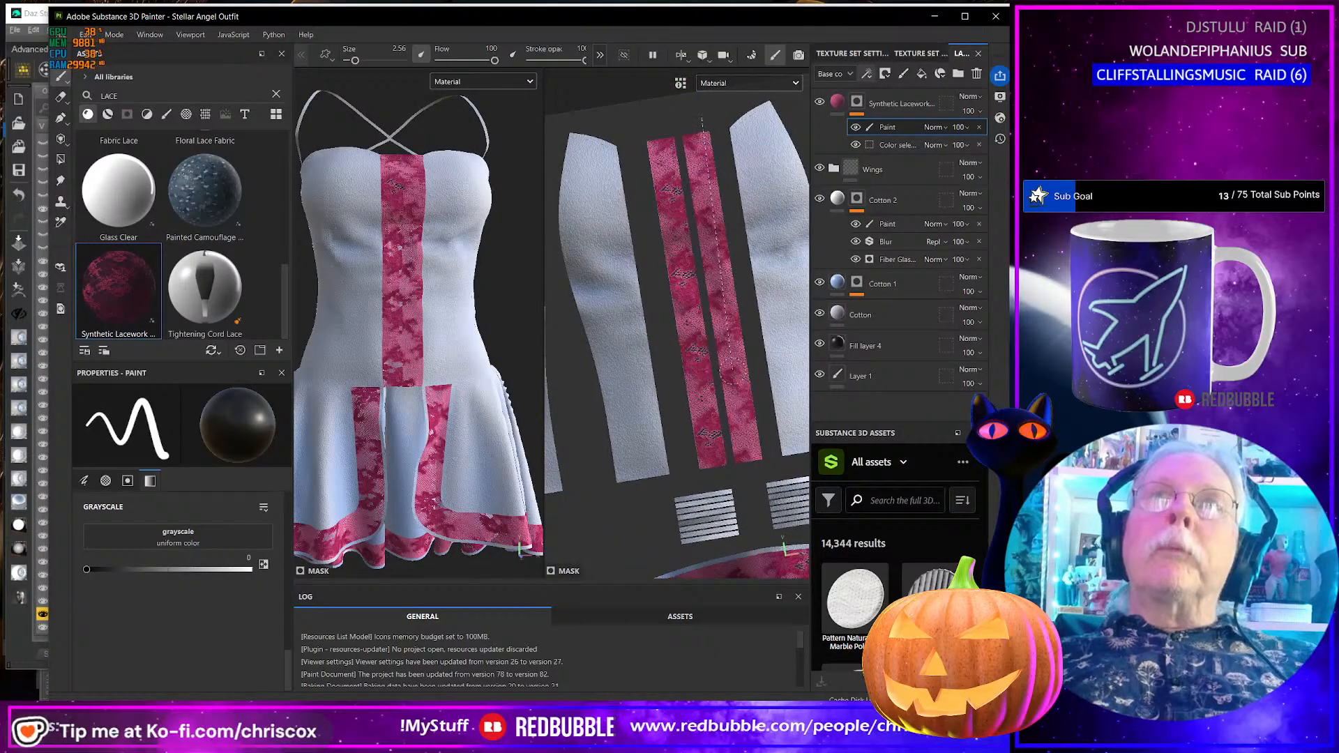
shift+click(757, 469)
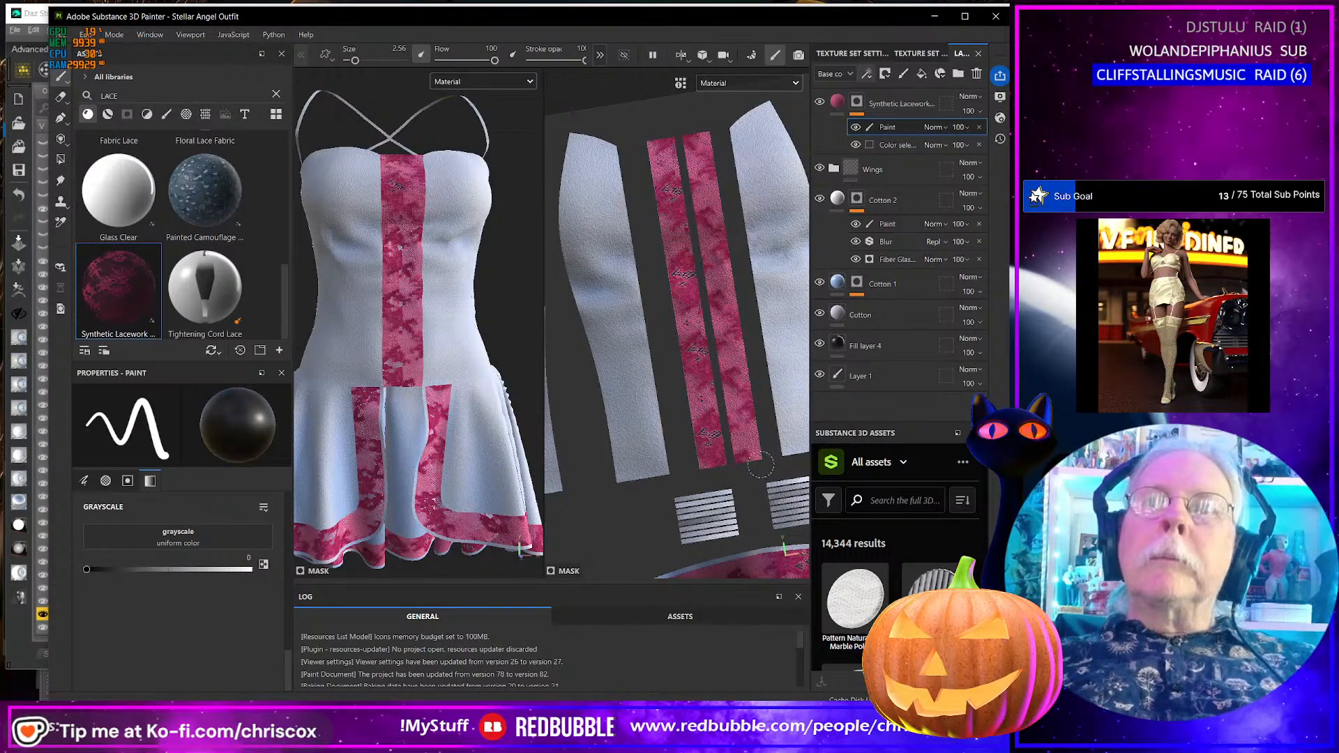
key(ctrl+z)
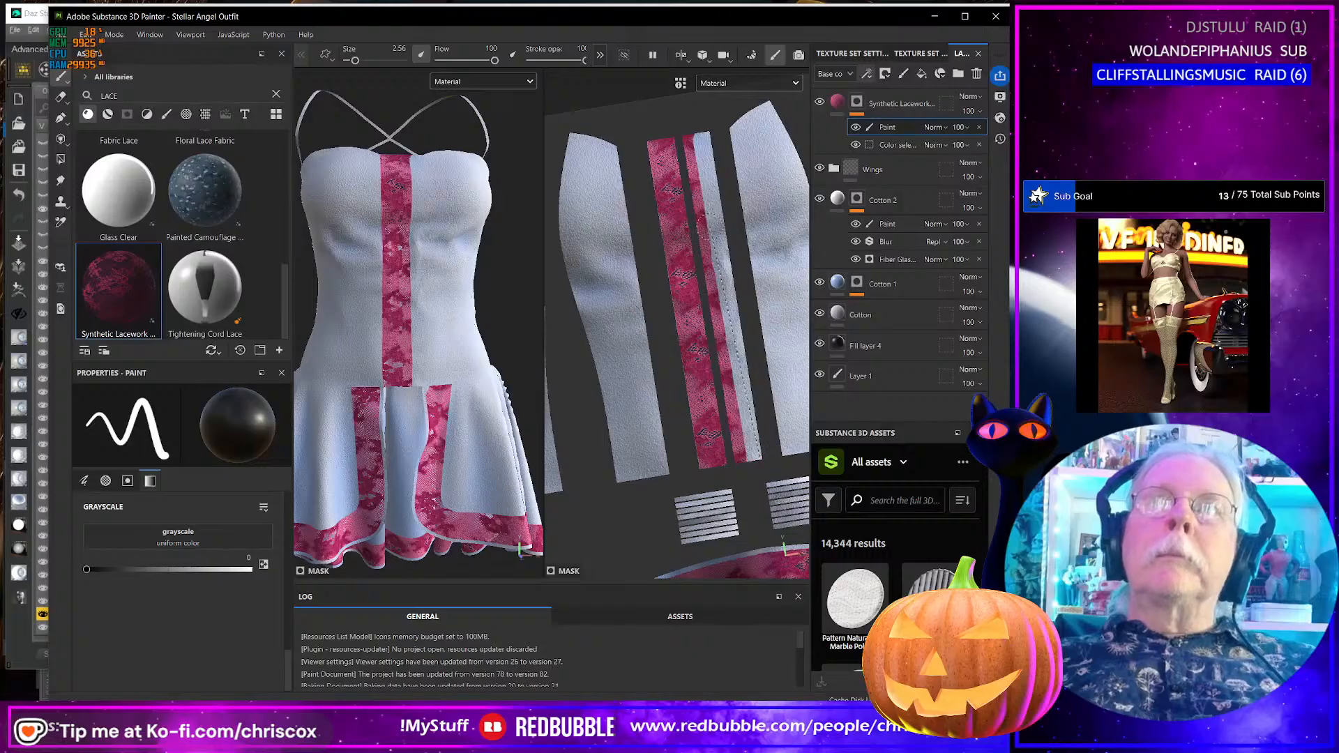
shift+click(700, 117)
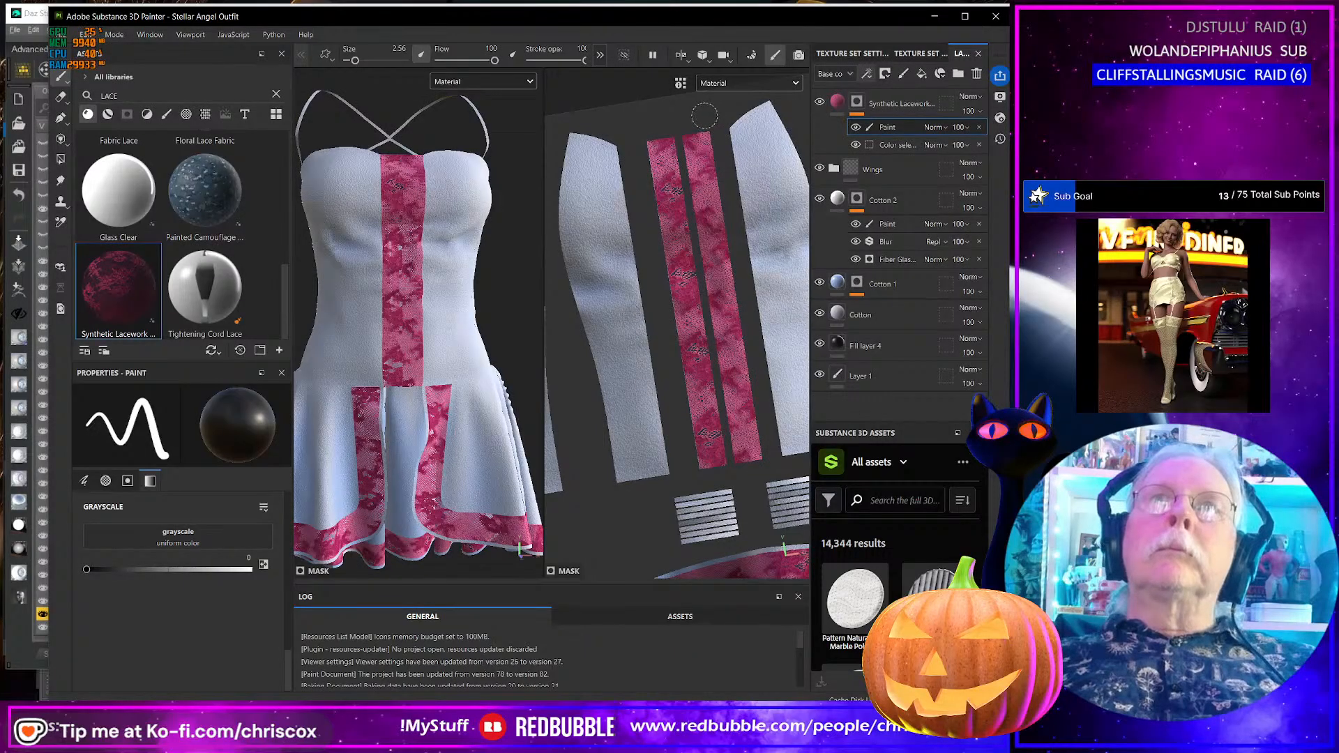
shift+click(759, 473)
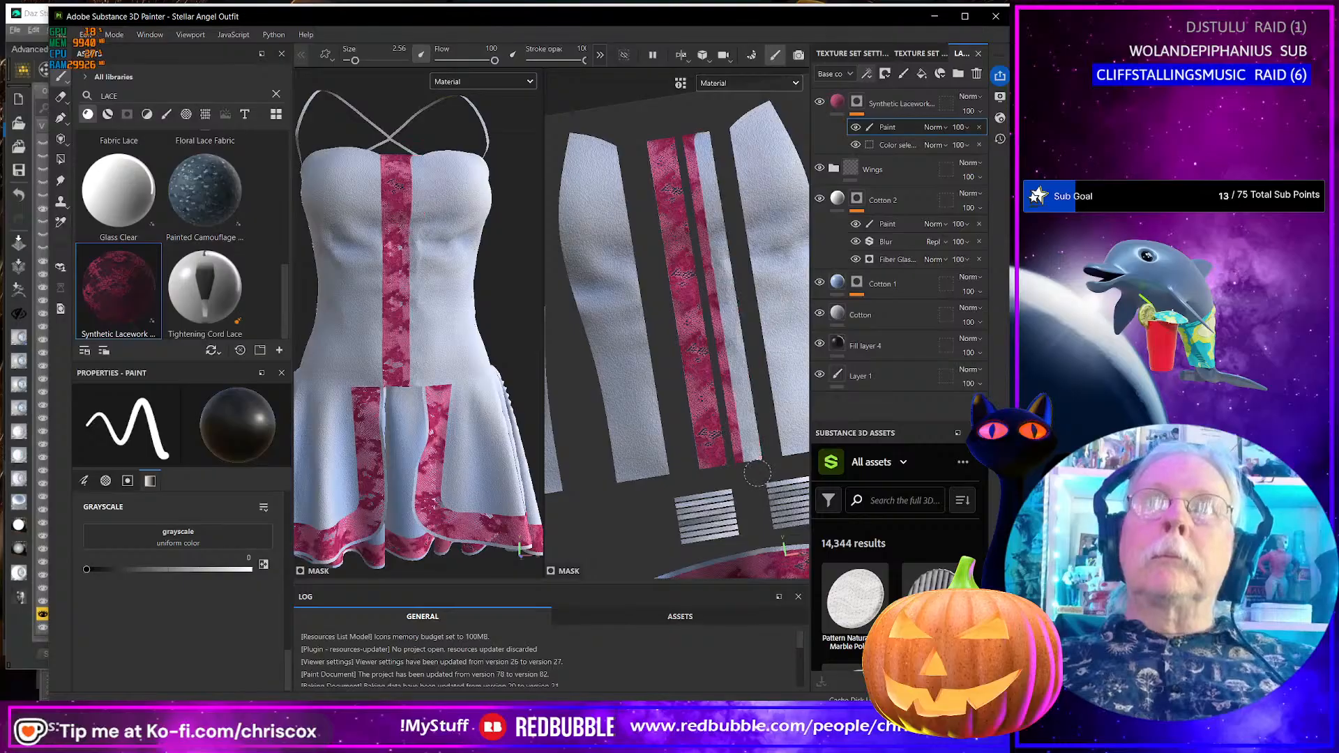
key(ctrl+z)
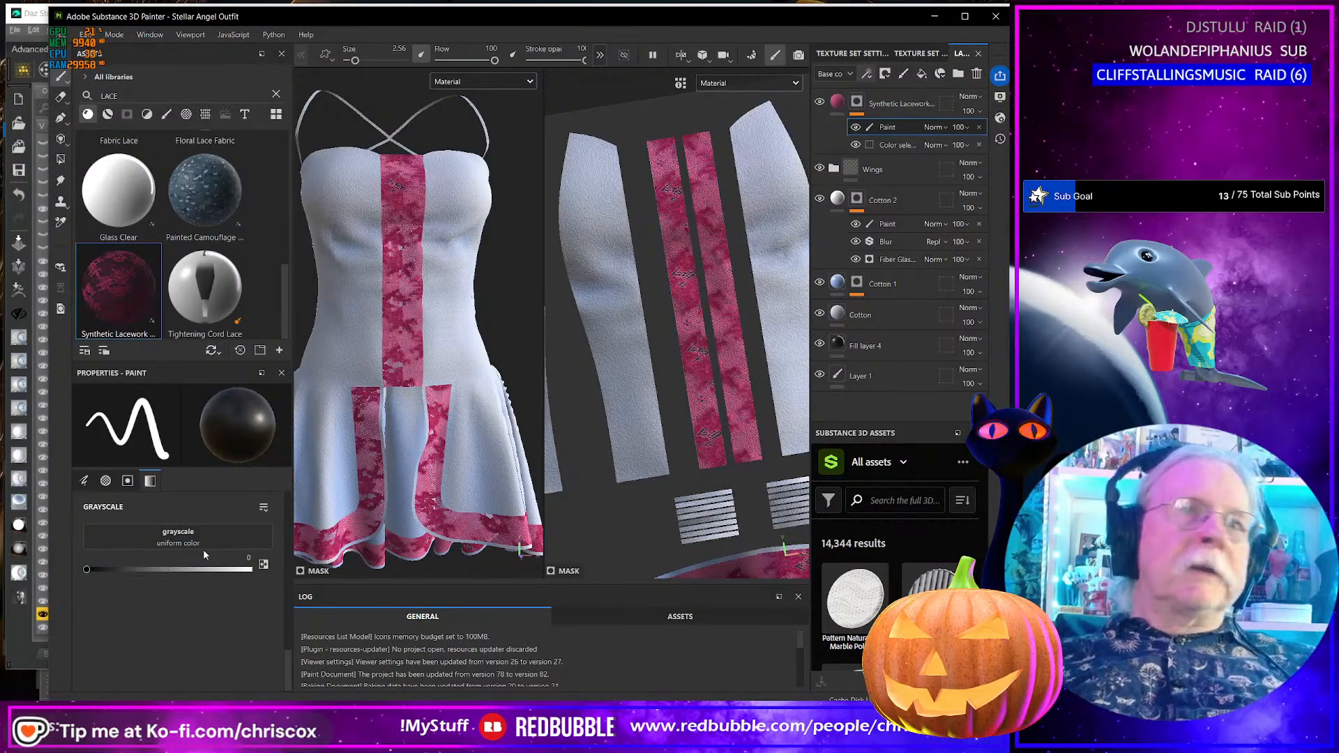
- Set the brush spacing to 5 and try a straight masking stroke along the right center-panel strip's outer edge
scroll(170, 562, up, 10)
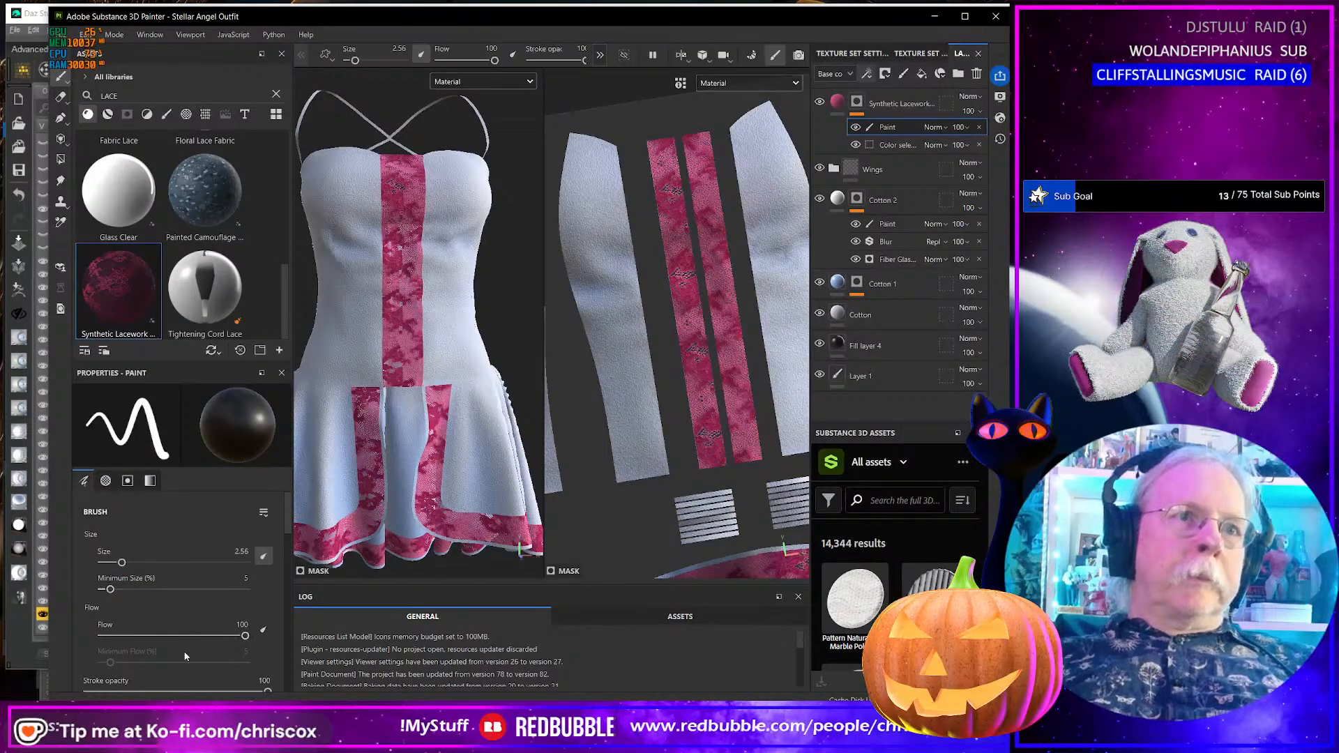
scroll(186, 656, down, 1)
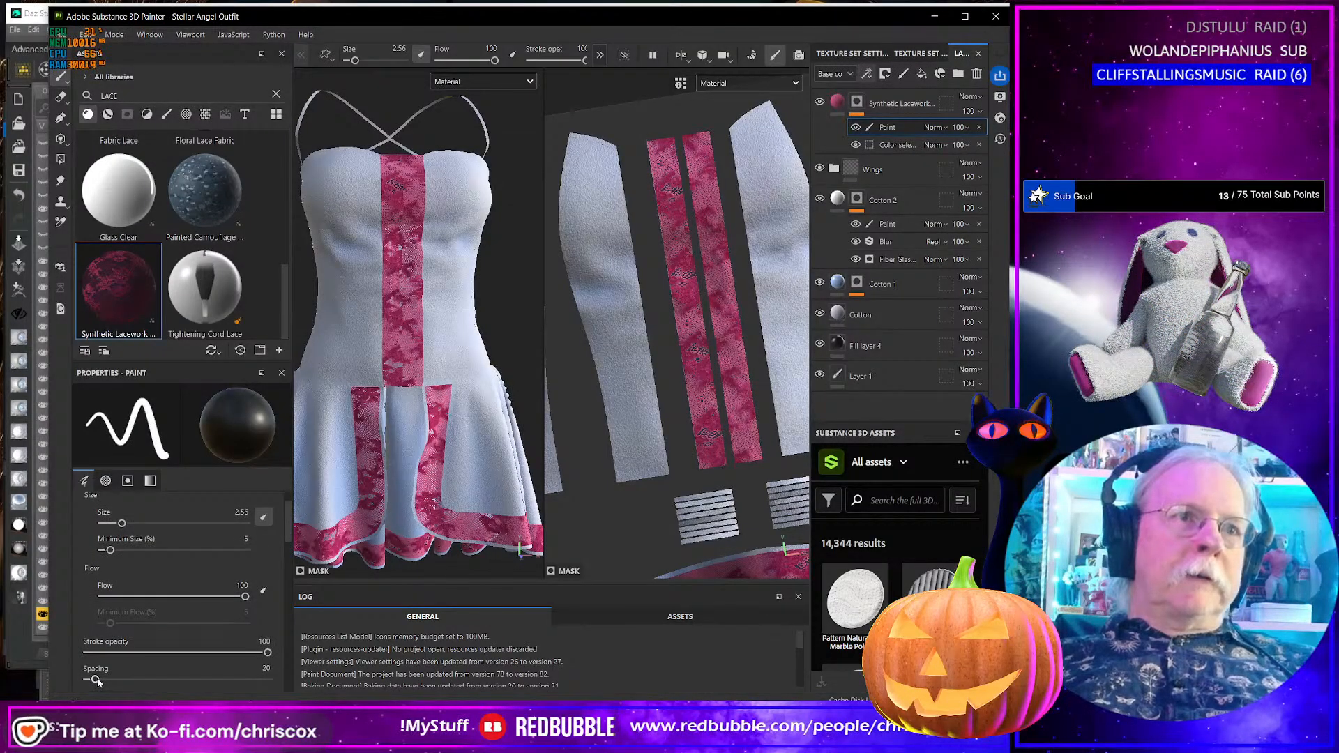
drag(96, 680, 88, 679)
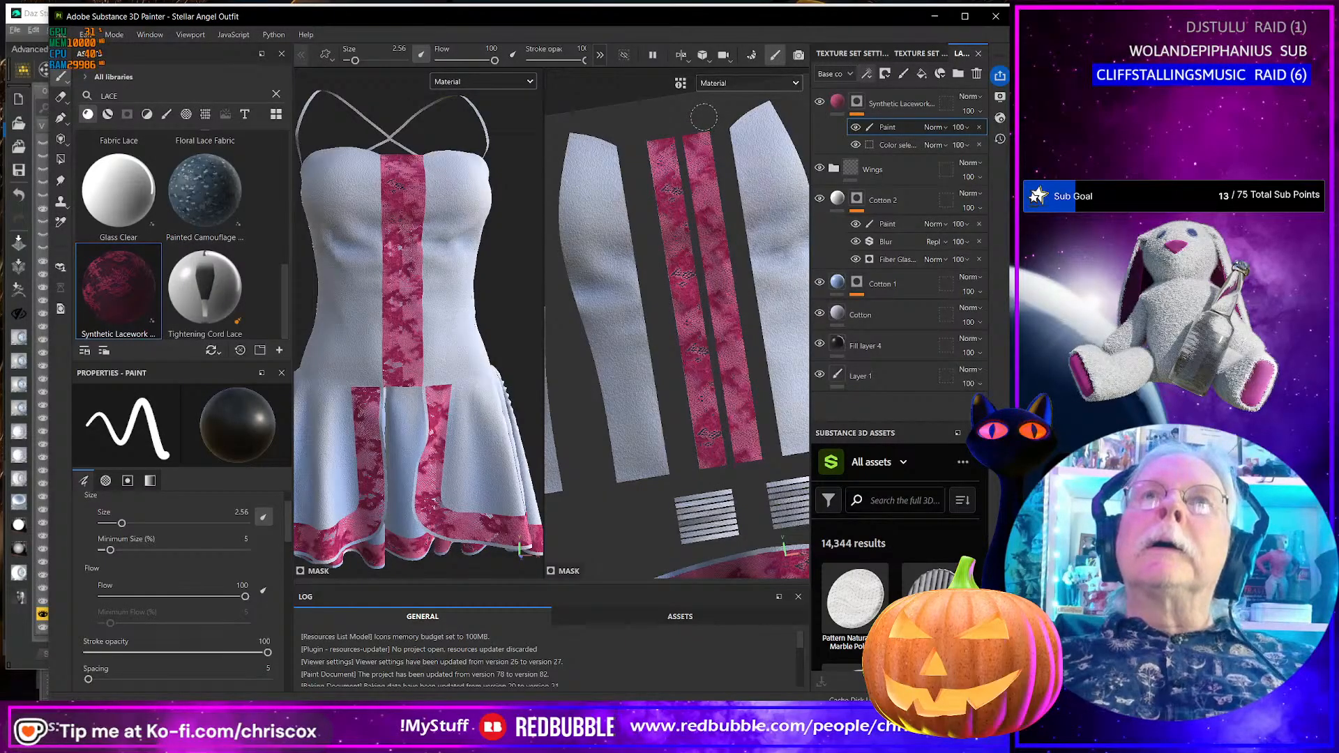
shift+click(757, 476)
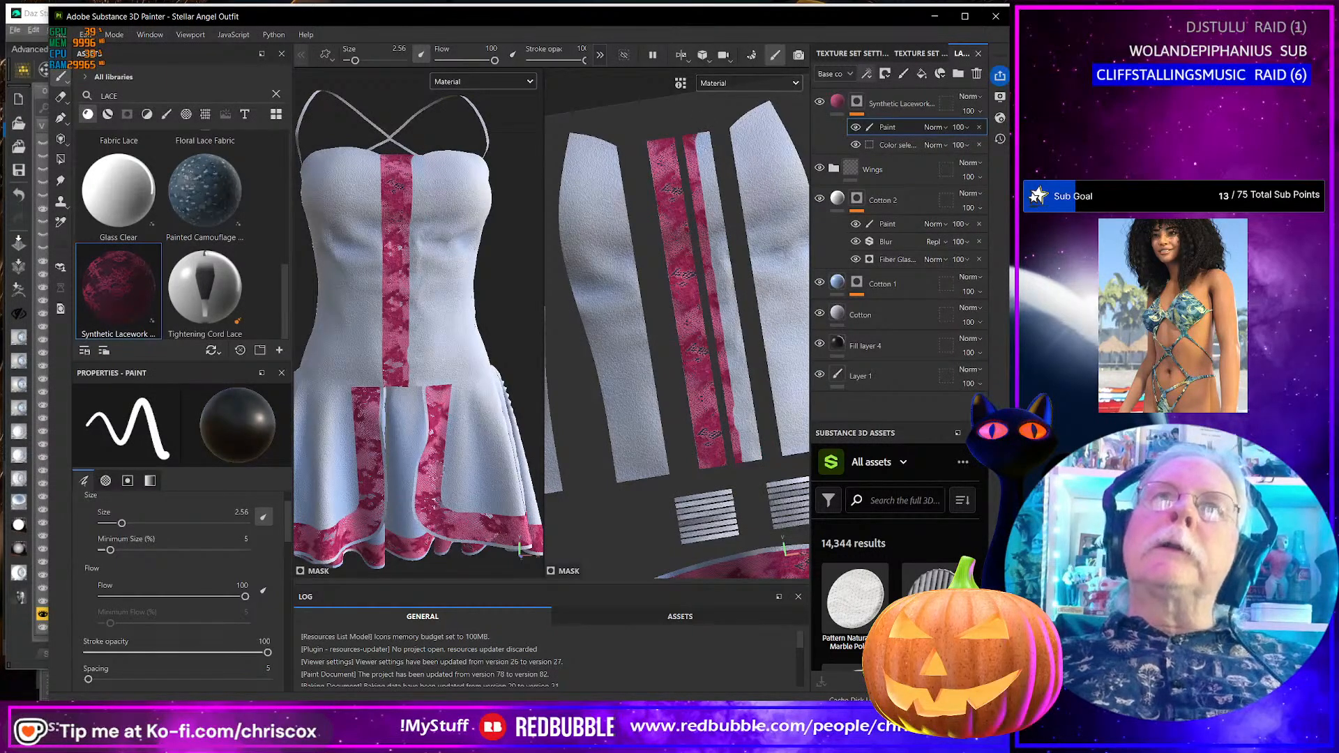
- Undo the last masking stroke and set the brush alignment to UV
scroll(149, 577, down, 5)
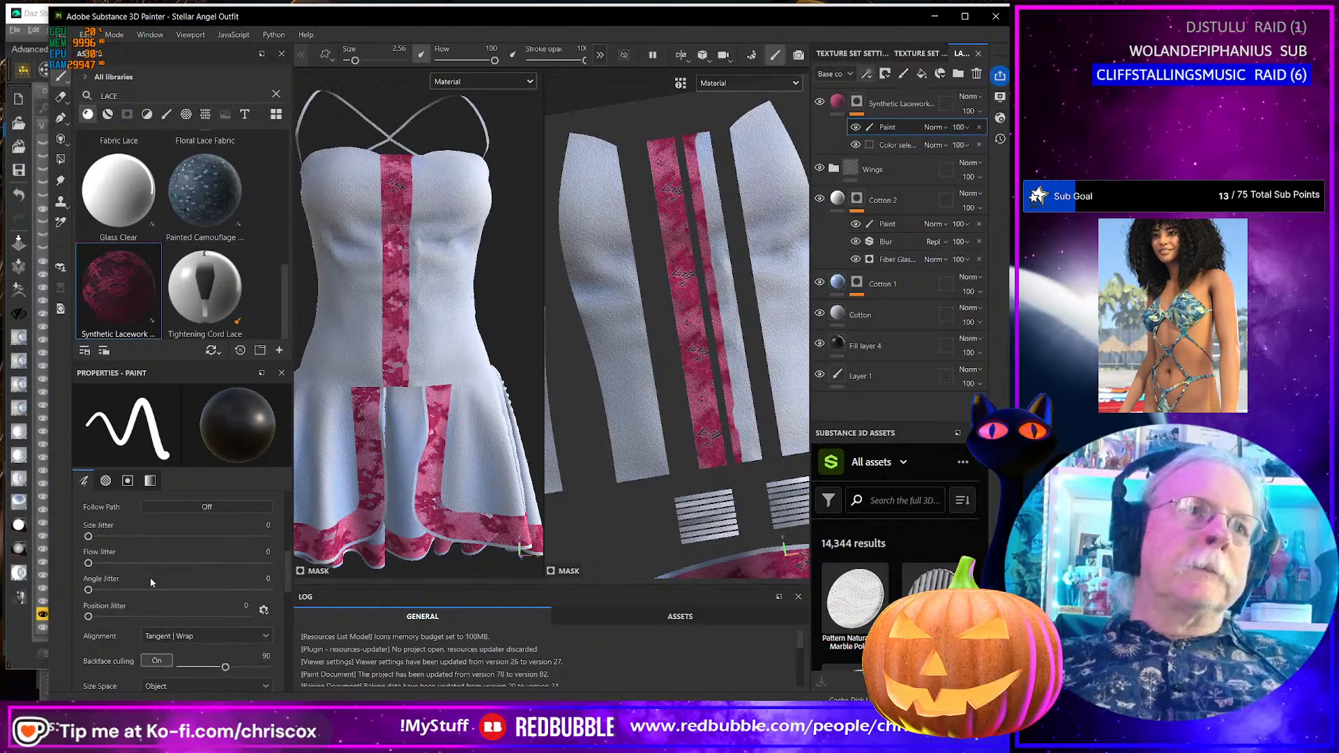
scroll(149, 577, down, 1)
click(216, 597)
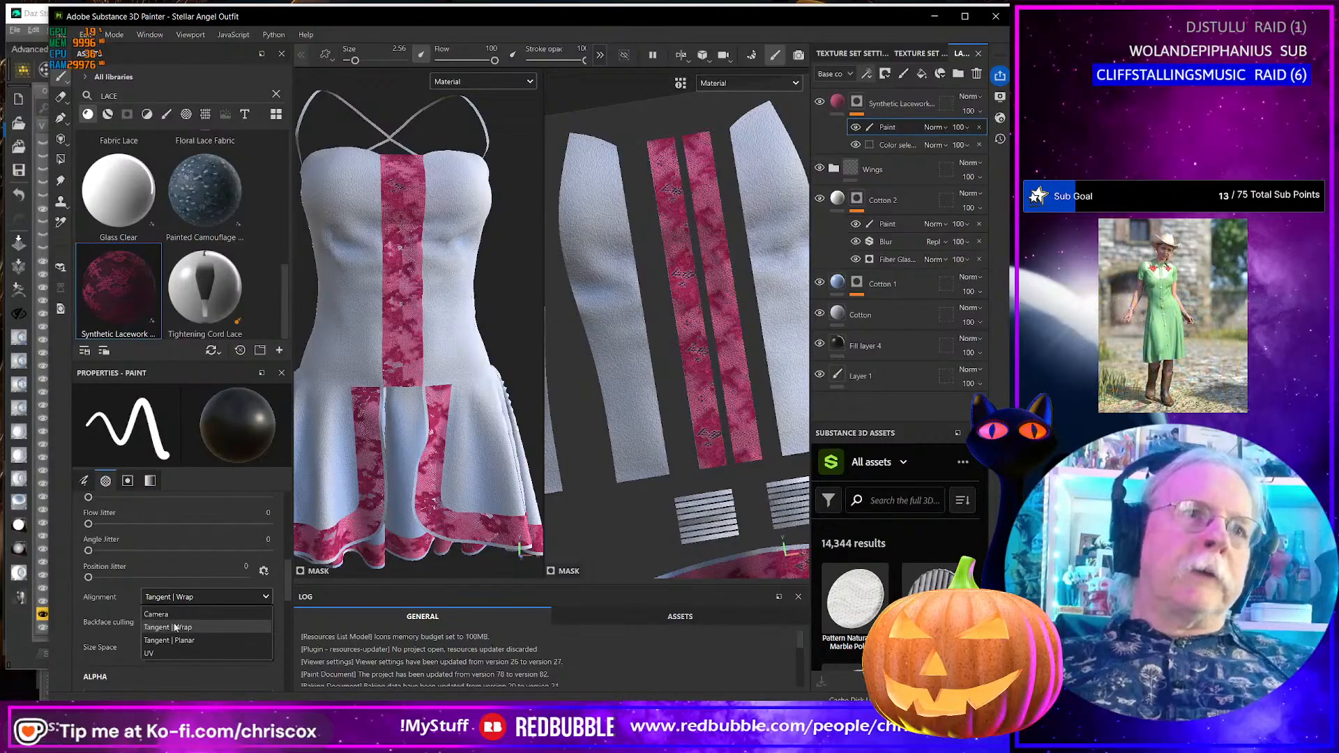
click(165, 652)
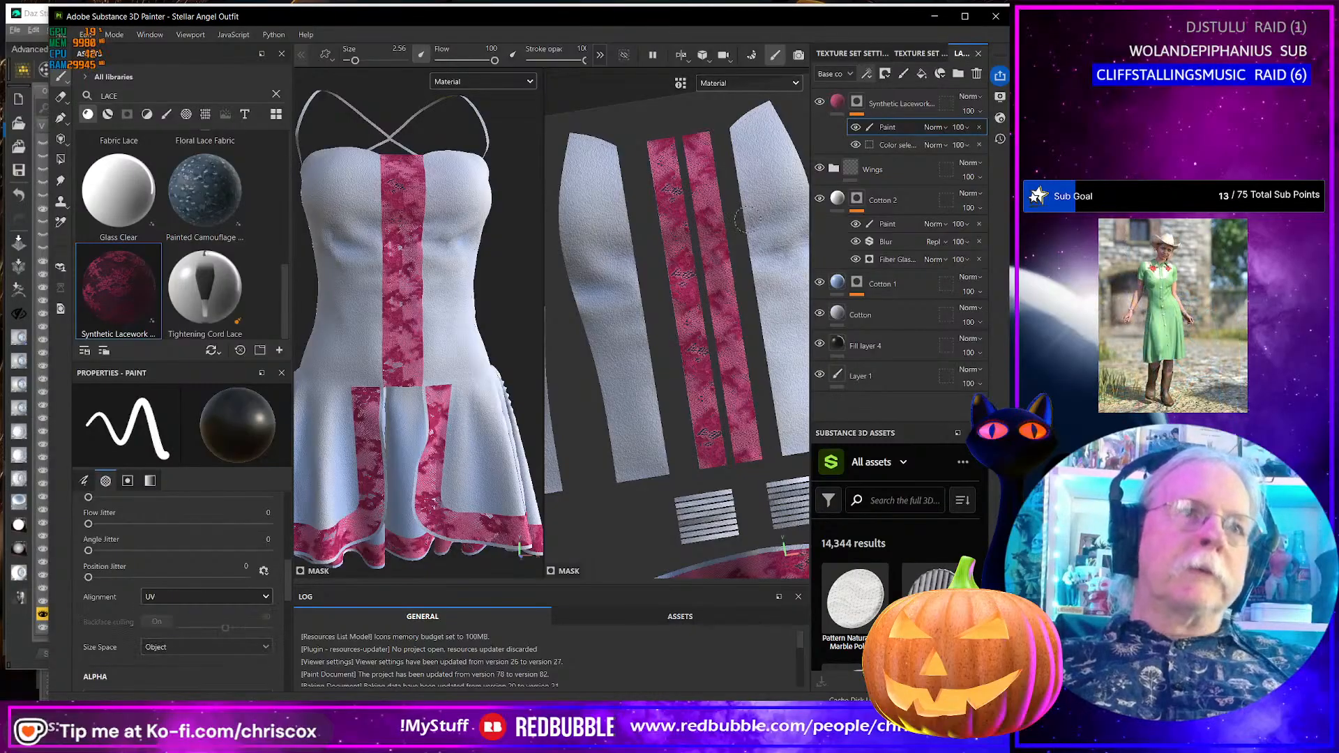
- Mask out the lace along the outer edges of both center-panel UV strips with straight black strokes, and check the dress front
click(703, 119)
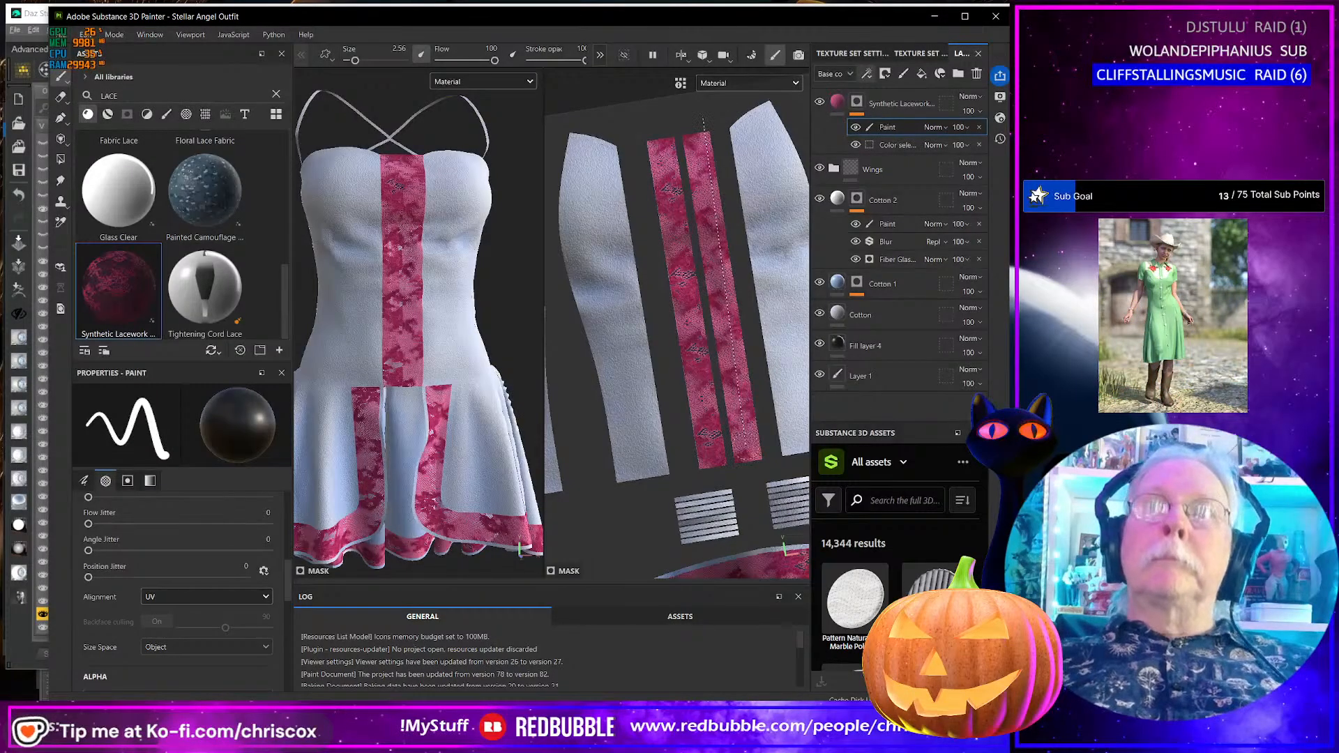
shift+click(759, 475)
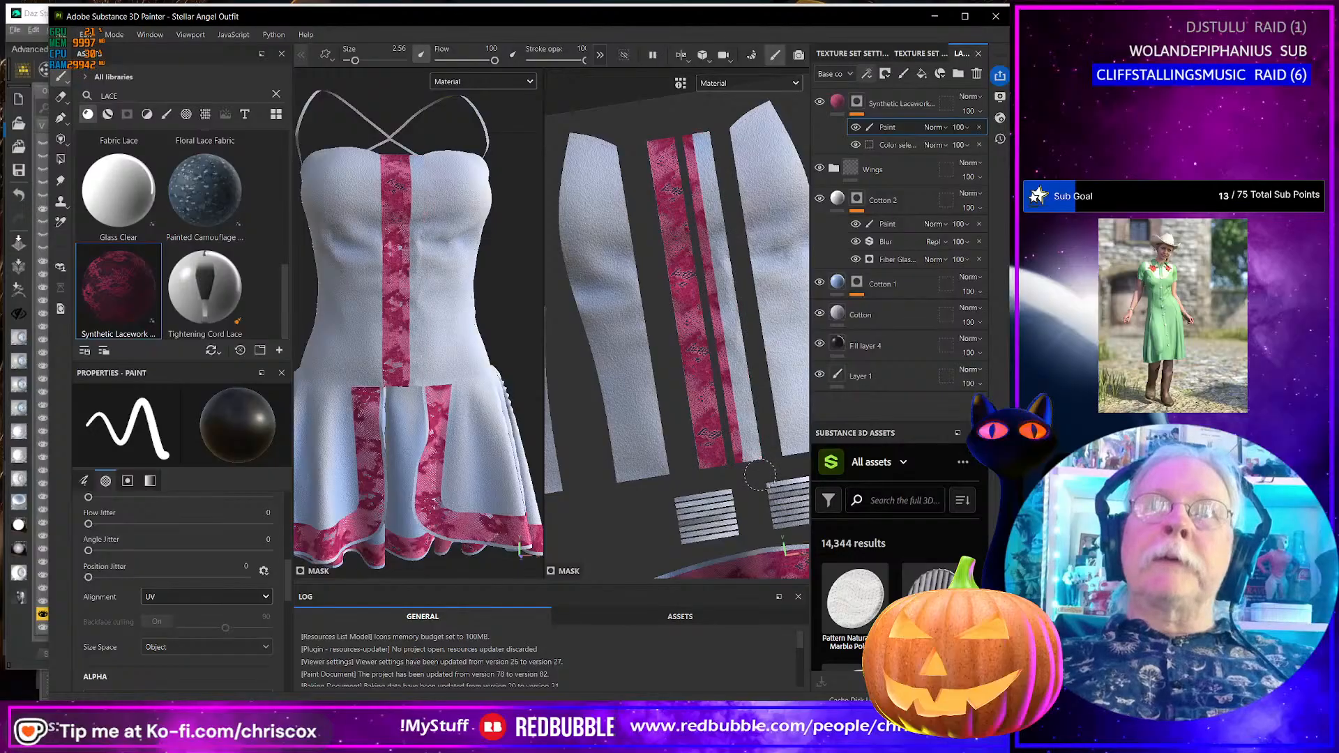
click(646, 125)
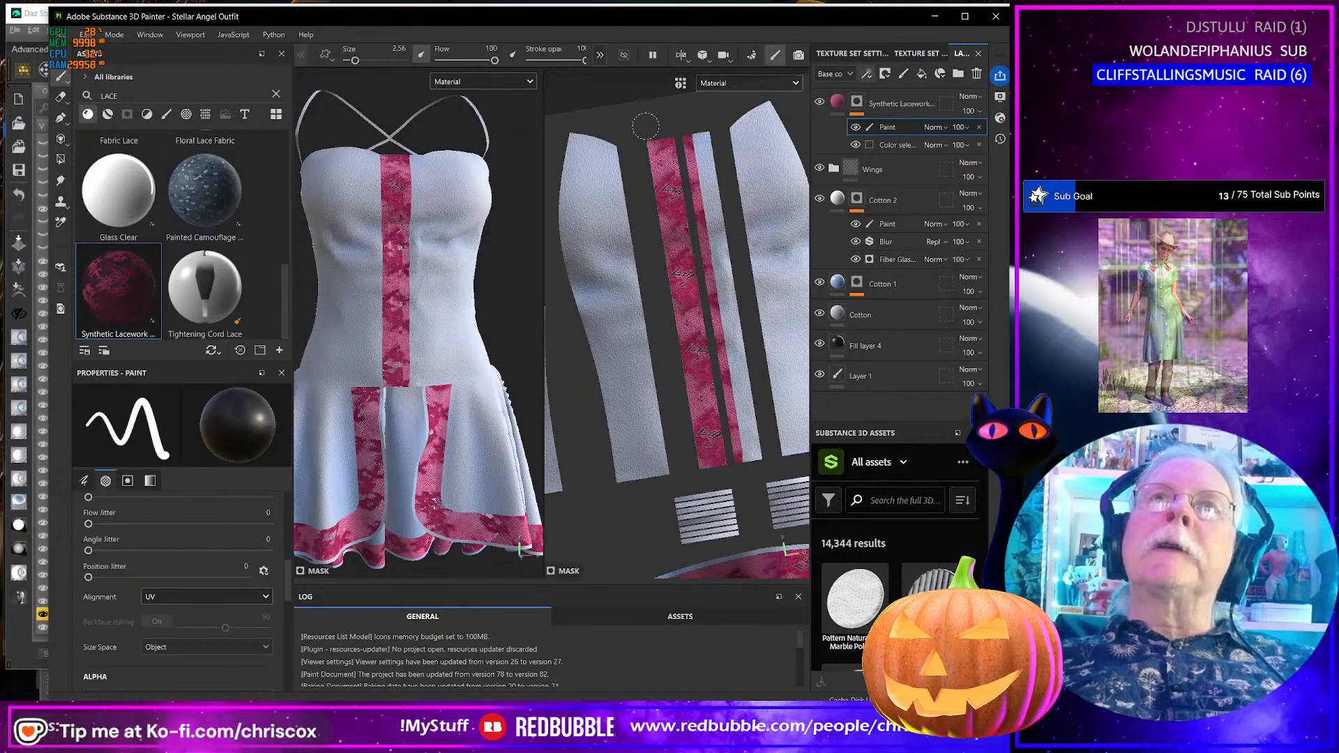
shift+click(706, 480)
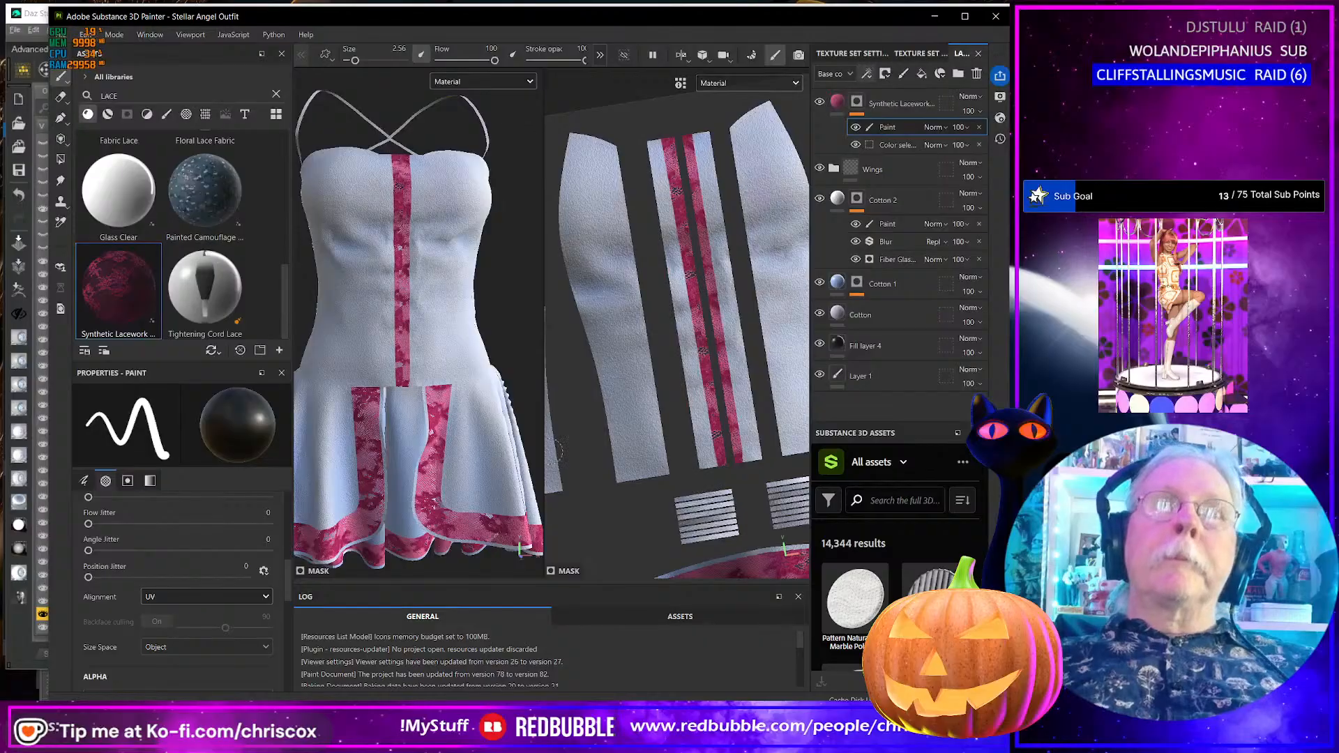
scroll(399, 347, up, 5)
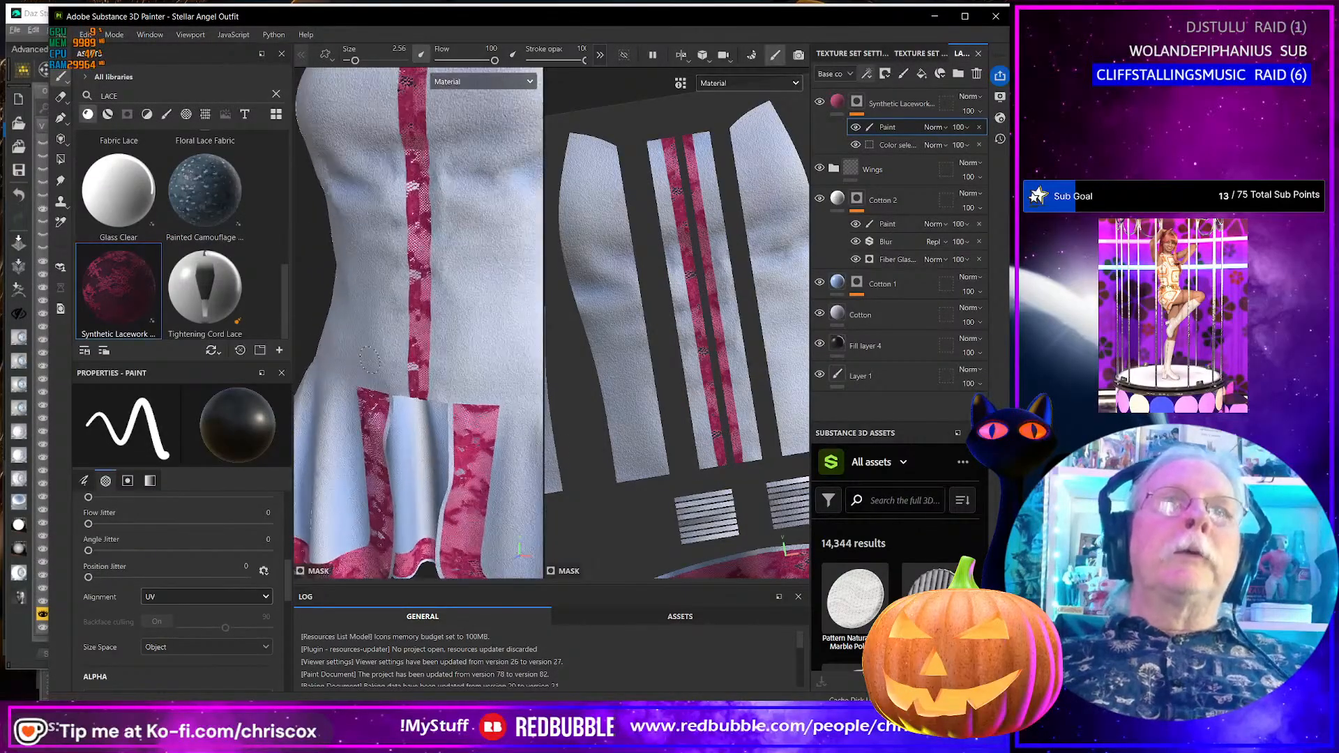
scroll(370, 359, down, 5)
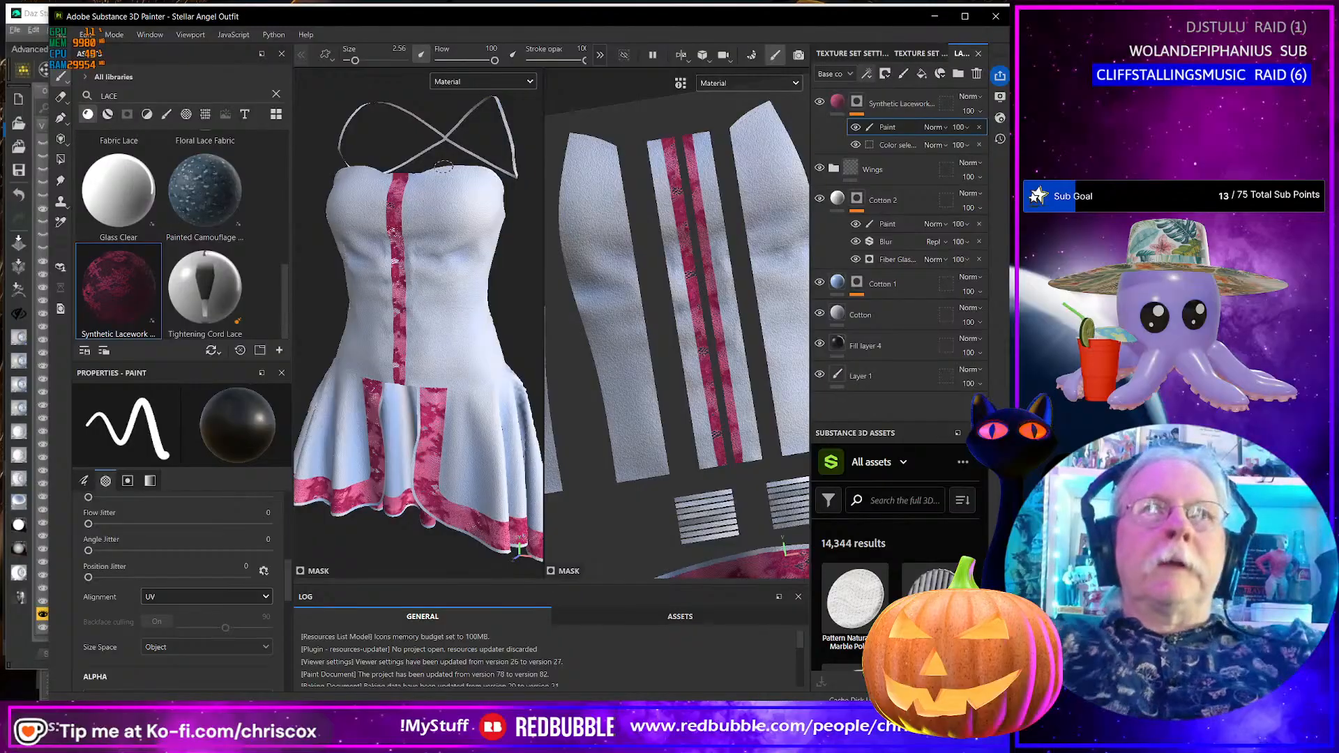
scroll(450, 207, up, 3)
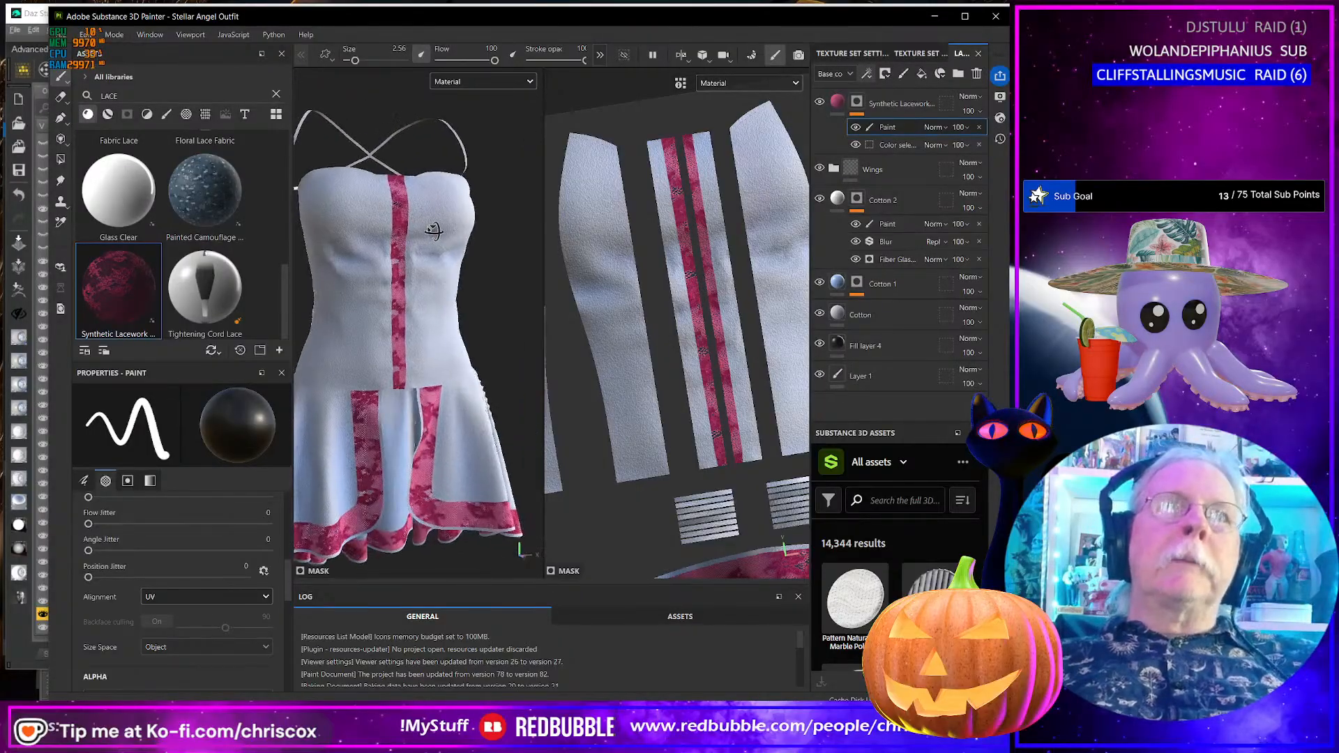
scroll(410, 345, up, 3)
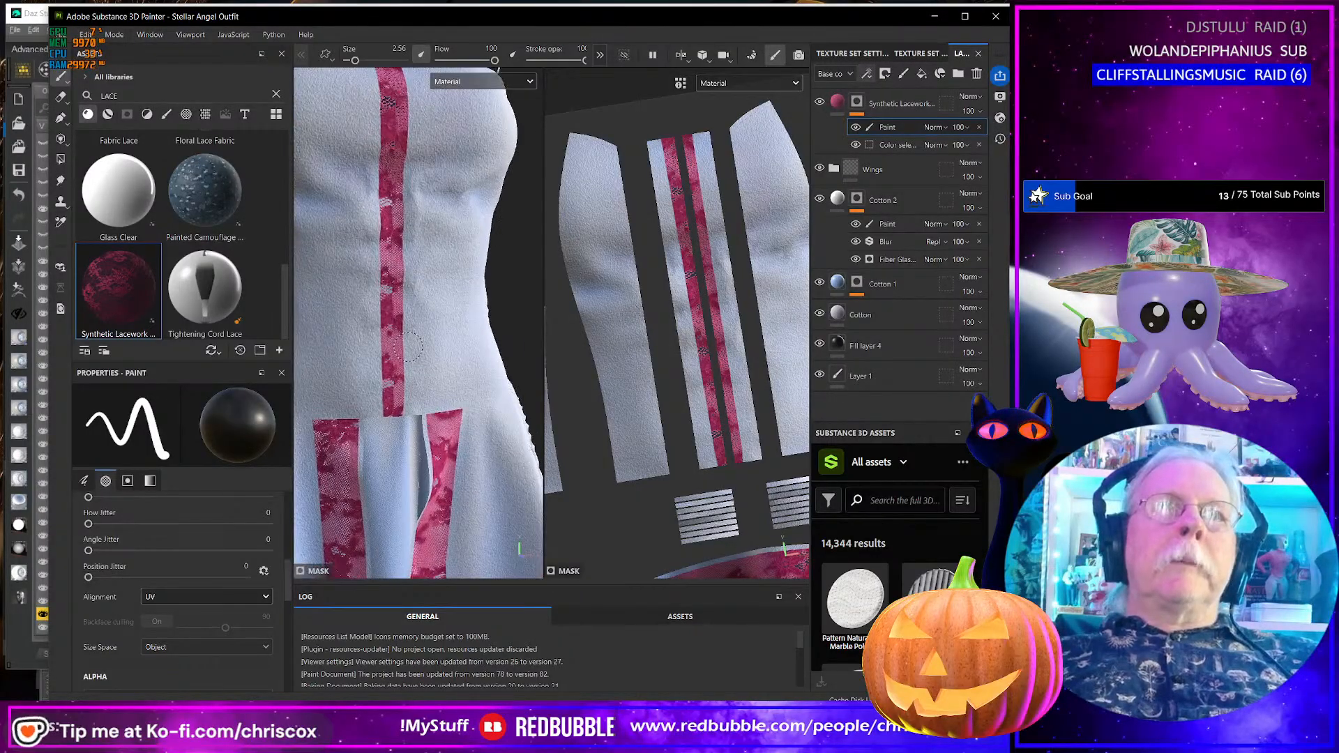
scroll(426, 346, down, 5)
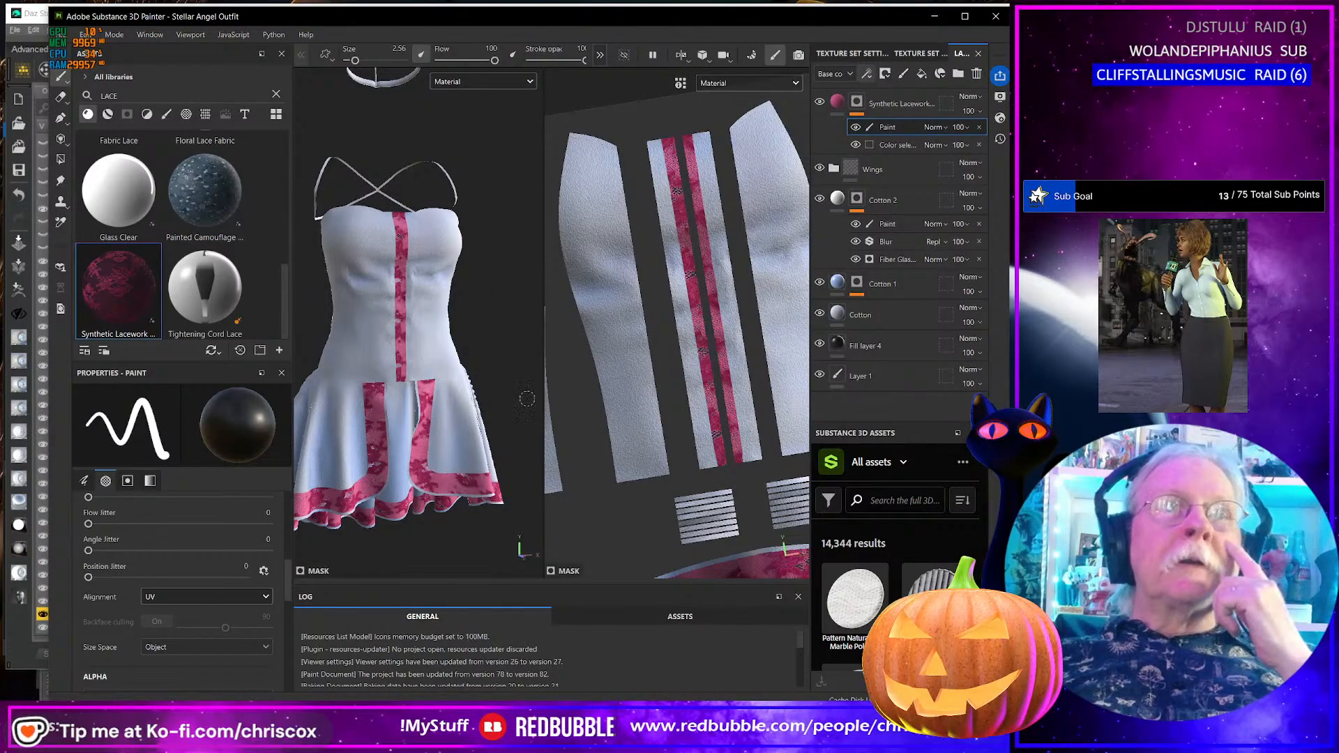
- Disable the color channel on the Synthetic Lacework fill layer and check the uncolored lace on the dress front
alt+drag(418, 253, 457, 256)
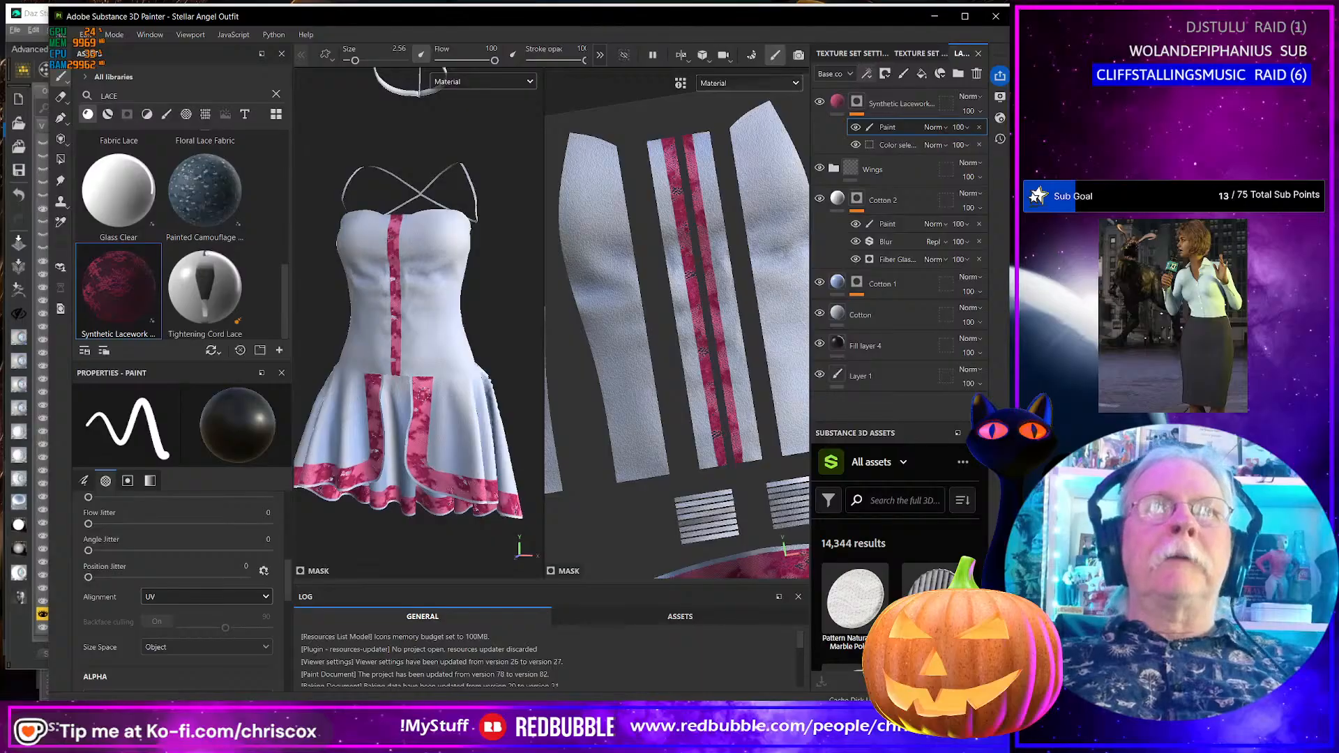
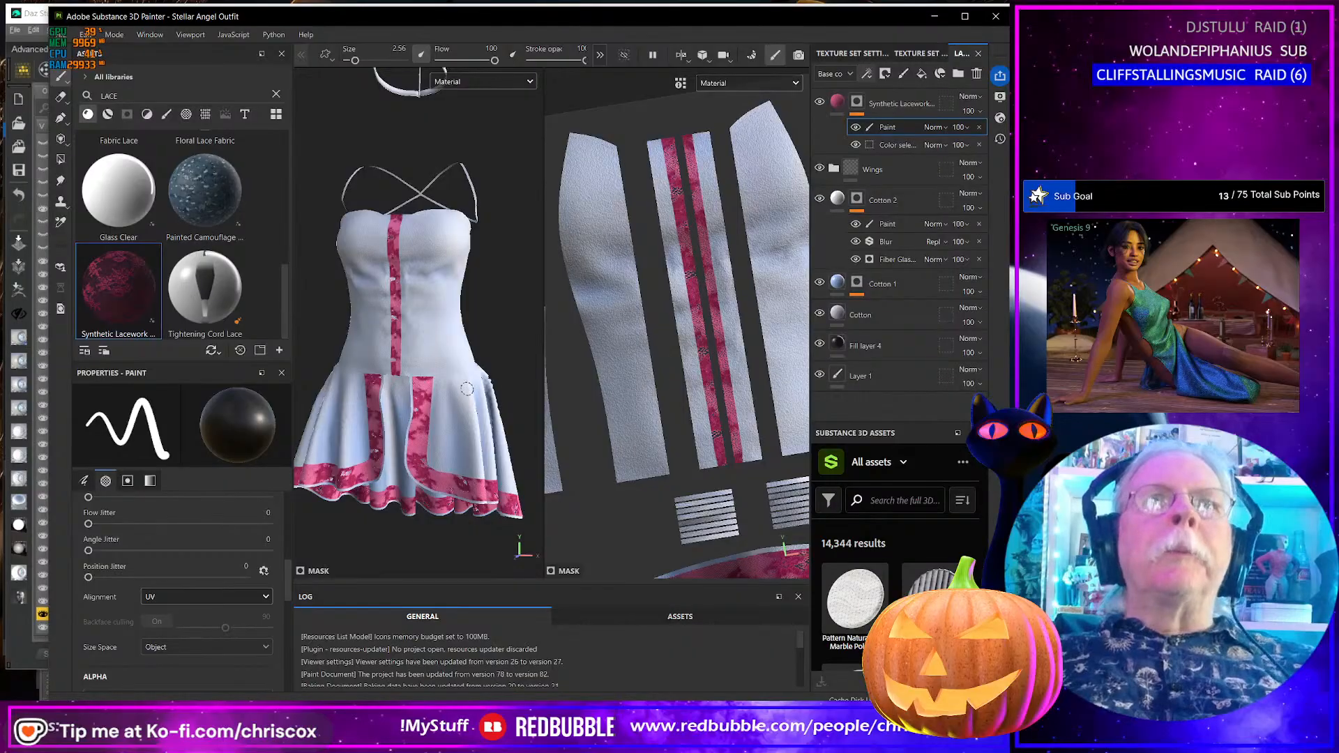
scroll(465, 387, down, 2)
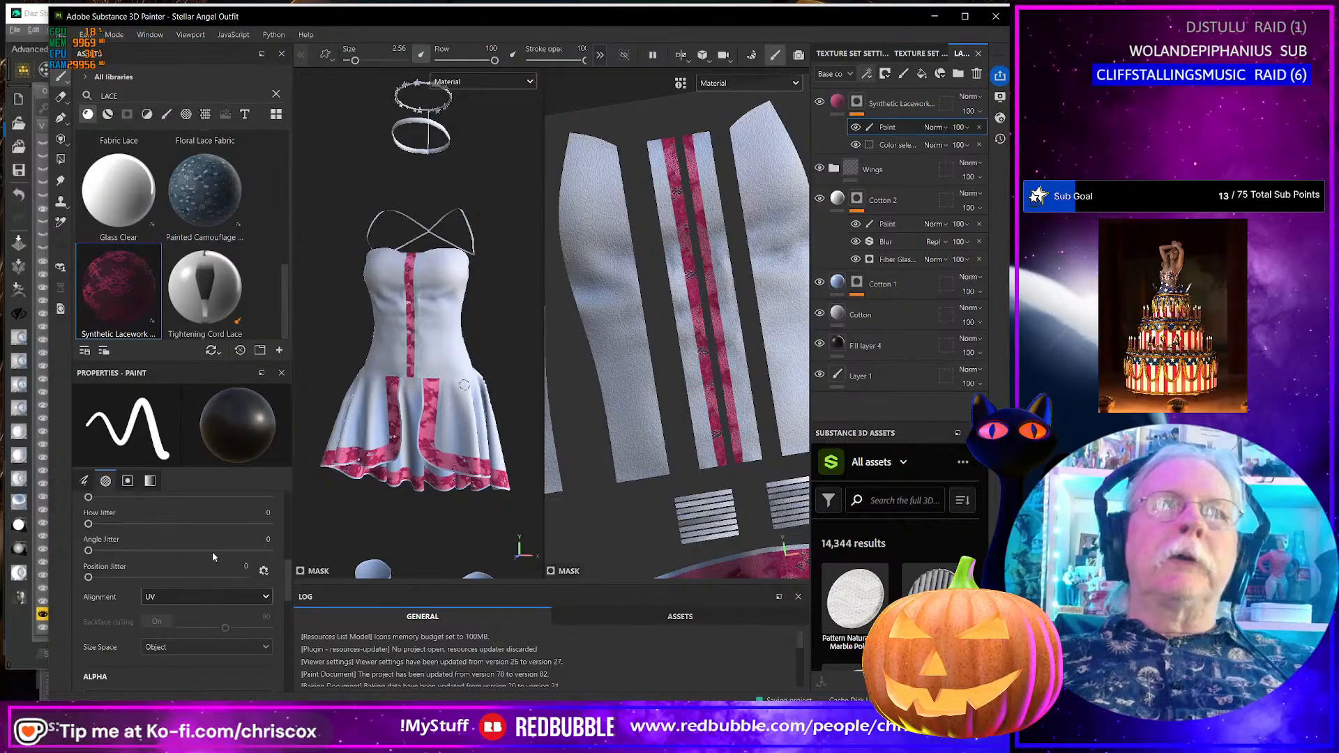
click(837, 103)
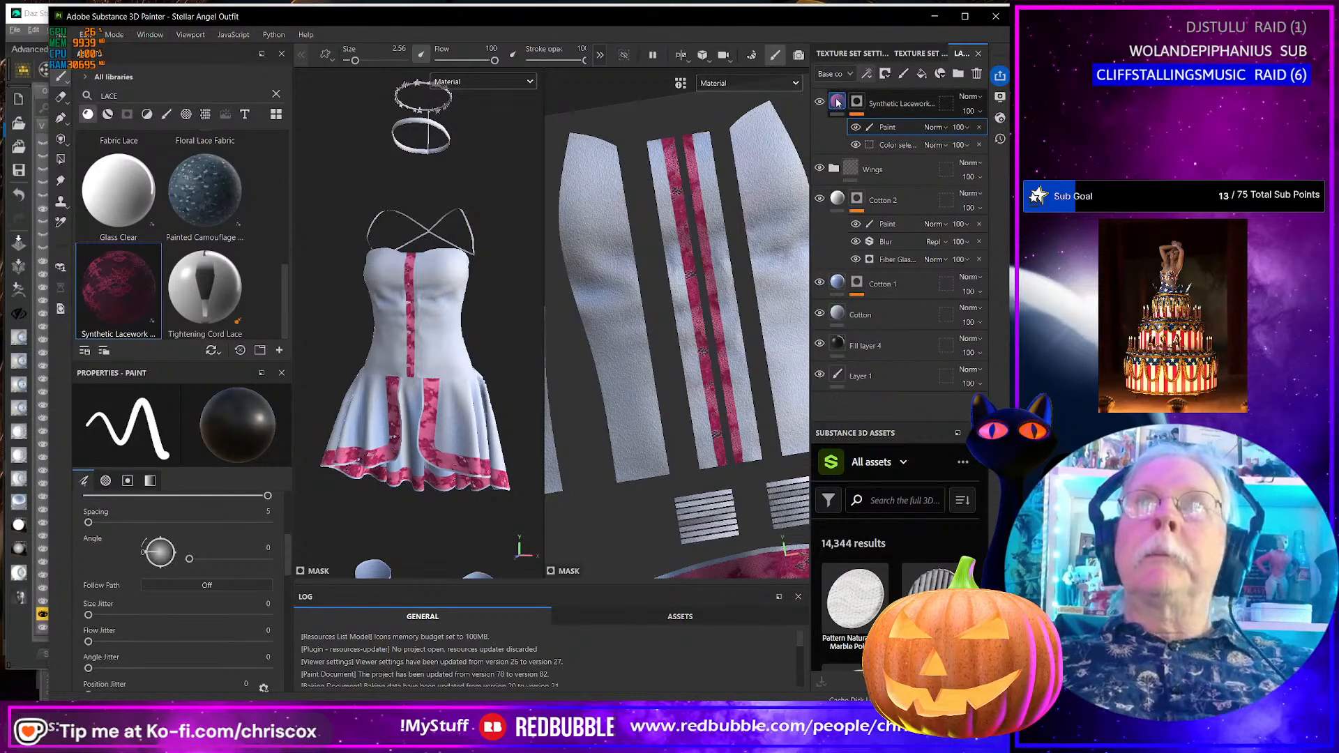
click(97, 600)
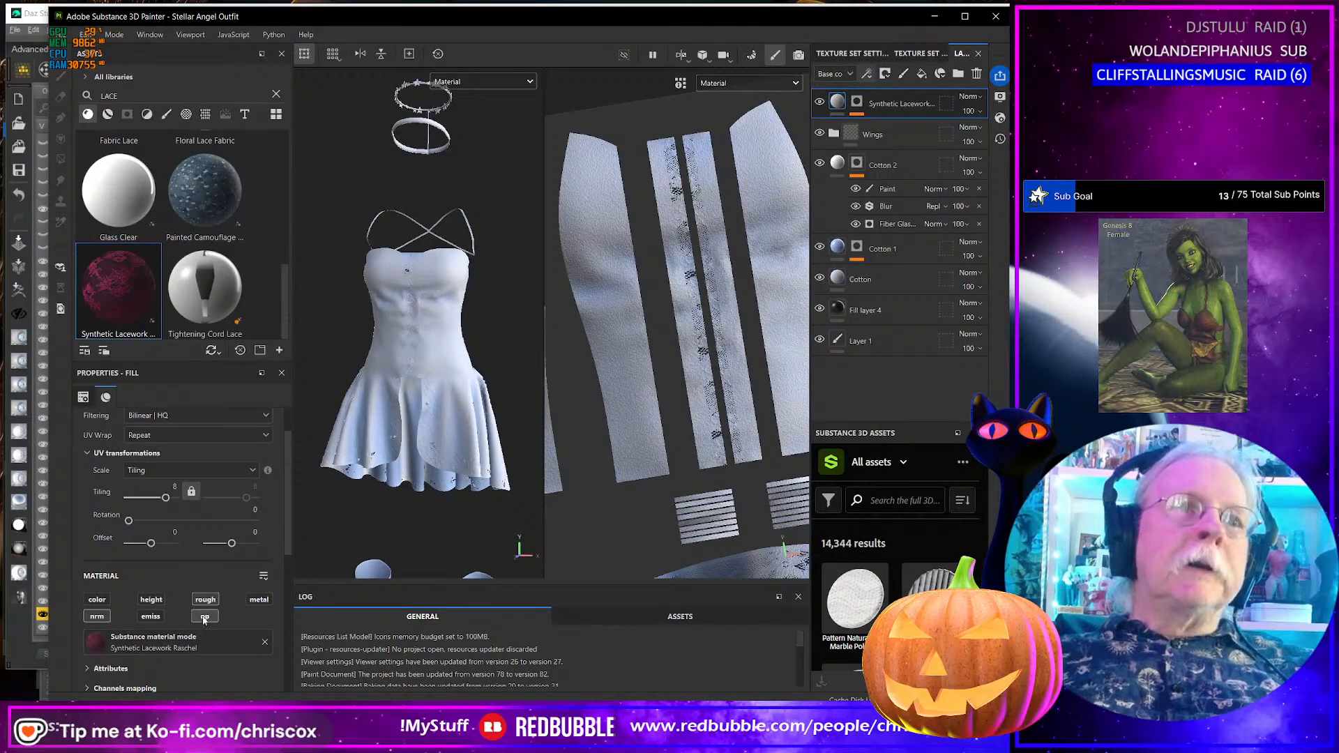
scroll(456, 413, up, 3)
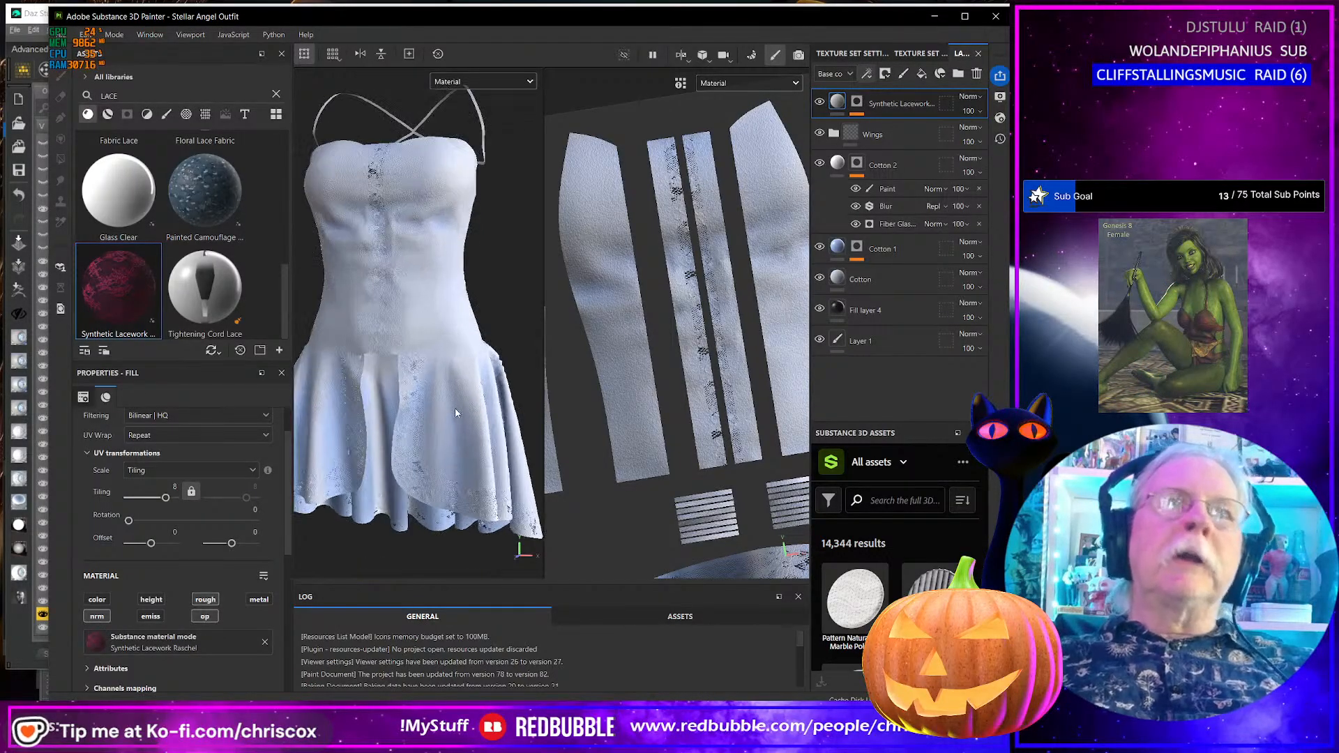
scroll(450, 408, up, 5)
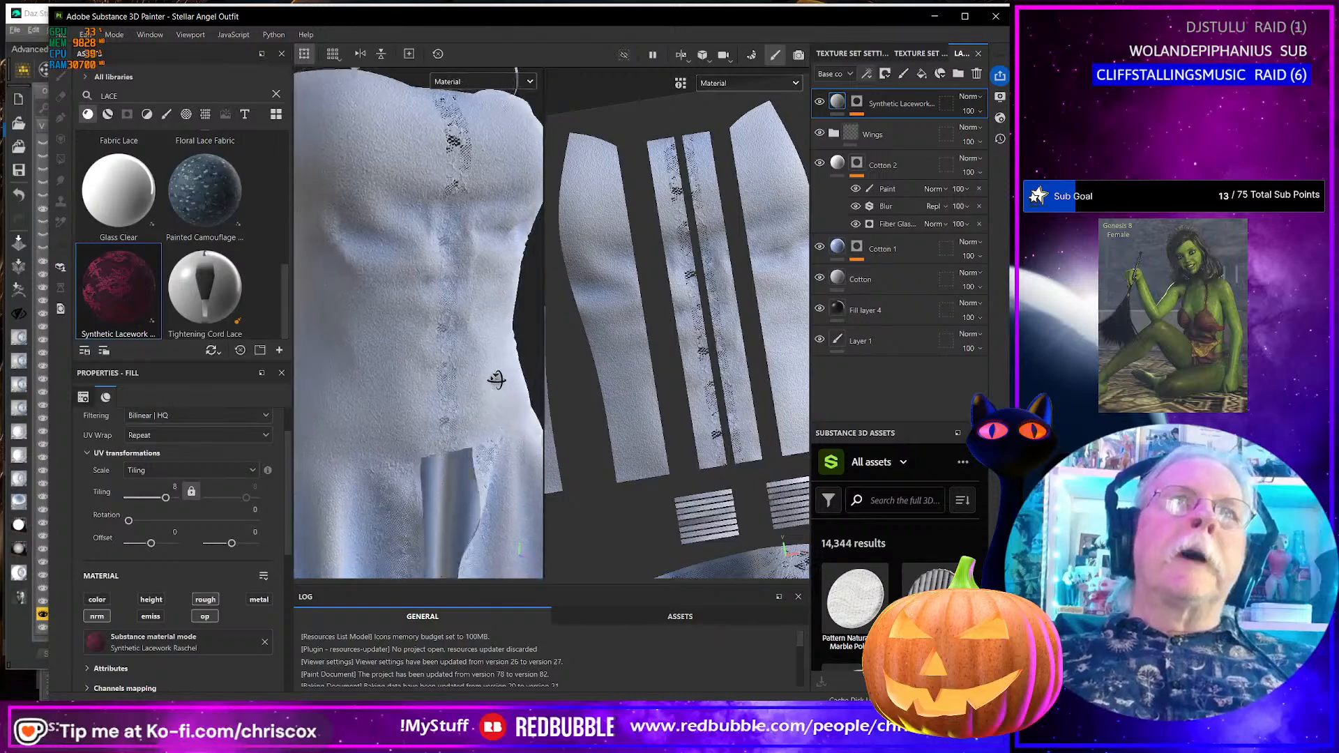
scroll(496, 379, down, 6)
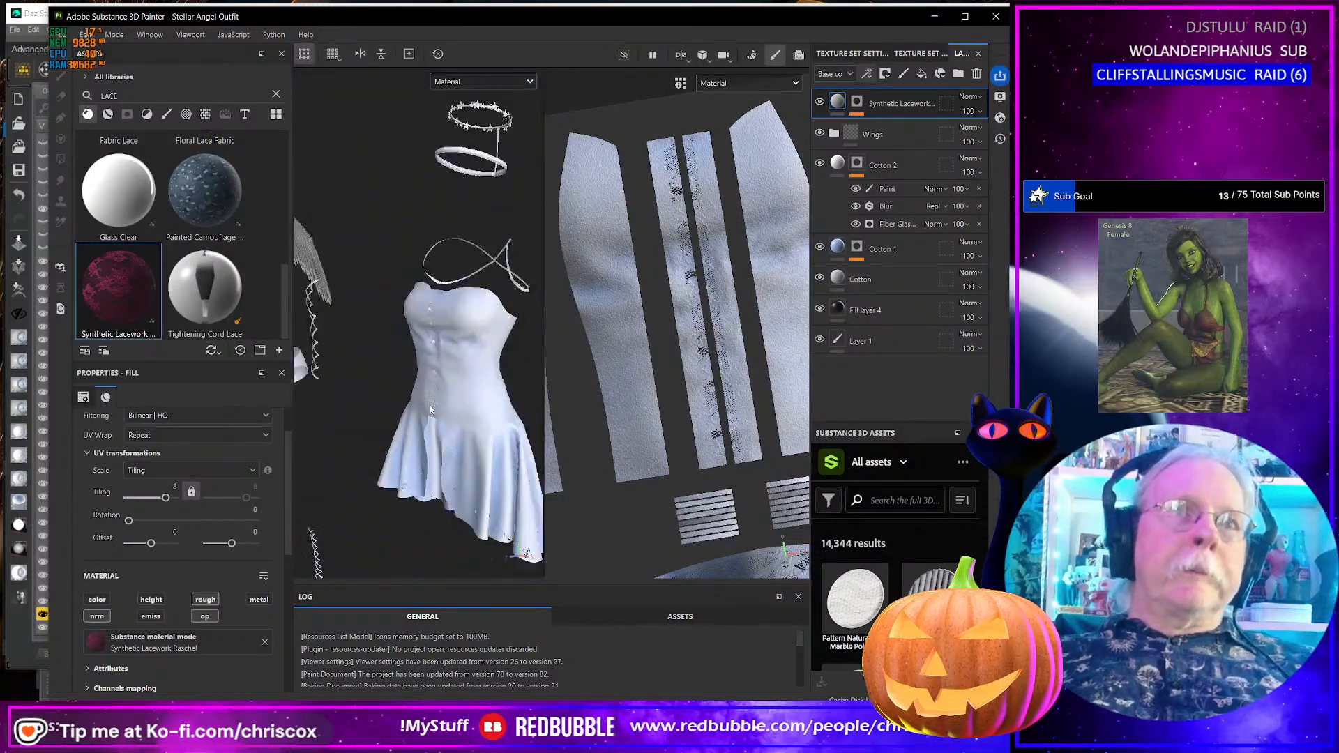
alt+drag(450, 403, 484, 375)
scroll(467, 396, up, 5)
alt+middle_drag(467, 395, 517, 464)
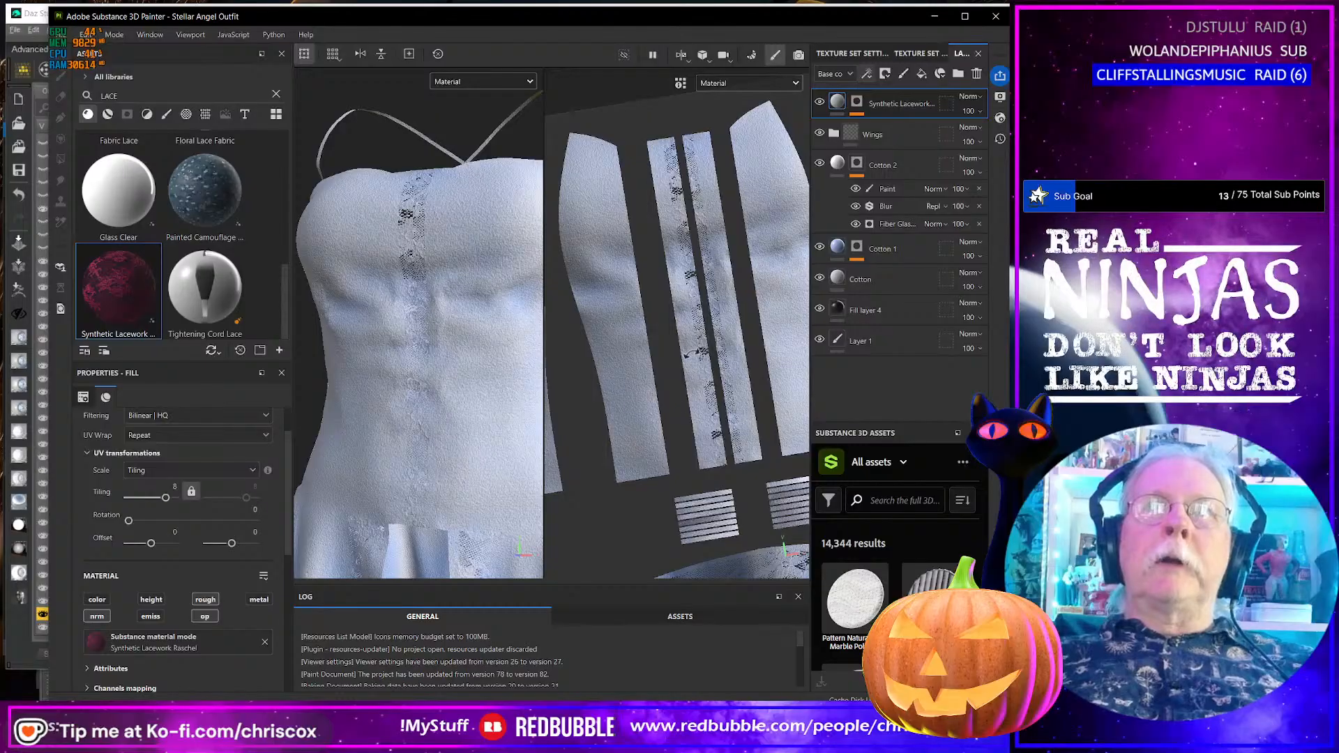
- Add a paint layer above the Synthetic Lacework layer and set its paint material to height only, with a height of 1
click(903, 75)
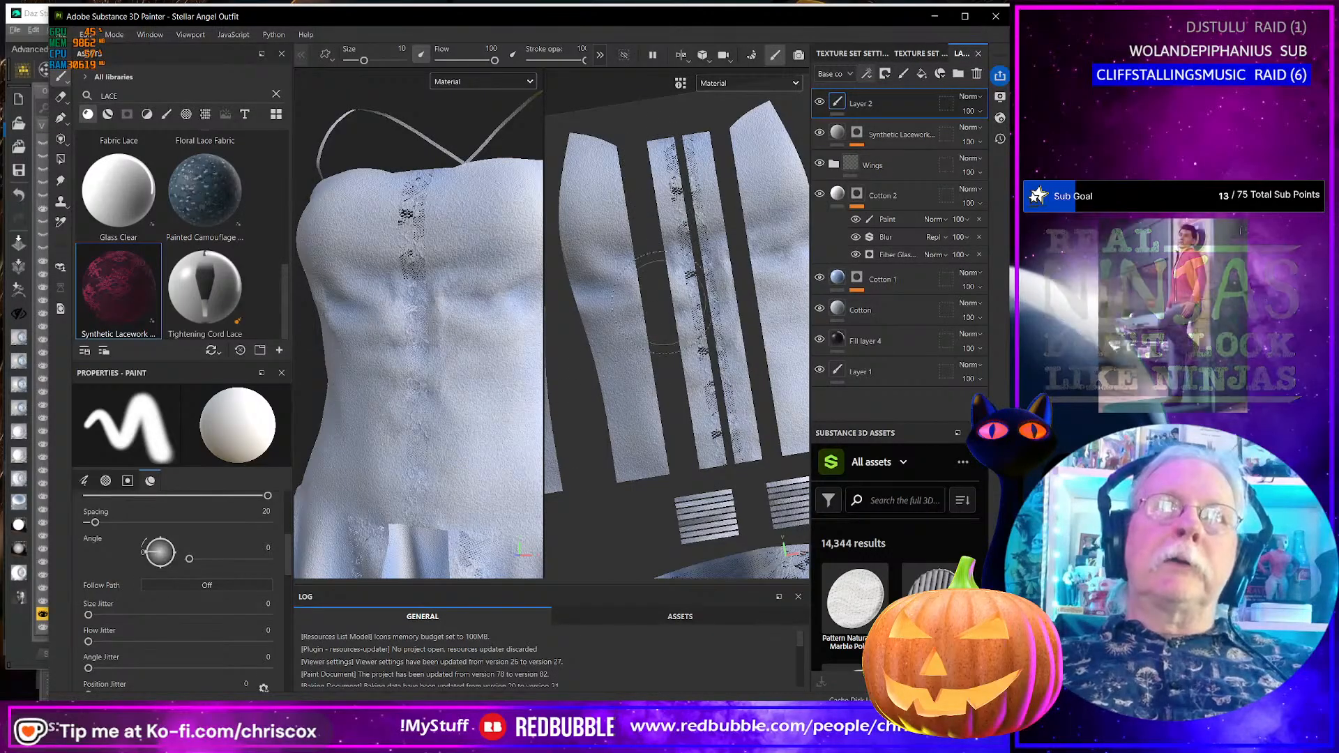
scroll(185, 603, up, 5)
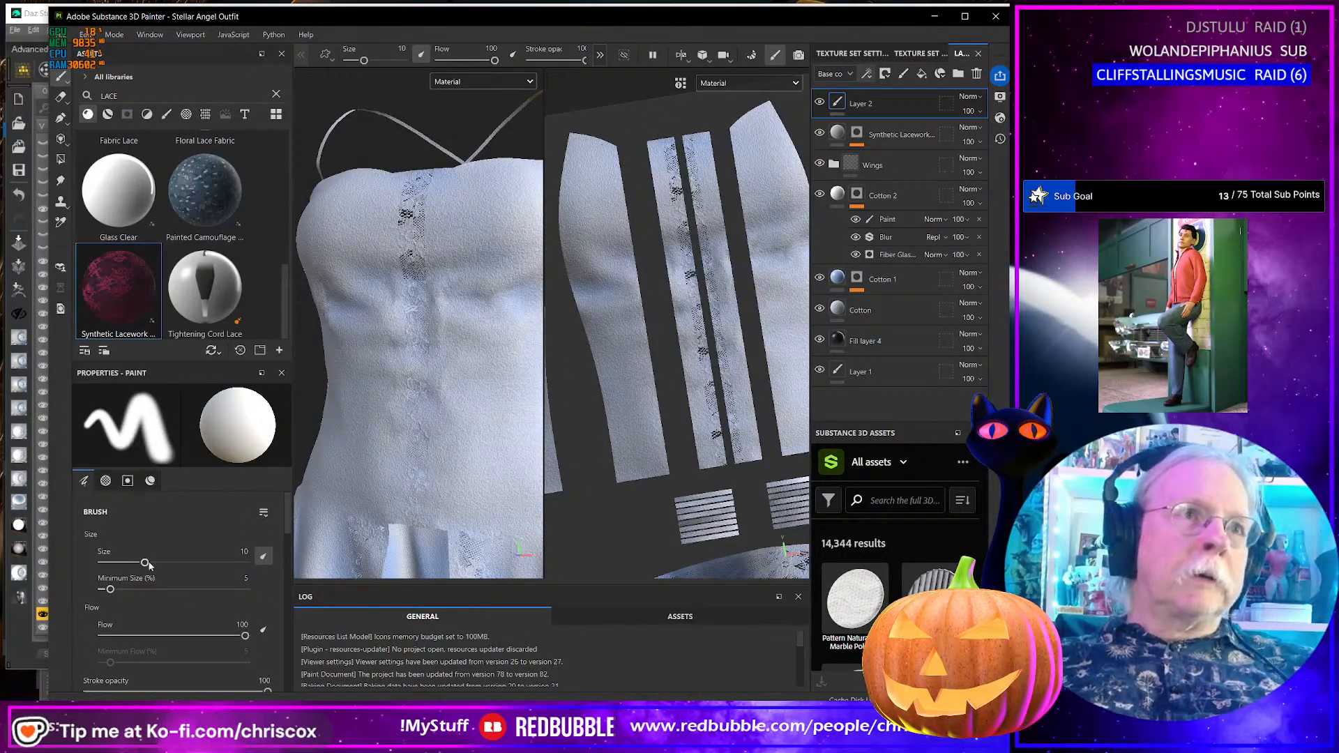
scroll(174, 592, down, 5)
scroll(178, 590, down, 3)
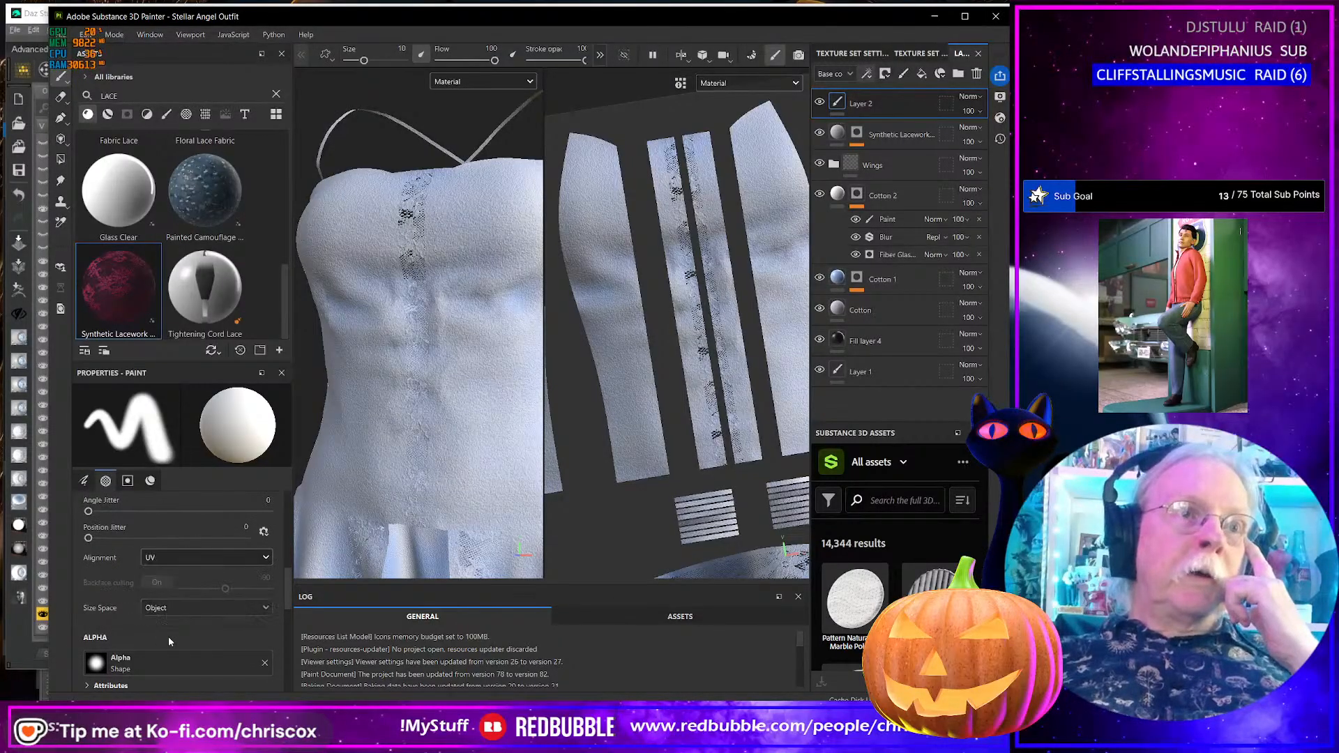
scroll(173, 642, down, 3)
scroll(173, 641, down, 3)
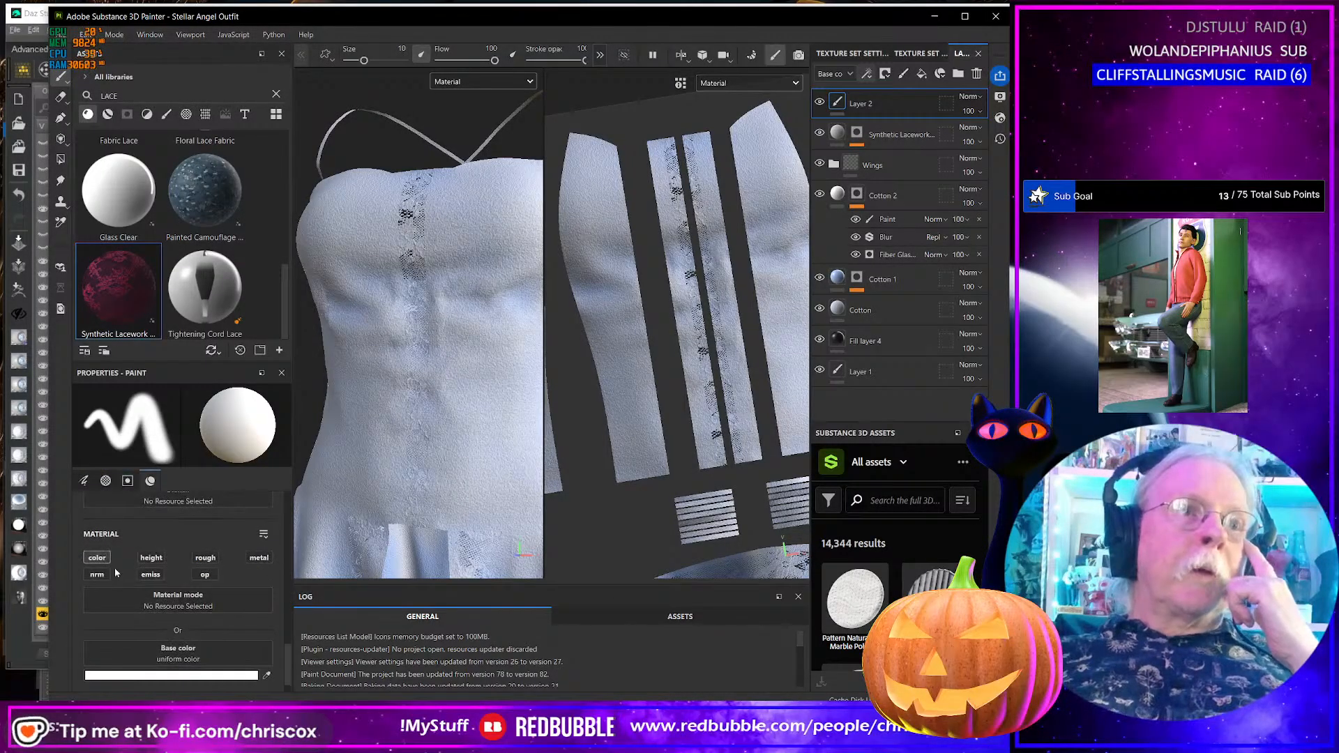
click(151, 557)
click(97, 558)
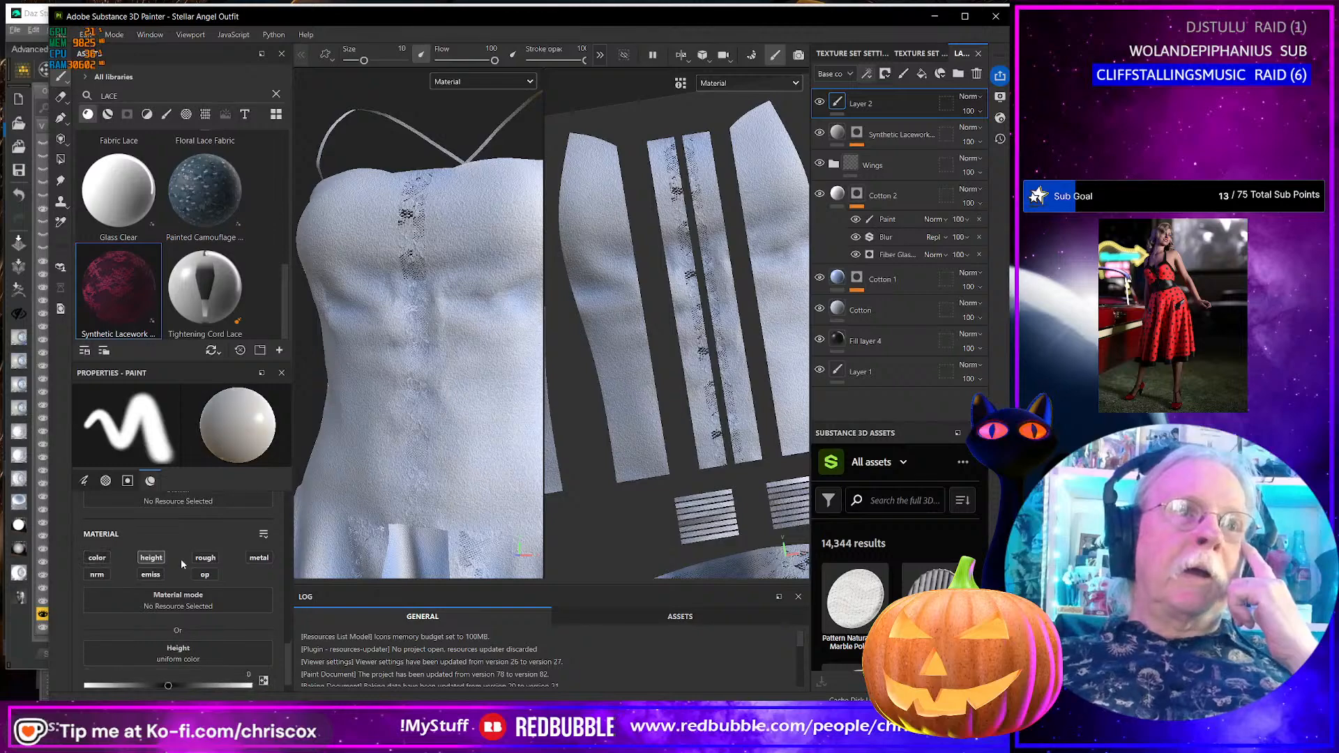
scroll(227, 625, down, 1)
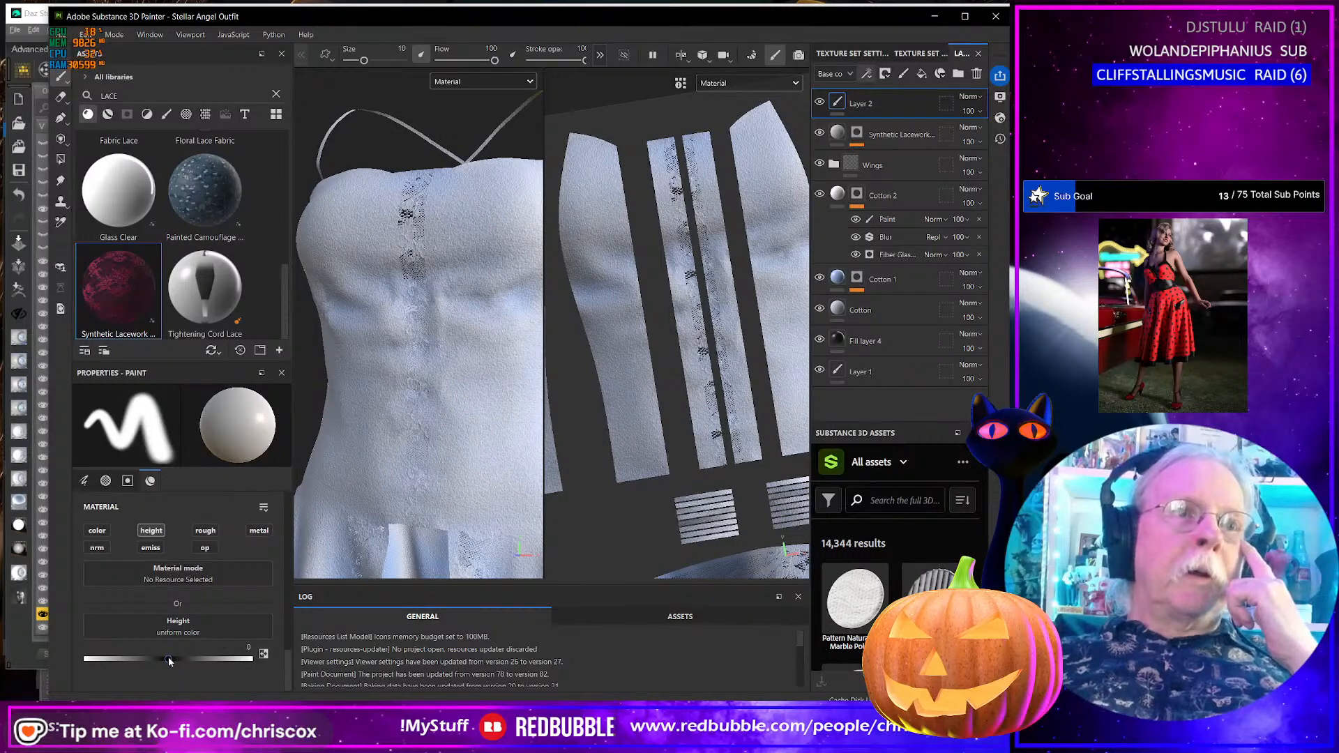
drag(168, 661, 251, 660)
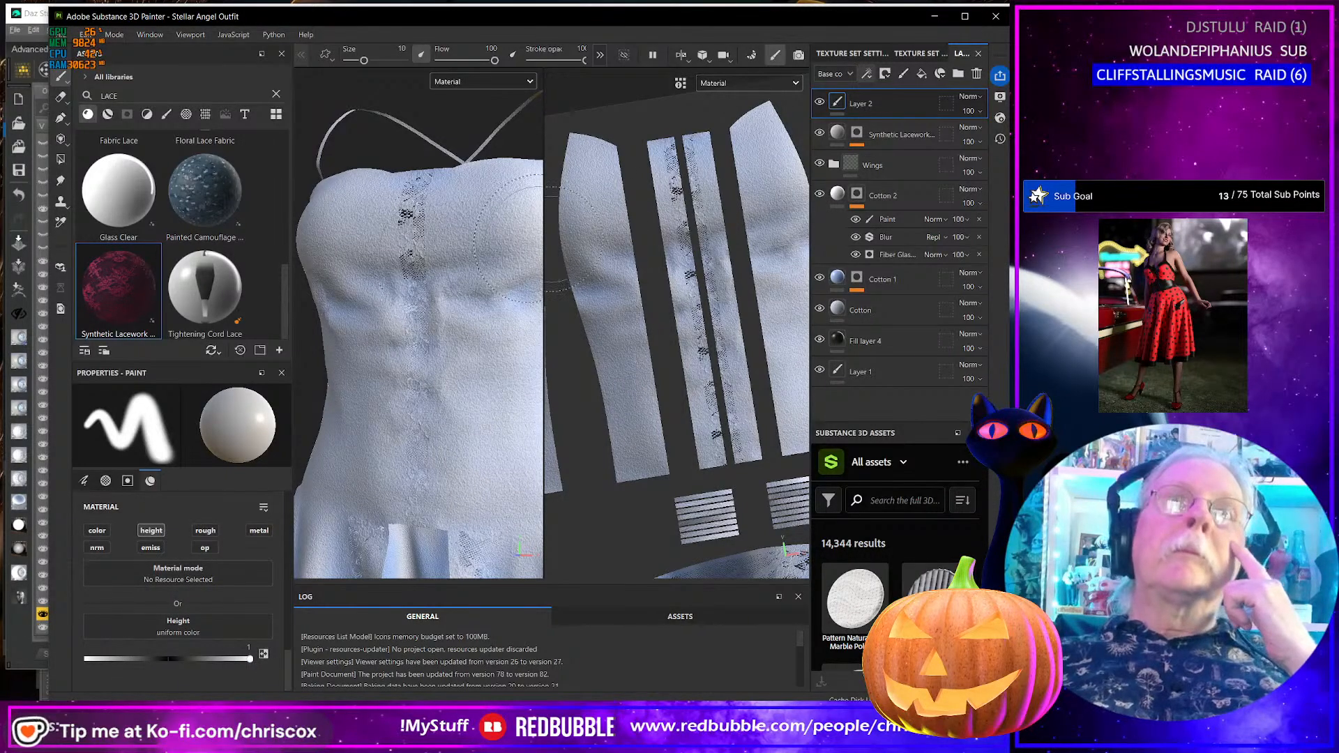
- Try a raised stroke down the right center-panel UV strip with the brush size at 1.21, and undo it
ctrl+right_drag(684, 217, 671, 209)
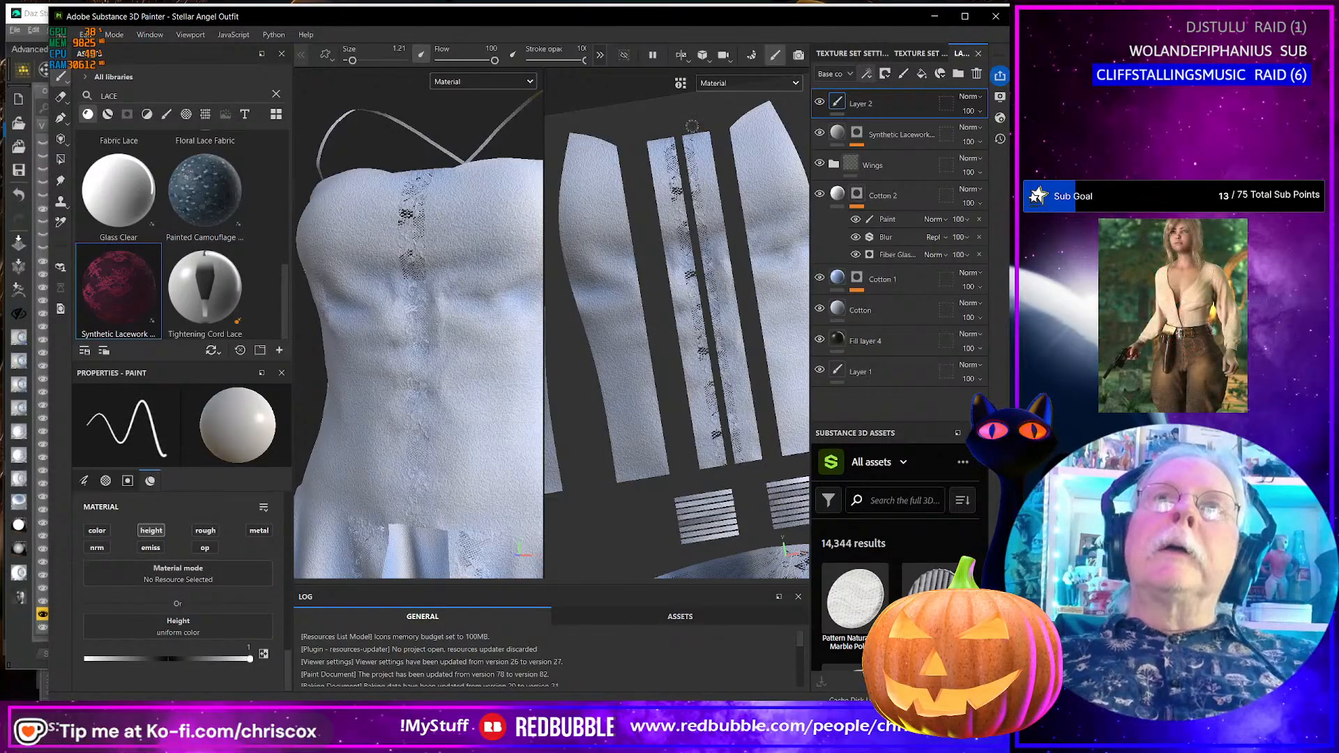
drag(693, 130, 727, 302)
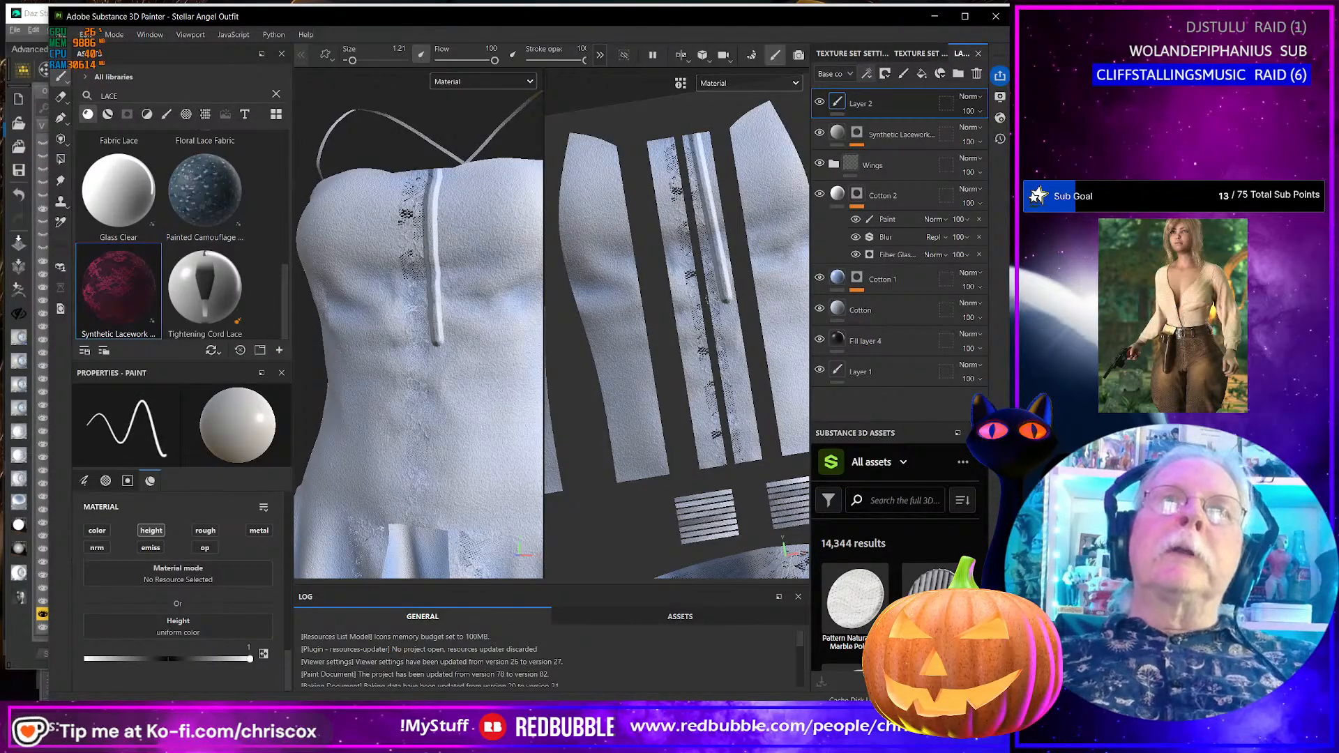
key(ctrl+z)
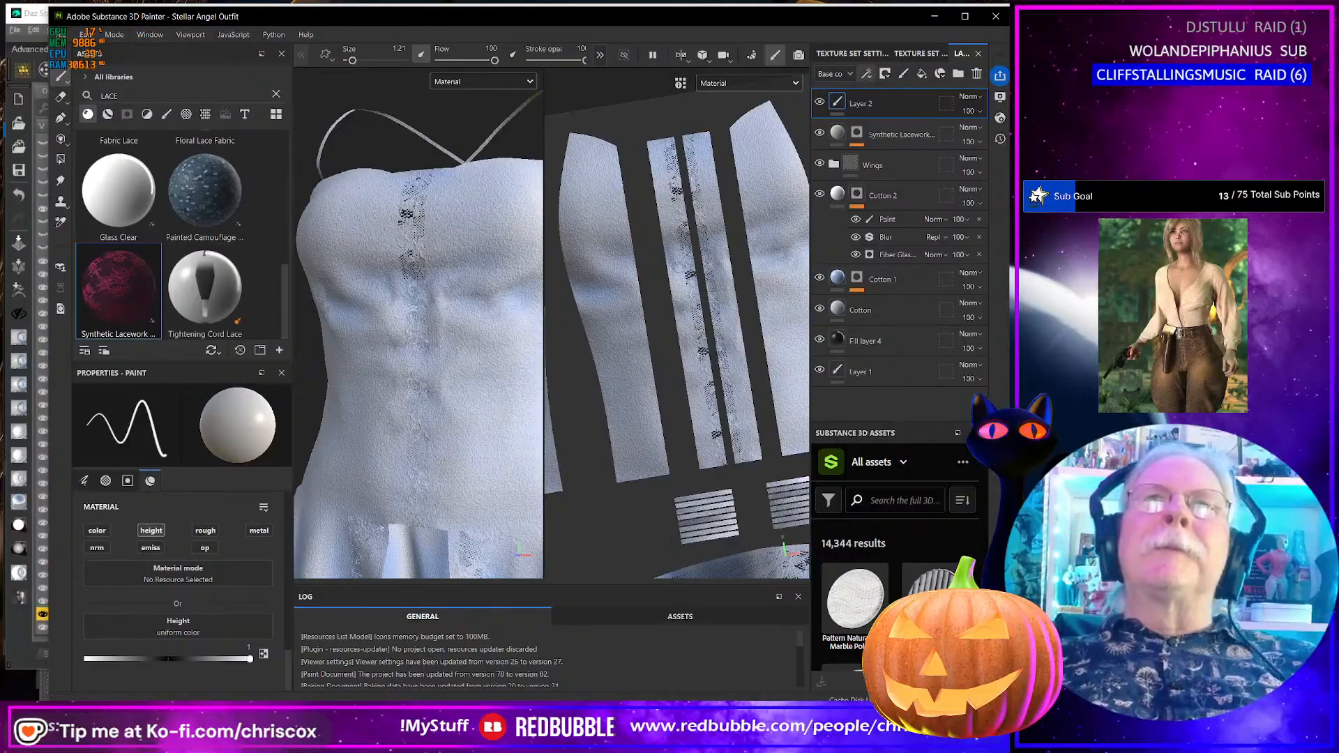
click(96, 549)
scroll(156, 638, down, 1)
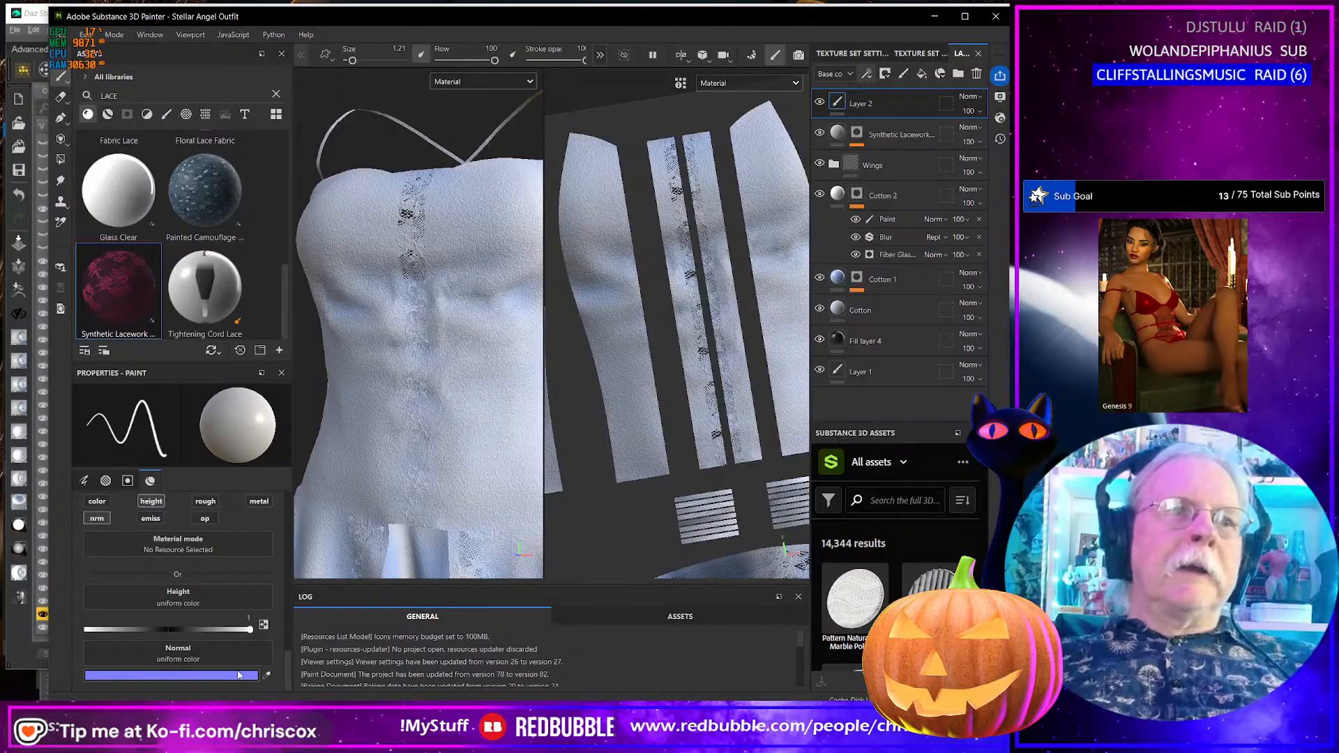
click(98, 520)
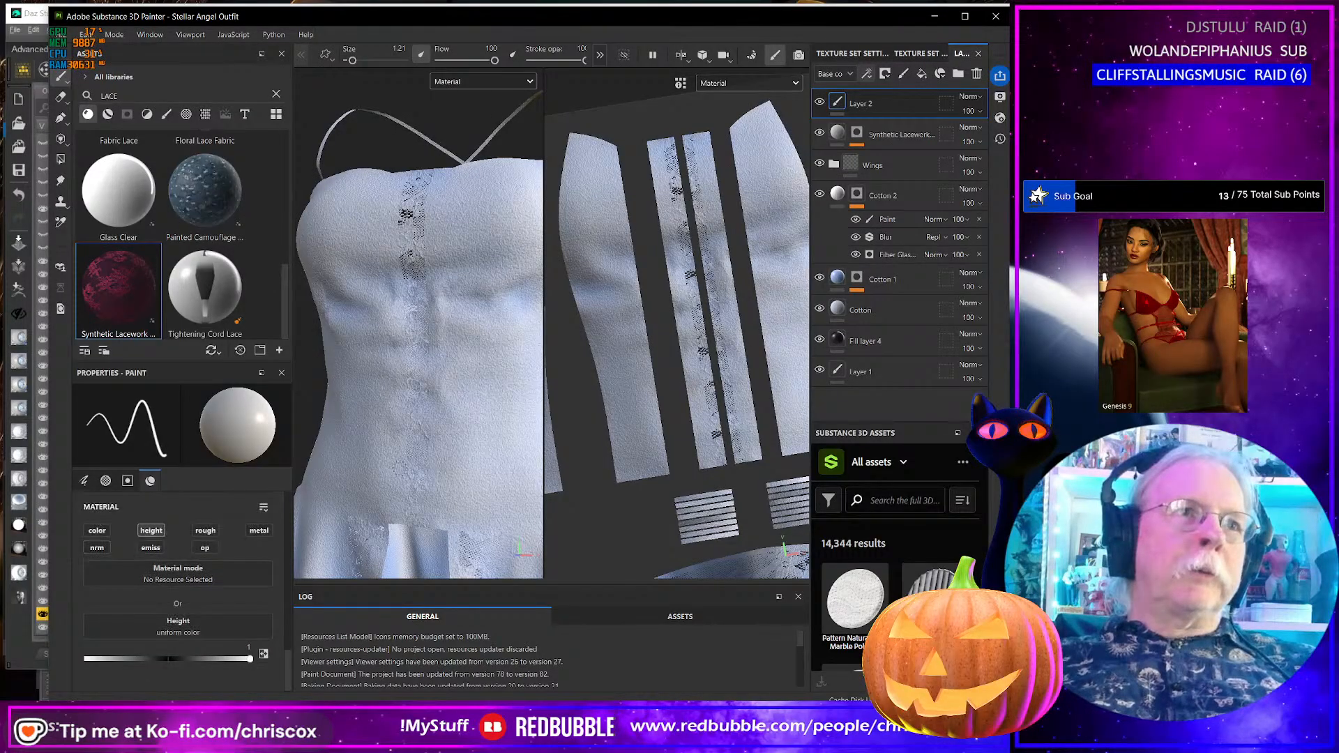
- Add a Height To Normal filter to the new paint layer
click(867, 75)
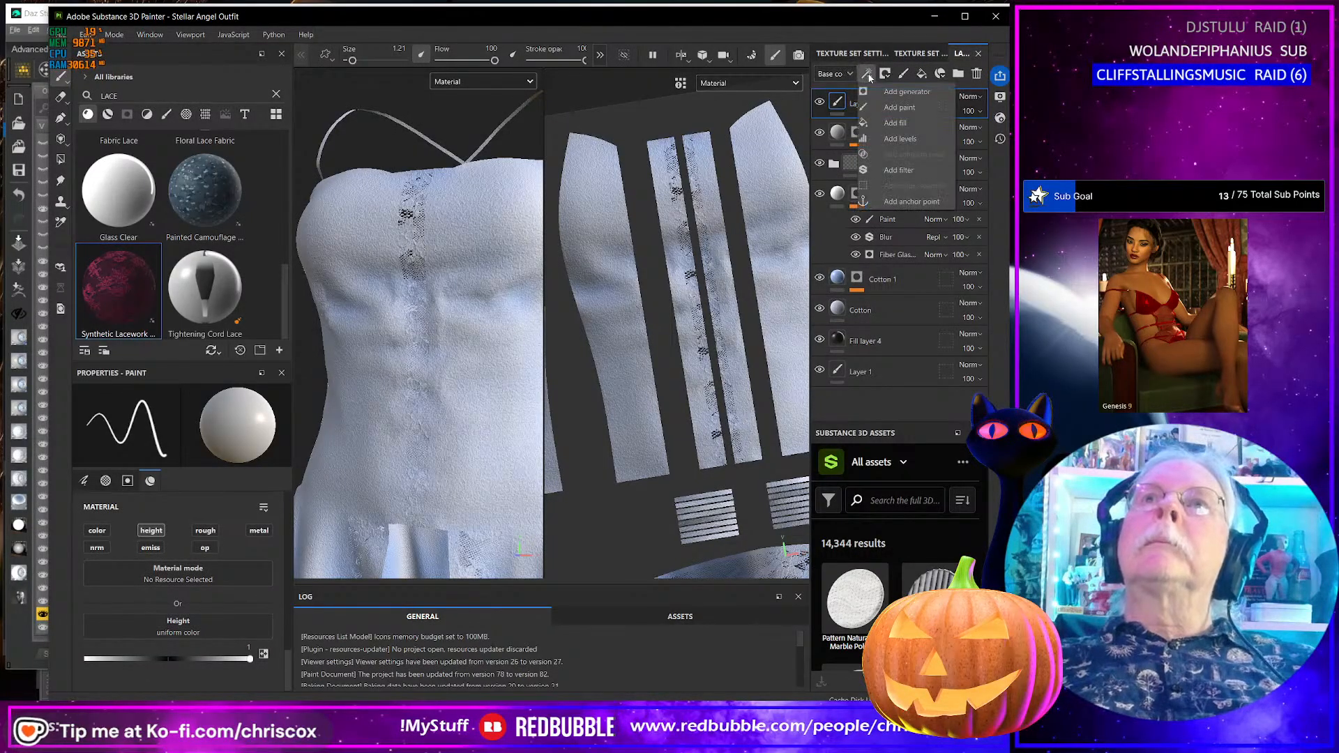
click(899, 170)
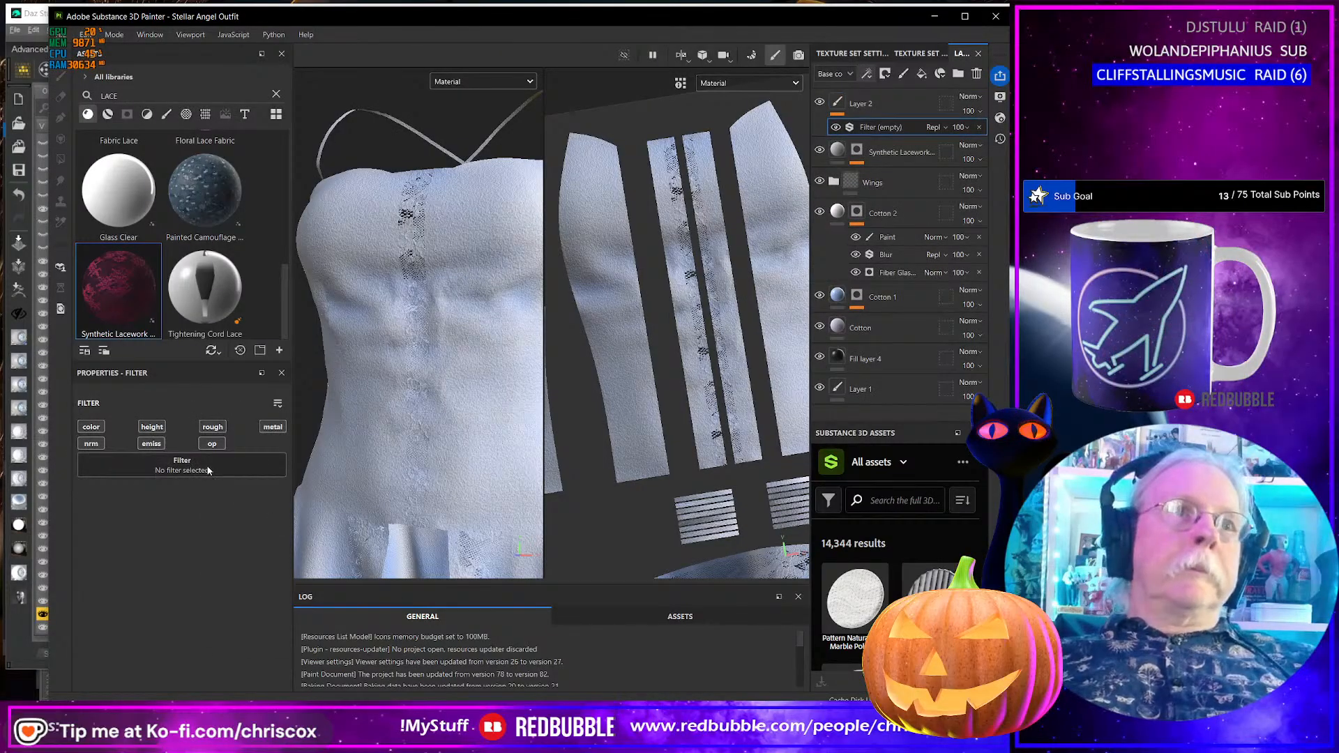
click(207, 471)
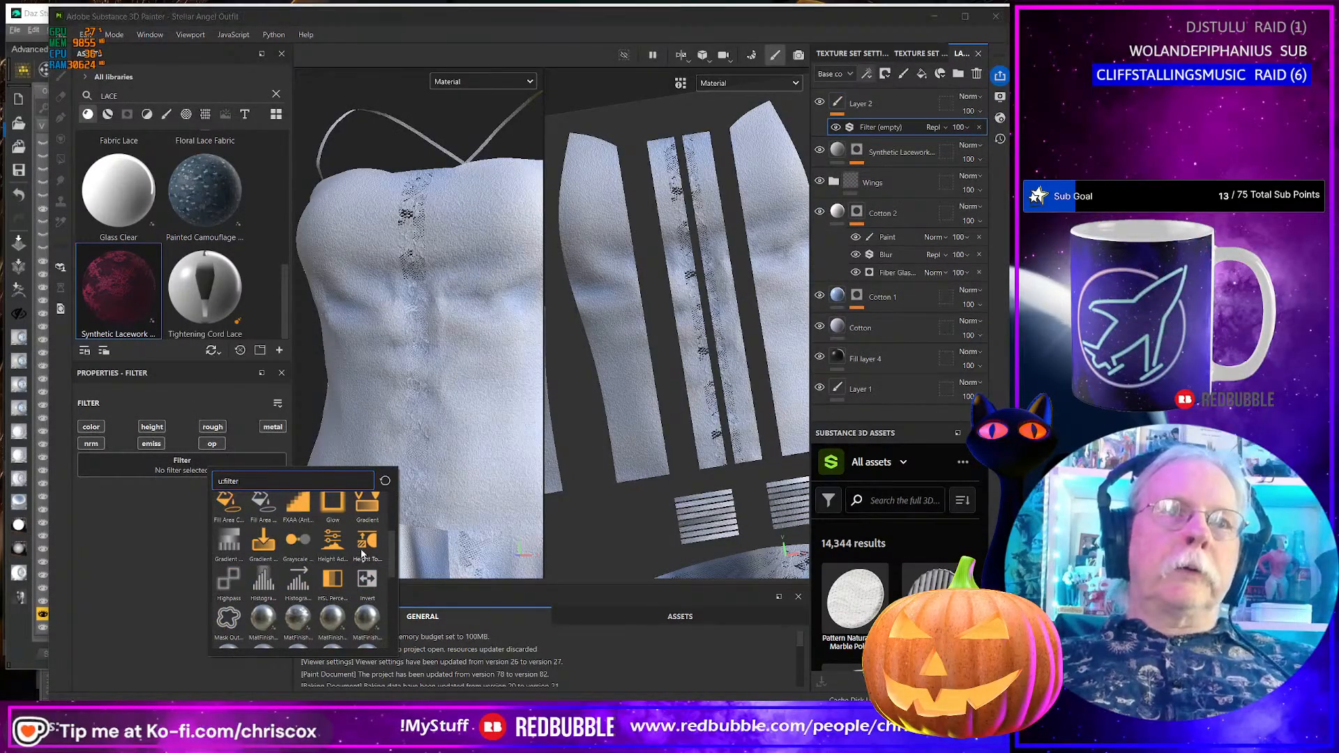
click(364, 548)
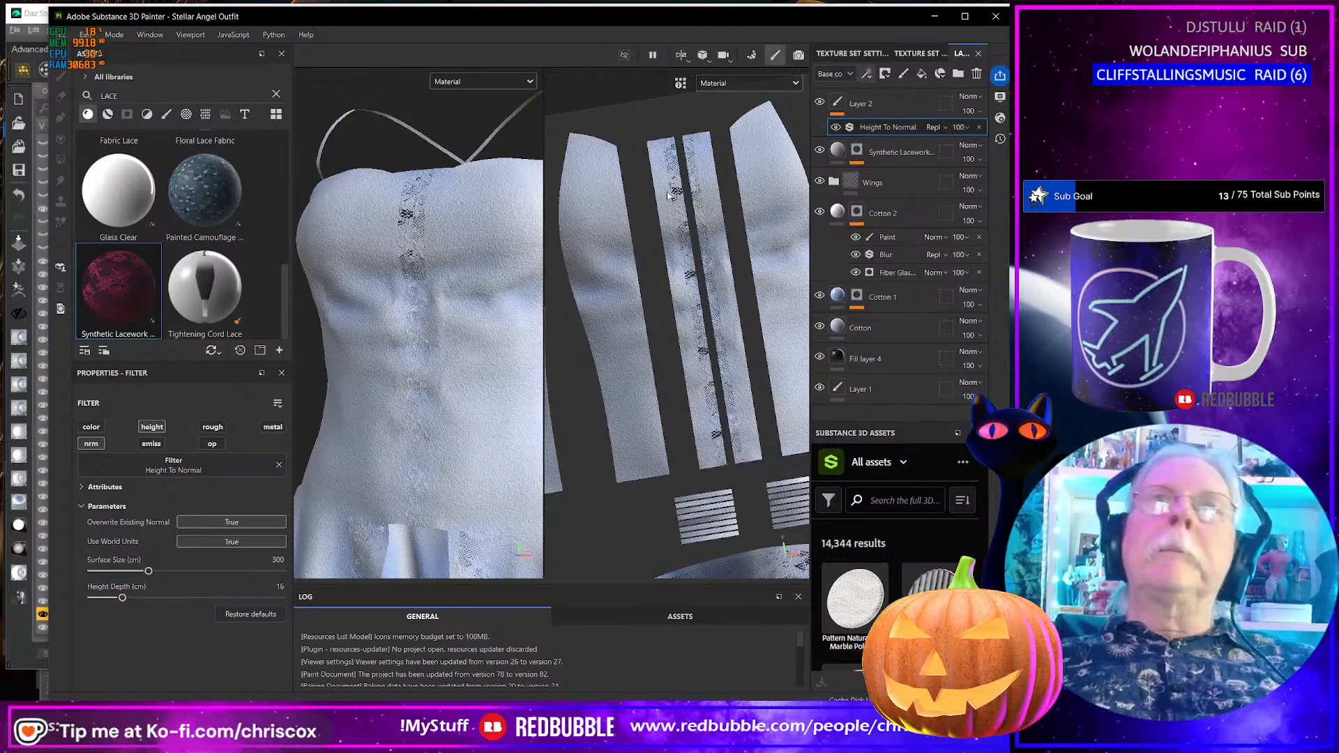
- Make the paint content of Layer 2 active again and reduce the brush size to 0.26
scroll(668, 196, up, 2)
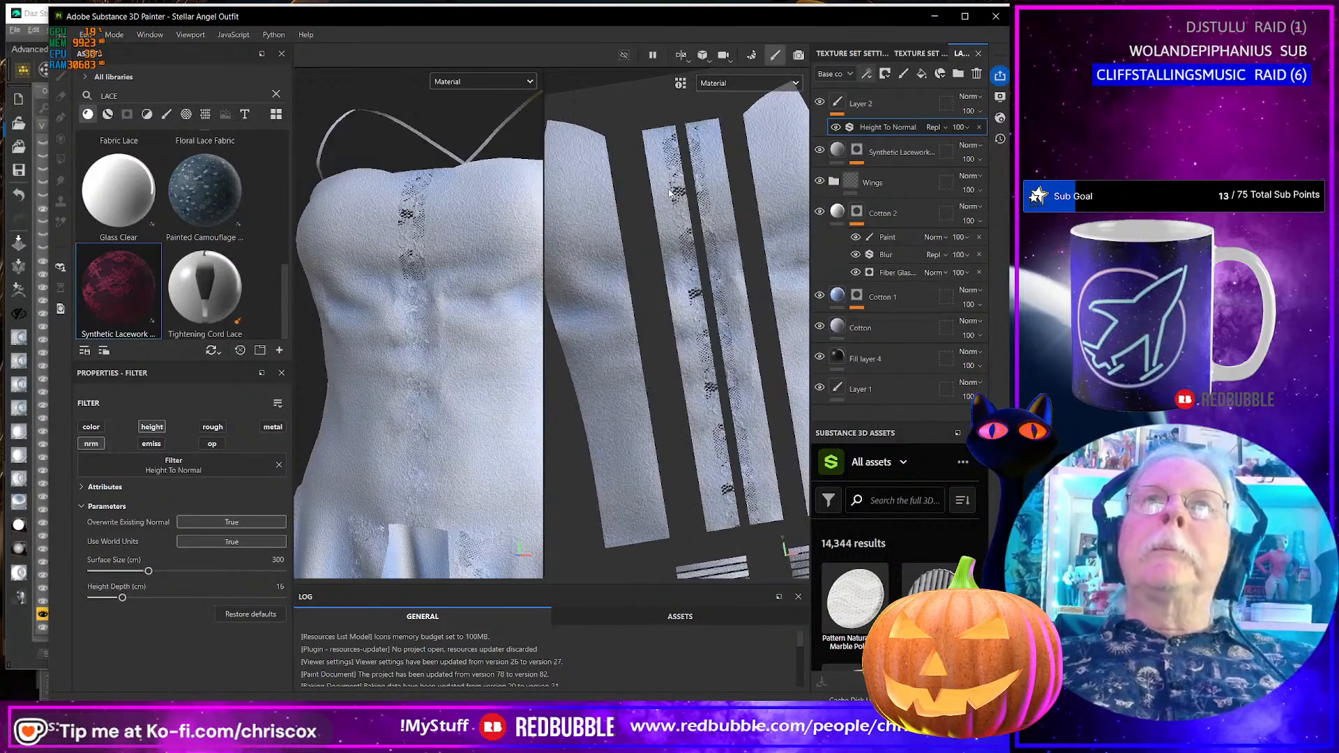
click(838, 104)
scroll(682, 244, down, 2)
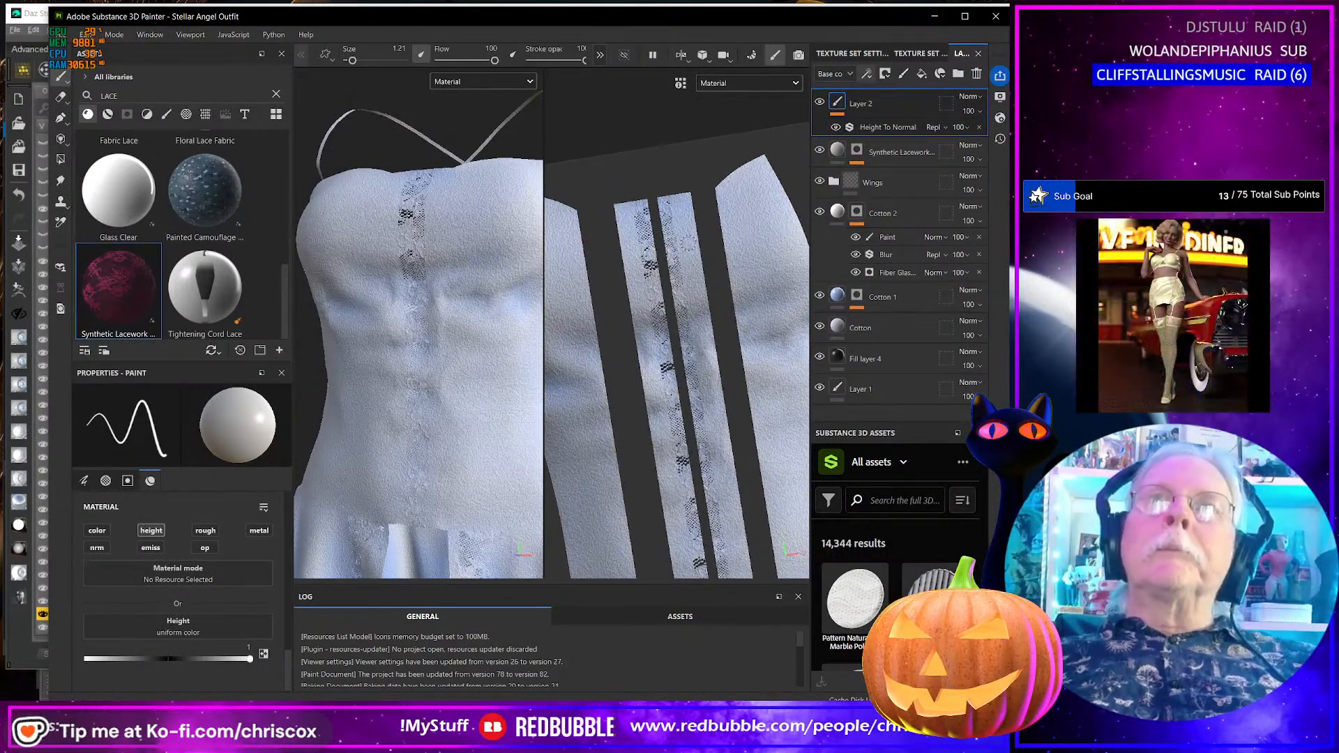
key(bracketleft)
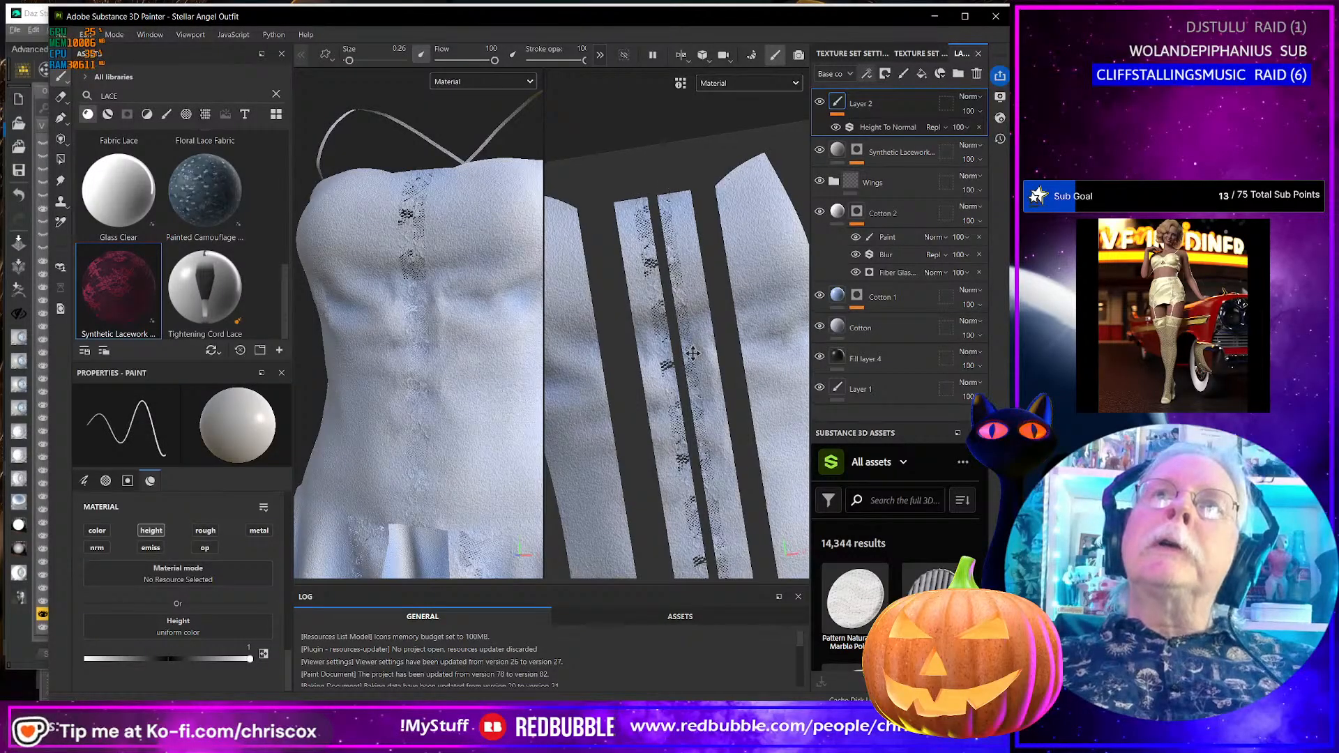
- Try a thin raised straight stroke down the full length of the right center-panel UV strip
middle_drag(692, 353, 673, 182)
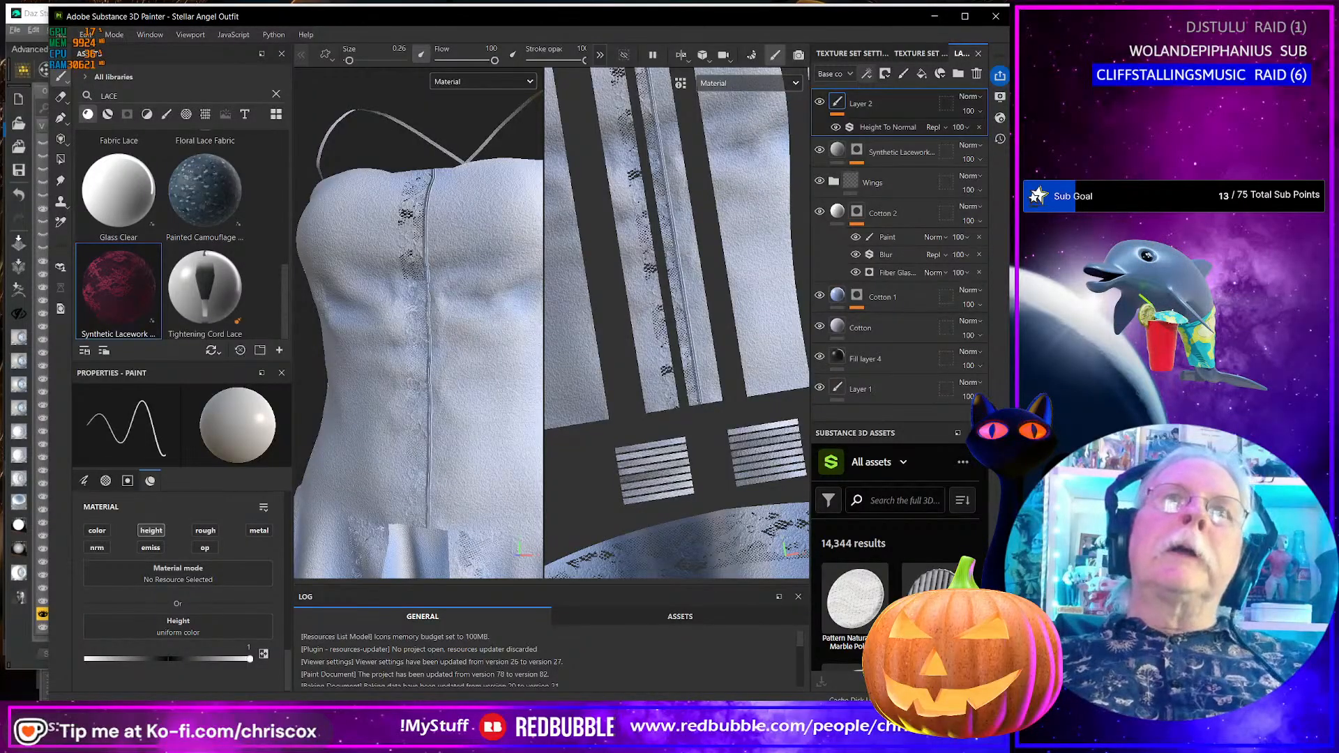
middle_drag(698, 279, 652, 286)
scroll(677, 321, up, 2)
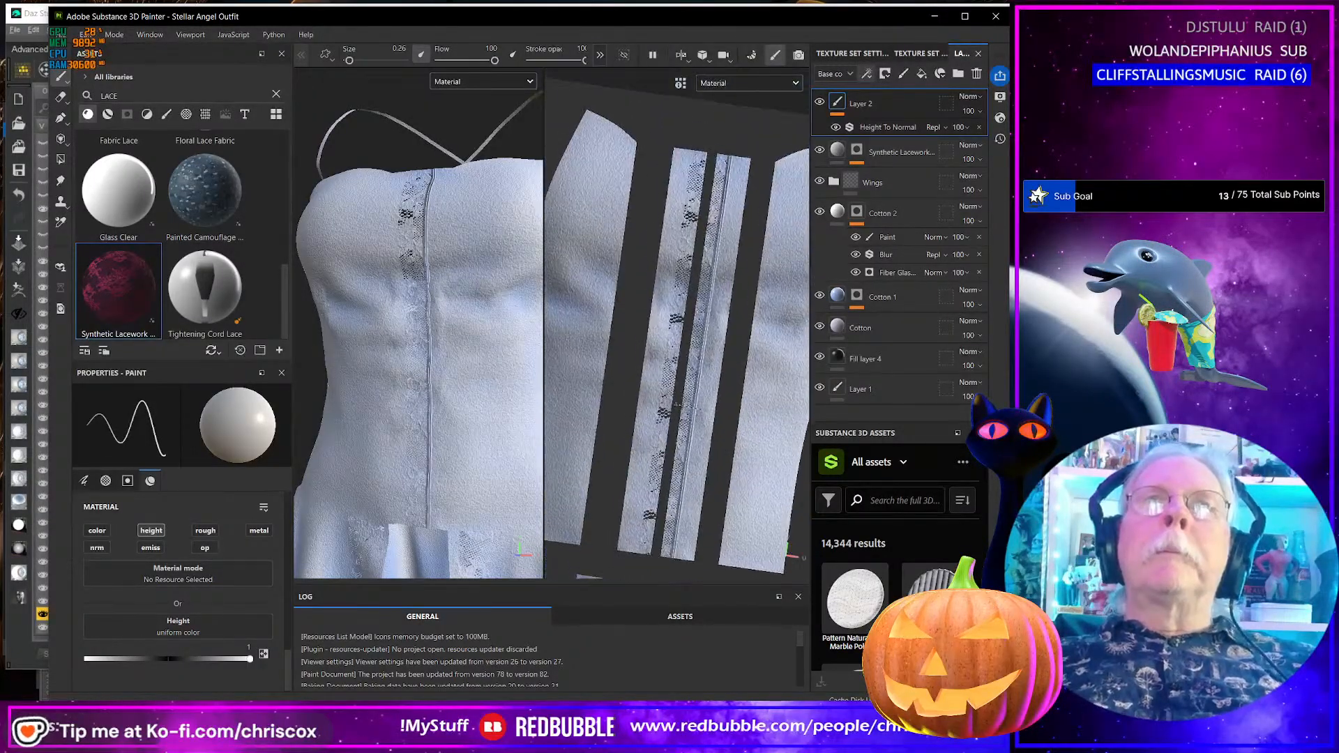
- Paint a thin straight raised seam along the lace edge of the right center-panel UV strip, from its upper to its lower end
scroll(677, 321, up, 2)
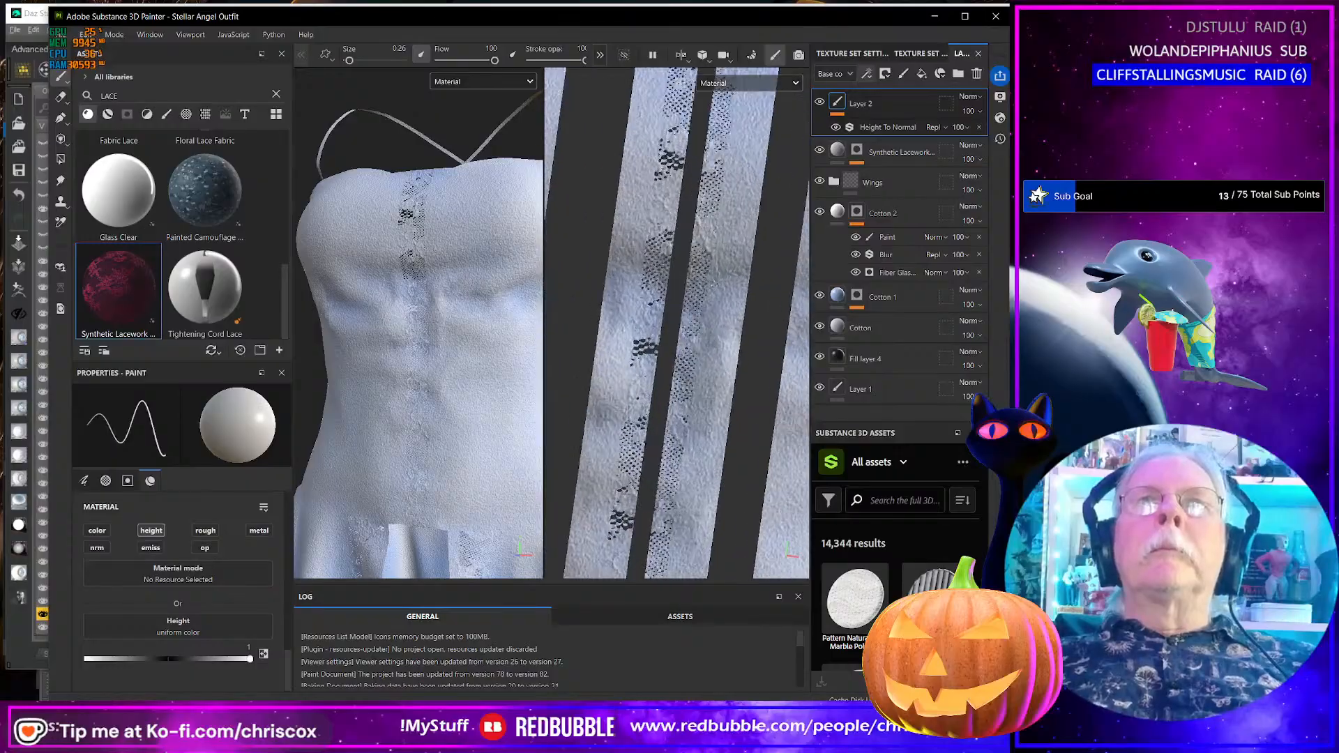
middle_drag(710, 273, 695, 174)
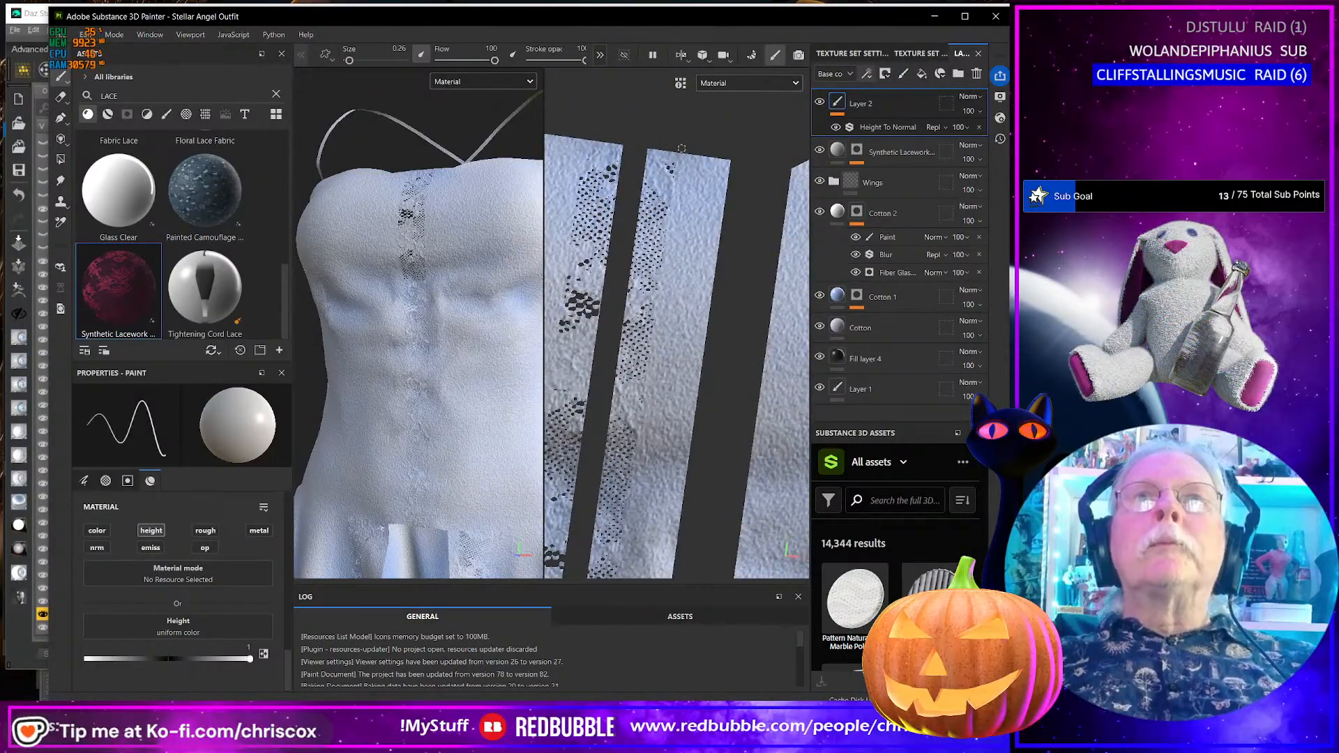
scroll(681, 148, down, 4)
middle_drag(690, 191, 698, 149)
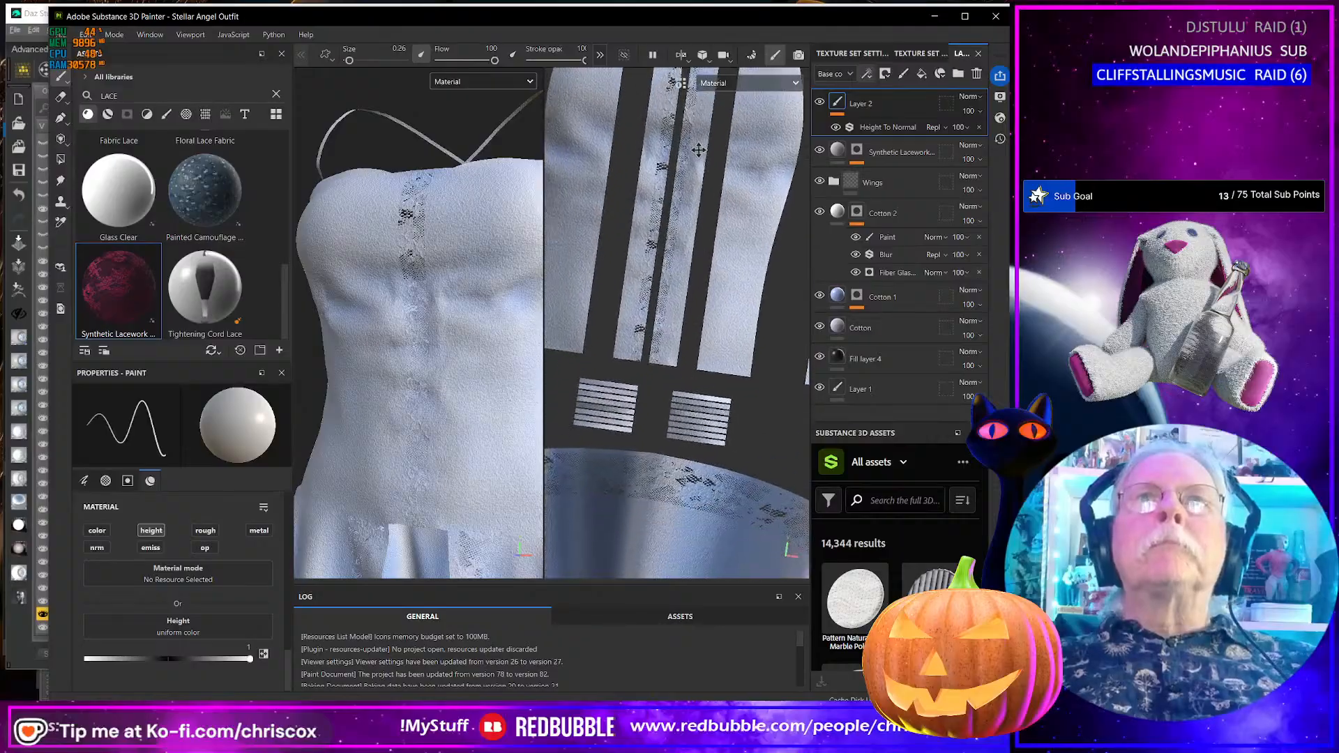
scroll(645, 338, up, 4)
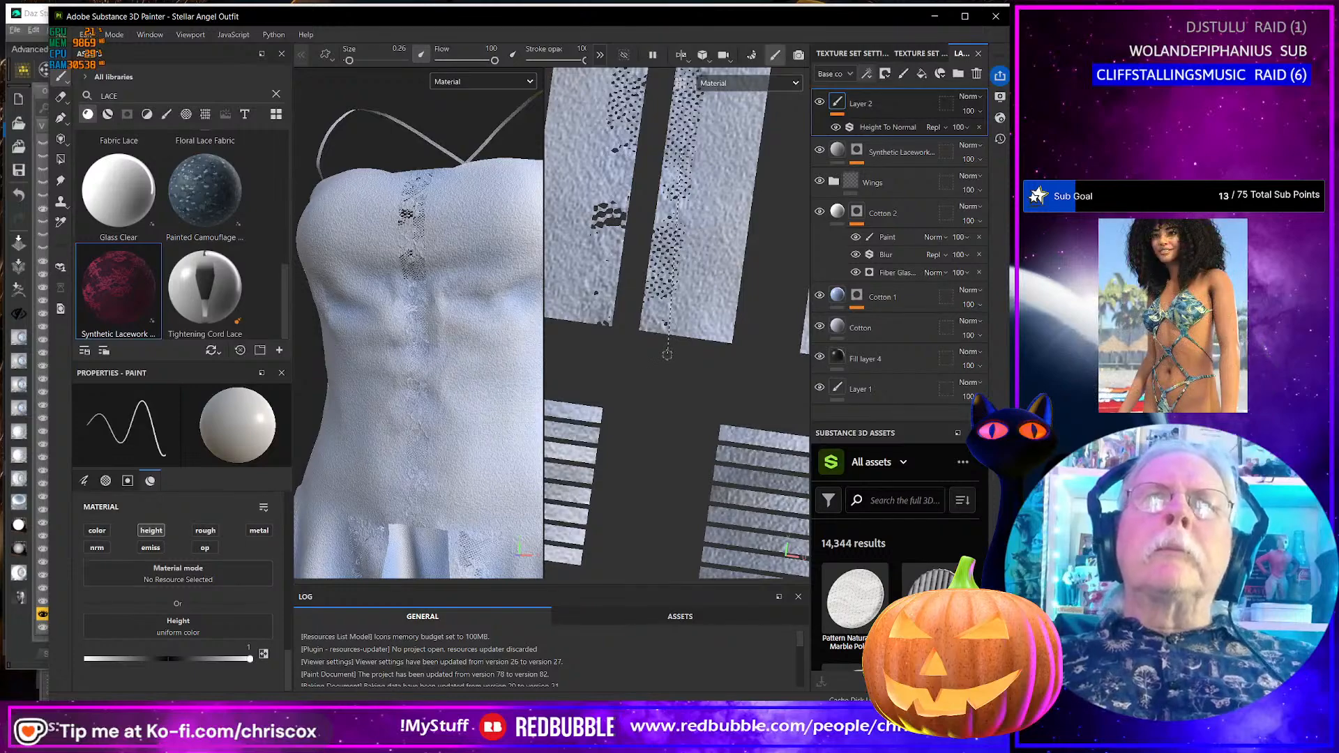
shift+click(668, 354)
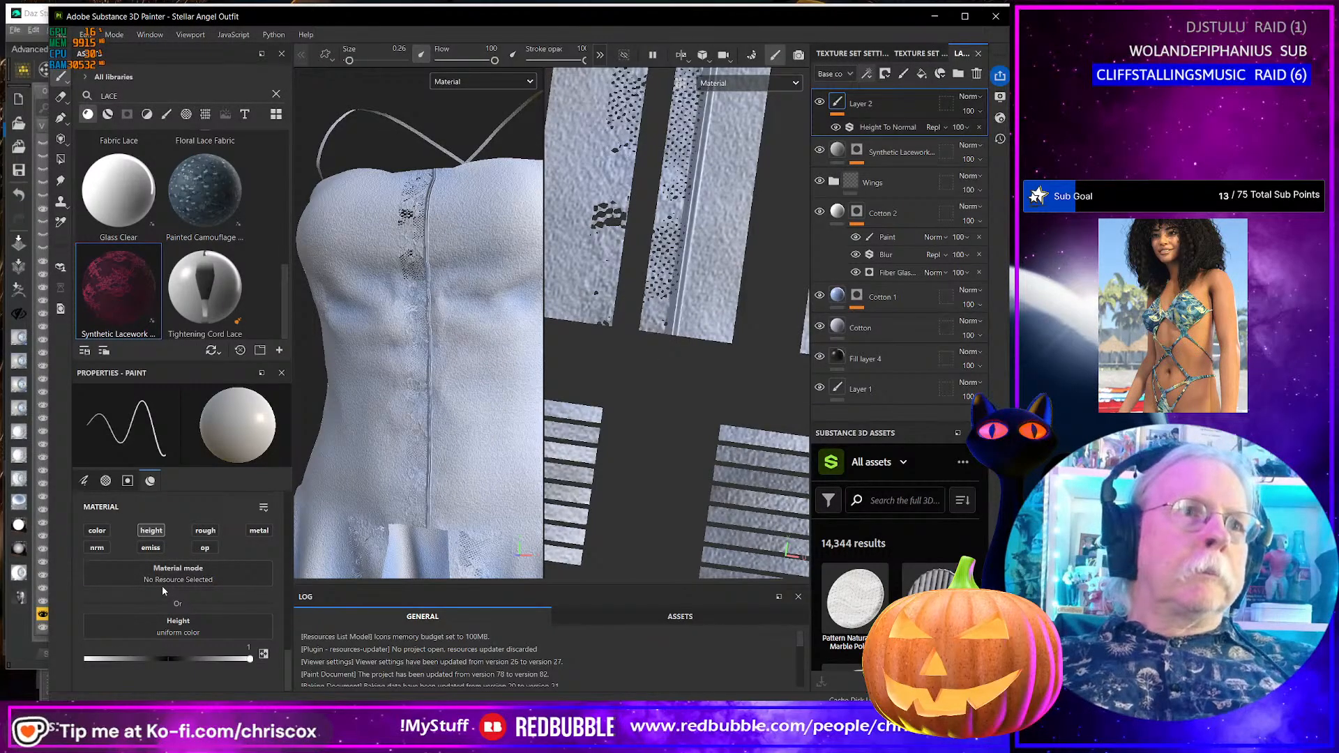
- Paint a thin straight raised seam along the lace edge of the left center-panel UV strip, from its upper to its lower end
scroll(163, 591, up, 5)
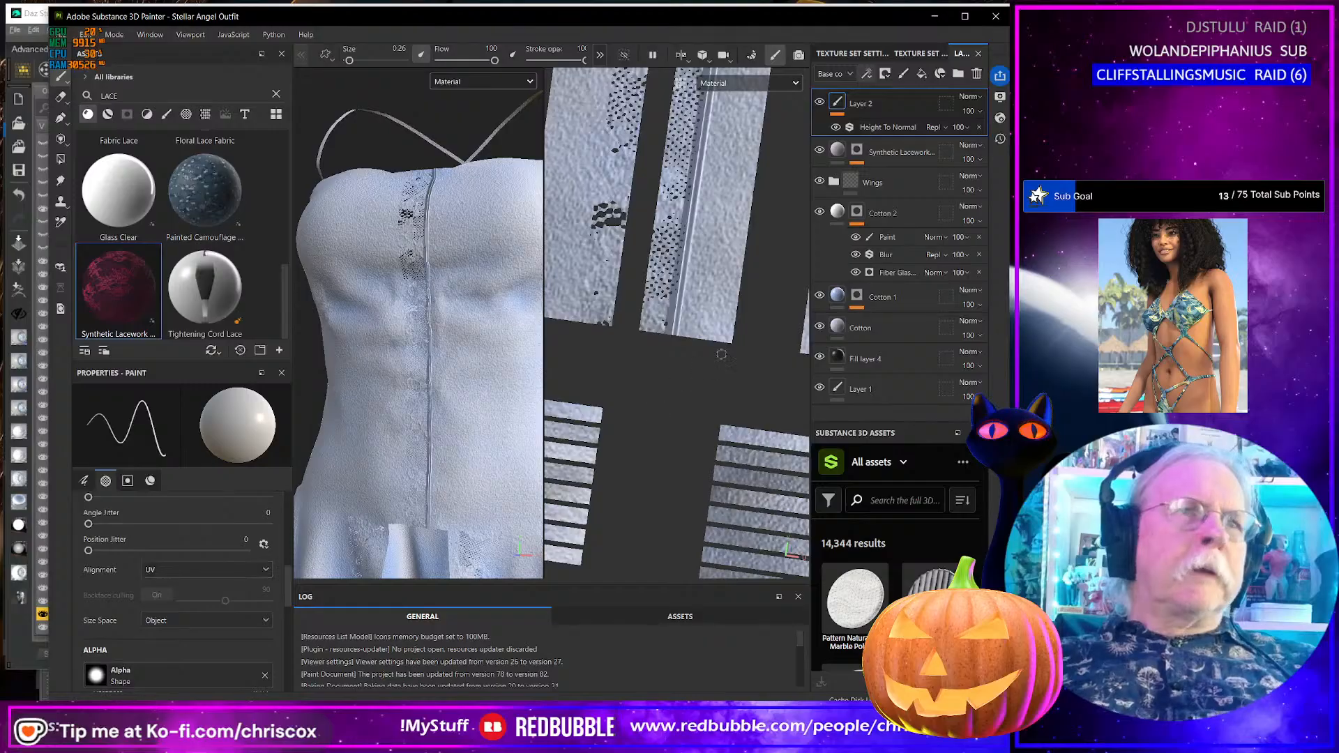
scroll(722, 354, up, 3)
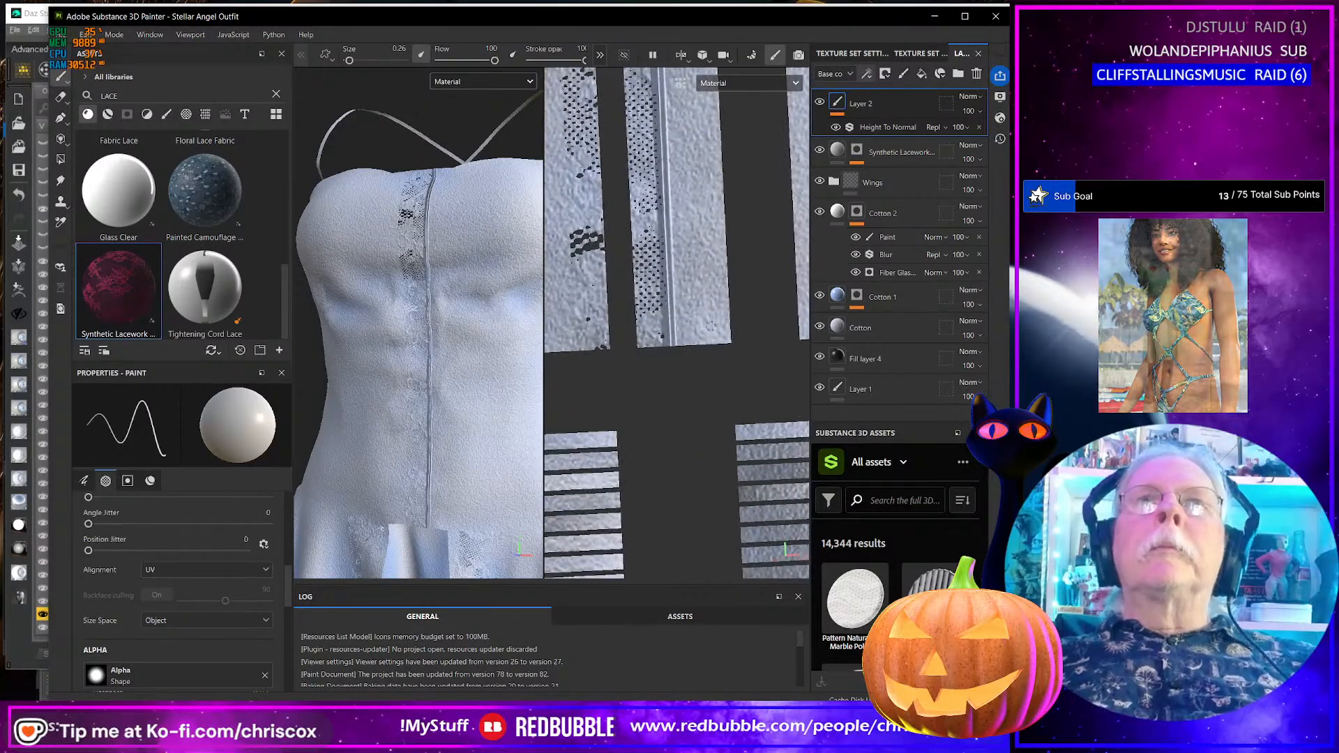
scroll(710, 325, up, 4)
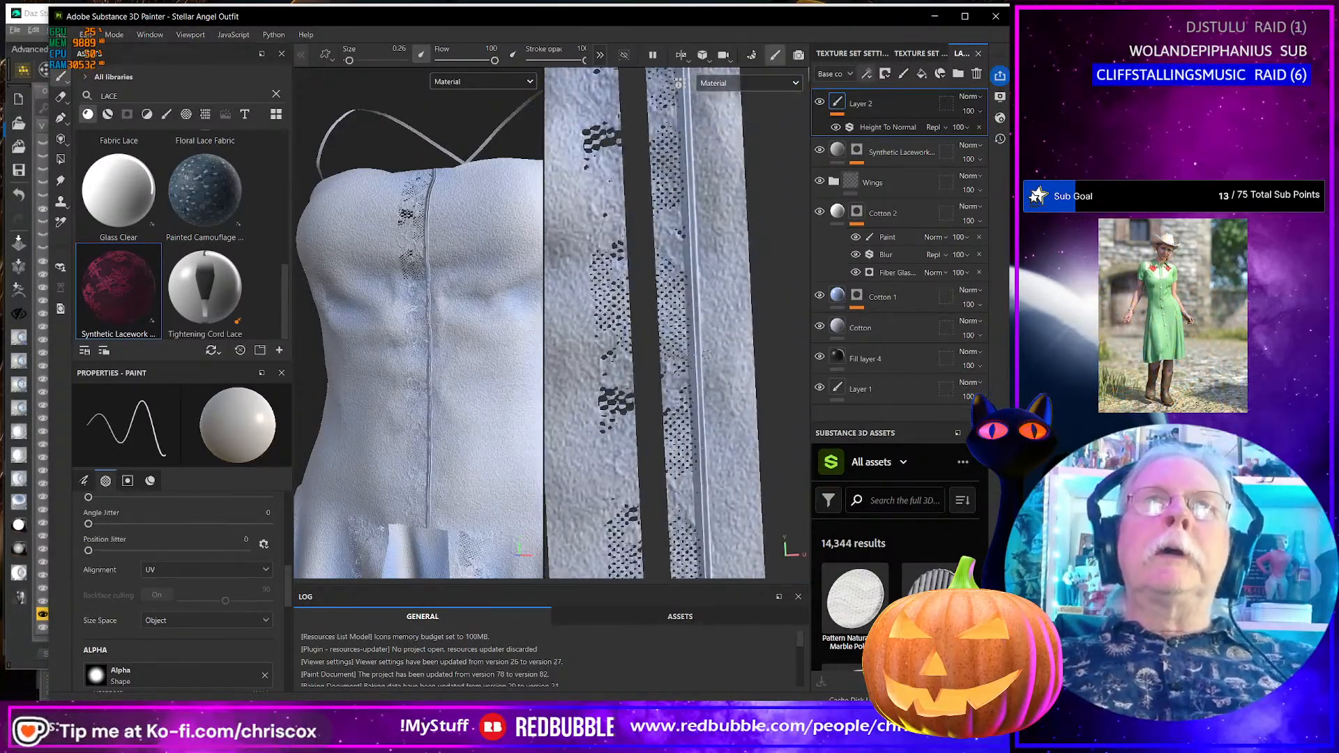
middle_drag(713, 282, 716, 499)
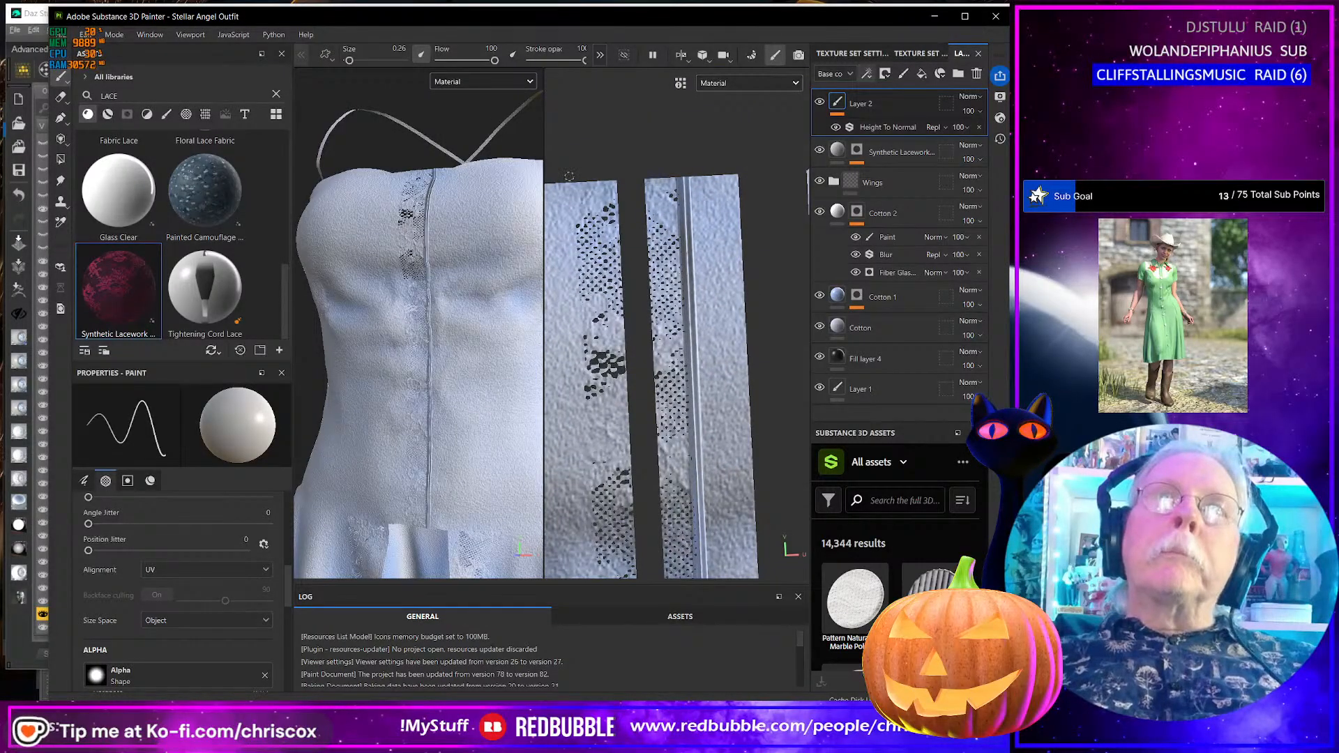
scroll(579, 349, down, 3)
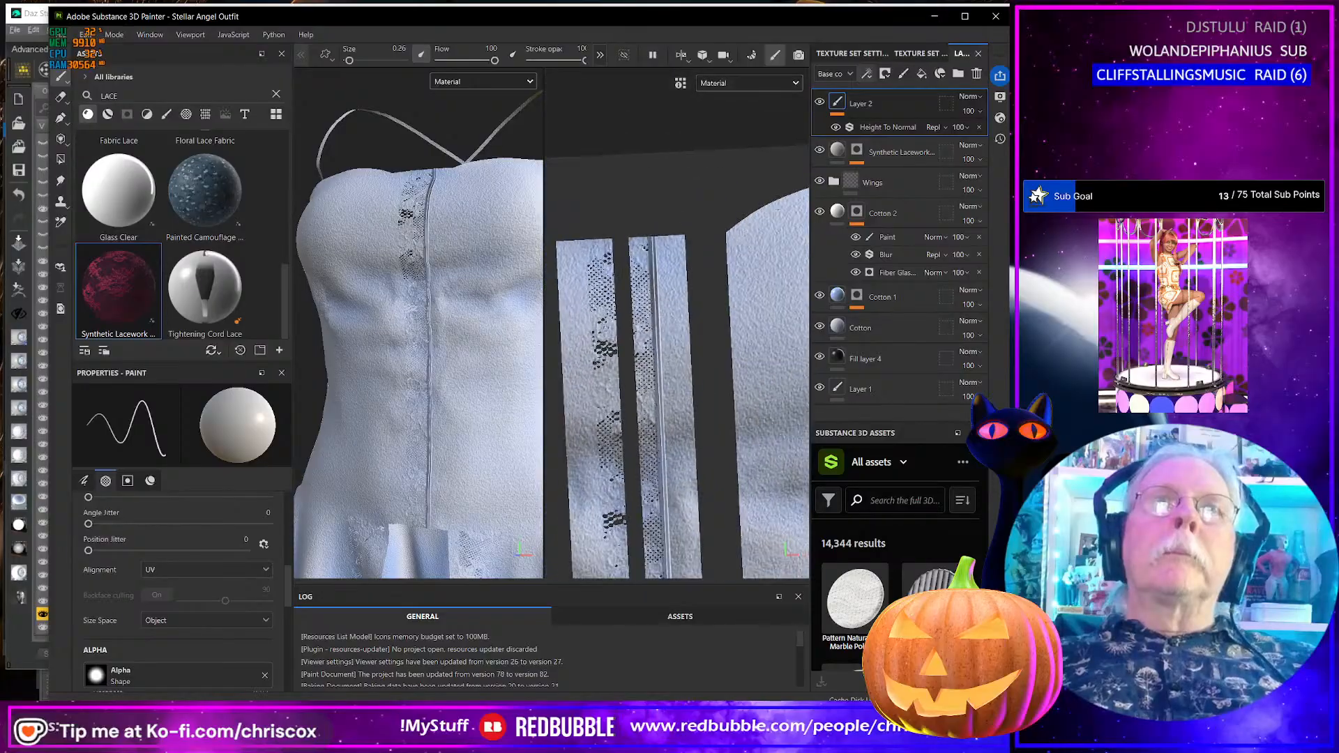
scroll(677, 321, up, 3)
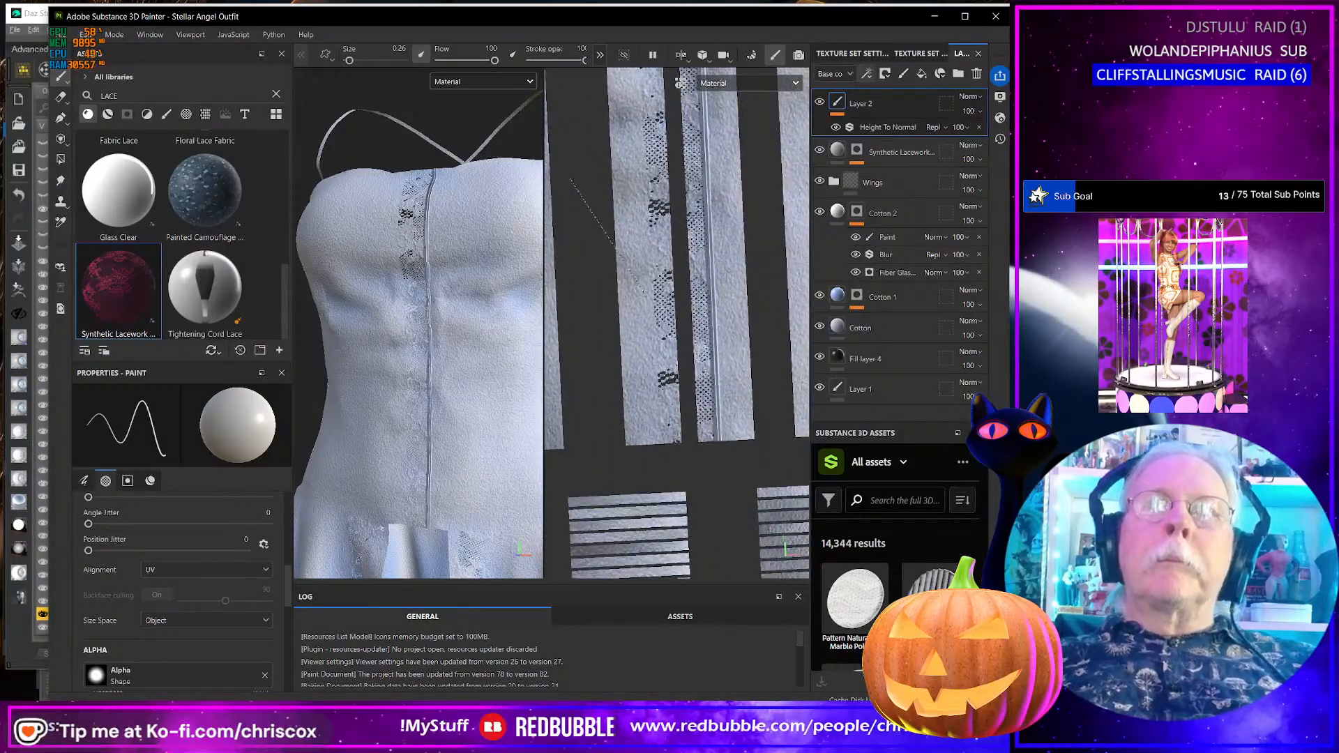
scroll(579, 206, up, 3)
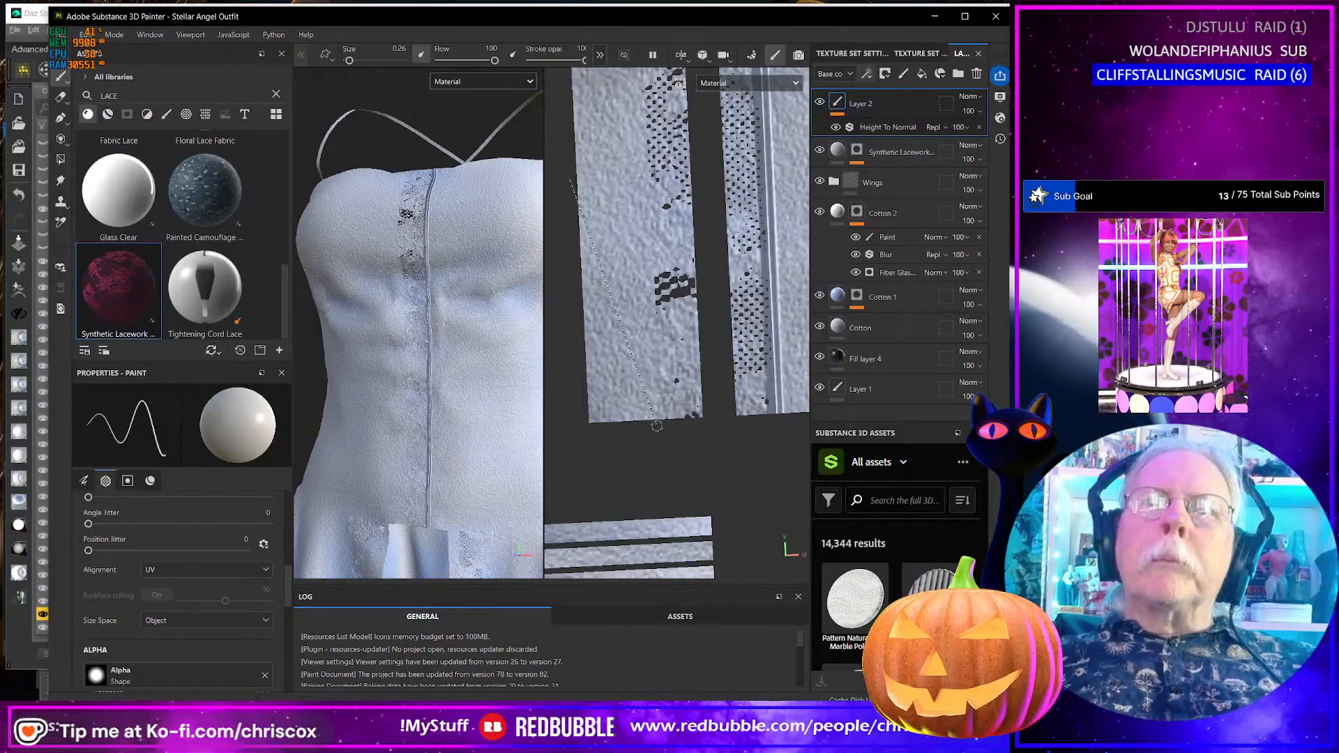
shift+click(658, 426)
key(ctrl+z)
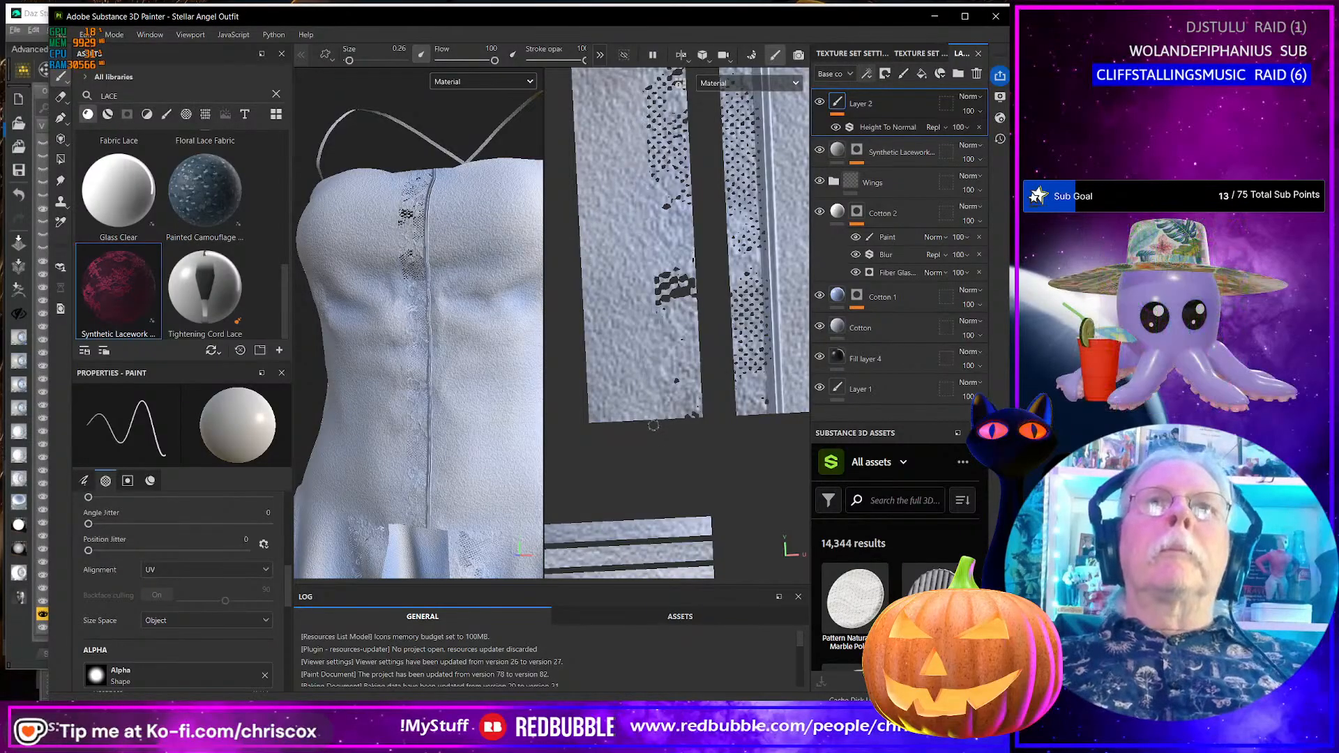
key(ctrl+y)
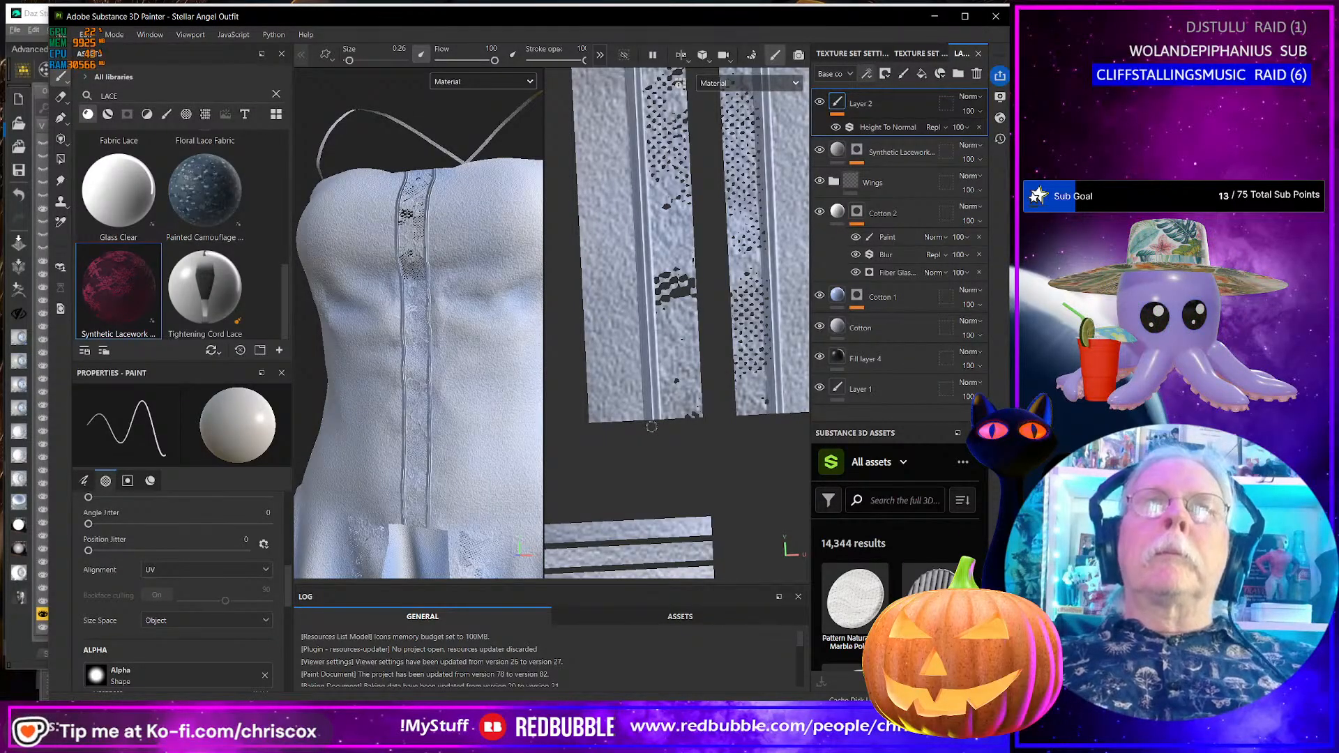
- Examine both raised seams along the bodice's center panel on the 3D dress, up close and from a distance
scroll(434, 426, up, 5)
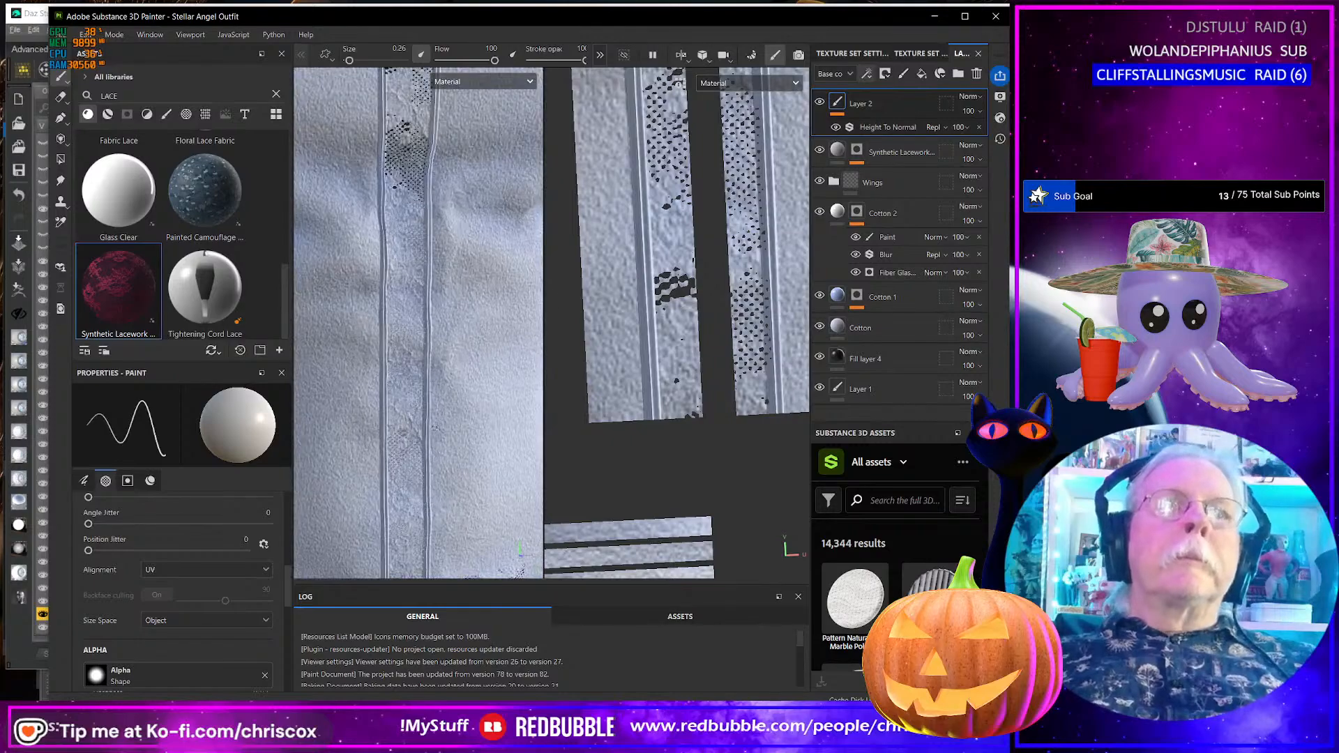
scroll(434, 426, down, 5)
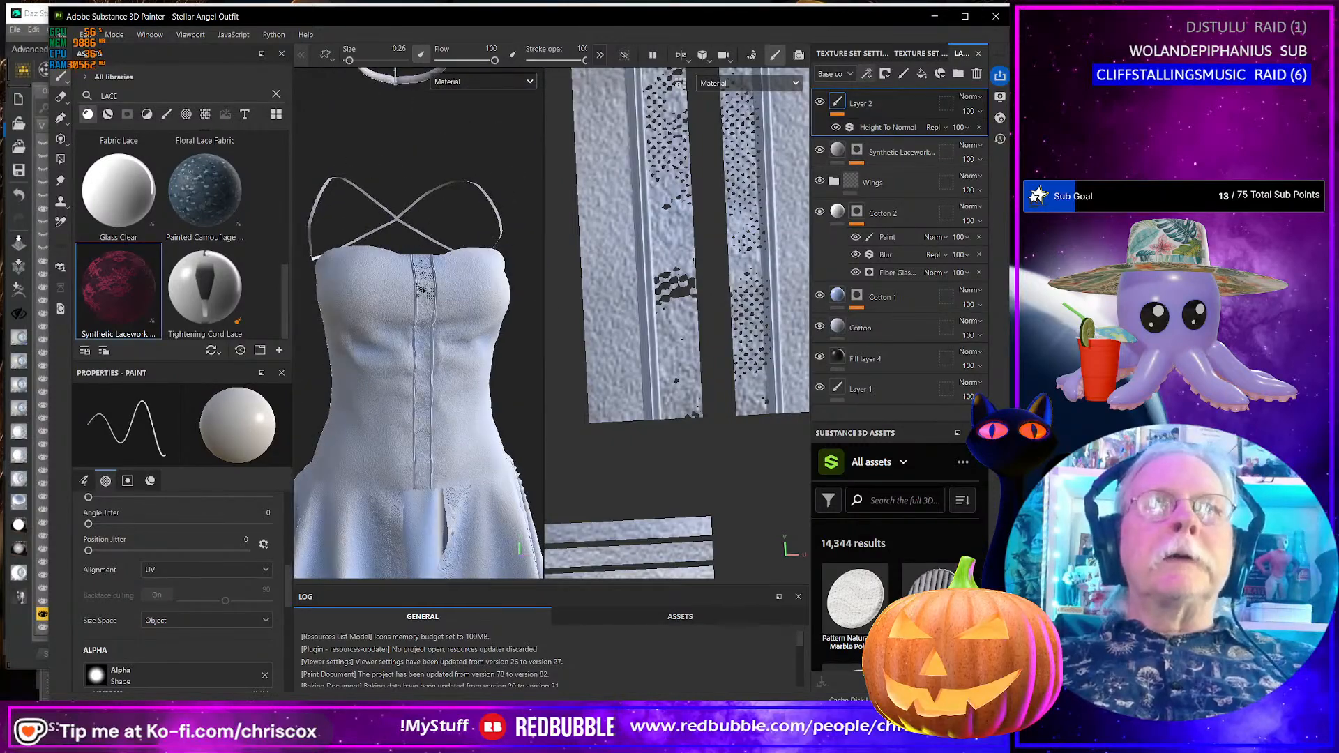
scroll(434, 426, up, 2)
scroll(434, 426, down, 2)
scroll(434, 426, down, 5)
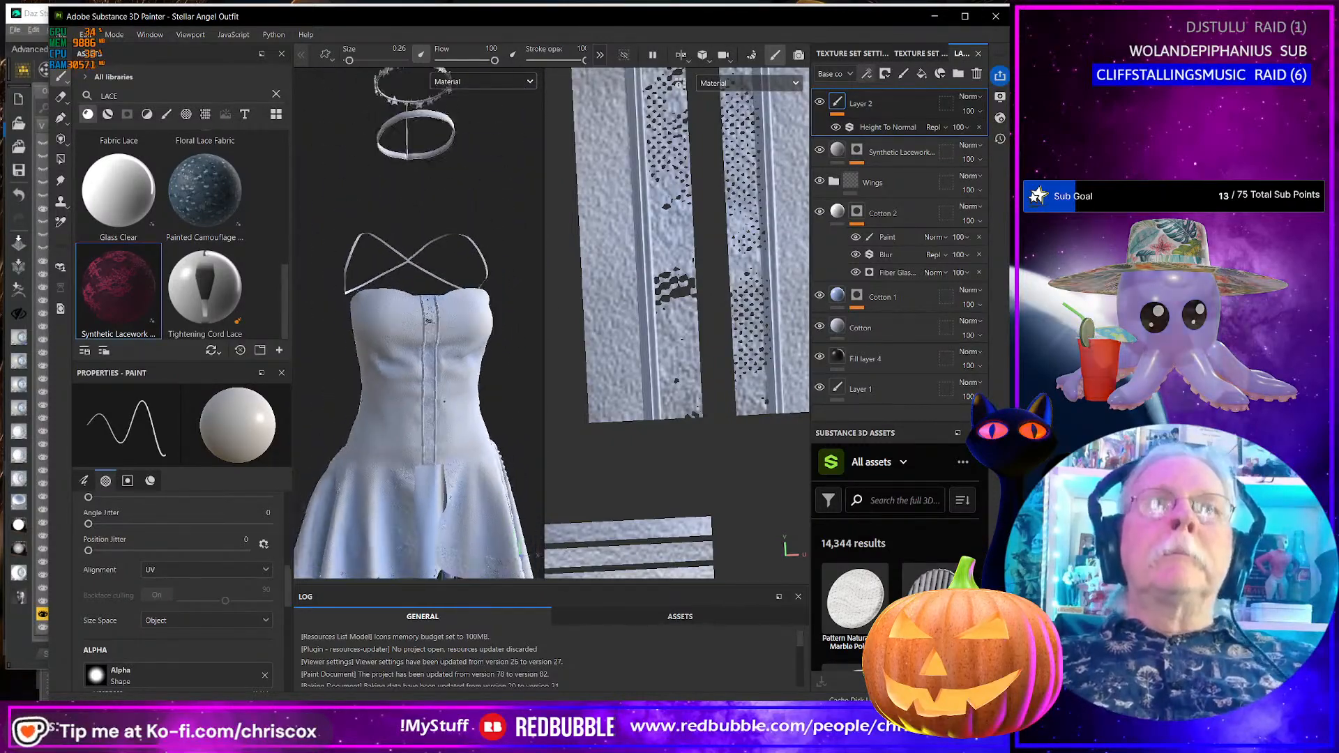
mouse_move(418, 408)
alt+mouse_down()
mouse_move(372, 370)
mouse_move(429, 392)
alt+mouse_up()
alt+middle_drag(429, 392, 444, 402)
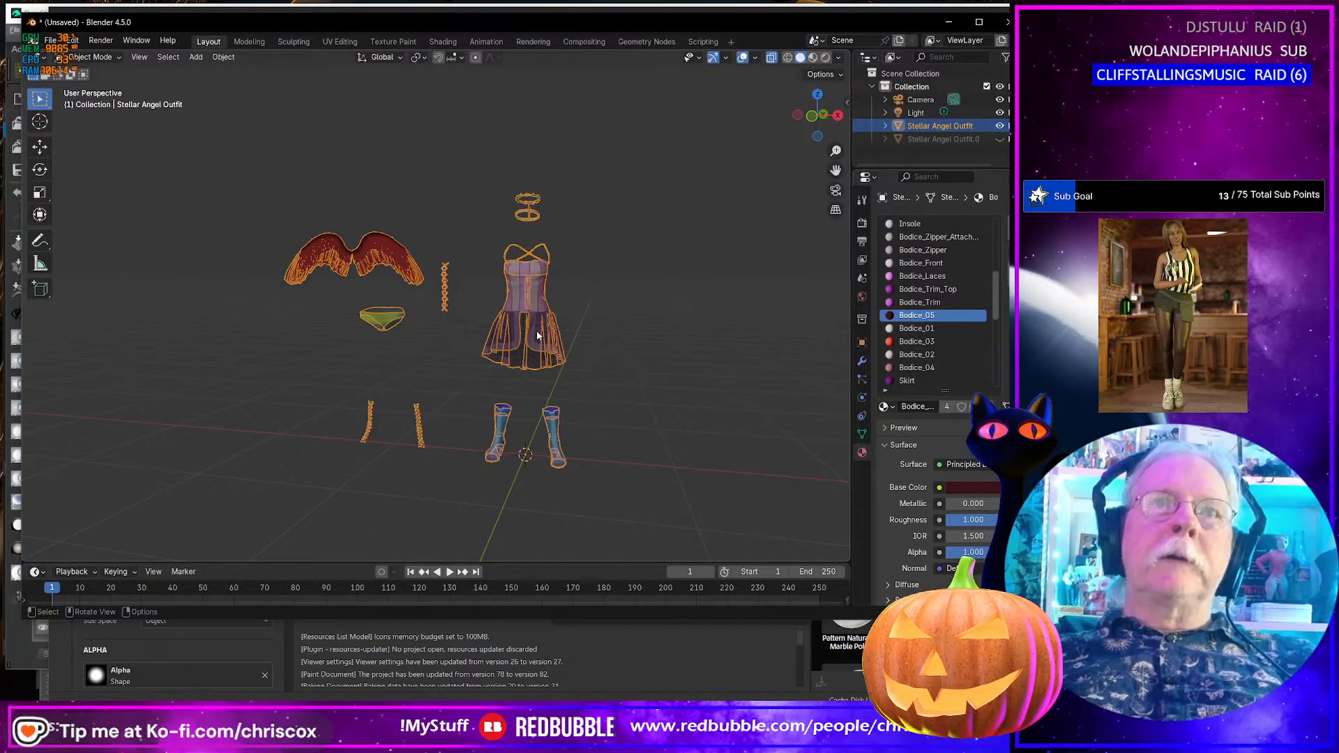
- Switch to Blender and hide the Stellar Angel Outfit object that has its parts laid out separately
click(623, 426)
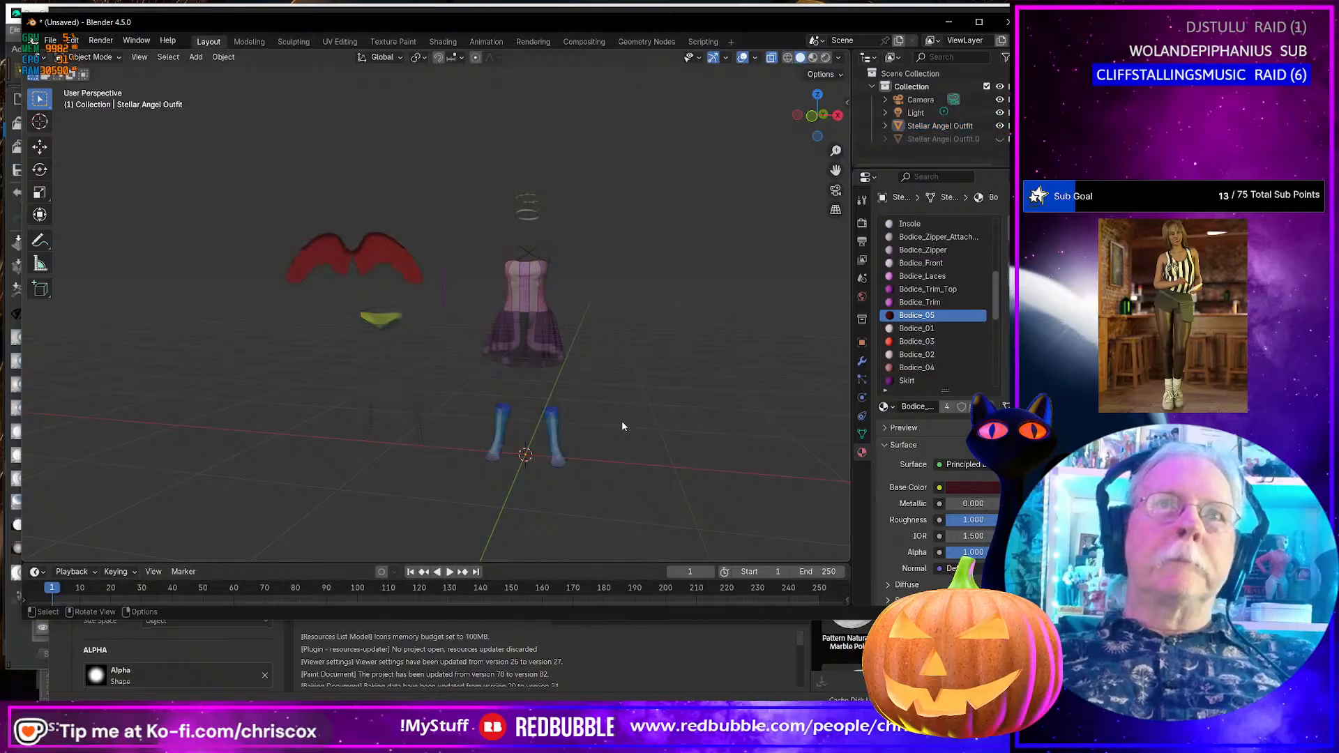
click(556, 438)
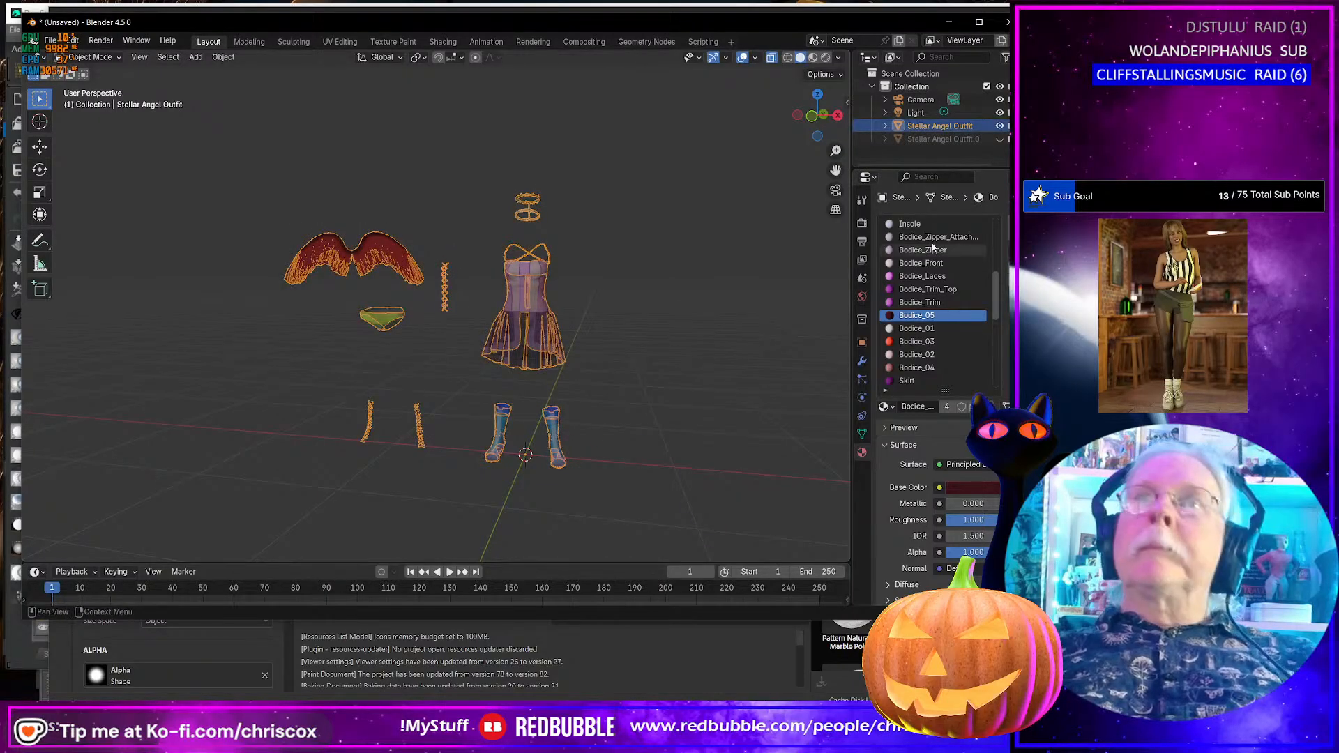
click(999, 127)
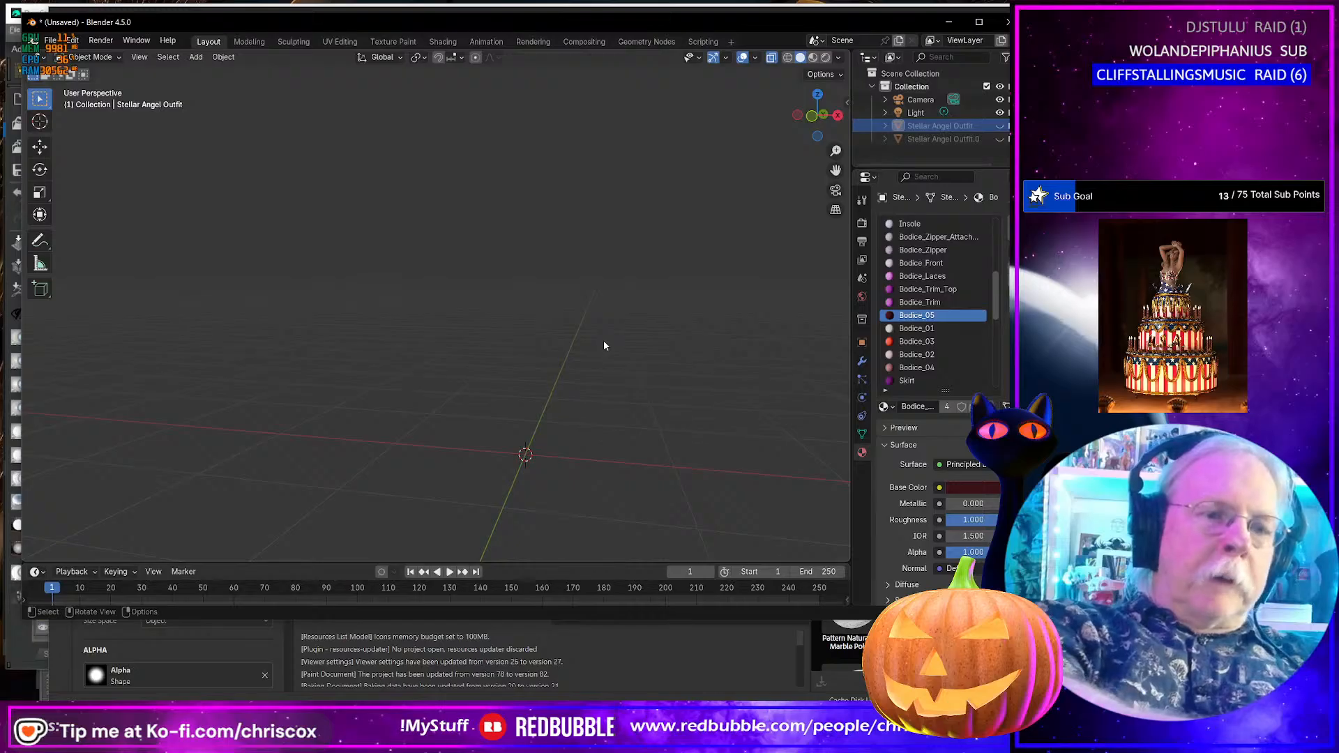
- Import Stellar Angel Outfit.obj from the Substance folder inside WIP
key(ctrl+shift+i)
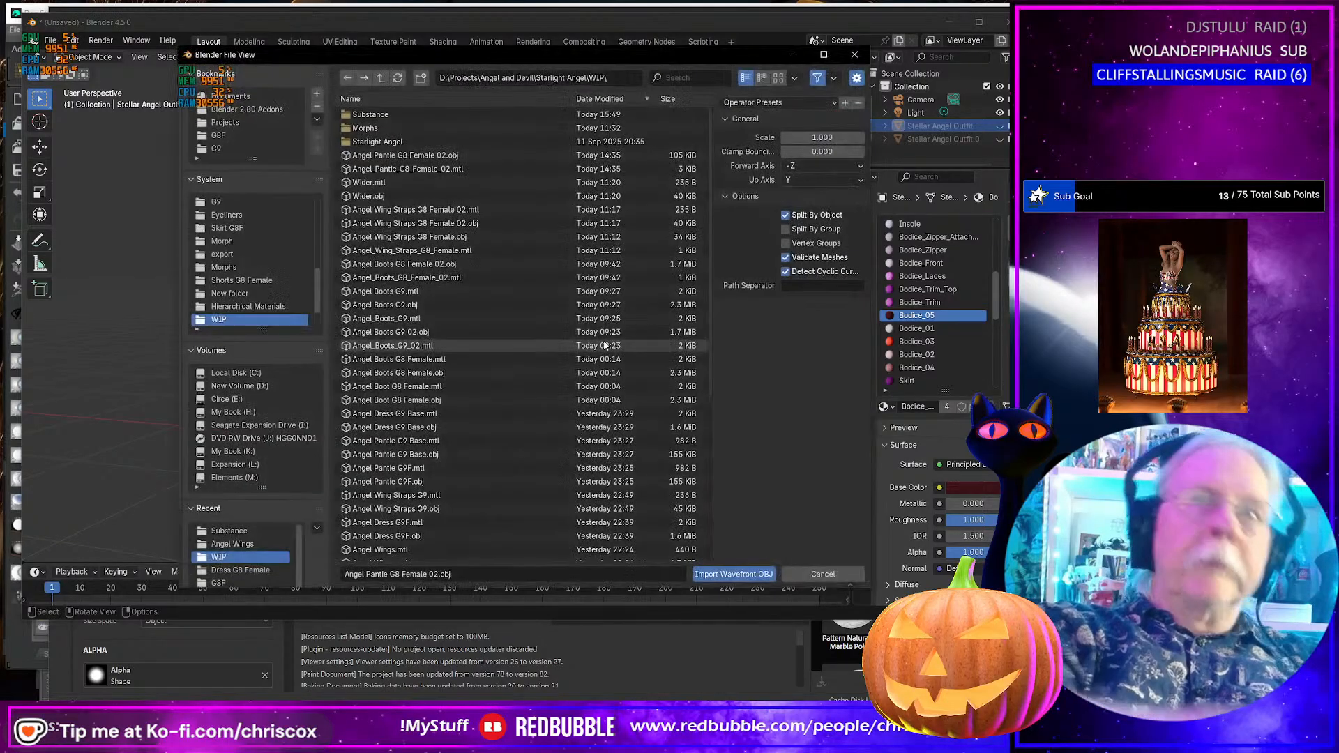
click(409, 118)
double_click(412, 115)
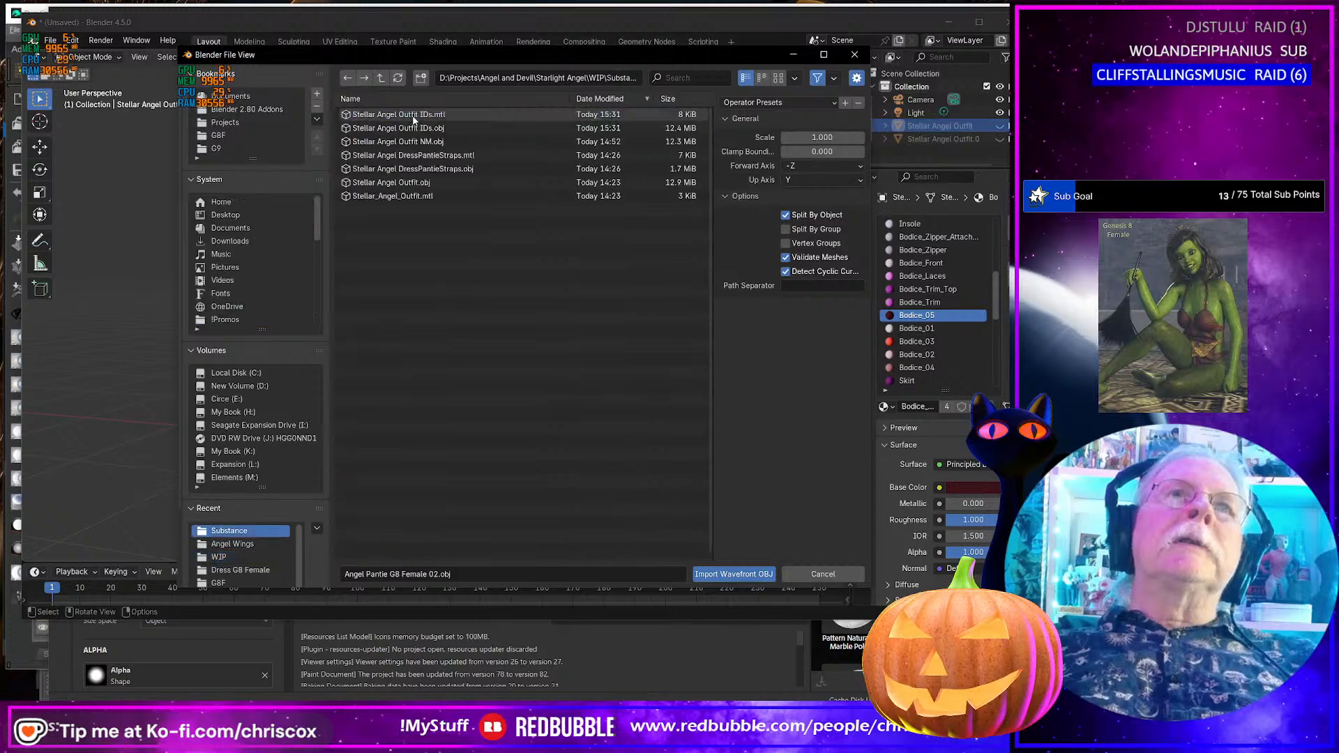
click(438, 184)
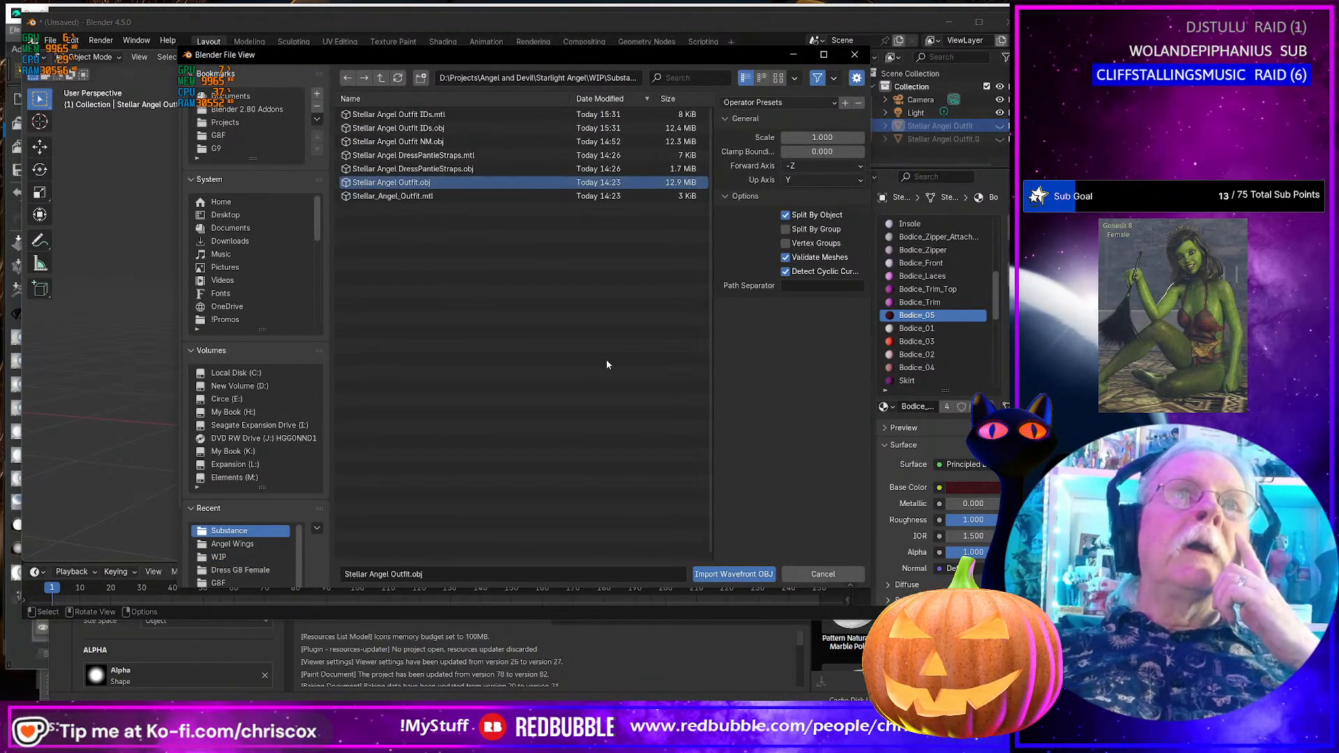
key(Return)
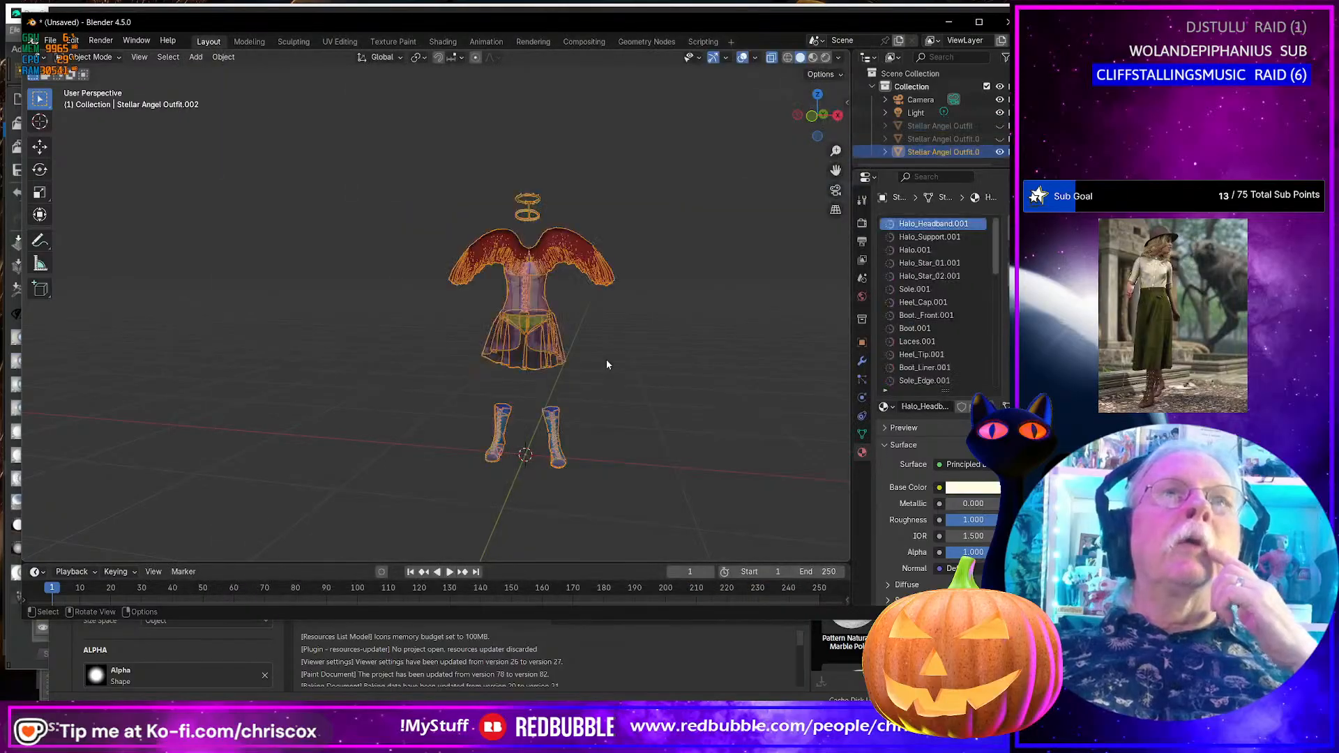
- Open the imported outfit in the UV Editing workspace and select all its geometry to display the UVs
scroll(616, 385, up, 4)
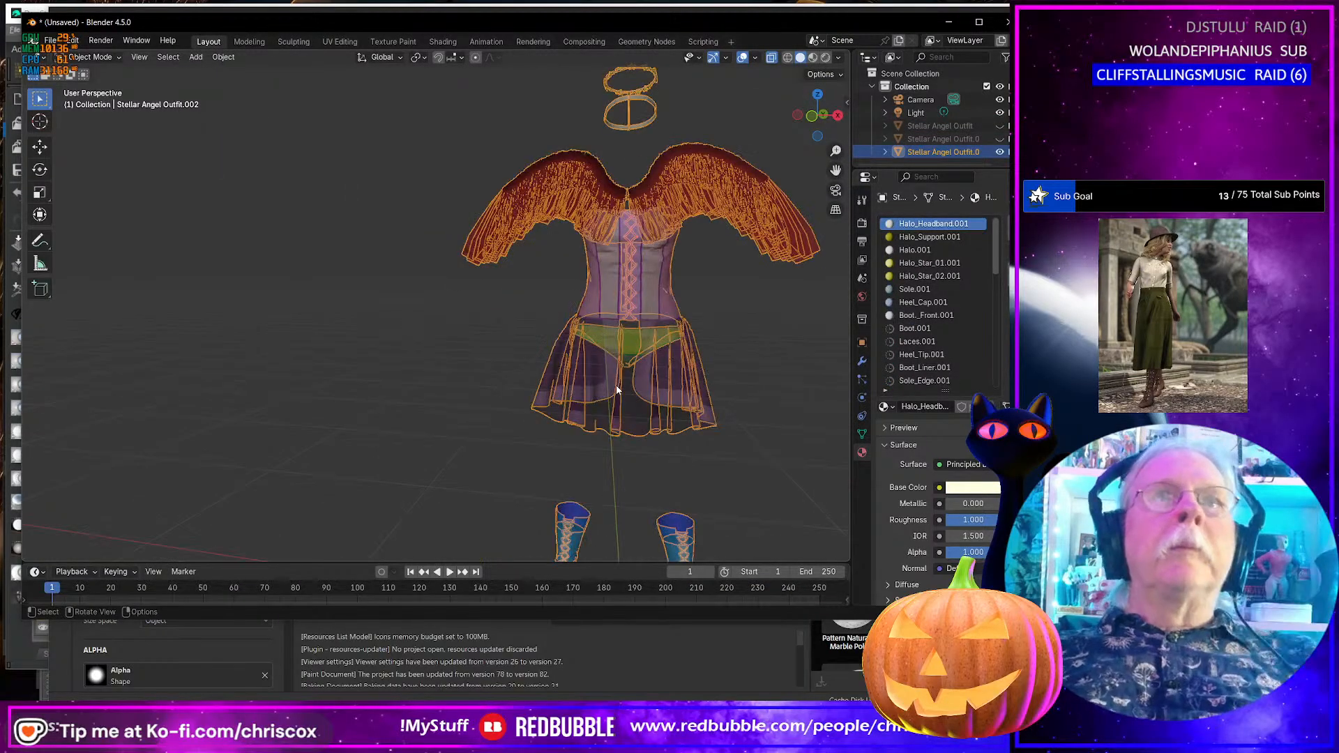
shift+middle_drag(675, 411, 541, 317)
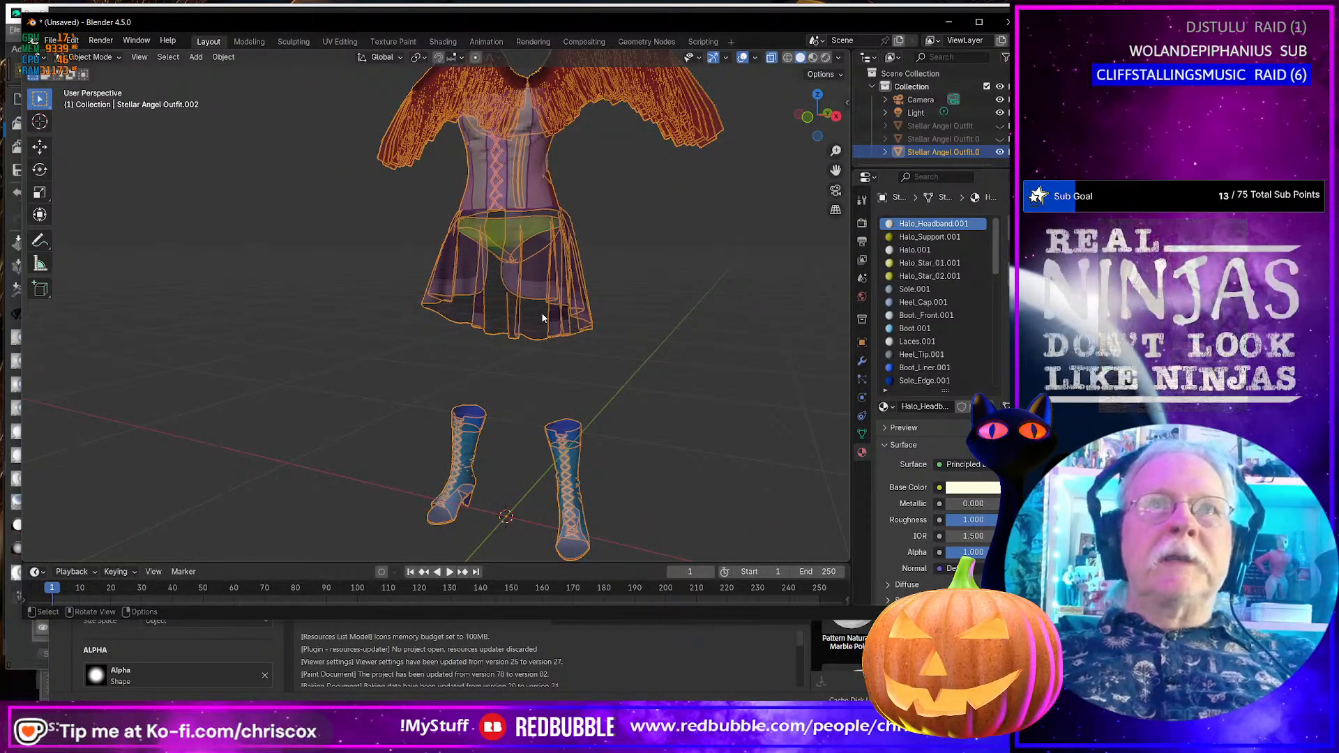
click(339, 41)
middle_drag(621, 340, 764, 339)
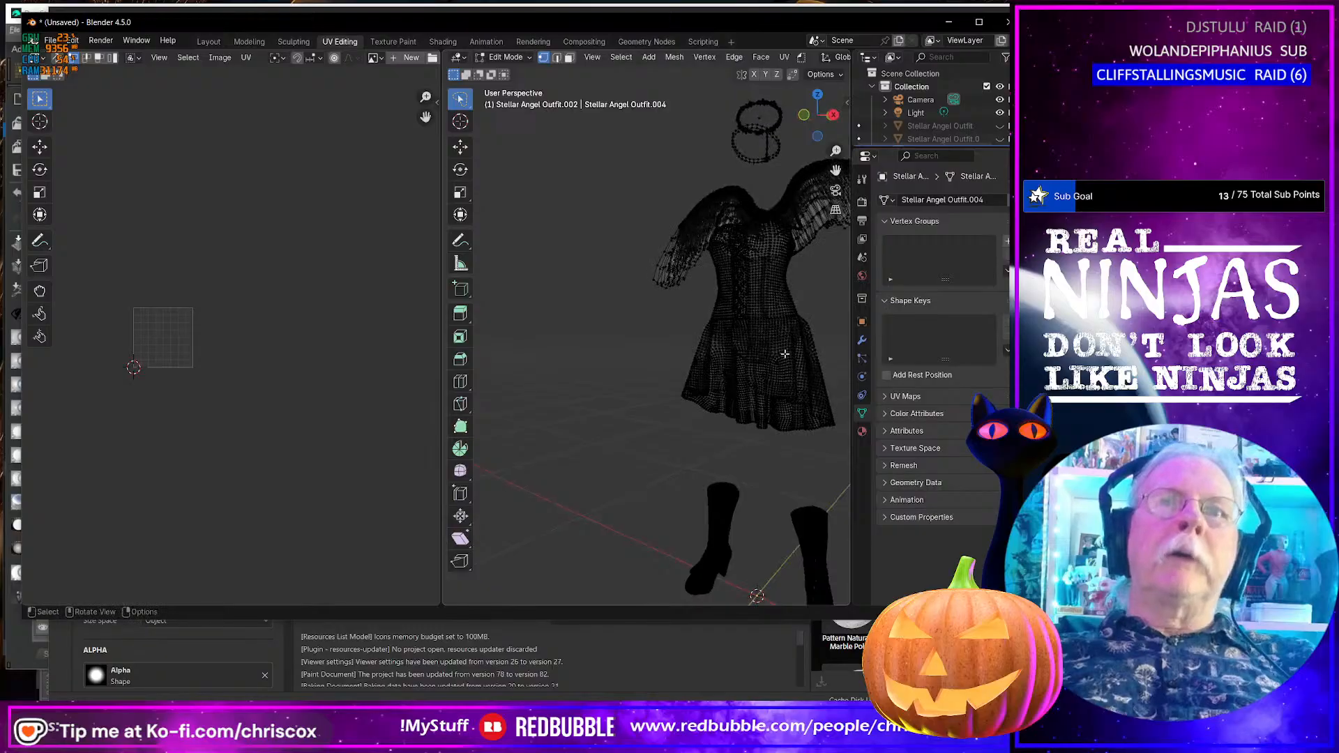
key(a)
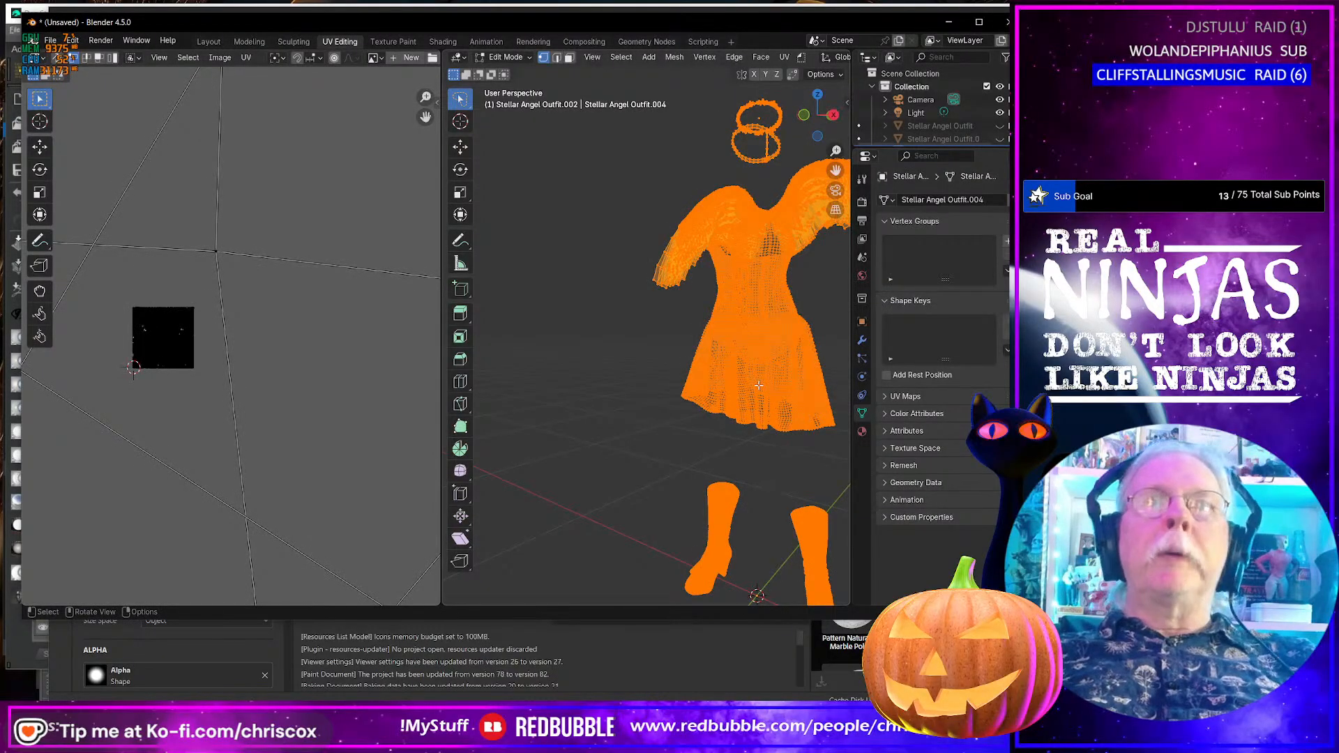
middle_drag(754, 355, 800, 351)
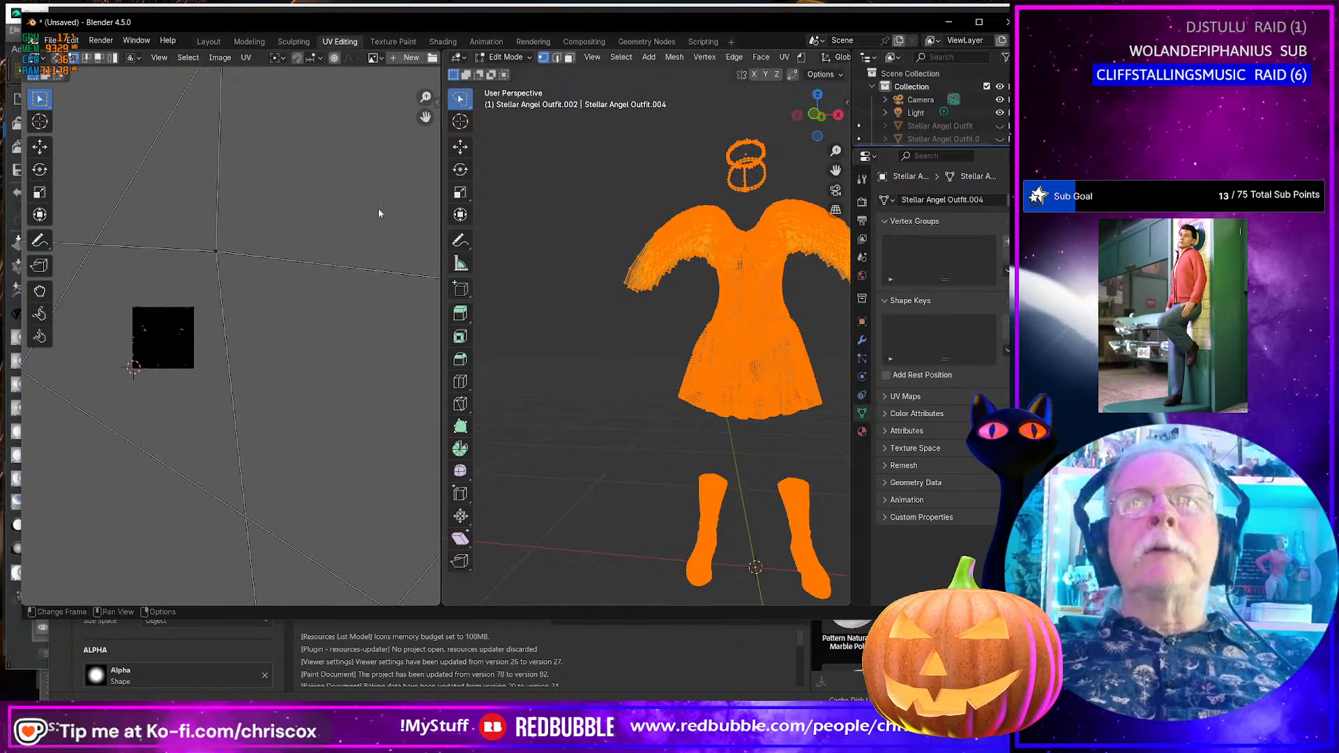
- Clear the selection, select the linked panties geometry under the skirt and delete its vertices from the outfit mesh
scroll(667, 413, up, 3)
scroll(667, 413, down, 5)
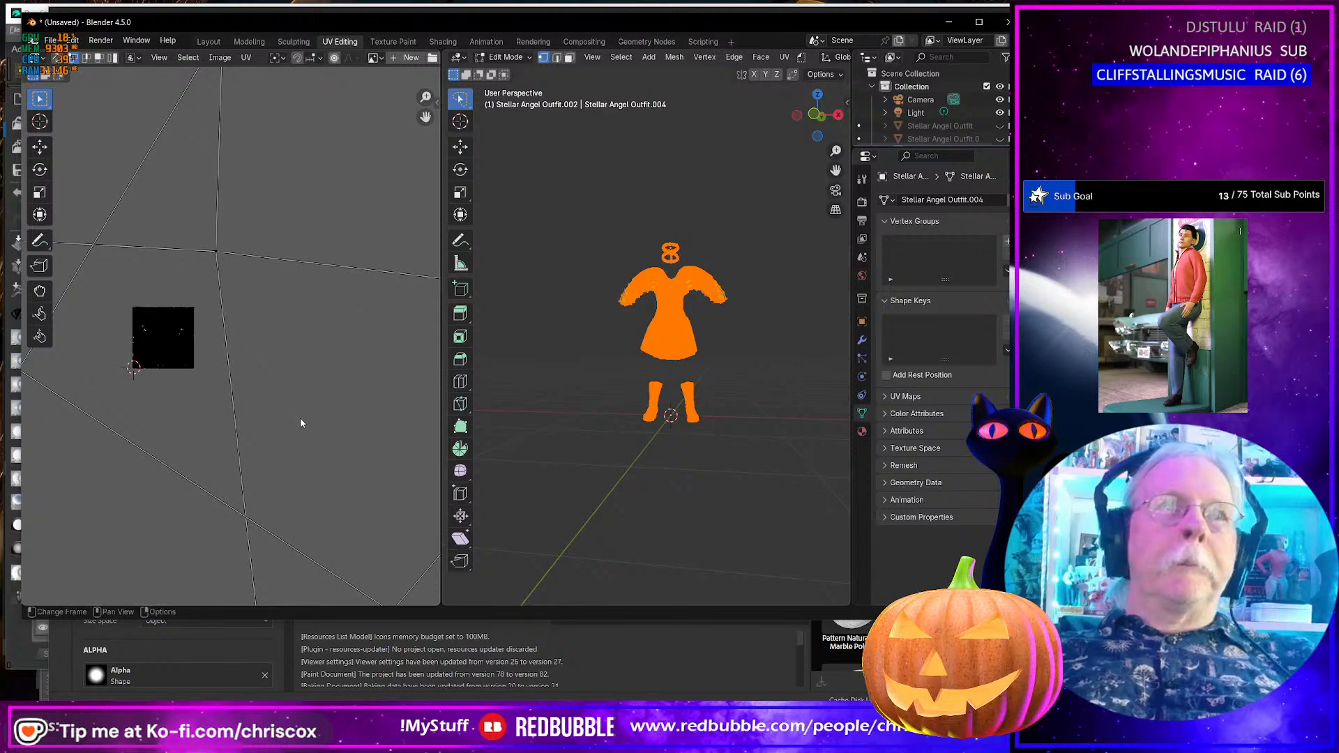
scroll(654, 384, up, 2)
key(shift+c)
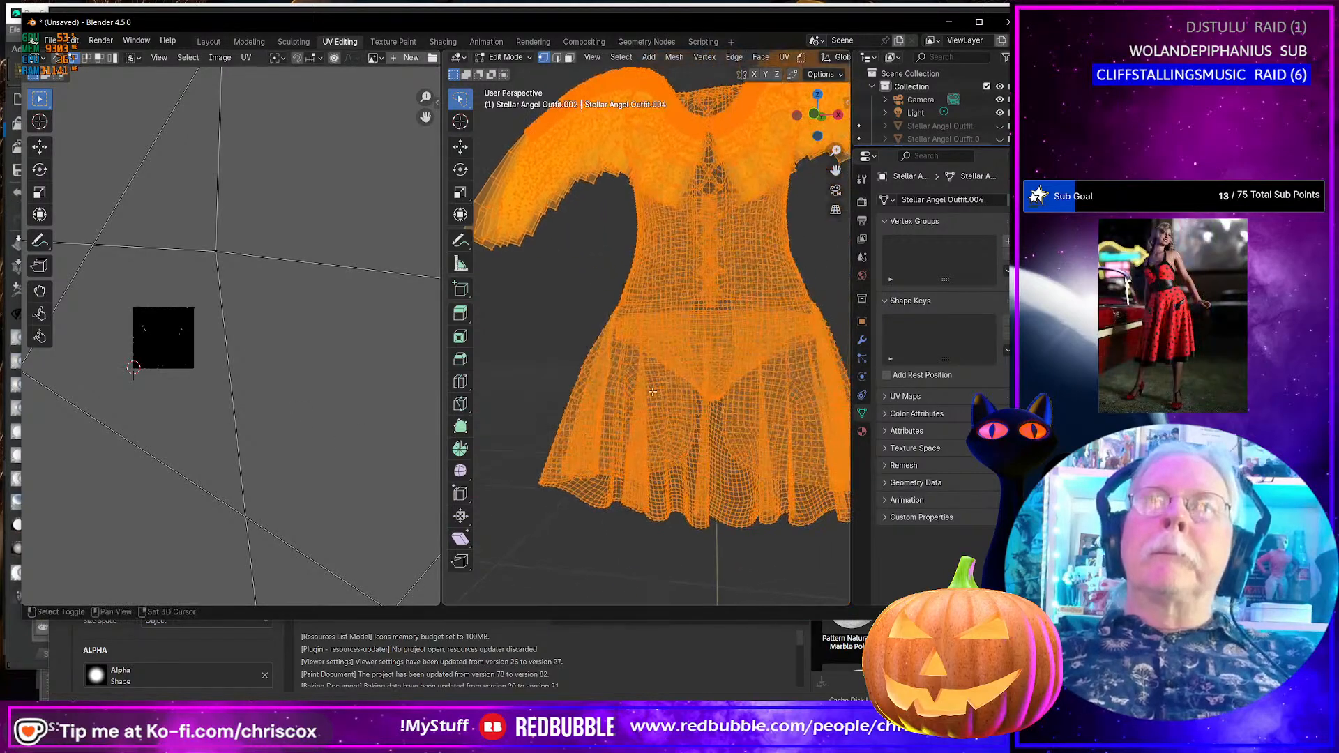
key(alt+a)
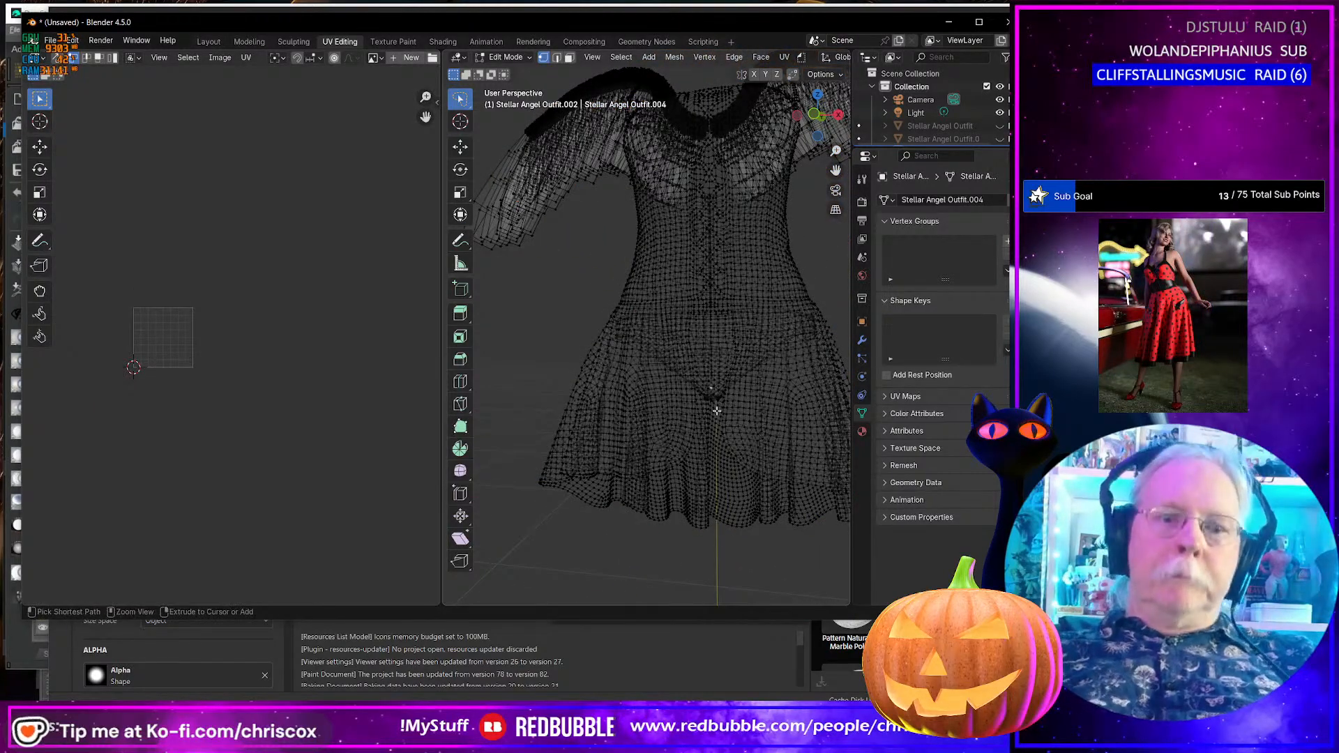
key(ctrl+l)
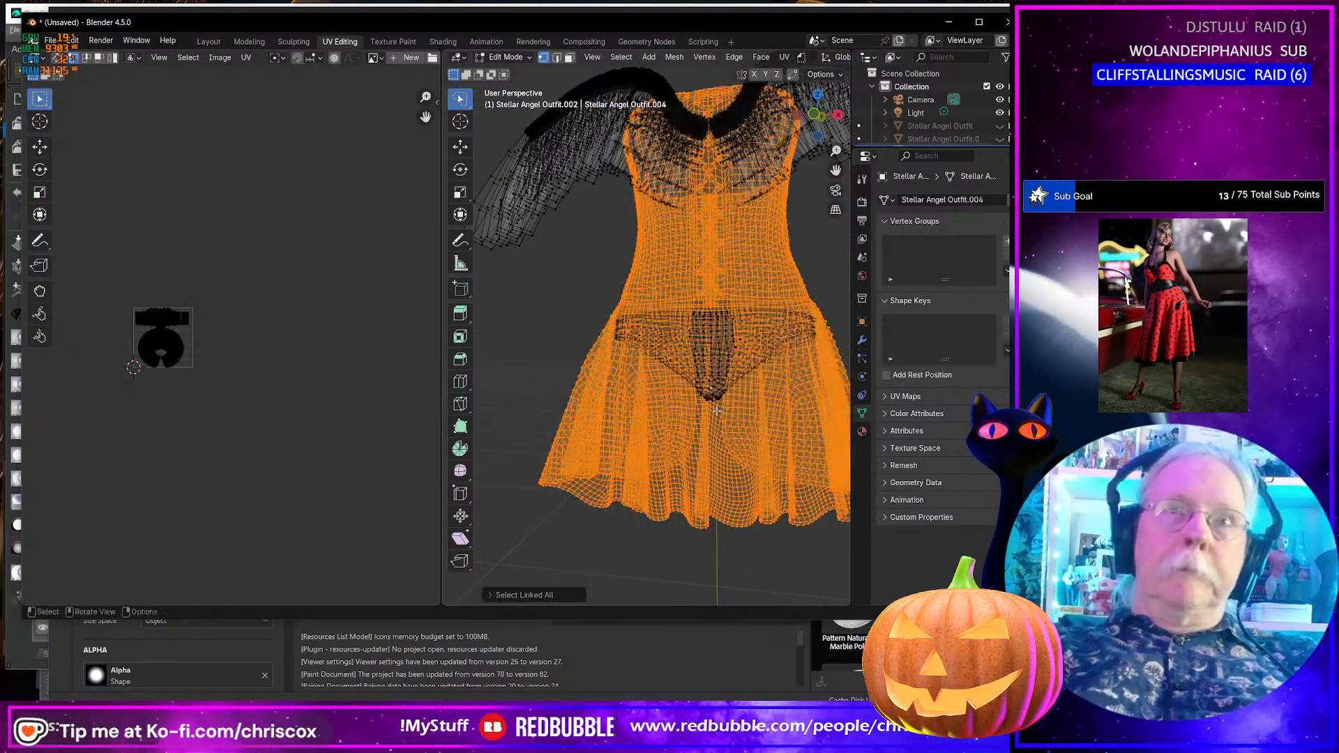
click(714, 374)
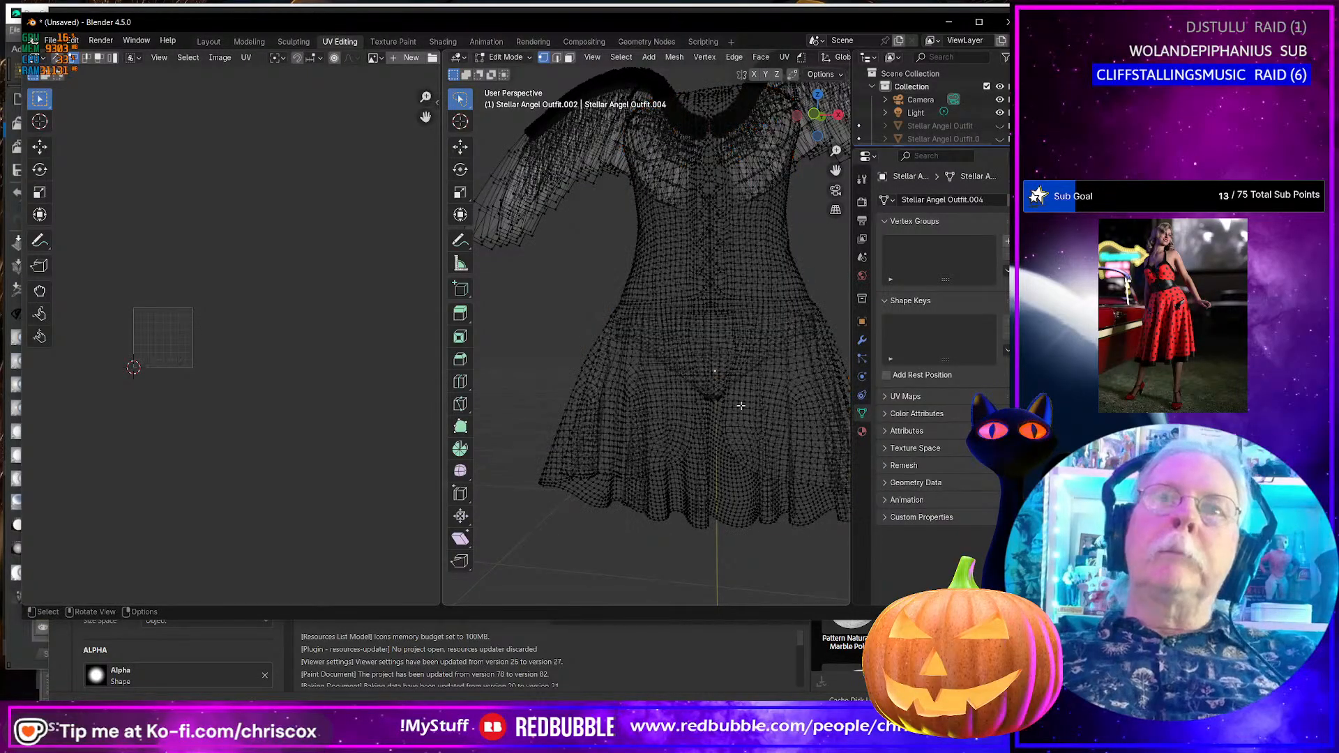
key(ctrl+l)
key(x)
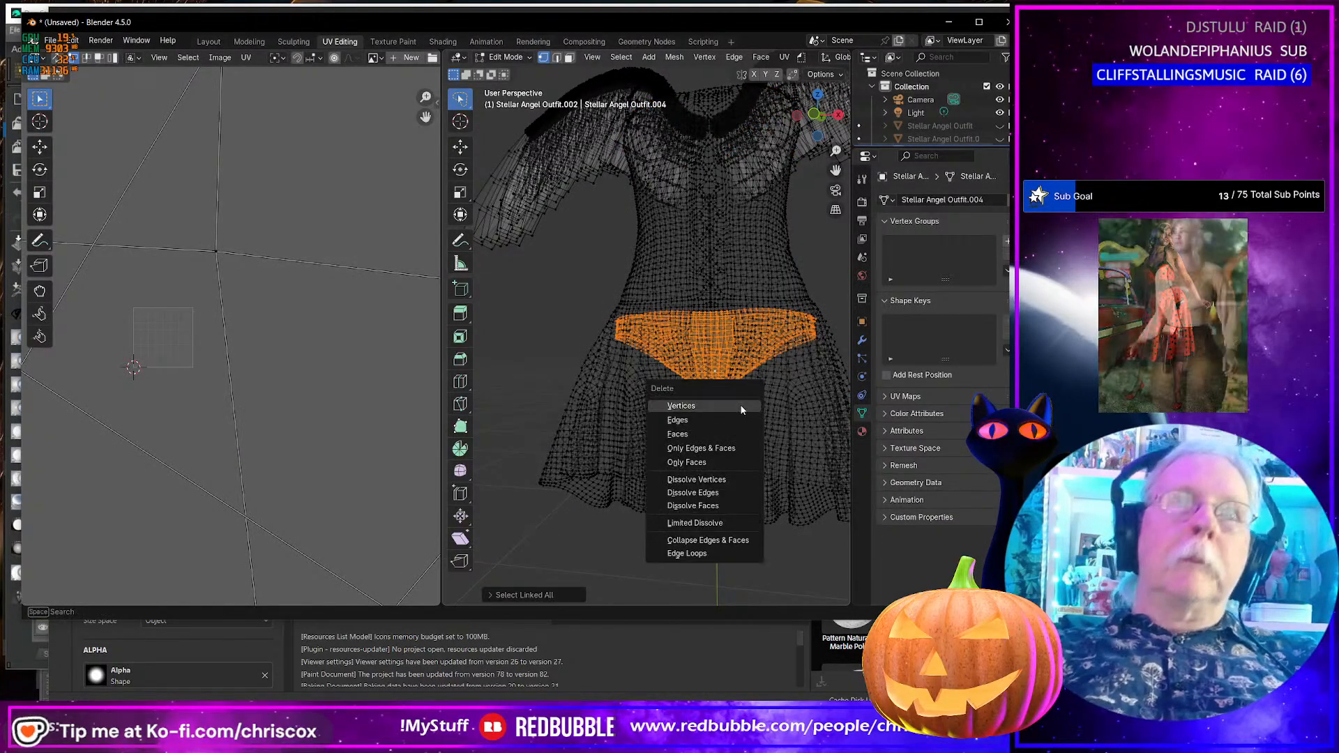
click(741, 405)
- Select the wing feathers by their Feathers_Small.001 and Feathers_Large.001 materials and delete their vertices from the outfit mesh
scroll(741, 501, up, 2)
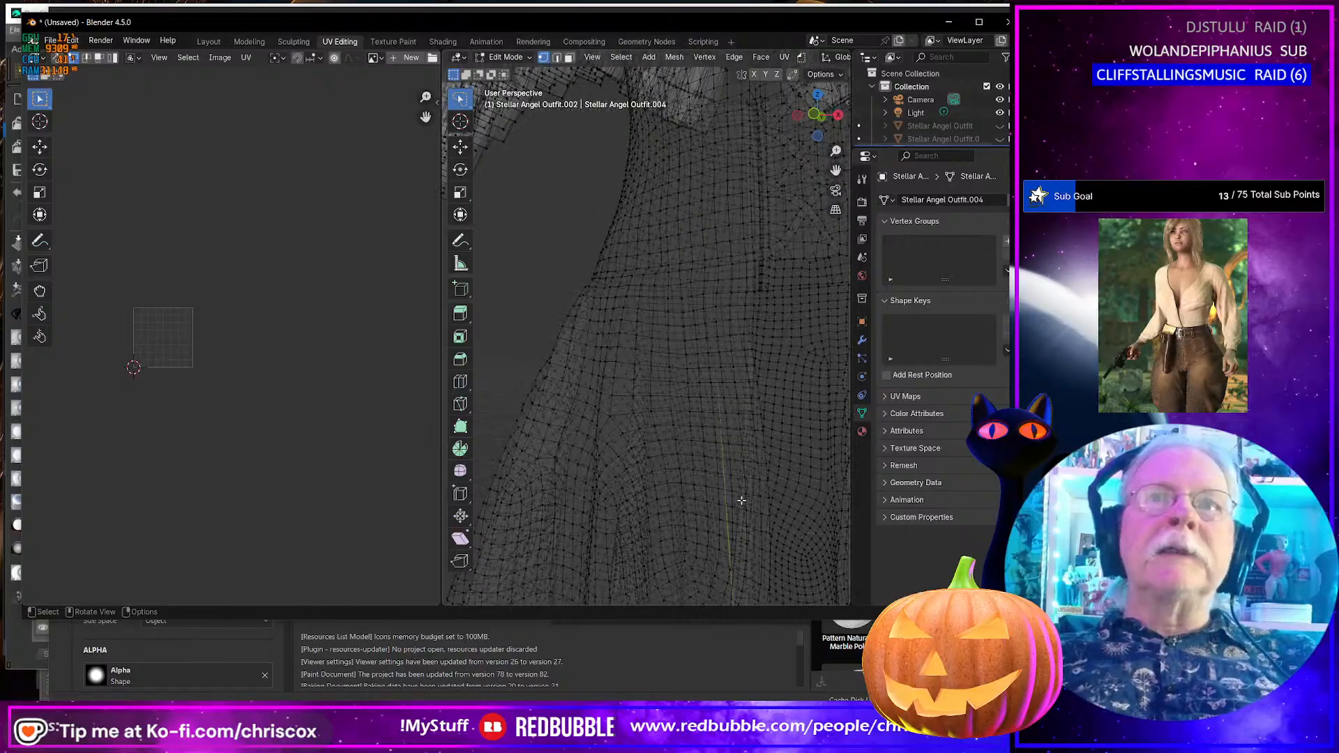
scroll(742, 501, down, 7)
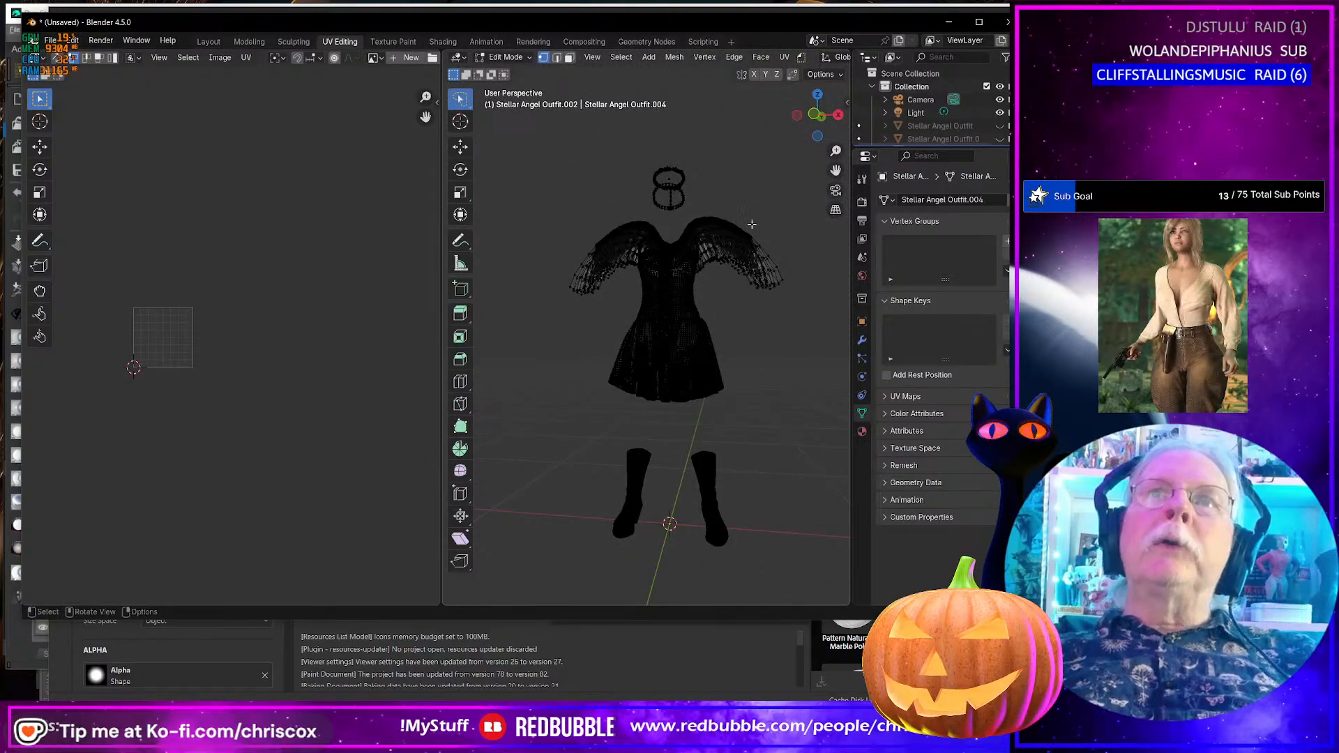
click(862, 339)
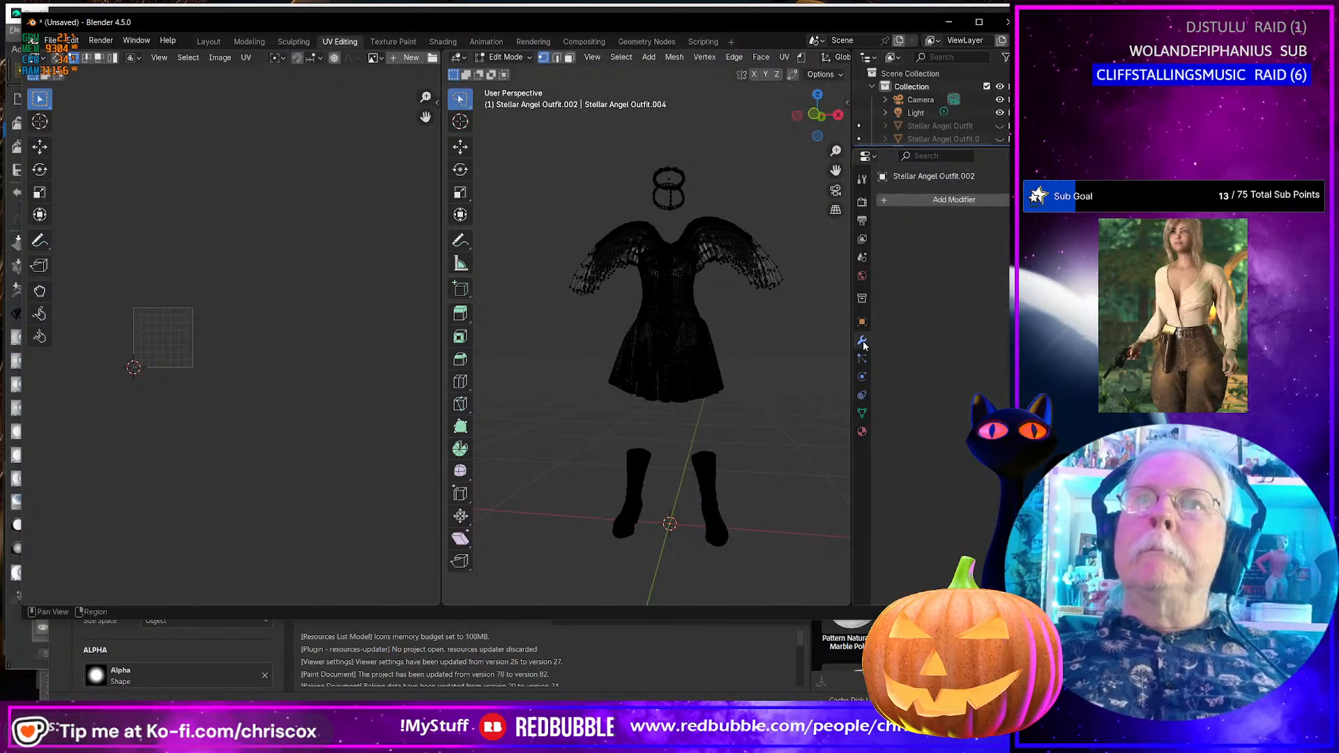
click(862, 431)
scroll(934, 253, down, 5)
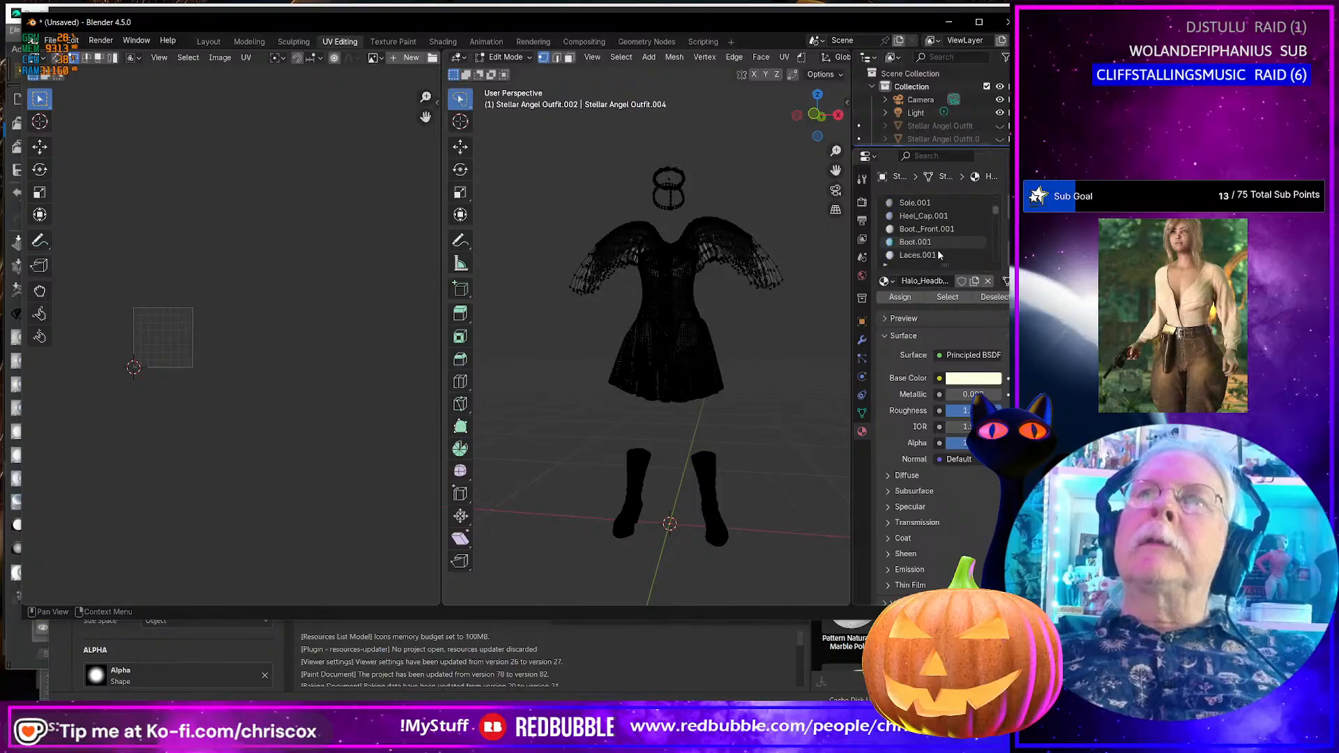
scroll(943, 252, down, 5)
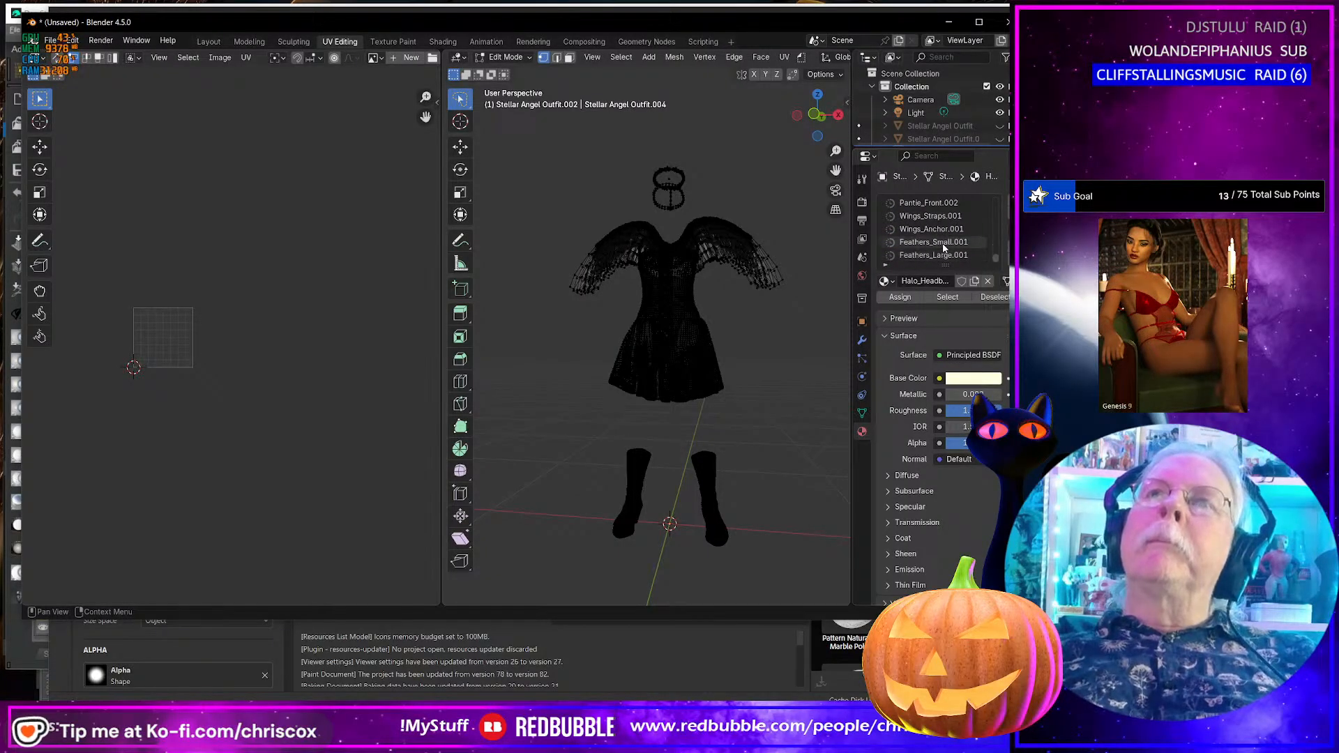
click(933, 242)
click(947, 297)
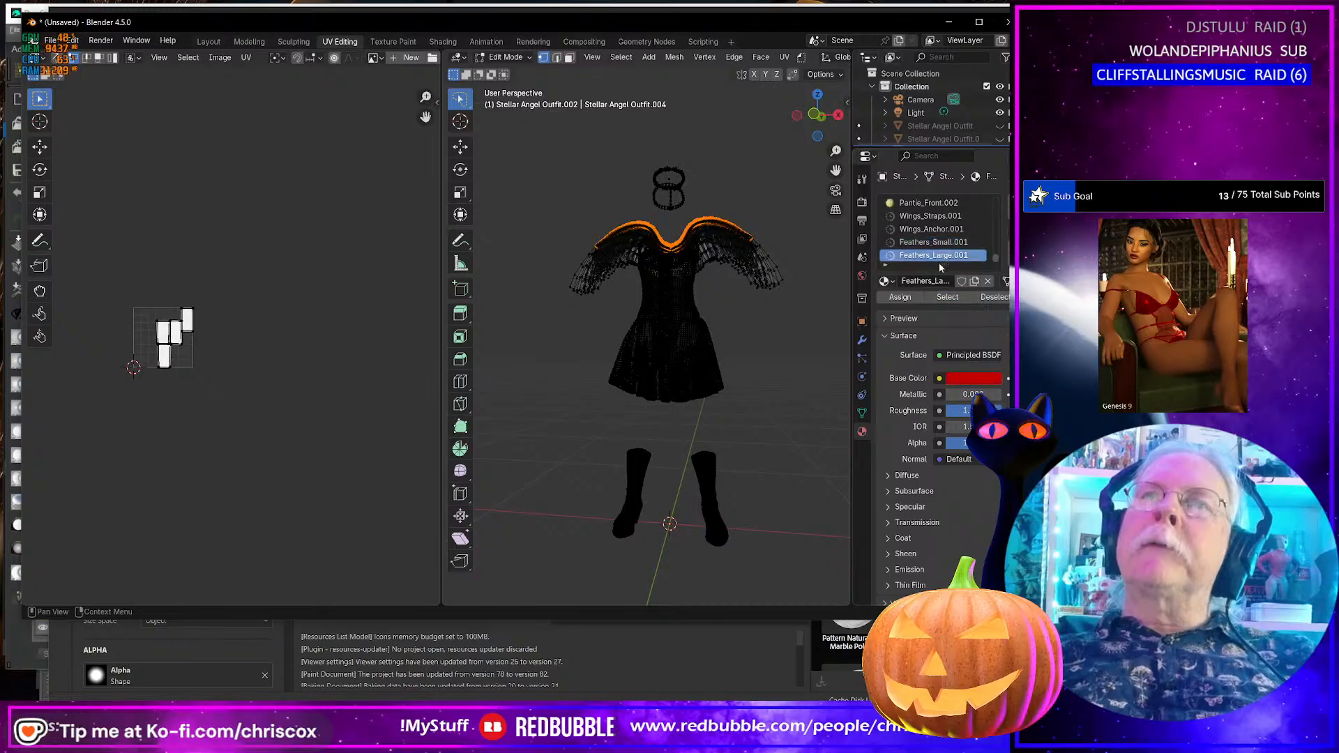
click(935, 255)
click(948, 297)
middle_drag(775, 340, 788, 346)
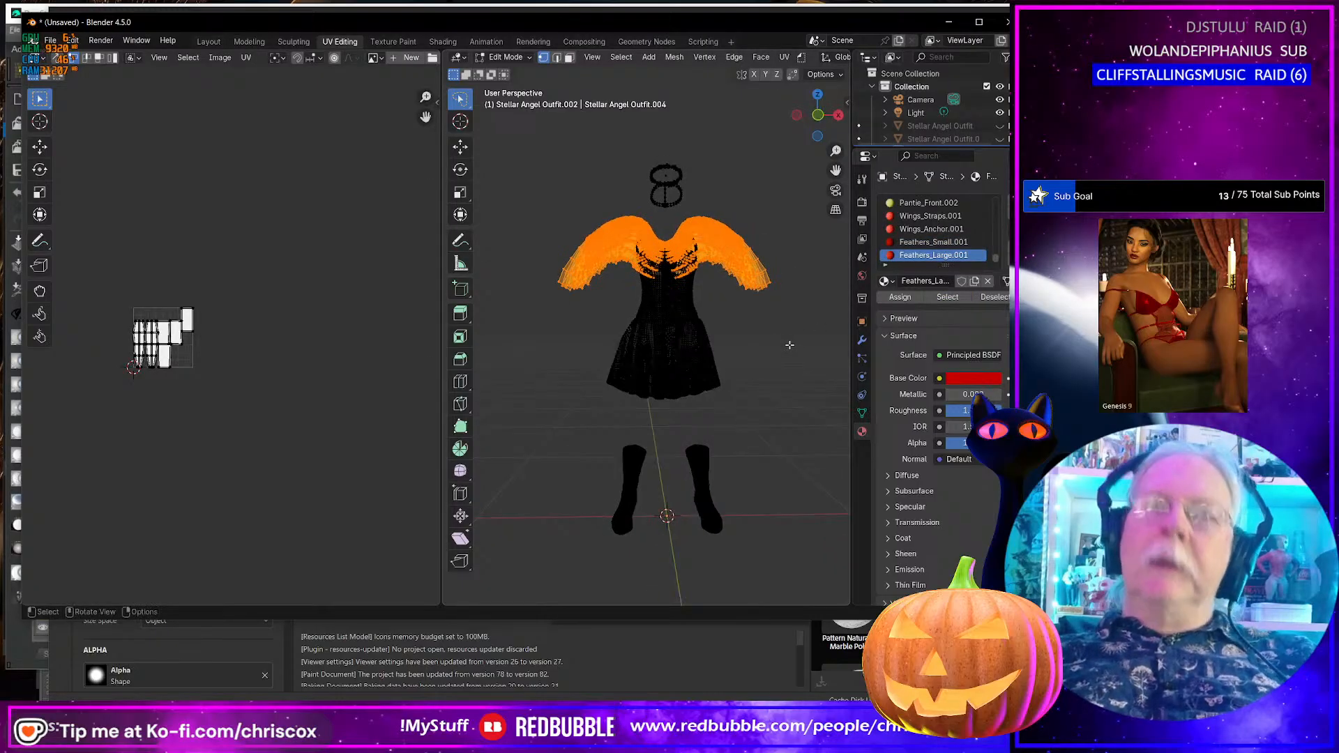
key(x)
click(789, 344)
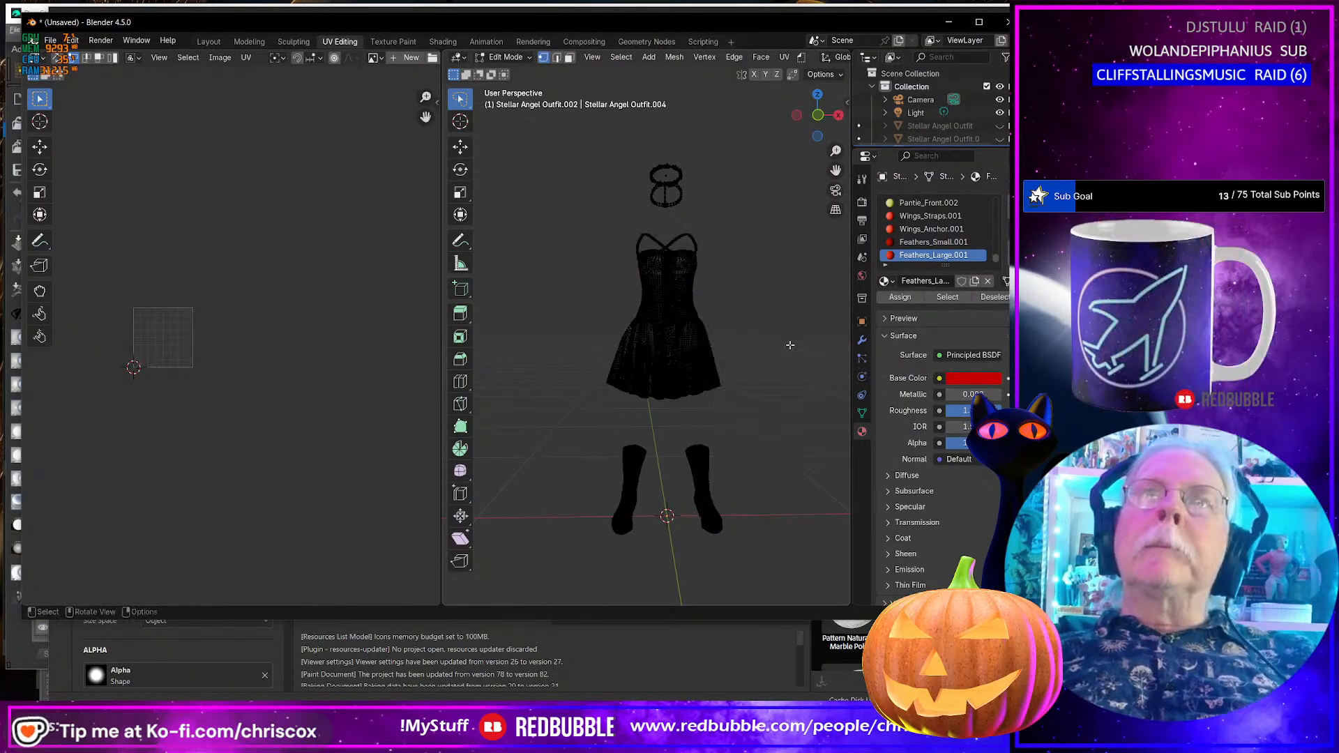
- Select all the halo geometry above the dress and delete its vertices
middle_drag(730, 254, 686, 255)
mouse_move(621, 150)
mouse_down()
mouse_move(719, 211)
mouse_move(732, 188)
mouse_up()
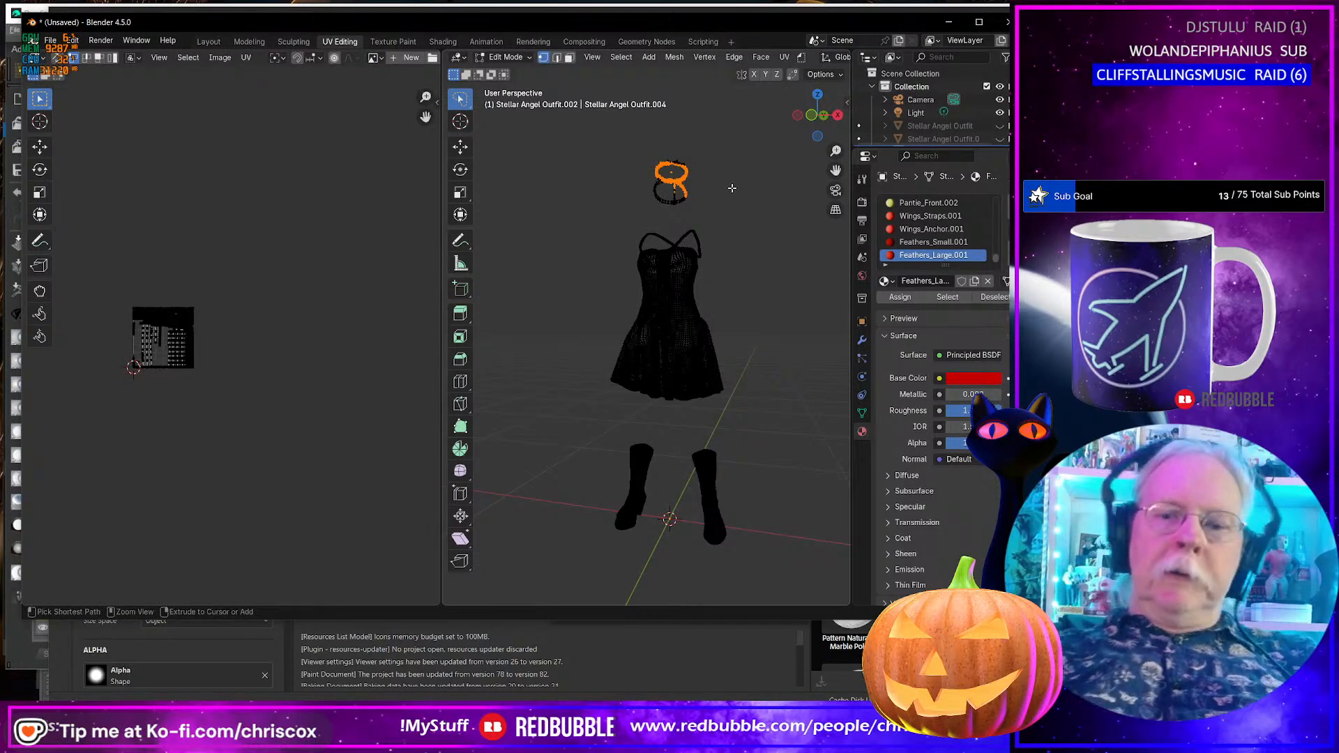
key(ctrl+KP_Add)
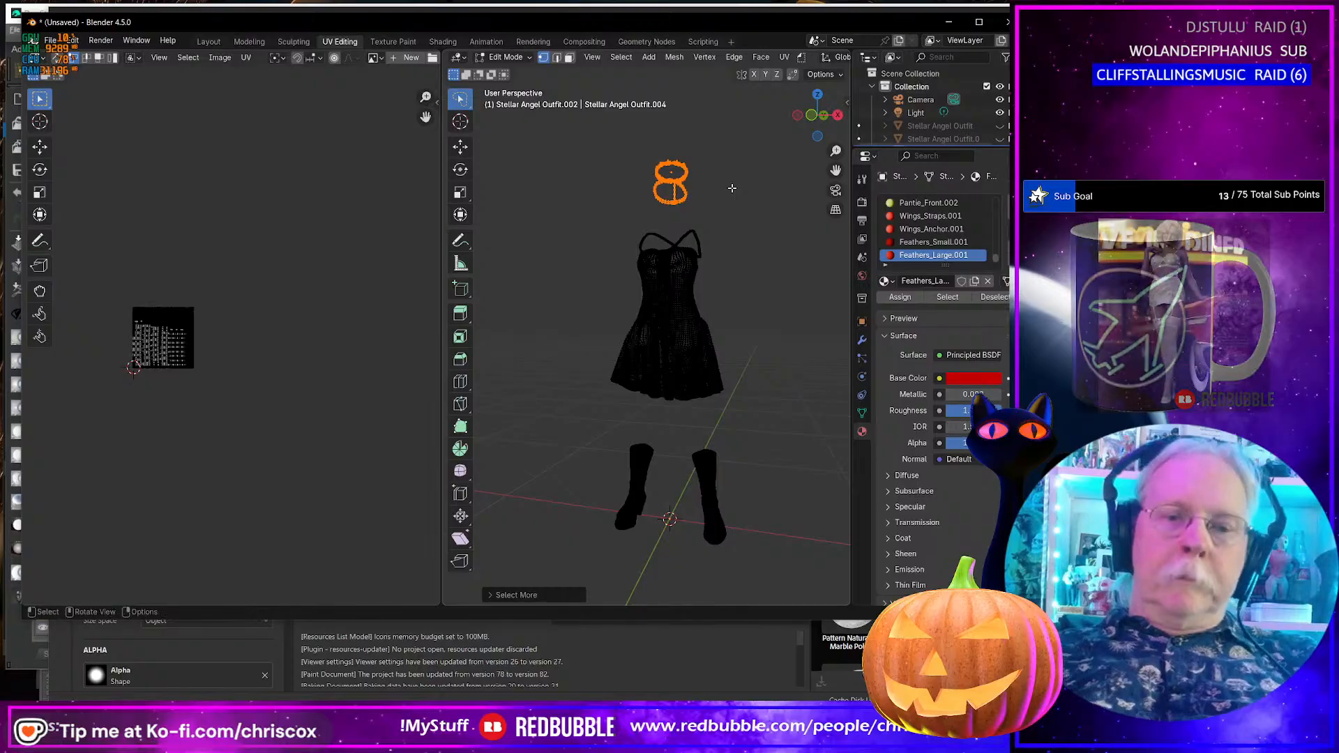
mouse_move(717, 172)
mouse_down()
mouse_move(654, 136)
mouse_move(674, 224)
mouse_move(727, 205)
mouse_up()
key(x)
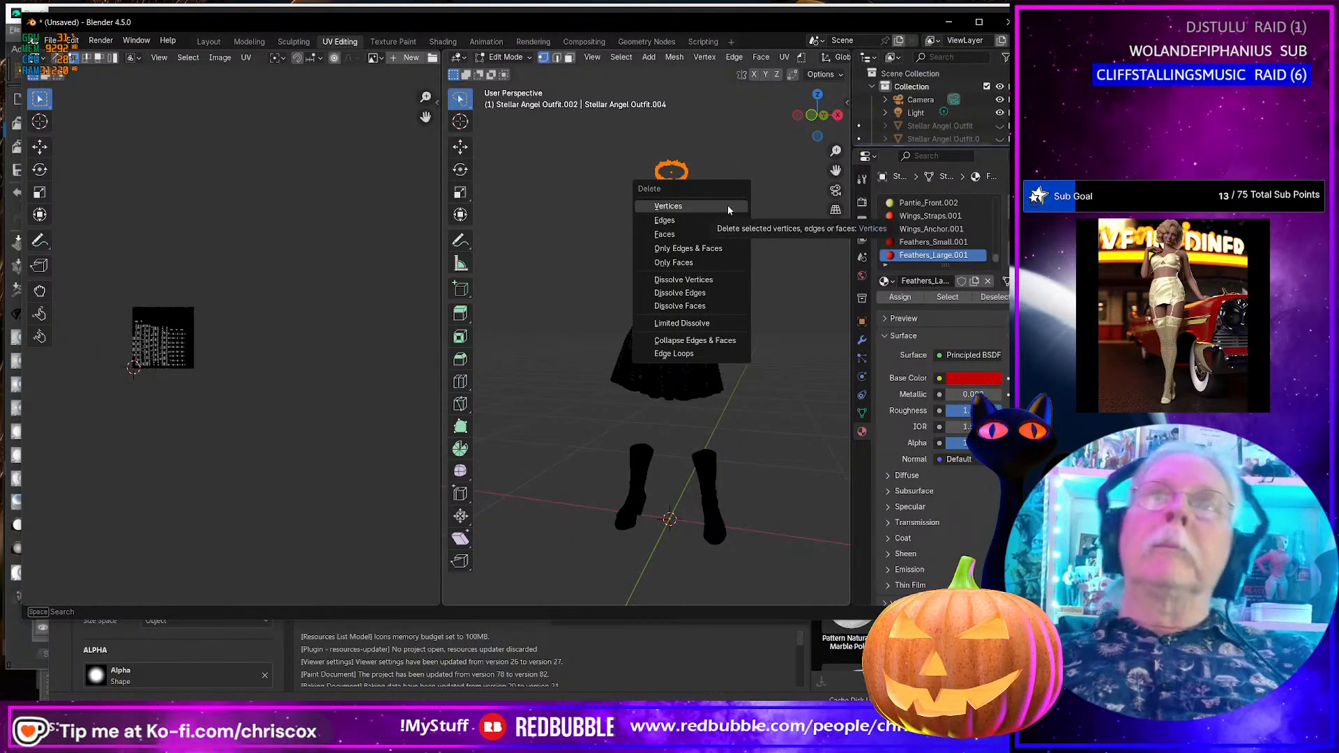
click(704, 206)
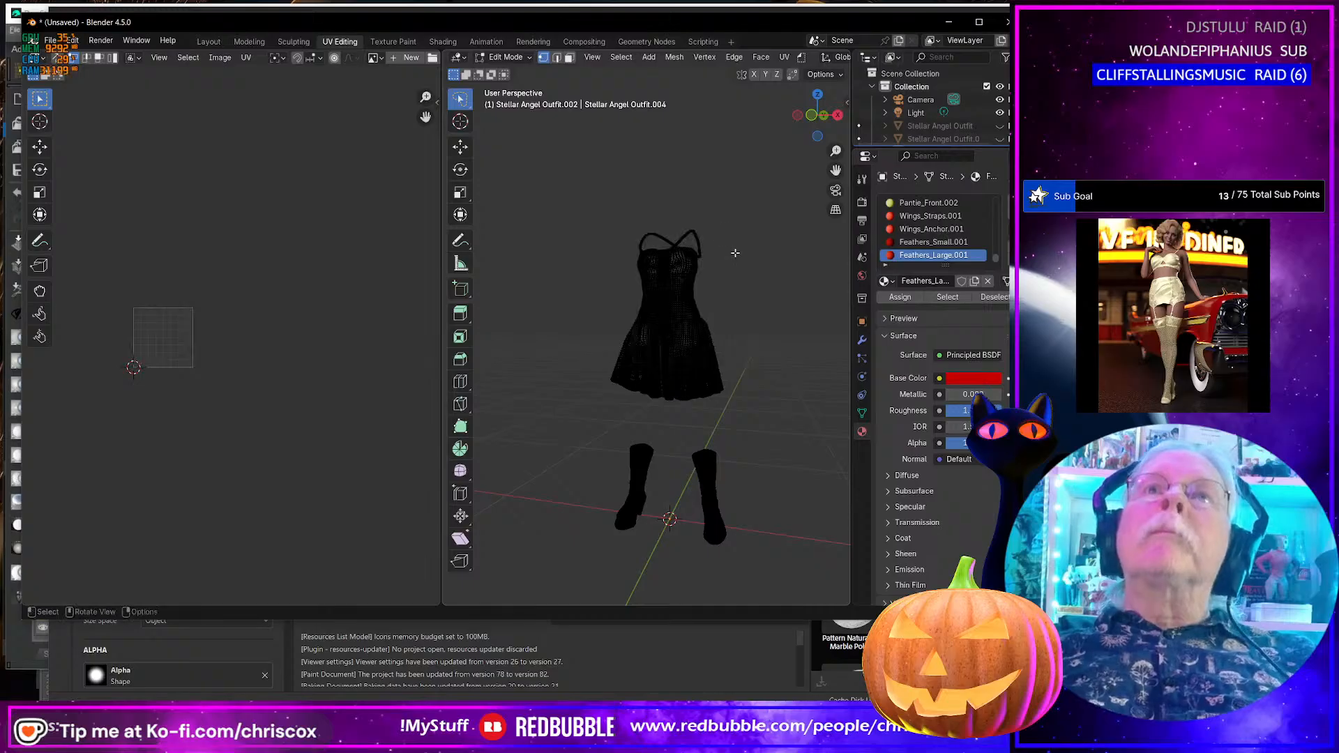
- Select the linked shoulder strap geometry, delete its vertices and return to Object Mode
drag(708, 237, 710, 233)
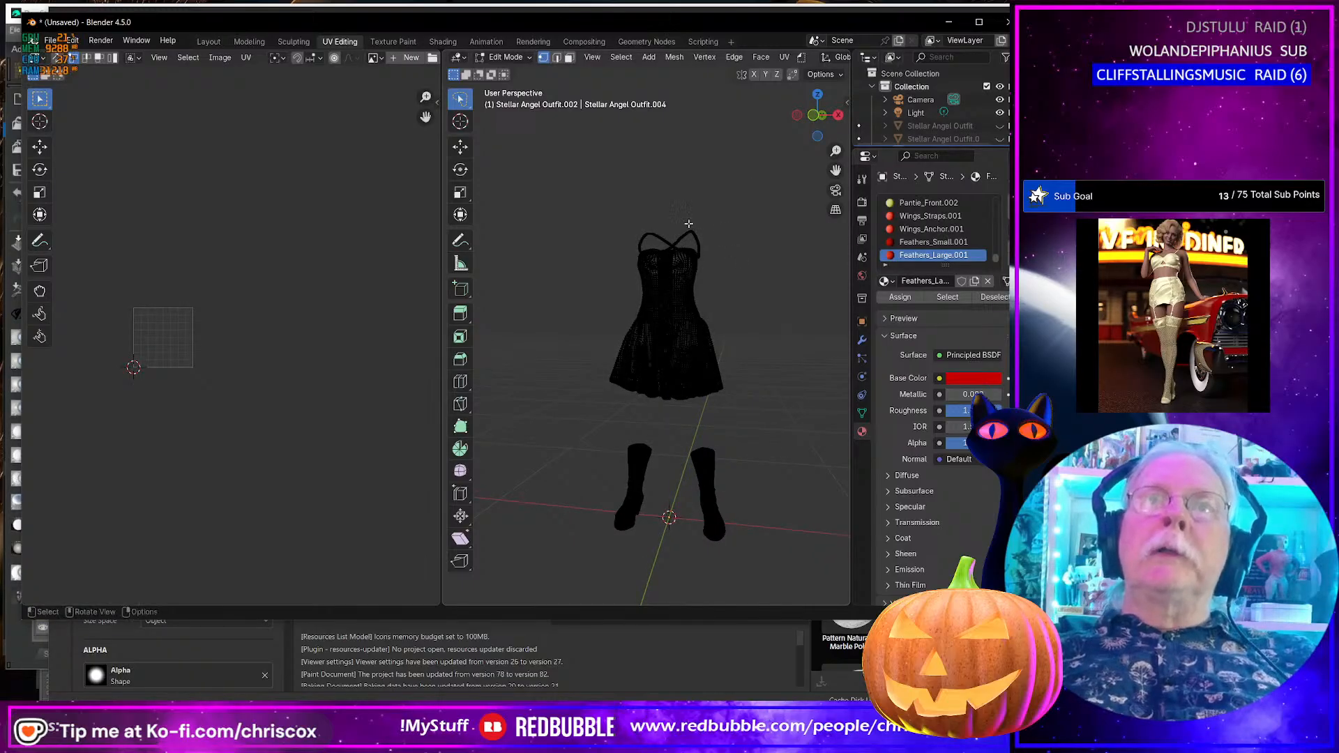
key(ctrl+l)
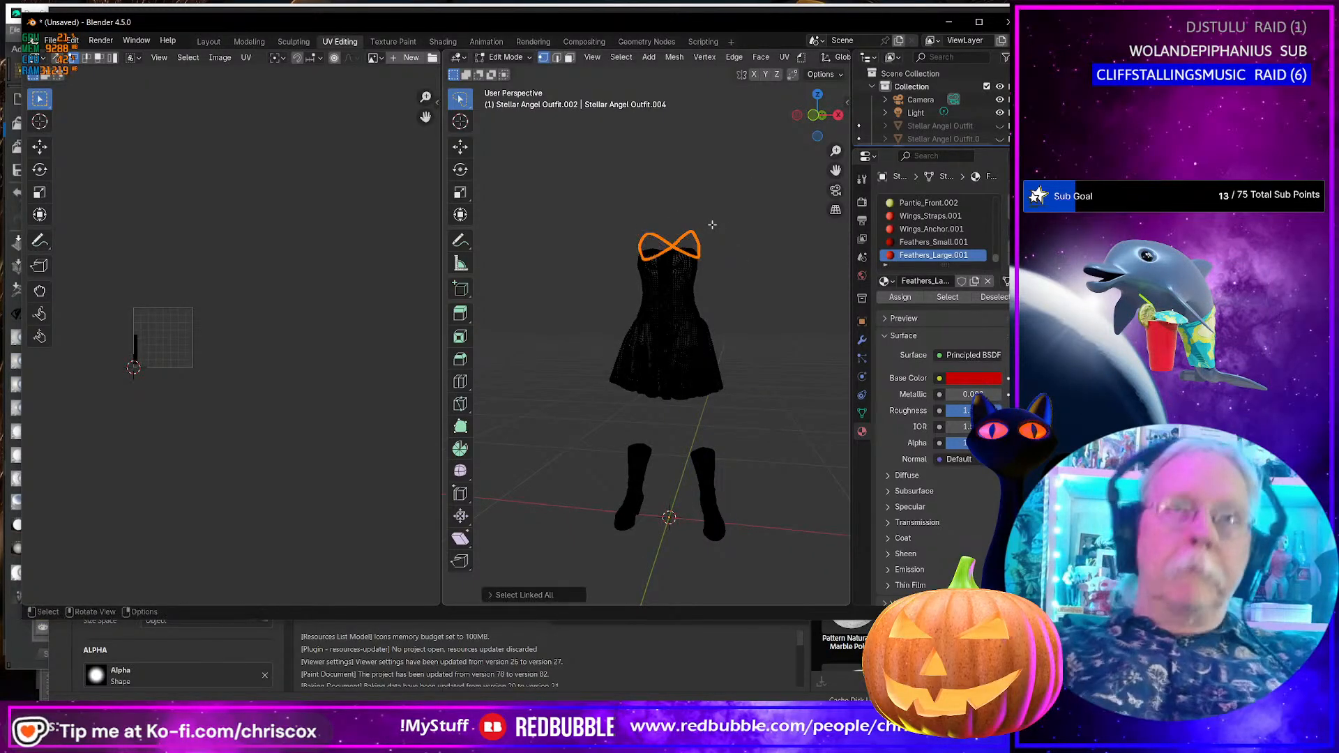
key(x)
click(712, 225)
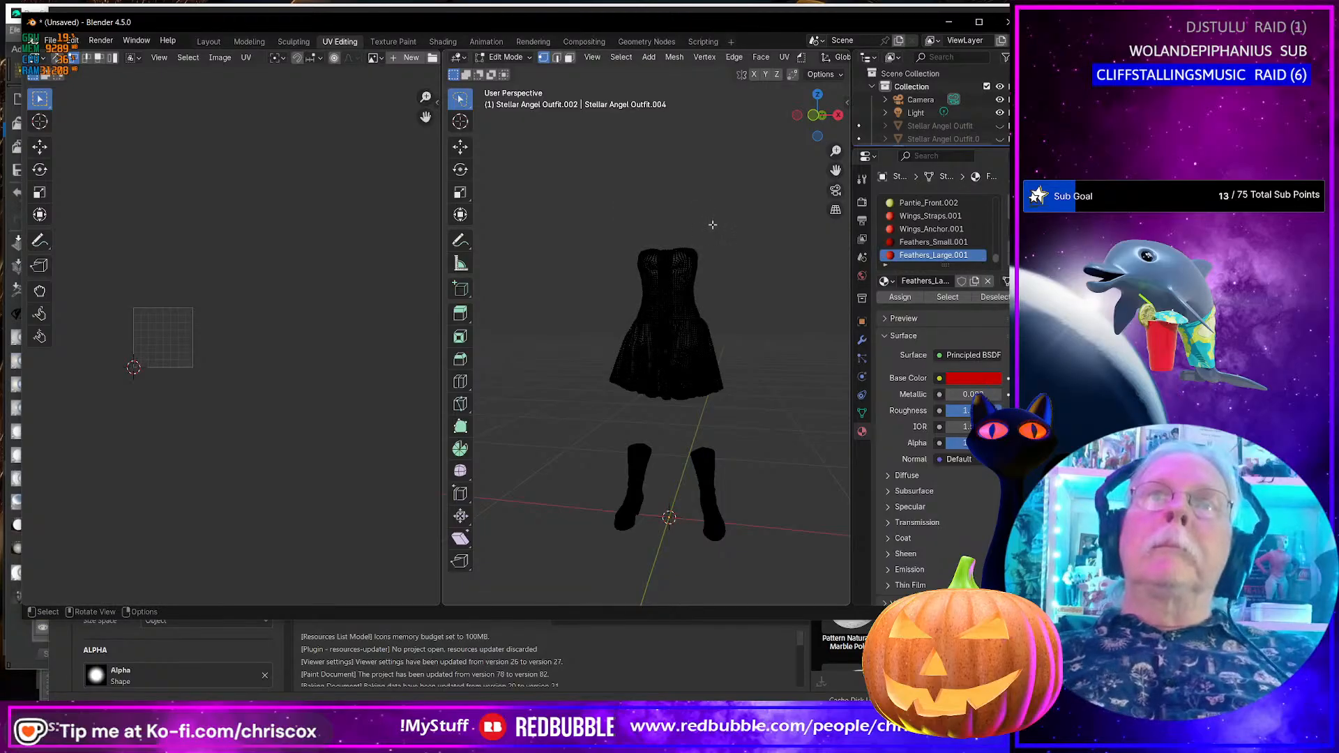
middle_drag(713, 228, 733, 227)
key(Tab)
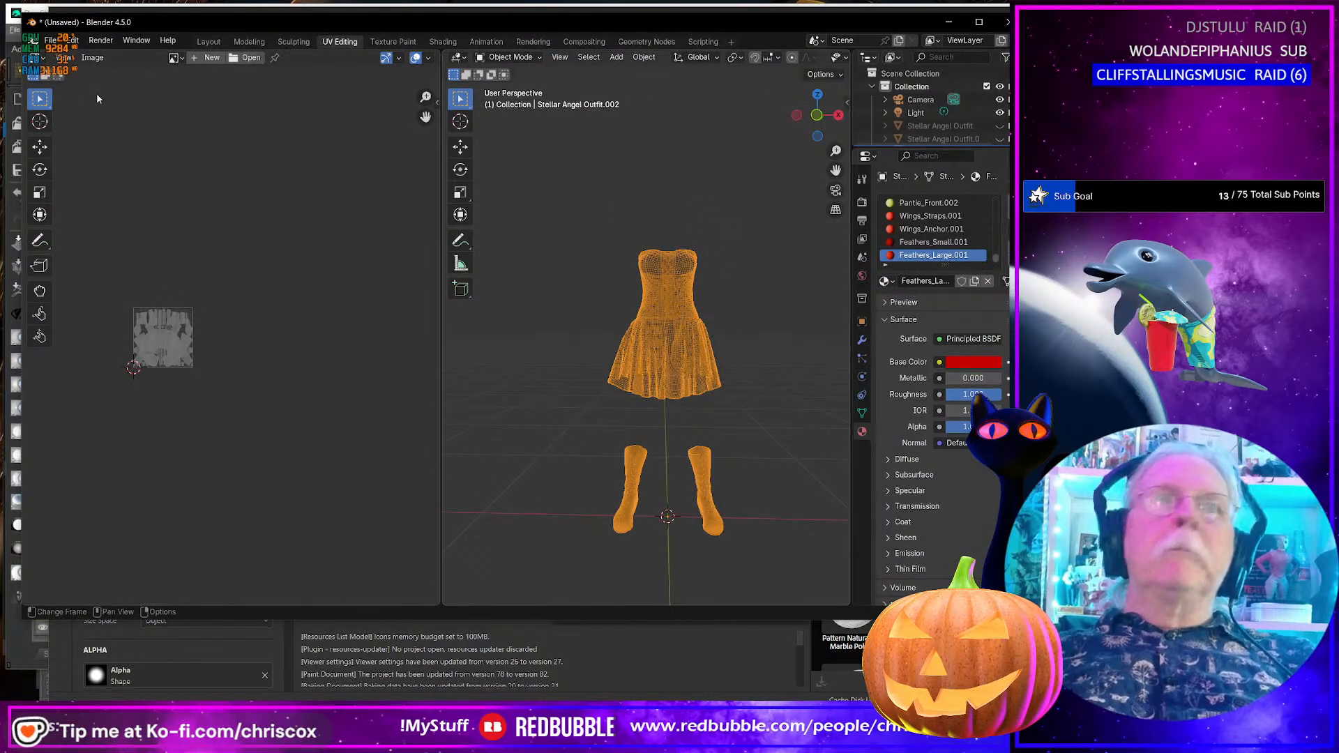
- Export the selected dress and boots to the Substance folder as Stellar Angel Outfit eYELETSs.obj, with Selection Only enabled
click(51, 42)
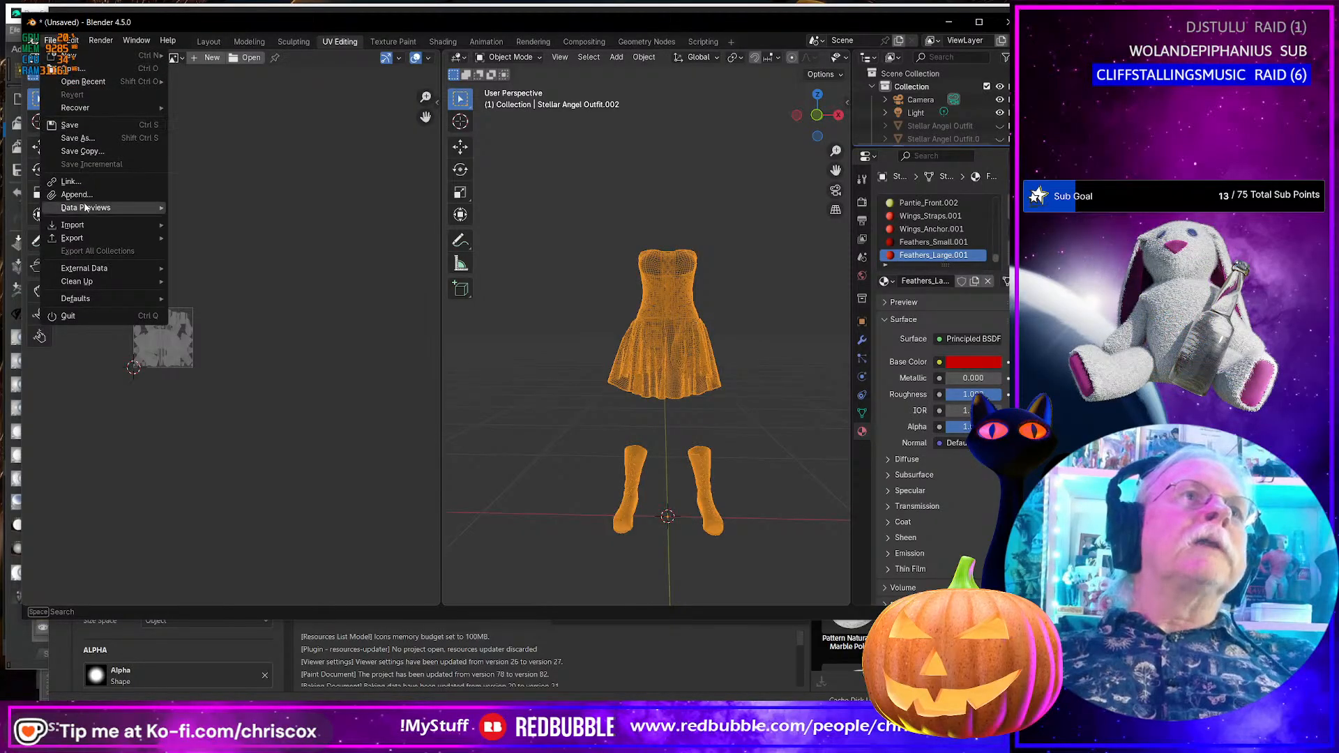
mouse_move(84, 238)
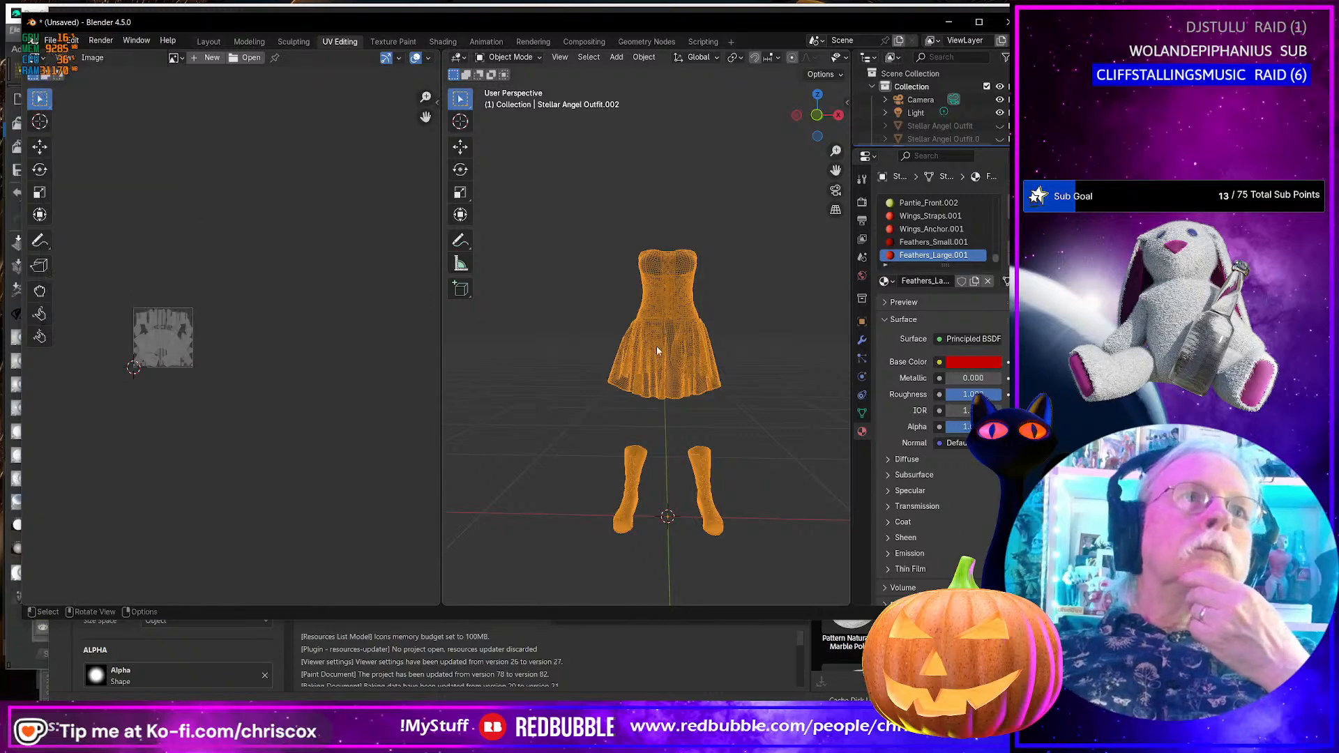
click(560, 346)
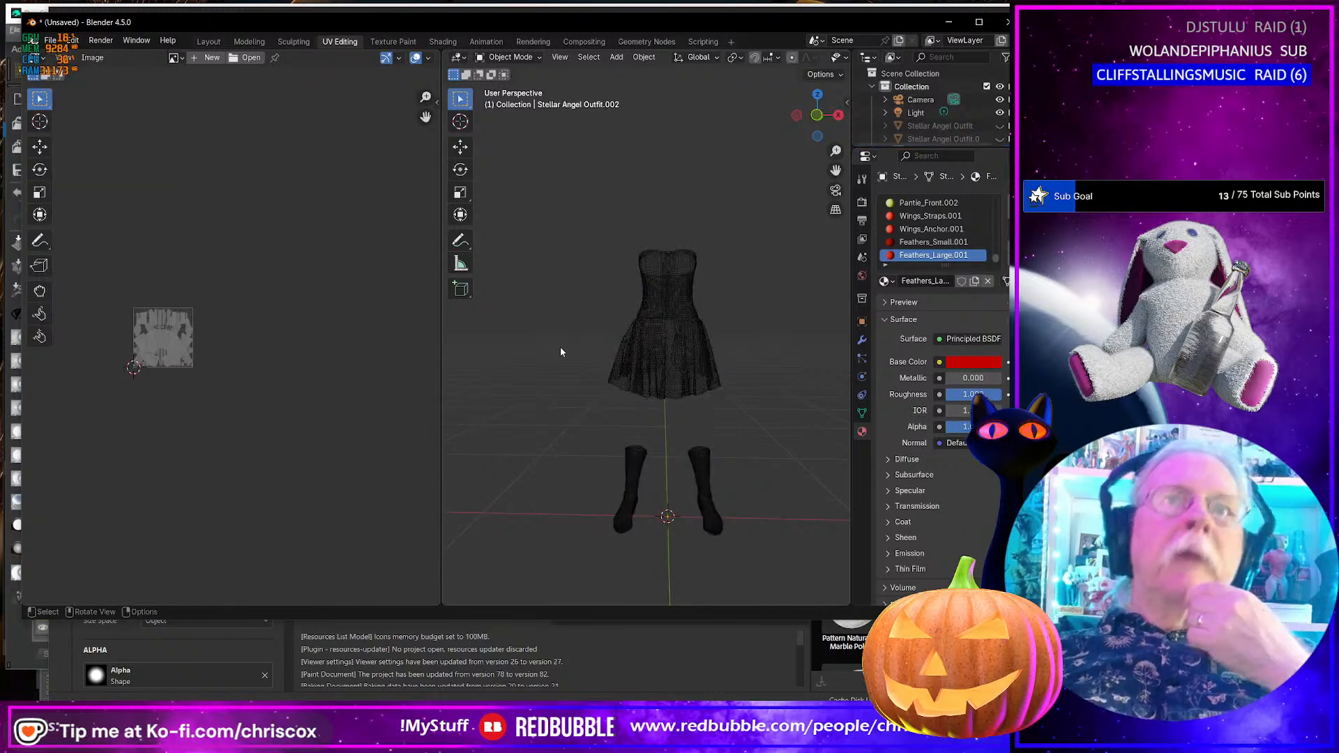
click(649, 327)
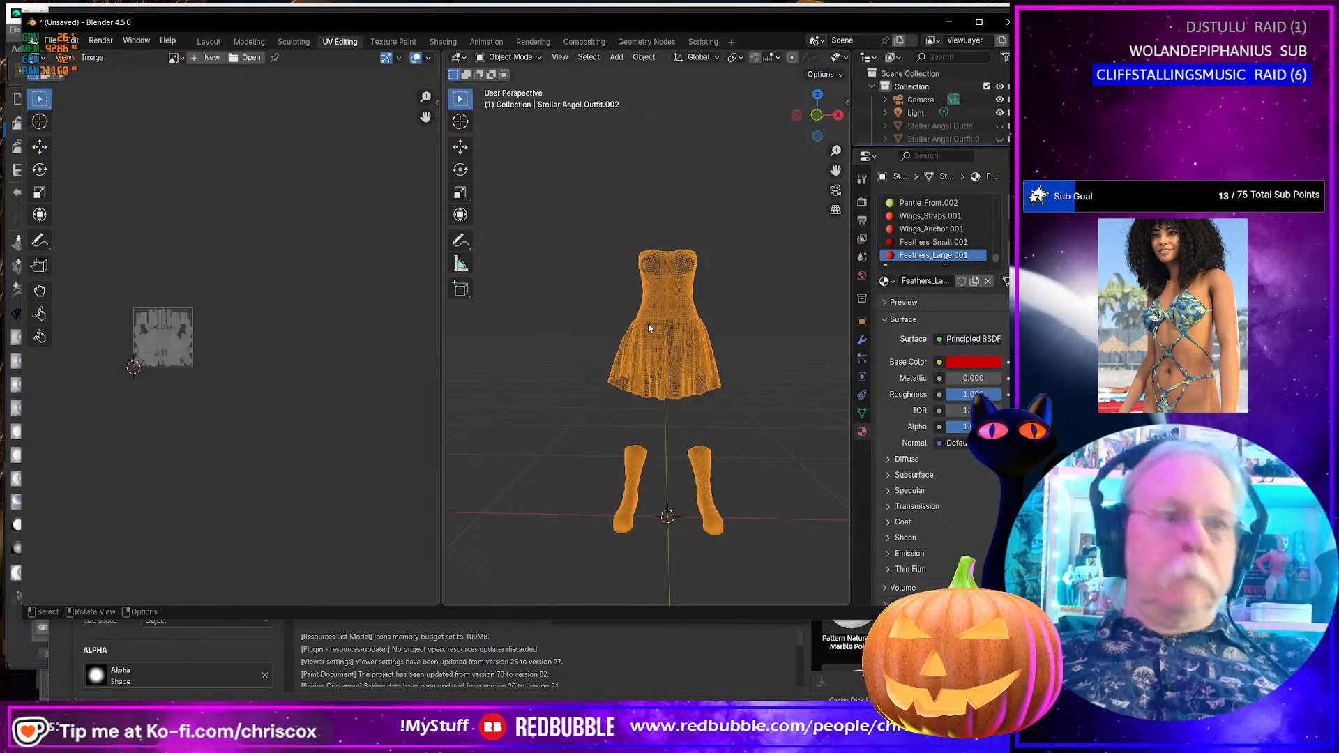
key(ctrl+shift+e)
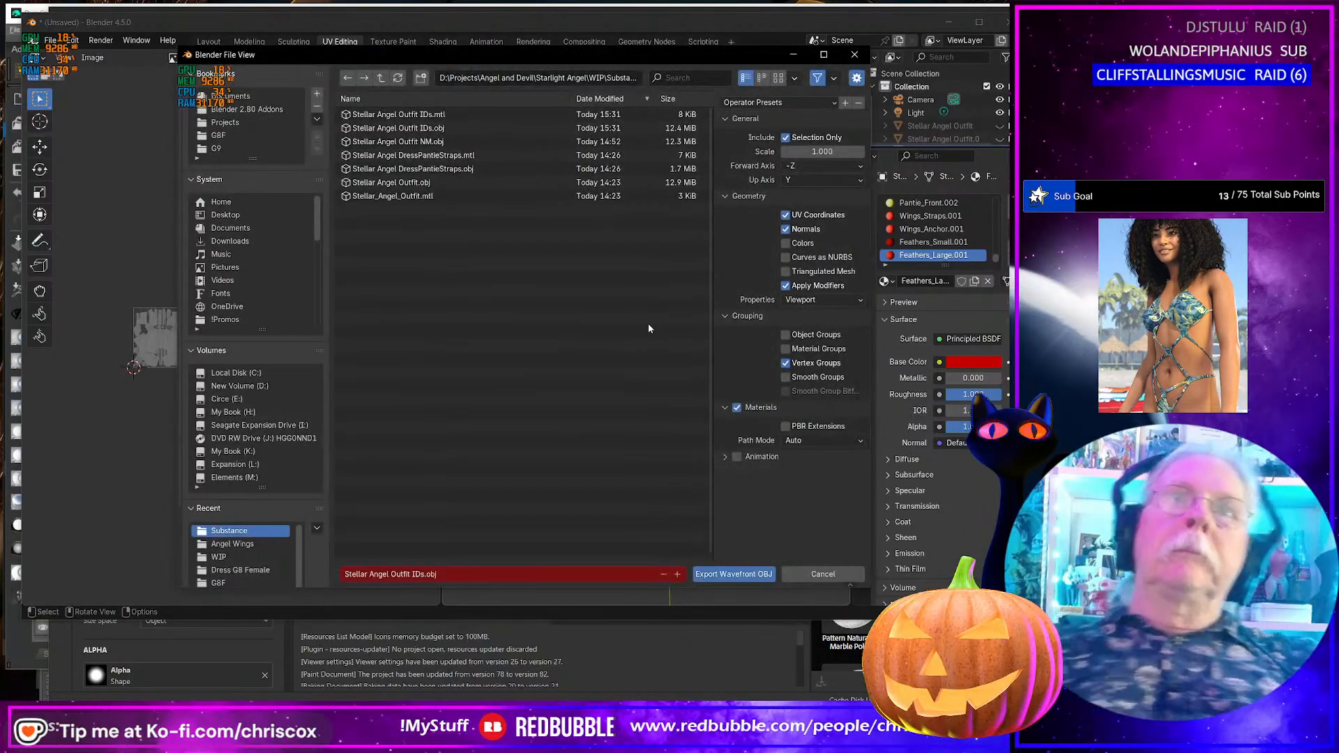
click(461, 573)
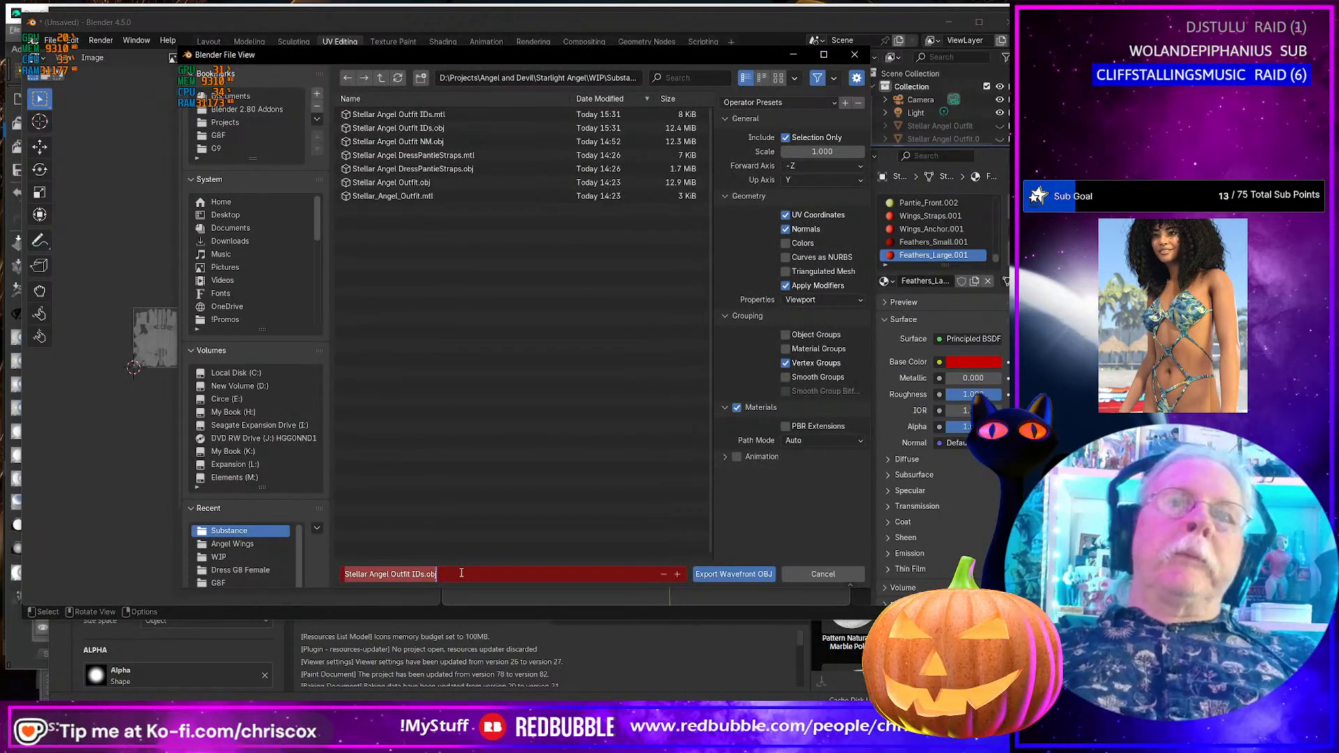
key(End)
key(Left)
key(Left)
key(Left)
key(Left)
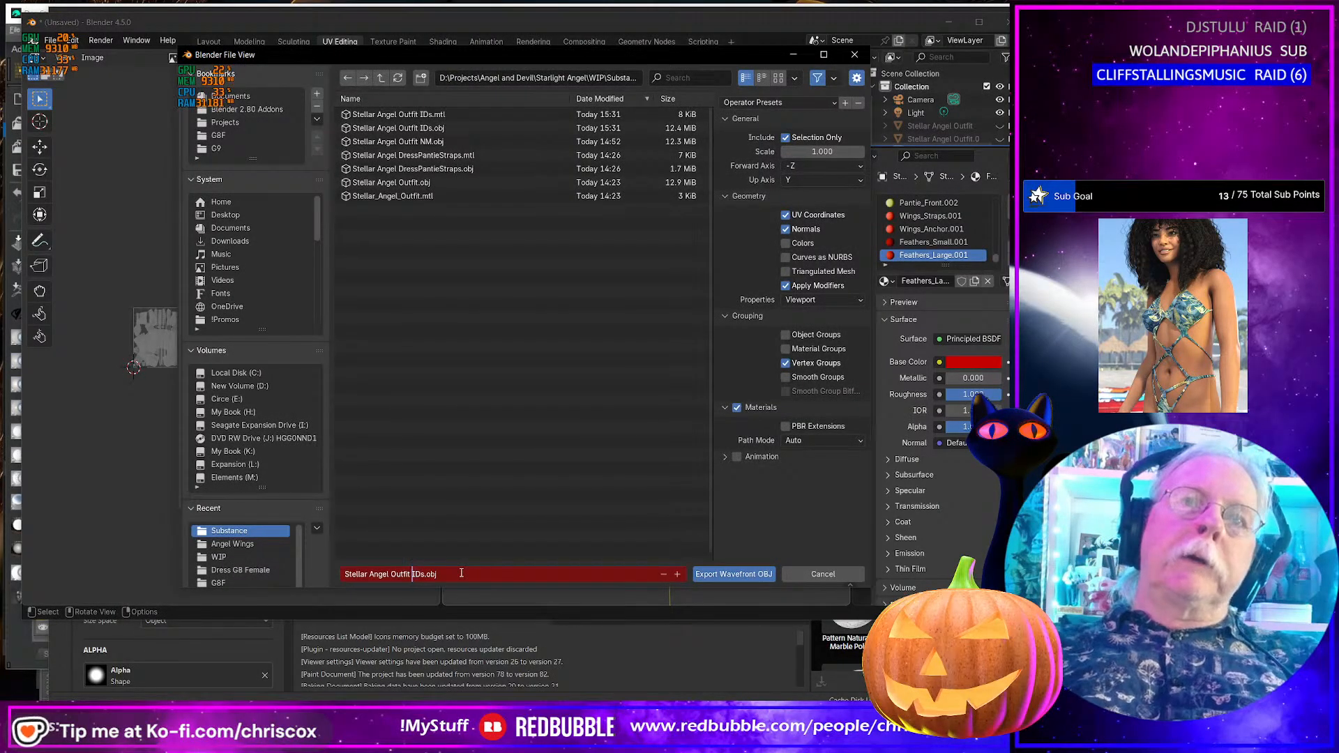
key(Delete)
key(Delete)
text(eYELETS)
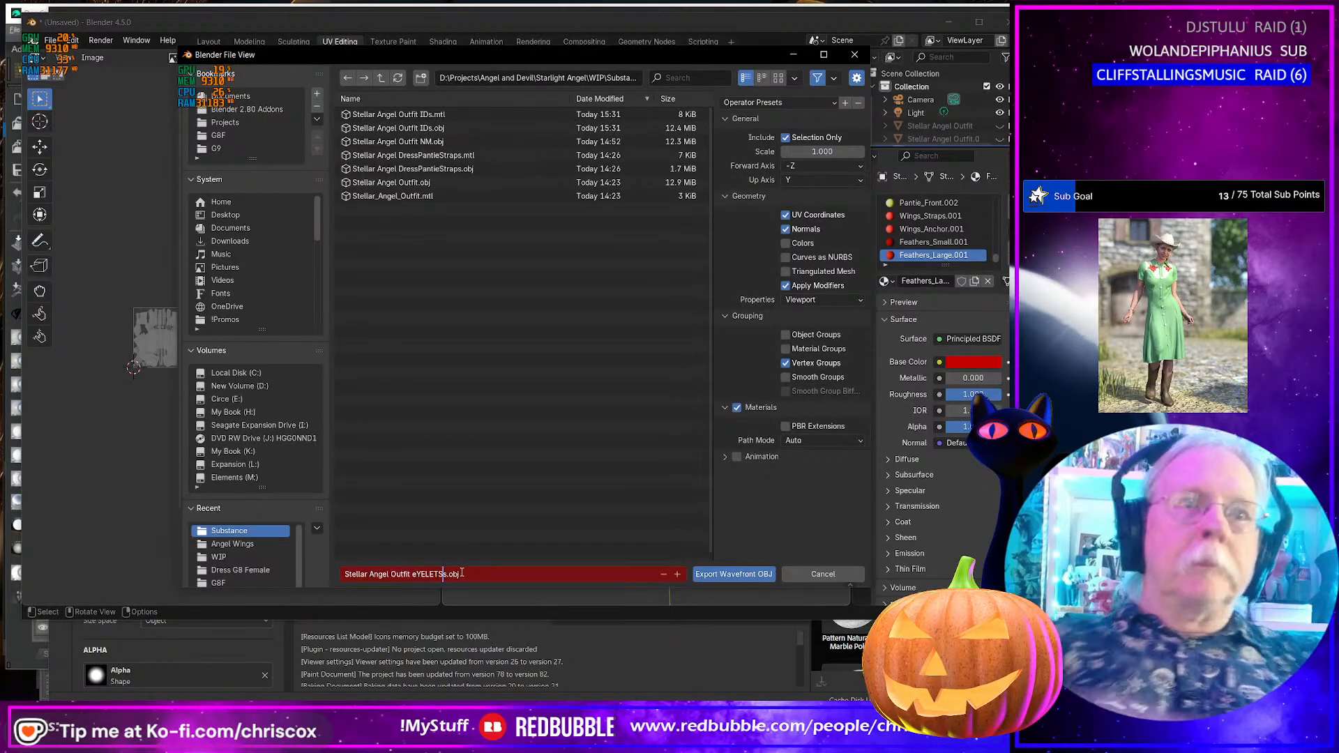
key(Return)
click(731, 574)
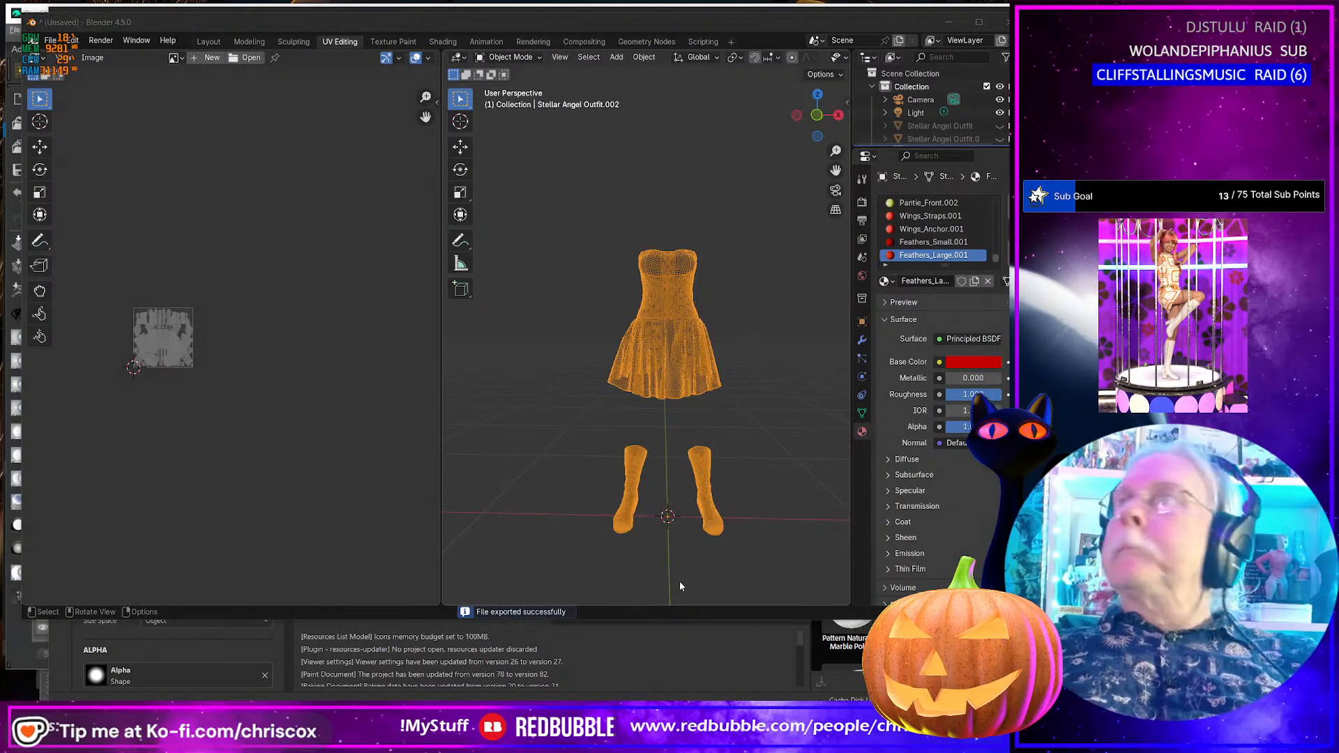
- Switch to Substance 3D Painter, start a new project and open the mesh file selection
key(alt+Tab)
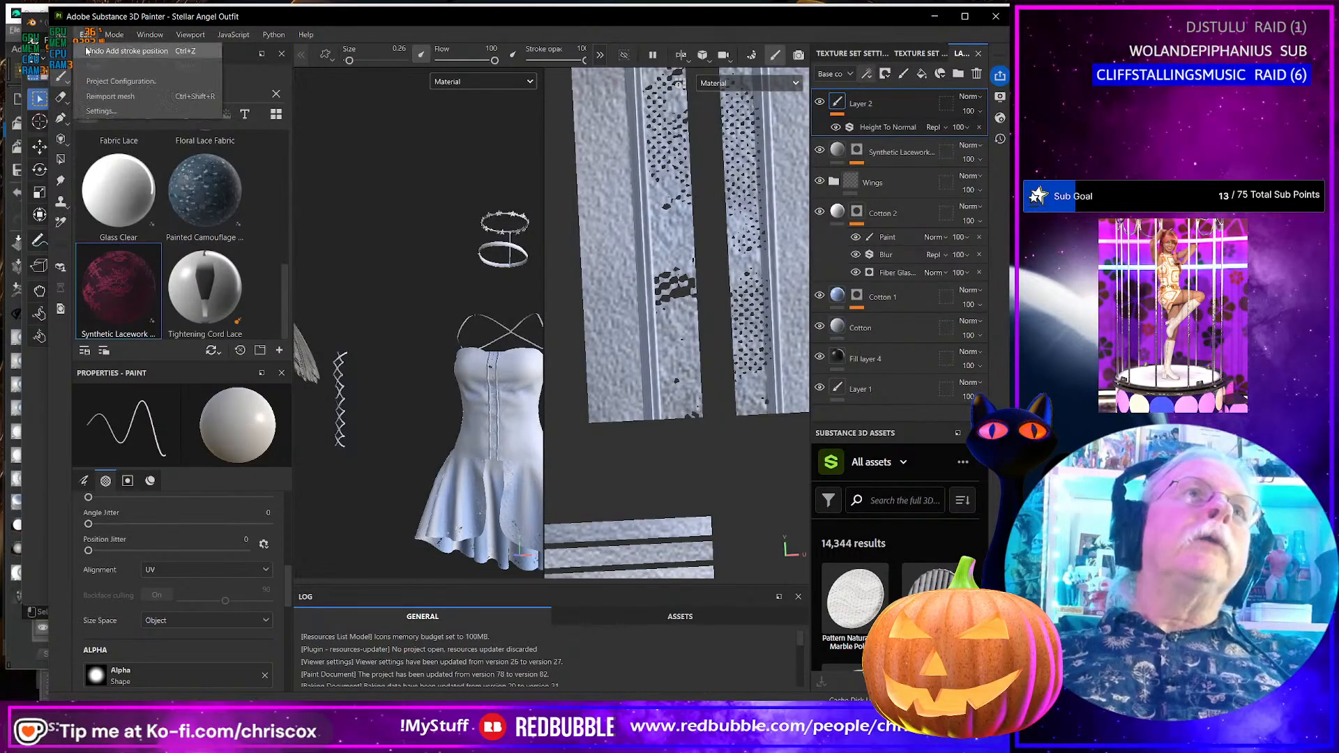
click(61, 35)
click(156, 63)
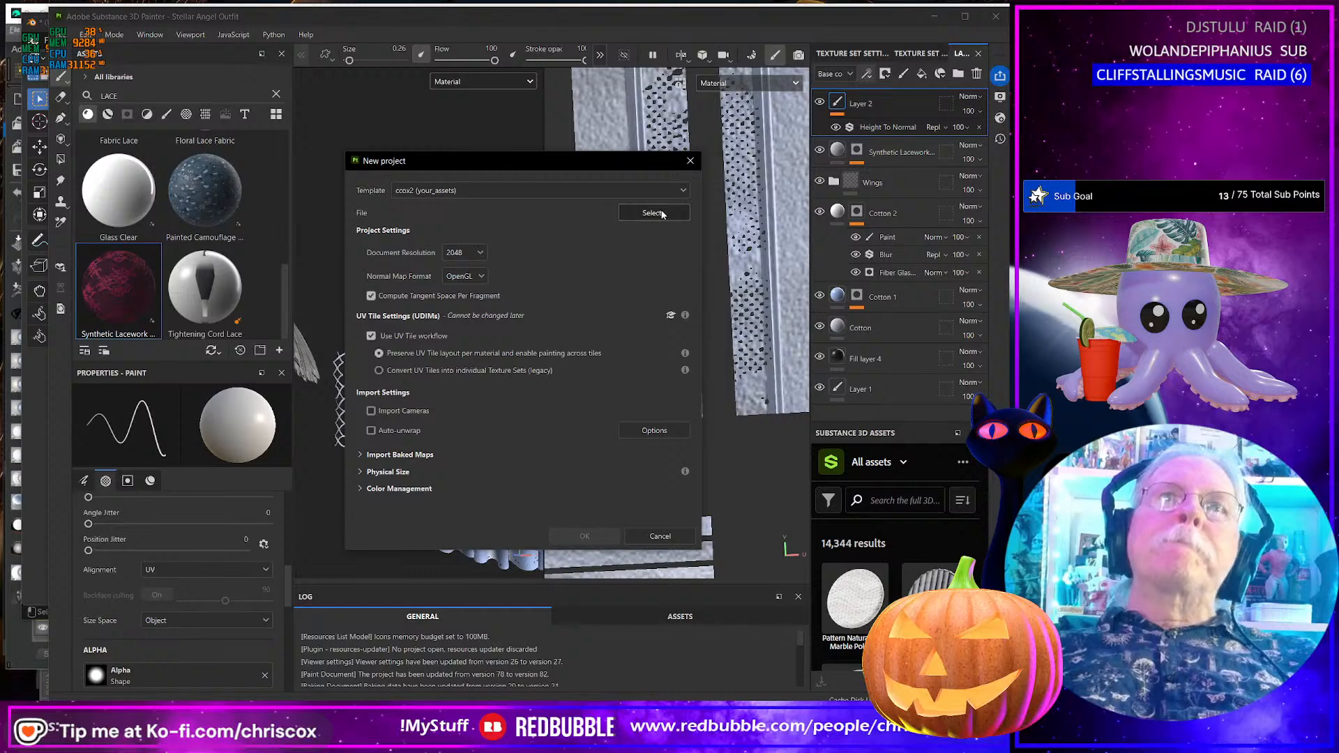
click(663, 214)
- Switch to Blender and select both boots in Edit Mode to display their UVs
key(alt+Tab)
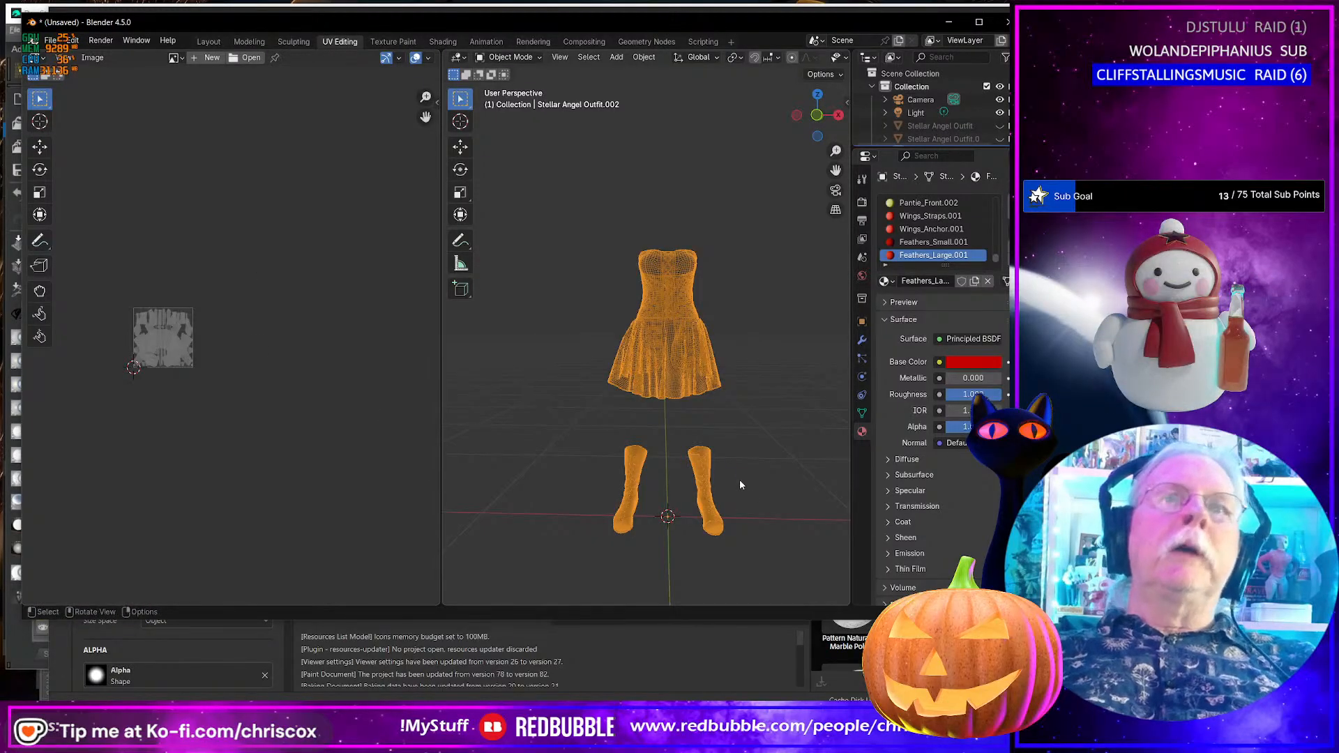
scroll(233, 419, up, 3)
middle_drag(670, 489, 779, 509)
drag(780, 509, 589, 422)
key(Tab)
mouse_move(604, 419)
ctrl+right_down()
mouse_move(747, 493)
mouse_move(764, 451)
ctrl+right_up()
mouse_move(698, 418)
ctrl+right_down()
mouse_move(788, 429)
mouse_move(606, 528)
mouse_move(698, 419)
ctrl+right_up()
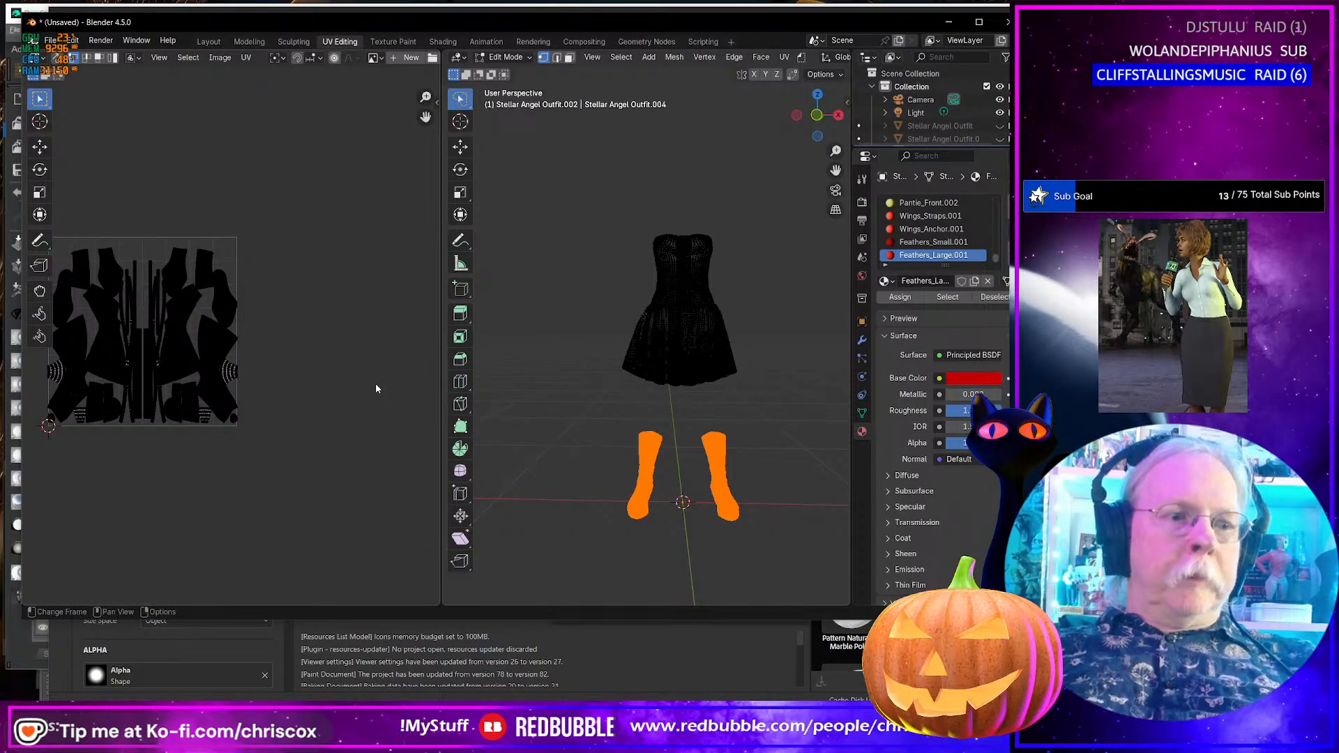
- Select all the boots' UVs and move them 1 unit along X into the neighbouring tile
key(a)
key(g)
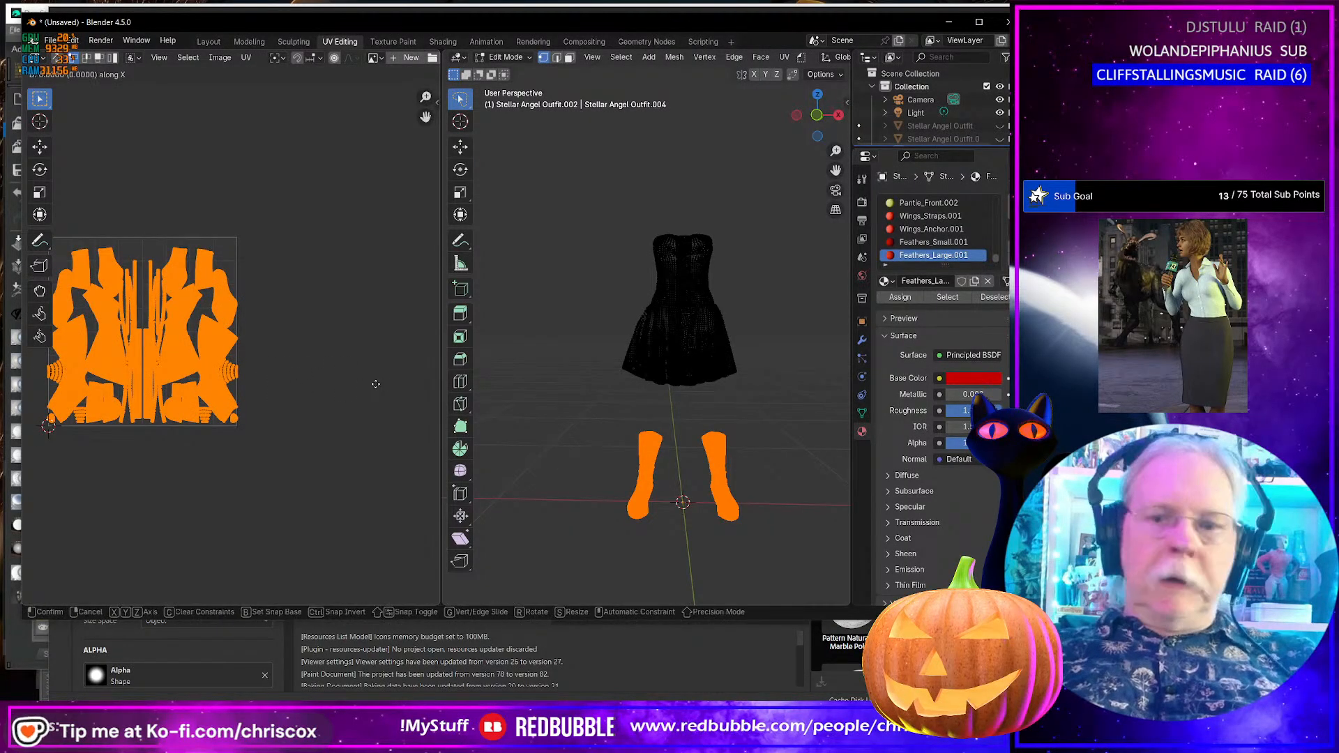
key(x)
key(1)
key(Return)
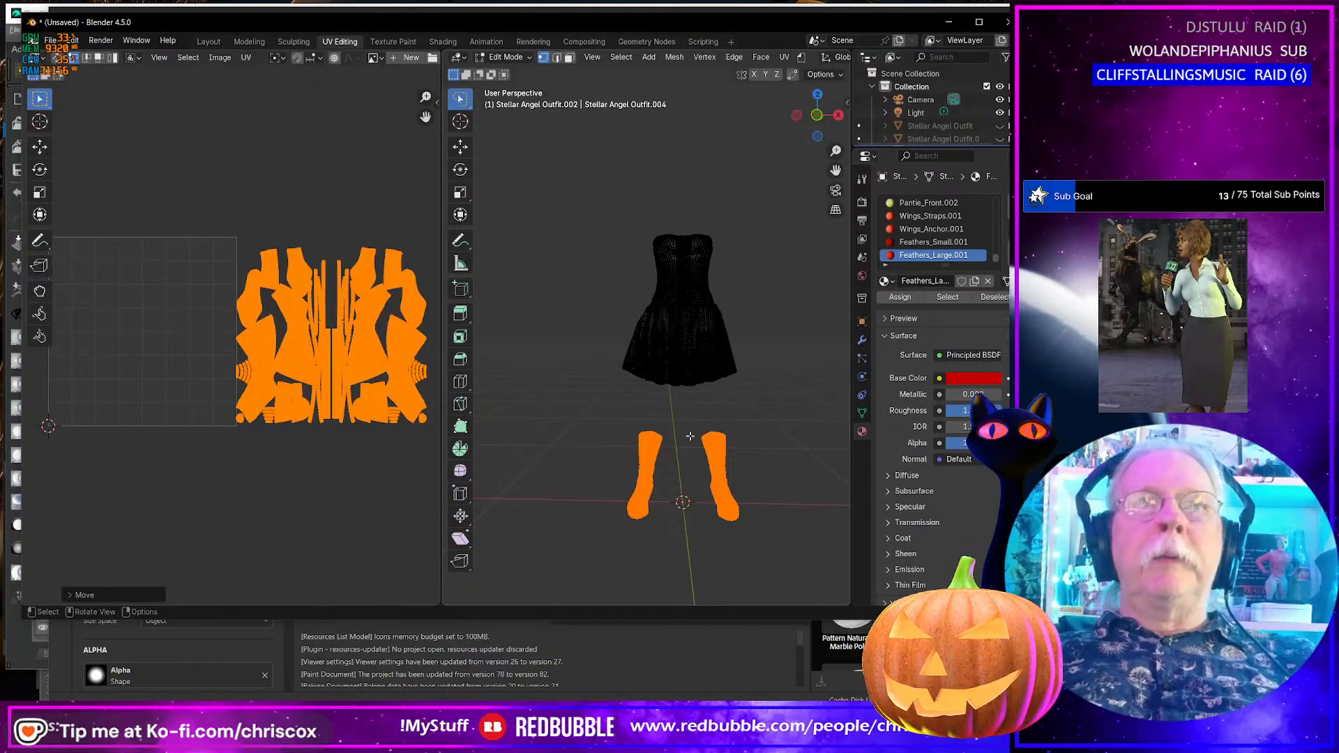
- Return to Object Mode and export the outfit again, overwriting Stellar Angel Outfit eYELETSs.obj
key(Tab)
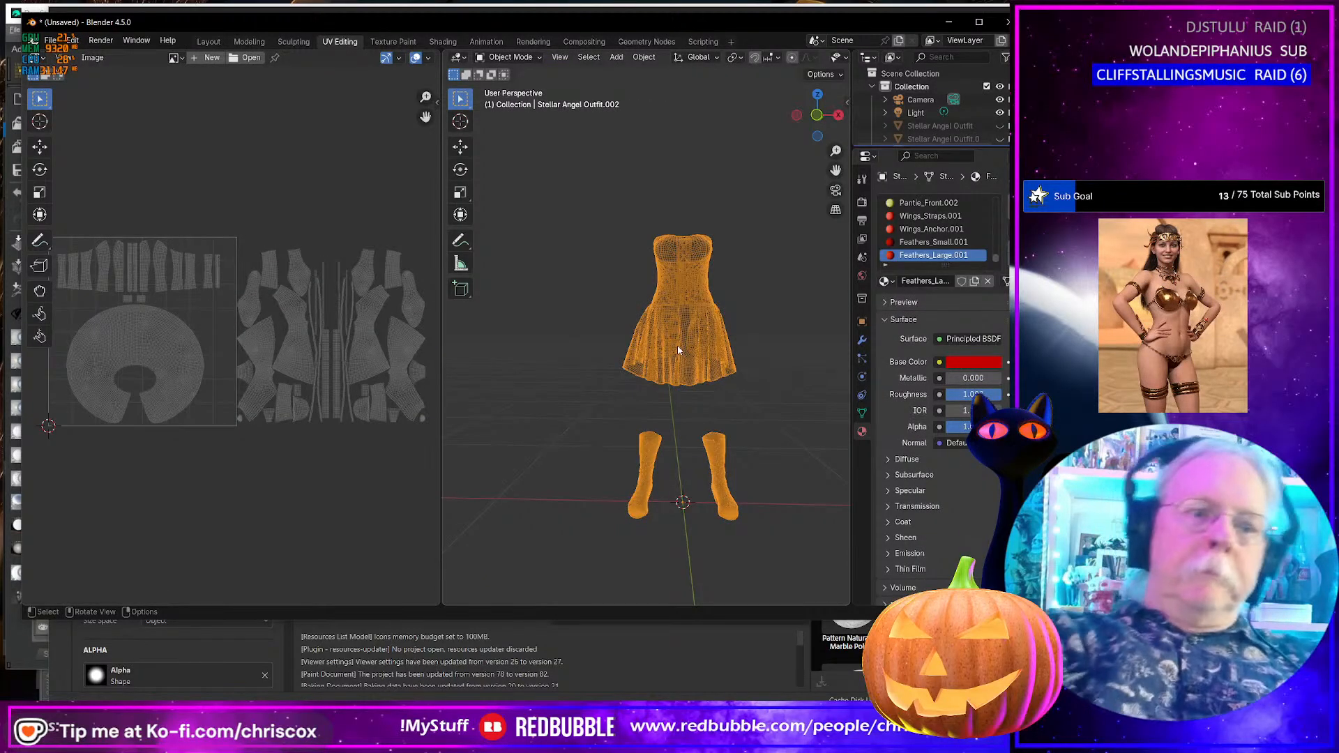
key(ctrl+shift+e)
key(Return)
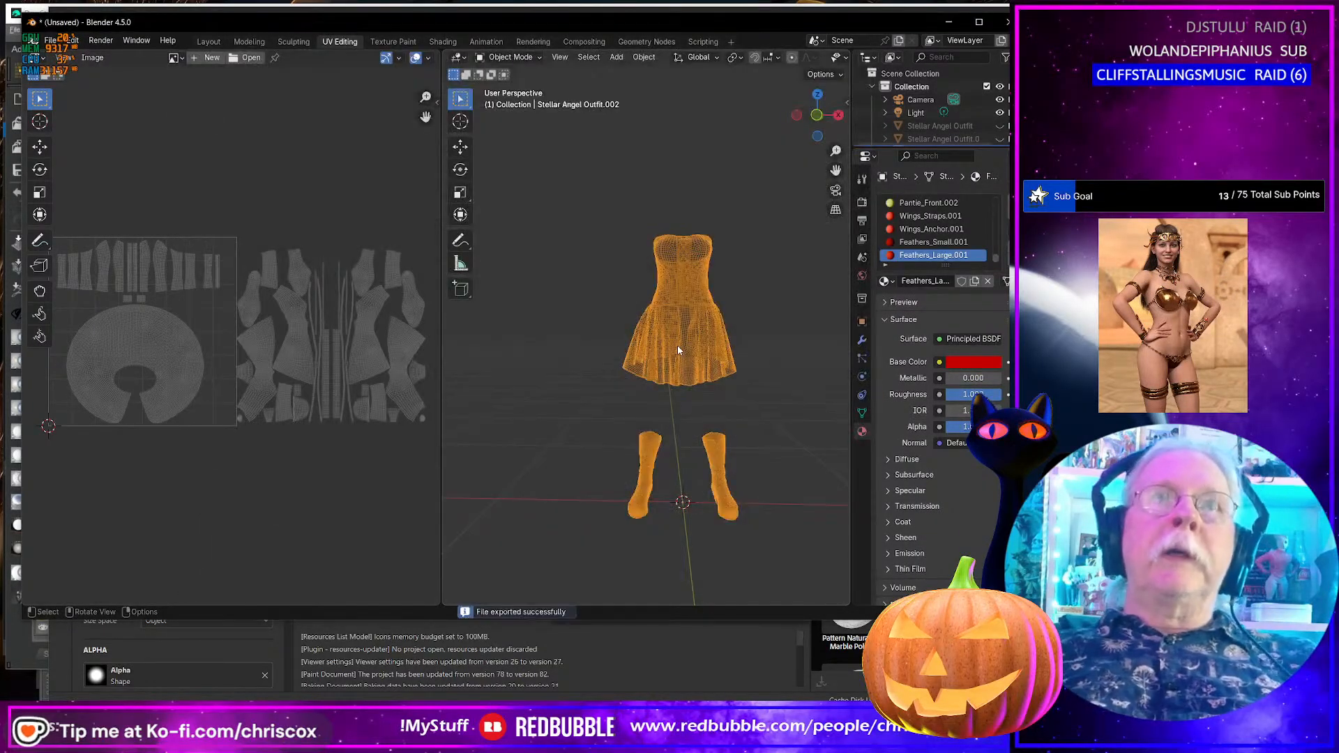
- Switch to Substance 3D Painter and open the mesh file selection for the new project
key(alt+Tab)
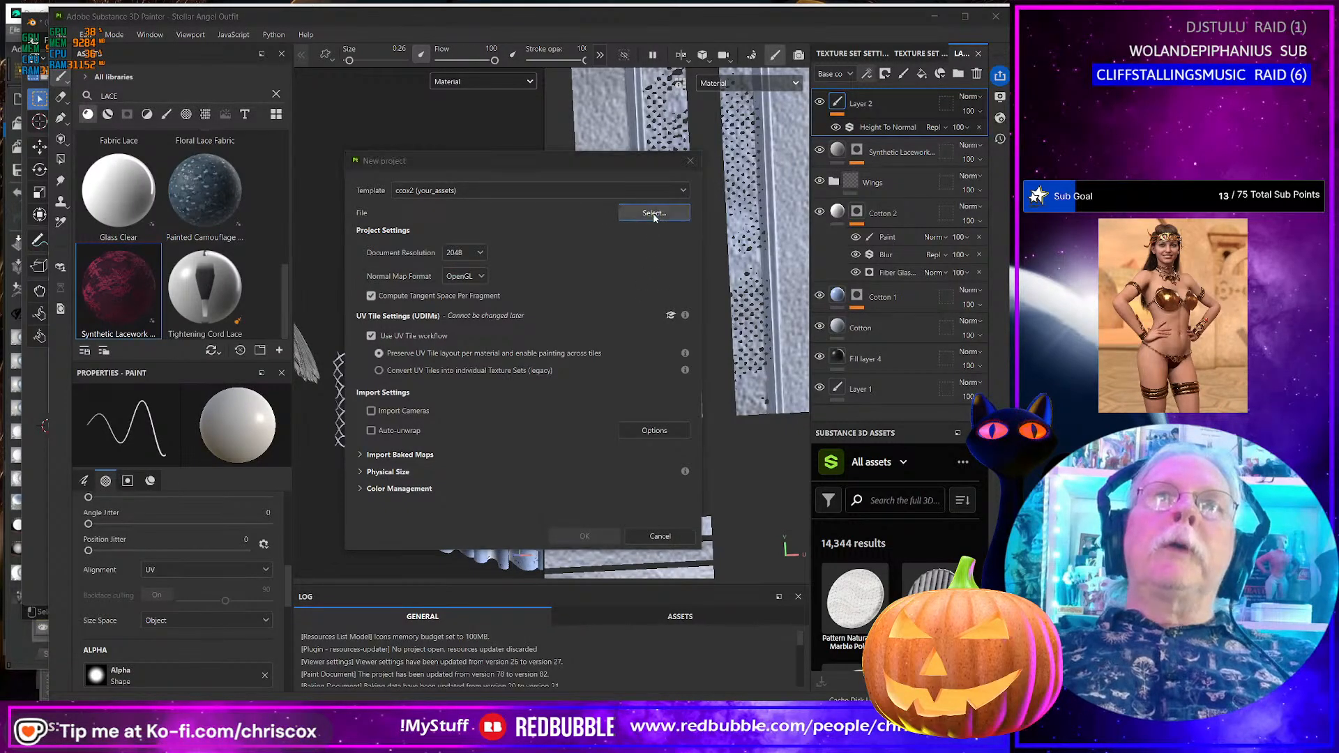
click(654, 214)
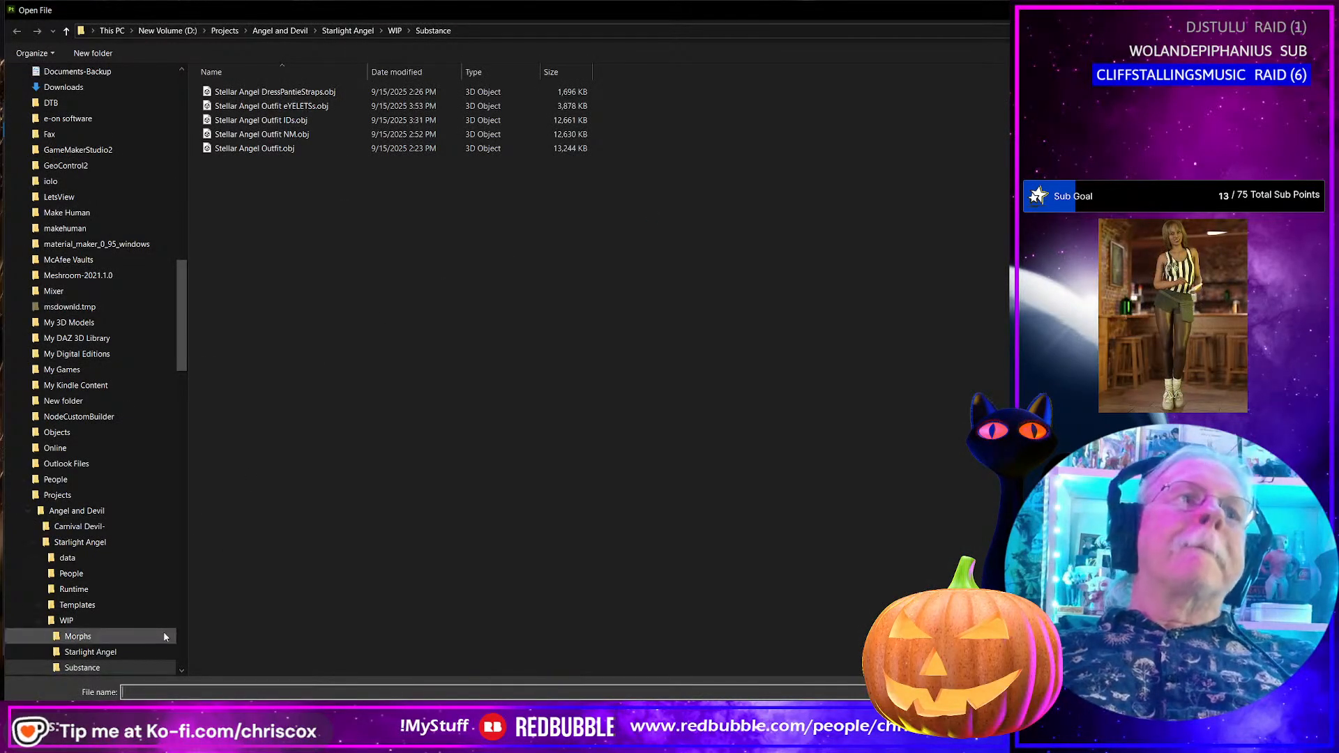
- Switch to Blender and export the outfit again with materials turned off, overwriting Stellar Angel Outfit eYELETSs.obj
key(alt+Tab)
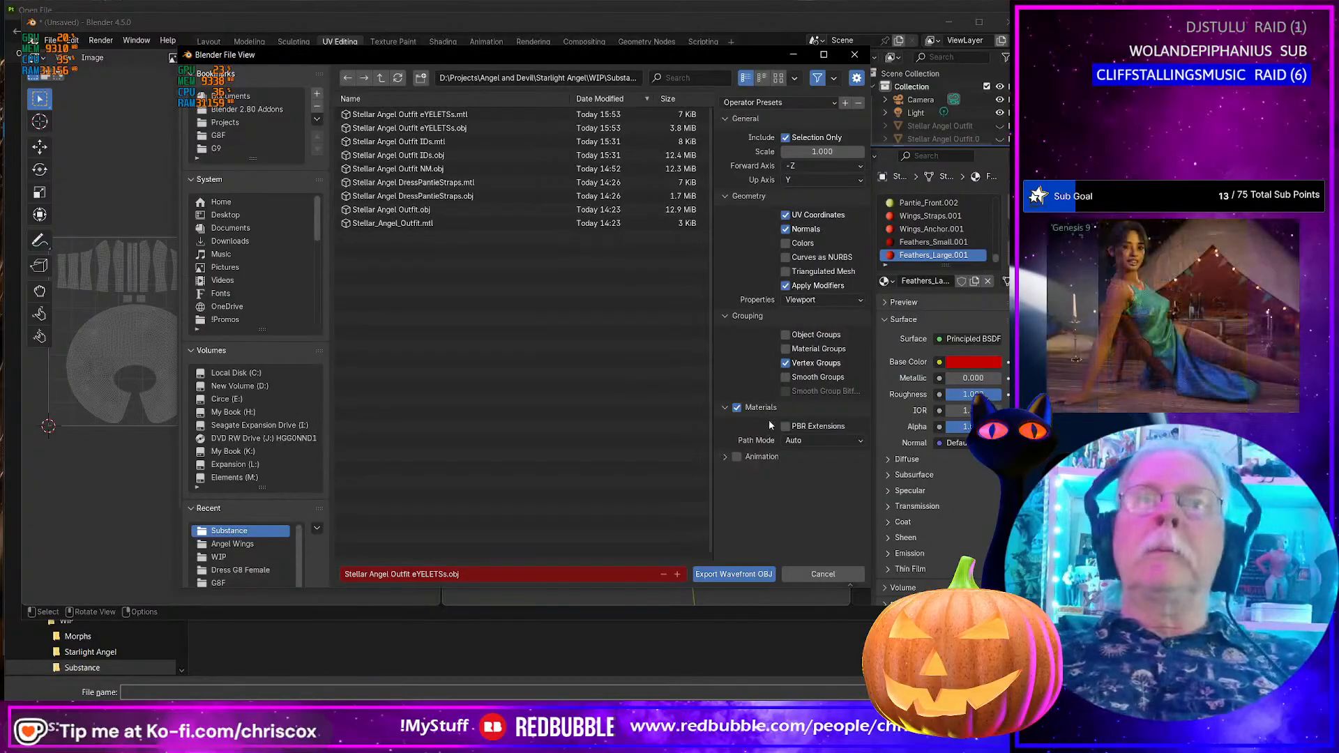
click(738, 408)
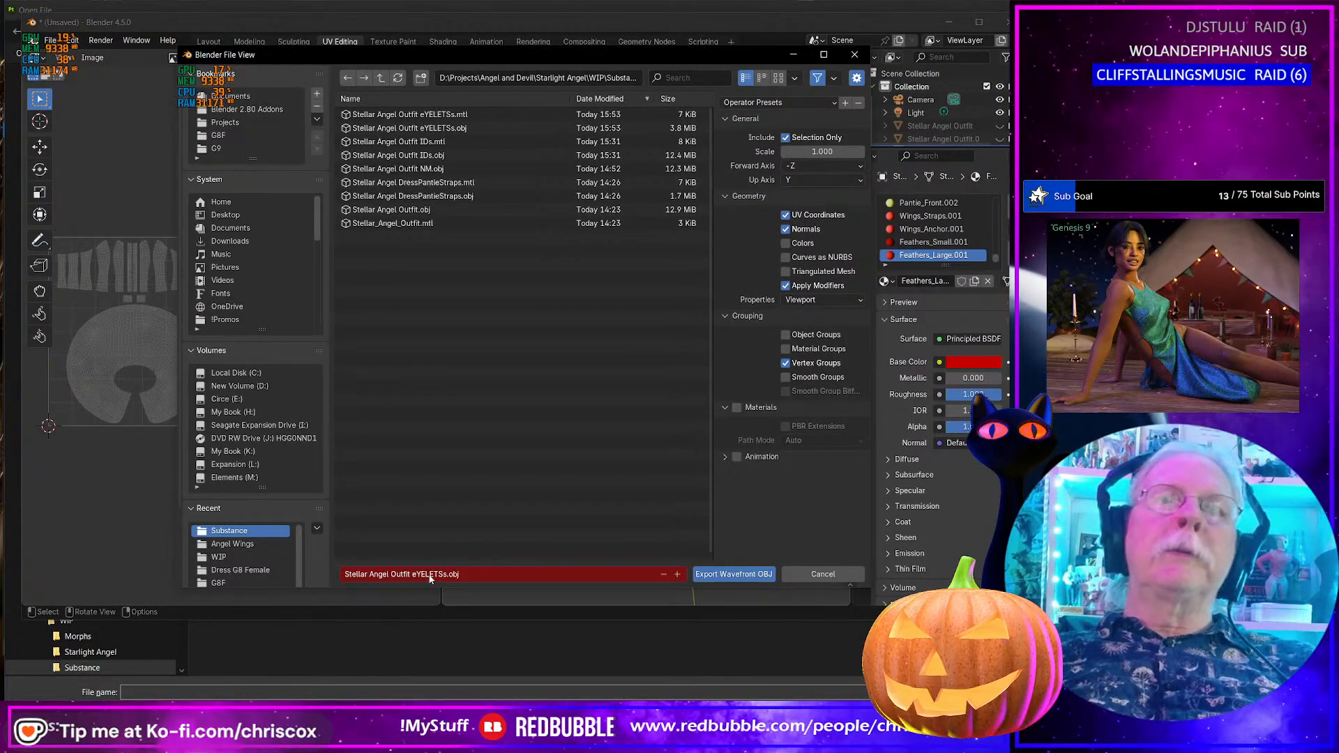
click(451, 574)
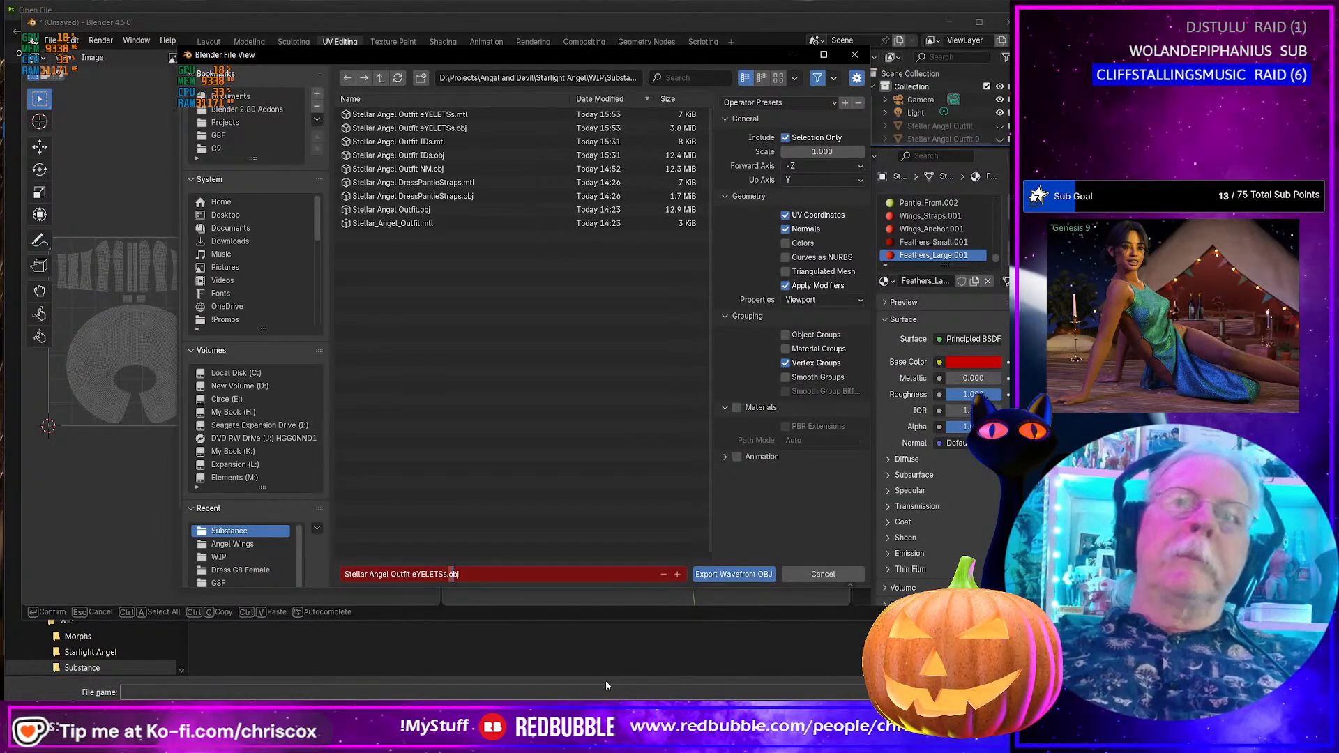
click(754, 571)
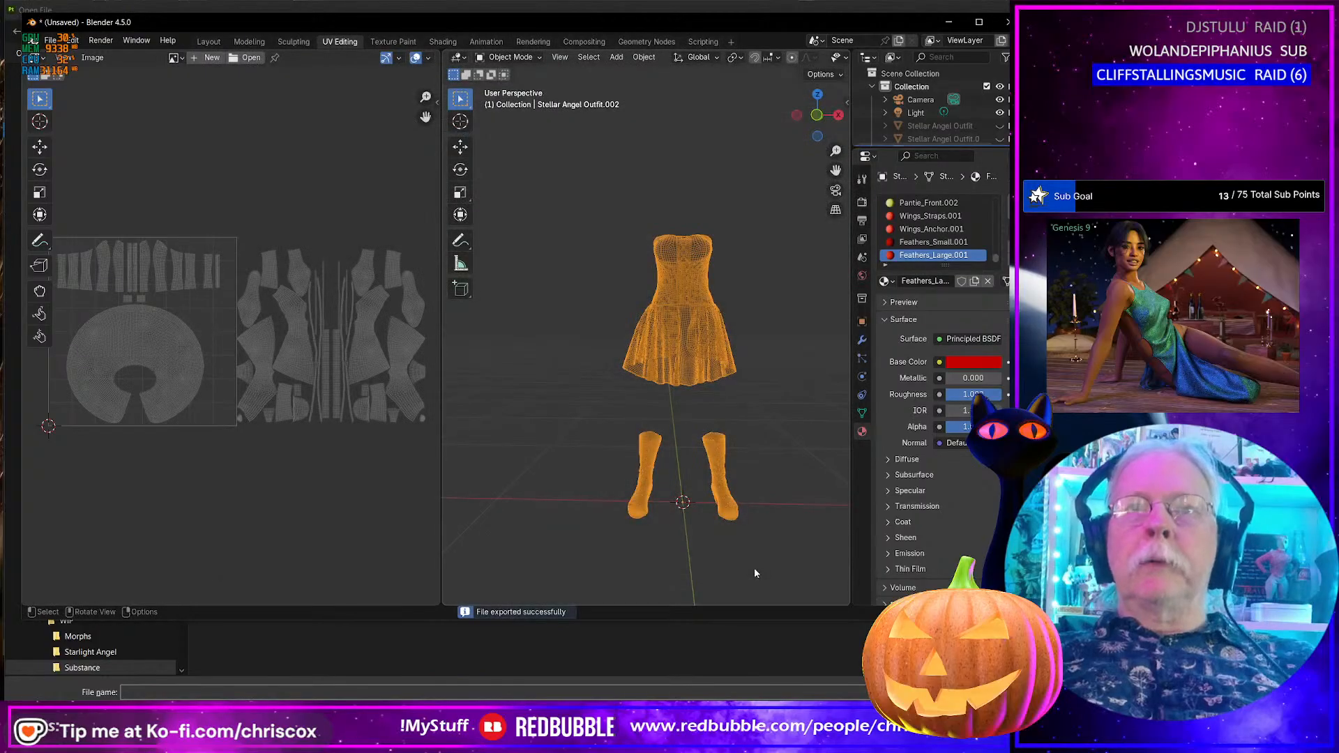
- Switch to Substance 3D Painter, load Stellar Angel Outfit eYELETSs.obj as the mesh and create the new project
key(alt+Tab)
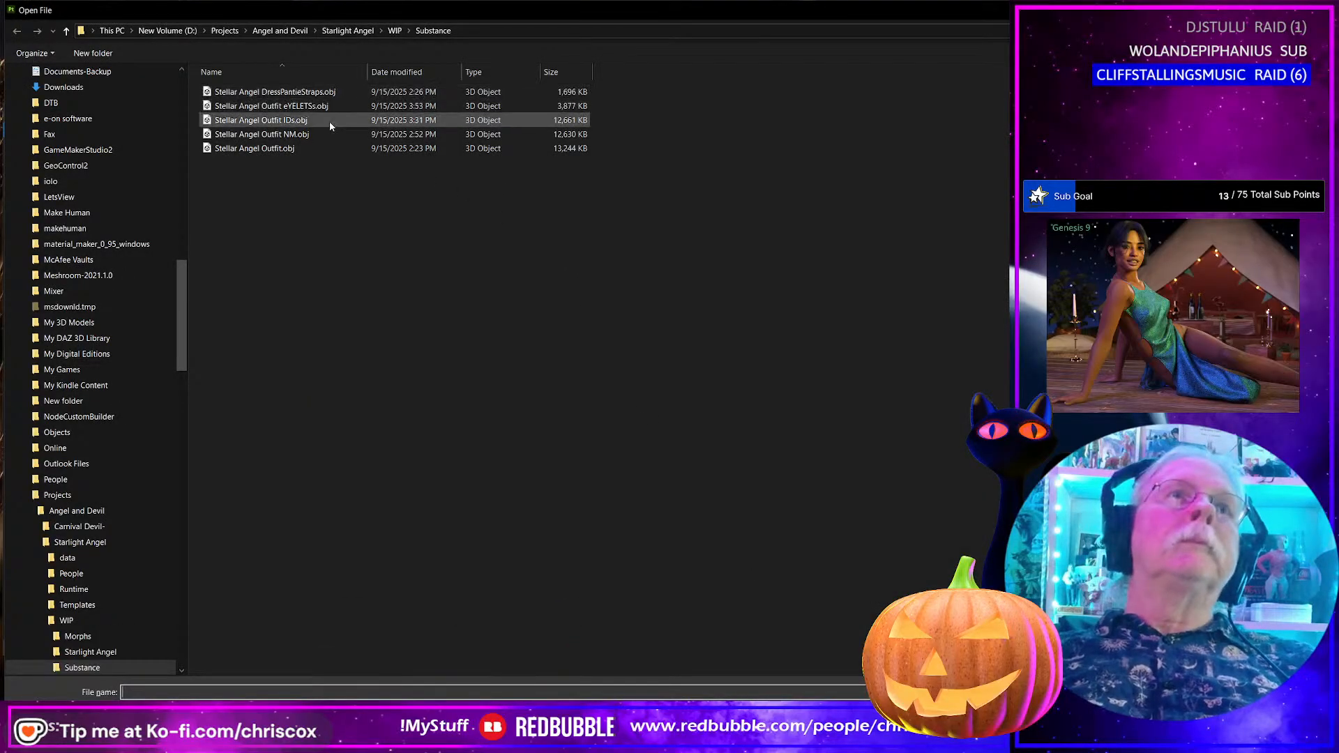
click(306, 108)
double_click(306, 109)
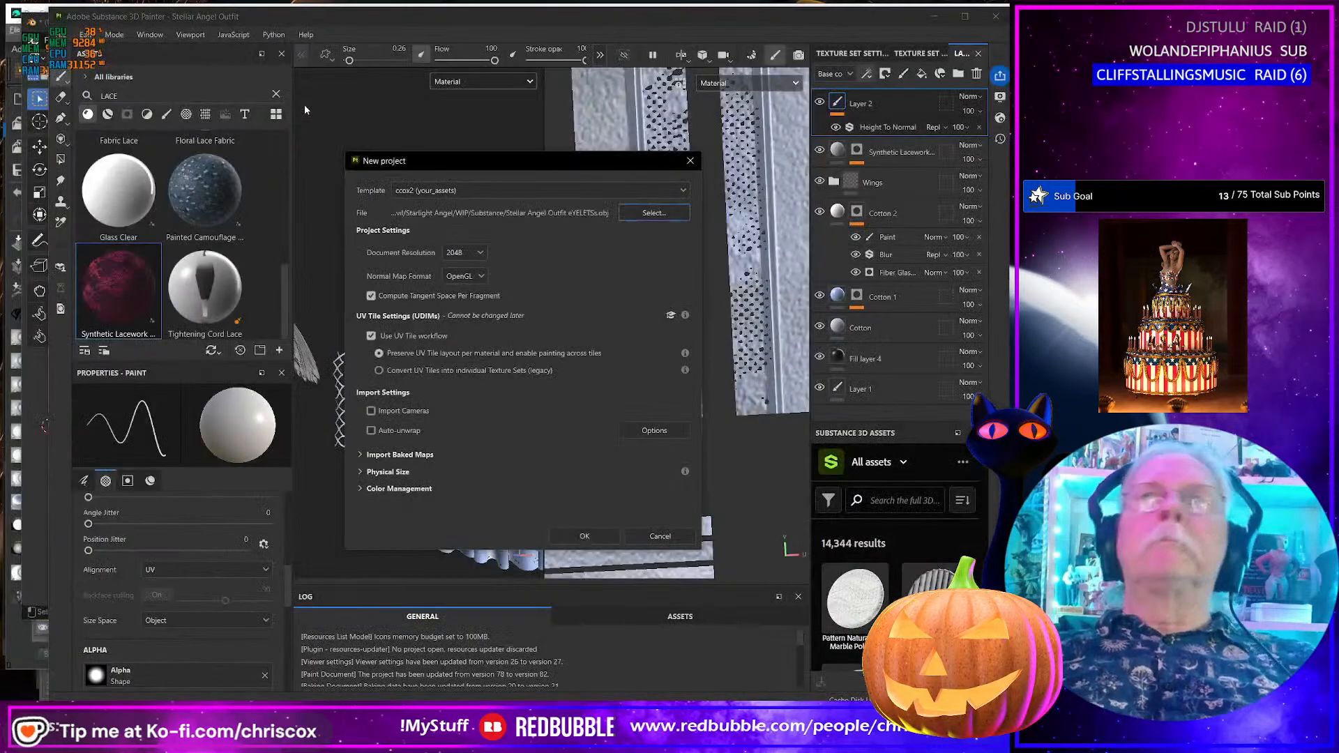
click(597, 538)
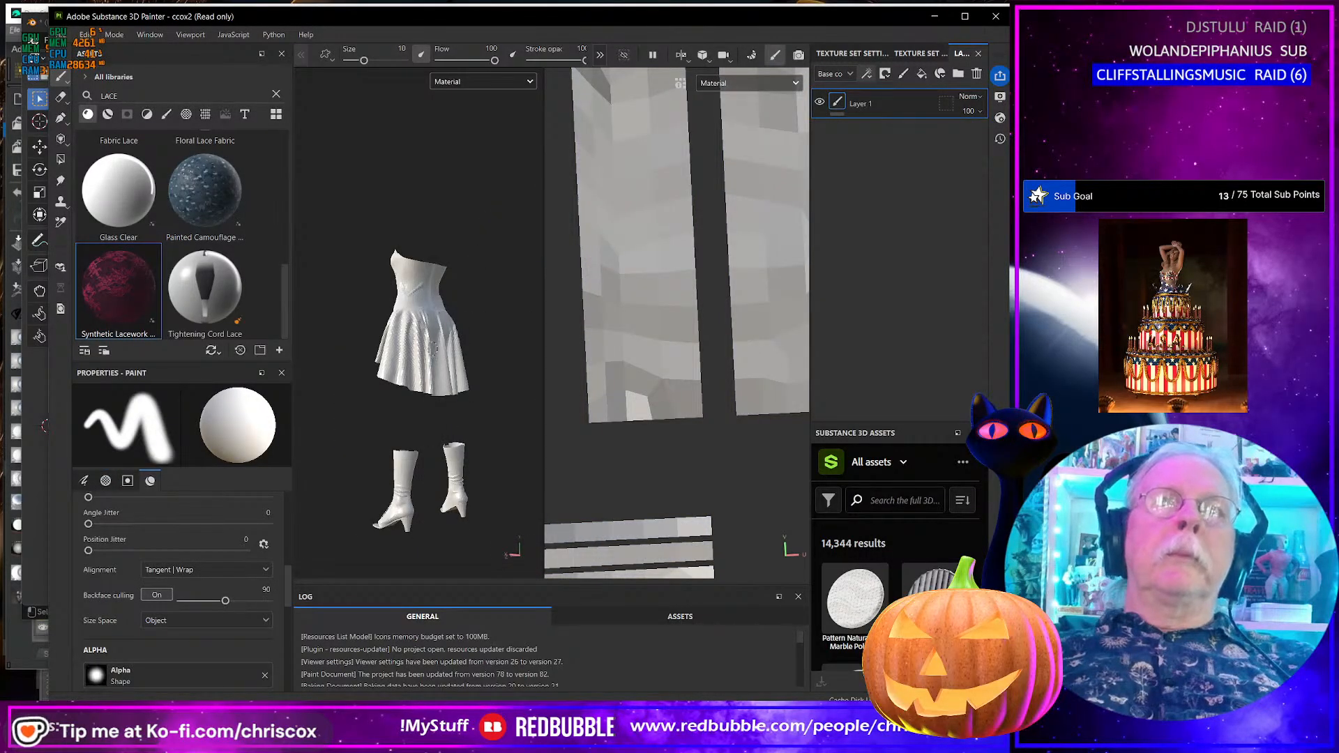
- Examine the imported dress and boots from the front and check the dress's UV layout
alt+drag(434, 352, 585, 355)
scroll(583, 355, down, 1)
scroll(444, 347, up, 7)
scroll(444, 347, down, 2)
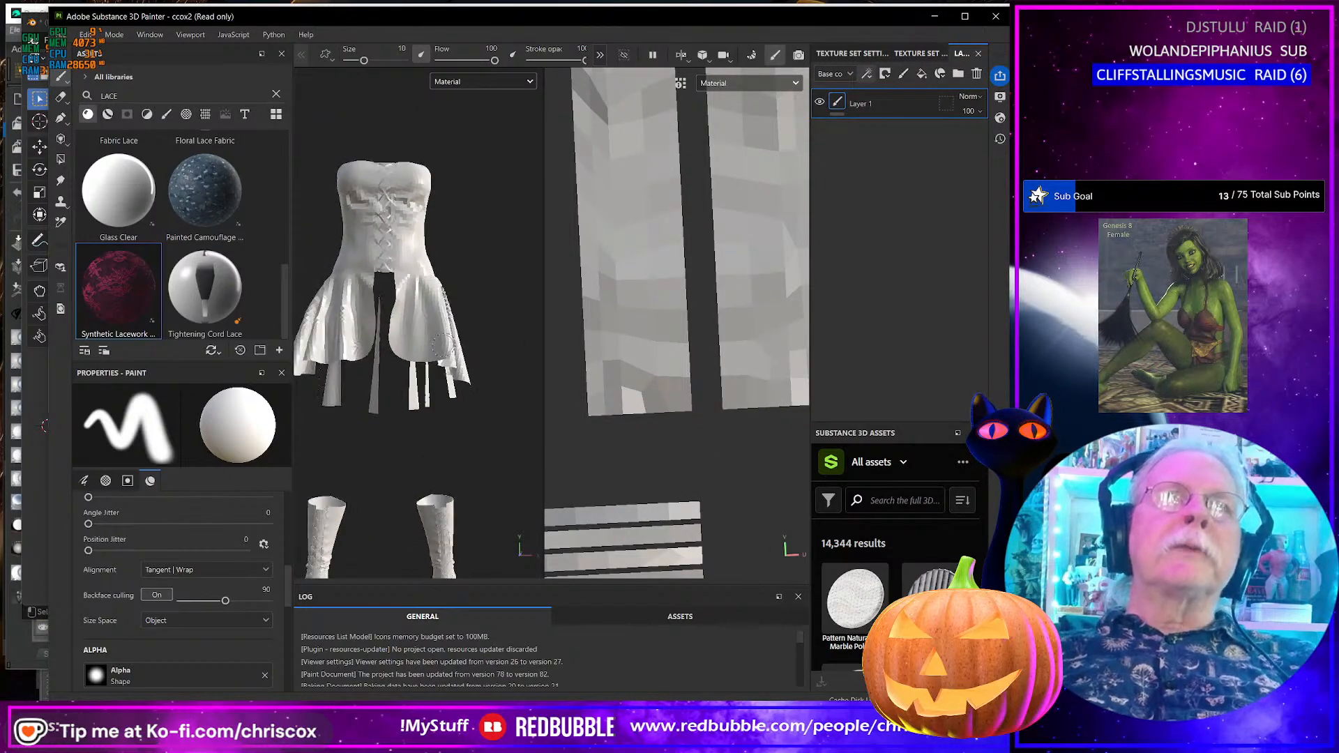
scroll(495, 399, down, 2)
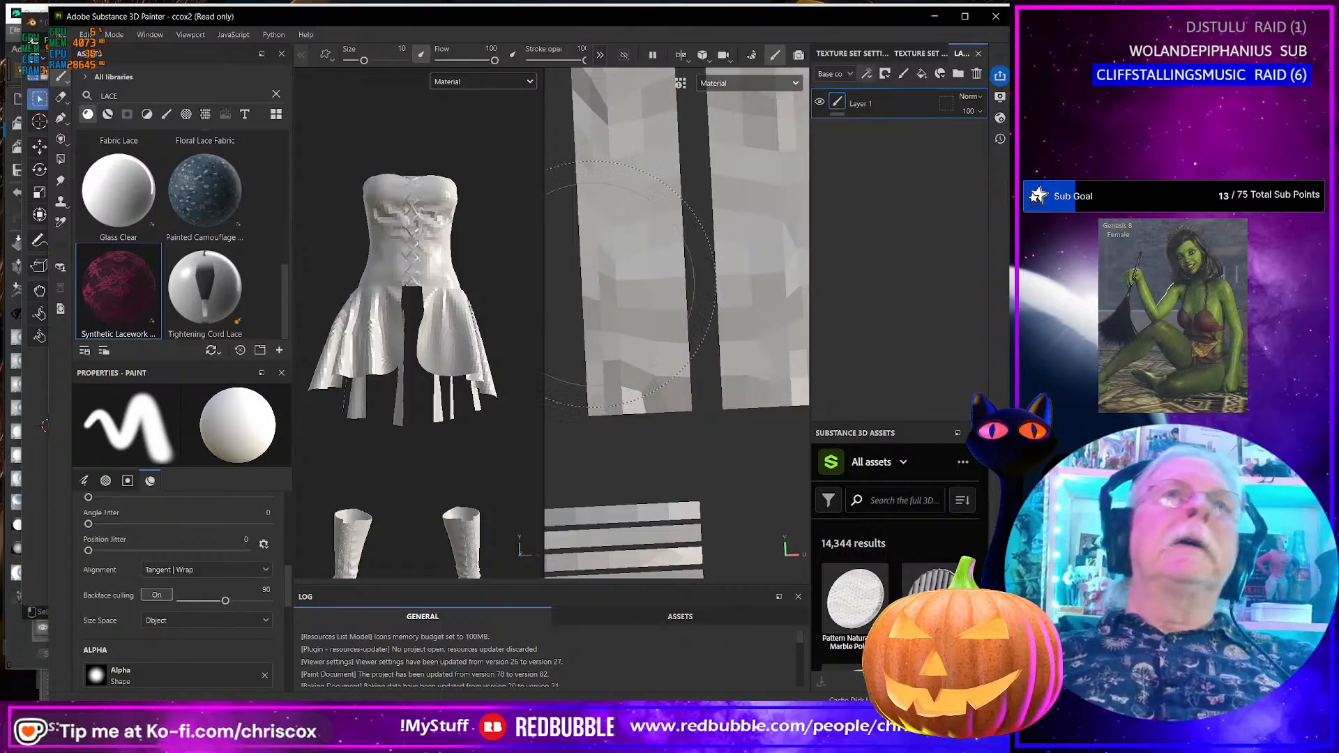
drag(544, 324, 336, 329)
scroll(550, 356, up, 2)
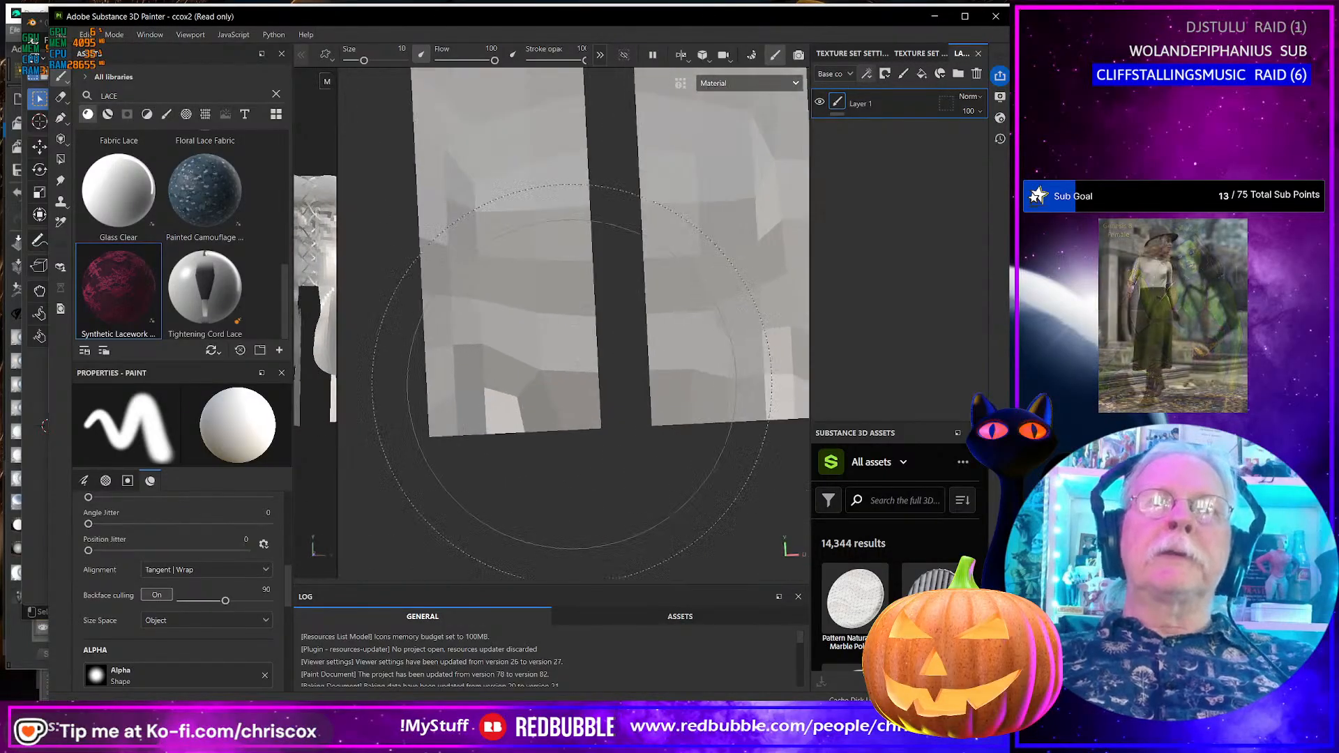
scroll(575, 383, down, 2)
scroll(575, 383, down, 5)
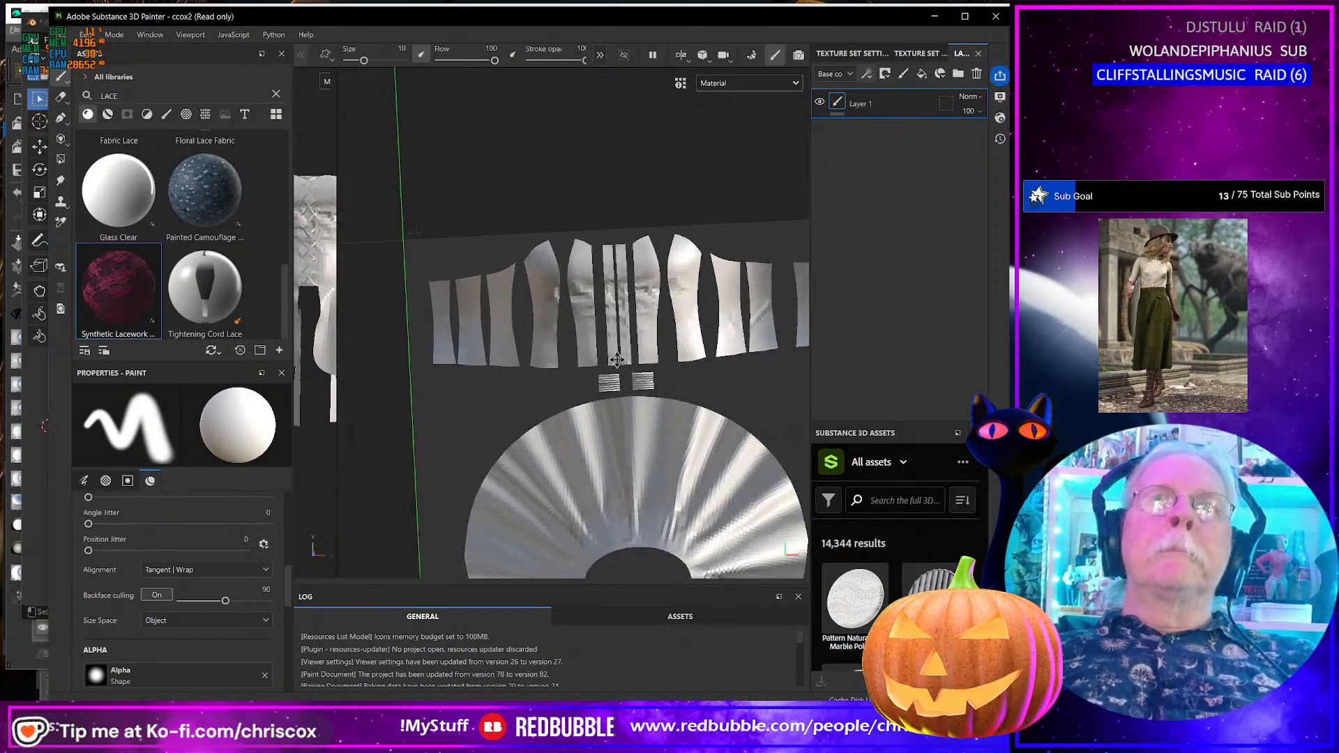
drag(337, 358, 612, 343)
- Reduce the brush size to 1.6 and set its base color to near-black 030303 for painting the dress's lacing eyelets
scroll(466, 303, up, 6)
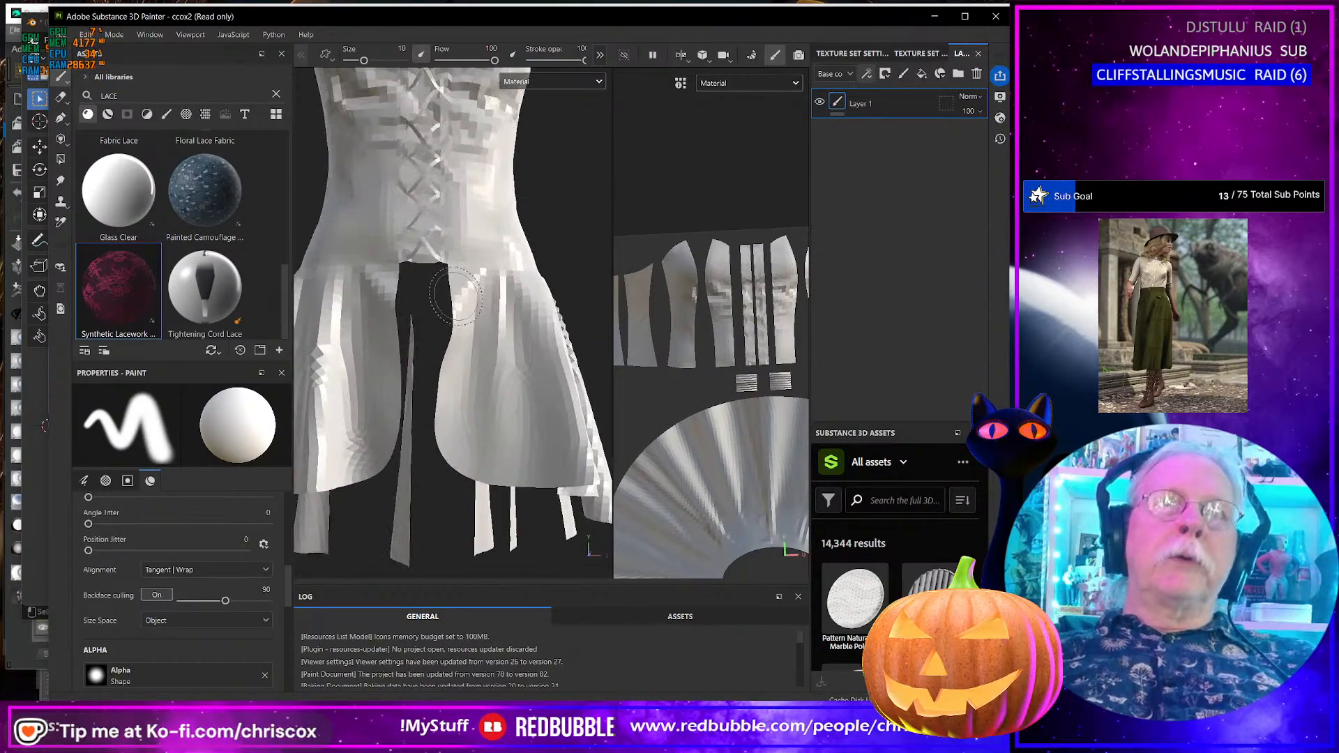
alt+drag(501, 380, 472, 391)
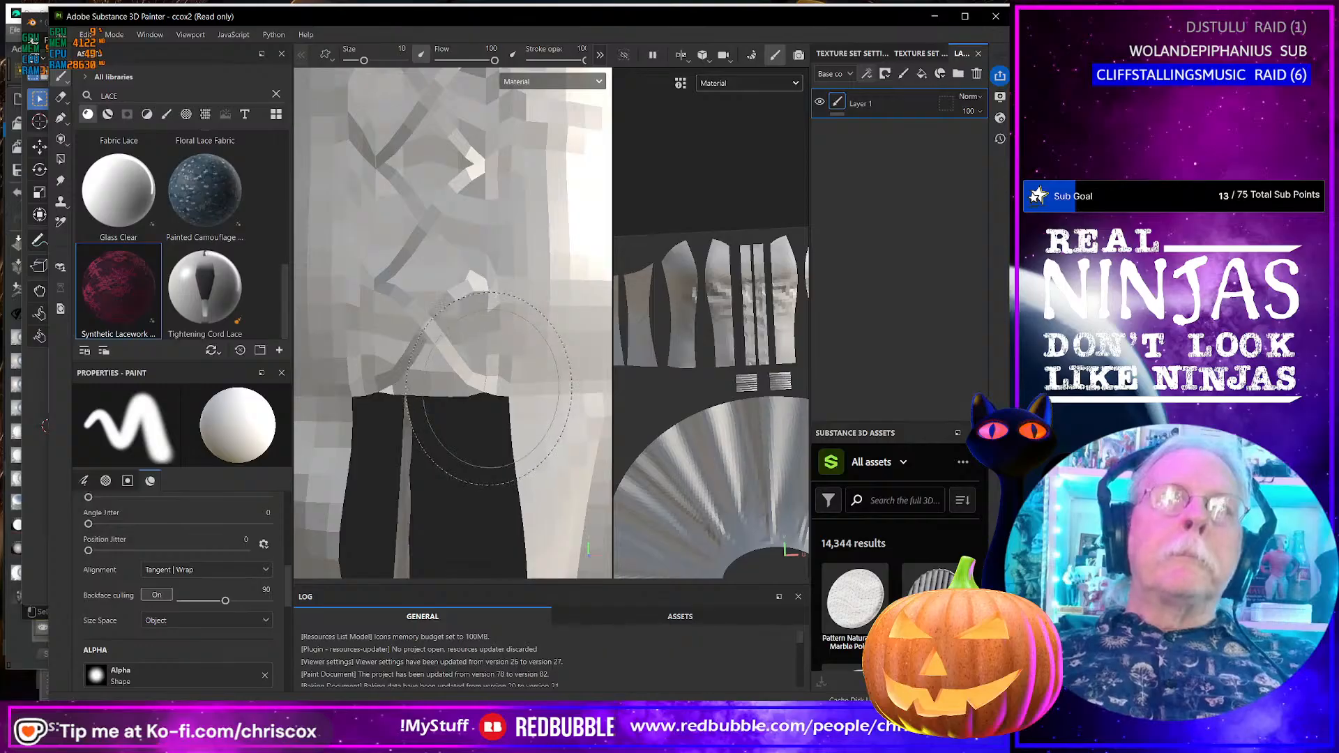
ctrl+right_drag(492, 388, 416, 388)
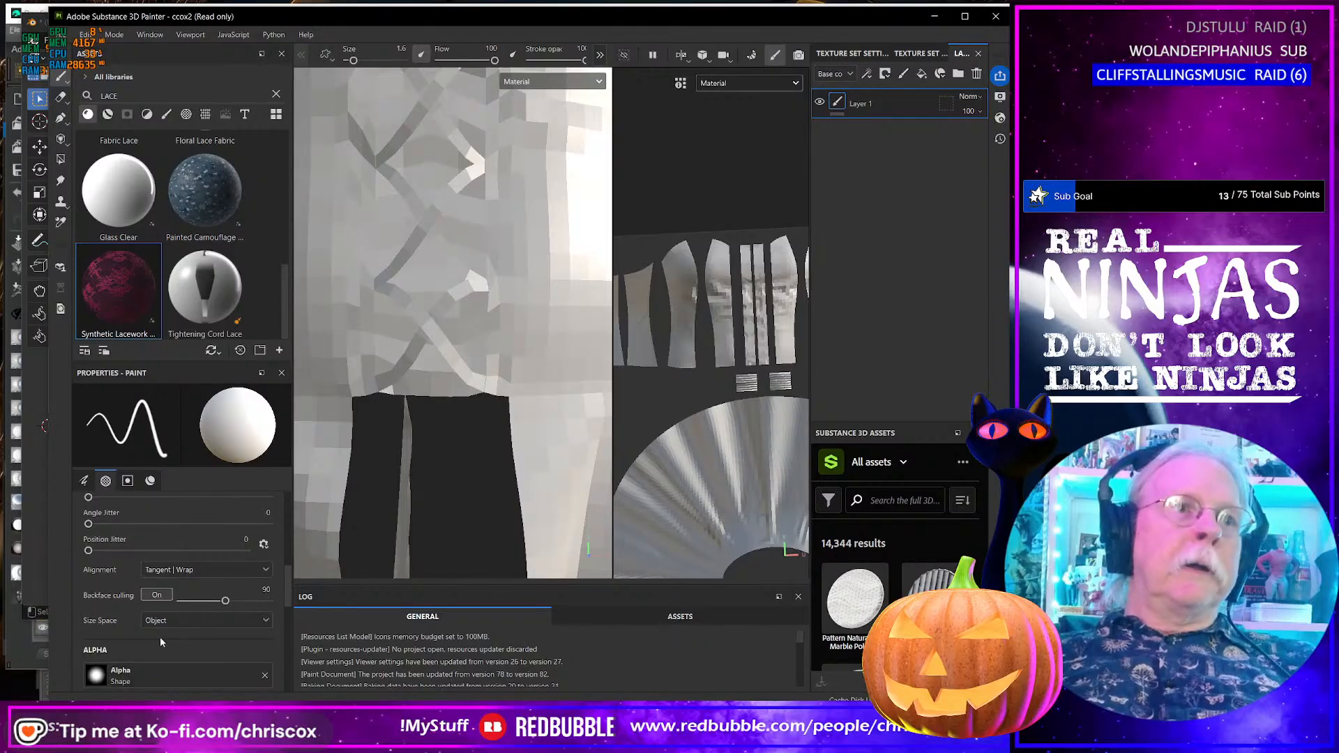
scroll(173, 621, down, 5)
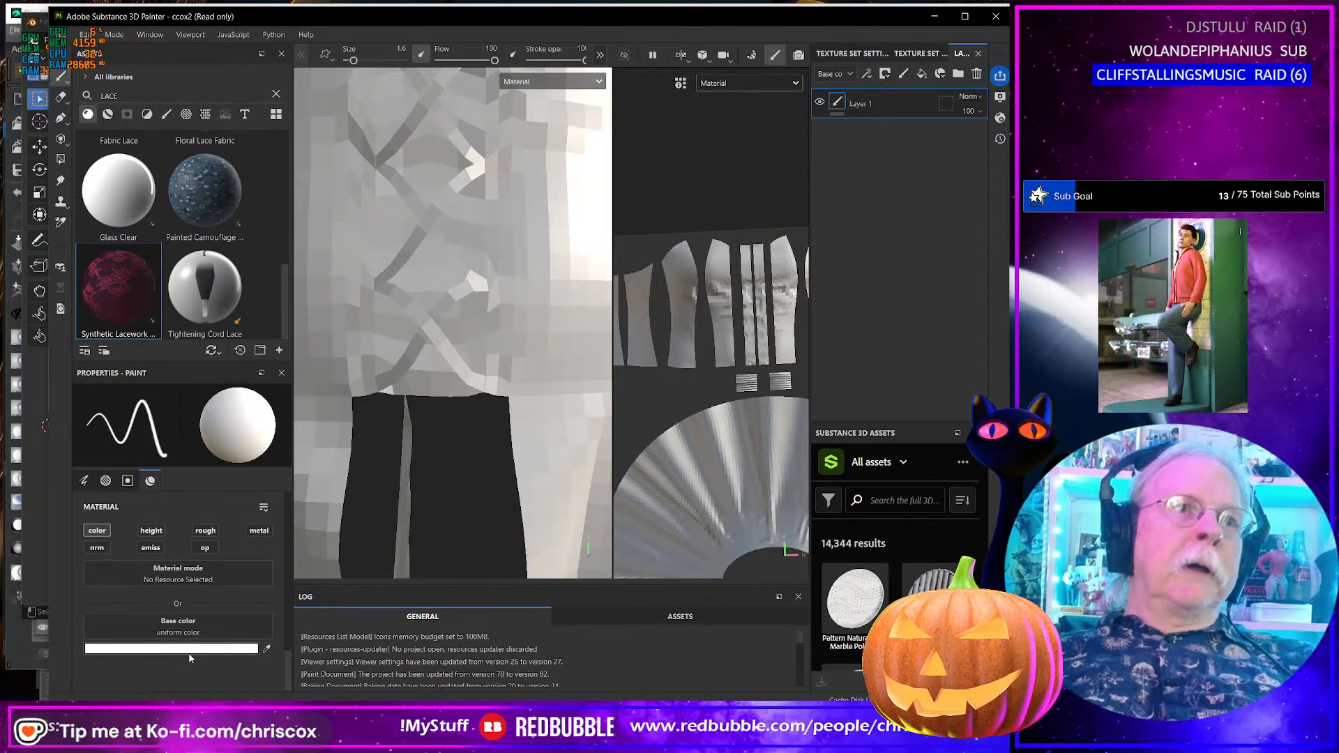
click(189, 648)
drag(161, 612, 130, 660)
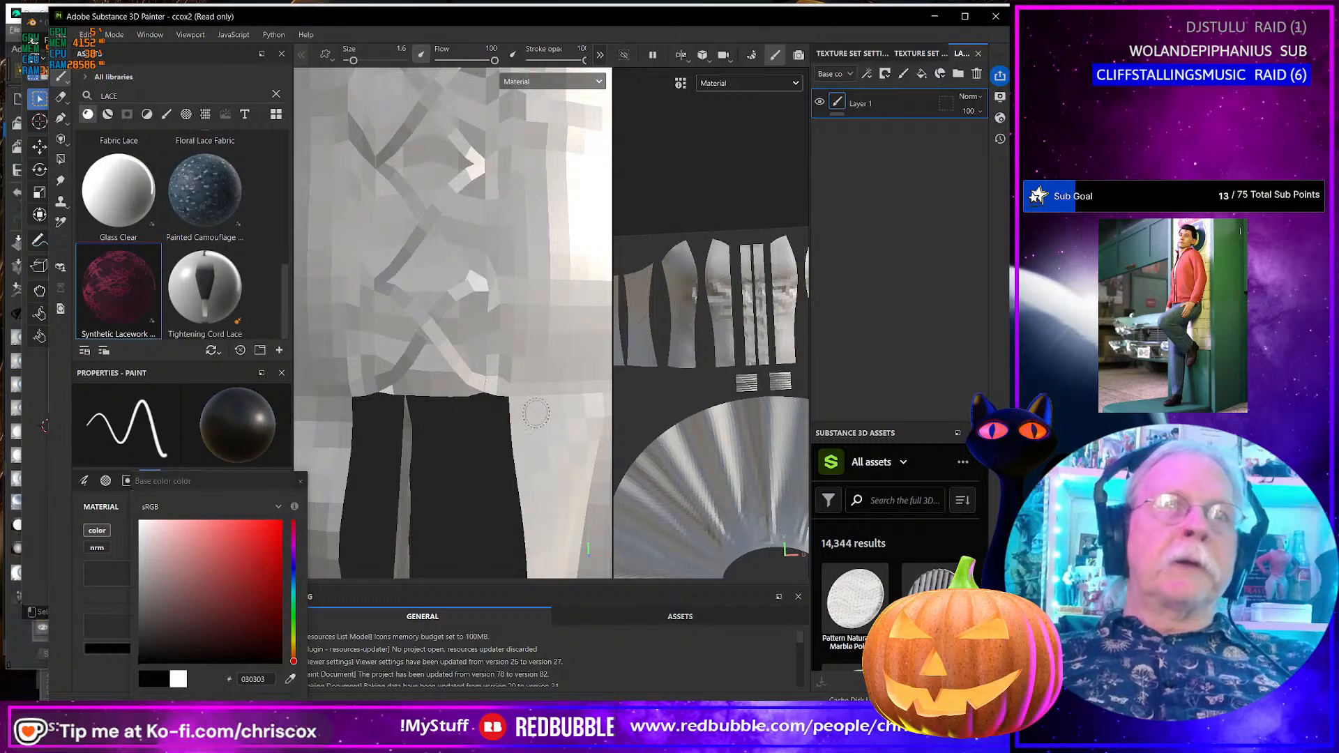
- Try a black eyelet dot at brush size 1.4 on the lowest right lace end and check it on the UVs
scroll(523, 408, up, 3)
click(452, 364)
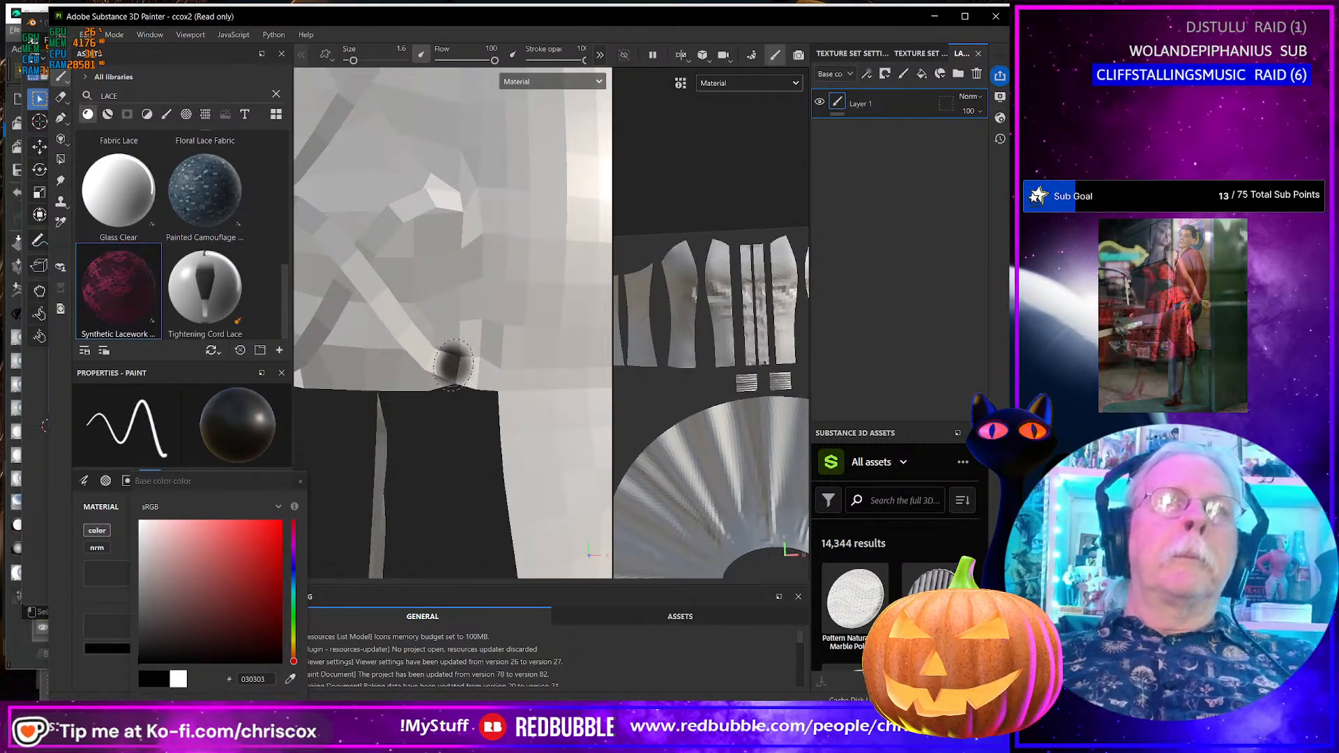
mouse_move(453, 365)
ctrl+right_down()
mouse_move(481, 365)
mouse_move(452, 365)
ctrl+right_up()
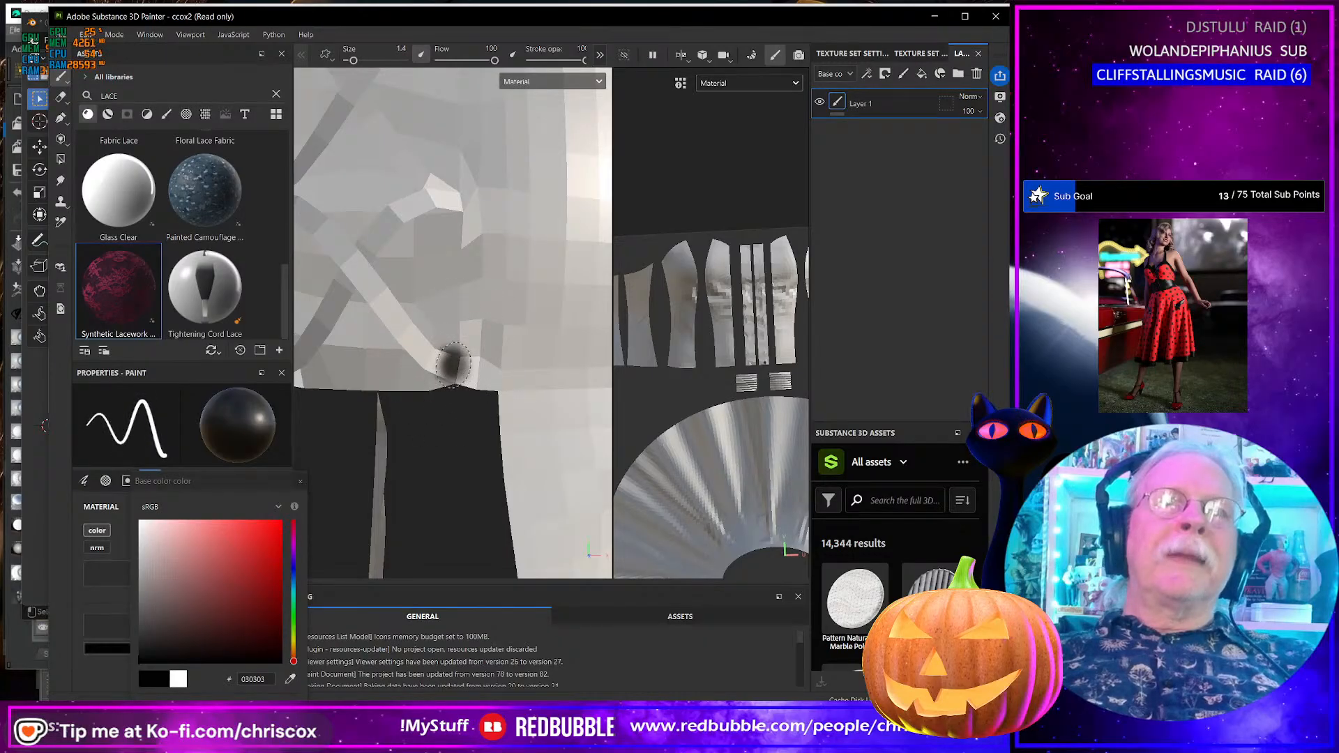
click(454, 367)
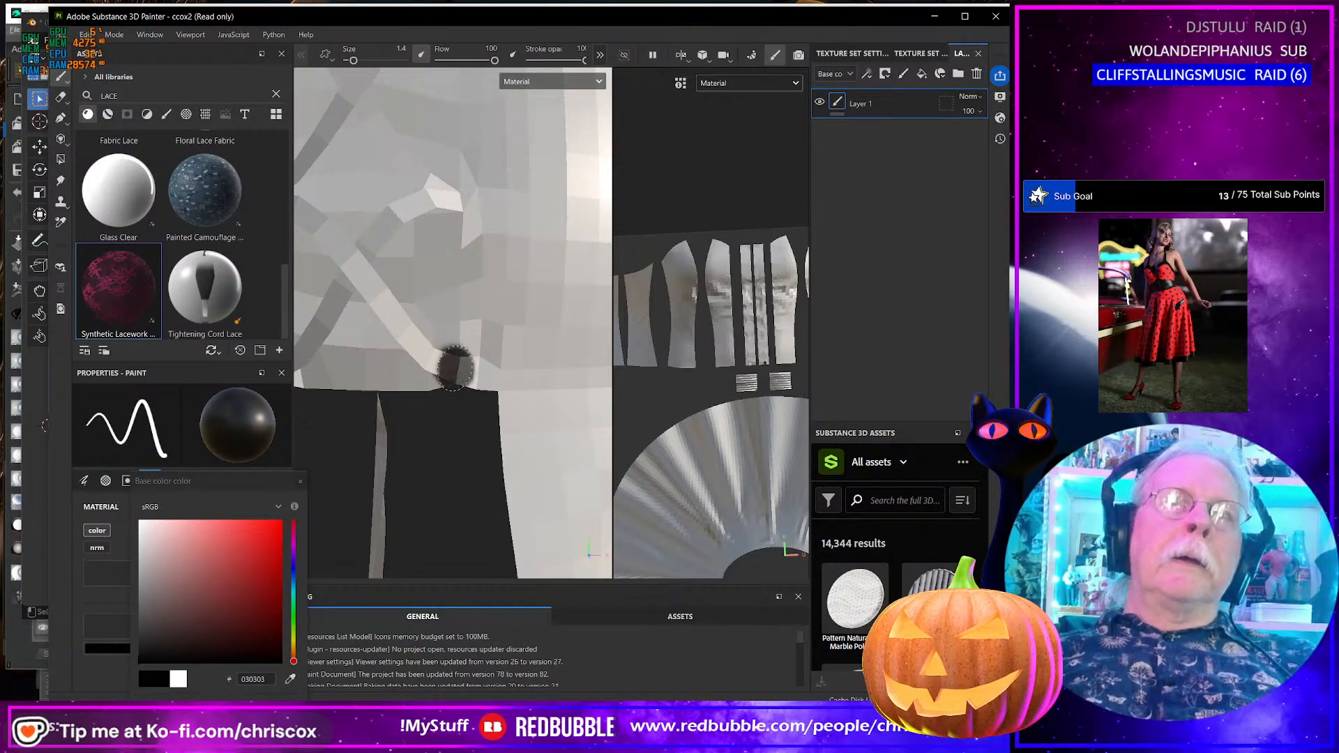
mouse_move(725, 401)
alt+mouse_down()
mouse_move(702, 404)
mouse_move(733, 402)
alt+mouse_up()
scroll(759, 381, up, 2)
scroll(742, 383, up, 4)
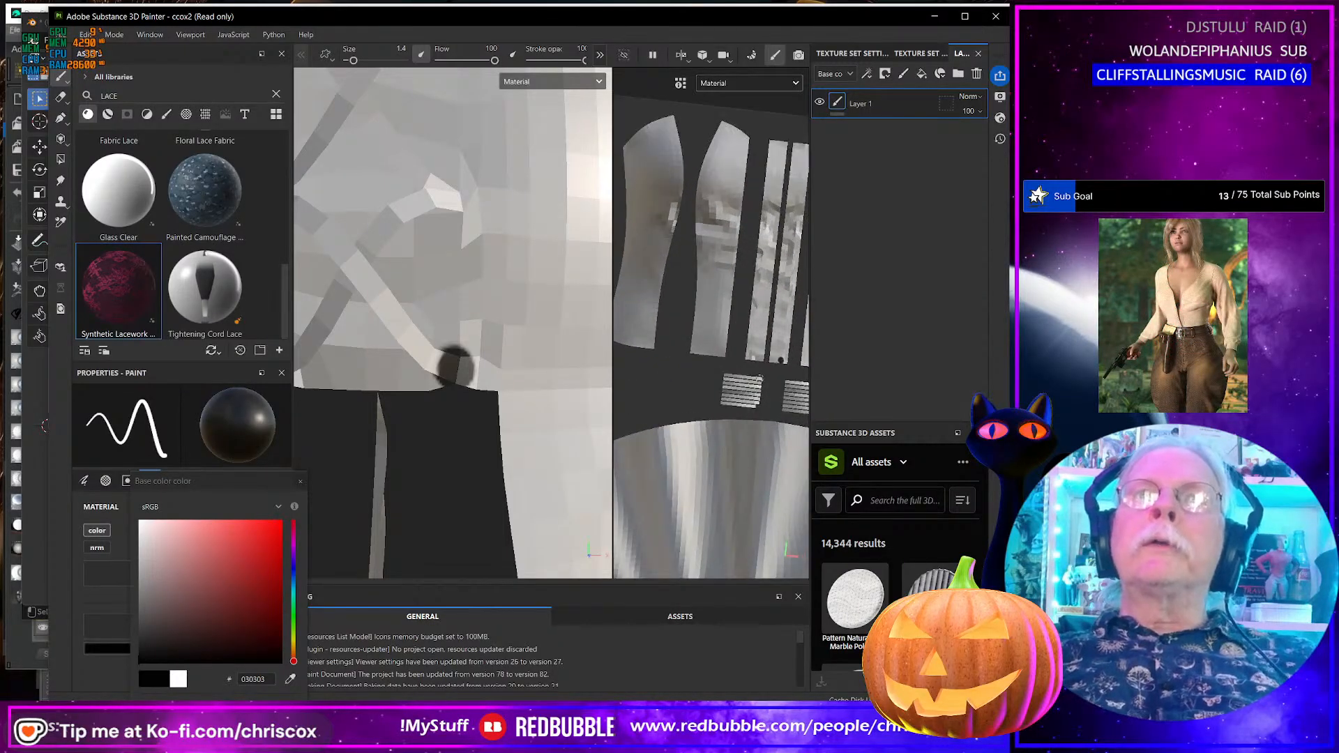
alt+middle_drag(742, 382, 669, 408)
right_click(439, 431)
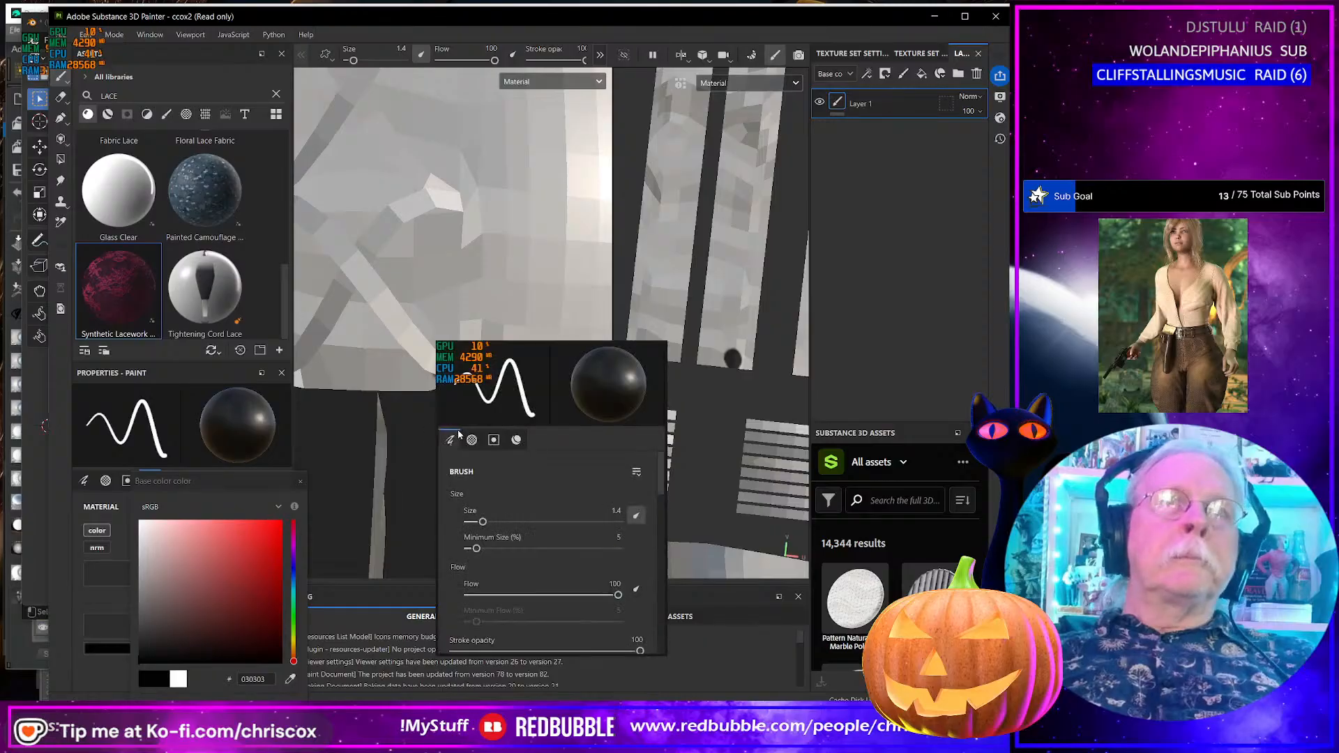
- Set the brush size to 1.17 and paint eyelet dots on the lowest left lace end and the two lowest right ones
alt+drag(369, 408, 485, 388)
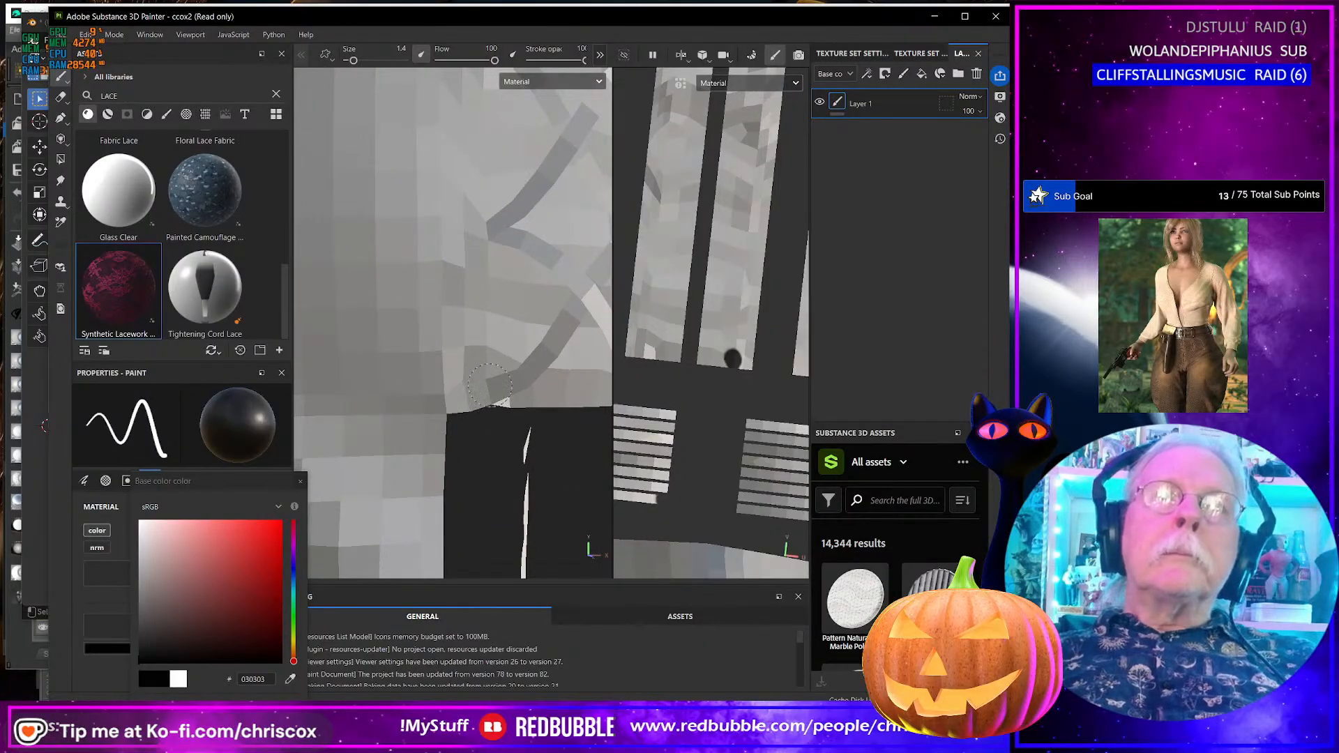
key(])
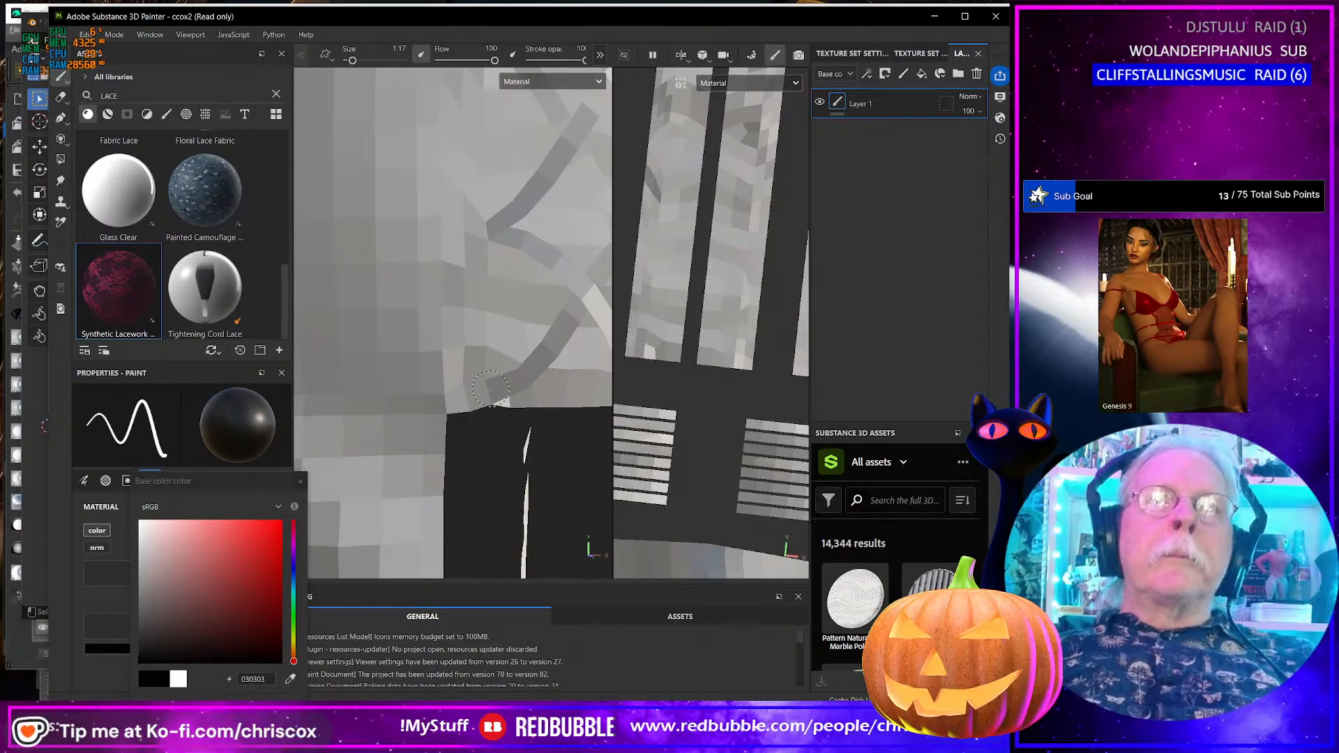
click(488, 388)
alt+drag(523, 423, 509, 433)
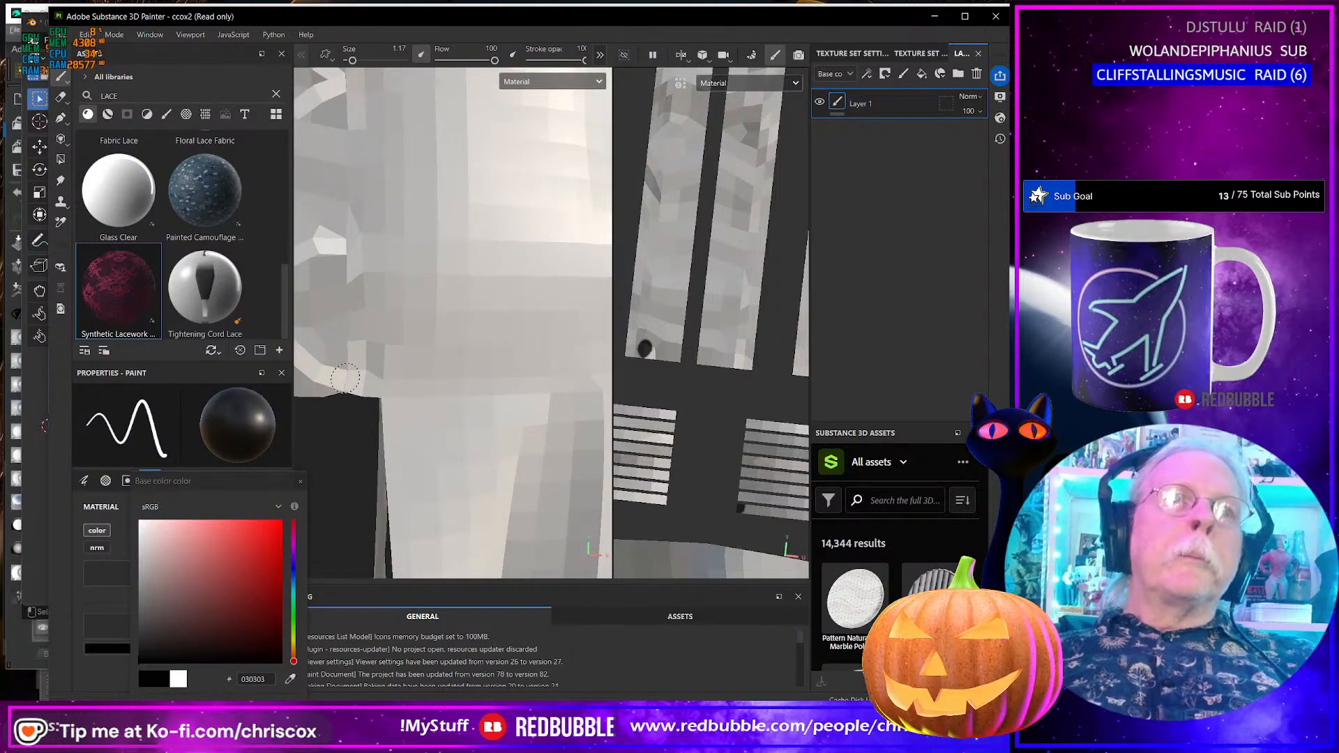
click(345, 378)
click(346, 244)
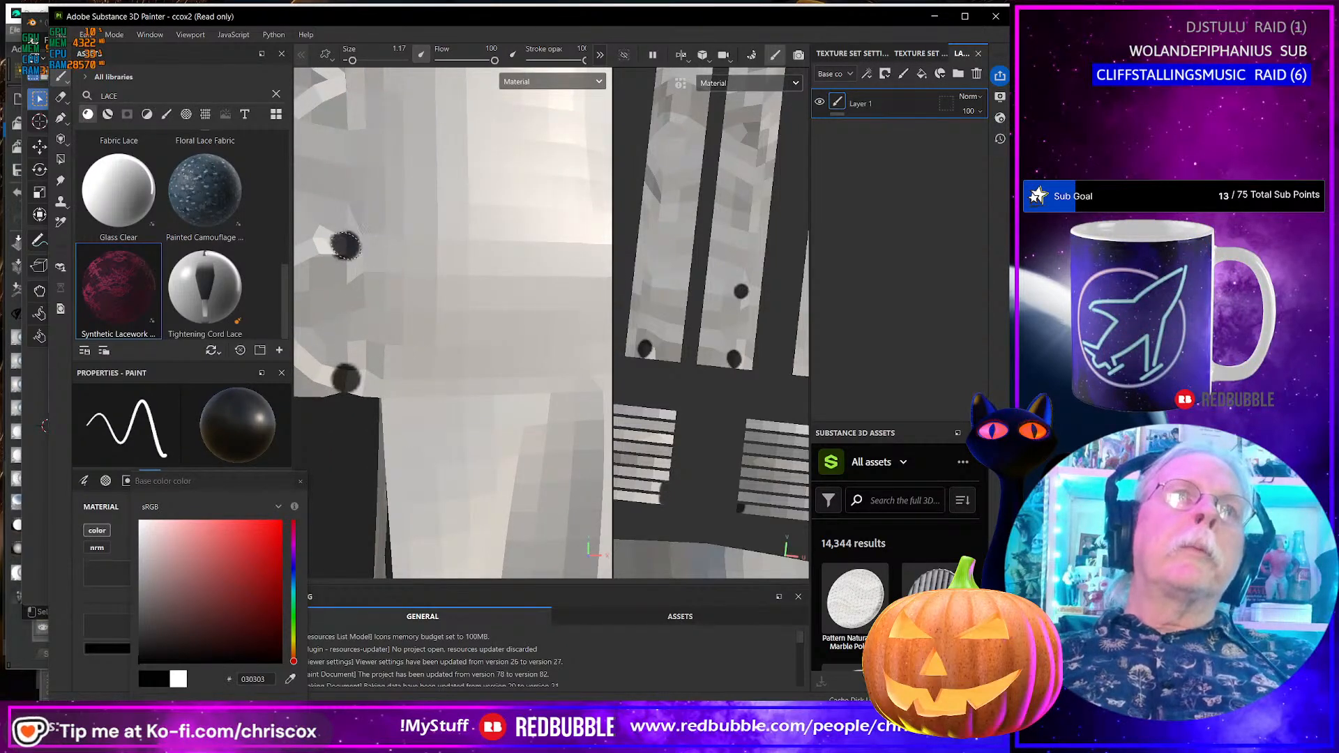
- Paint black eyelet dots on the next three lace ends up the dress's right side
mouse_move(345, 244)
alt+mouse_down()
mouse_move(500, 409)
mouse_move(513, 331)
alt+mouse_up()
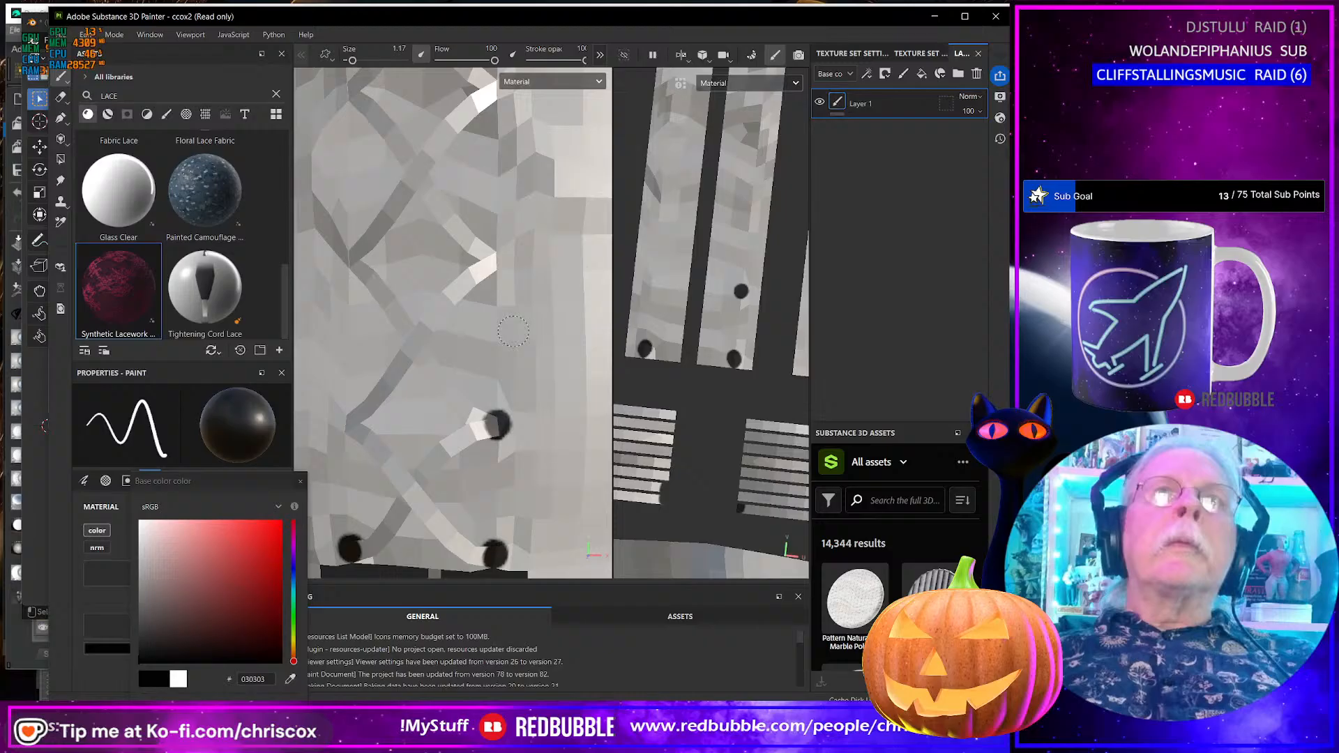
click(496, 264)
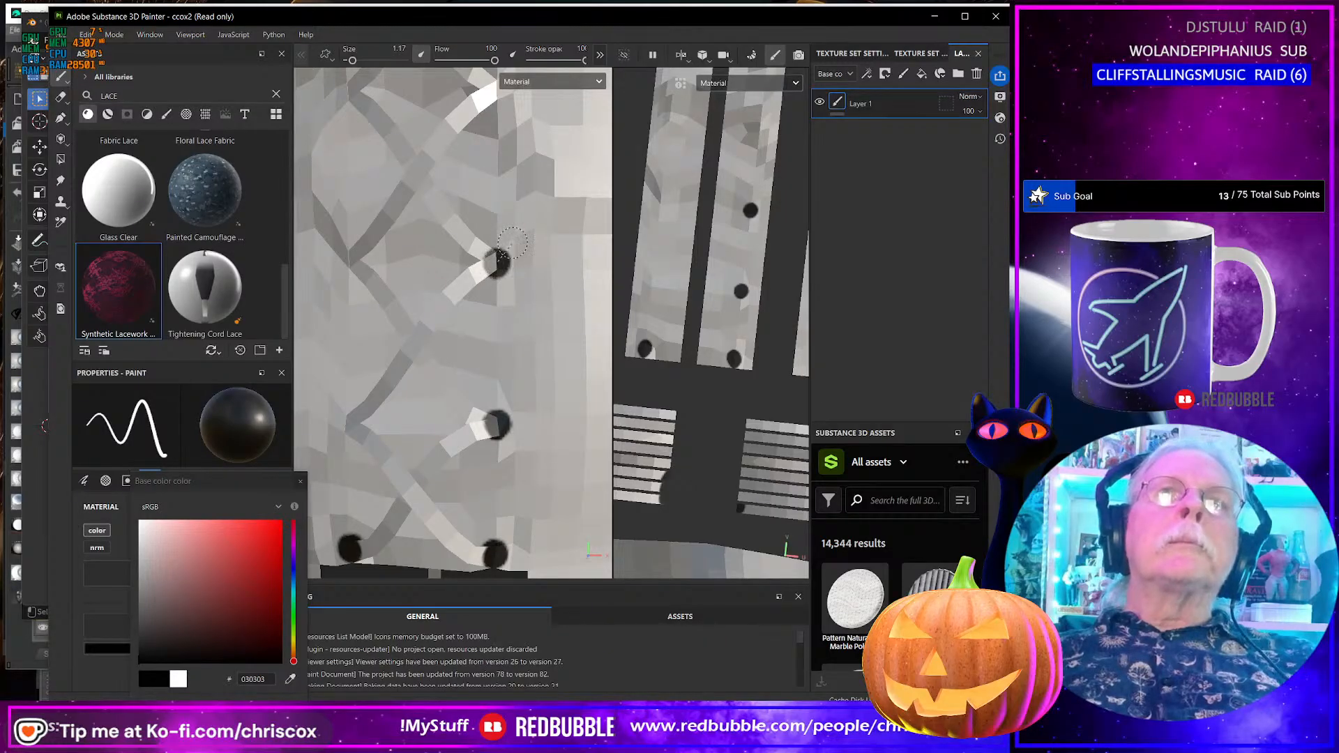
mouse_move(513, 243)
alt+mouse_down()
mouse_move(508, 273)
mouse_move(551, 388)
alt+mouse_up()
click(508, 274)
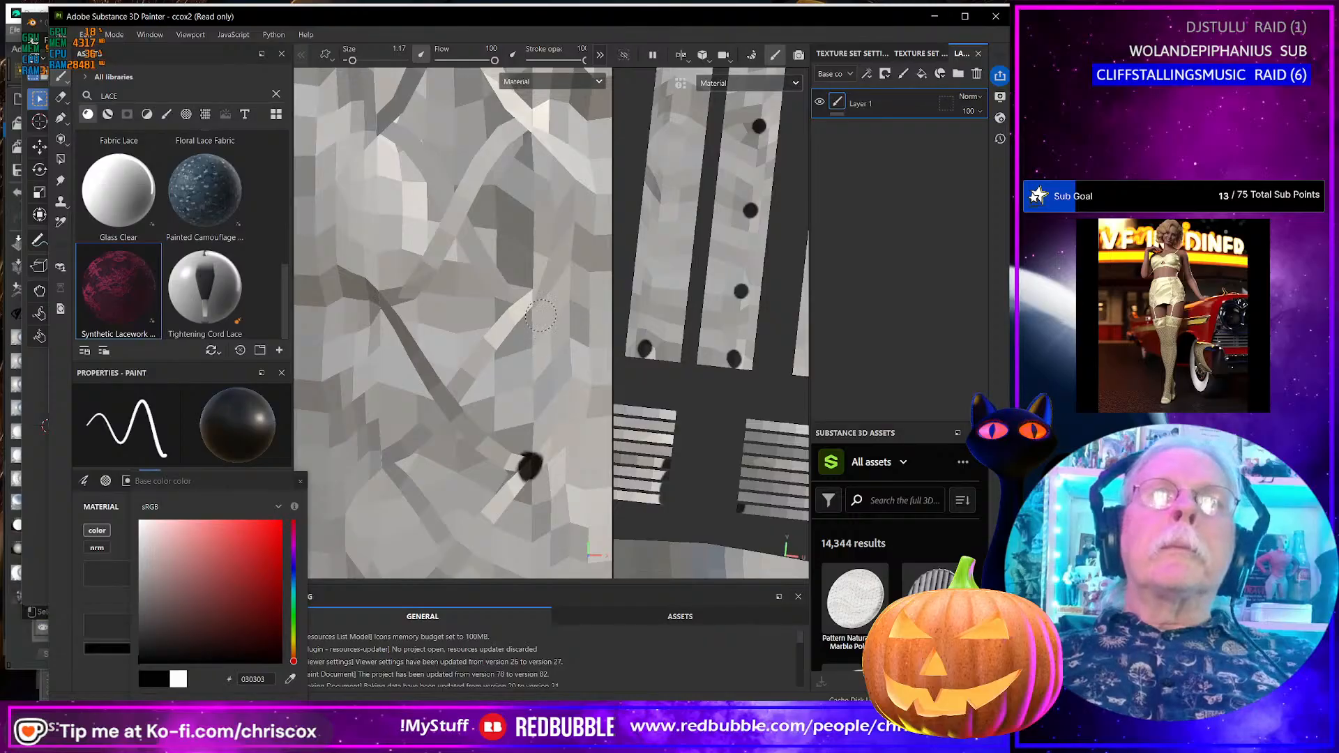
alt+drag(530, 300, 526, 302)
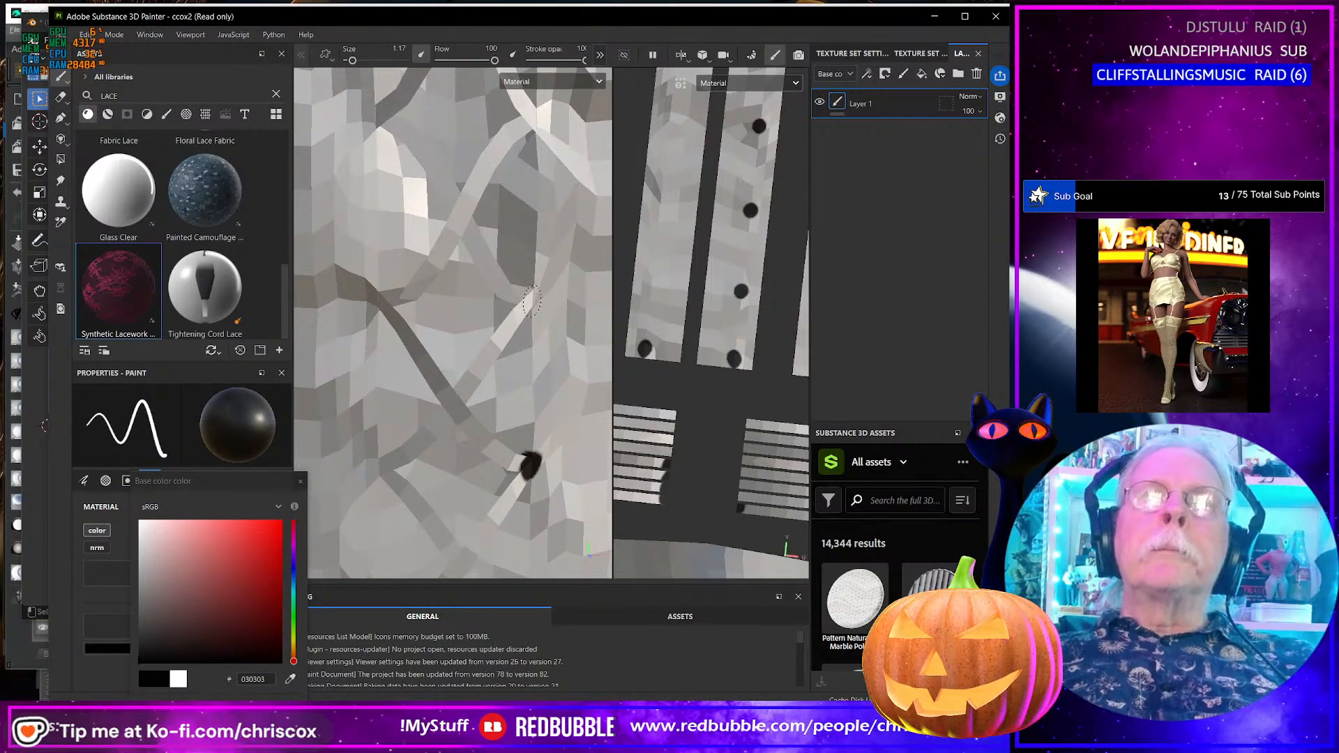
click(530, 301)
- Paint eyelet dots on the remaining right lace ends up to the dress's top edge
mouse_move(530, 301)
alt+mouse_down()
mouse_move(512, 338)
mouse_move(496, 325)
alt+mouse_up()
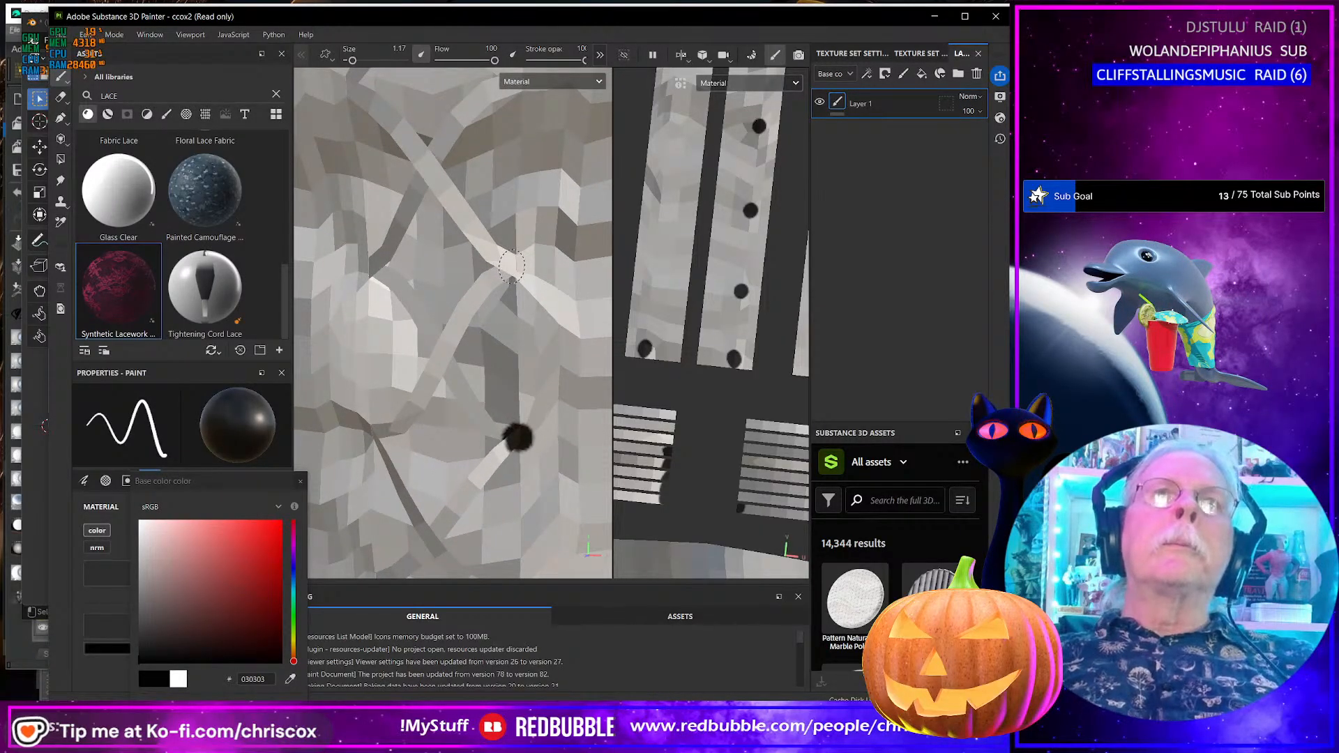
alt+drag(512, 247, 538, 361)
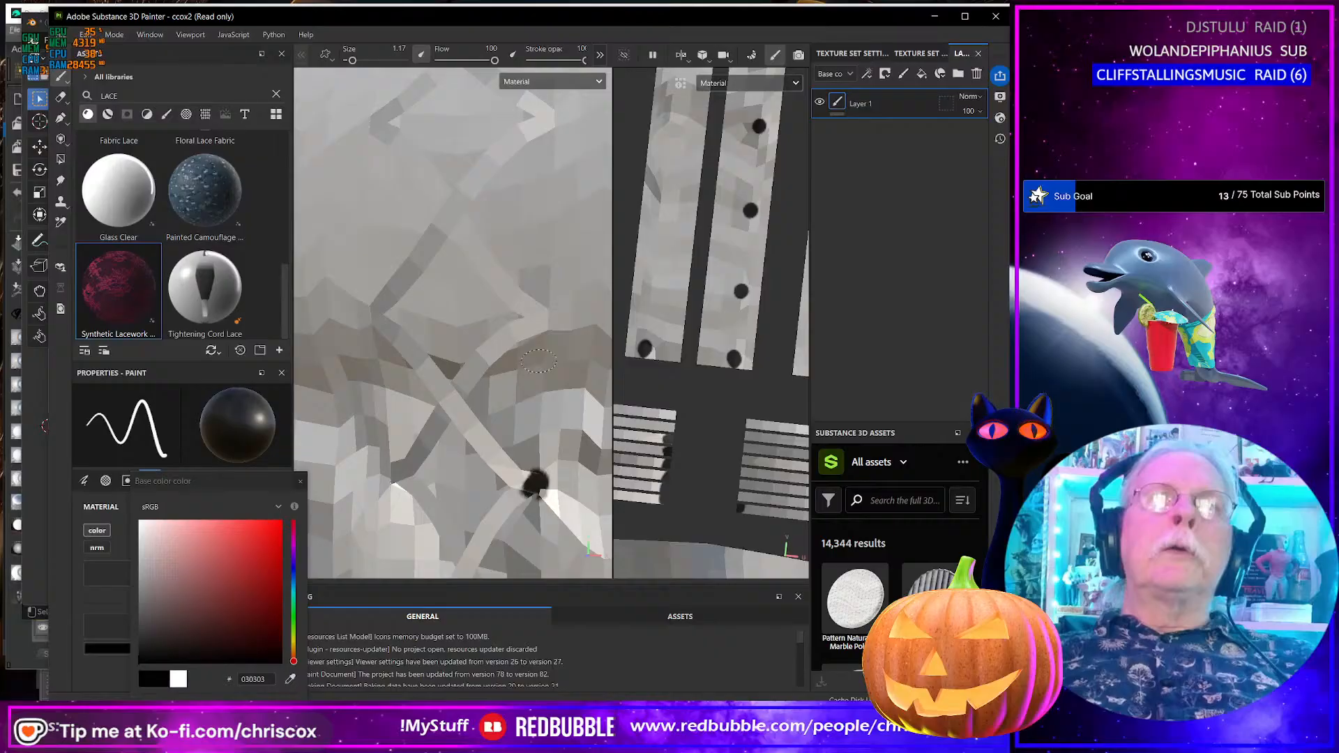
click(545, 321)
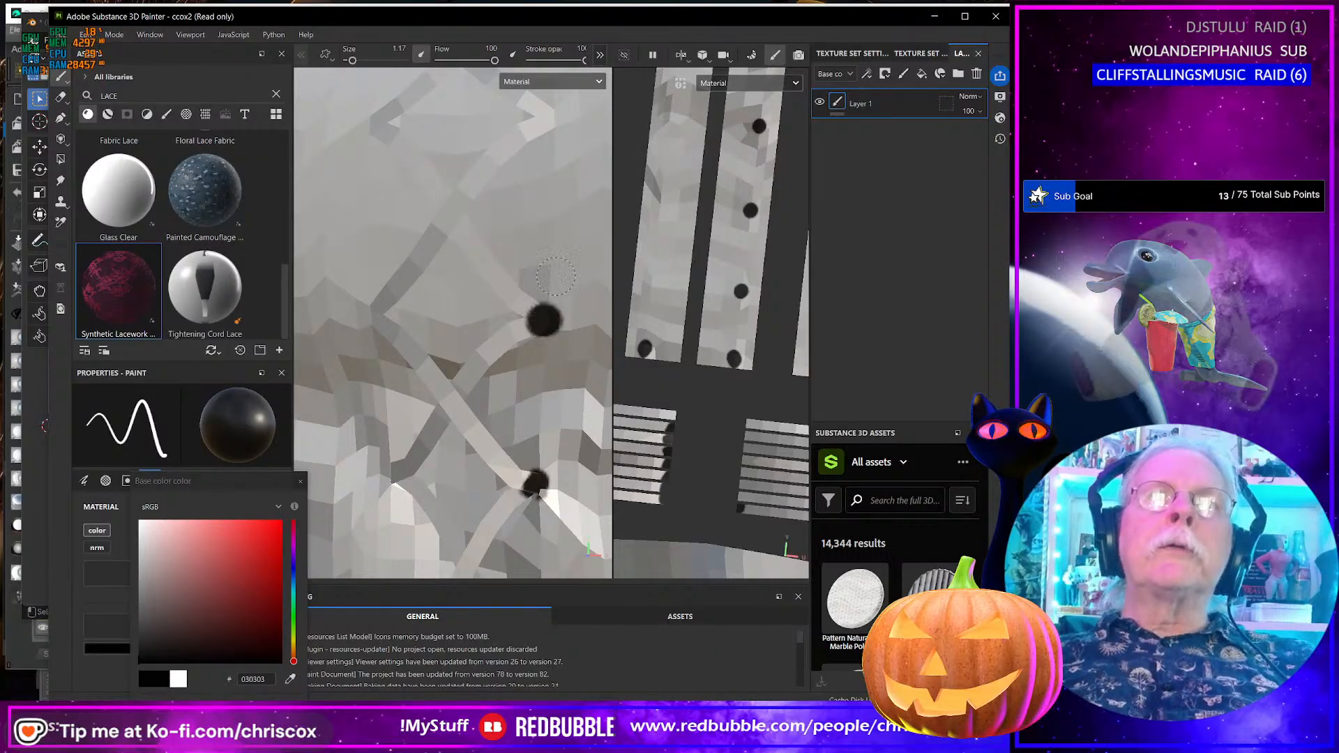
mouse_move(544, 321)
alt+mouse_down()
mouse_move(565, 385)
mouse_move(579, 328)
alt+mouse_up()
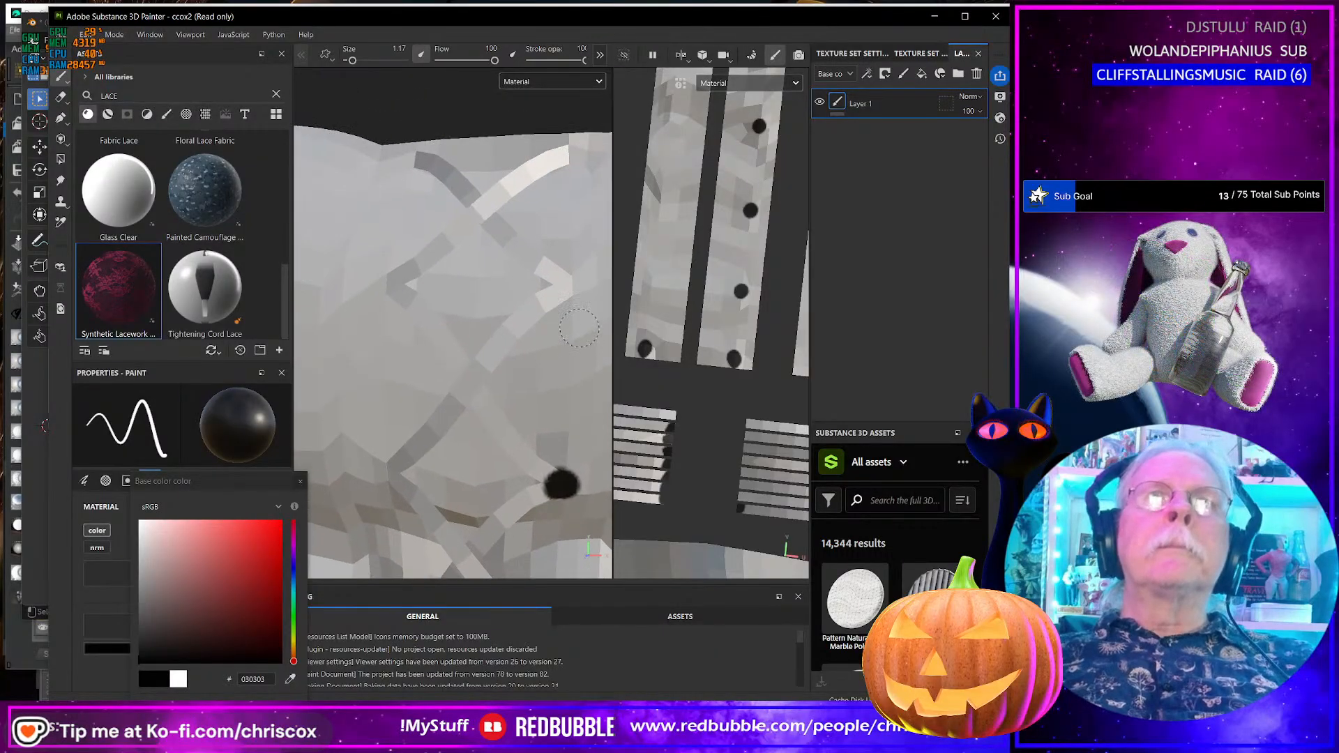
click(572, 286)
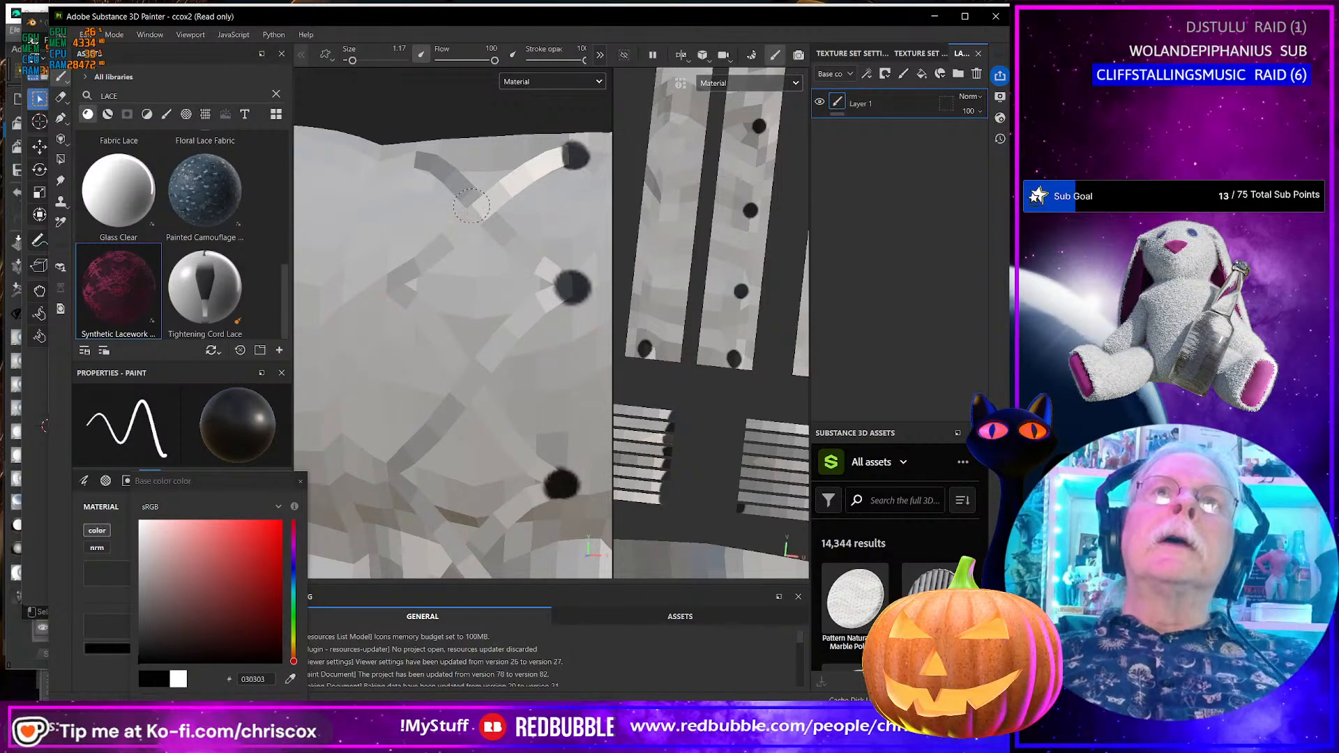
- Paint eyelet dots on the two uppermost left lace ends of the dress
mouse_move(561, 210)
alt+mouse_down()
mouse_move(514, 275)
mouse_move(532, 380)
mouse_move(513, 346)
alt+mouse_up()
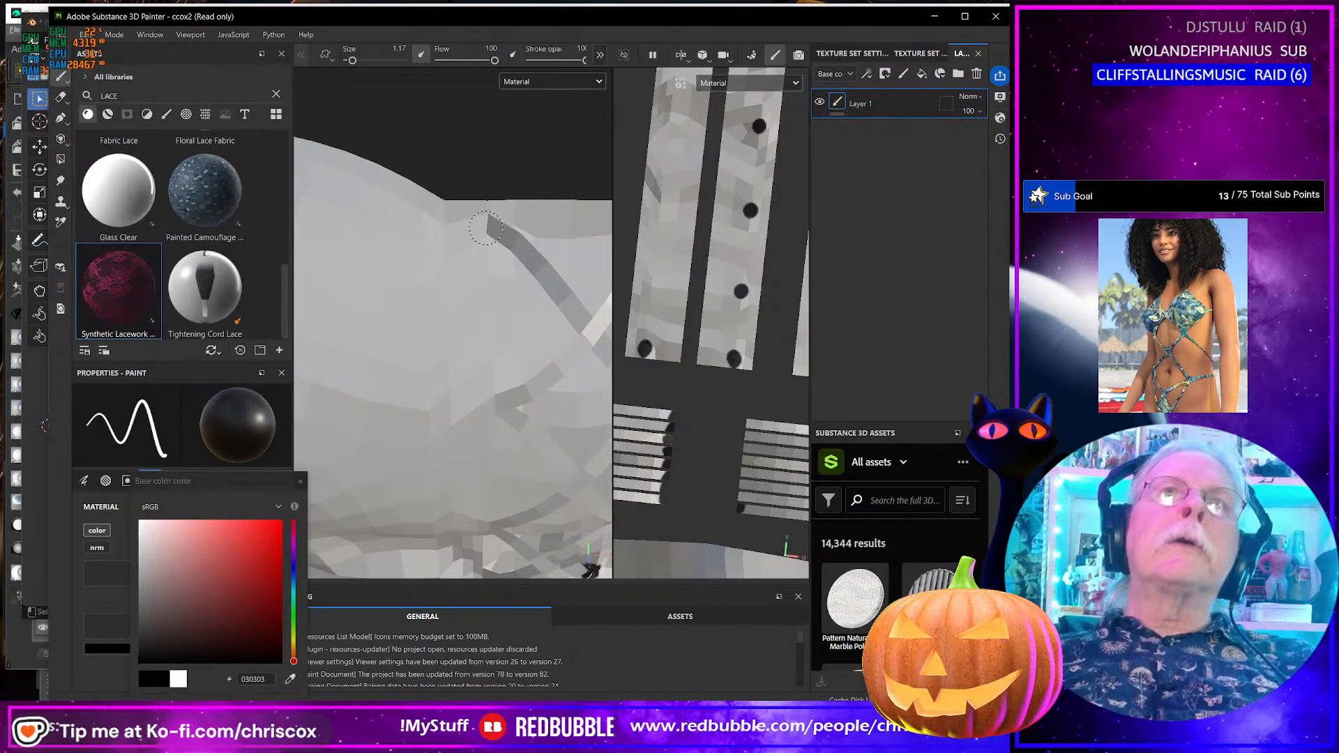
click(485, 227)
alt+drag(520, 436, 524, 382)
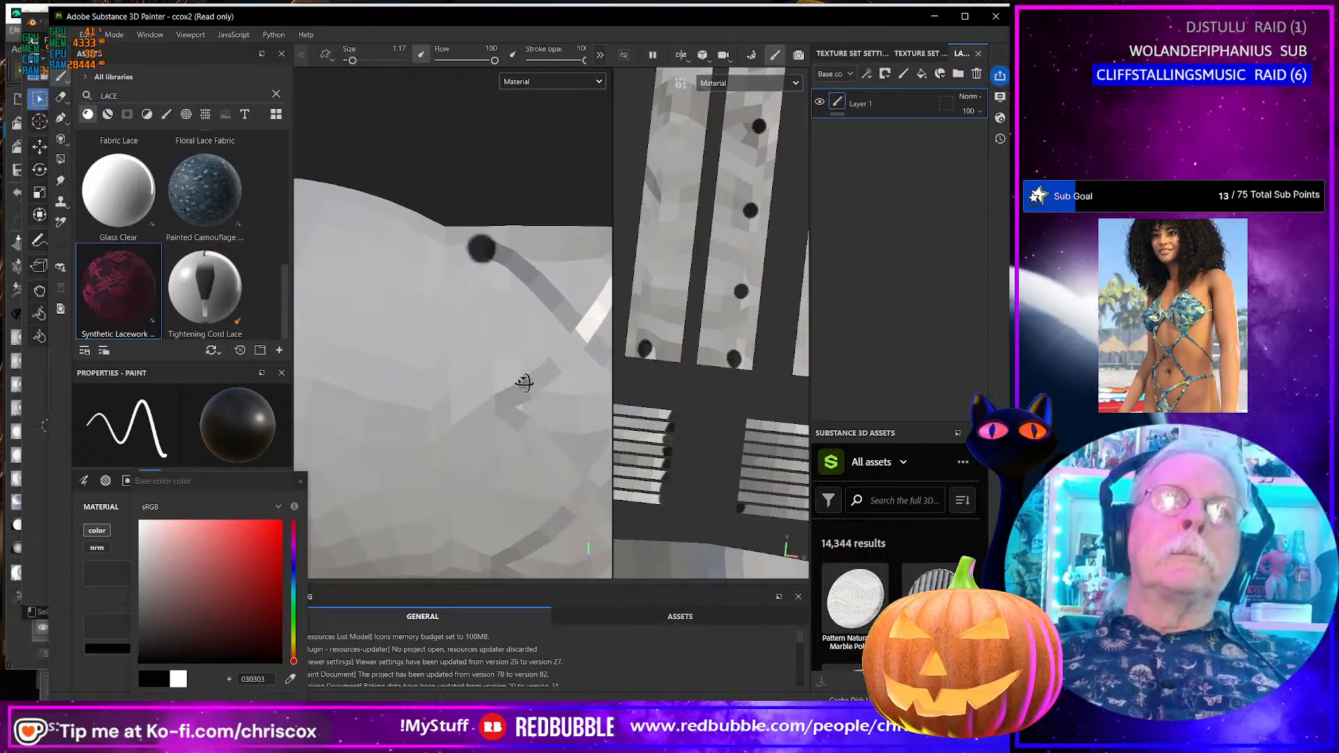
click(492, 406)
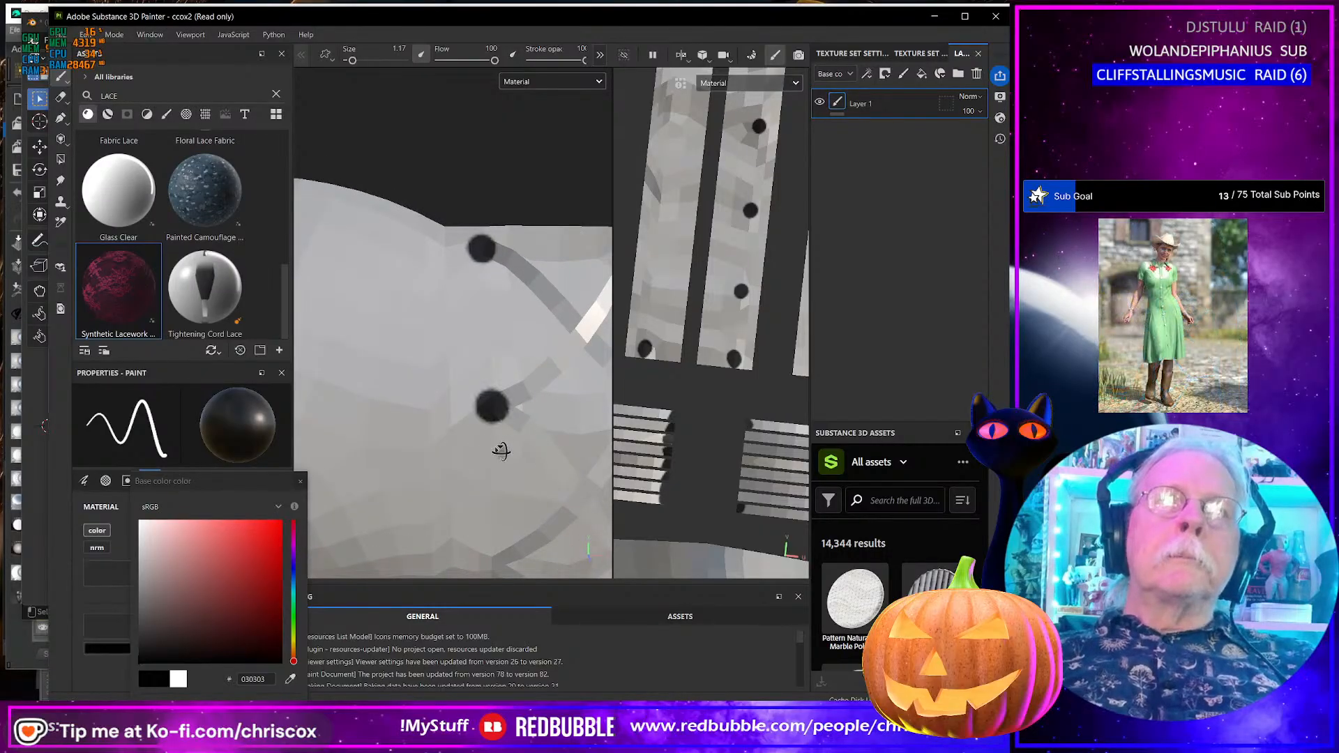
- Paint eyelet dots on the remaining left lace ends down to the dotted lowest one
mouse_move(502, 453)
alt+middle_down()
mouse_move(508, 237)
mouse_move(478, 396)
mouse_move(490, 400)
mouse_move(493, 237)
alt+middle_up()
click(479, 296)
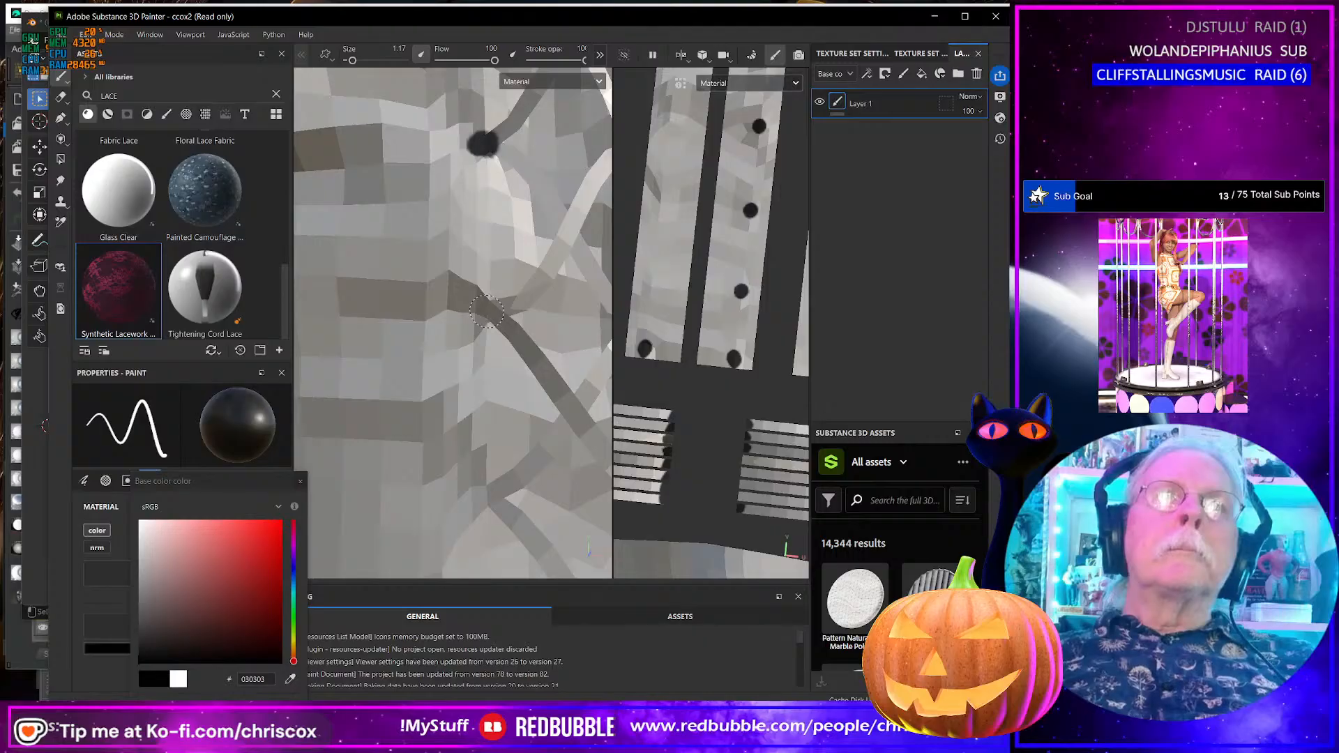
mouse_move(489, 322)
alt+middle_down()
mouse_move(509, 277)
mouse_move(495, 218)
alt+middle_up()
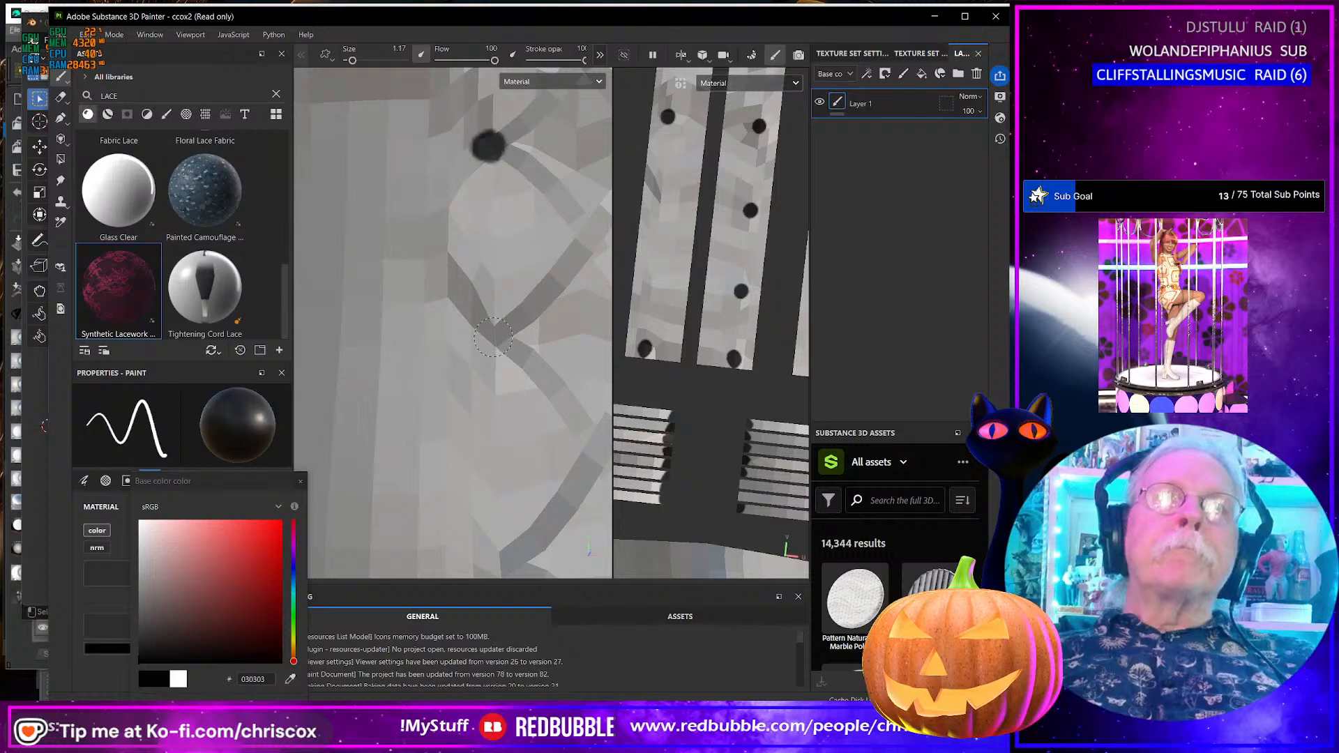
click(493, 338)
scroll(496, 347, up, 3)
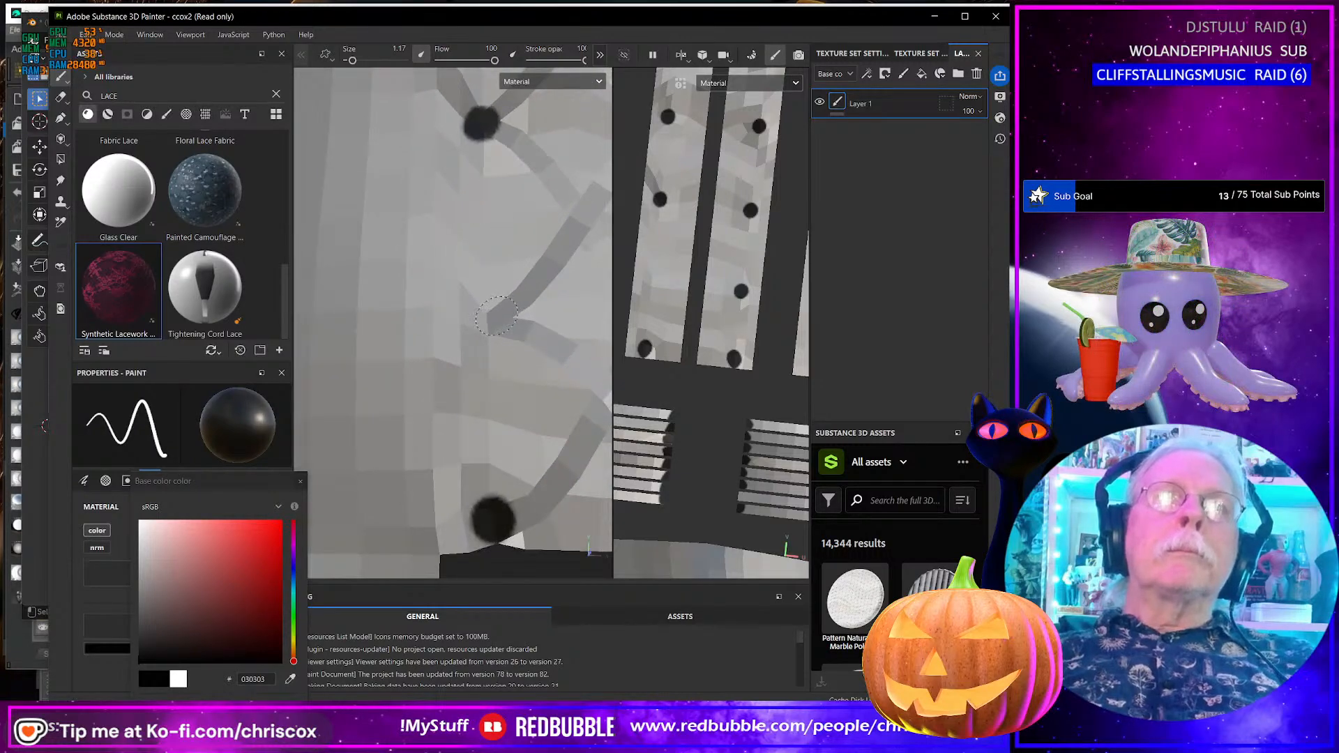
click(484, 325)
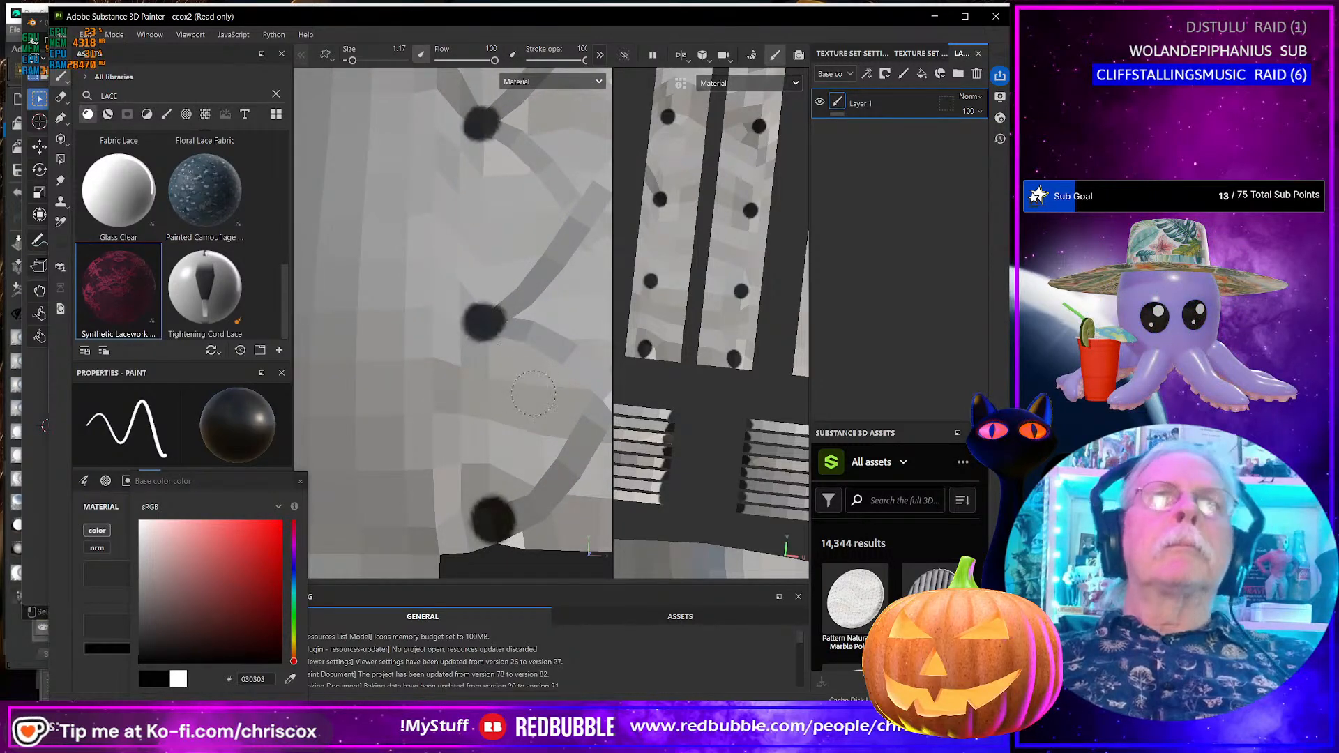
- Reduce the brush size to 0.85 for painting eyelets along the right side of the boot's lacing
scroll(534, 393, down, 4)
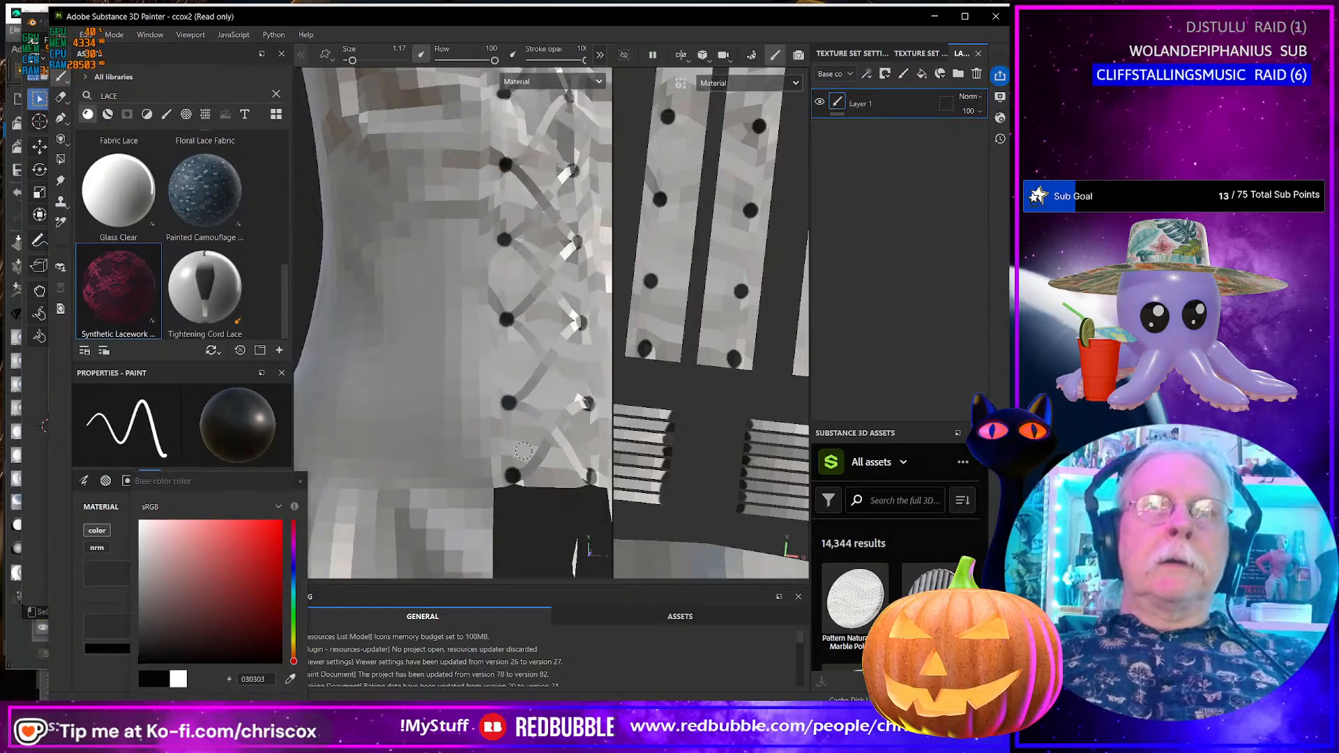
scroll(523, 451, down, 5)
alt+drag(523, 451, 523, 404)
scroll(523, 405, up, 4)
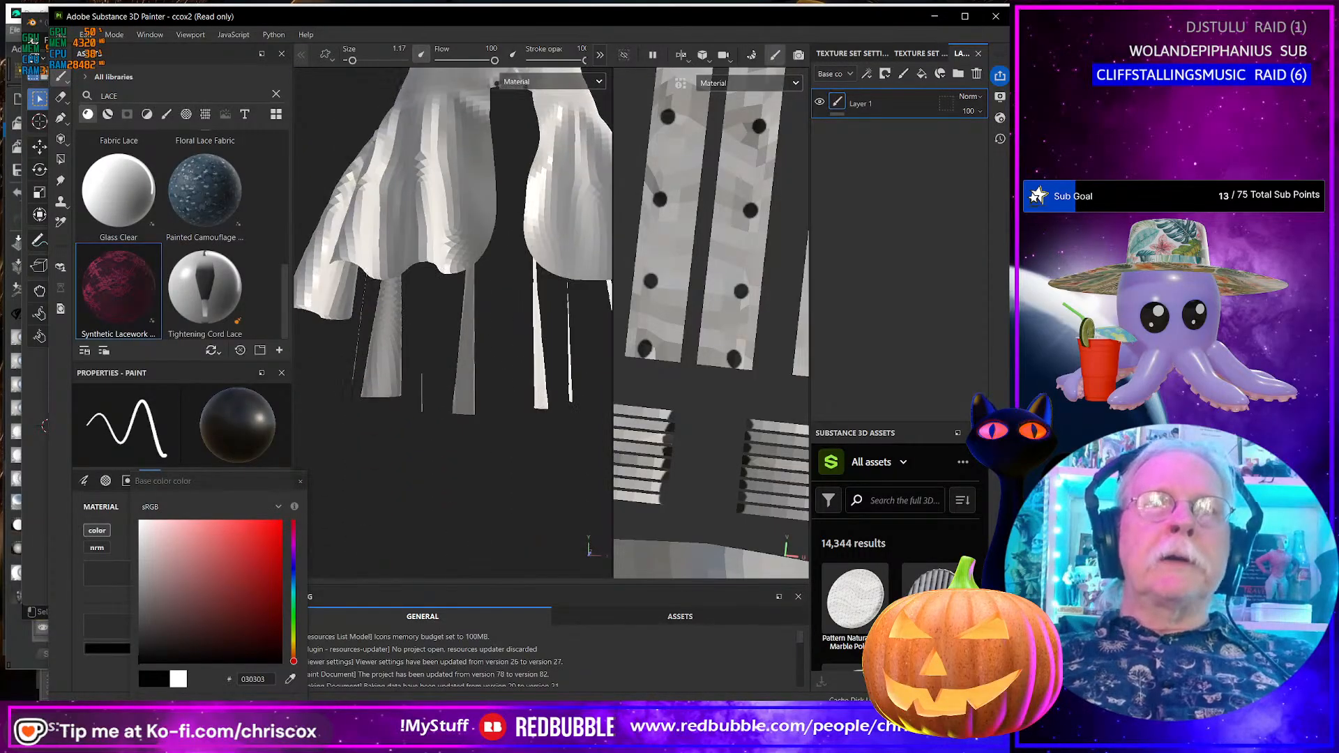
alt+drag(497, 83, 529, 447)
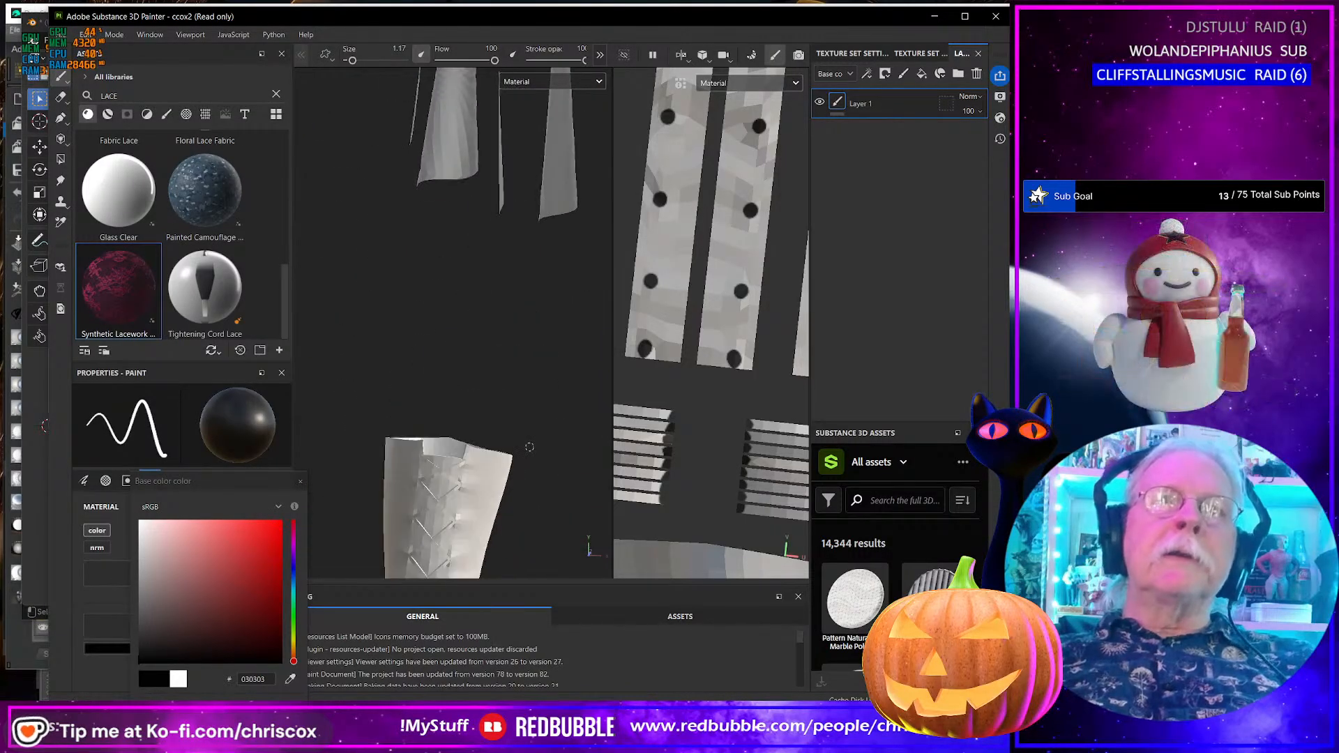
scroll(529, 447, up, 6)
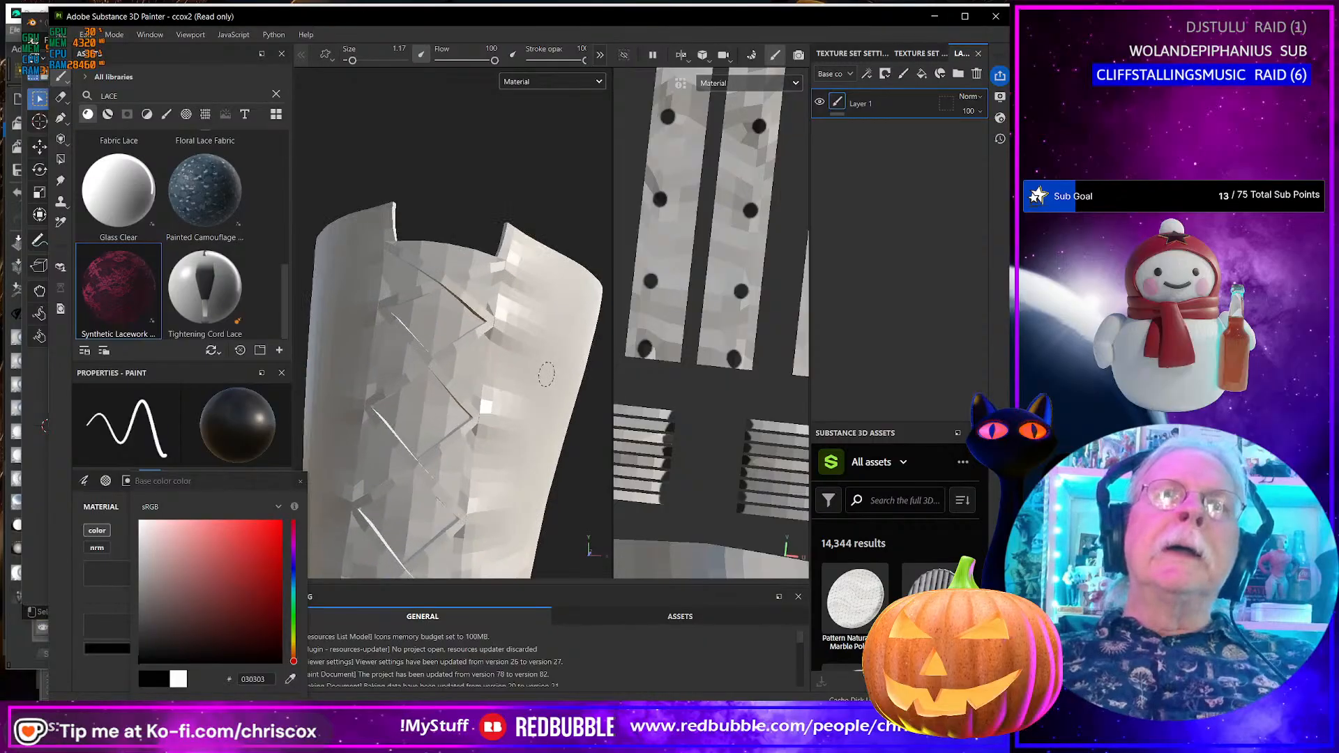
scroll(507, 269, up, 4)
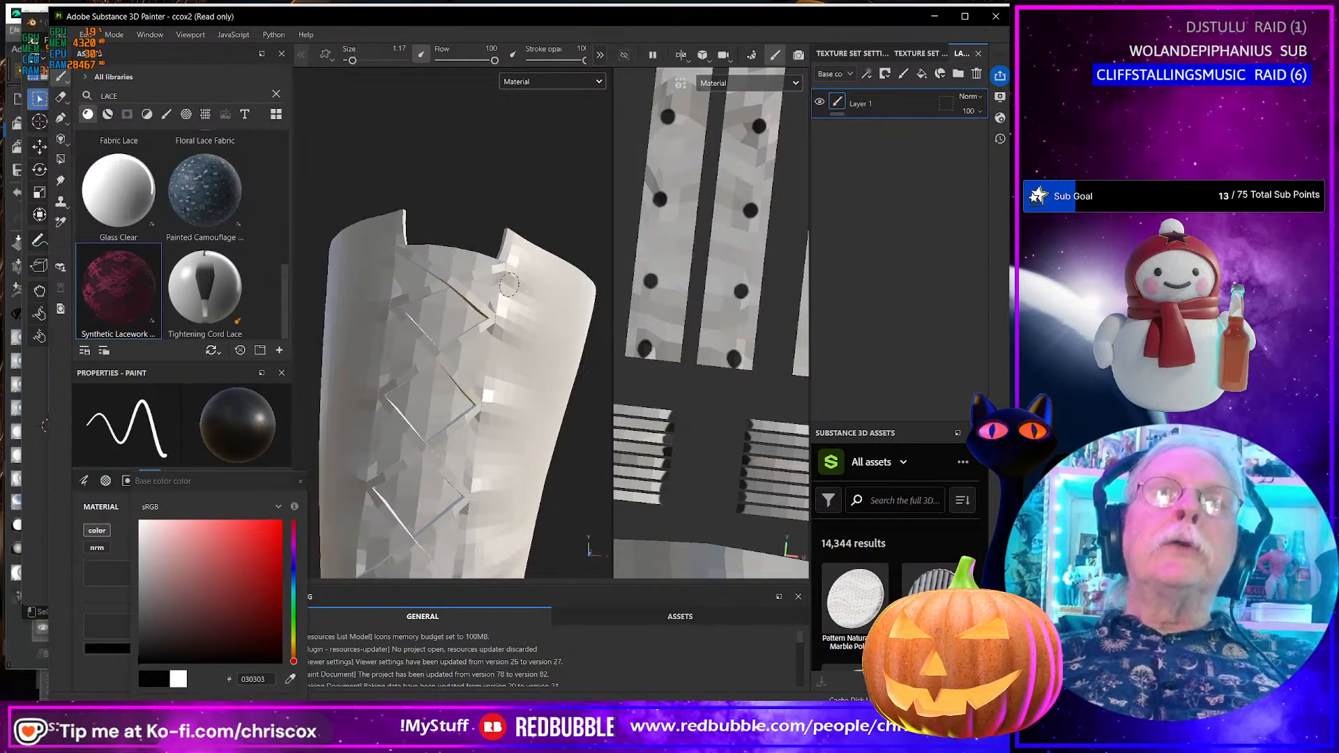
key(bracketleft)
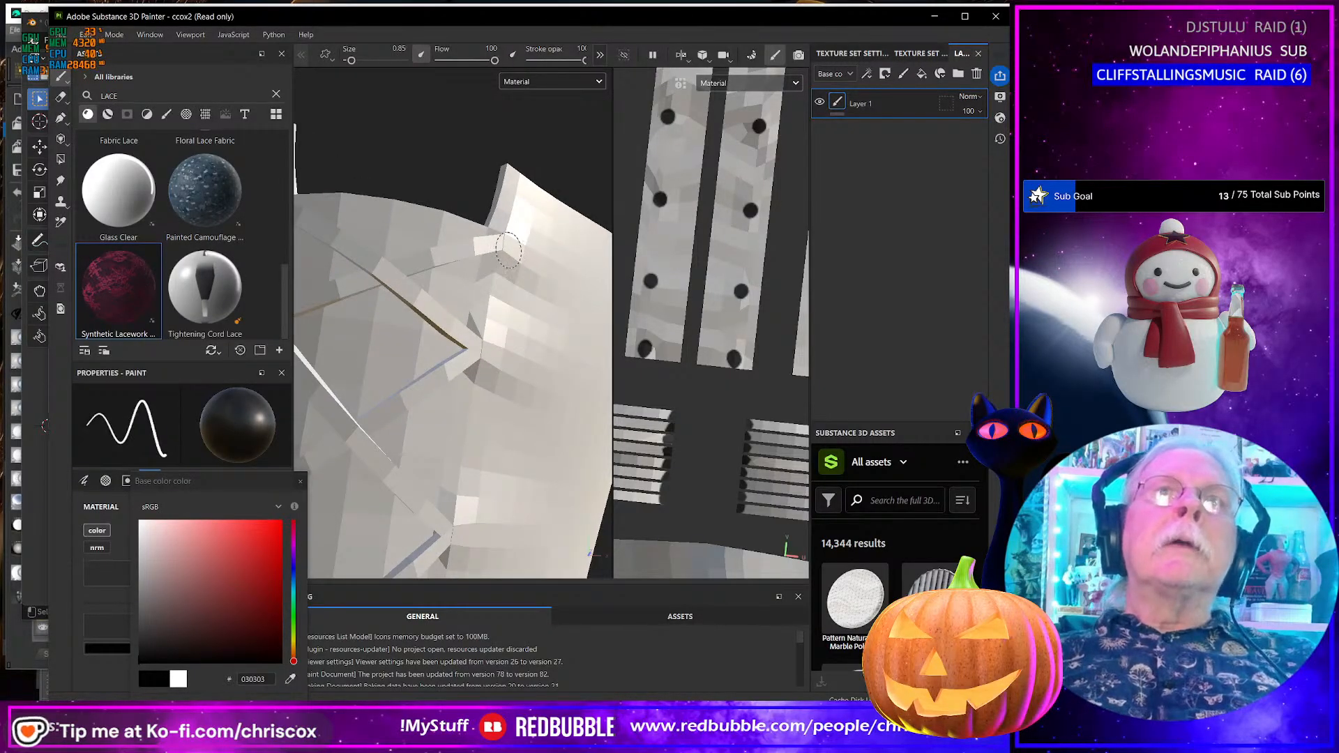
- Try black eyelet dots at brush size 1.05 on the boot's five uppermost right lace ends
click(506, 246)
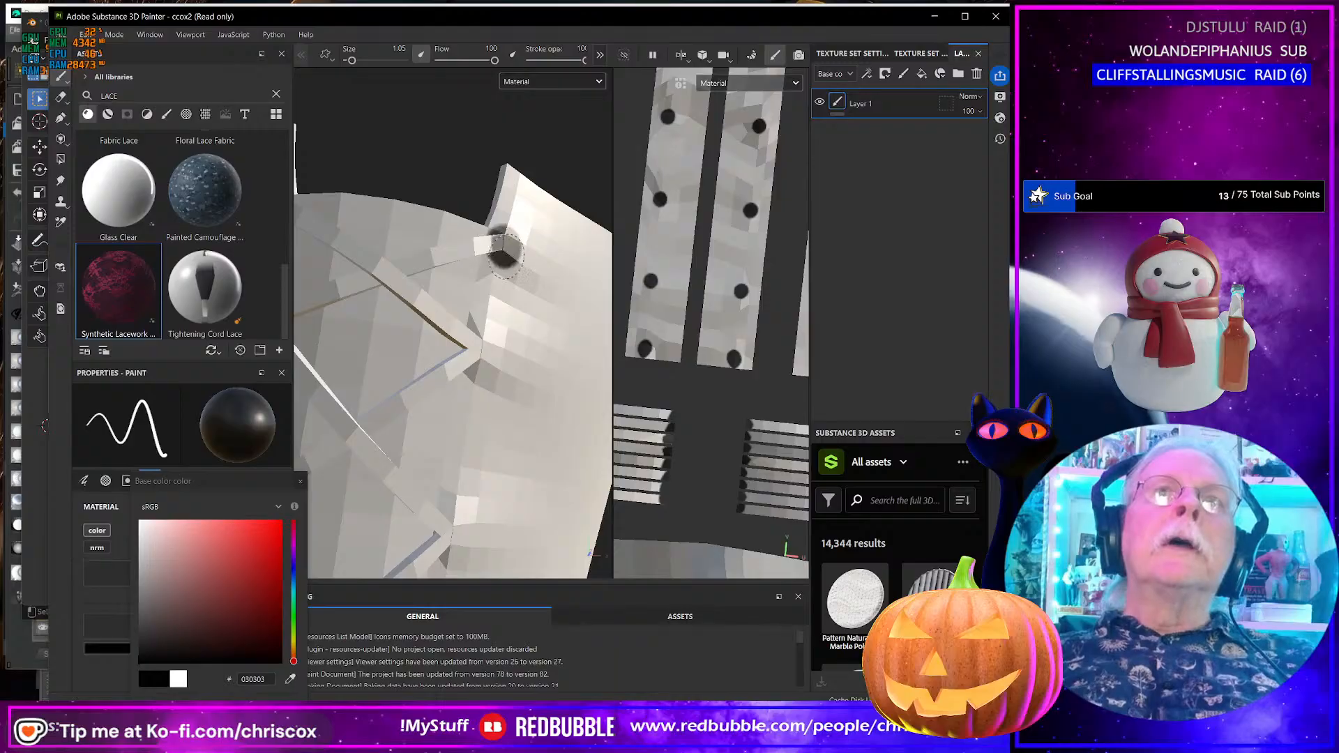
click(486, 354)
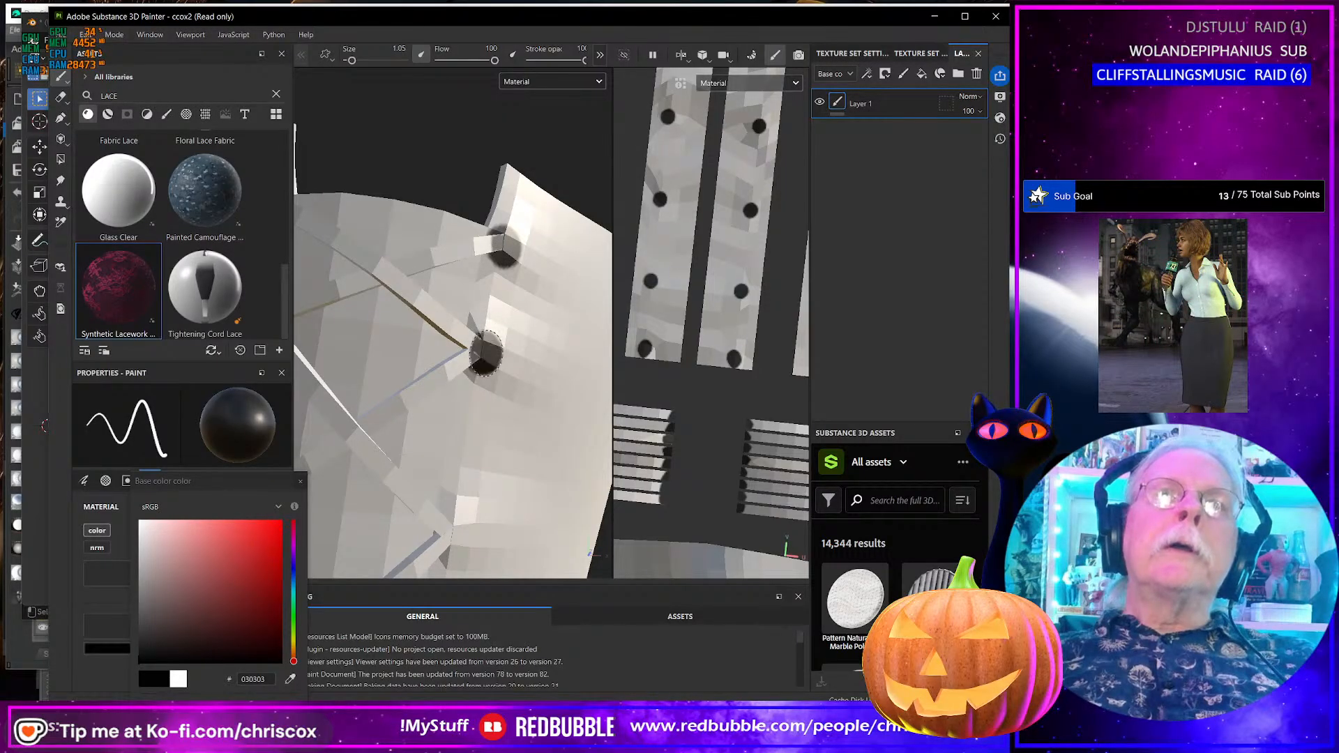
click(458, 535)
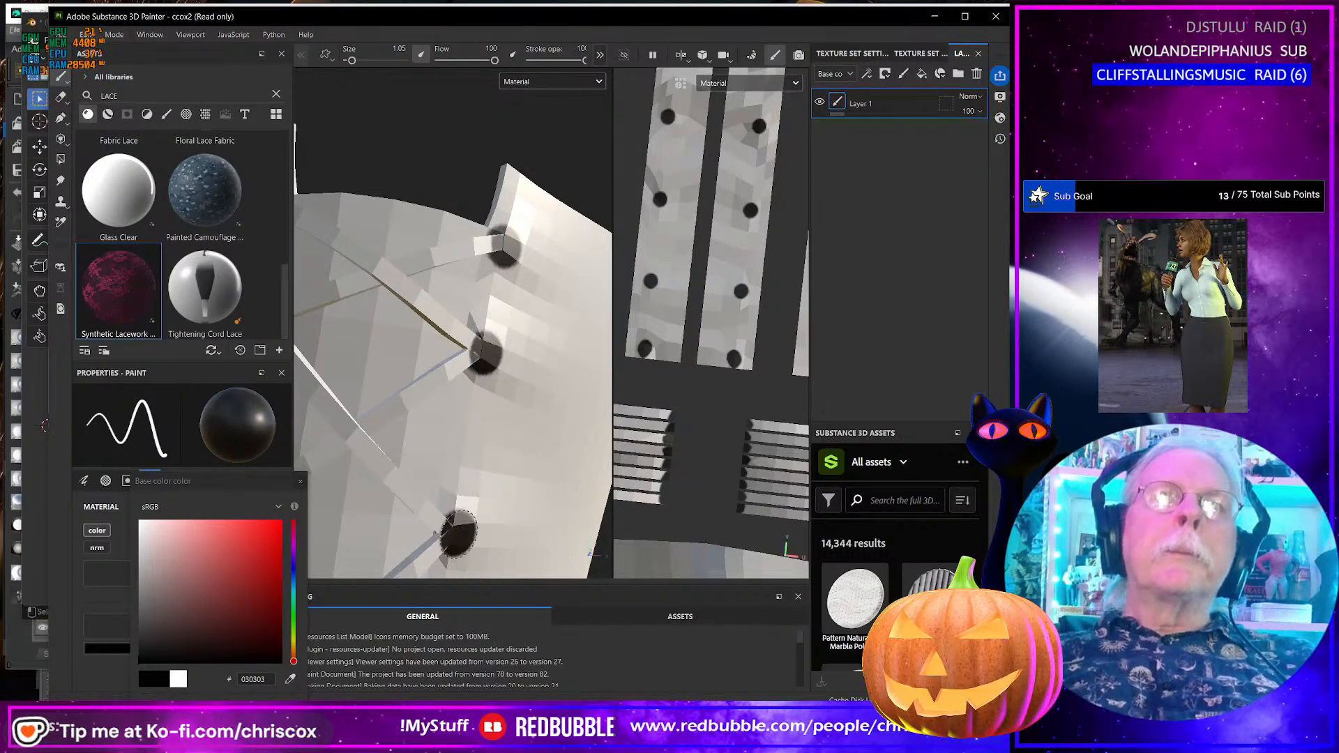
alt+drag(458, 535, 536, 370)
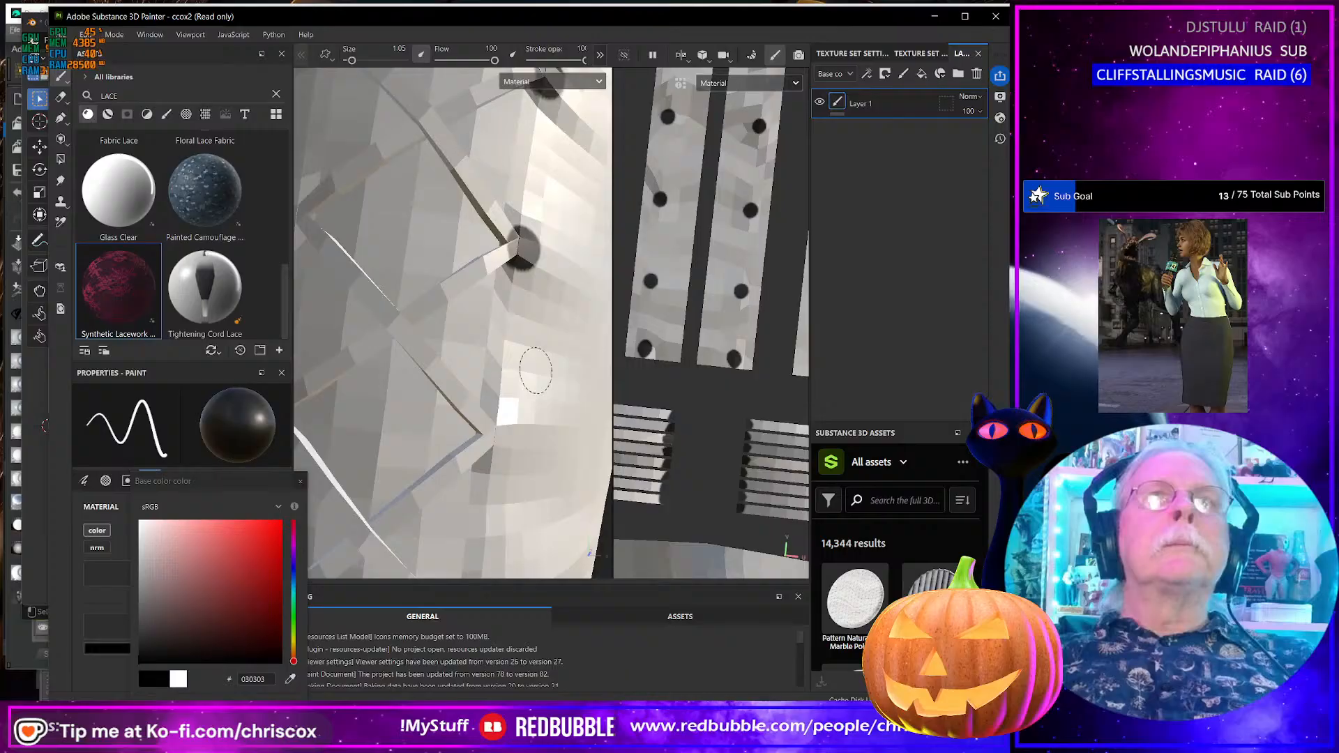
click(501, 438)
mouse_move(501, 438)
alt+mouse_down()
mouse_move(544, 311)
mouse_move(507, 248)
alt+mouse_up()
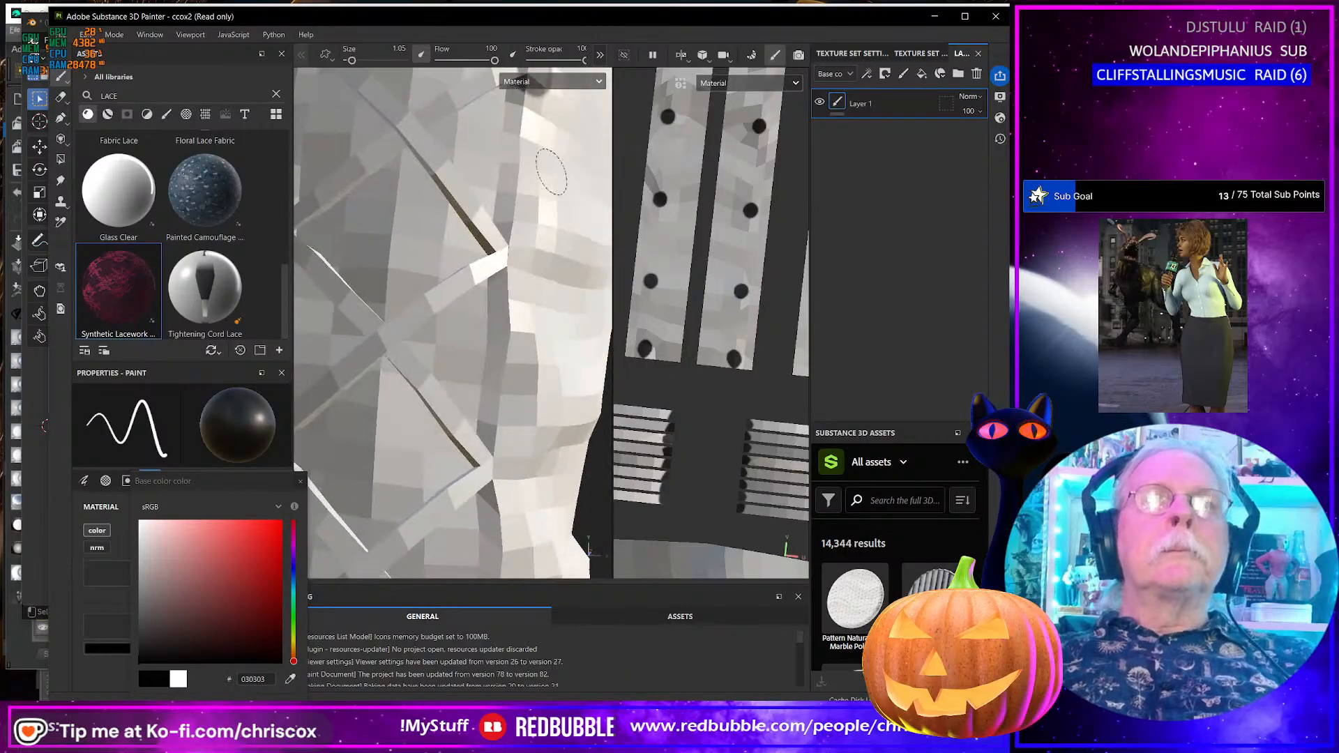
click(508, 250)
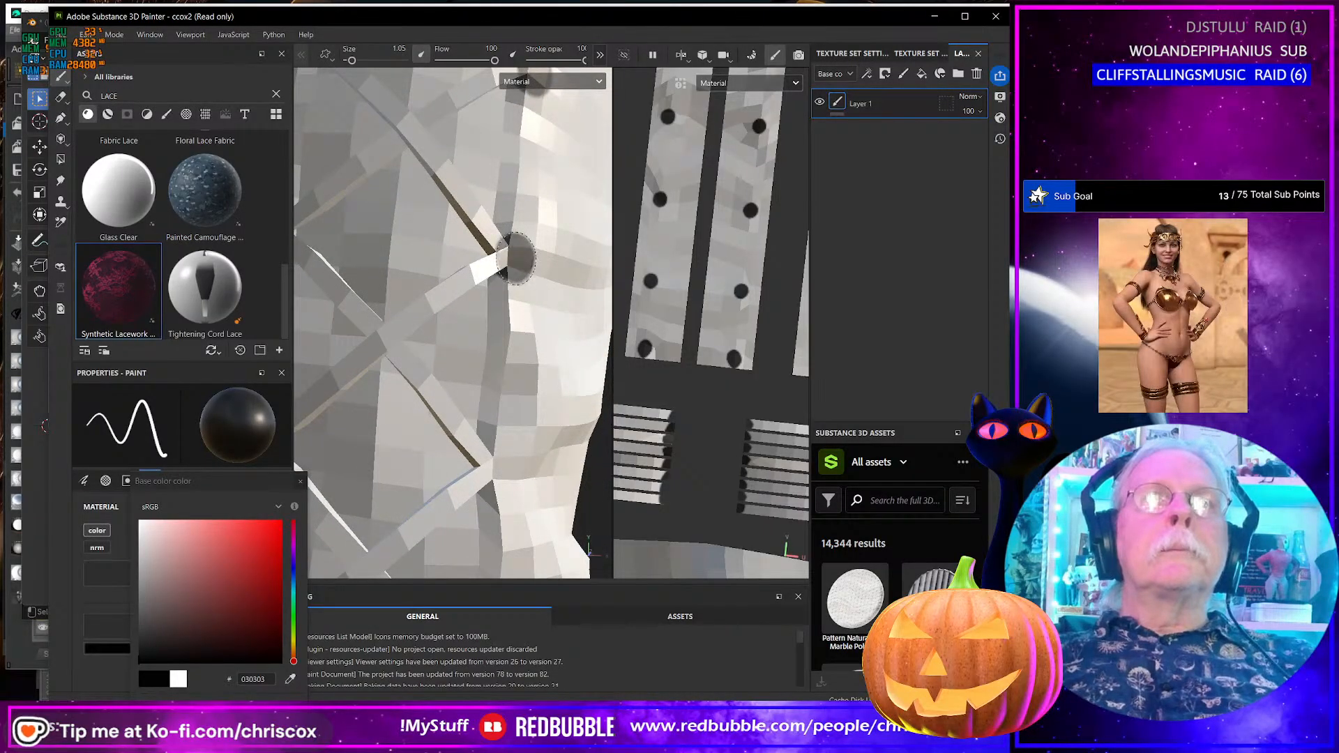
mouse_move(520, 323)
alt+middle_down()
mouse_move(519, 286)
mouse_move(492, 293)
alt+middle_up()
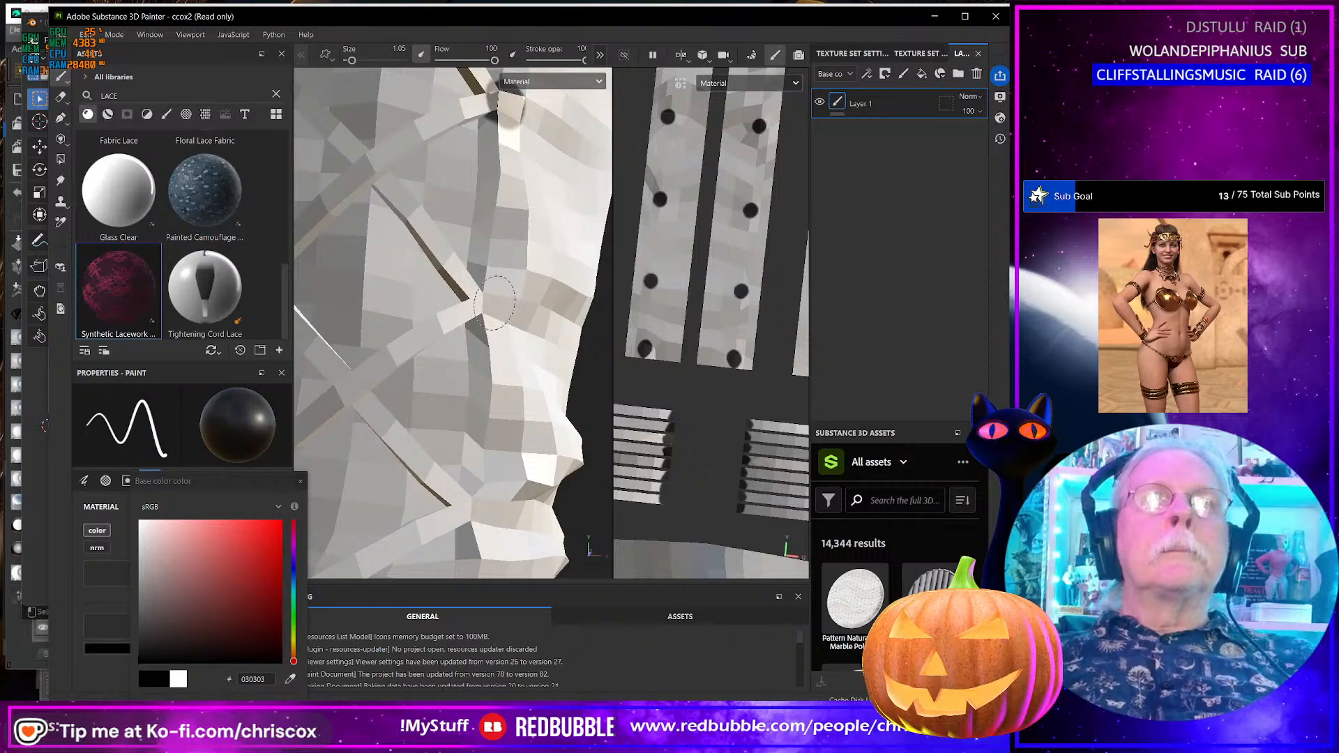
- Check the full UV layout and undo all the eyelet dots painted on the boot
scroll(711, 320, down, 6)
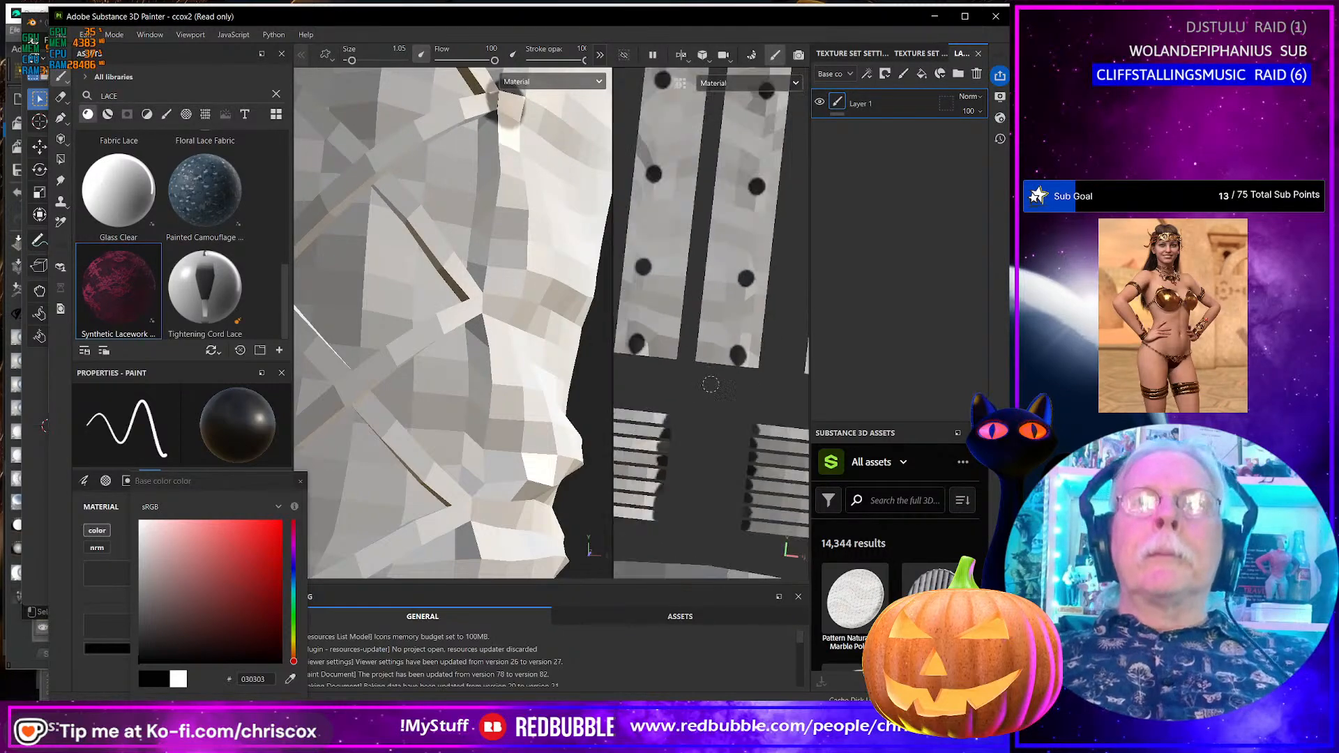
scroll(712, 321, down, 3)
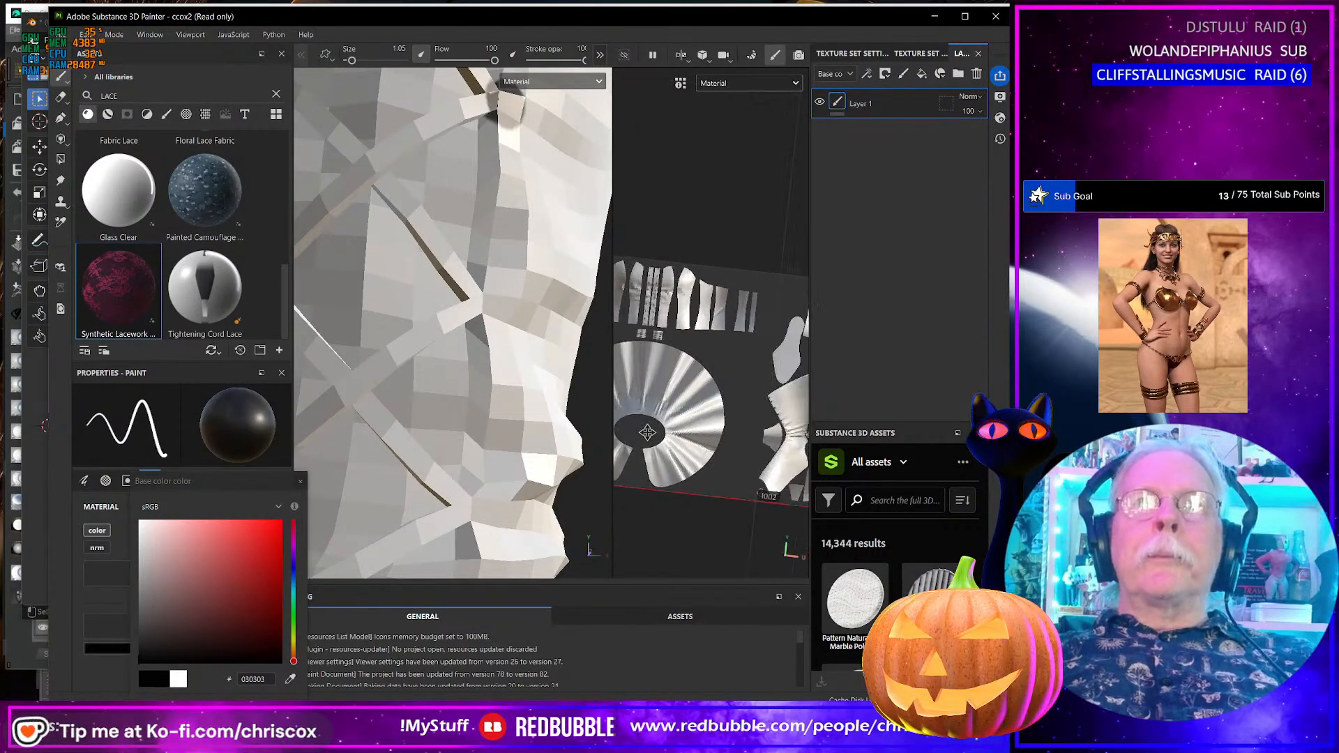
alt+middle_drag(454, 314, 463, 516)
key(ctrl+z)
key(ctrl+z)
key(ctrl+z)
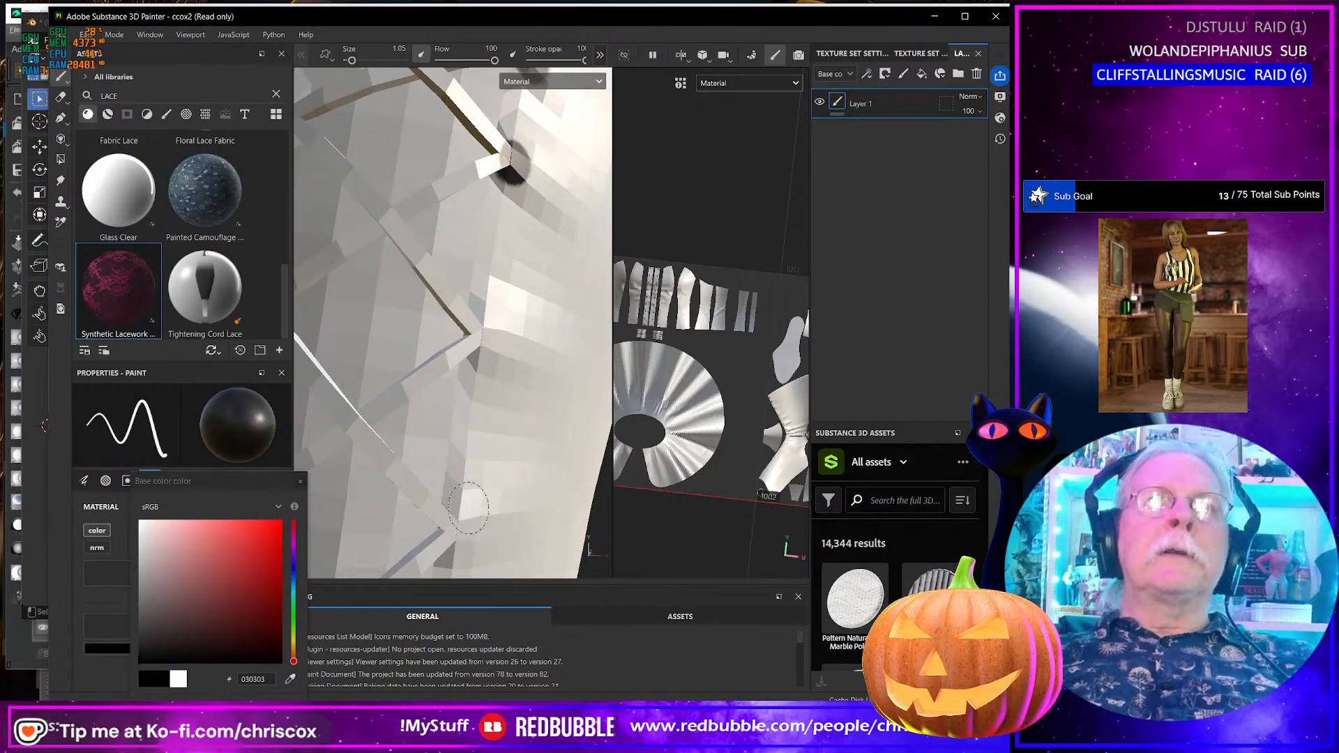
alt+middle_drag(489, 401, 474, 490)
key(ctrl+z)
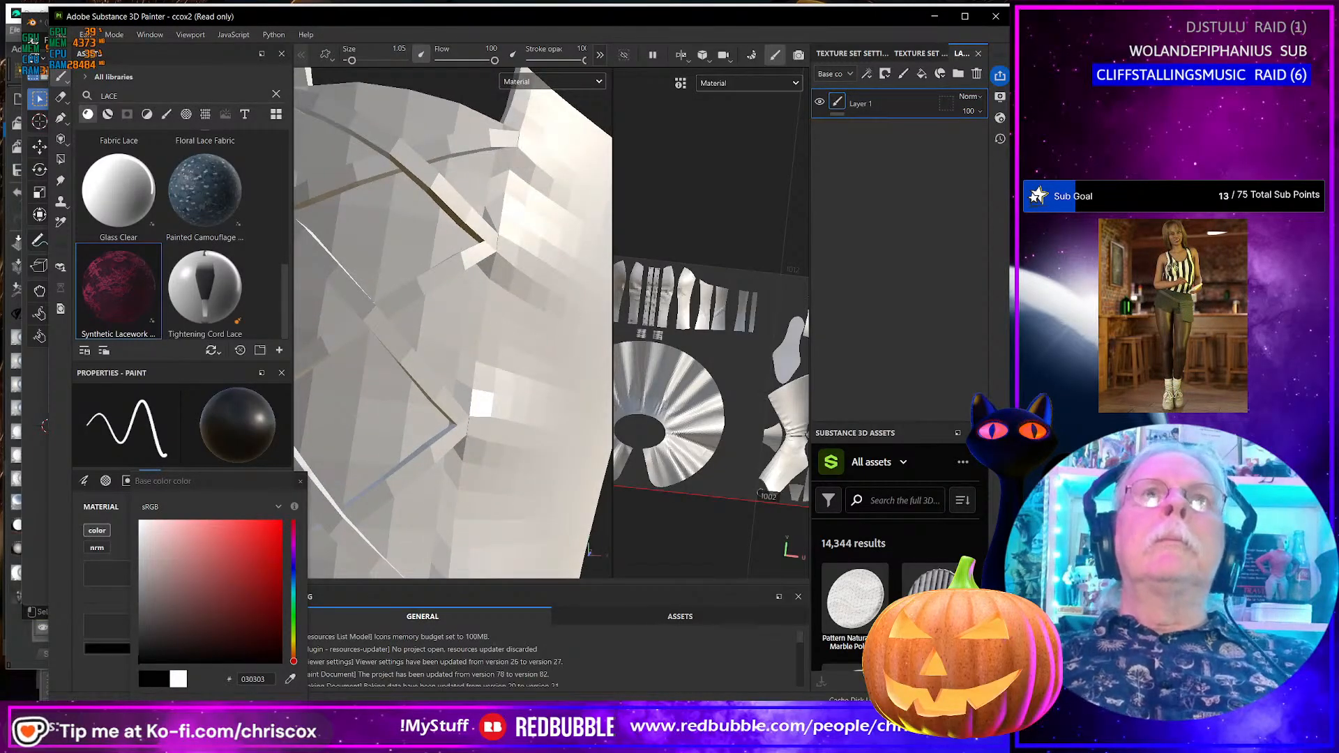
- Paint black eyelet dots on the boot's four uppermost right lace ends at the top of the shaft
click(601, 55)
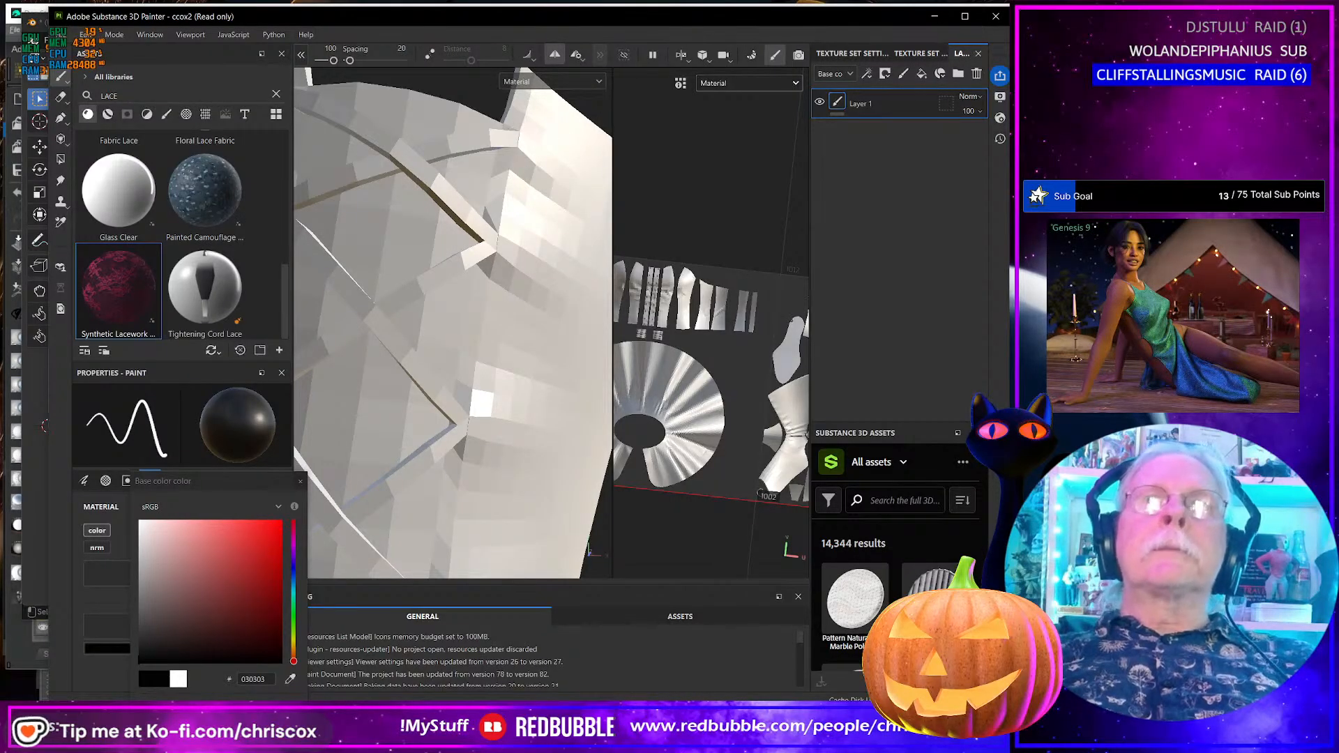
alt+drag(767, 335, 774, 316)
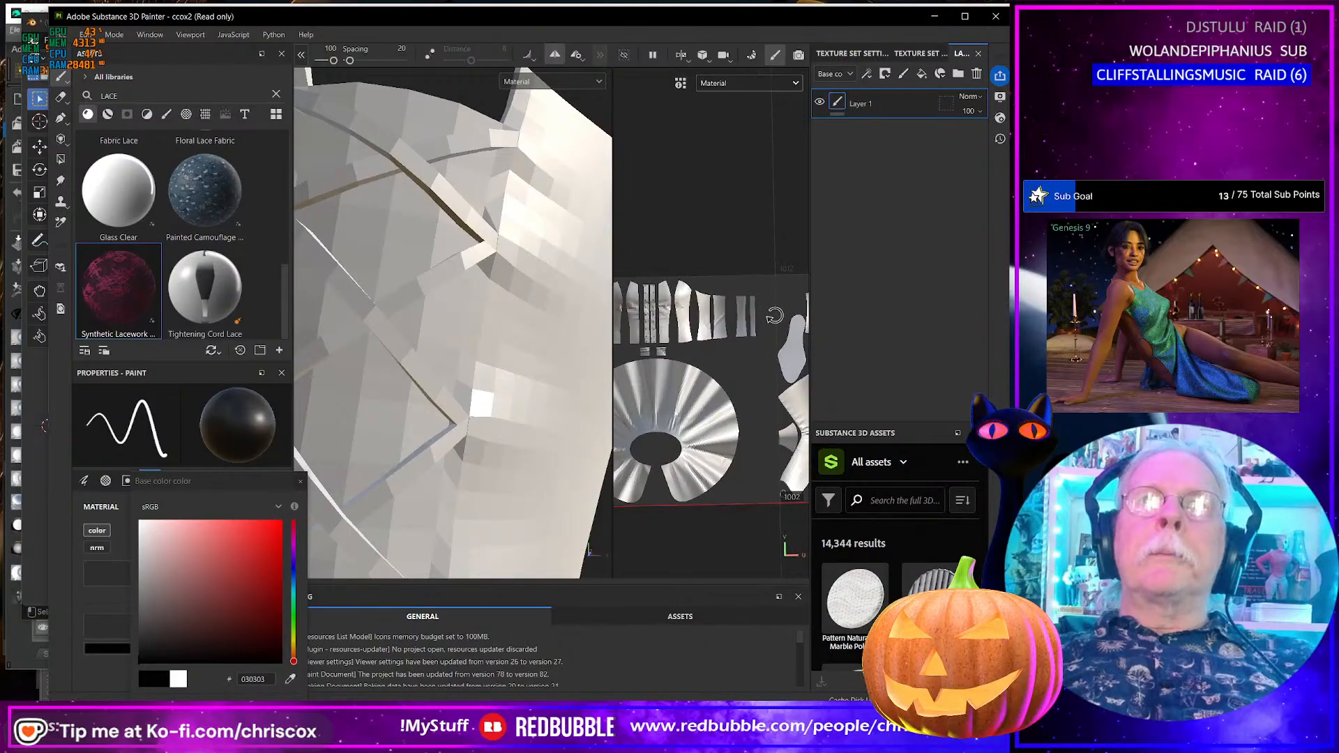
middle_drag(774, 316, 678, 279)
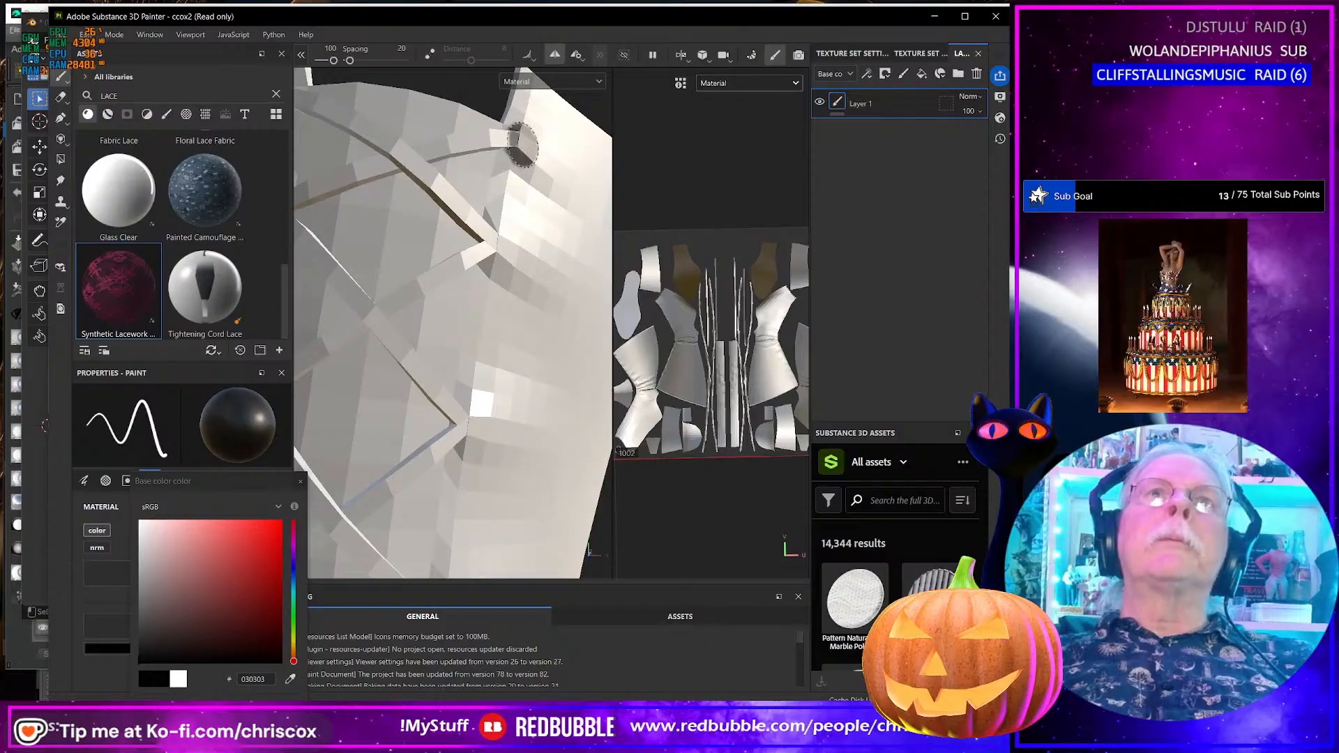
click(501, 248)
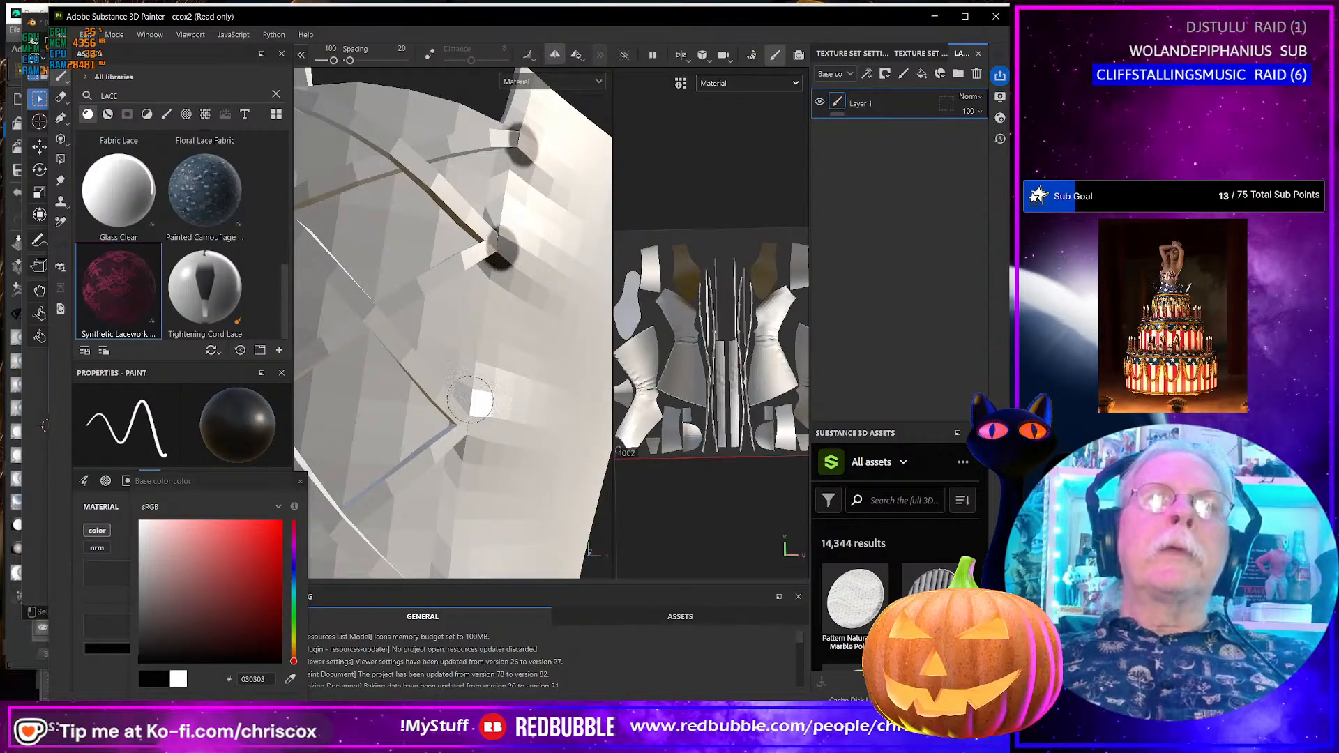
click(473, 428)
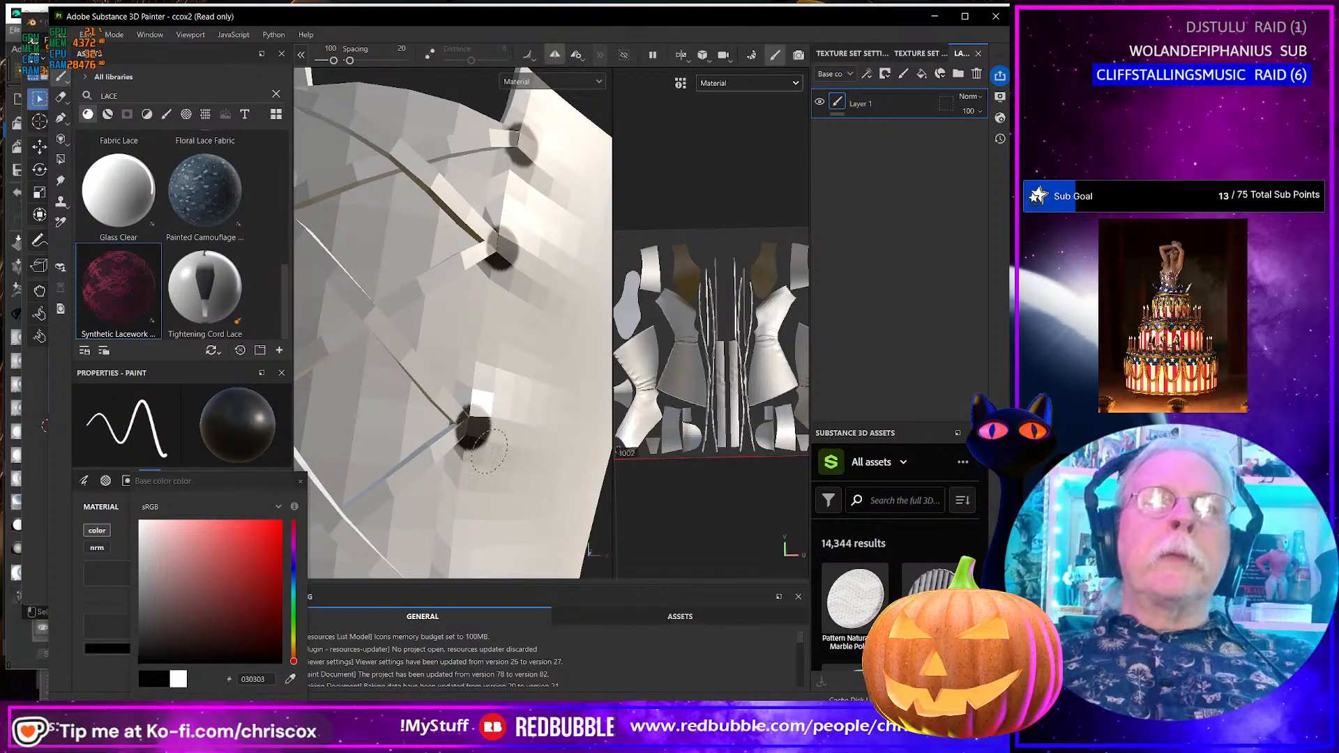
alt+middle_drag(483, 441, 483, 207)
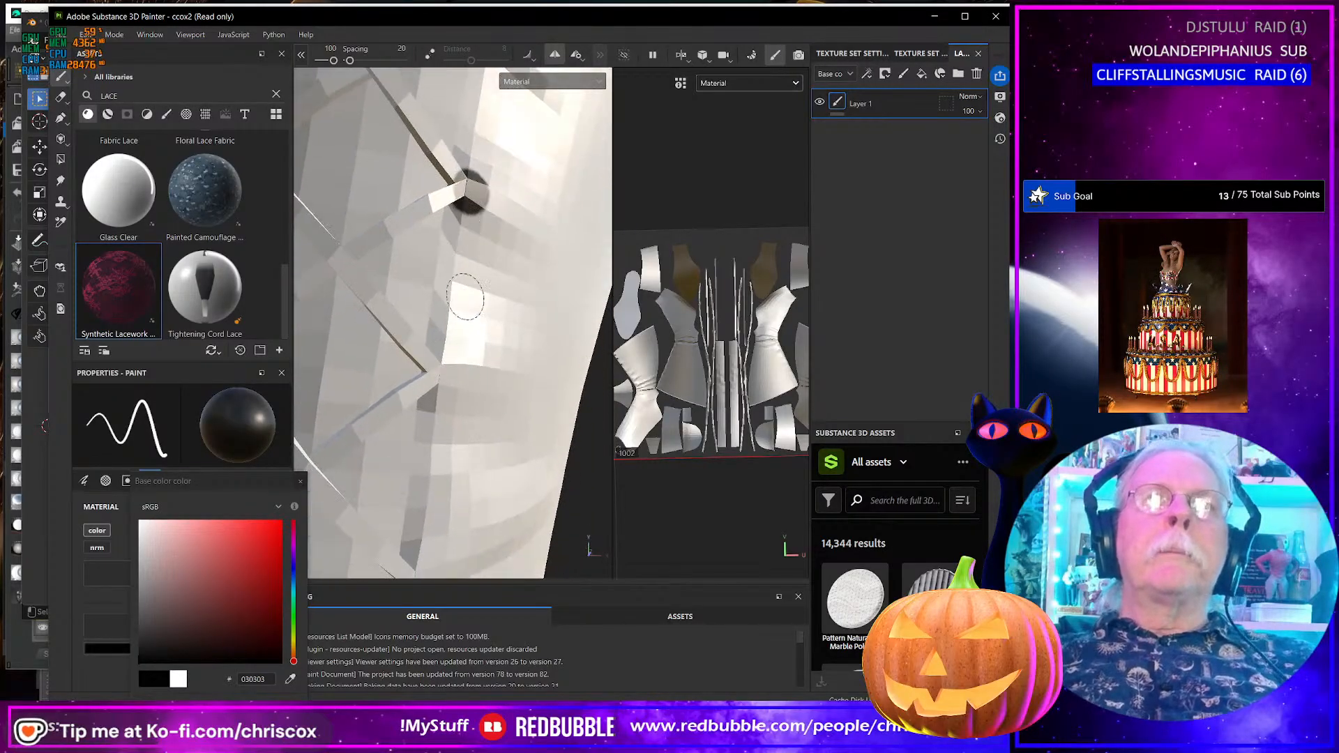
click(448, 375)
- Continue the black eyelet dots along the right lace ends, down the shaft and past the ankle folds
alt+middle_drag(485, 420, 493, 215)
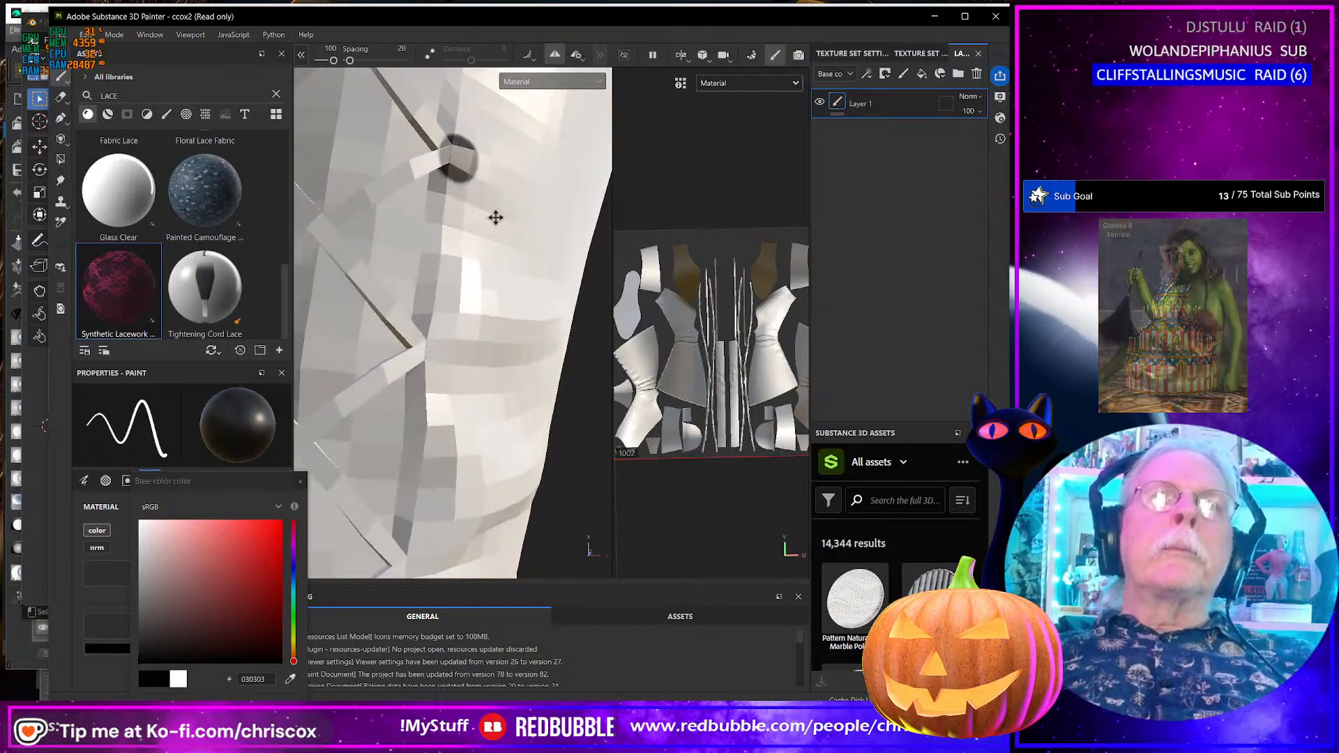
mouse_move(438, 351)
alt+middle_down()
mouse_move(469, 350)
mouse_move(475, 230)
alt+middle_up()
click(434, 375)
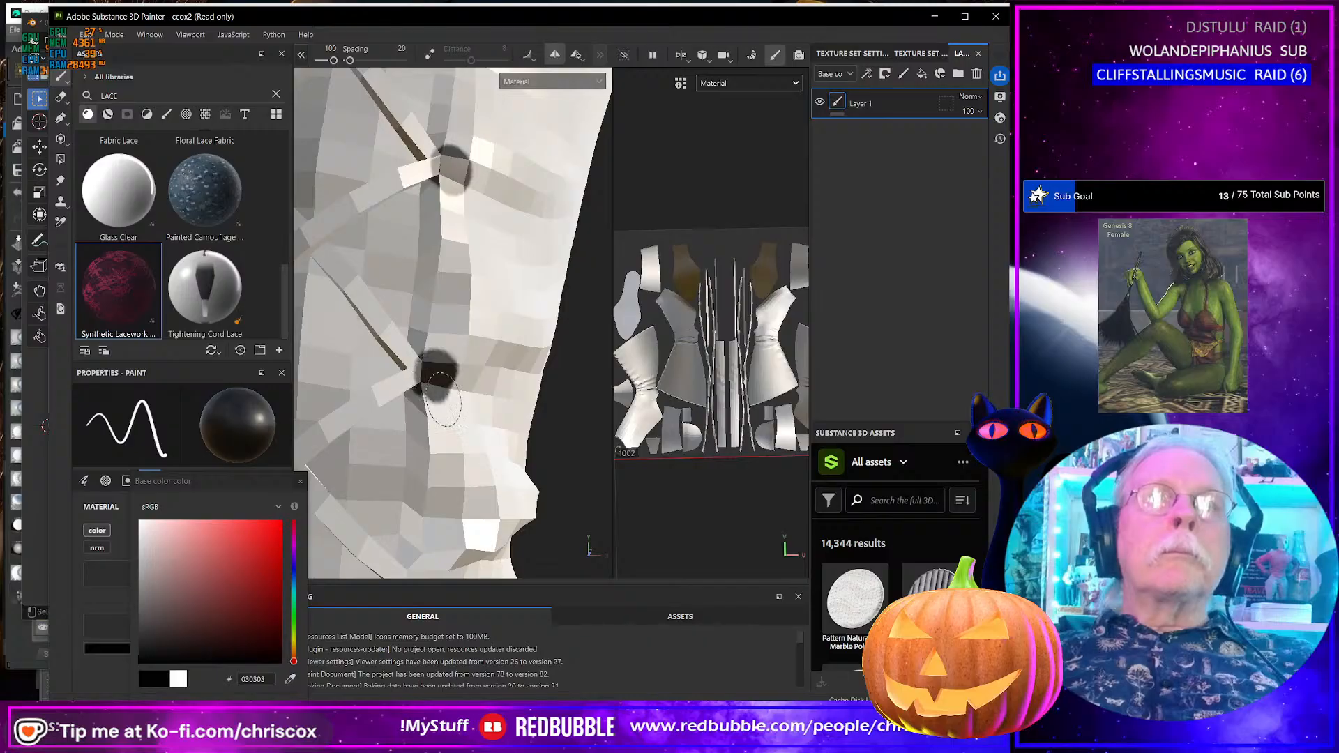
mouse_move(433, 375)
alt+middle_down()
mouse_move(463, 201)
mouse_move(429, 275)
mouse_move(481, 201)
alt+middle_up()
click(427, 329)
click(435, 259)
click(422, 282)
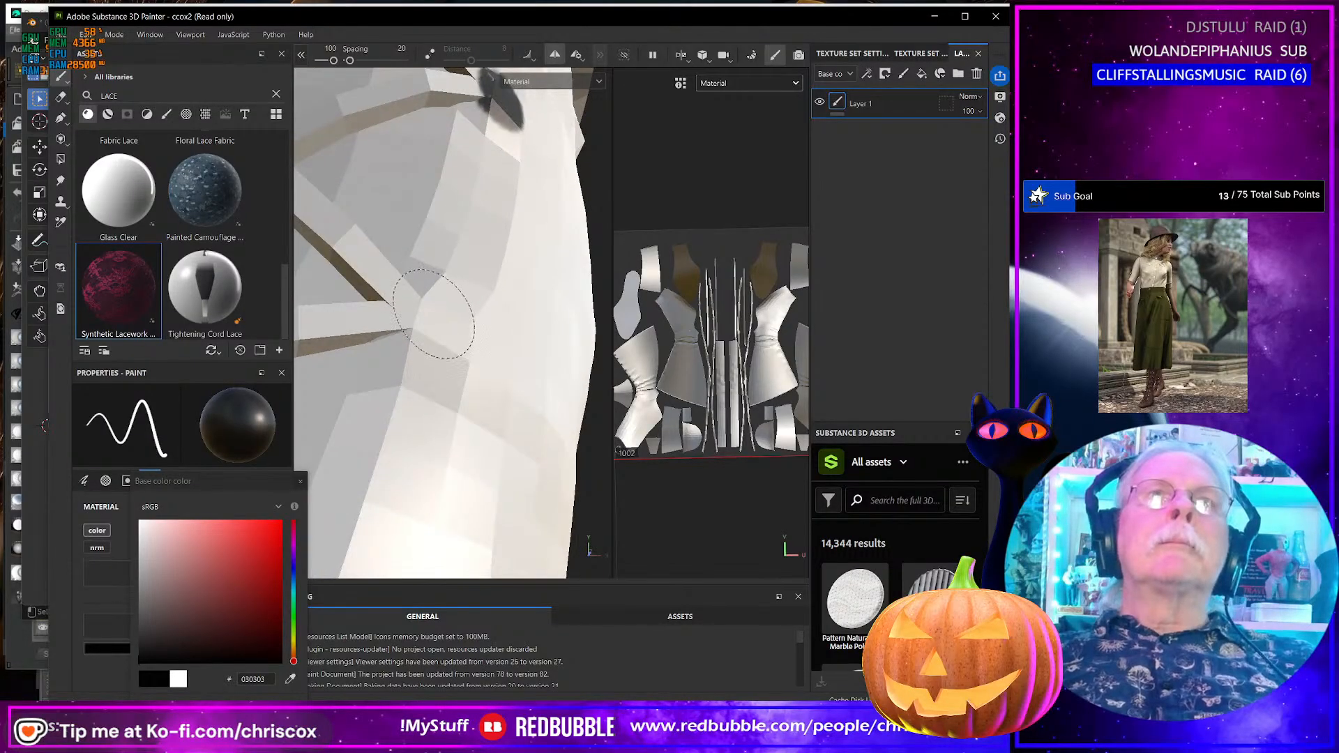
click(434, 318)
mouse_move(434, 317)
alt+middle_down()
mouse_move(439, 300)
mouse_move(437, 328)
mouse_move(410, 344)
mouse_move(450, 365)
alt+middle_up()
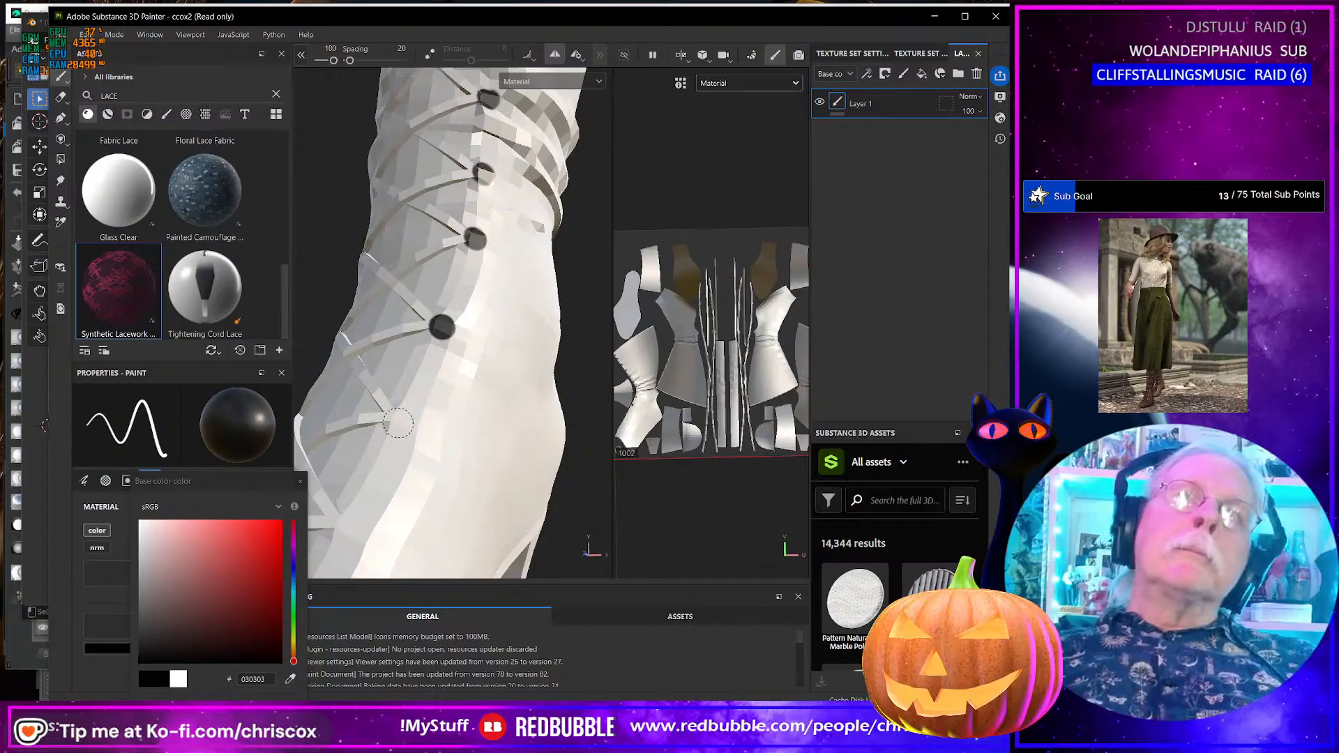
- Paint eyelet dots on the remaining right lace ends over the instep, down to the lowest one above the toe
click(400, 420)
mouse_move(400, 421)
alt+middle_down()
mouse_move(463, 328)
mouse_move(437, 357)
alt+middle_up()
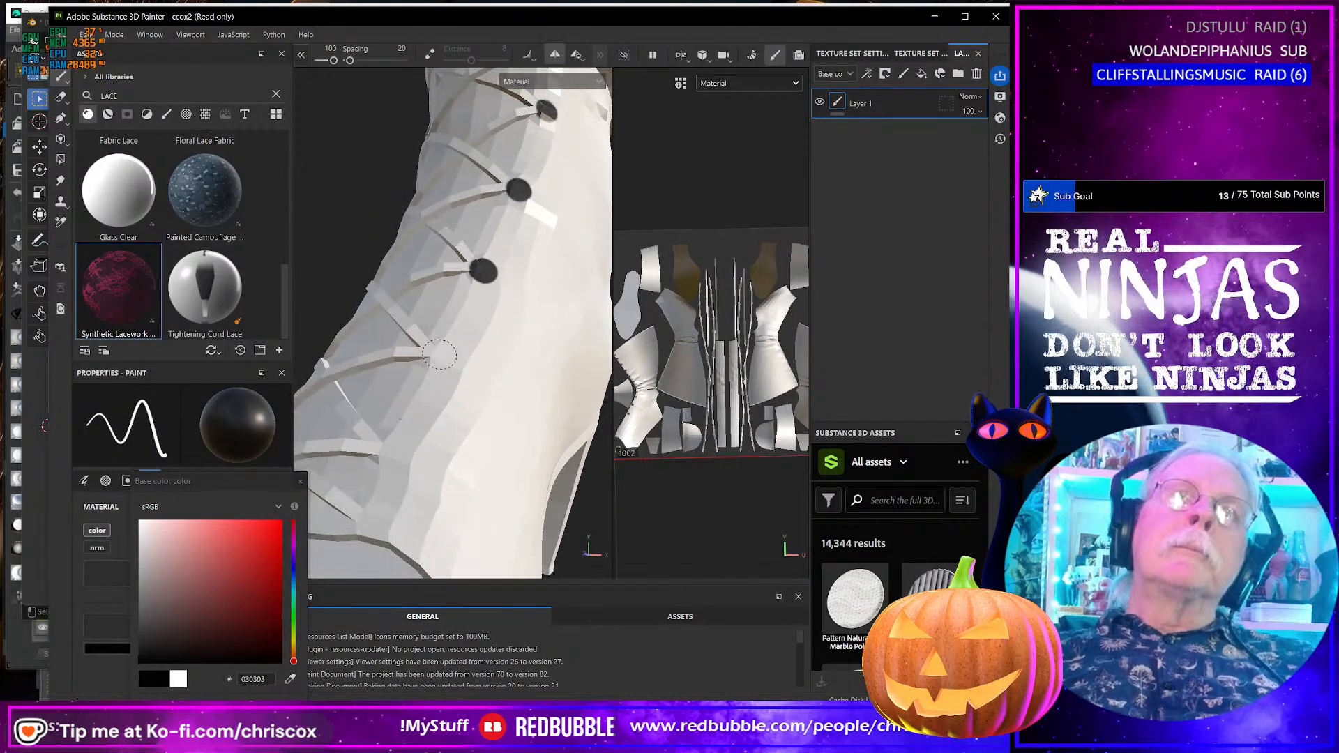
click(437, 357)
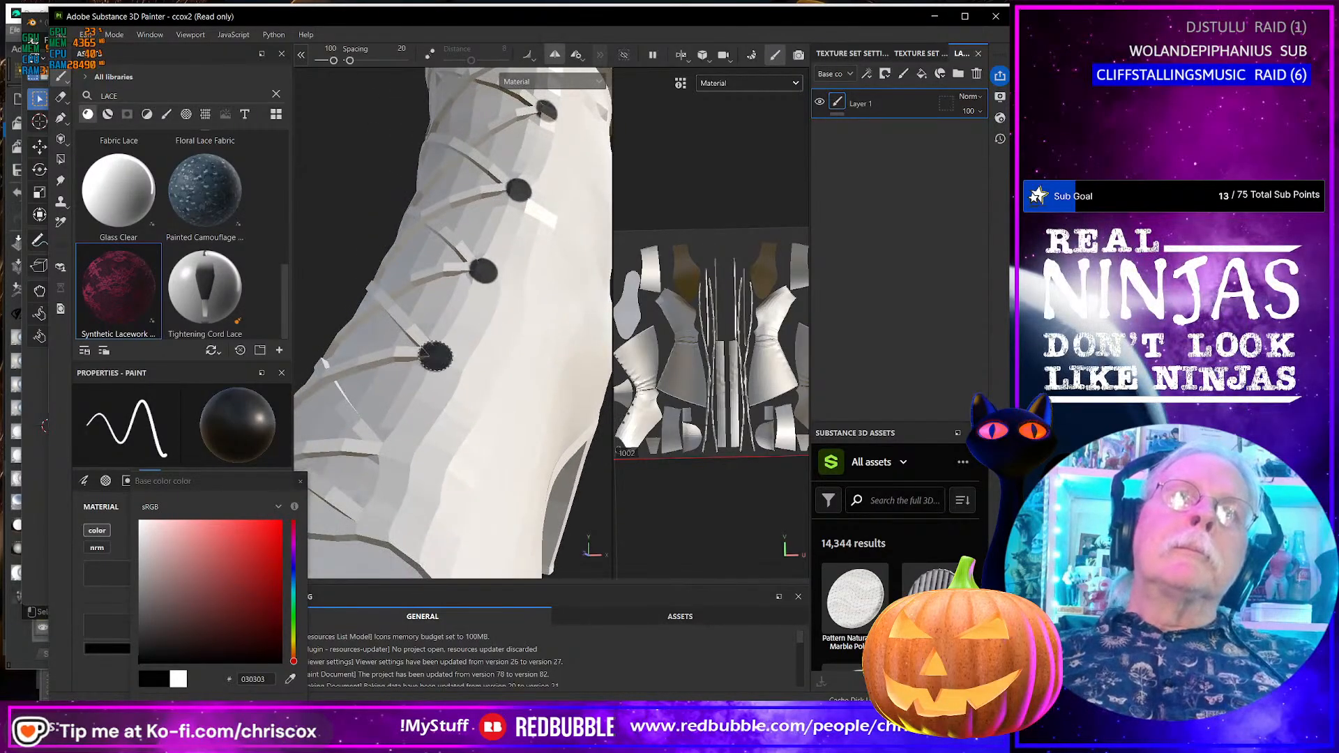
click(387, 457)
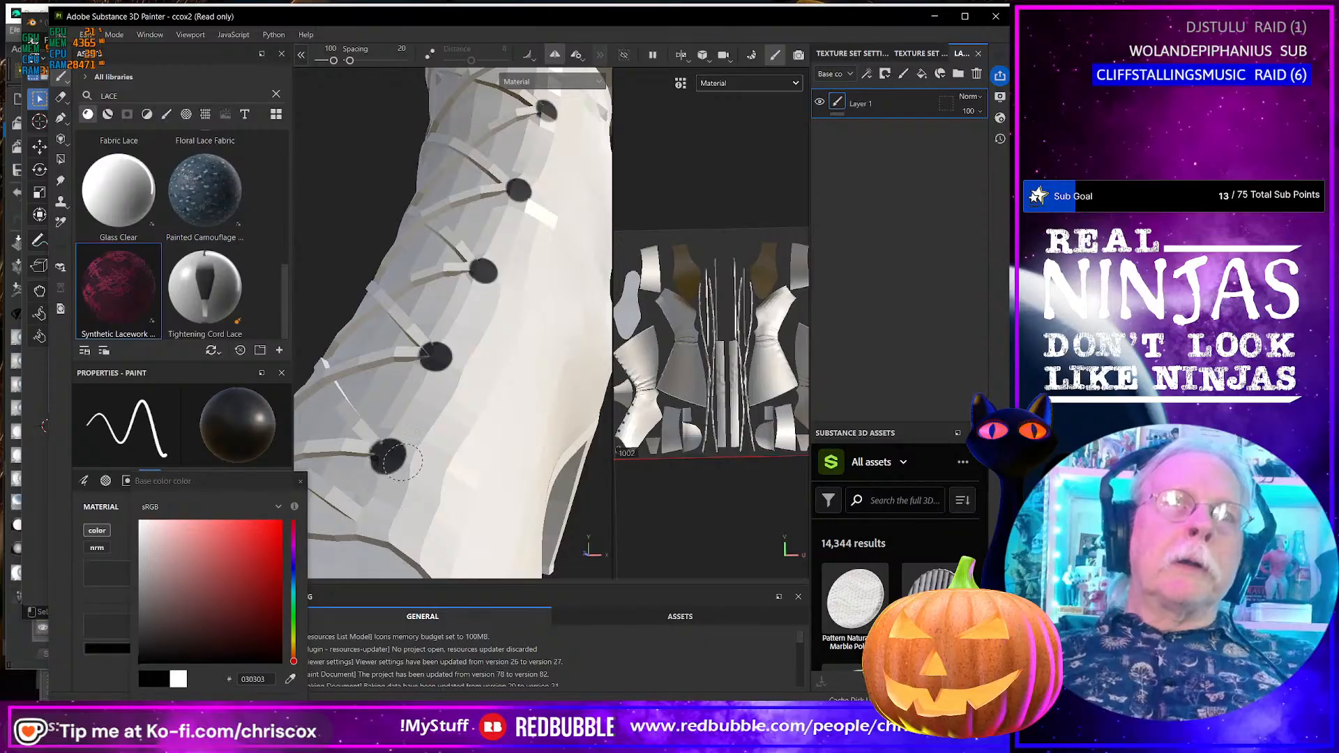
mouse_move(387, 457)
alt+middle_down()
mouse_move(418, 457)
mouse_move(458, 402)
alt+middle_up()
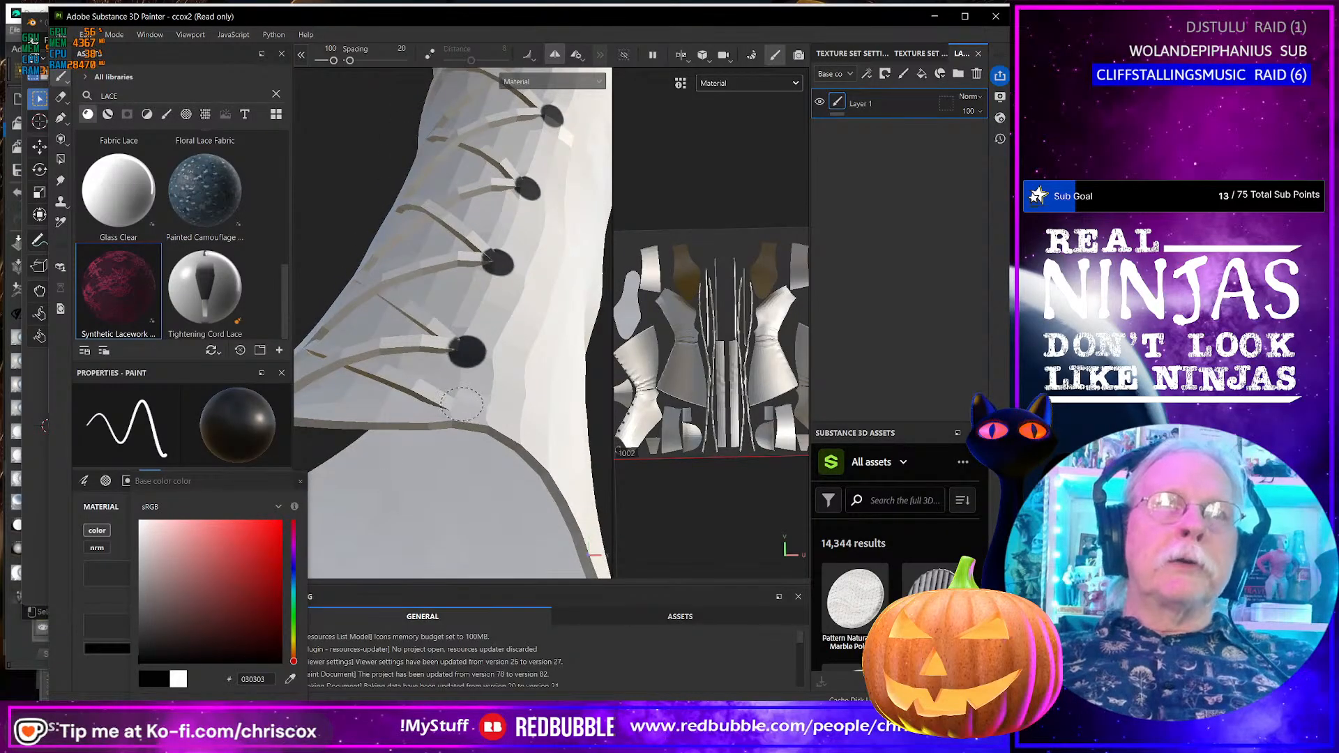
click(462, 405)
- Paint black eyelet dots on the boot's lowest left lace ends, working upward from the toe opening
mouse_move(455, 404)
alt+mouse_down()
mouse_move(512, 400)
mouse_move(514, 303)
alt+mouse_up()
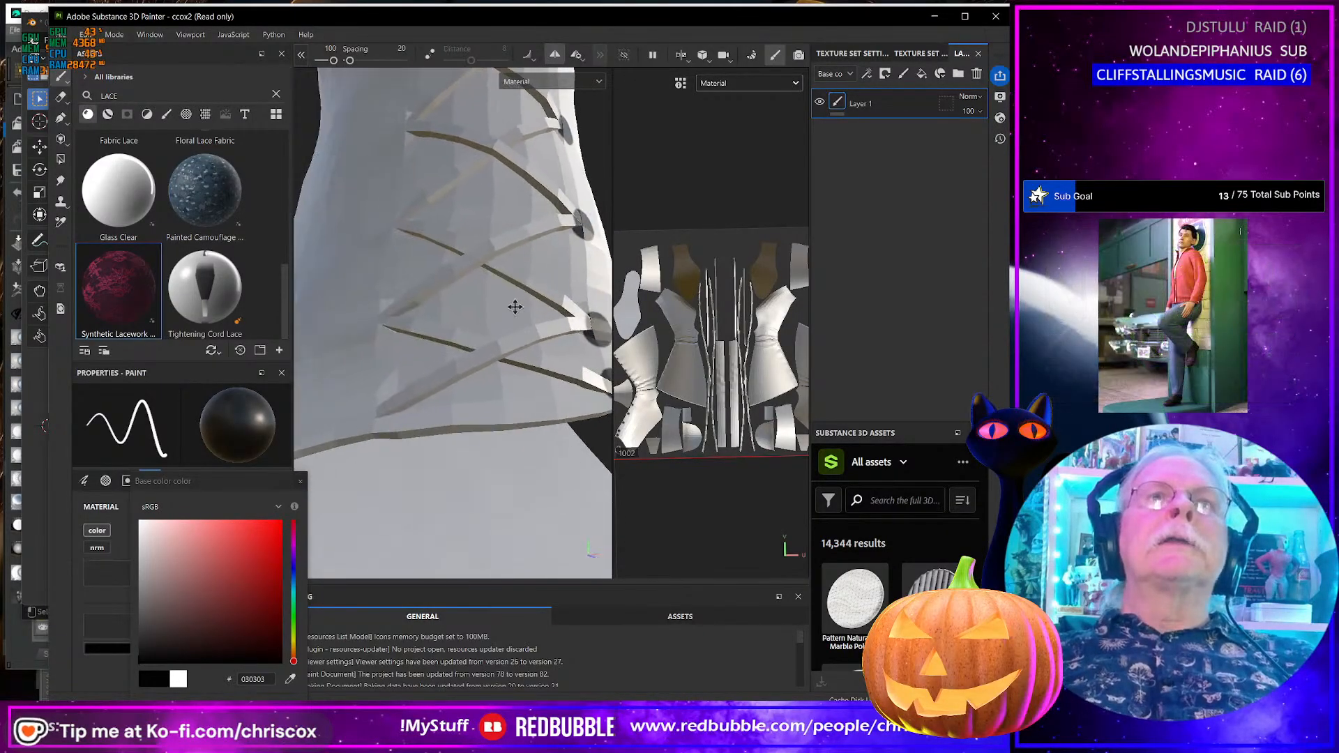
click(371, 404)
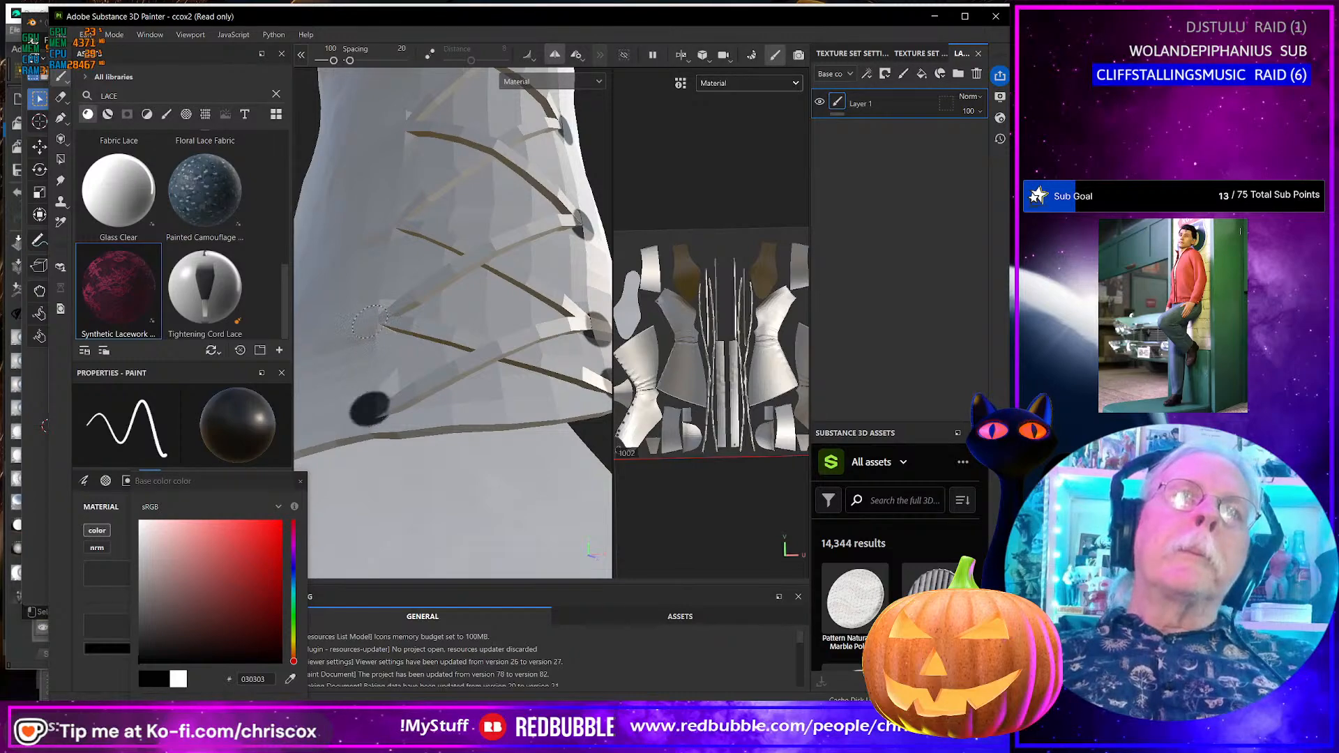
click(369, 321)
alt+drag(368, 320, 438, 342)
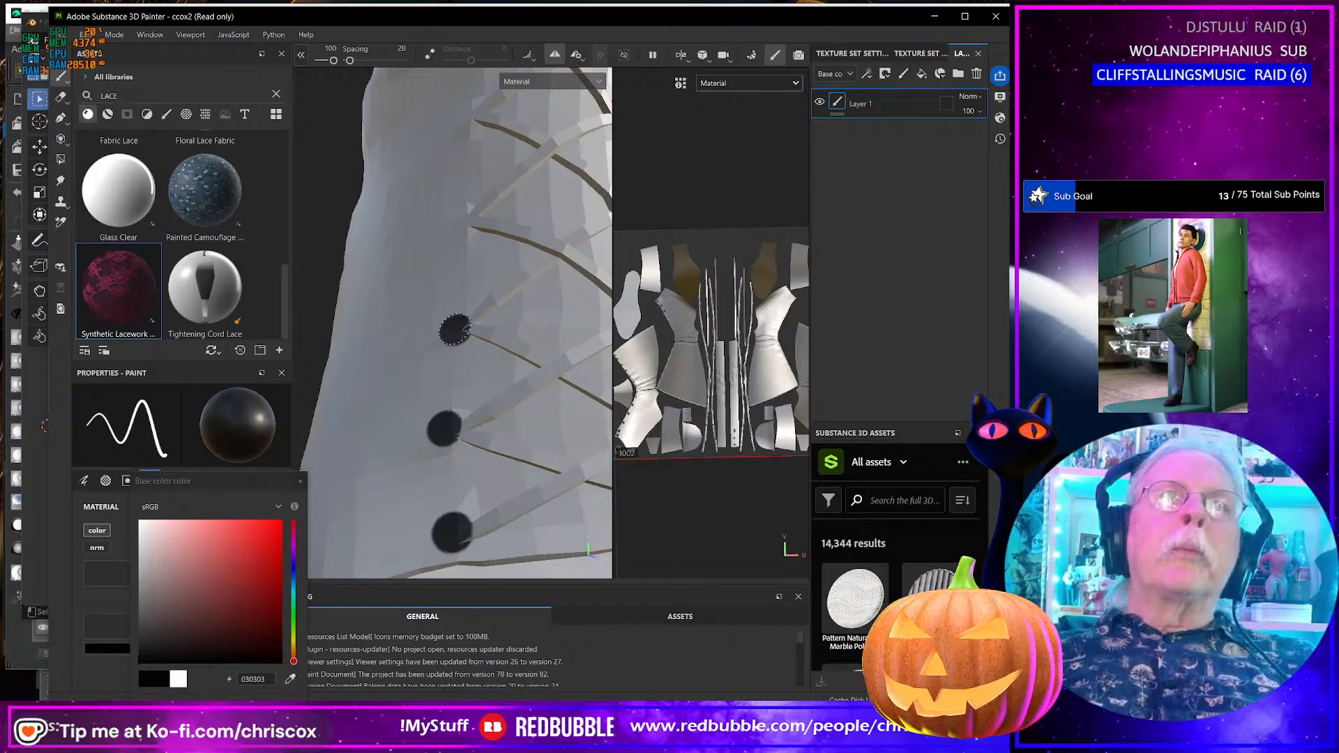
alt+drag(454, 328, 476, 349)
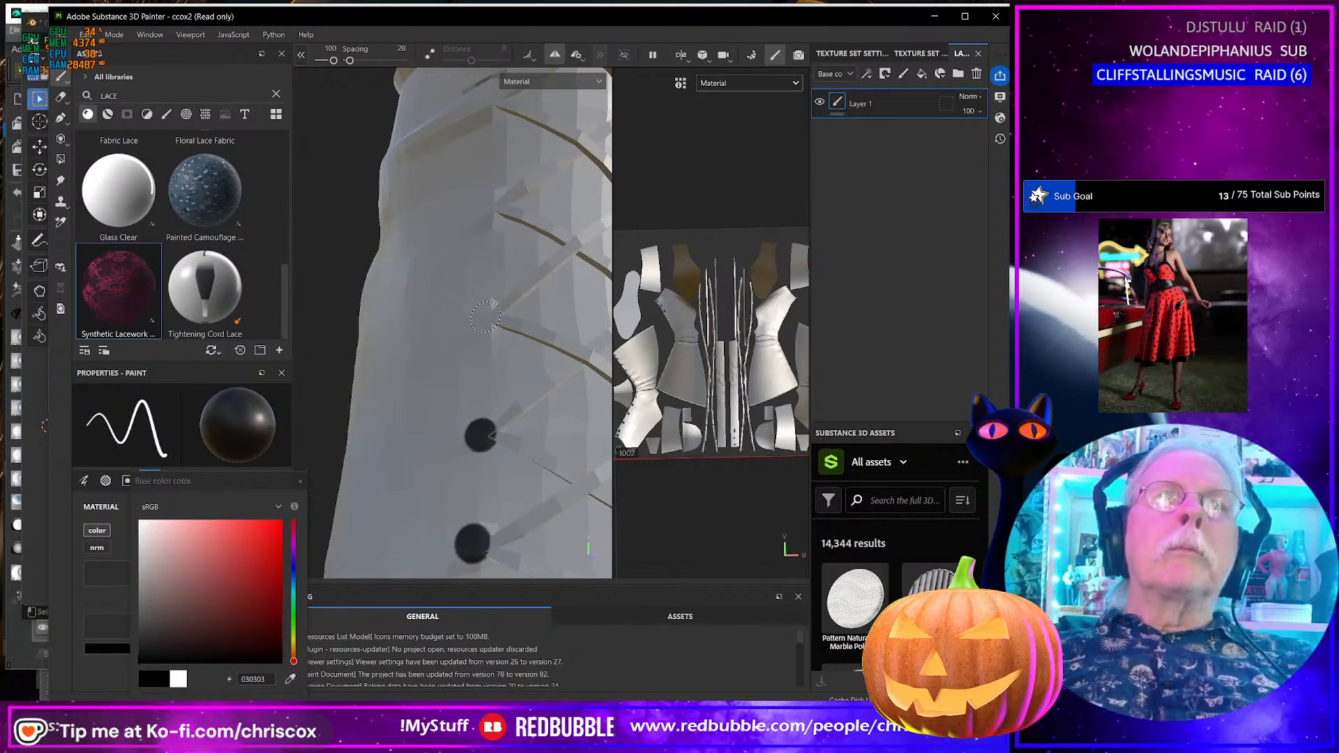
- Continue the eyelet dots up the left lace ends to the folds around the ankle
alt+drag(485, 317, 494, 340)
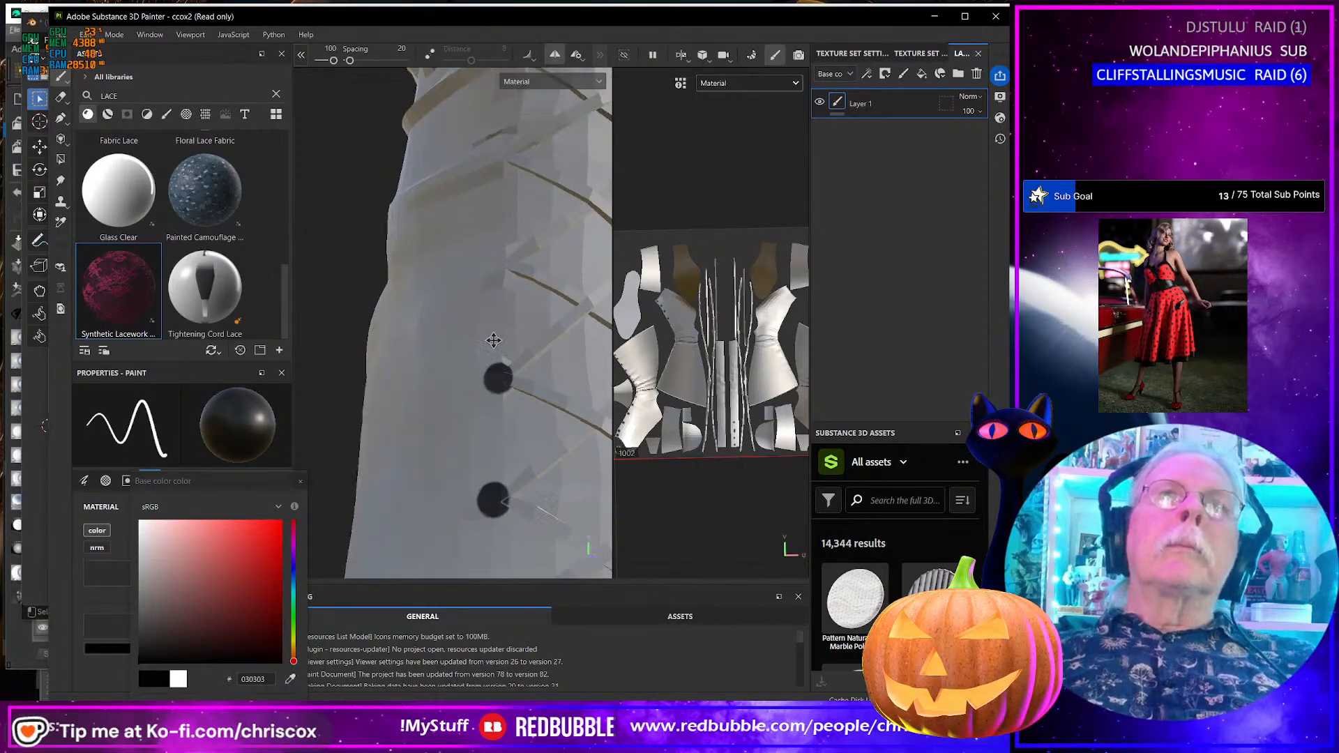
alt+middle_drag(494, 340, 505, 397)
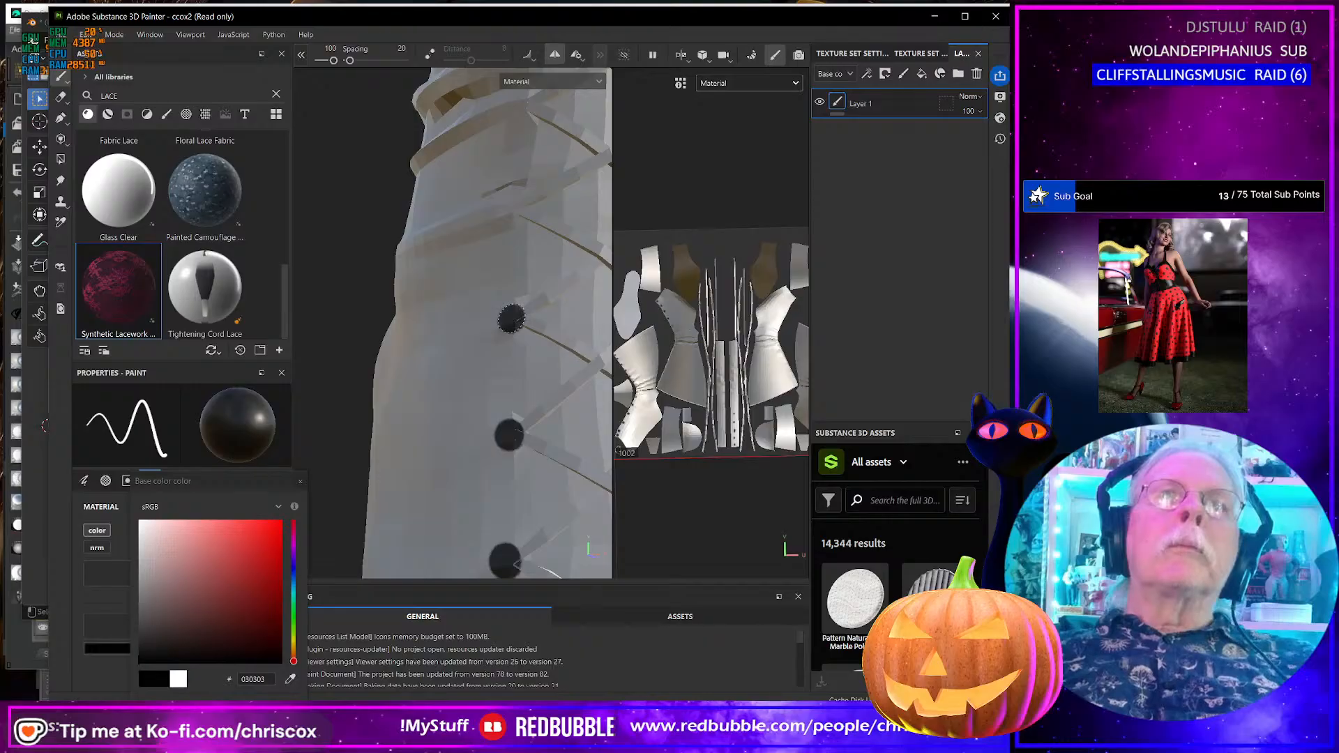
mouse_move(511, 320)
alt+mouse_down()
mouse_move(530, 393)
mouse_move(533, 368)
mouse_move(503, 334)
alt+mouse_up()
click(524, 359)
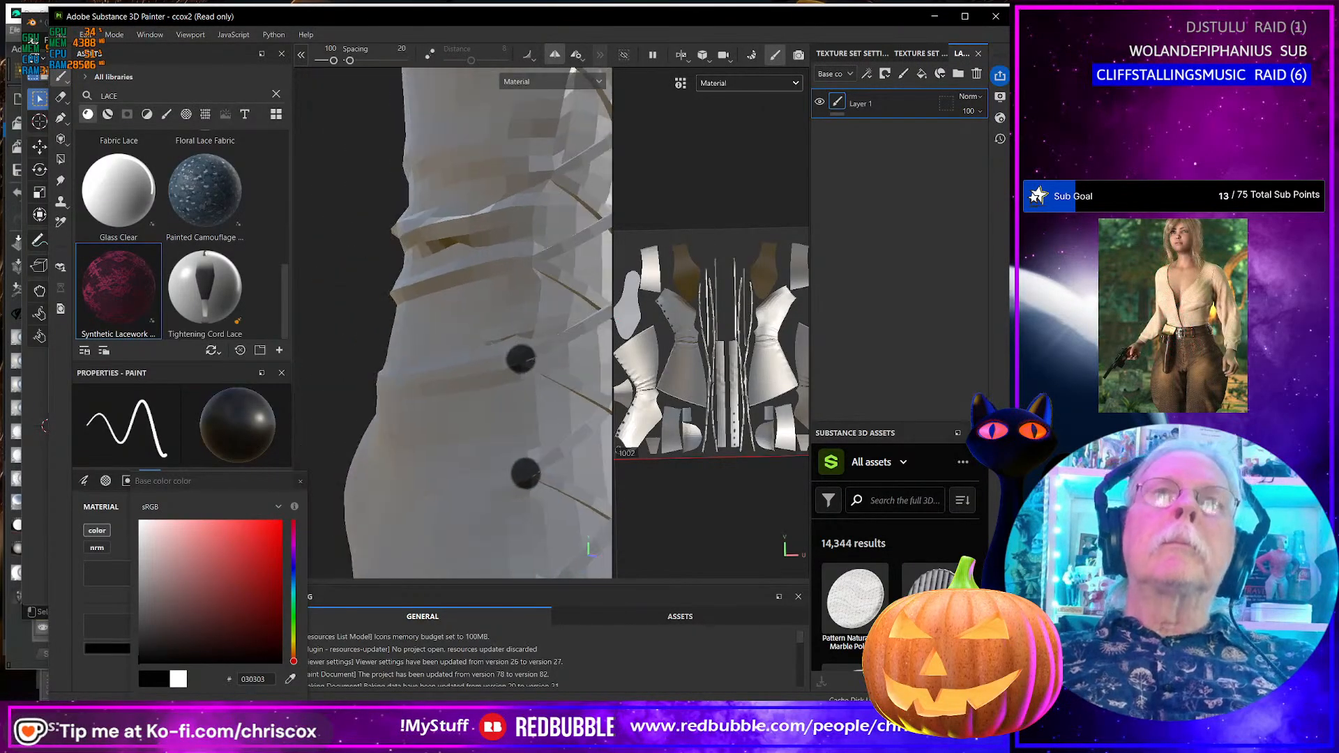
click(531, 263)
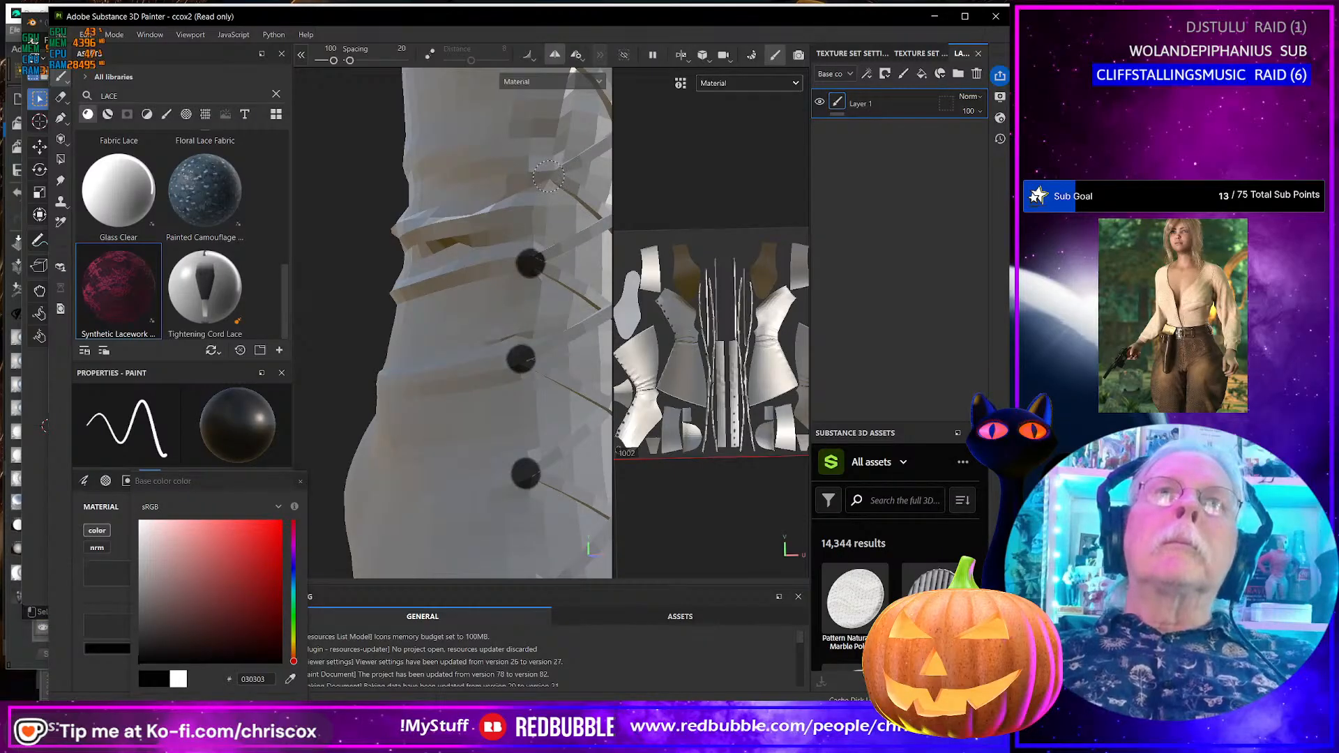
- Paint eyelet dots on the left lace ends from above the ankle folds to the top of the shaft
mouse_move(549, 177)
alt+mouse_down()
mouse_move(513, 395)
mouse_move(535, 307)
alt+mouse_up()
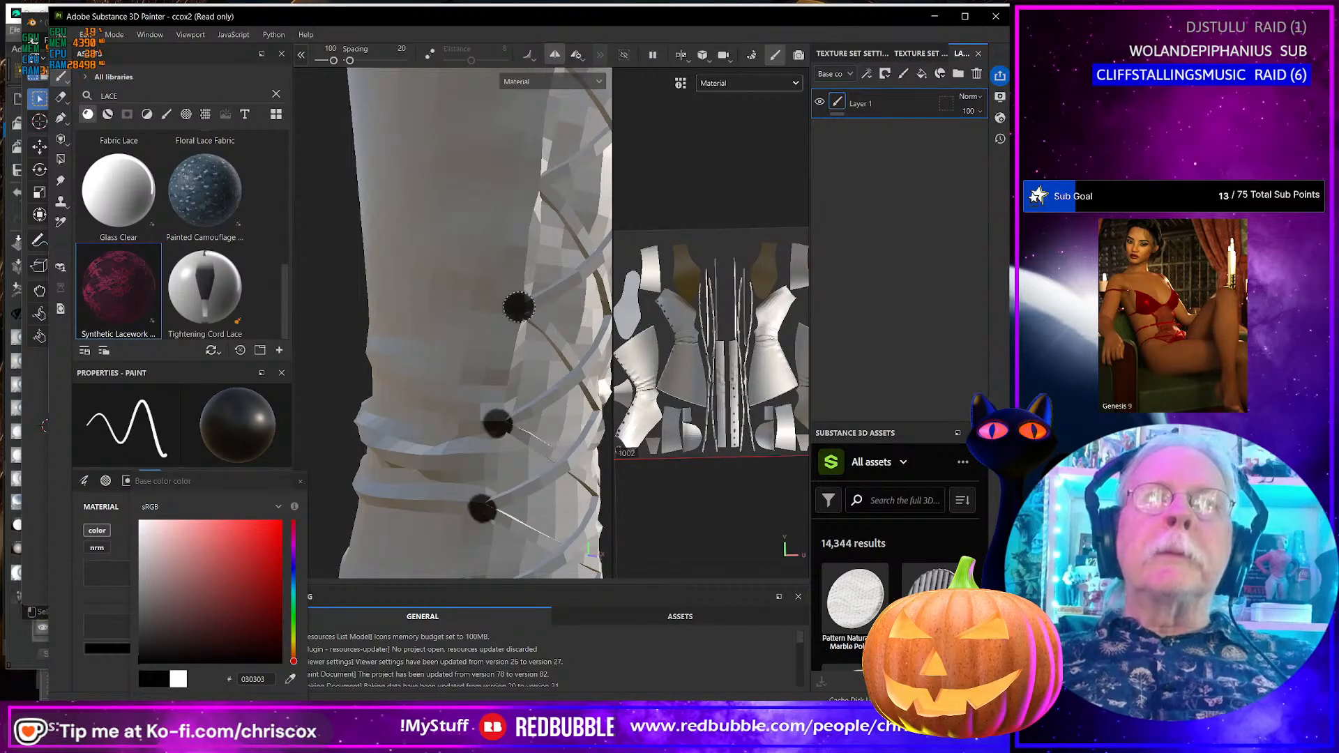
mouse_move(518, 306)
alt+mouse_down()
mouse_move(475, 303)
mouse_move(502, 313)
alt+mouse_up()
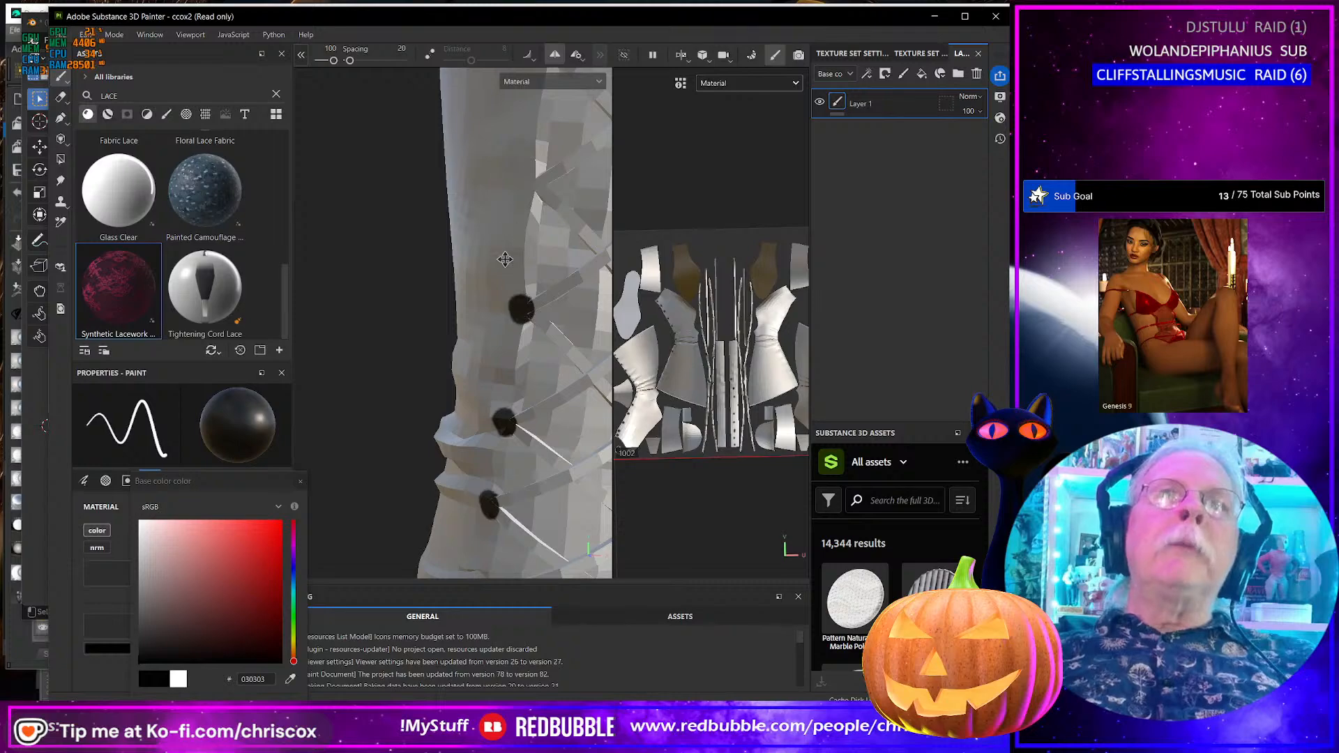
alt+middle_drag(505, 259, 501, 296)
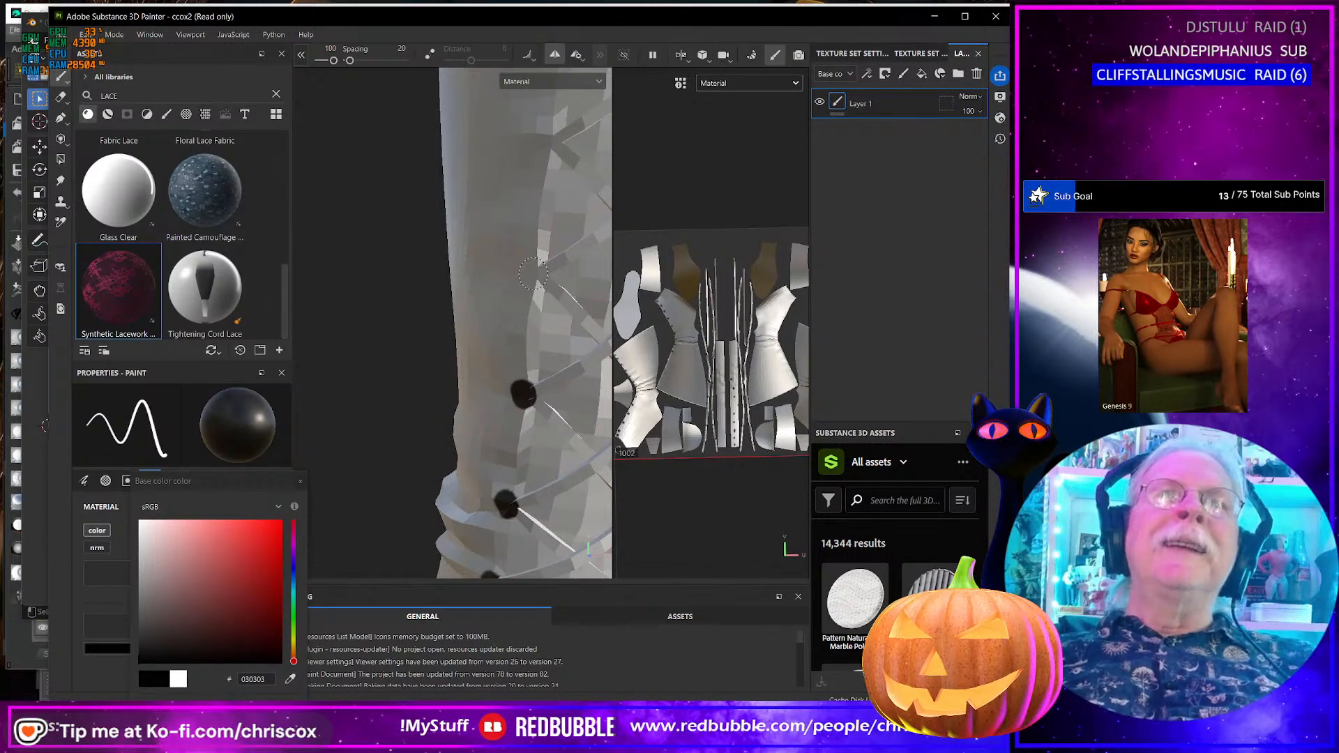
alt+drag(532, 274, 534, 358)
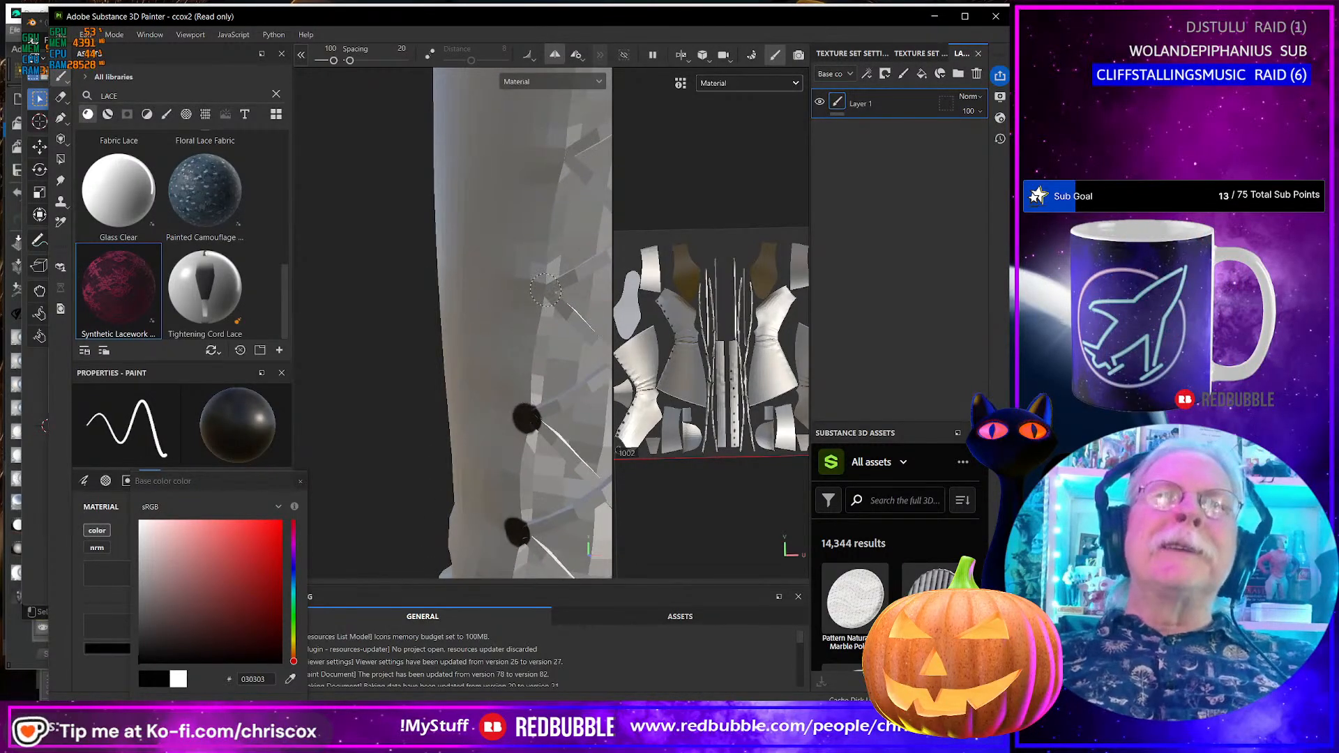
mouse_move(541, 292)
alt+mouse_down()
mouse_move(503, 403)
mouse_move(513, 412)
alt+mouse_up()
click(521, 366)
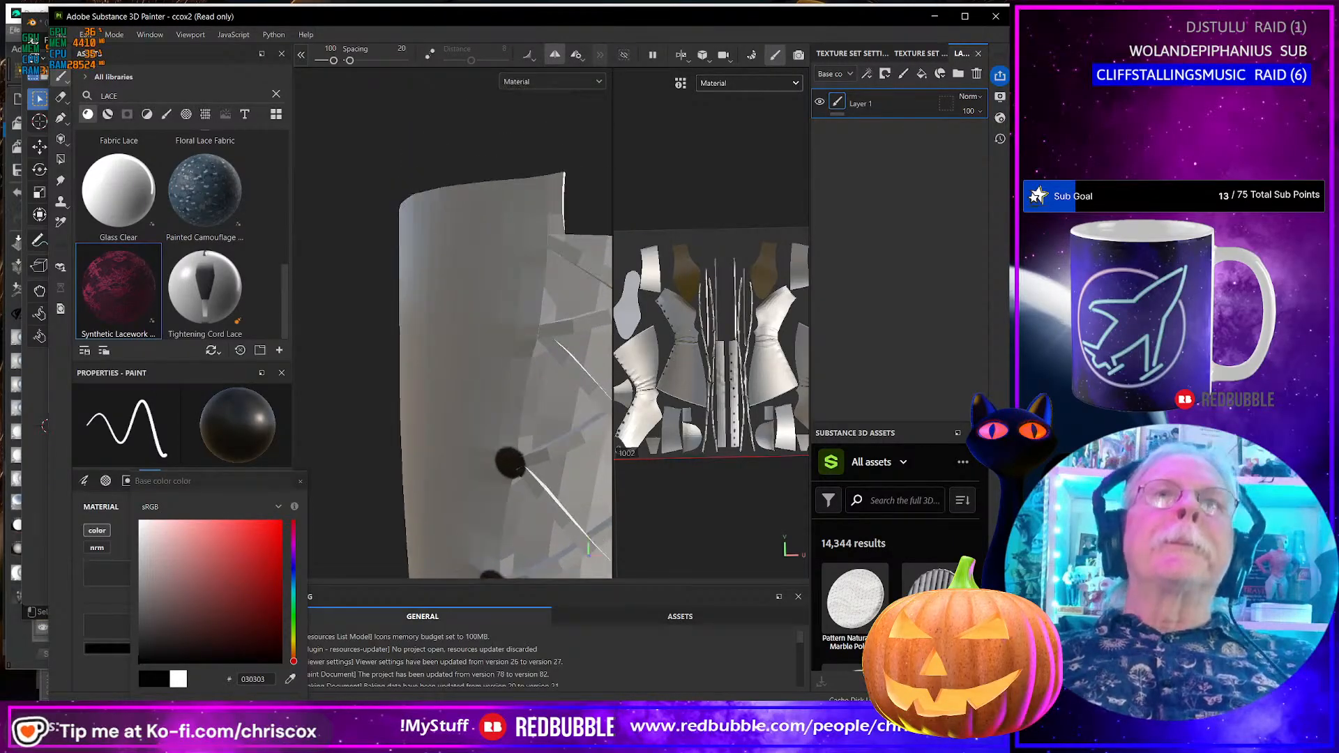
click(529, 332)
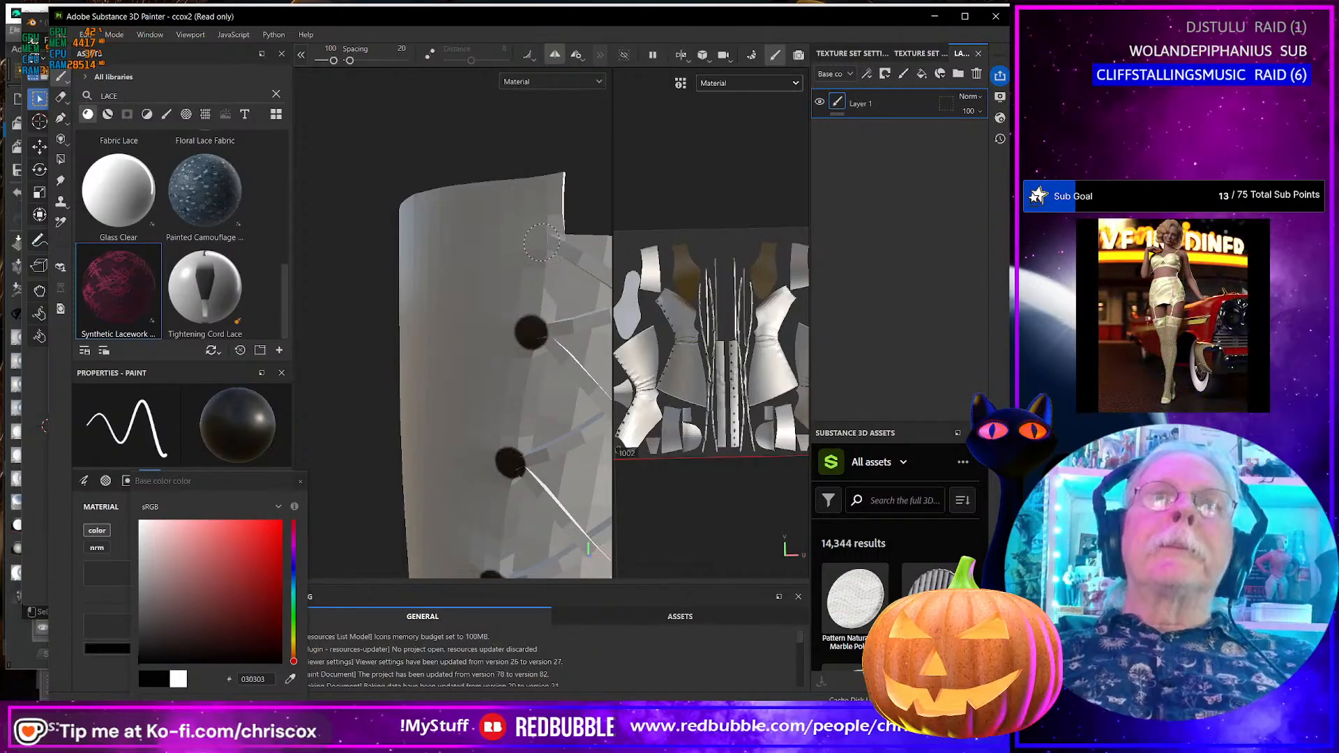
- Inspect the whole boot and its UV layout, and erase all the eyelet dots along the lacing with the Eraser
scroll(460, 361, down, 5)
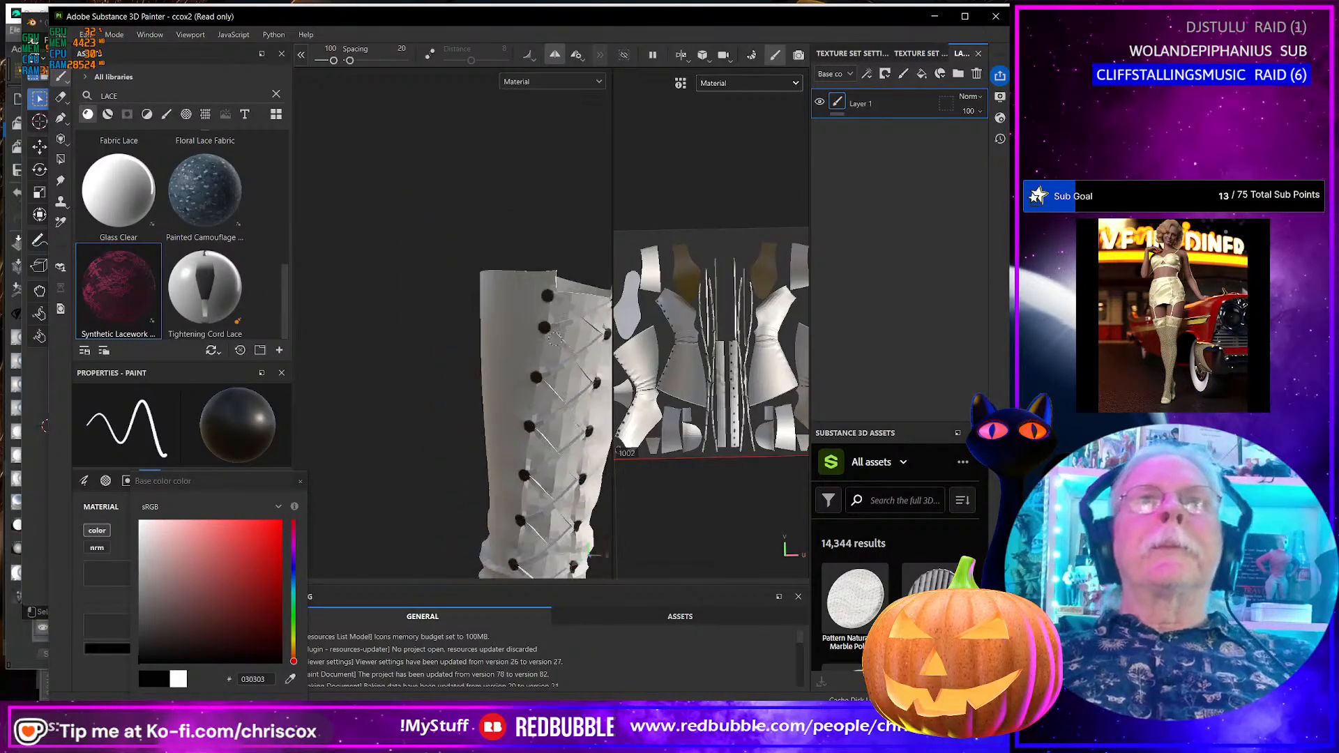
alt+drag(461, 361, 213, 300)
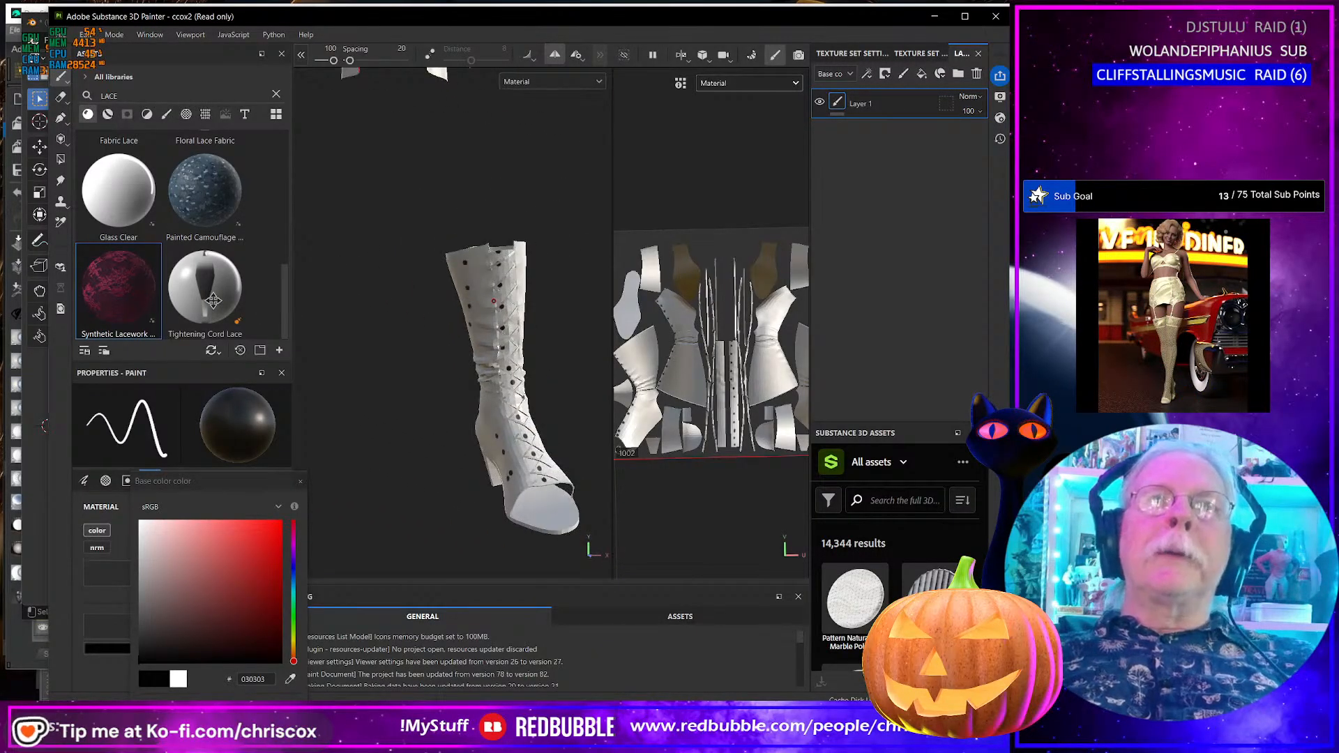
mouse_move(441, 391)
alt+mouse_down()
mouse_move(396, 391)
mouse_move(437, 397)
alt+mouse_up()
scroll(395, 391, down, 3)
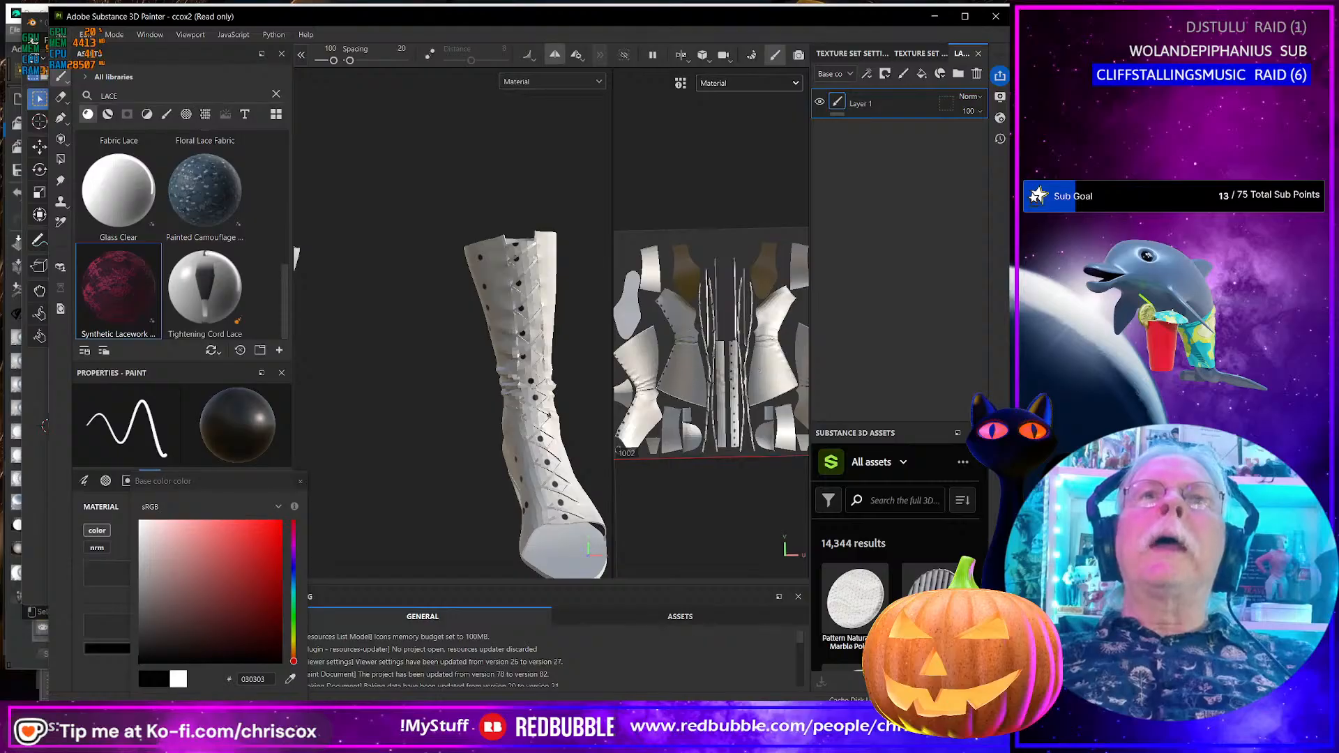
alt+middle_drag(679, 344, 618, 343)
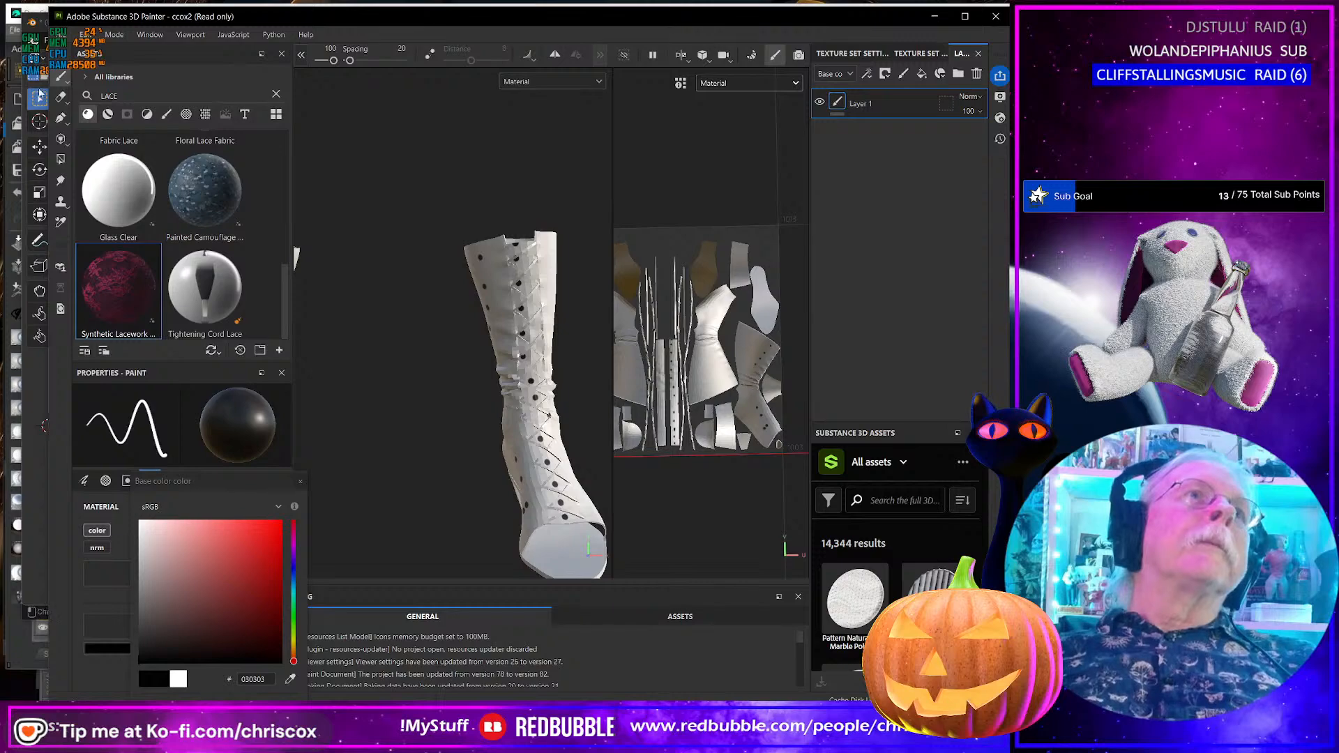
click(60, 98)
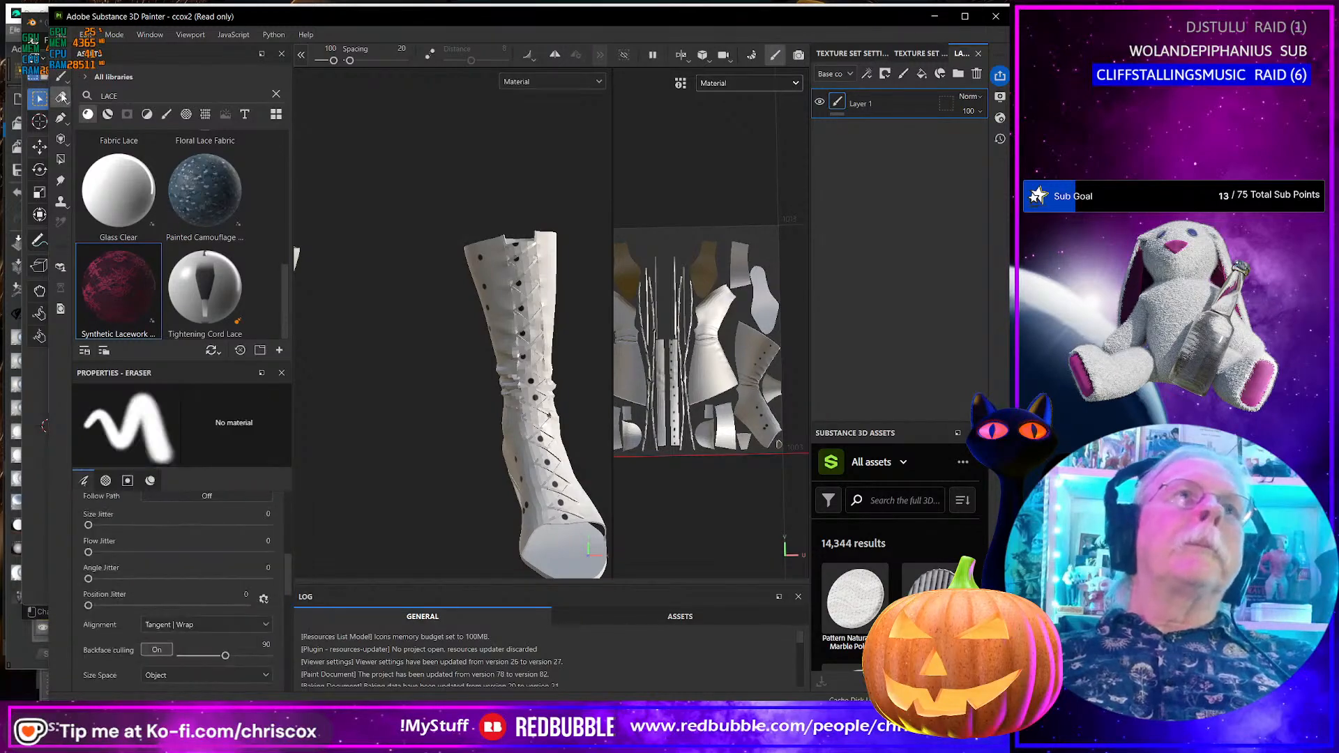
mouse_move(523, 496)
mouse_down()
mouse_move(561, 481)
mouse_move(550, 378)
mouse_up()
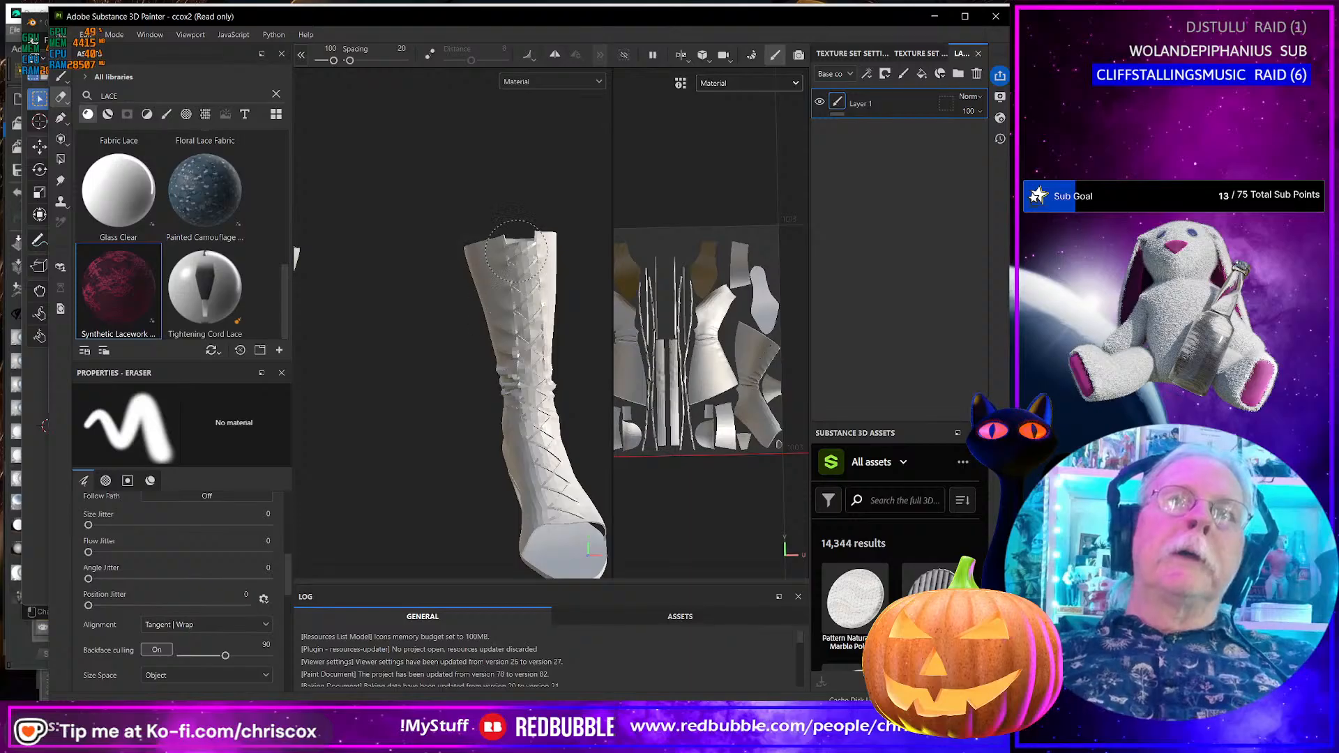
scroll(569, 340, up, 5)
scroll(518, 322, down, 3)
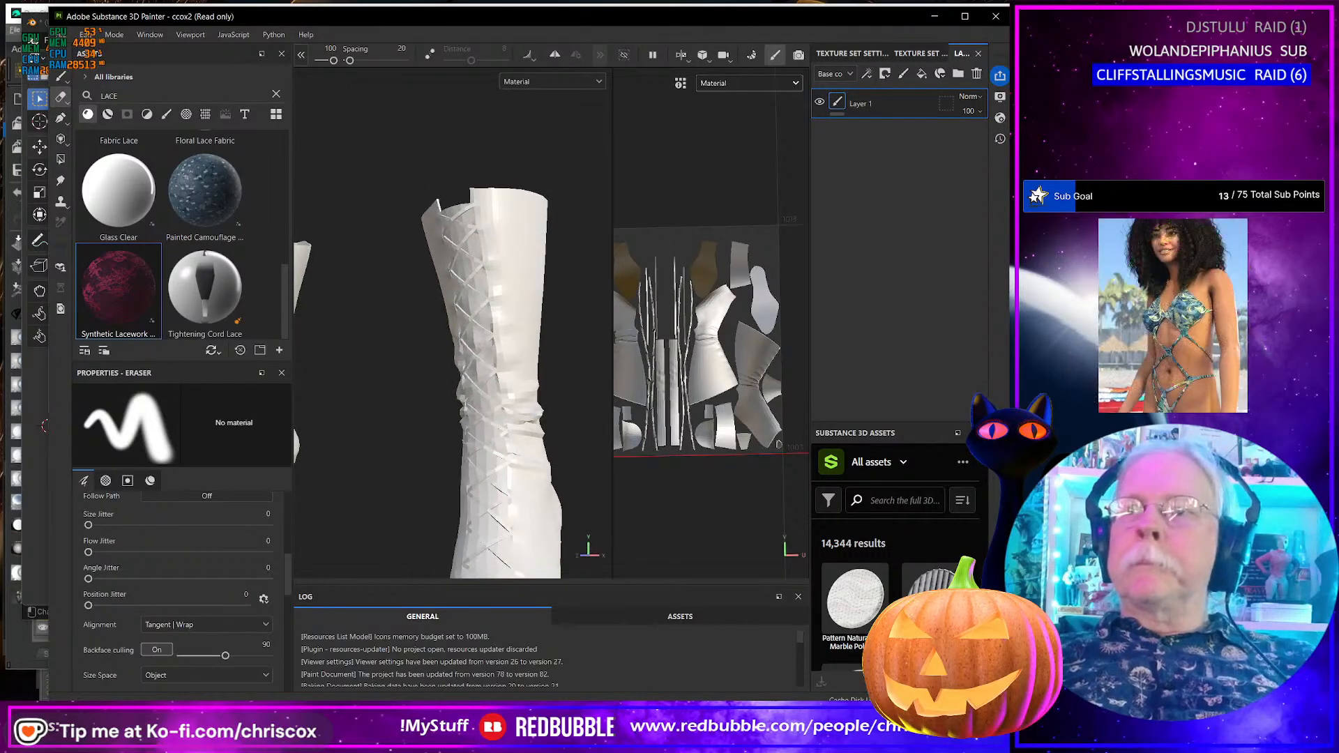
- Switch back to the Paint tool and paint black eyelet dots on the four uppermost right lace ends of the boot shaft
scroll(518, 322, up, 5)
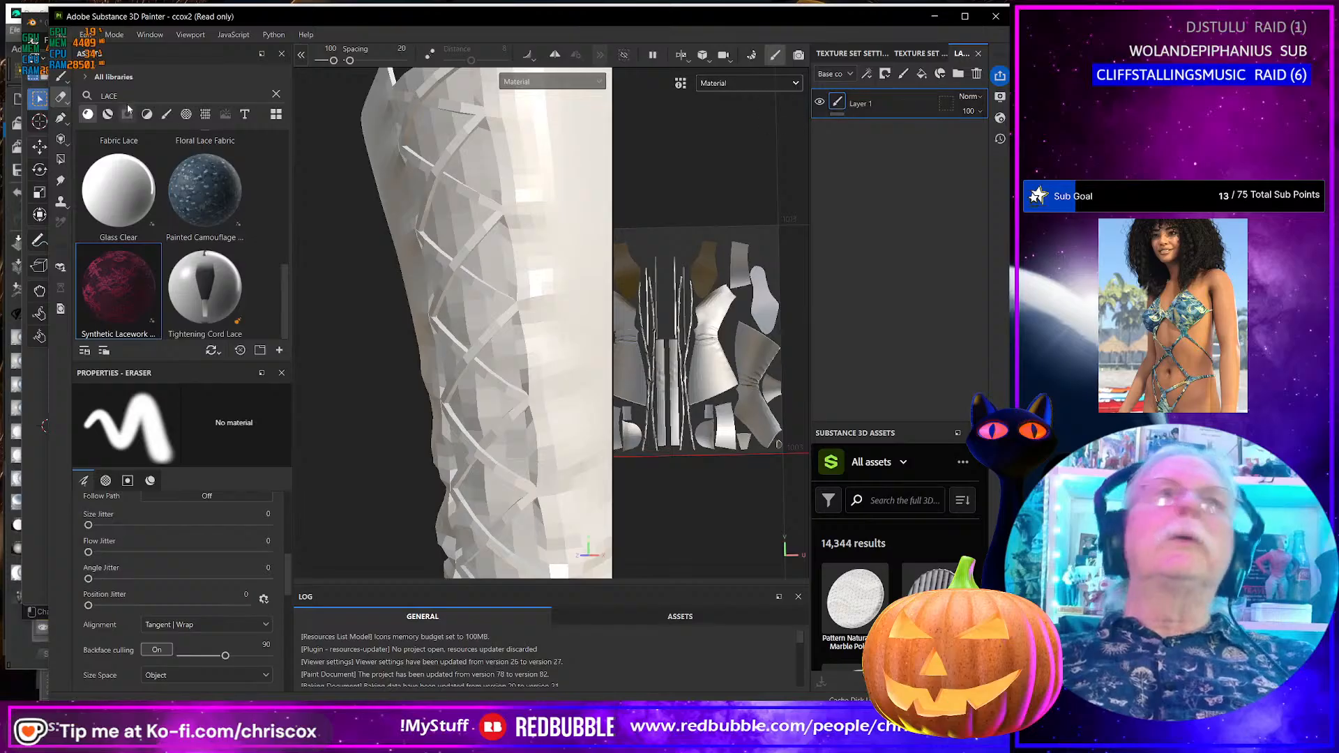
click(62, 78)
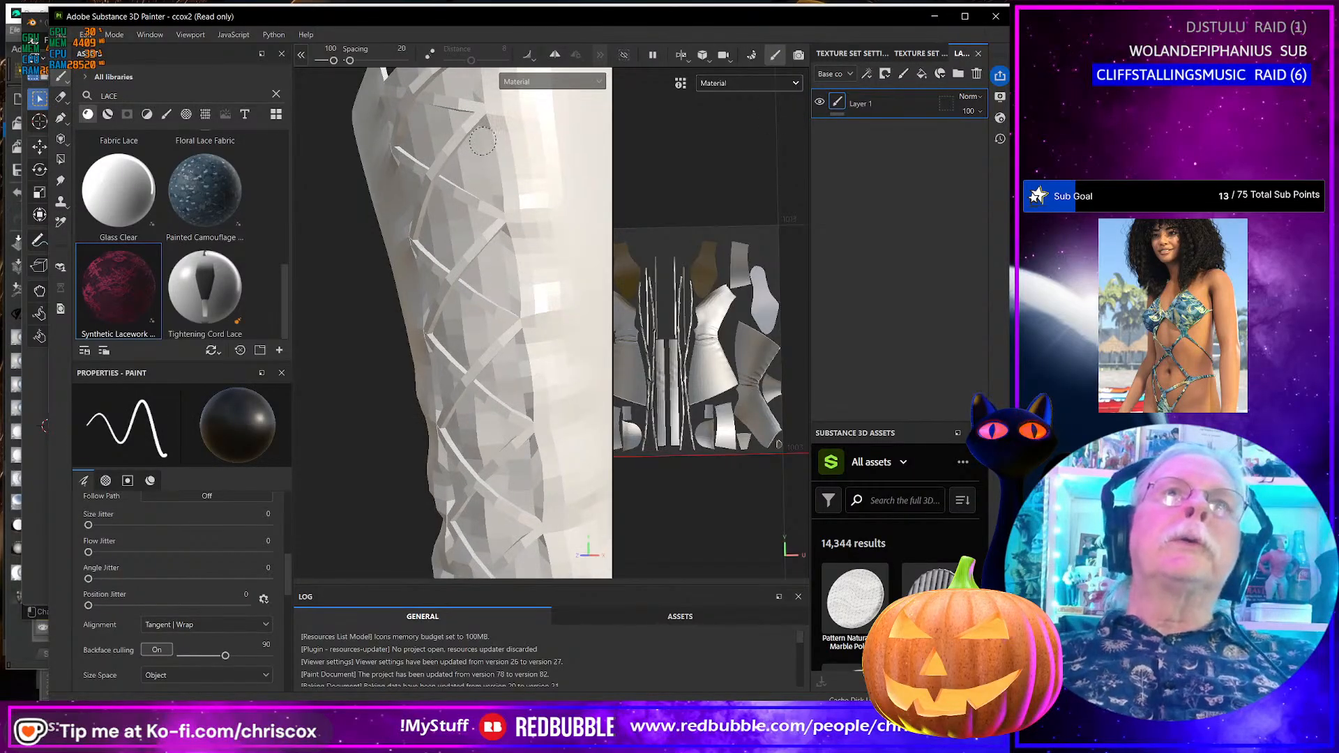
scroll(485, 146, down, 4)
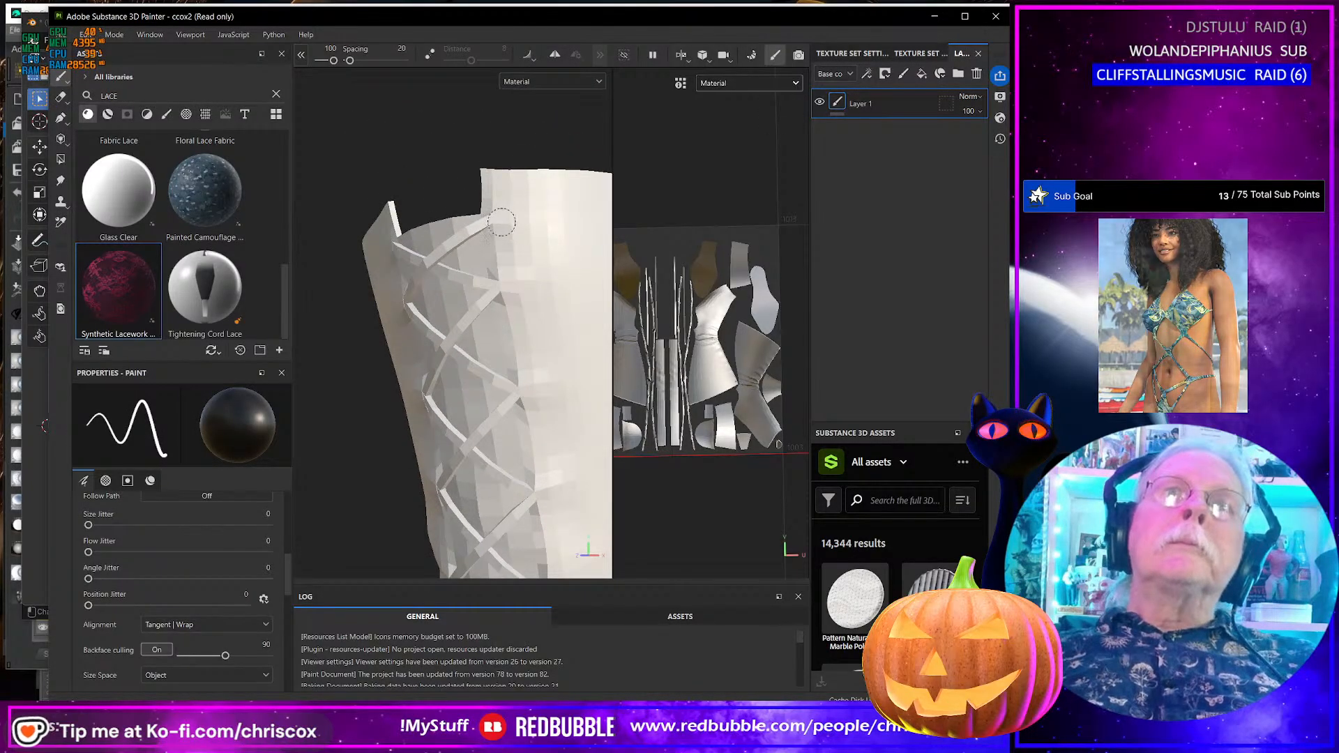
click(499, 219)
click(506, 286)
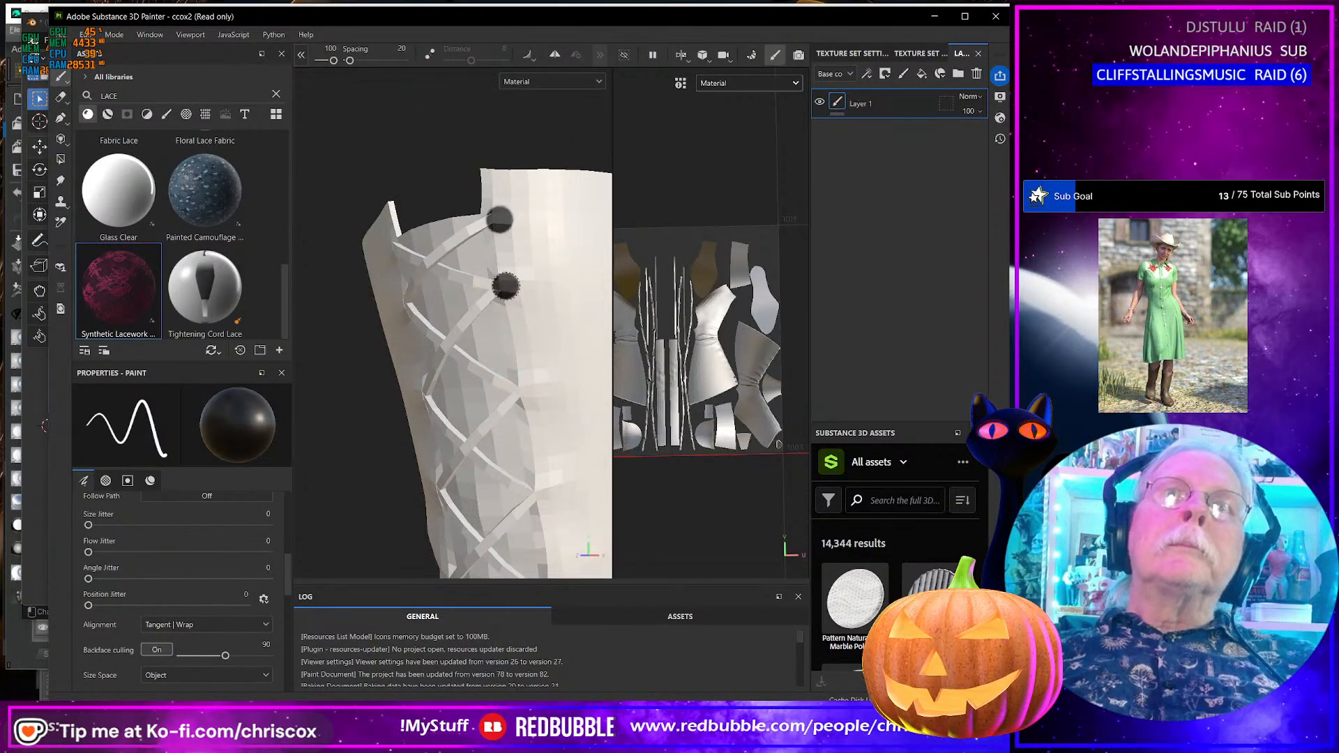
click(526, 392)
click(542, 496)
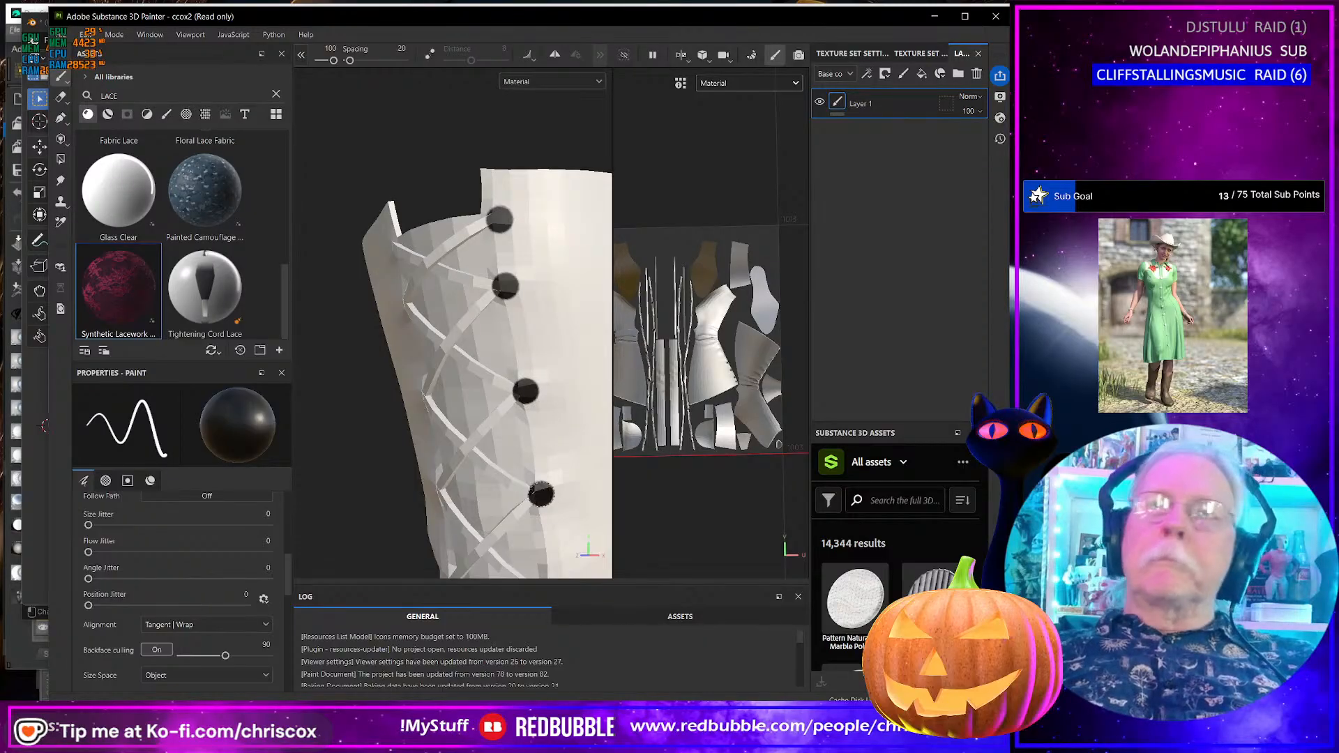
- Continue the black eyelet dots down the right lace ends of the shaft to the folds around the ankle
scroll(530, 345, up, 3)
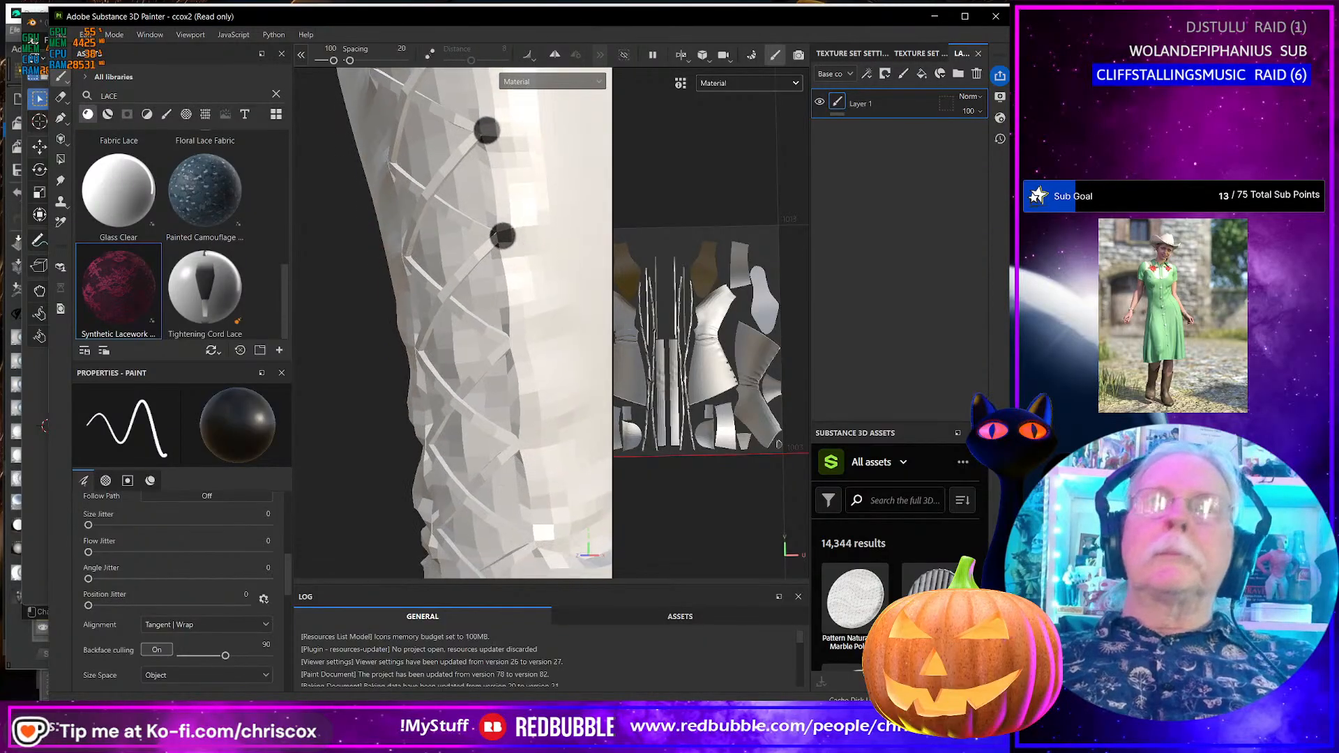
click(512, 341)
alt+middle_drag(517, 364, 497, 254)
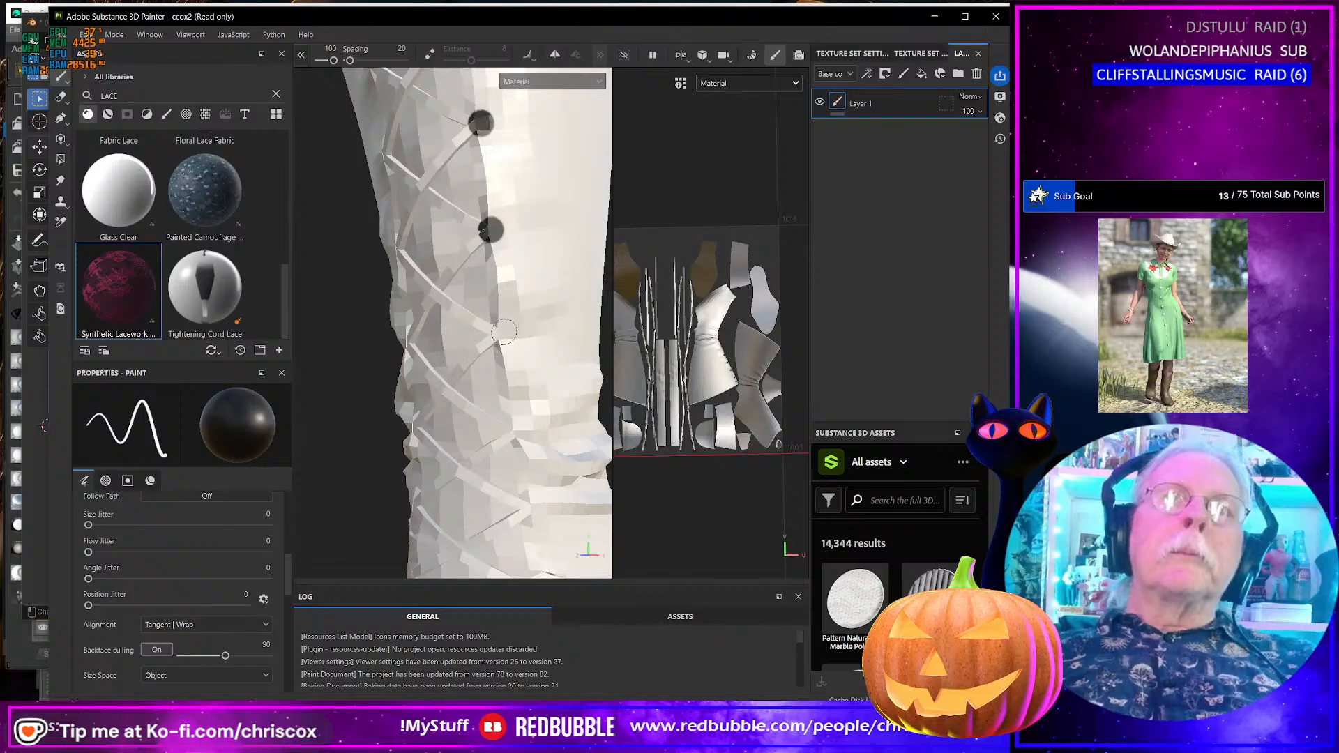
click(502, 331)
mouse_move(503, 335)
alt+mouse_down()
mouse_move(527, 417)
mouse_move(528, 338)
alt+mouse_up()
click(525, 427)
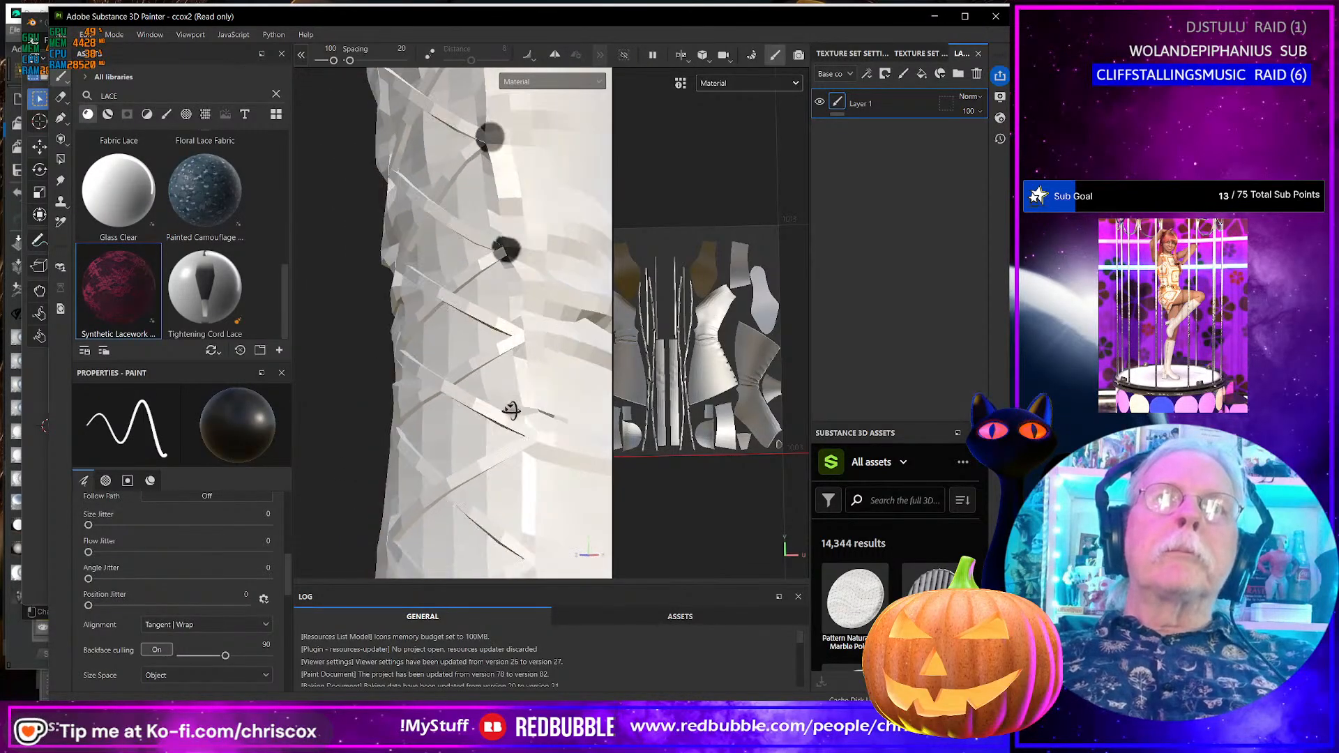
- Paint eyelet dots on the remaining right lace ends, from the ankle folds down to the toe opening
click(526, 338)
click(537, 438)
alt+drag(537, 438, 514, 309)
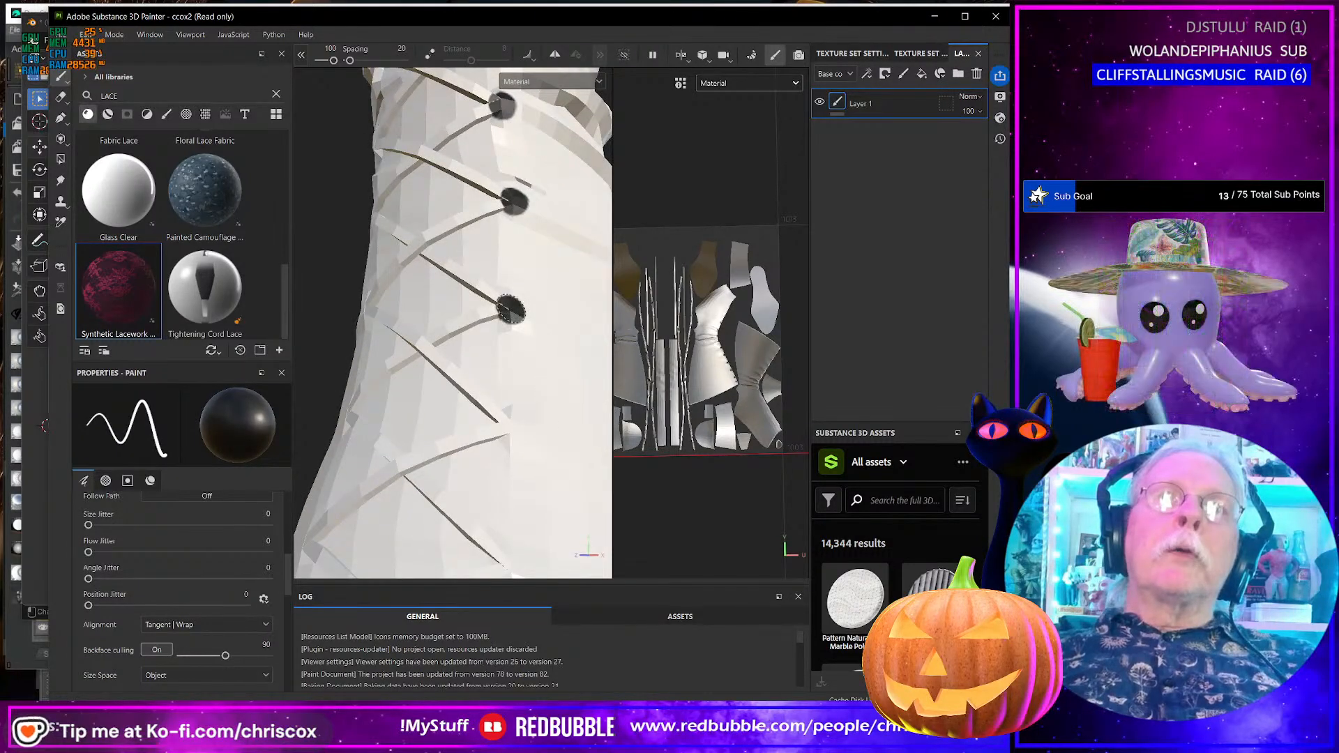
alt+drag(513, 399, 513, 316)
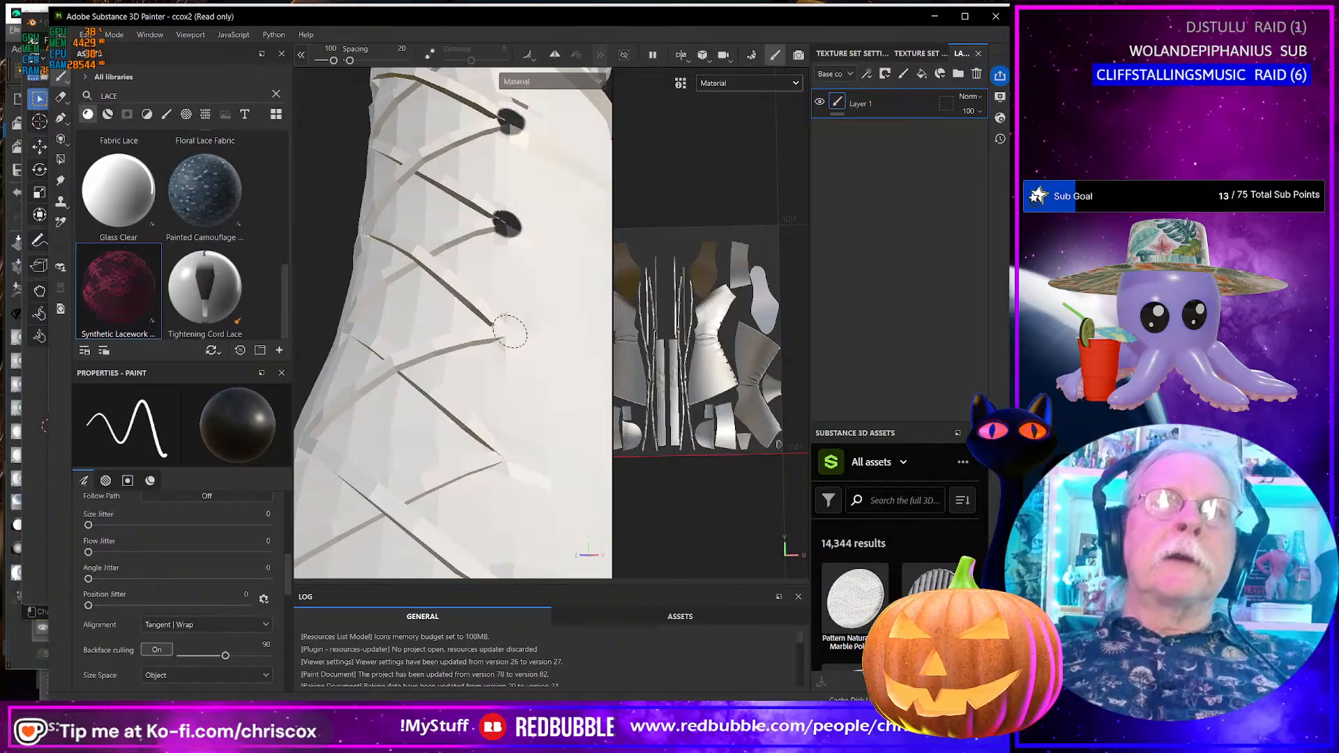
click(512, 455)
alt+drag(511, 454, 503, 279)
click(506, 297)
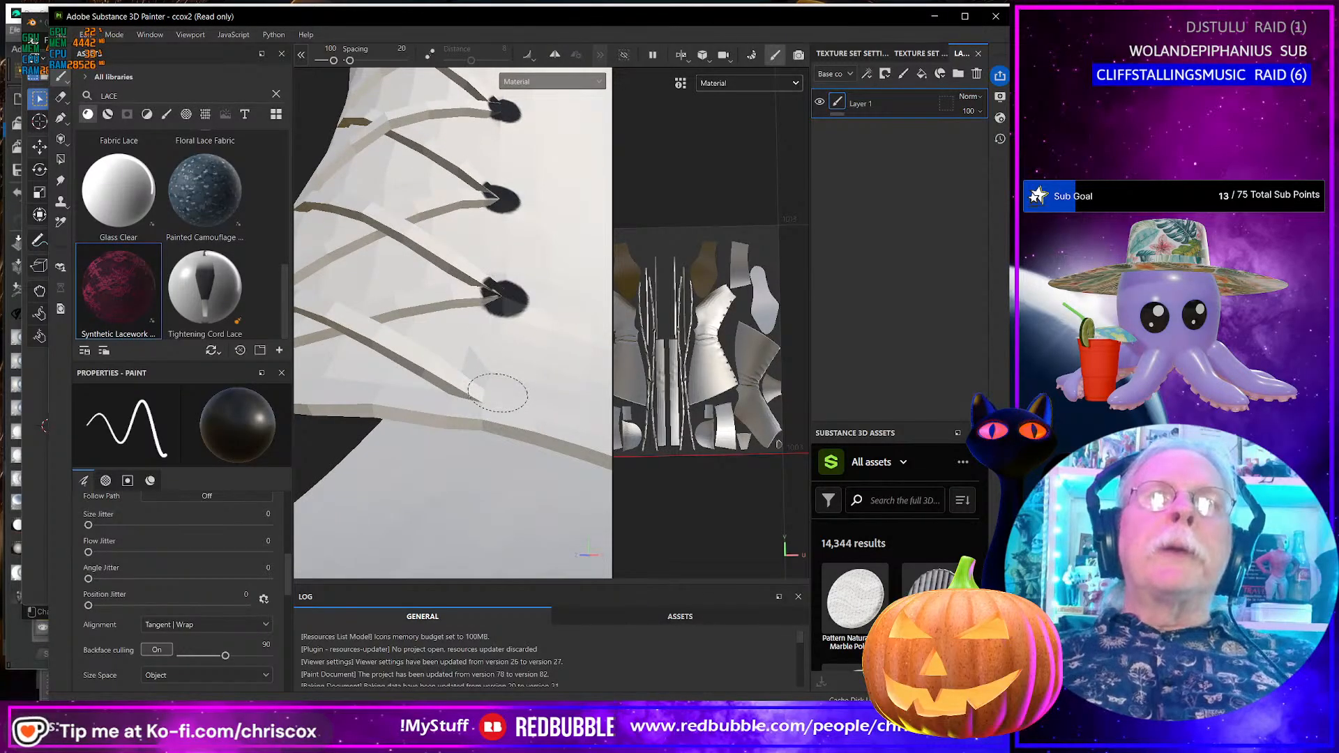
click(495, 390)
alt+drag(495, 394, 477, 328)
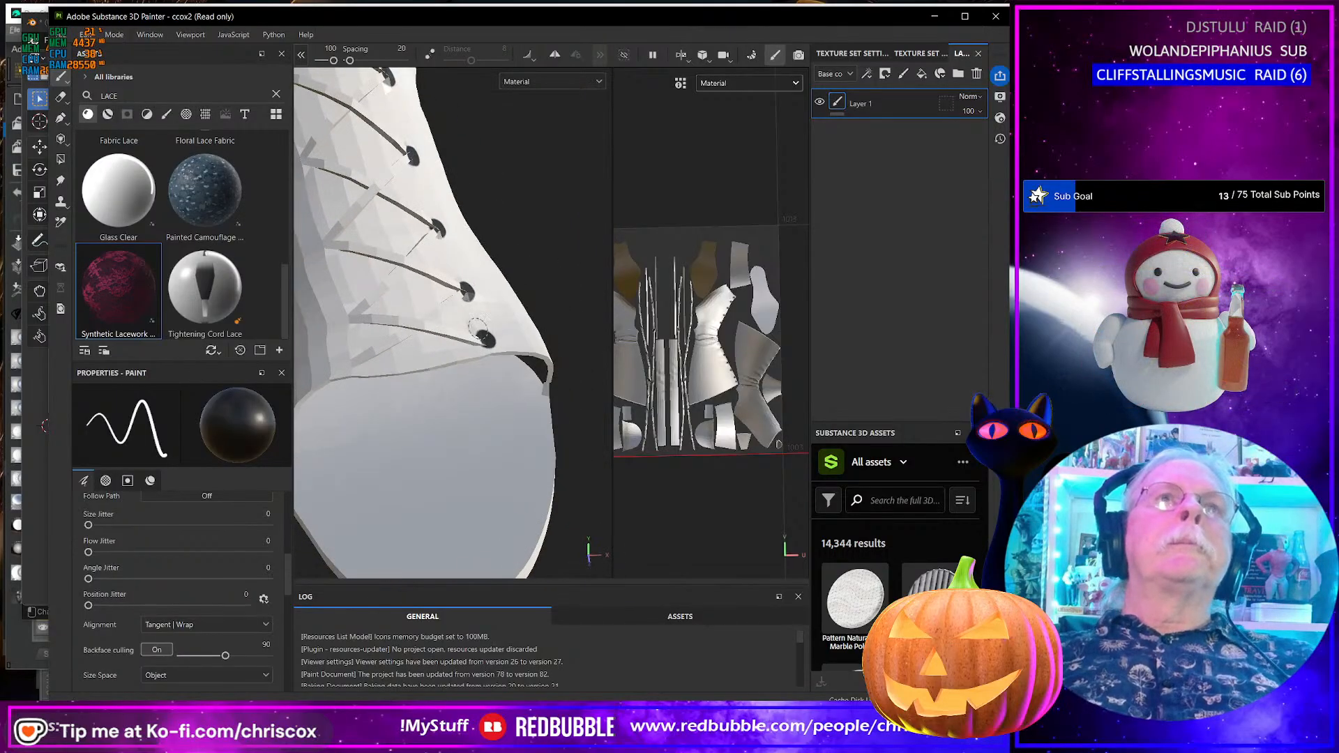
- Paint eyelet dots on the opposite side's lace ends, from the toe opening up to just below the ankle folds
click(348, 362)
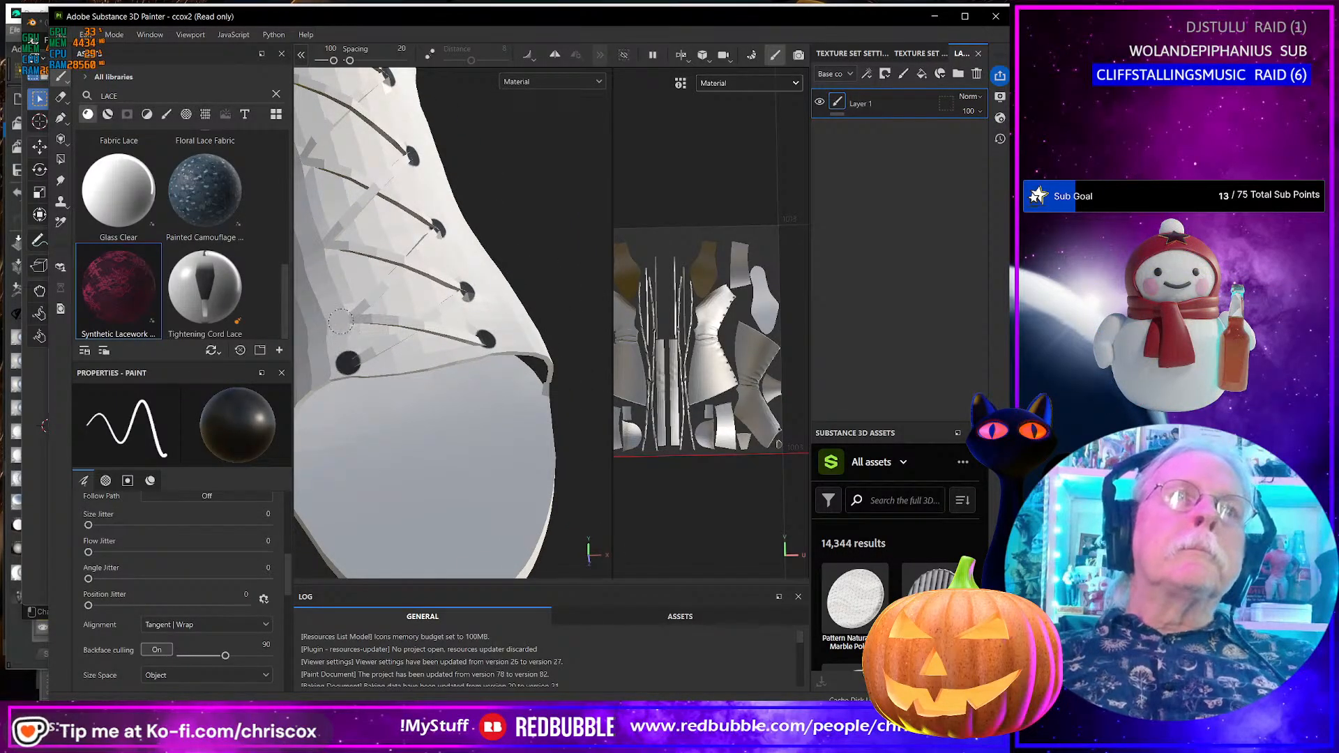
mouse_move(341, 321)
alt+mouse_down()
mouse_move(473, 293)
mouse_move(441, 325)
alt+mouse_up()
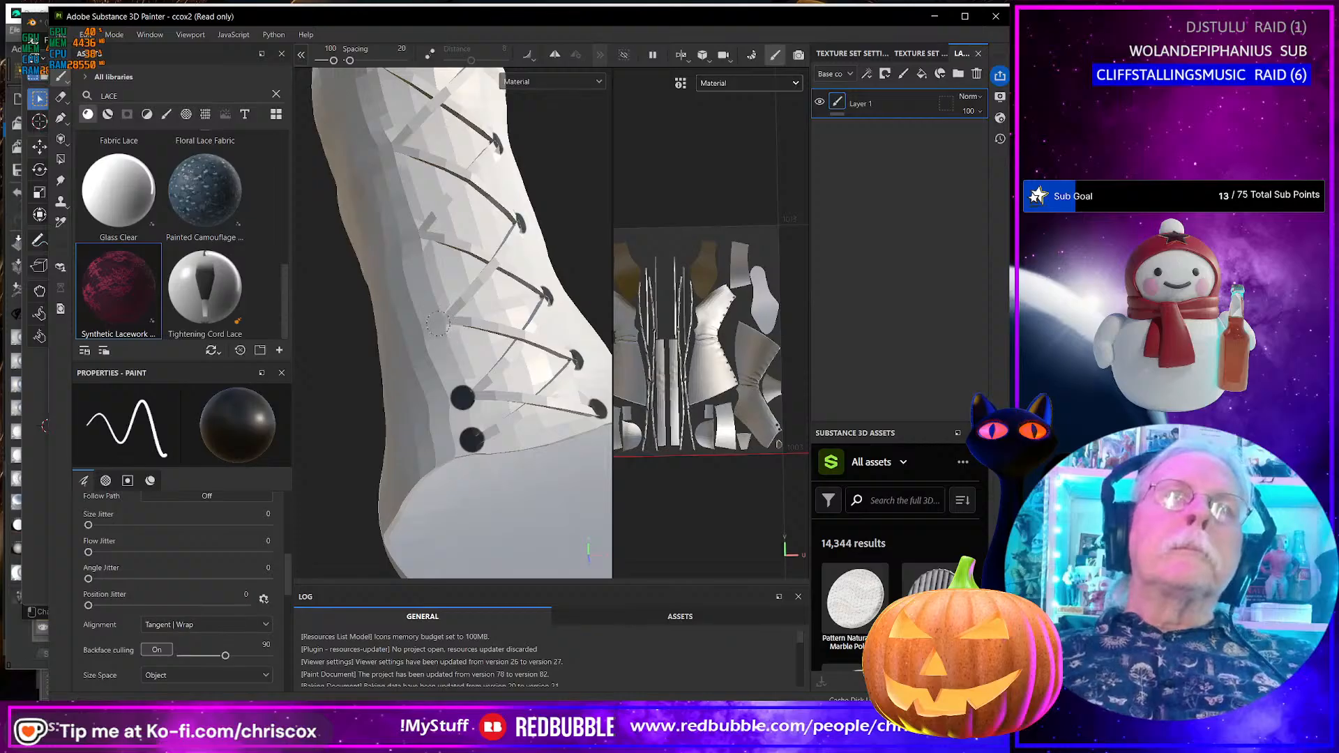
click(440, 324)
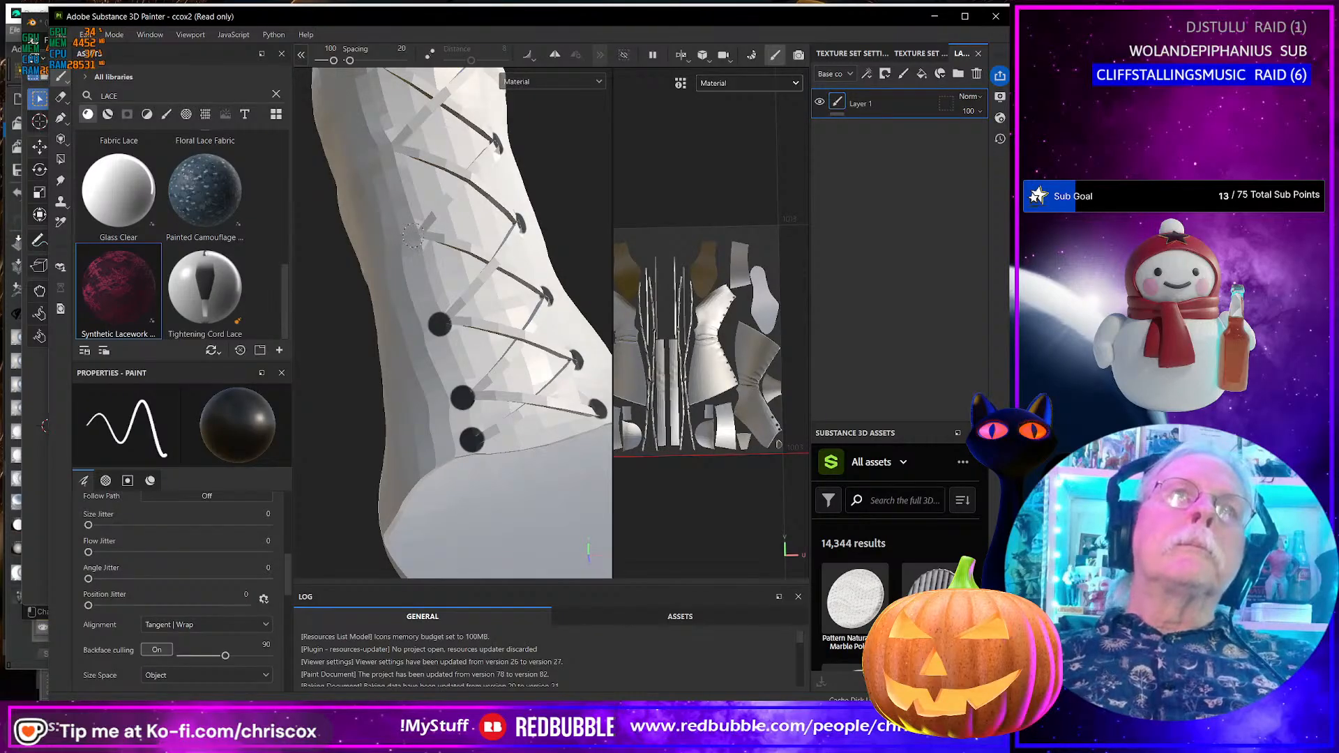
alt+drag(412, 235, 503, 321)
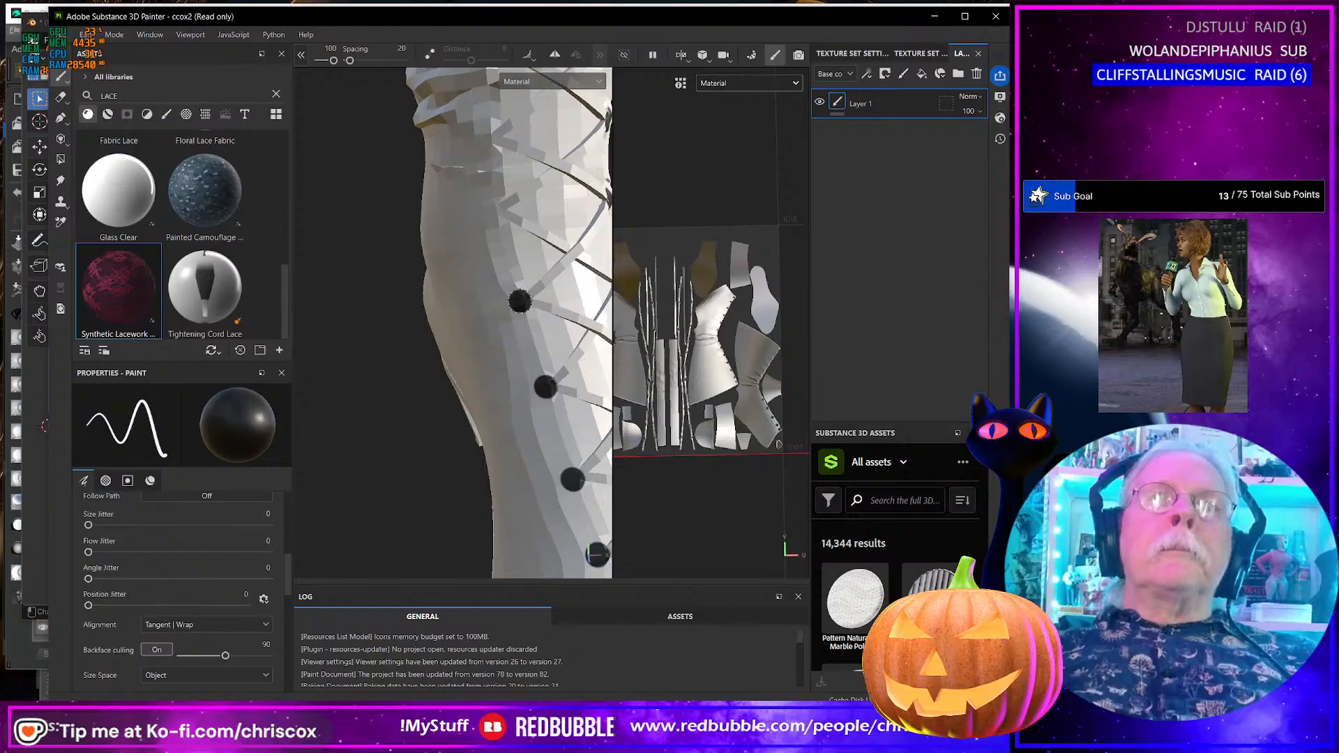
mouse_move(520, 300)
alt+mouse_down()
mouse_move(514, 284)
mouse_move(533, 297)
alt+mouse_up()
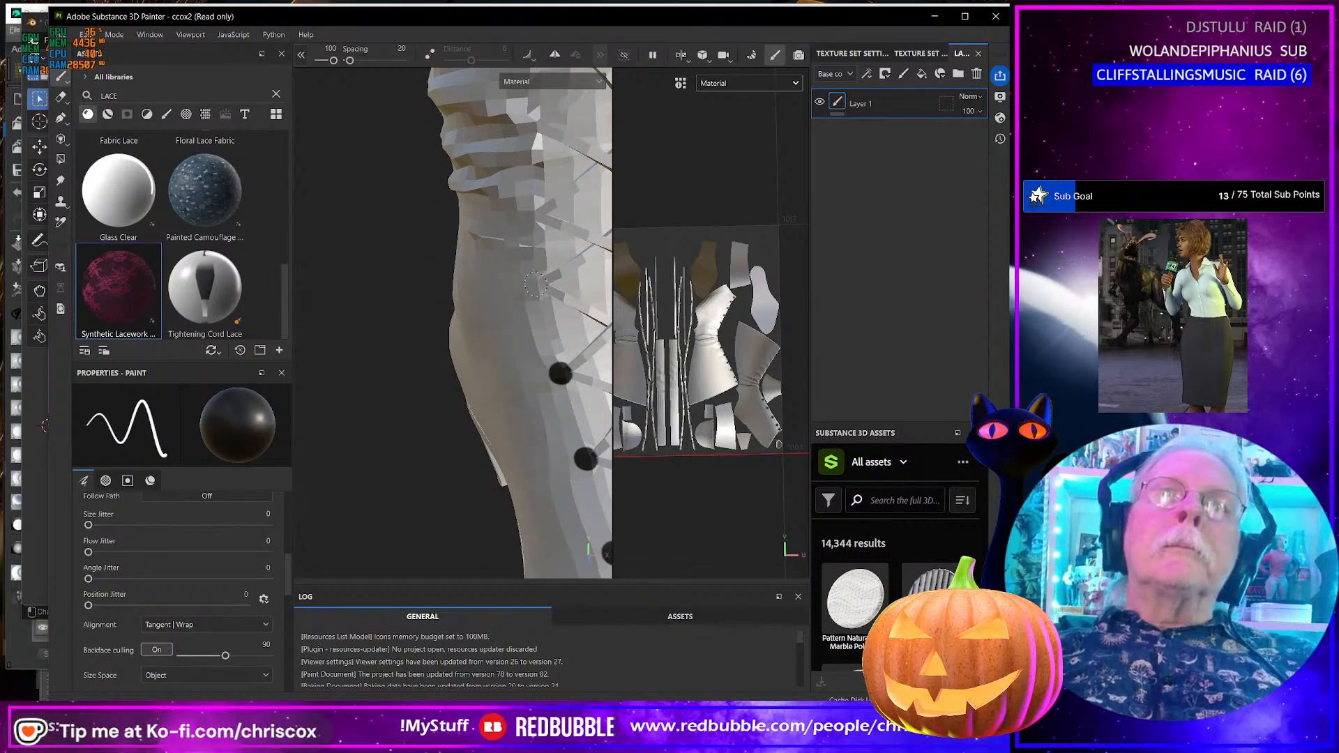
click(536, 284)
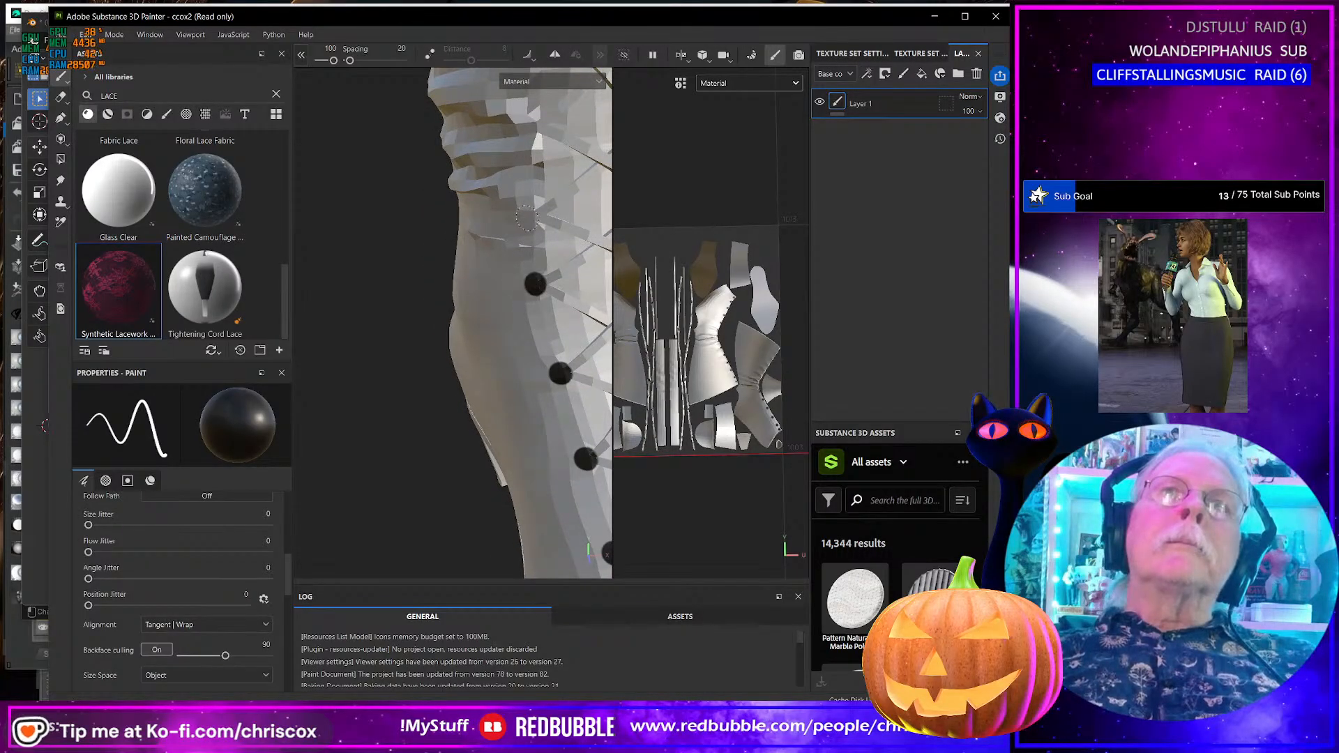
- Continue the eyelet dots on the left lace ends through the ankle folds to the lower shaft
alt+drag(530, 216, 561, 326)
scroll(561, 325, up, 4)
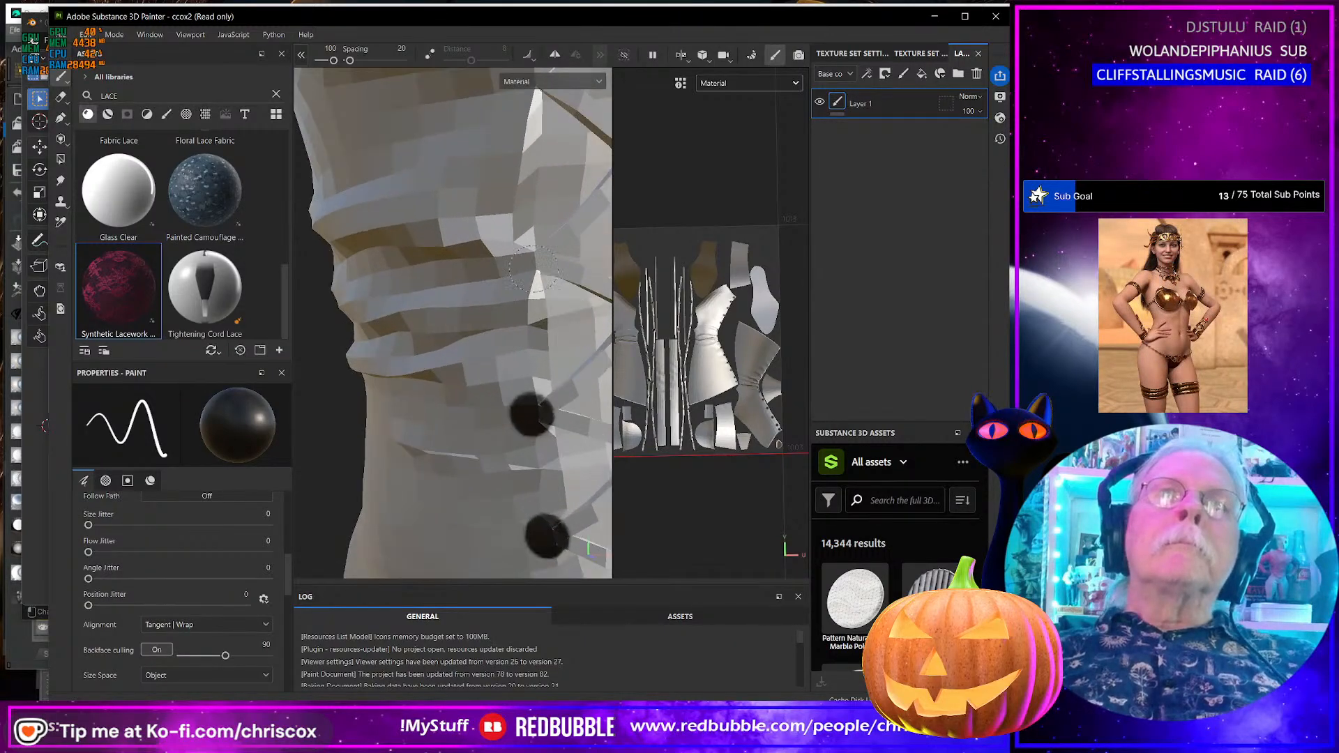
alt+drag(527, 265, 555, 271)
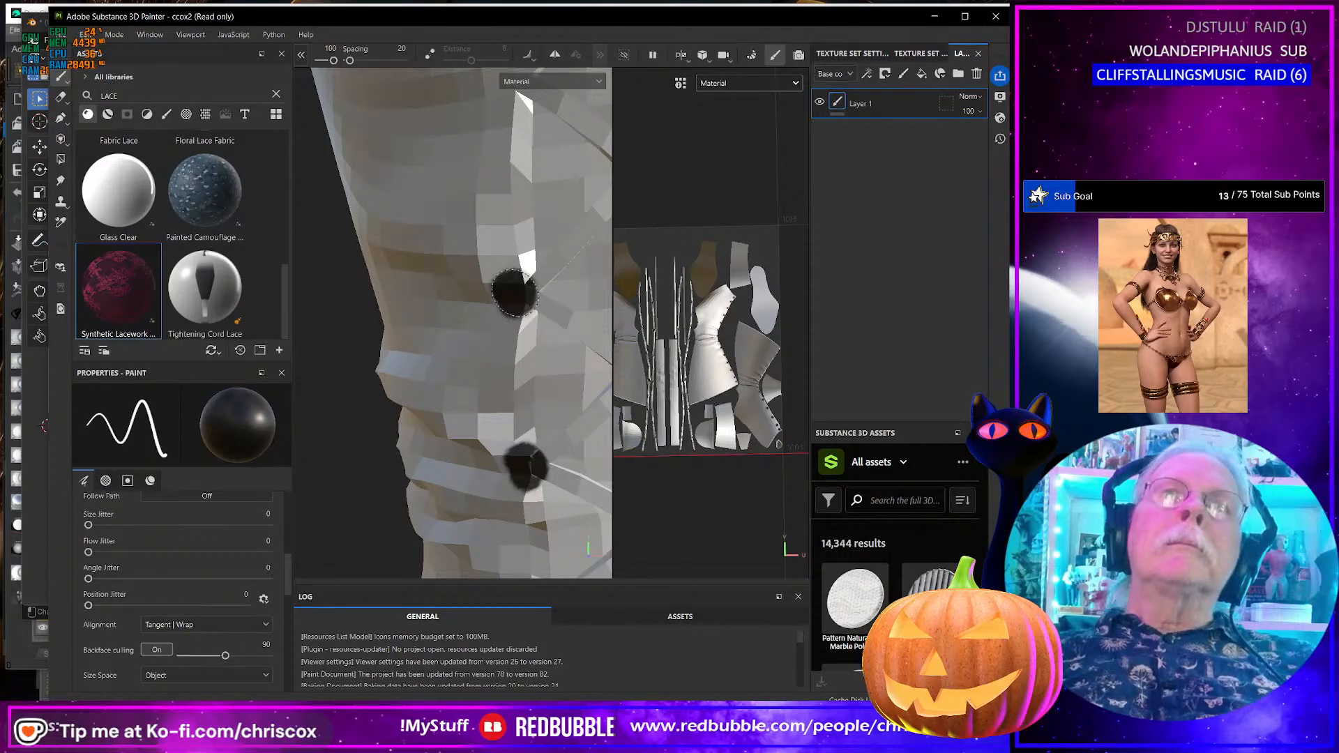
- Paint the remaining eyelet dots on the left lace ends up to the top of the shaft, and check the whole boot
alt+drag(515, 293, 543, 436)
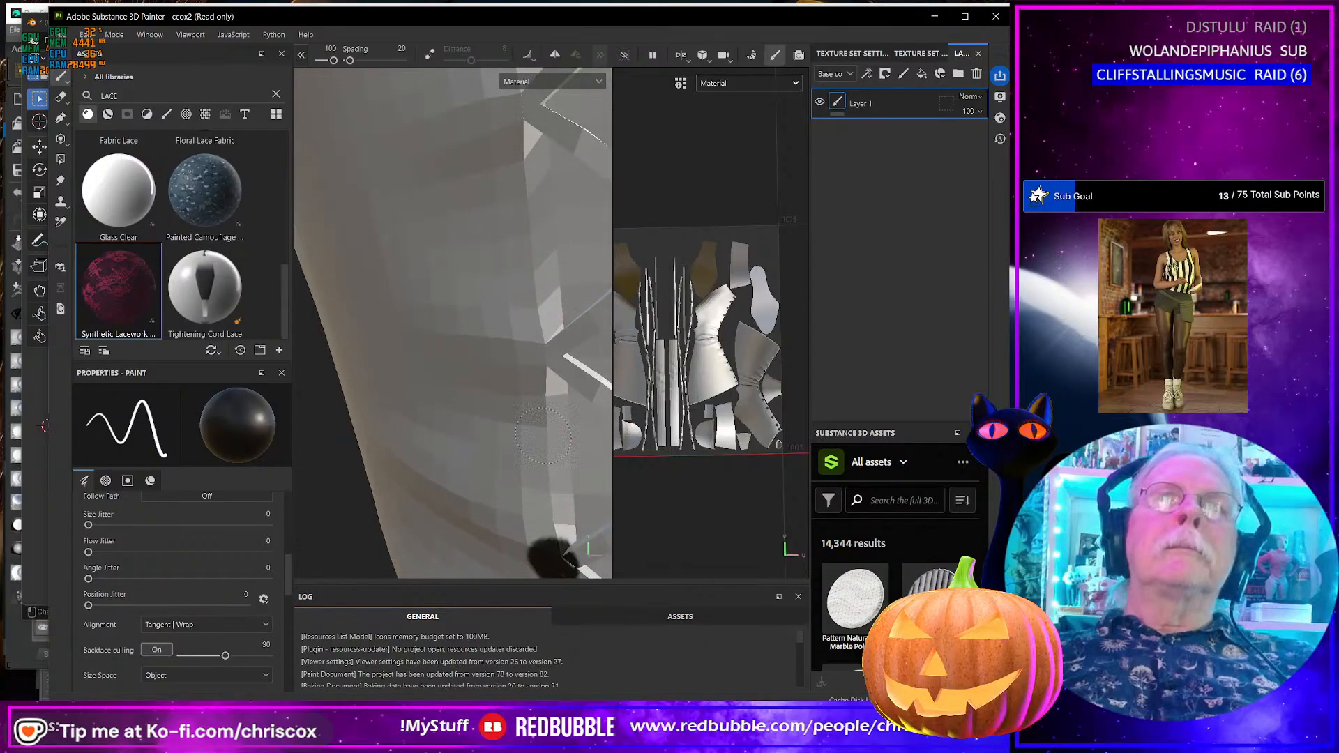
mouse_move(526, 384)
alt+mouse_down()
mouse_move(544, 331)
mouse_move(535, 351)
mouse_move(530, 309)
mouse_move(541, 386)
alt+mouse_up()
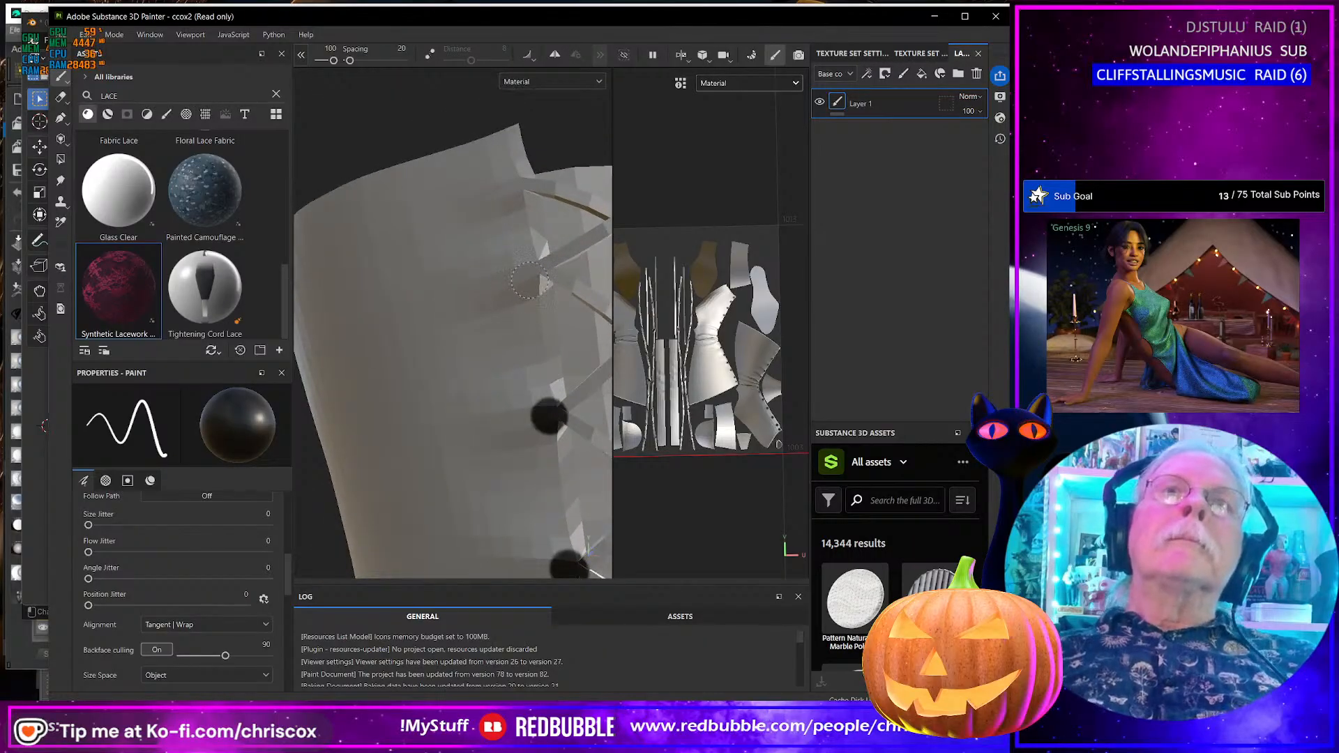
click(531, 272)
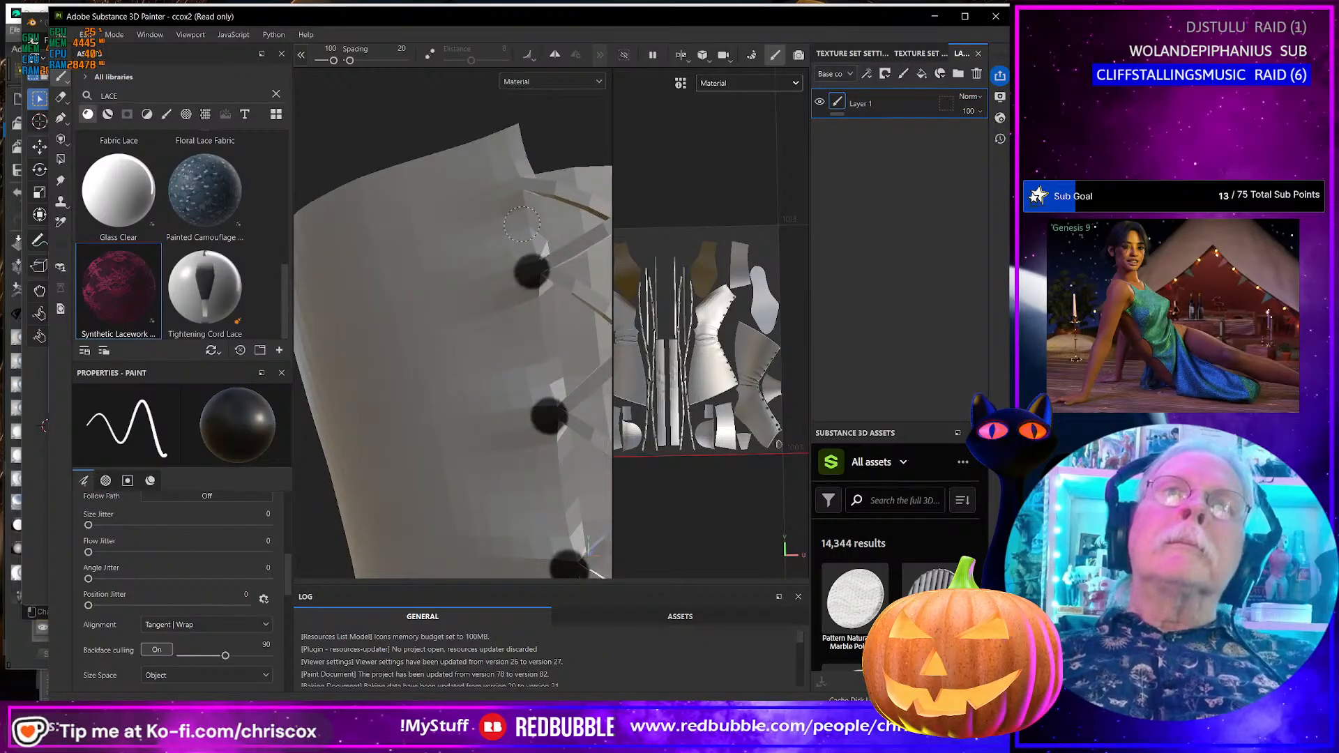
click(514, 190)
scroll(519, 377, down, 5)
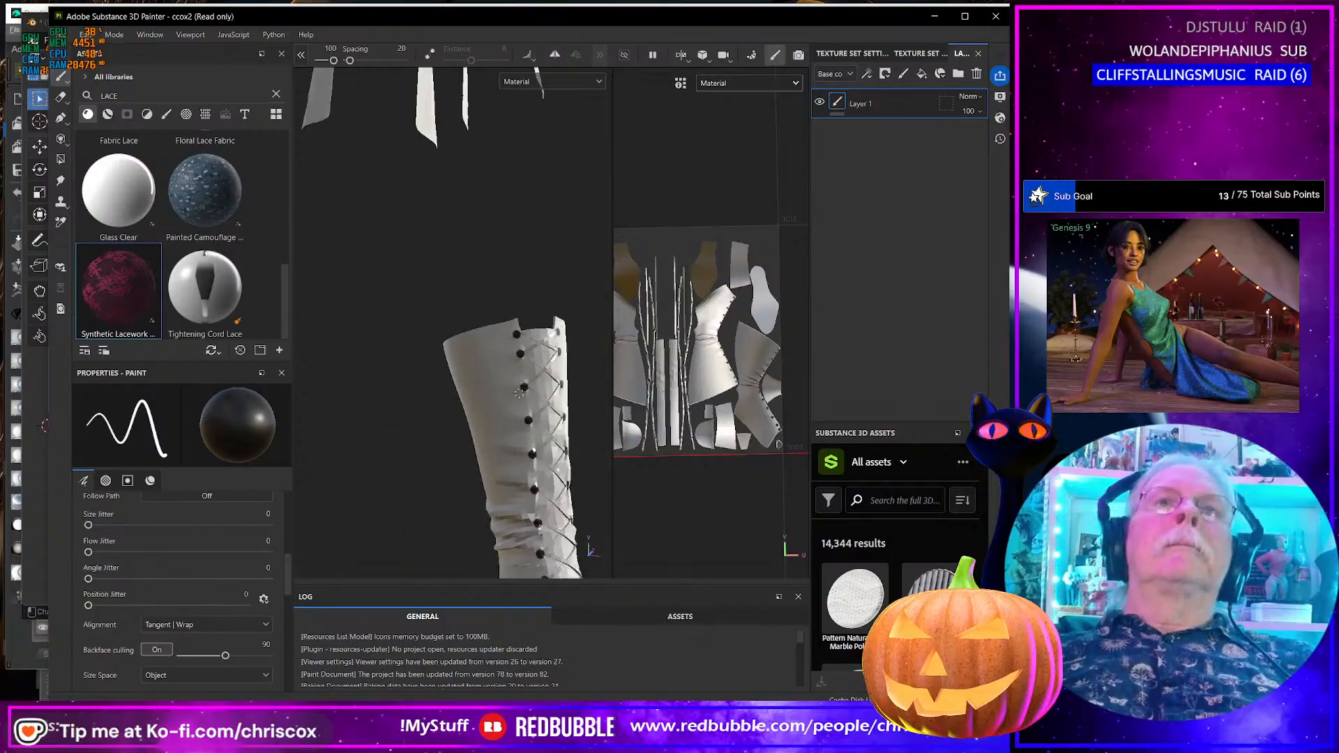
mouse_move(520, 392)
alt+mouse_down()
mouse_move(420, 359)
mouse_move(557, 401)
mouse_move(559, 482)
mouse_move(543, 454)
alt+mouse_up()
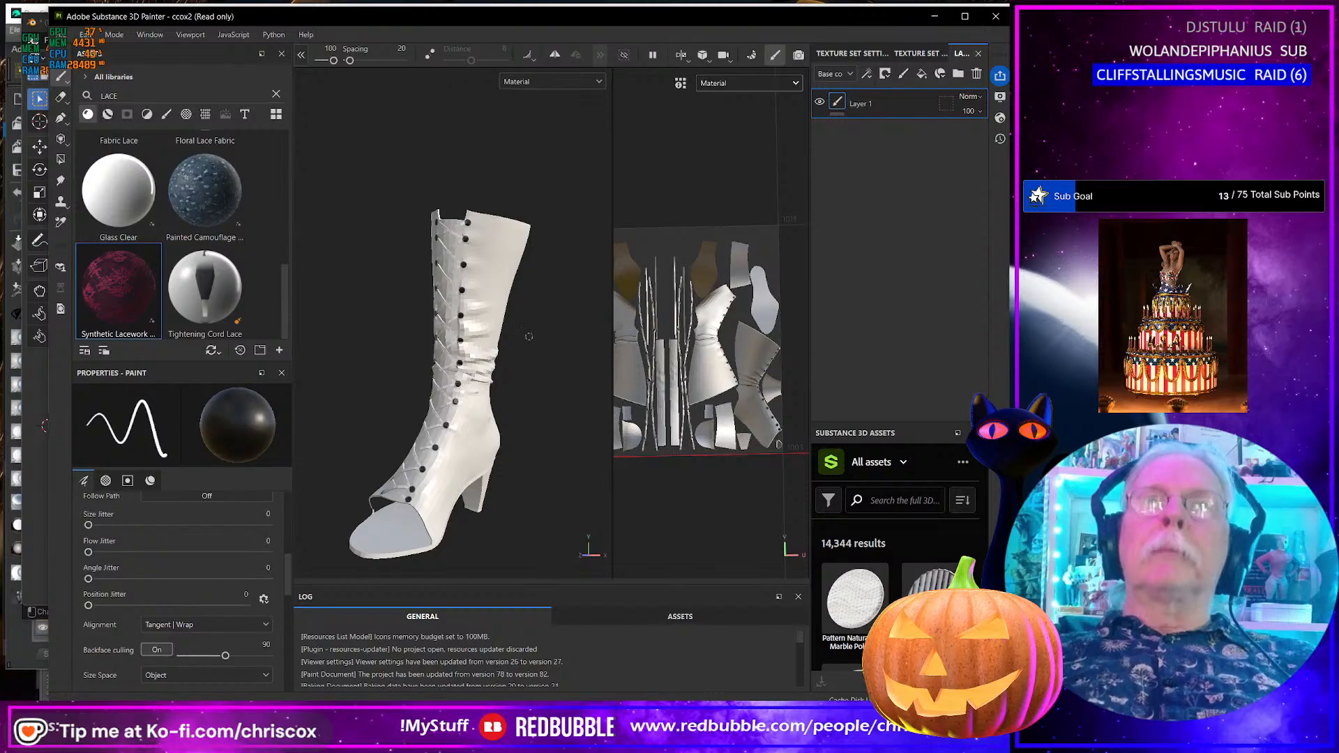
- Save the project as "Stellar Angel Boots Eyelets" in the Starlight Angel project's Substance folder
click(86, 37)
mouse_move(63, 34)
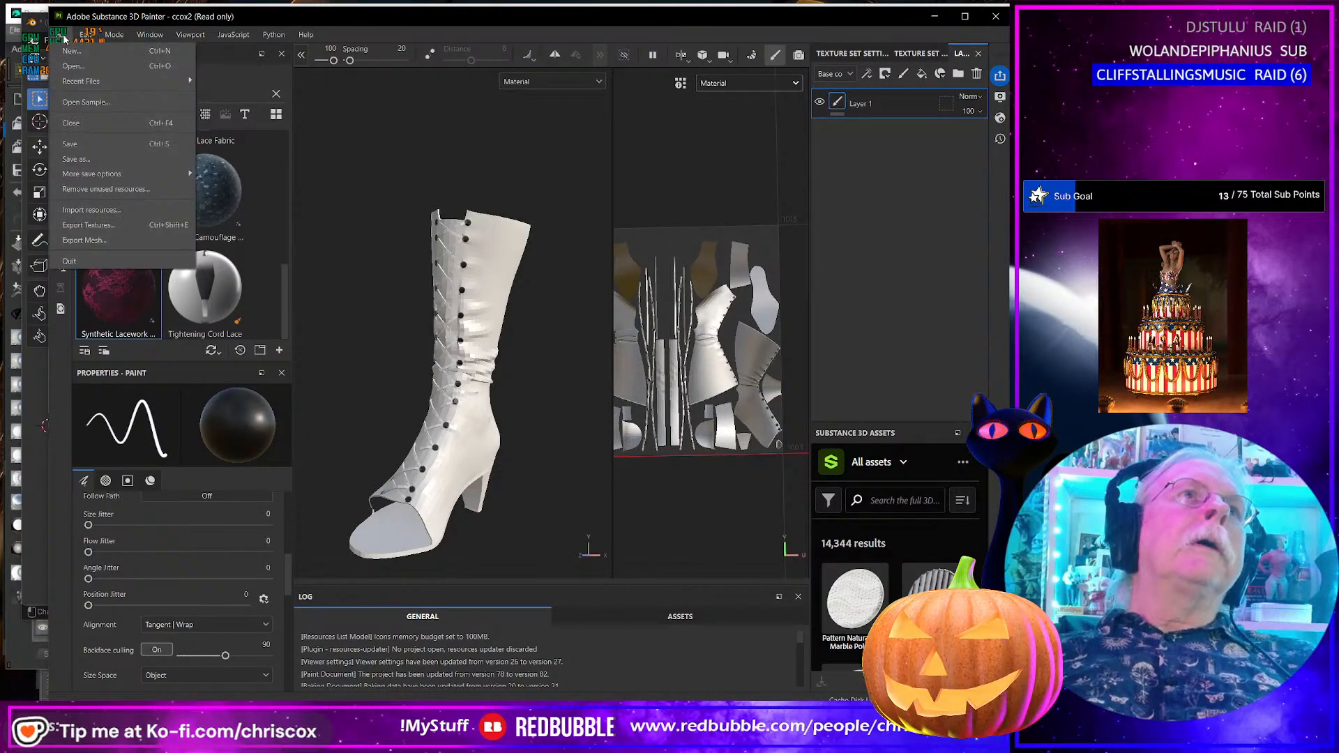
click(103, 162)
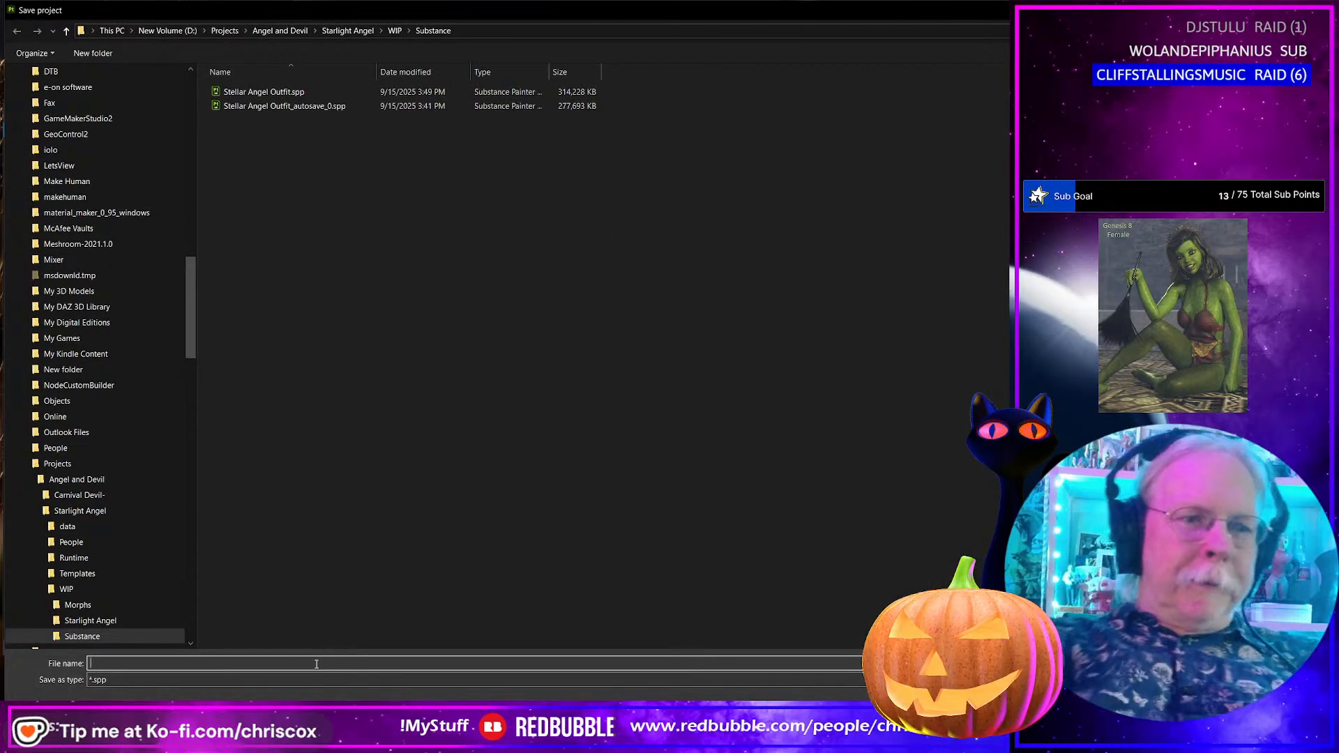
text(Stella)
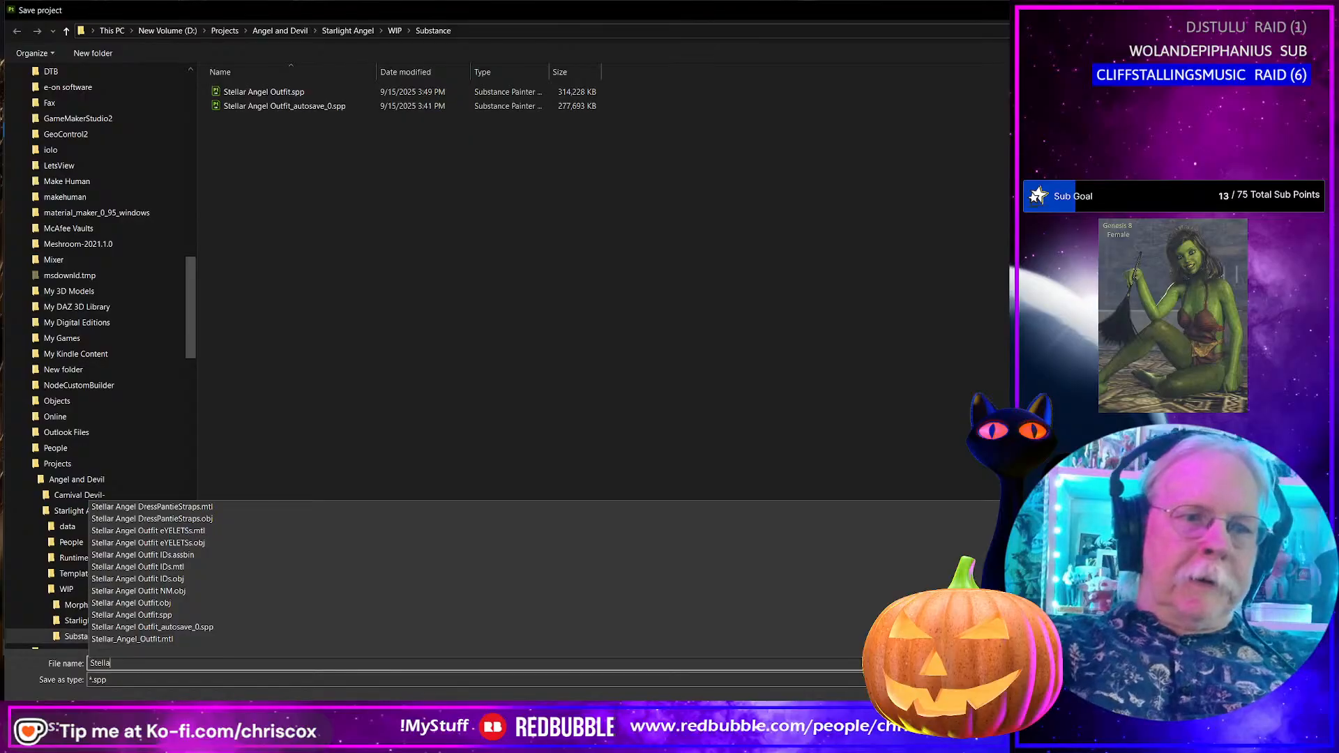
text(r Angel )
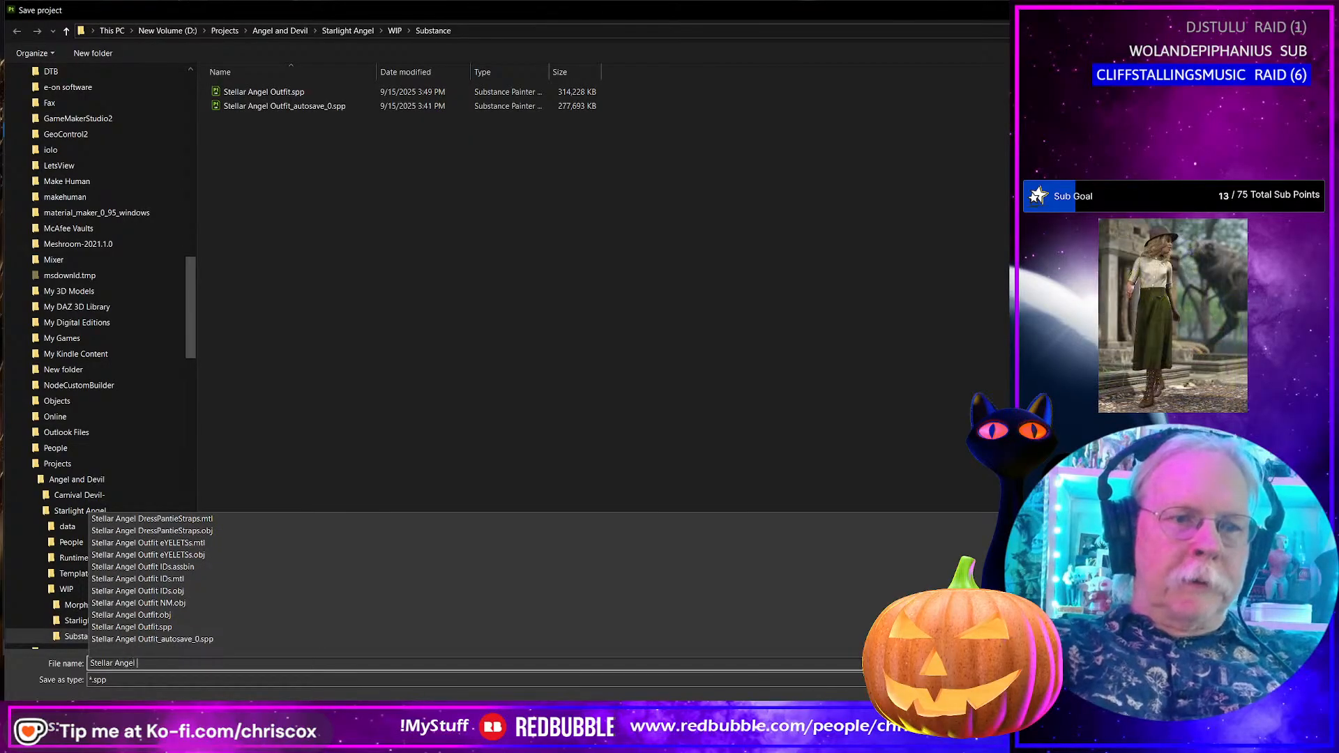
text(Boots)
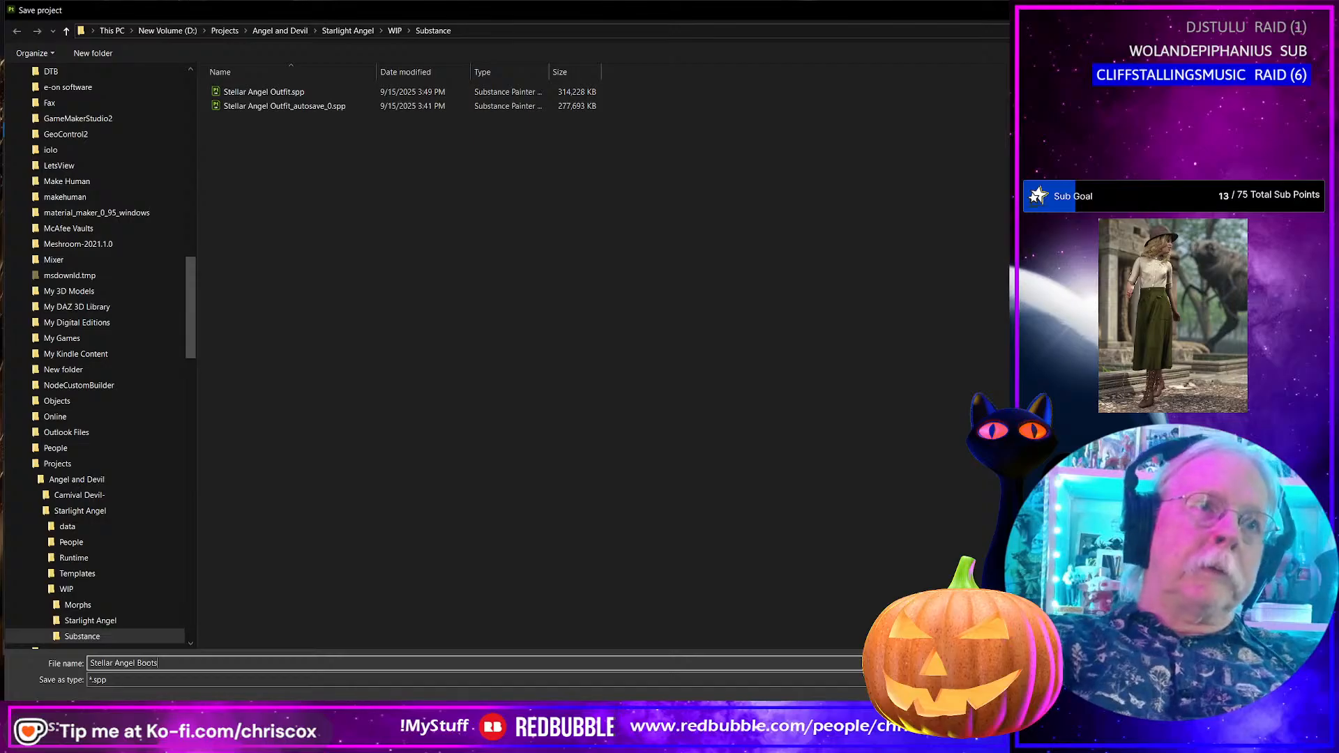
text( Eye)
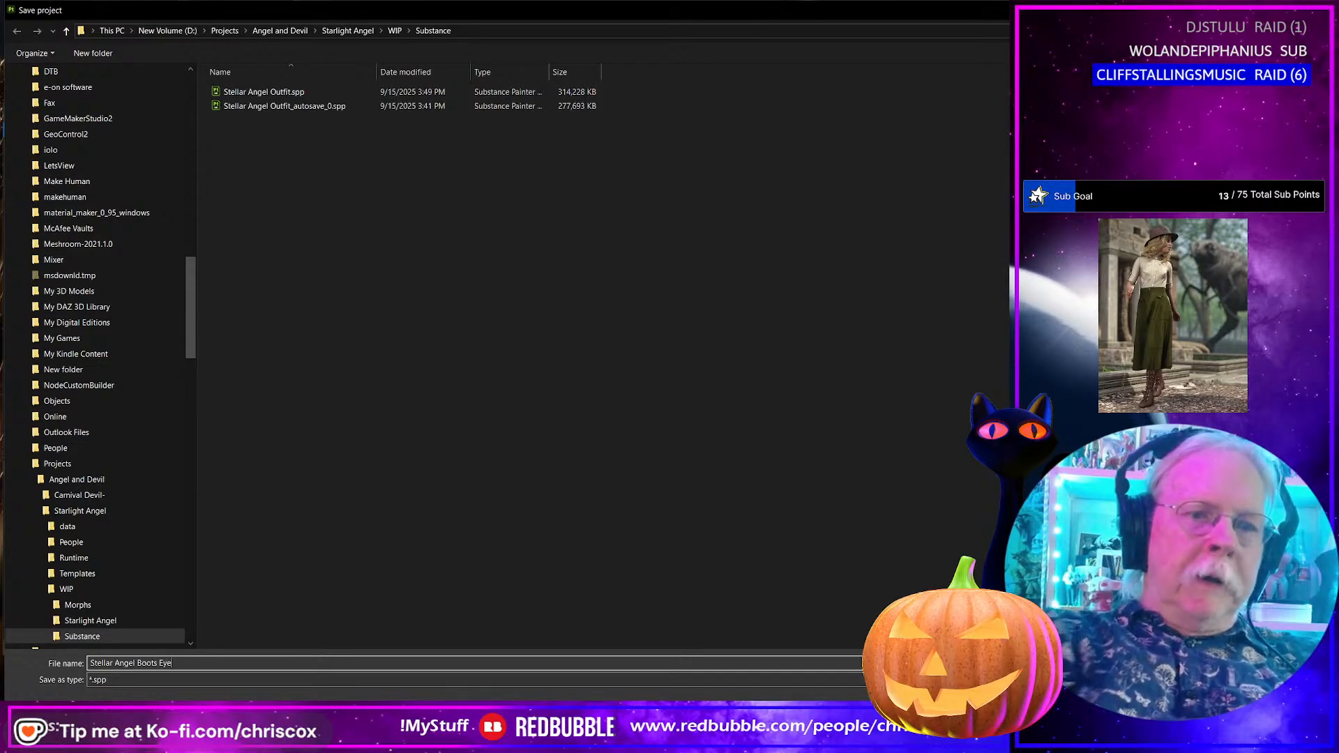
text(lets)
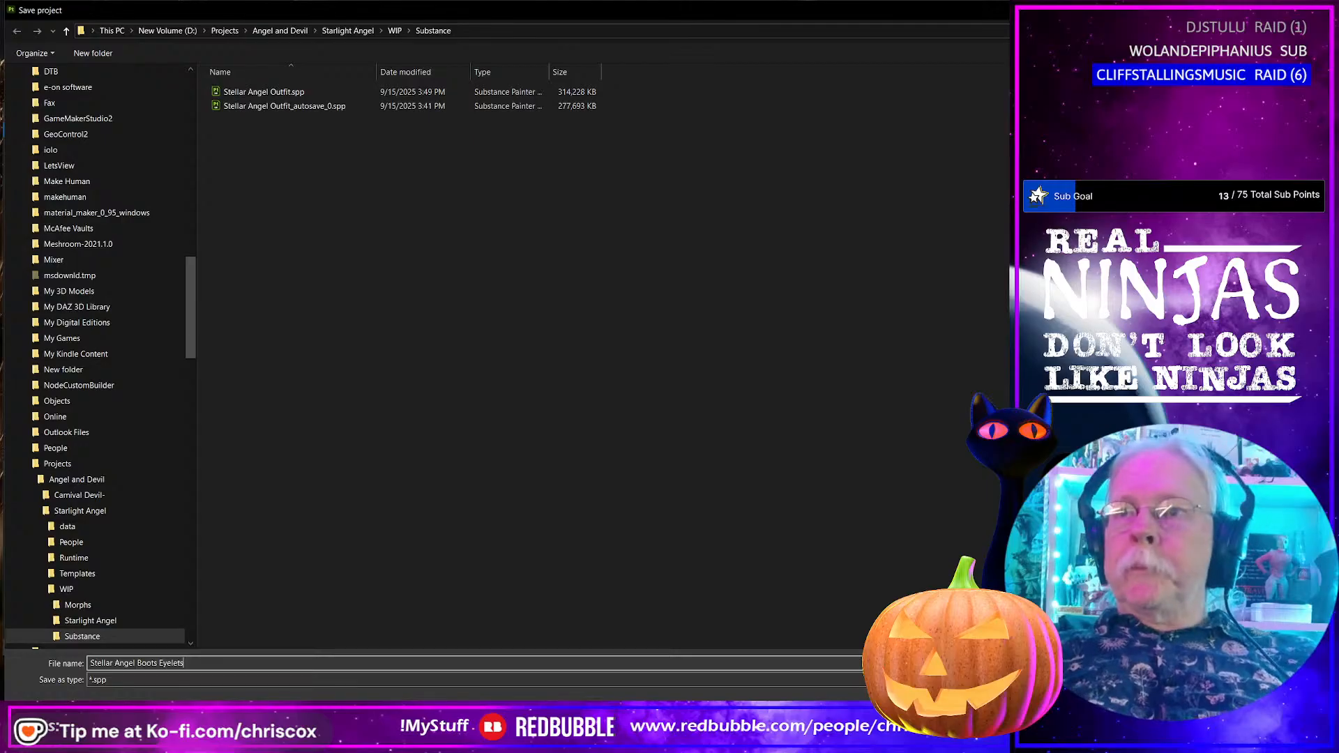
key(Return)
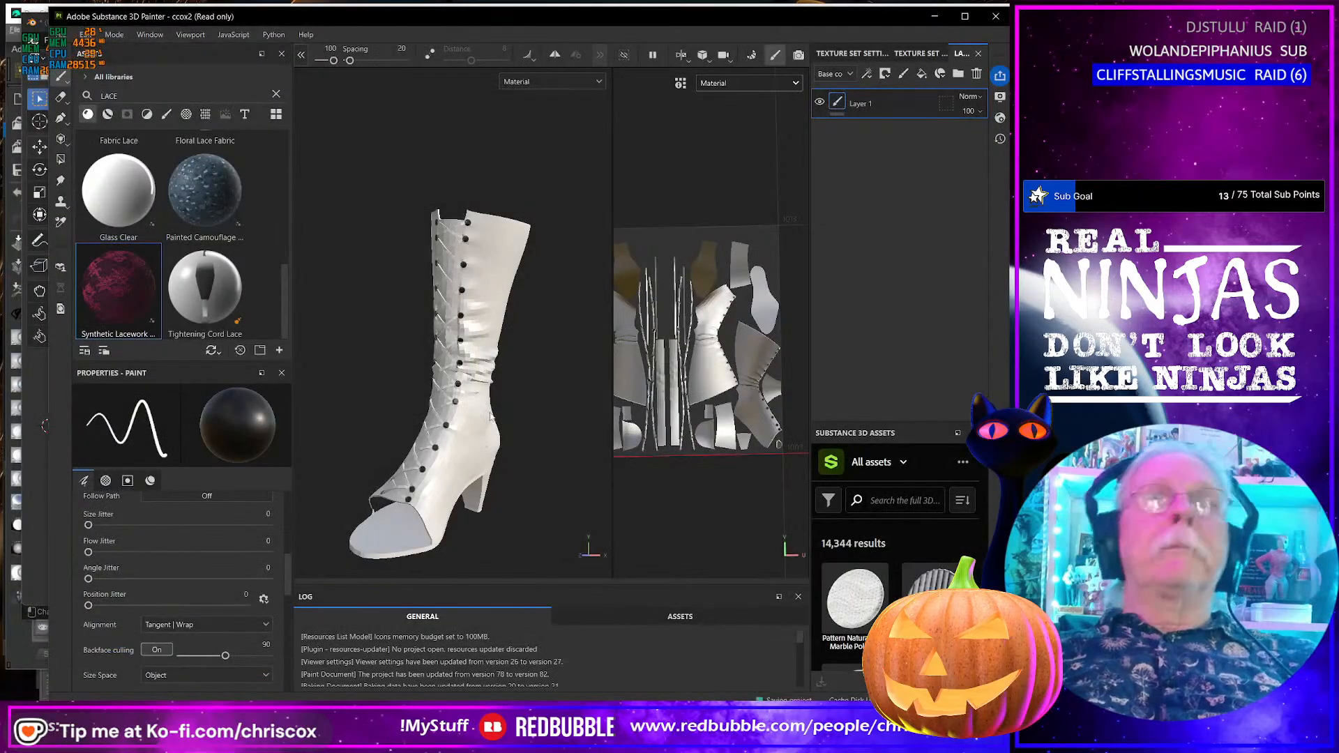
- Export the boots eyelets textures as 4096 px JPEGs using the CCox-Clothes_Base Color output template
click(59, 37)
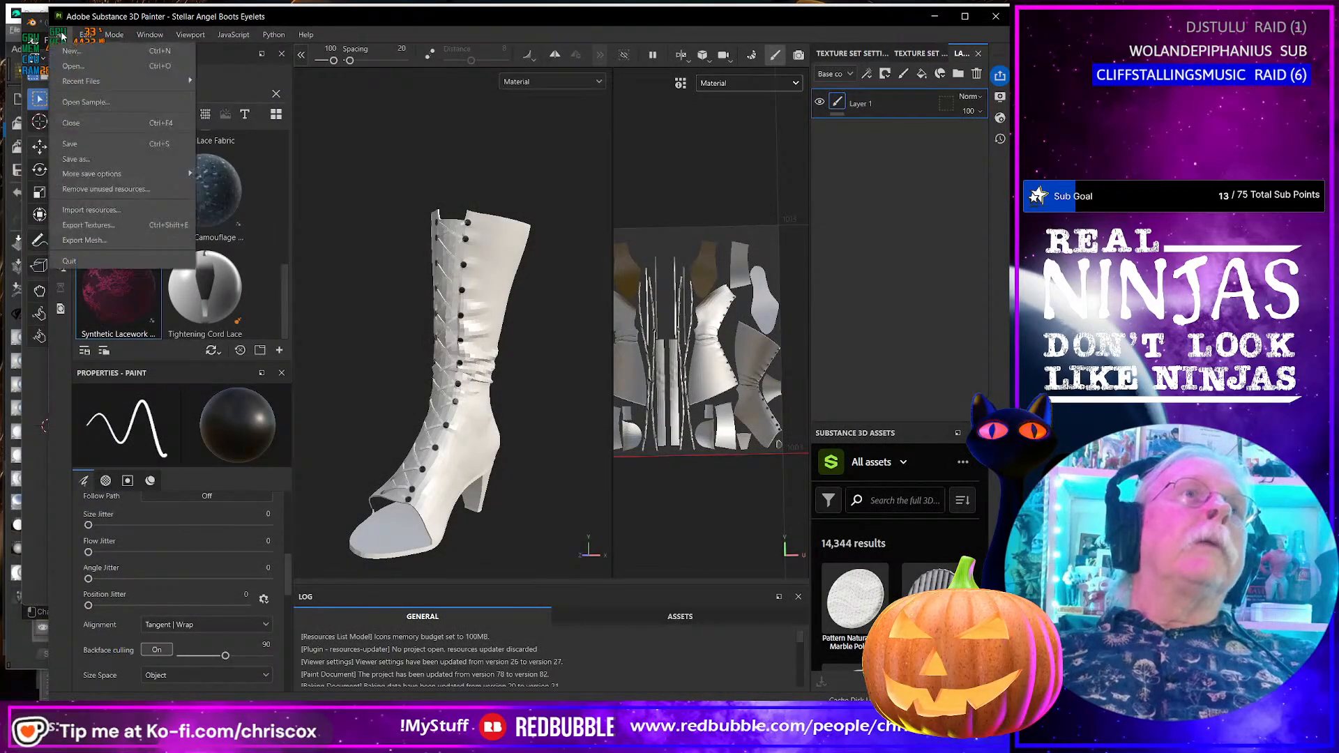
click(90, 225)
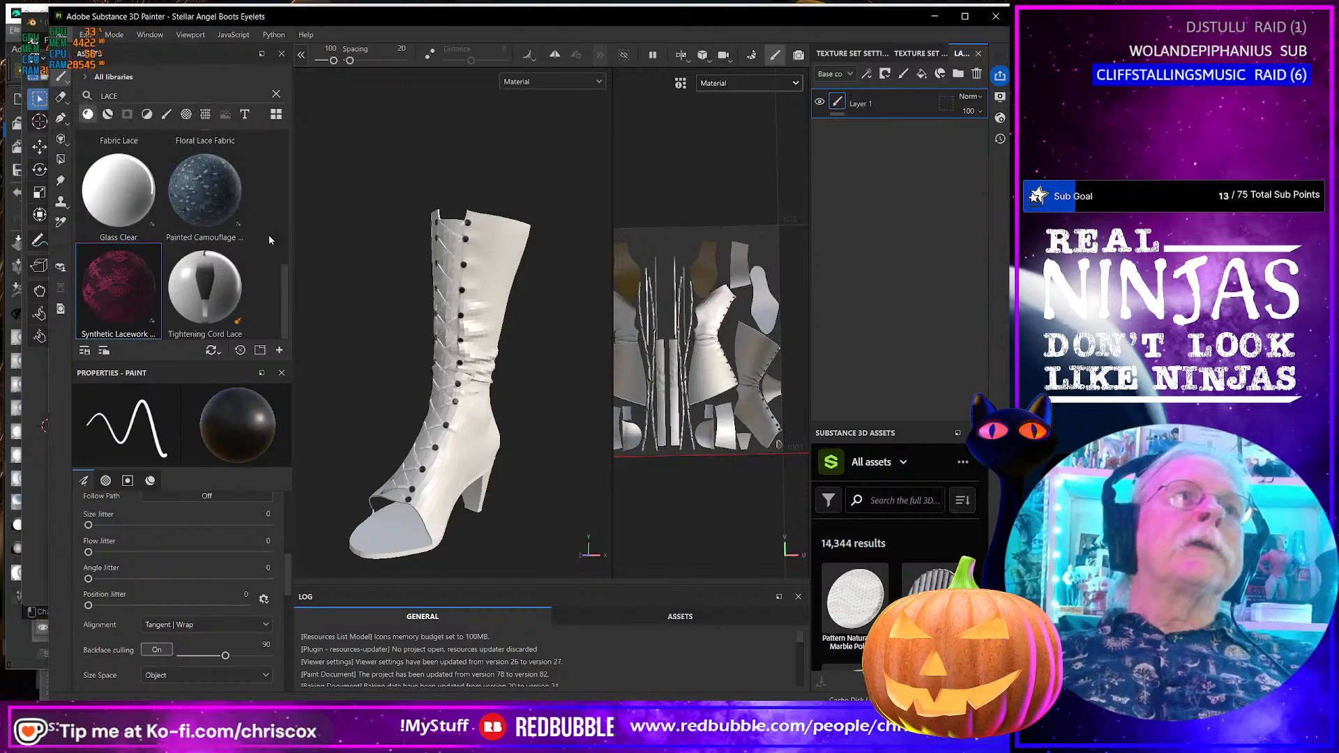
click(622, 216)
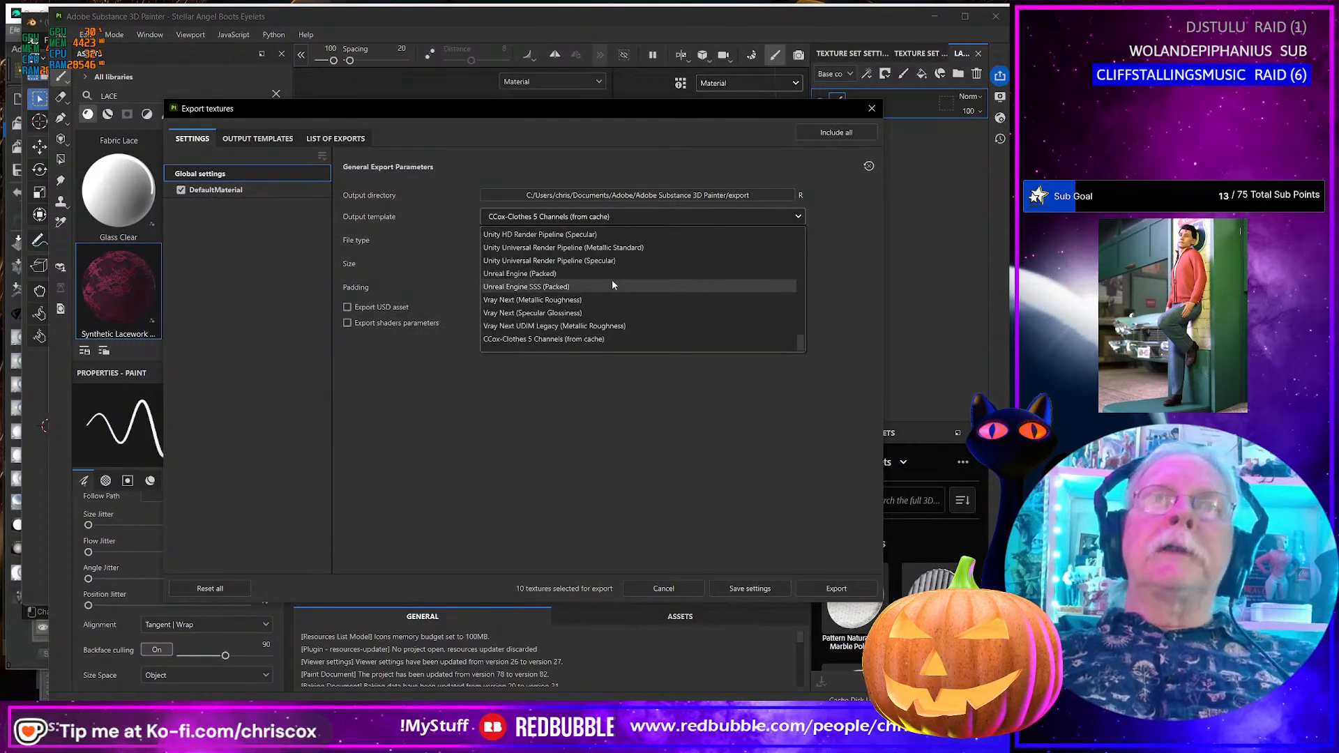
scroll(612, 283, down, 3)
scroll(612, 285, up, 5)
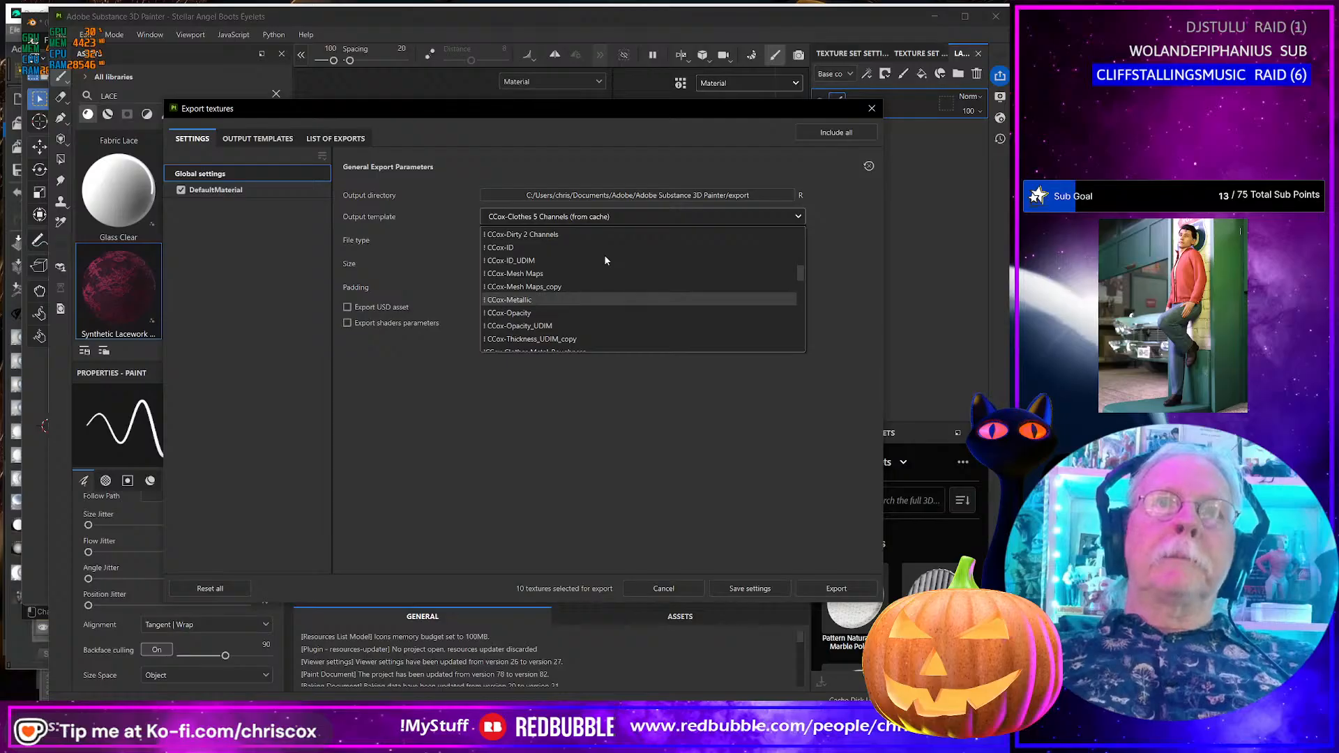
scroll(605, 261, up, 2)
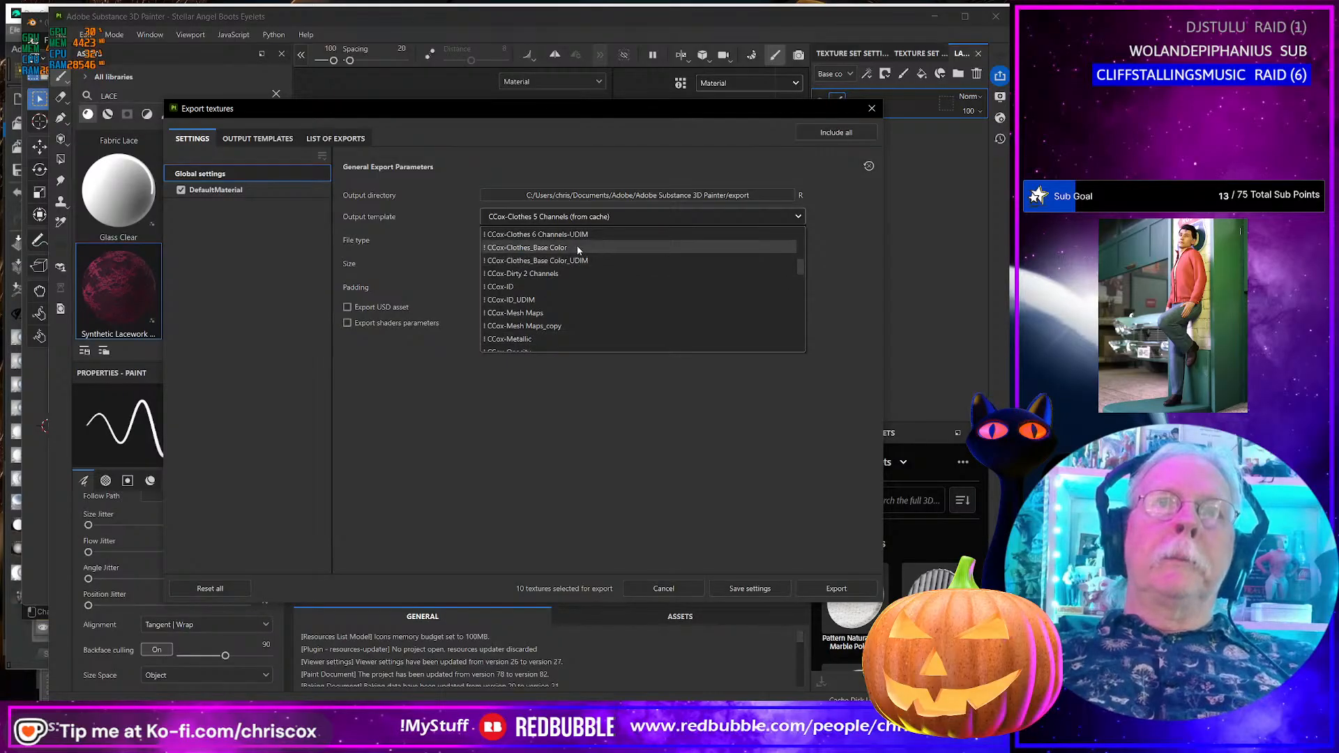
click(587, 248)
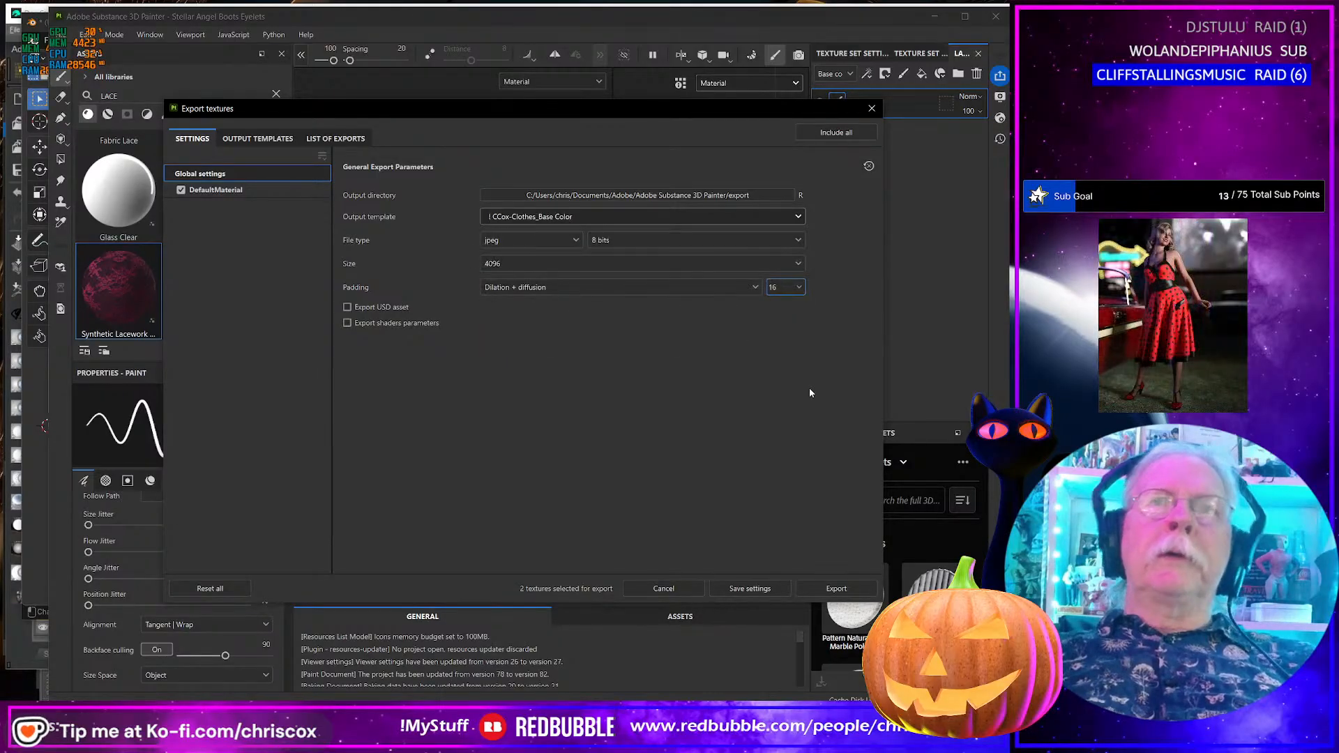
click(838, 590)
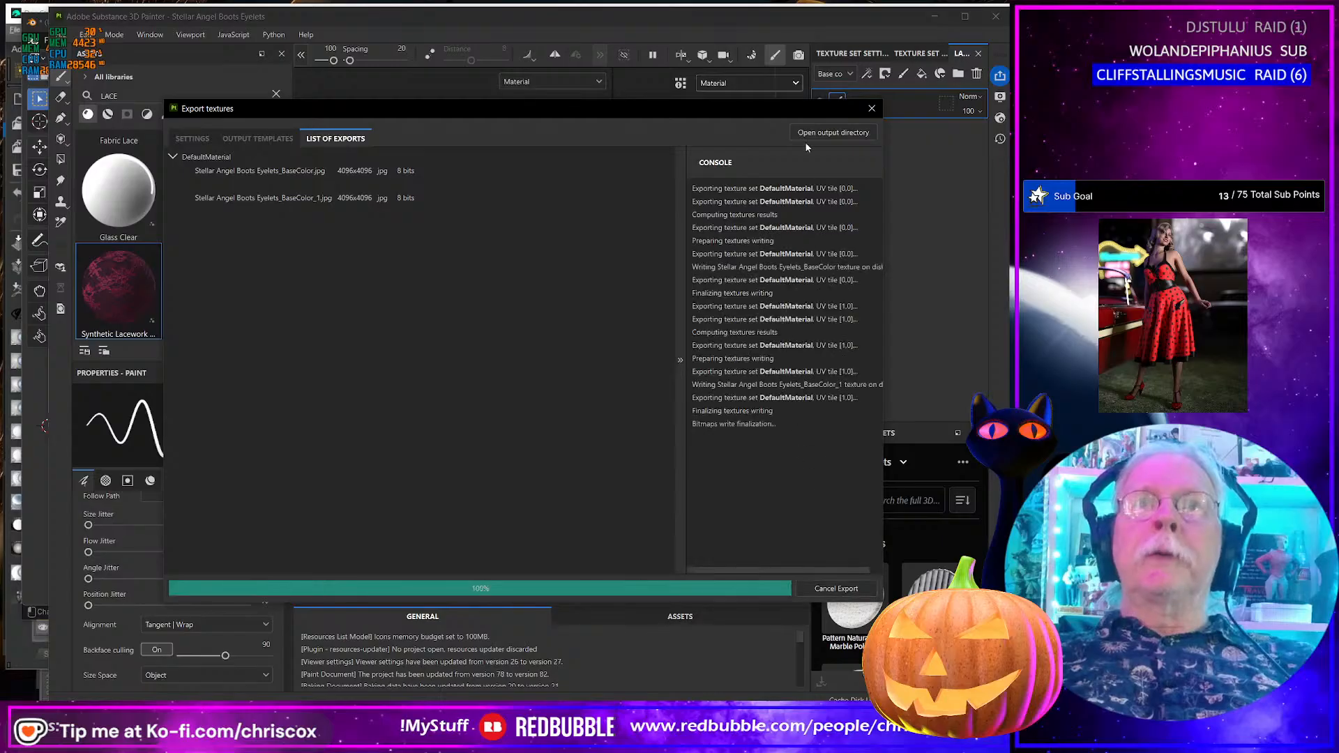
- Open the export output folder and move both Stellar Angel Boots Eyelets base color images into the Starlight Angel project's WIP folder
click(831, 135)
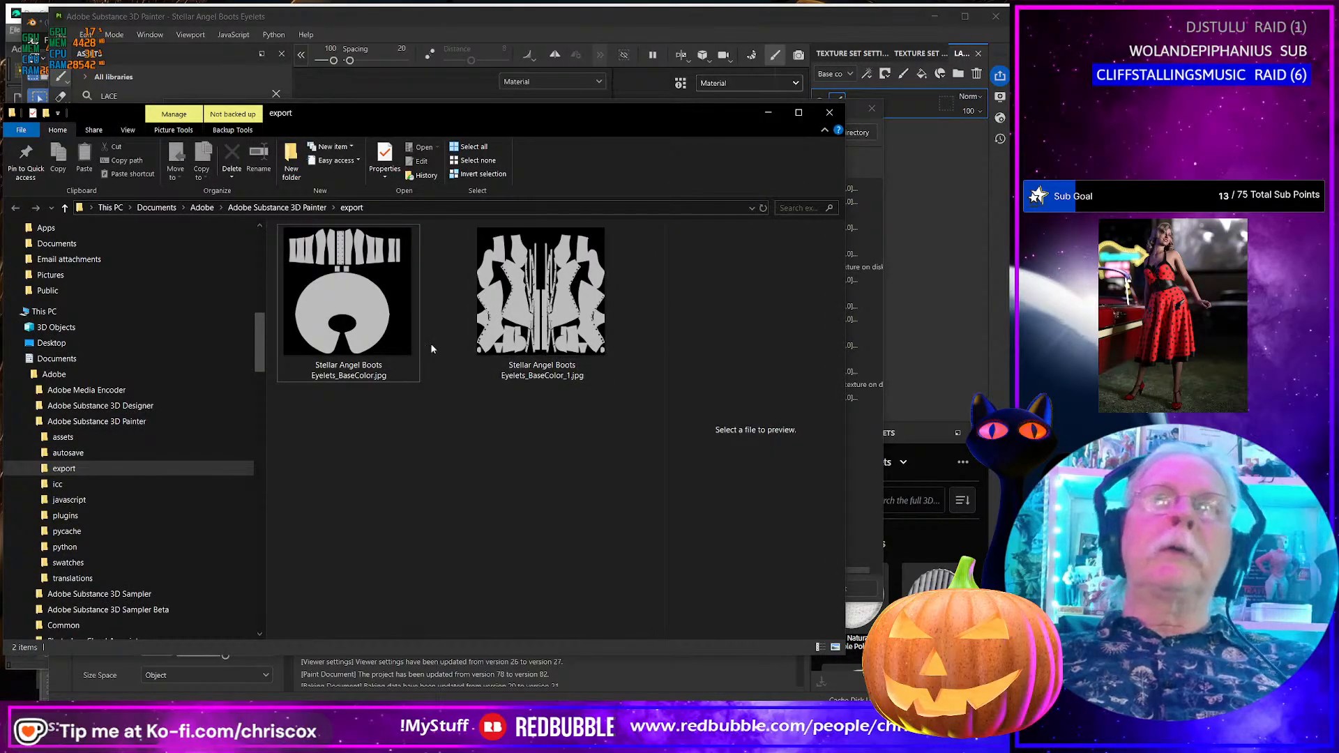
click(544, 369)
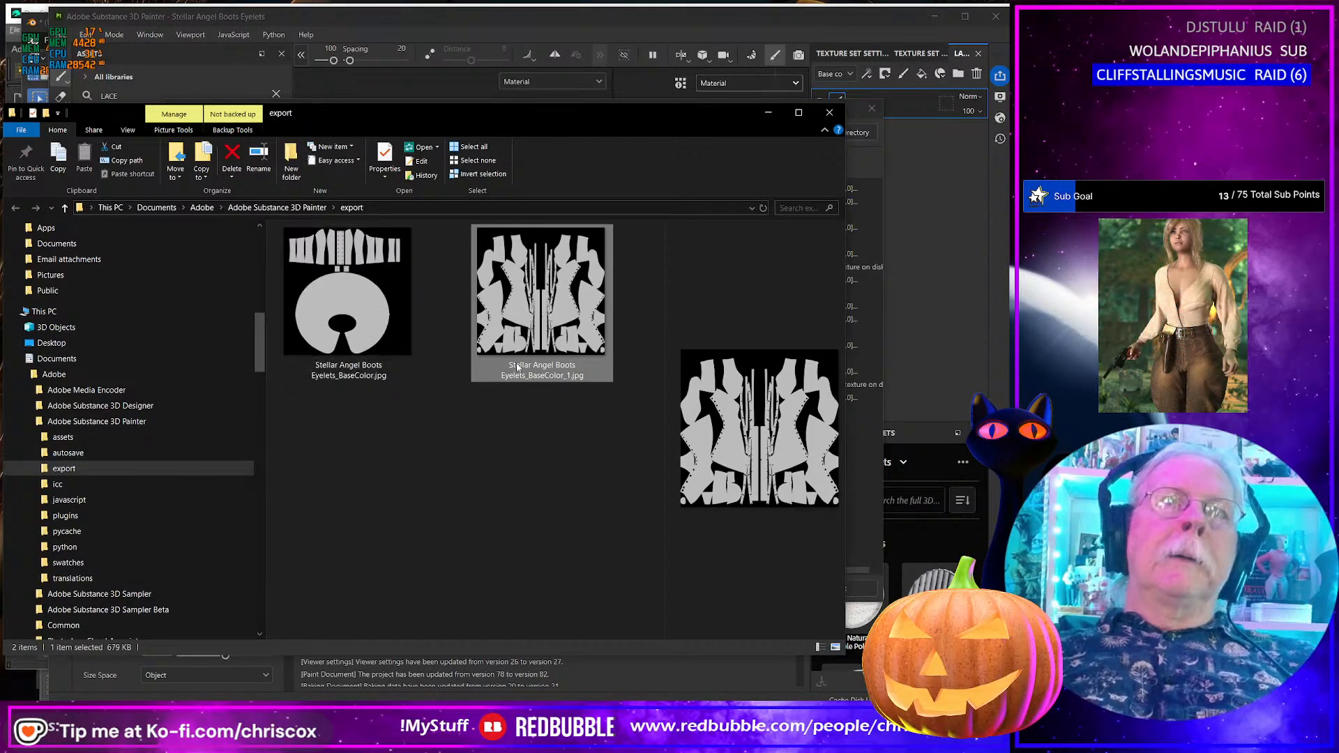
click(337, 297)
shift+click(510, 312)
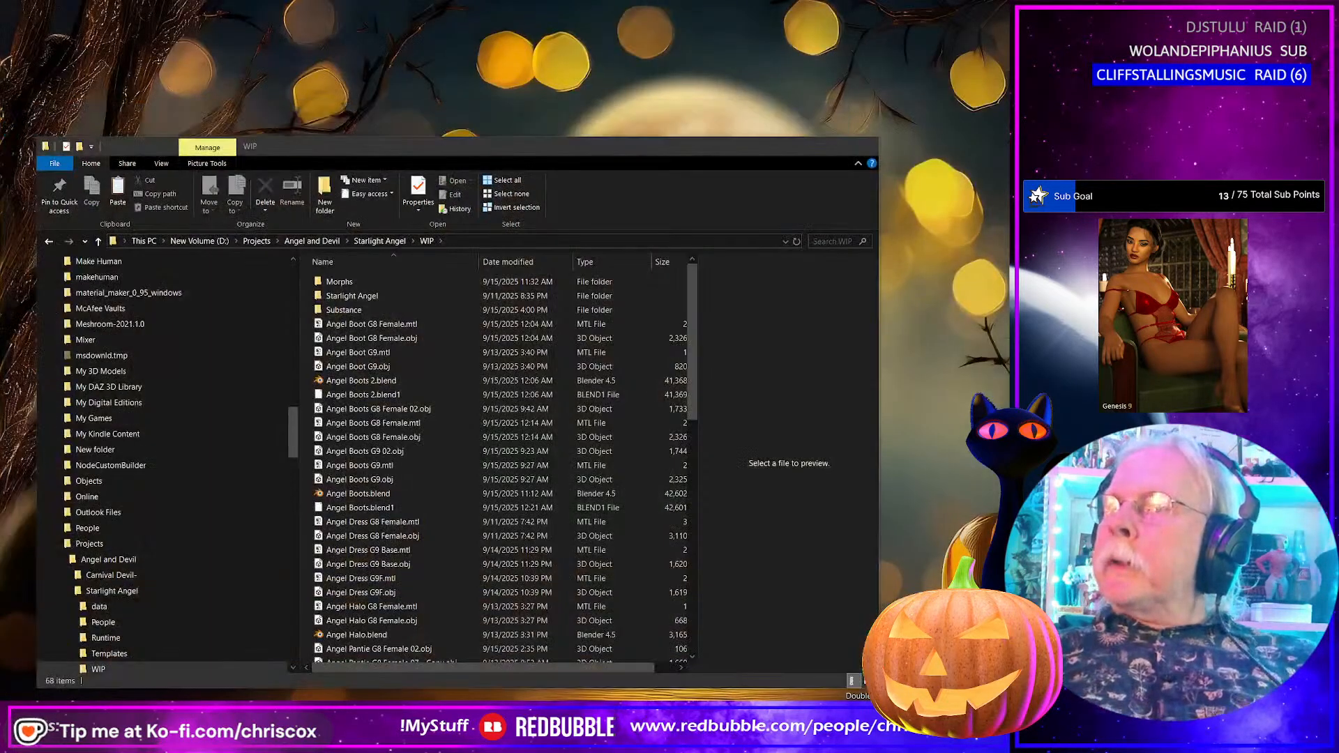
click(481, 733)
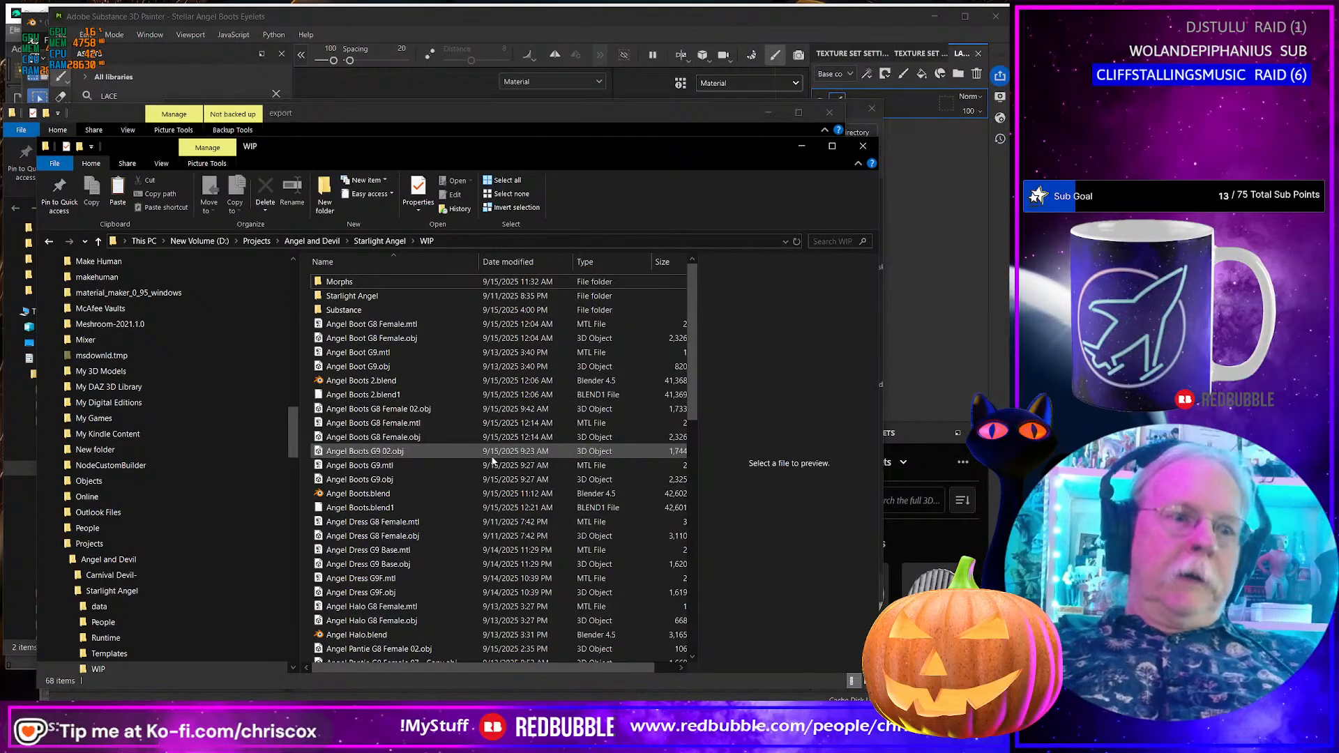
key(ctrl+v)
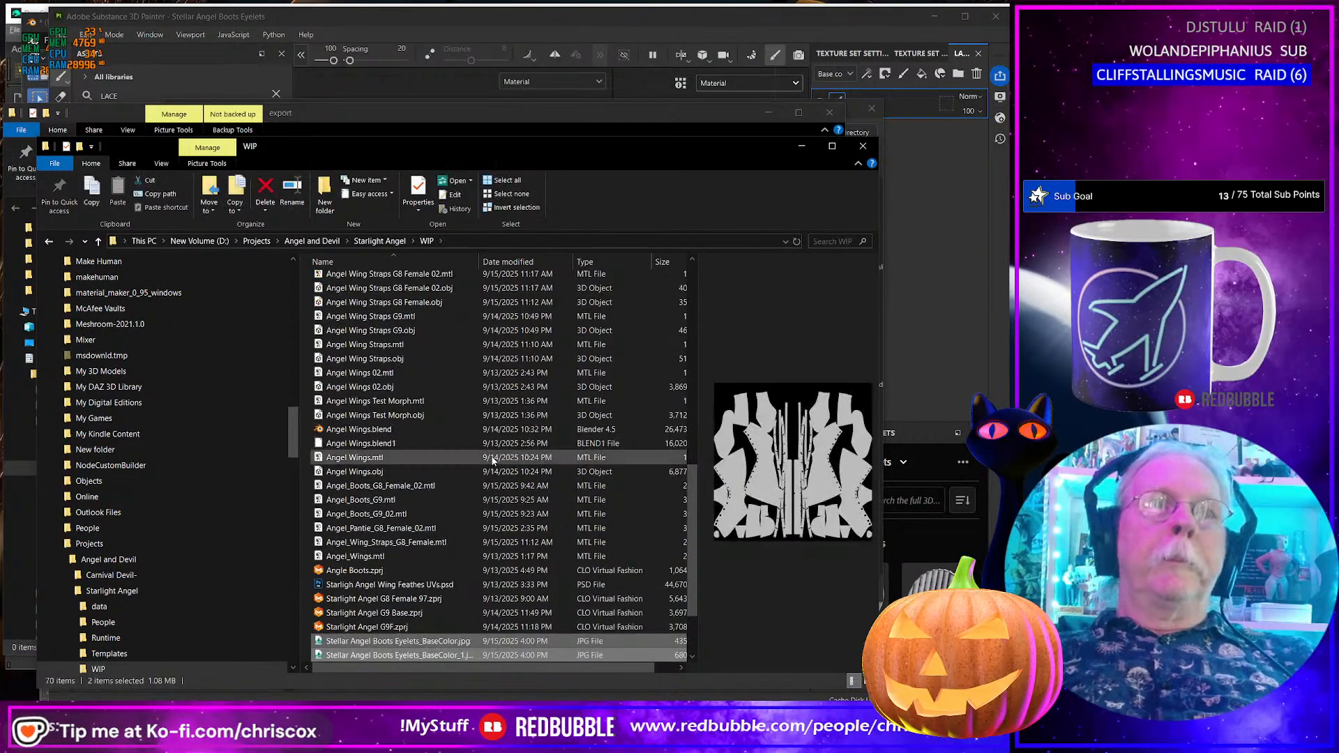
- Return to Substance 3D Painter, close the texture export dialog, and quit the program, saving the project changes
key(alt+Tab)
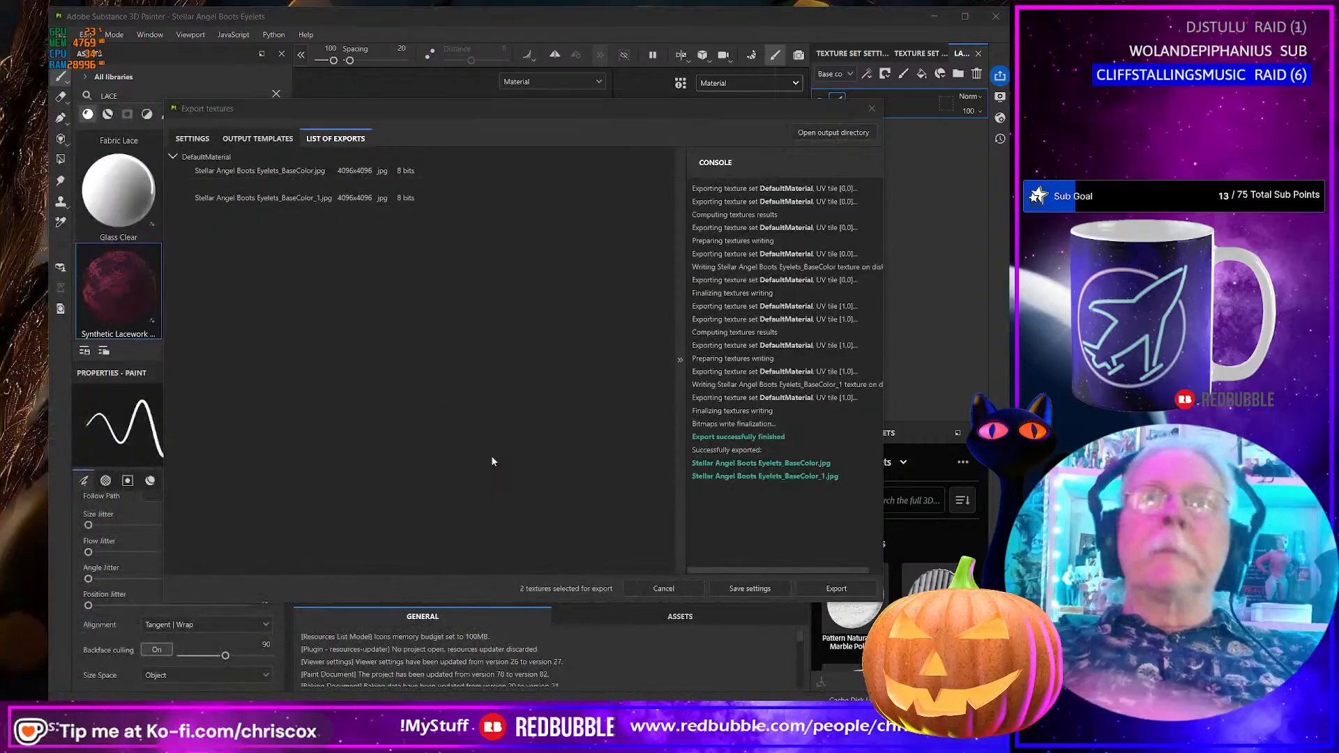
click(837, 594)
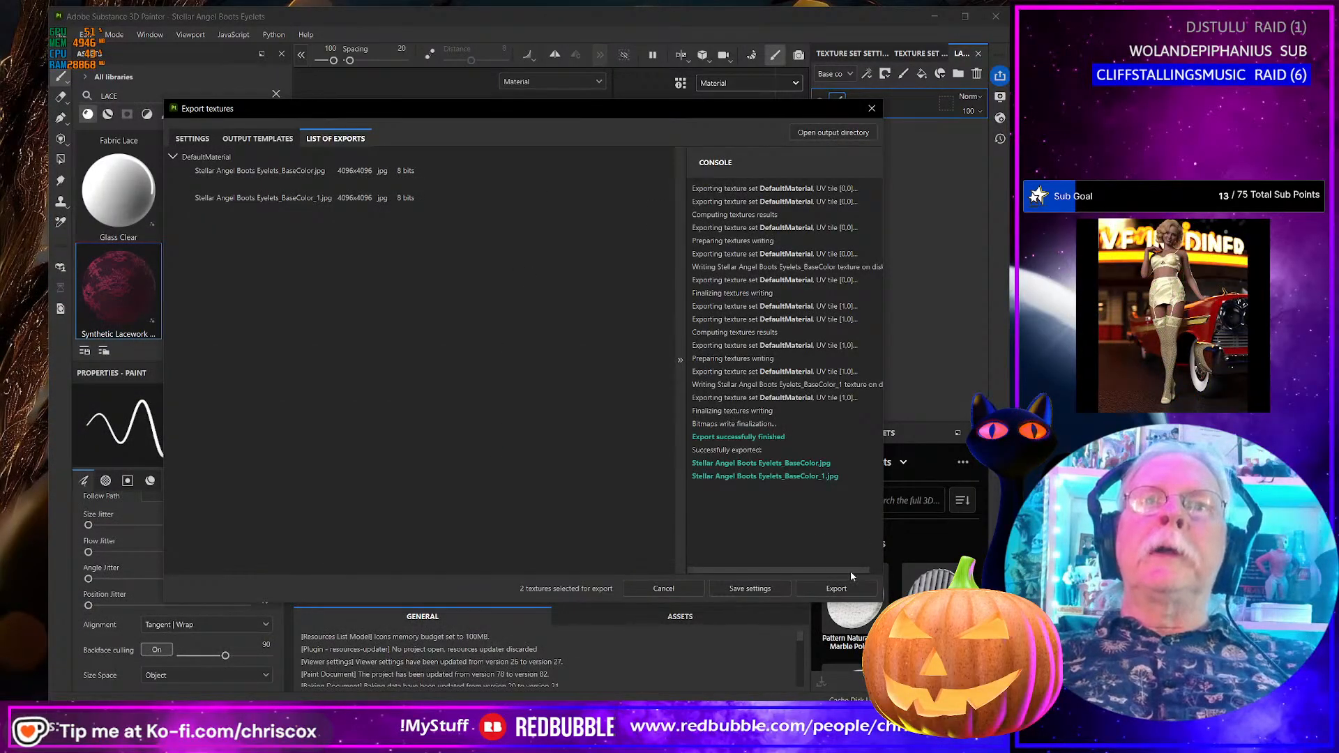
click(871, 108)
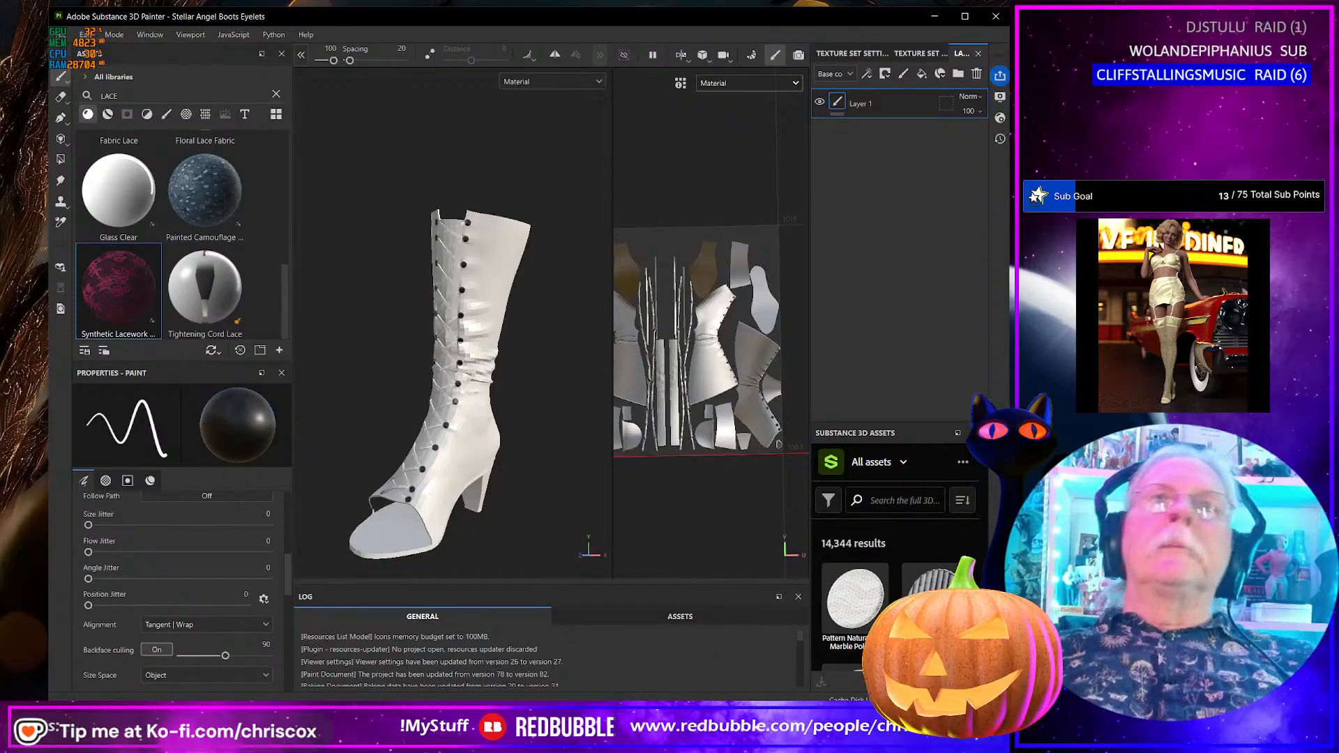
click(999, 18)
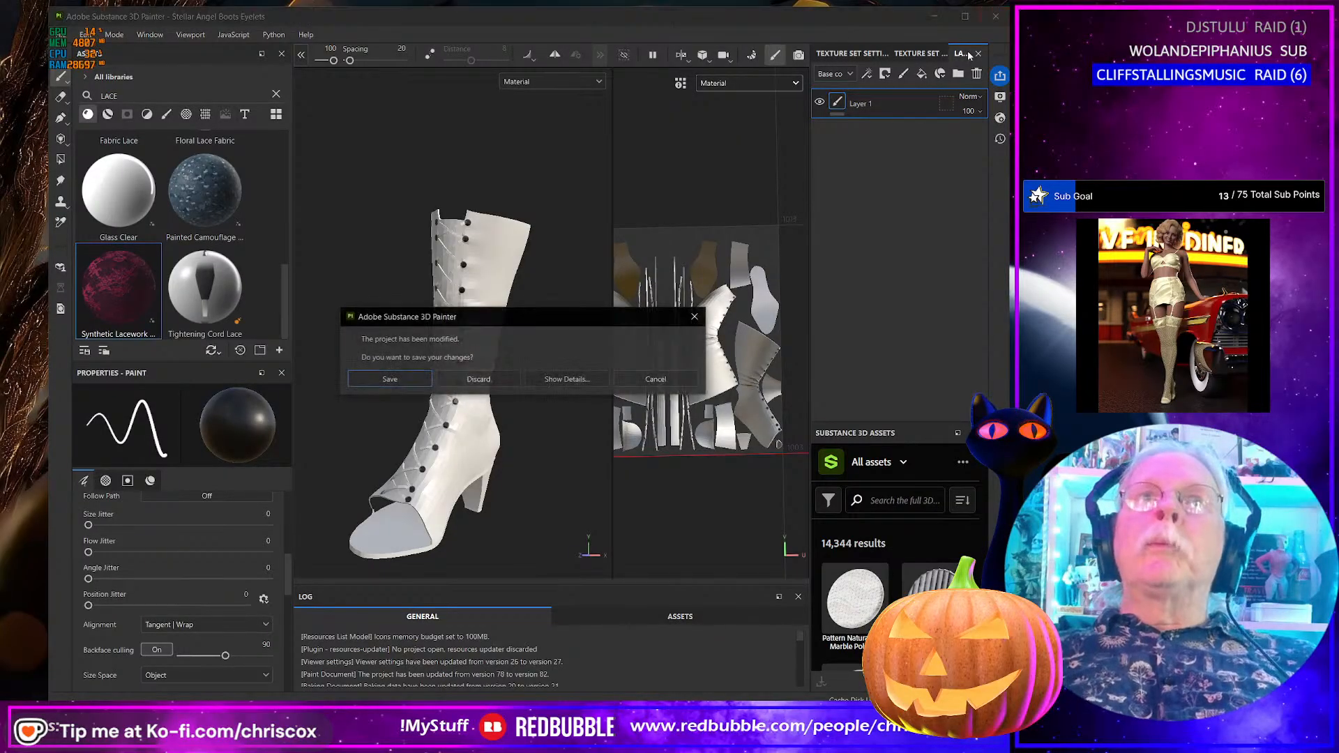
click(412, 377)
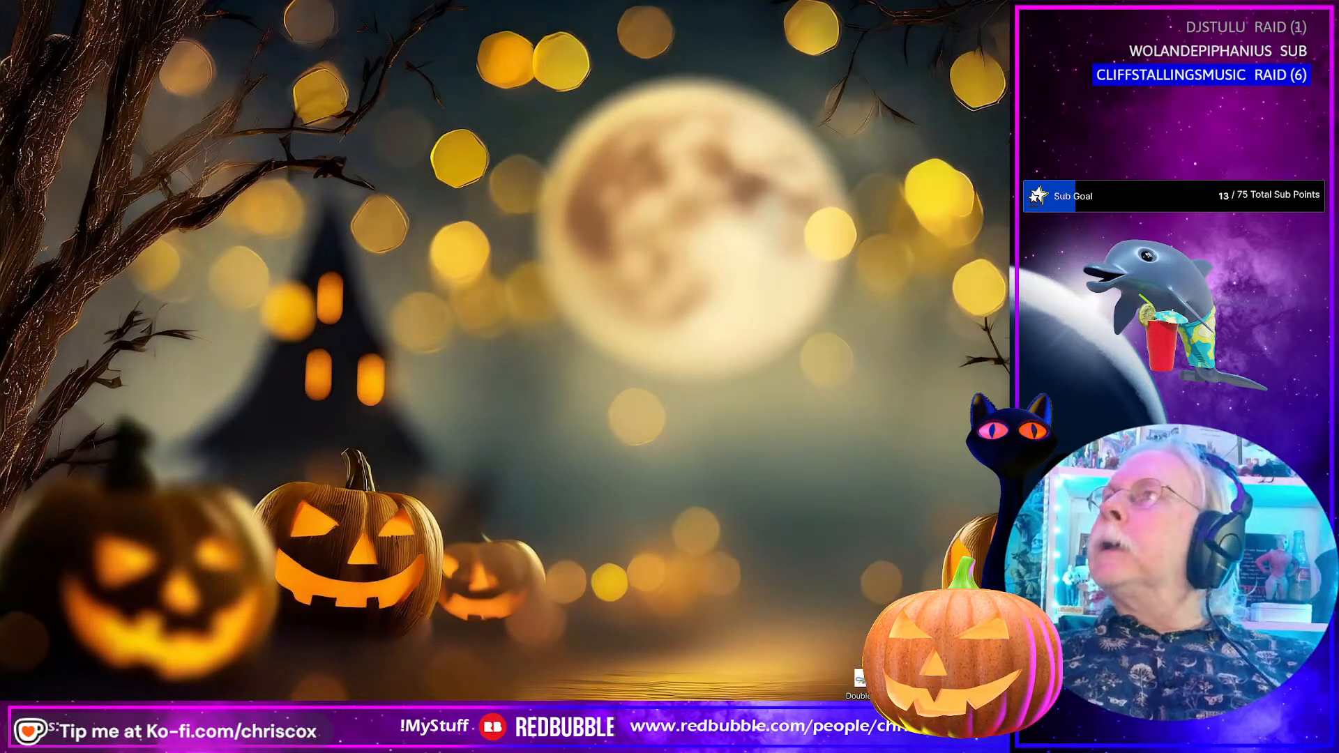
- Close Blender with the unsaved outfit scene, and close Photoshop with the Stellar Angel Outfit ID map
key(alt+Tab)
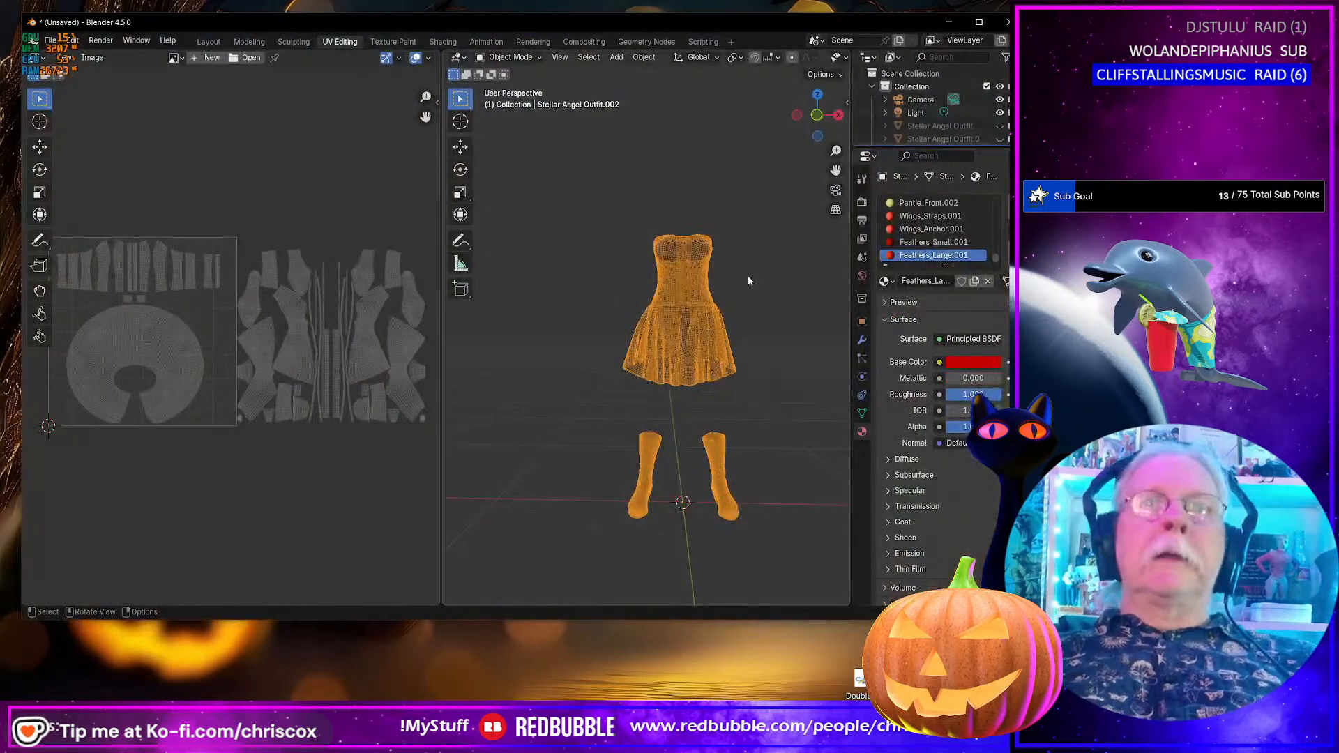
middle_drag(748, 279, 711, 293)
click(1005, 21)
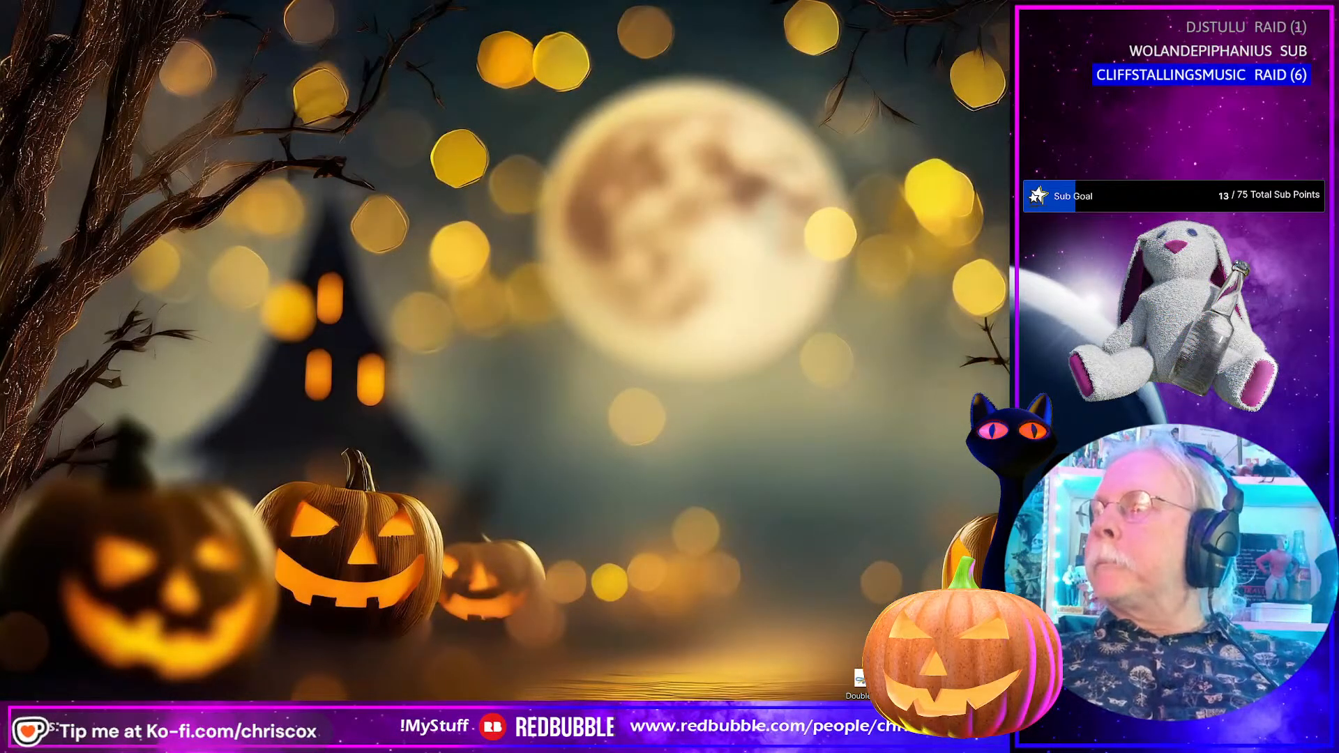
click(834, 738)
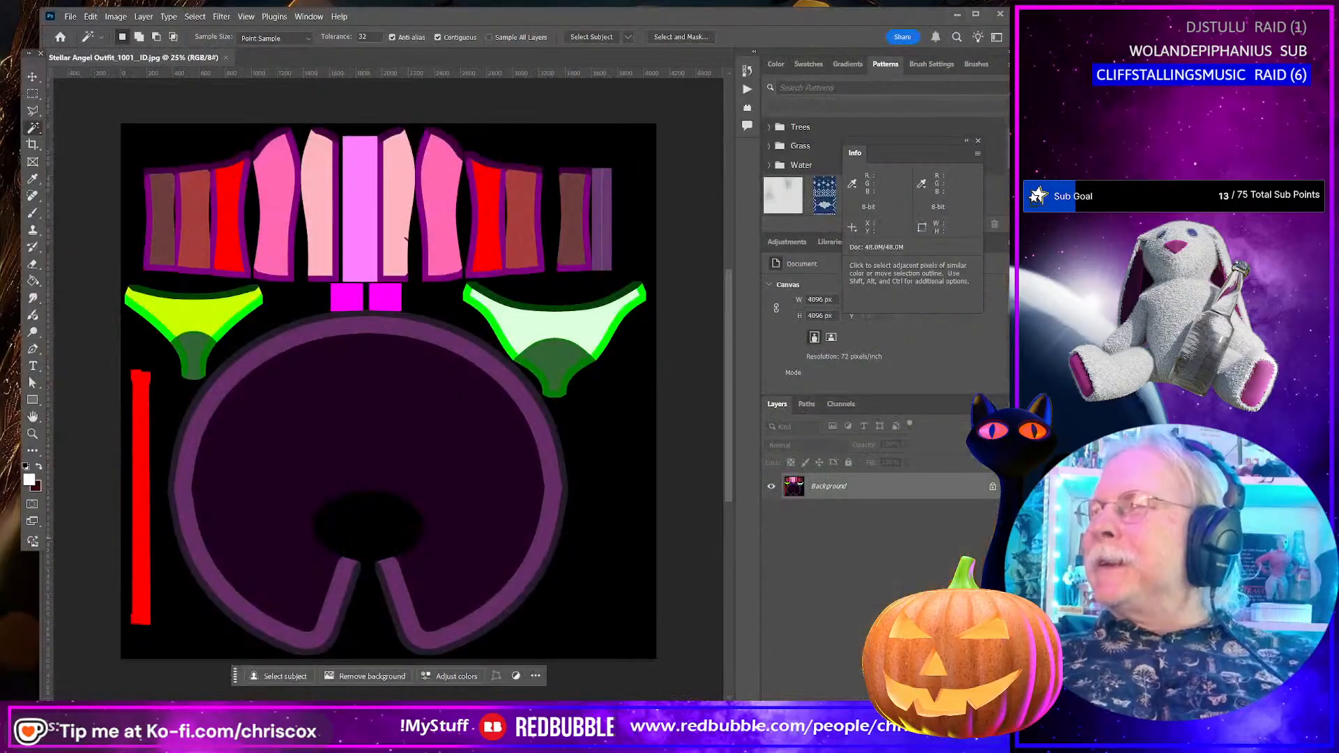
click(998, 14)
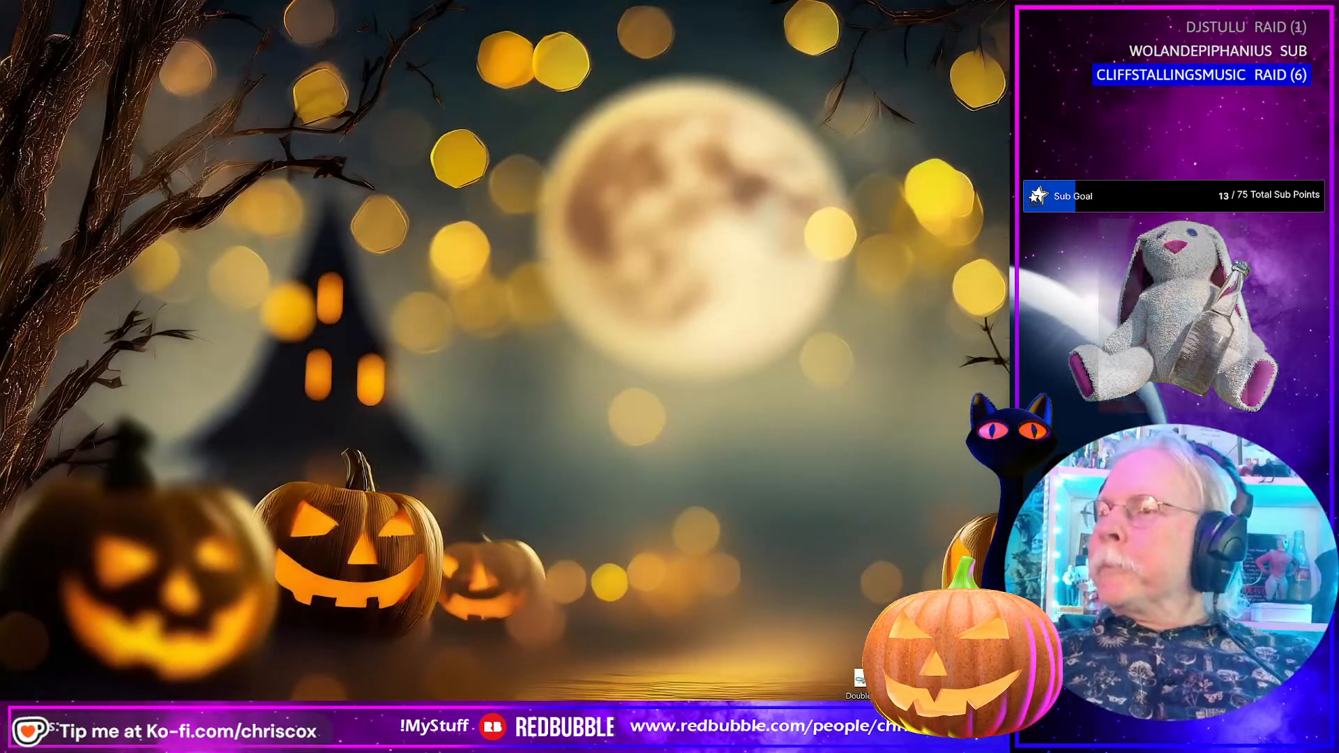
- Switch to Daz Studio and examine the angel outfit on the Genesis 8 Female from front and side, including the dress up close
click(410, 738)
right_drag(478, 369, 373, 408)
middle_drag(369, 433, 429, 385)
scroll(429, 384, down, 2)
right_drag(428, 384, 457, 366)
scroll(457, 365, up, 2)
scroll(513, 382, down, 3)
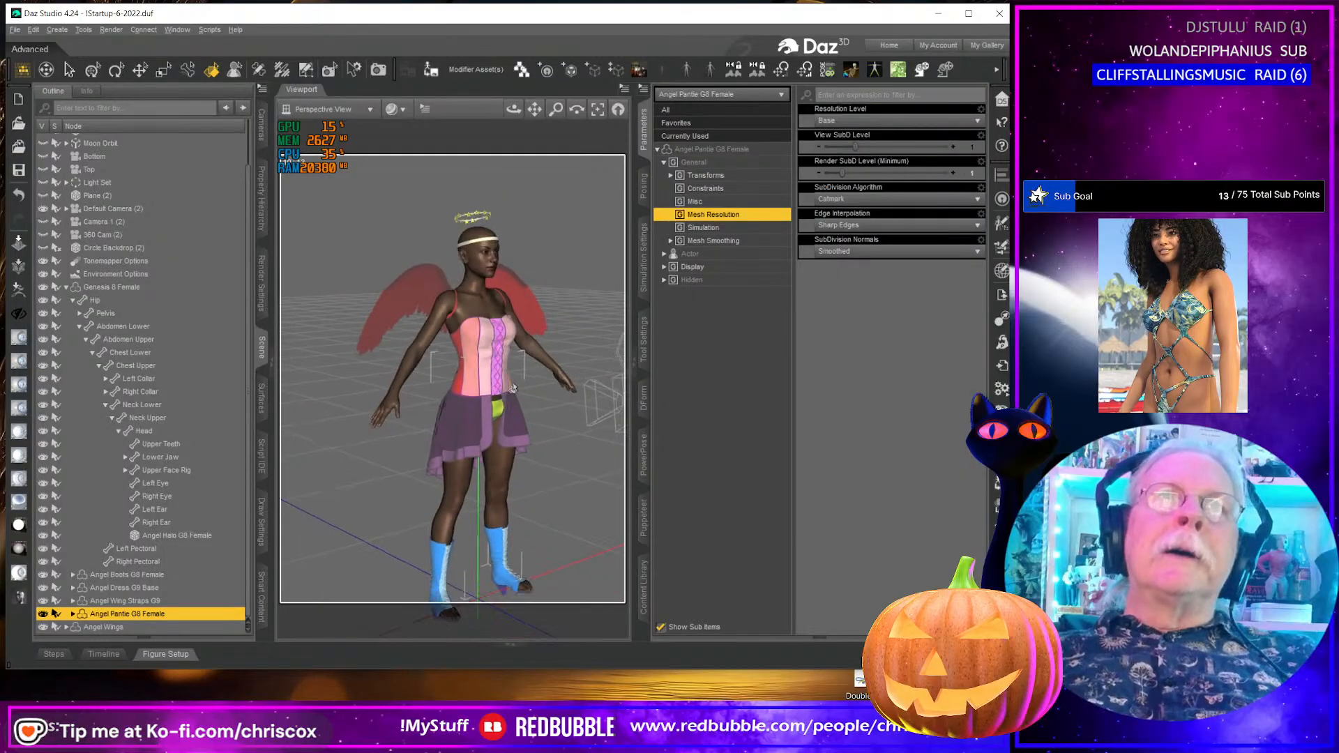
middle_drag(528, 388, 505, 384)
right_drag(506, 384, 530, 427)
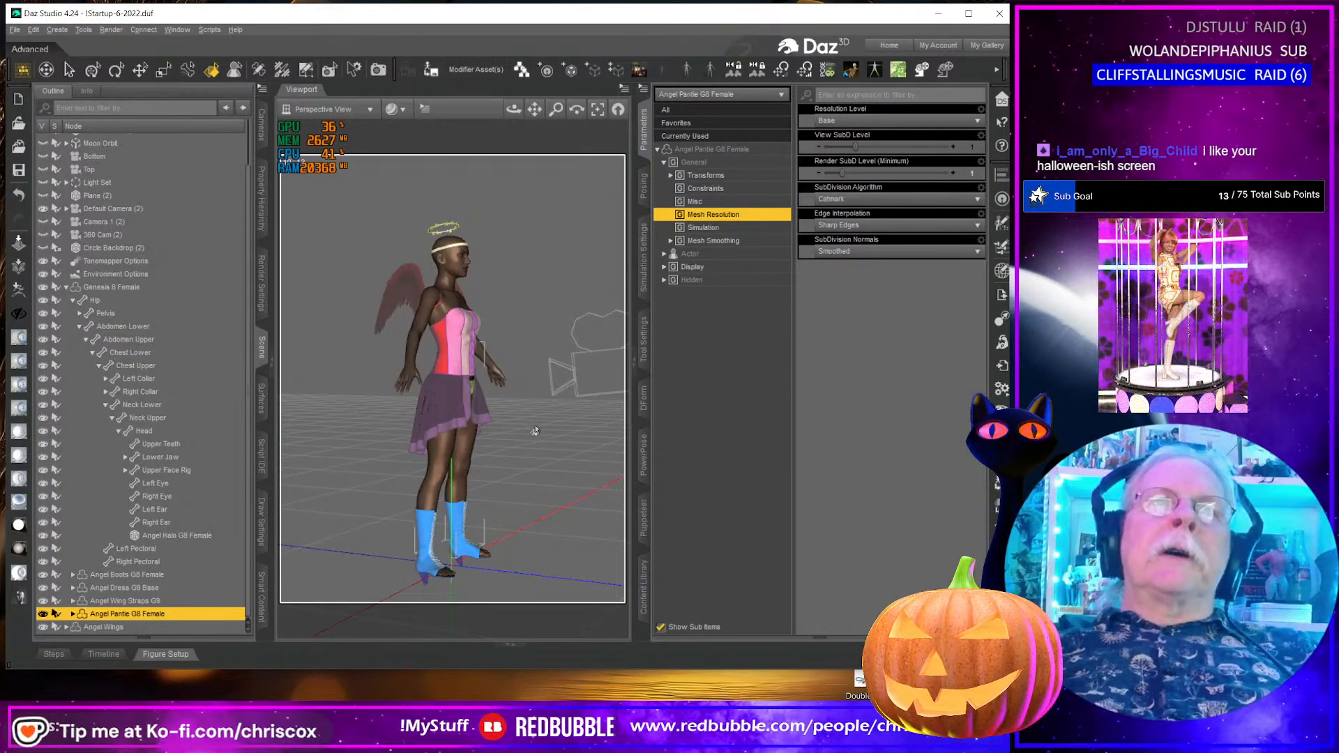
mouse_move(535, 431)
right_down()
mouse_move(502, 434)
mouse_move(558, 433)
right_up()
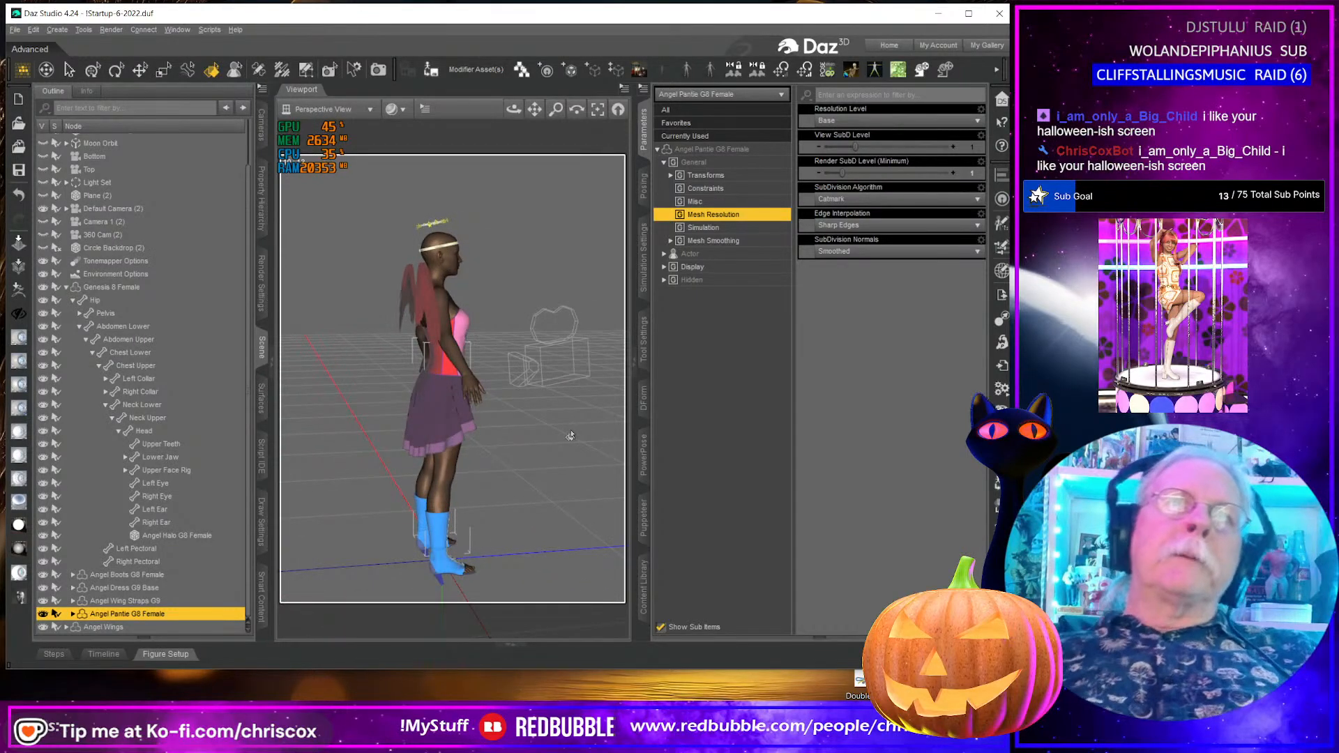
mouse_move(570, 435)
right_down()
mouse_move(534, 434)
mouse_move(567, 438)
right_up()
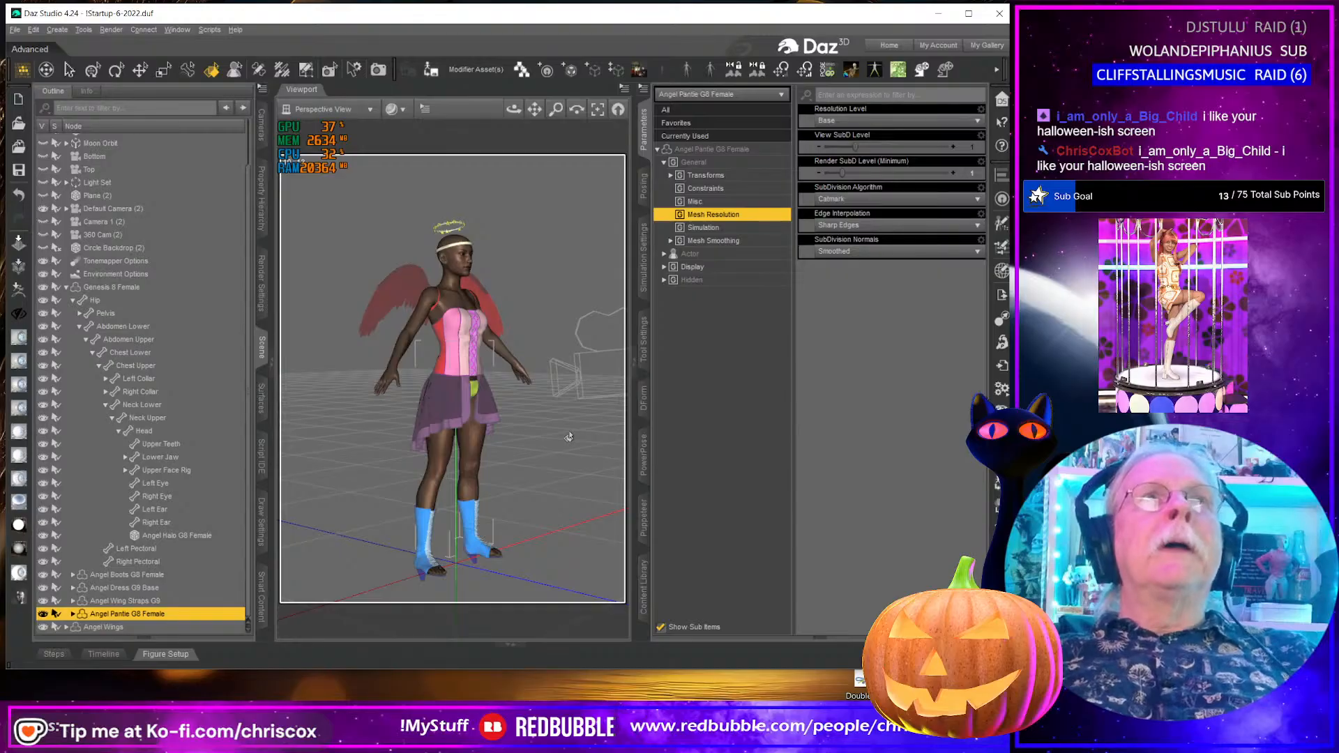
scroll(567, 435, up, 2)
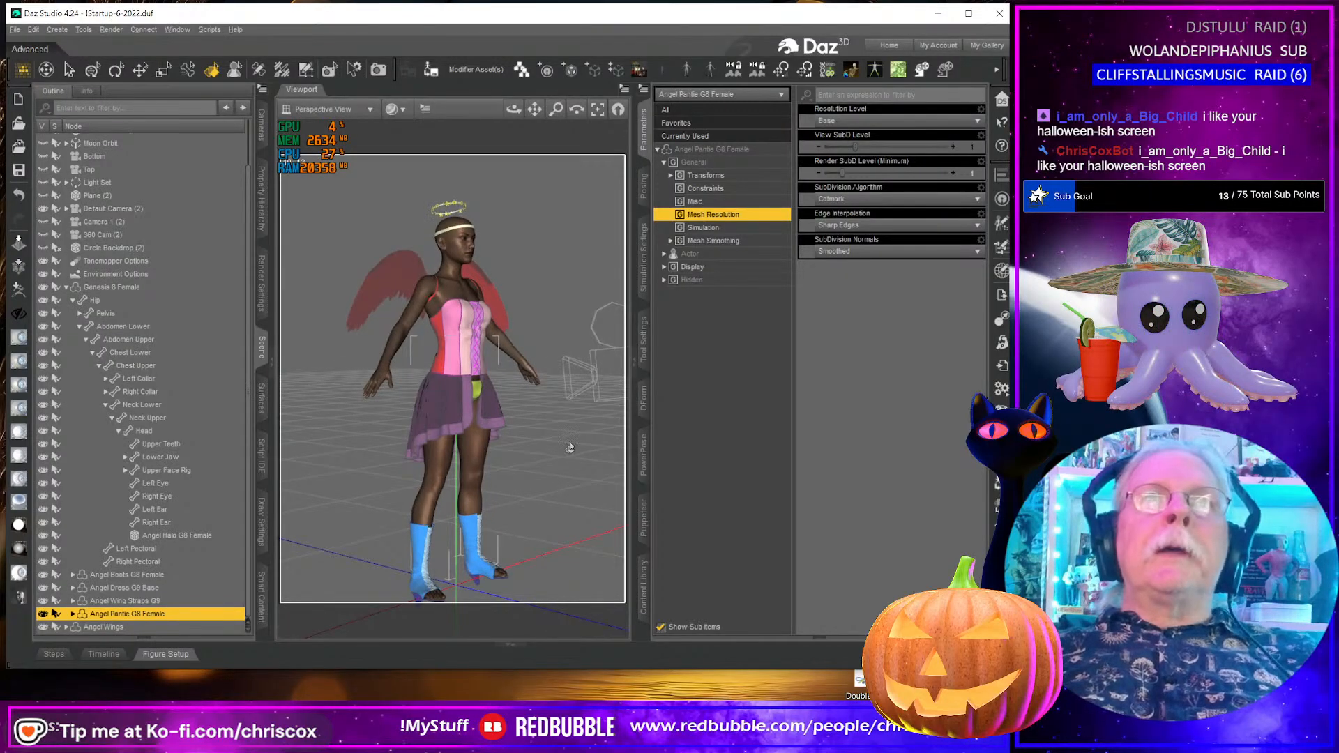
scroll(567, 434, up, 2)
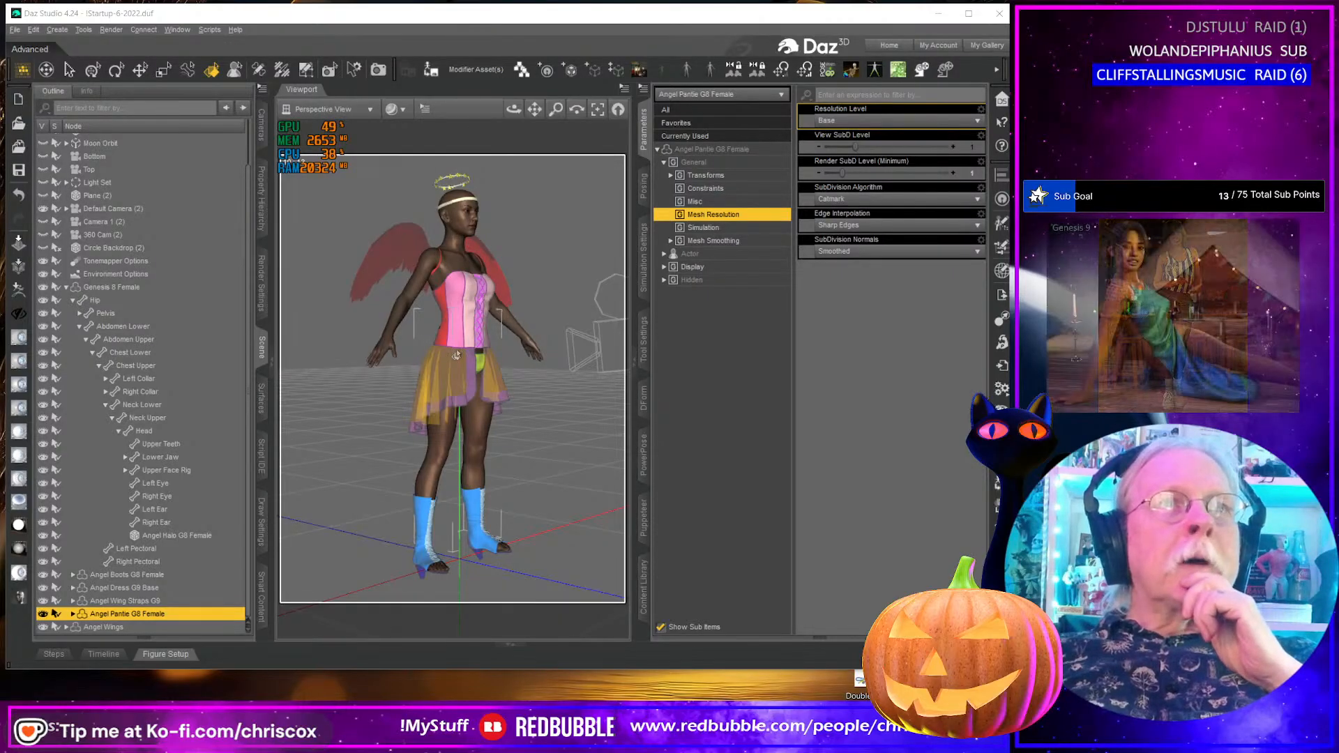
scroll(477, 300, up, 5)
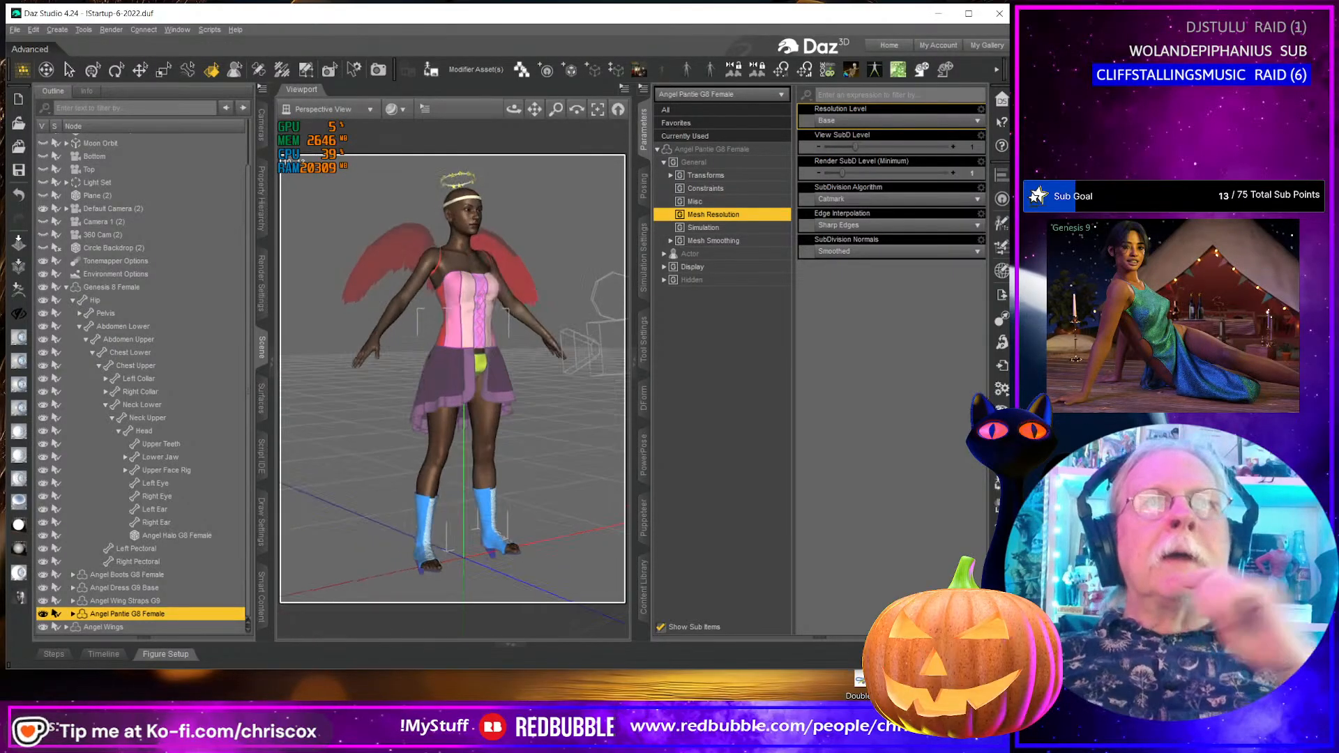
scroll(480, 304, up, 3)
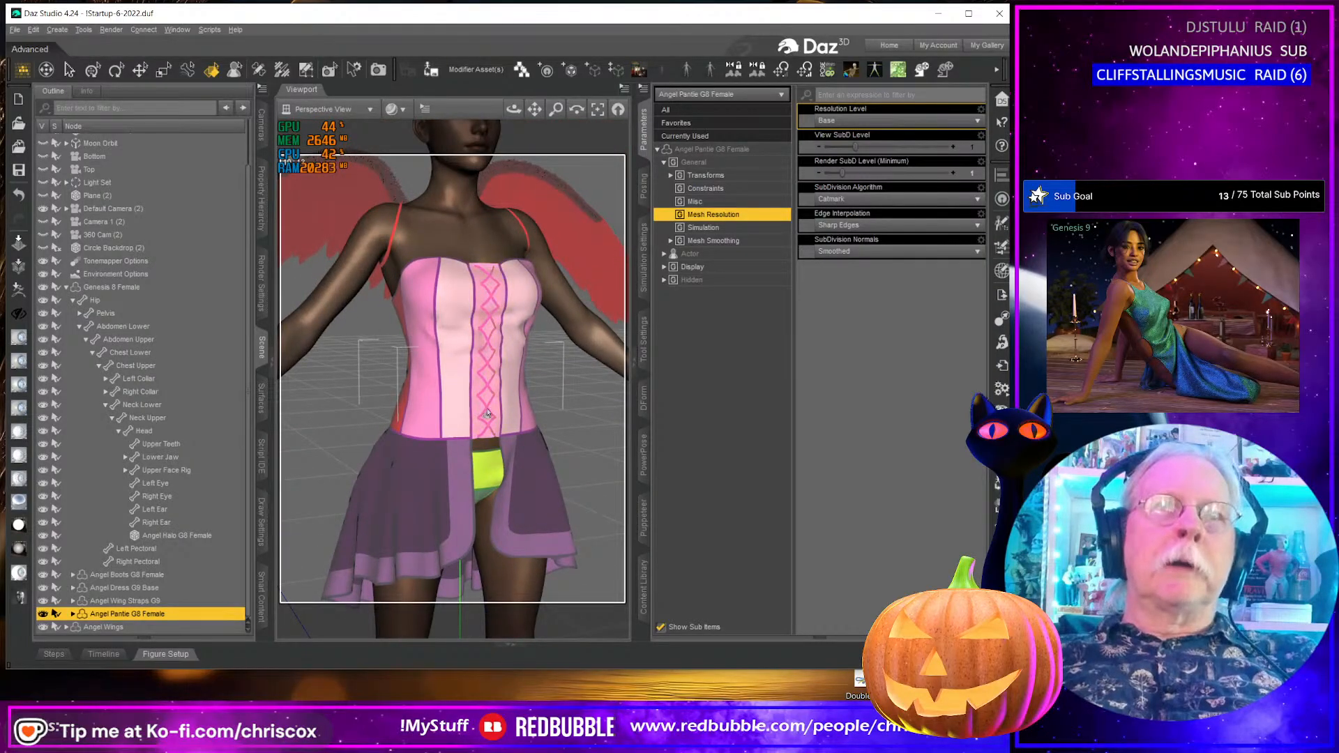
scroll(488, 415, down, 8)
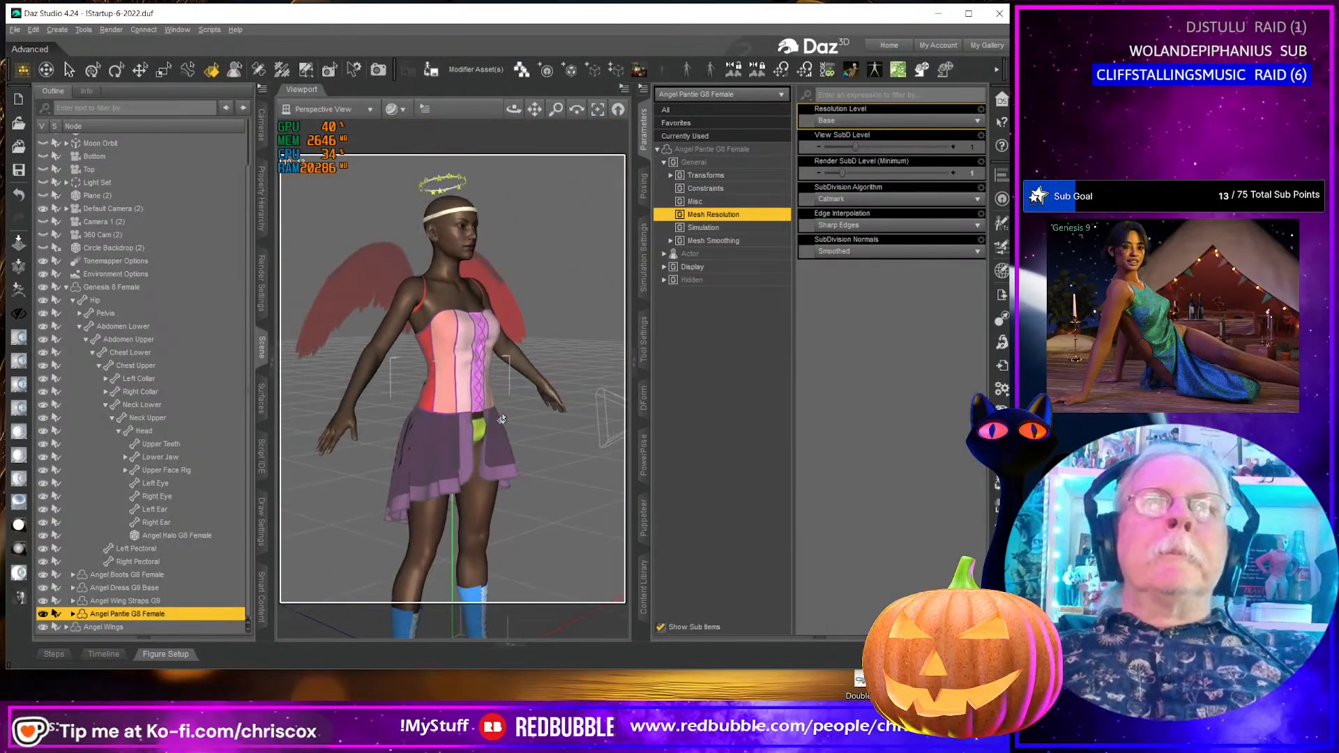